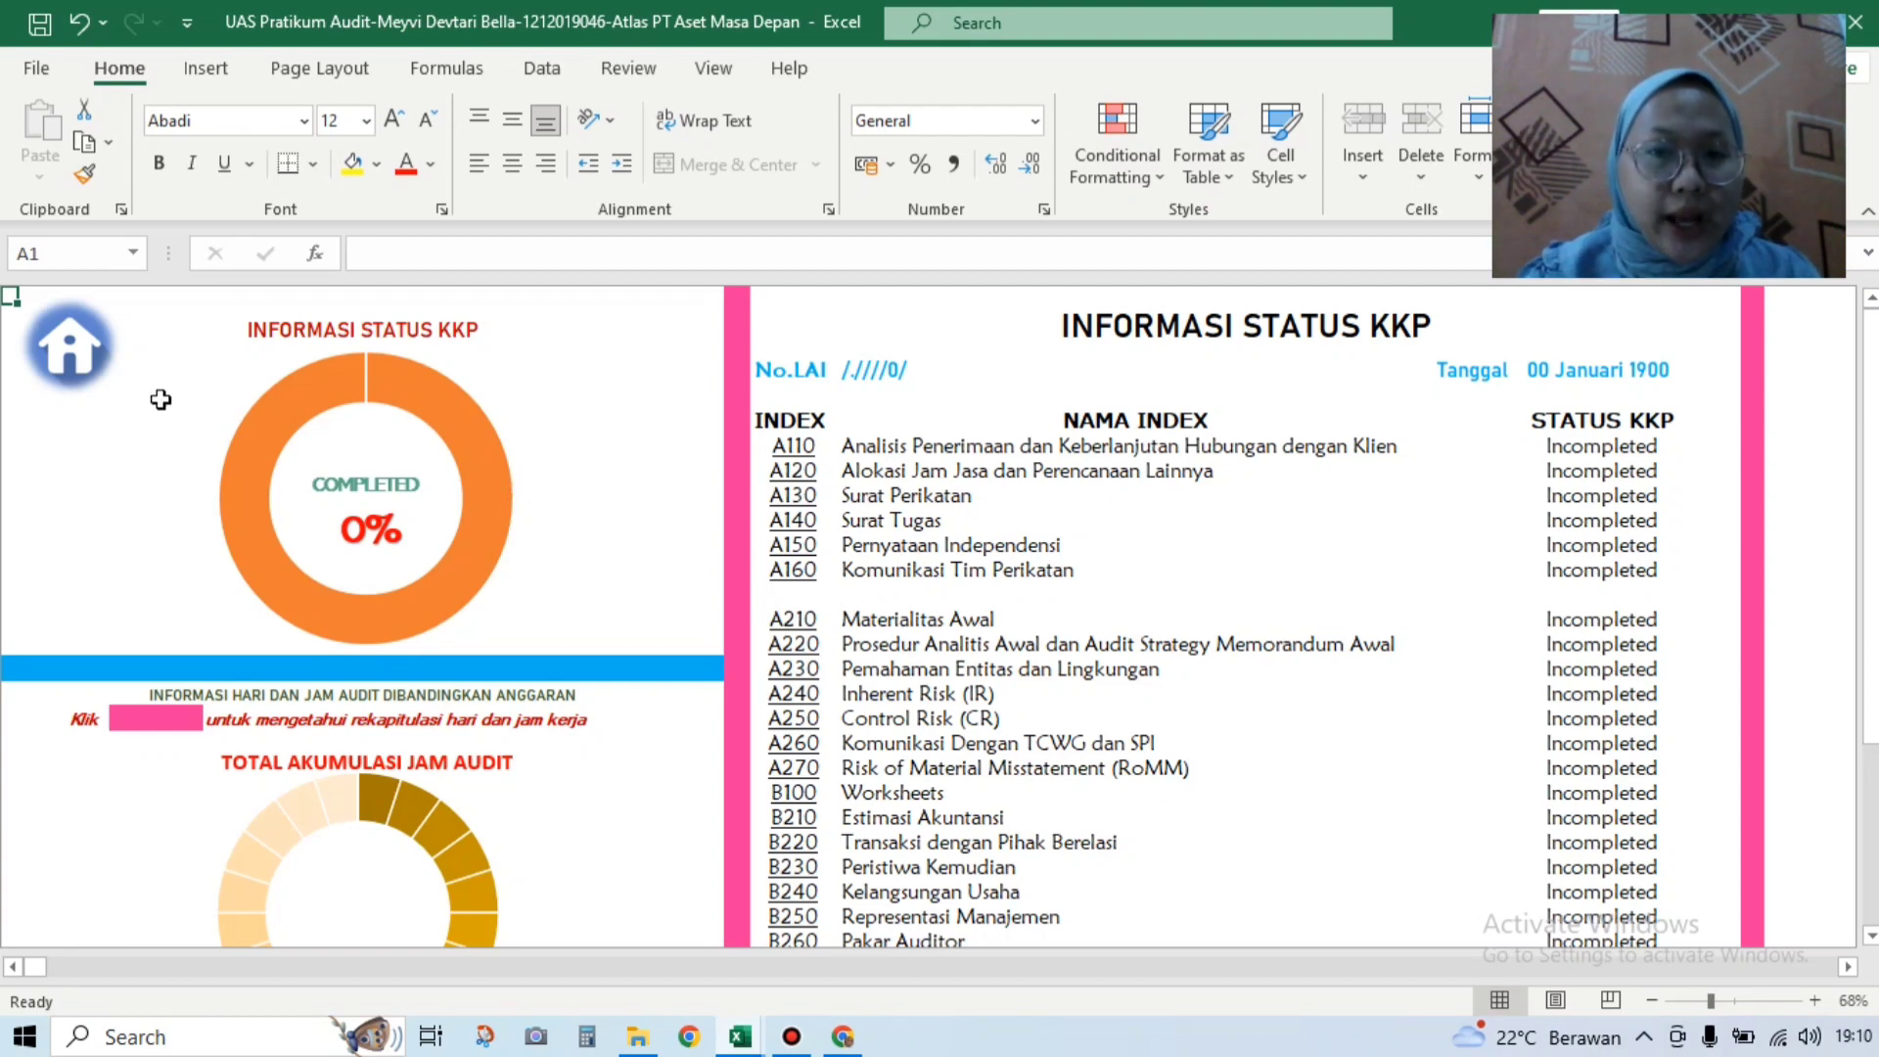
Step: Return to the ATLAS Beranda home page and select the KAP name cell C10
{"action": "left_click", "coordinate": [74, 358]}
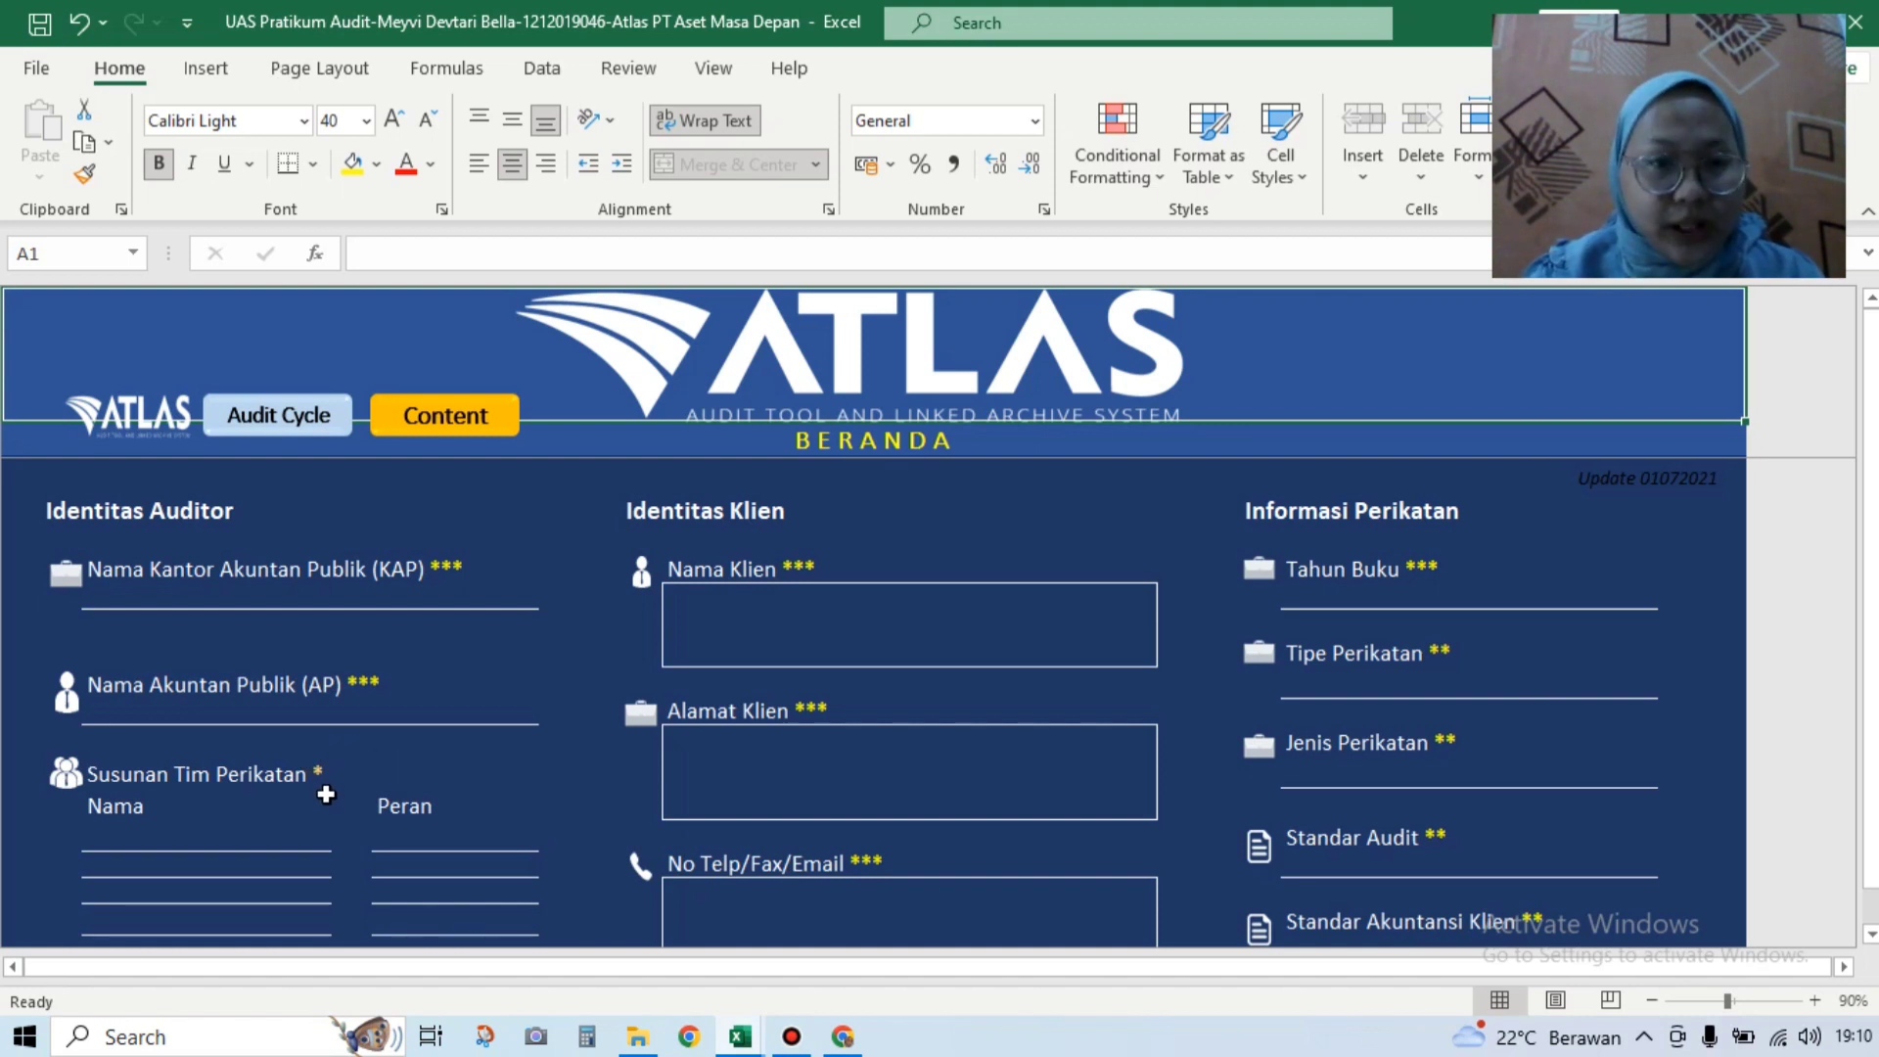
{"action": "left_click", "coordinate": [229, 601]}
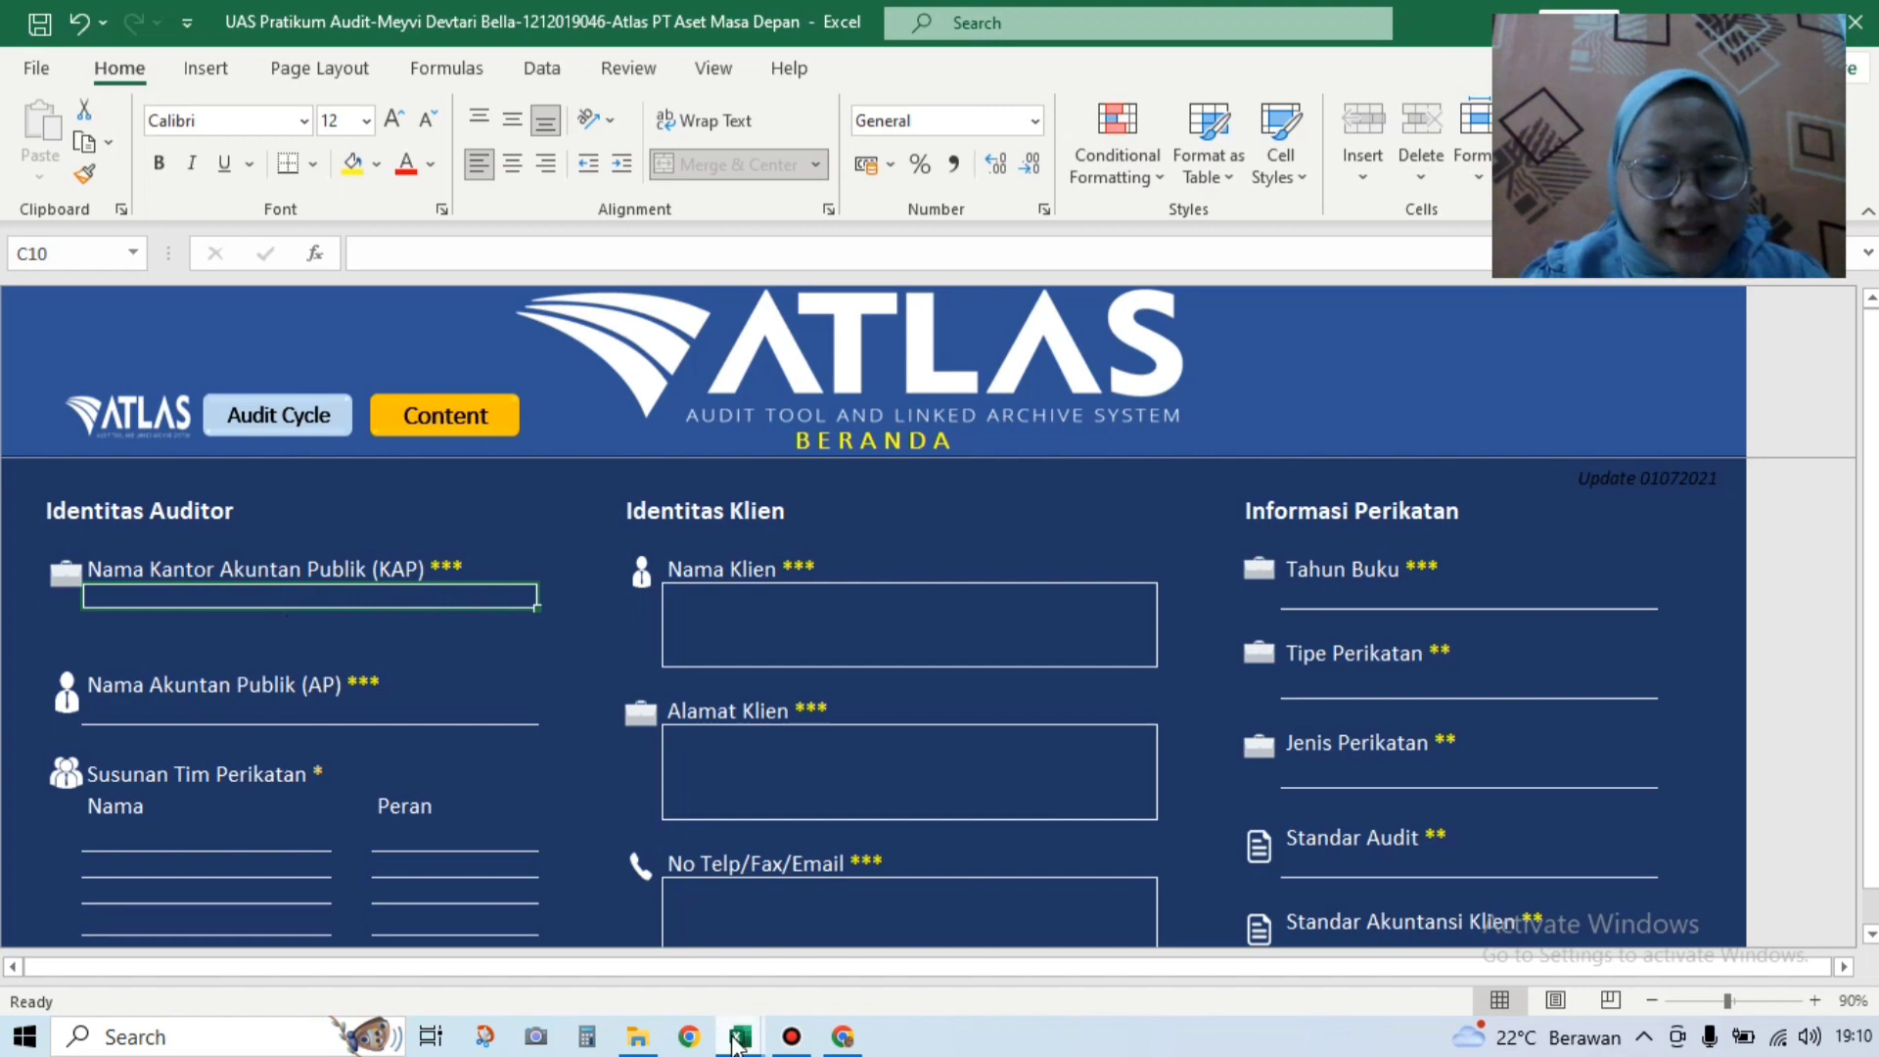
{"action": "mouse_move", "coordinate": [740, 1044]}
{"action": "left_click", "coordinate": [706, 942]}
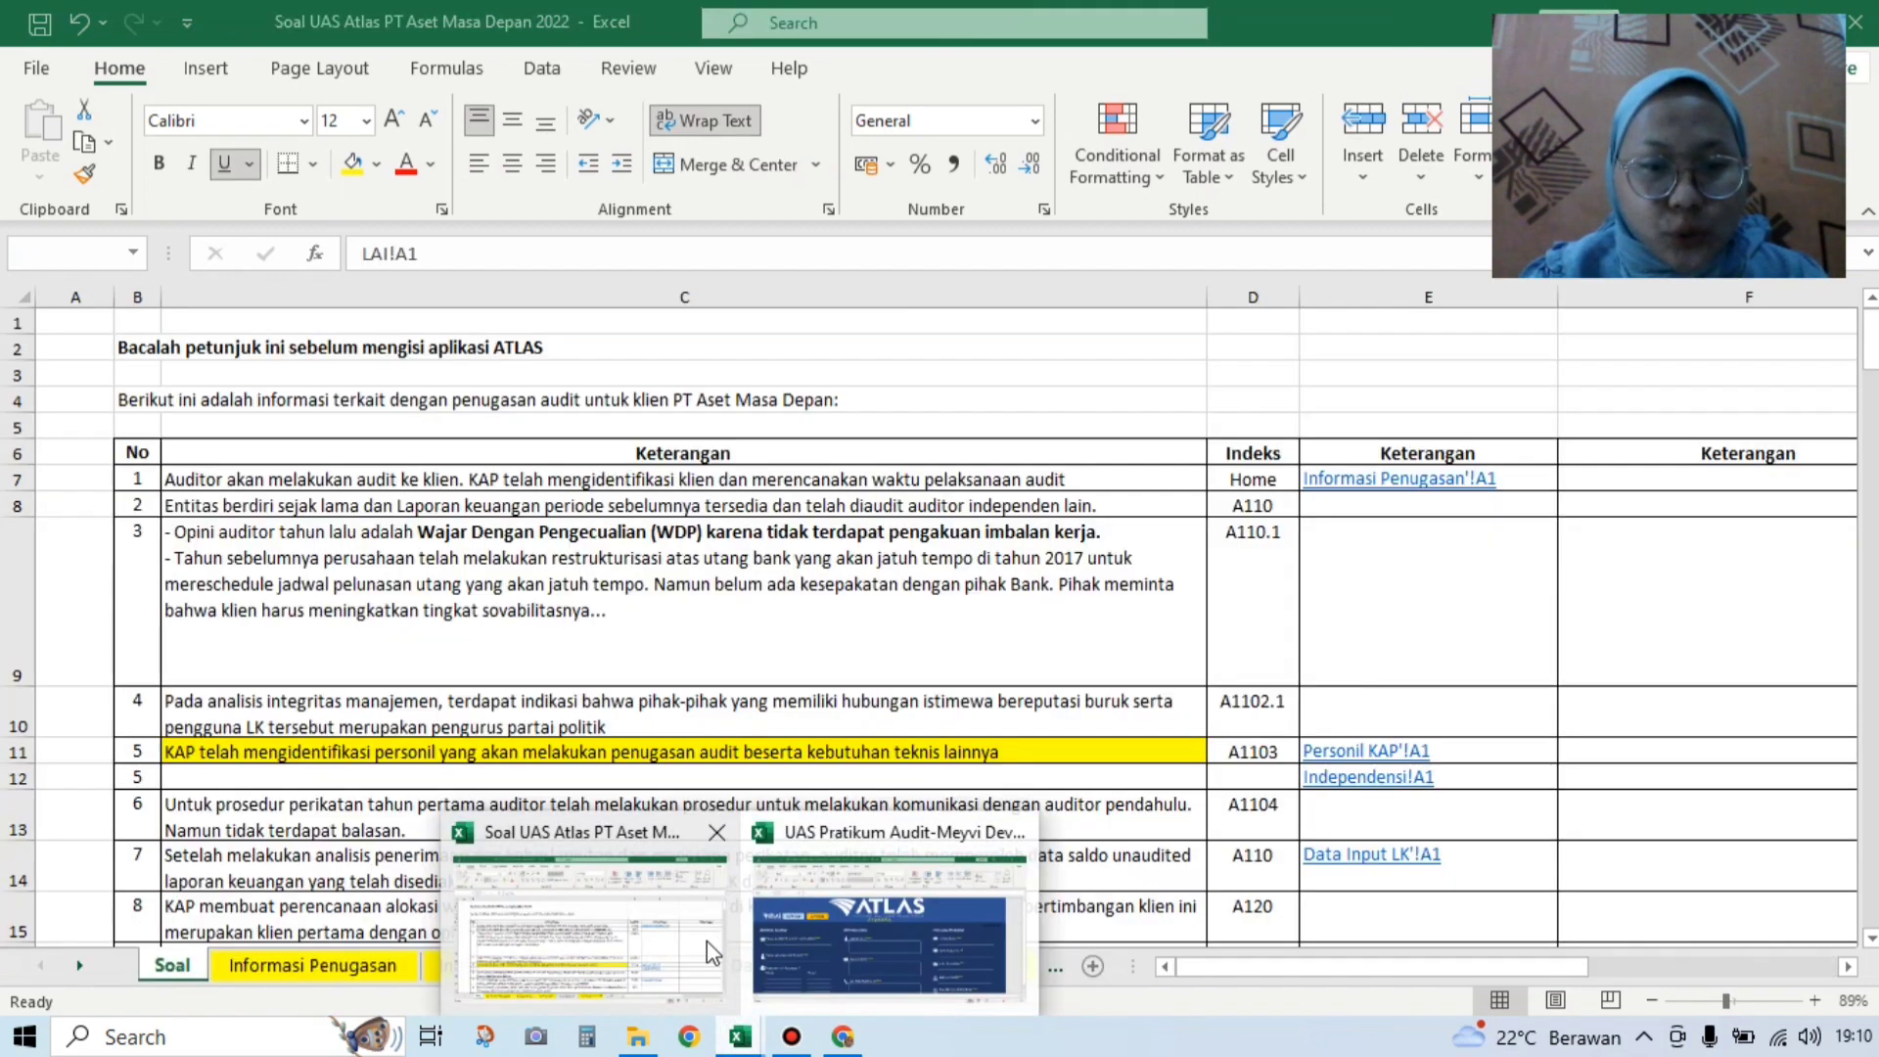
{"action": "left_click", "coordinate": [382, 971]}
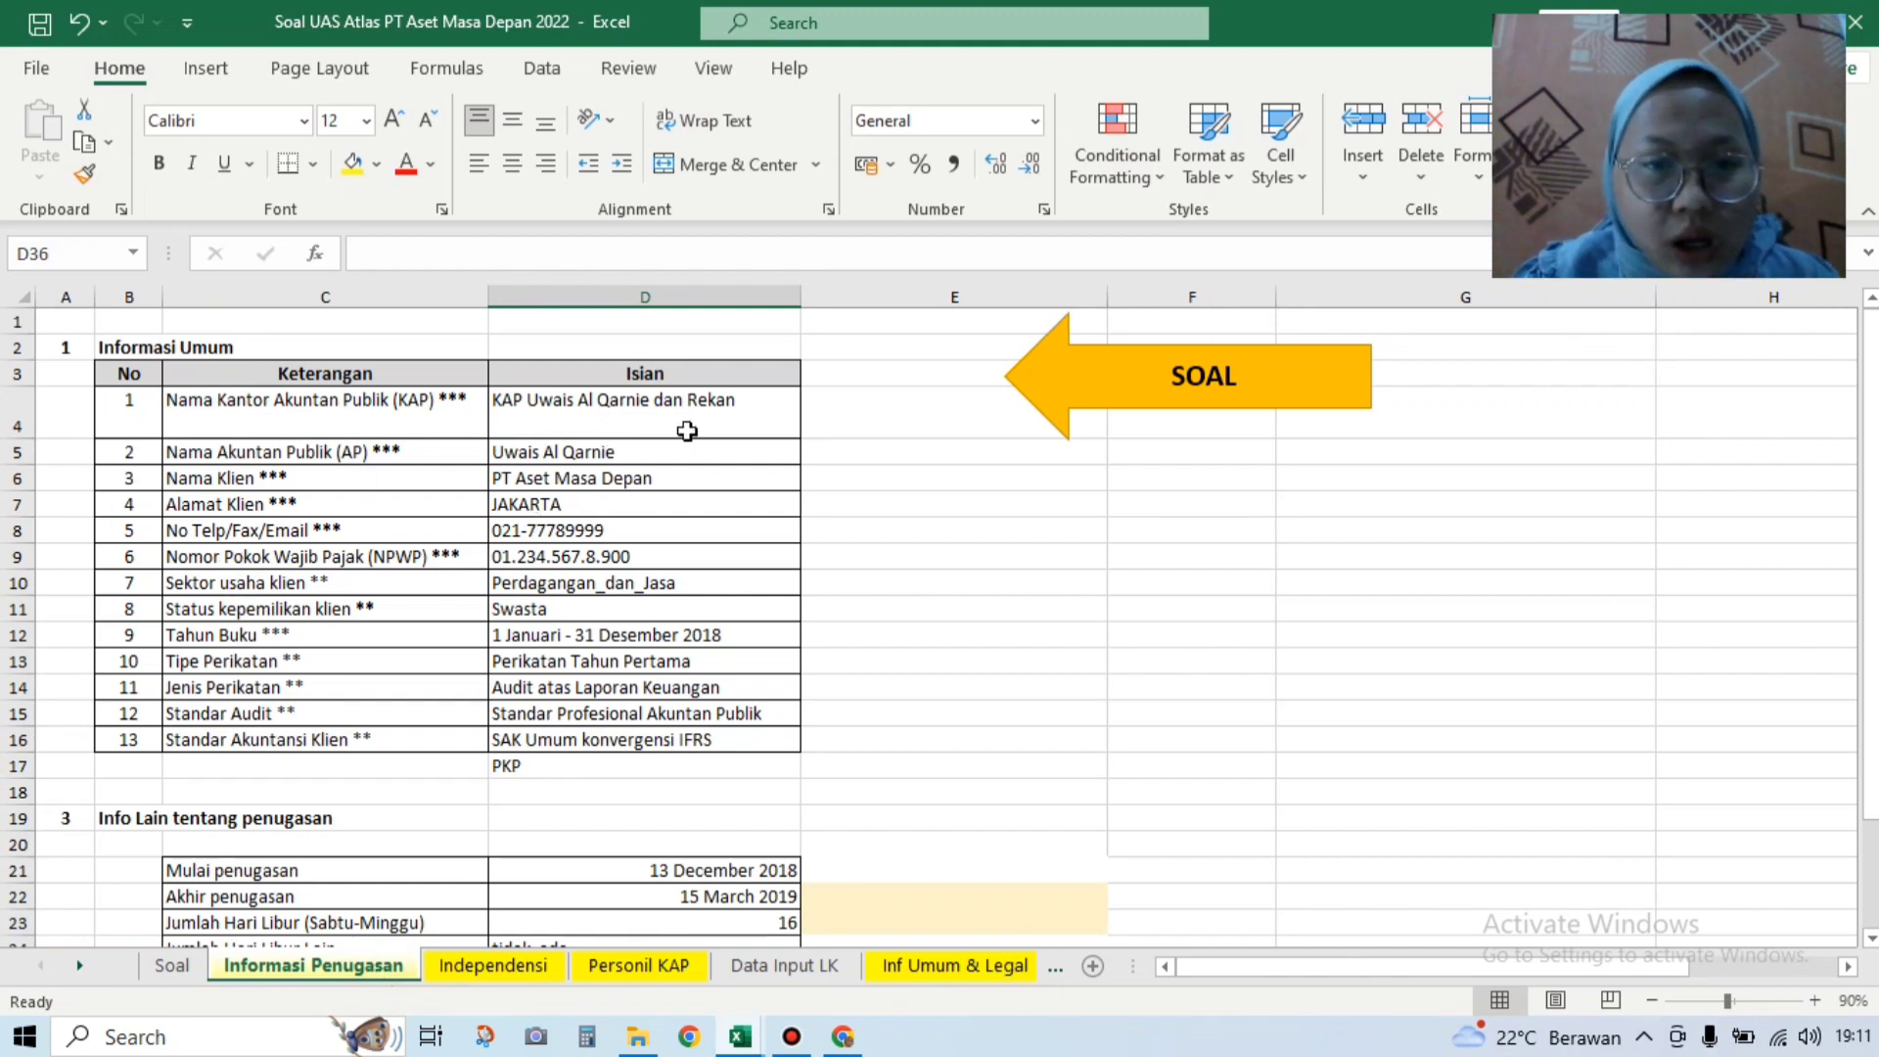
{"action": "mouse_move", "coordinate": [741, 1038]}
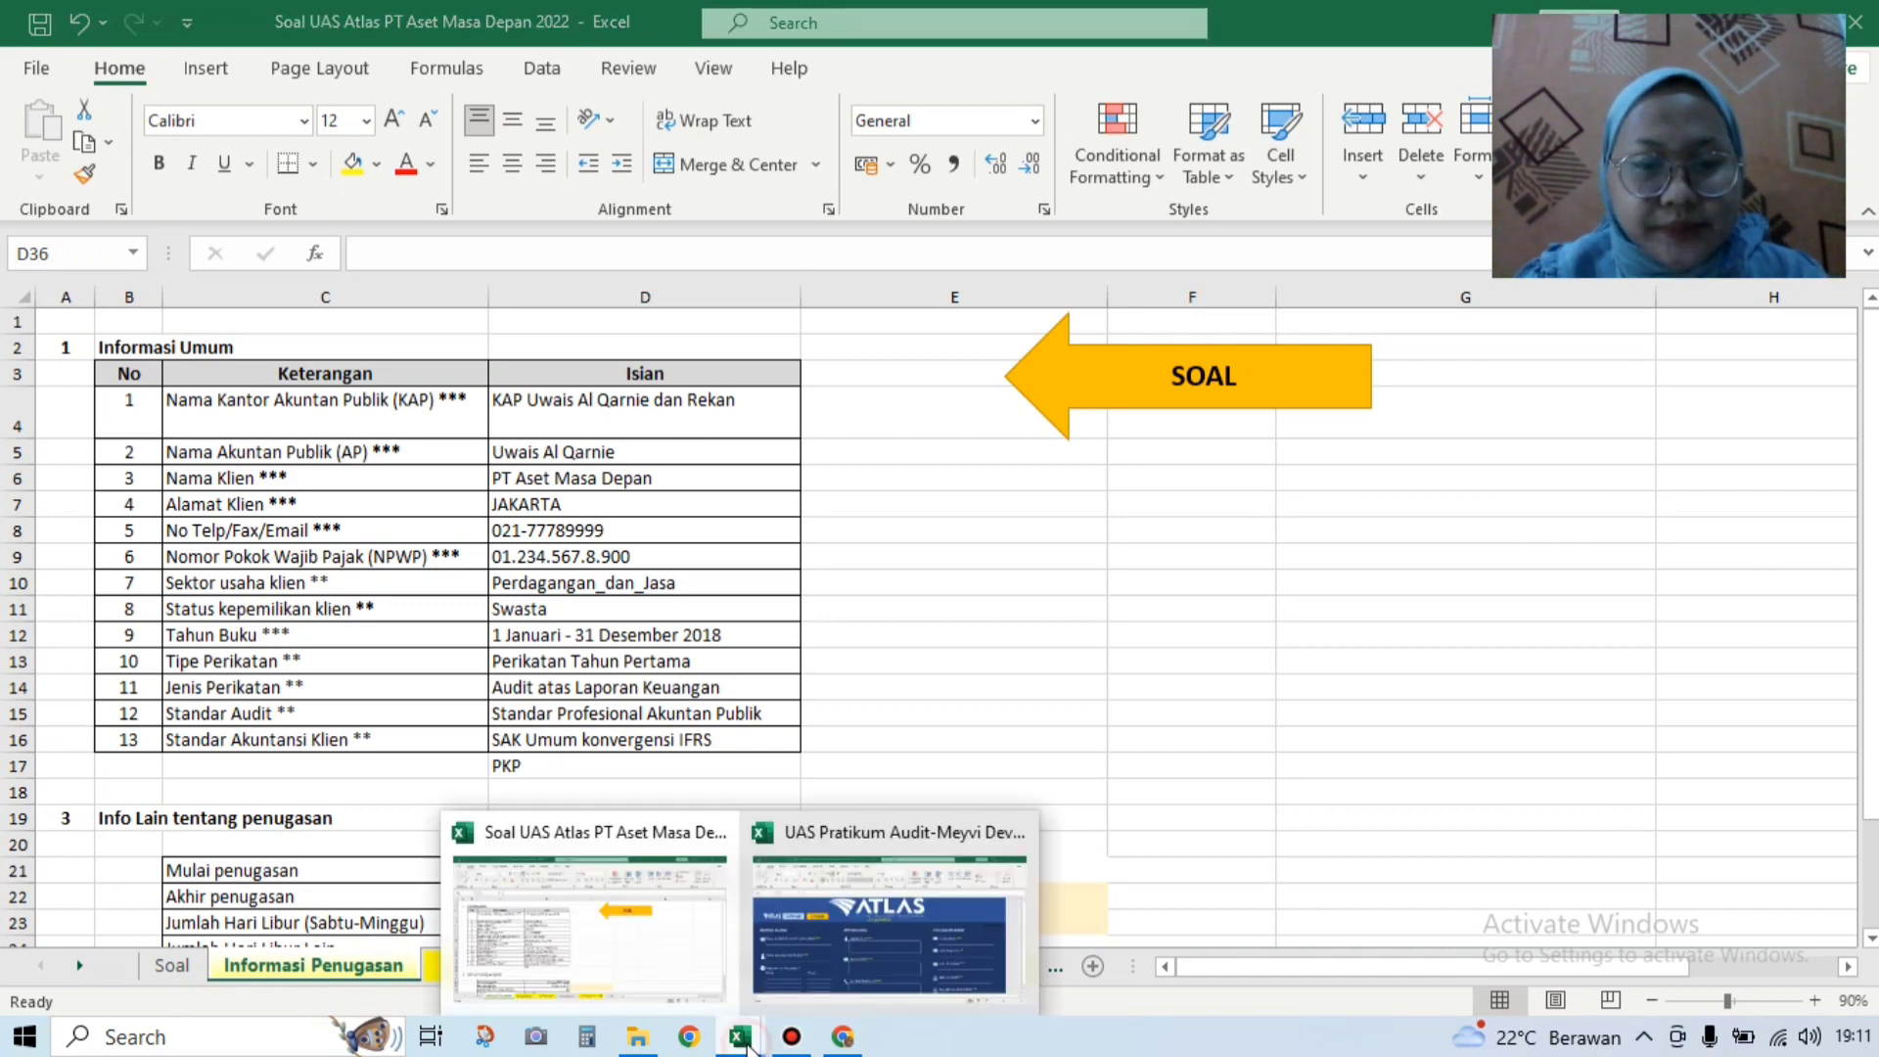
{"action": "left_click", "coordinate": [883, 942]}
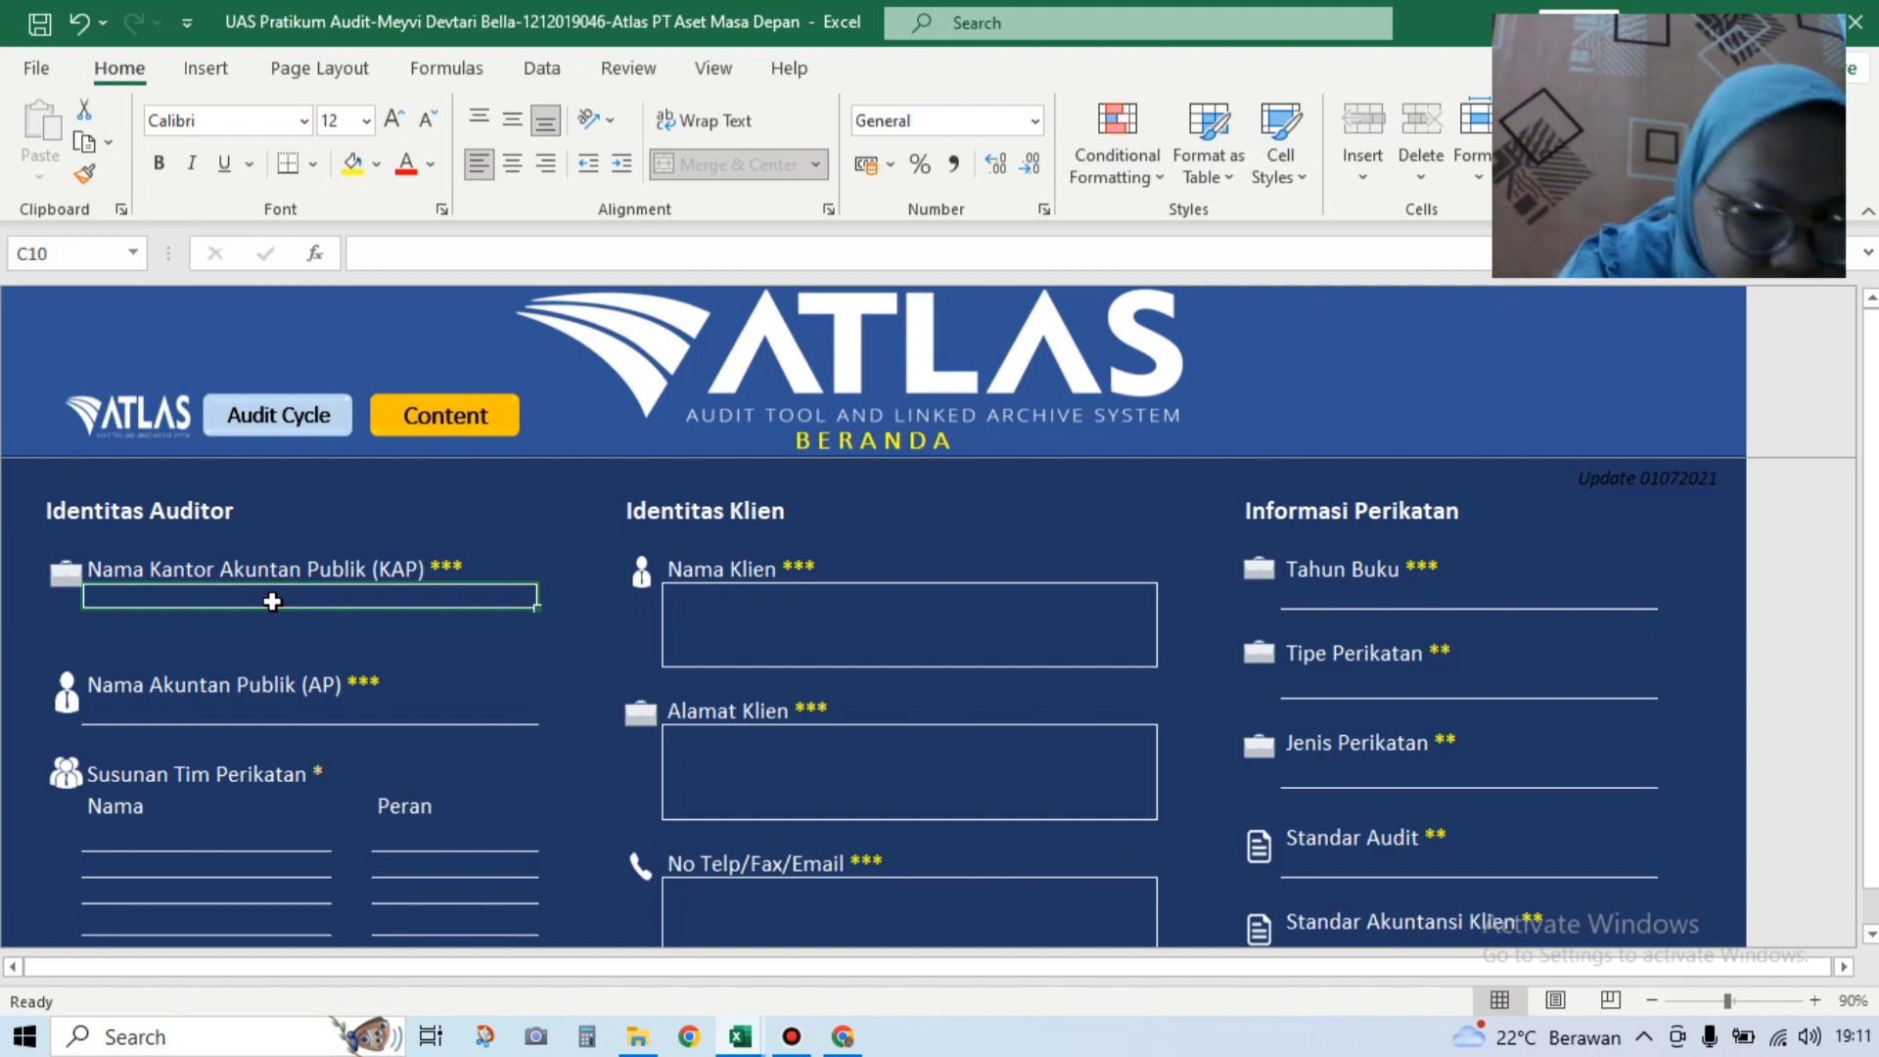
Step: Enter the audit firm's name (ending 'dan Rekan') in C10 and the public accountant's name in C14
{"action": "type", "text": "KAP "}
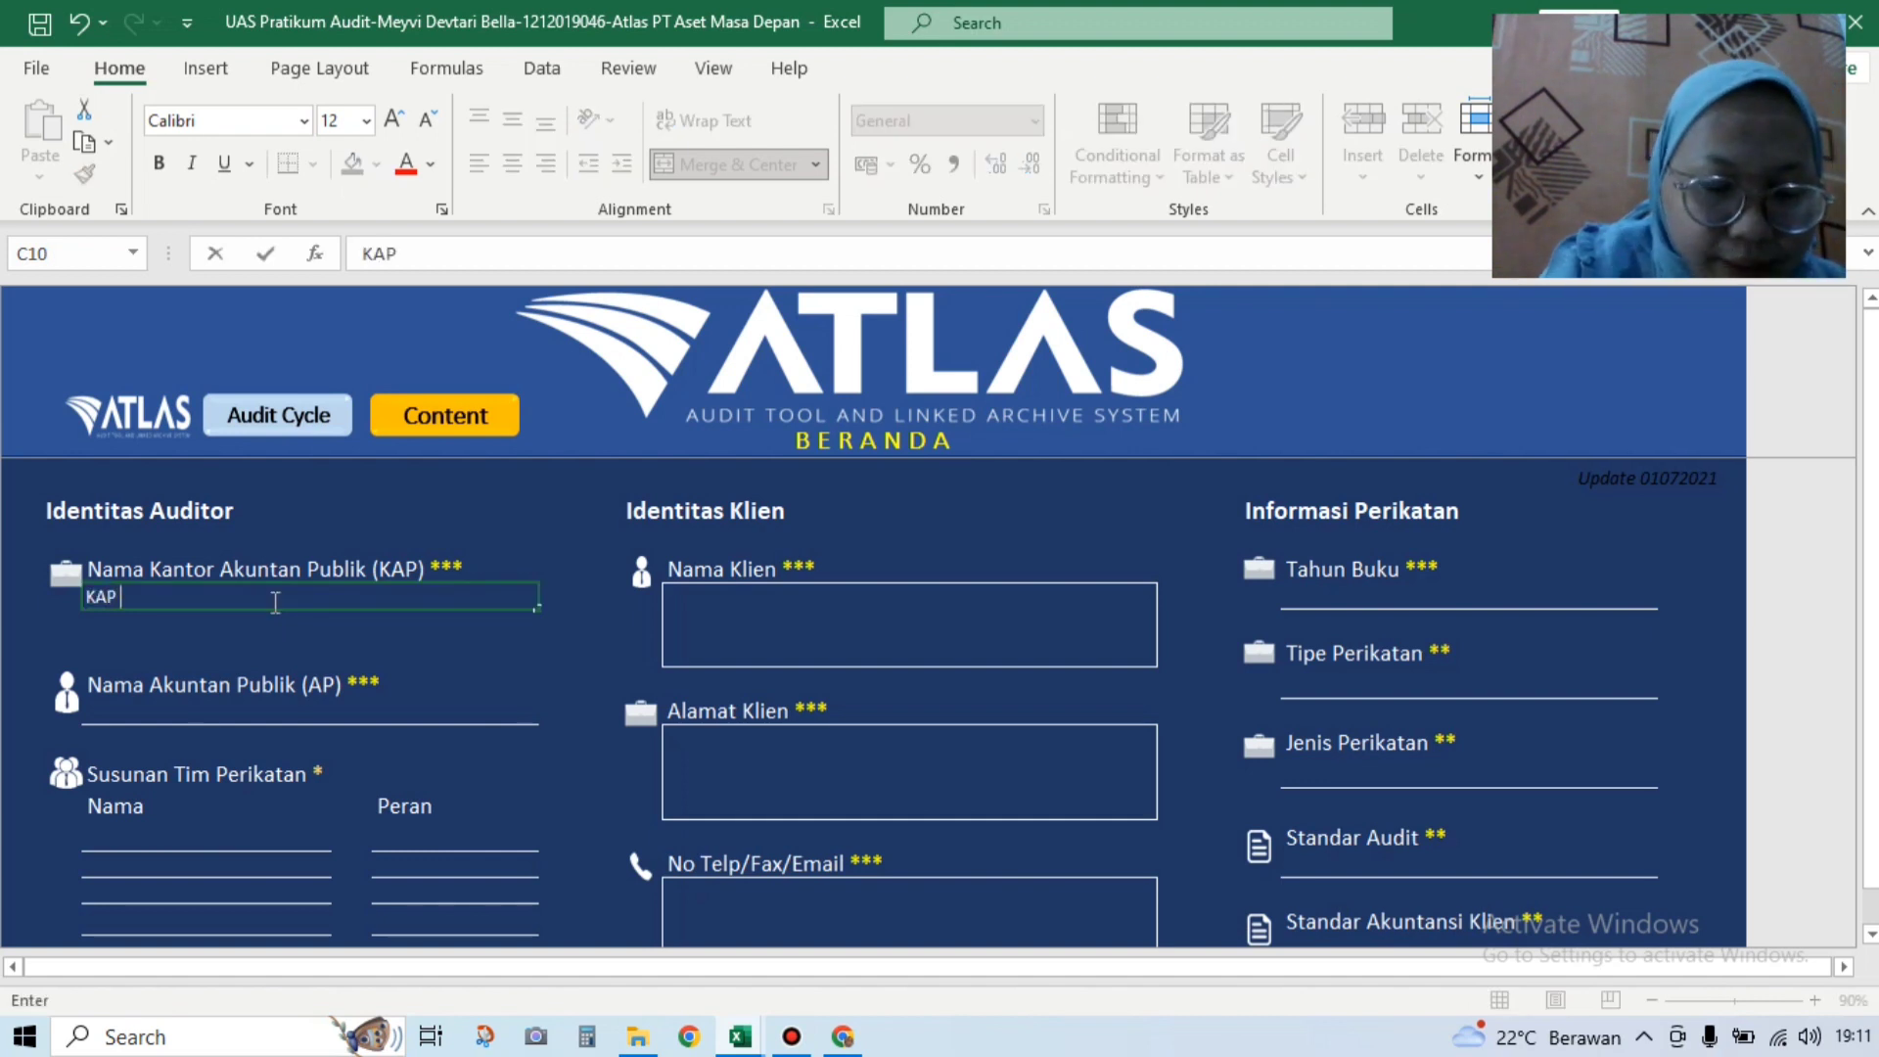
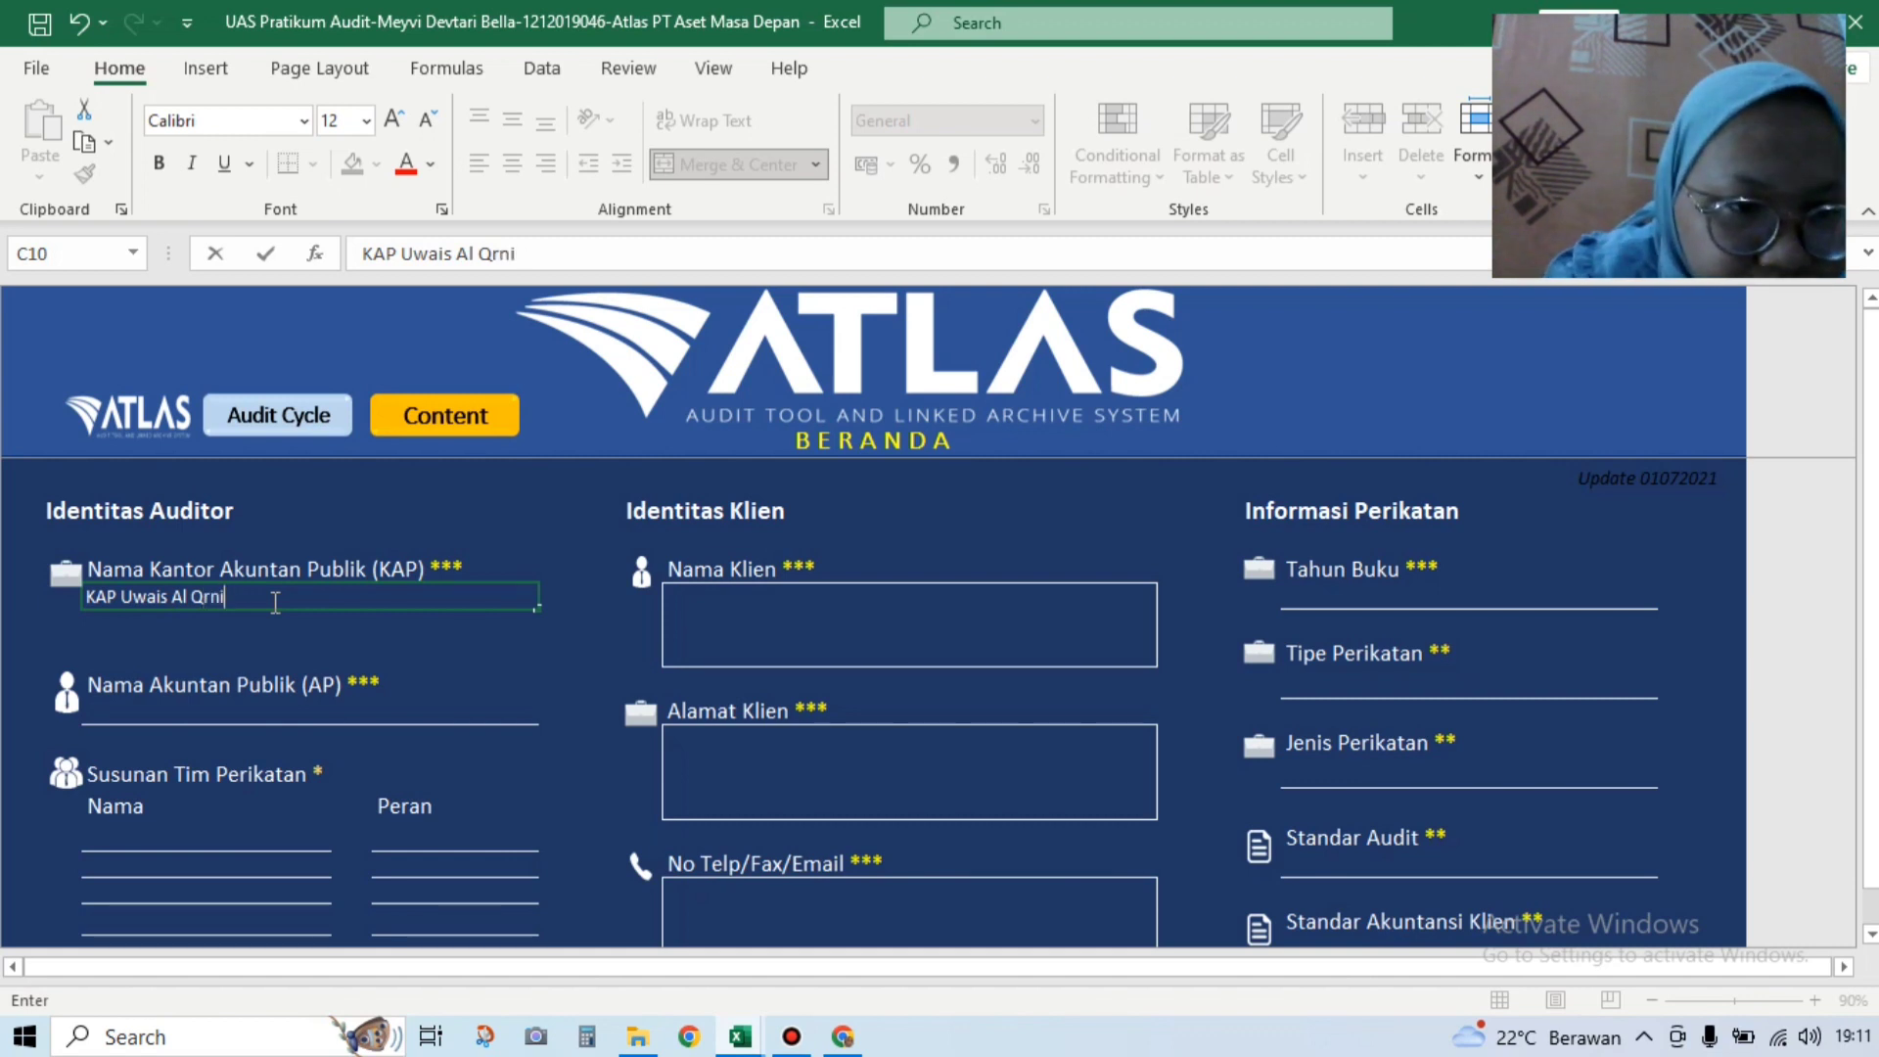
{"action": "type", "text": "arnie "}
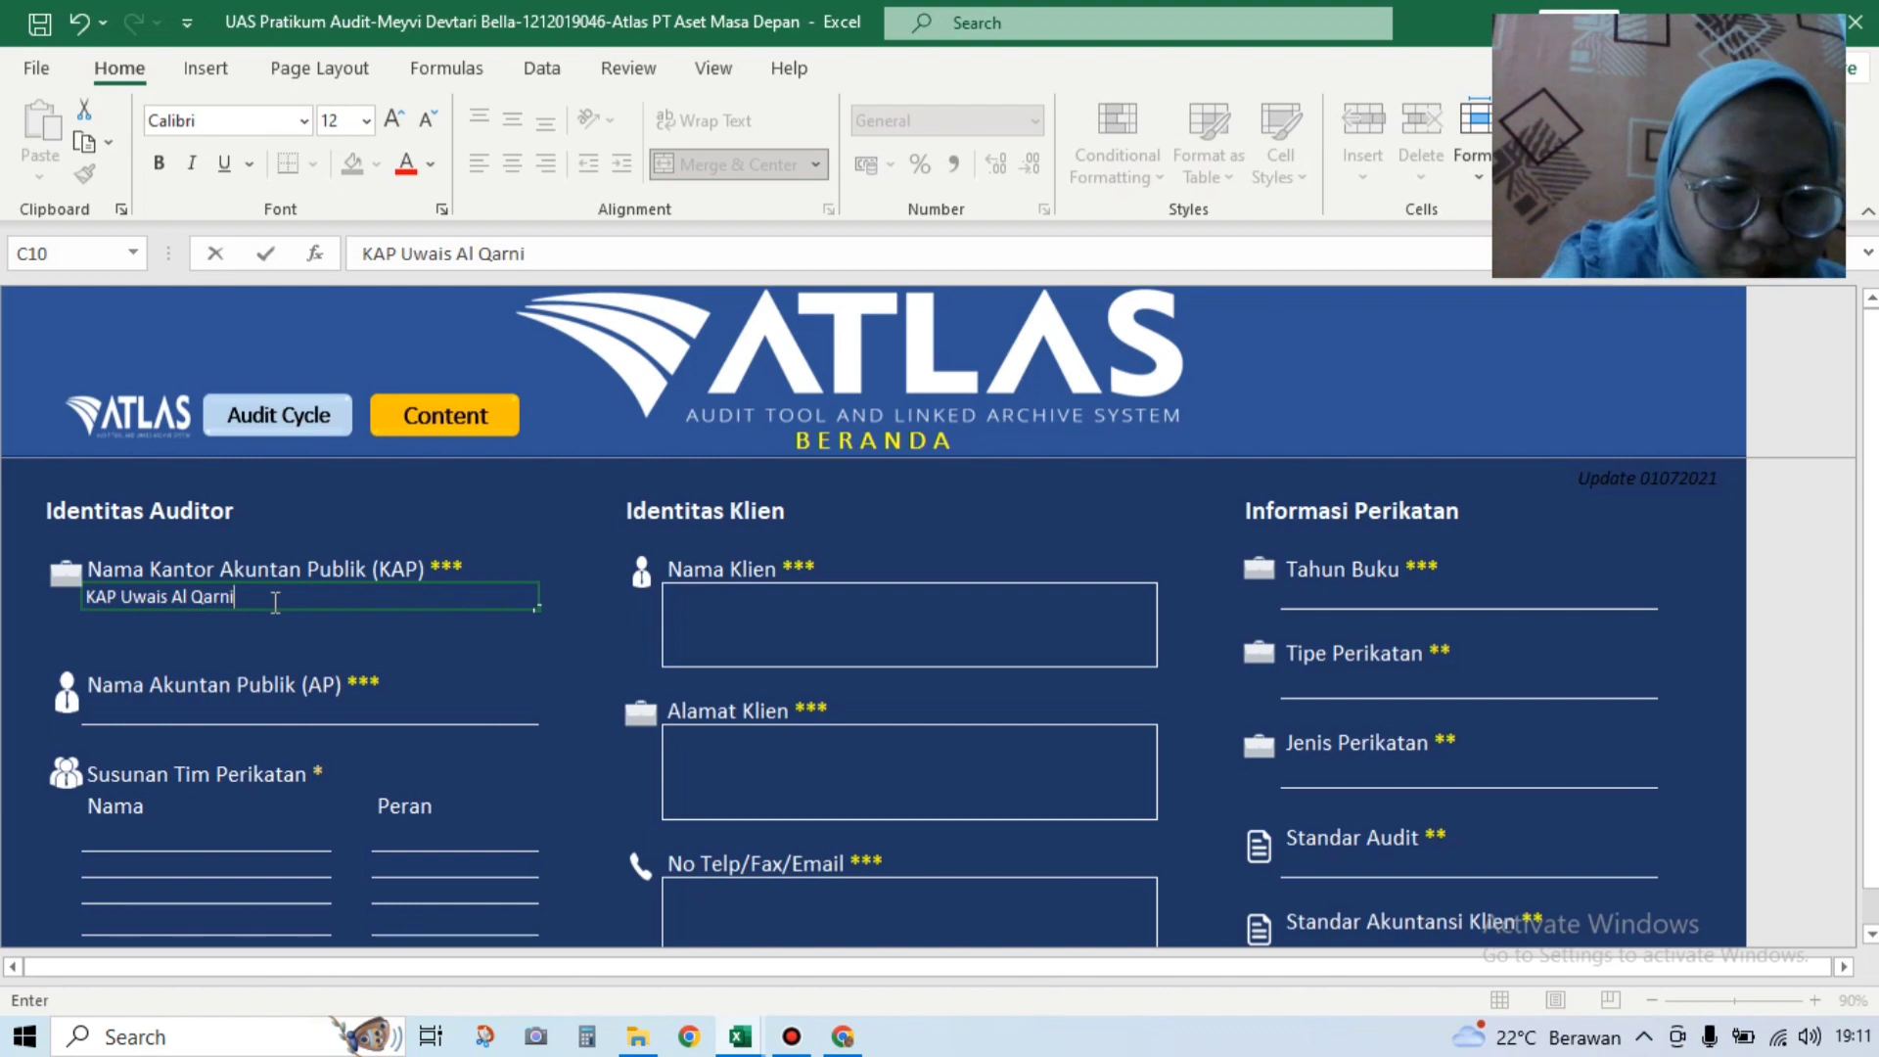
{"action": "type", "text": "dan"}
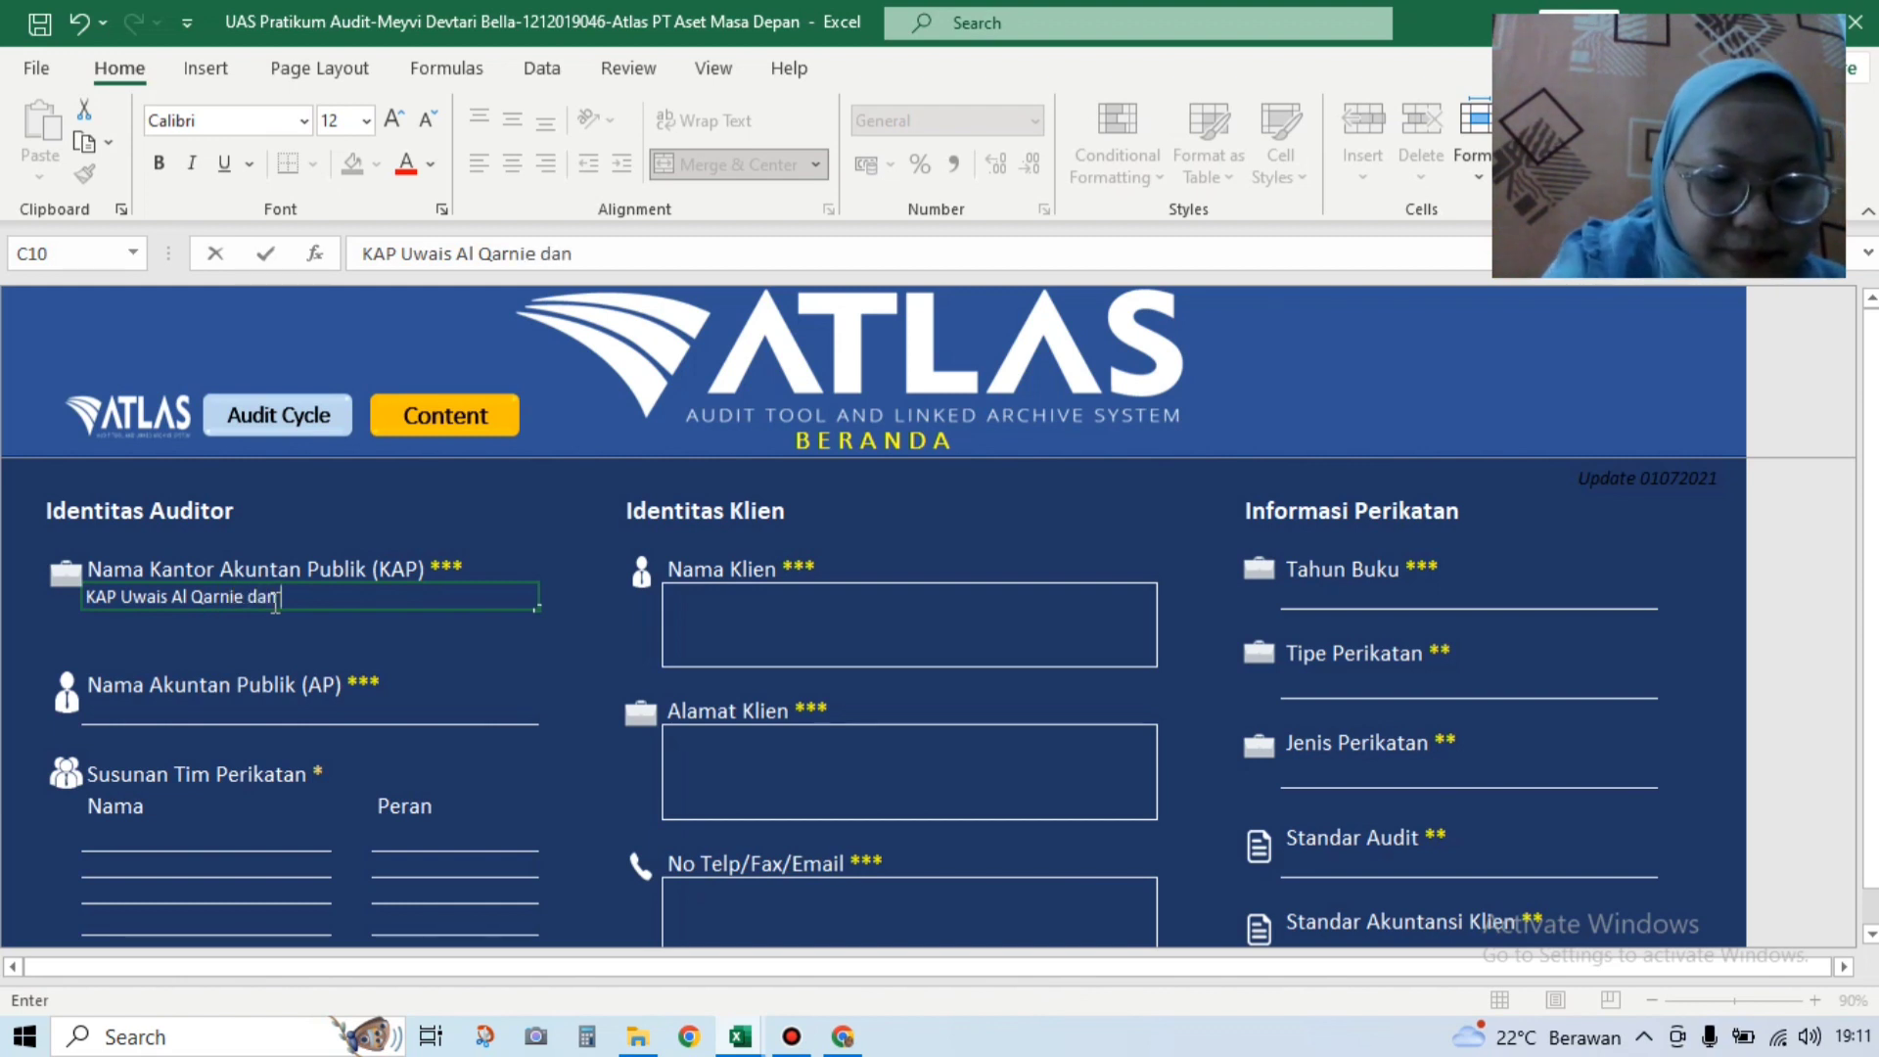
{"action": "type", "text": " Rekan"}
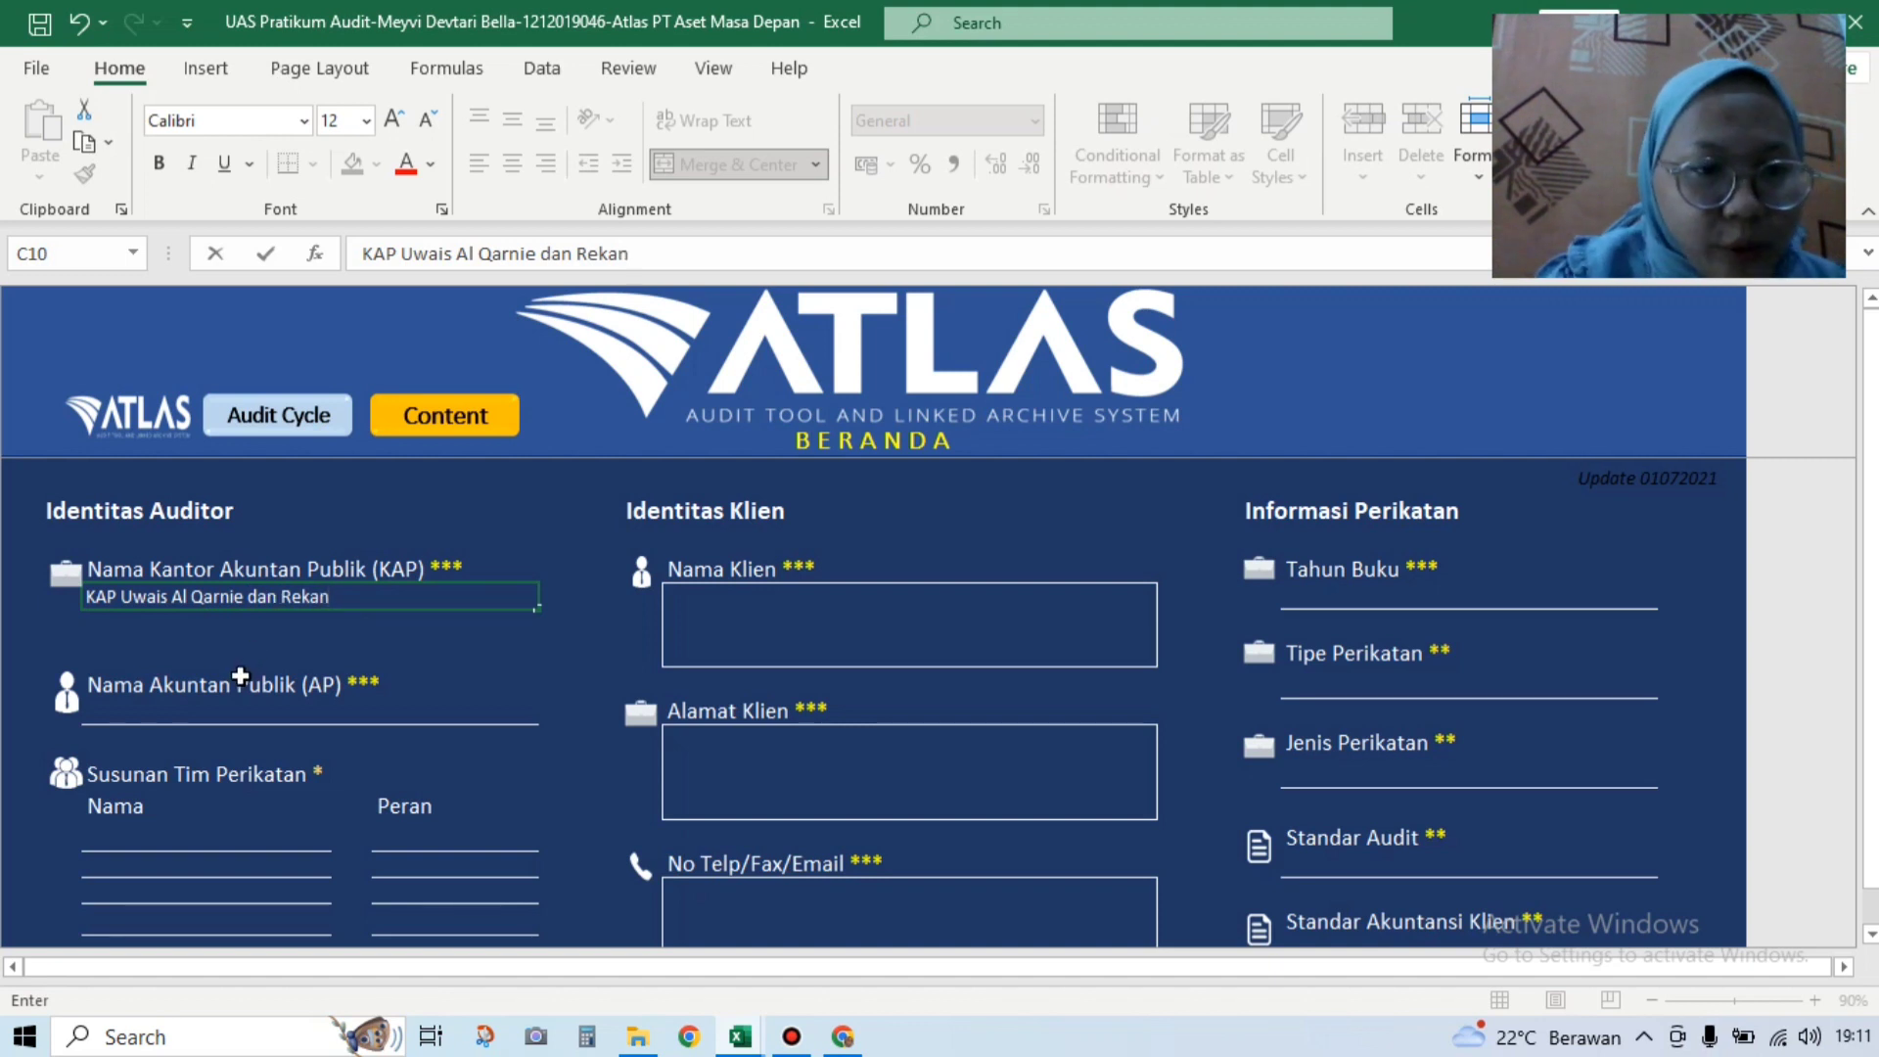
{"action": "left_click", "coordinate": [242, 712]}
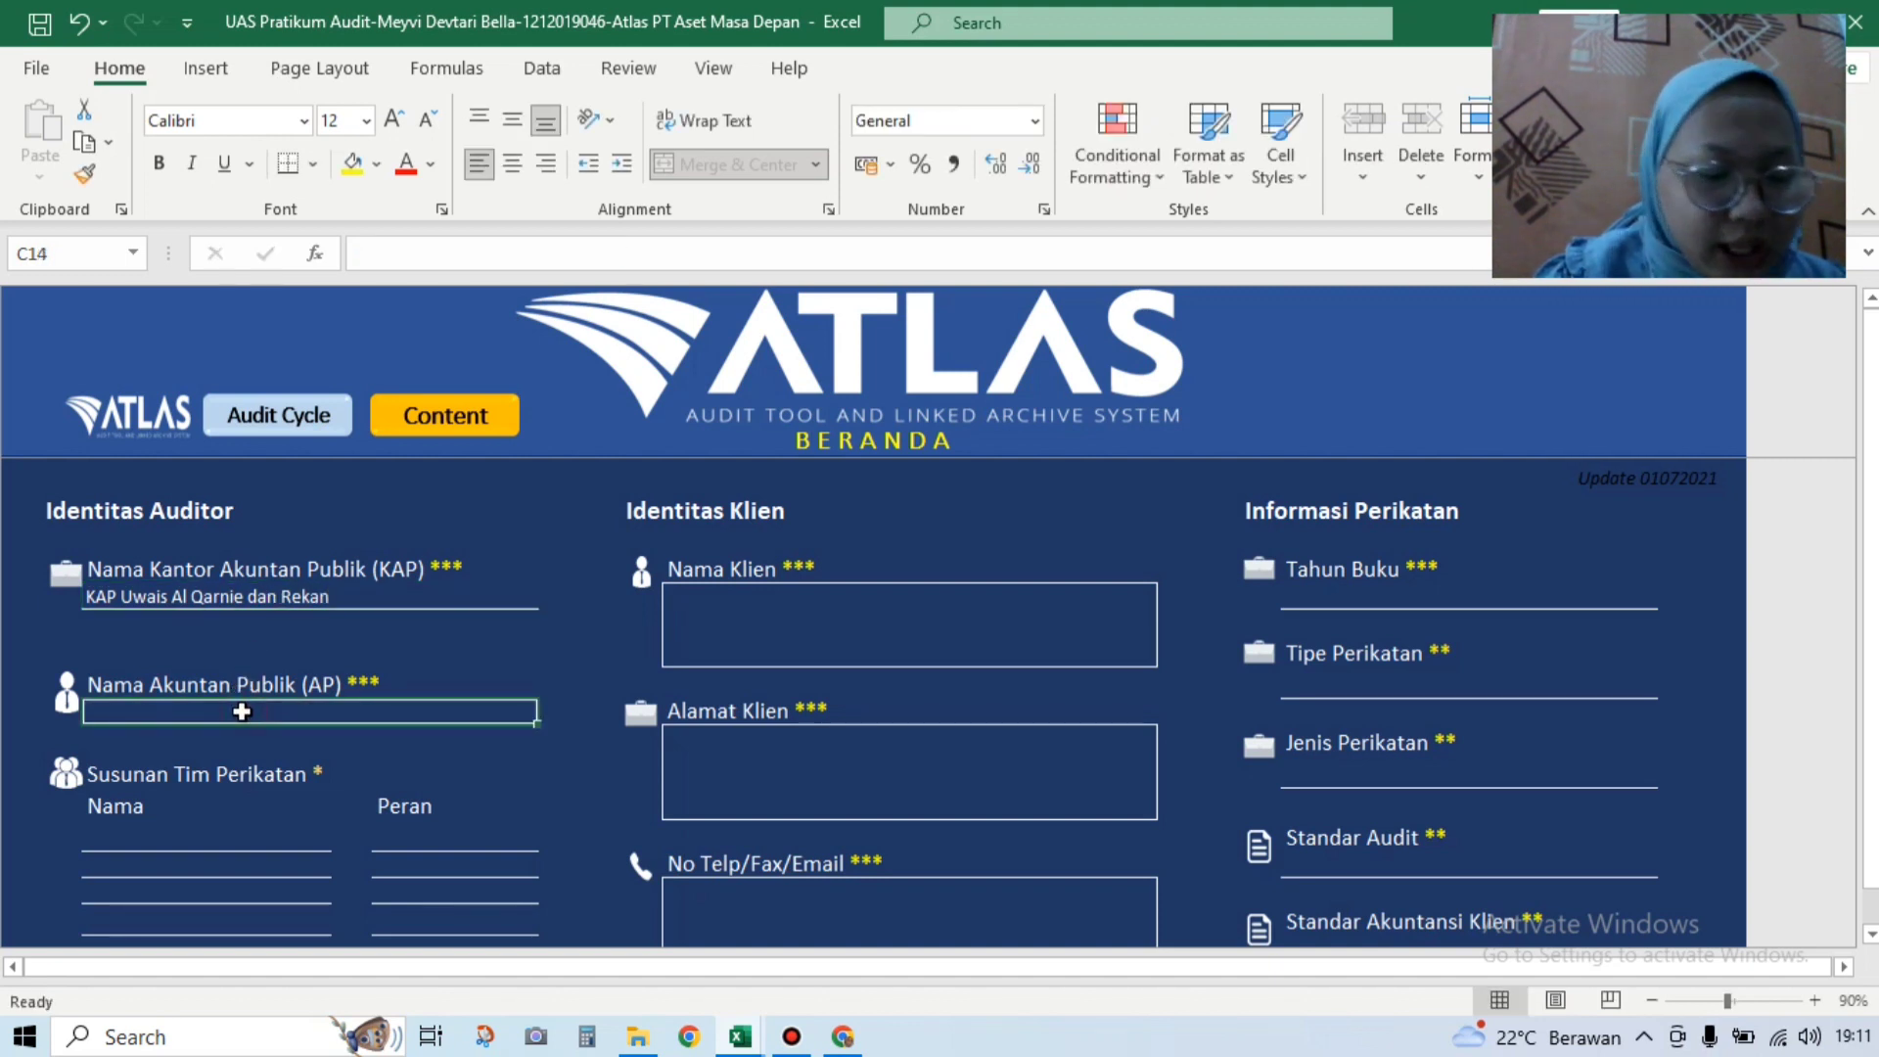
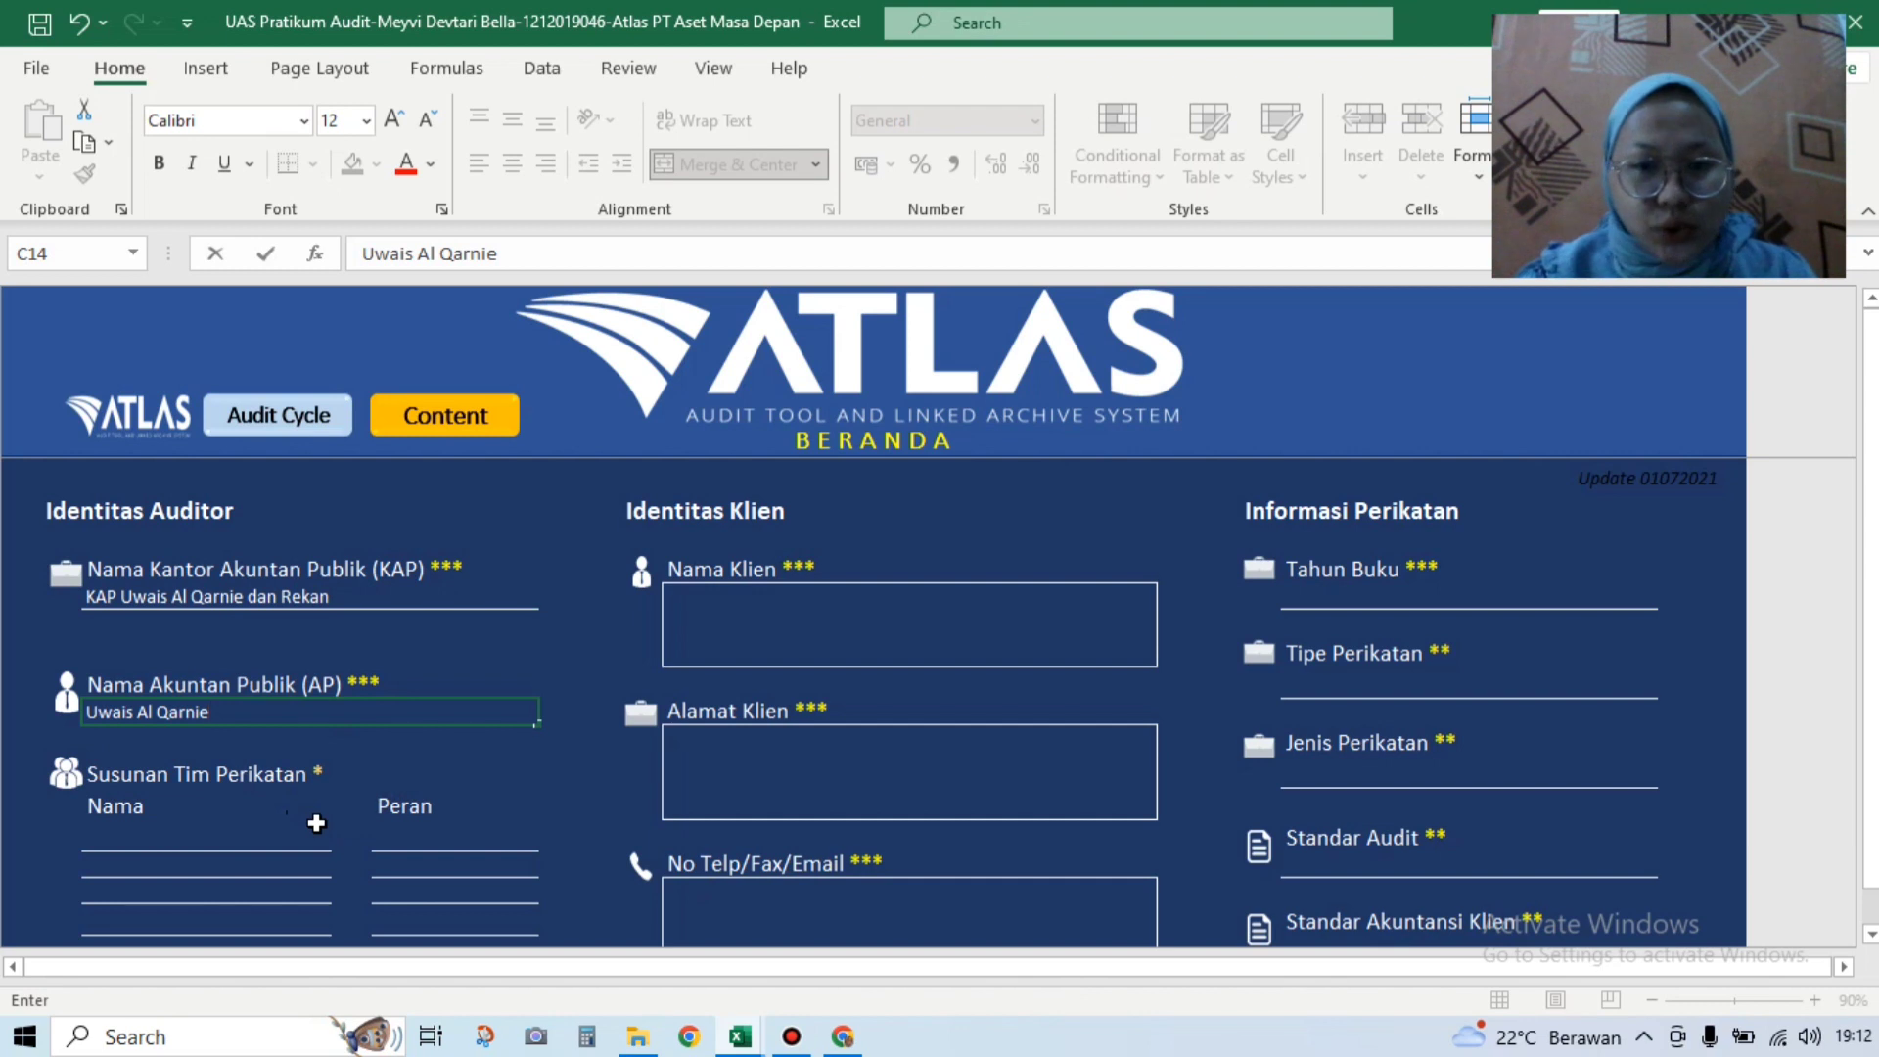
Step: Enter client name PT. Aset Masa Depan, address JAKARTA, and the client's phone number
{"action": "left_click", "coordinate": [764, 622]}
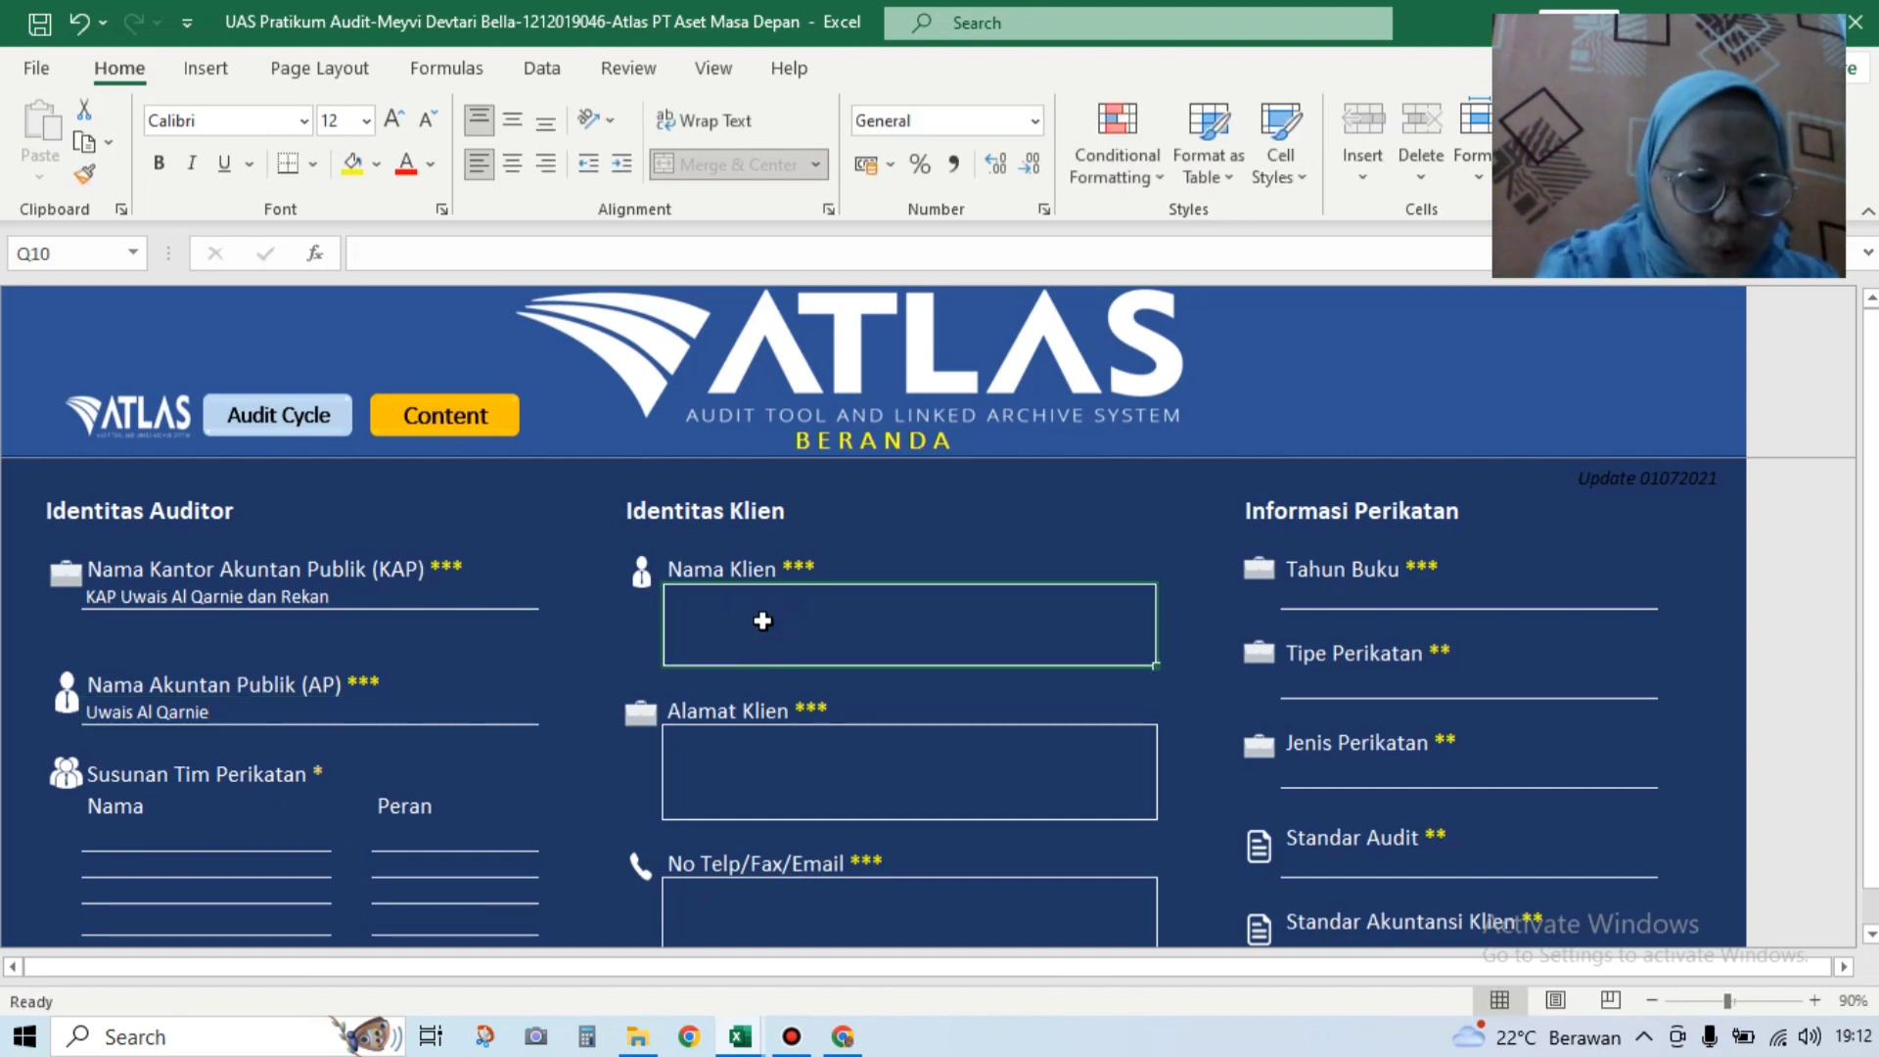
{"action": "type", "text": "PT"}
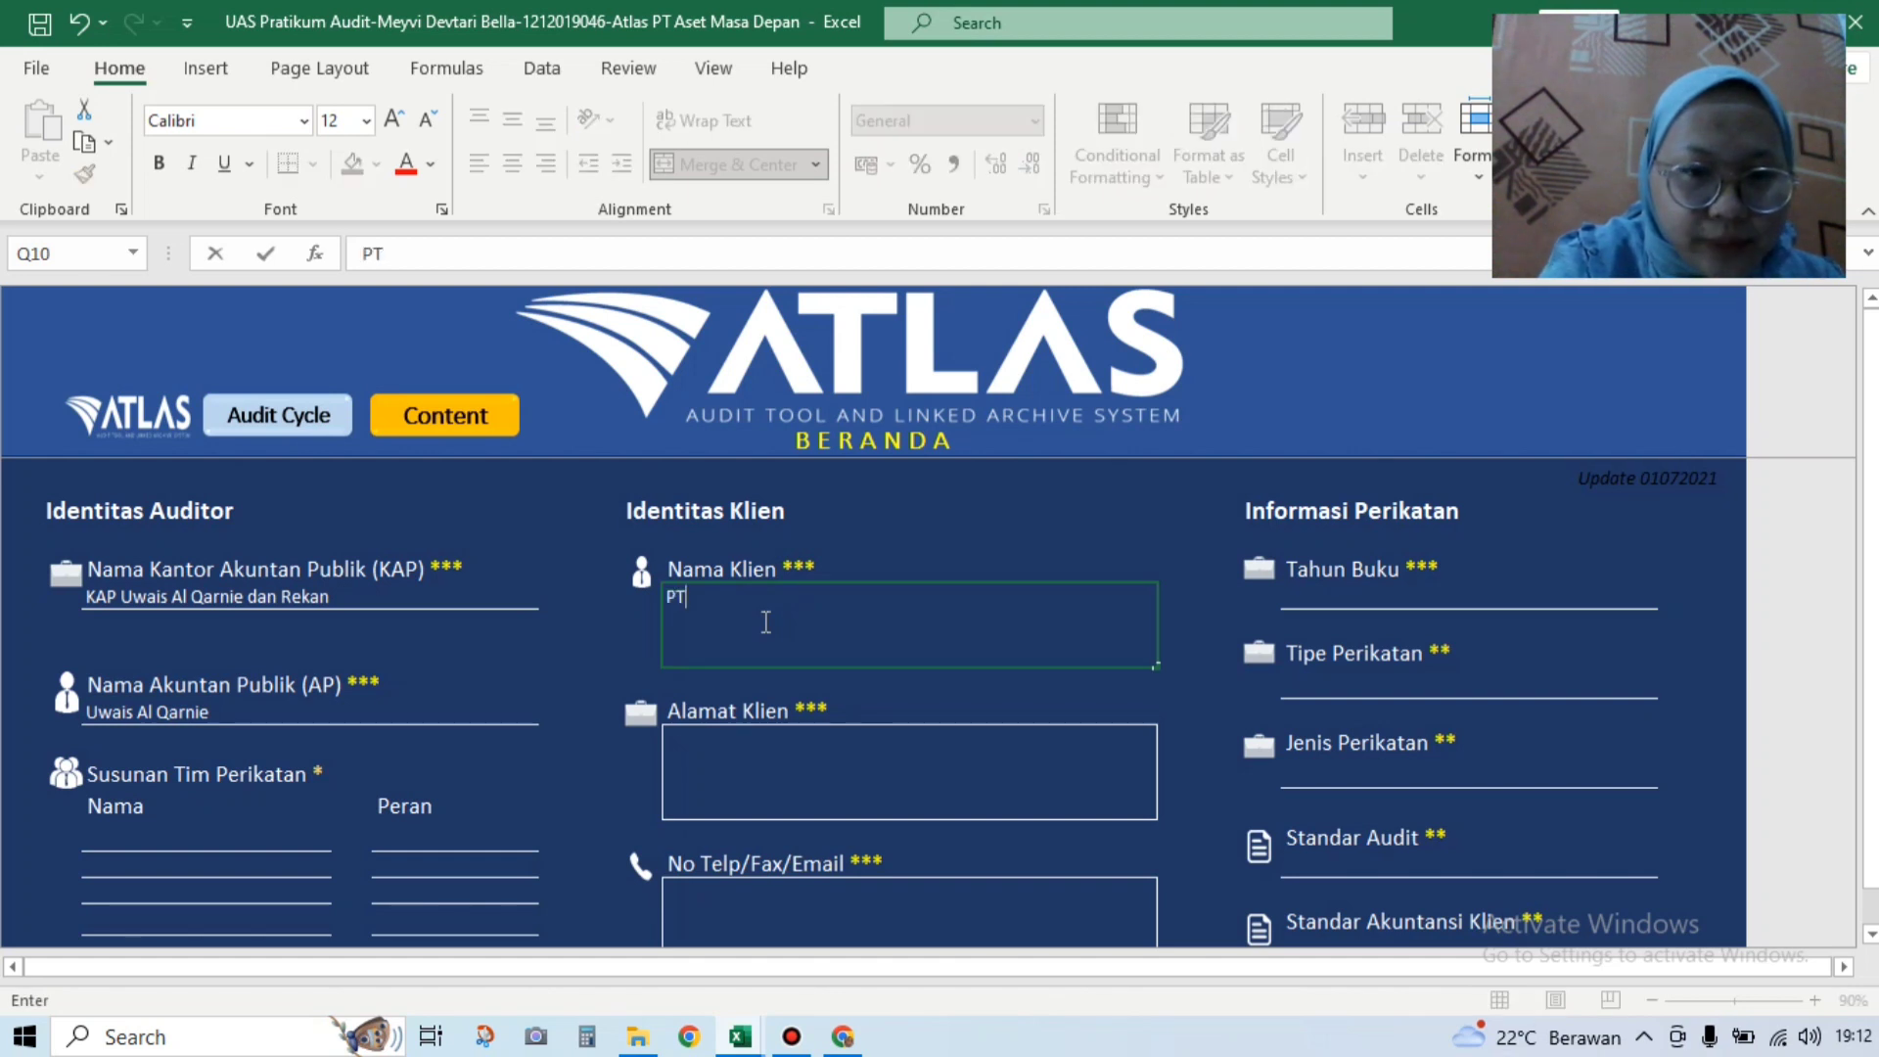
{"action": "type", "text": ". "}
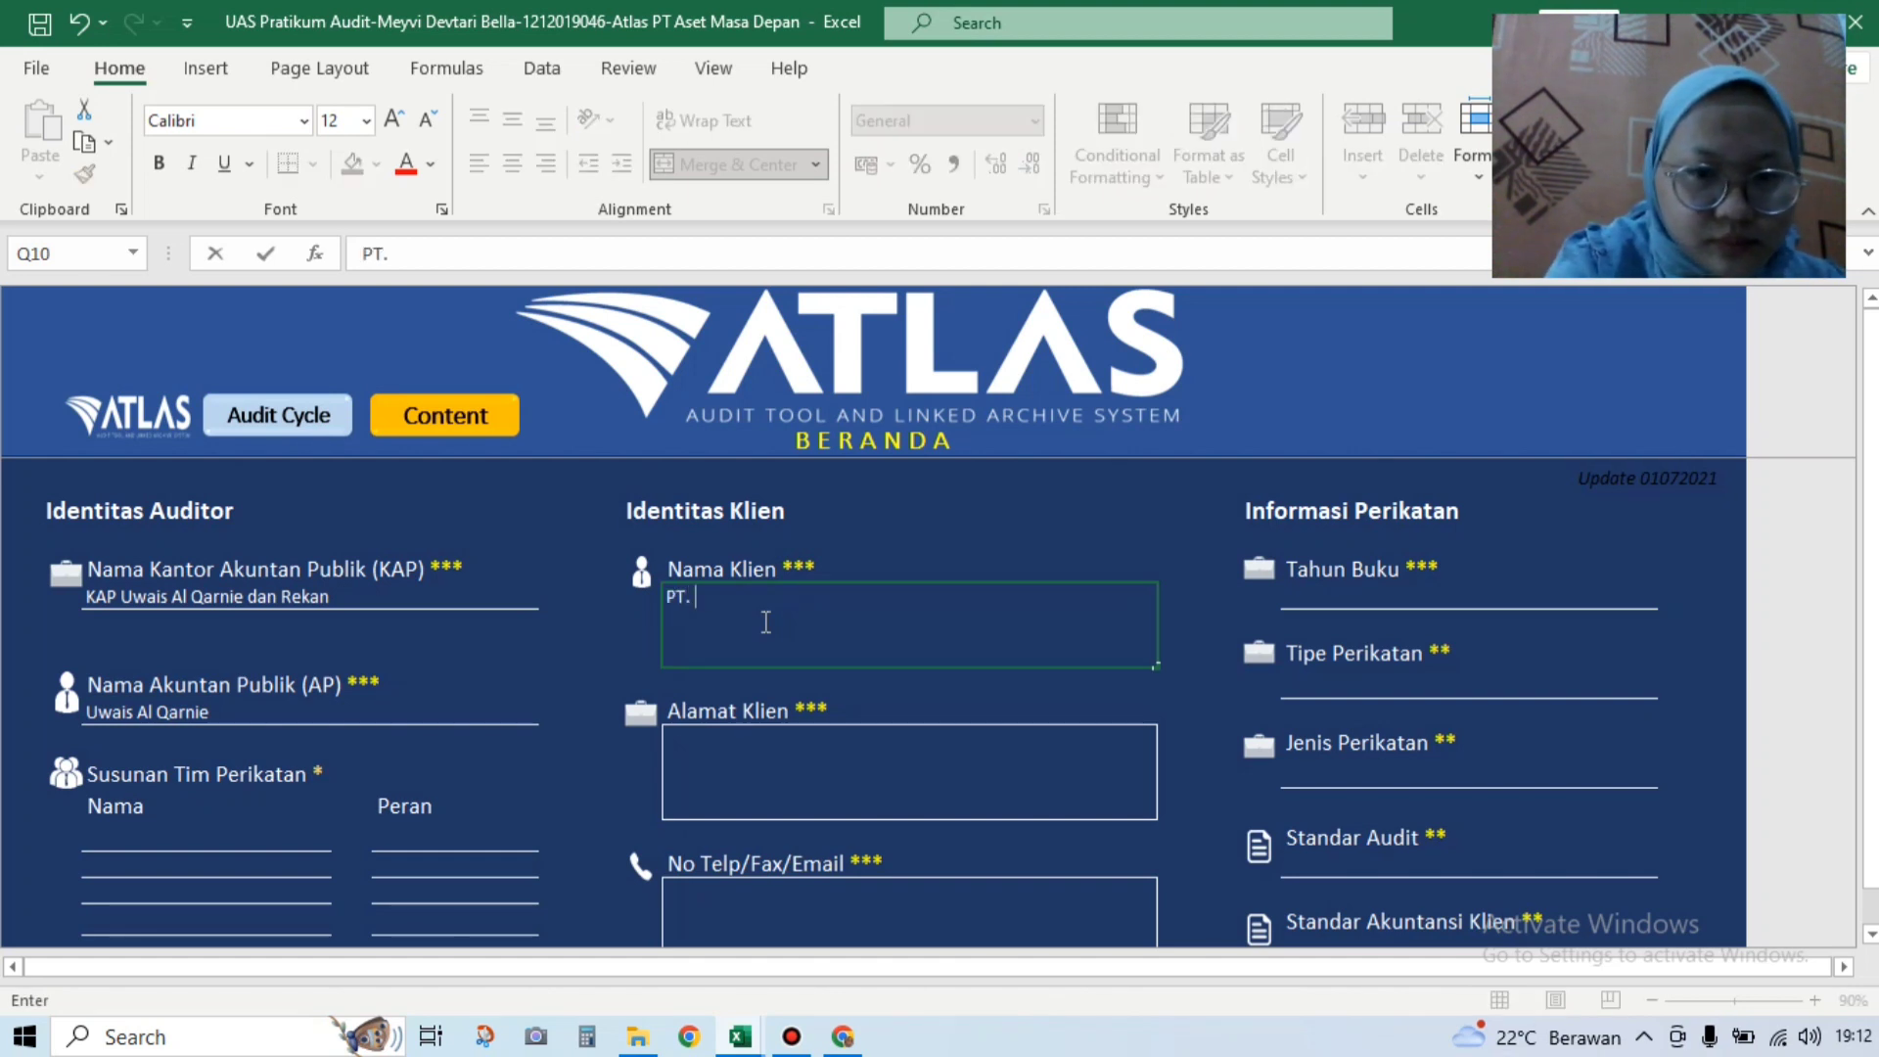
{"action": "type", "text": "Aset "}
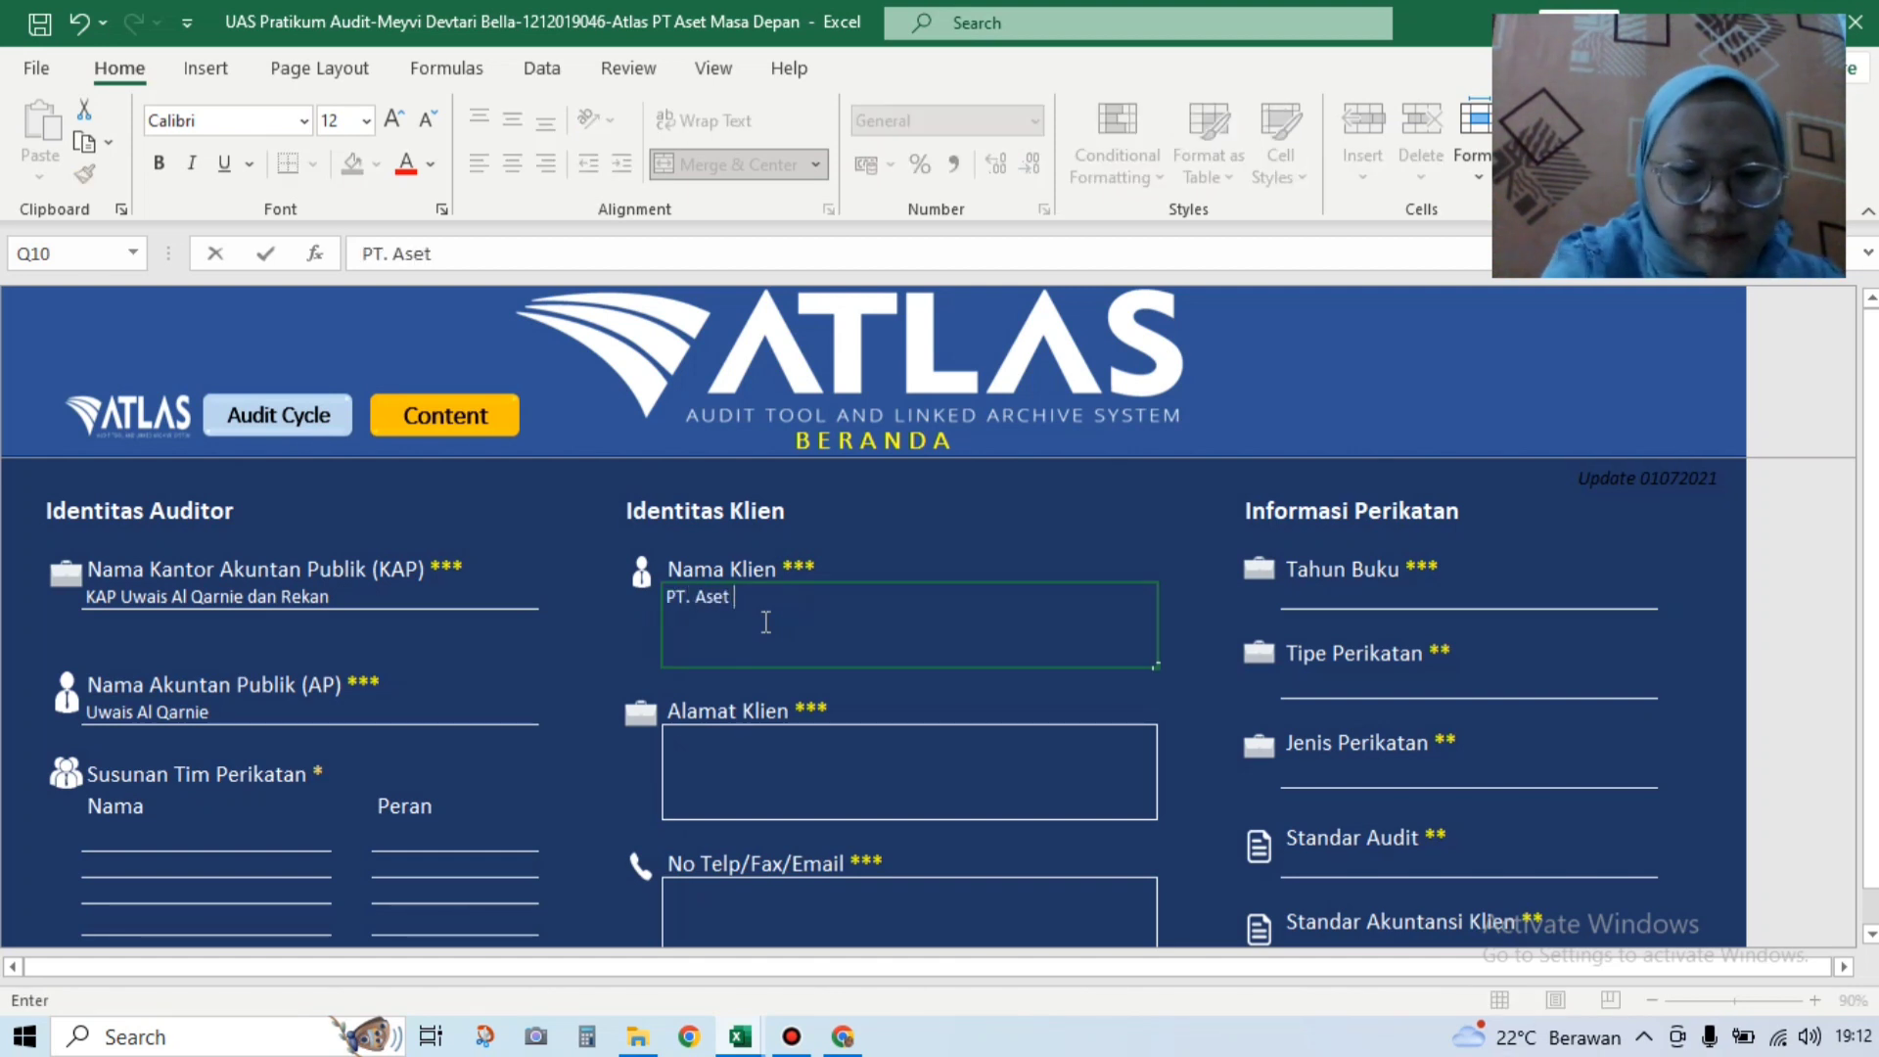
{"action": "type", "text": "Masa"}
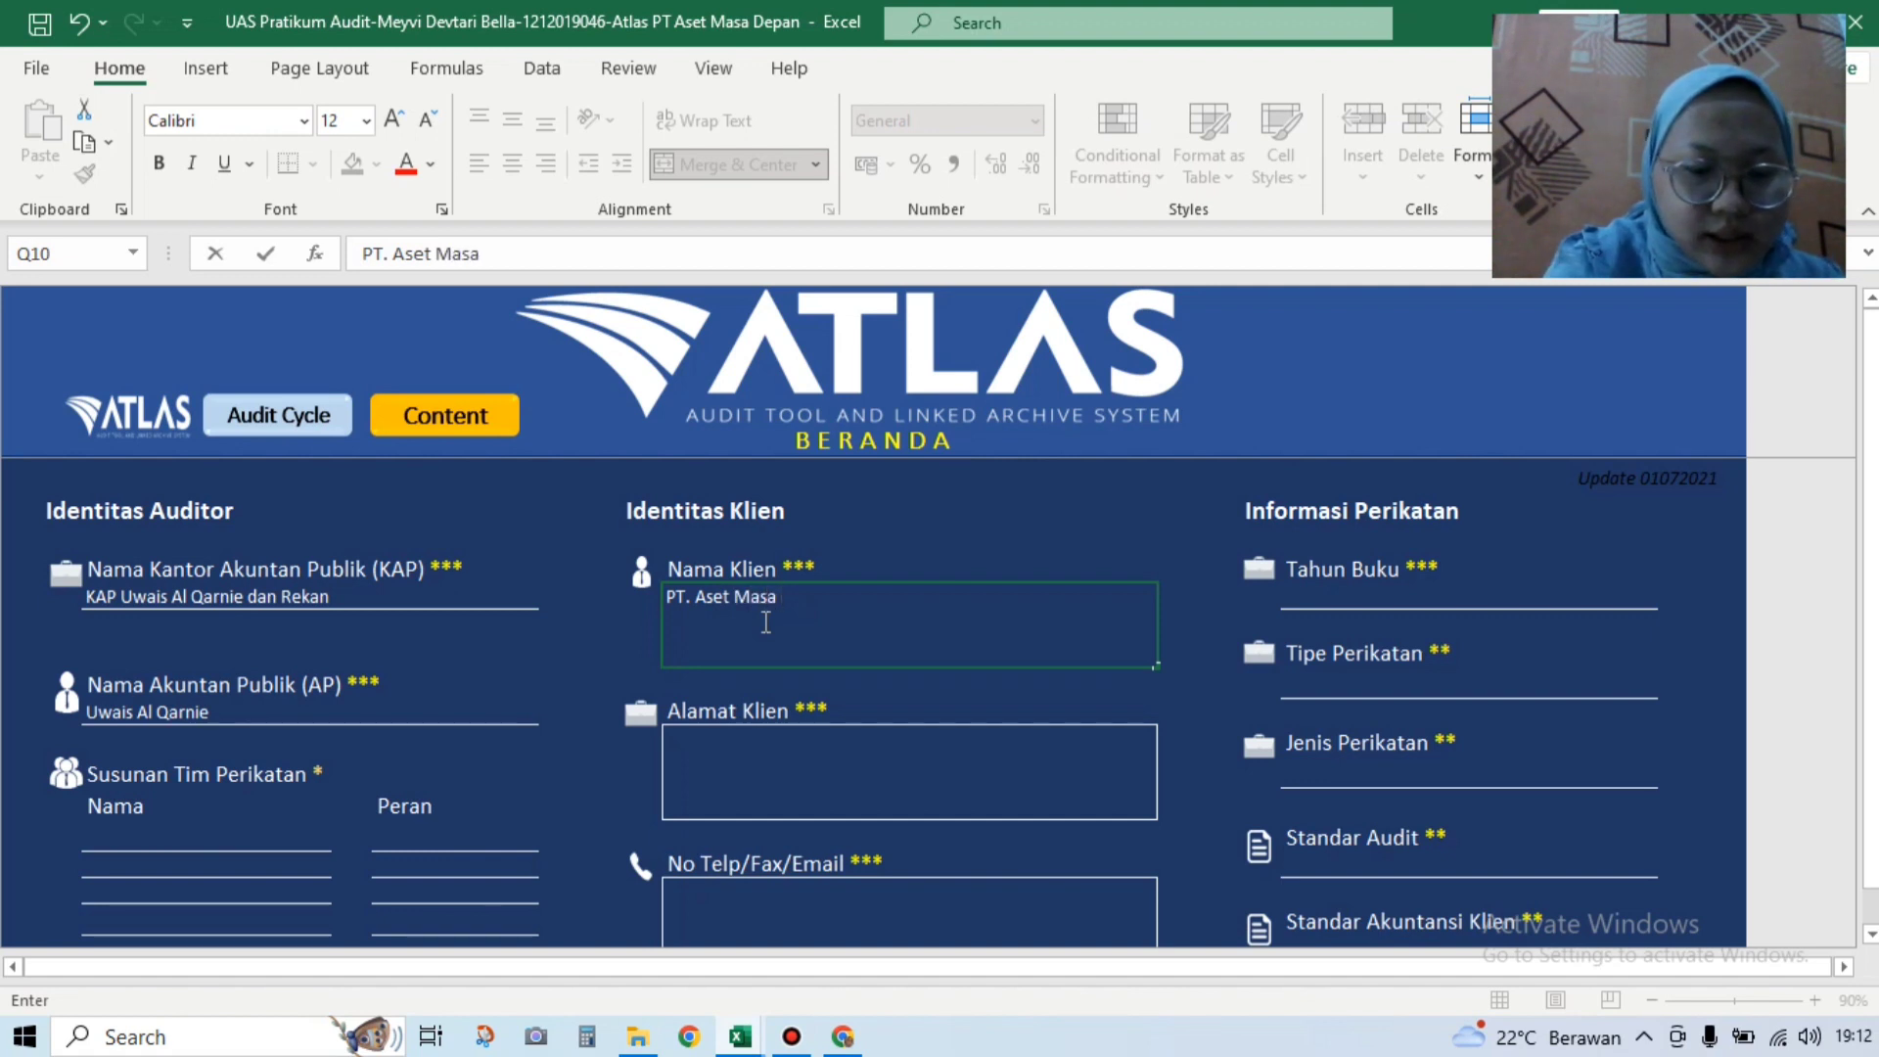
{"action": "type", "text": " Depan"}
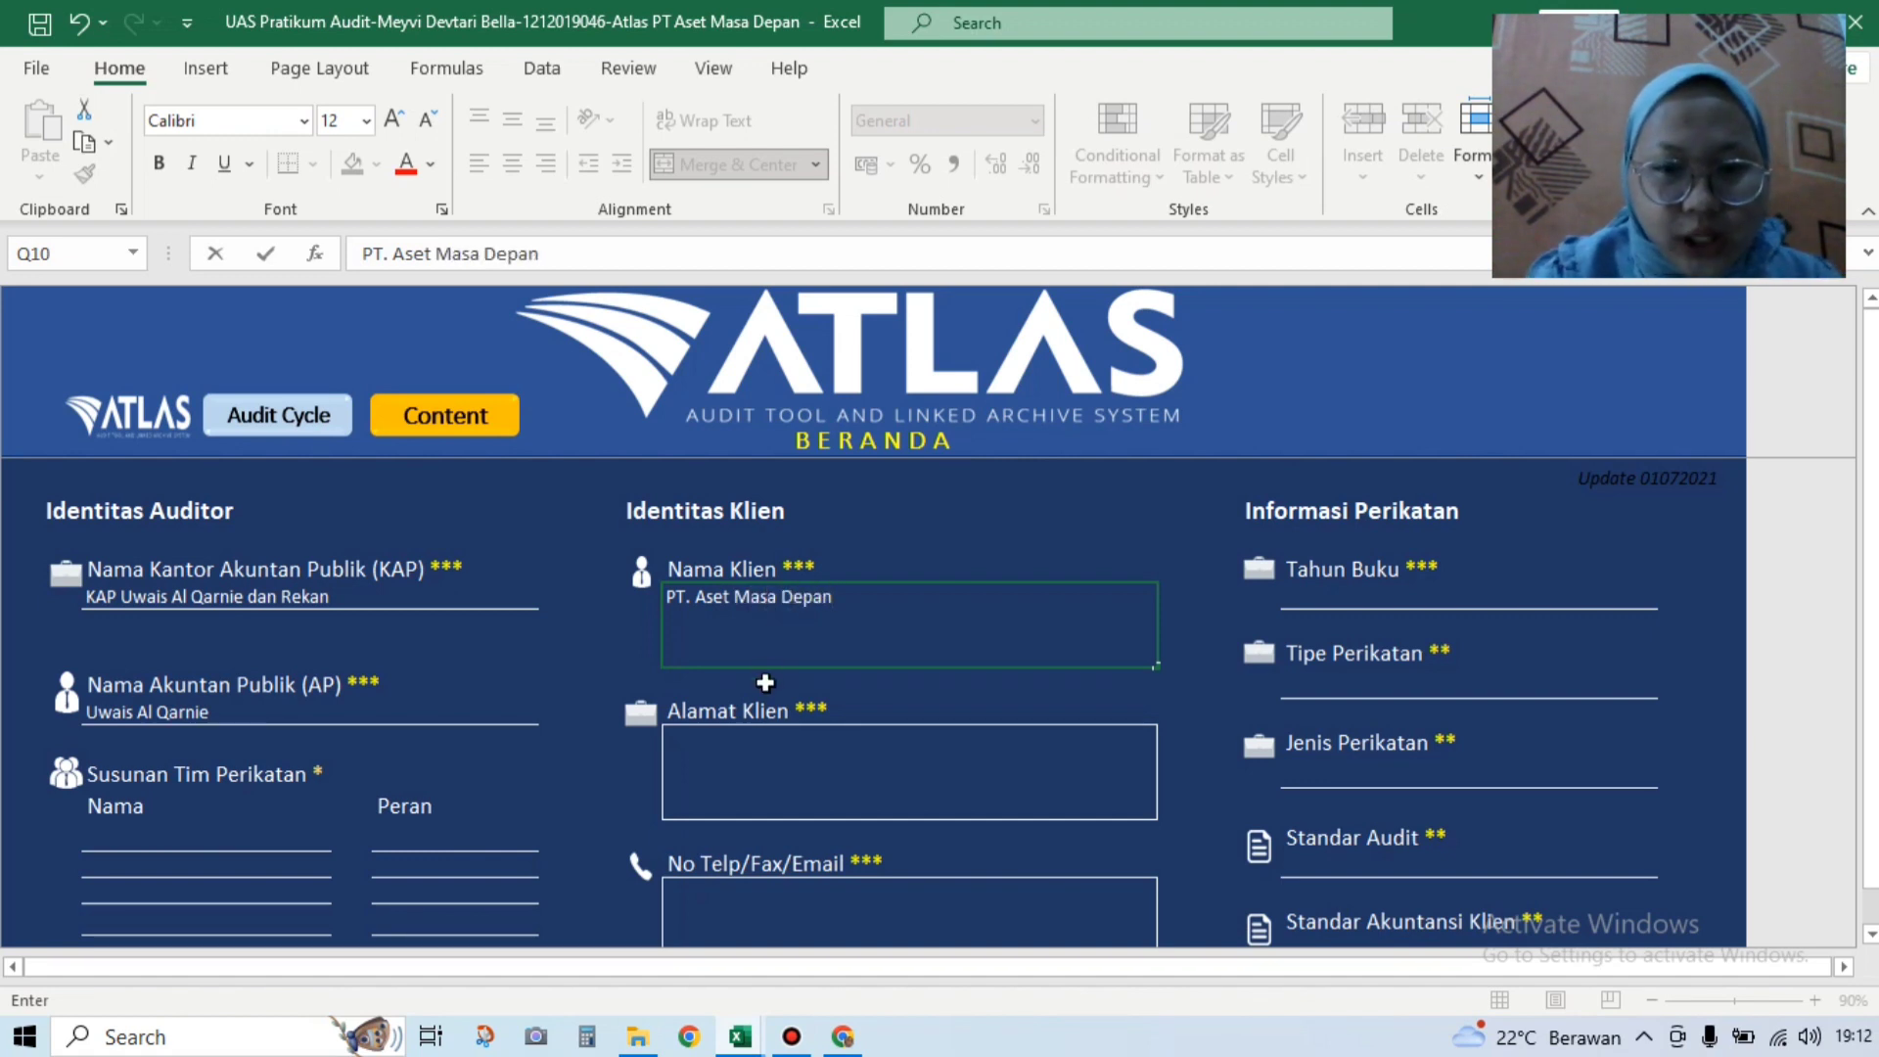
{"action": "left_click", "coordinate": [780, 781]}
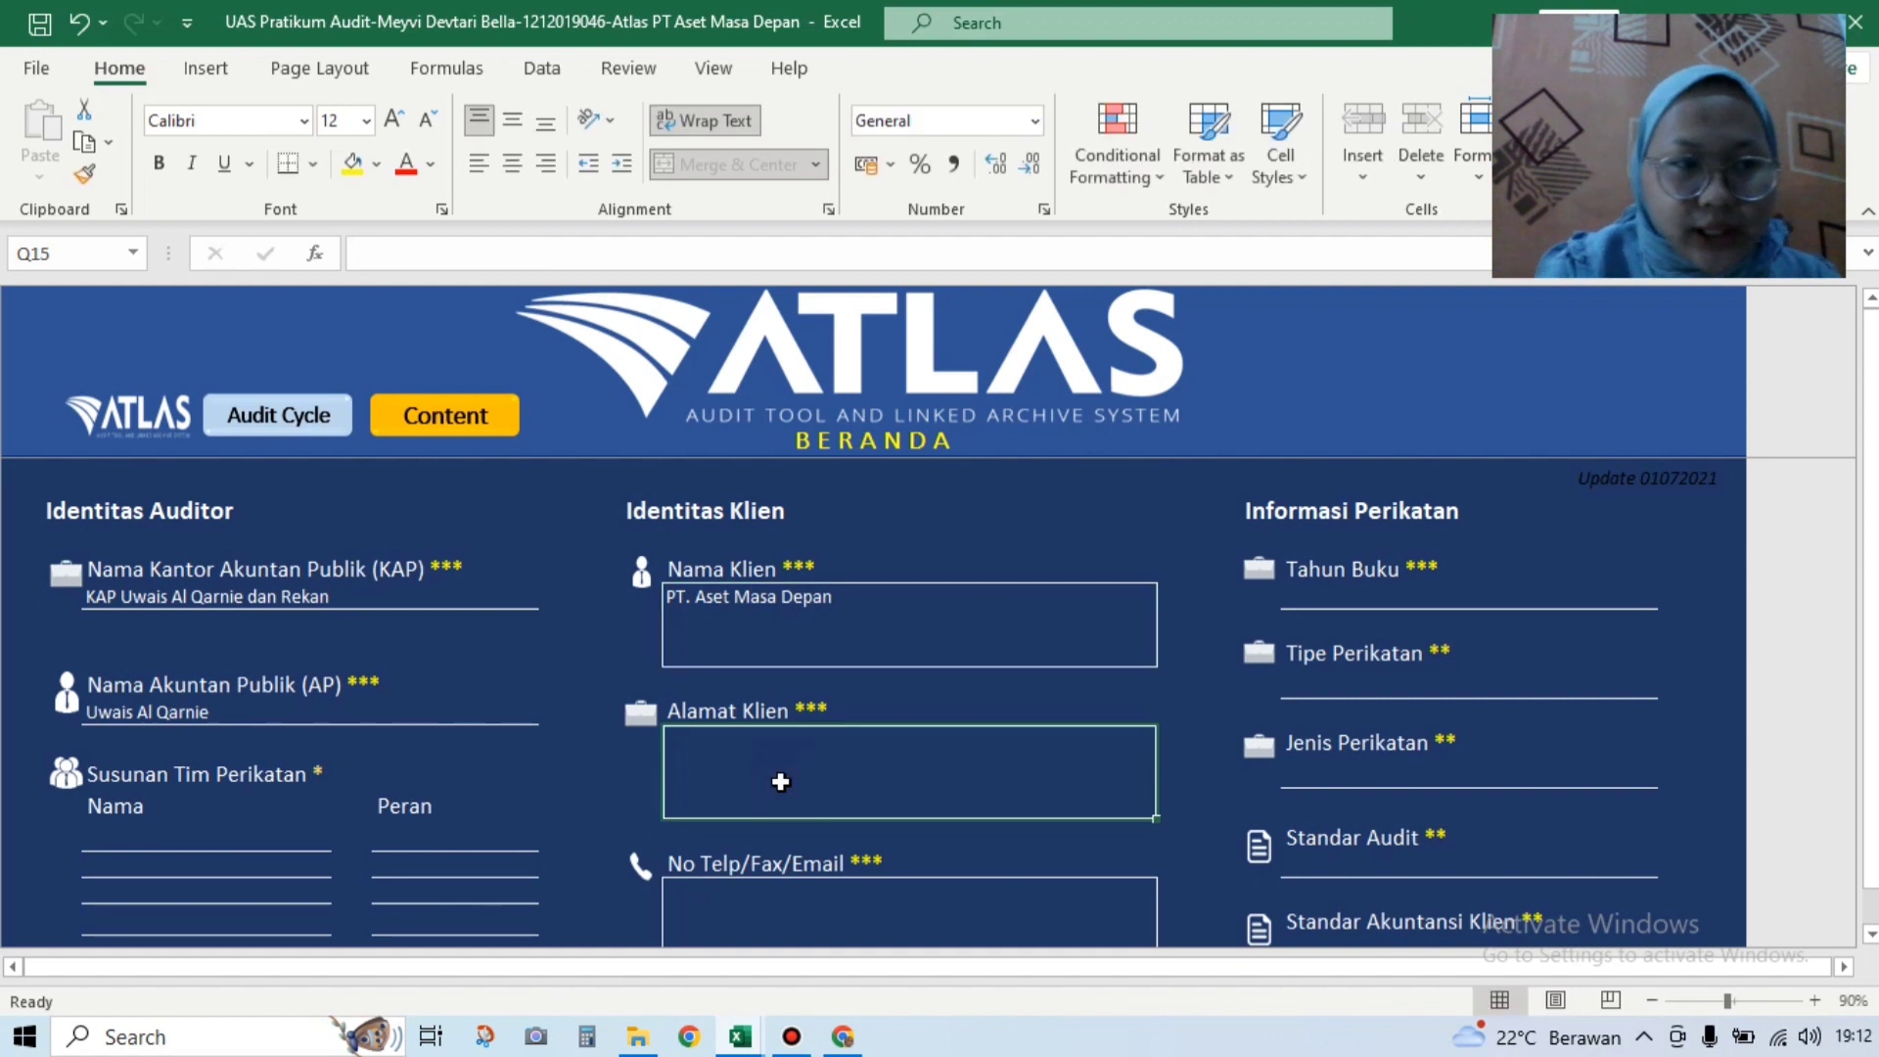
{"action": "type", "text": "JAKA"}
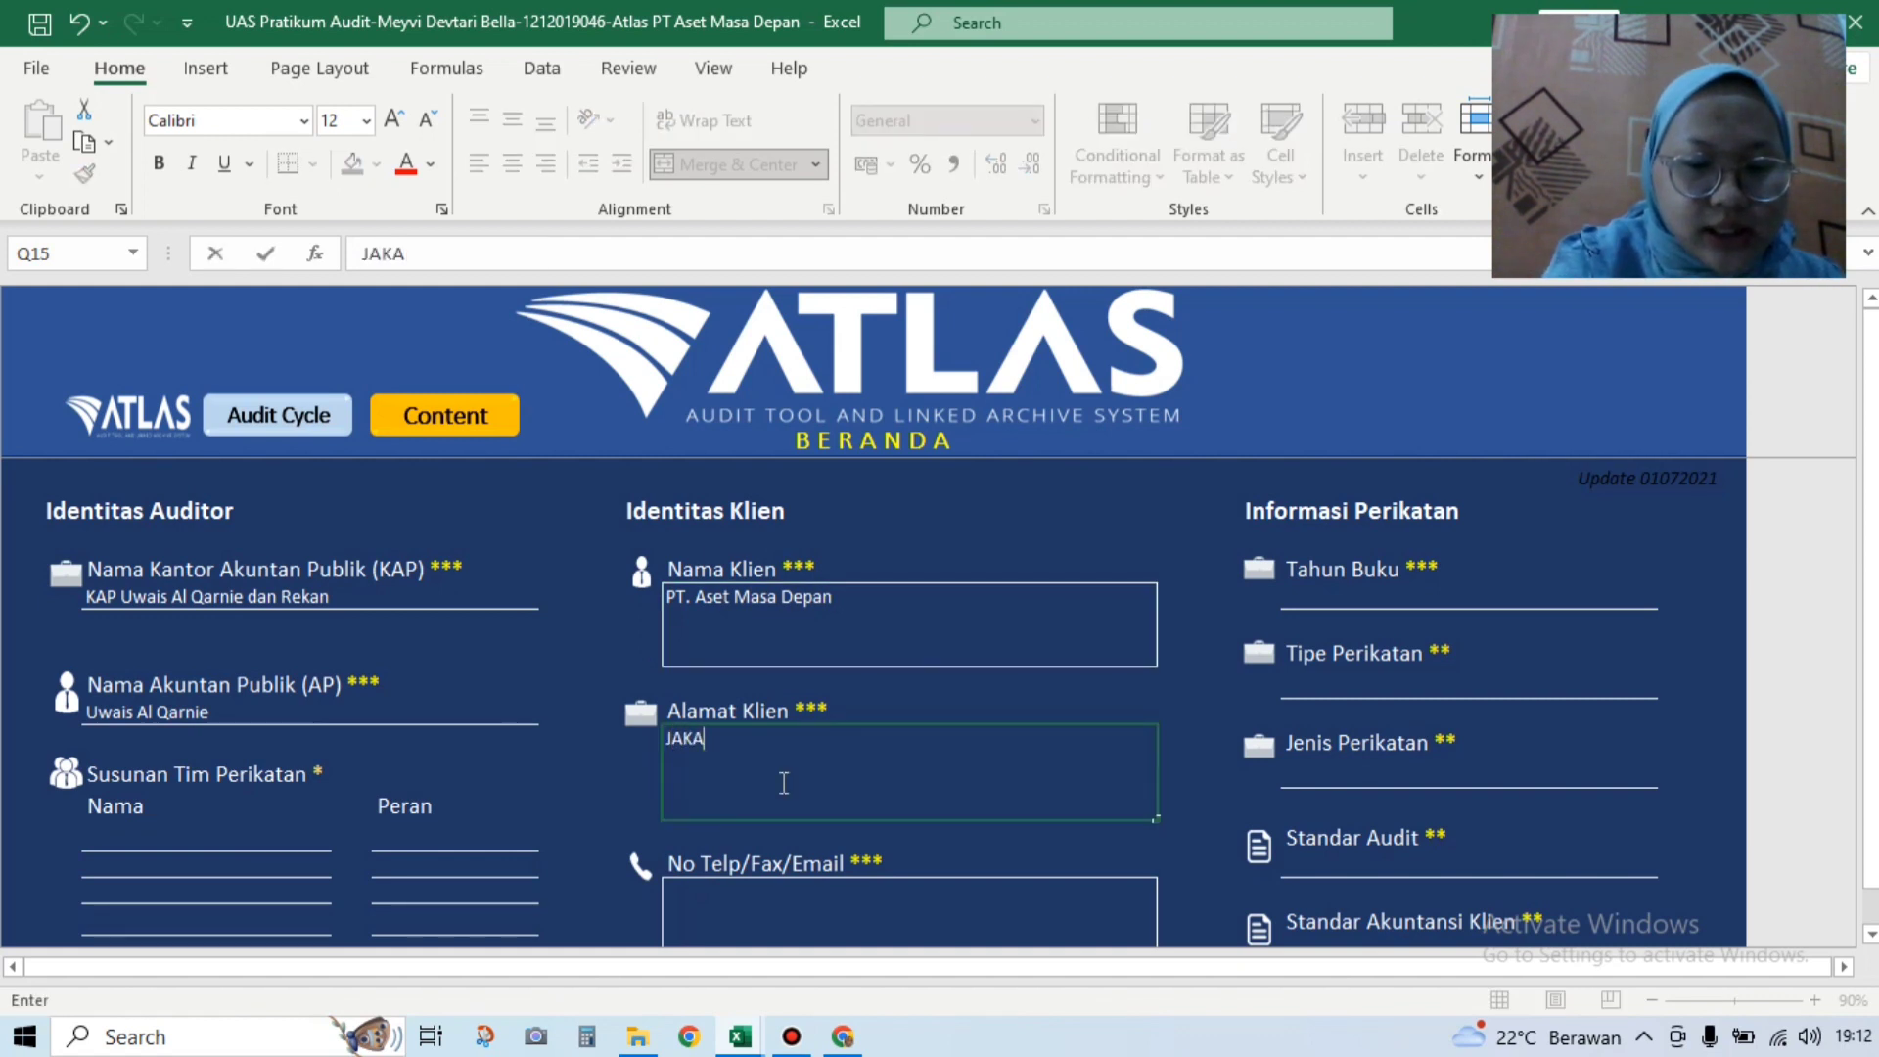
{"action": "type", "text": "RTA"}
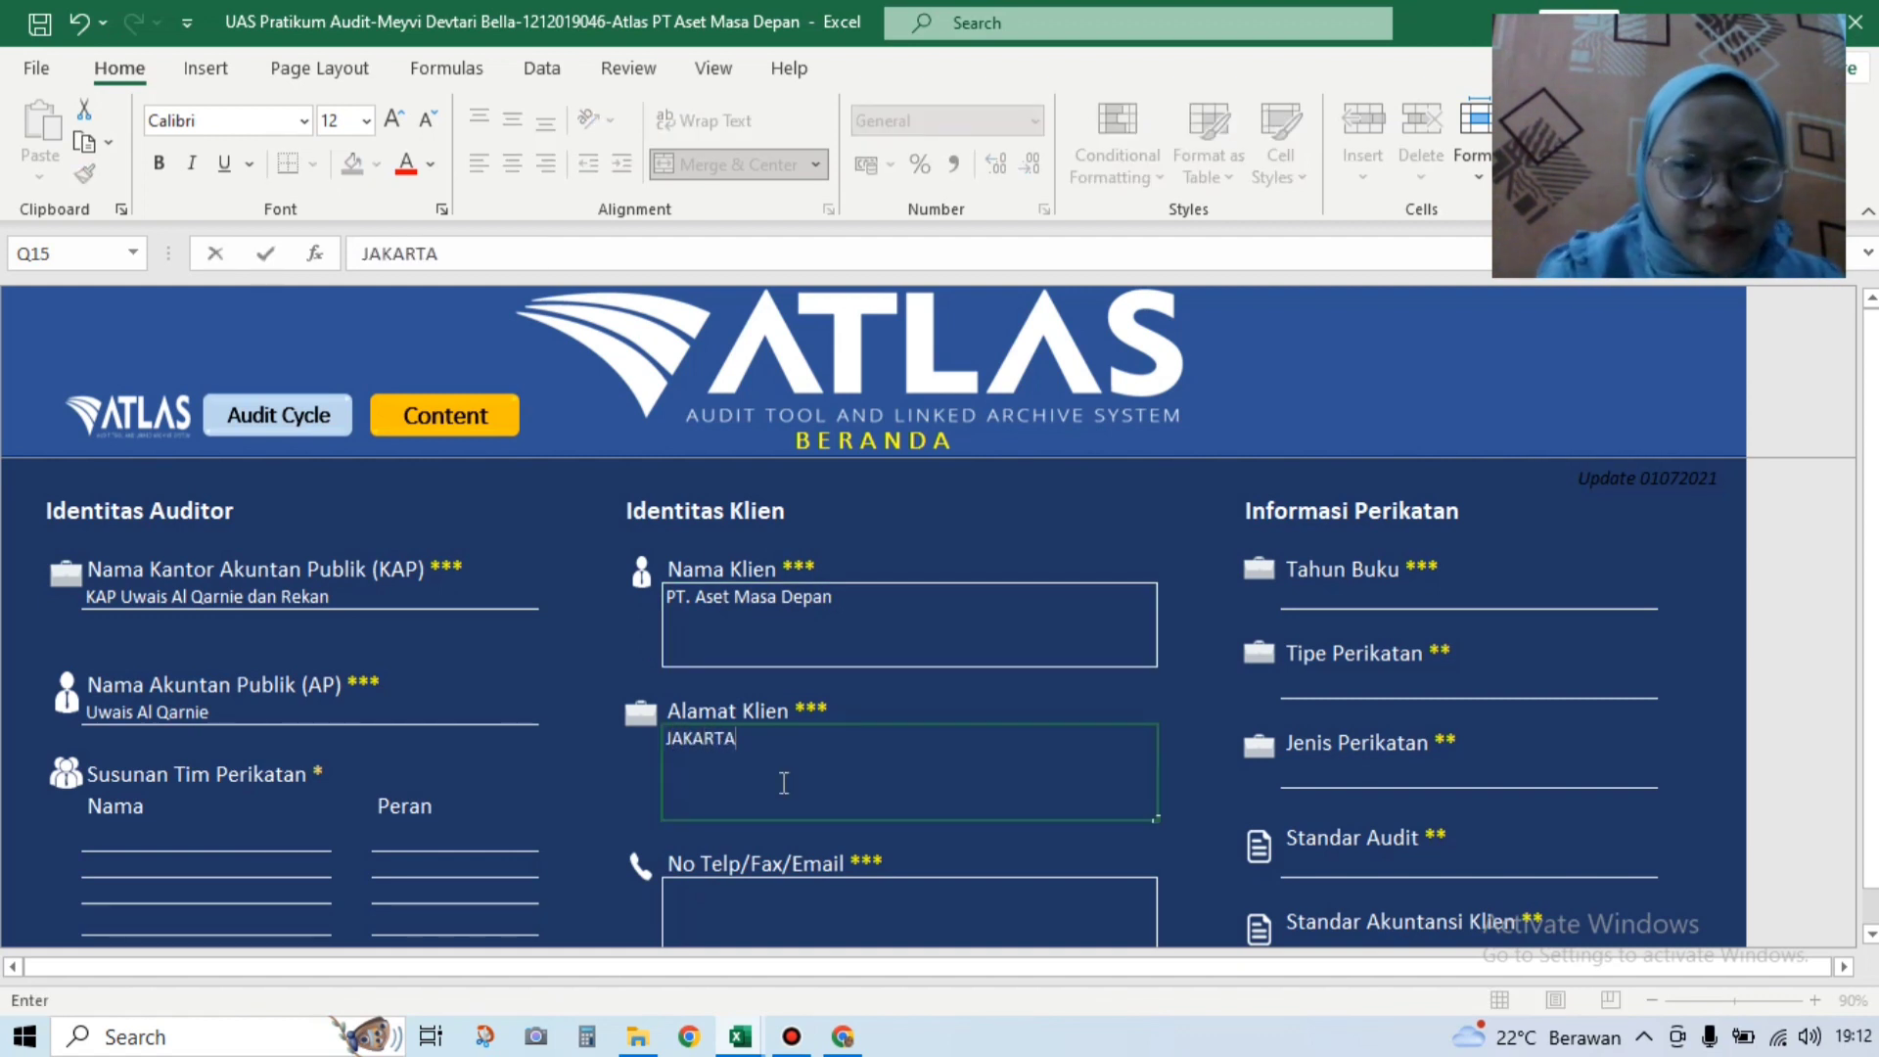
{"action": "left_click", "coordinate": [756, 908]}
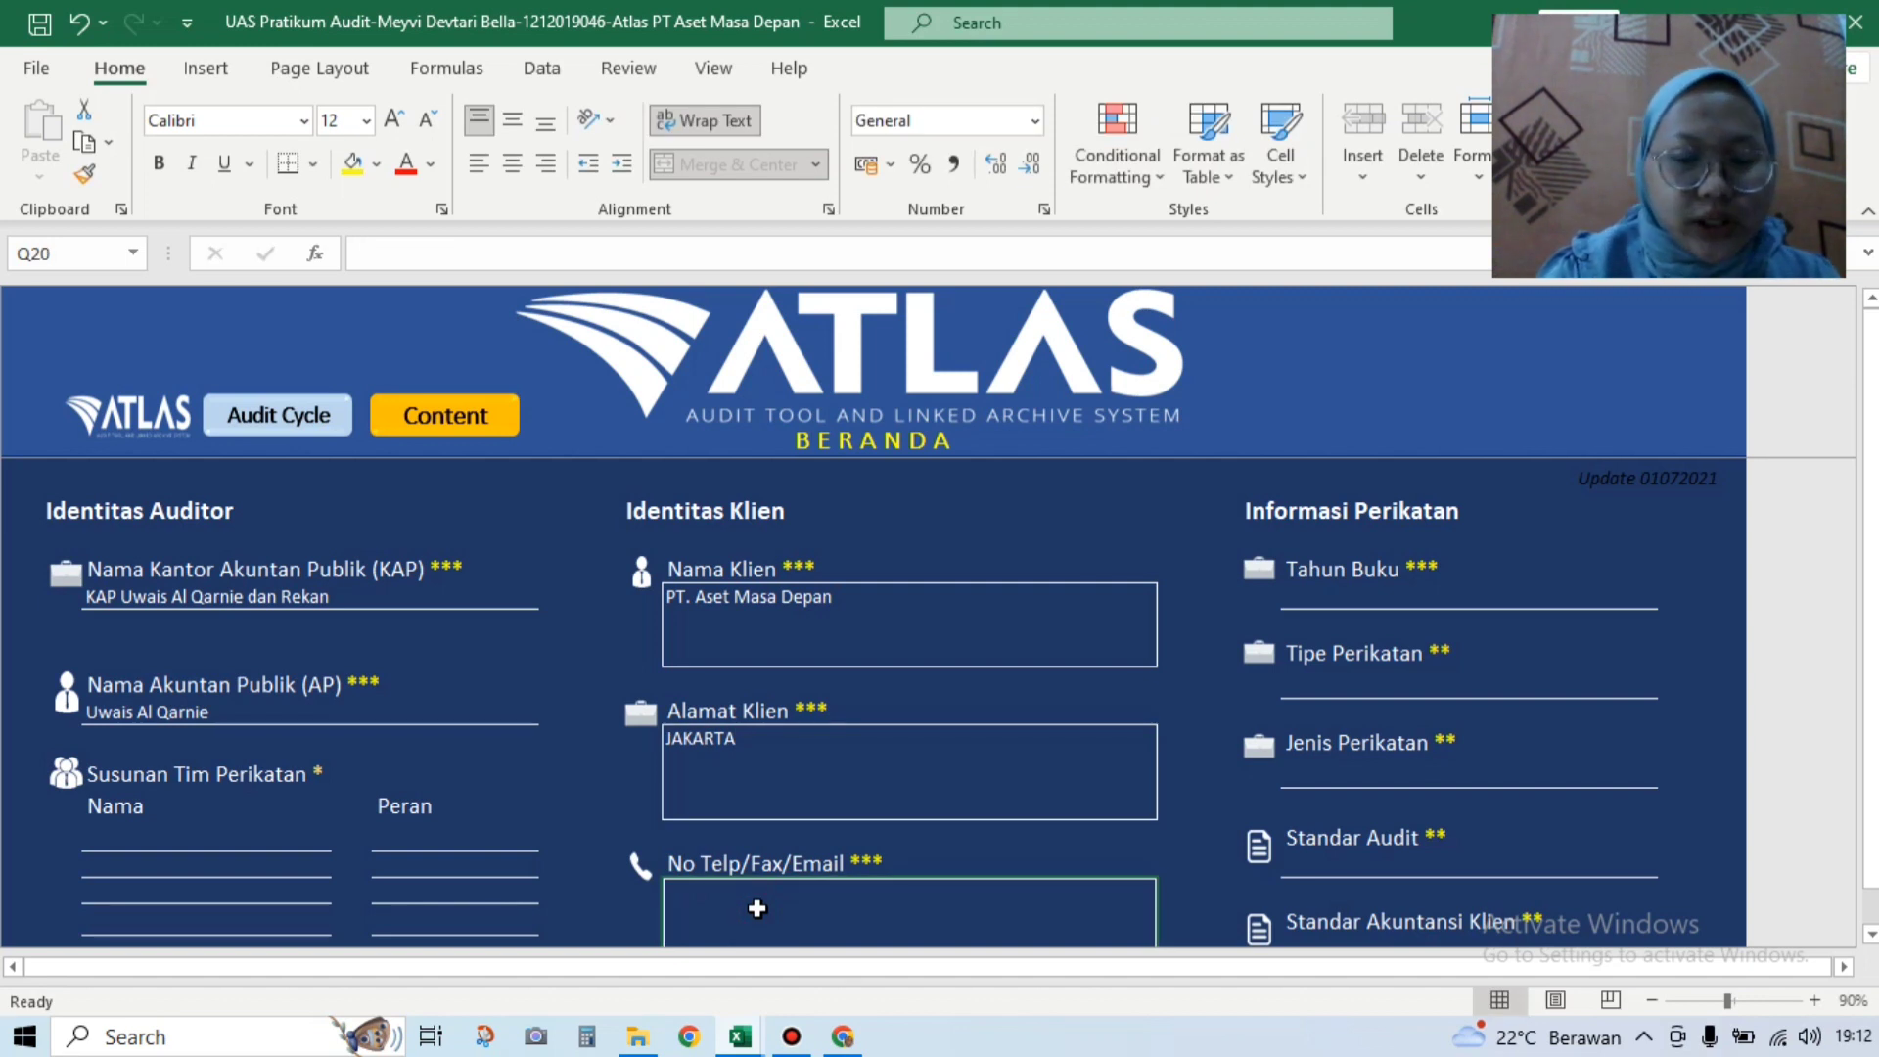
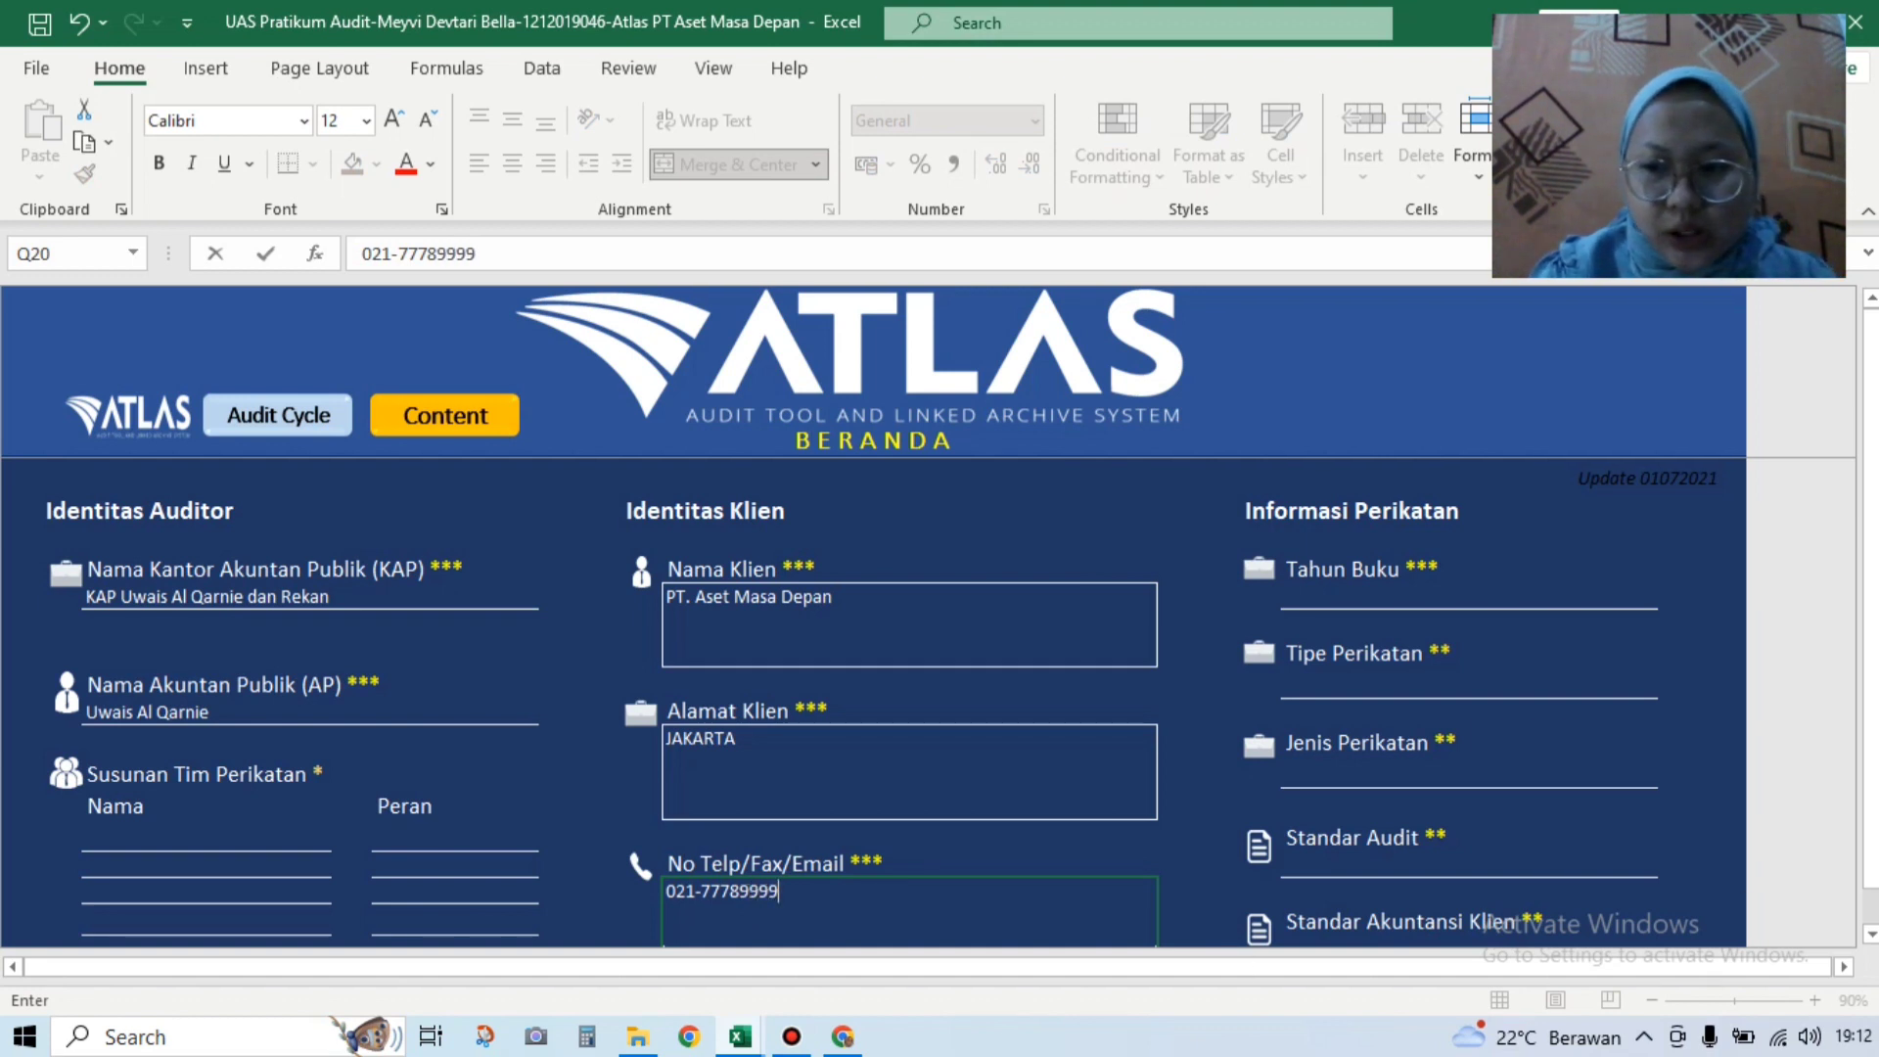
Step: Enter the client's NPWP tax number and set the business sector to Perdagangan_dan_Jasa
{"action": "left_click", "coordinate": [1870, 935]}
{"action": "scroll", "coordinate": [1870, 935], "scroll_direction": "down", "scroll_amount": 2}
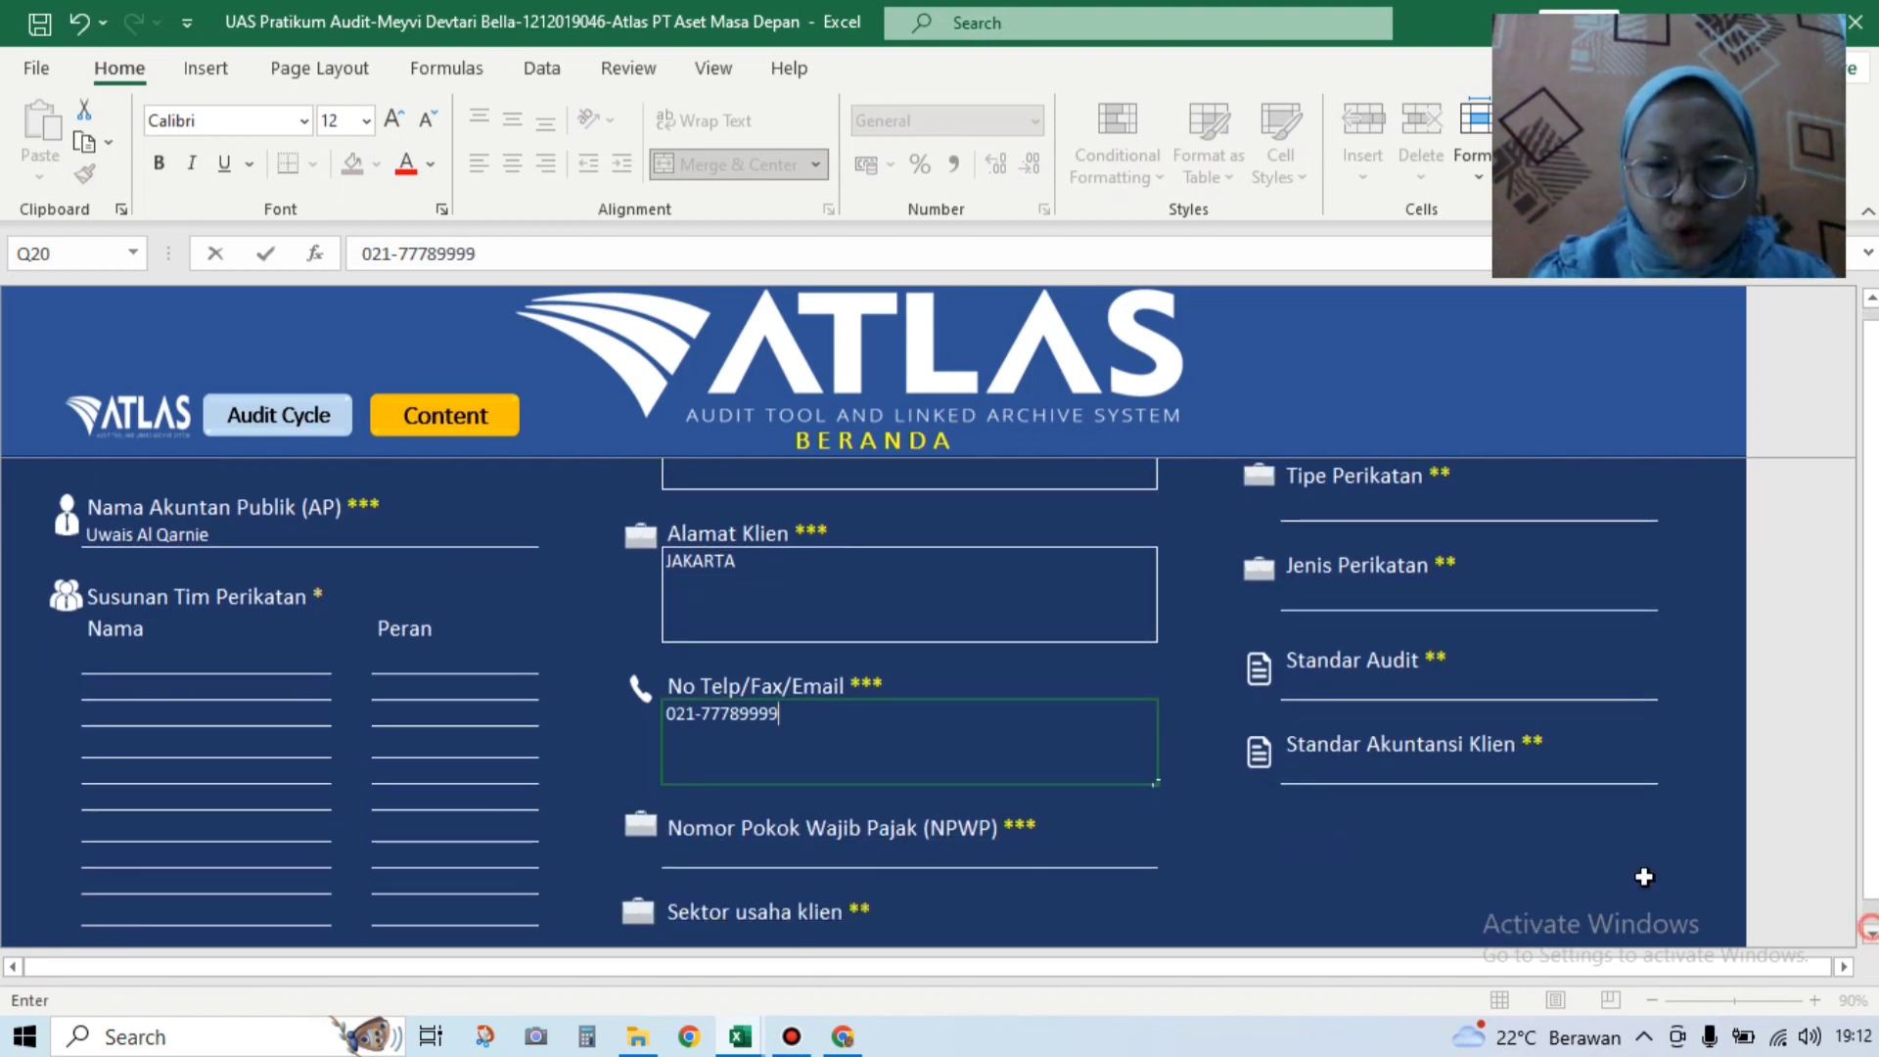
{"action": "left_click", "coordinate": [929, 807]}
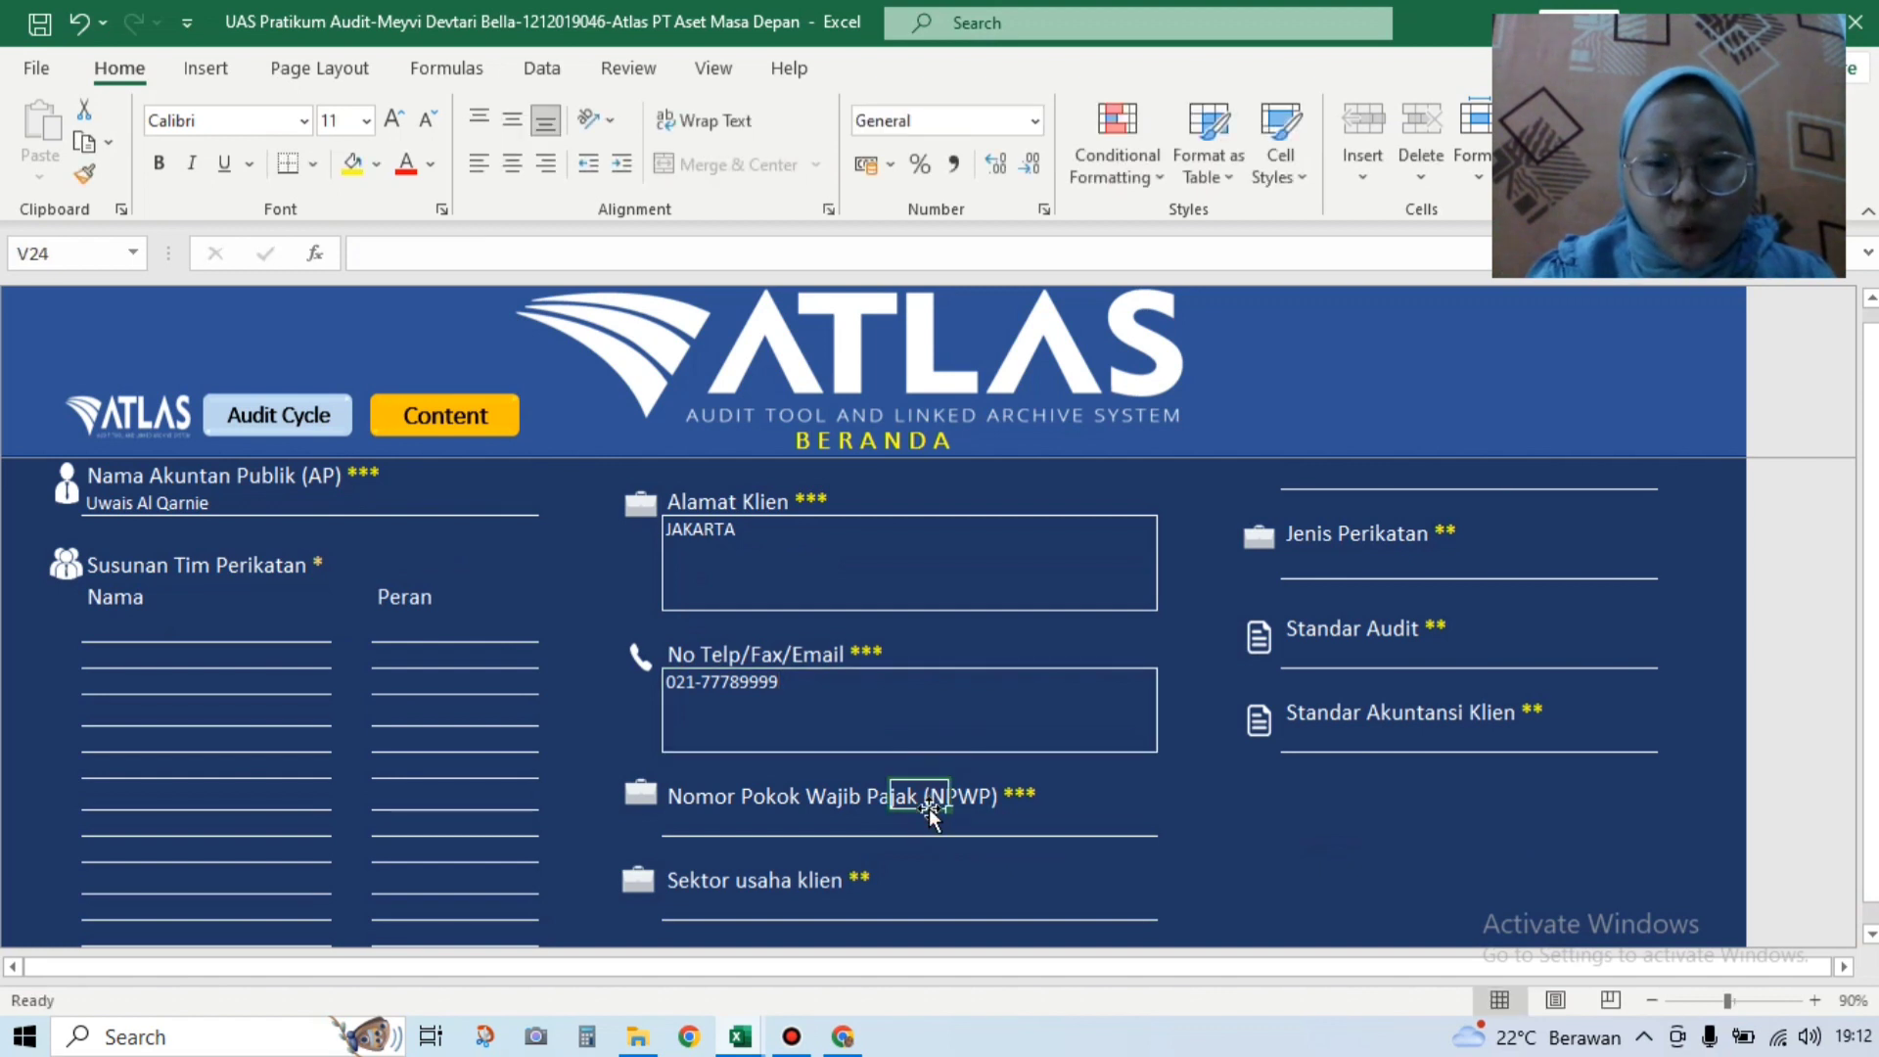
{"action": "left_click", "coordinate": [865, 825]}
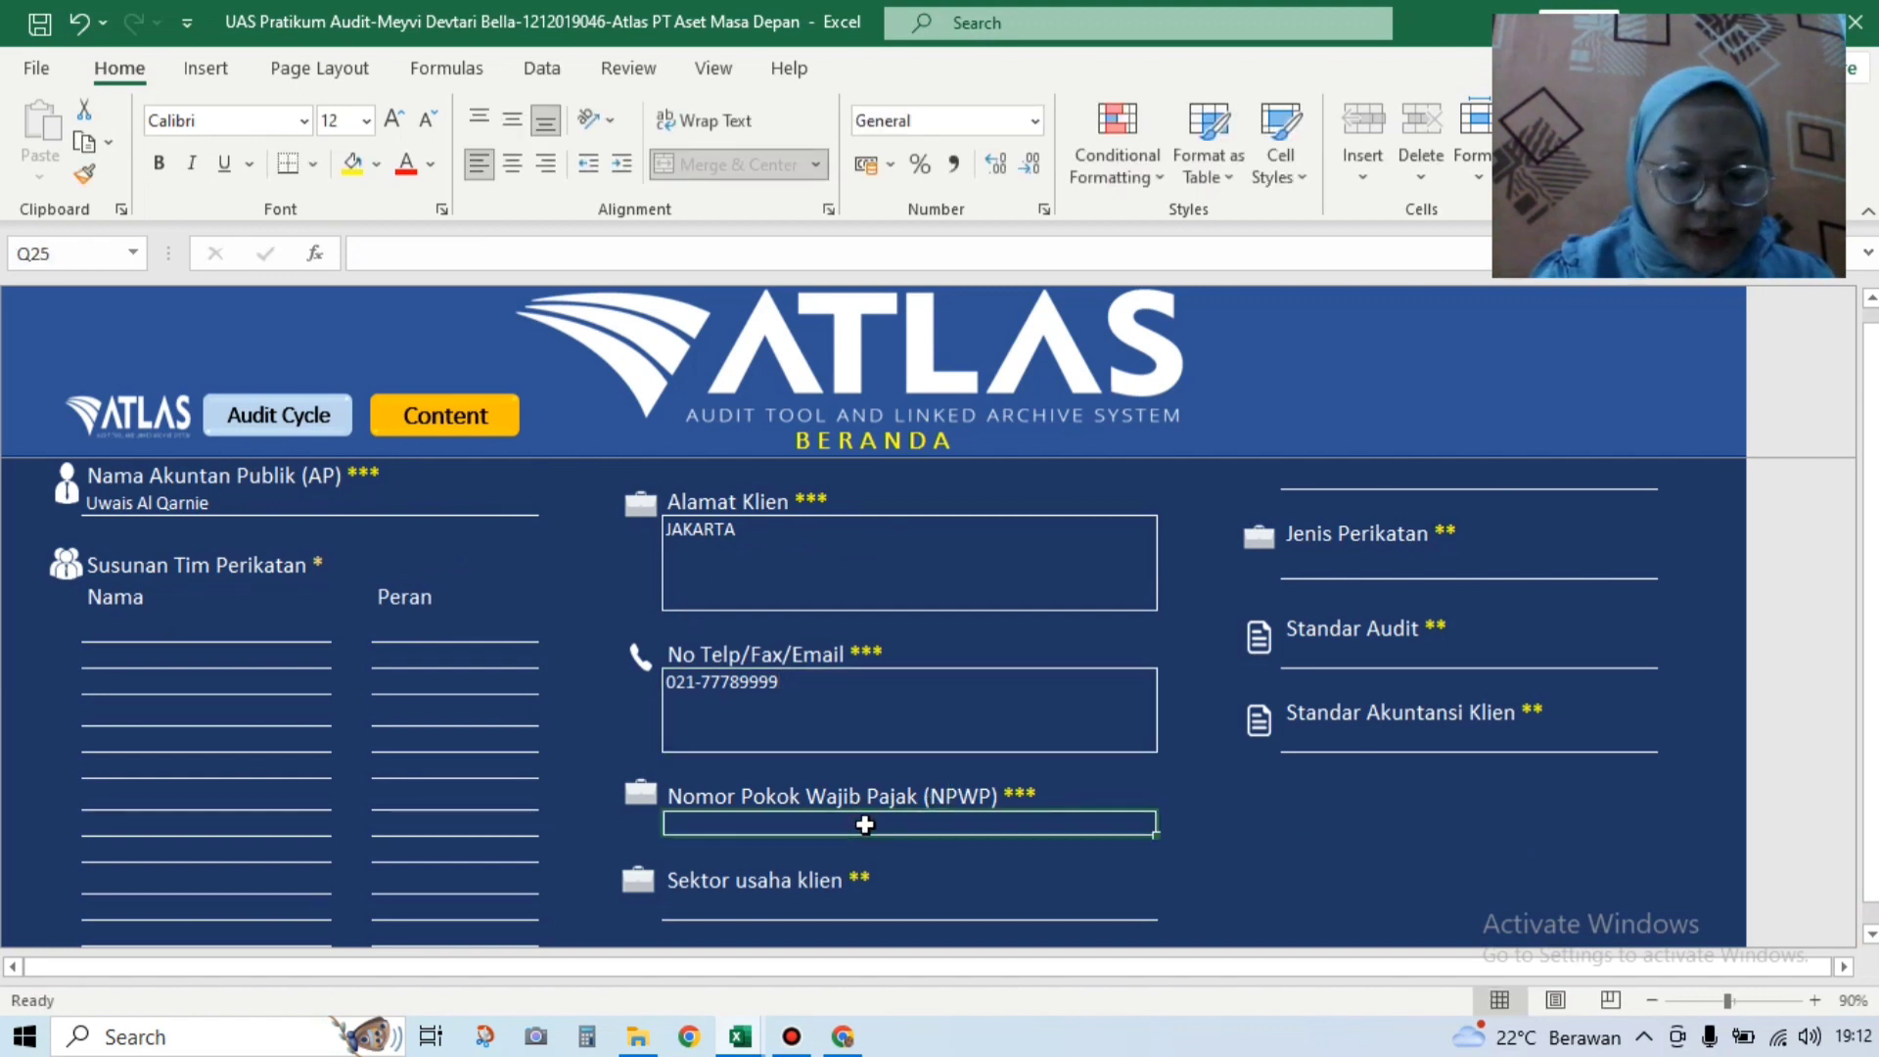
{"action": "type", "text": "01"}
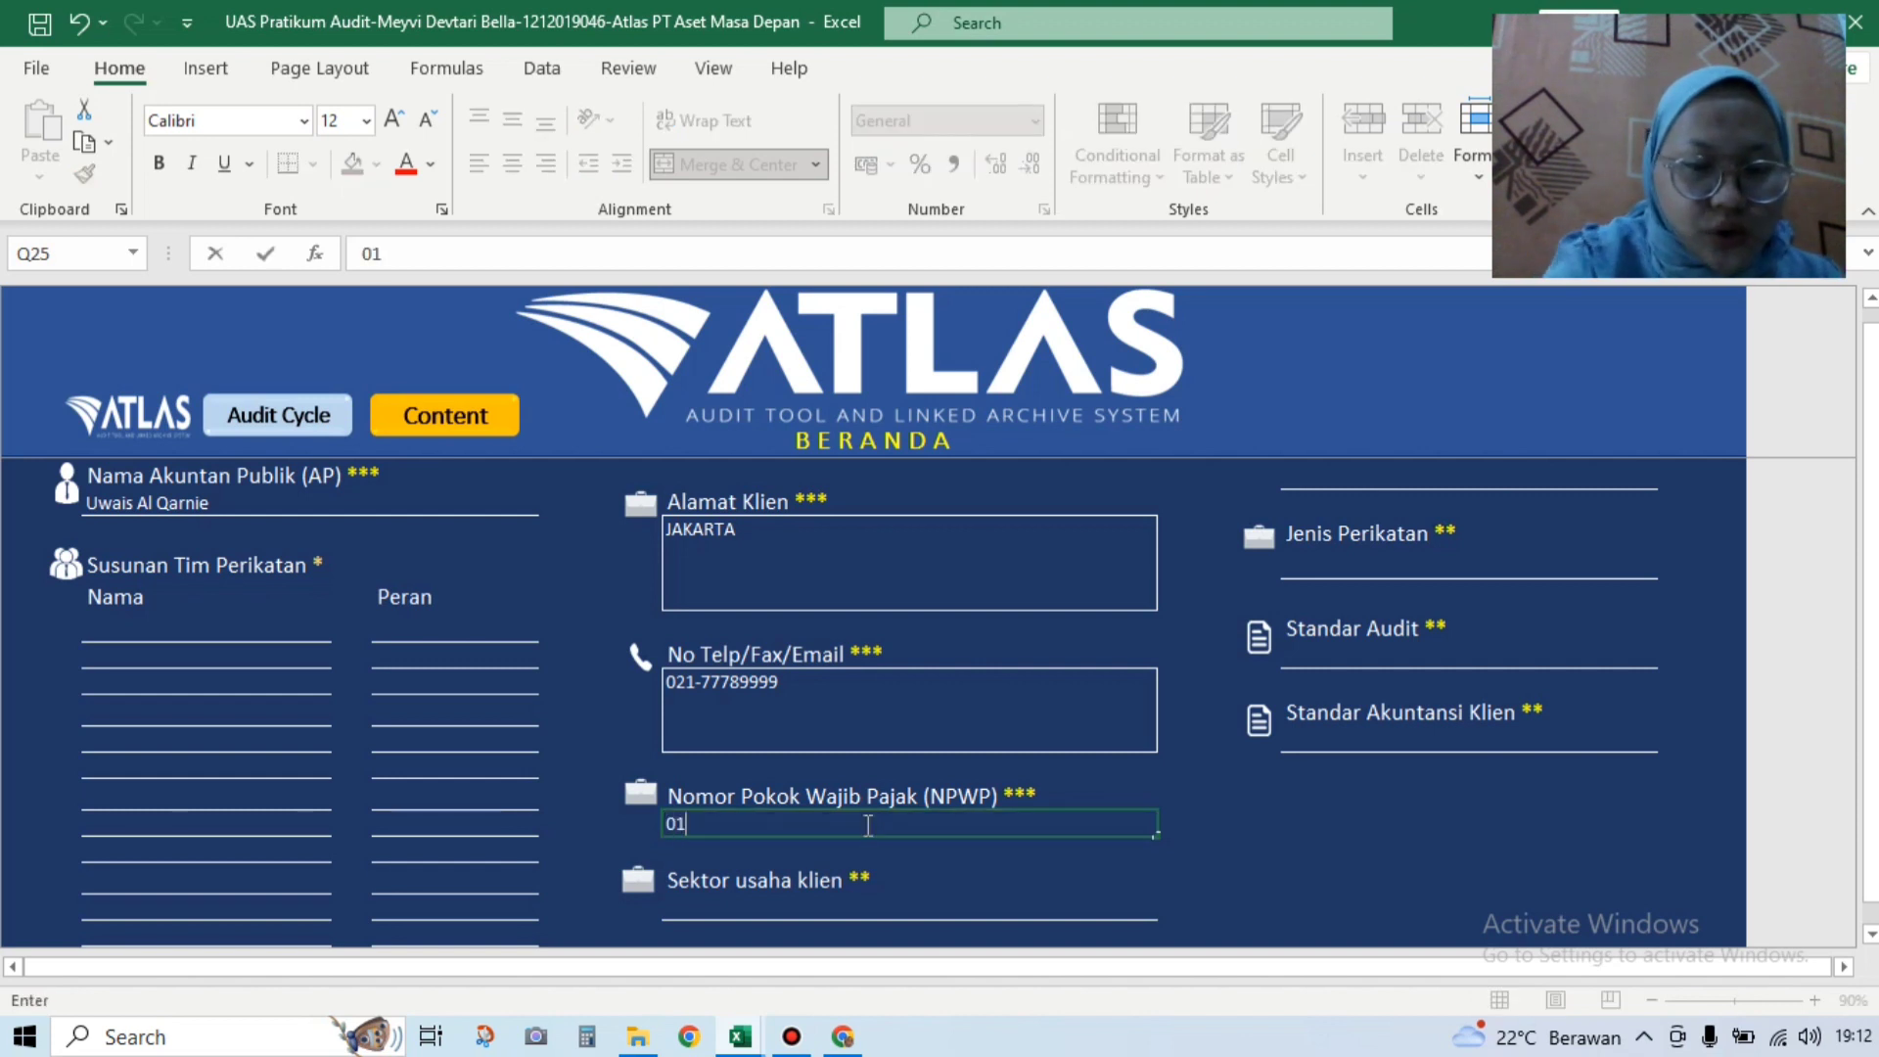
{"action": "type", "text": "."}
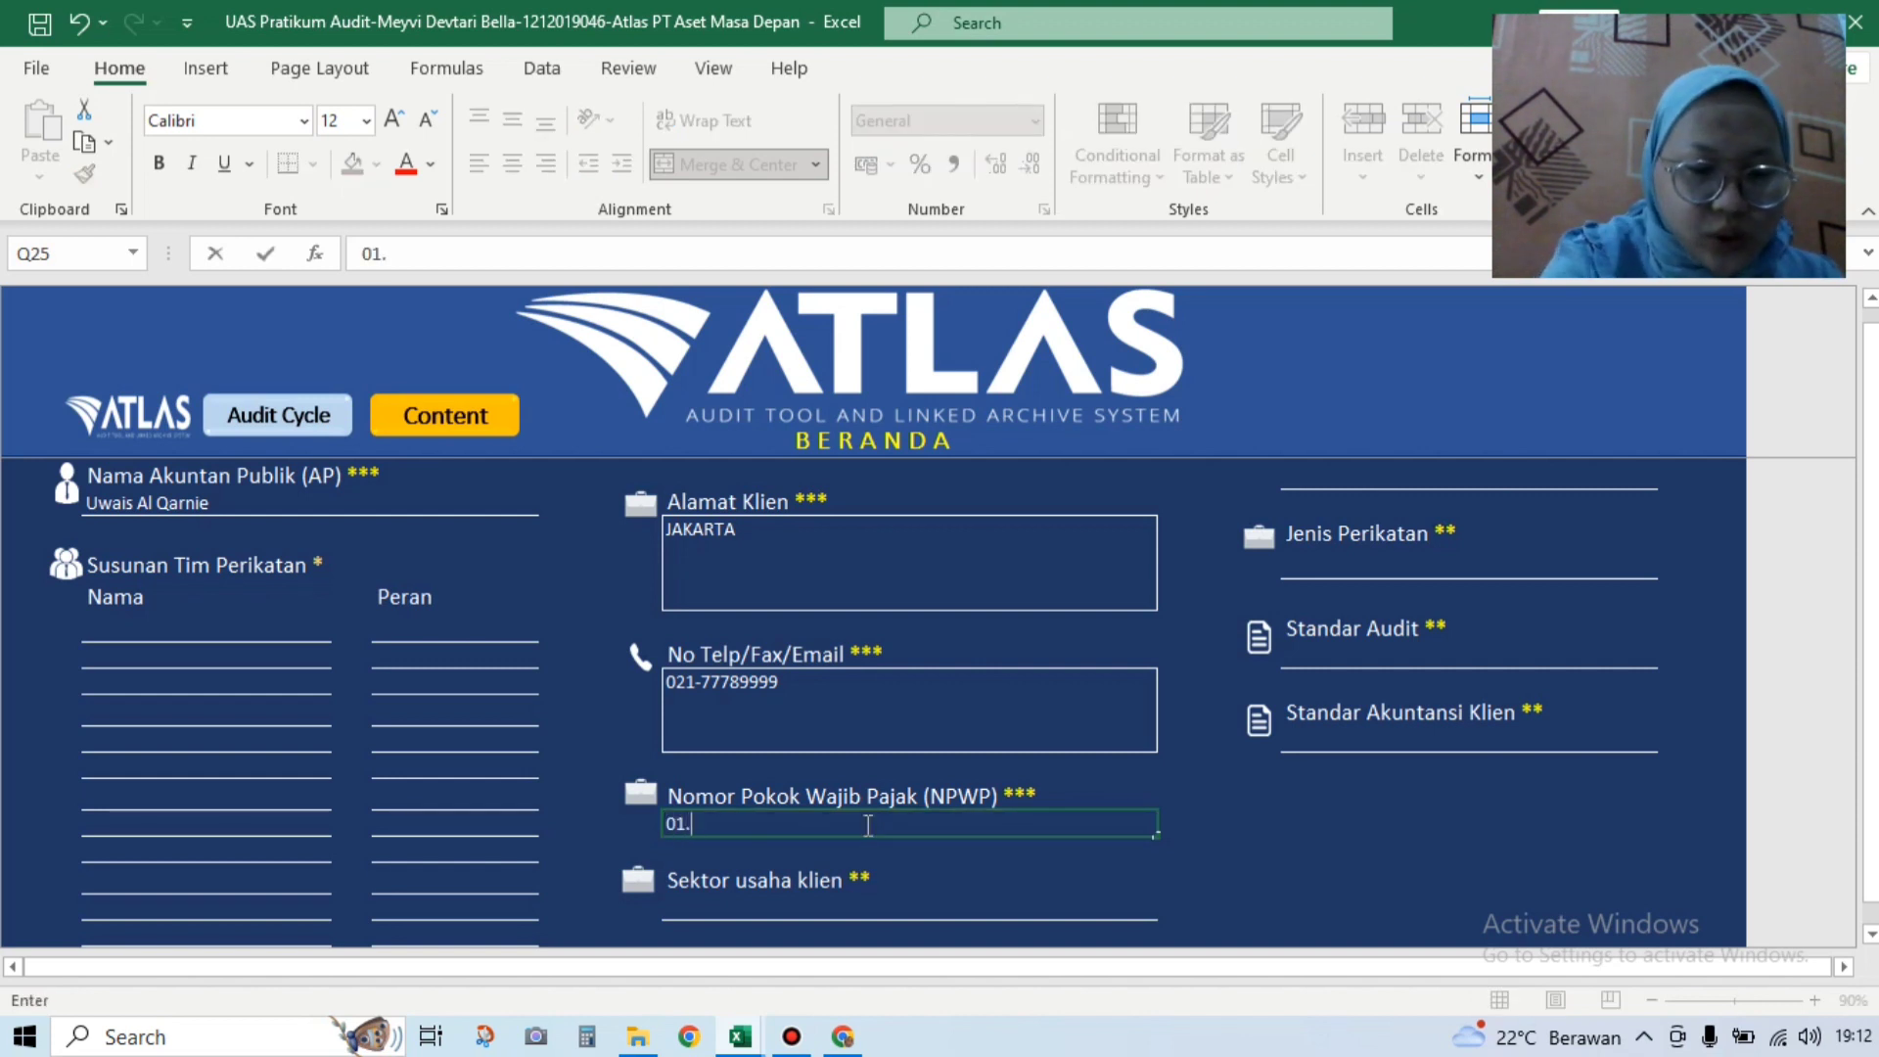
{"action": "type", "text": "234.56"}
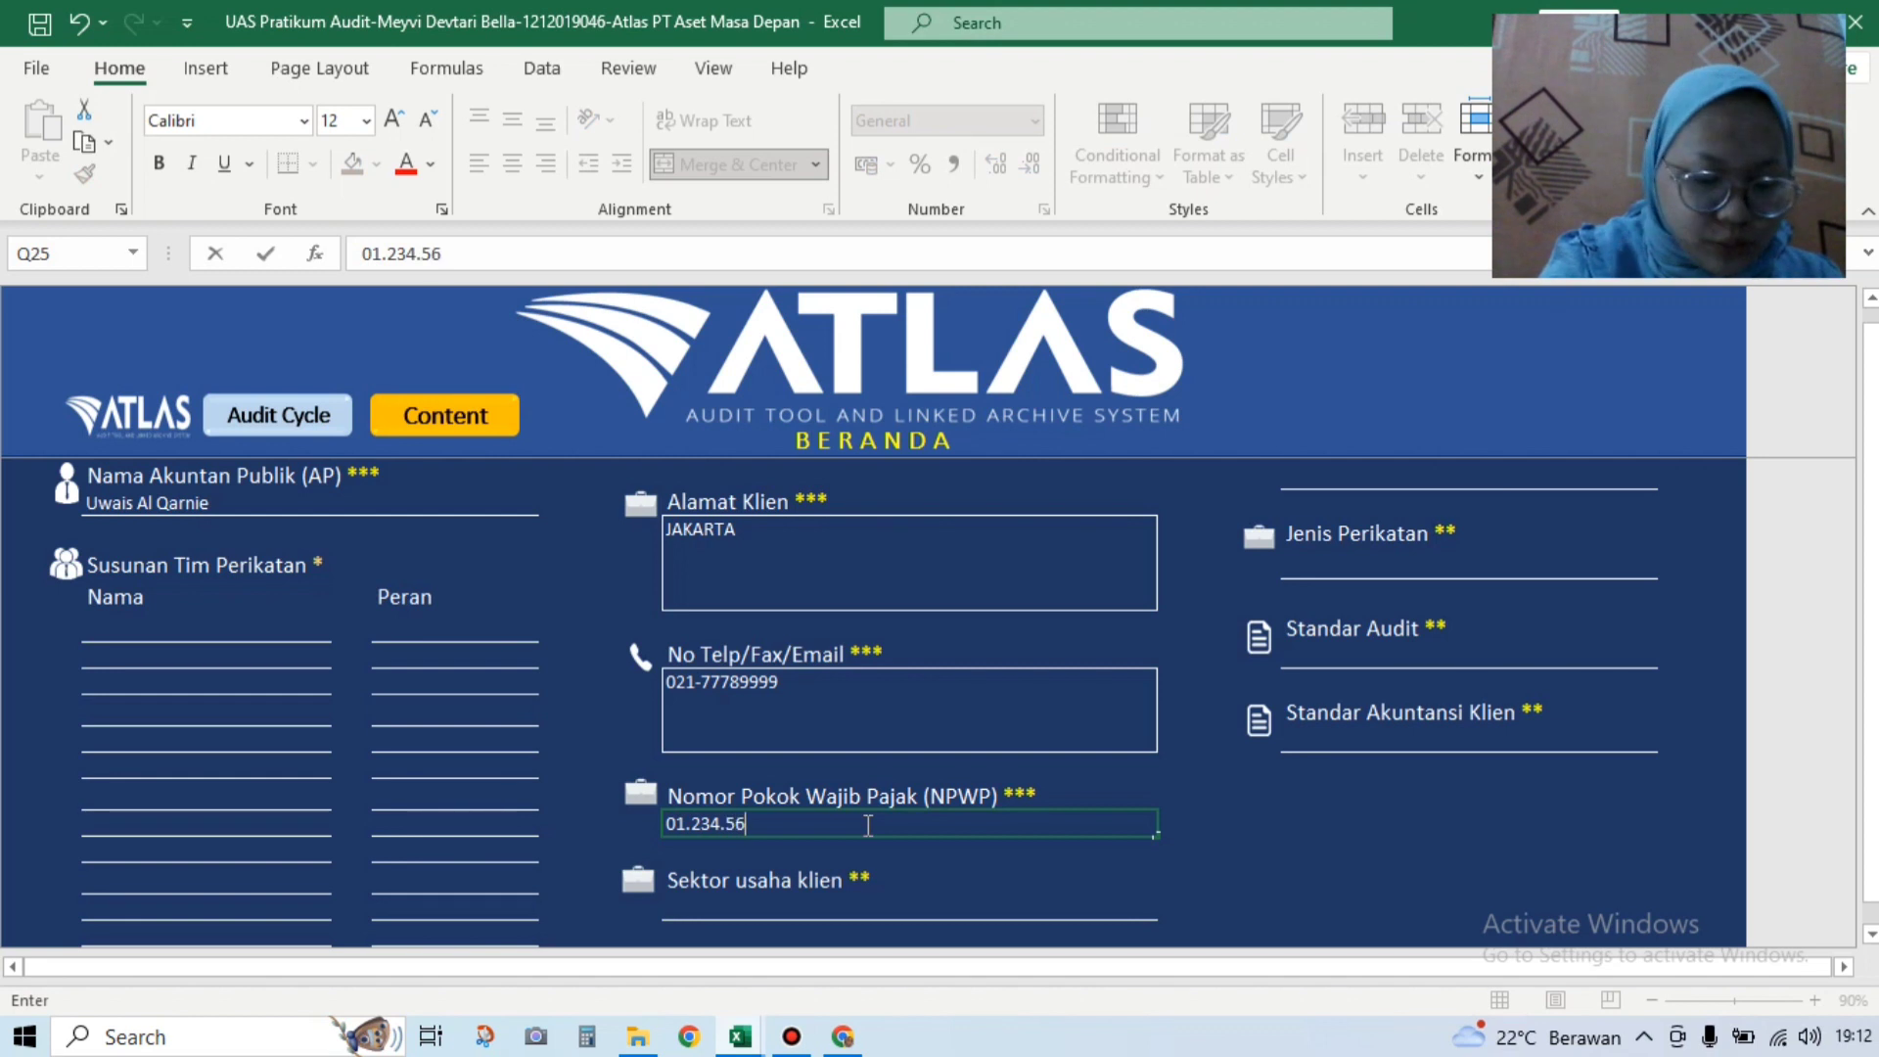
{"action": "type", "text": "7."}
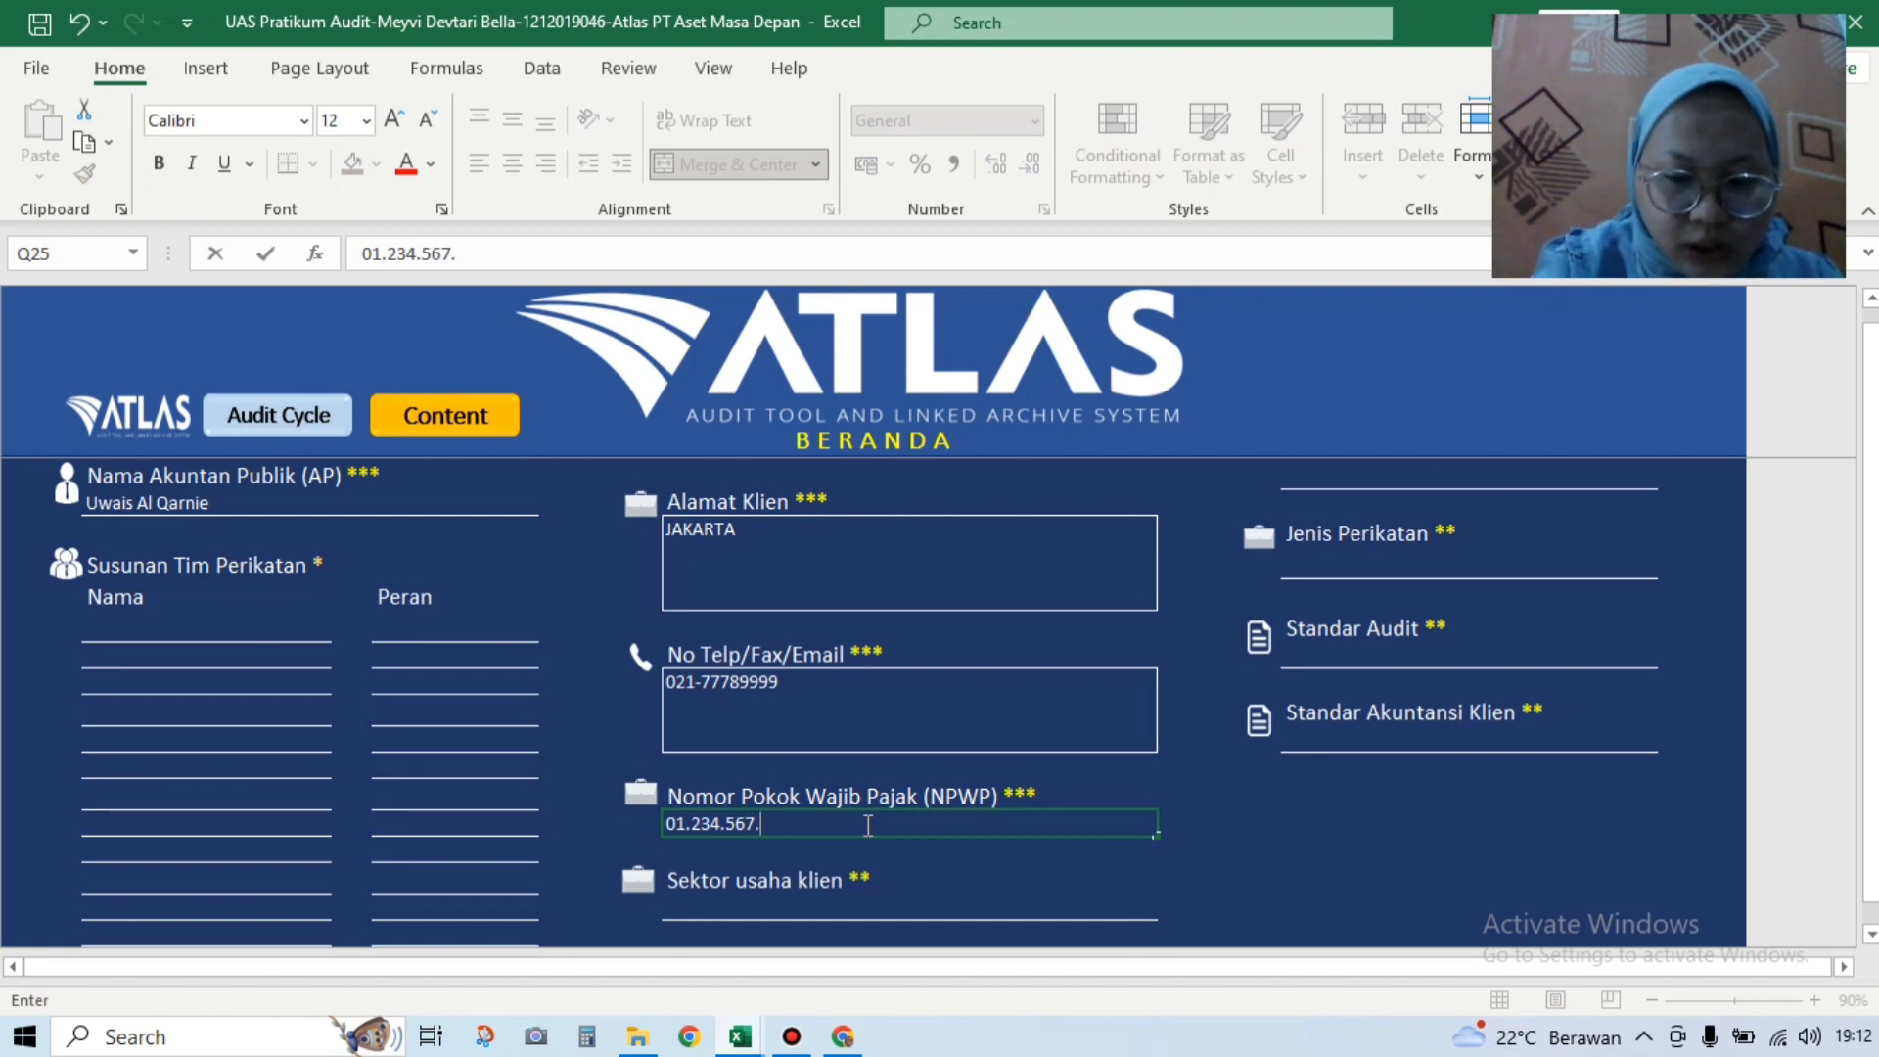
{"action": "type", "text": "8.900"}
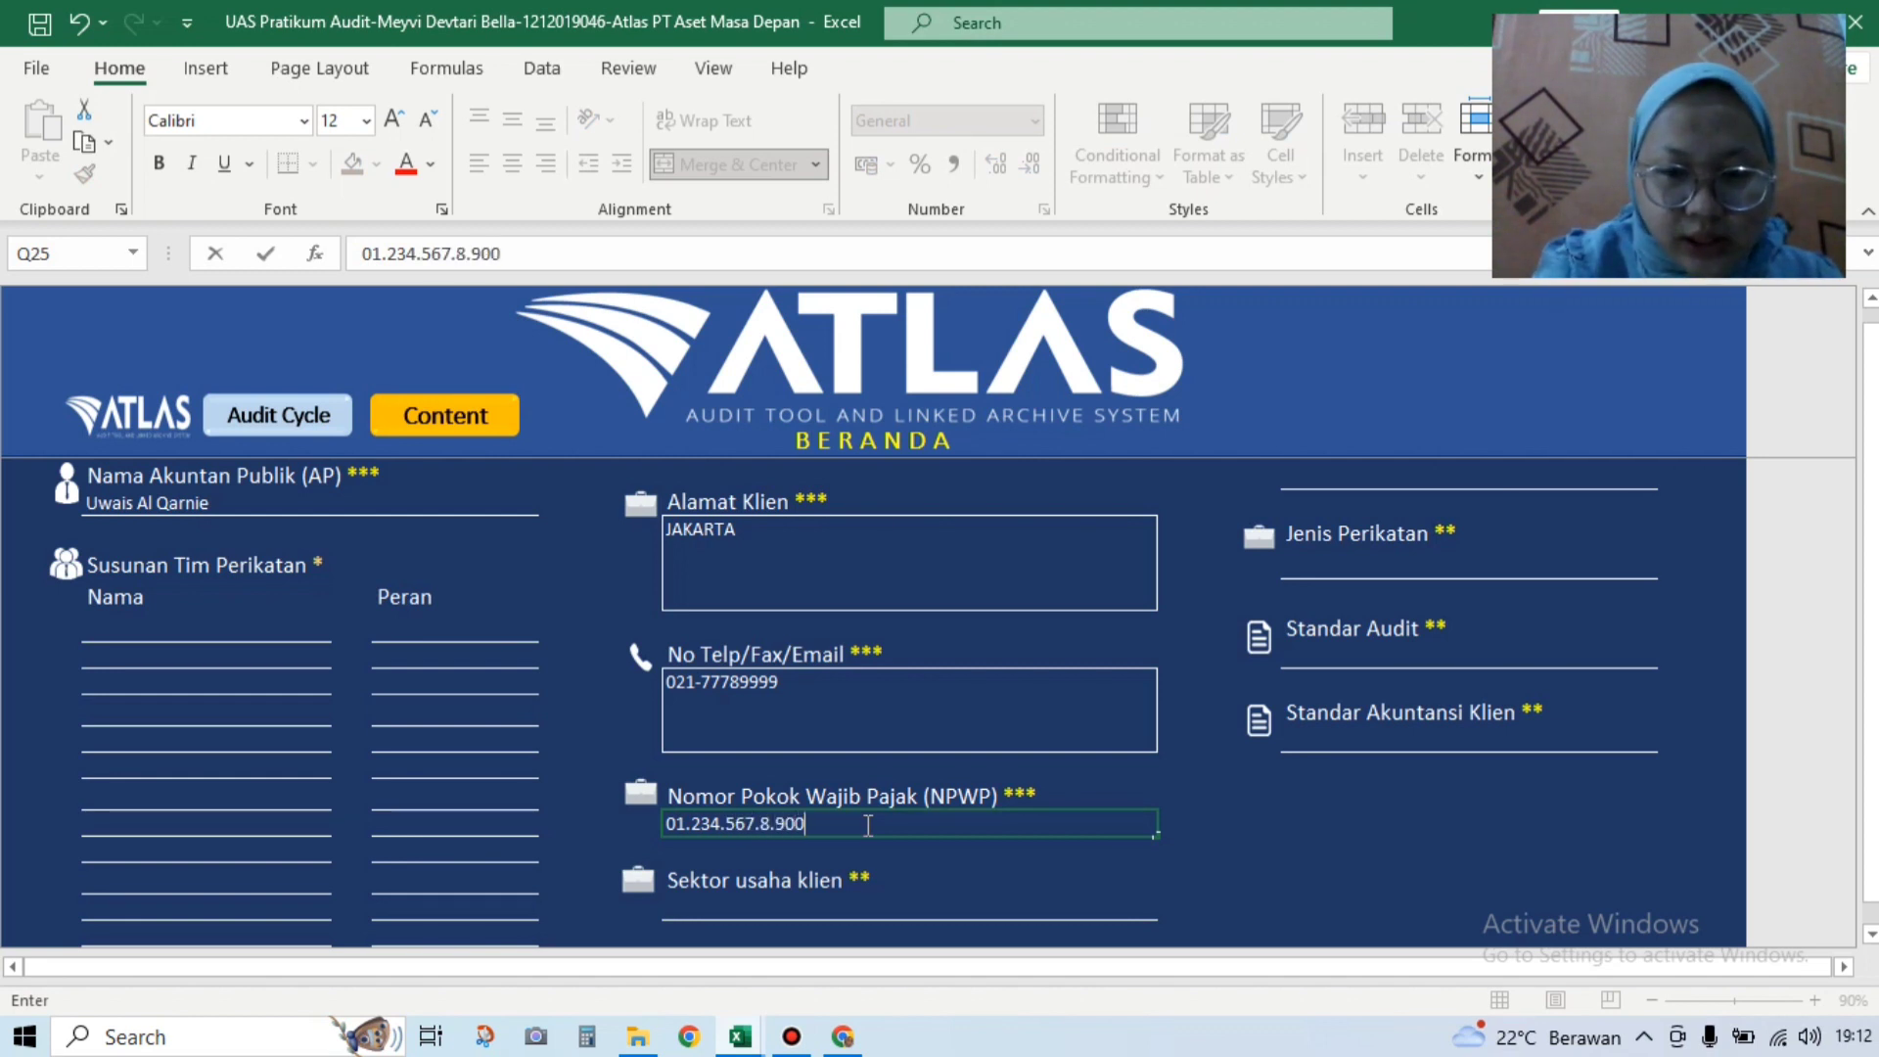
{"action": "left_click", "coordinate": [816, 910]}
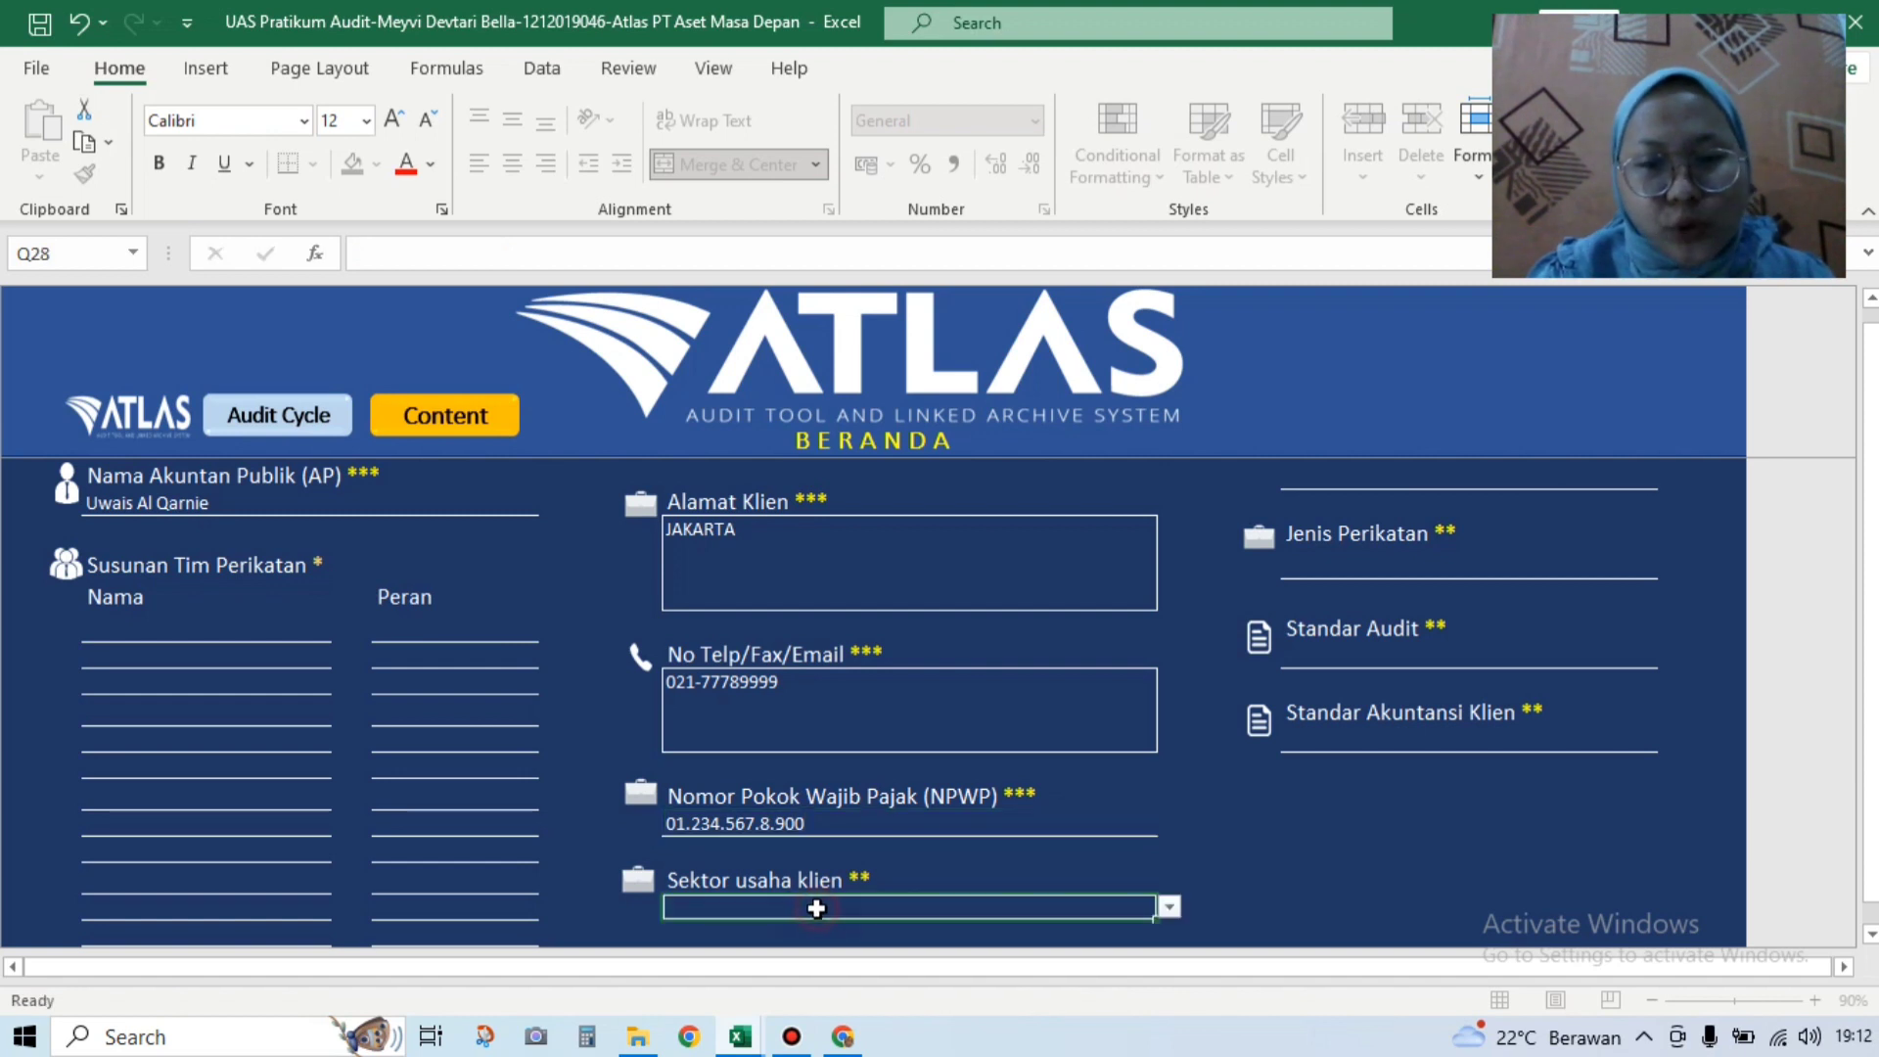
{"action": "left_click", "coordinate": [1169, 908]}
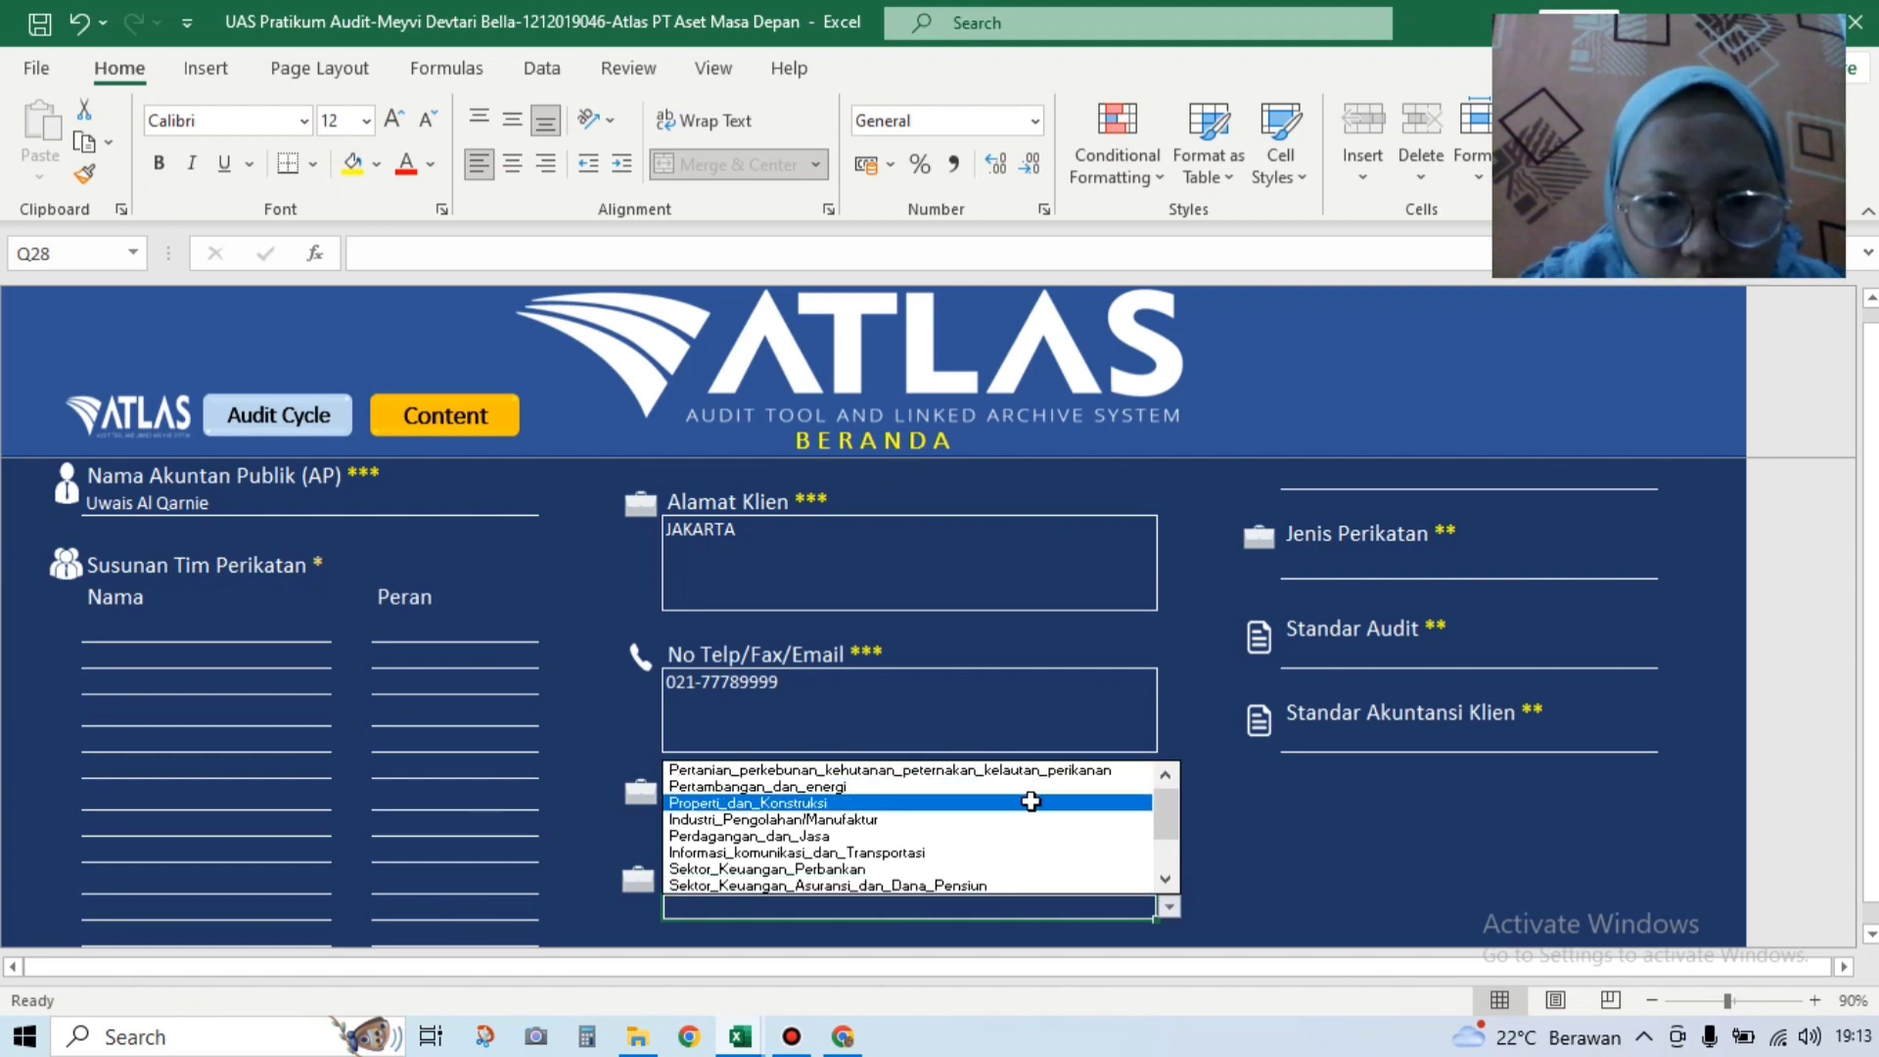
{"action": "left_click", "coordinate": [1033, 836]}
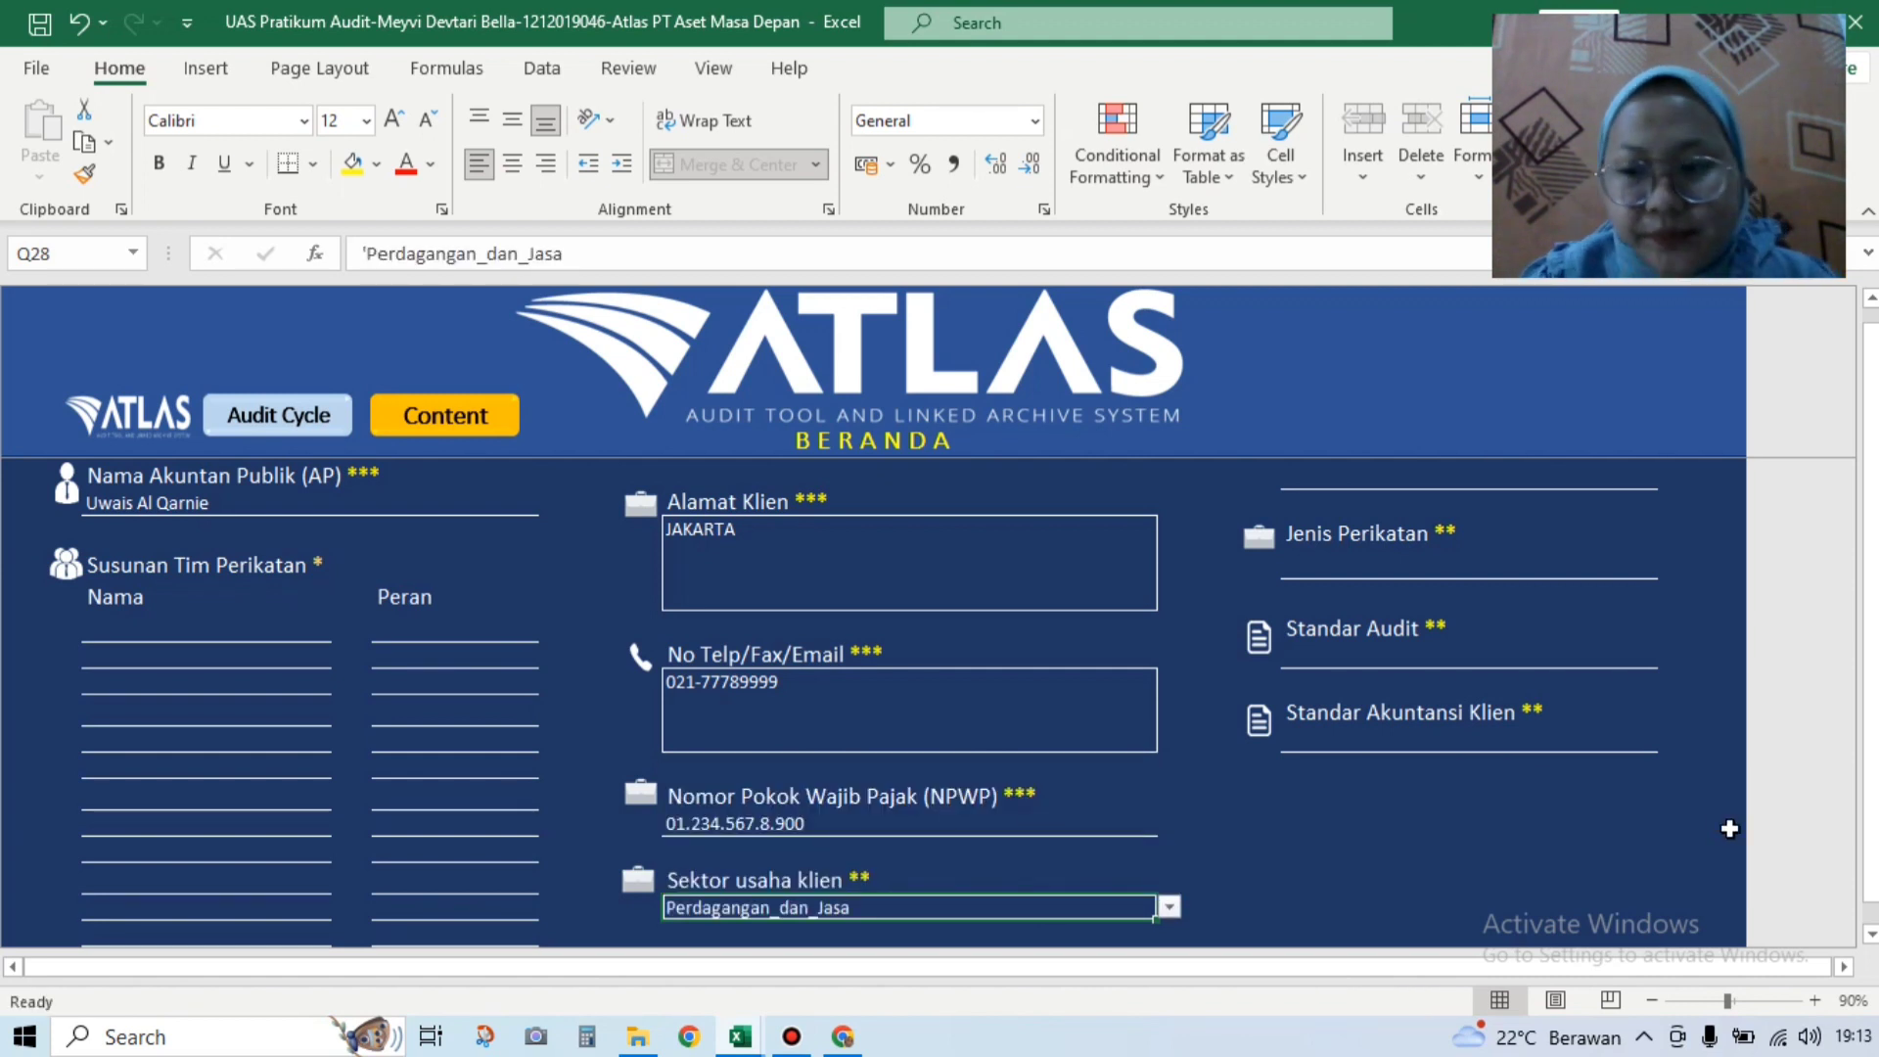
Step: Set the client ownership status to Swasta - Non Go Publik
{"action": "left_click", "coordinate": [1871, 935]}
{"action": "left_click", "coordinate": [1870, 935]}
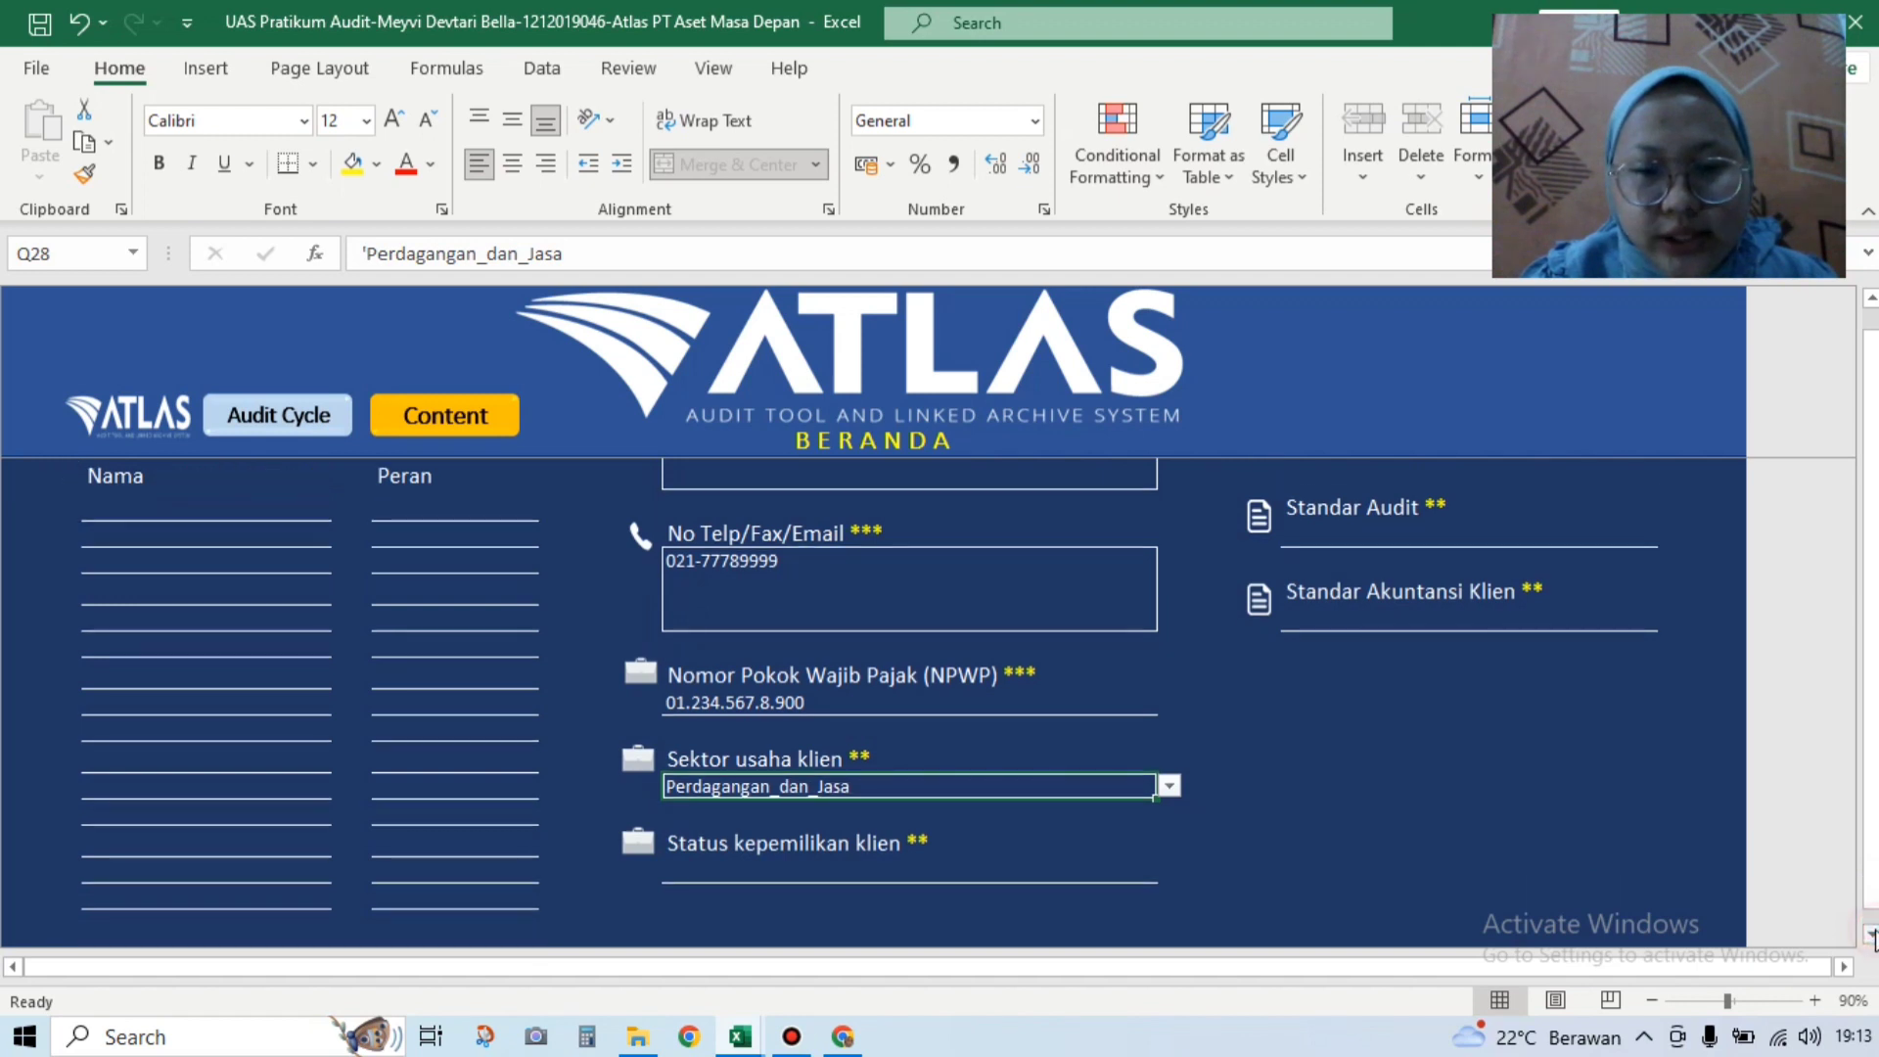
{"action": "left_click", "coordinate": [1092, 870]}
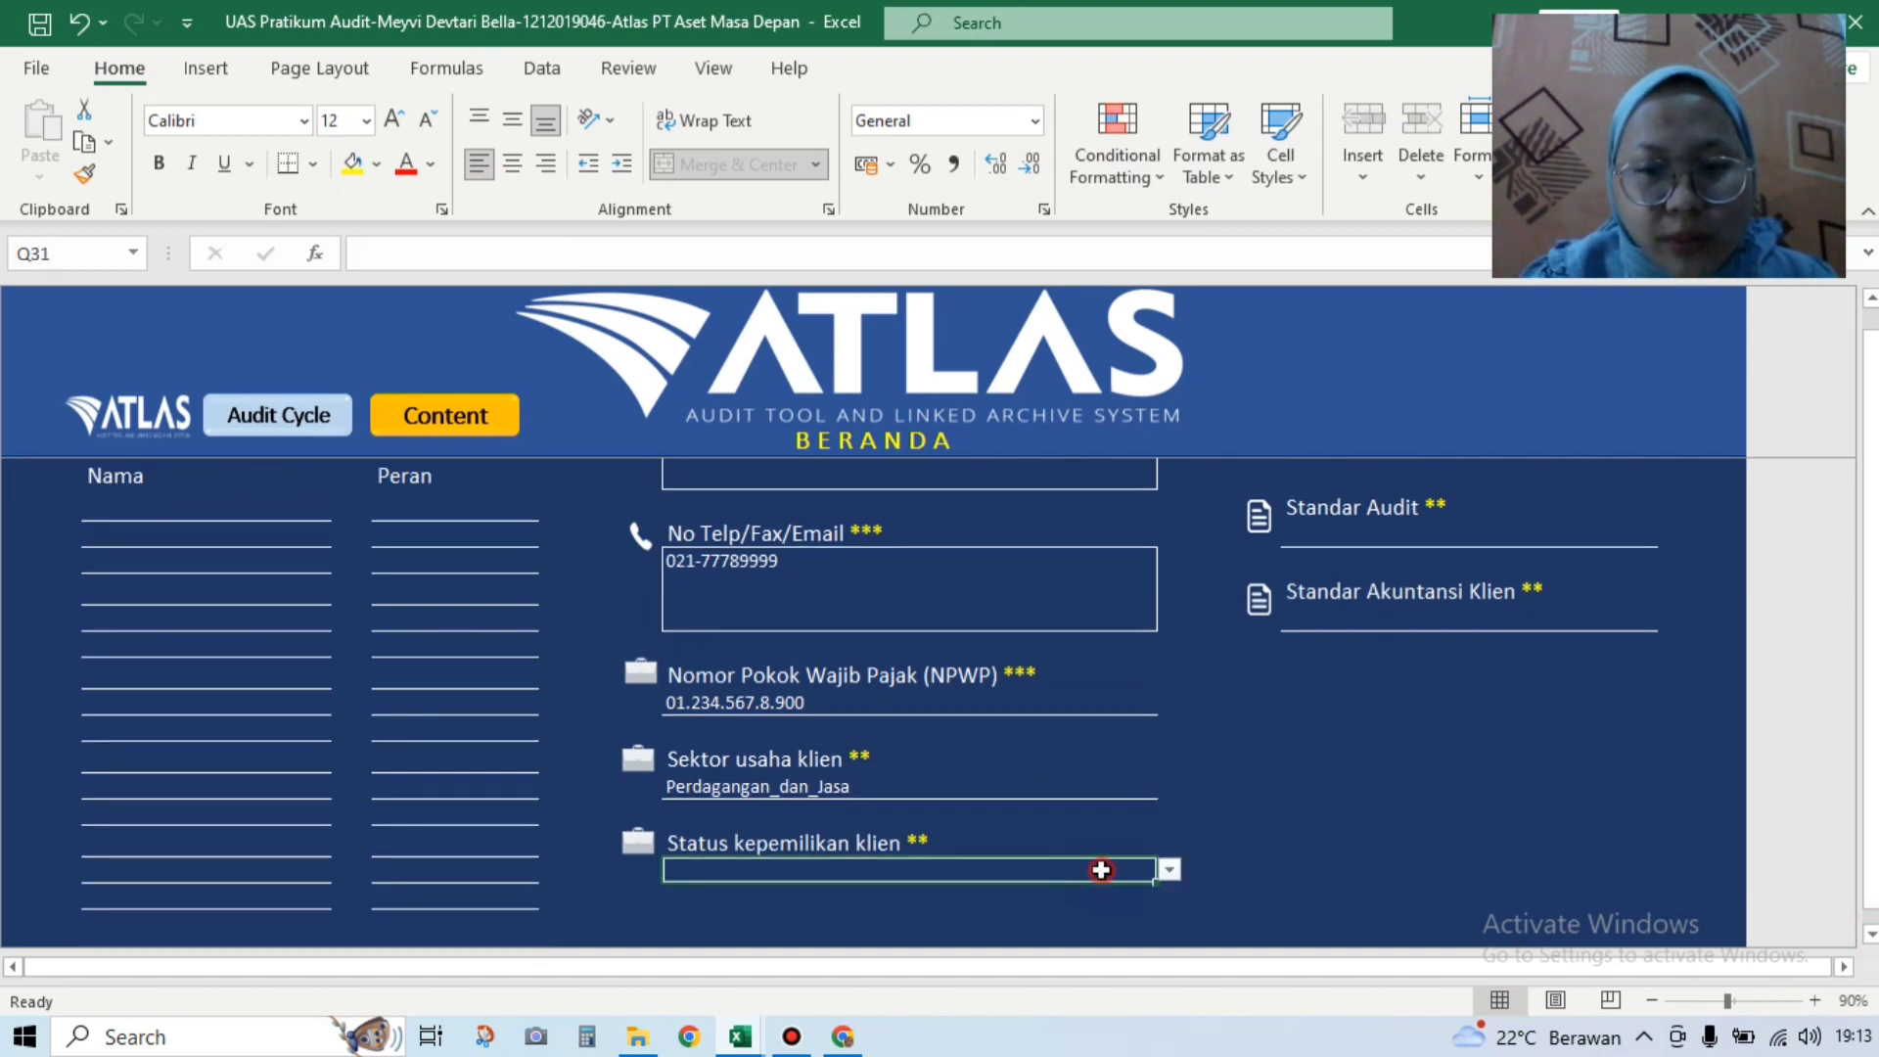
{"action": "left_click", "coordinate": [1170, 870]}
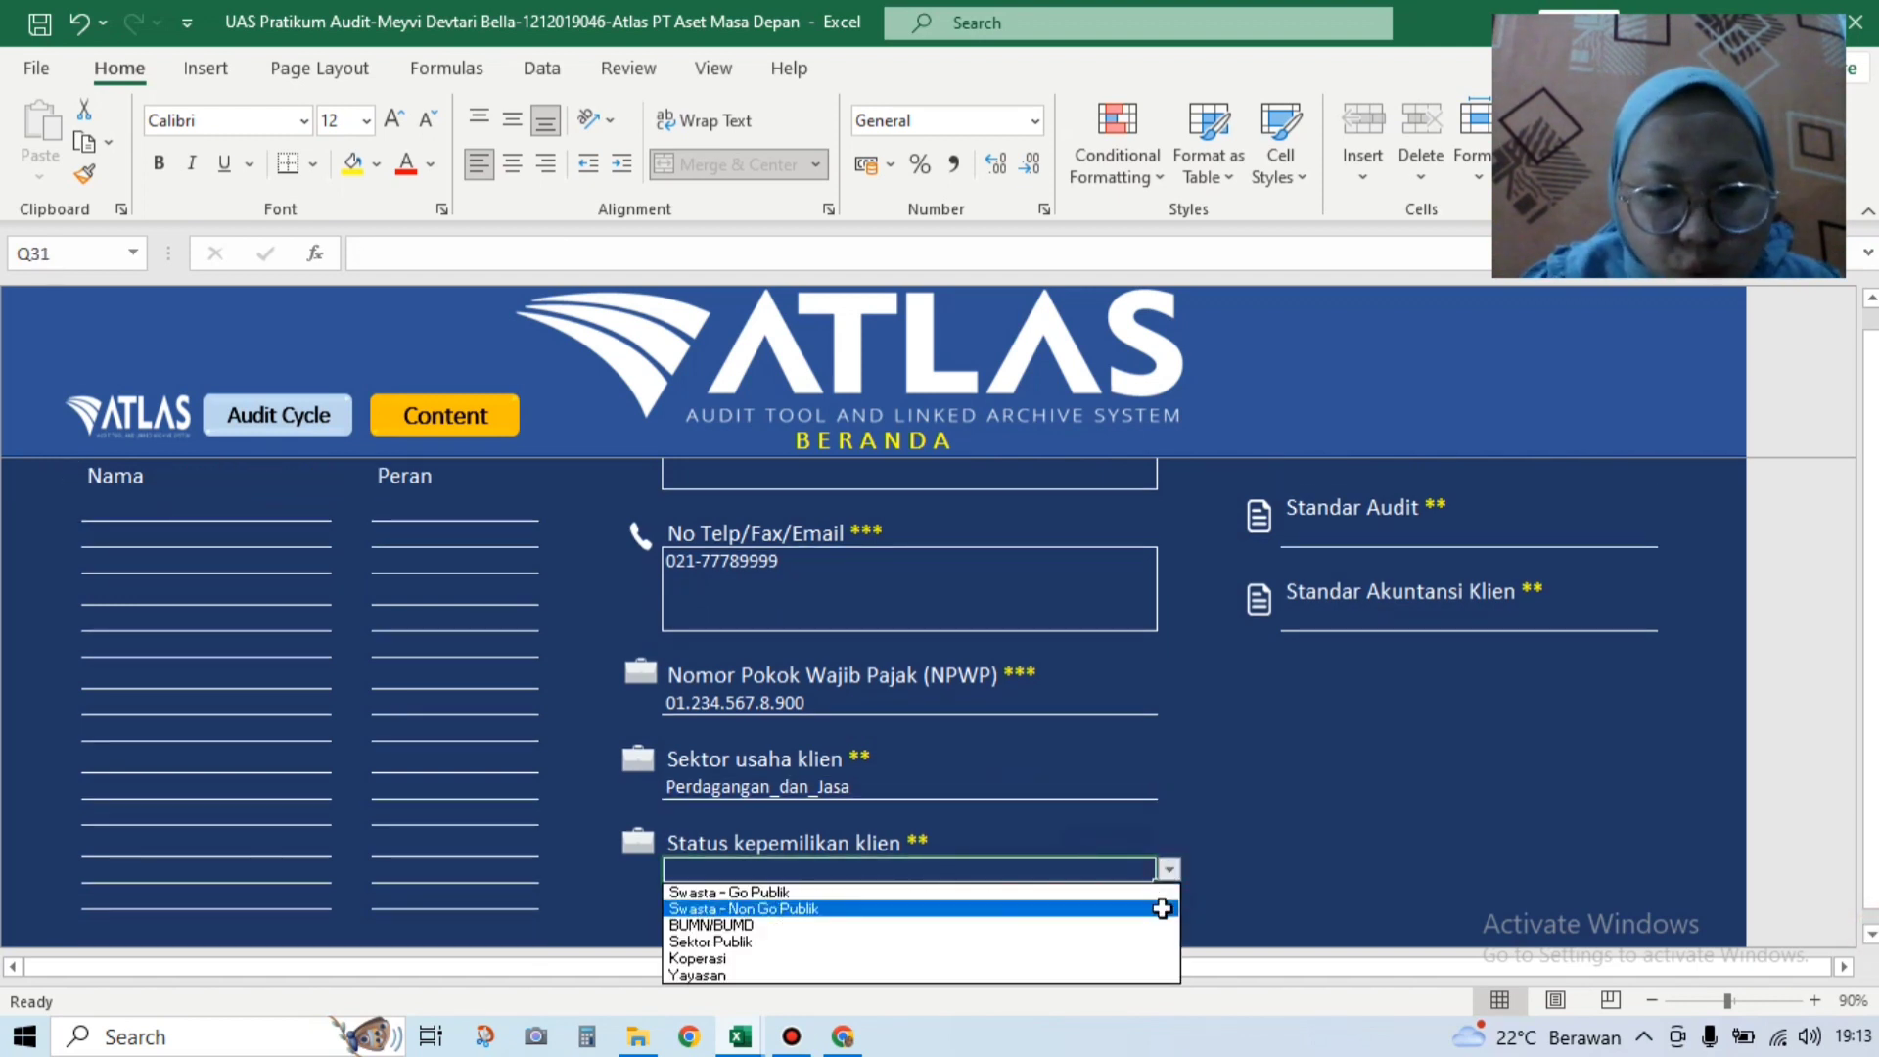
{"action": "left_click", "coordinate": [1162, 908]}
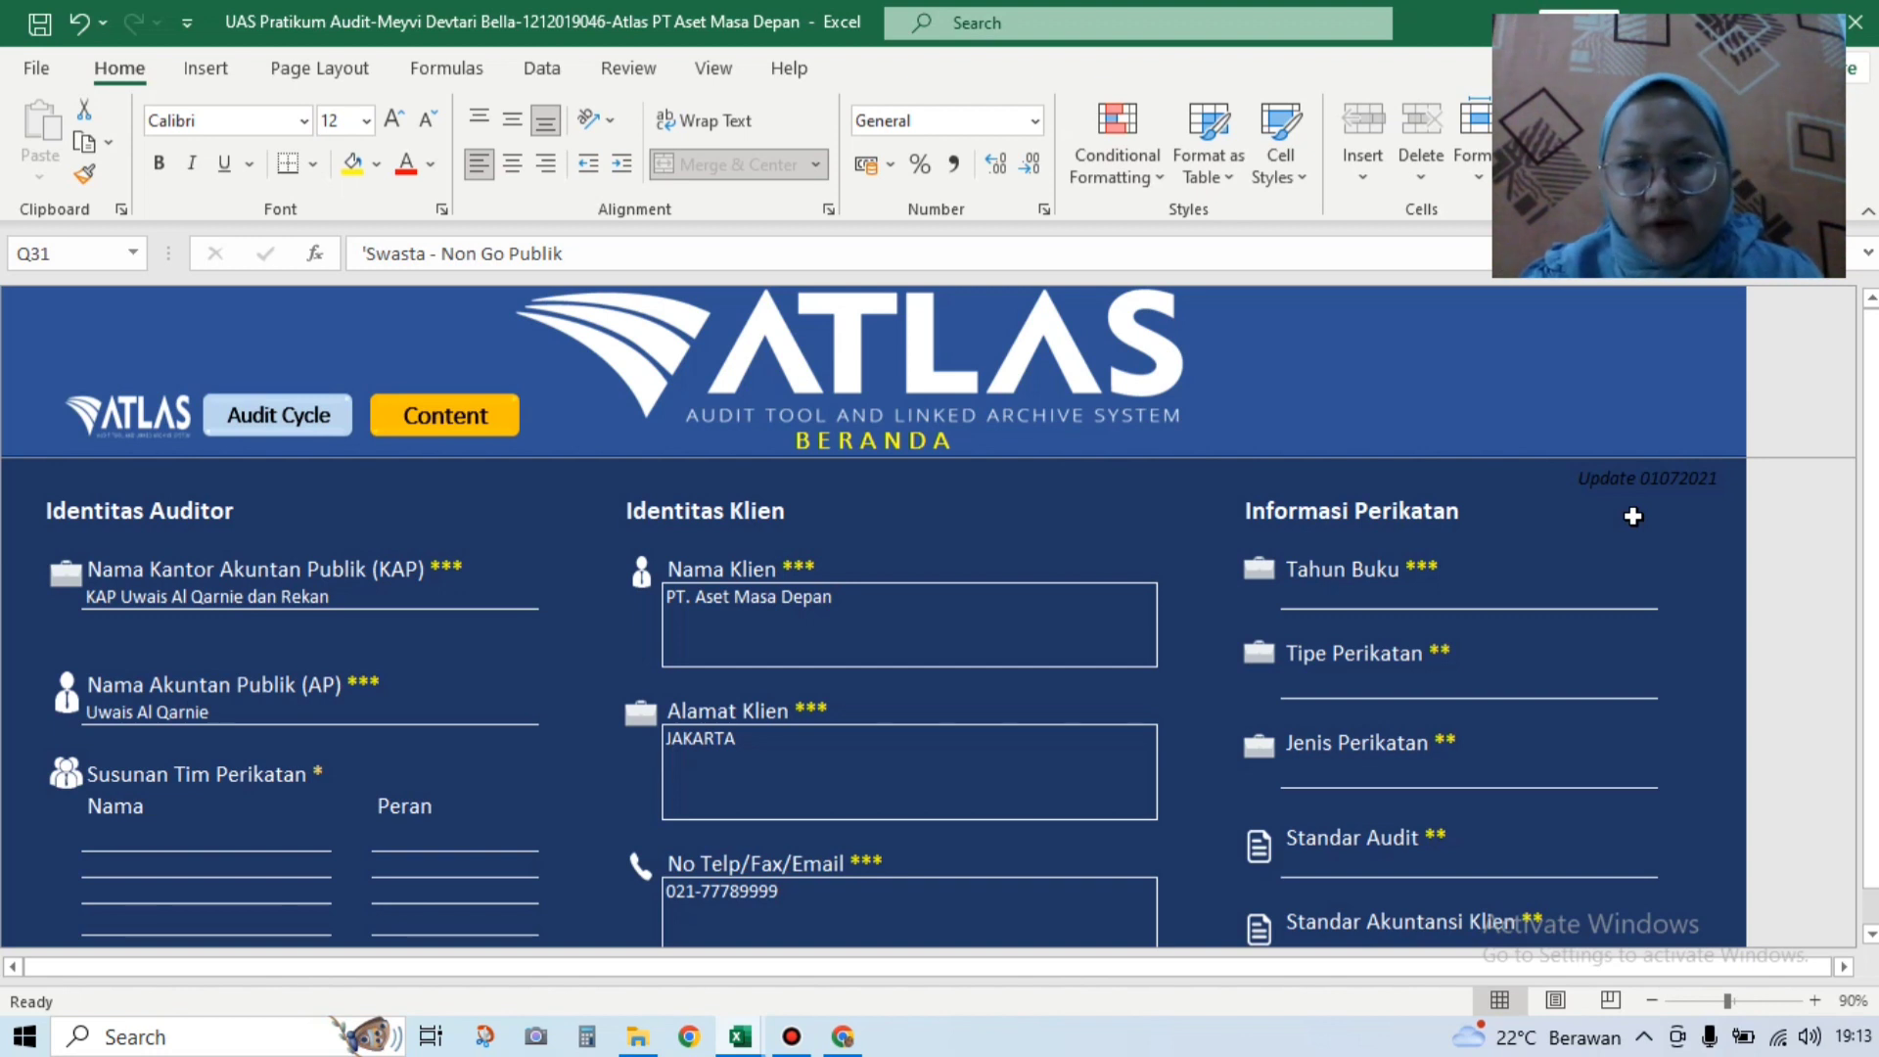
Step: Enter the Tahun Buku period '1 Januari - 31 Desember 2018'
{"action": "left_click", "coordinate": [1610, 592]}
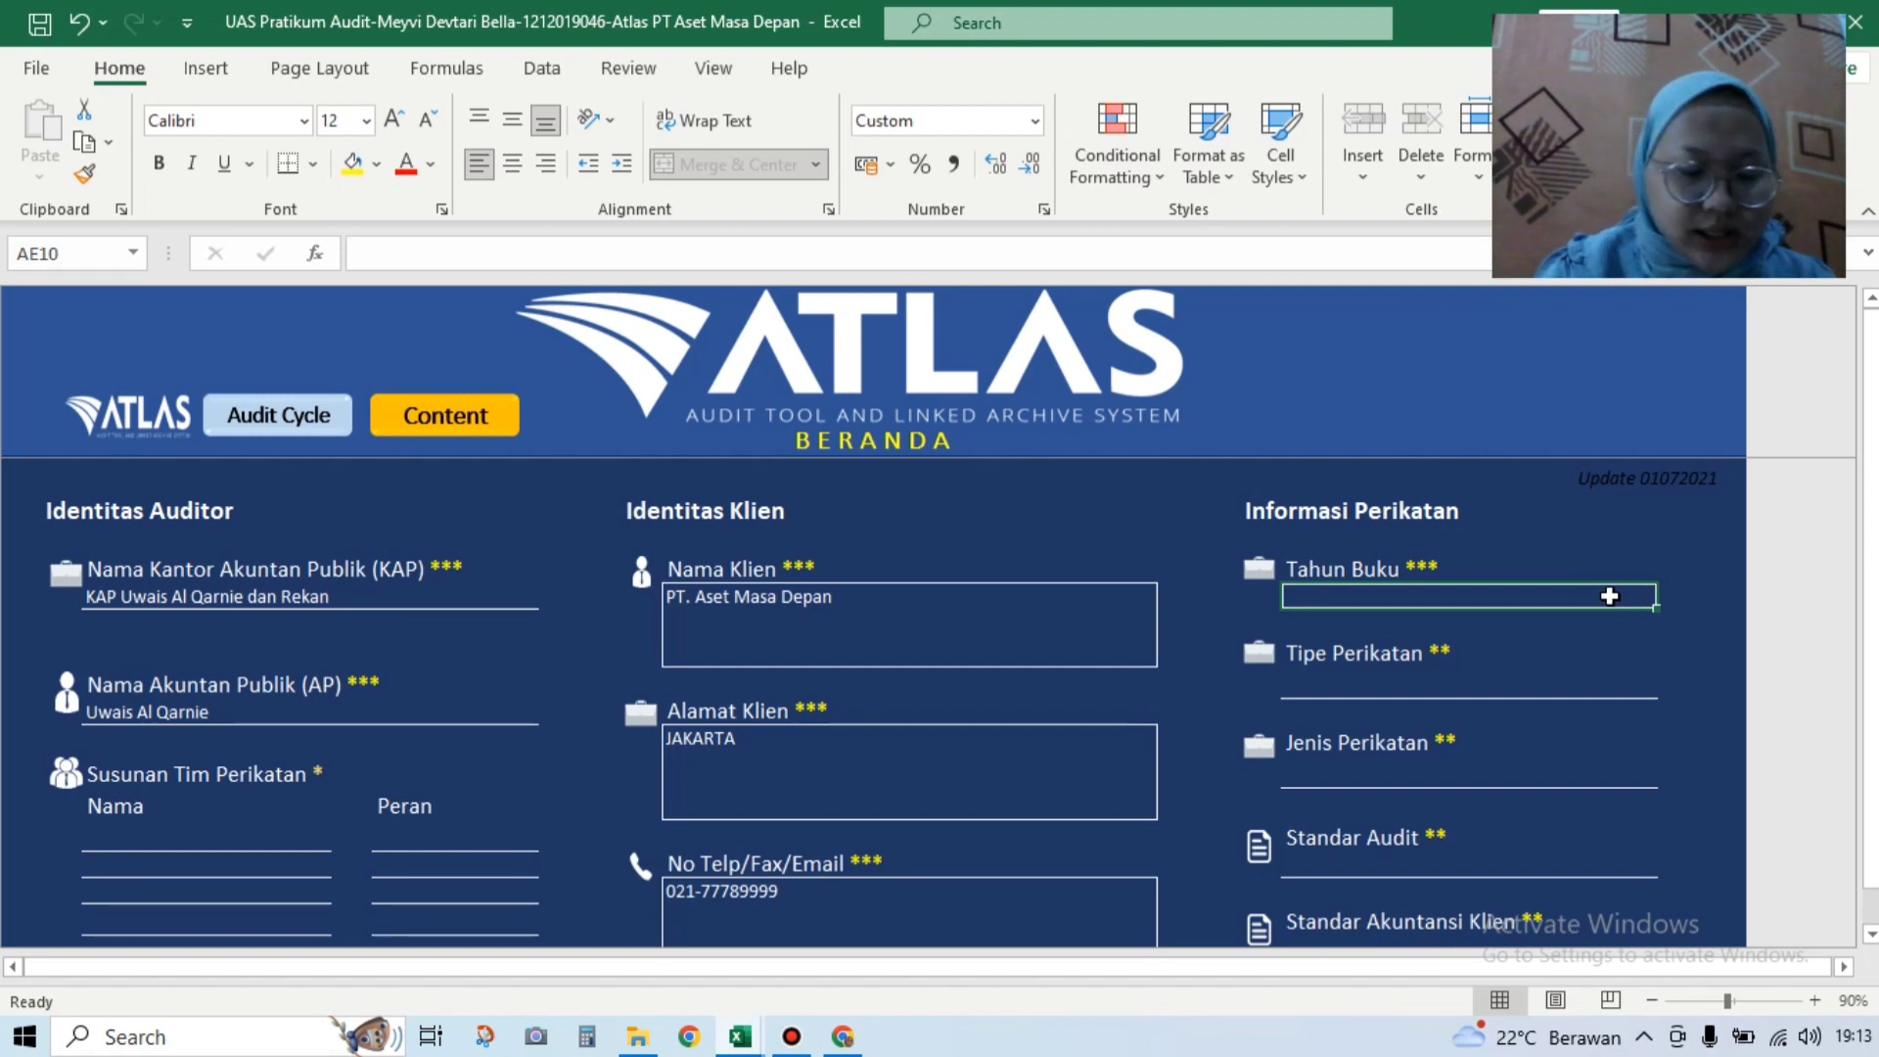
{"action": "type", "text": "1"}
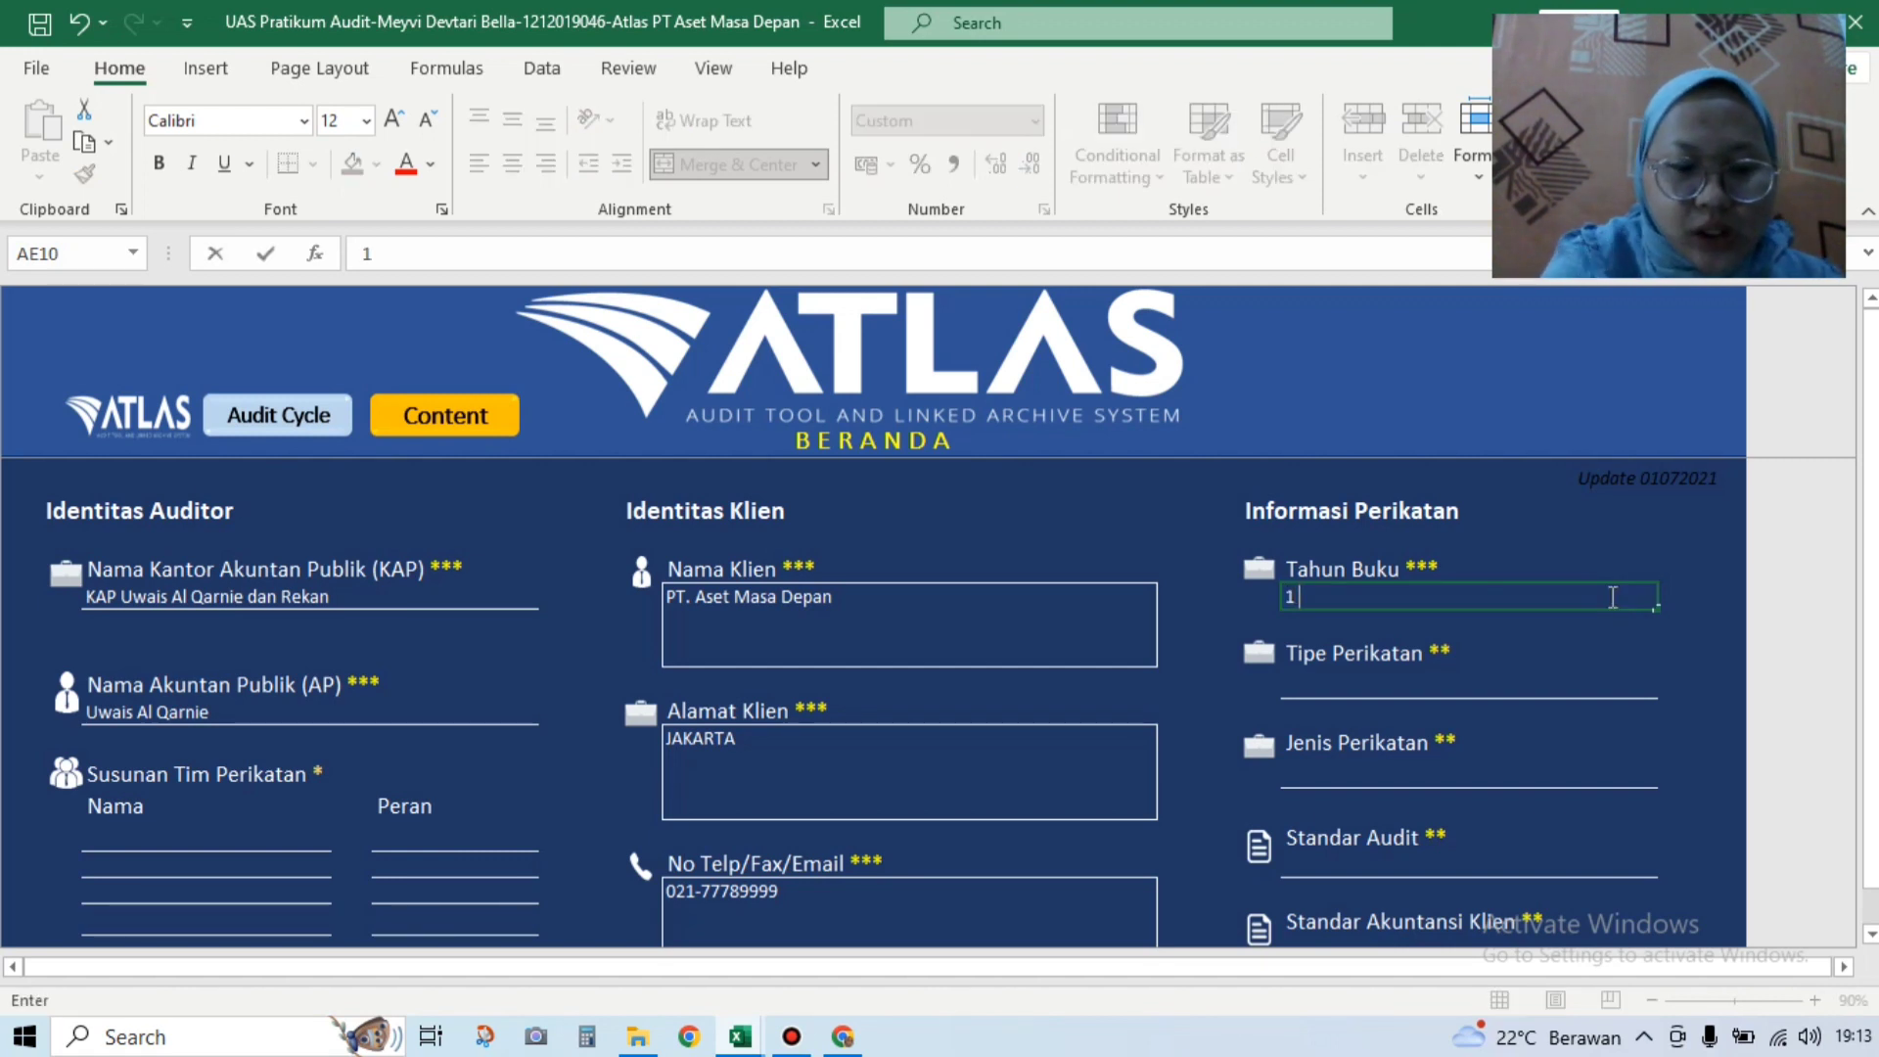
{"action": "type", "text": " jk"}
{"action": "key", "text": "BackSpace"}
{"action": "key", "text": "BackSpace"}
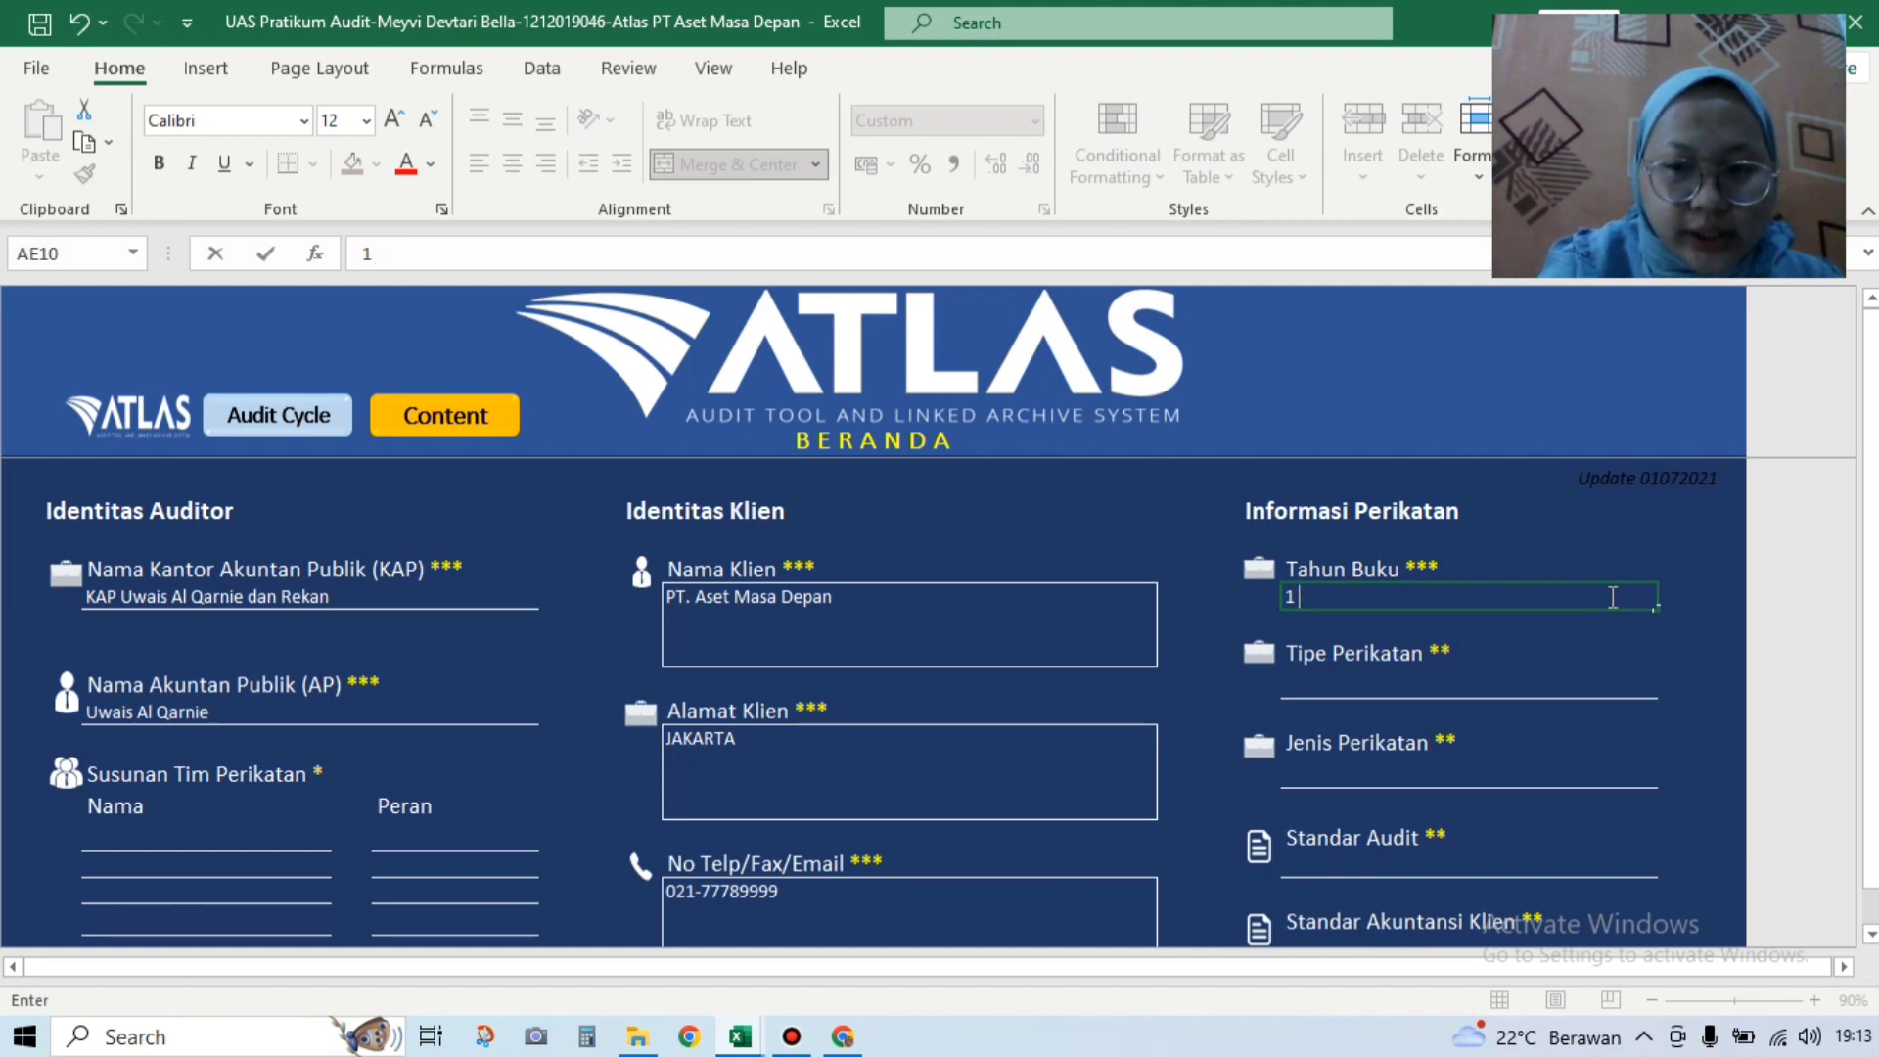
{"action": "type", "text": "Jan"}
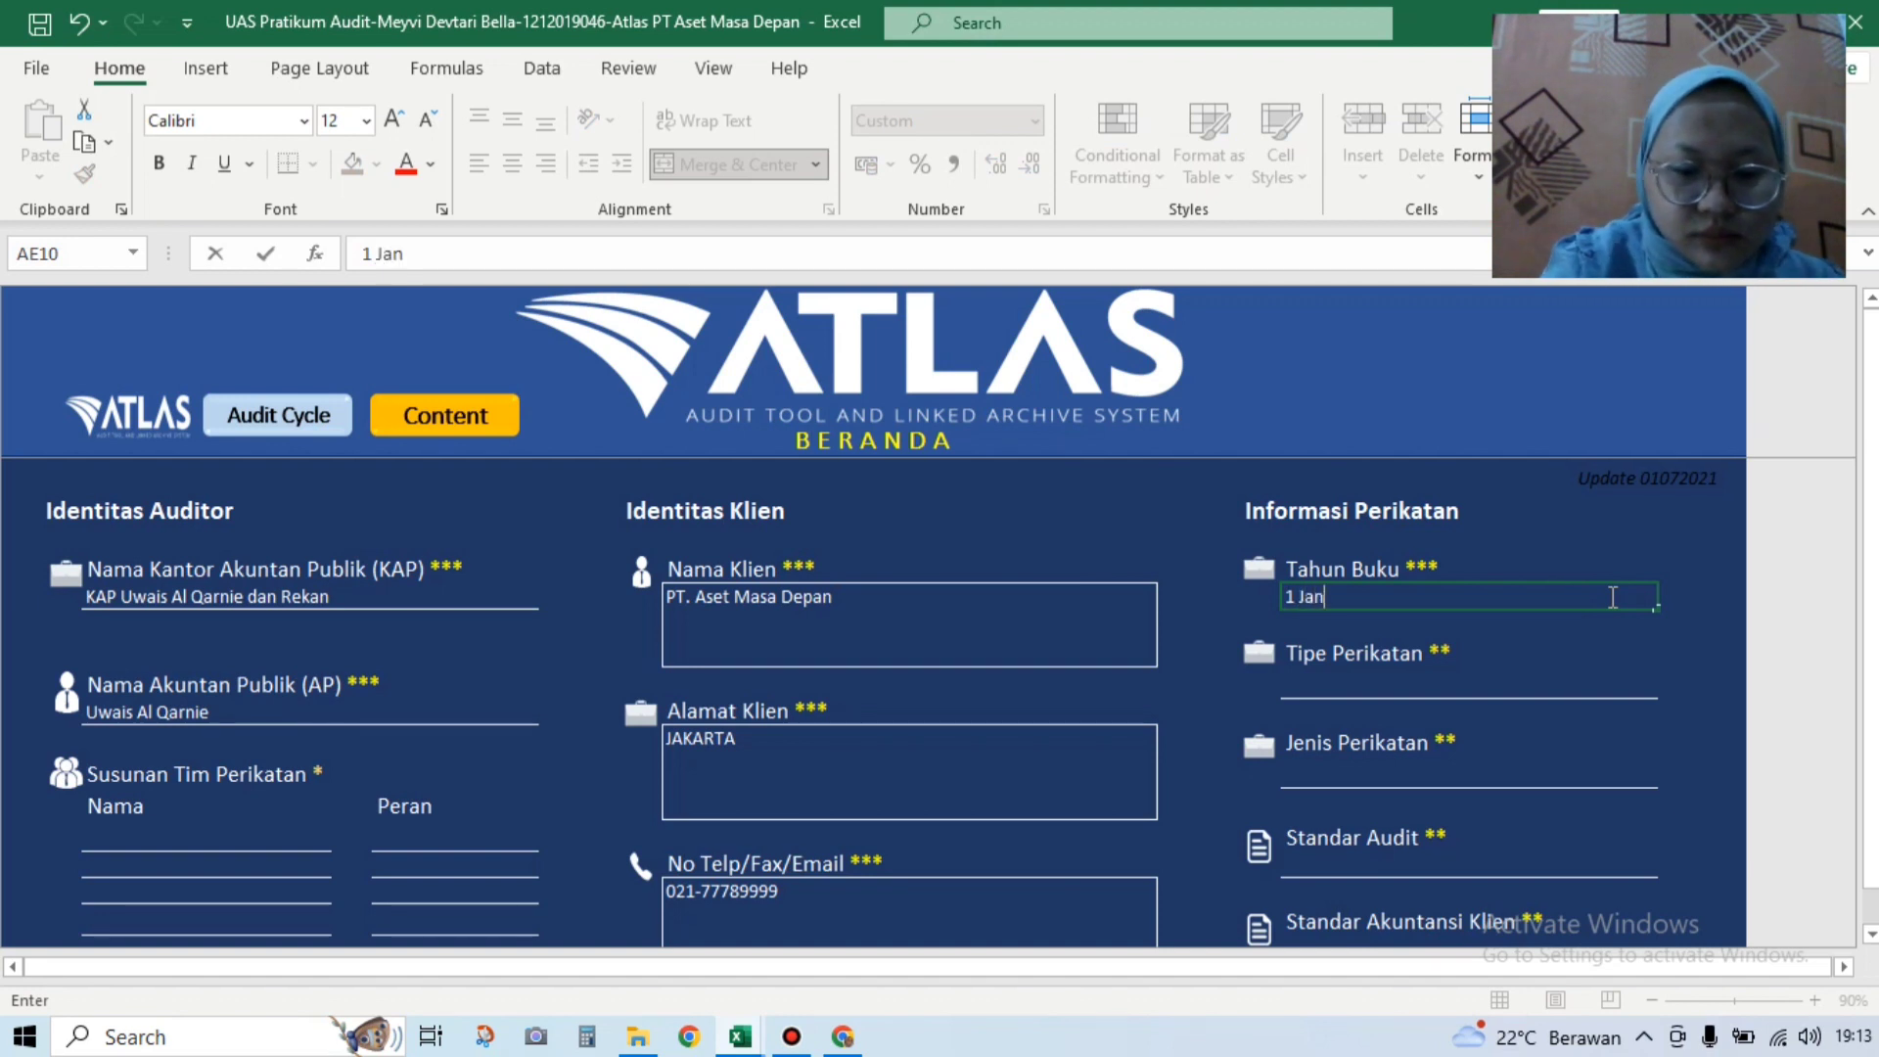
{"action": "type", "text": "ua ri - "}
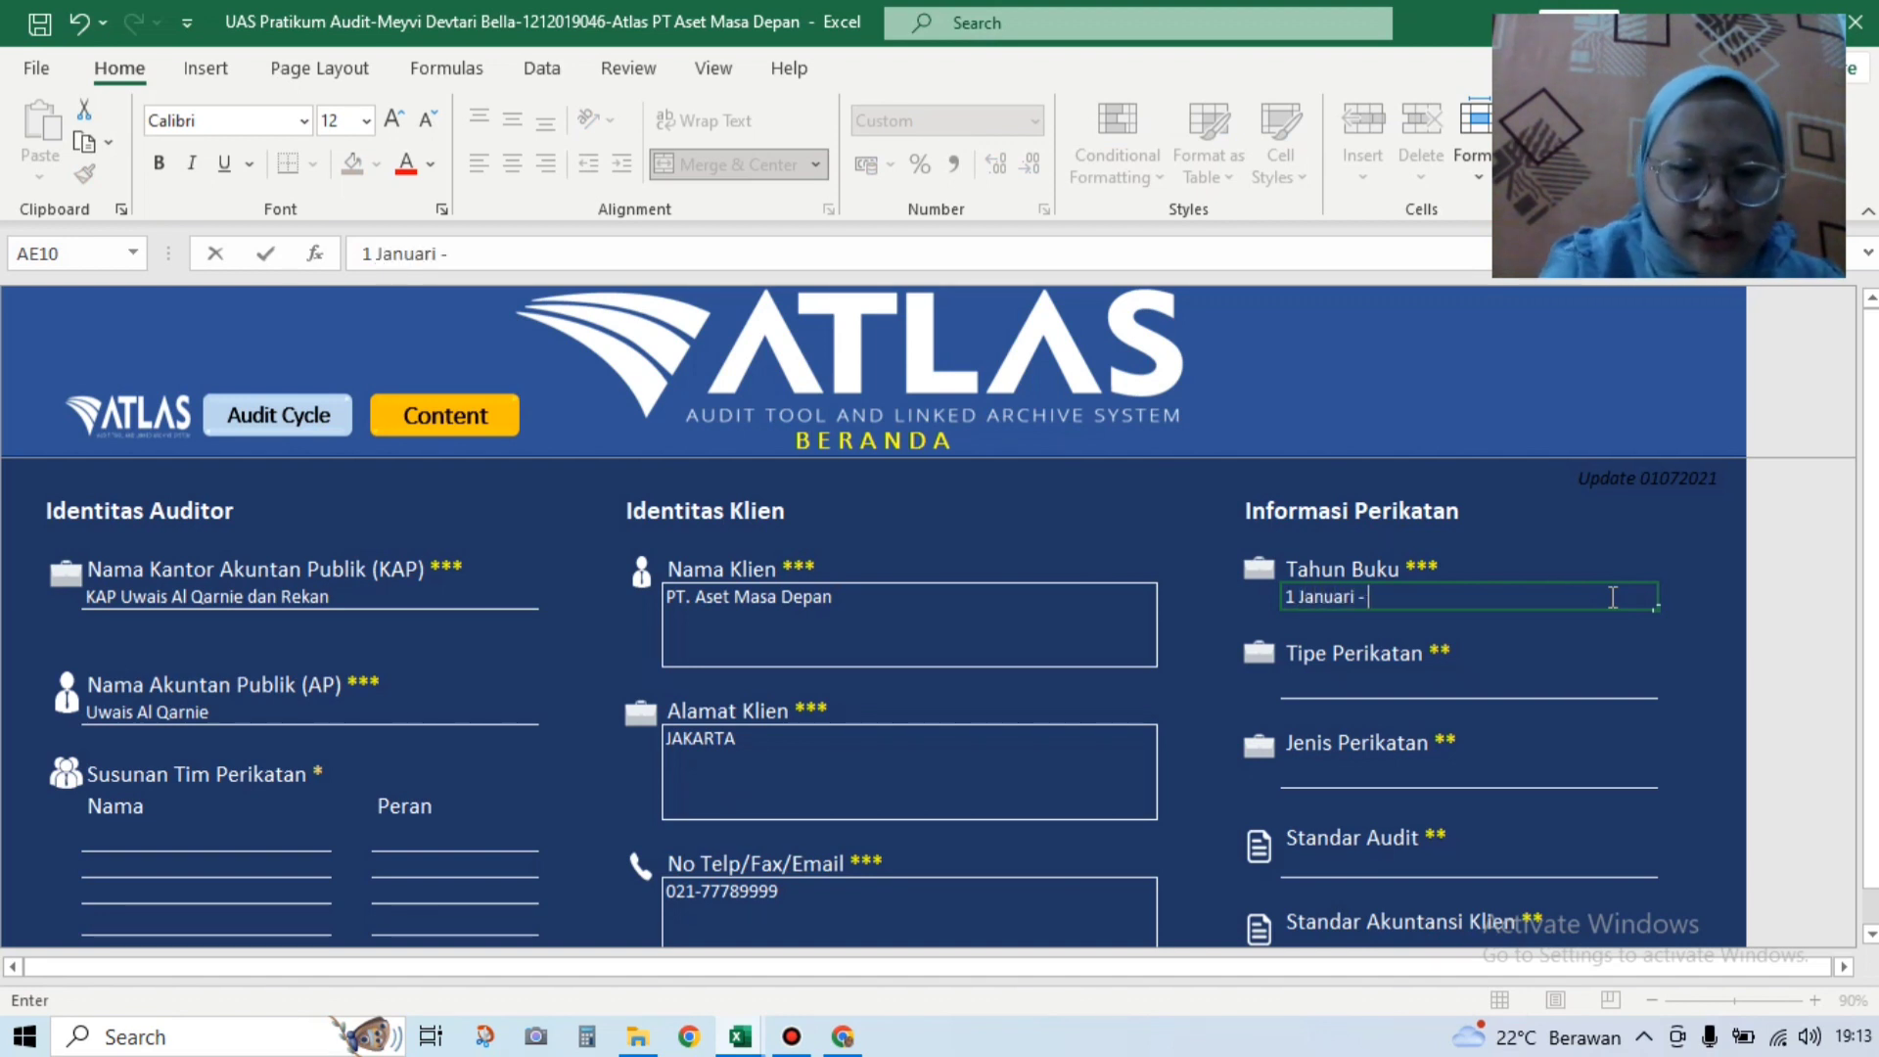
{"action": "type", "text": "31 D"}
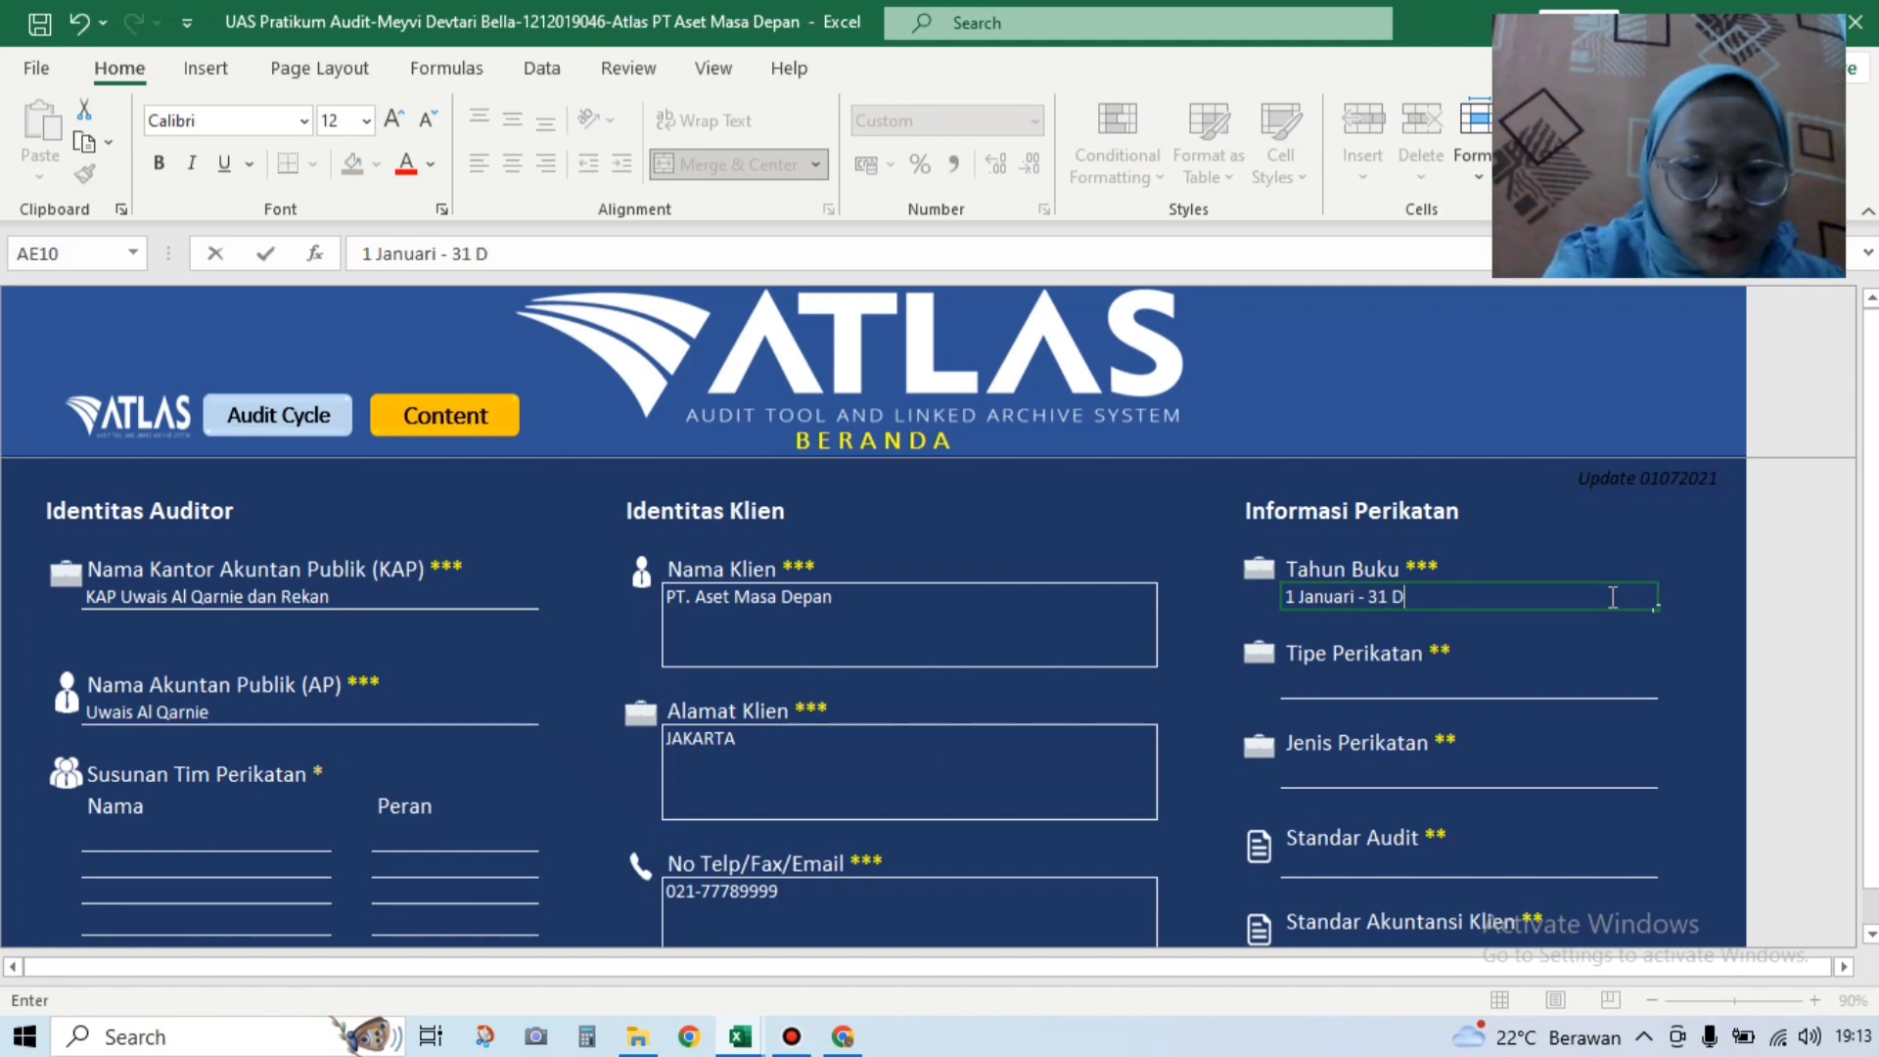
{"action": "type", "text": "esember "}
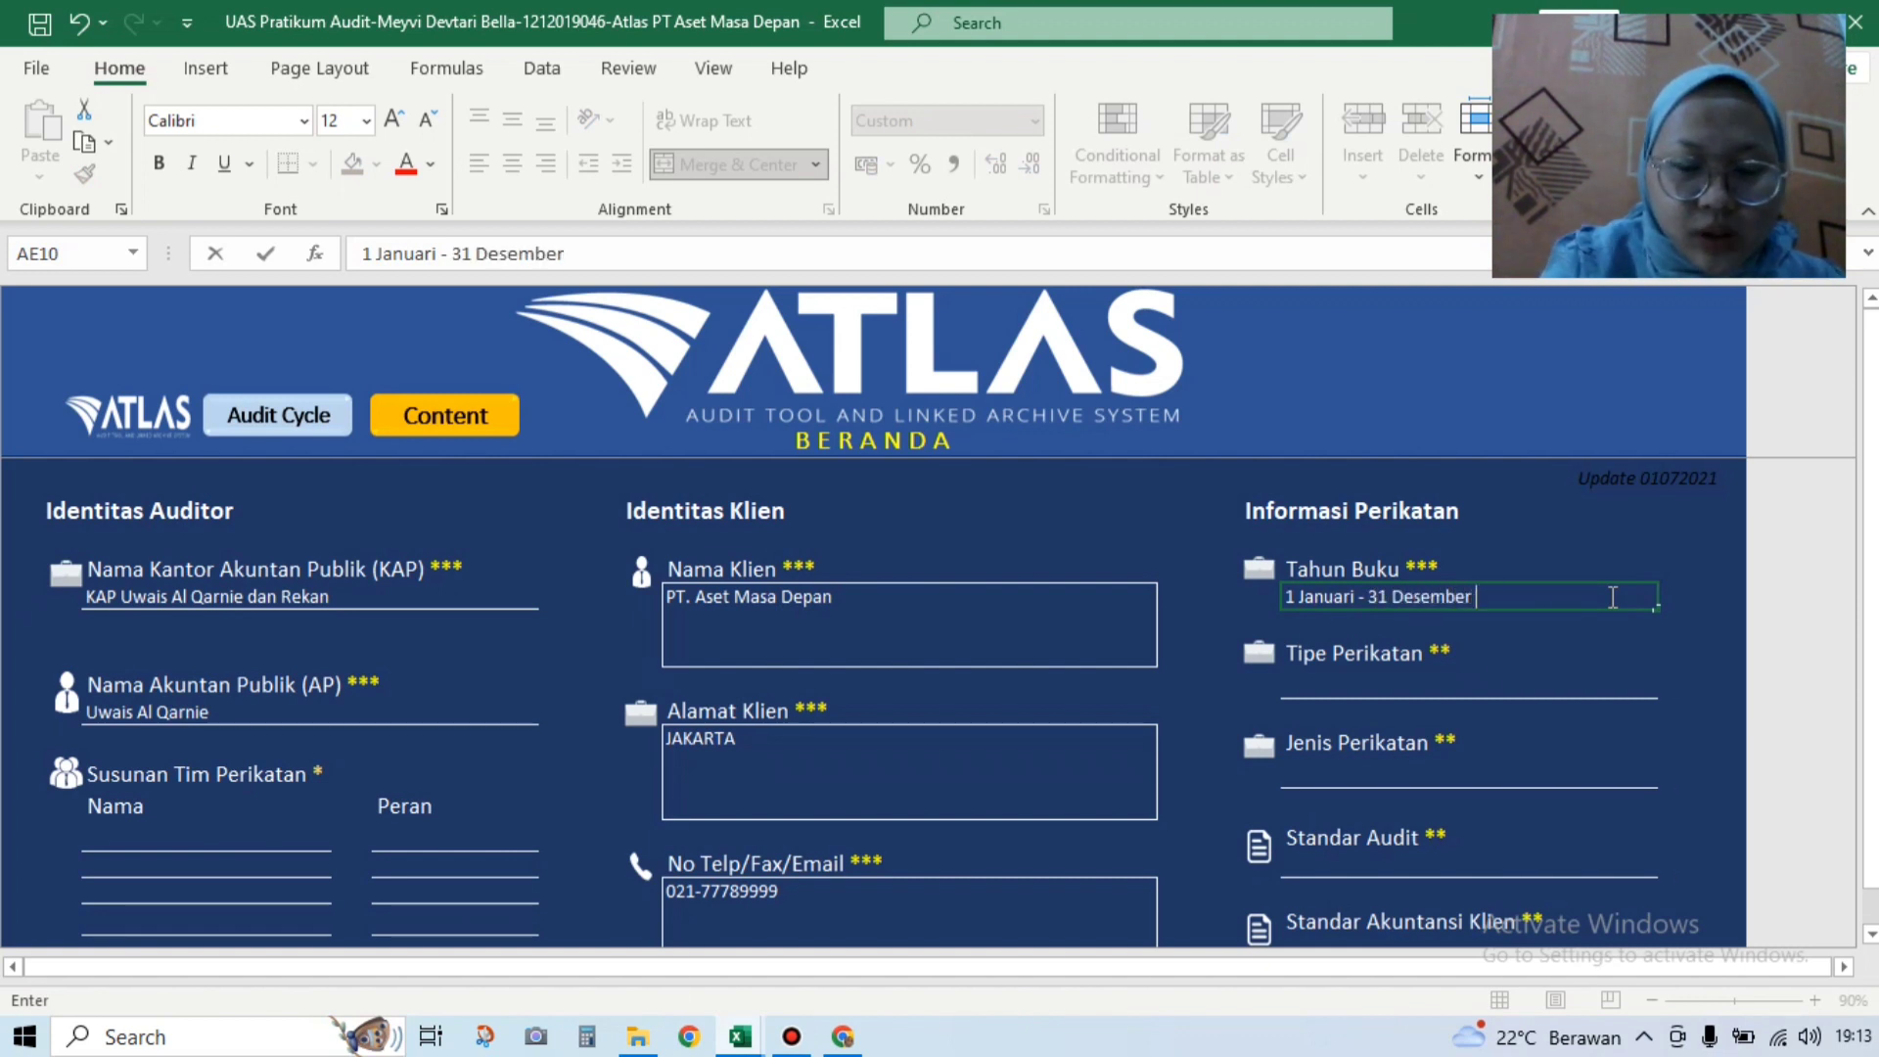
{"action": "type", "text": "2018"}
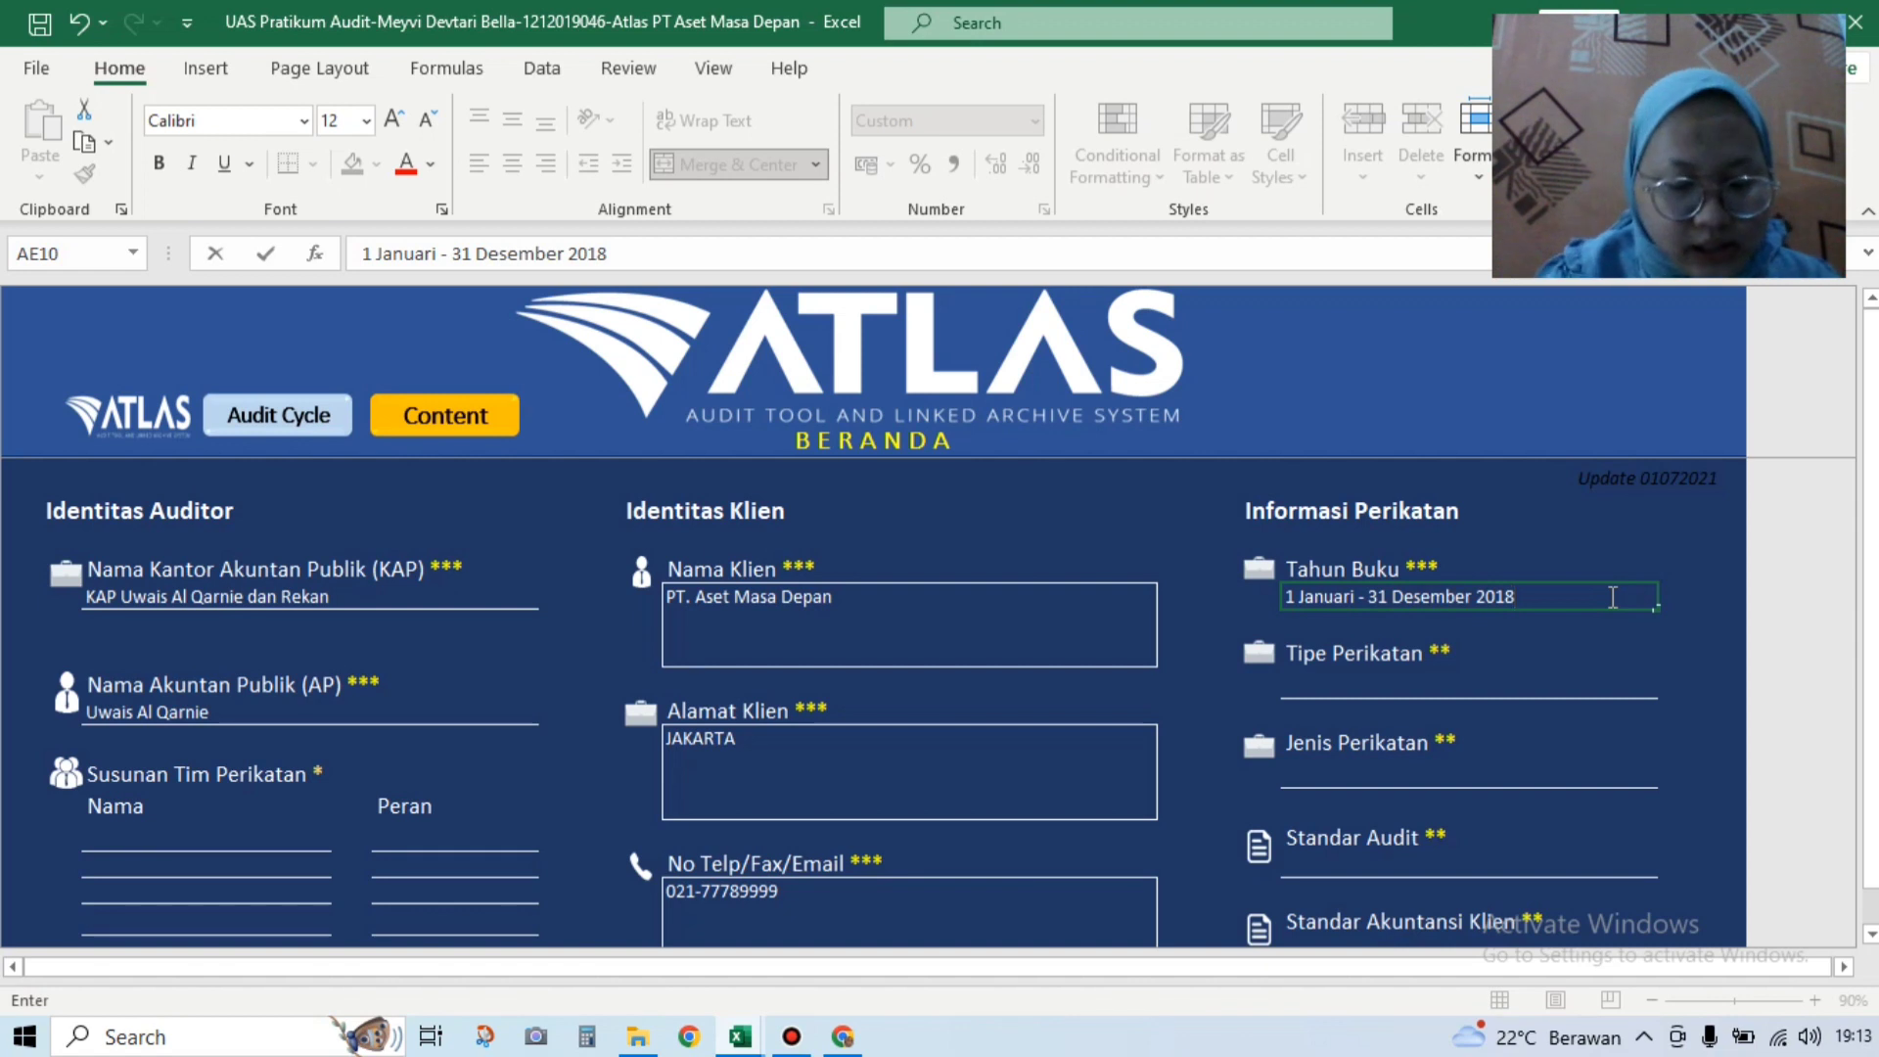
{"action": "left_click", "coordinate": [1552, 680]}
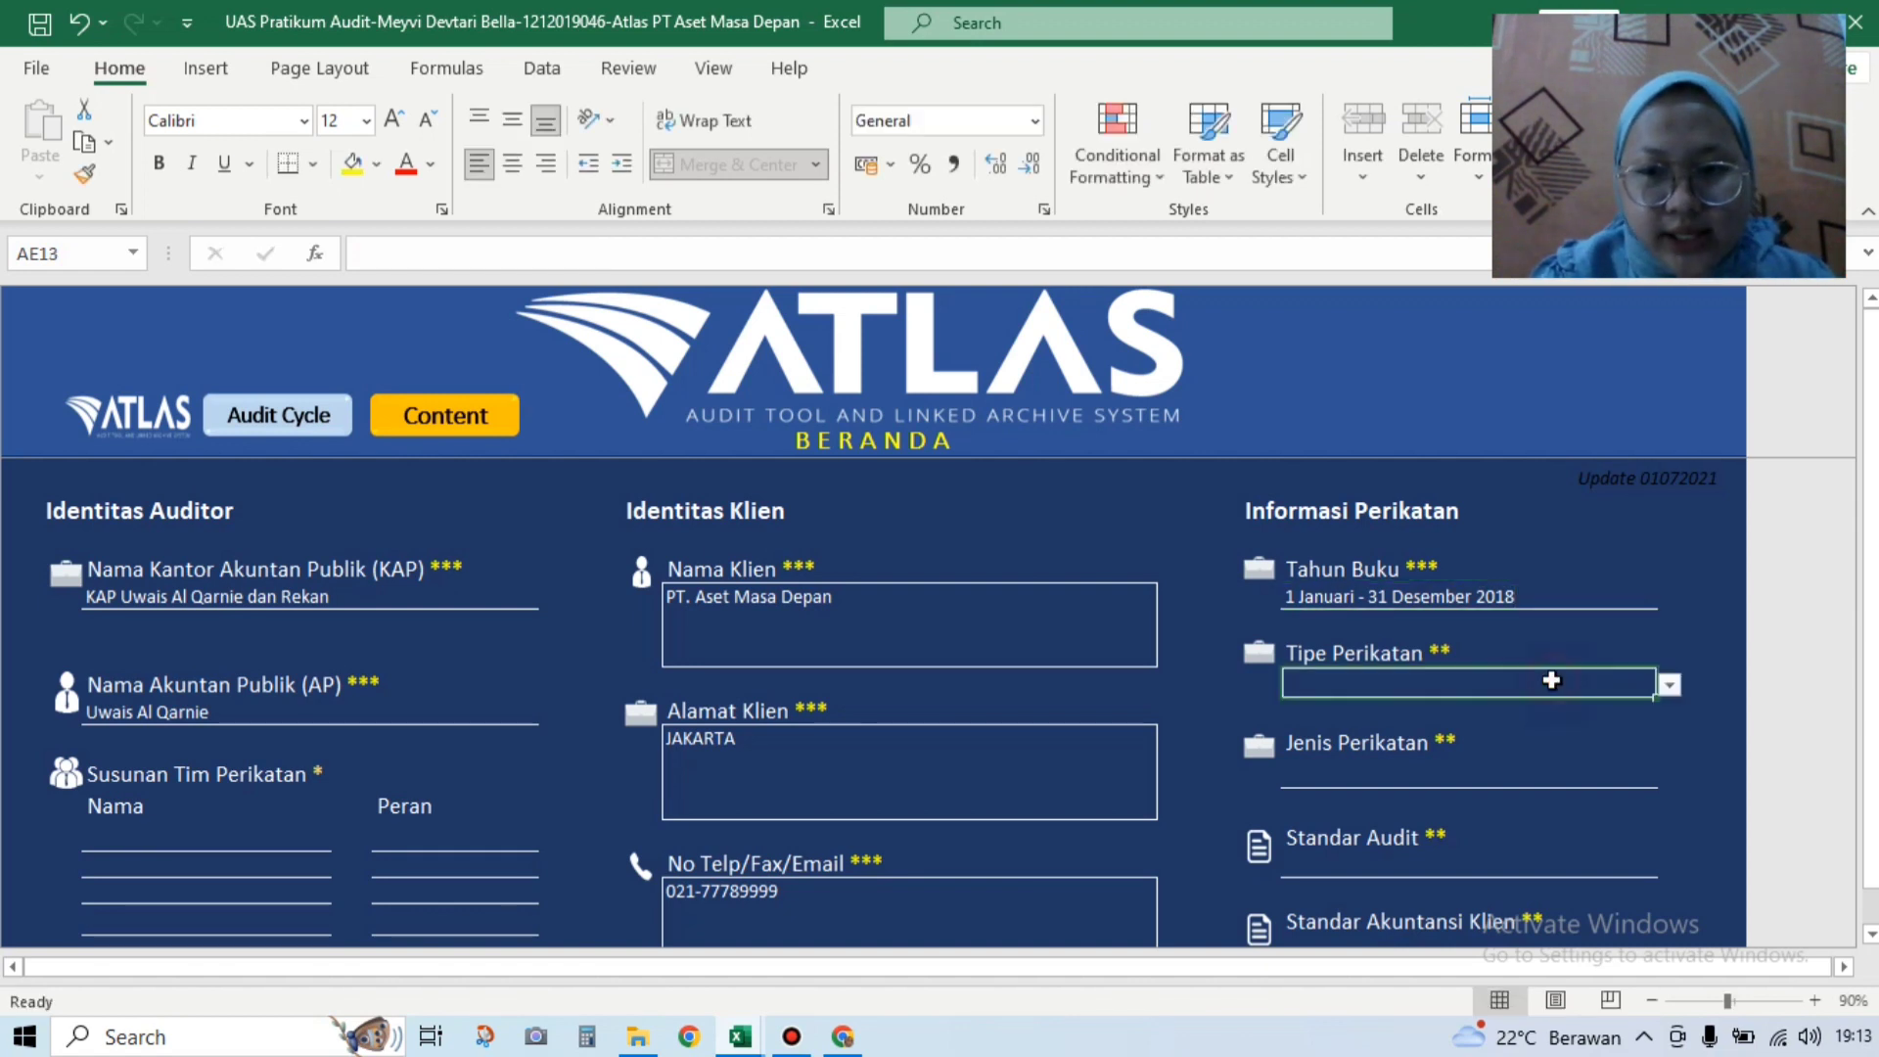
Step: Set engagement type to Perikatan Tahun Pertama and kind to Audit atas Laporan Keuangan
{"action": "left_click", "coordinate": [1668, 685]}
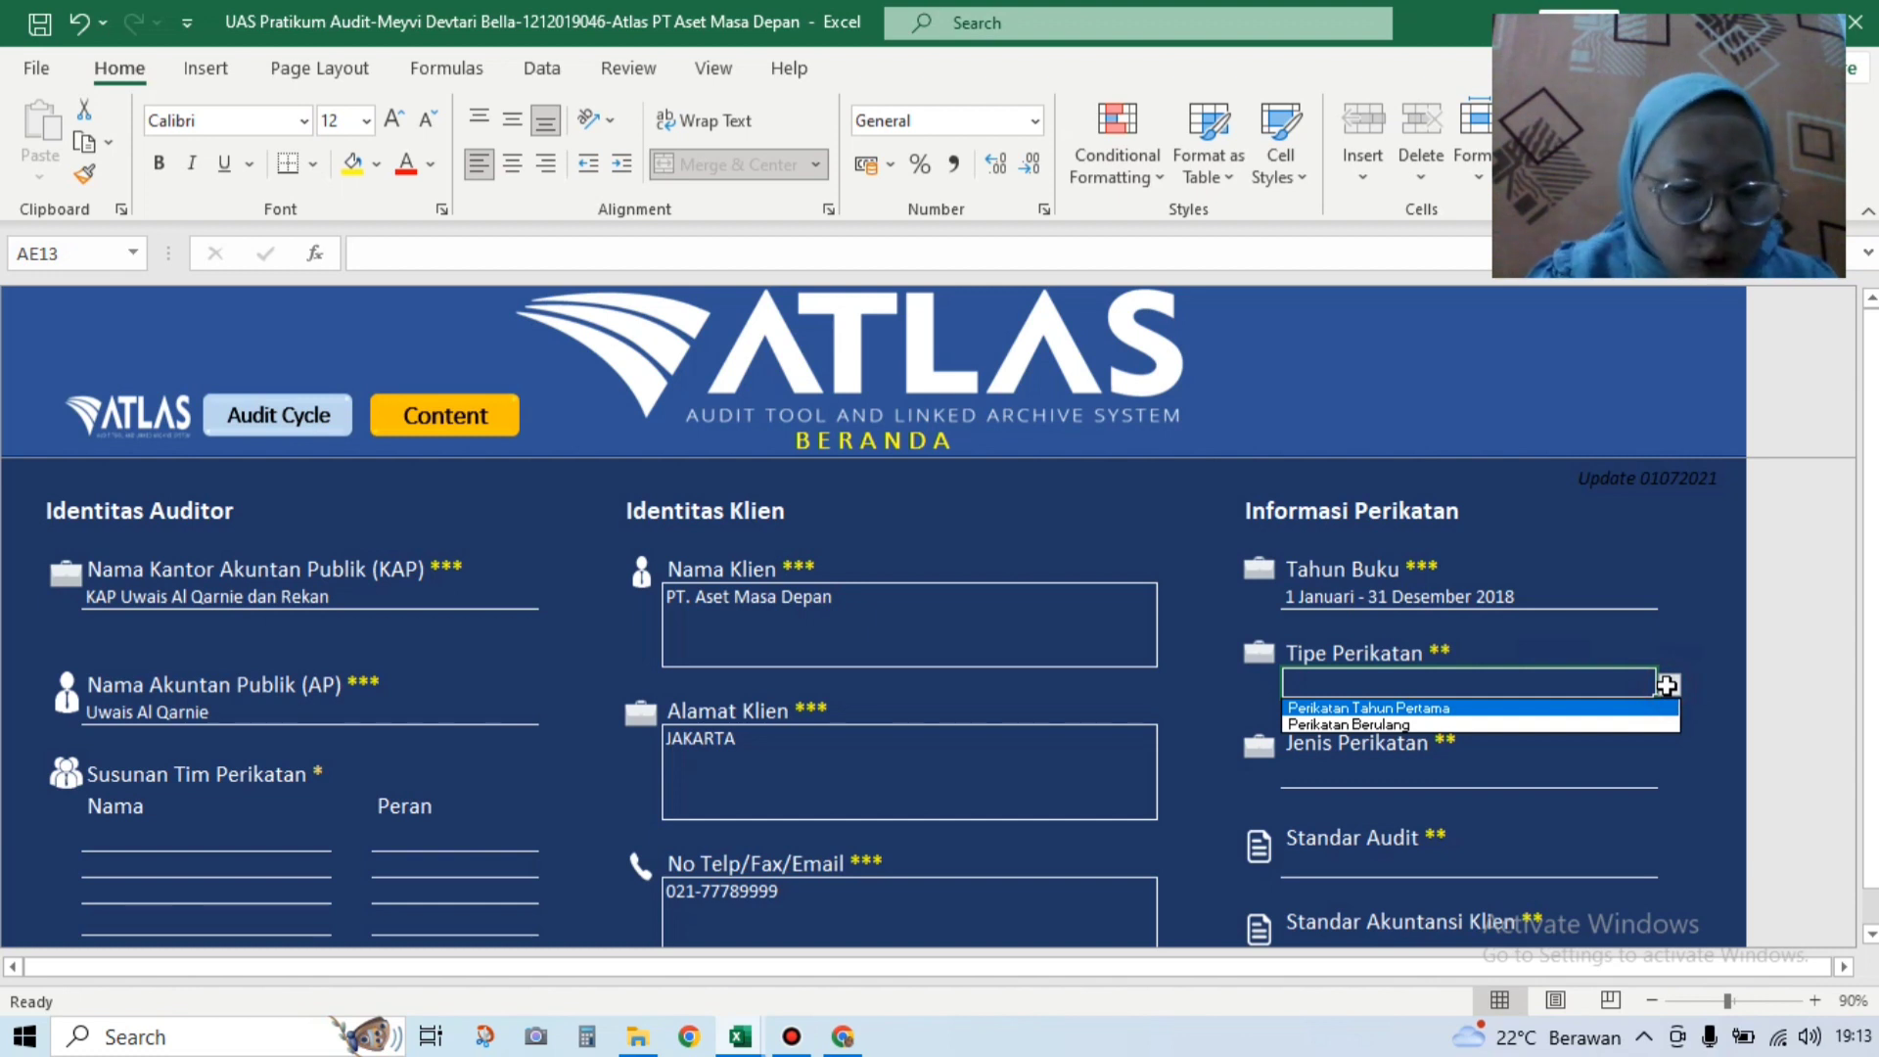
{"action": "left_click", "coordinate": [1664, 708]}
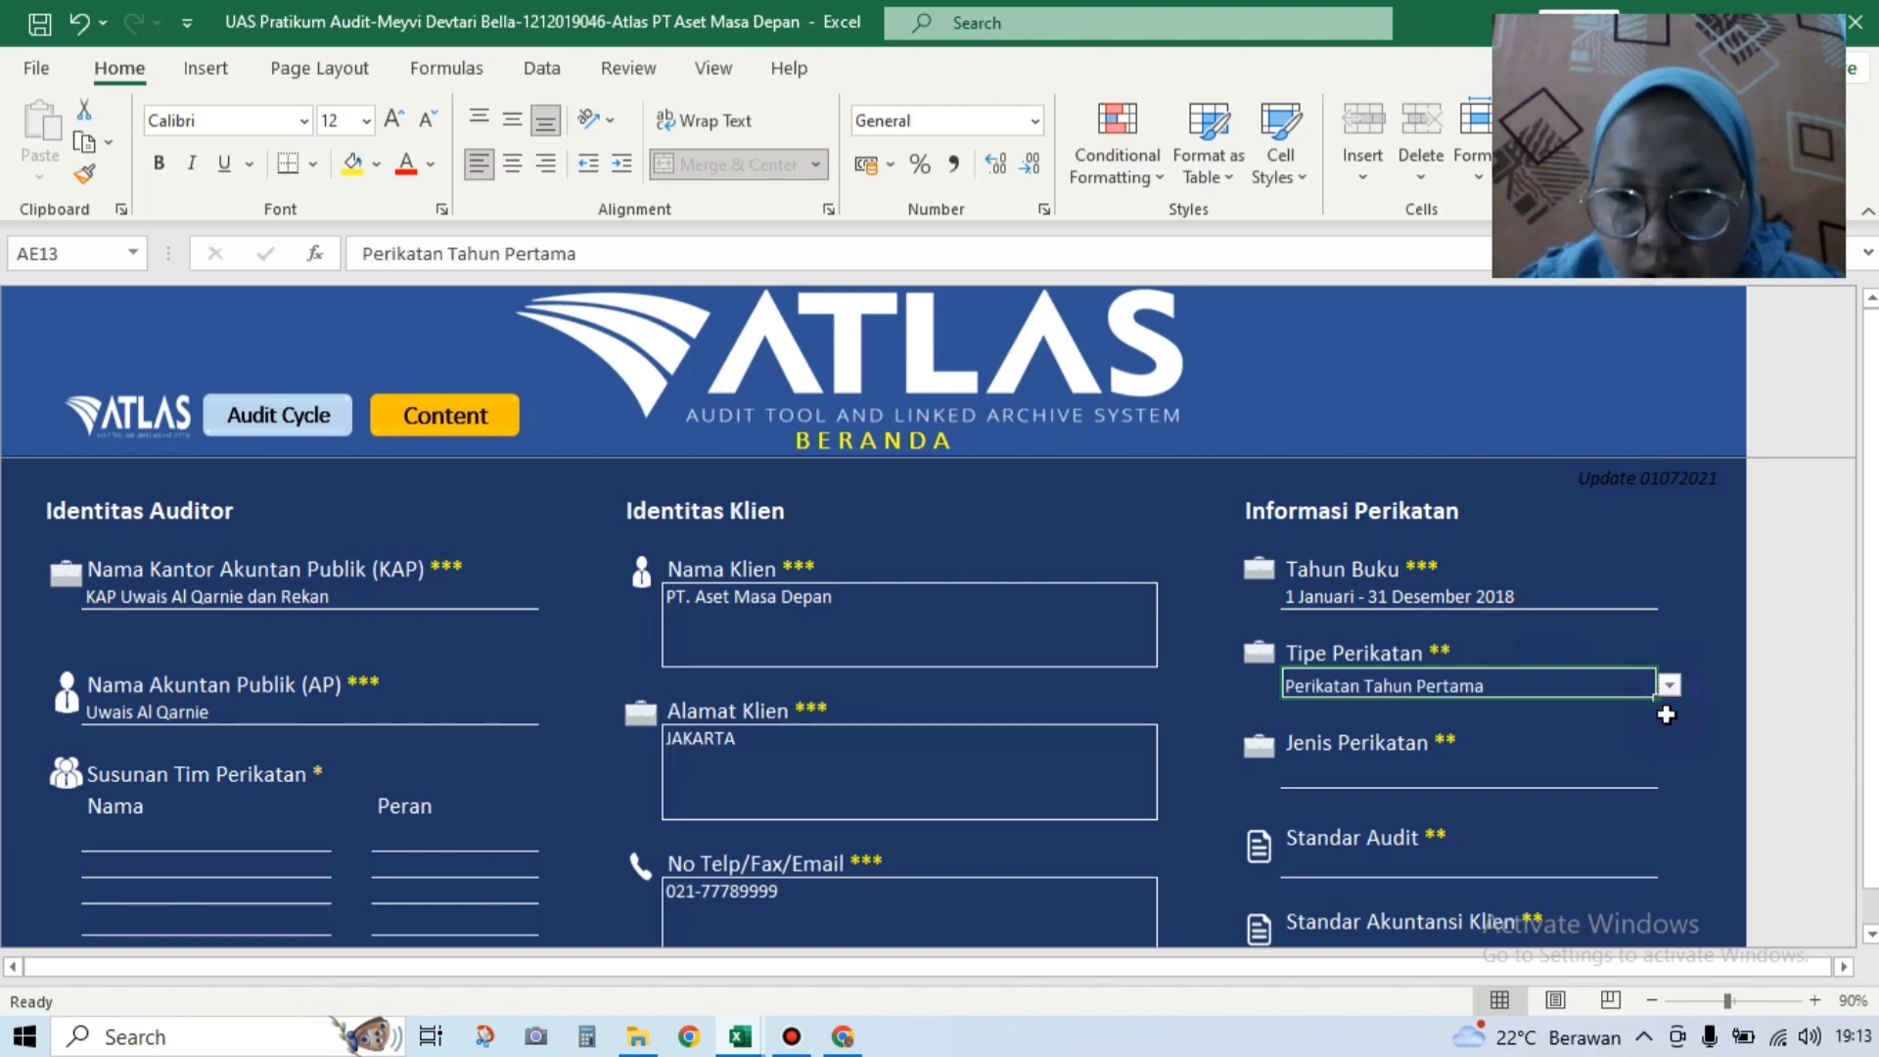
{"action": "left_click", "coordinate": [1581, 768]}
{"action": "left_click", "coordinate": [1673, 773]}
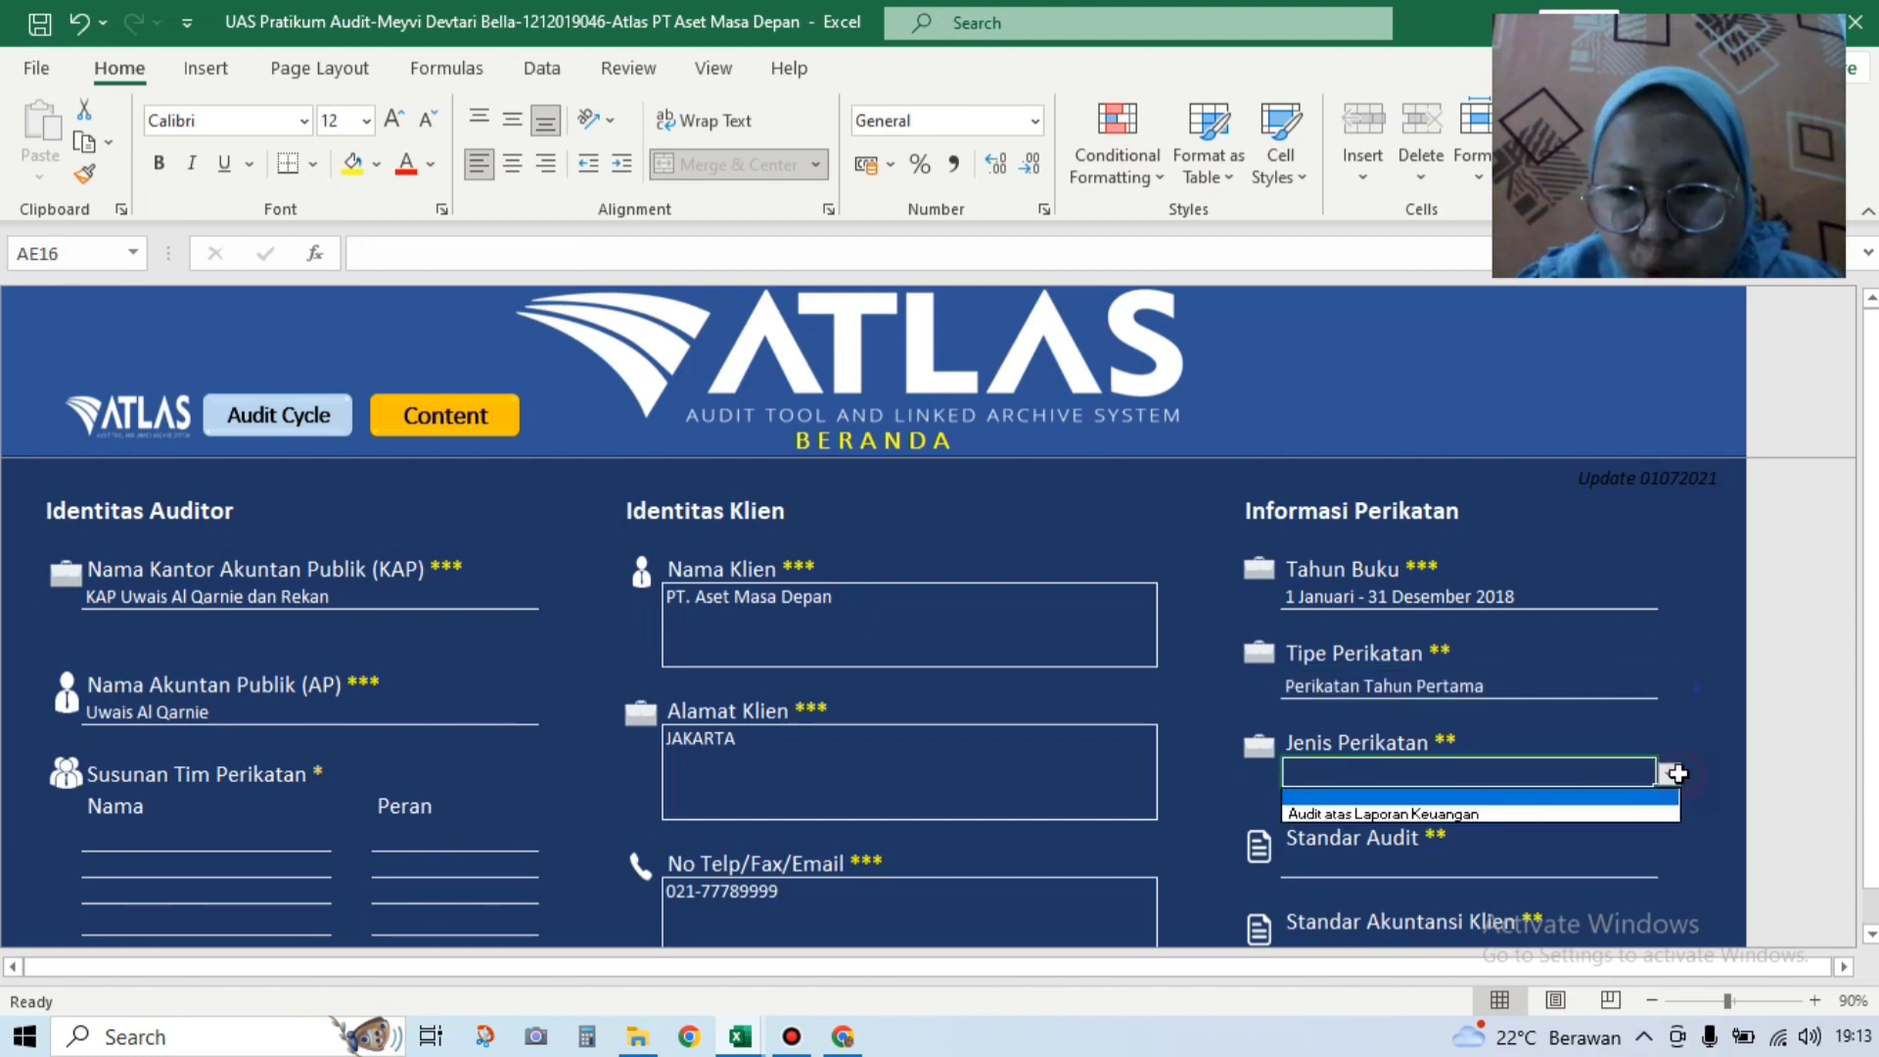
{"action": "left_click", "coordinate": [1654, 819]}
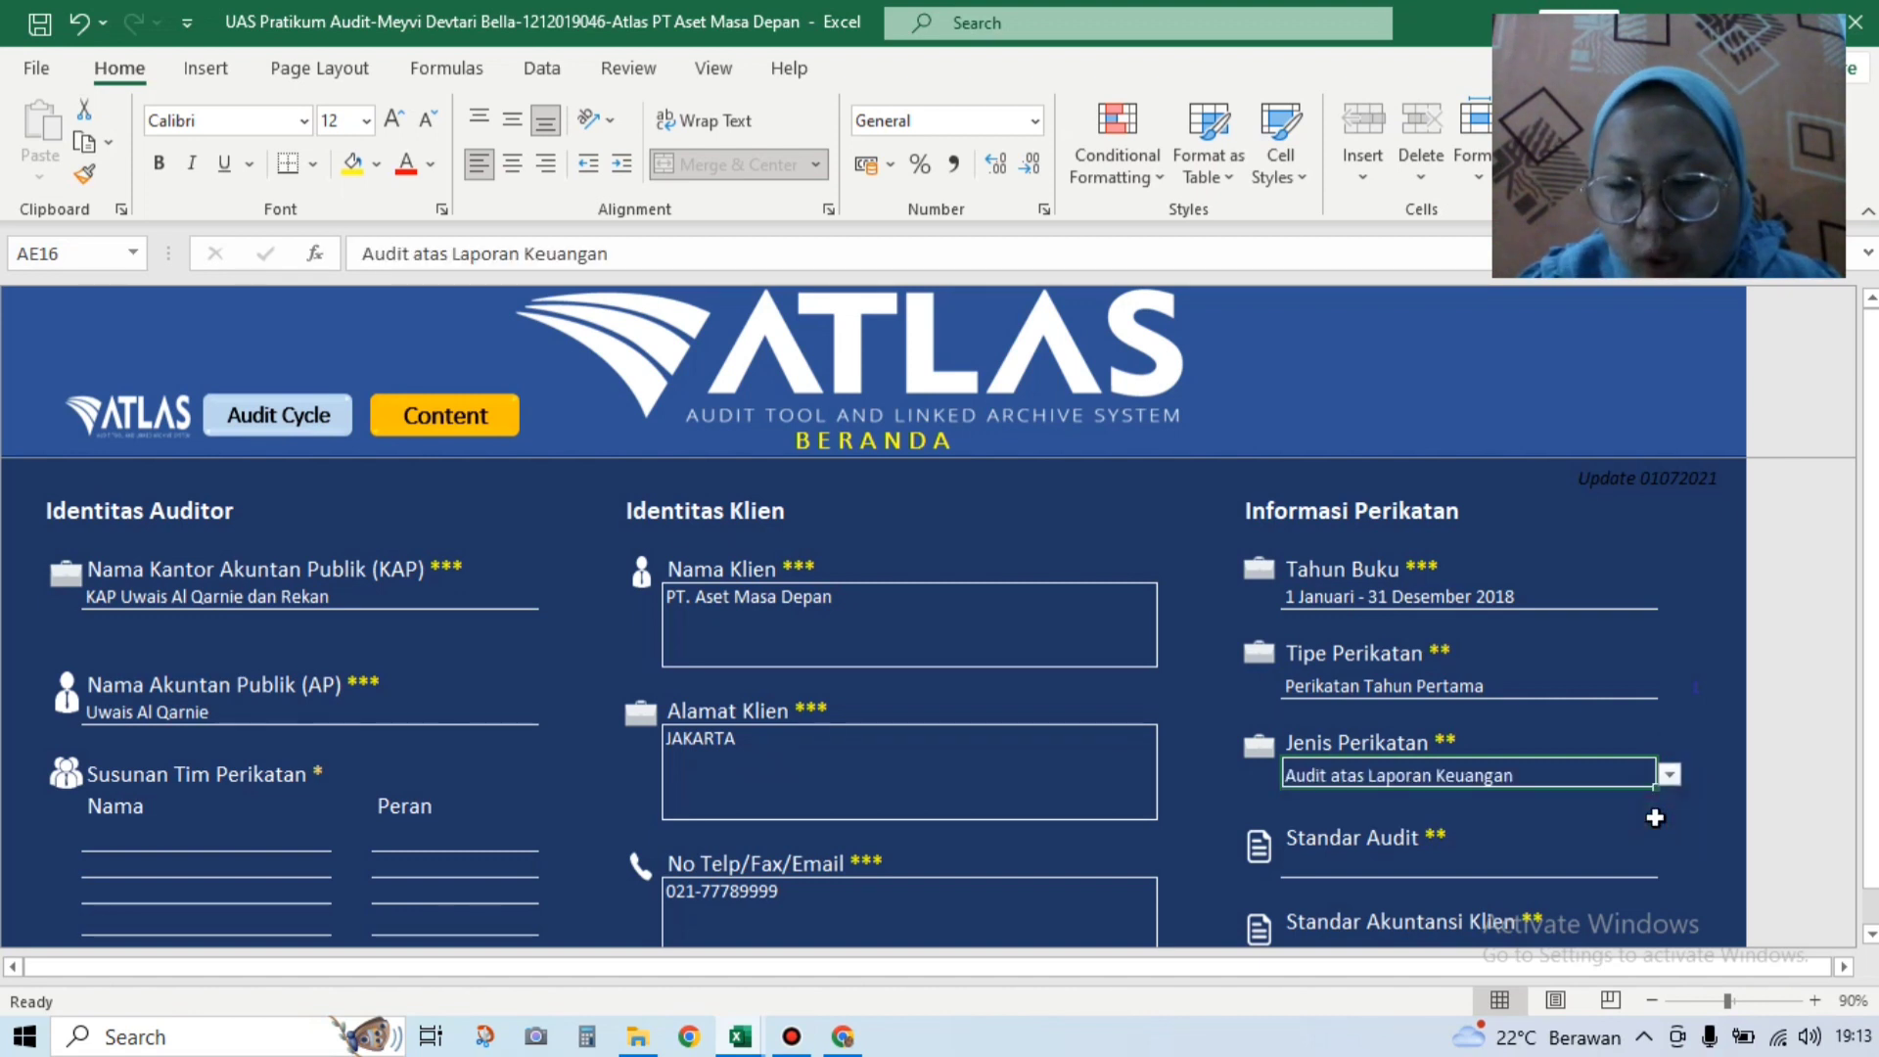
Step: Set audit standard to Standar Profesional Akuntan Publik and client accounting standard to SAK Umum konvergensi IFRS
{"action": "left_click", "coordinate": [1591, 867]}
{"action": "left_click", "coordinate": [1671, 864]}
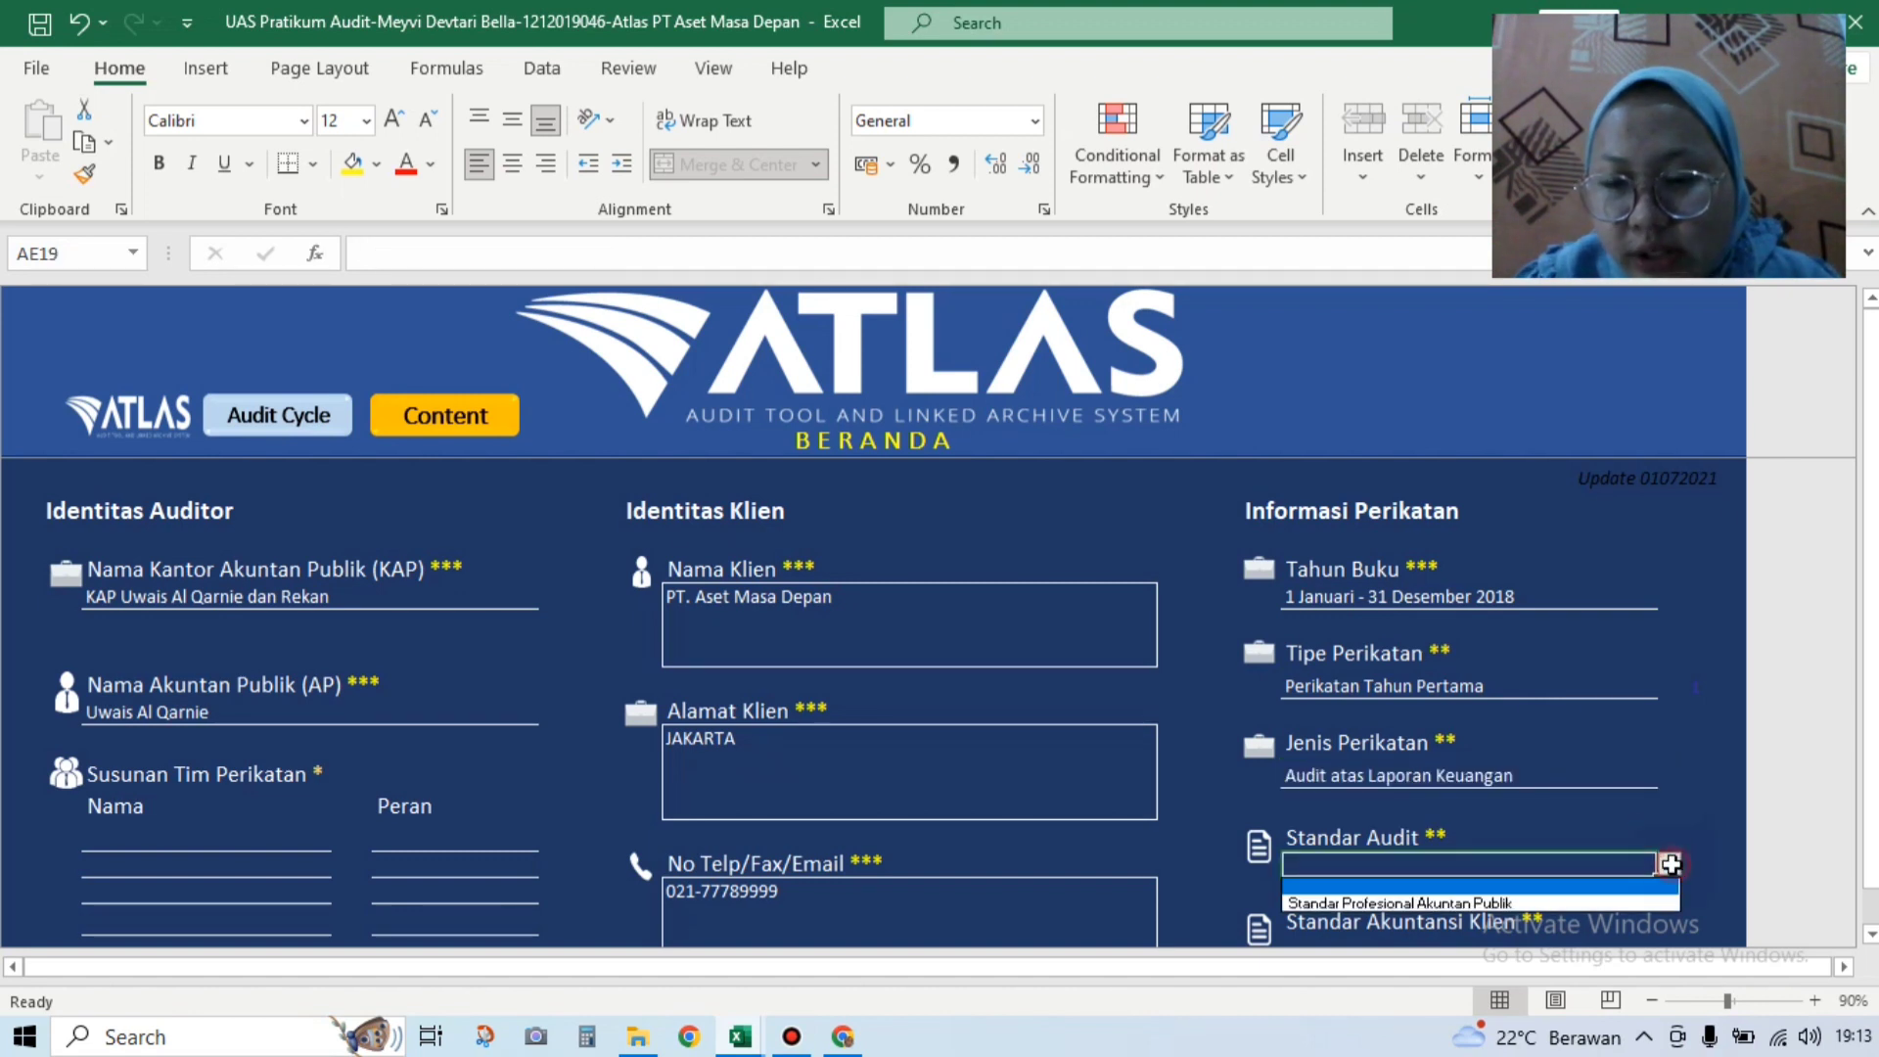
{"action": "left_click", "coordinate": [1645, 897]}
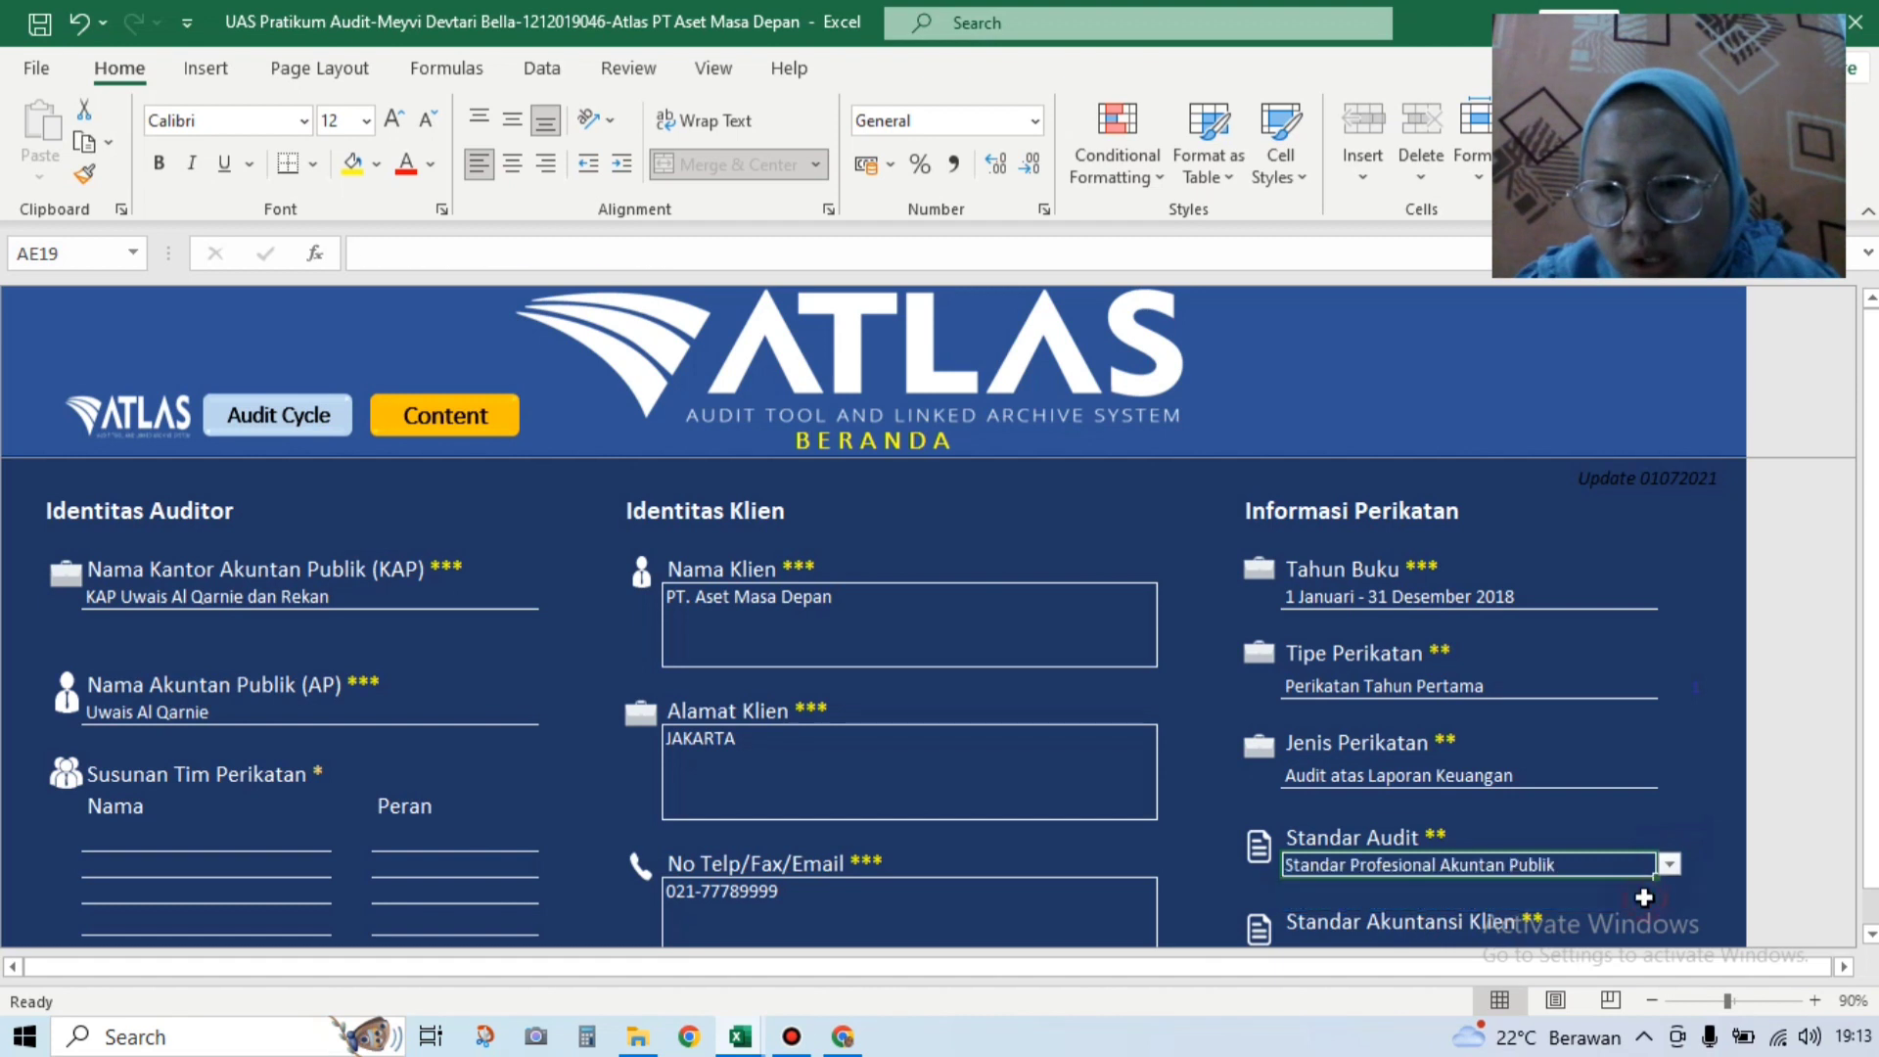
{"action": "scroll", "coordinate": [1864, 930], "scroll_direction": "down", "scroll_amount": 1}
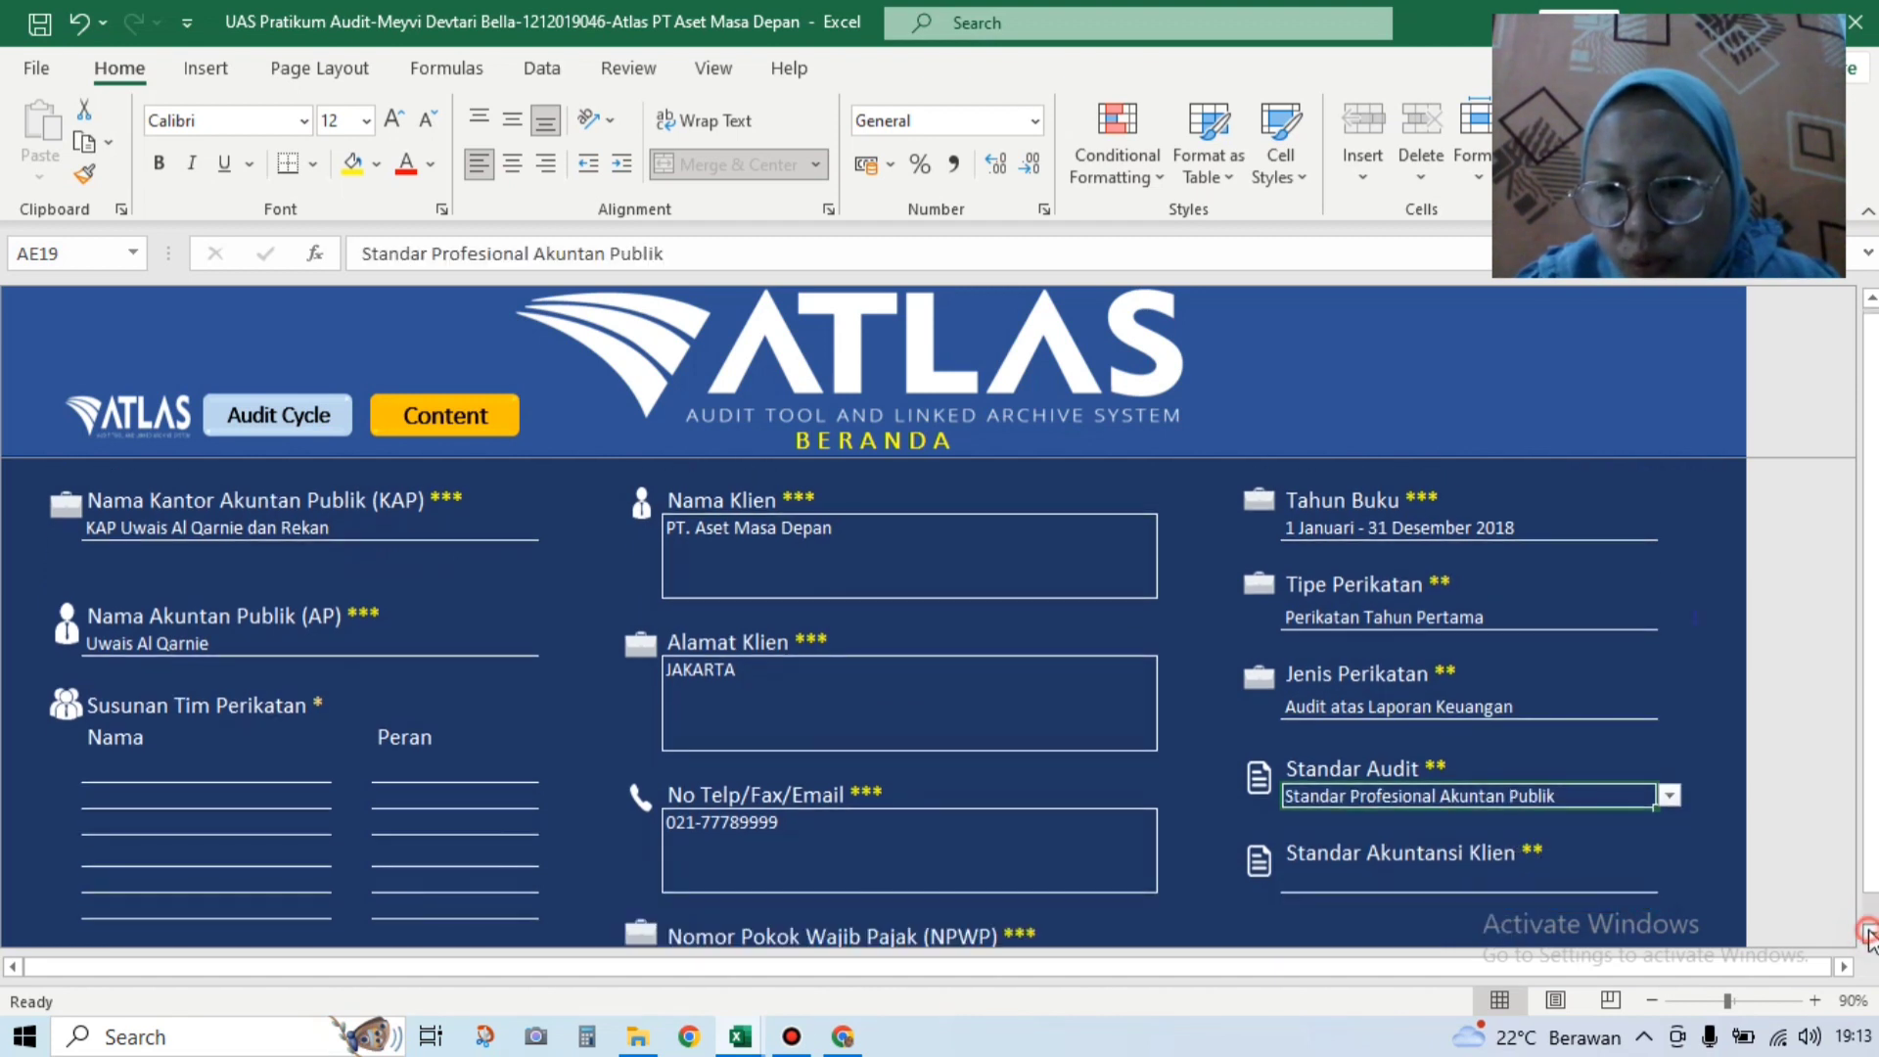
{"action": "left_click", "coordinate": [1567, 882]}
{"action": "left_click", "coordinate": [1668, 880]}
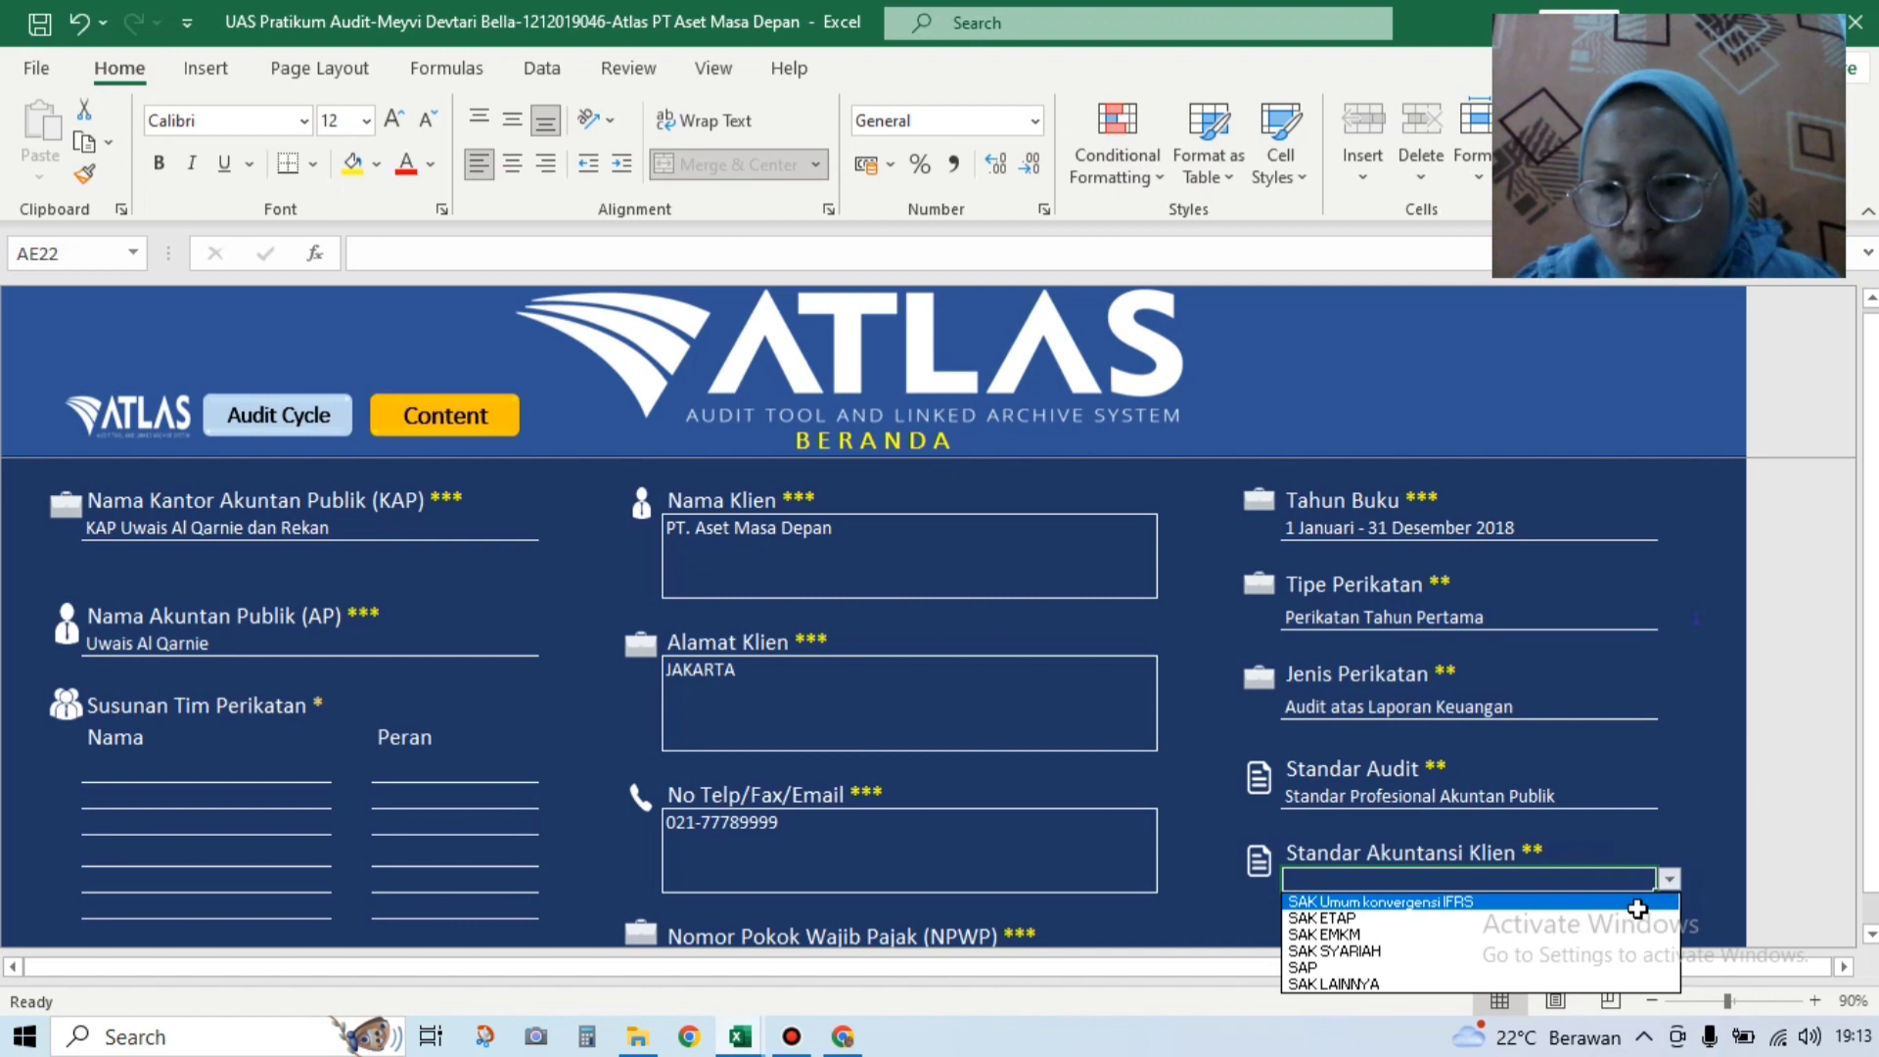
{"action": "left_click", "coordinate": [1638, 902]}
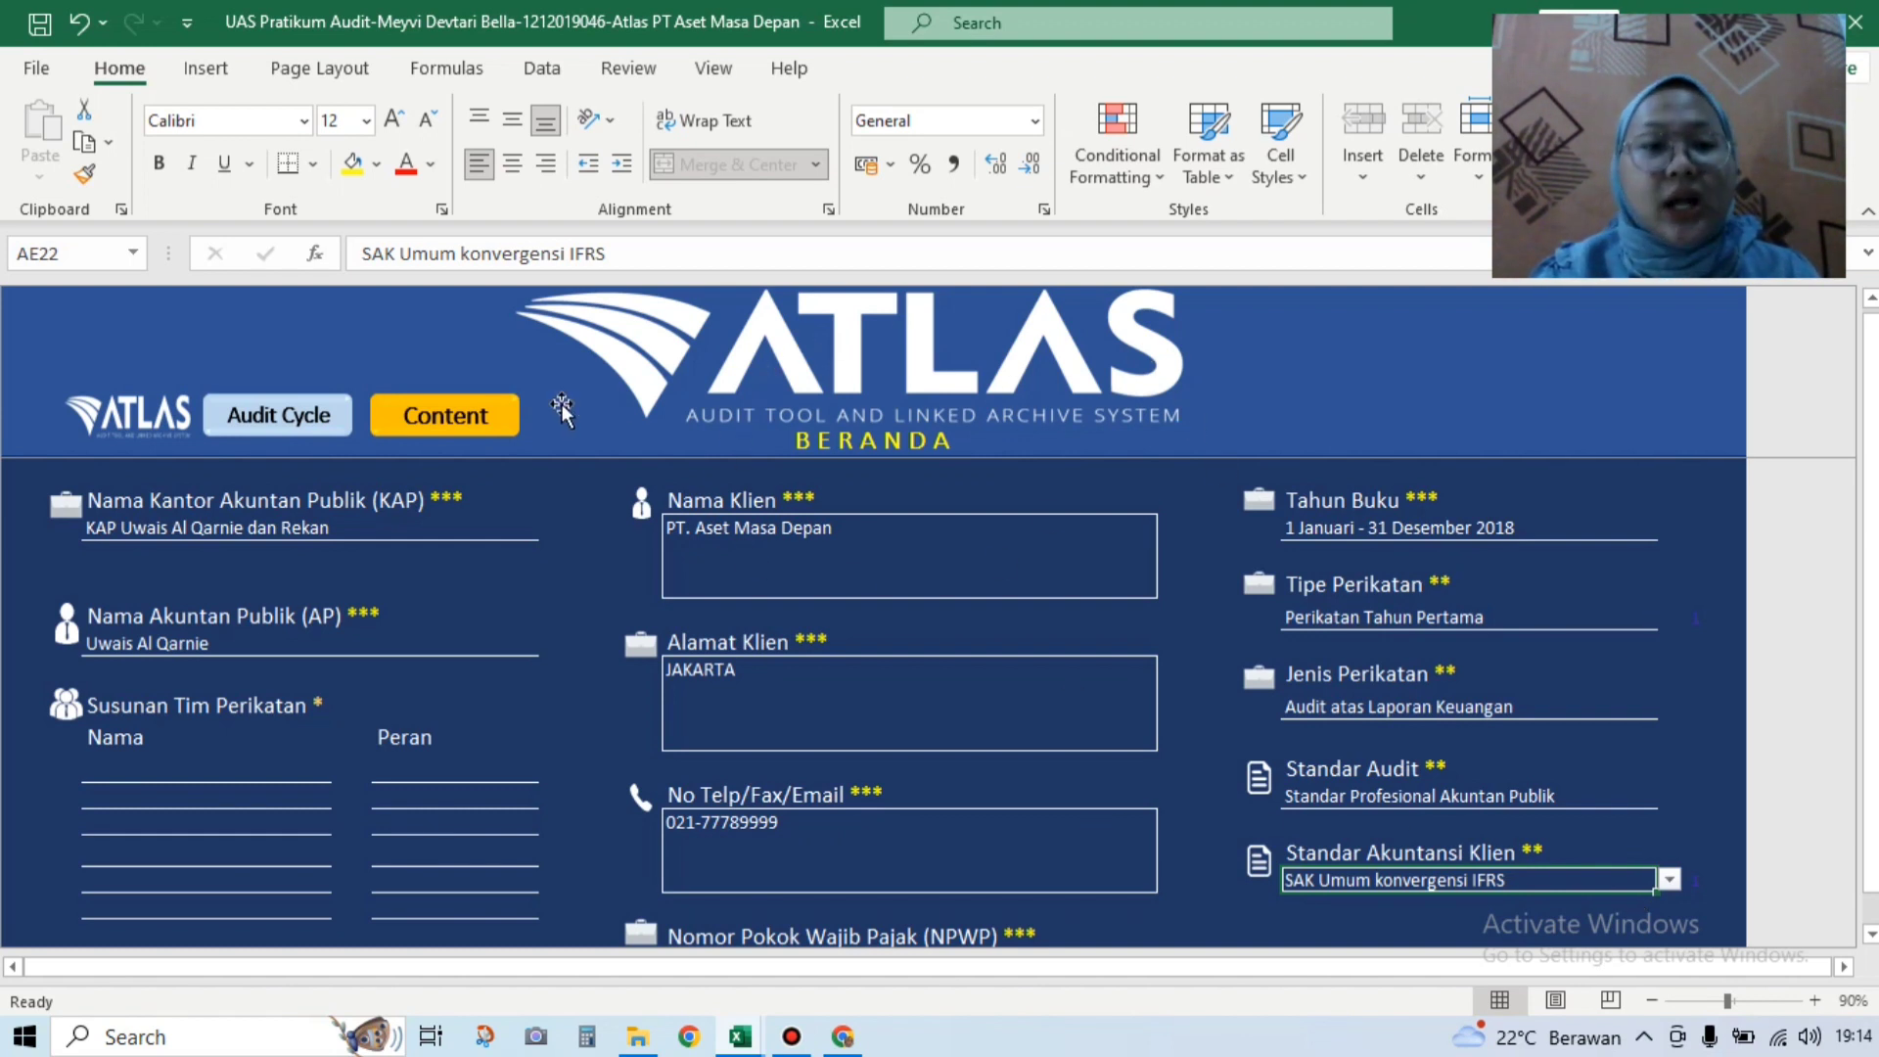
Step: Go to the Audit Cycle overview and open the A110 client acceptance and continuation analysis
{"action": "left_click", "coordinate": [304, 413]}
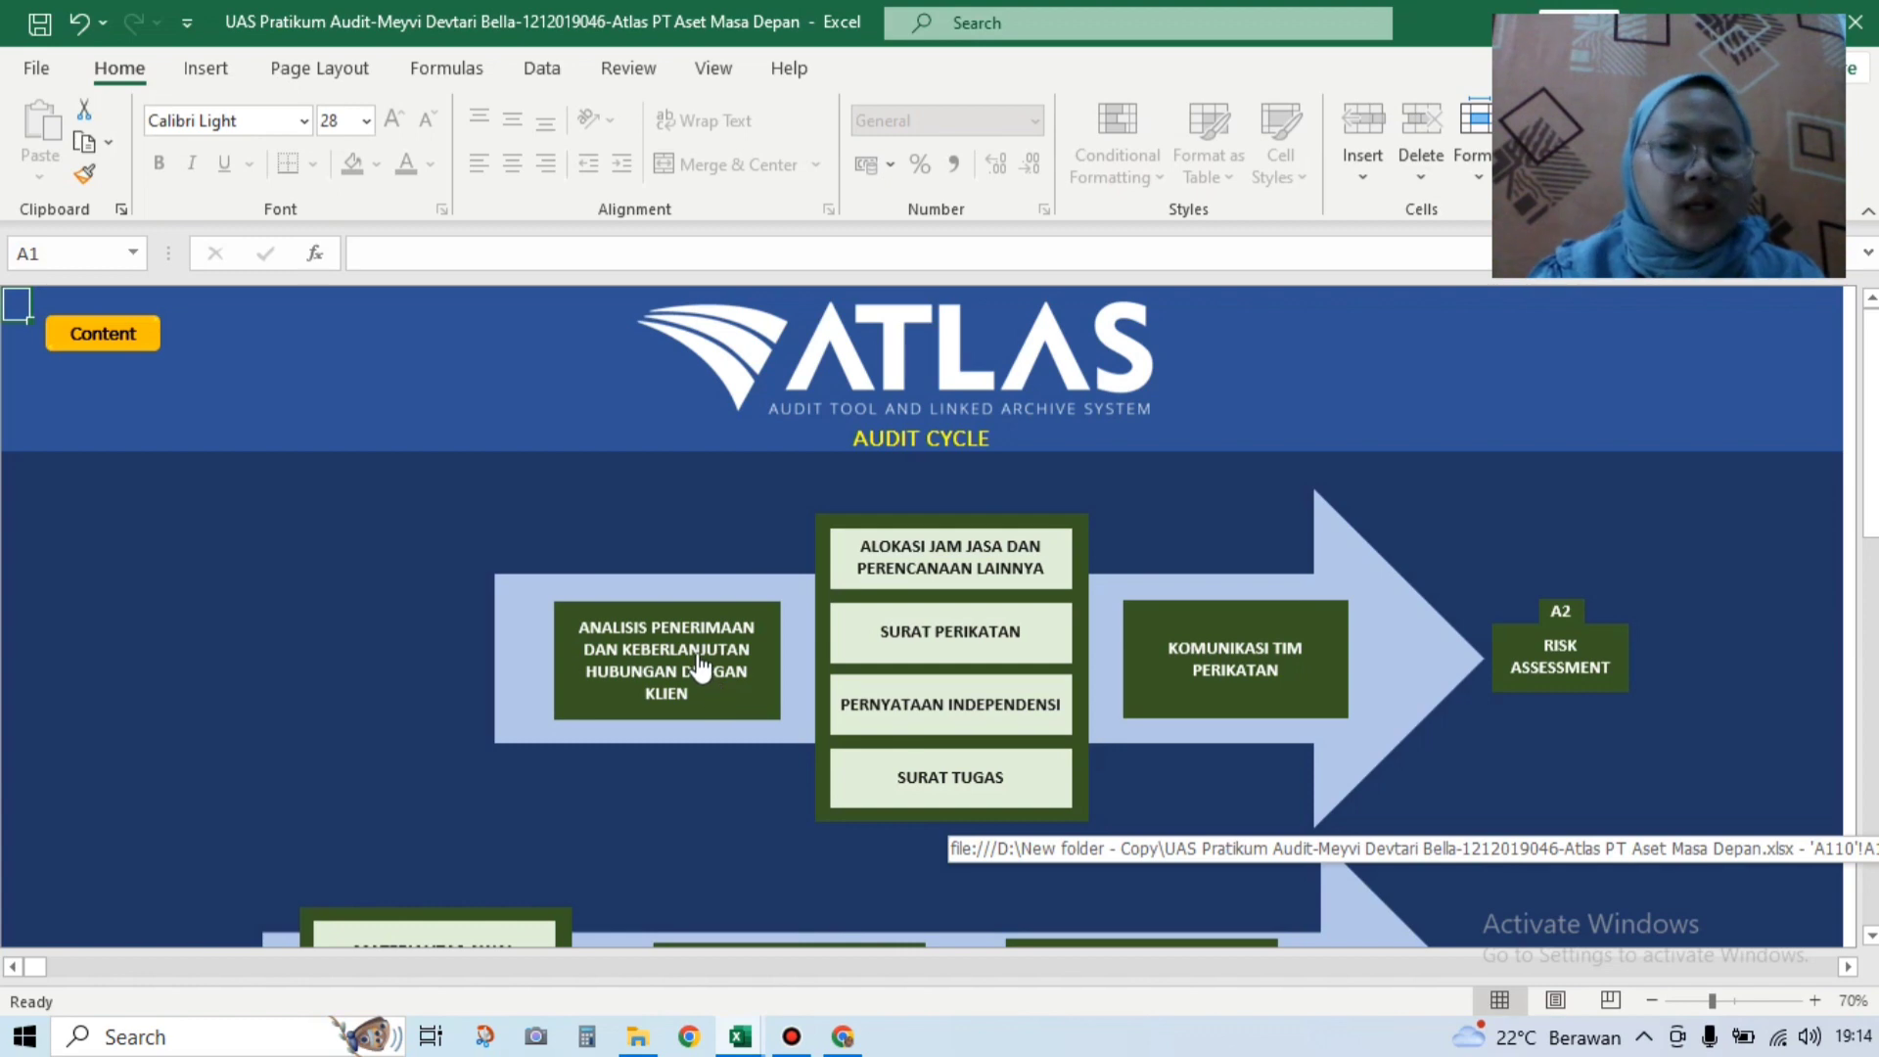
{"action": "left_click", "coordinate": [701, 673]}
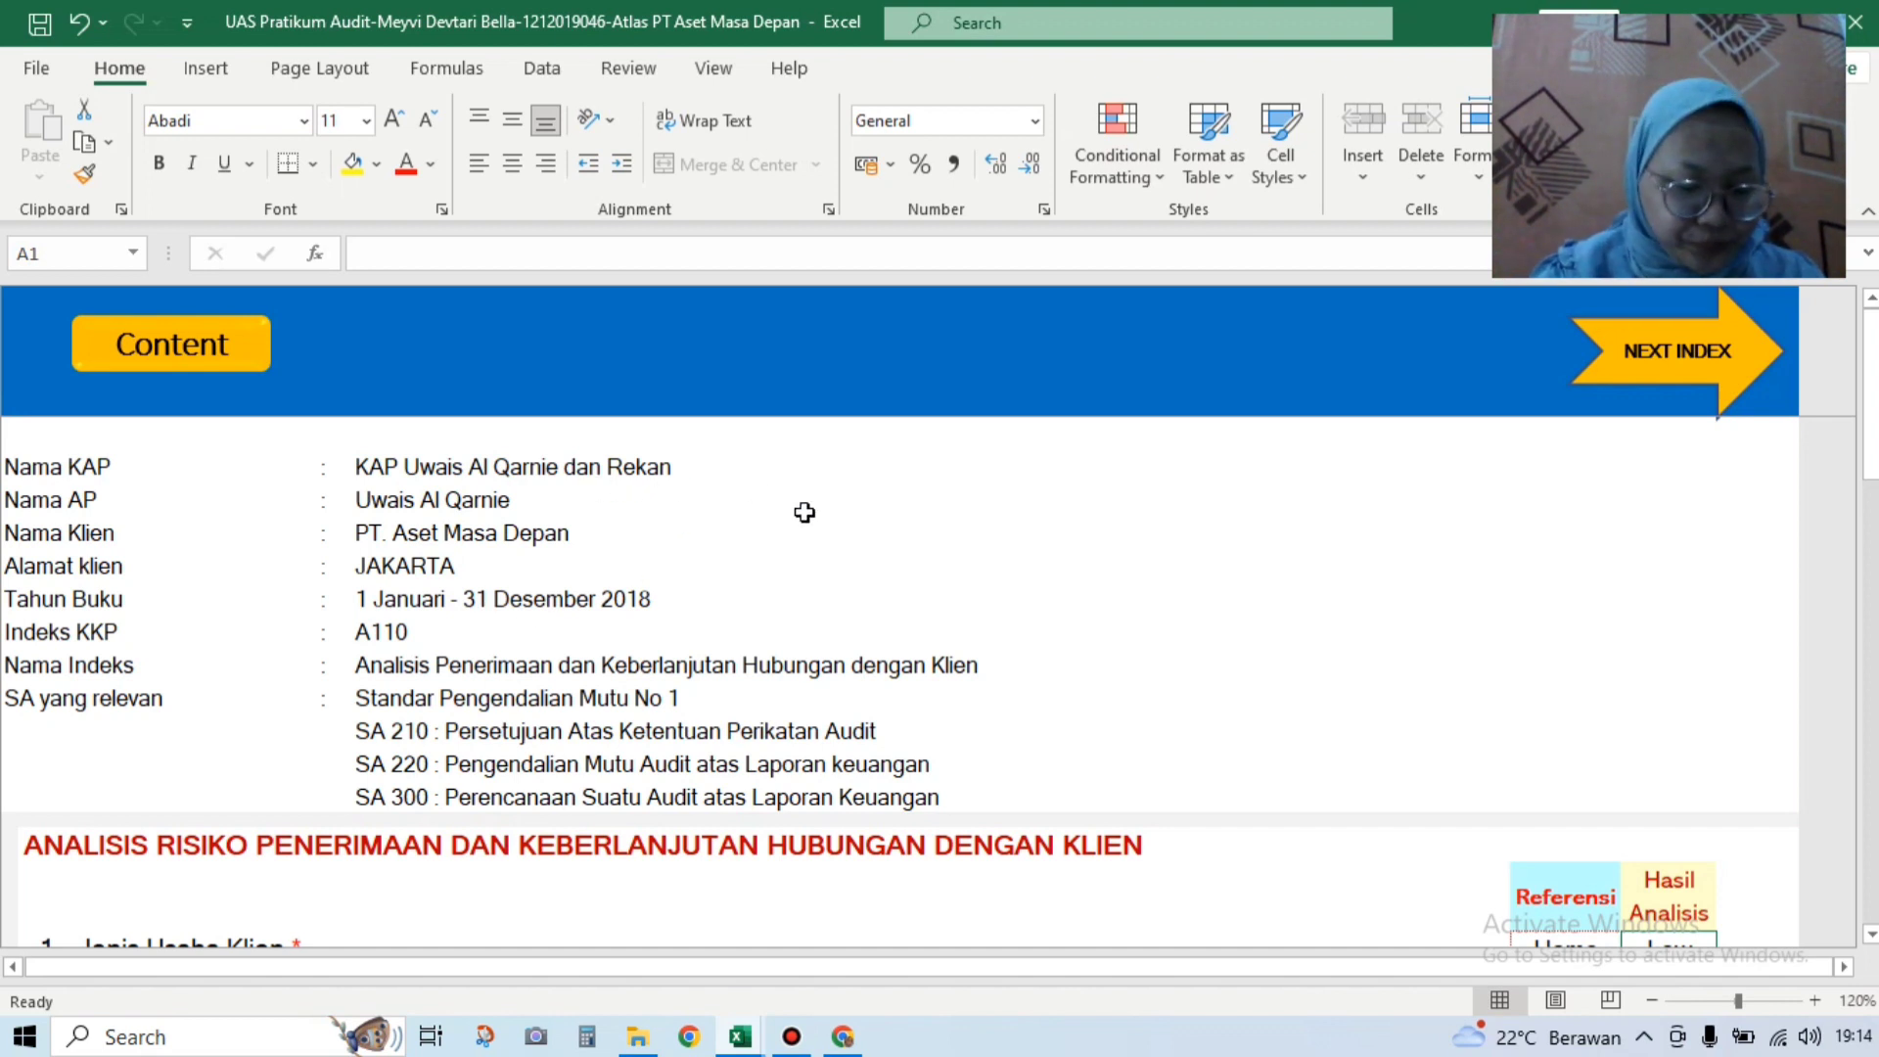
{"action": "left_click", "coordinate": [1871, 937]}
{"action": "left_click", "coordinate": [1871, 937]}
{"action": "left_click", "coordinate": [1870, 937]}
{"action": "left_click", "coordinate": [1870, 937]}
{"action": "left_click", "coordinate": [1870, 937]}
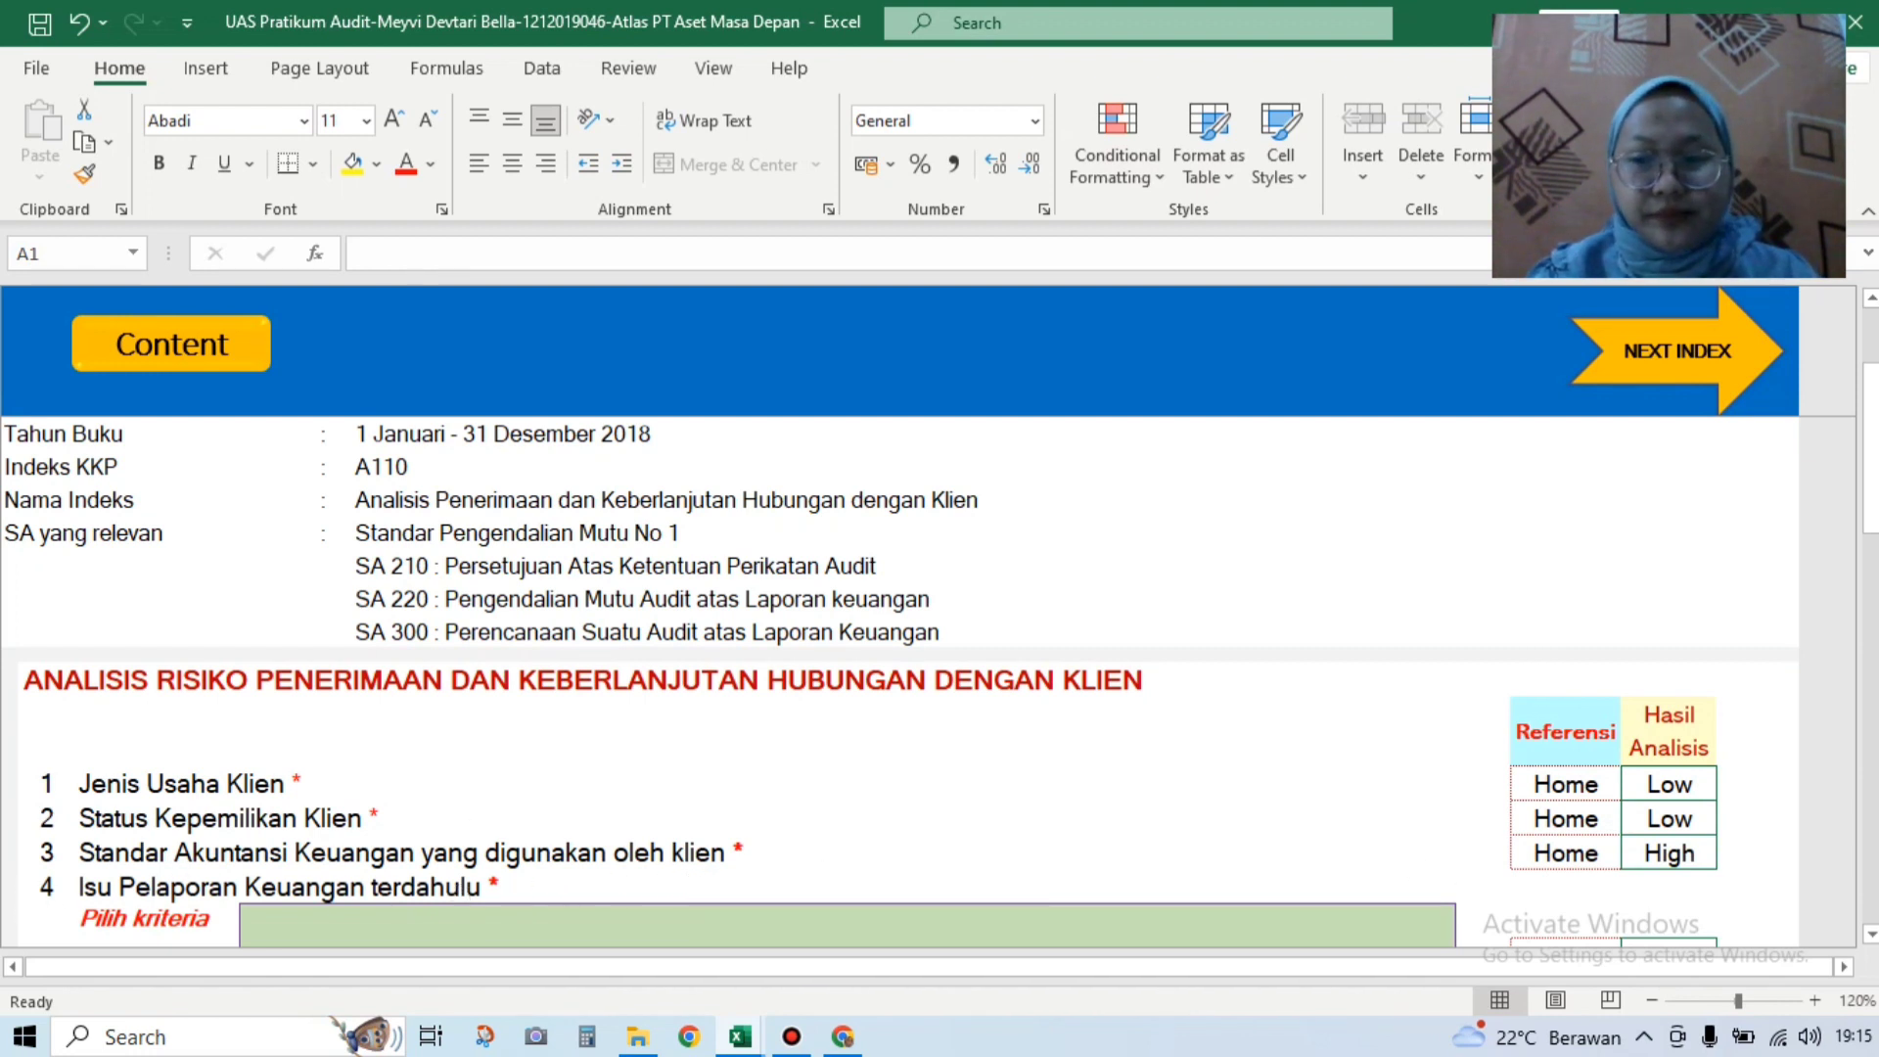
{"action": "left_click", "coordinate": [1870, 934]}
{"action": "left_click", "coordinate": [1870, 935]}
{"action": "left_click", "coordinate": [1870, 934]}
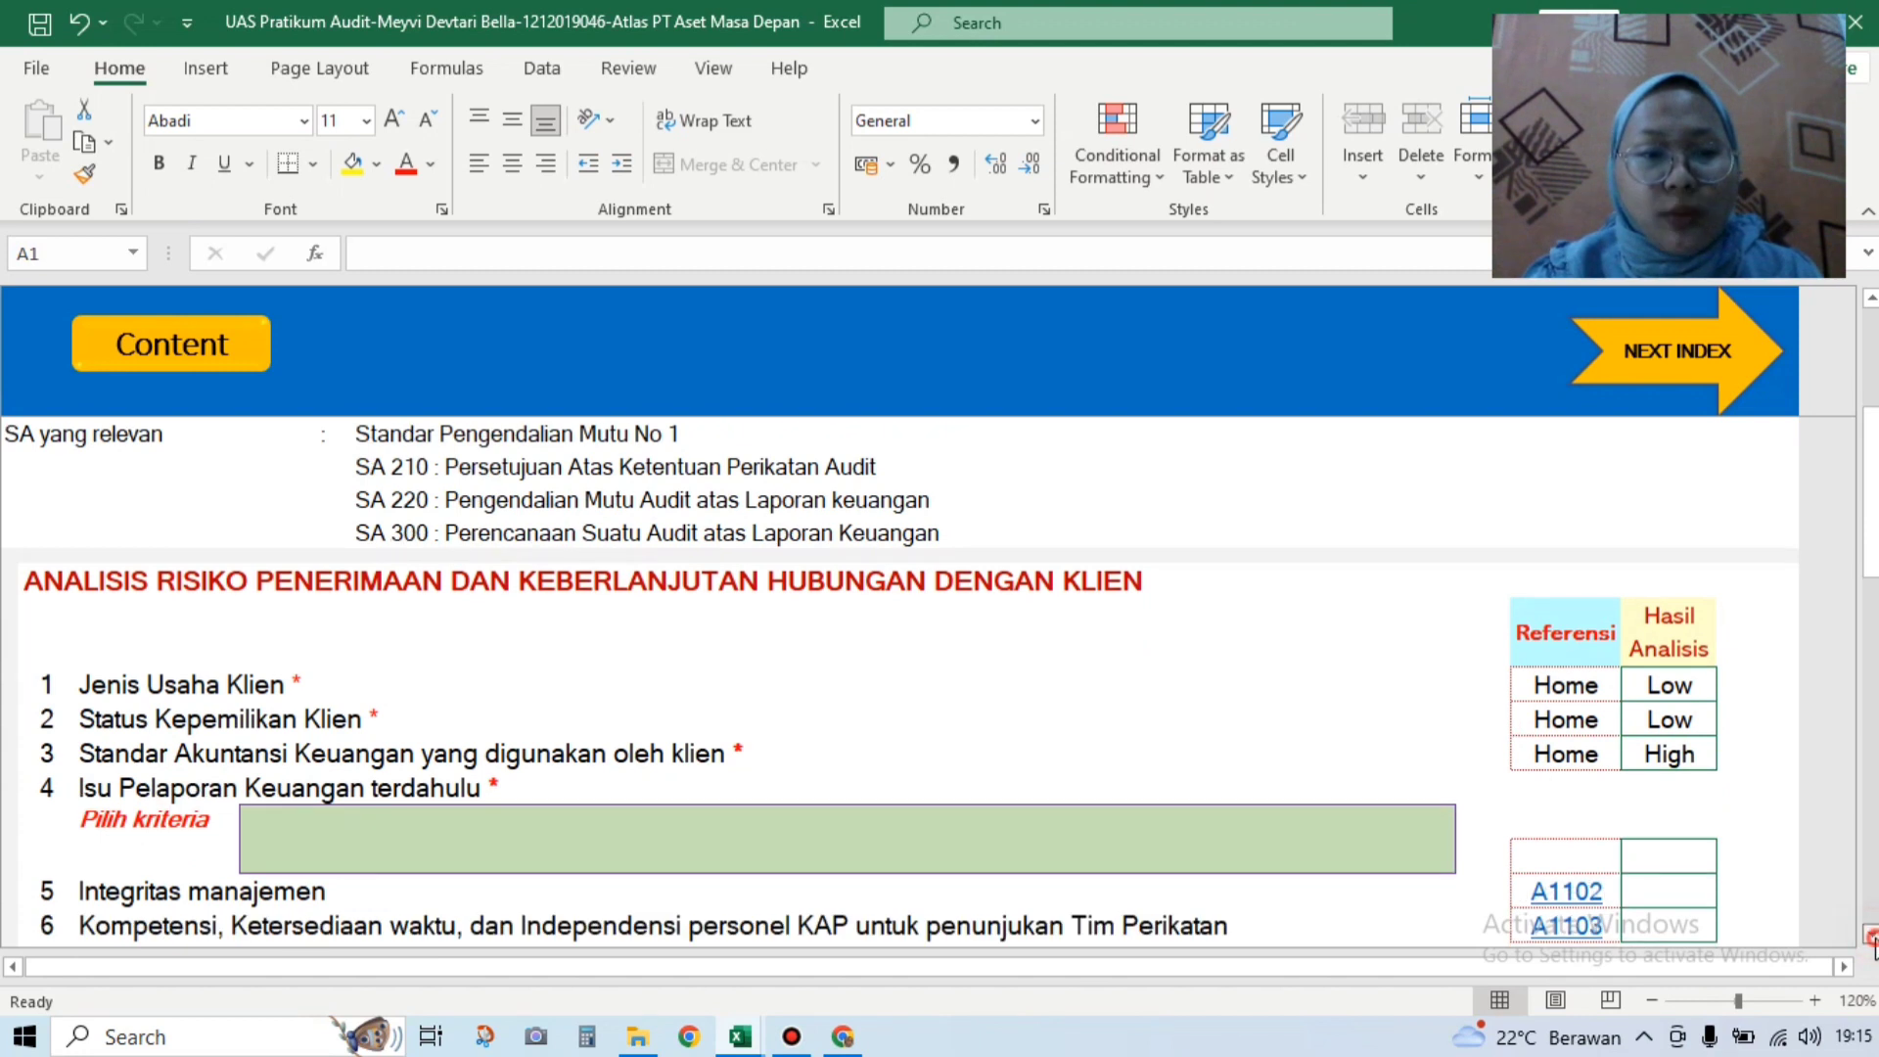
{"action": "left_click", "coordinate": [1870, 935]}
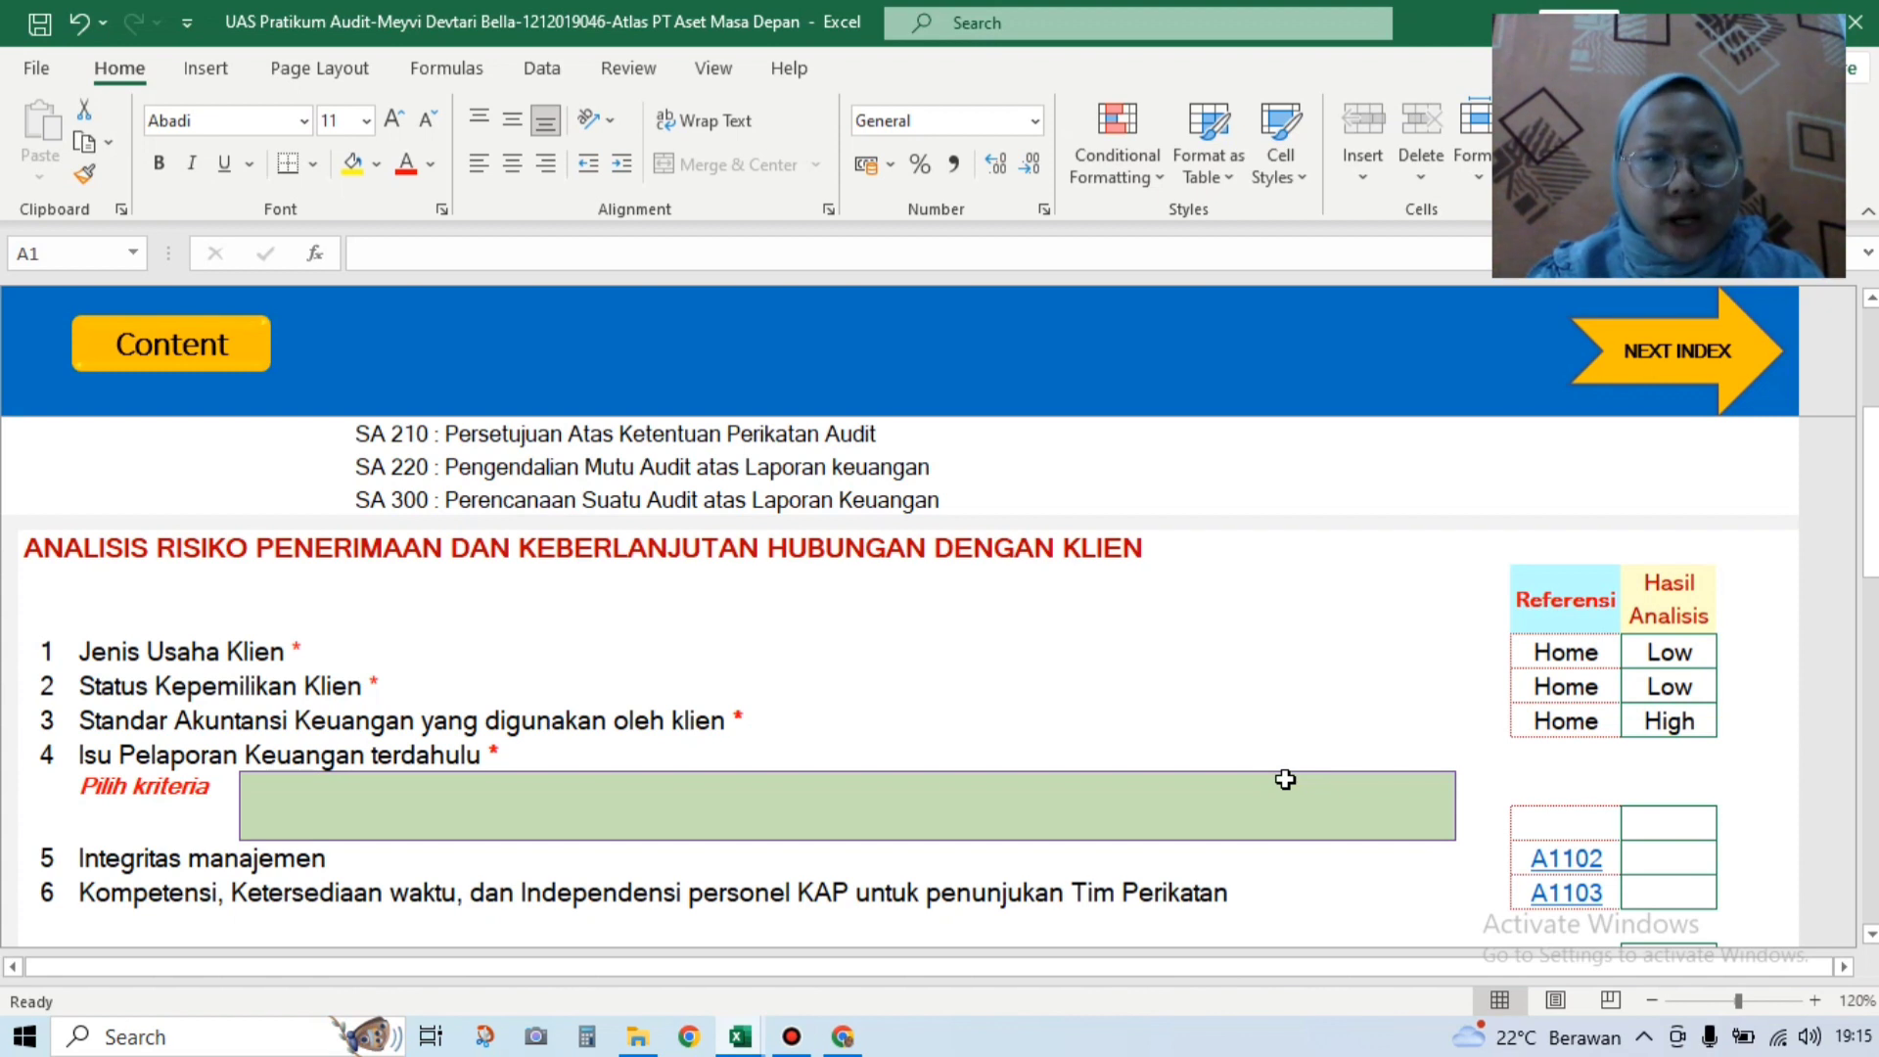
Step: Choose the long-established, previously audited entity option in cell I25's criterion dropdown
{"action": "left_click", "coordinate": [1357, 795]}
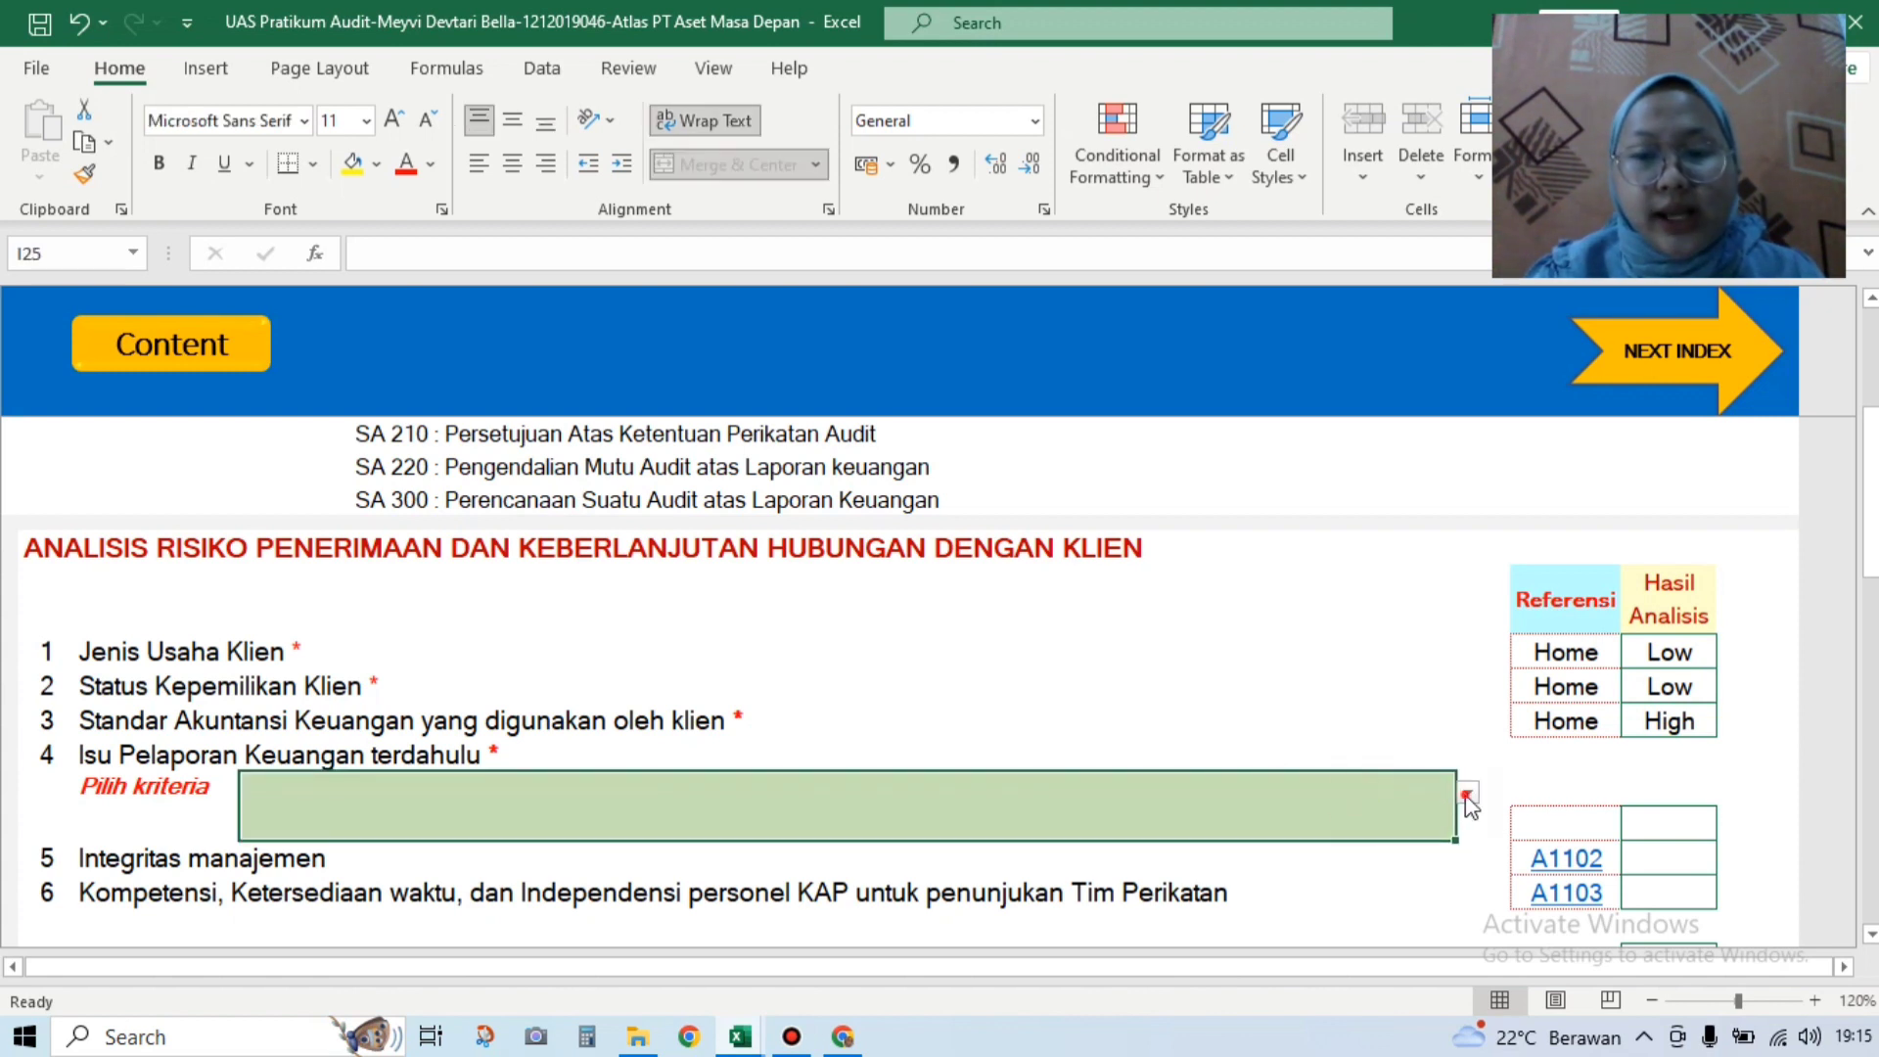
{"action": "left_click", "coordinate": [1467, 796]}
{"action": "left_click", "coordinate": [1420, 879]}
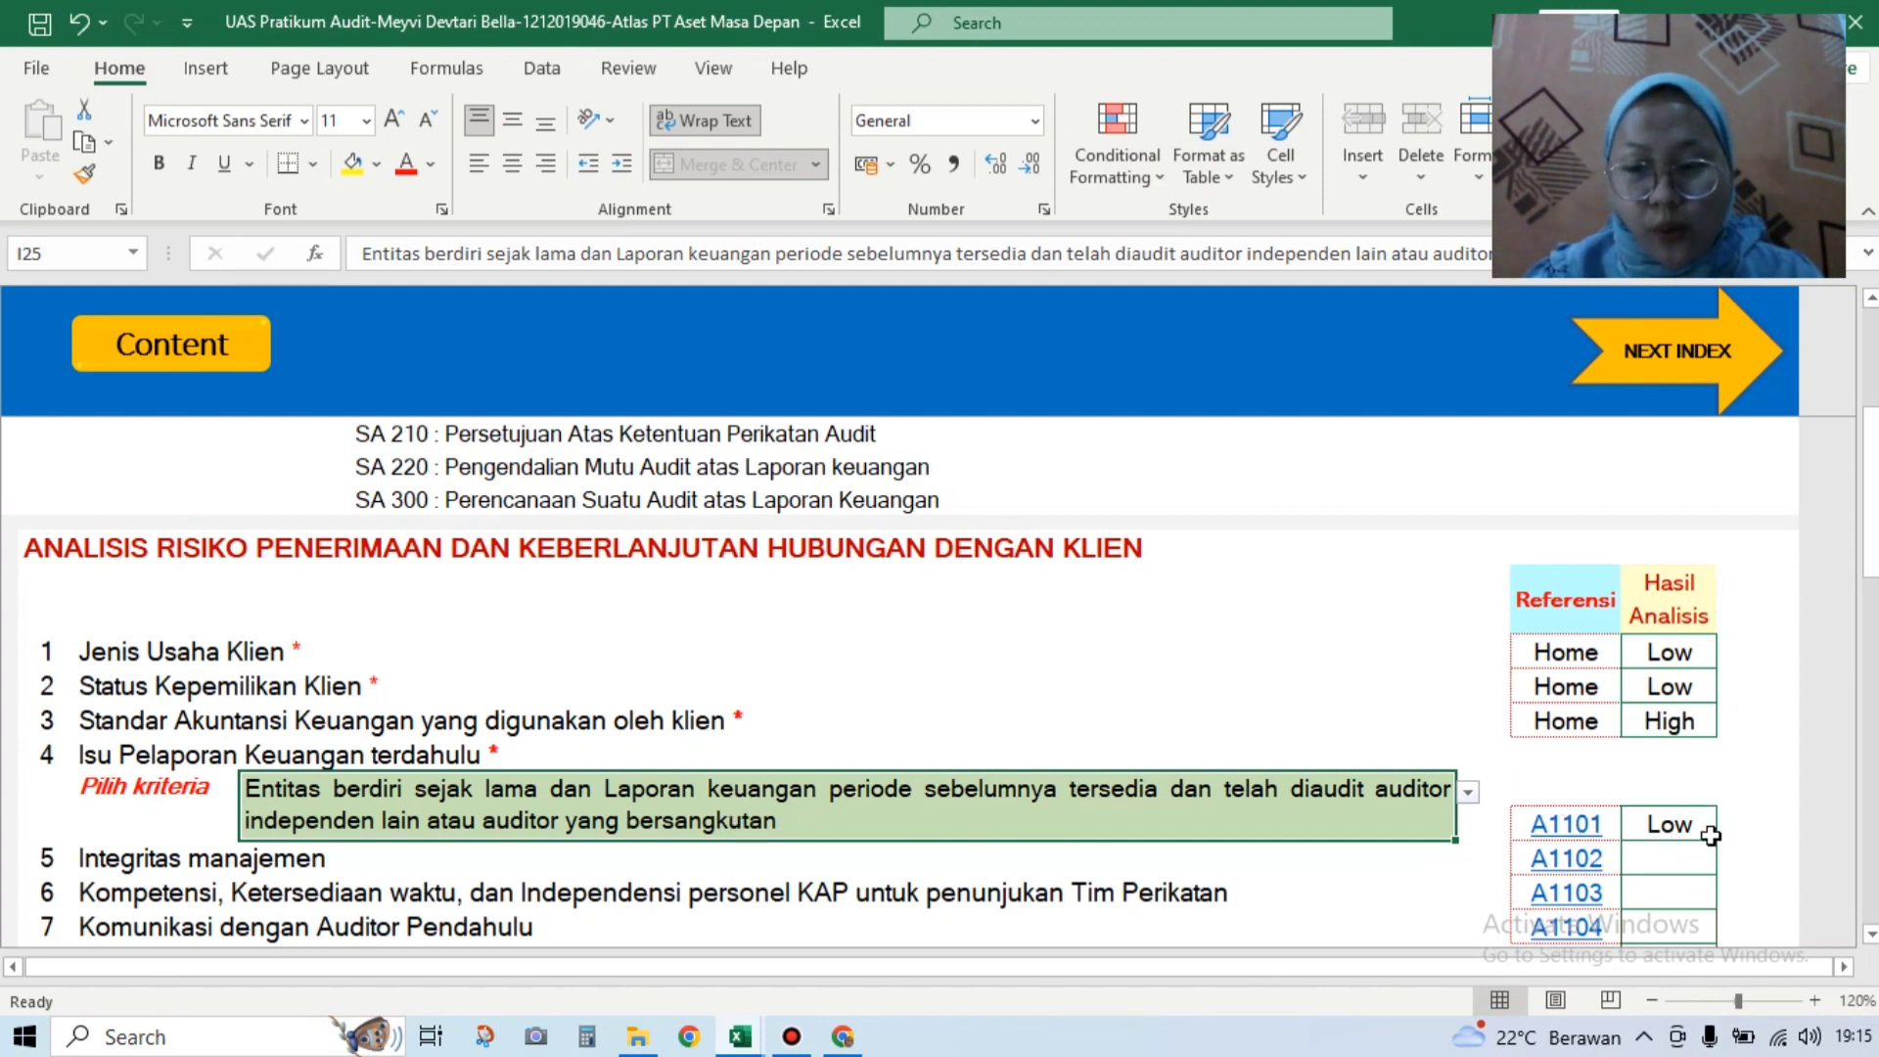
Step: Follow the A1101 link and scroll down to its prior financial reporting checklist rows
{"action": "left_click", "coordinate": [1580, 827]}
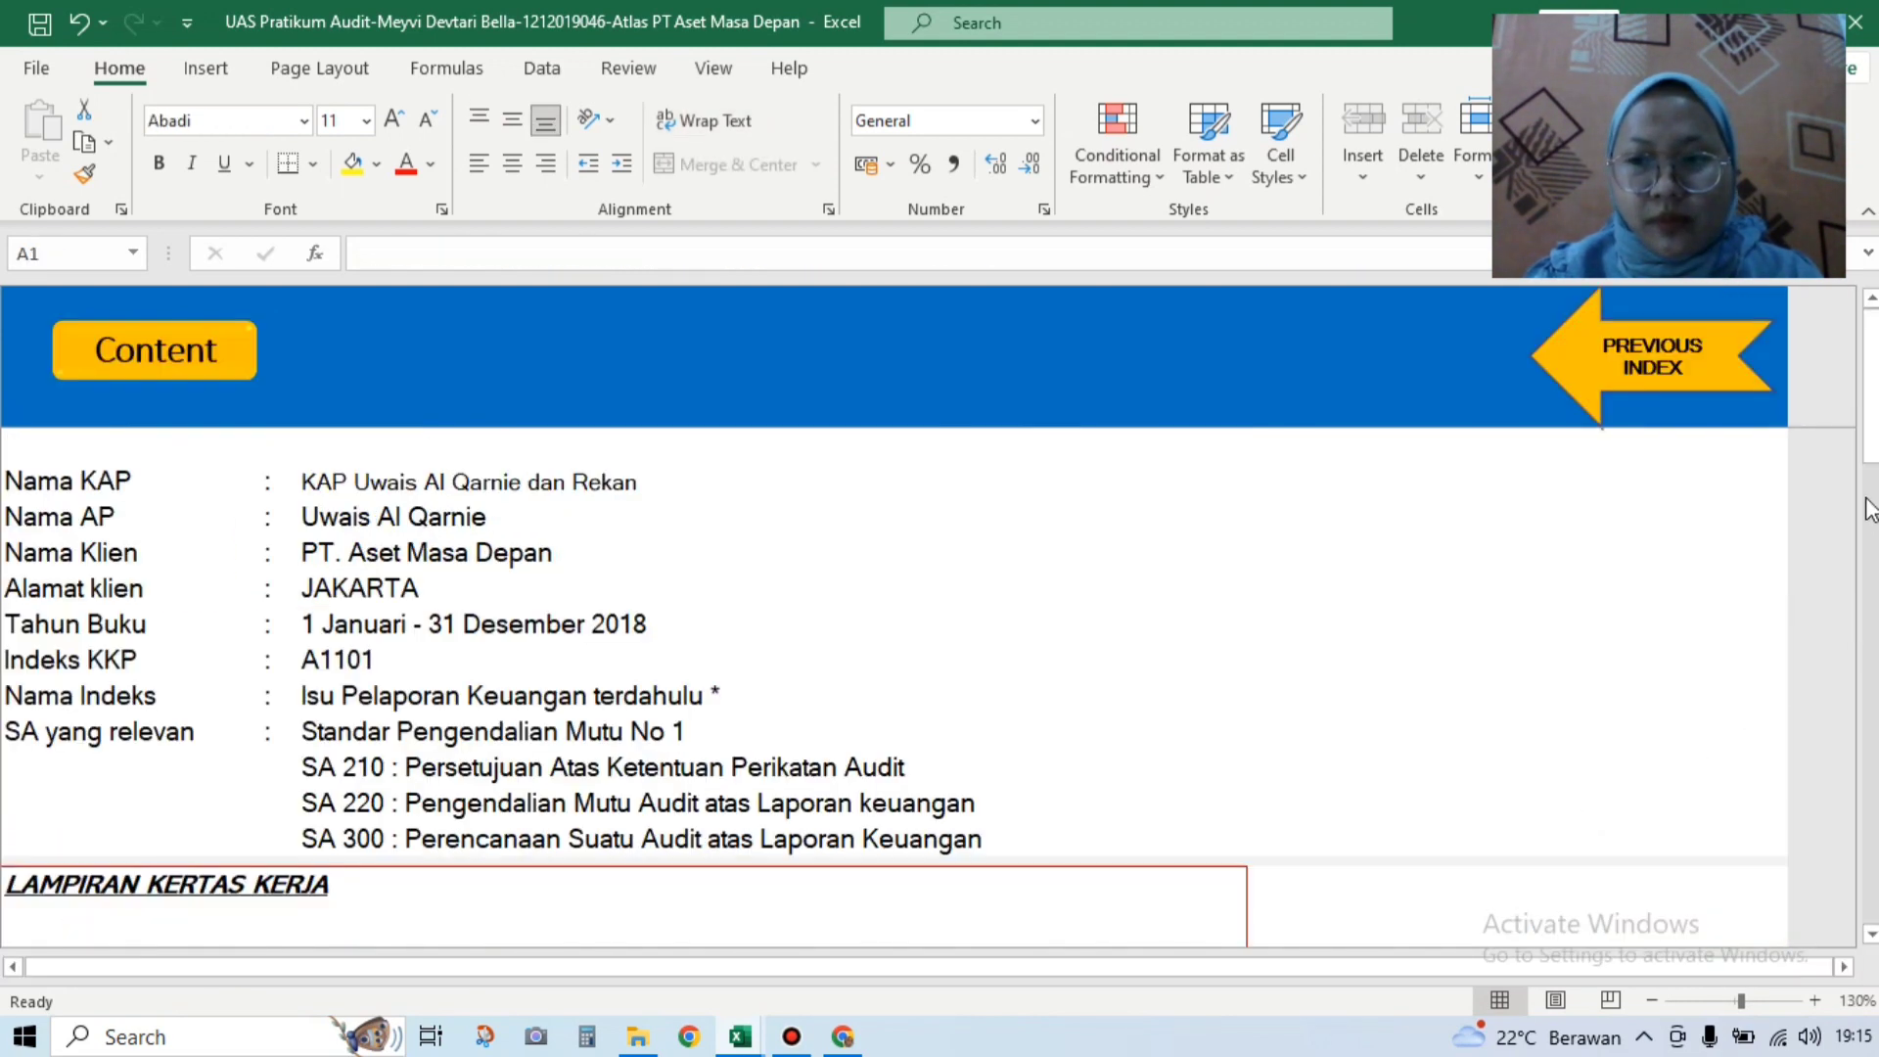
{"action": "left_click_drag", "start_coordinate": [1869, 391], "coordinate": [1870, 579]}
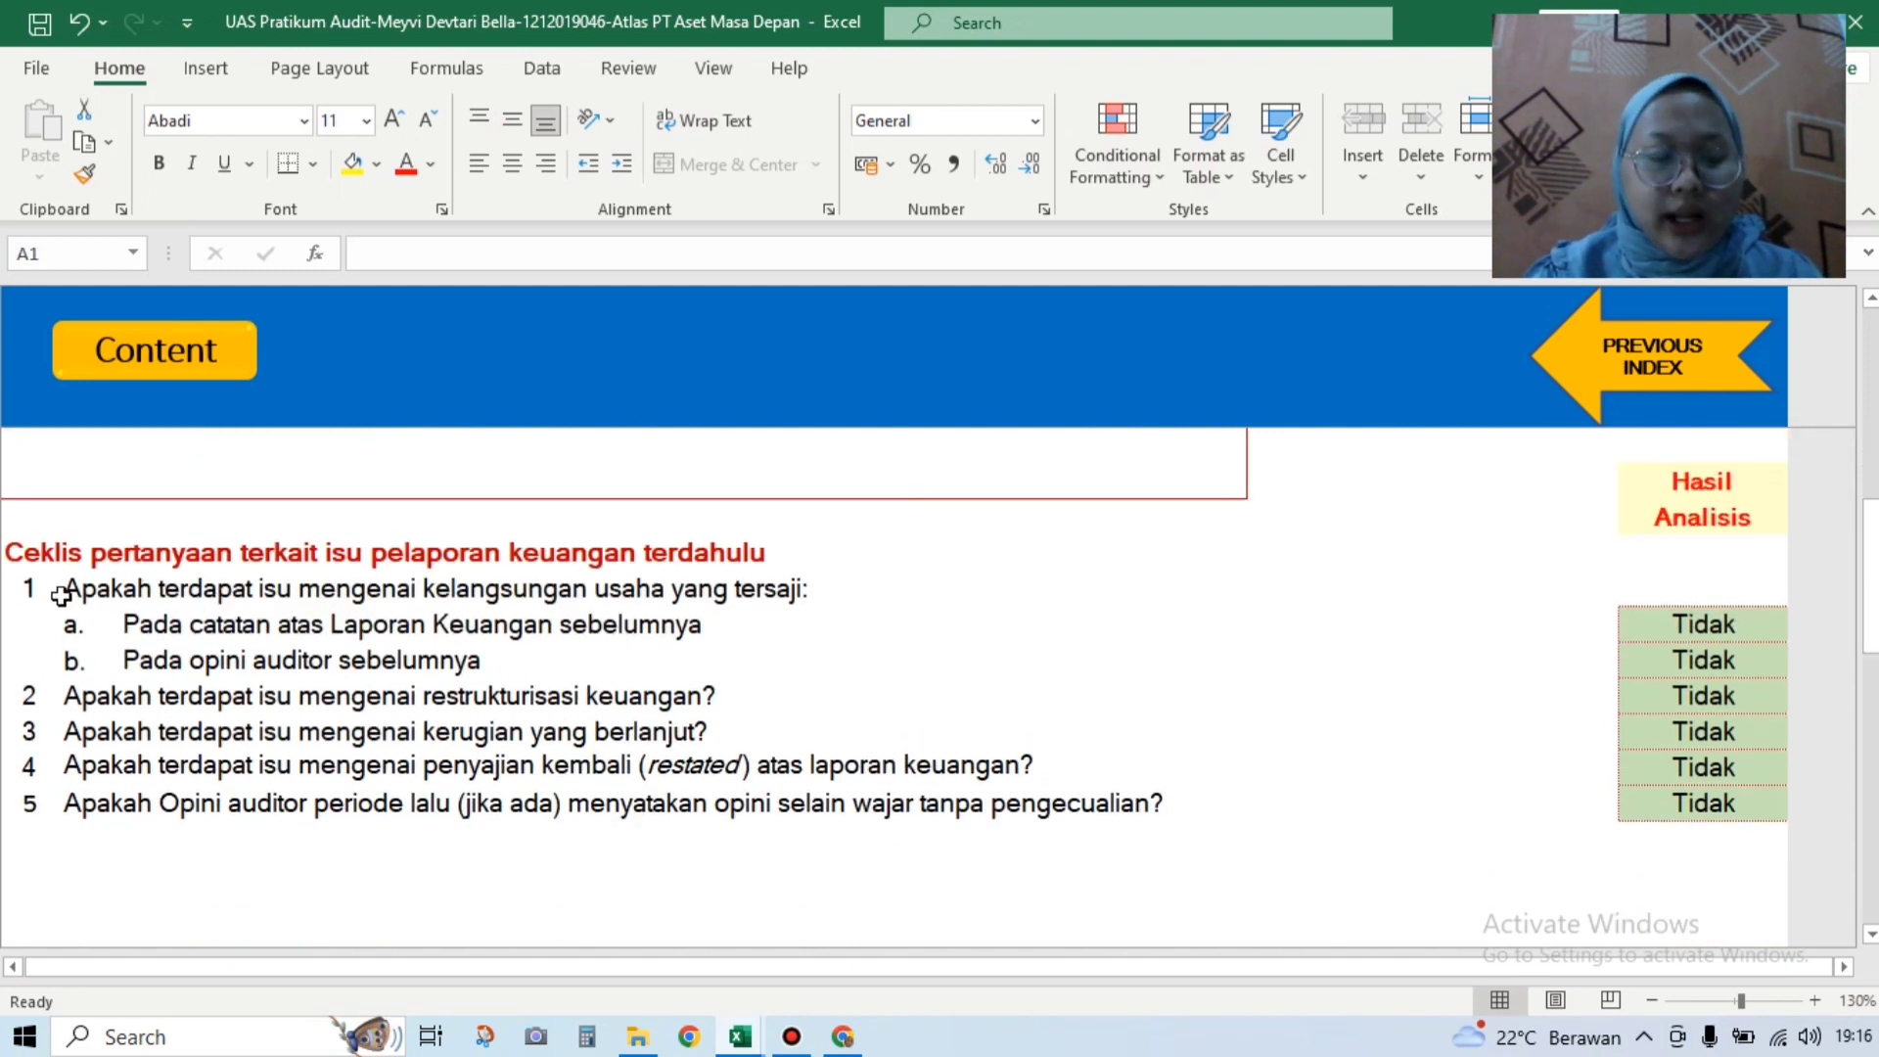
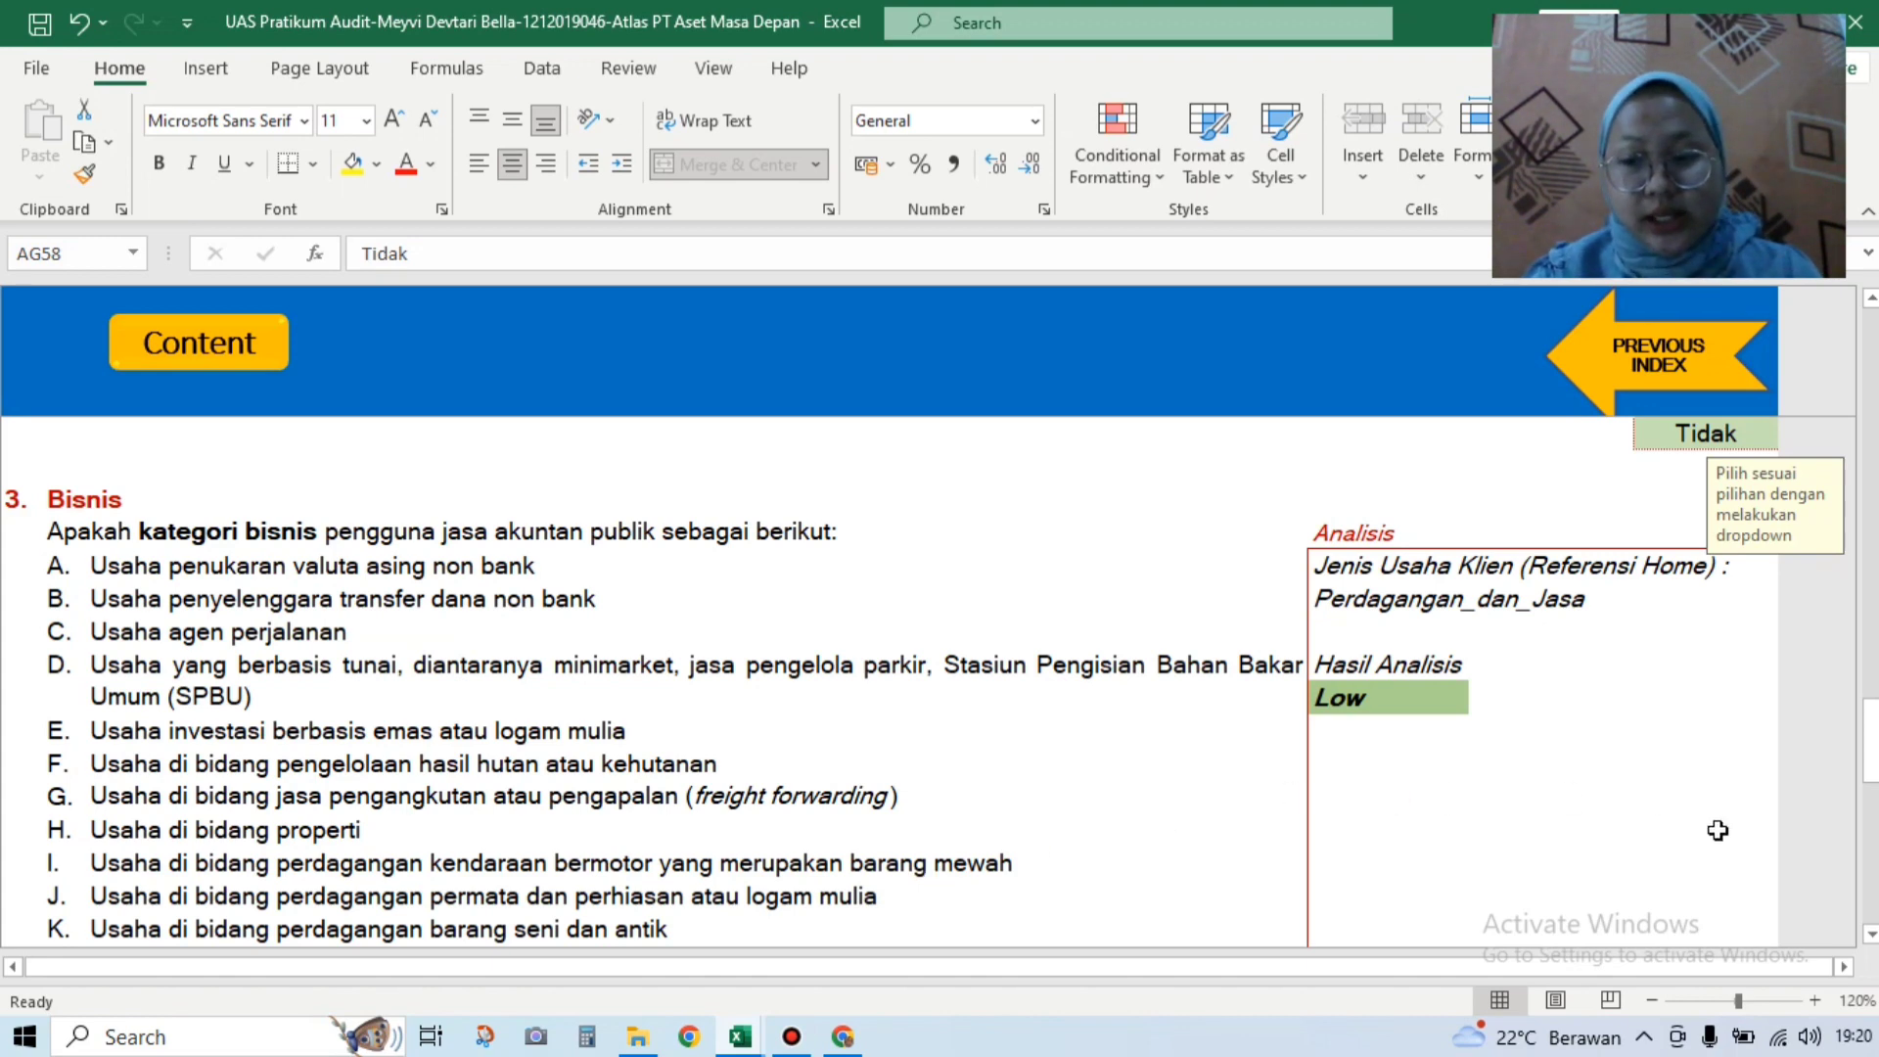
Step: Scroll through checklist sections 3 and 4, then go back to the A110 acceptance analysis sheet
{"action": "left_click", "coordinate": [1870, 934]}
{"action": "left_click", "coordinate": [1870, 934]}
{"action": "left_click", "coordinate": [1870, 935]}
{"action": "left_click", "coordinate": [1870, 935]}
{"action": "left_click", "coordinate": [1870, 934]}
{"action": "left_click", "coordinate": [1870, 934]}
{"action": "left_click", "coordinate": [1871, 935]}
{"action": "left_click", "coordinate": [1870, 935]}
{"action": "left_click", "coordinate": [1870, 935]}
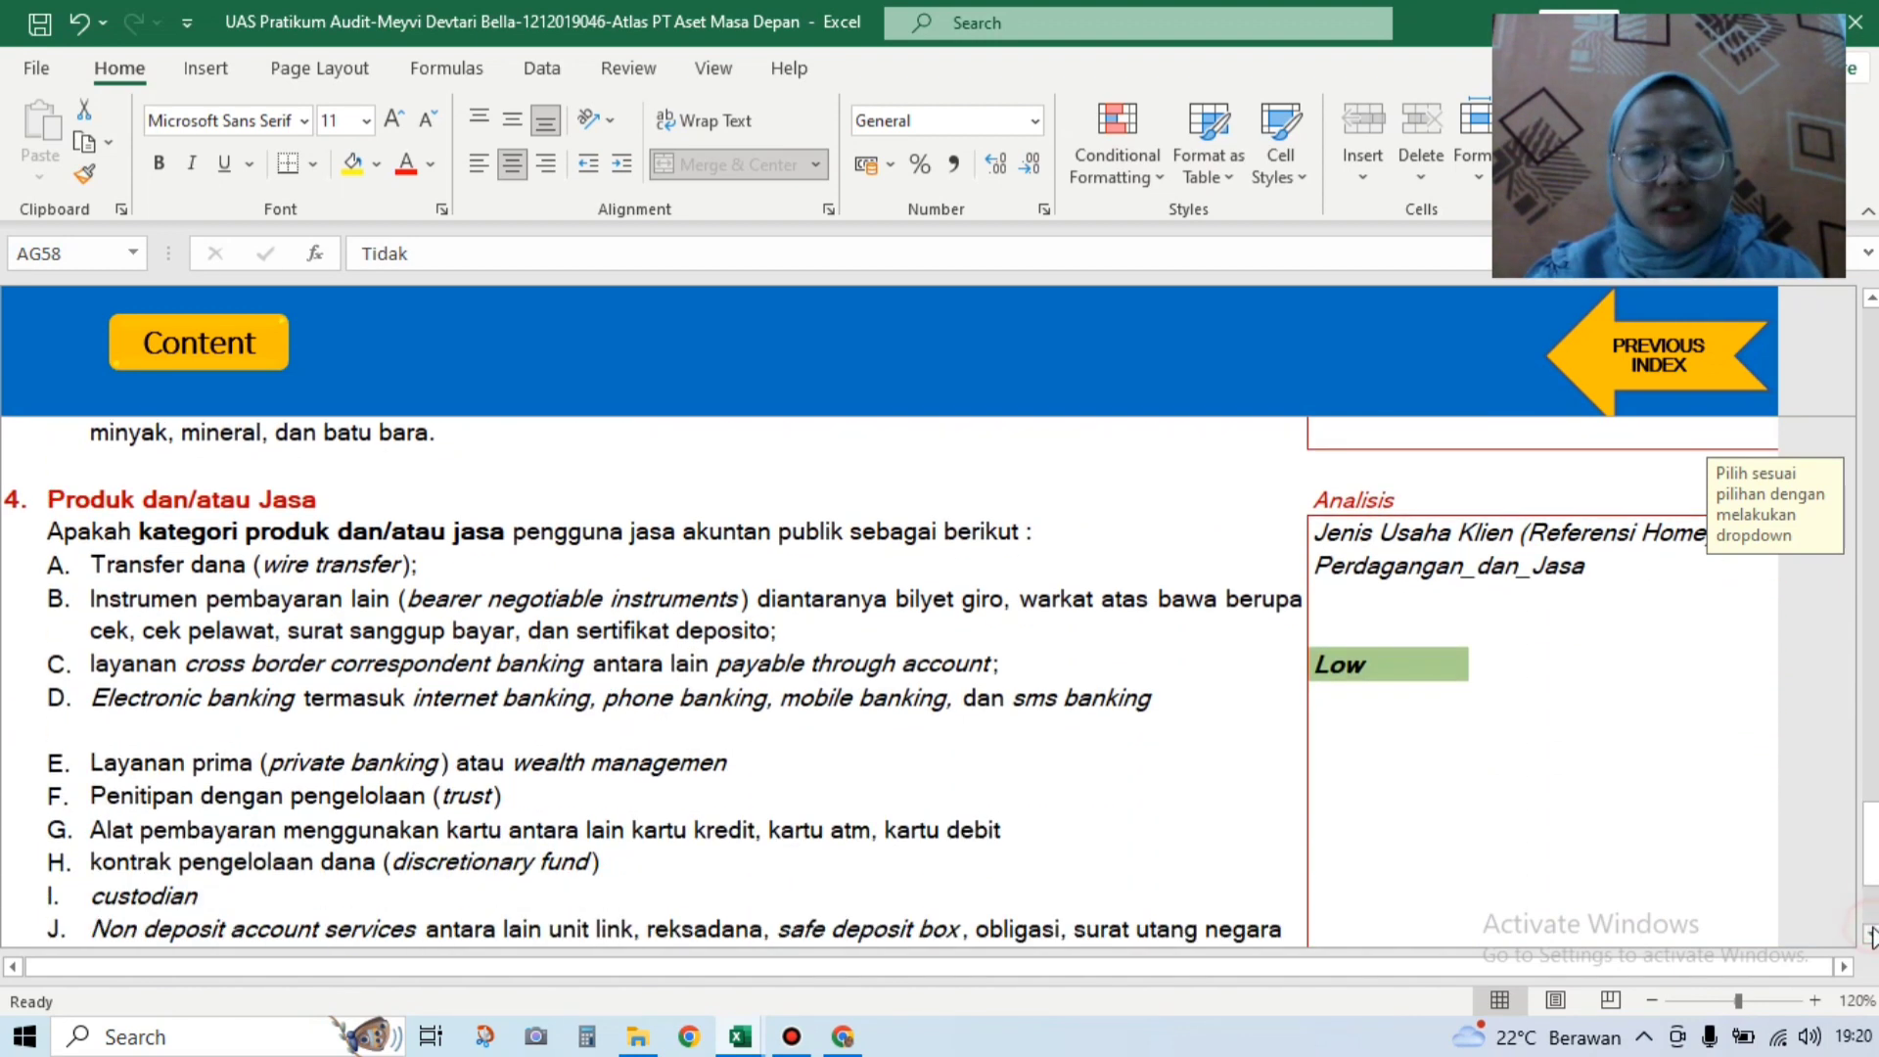
{"action": "left_click", "coordinate": [1870, 935]}
{"action": "left_click", "coordinate": [1870, 934]}
{"action": "left_click", "coordinate": [1870, 935]}
{"action": "left_click", "coordinate": [1871, 934]}
{"action": "left_click", "coordinate": [1871, 935]}
{"action": "left_click", "coordinate": [1870, 934]}
{"action": "left_click", "coordinate": [1870, 935]}
{"action": "left_click", "coordinate": [1870, 934]}
{"action": "left_click", "coordinate": [1871, 935]}
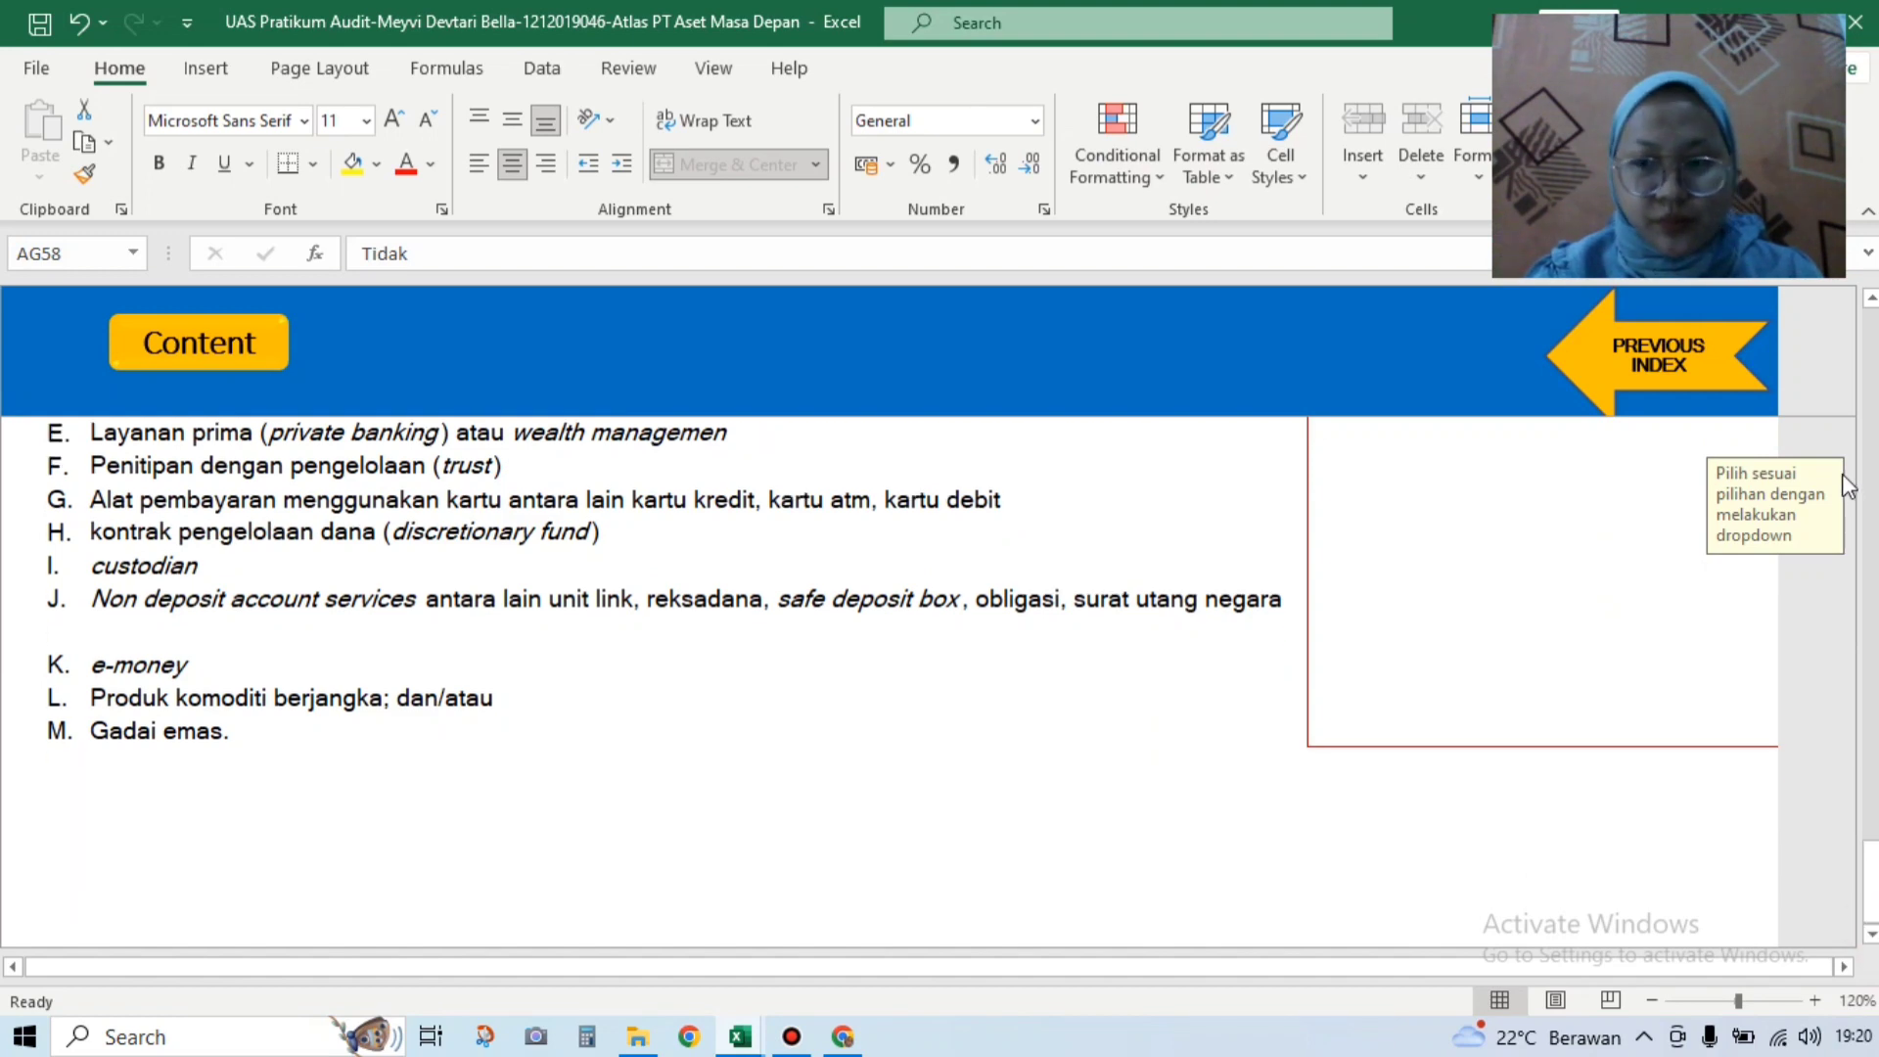
{"action": "left_click", "coordinate": [1669, 364]}
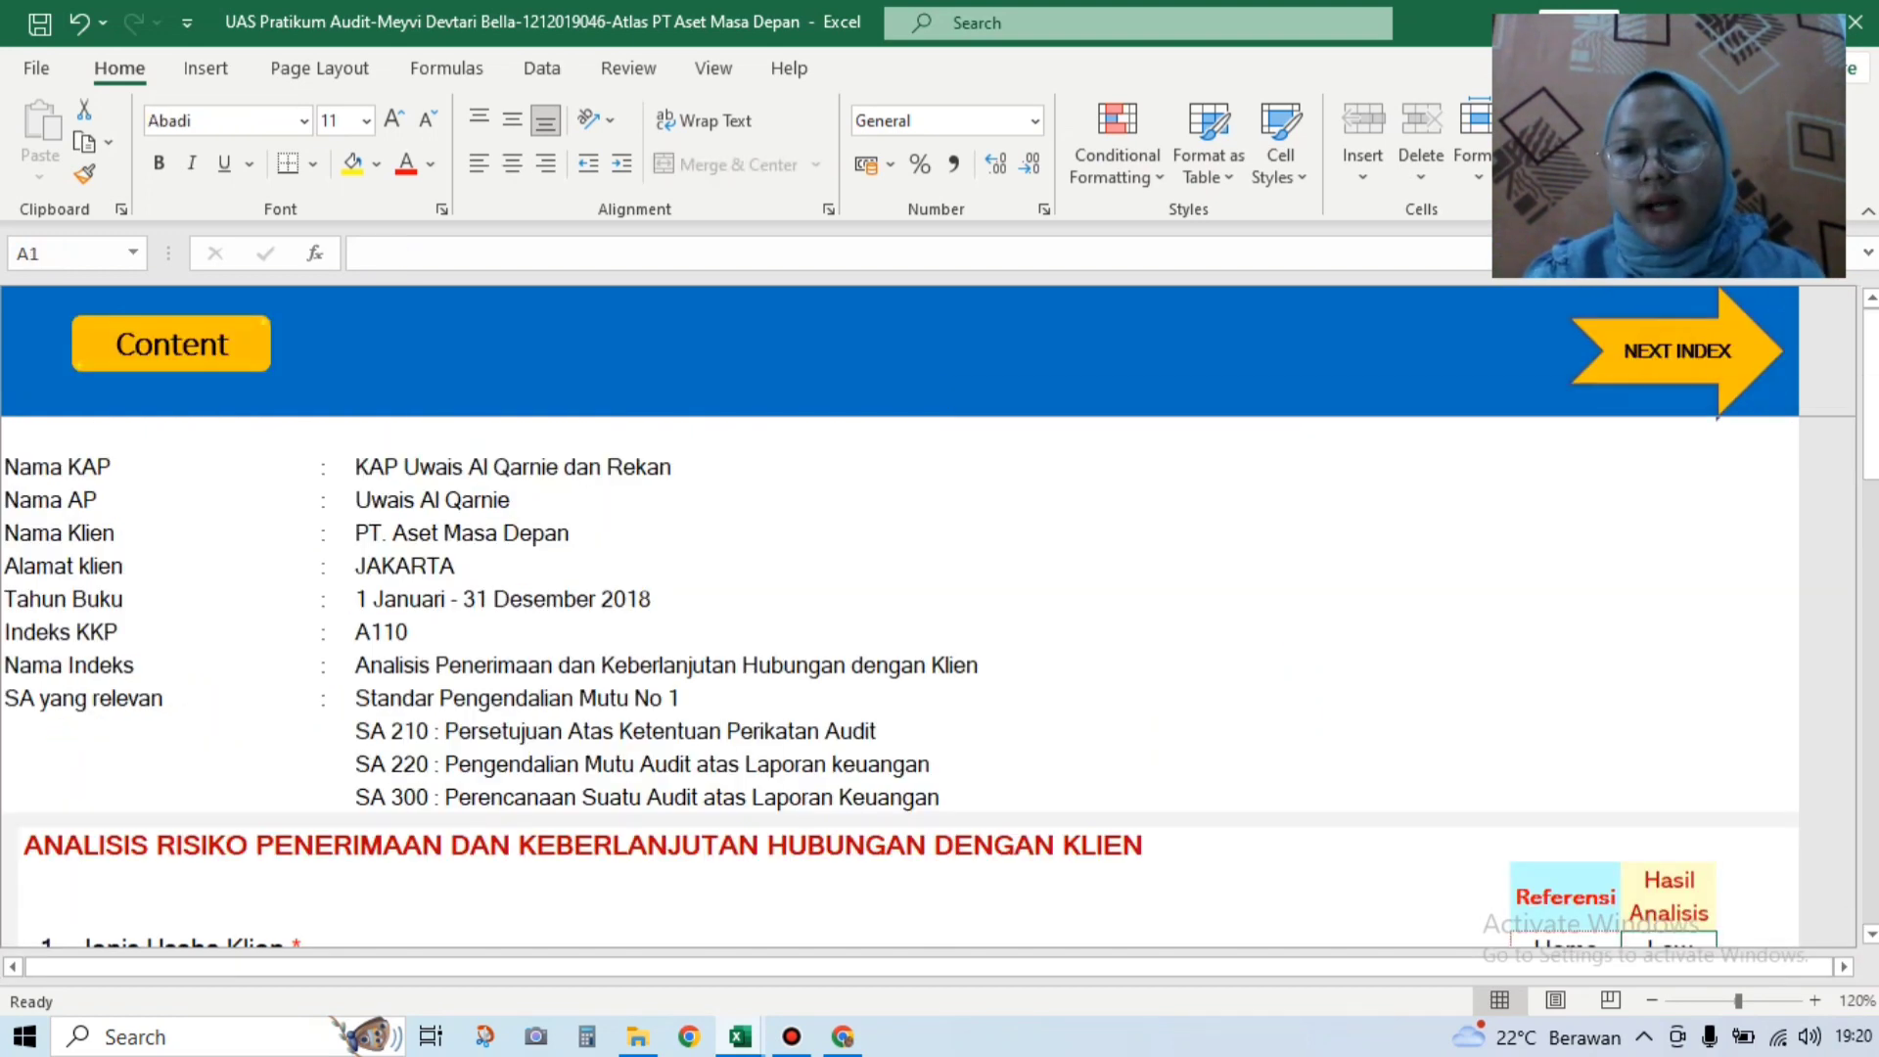
Step: Scroll down to the Referensi/Hasil Analisis table and follow the A1103 link
{"action": "scroll", "coordinate": [940, 626], "scroll_direction": "down", "scroll_amount": 4}
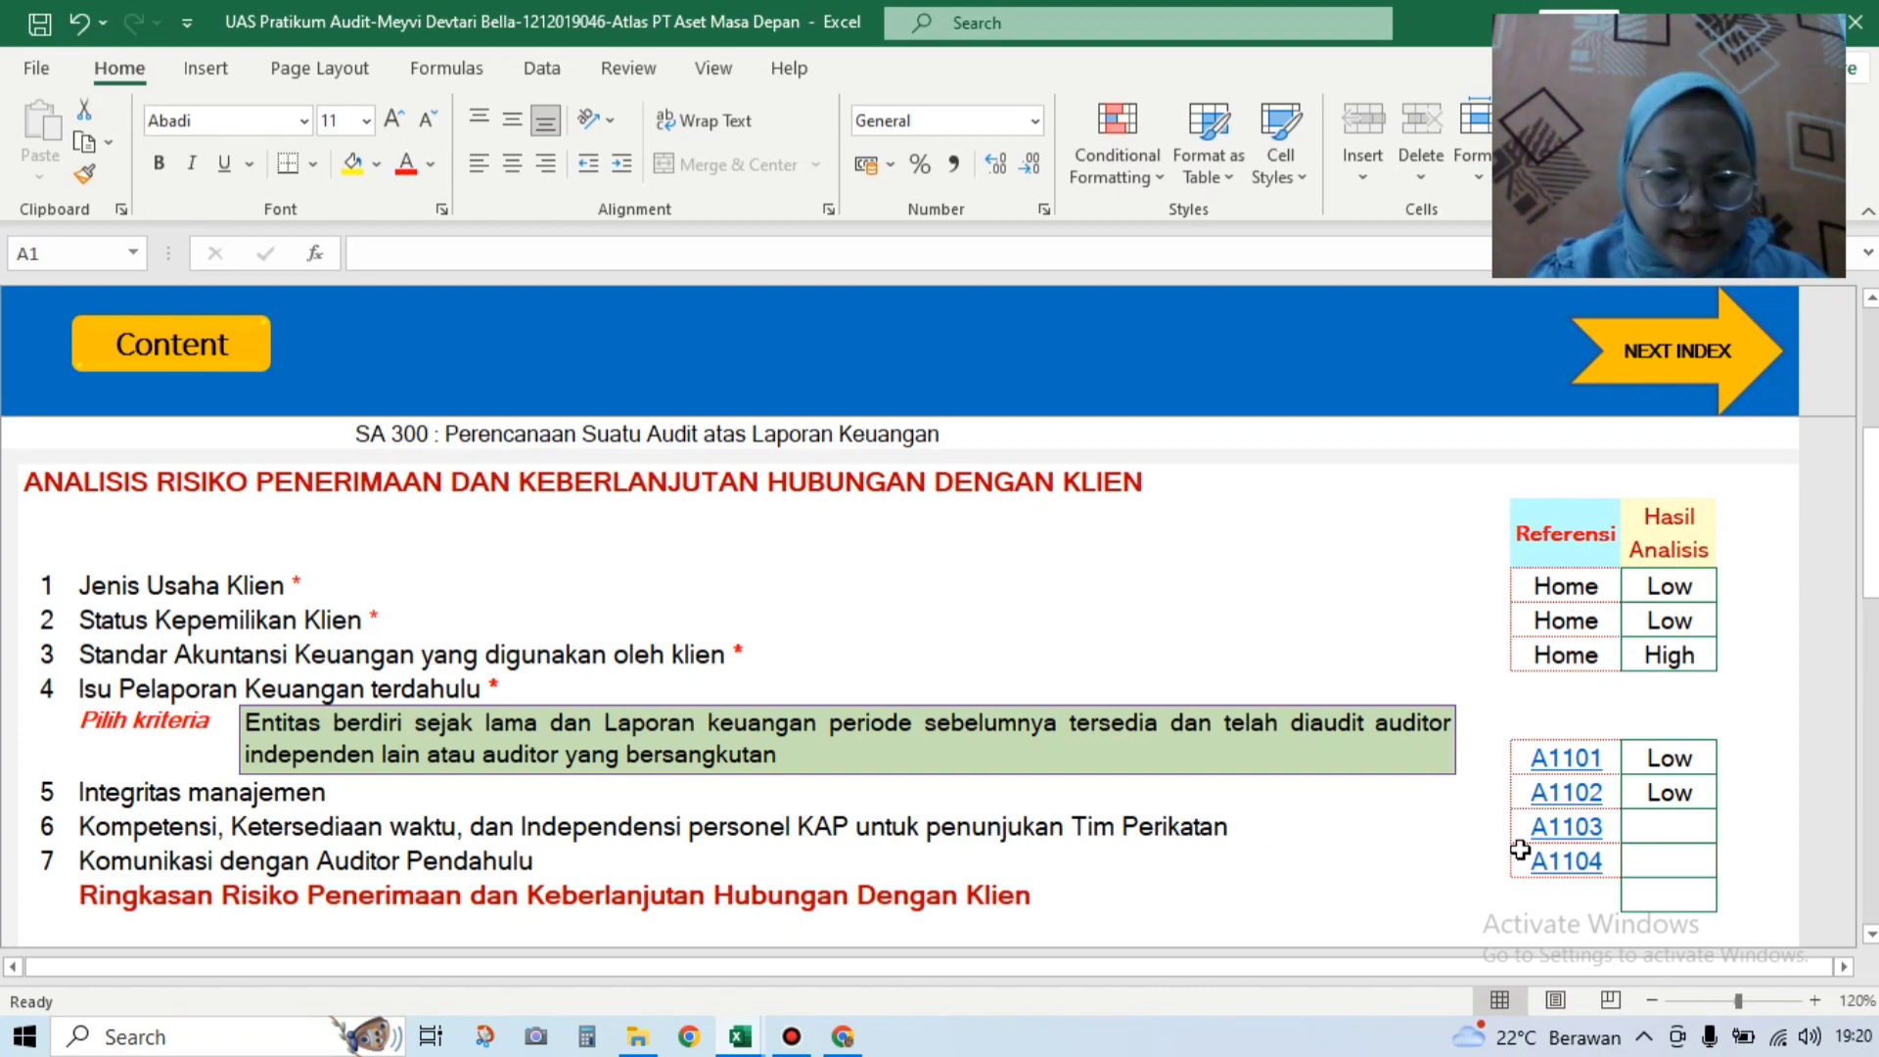
{"action": "left_click", "coordinate": [1588, 825]}
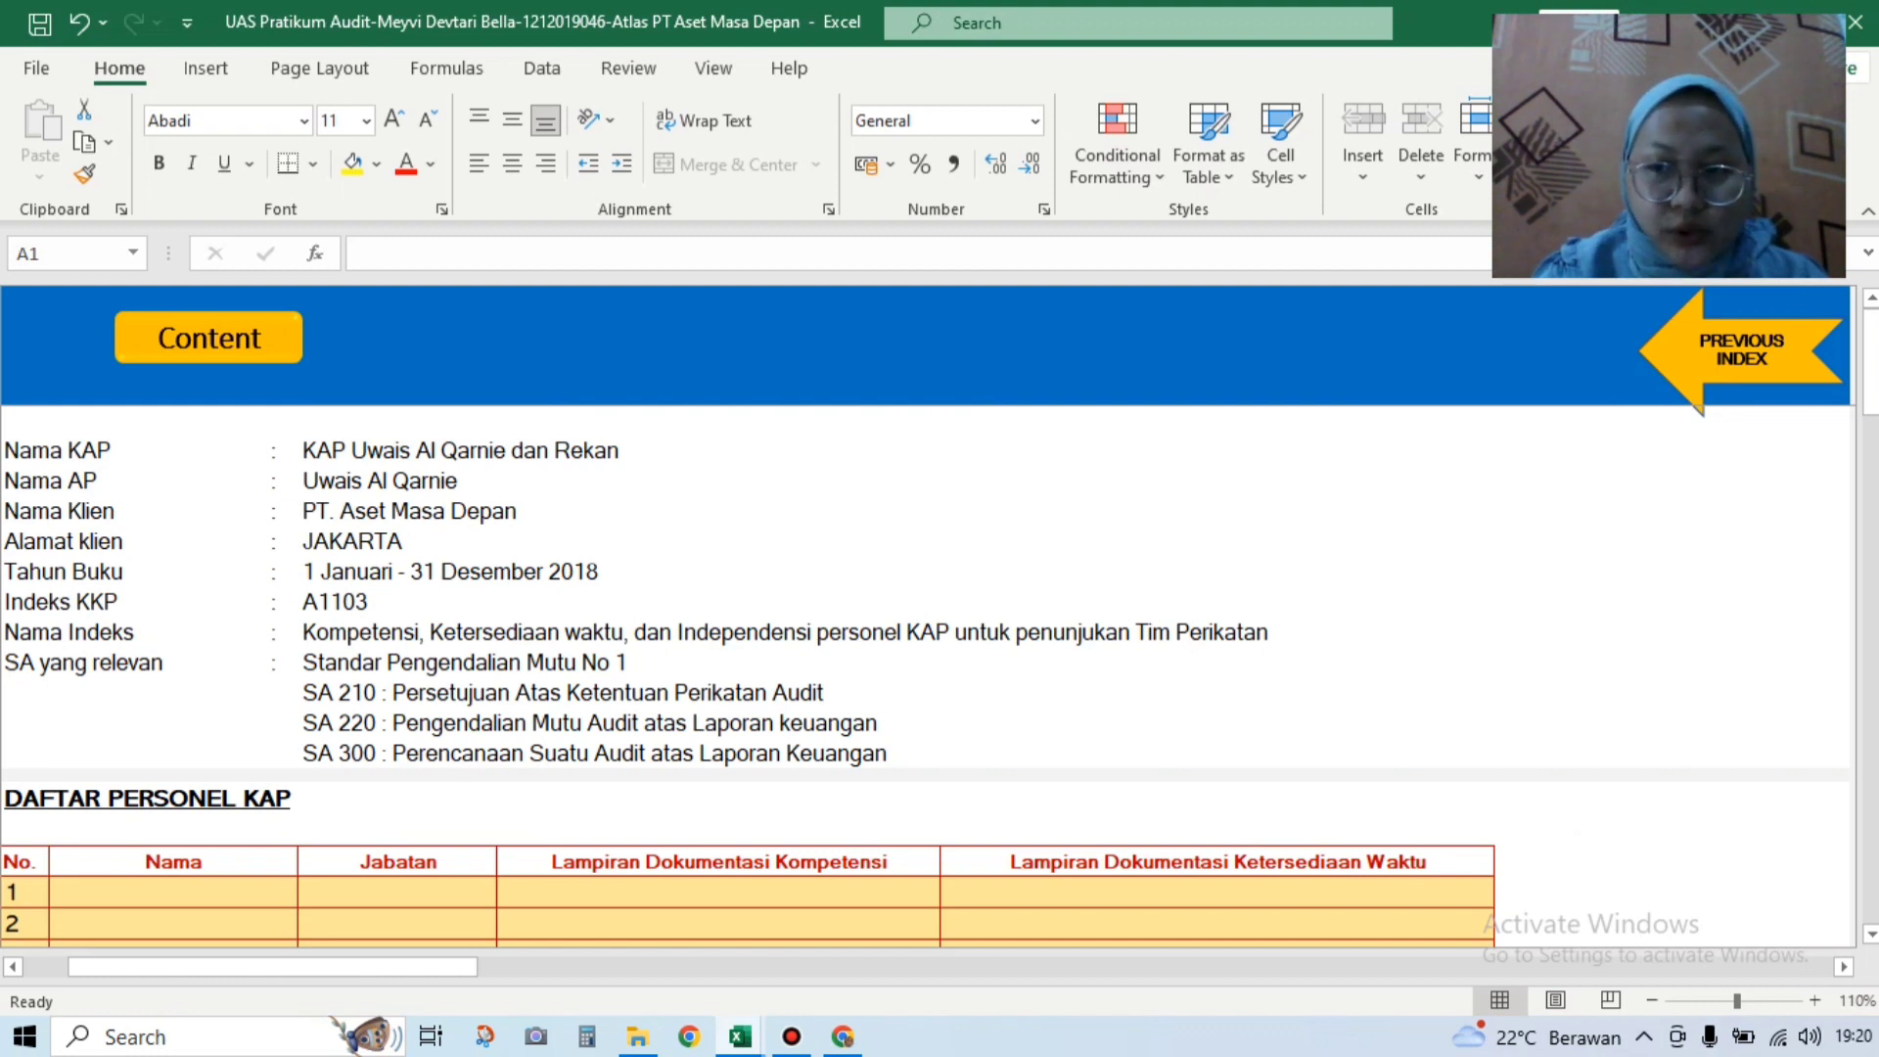
{"action": "left_click_drag", "start_coordinate": [1871, 411], "coordinate": [1873, 465]}
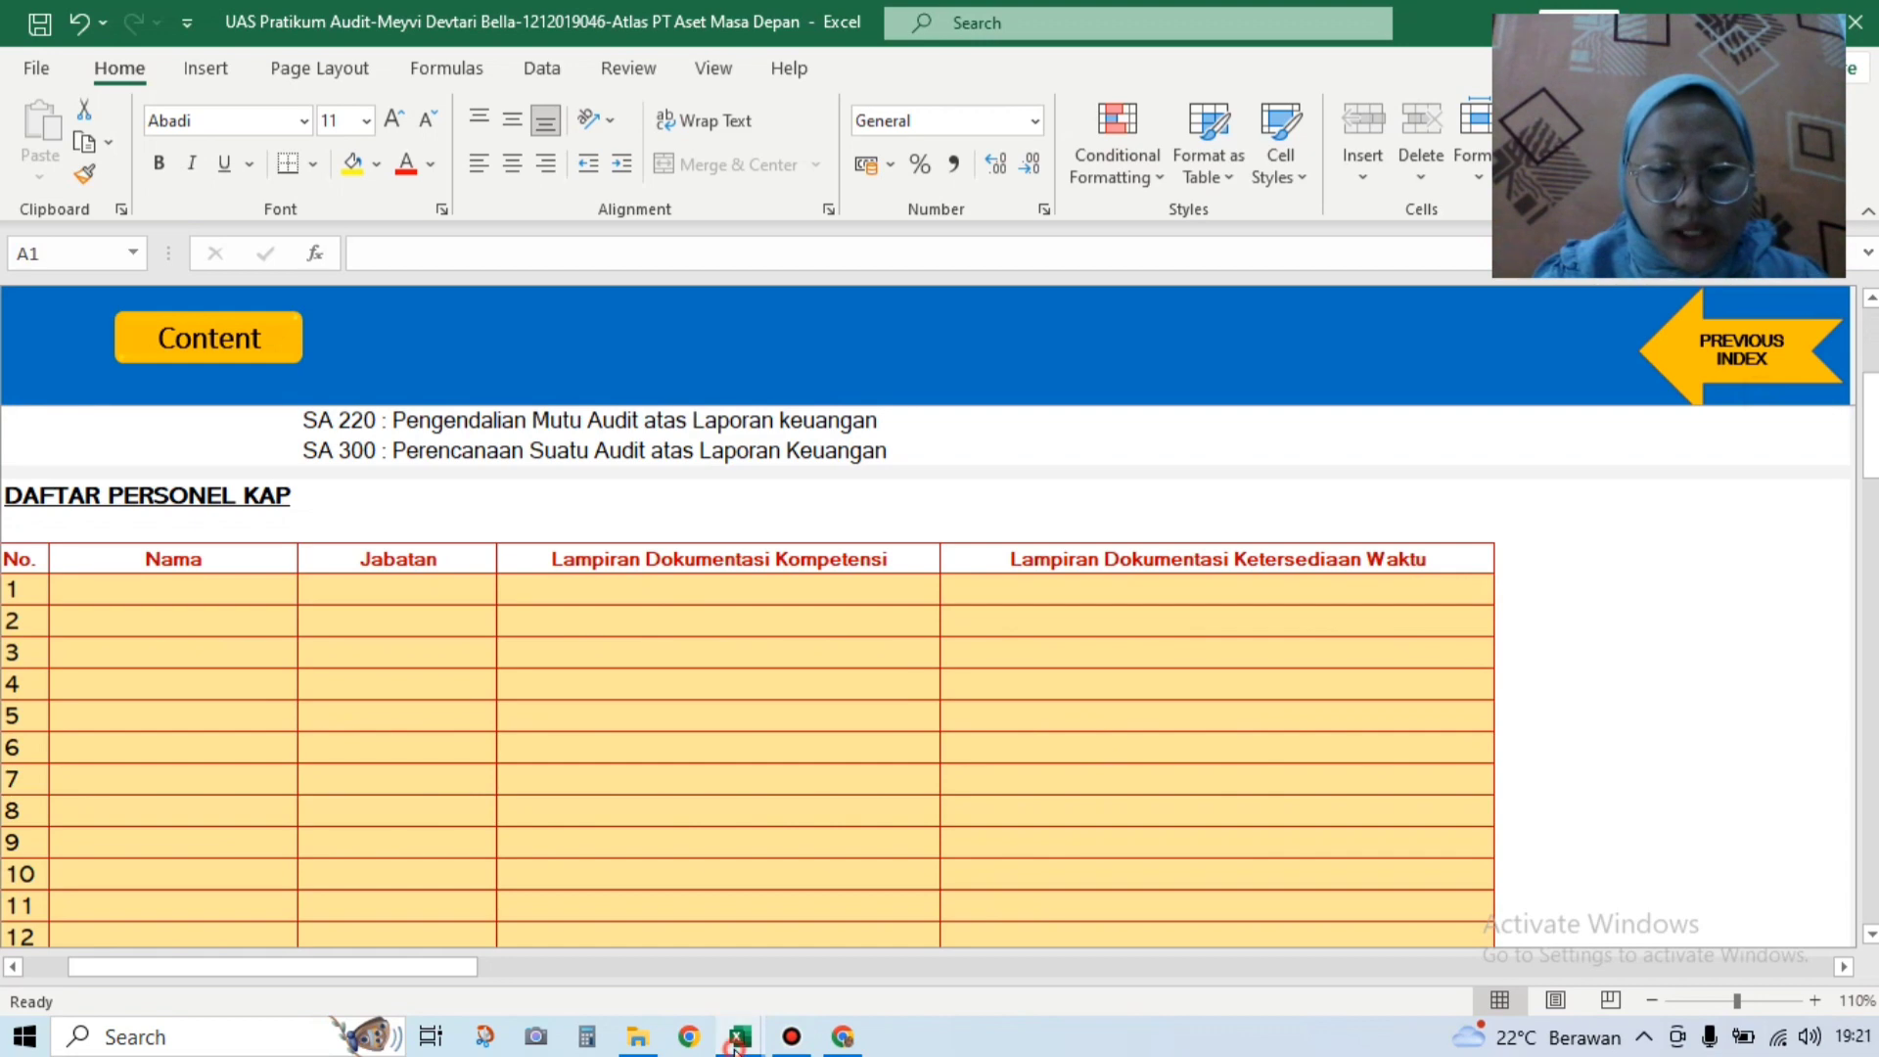
{"action": "mouse_move", "coordinate": [736, 1049]}
{"action": "left_click", "coordinate": [687, 988]}
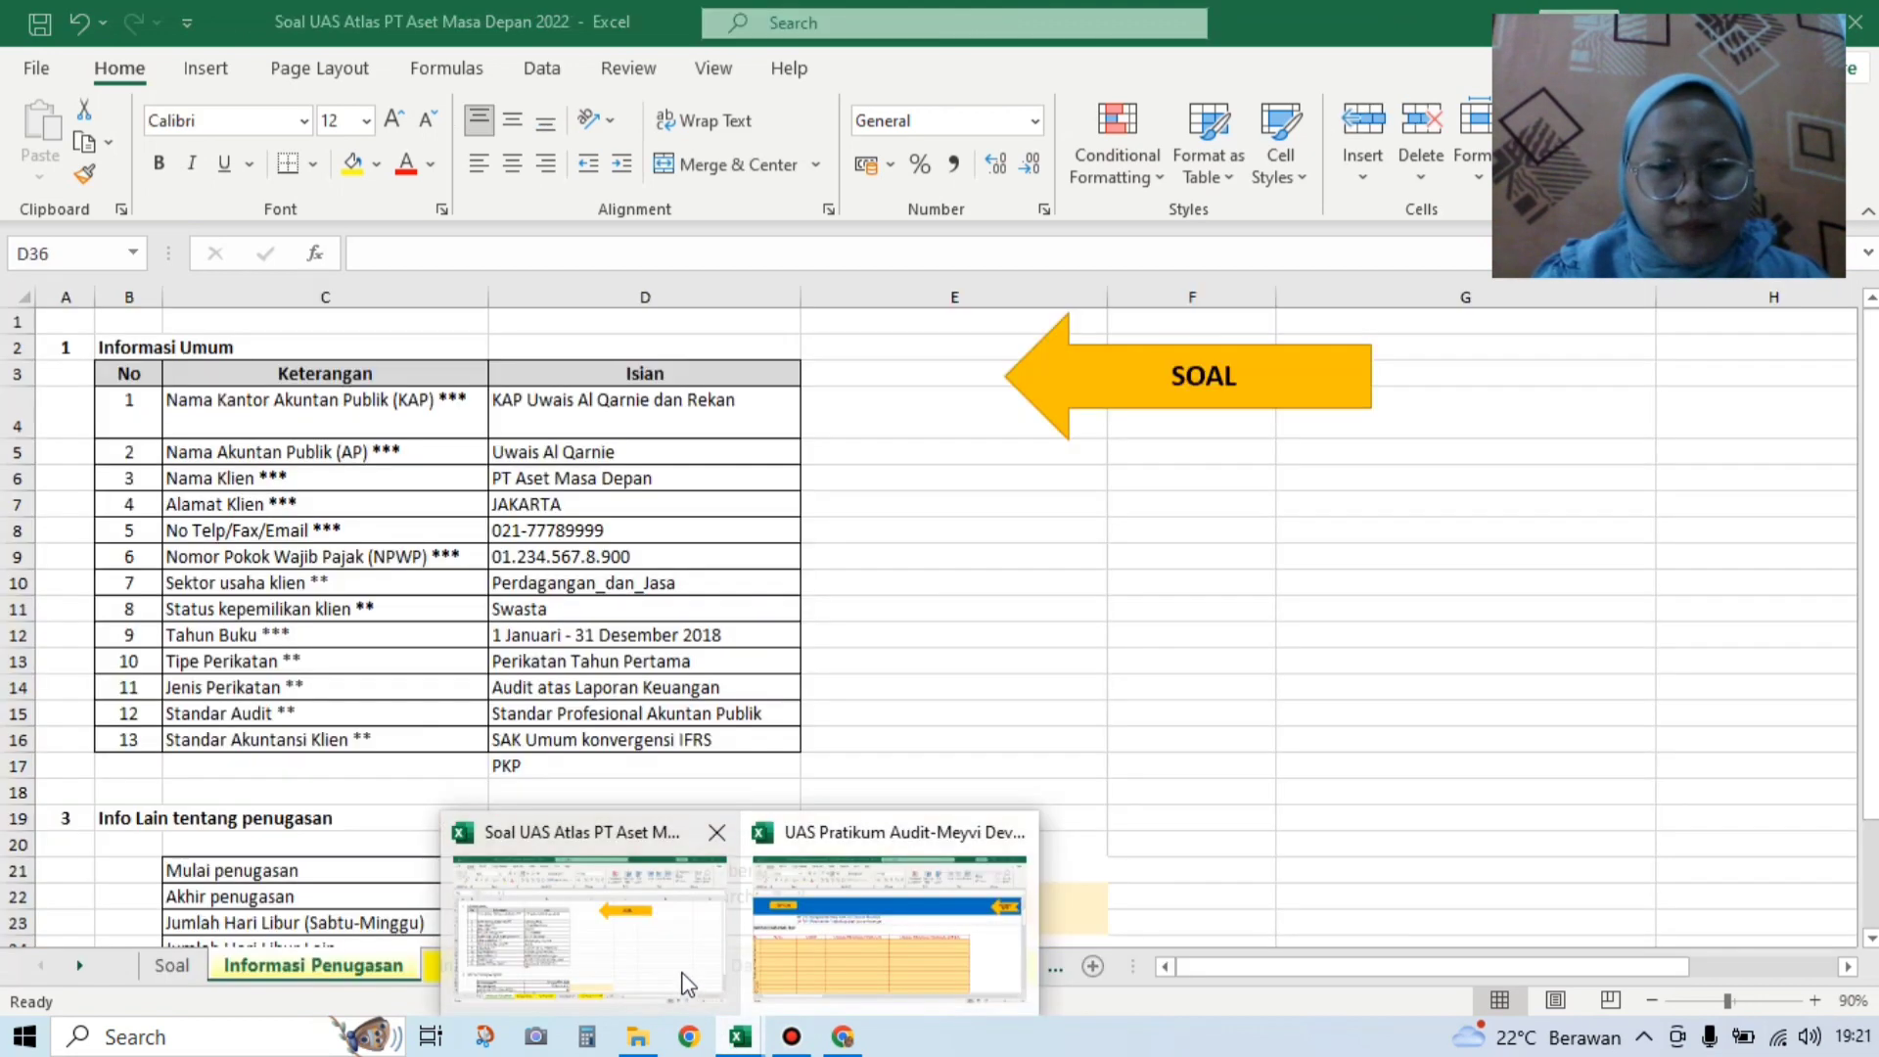
{"action": "left_click", "coordinate": [587, 964]}
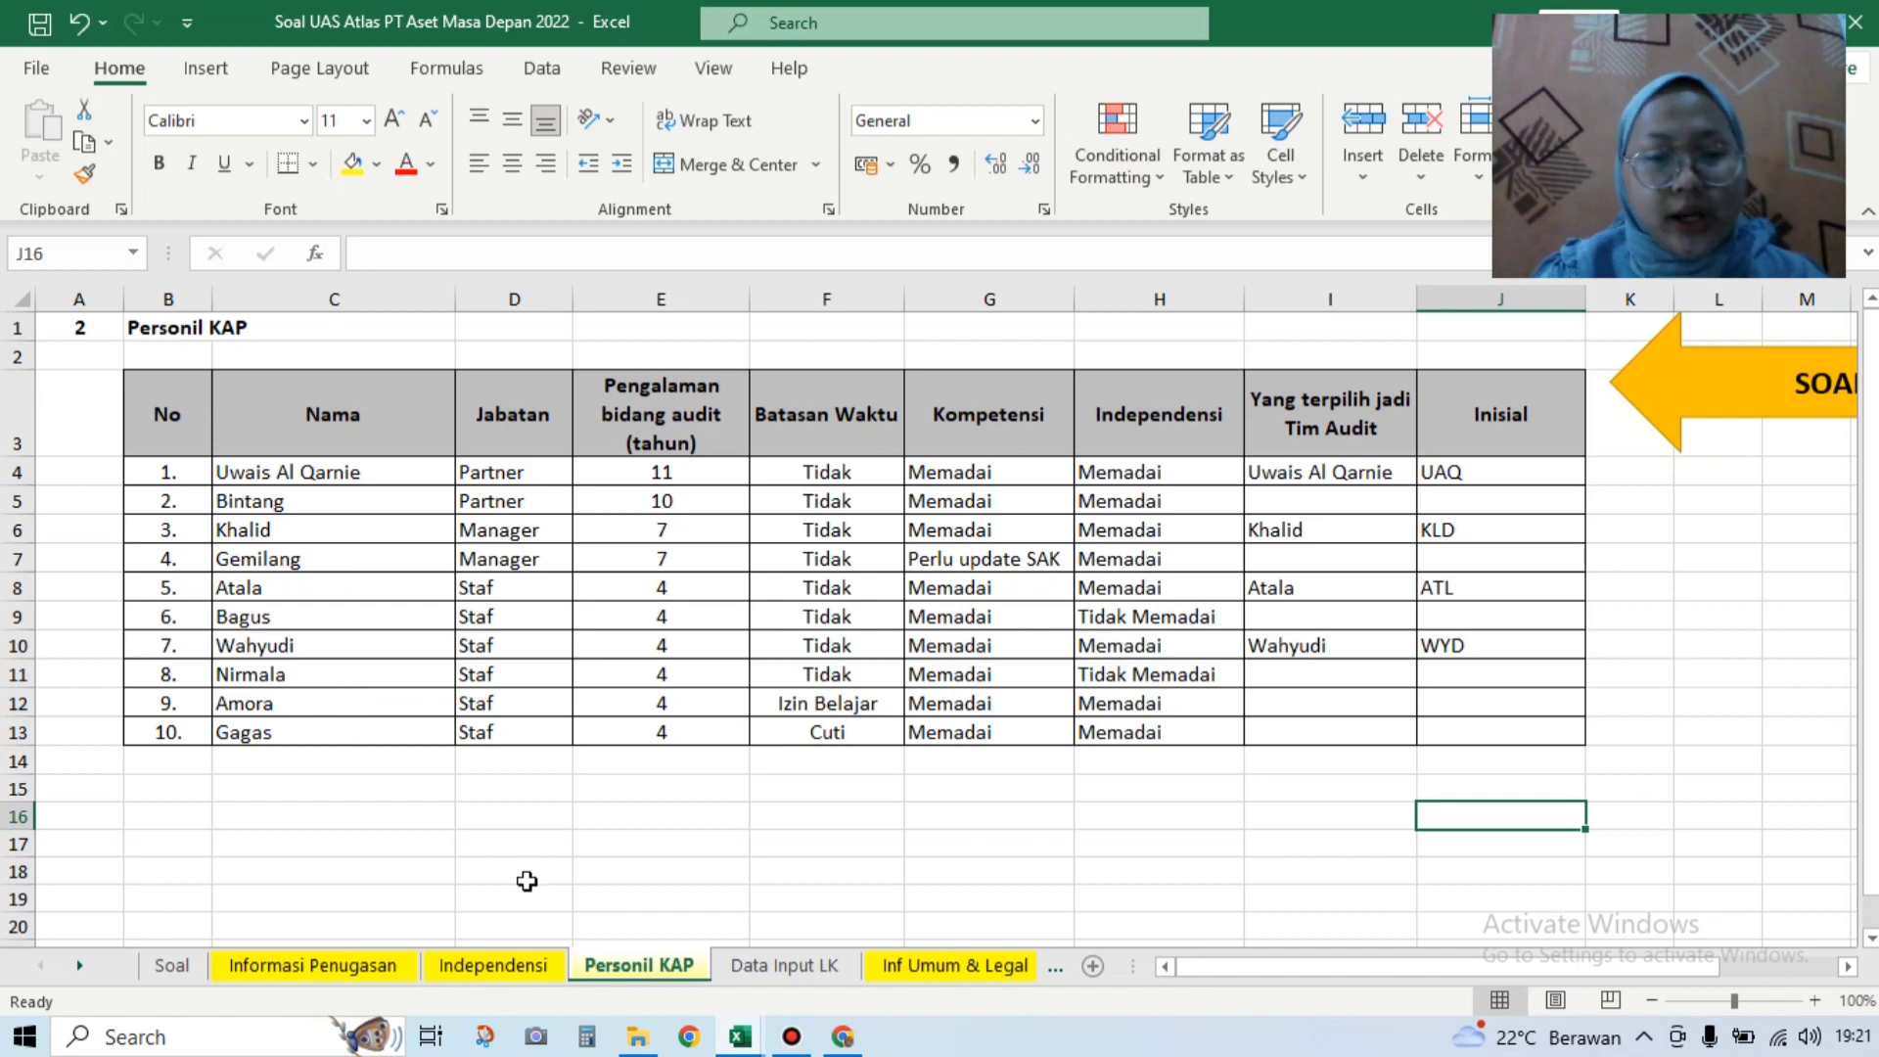
{"action": "mouse_move", "coordinate": [740, 1045]}
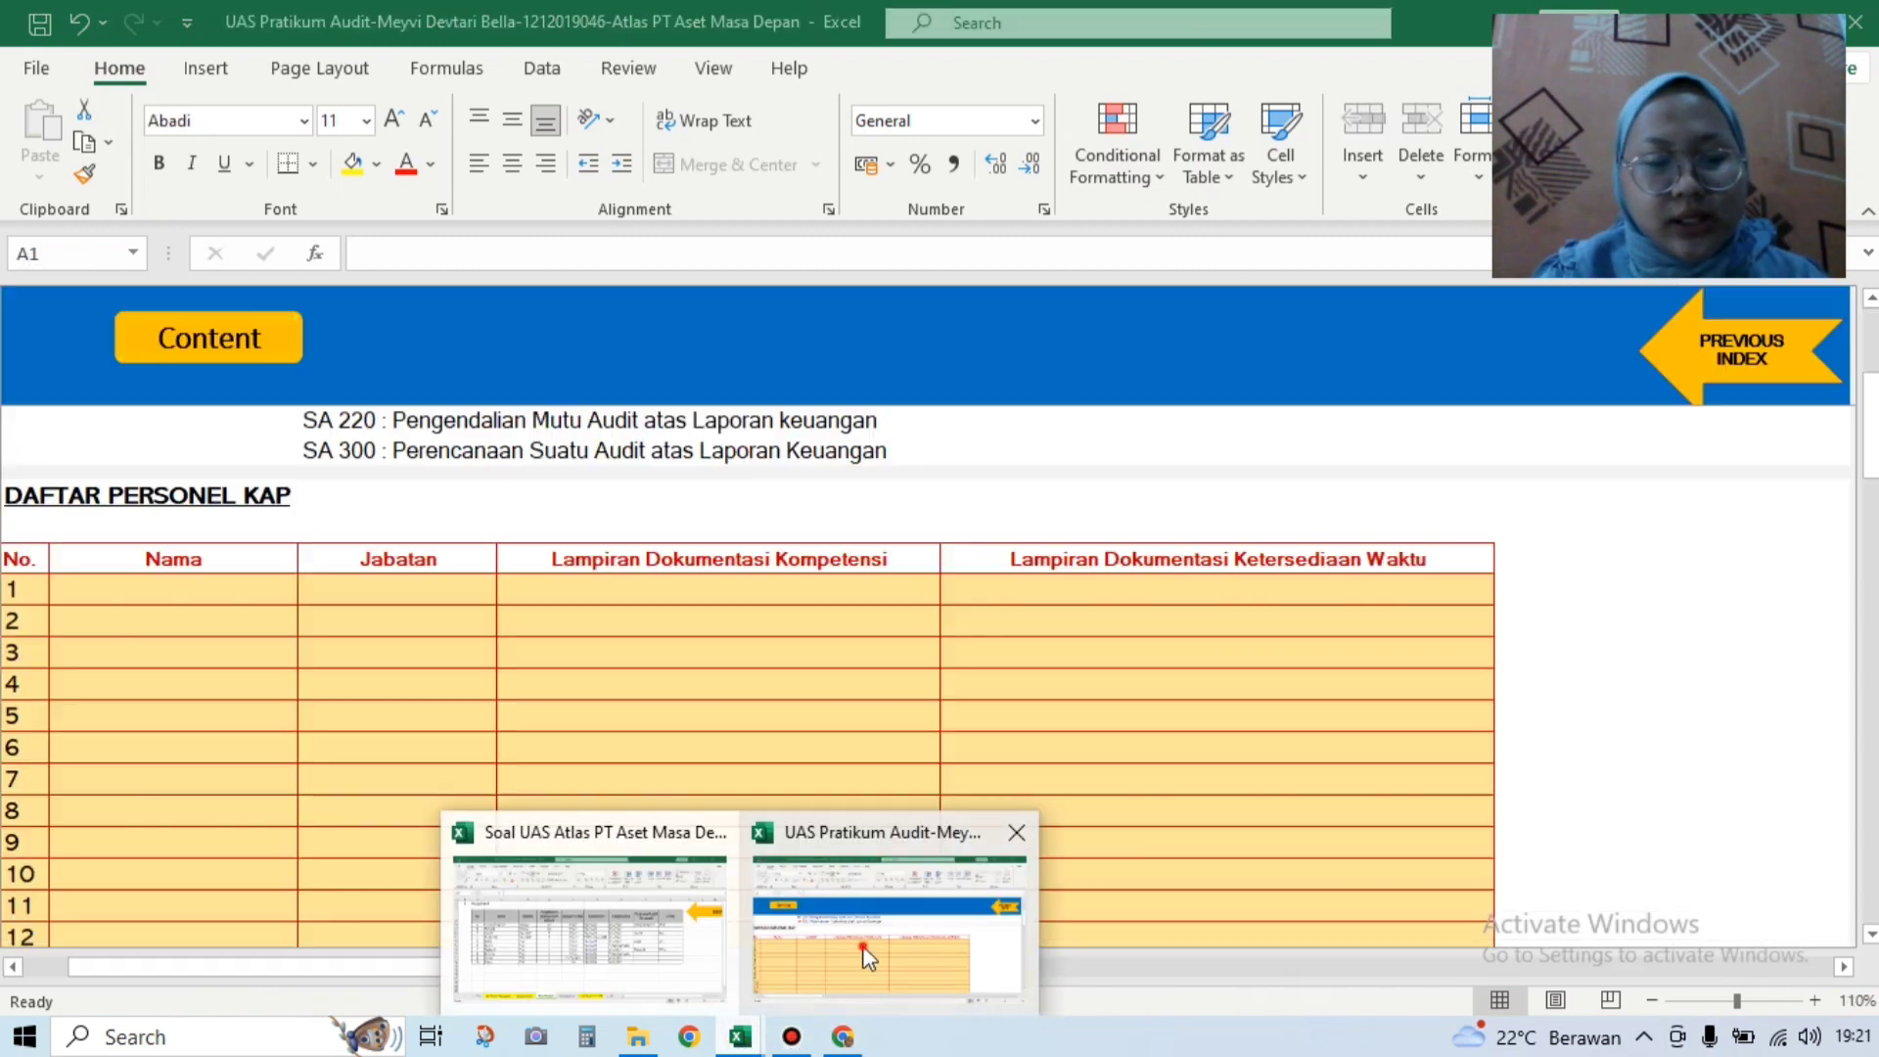
{"action": "left_click", "coordinate": [862, 946]}
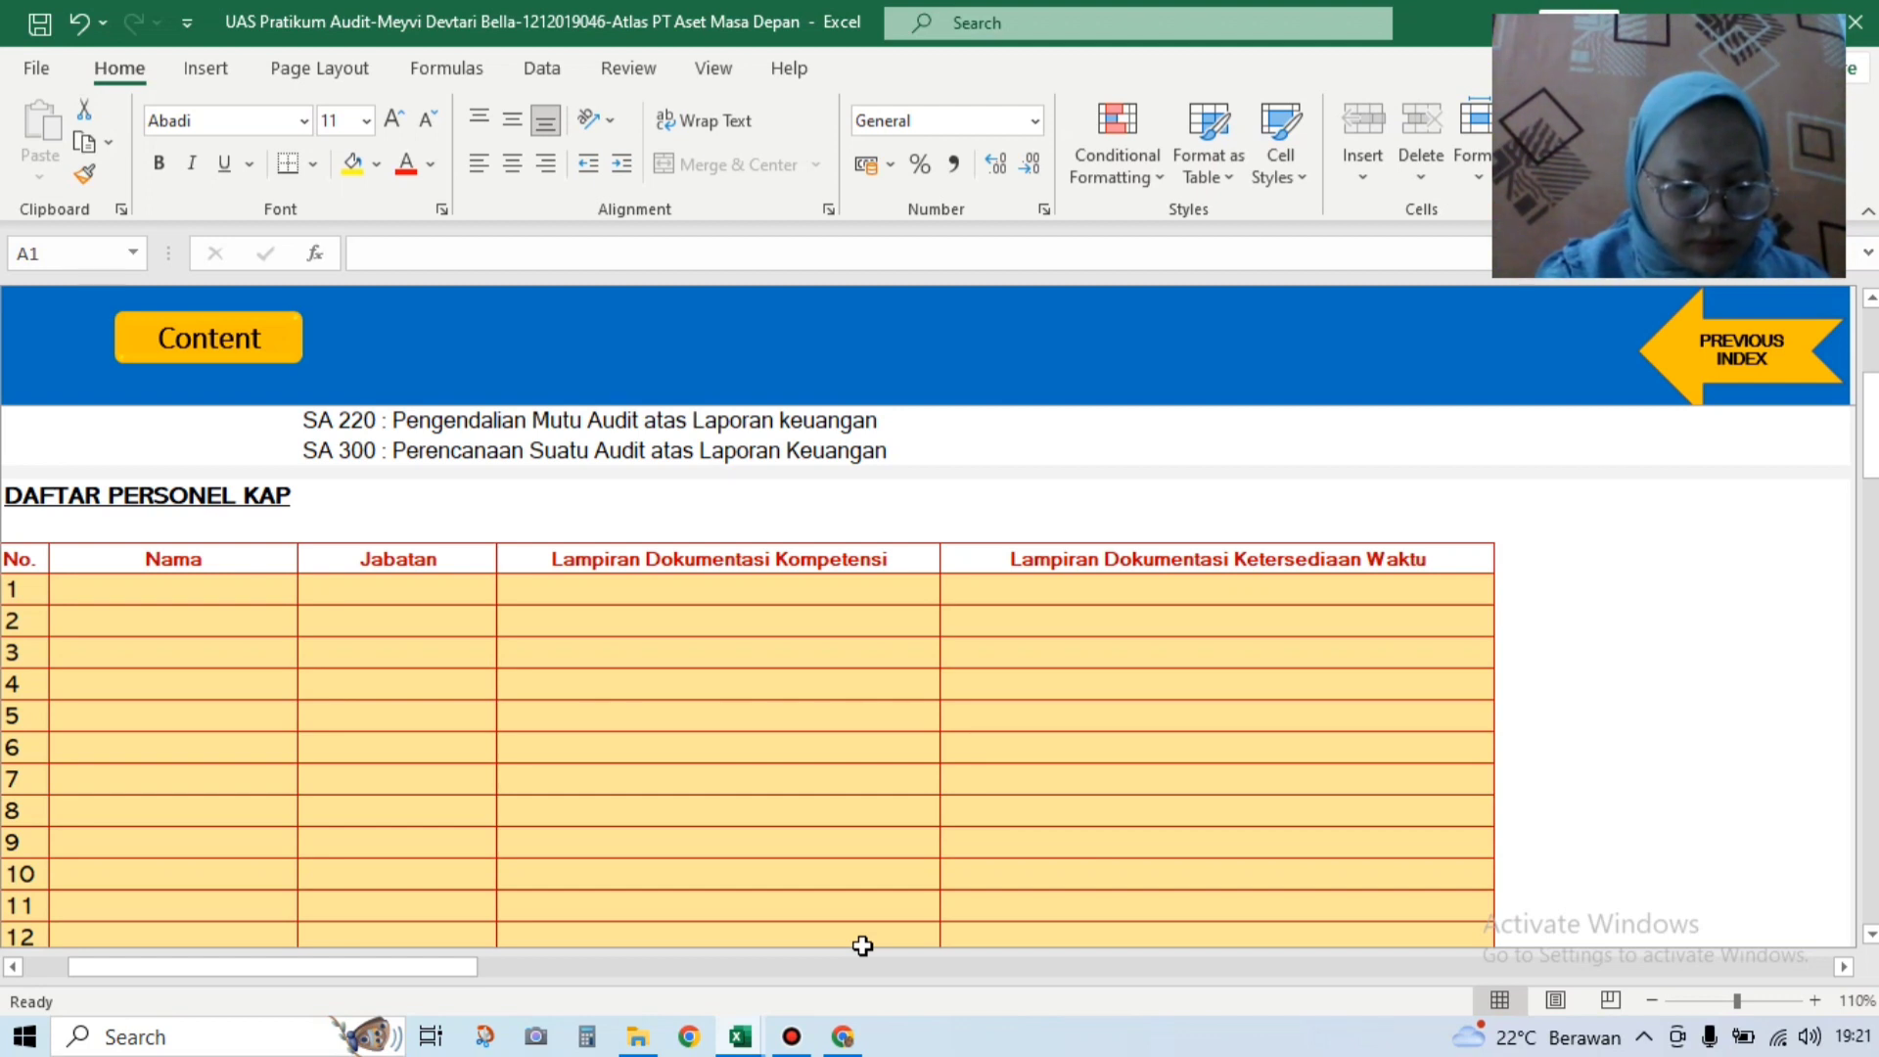
{"action": "left_click", "coordinate": [189, 616]}
Step: Enter the first five personnel names in rows 1–5 of the Nama column
{"action": "left_click", "coordinate": [190, 594]}
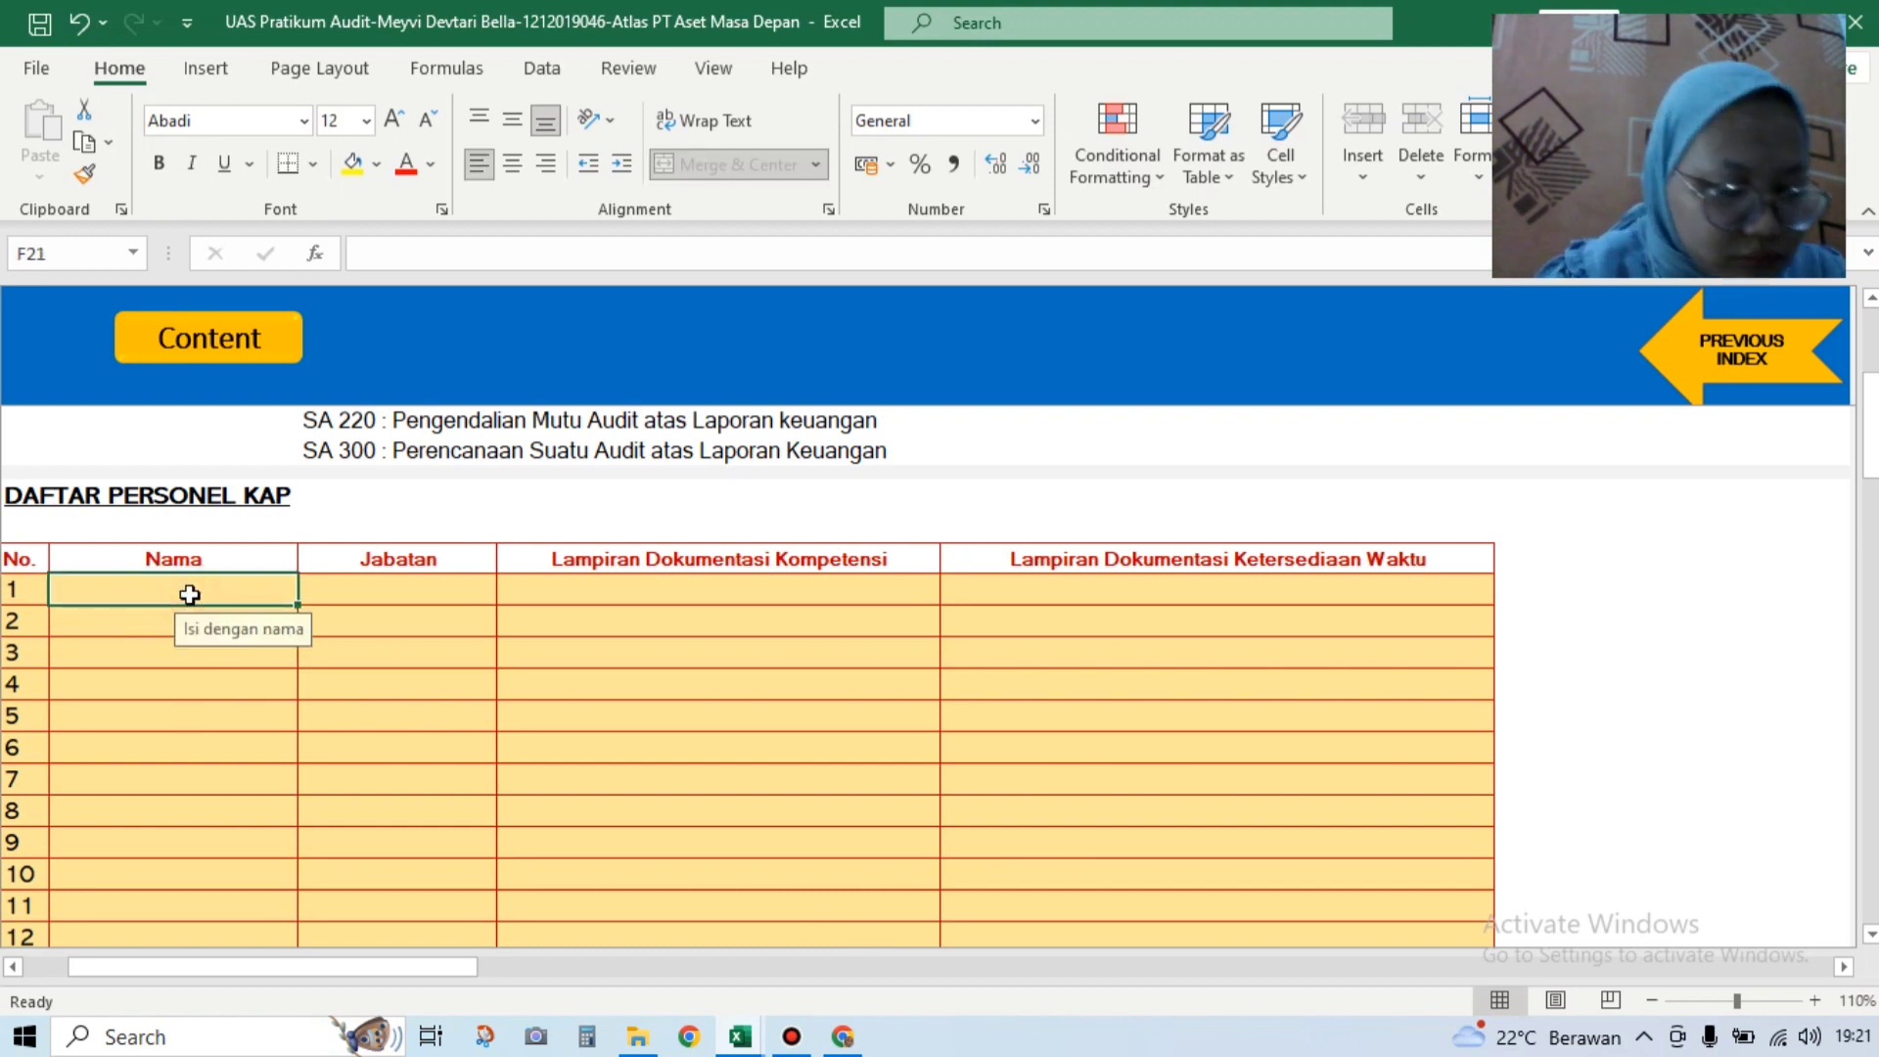
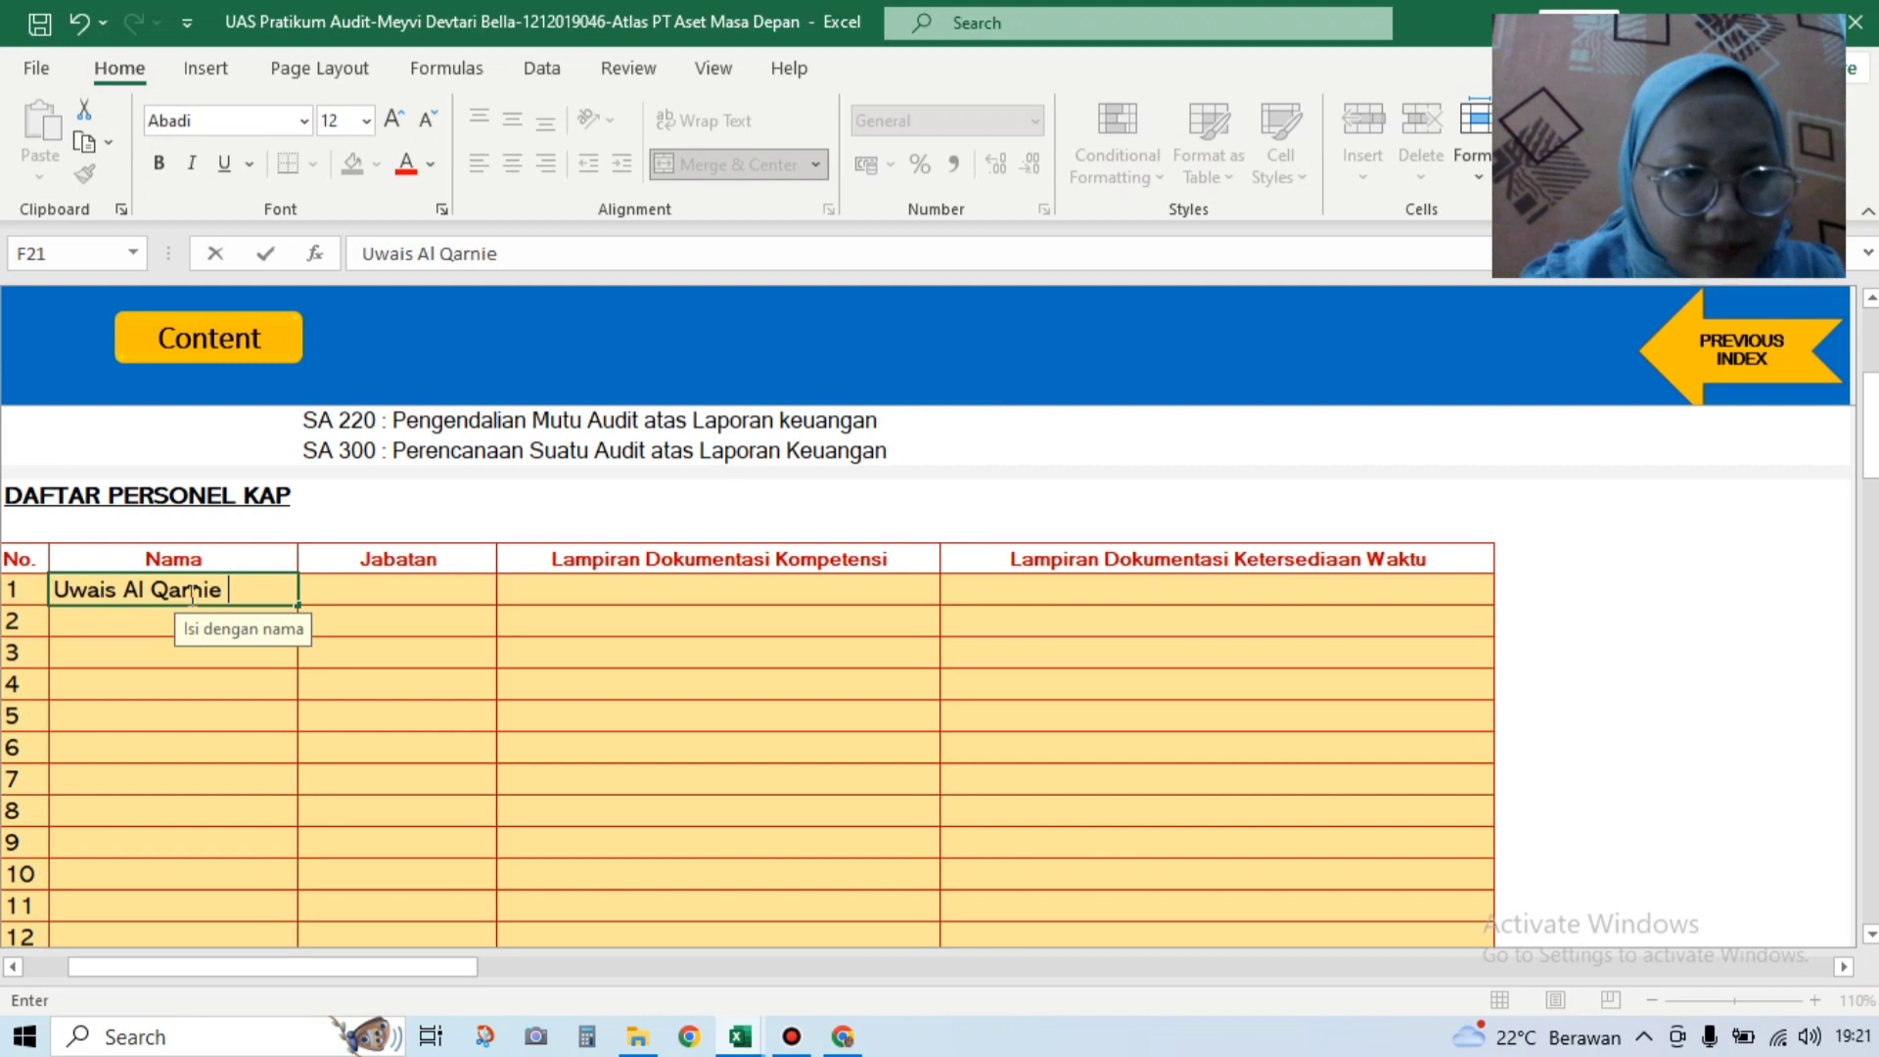
{"action": "left_click", "coordinate": [145, 624]}
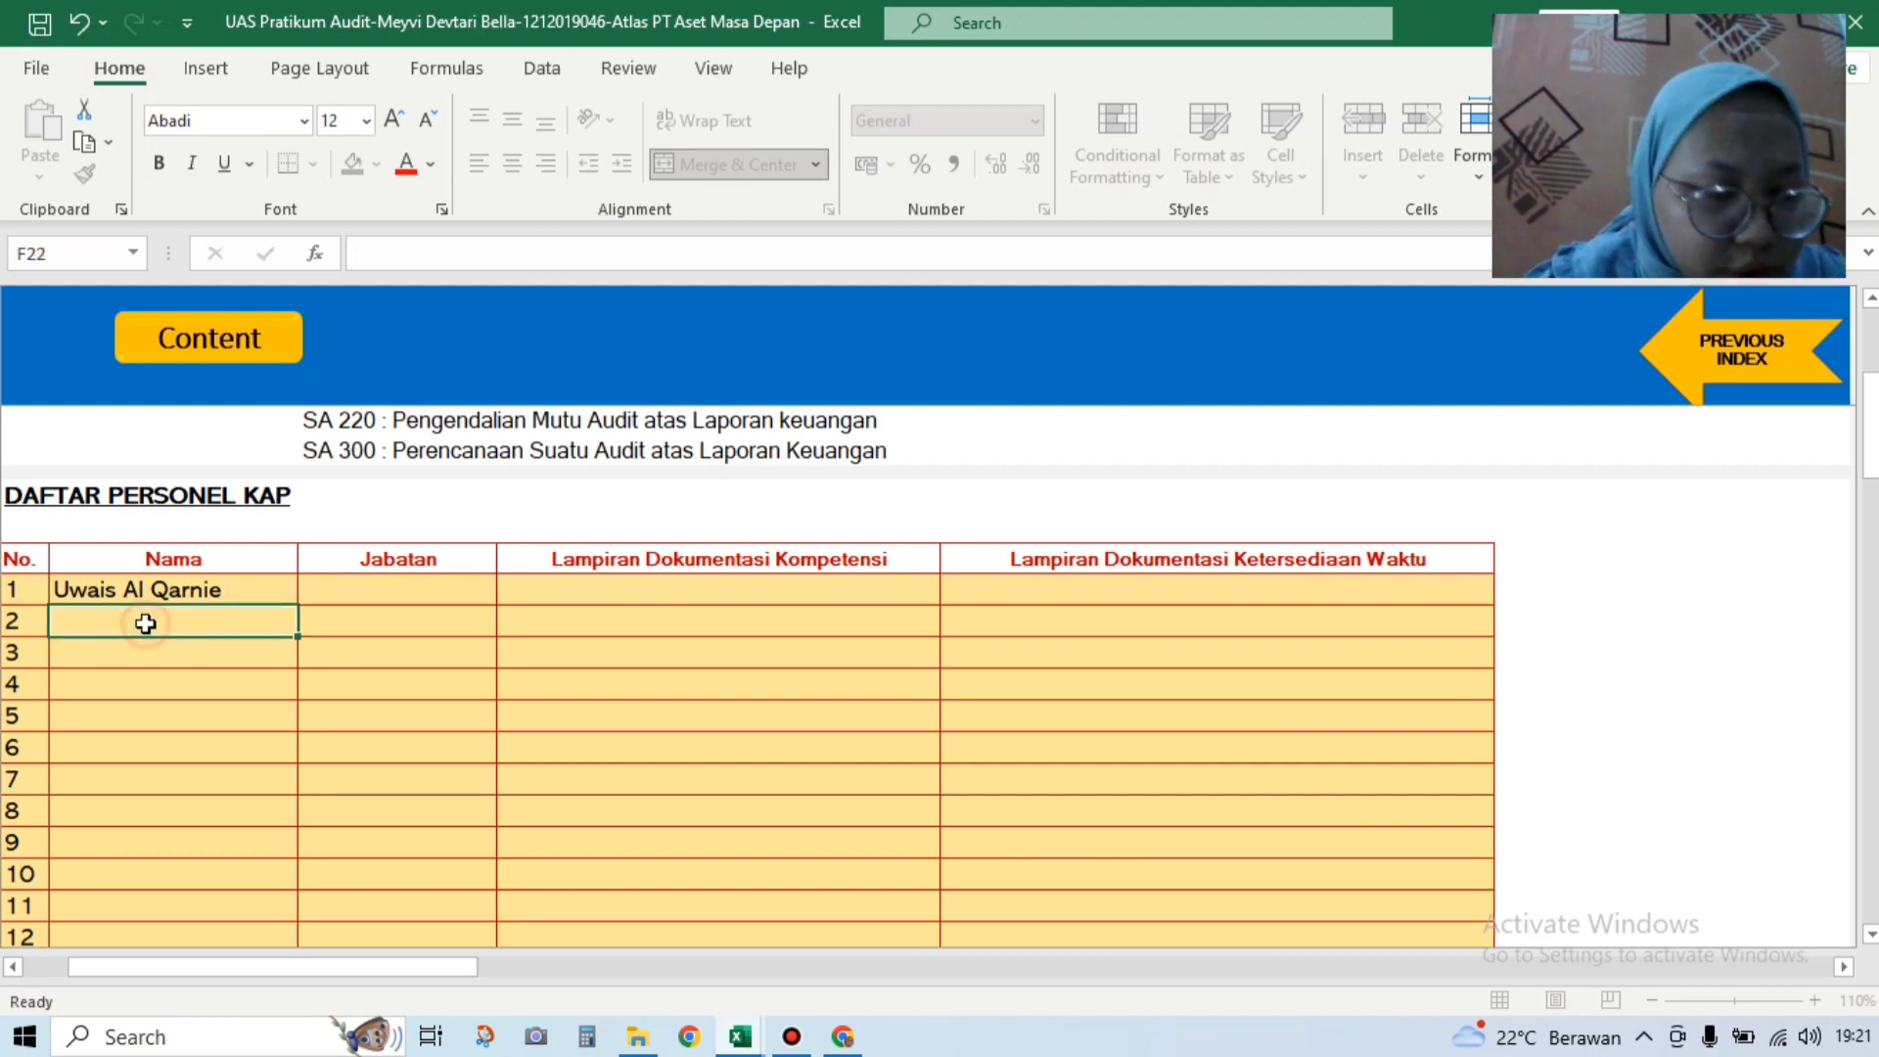
{"action": "type", "text": "Bintang"}
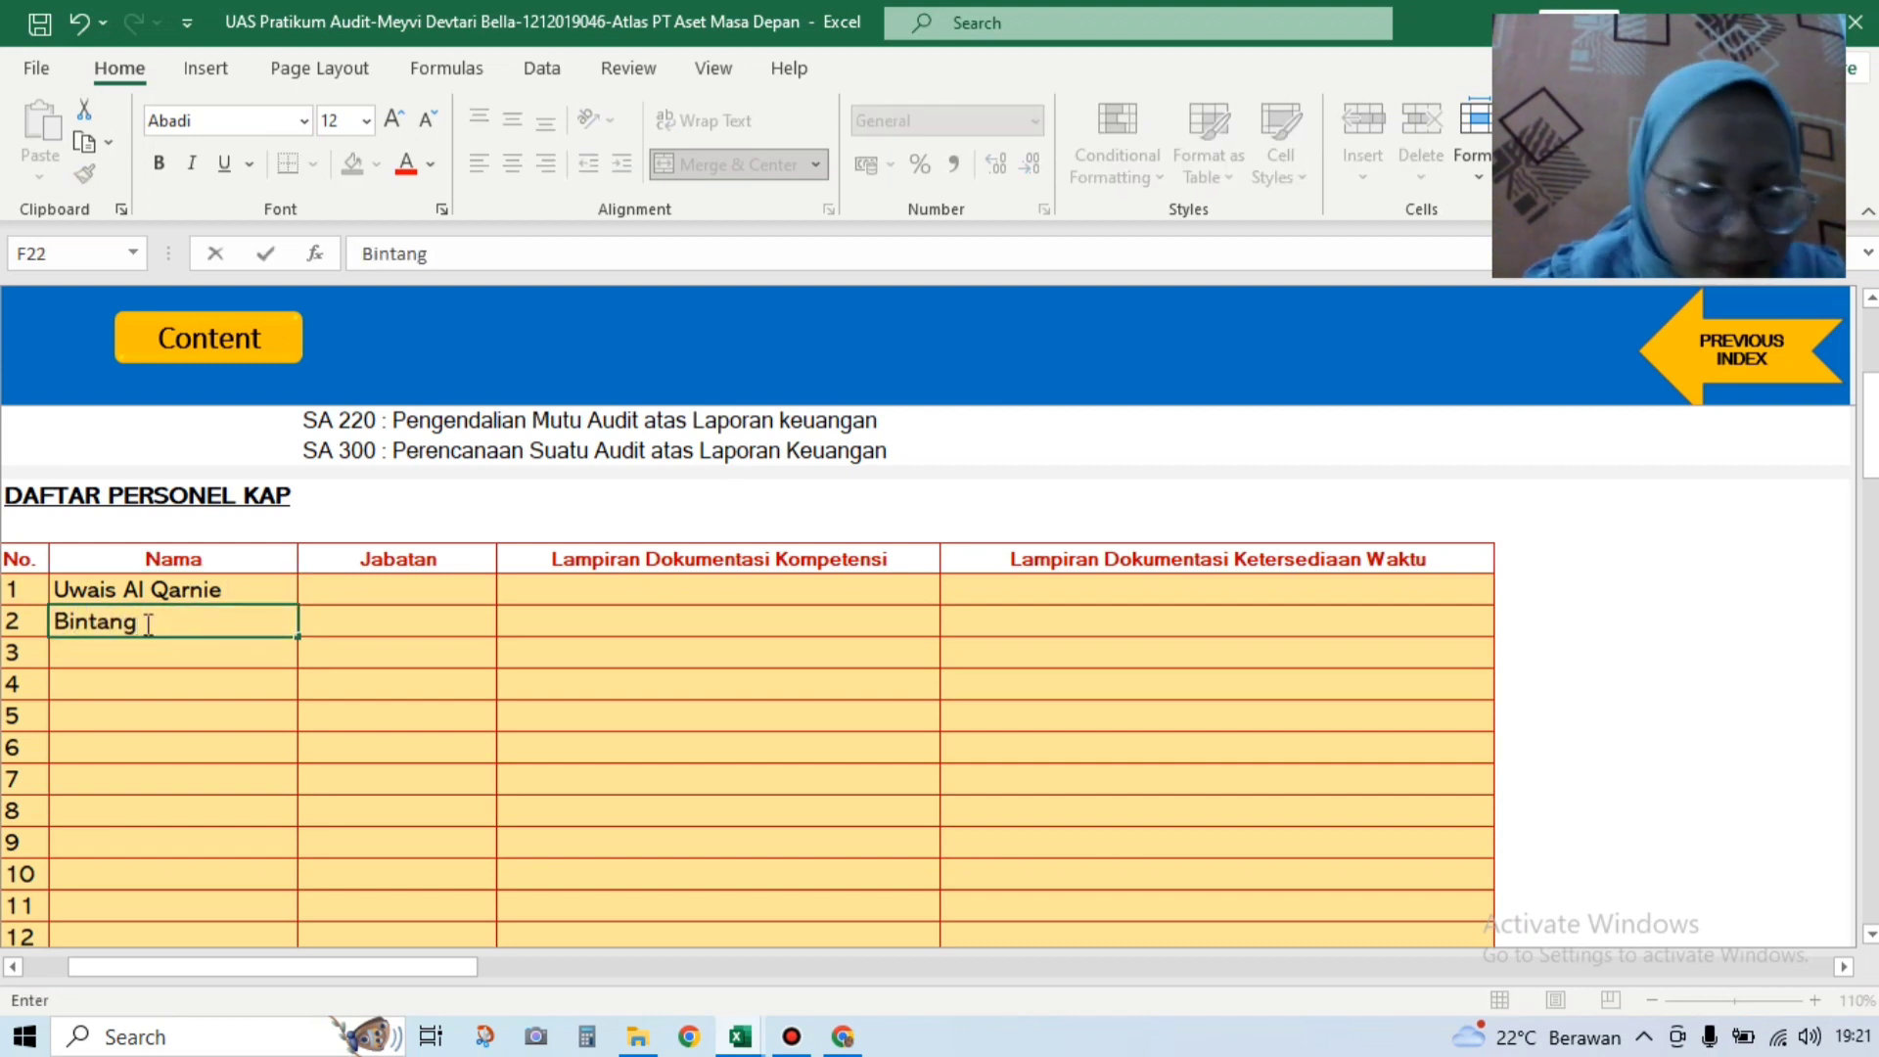
{"action": "key", "text": "Return"}
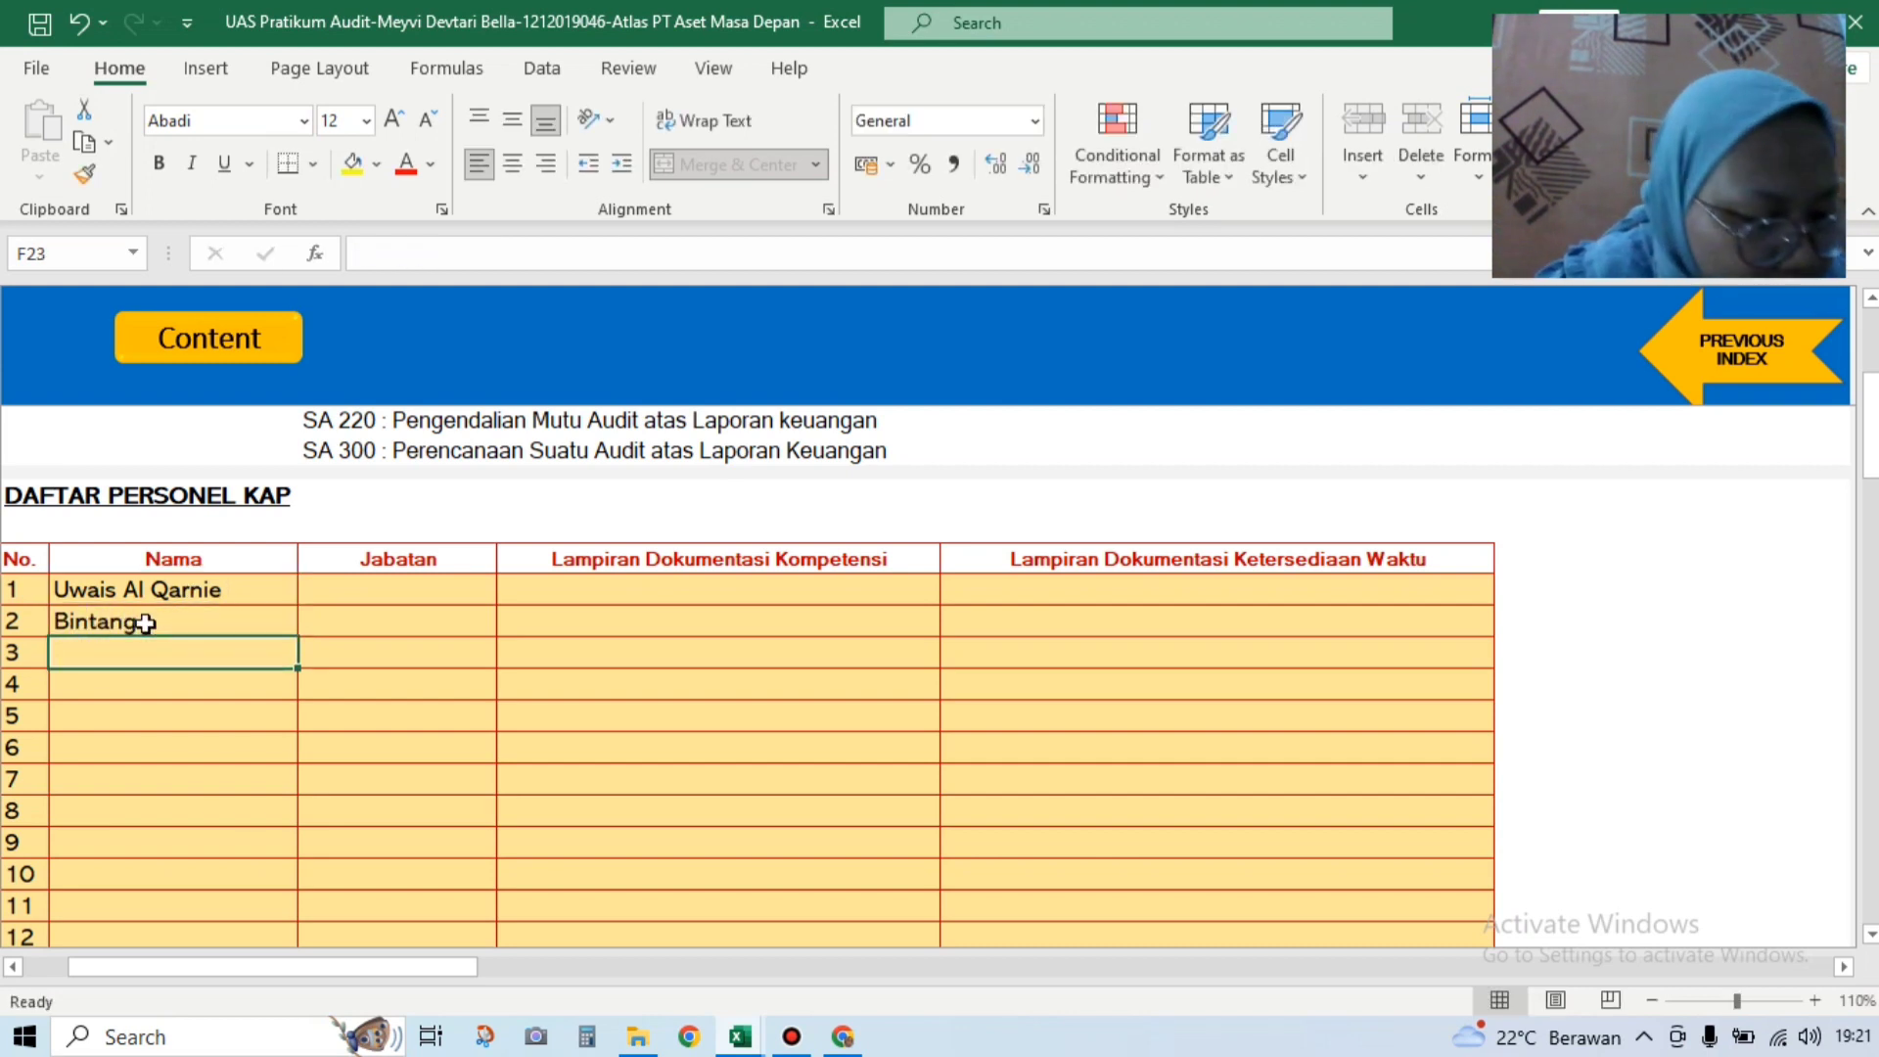
{"action": "type", "text": "Khalid"}
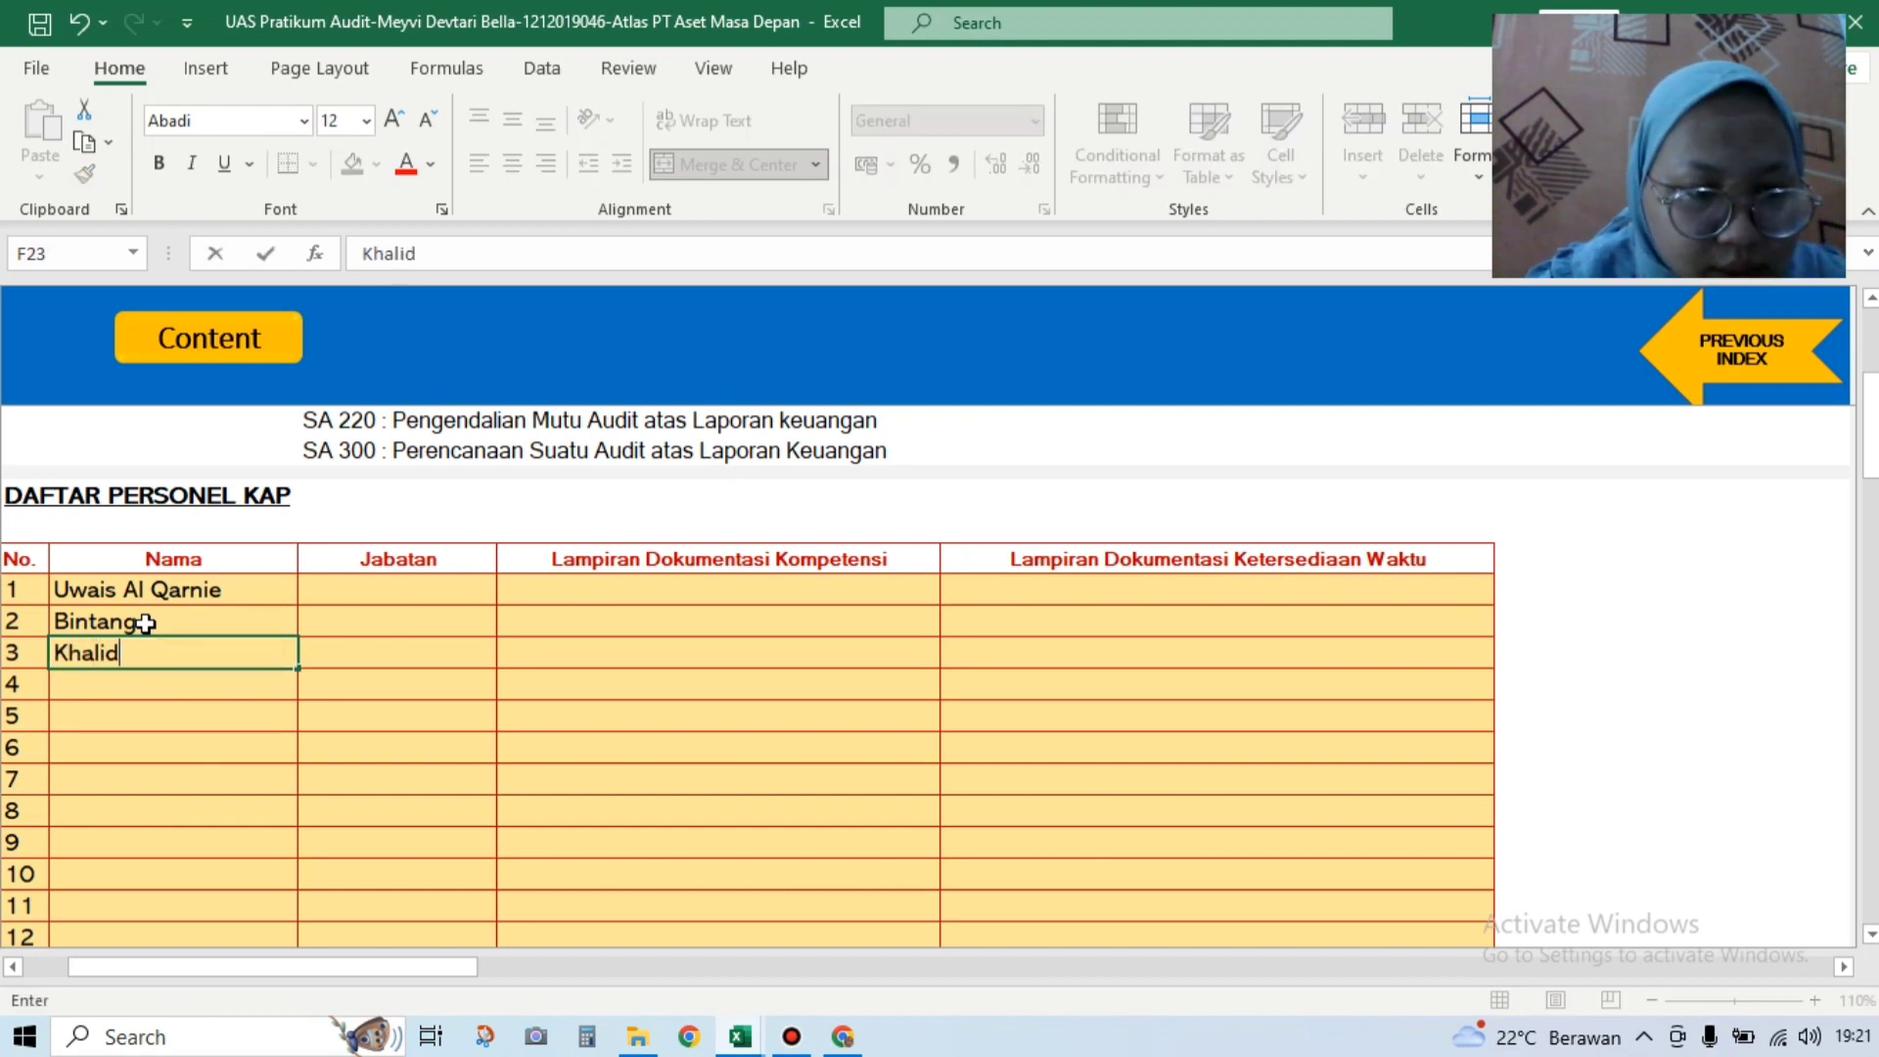
{"action": "key", "text": "Return"}
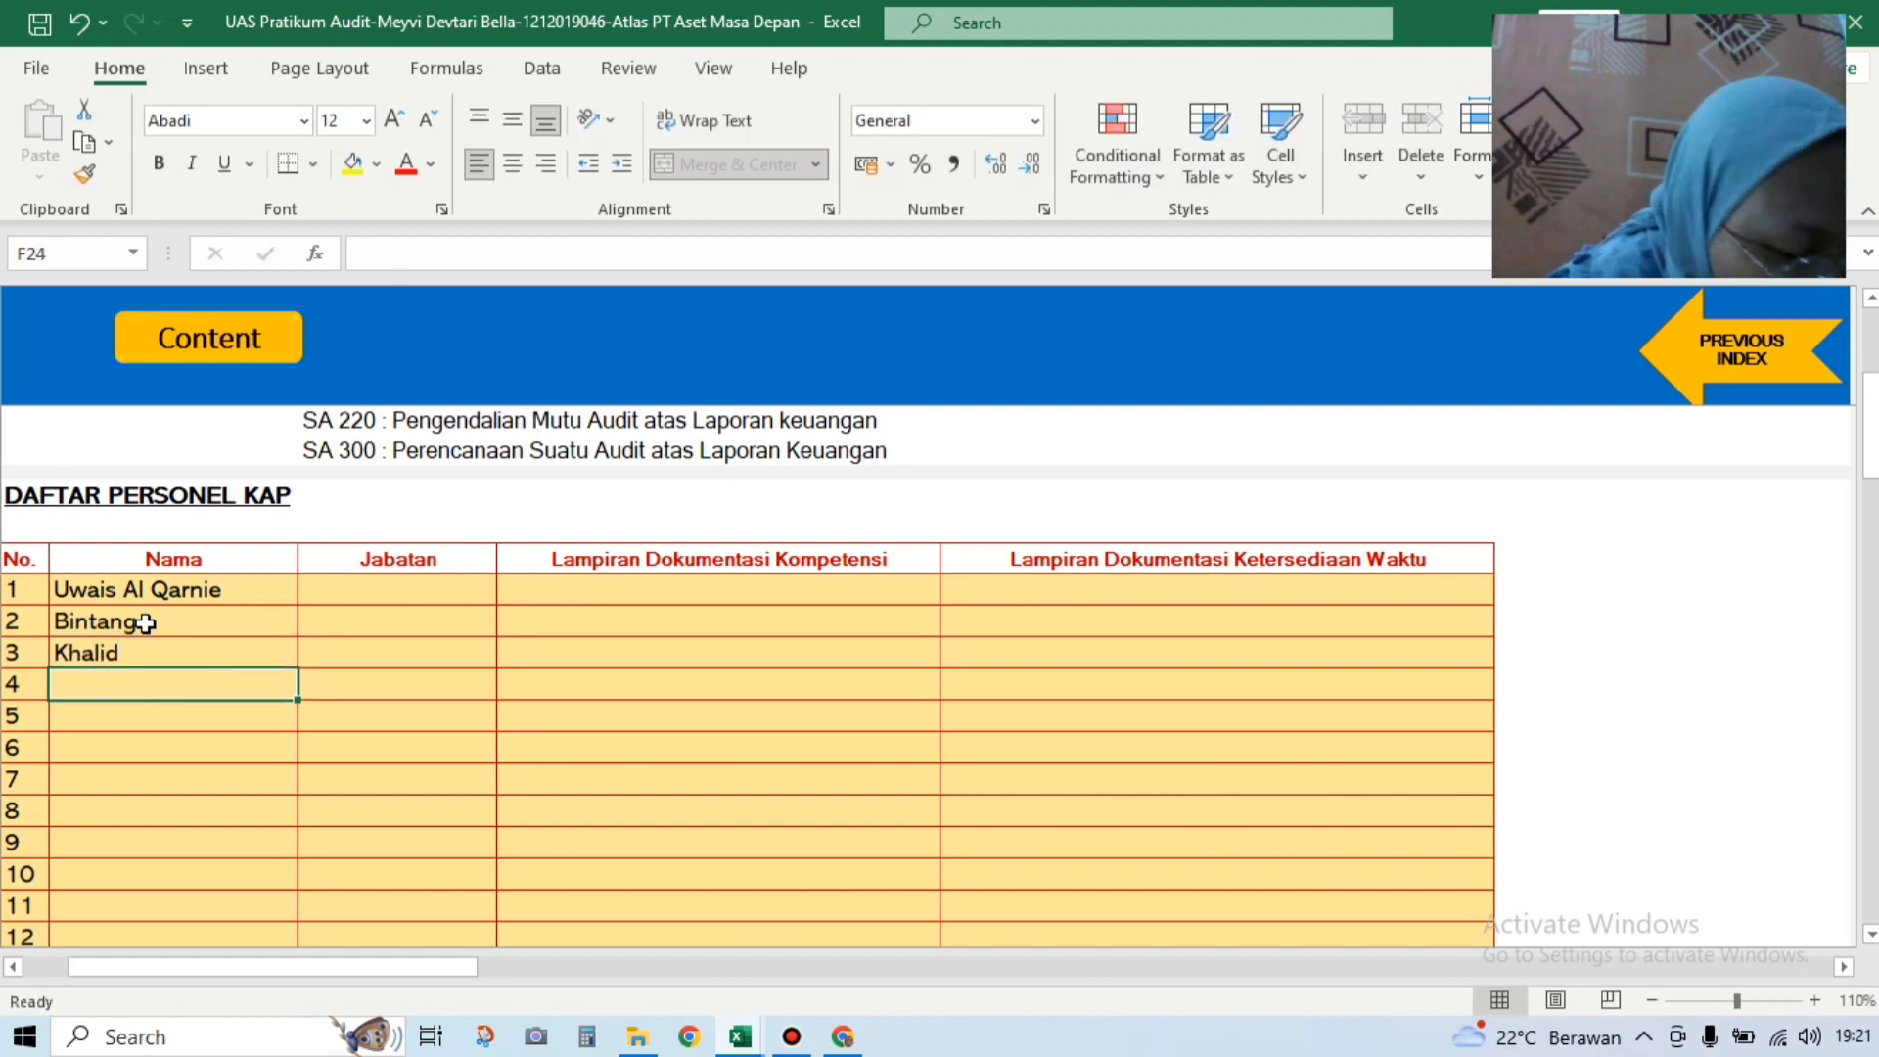
{"action": "type", "text": "Gemilang"}
{"action": "key", "text": "Return"}
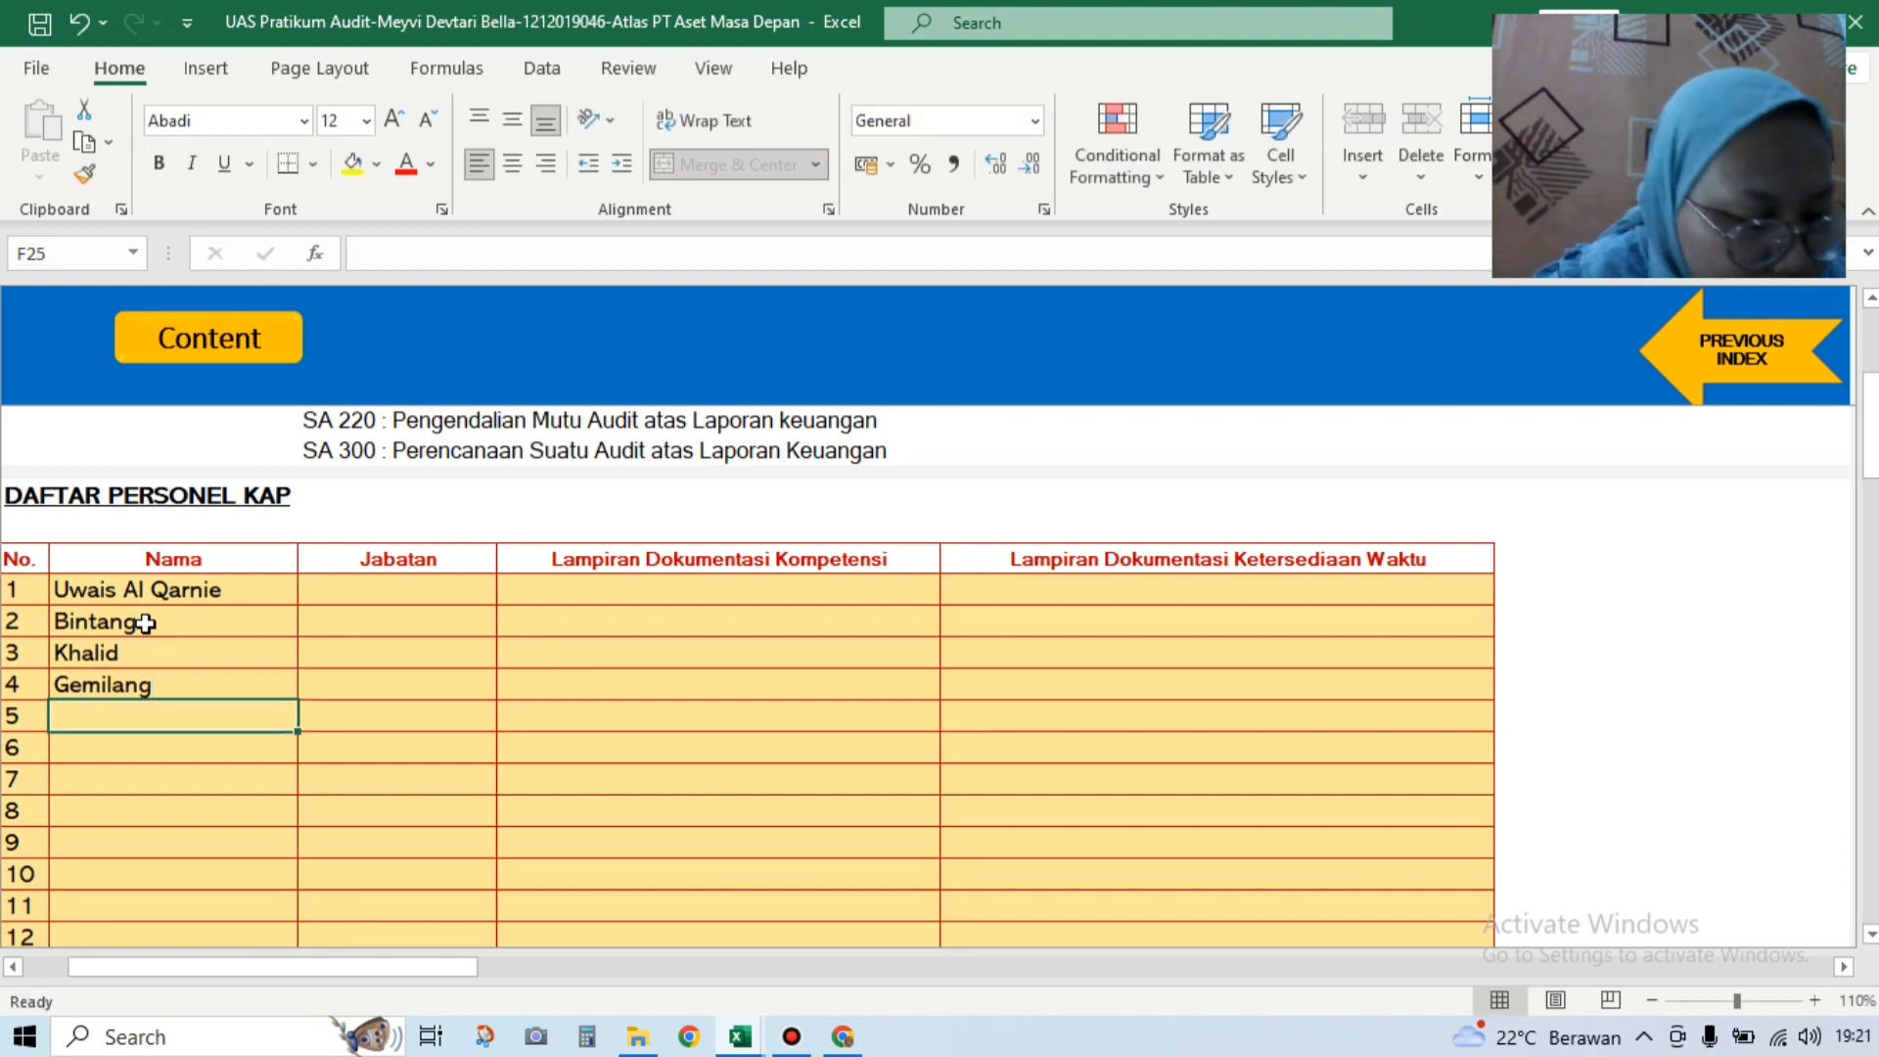
{"action": "type", "text": "Atala"}
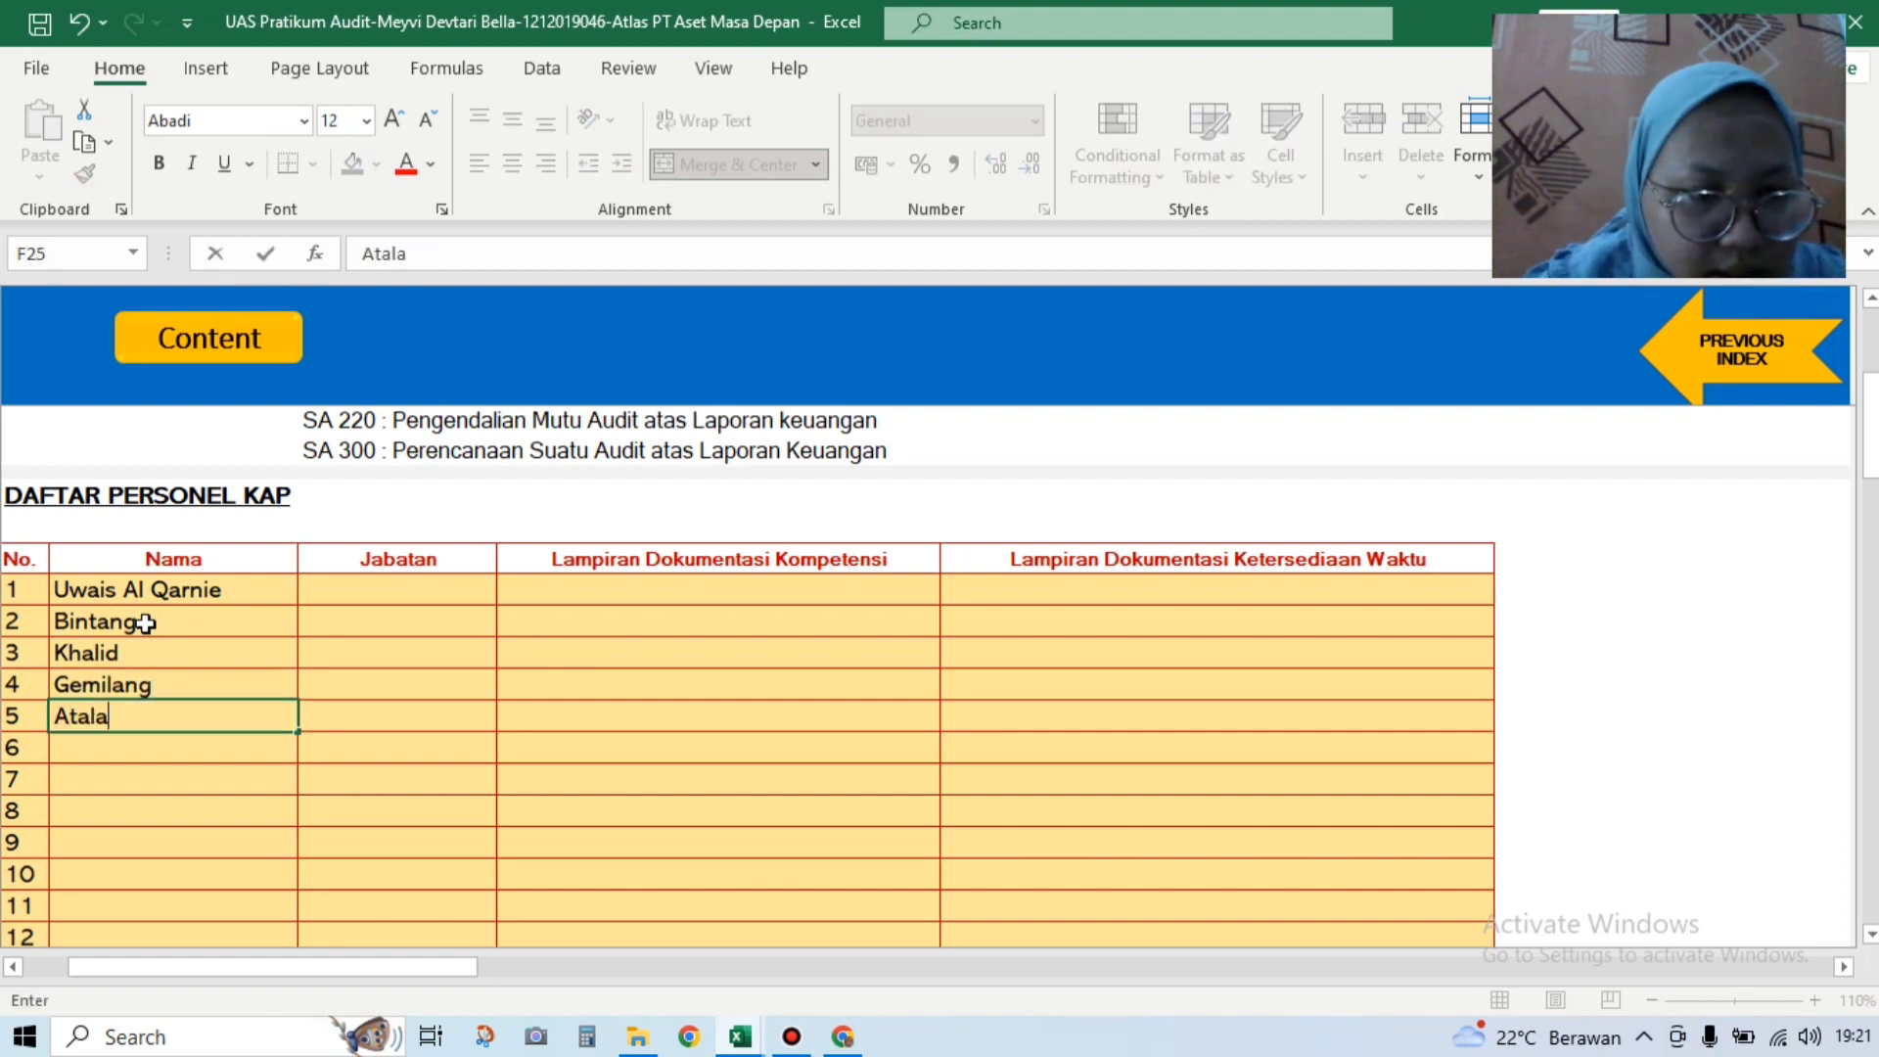
{"action": "key", "text": "Return"}
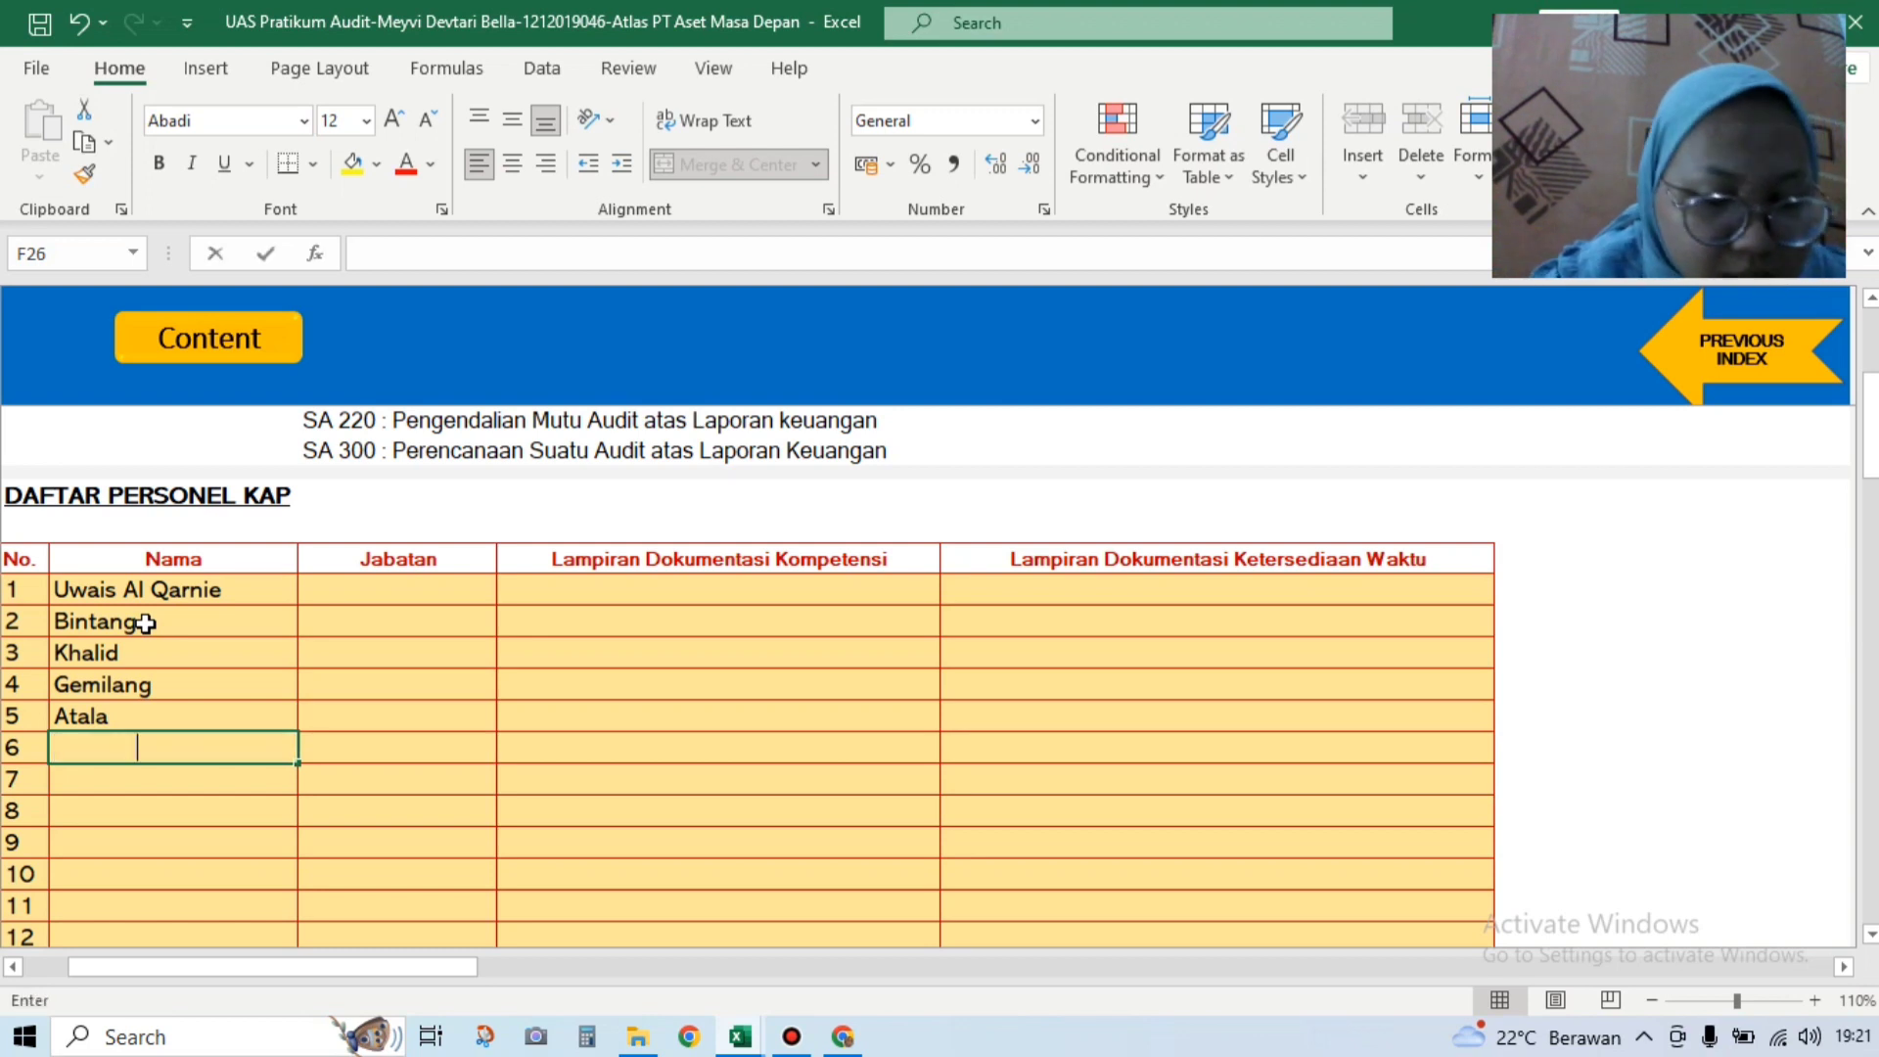
Step: Enter the remaining personnel names for rows 6–10, fixing typos along the way
{"action": "type", "text": "Bagus"}
{"action": "key", "text": "Return"}
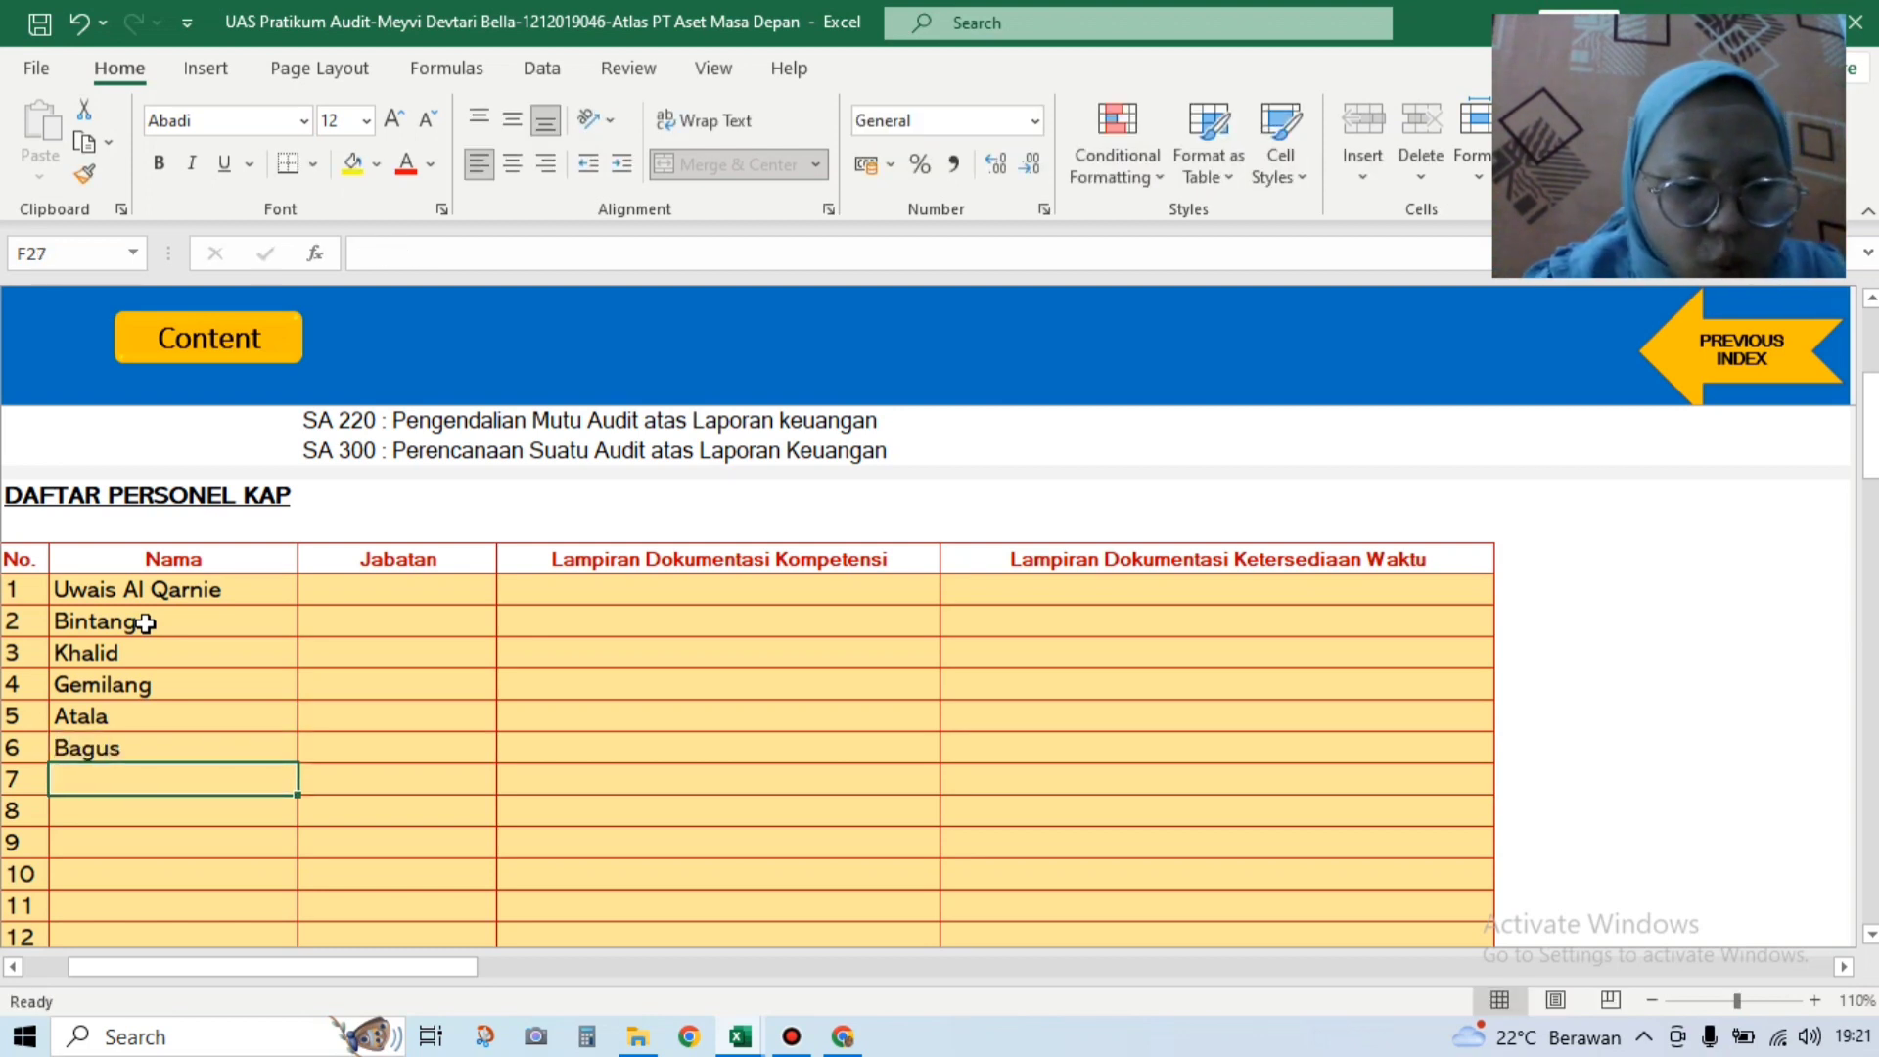
{"action": "type", "text": "Wahyudi"}
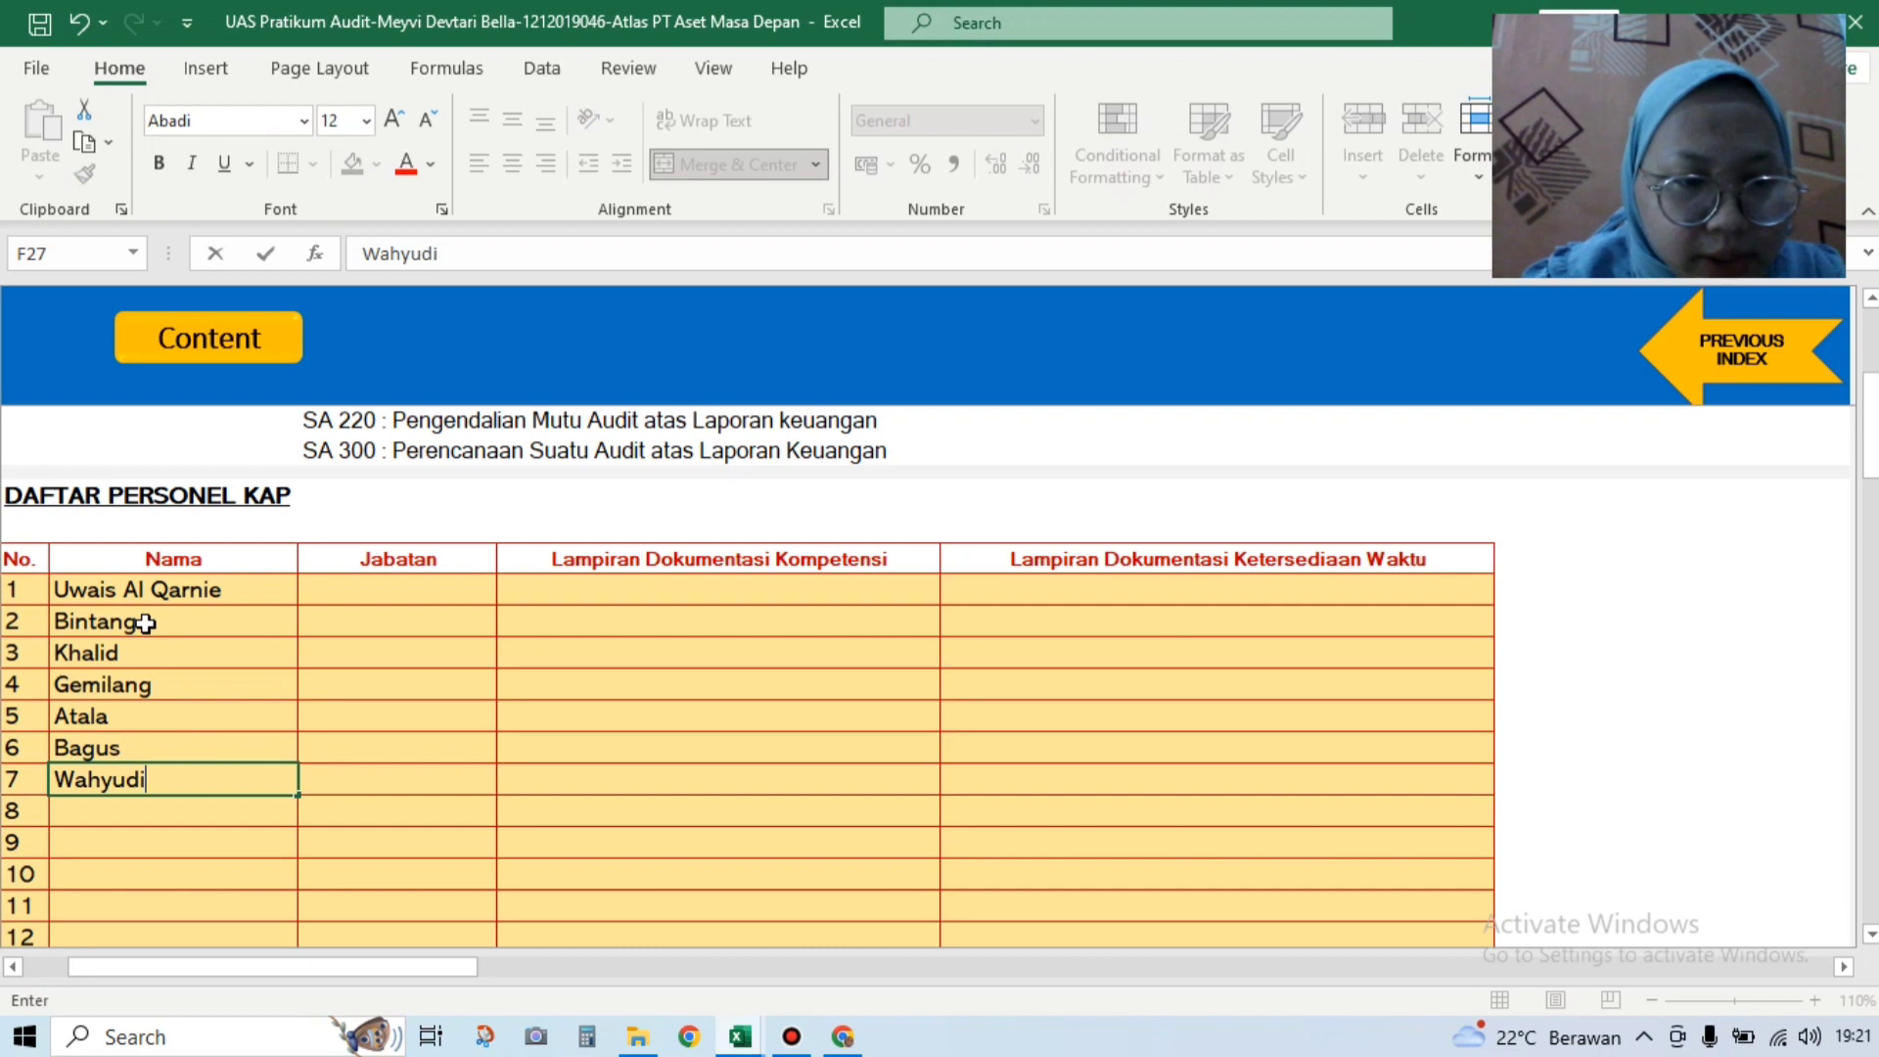
{"action": "key", "text": "Return"}
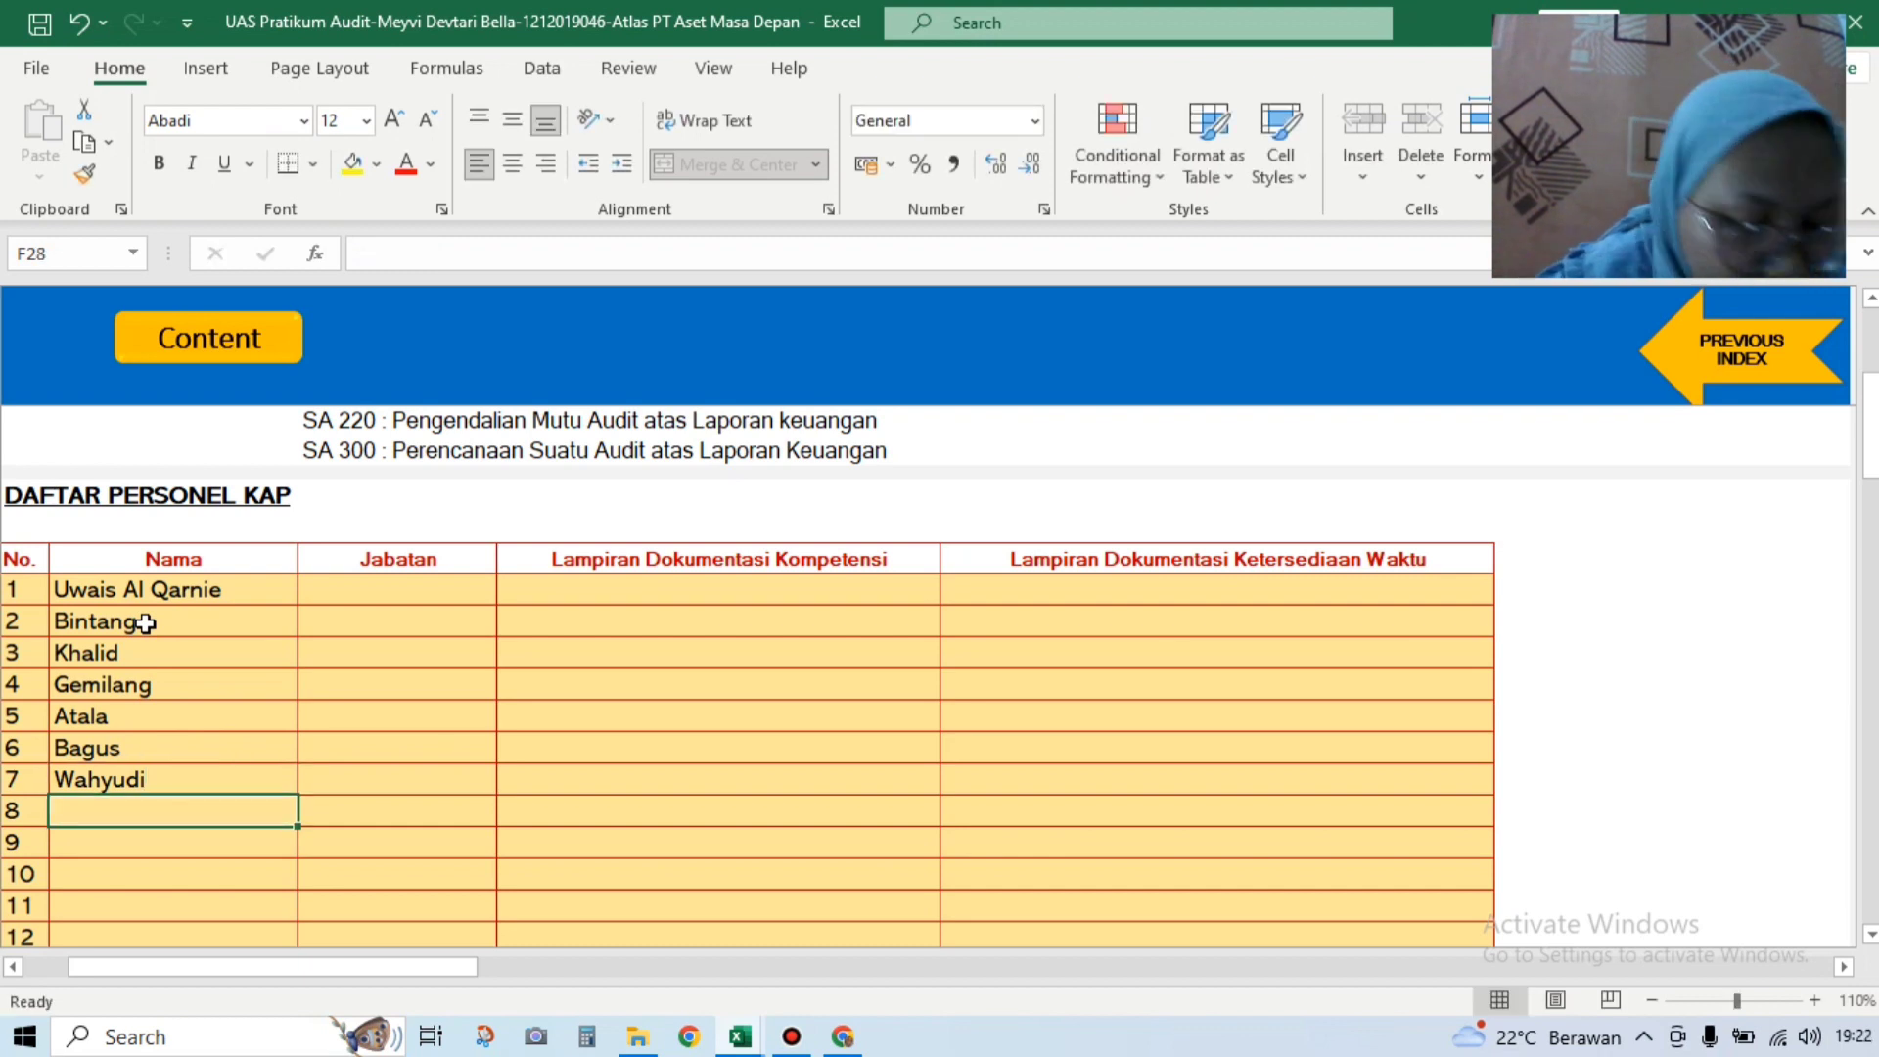
{"action": "type", "text": "Nirmala"}
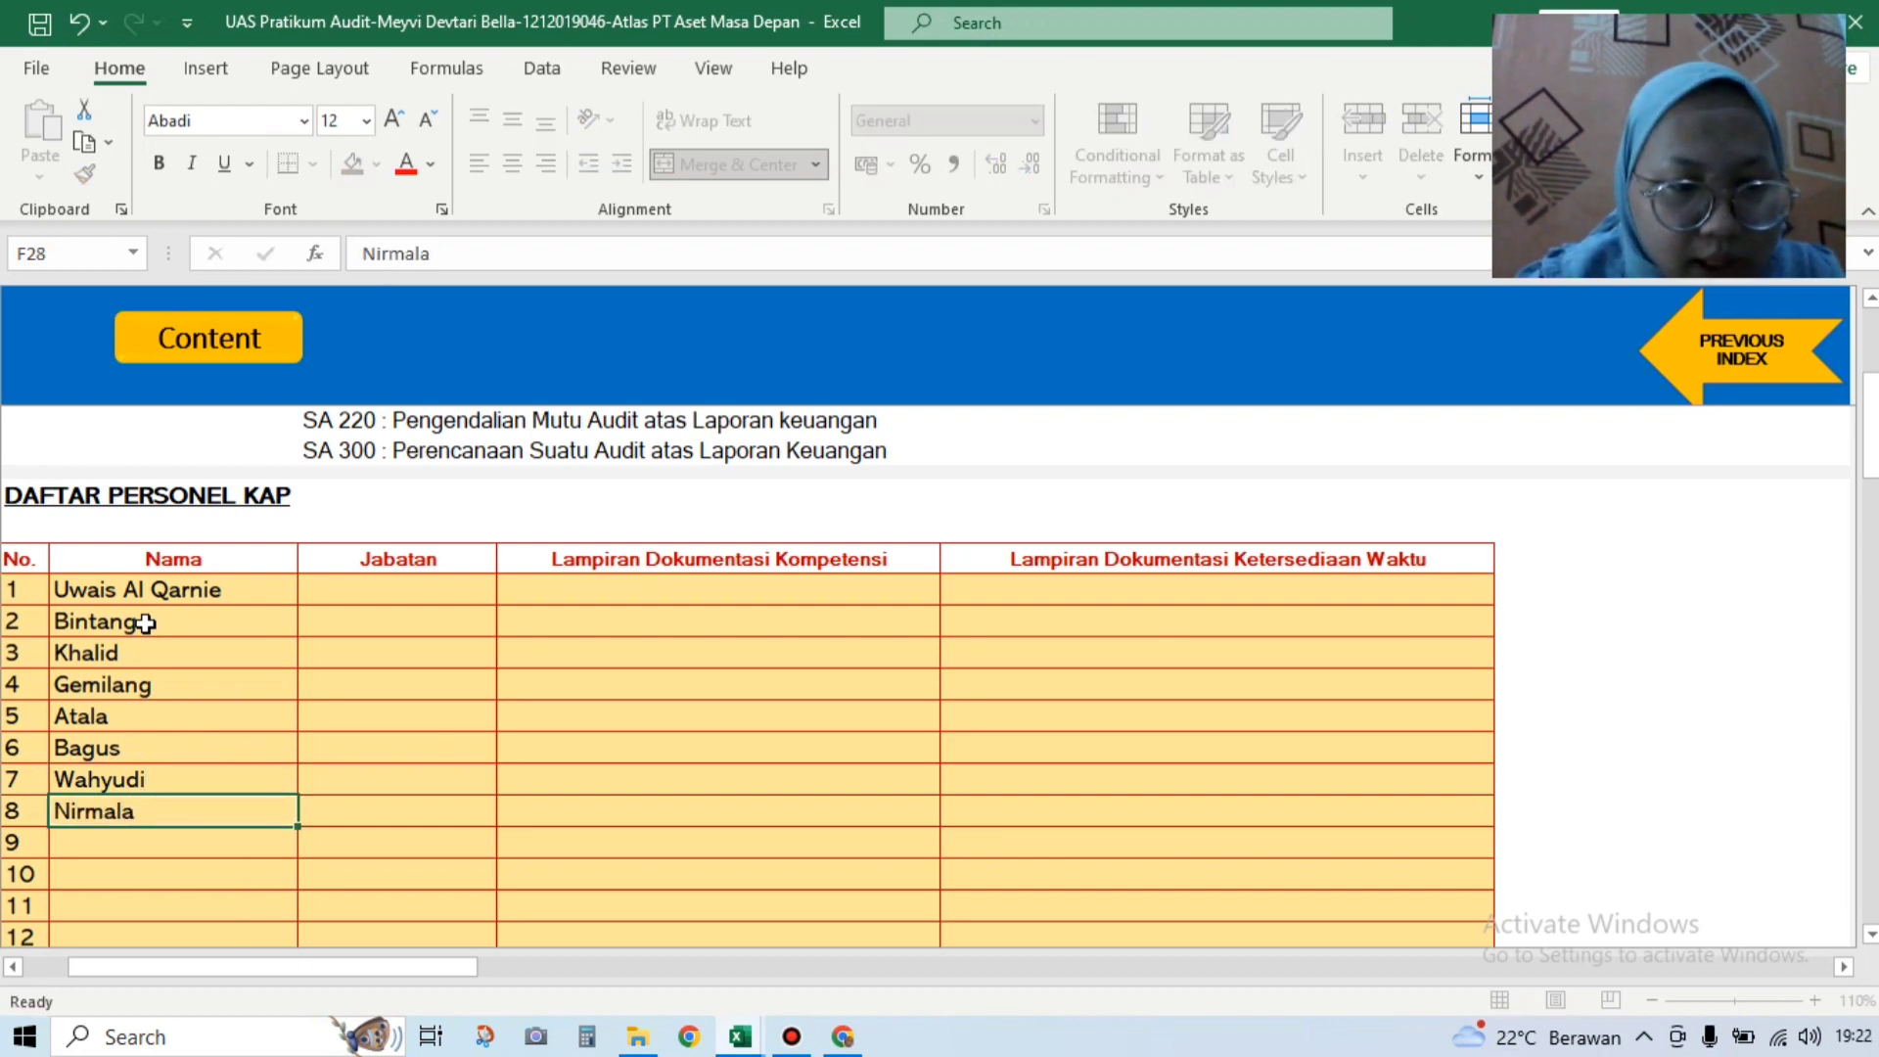
{"action": "key", "text": "Return"}
{"action": "type", "text": "Ao"}
{"action": "key", "text": "BackSpace"}
{"action": "type", "text": "mora"}
{"action": "key", "text": "Return"}
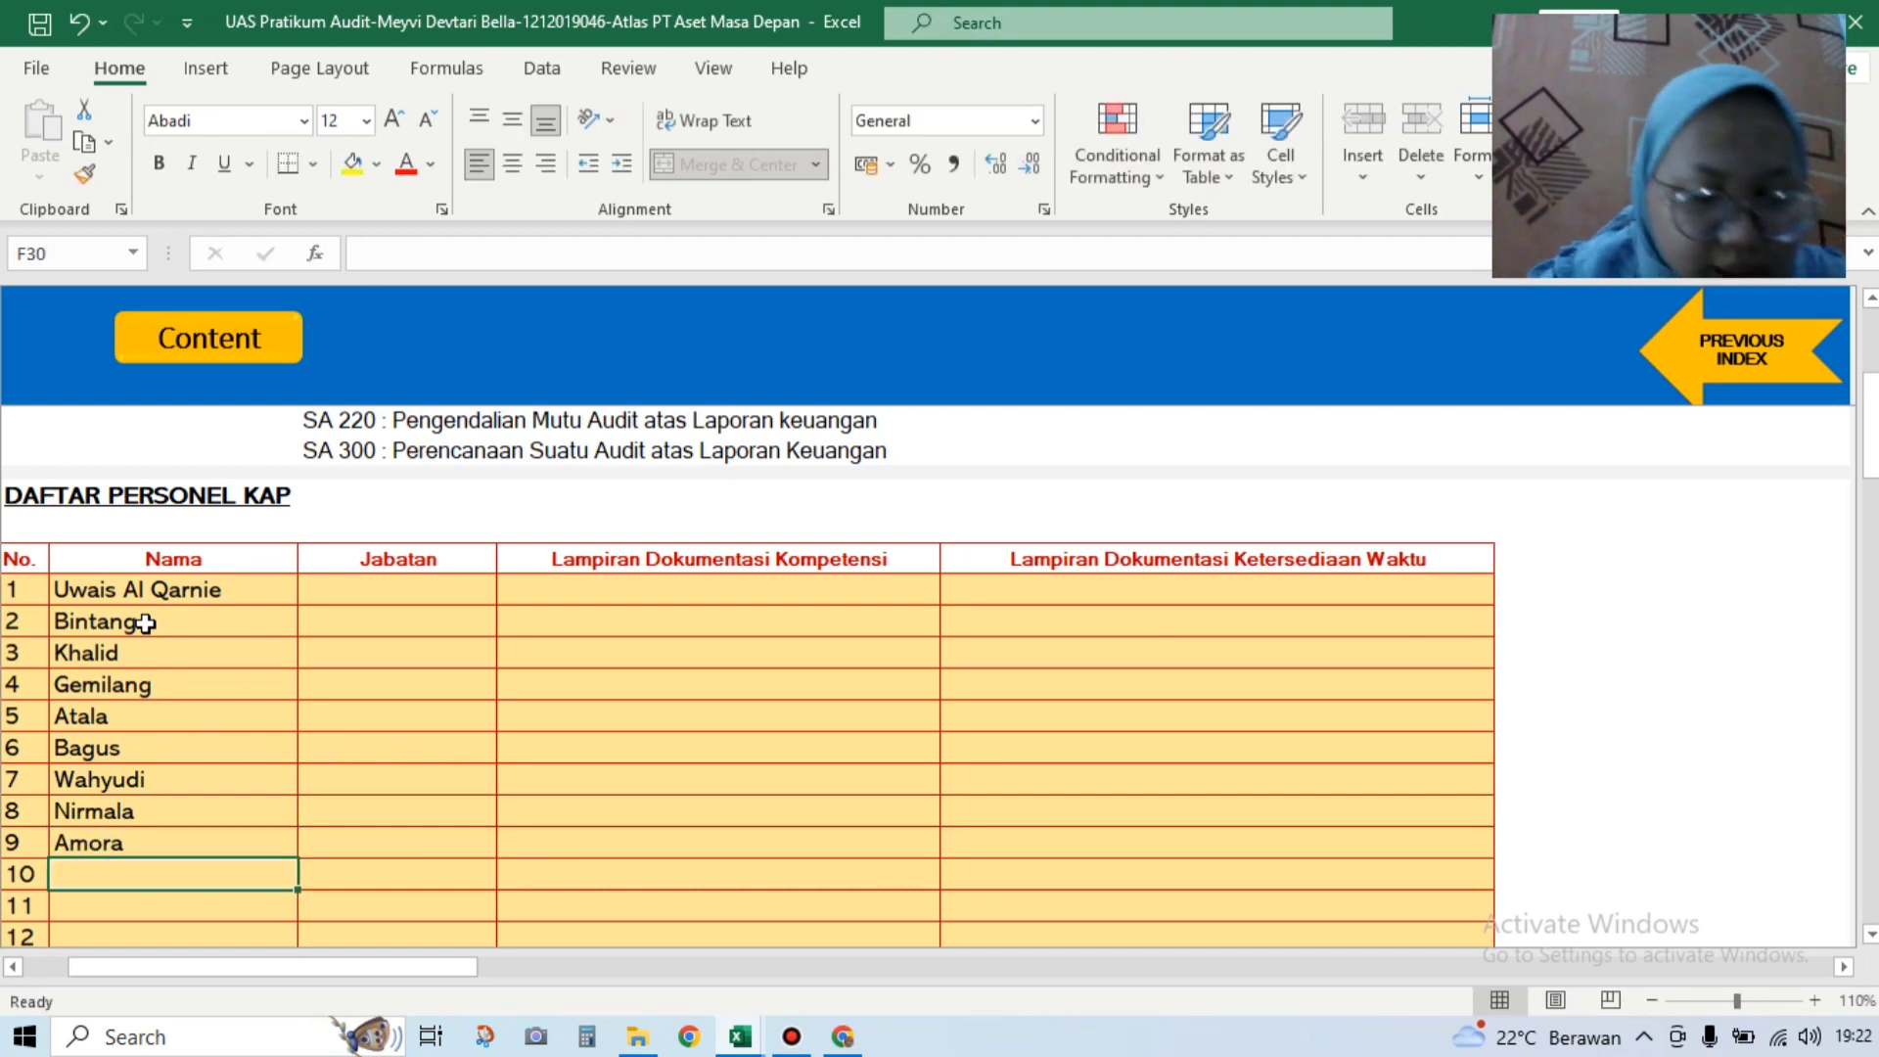
{"action": "type", "text": "Gags"}
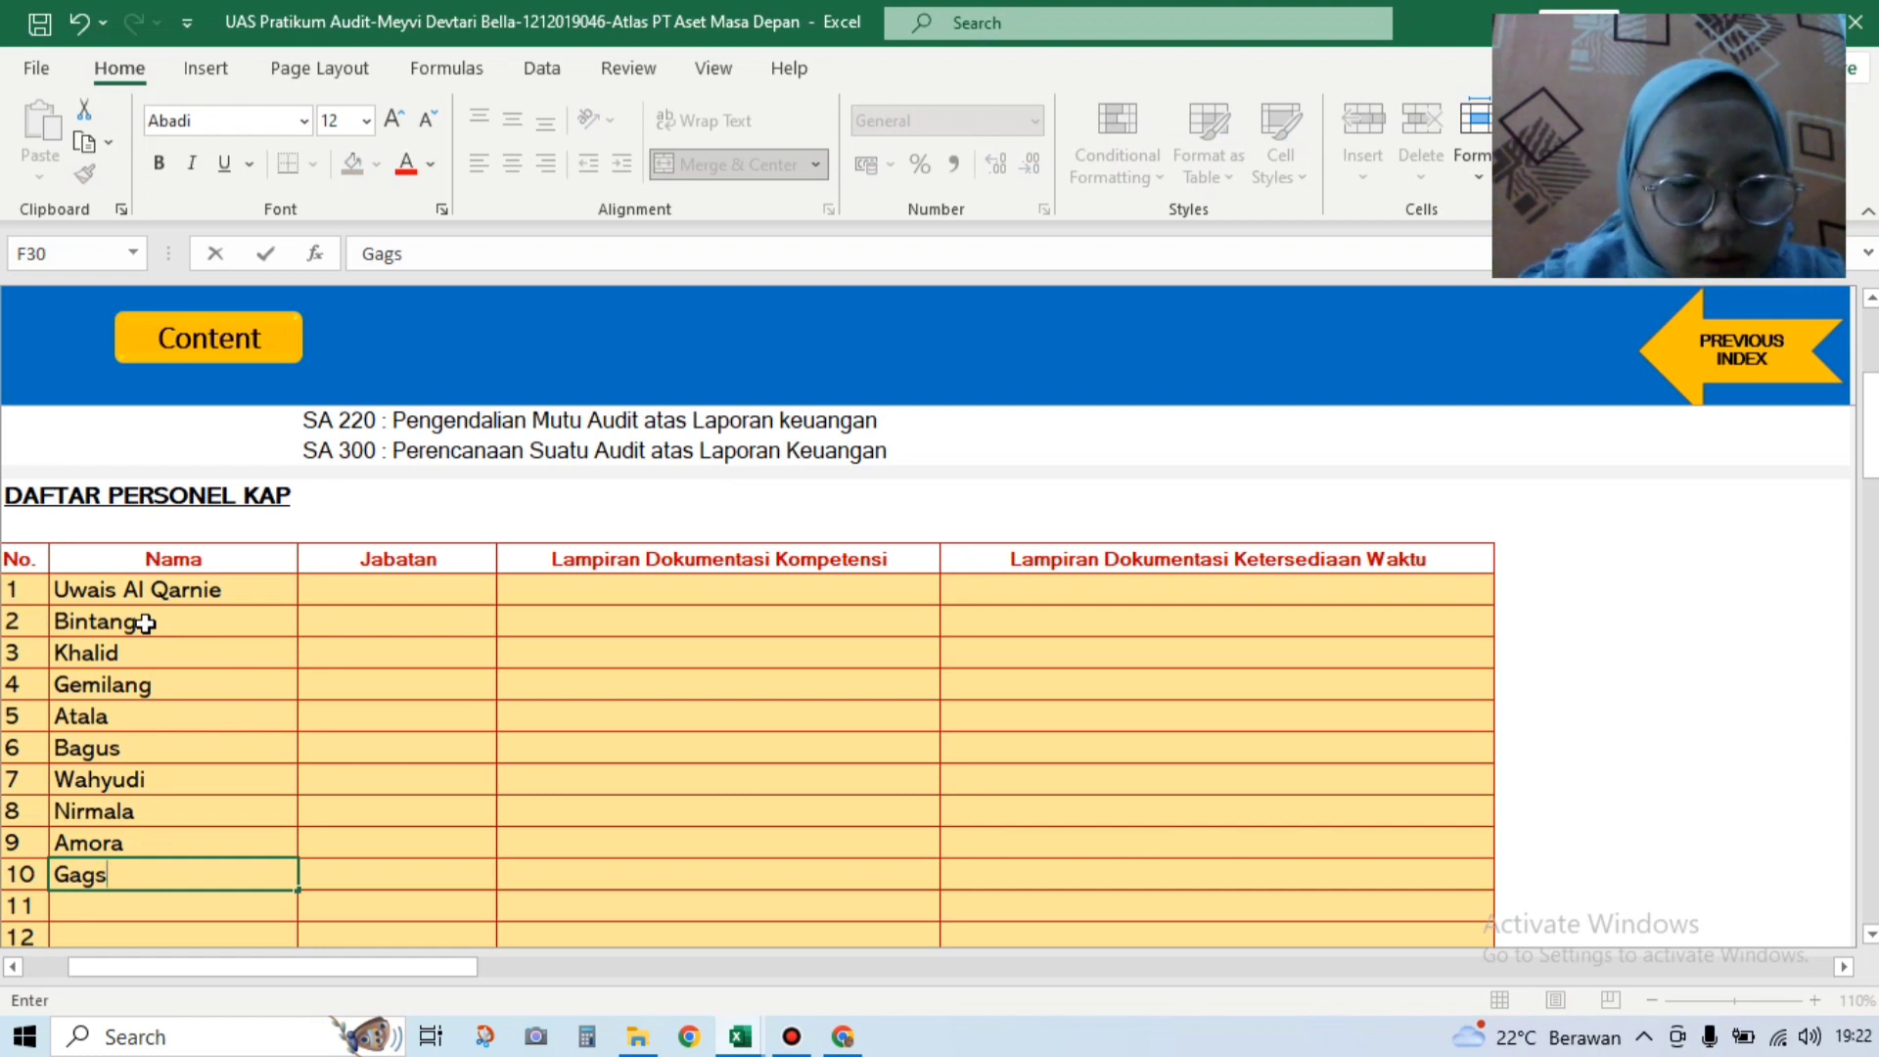
{"action": "key", "text": "BackSpace"}
{"action": "type", "text": "as"}
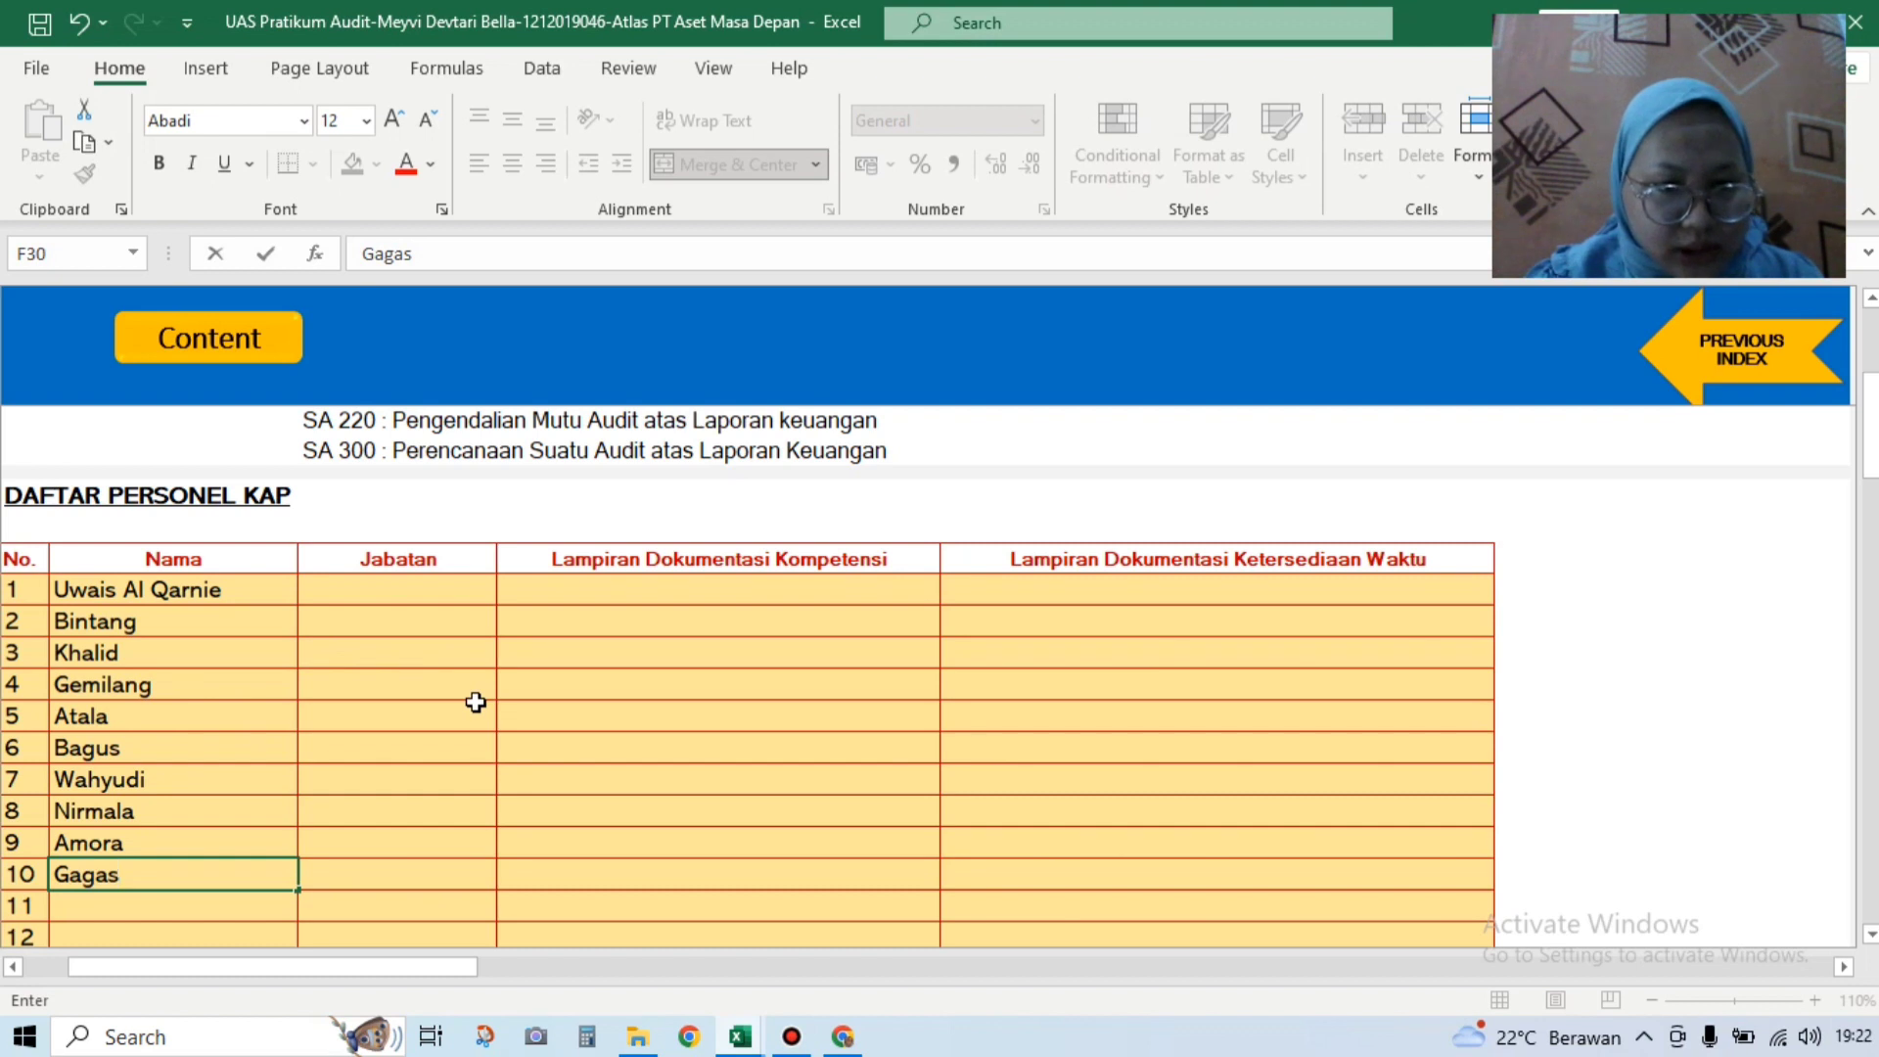
Step: Set Jabatan to Partner for rows 1–2 and Manager for rows 3–4
{"action": "left_click", "coordinate": [452, 591]}
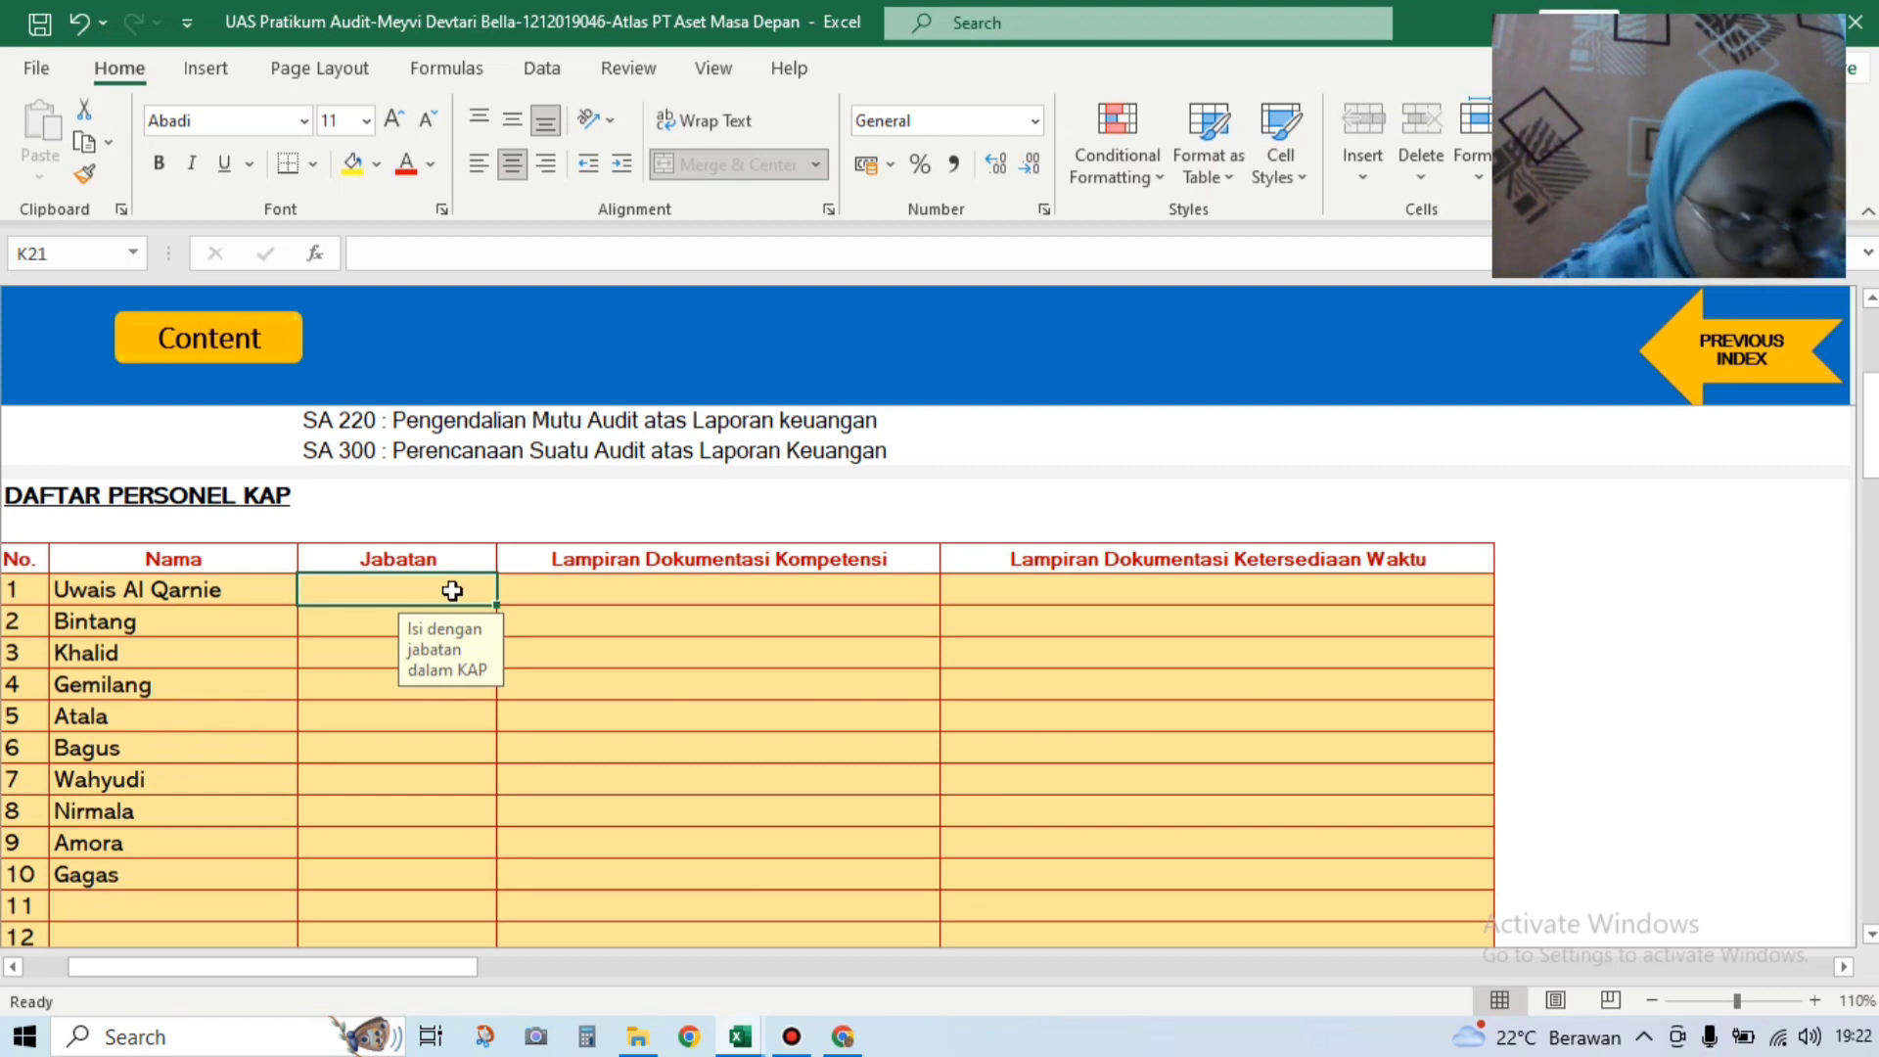
{"action": "type", "text": "Part"}
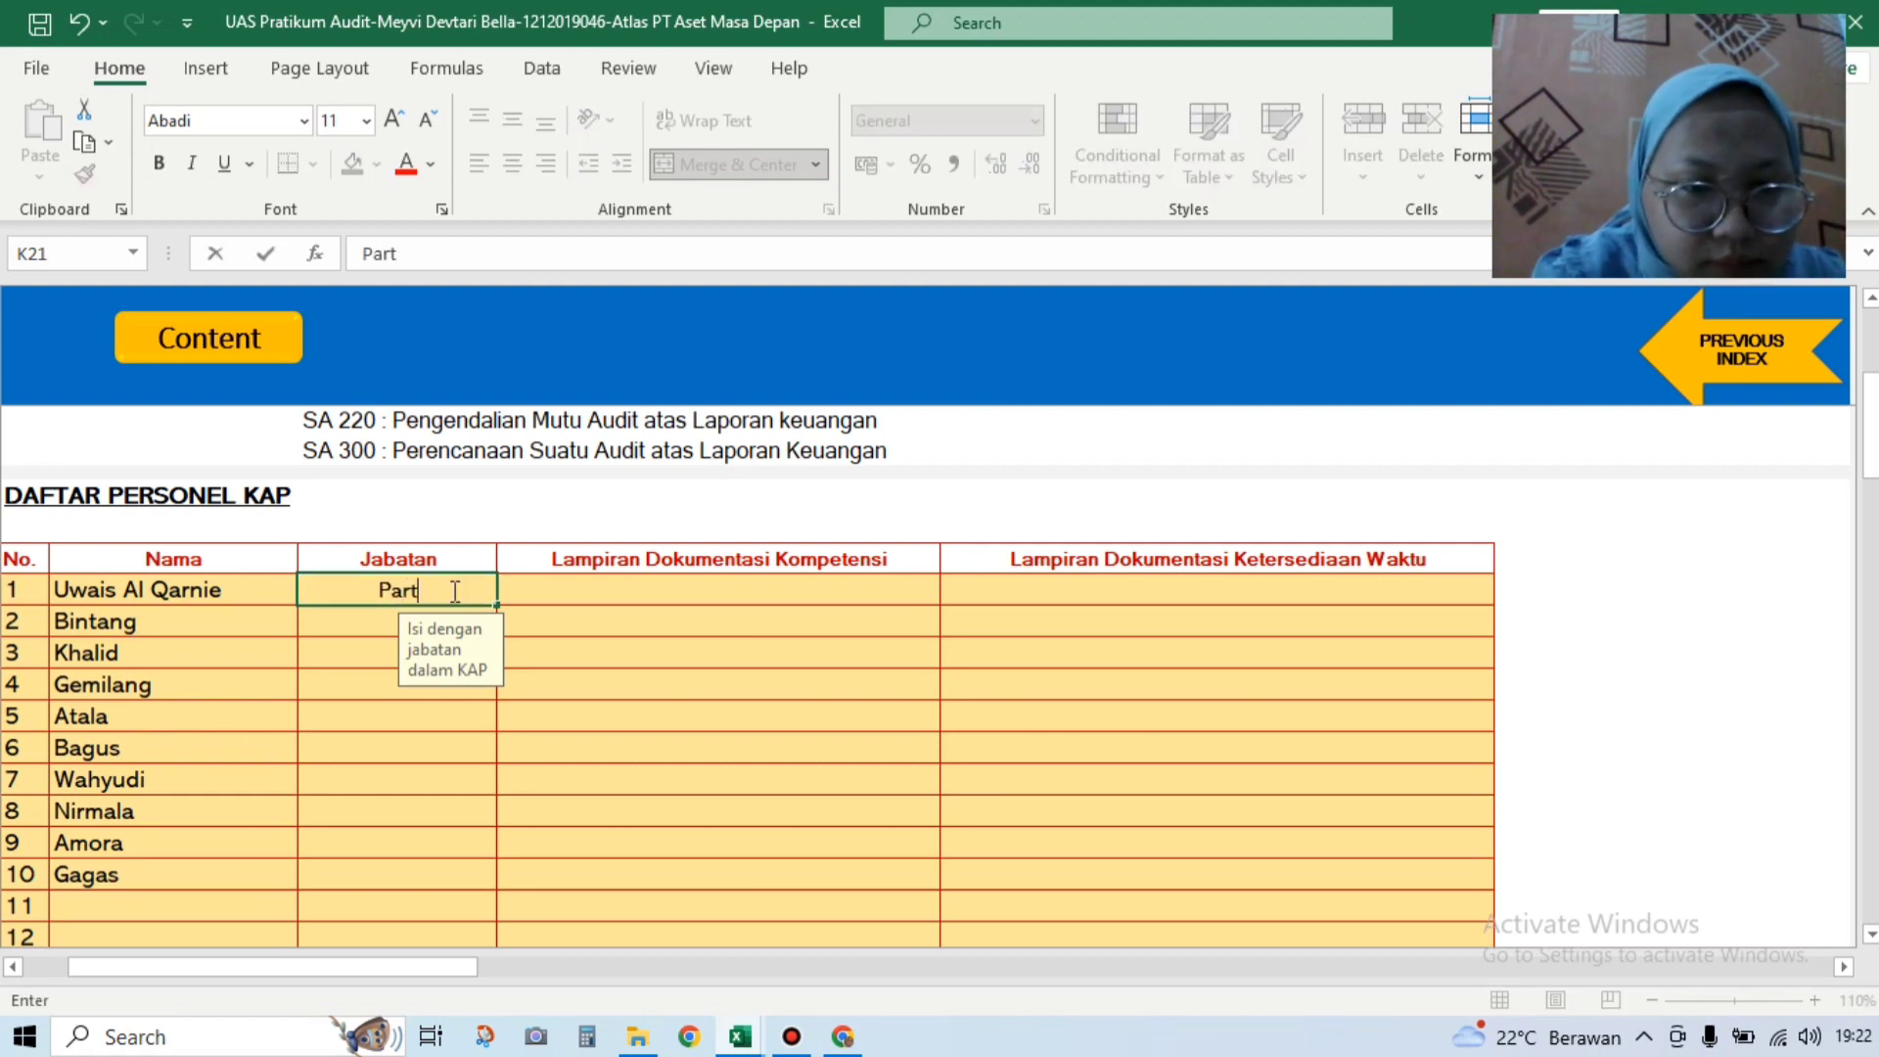
{"action": "type", "text": "ner"}
{"action": "key", "text": "Return"}
{"action": "type", "text": "p"}
{"action": "key", "text": "Return"}
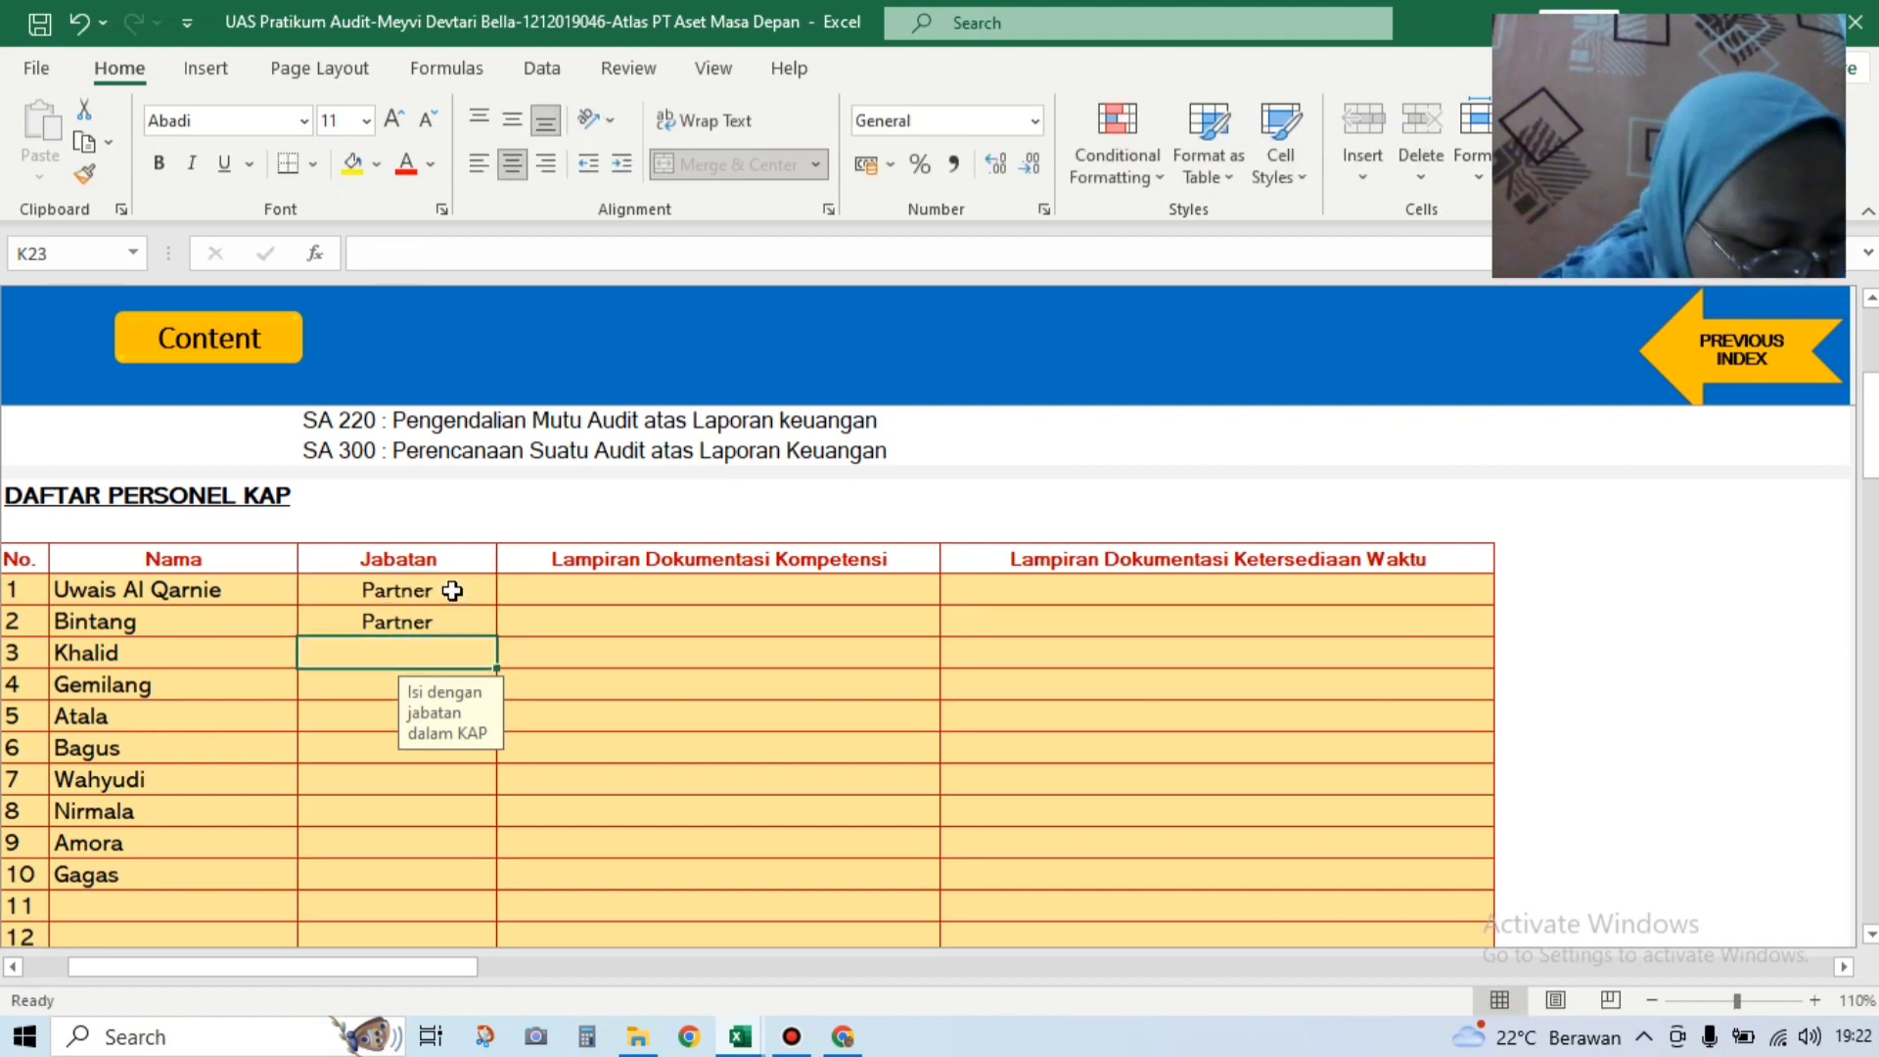
{"action": "type", "text": "Manager"}
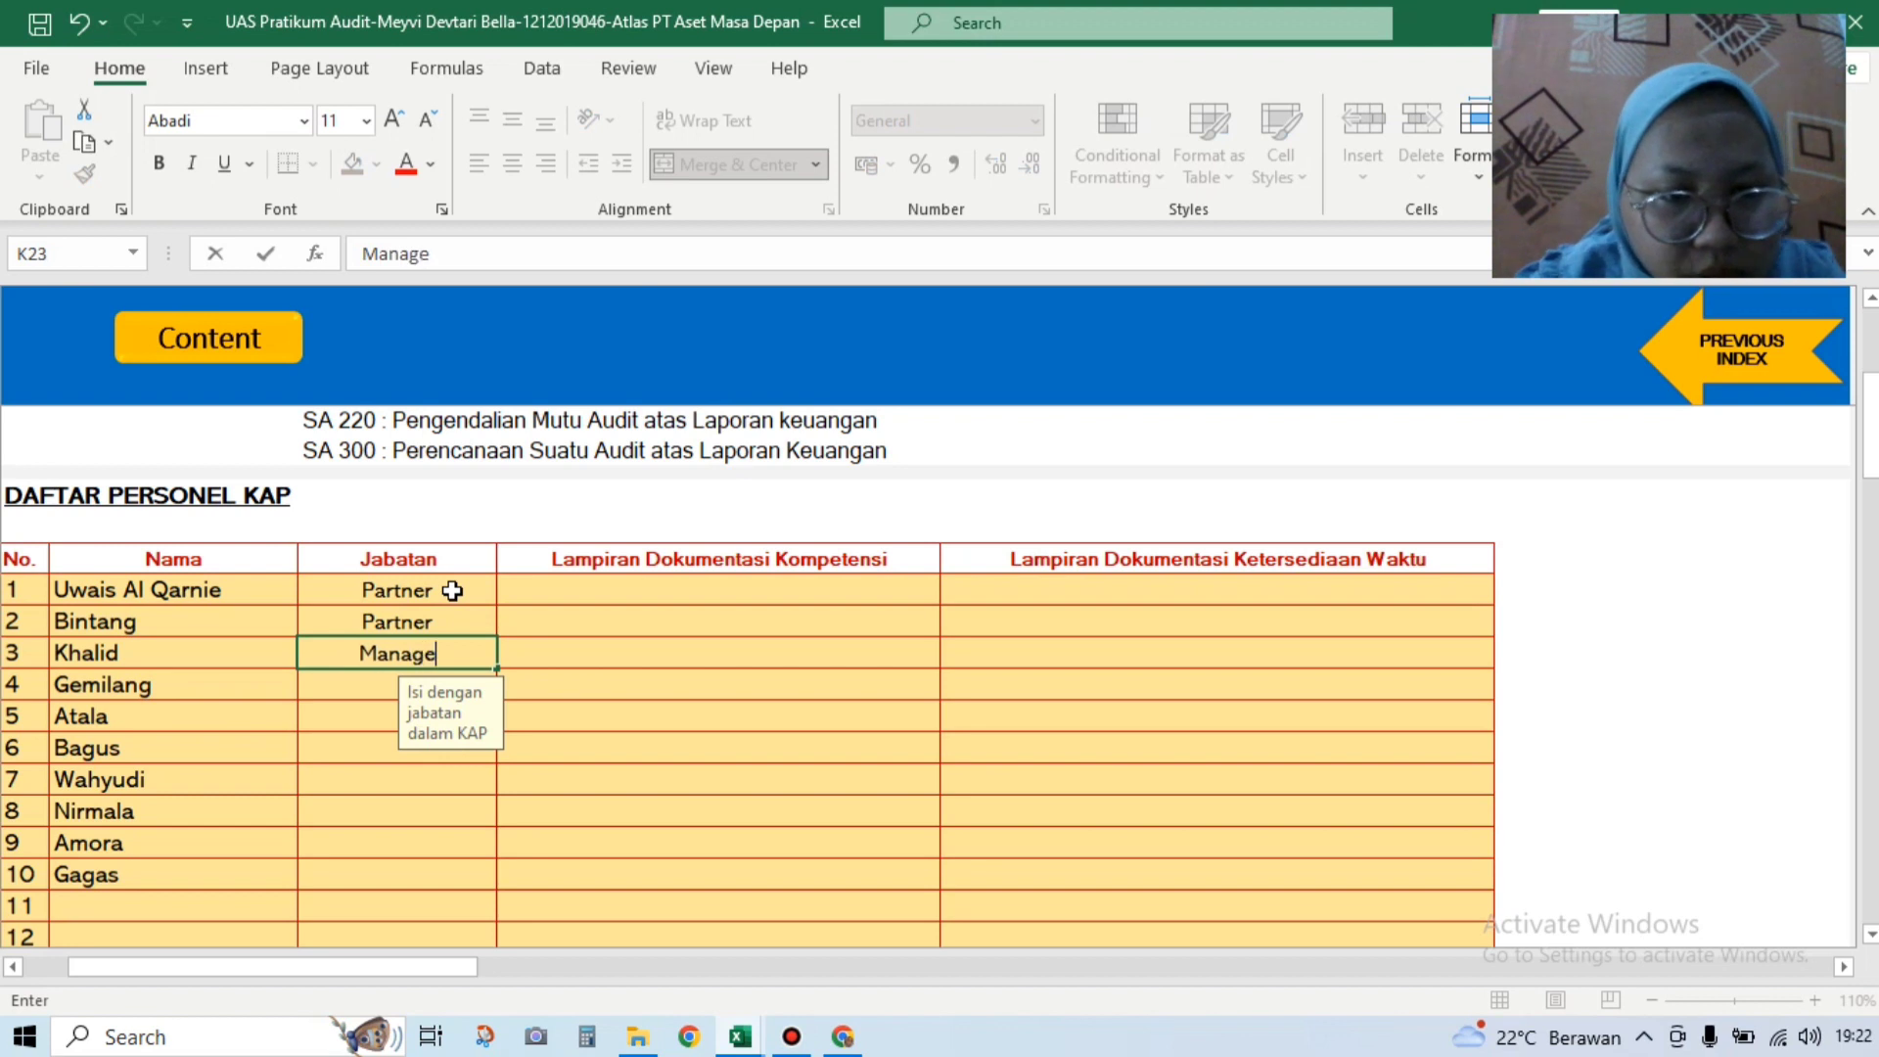
{"action": "key", "text": "Return"}
{"action": "type", "text": "m"}
{"action": "key", "text": "Return"}
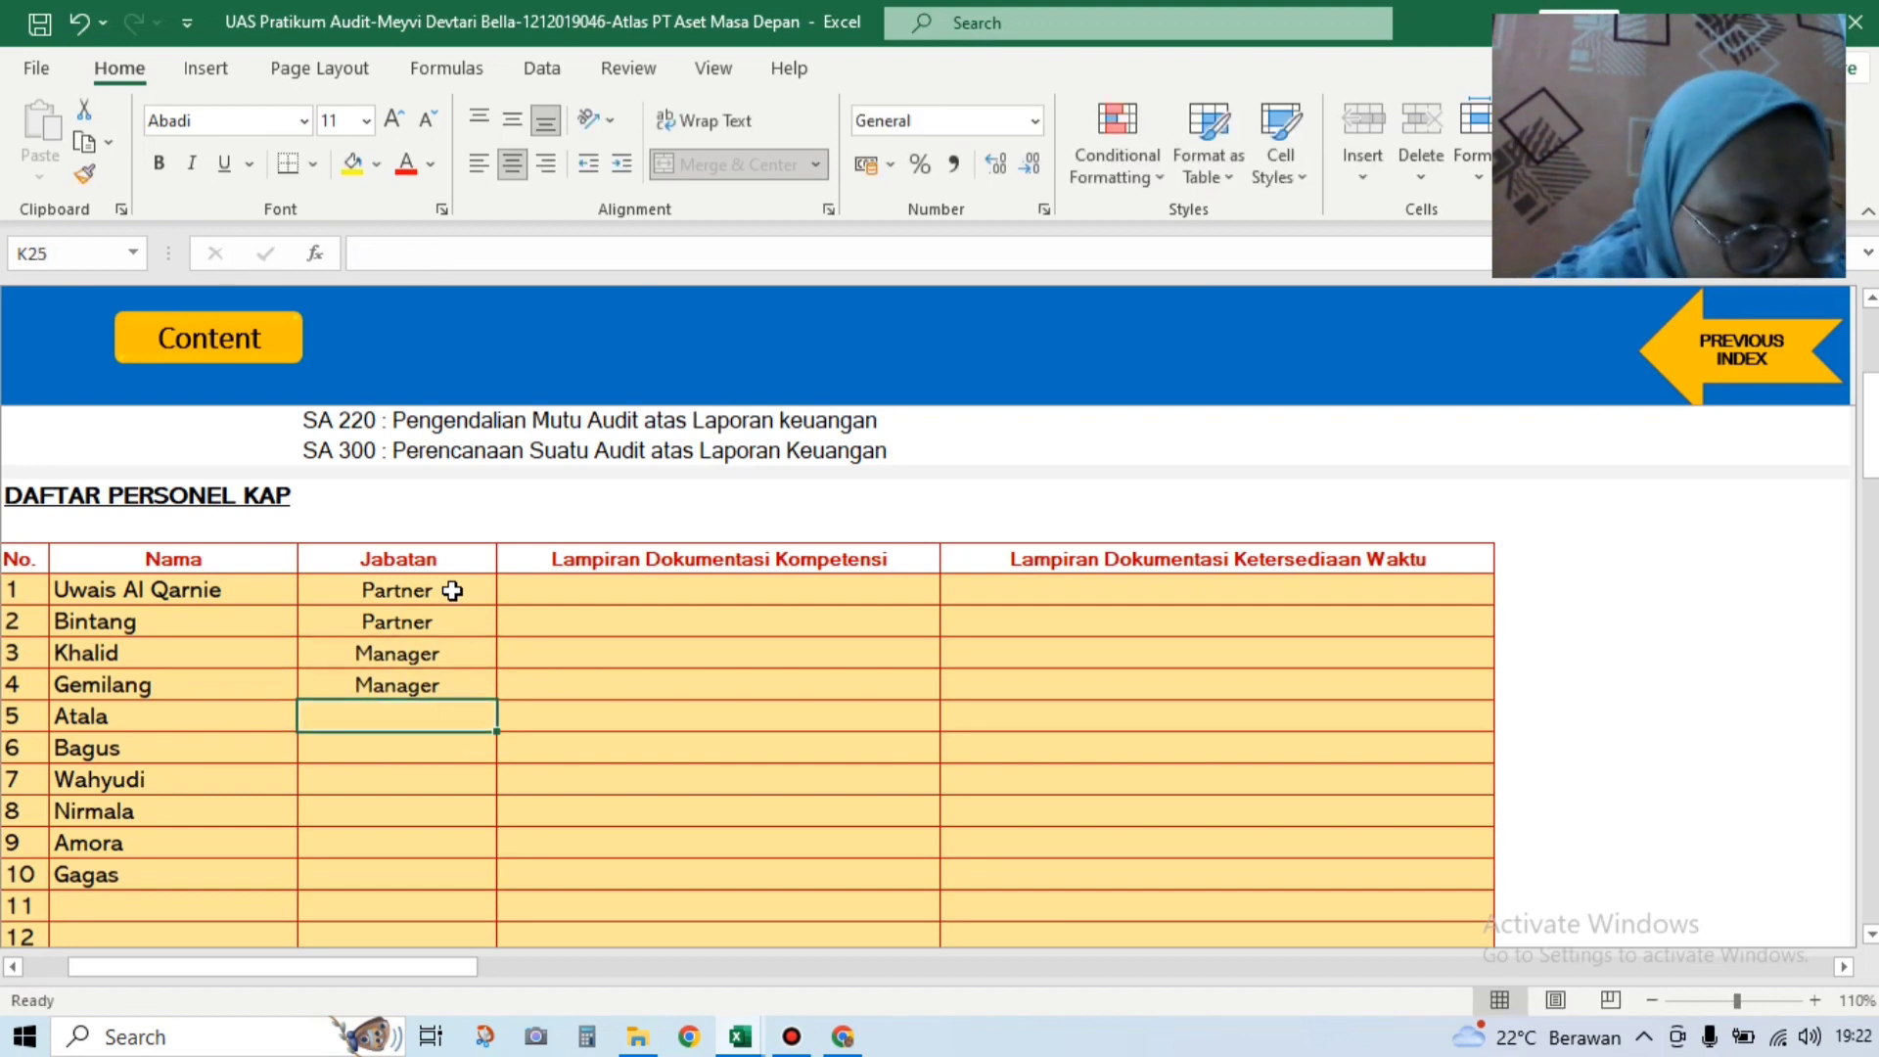
Step: Set Jabatan to Staf for personnel rows 5 through 10
{"action": "type", "text": "Staf"}
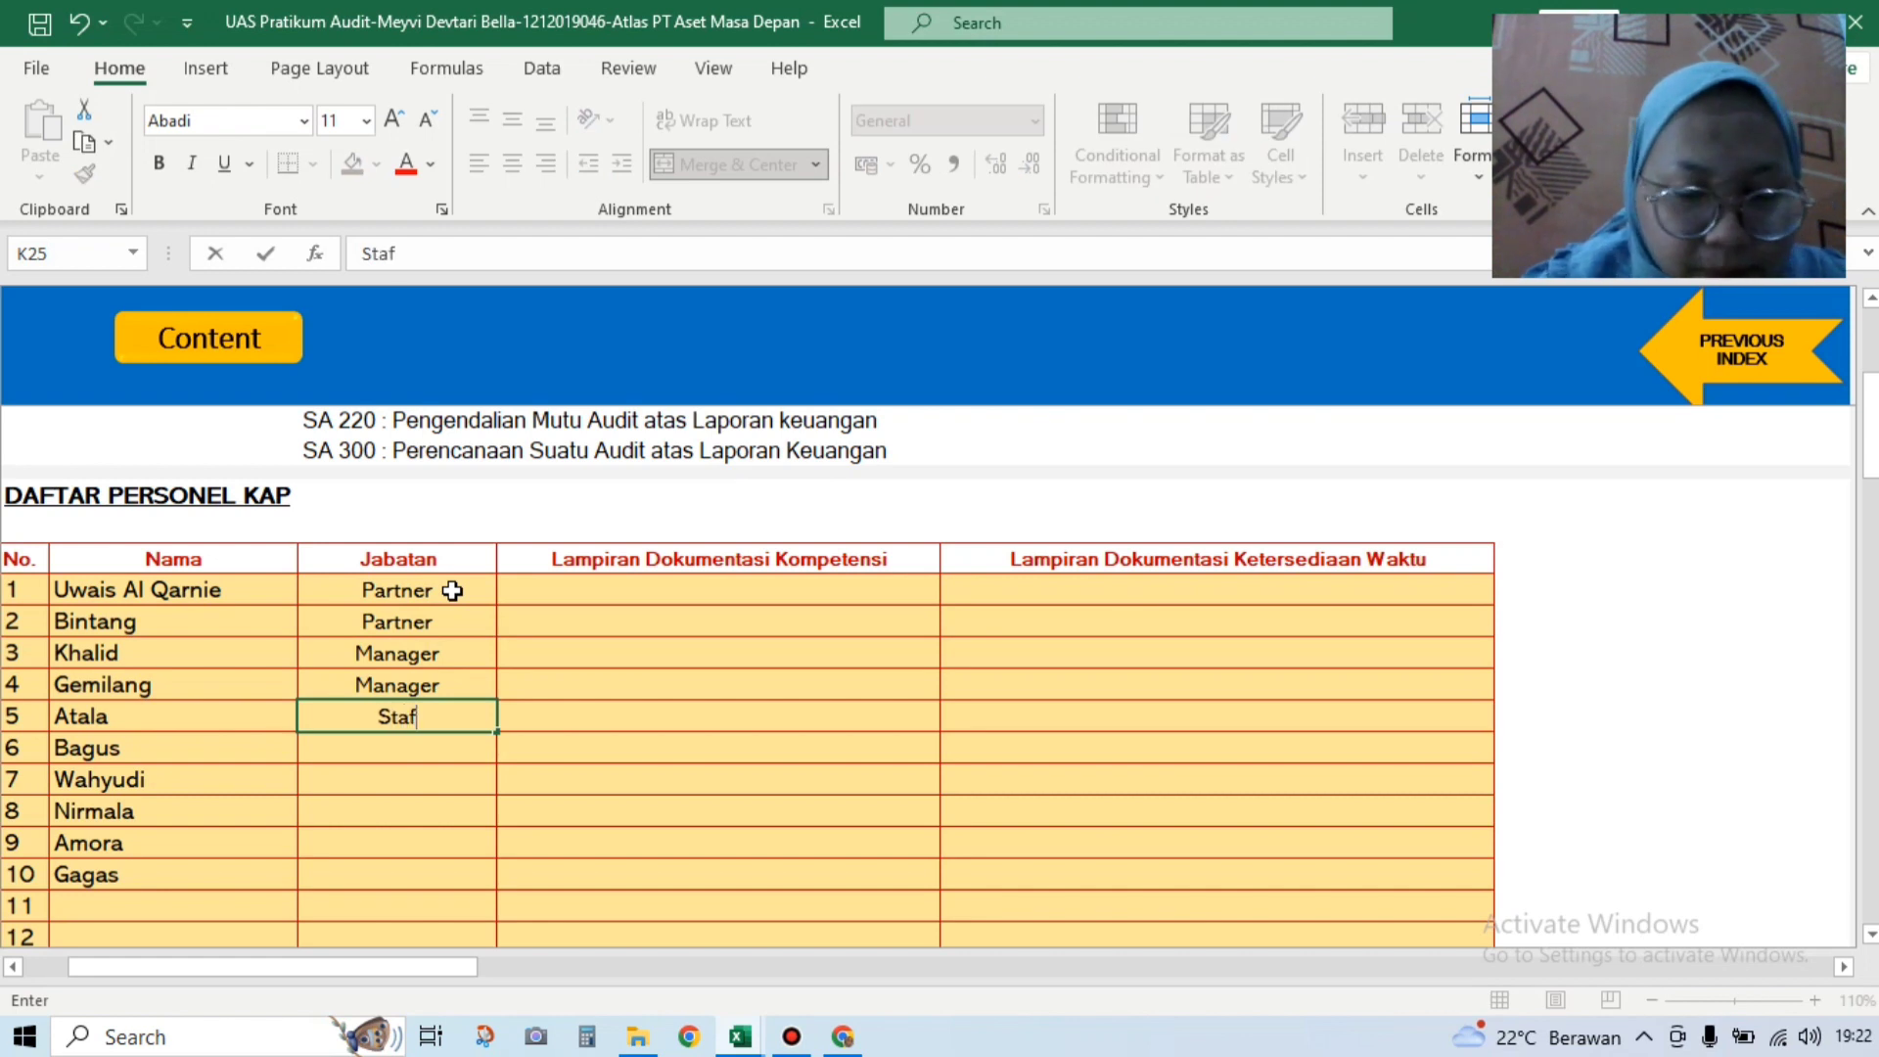
{"action": "key", "text": "Return"}
{"action": "type", "text": "D"}
{"action": "key", "text": "BackSpace"}
{"action": "type", "text": "Staf"}
{"action": "key", "text": "Return"}
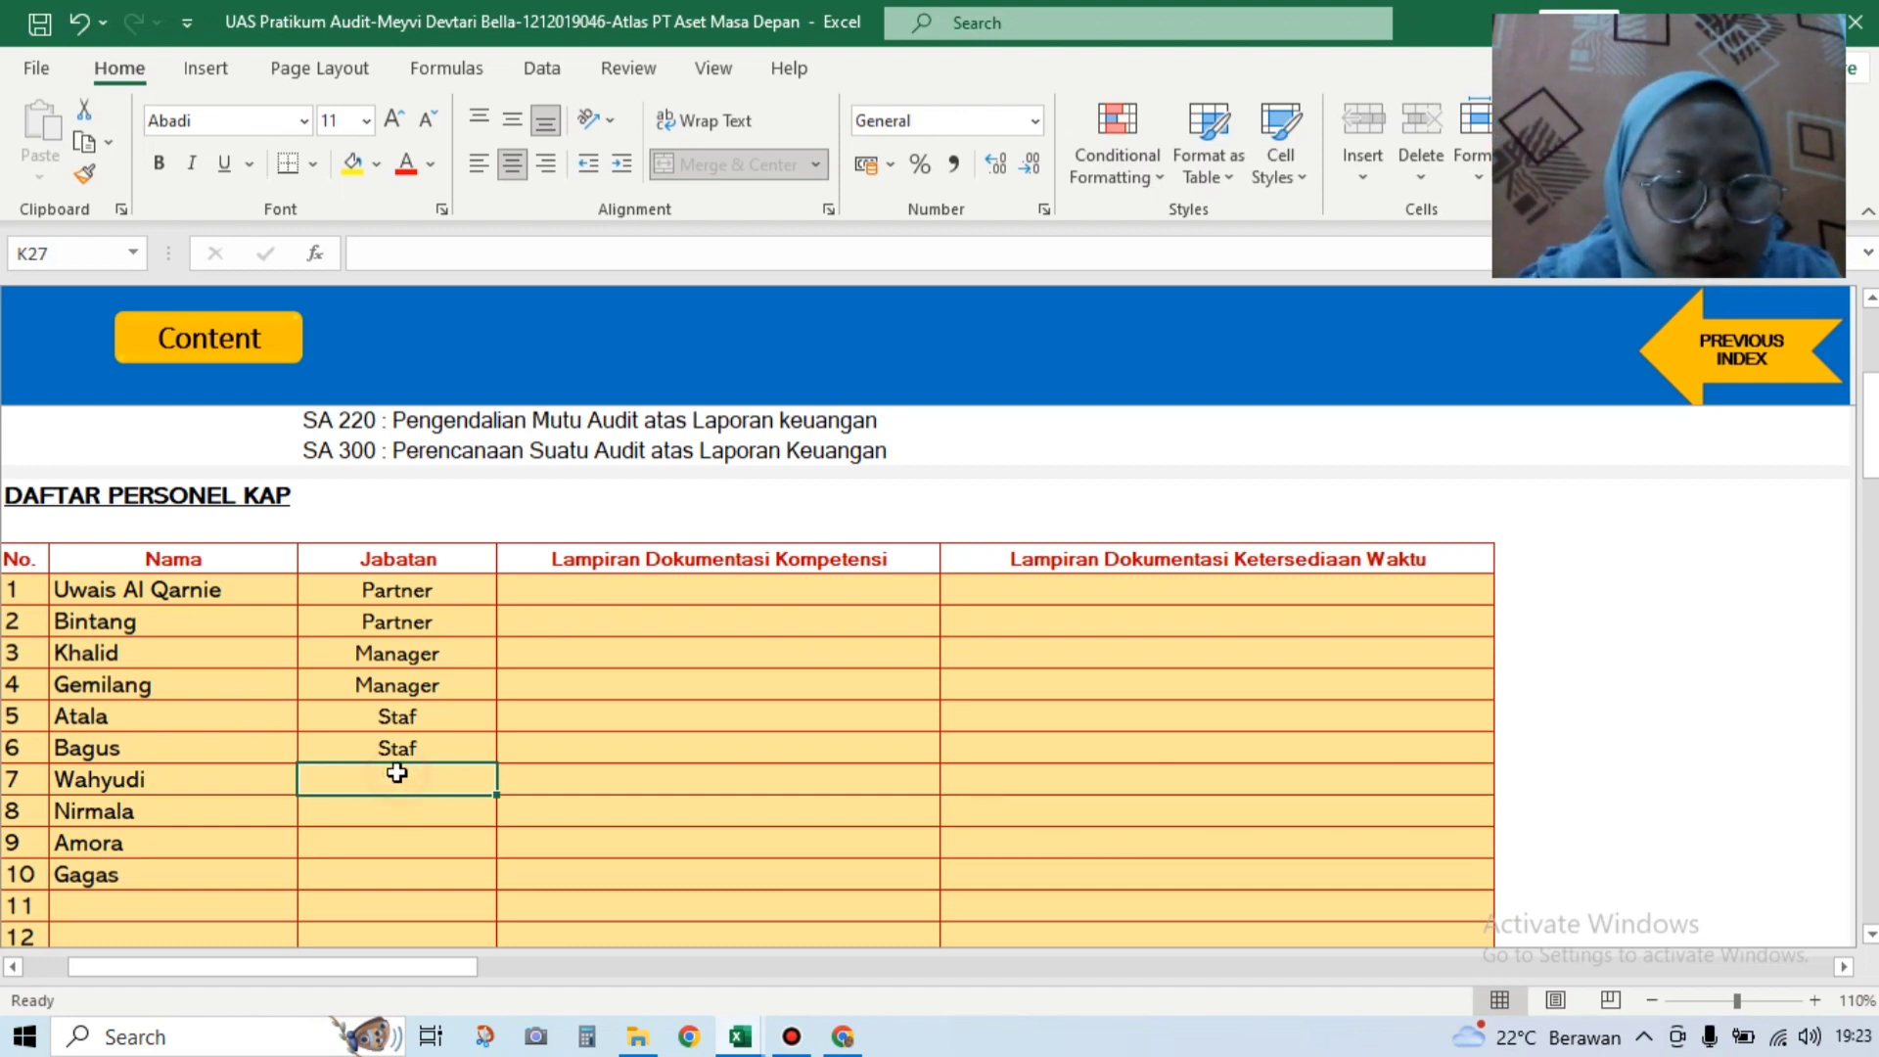
{"action": "type", "text": "staf"}
{"action": "key", "text": "Return"}
{"action": "type", "text": "staf"}
{"action": "key", "text": "Return"}
{"action": "type", "text": "staf"}
{"action": "key", "text": "Return"}
{"action": "type", "text": "staf"}
{"action": "key", "text": "Return"}
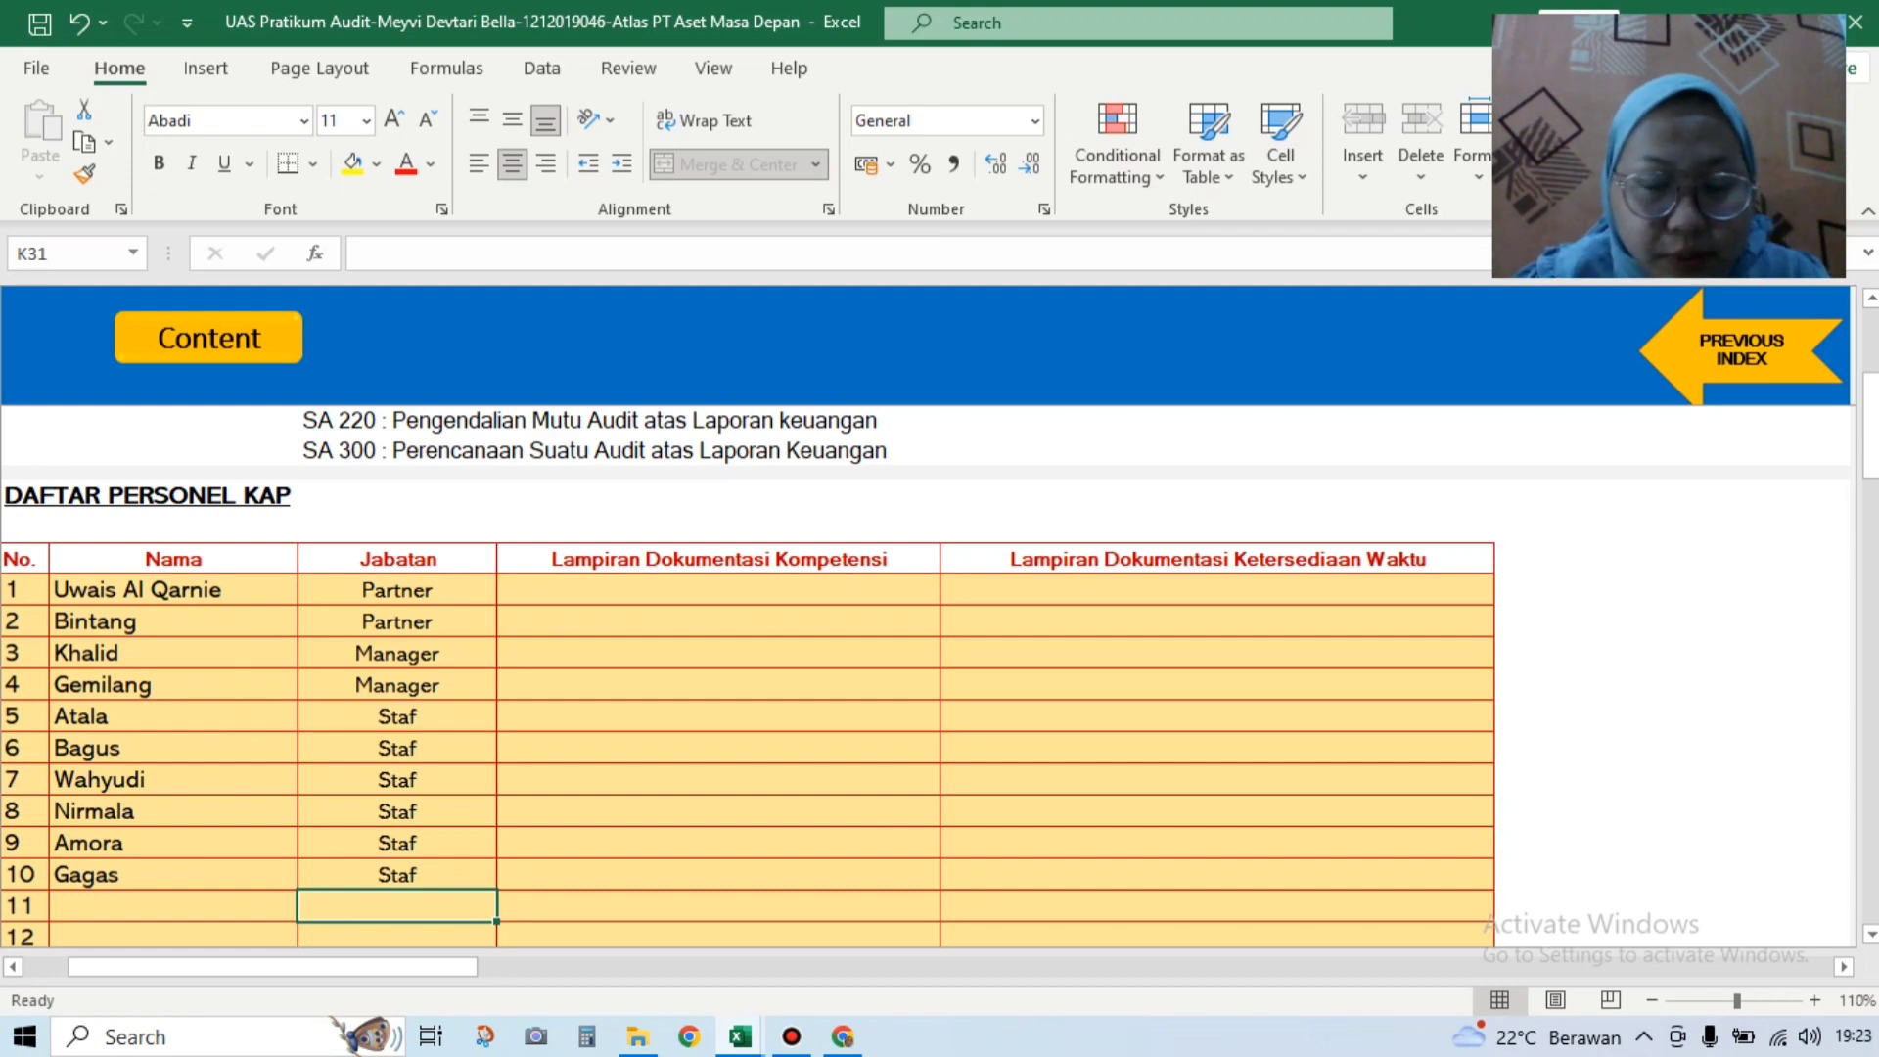
Step: Record audit experience of 11, 10, 7 and 7 years for rows 1–4
{"action": "left_click_drag", "start_coordinate": [1870, 437], "coordinate": [1870, 590]}
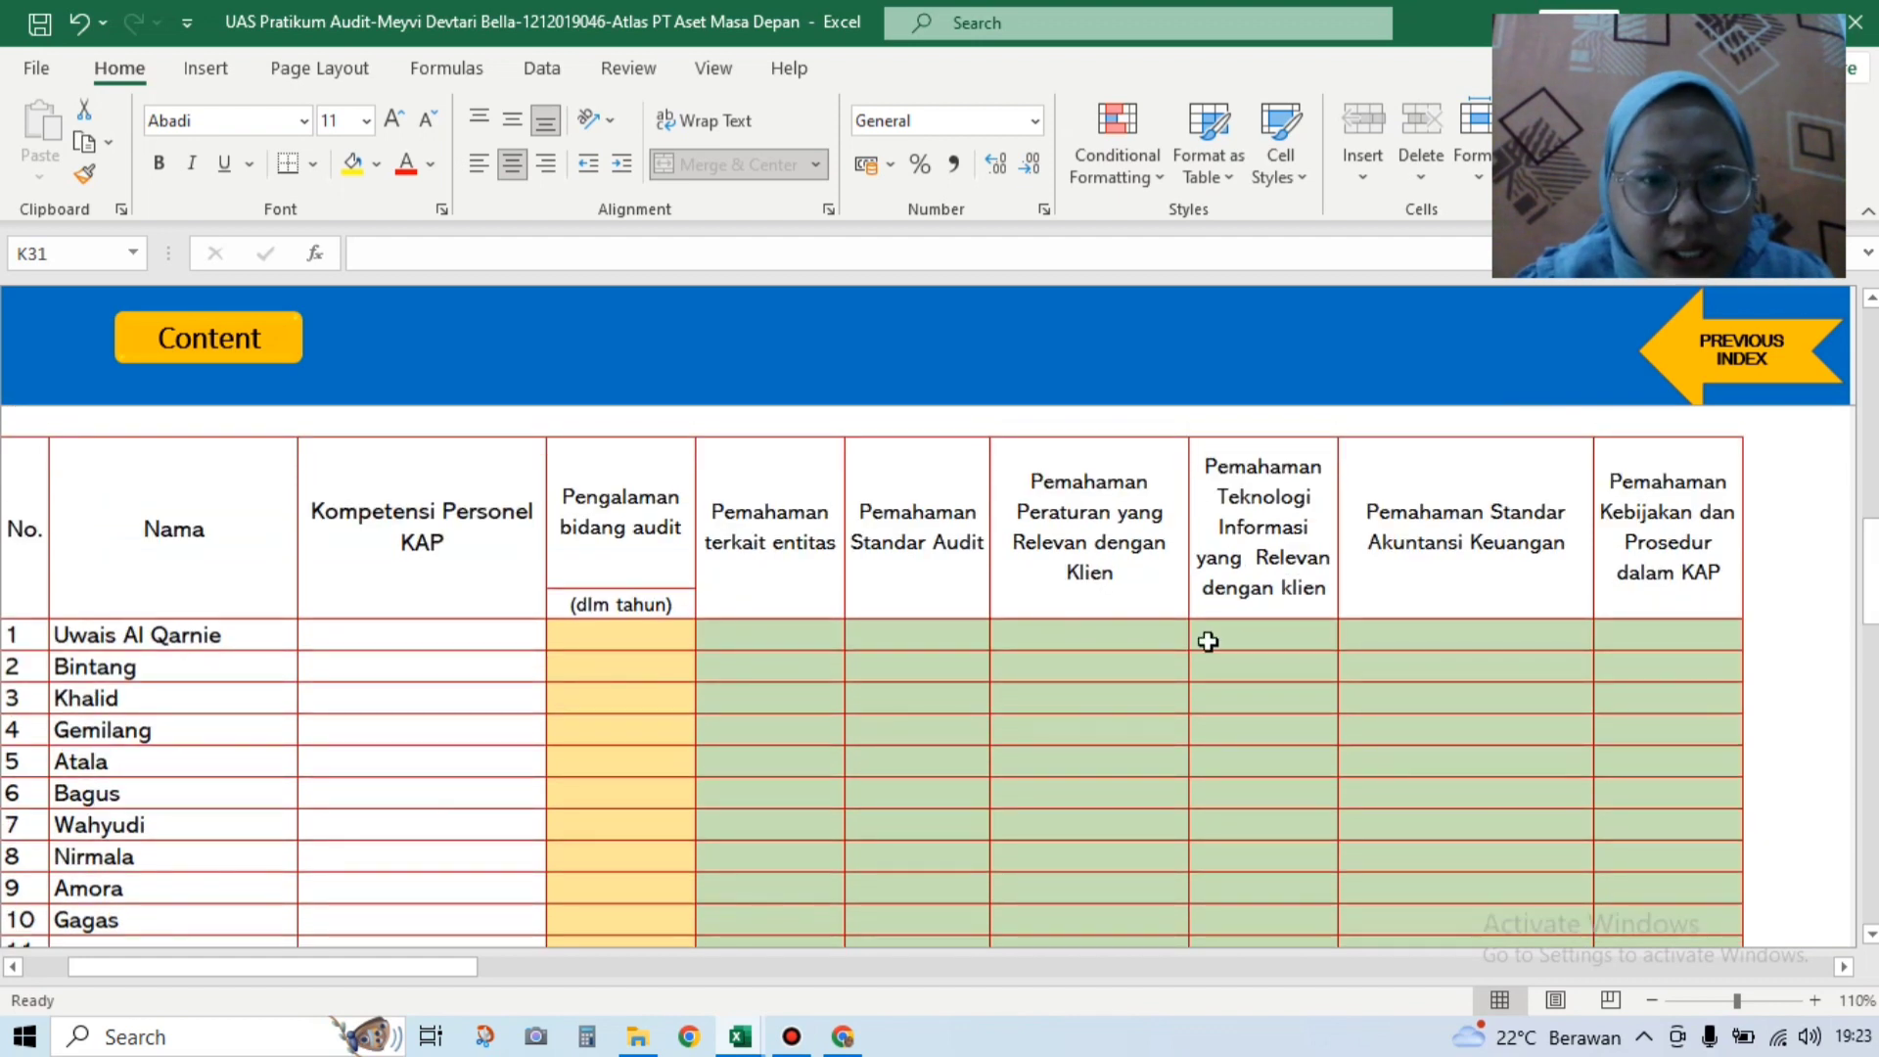
{"action": "left_click", "coordinate": [675, 645]}
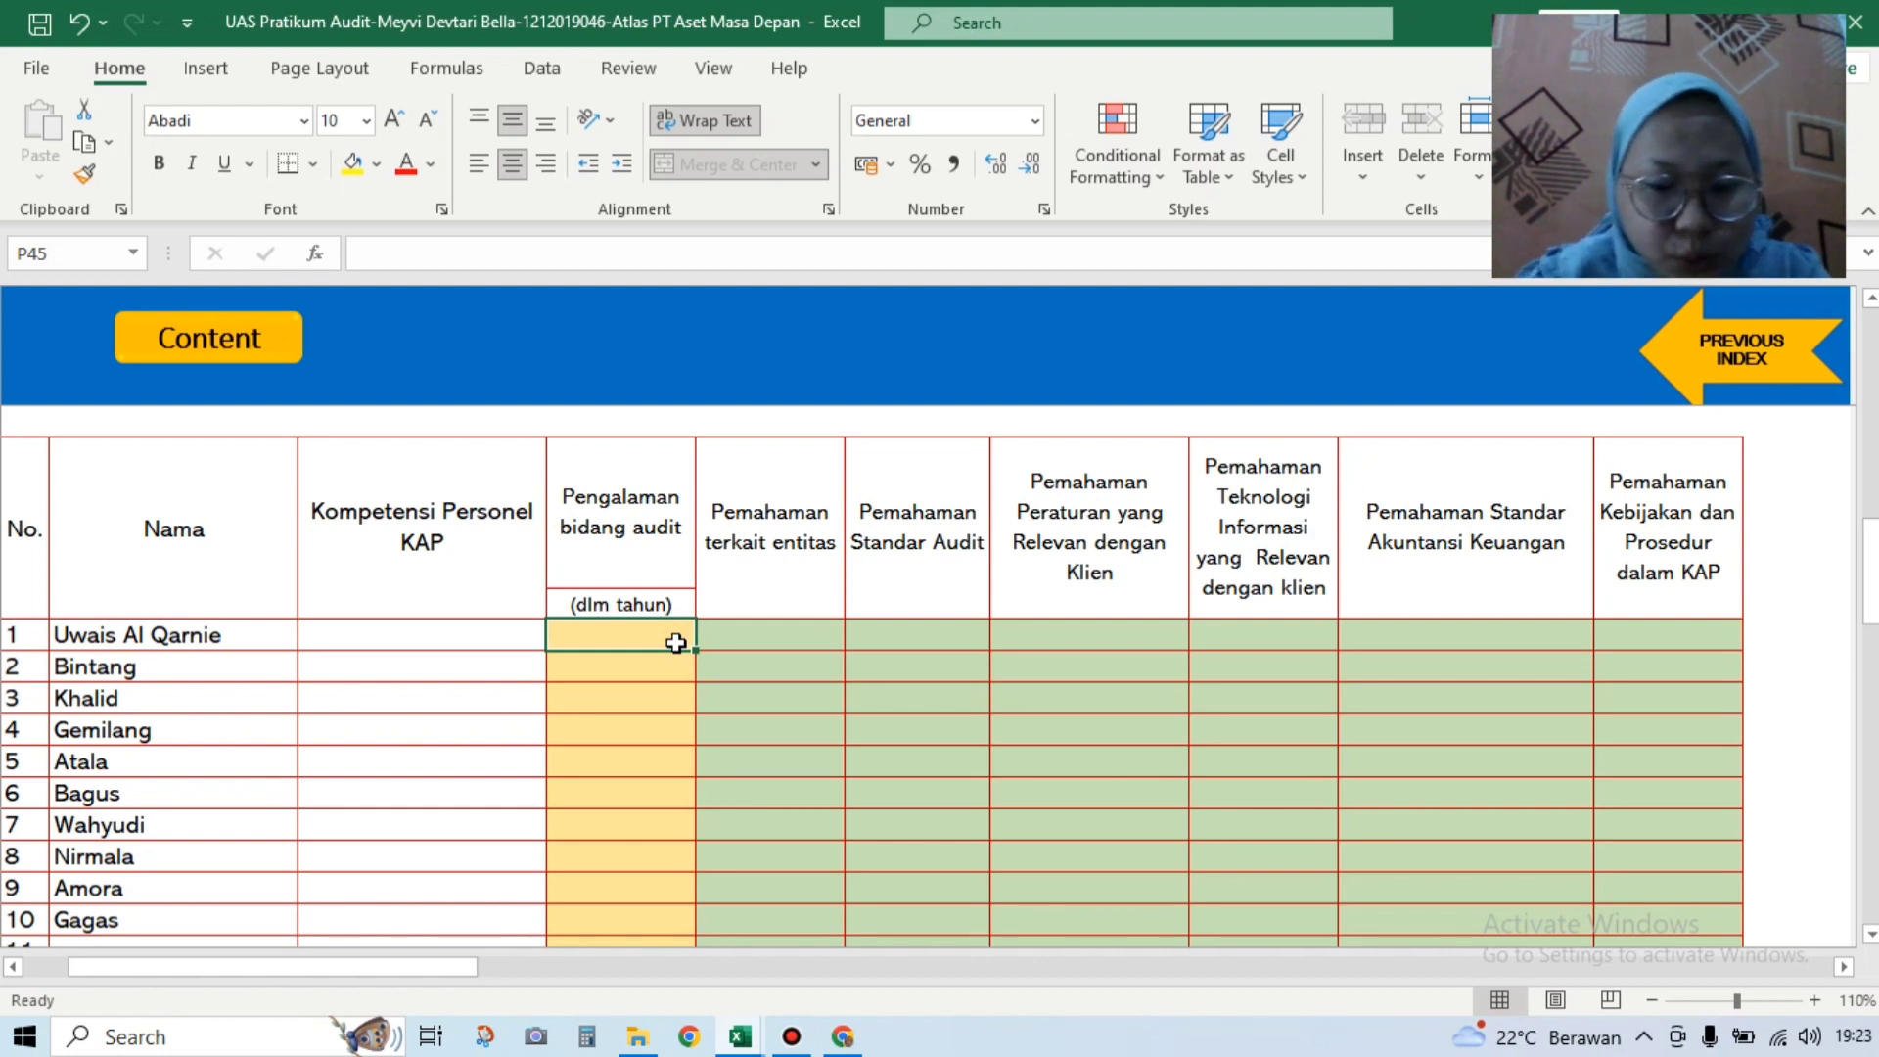
{"action": "type", "text": "10"}
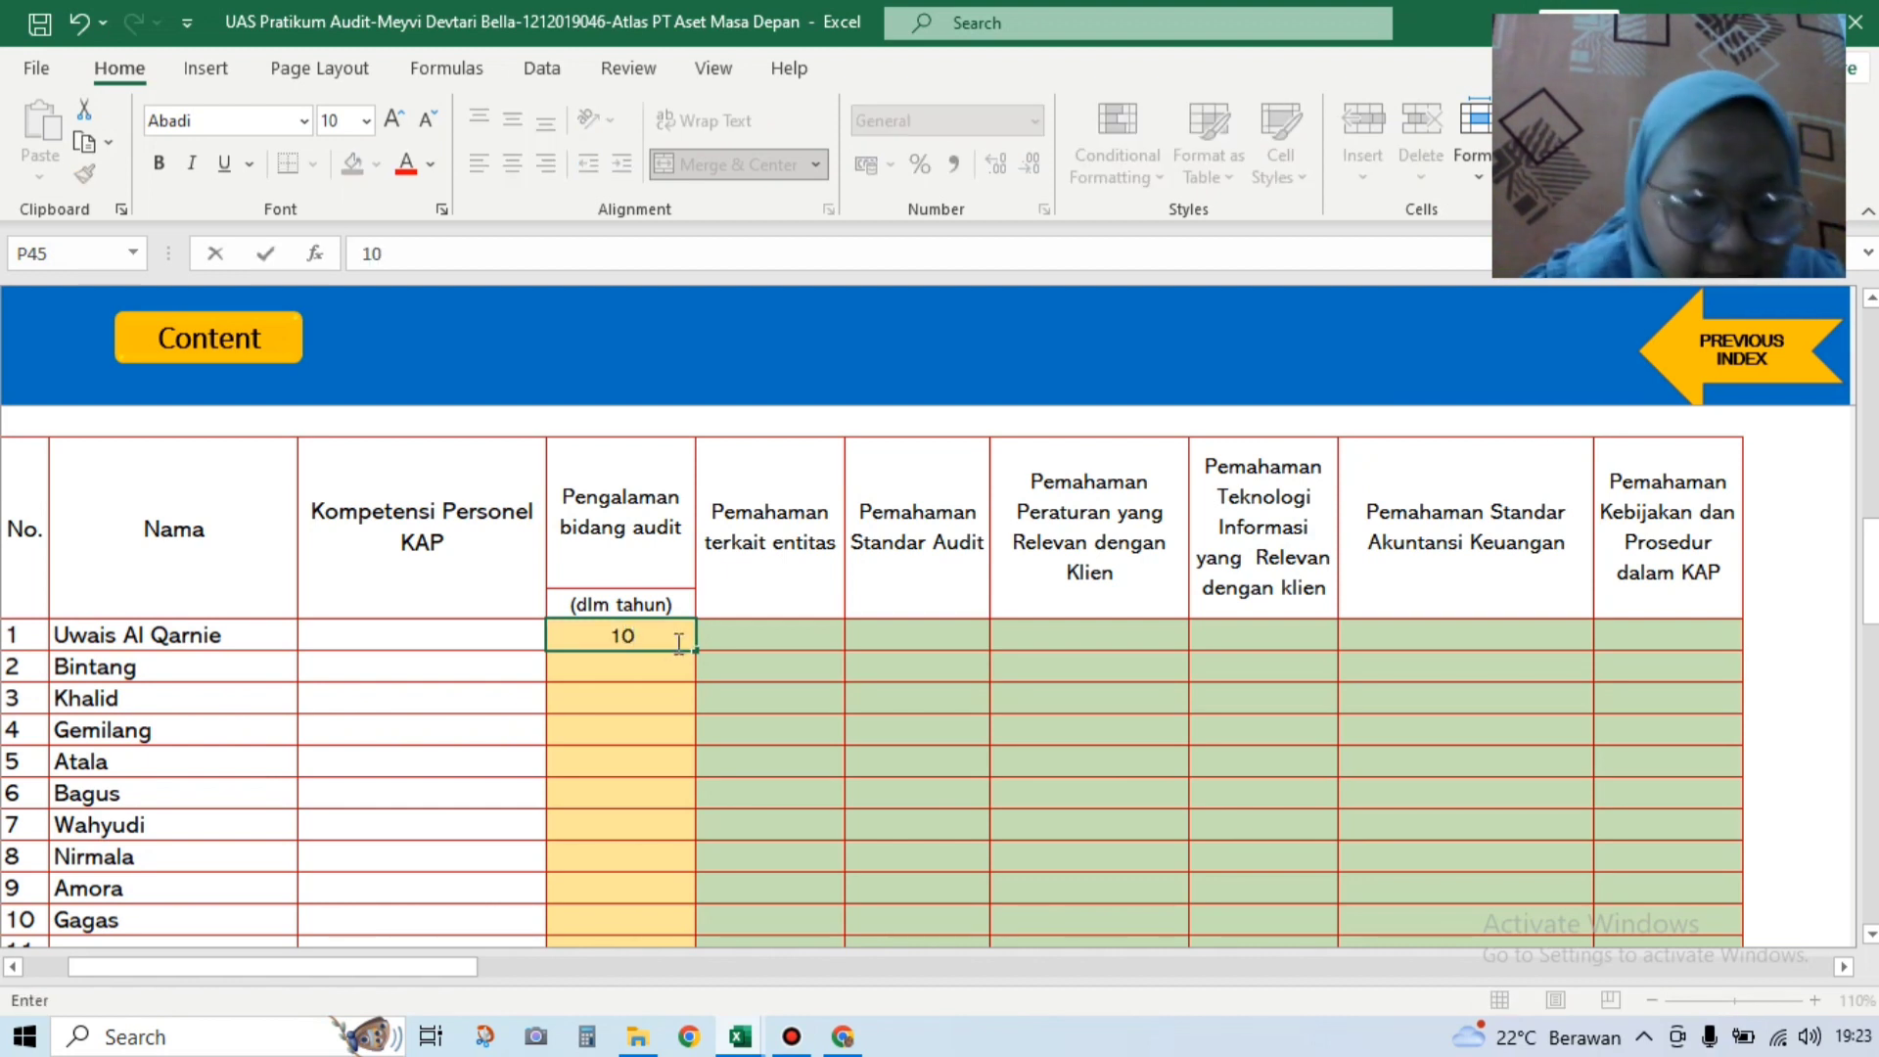
{"action": "key", "text": "Return"}
{"action": "type", "text": "10"}
{"action": "key", "text": "Return"}
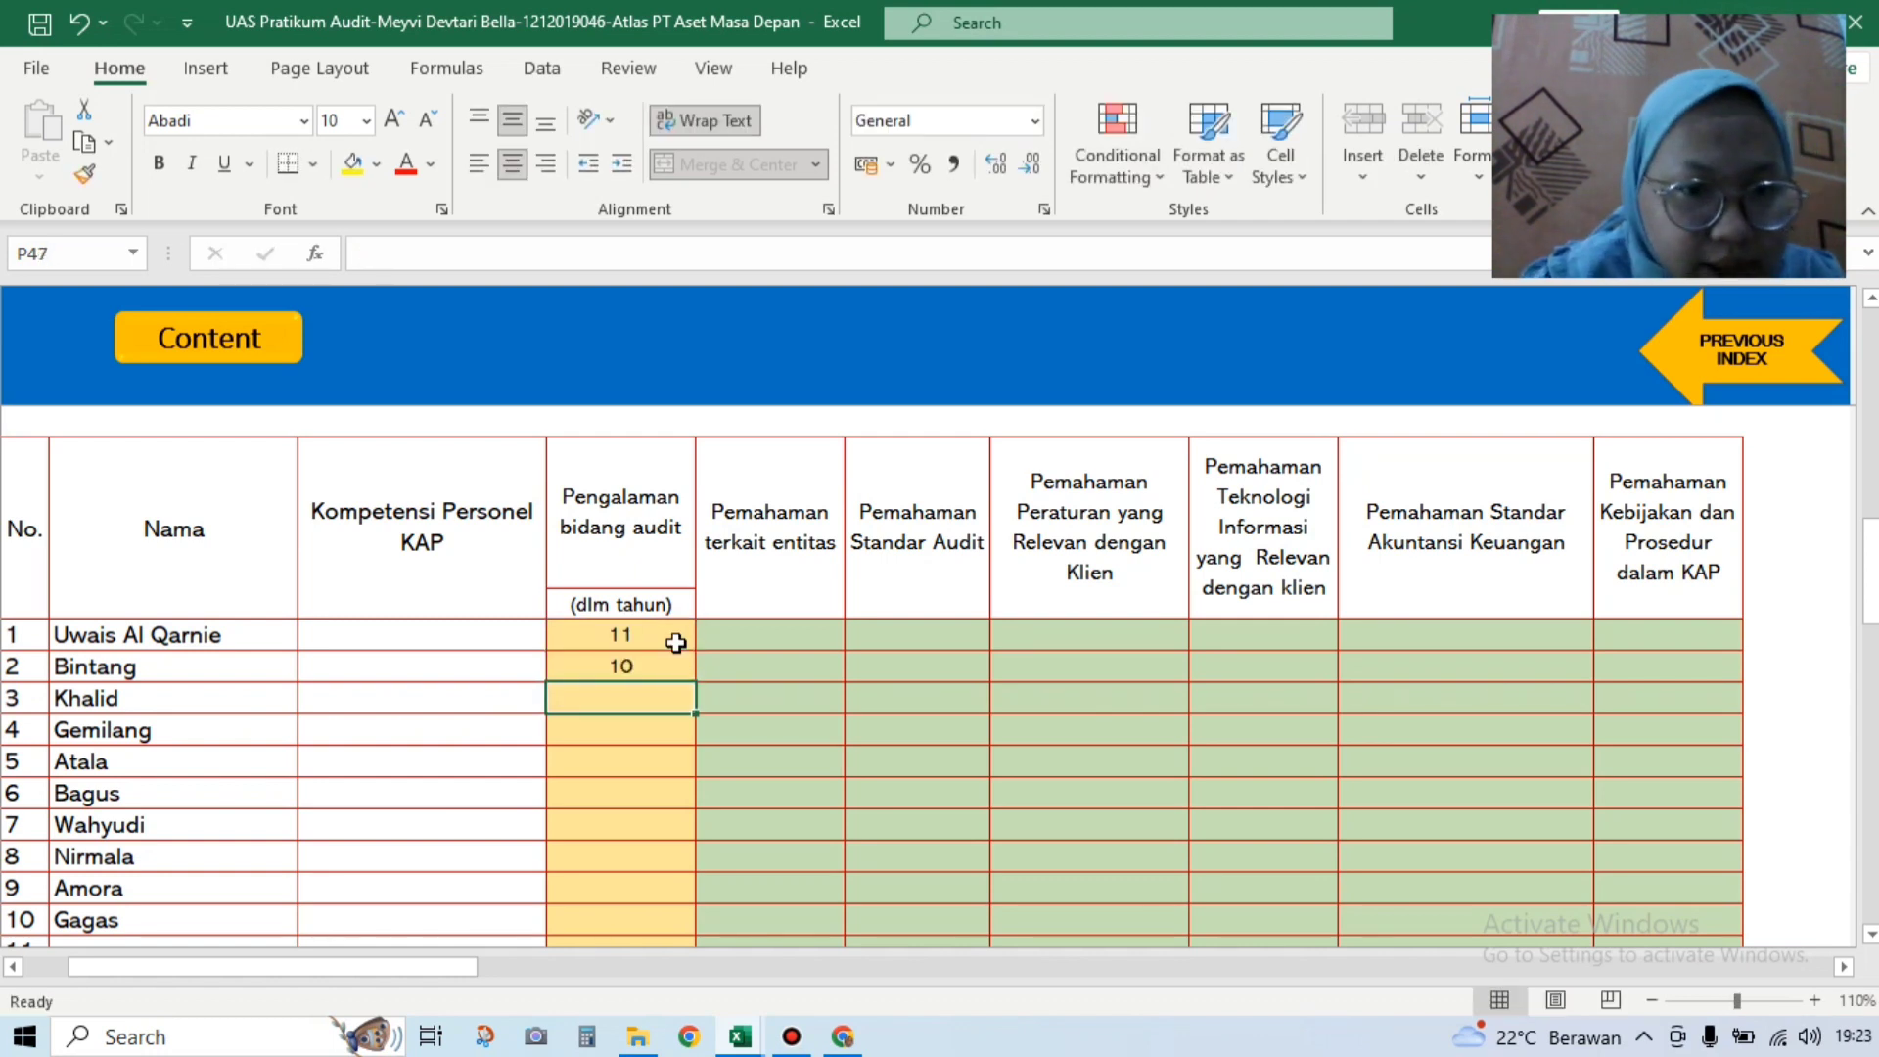
{"action": "type", "text": "7"}
{"action": "key", "text": "Return"}
{"action": "type", "text": "7"}
{"action": "key", "text": "Return"}
Step: Record 4 years of audit experience for the staff in rows 5–10
{"action": "type", "text": "4"}
{"action": "key", "text": "Return"}
{"action": "type", "text": "4"}
{"action": "key", "text": "Return"}
{"action": "type", "text": "4"}
{"action": "key", "text": "Return"}
{"action": "type", "text": "4"}
{"action": "key", "text": "Return"}
{"action": "type", "text": "4"}
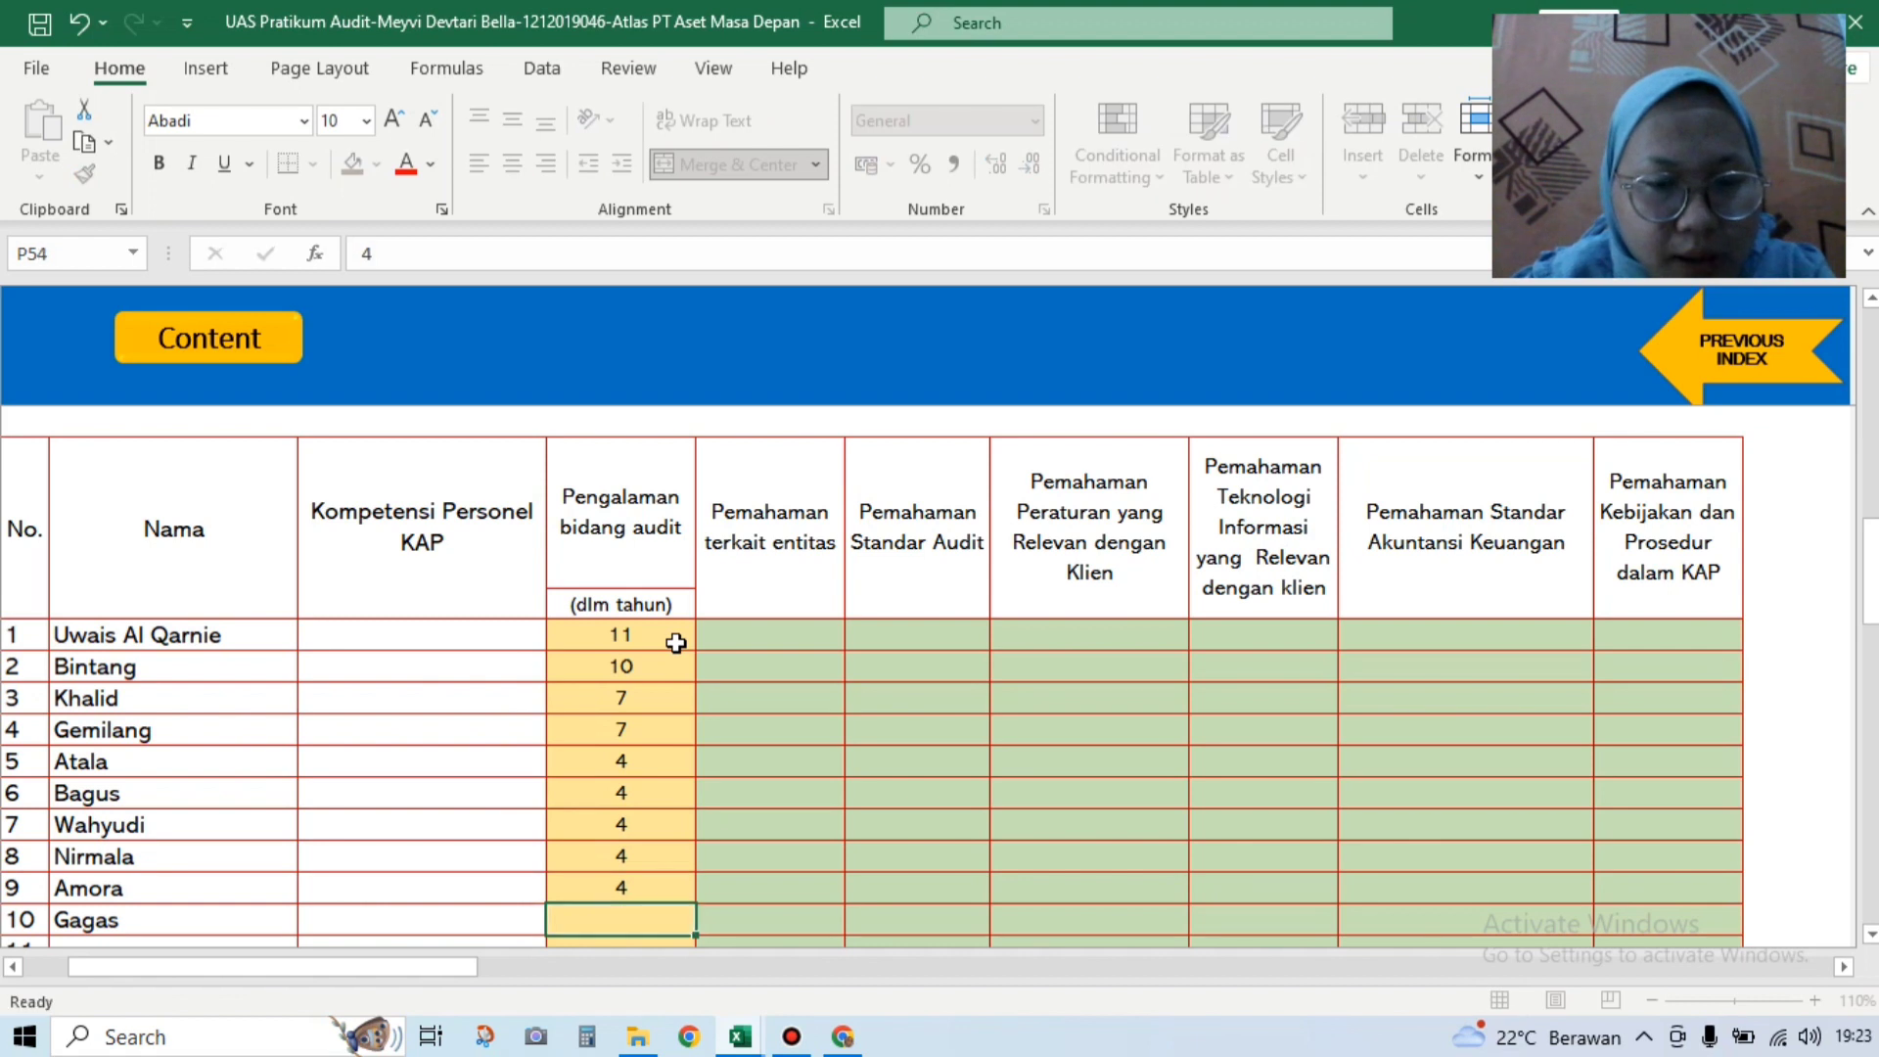
{"action": "key", "text": "Return"}
{"action": "type", "text": "4"}
{"action": "key", "text": "Return"}
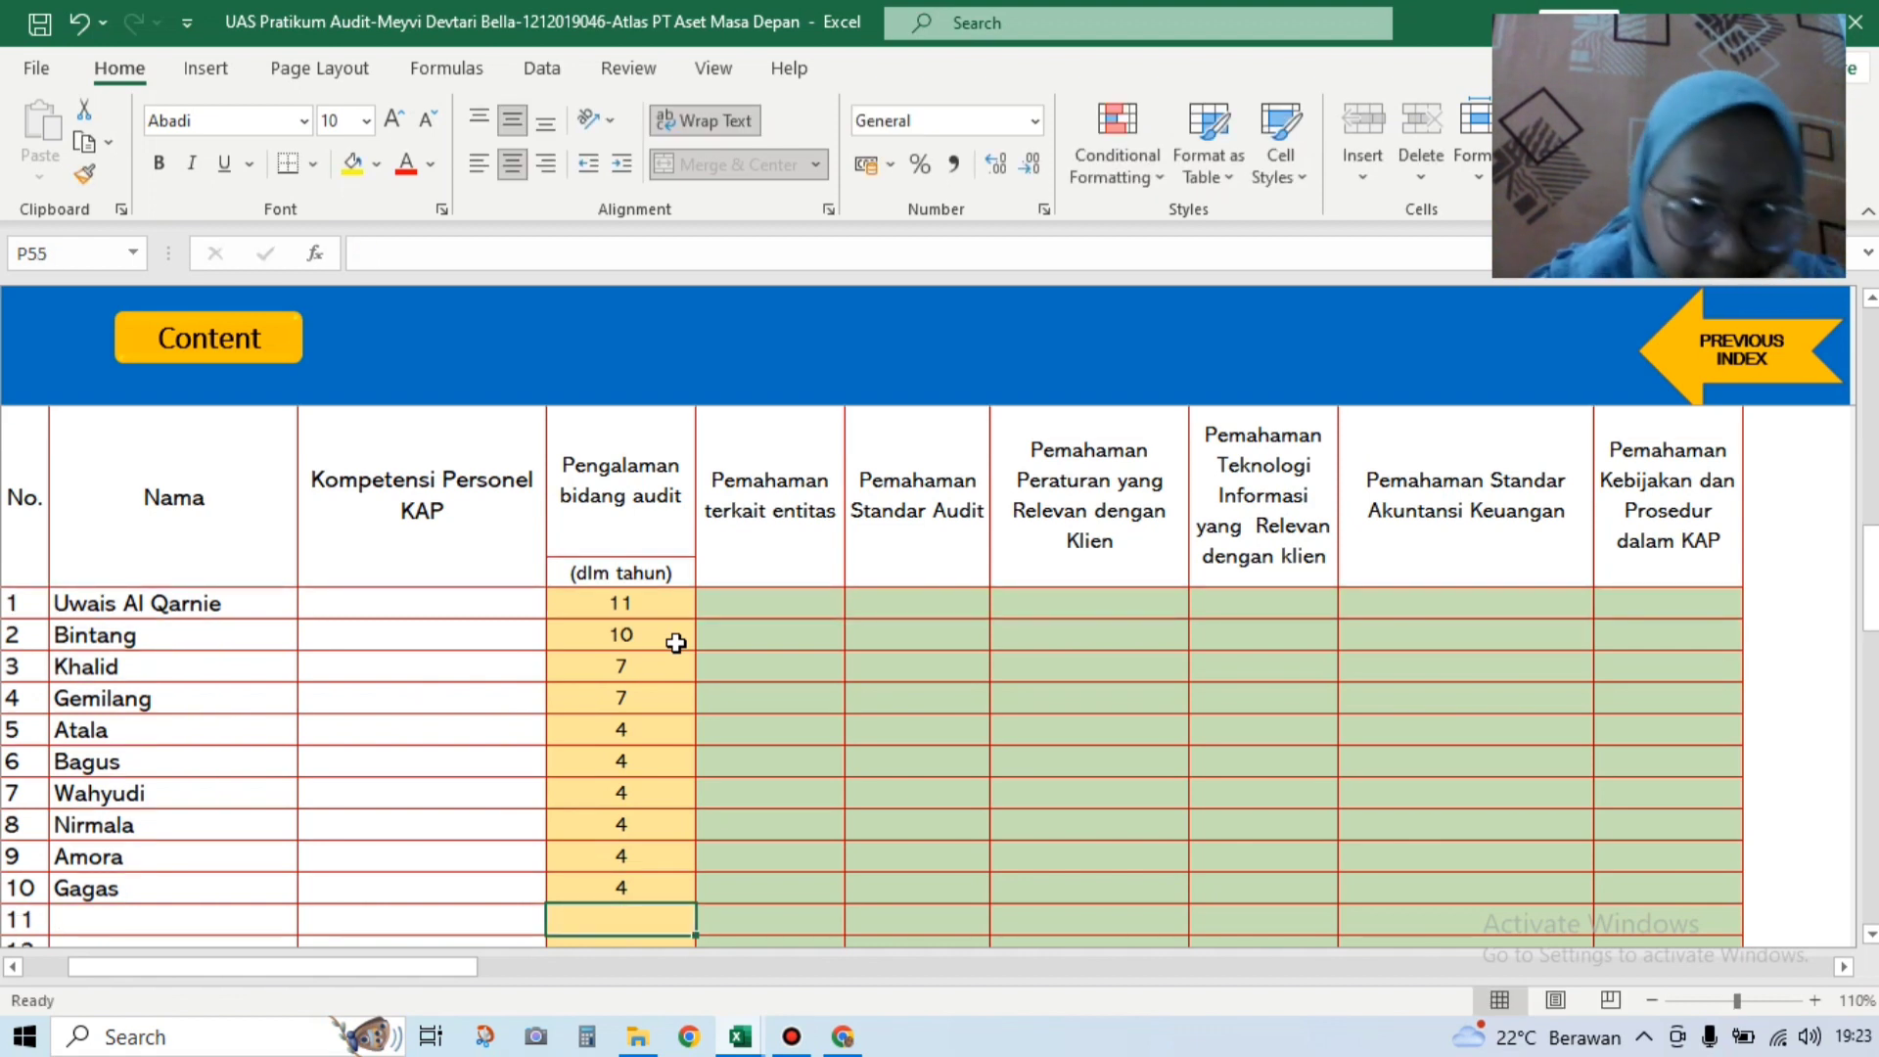
Step: Rate personnel rows 1–5 Memadai in the Pemahaman terkait entitas column
{"action": "left_click", "coordinate": [756, 603]}
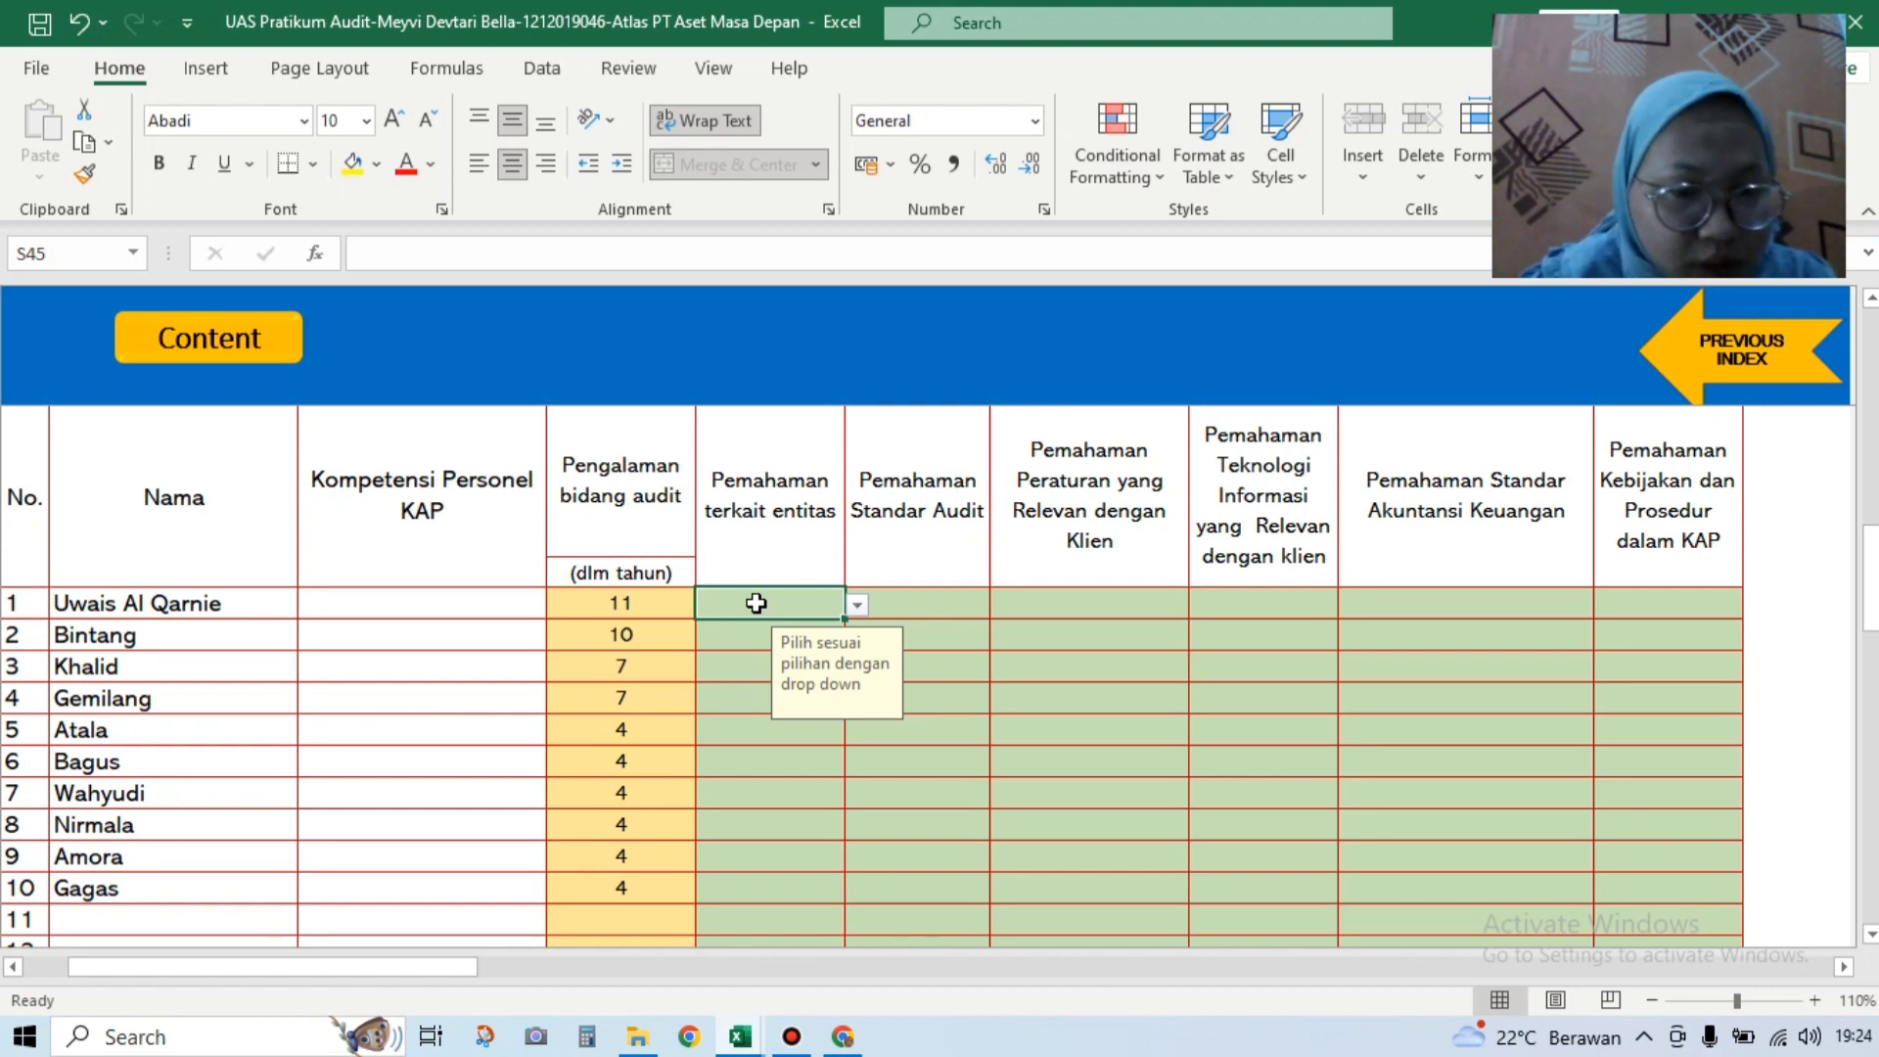
{"action": "left_click", "coordinate": [858, 610]}
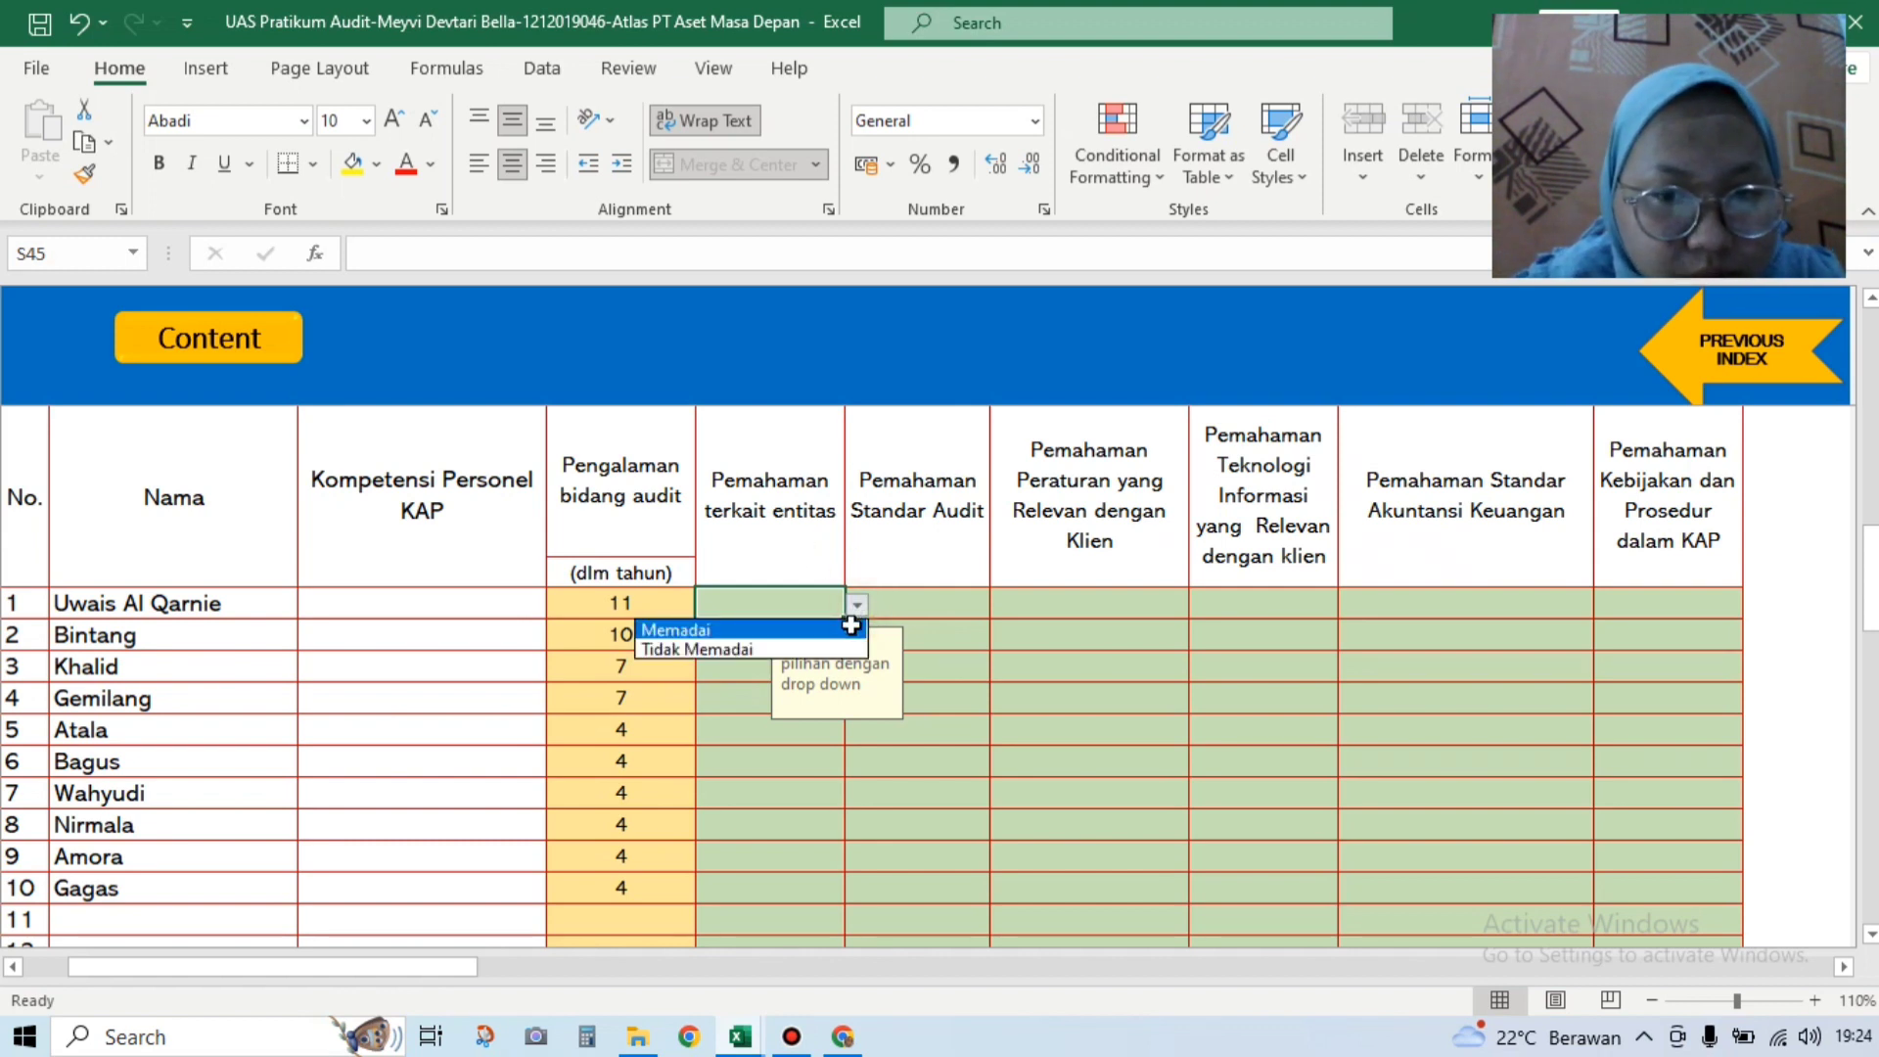
{"action": "left_click", "coordinate": [734, 629]}
{"action": "left_click", "coordinate": [734, 633]}
{"action": "left_click", "coordinate": [858, 636]}
{"action": "left_click", "coordinate": [734, 657]}
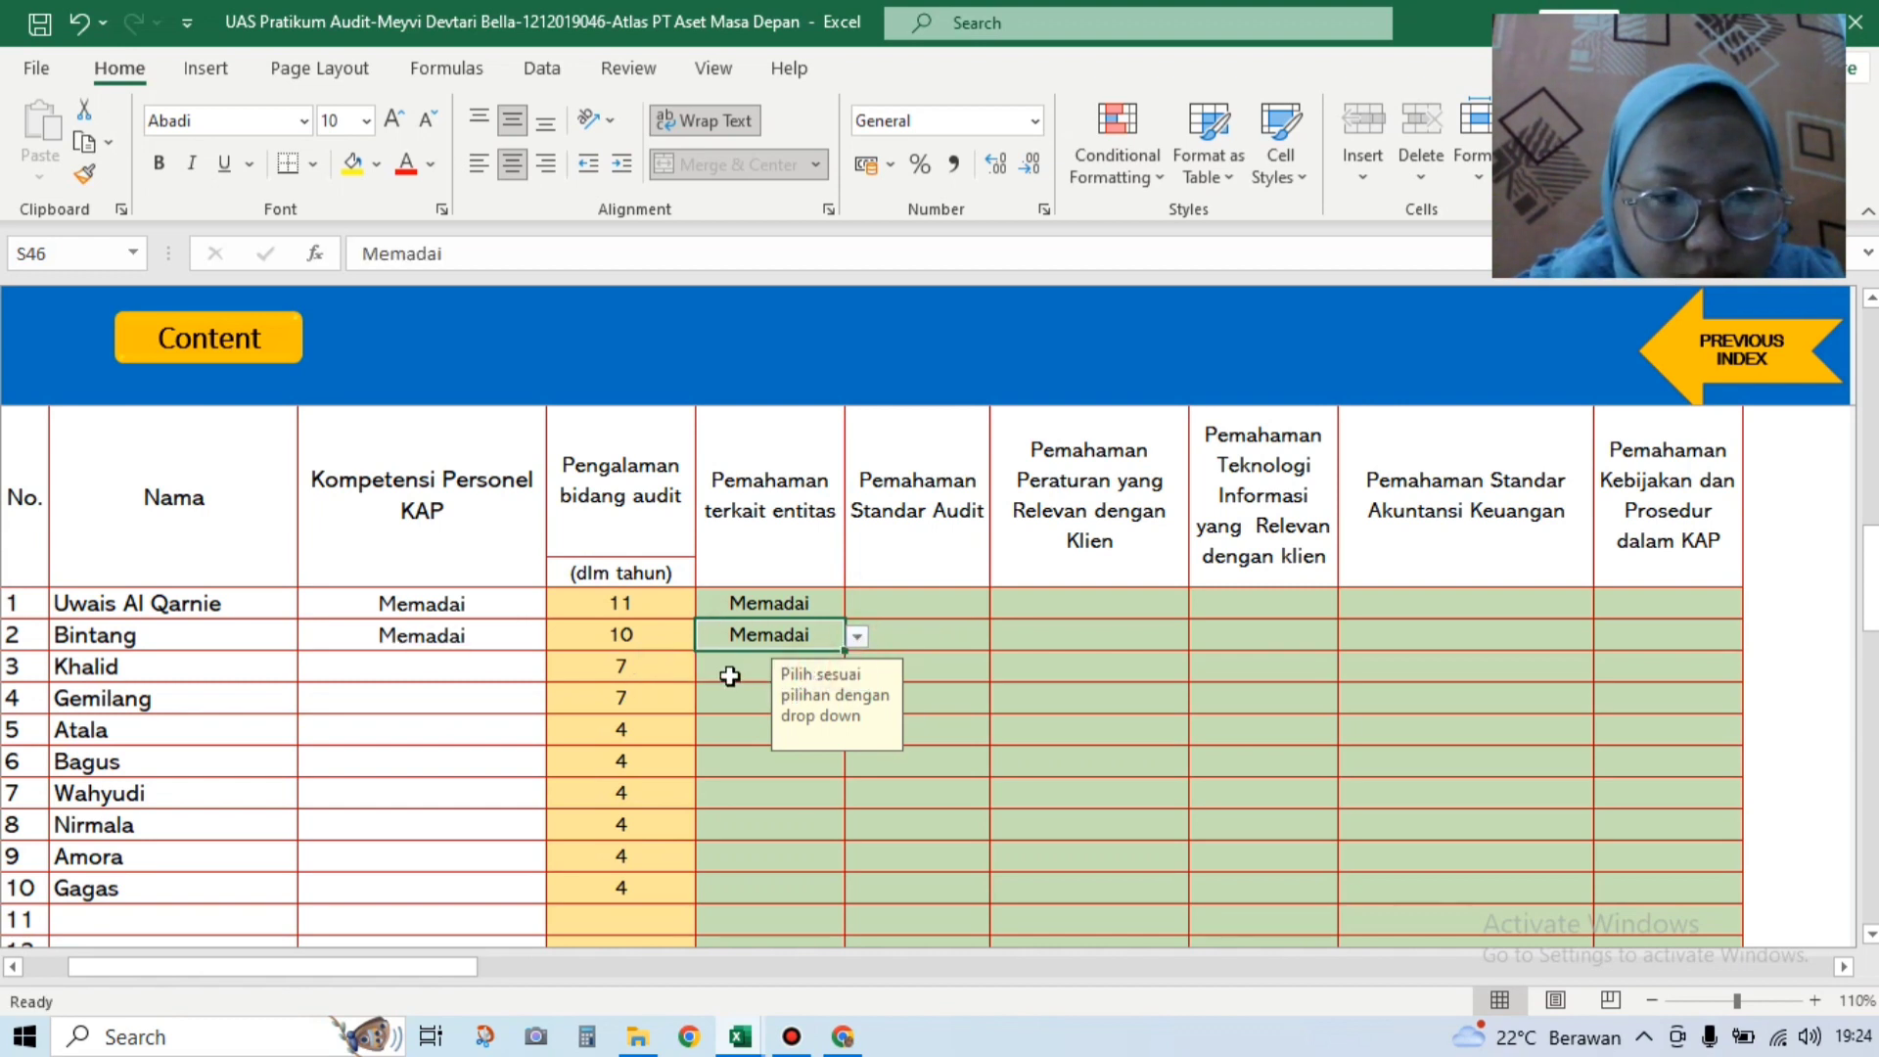
{"action": "left_click", "coordinate": [734, 665]}
{"action": "left_click", "coordinate": [858, 668]}
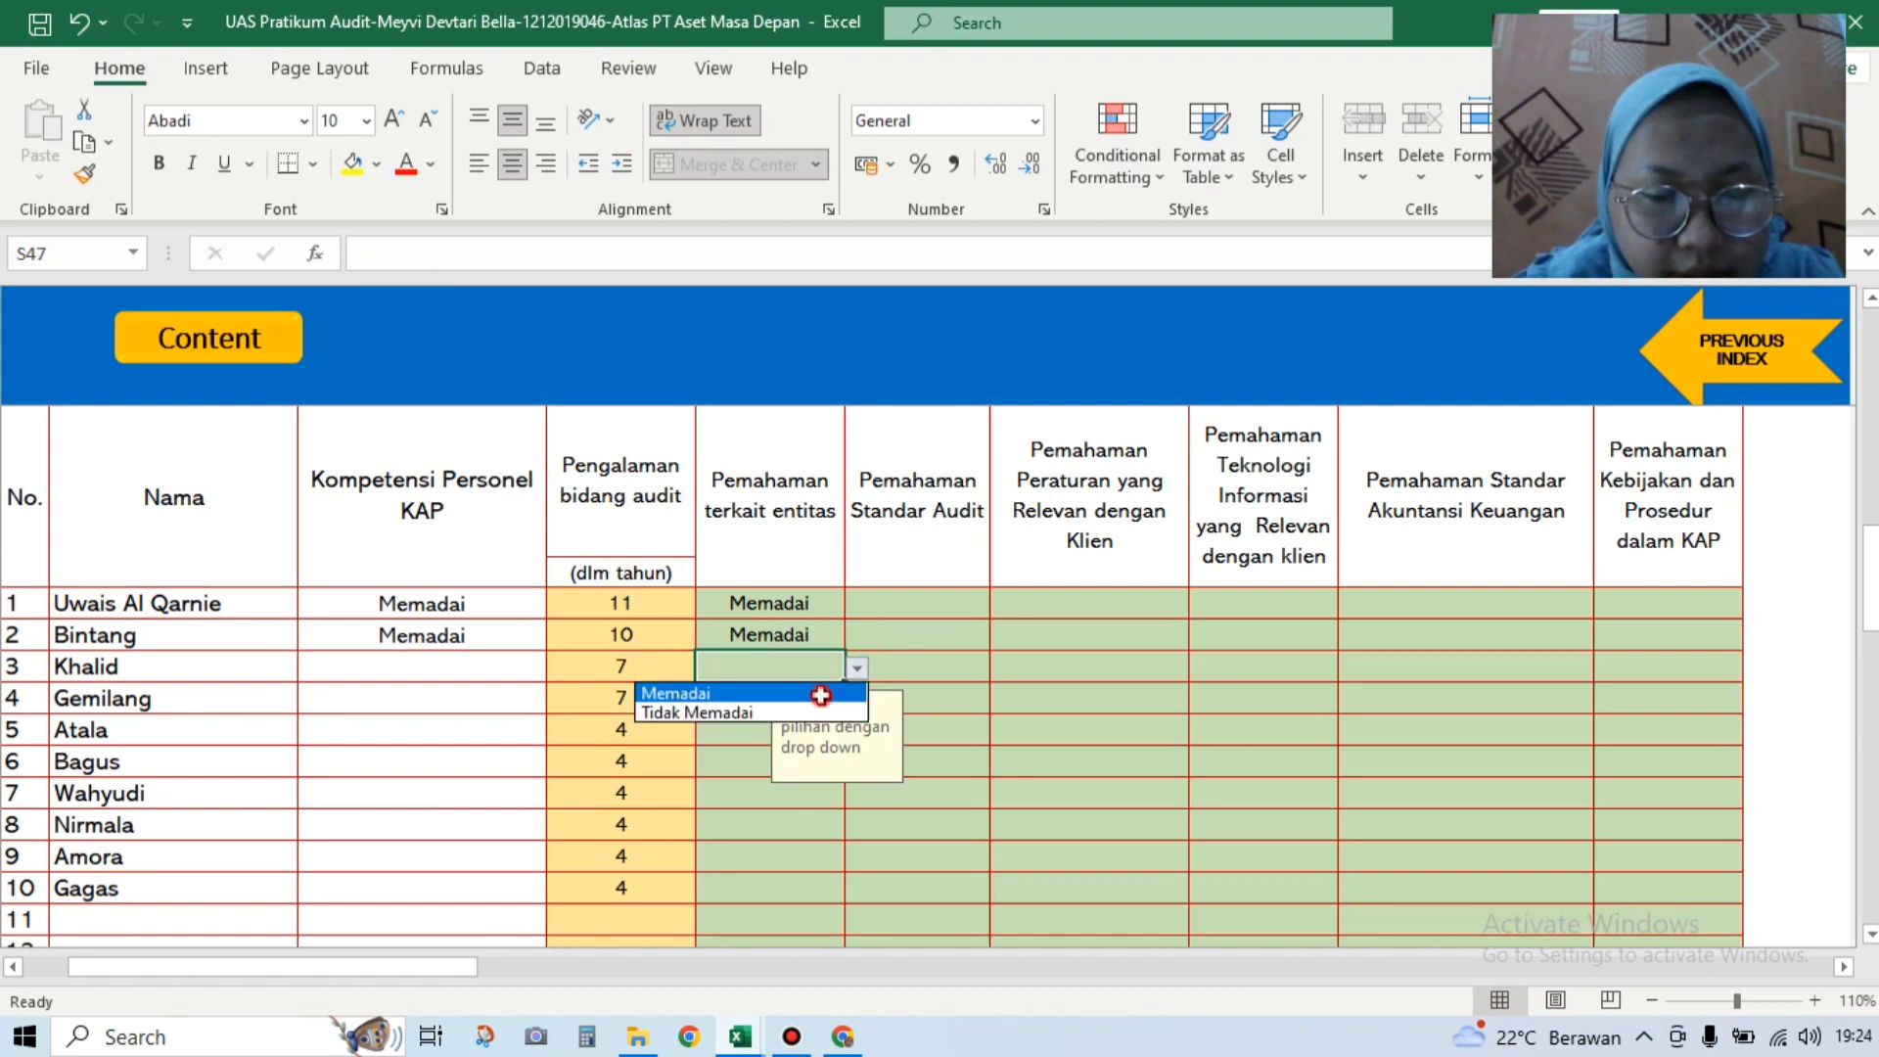
{"action": "left_click", "coordinate": [820, 694]}
{"action": "left_click", "coordinate": [750, 698]}
{"action": "left_click", "coordinate": [859, 699]}
{"action": "left_click", "coordinate": [818, 727]}
{"action": "left_click", "coordinate": [742, 732]}
{"action": "left_click", "coordinate": [853, 731]}
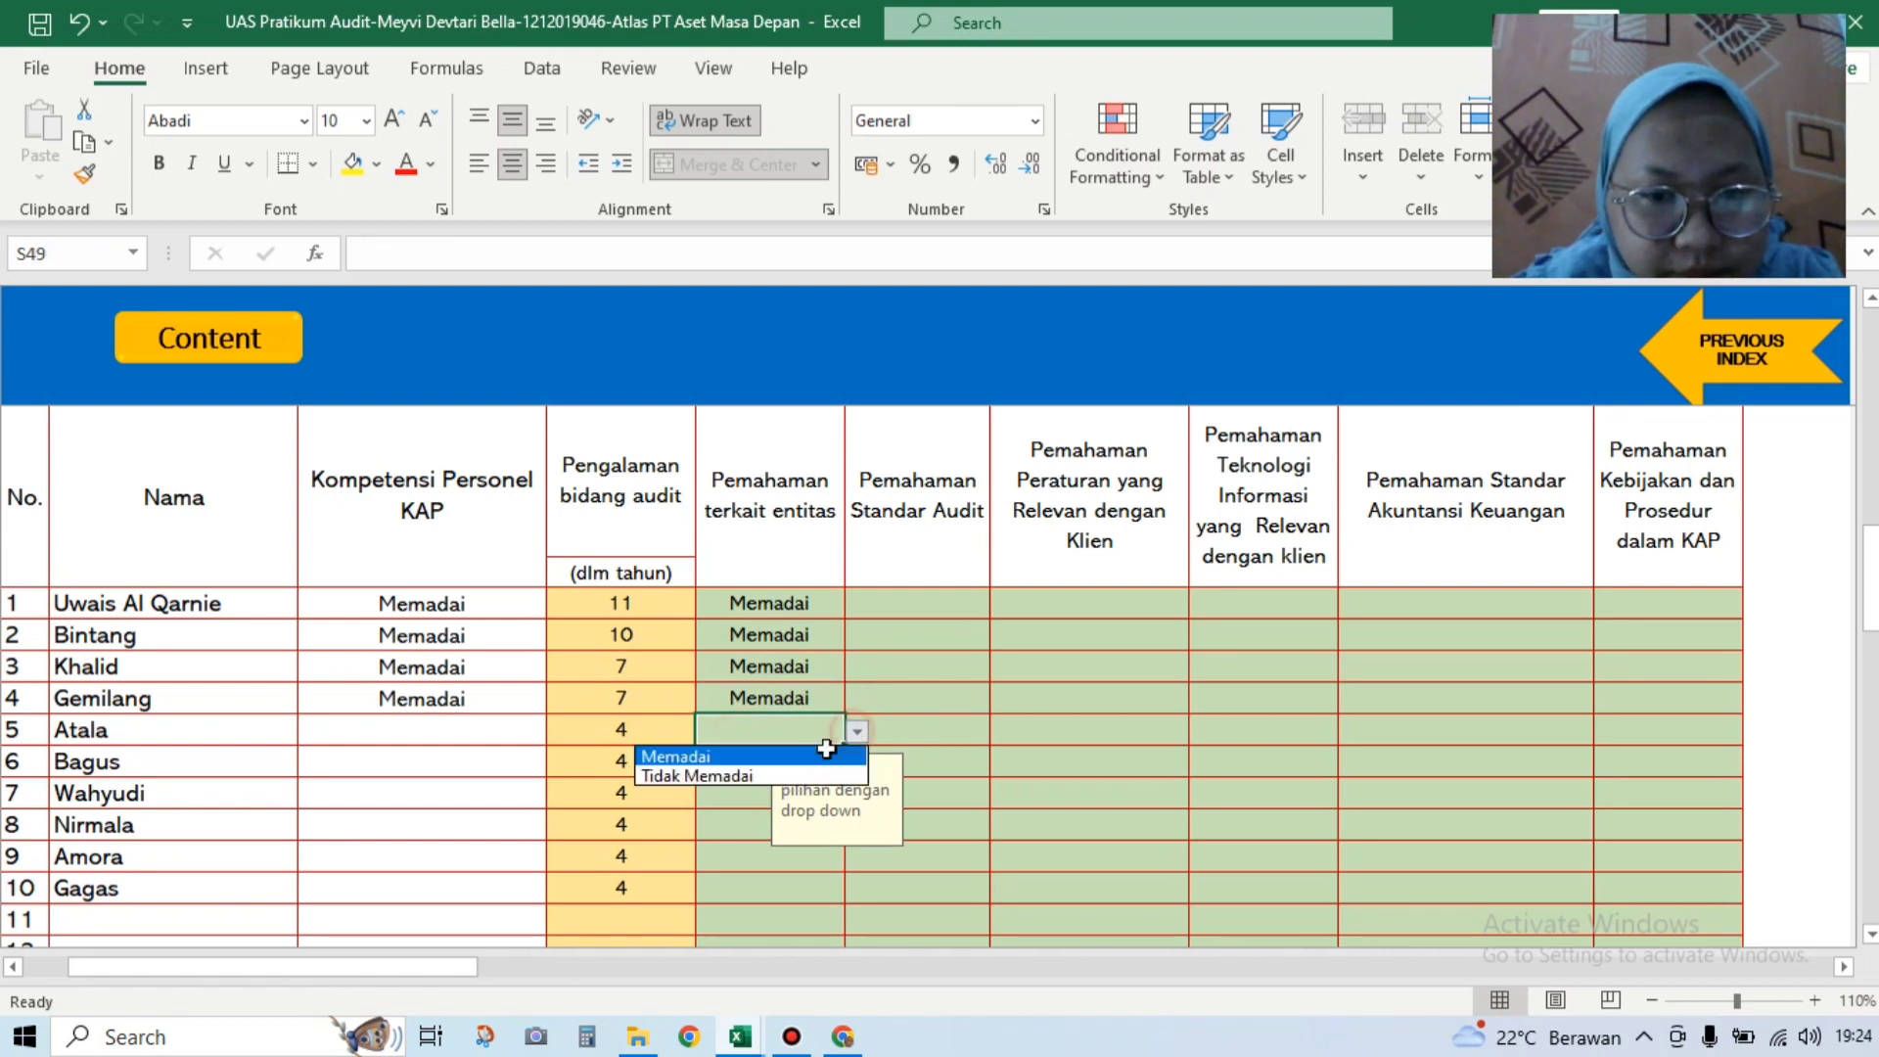
{"action": "left_click", "coordinate": [800, 757]}
Step: Rate rows 6–10 Memadai for entity understanding, correcting row 9 from Tidak Memadai
{"action": "left_click", "coordinate": [746, 761]}
{"action": "left_click", "coordinate": [855, 762]}
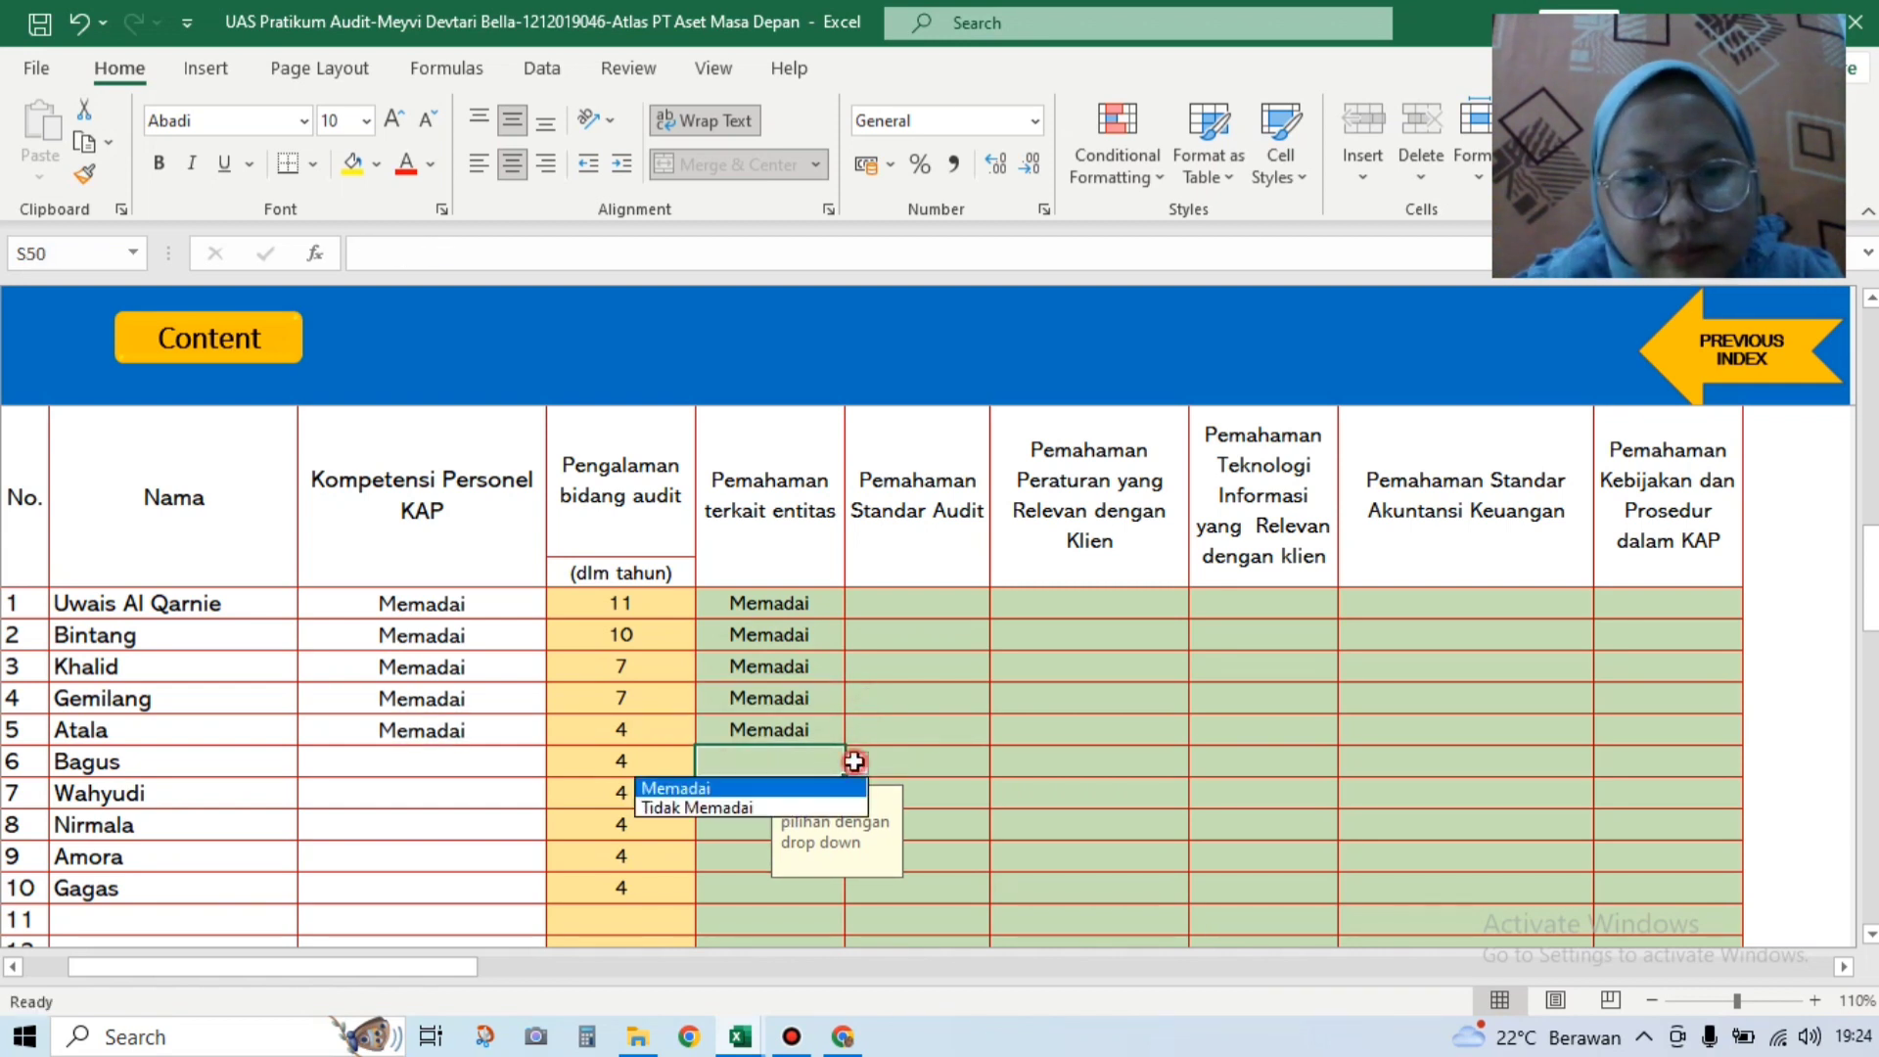
{"action": "left_click", "coordinate": [803, 789]}
{"action": "left_click", "coordinate": [746, 793]}
{"action": "left_click", "coordinate": [854, 793]}
{"action": "left_click", "coordinate": [744, 820]}
{"action": "left_click", "coordinate": [817, 824]}
{"action": "left_click", "coordinate": [855, 827]}
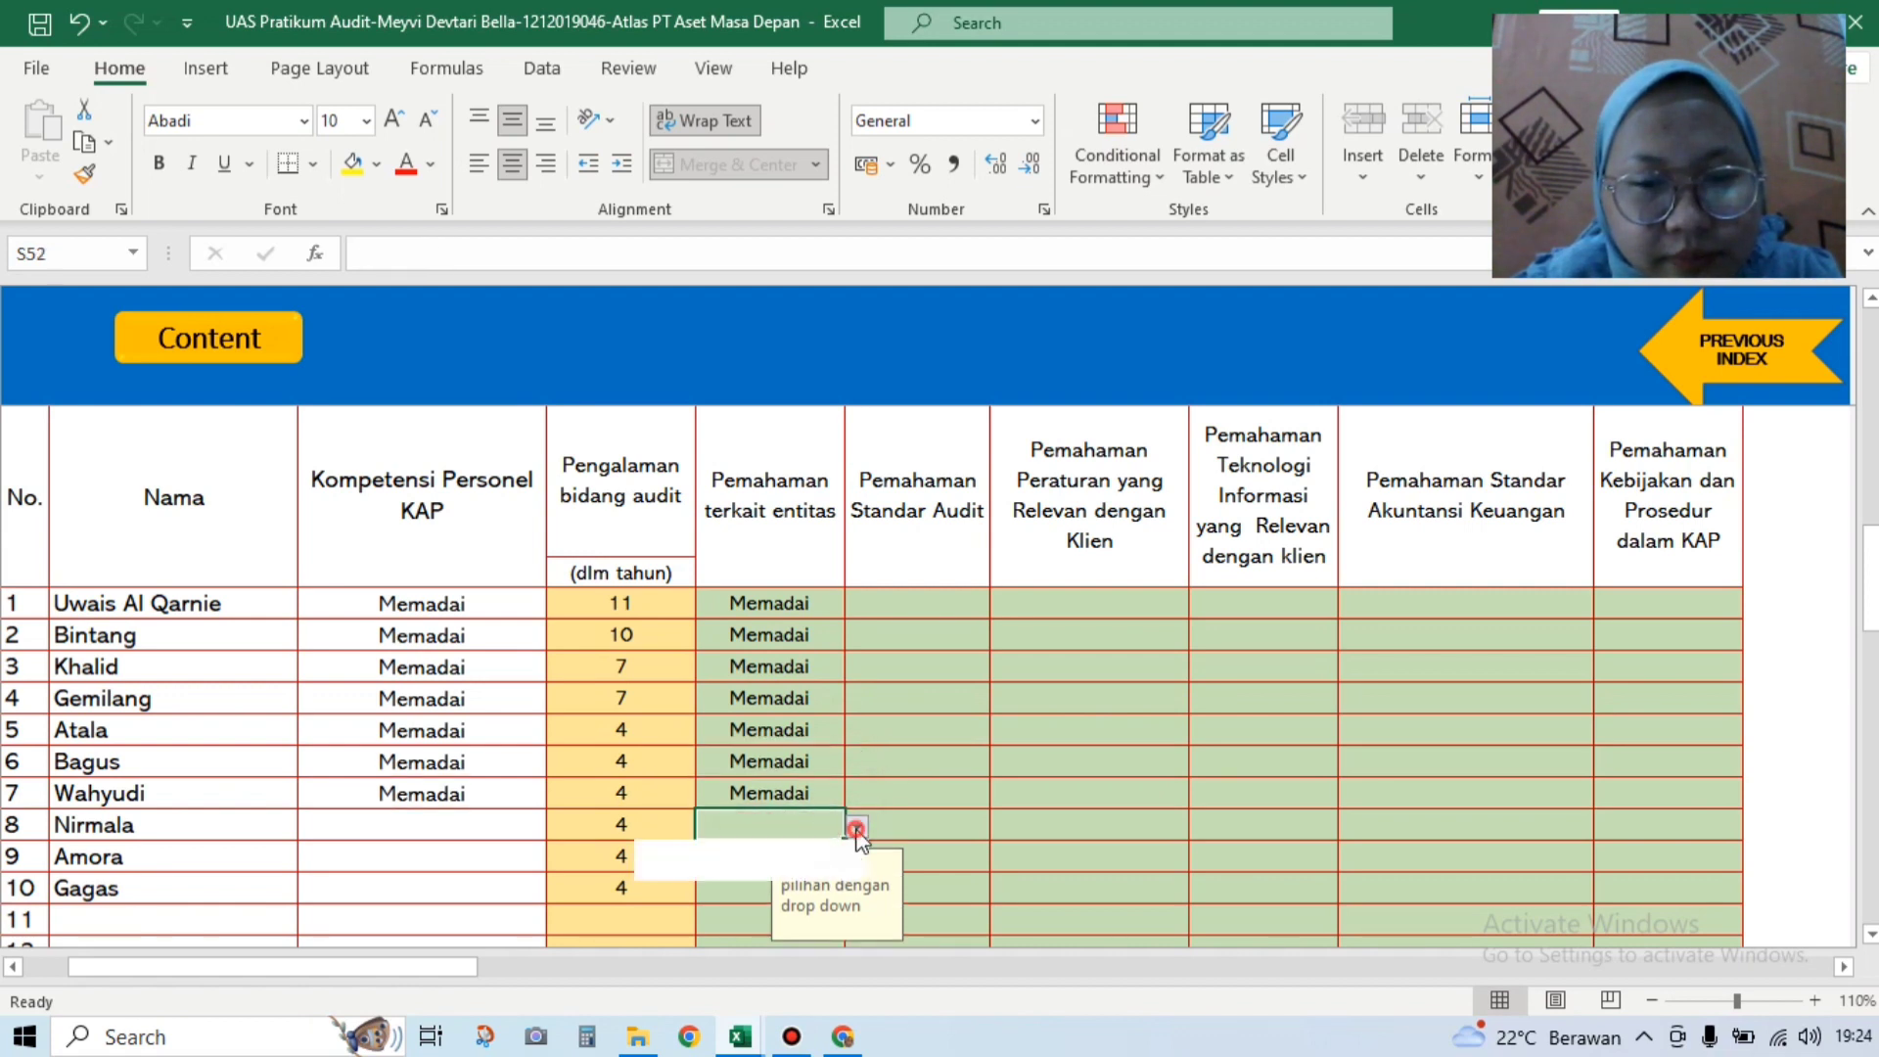
{"action": "left_click", "coordinate": [797, 844]}
{"action": "left_click", "coordinate": [753, 856]}
{"action": "left_click", "coordinate": [858, 855]}
{"action": "left_click", "coordinate": [808, 894]}
{"action": "left_click", "coordinate": [857, 857]}
{"action": "left_click", "coordinate": [768, 878]}
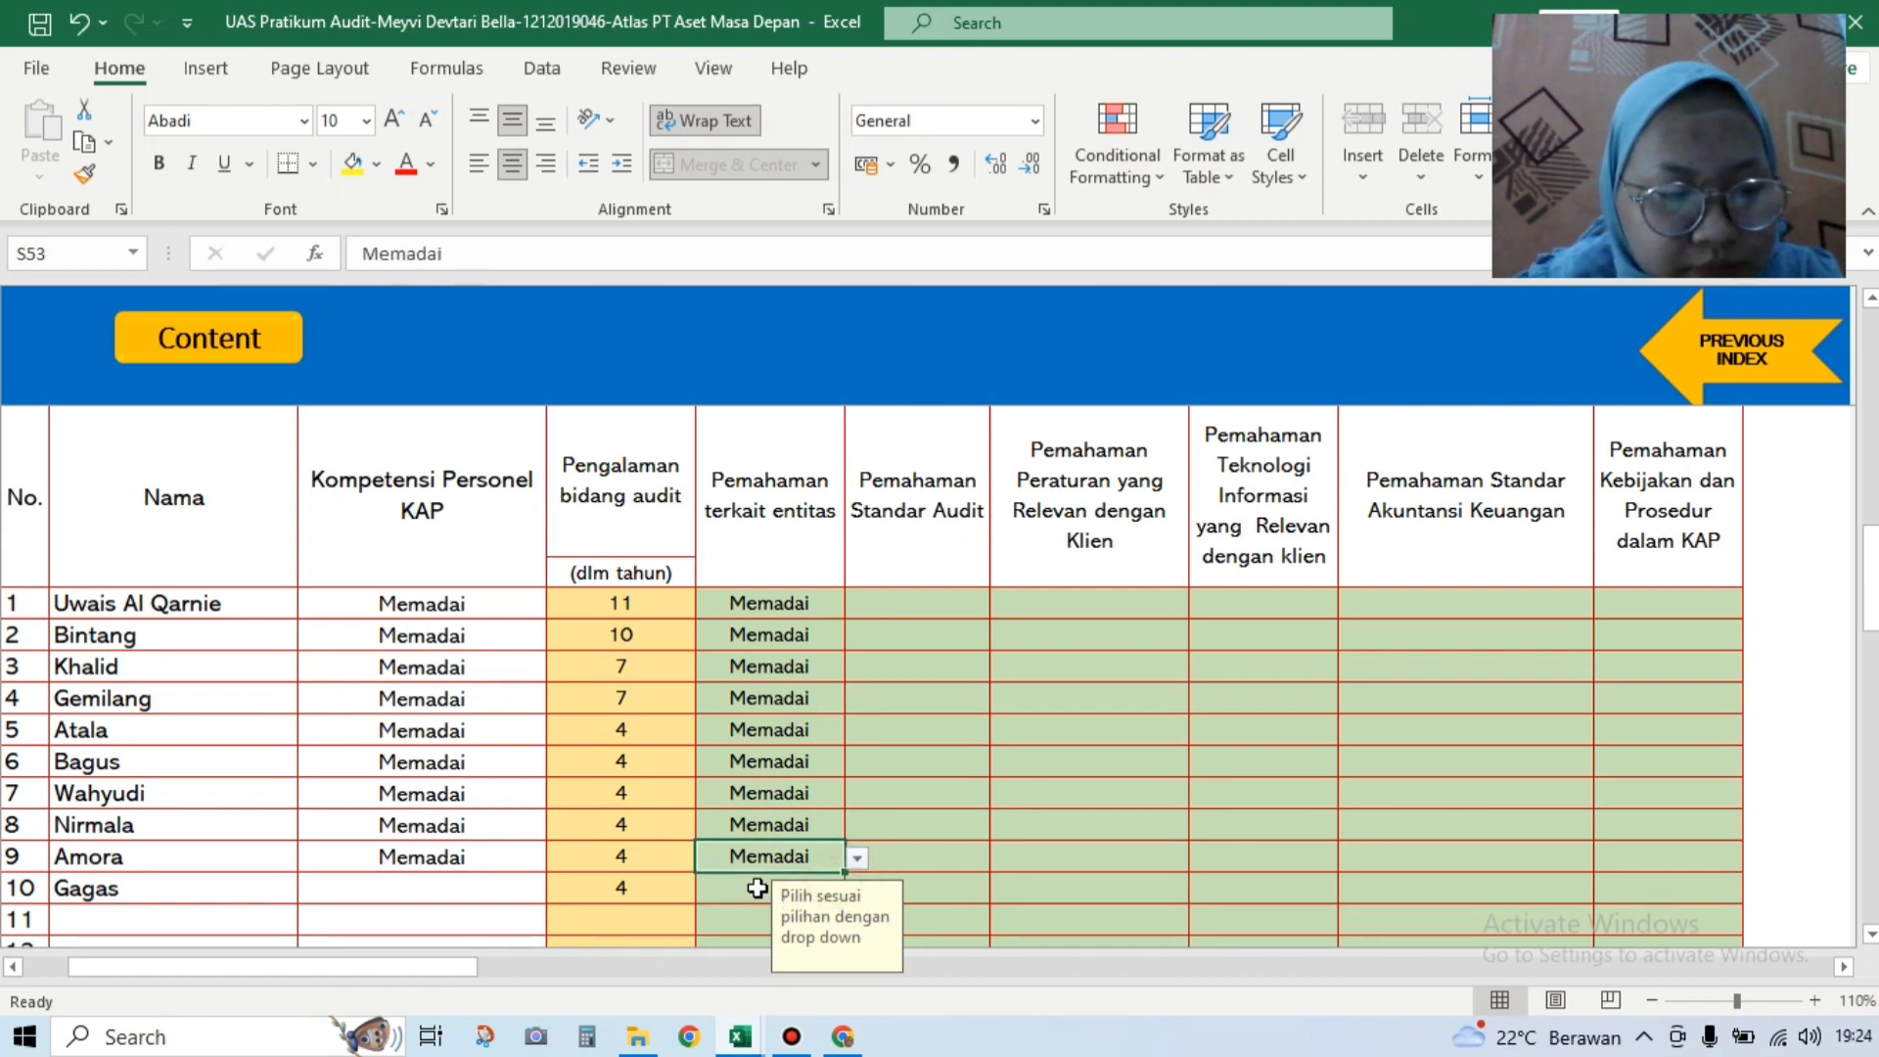
{"action": "left_click", "coordinate": [757, 888]}
{"action": "left_click", "coordinate": [858, 887]}
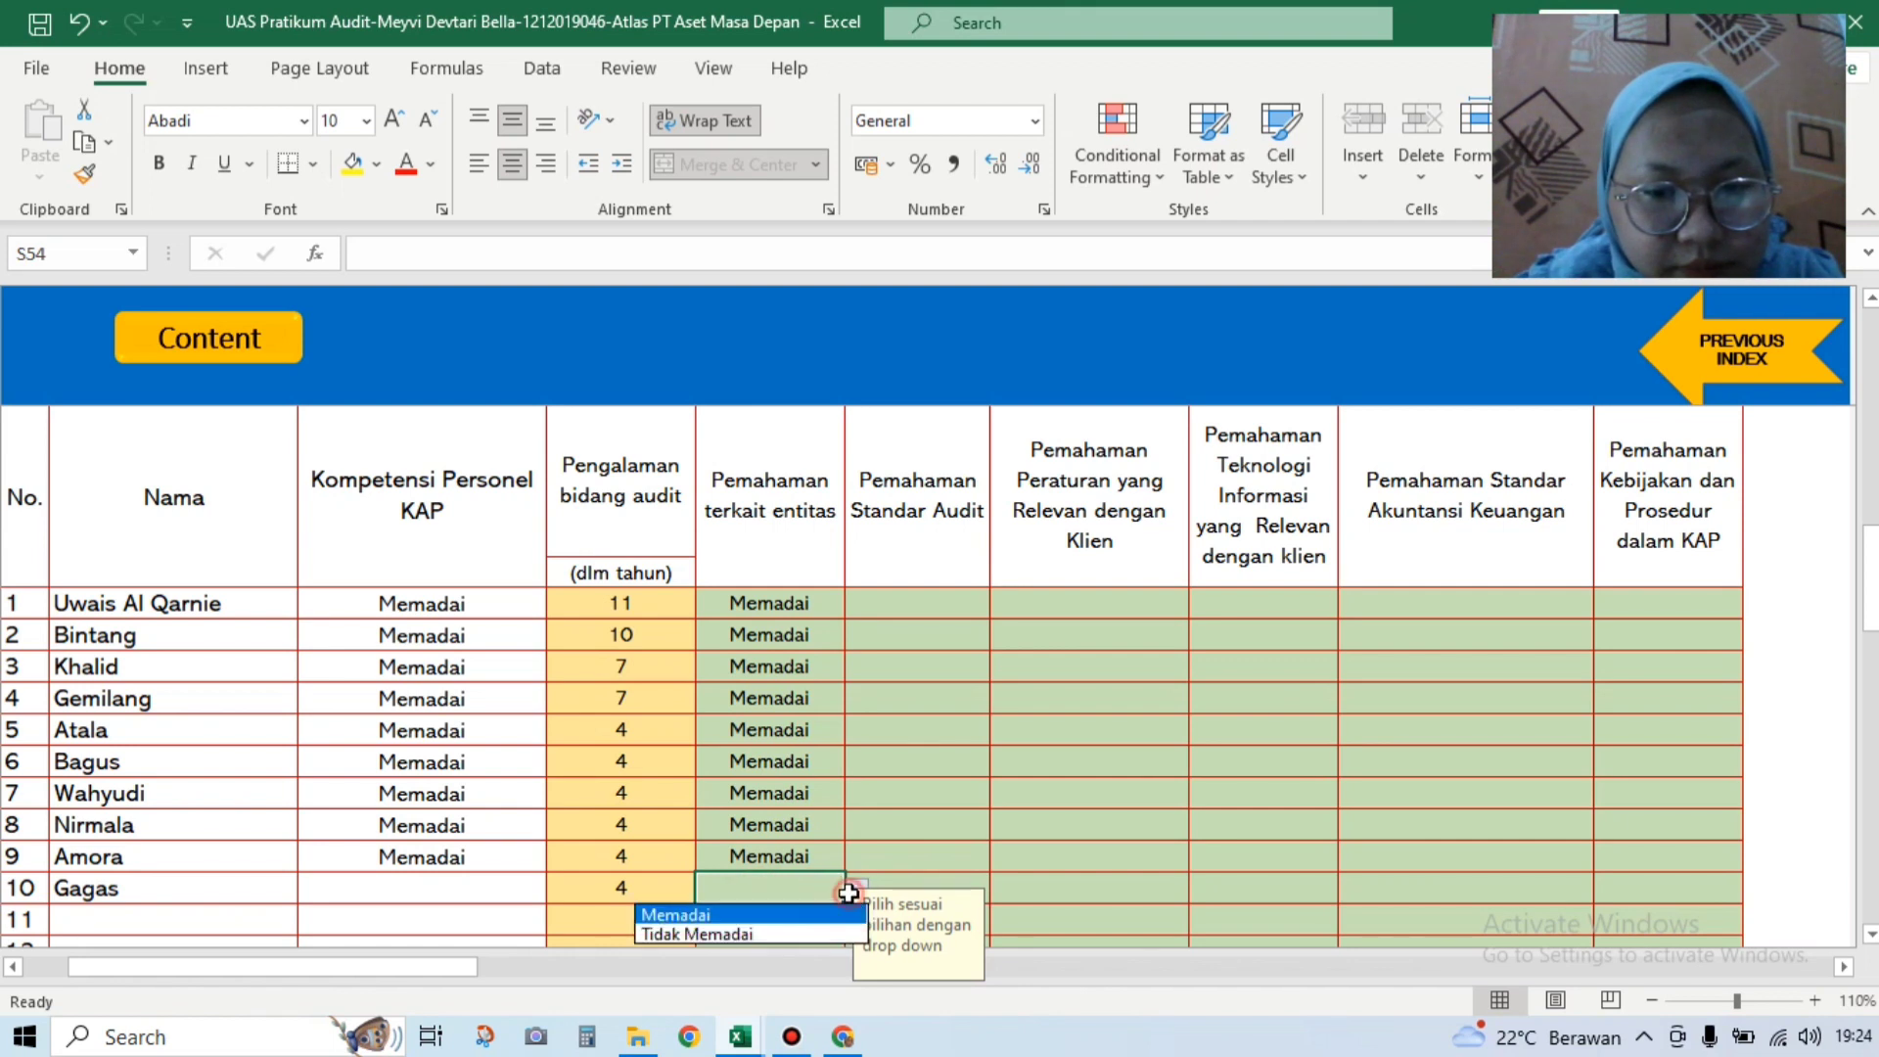
{"action": "left_click", "coordinate": [773, 909]}
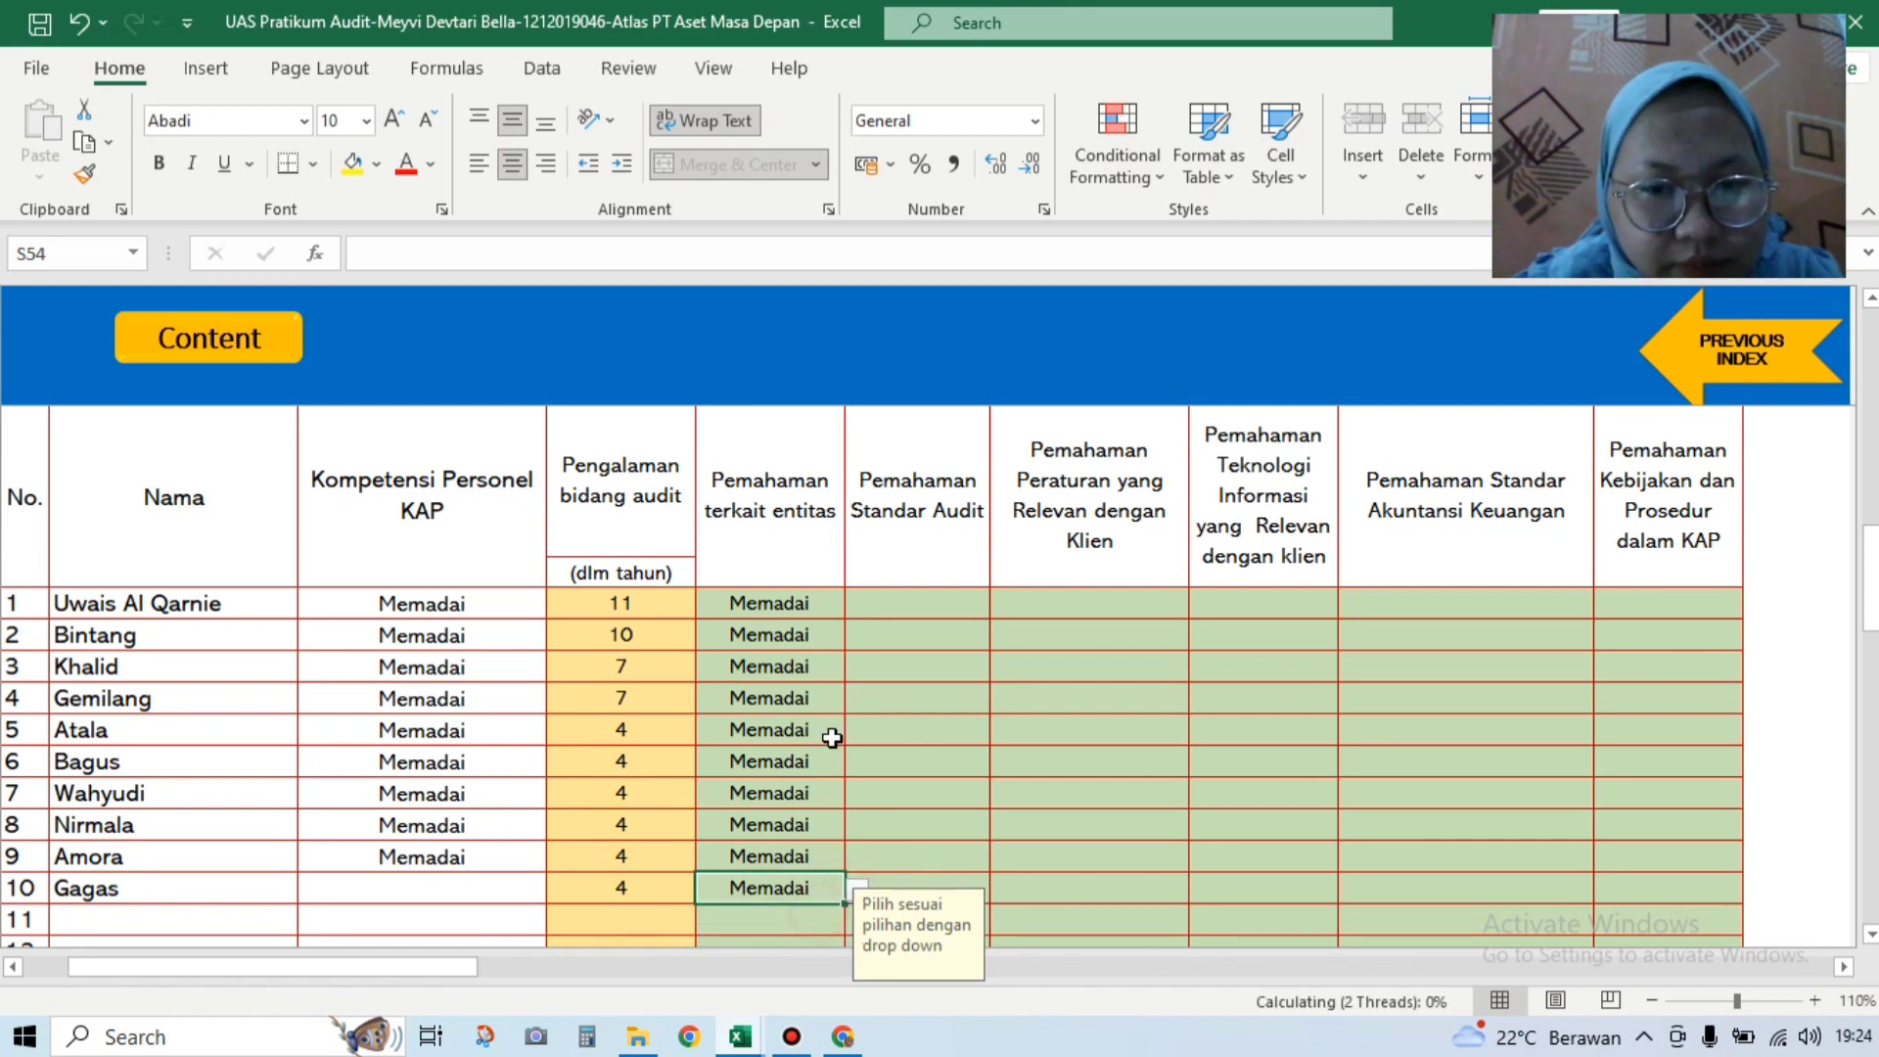
Step: Rate personnel rows 1–5 Memadai in the Pemahaman Standar Audit column
{"action": "left_click", "coordinate": [899, 597]}
{"action": "left_click", "coordinate": [1002, 605]}
{"action": "left_click", "coordinate": [880, 629]}
{"action": "left_click", "coordinate": [939, 635]}
{"action": "left_click", "coordinate": [1002, 636]}
{"action": "left_click", "coordinate": [909, 661]}
{"action": "left_click", "coordinate": [910, 673]}
{"action": "left_click", "coordinate": [1002, 667]}
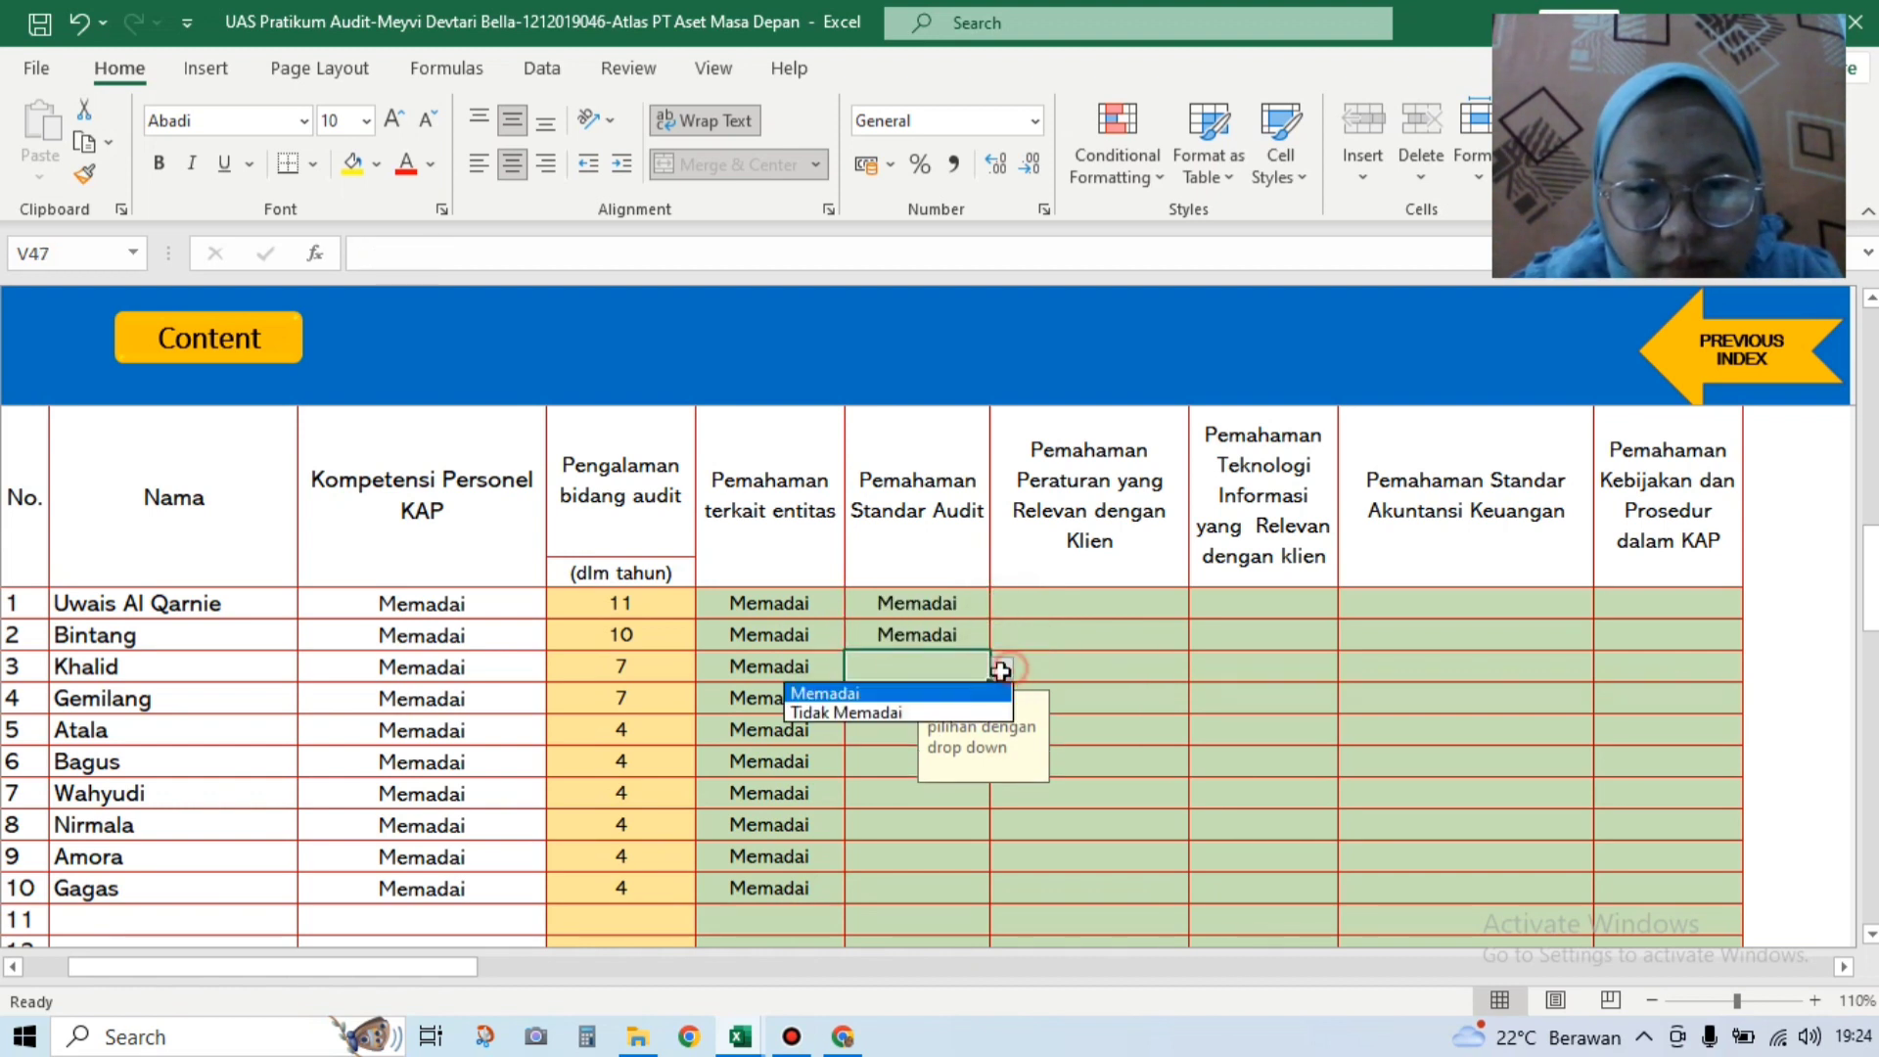
{"action": "left_click", "coordinate": [910, 691]}
{"action": "left_click", "coordinate": [912, 705]}
{"action": "left_click", "coordinate": [1002, 699]}
{"action": "left_click", "coordinate": [963, 729]}
{"action": "left_click", "coordinate": [885, 741]}
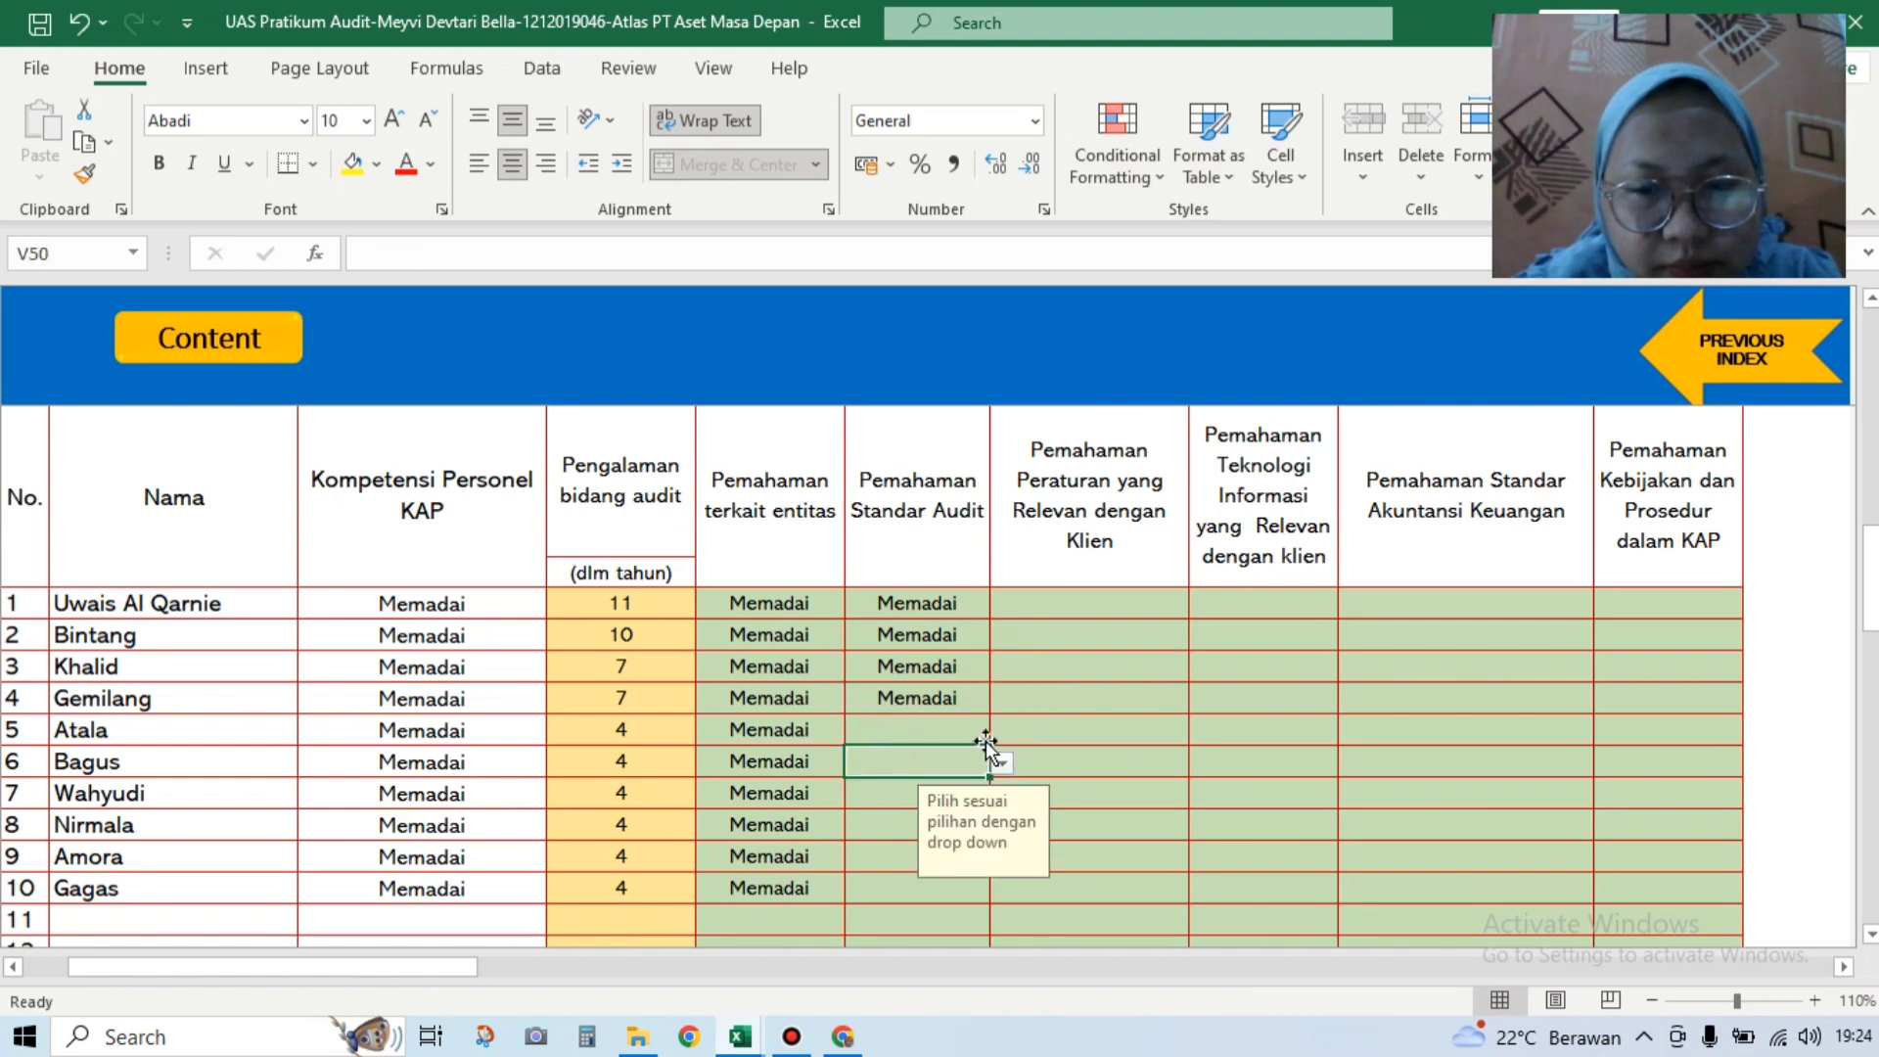
{"action": "left_click", "coordinate": [1000, 733]}
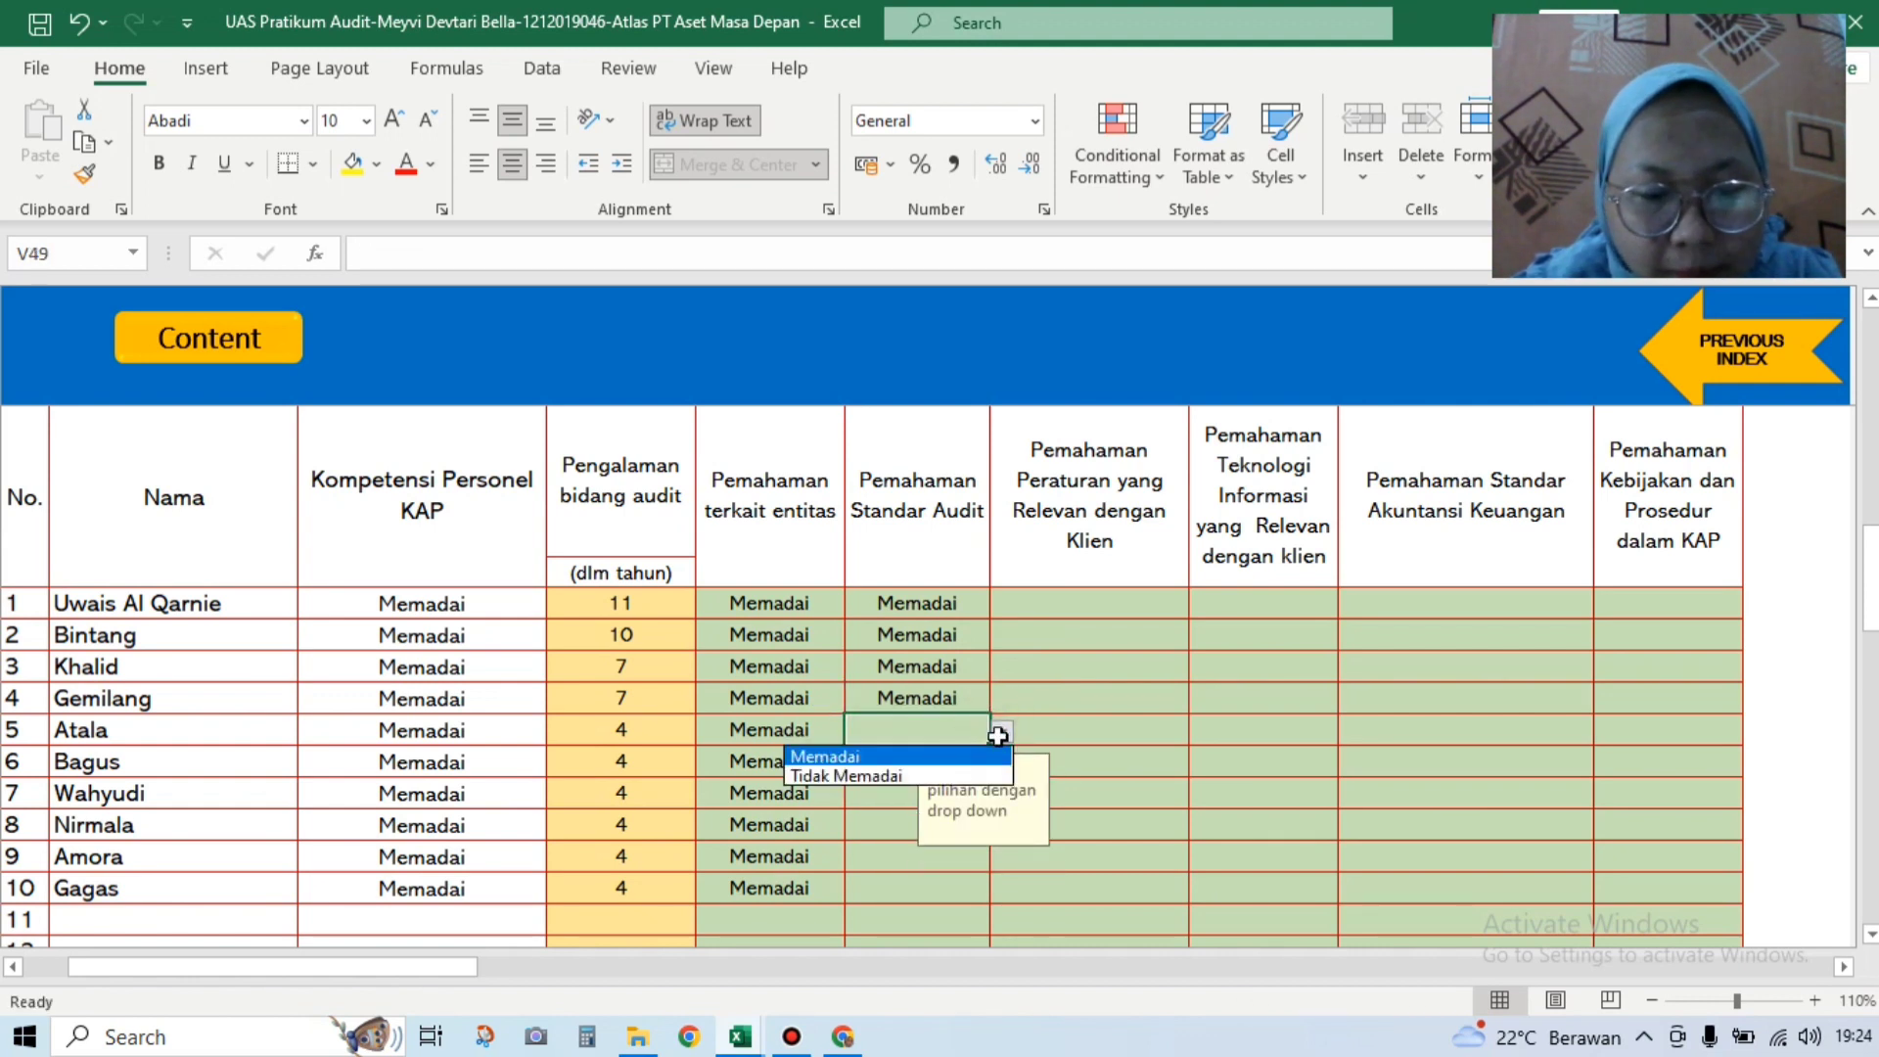
{"action": "left_click", "coordinate": [940, 755]}
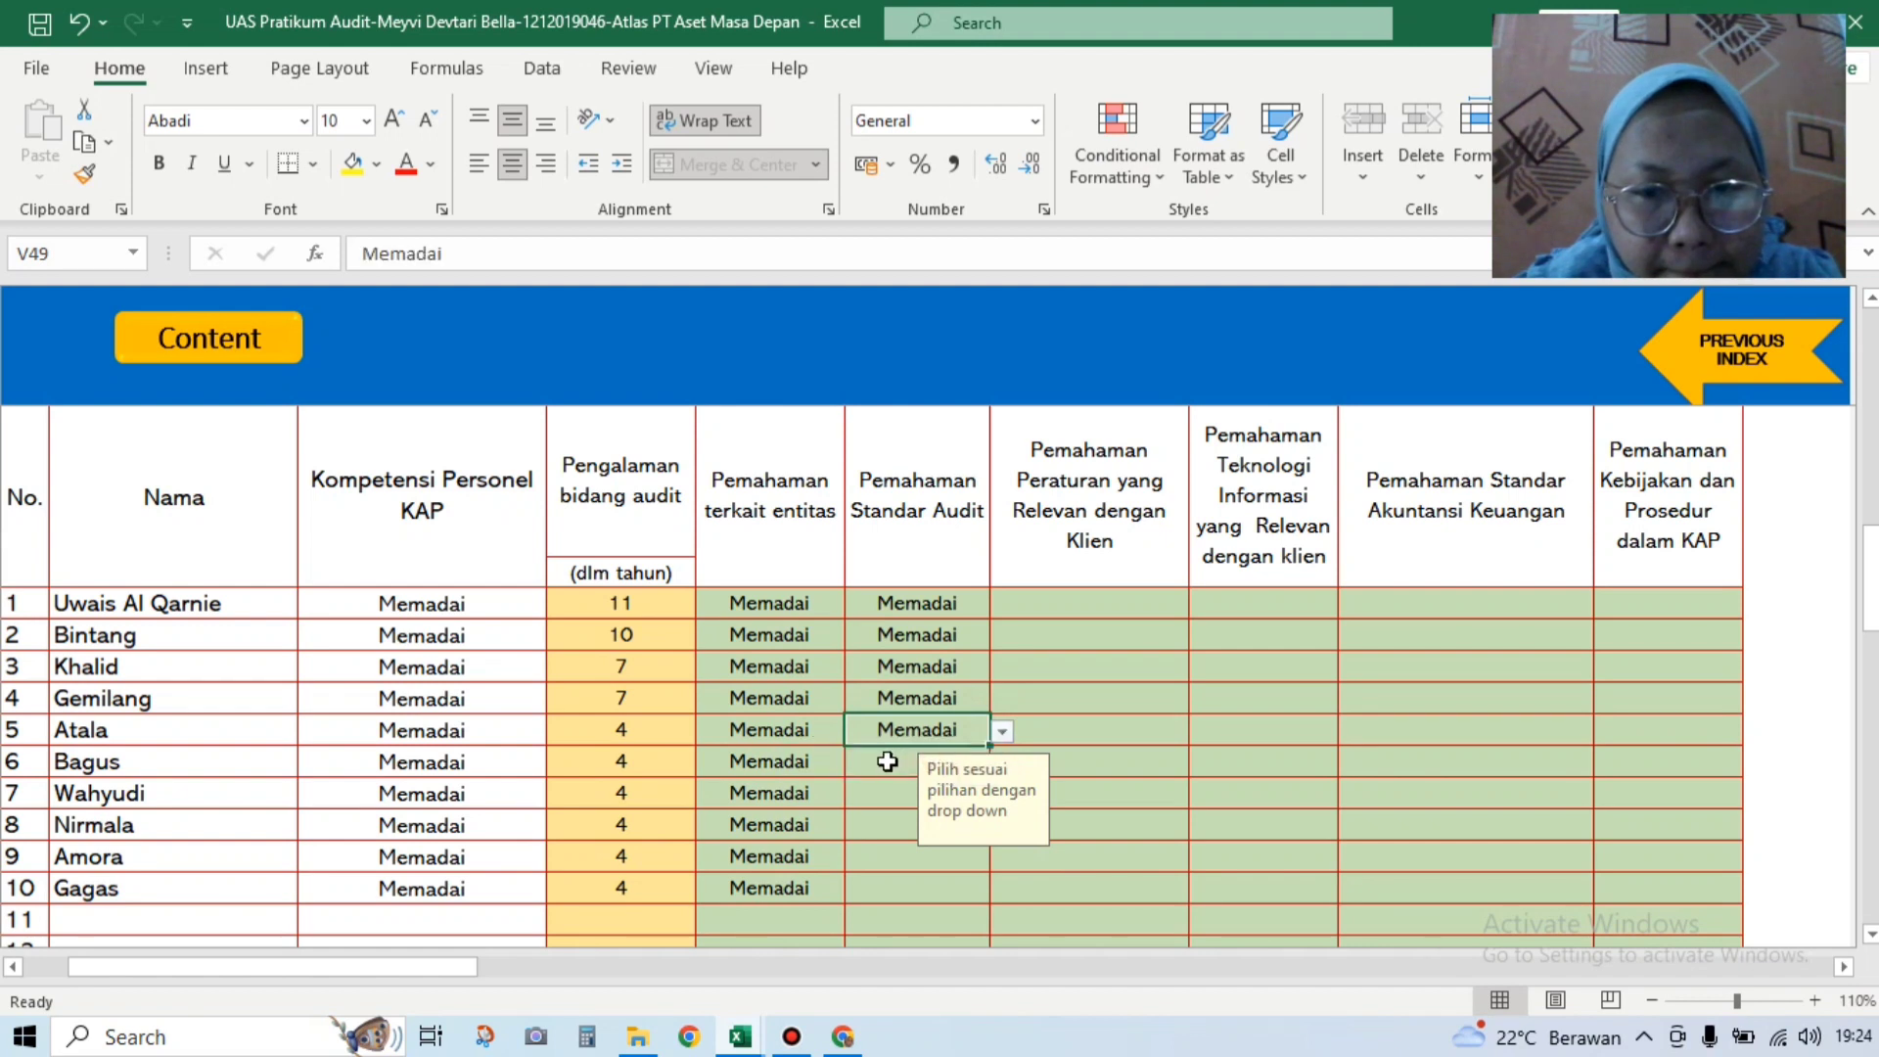
Step: Rate personnel rows 6–10 Memadai in the Pemahaman Standar Audit column
{"action": "left_click", "coordinate": [887, 761]}
{"action": "left_click", "coordinate": [995, 765]}
{"action": "left_click", "coordinate": [915, 788]}
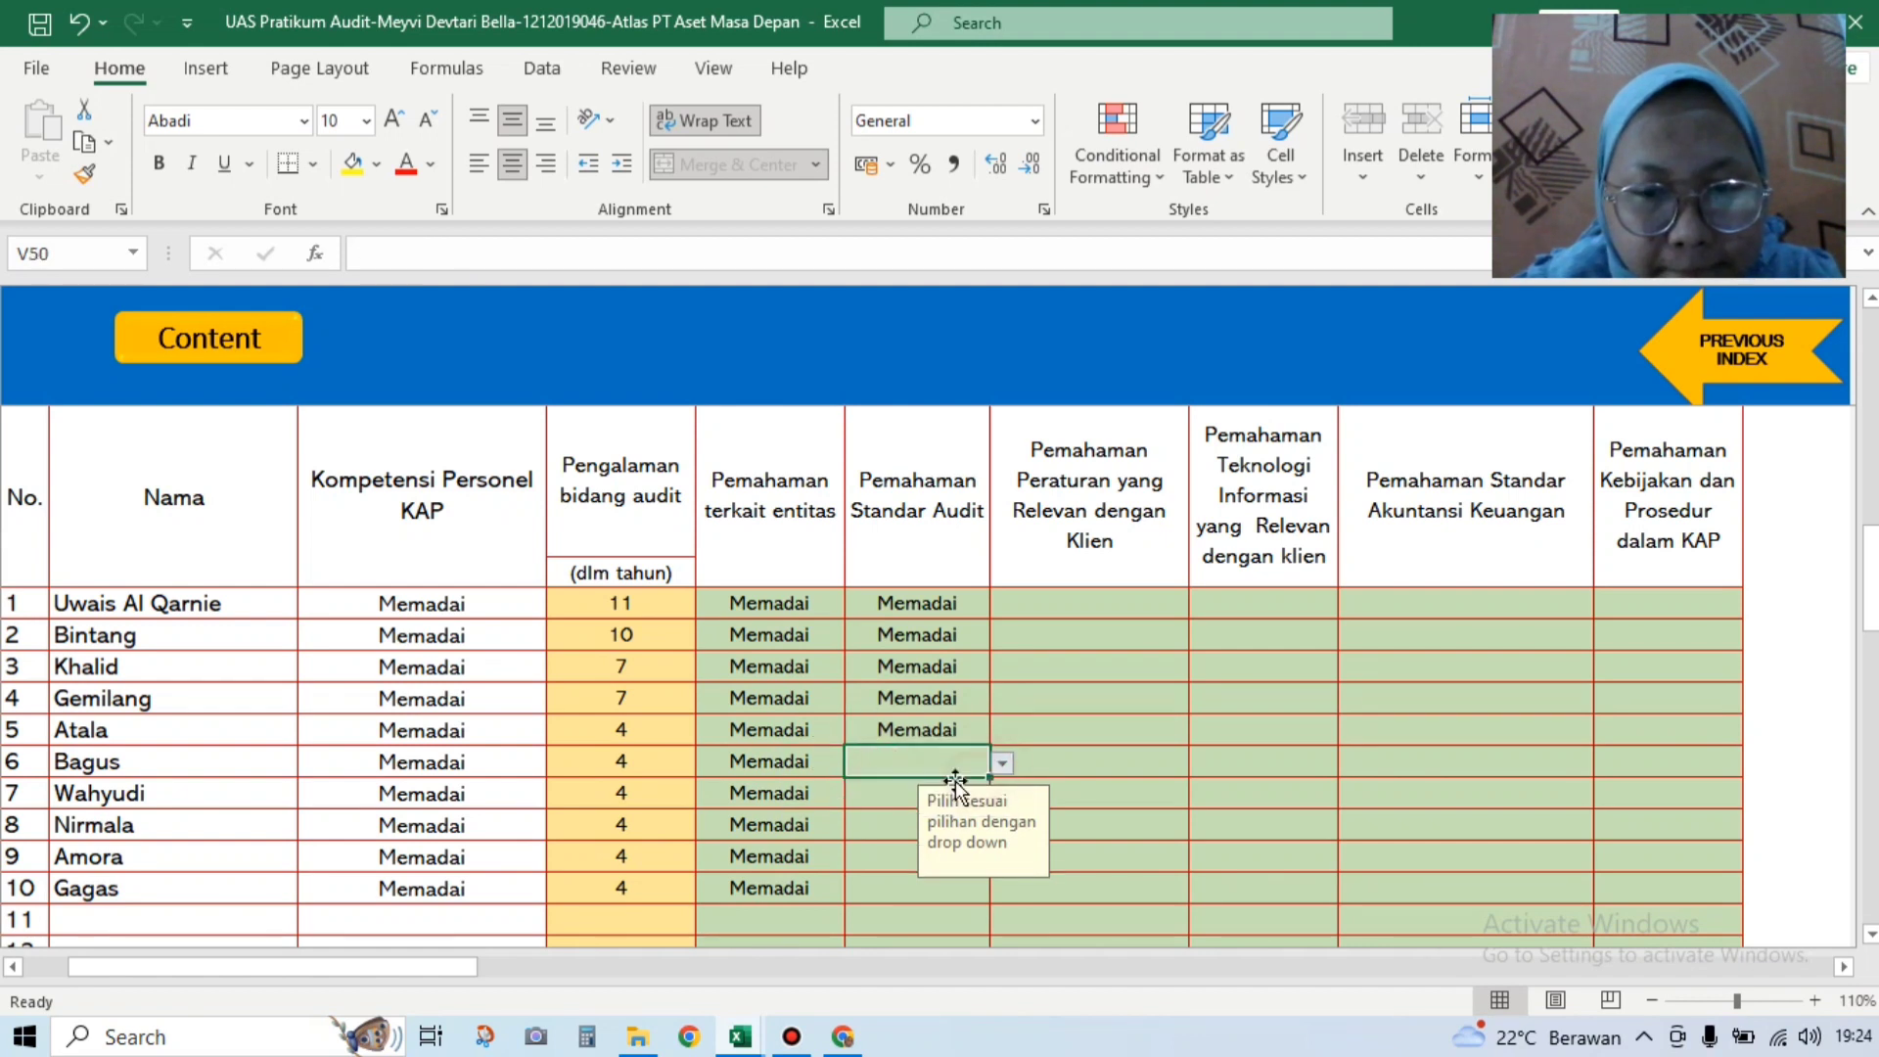
{"action": "left_click", "coordinate": [910, 793]}
{"action": "left_click", "coordinate": [1000, 797]}
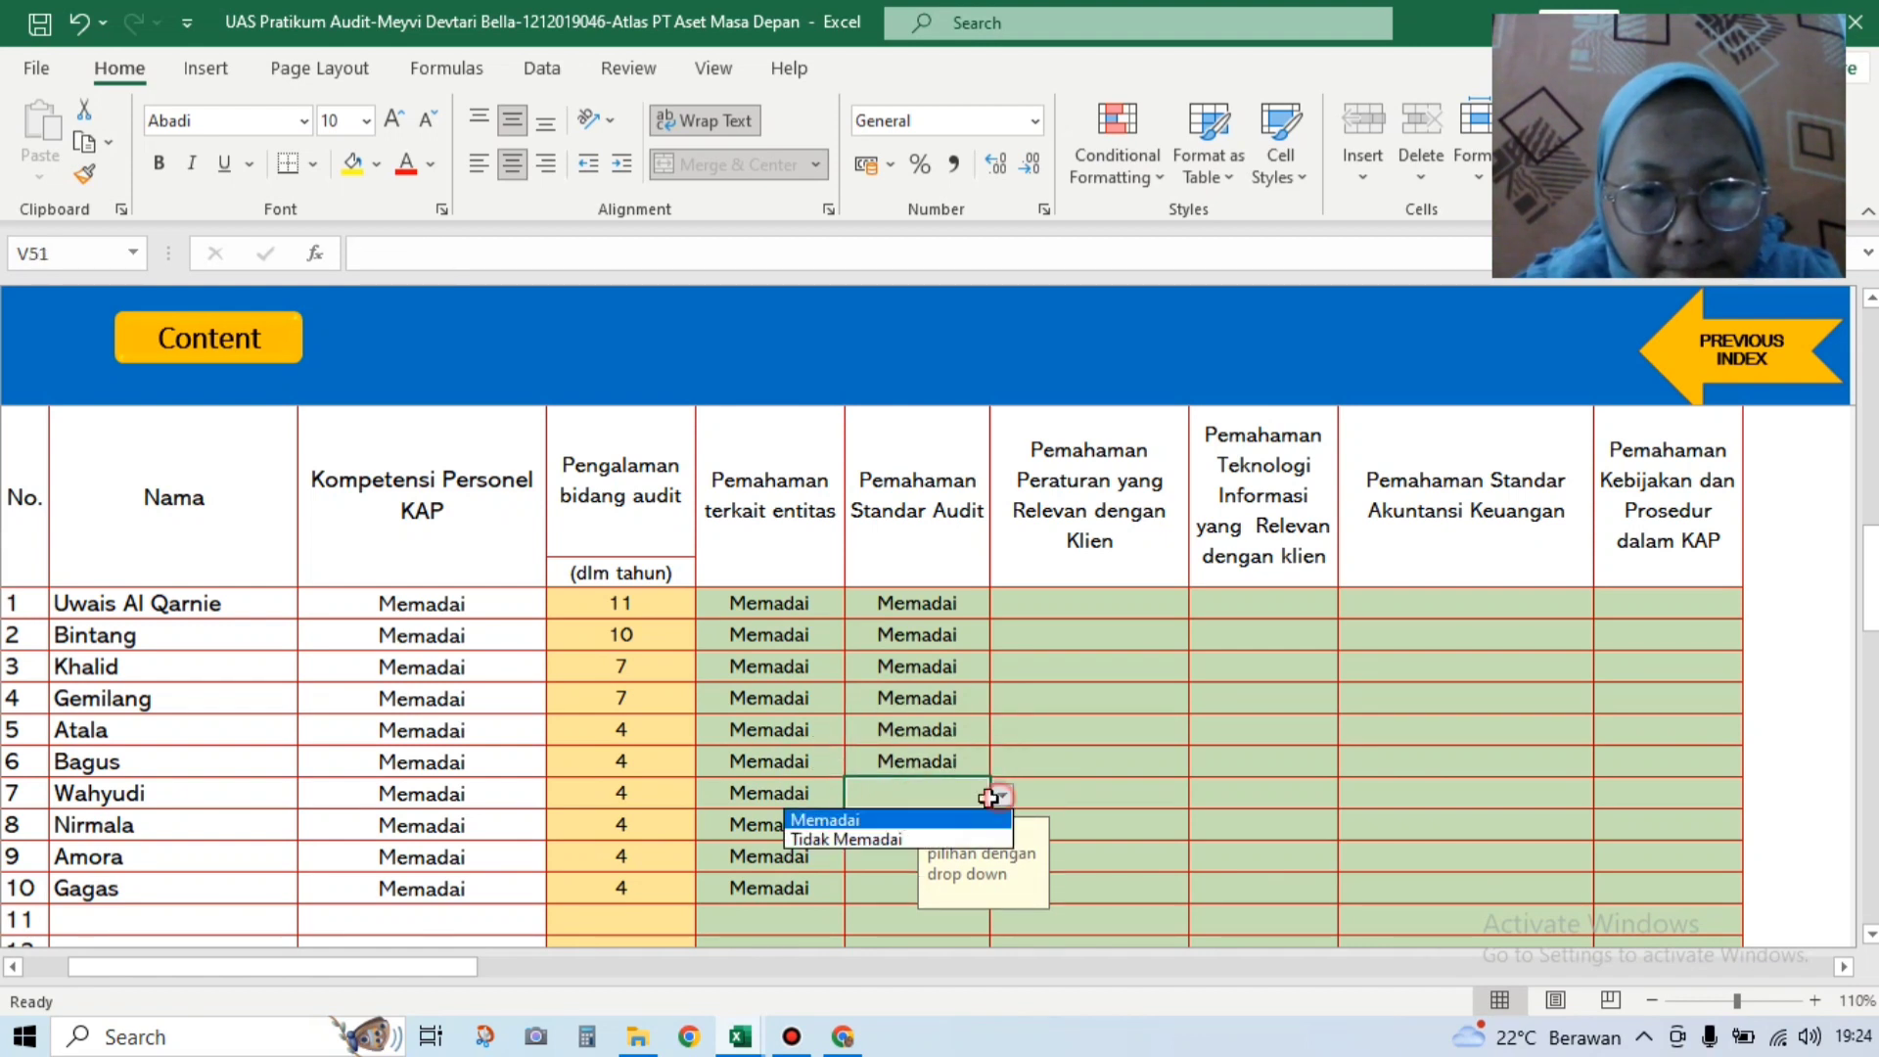
{"action": "left_click", "coordinate": [945, 821]}
{"action": "left_click", "coordinate": [920, 825]}
{"action": "left_click", "coordinate": [1000, 825]}
{"action": "left_click", "coordinate": [945, 852]}
{"action": "left_click", "coordinate": [889, 856]}
{"action": "left_click", "coordinate": [1001, 859]}
{"action": "left_click", "coordinate": [940, 881]}
{"action": "left_click", "coordinate": [969, 884]}
{"action": "left_click", "coordinate": [1001, 888]}
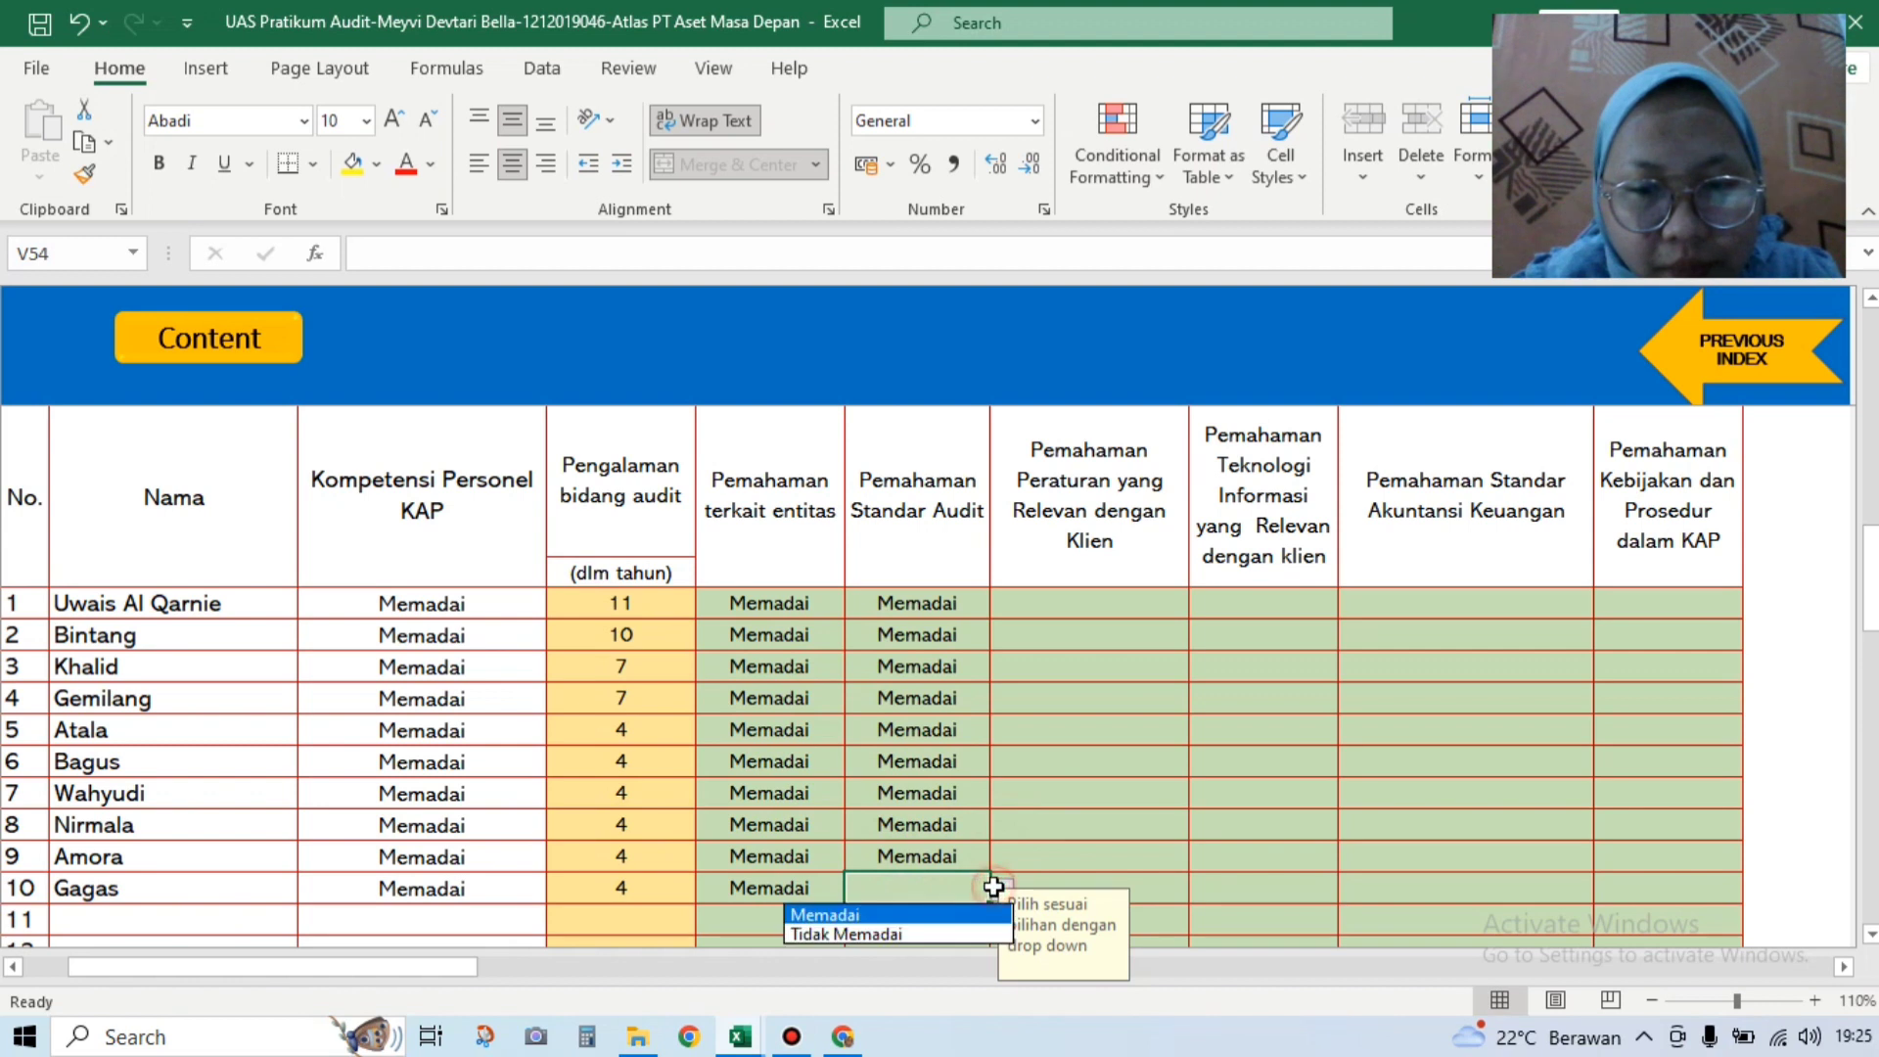
{"action": "left_click", "coordinate": [954, 918]}
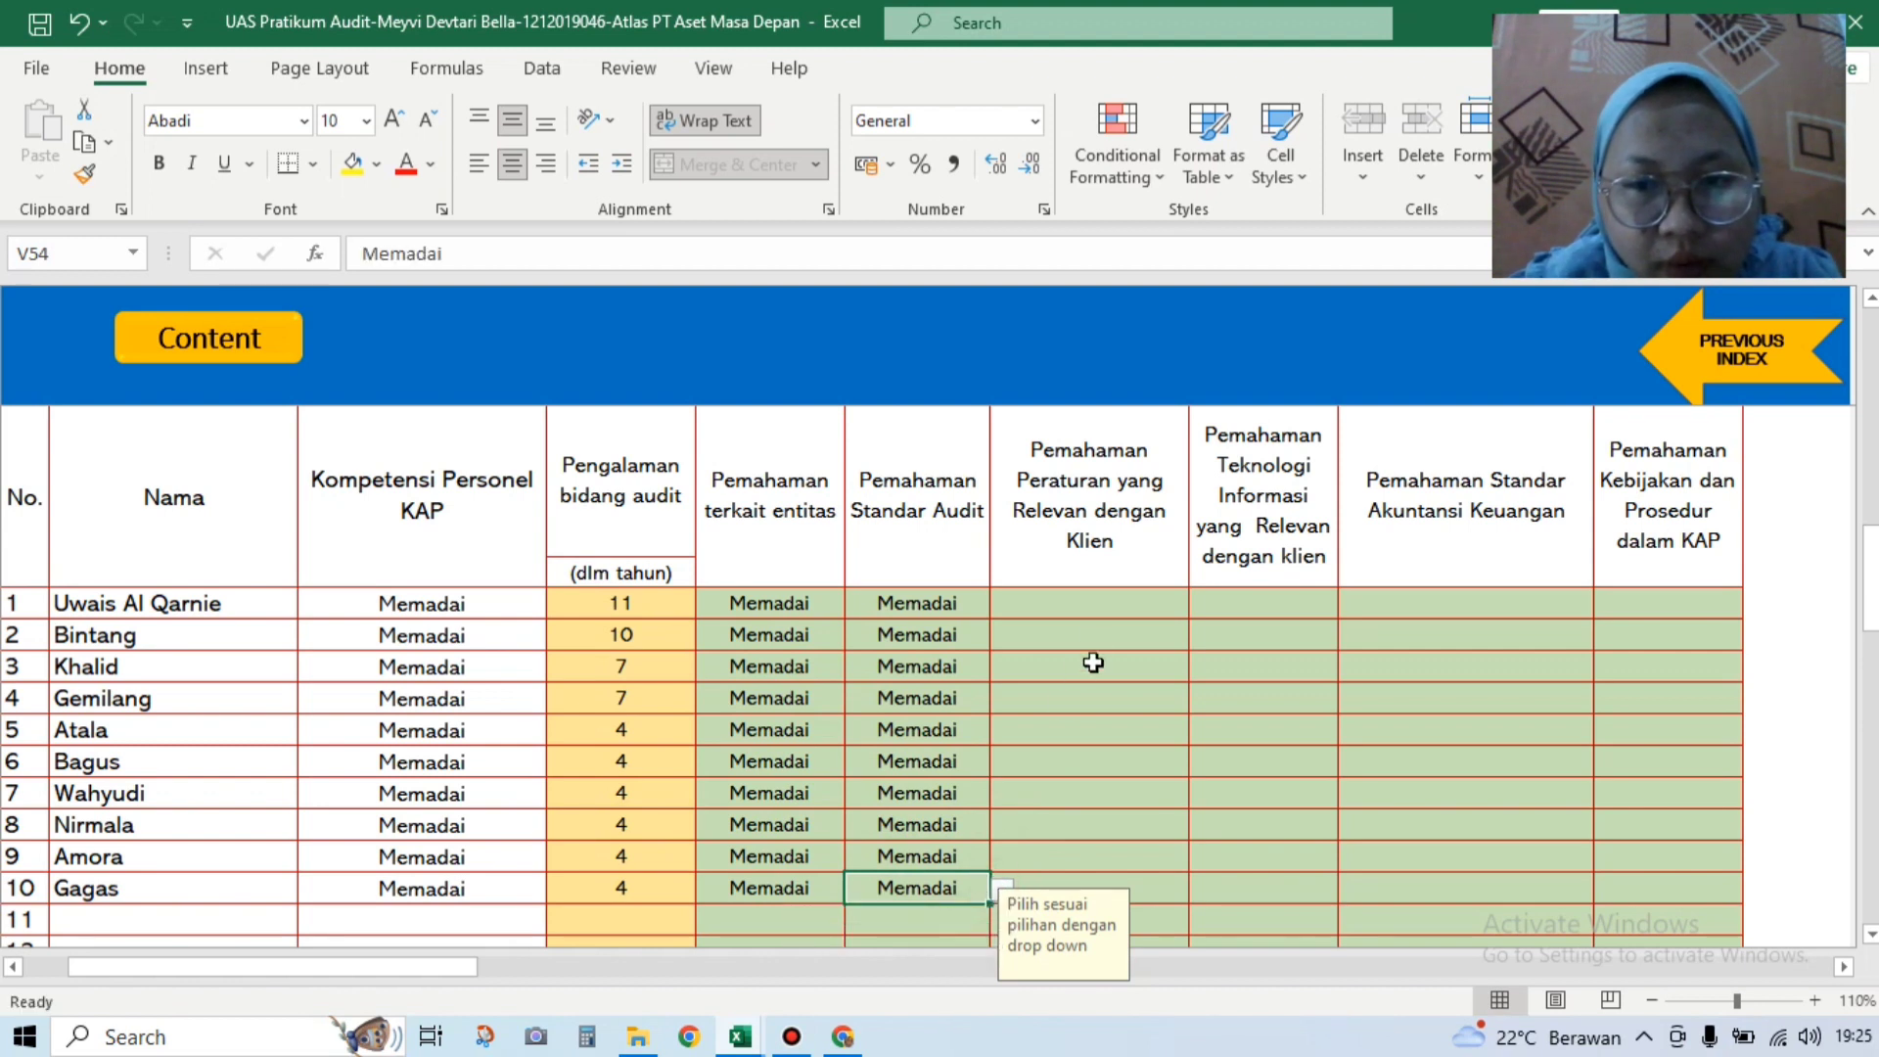
{"action": "left_click", "coordinate": [1116, 609]}
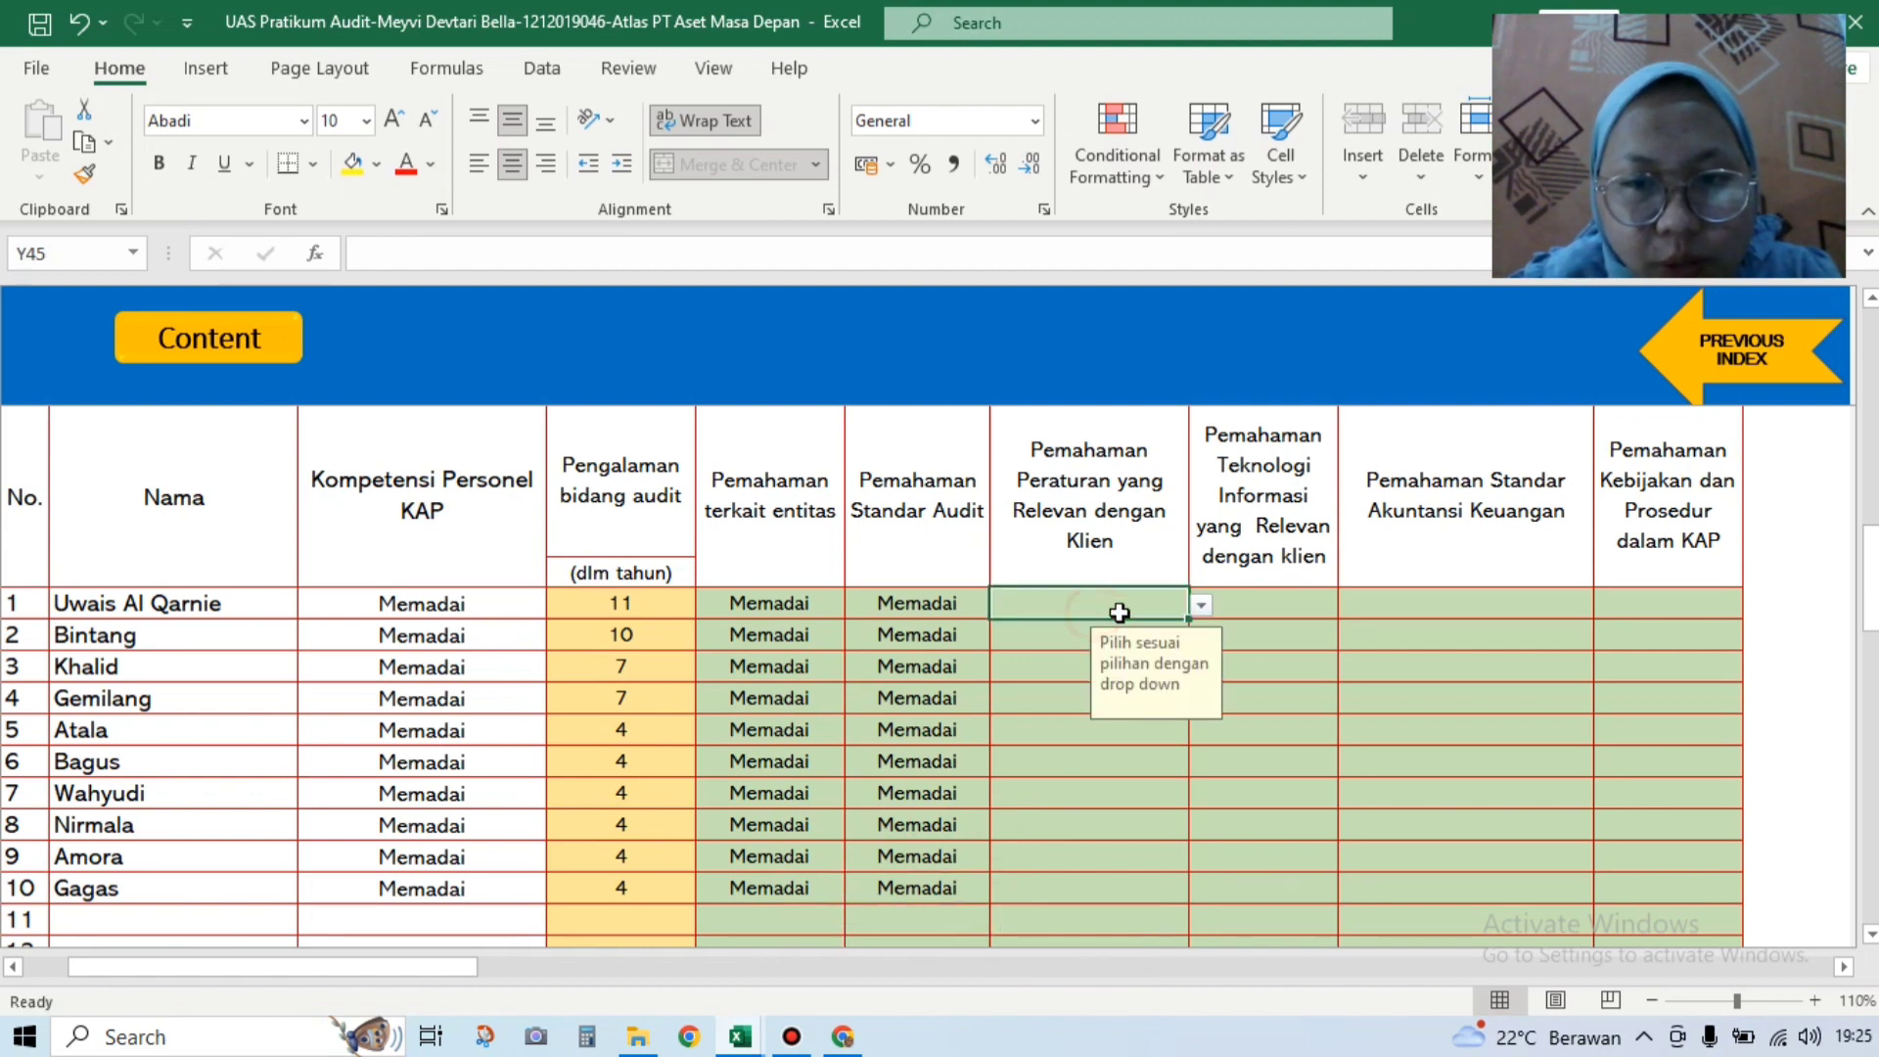
Step: Rate rows 1–5 Memadai for client regulations, correcting row 1 from Tidak Memadai
{"action": "left_click", "coordinate": [1201, 606]}
{"action": "left_click", "coordinate": [1180, 649]}
{"action": "left_click", "coordinate": [1201, 606]}
{"action": "left_click", "coordinate": [1160, 633]}
{"action": "left_click", "coordinate": [1179, 634]}
{"action": "left_click", "coordinate": [1201, 637]}
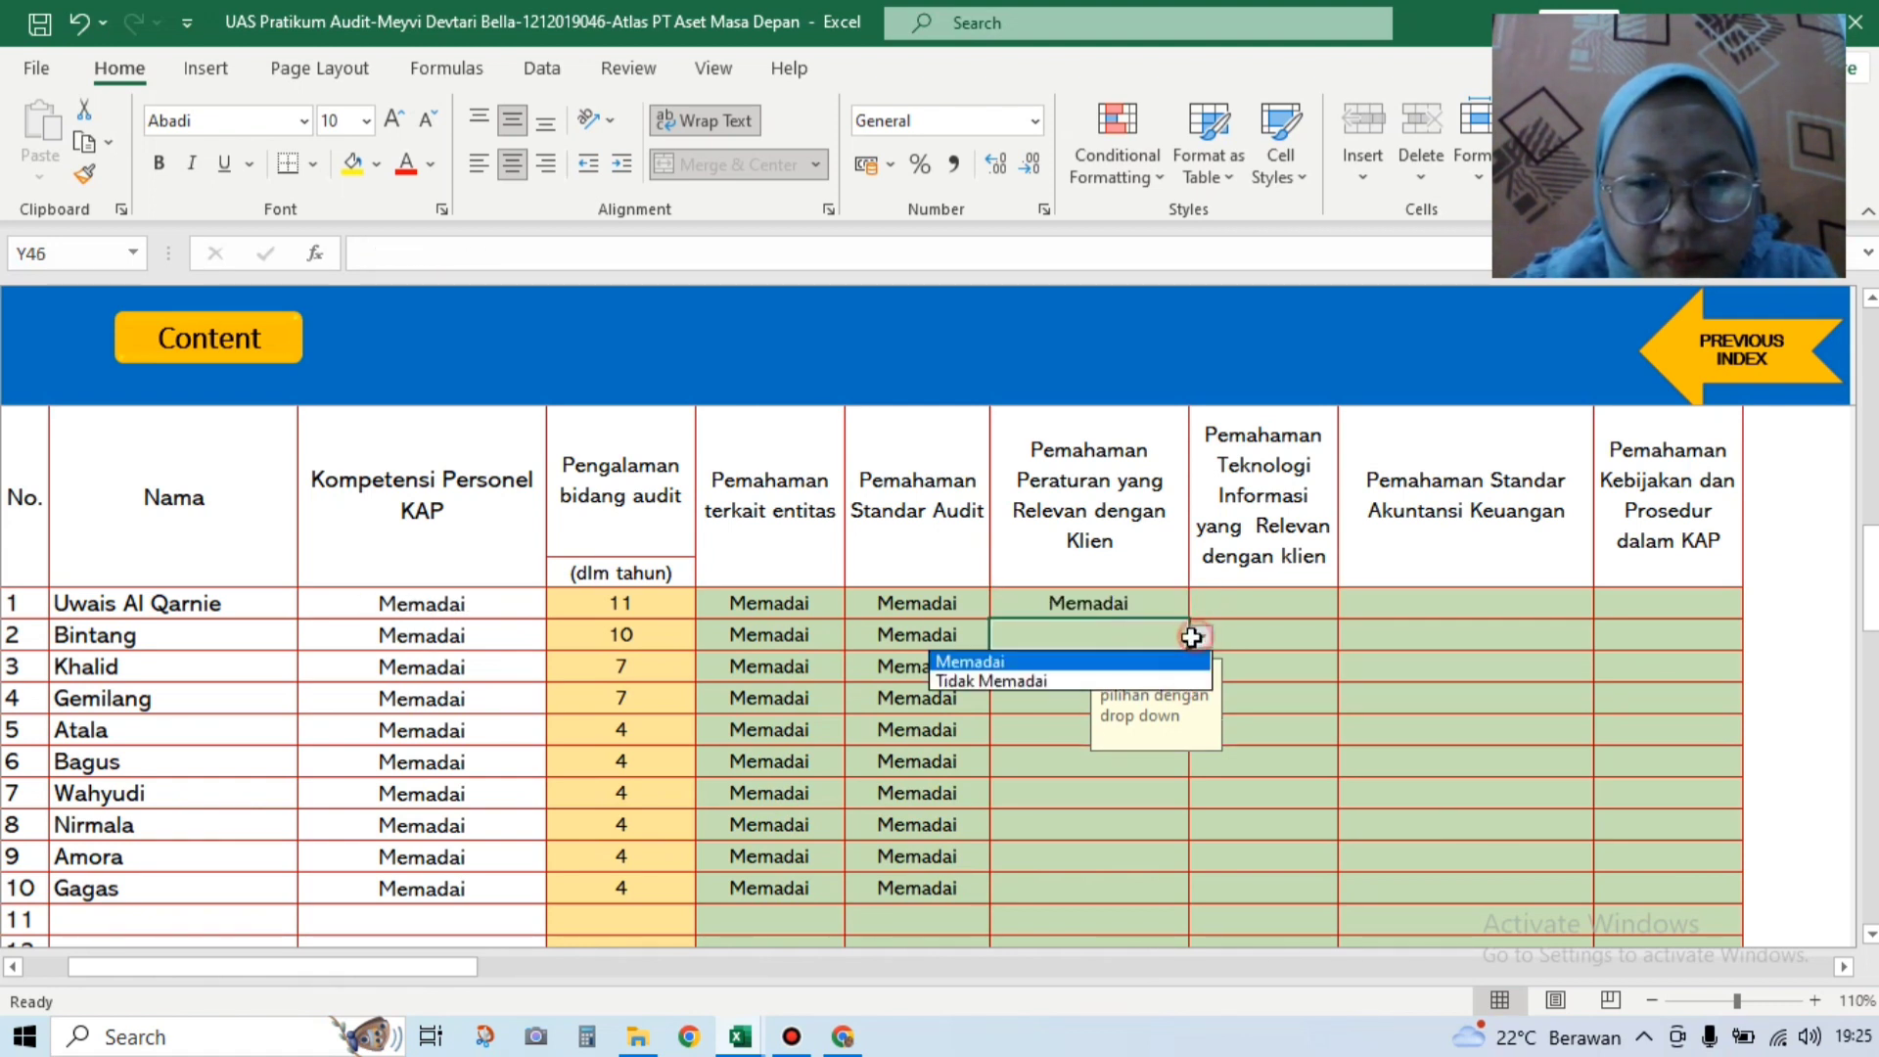
{"action": "left_click", "coordinate": [1162, 657]}
{"action": "left_click", "coordinate": [1067, 676]}
{"action": "left_click", "coordinate": [1200, 668]}
{"action": "left_click", "coordinate": [1104, 690]}
{"action": "left_click", "coordinate": [1100, 699]}
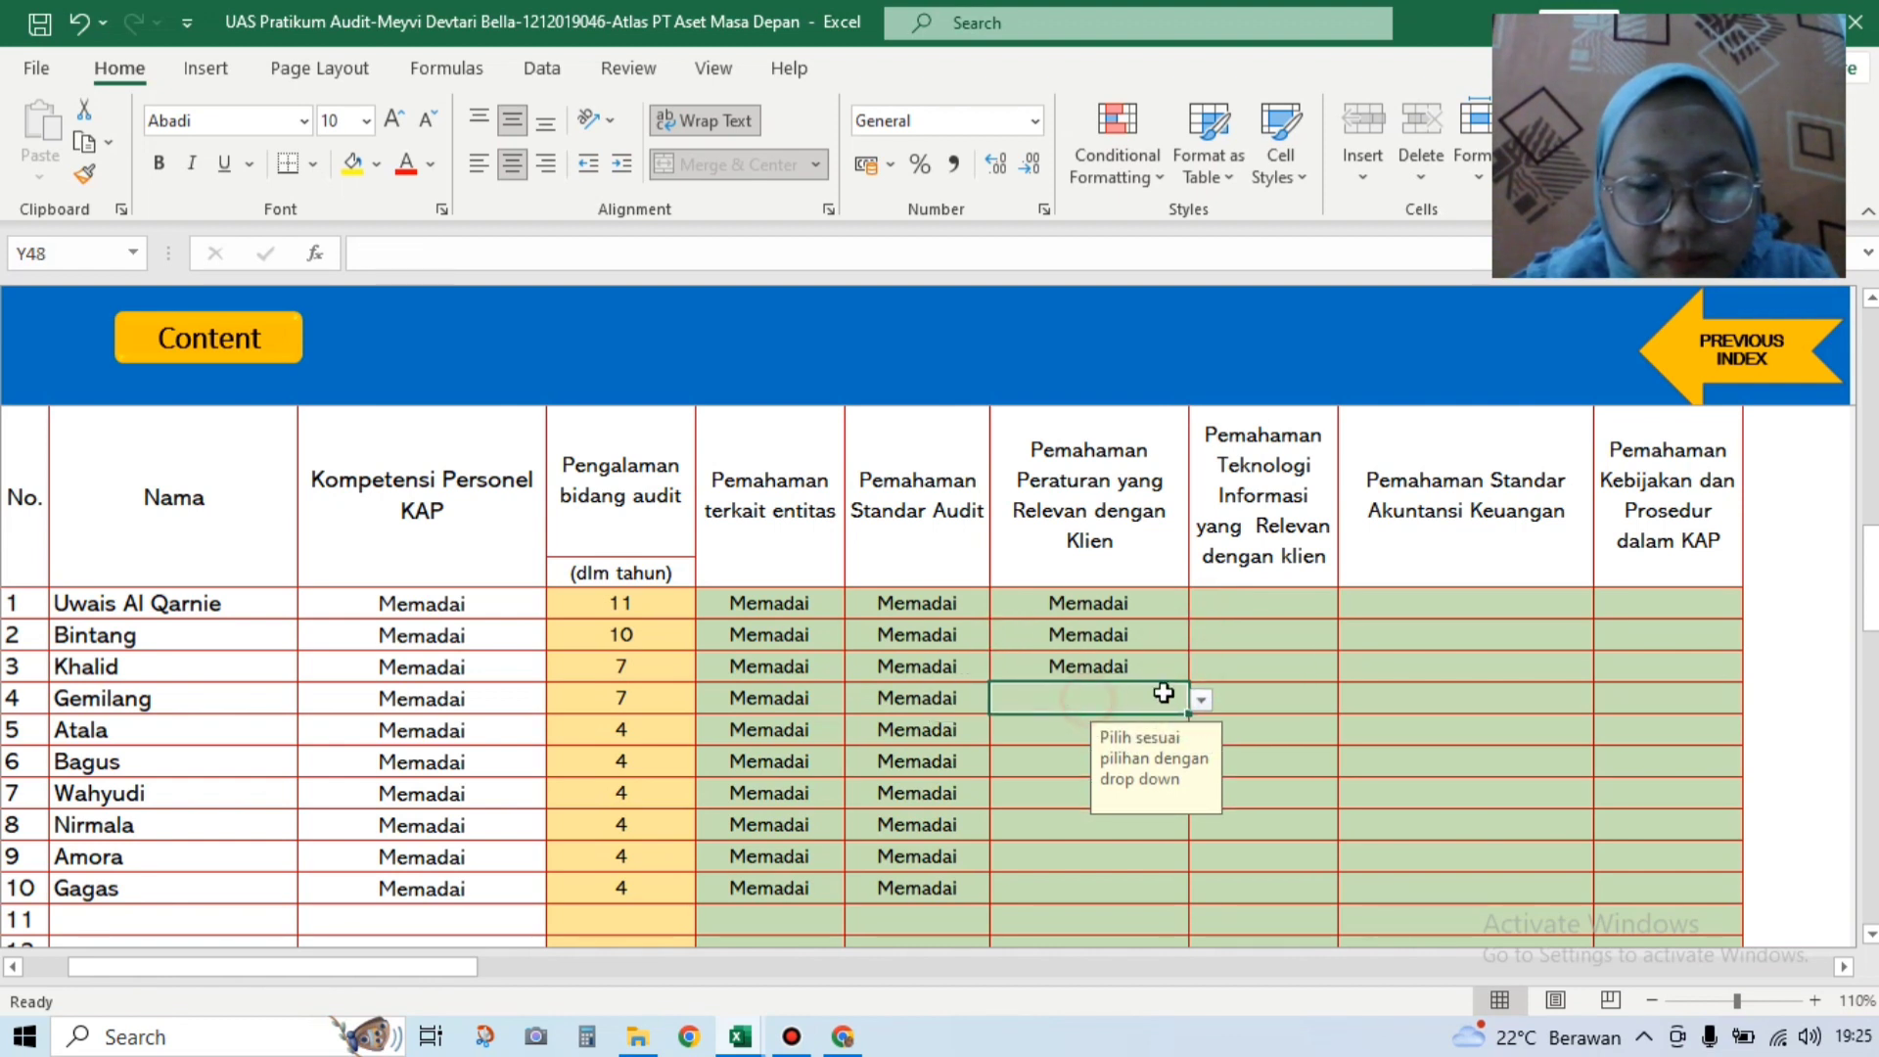
{"action": "left_click", "coordinate": [1201, 700]}
{"action": "left_click", "coordinate": [1154, 724]}
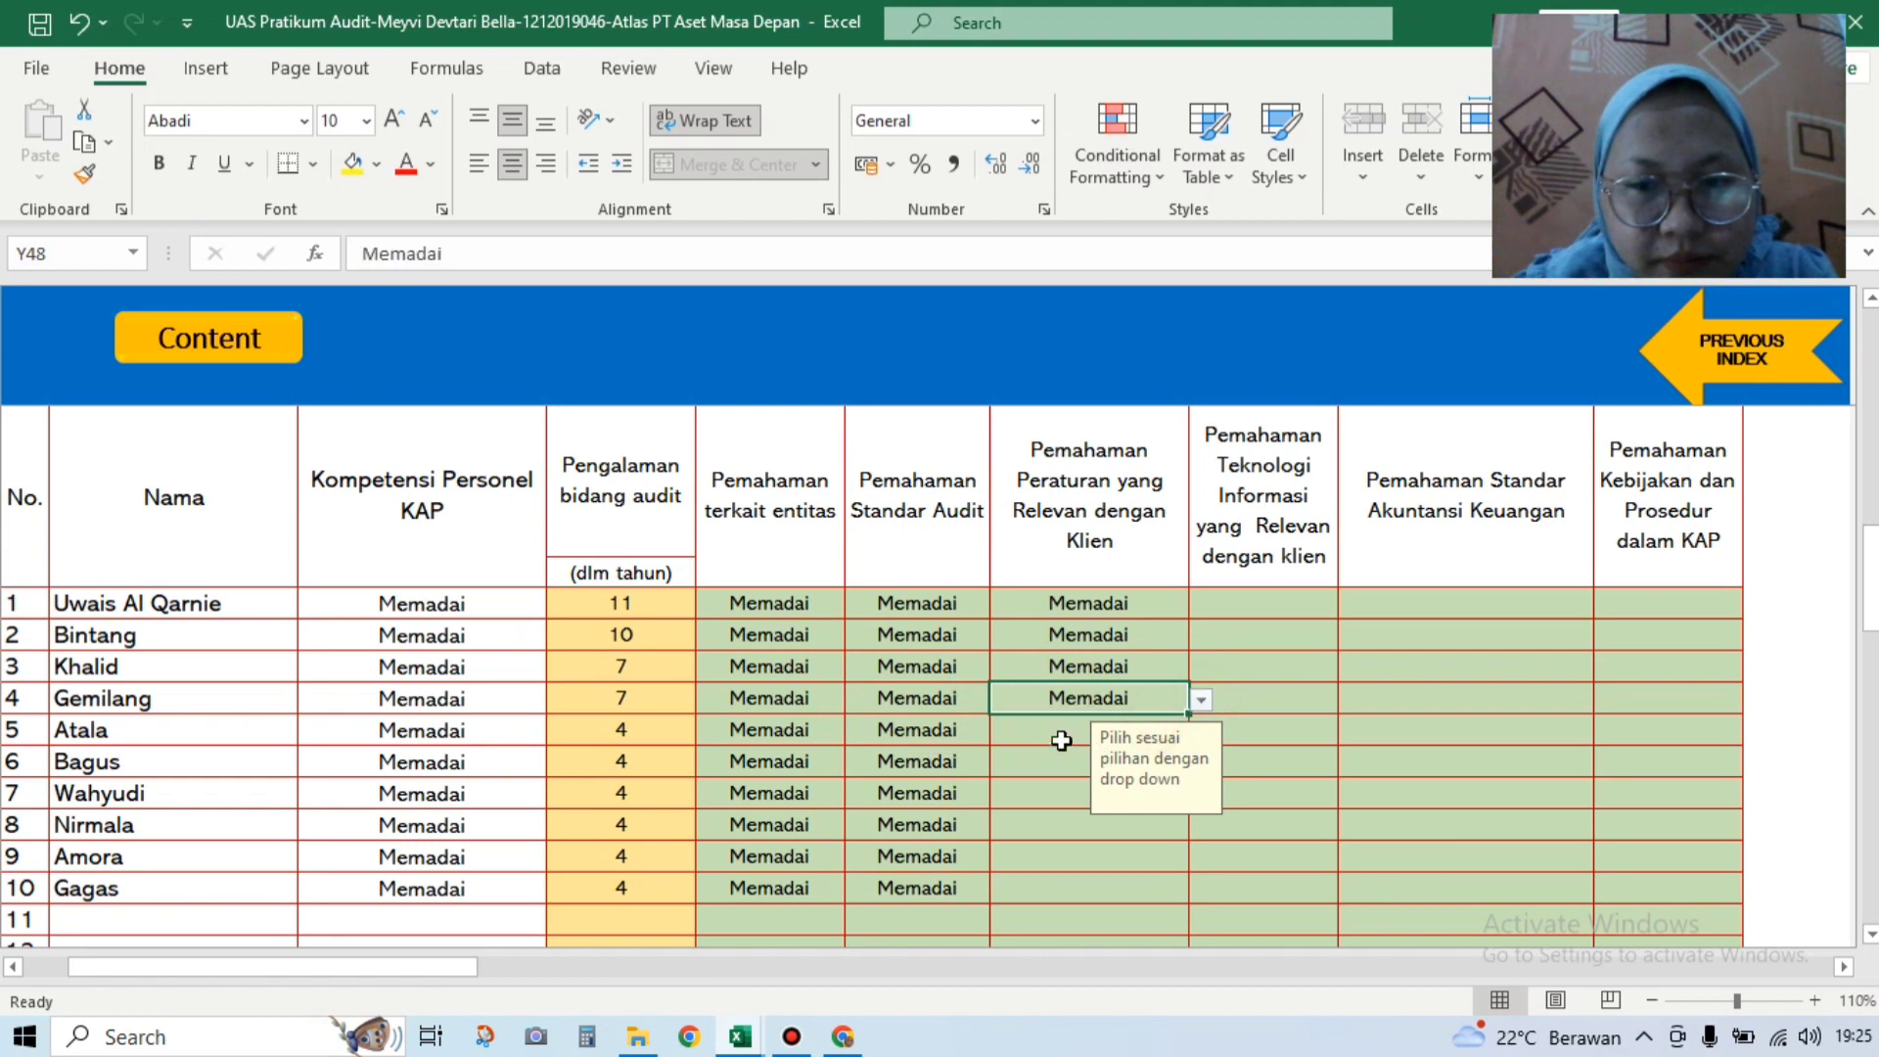
{"action": "left_click", "coordinate": [1066, 739]}
{"action": "left_click", "coordinate": [1201, 731]}
{"action": "left_click", "coordinate": [1143, 754]}
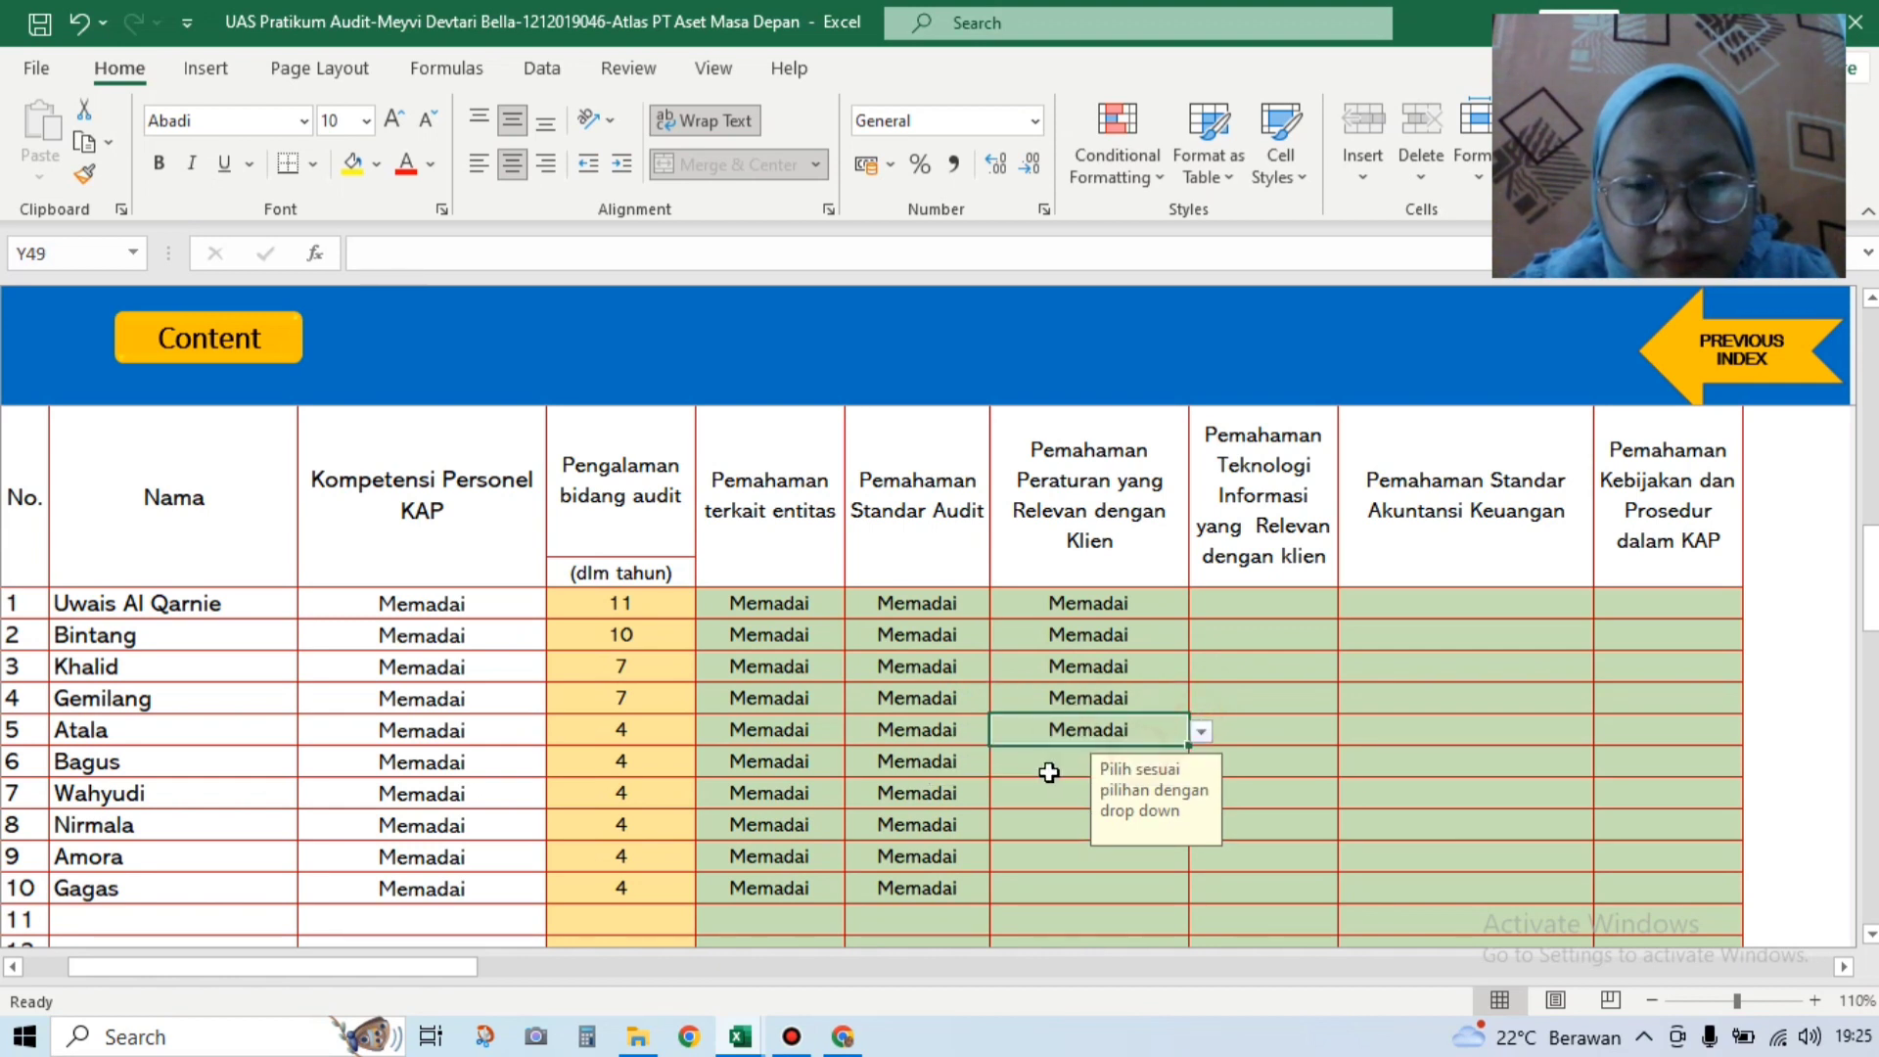
Step: Rate personnel rows 6–10 Memadai for understanding client regulations
{"action": "left_click", "coordinate": [1044, 763]}
{"action": "left_click", "coordinate": [1199, 762]}
{"action": "left_click", "coordinate": [1129, 790]}
{"action": "left_click", "coordinate": [1081, 795]}
{"action": "left_click", "coordinate": [1201, 794]}
{"action": "left_click", "coordinate": [1180, 802]}
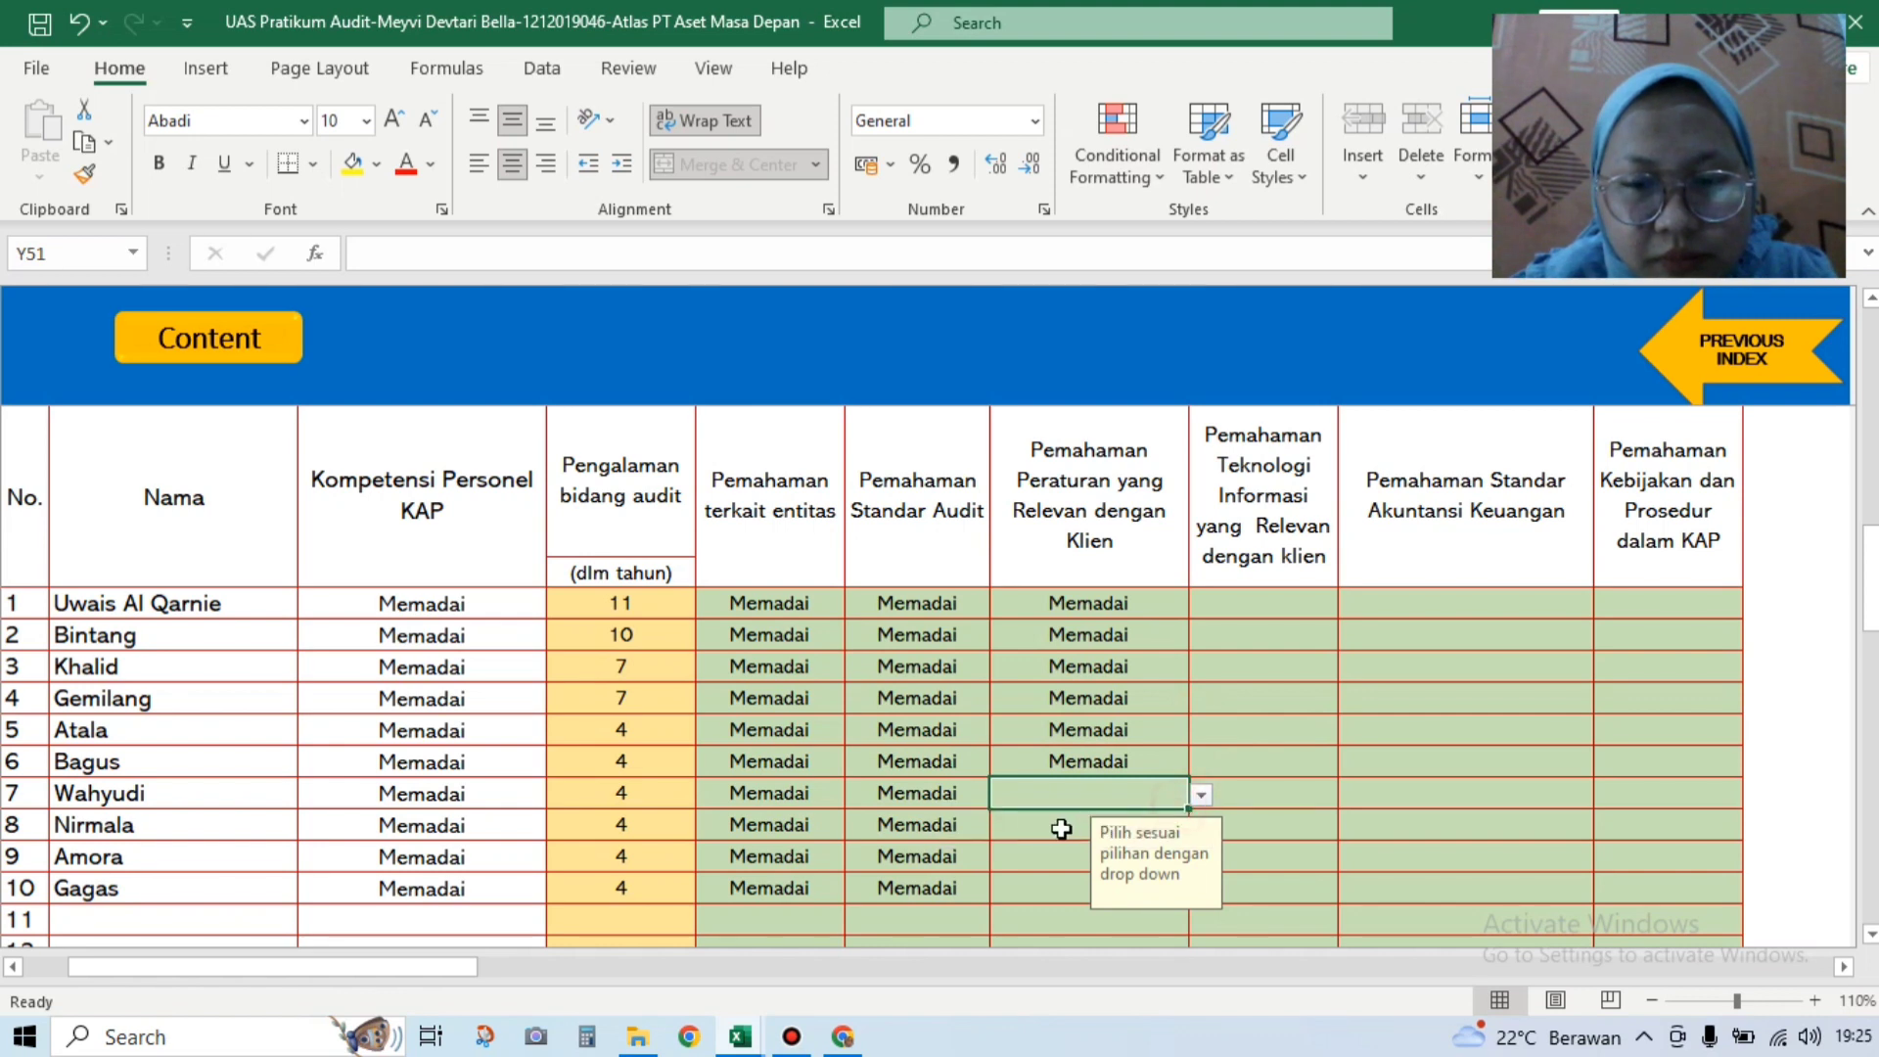
{"action": "left_click", "coordinate": [1202, 801]}
{"action": "left_click", "coordinate": [1042, 820]}
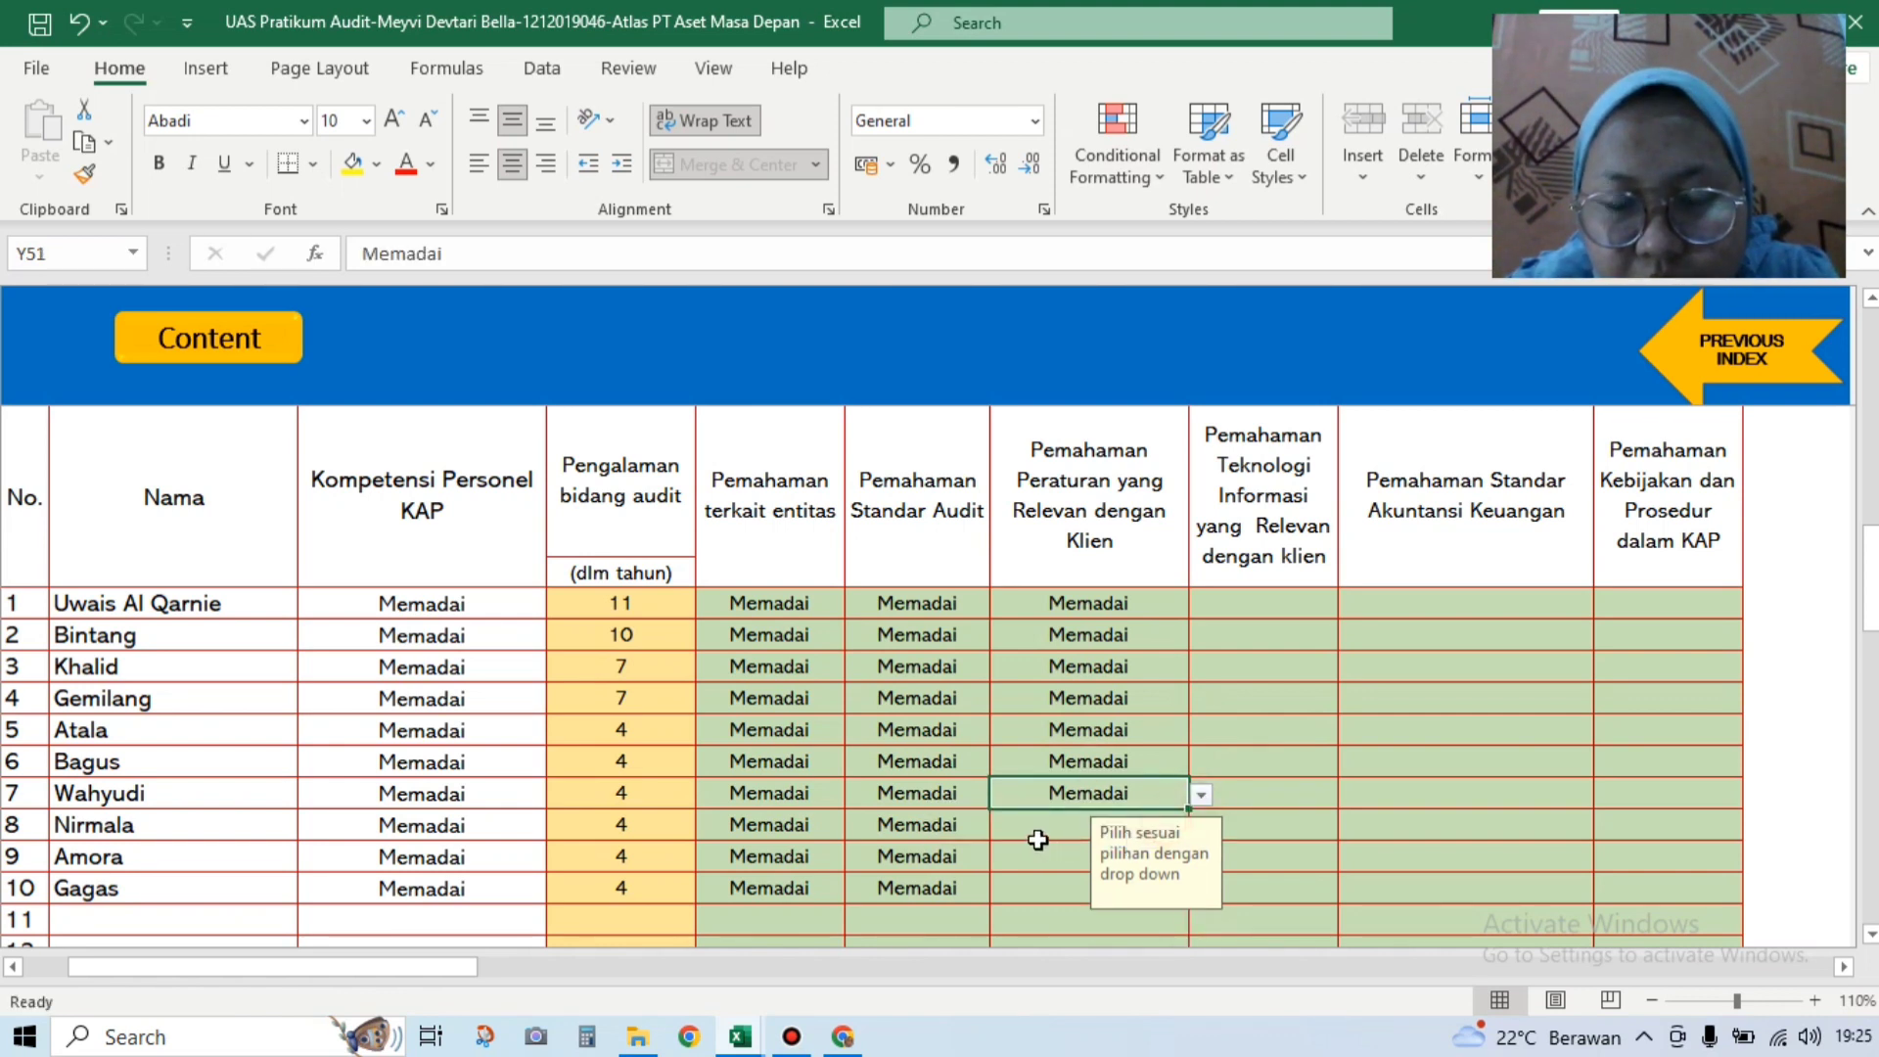
{"action": "left_click", "coordinate": [1037, 834]}
{"action": "left_click", "coordinate": [1201, 827]}
{"action": "left_click", "coordinate": [1067, 851]}
{"action": "left_click", "coordinate": [1071, 863]}
{"action": "left_click", "coordinate": [1202, 858]}
{"action": "left_click", "coordinate": [1067, 880]}
{"action": "left_click", "coordinate": [1087, 889]}
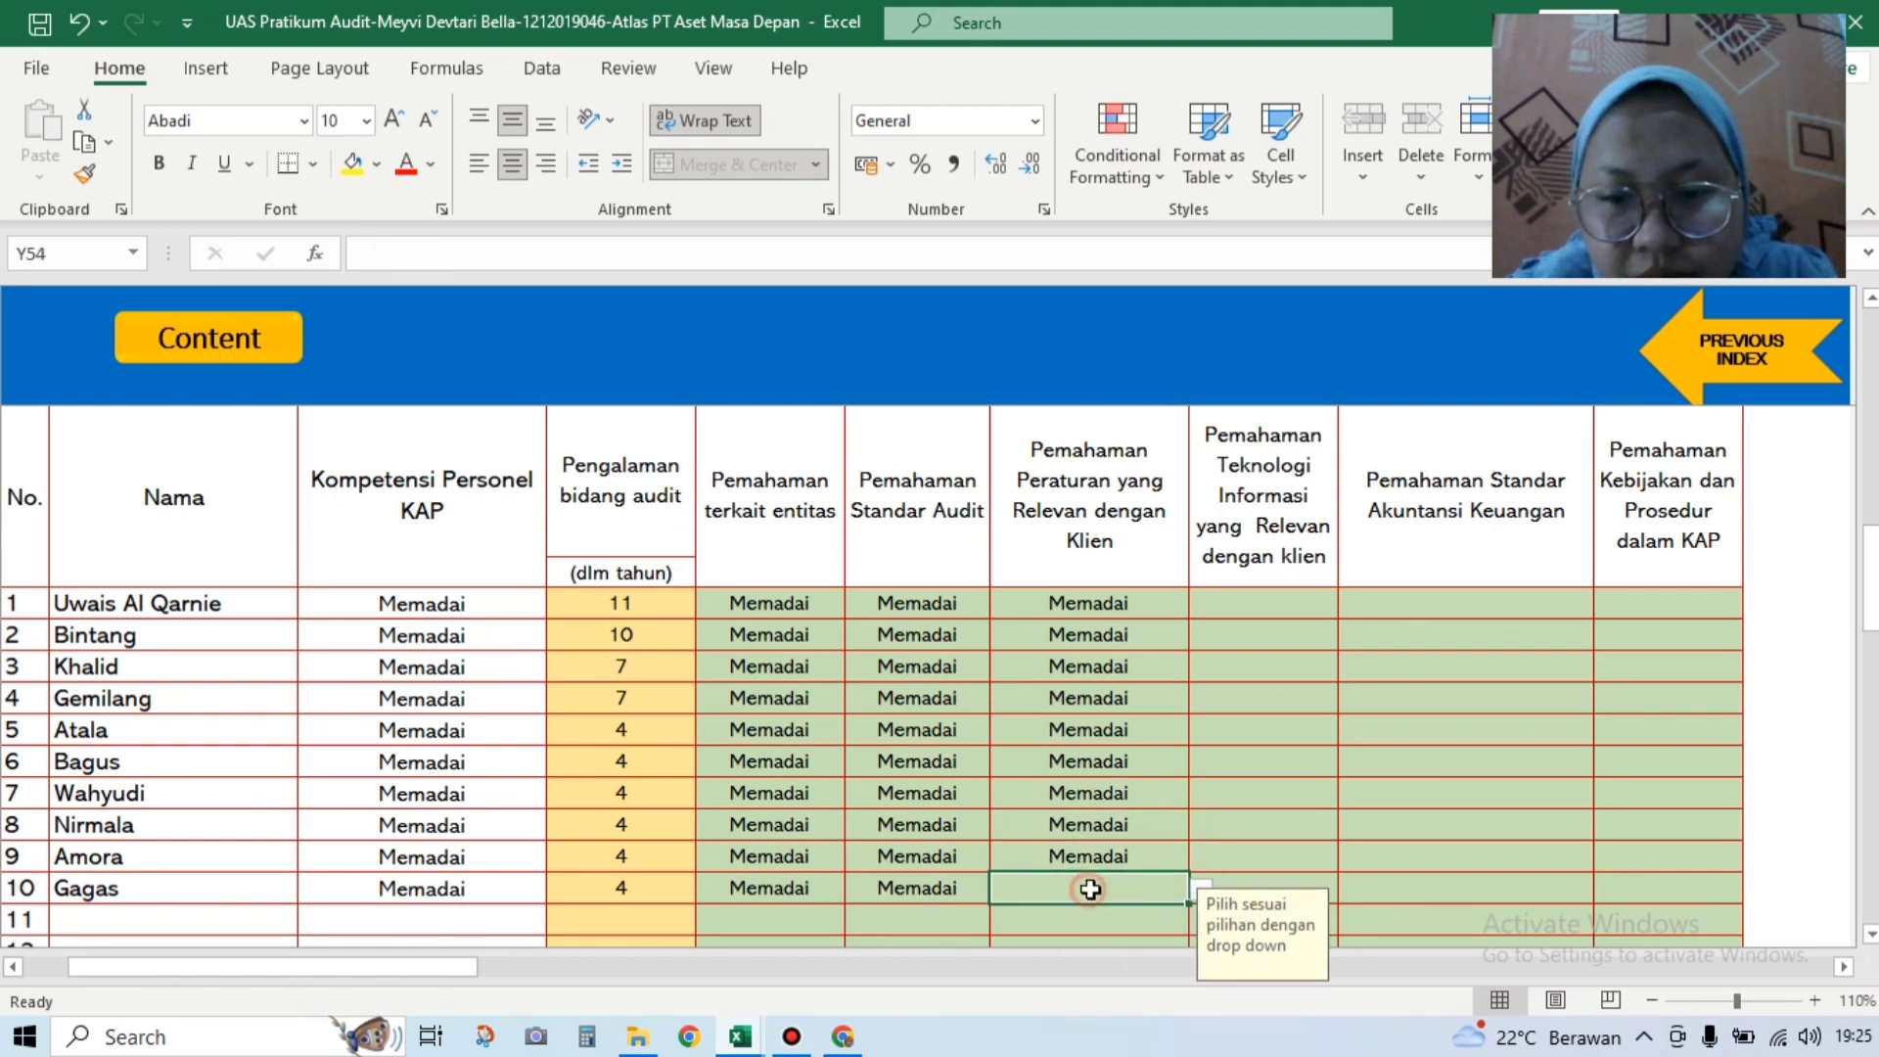
{"action": "left_click", "coordinate": [1203, 888]}
{"action": "left_click", "coordinate": [1153, 902]}
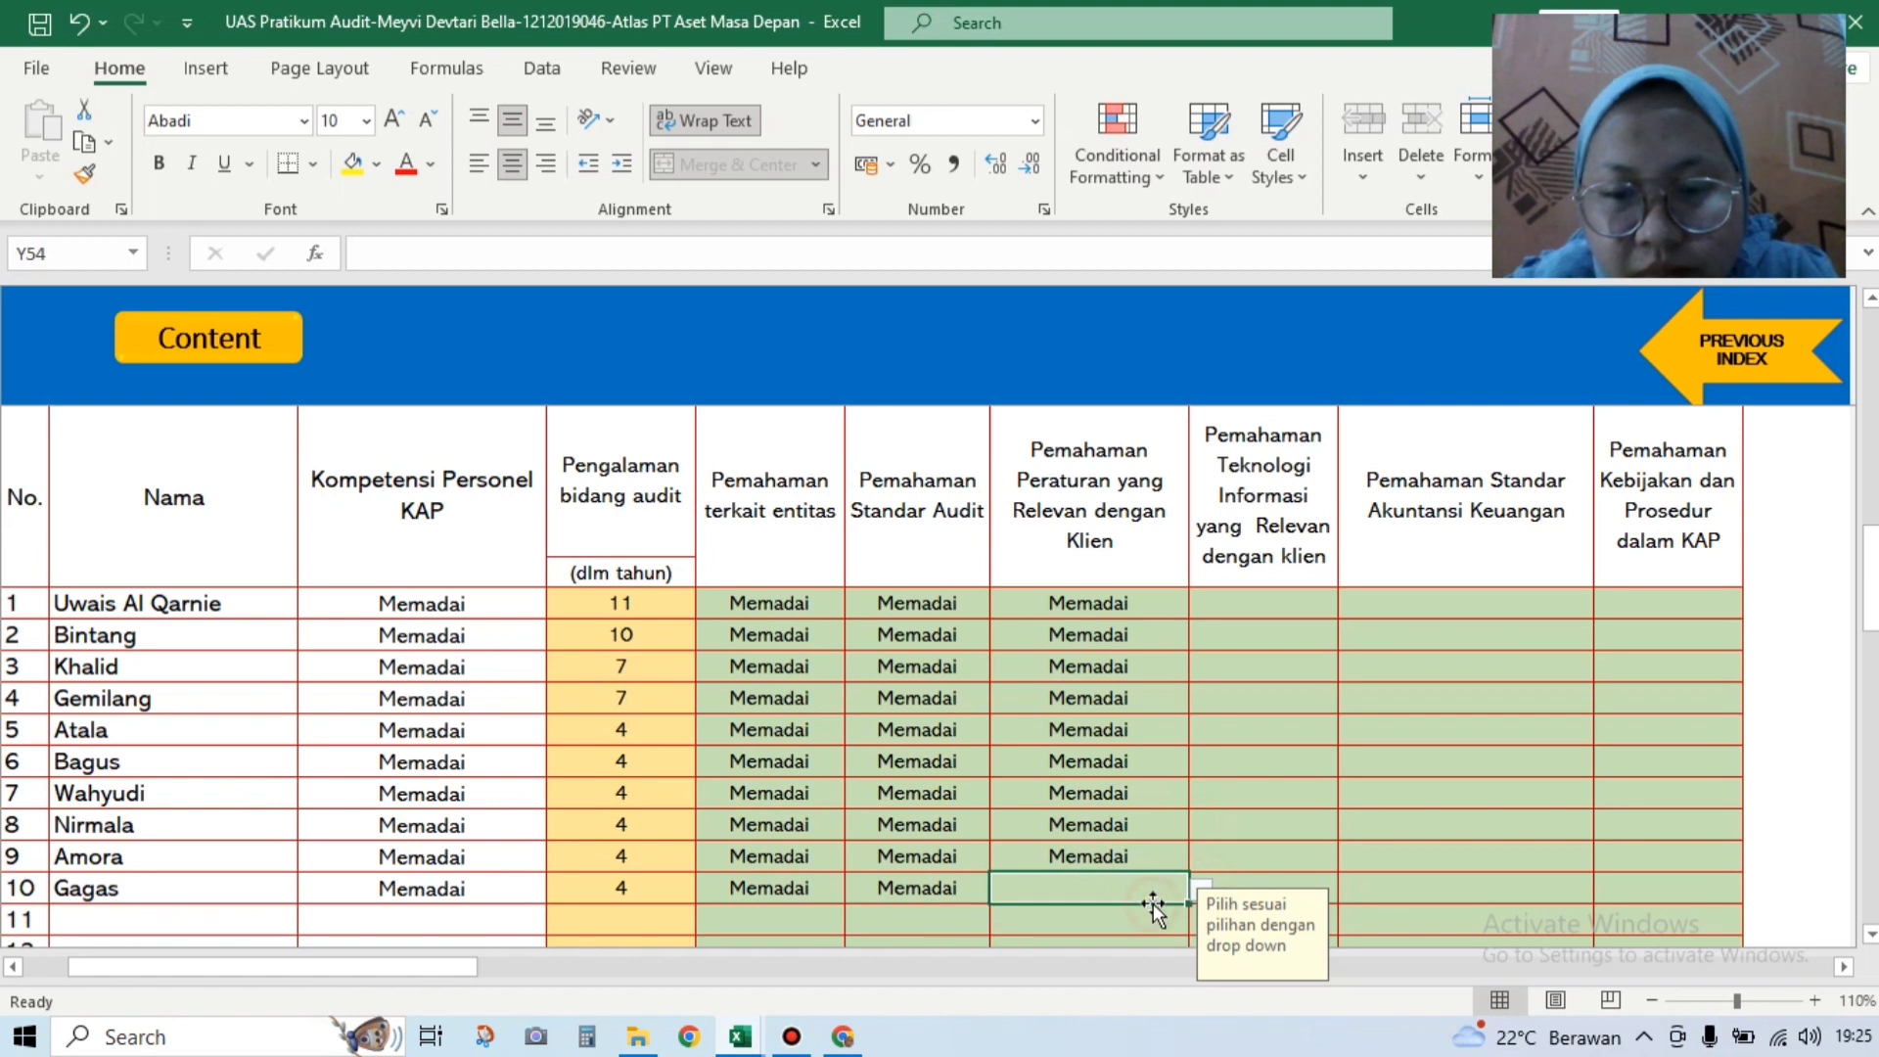
{"action": "left_click", "coordinate": [1202, 890]}
{"action": "left_click", "coordinate": [1149, 909]}
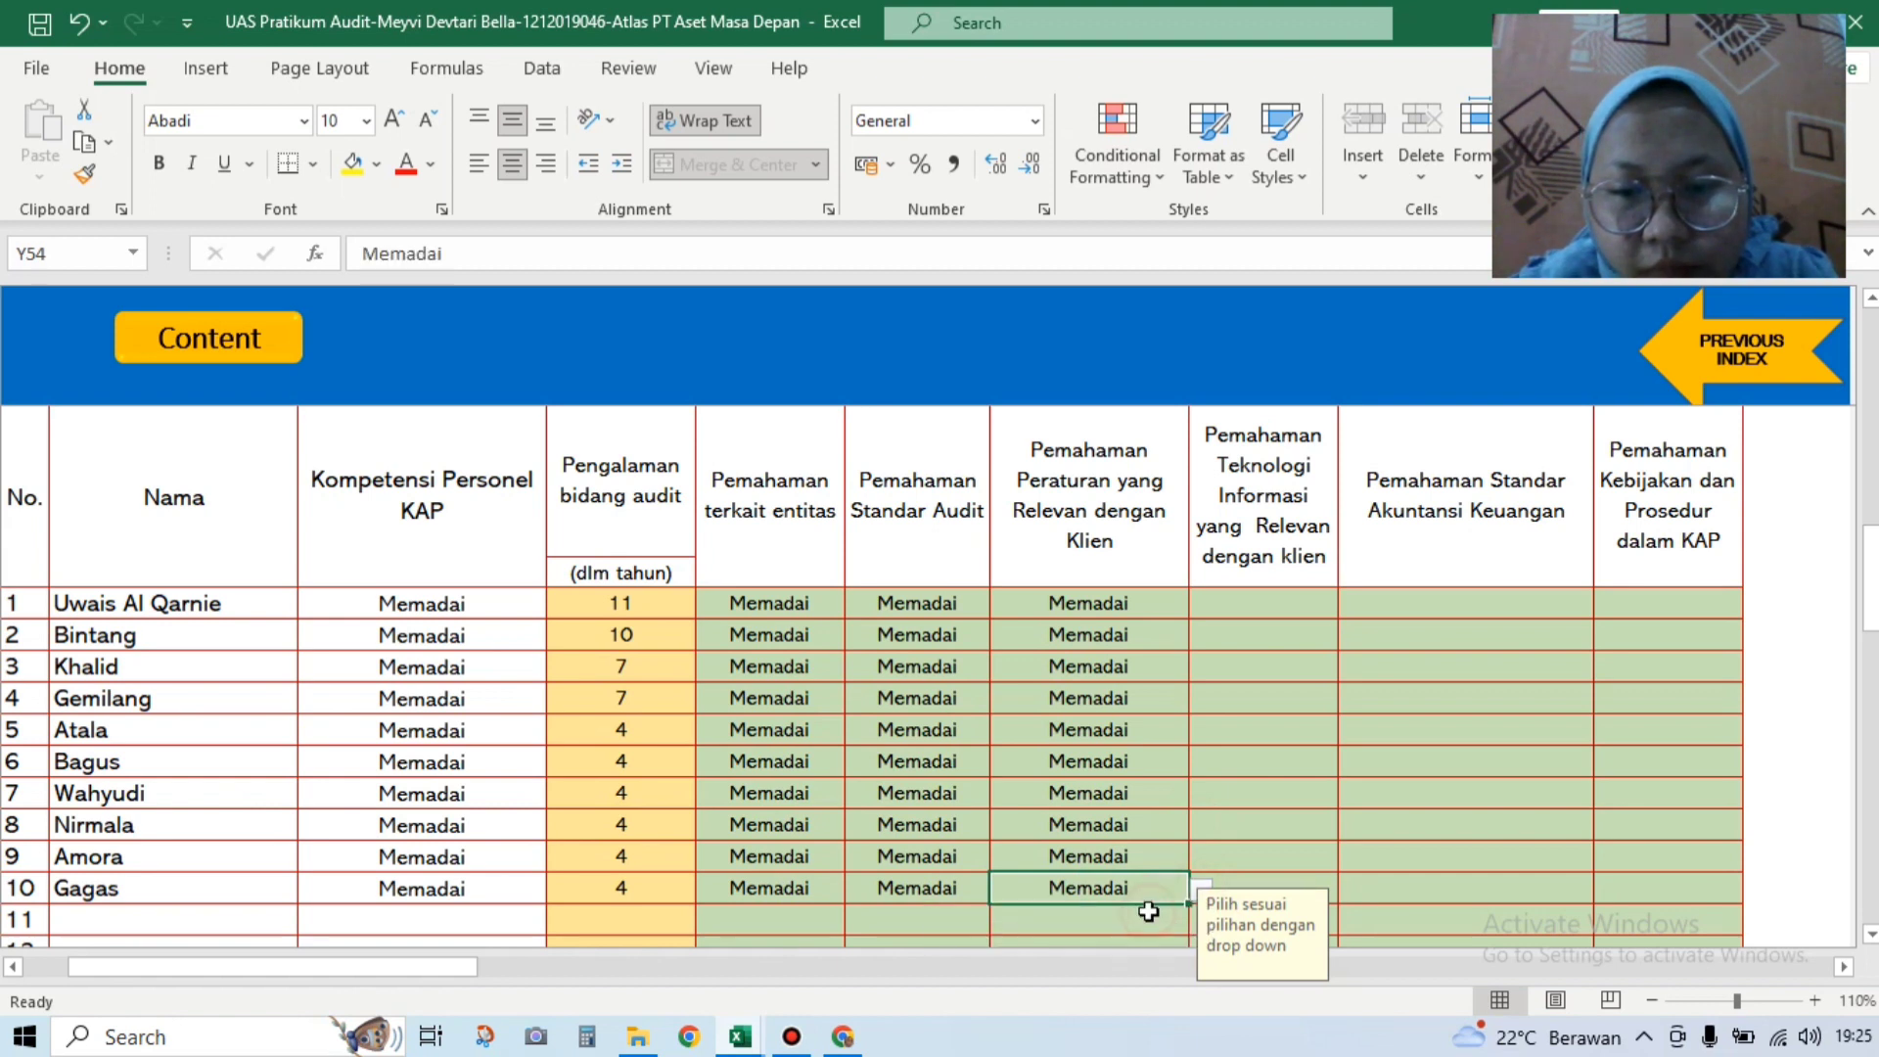
Step: Rate personnel rows 1–5 Memadai for understanding client information technology
{"action": "left_click", "coordinate": [1261, 614]}
{"action": "left_click", "coordinate": [1347, 608]}
{"action": "left_click", "coordinate": [1331, 630]}
{"action": "left_click", "coordinate": [1316, 640]}
{"action": "left_click", "coordinate": [1350, 637]}
{"action": "left_click", "coordinate": [1306, 661]}
{"action": "left_click", "coordinate": [1302, 690]}
{"action": "left_click", "coordinate": [1310, 665]}
{"action": "left_click", "coordinate": [1349, 667]}
{"action": "left_click", "coordinate": [1309, 688]}
{"action": "left_click", "coordinate": [1211, 705]}
{"action": "left_click", "coordinate": [1350, 698]}
{"action": "left_click", "coordinate": [1304, 723]}
{"action": "left_click", "coordinate": [1241, 734]}
{"action": "left_click", "coordinate": [1350, 731]}
{"action": "left_click", "coordinate": [1306, 755]}
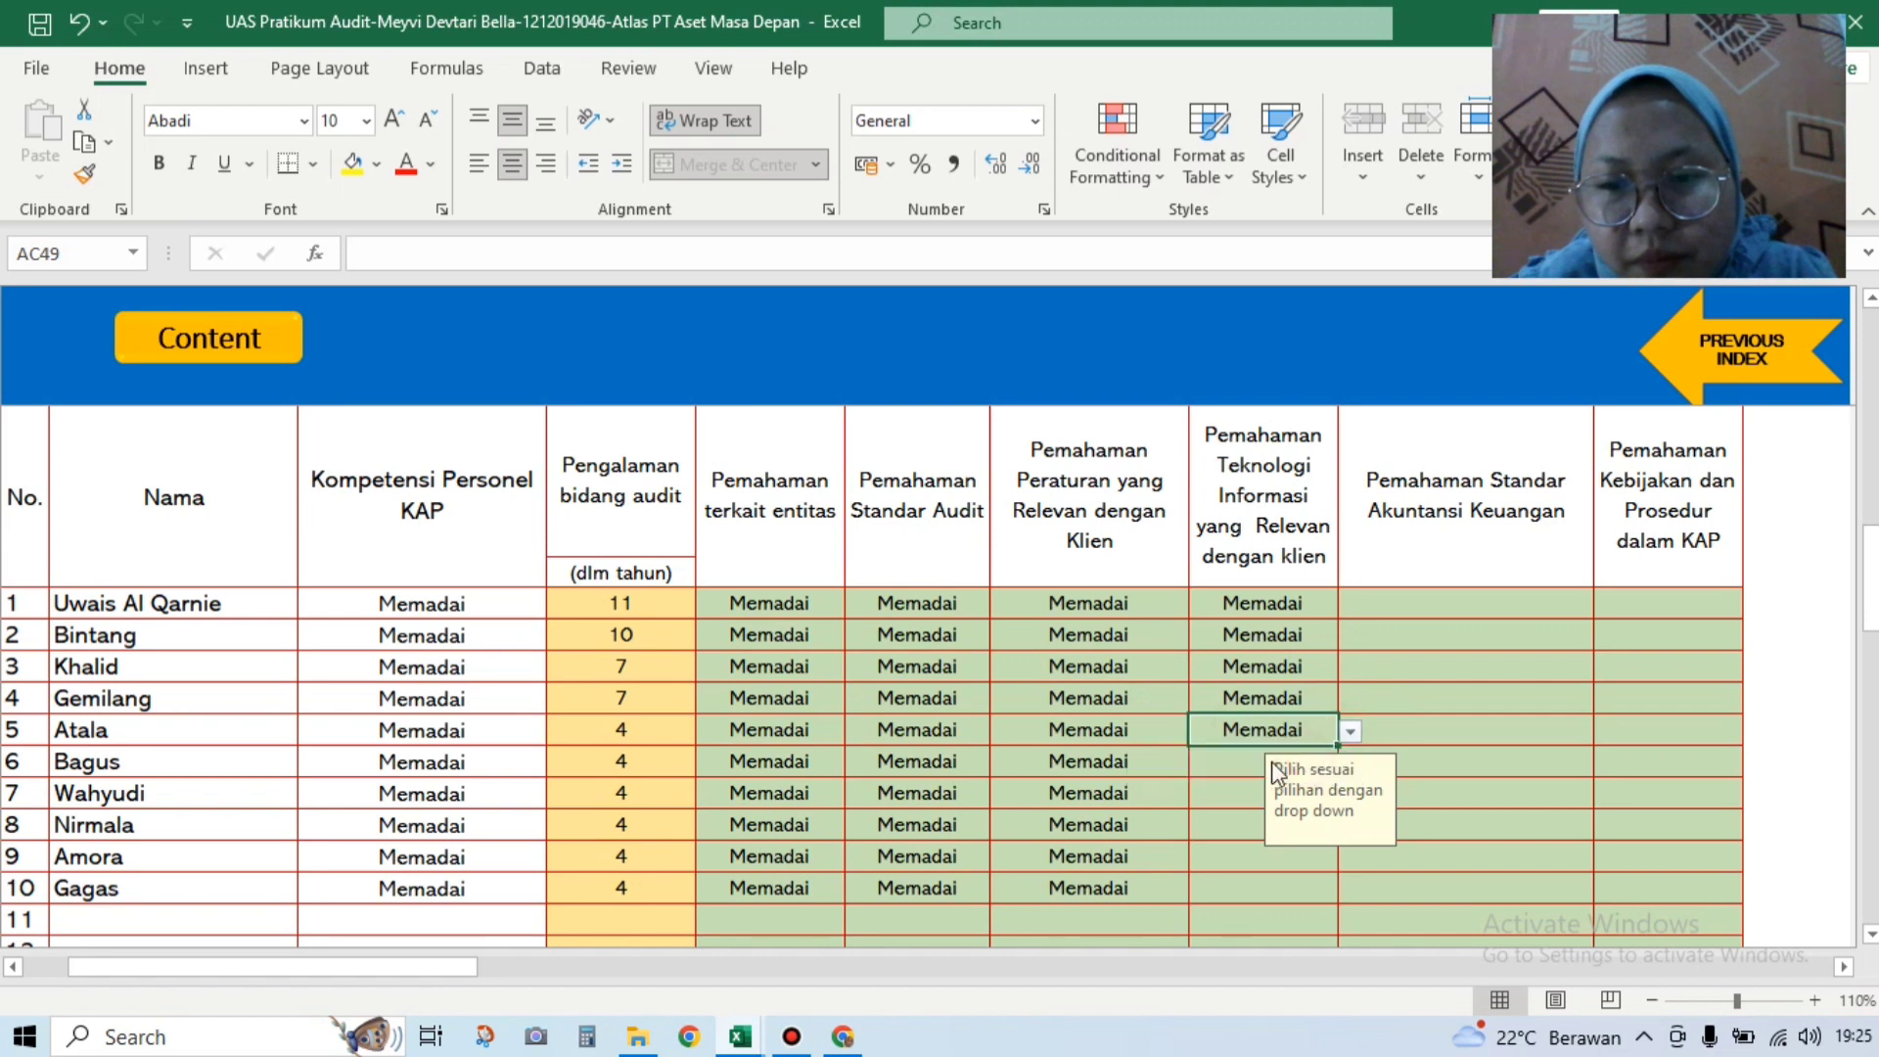
Step: Rate personnel rows 6–10 Memadai for understanding client information technology
{"action": "left_click", "coordinate": [1239, 761]}
{"action": "left_click", "coordinate": [1349, 762]}
{"action": "left_click", "coordinate": [1307, 786]}
{"action": "left_click", "coordinate": [1249, 790]}
{"action": "left_click", "coordinate": [1350, 794]}
{"action": "left_click", "coordinate": [1305, 817]}
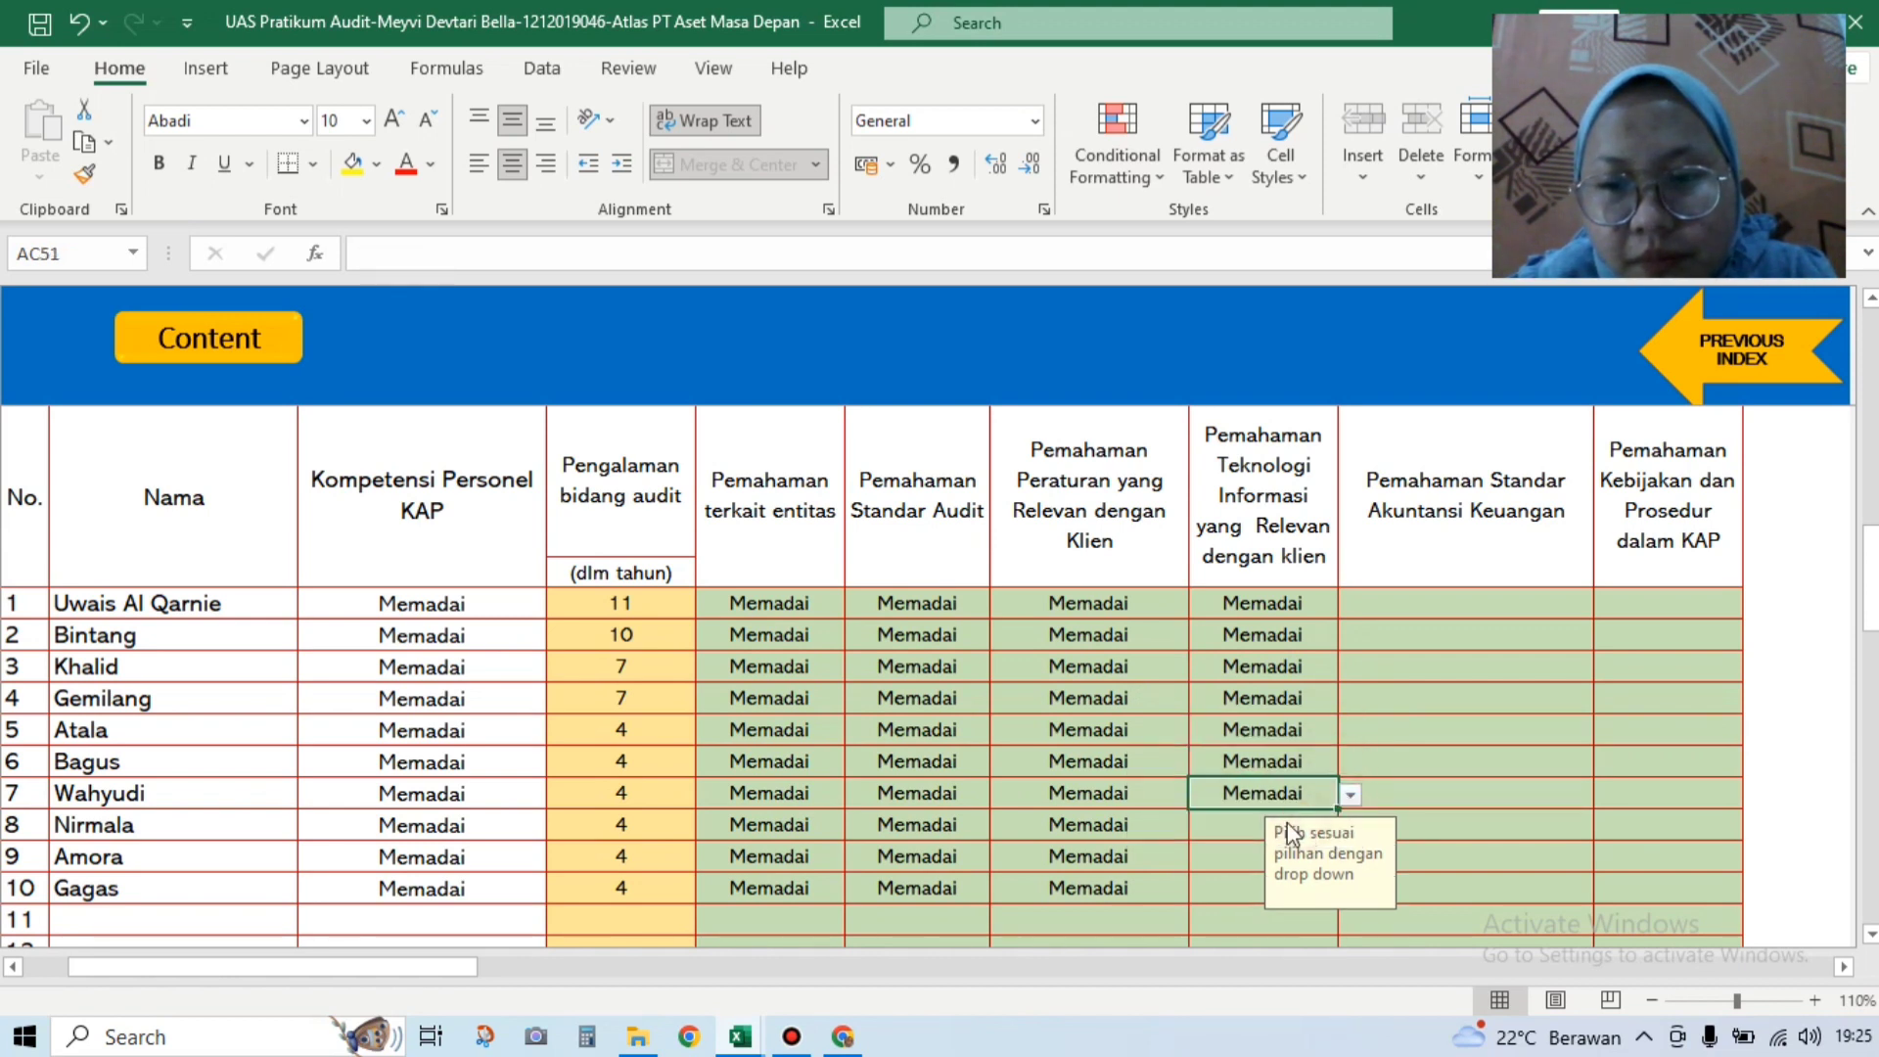
{"action": "left_click", "coordinate": [1234, 829]}
{"action": "left_click", "coordinate": [1351, 826]}
{"action": "left_click", "coordinate": [1350, 826]}
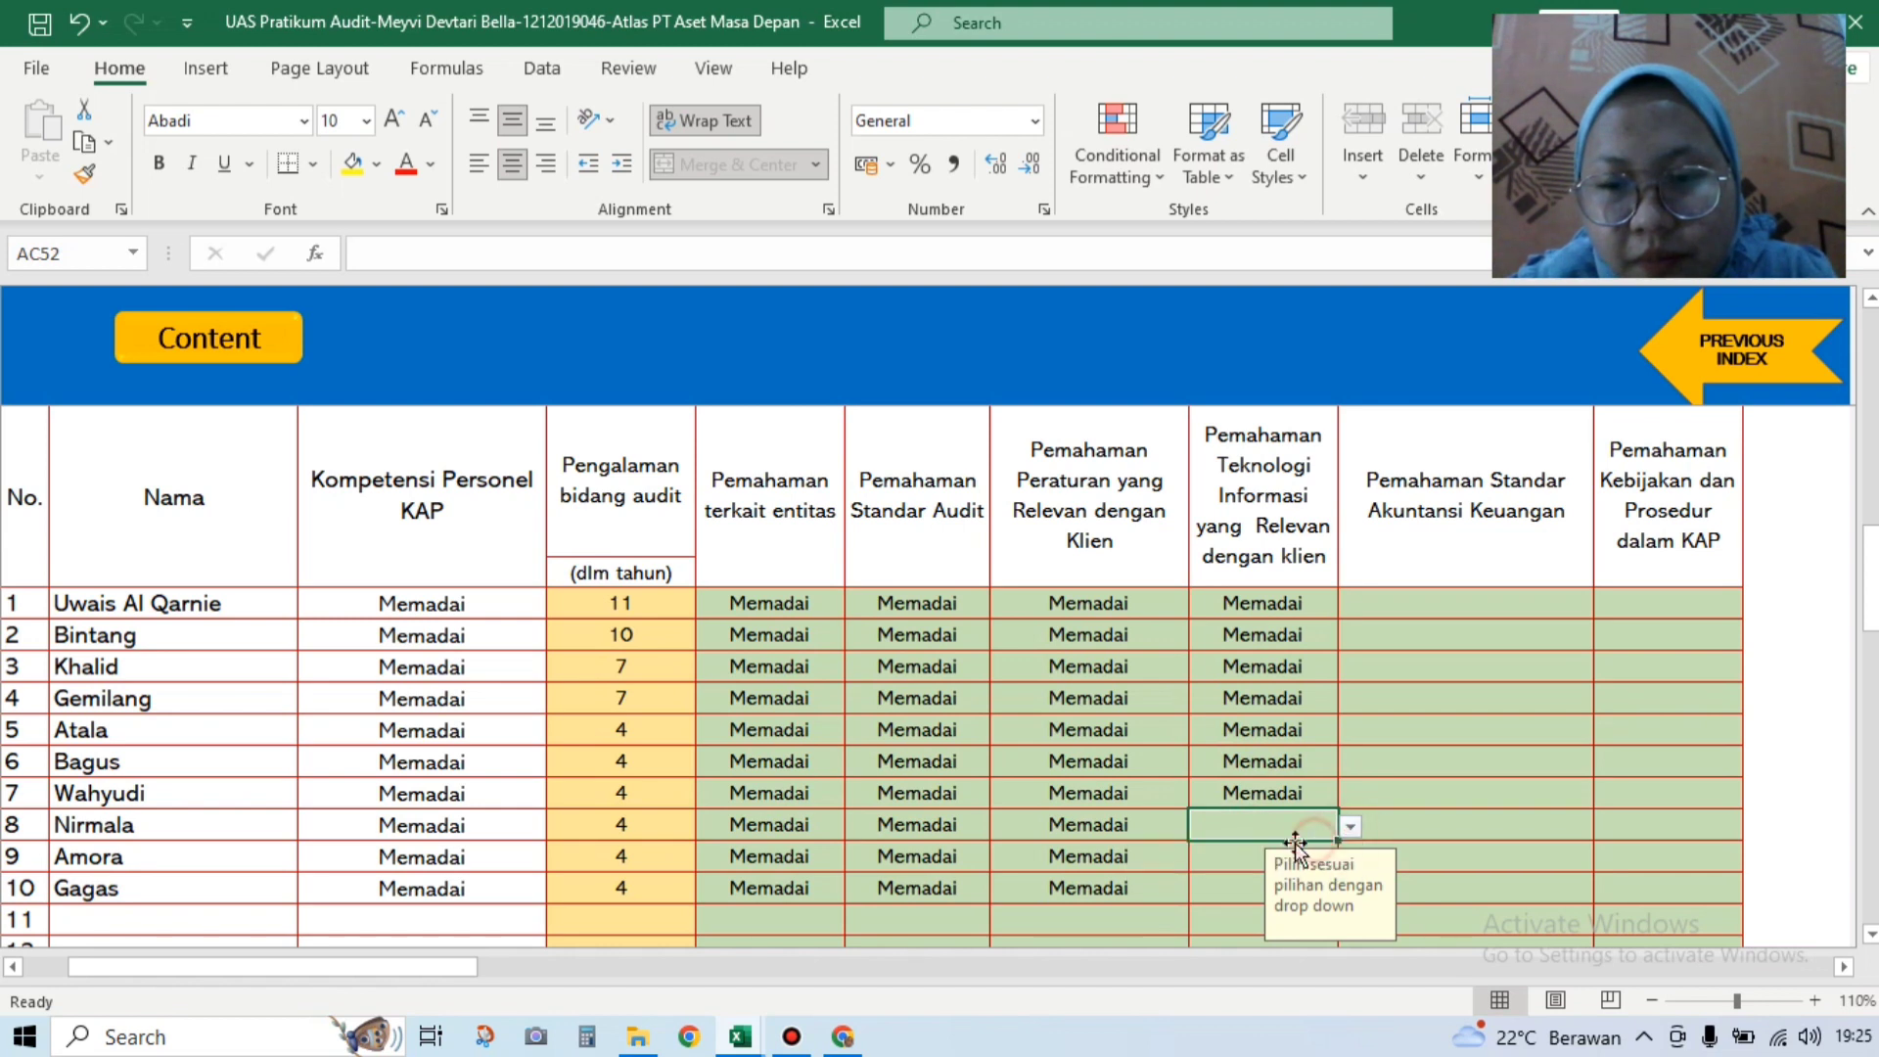
{"action": "left_click", "coordinate": [1351, 827]}
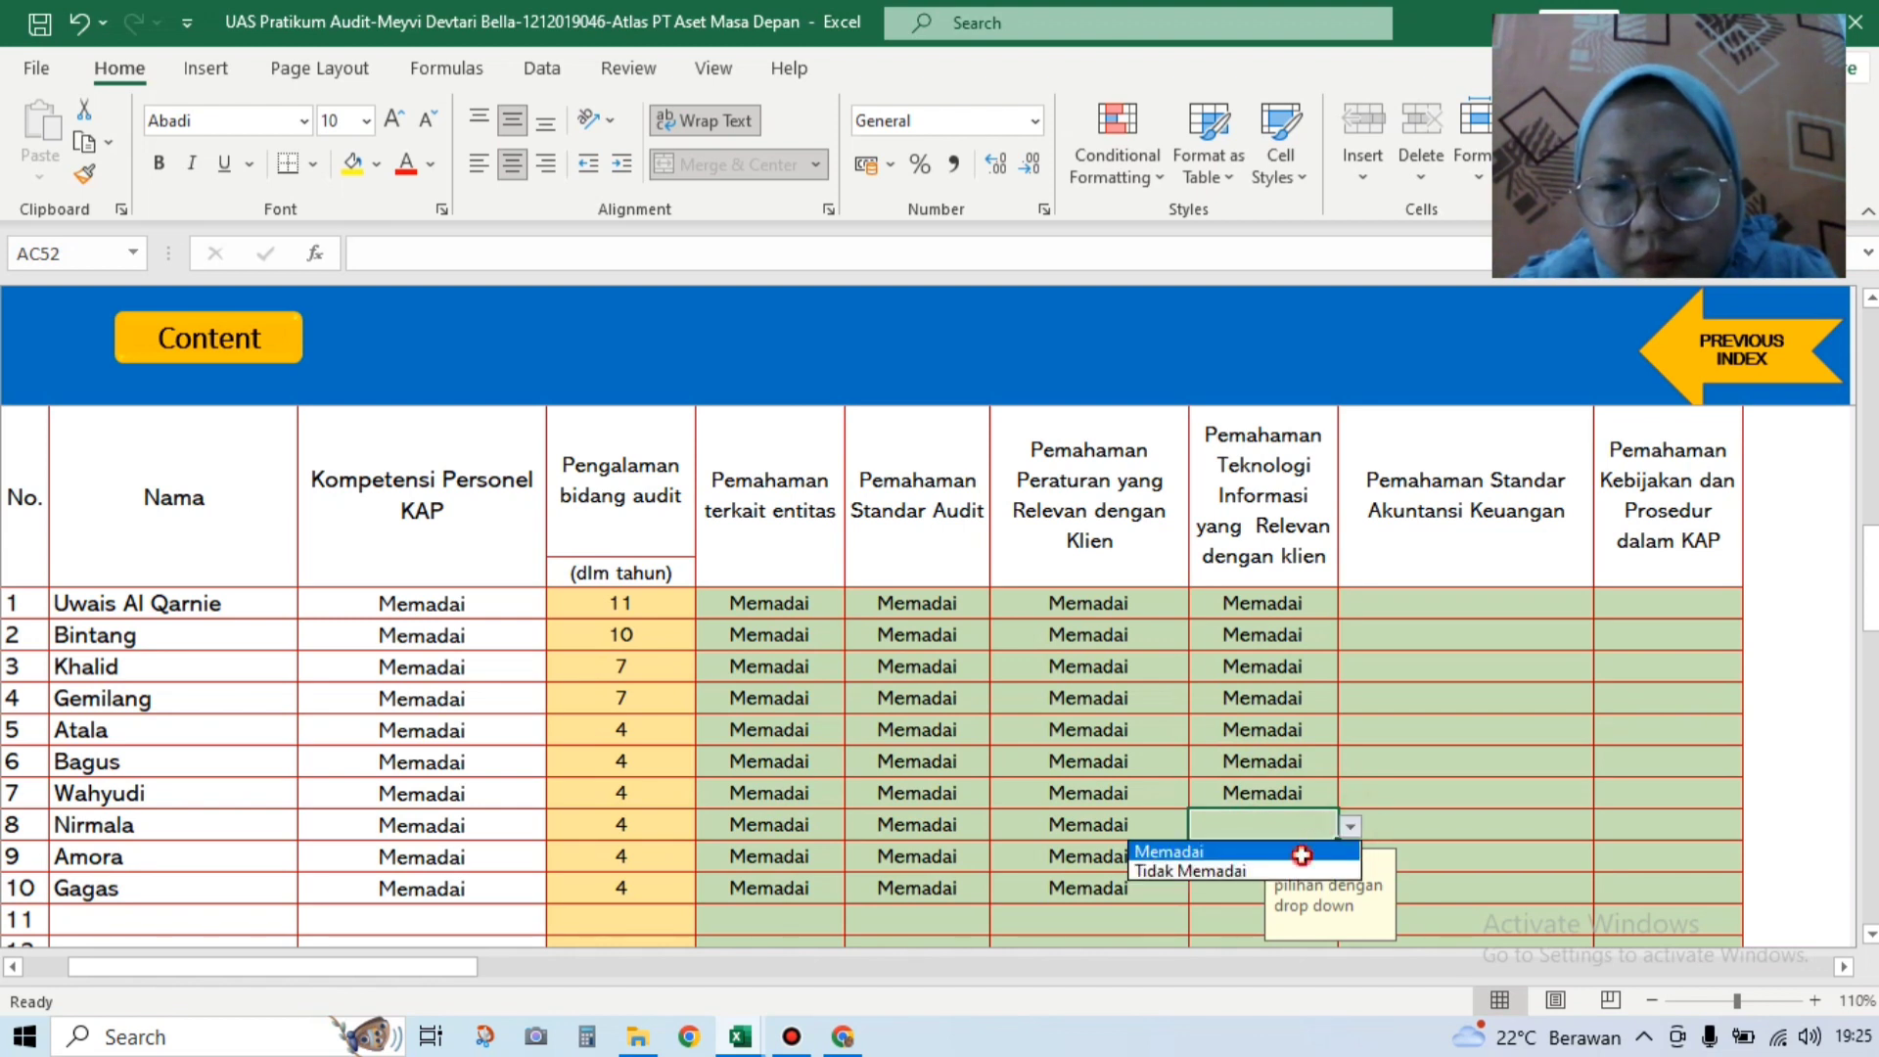
{"action": "left_click", "coordinate": [1301, 853]}
{"action": "left_click", "coordinate": [1303, 857]}
{"action": "left_click", "coordinate": [1351, 859]}
{"action": "left_click", "coordinate": [1302, 884]}
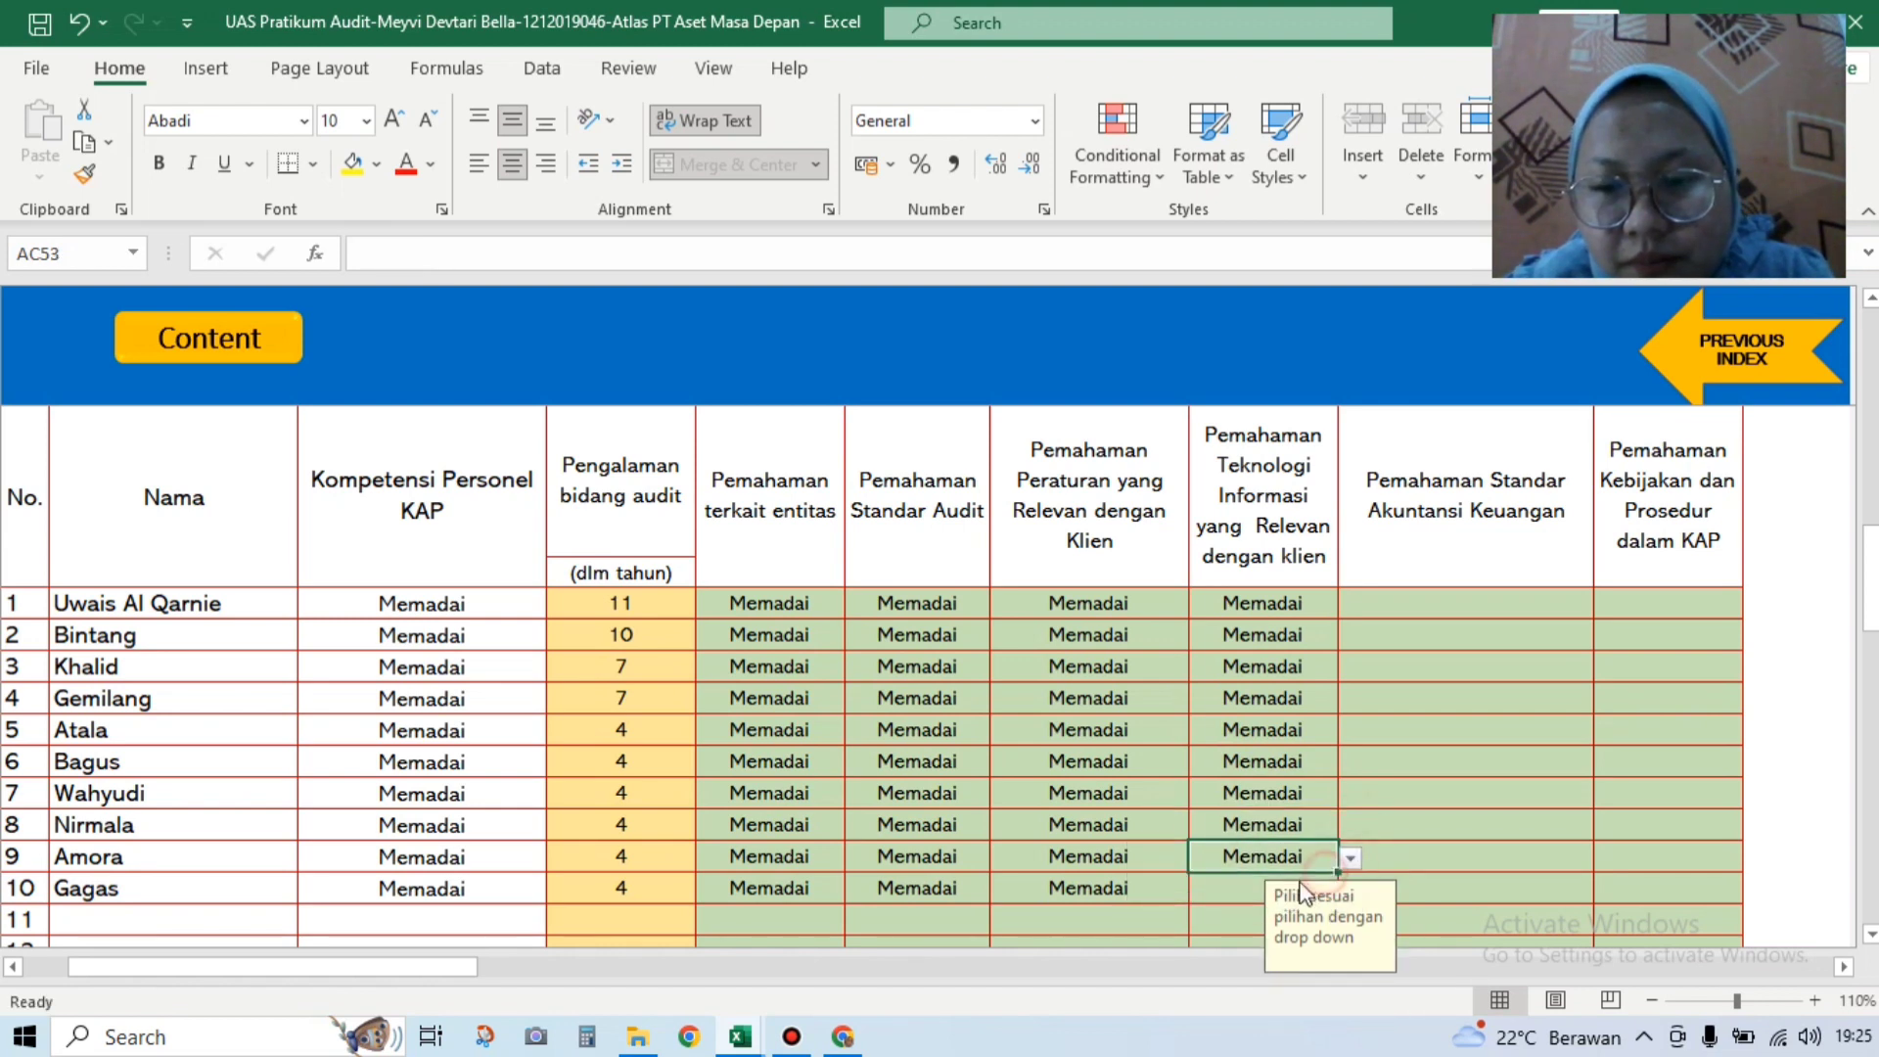
{"action": "left_click", "coordinate": [1302, 889]}
{"action": "left_click", "coordinate": [1347, 887]}
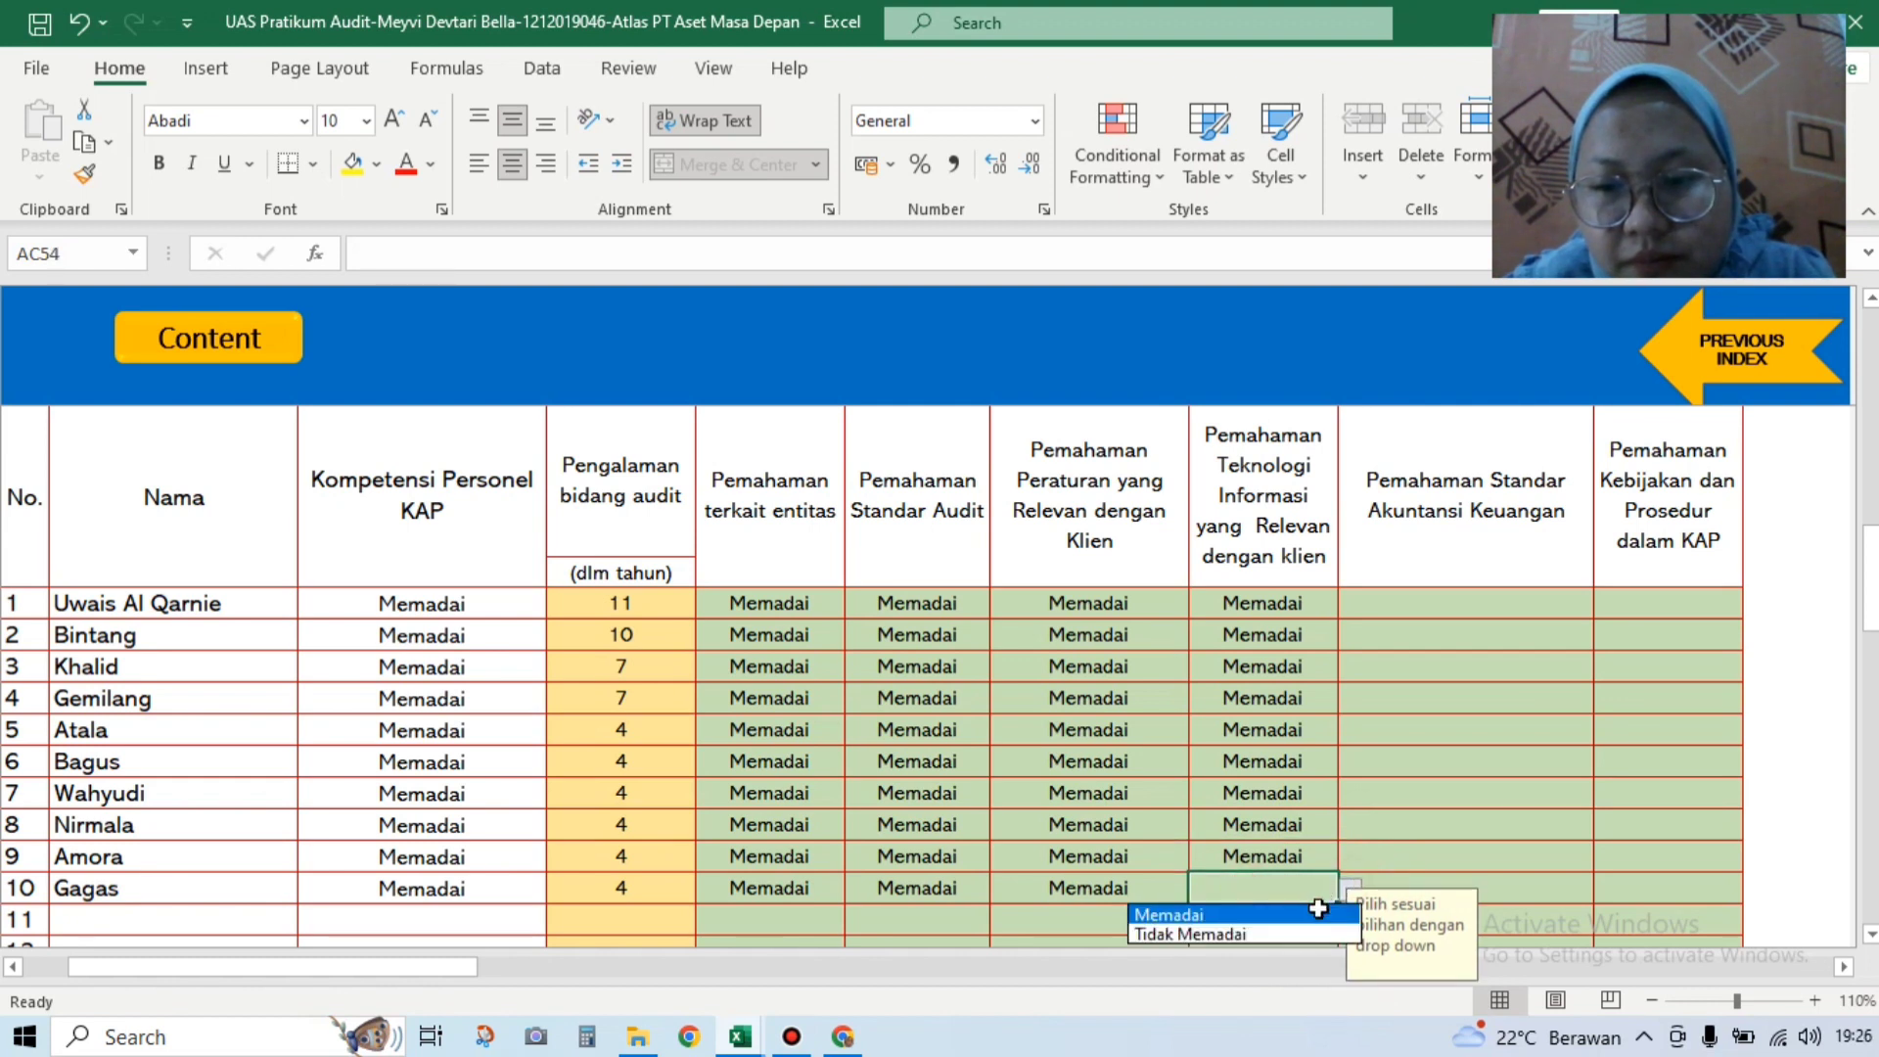
{"action": "left_click", "coordinate": [1319, 911]}
{"action": "left_click", "coordinate": [1451, 603]}
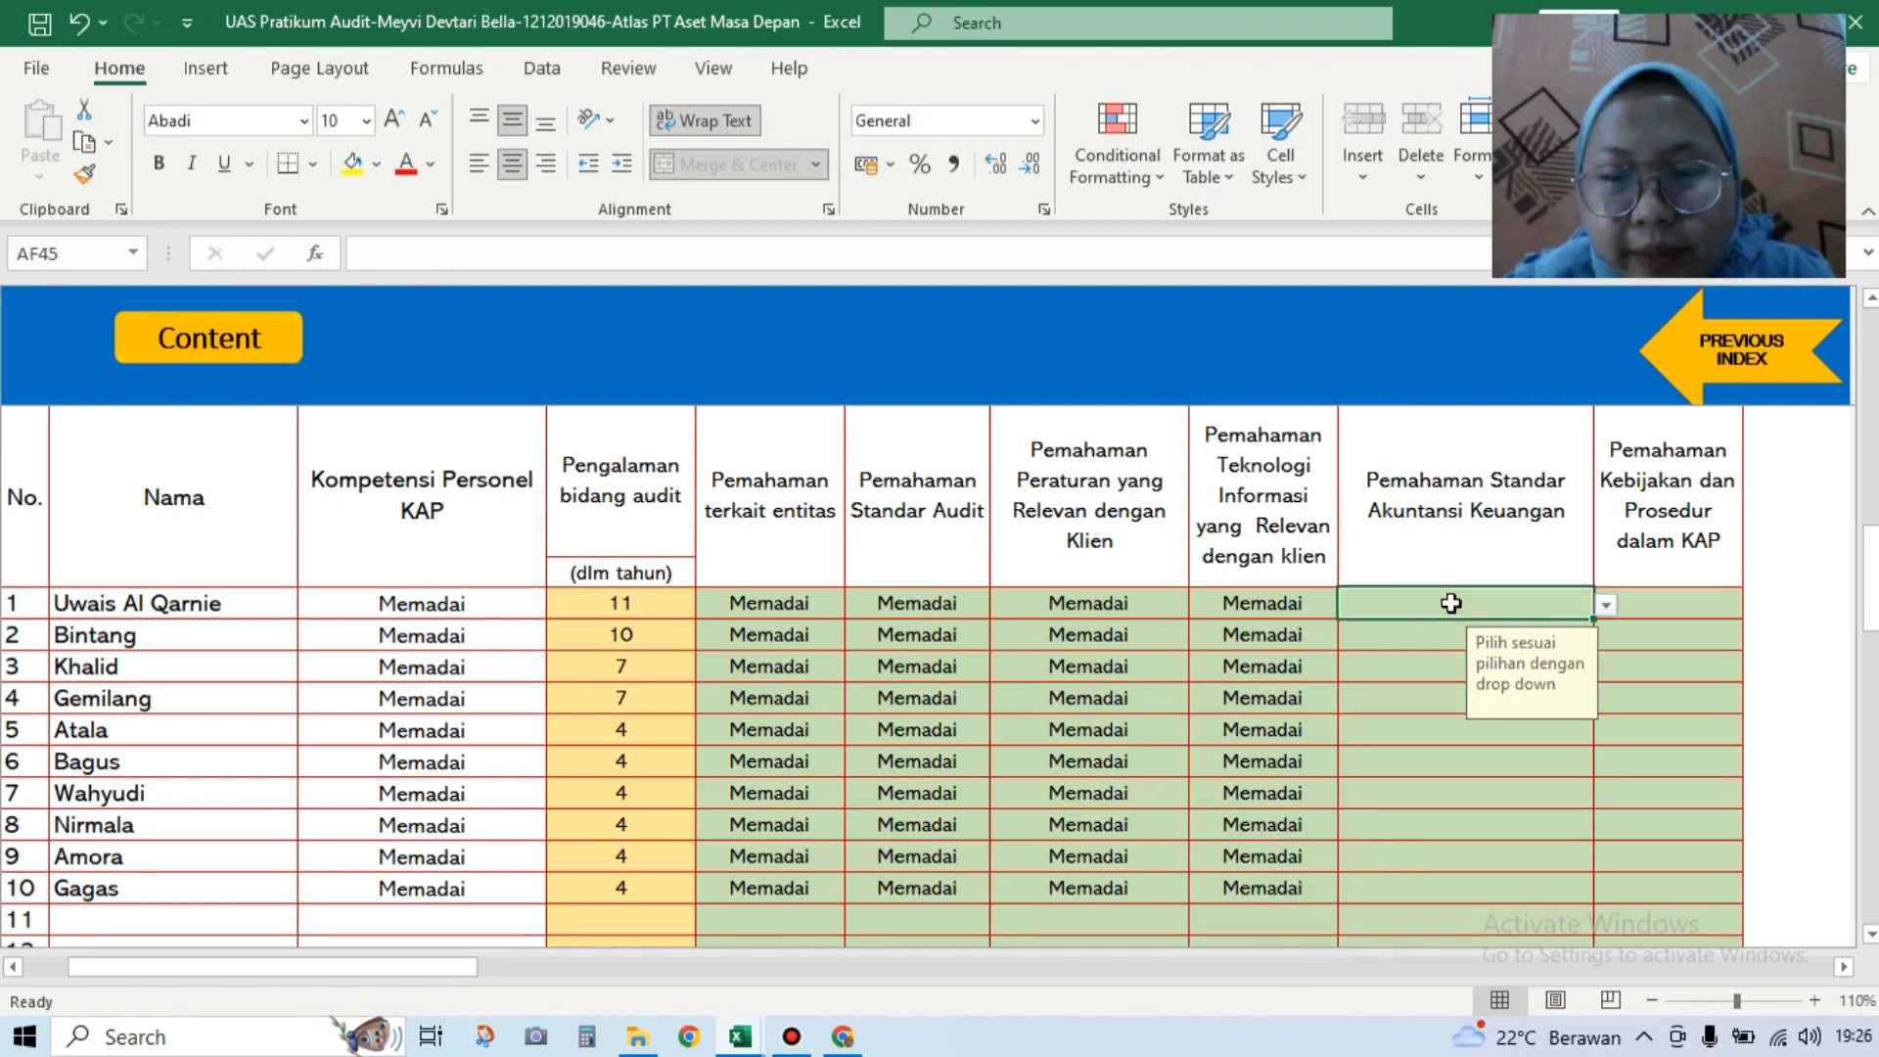
Step: Rate personnel rows 1–3 Memadai in the Standar Akuntansi Keuangan column
{"action": "left_click", "coordinate": [1605, 605]}
{"action": "left_click", "coordinate": [1551, 627]}
{"action": "left_click", "coordinate": [1421, 636]}
{"action": "left_click", "coordinate": [1605, 638]}
{"action": "left_click", "coordinate": [1558, 658]}
{"action": "left_click", "coordinate": [1436, 669]}
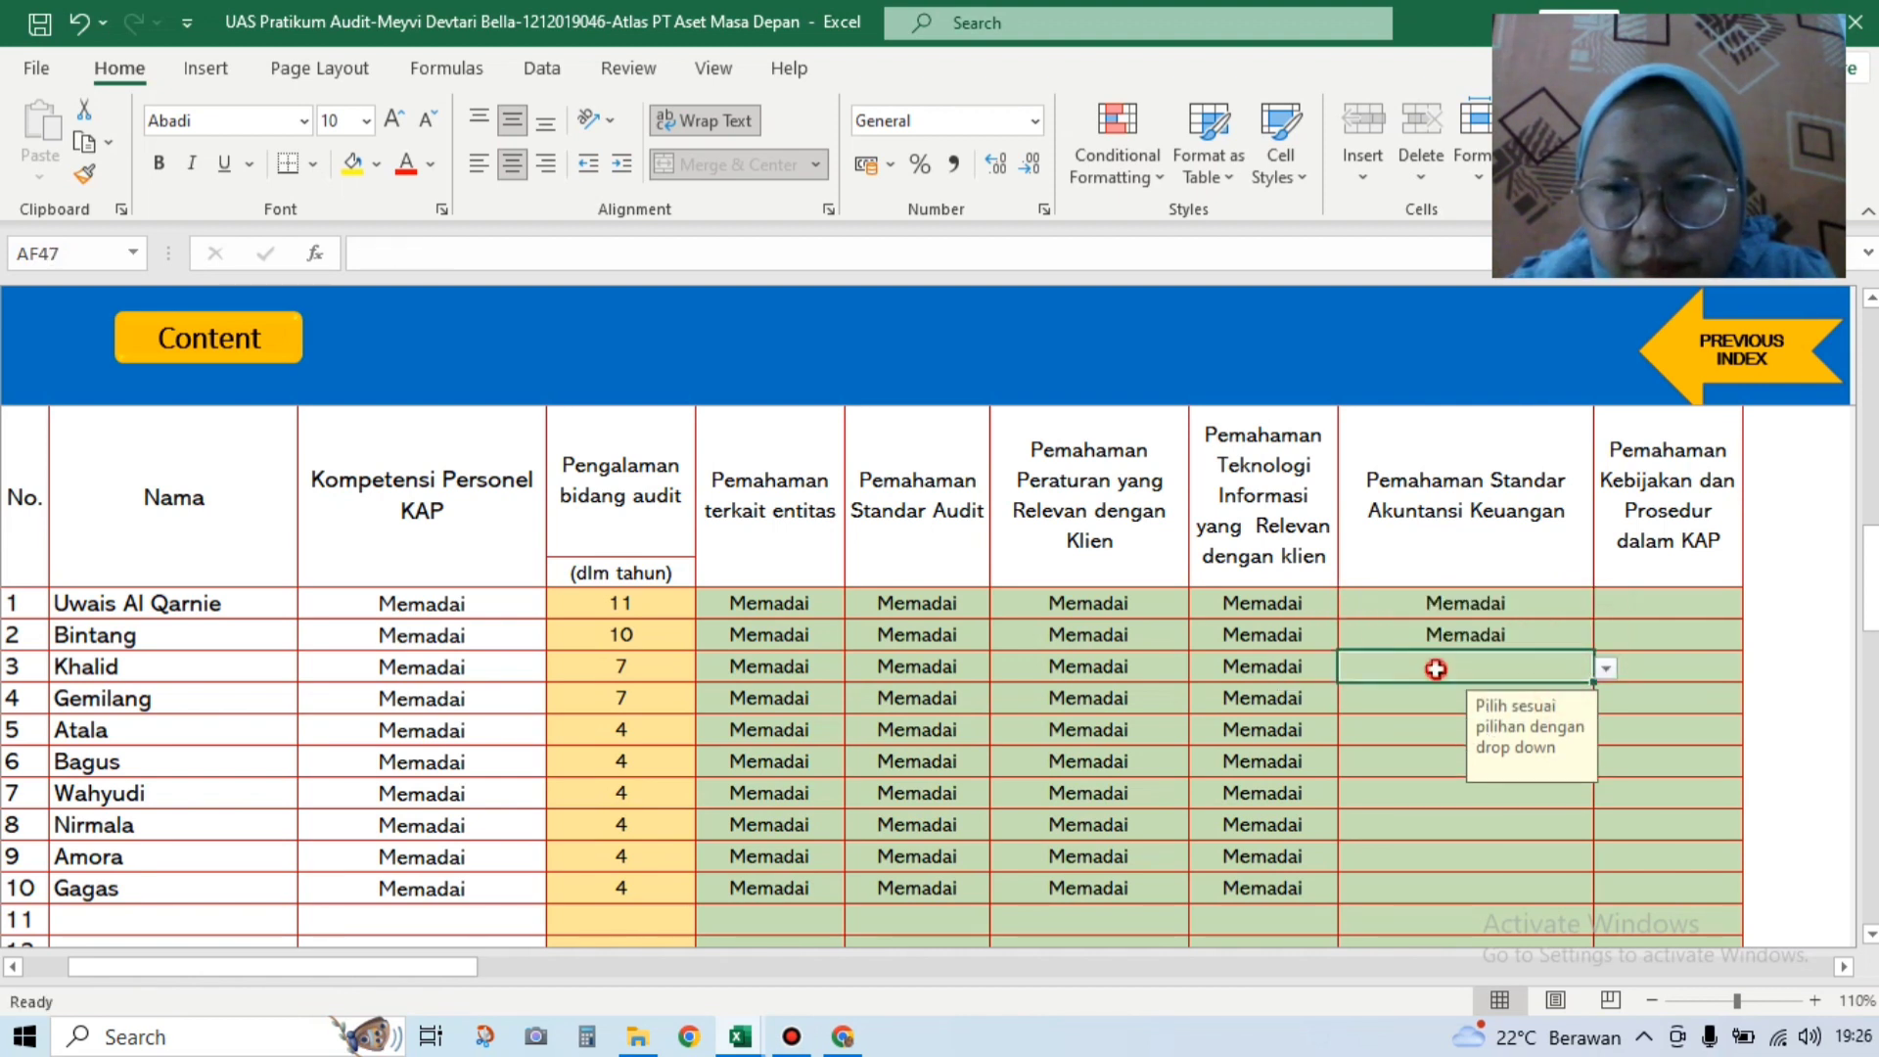
{"action": "left_click", "coordinate": [1605, 669]}
{"action": "left_click", "coordinate": [1564, 689]}
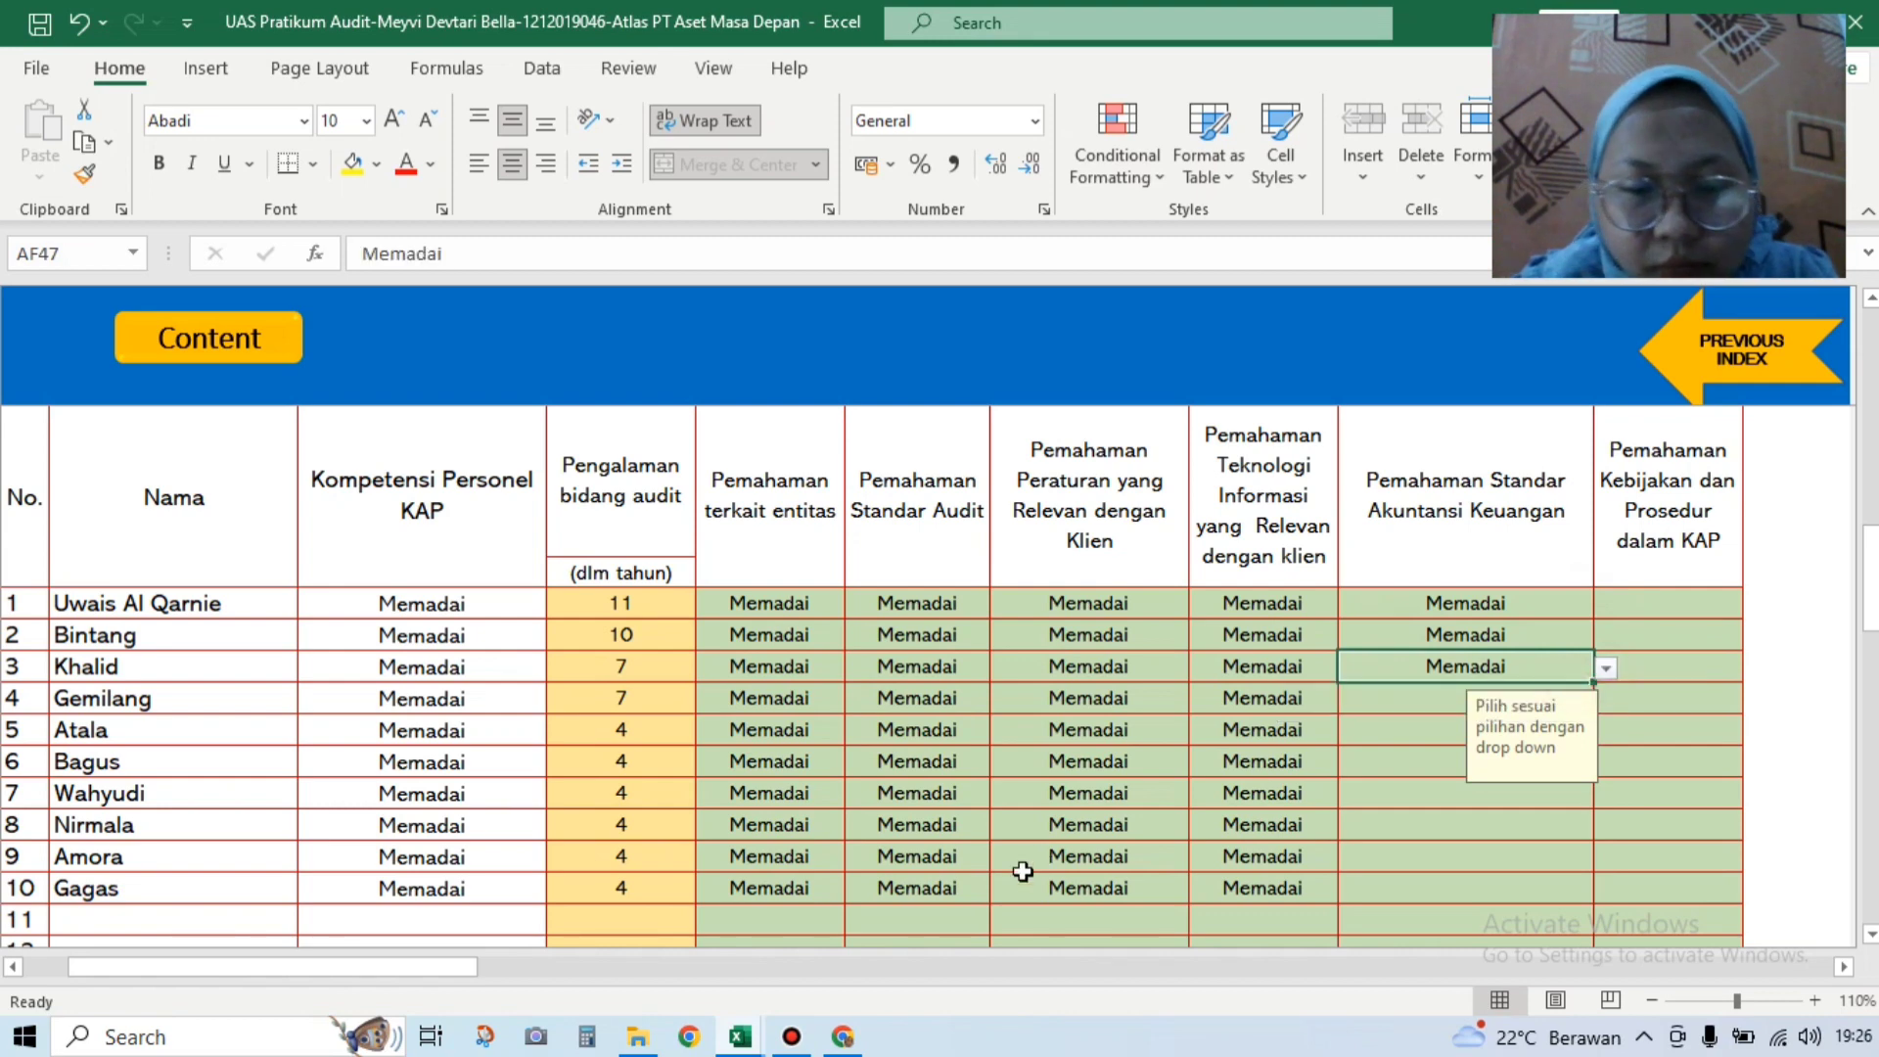
Step: After checking the Soal workbook's personnel table, rate row 4 Tidak Memadai, making it Perlu update
{"action": "mouse_move", "coordinate": [745, 1040]}
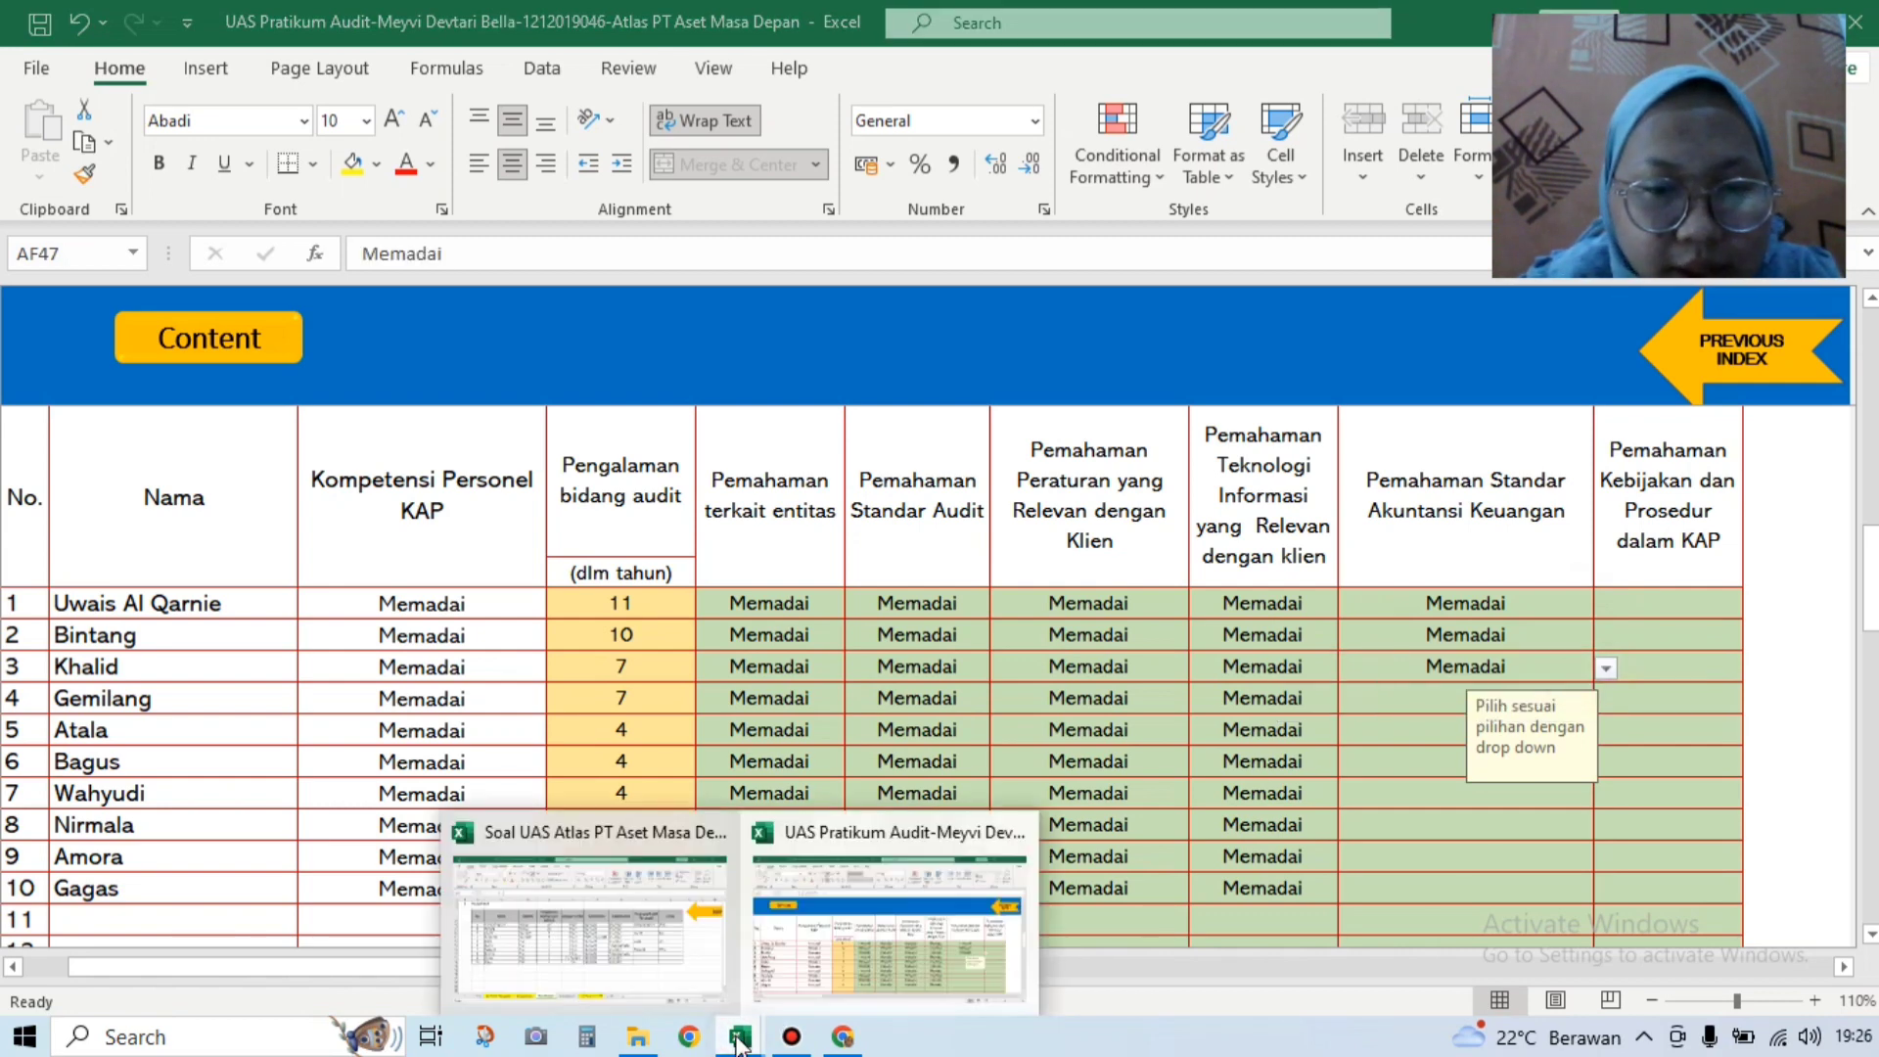
{"action": "left_click", "coordinate": [666, 971]}
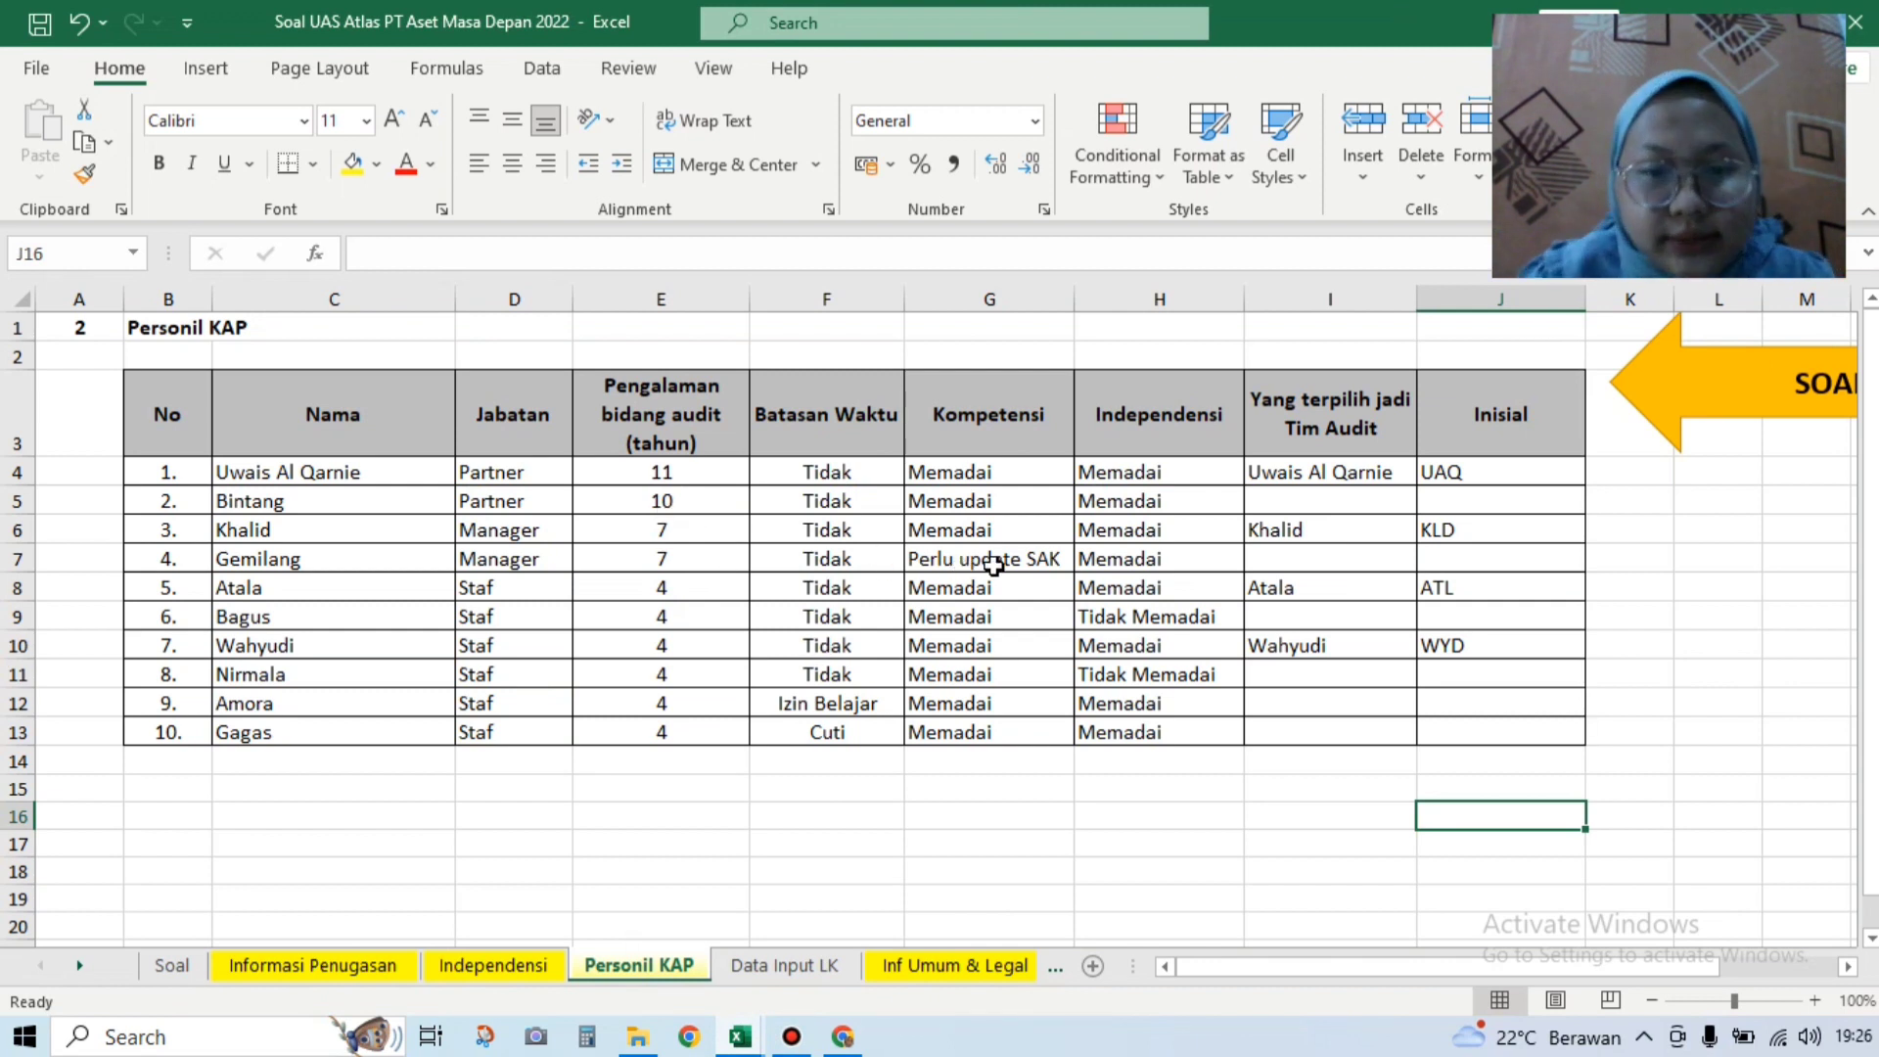
{"action": "mouse_move", "coordinate": [746, 1041]}
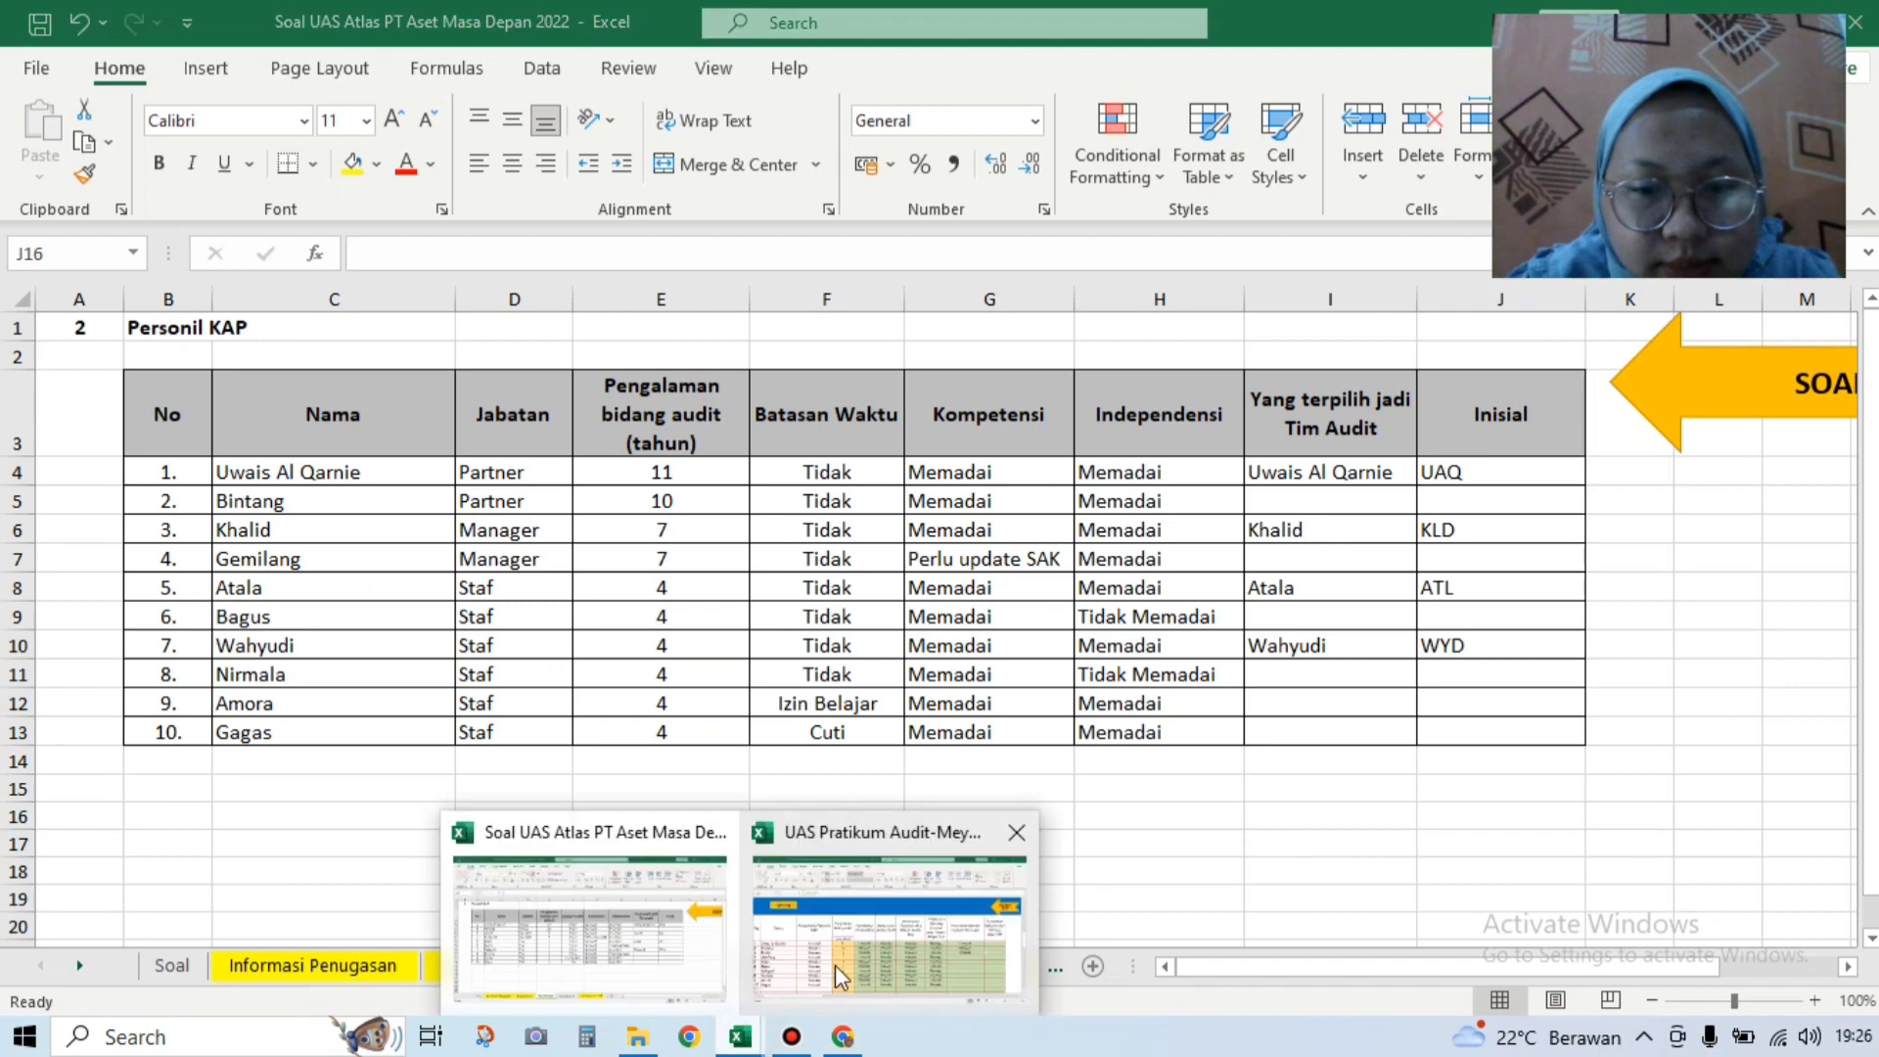
{"action": "left_click", "coordinate": [842, 961]}
{"action": "left_click", "coordinate": [1370, 695]}
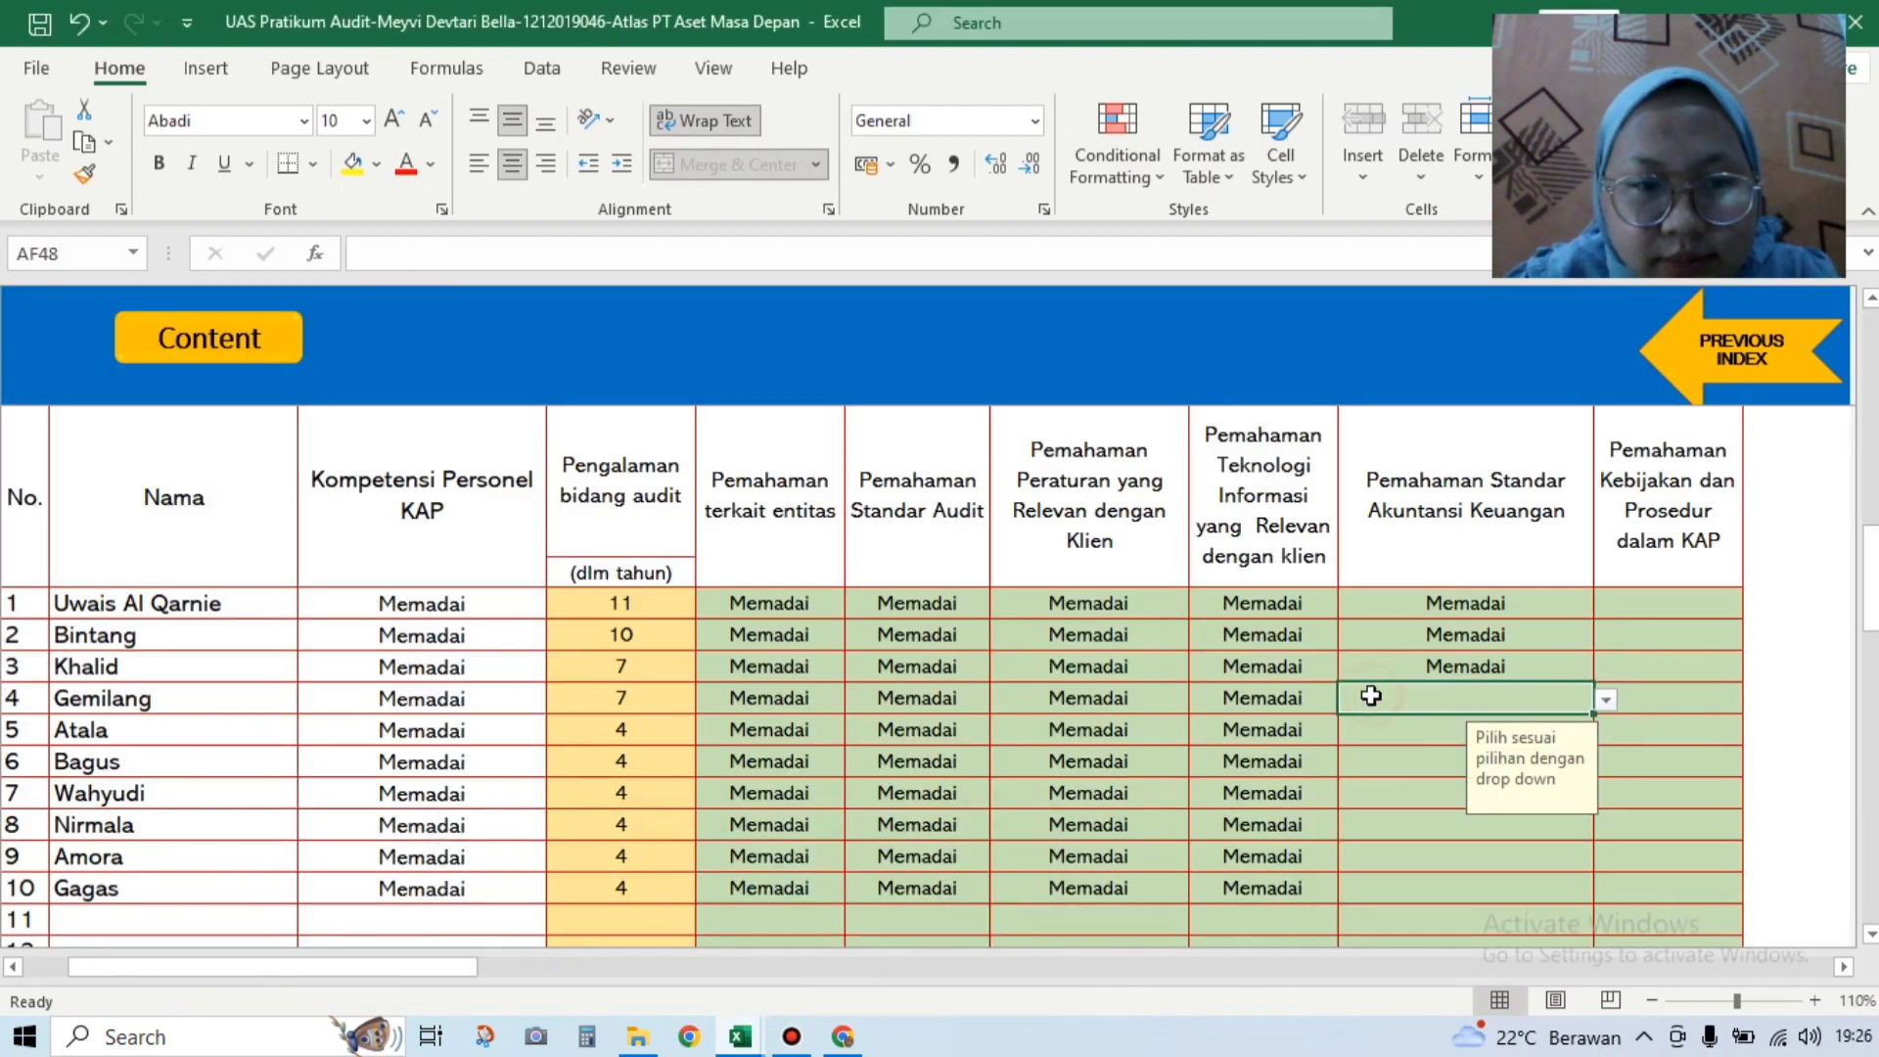
{"action": "left_click", "coordinate": [1606, 699]}
{"action": "left_click", "coordinate": [1435, 741]}
Step: Rate rows 5–7 Memadai for accounting standards
{"action": "left_click", "coordinate": [1431, 732]}
{"action": "left_click", "coordinate": [1606, 730]}
{"action": "left_click", "coordinate": [1457, 772]}
{"action": "left_click", "coordinate": [1403, 771]}
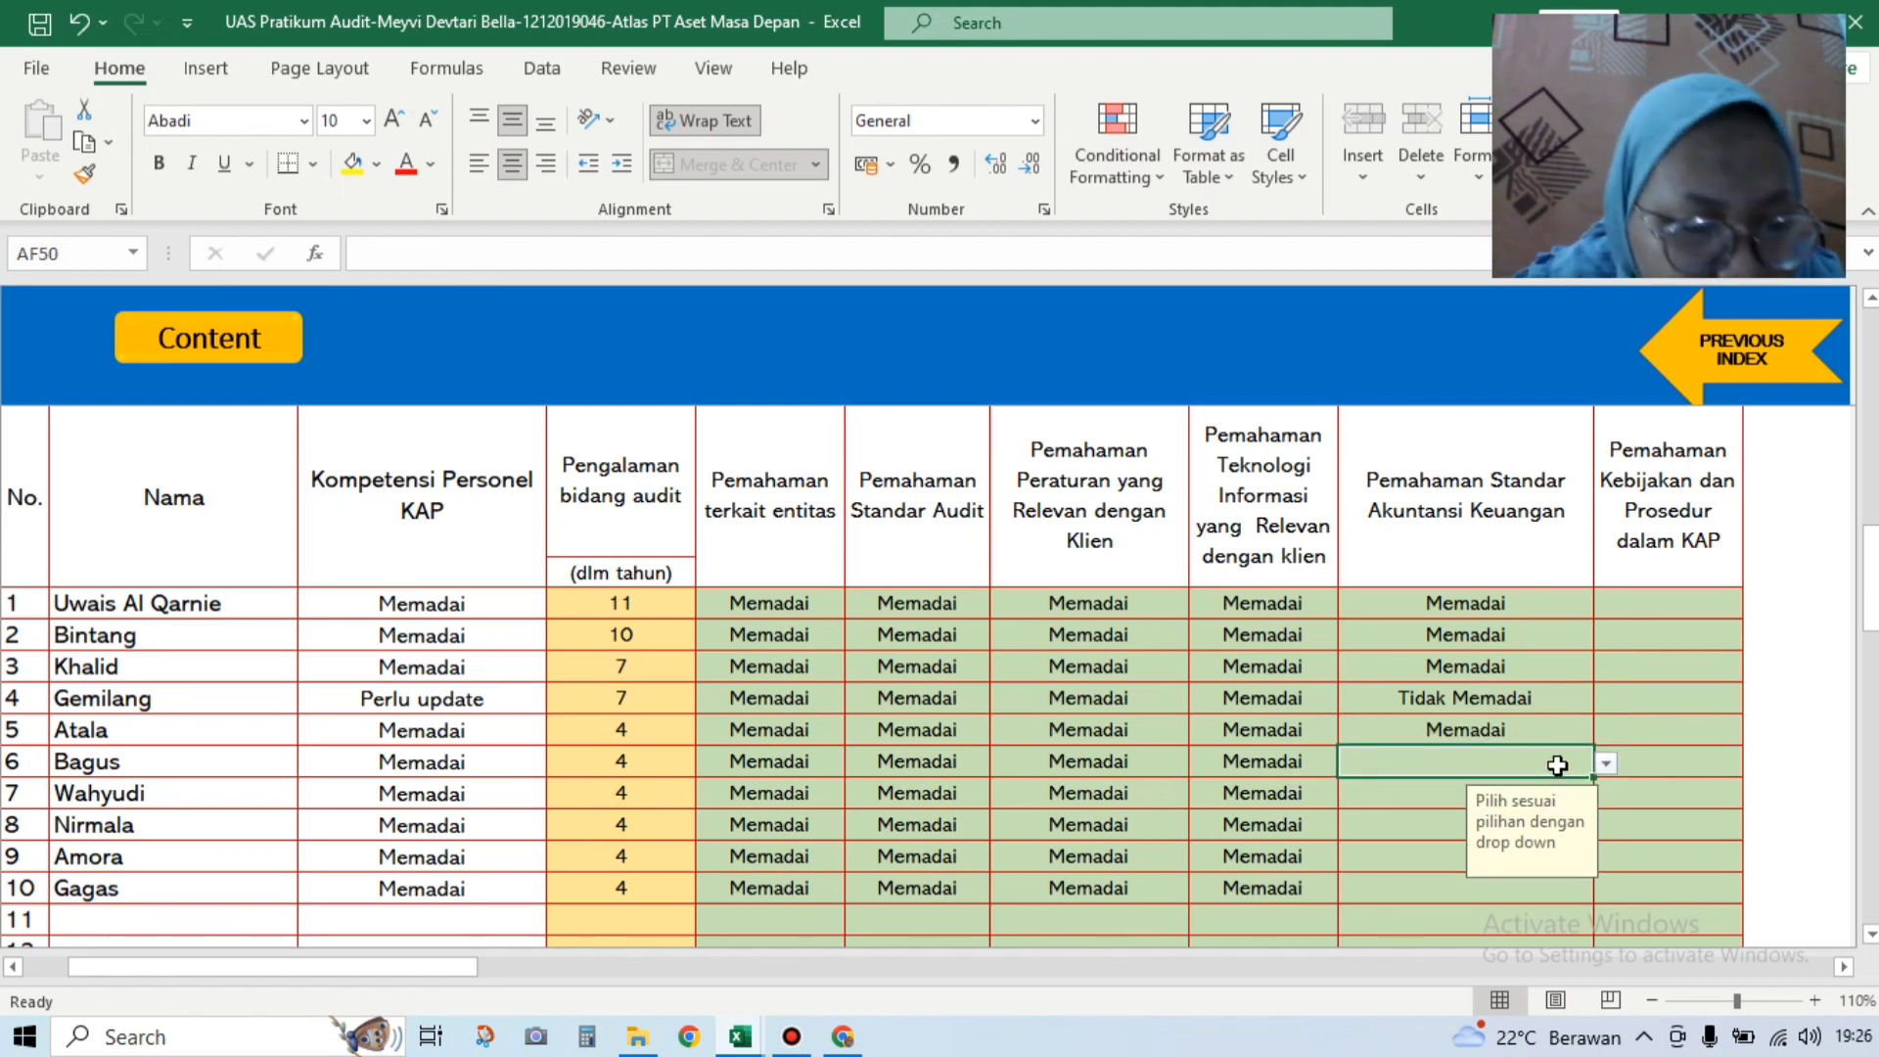
{"action": "left_click", "coordinate": [1606, 763]}
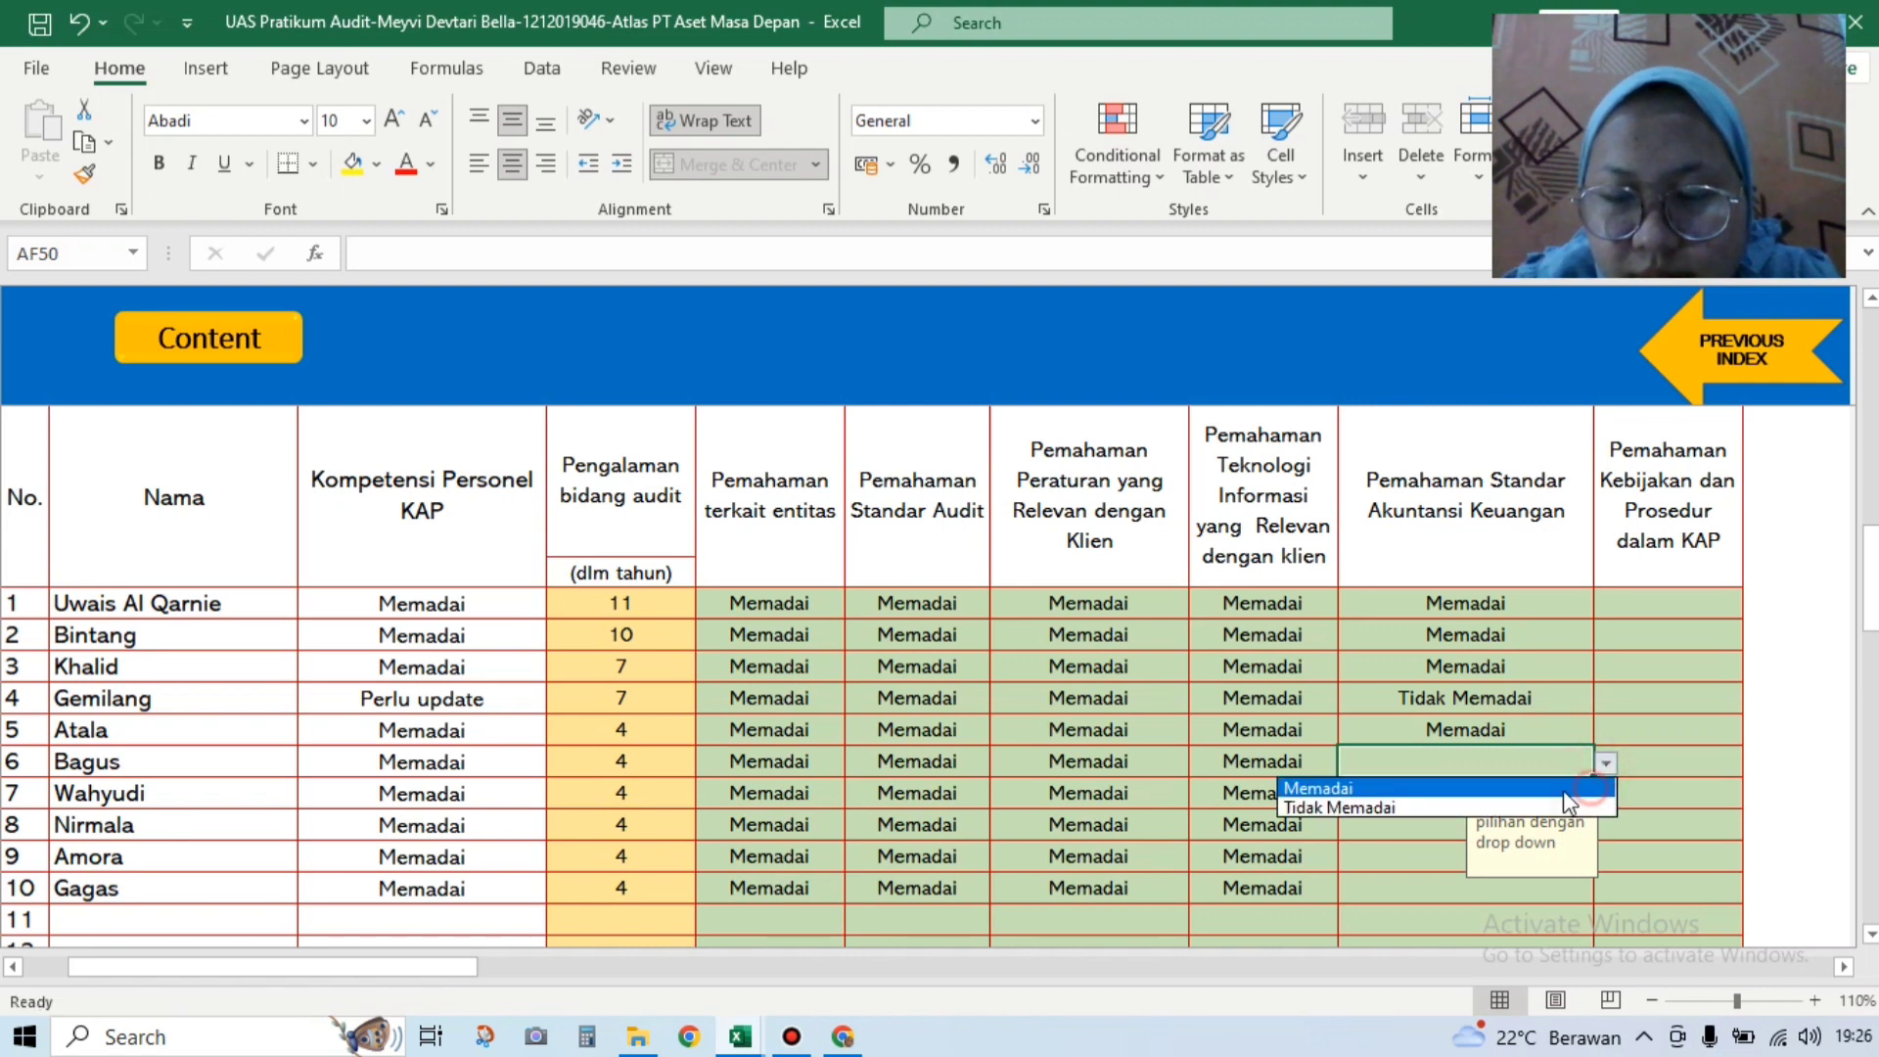
{"action": "left_click", "coordinate": [1590, 787]}
{"action": "left_click", "coordinate": [1468, 793]}
{"action": "left_click", "coordinate": [1606, 795]}
{"action": "left_click", "coordinate": [1559, 816]}
{"action": "left_click", "coordinate": [1566, 825]}
Step: Rate rows 8–10 Memadai for accounting standards
{"action": "left_click", "coordinate": [1606, 824]}
{"action": "left_click", "coordinate": [1514, 844]}
{"action": "left_click", "coordinate": [1448, 856]}
{"action": "left_click", "coordinate": [1610, 859]}
{"action": "left_click", "coordinate": [1512, 877]}
{"action": "left_click", "coordinate": [1537, 888]}
{"action": "left_click", "coordinate": [1595, 893]}
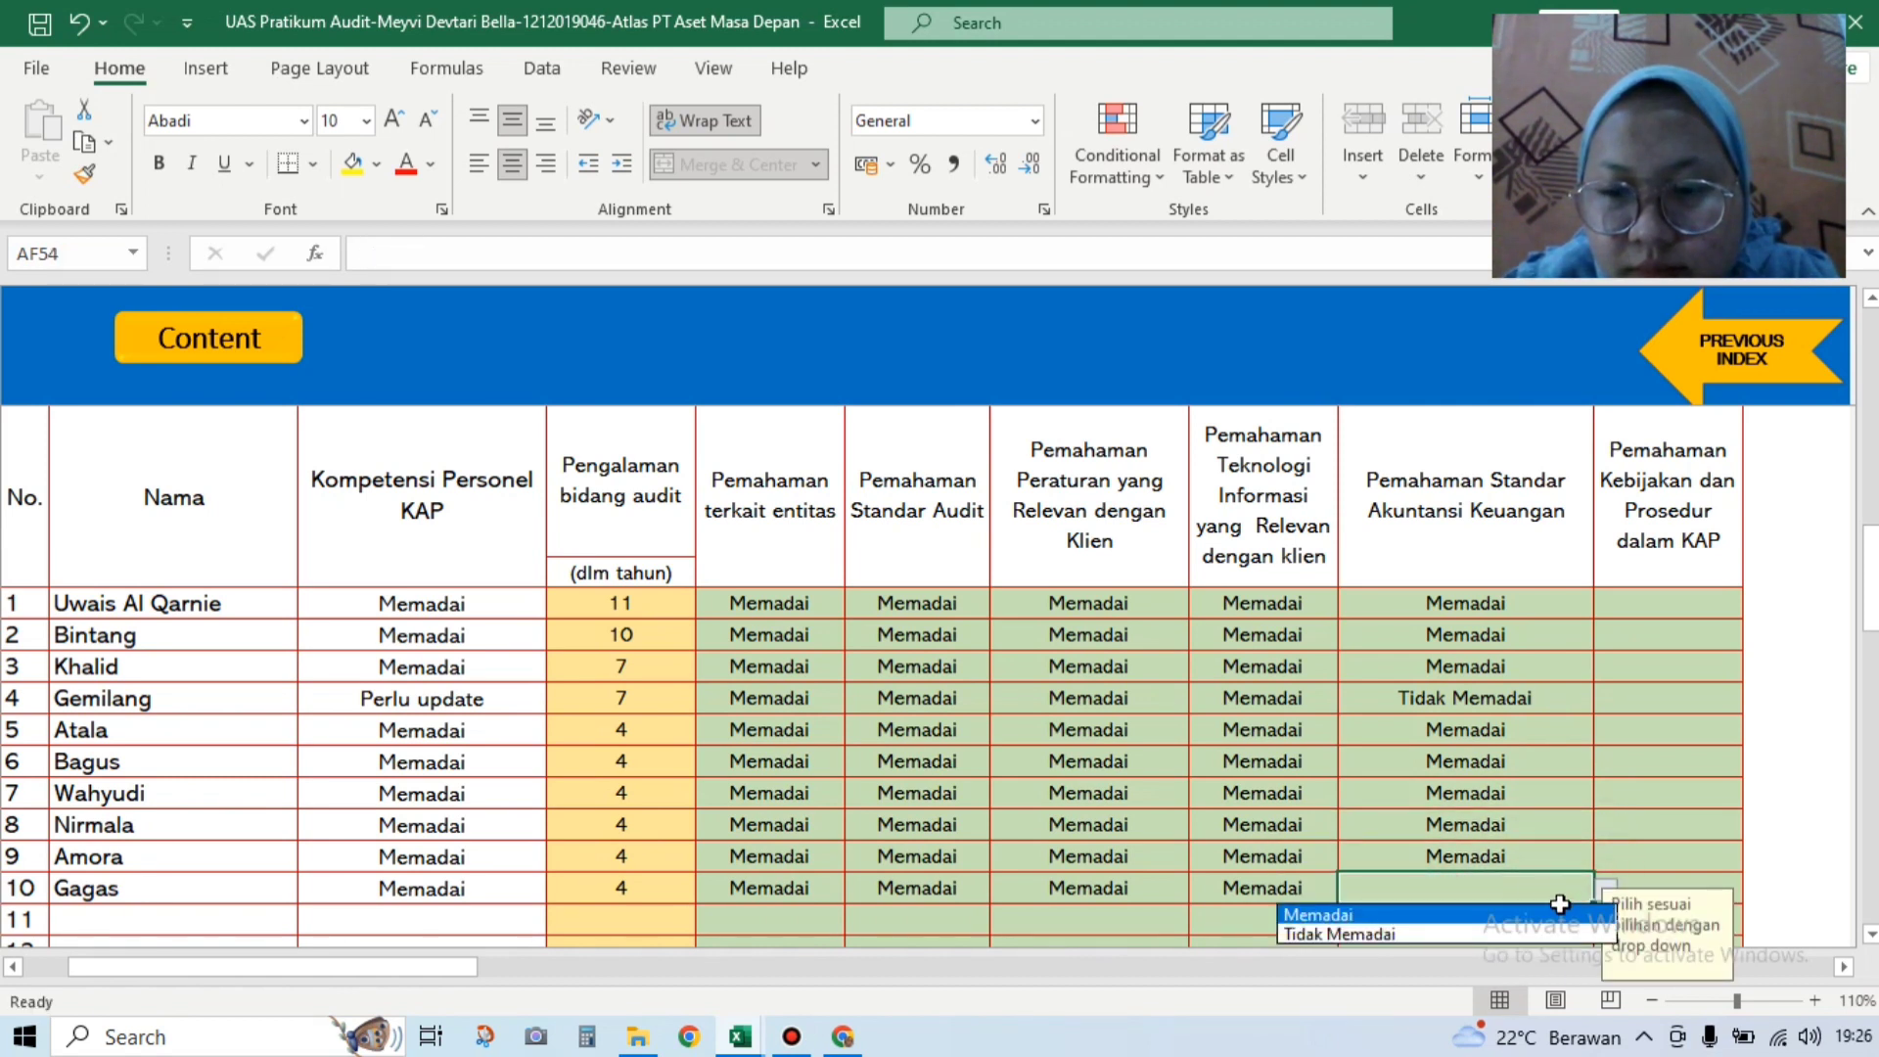
{"action": "left_click", "coordinate": [1542, 913]}
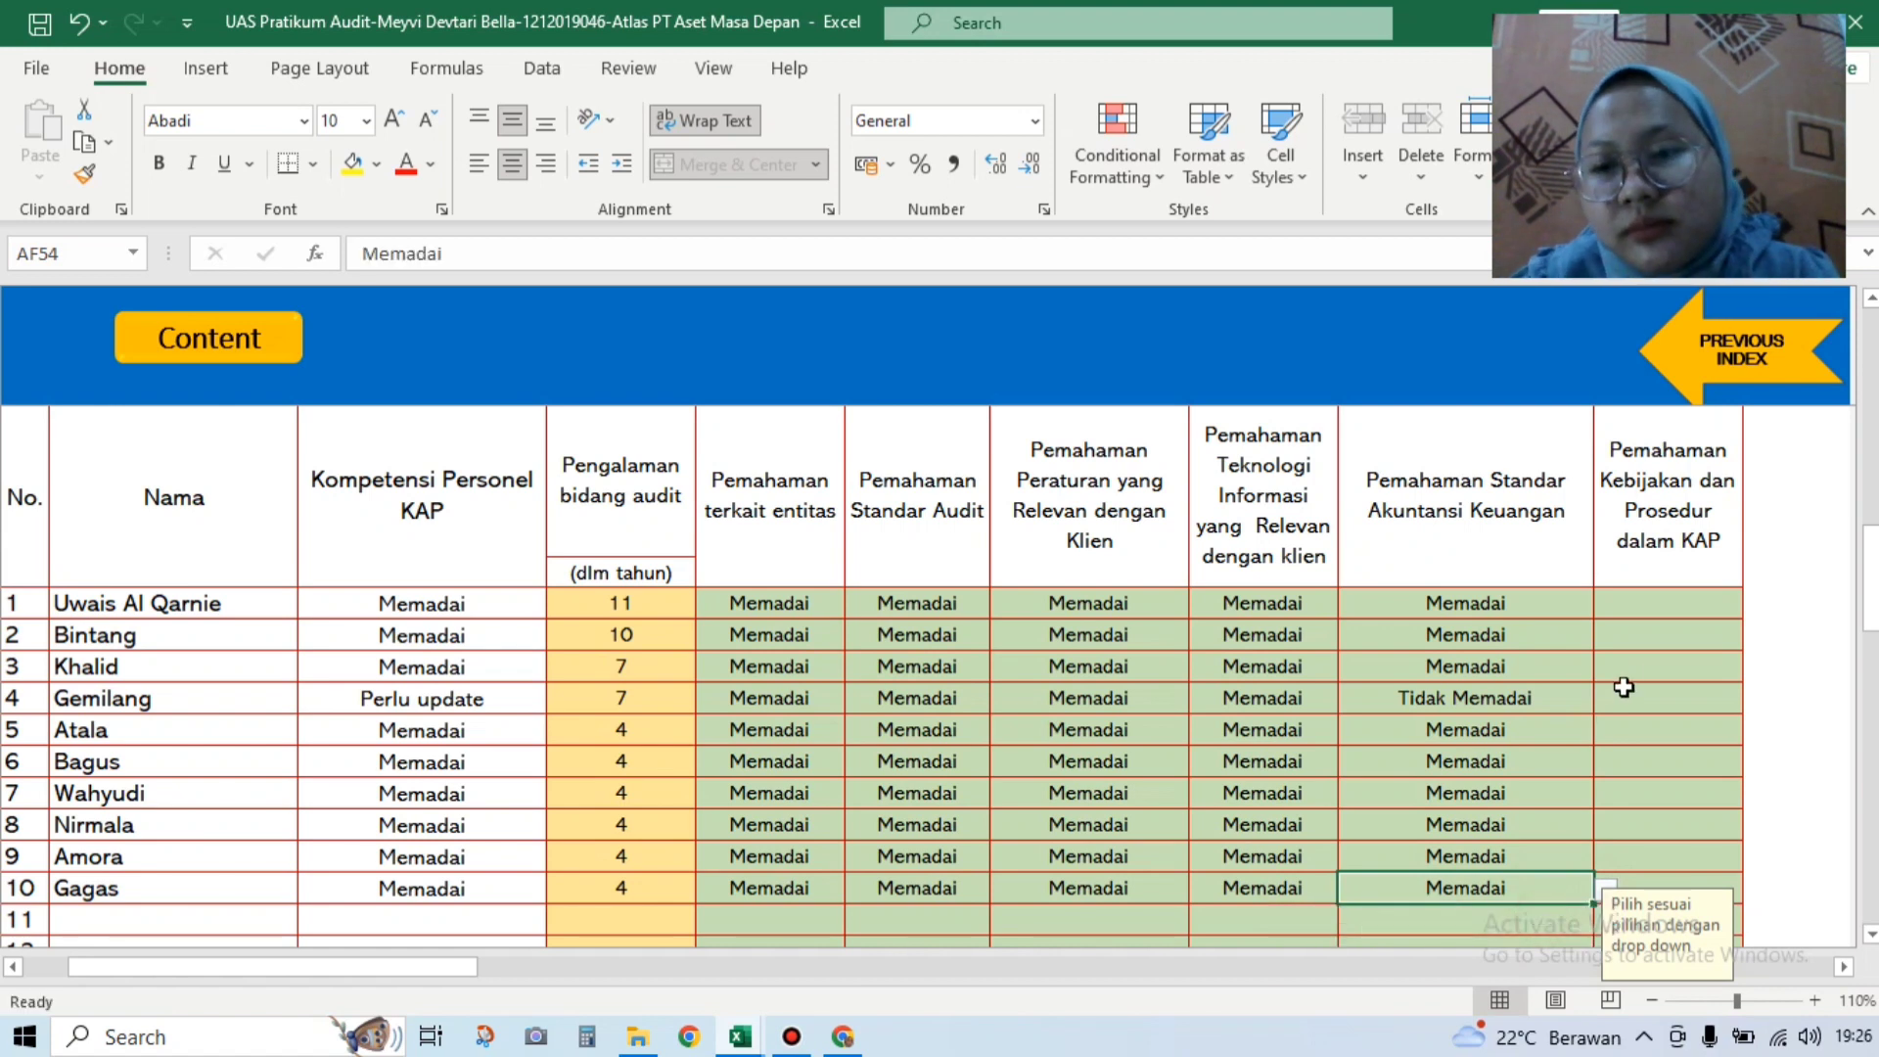
Step: Rate rows 1–3 Memadai in the Pemahaman Kebijakan dan Prosedur column
{"action": "left_click", "coordinate": [1664, 601]}
{"action": "left_click", "coordinate": [1753, 609]}
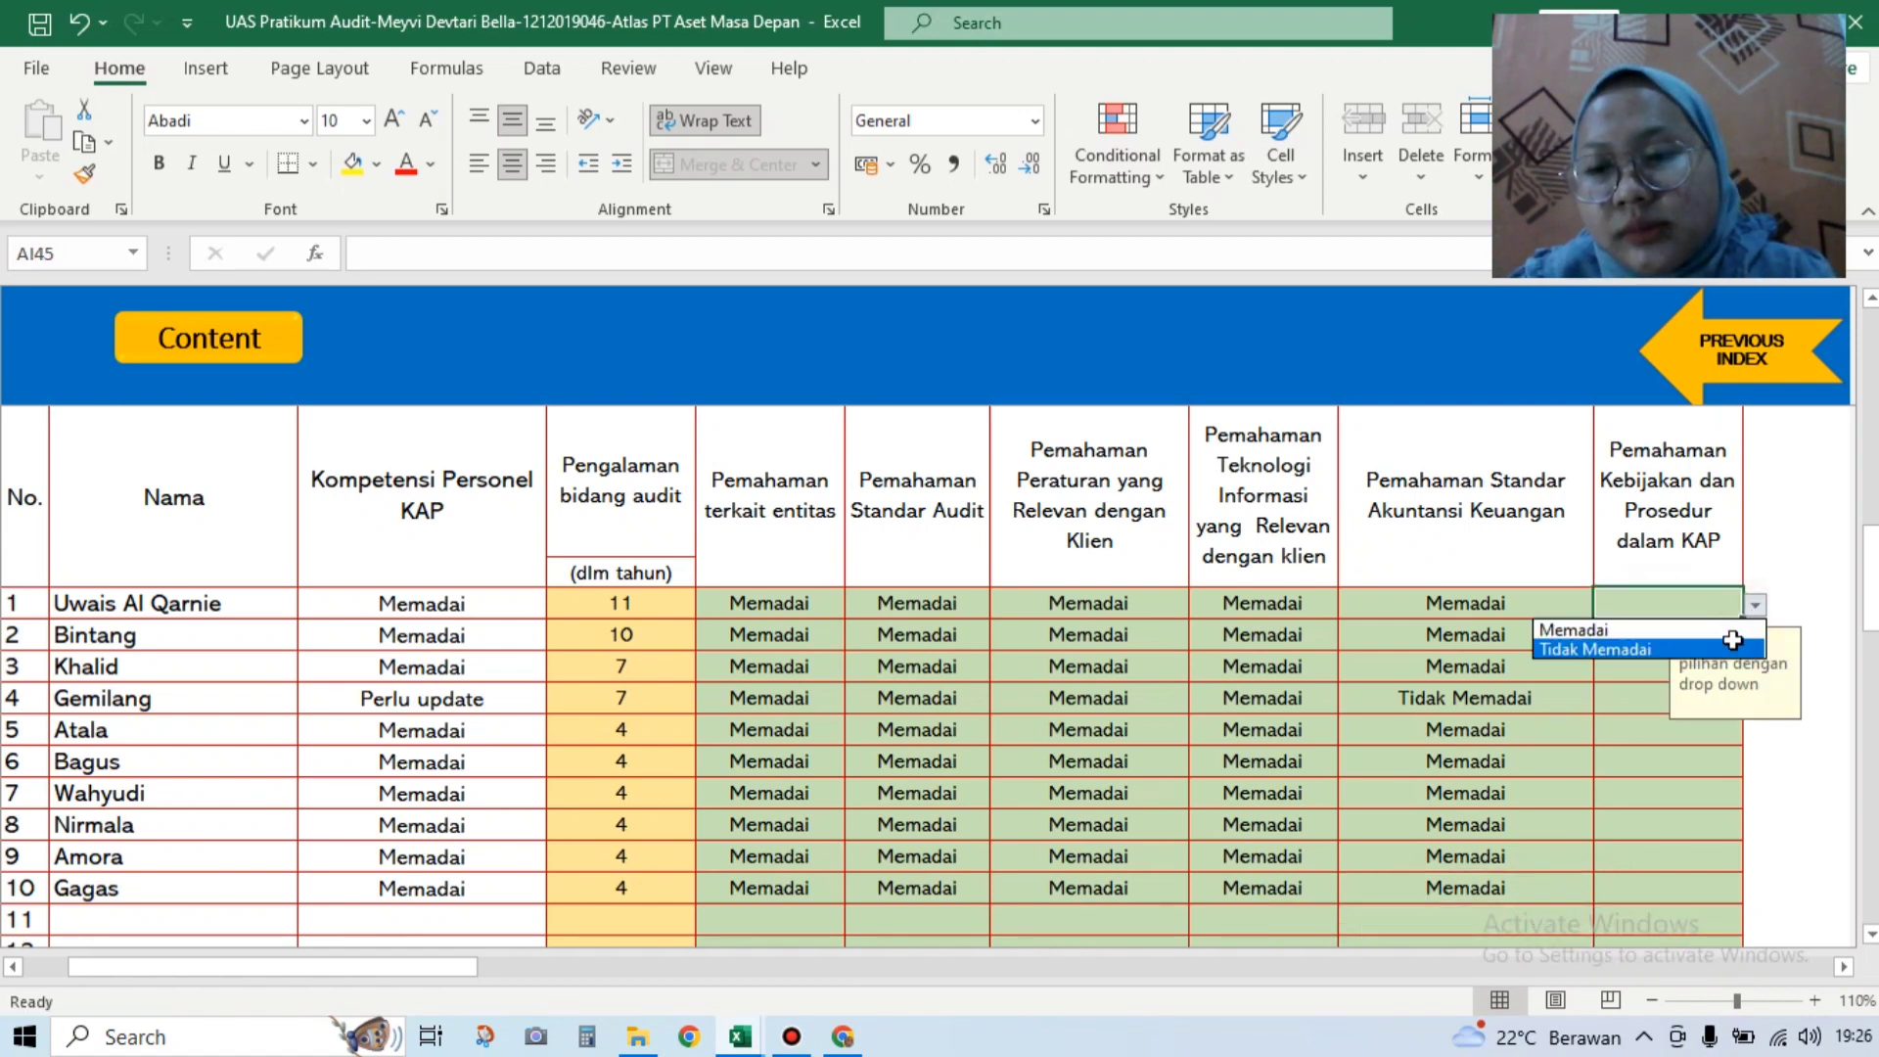
{"action": "left_click", "coordinate": [1727, 628]}
{"action": "left_click", "coordinate": [1649, 644]}
{"action": "left_click", "coordinate": [1755, 637]}
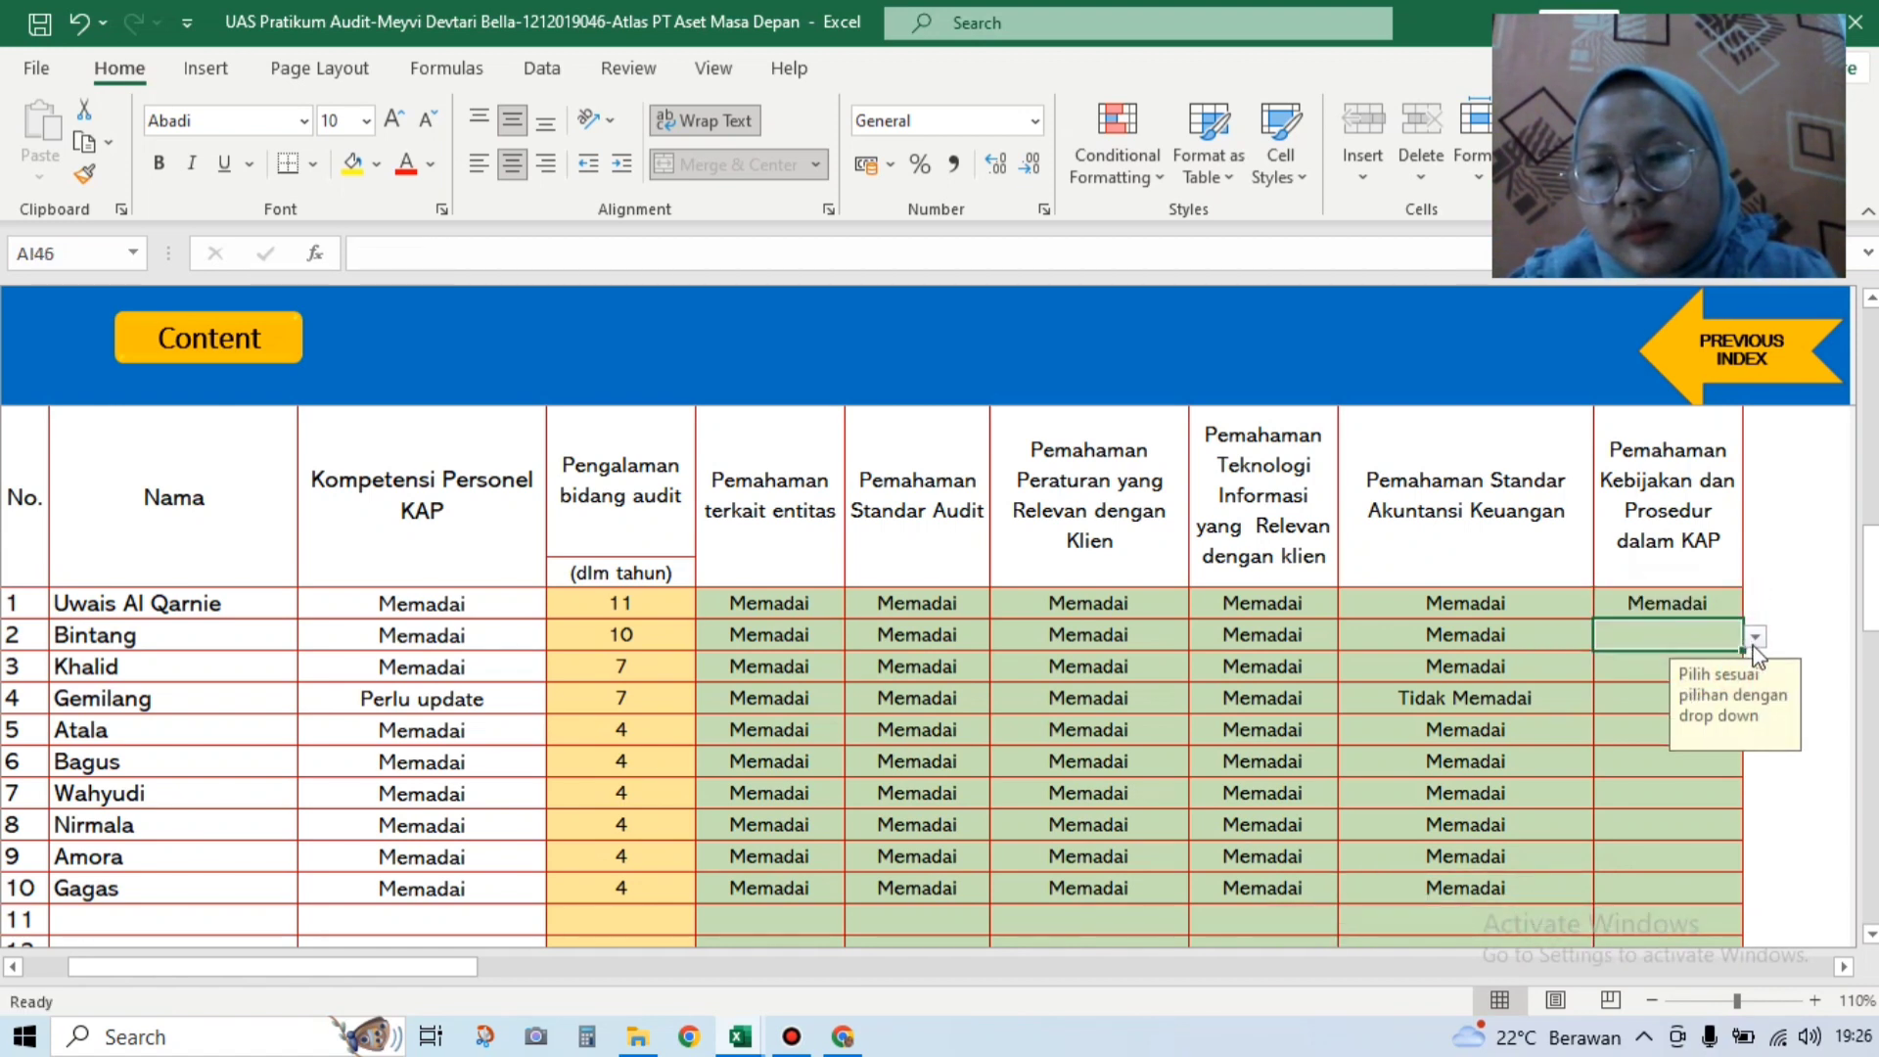
{"action": "left_click", "coordinate": [1728, 660]}
{"action": "left_click", "coordinate": [1652, 675]}
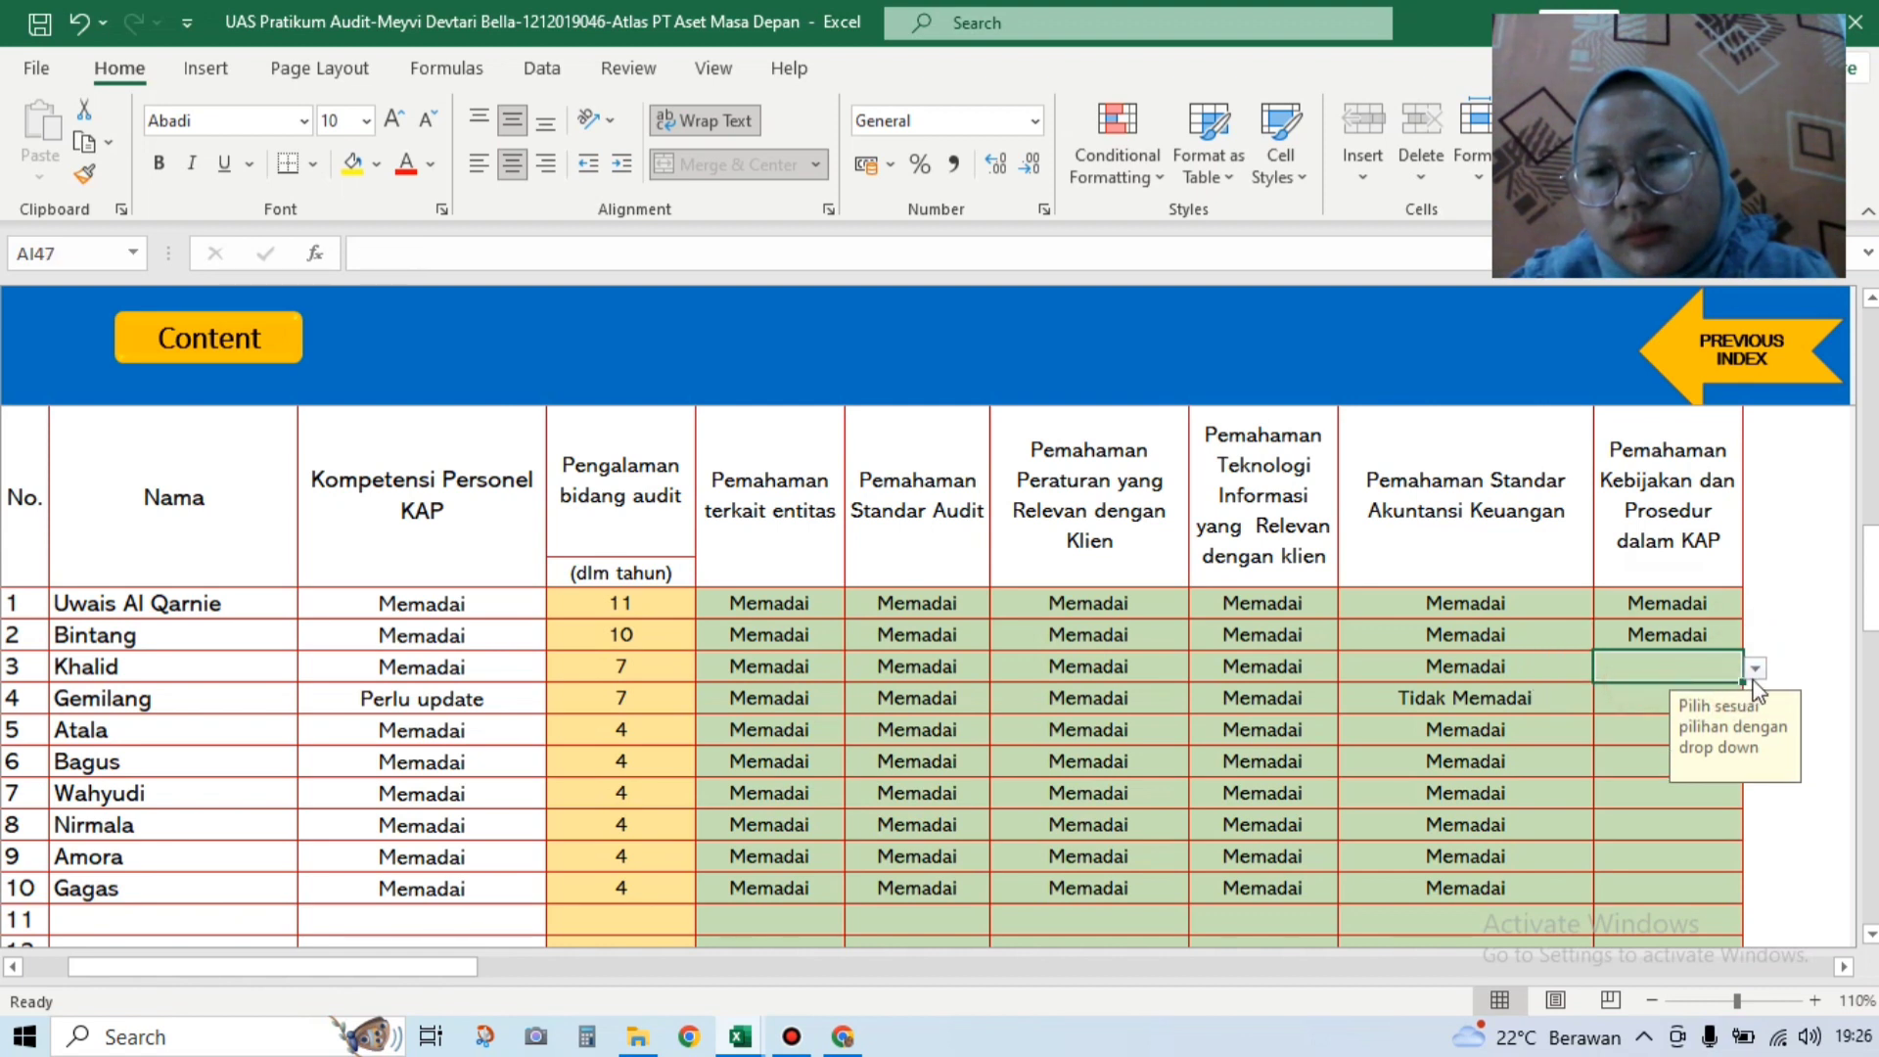
{"action": "left_click", "coordinate": [1755, 668]}
{"action": "left_click", "coordinate": [1727, 687]}
Step: Rate rows 4–6 Memadai for KAP policies and procedures
{"action": "left_click", "coordinate": [1667, 698]}
{"action": "left_click", "coordinate": [1755, 700]}
{"action": "left_click", "coordinate": [1728, 719]}
{"action": "left_click", "coordinate": [1652, 729]}
{"action": "left_click", "coordinate": [1755, 732]}
{"action": "left_click", "coordinate": [1728, 750]}
{"action": "left_click", "coordinate": [1650, 766]}
{"action": "left_click", "coordinate": [1755, 765]}
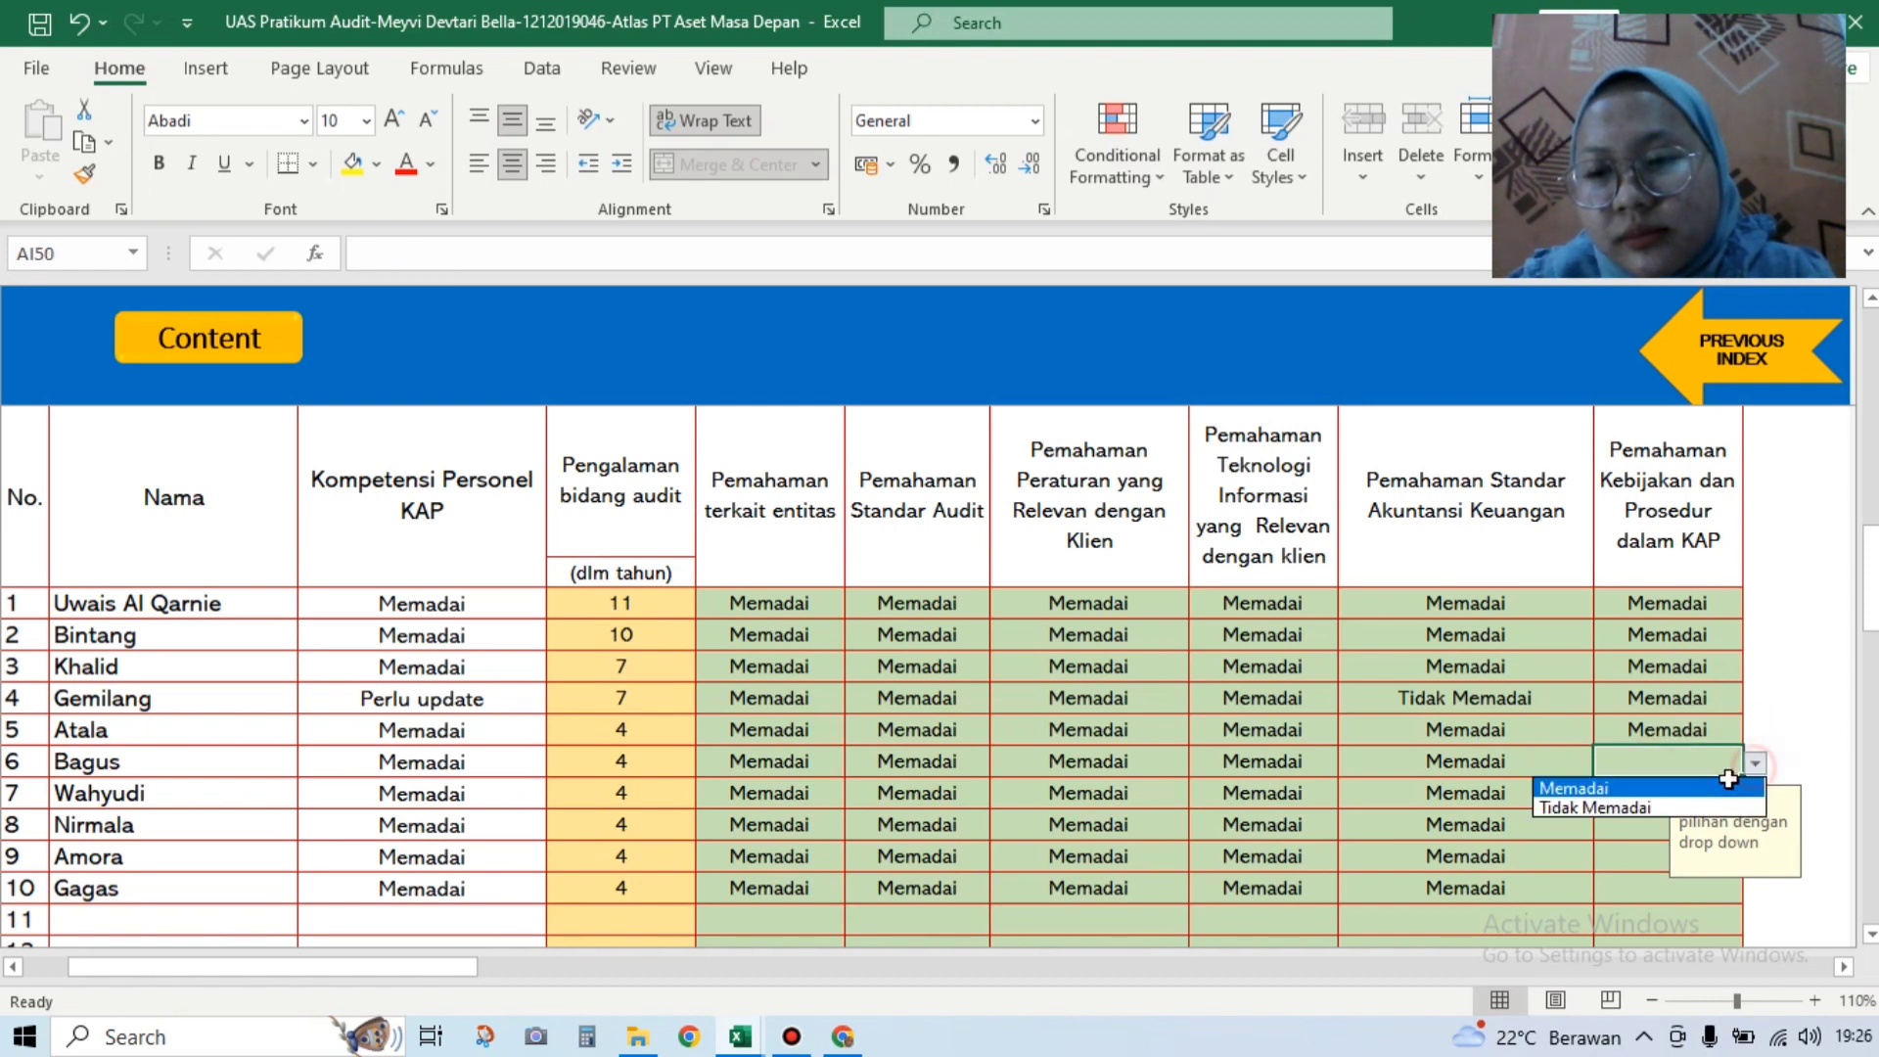
{"action": "left_click", "coordinate": [1725, 783]}
{"action": "left_click", "coordinate": [1736, 799]}
Step: Rate rows 7–10 Memadai for KAP policies and procedures
{"action": "left_click", "coordinate": [1755, 795]}
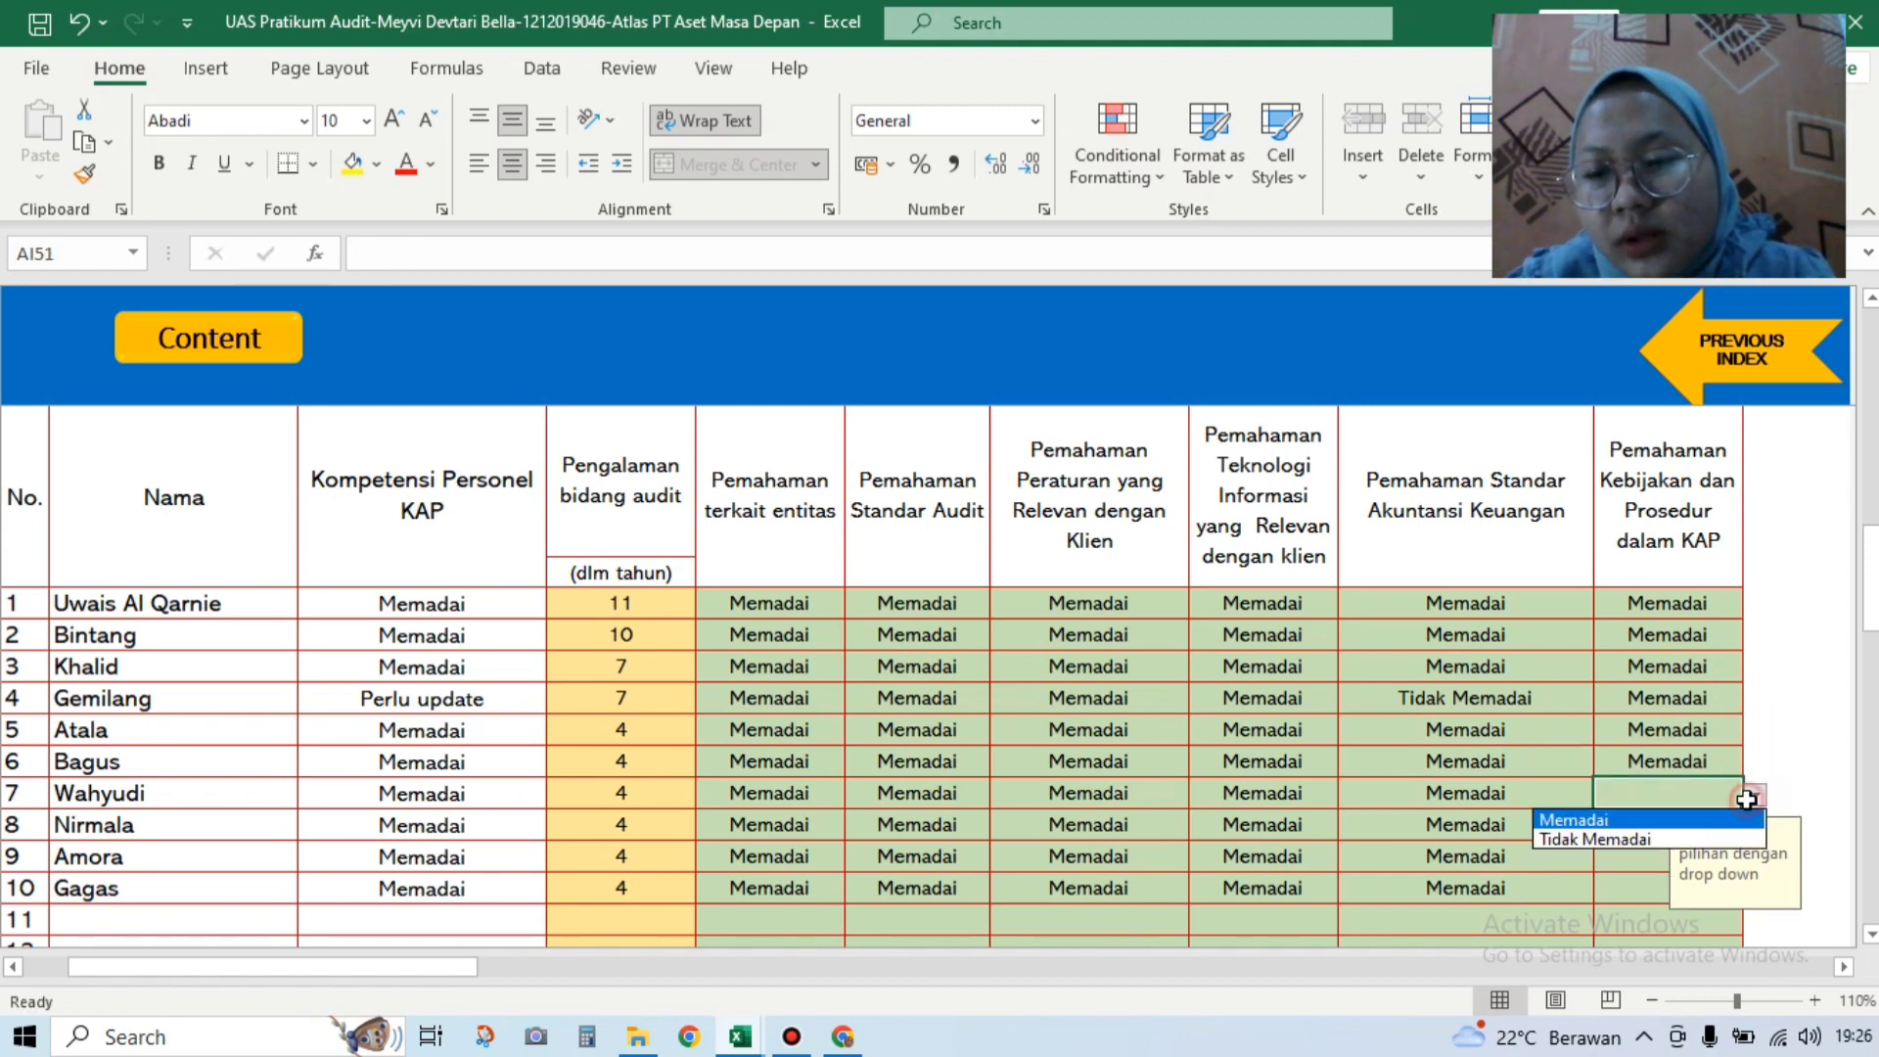
{"action": "left_click", "coordinate": [1724, 814]}
{"action": "left_click", "coordinate": [1658, 824]}
{"action": "left_click", "coordinate": [1759, 824]}
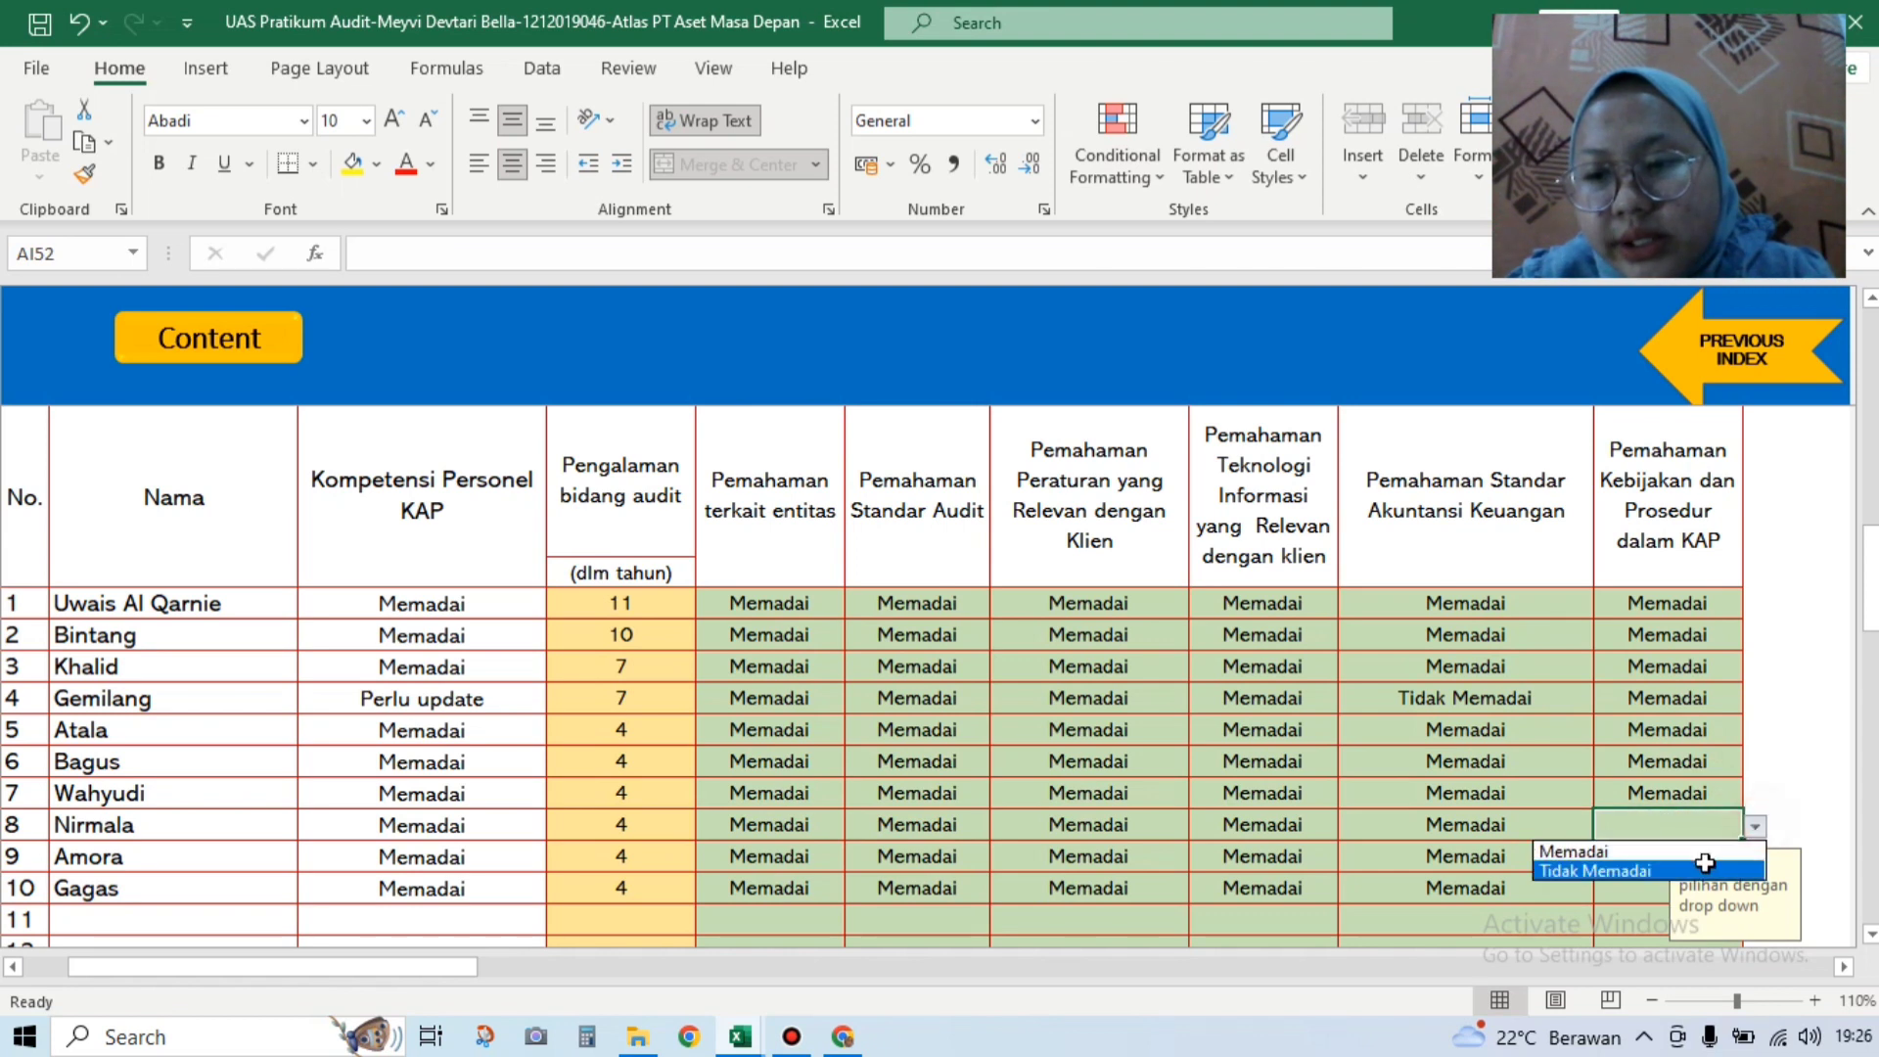
{"action": "left_click", "coordinate": [1724, 848]}
{"action": "left_click", "coordinate": [1728, 861]}
{"action": "left_click", "coordinate": [1755, 858]}
{"action": "left_click", "coordinate": [1730, 879]}
{"action": "left_click", "coordinate": [1635, 889]}
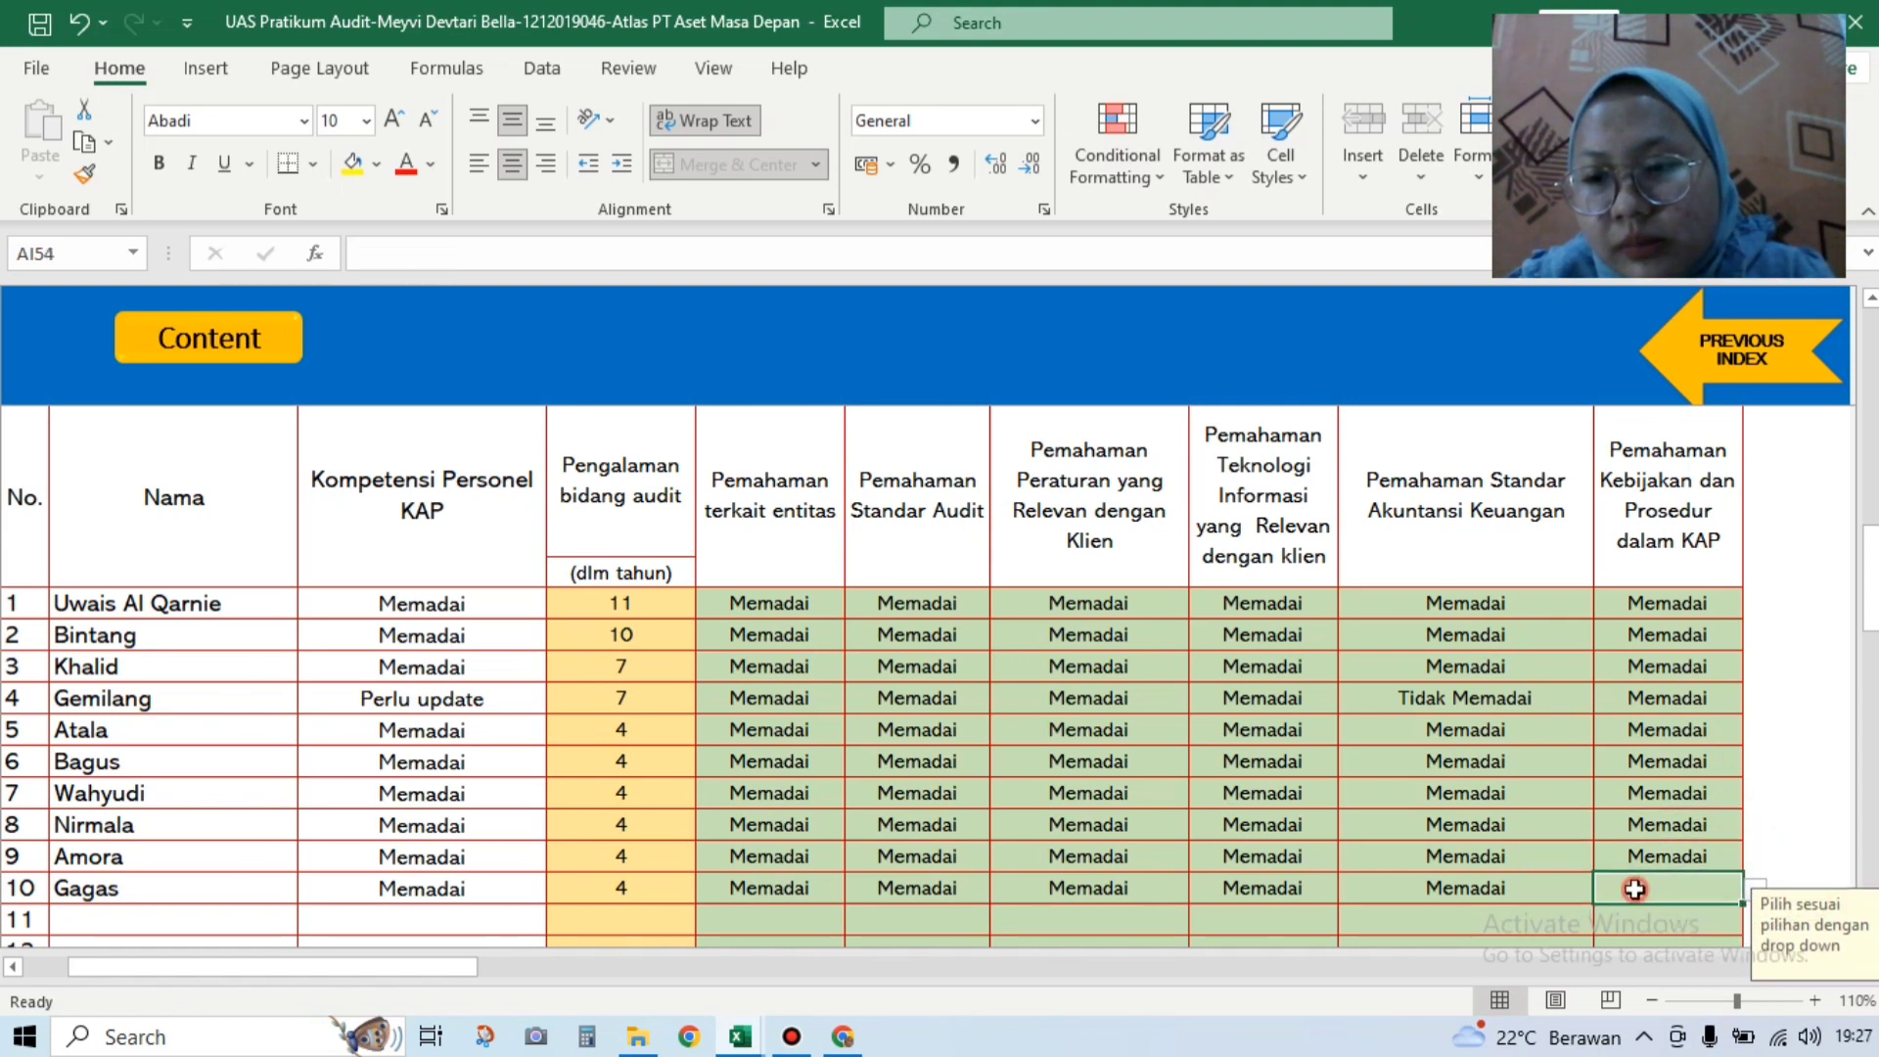
{"action": "left_click", "coordinate": [1744, 888]}
{"action": "left_click", "coordinate": [1730, 913]}
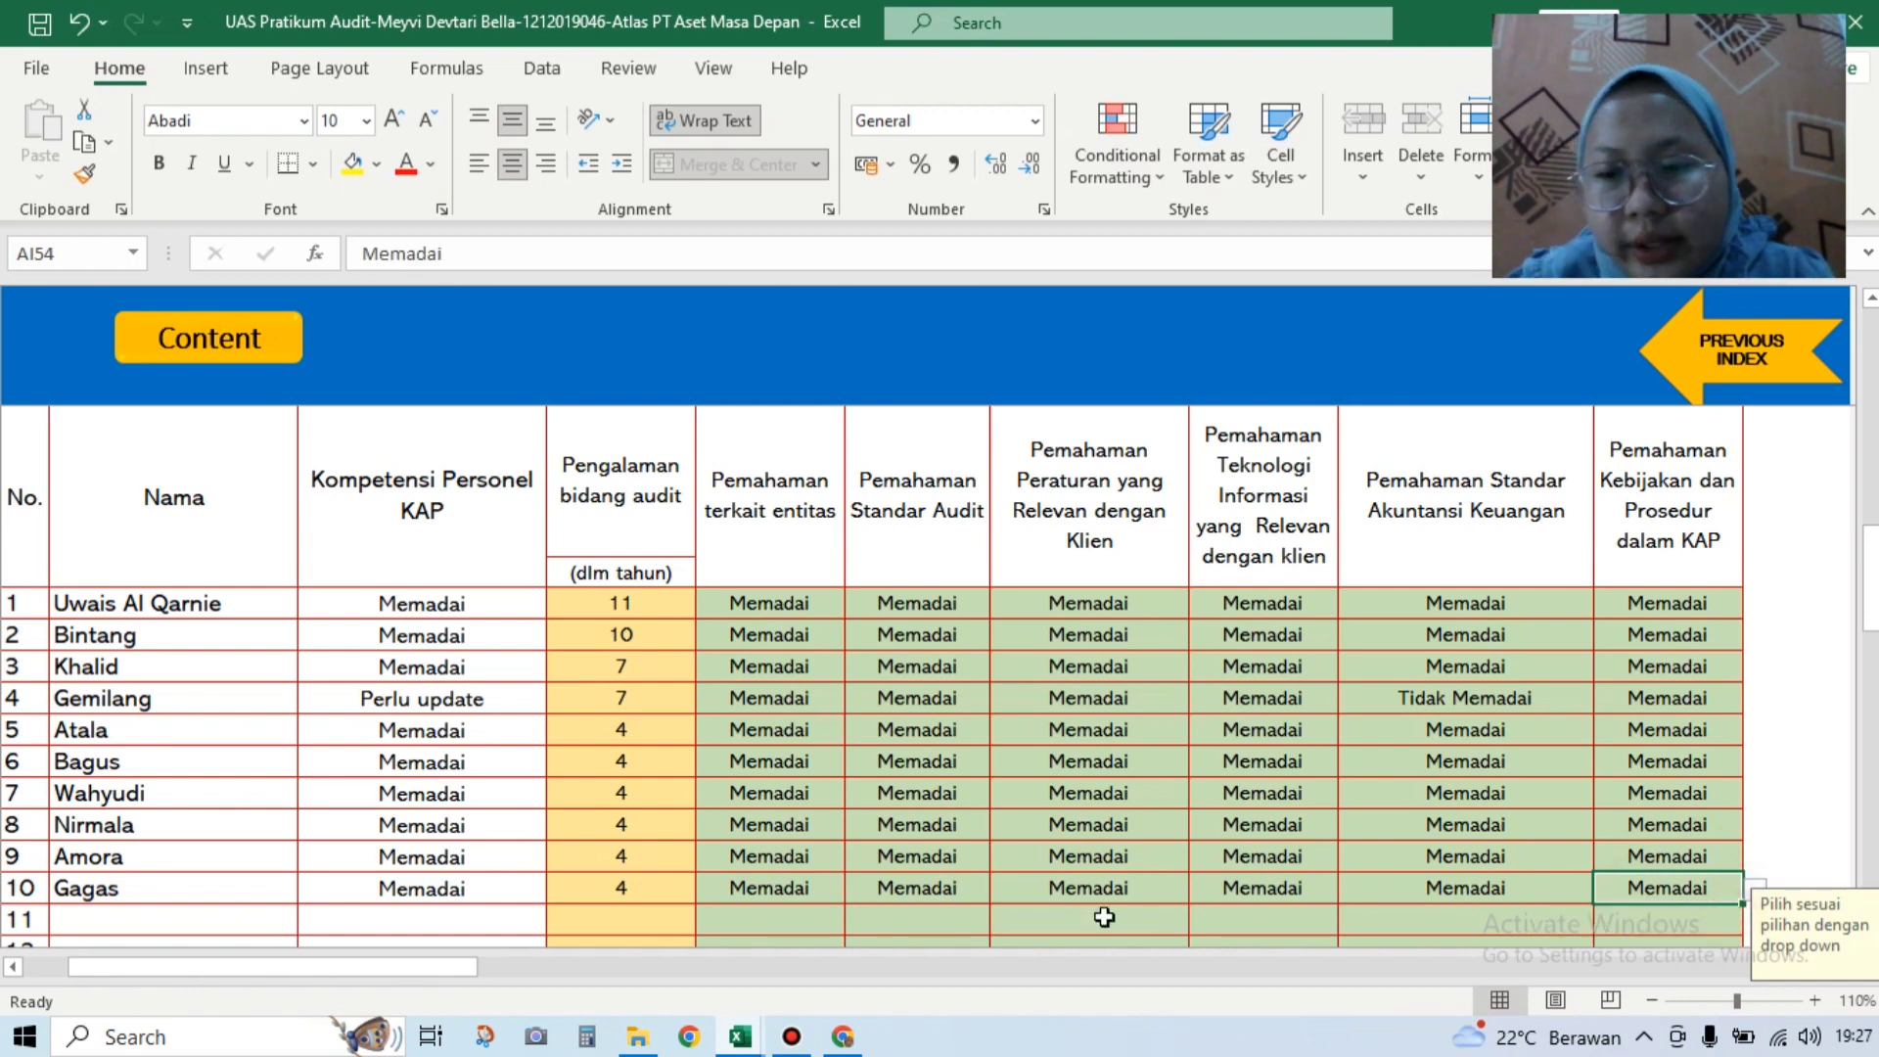
Step: Look up the Soal Personil KAP sheet, then return and scroll toward Analisis Ketersediaan Waktu
{"action": "mouse_move", "coordinate": [725, 1039]}
{"action": "left_click", "coordinate": [689, 979]}
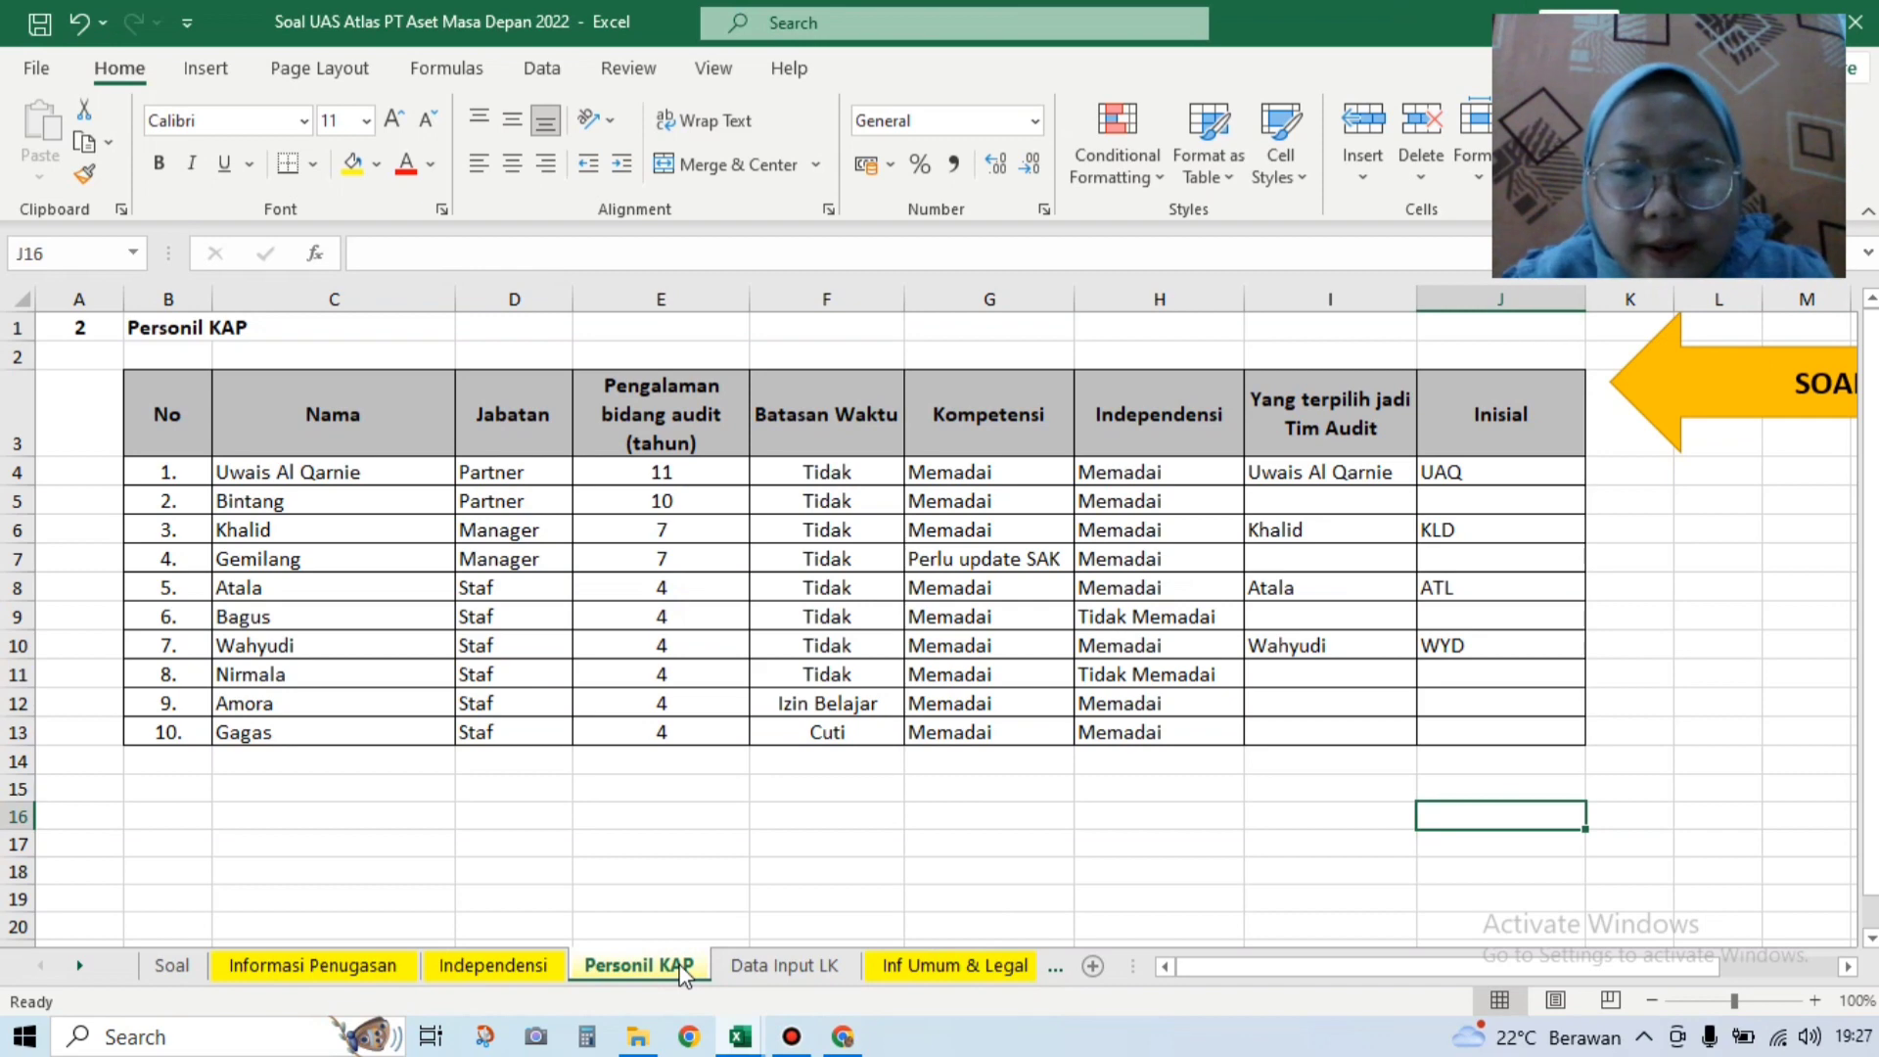
{"action": "mouse_move", "coordinate": [736, 1039]}
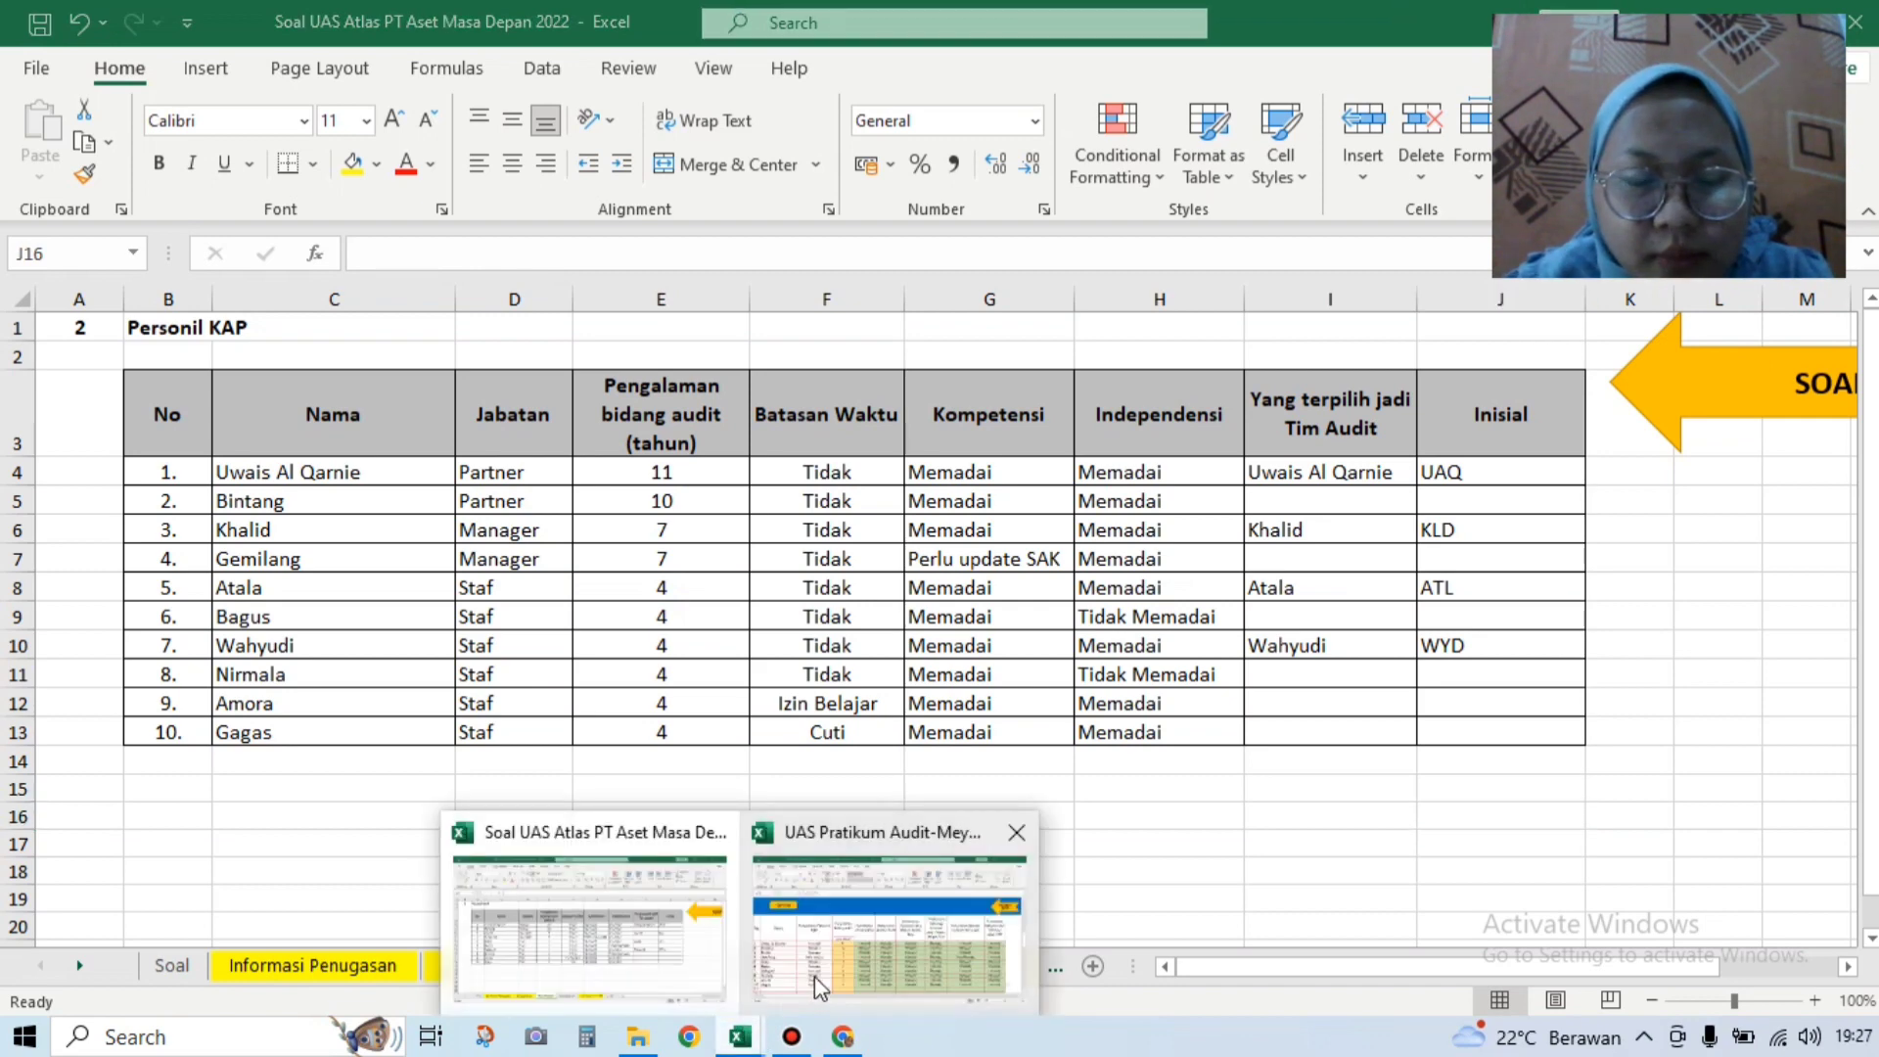
{"action": "left_click", "coordinate": [814, 977]}
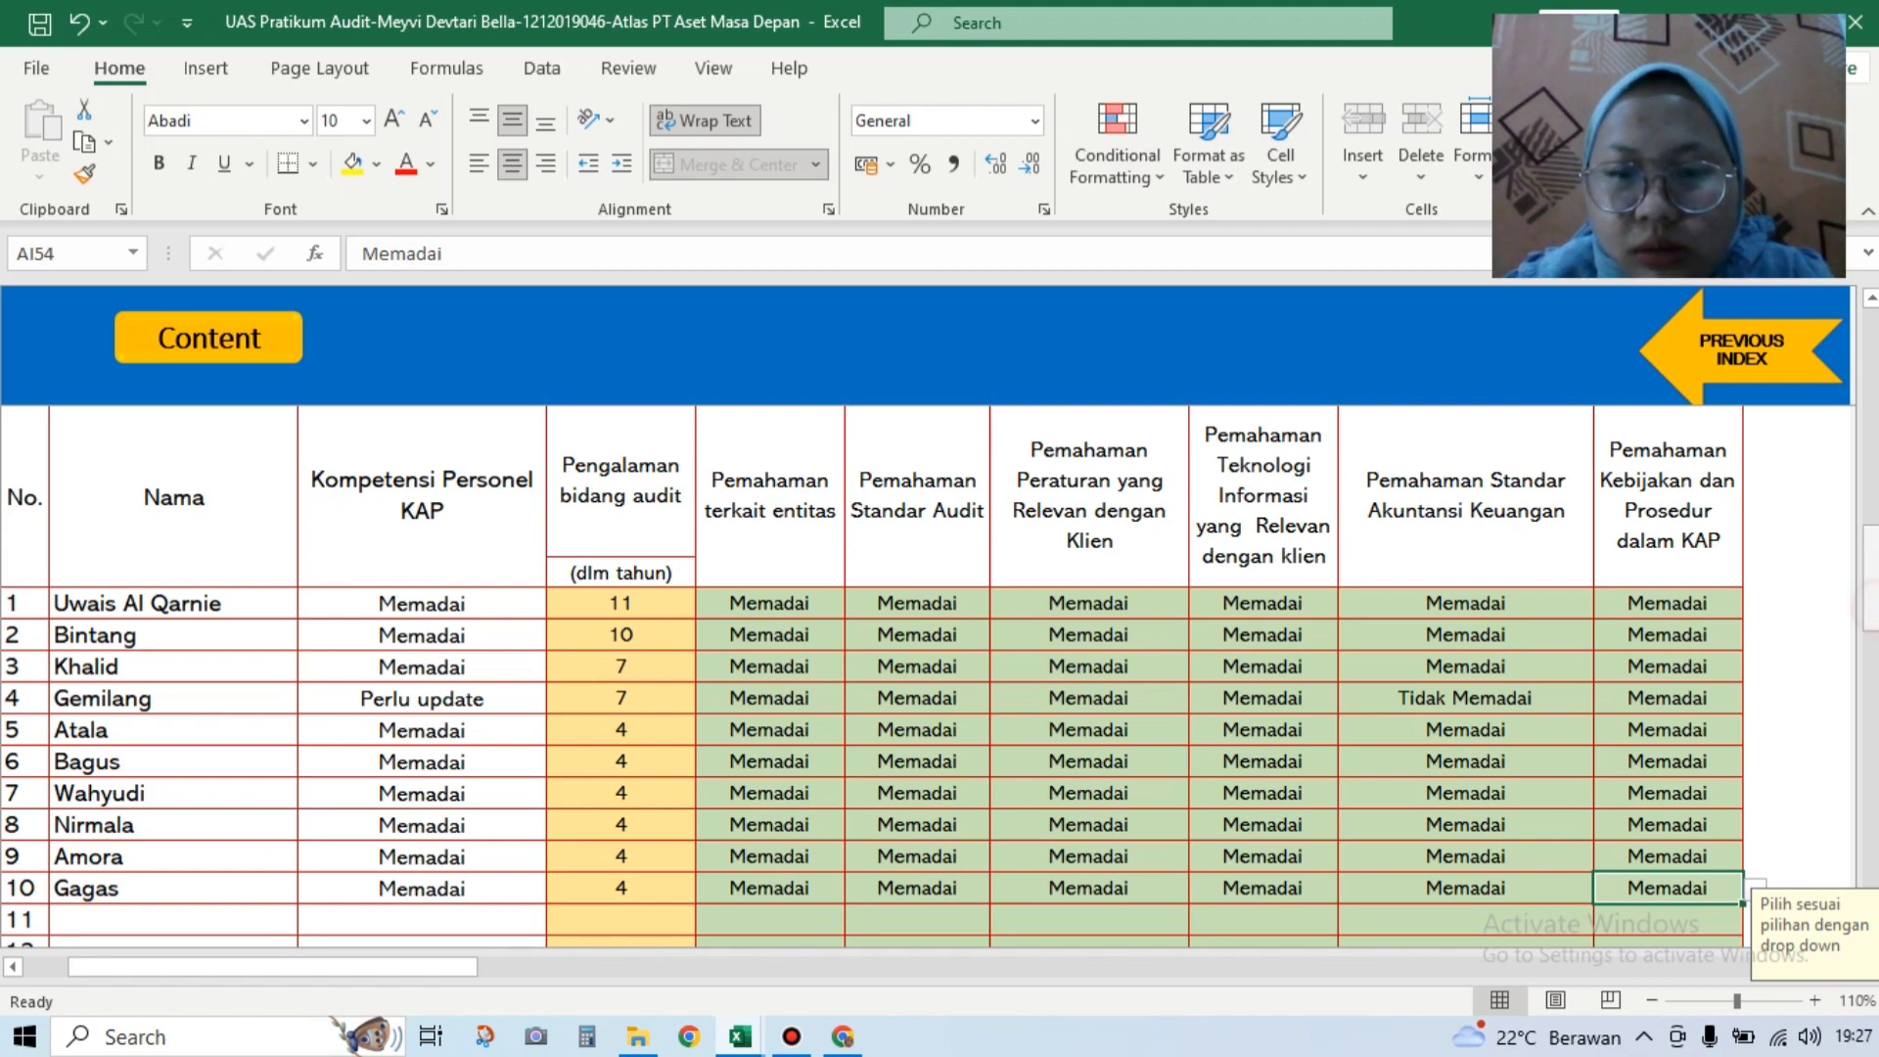
{"action": "scroll", "coordinate": [1870, 607], "scroll_direction": "down", "scroll_amount": 5}
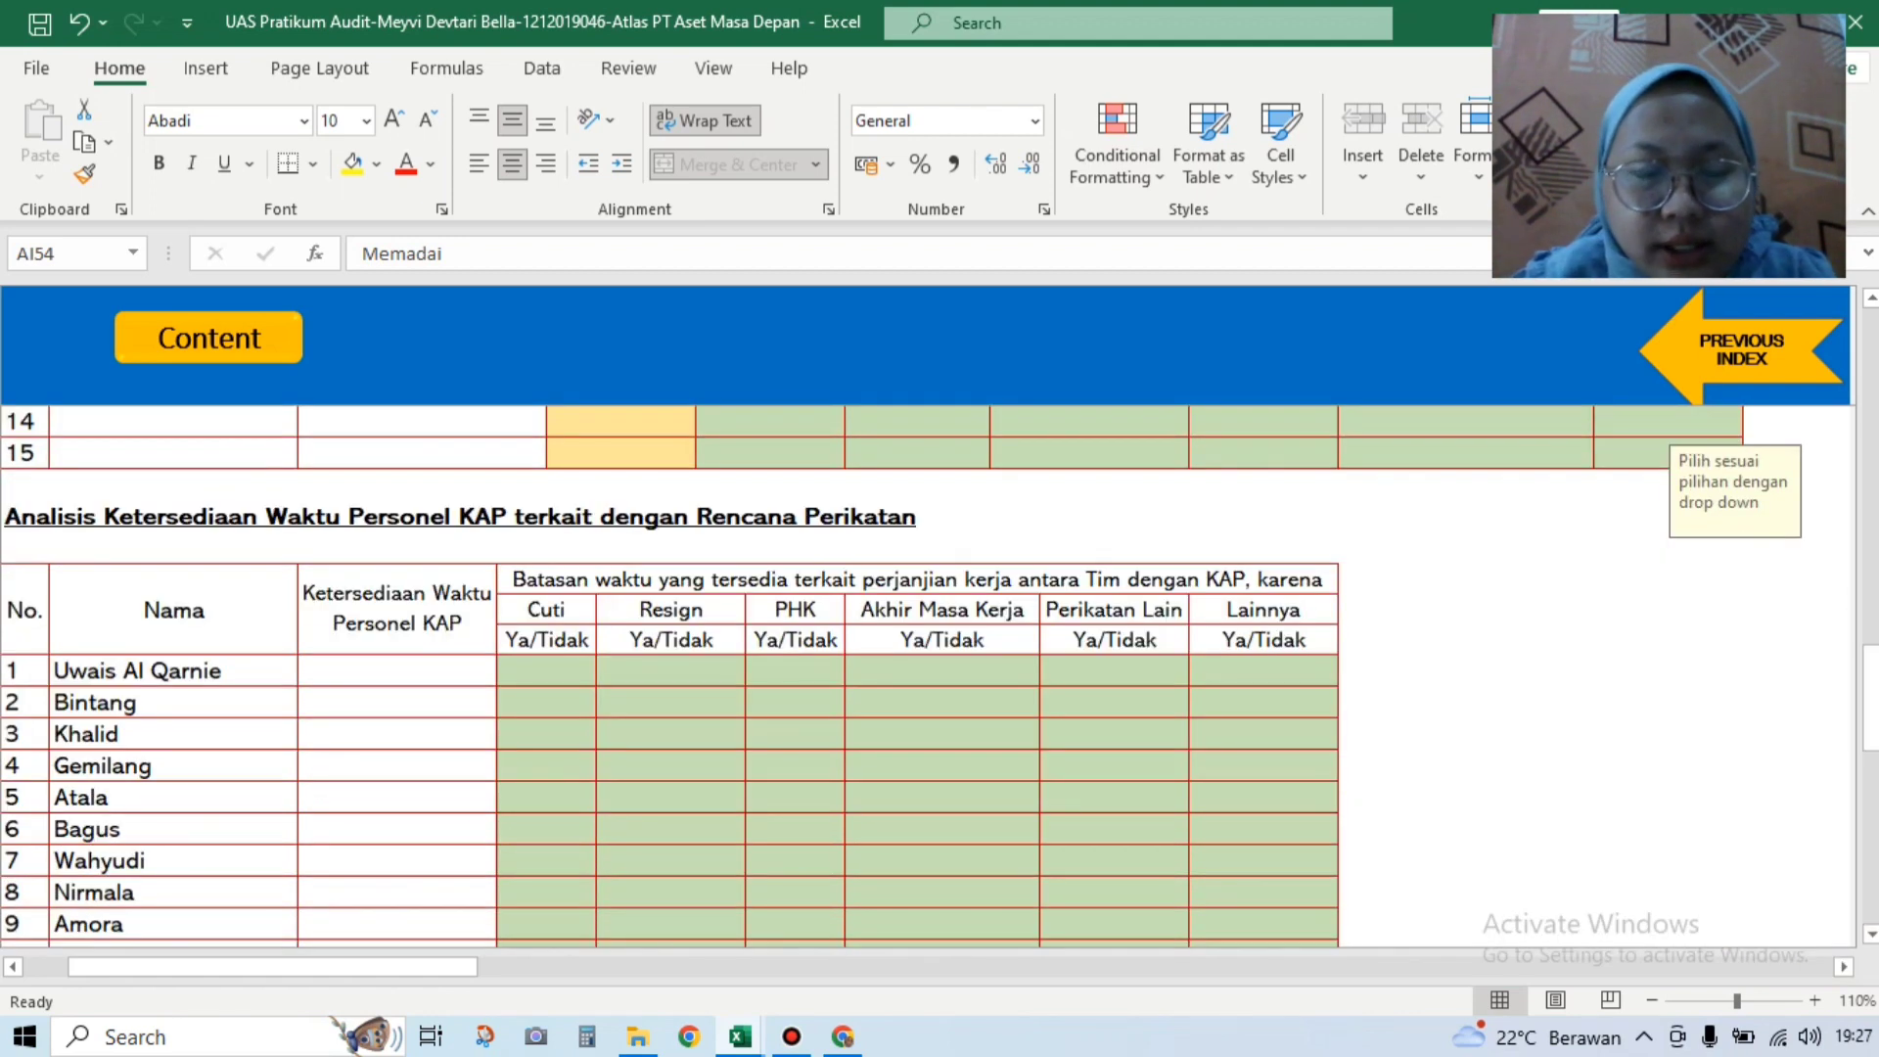
Step: Choose Tidak in the Cuti dropdowns for personnel 1, 2 and 3, then view the Soal workbook
{"action": "scroll", "coordinate": [1870, 685], "scroll_direction": "down", "scroll_amount": 1}
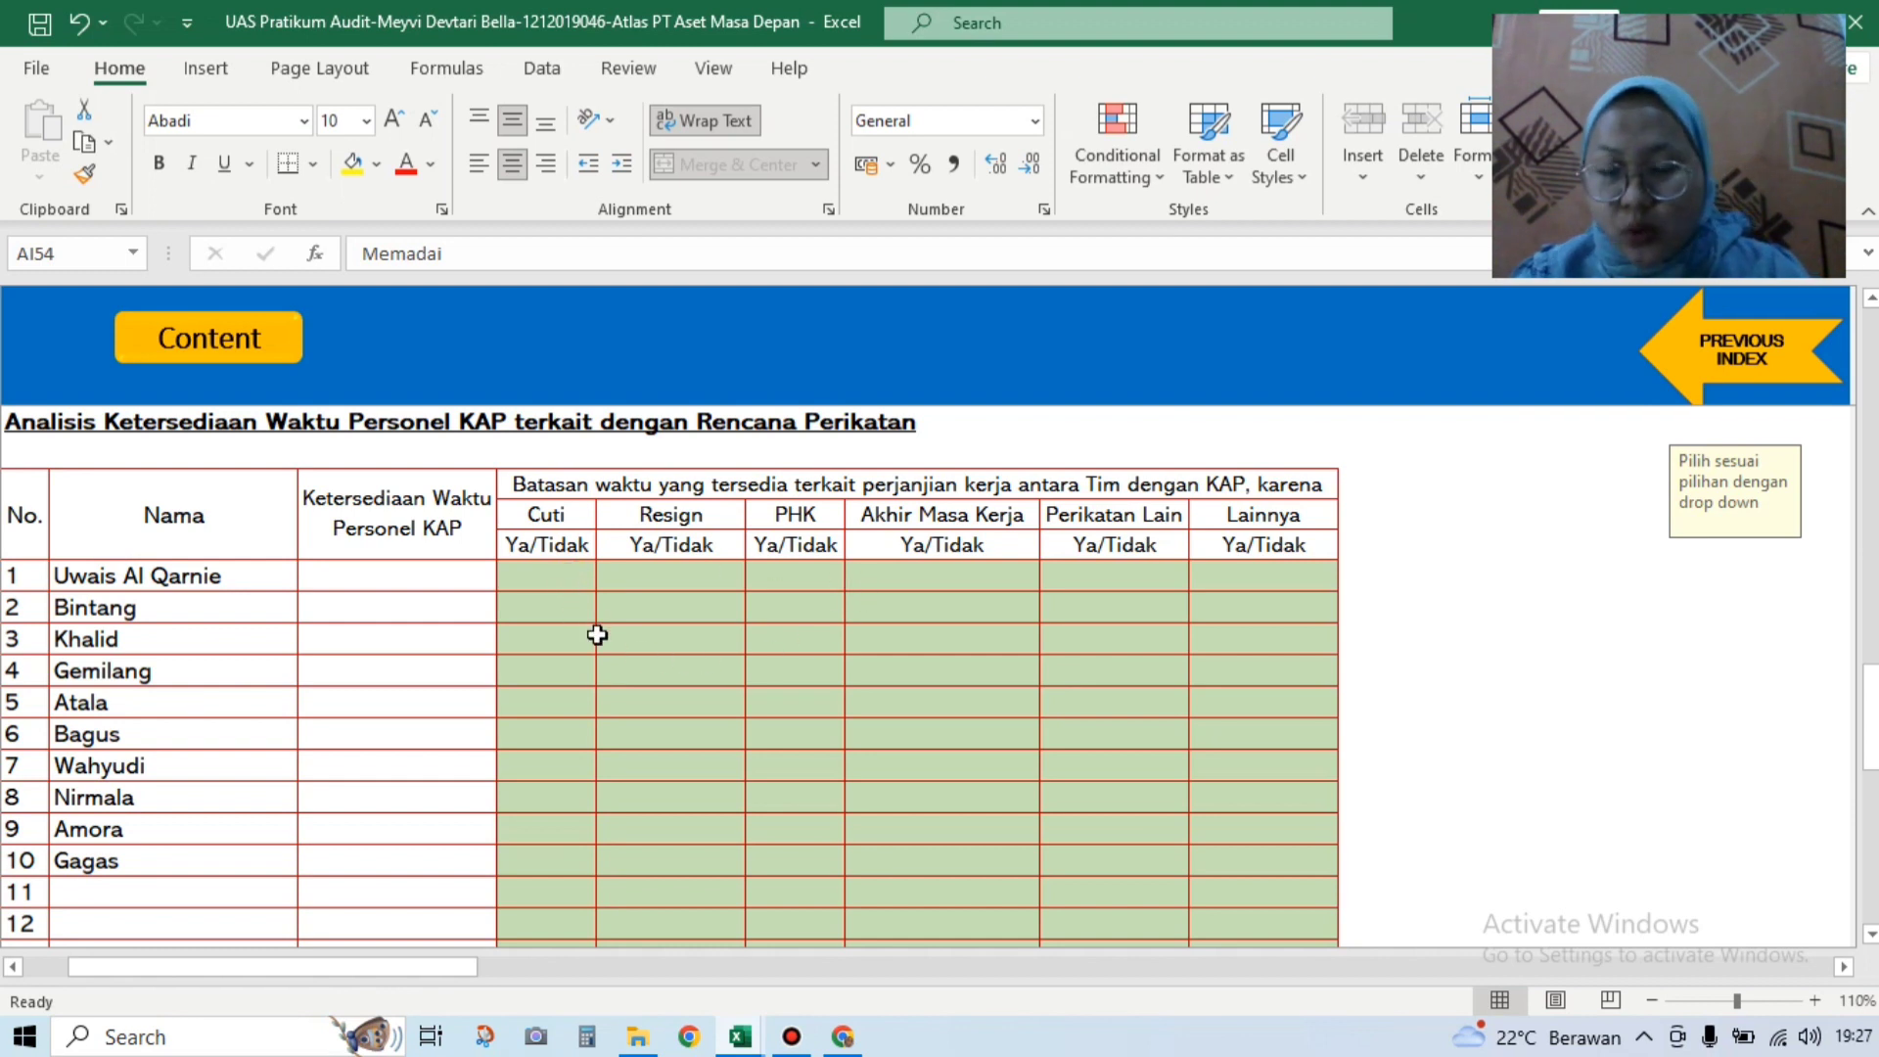
{"action": "left_click", "coordinate": [562, 576]}
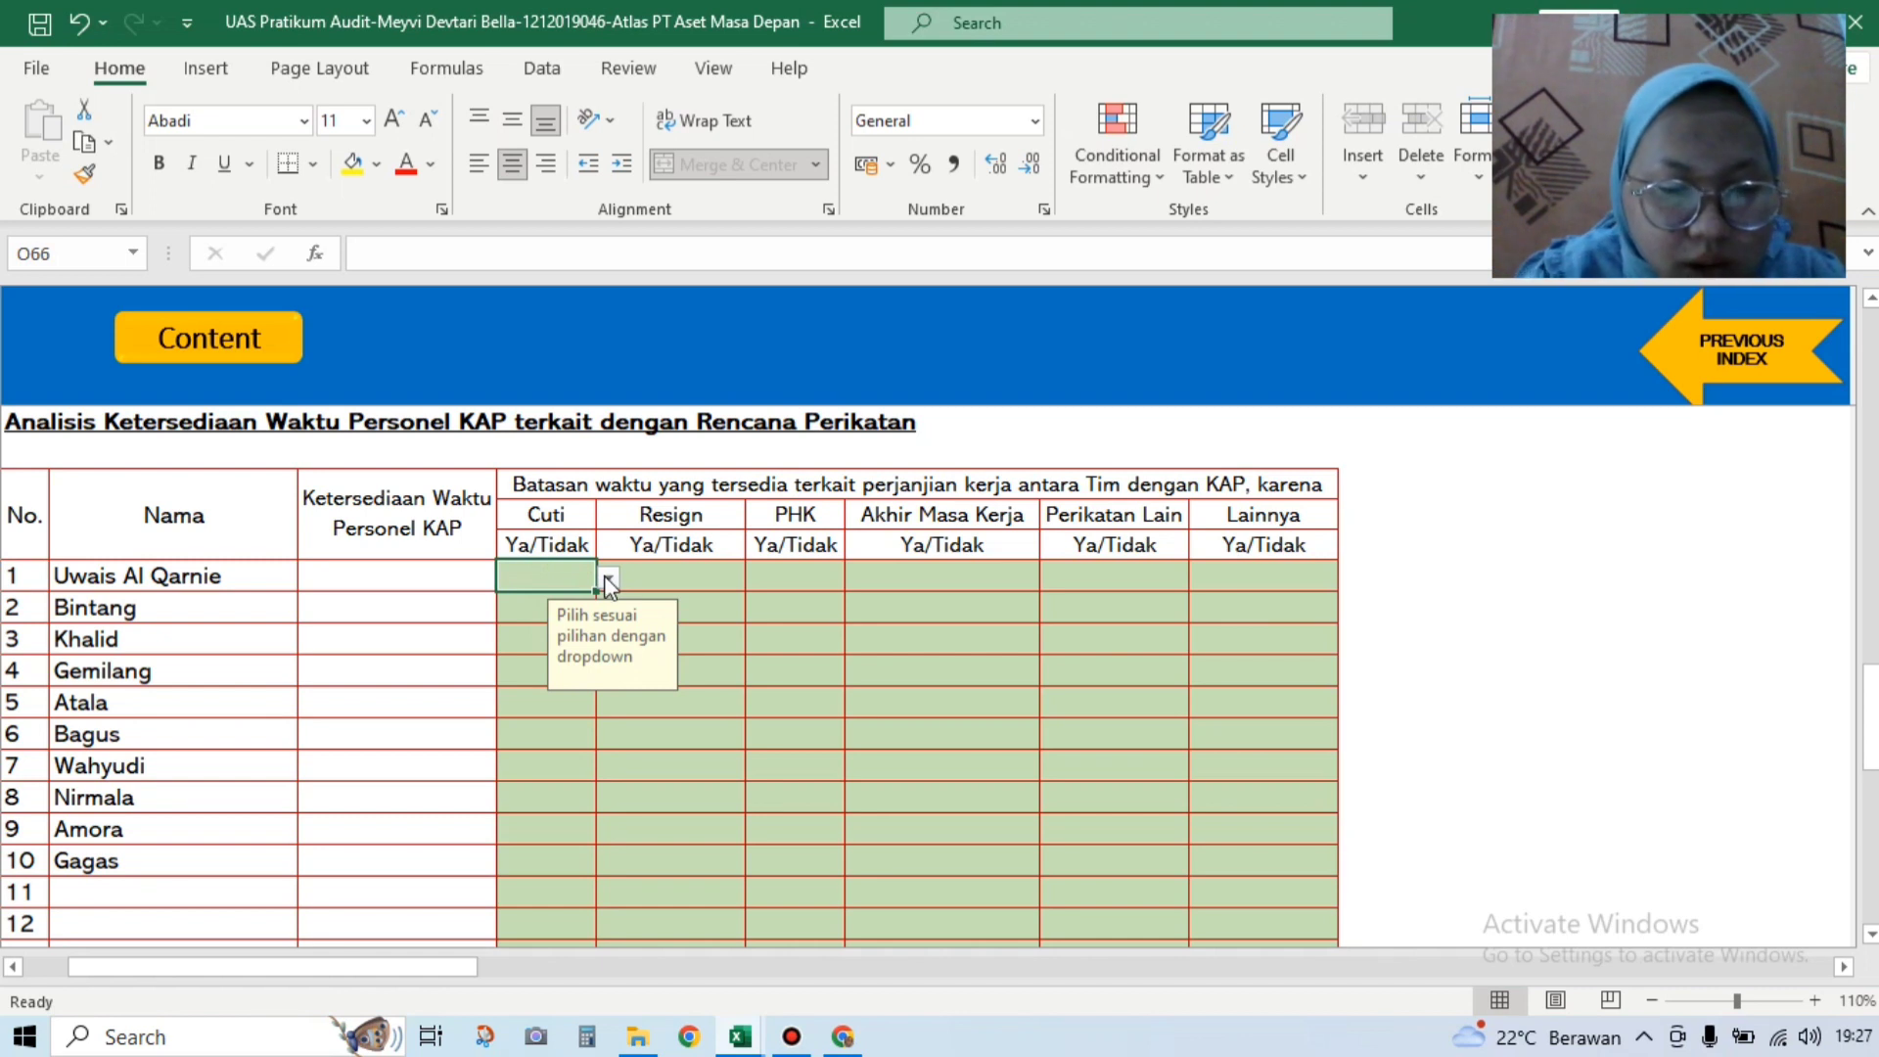
{"action": "left_click", "coordinate": [607, 584]}
{"action": "left_click", "coordinate": [468, 619]}
{"action": "left_click", "coordinate": [522, 610]}
{"action": "left_click", "coordinate": [608, 610]}
{"action": "left_click", "coordinate": [528, 649]}
{"action": "left_click", "coordinate": [530, 644]}
{"action": "left_click", "coordinate": [609, 646]}
{"action": "left_click", "coordinate": [577, 684]}
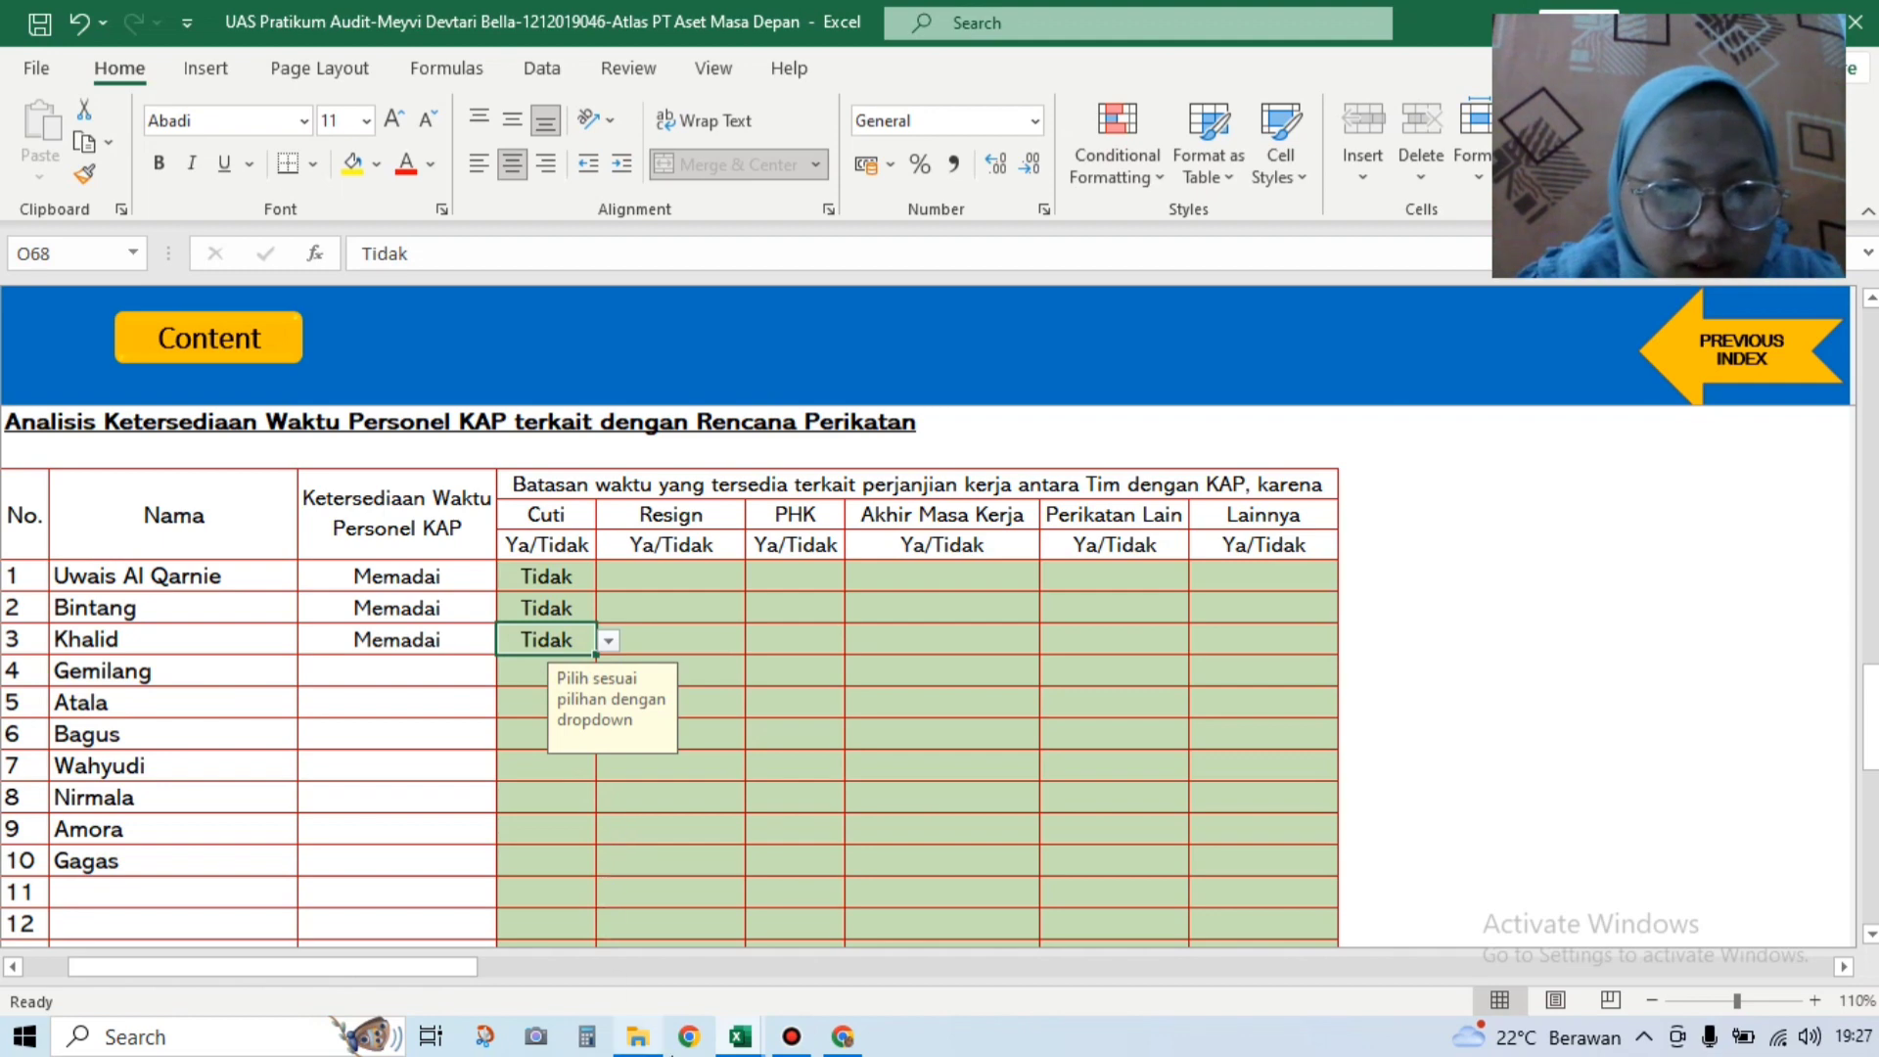
{"action": "mouse_move", "coordinate": [740, 1038]}
{"action": "left_click", "coordinate": [700, 832]}
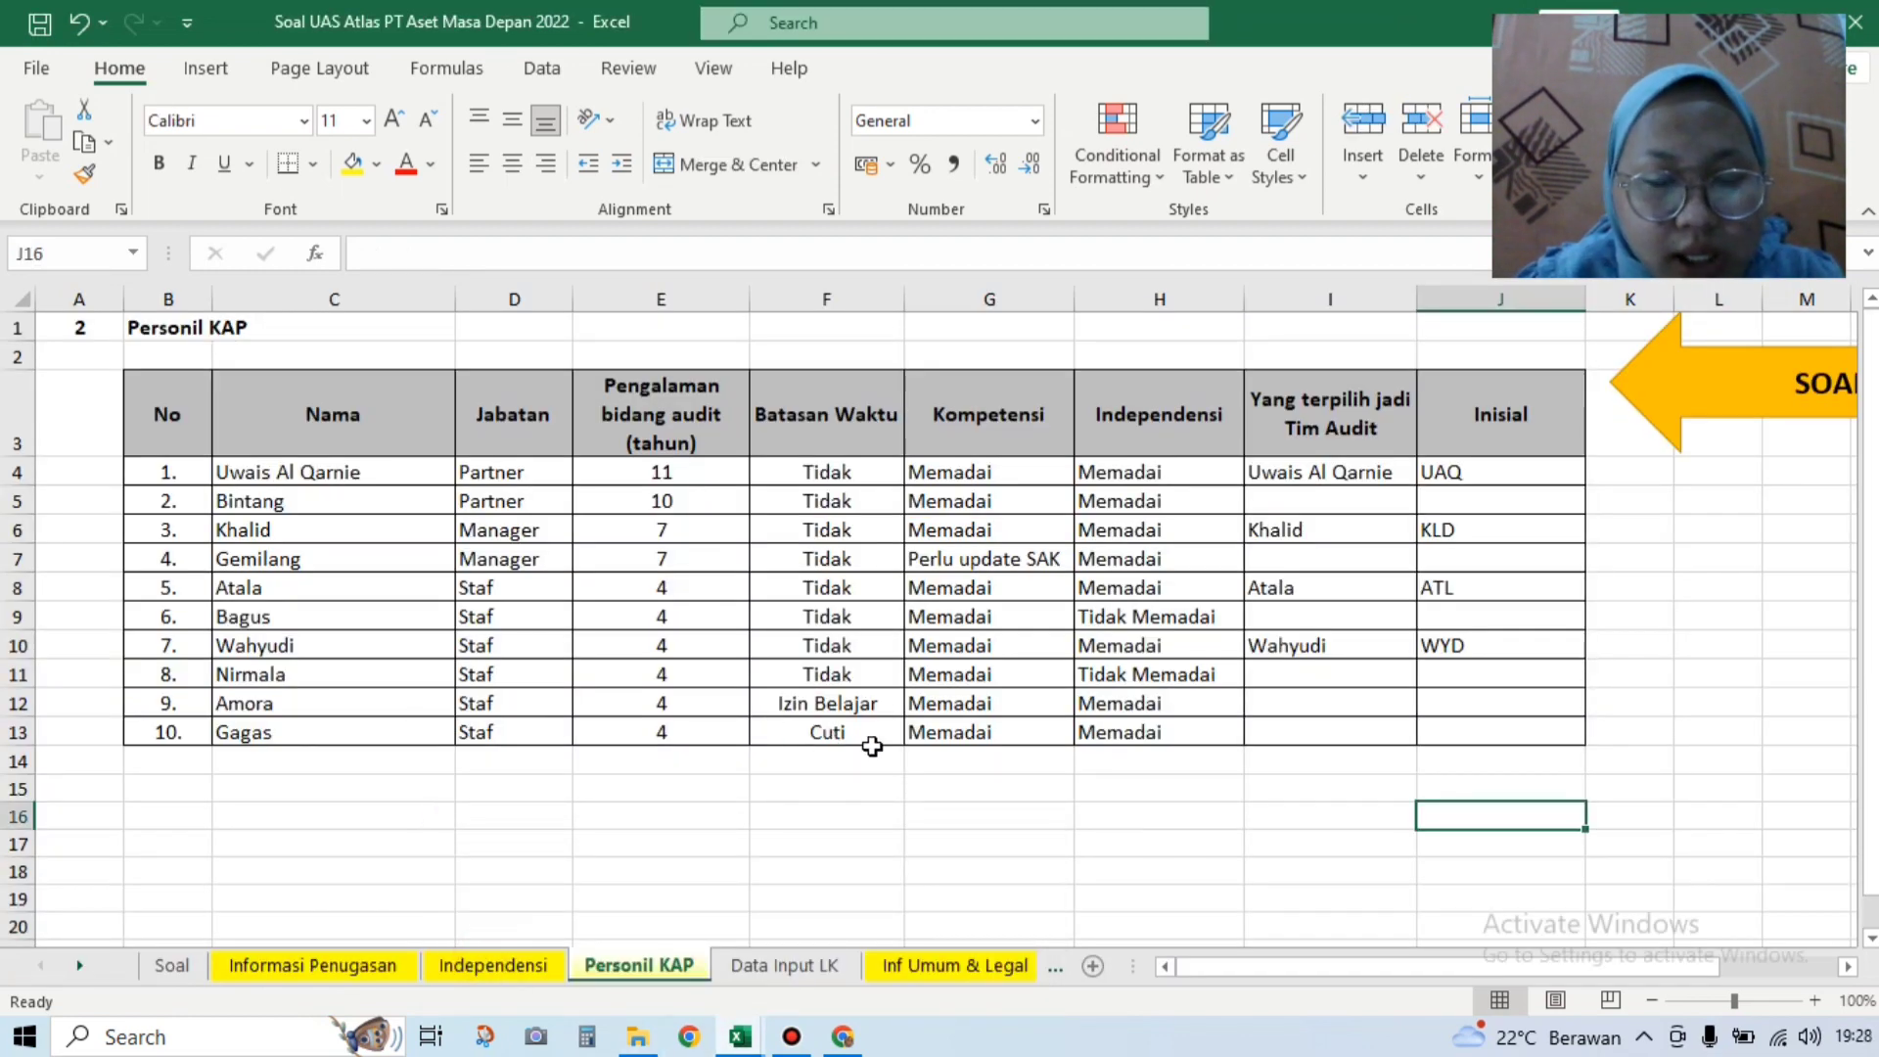
Step: Back in the audit workbook, set Cuti to Tidak for personnel 4 and 5
{"action": "mouse_move", "coordinate": [740, 1035]}
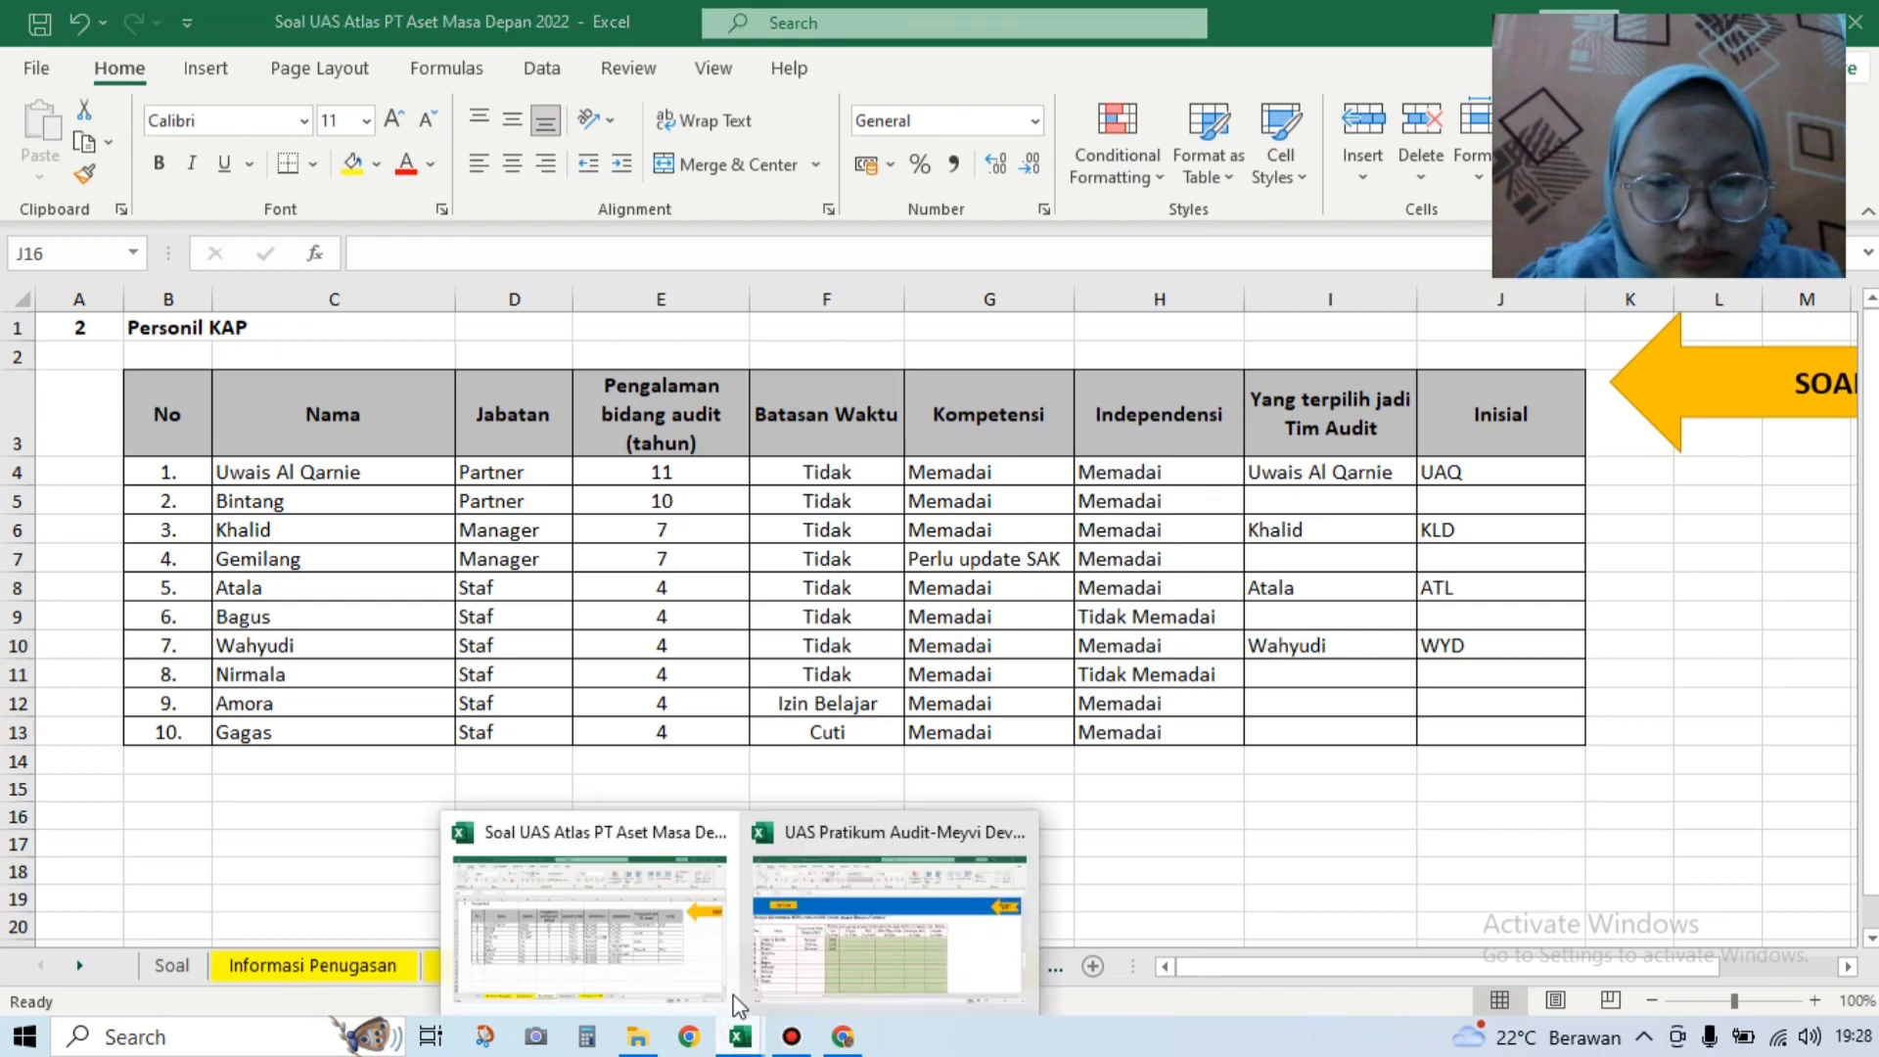
{"action": "left_click", "coordinate": [825, 973]}
{"action": "left_click", "coordinate": [509, 667]}
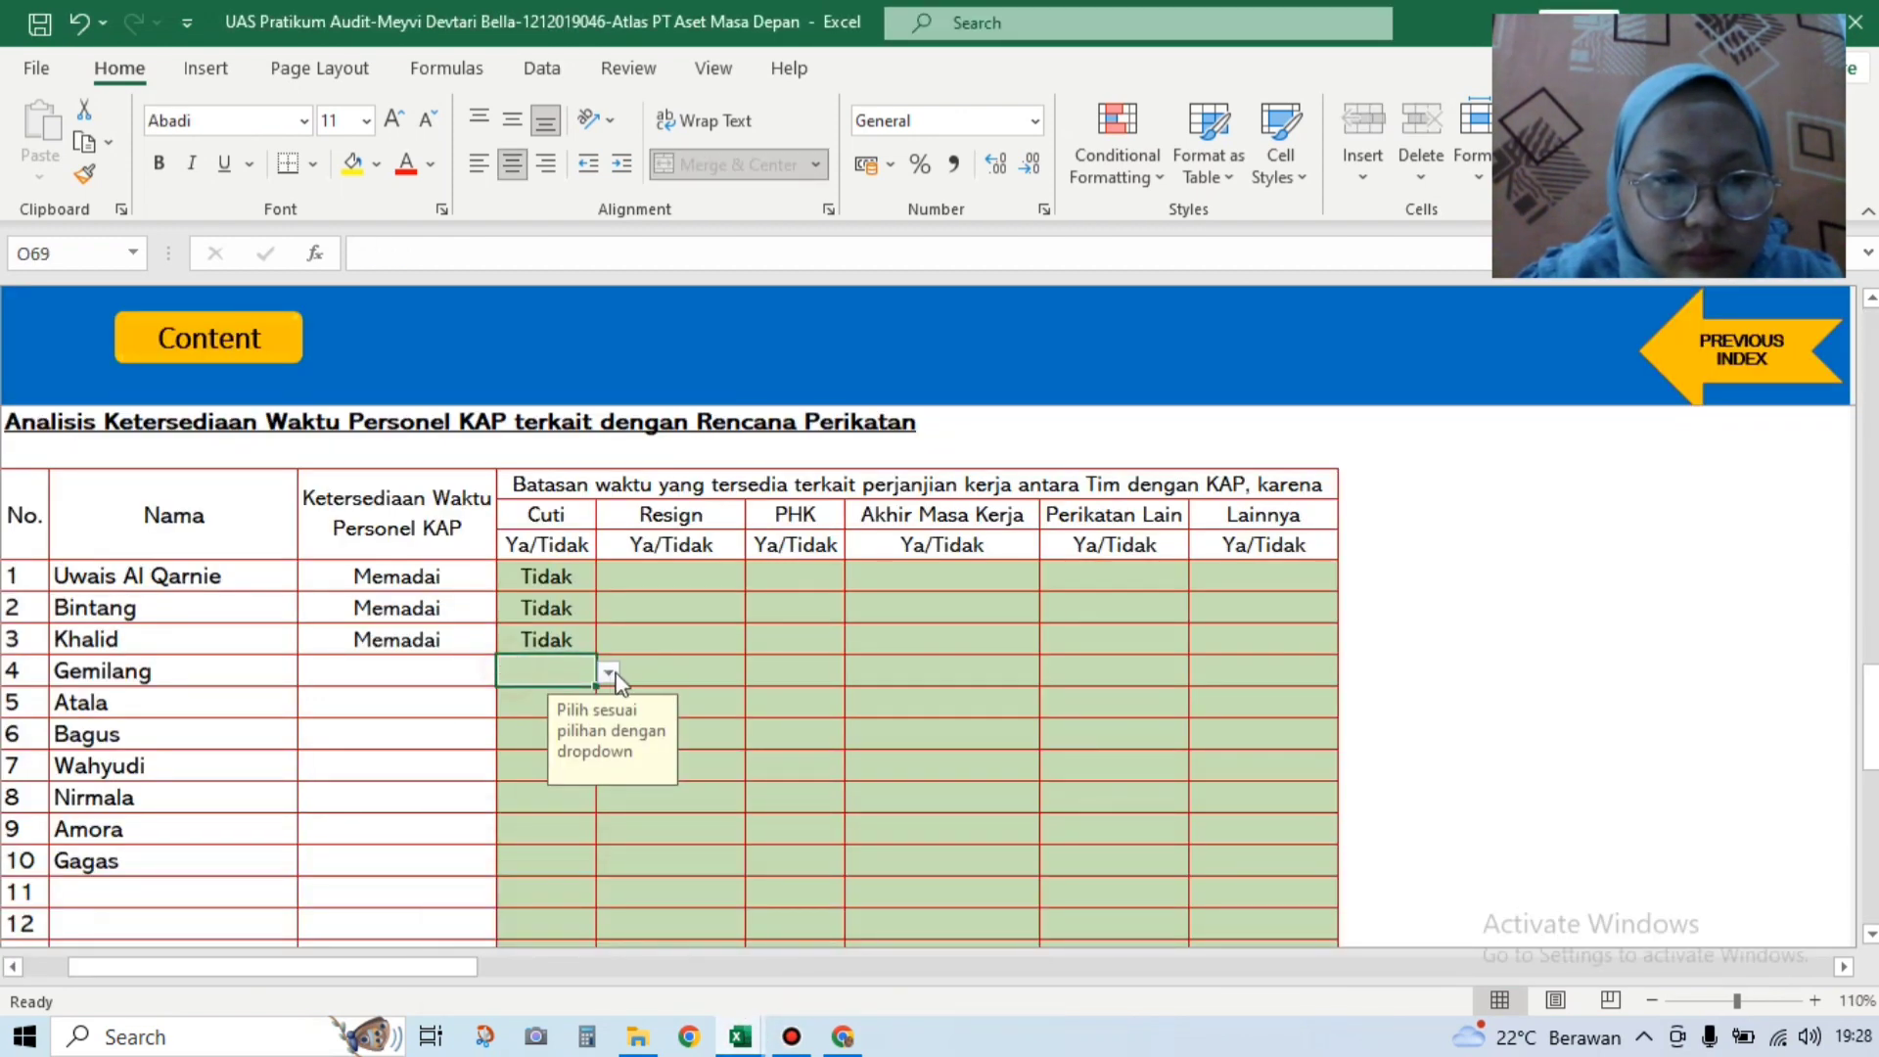
{"action": "left_click", "coordinate": [608, 675]}
{"action": "left_click", "coordinate": [523, 711]}
{"action": "left_click", "coordinate": [523, 711]}
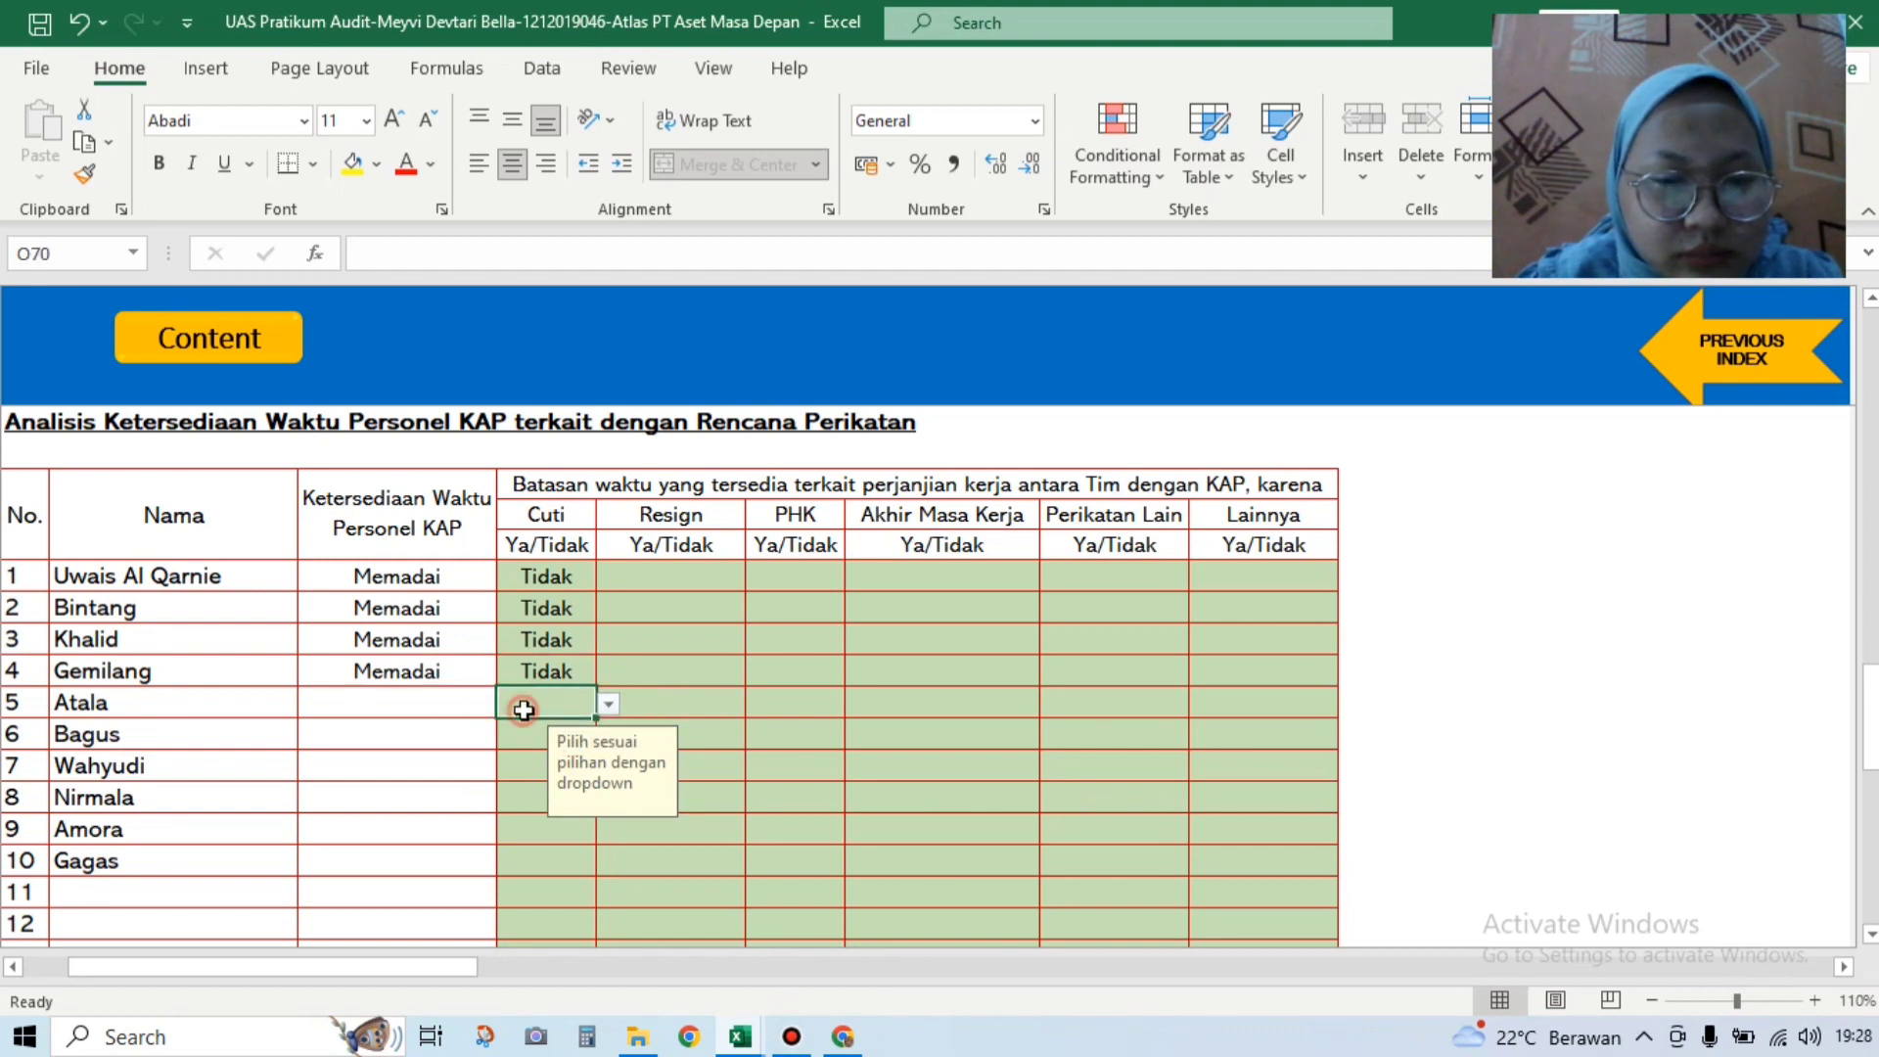
{"action": "left_click", "coordinate": [609, 703]}
{"action": "left_click", "coordinate": [523, 743]}
{"action": "left_click", "coordinate": [529, 736]}
Step: Set Cuti to Tidak for personnel 6, 7 and 8
{"action": "left_click", "coordinate": [601, 736]}
{"action": "left_click", "coordinate": [522, 780]}
{"action": "left_click", "coordinate": [529, 767]}
{"action": "left_click", "coordinate": [607, 766]}
{"action": "left_click", "coordinate": [523, 811]}
{"action": "left_click", "coordinate": [587, 797]}
{"action": "left_click", "coordinate": [603, 798]}
{"action": "left_click", "coordinate": [558, 839]}
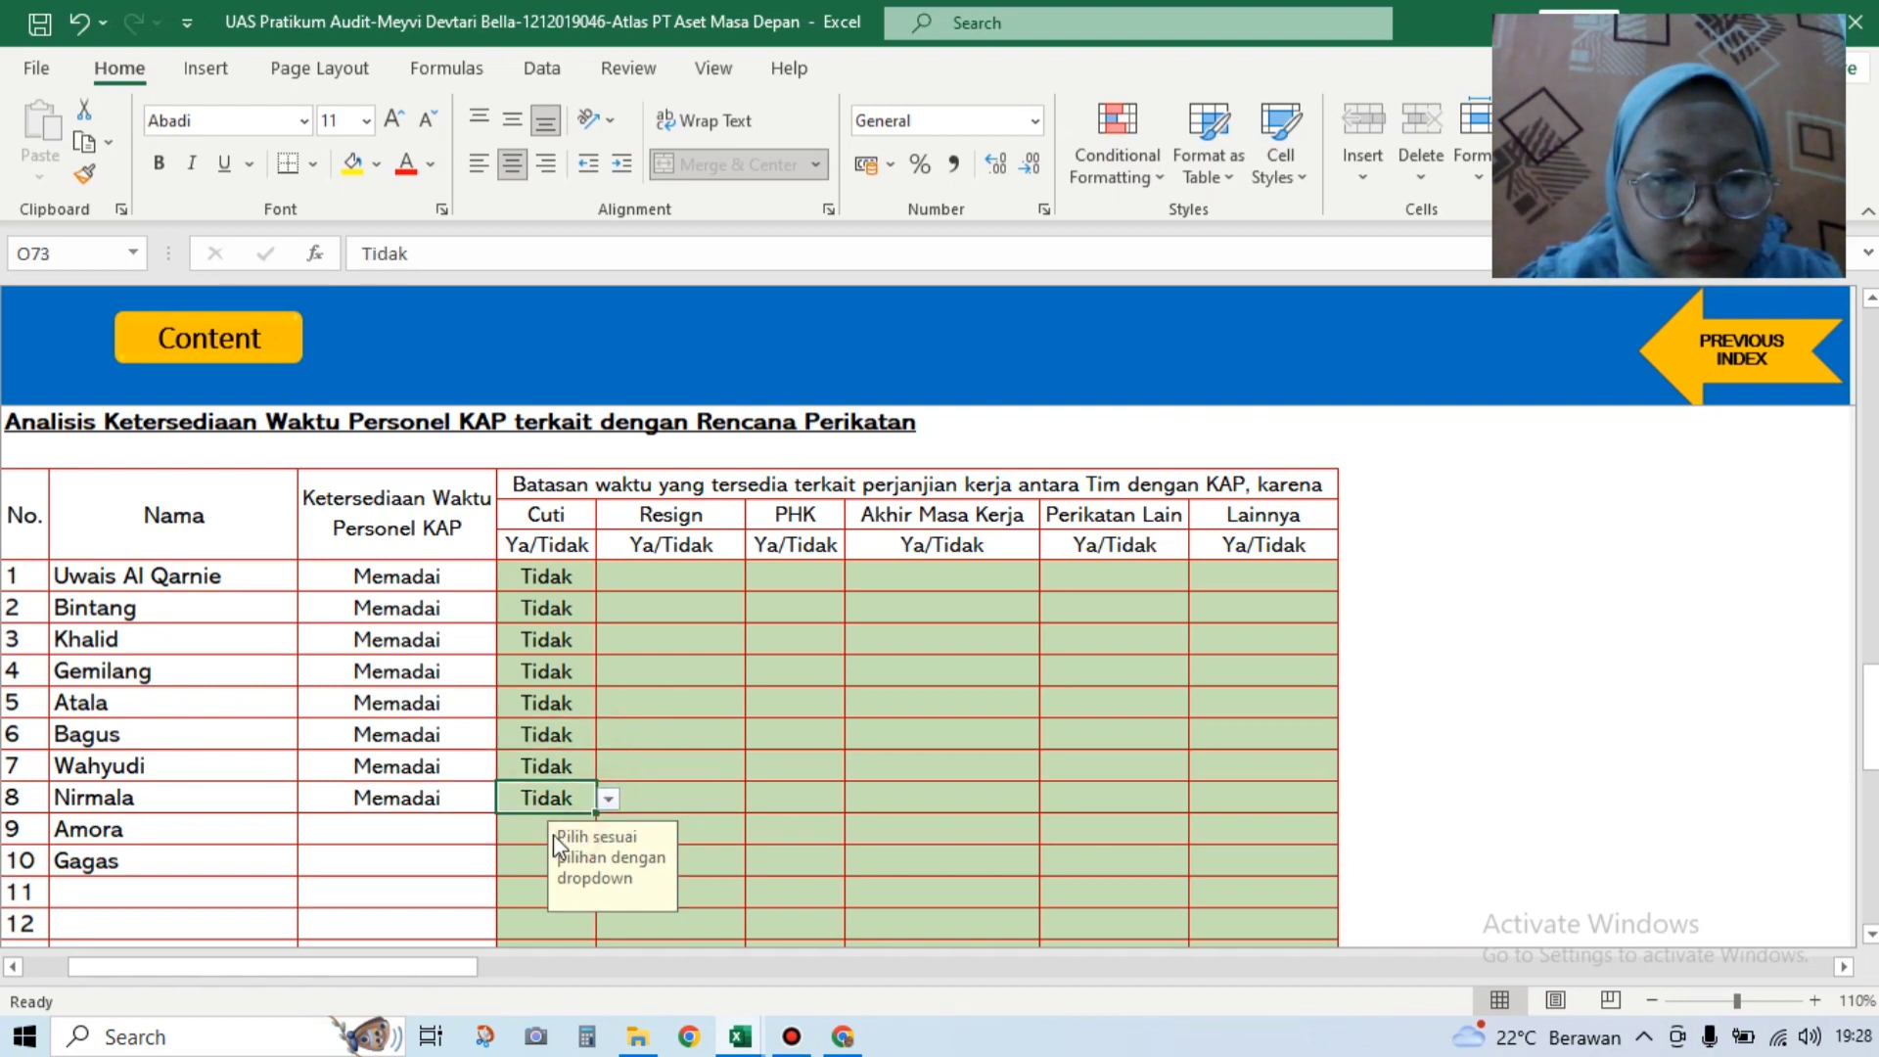
Step: Set person 10's Cuti to Ya, giving Ada batasan waktu, then view the Soal workbook
{"action": "left_click", "coordinate": [526, 837]}
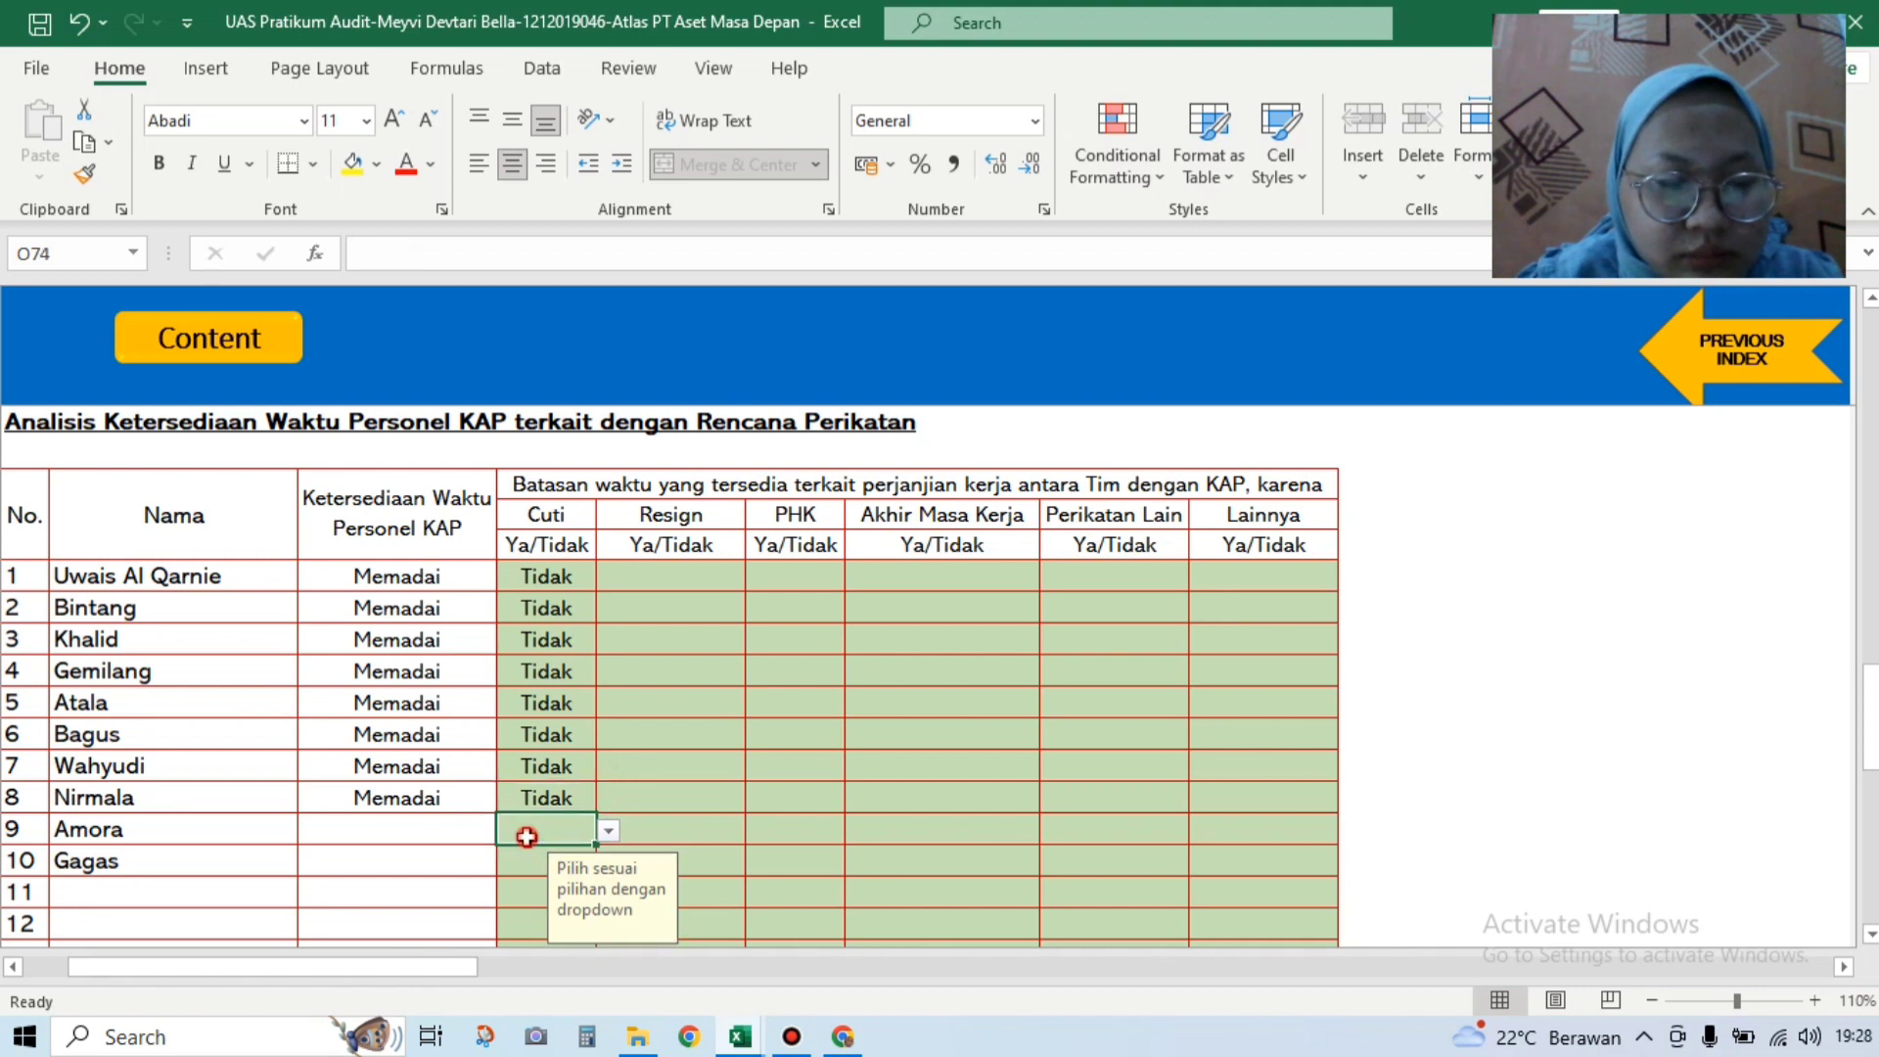
{"action": "left_click", "coordinate": [527, 865]}
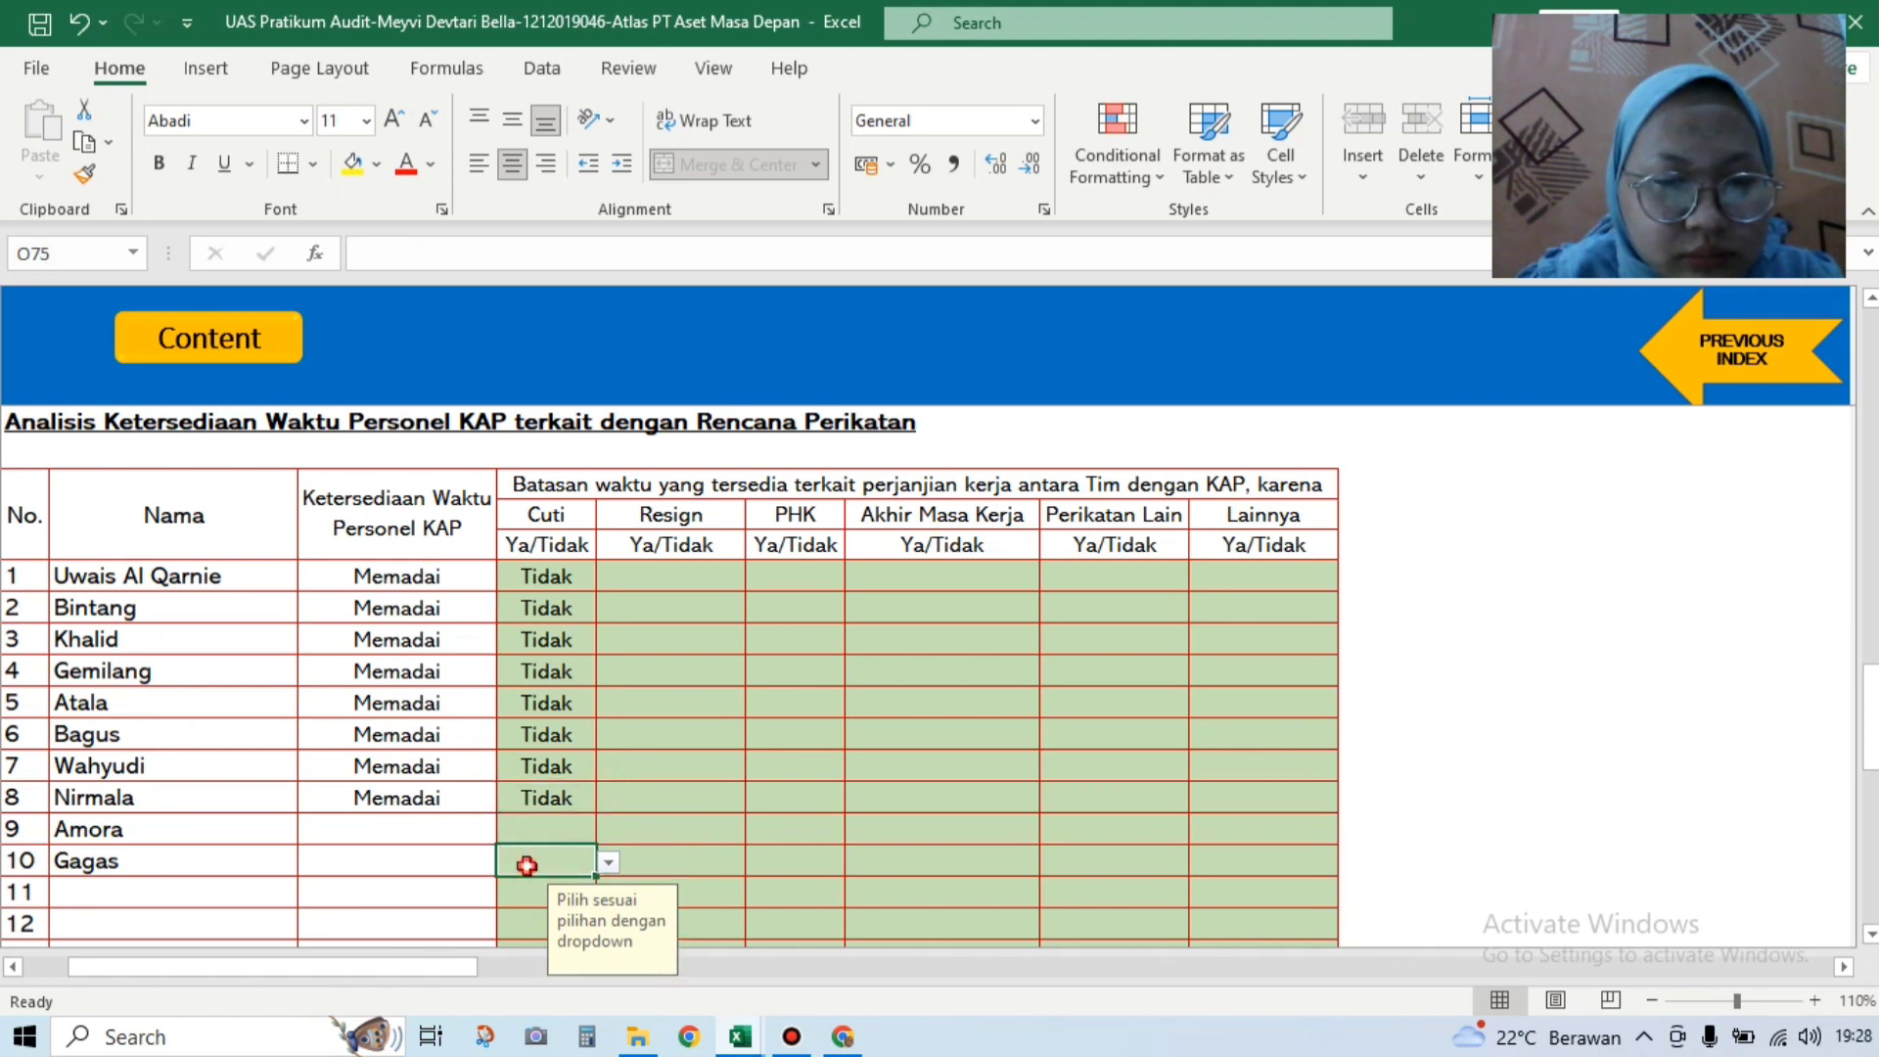
{"action": "left_click", "coordinate": [608, 861]}
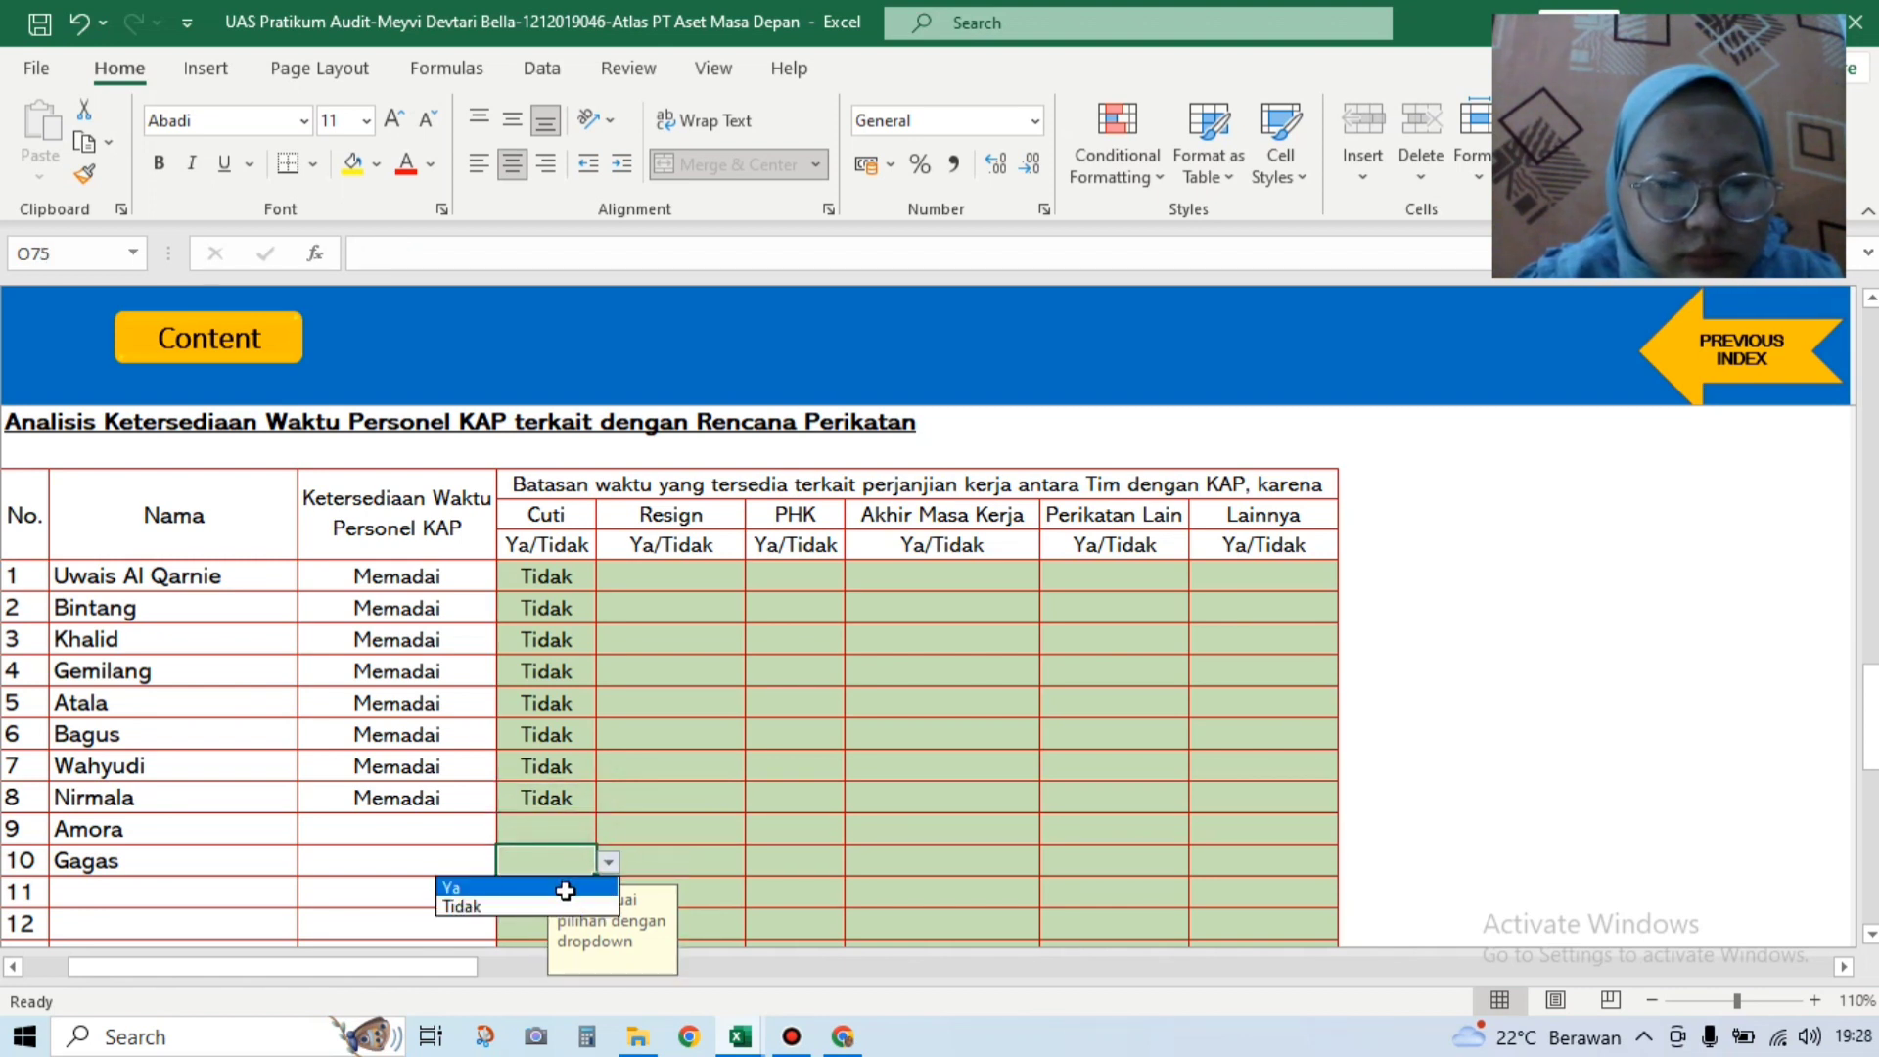
{"action": "left_click", "coordinate": [528, 908]}
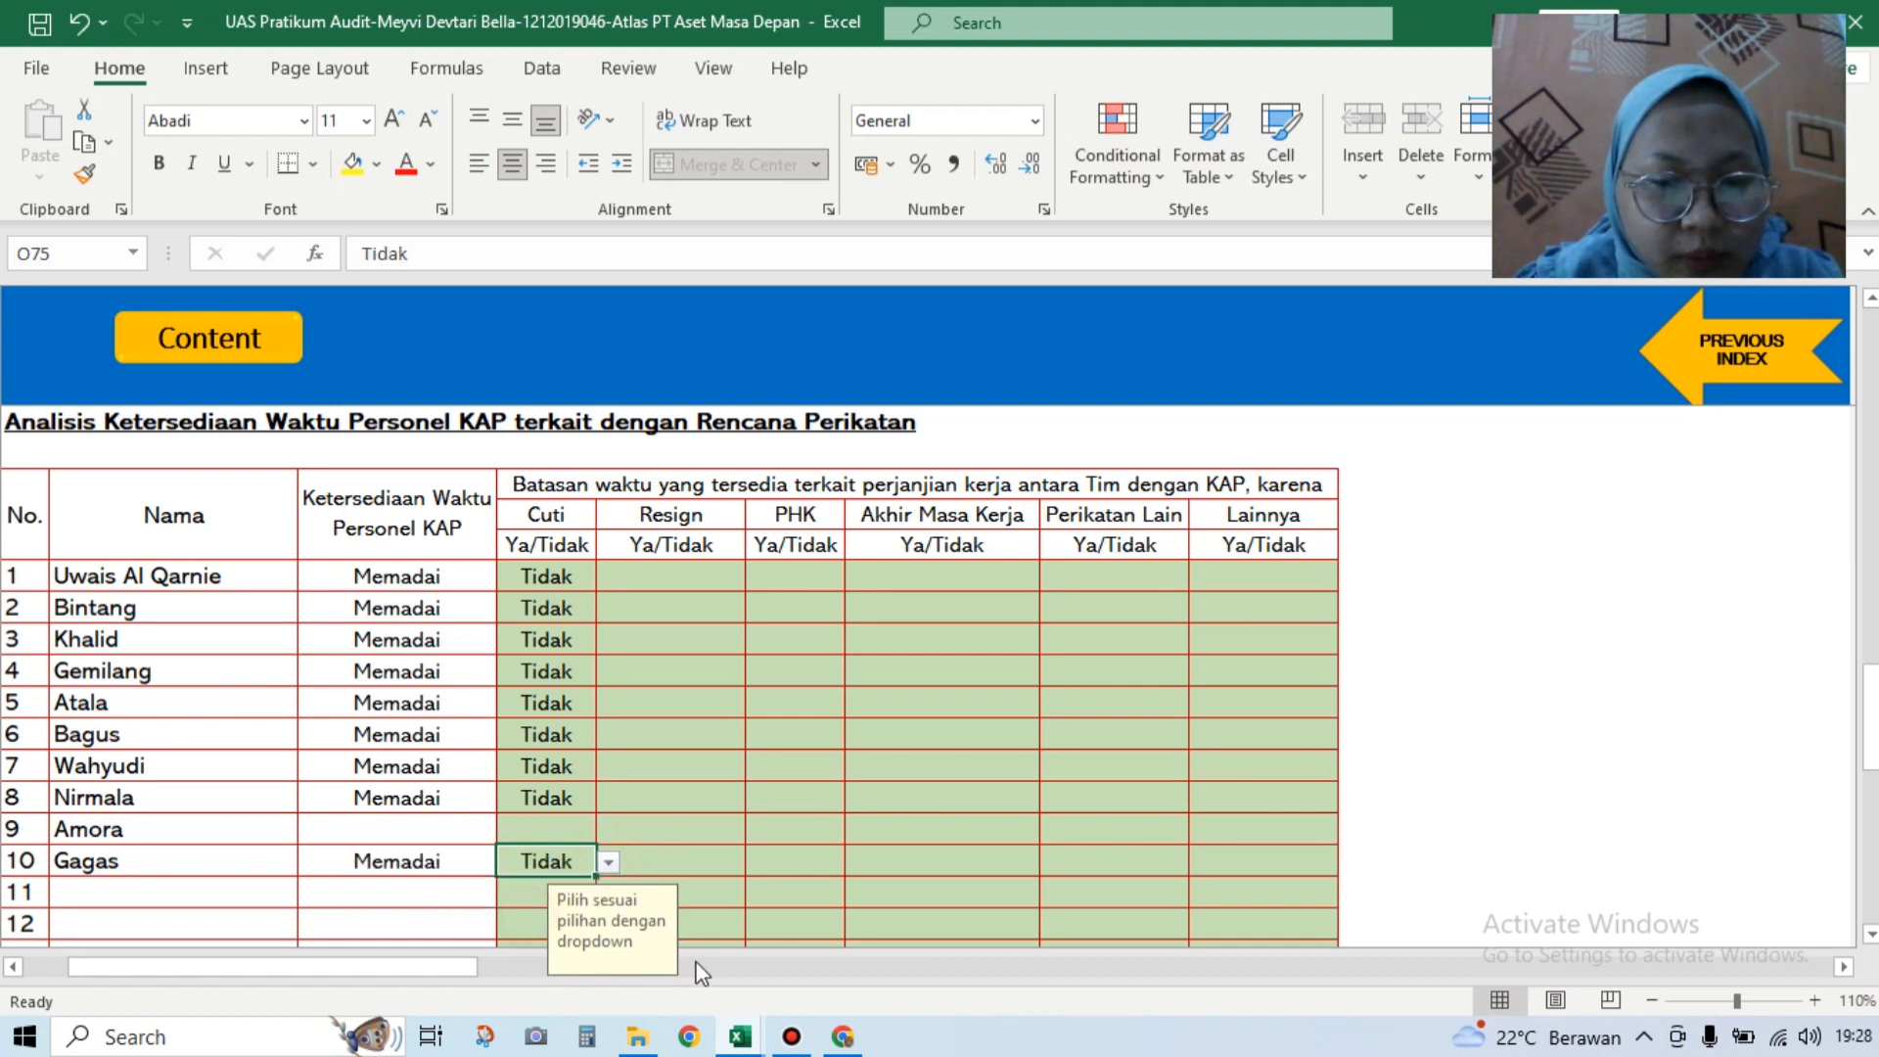
{"action": "left_click", "coordinate": [608, 862]}
{"action": "left_click", "coordinate": [528, 887]}
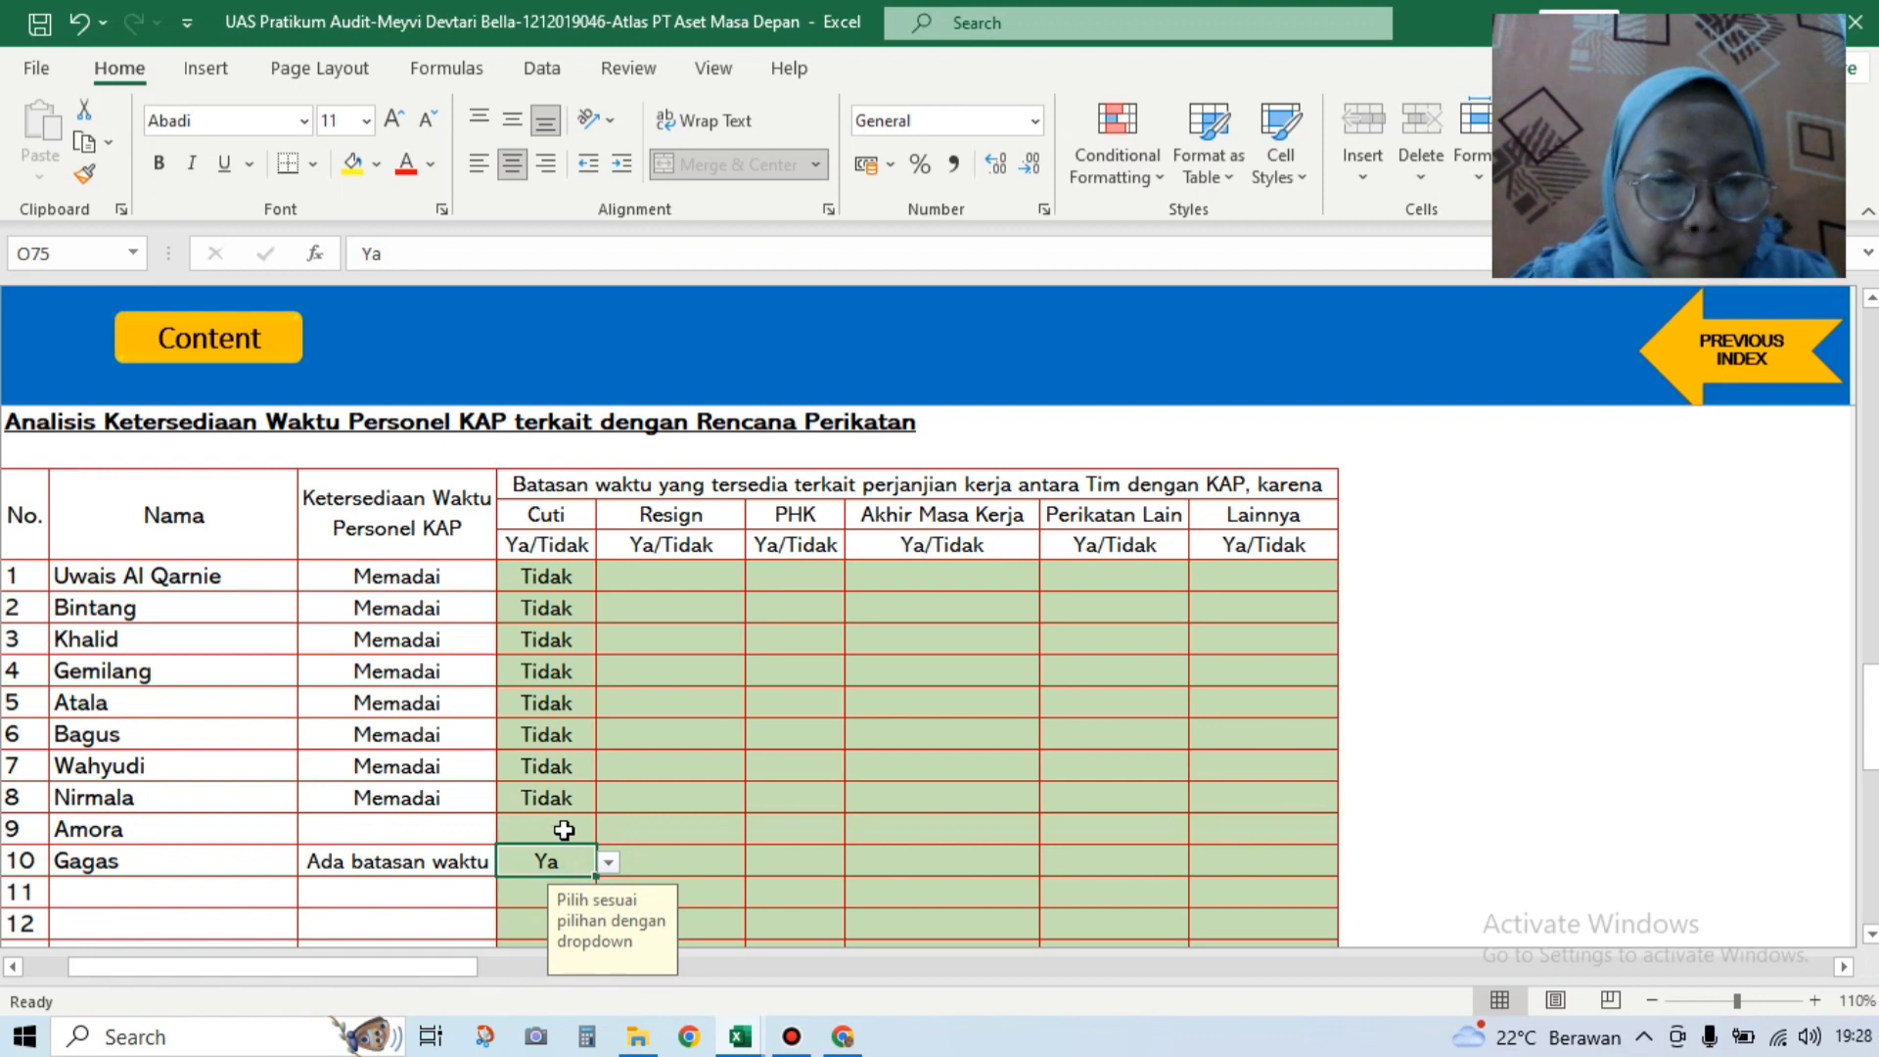
{"action": "left_click", "coordinate": [564, 831]}
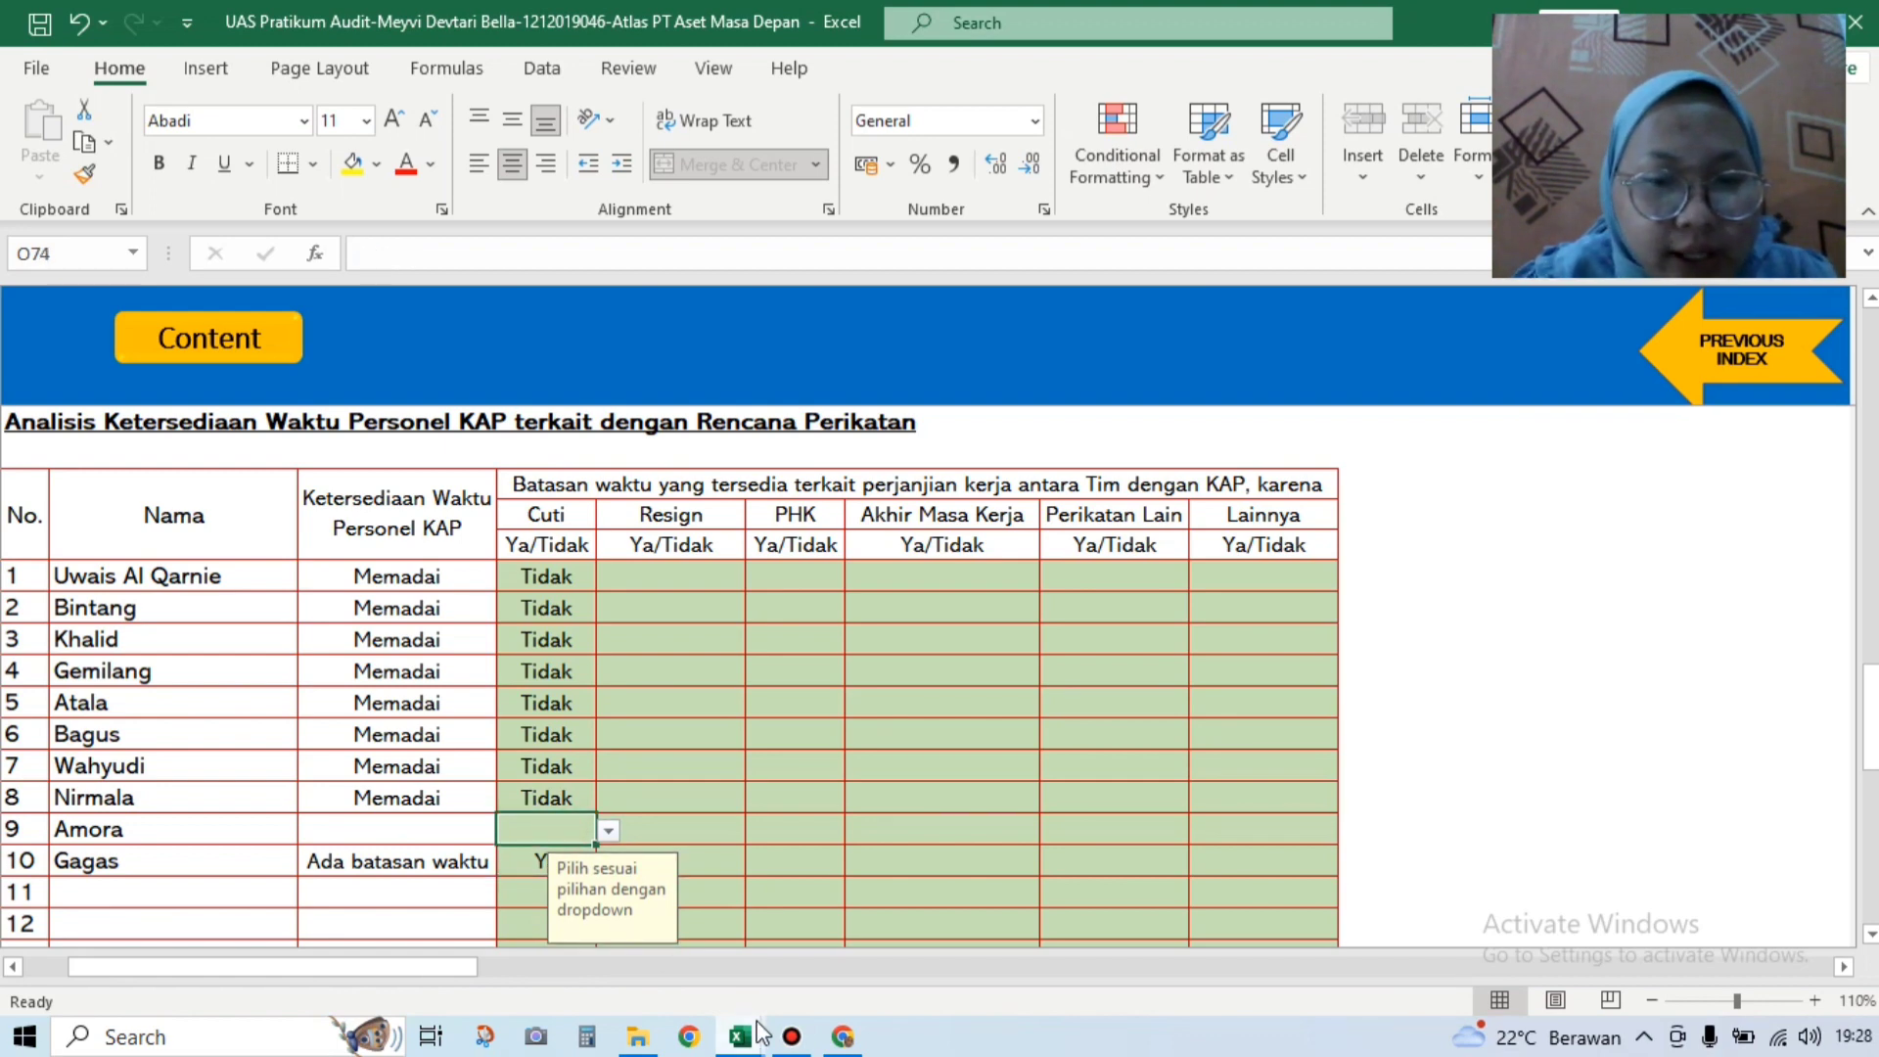
{"action": "mouse_move", "coordinate": [749, 1039]}
{"action": "left_click", "coordinate": [617, 887]}
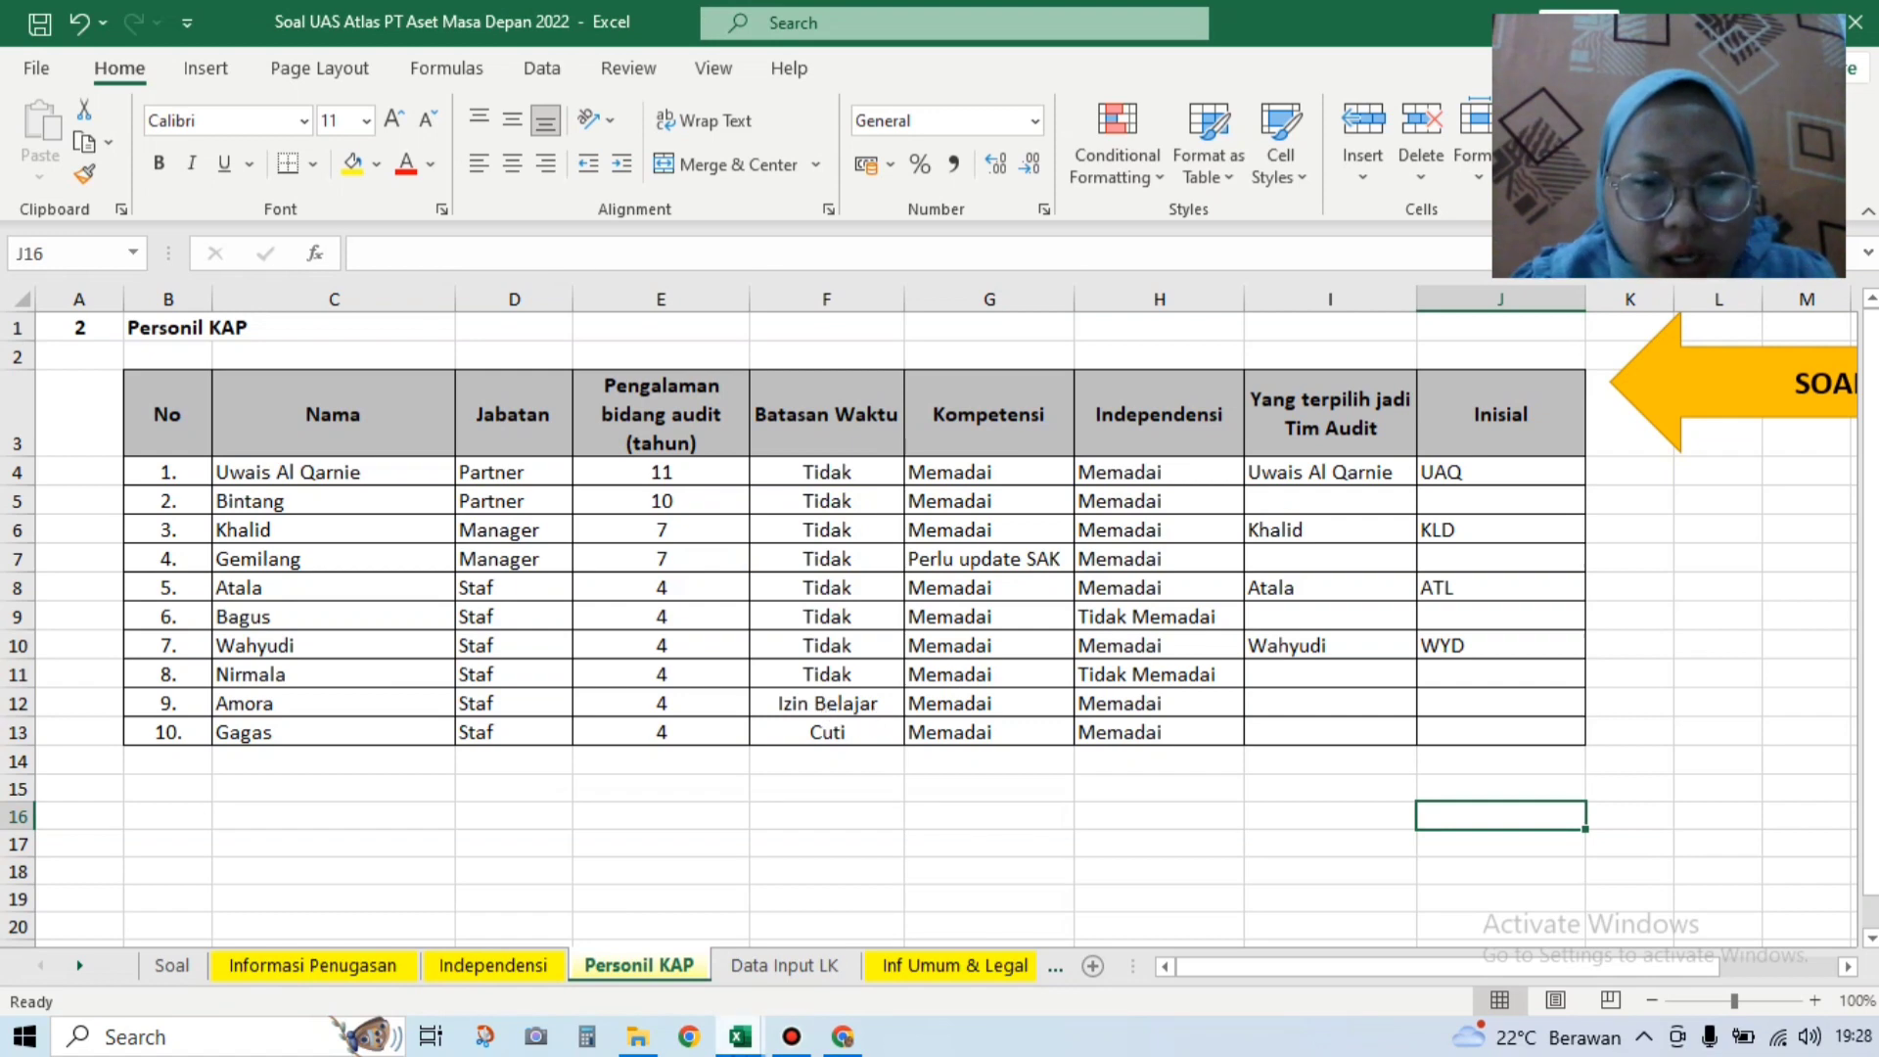
Step: Back in the audit workbook, set row 9's Lainnya to Ya and its Cuti to Tidak
{"action": "left_click", "coordinate": [741, 1038]}
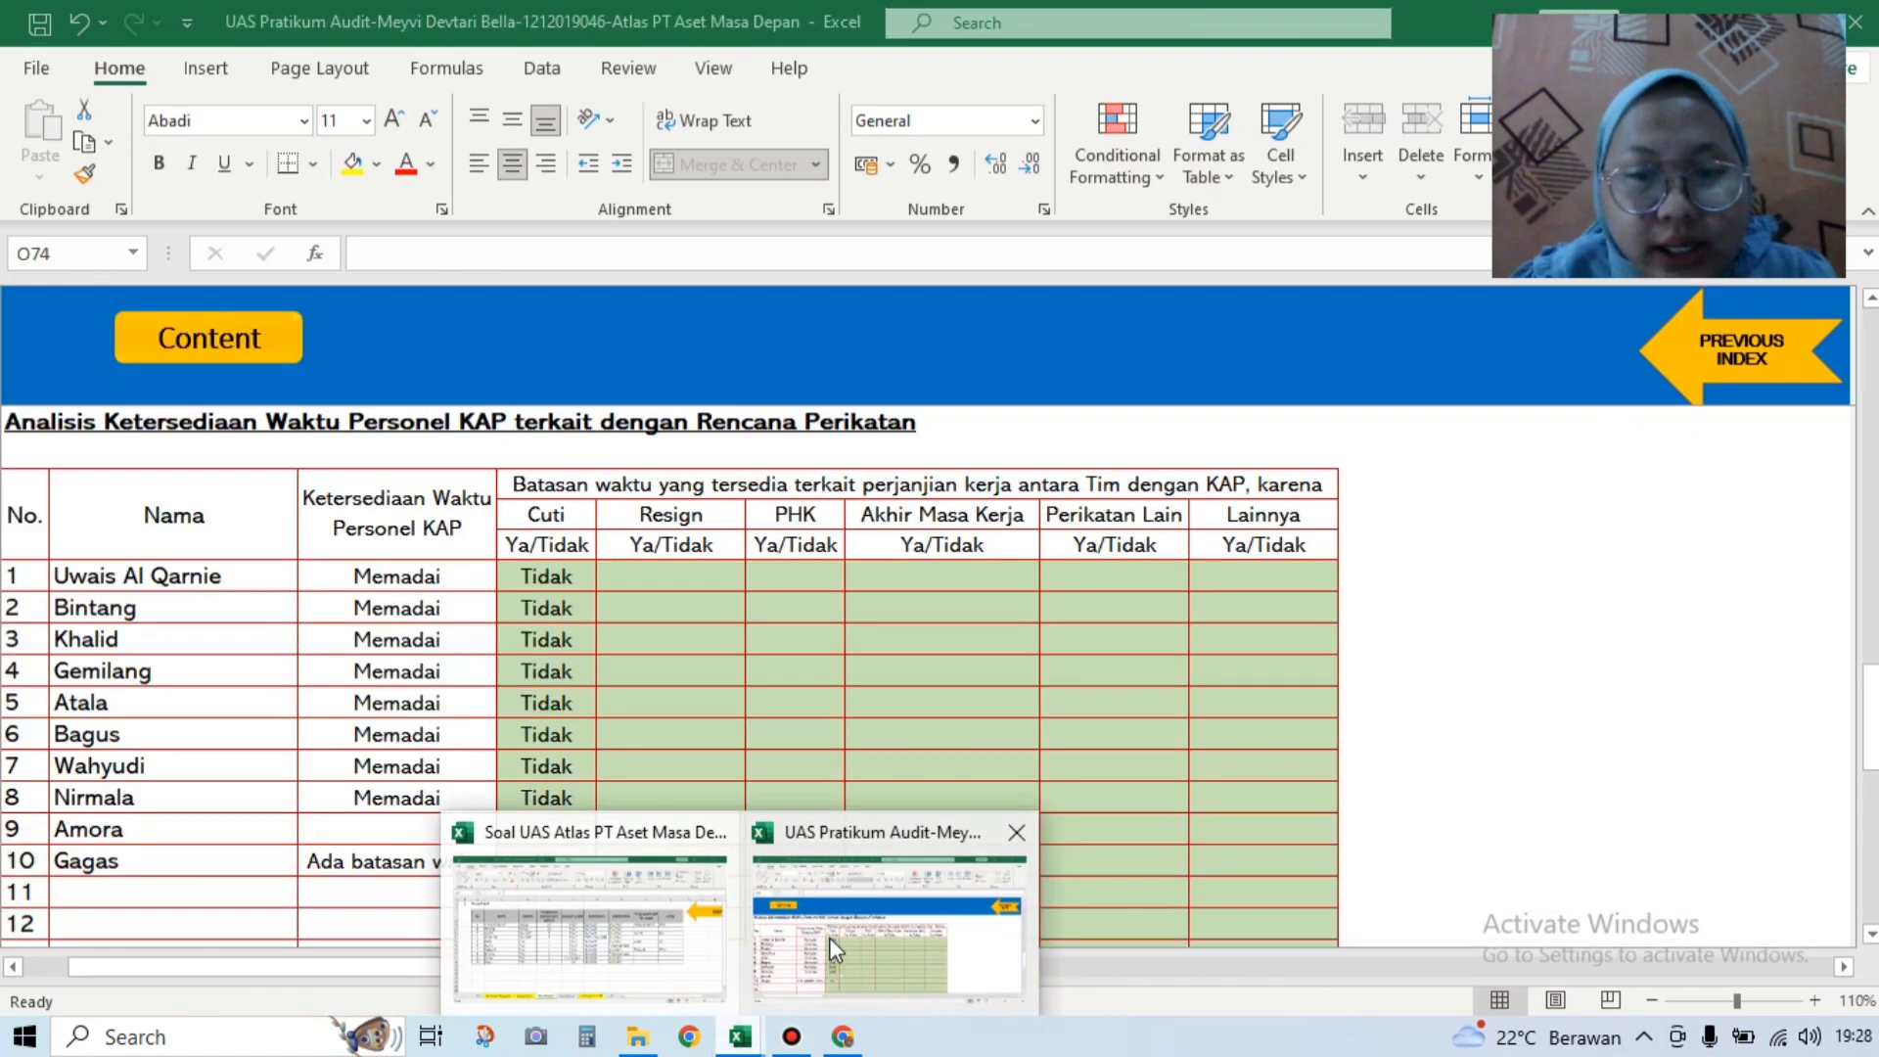
{"action": "left_click", "coordinate": [832, 948]}
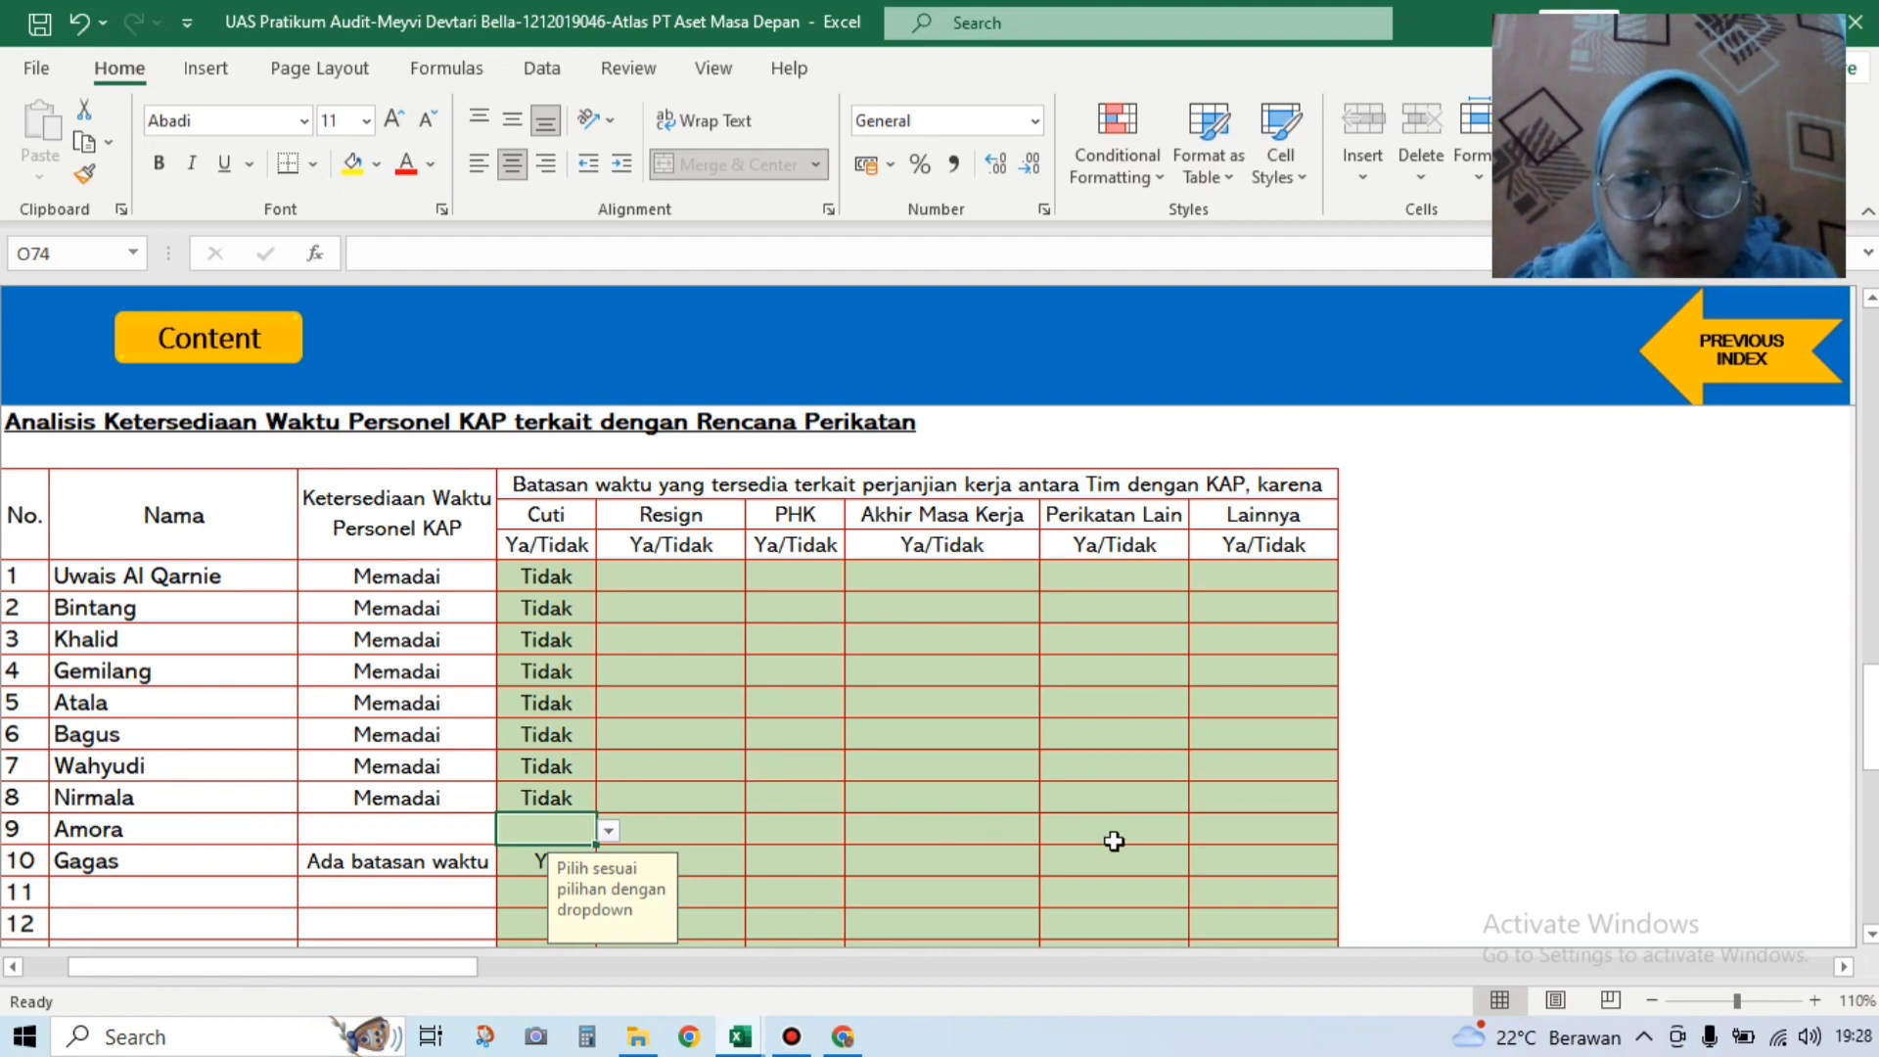
{"action": "left_click", "coordinate": [1213, 834]}
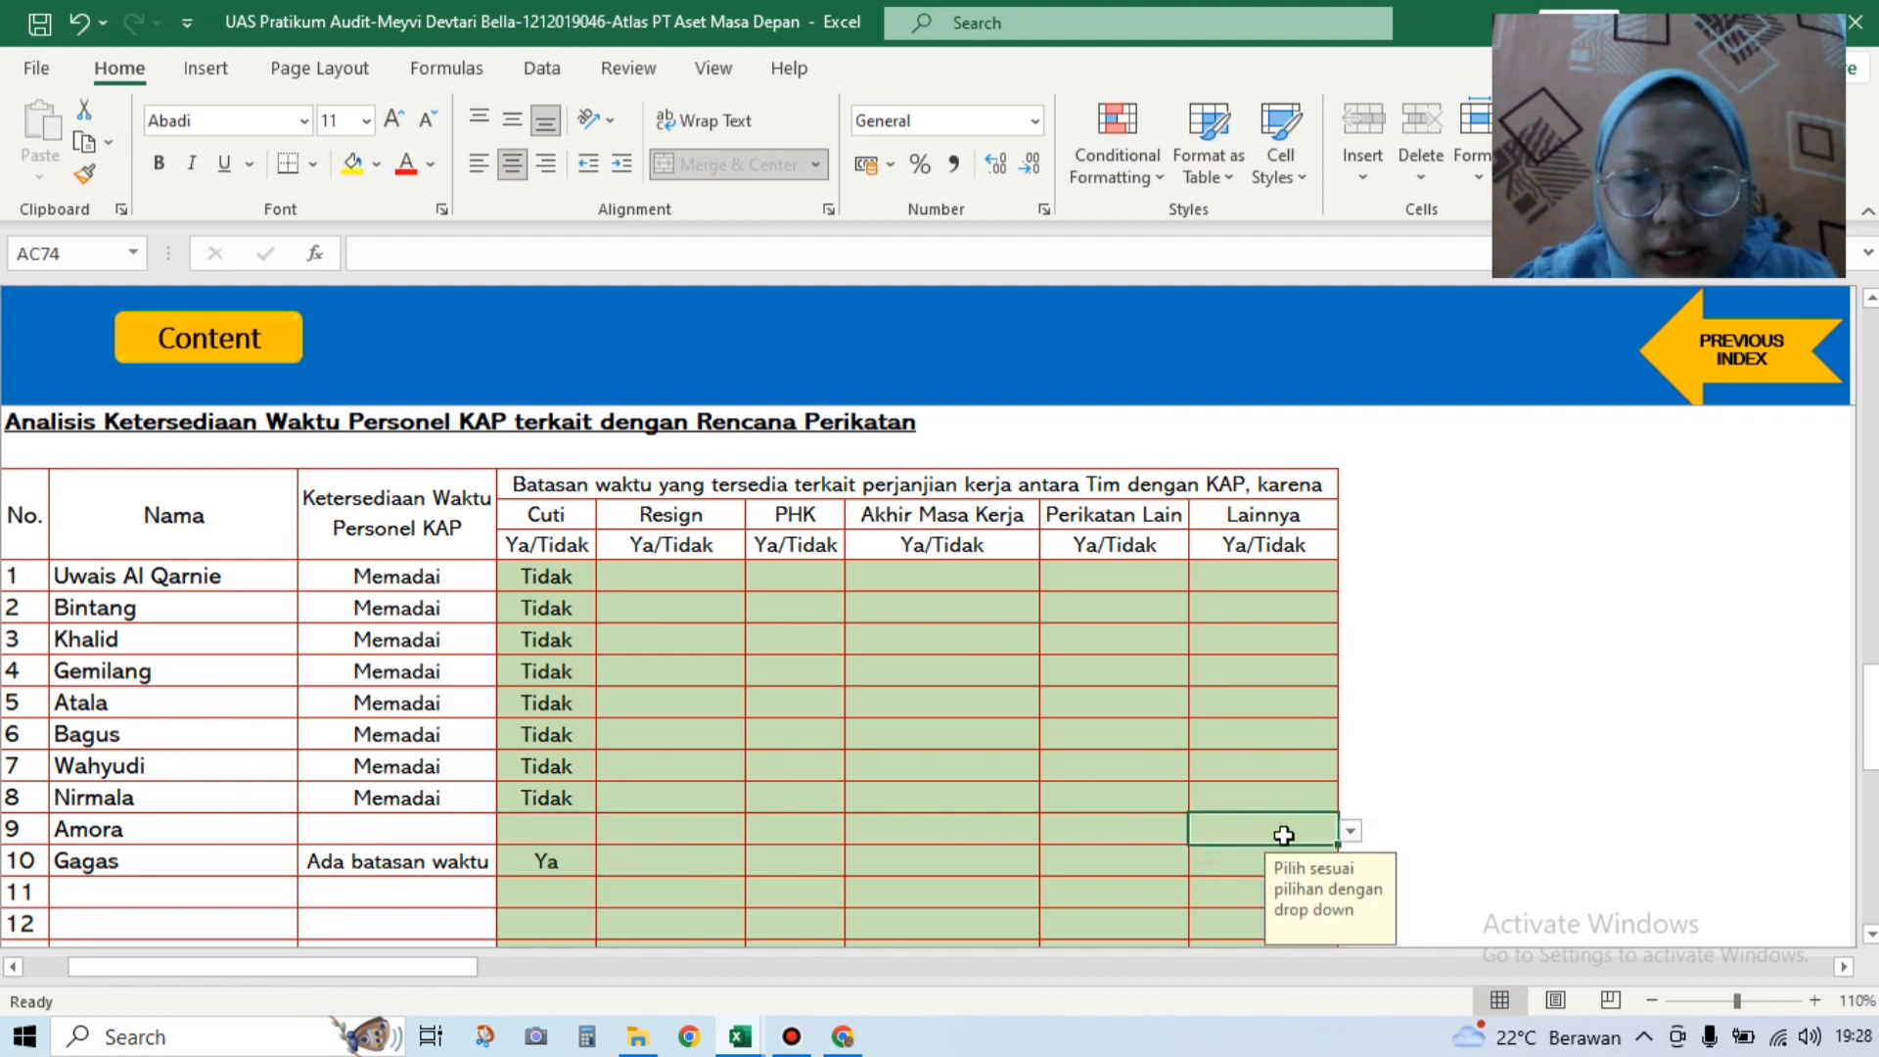
{"action": "left_click", "coordinate": [1351, 834]}
{"action": "left_click", "coordinate": [1273, 856]}
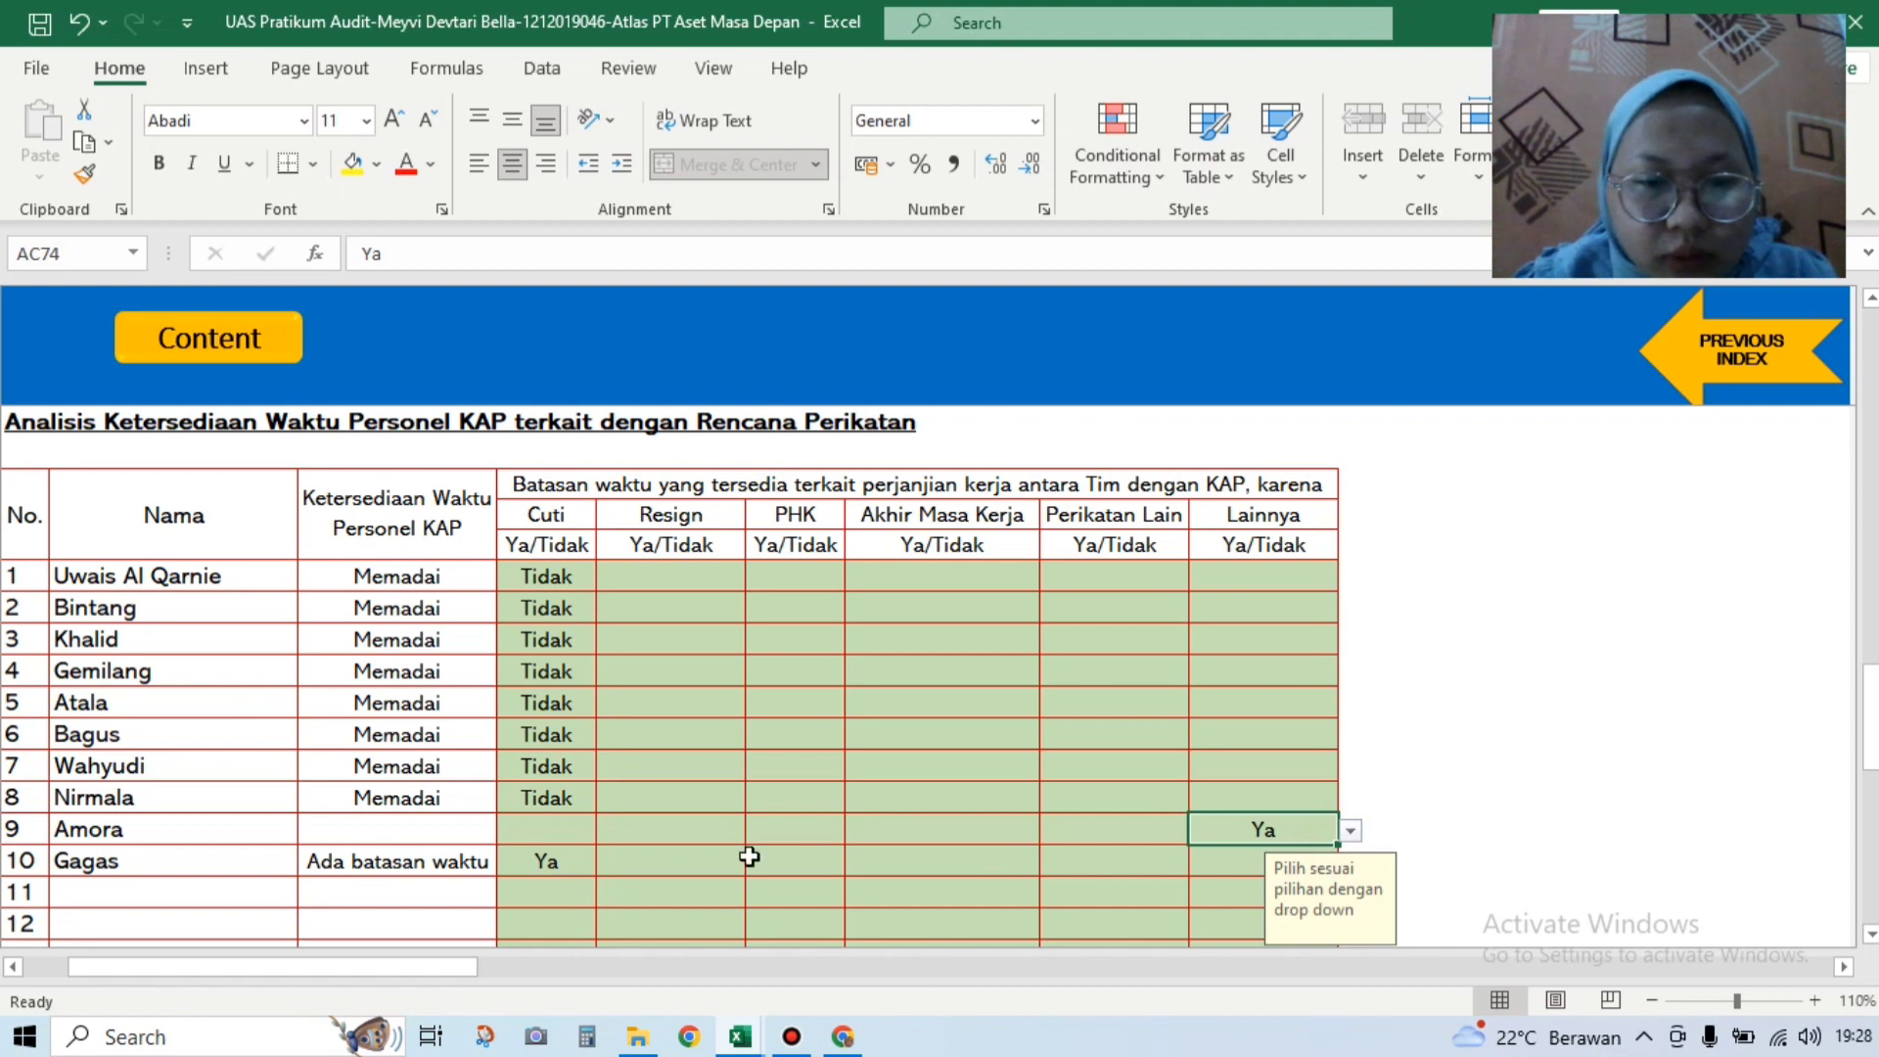
{"action": "left_click", "coordinate": [582, 832]}
{"action": "left_click", "coordinate": [606, 833]}
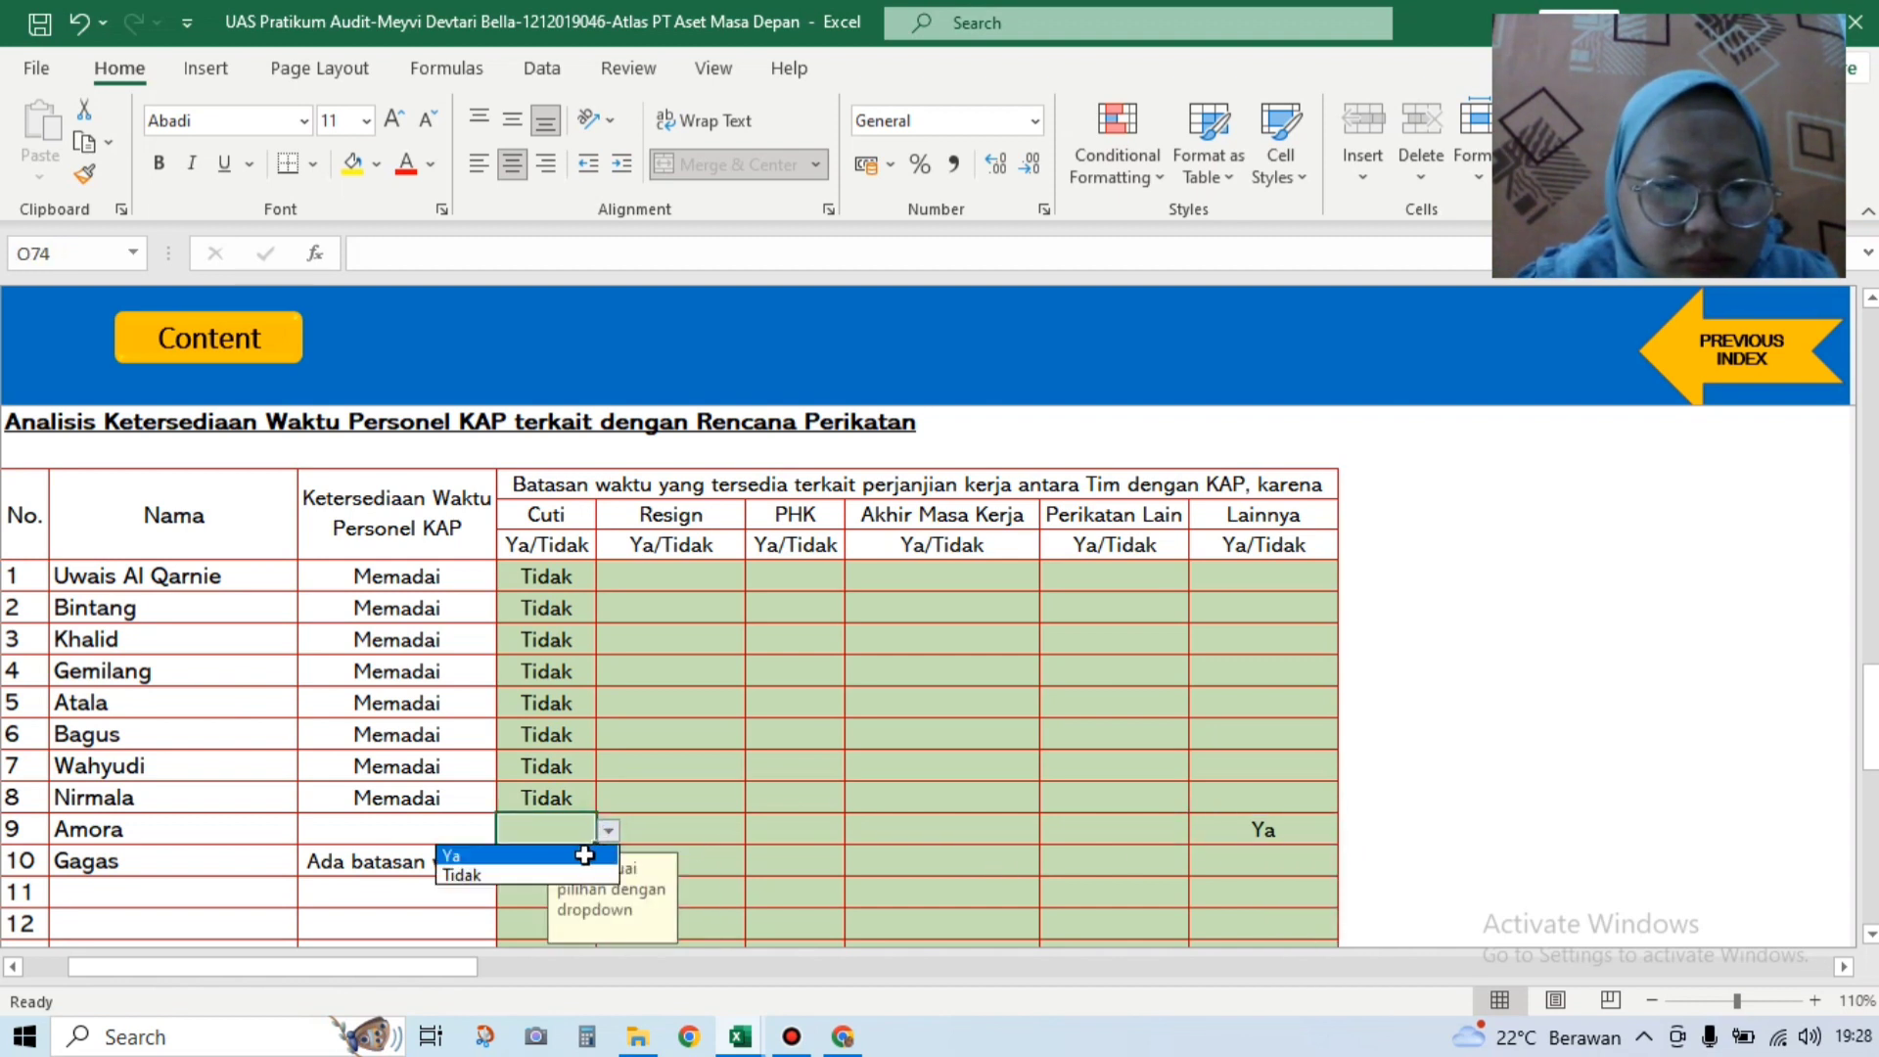
{"action": "left_click", "coordinate": [577, 876]}
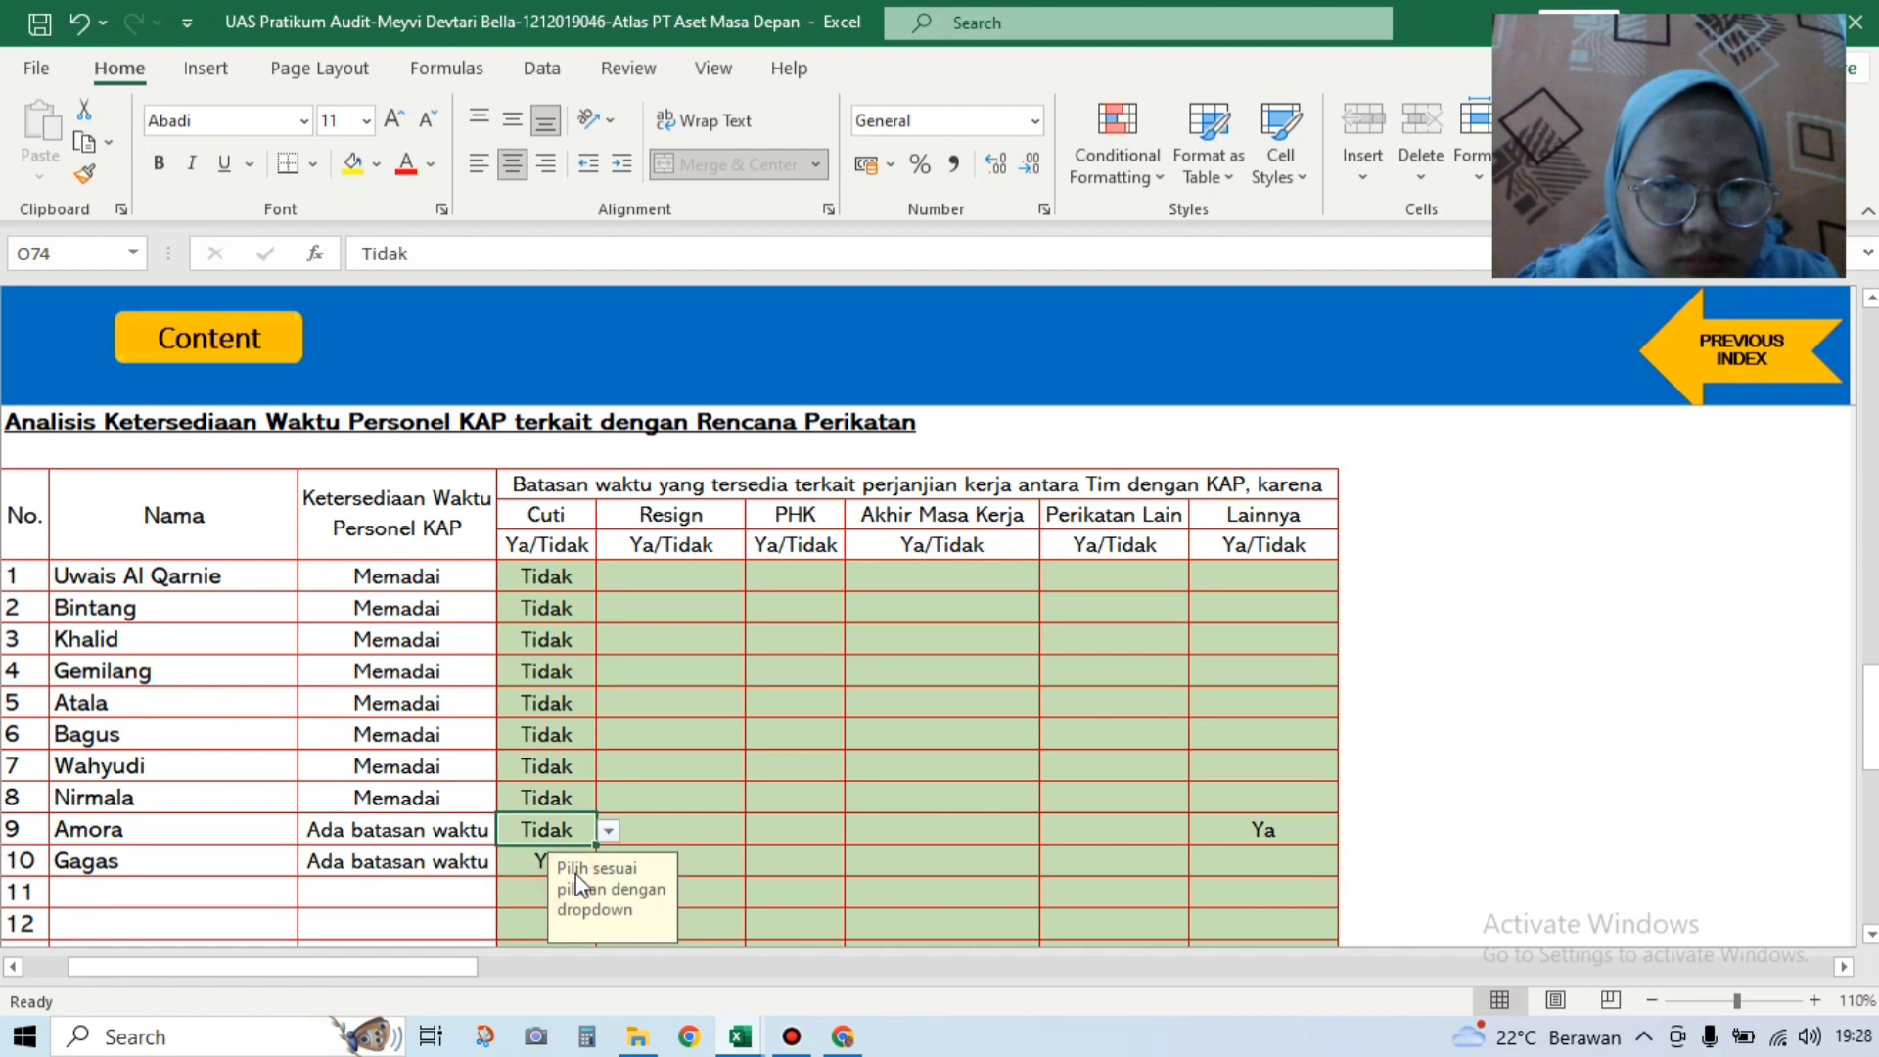
{"action": "left_click", "coordinate": [671, 580]}
Step: Set Resign to Tidak for personnel 1, 2 and 4 using the dropdowns
{"action": "left_click", "coordinate": [758, 579]}
{"action": "left_click", "coordinate": [729, 618]}
{"action": "left_click", "coordinate": [734, 607]}
{"action": "left_click", "coordinate": [757, 609]}
{"action": "left_click", "coordinate": [711, 655]}
{"action": "left_click", "coordinate": [729, 668]}
{"action": "left_click", "coordinate": [756, 677]}
{"action": "left_click", "coordinate": [724, 718]}
Step: Set Resign to Tidak for personnel 3, 5 and 6
{"action": "left_click", "coordinate": [709, 638]}
{"action": "left_click", "coordinate": [755, 642]}
{"action": "left_click", "coordinate": [709, 685]}
{"action": "left_click", "coordinate": [646, 705]}
{"action": "left_click", "coordinate": [751, 712]}
{"action": "left_click", "coordinate": [724, 748]}
{"action": "left_click", "coordinate": [685, 734]}
{"action": "left_click", "coordinate": [750, 734]}
{"action": "left_click", "coordinate": [705, 780]}
Step: Set Resign to Tidak for personnel 7, 8 and 9, then open person 10's Resign choices
{"action": "left_click", "coordinate": [637, 774]}
{"action": "left_click", "coordinate": [757, 768]}
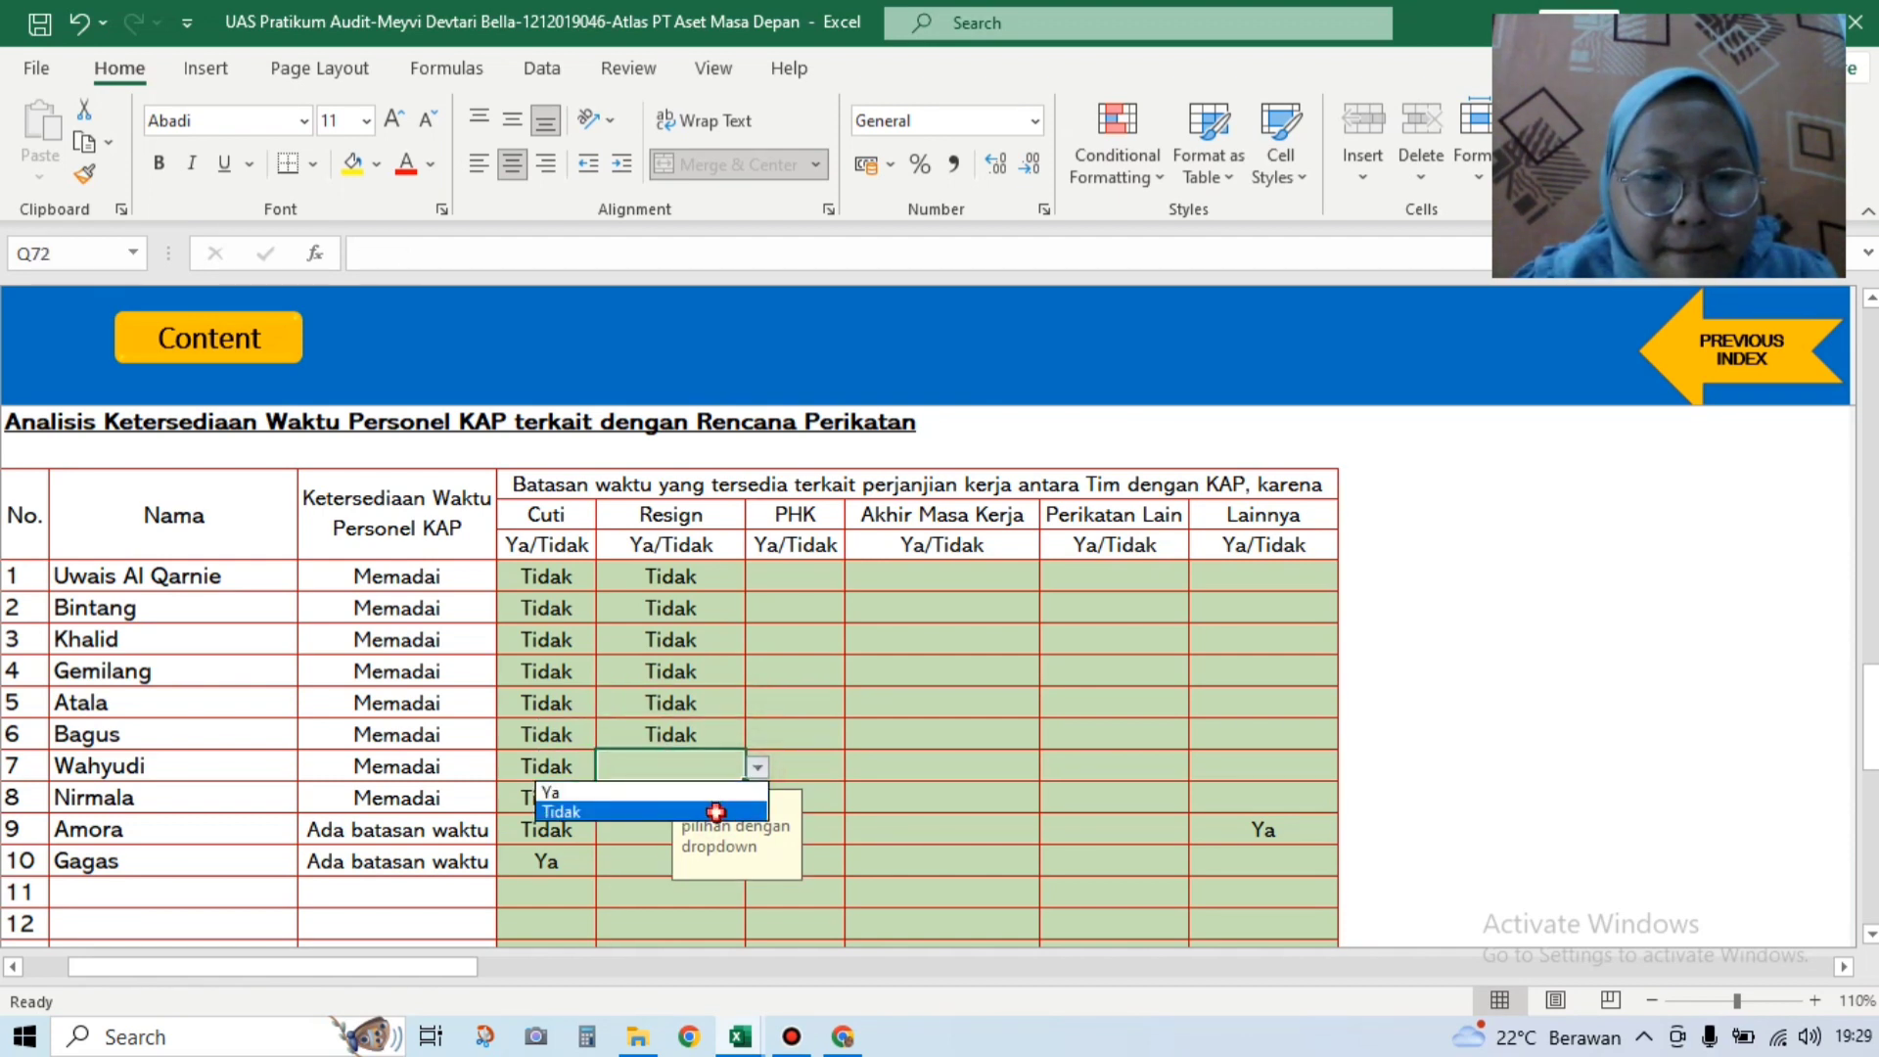
{"action": "left_click", "coordinate": [722, 811]}
{"action": "left_click", "coordinate": [651, 798]}
{"action": "left_click", "coordinate": [755, 799]}
{"action": "left_click", "coordinate": [690, 842]}
{"action": "left_click", "coordinate": [690, 830]}
{"action": "left_click", "coordinate": [754, 835]}
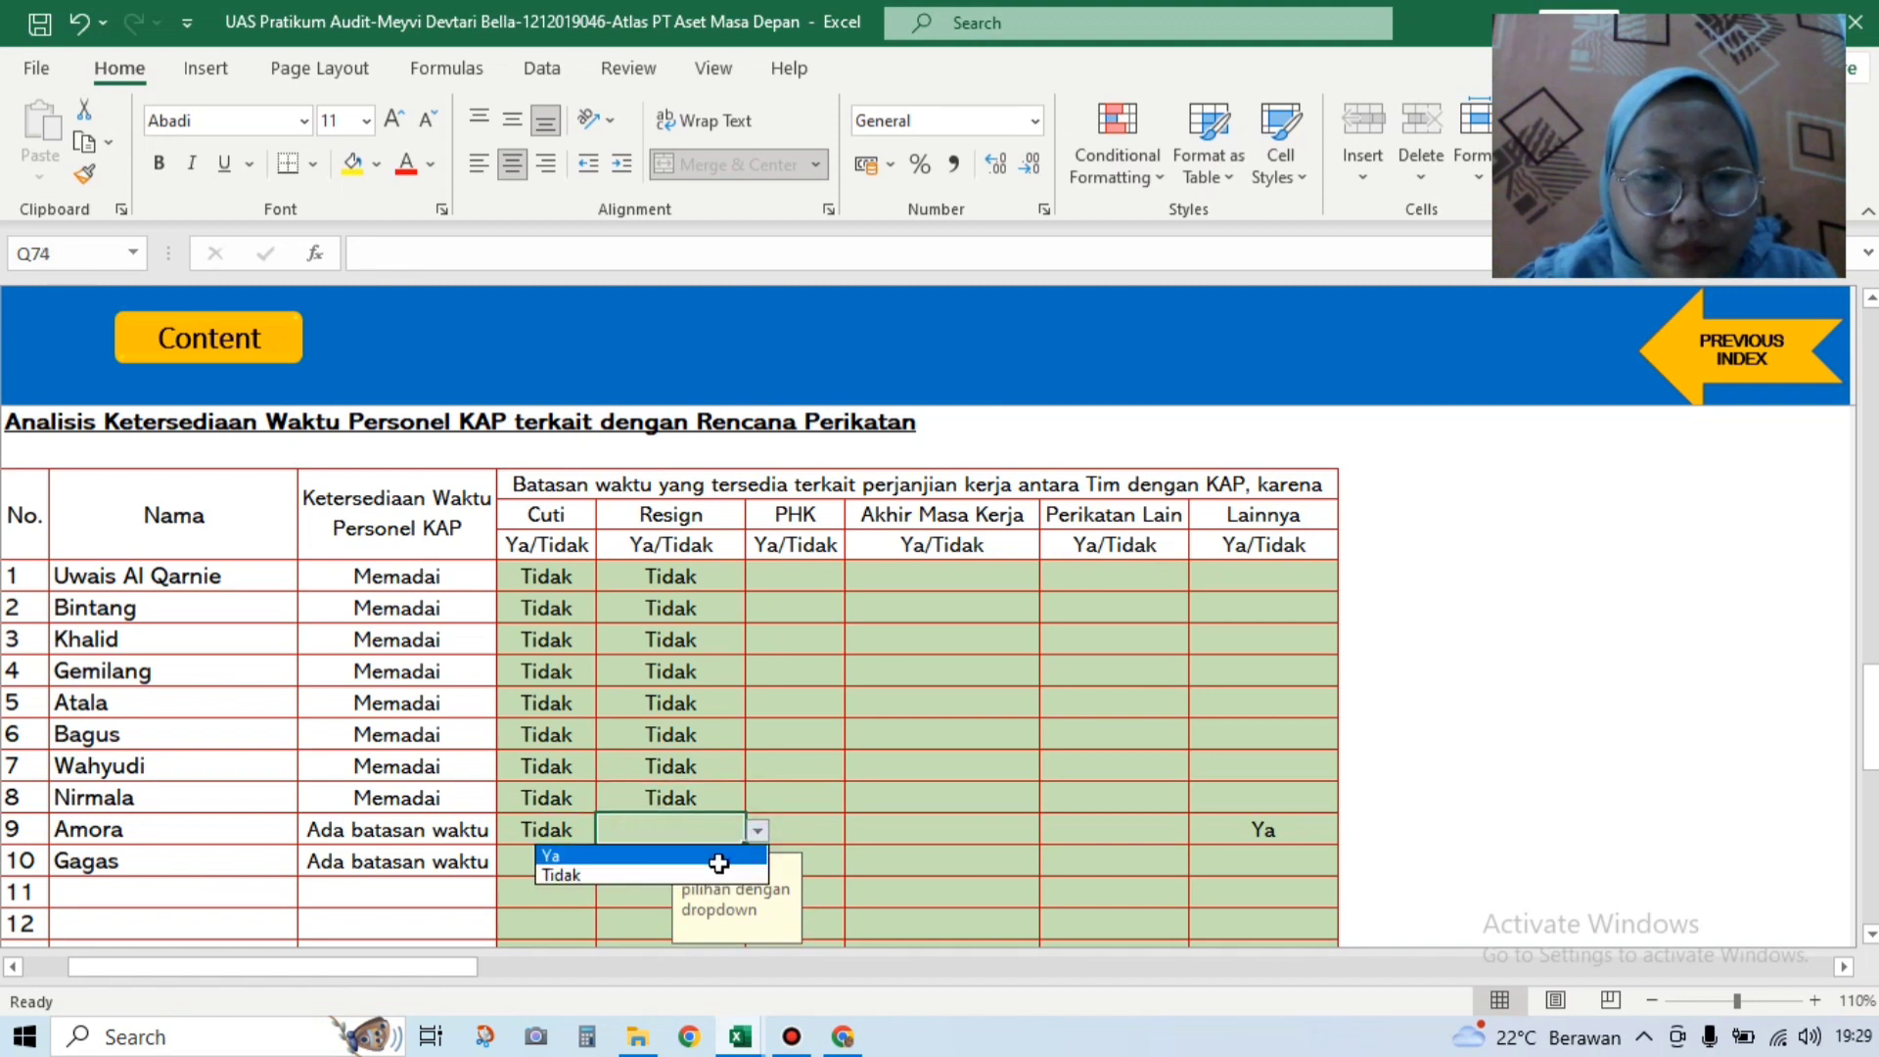
{"action": "left_click", "coordinate": [721, 874]}
{"action": "left_click", "coordinate": [641, 861]}
{"action": "left_click", "coordinate": [755, 862]}
Step: Finish person 10's Resign as Tidak and set PHK to Tidak for rows 1 and 2
{"action": "left_click", "coordinate": [722, 902]}
{"action": "left_click", "coordinate": [804, 585]}
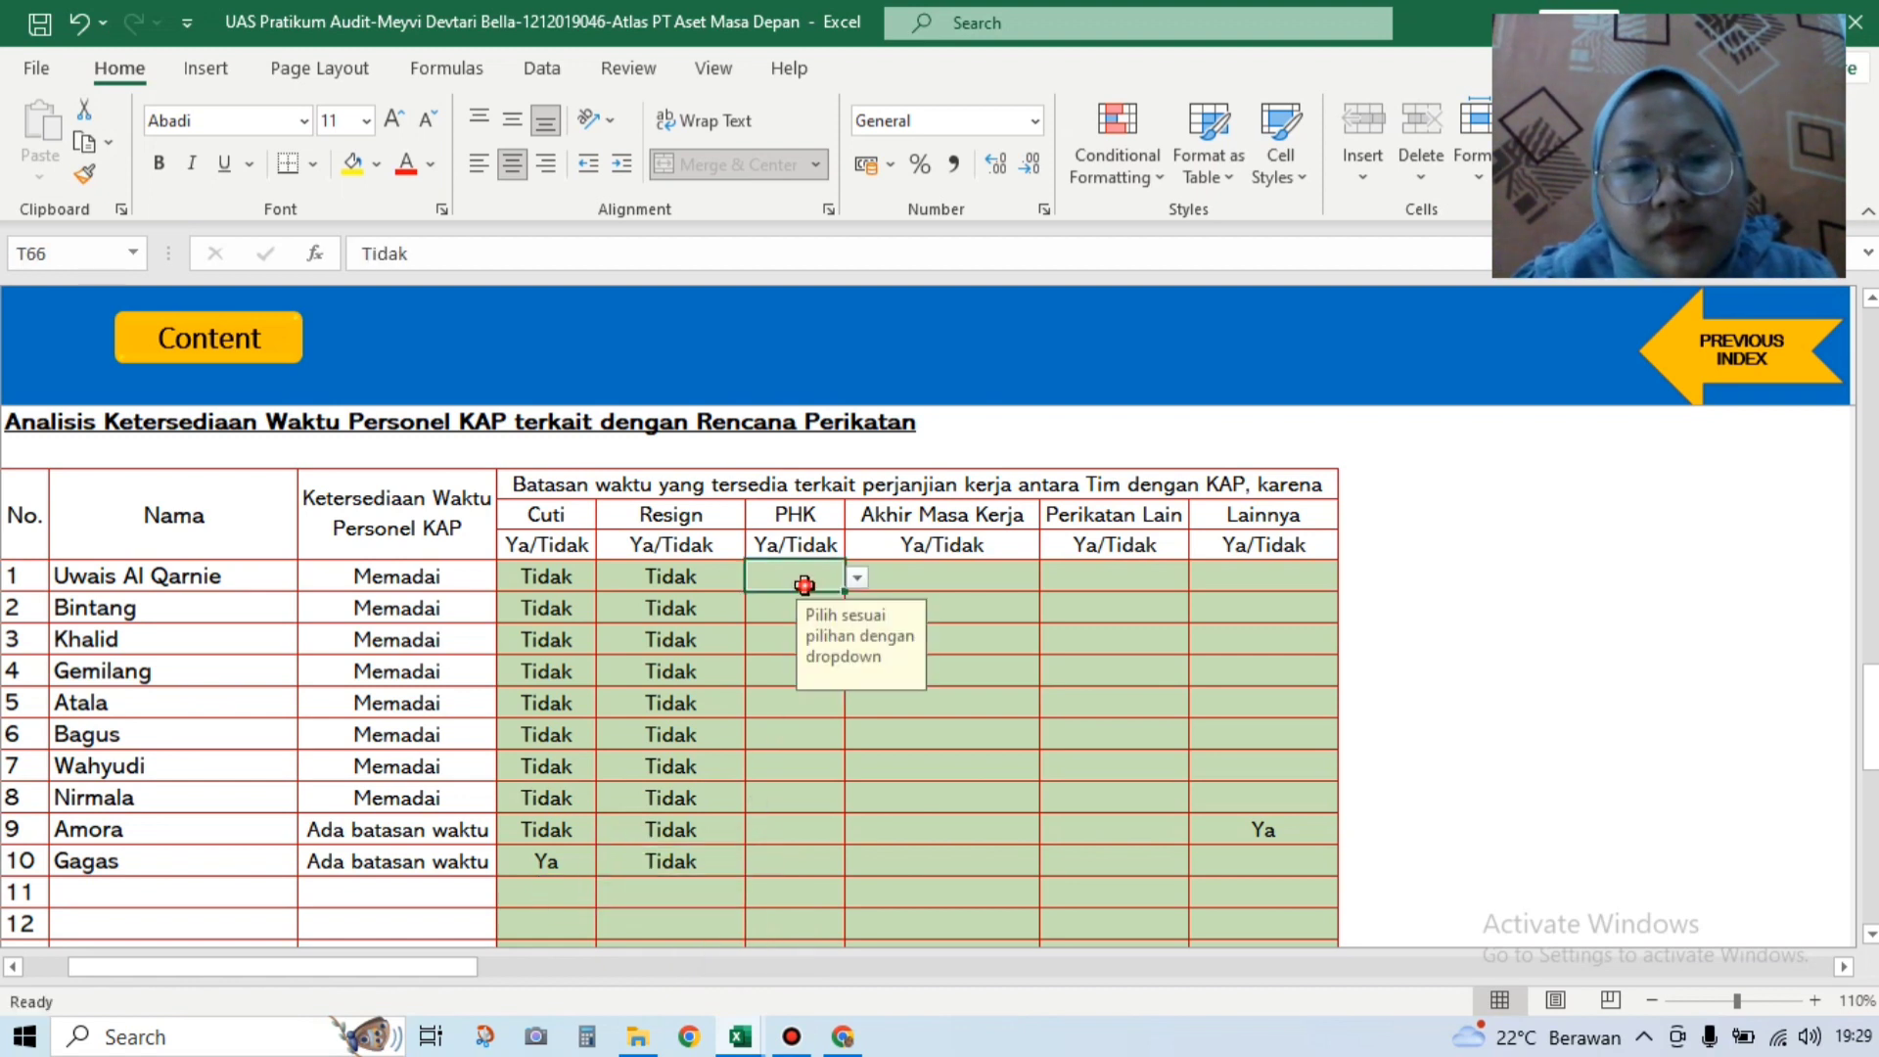
{"action": "left_click", "coordinate": [859, 579]}
{"action": "left_click", "coordinate": [839, 625]}
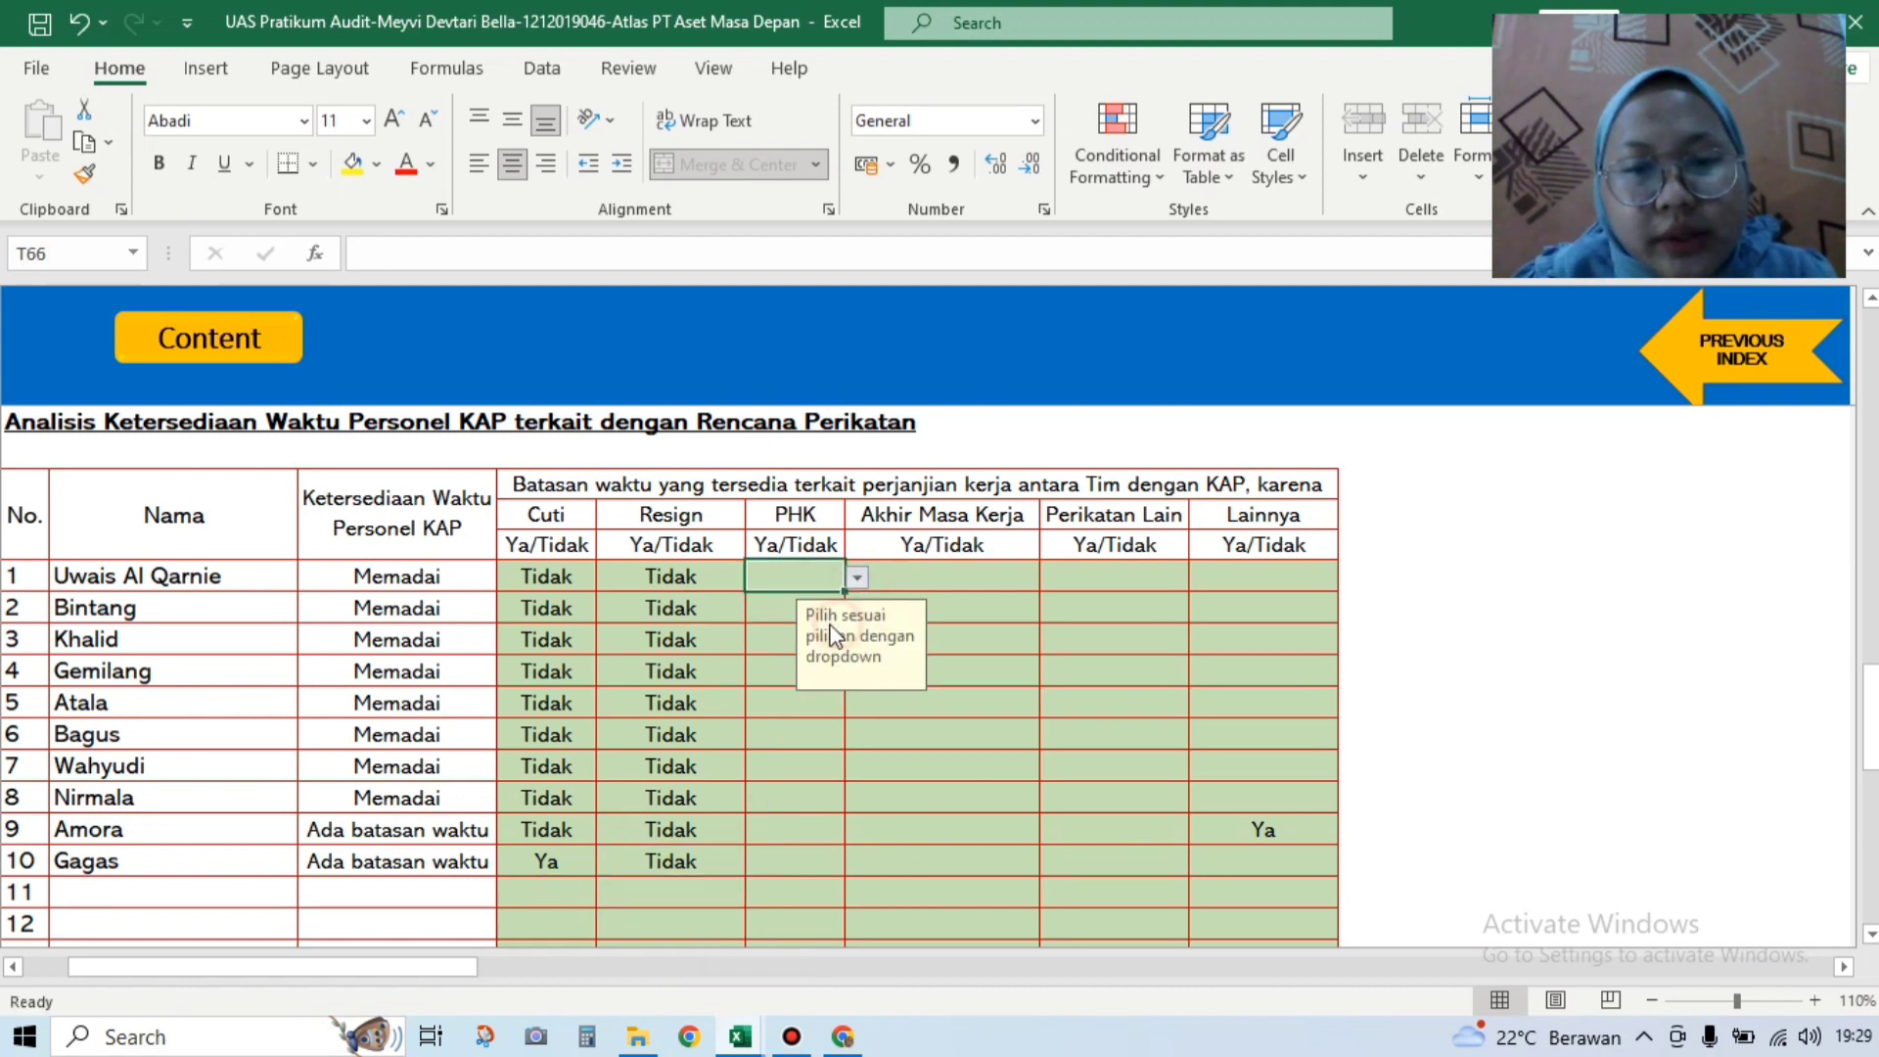
{"action": "left_click", "coordinate": [780, 612]}
{"action": "left_click", "coordinate": [857, 612]}
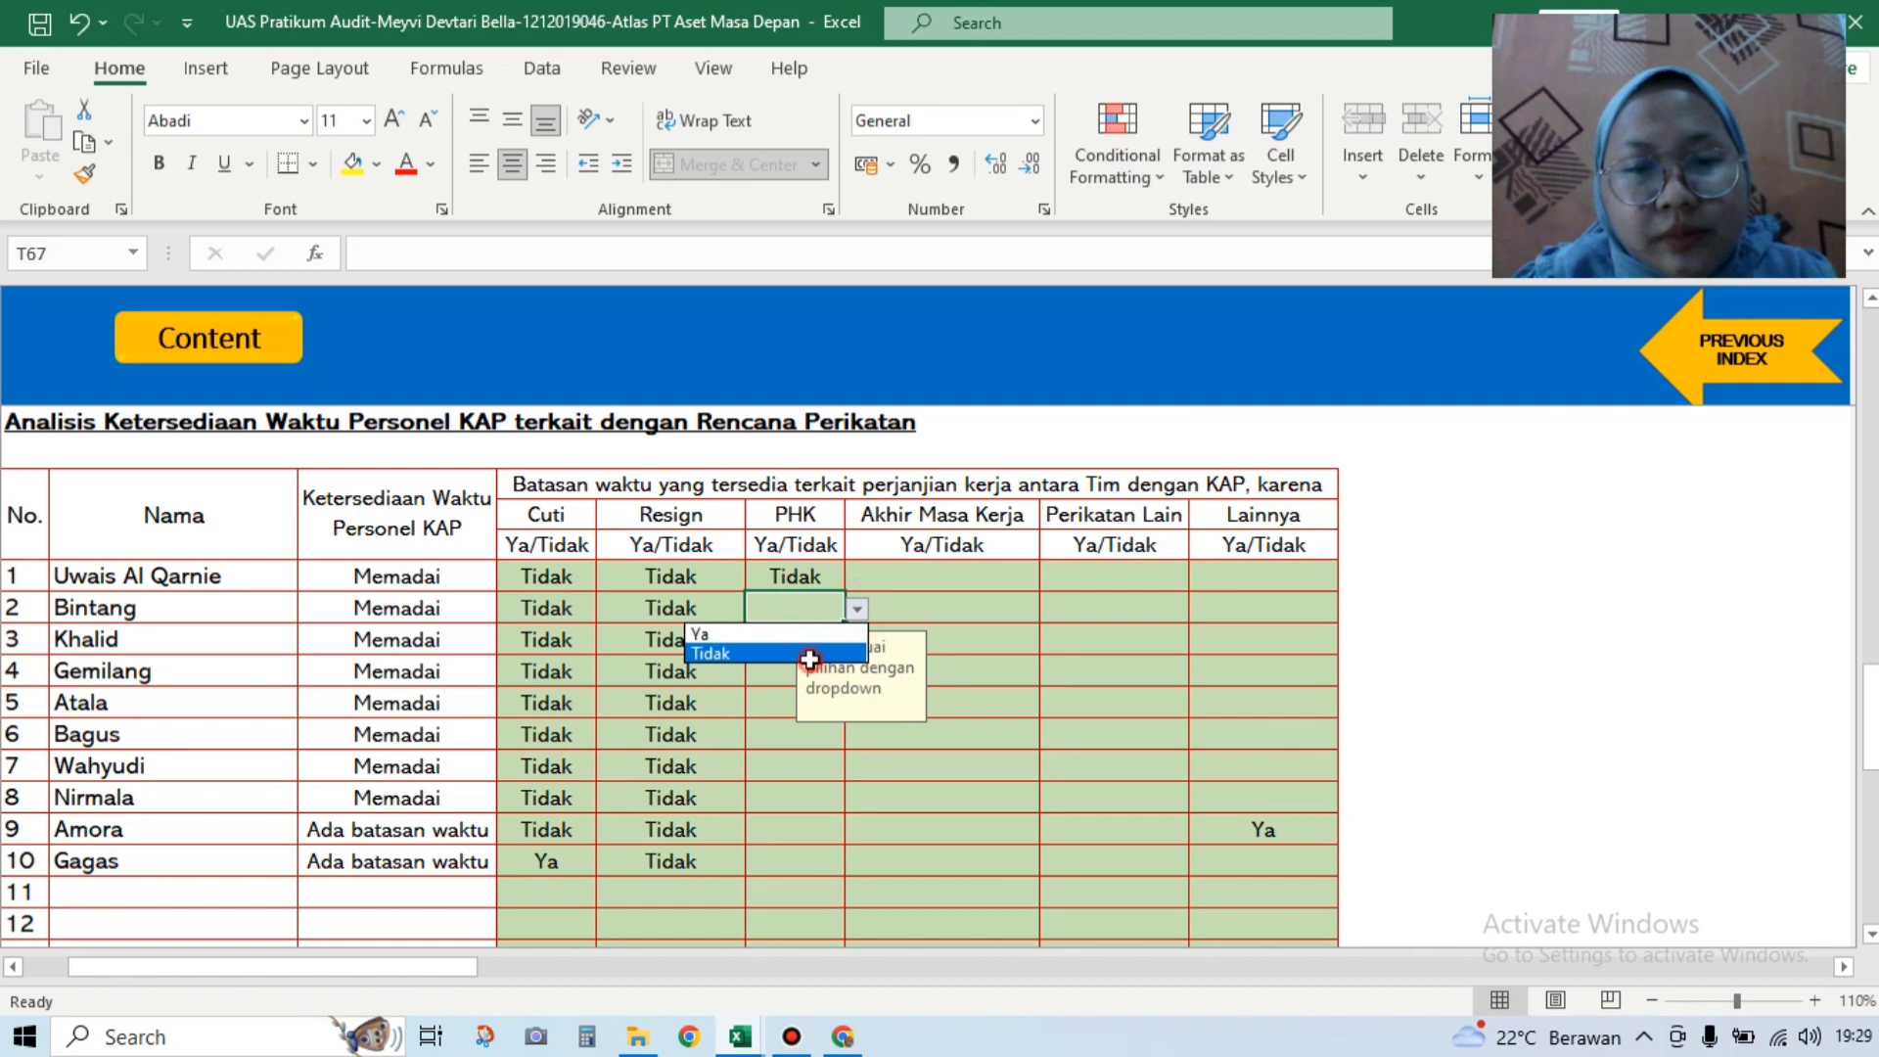
{"action": "left_click", "coordinate": [811, 658]}
Step: Set PHK to Tidak for rows 3, 4 and 5
{"action": "left_click", "coordinate": [815, 642]}
{"action": "left_click", "coordinate": [856, 641]}
{"action": "left_click", "coordinate": [831, 682]}
{"action": "left_click", "coordinate": [788, 671]}
{"action": "left_click", "coordinate": [857, 673]}
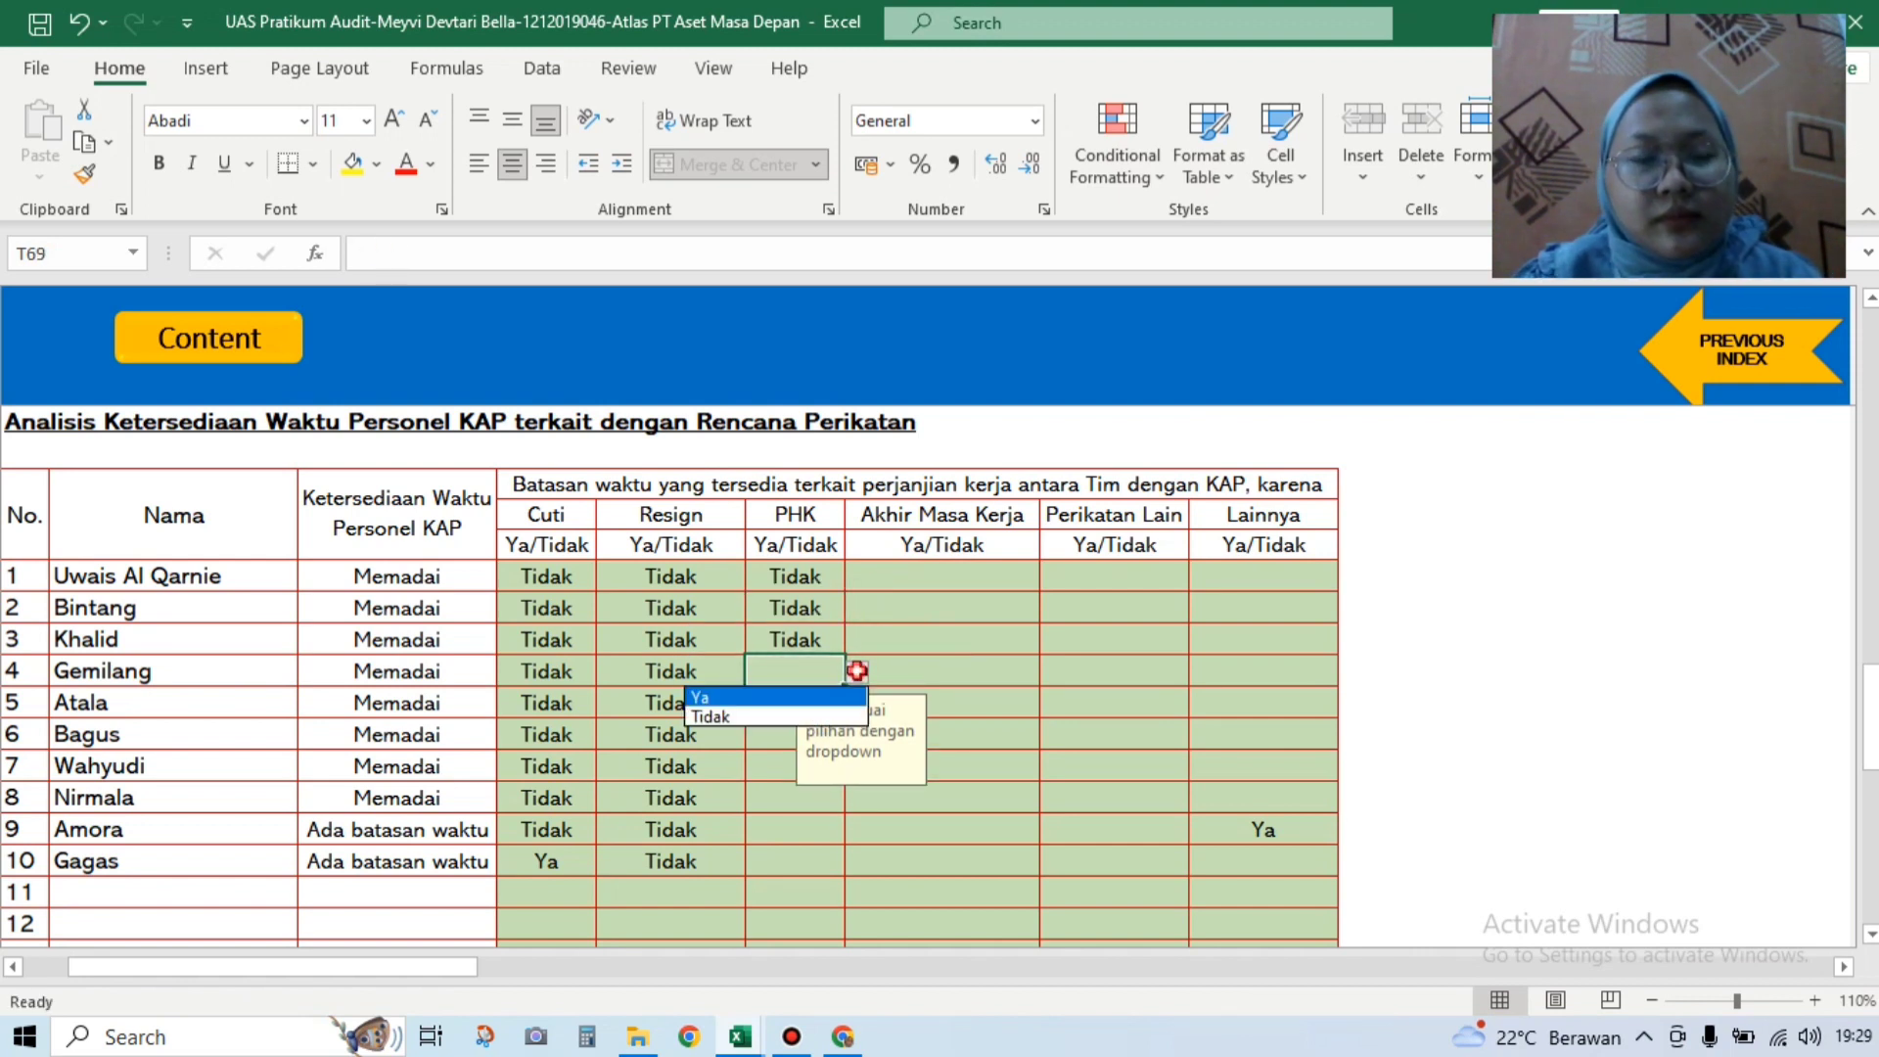
{"action": "left_click", "coordinate": [818, 714]}
{"action": "left_click", "coordinate": [792, 702]}
{"action": "left_click", "coordinate": [856, 704]}
{"action": "left_click", "coordinate": [827, 750]}
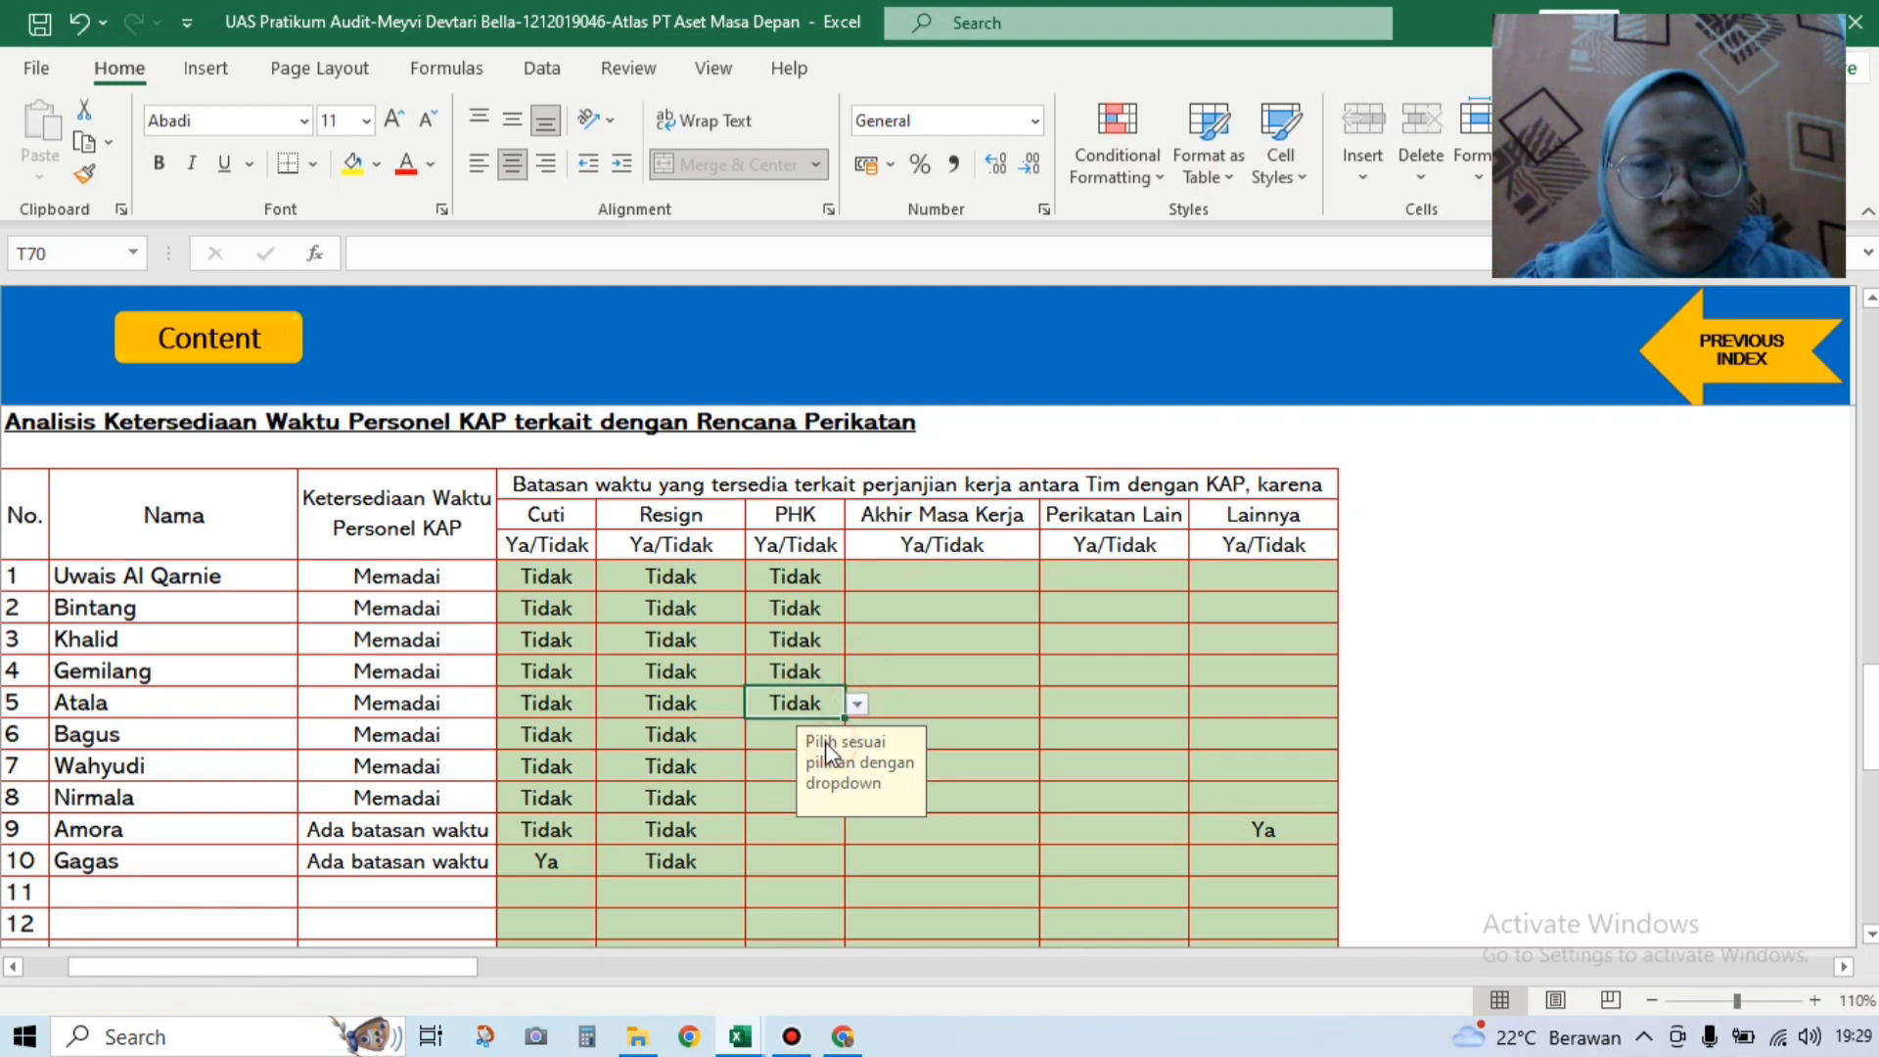
Step: Set PHK to Tidak for rows 6, 7 and 8
{"action": "left_click", "coordinate": [798, 734]}
{"action": "left_click", "coordinate": [857, 735]}
{"action": "left_click", "coordinate": [804, 781]}
{"action": "left_click", "coordinate": [773, 772]}
{"action": "left_click", "coordinate": [858, 773]}
{"action": "left_click", "coordinate": [802, 808]}
{"action": "left_click", "coordinate": [830, 801]}
{"action": "left_click", "coordinate": [857, 799]}
{"action": "left_click", "coordinate": [805, 840]}
Step: Set PHK to Tidak for rows 9 and 10
{"action": "left_click", "coordinate": [810, 834]}
{"action": "left_click", "coordinate": [856, 831]}
{"action": "left_click", "coordinate": [804, 872]}
{"action": "left_click", "coordinate": [822, 866]}
{"action": "left_click", "coordinate": [857, 863]}
{"action": "left_click", "coordinate": [812, 900]}
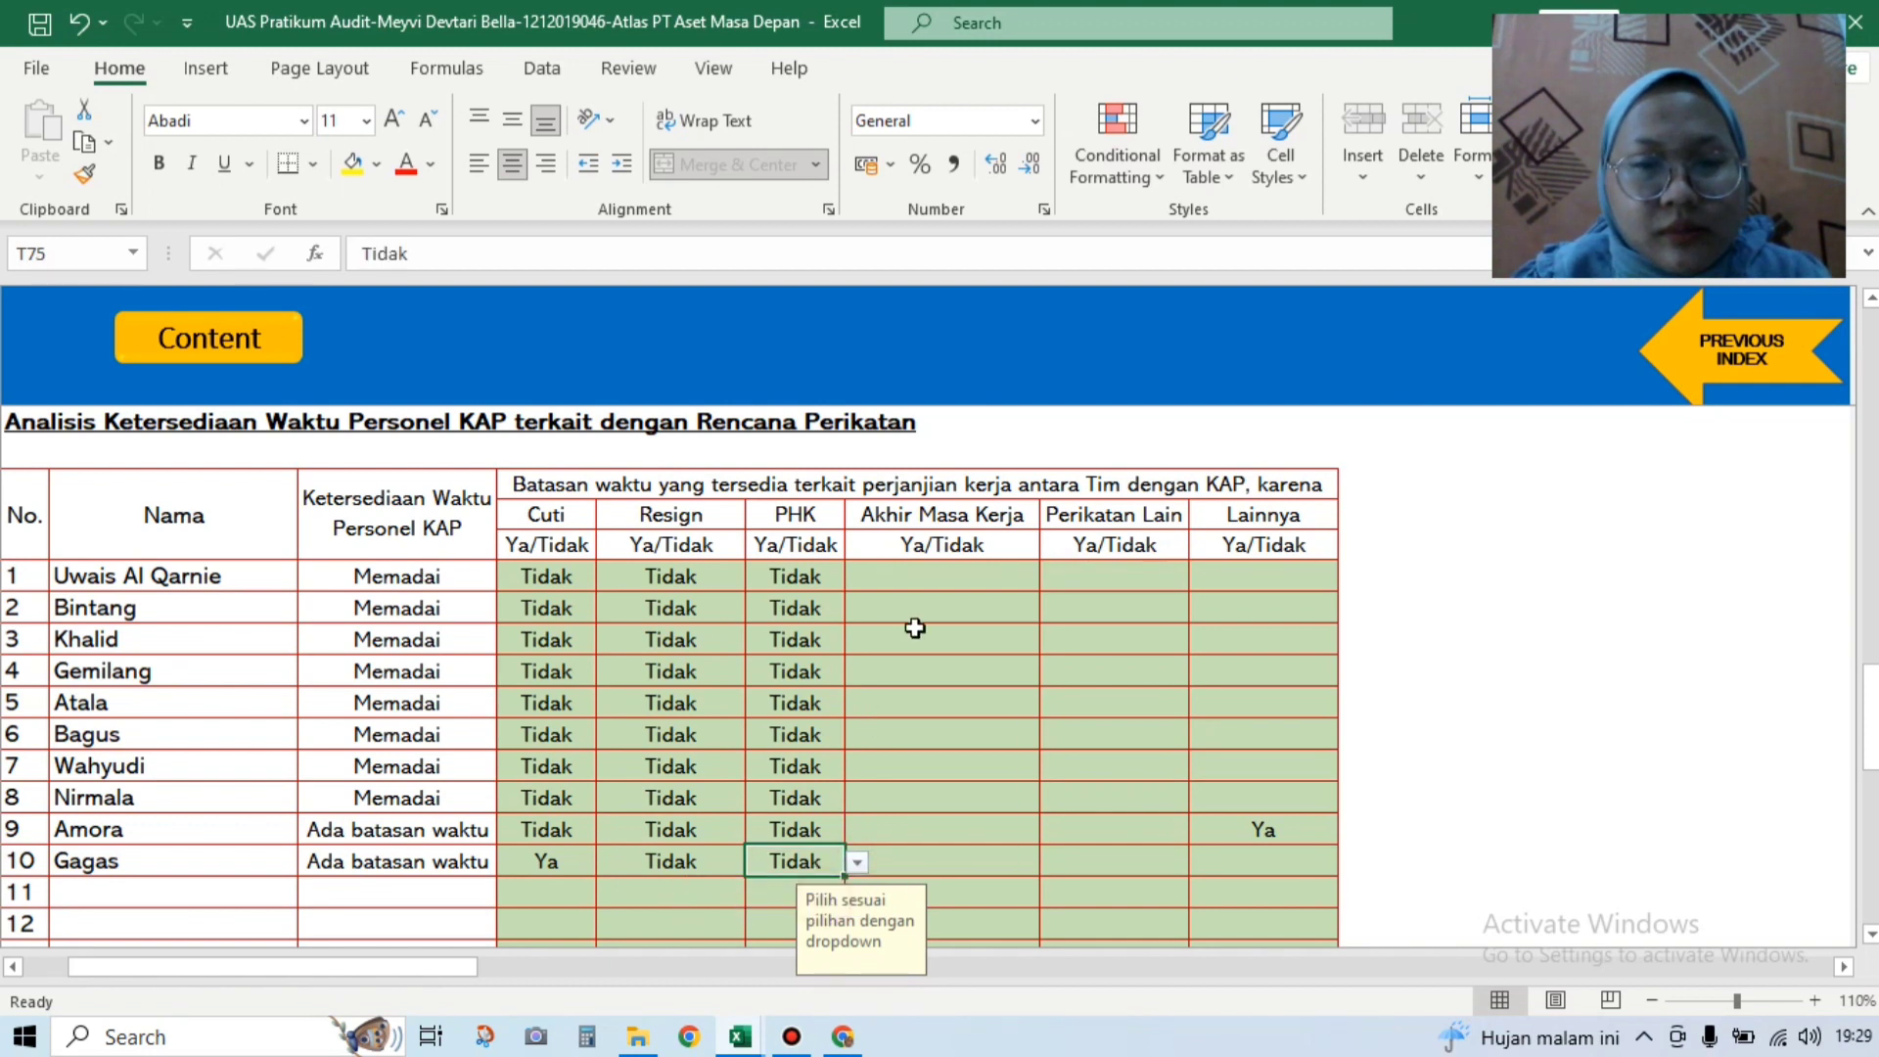
{"action": "left_click", "coordinate": [938, 581]}
Step: Set Akhir Masa Kerja to Tidak for rows 1 and 2
{"action": "left_click", "coordinate": [1048, 577]}
{"action": "left_click", "coordinate": [1019, 633]}
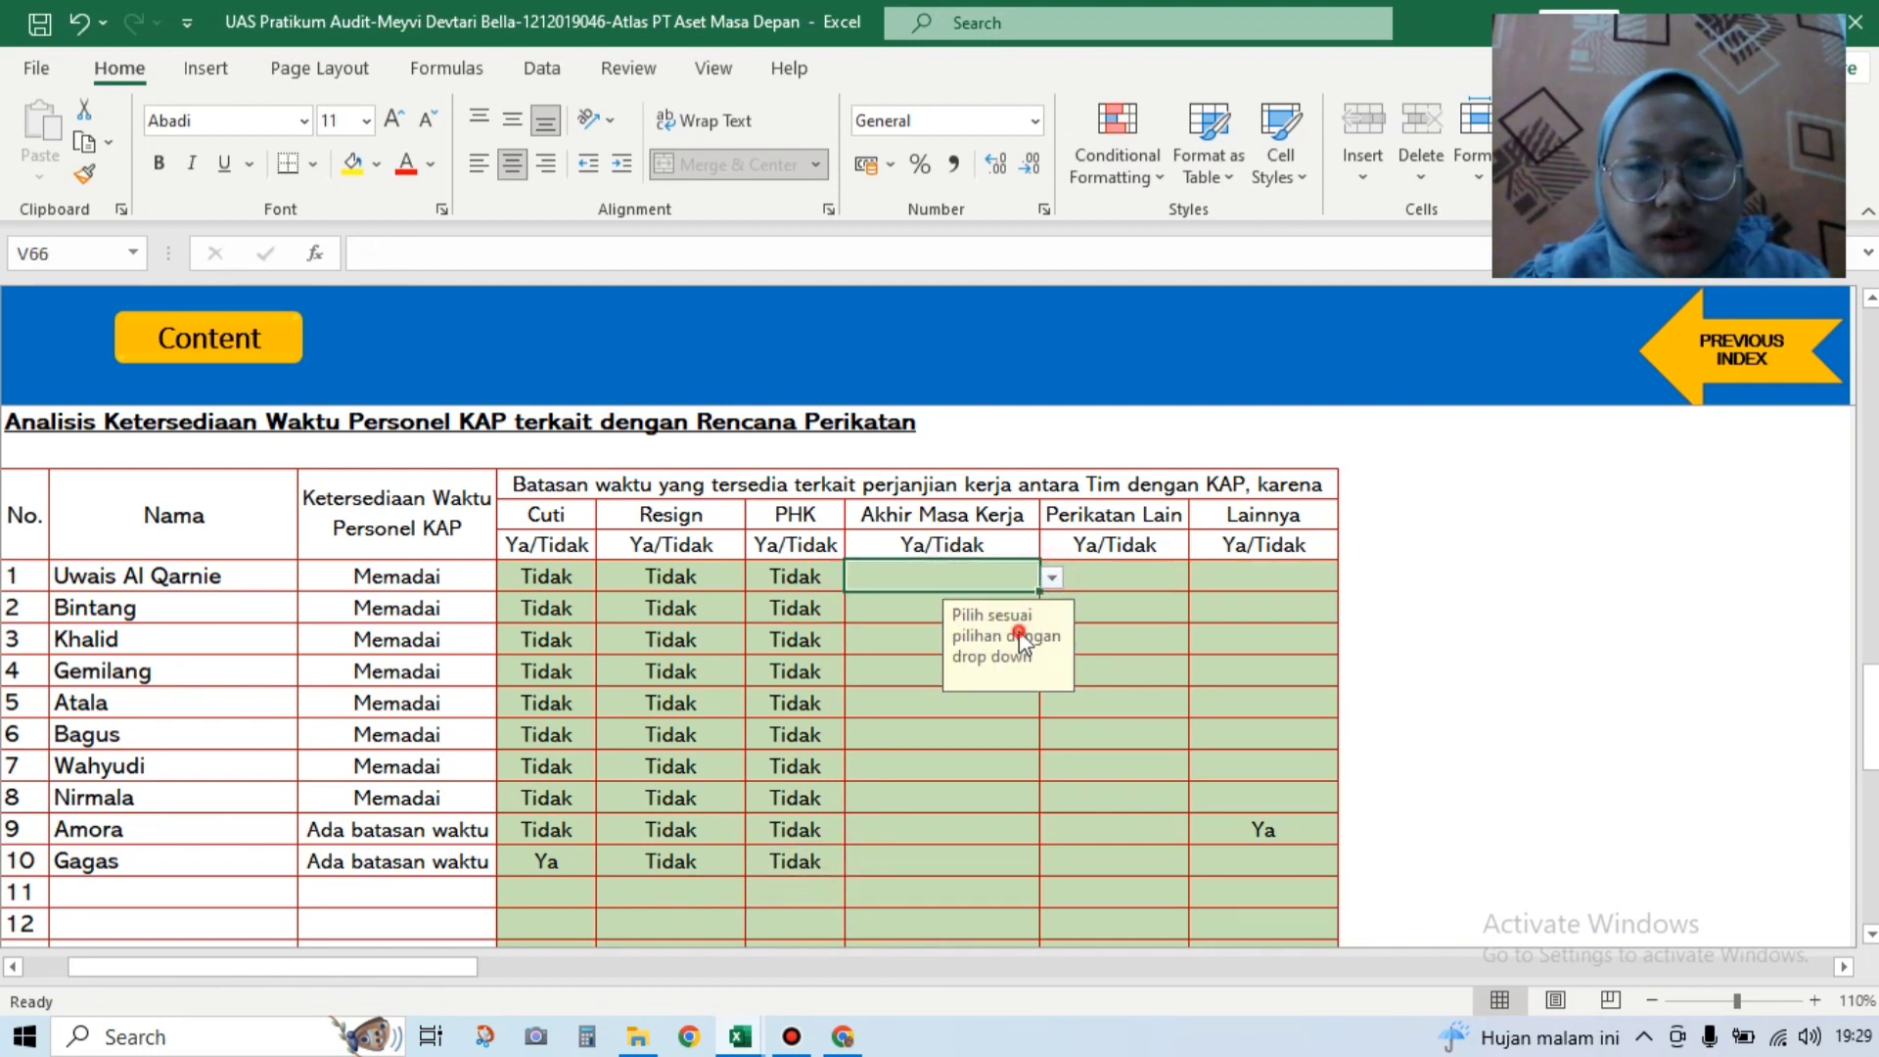
{"action": "left_click", "coordinate": [894, 607]}
{"action": "left_click", "coordinate": [1047, 609]}
{"action": "left_click", "coordinate": [1006, 664]}
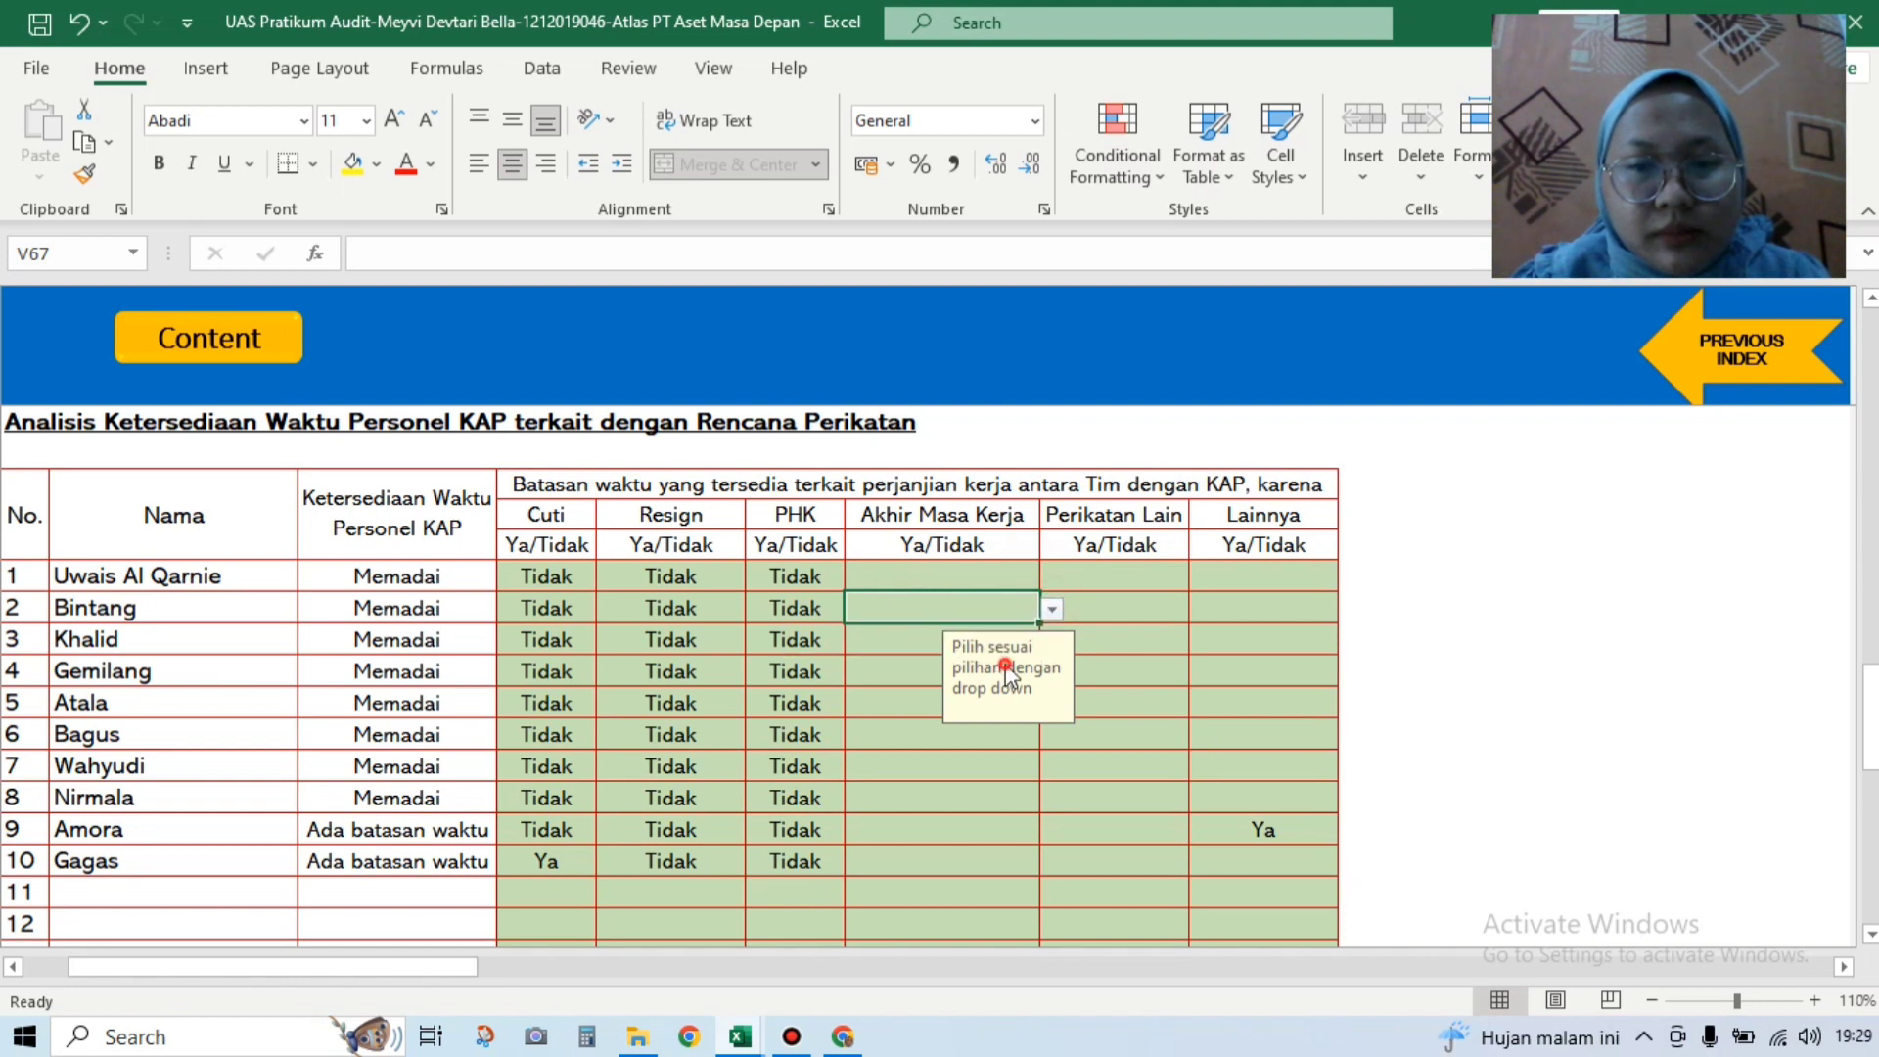
{"action": "left_click", "coordinate": [1050, 609]}
{"action": "left_click", "coordinate": [1013, 653]}
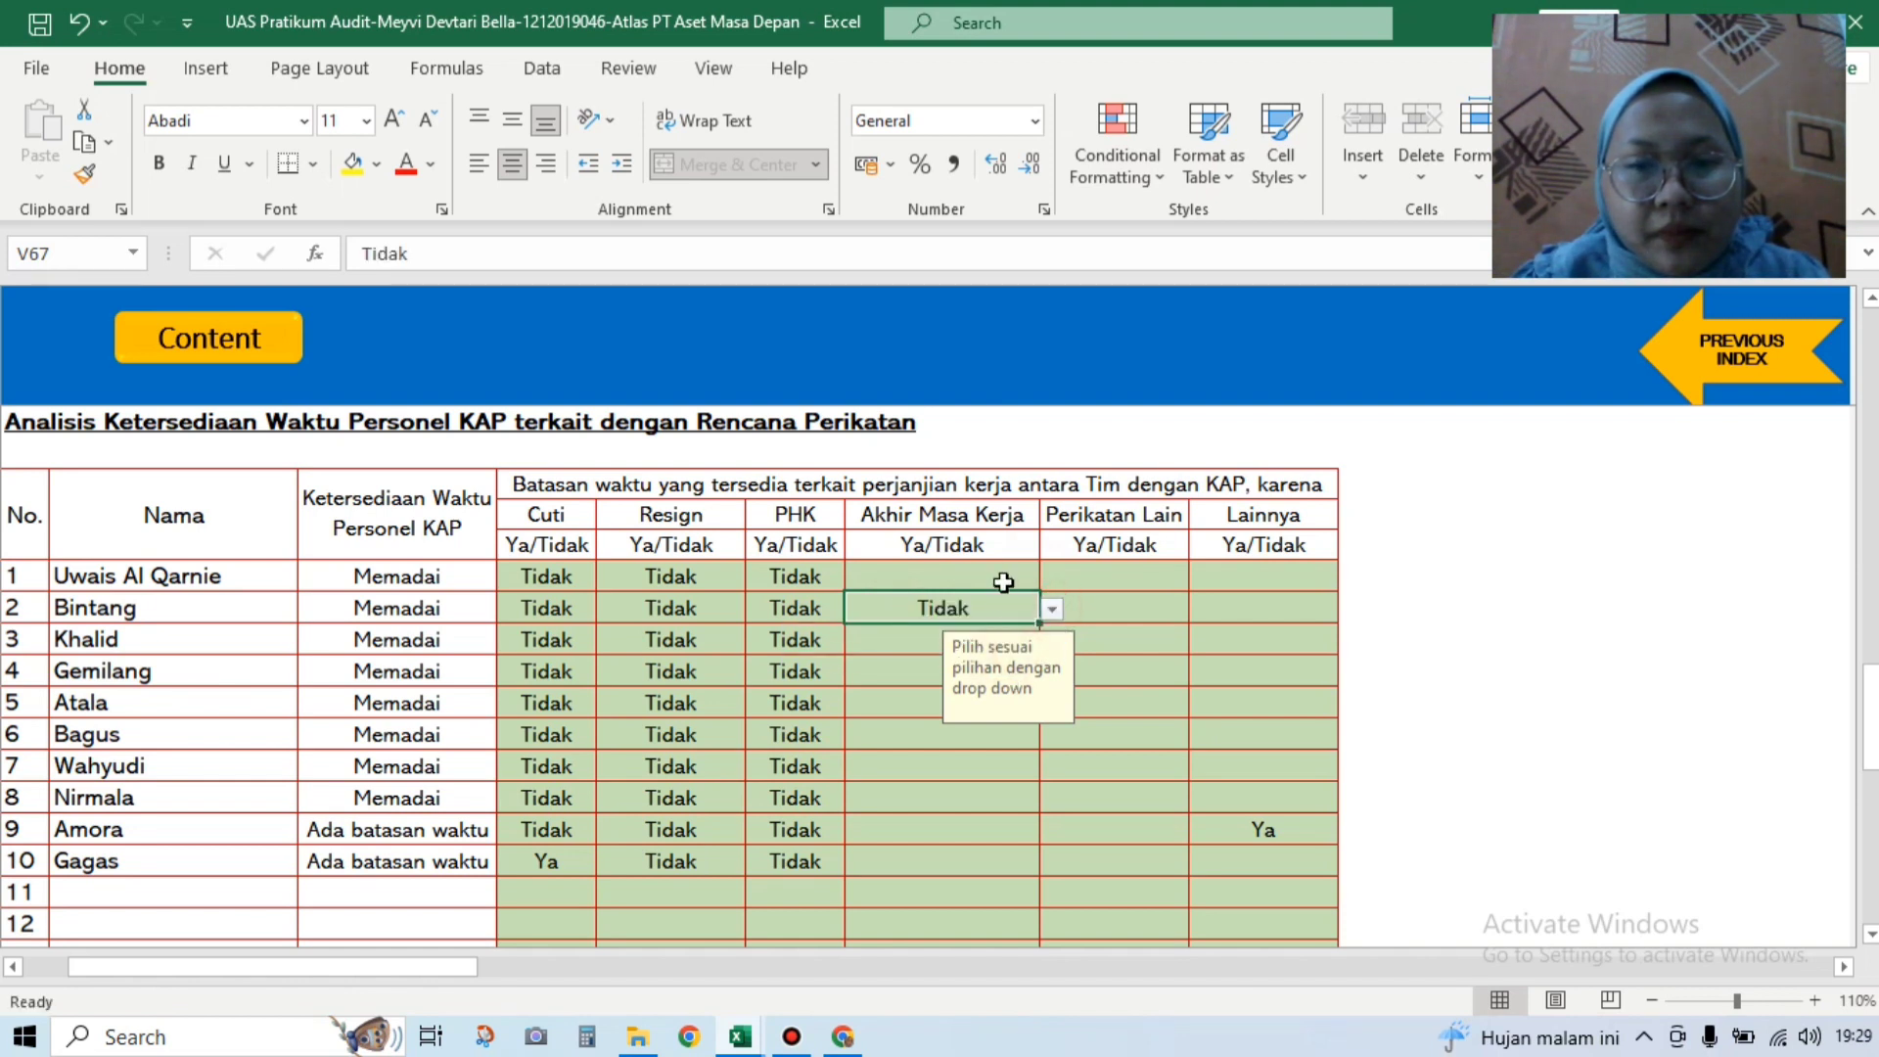
{"action": "left_click", "coordinate": [1022, 576]}
{"action": "left_click", "coordinate": [1050, 577]}
{"action": "left_click", "coordinate": [1019, 620]}
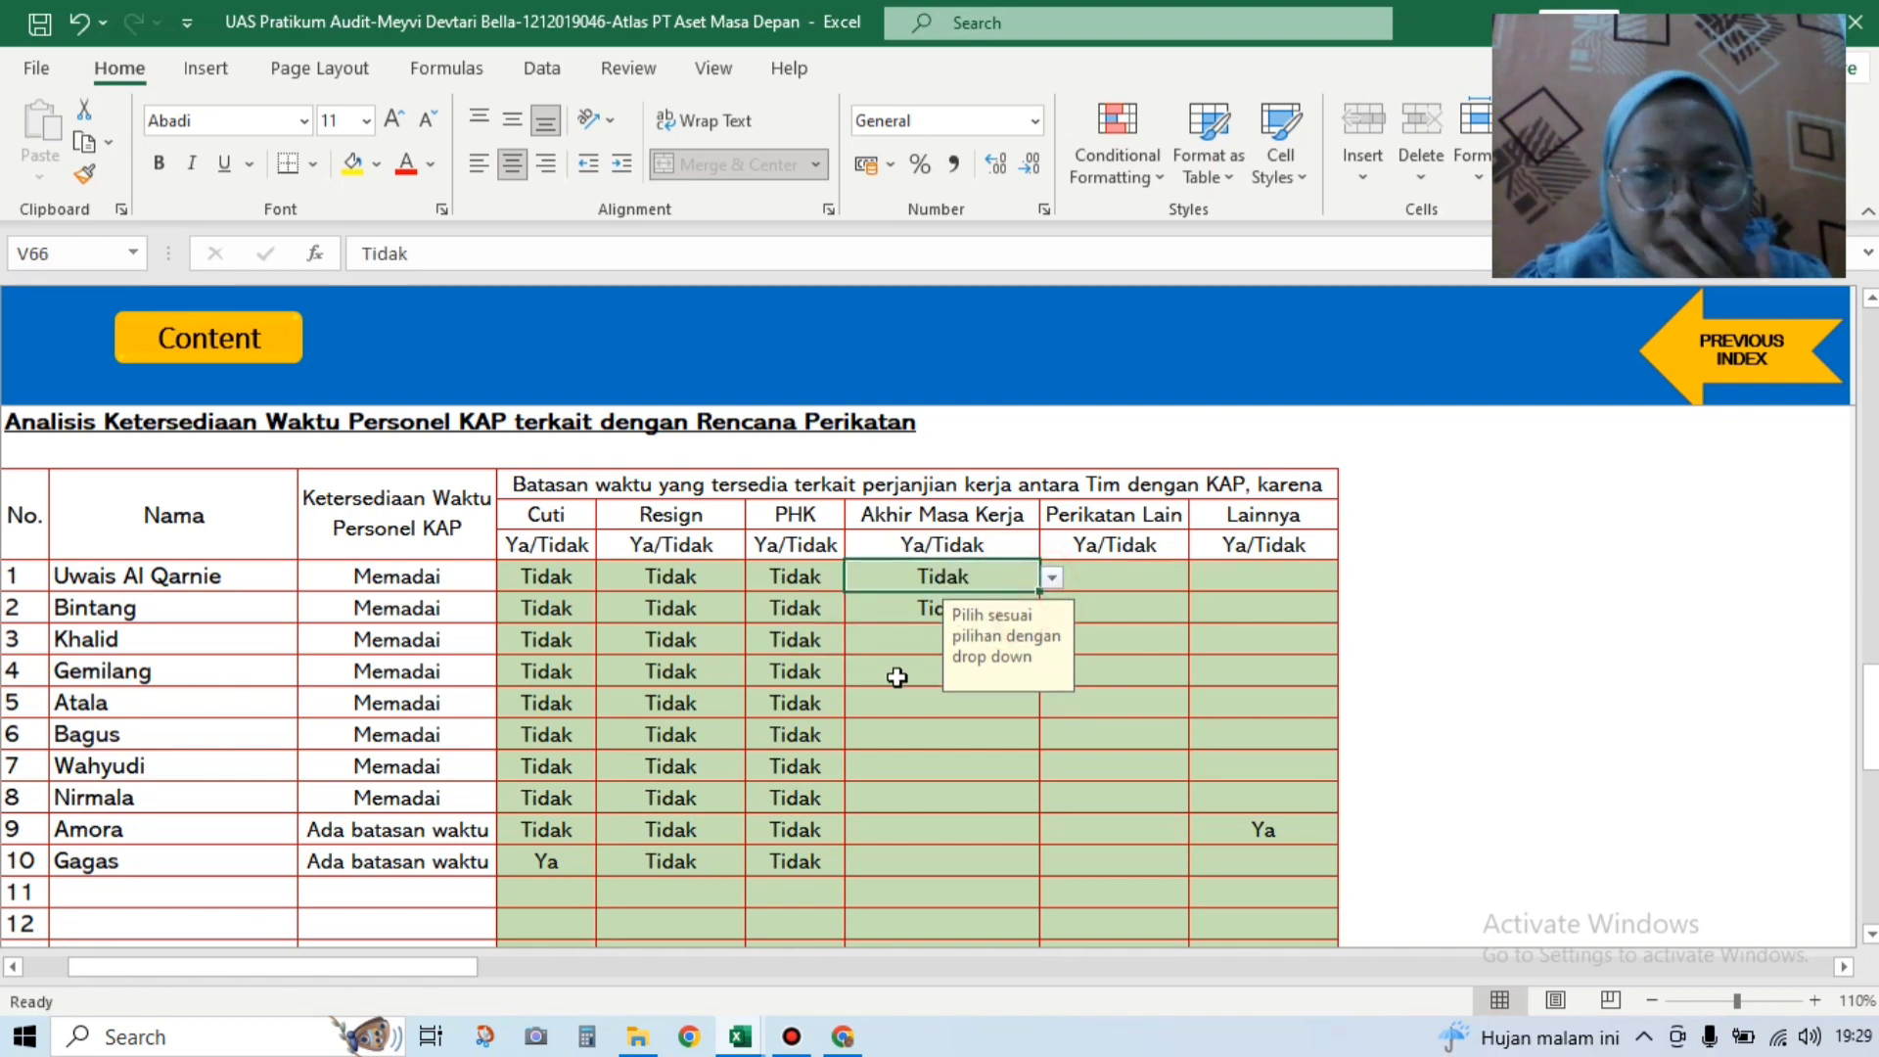
Step: Set Akhir Masa Kerja to Tidak for rows 3, 4 and 5, correcting row 5 from Ya
{"action": "left_click", "coordinate": [900, 651]}
{"action": "left_click", "coordinate": [1051, 640]}
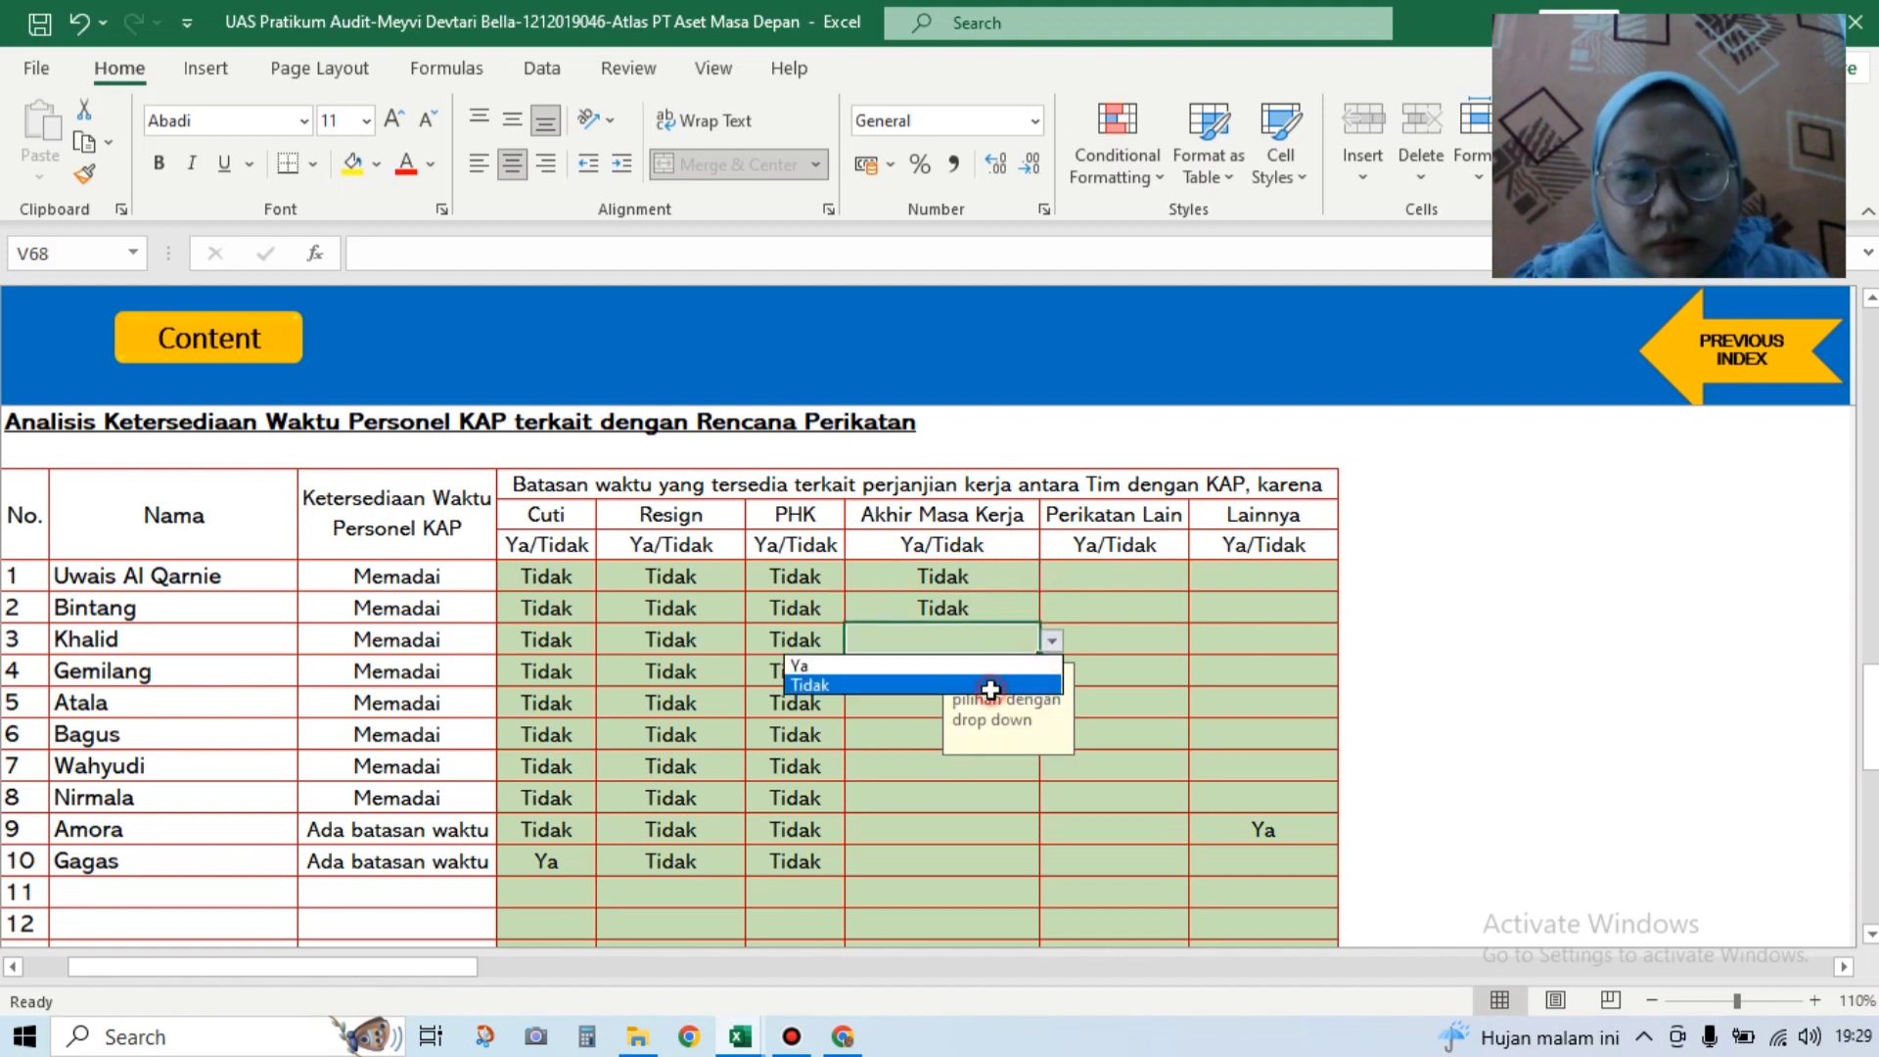
{"action": "left_click", "coordinate": [876, 684]}
{"action": "left_click", "coordinate": [904, 669]}
{"action": "left_click", "coordinate": [1051, 671]}
{"action": "left_click", "coordinate": [978, 715]}
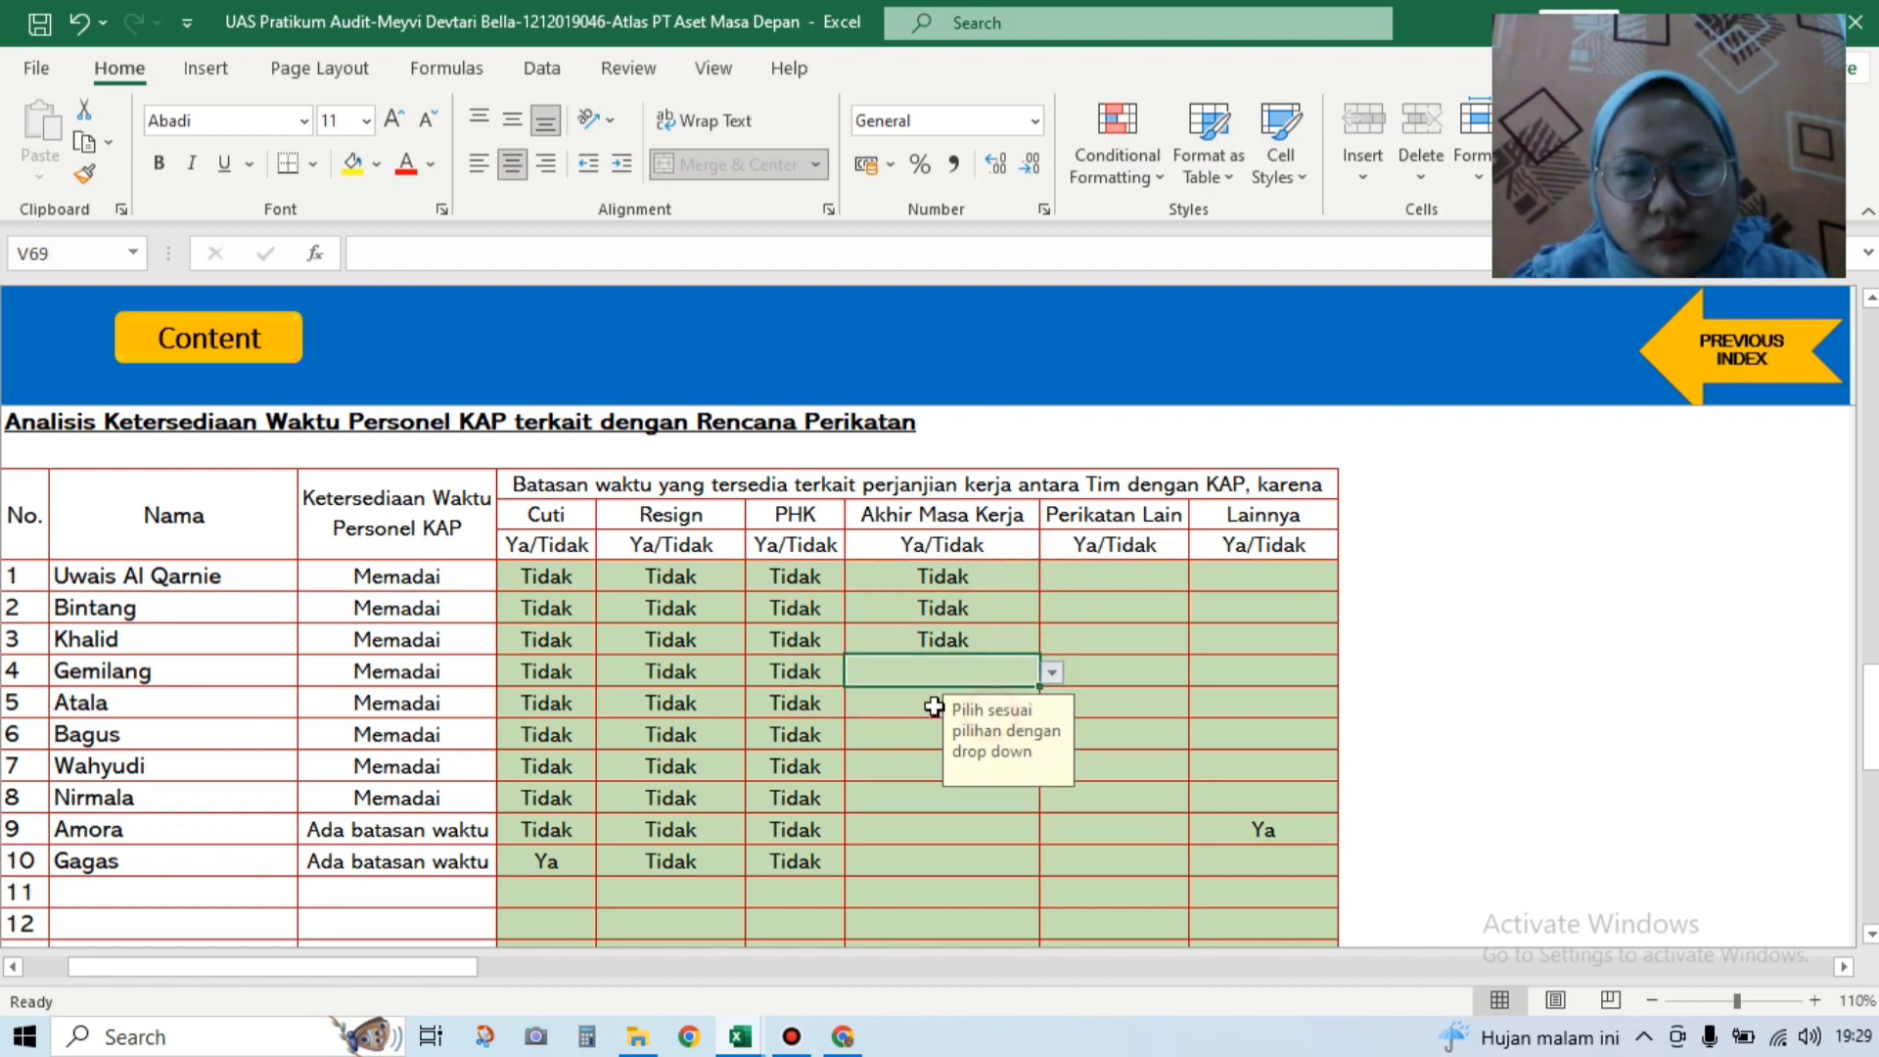
{"action": "left_click", "coordinate": [924, 706]}
{"action": "left_click", "coordinate": [1050, 704]}
{"action": "left_click", "coordinate": [1027, 726]}
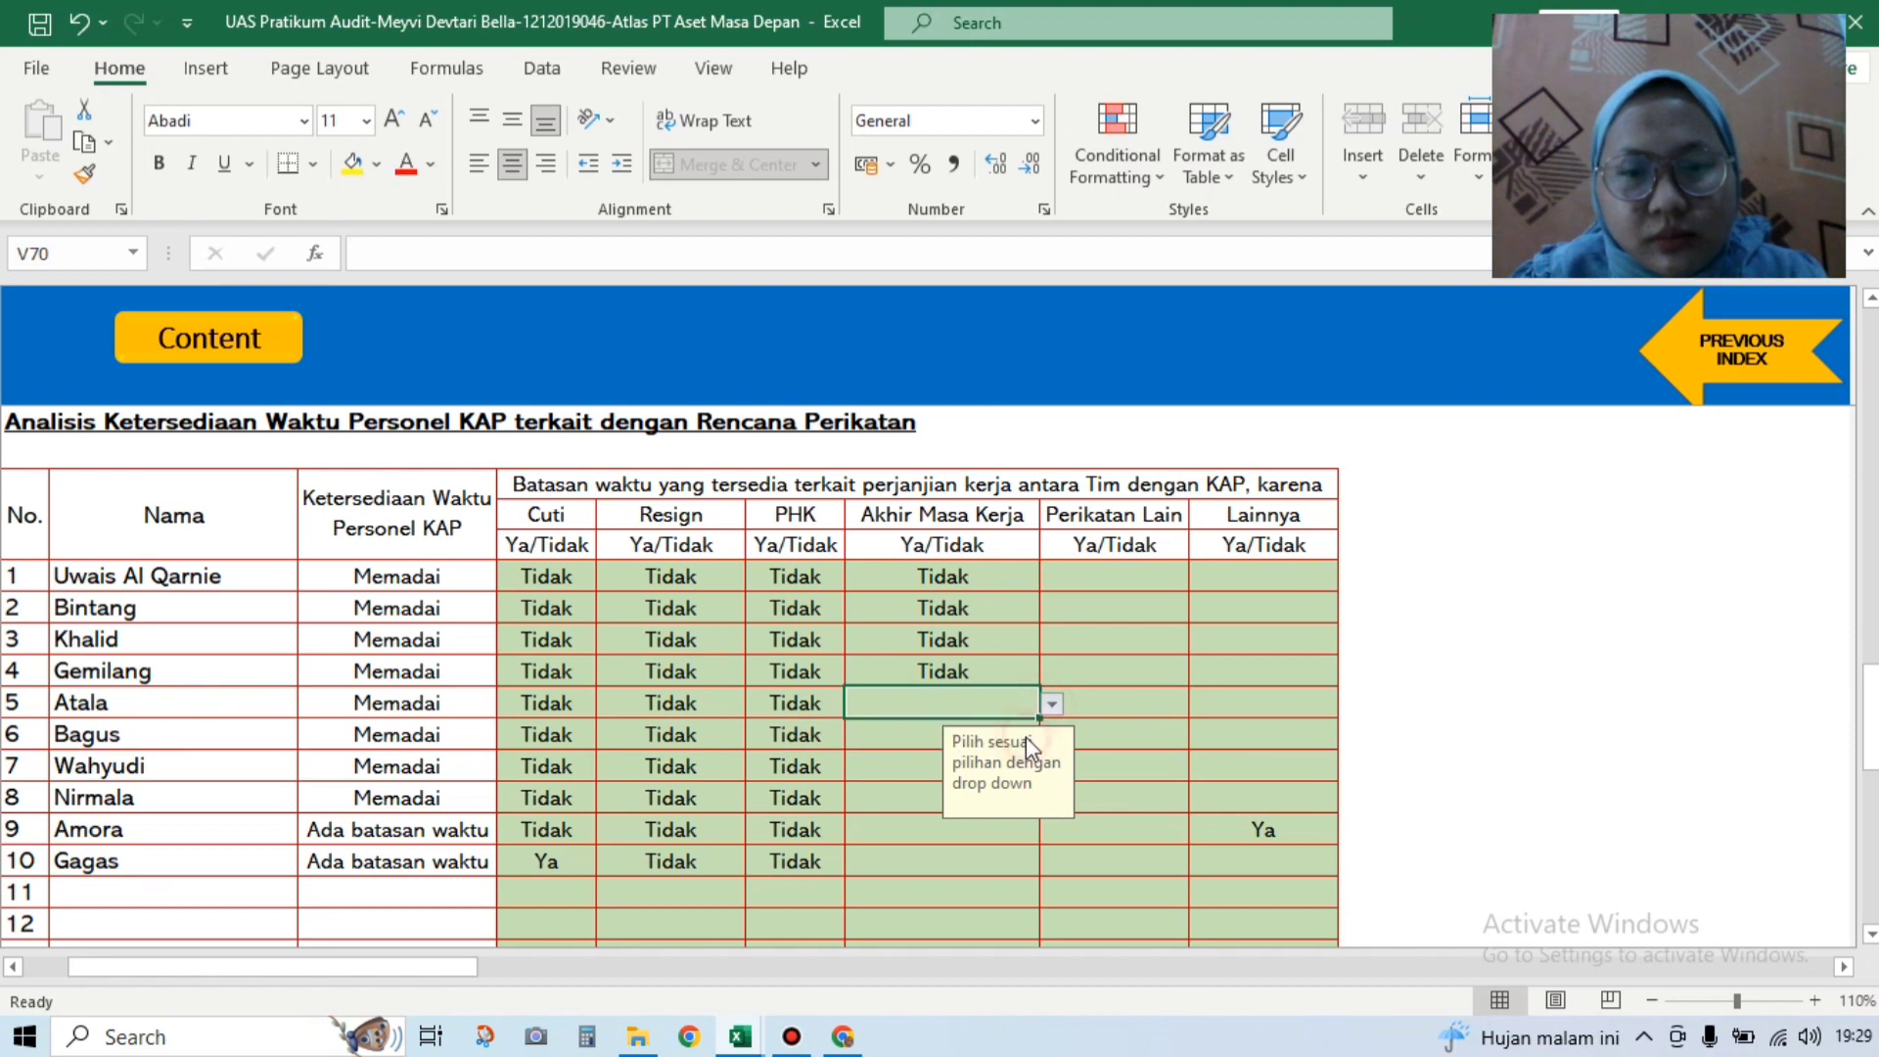
{"action": "left_click", "coordinate": [1050, 704]}
{"action": "left_click", "coordinate": [928, 740]}
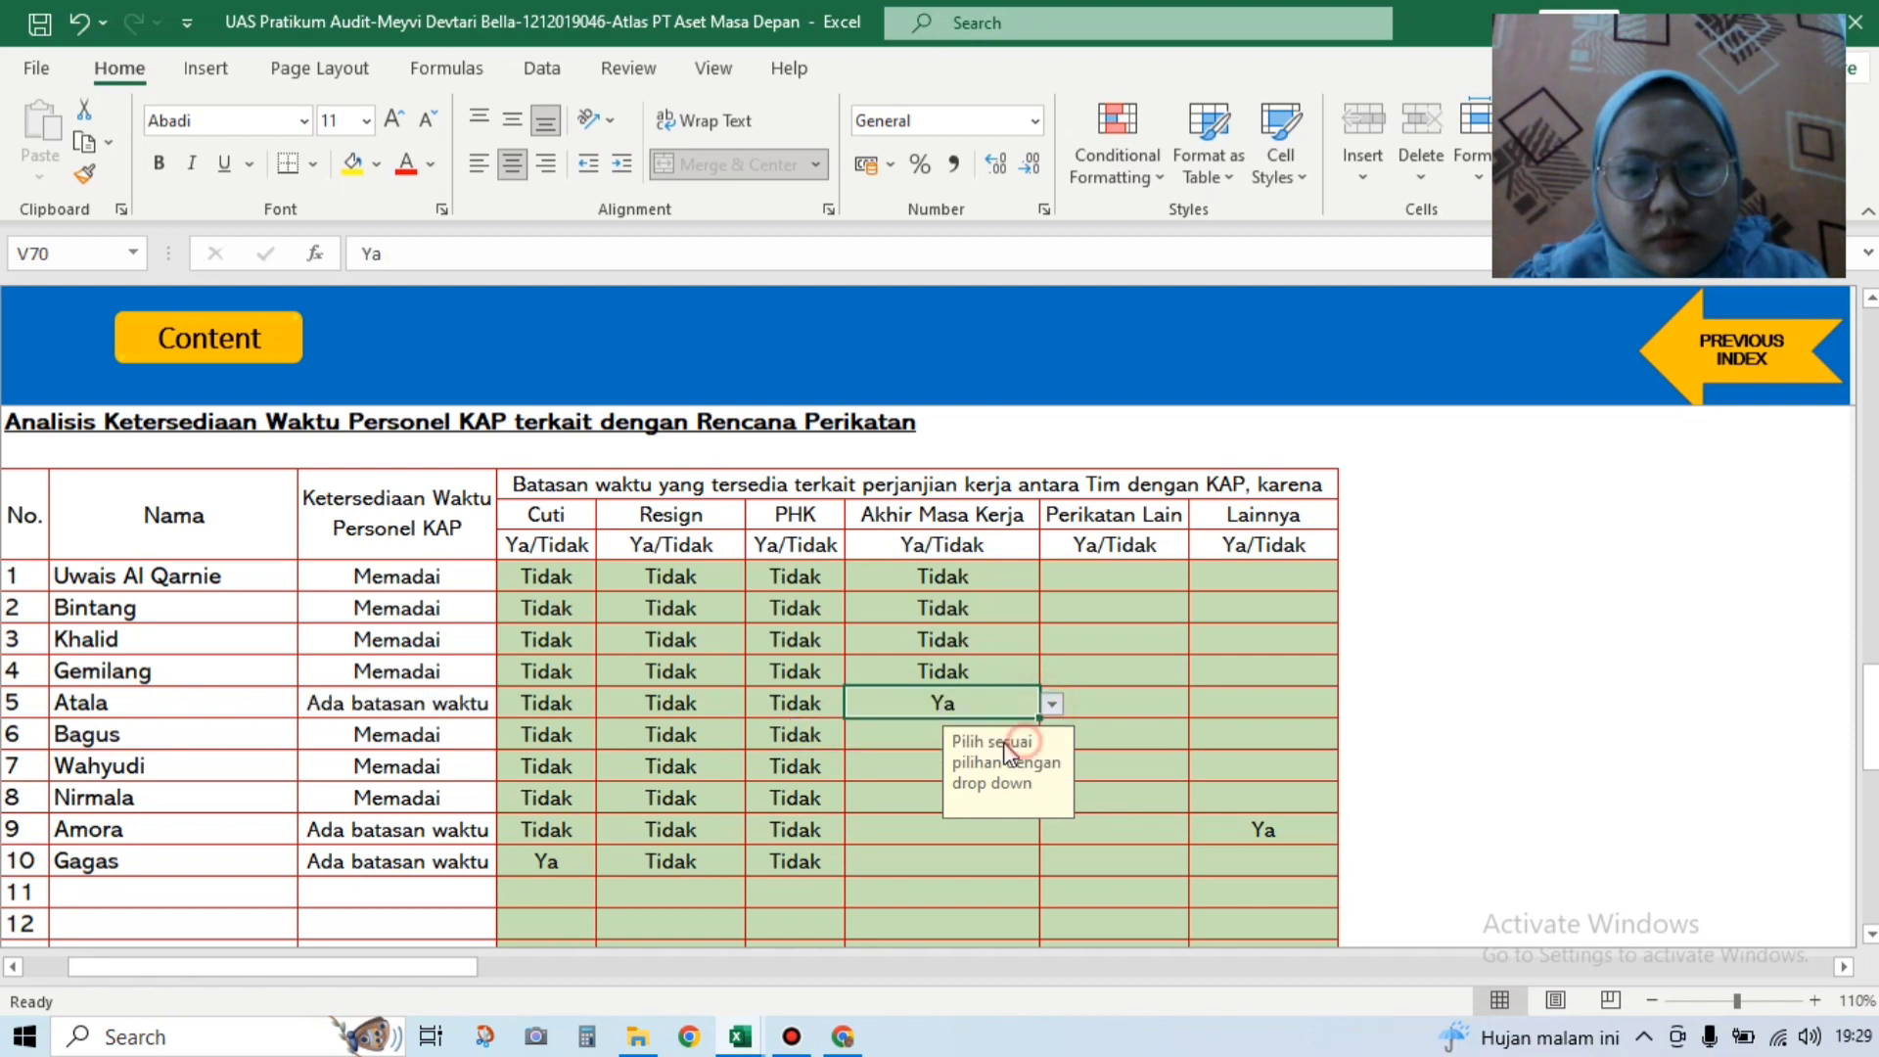
Step: Set Akhir Masa Kerja to Tidak for rows 6 and 7
{"action": "left_click", "coordinate": [928, 733]}
{"action": "left_click", "coordinate": [1048, 733]}
{"action": "left_click", "coordinate": [996, 797]}
{"action": "left_click", "coordinate": [1053, 738]}
{"action": "left_click", "coordinate": [1012, 786]}
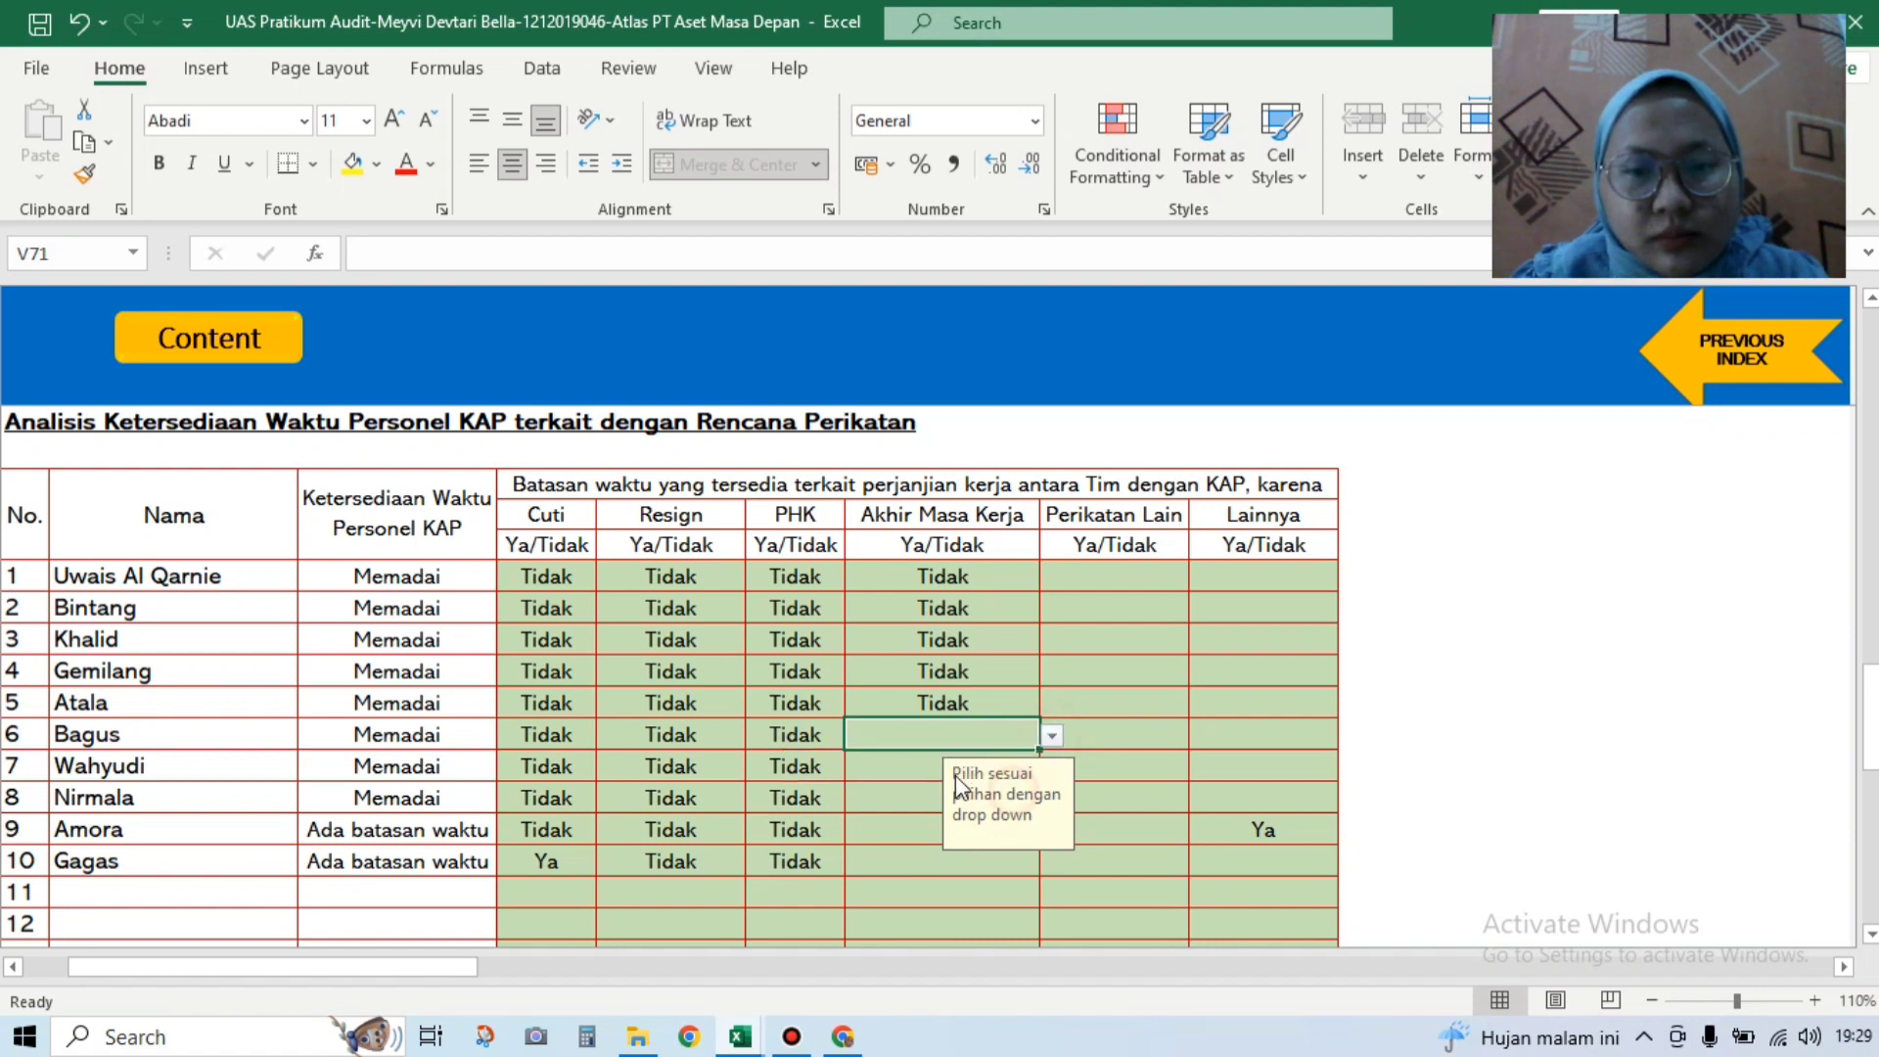
{"action": "left_click", "coordinate": [1051, 736]}
{"action": "left_click", "coordinate": [1018, 780]}
{"action": "left_click", "coordinate": [927, 767]}
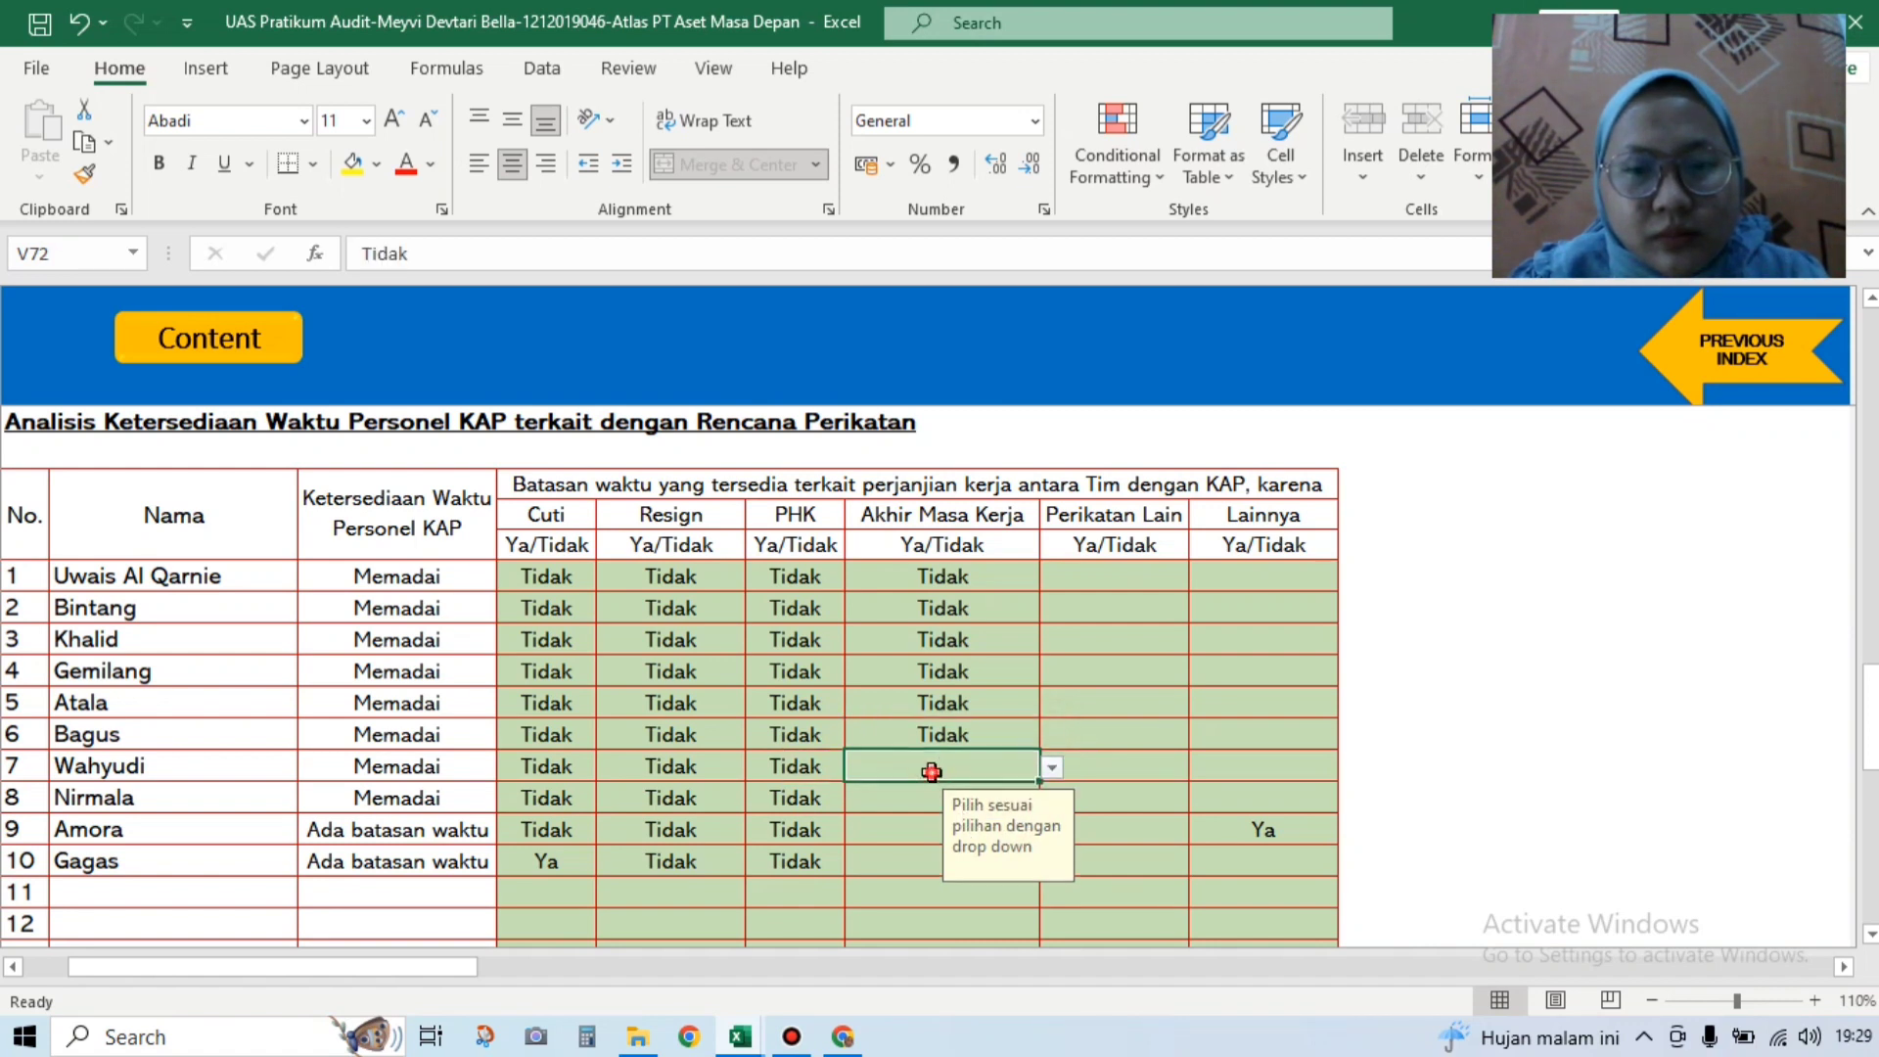
{"action": "left_click", "coordinate": [1052, 767]}
{"action": "left_click", "coordinate": [1018, 811]}
Step: Set Akhir Masa Kerja to Tidak for rows 8, 9 and 10
{"action": "left_click", "coordinate": [1023, 799]}
{"action": "left_click", "coordinate": [1050, 803]}
{"action": "left_click", "coordinate": [1029, 832]}
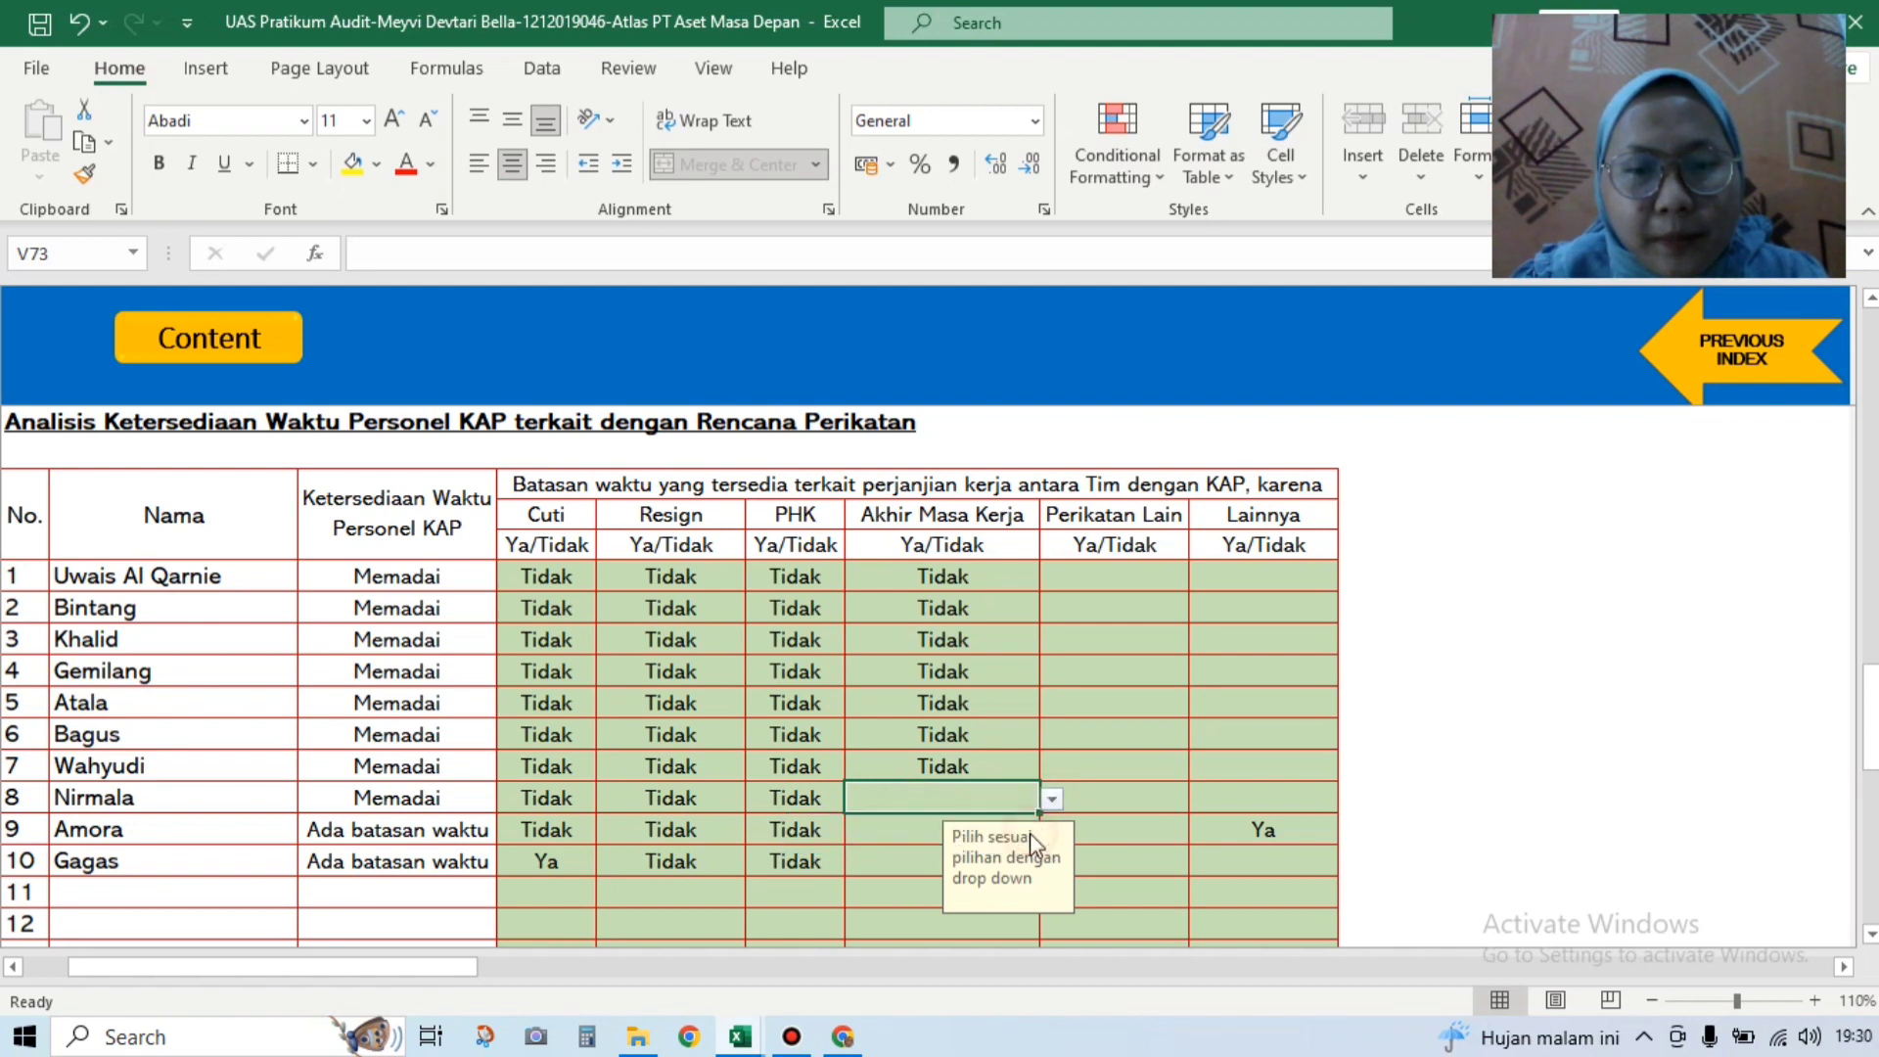
{"action": "left_click", "coordinate": [982, 827]}
{"action": "left_click", "coordinate": [1052, 830]}
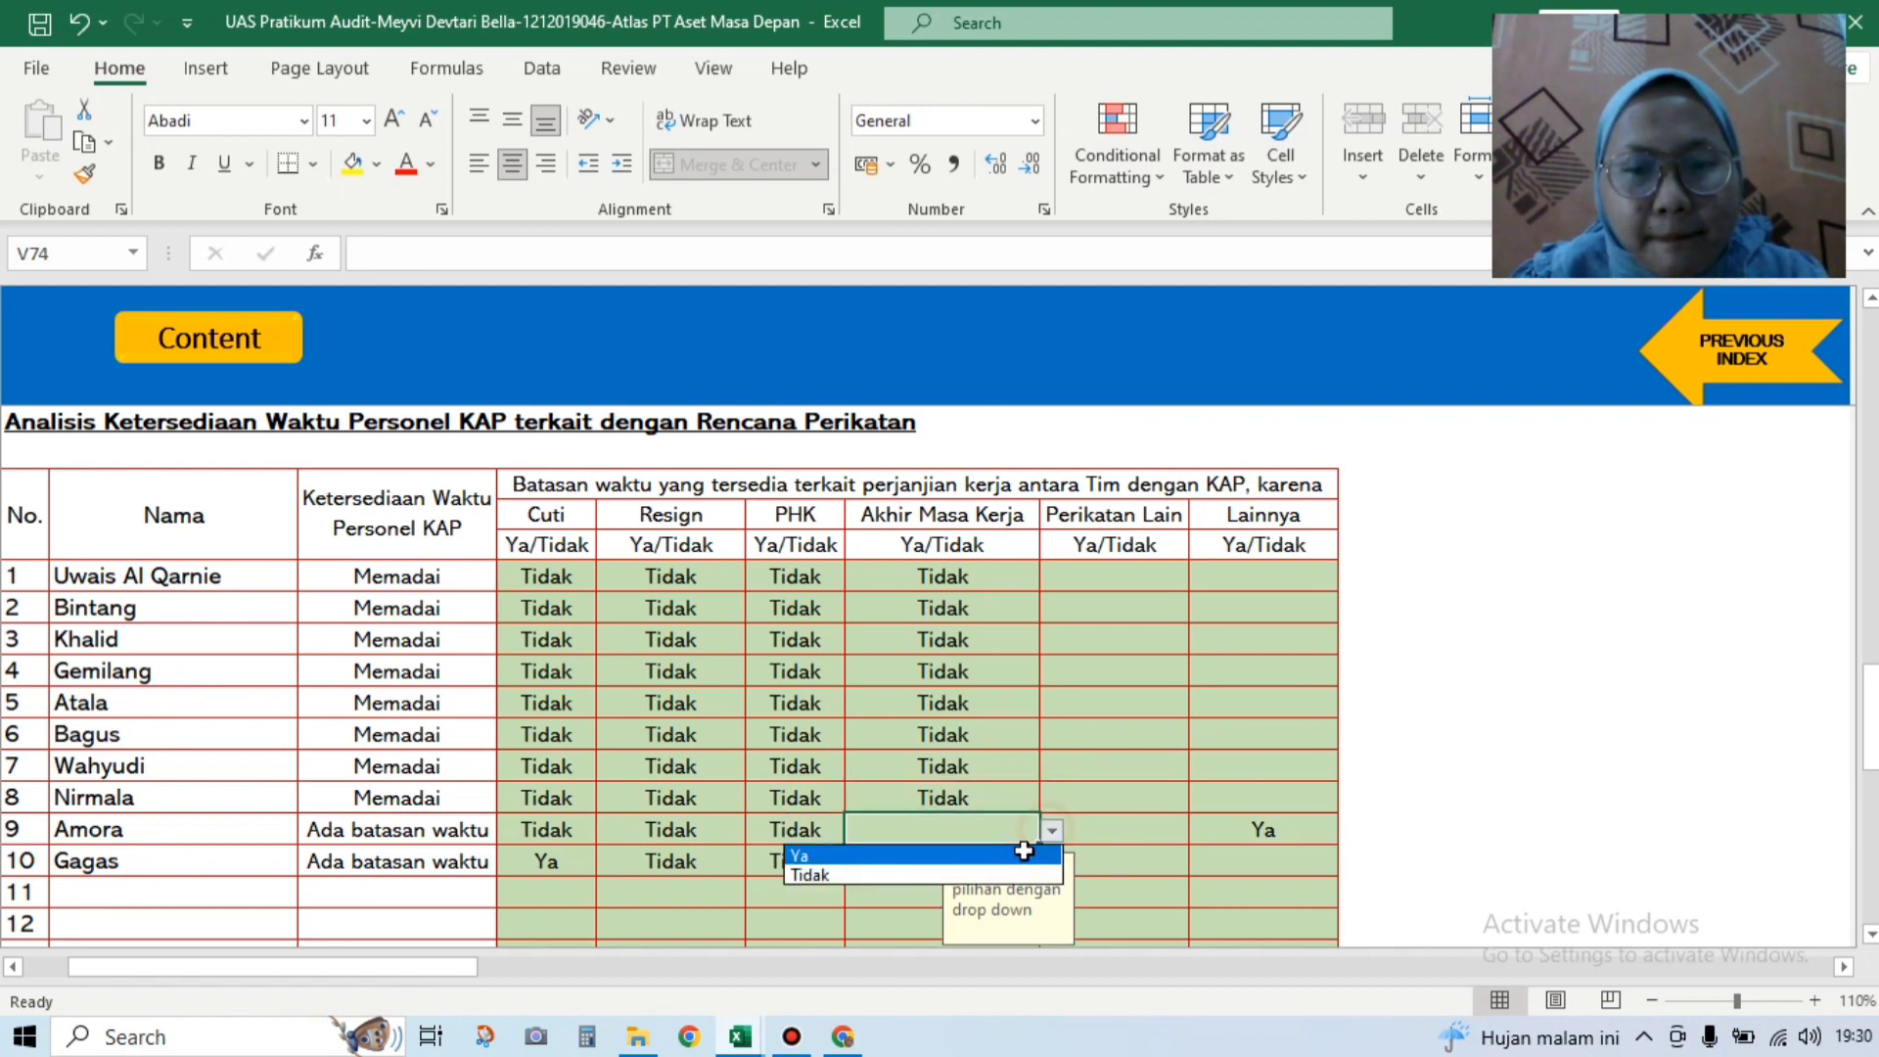
{"action": "left_click", "coordinate": [959, 863]}
{"action": "left_click", "coordinate": [919, 859]}
{"action": "left_click", "coordinate": [1051, 862]}
{"action": "left_click", "coordinate": [1021, 906]}
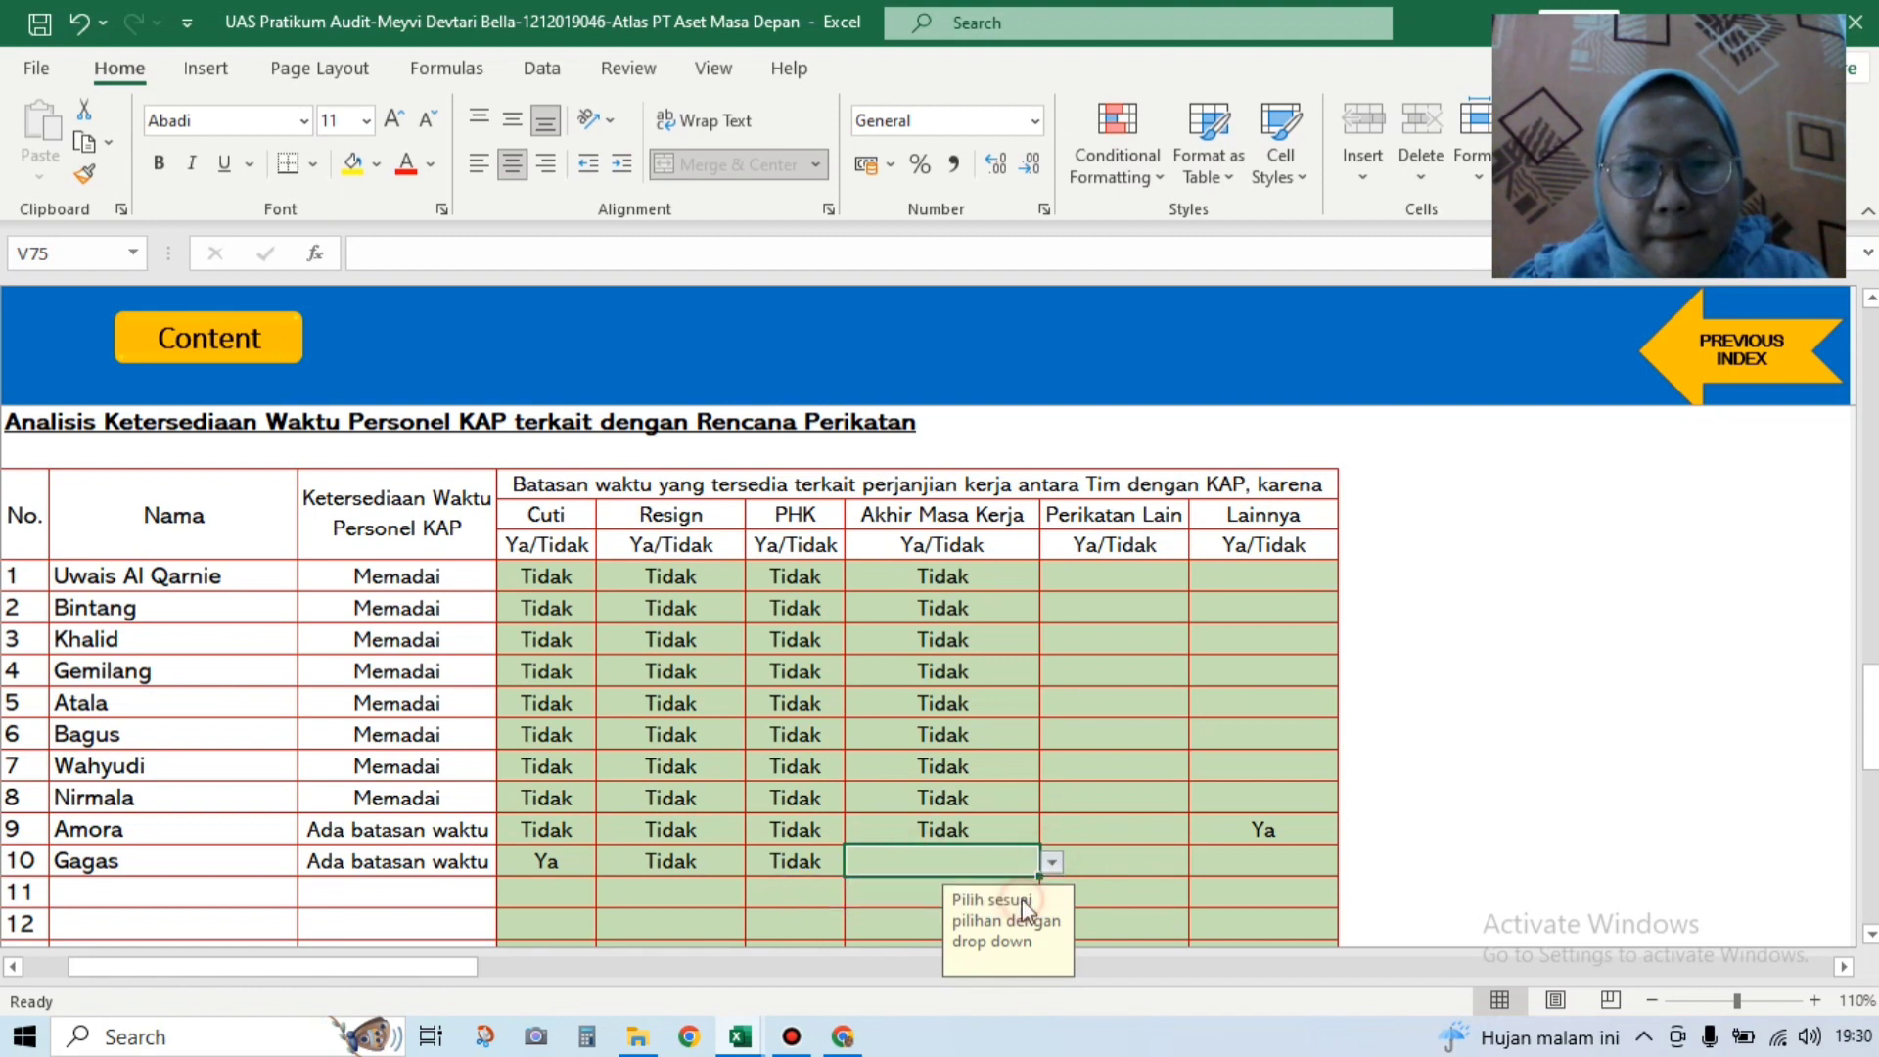
{"action": "left_click", "coordinate": [1154, 579]}
Step: Set Perikatan Lain to Tidak for rows 1, 2 and 3
{"action": "left_click", "coordinate": [1198, 583]}
{"action": "left_click", "coordinate": [1166, 637]}
{"action": "left_click", "coordinate": [1202, 577]}
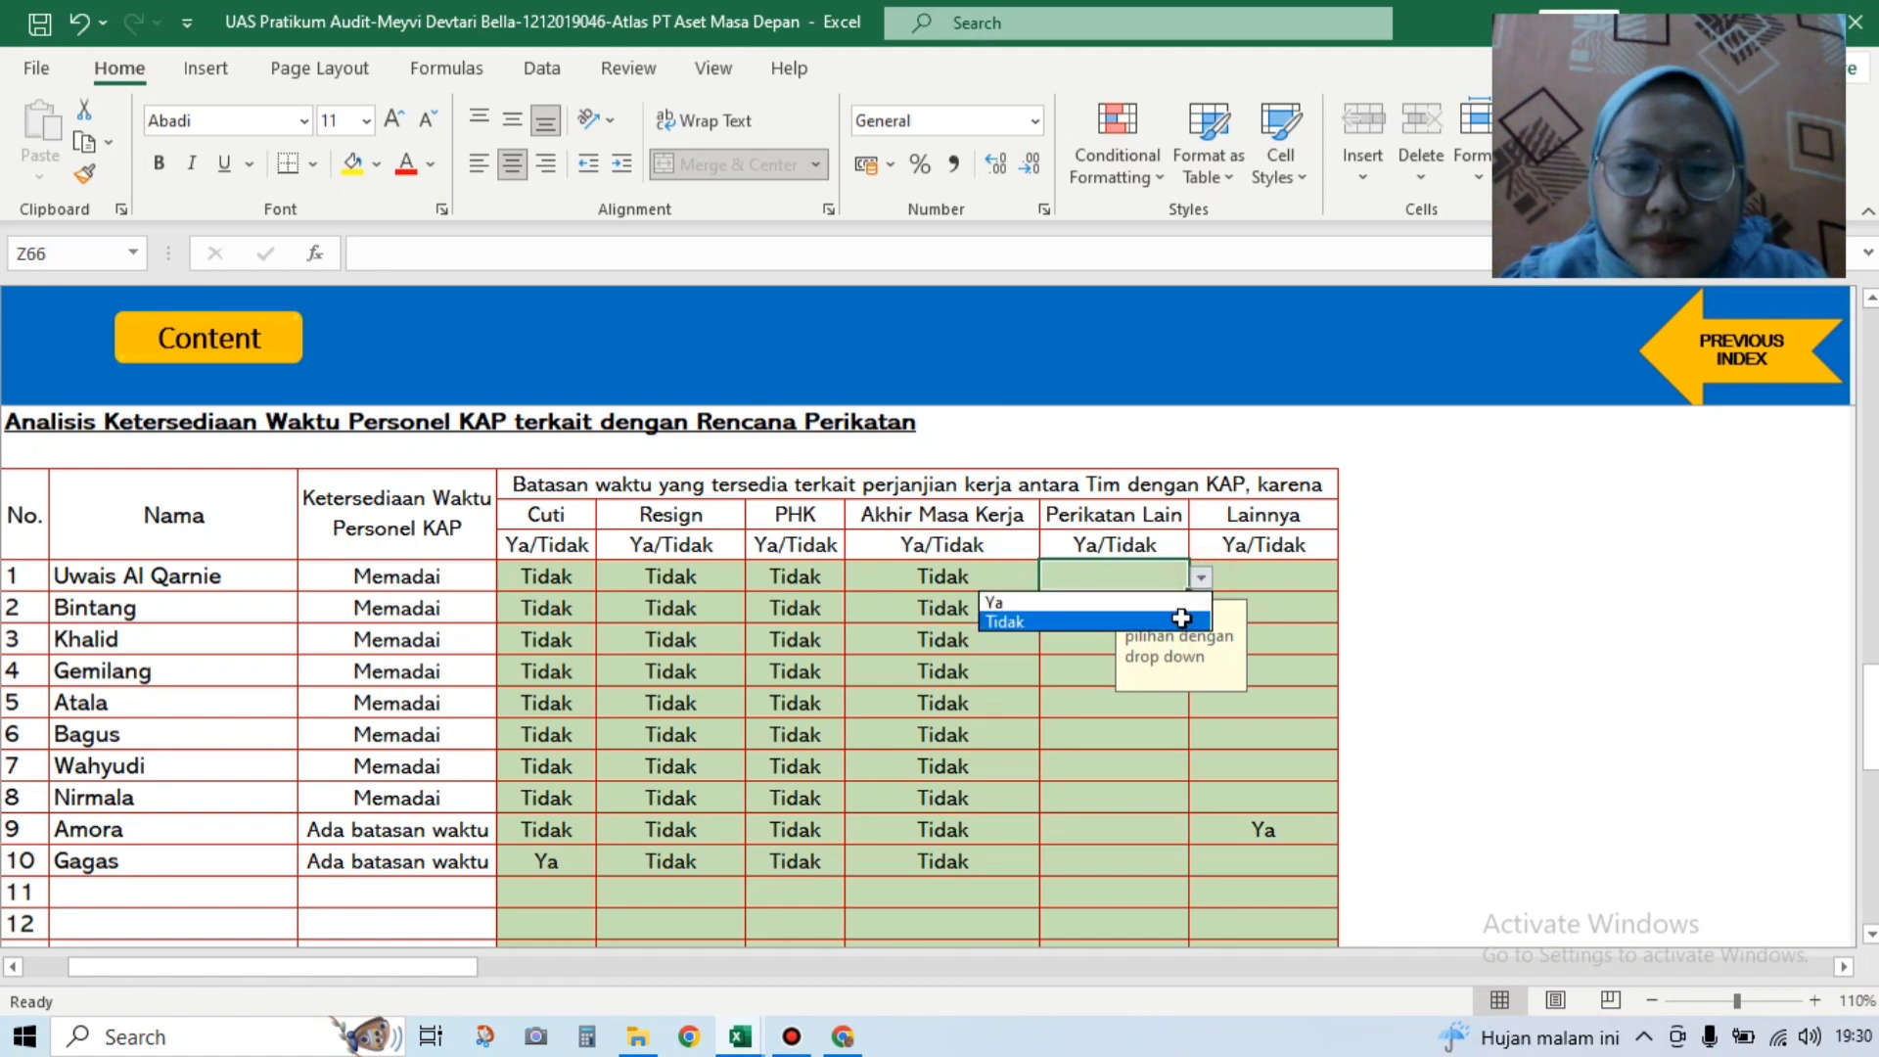
{"action": "left_click", "coordinate": [1096, 618]}
{"action": "left_click", "coordinate": [1094, 610]}
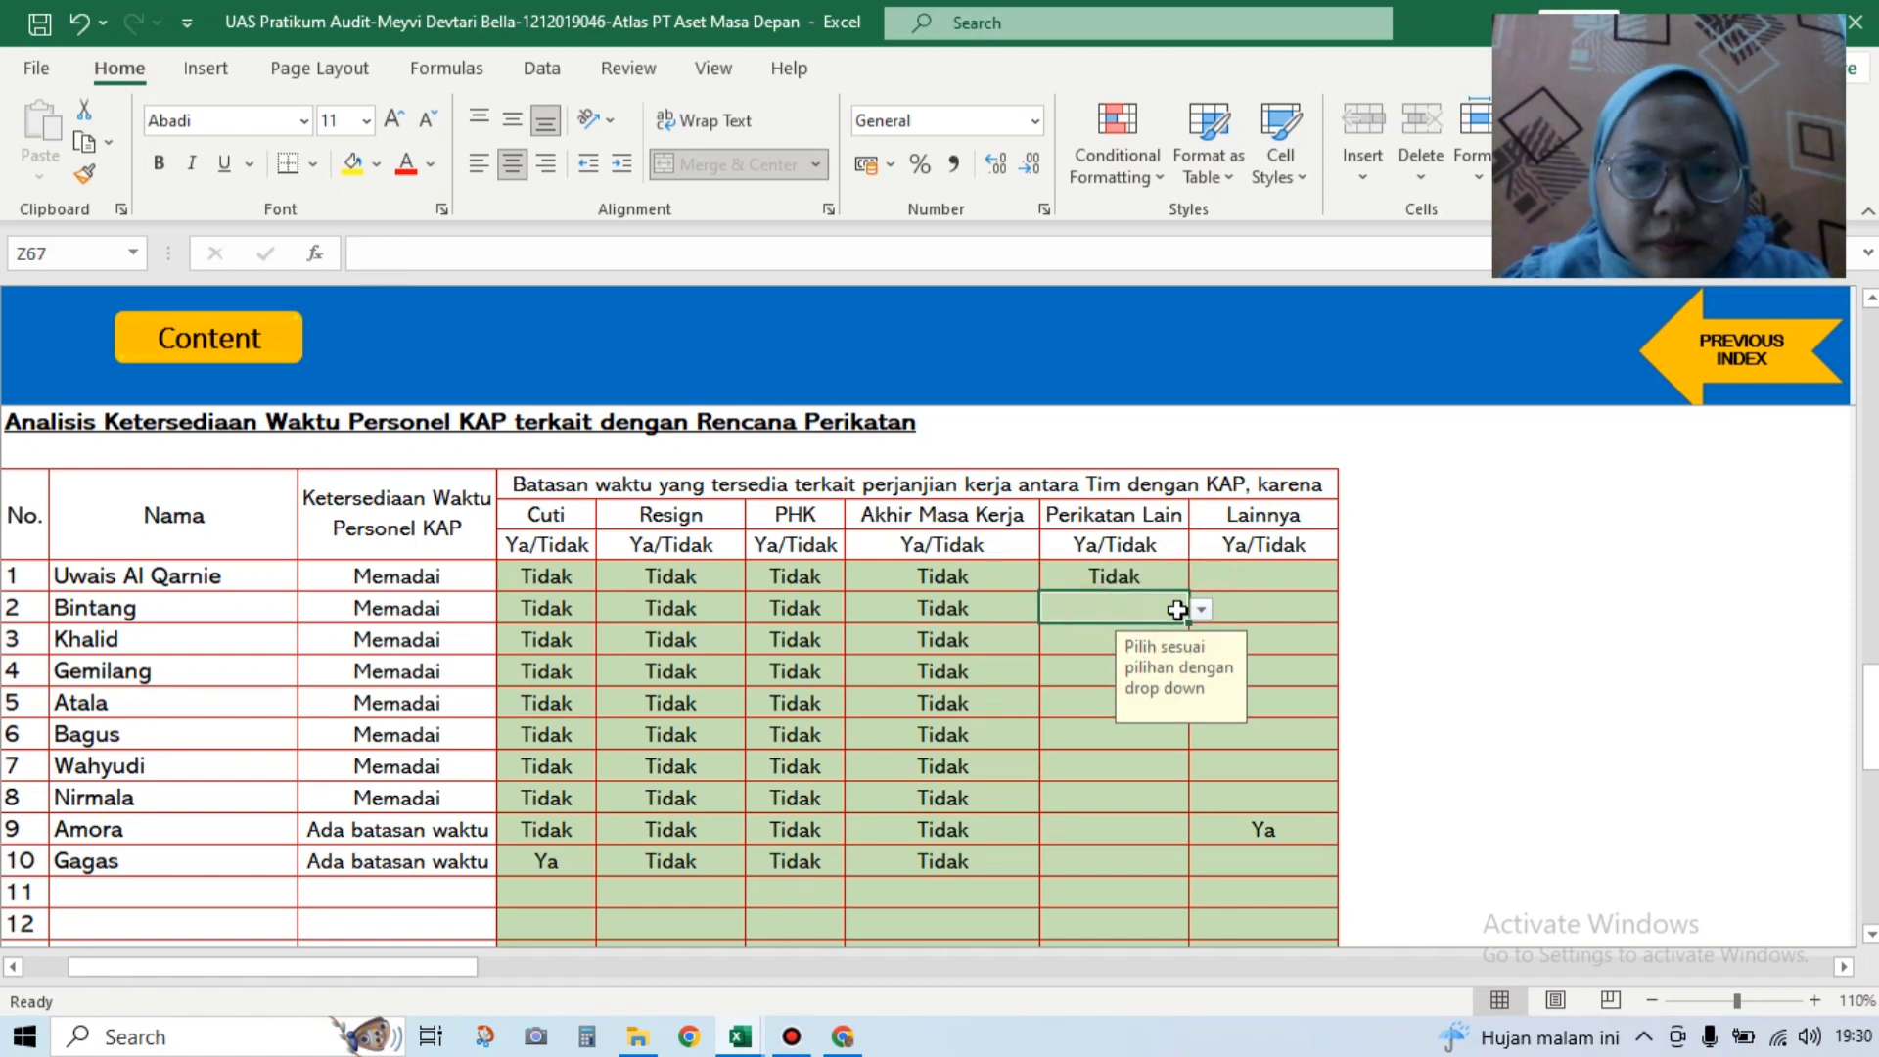
{"action": "left_click", "coordinate": [1202, 607]}
{"action": "left_click", "coordinate": [1175, 653]}
{"action": "left_click", "coordinate": [1106, 641]}
{"action": "left_click", "coordinate": [1200, 641]}
{"action": "left_click", "coordinate": [1125, 685]}
Step: Set Perikatan Lain to Tidak for rows 4 through 7
{"action": "left_click", "coordinate": [1096, 673]}
{"action": "left_click", "coordinate": [1202, 671]}
{"action": "left_click", "coordinate": [1126, 717]}
{"action": "left_click", "coordinate": [1174, 707]}
{"action": "left_click", "coordinate": [1201, 704]}
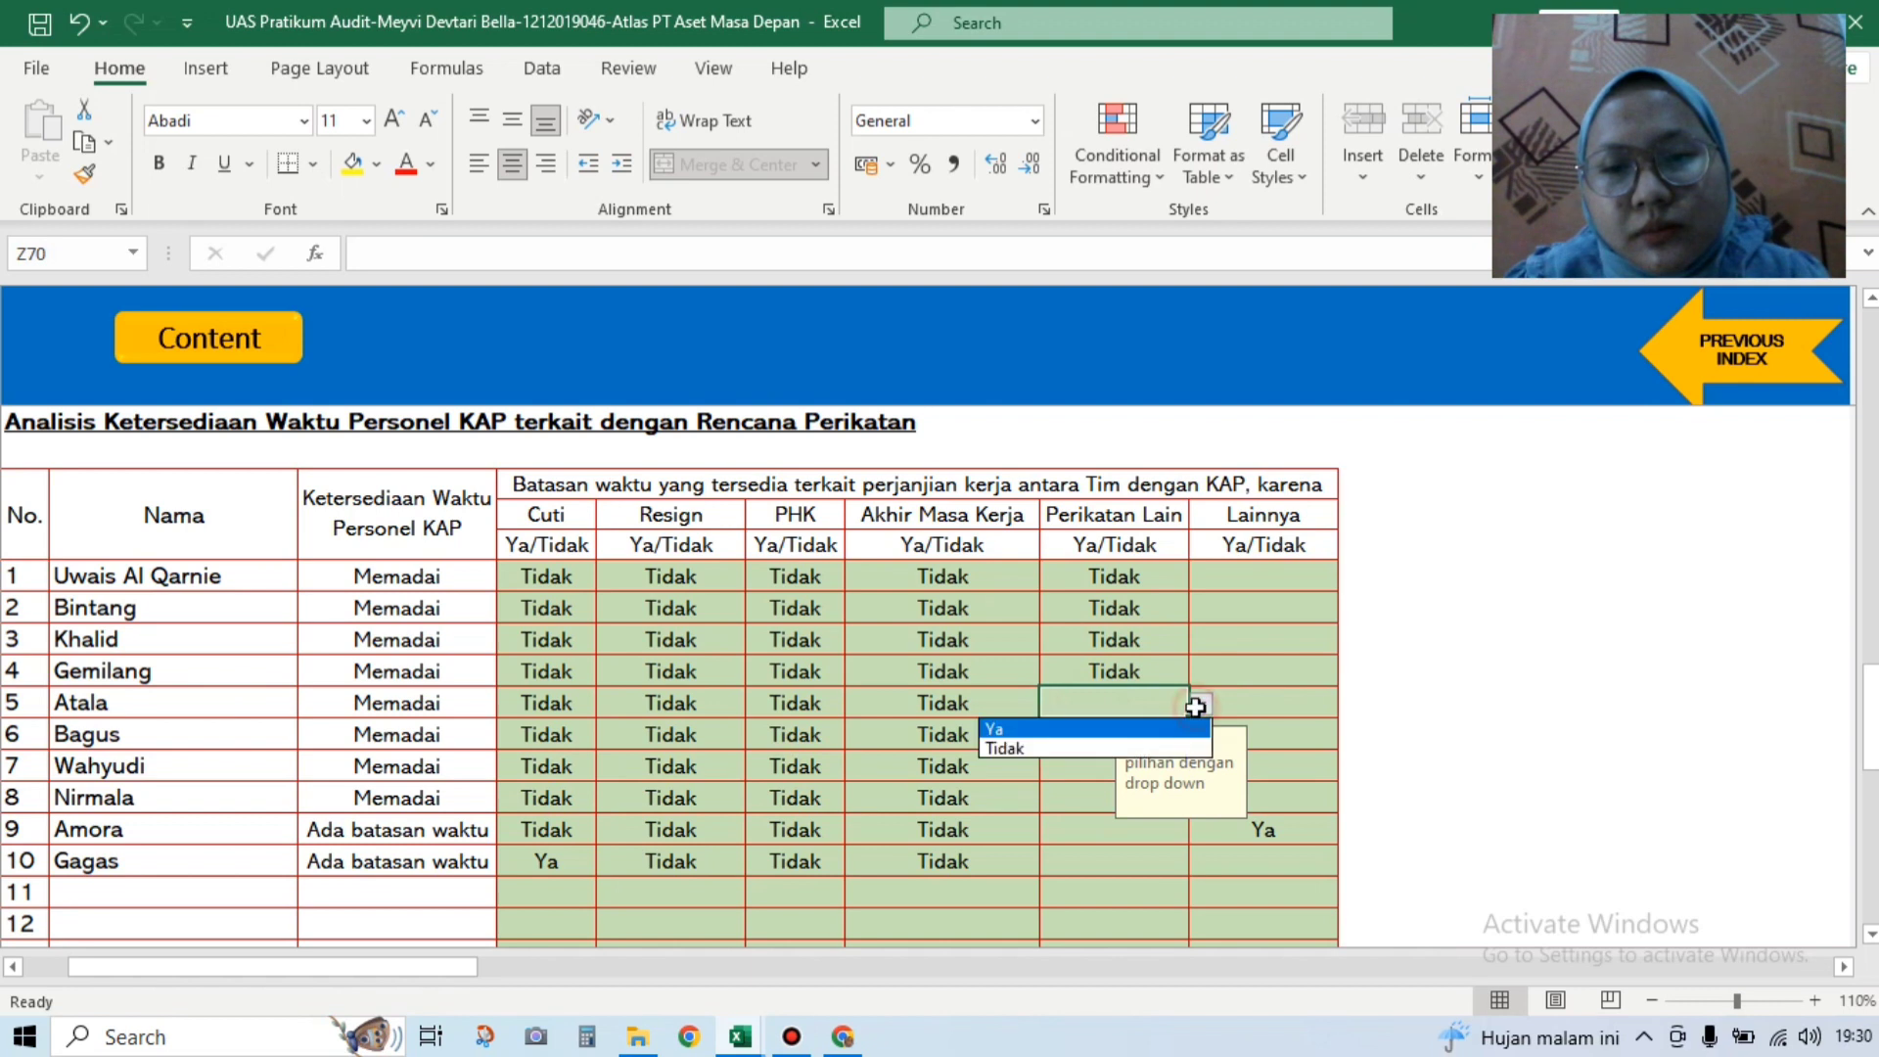
{"action": "left_click", "coordinate": [1153, 755]}
{"action": "left_click", "coordinate": [1103, 746]}
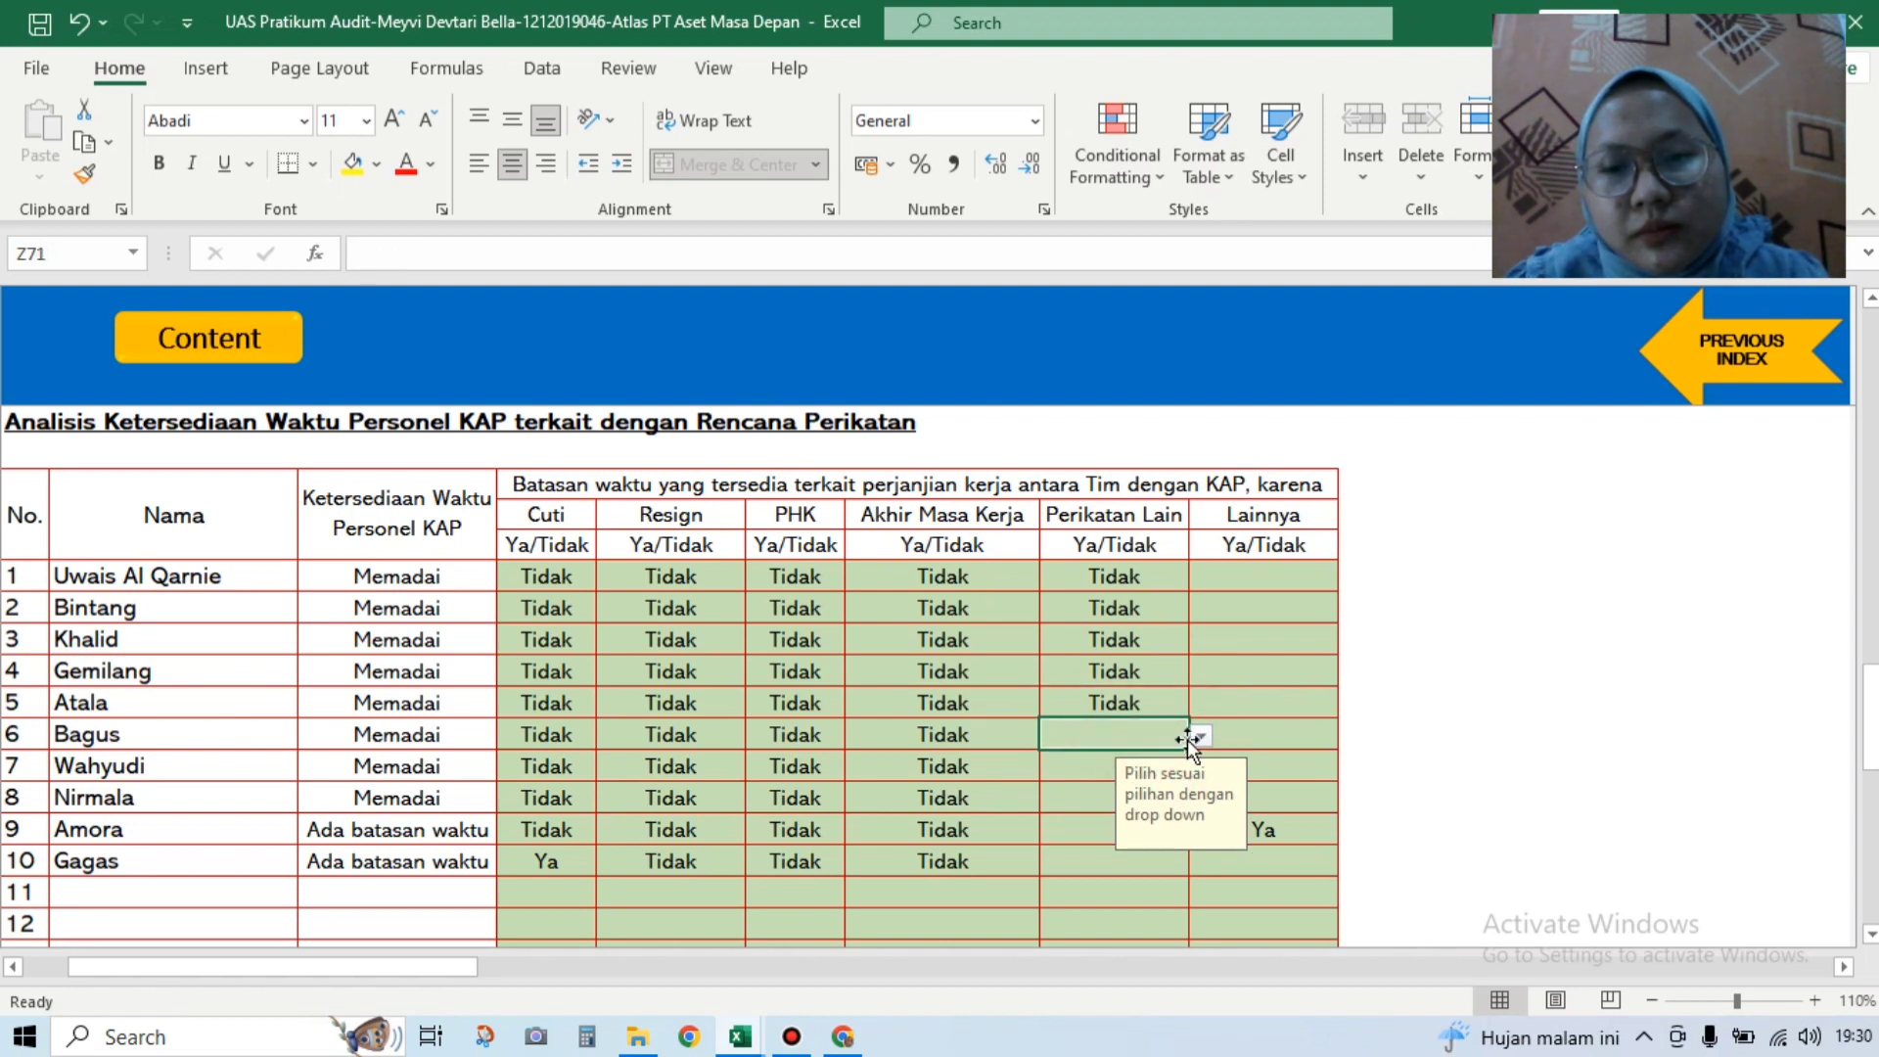
{"action": "left_click", "coordinate": [1201, 736]}
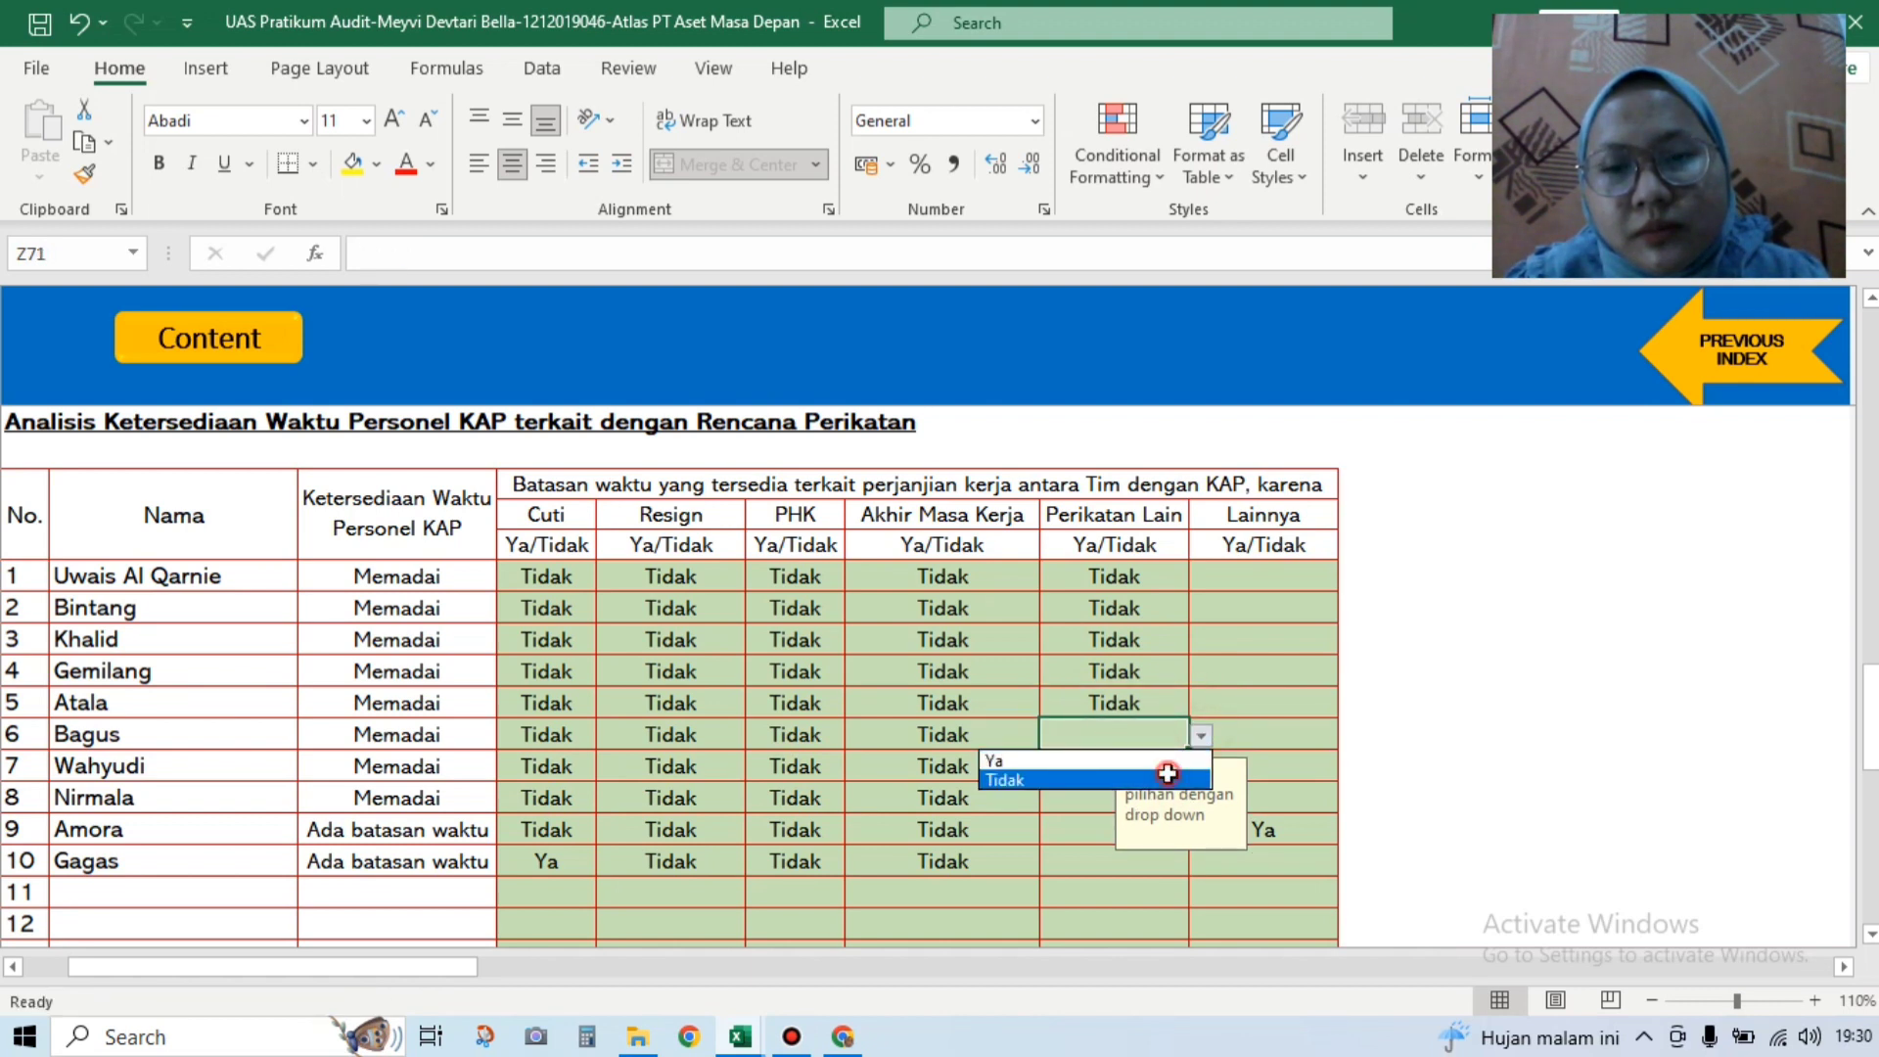
{"action": "left_click", "coordinate": [1155, 780]}
{"action": "left_click", "coordinate": [1096, 768]}
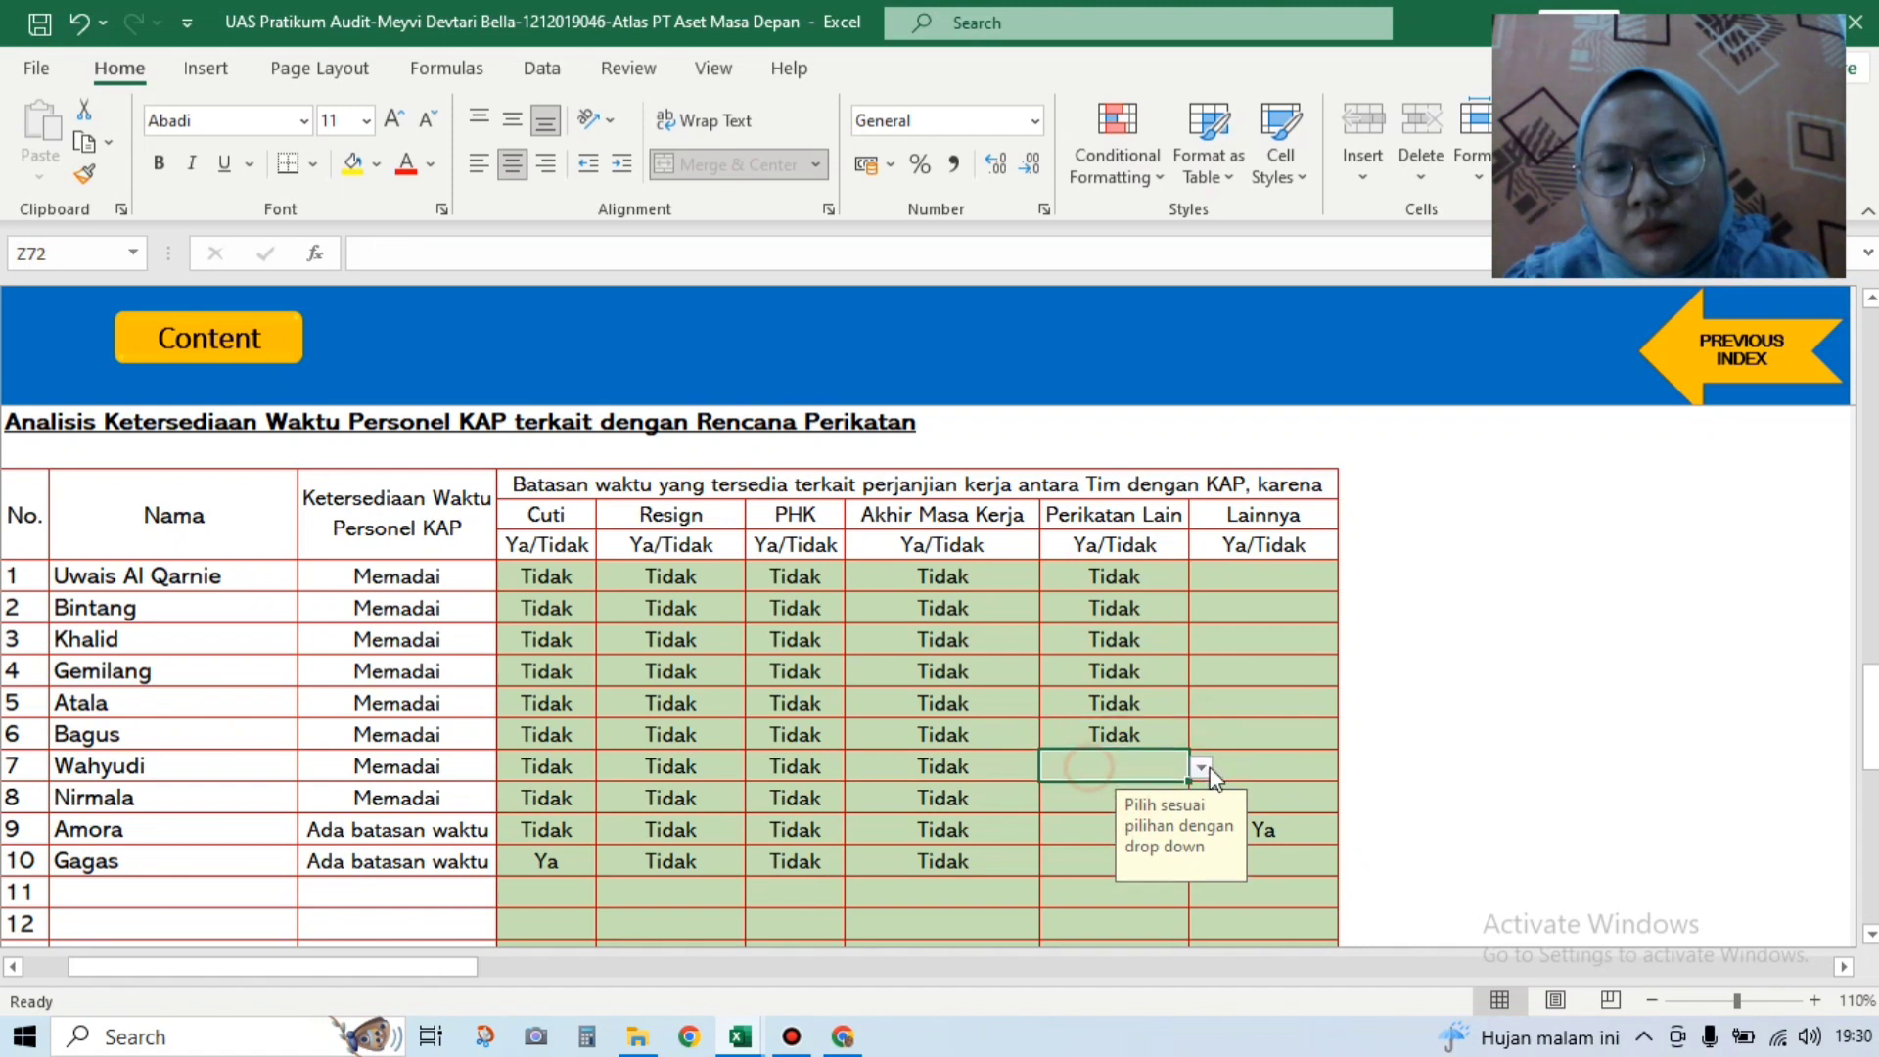
{"action": "left_click", "coordinate": [1204, 772]}
{"action": "left_click", "coordinate": [1175, 812]}
Step: Set Perikatan Lain to Tidak for rows 8, 9 and 10
{"action": "left_click", "coordinate": [1165, 796]}
{"action": "left_click", "coordinate": [1195, 797]}
{"action": "left_click", "coordinate": [1104, 842]}
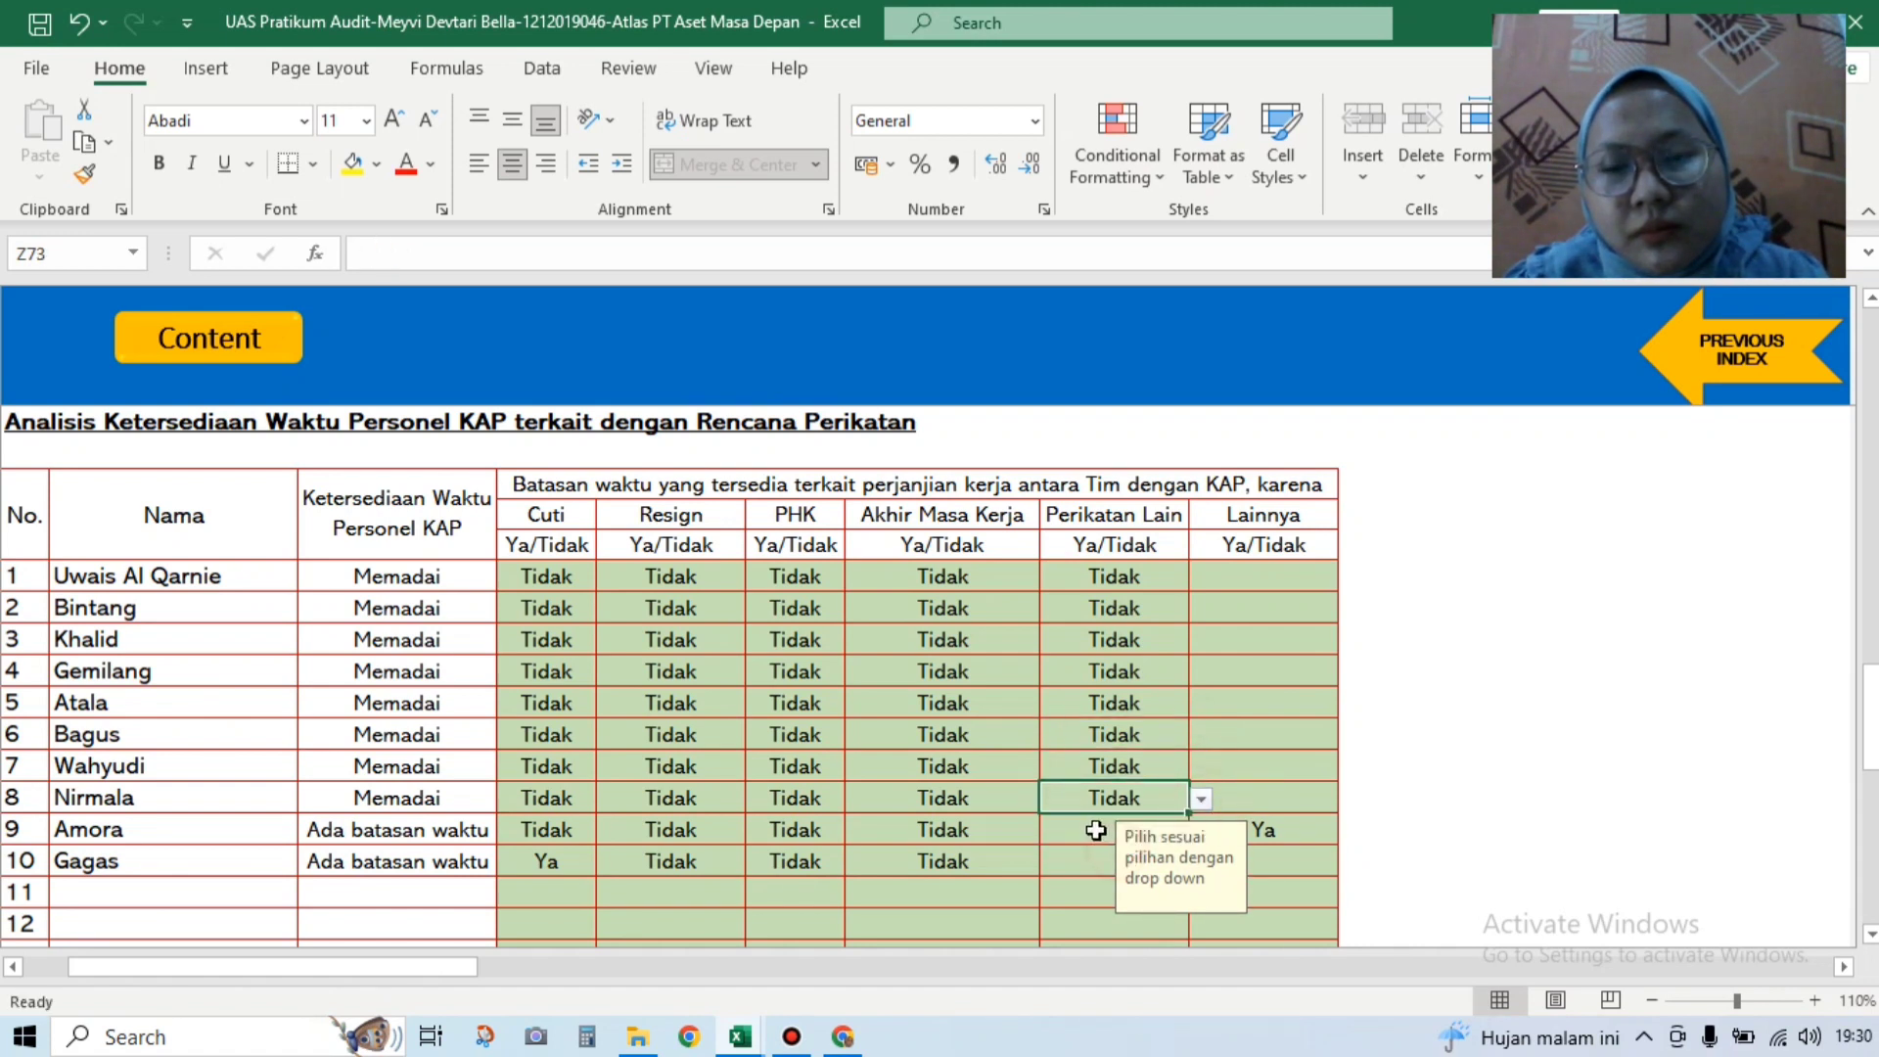
{"action": "left_click", "coordinate": [1076, 829]}
{"action": "left_click", "coordinate": [1199, 828]}
{"action": "left_click", "coordinate": [1106, 874]}
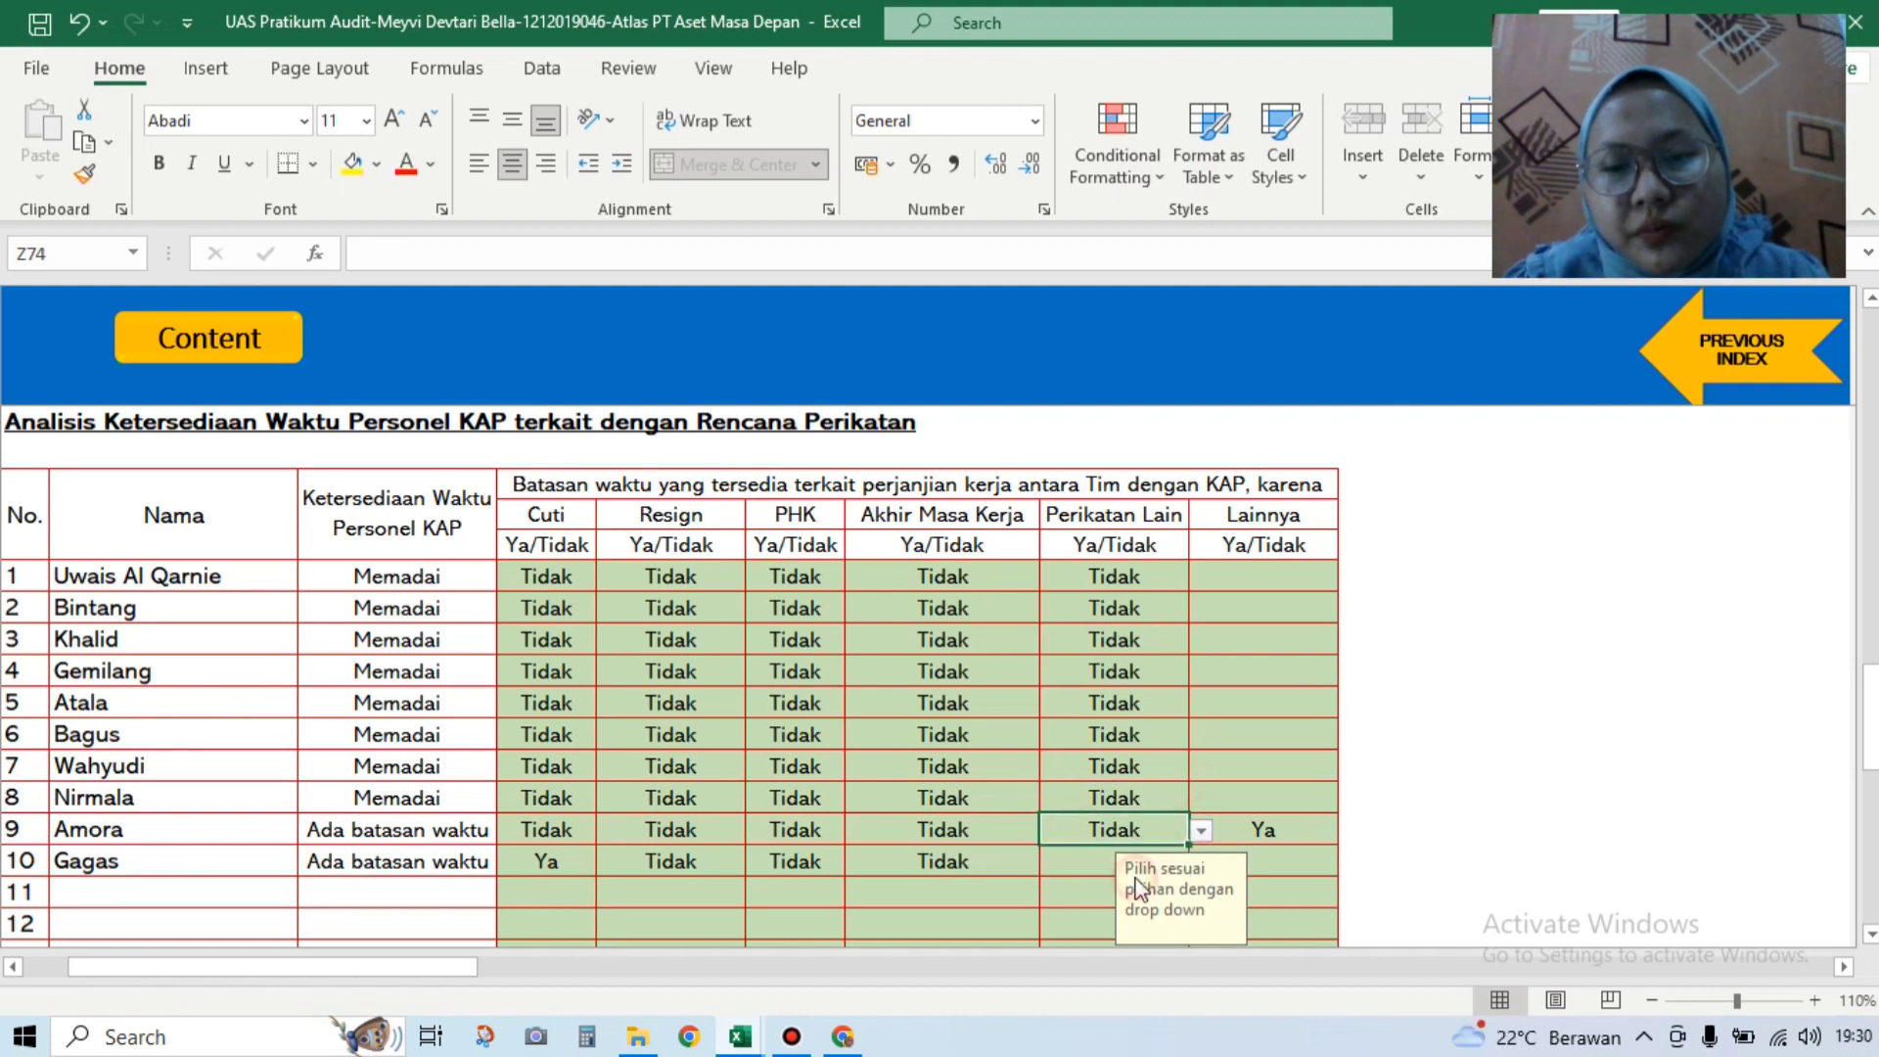
{"action": "left_click", "coordinate": [1175, 864]}
{"action": "left_click", "coordinate": [1201, 862]}
{"action": "left_click", "coordinate": [1165, 905]}
{"action": "left_click", "coordinate": [1260, 576]}
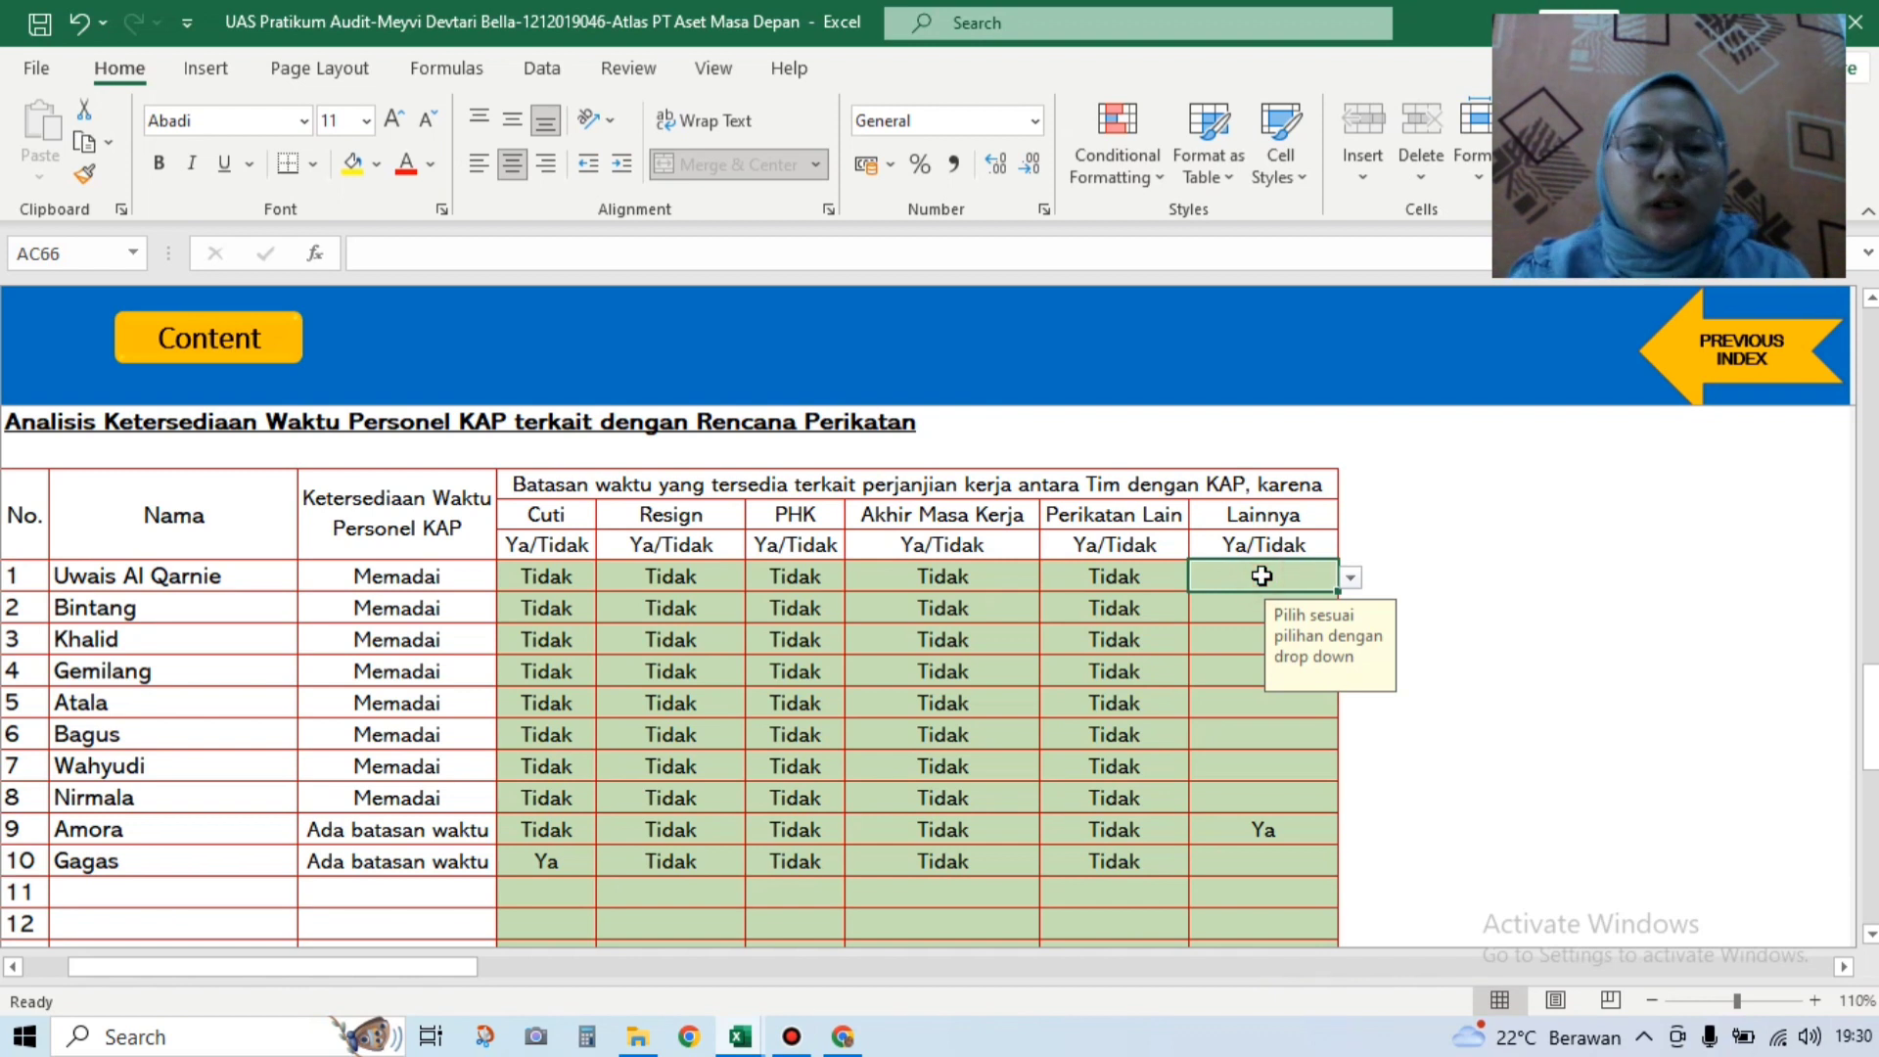
Step: Set the Lainnya dropdown to Tidak for personnel rows 1 through 6
{"action": "left_click", "coordinate": [1349, 582]}
{"action": "left_click", "coordinate": [1273, 616]}
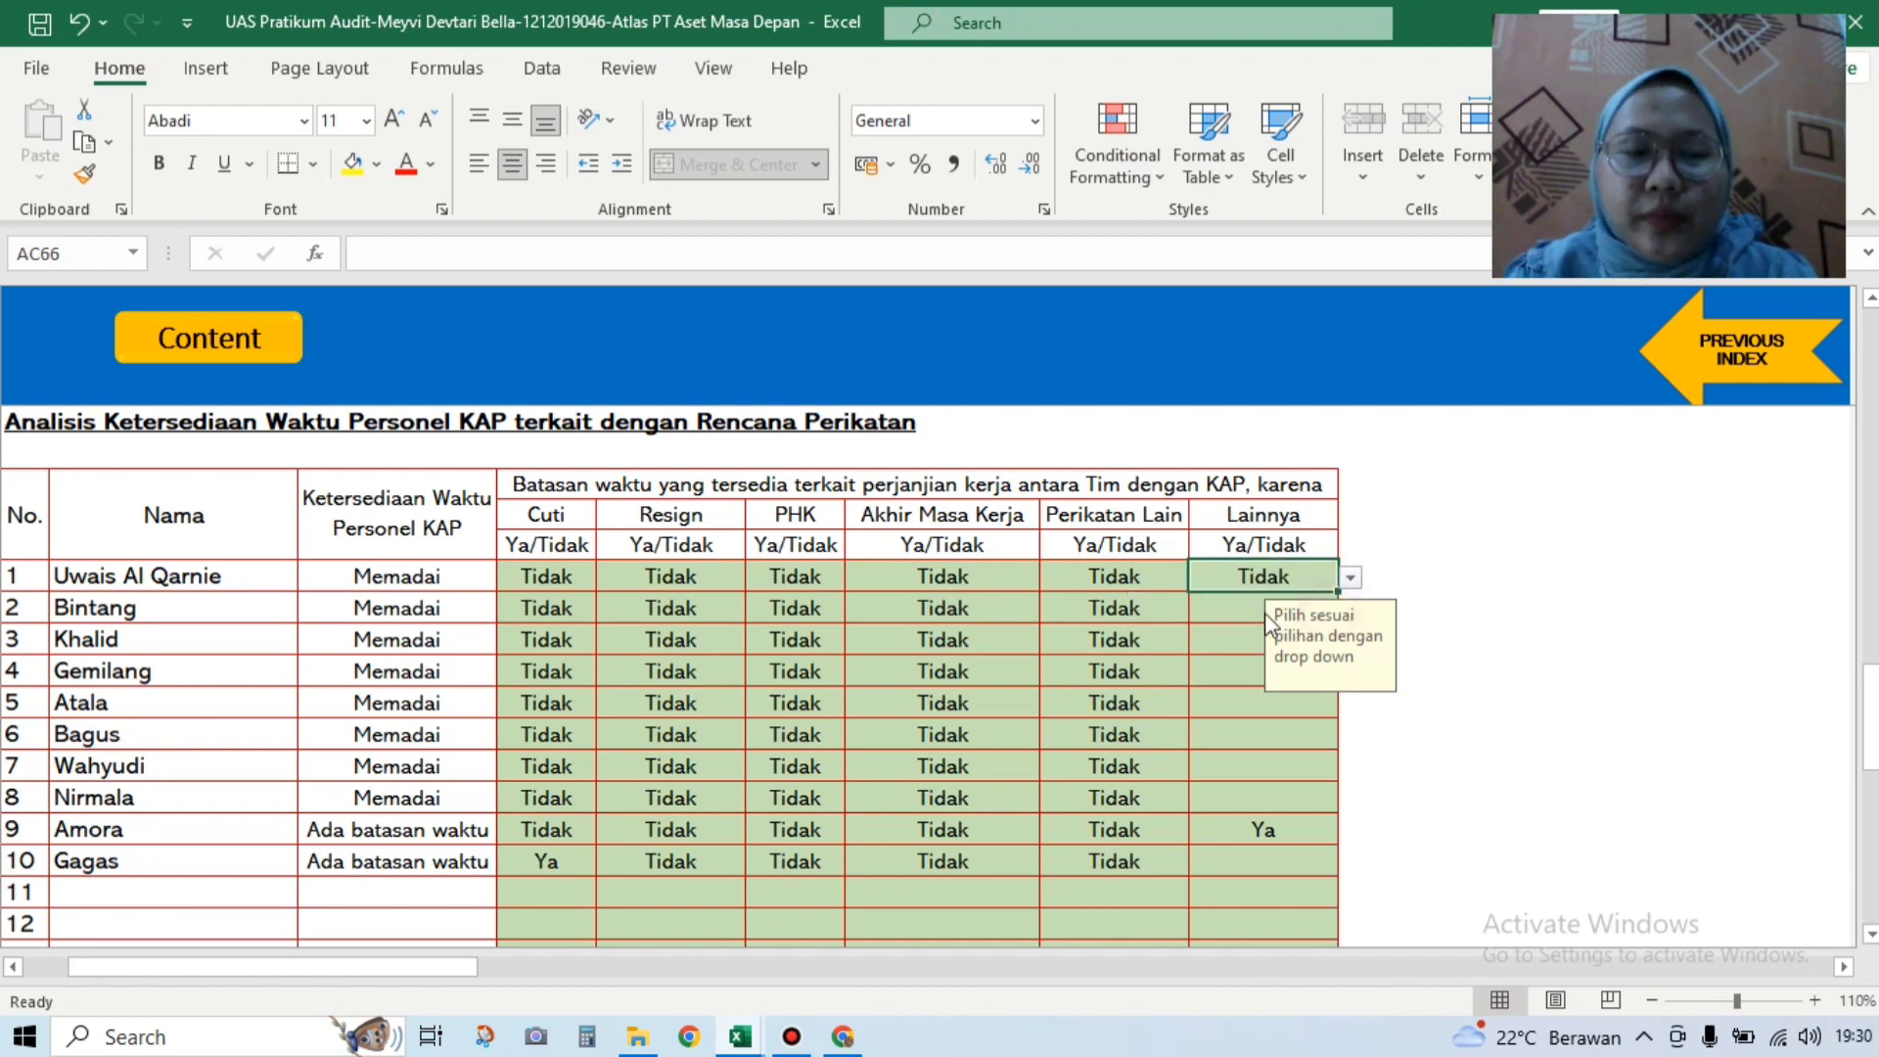
{"action": "left_click", "coordinate": [1230, 608]}
{"action": "left_click", "coordinate": [1351, 607]}
{"action": "left_click", "coordinate": [1302, 649]}
{"action": "left_click", "coordinate": [1210, 634]}
{"action": "left_click", "coordinate": [1350, 640]}
{"action": "left_click", "coordinate": [1273, 680]}
{"action": "left_click", "coordinate": [1230, 674]}
{"action": "left_click", "coordinate": [1351, 672]}
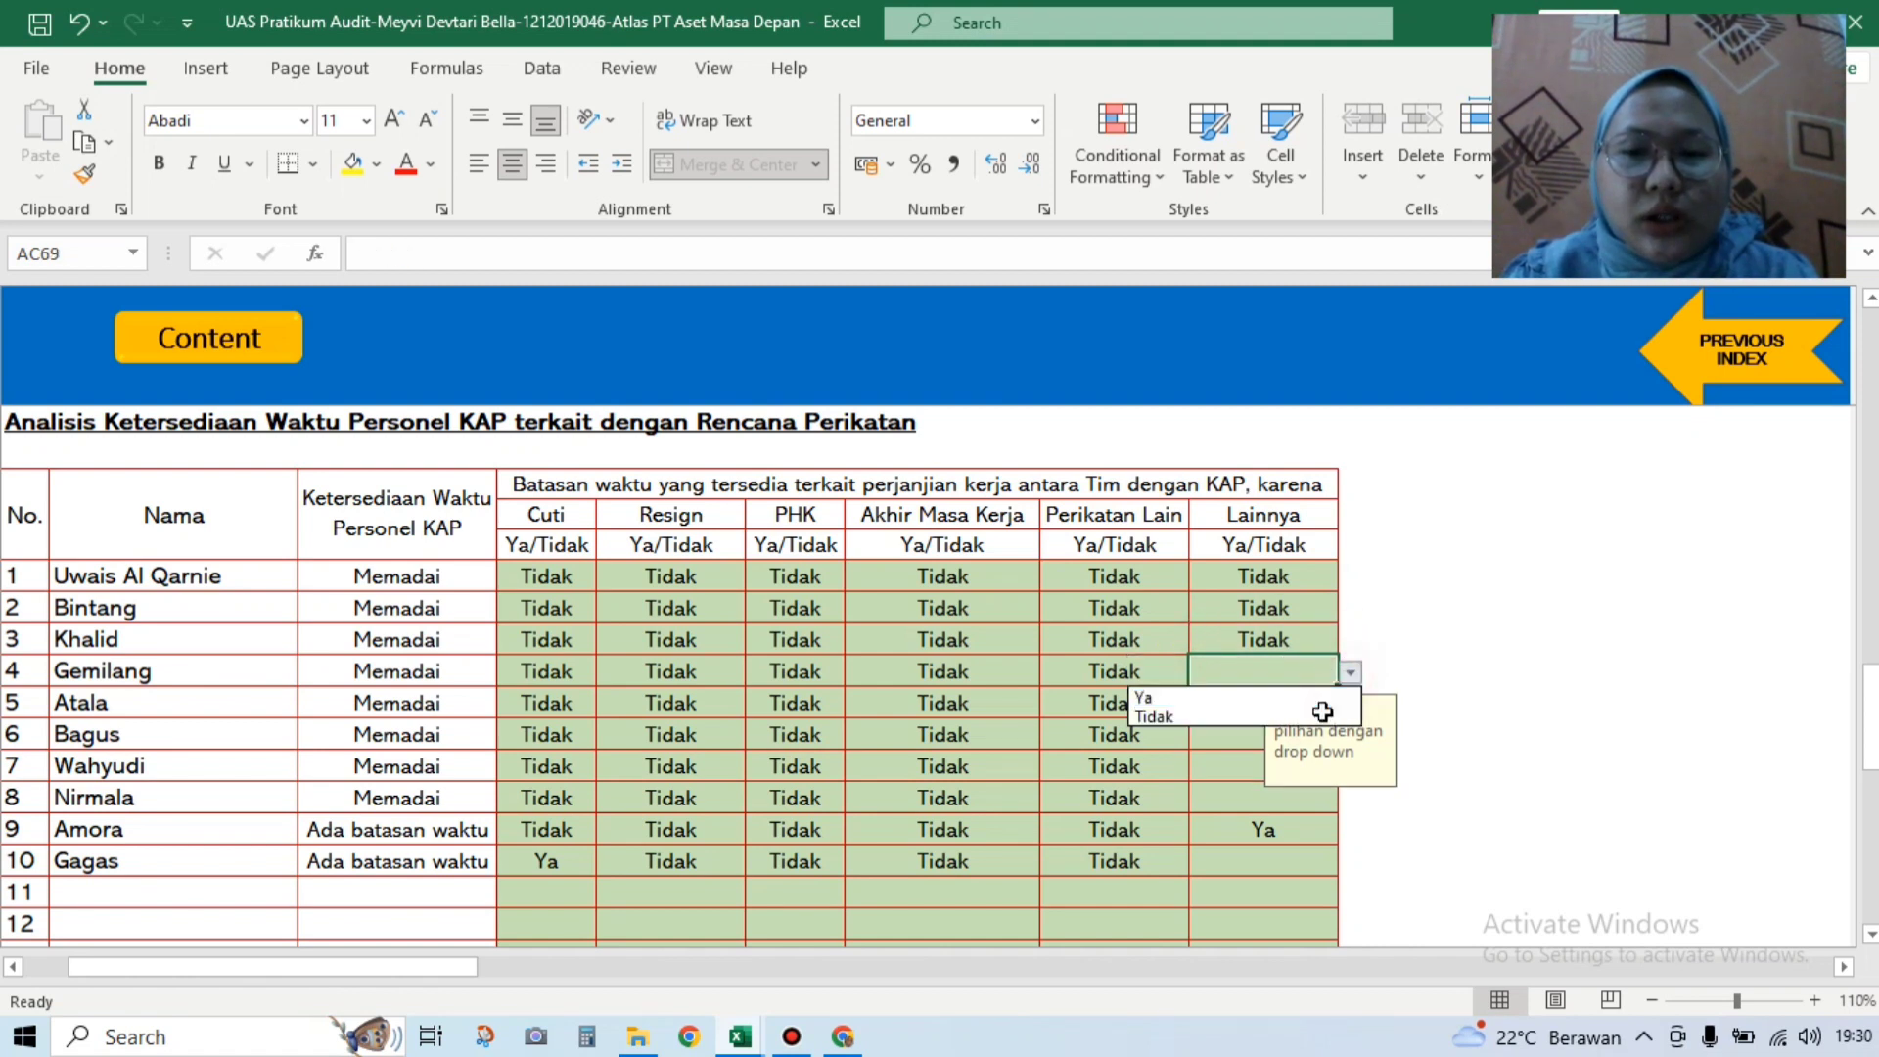
{"action": "left_click", "coordinate": [1318, 711]}
{"action": "left_click", "coordinate": [1223, 702]}
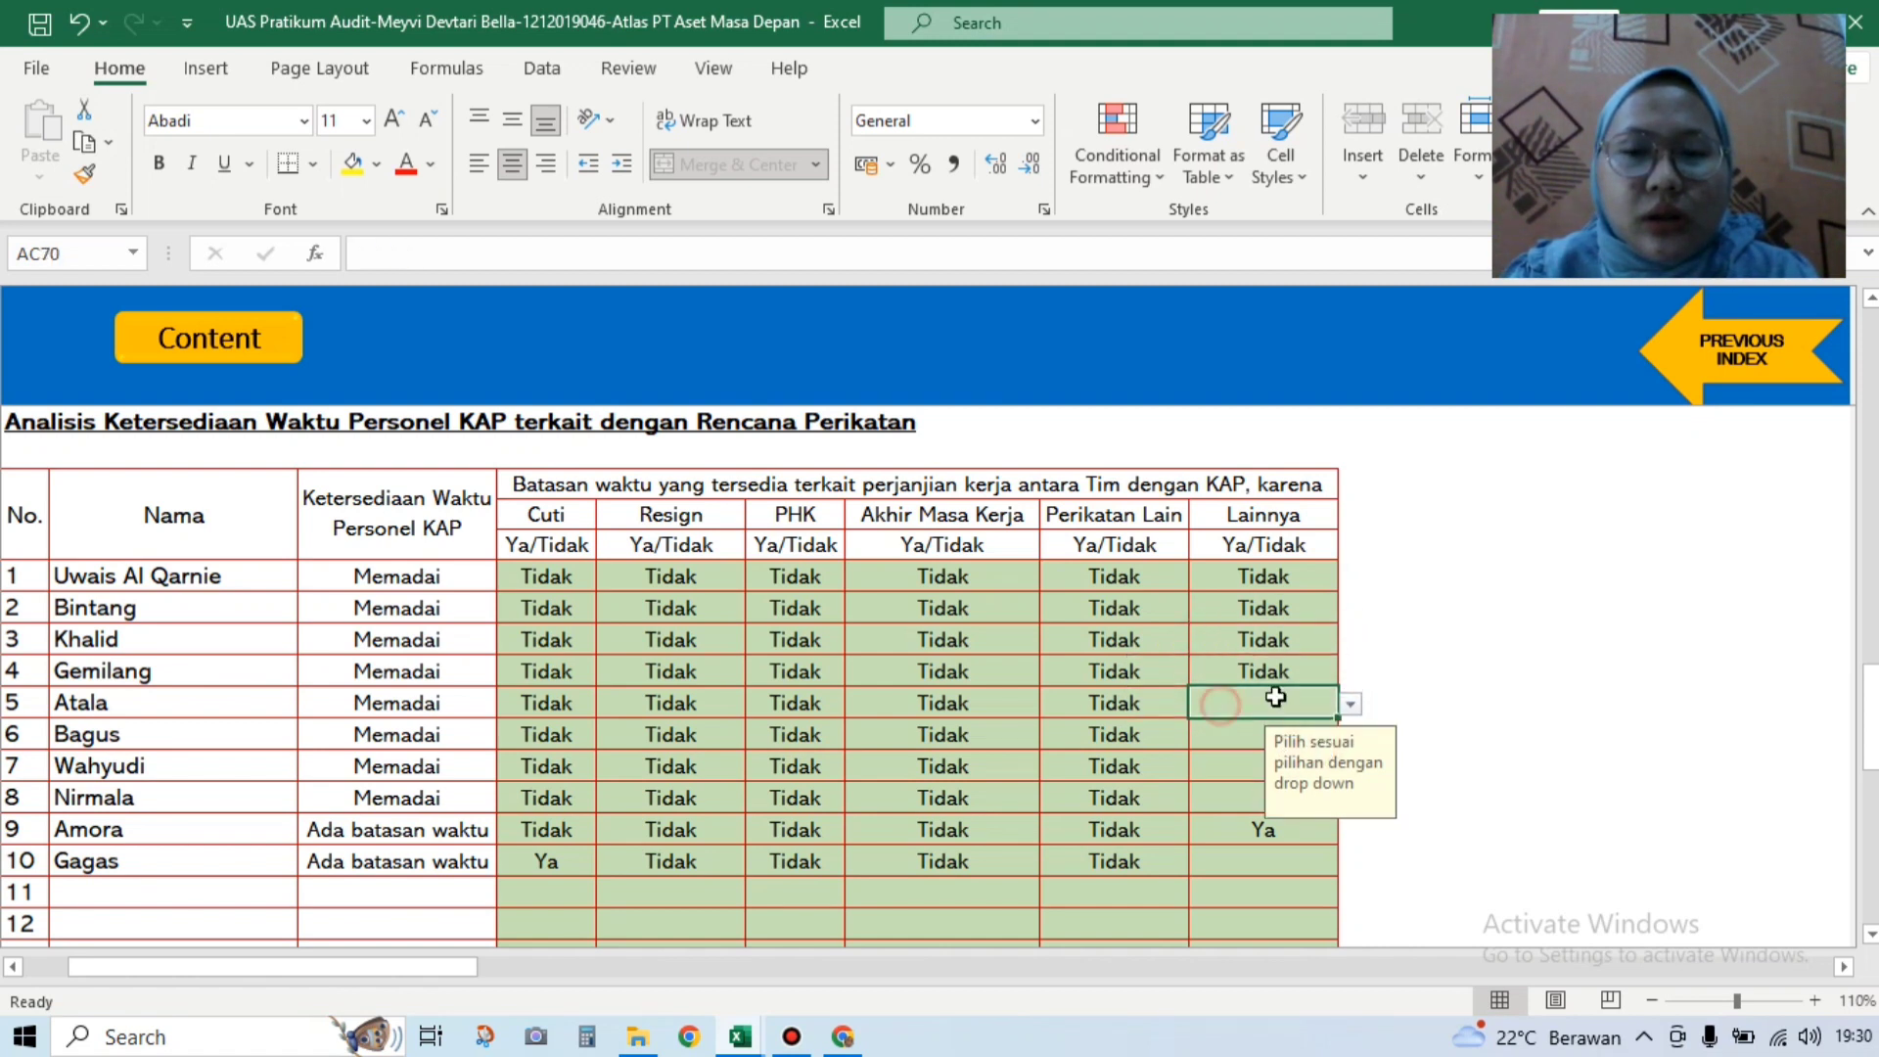
{"action": "left_click", "coordinate": [1351, 703]}
{"action": "left_click", "coordinate": [1277, 748]}
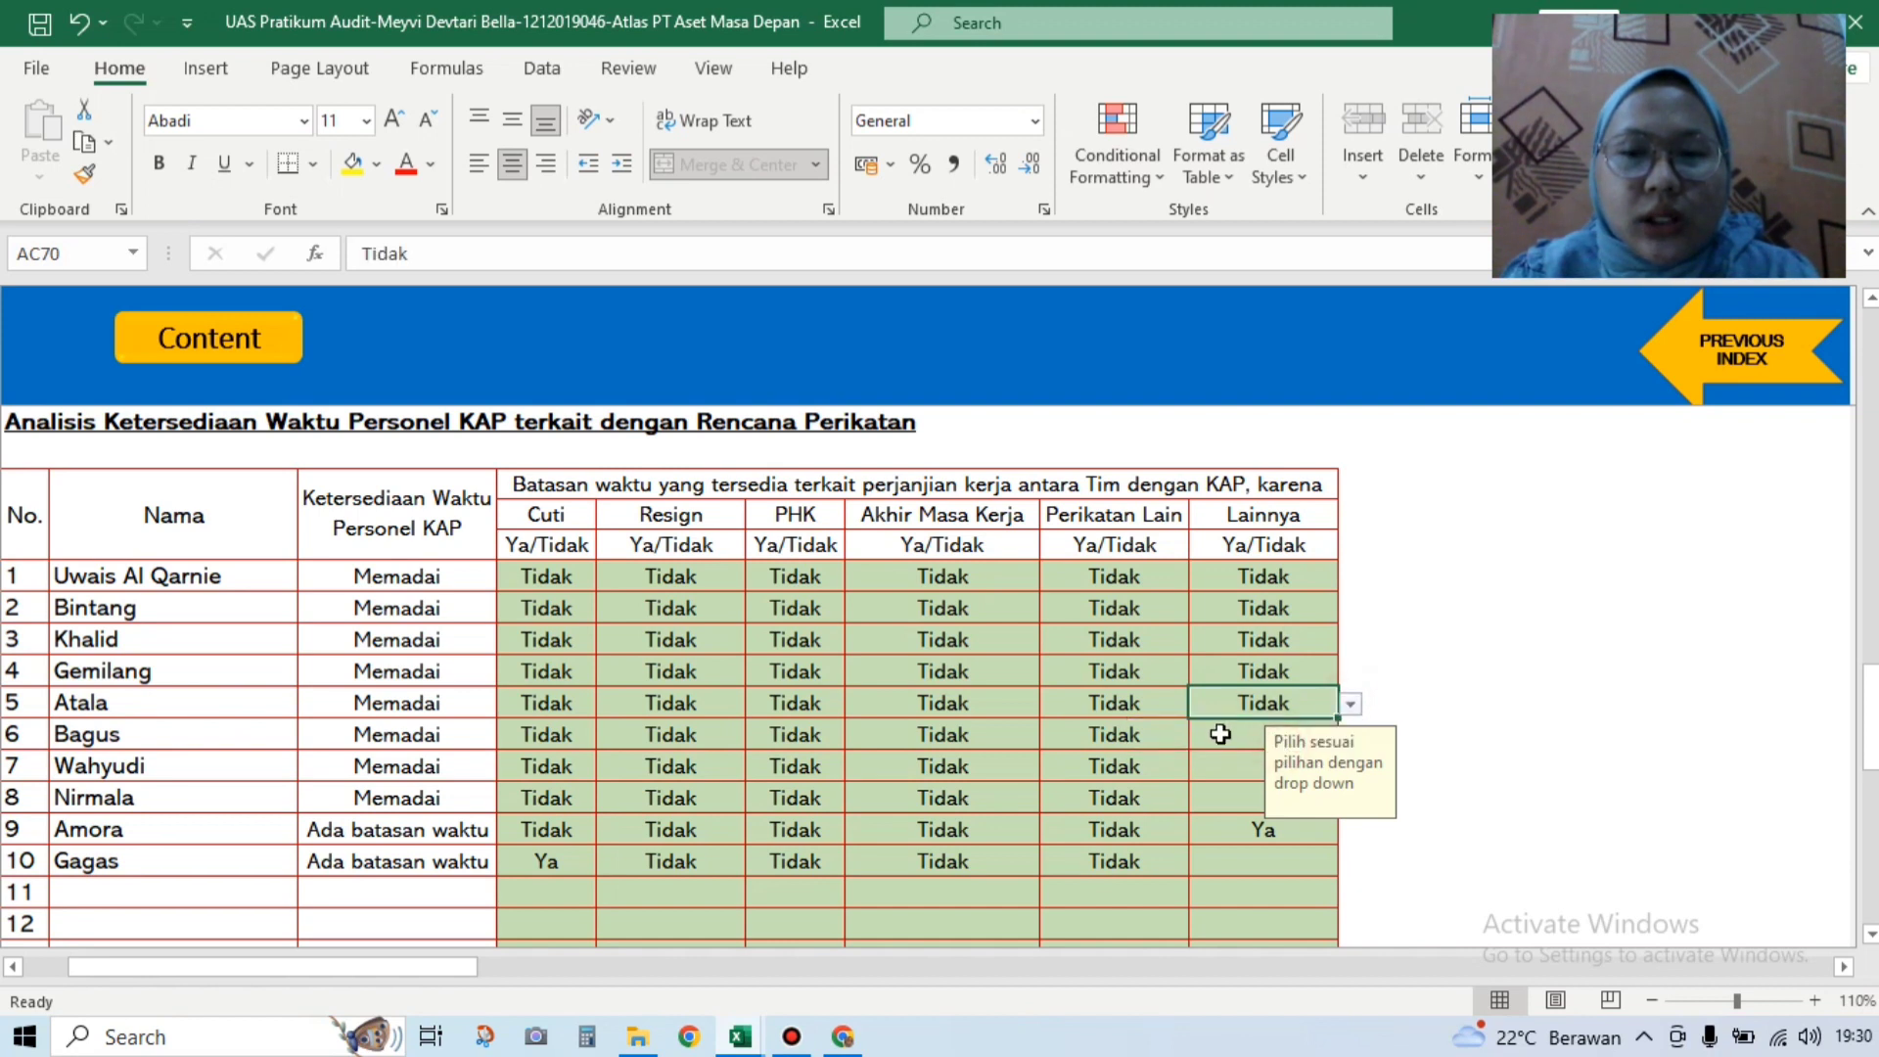
{"action": "left_click", "coordinate": [1214, 734]}
{"action": "left_click", "coordinate": [1350, 735]}
{"action": "left_click", "coordinate": [1306, 778]}
Step: Set Lainnya to Tidak for Wahyudi, Nirmala and Gagas, then switch to Soal UAS Atlas's Personil KAP sheet
{"action": "left_click", "coordinate": [1238, 773]}
{"action": "left_click", "coordinate": [1351, 767]}
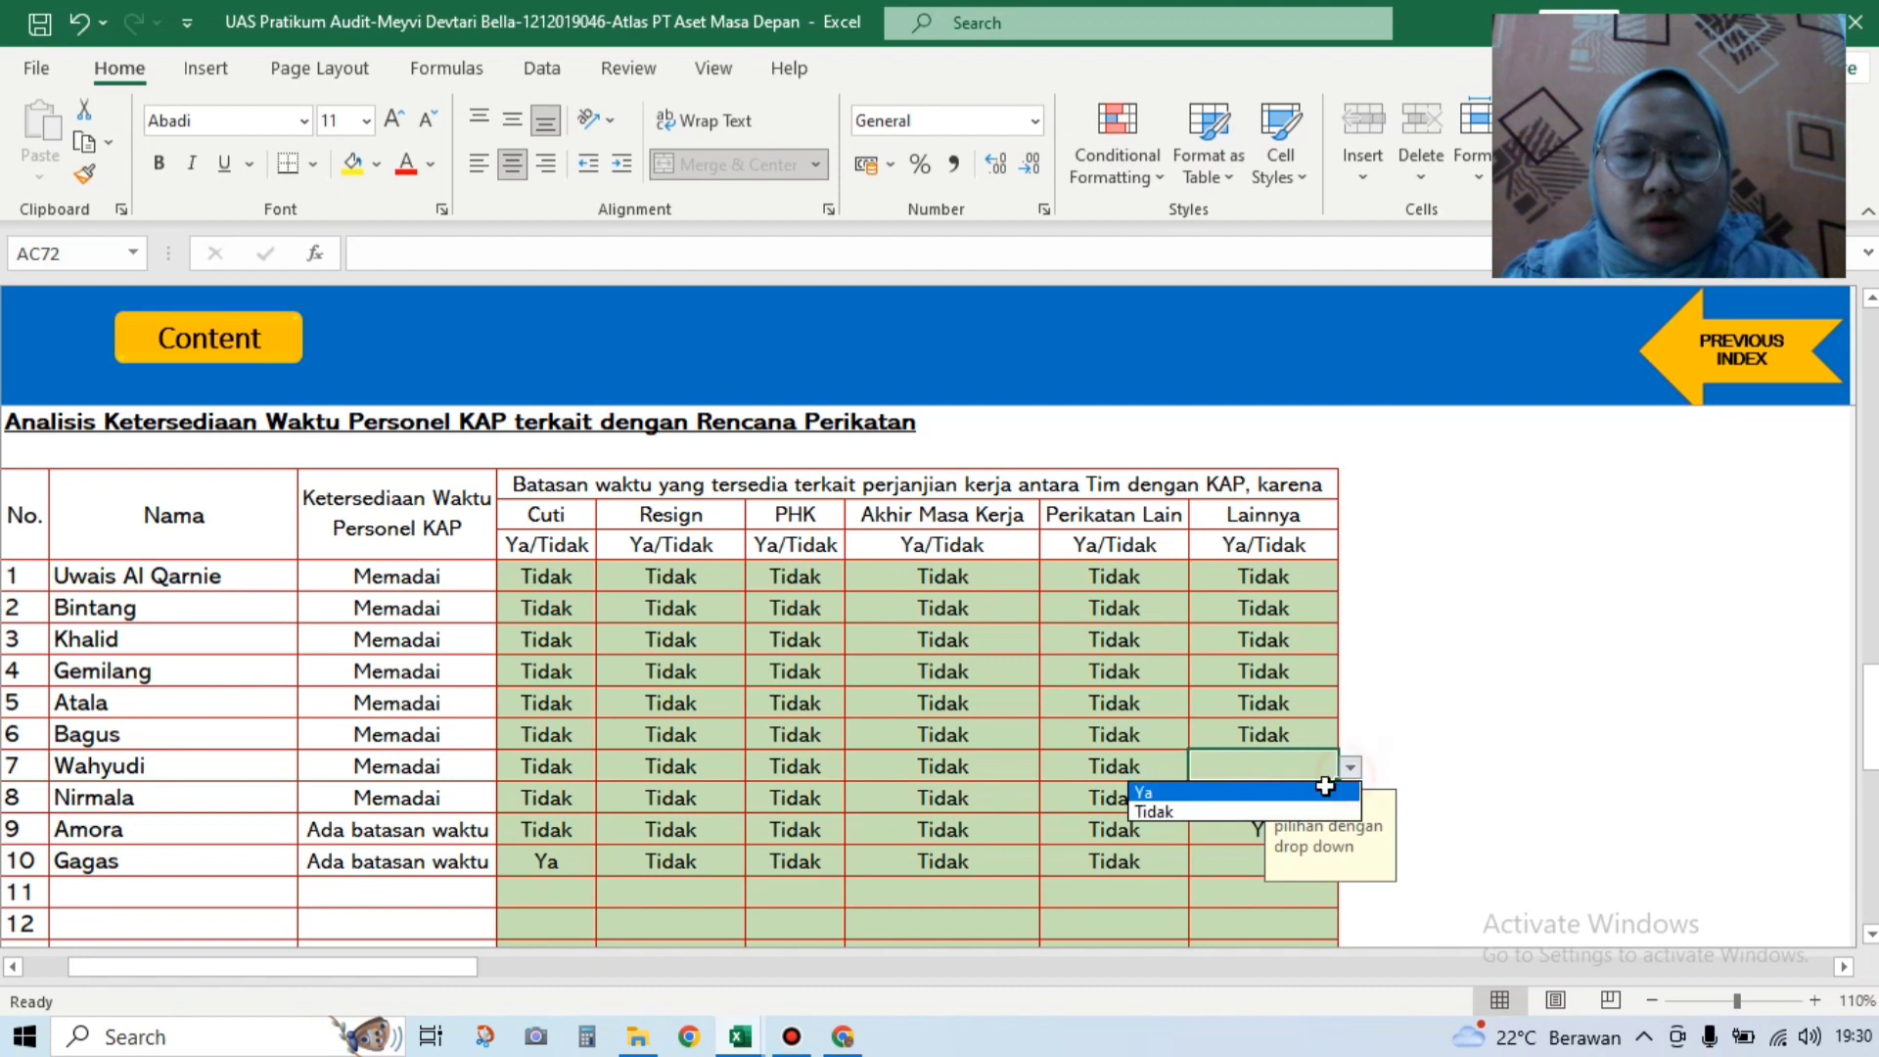
{"action": "left_click", "coordinate": [1308, 810]}
{"action": "left_click", "coordinate": [1308, 803]}
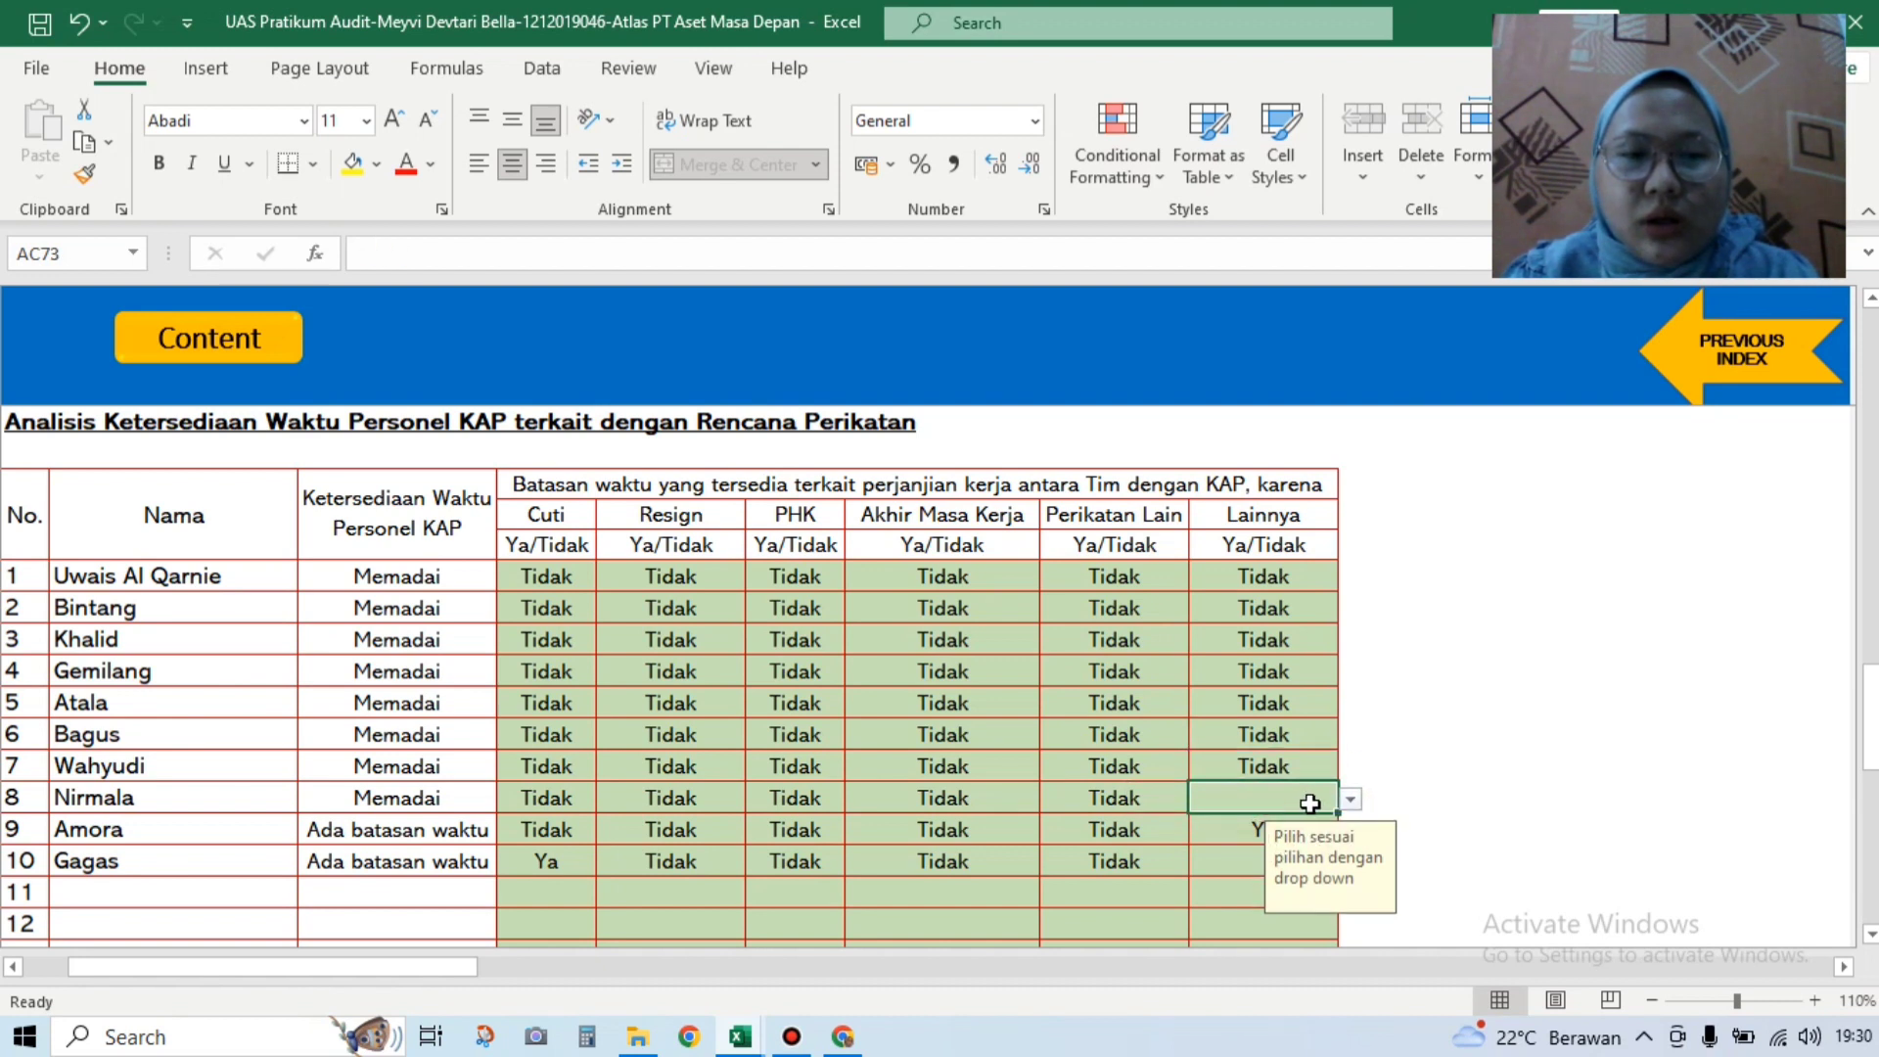
{"action": "left_click", "coordinate": [1350, 801]}
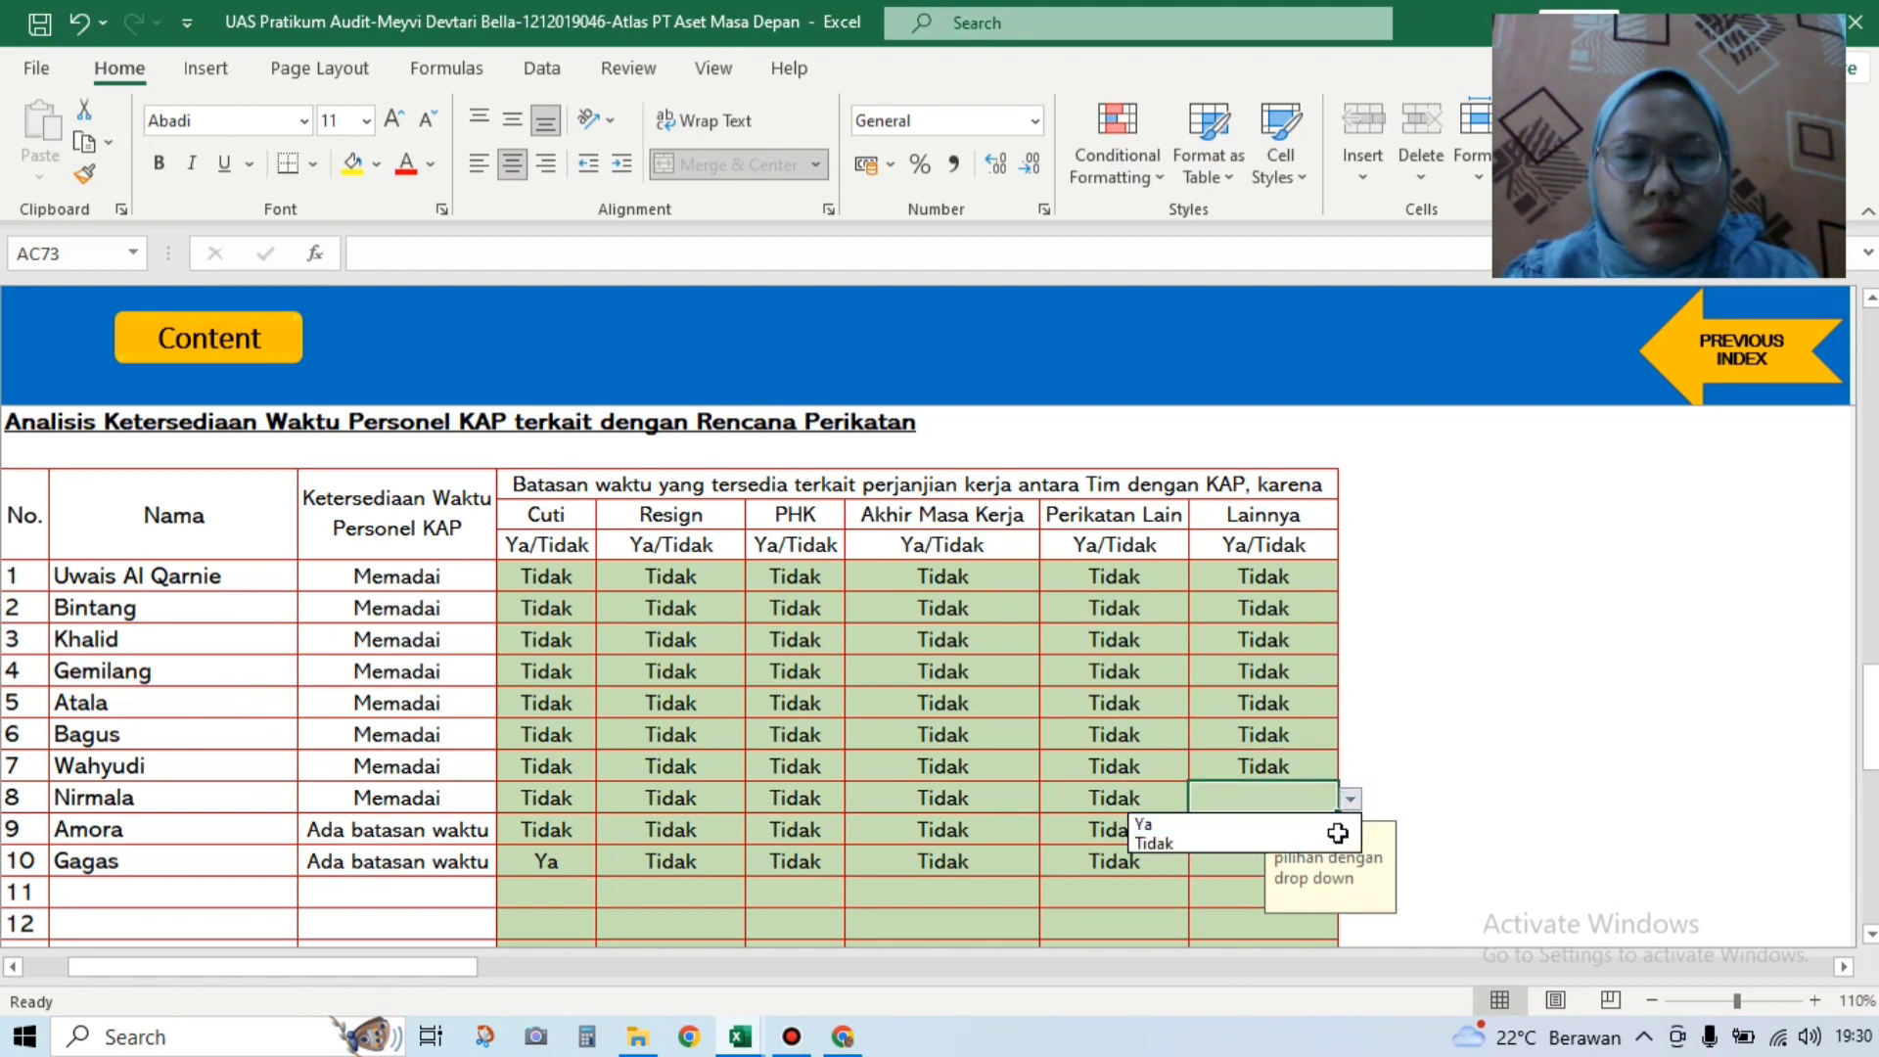
{"action": "left_click", "coordinate": [1333, 842]}
{"action": "left_click", "coordinate": [1248, 863]}
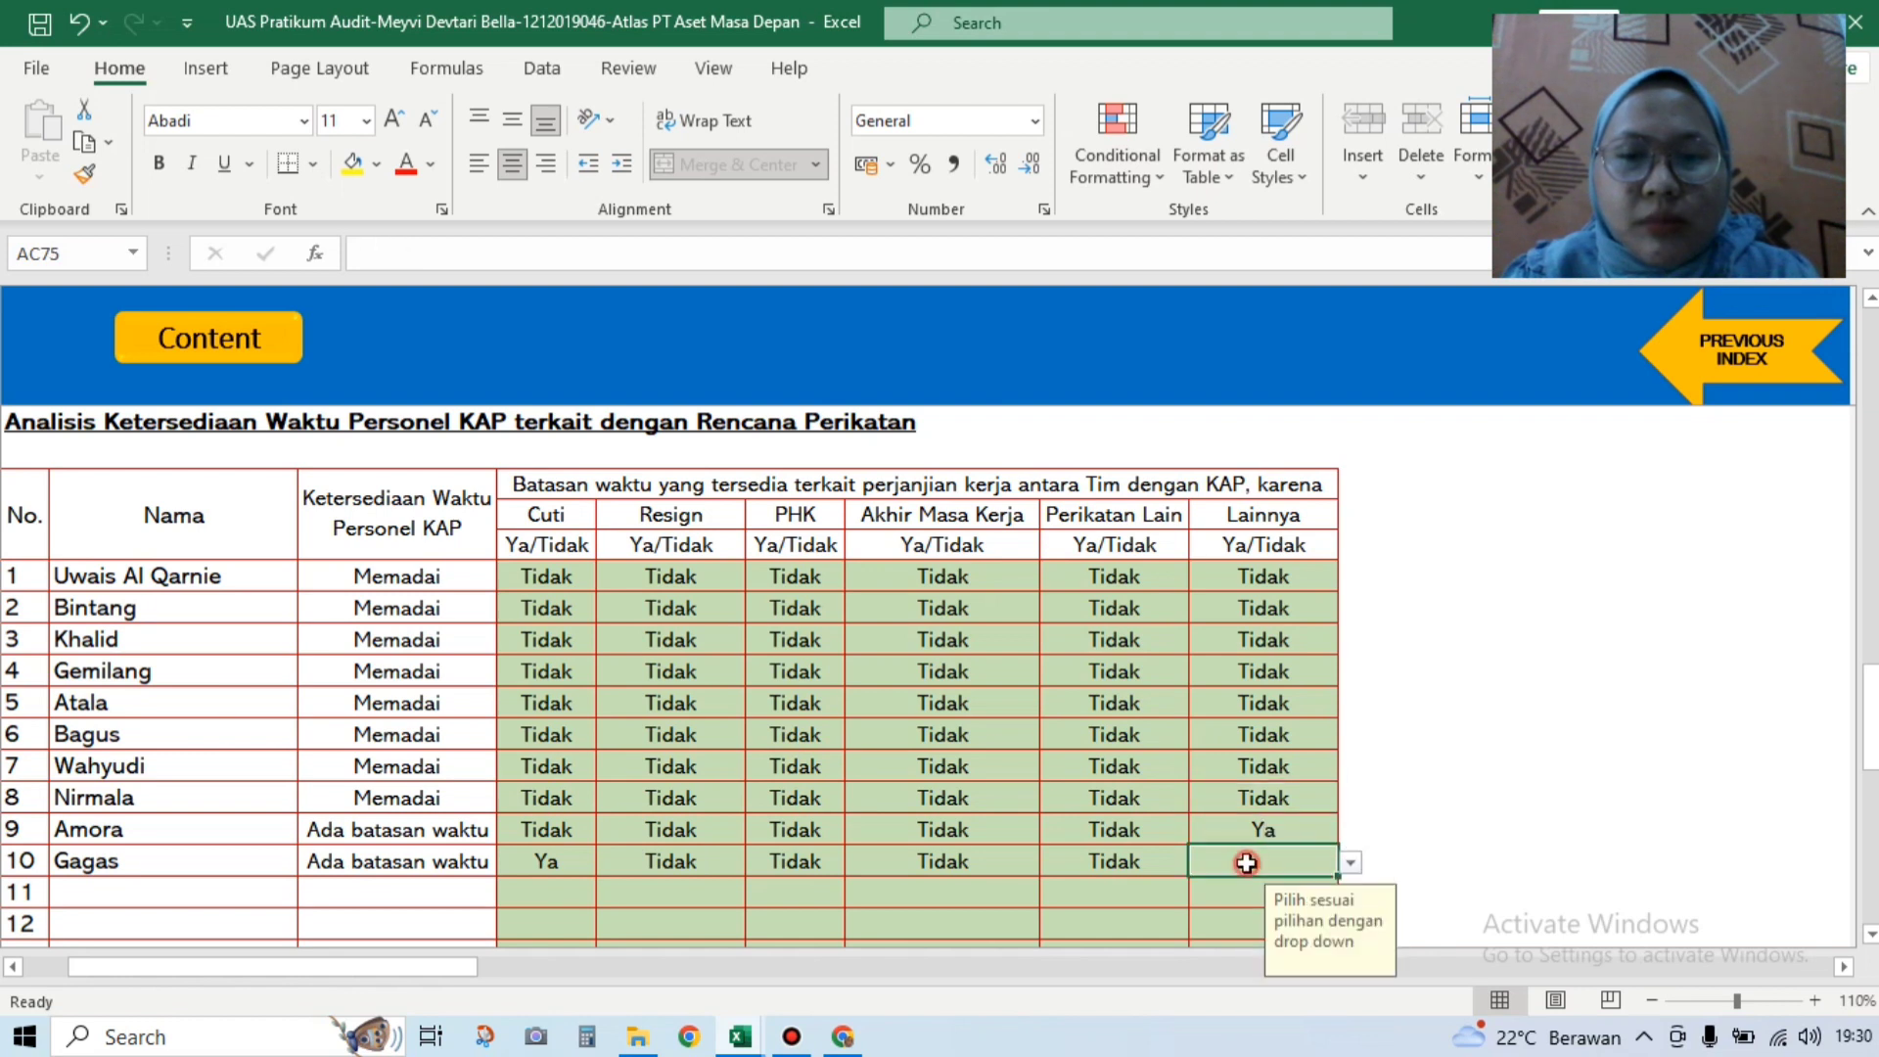
{"action": "left_click", "coordinate": [1347, 860]}
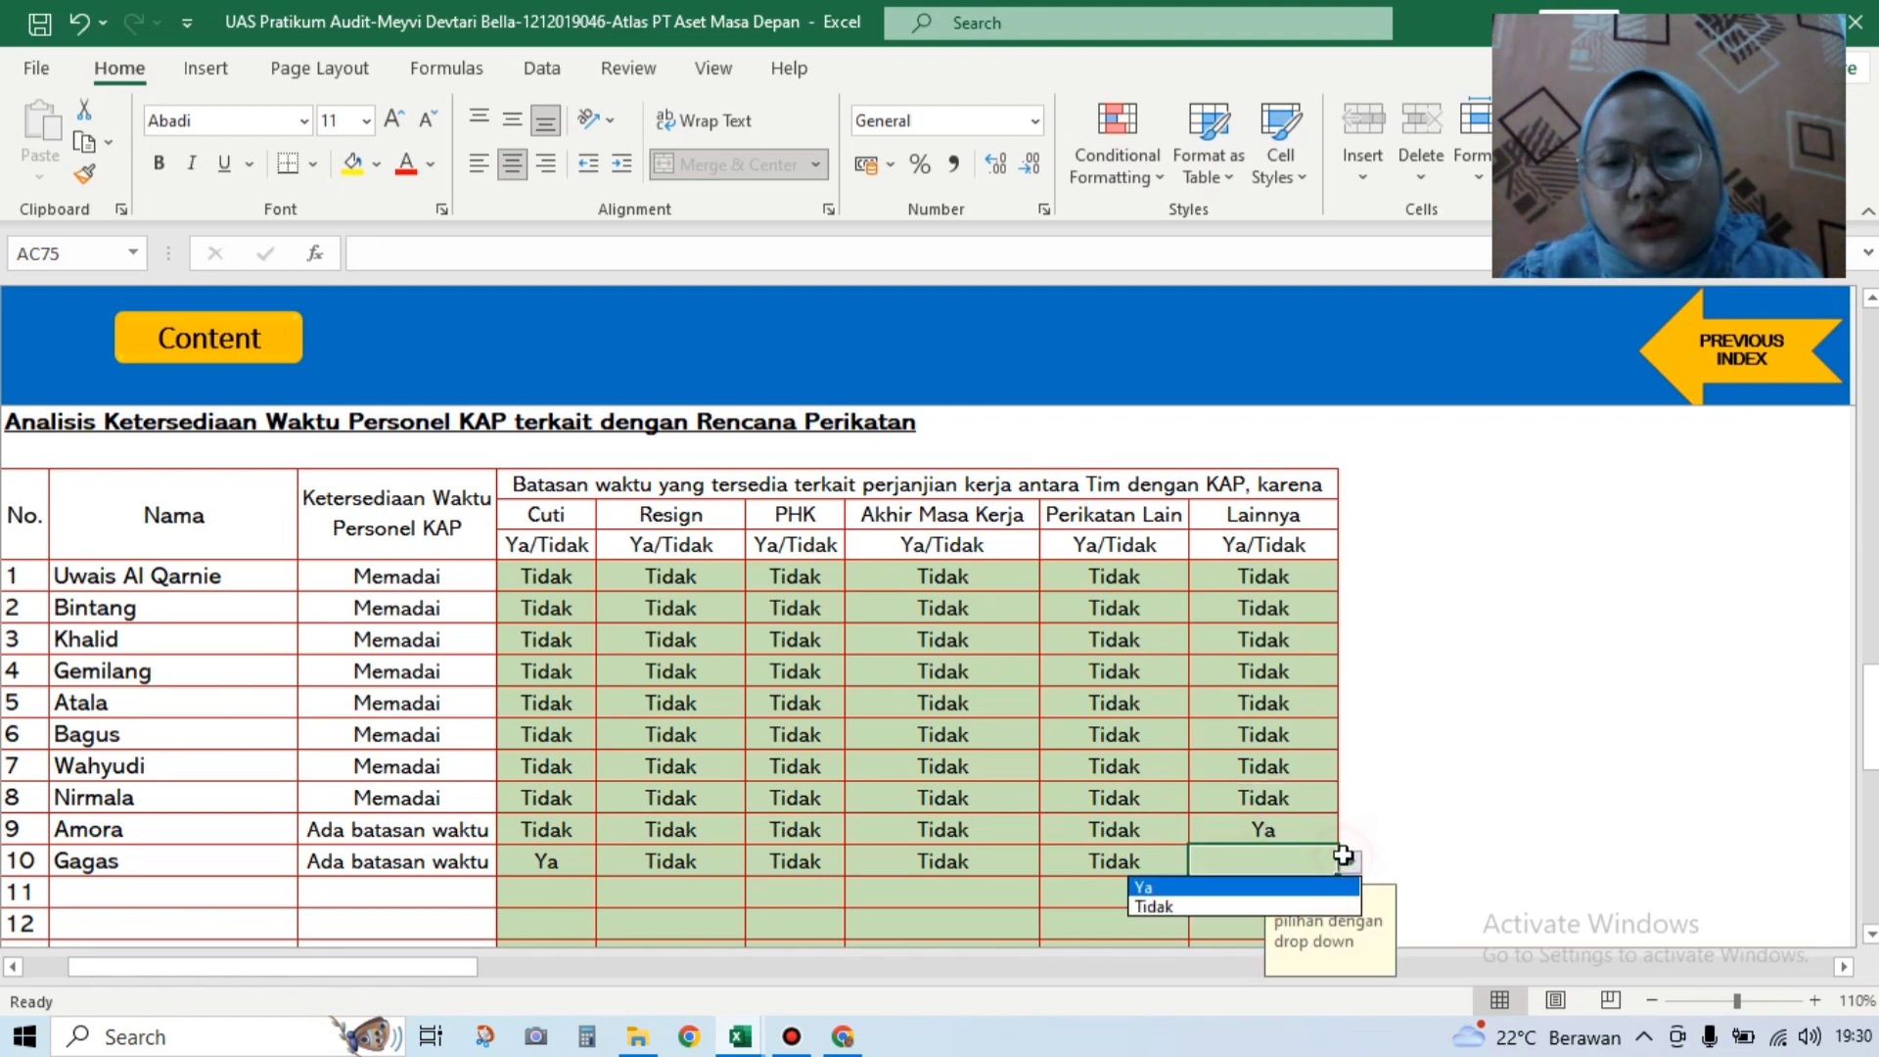
{"action": "left_click", "coordinate": [1301, 904]}
{"action": "left_click", "coordinate": [736, 1043]}
{"action": "left_click", "coordinate": [643, 957]}
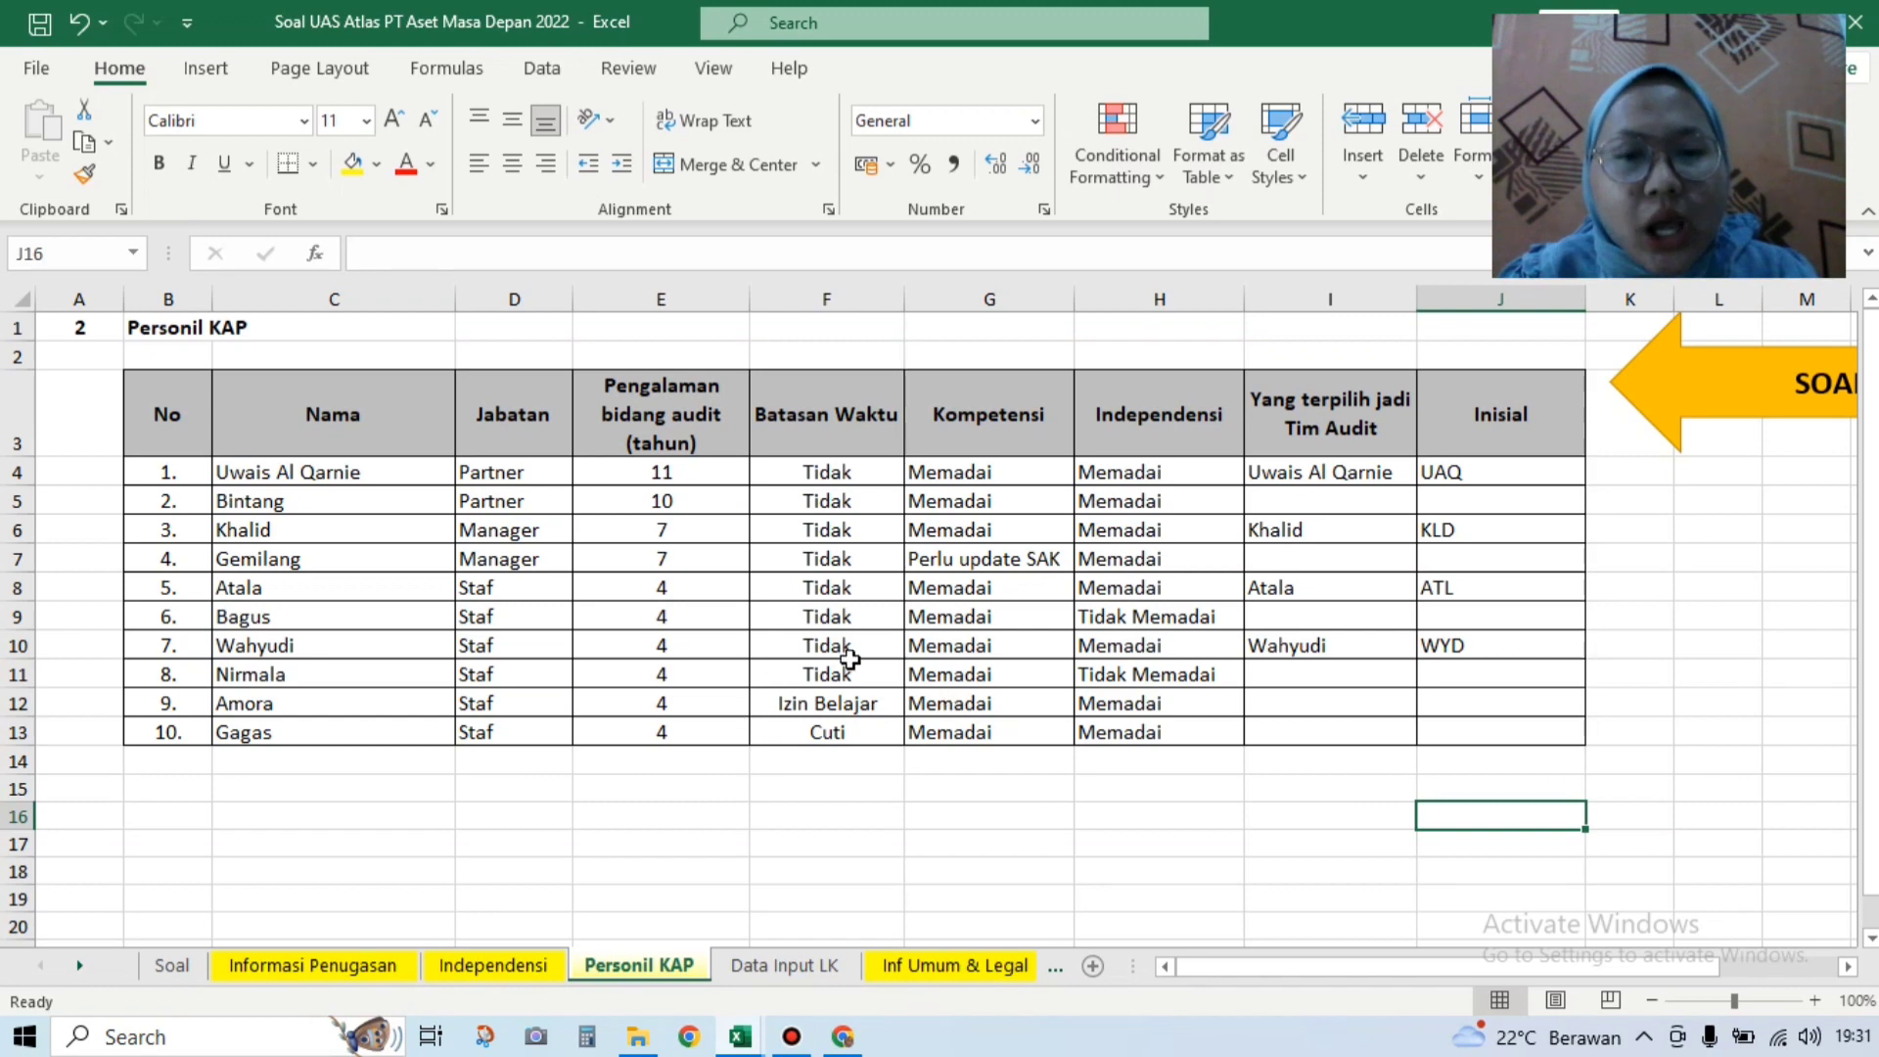
Step: Switch back to the UAS Pratikum Audit workbook and scroll down to the Ringkasan summary table
{"action": "left_click", "coordinate": [740, 1036]}
{"action": "left_click", "coordinate": [954, 948]}
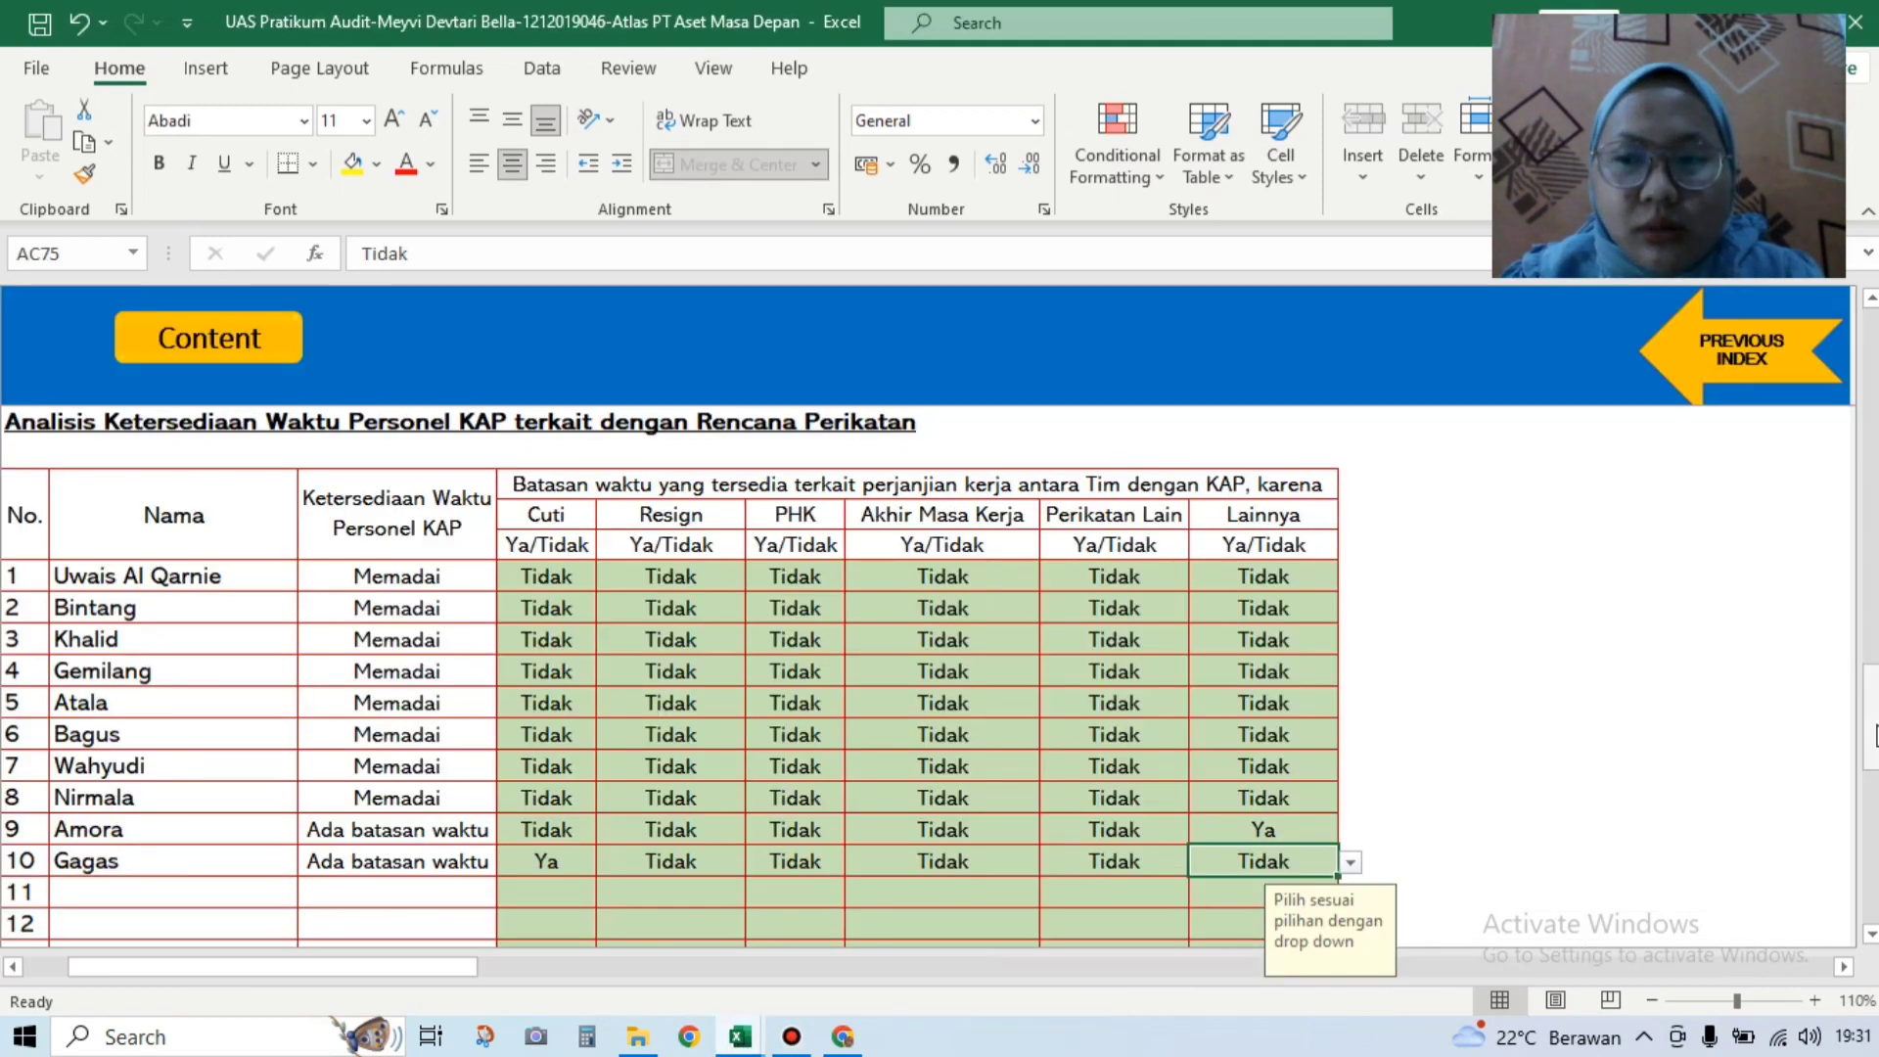
{"action": "scroll", "coordinate": [1875, 749], "scroll_direction": "down", "scroll_amount": 2}
{"action": "left_click_drag", "start_coordinate": [1874, 749], "coordinate": [1874, 856]}
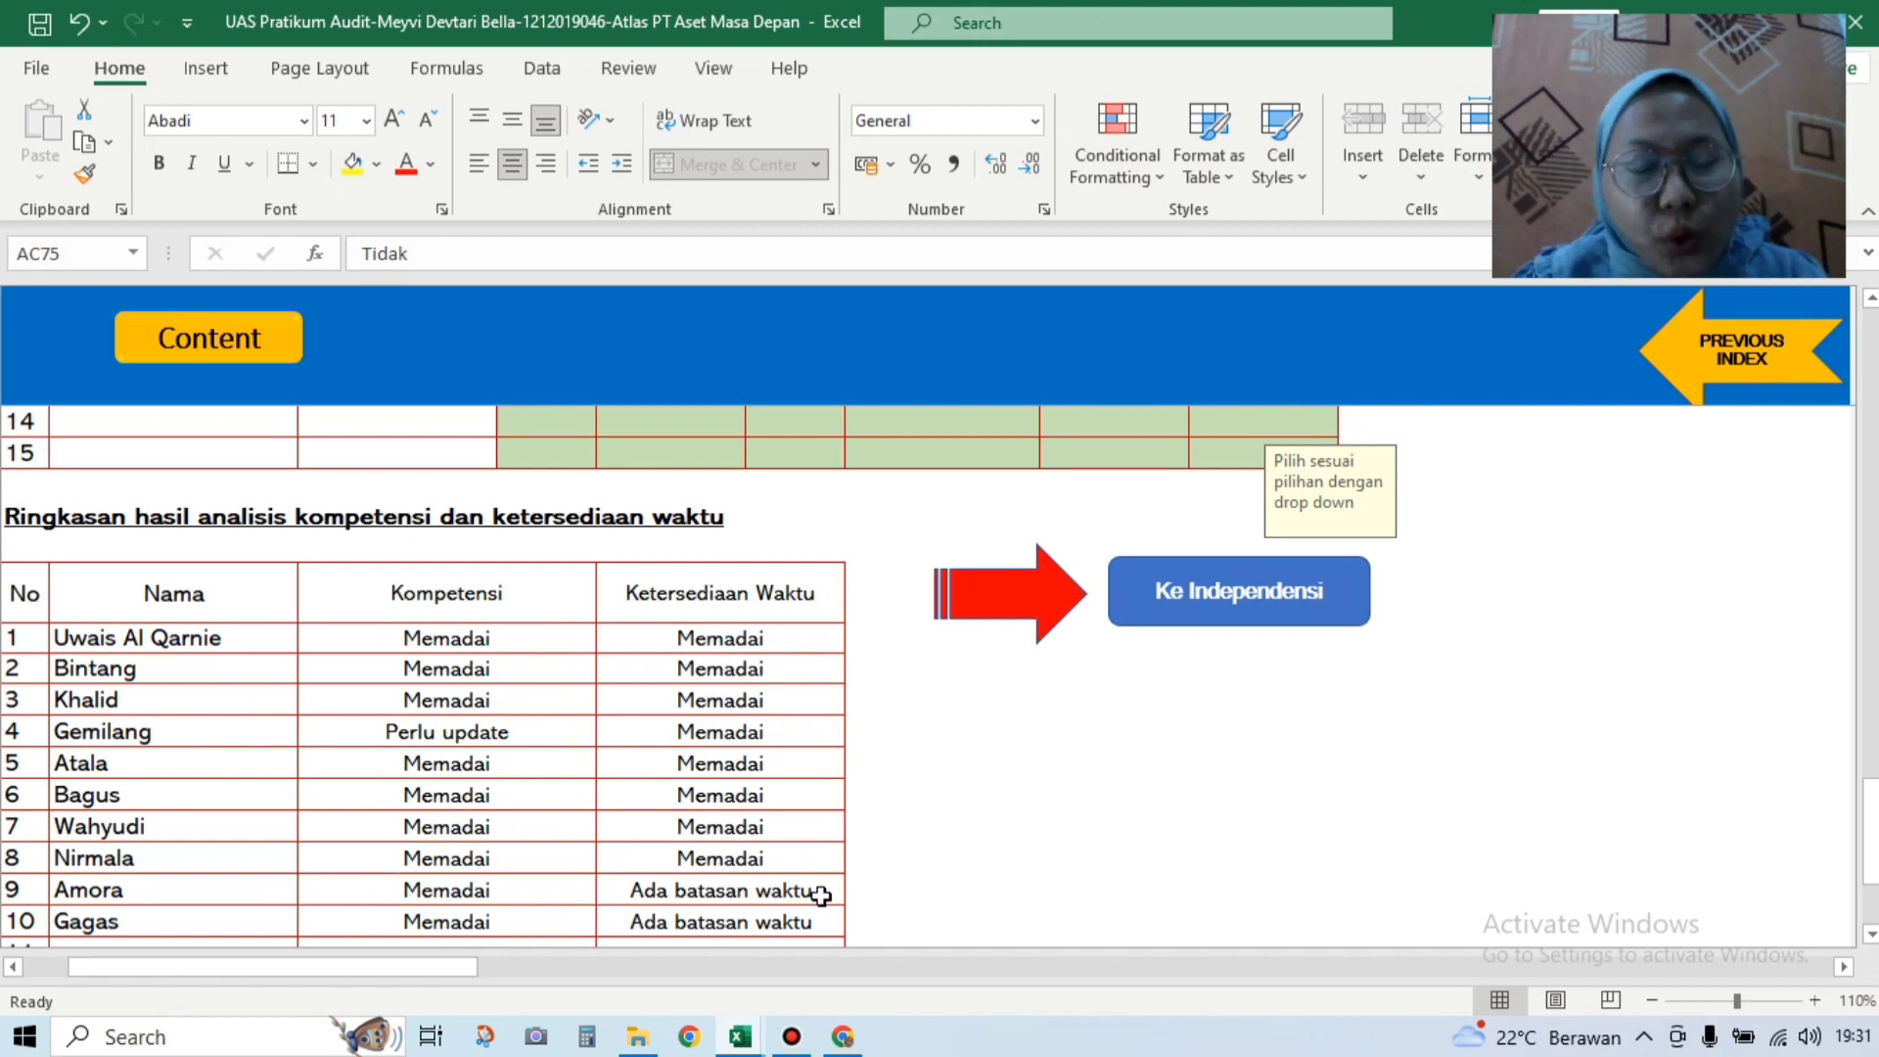
Step: Check the question workbook's Personil KAP sheet, then return to the audit practice workbook
{"action": "left_click", "coordinate": [741, 1037]}
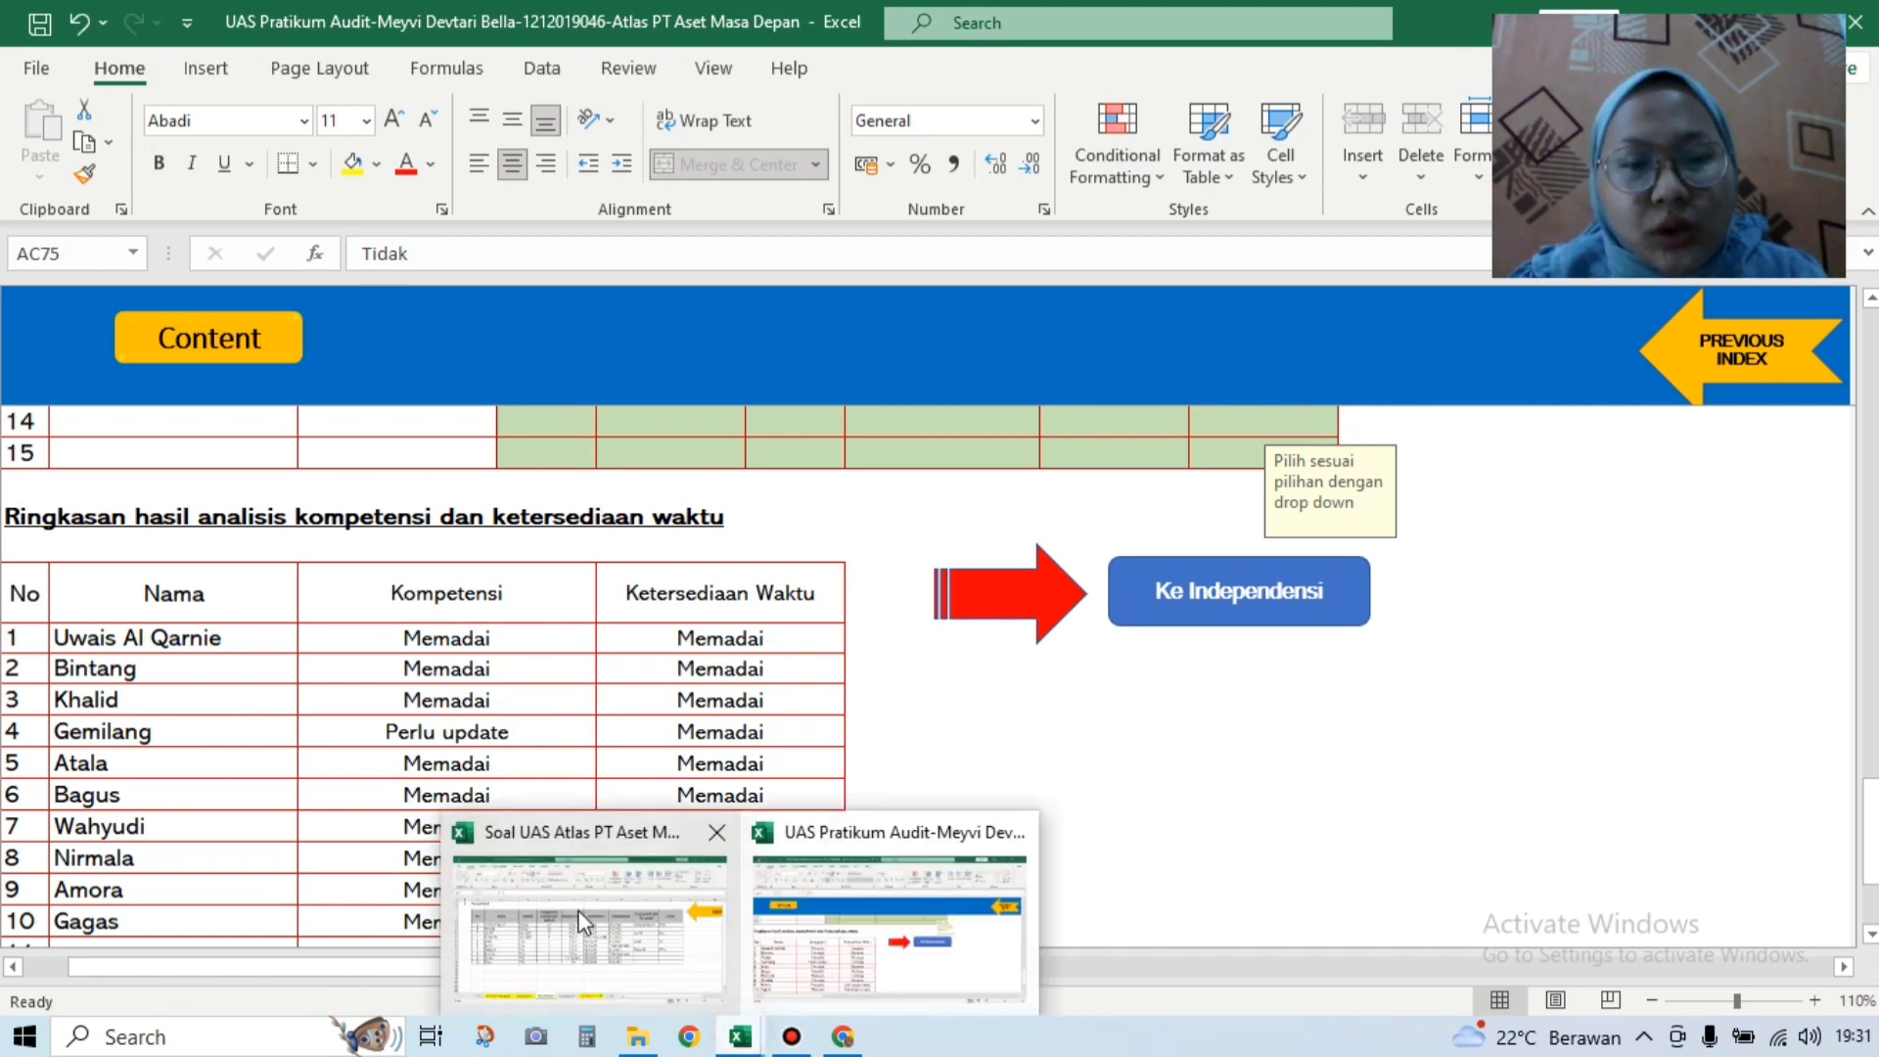
{"action": "left_click", "coordinate": [579, 908]}
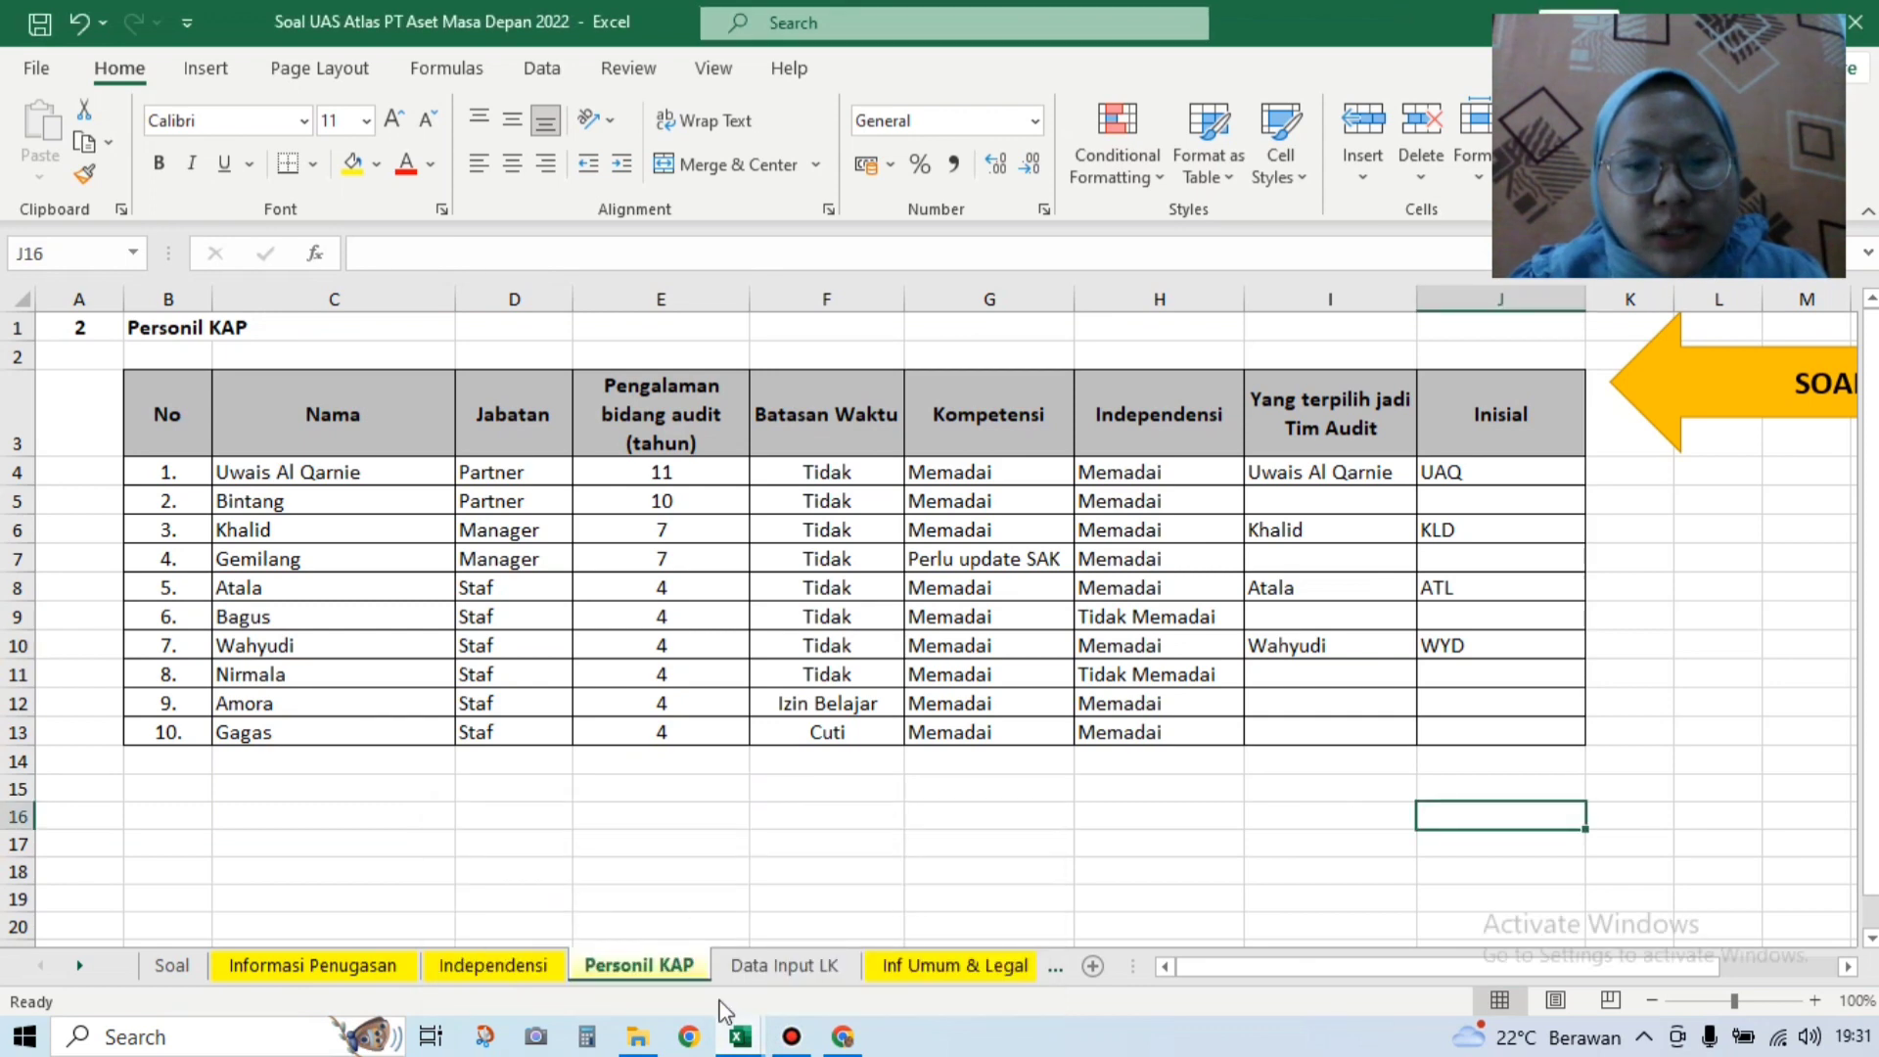
{"action": "left_click", "coordinate": [741, 1037]}
{"action": "left_click", "coordinate": [846, 960]}
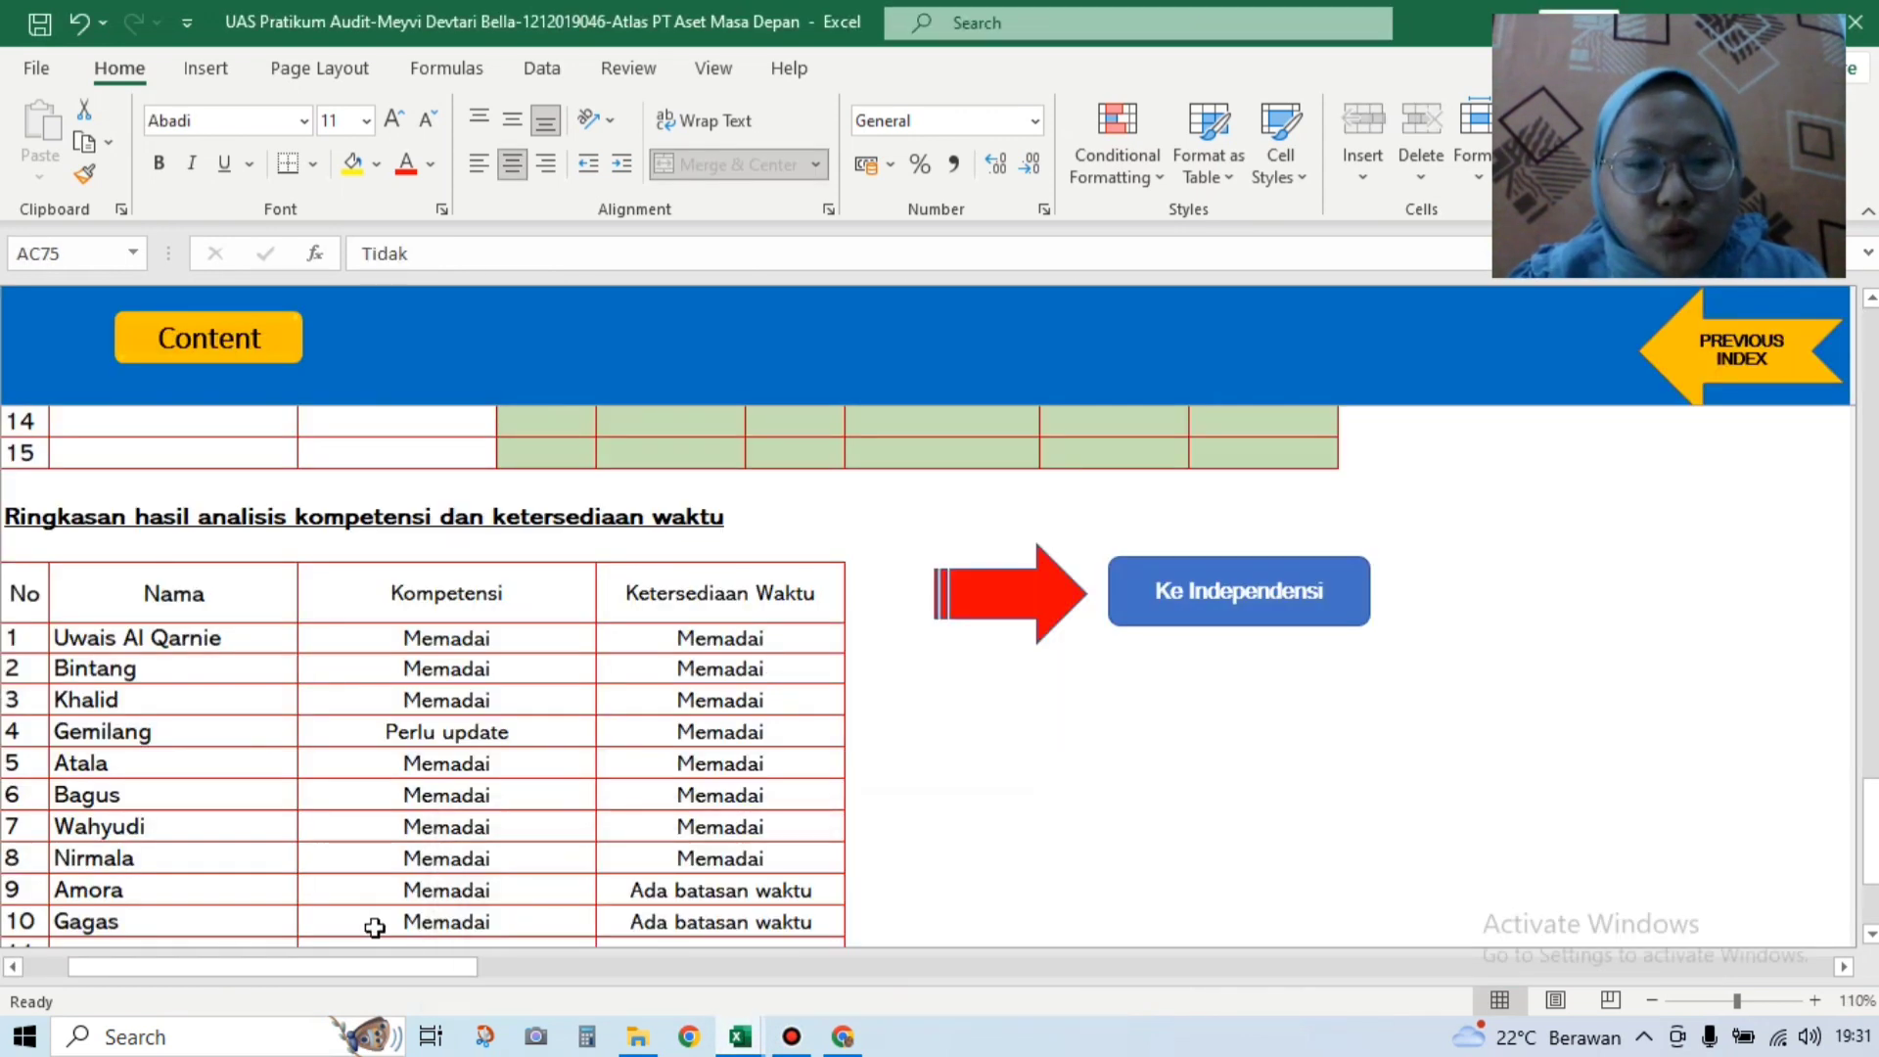
Step: Jump to the Independensi sheet with the Ke Independensi button and scroll to the Independensi Personel KAP table
{"action": "left_click", "coordinate": [1870, 937]}
{"action": "left_click", "coordinate": [1272, 571]}
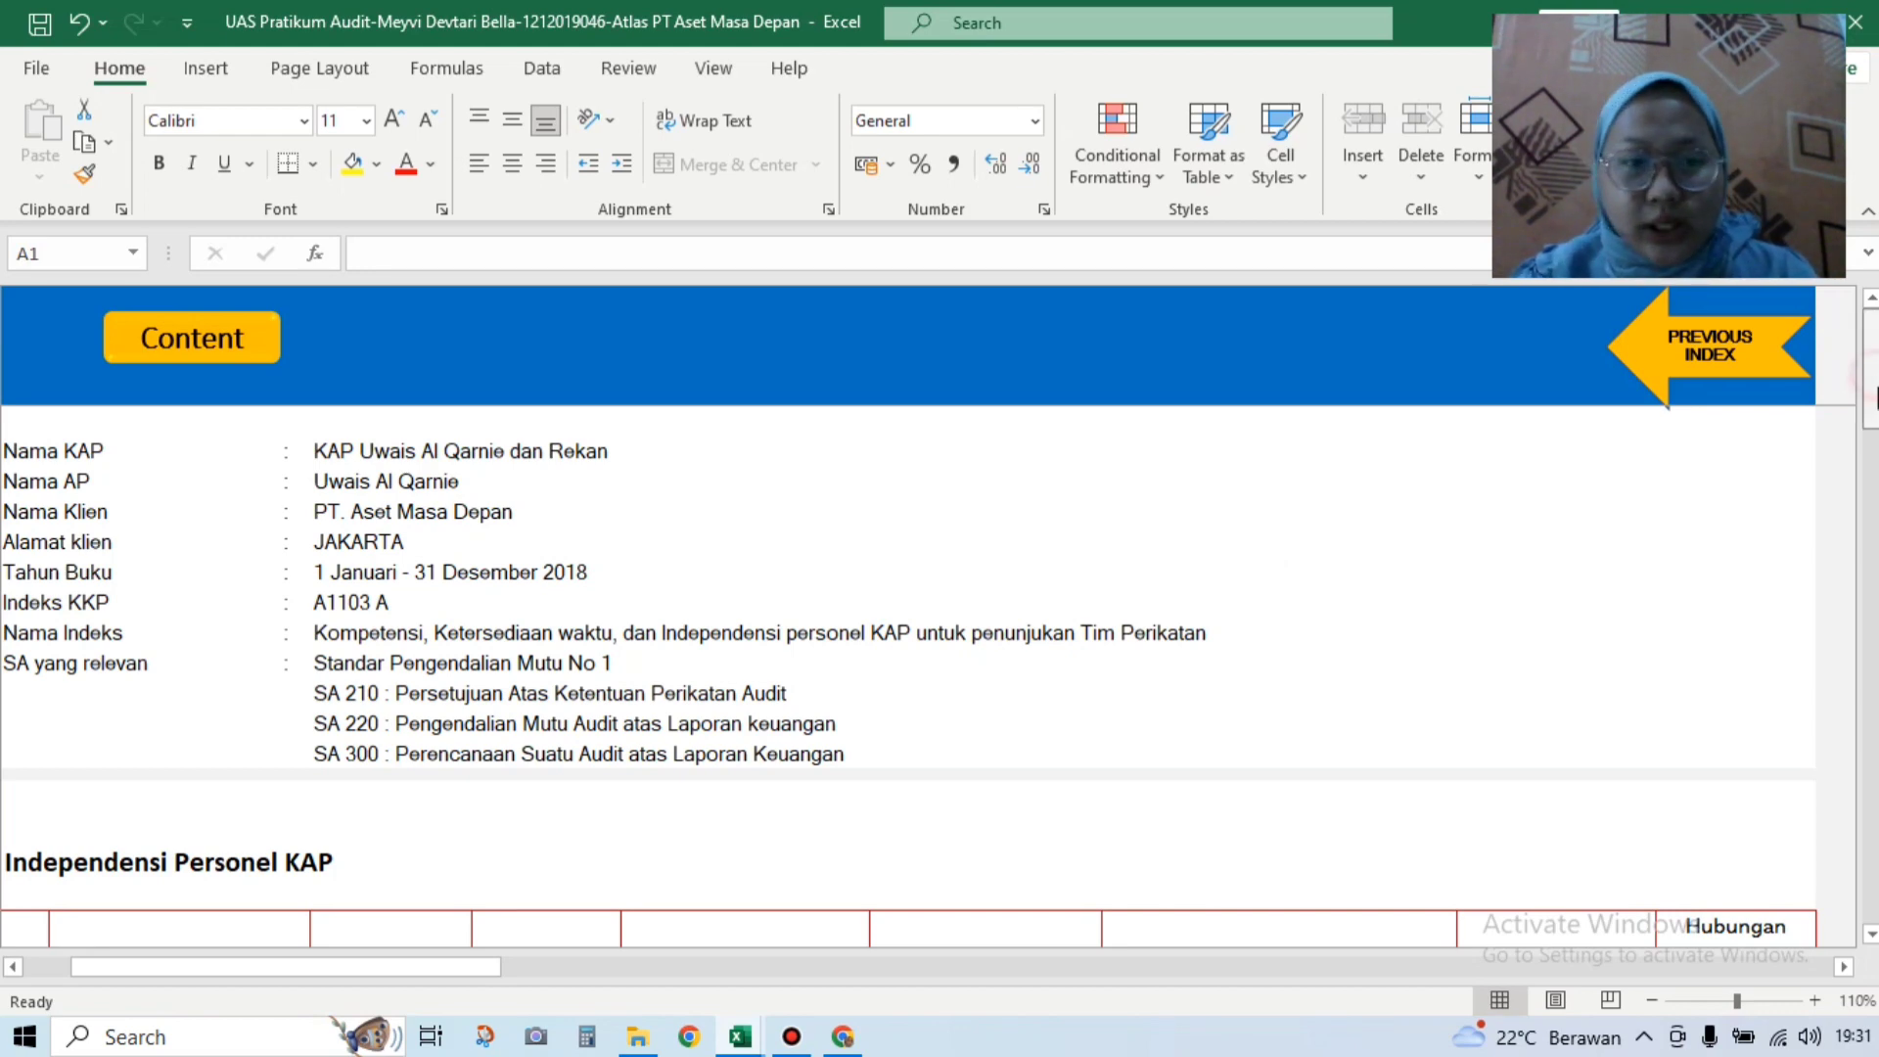
{"action": "scroll", "coordinate": [1871, 382], "scroll_direction": "down", "scroll_amount": 1}
{"action": "scroll", "coordinate": [1872, 382], "scroll_direction": "down", "scroll_amount": 3}
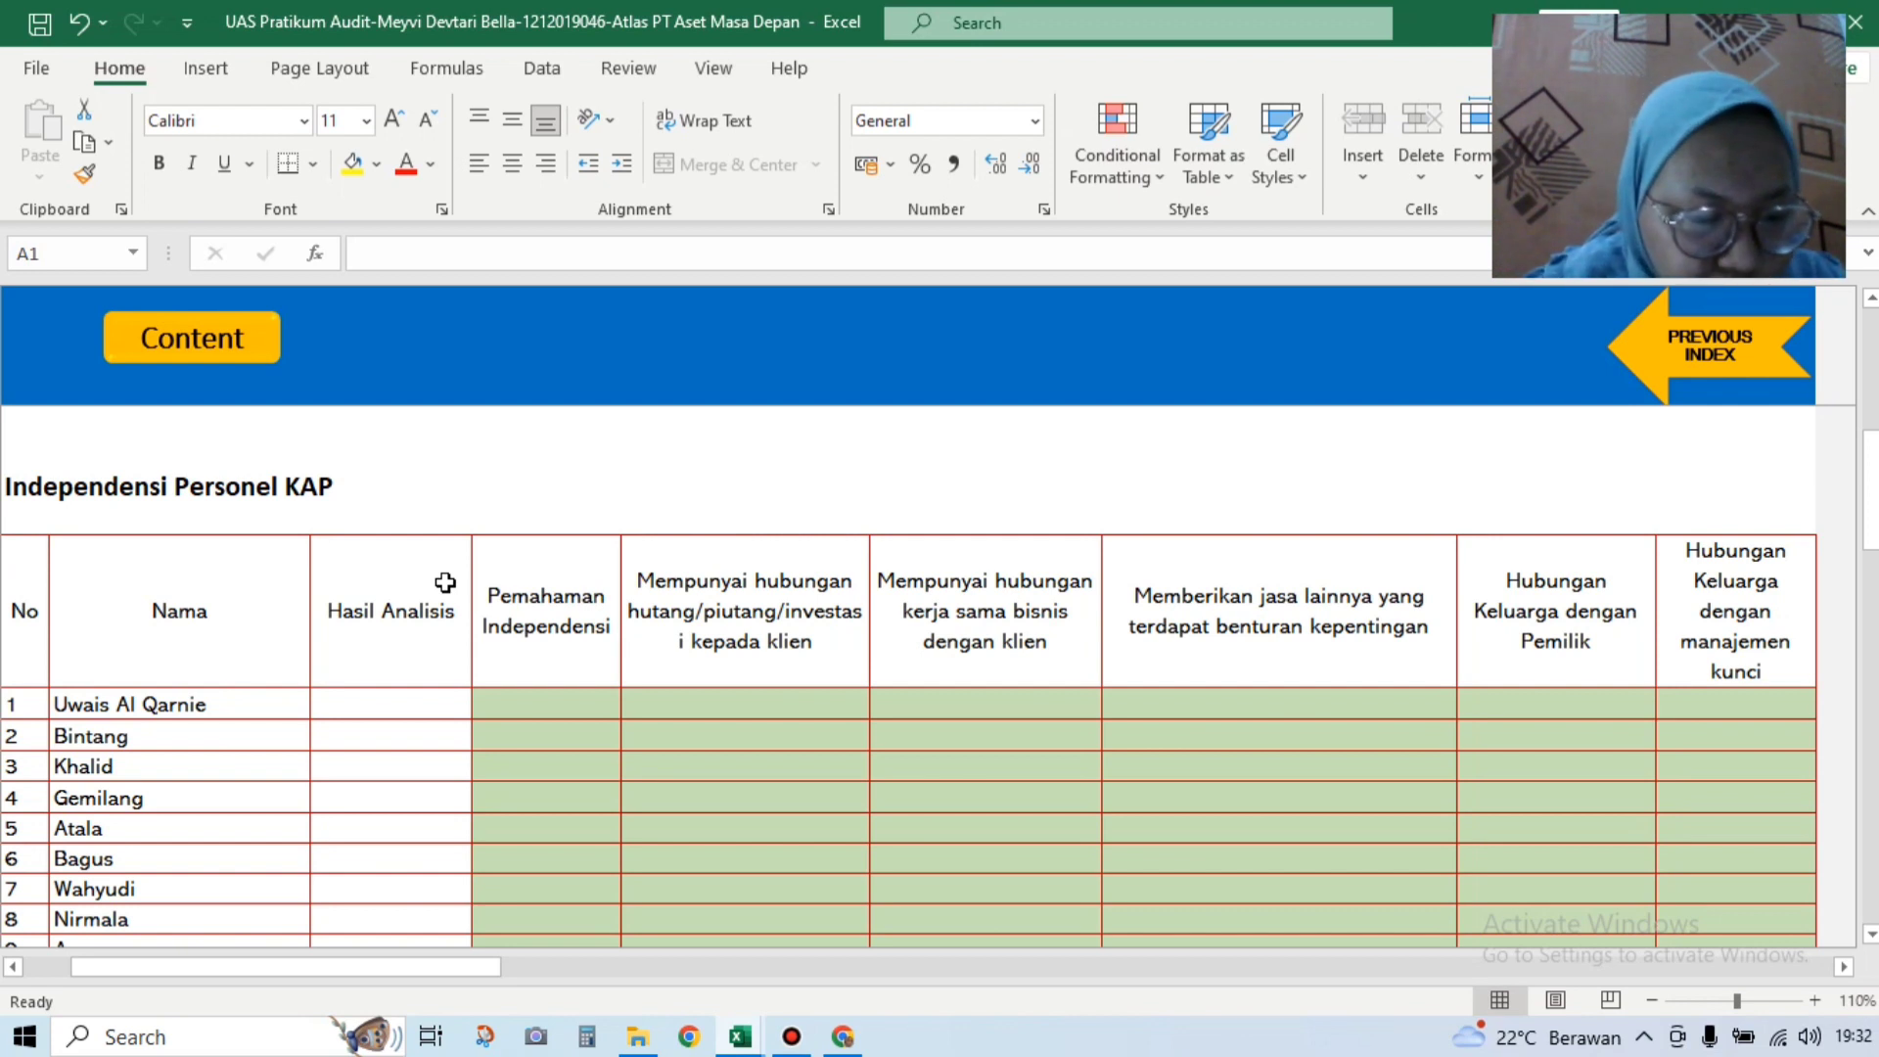
{"action": "left_click", "coordinate": [536, 702]}
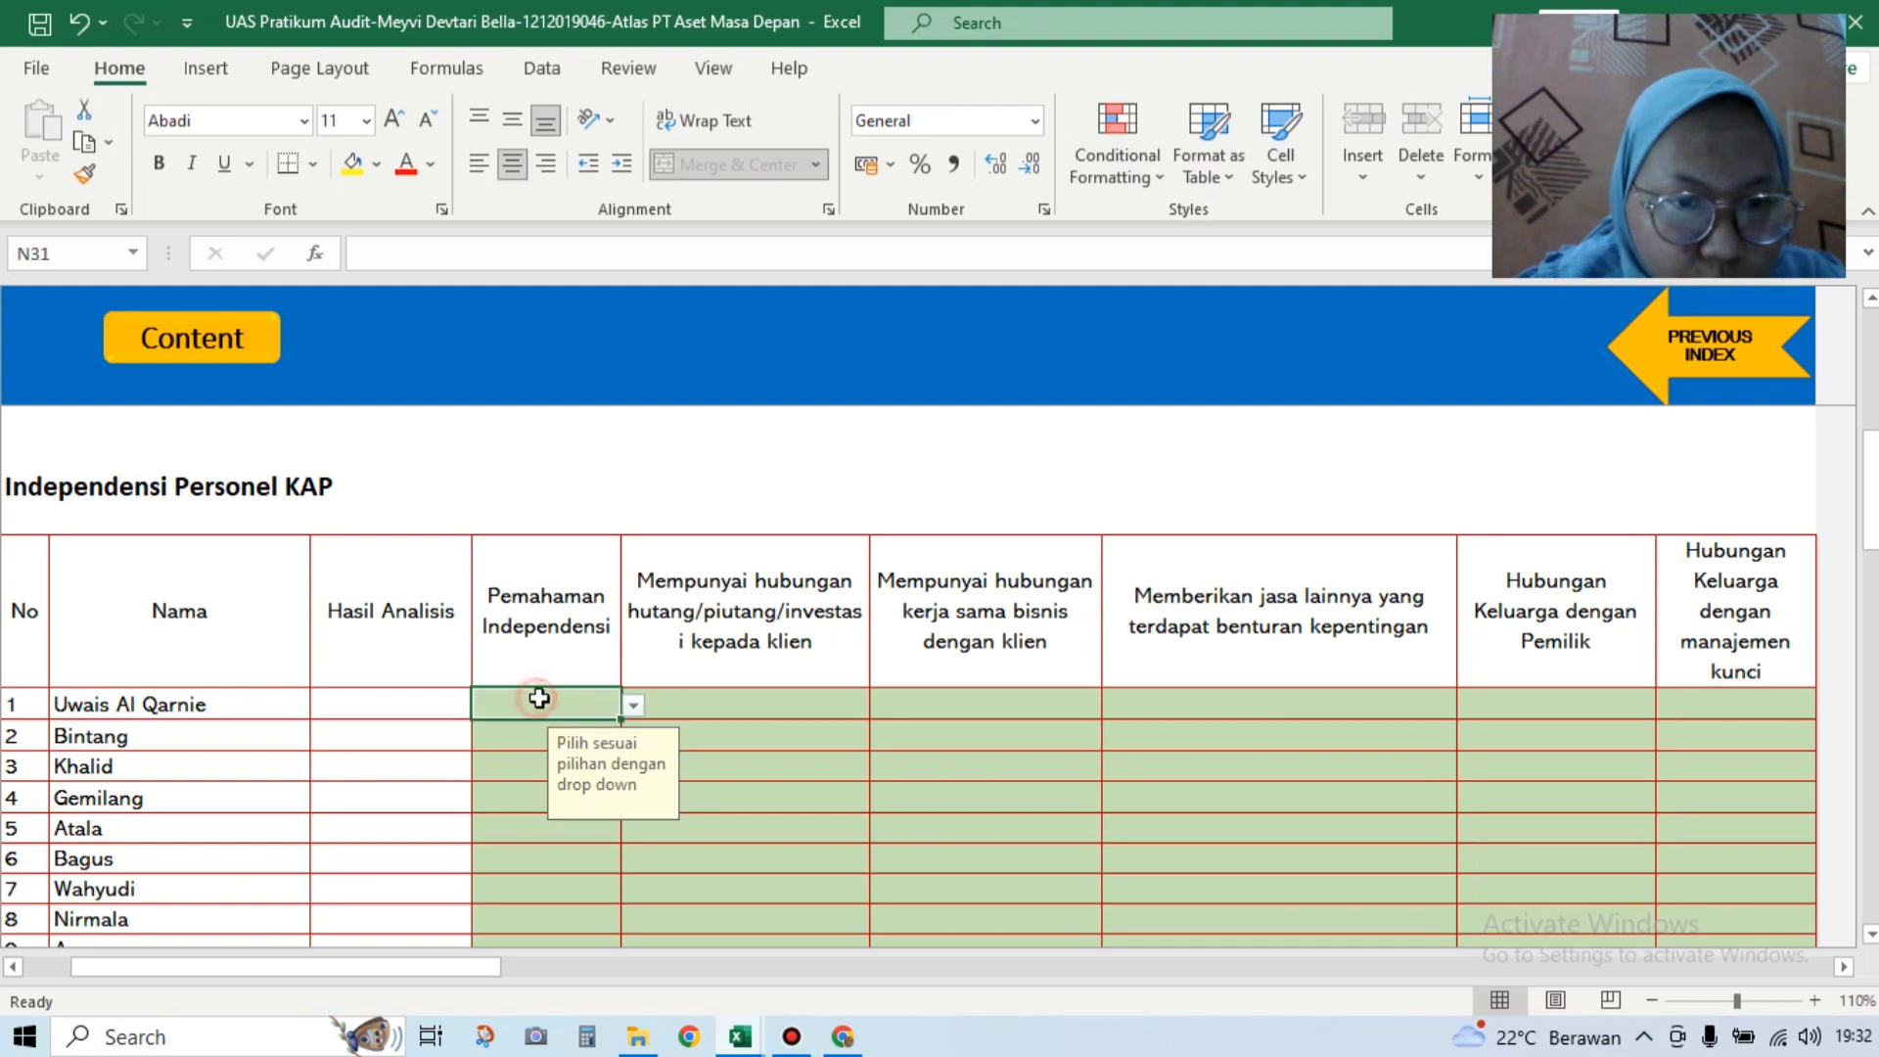
{"action": "left_click", "coordinate": [634, 703]}
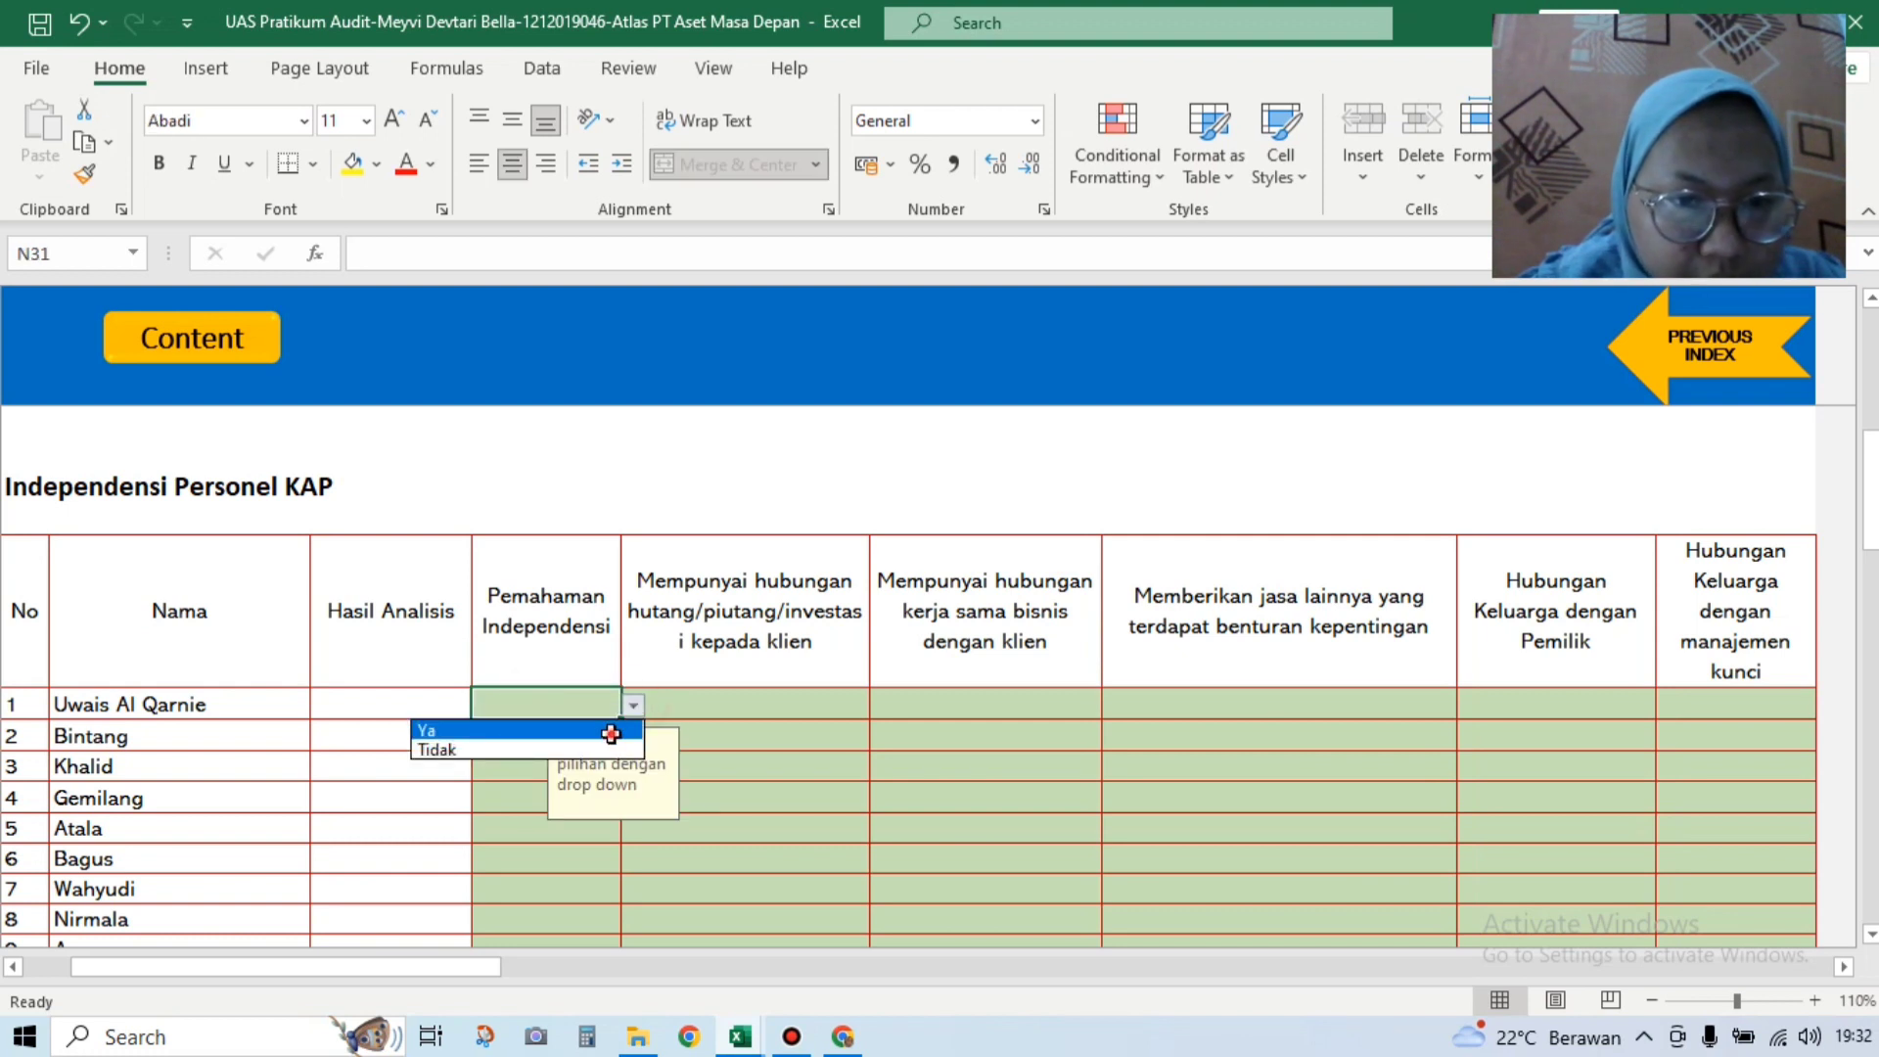
{"action": "left_click", "coordinate": [611, 734]}
{"action": "left_click", "coordinate": [528, 739]}
{"action": "left_click", "coordinate": [634, 737]}
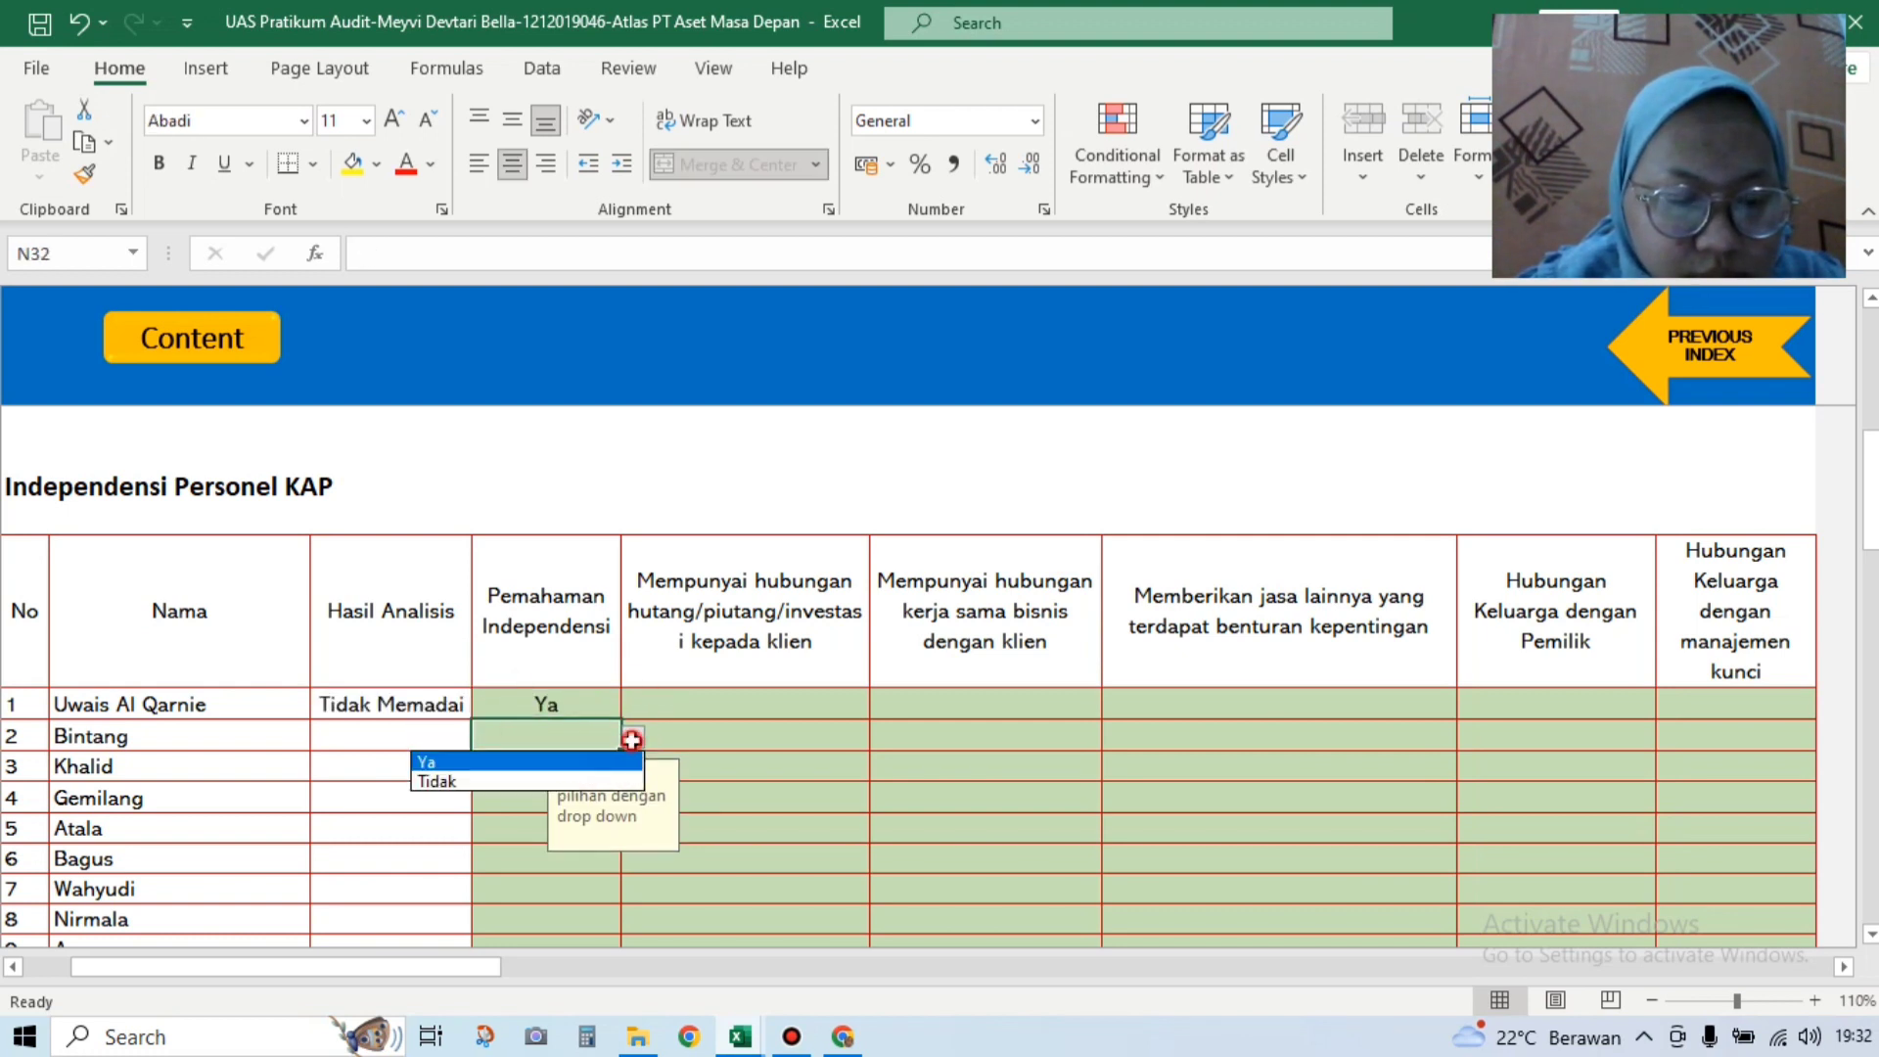
{"action": "left_click", "coordinate": [558, 759]}
{"action": "left_click", "coordinate": [516, 766]}
{"action": "left_click", "coordinate": [634, 767]}
{"action": "left_click", "coordinate": [560, 790]}
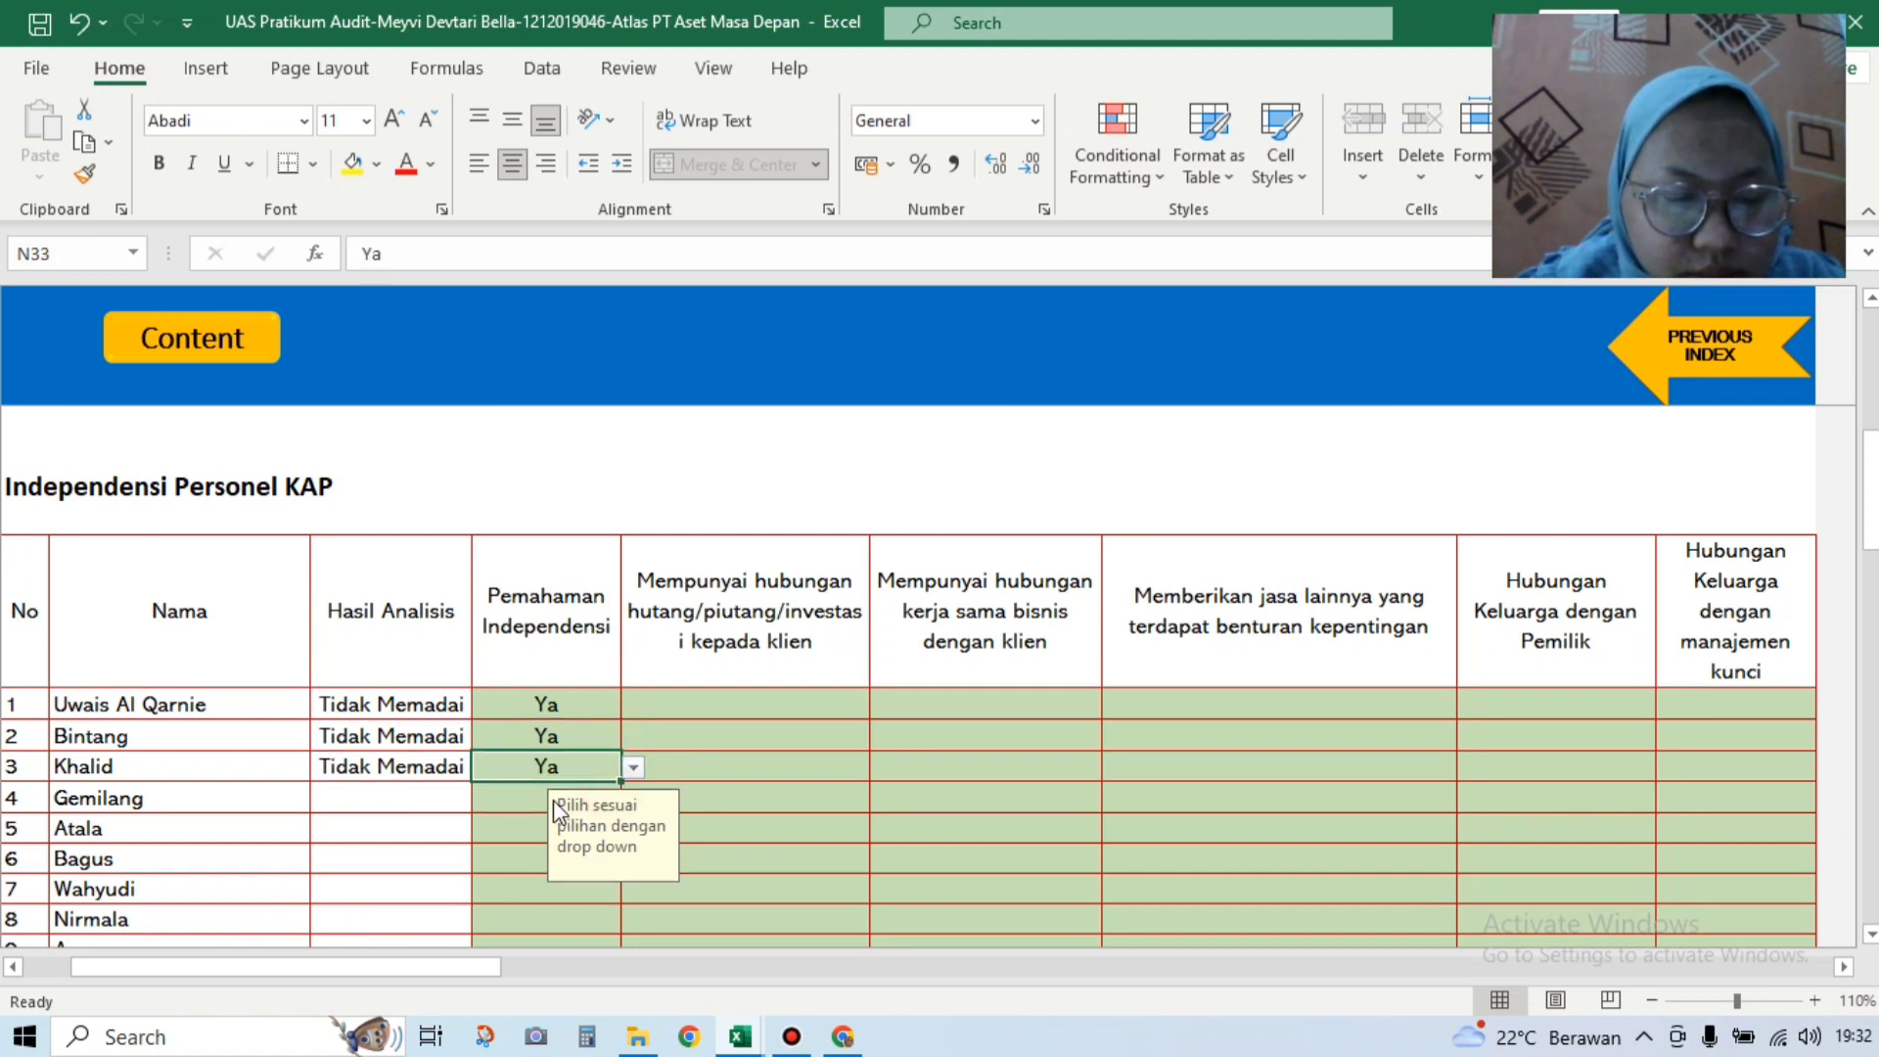
{"action": "left_click", "coordinate": [512, 796]}
{"action": "left_click", "coordinate": [634, 799]}
{"action": "left_click", "coordinate": [602, 822]}
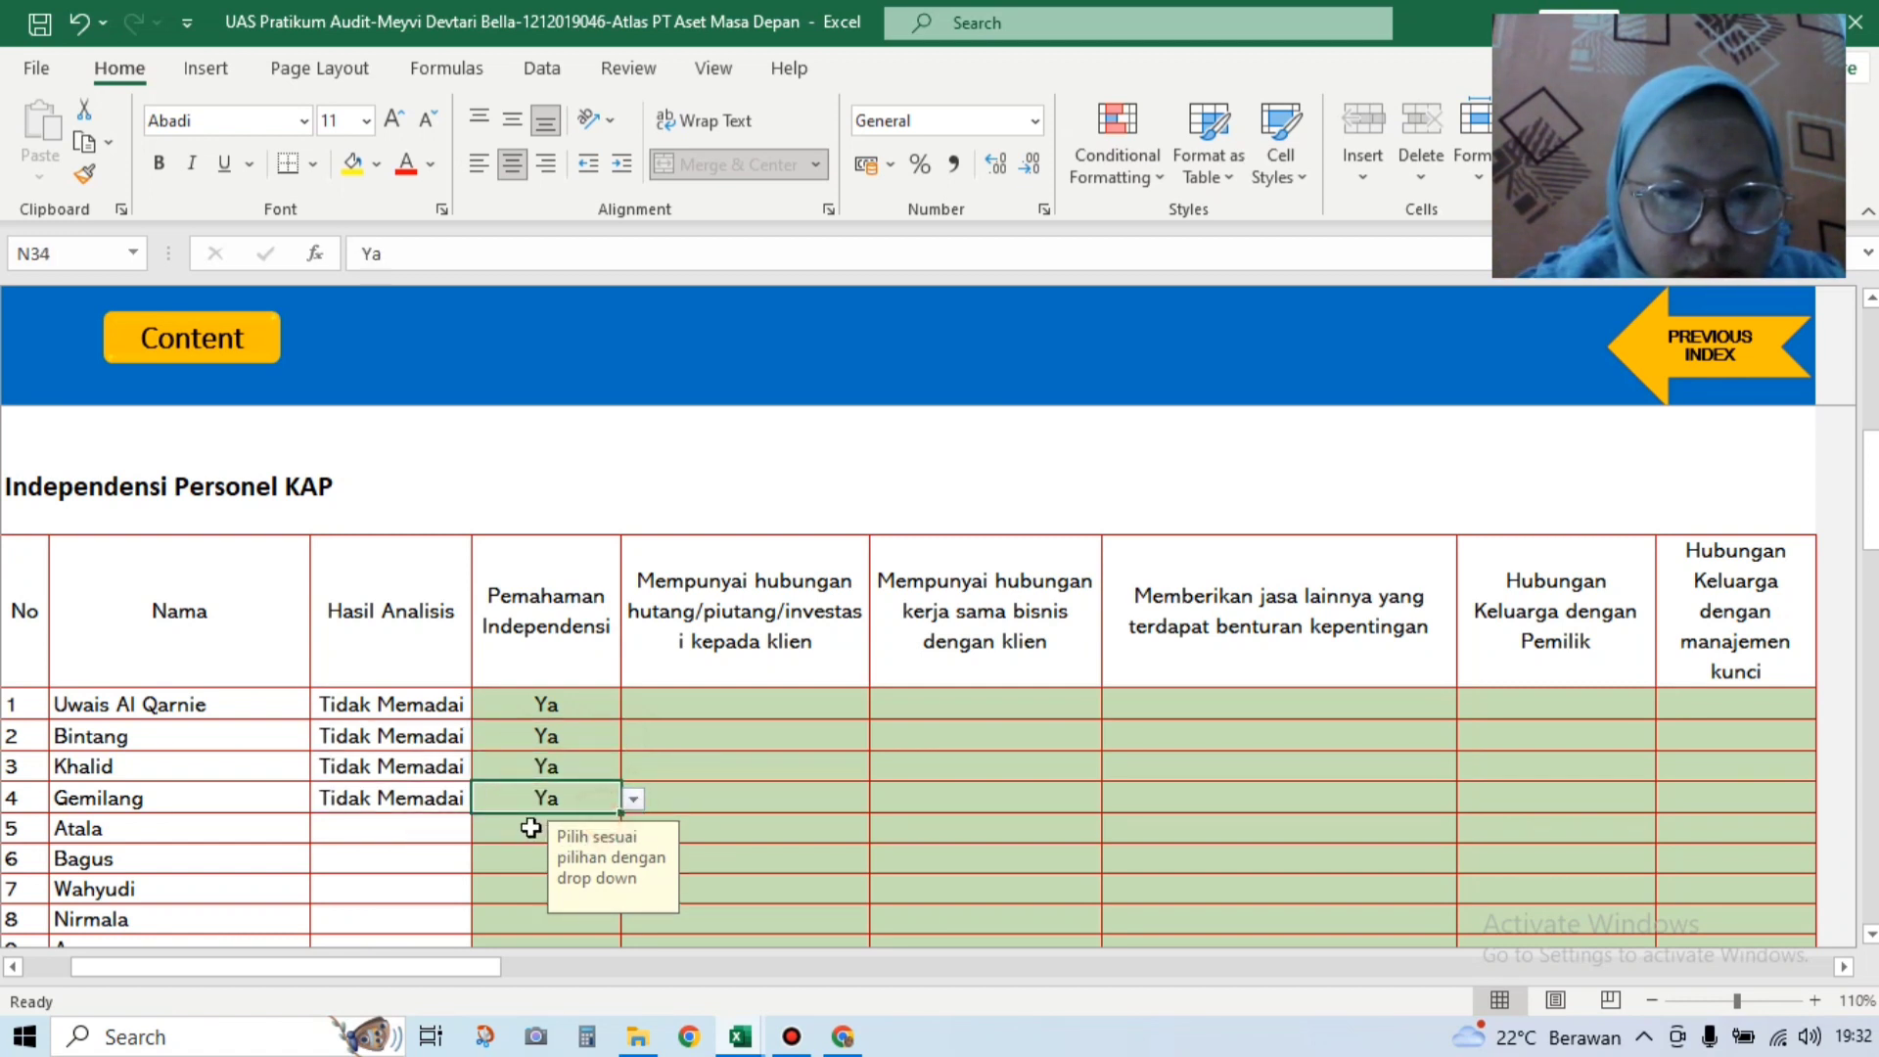
{"action": "left_click", "coordinate": [528, 829]}
{"action": "left_click", "coordinate": [634, 830]}
{"action": "left_click", "coordinate": [593, 851]}
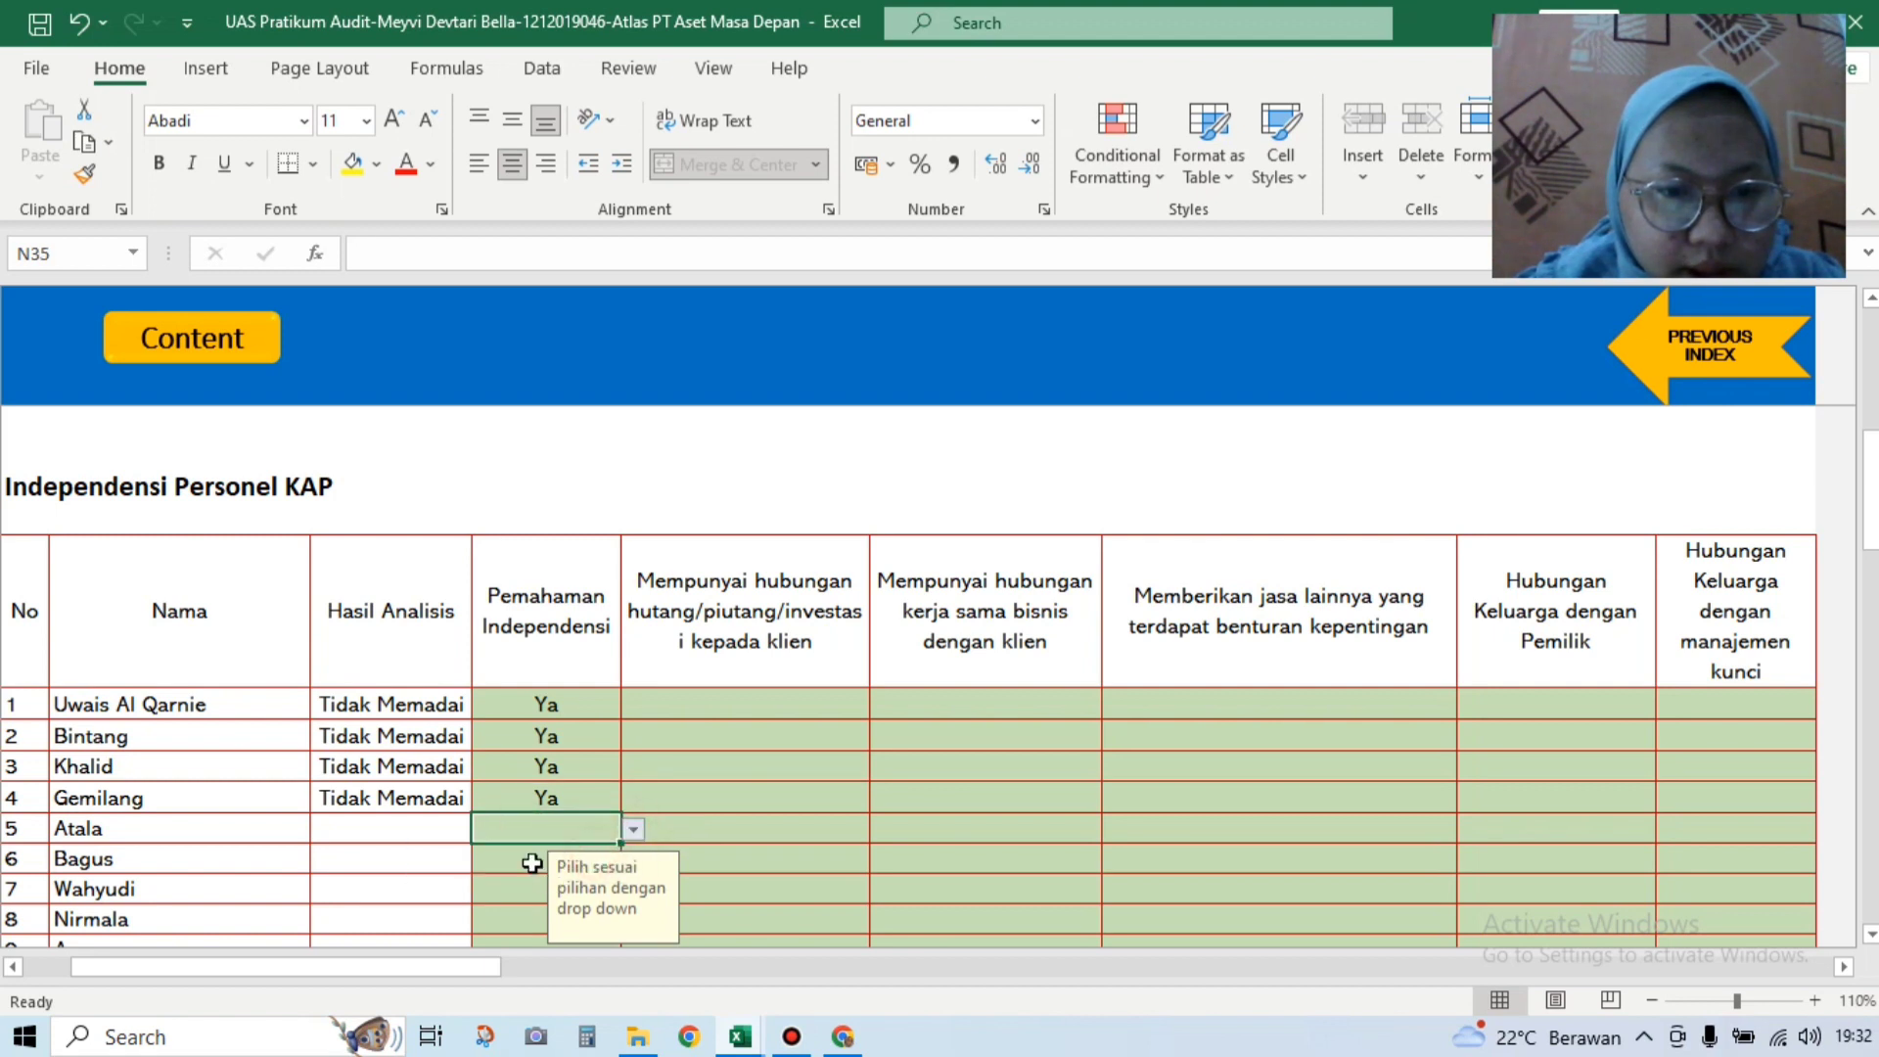
{"action": "left_click", "coordinate": [525, 857]}
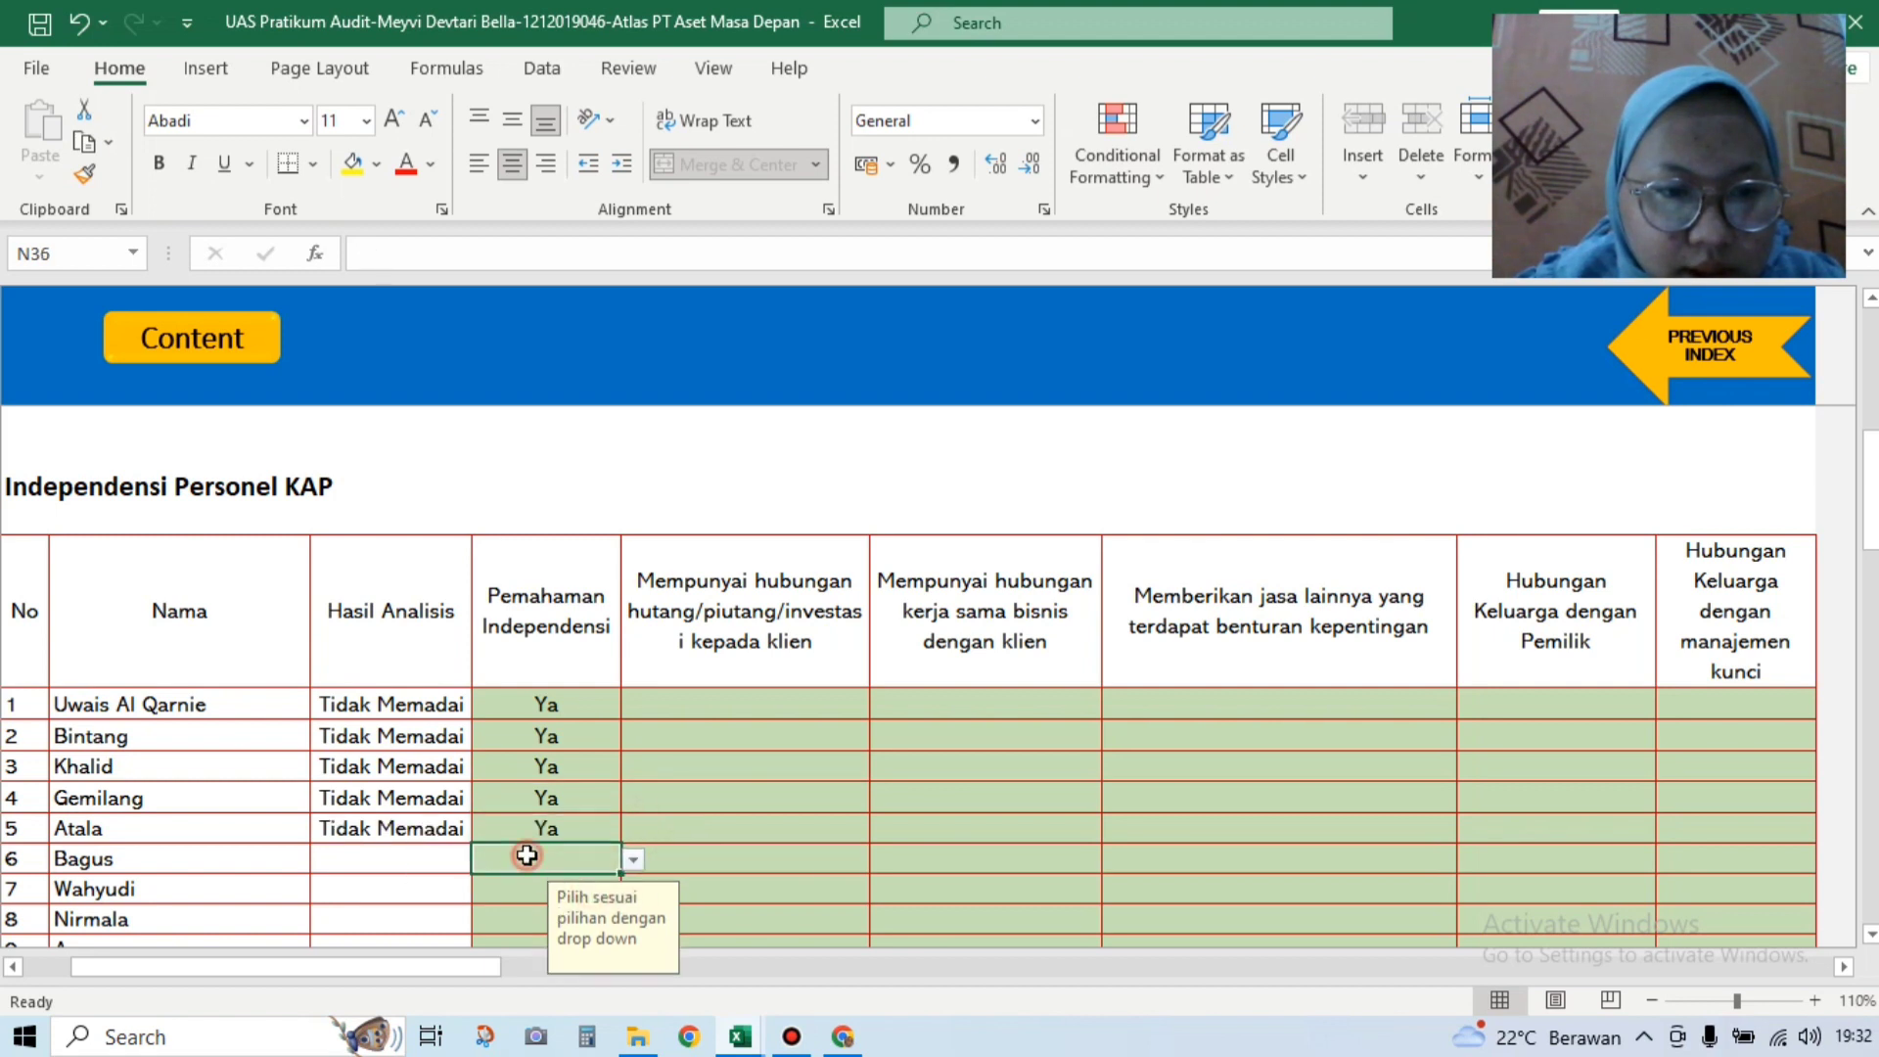
Step: Set Pemahaman Independensi to Ya for Bagus, Wahyudi, Nirmala, Amora and Gagas
{"action": "left_click", "coordinate": [627, 859]}
{"action": "left_click", "coordinate": [615, 884]}
{"action": "left_click", "coordinate": [598, 892]}
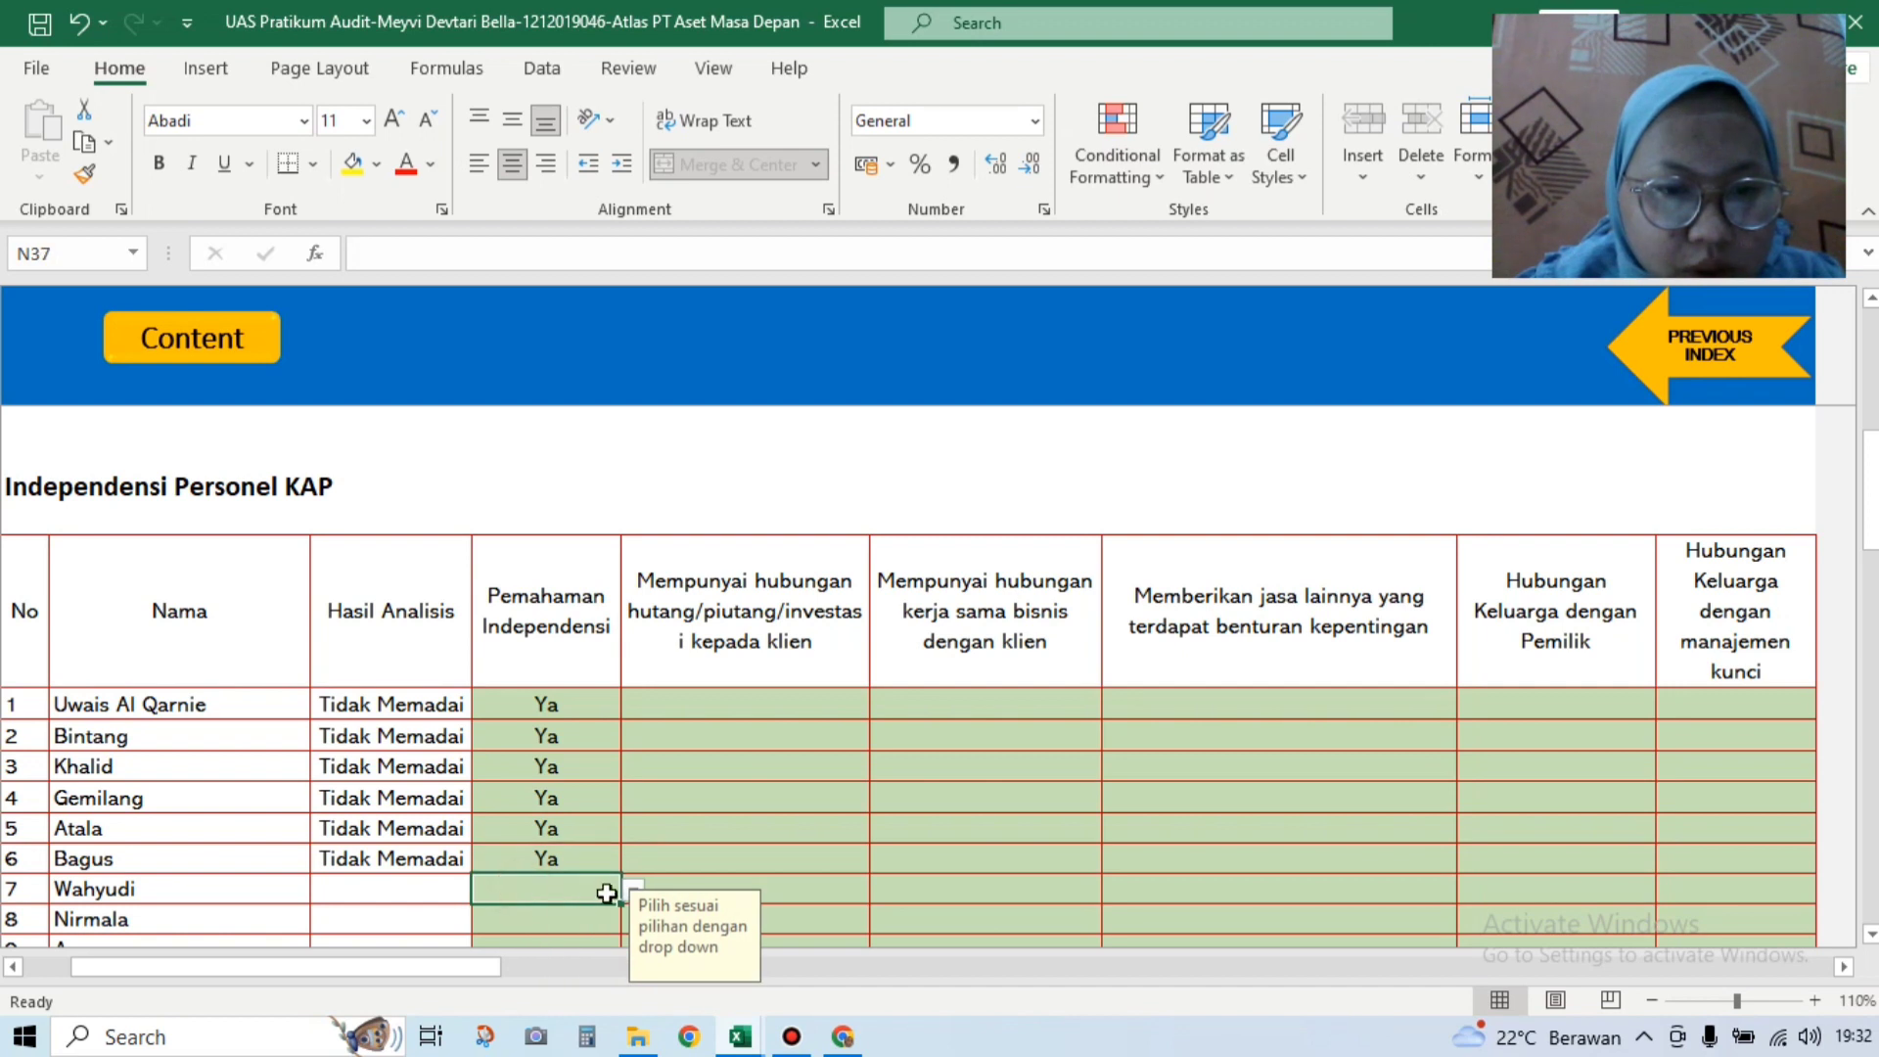
{"action": "left_click", "coordinate": [630, 892]}
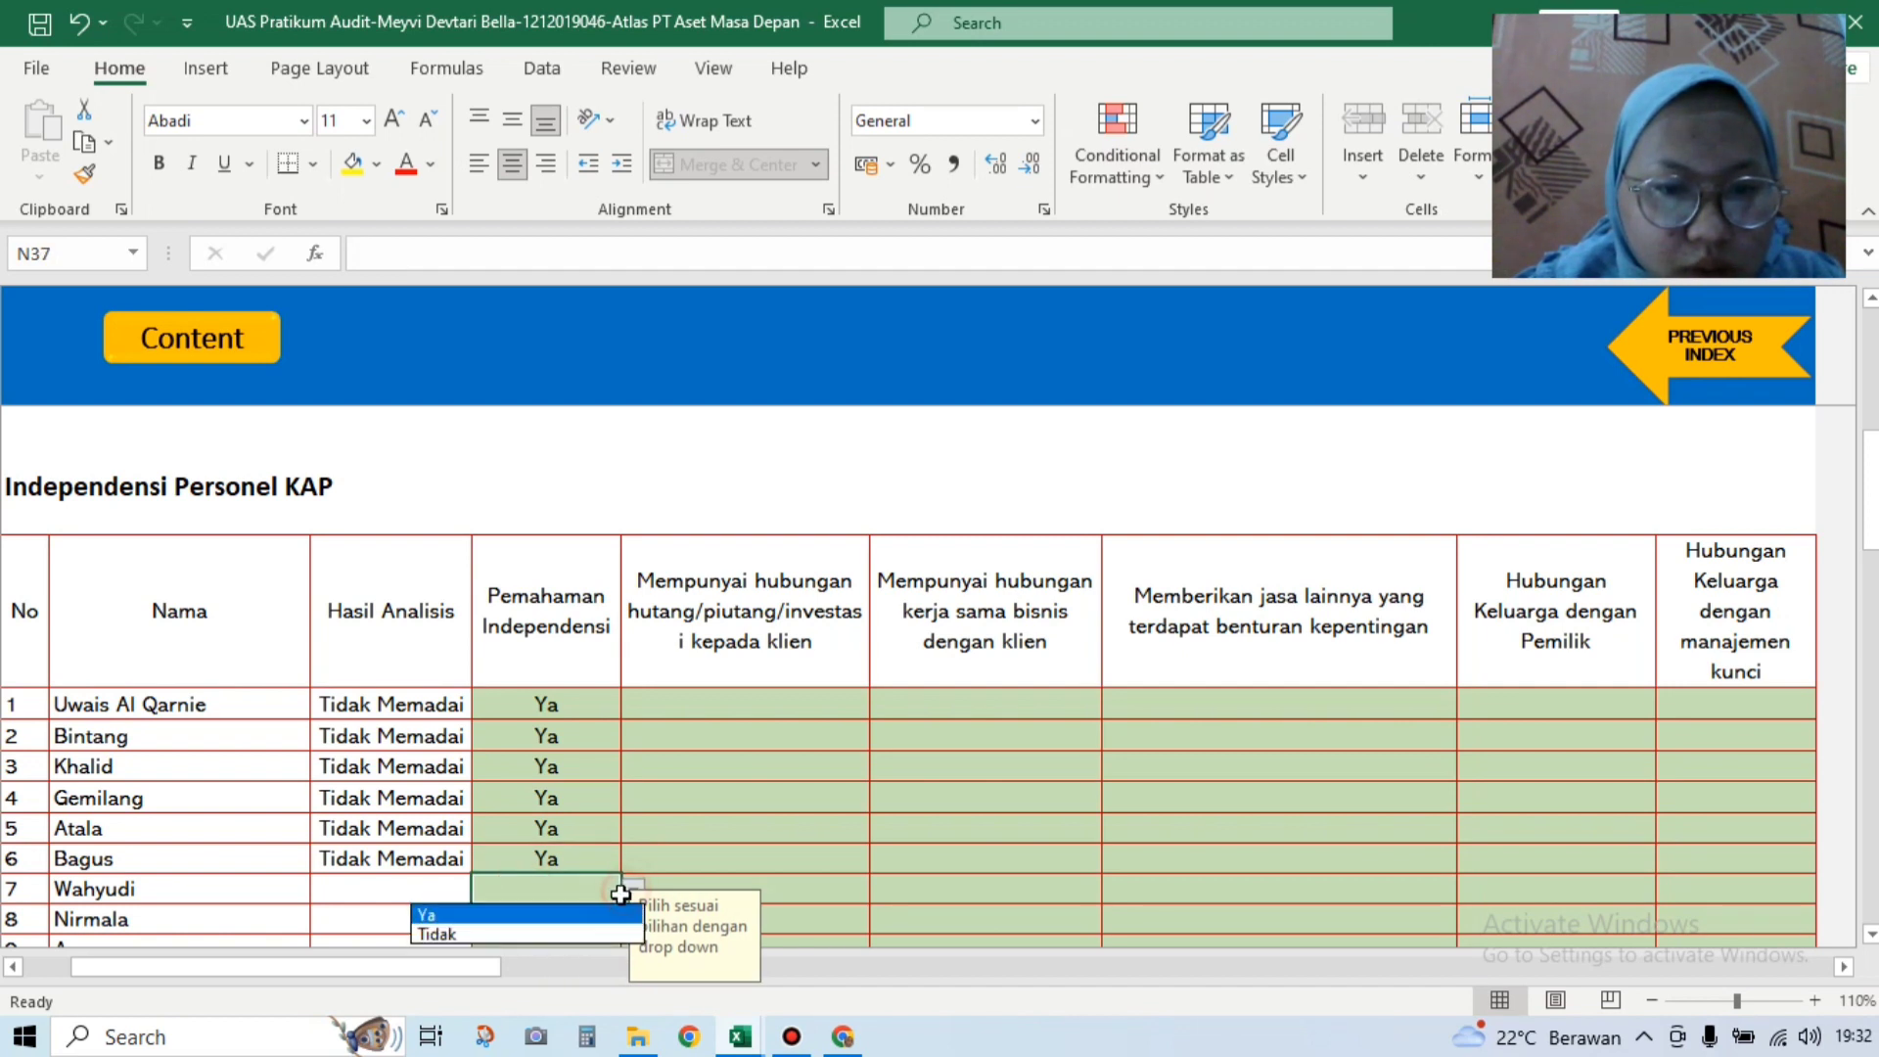
{"action": "left_click", "coordinate": [597, 914]}
{"action": "left_click", "coordinate": [597, 918]}
{"action": "key", "text": "Down"}
{"action": "key", "text": "Down"}
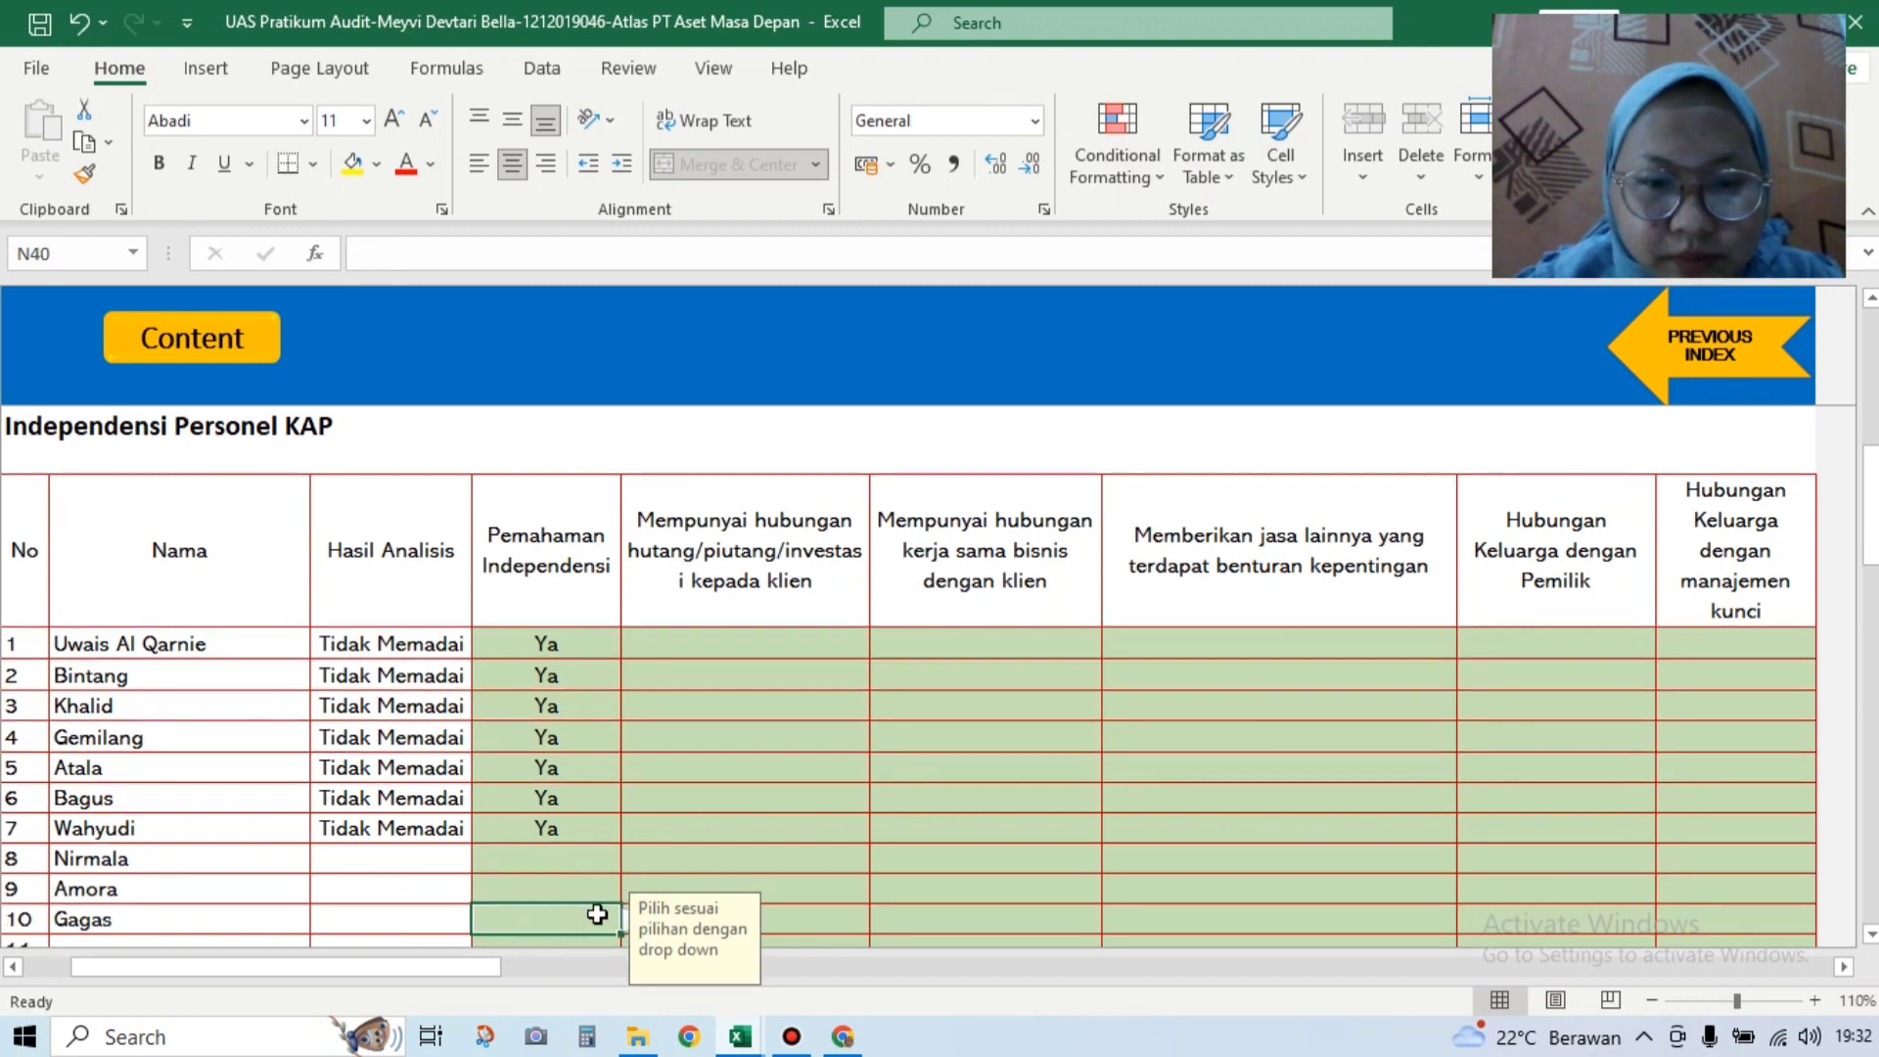
{"action": "left_click", "coordinate": [581, 860]}
{"action": "left_click", "coordinate": [633, 860]}
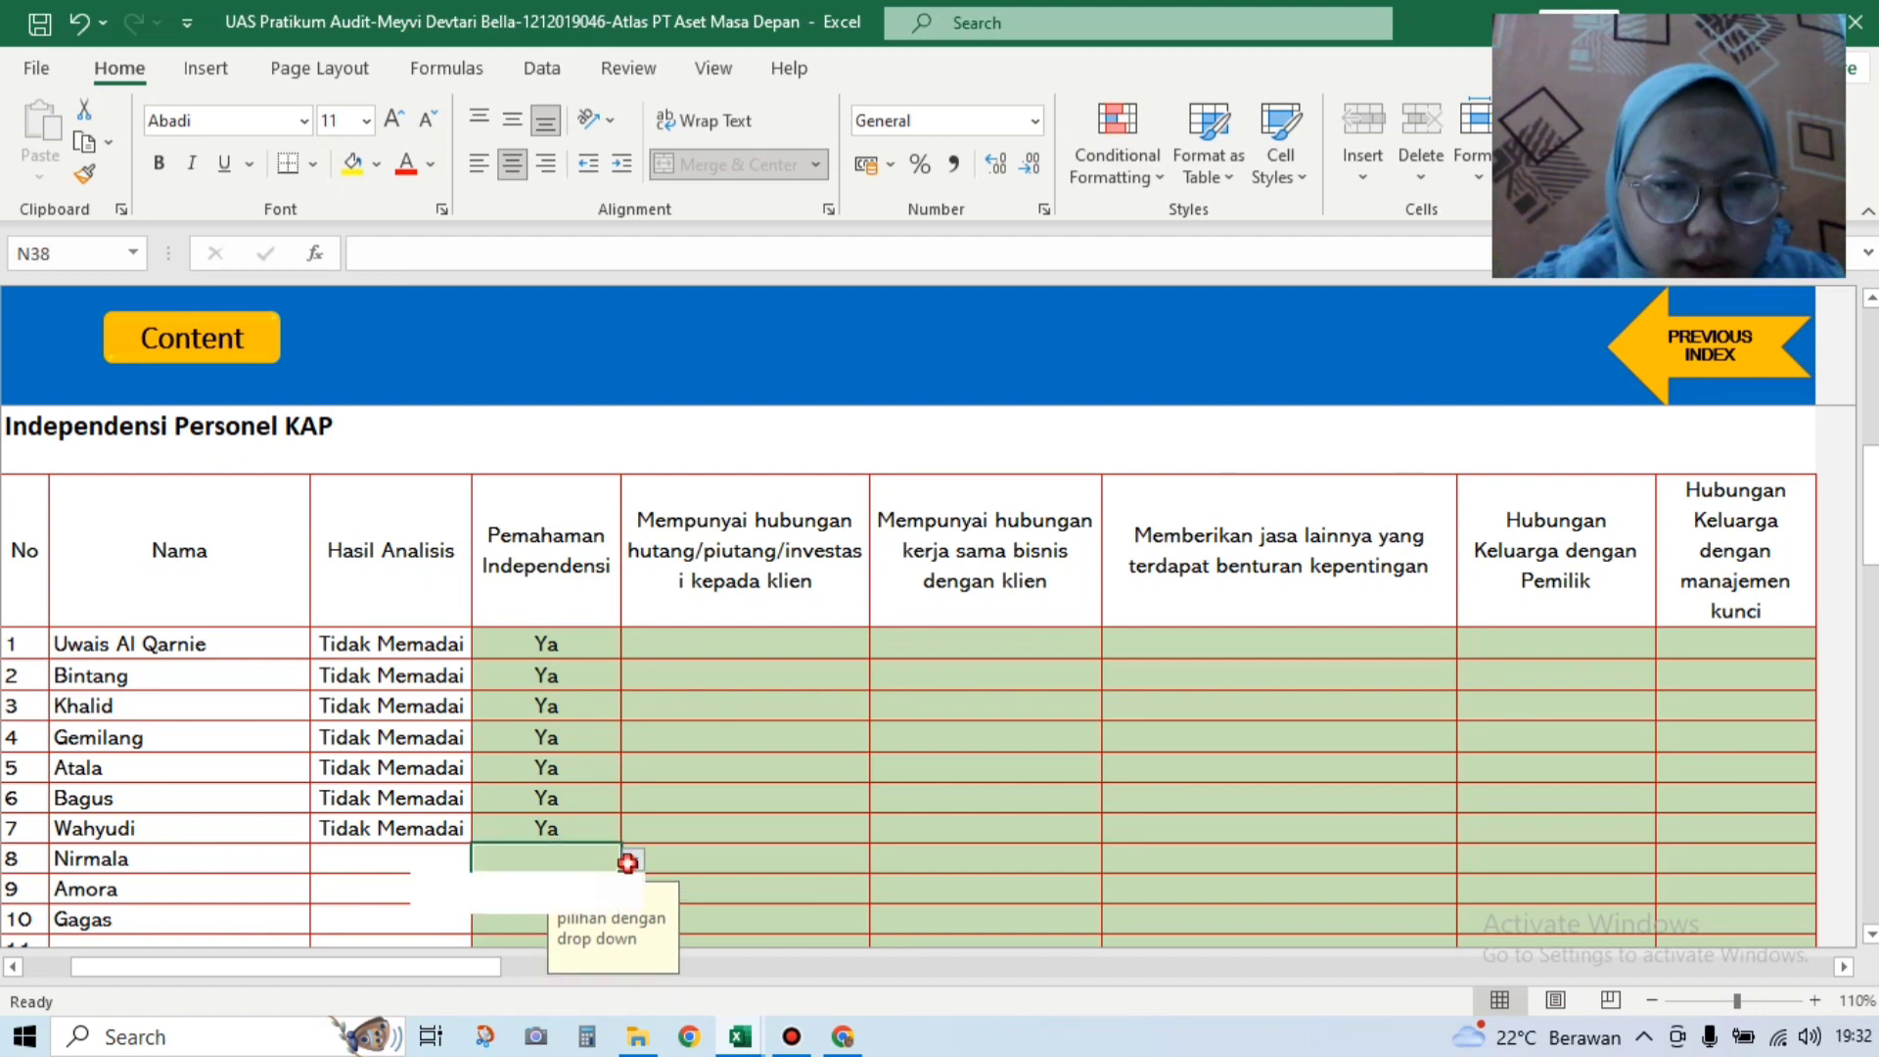
{"action": "left_click", "coordinate": [616, 882]}
{"action": "left_click", "coordinate": [500, 886]}
{"action": "left_click", "coordinate": [630, 888]}
{"action": "left_click", "coordinate": [617, 914]}
{"action": "left_click", "coordinate": [615, 923]}
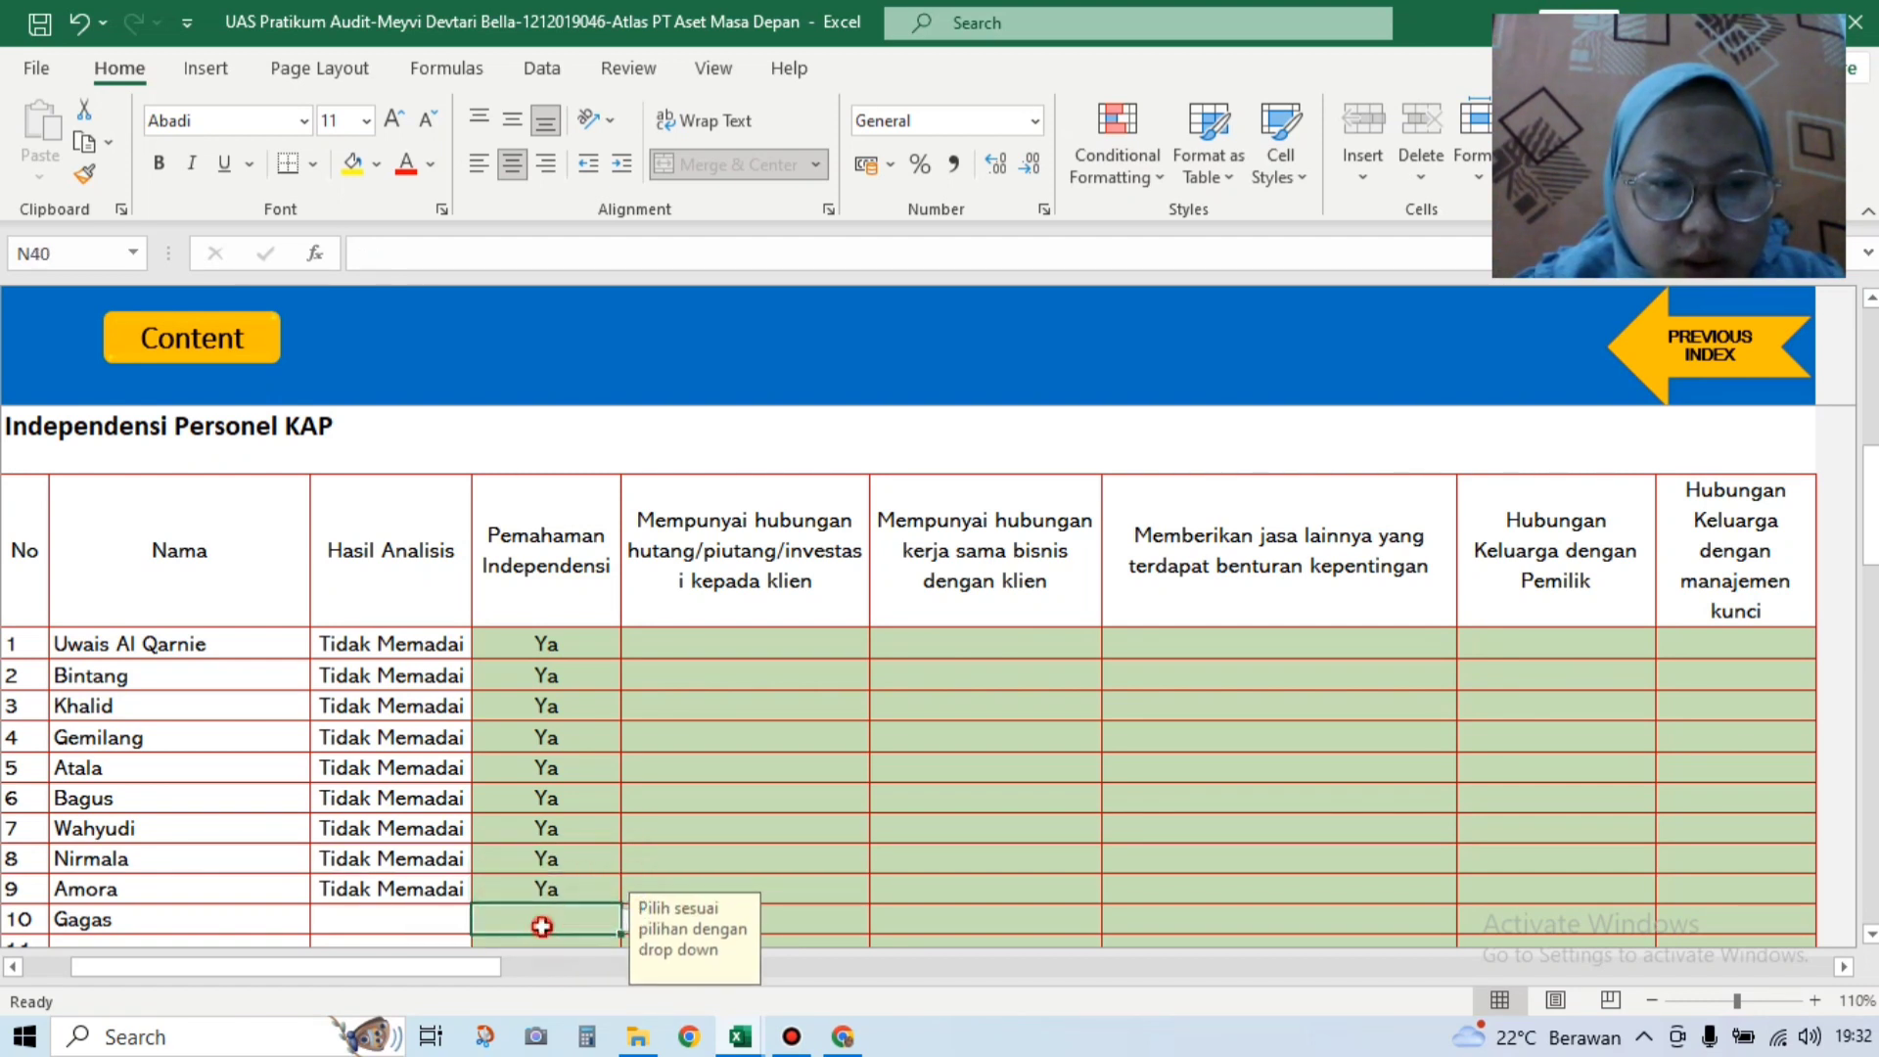
{"action": "left_click", "coordinate": [628, 922]}
{"action": "left_click", "coordinate": [589, 941]}
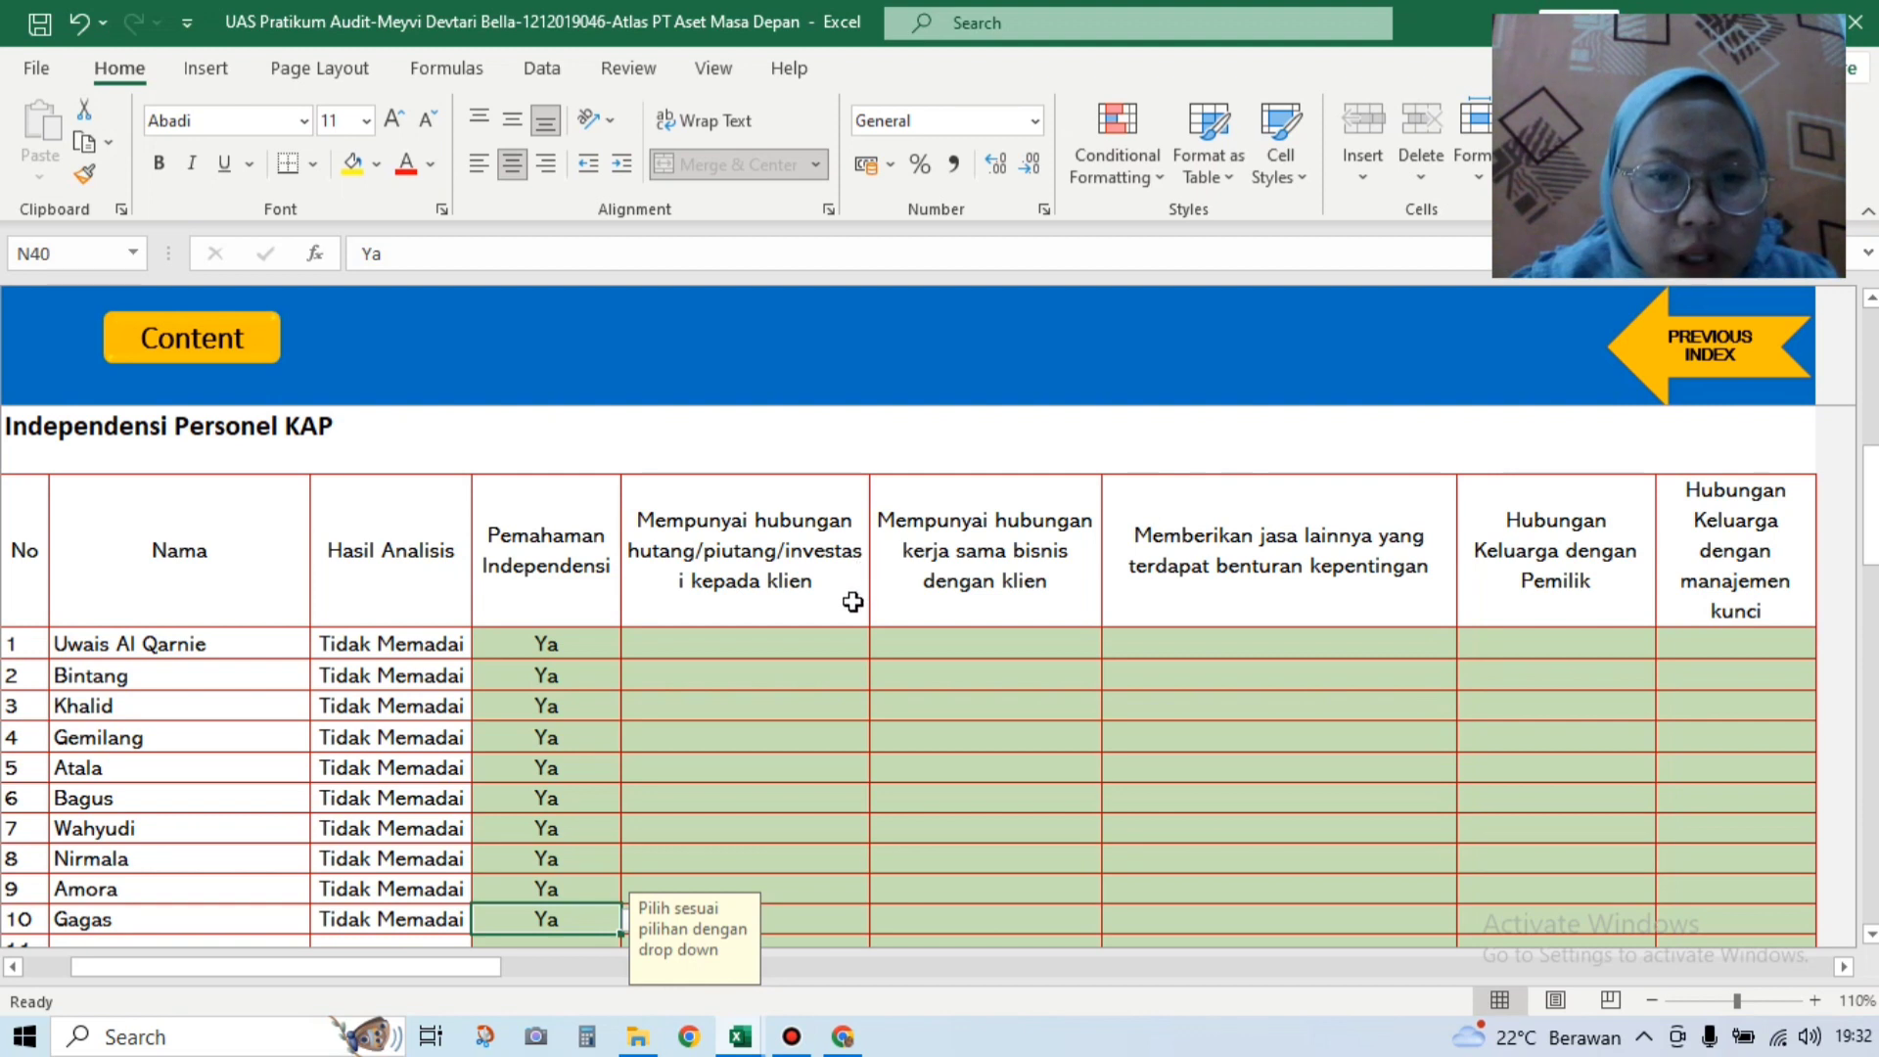
{"action": "left_click", "coordinate": [818, 643]}
{"action": "left_click", "coordinate": [881, 646]}
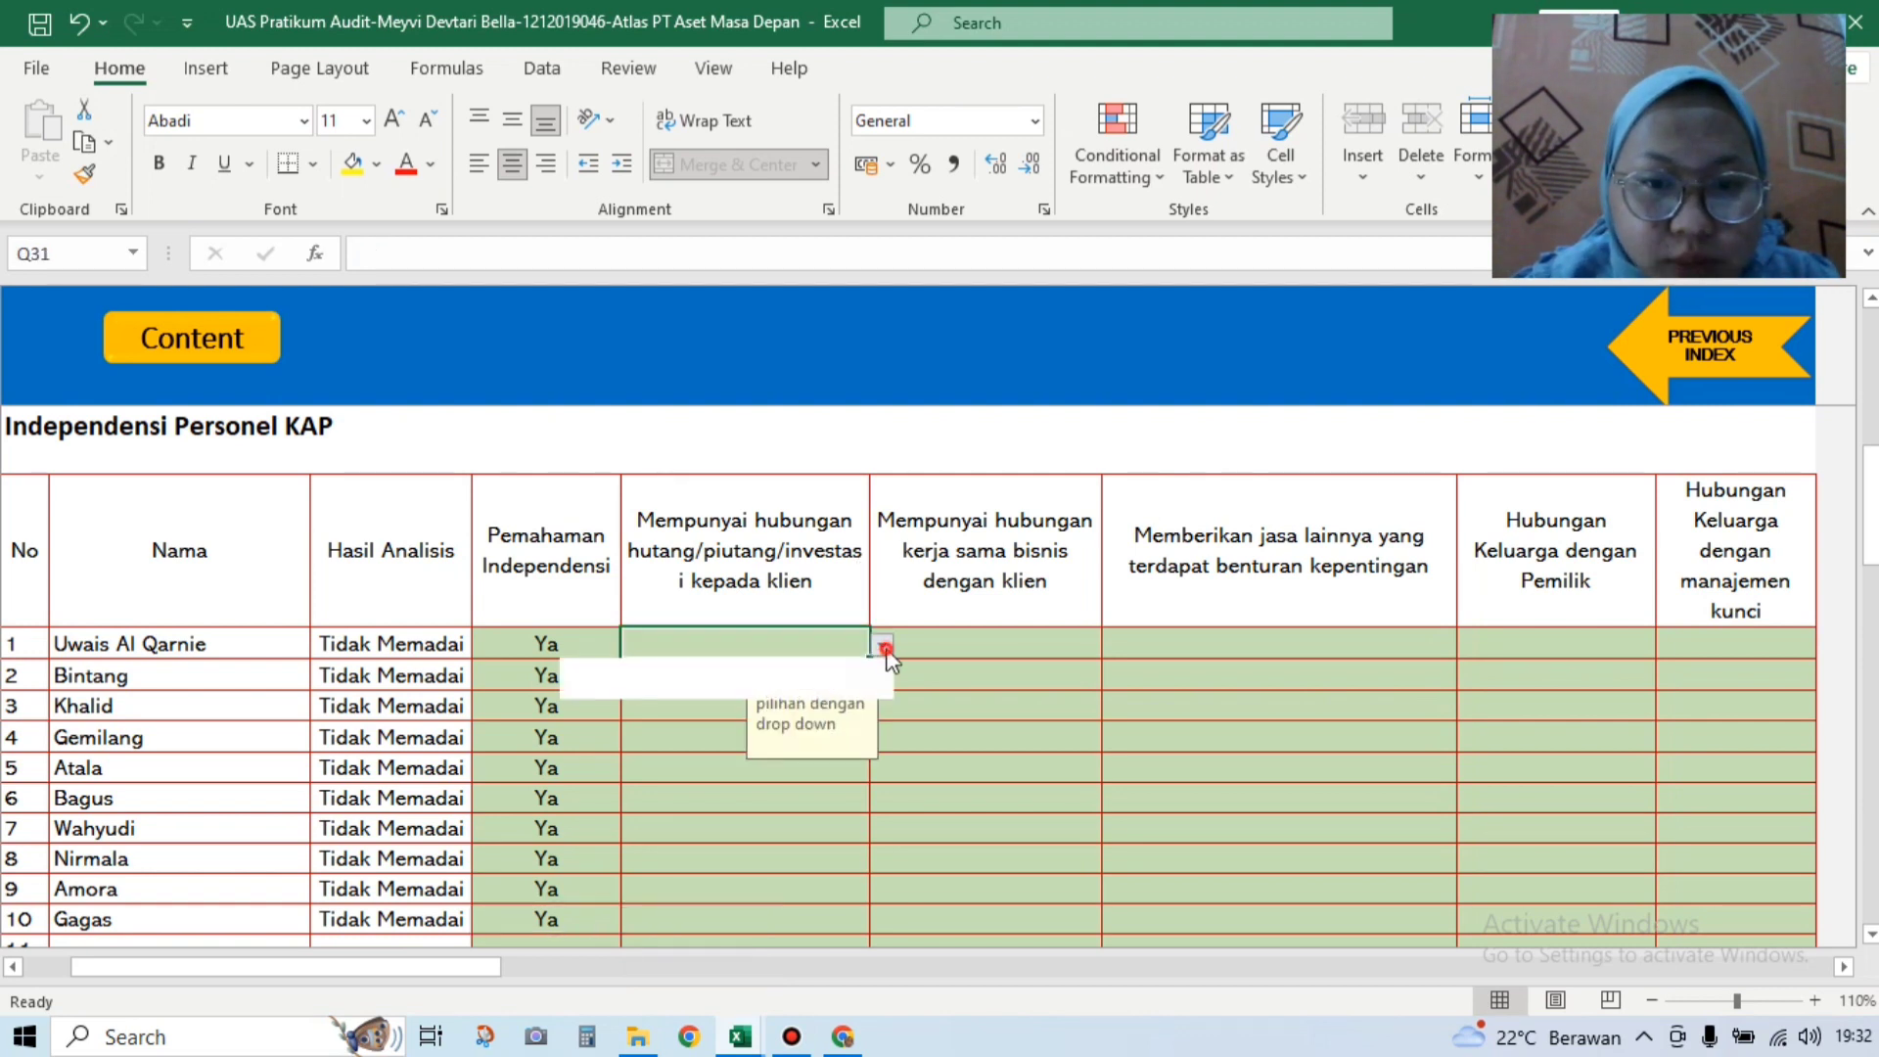
{"action": "left_click", "coordinate": [714, 689]}
{"action": "left_click", "coordinate": [700, 677]}
{"action": "left_click", "coordinate": [881, 676]}
{"action": "left_click", "coordinate": [703, 719]}
{"action": "left_click", "coordinate": [659, 704]}
{"action": "left_click", "coordinate": [882, 706]}
{"action": "left_click", "coordinate": [851, 751]}
{"action": "left_click", "coordinate": [810, 734]}
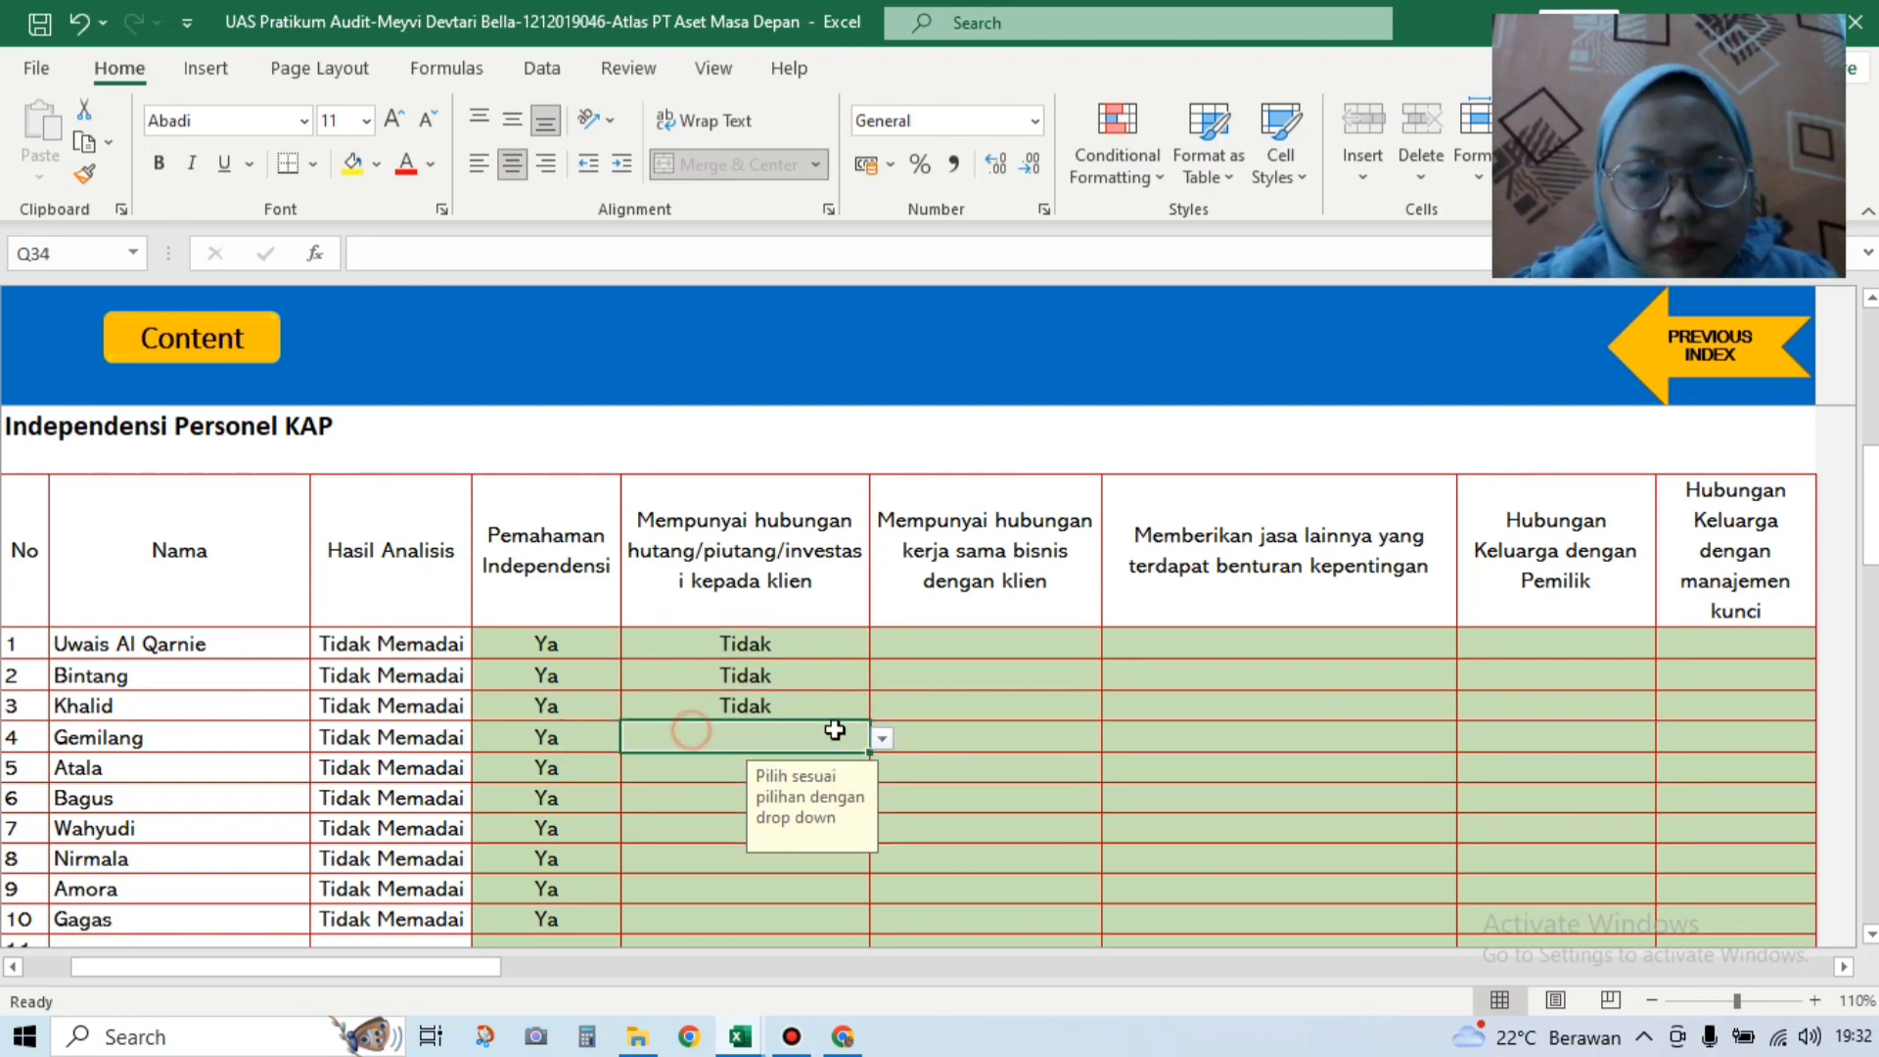
{"action": "left_click", "coordinate": [882, 737]}
{"action": "left_click", "coordinate": [803, 783]}
{"action": "left_click", "coordinate": [861, 771]}
{"action": "left_click", "coordinate": [882, 768]}
{"action": "left_click", "coordinate": [830, 805]}
Step: Mark the relationship Tidak for Bagus, Wahyudi, Nirmala, Amora and Gagas, then switch to Soal UAS Atlas
{"action": "left_click", "coordinate": [866, 798]}
{"action": "left_click", "coordinate": [882, 799]}
{"action": "left_click", "coordinate": [830, 838]}
{"action": "left_click", "coordinate": [822, 827]}
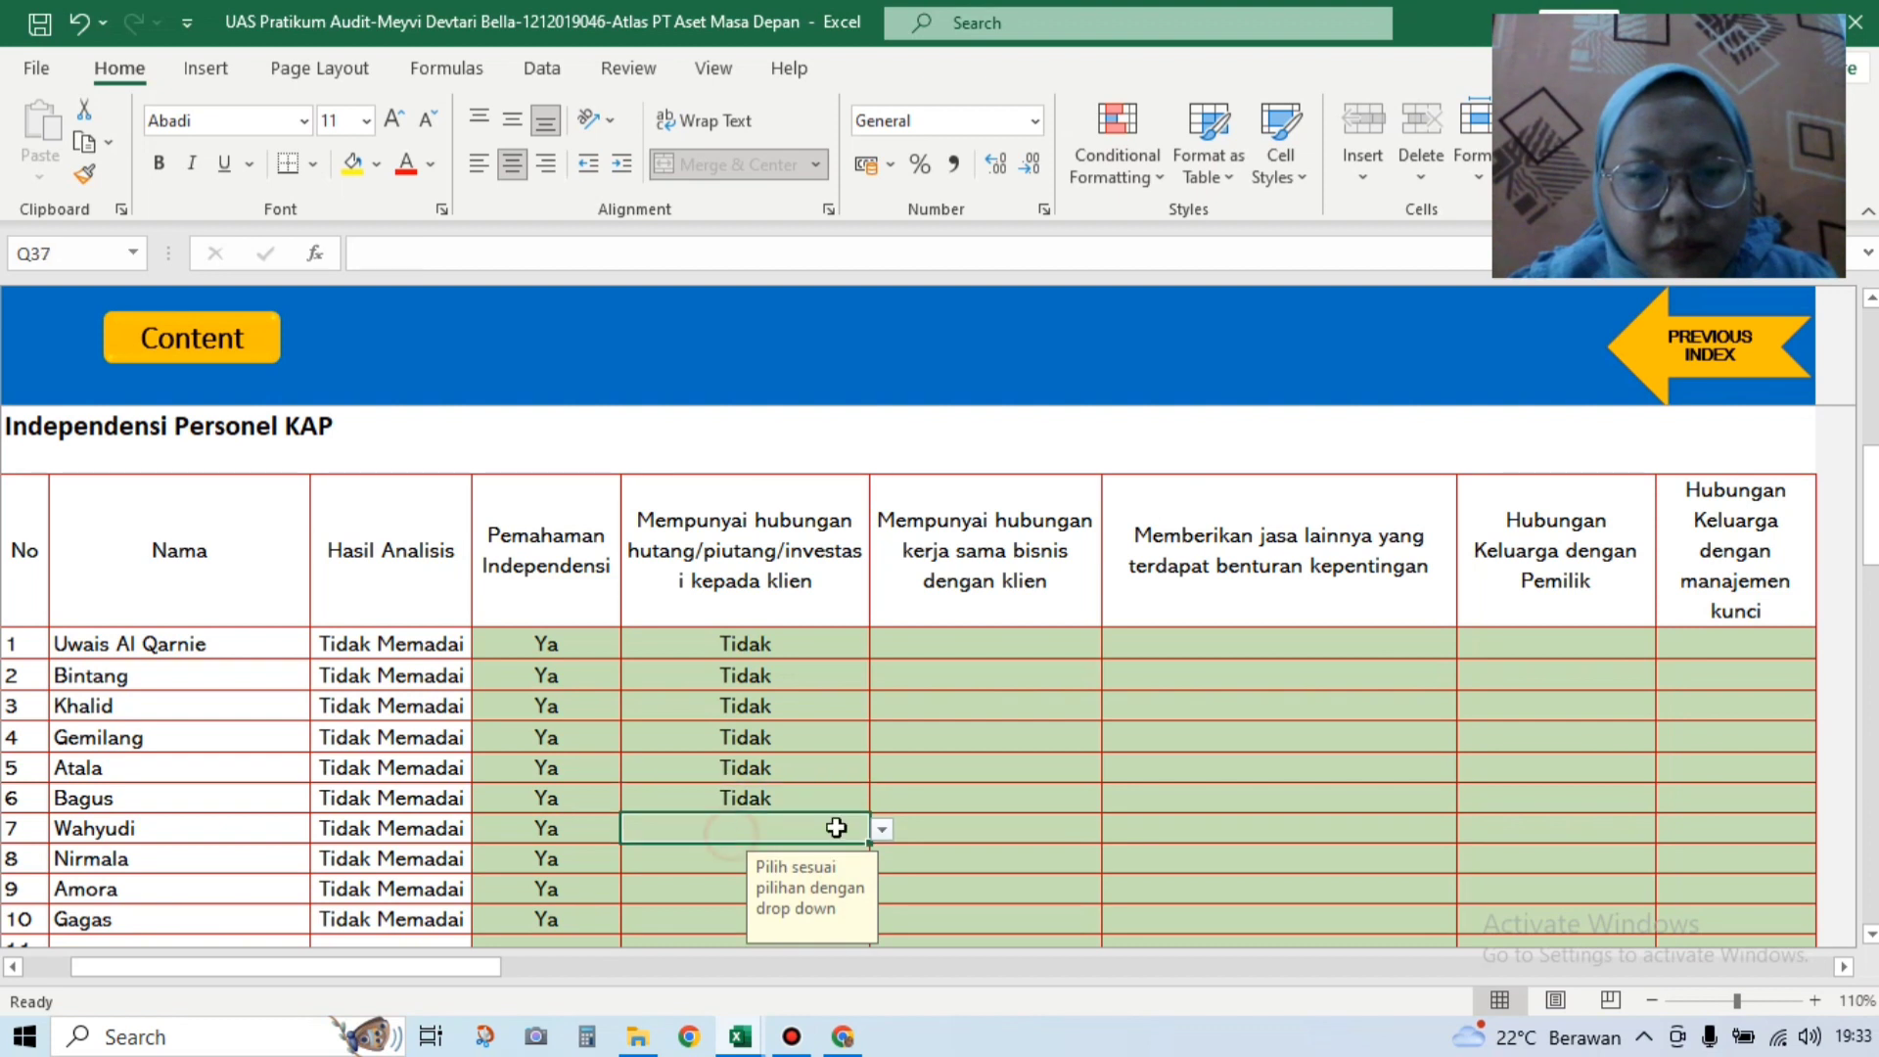
{"action": "left_click", "coordinate": [882, 830]}
{"action": "left_click", "coordinate": [830, 868]}
{"action": "left_click", "coordinate": [865, 857]}
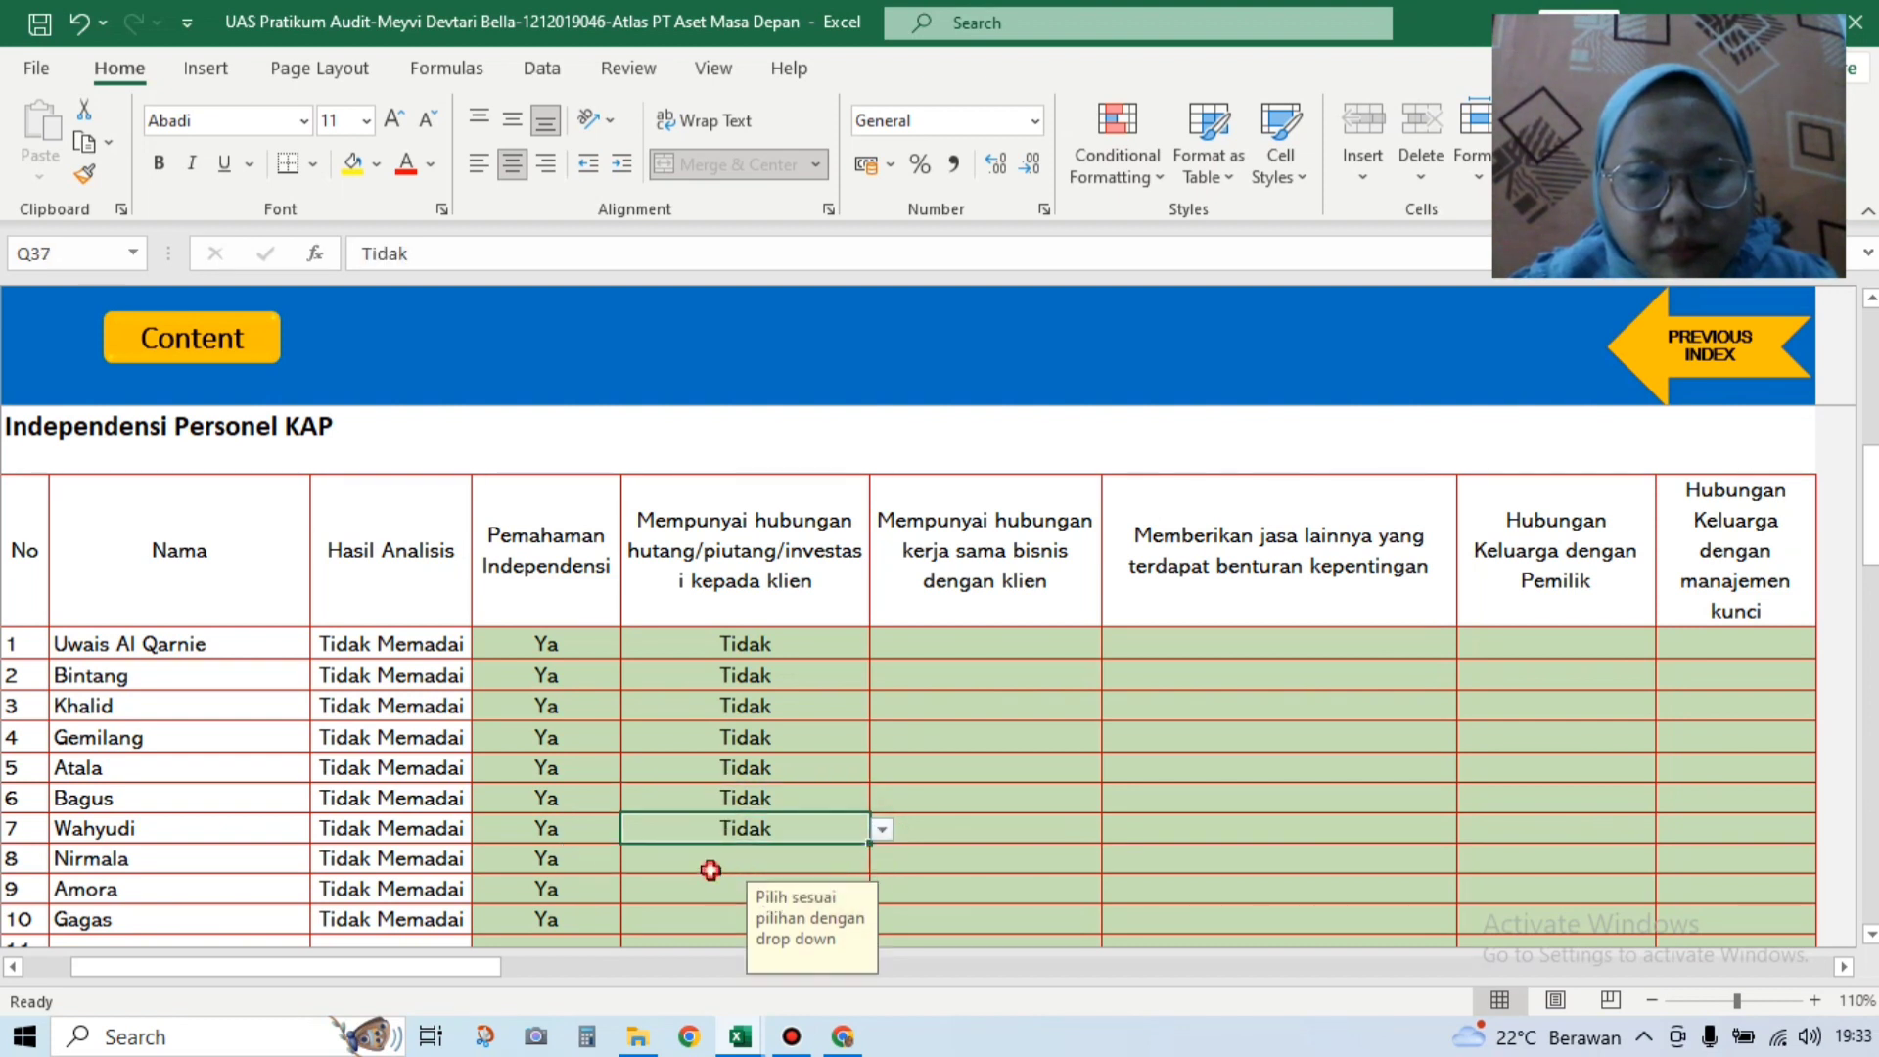
{"action": "left_click", "coordinate": [882, 858]}
{"action": "left_click", "coordinate": [840, 898]}
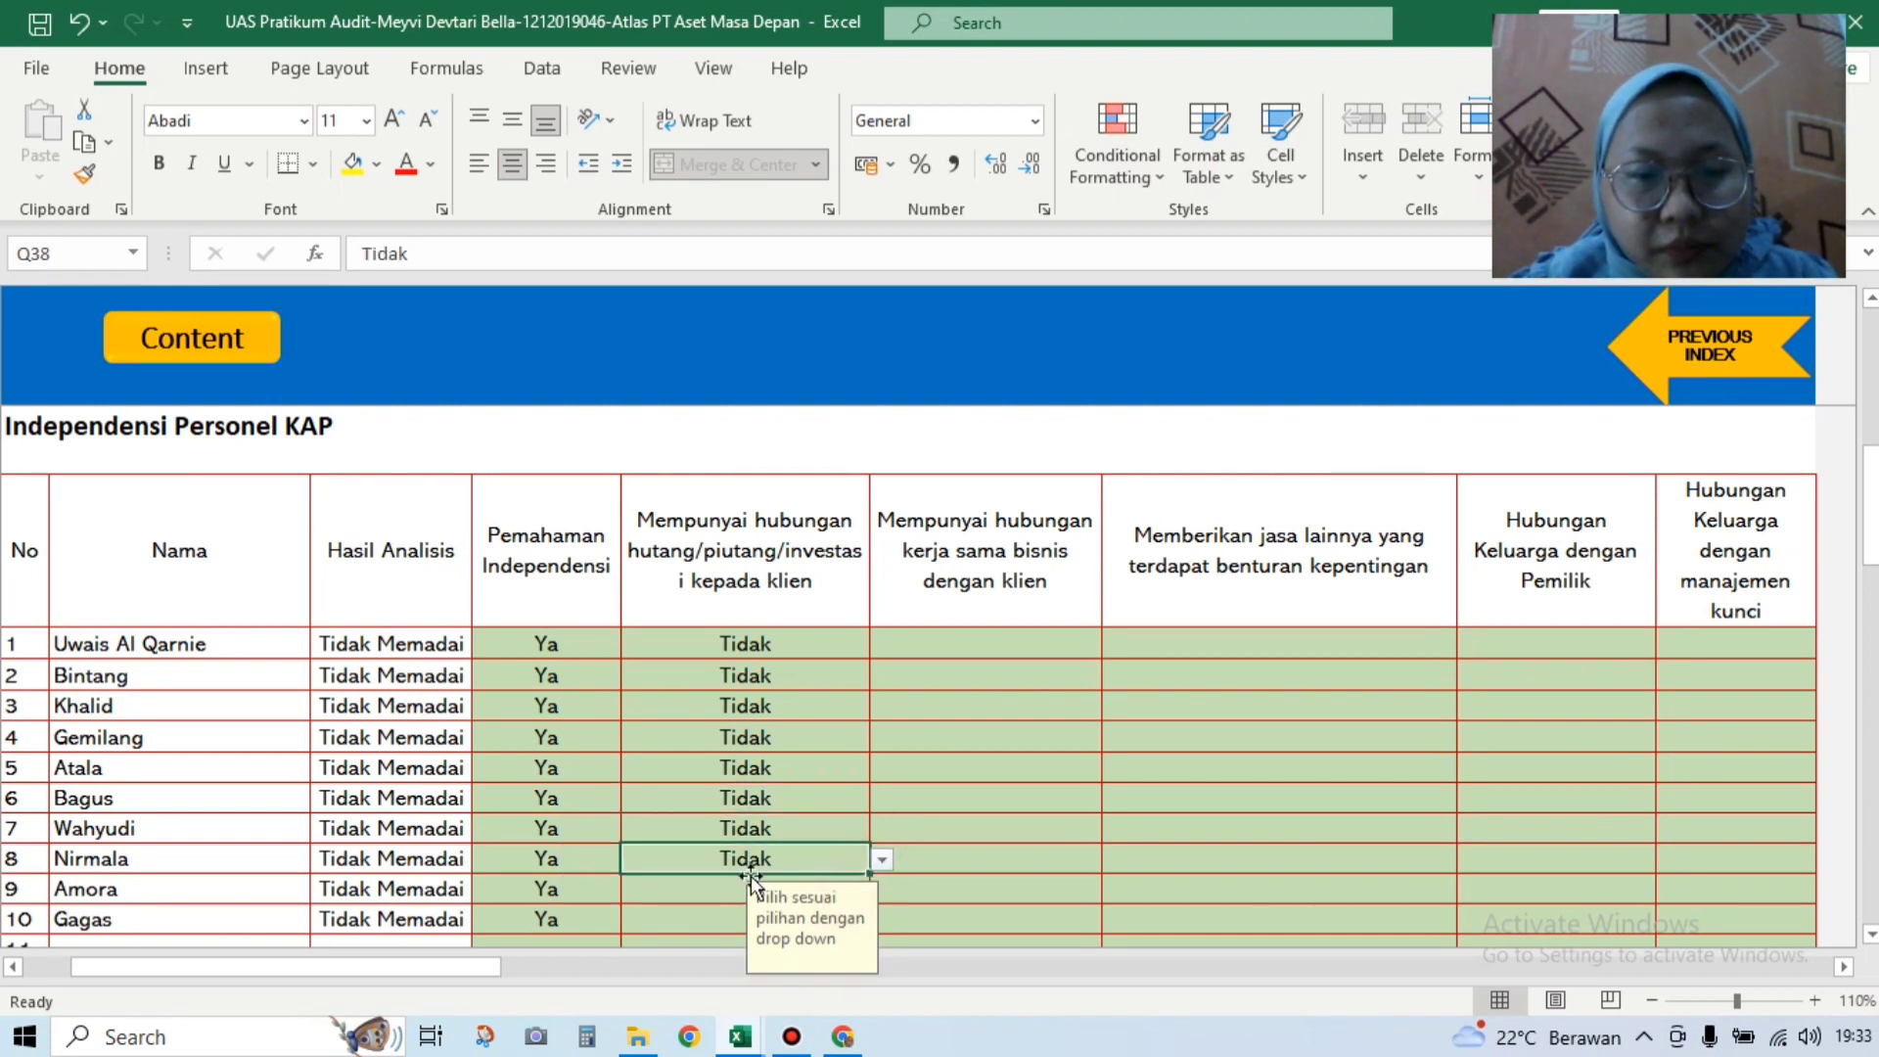
{"action": "left_click", "coordinate": [727, 890]}
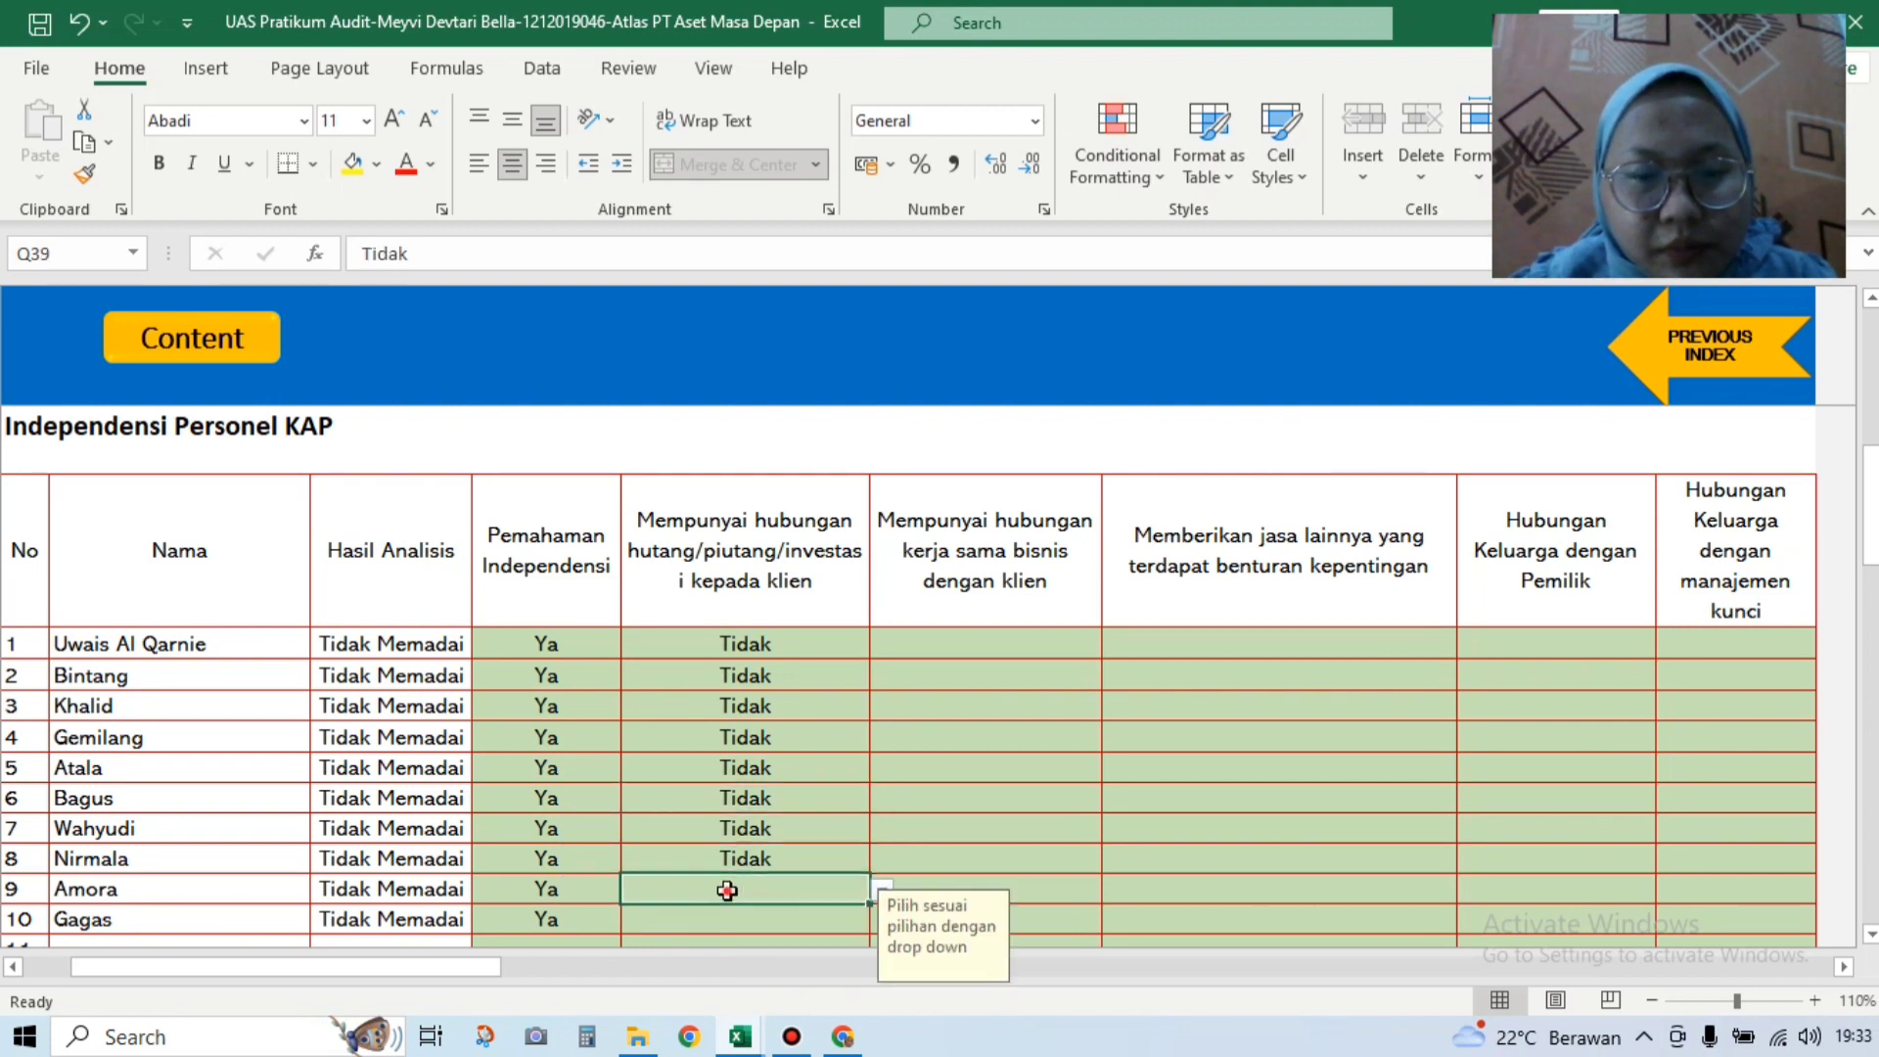
{"action": "left_click", "coordinate": [882, 891]}
{"action": "left_click", "coordinate": [783, 930]}
{"action": "left_click", "coordinate": [789, 925]}
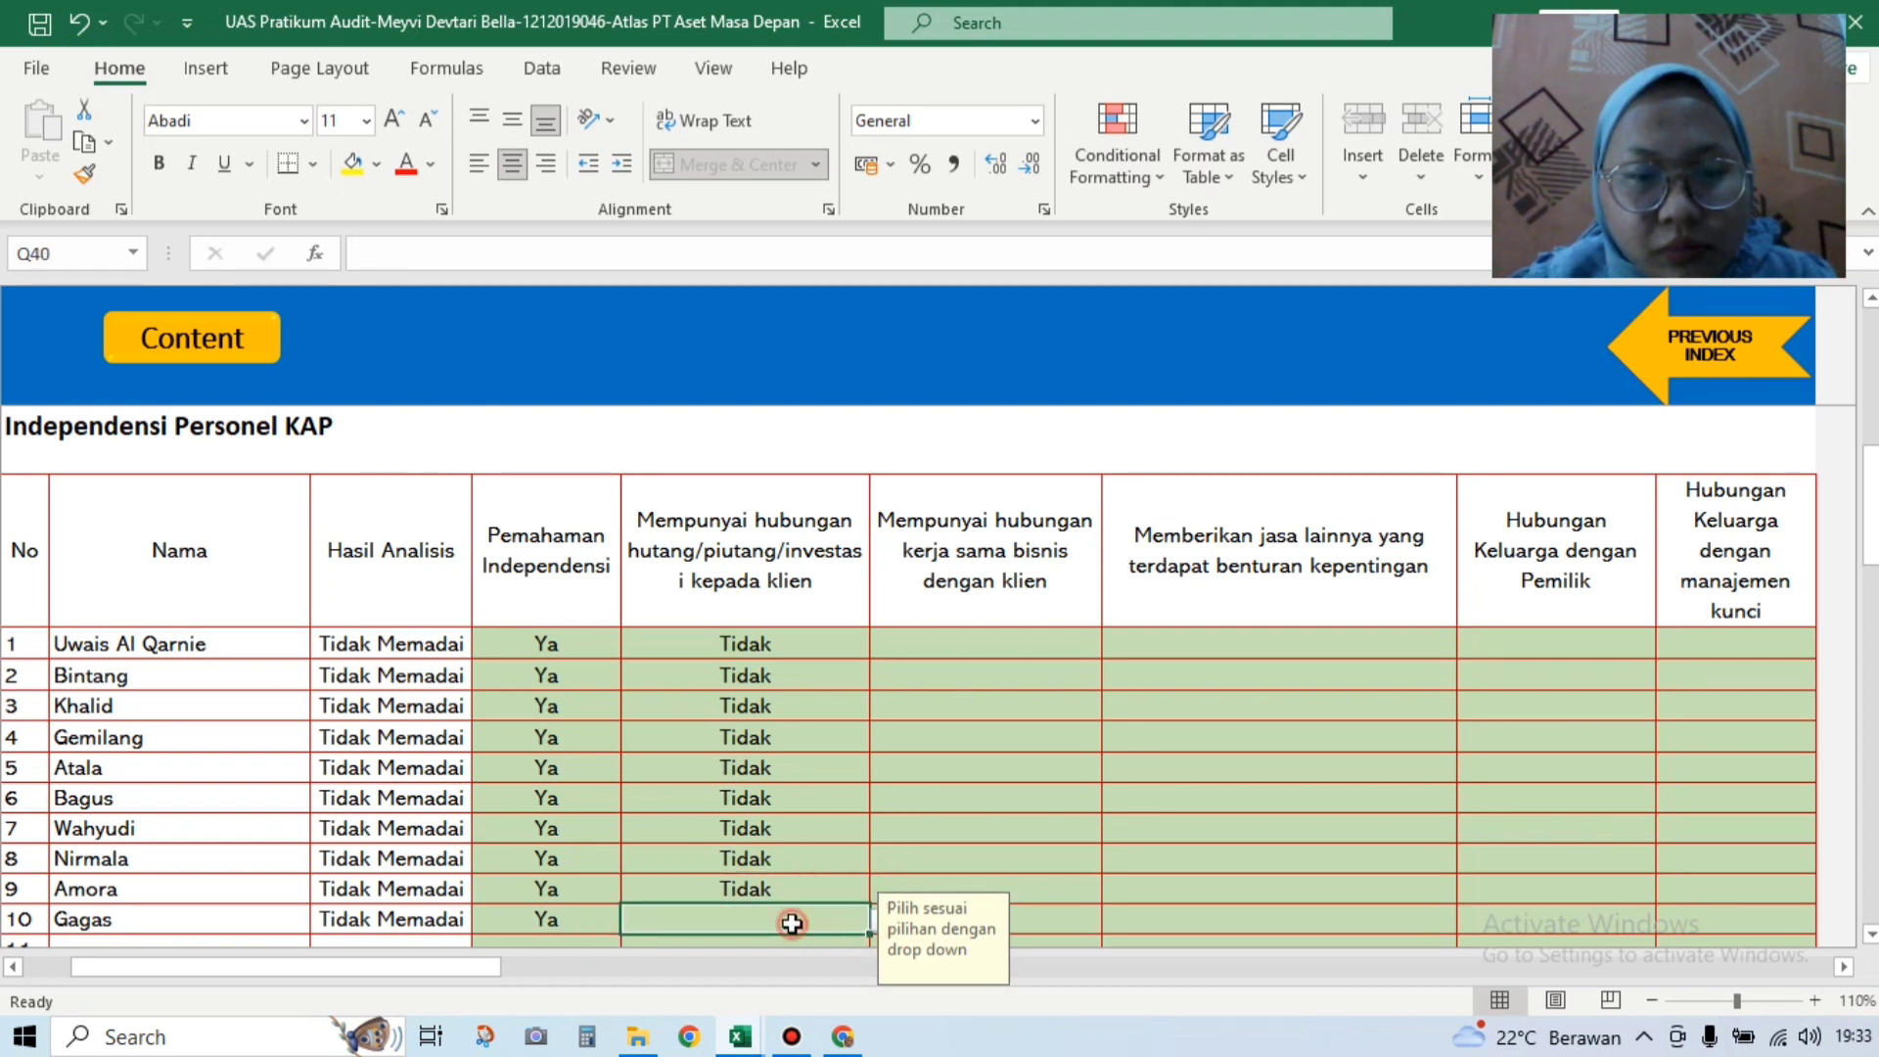
{"action": "left_click", "coordinate": [874, 932]}
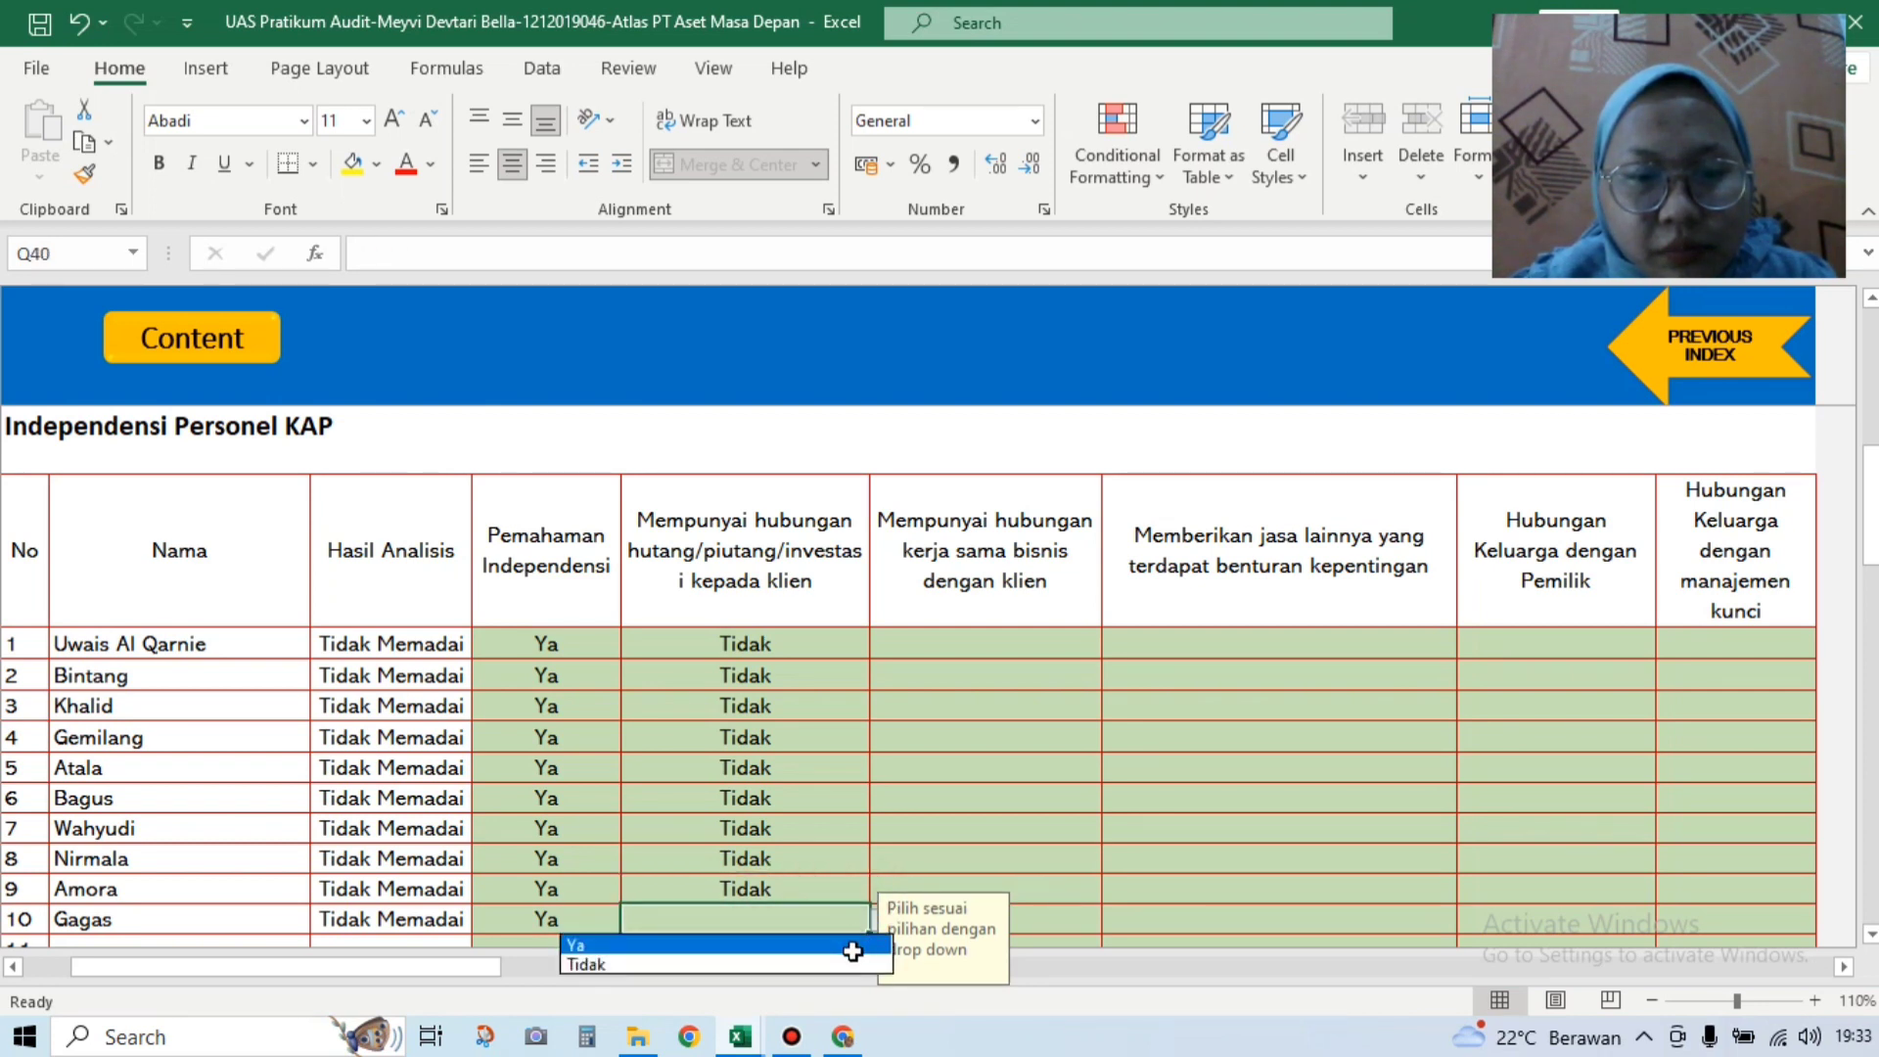
{"action": "left_click", "coordinate": [851, 946]}
{"action": "left_click", "coordinate": [874, 932]}
{"action": "left_click", "coordinate": [852, 964]}
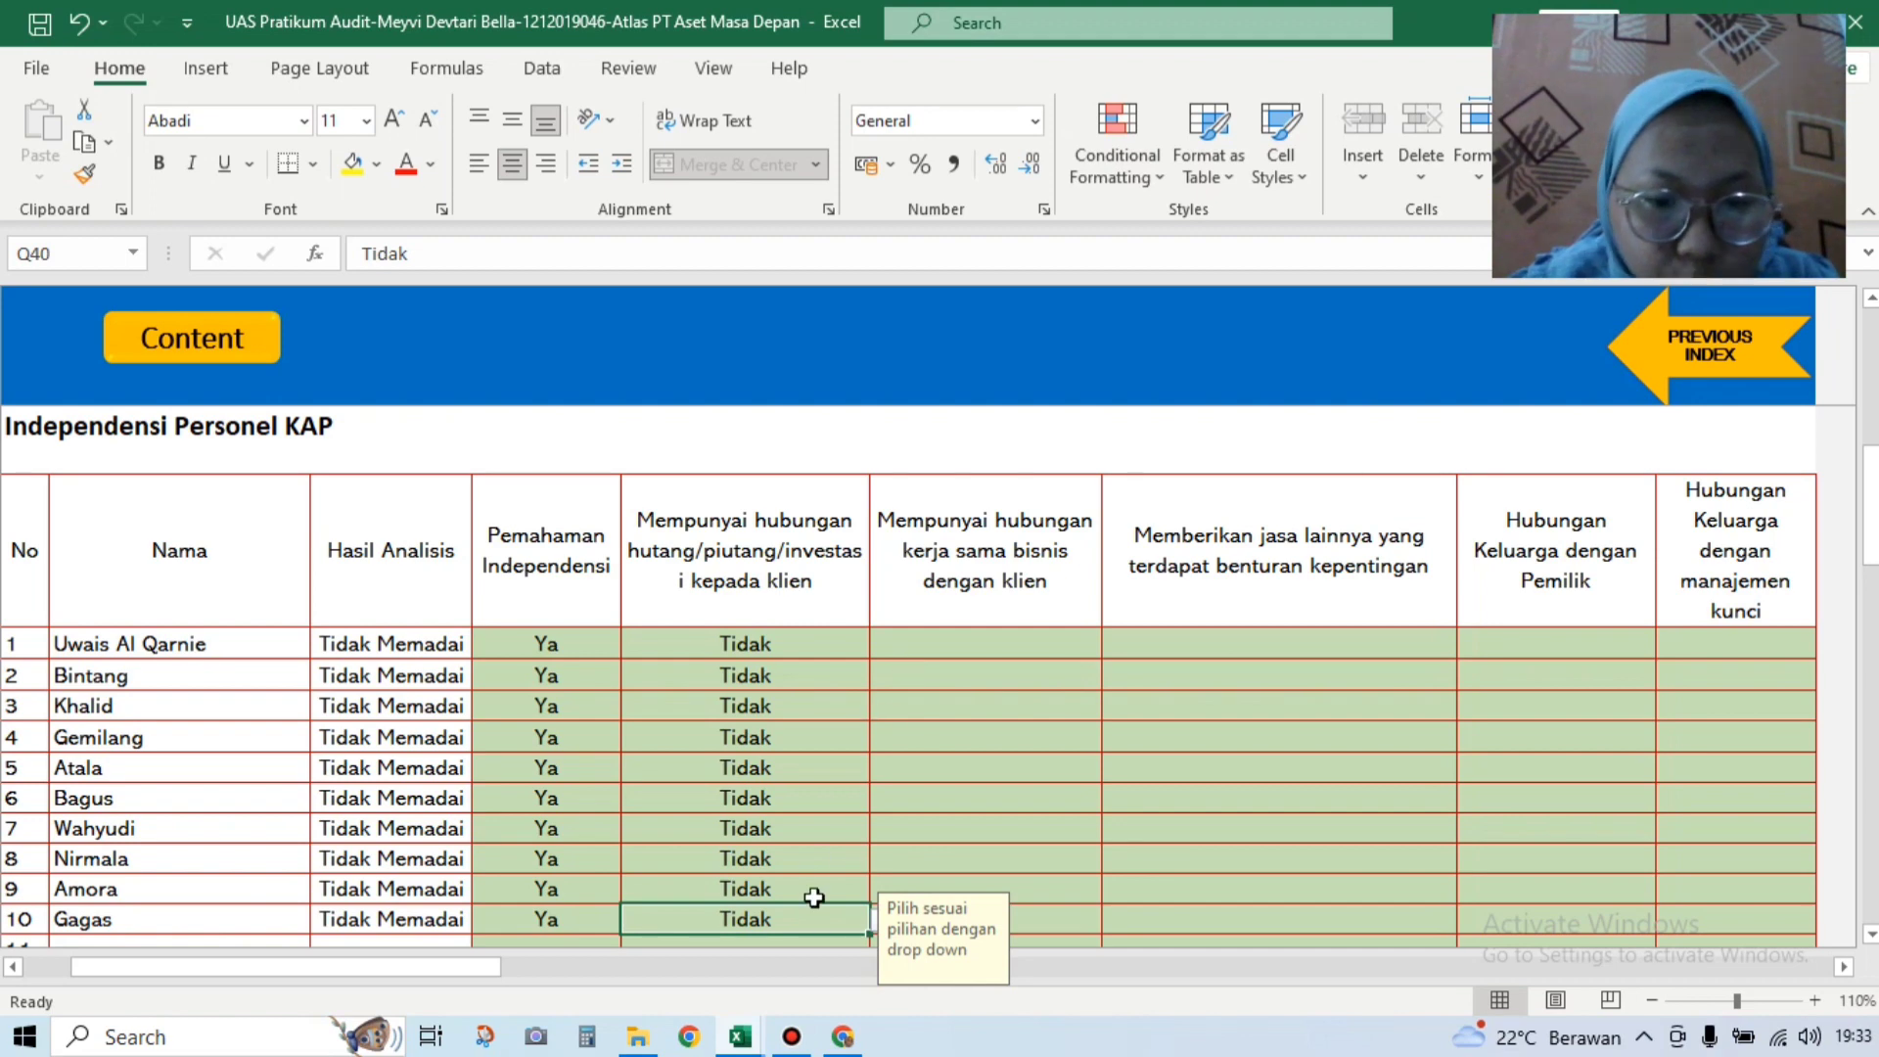
{"action": "mouse_move", "coordinate": [742, 1036]}
{"action": "left_click", "coordinate": [684, 933]}
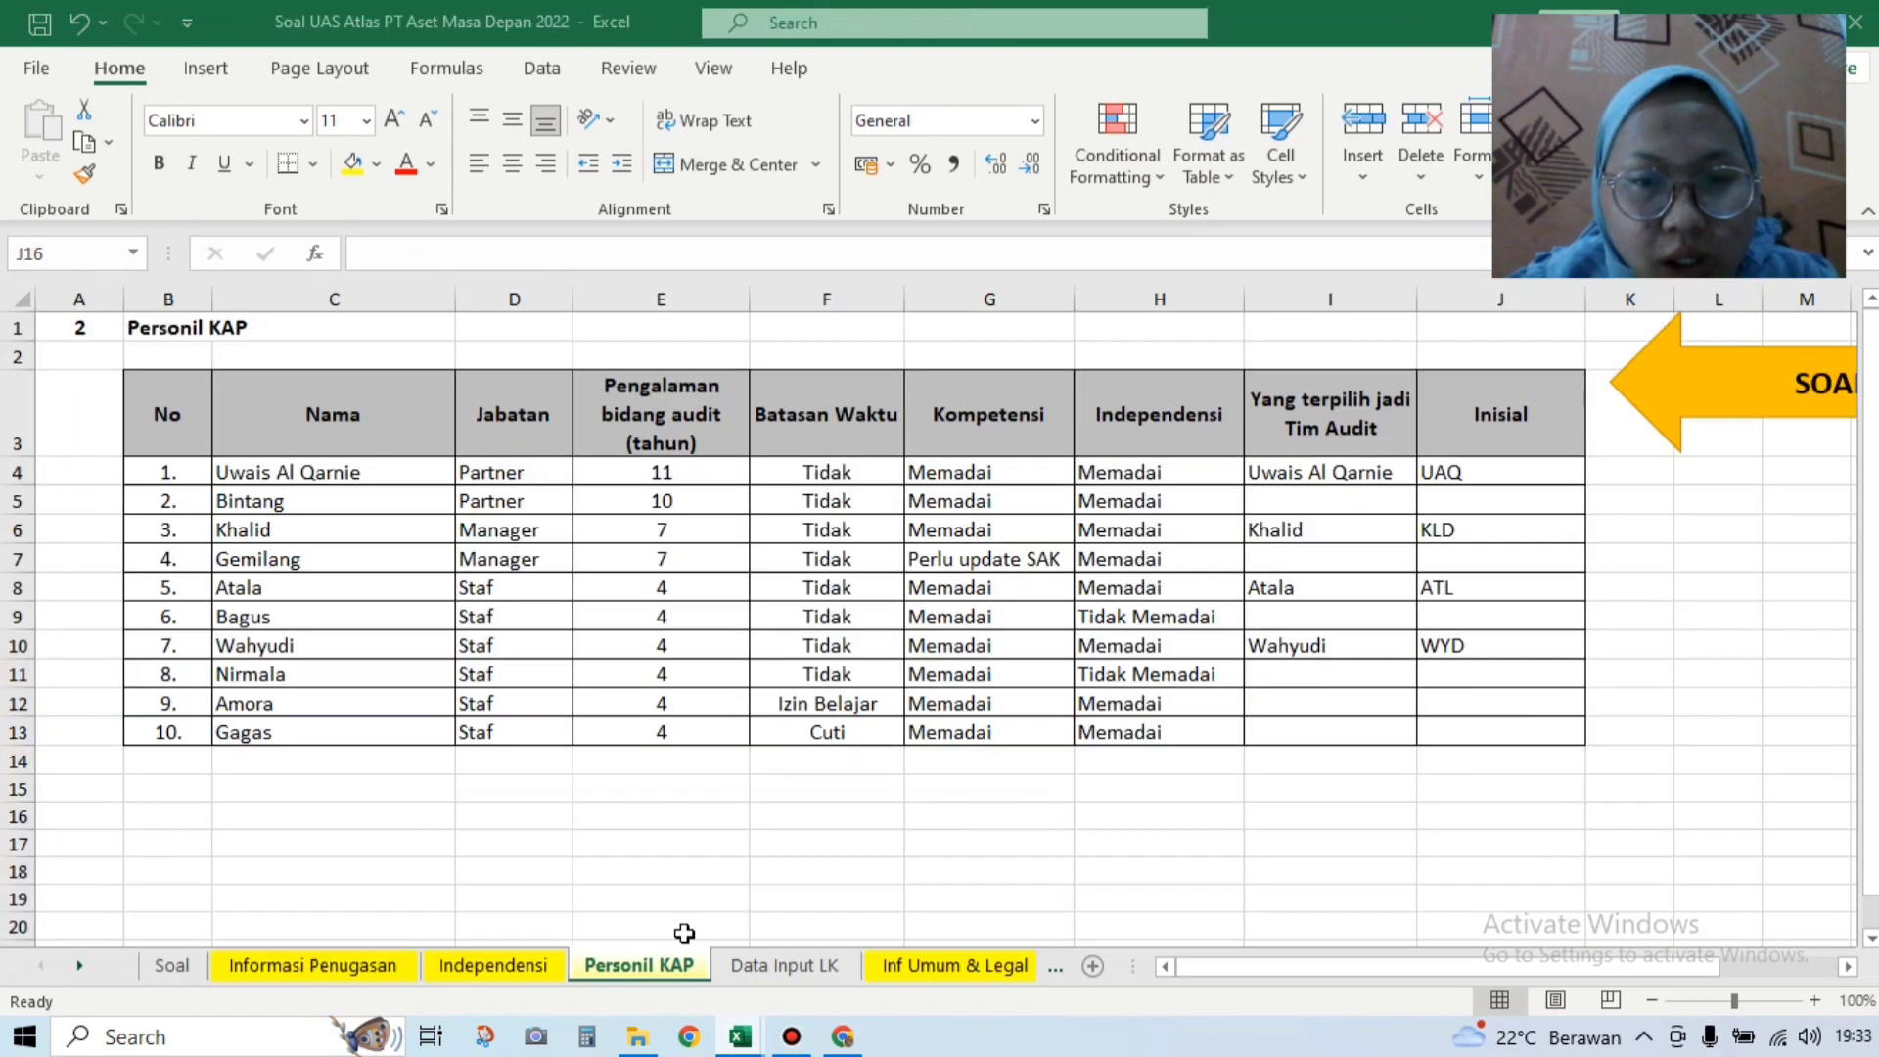
Step: View the Soal UAS Atlas Independensi sheet showing Bagus and Nirmala as Tidak Memadai
{"action": "left_click", "coordinate": [538, 965]}
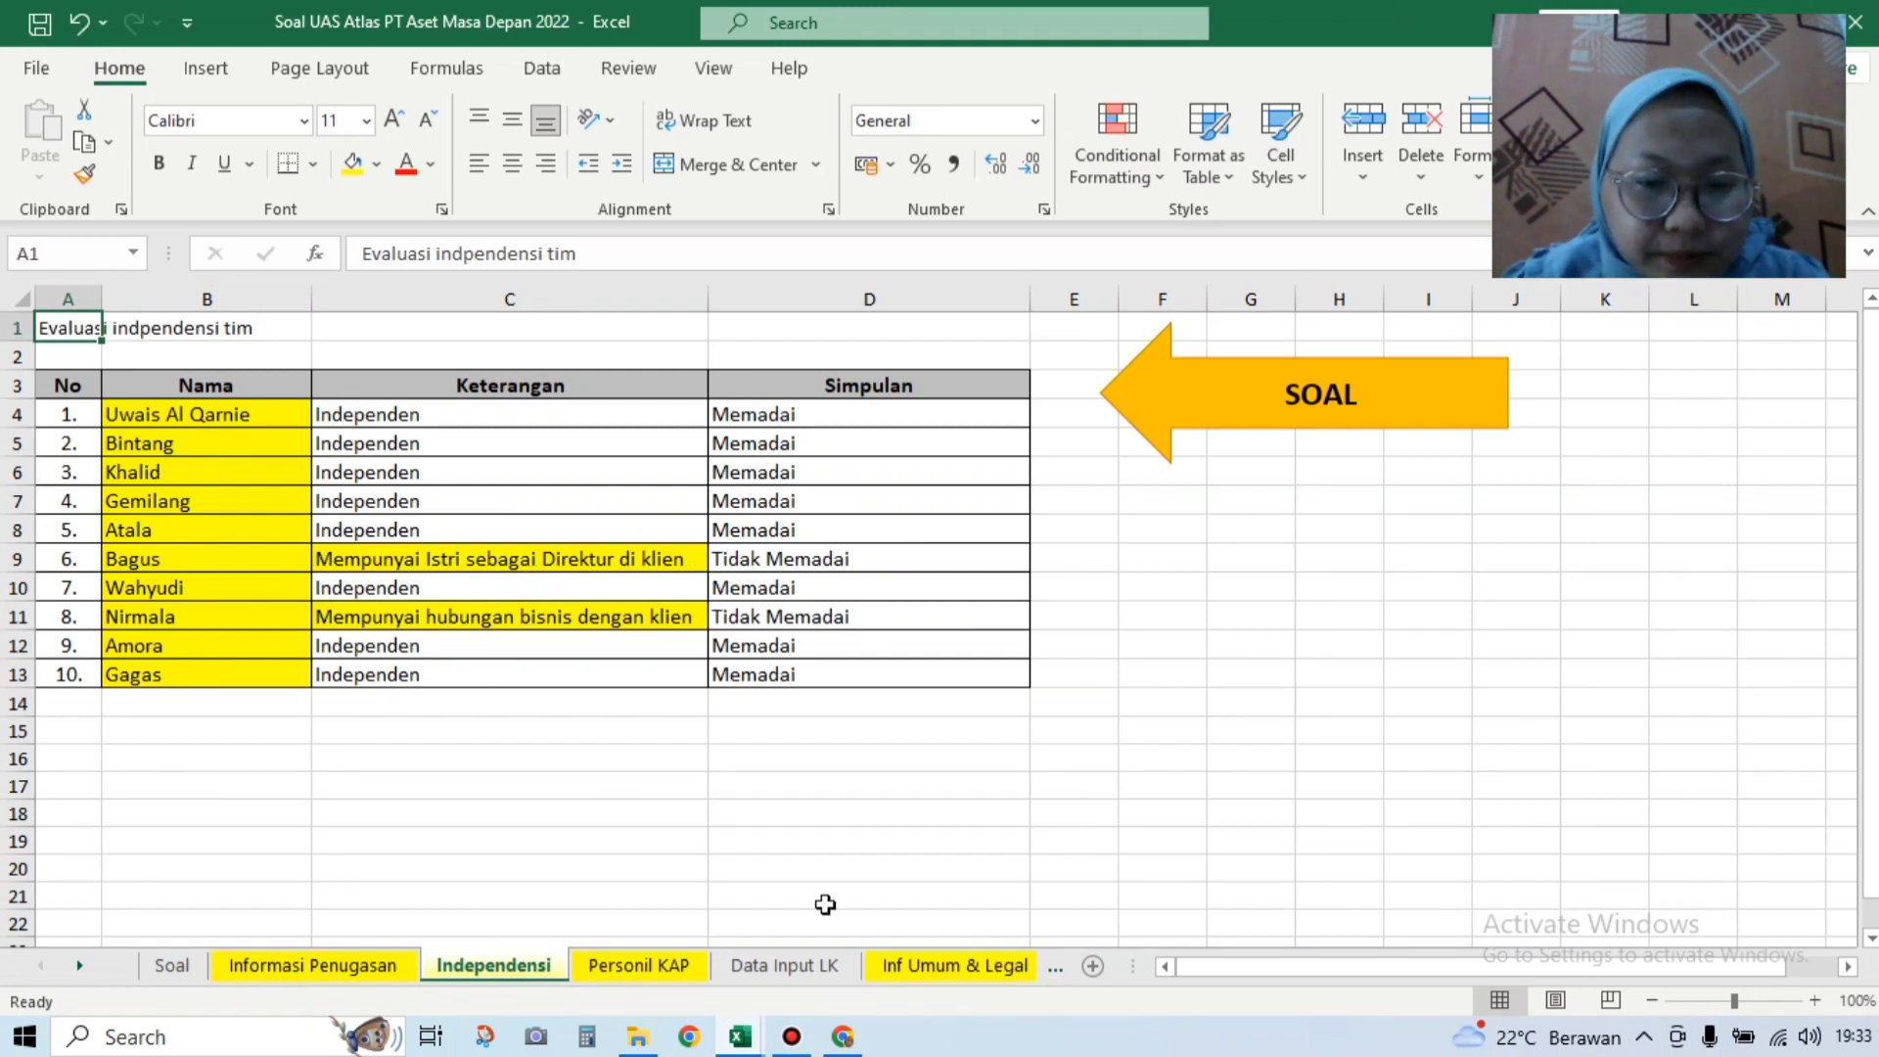
Step: In the practice workbook, set business cooperation with the client to Tidak for rows 1–4
{"action": "left_click", "coordinate": [898, 935]}
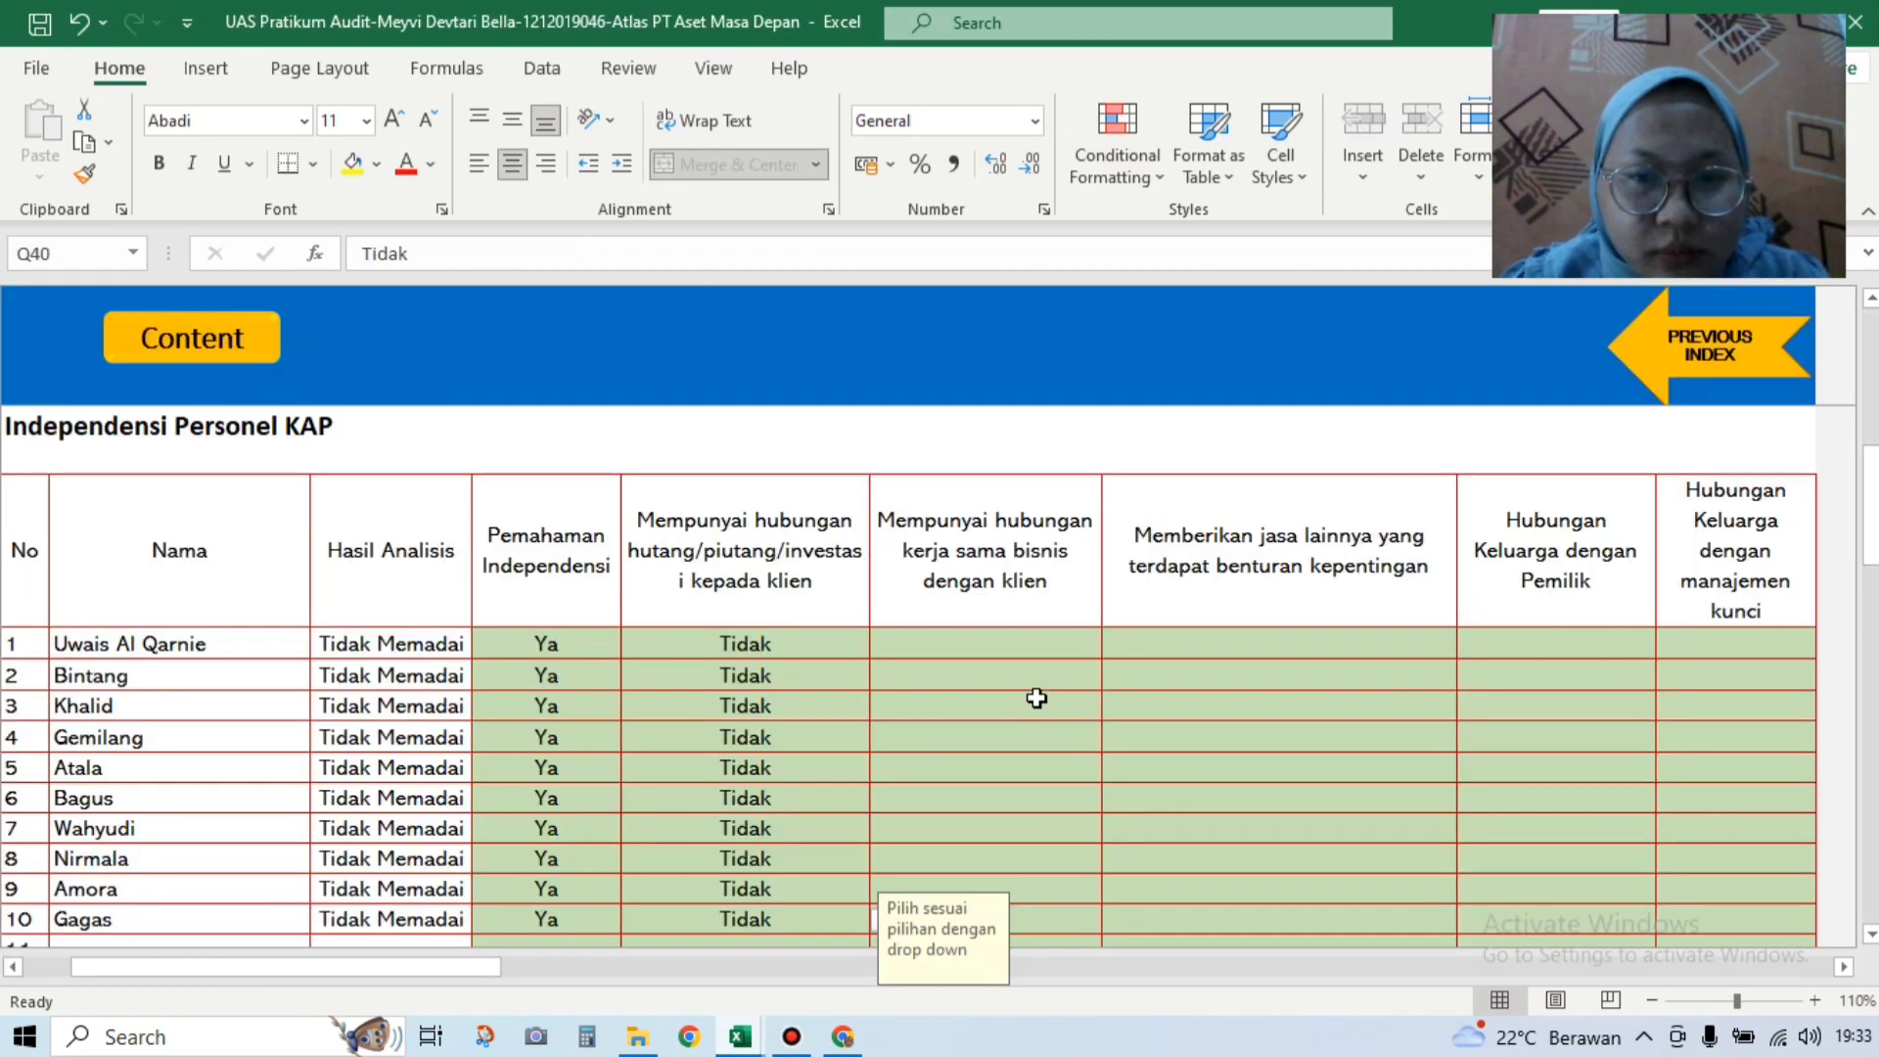
{"action": "left_click", "coordinate": [1074, 645]}
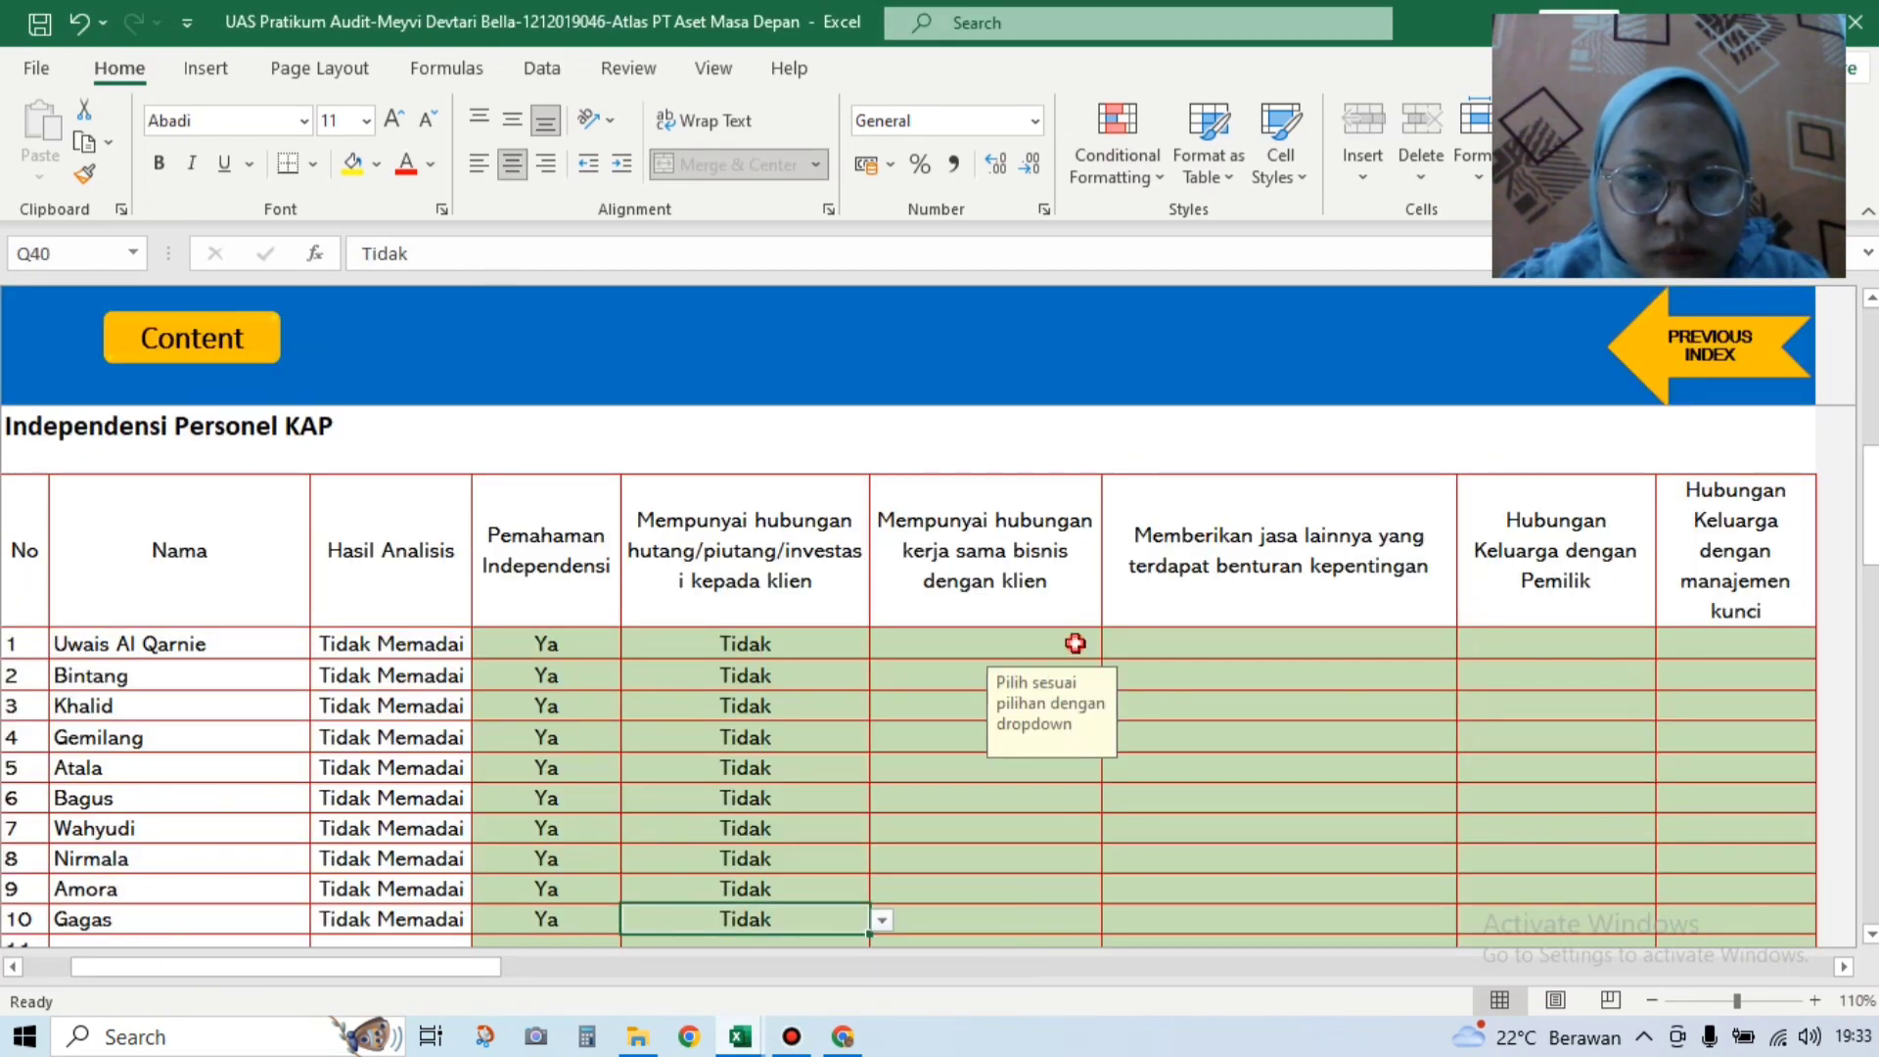
{"action": "left_click", "coordinate": [1112, 645]}
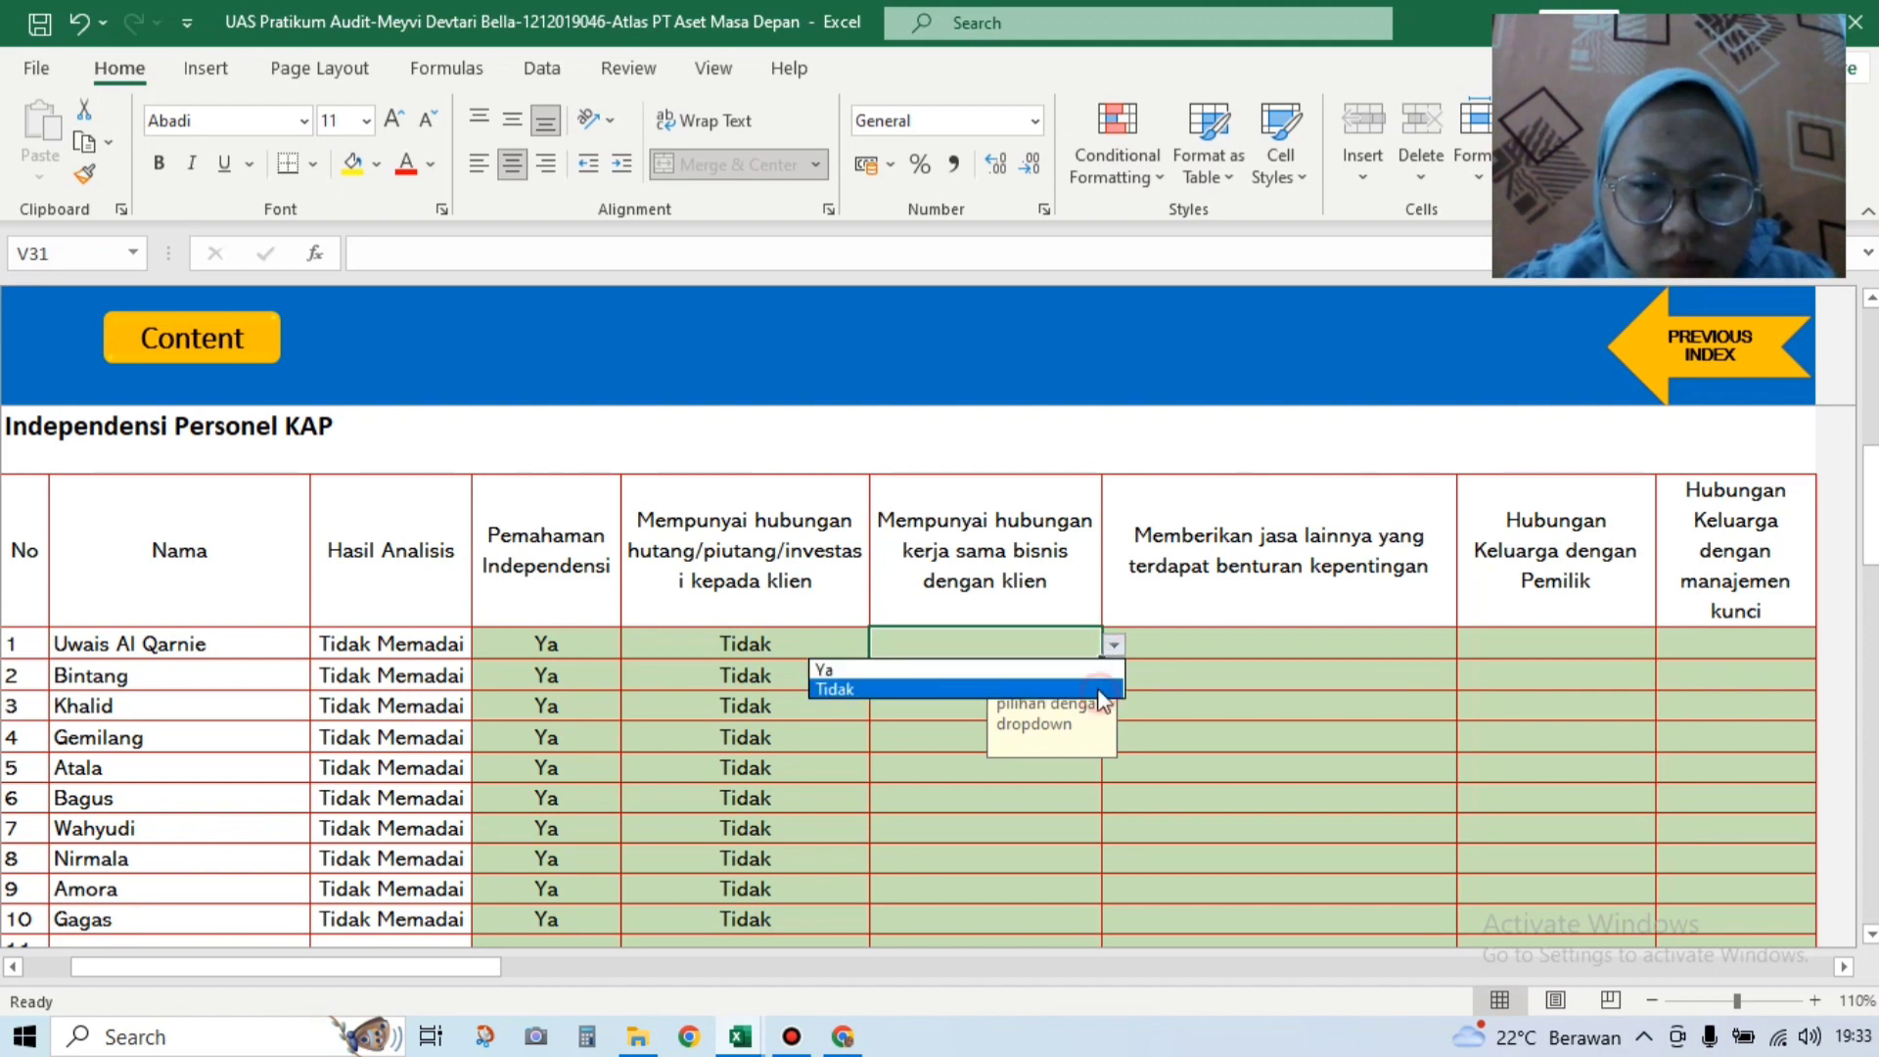
{"action": "left_click", "coordinate": [1098, 690]}
{"action": "left_click", "coordinate": [1098, 685]}
{"action": "left_click", "coordinate": [1113, 675]}
{"action": "left_click", "coordinate": [1055, 723]}
{"action": "left_click", "coordinate": [943, 713]}
{"action": "left_click", "coordinate": [1113, 706]}
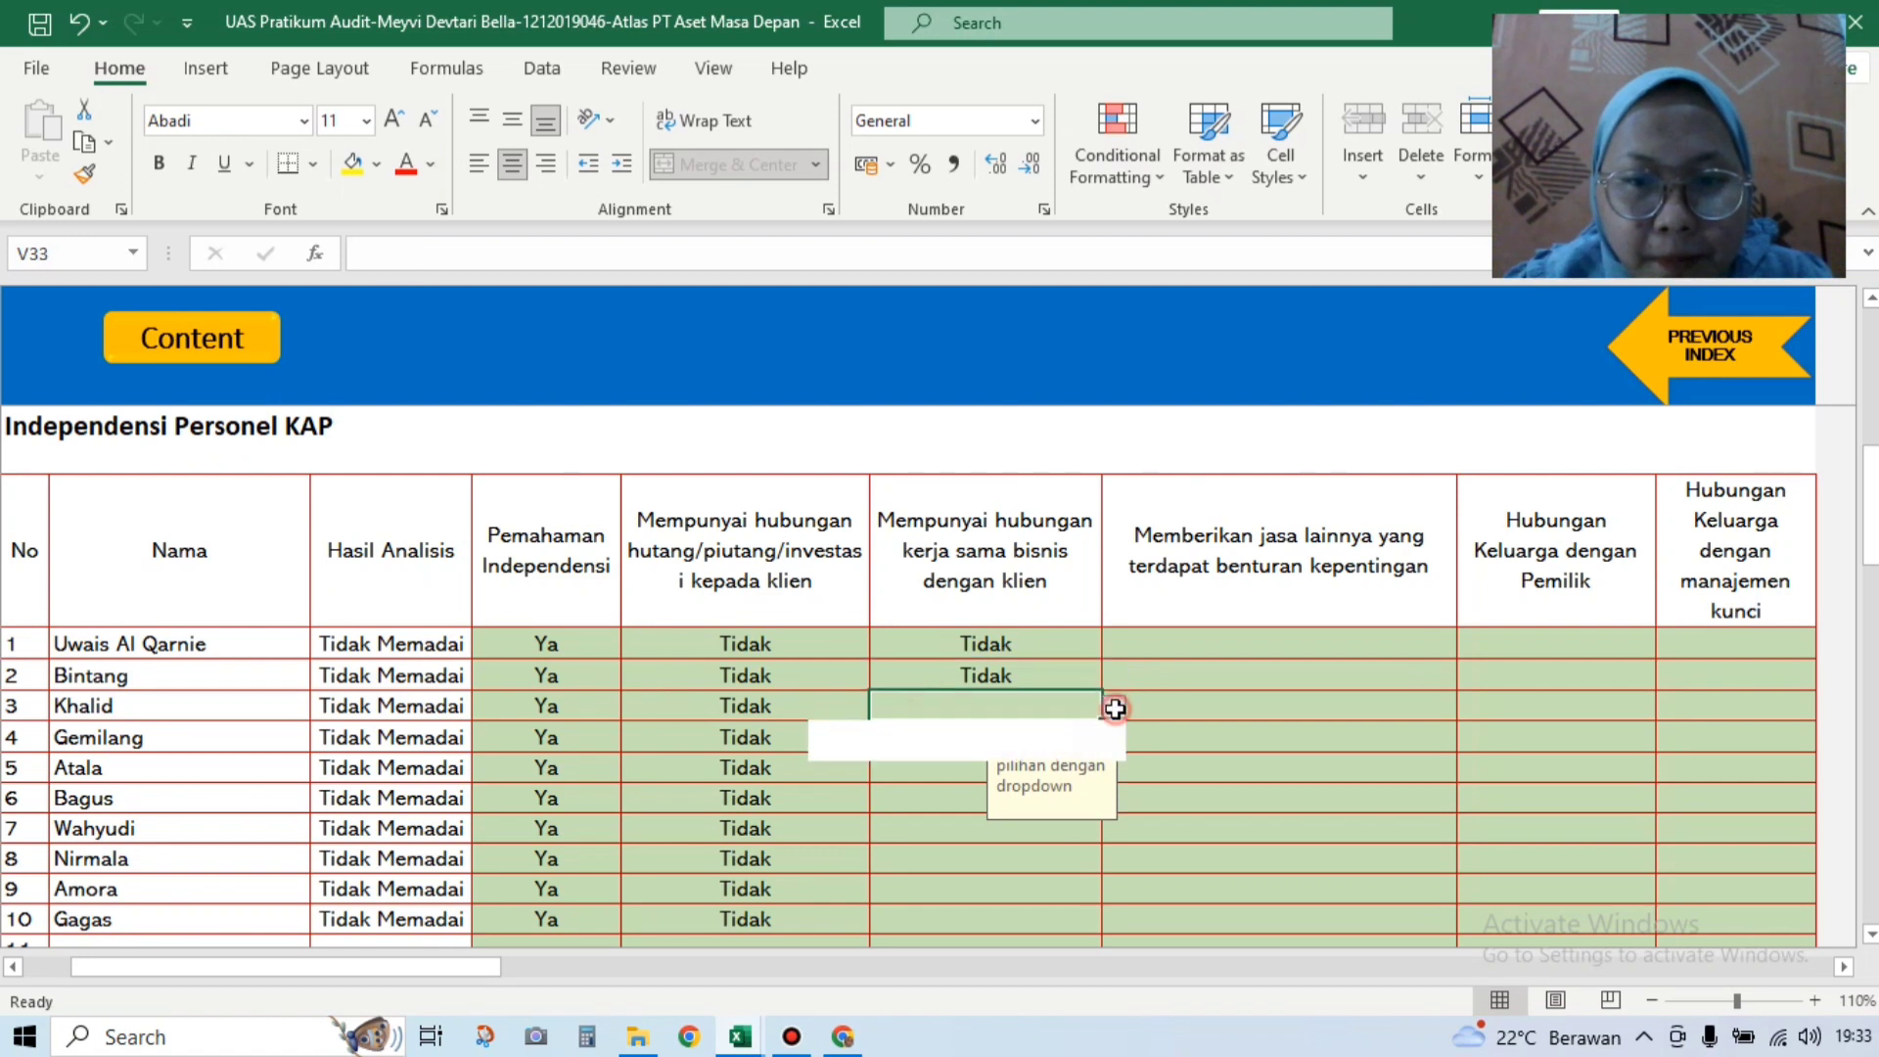
{"action": "left_click", "coordinate": [966, 740]}
{"action": "left_click", "coordinate": [1059, 742]}
{"action": "left_click", "coordinate": [1114, 739]}
{"action": "left_click", "coordinate": [1067, 780]}
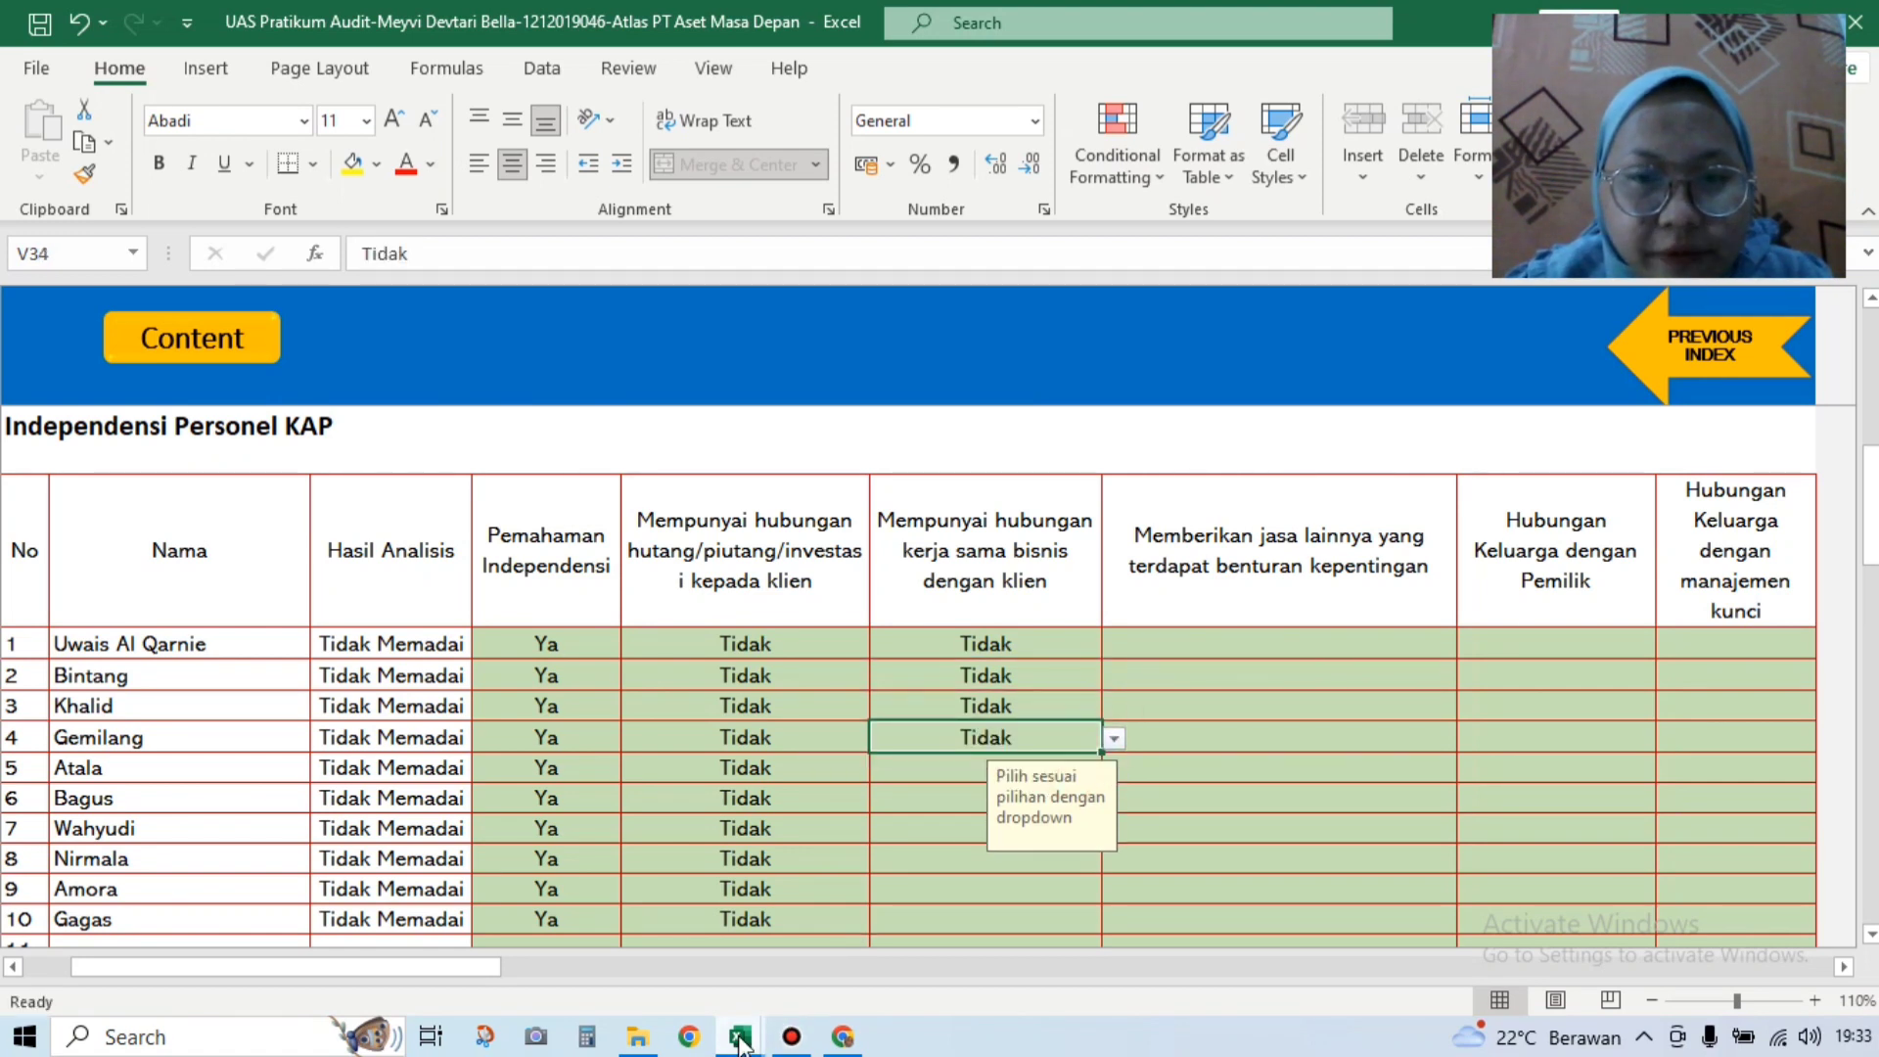
Step: Check the answers in the Soal question workbook, then return to the practice workbook
{"action": "mouse_move", "coordinate": [741, 1043]}
{"action": "left_click", "coordinate": [590, 910]}
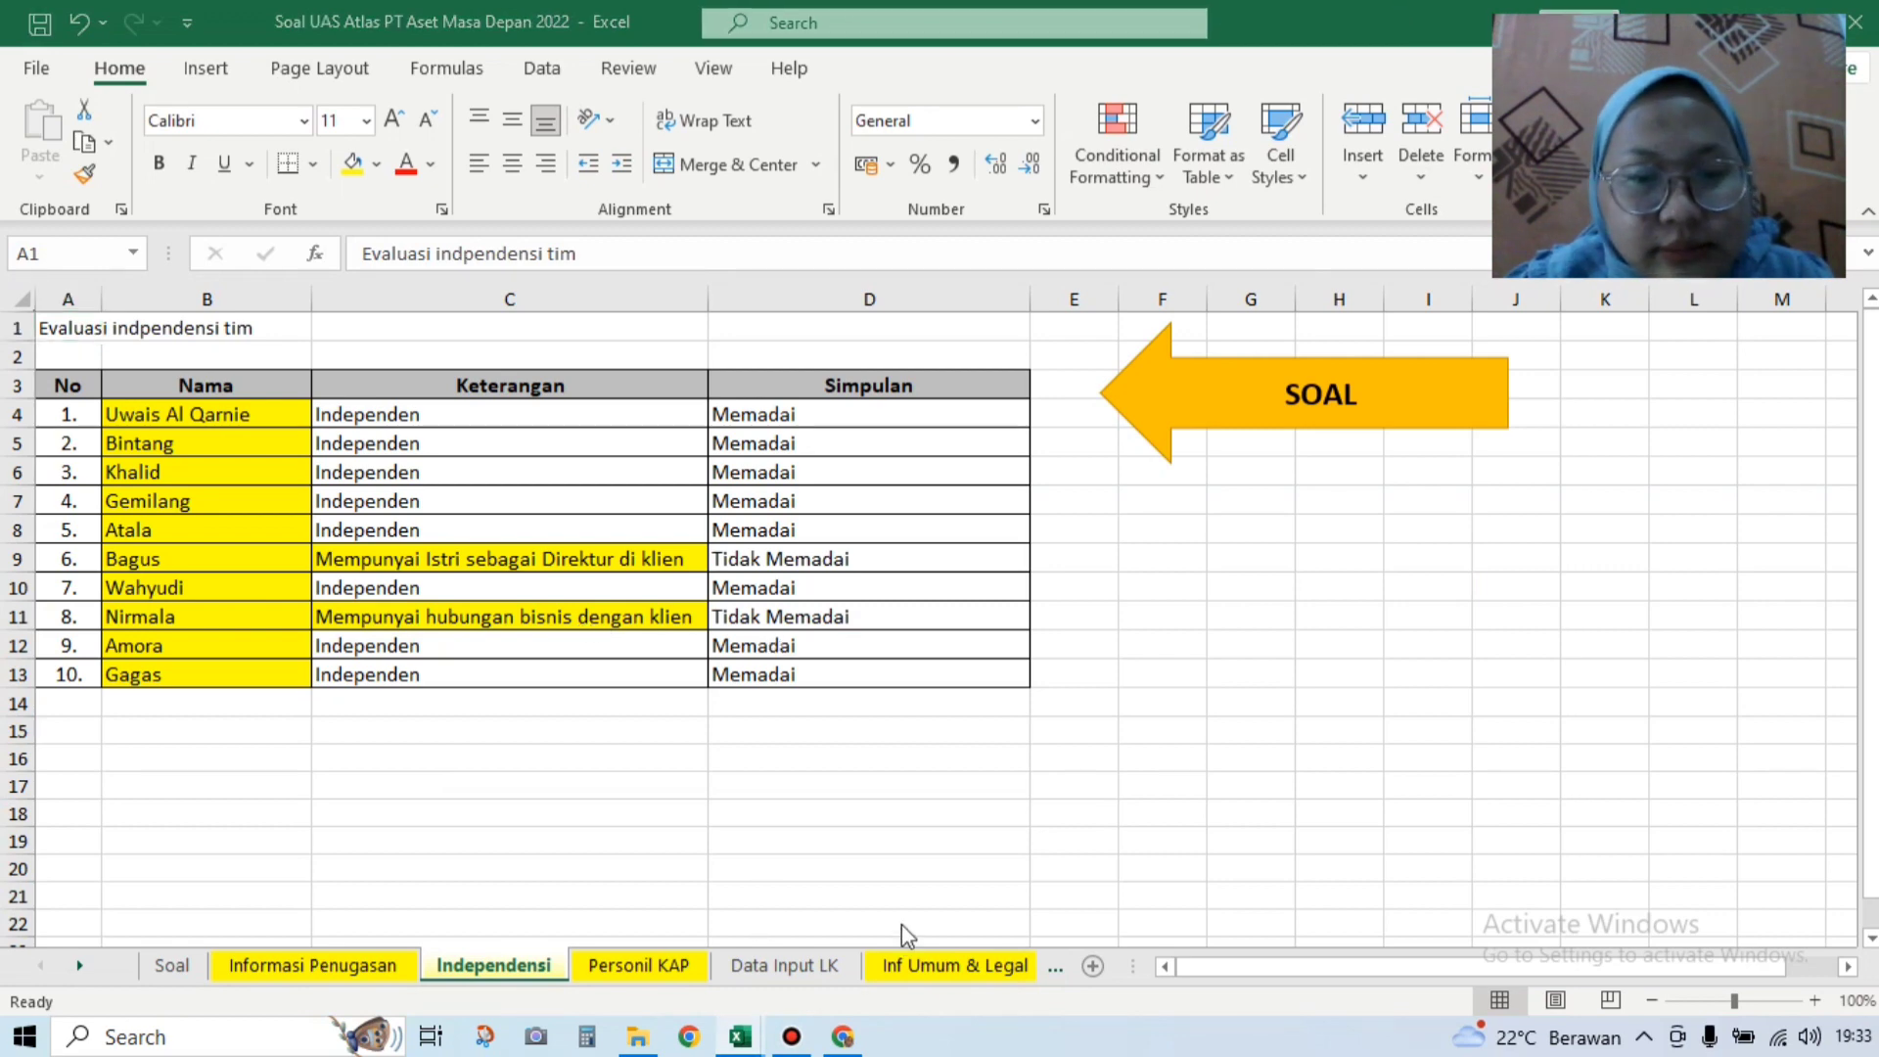
{"action": "mouse_move", "coordinate": [740, 1045]}
{"action": "left_click", "coordinate": [906, 871]}
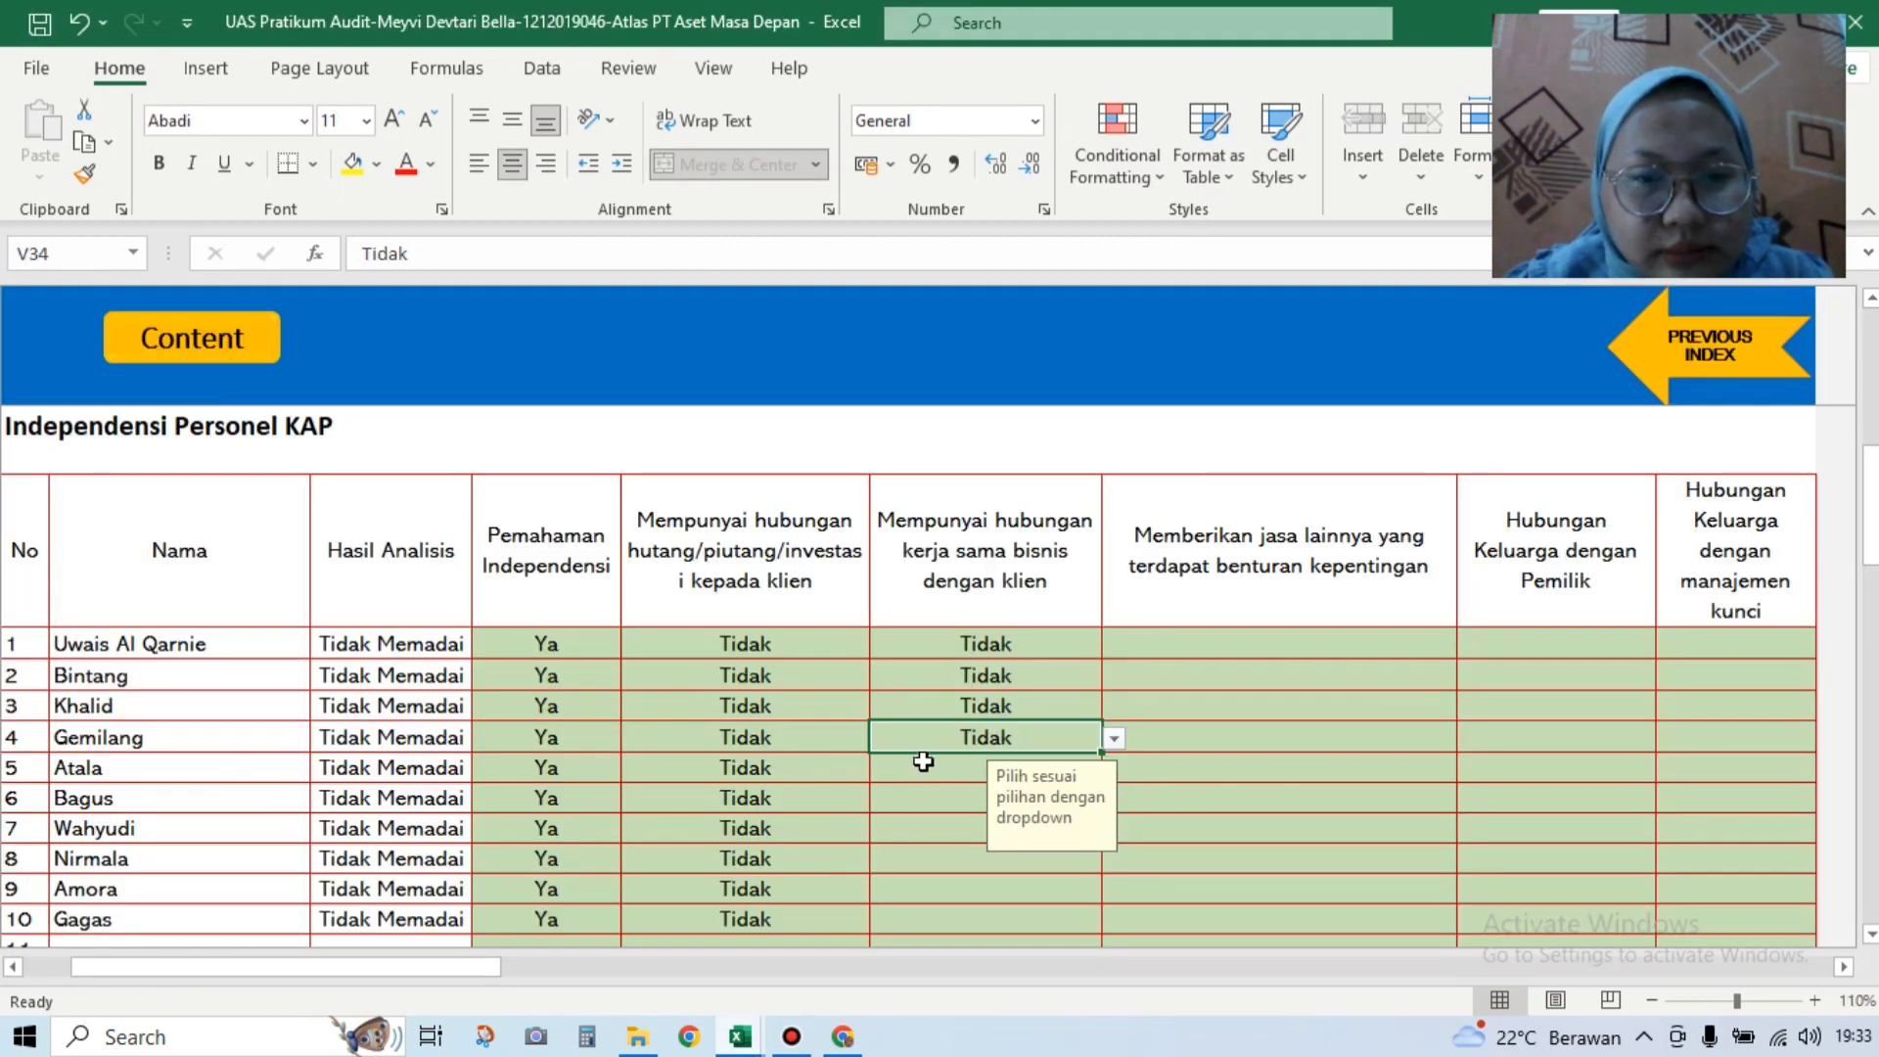
Step: Set business cooperation with the client to Tidak for rows 5, 6 and 7
{"action": "left_click", "coordinate": [924, 762]}
{"action": "left_click", "coordinate": [1121, 771]}
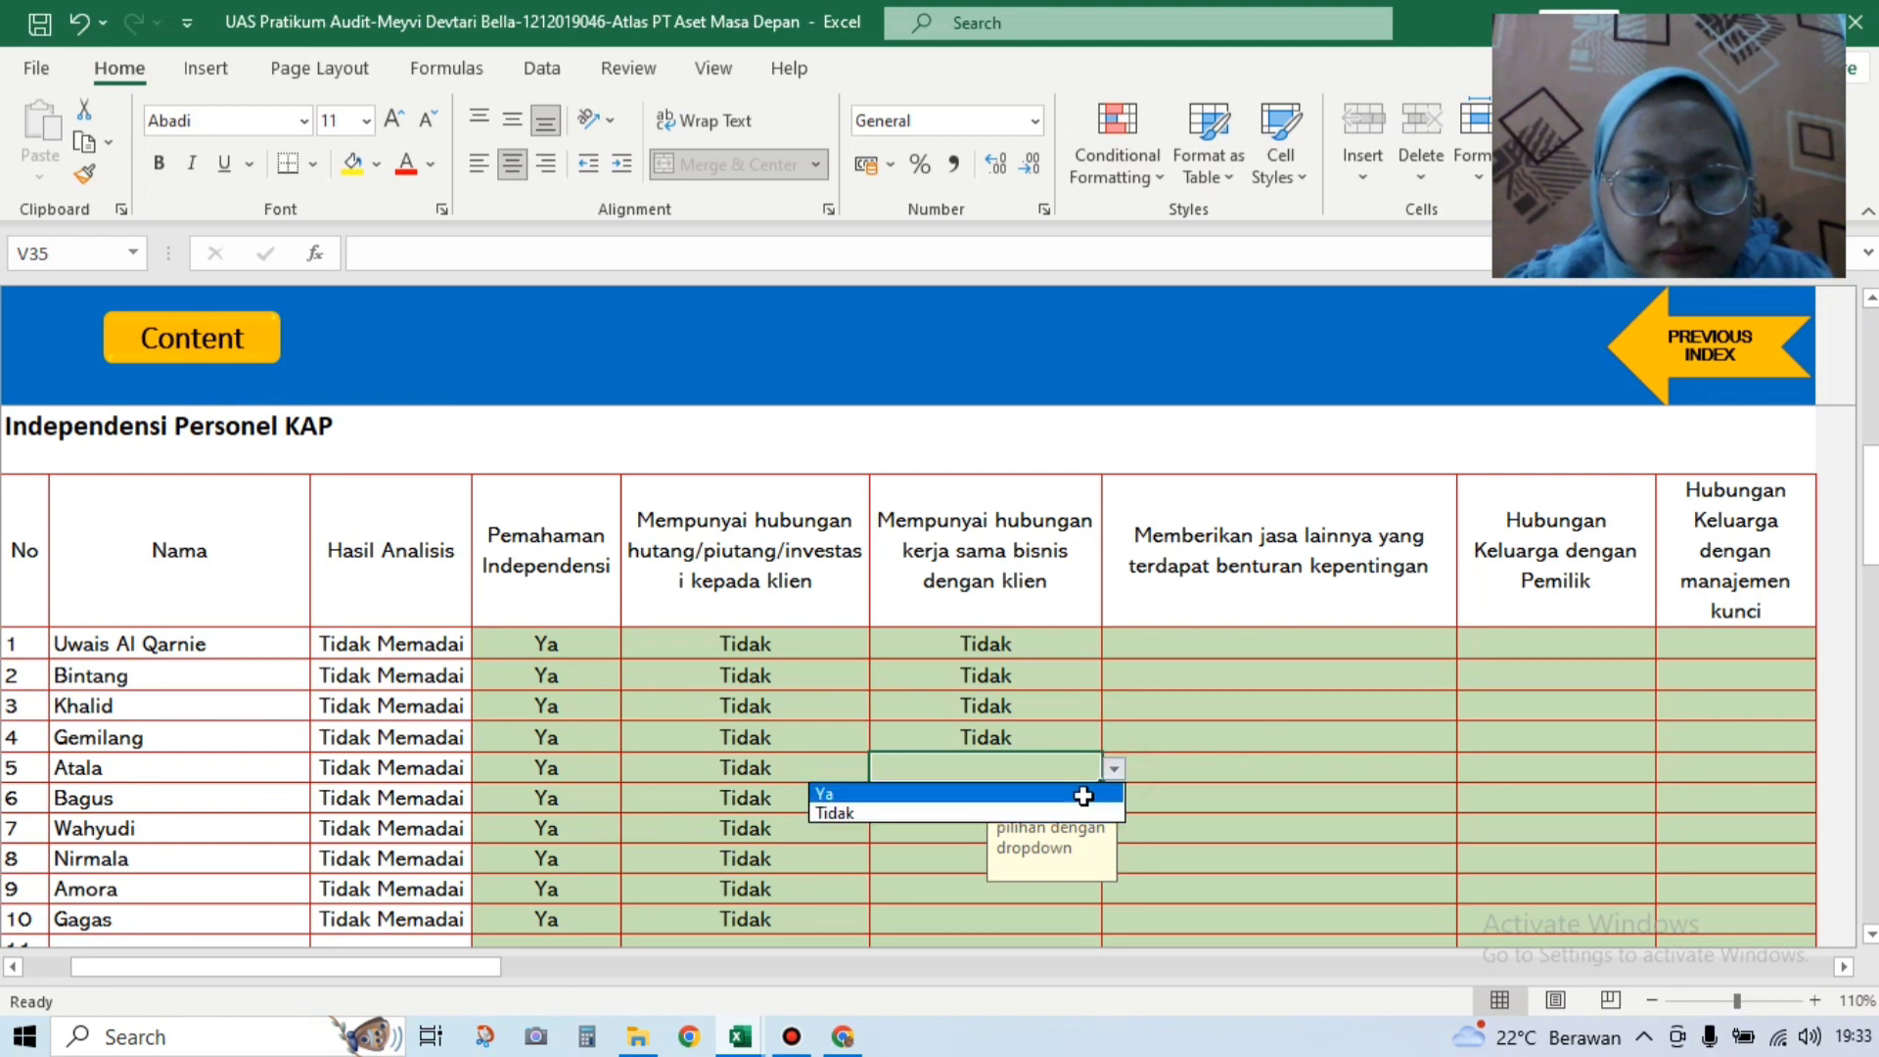
{"action": "left_click", "coordinate": [1082, 813]}
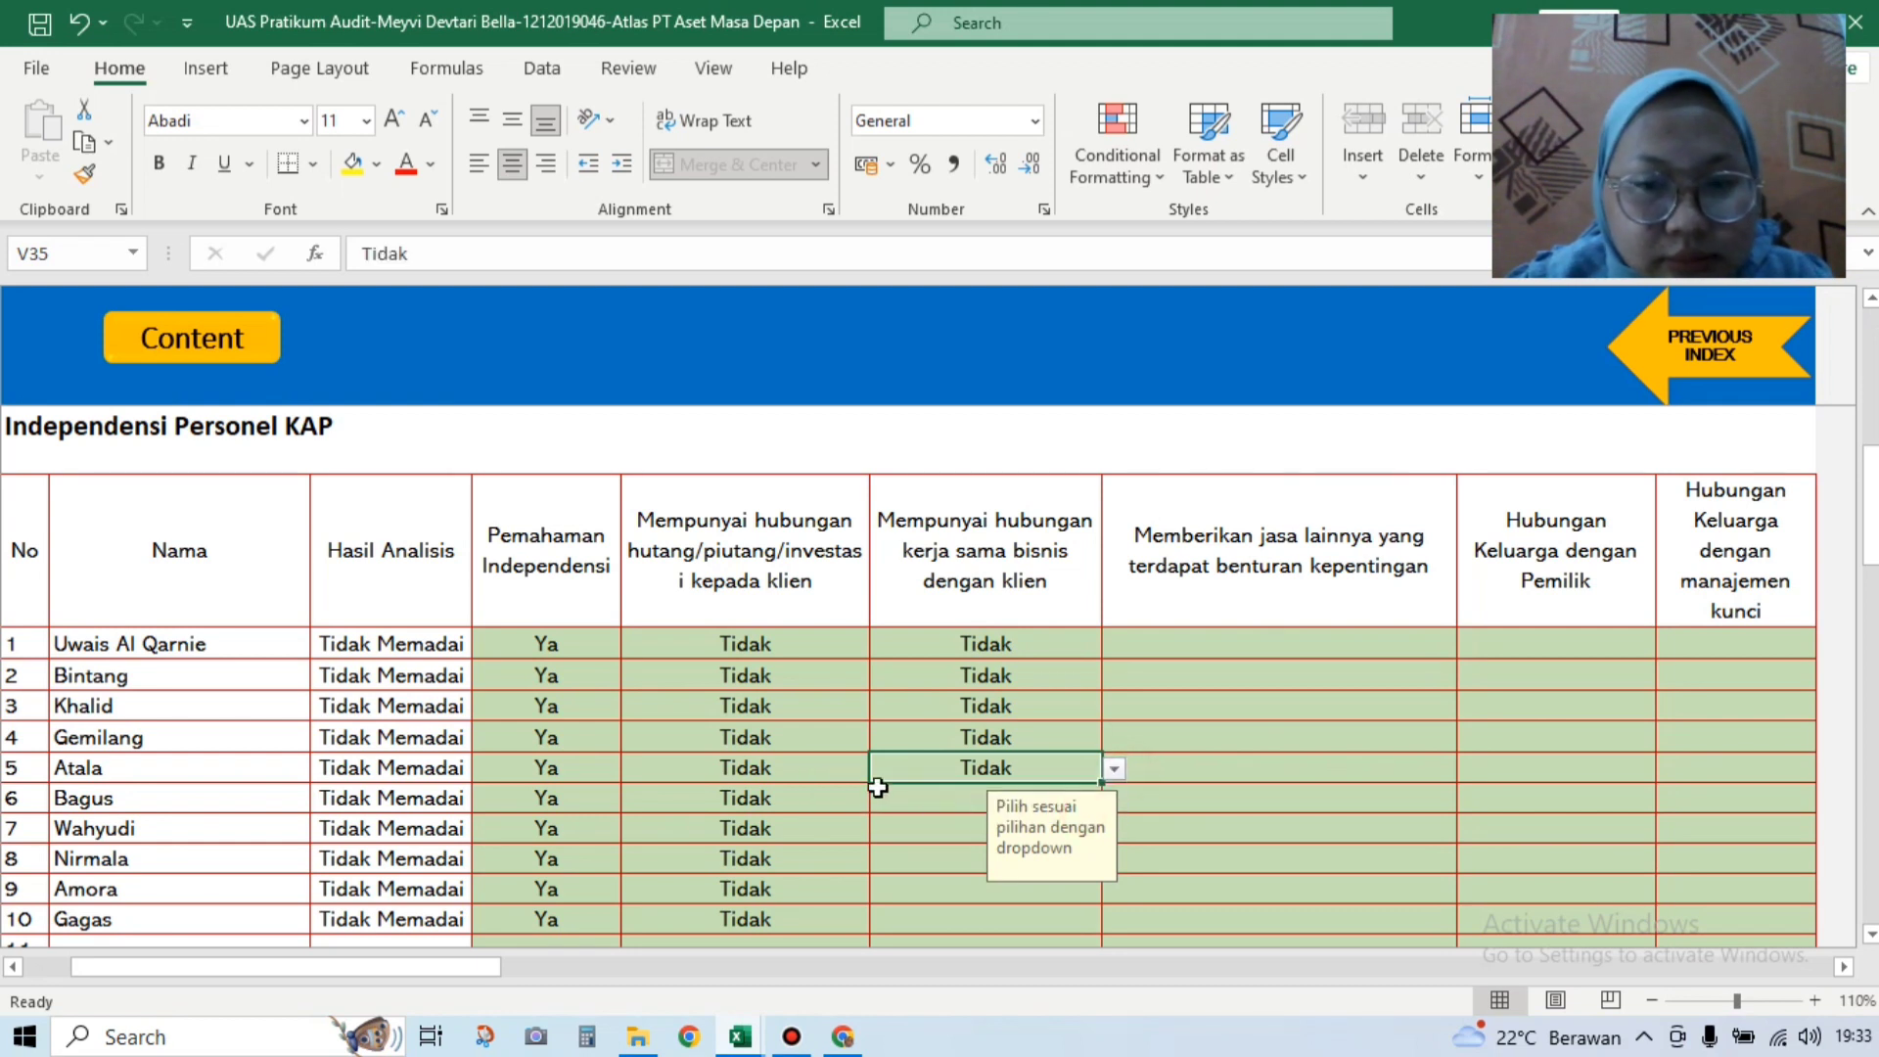
{"action": "left_click", "coordinate": [1076, 804]}
{"action": "left_click", "coordinate": [1112, 800]}
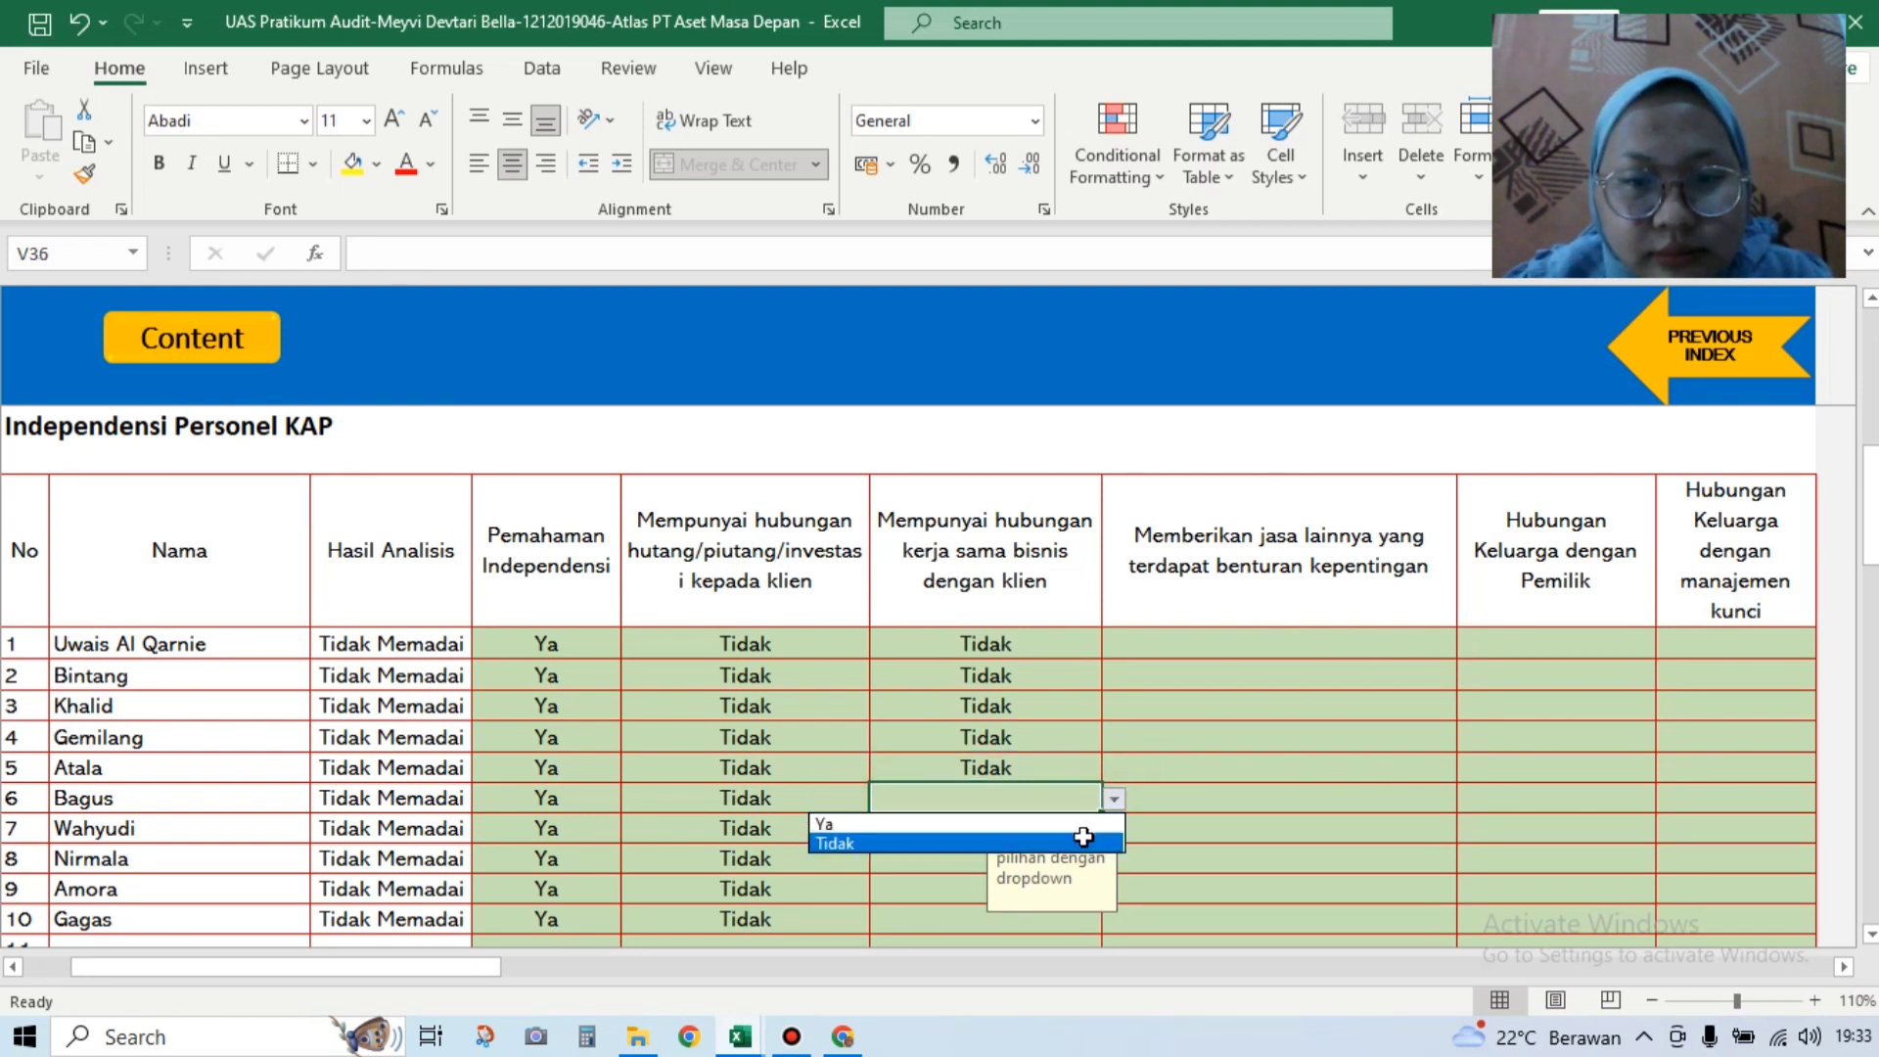
{"action": "left_click", "coordinate": [966, 835]}
{"action": "left_click", "coordinate": [1069, 834]}
{"action": "left_click", "coordinate": [1114, 832]}
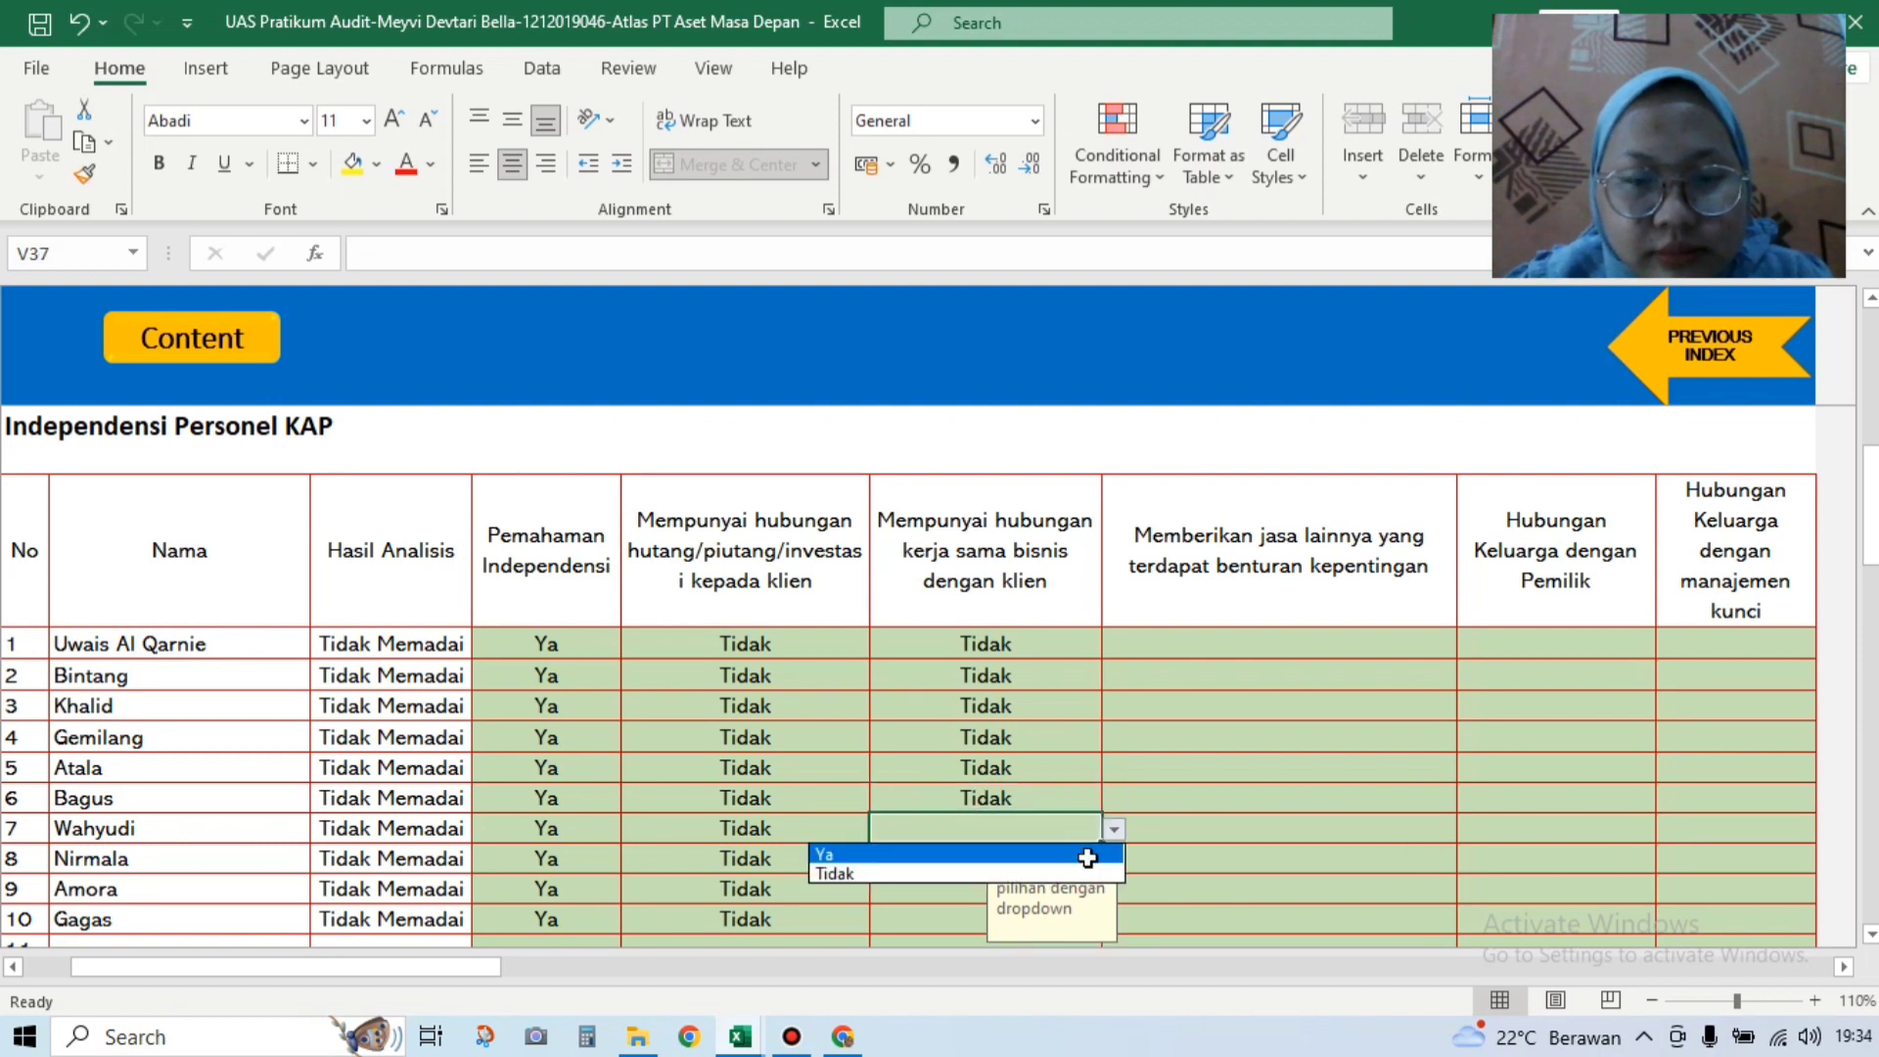
{"action": "left_click", "coordinate": [1082, 872]}
{"action": "left_click", "coordinate": [1086, 859]}
{"action": "left_click", "coordinate": [1114, 859]}
Step: Enter Ya as row 8's business cooperation answer in V38
{"action": "left_click", "coordinate": [1068, 905]}
{"action": "left_click", "coordinate": [1008, 890]}
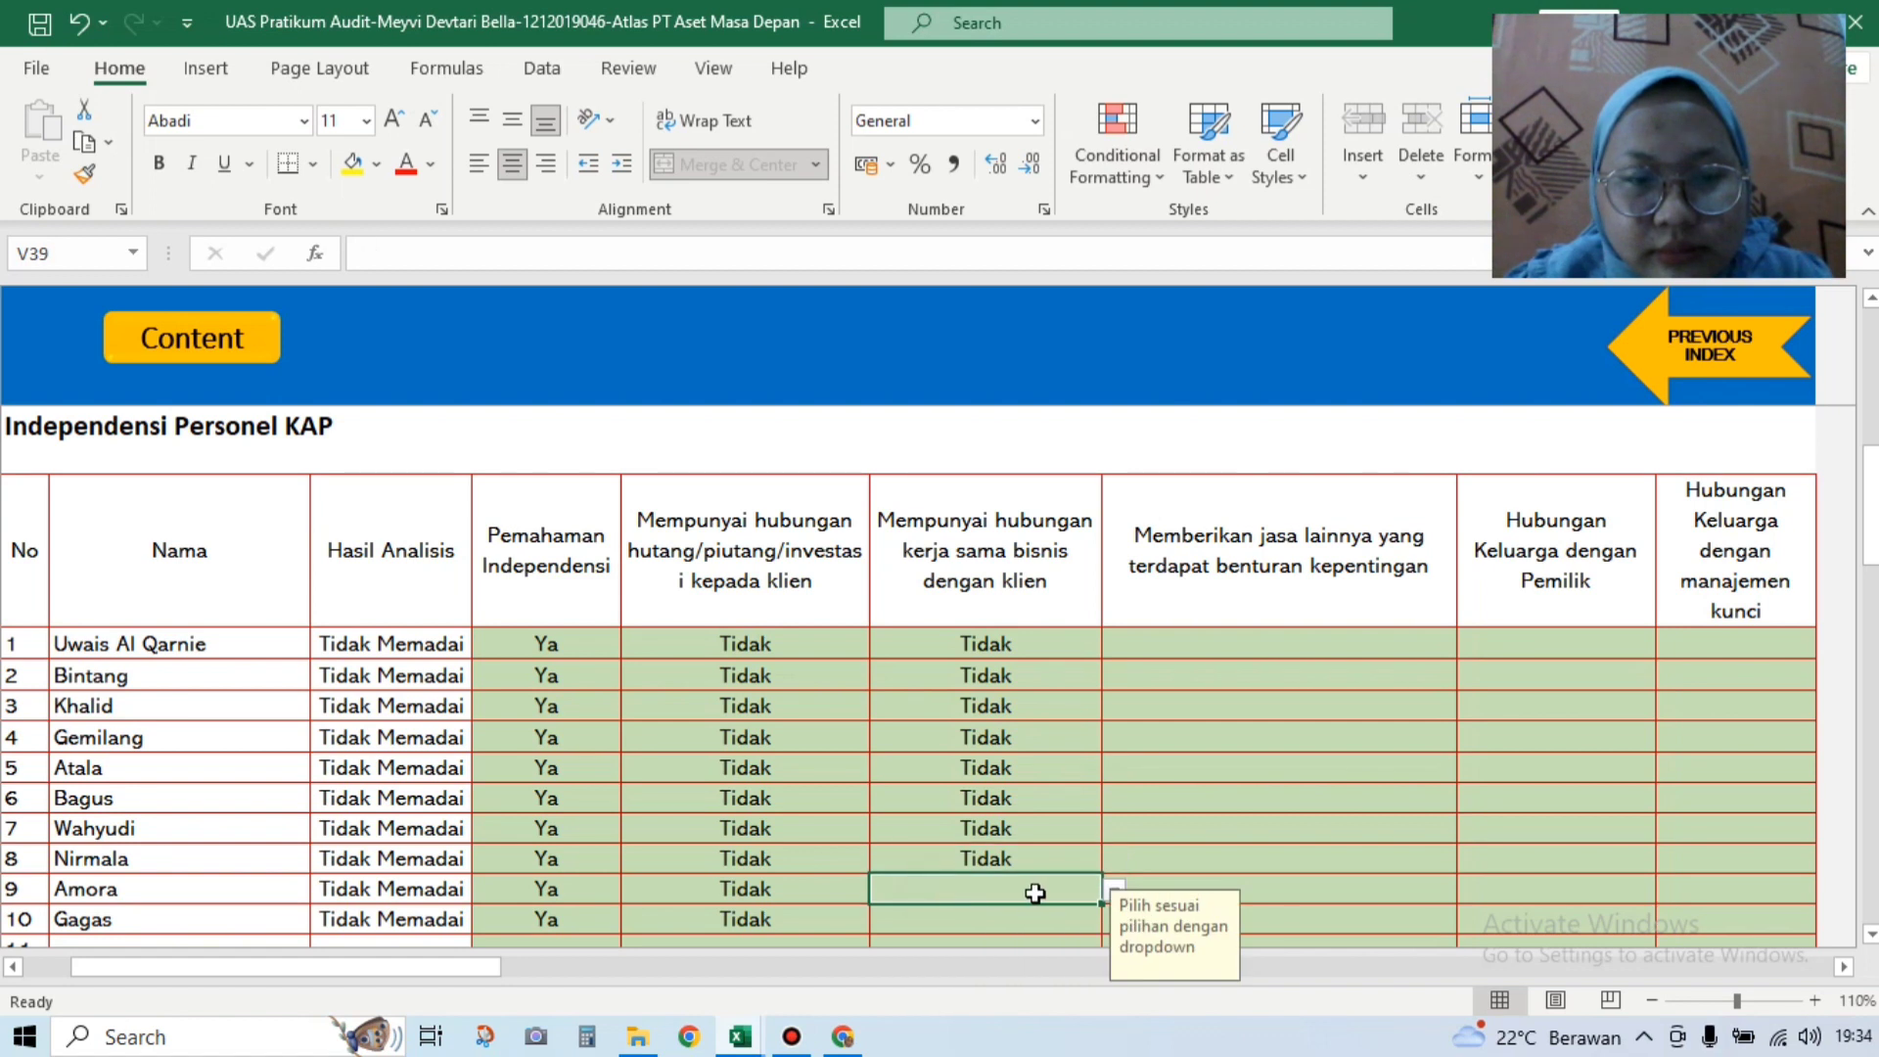
{"action": "left_click", "coordinate": [1037, 861]}
{"action": "left_click", "coordinate": [1109, 860]}
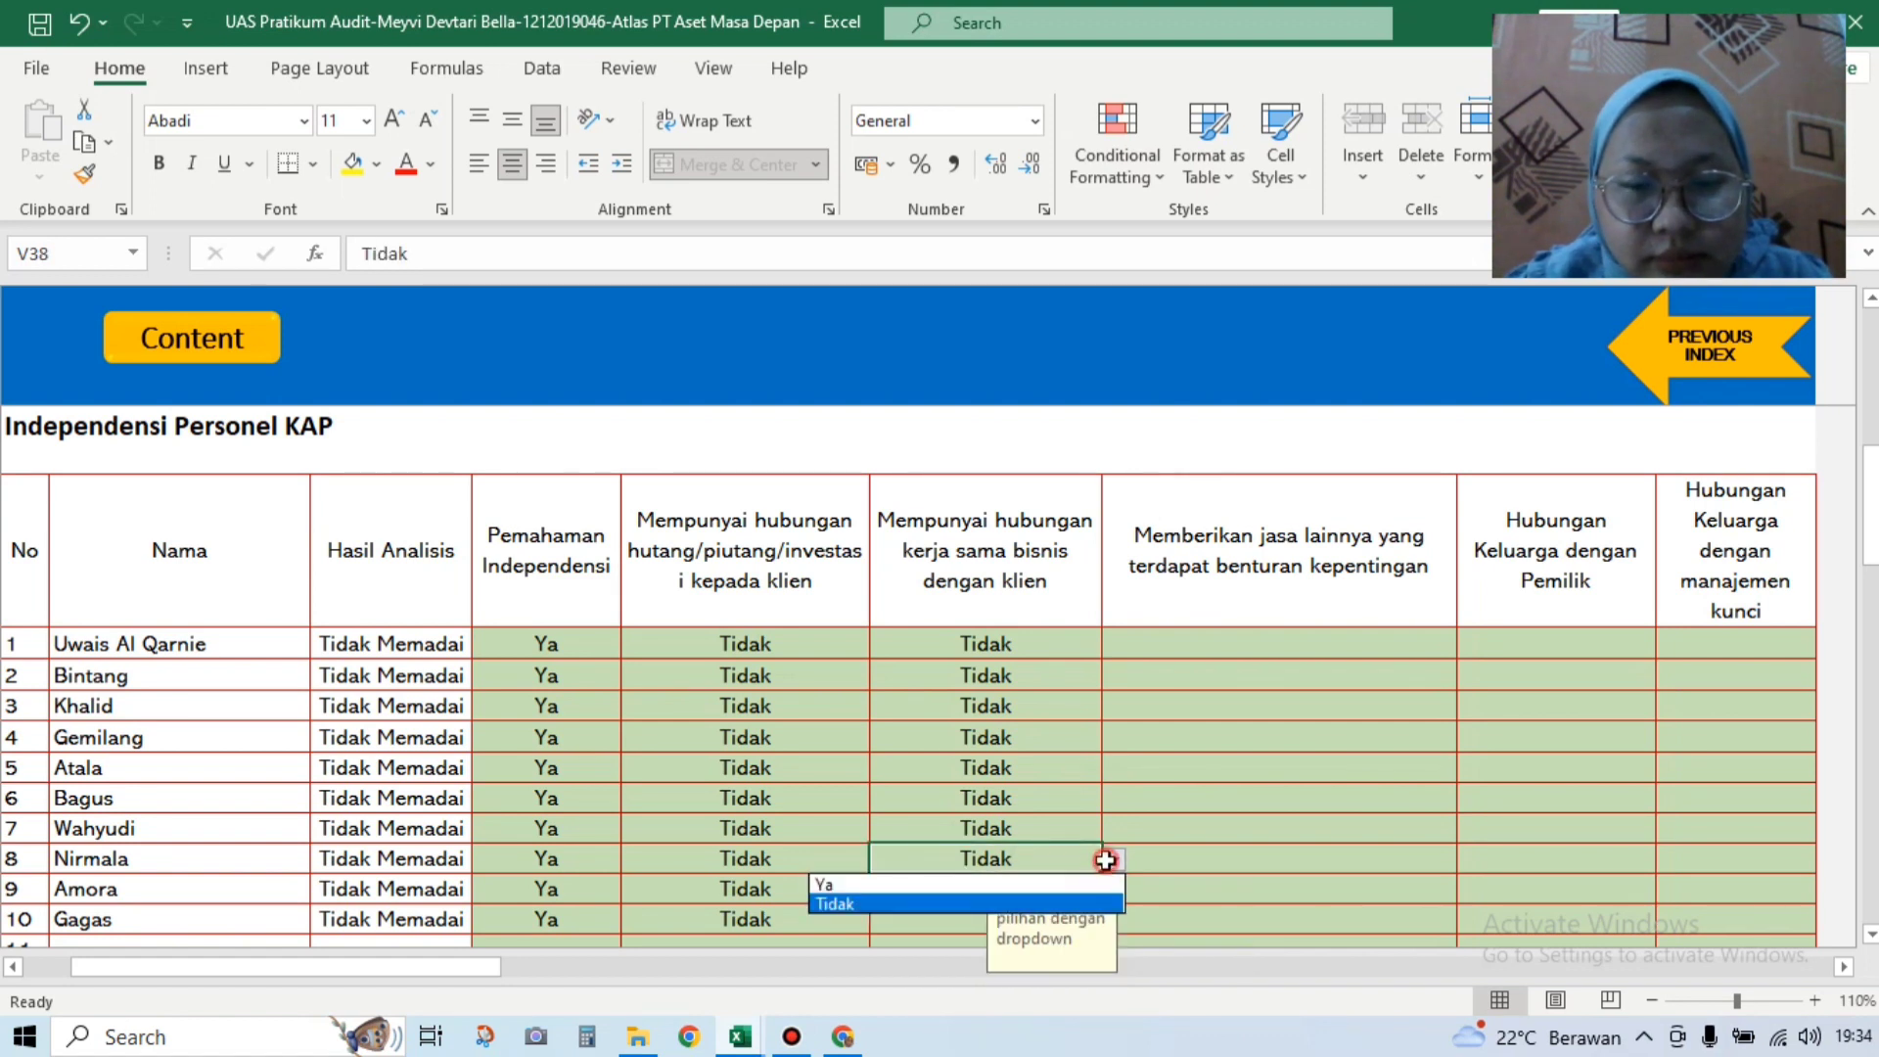
{"action": "left_click", "coordinate": [1085, 875]}
{"action": "type", "text": "Ya"}
{"action": "key", "text": "Return"}
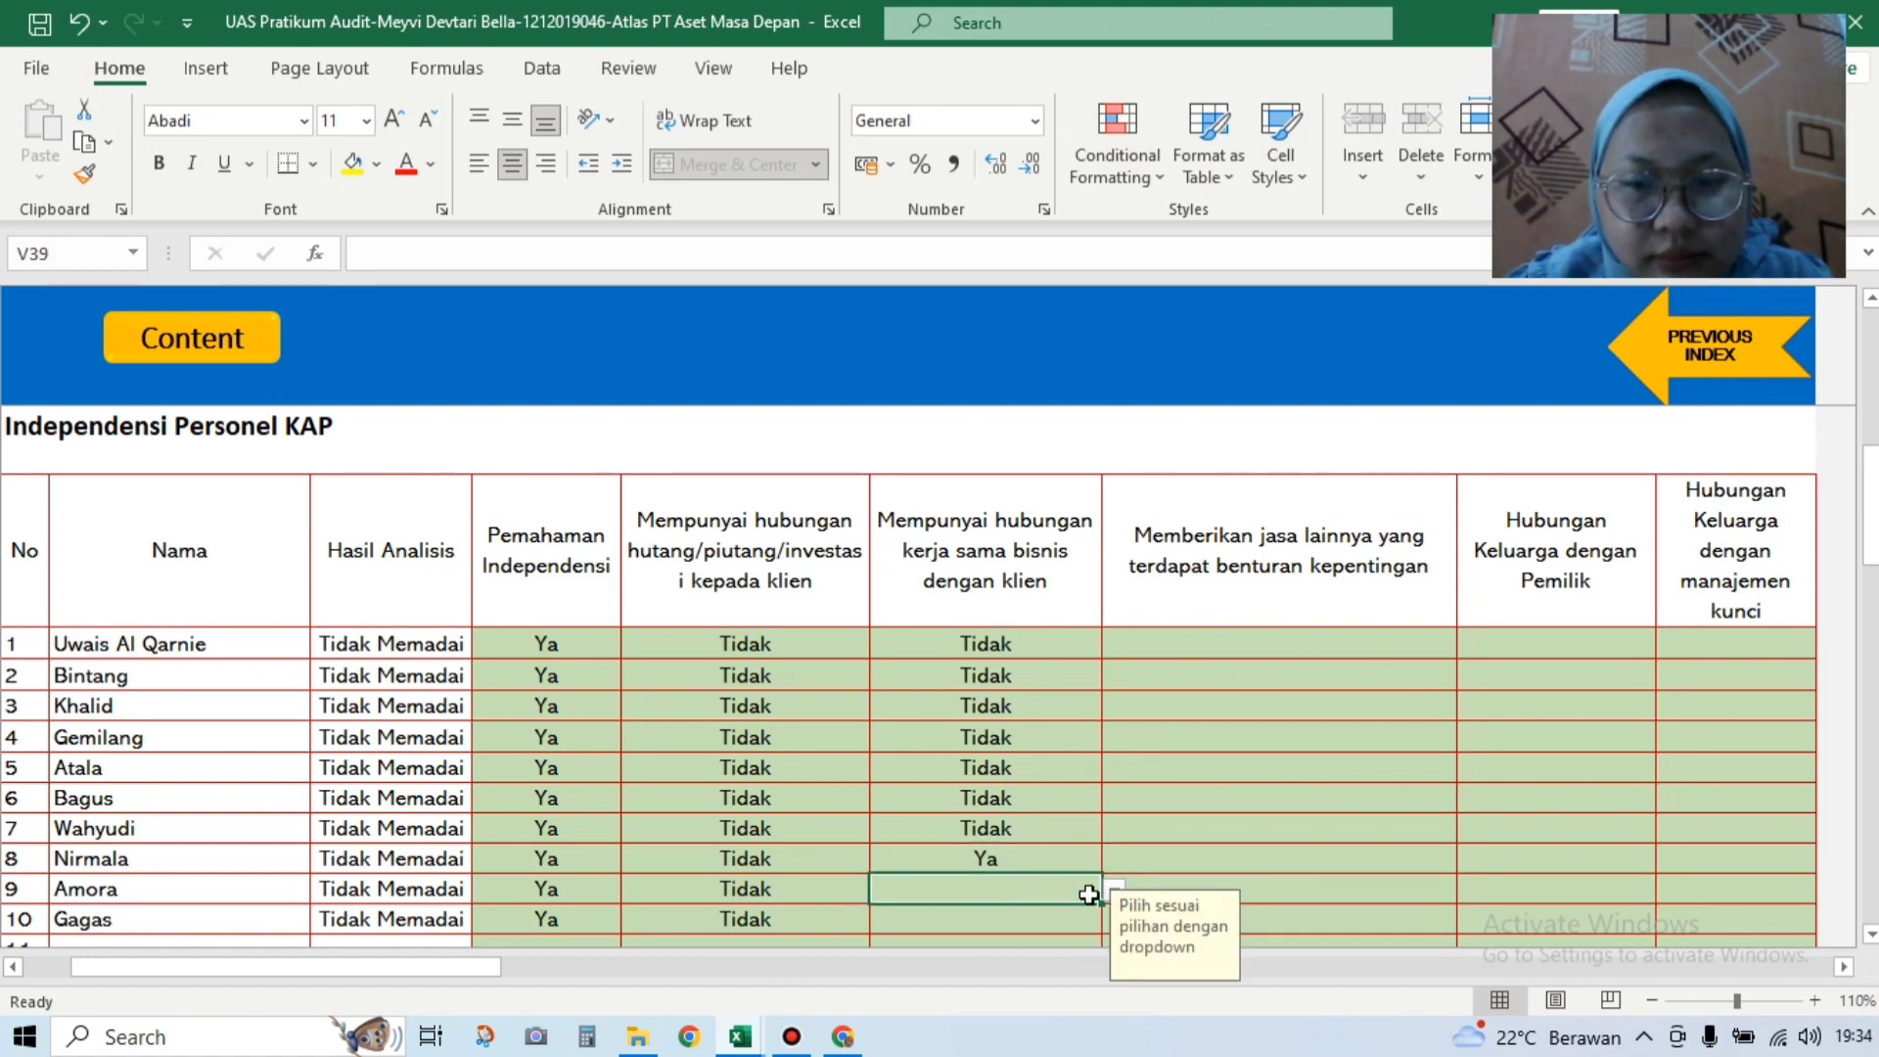
Step: Set business cooperation with the client to Tidak for rows 9 and 10
{"action": "left_click", "coordinate": [1114, 890]}
{"action": "left_click", "coordinate": [1070, 933]}
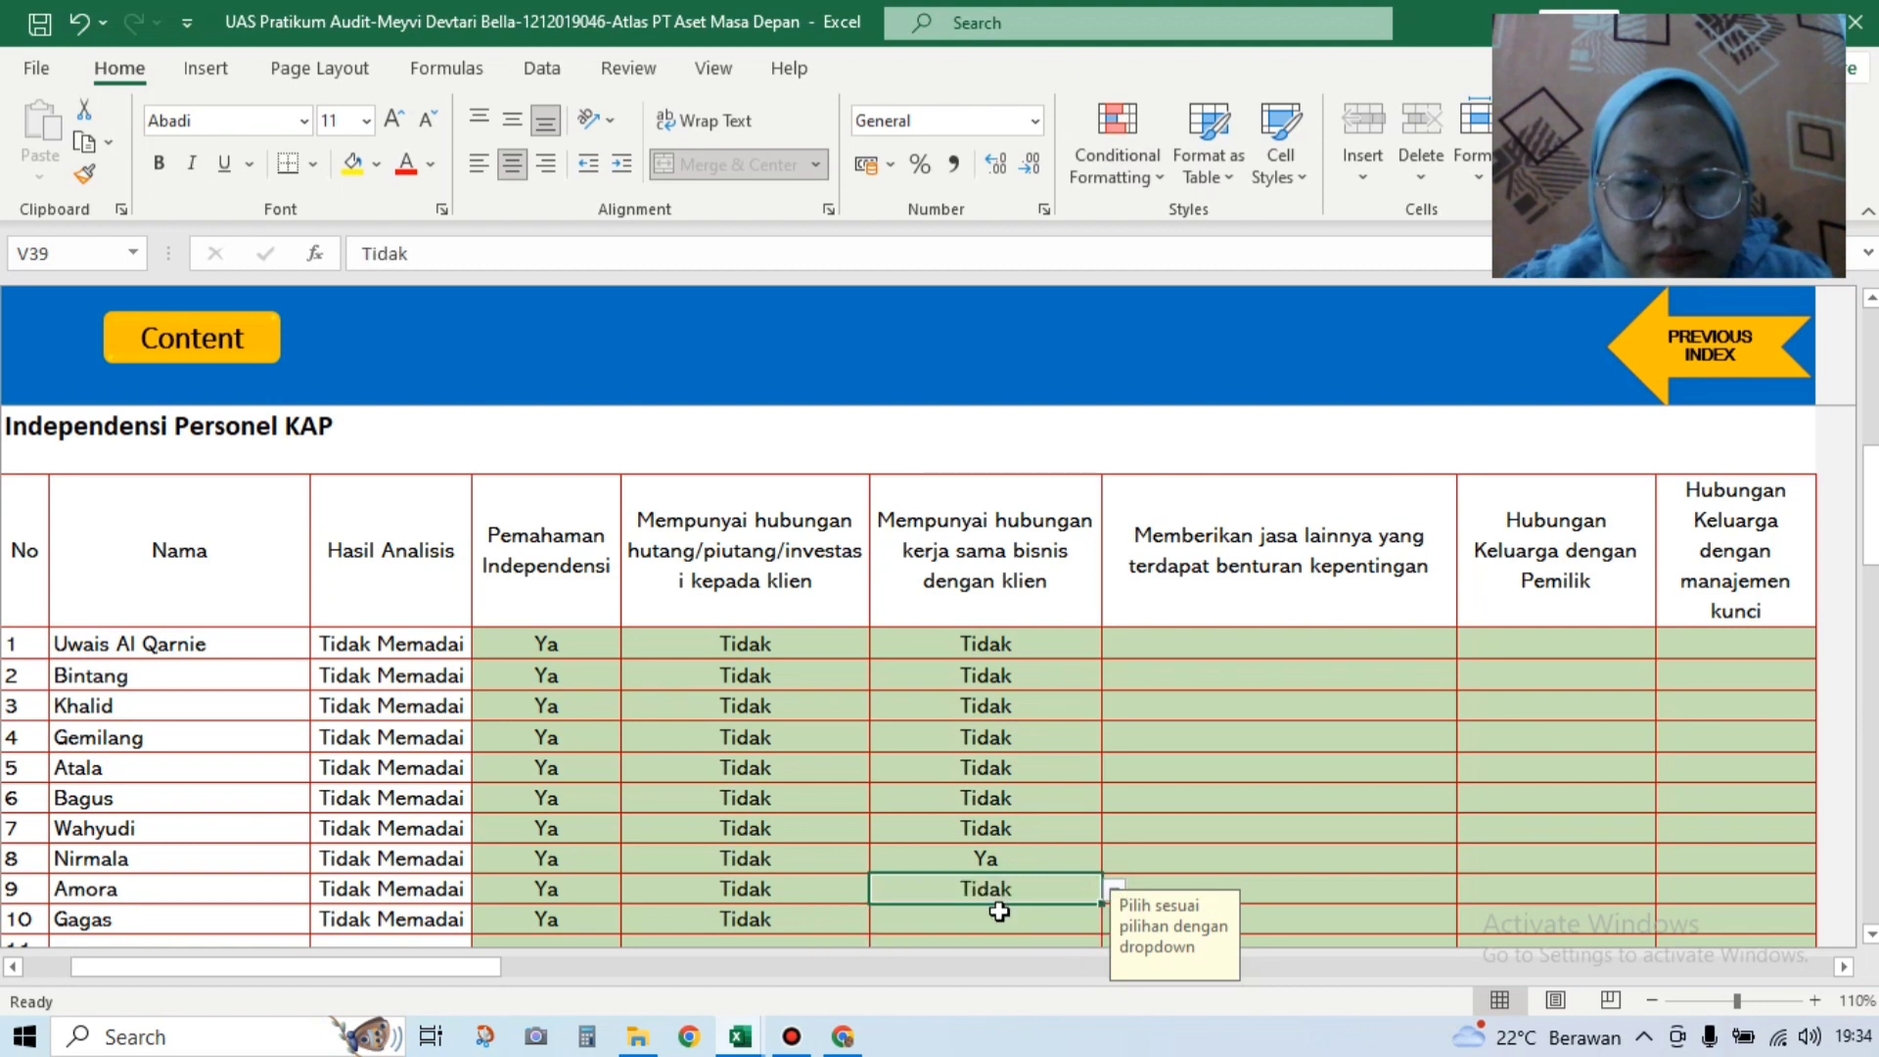
{"action": "left_click", "coordinate": [1053, 915]}
{"action": "left_click", "coordinate": [1108, 930]}
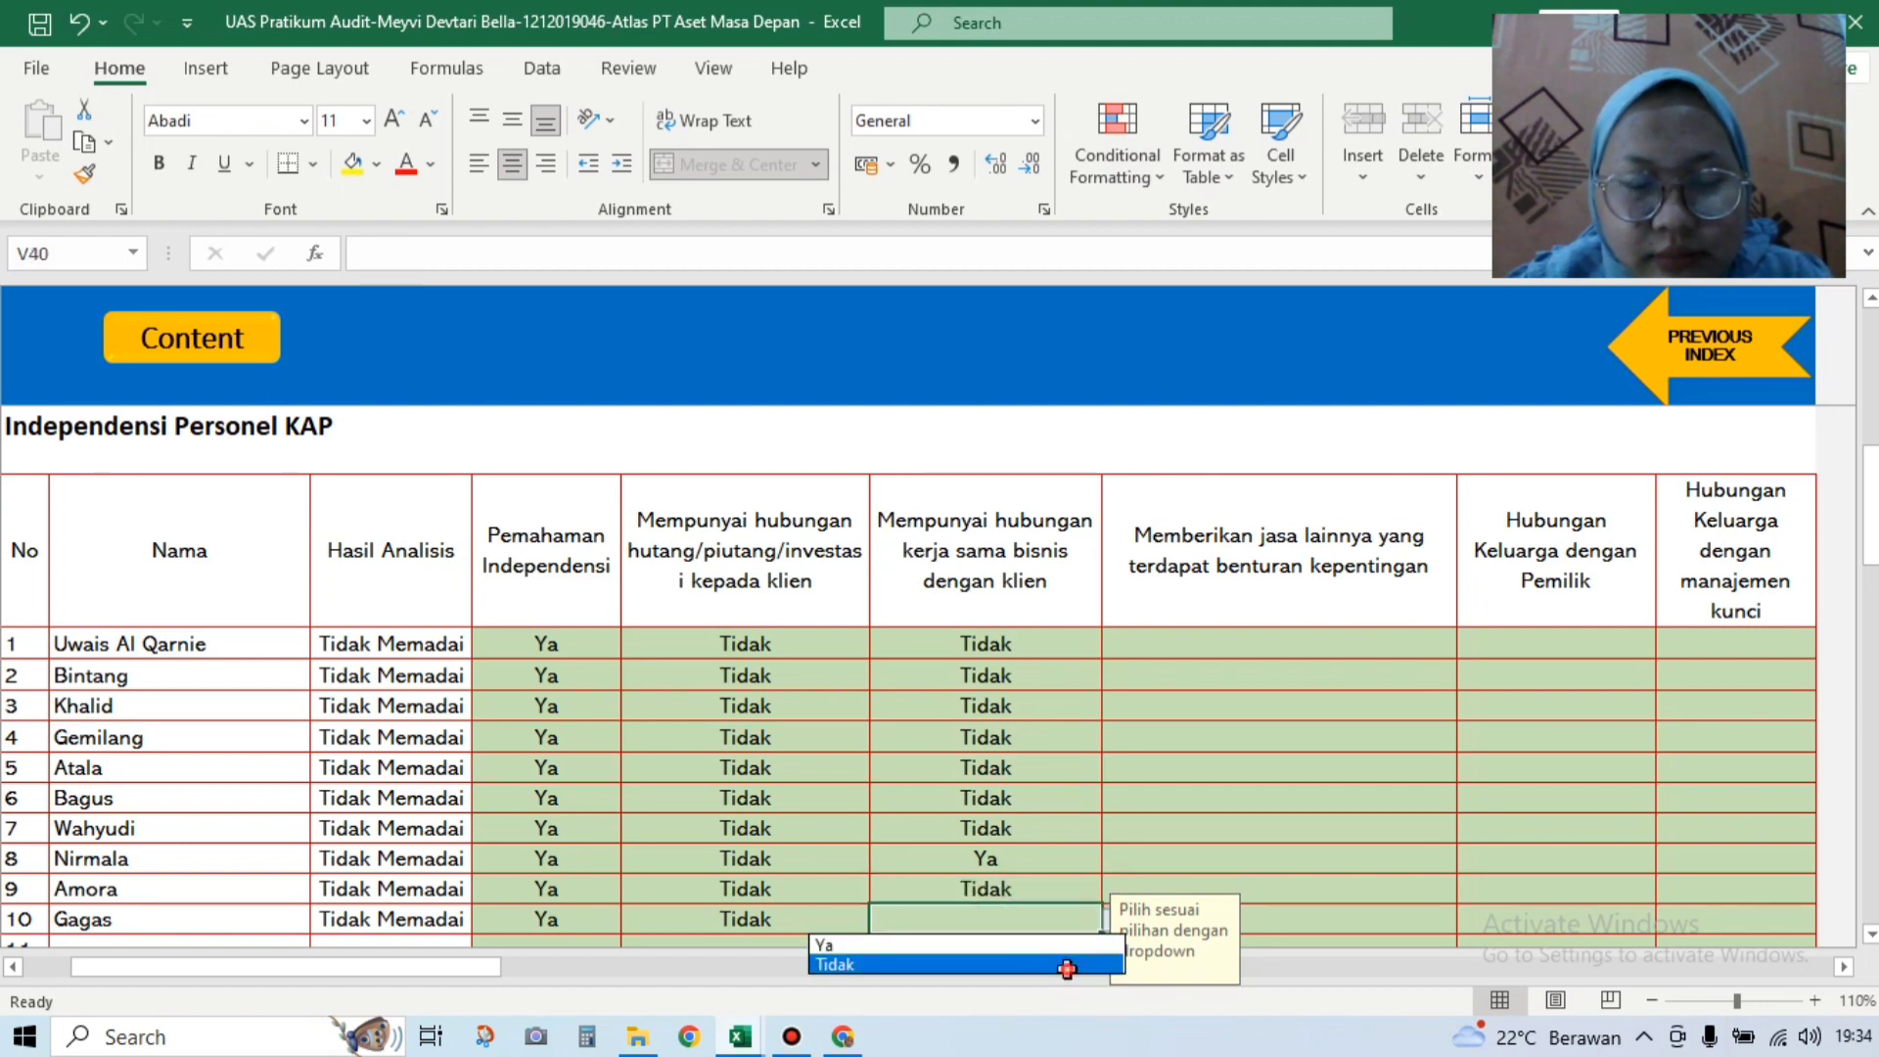
{"action": "left_click", "coordinate": [1070, 963]}
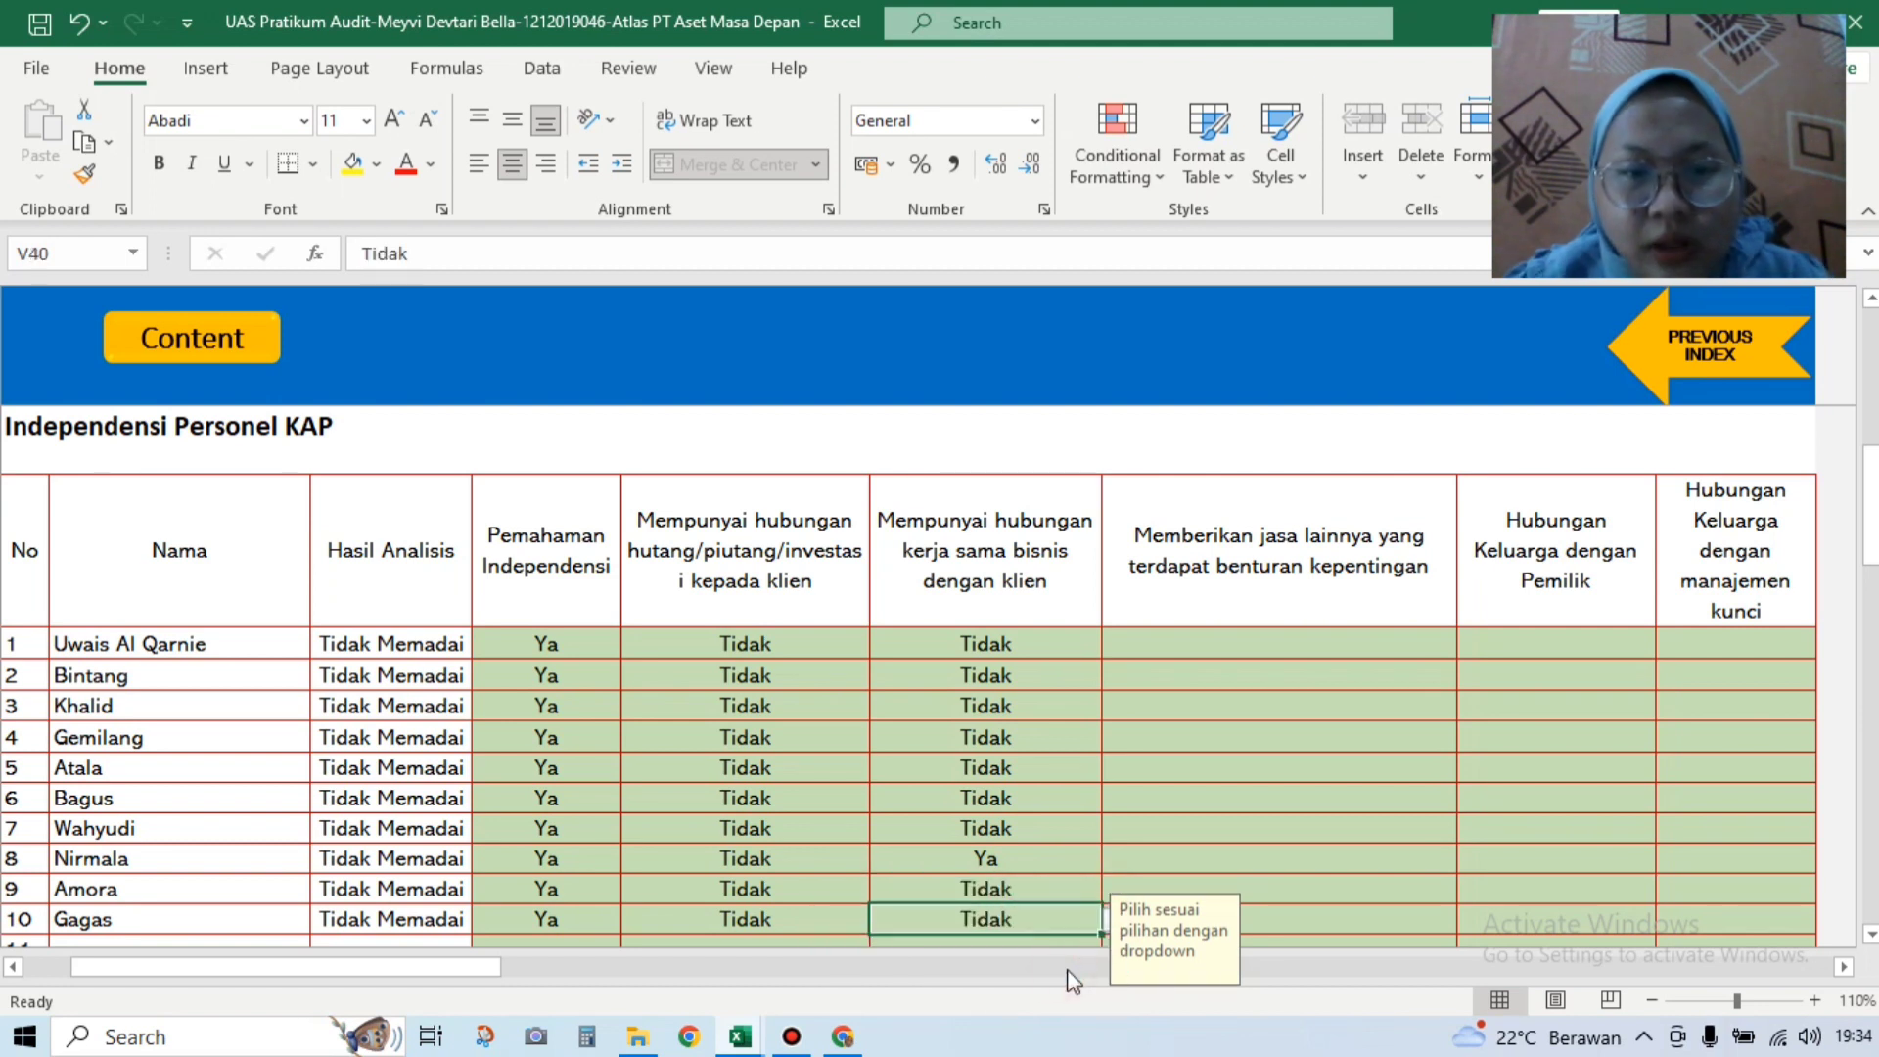
{"action": "left_click", "coordinate": [1279, 640]}
Step: Choose Tidak for conflicting other services in rows 1–3
{"action": "left_click", "coordinate": [1469, 645]}
{"action": "left_click", "coordinate": [1216, 687]}
{"action": "left_click", "coordinate": [1469, 645]}
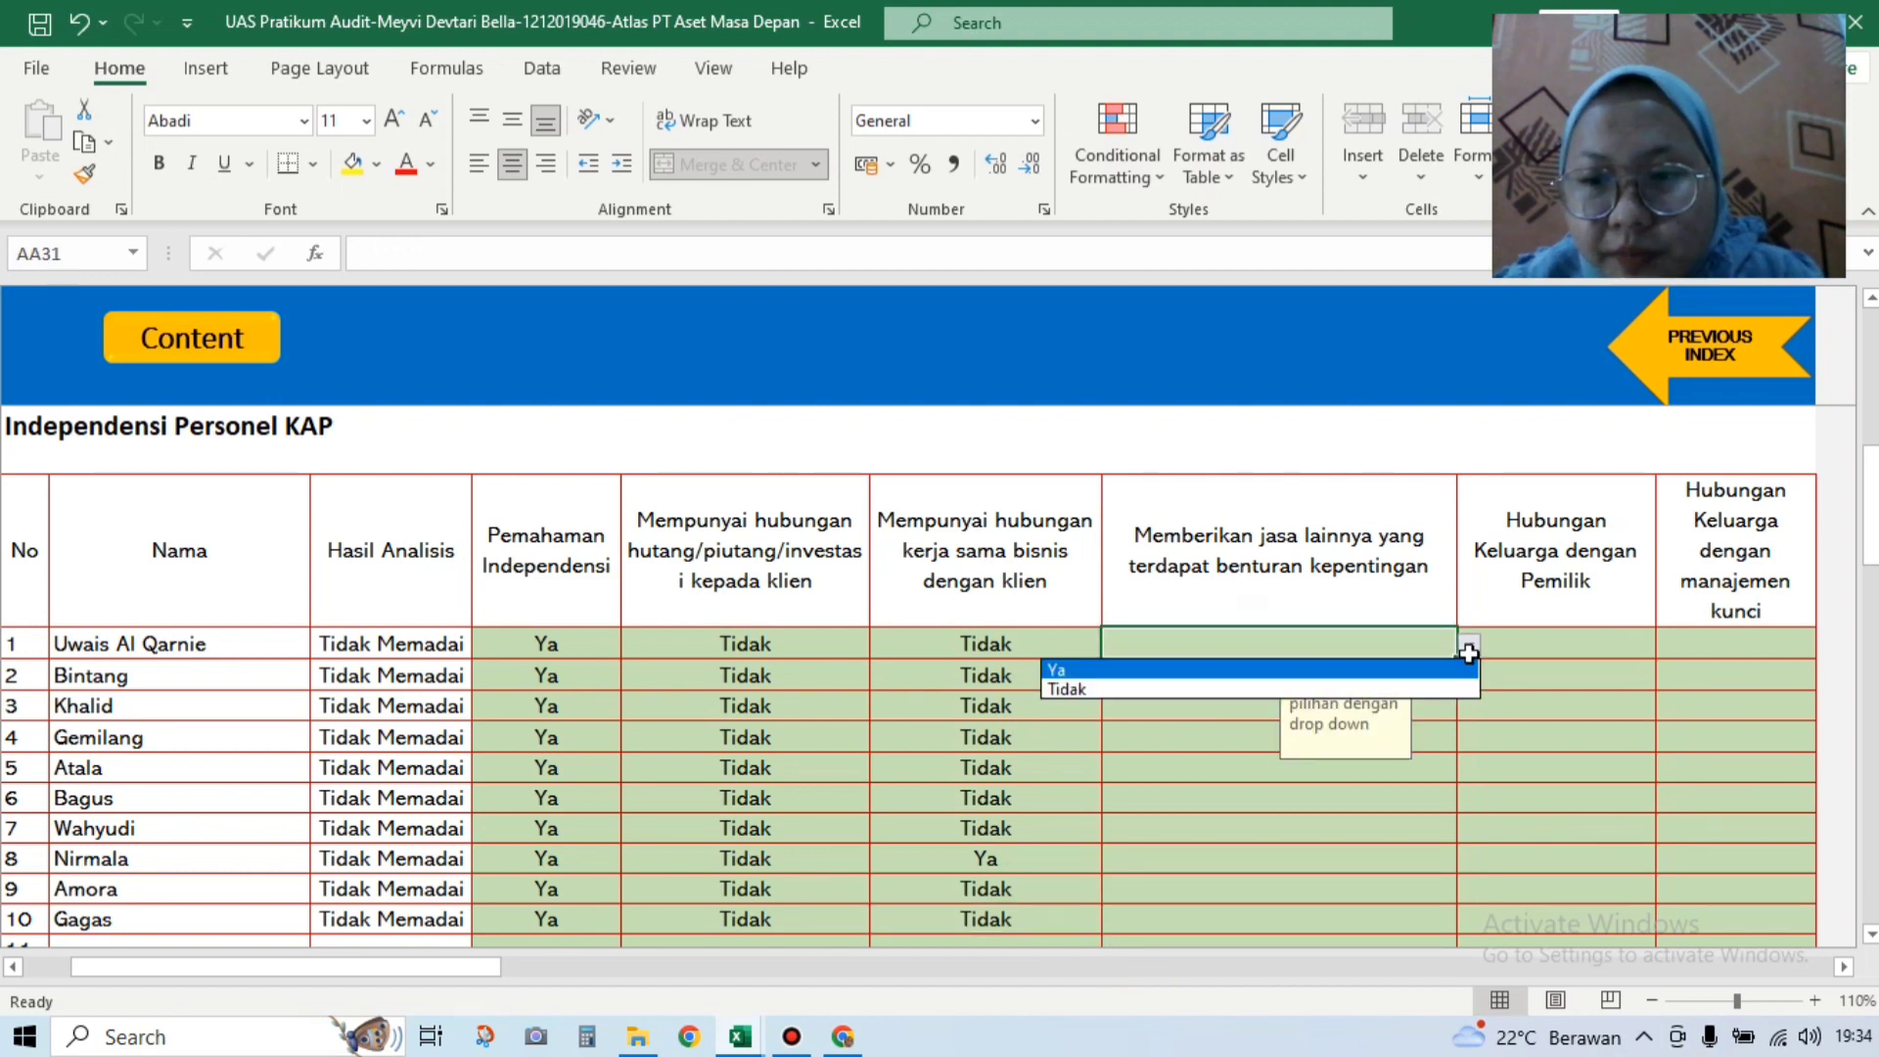
{"action": "left_click", "coordinate": [1399, 697]}
{"action": "left_click", "coordinate": [1469, 645]}
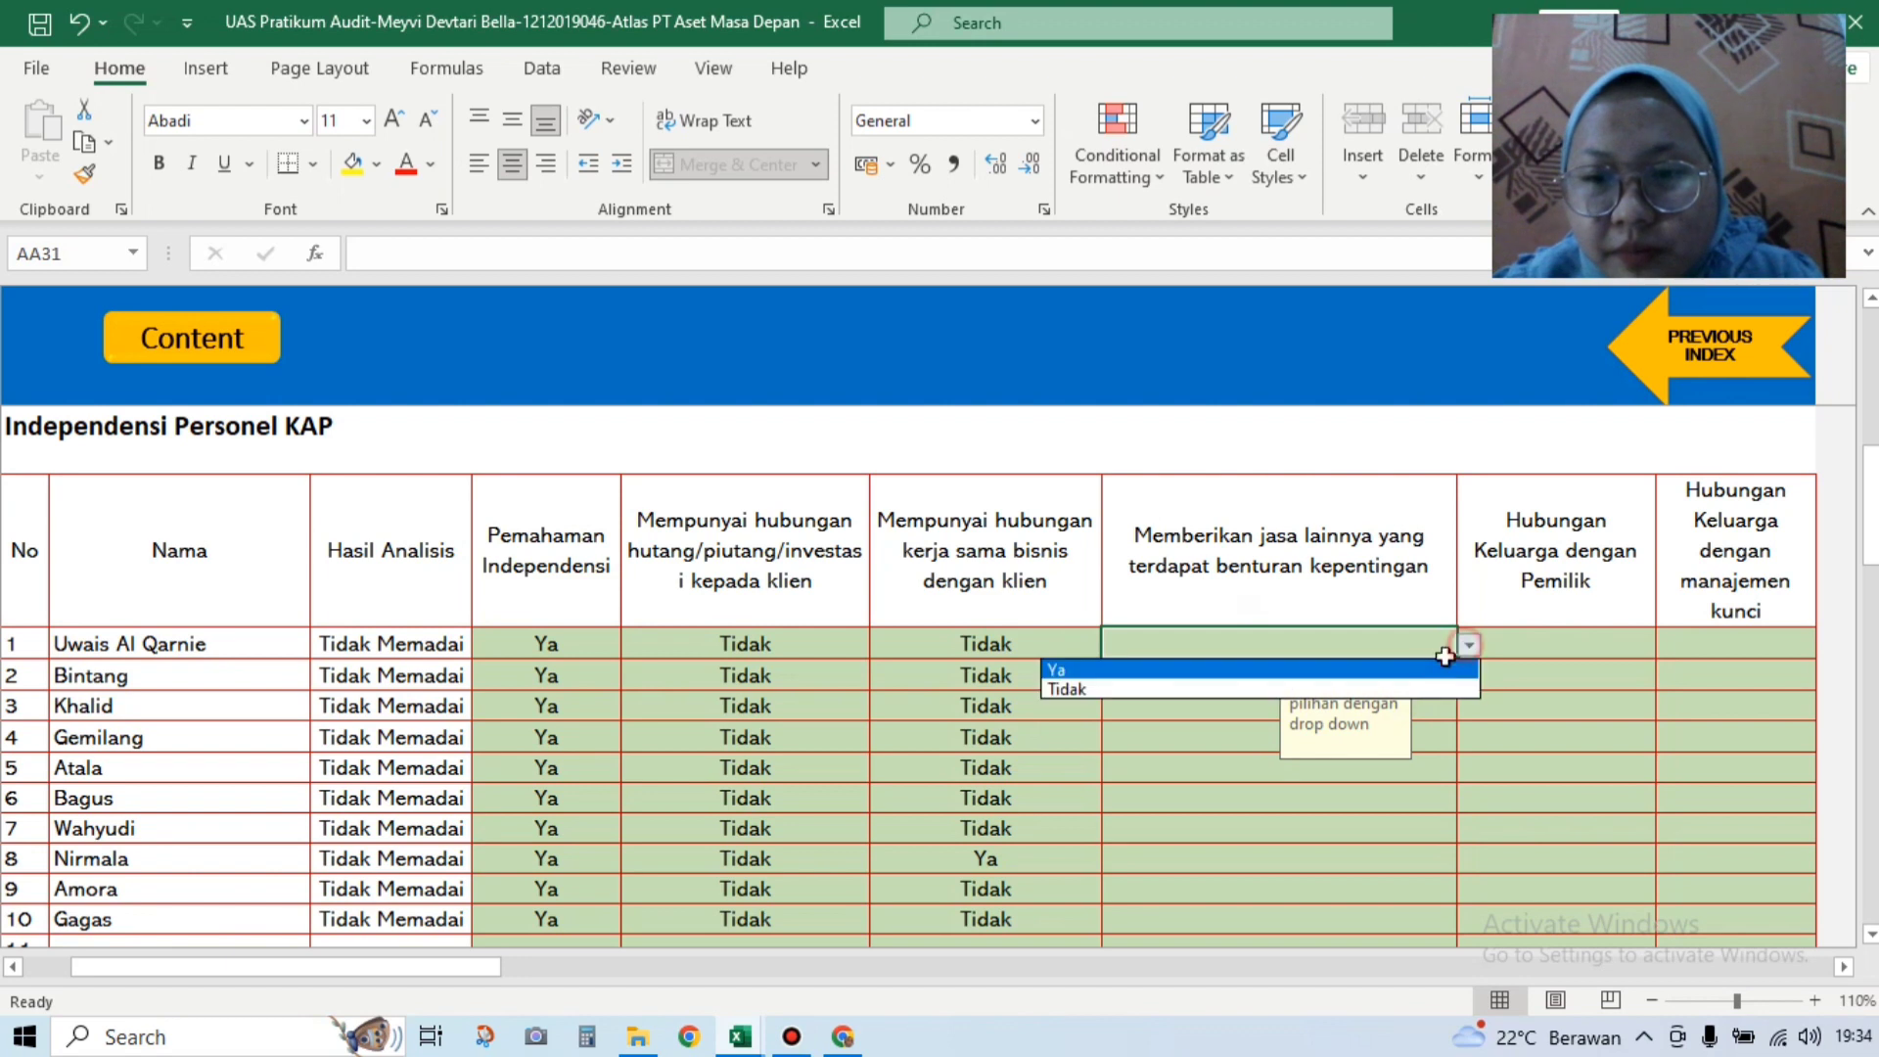
{"action": "left_click", "coordinate": [1266, 689]}
{"action": "left_click", "coordinate": [1385, 675]}
{"action": "left_click", "coordinate": [1469, 676]}
{"action": "left_click", "coordinate": [1231, 721]}
{"action": "left_click", "coordinate": [1231, 718]}
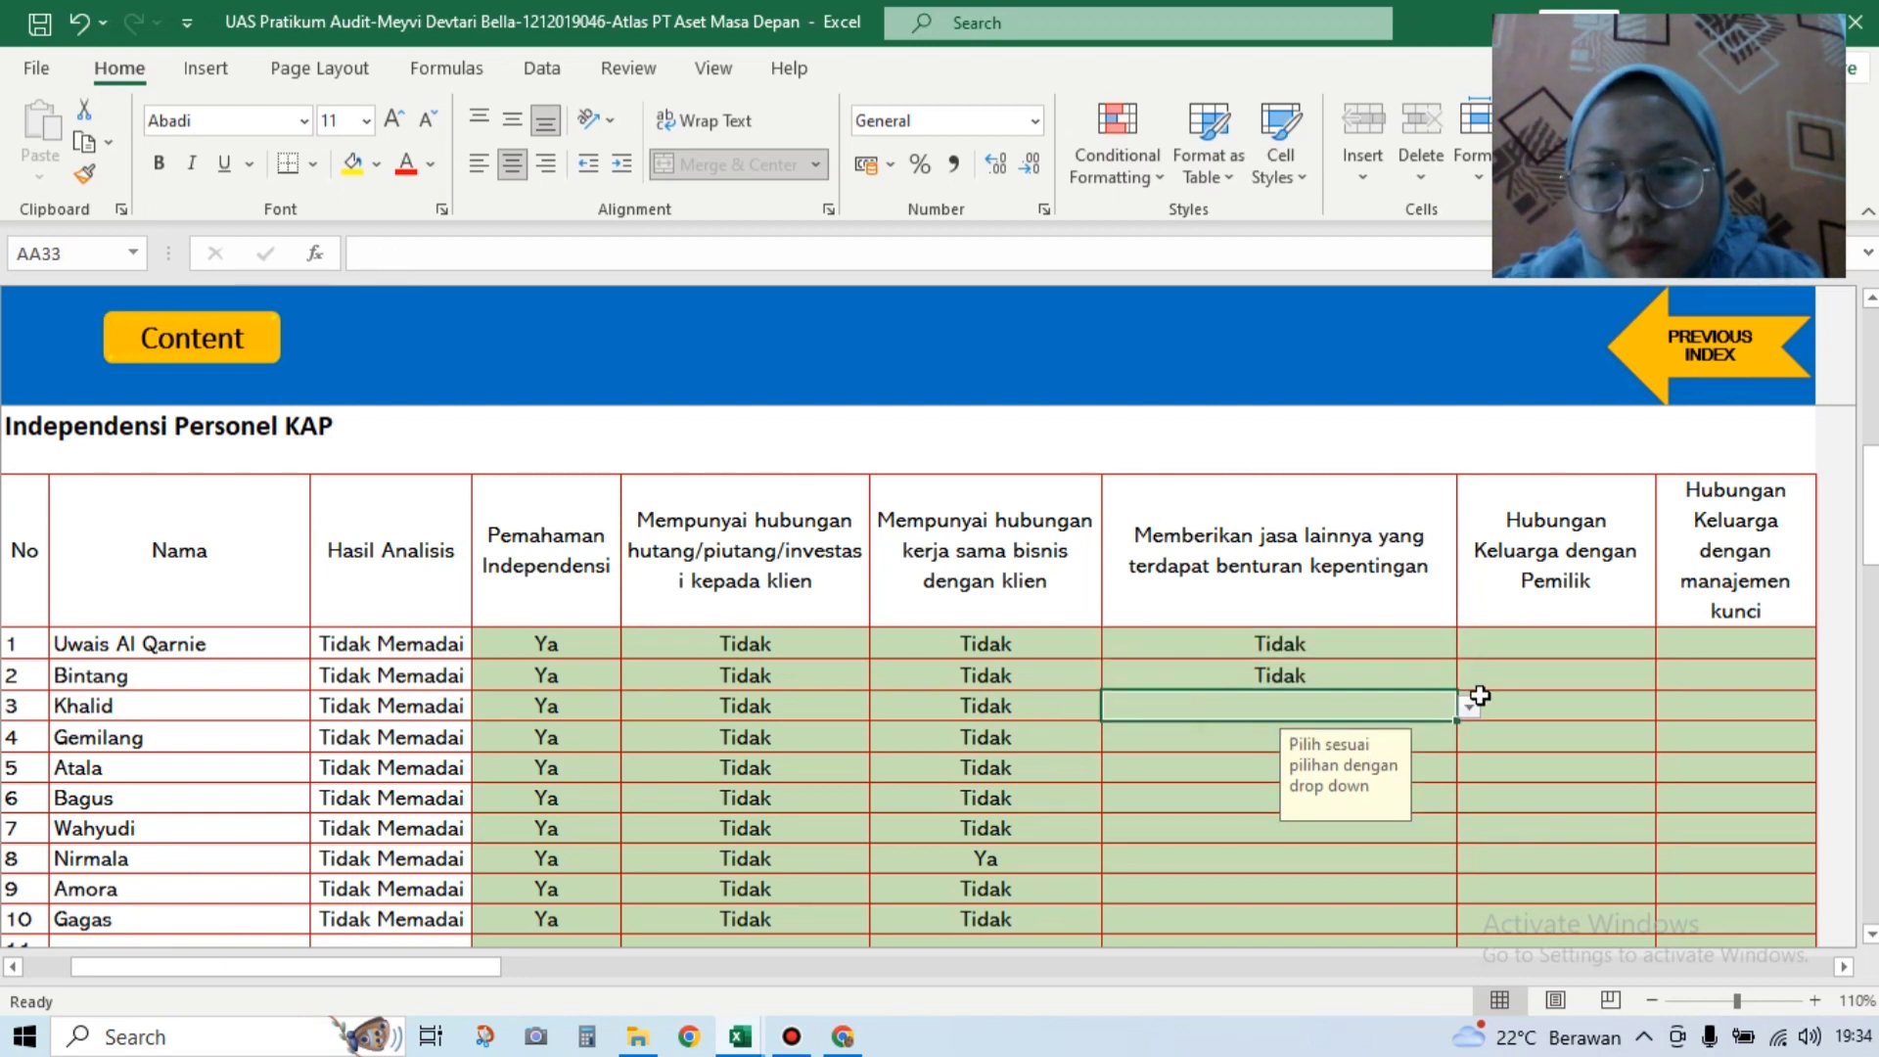
{"action": "left_click", "coordinate": [1474, 706]}
{"action": "left_click", "coordinate": [1365, 760]}
{"action": "left_click", "coordinate": [1469, 706]}
{"action": "left_click", "coordinate": [1418, 744]}
{"action": "left_click", "coordinate": [1446, 733]}
Step: Choose Tidak for conflicting other services in rows 4–7
{"action": "left_click", "coordinate": [1469, 739]}
{"action": "left_click", "coordinate": [1430, 779]}
{"action": "left_click", "coordinate": [1243, 772]}
{"action": "left_click", "coordinate": [1469, 770]}
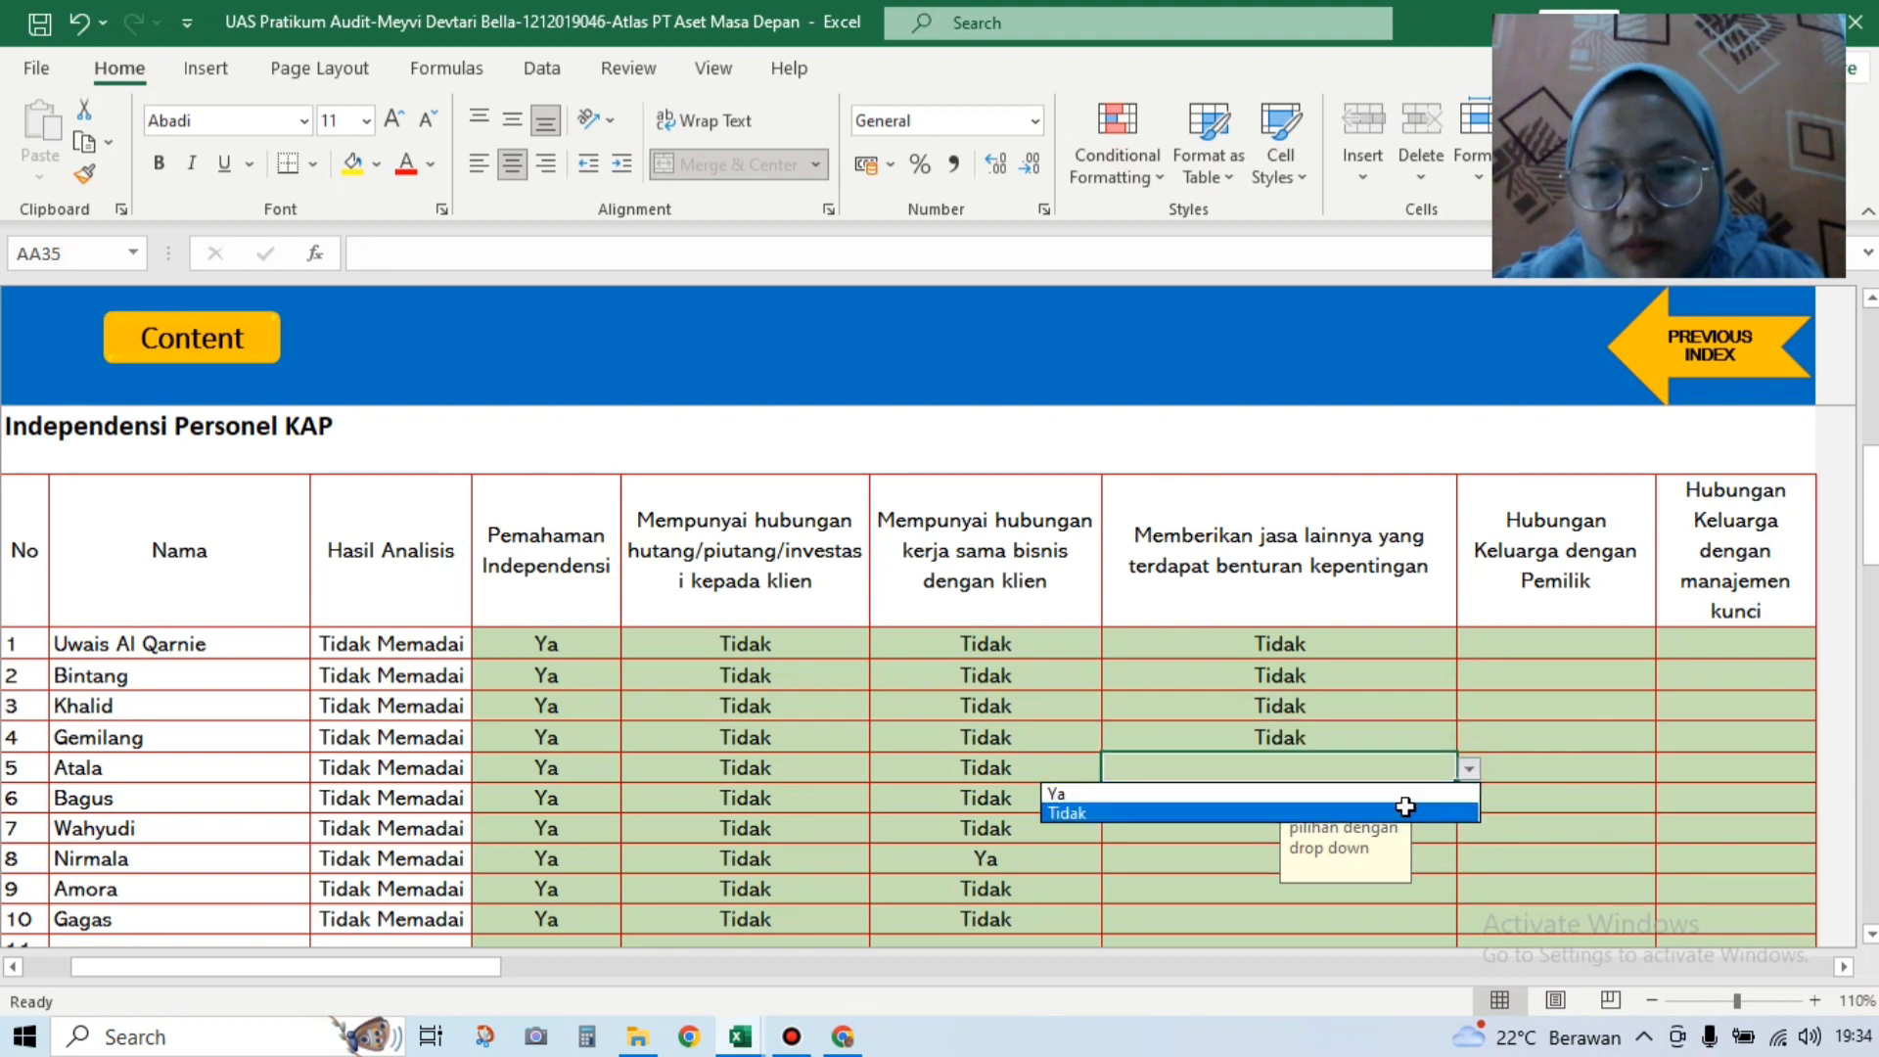
{"action": "left_click", "coordinate": [1290, 812]}
{"action": "left_click", "coordinate": [1389, 798]}
{"action": "left_click", "coordinate": [1469, 800]}
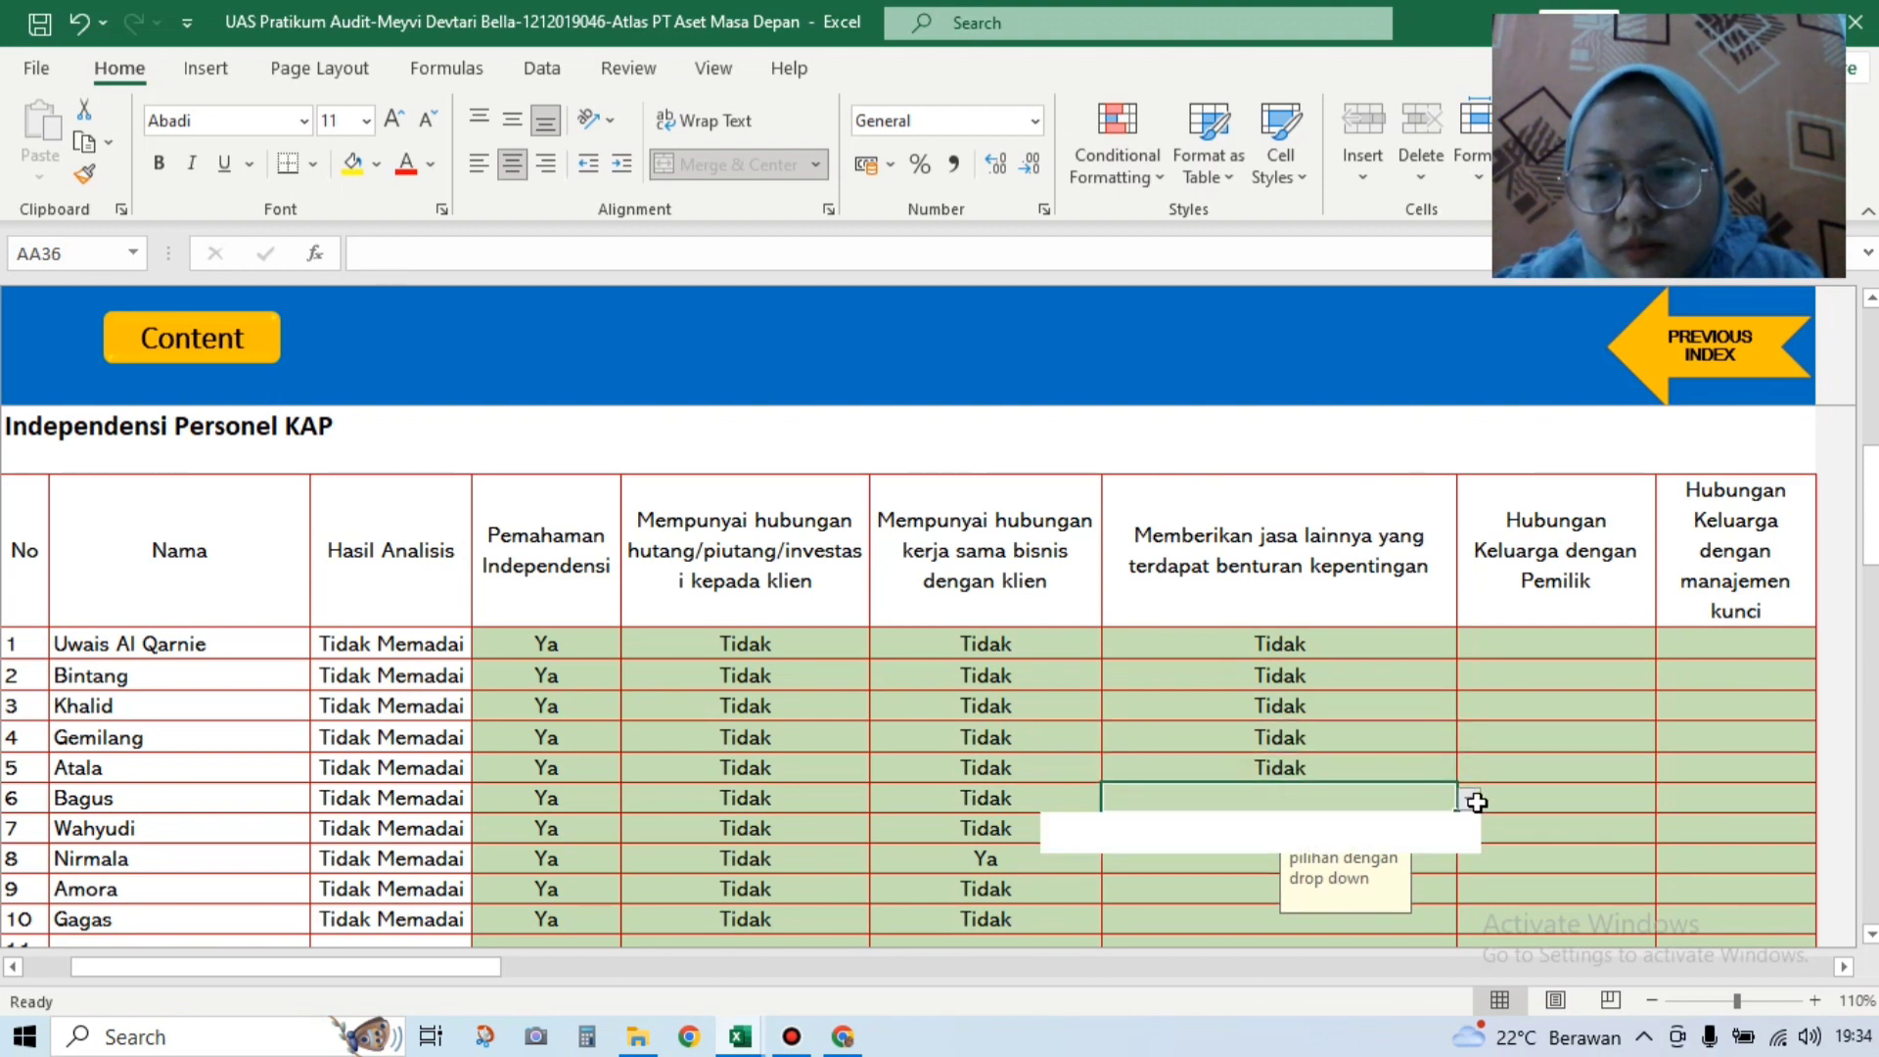
{"action": "left_click", "coordinate": [1410, 842]}
{"action": "left_click", "coordinate": [1454, 828]}
{"action": "left_click", "coordinate": [1469, 827]}
{"action": "left_click", "coordinate": [1395, 871]}
{"action": "left_click", "coordinate": [1242, 866]}
Step: Choose Tidak for conflicting other services in rows 8, 9 and 10
{"action": "left_click", "coordinate": [1465, 862]}
{"action": "left_click", "coordinate": [1419, 917]}
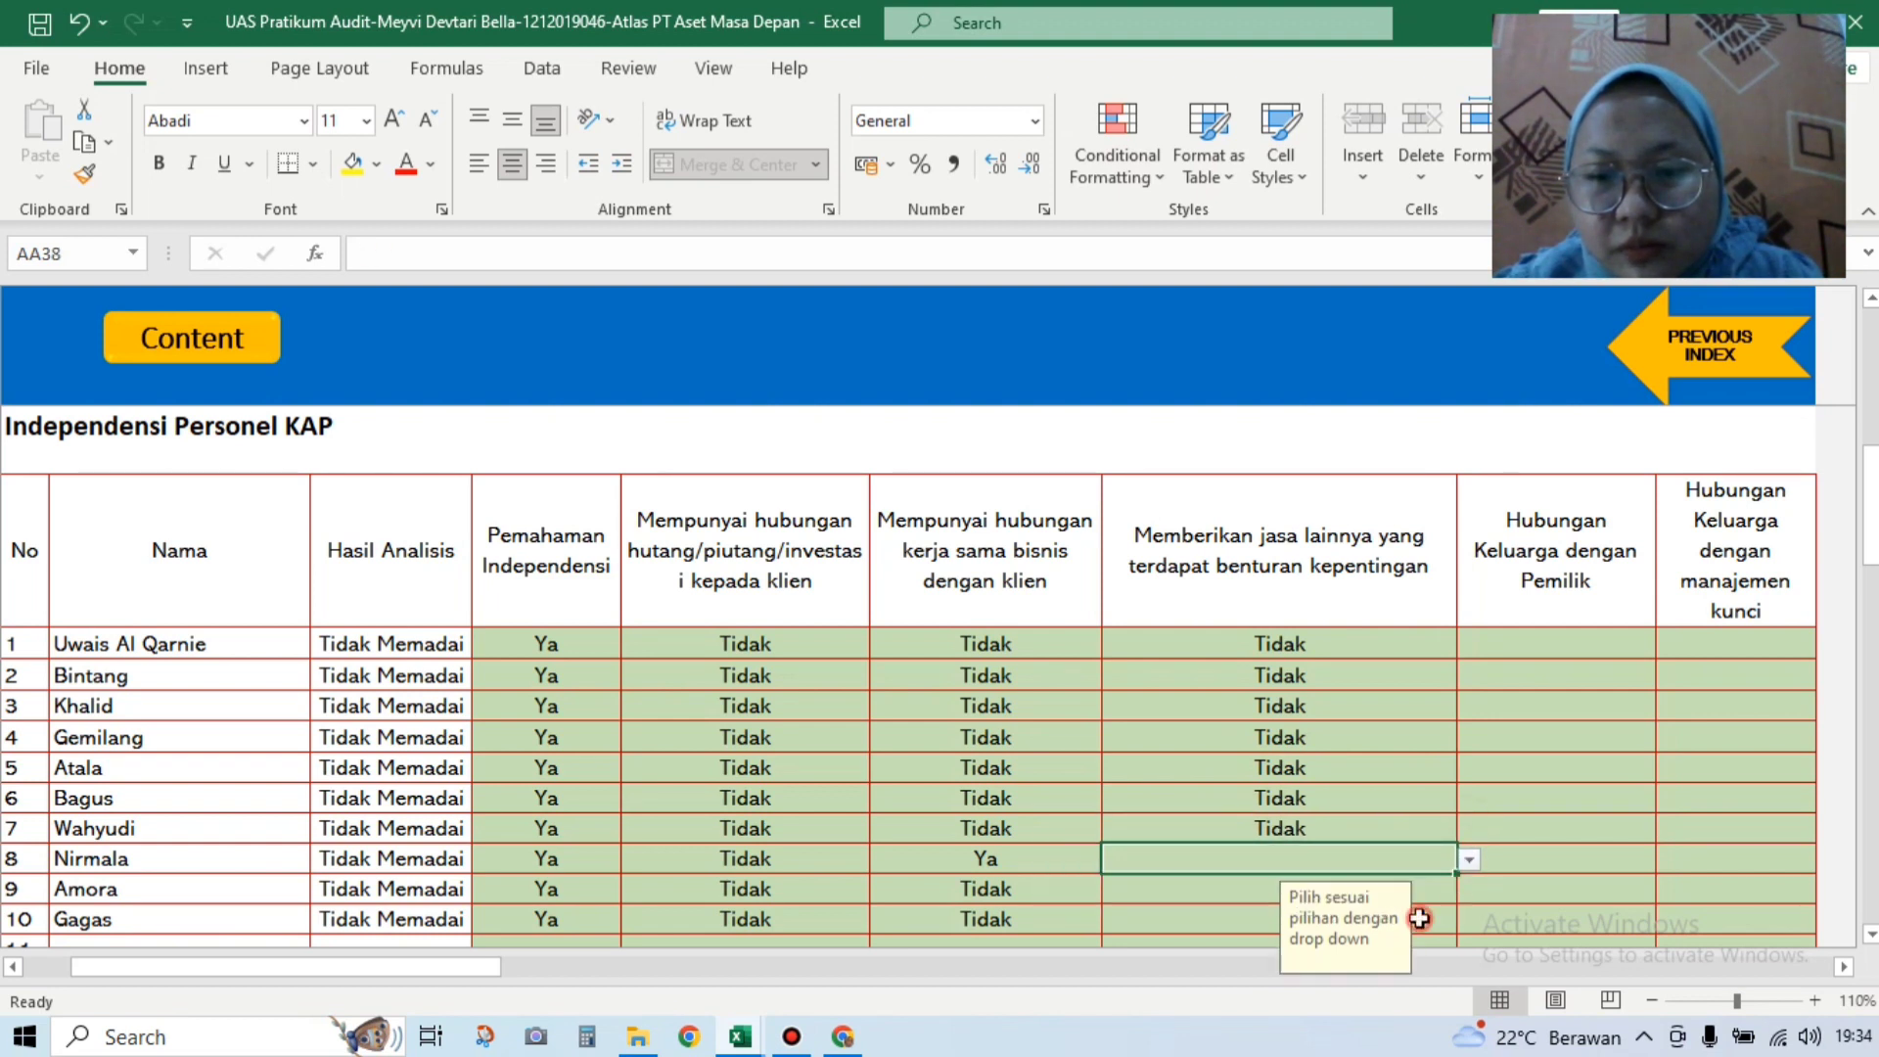
{"action": "left_click", "coordinate": [1469, 860]}
{"action": "left_click", "coordinate": [1287, 900]}
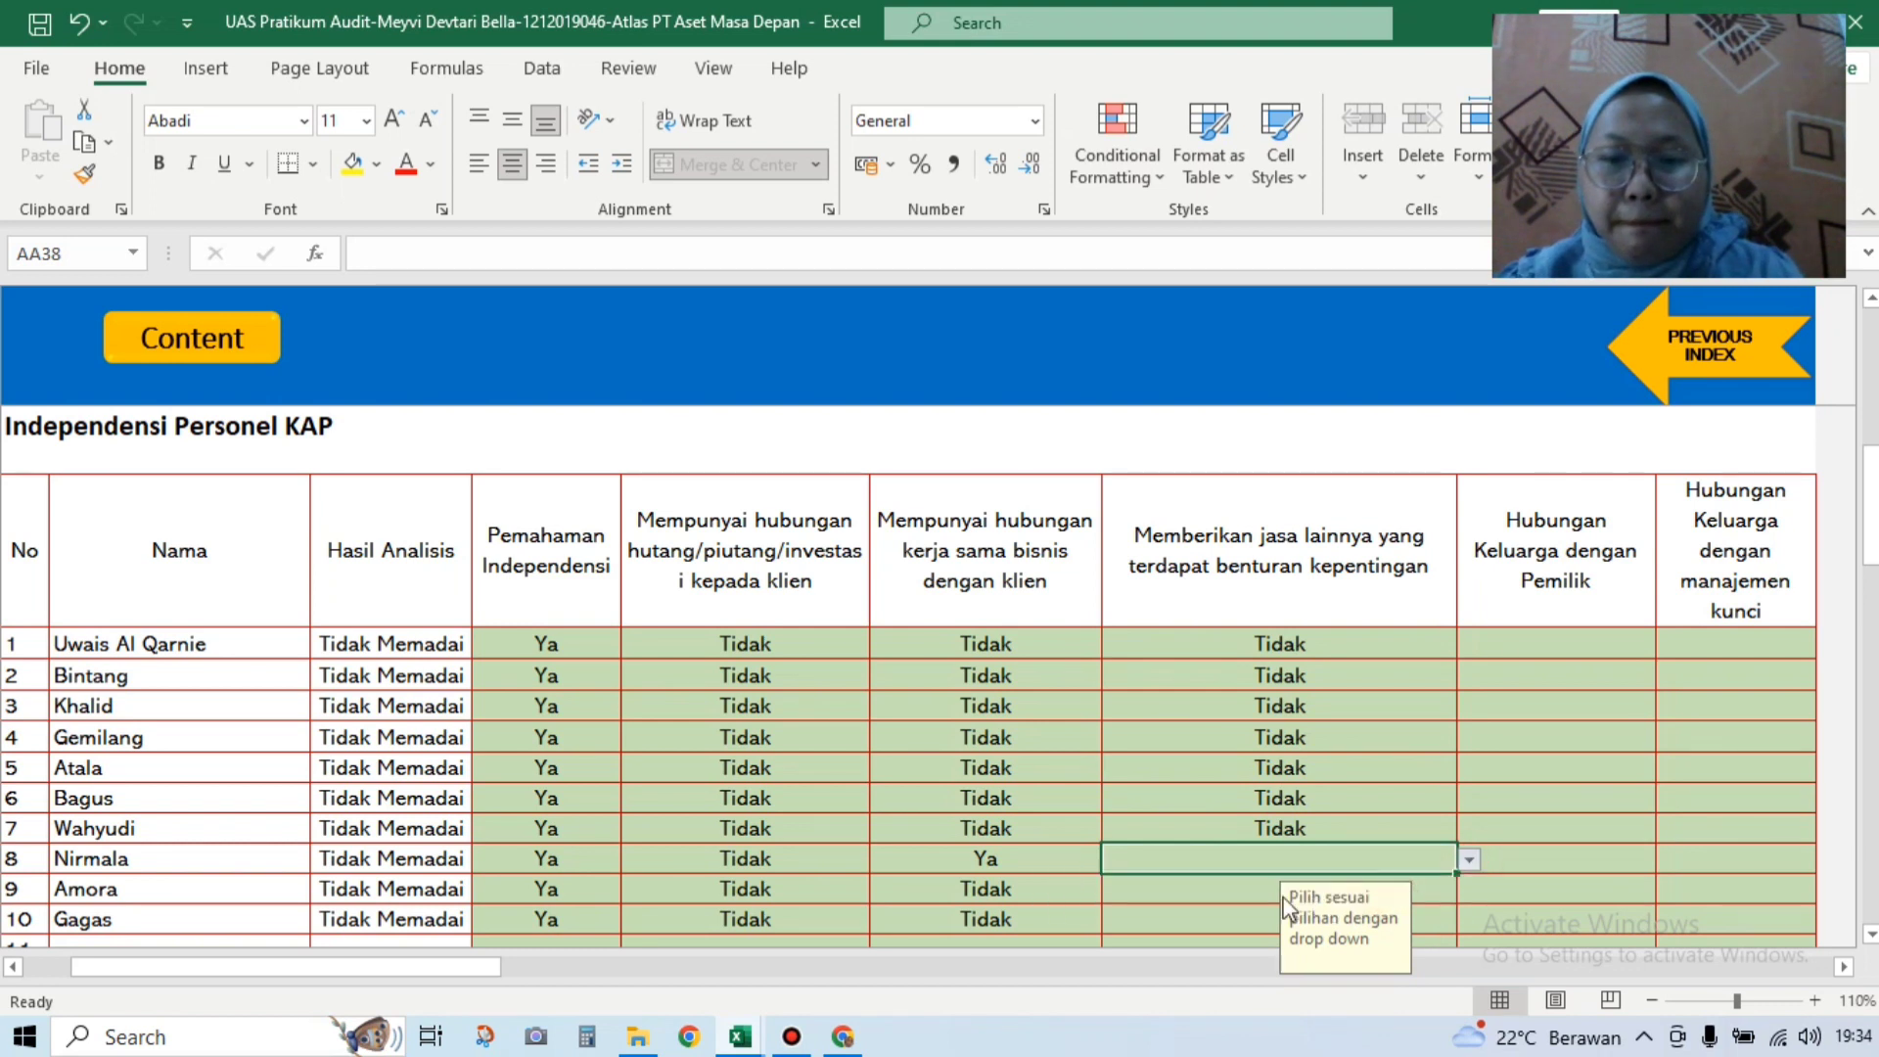
{"action": "left_click", "coordinate": [1262, 895]}
{"action": "left_click", "coordinate": [1471, 892]}
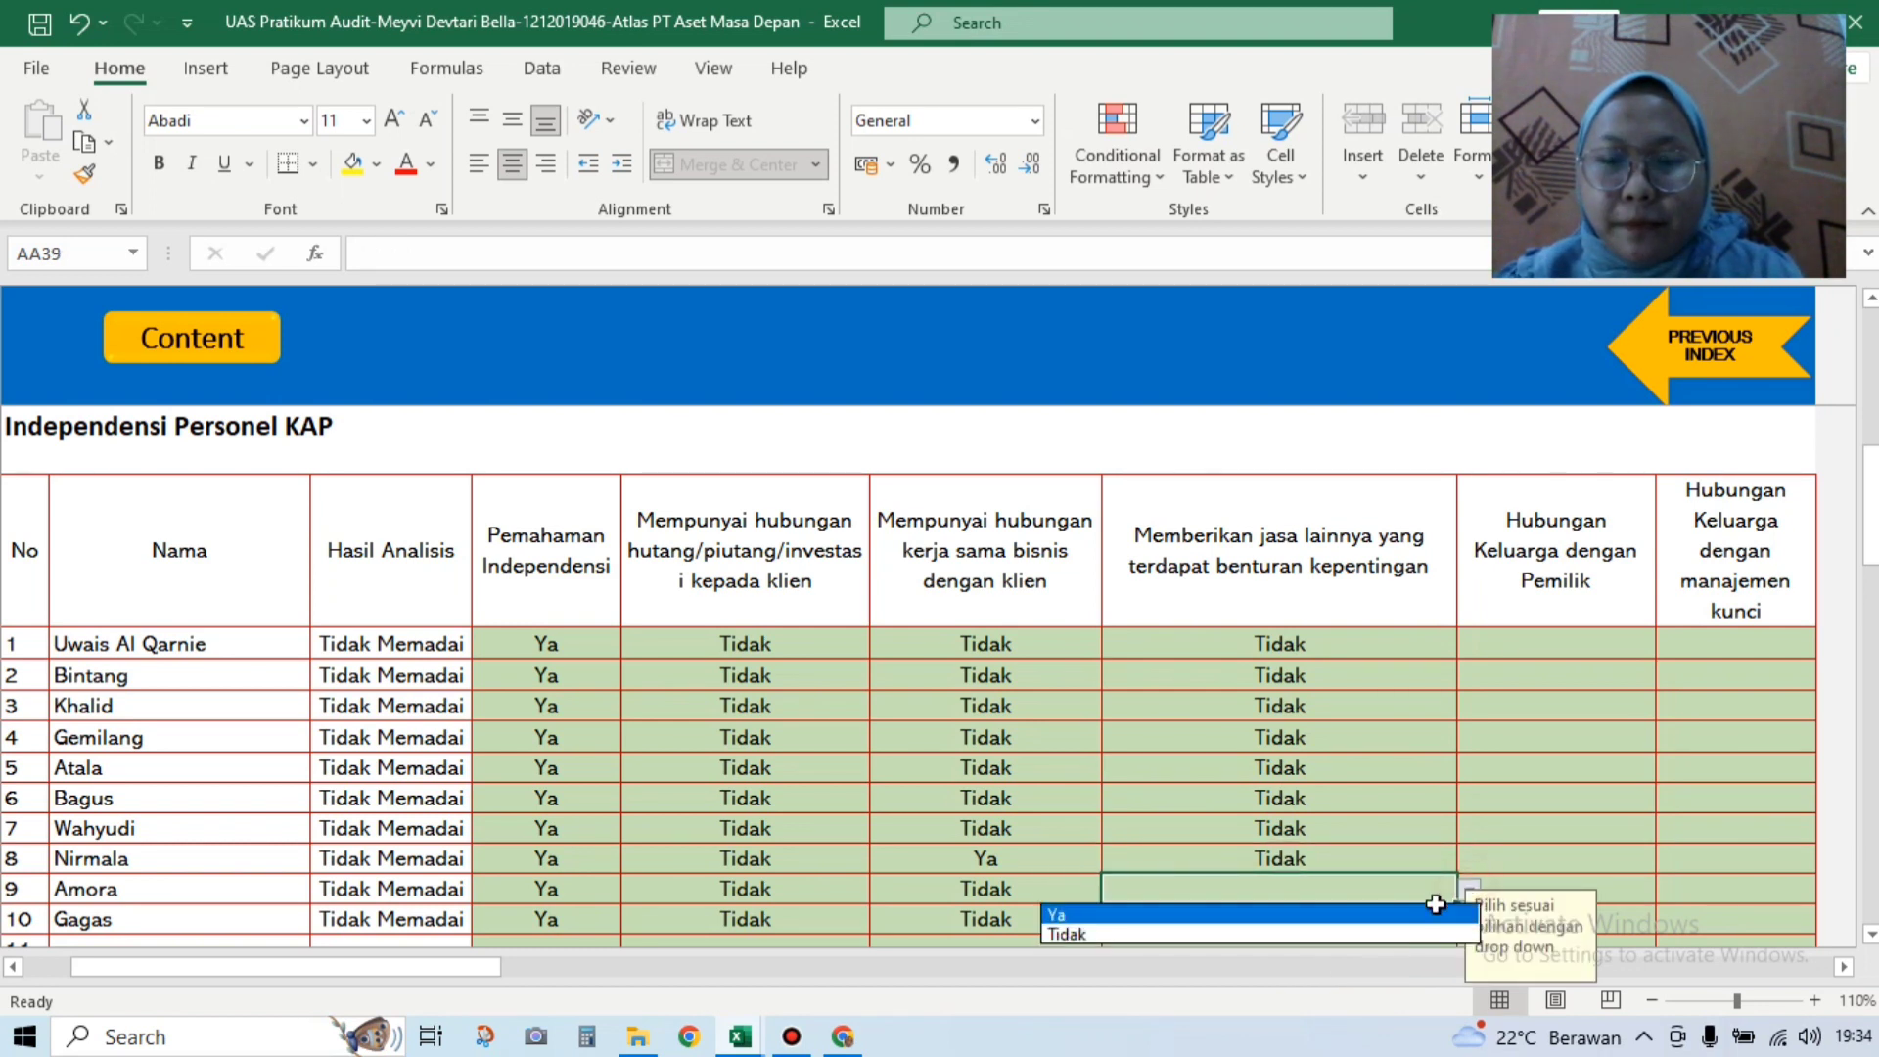
{"action": "left_click", "coordinate": [1372, 929]}
{"action": "left_click", "coordinate": [1372, 930]}
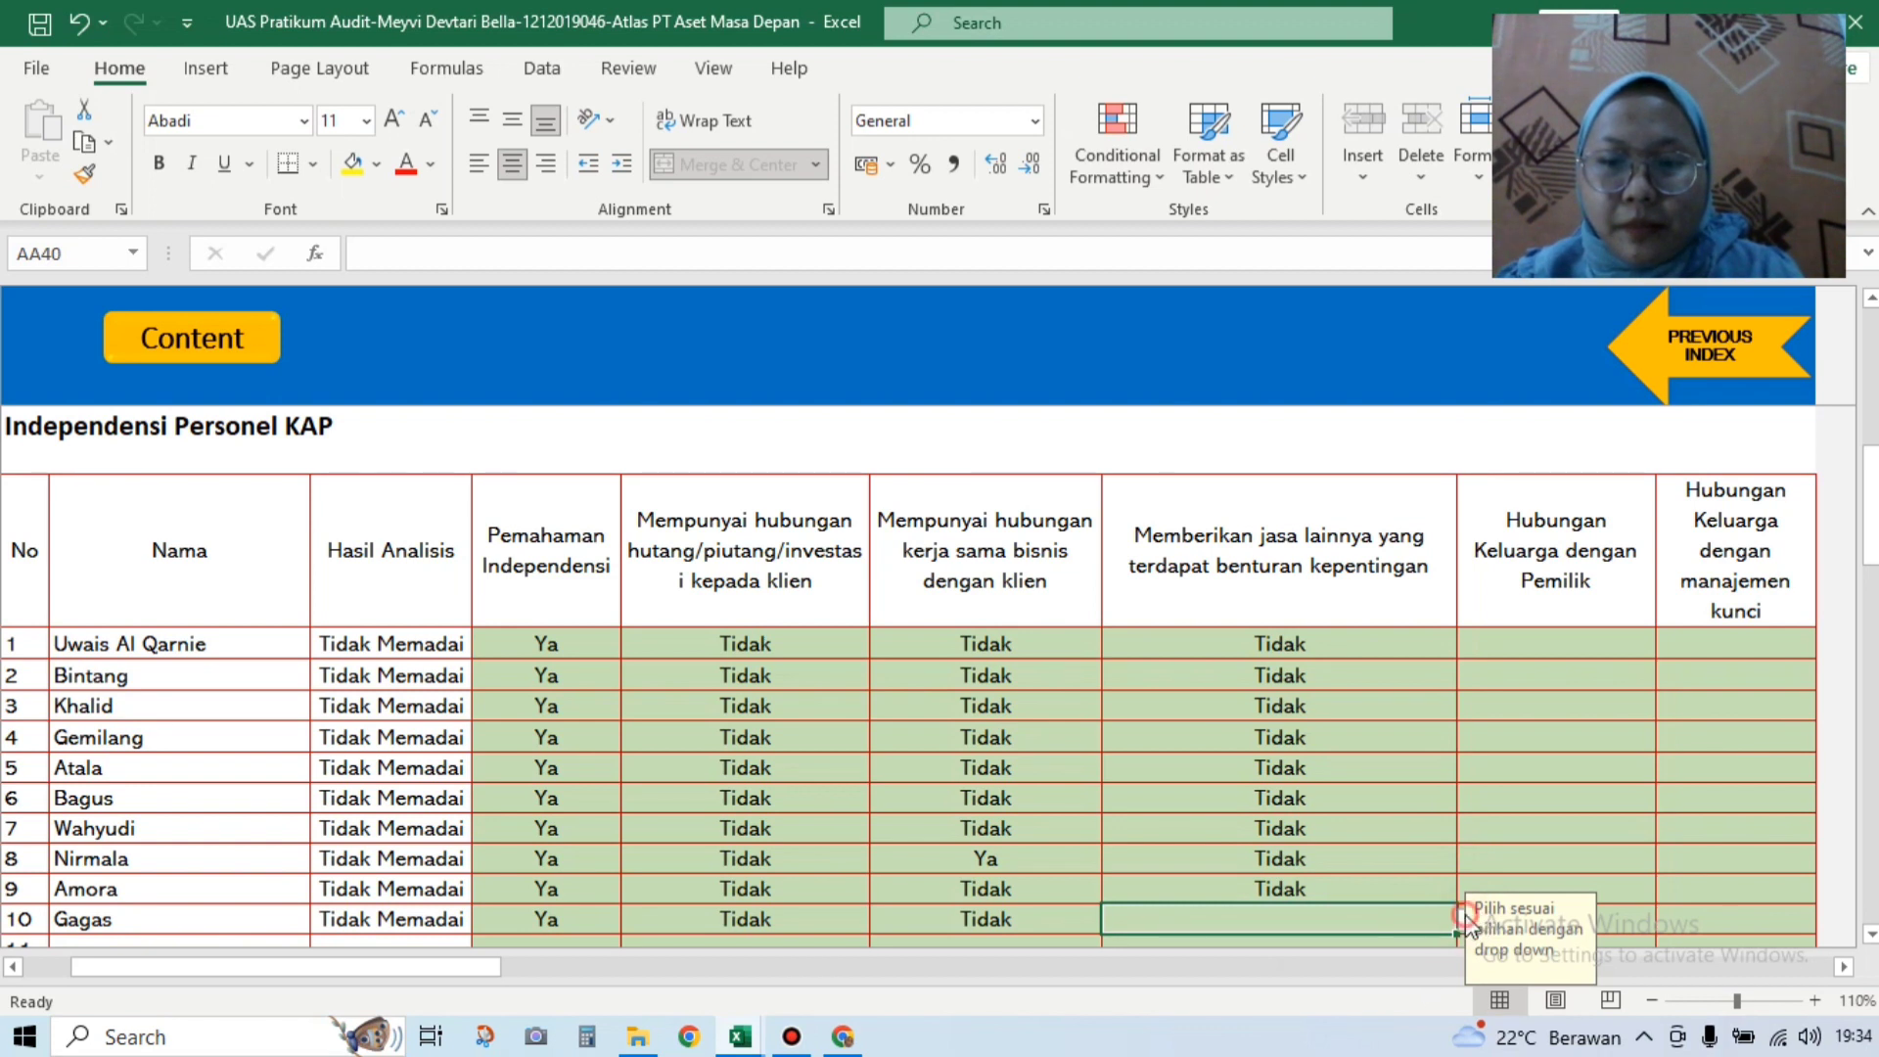
{"action": "left_click", "coordinate": [1471, 922]}
{"action": "left_click", "coordinate": [1439, 964]}
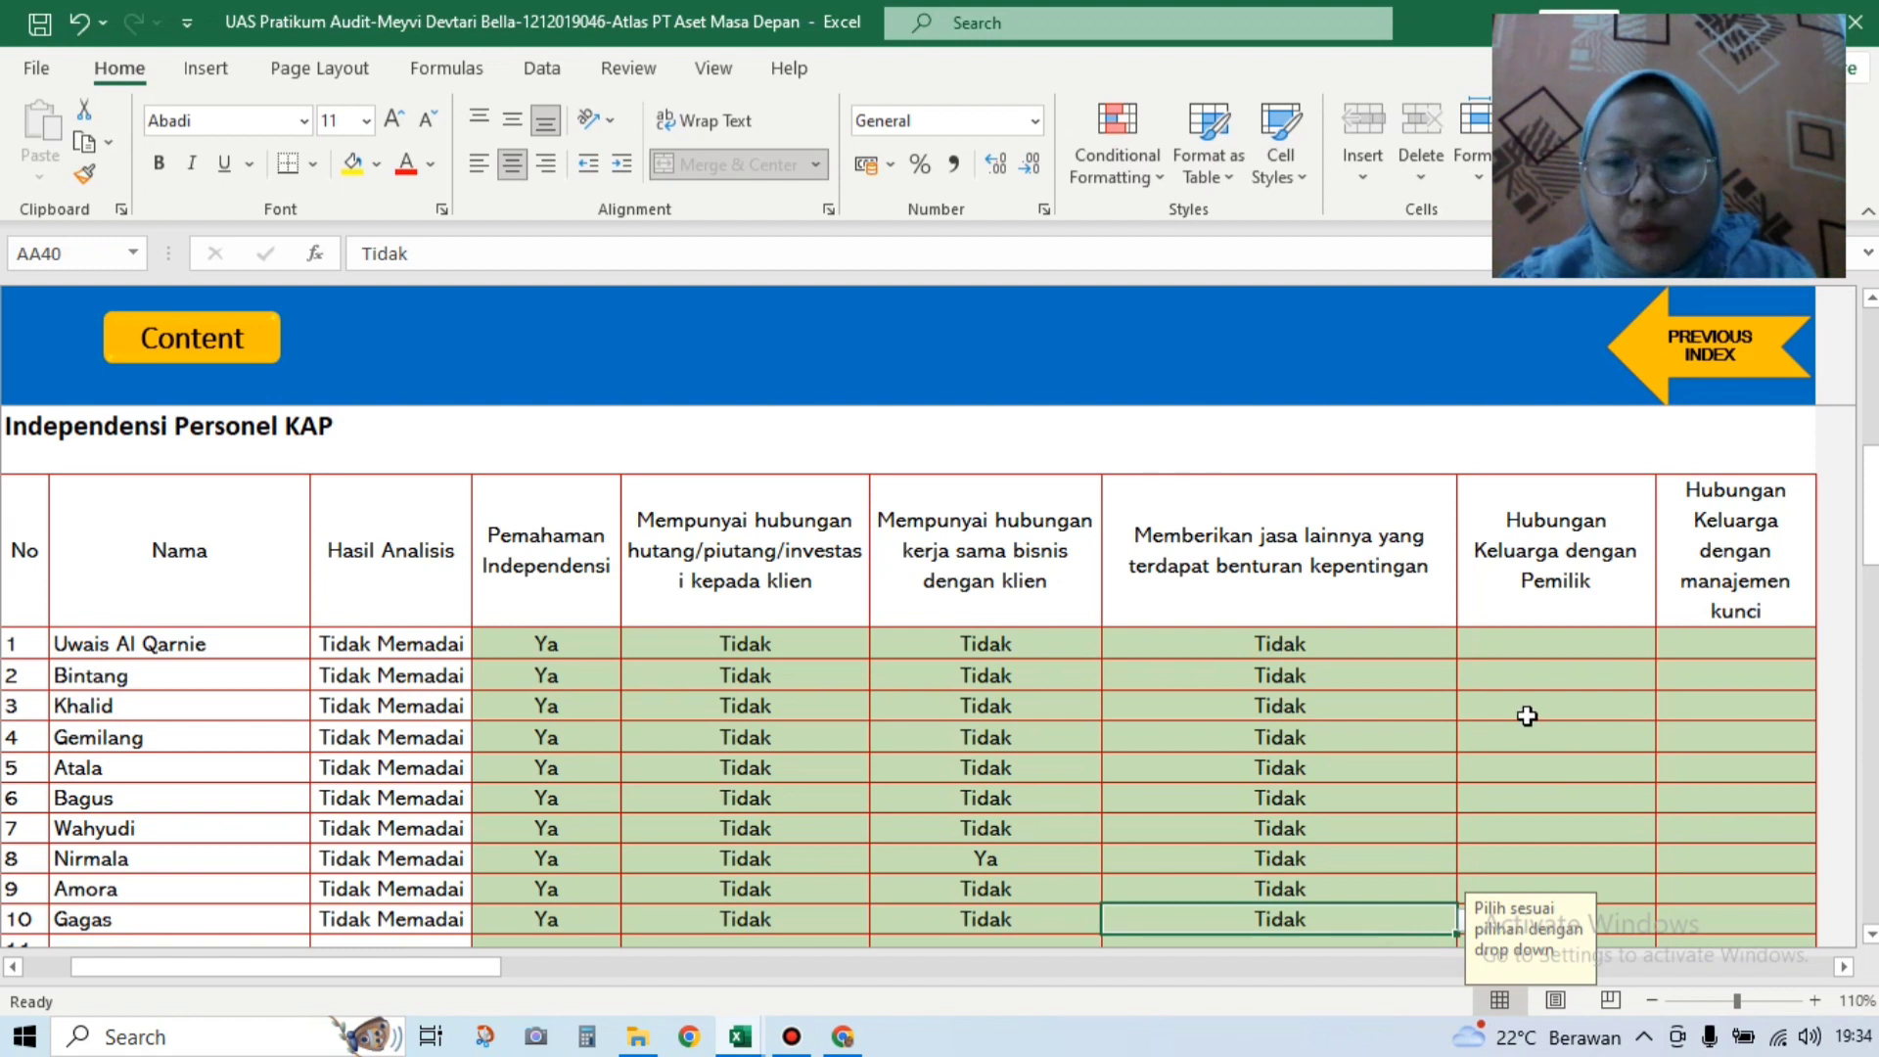
Step: Set family relationship with the owner to Tidak for rows 1–4
{"action": "left_click", "coordinate": [1553, 636]}
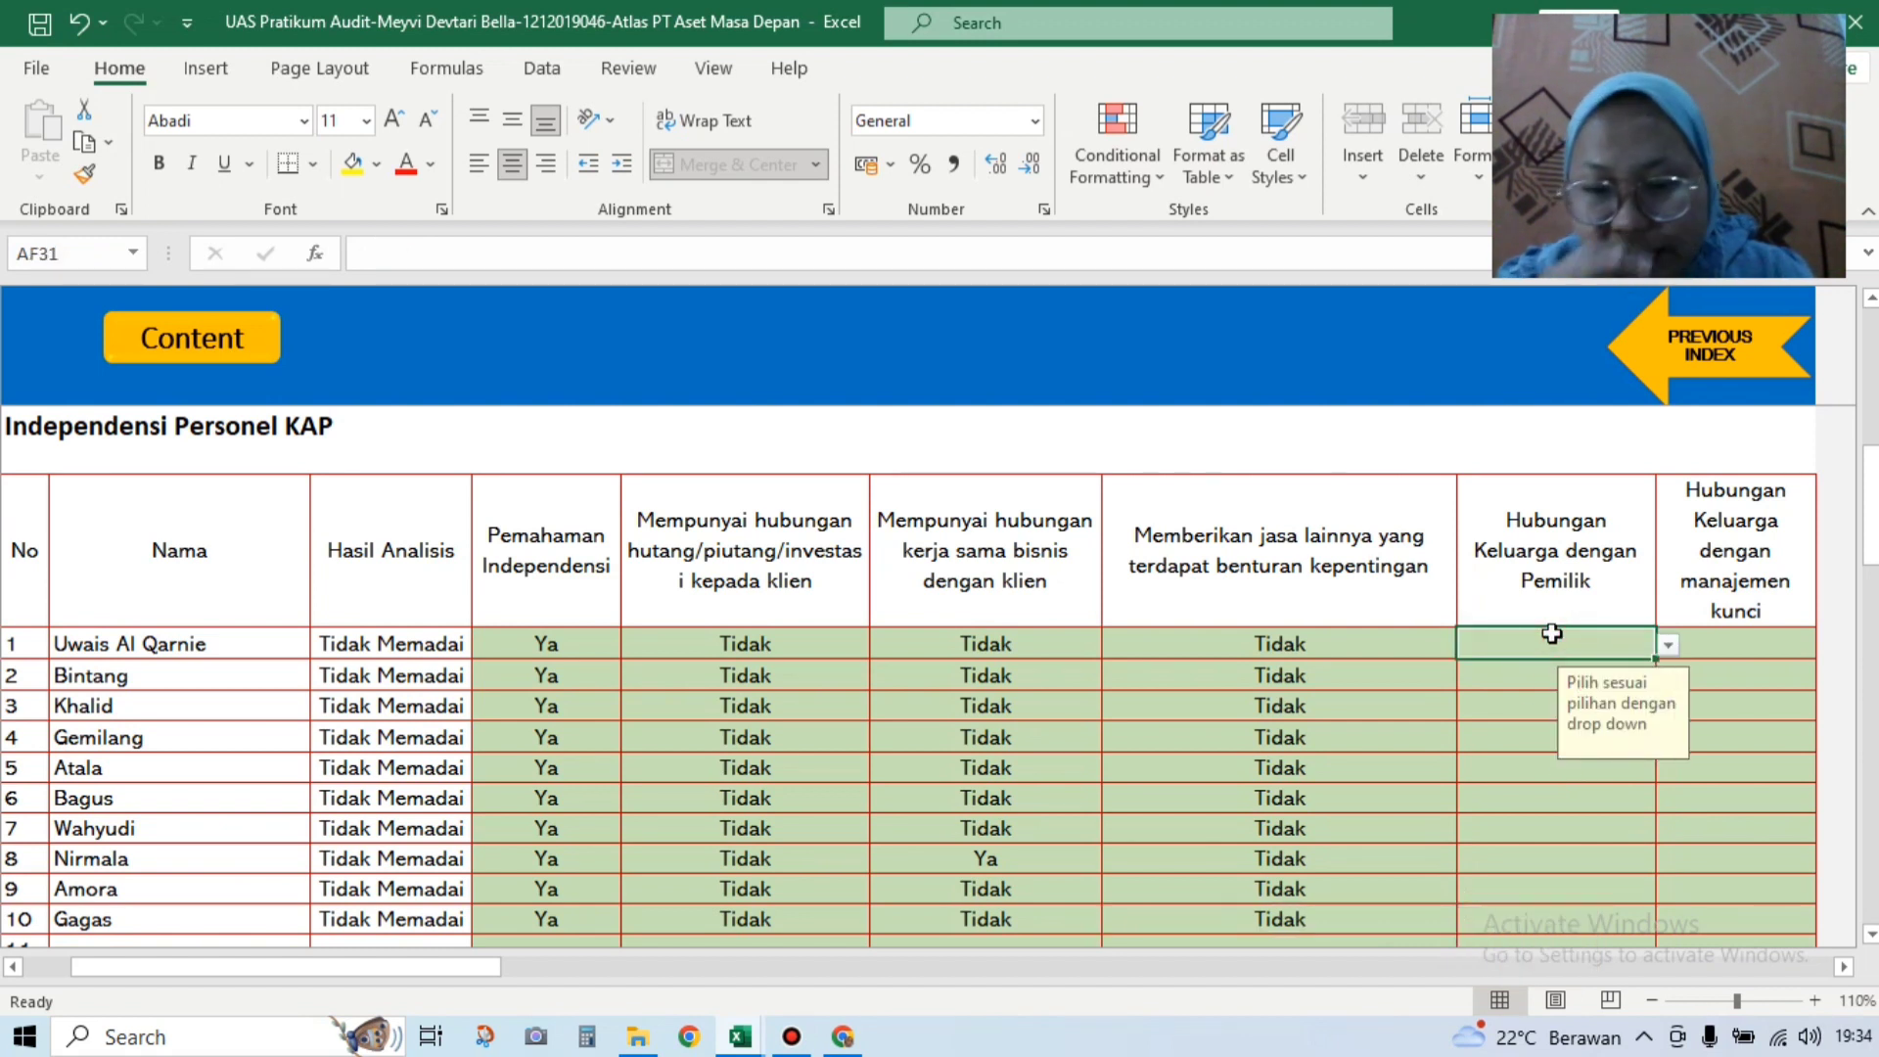
{"action": "left_click", "coordinate": [1668, 644]}
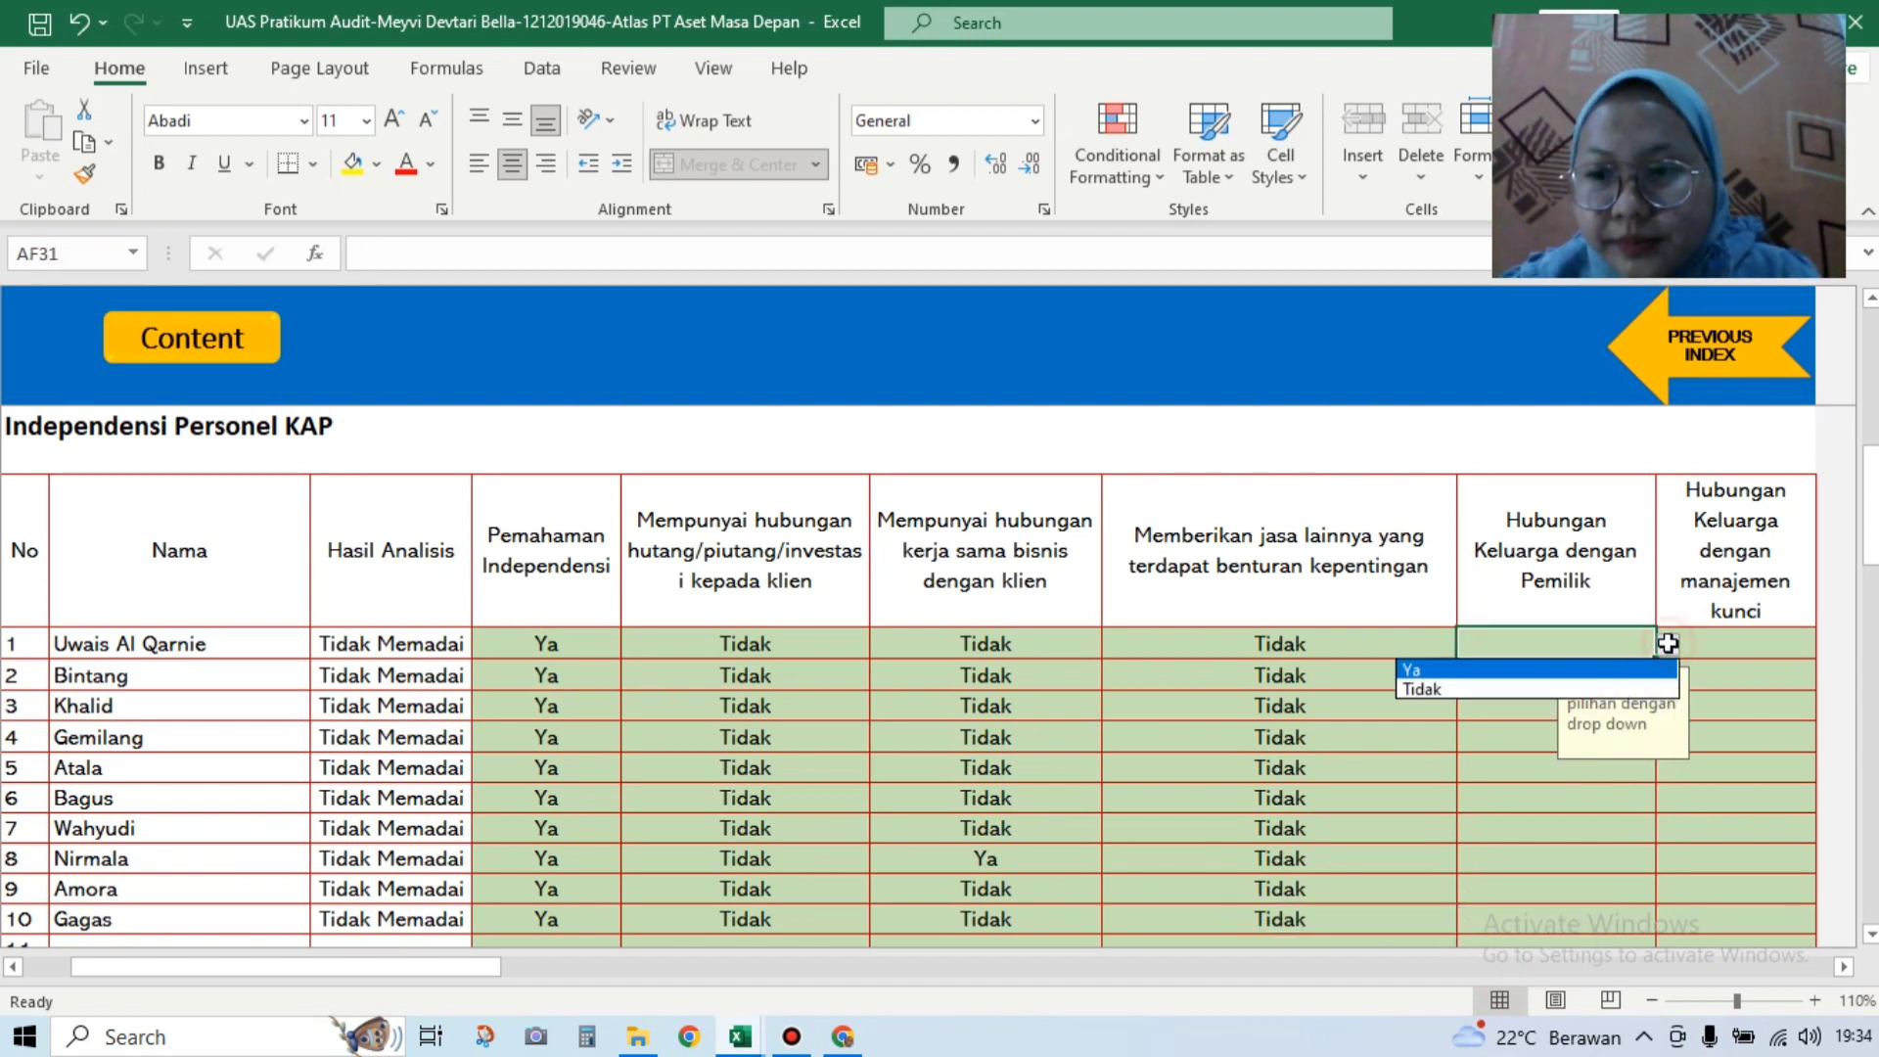
{"action": "left_click", "coordinate": [1648, 687]}
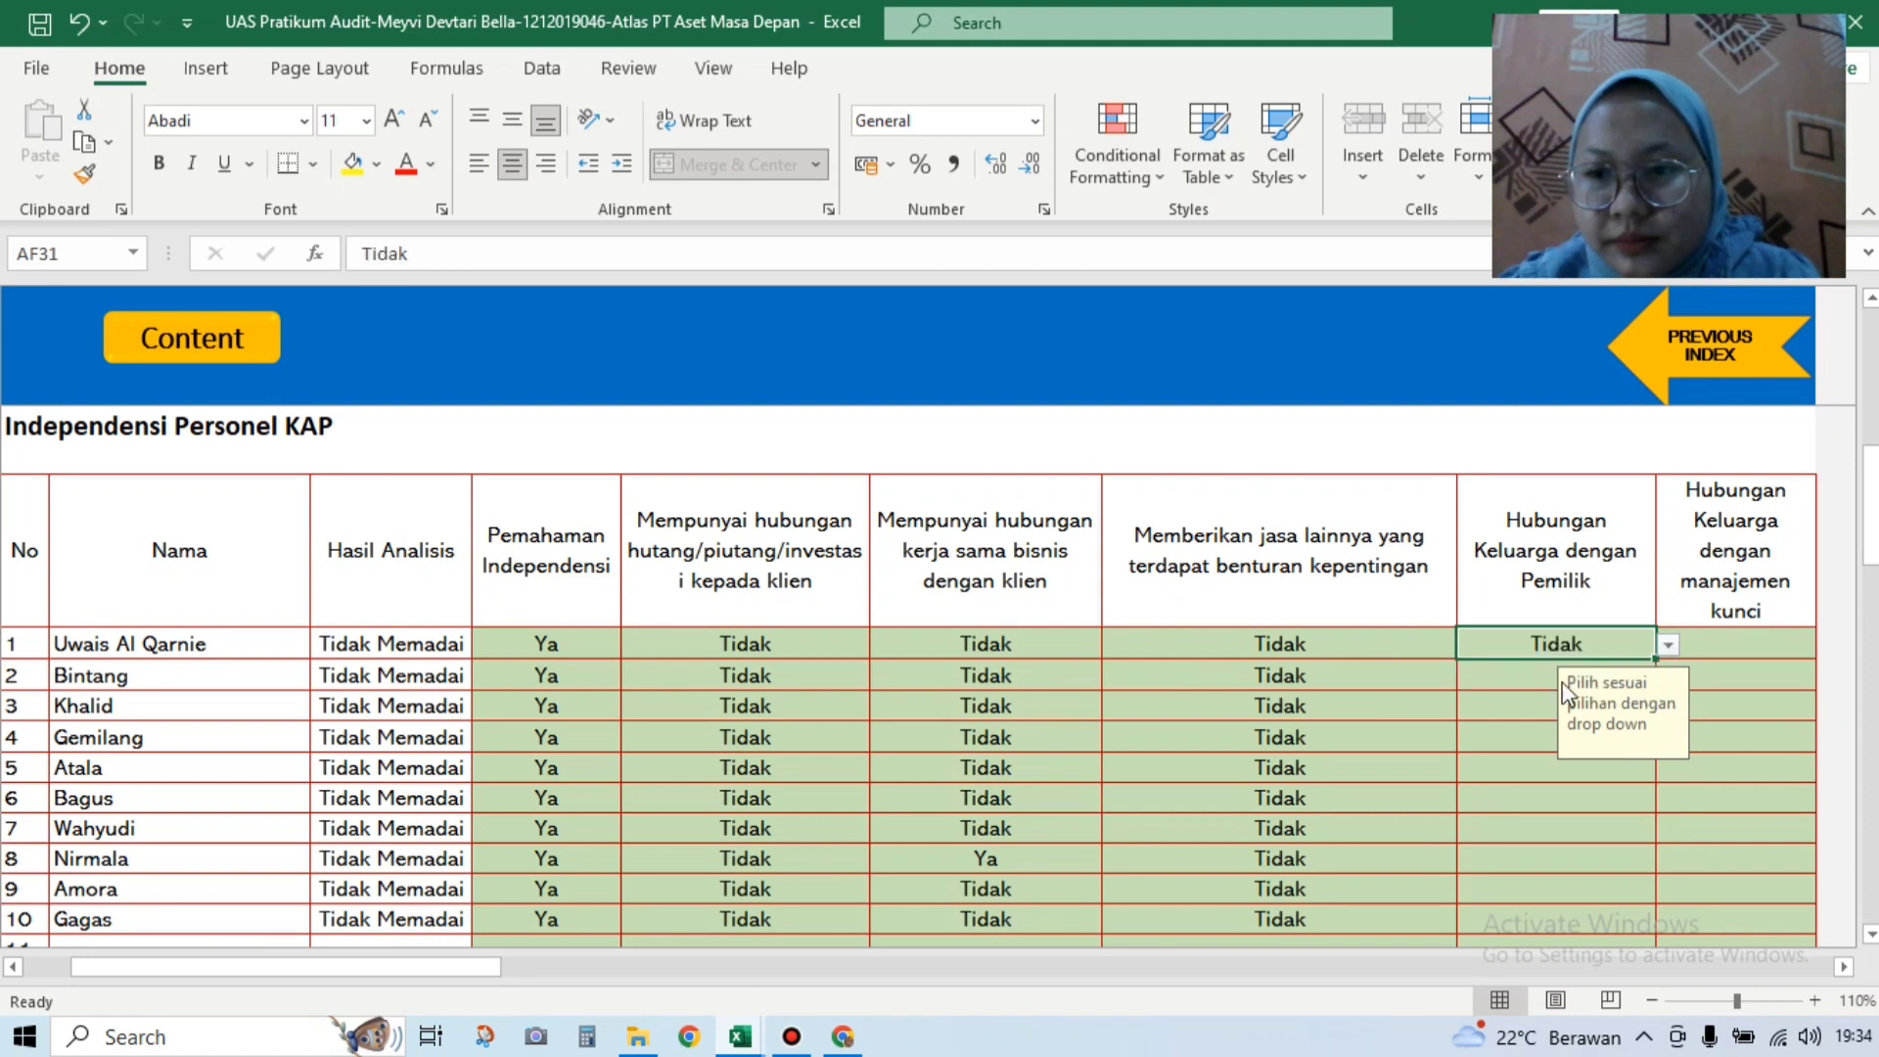
{"action": "left_click", "coordinate": [1527, 676]}
{"action": "left_click", "coordinate": [1668, 677]}
{"action": "left_click", "coordinate": [1571, 722]}
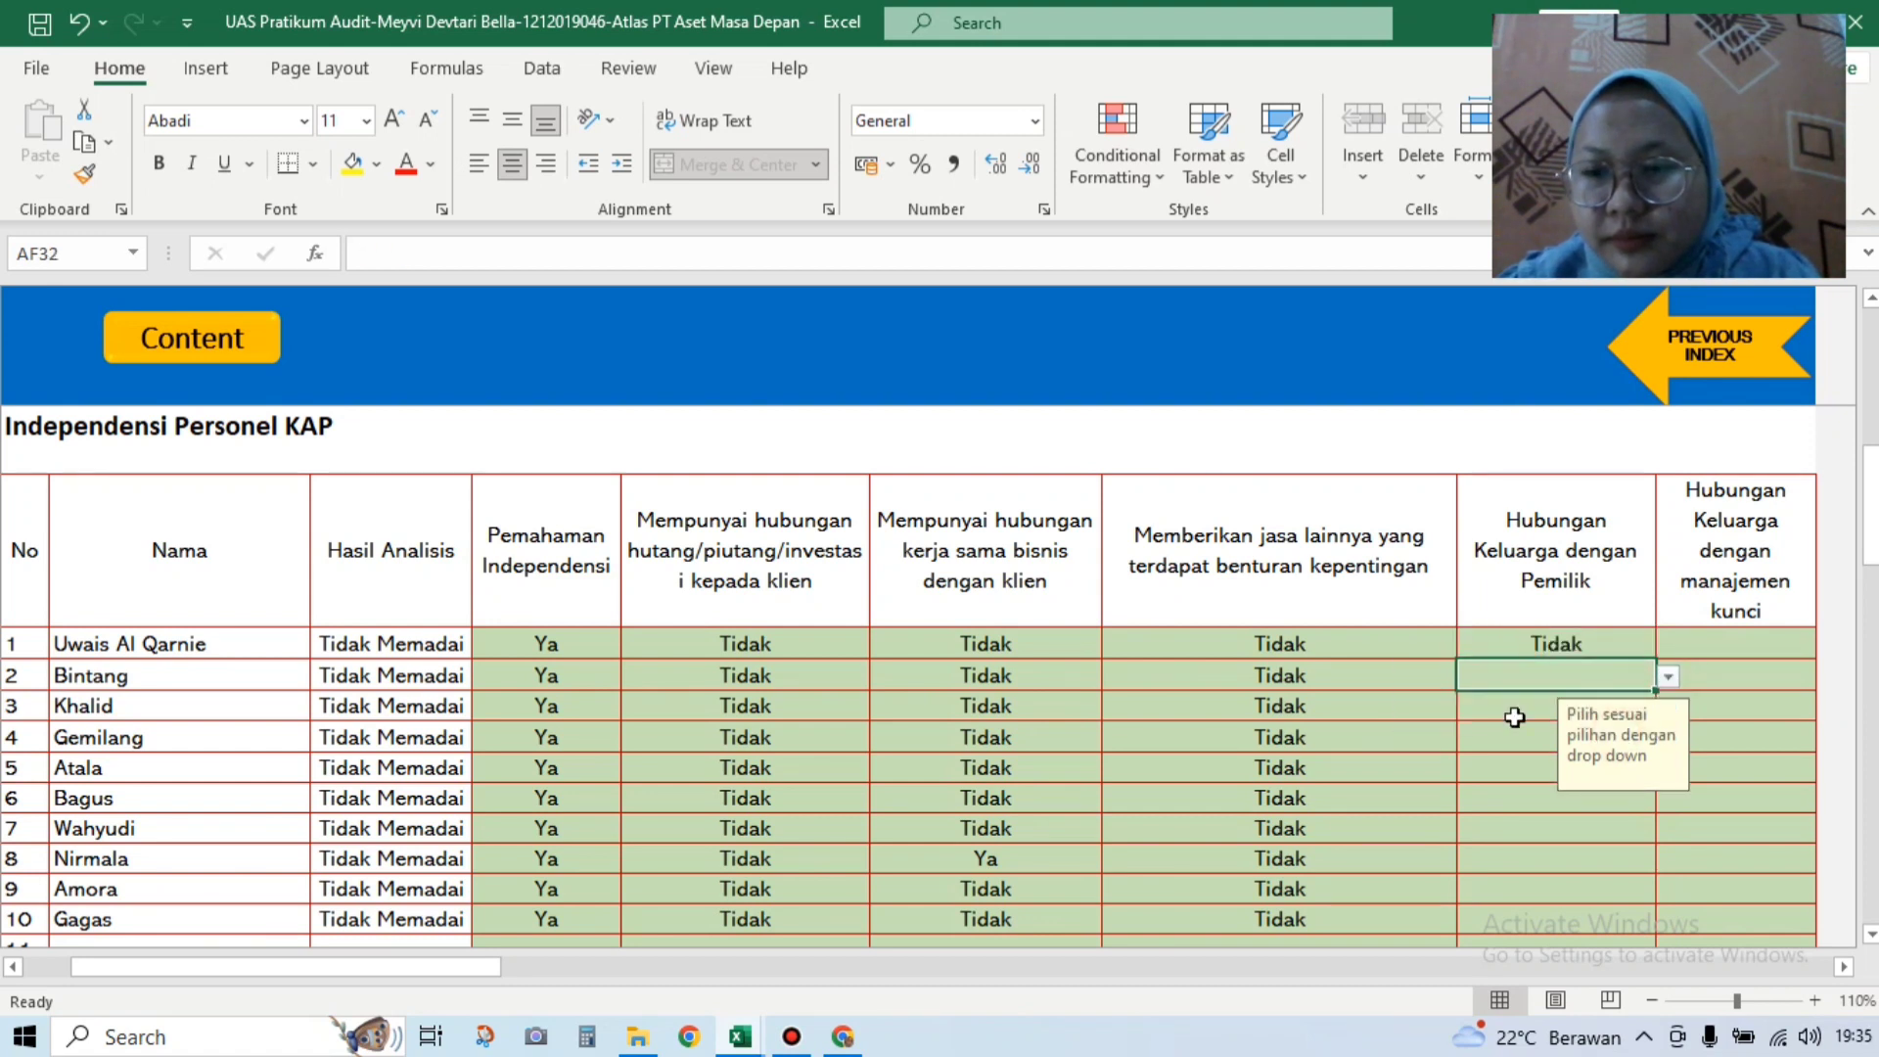
{"action": "left_click", "coordinate": [1667, 676]}
{"action": "left_click", "coordinate": [1517, 715]}
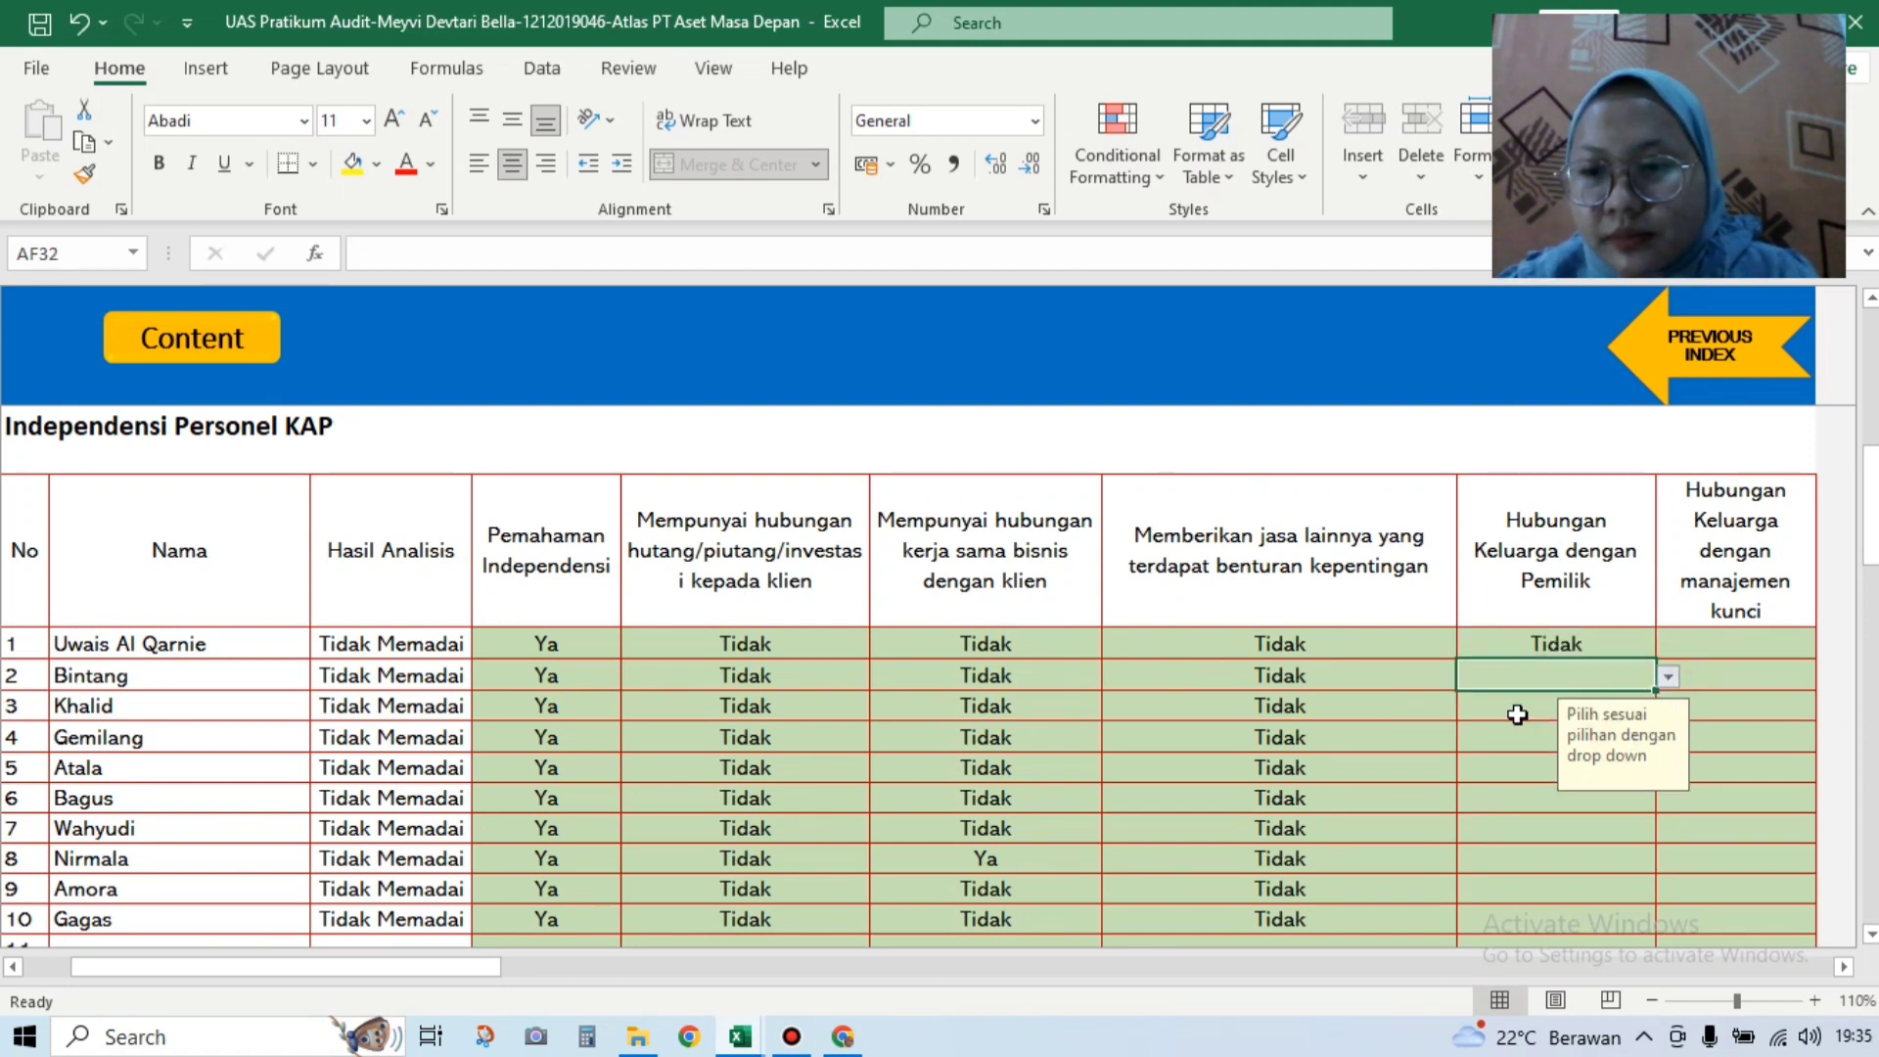
{"action": "left_click", "coordinate": [1517, 715]}
{"action": "left_click", "coordinate": [1667, 707]}
{"action": "left_click", "coordinate": [1608, 752]}
{"action": "left_click", "coordinate": [1644, 737]}
{"action": "left_click", "coordinate": [1668, 738]}
{"action": "left_click", "coordinate": [1616, 776]}
Step: Set family relationship with the owner to Tidak for rows 5–7
{"action": "left_click", "coordinate": [1644, 767]}
{"action": "left_click", "coordinate": [1667, 768]}
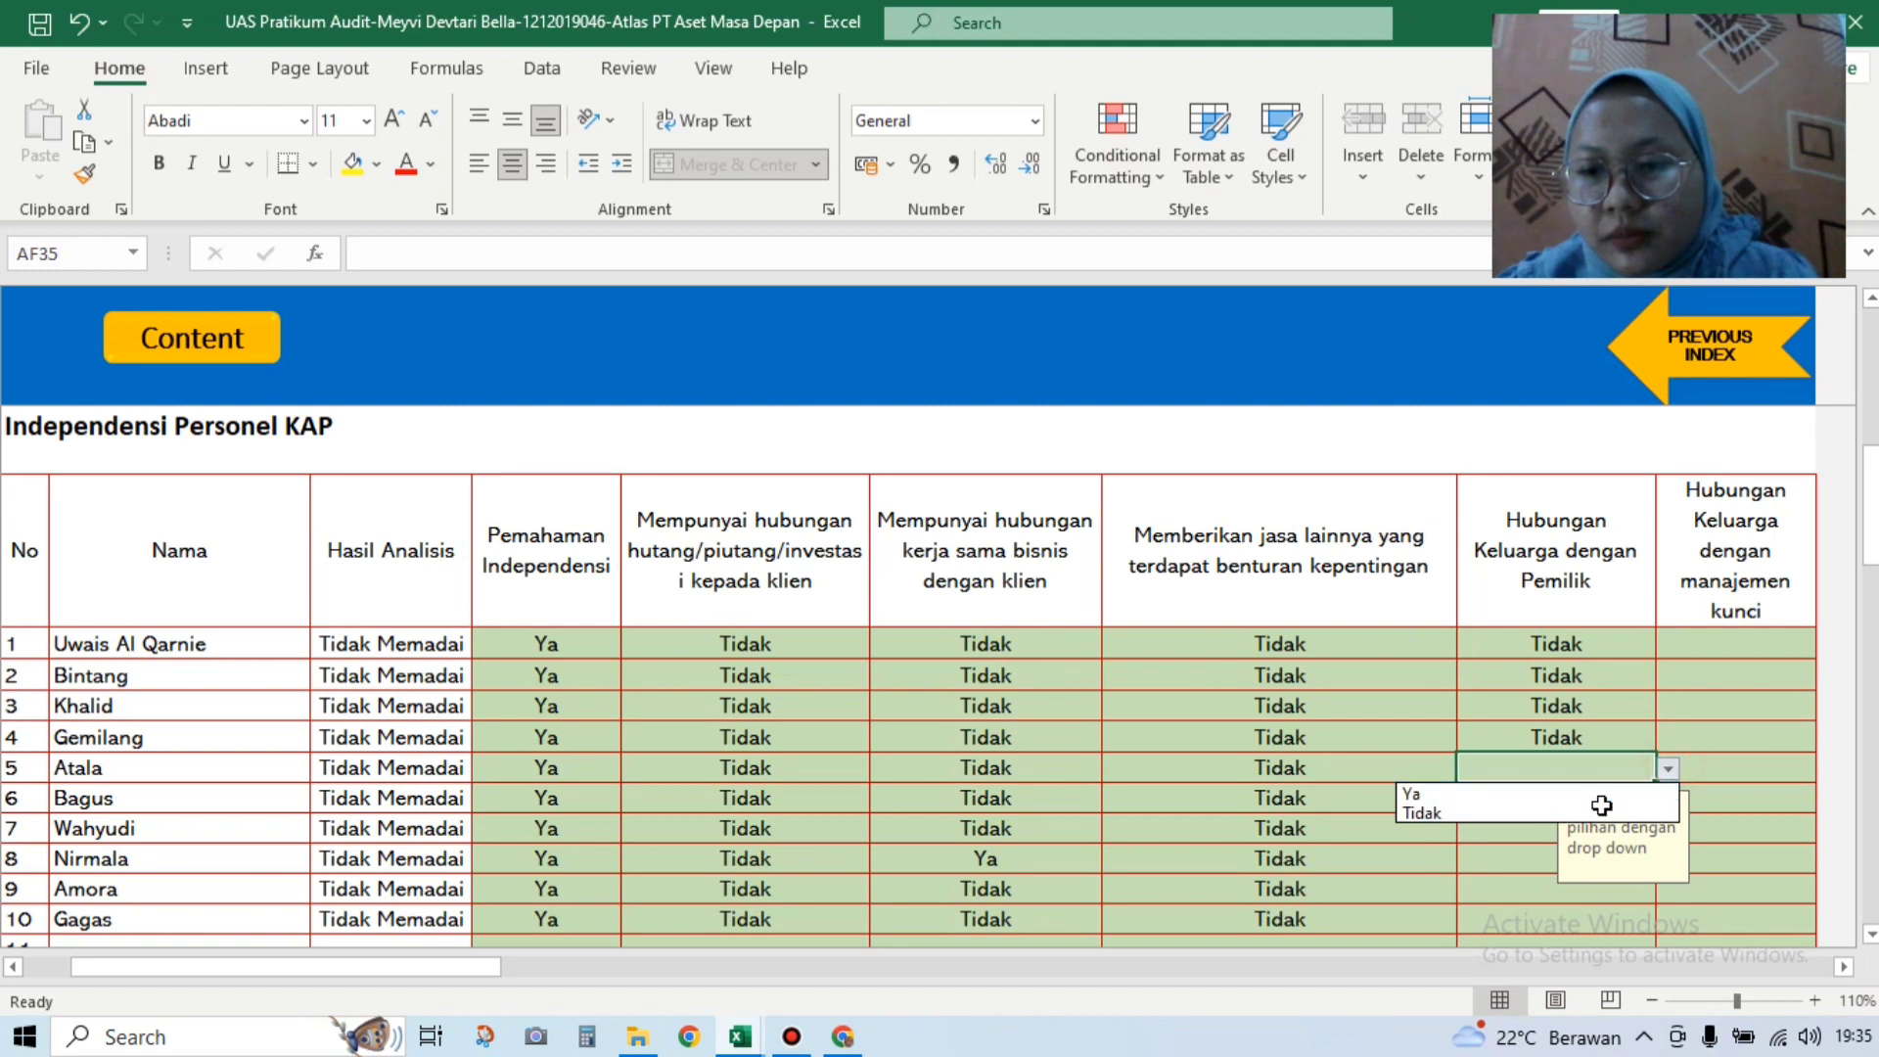
{"action": "left_click", "coordinate": [1605, 813]}
{"action": "left_click", "coordinate": [1627, 796]}
{"action": "left_click", "coordinate": [1667, 799]}
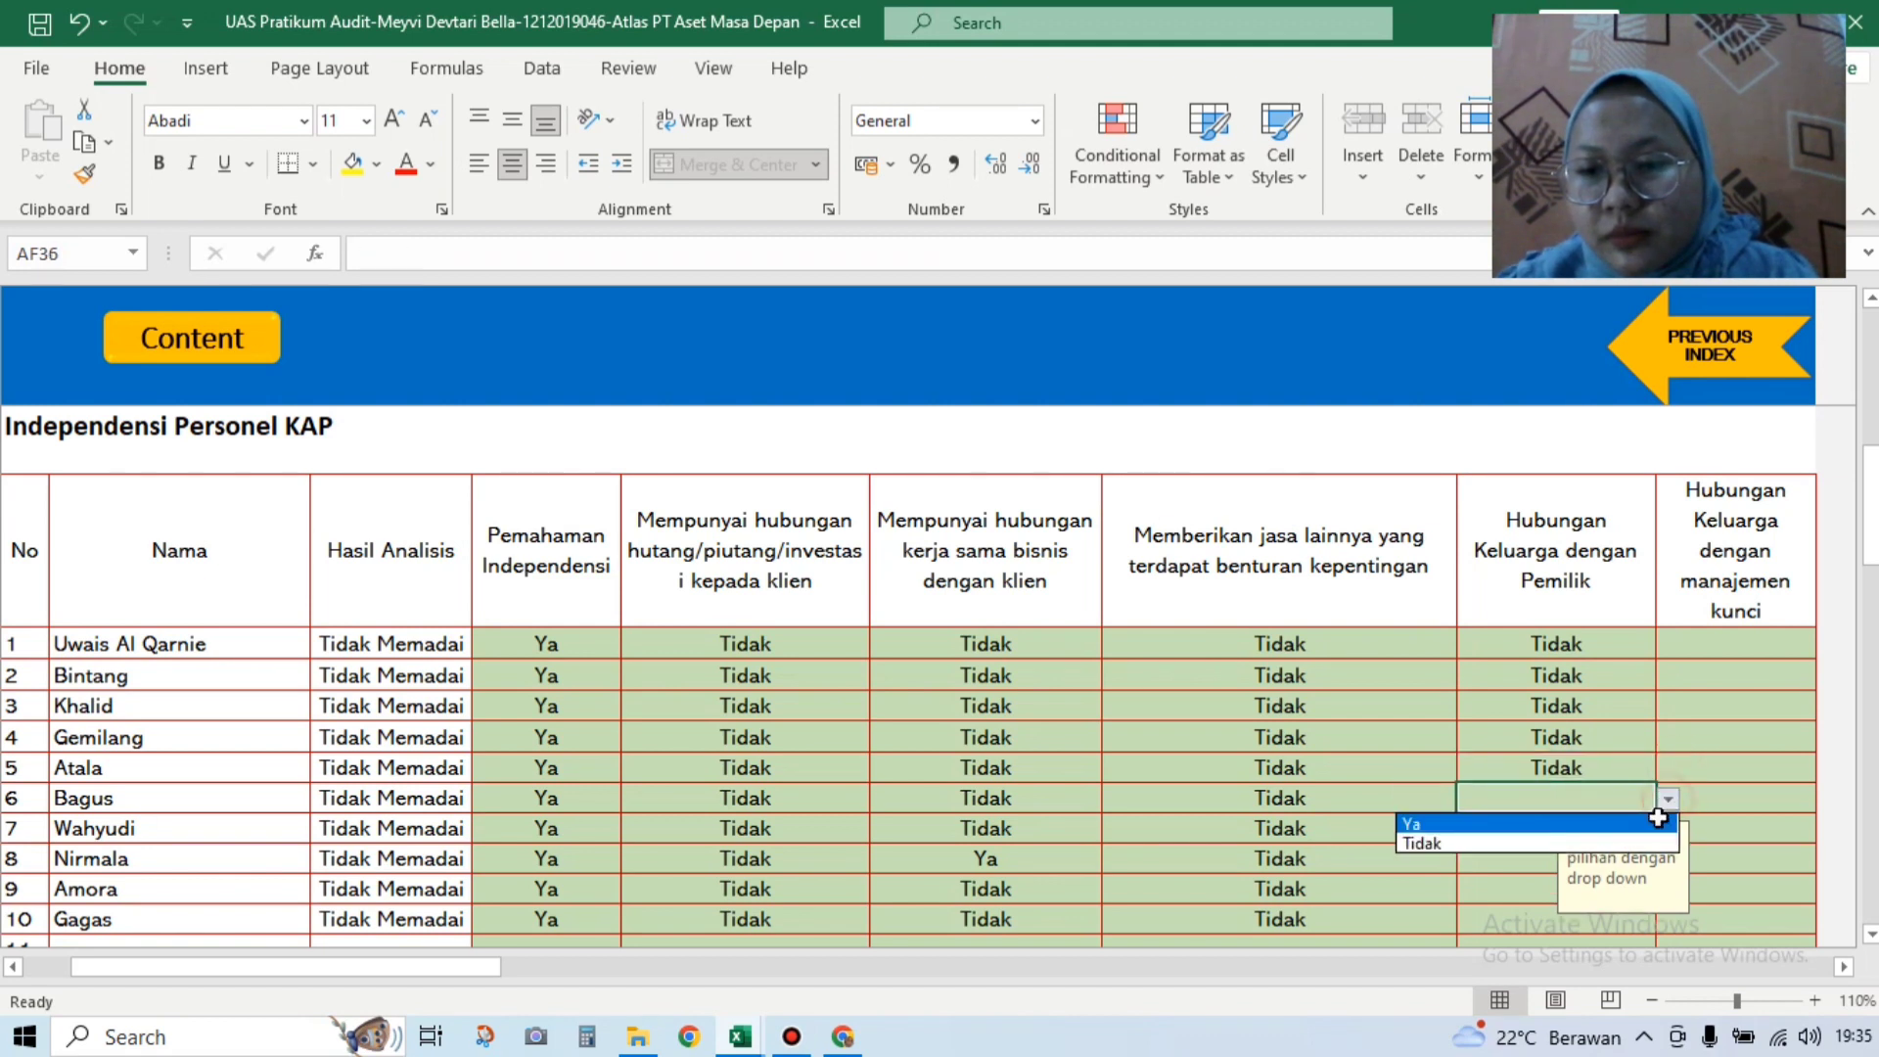
{"action": "left_click", "coordinate": [1615, 843]}
{"action": "left_click", "coordinate": [1627, 828]}
{"action": "left_click", "coordinate": [1668, 828]}
{"action": "left_click", "coordinate": [1605, 873]}
Step: Set family relationship with the owner to Tidak for rows 8–10
{"action": "left_click", "coordinate": [1566, 858]}
{"action": "left_click", "coordinate": [1663, 861]}
{"action": "left_click", "coordinate": [1605, 901]}
{"action": "left_click", "coordinate": [1530, 887]}
{"action": "left_click", "coordinate": [1668, 891]}
{"action": "left_click", "coordinate": [1594, 931]}
{"action": "left_click", "coordinate": [1654, 925]}
{"action": "left_click", "coordinate": [1660, 929]}
{"action": "left_click", "coordinate": [1605, 964]}
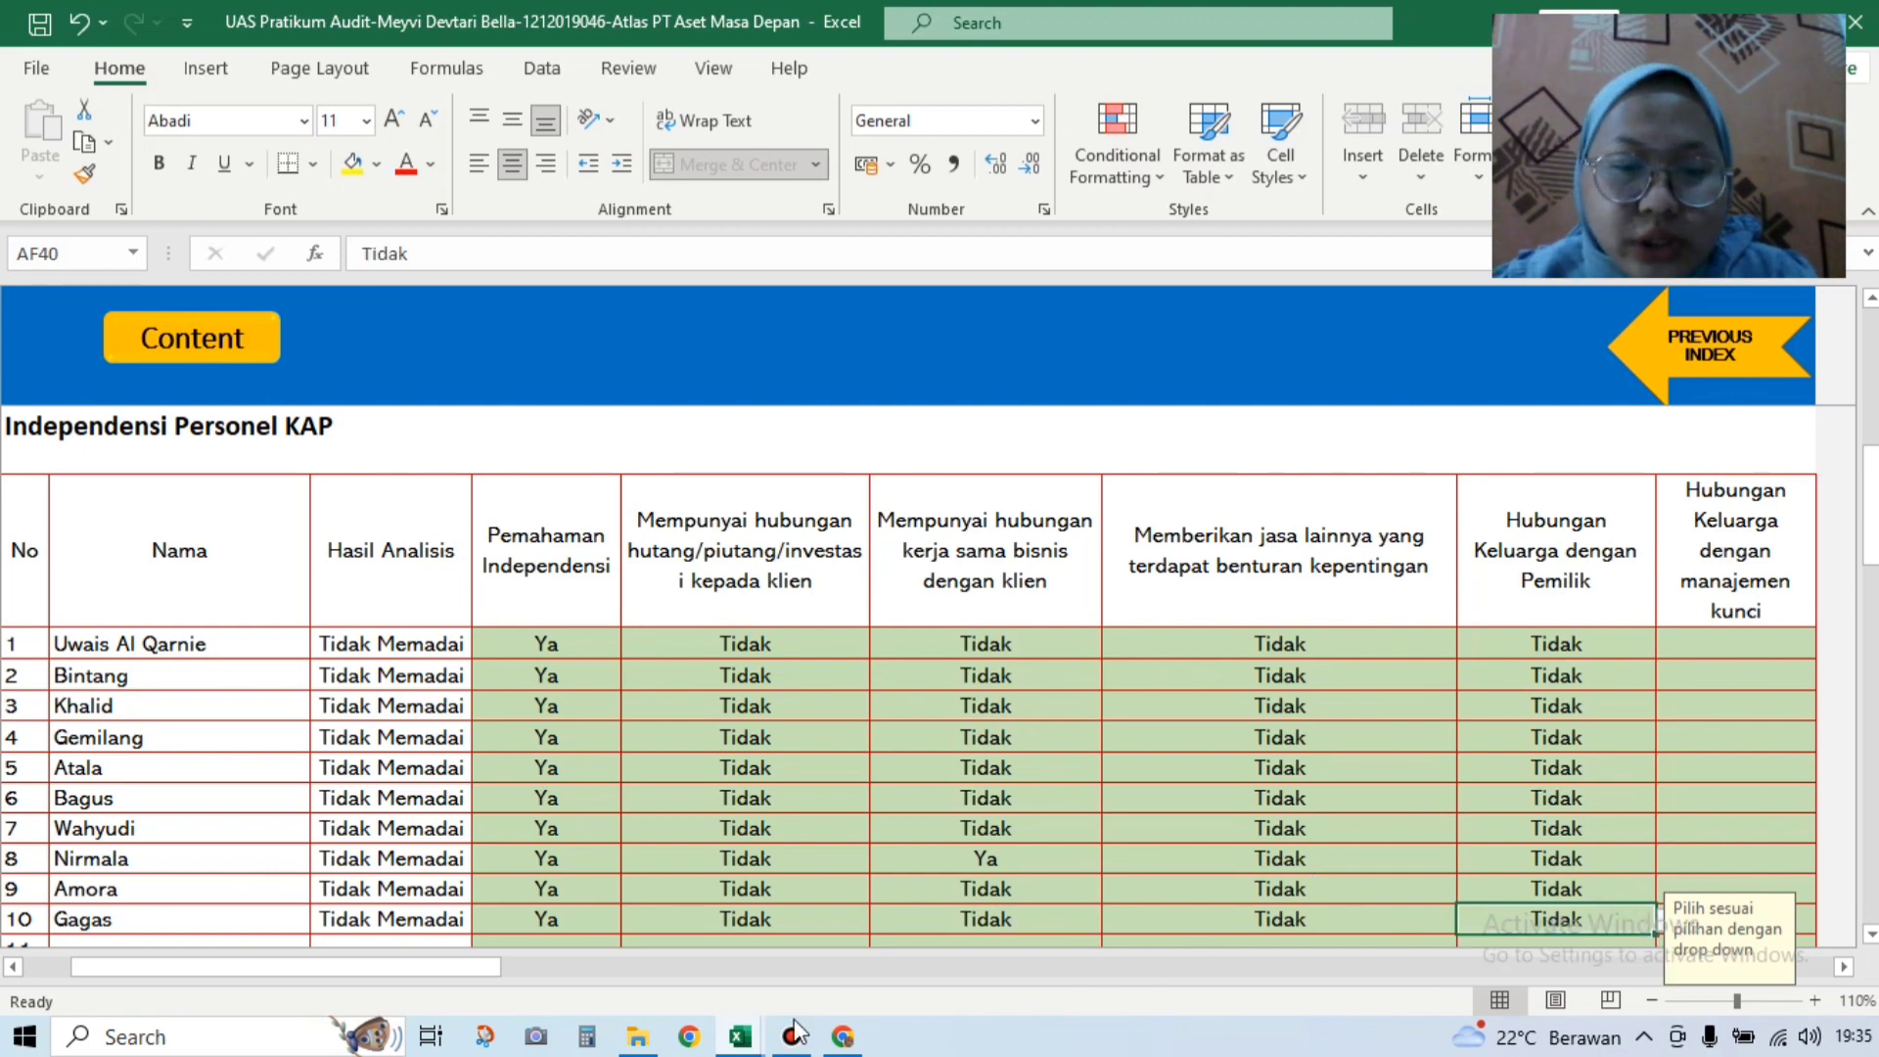
Step: Compare against the Soal UAS Atlas workbook's evaluation table, then return to the audit workbook
{"action": "mouse_move", "coordinate": [712, 947]}
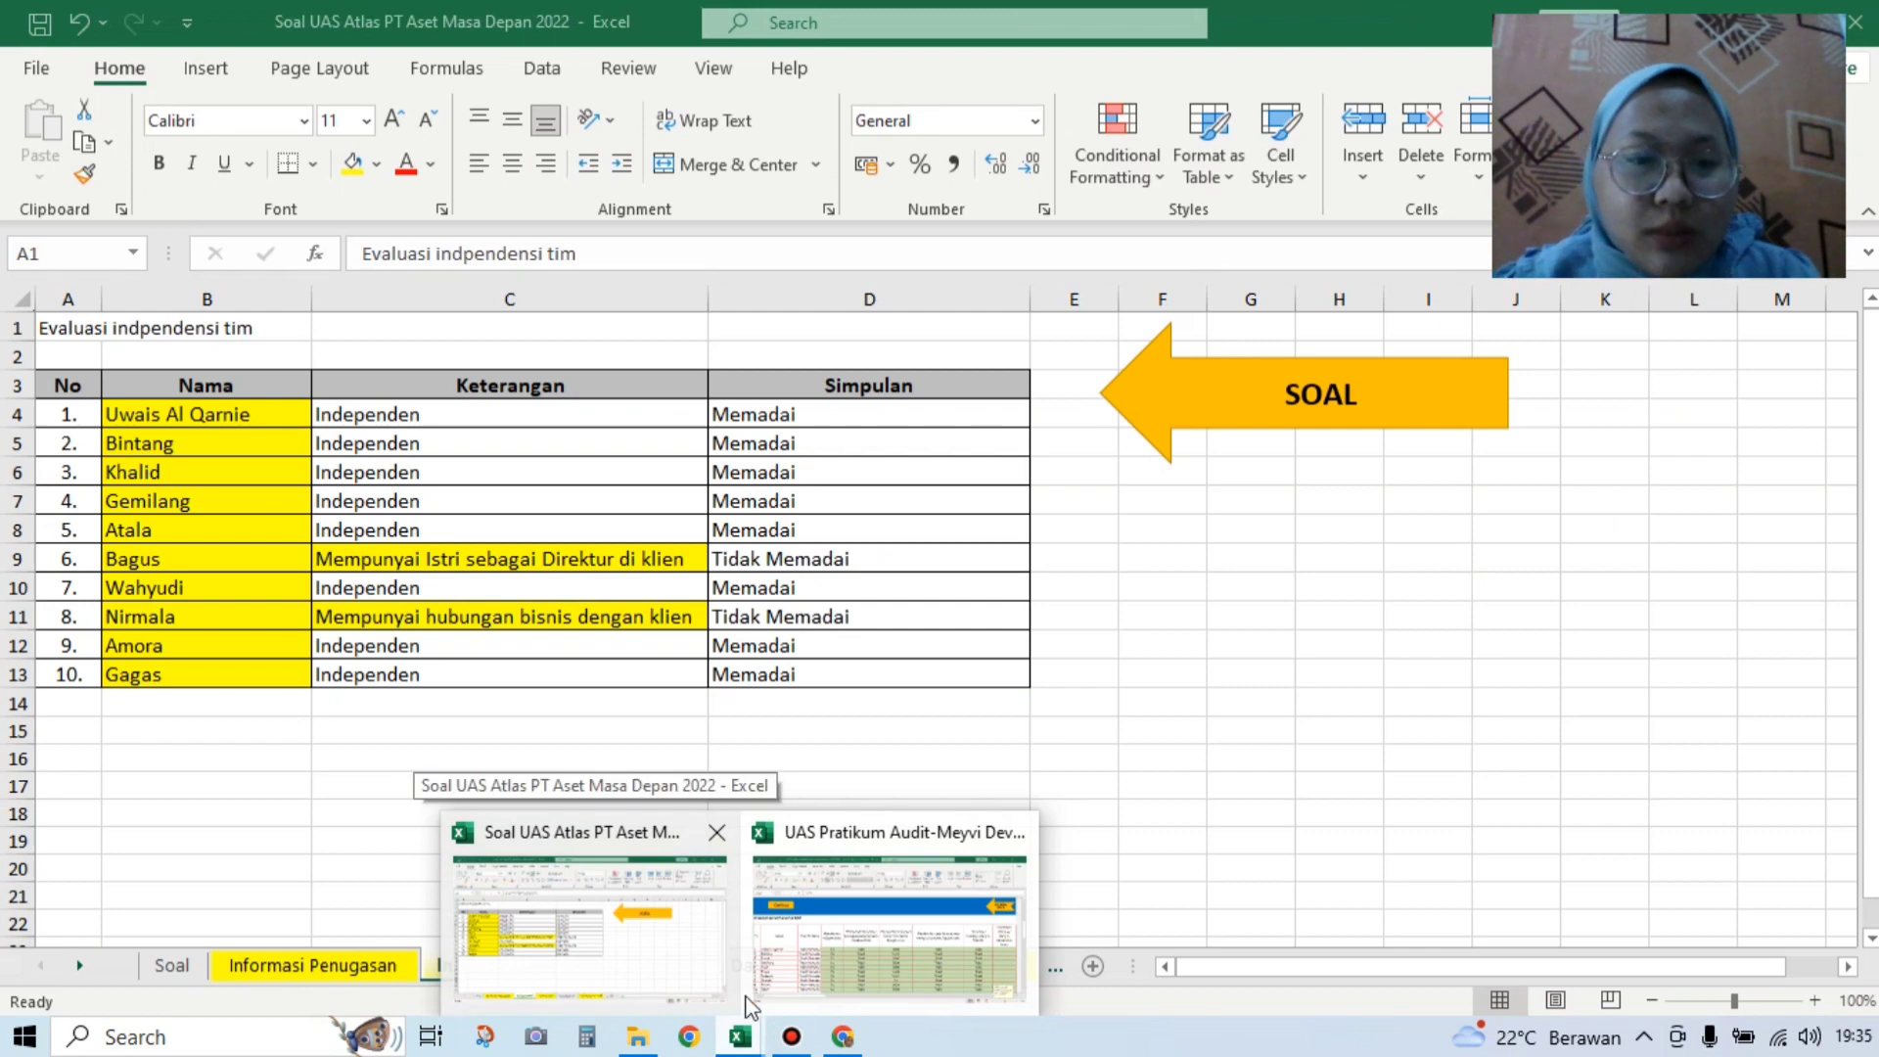
{"action": "left_click", "coordinate": [753, 1035]}
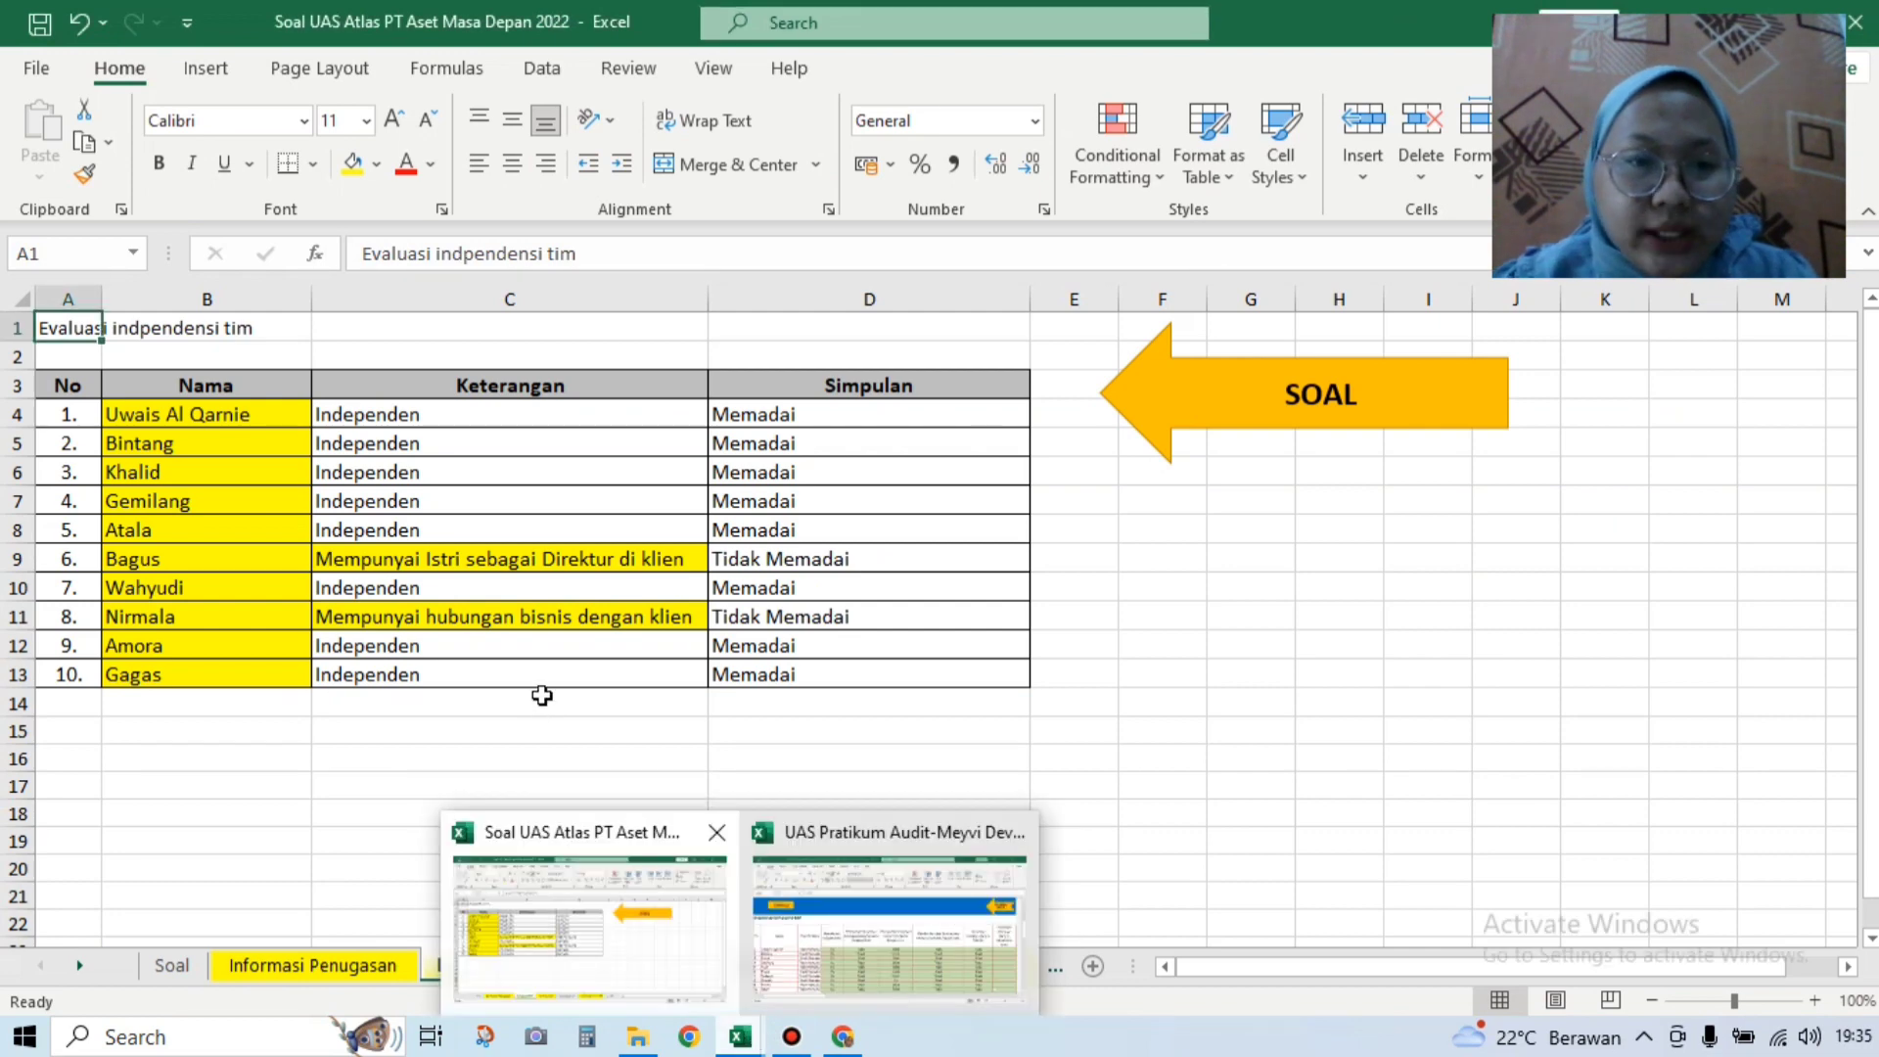
{"action": "left_click", "coordinate": [902, 959]}
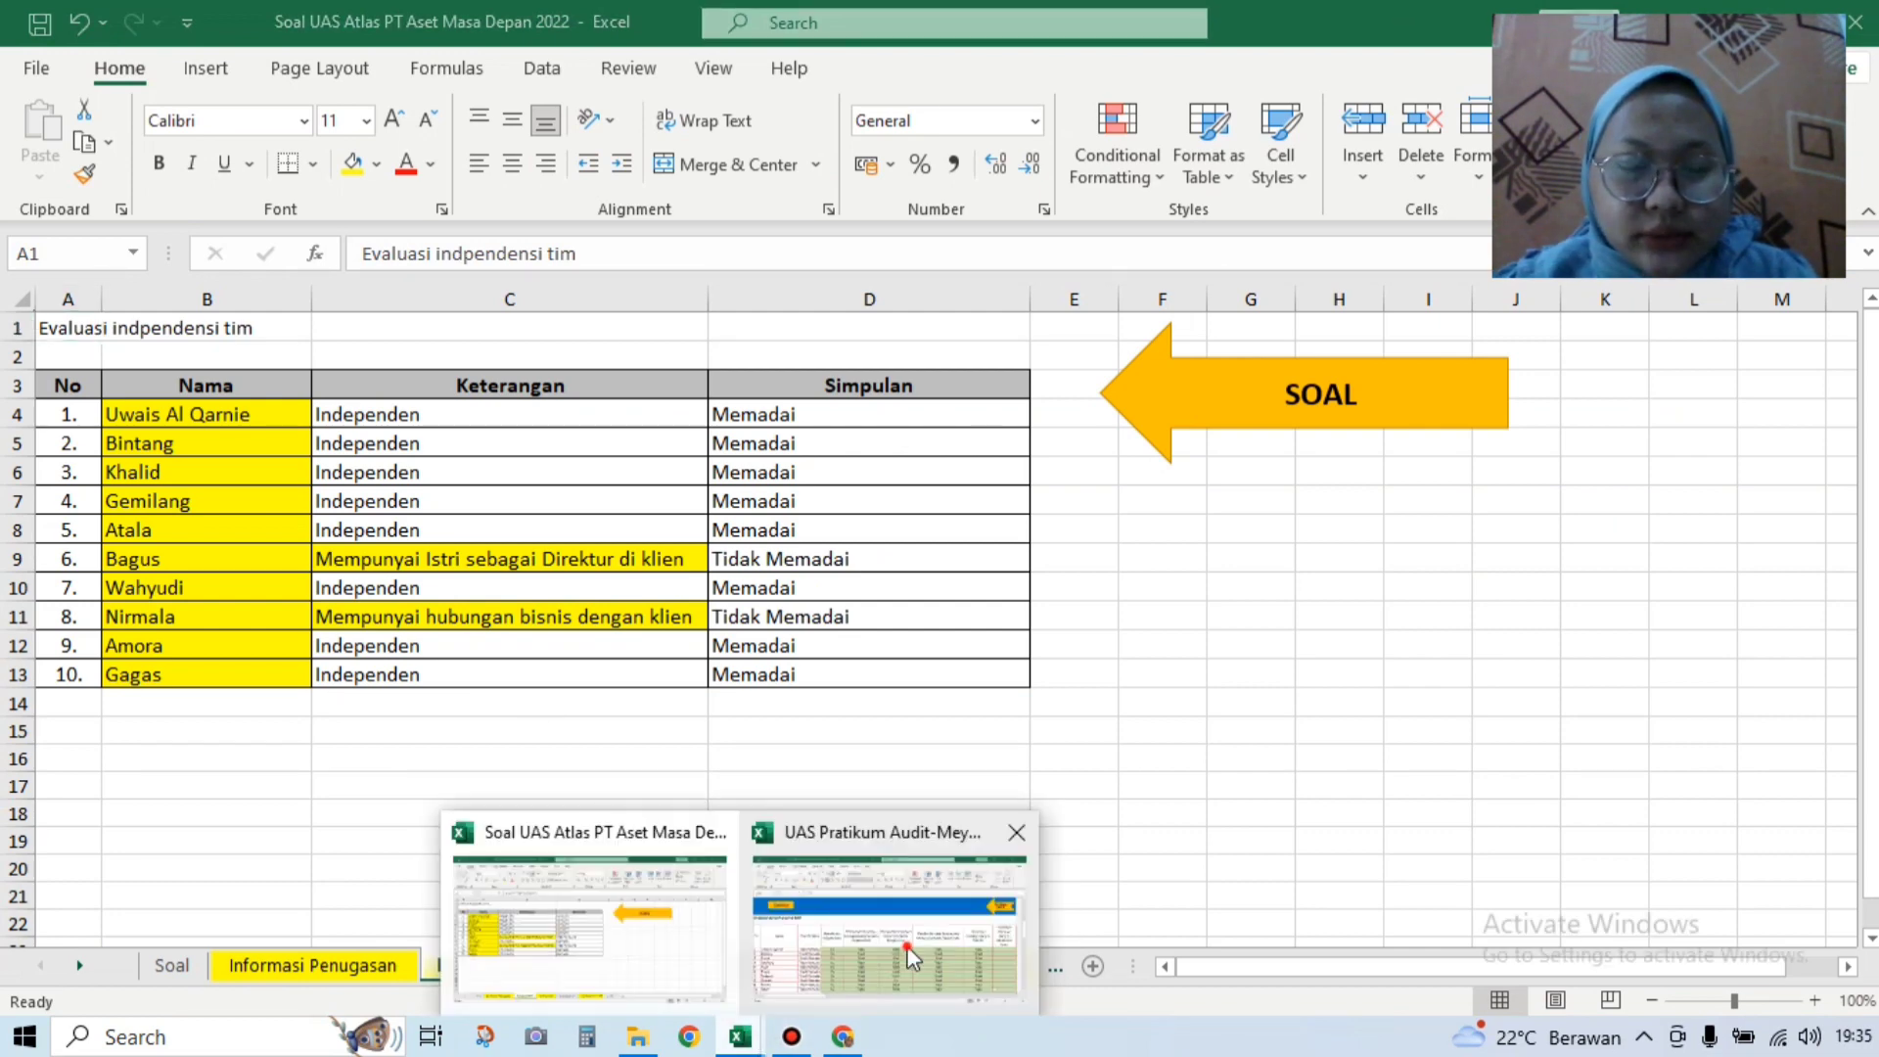
Step: Set the key-management family answer to Tidak for personnel rows 1–3
{"action": "left_click", "coordinate": [1681, 635]}
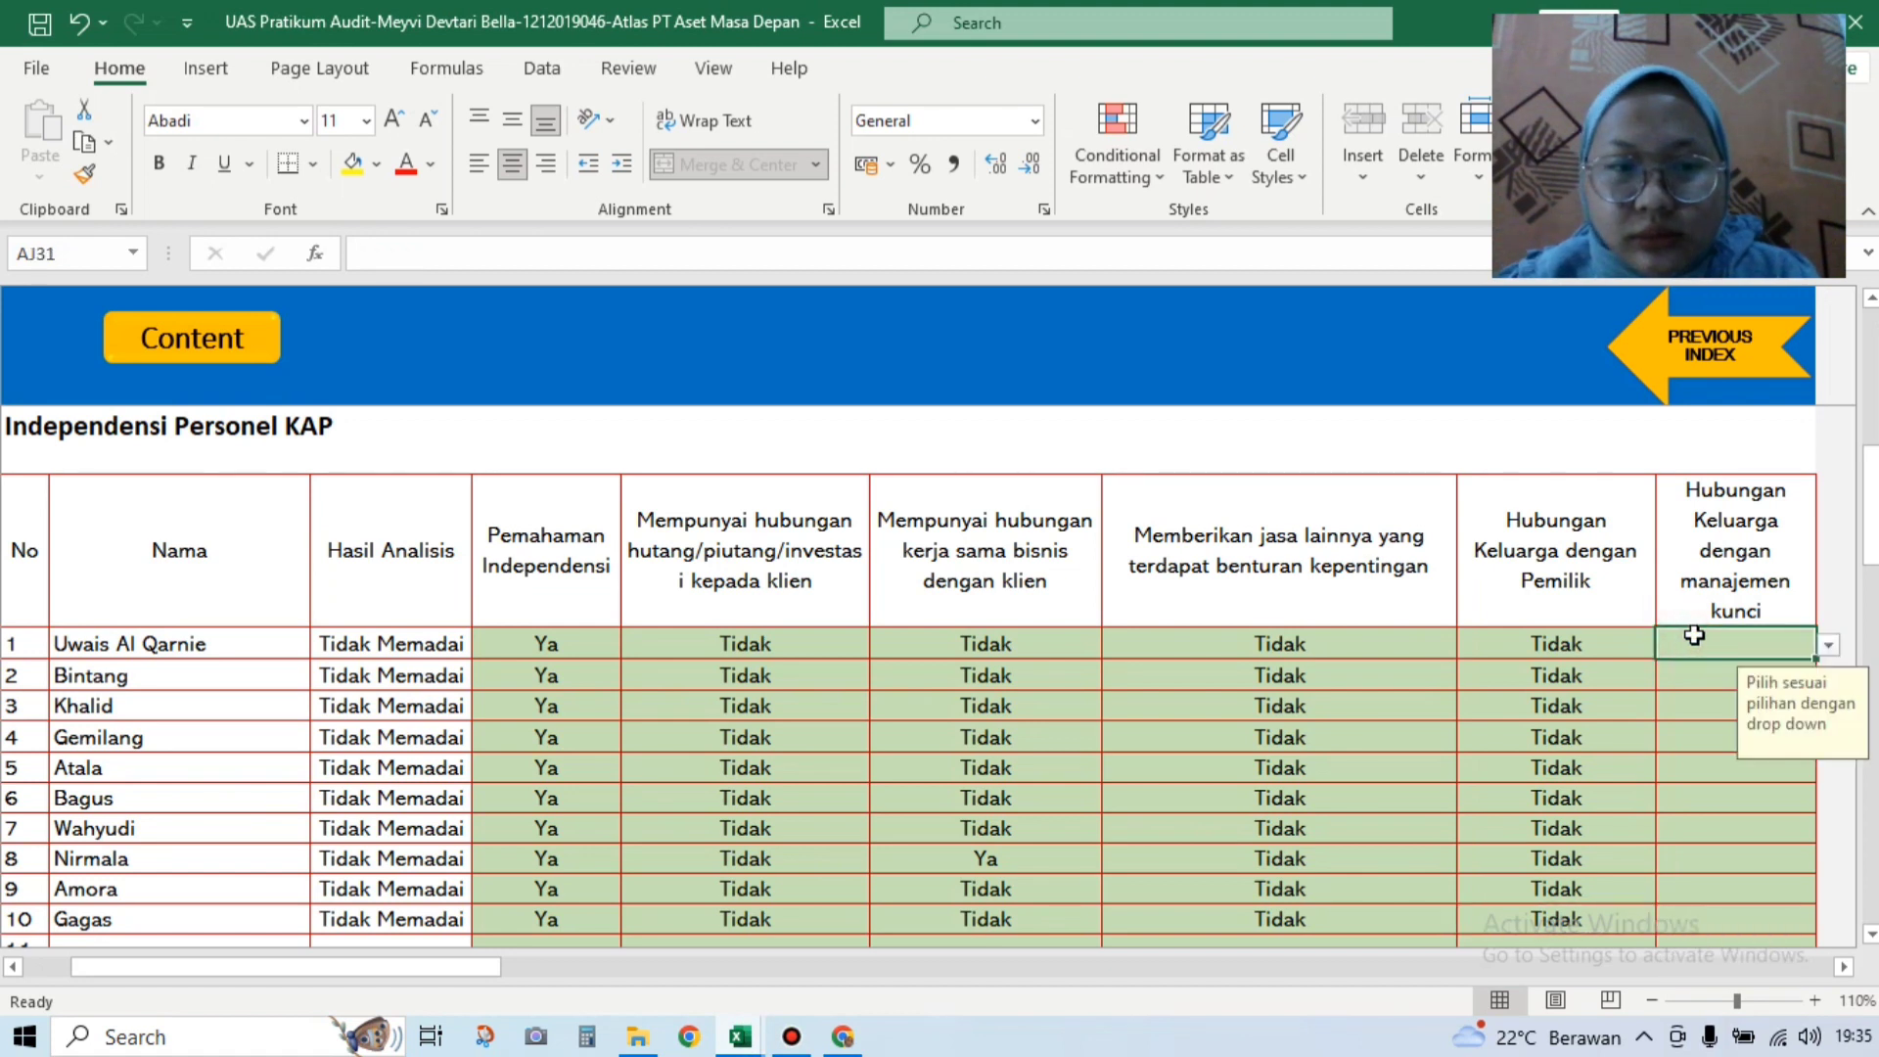
{"action": "left_click", "coordinate": [1824, 638]}
{"action": "left_click", "coordinate": [1820, 670]}
{"action": "left_click", "coordinate": [1827, 644]}
{"action": "left_click", "coordinate": [1810, 689]}
{"action": "key", "text": "Return"}
{"action": "left_click", "coordinate": [1826, 682]}
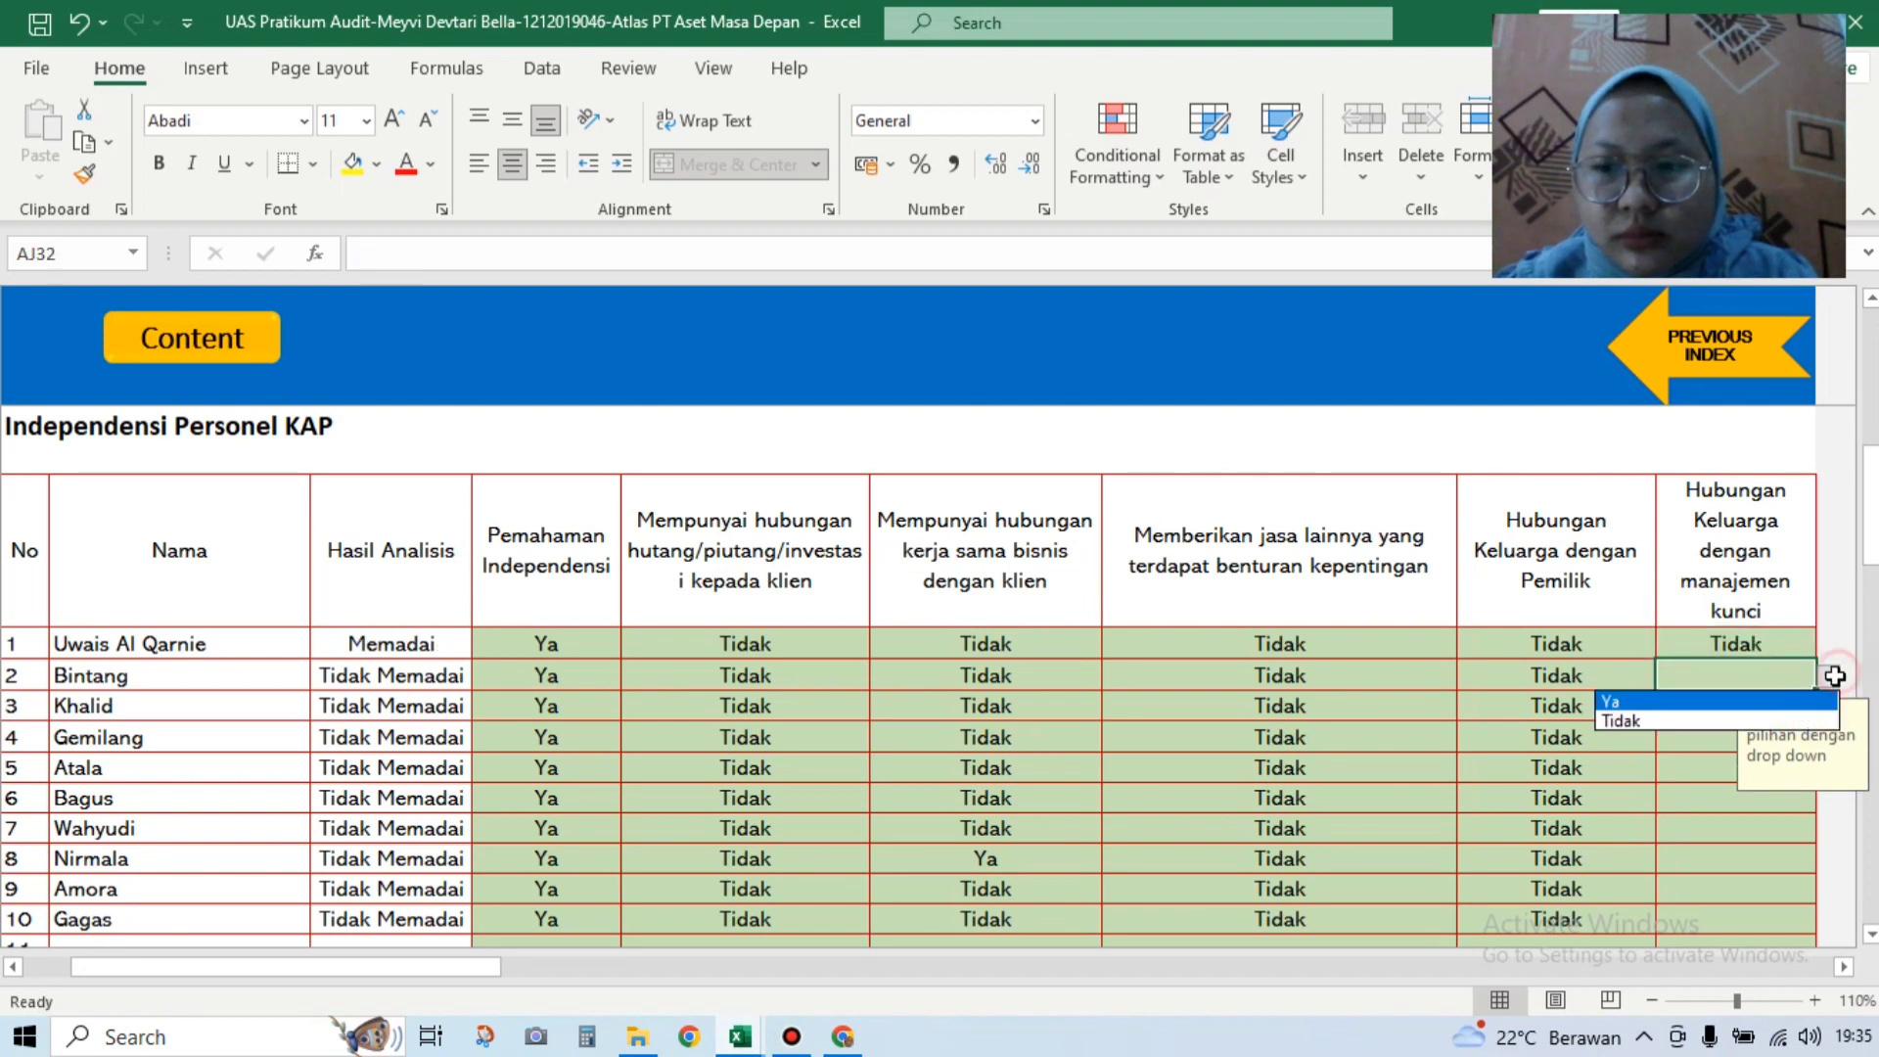
{"action": "left_click", "coordinate": [1801, 718]}
{"action": "key", "text": "Return"}
{"action": "left_click", "coordinate": [1828, 714]}
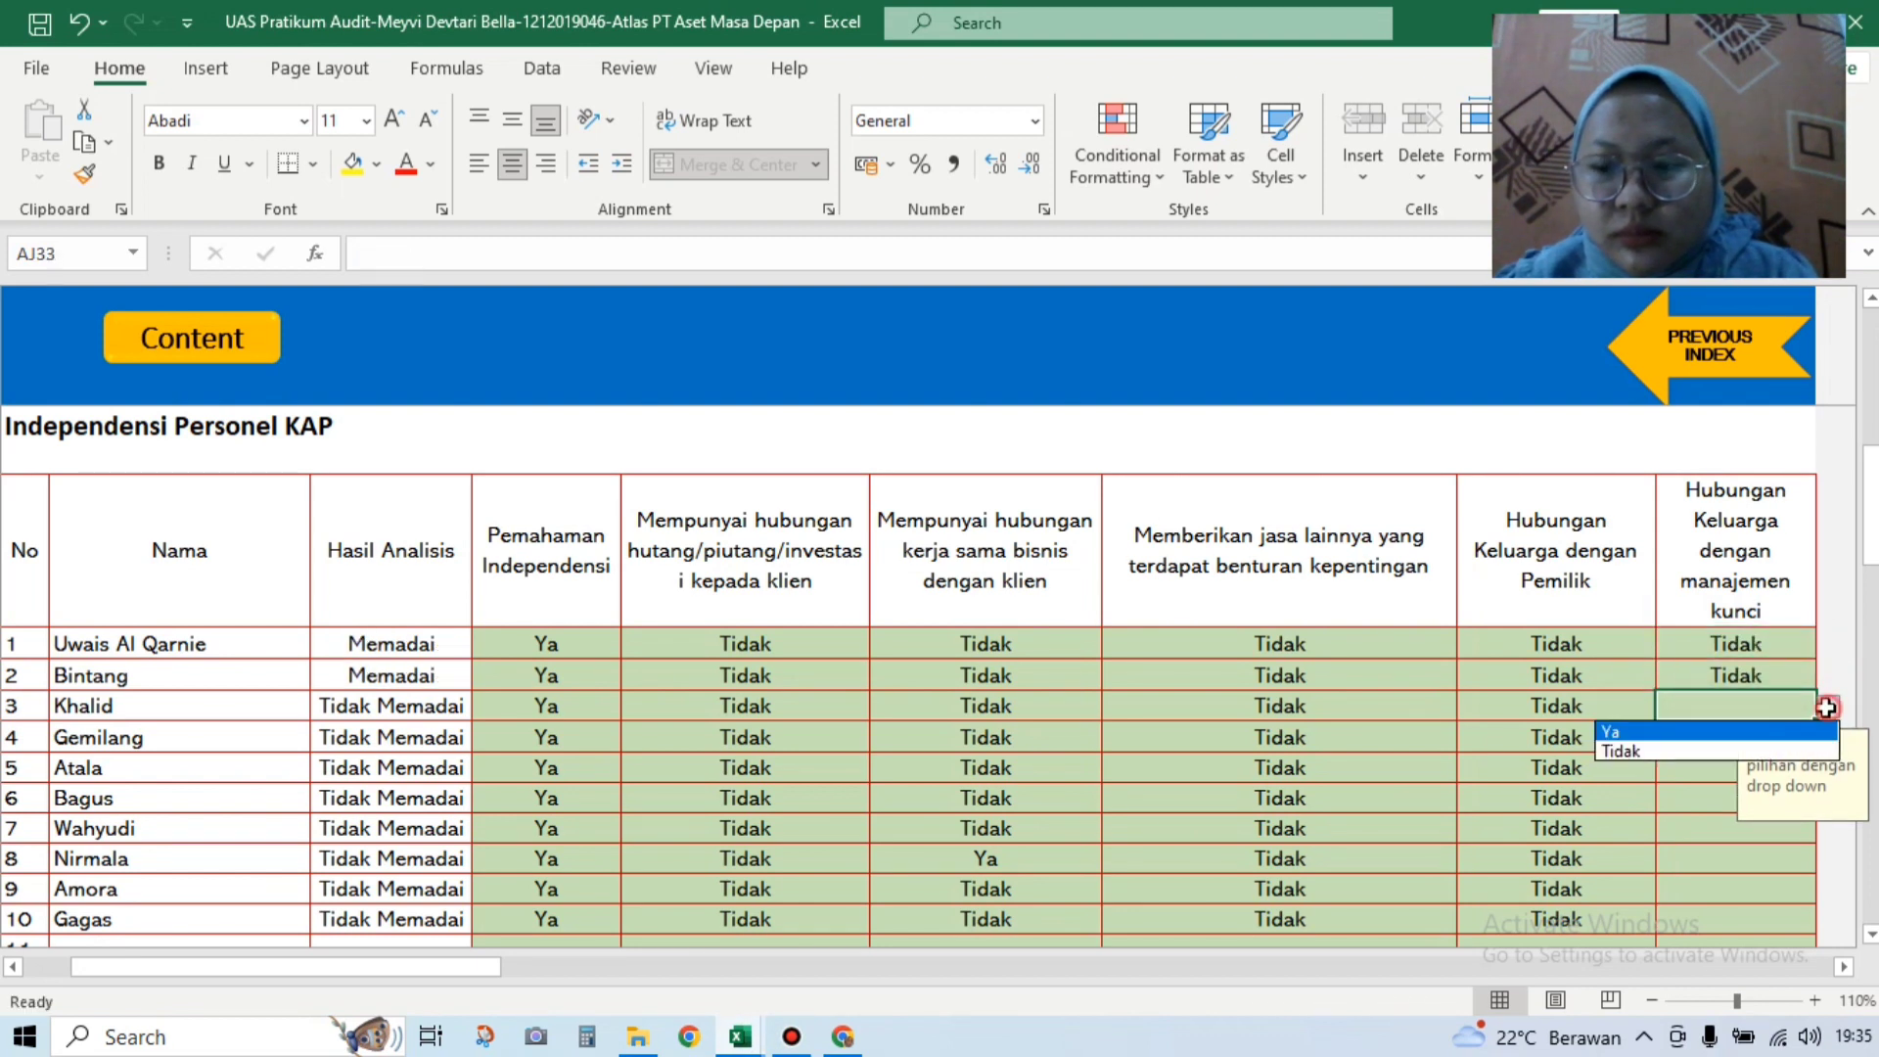
{"action": "left_click", "coordinate": [1762, 747]}
{"action": "key", "text": "Return"}
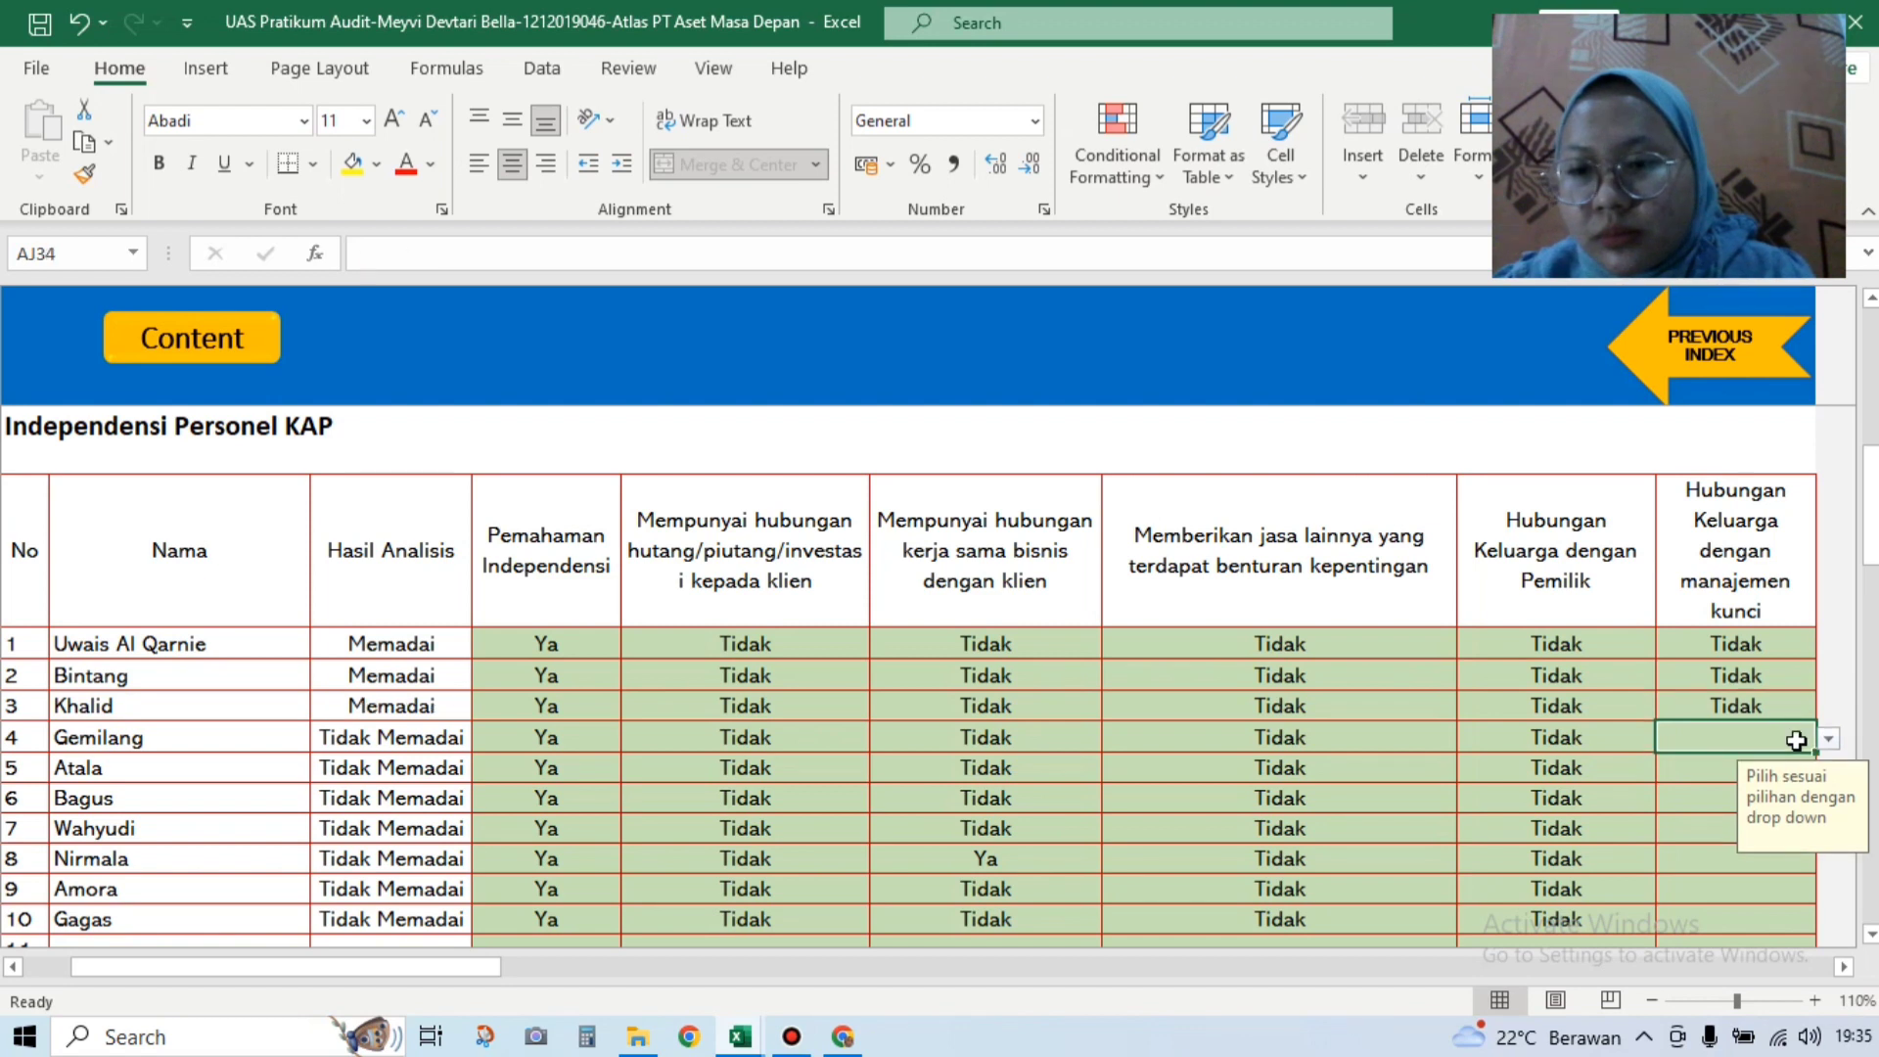
Step: Answer Tidak for rows 4 and 5, and Ya for row 6
{"action": "left_click", "coordinate": [1829, 739]}
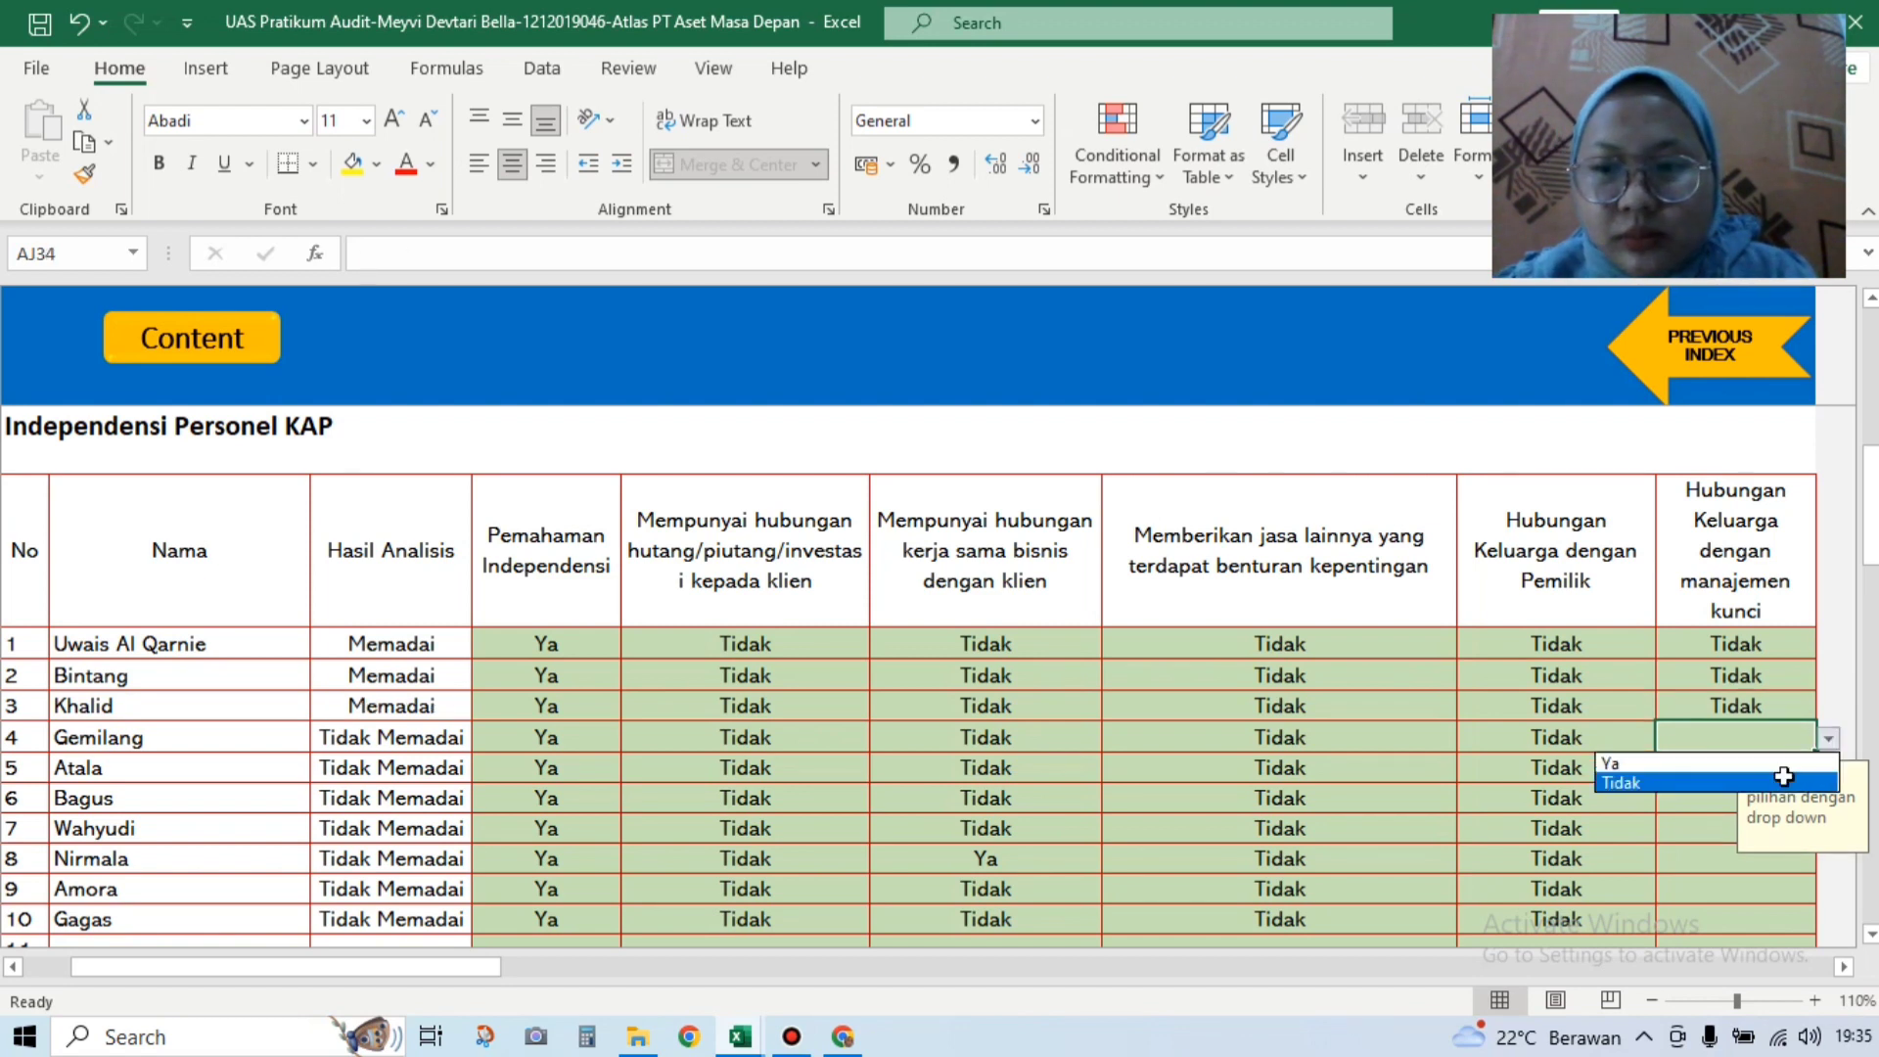
{"action": "left_click", "coordinate": [1782, 778]}
{"action": "key", "text": "Return"}
{"action": "left_click", "coordinate": [1829, 769]}
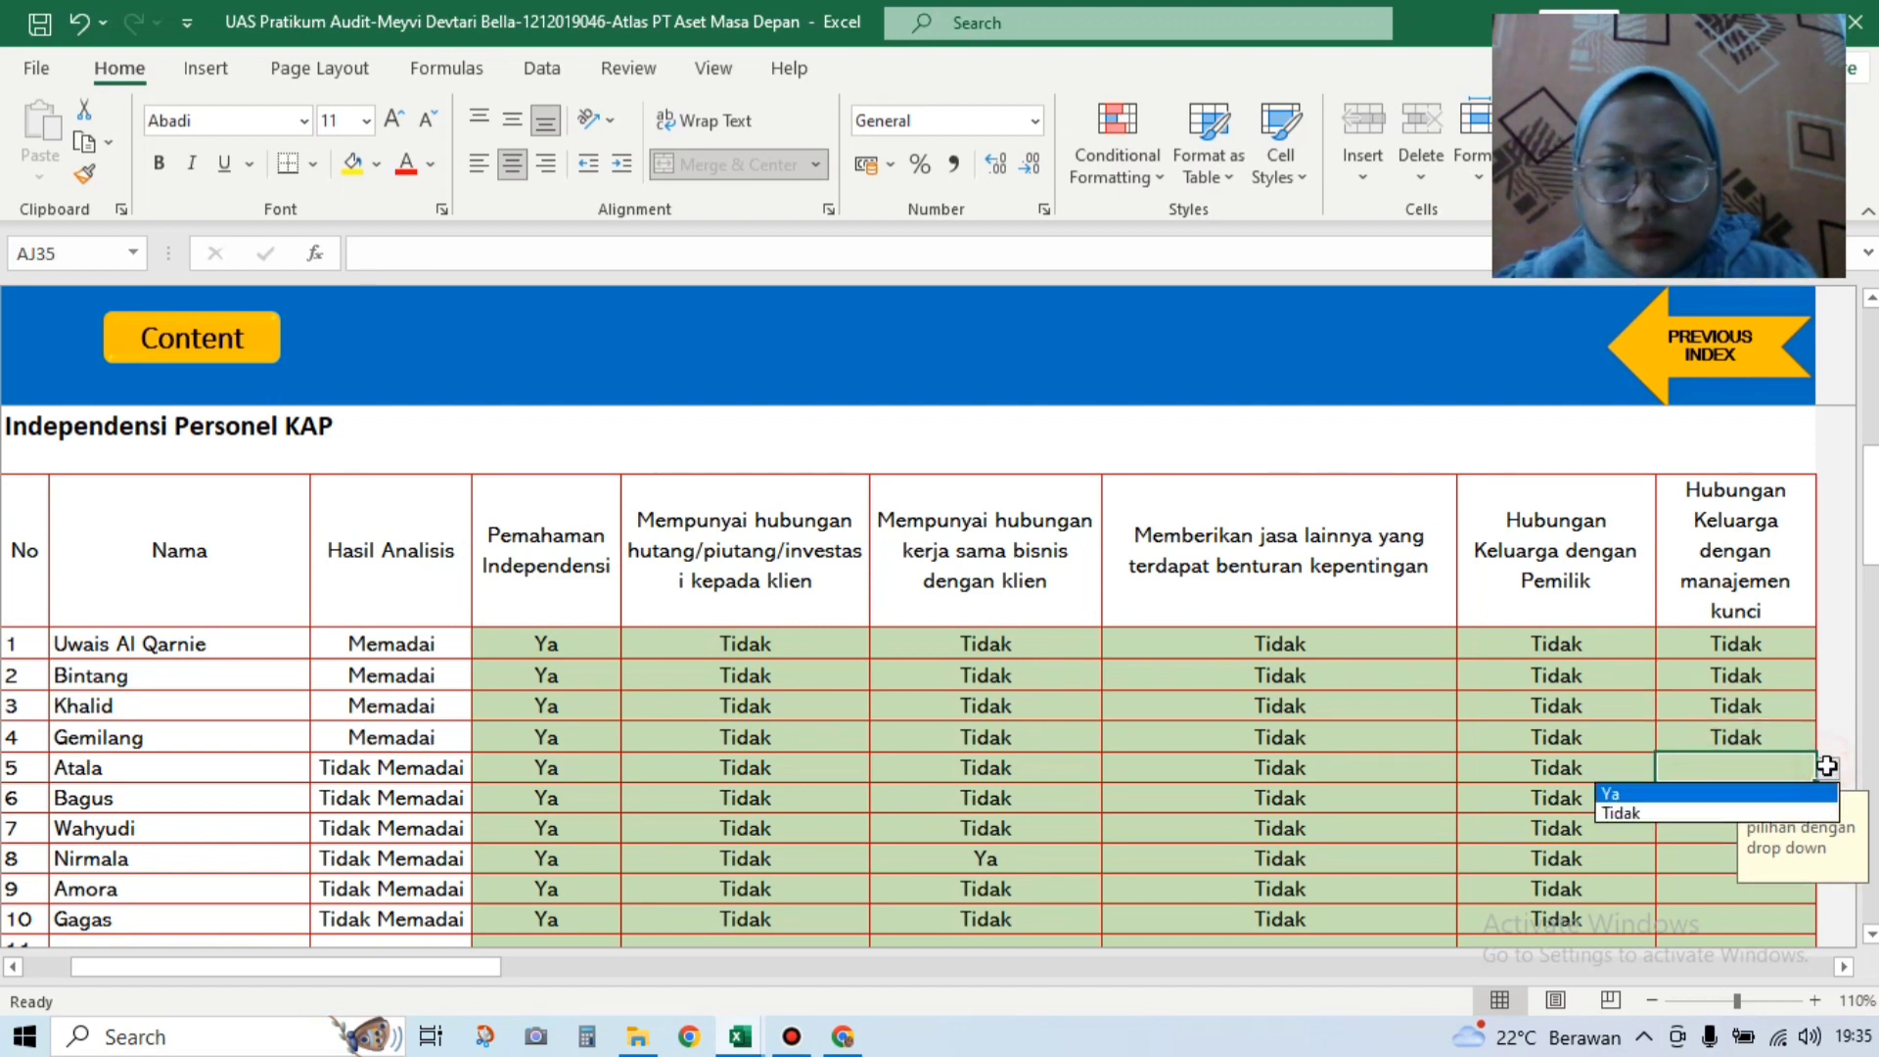
{"action": "left_click", "coordinate": [1783, 814]}
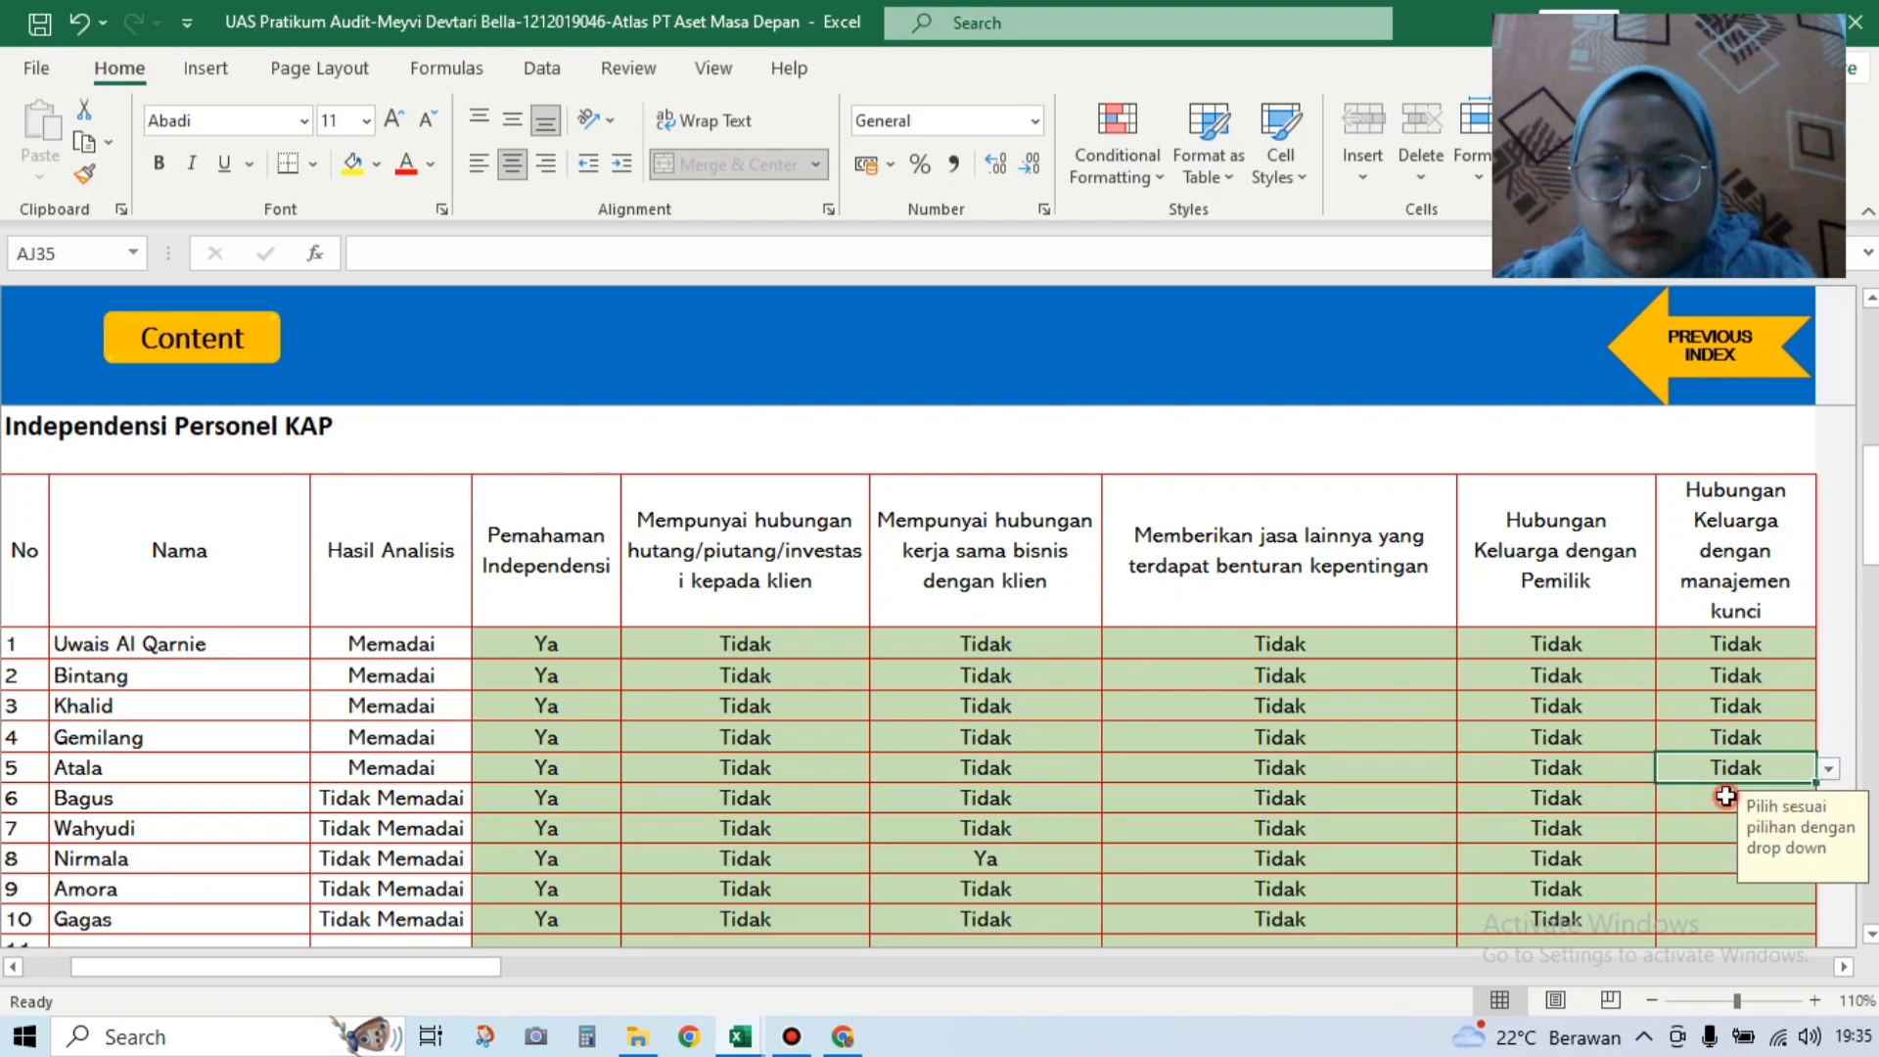
{"action": "key", "text": "Return"}
{"action": "left_click", "coordinate": [1828, 808]}
{"action": "left_click", "coordinate": [1781, 823]}
{"action": "key", "text": "Return"}
Step: Answer Tidak for the remaining personnel rows 7–10
{"action": "left_click", "coordinate": [1829, 831]}
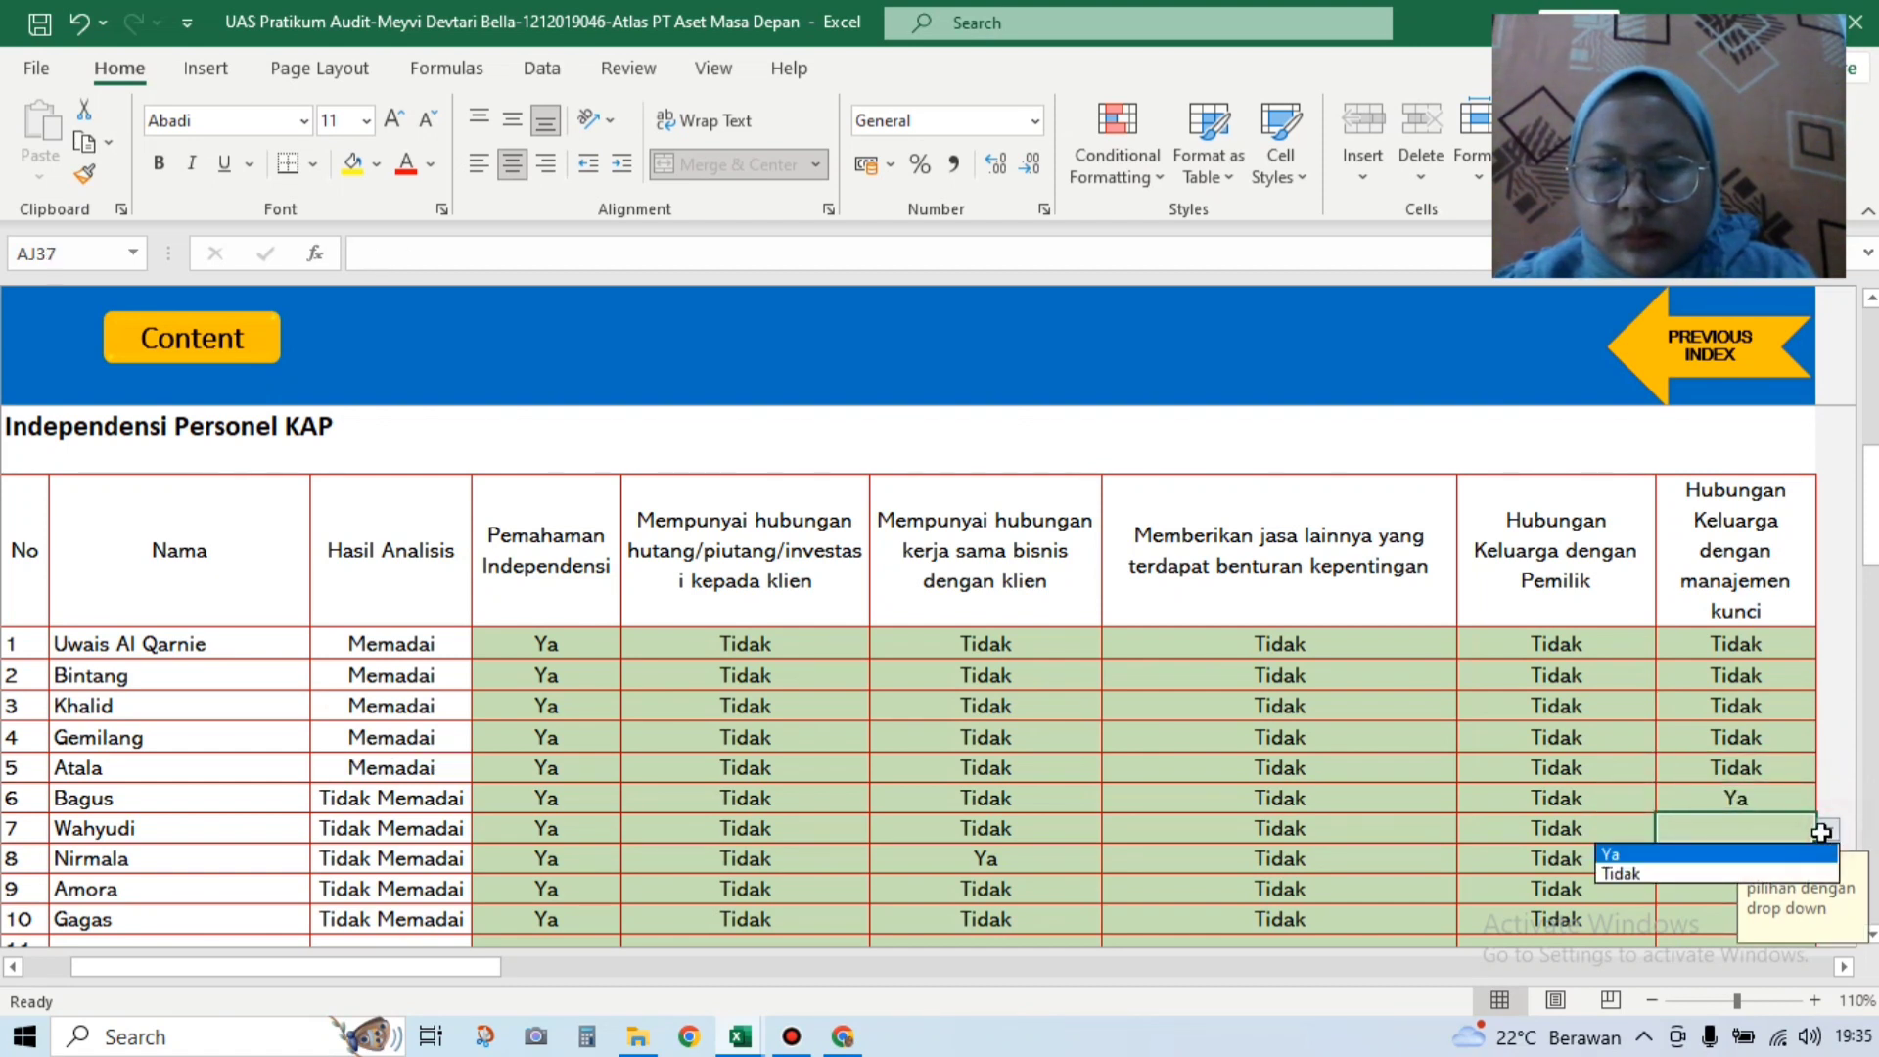
{"action": "left_click", "coordinate": [1762, 874]}
{"action": "key", "text": "Return"}
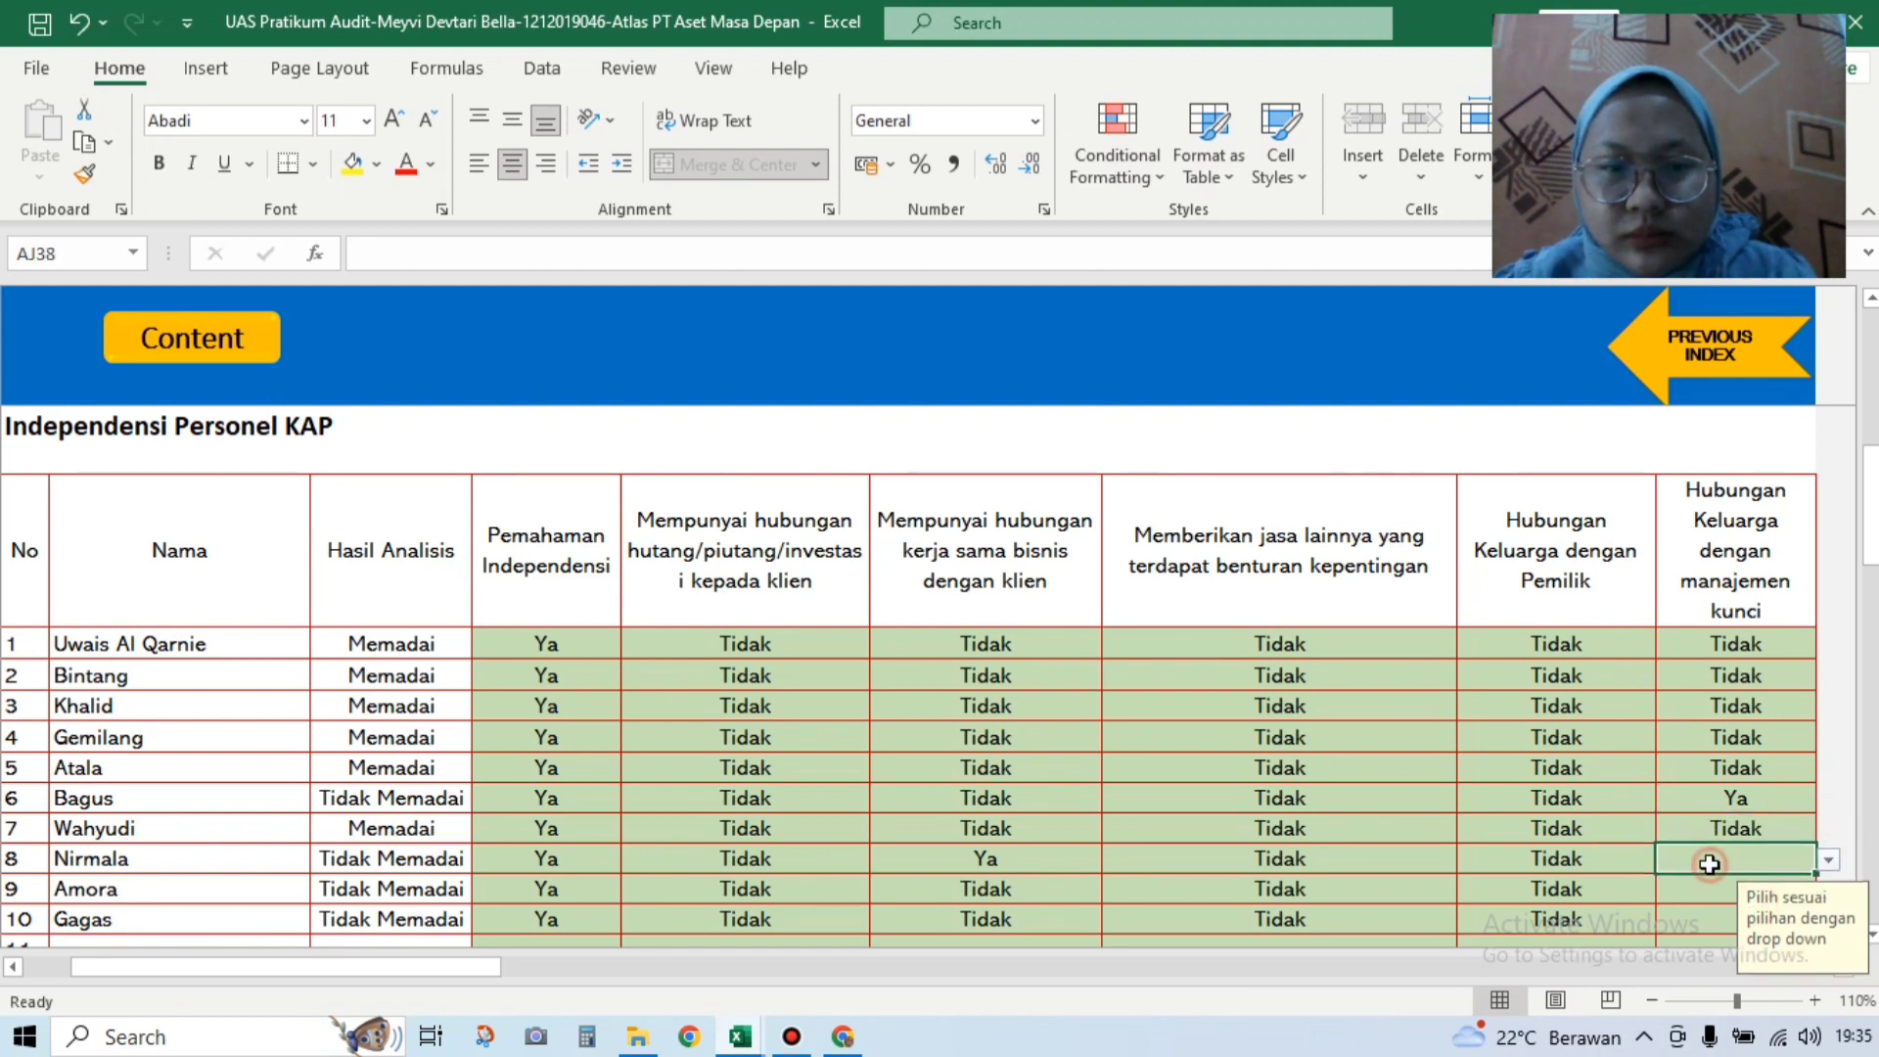
{"action": "left_click", "coordinate": [1828, 860]}
{"action": "left_click", "coordinate": [1757, 905]}
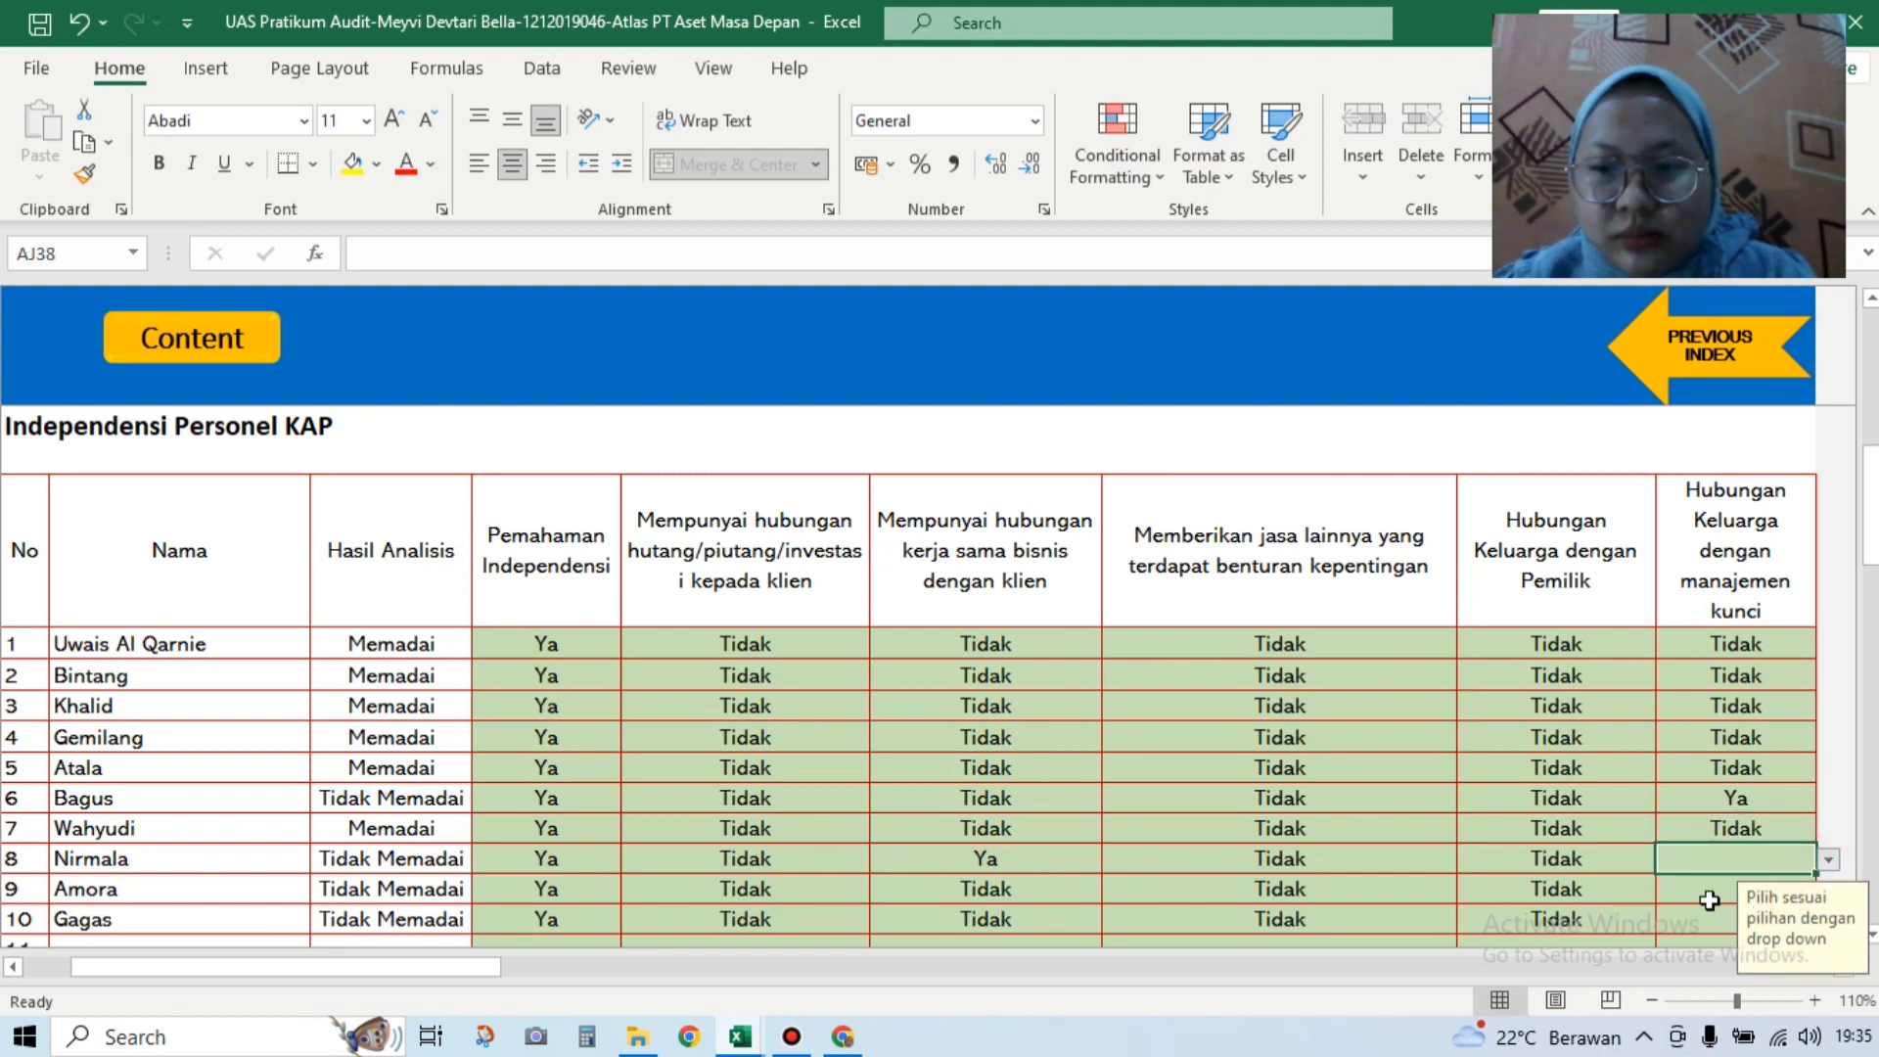
{"action": "key", "text": "Return"}
{"action": "left_click", "coordinate": [1828, 889]}
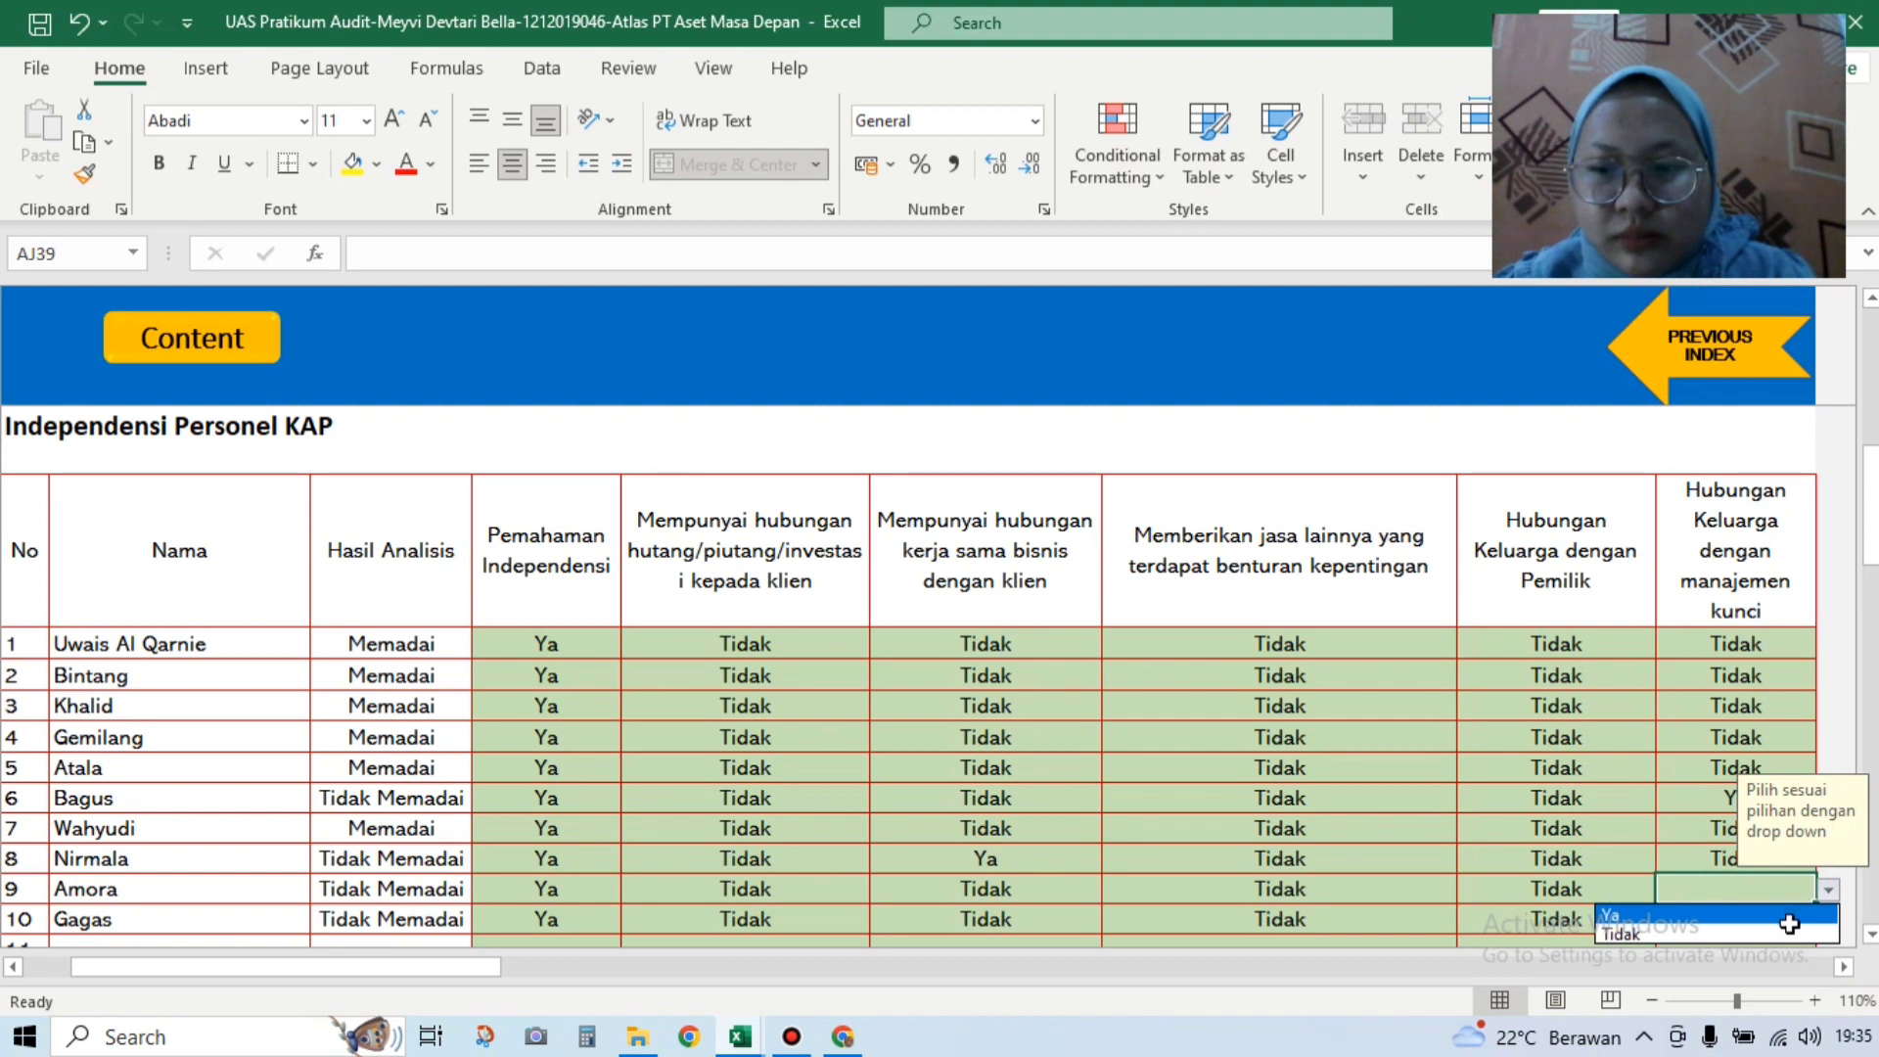
{"action": "left_click", "coordinate": [1761, 934]}
{"action": "key", "text": "Return"}
{"action": "left_click", "coordinate": [1822, 921]}
{"action": "left_click", "coordinate": [1782, 965]}
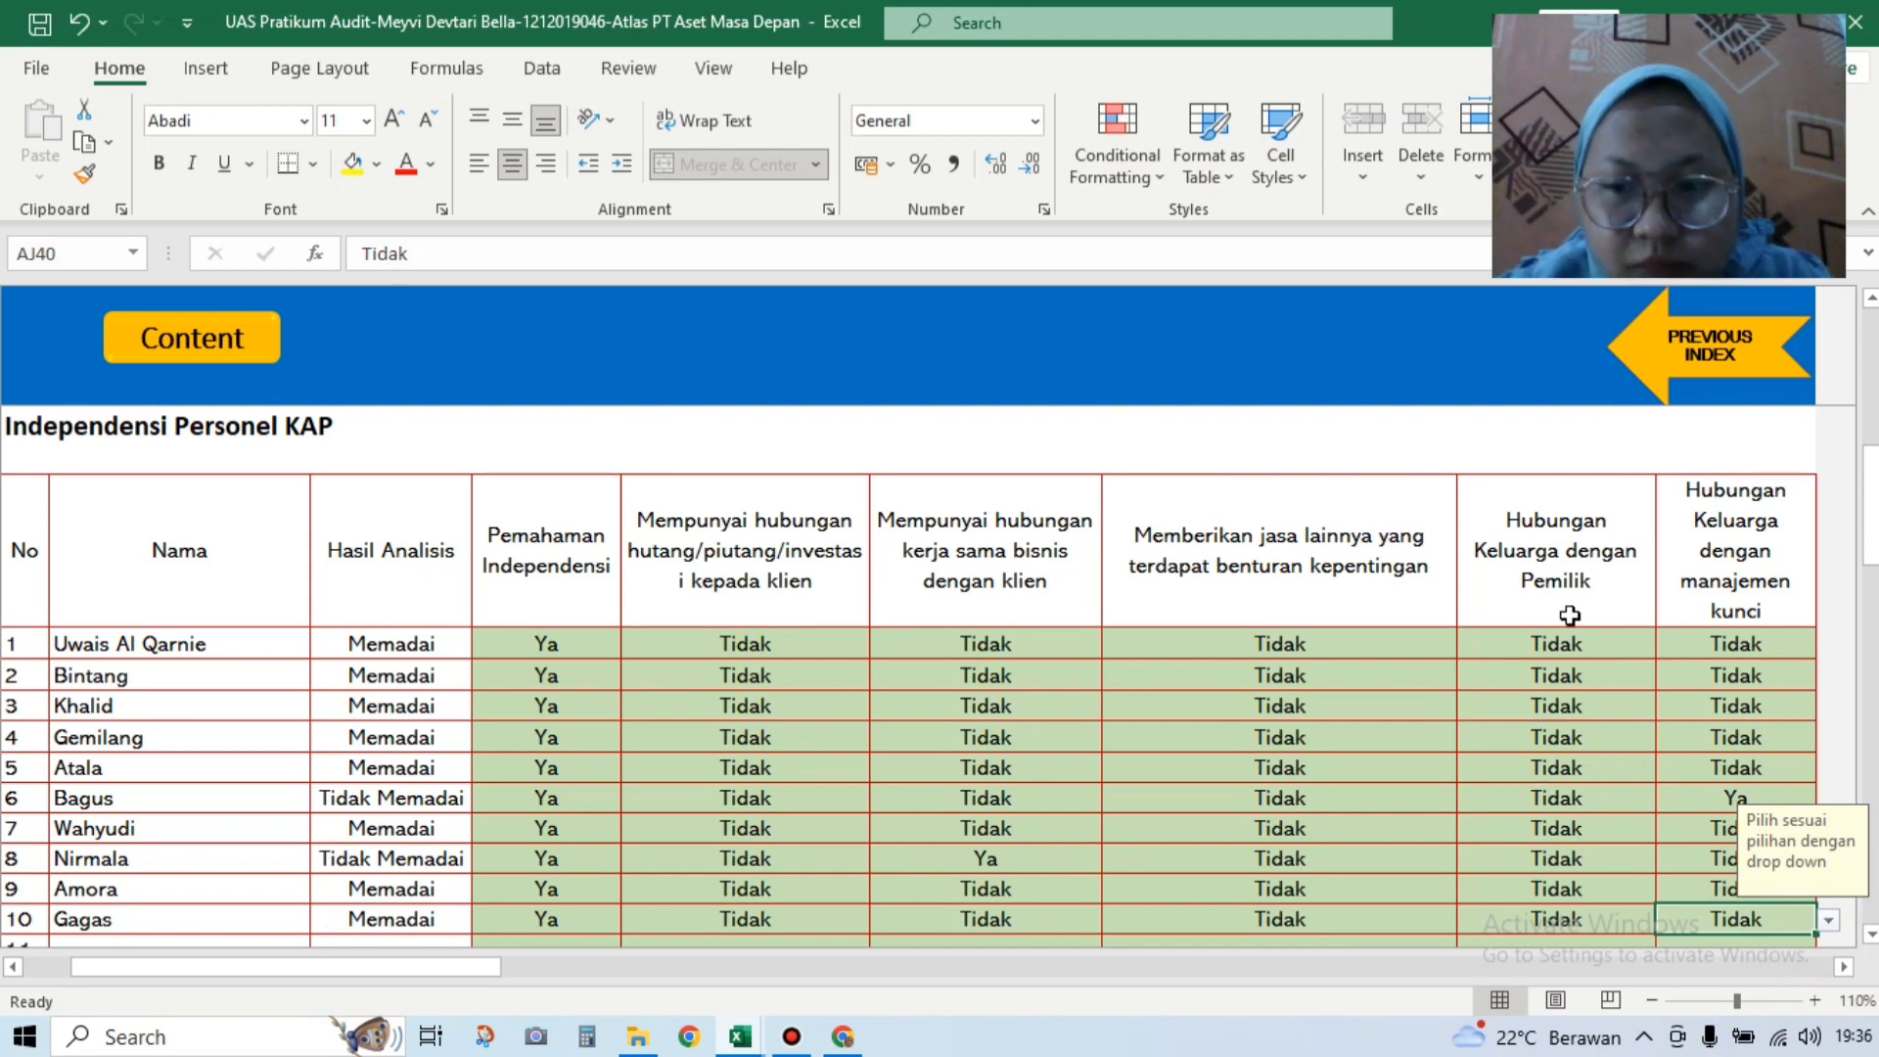
Step: Scroll down to the Ringkasan Kompetensi, Ketersediaan Waktu dan Independensi summary table
{"action": "left_click", "coordinate": [1874, 660]}
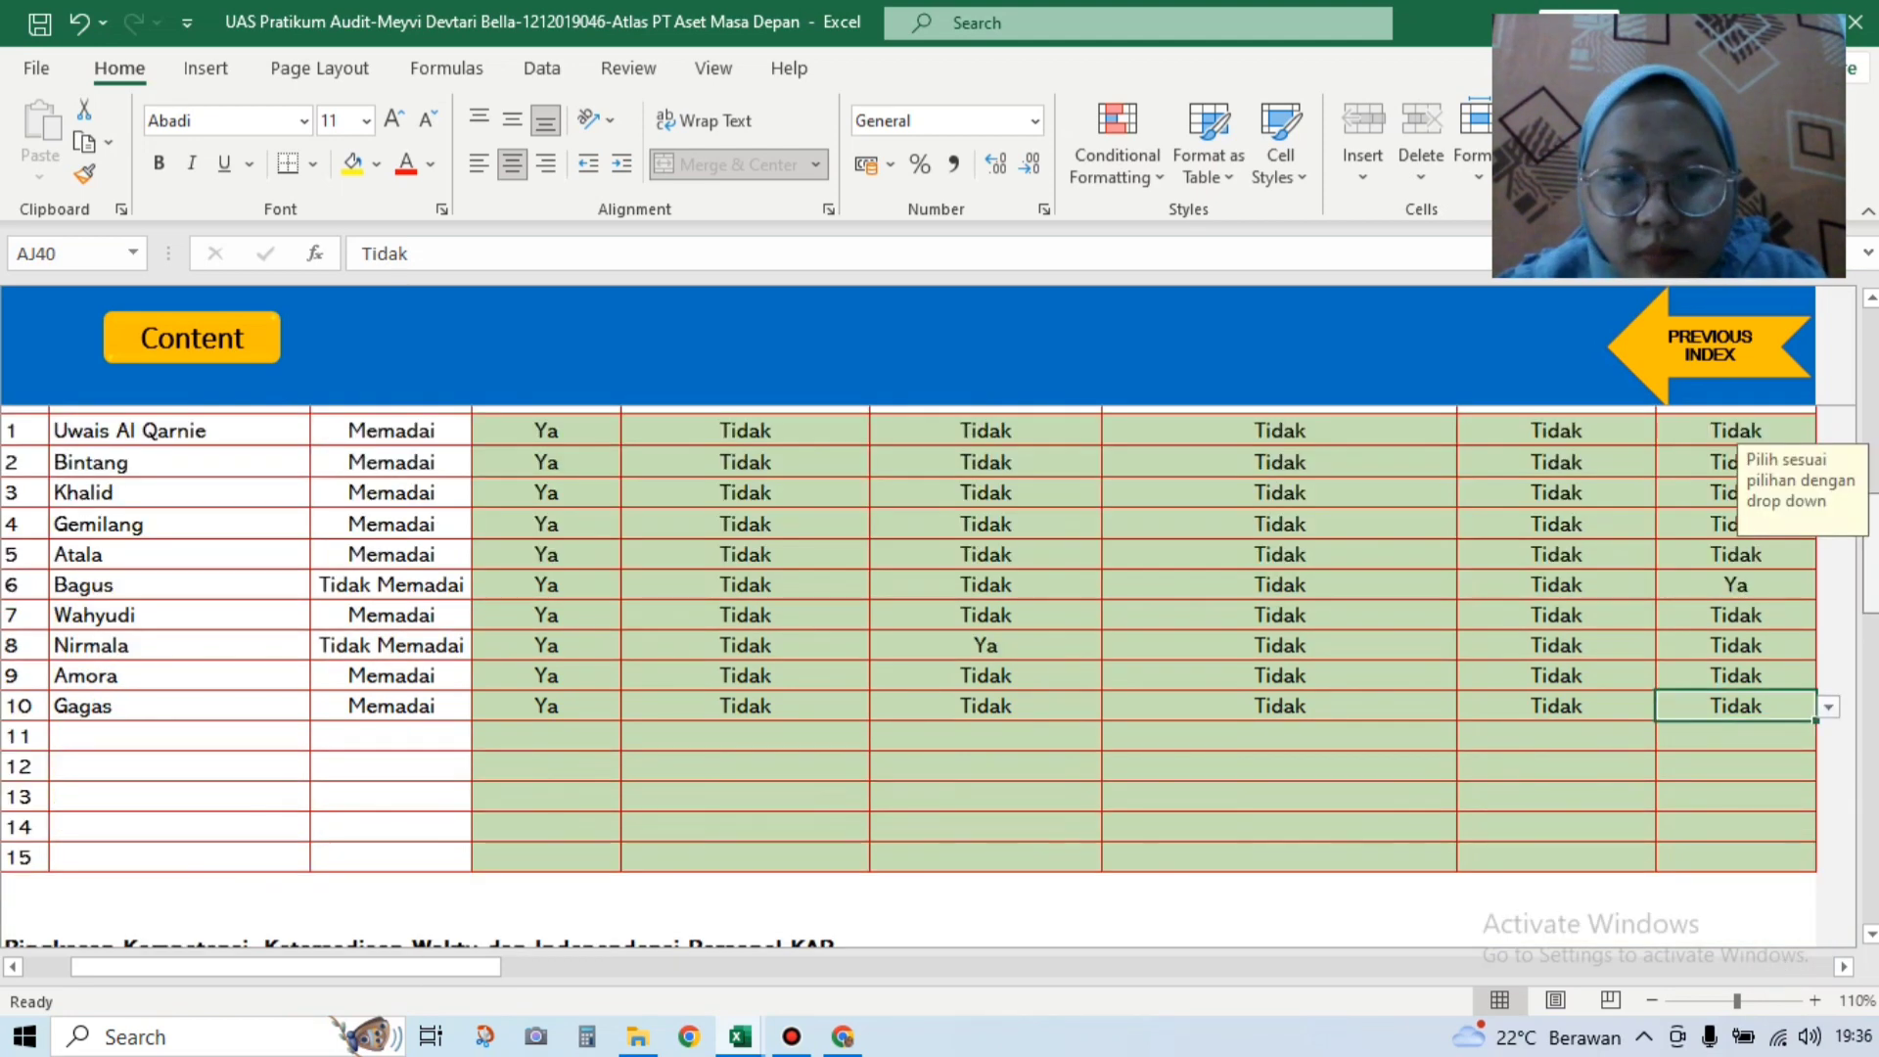
{"action": "left_click_drag", "start_coordinate": [1871, 685], "coordinate": [1871, 608]}
{"action": "scroll", "coordinate": [919, 675], "scroll_direction": "down", "scroll_amount": 3}
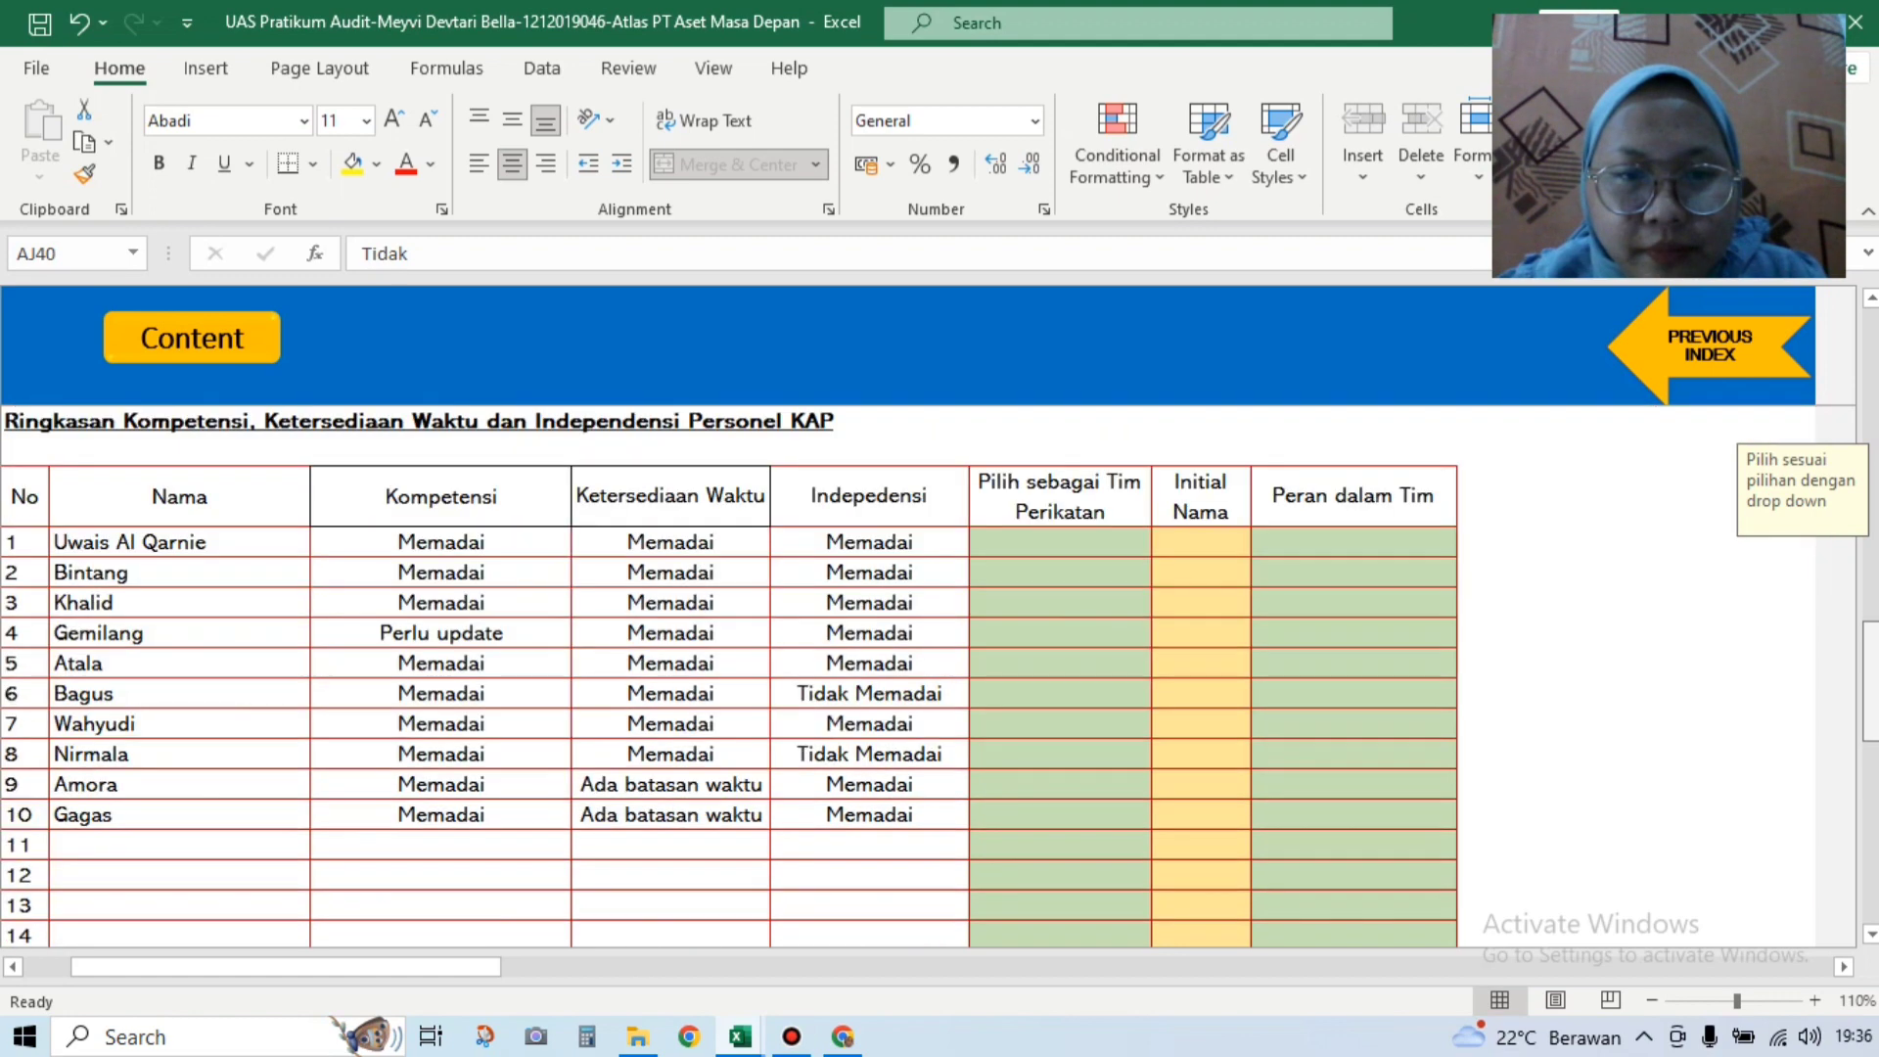
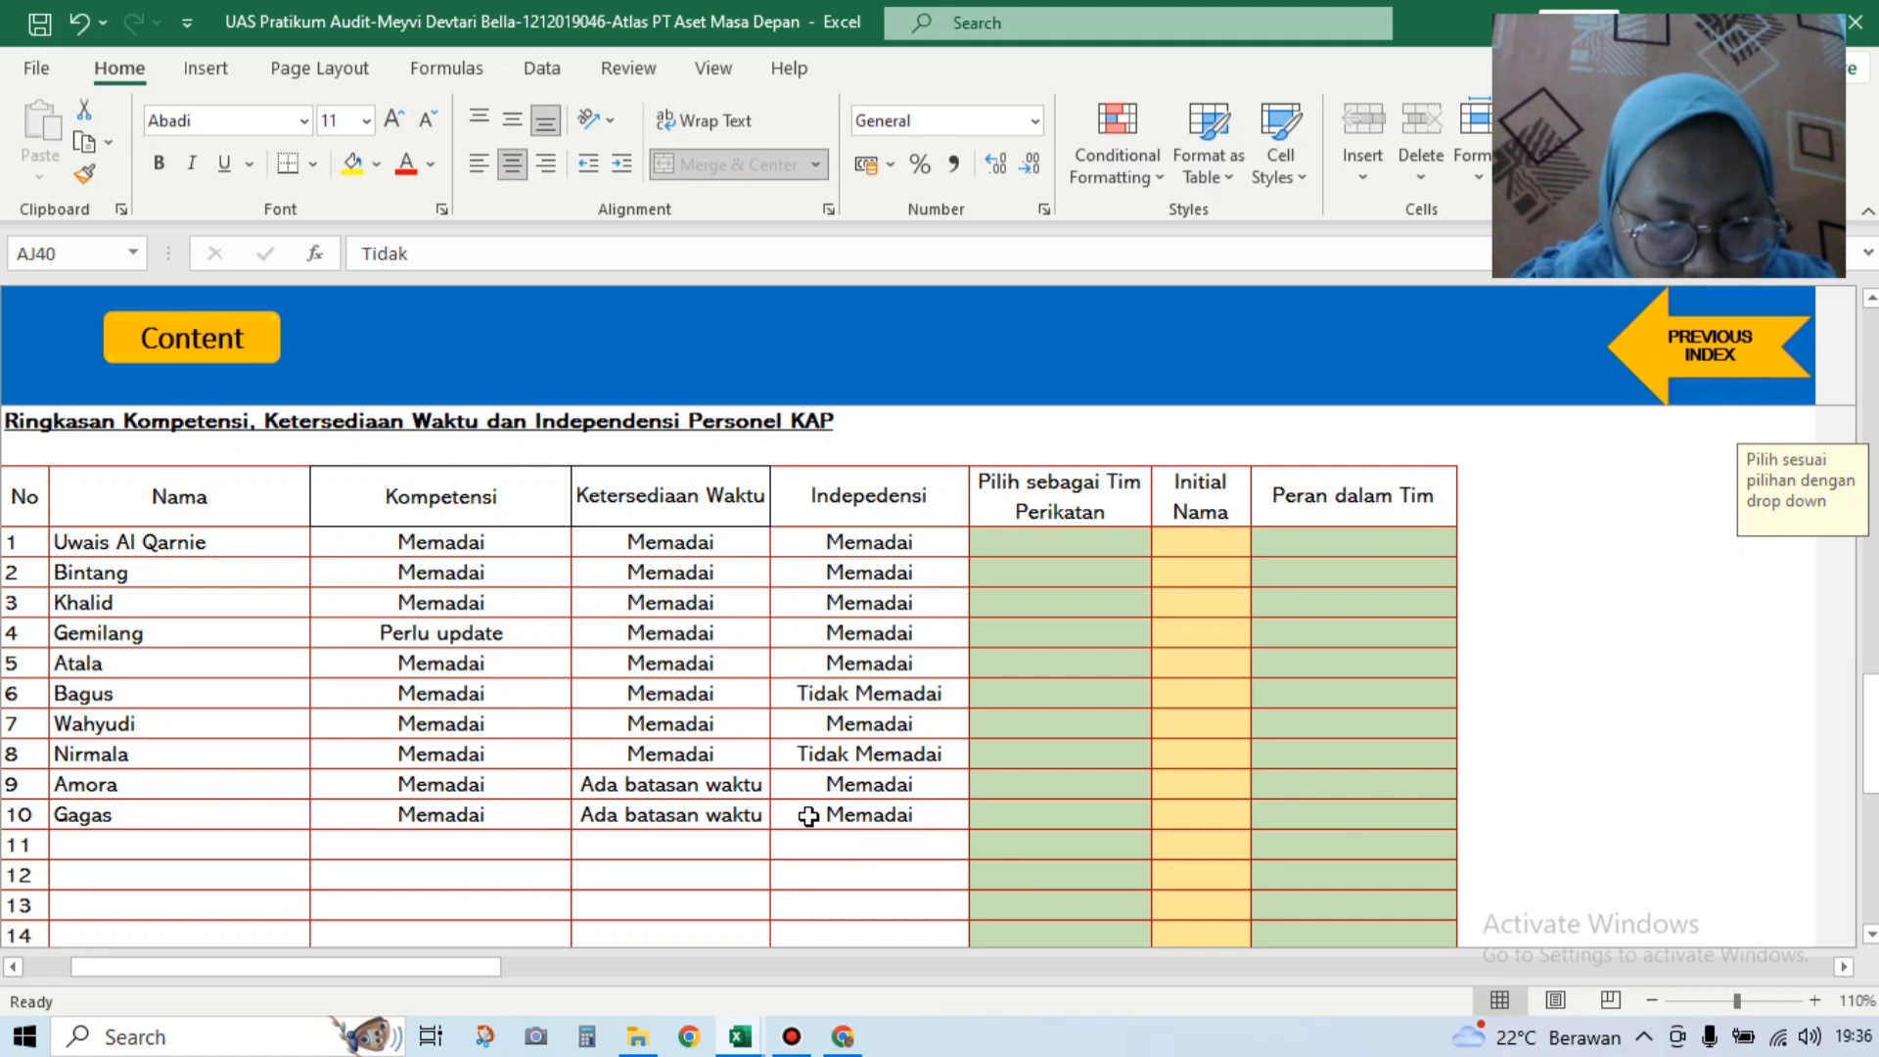
Step: Set engagement-team choices: row 1 Ya, row 2 Tidak, row 3 Ya
{"action": "left_click", "coordinate": [1128, 541]}
{"action": "left_click", "coordinate": [1164, 542]}
{"action": "left_click", "coordinate": [1028, 571]}
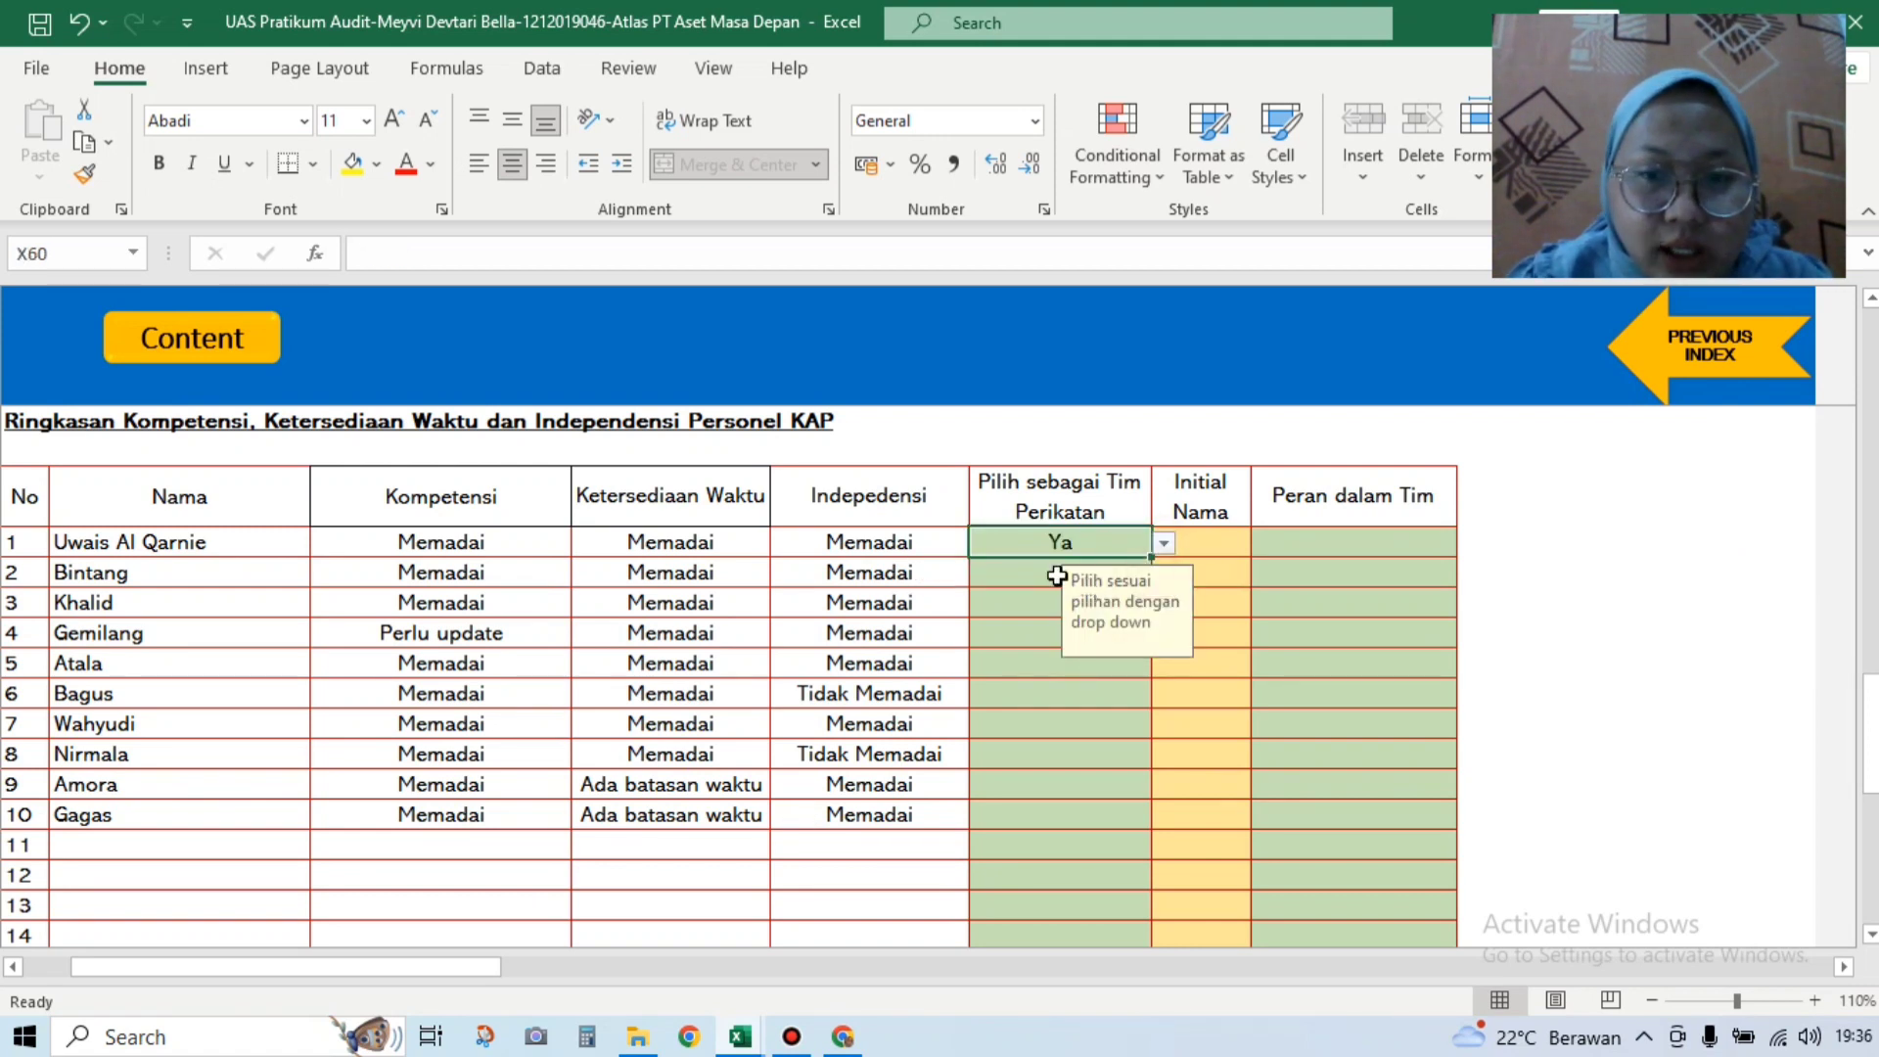
{"action": "left_click", "coordinate": [1021, 569]}
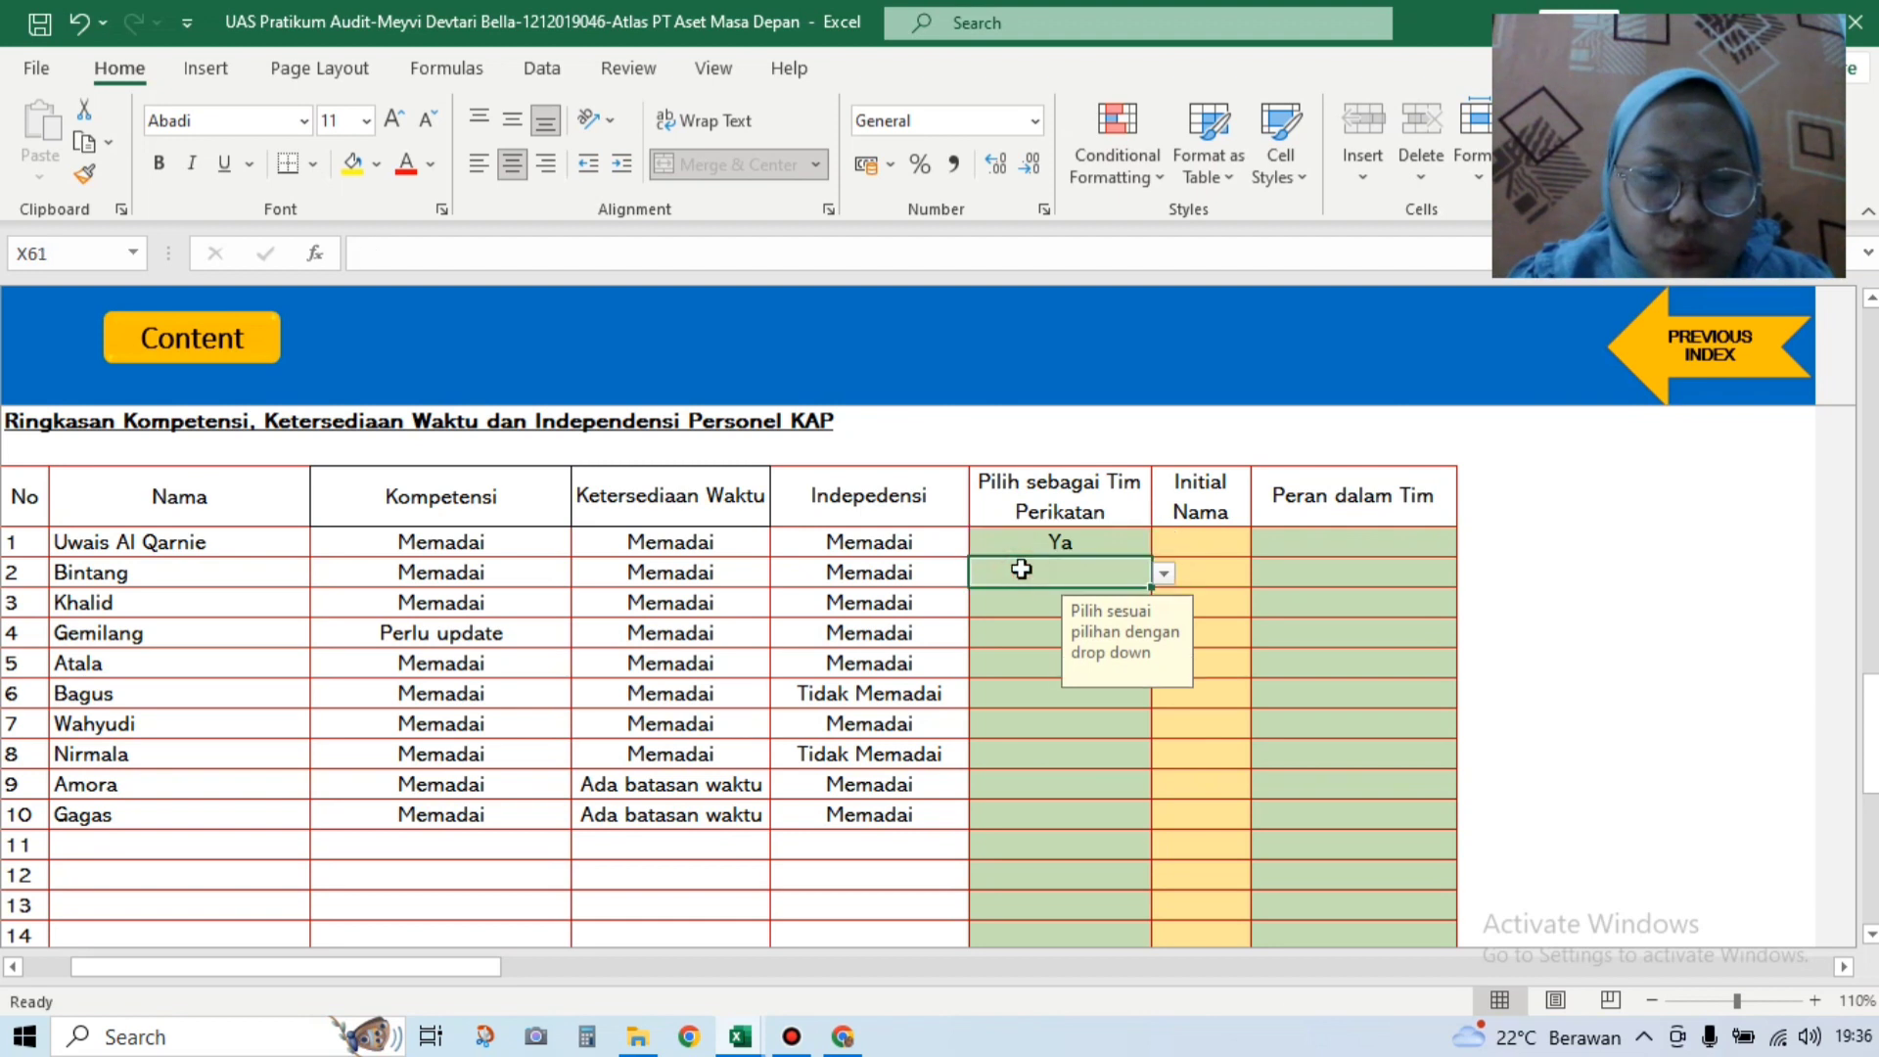
{"action": "left_click", "coordinate": [1174, 582]}
{"action": "left_click", "coordinate": [1130, 579]}
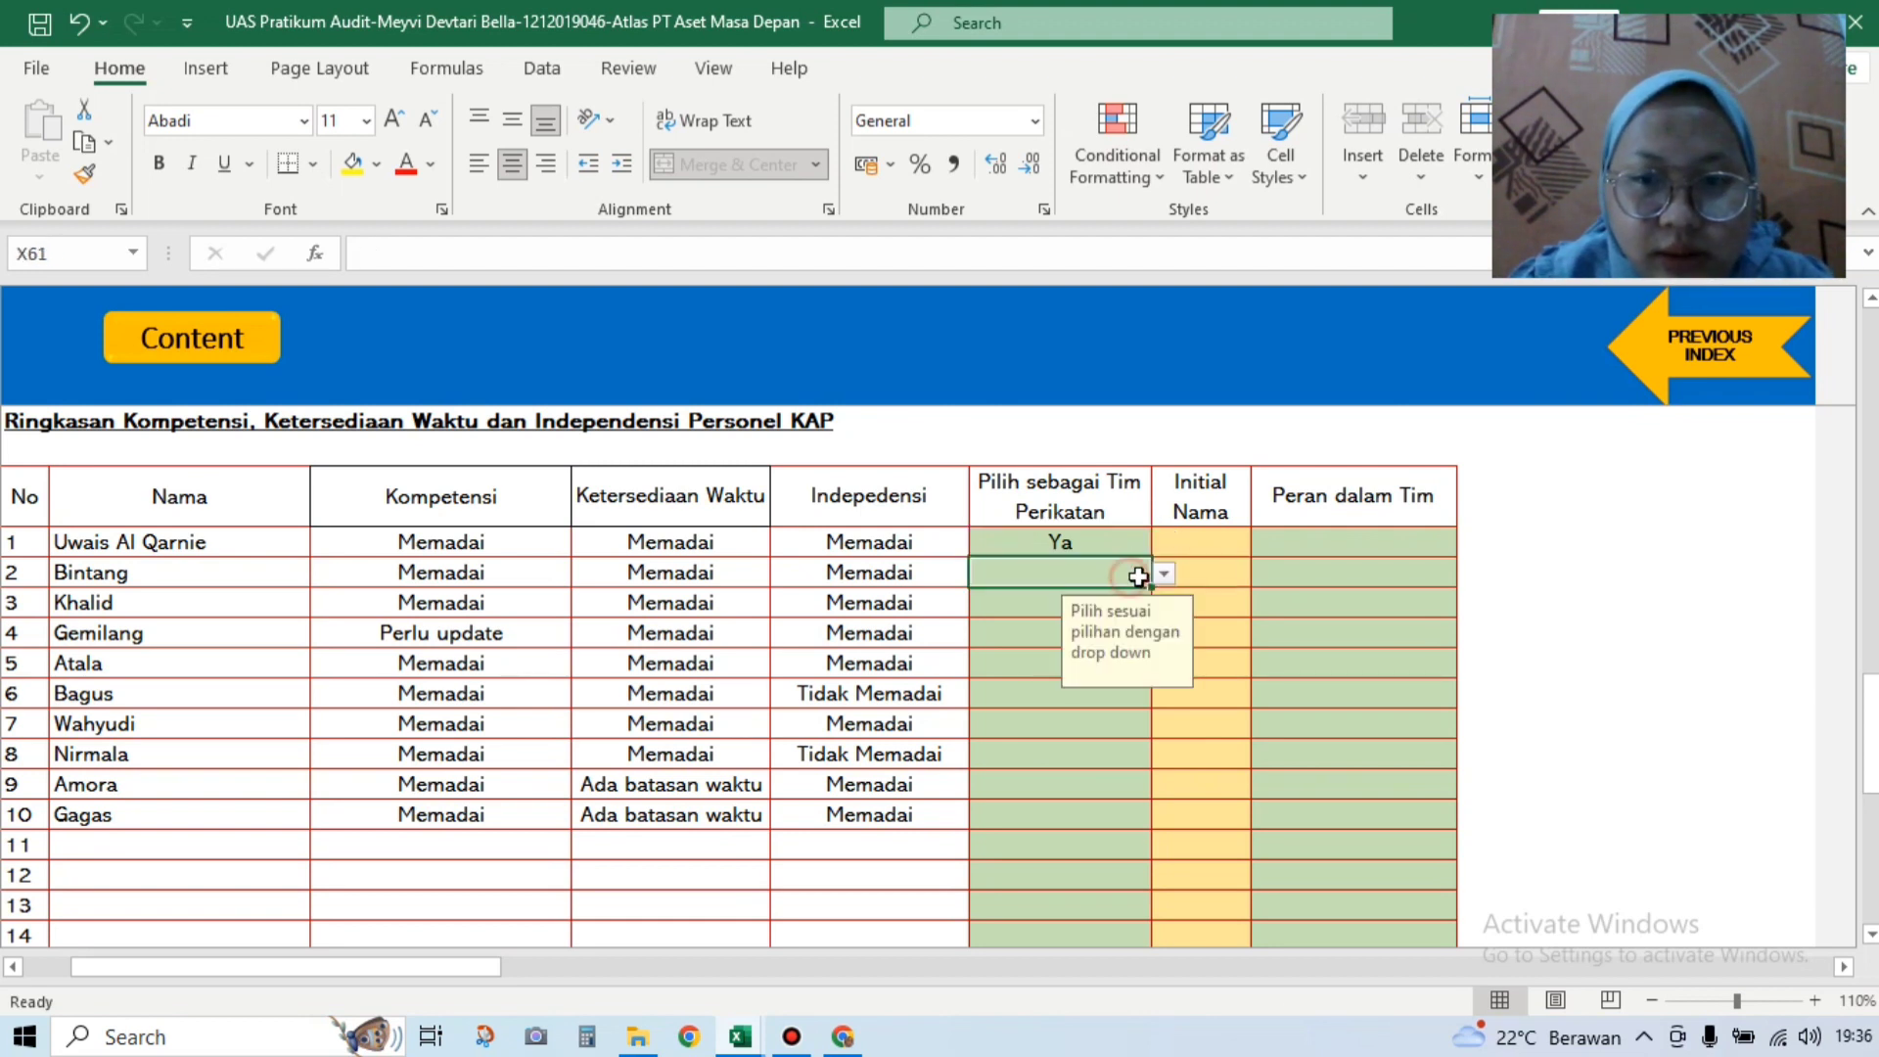
{"action": "left_click", "coordinate": [1163, 575]}
{"action": "left_click", "coordinate": [1013, 609]}
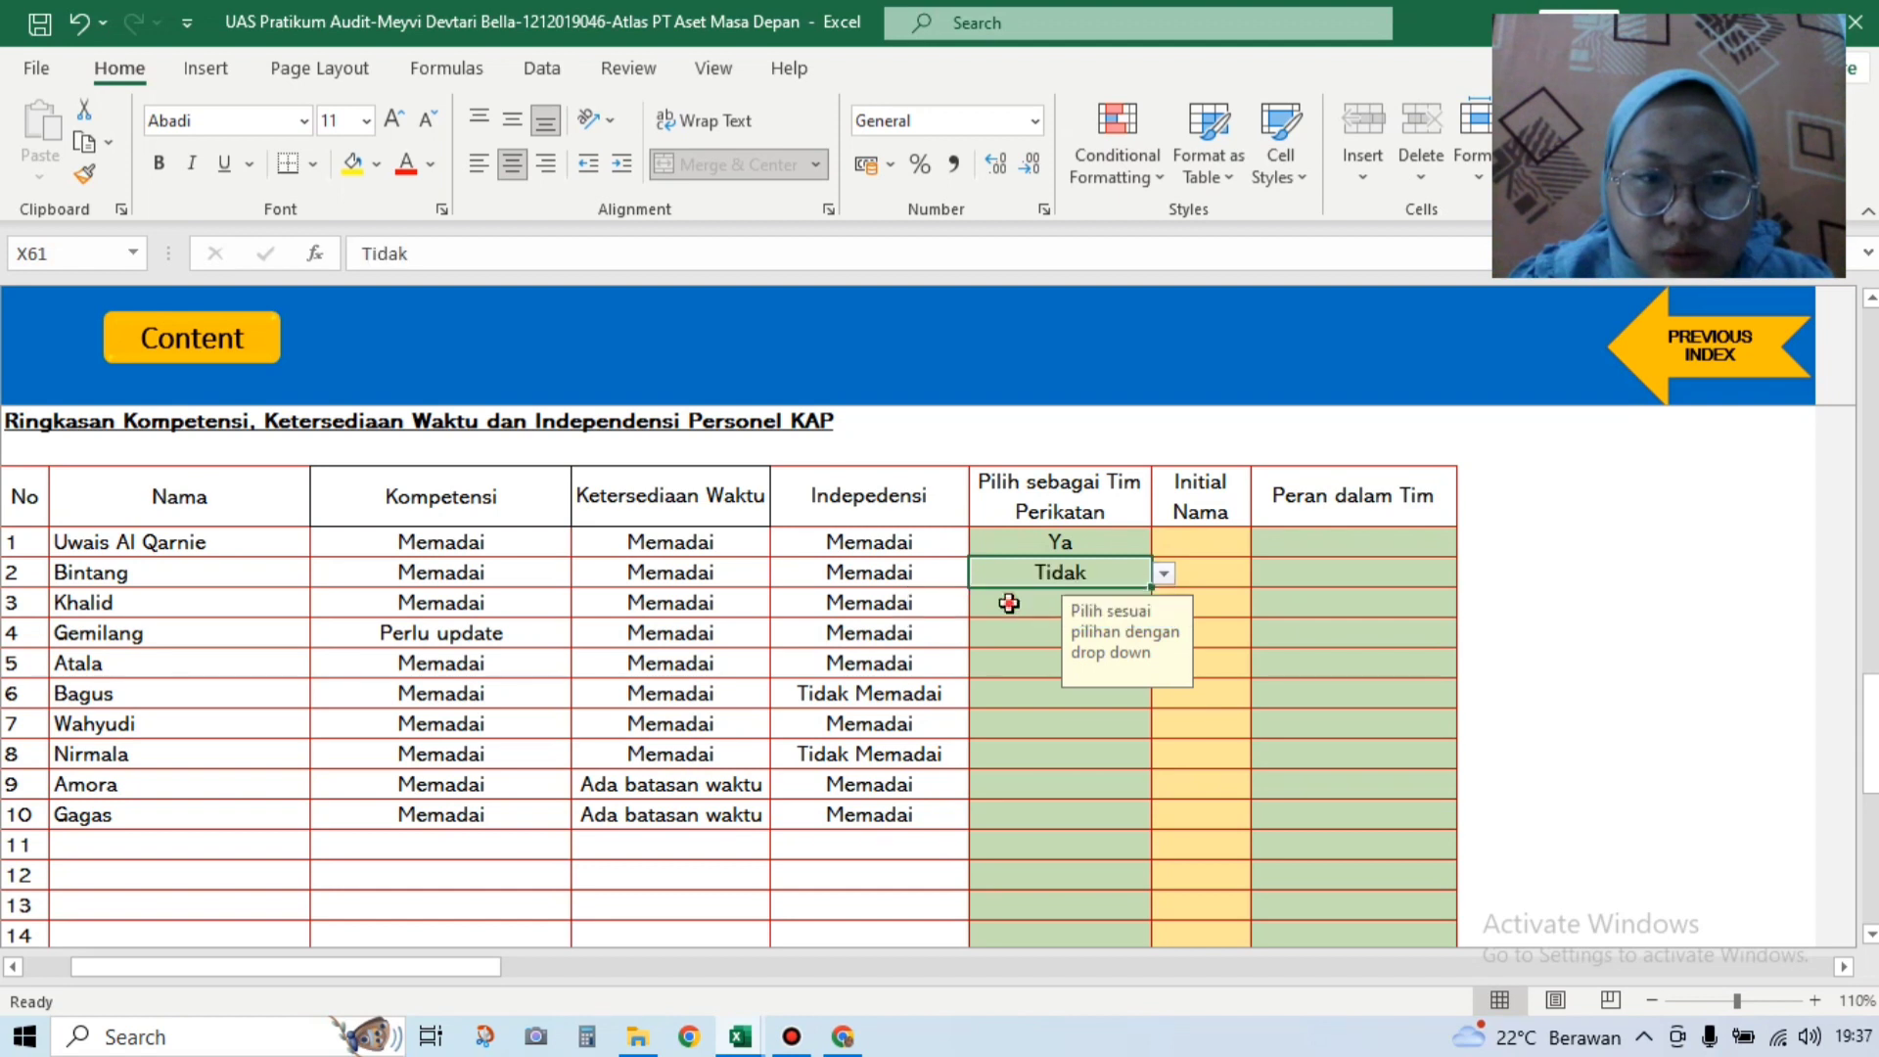
{"action": "left_click", "coordinate": [1147, 606]}
{"action": "left_click", "coordinate": [1163, 608]}
{"action": "left_click", "coordinate": [1042, 629]}
{"action": "left_click", "coordinate": [1149, 634]}
Step: Mark rows 4 and 6 as Tidak and rows 5 and 7 as Ya
{"action": "left_click", "coordinate": [1166, 637]}
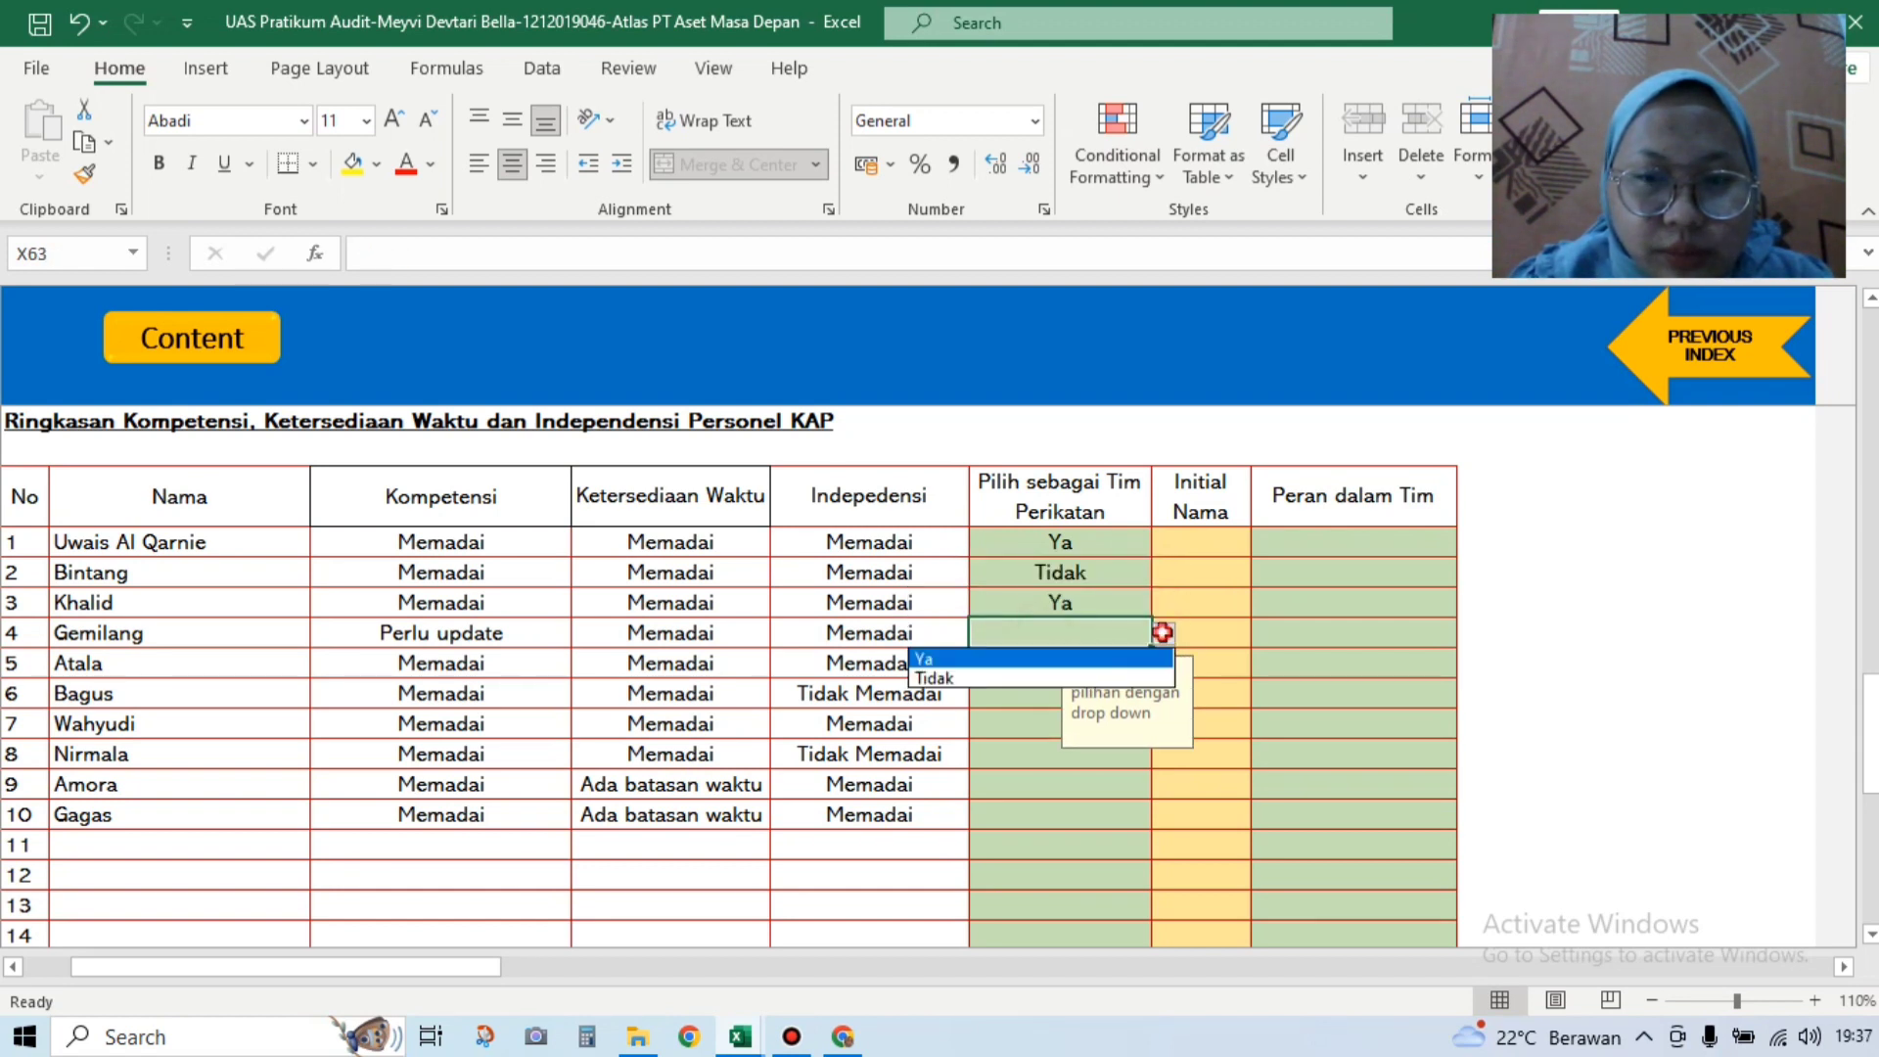
{"action": "left_click", "coordinate": [1125, 673]}
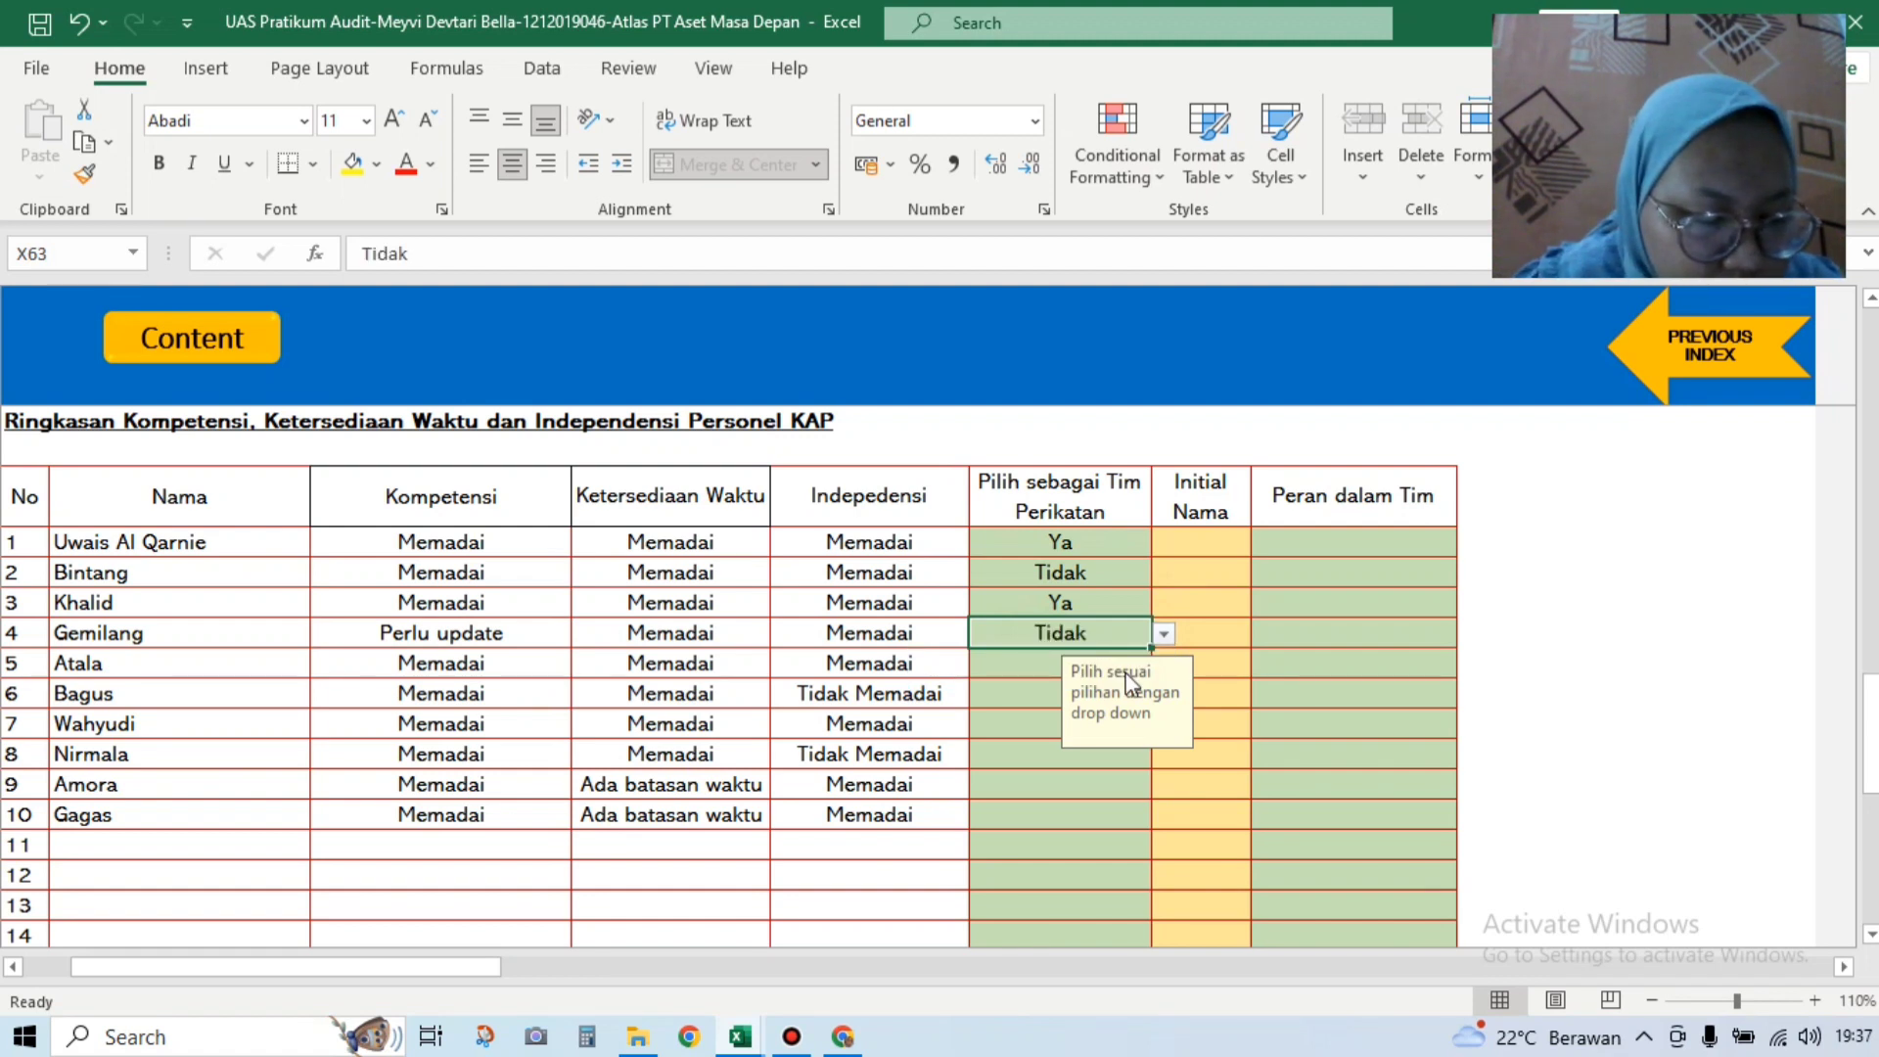
{"action": "left_click", "coordinate": [990, 669]}
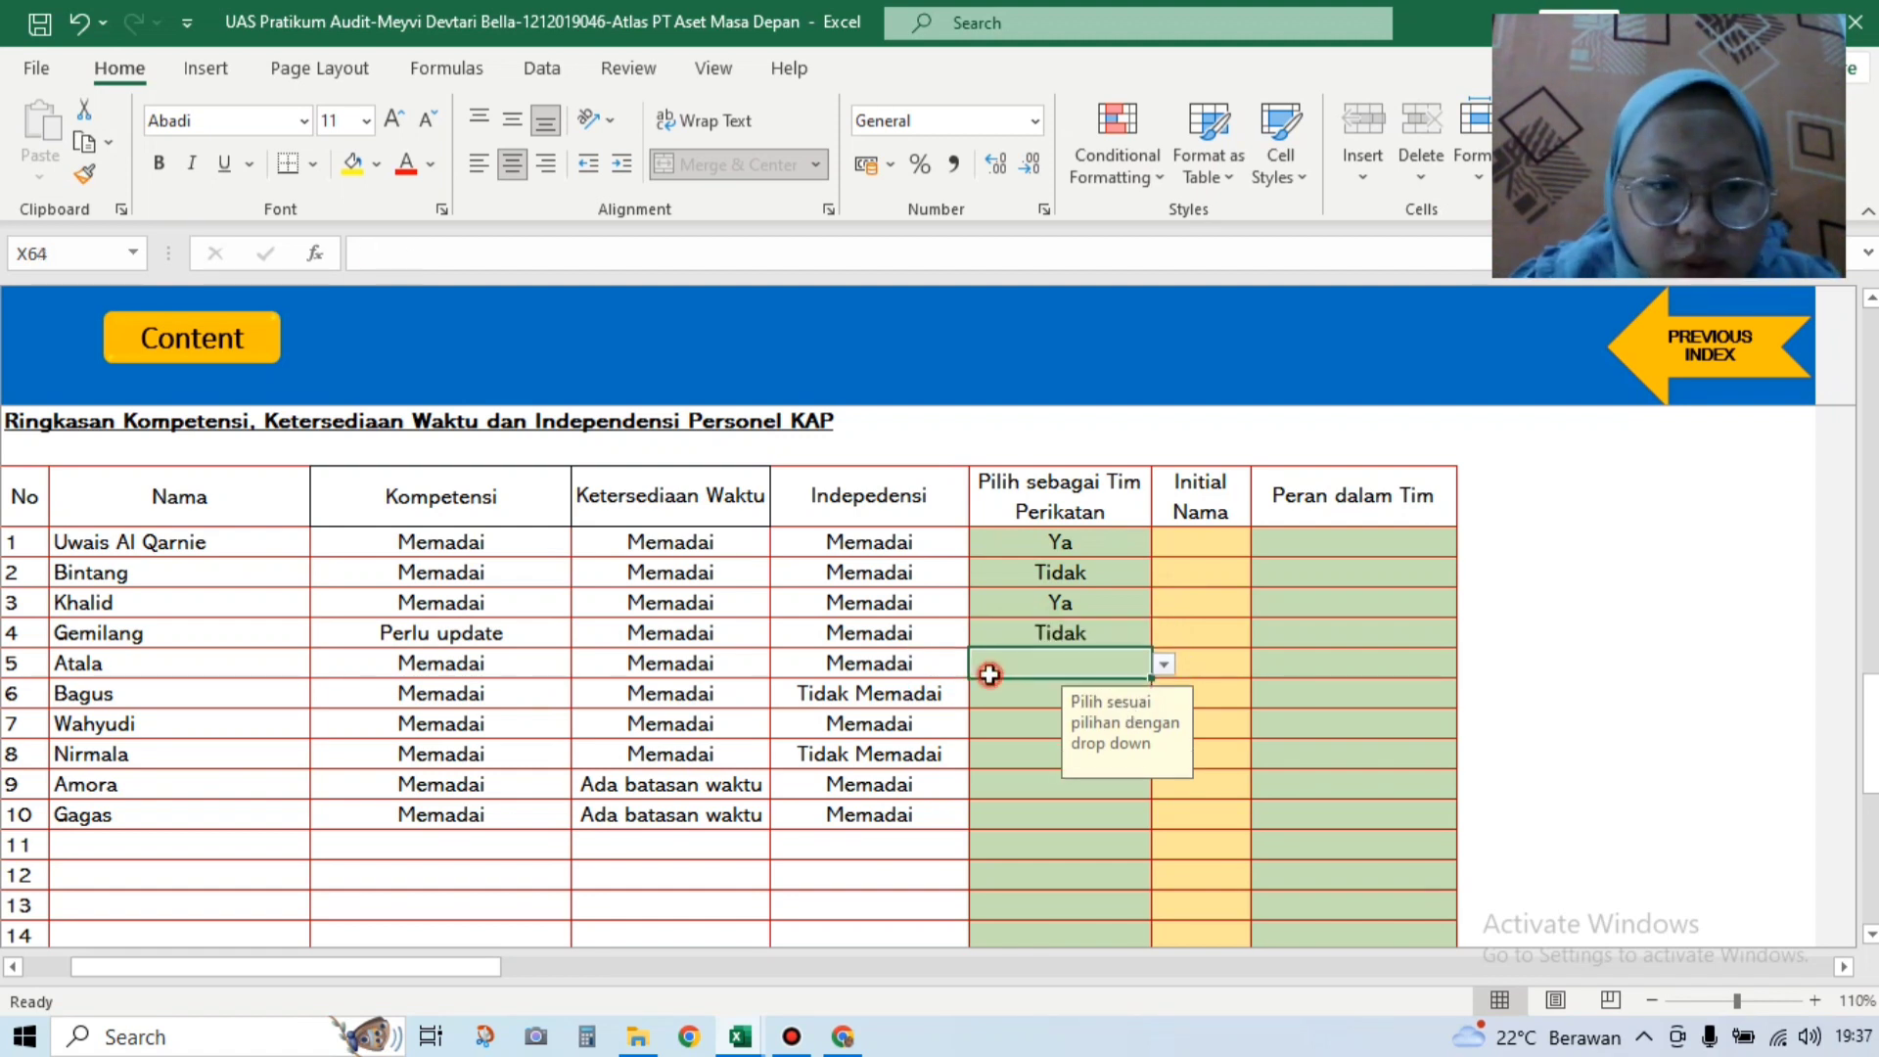
{"action": "left_click", "coordinate": [1164, 664]}
{"action": "left_click", "coordinate": [1137, 689]}
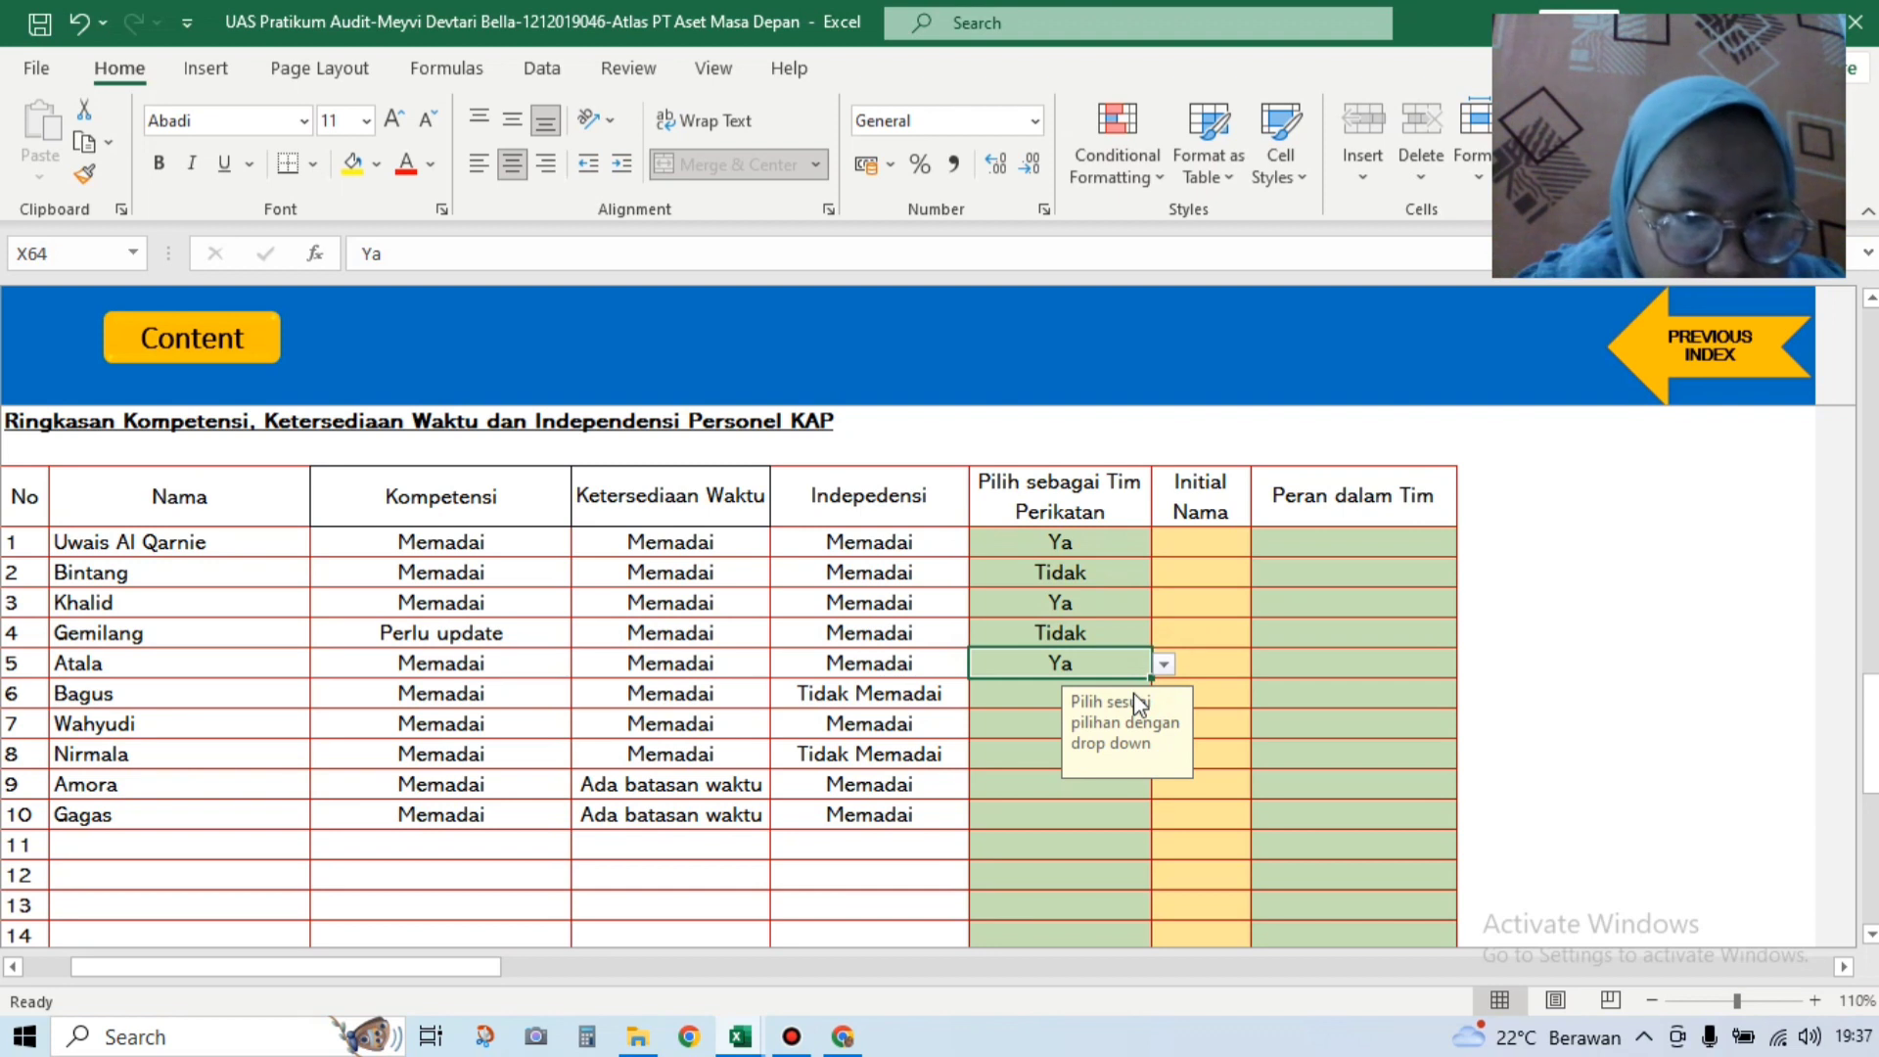
{"action": "left_click", "coordinate": [1030, 698]}
{"action": "left_click", "coordinate": [1164, 687]}
{"action": "left_click", "coordinate": [1135, 735]}
{"action": "left_click", "coordinate": [1035, 725]}
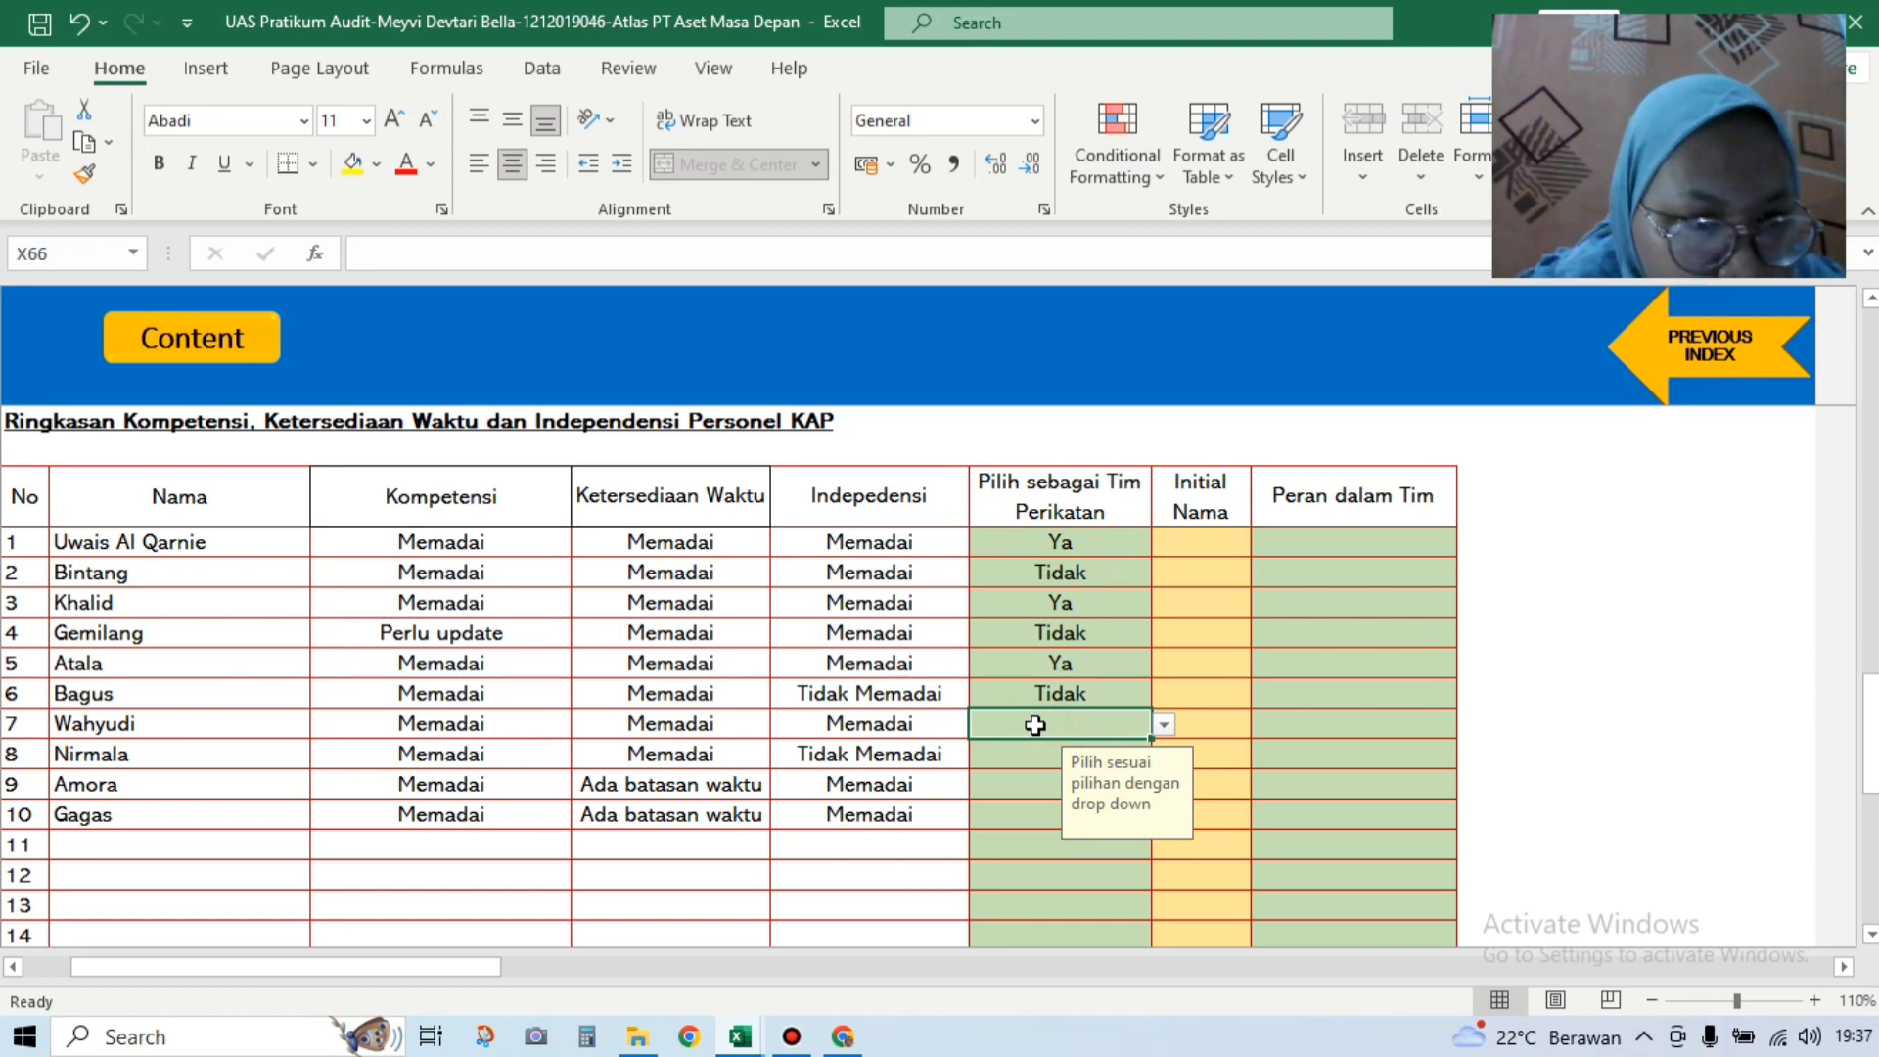
{"action": "left_click", "coordinate": [1162, 725]}
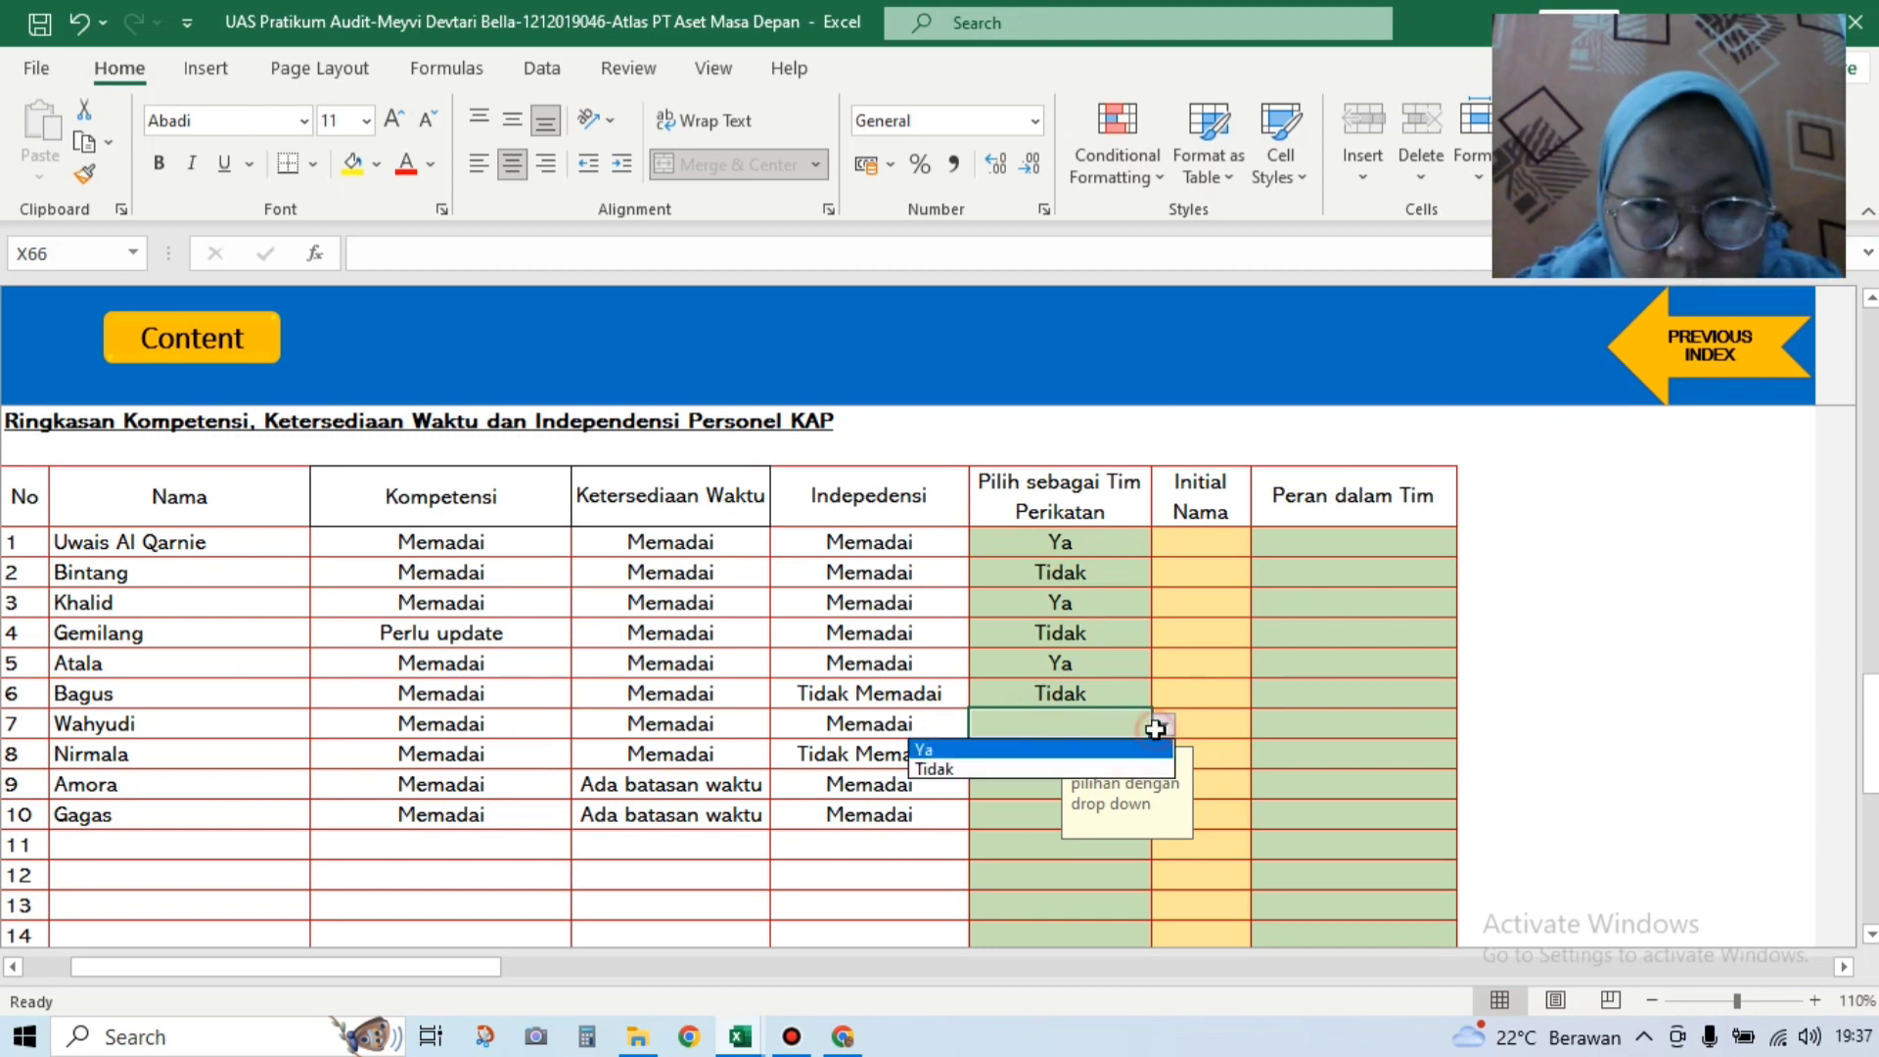
{"action": "left_click", "coordinate": [1145, 750]}
{"action": "key", "text": "Return"}
Step: Mark rows 8, 9 and 10 as Tidak for the engagement team
{"action": "left_click", "coordinate": [1163, 755]}
{"action": "left_click", "coordinate": [1028, 794]}
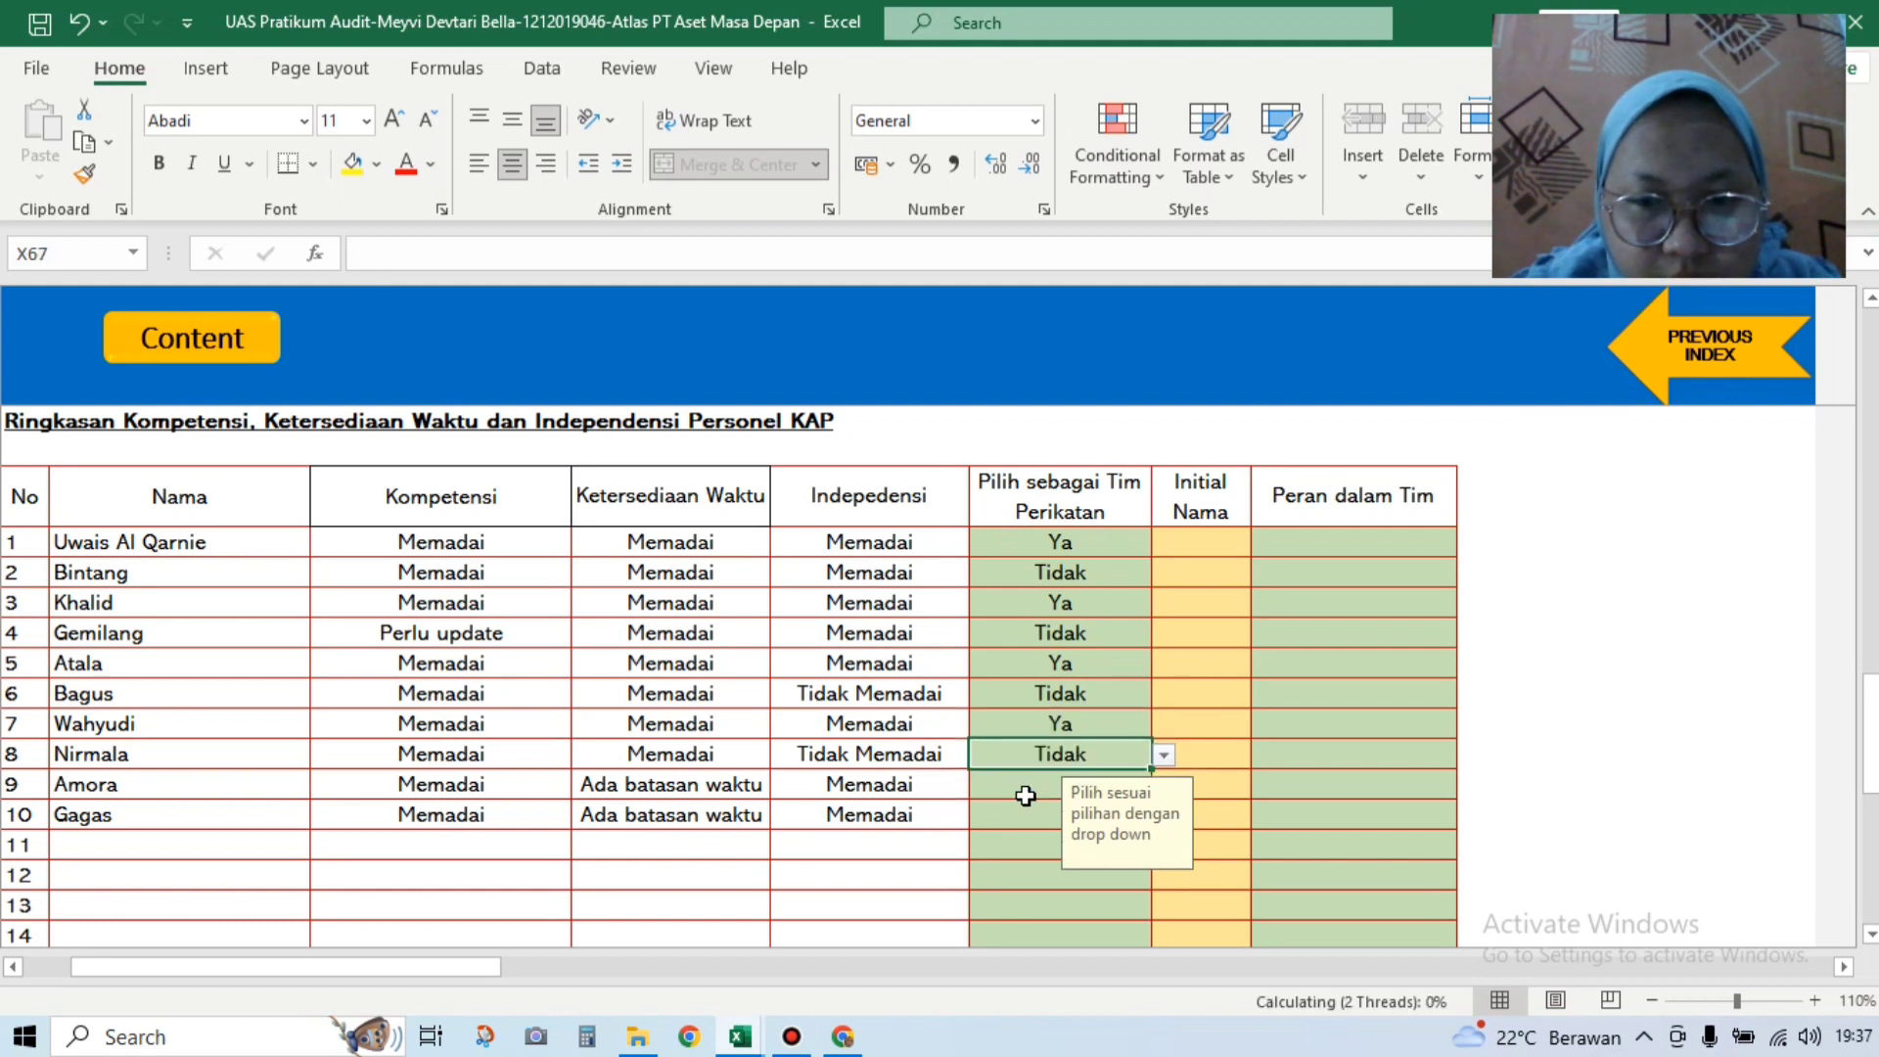
{"action": "left_click", "coordinate": [1026, 795]}
{"action": "left_click", "coordinate": [1163, 785]}
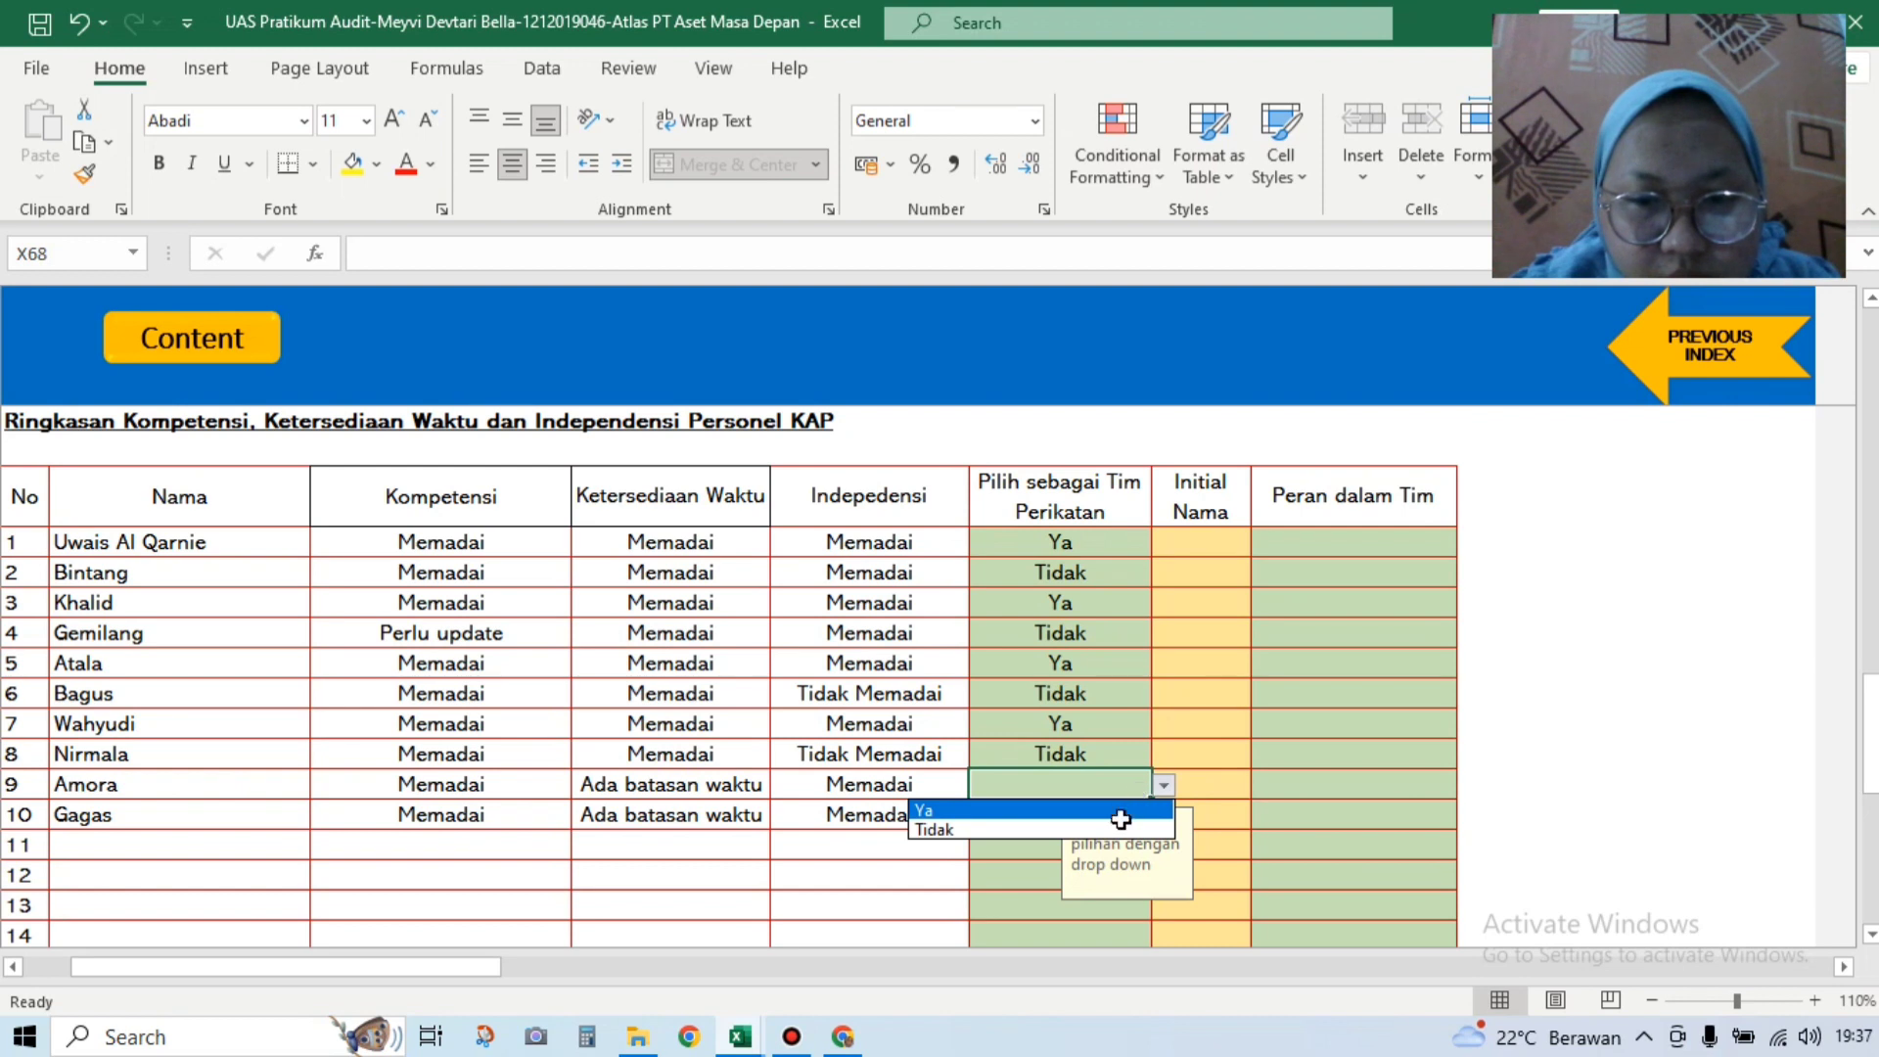
{"action": "left_click", "coordinate": [1116, 827]}
{"action": "left_click", "coordinate": [1028, 817]}
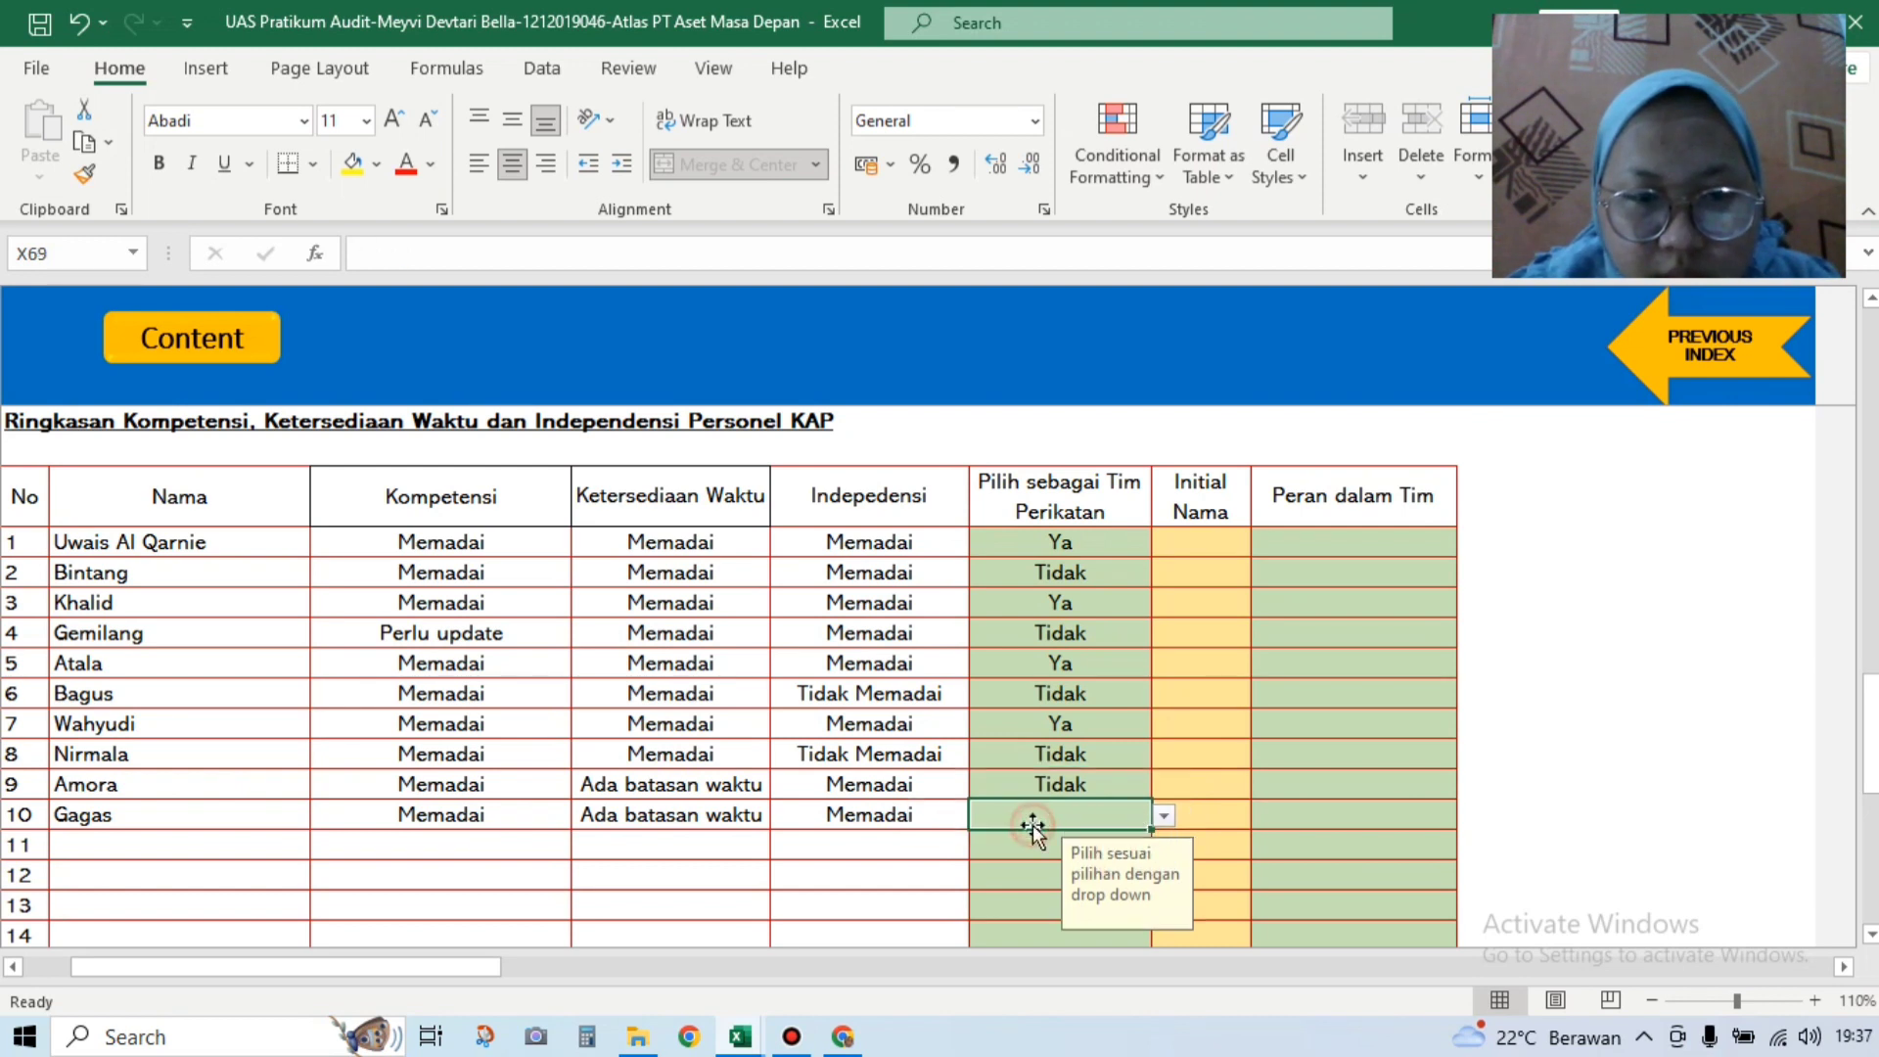
{"action": "left_click", "coordinate": [1162, 816]}
{"action": "left_click", "coordinate": [1141, 861]}
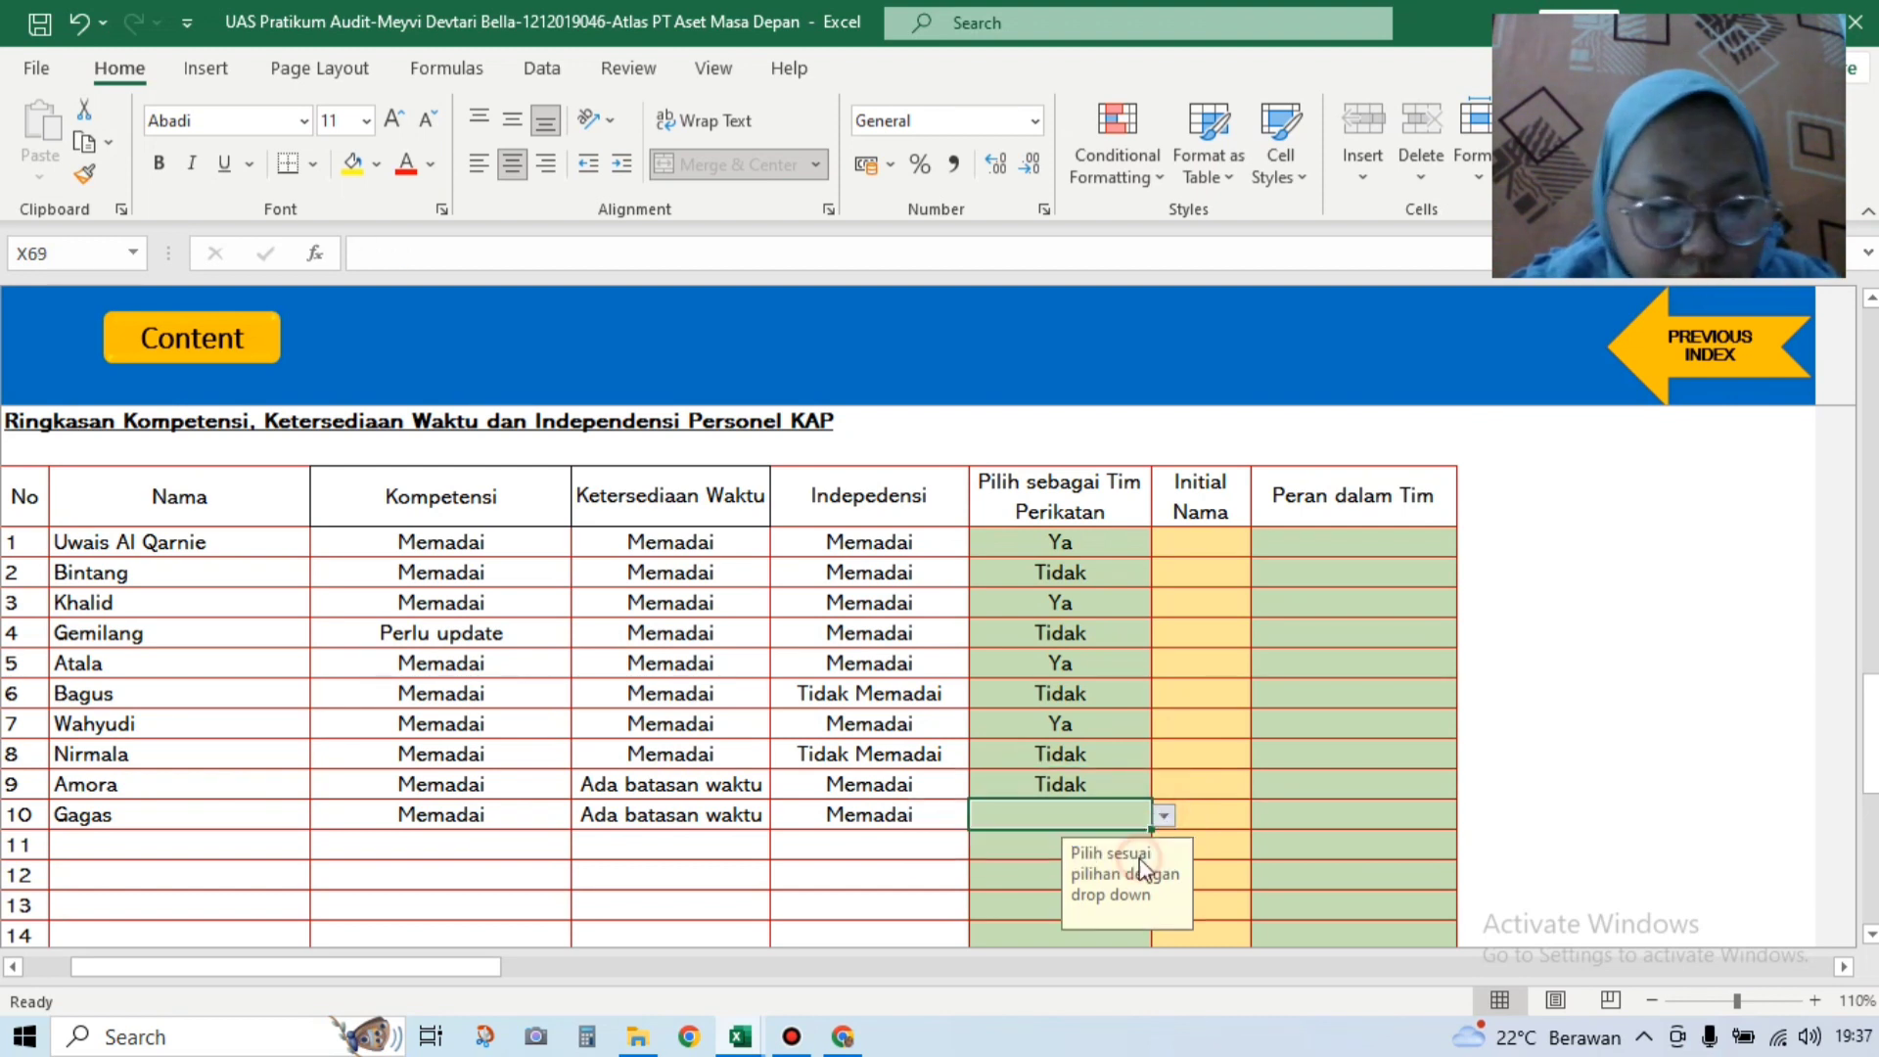
{"action": "left_click", "coordinate": [1211, 544]}
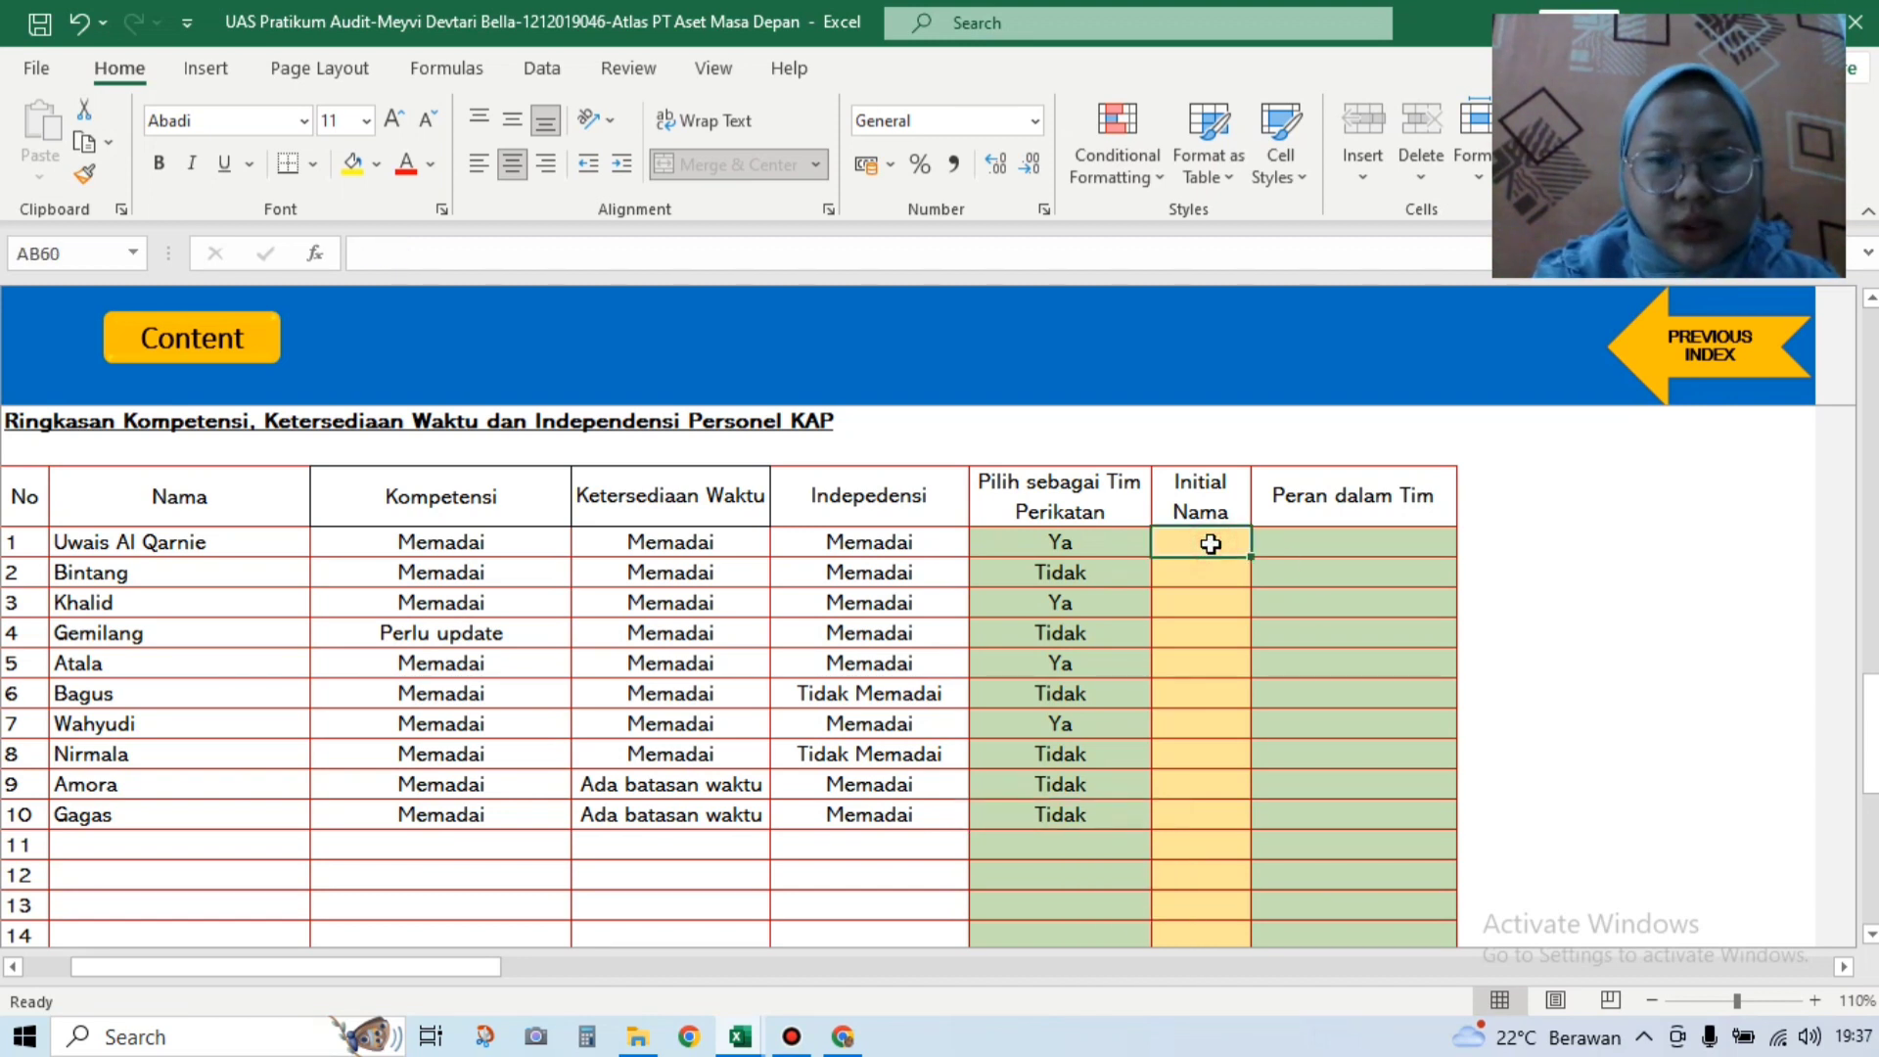
Step: Enter initials UAQ, KHD, ATL and WHD for staff rows 1, 3, 5 and 7
{"action": "type", "text": "U"}
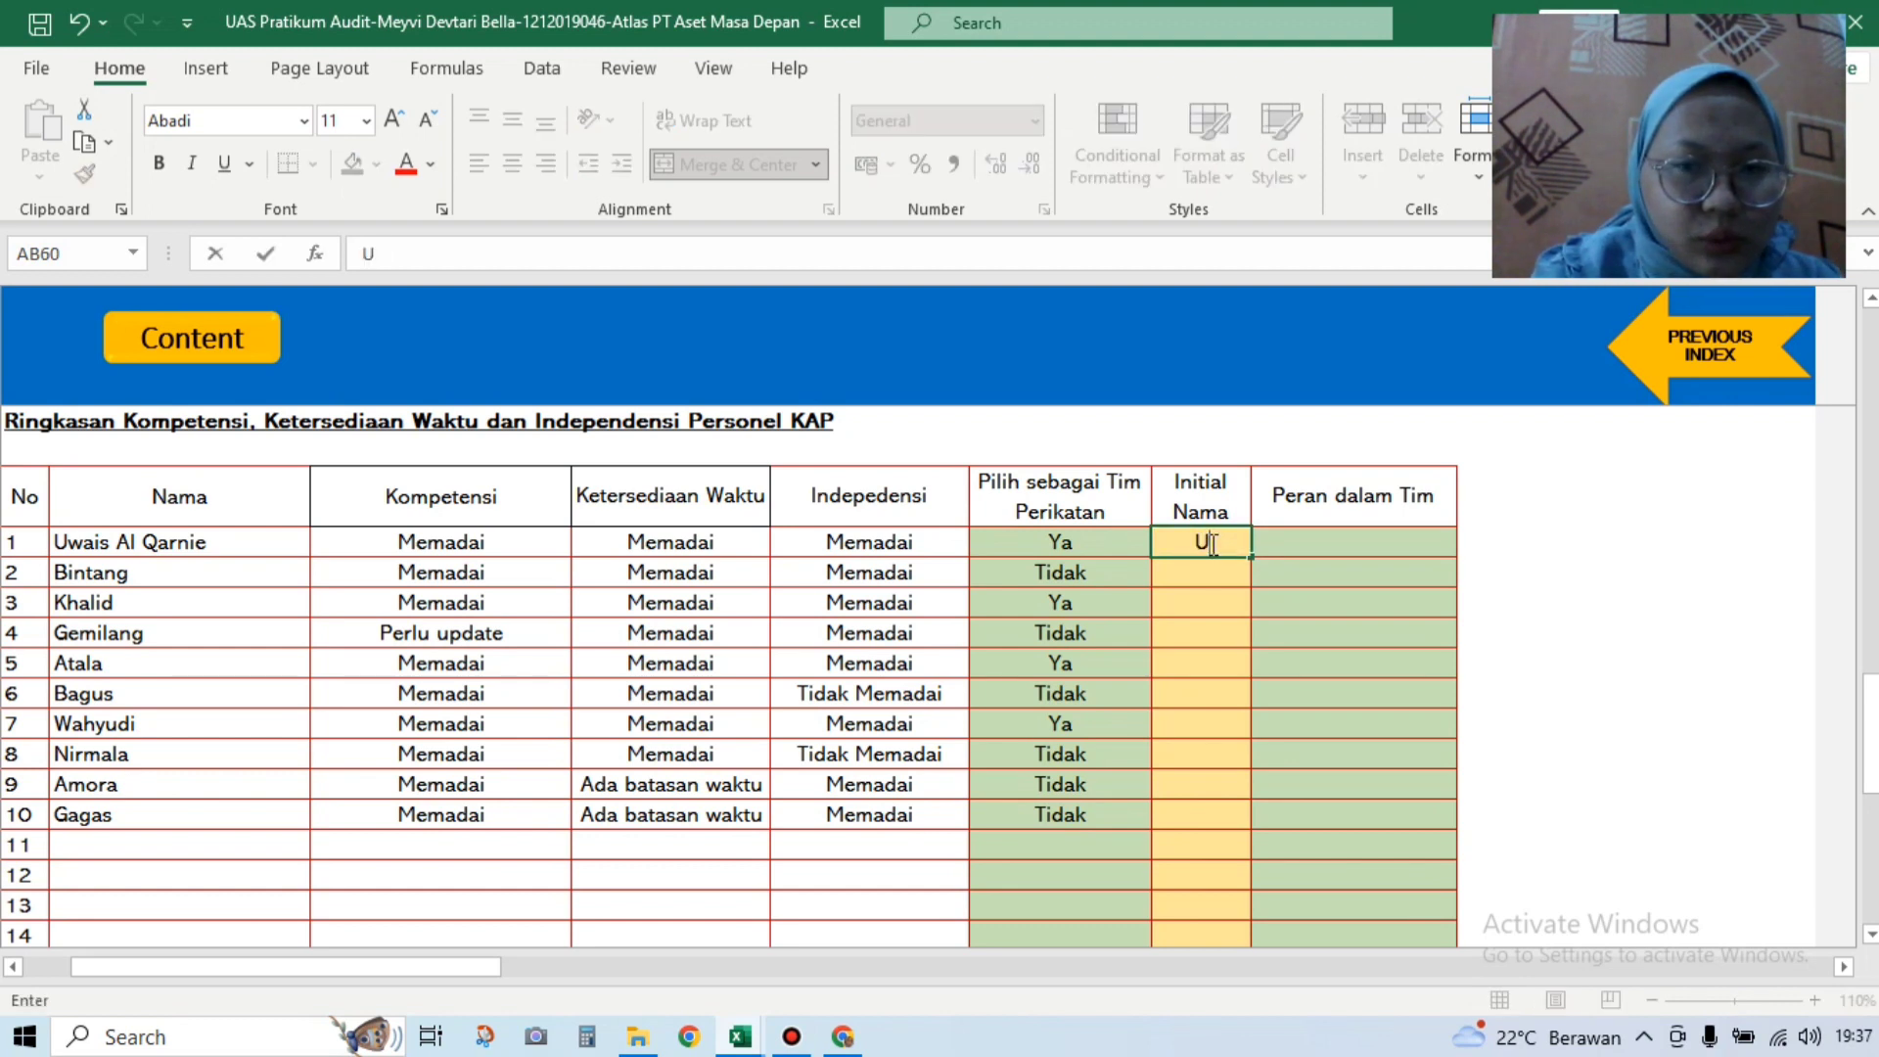
{"action": "type", "text": "AQQ"}
{"action": "key", "text": "BackSpace"}
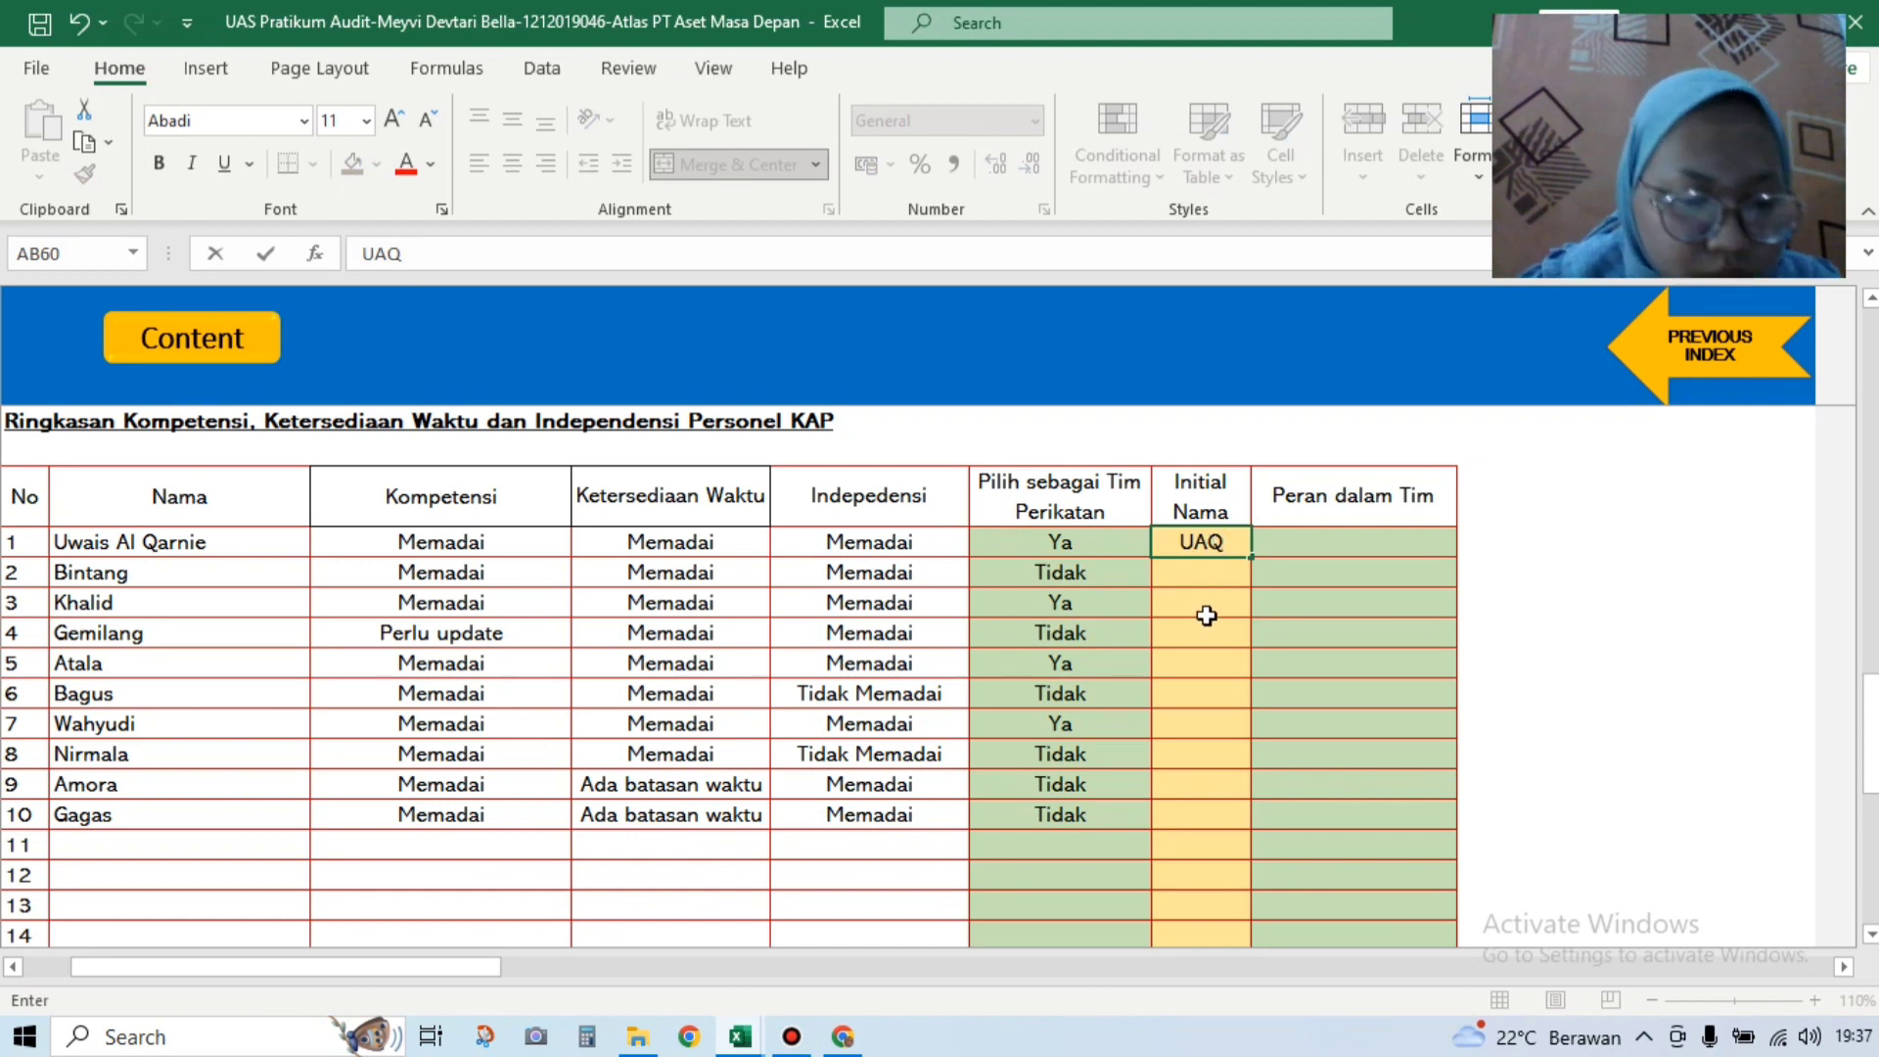
{"action": "left_click", "coordinate": [1207, 603]}
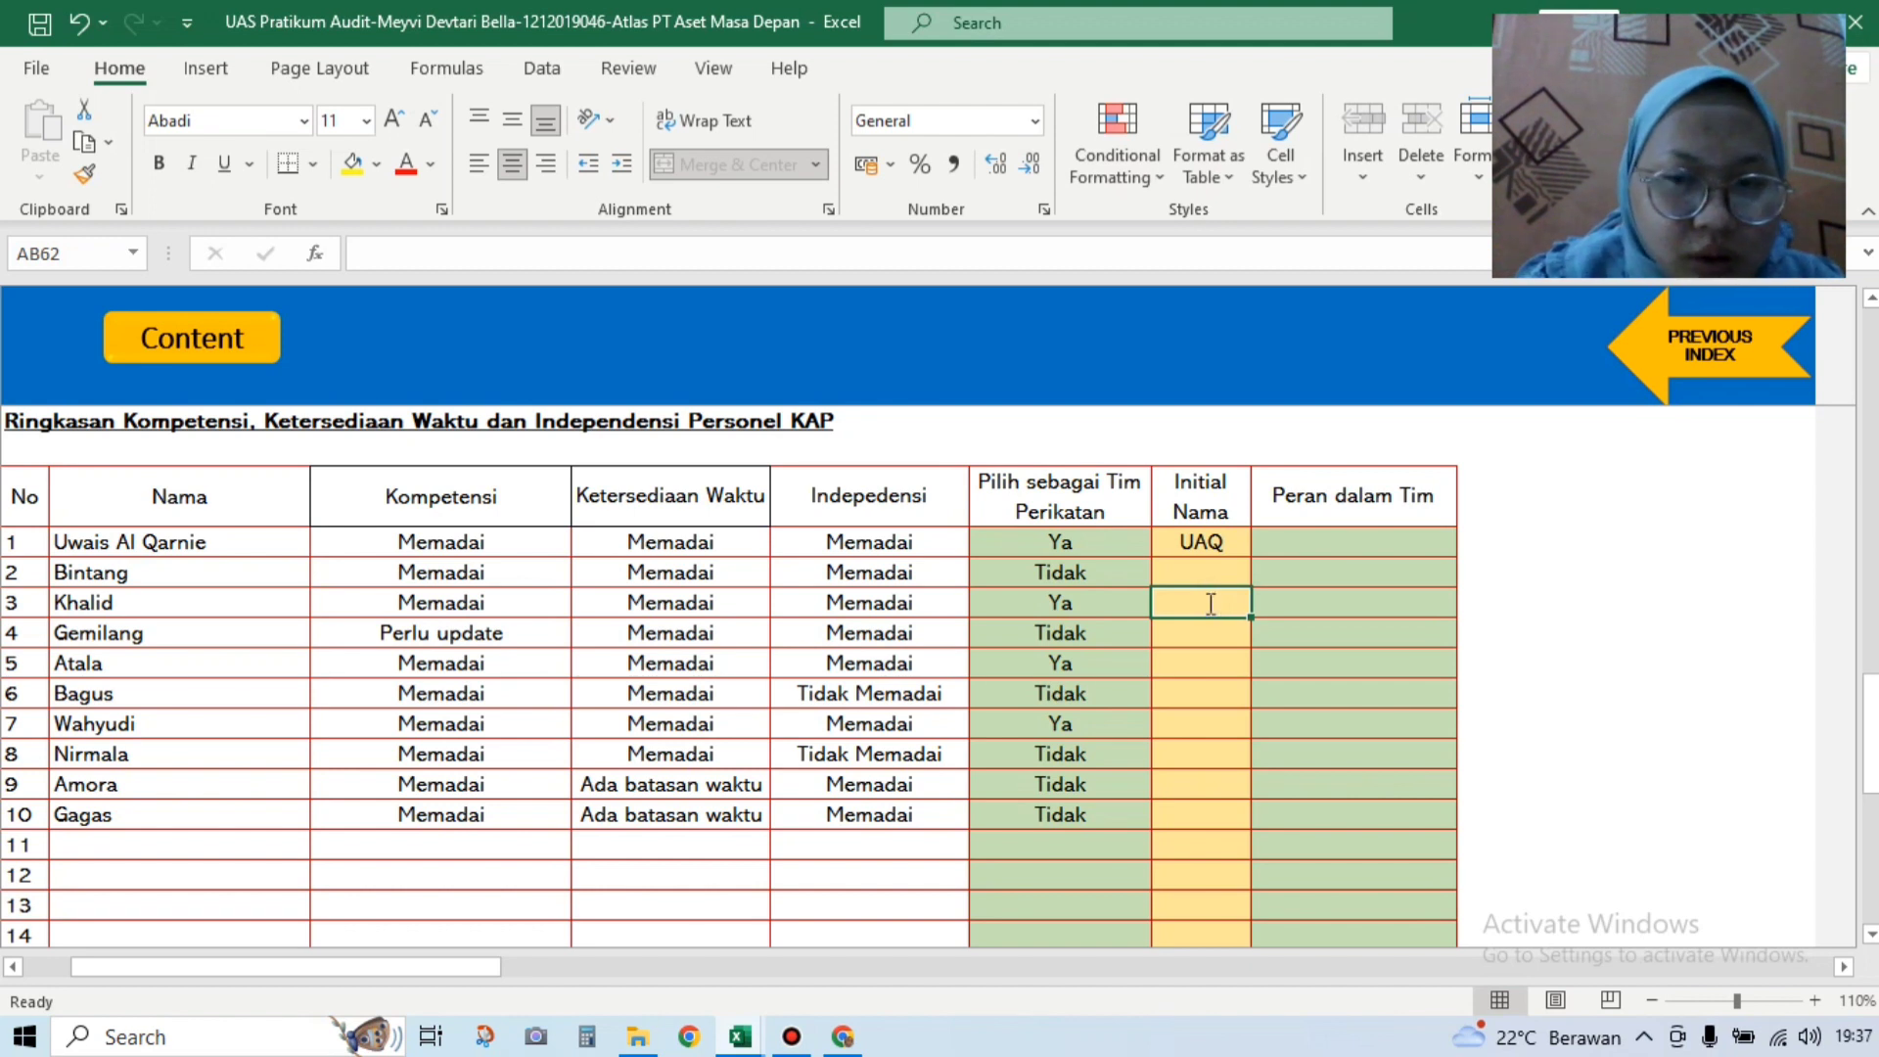
{"action": "type", "text": "KHD"}
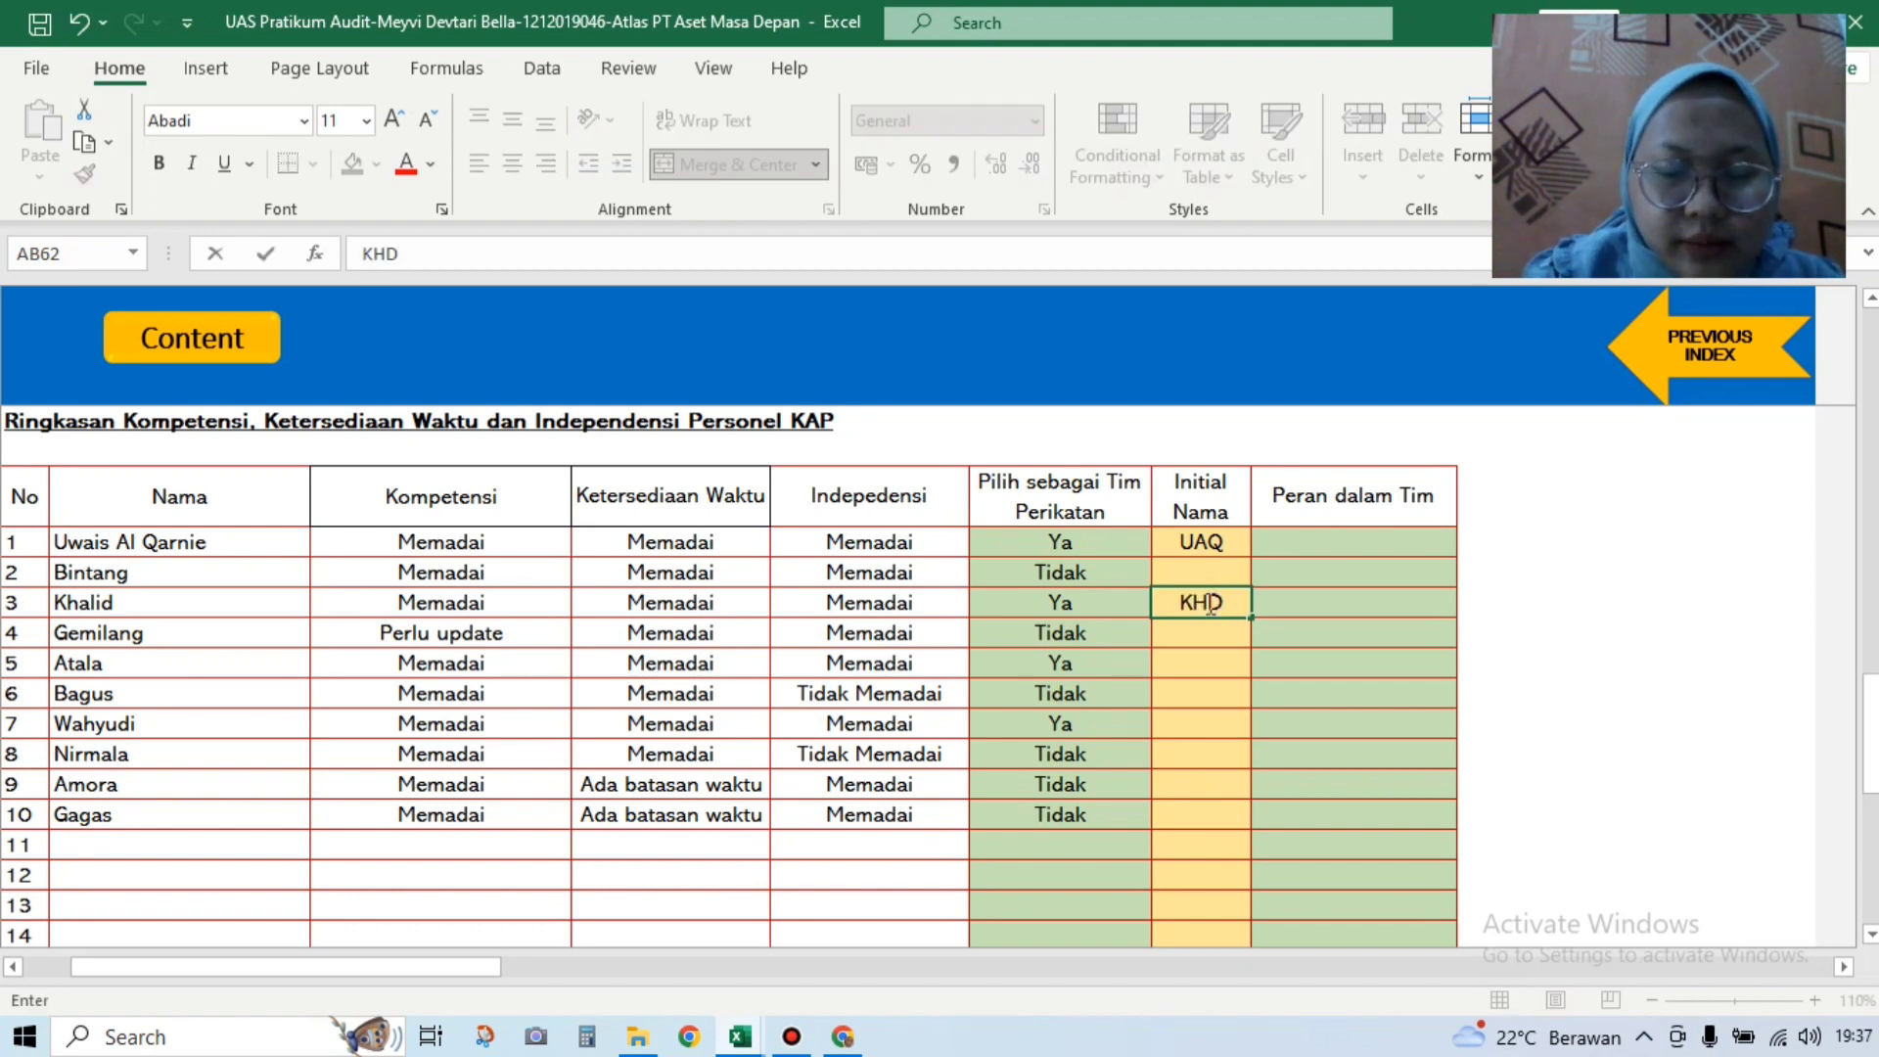
{"action": "left_click", "coordinate": [1194, 664]}
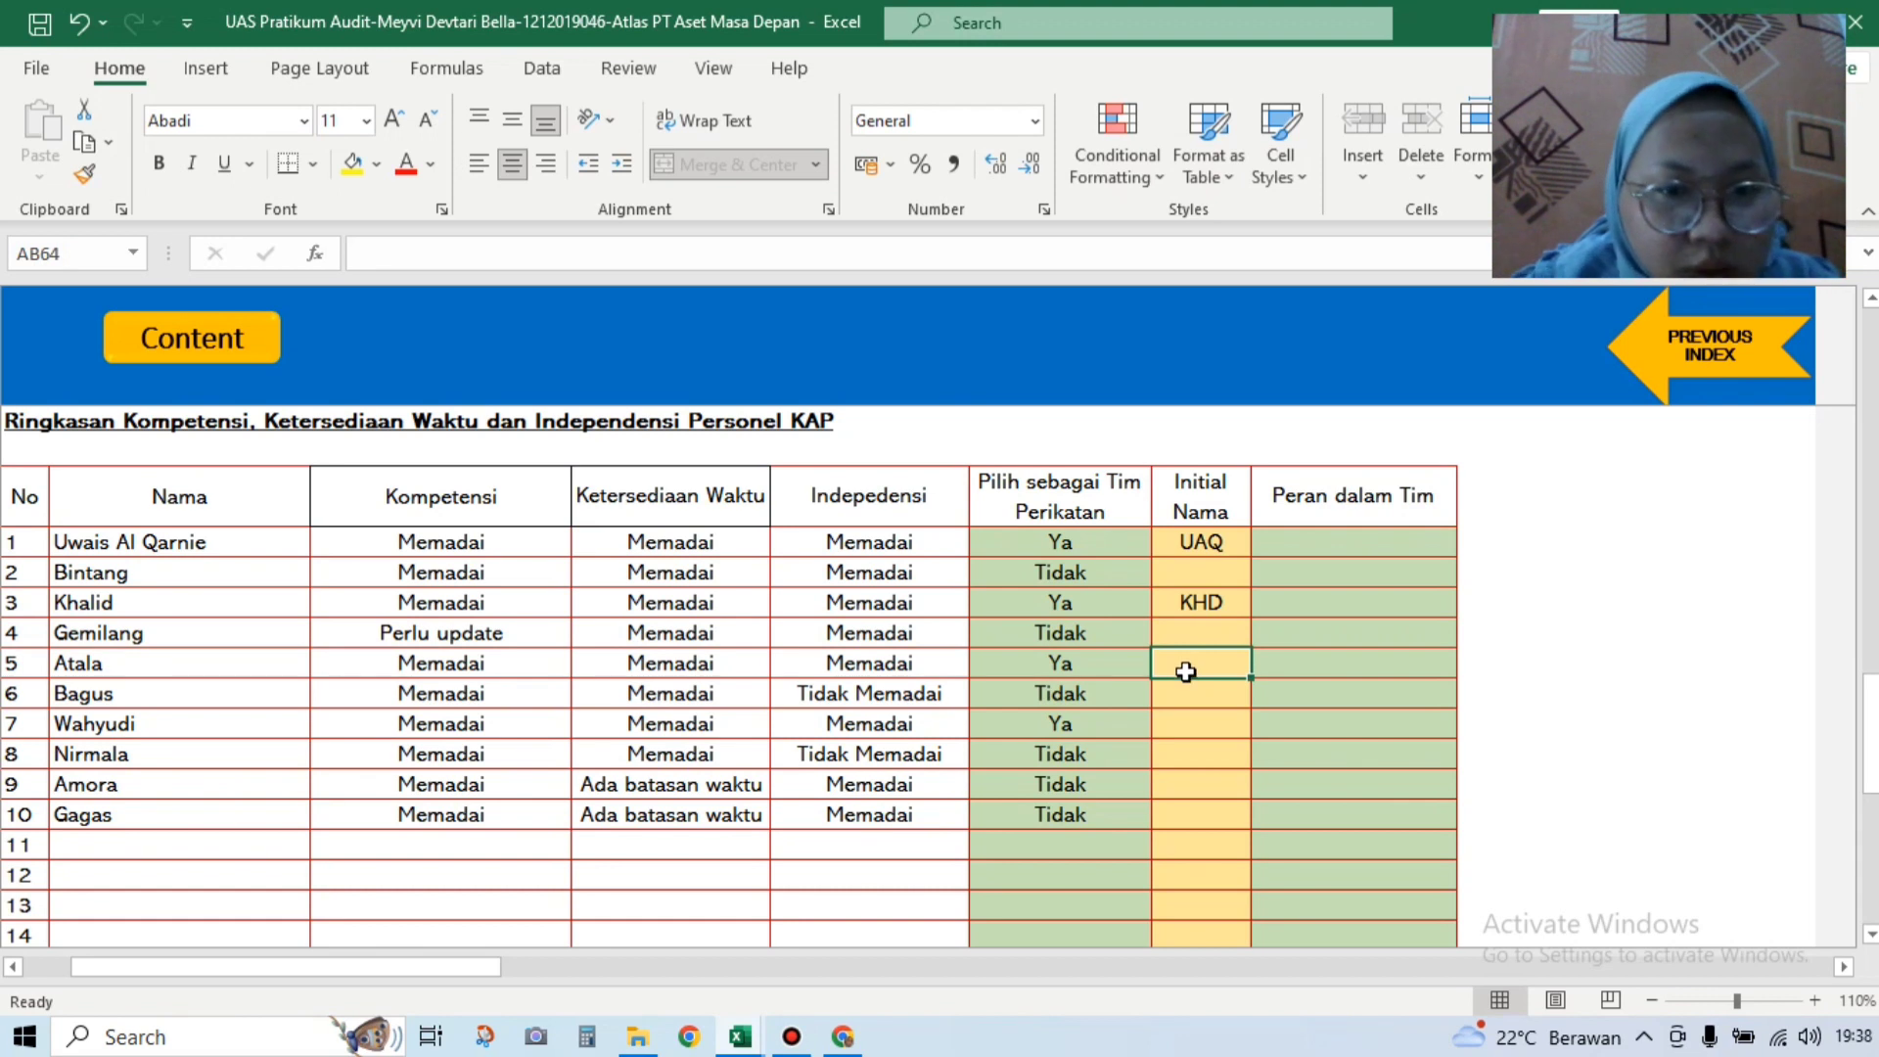
{"action": "type", "text": "AT"}
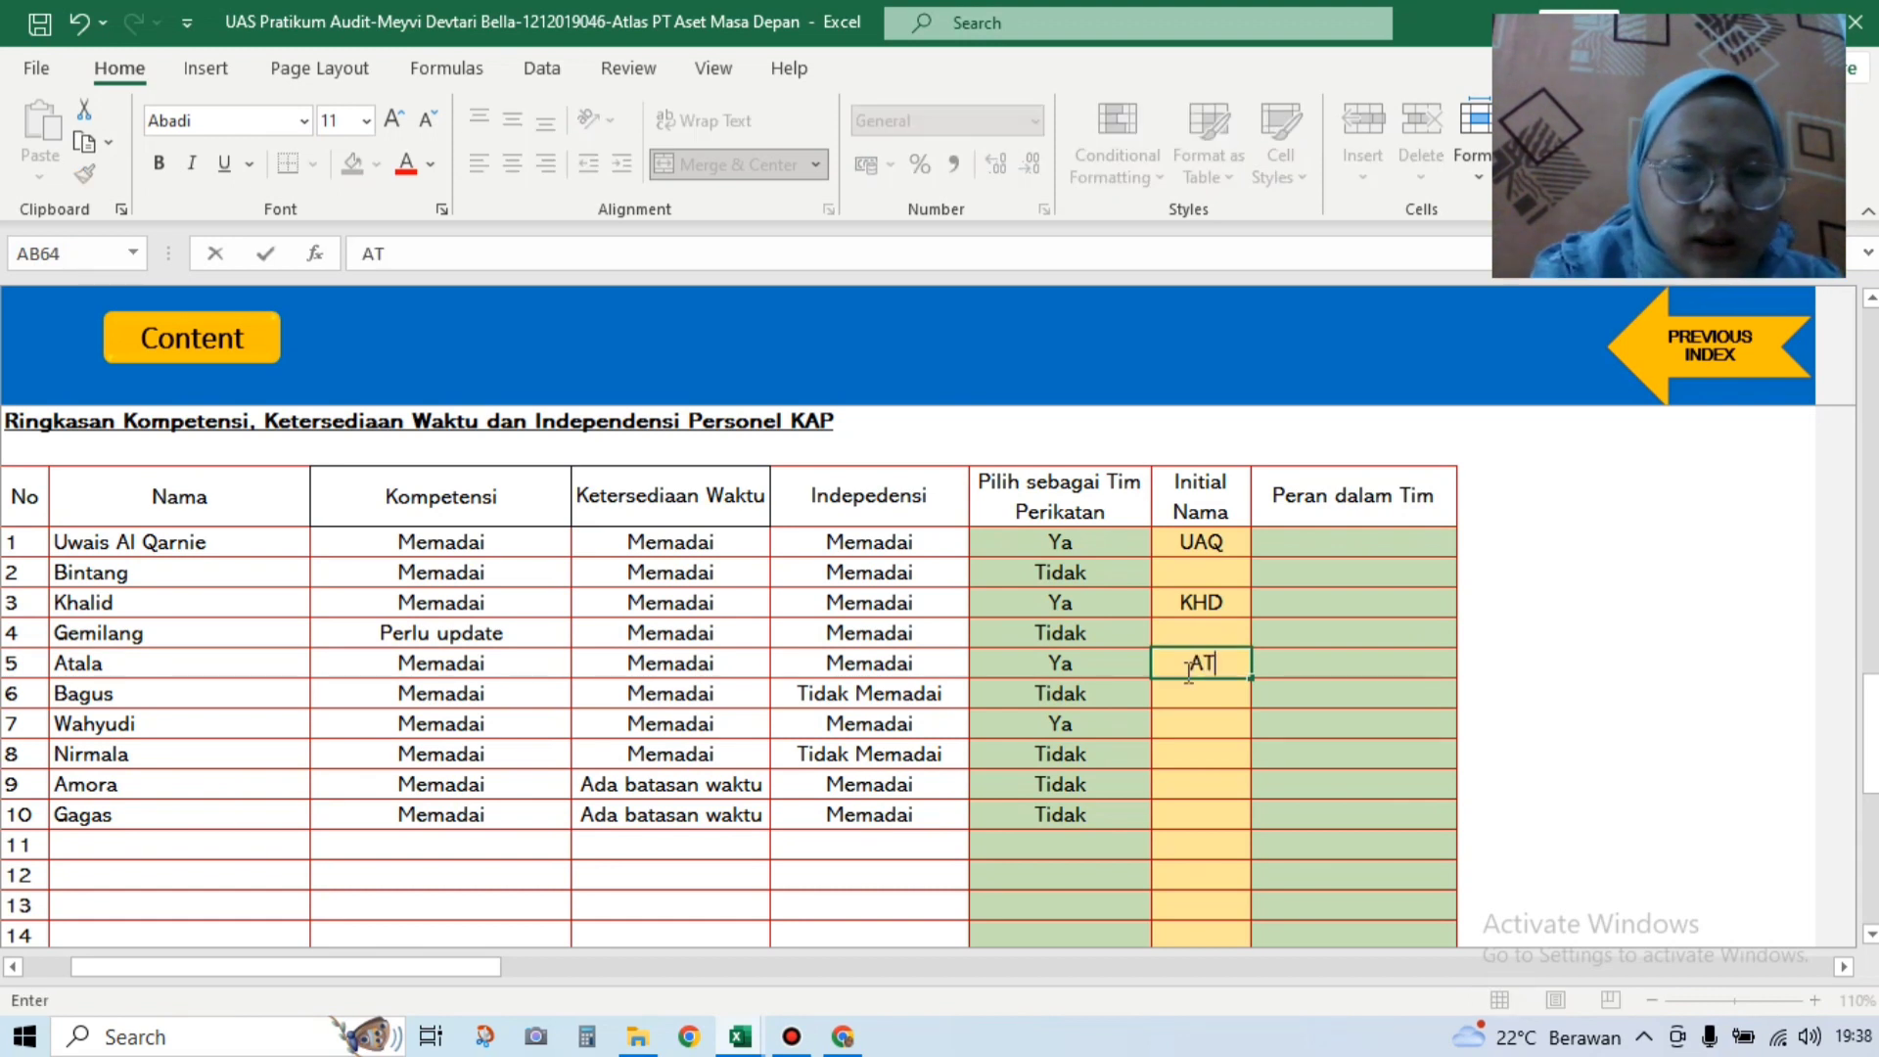
{"action": "type", "text": "L"}
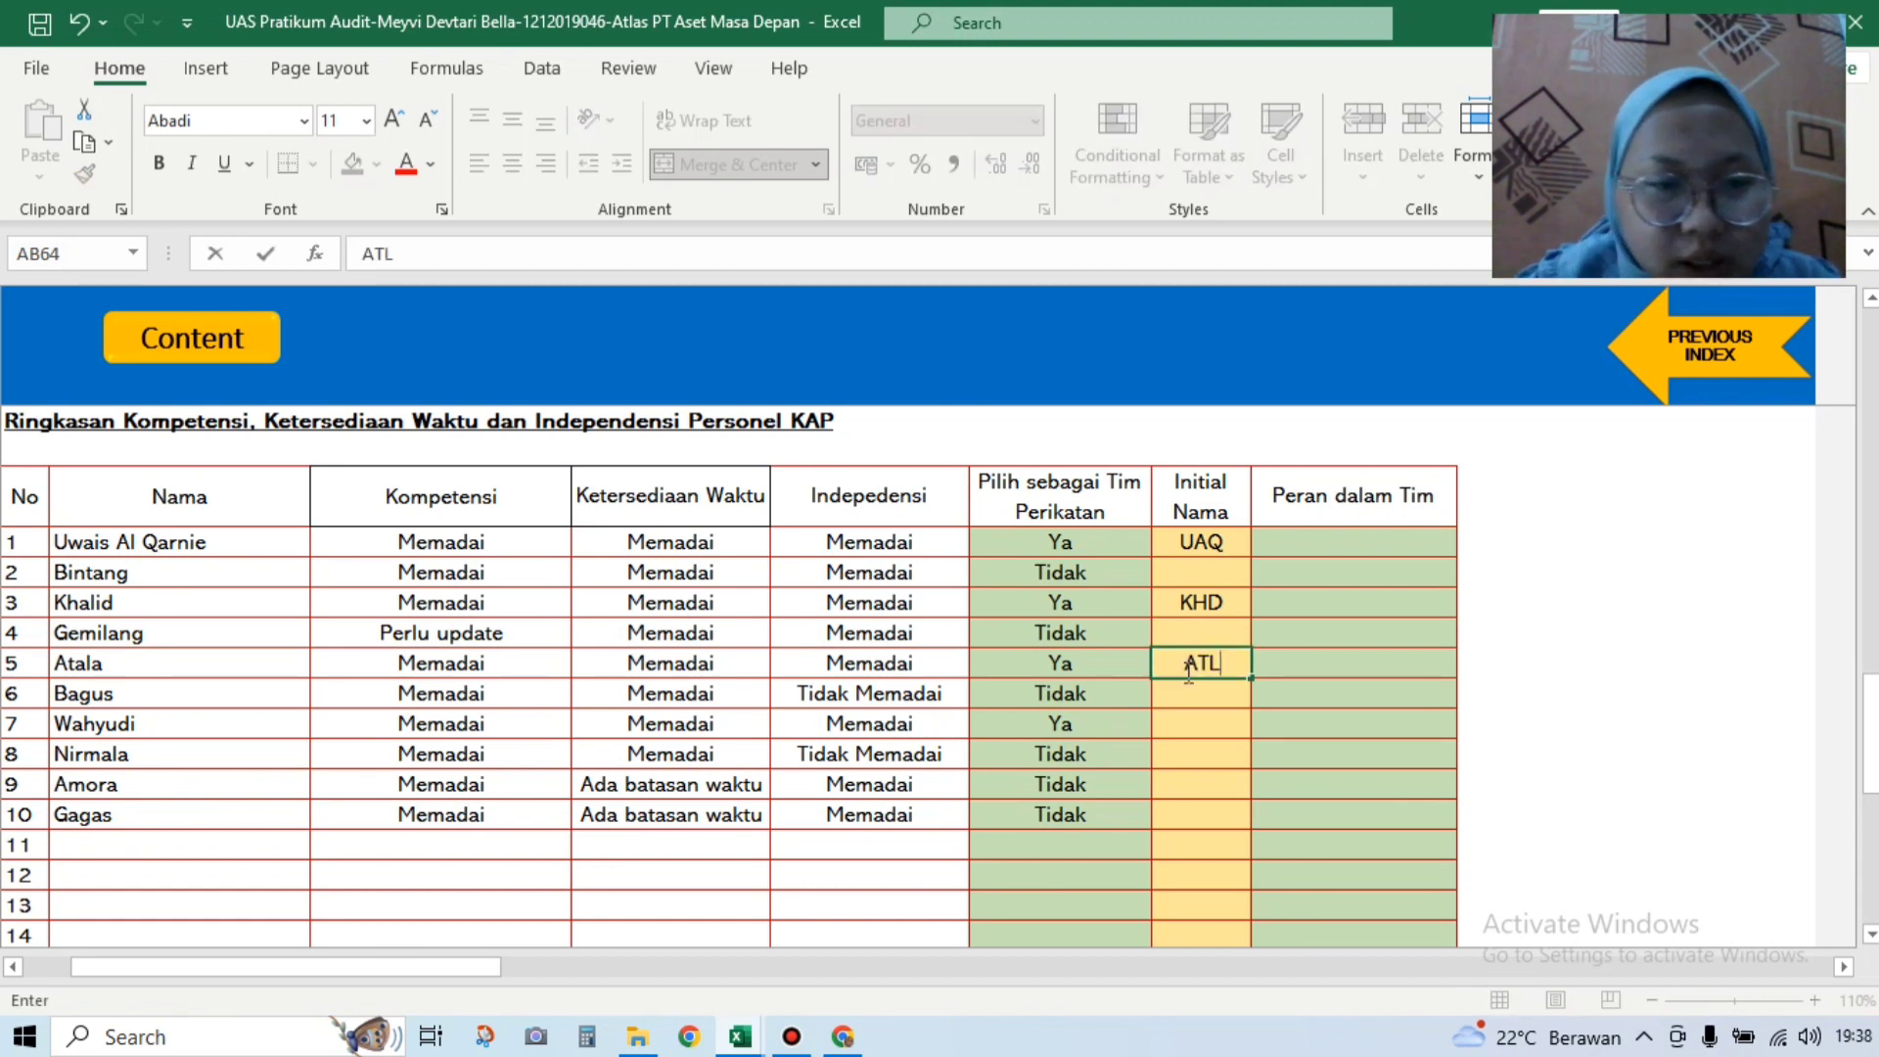
{"action": "left_click", "coordinate": [1190, 722]}
{"action": "type", "text": "W"}
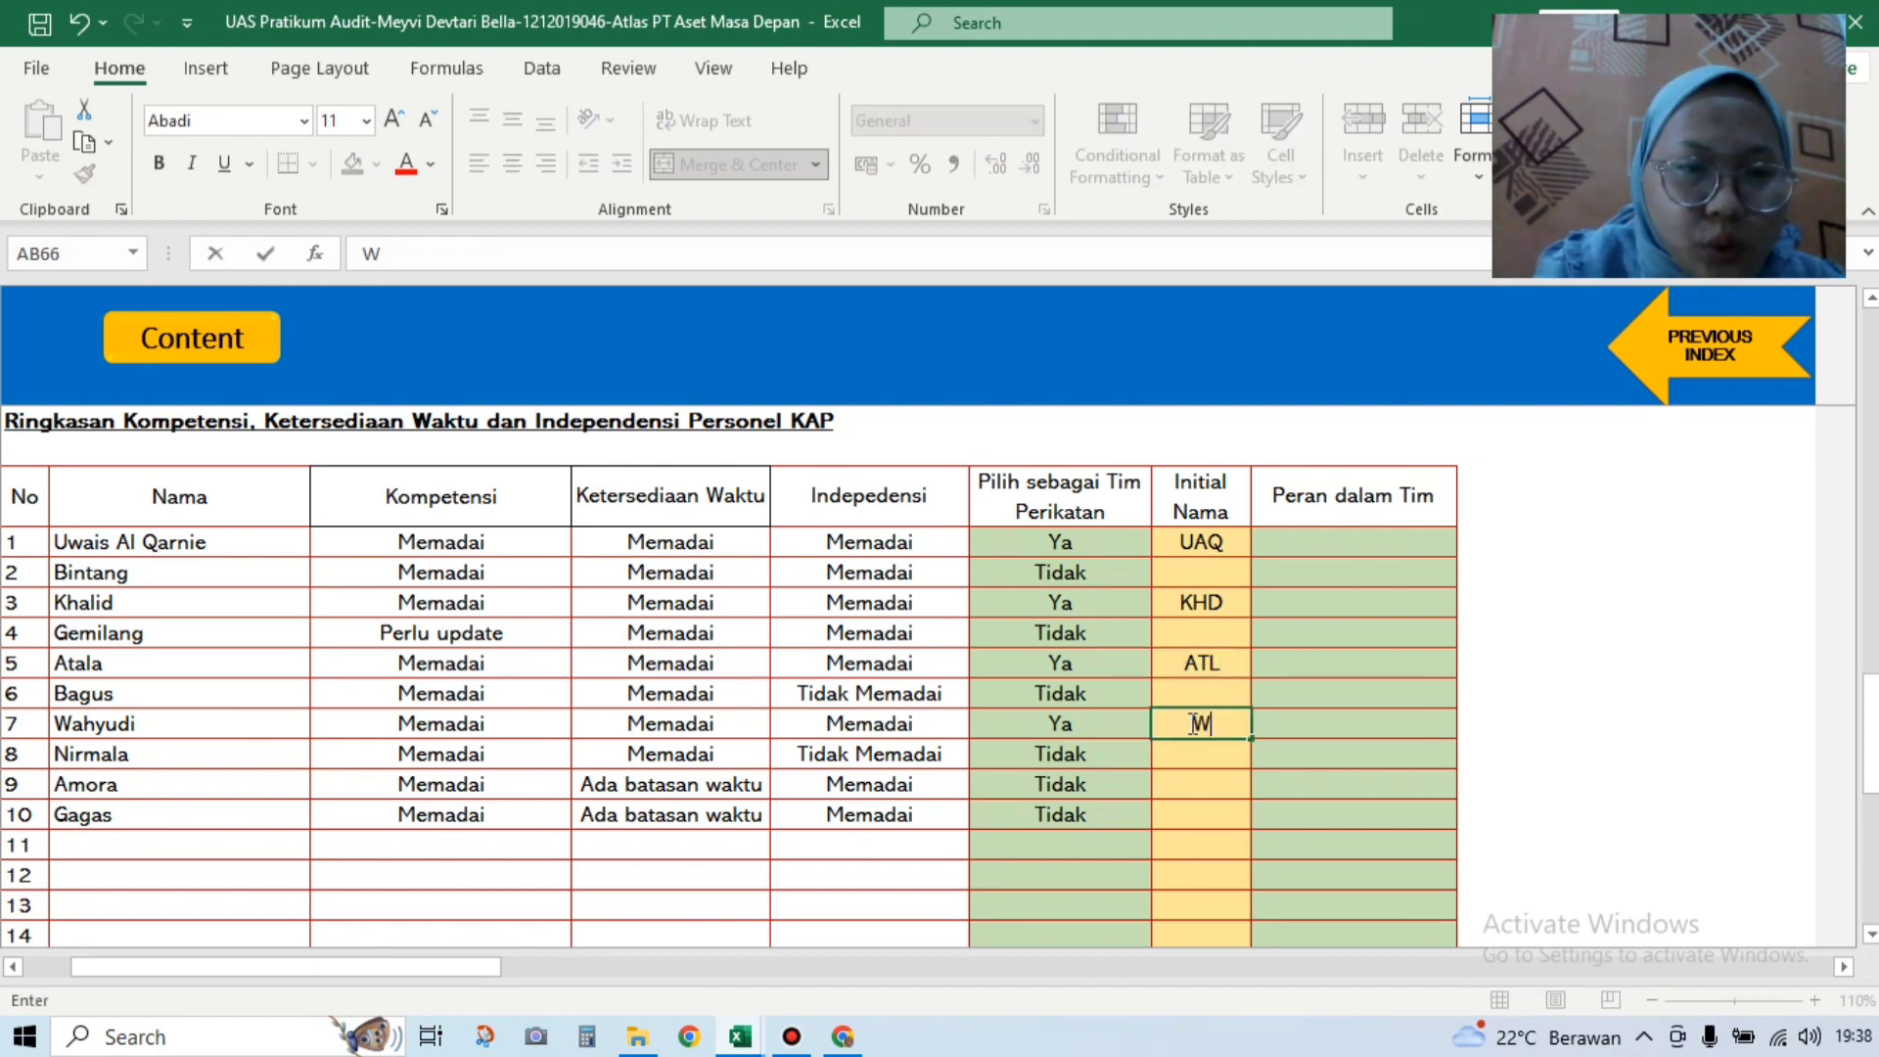
{"action": "type", "text": "H"}
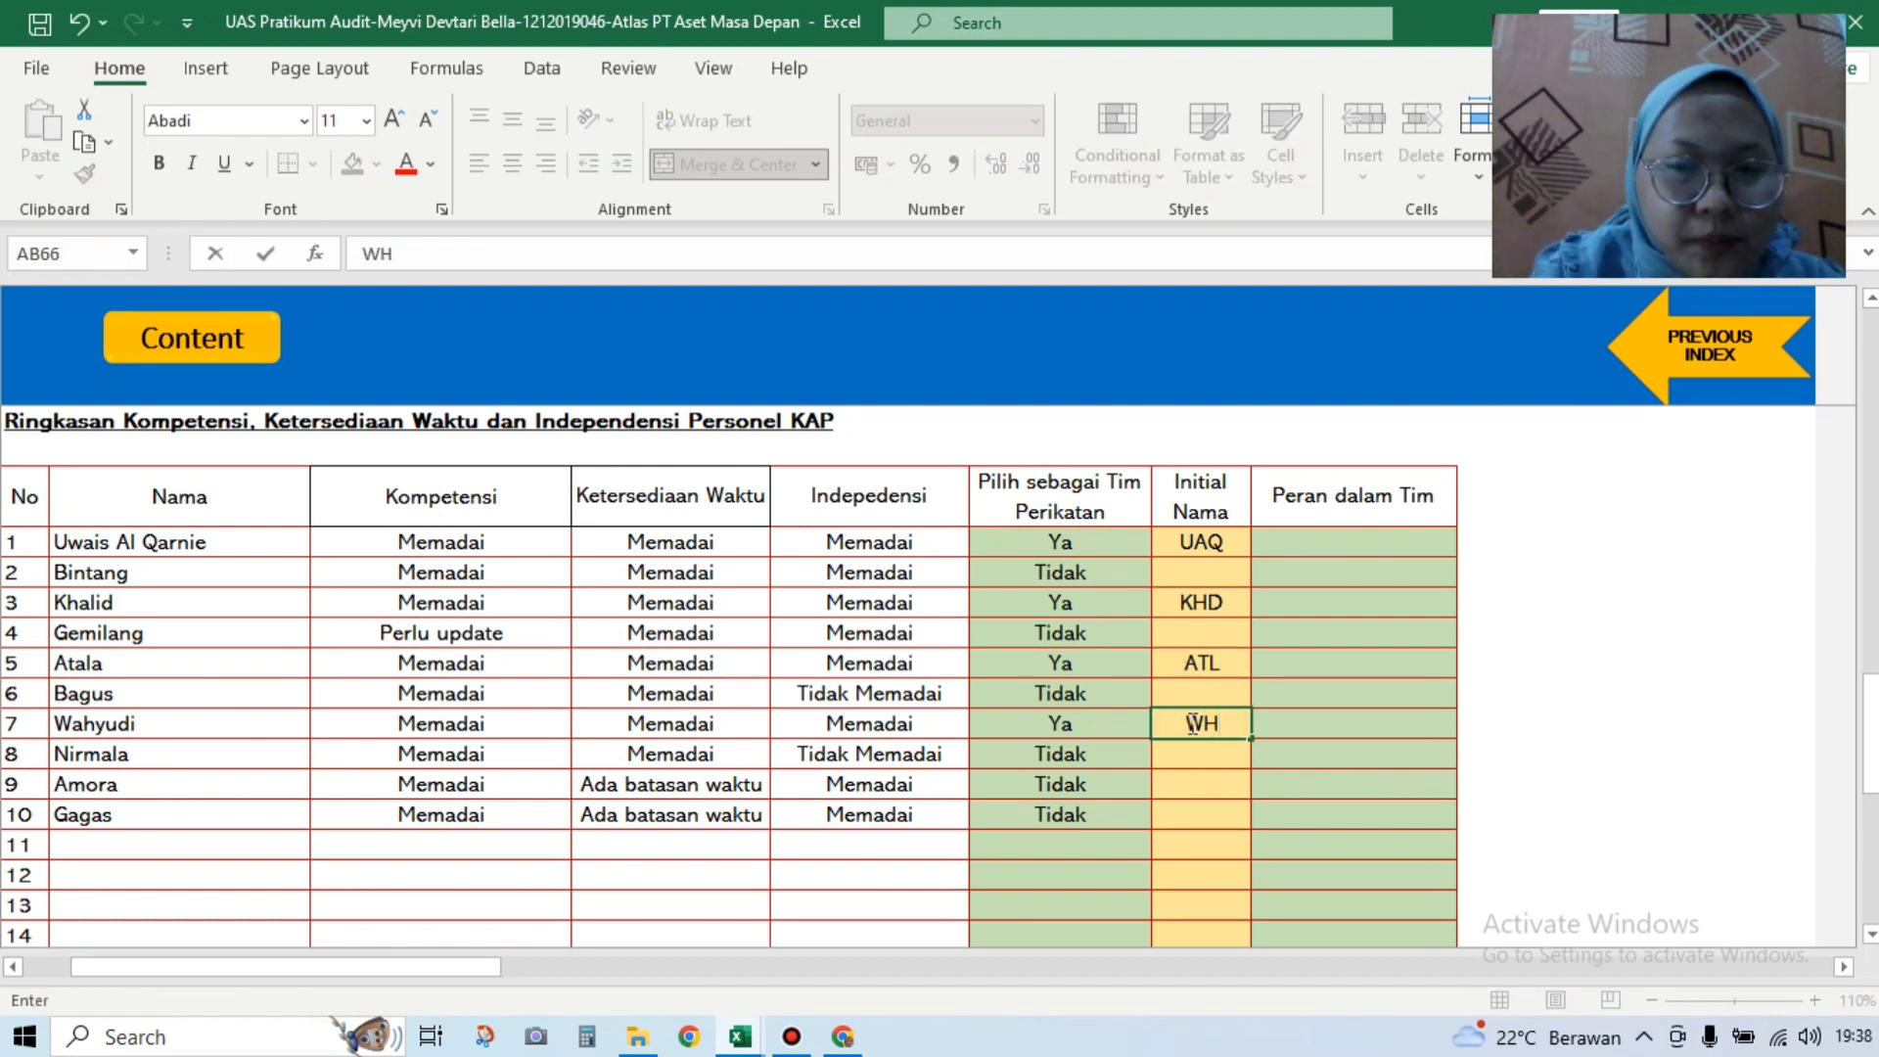
{"action": "type", "text": "D"}
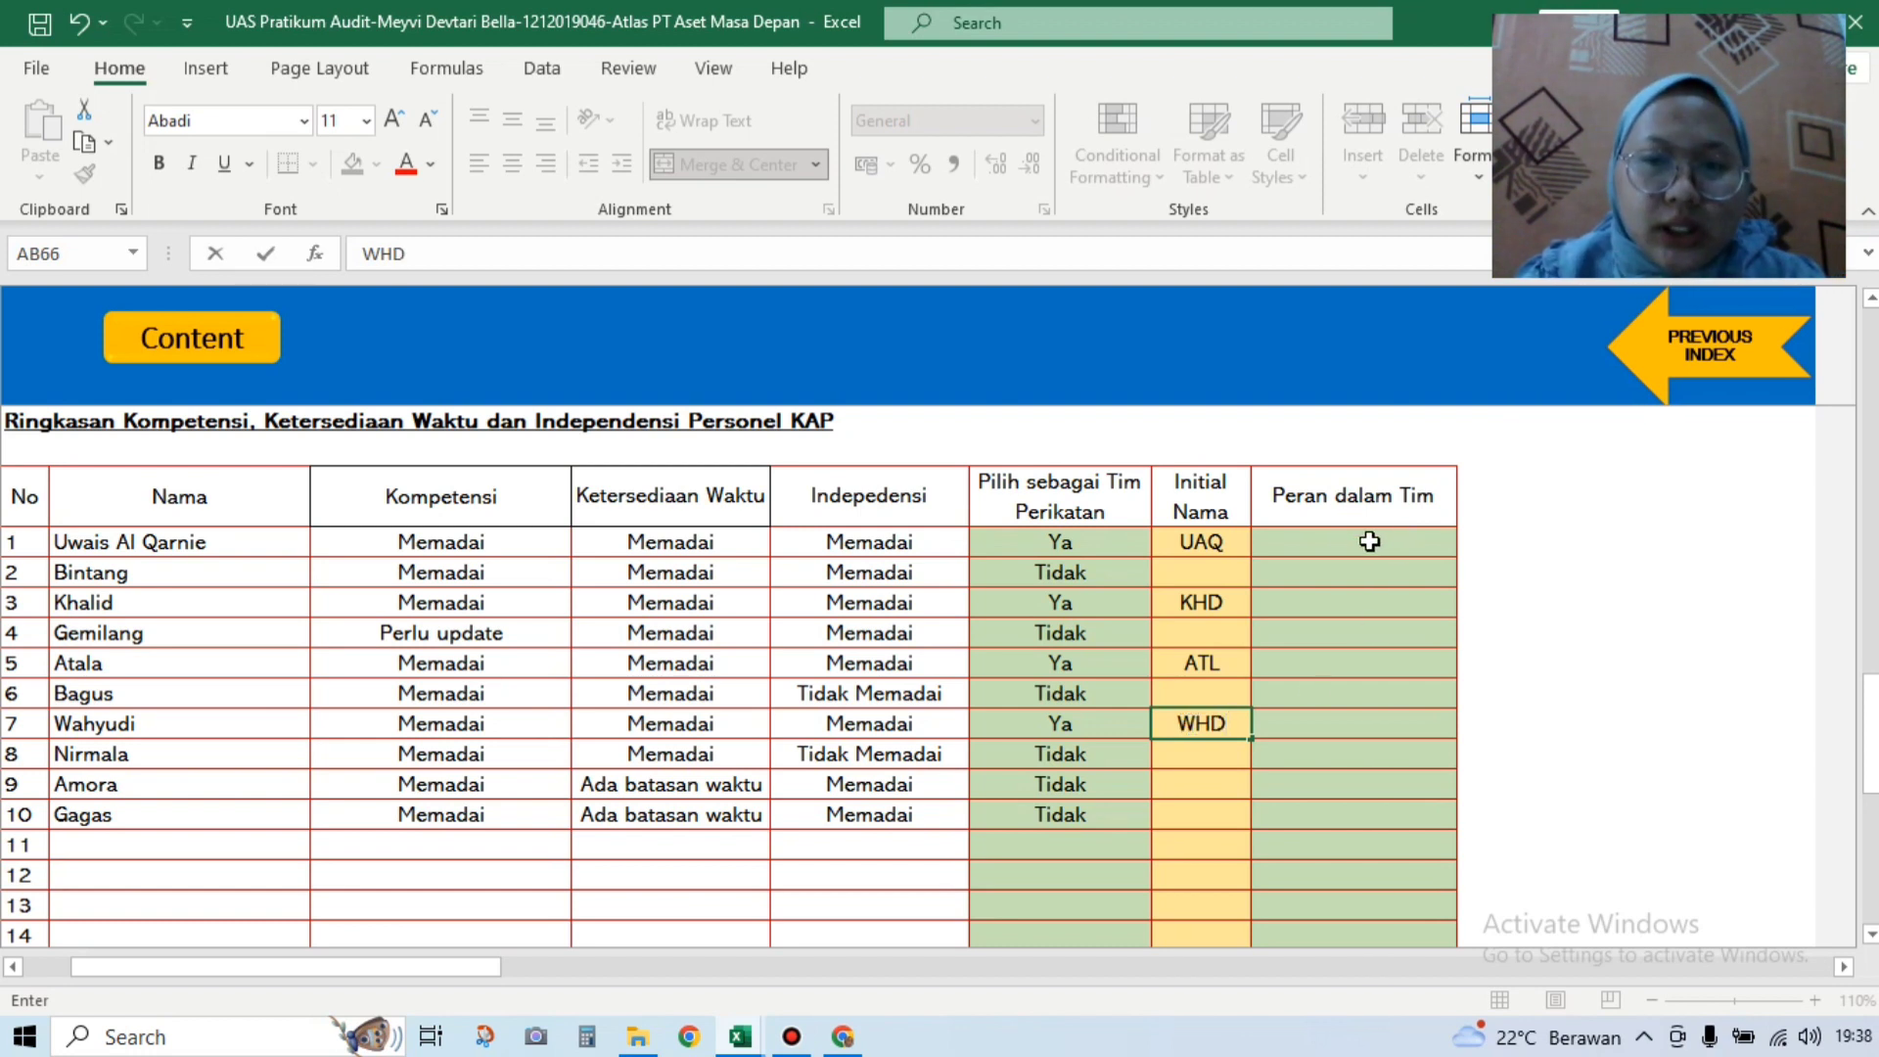
Step: Assign team roles: Partner to row 1, Manager to row 3, Ketua Tim to row 5, Anggota Tim to row 7
{"action": "left_click", "coordinate": [1371, 541]}
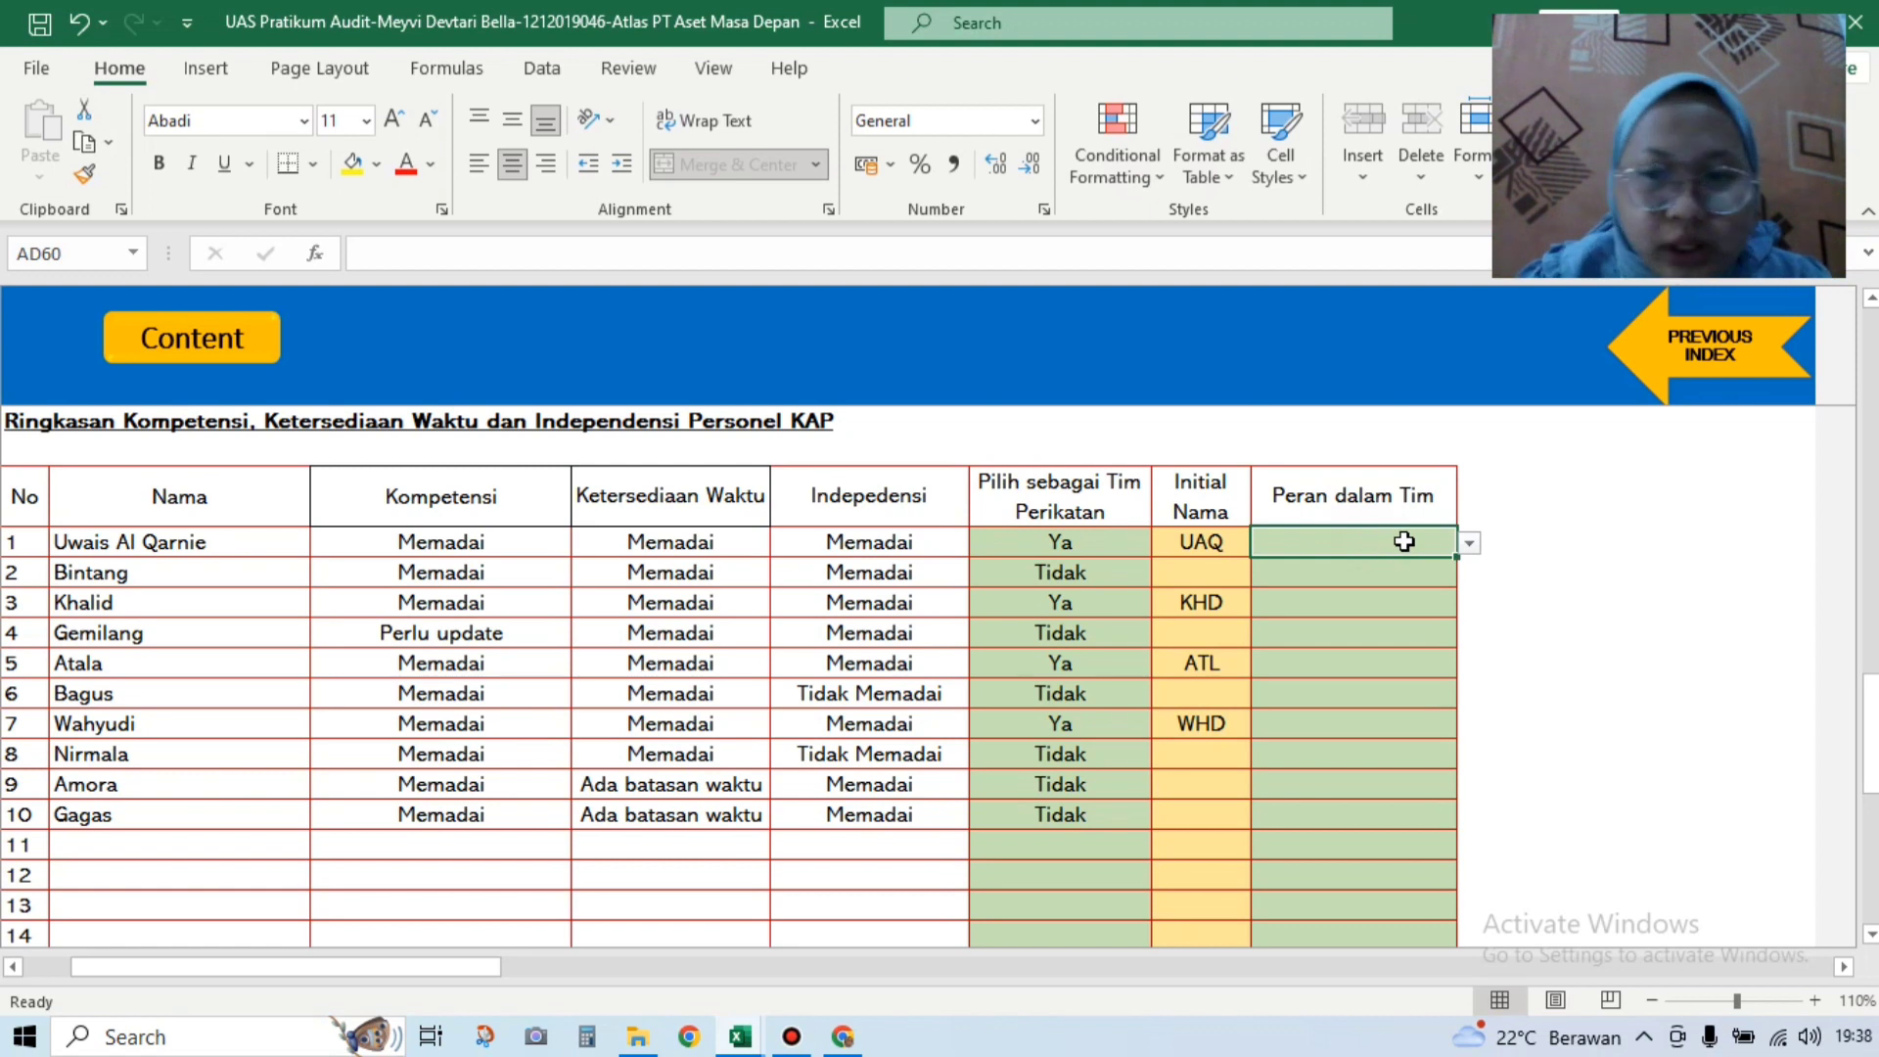
{"action": "left_click", "coordinate": [1467, 544]}
{"action": "left_click", "coordinate": [1456, 566]}
{"action": "left_click", "coordinate": [1409, 601]}
{"action": "left_click", "coordinate": [1469, 602]}
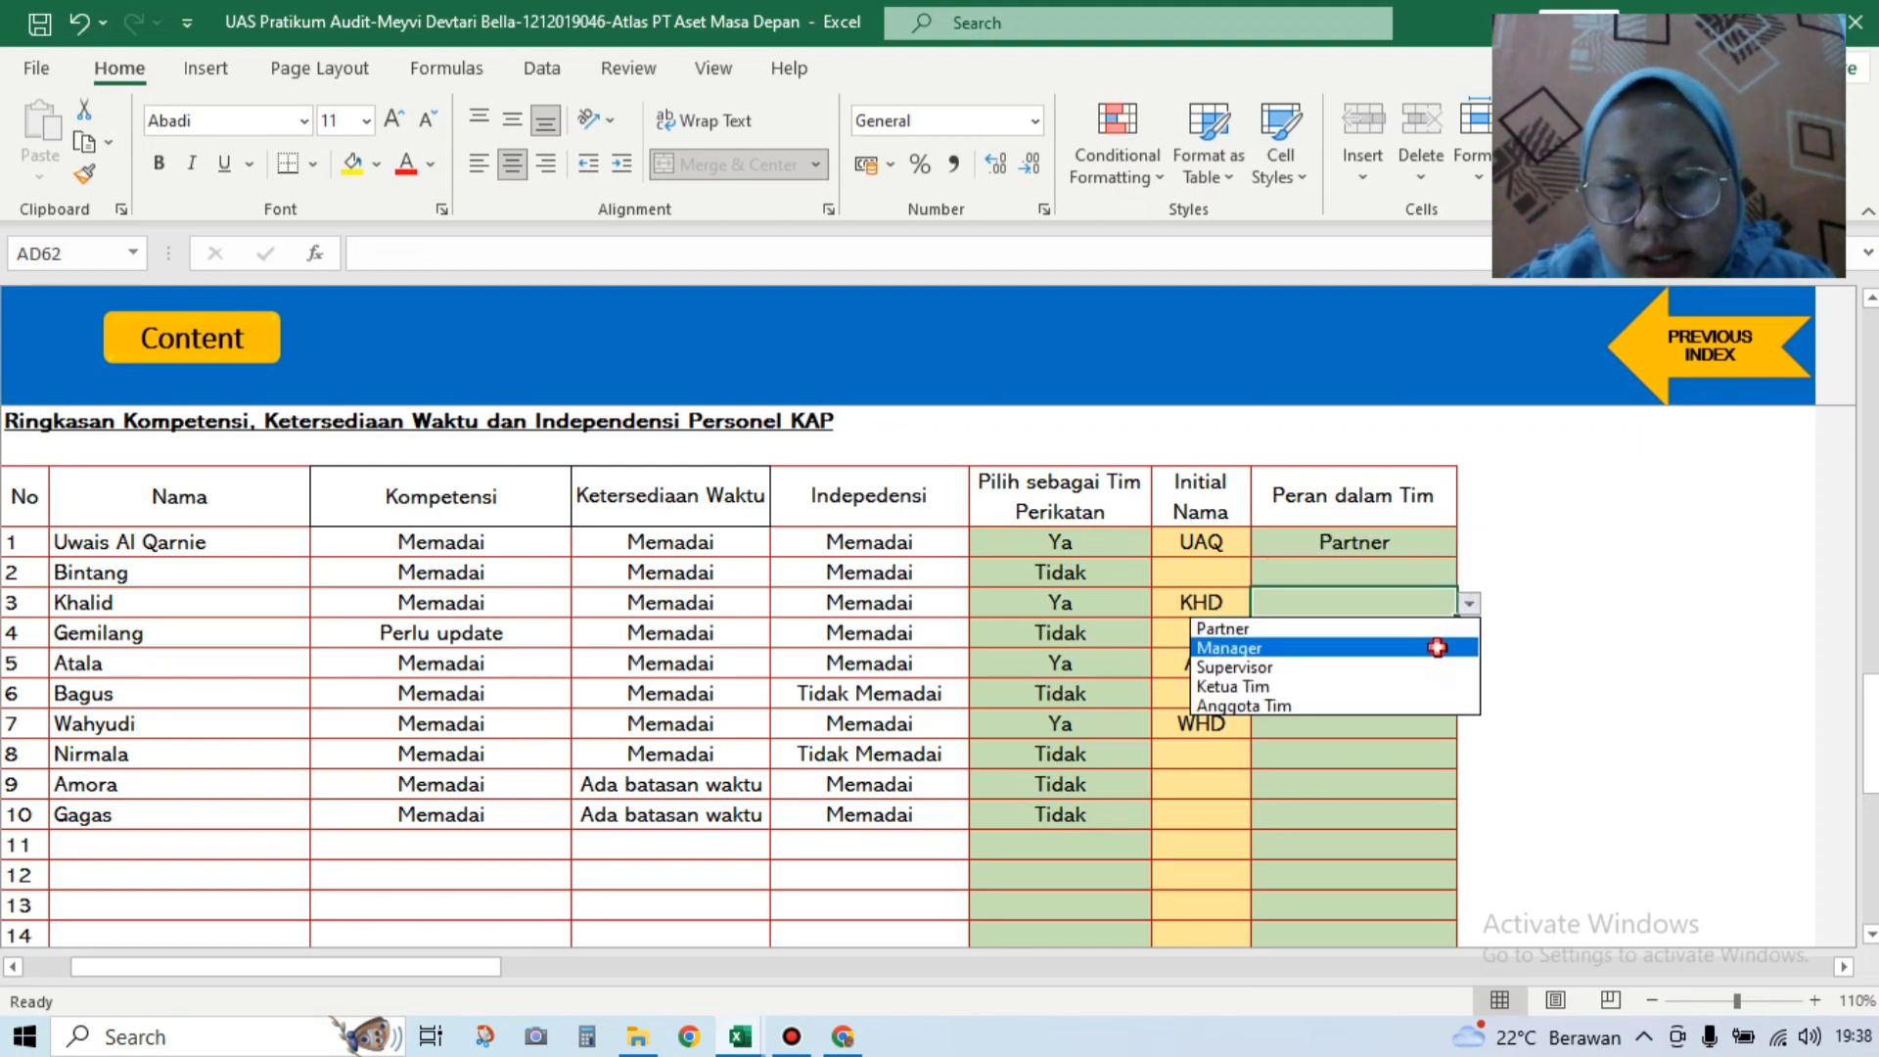
{"action": "left_click", "coordinate": [1436, 647]}
{"action": "left_click", "coordinate": [1380, 663]}
{"action": "left_click", "coordinate": [1471, 664]}
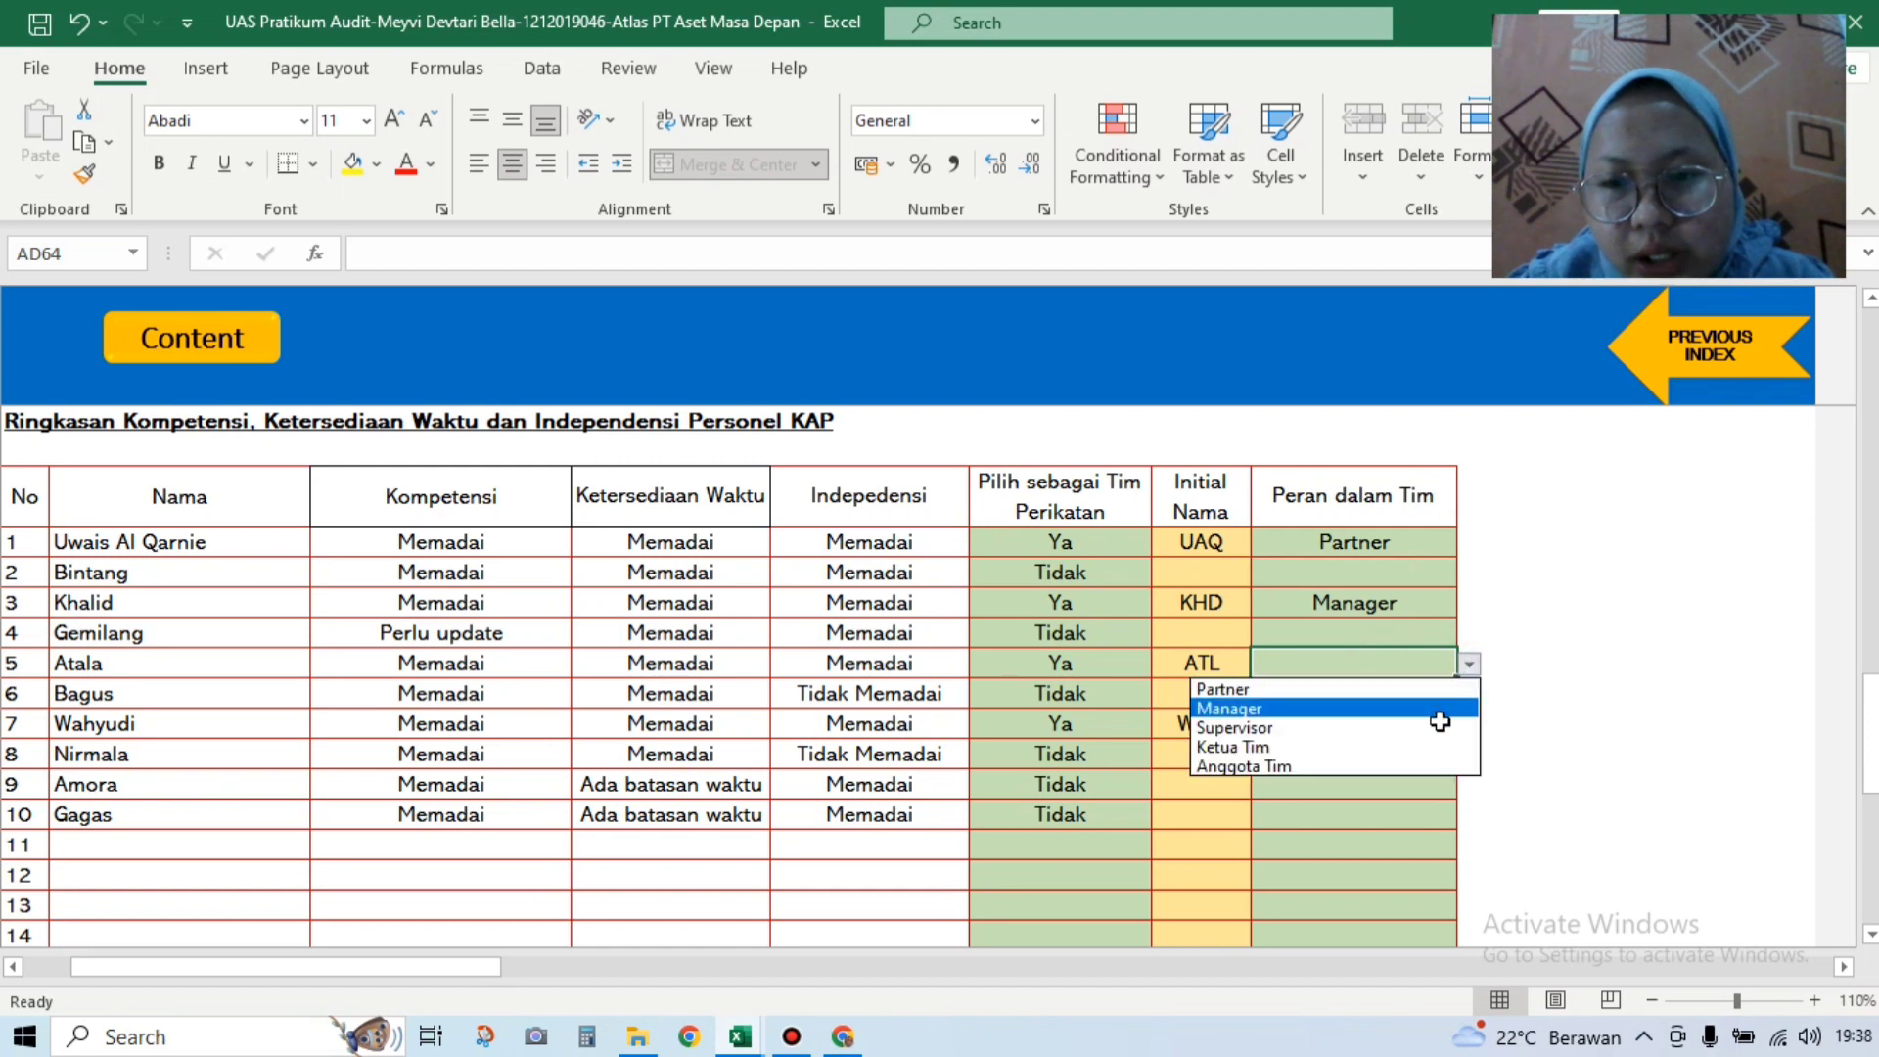
{"action": "left_click", "coordinate": [1315, 747]}
{"action": "left_click", "coordinate": [1396, 729]}
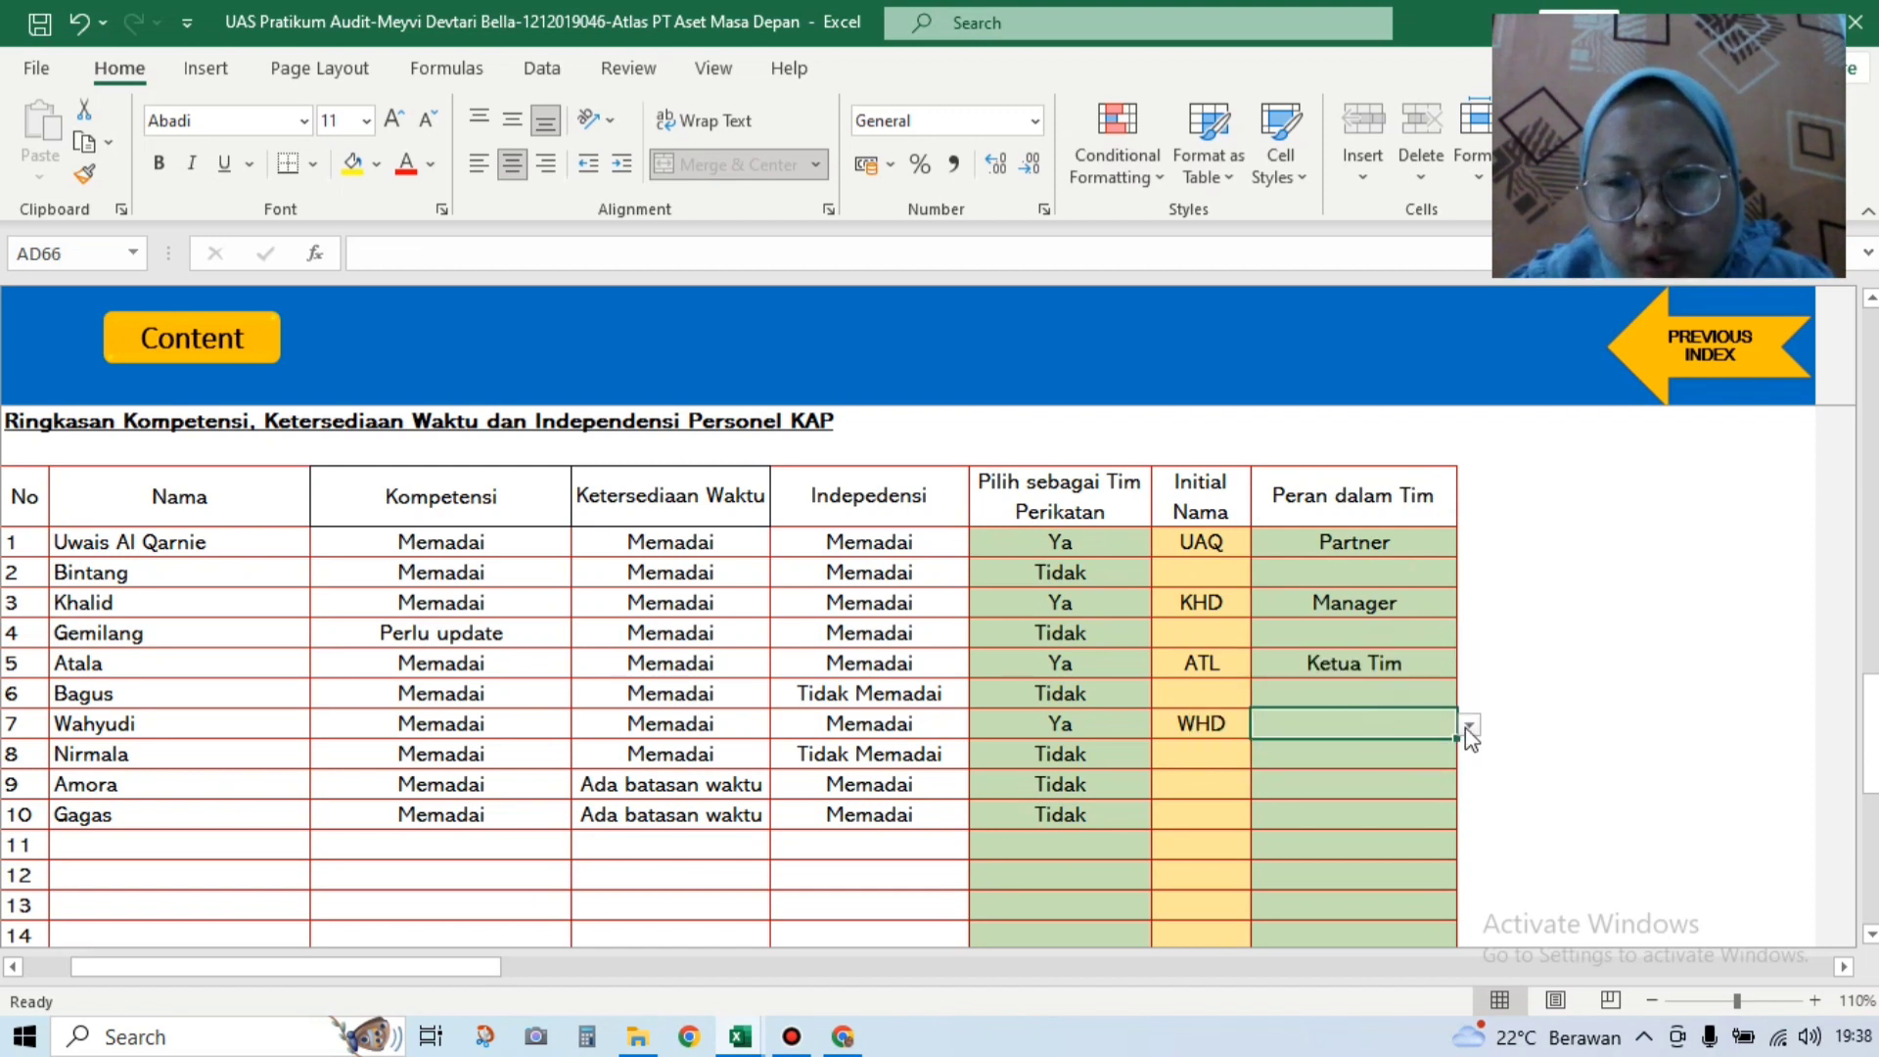
{"action": "left_click", "coordinate": [1469, 724]}
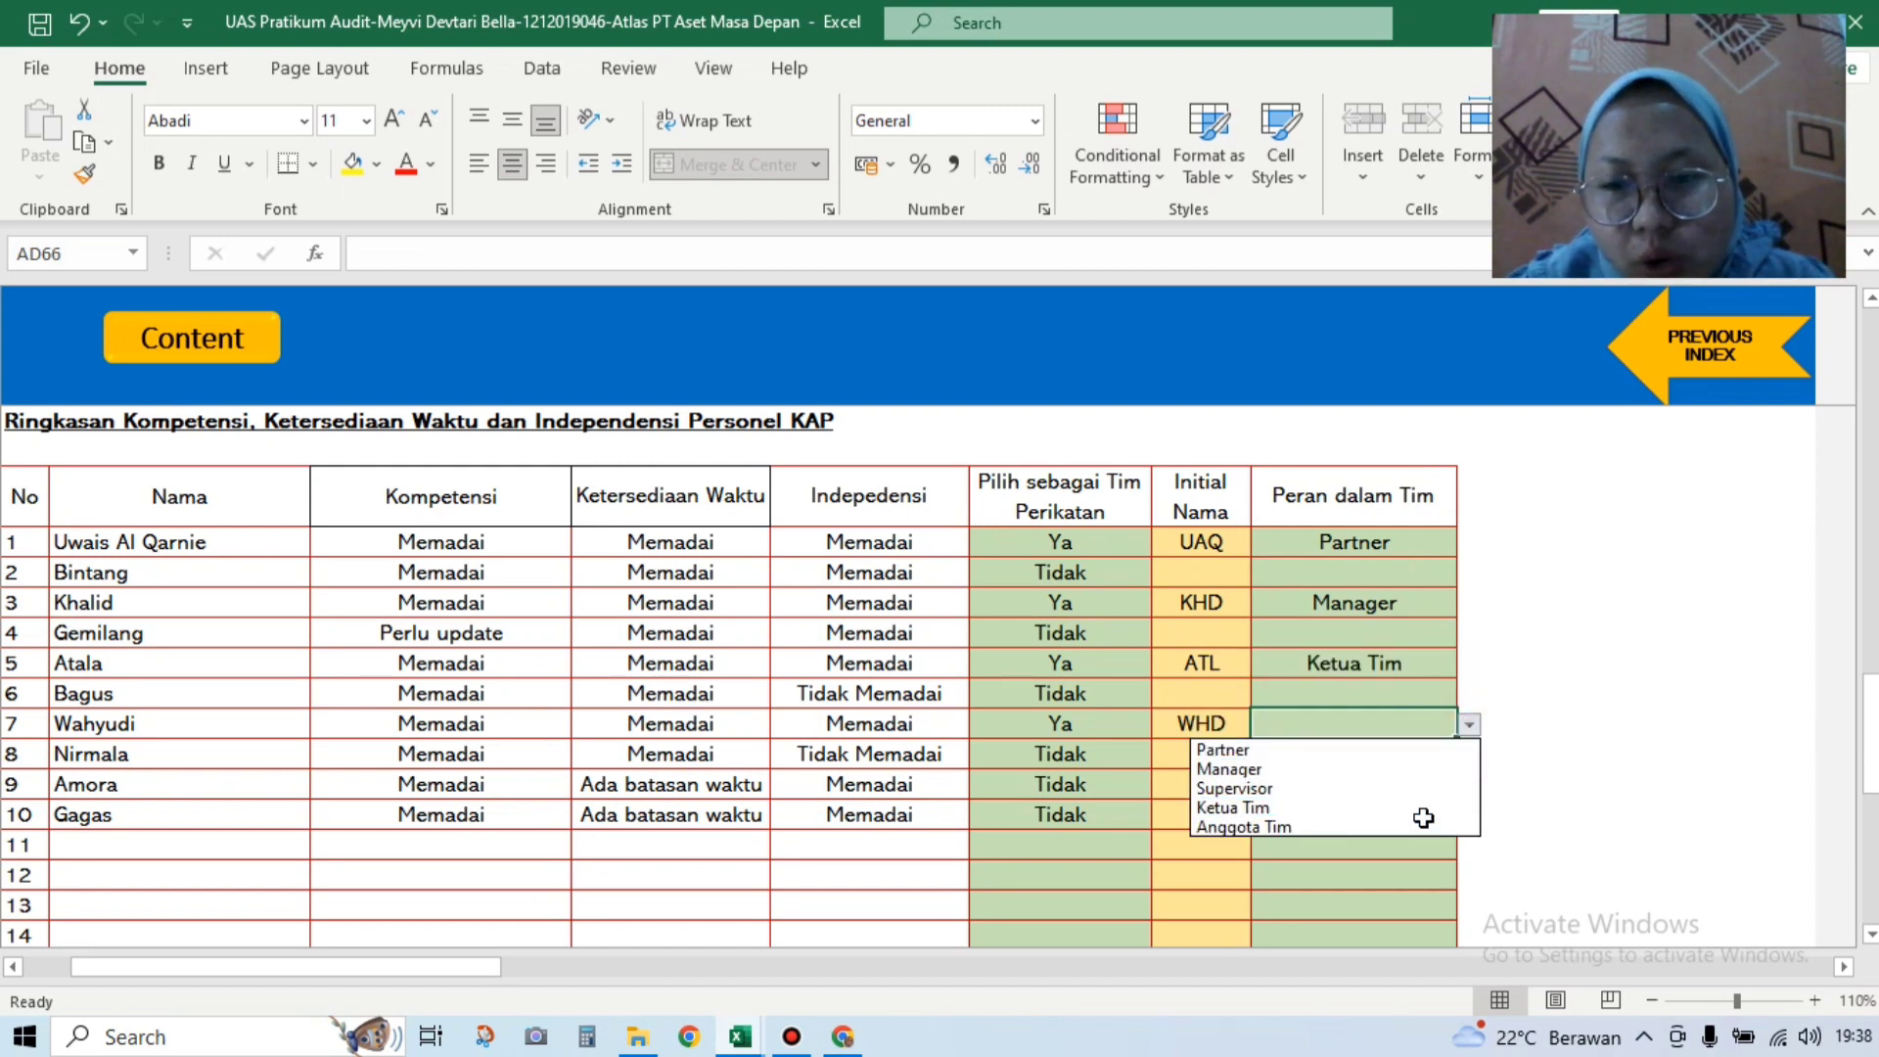
{"action": "left_click", "coordinate": [1423, 827]}
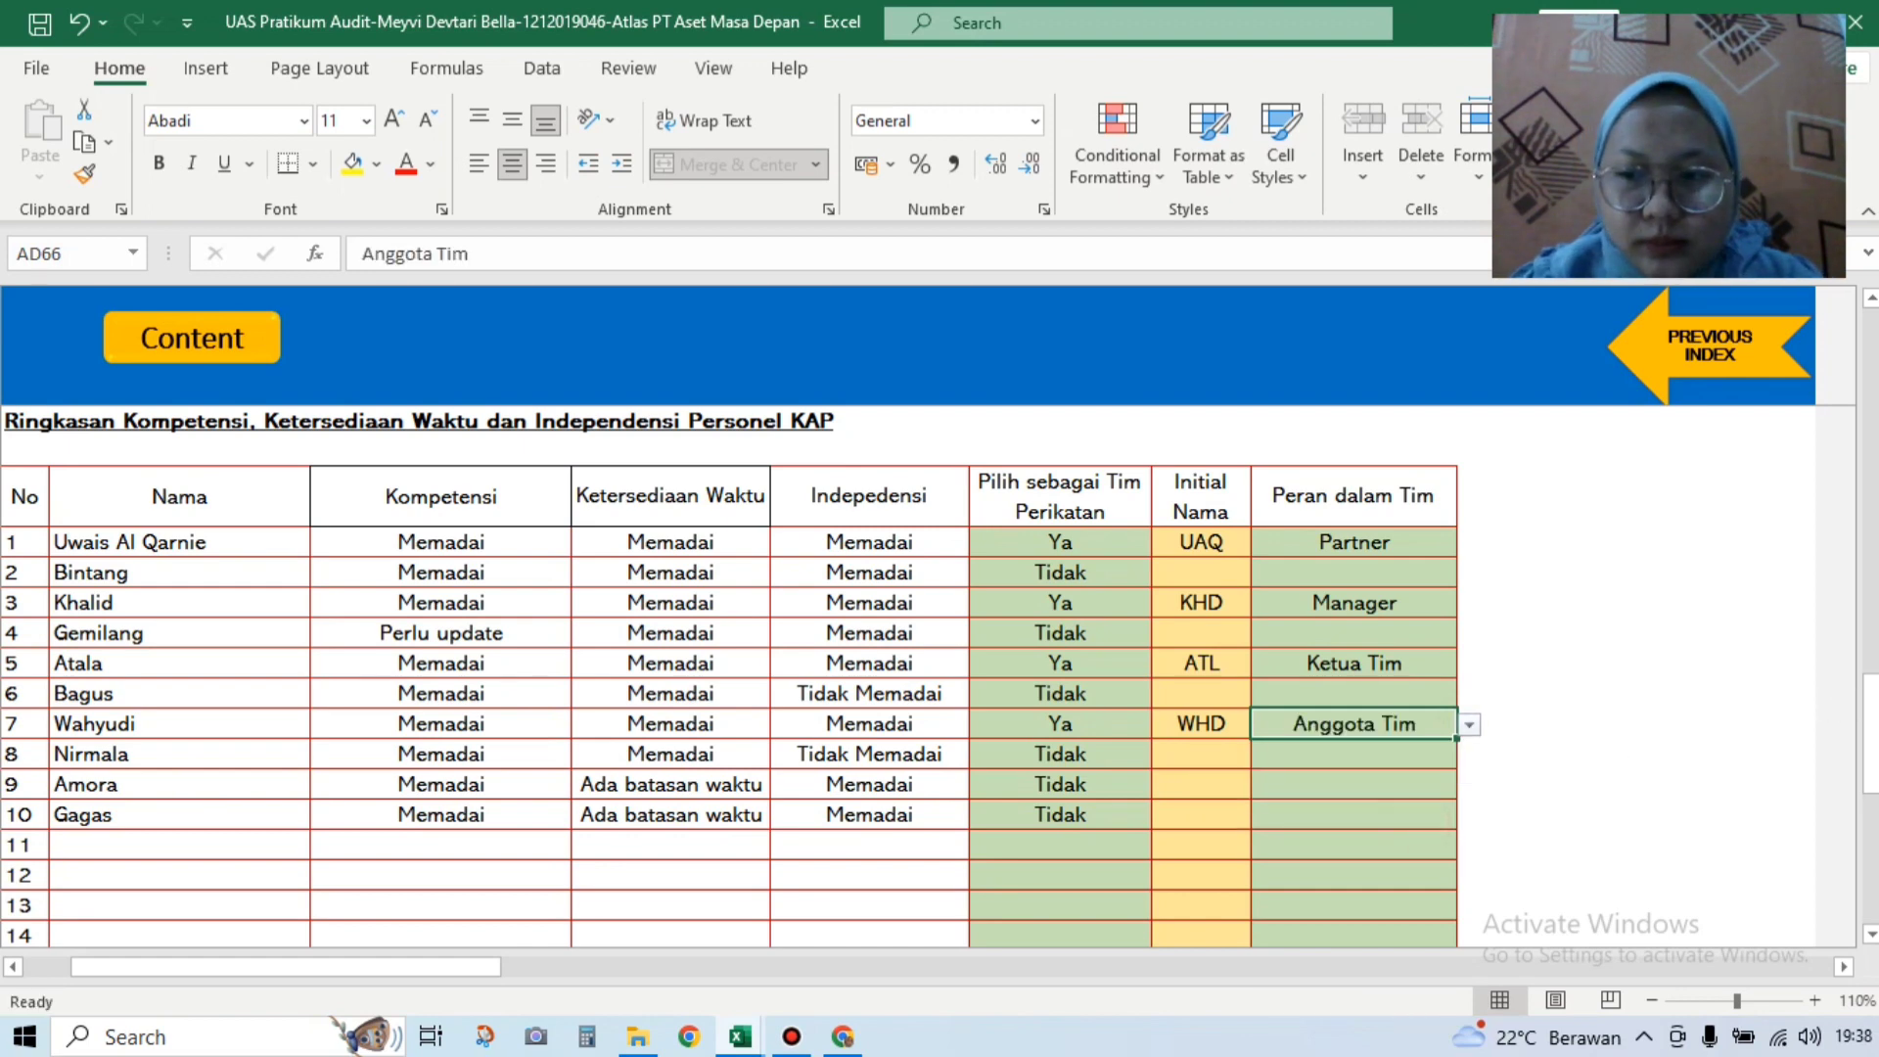
Step: Return to the client-acceptance risk analysis sheet via PREVIOUS INDEX
{"action": "scroll", "coordinate": [740, 676], "scroll_direction": "down", "scroll_amount": 3}
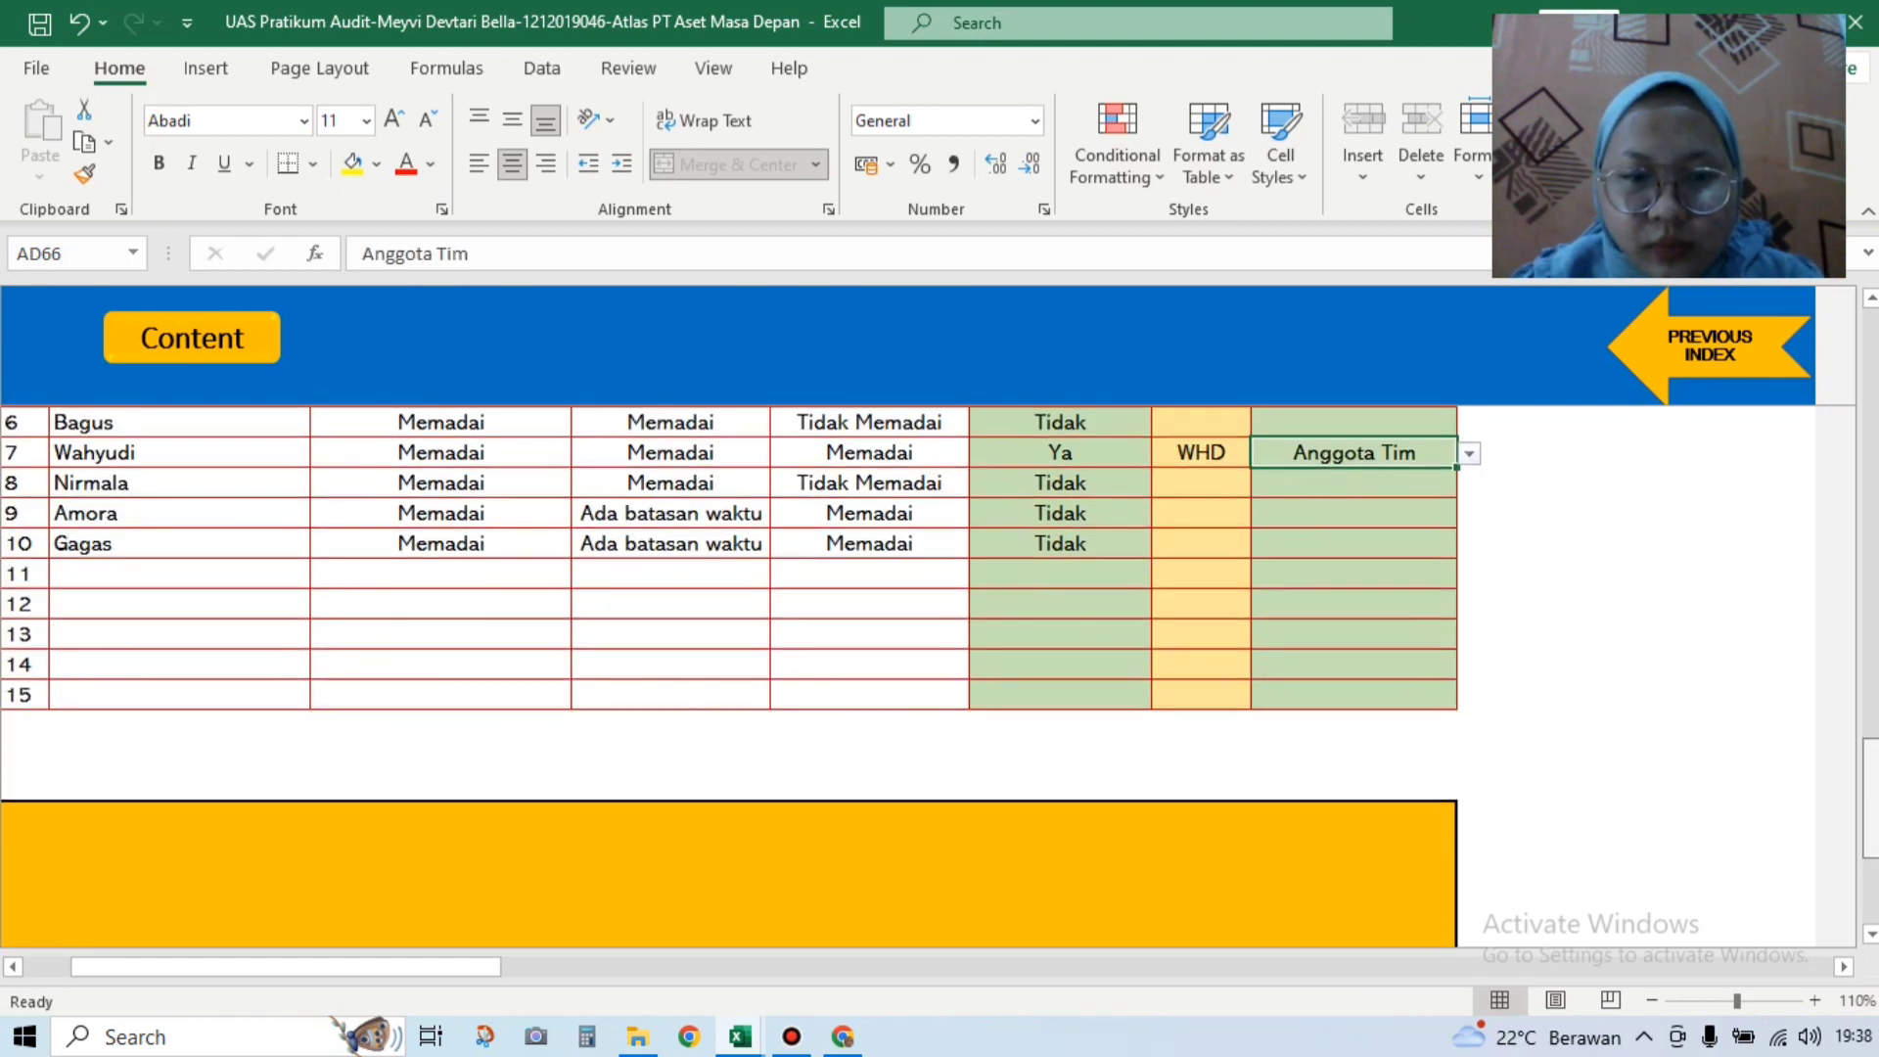
{"action": "scroll", "coordinate": [1631, 701], "scroll_direction": "down", "scroll_amount": 3}
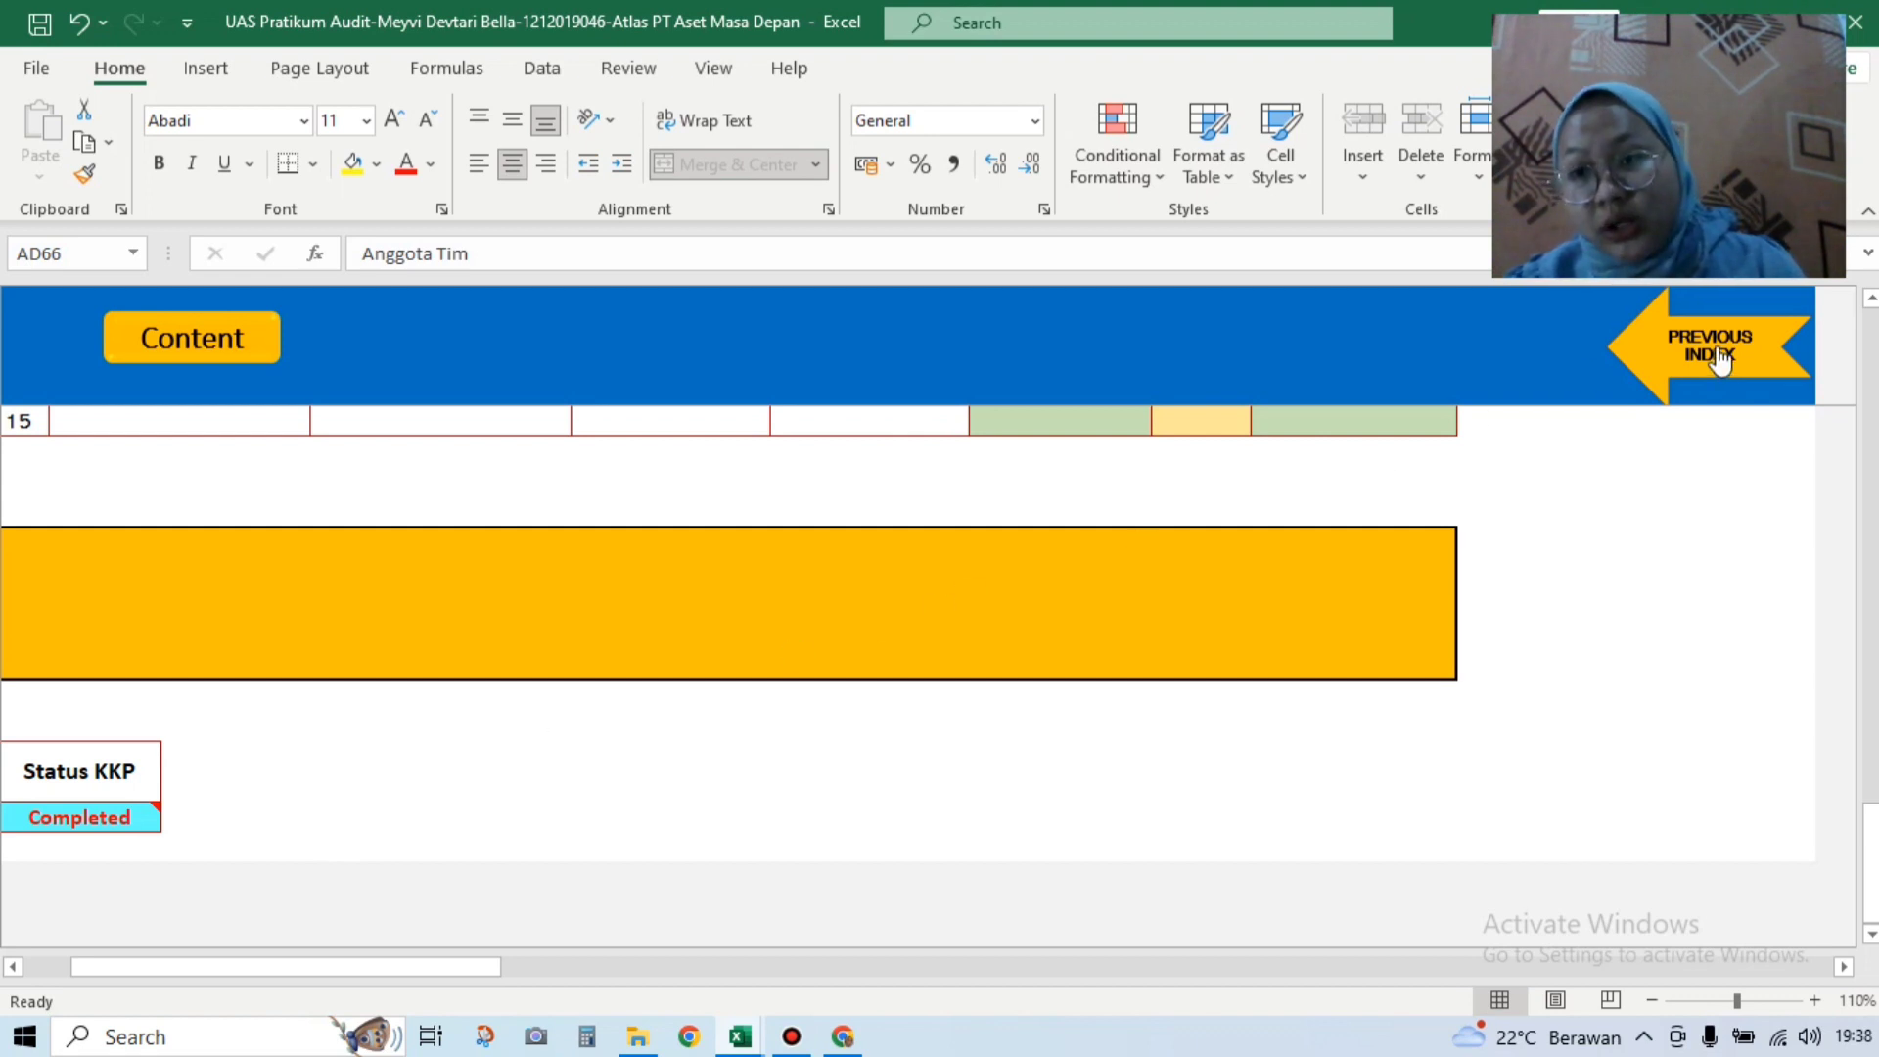
{"action": "left_click", "coordinate": [1720, 345]}
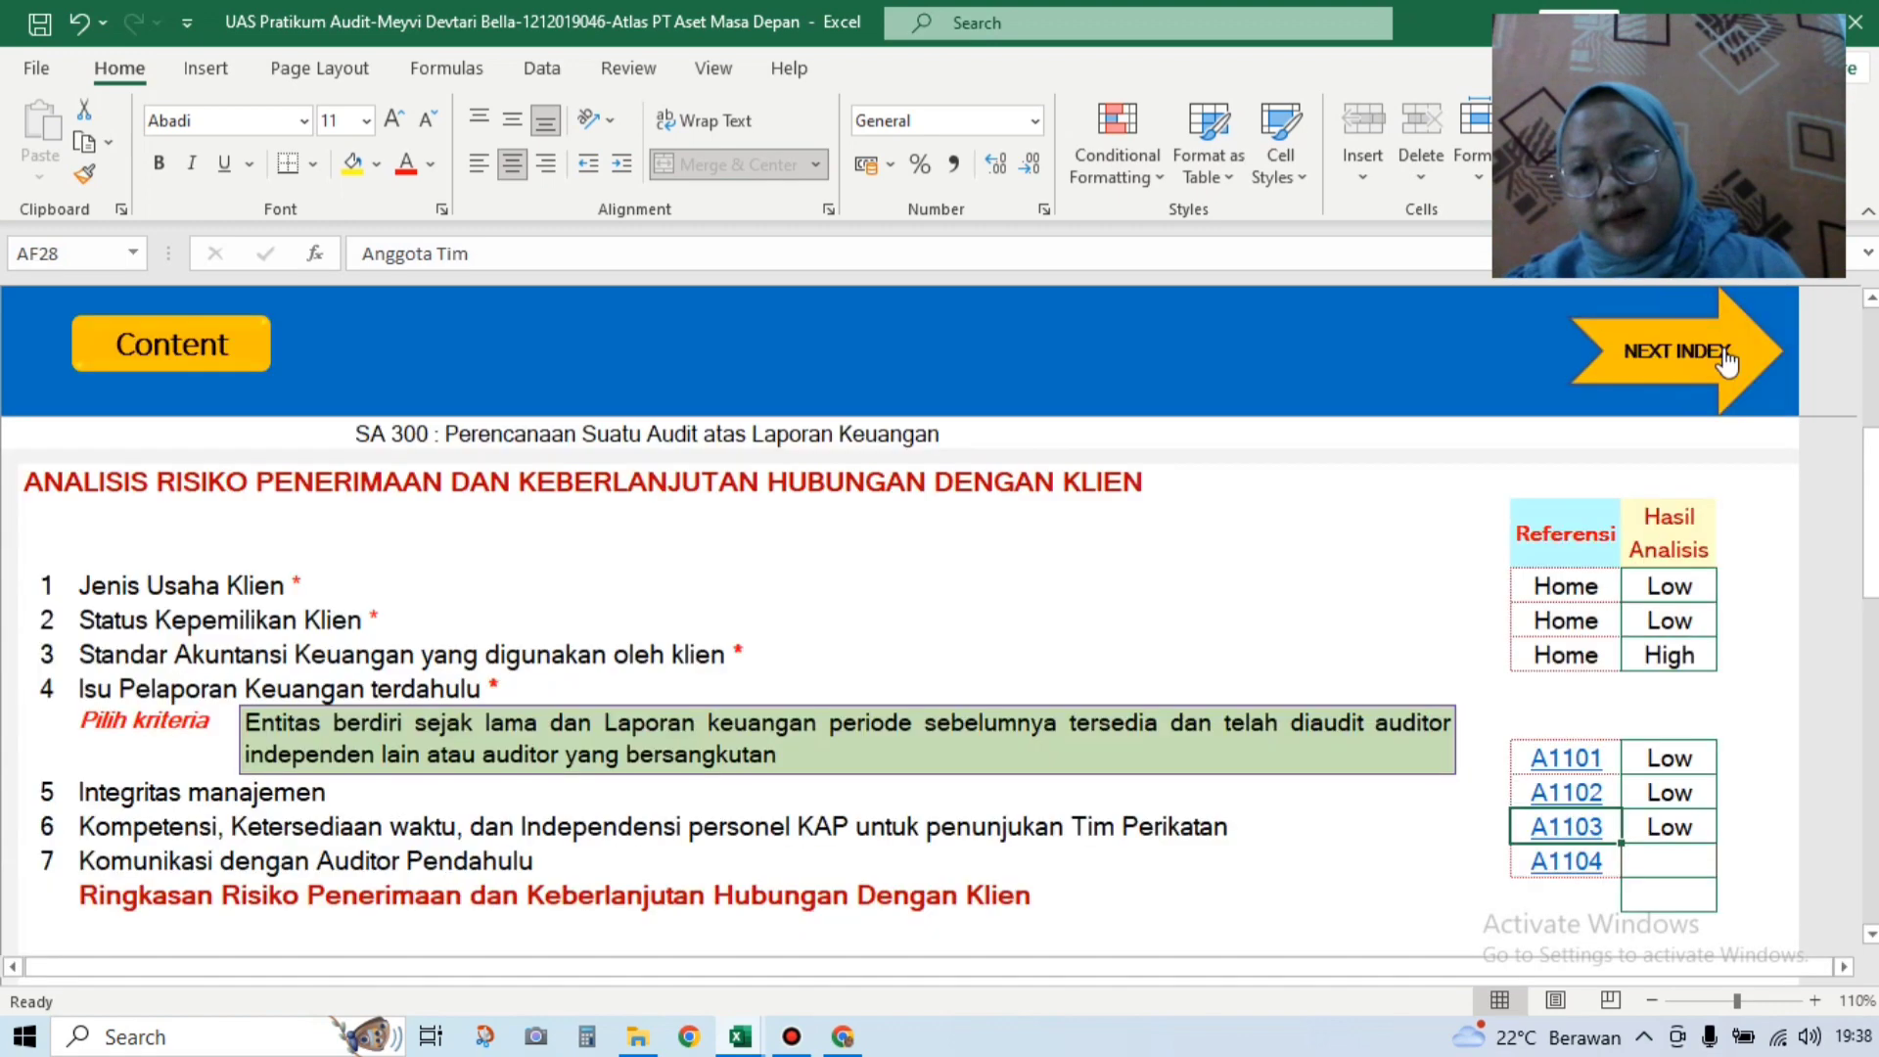
Step: Follow the A1104 link and scroll to the Komunikasi dengan Auditor Pendahulu questions
{"action": "scroll", "coordinate": [1590, 587], "scroll_direction": "down", "scroll_amount": 4}
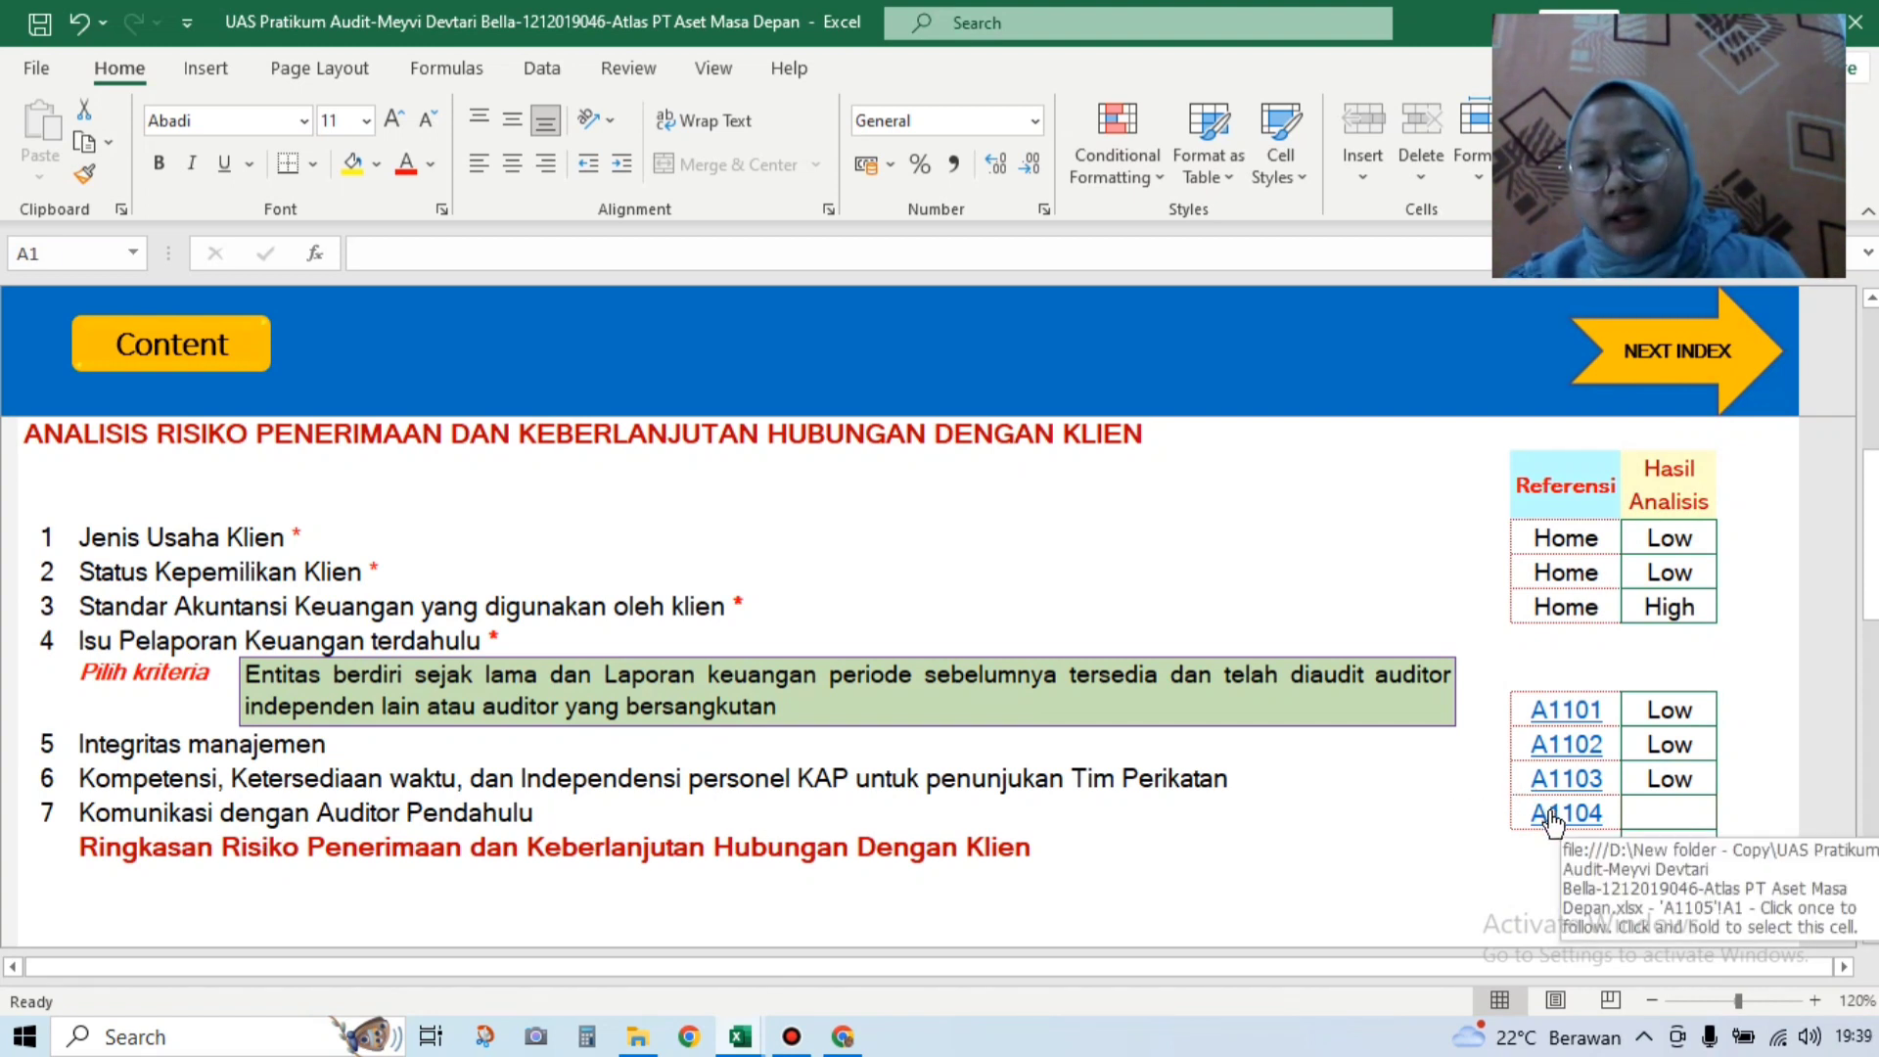
{"action": "left_click", "coordinate": [1552, 818]}
{"action": "left_click_drag", "start_coordinate": [1871, 472], "coordinate": [1871, 648]}
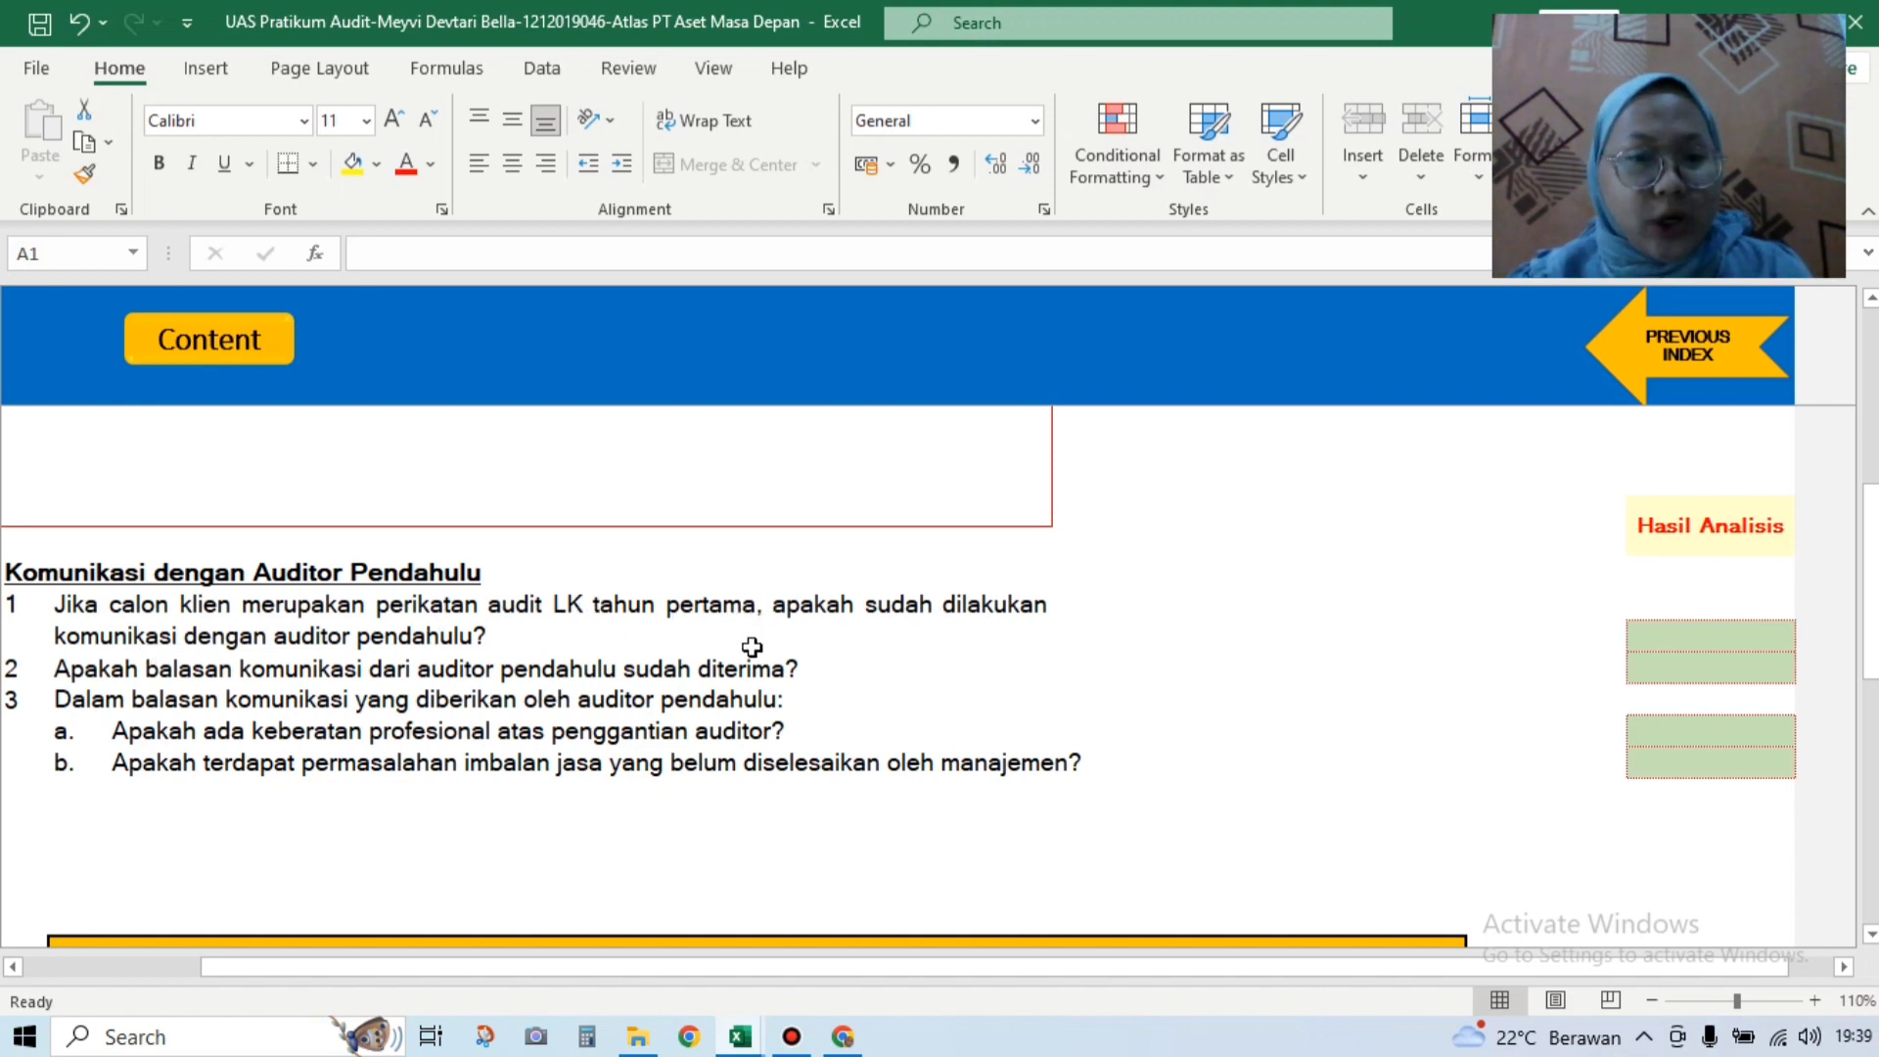
Step: Answer Ya to predecessor-auditor questions 1 and 2
{"action": "left_click", "coordinate": [1693, 635]}
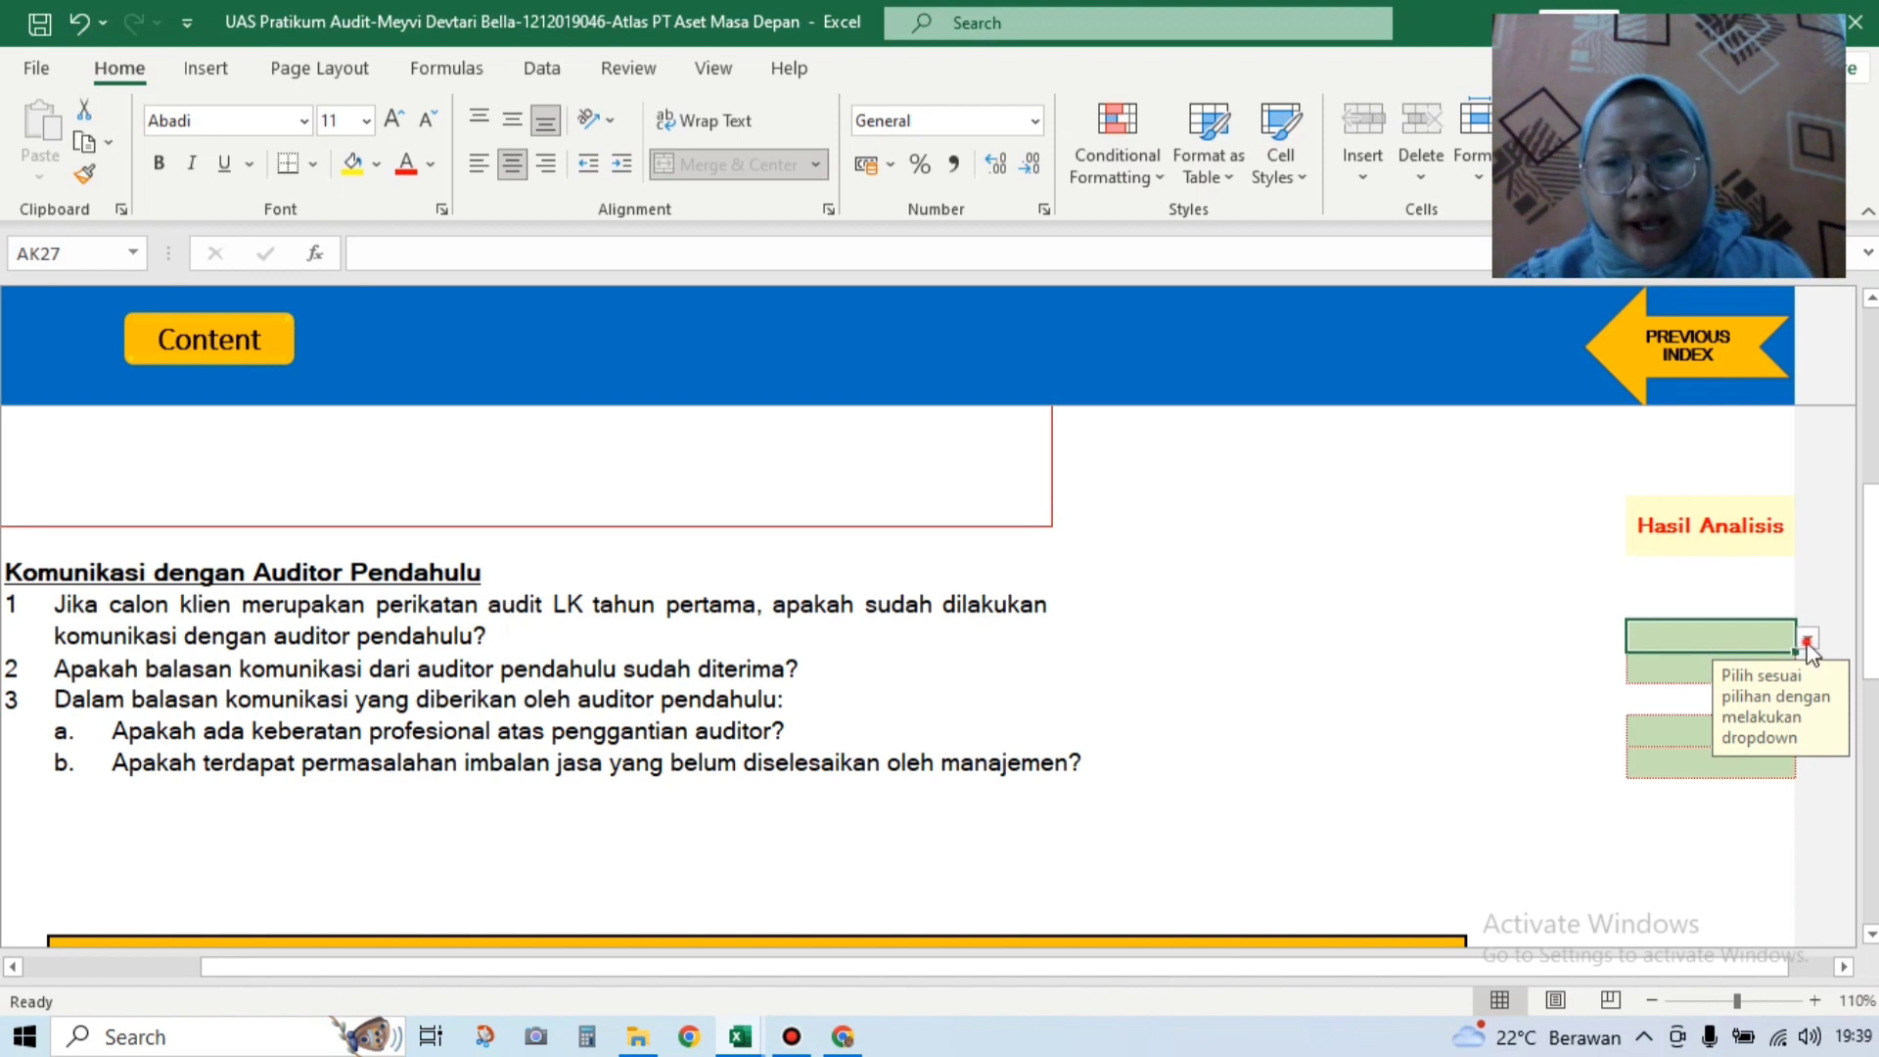
{"action": "left_click", "coordinate": [1808, 639]}
{"action": "left_click", "coordinate": [1775, 666]}
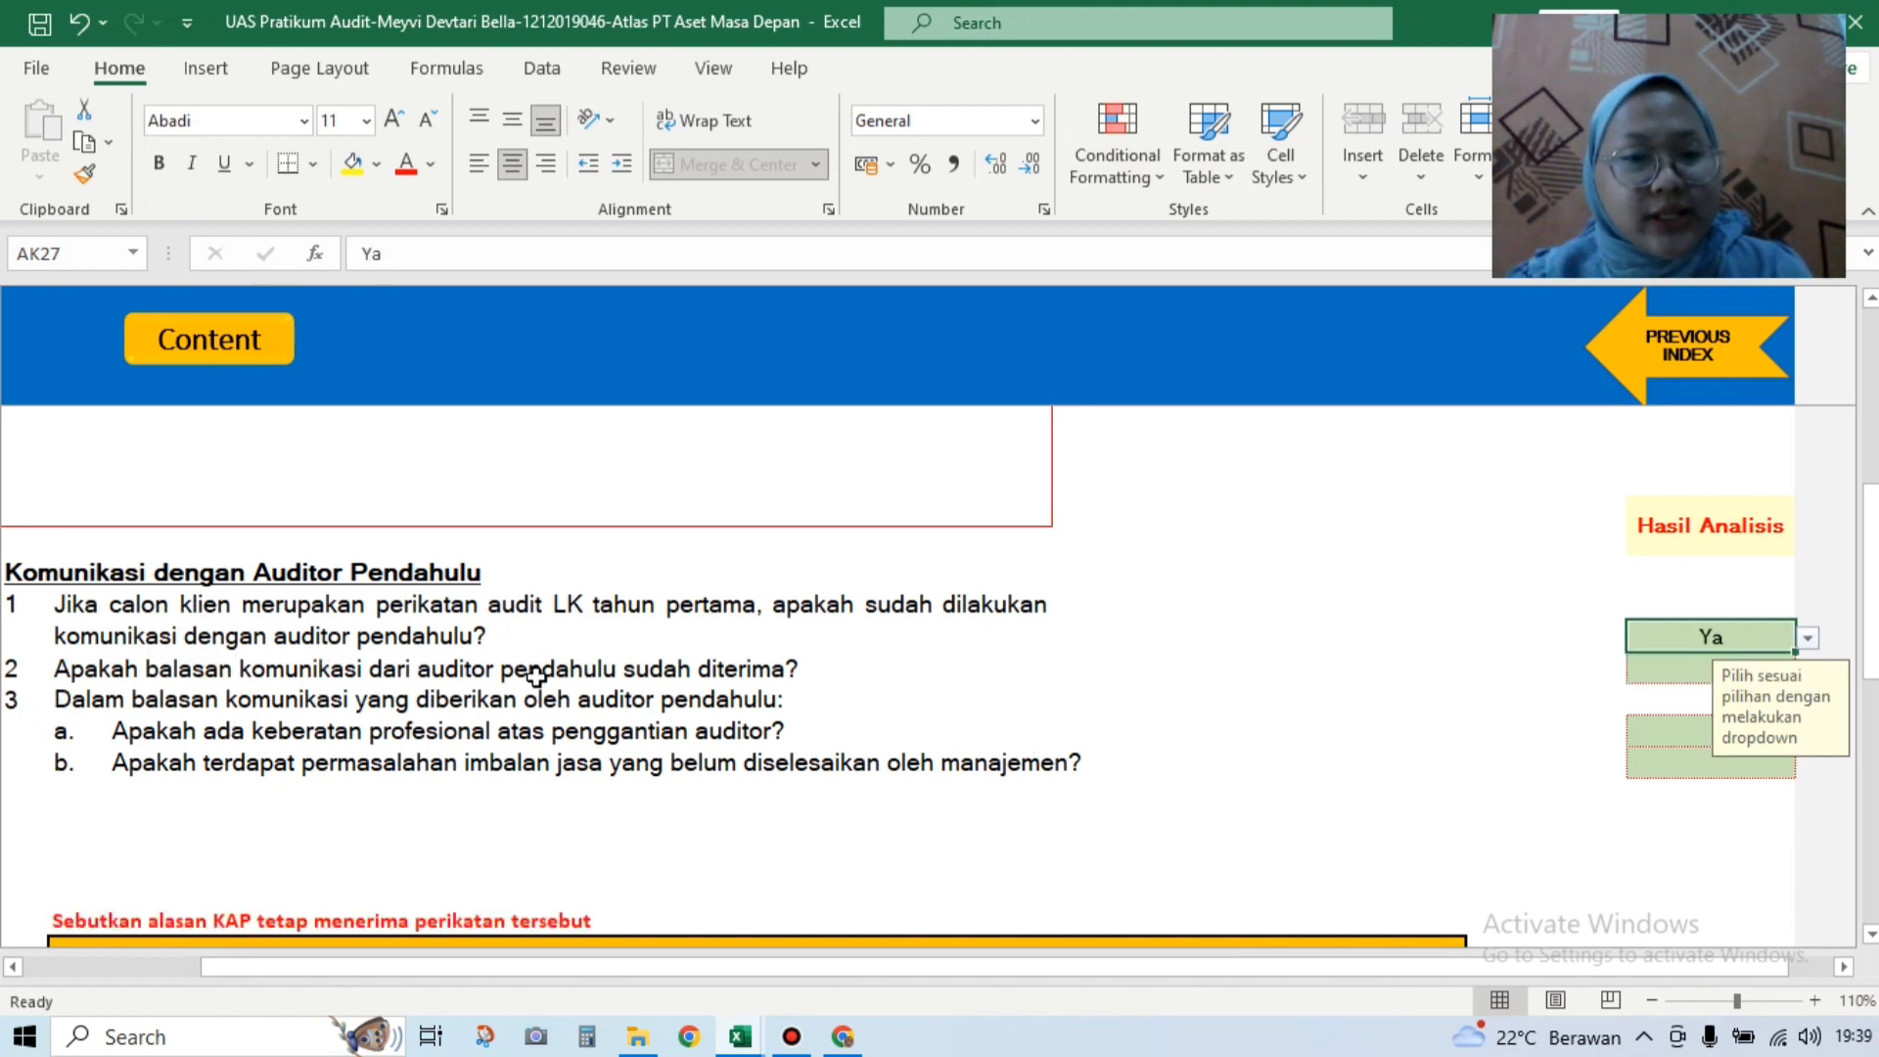
{"action": "left_click", "coordinate": [1667, 668]}
{"action": "left_click", "coordinate": [1808, 670]}
{"action": "left_click", "coordinate": [1772, 695]}
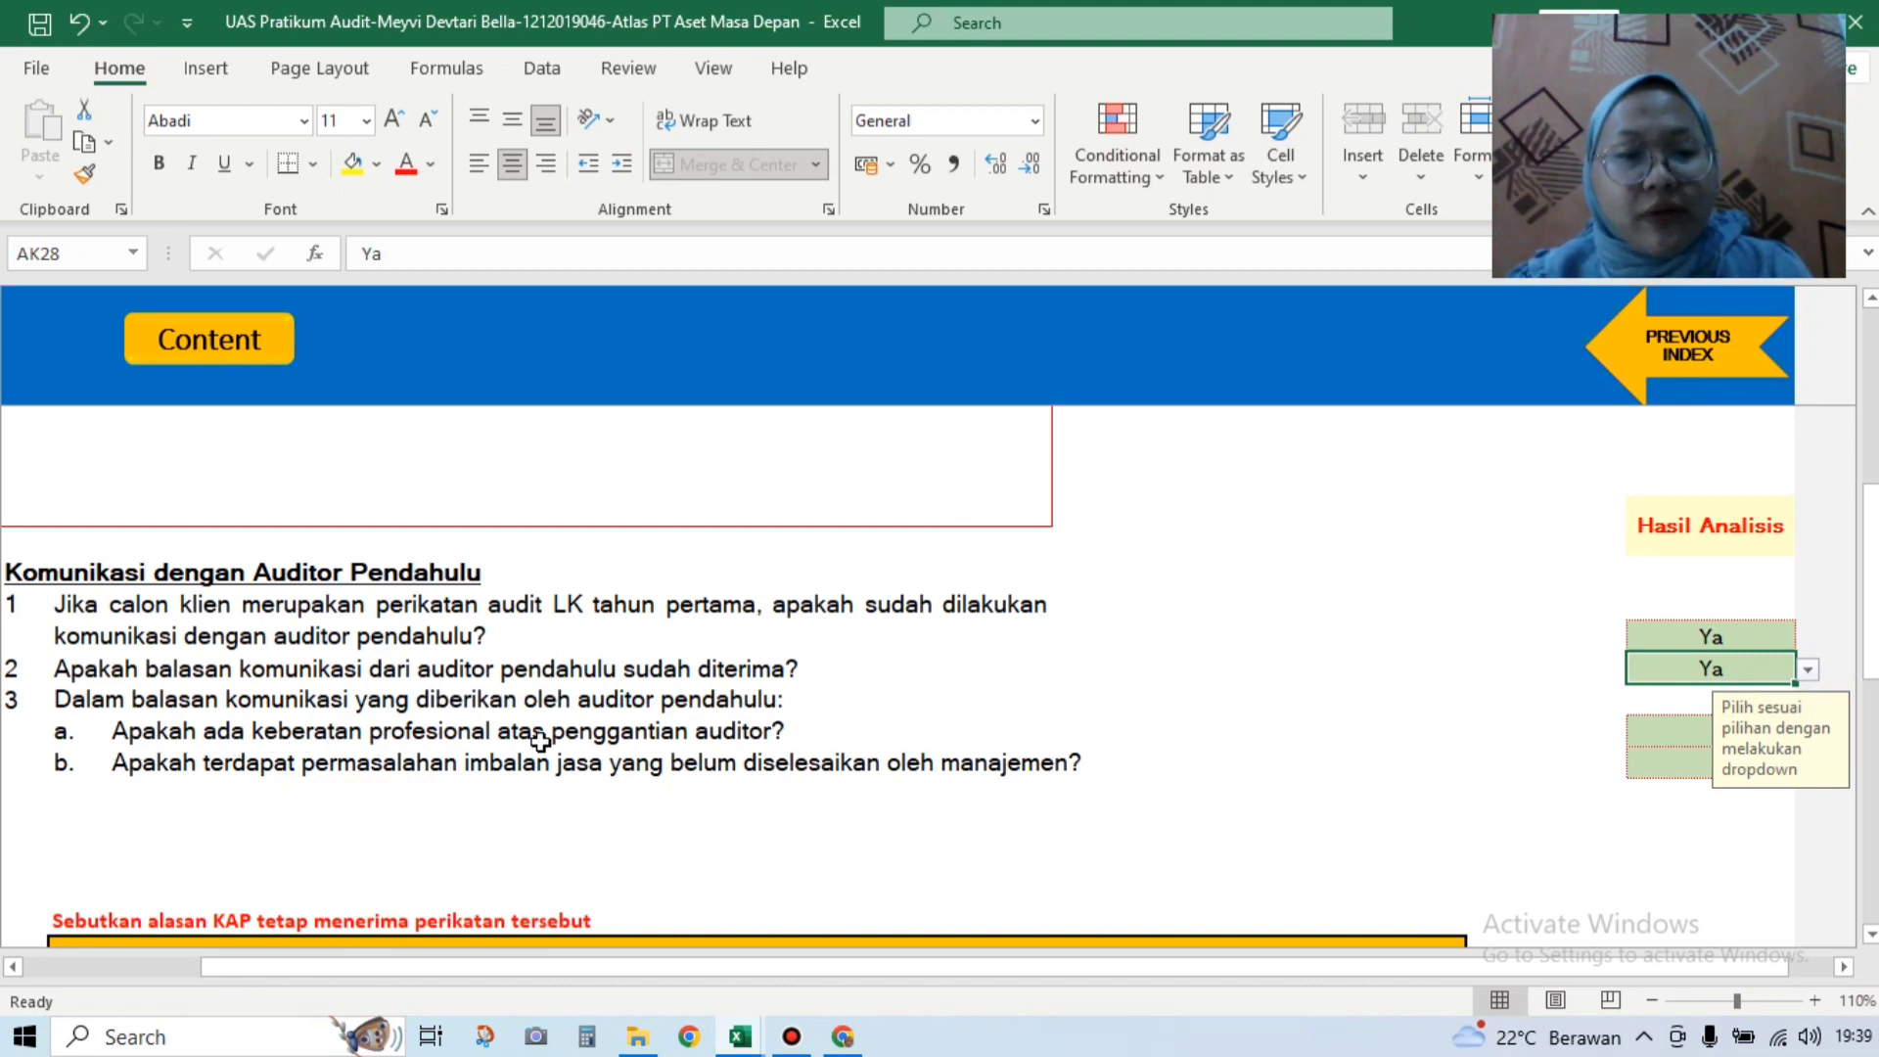
Step: Answer Tidak to questions 3a and 3b, then scroll to the Status KKP area
{"action": "left_click", "coordinate": [1642, 729]}
{"action": "left_click", "coordinate": [1807, 732]}
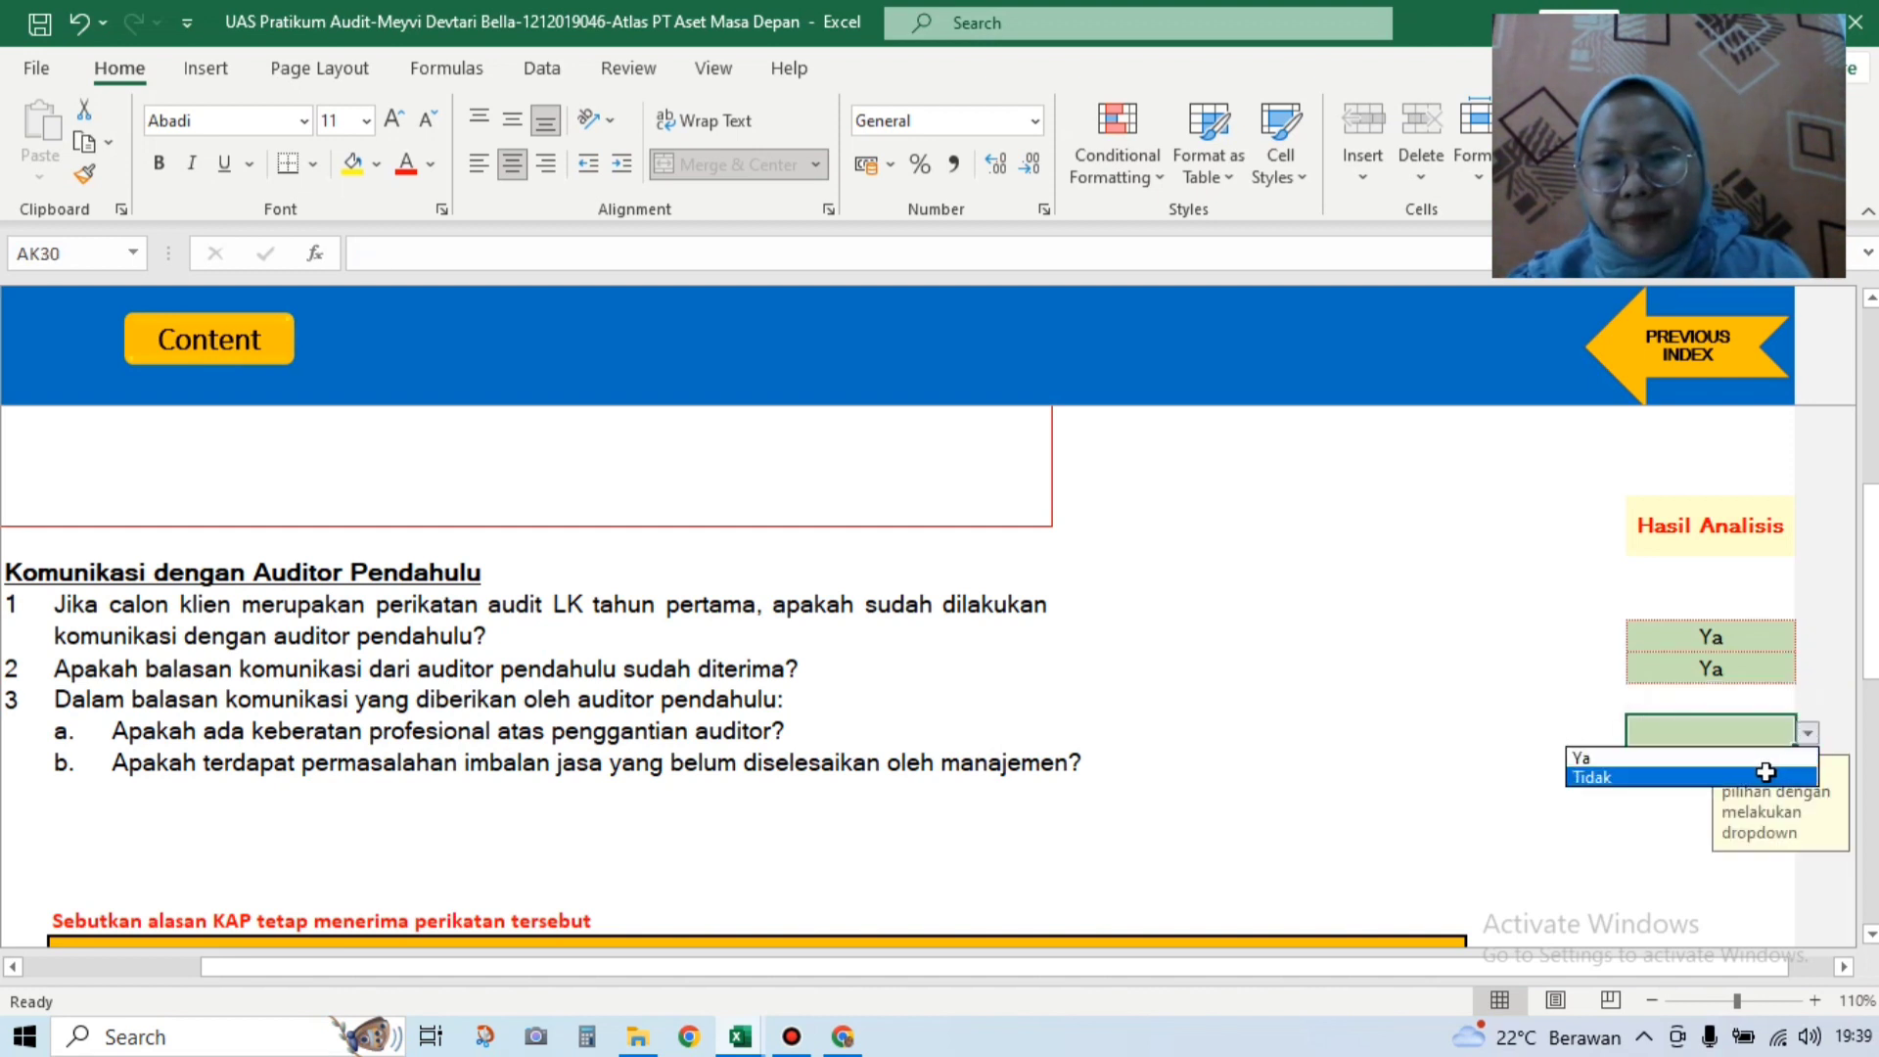
{"action": "left_click", "coordinate": [1764, 772]}
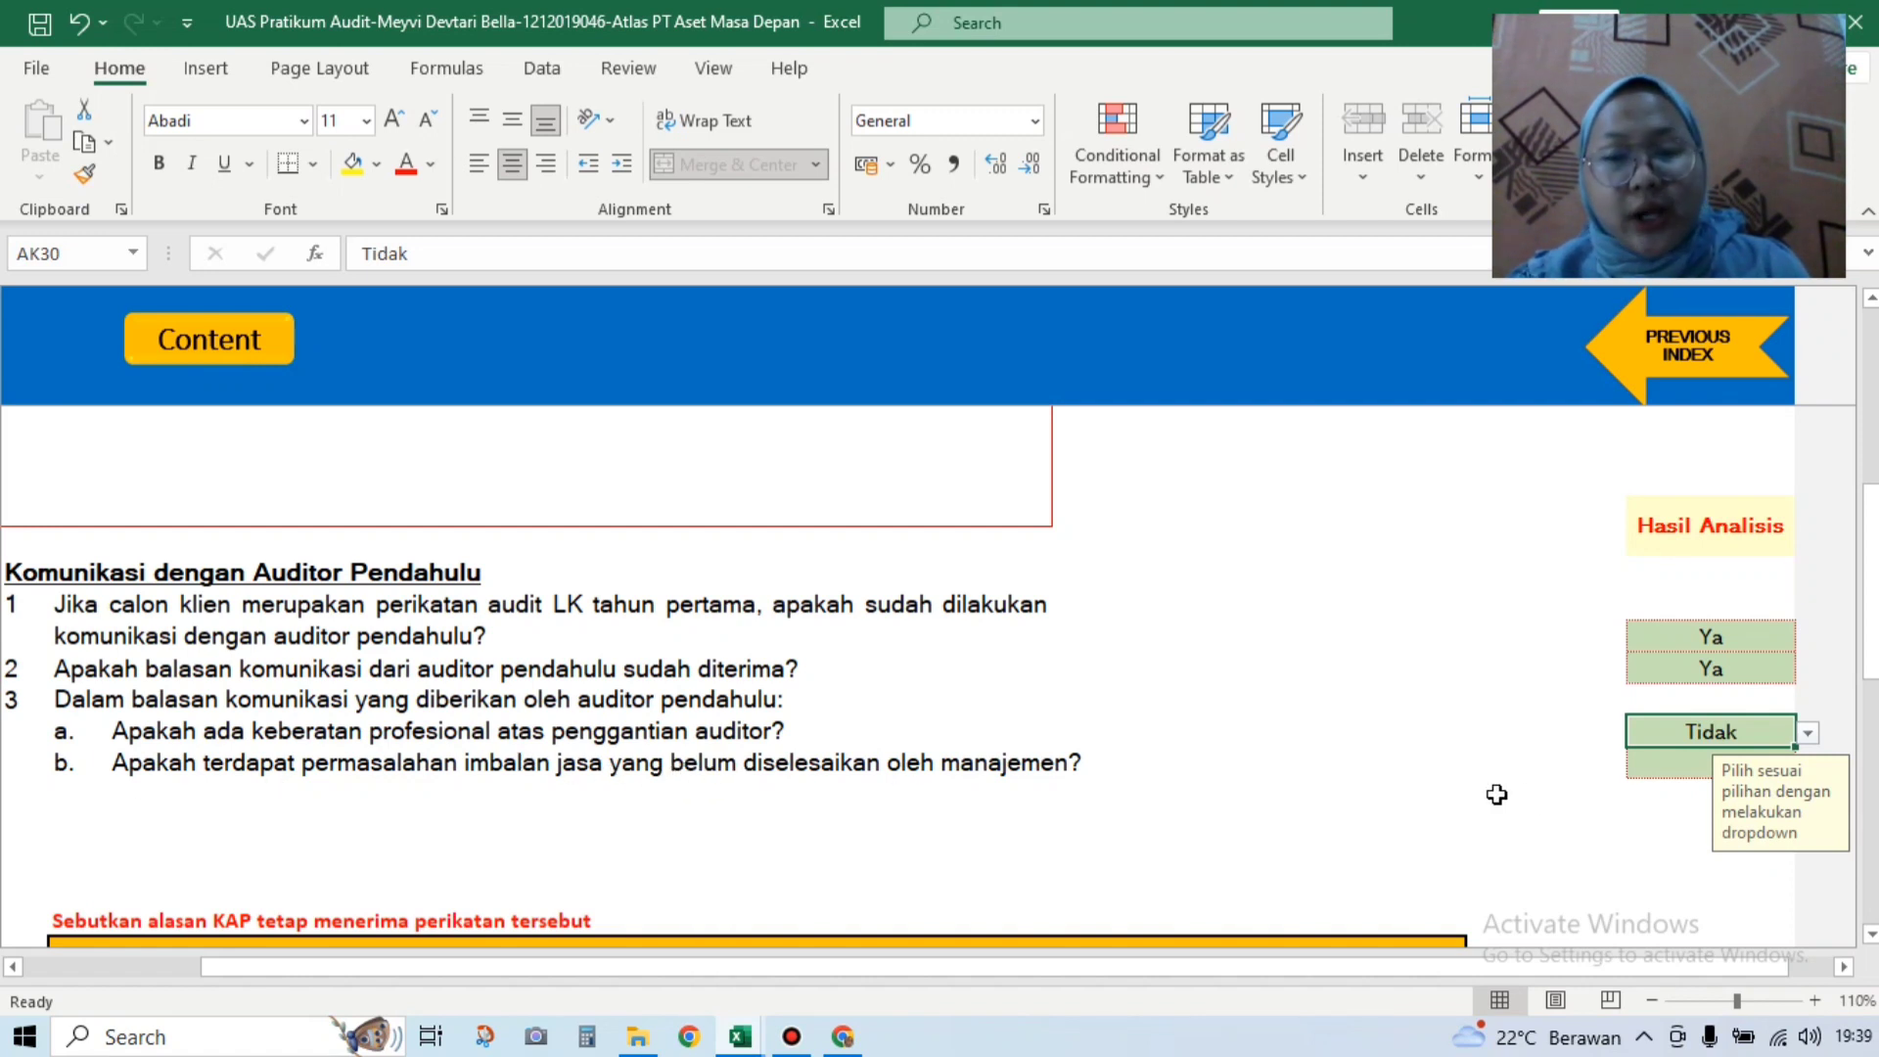
{"action": "left_click", "coordinate": [1646, 769]}
{"action": "left_click", "coordinate": [1808, 765]}
{"action": "left_click", "coordinate": [1742, 802]}
{"action": "left_click_drag", "start_coordinate": [1874, 671], "coordinate": [1874, 830]}
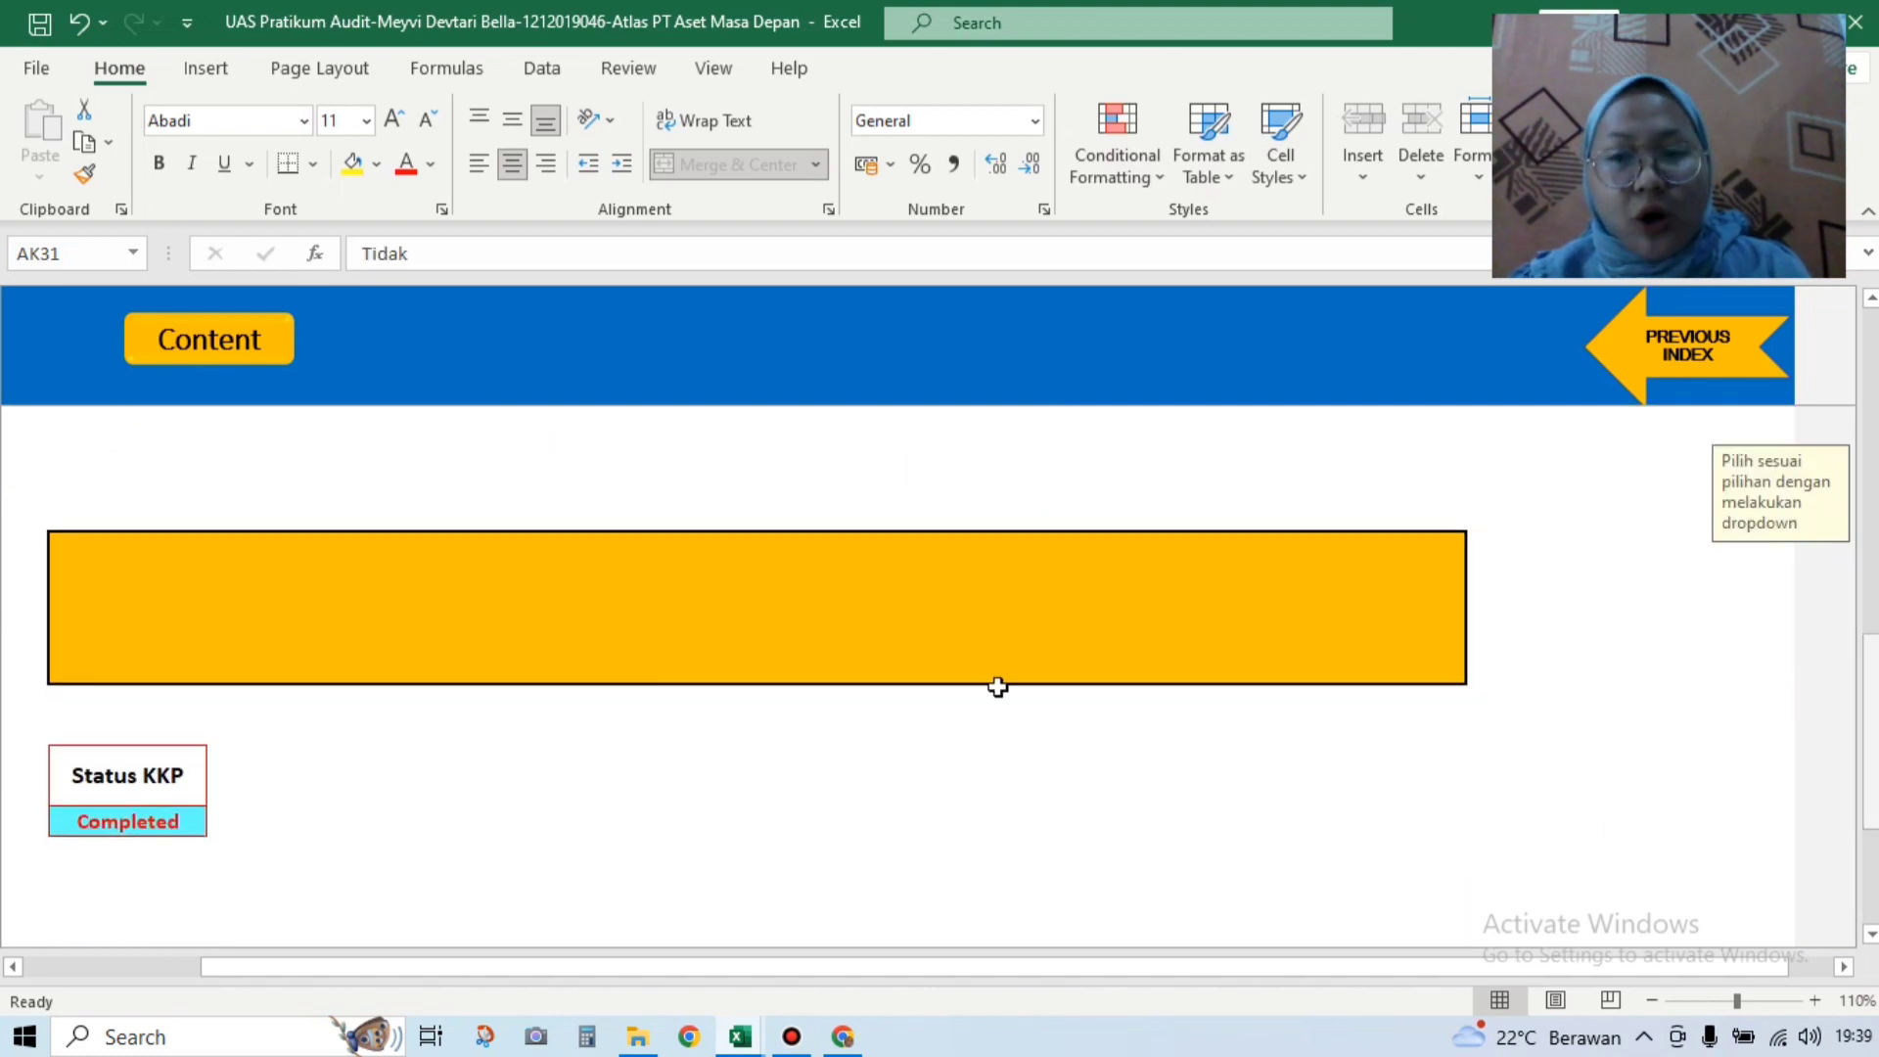
Step: On the risk summary, choose YA for accepting the client and begin typing '1. Tim Audit Yang d'
{"action": "left_click", "coordinate": [1645, 373]}
{"action": "left_click_drag", "start_coordinate": [1871, 417], "coordinate": [1872, 623]}
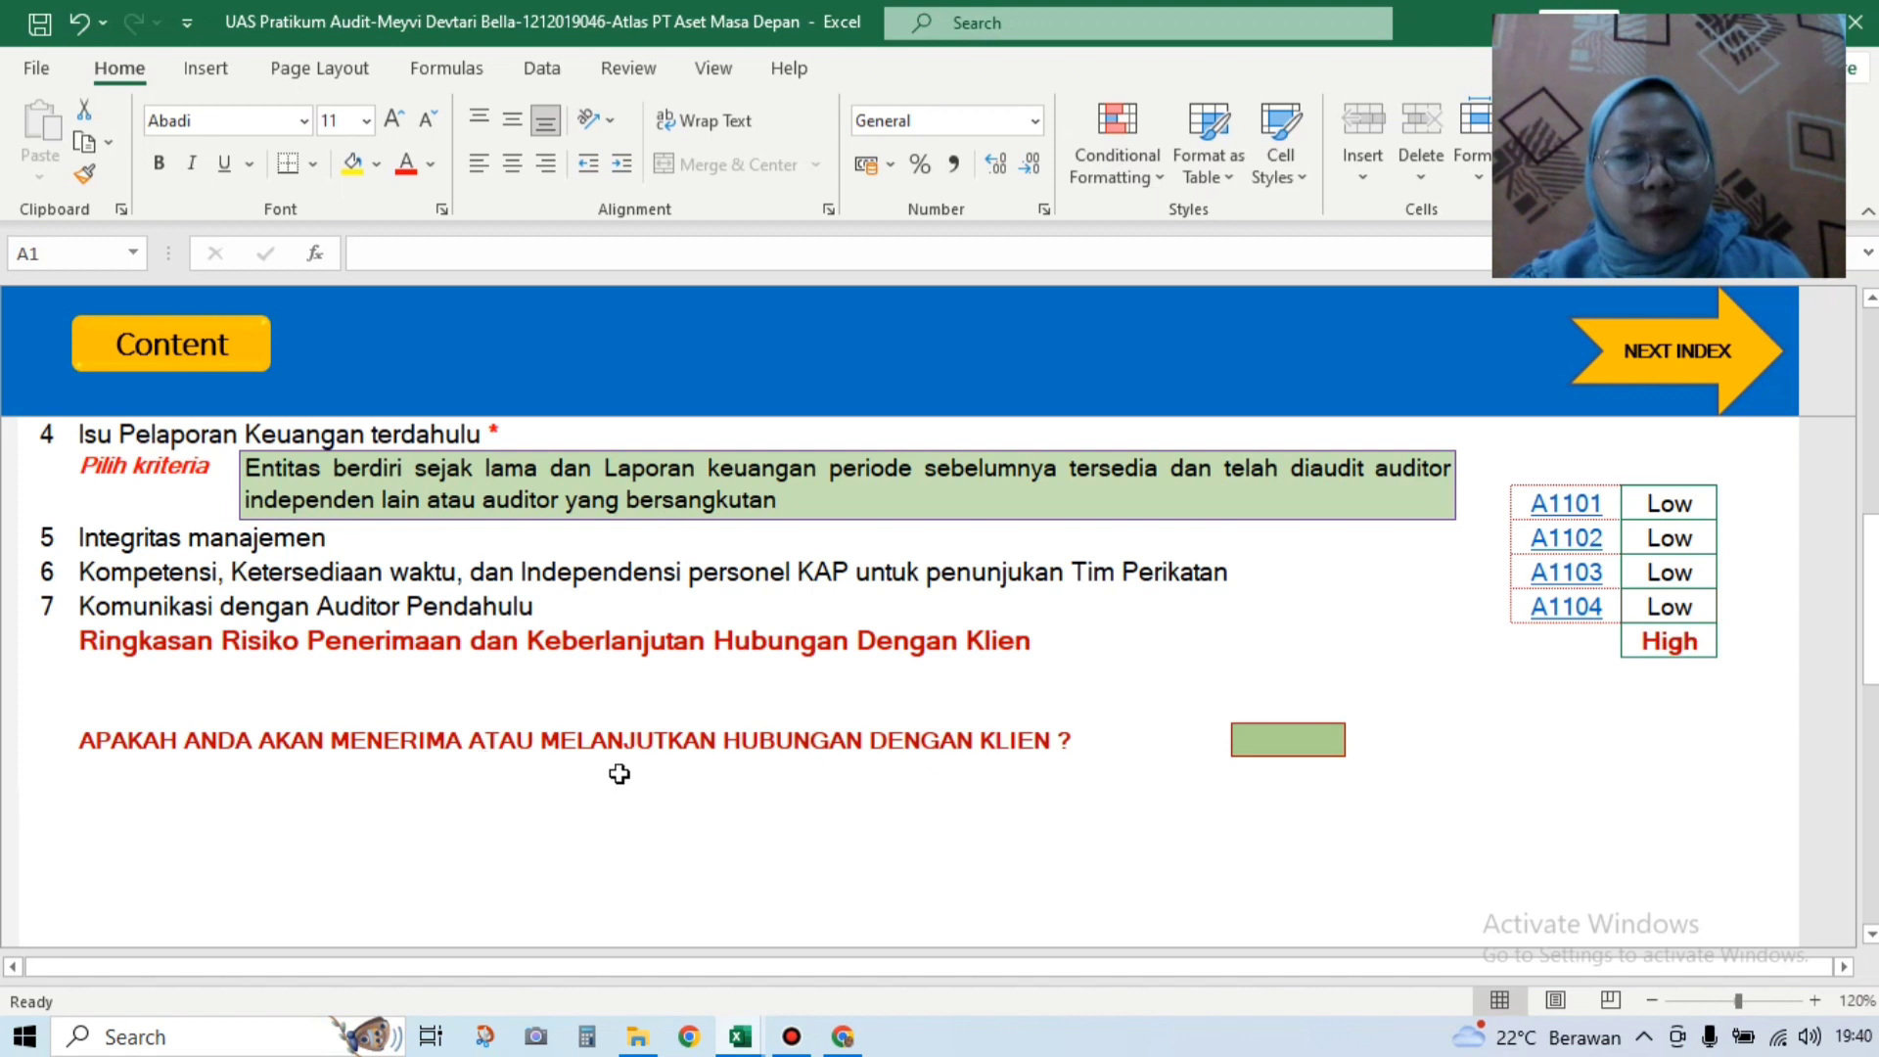
{"action": "left_click", "coordinate": [1239, 743]}
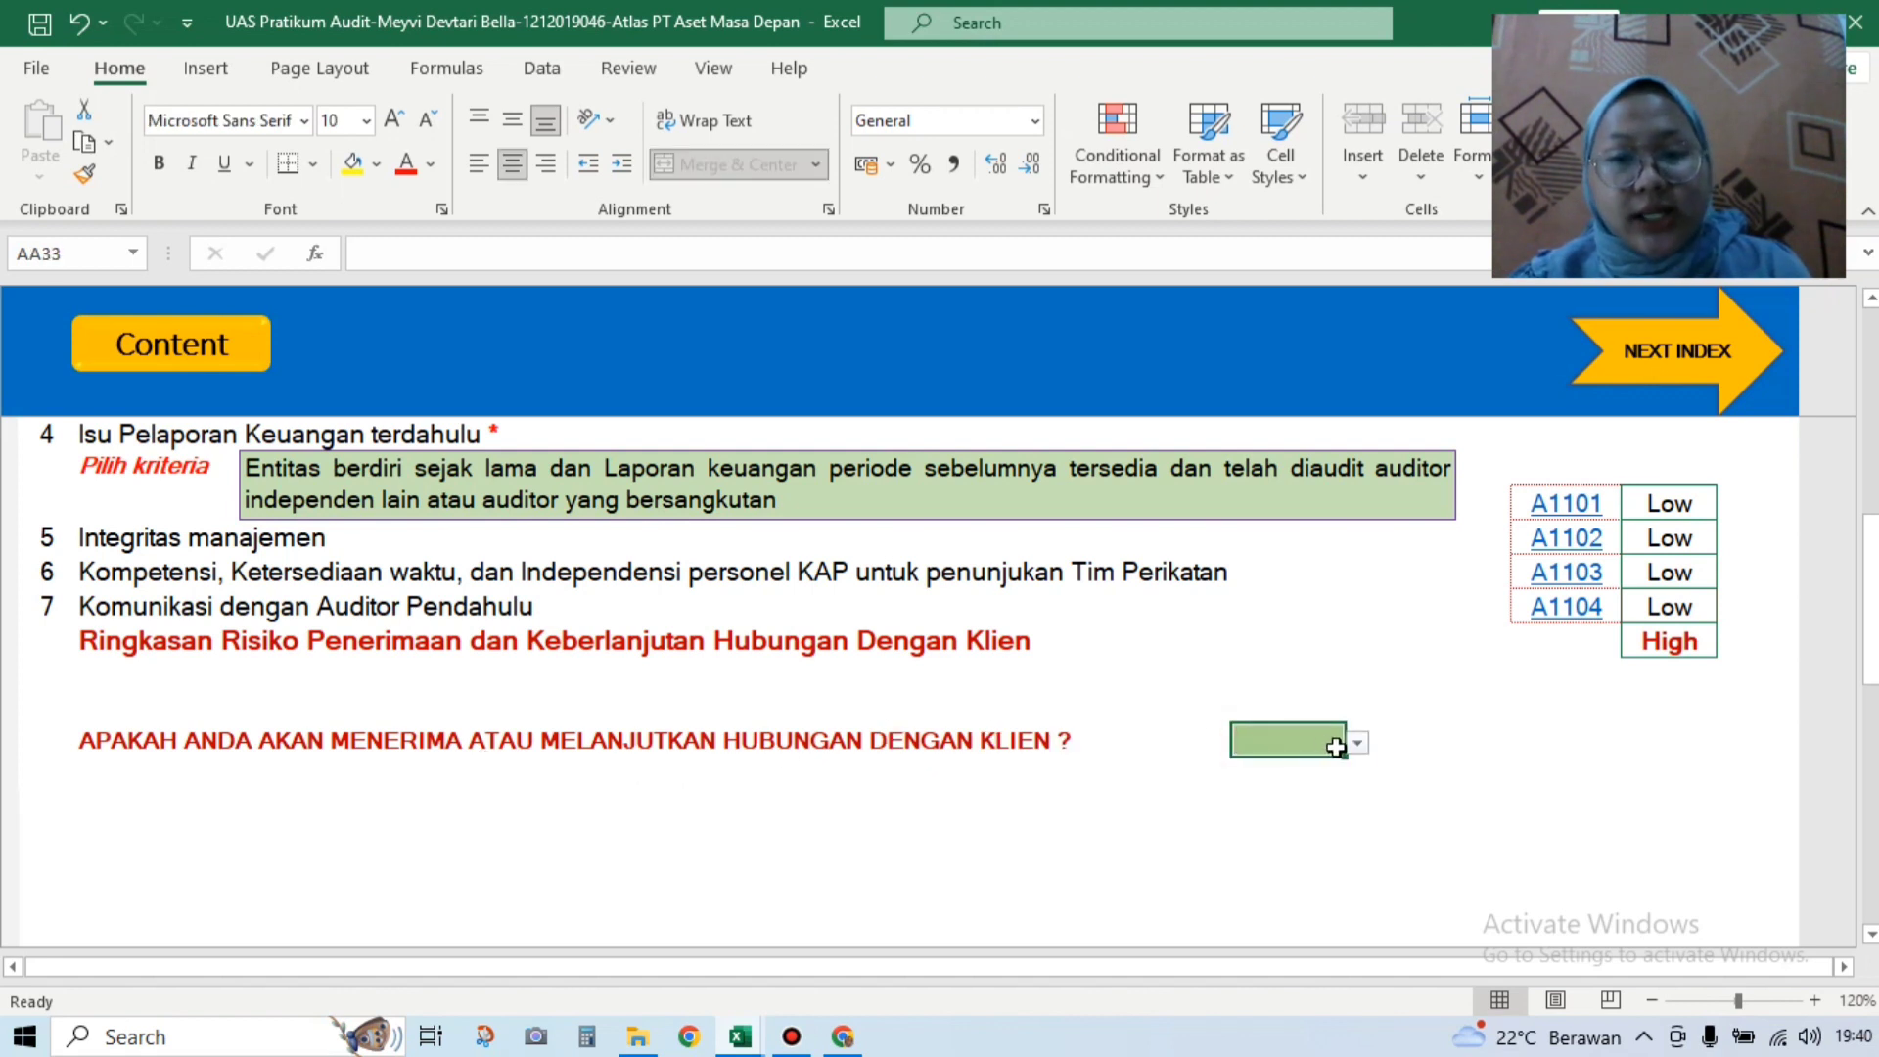
{"action": "left_click", "coordinate": [1357, 744]}
{"action": "left_click", "coordinate": [1343, 759]}
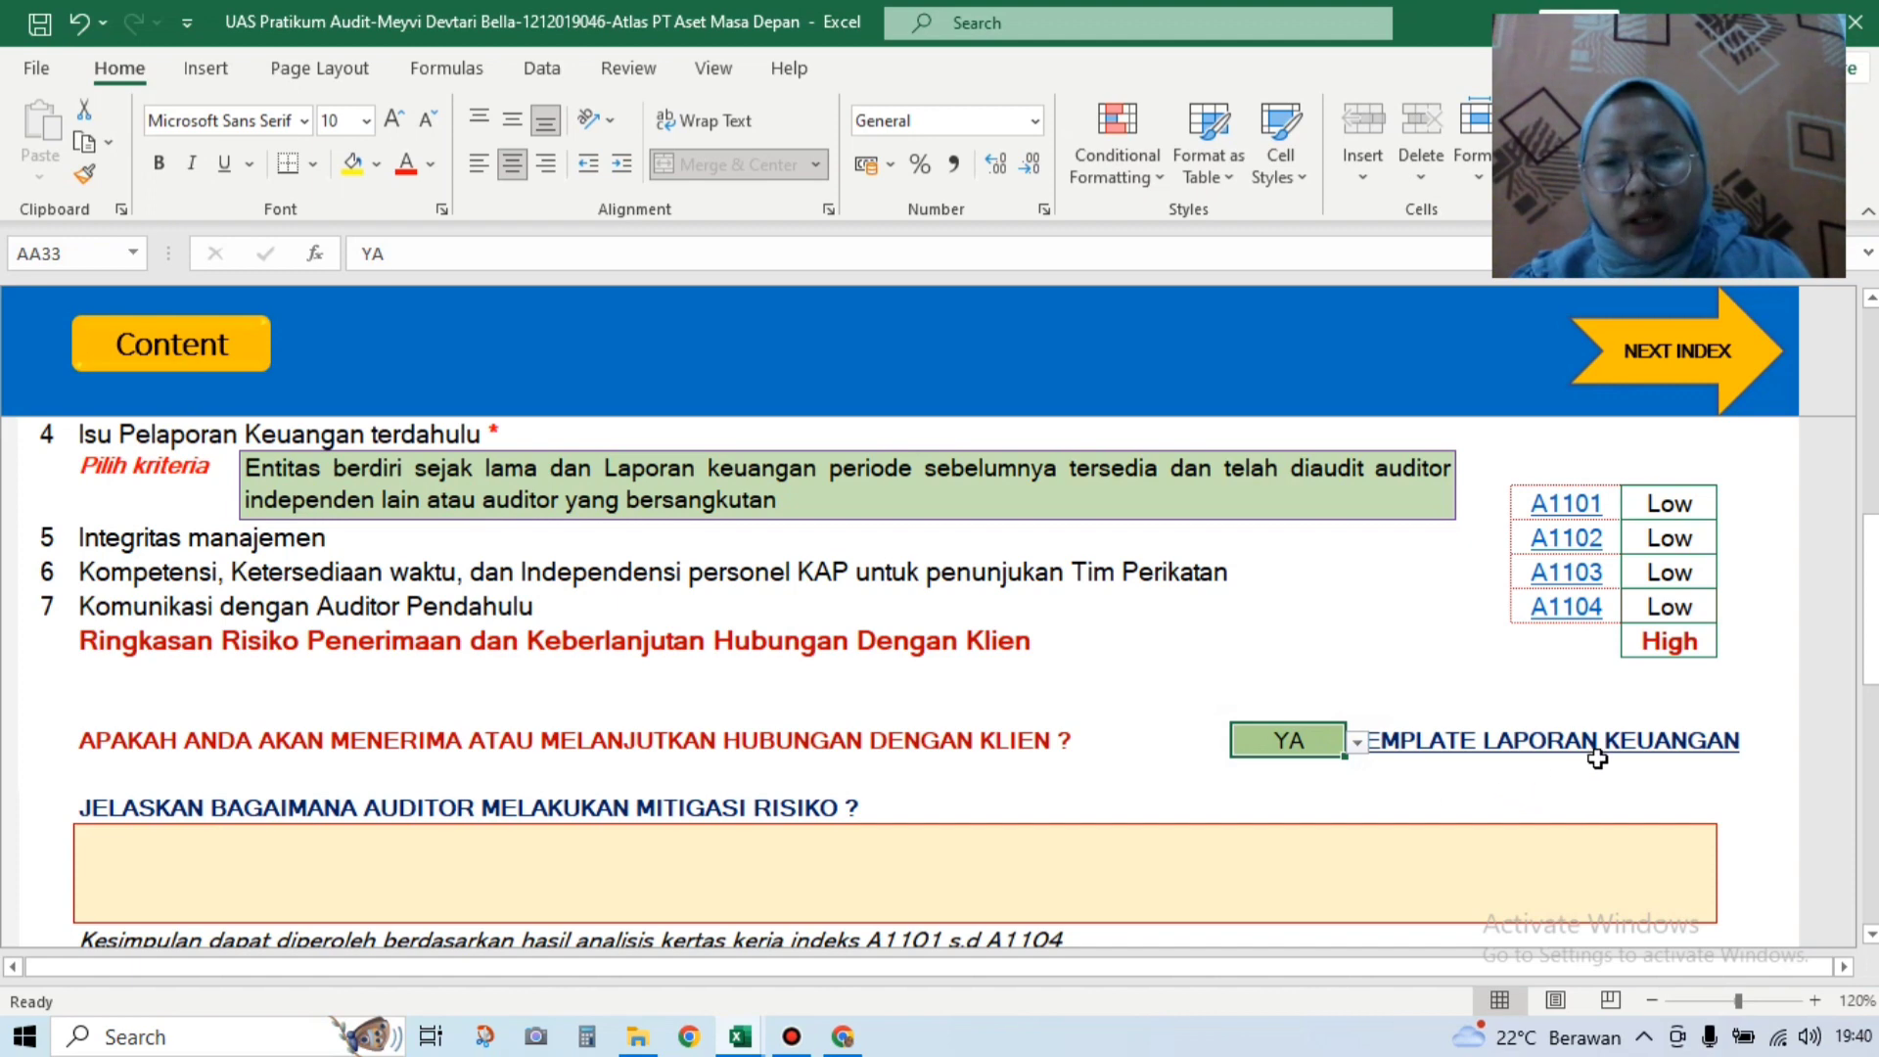
{"action": "left_click_drag", "start_coordinate": [1876, 651], "coordinate": [1876, 706]}
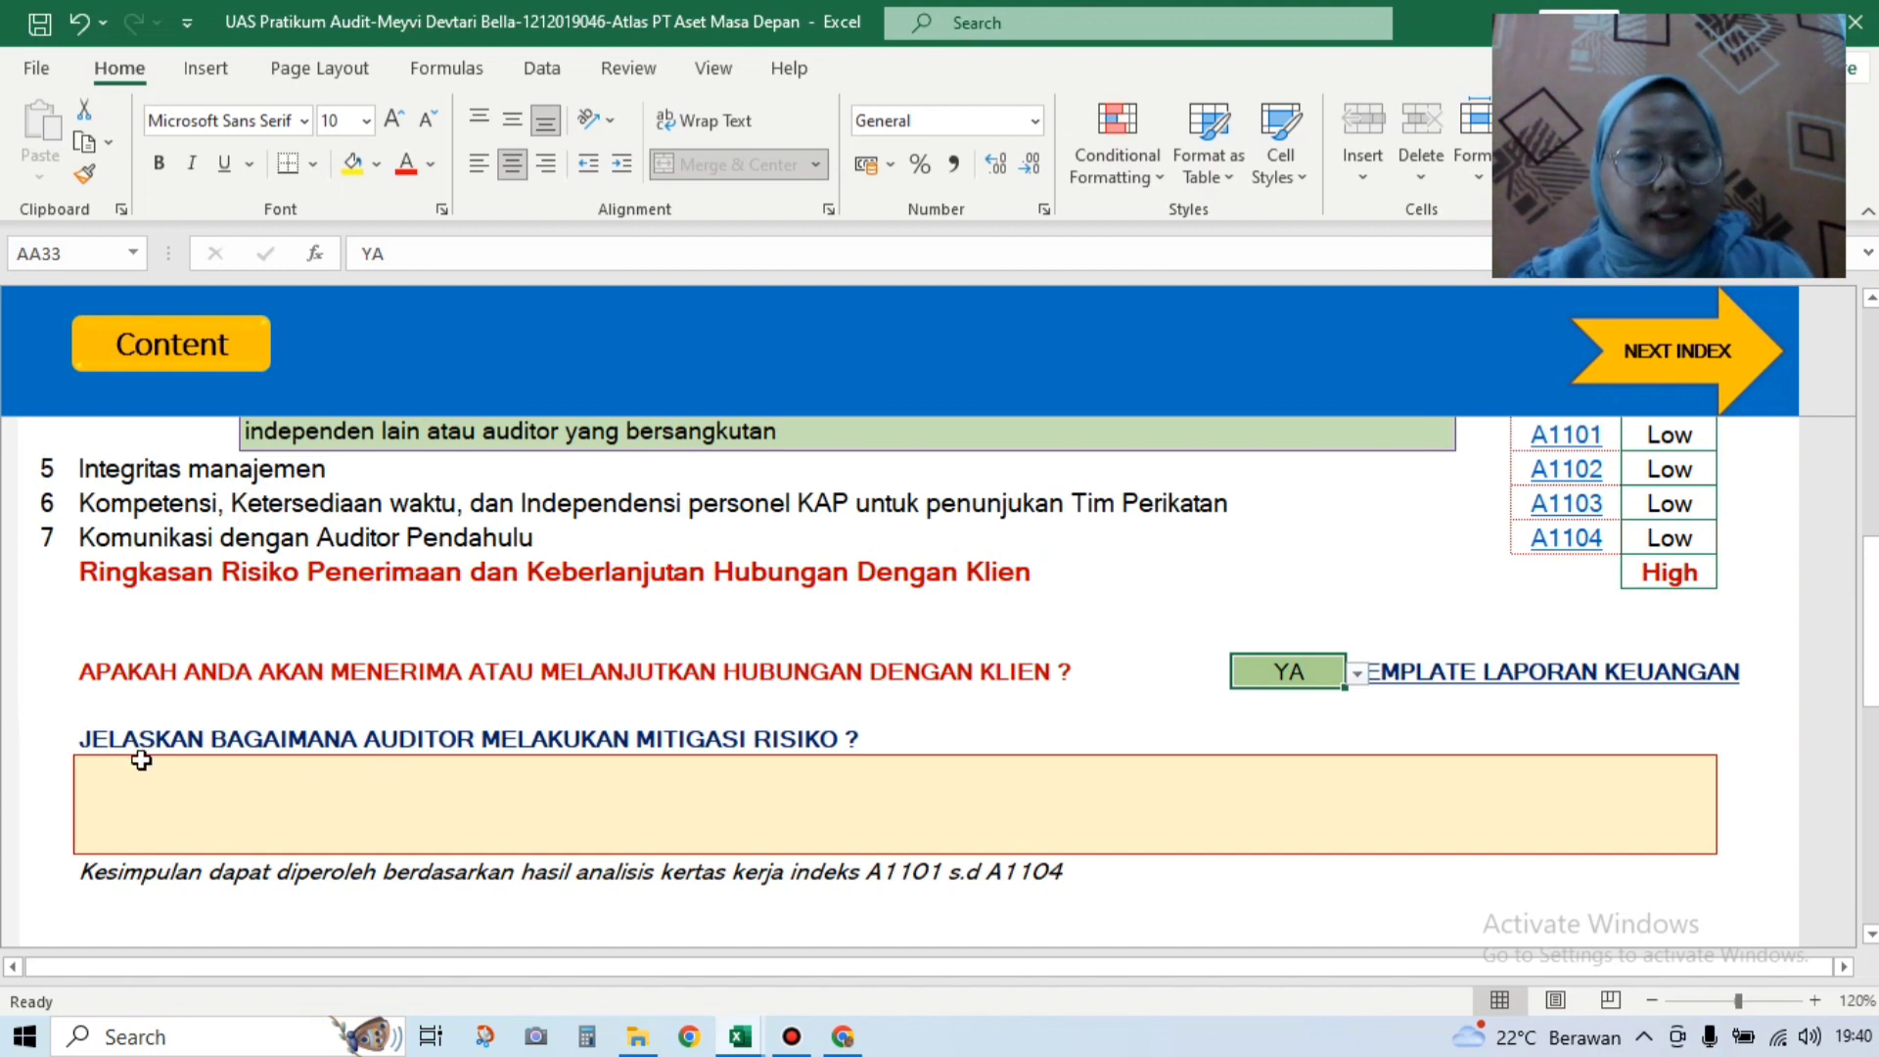
{"action": "left_click", "coordinate": [674, 782]}
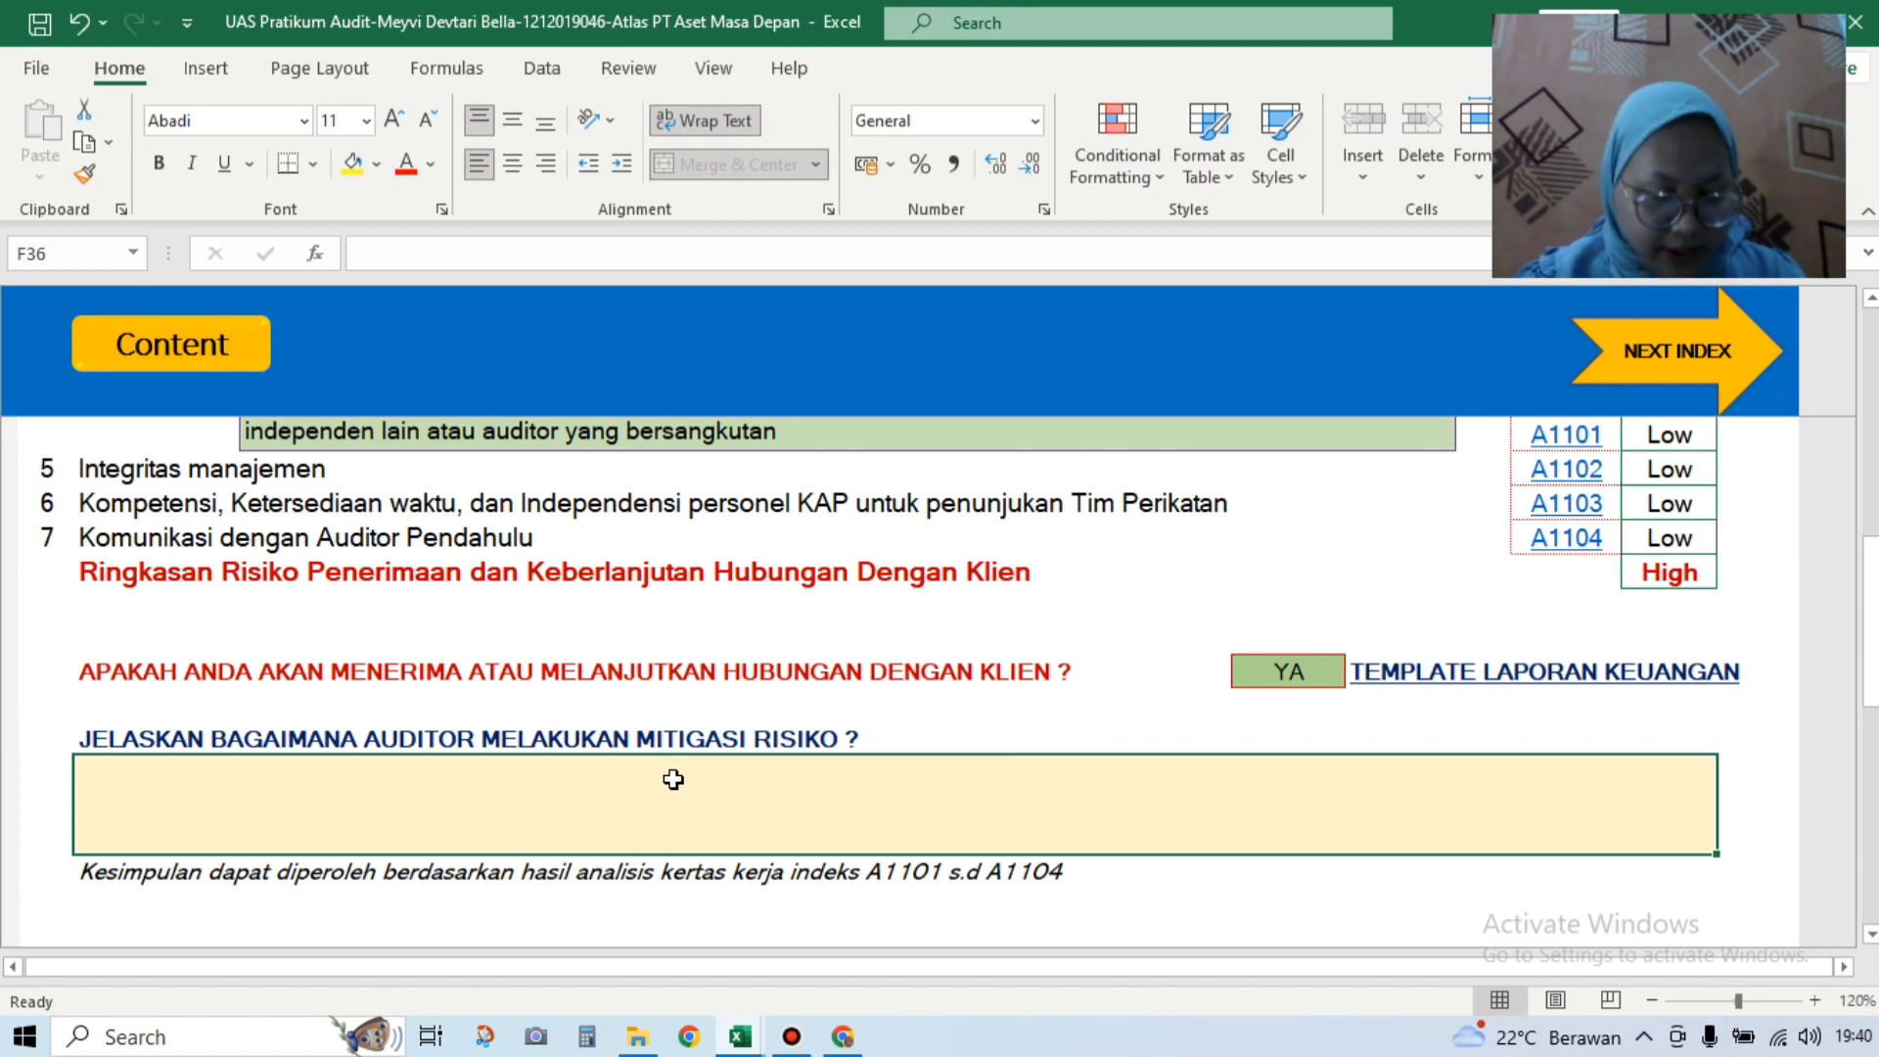
{"action": "type", "text": "1"}
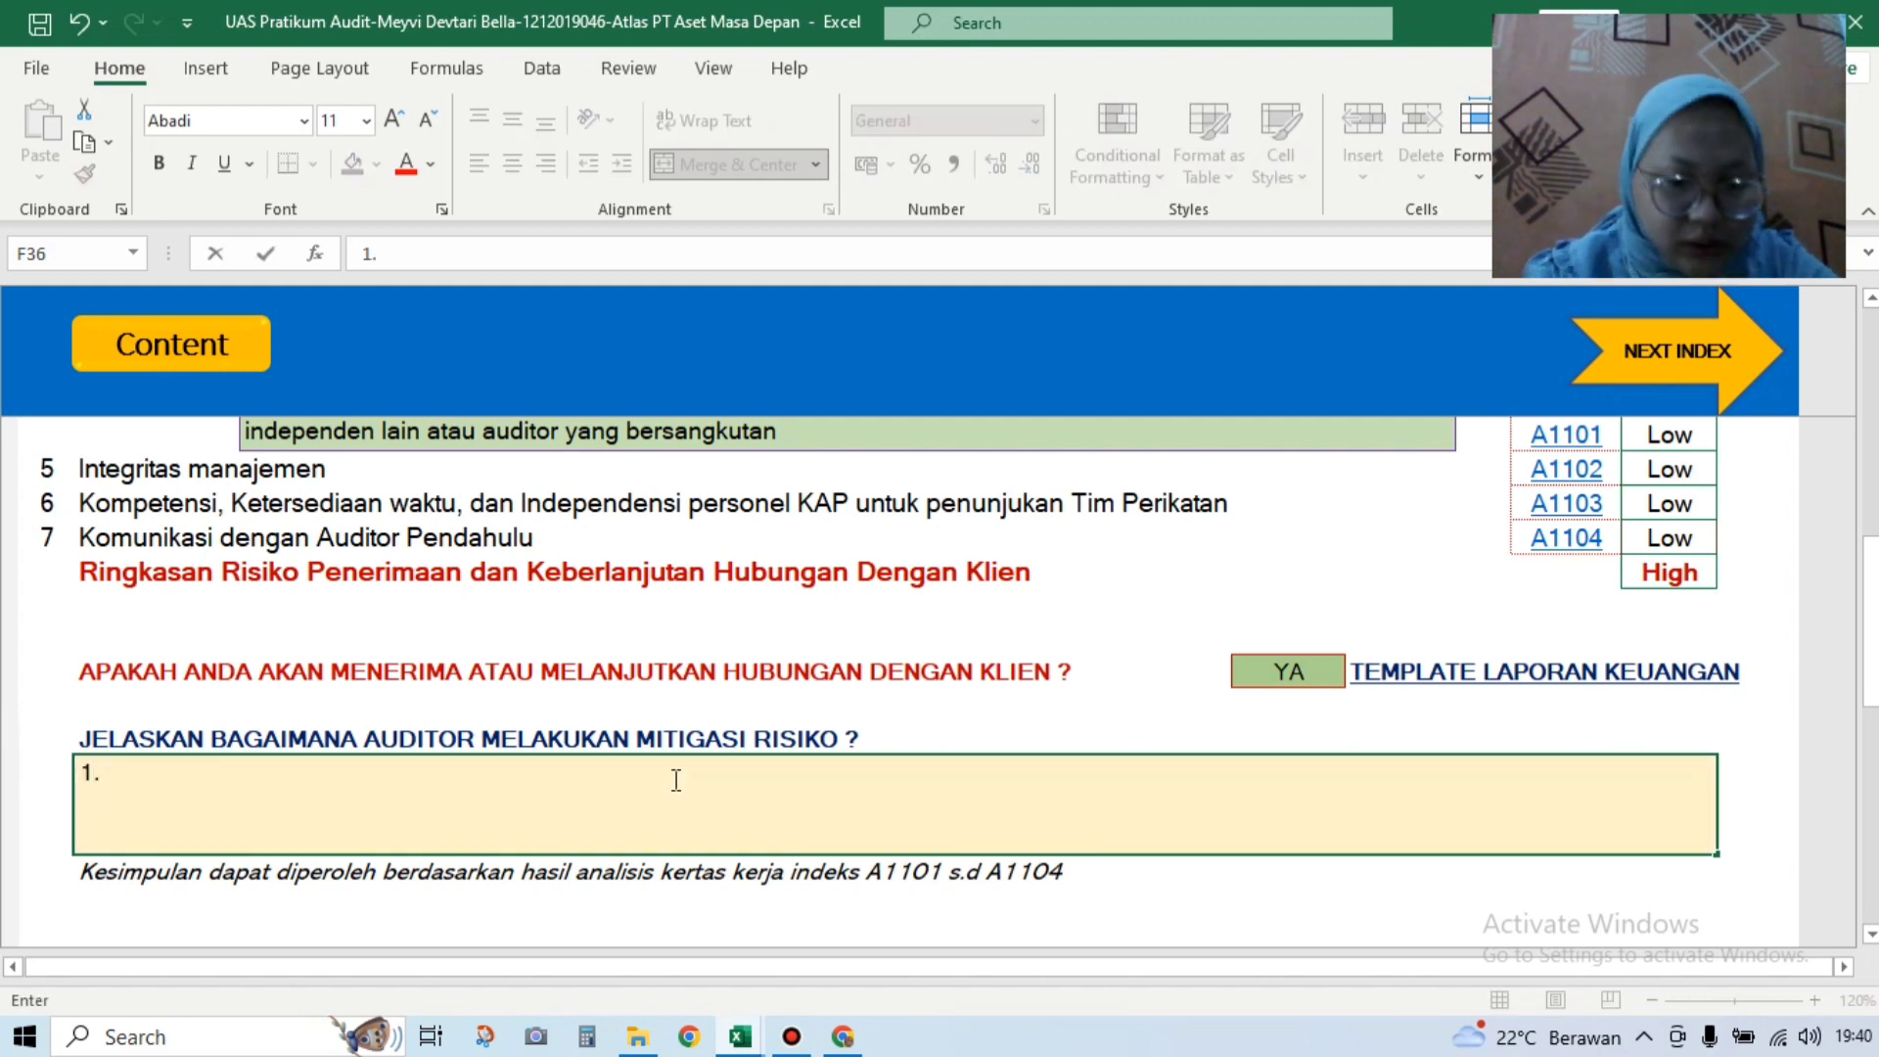
{"action": "type", "text": ". Tim "}
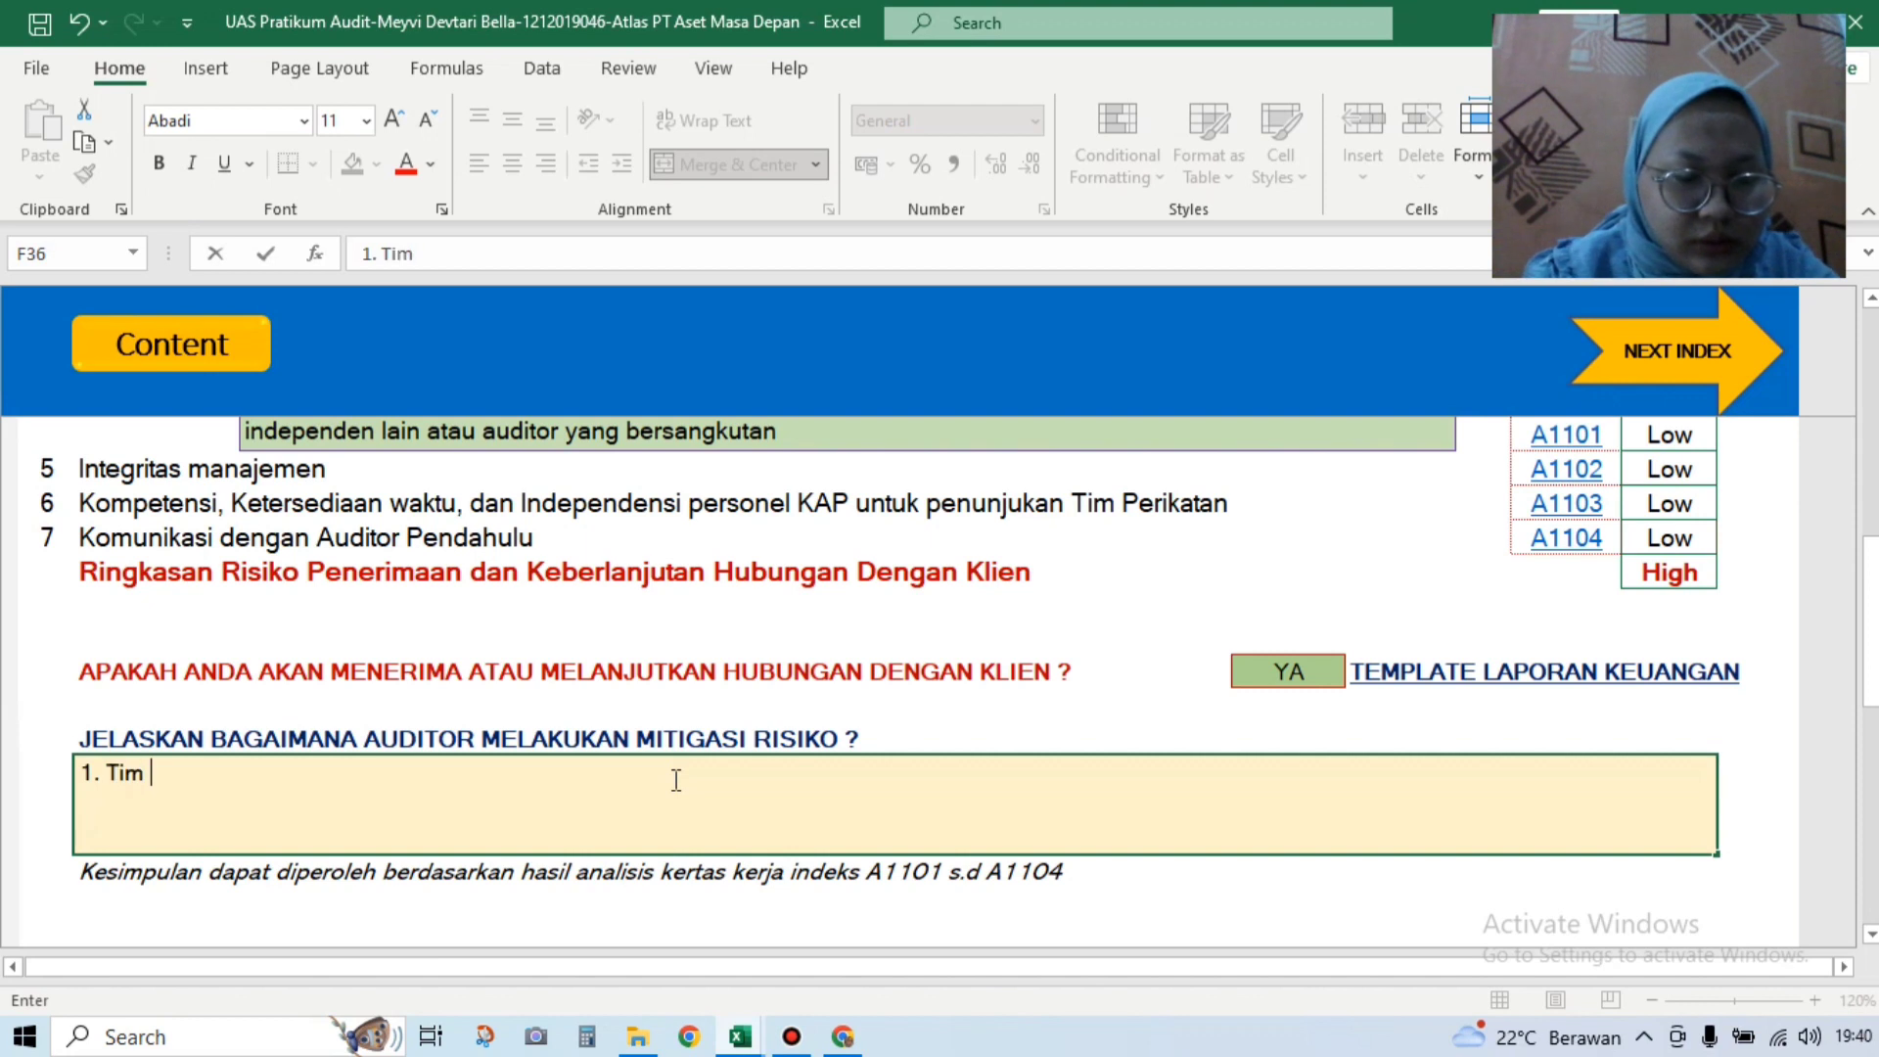
{"action": "type", "text": "Audit"}
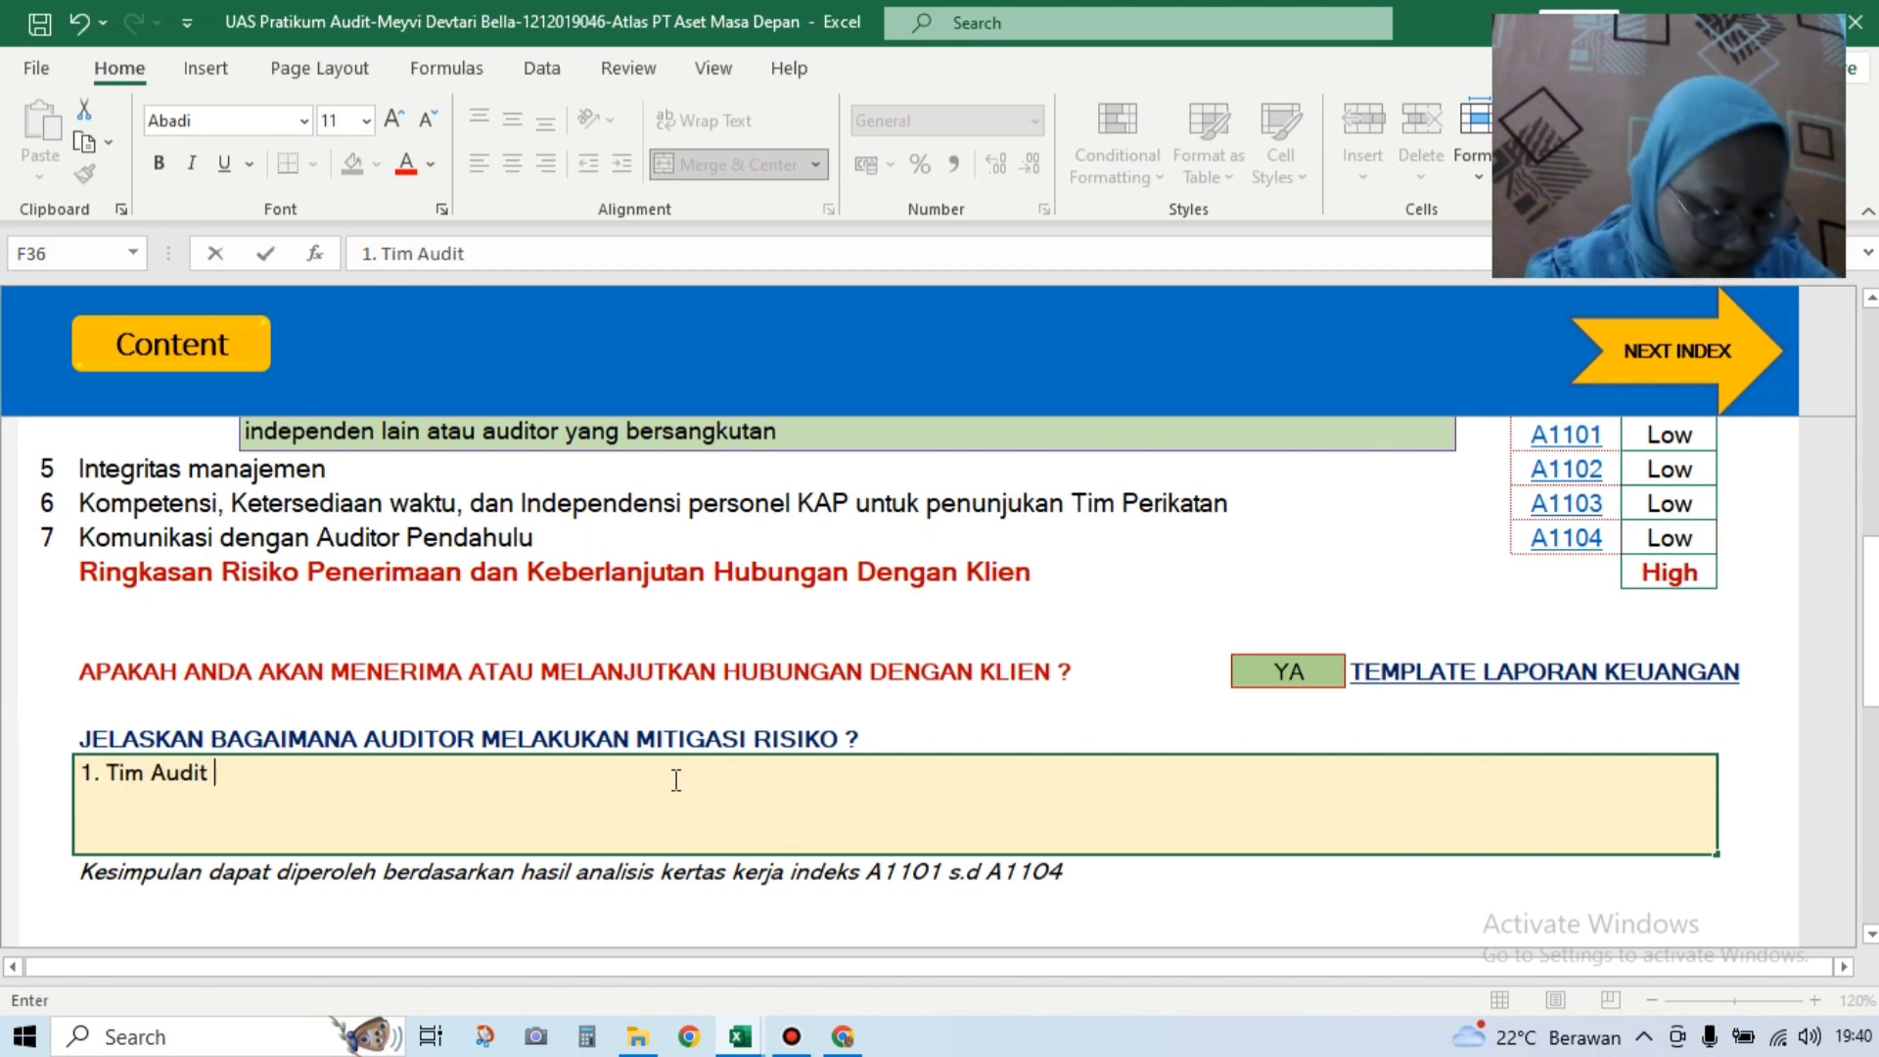
{"action": "type", "text": " Ya"}
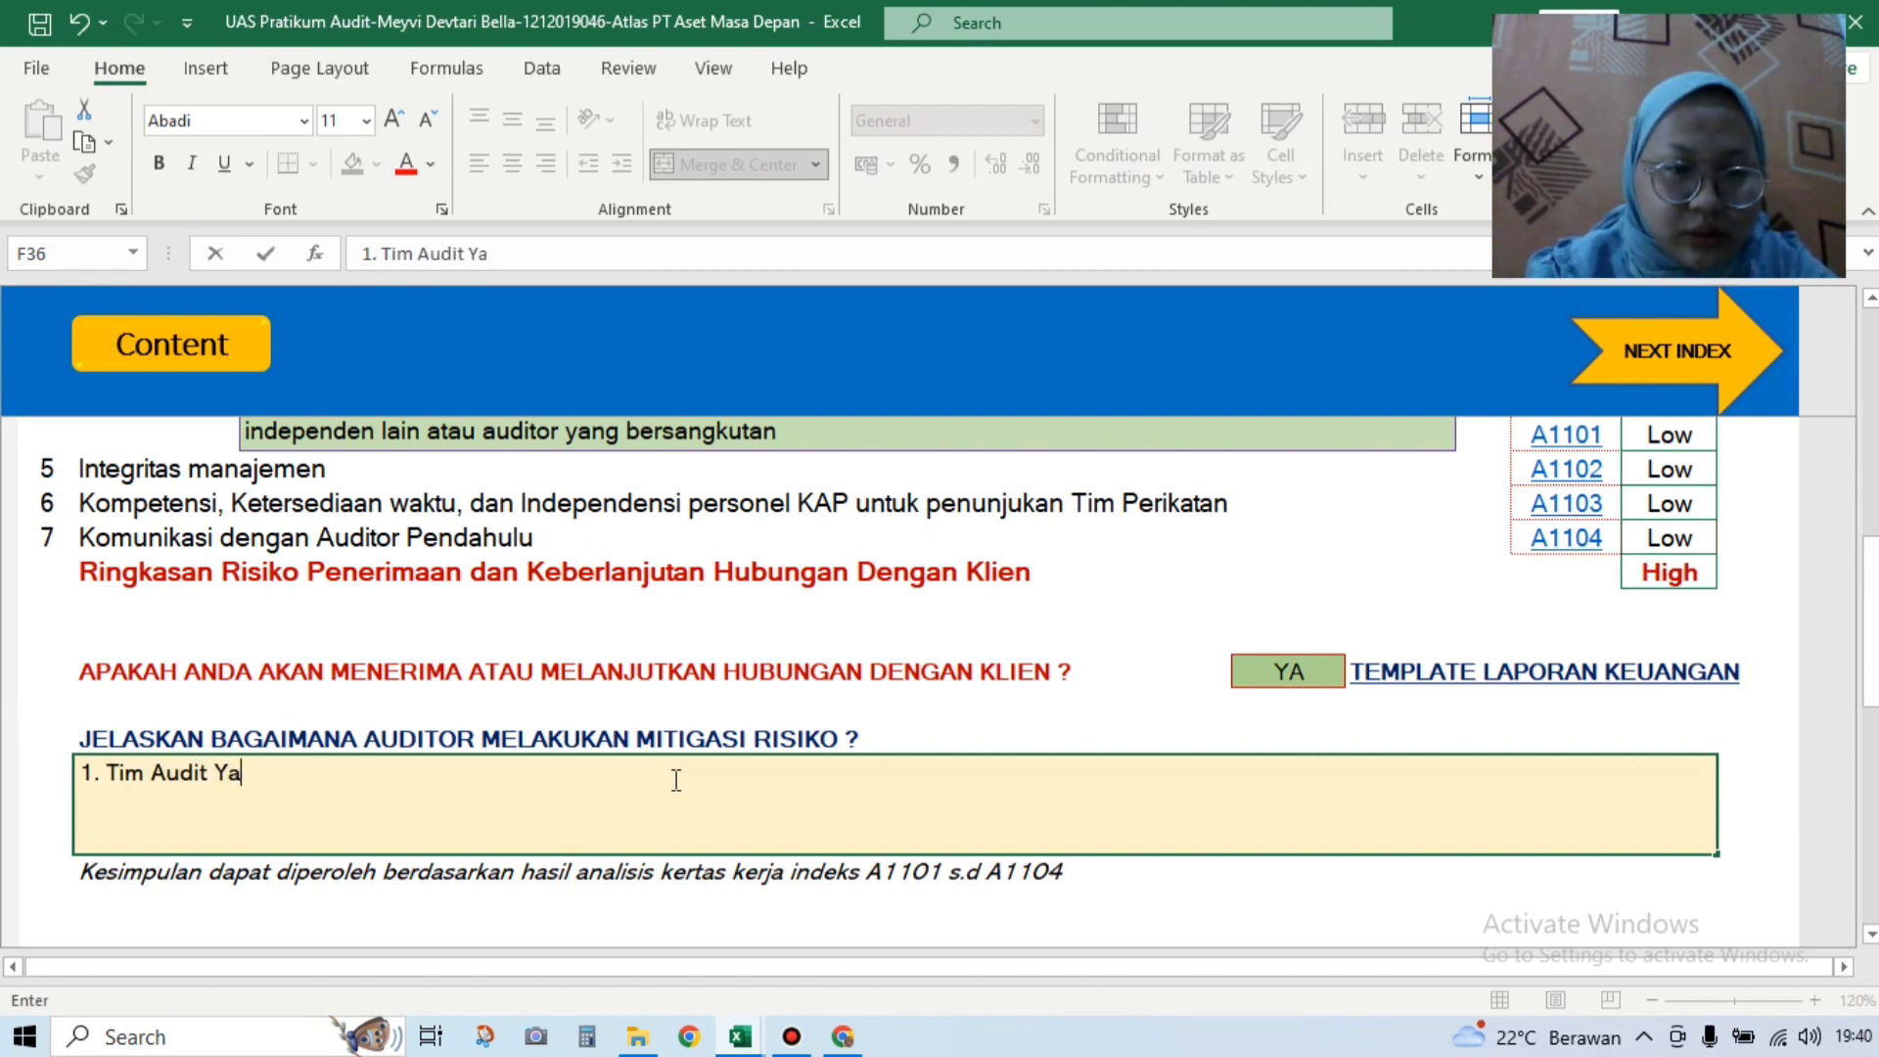
{"action": "type", "text": "ng d"}
Step: Write point 1: team chosen only from auditors with minimum 4 years' experience in the same field
{"action": "key", "text": "BackSpace"}
{"action": "type", "text": "Dip"}
{"action": "key", "text": "BackSpace"}
{"action": "key", "text": "BackSpace"}
{"action": "key", "text": "BackSpace"}
{"action": "key", "text": "BackSpace"}
{"action": "key", "text": "BackSpace"}
{"action": "key", "text": "BackSpace"}
{"action": "key", "text": "BackSpace"}
{"action": "key", "text": "BackSpace"}
{"action": "key", "text": "BackSpace"}
{"action": "key", "text": "BackSpace"}
{"action": "key", "text": "BackSpace"}
{"action": "key", "text": "BackSpace"}
{"action": "key", "text": "BackSpace"}
{"action": "key", "text": "BackSpace"}
{"action": "key", "text": "BackSpace"}
{"action": "key", "text": "BackSpace"}
{"action": "key", "text": "BackSpace"}
{"action": "key", "text": "BackSpace"}
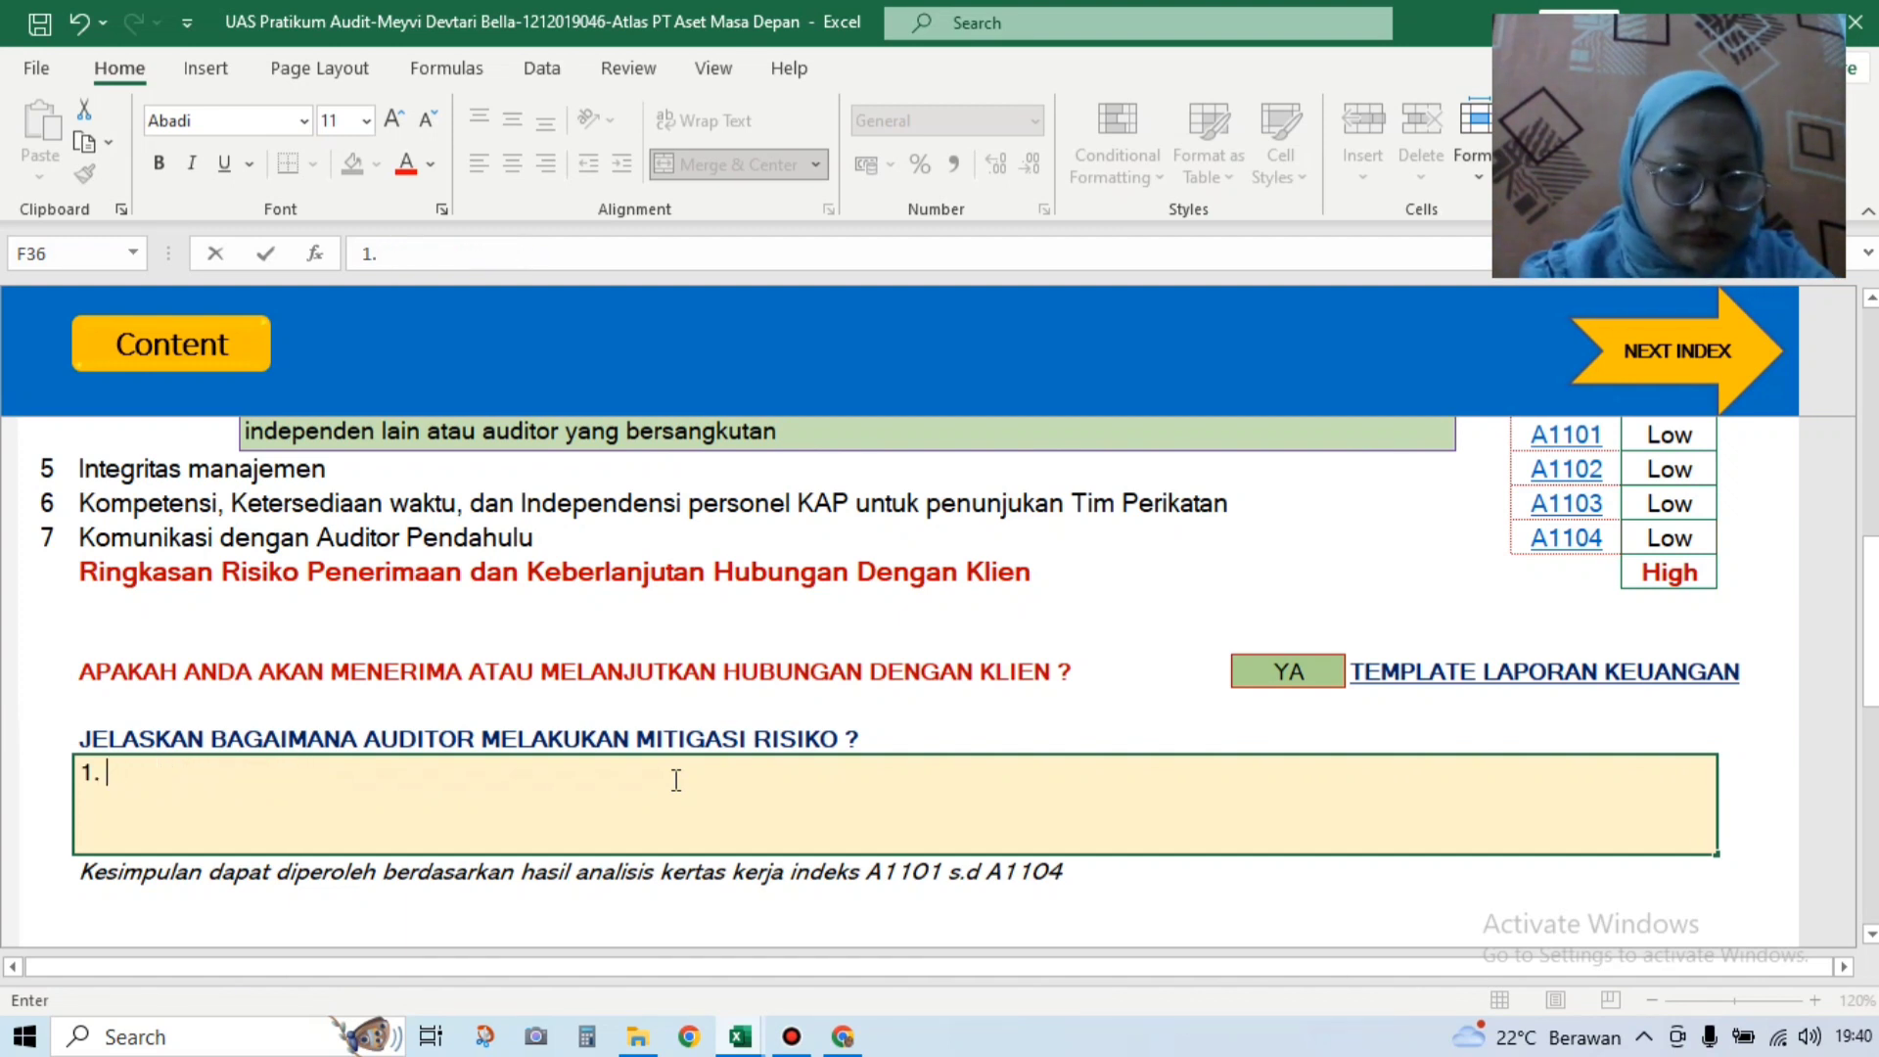
{"action": "type", "text": "TIM AU"}
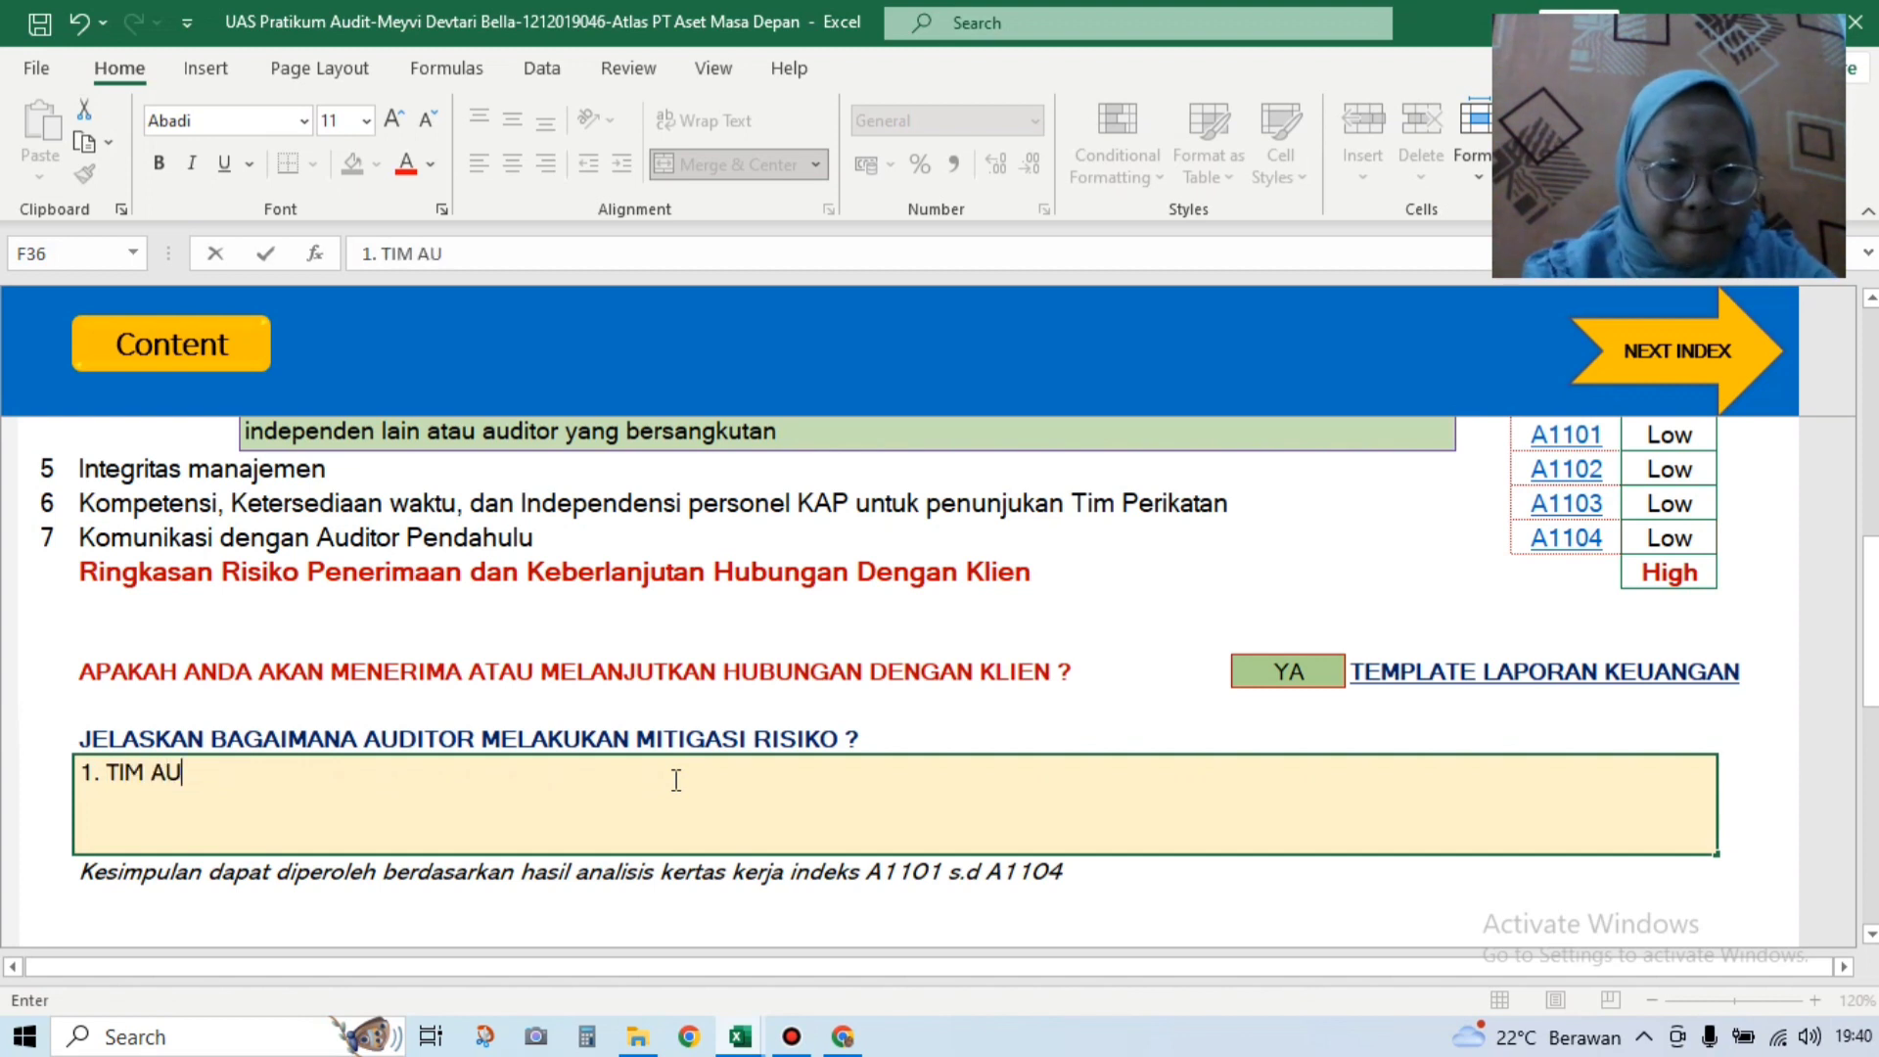
{"action": "type", "text": "DIT YANG D"}
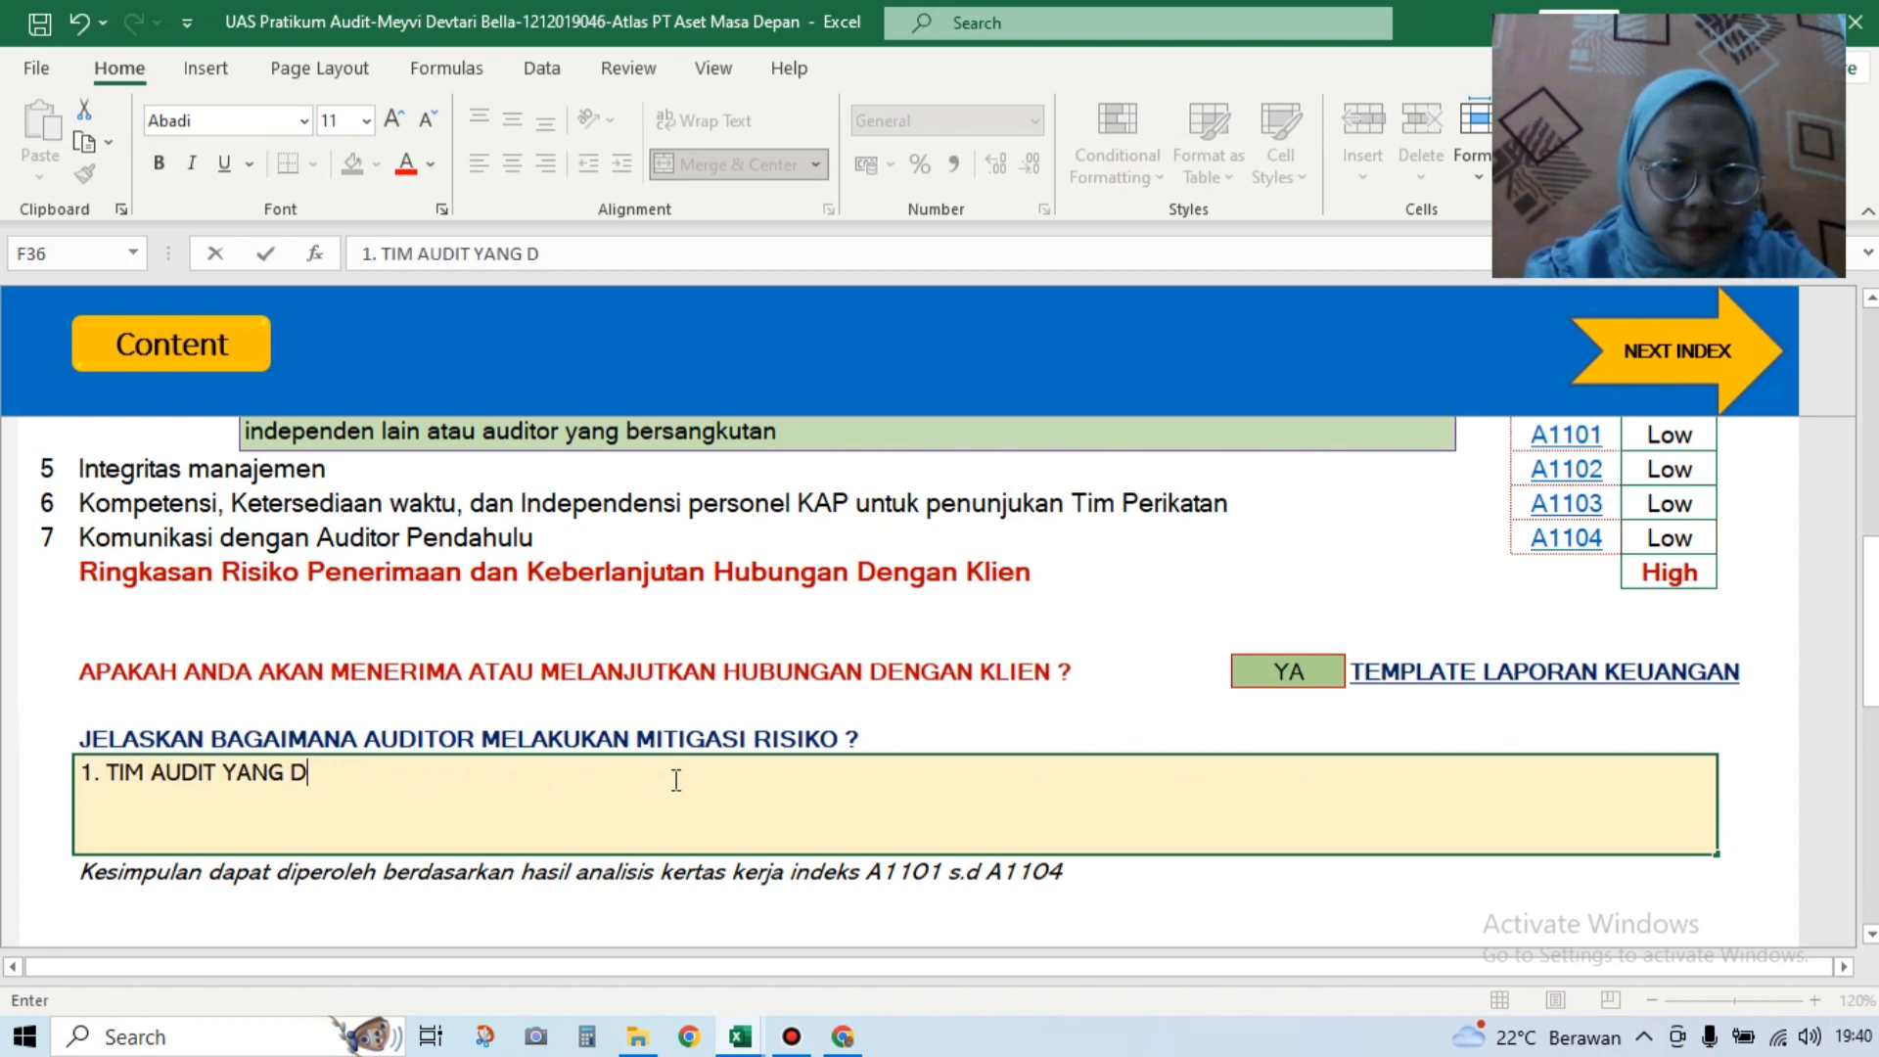
{"action": "type", "text": "IPISI"}
{"action": "key", "text": "BackSpace"}
{"action": "key", "text": "BackSpace"}
{"action": "type", "text": "ILIH"}
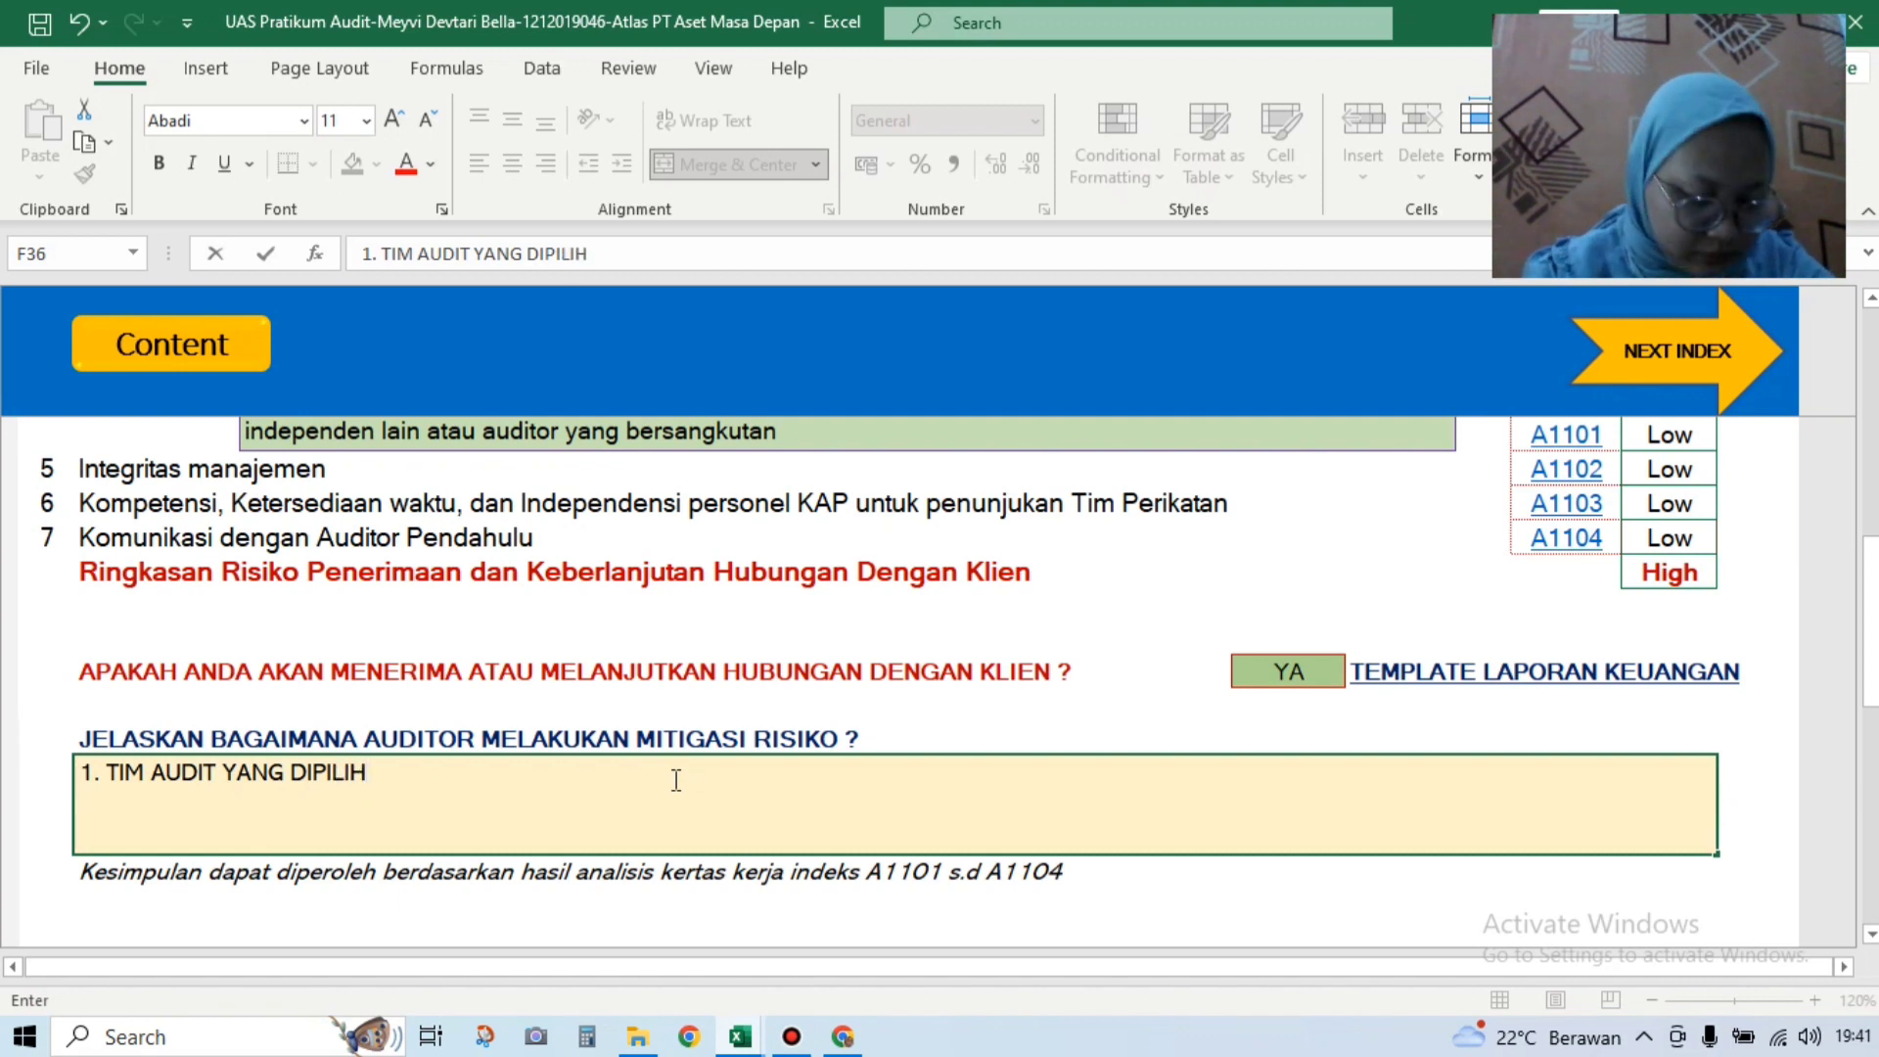
{"action": "type", "text": " HANY"}
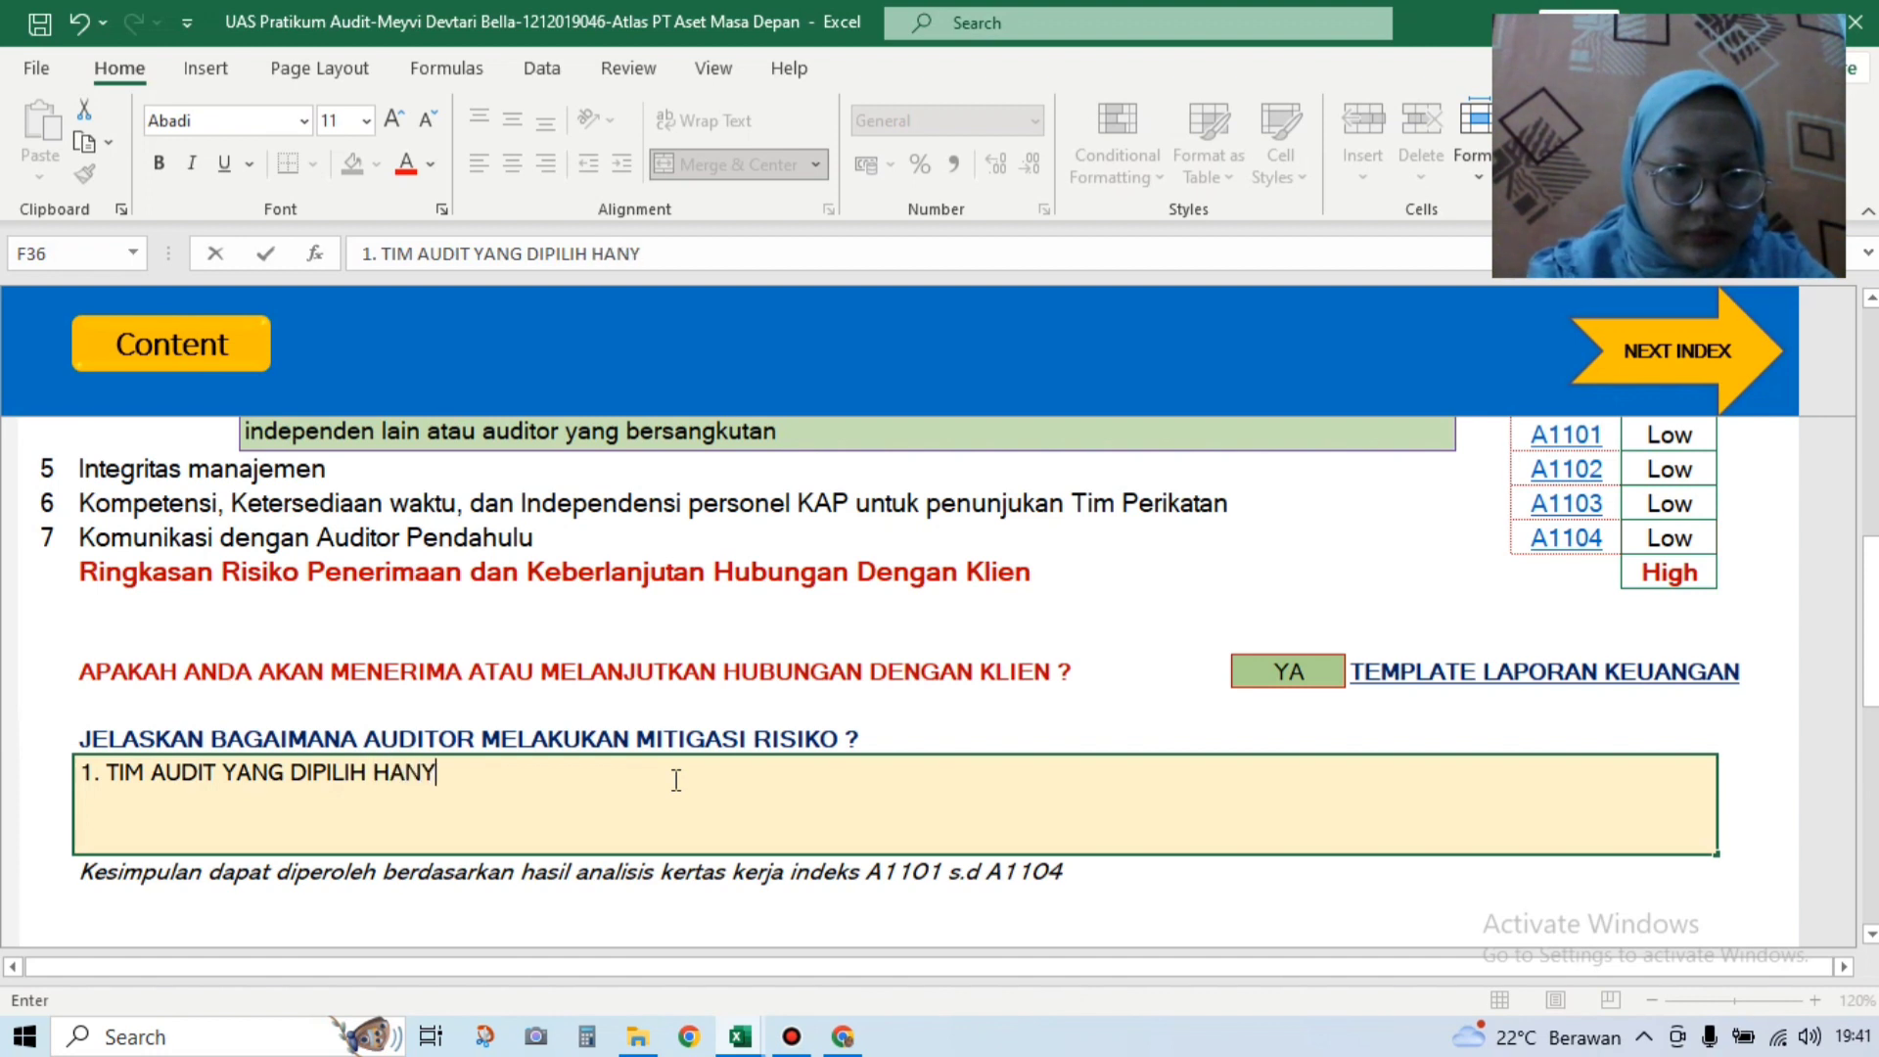
{"action": "type", "text": "ALAH"}
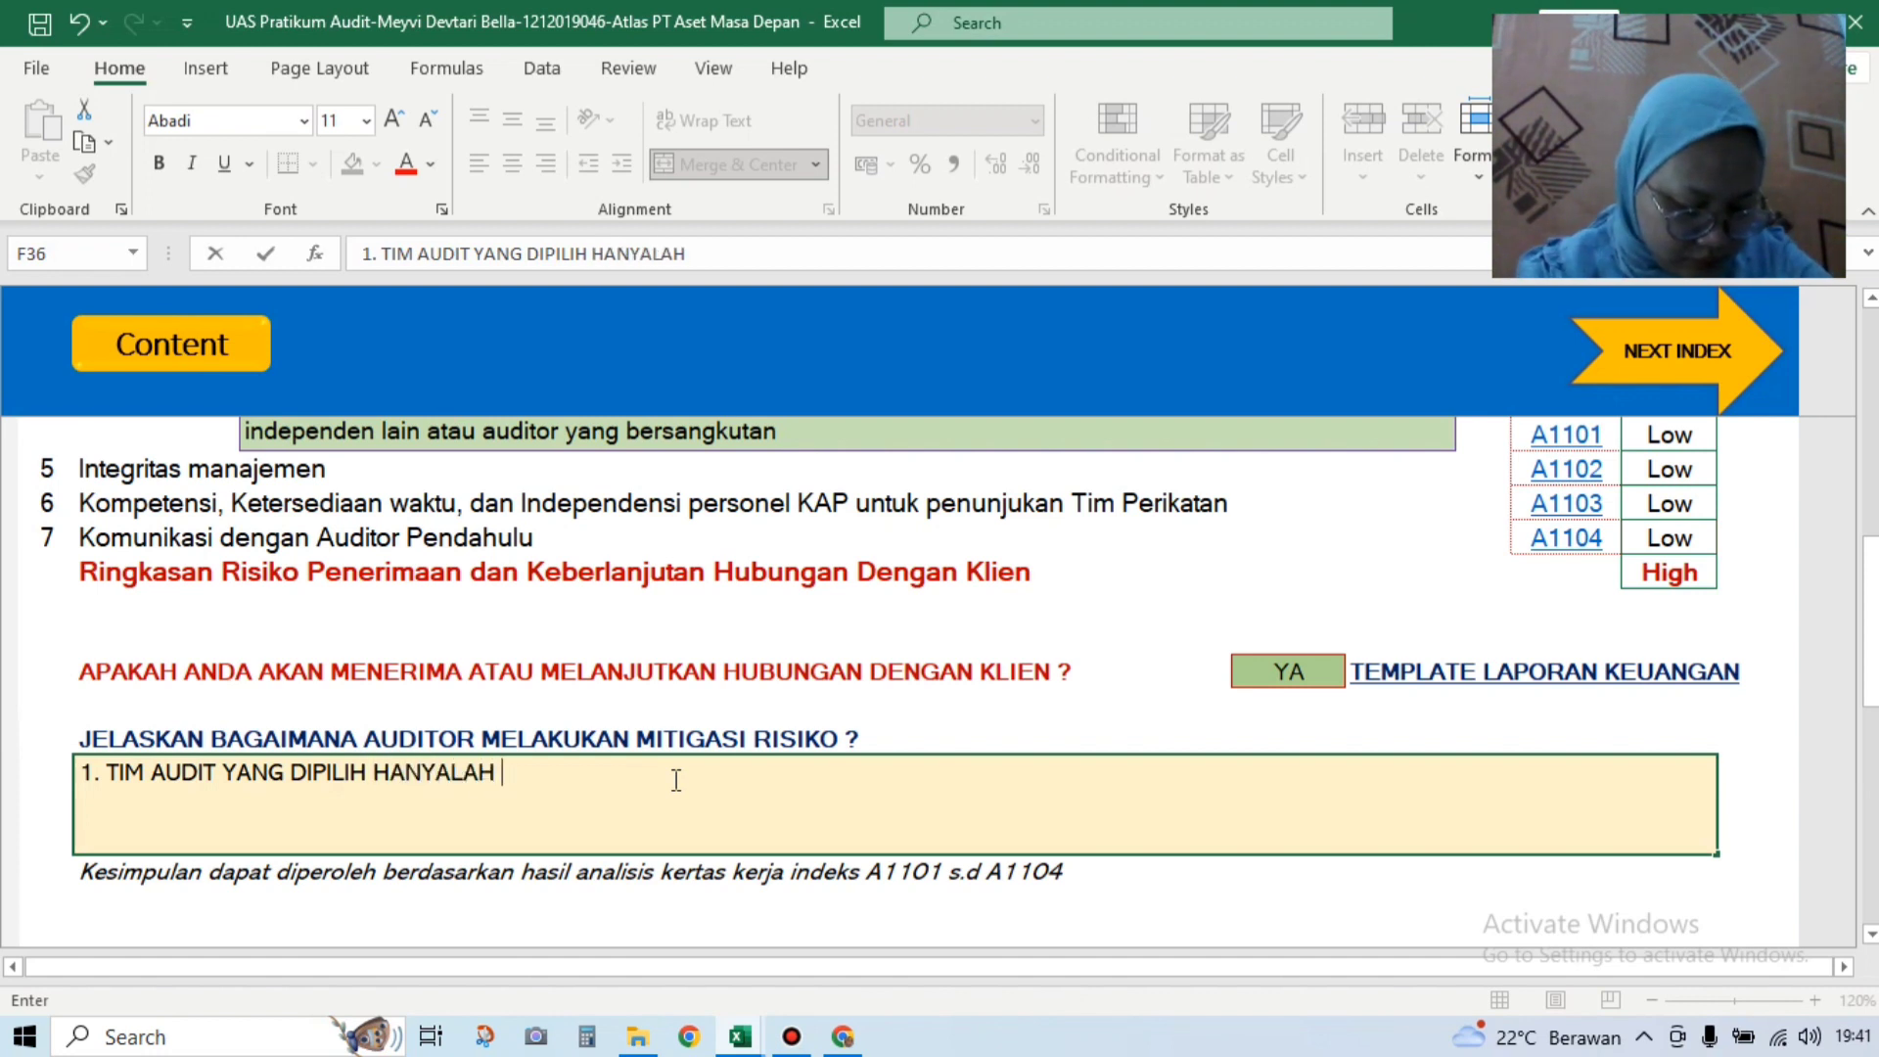
{"action": "type", "text": " AUDITOR"}
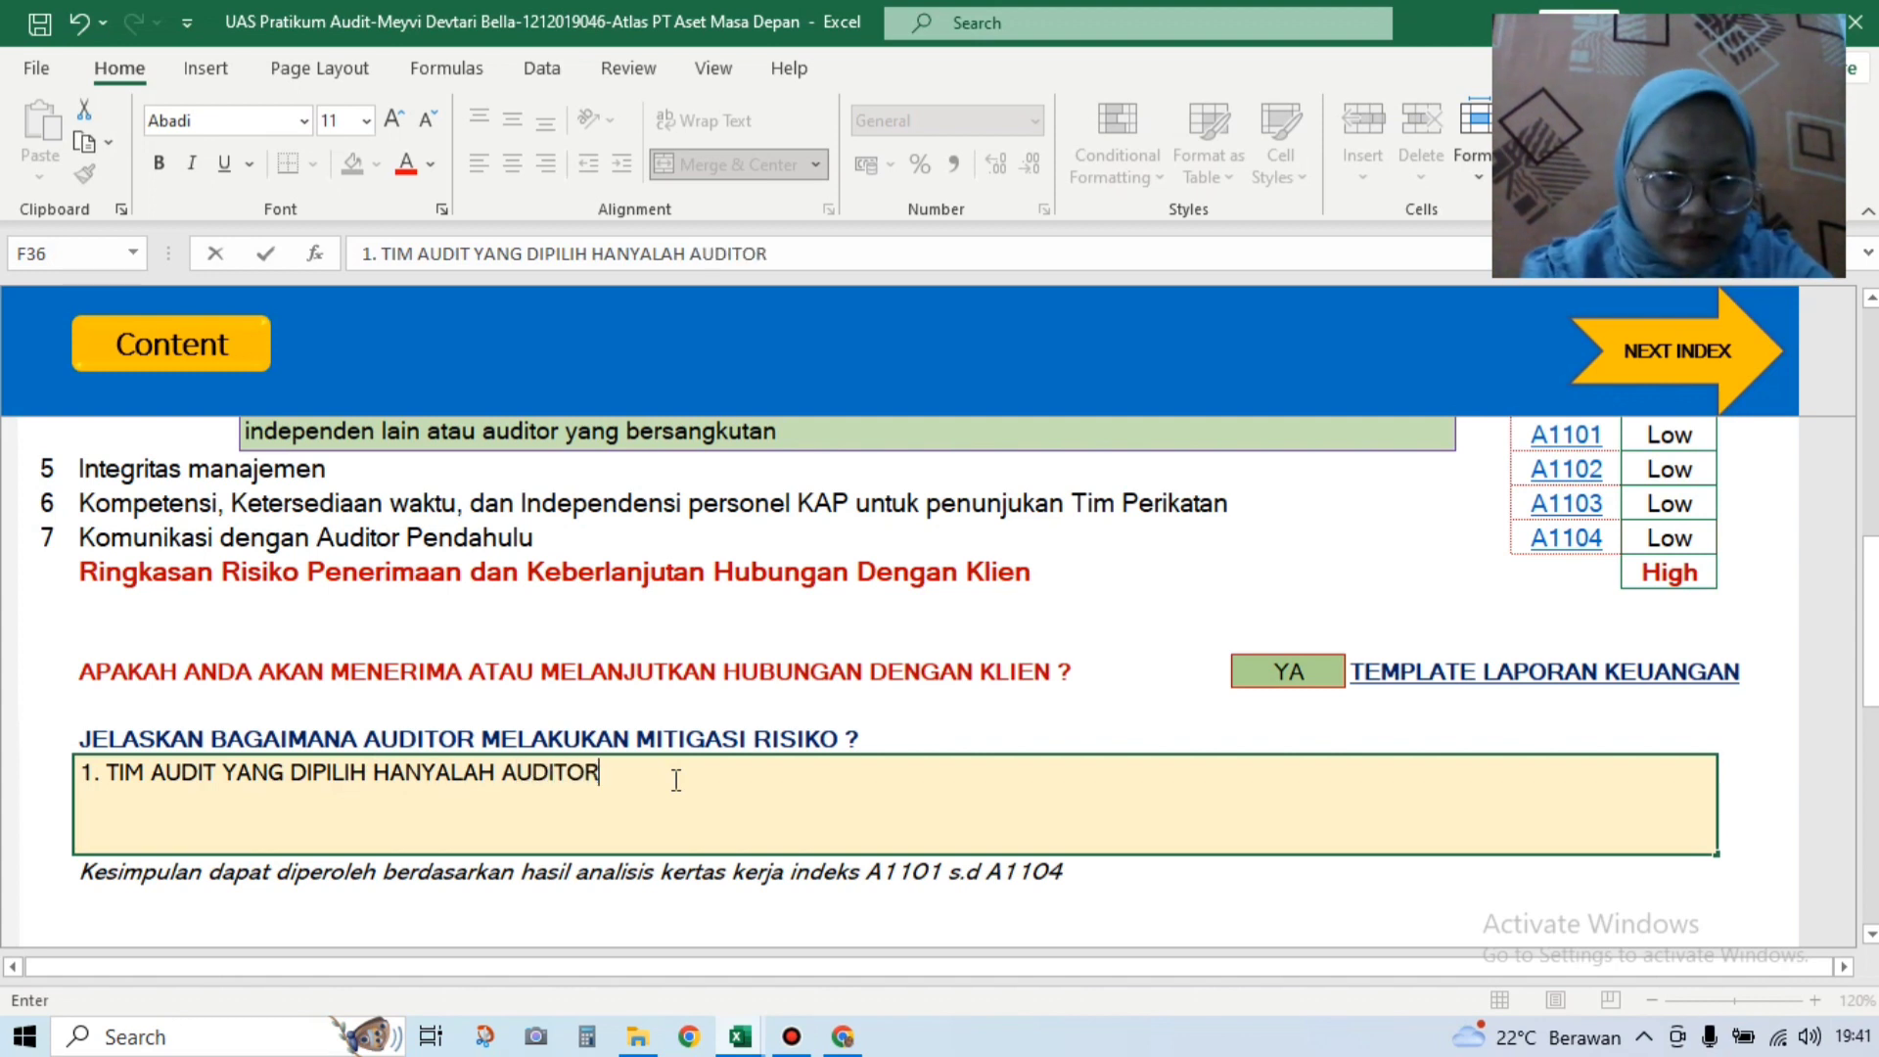
{"action": "type", "text": " YANG"}
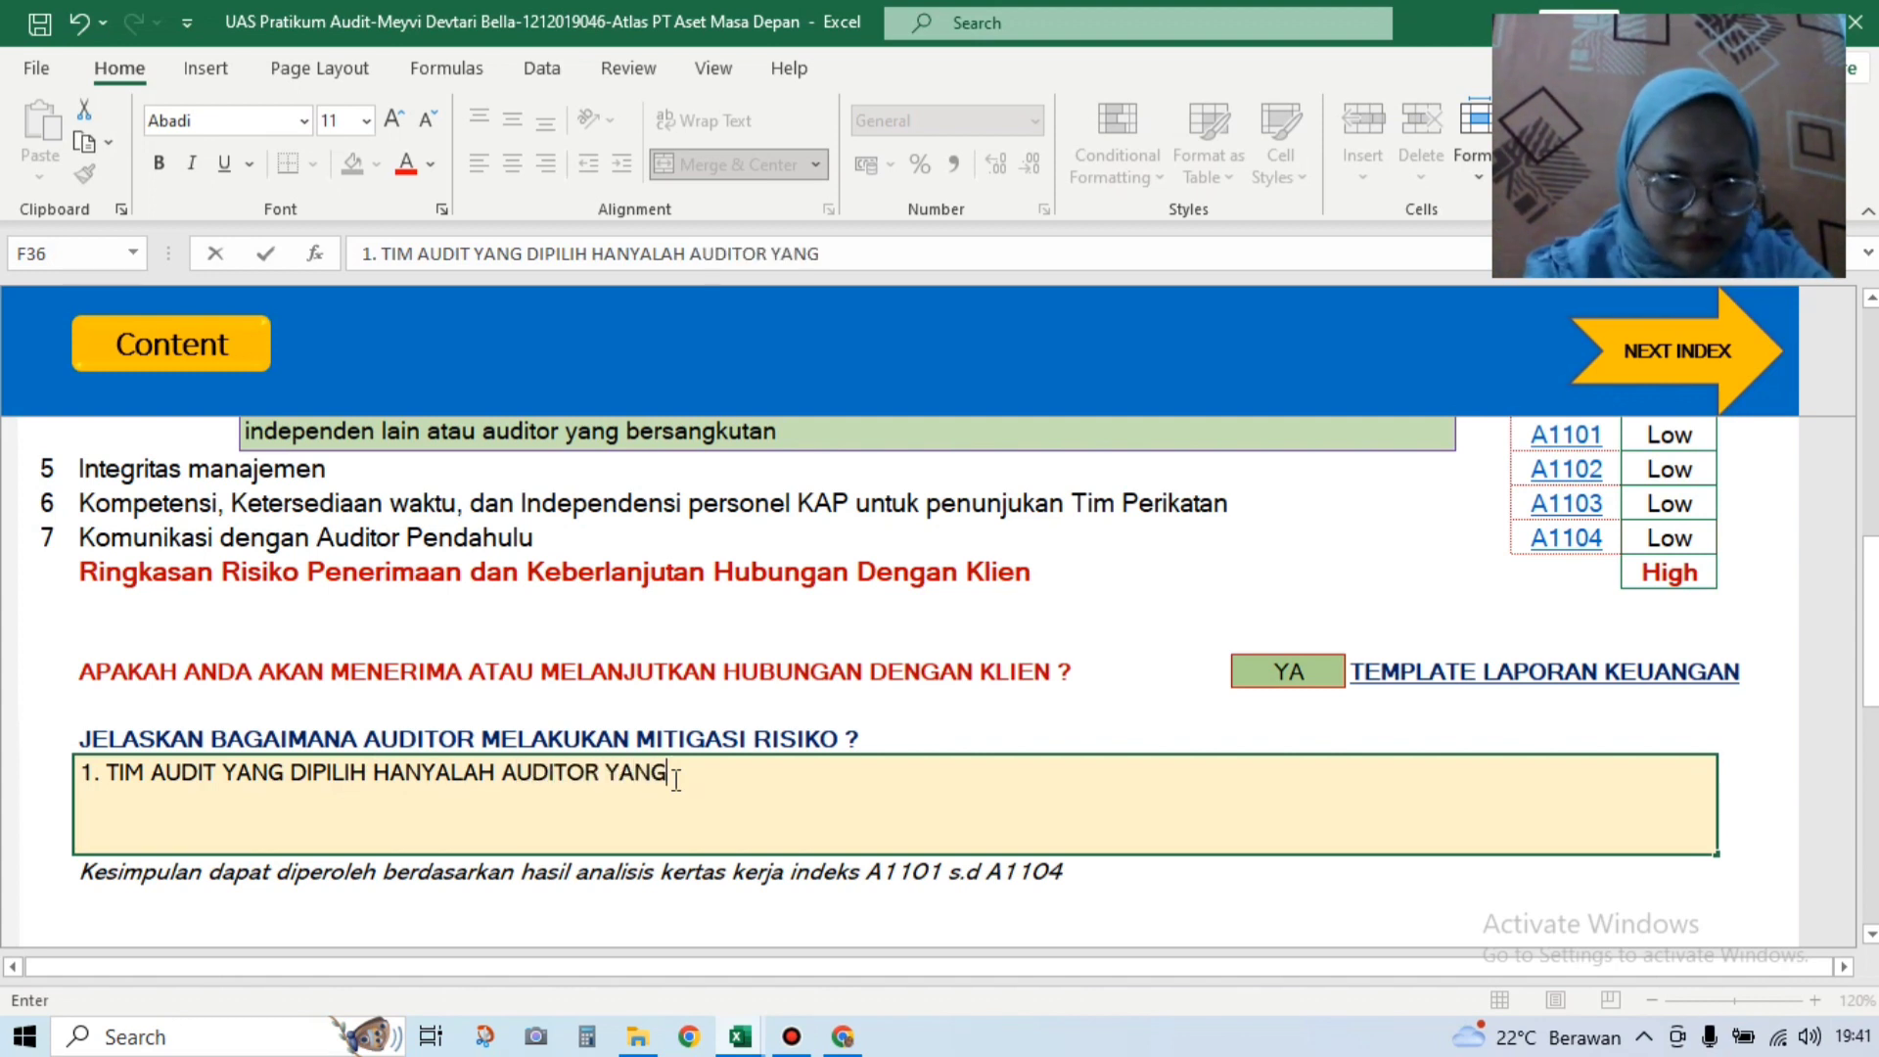
{"action": "type", "text": " PUNYA"}
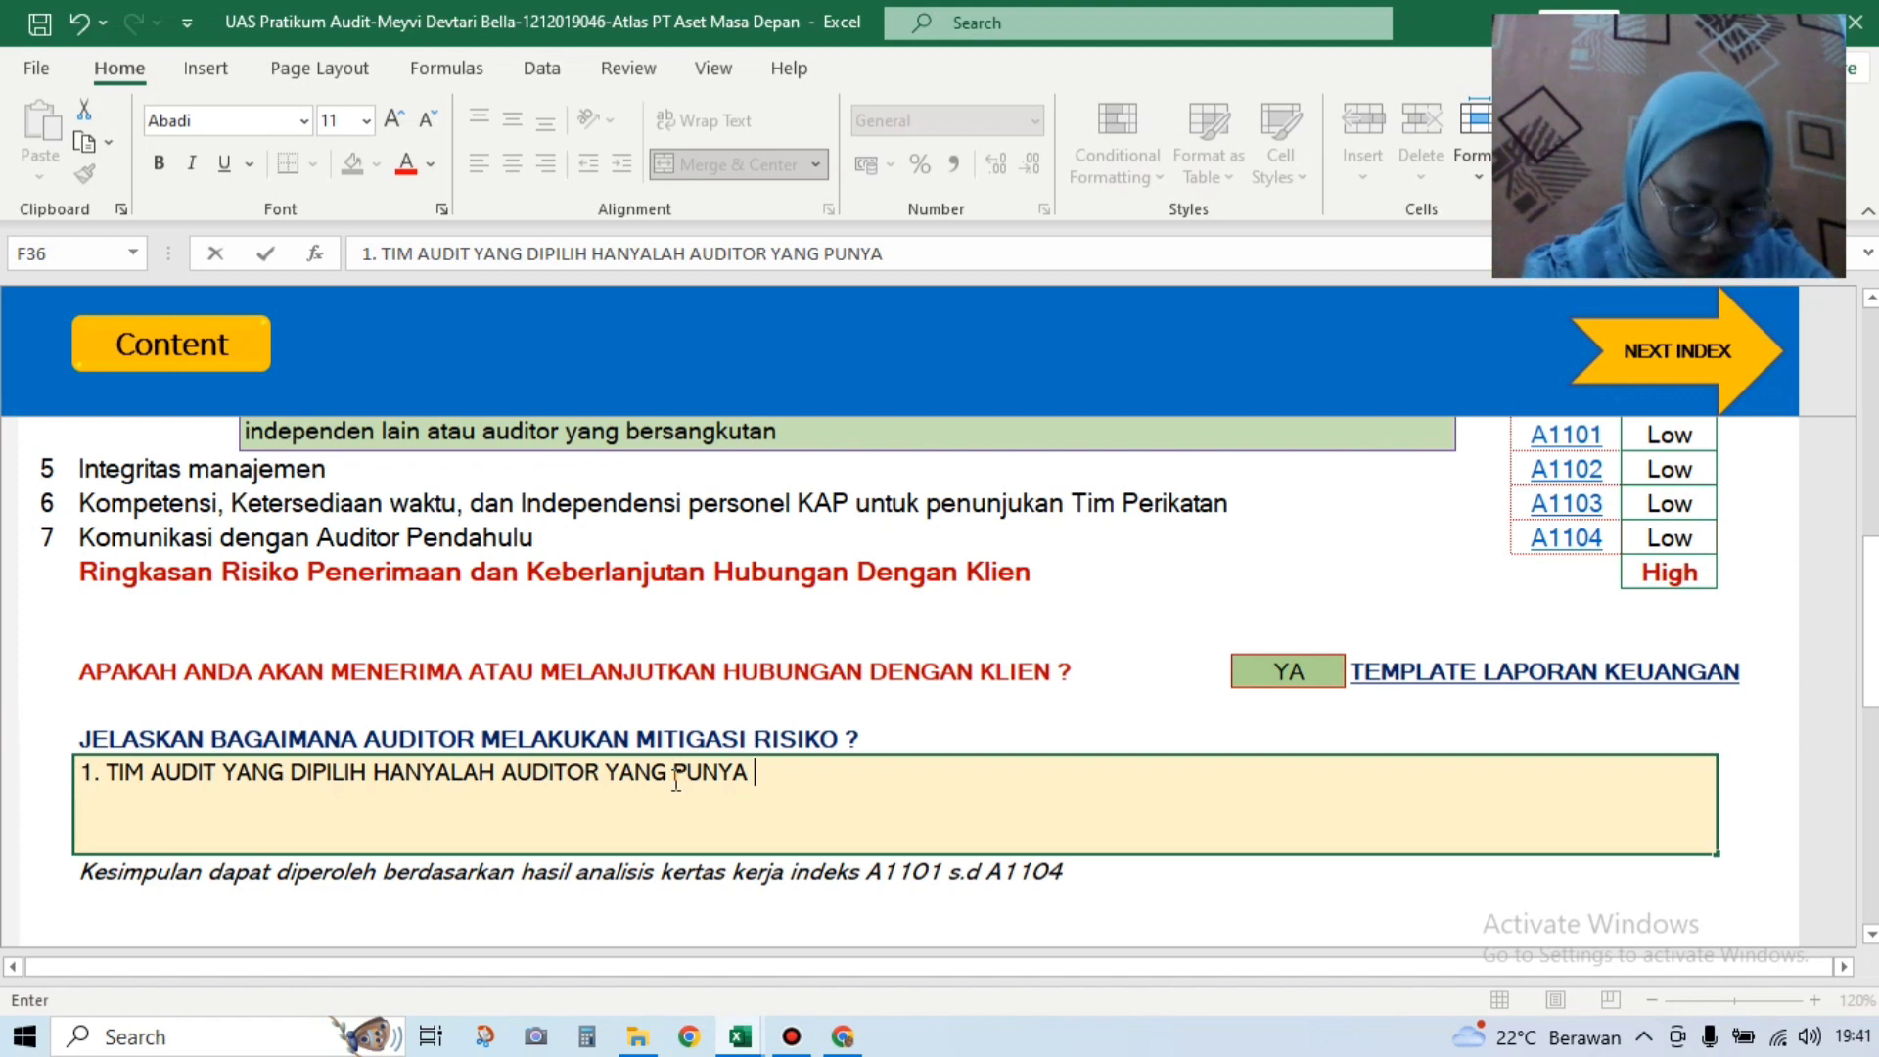
{"action": "type", "text": " PENGALAMAN M"}
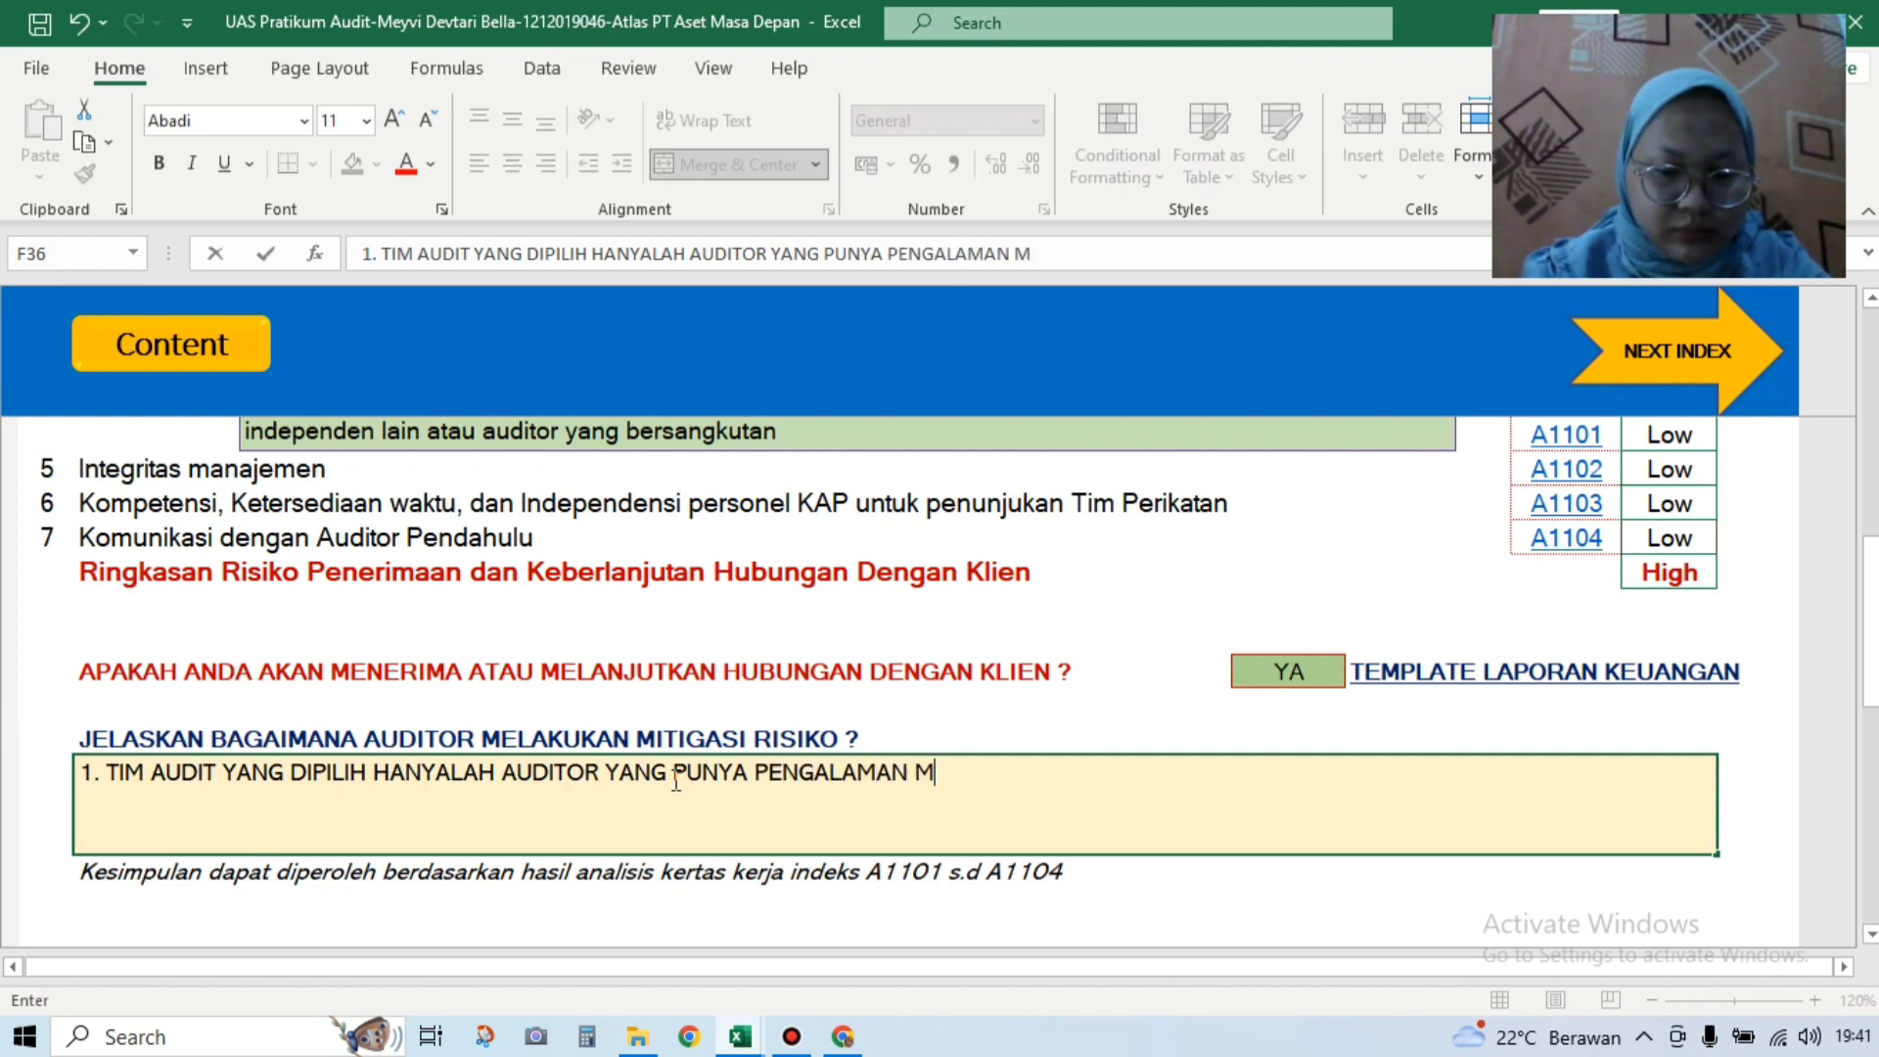
{"action": "type", "text": "ININ"}
{"action": "key", "text": "BackSpace"}
{"action": "type", "text": "MAL "}
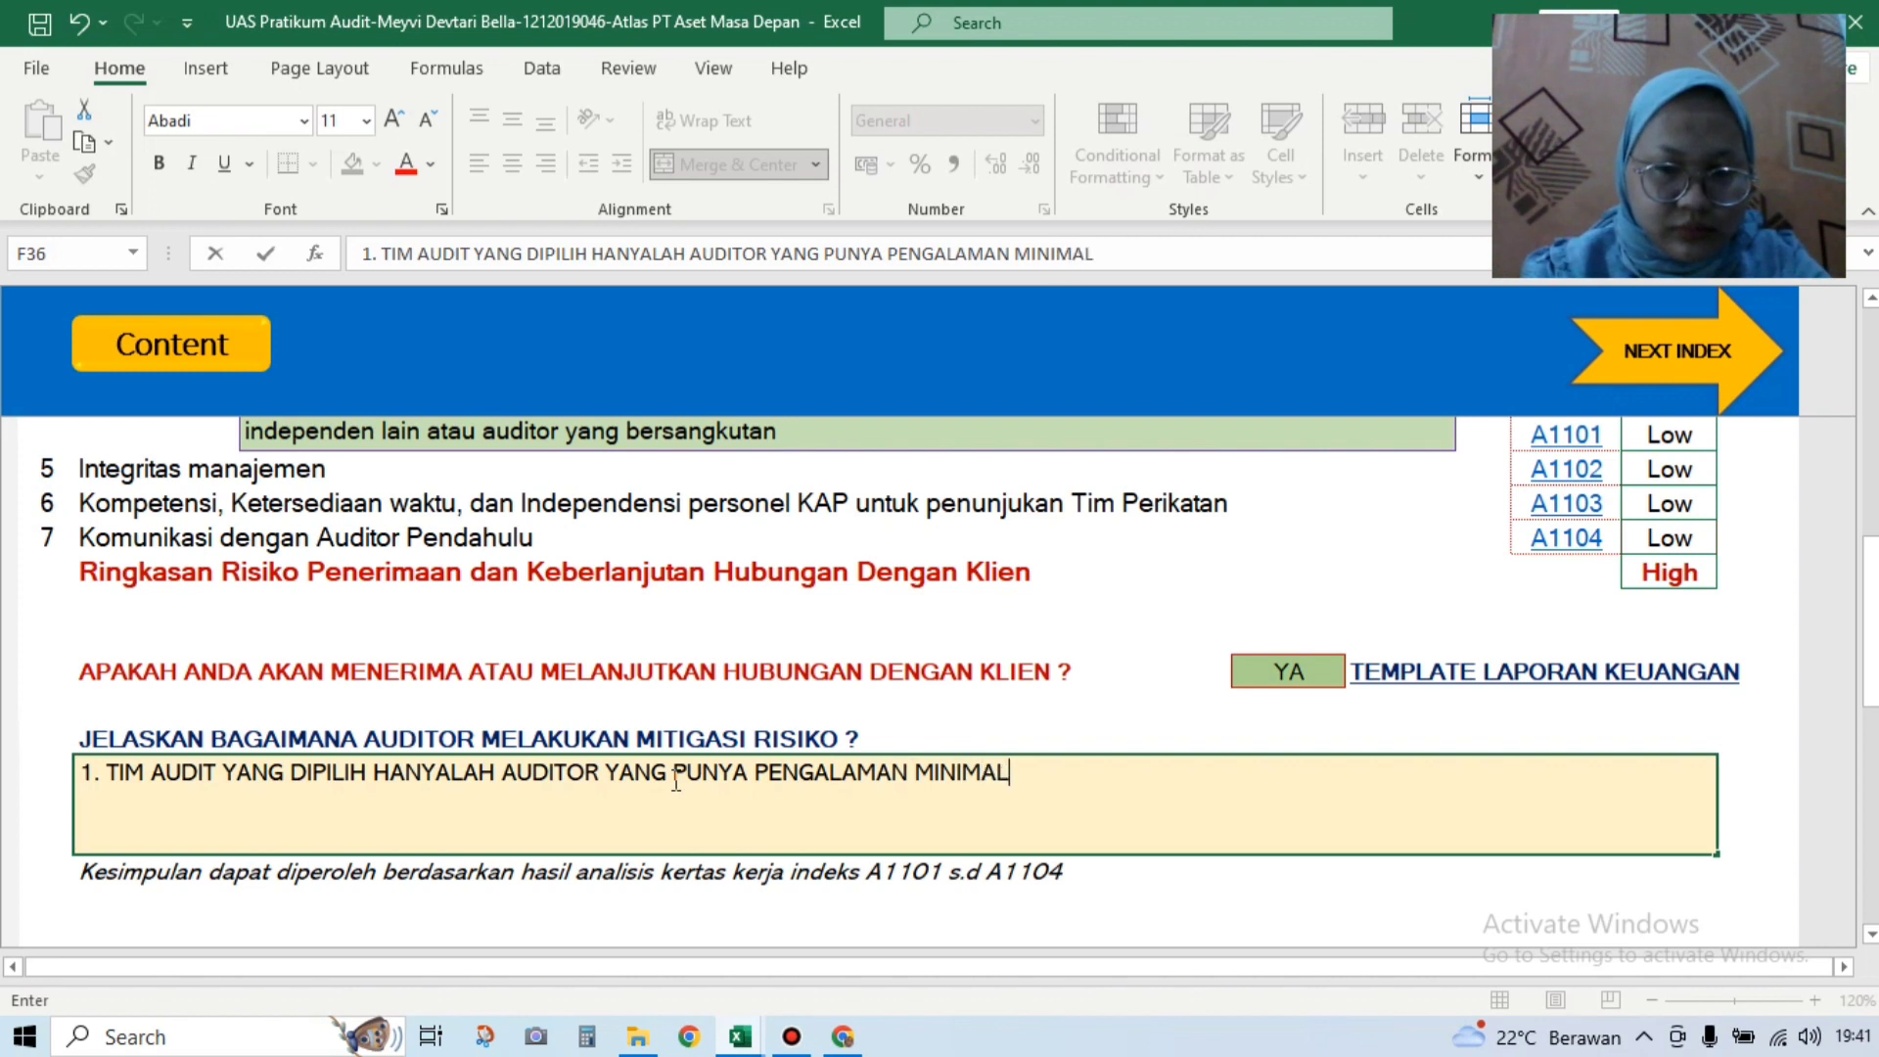
{"action": "type", "text": "4 TAHUN "}
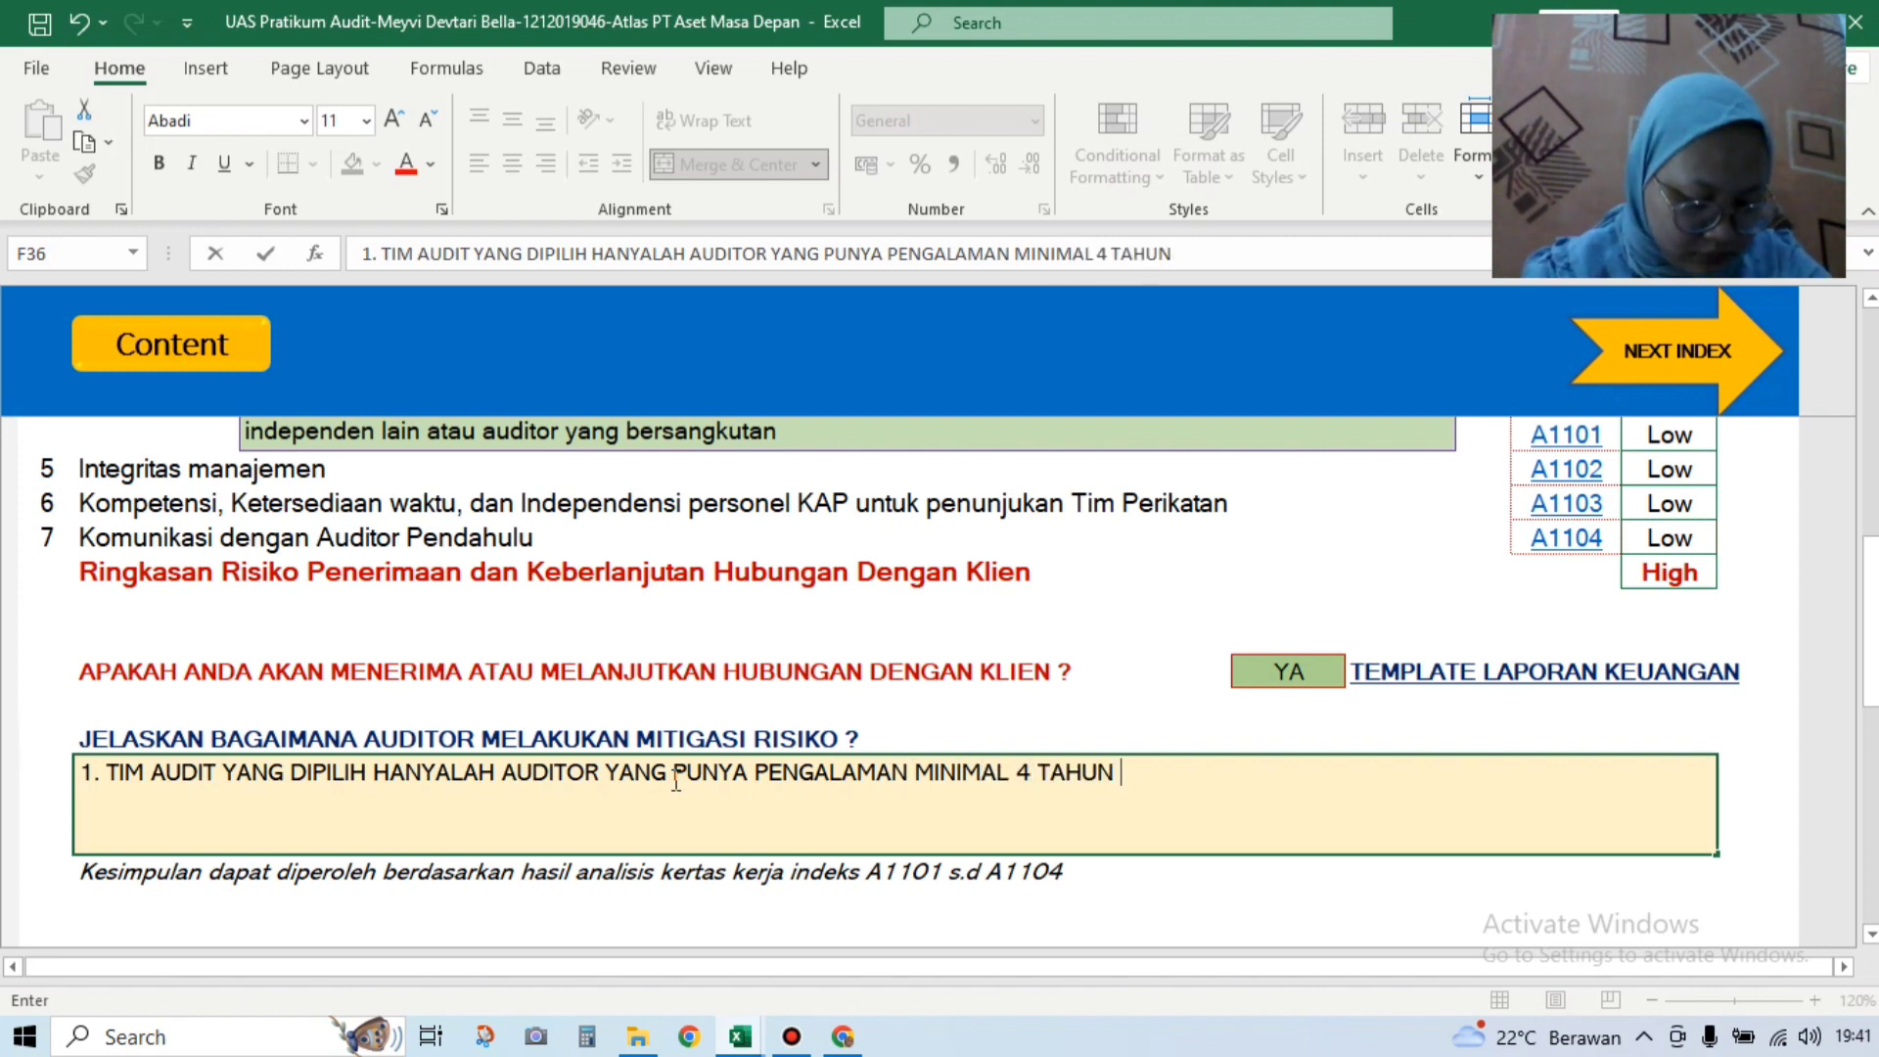
{"action": "type", "text": "DAN PERN"}
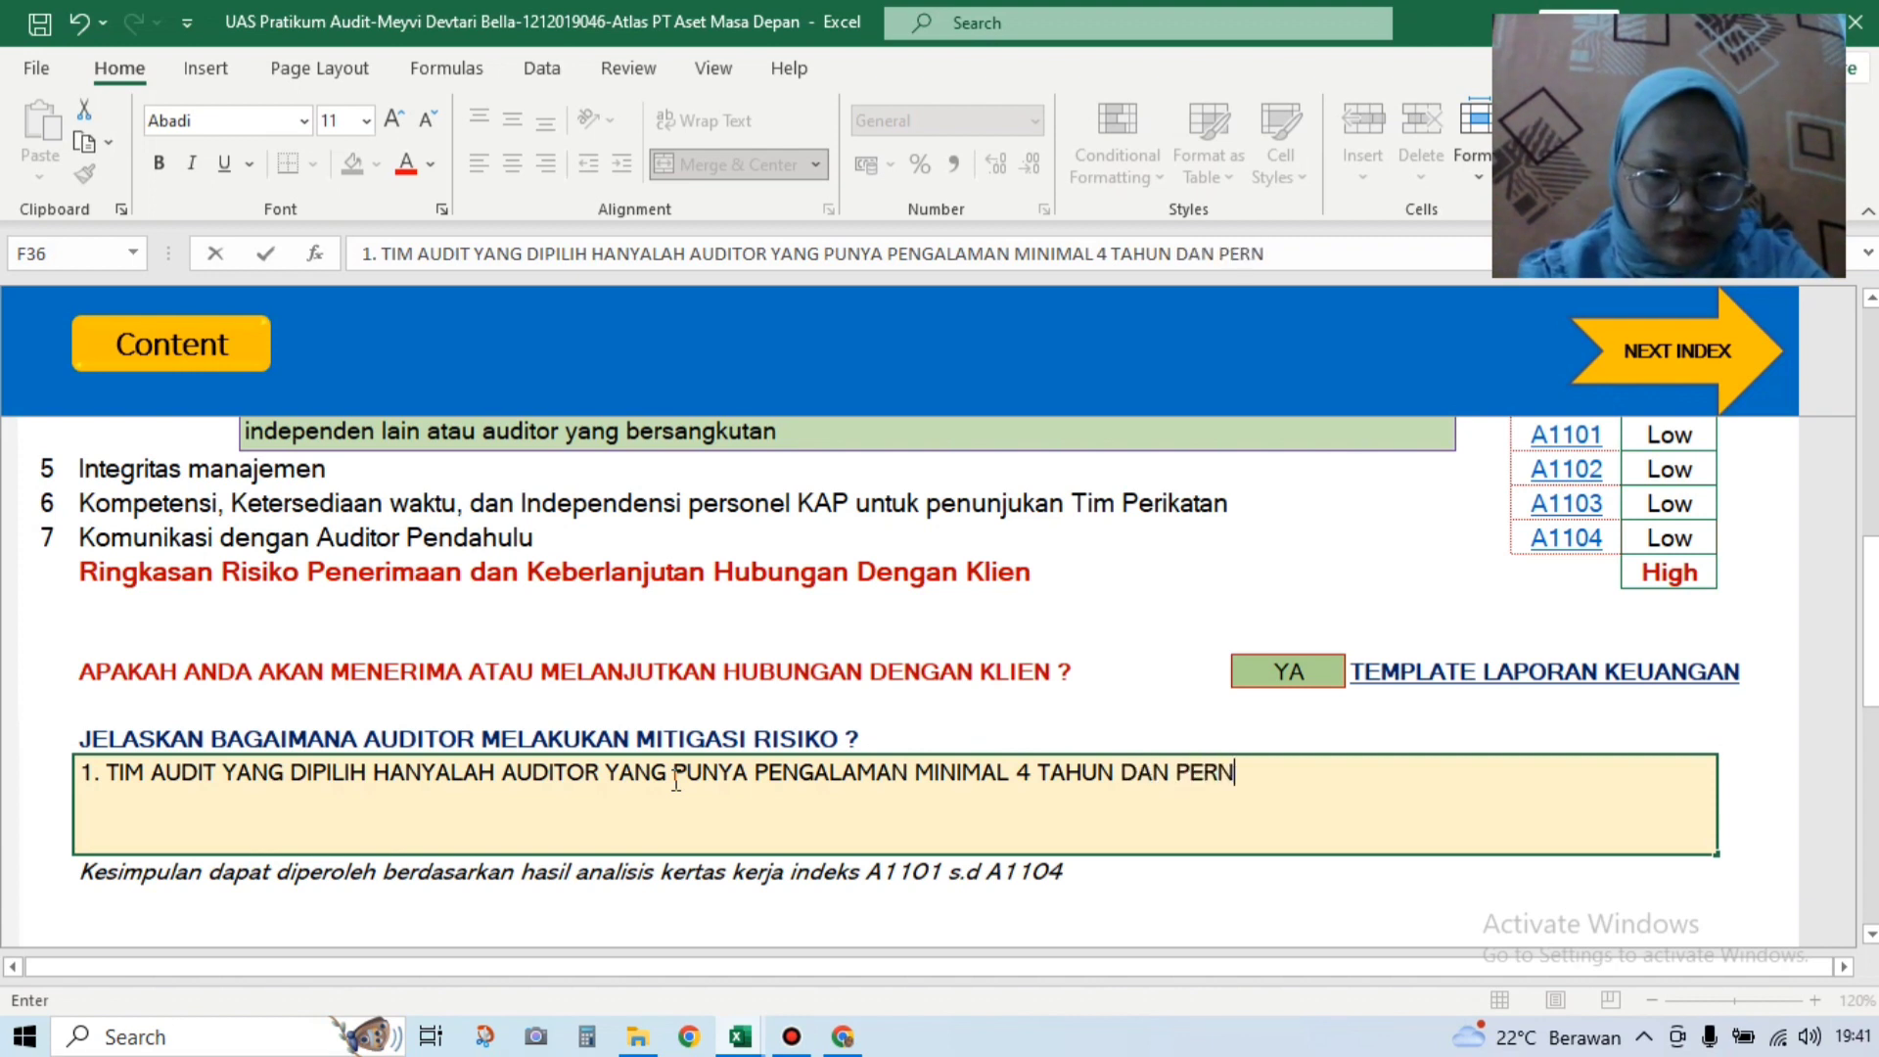
{"action": "type", "text": "AH ME"}
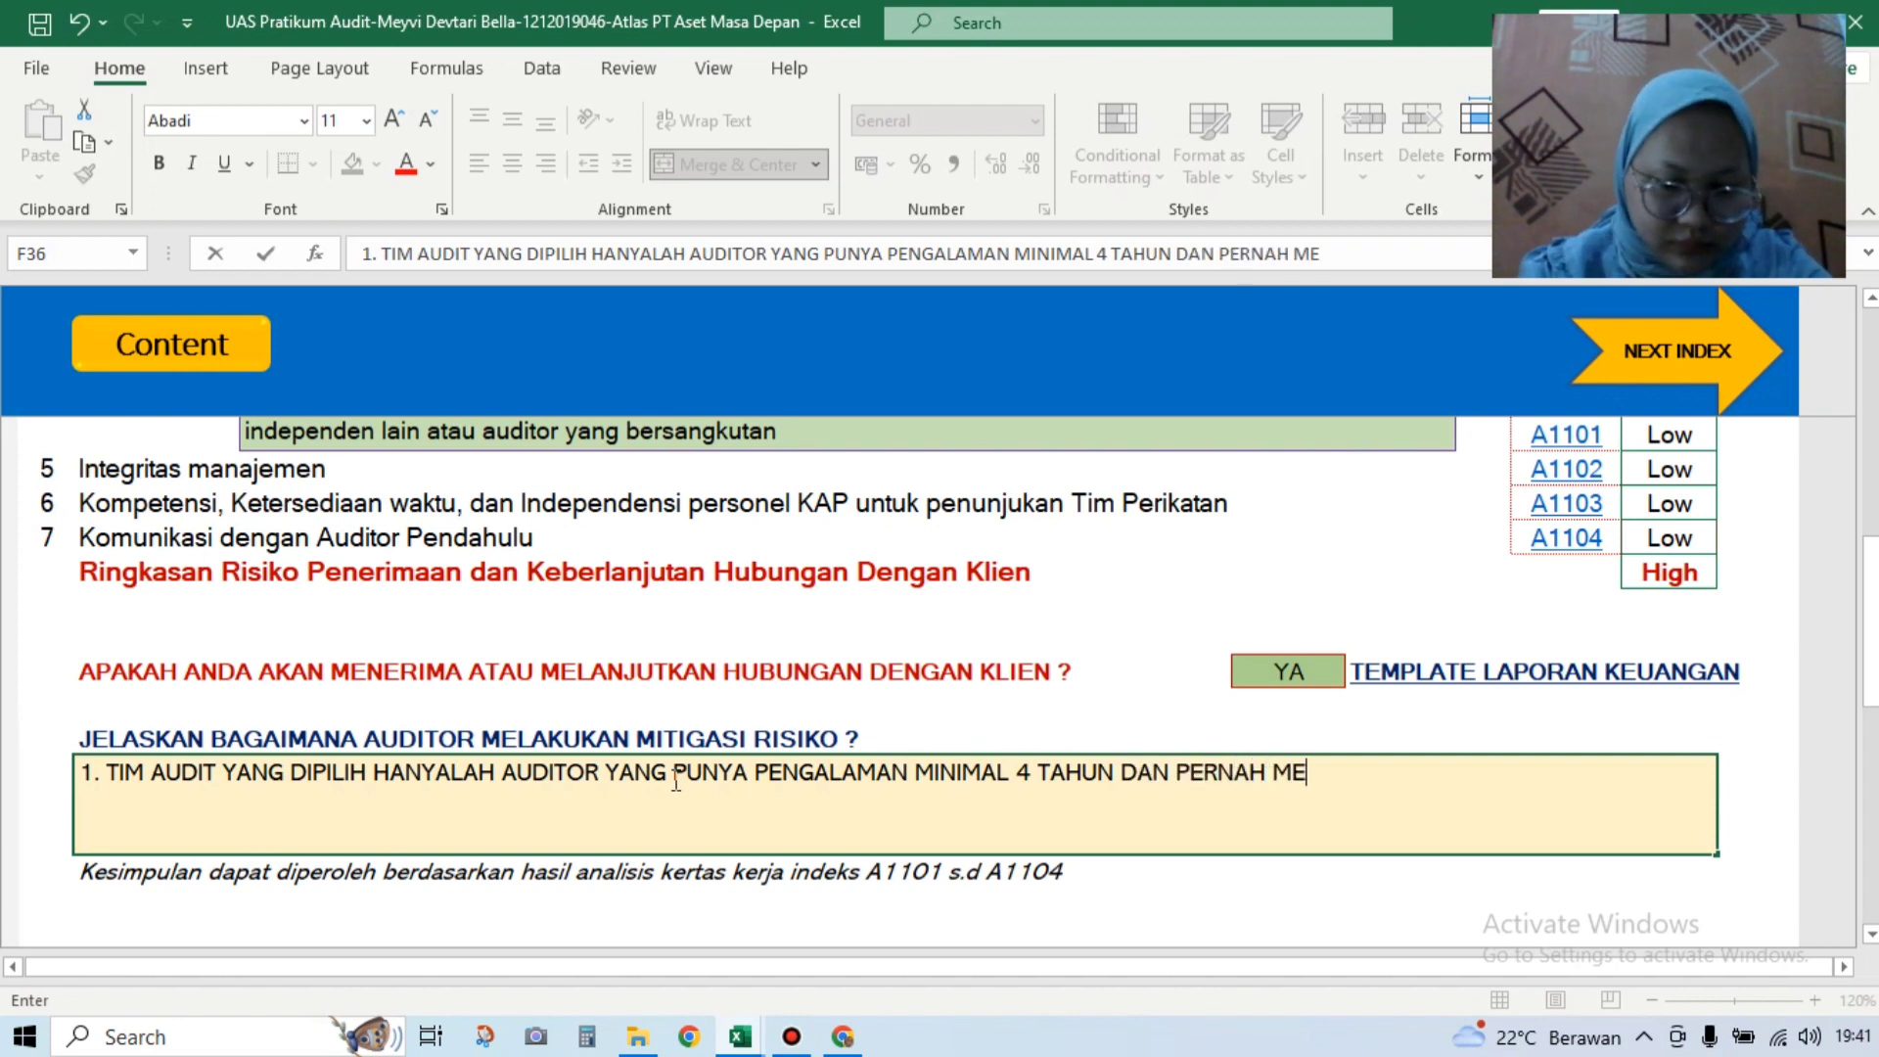
{"action": "type", "text": "NGAUD"}
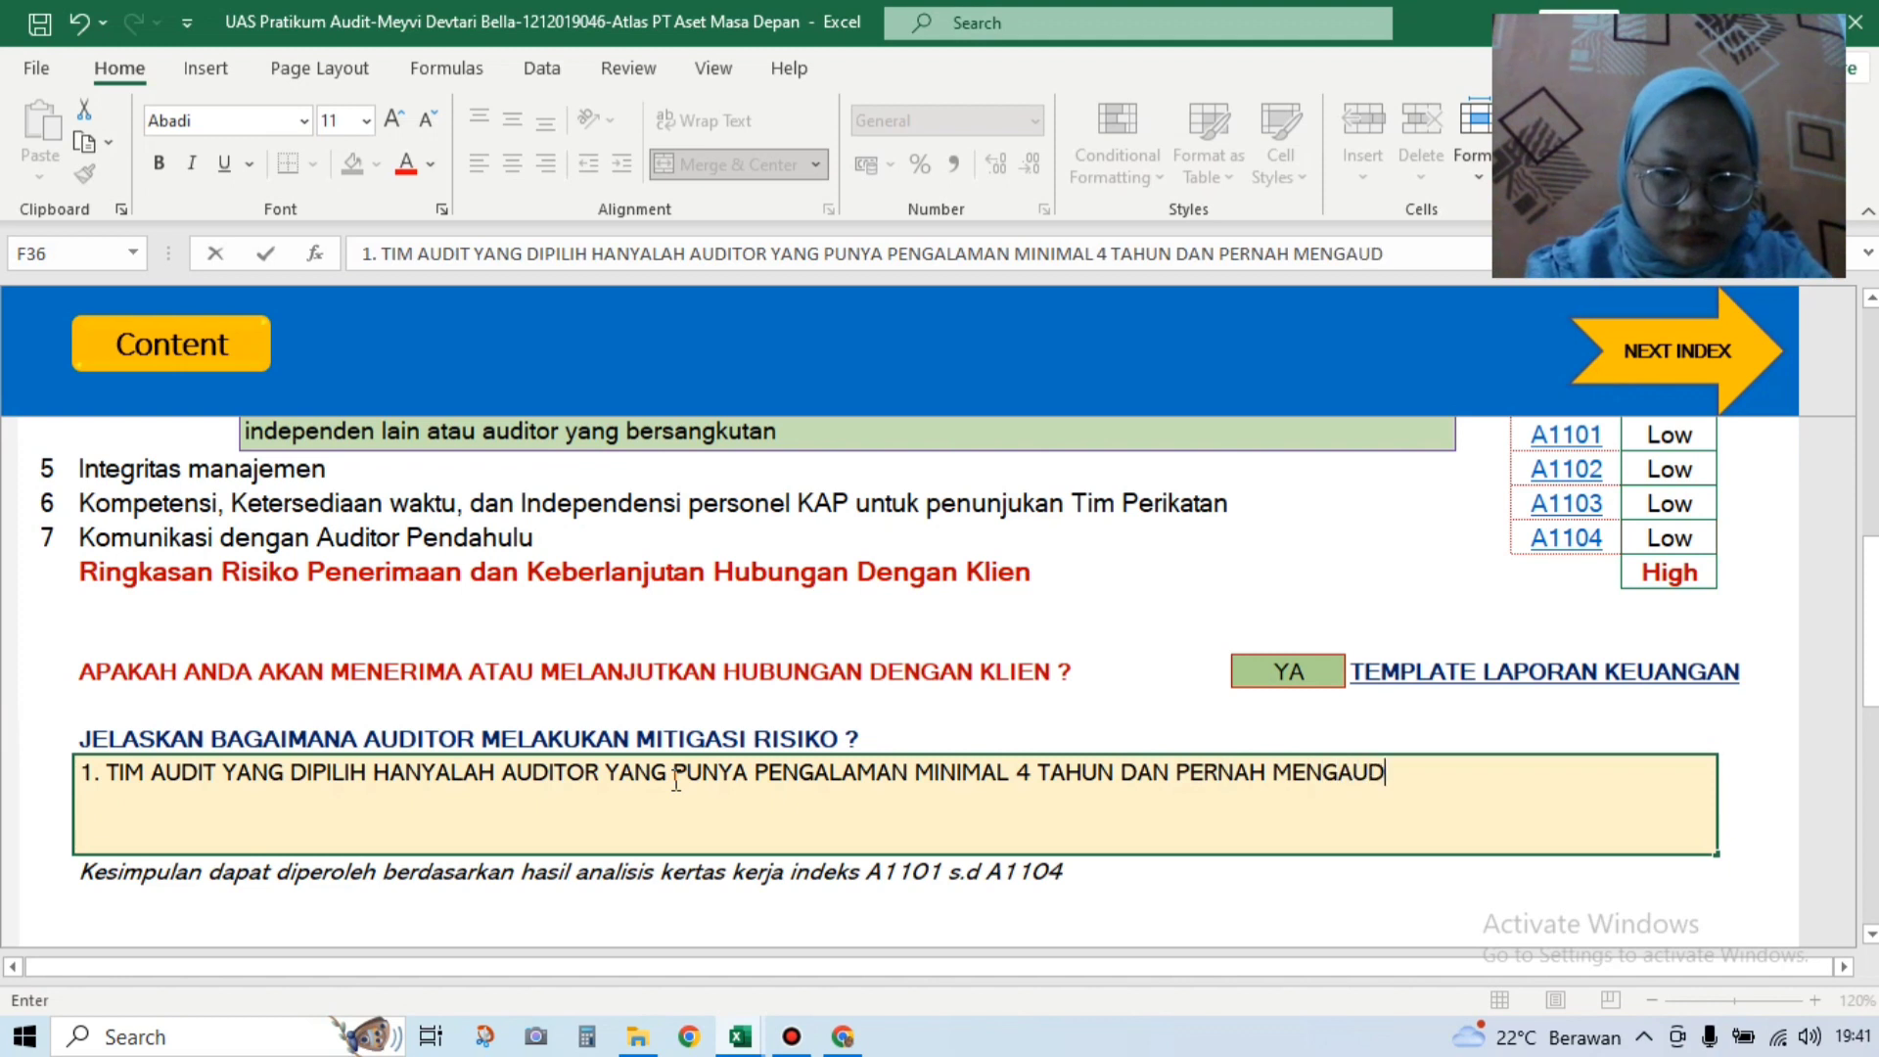
{"action": "type", "text": "IT BIDAN"}
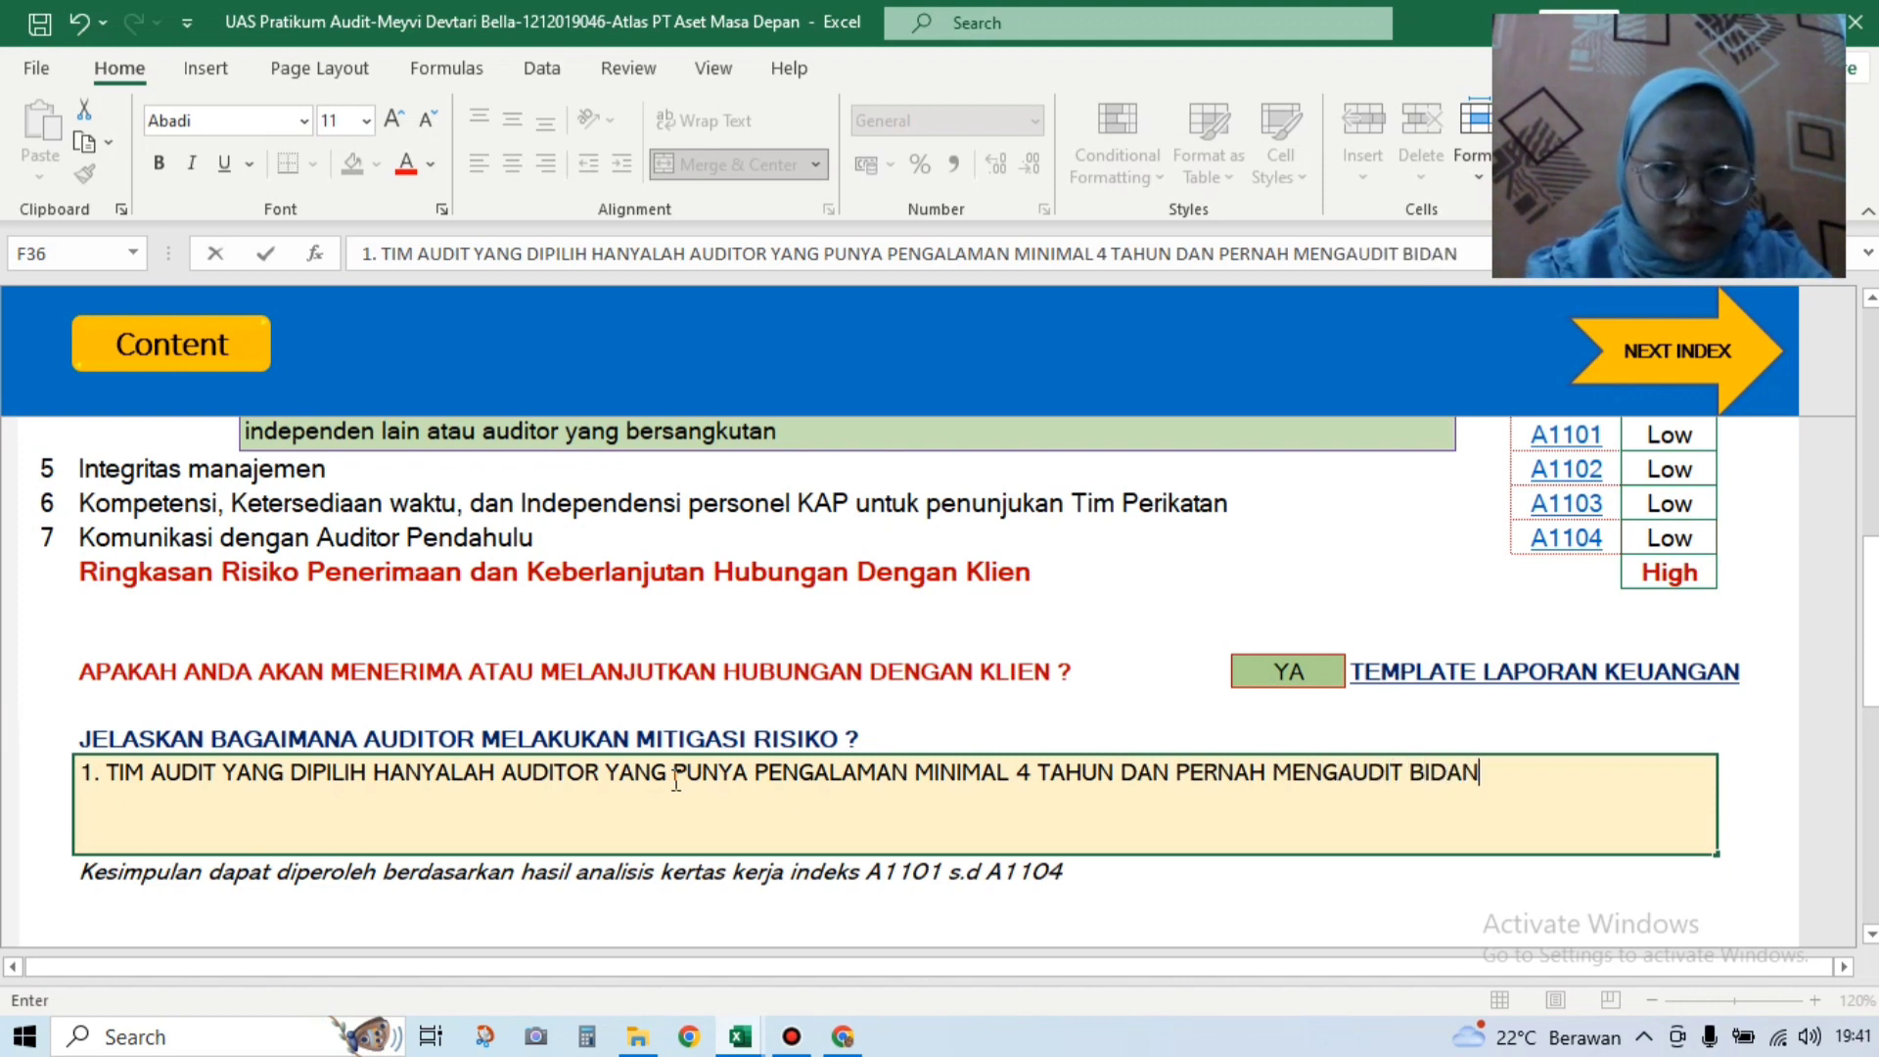
{"action": "type", "text": "G YAN"}
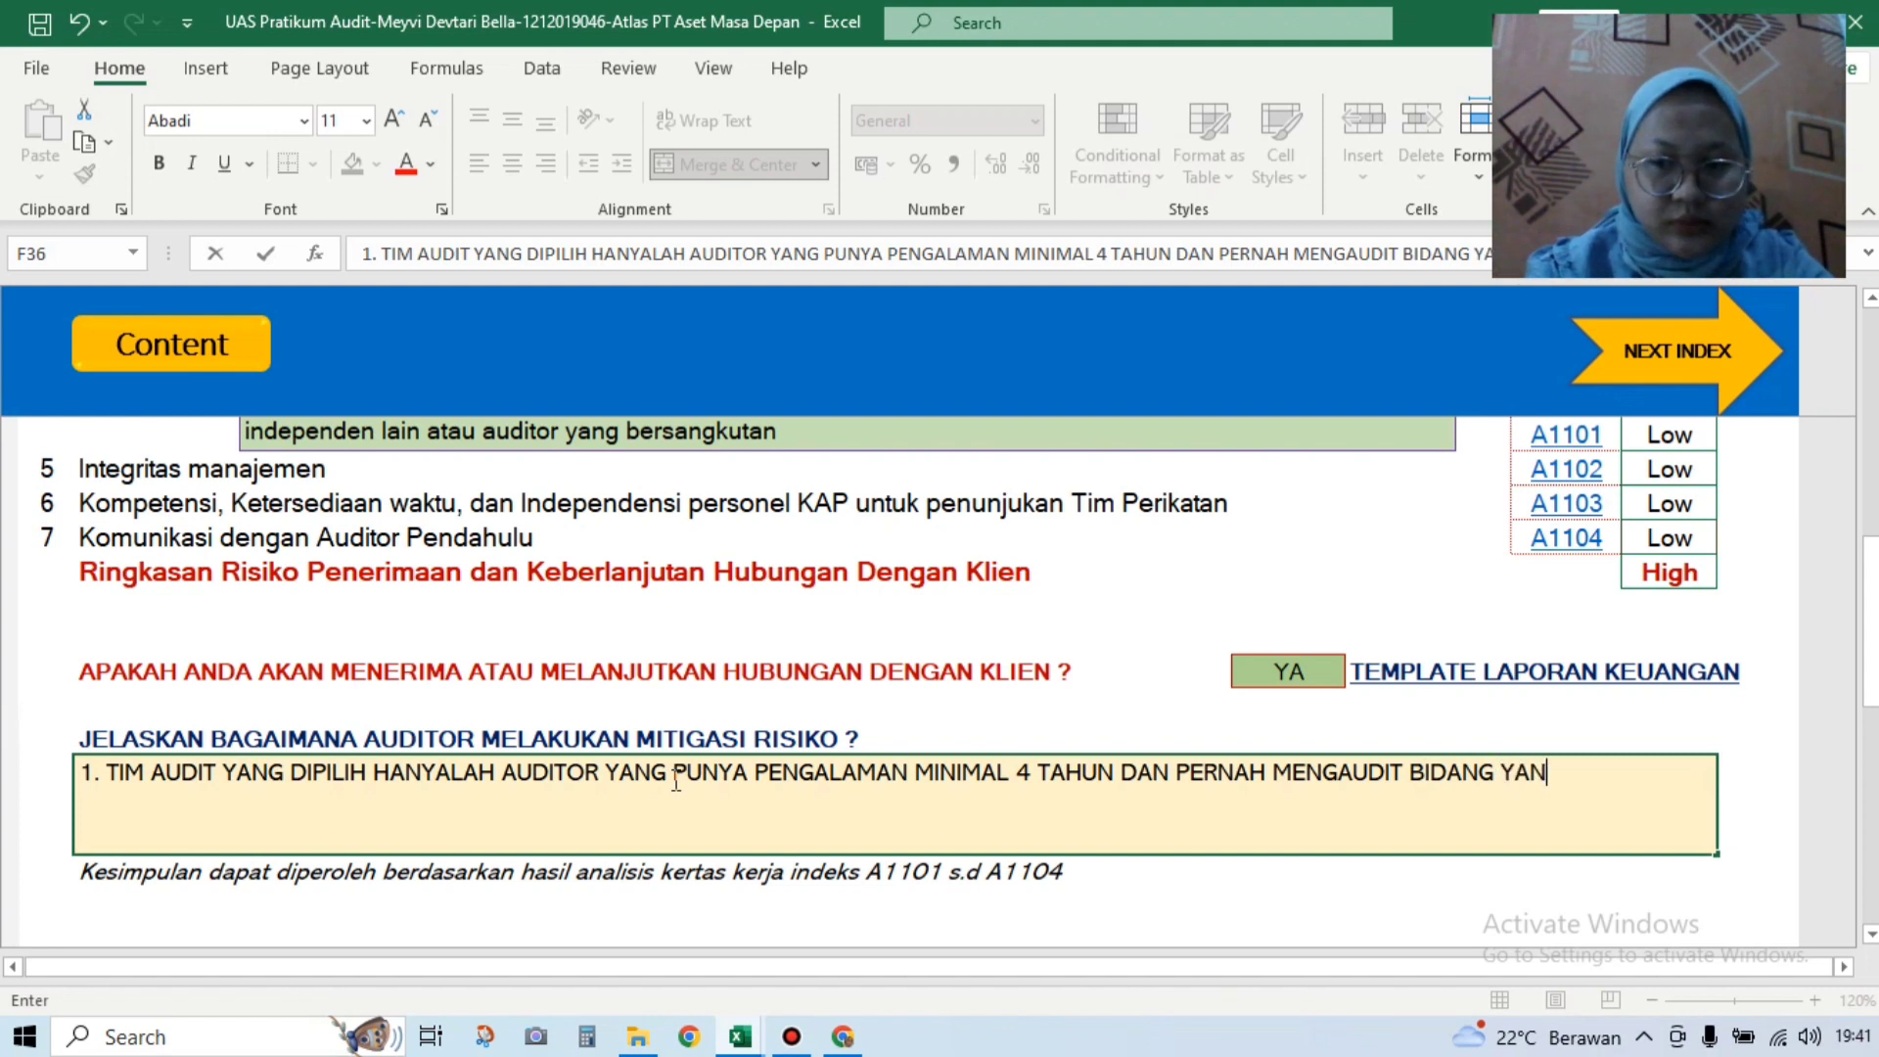
{"action": "type", "text": "G SAMA"}
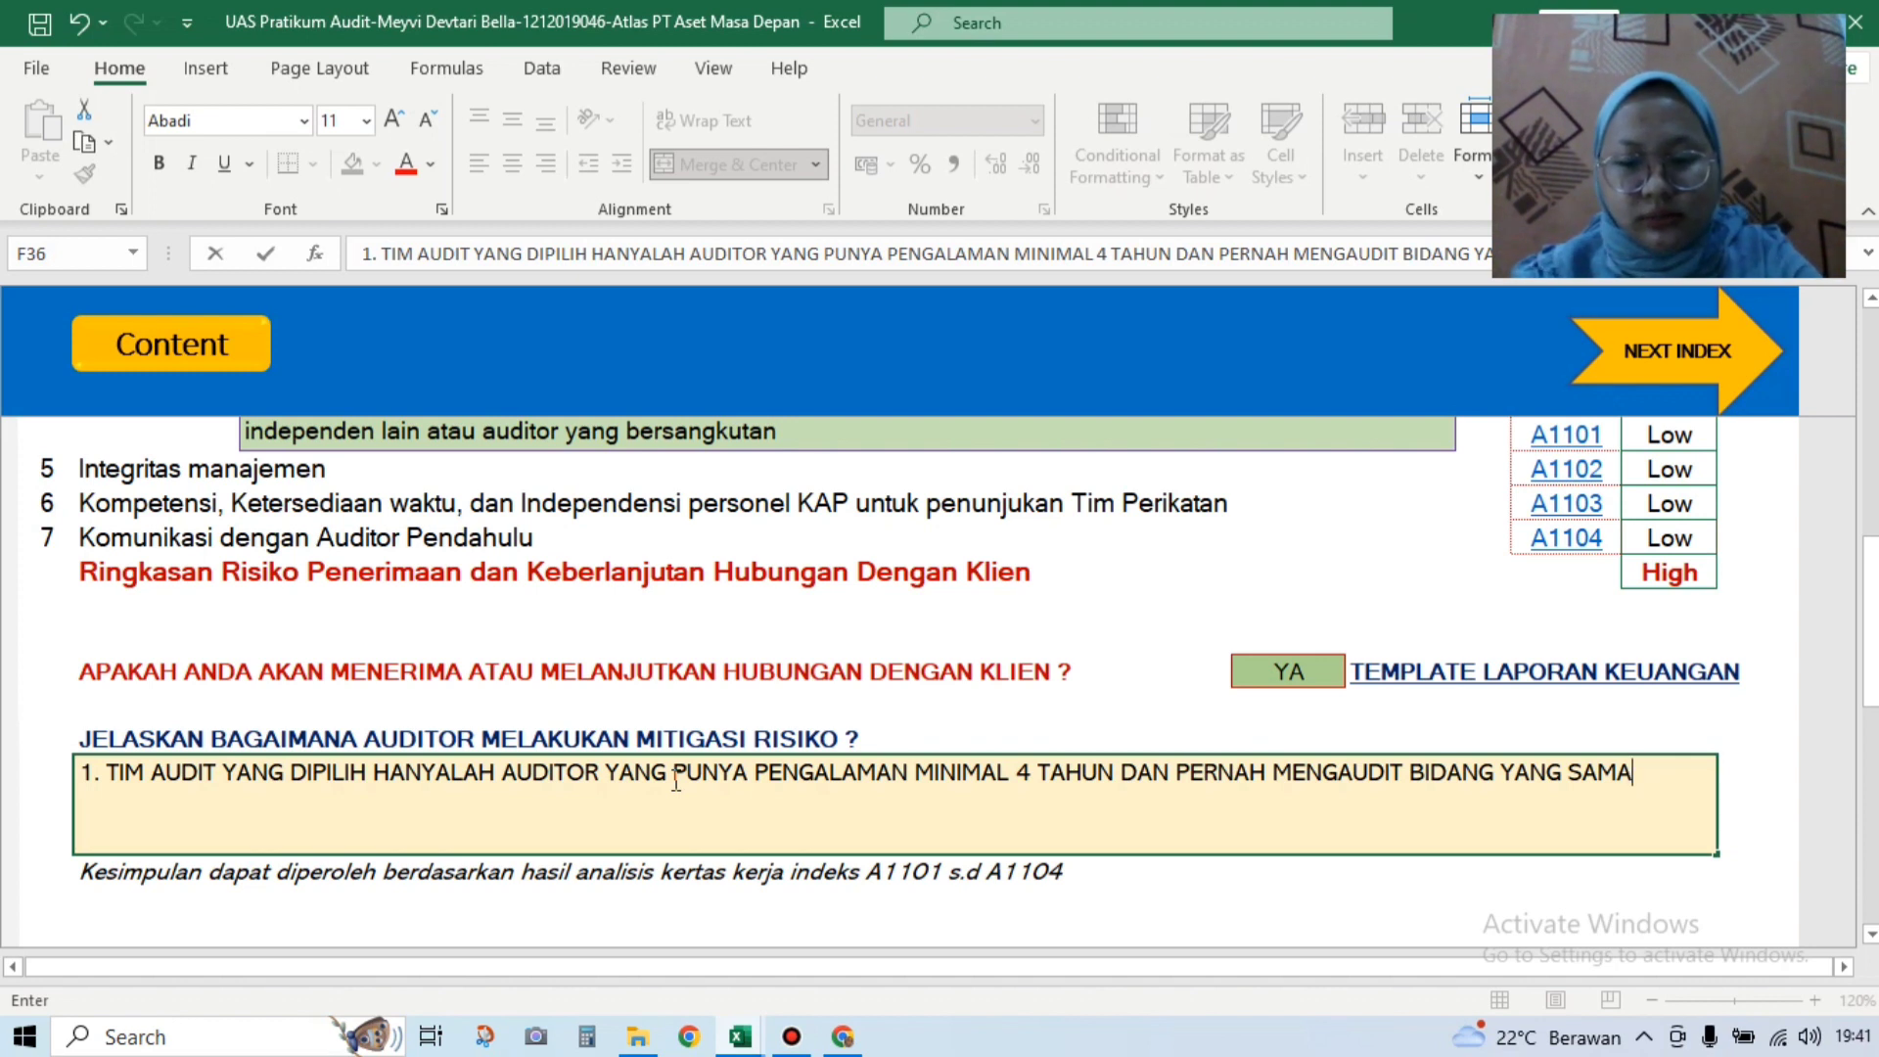
Step: Add point 2: 'TIM AUDIT AKAN MELAKSANAKAN KOORDINASI SECARA RUTIN SETIAP SAAT'
{"action": "type", "text": ". 2."}
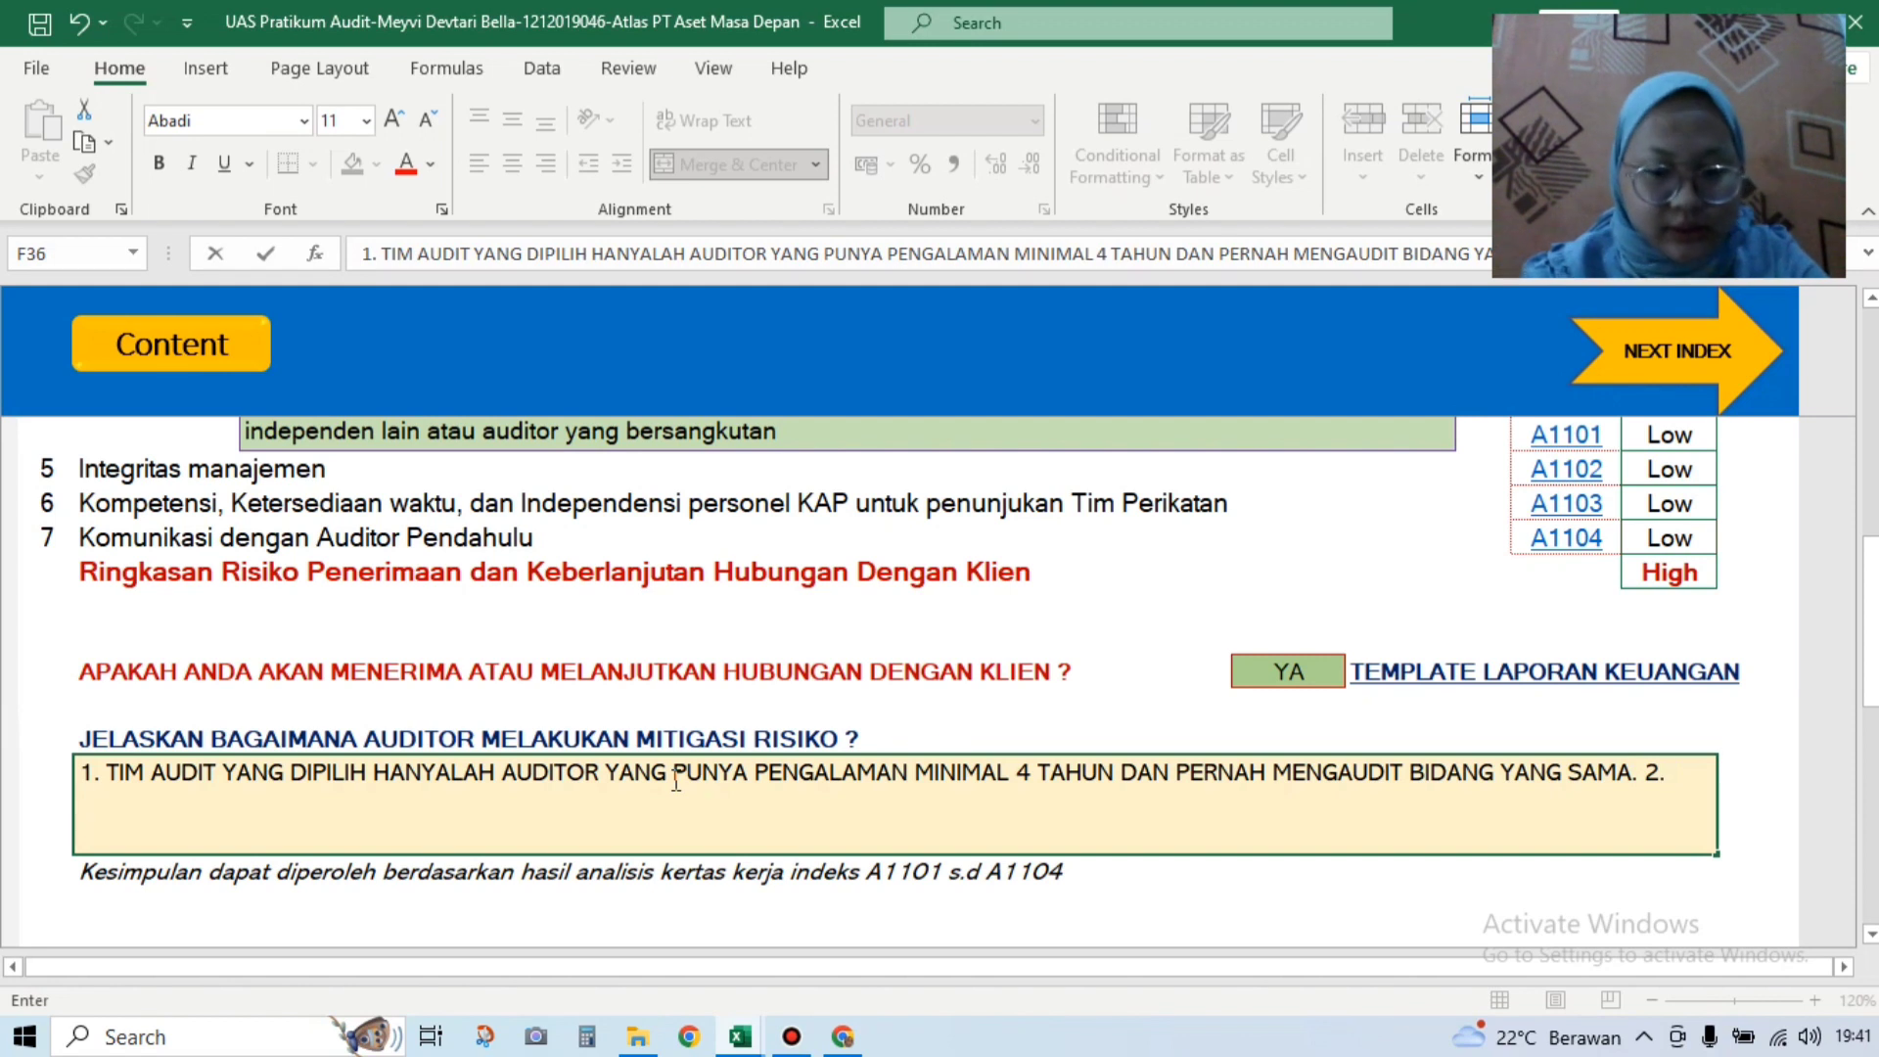
{"action": "type", "text": " TIM"}
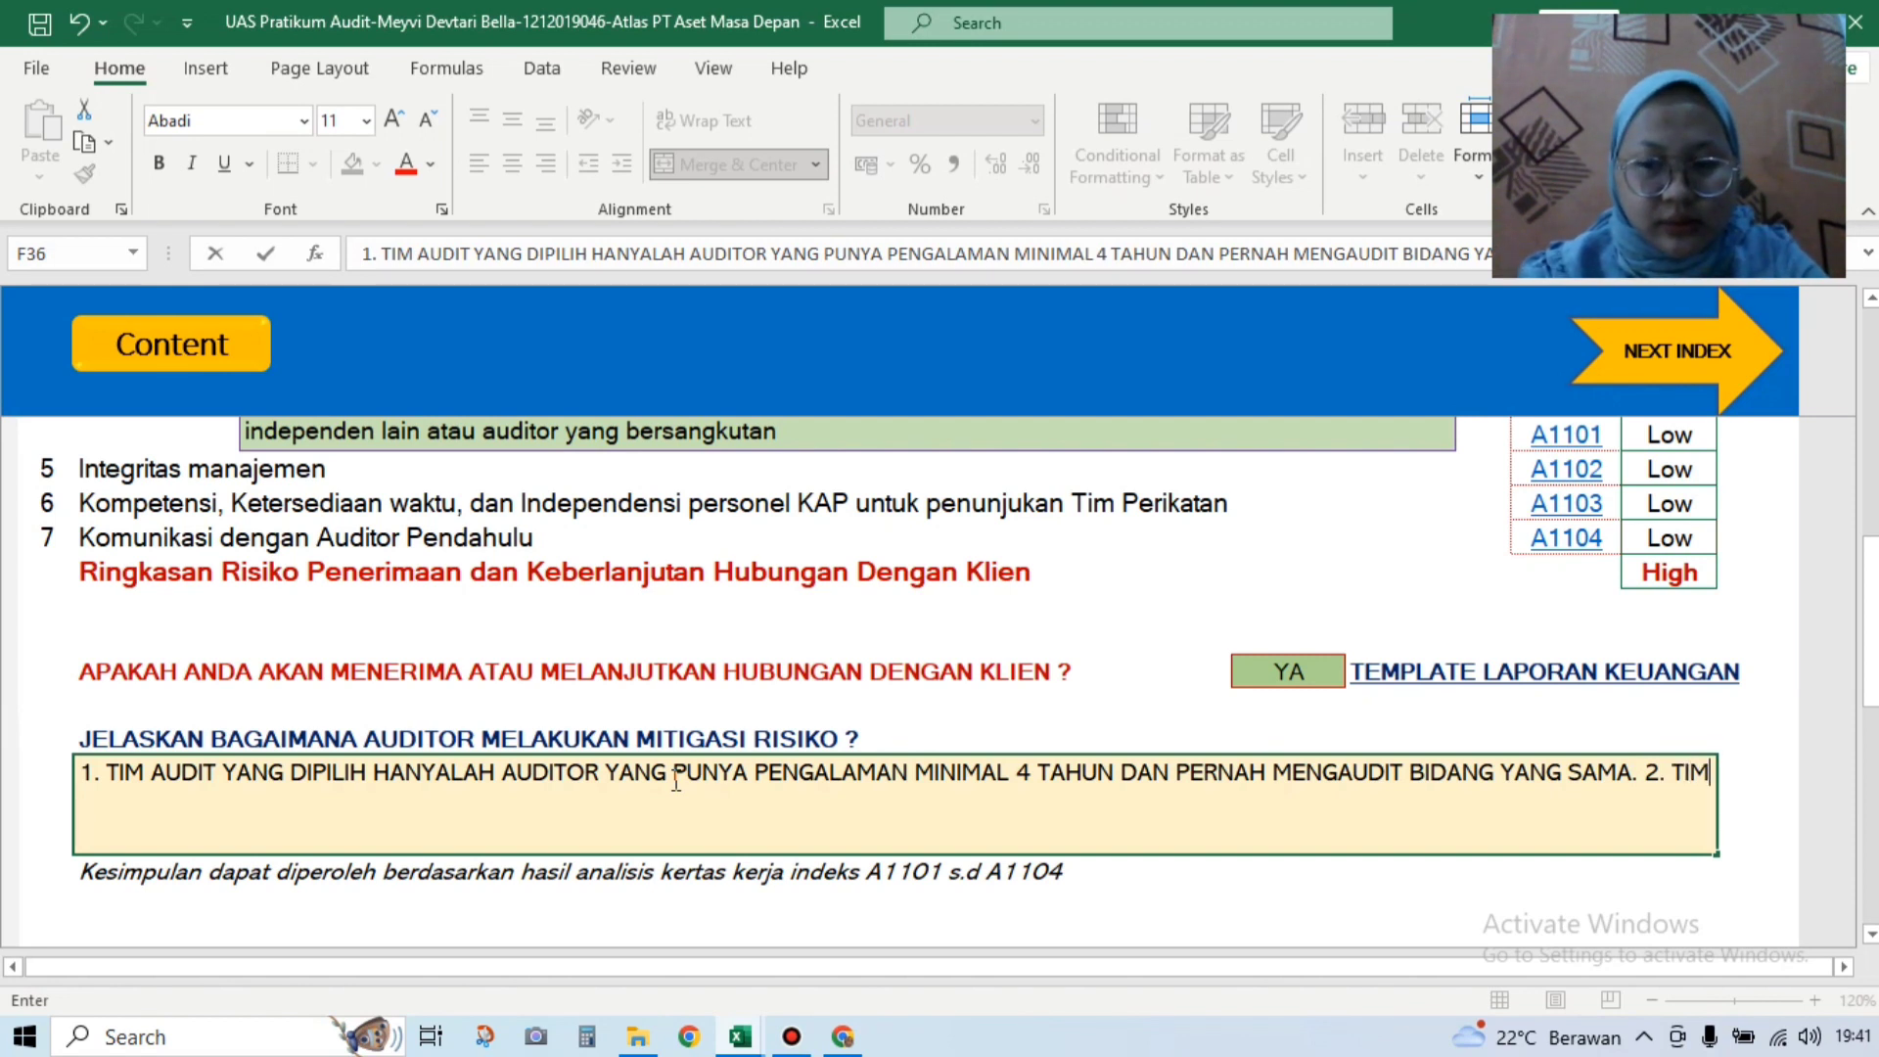
{"action": "type", "text": " AUDIT"}
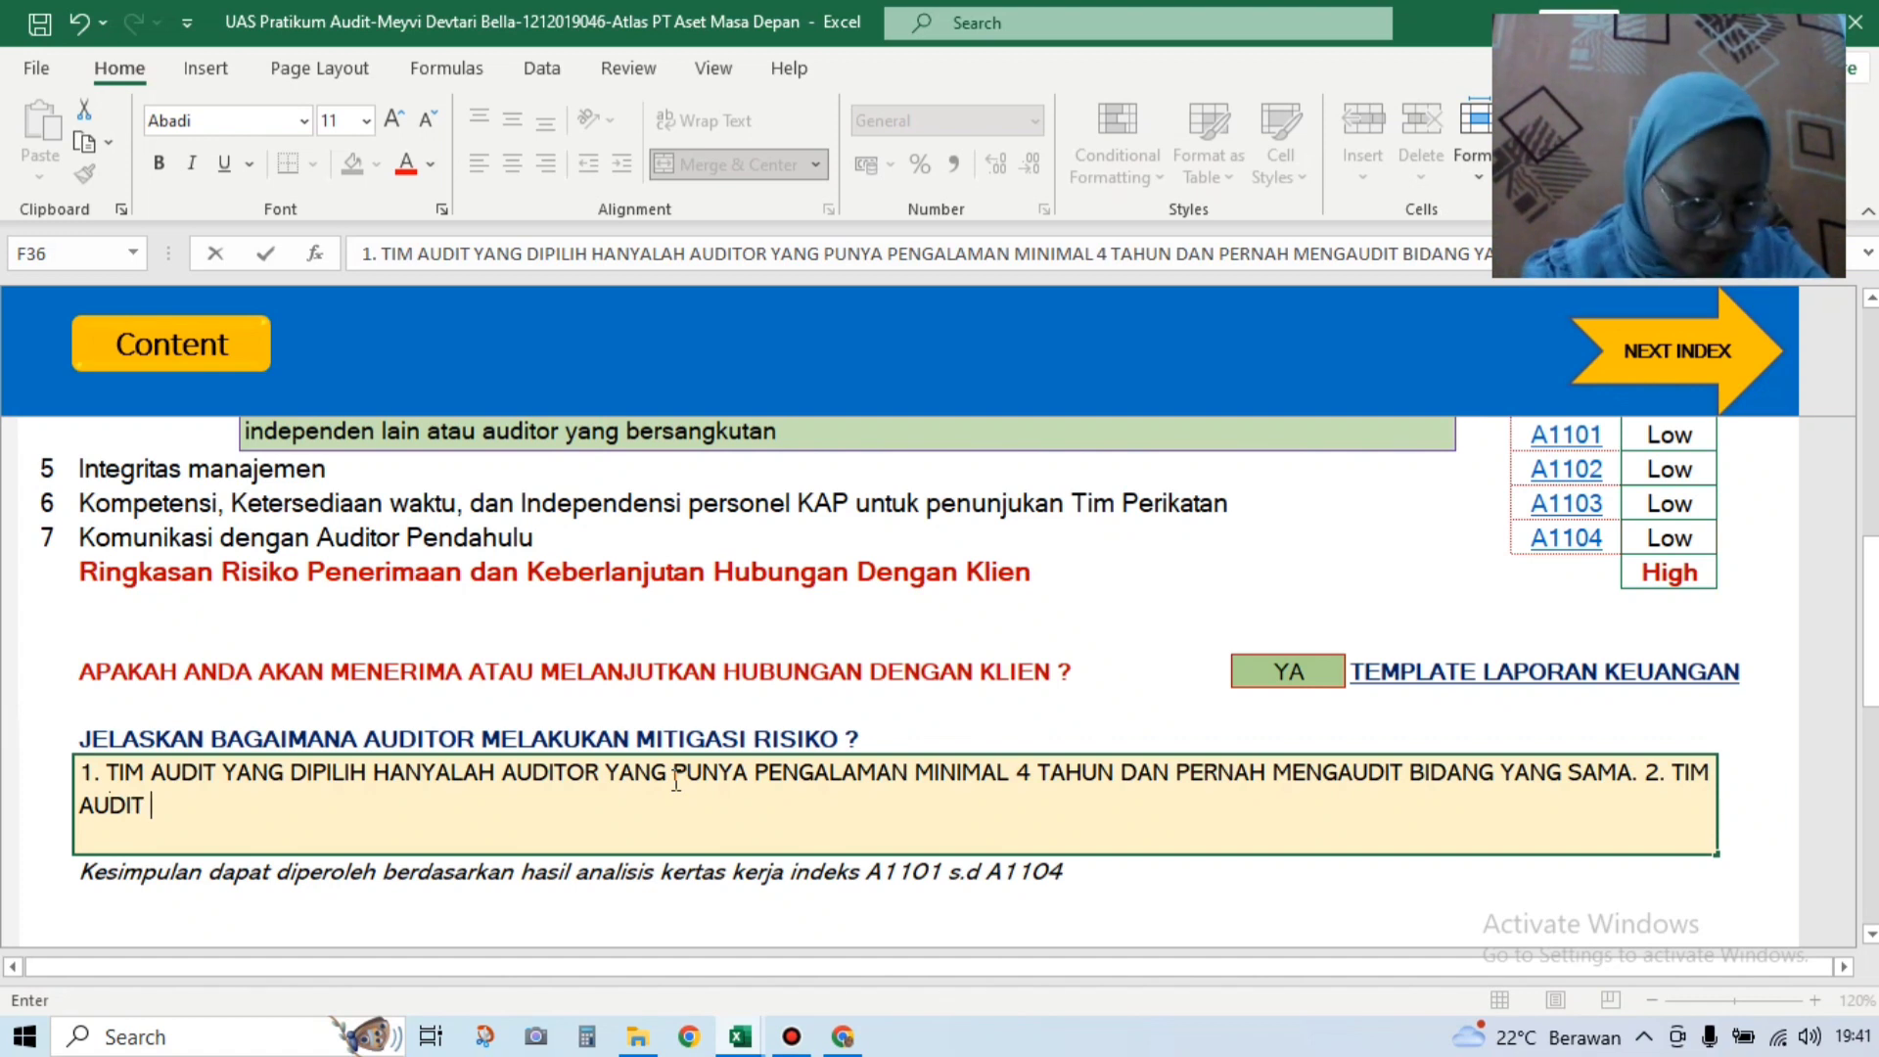
{"action": "type", "text": " AKAN MELA"}
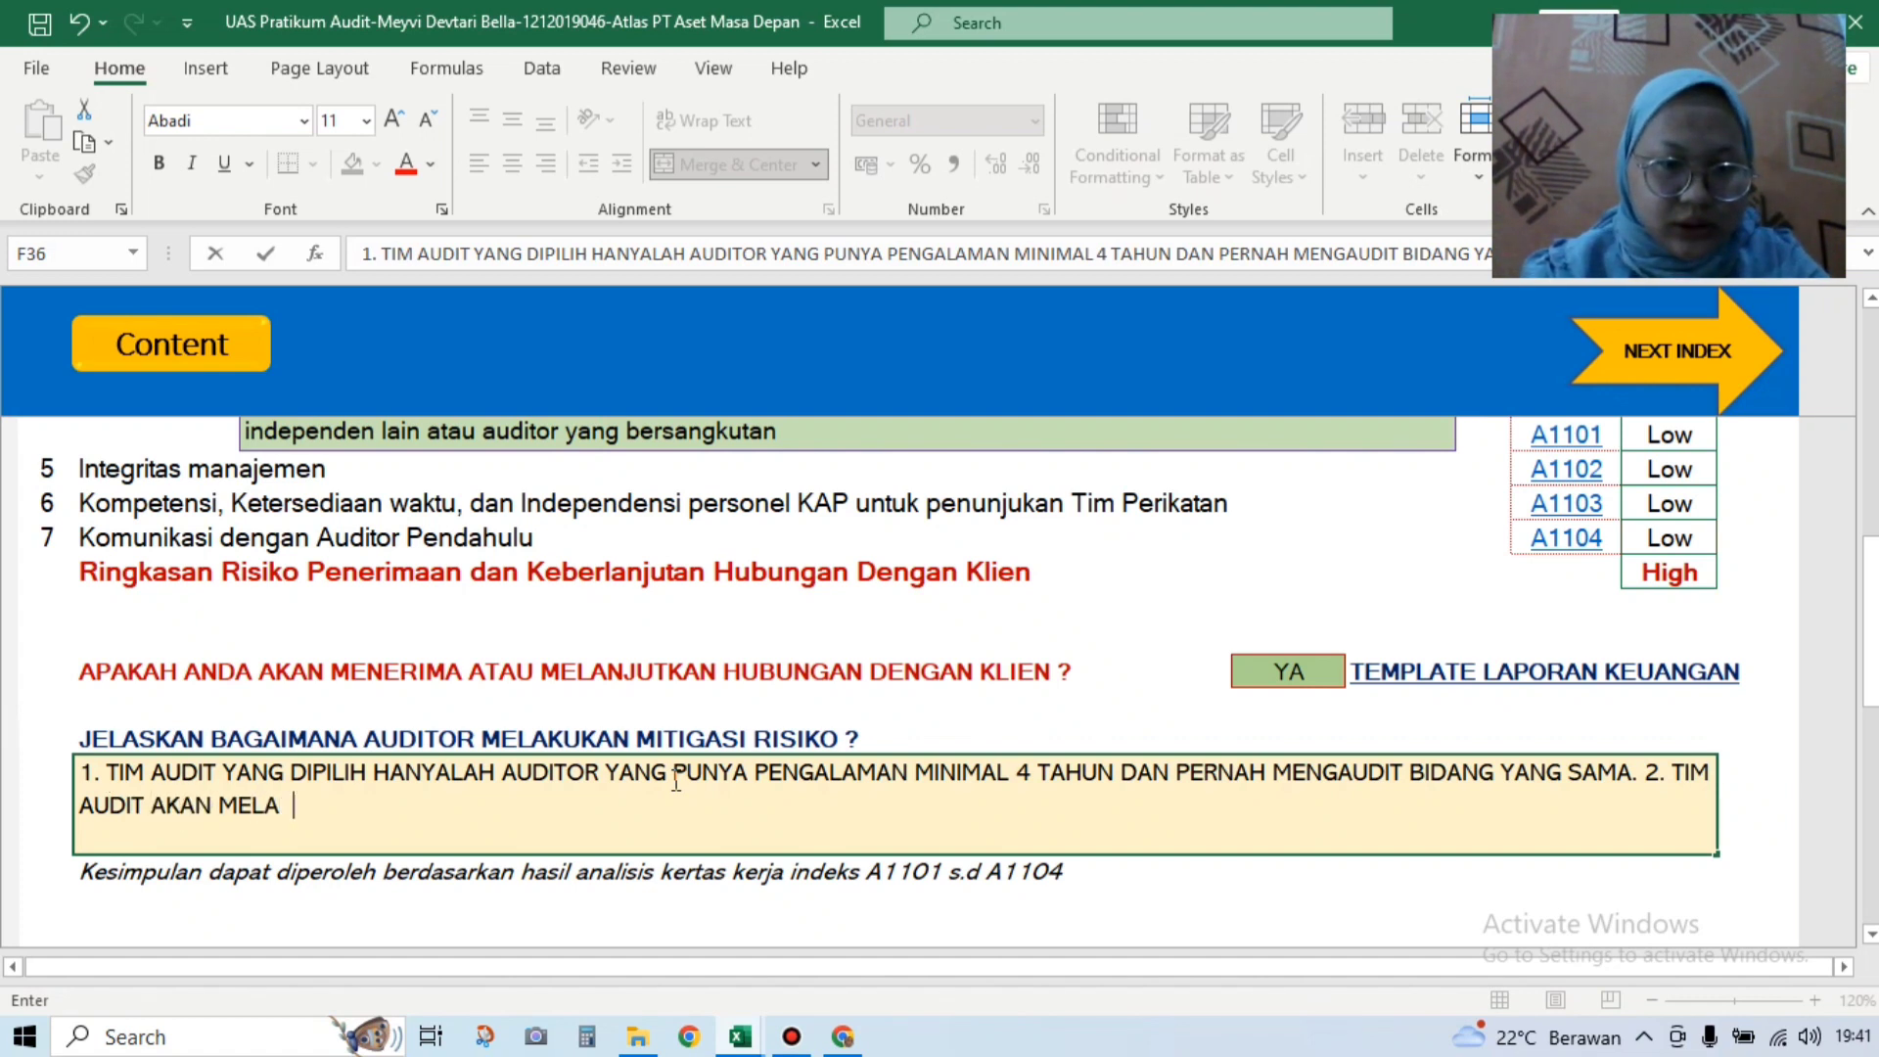
{"action": "type", "text": "KSANAKAN "}
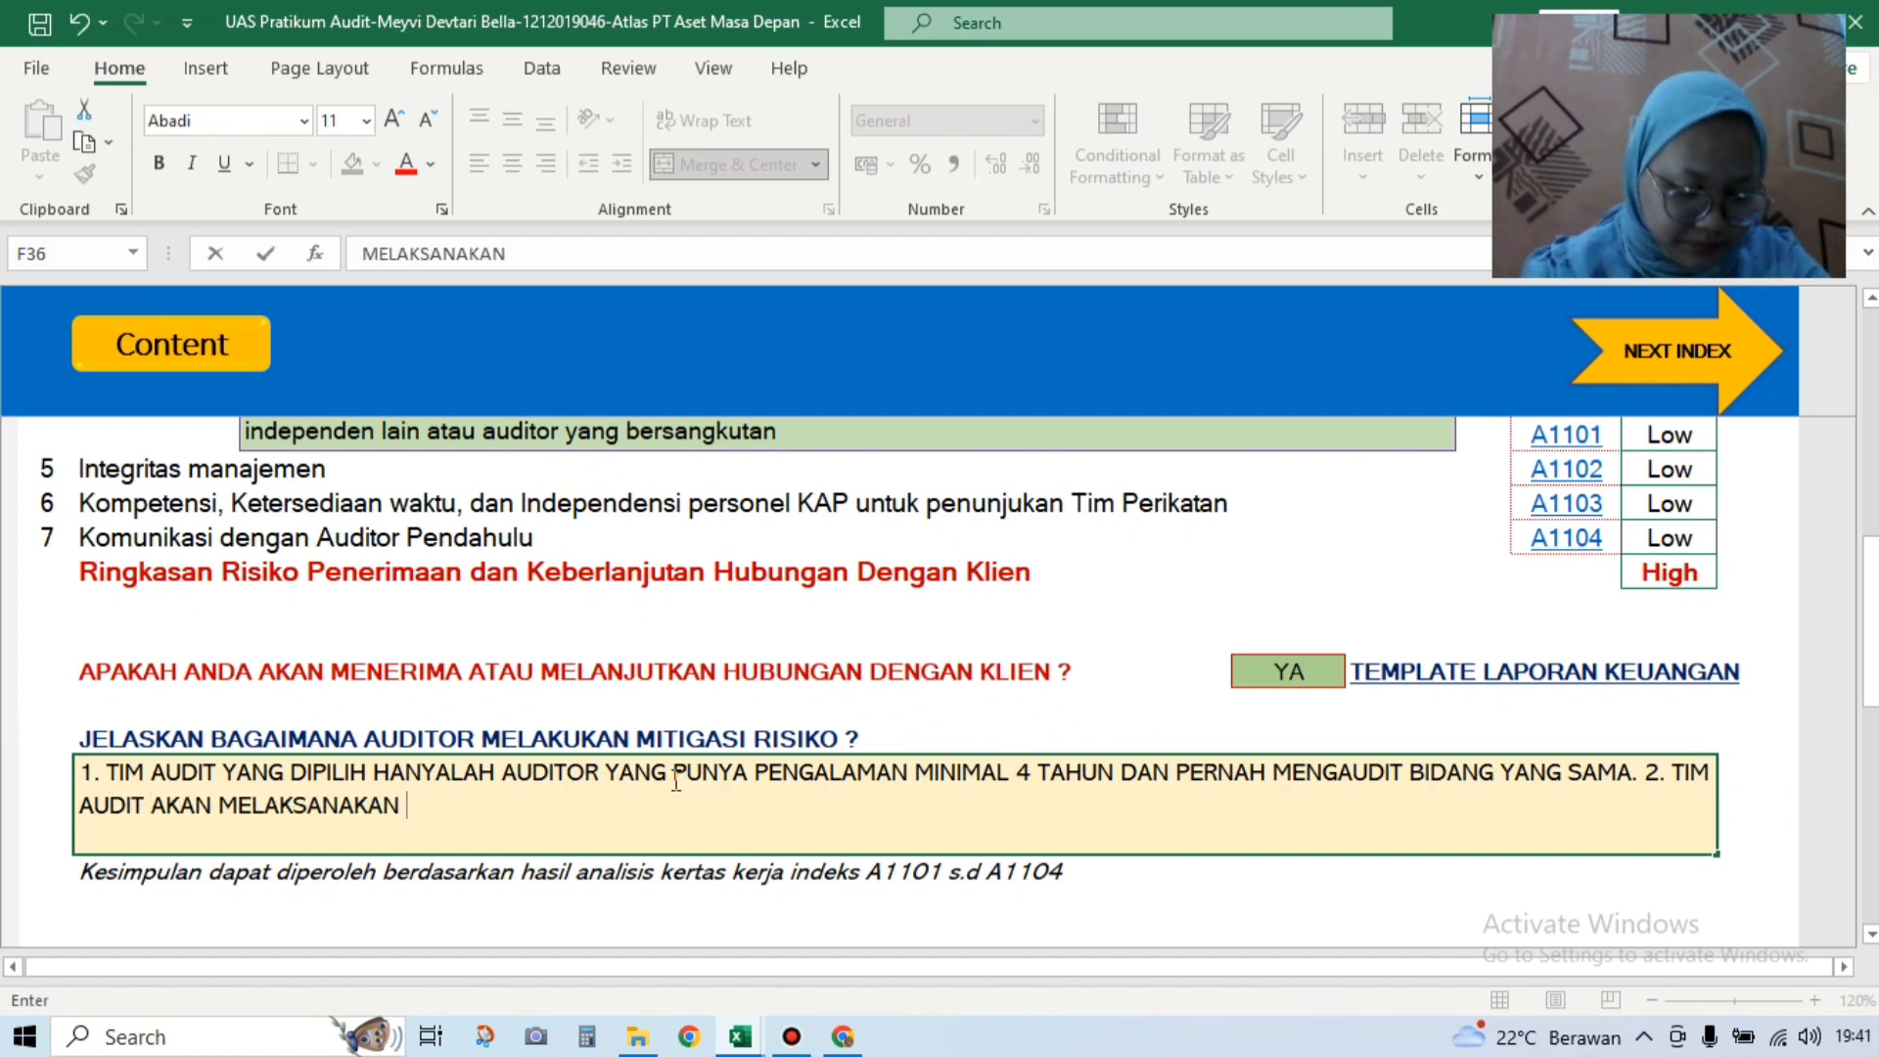
{"action": "type", "text": "KOORDI"}
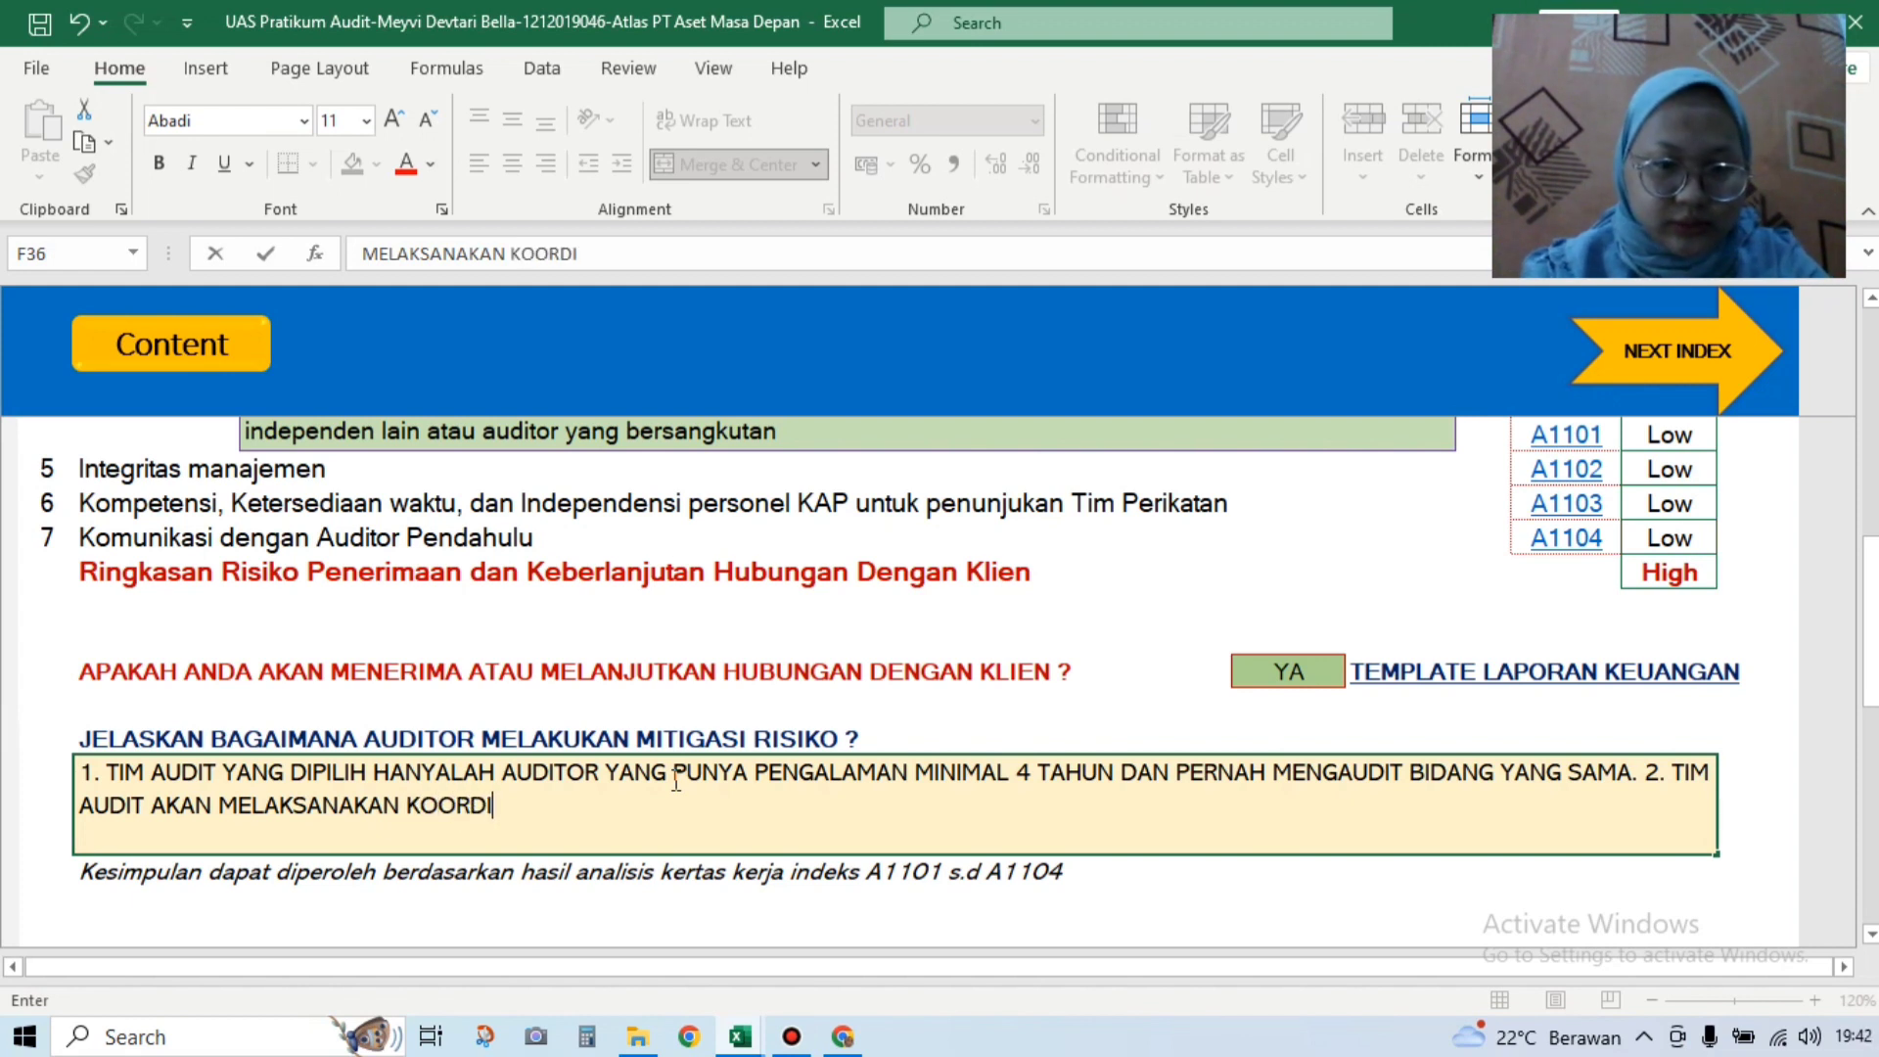
{"action": "type", "text": "NASI "}
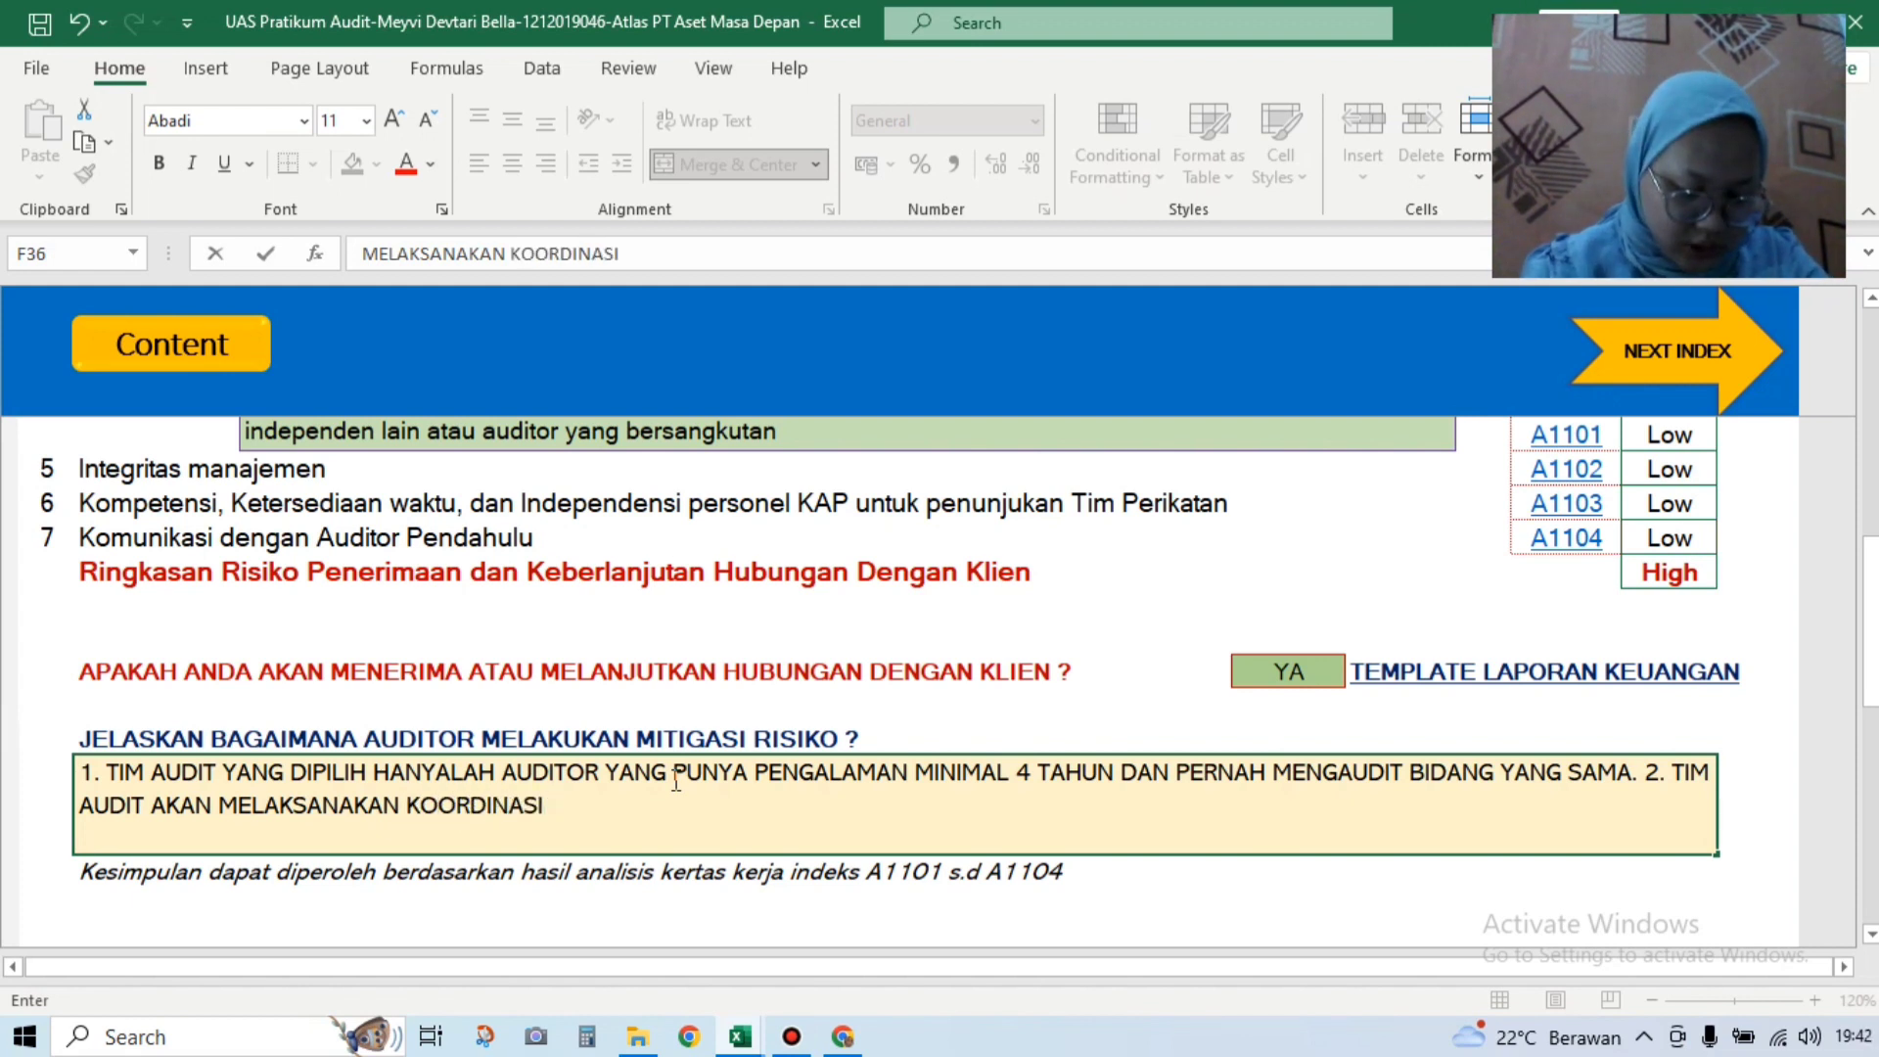
{"action": "type", "text": "SECRA"}
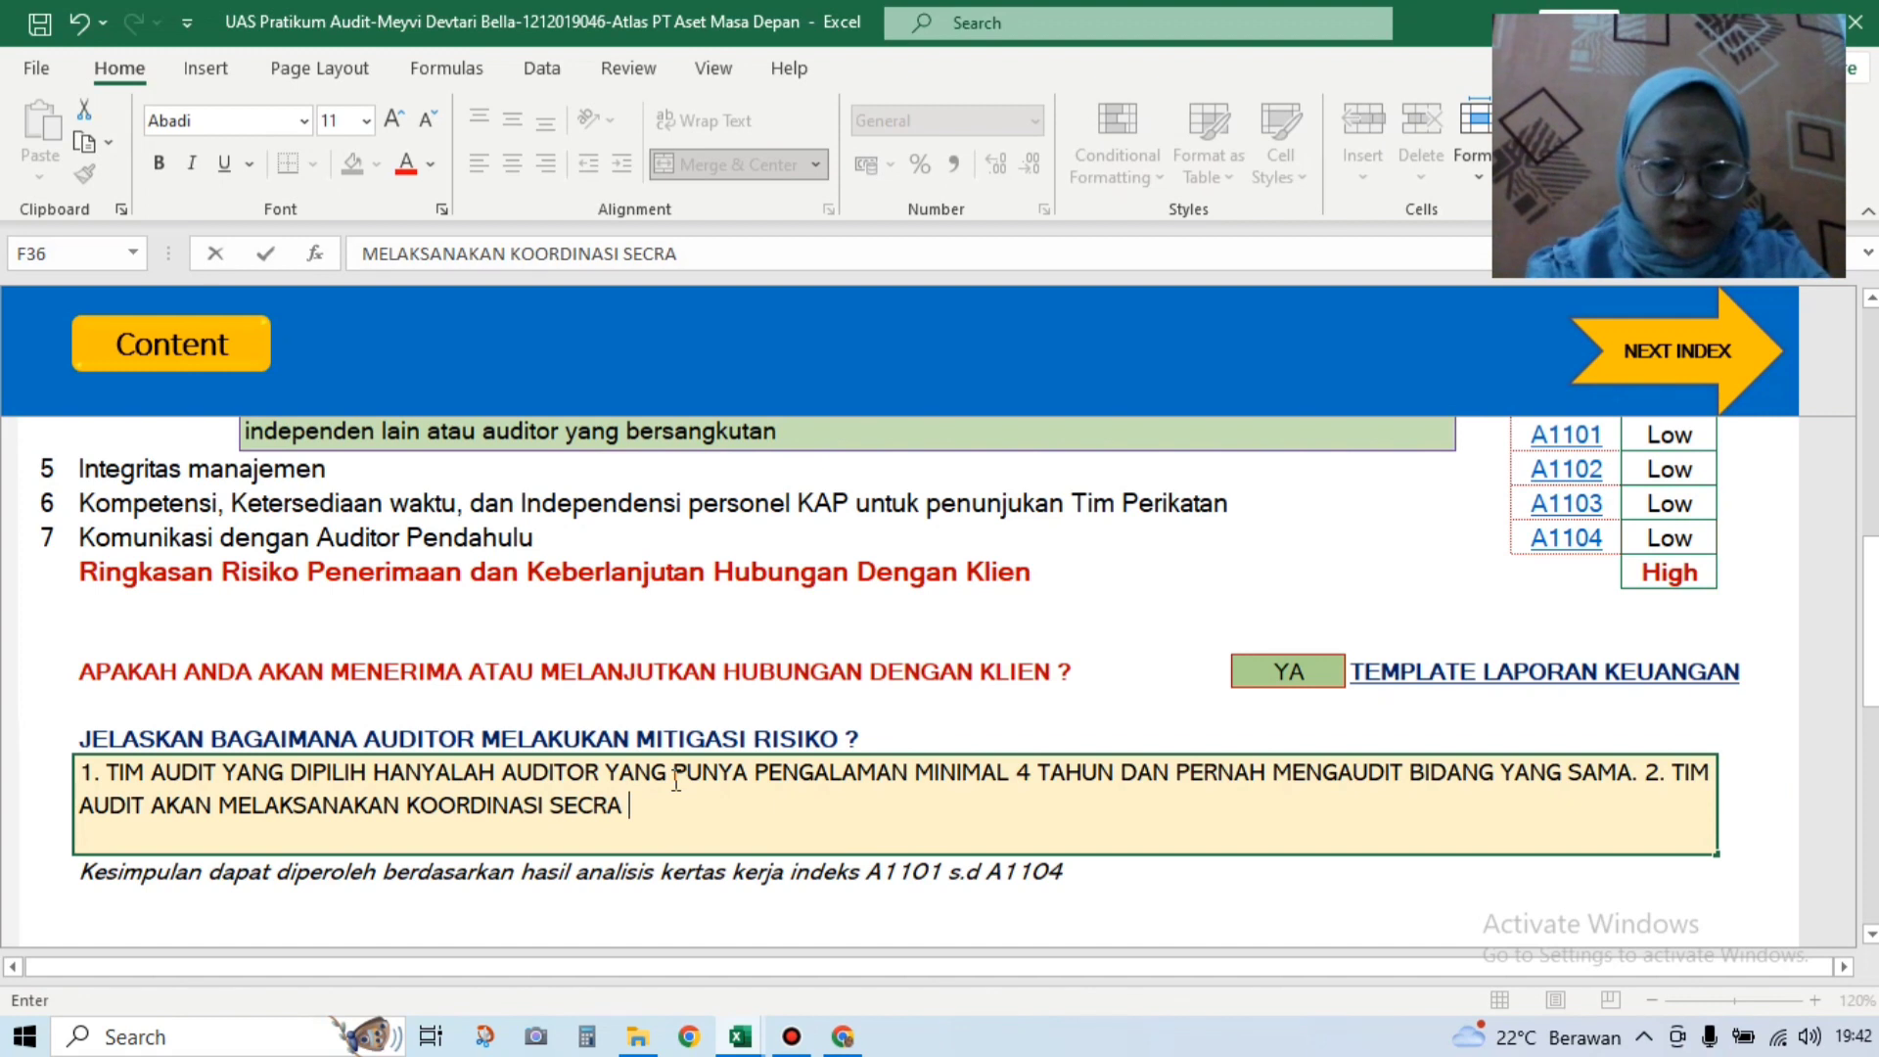
{"action": "key", "text": "BackSpace"}
{"action": "key", "text": "BackSpace"}
{"action": "type", "text": "ARA "}
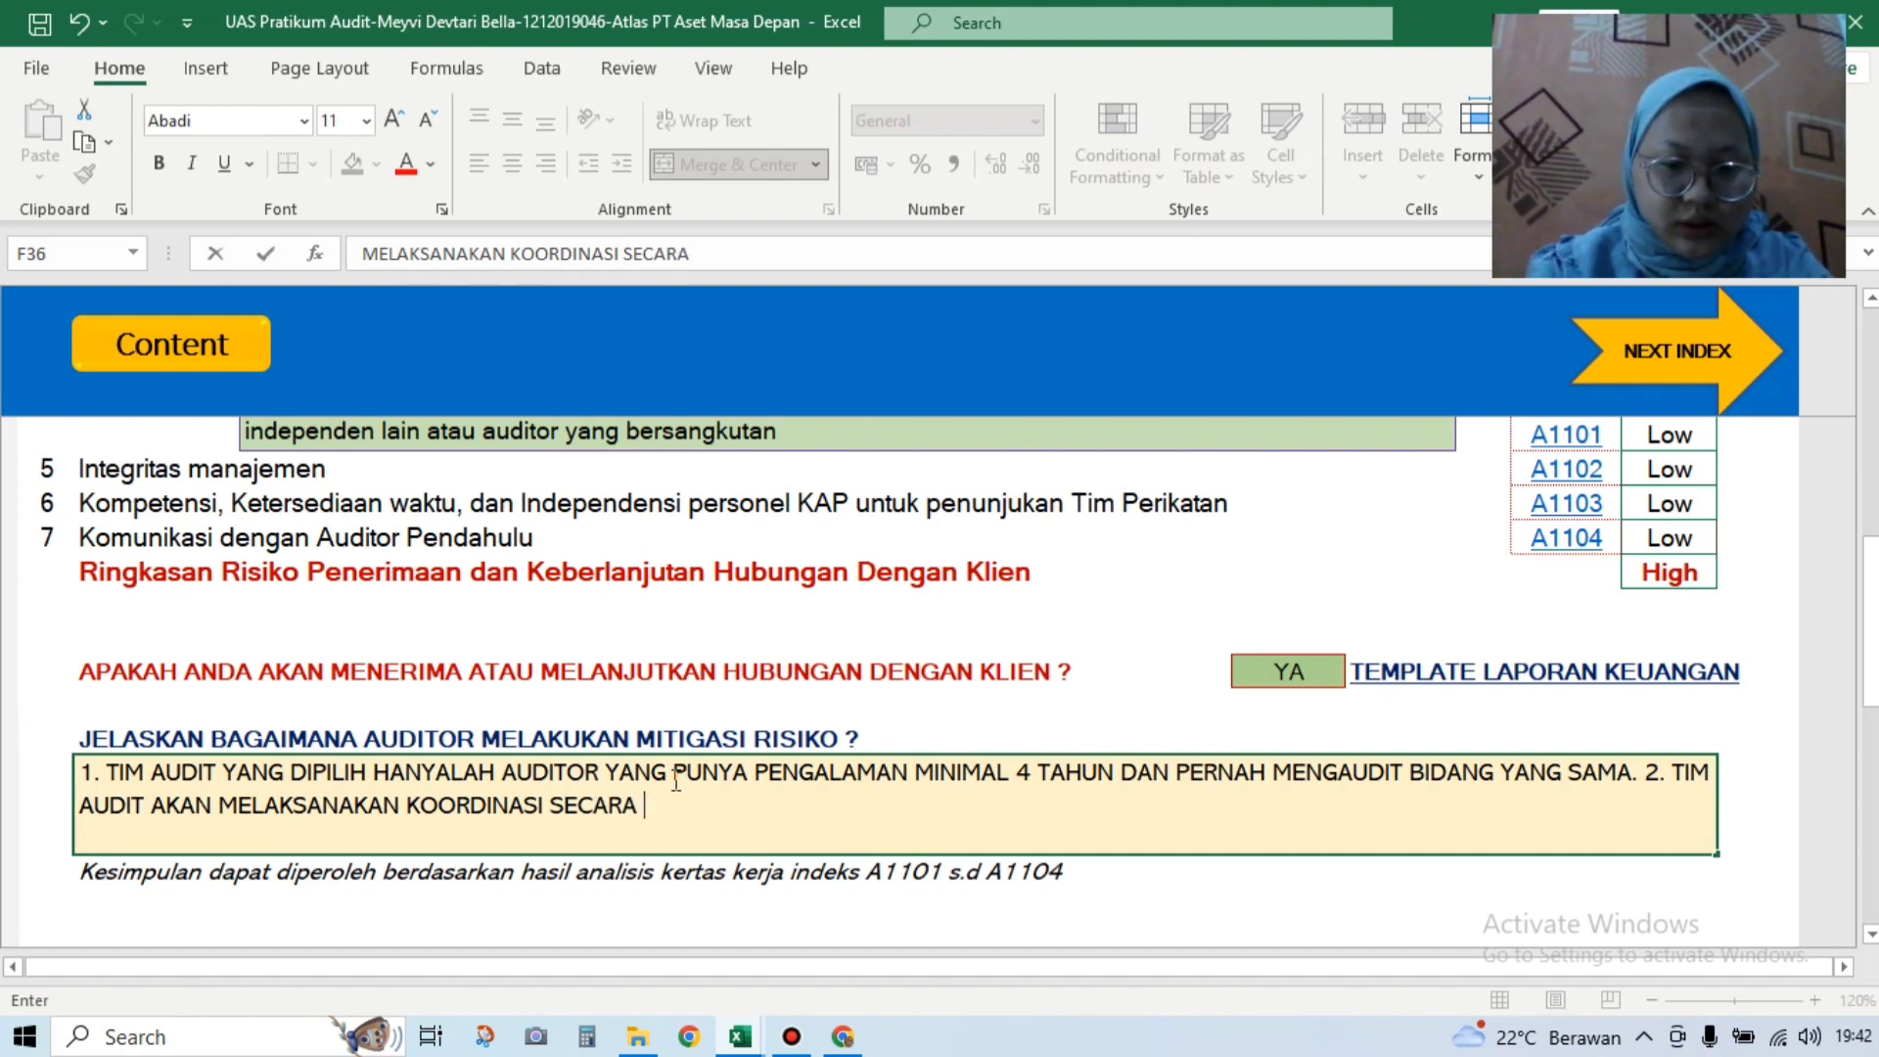
{"action": "type", "text": "RTUIN"}
{"action": "key", "text": "BackSpace"}
{"action": "key", "text": "BackSpace"}
{"action": "key", "text": "BackSpace"}
{"action": "key", "text": "BackSpace"}
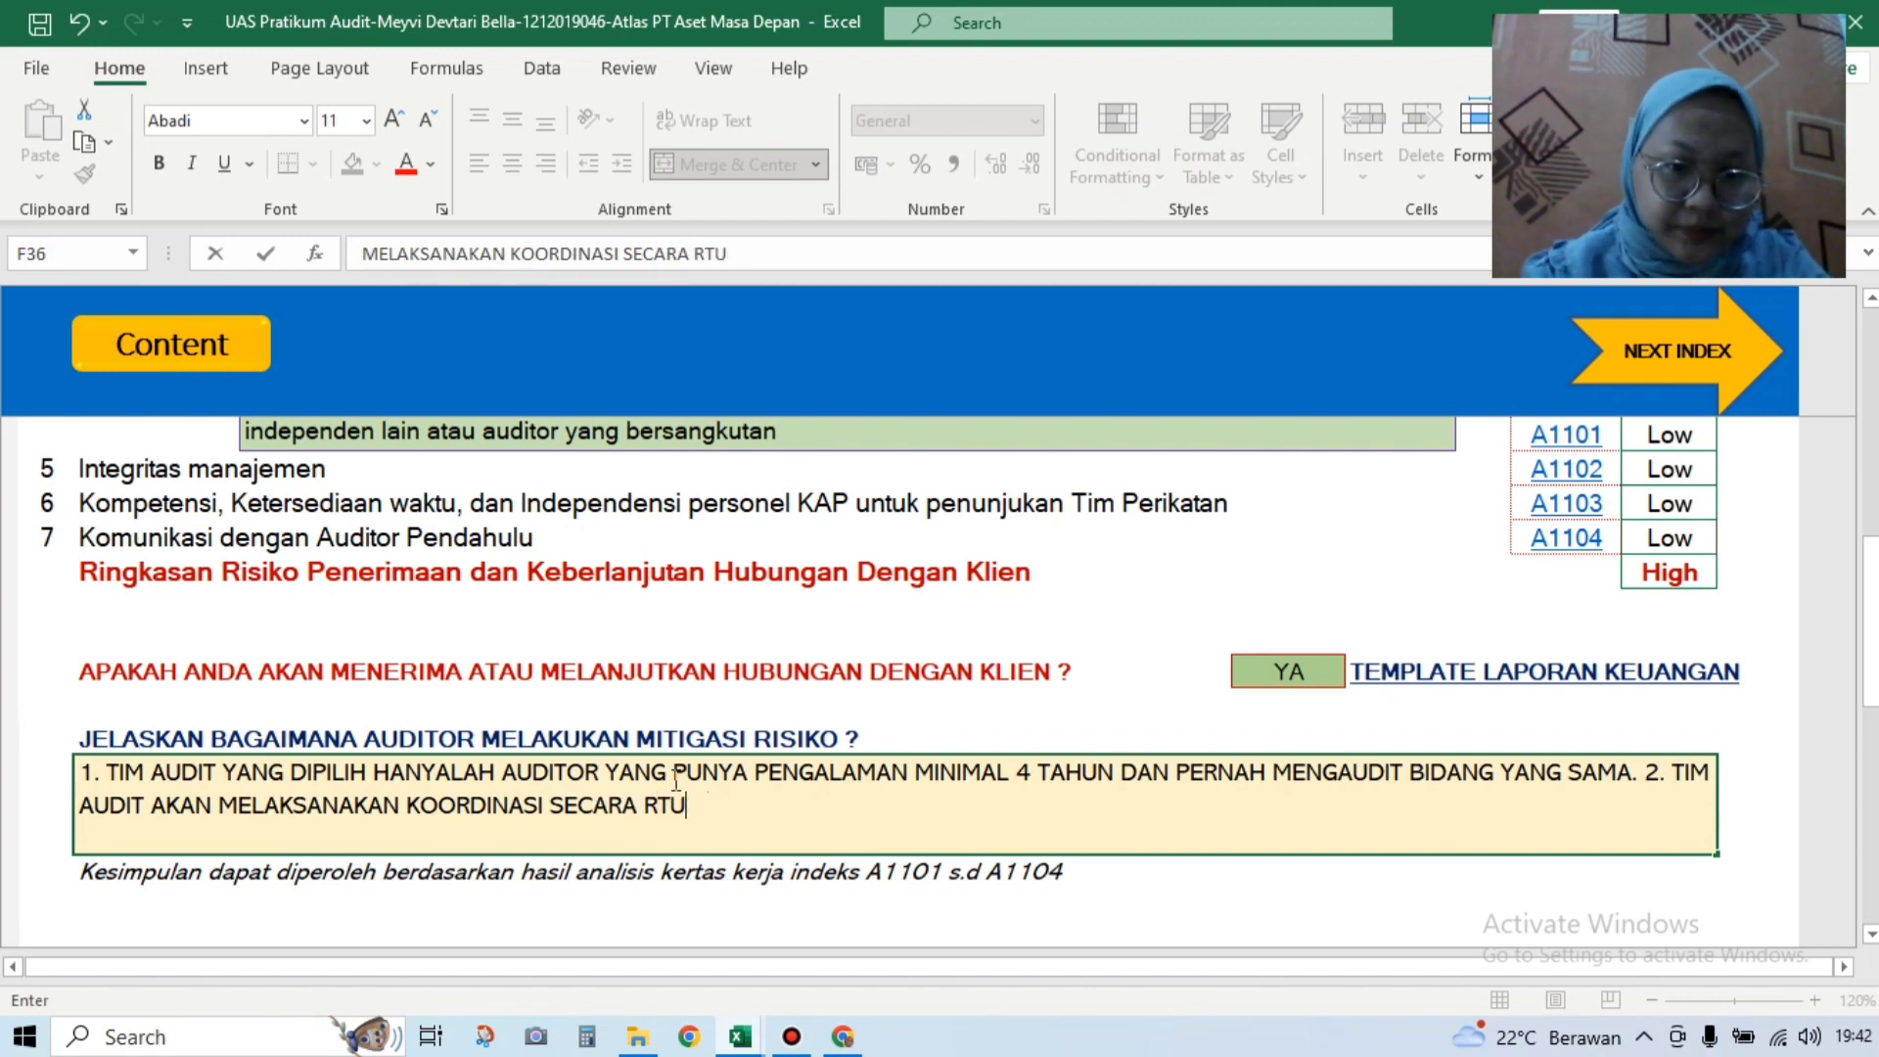
{"action": "type", "text": "UTIN"}
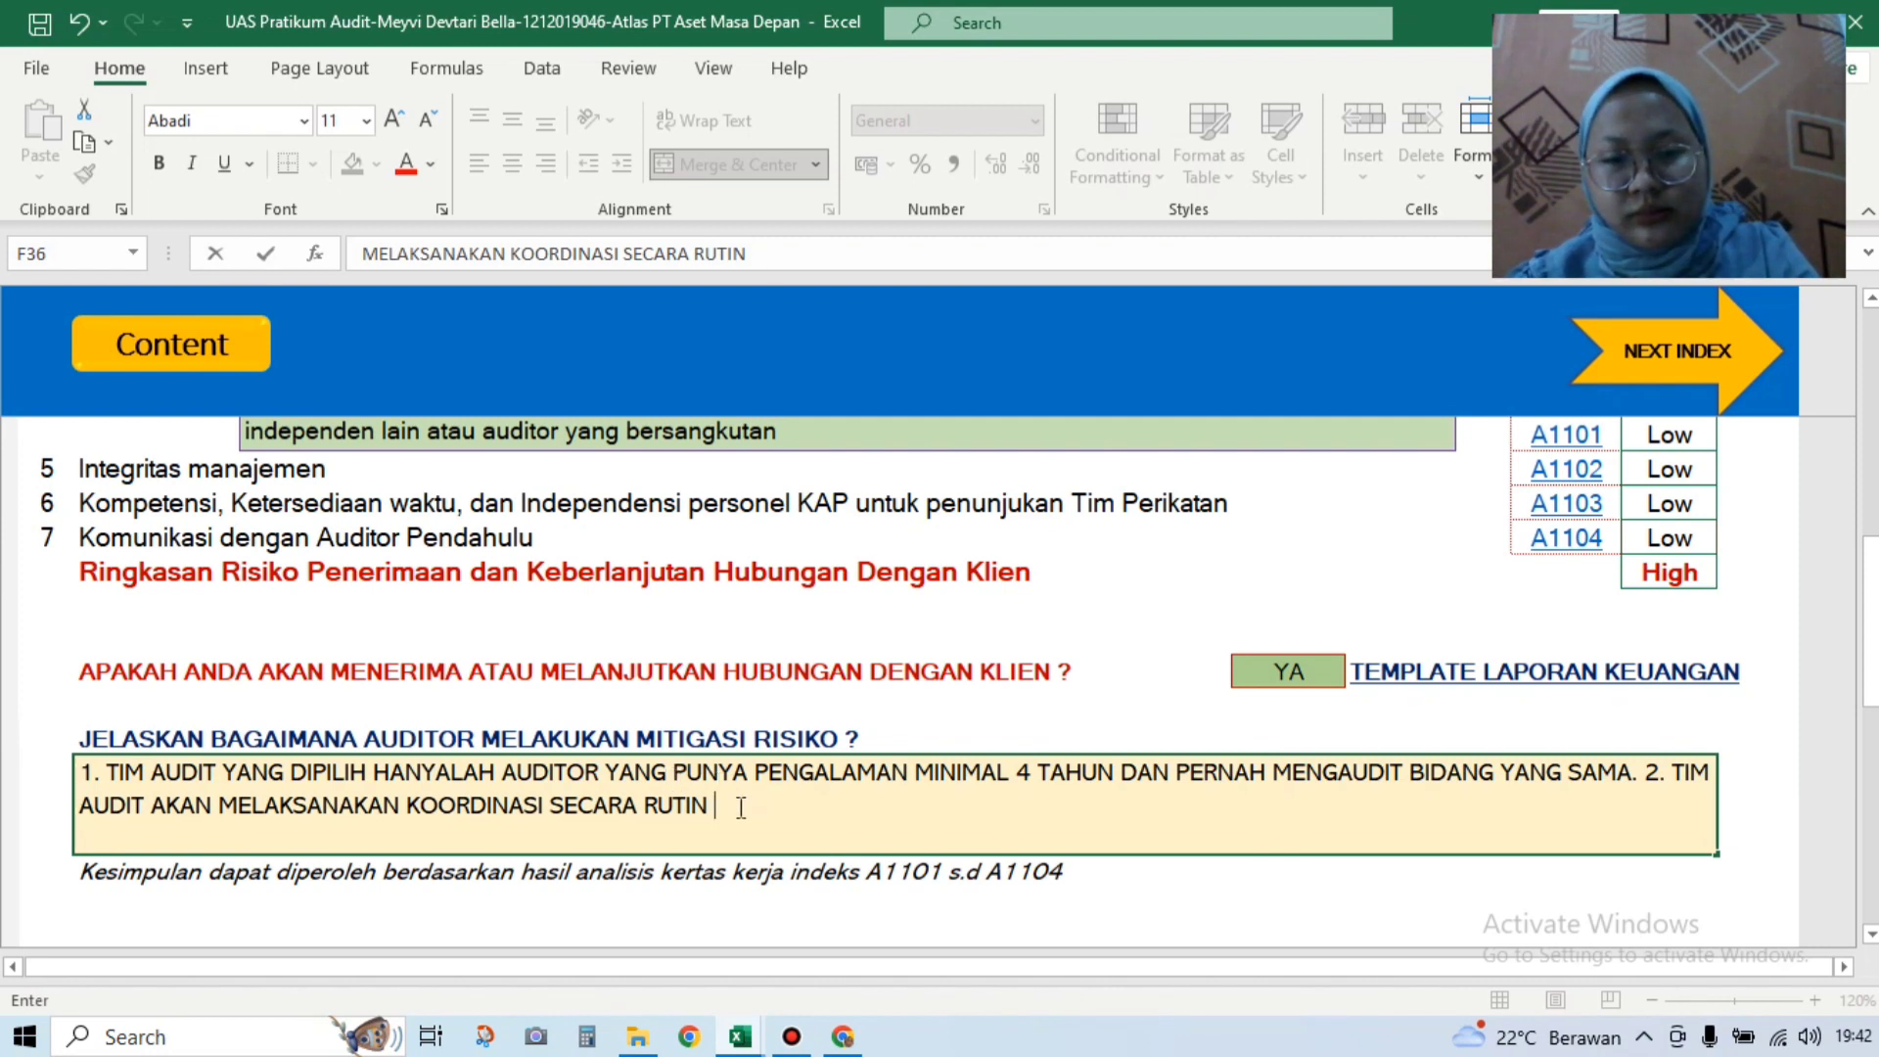
{"action": "type", "text": "SETI"}
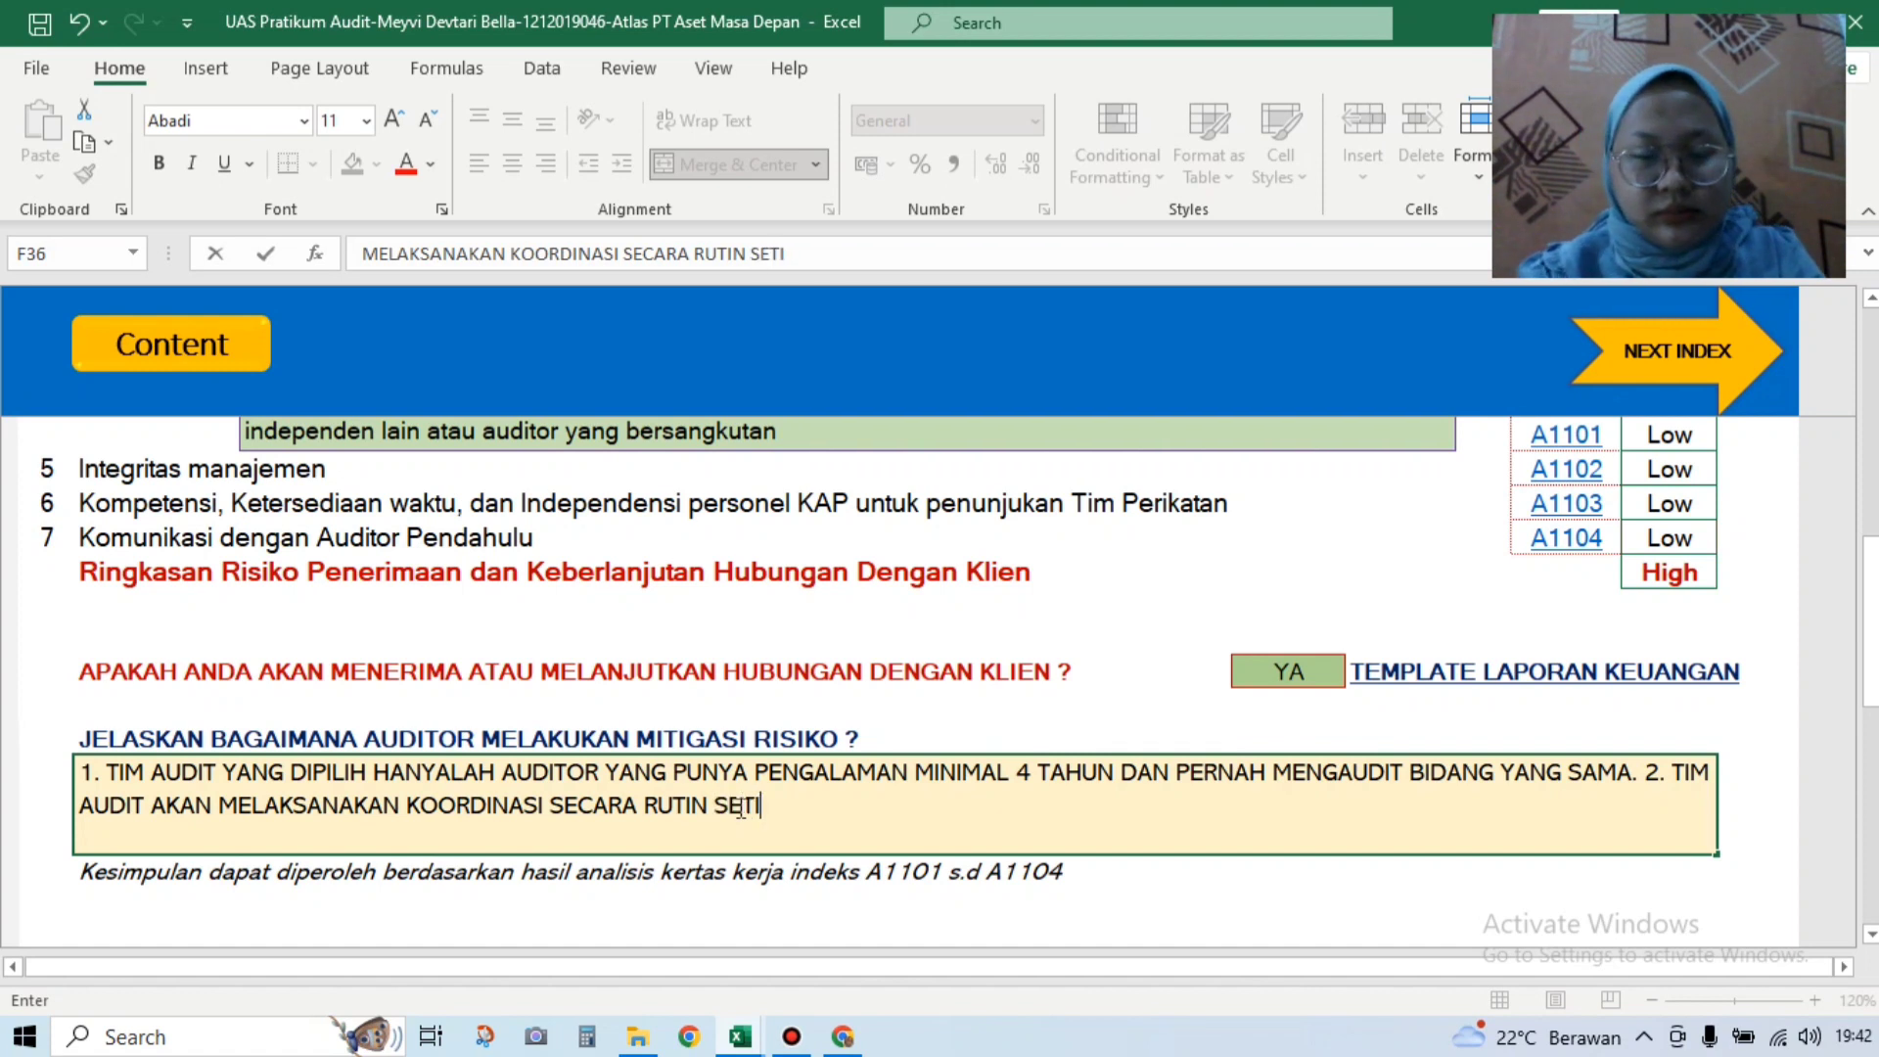
{"action": "type", "text": "AP SAAT"}
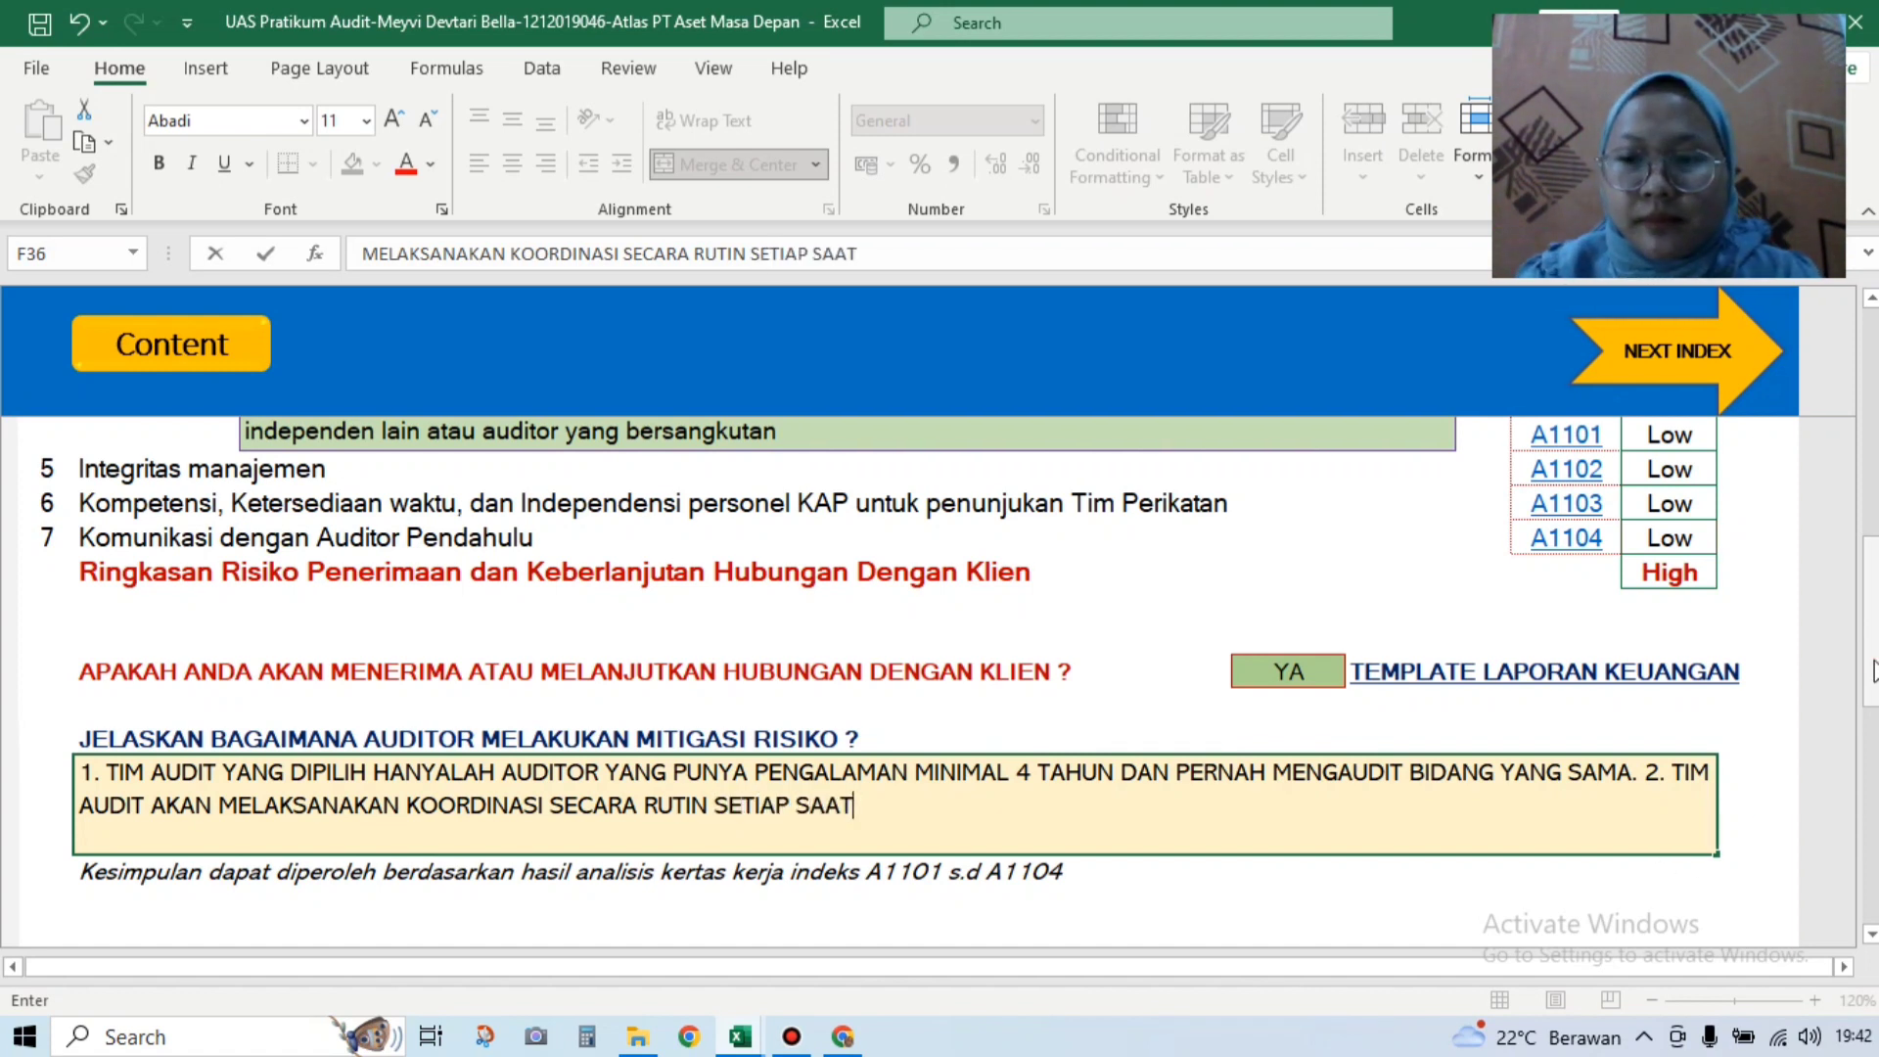
{"action": "scroll", "coordinate": [1874, 670], "scroll_direction": "down", "scroll_amount": 4}
Step: Go via the Content index to the KKP status overview, then open the A120 sheet
{"action": "scroll", "coordinate": [1874, 670], "scroll_direction": "up", "scroll_amount": 1}
{"action": "left_click_drag", "start_coordinate": [1876, 744], "coordinate": [1876, 401]}
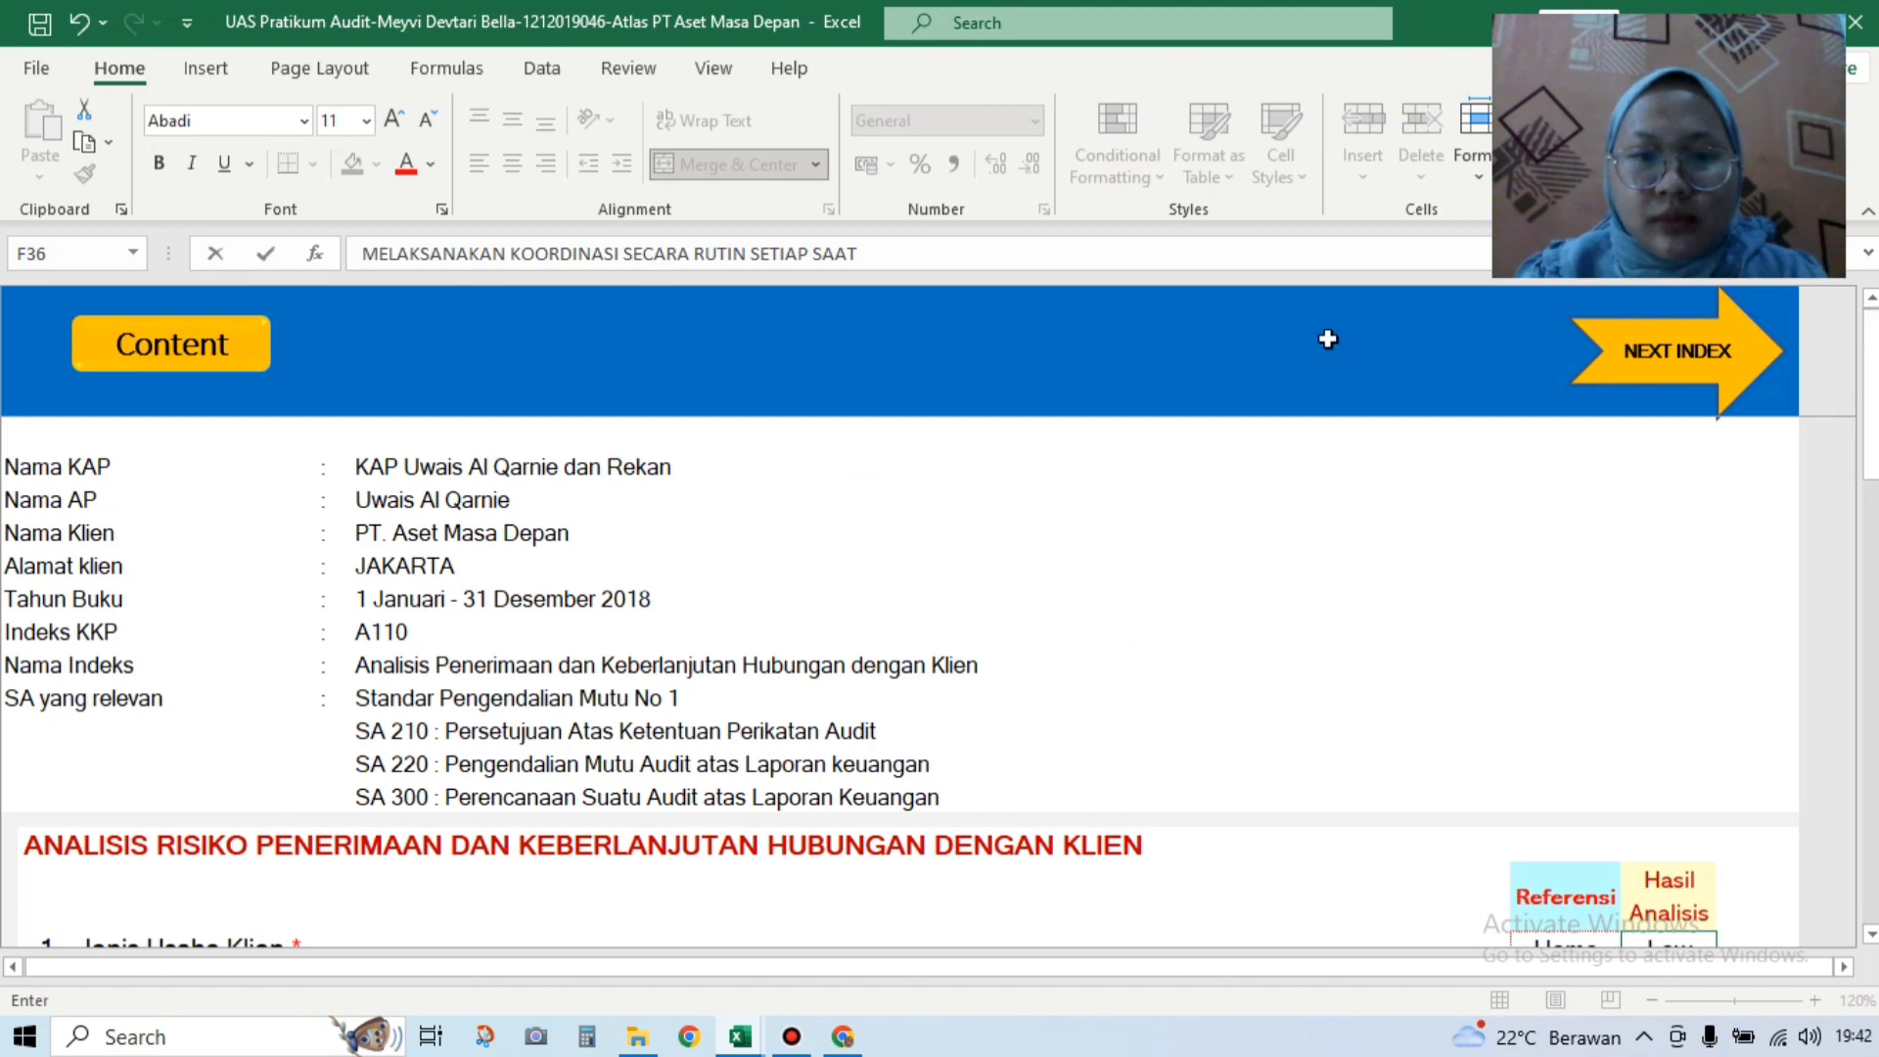
{"action": "left_click", "coordinate": [214, 343]}
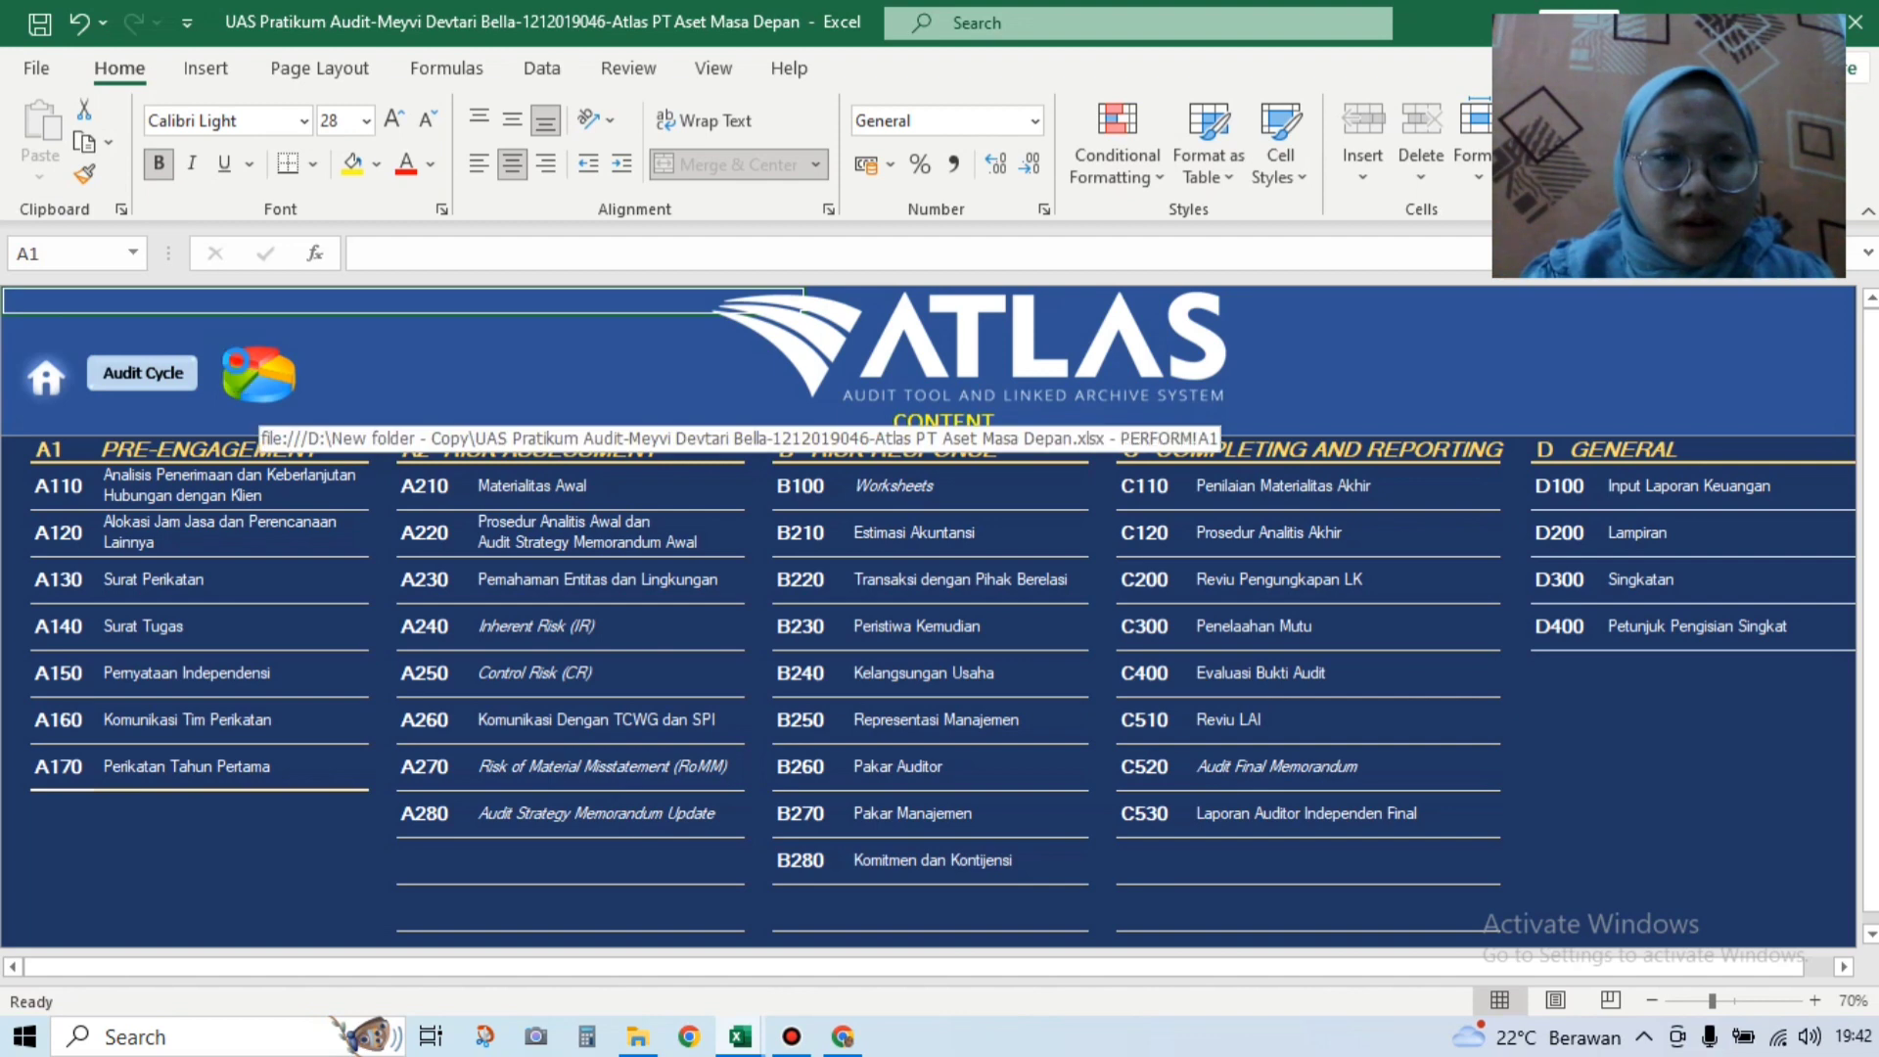
{"action": "left_click", "coordinate": [239, 367]}
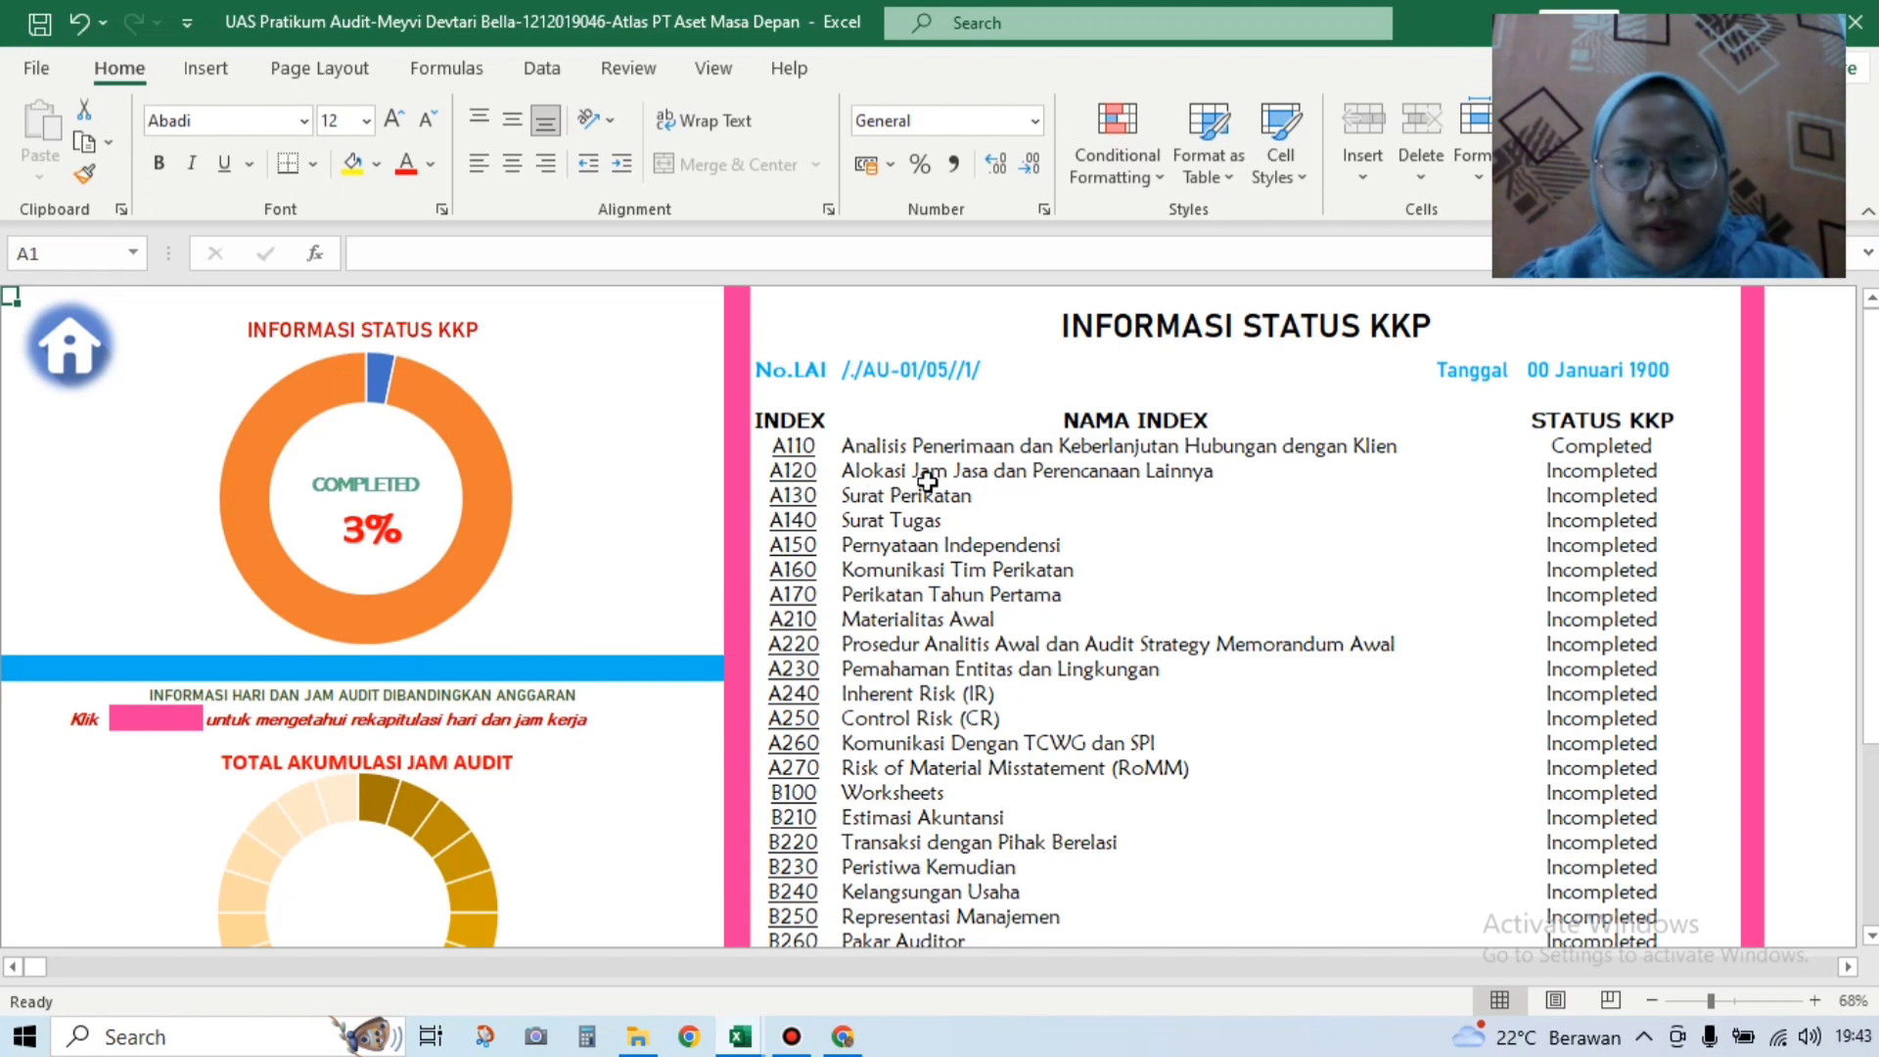
{"action": "left_click", "coordinate": [815, 474]}
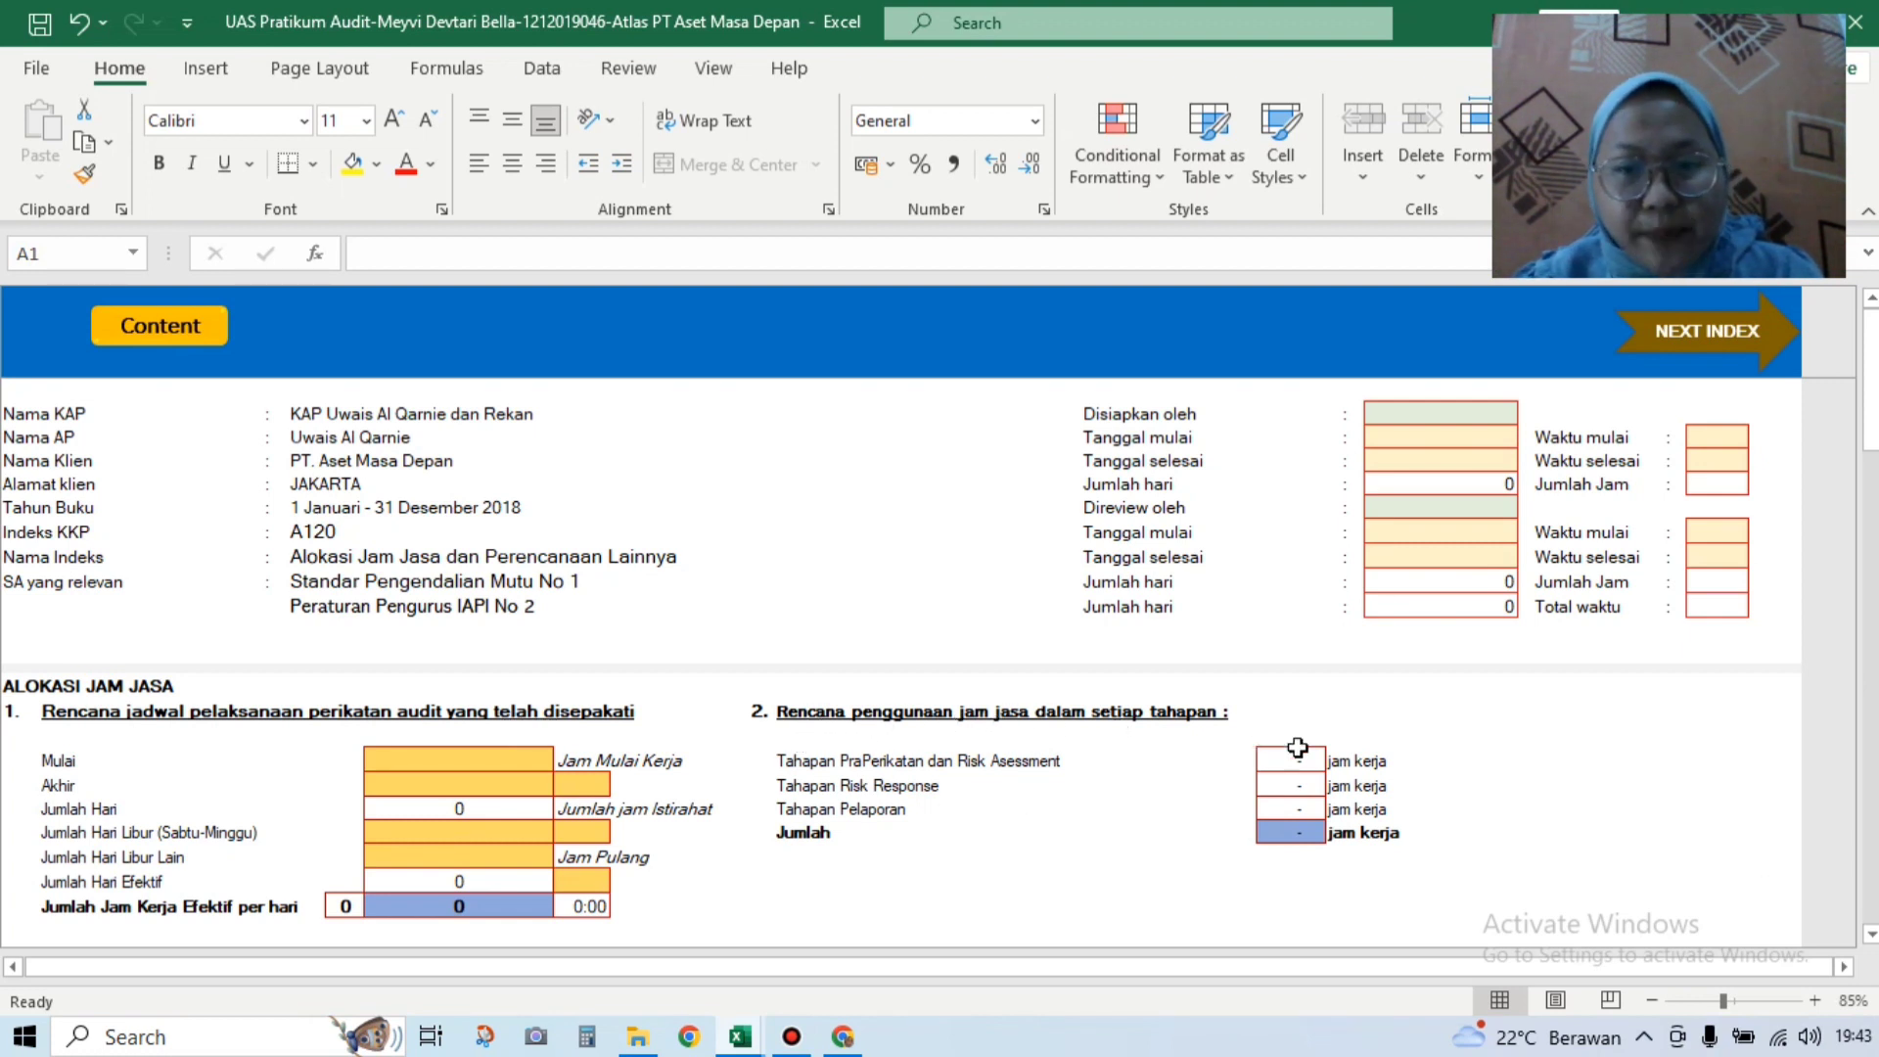
Step: Switch to the 'Soal UAS Atlas PT Aset Masa Depan 2022' workbook and show its Soal sheet
{"action": "left_click", "coordinate": [1870, 935]}
{"action": "left_click", "coordinate": [1870, 934]}
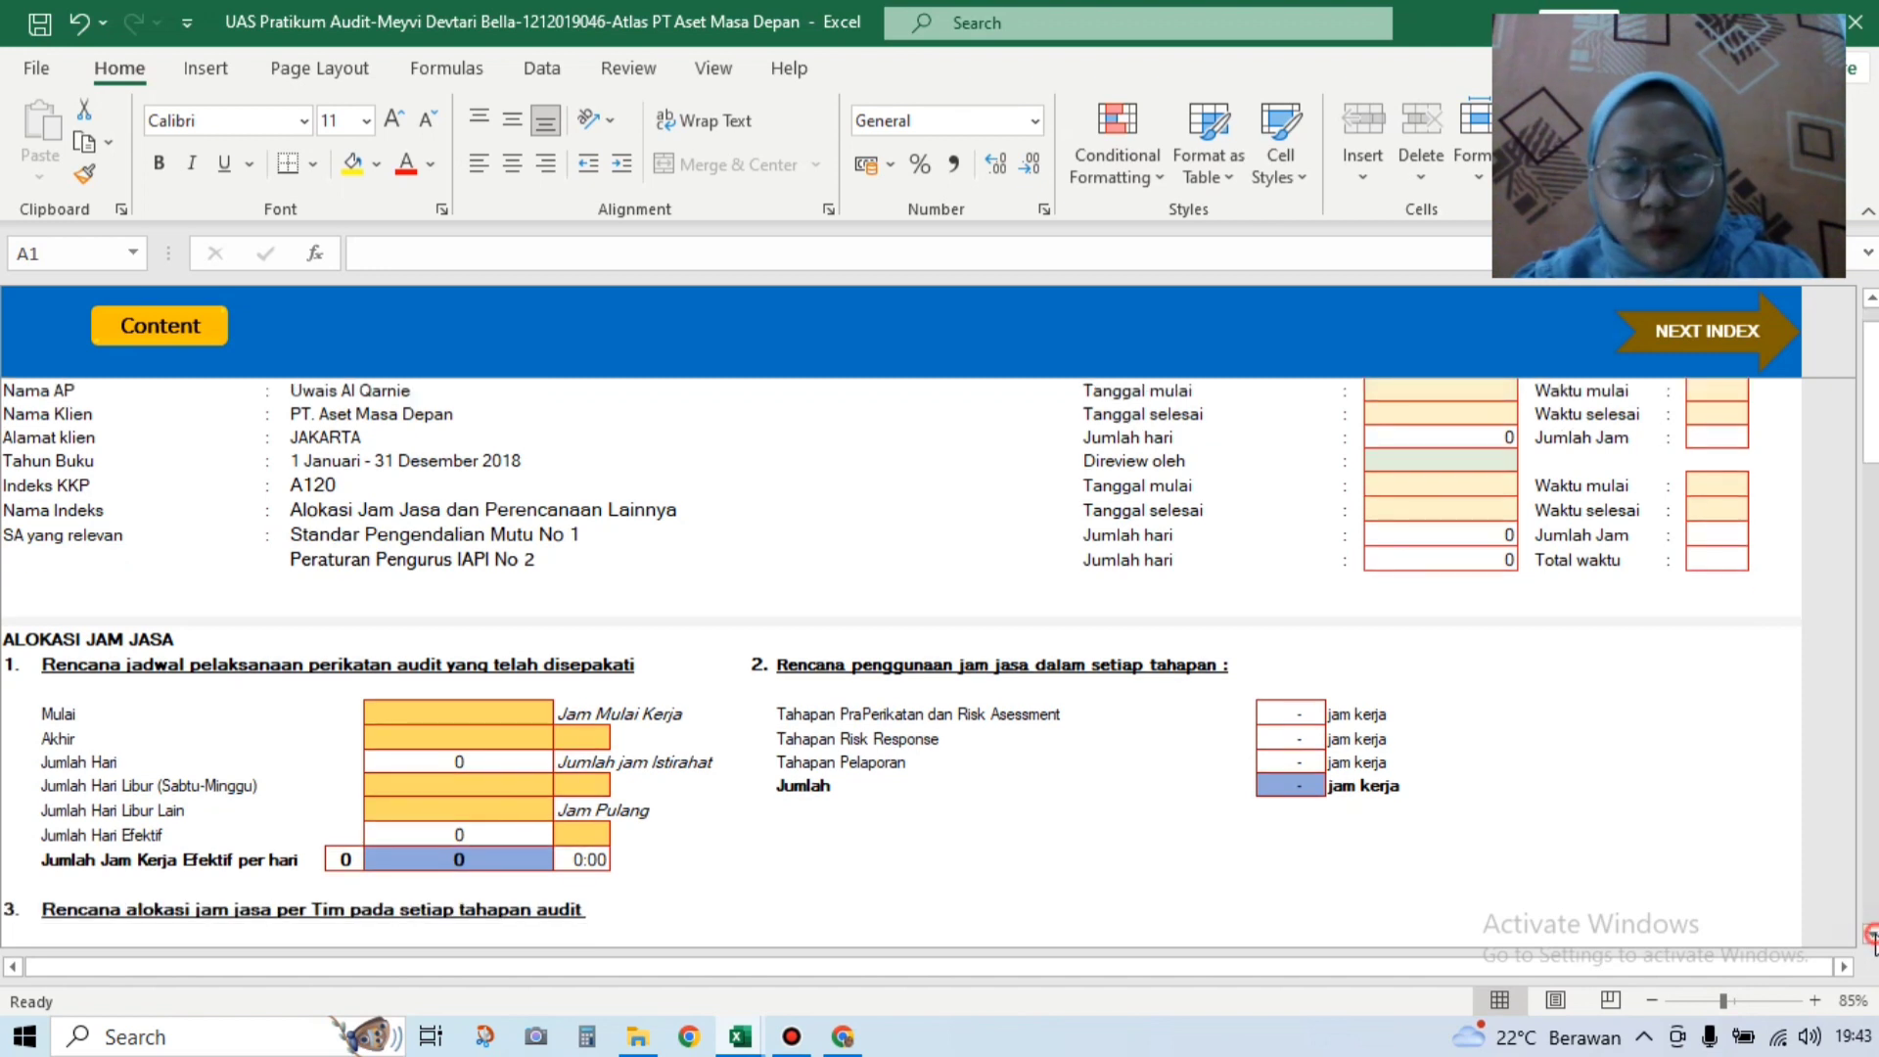
{"action": "left_click", "coordinate": [1870, 935]}
{"action": "left_click", "coordinate": [1870, 934]}
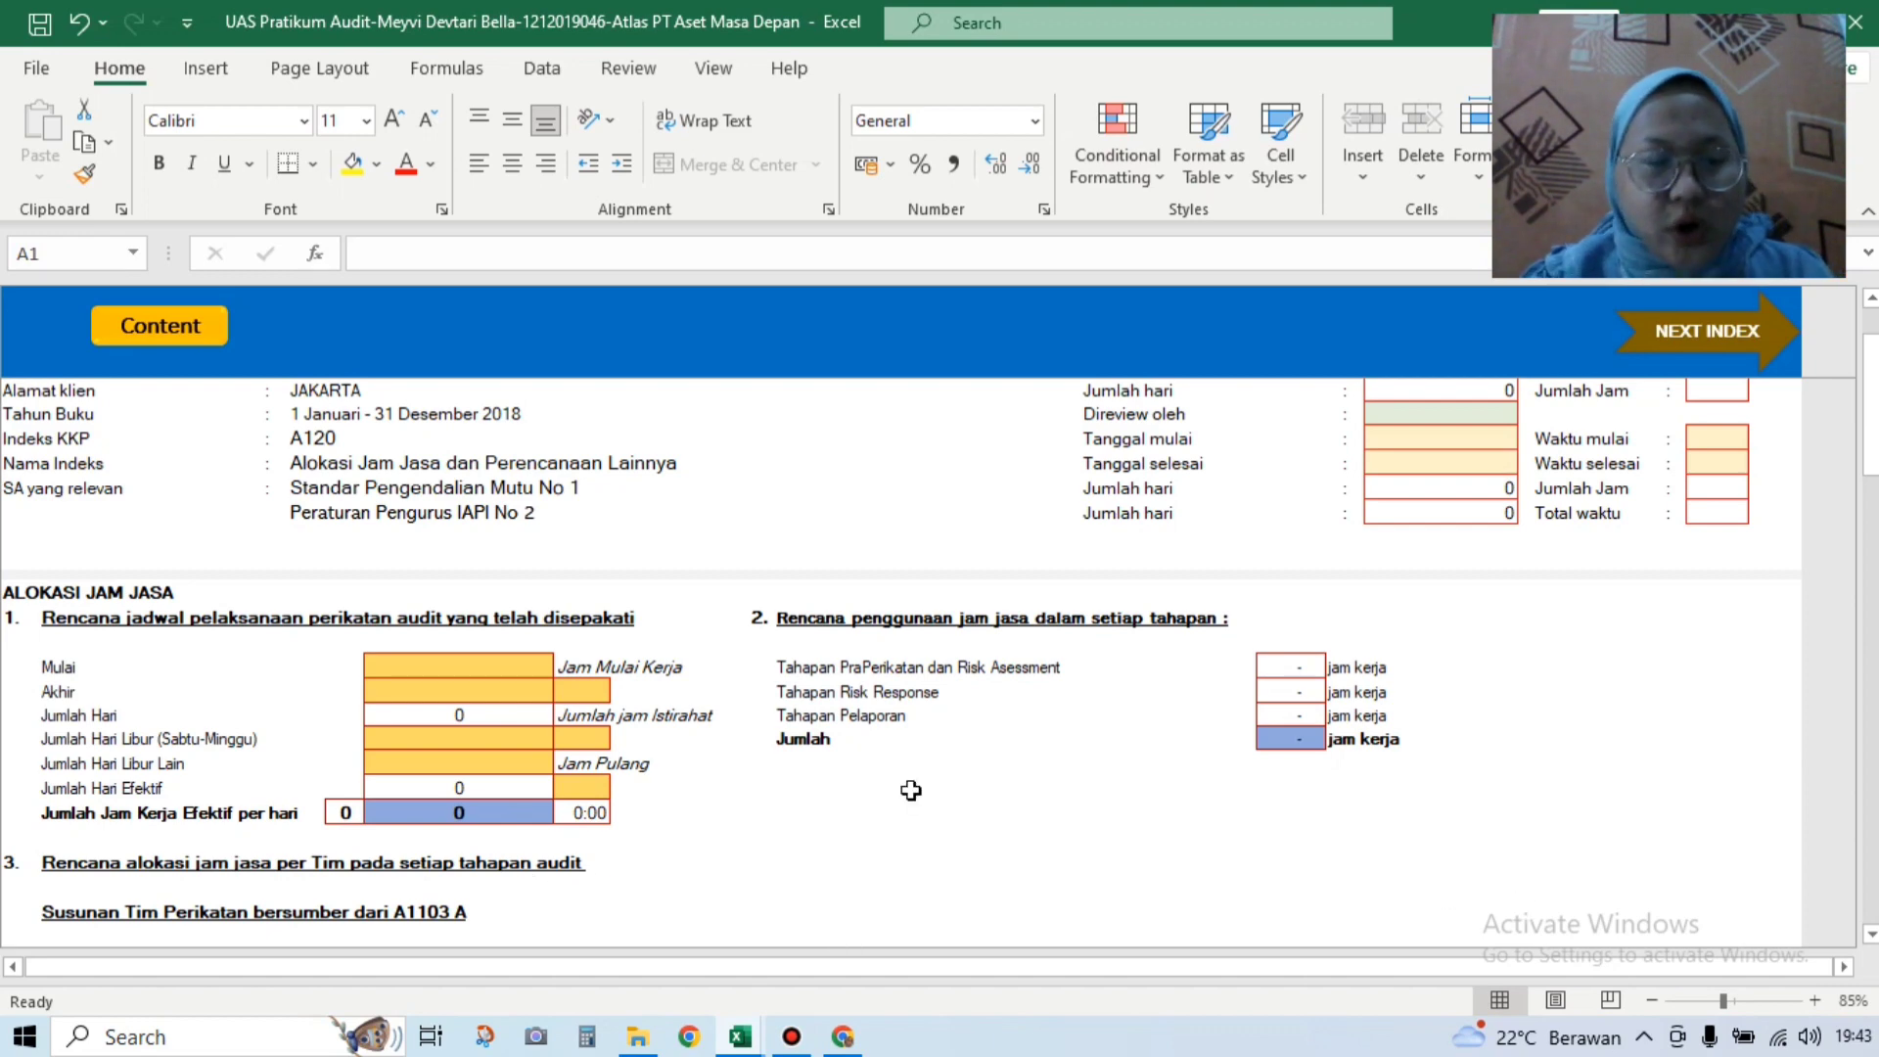
{"action": "left_click", "coordinate": [742, 1036]}
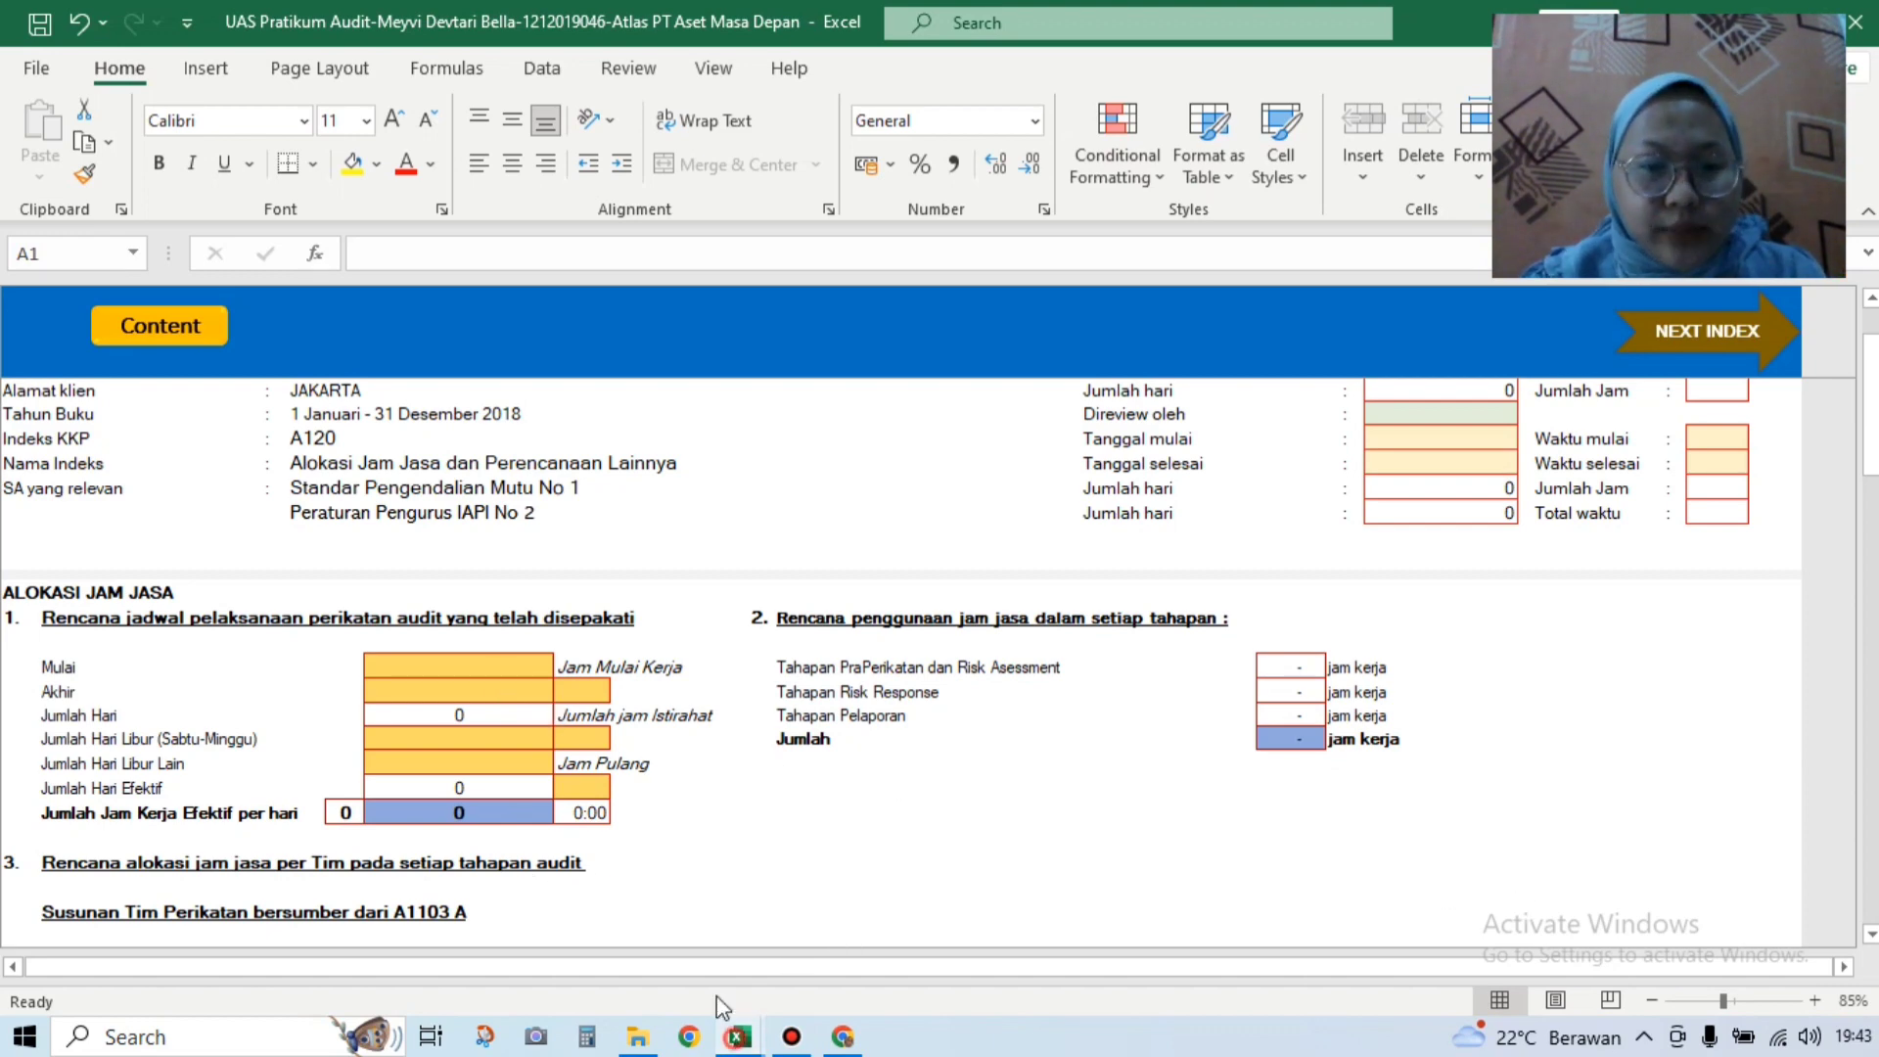
{"action": "left_click", "coordinate": [465, 942]}
{"action": "left_click", "coordinate": [186, 968]}
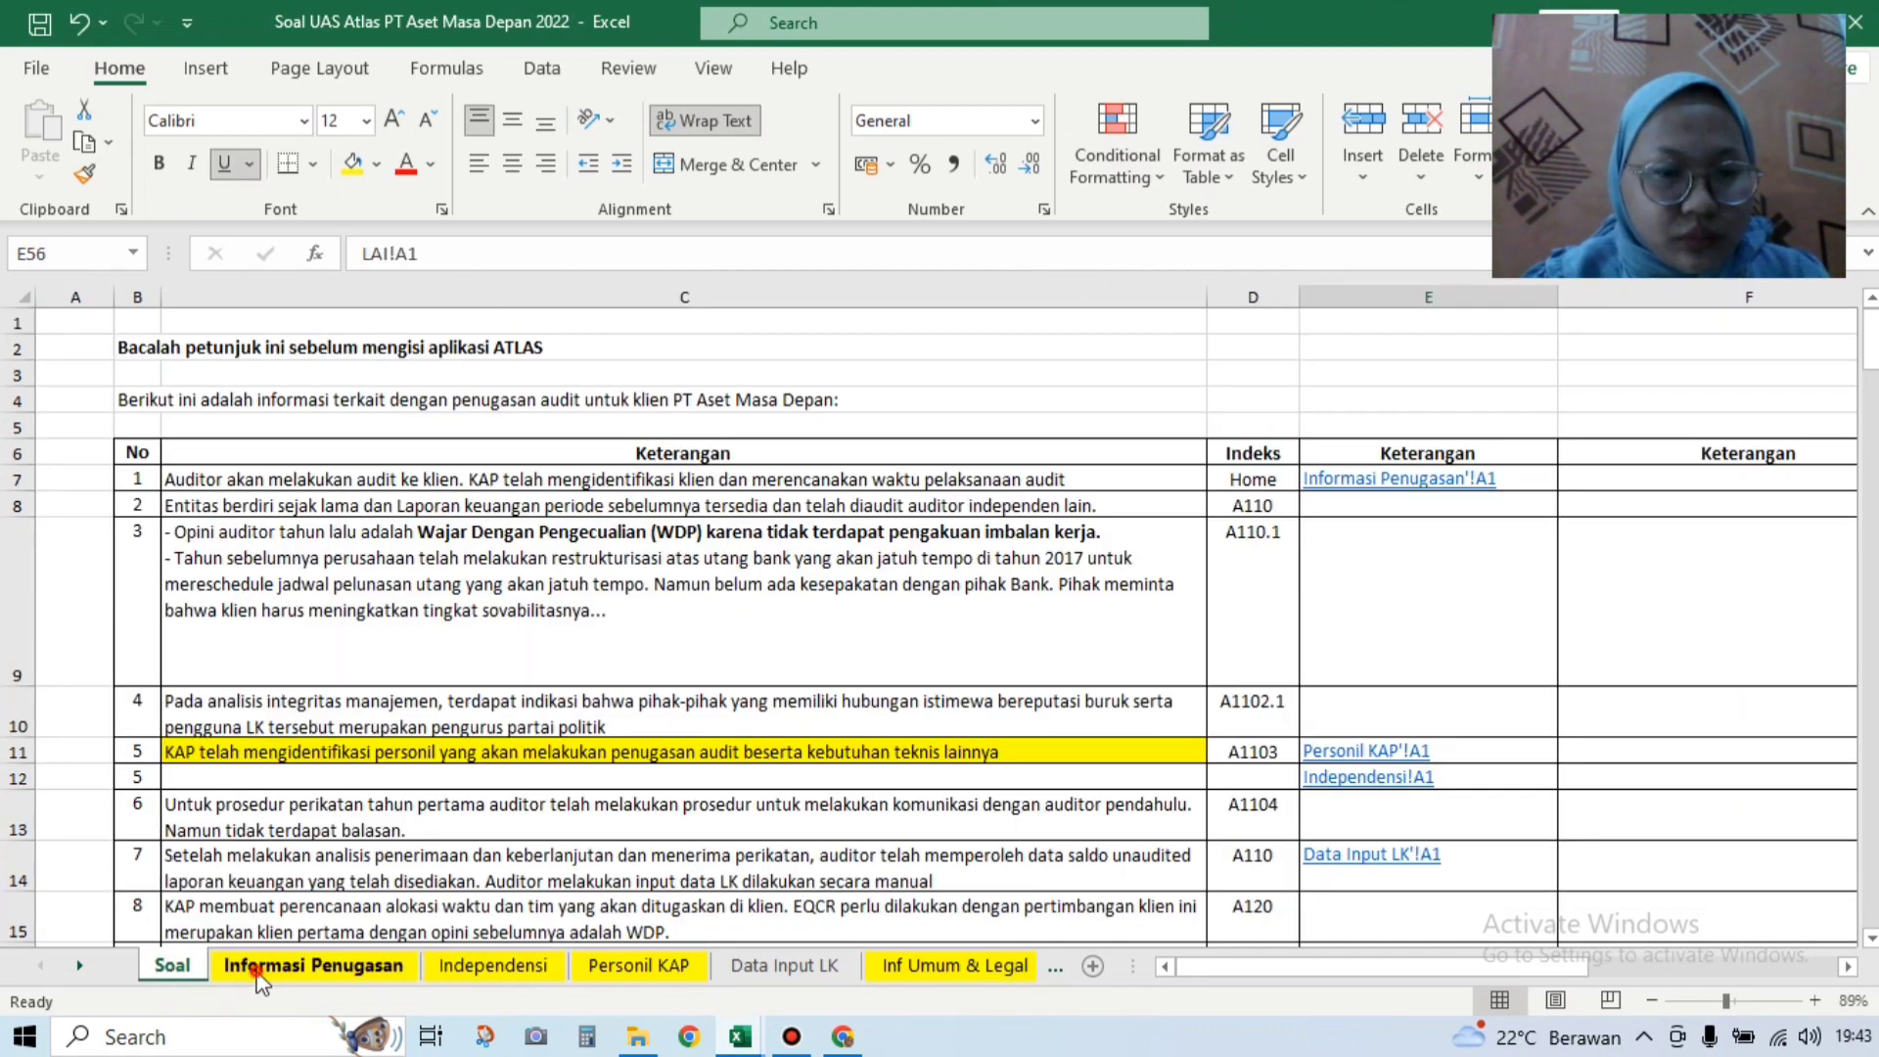
Step: Review the engagement dates and working hours on the Informasi Penugasan sheet
{"action": "left_click", "coordinate": [261, 972]}
{"action": "left_click", "coordinate": [823, 880]}
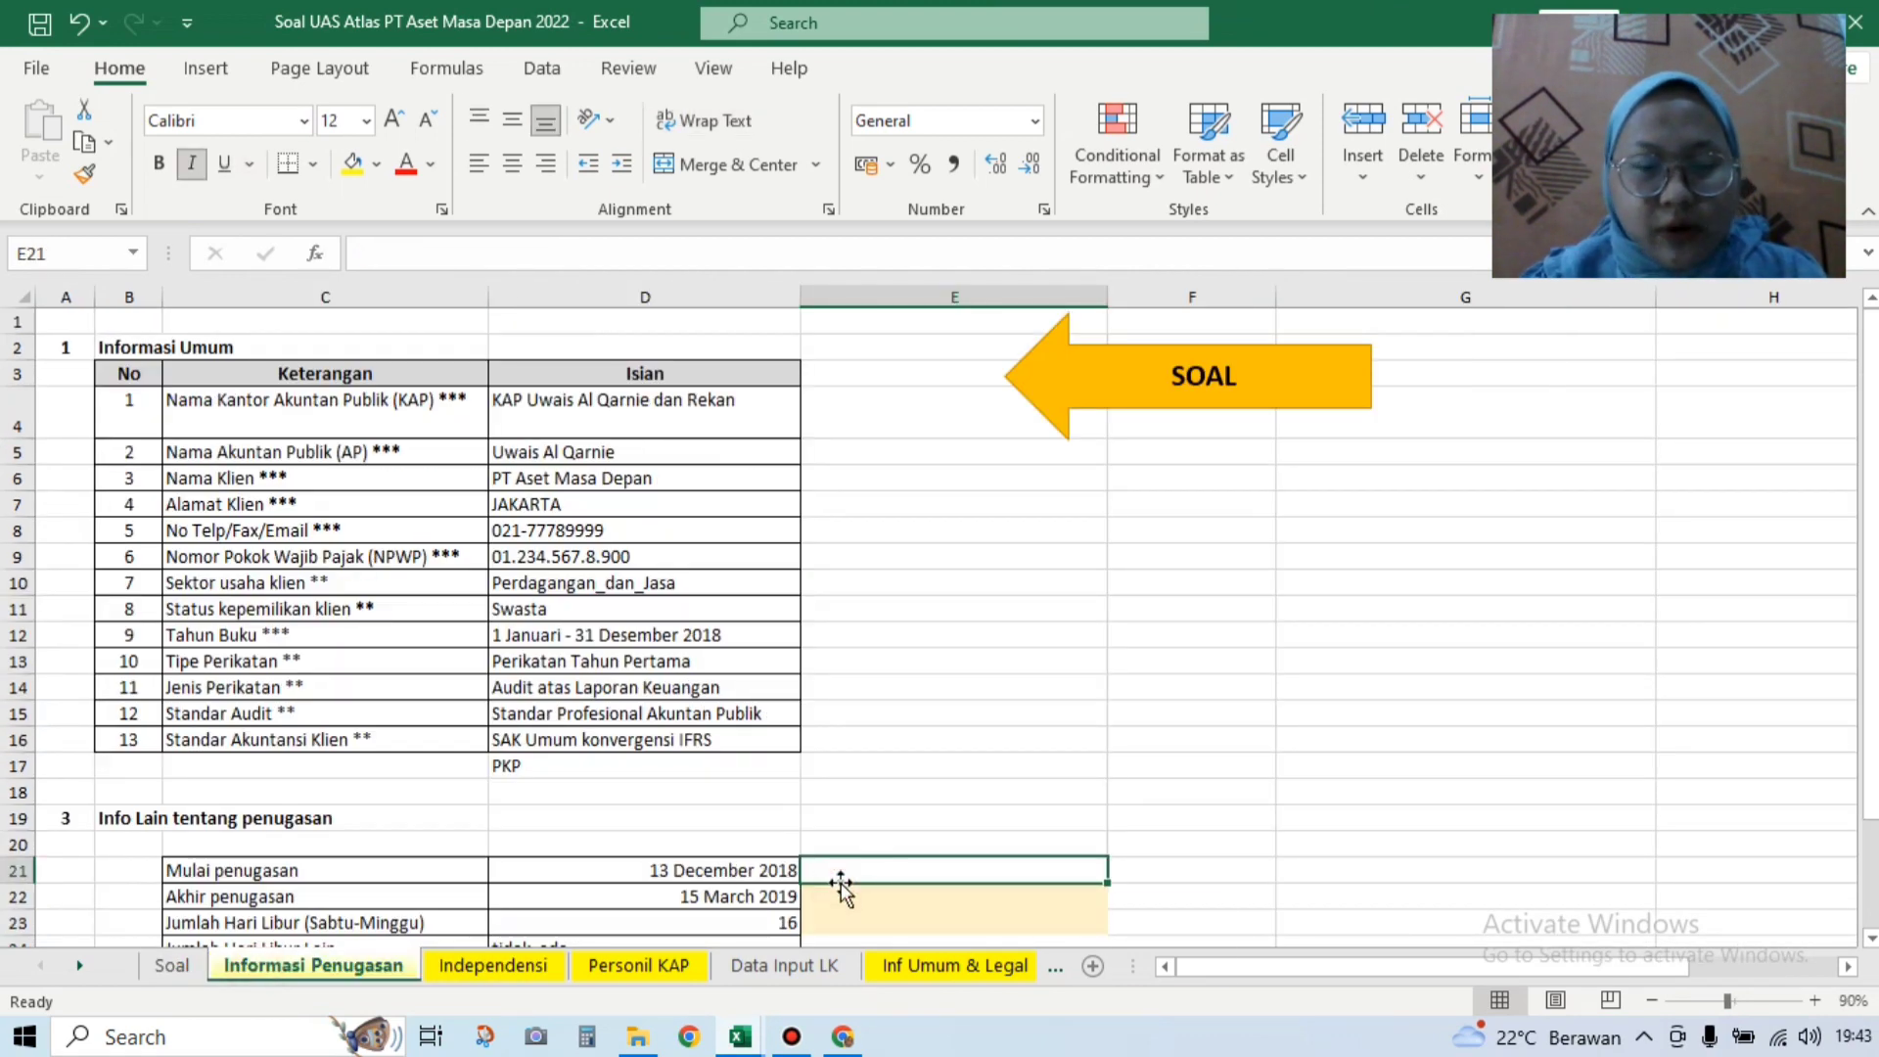
{"action": "key", "text": "Down"}
{"action": "key", "text": "Down"}
{"action": "key", "text": "Down"}
{"action": "key", "text": "Down"}
{"action": "key", "text": "Down"}
{"action": "key", "text": "Down"}
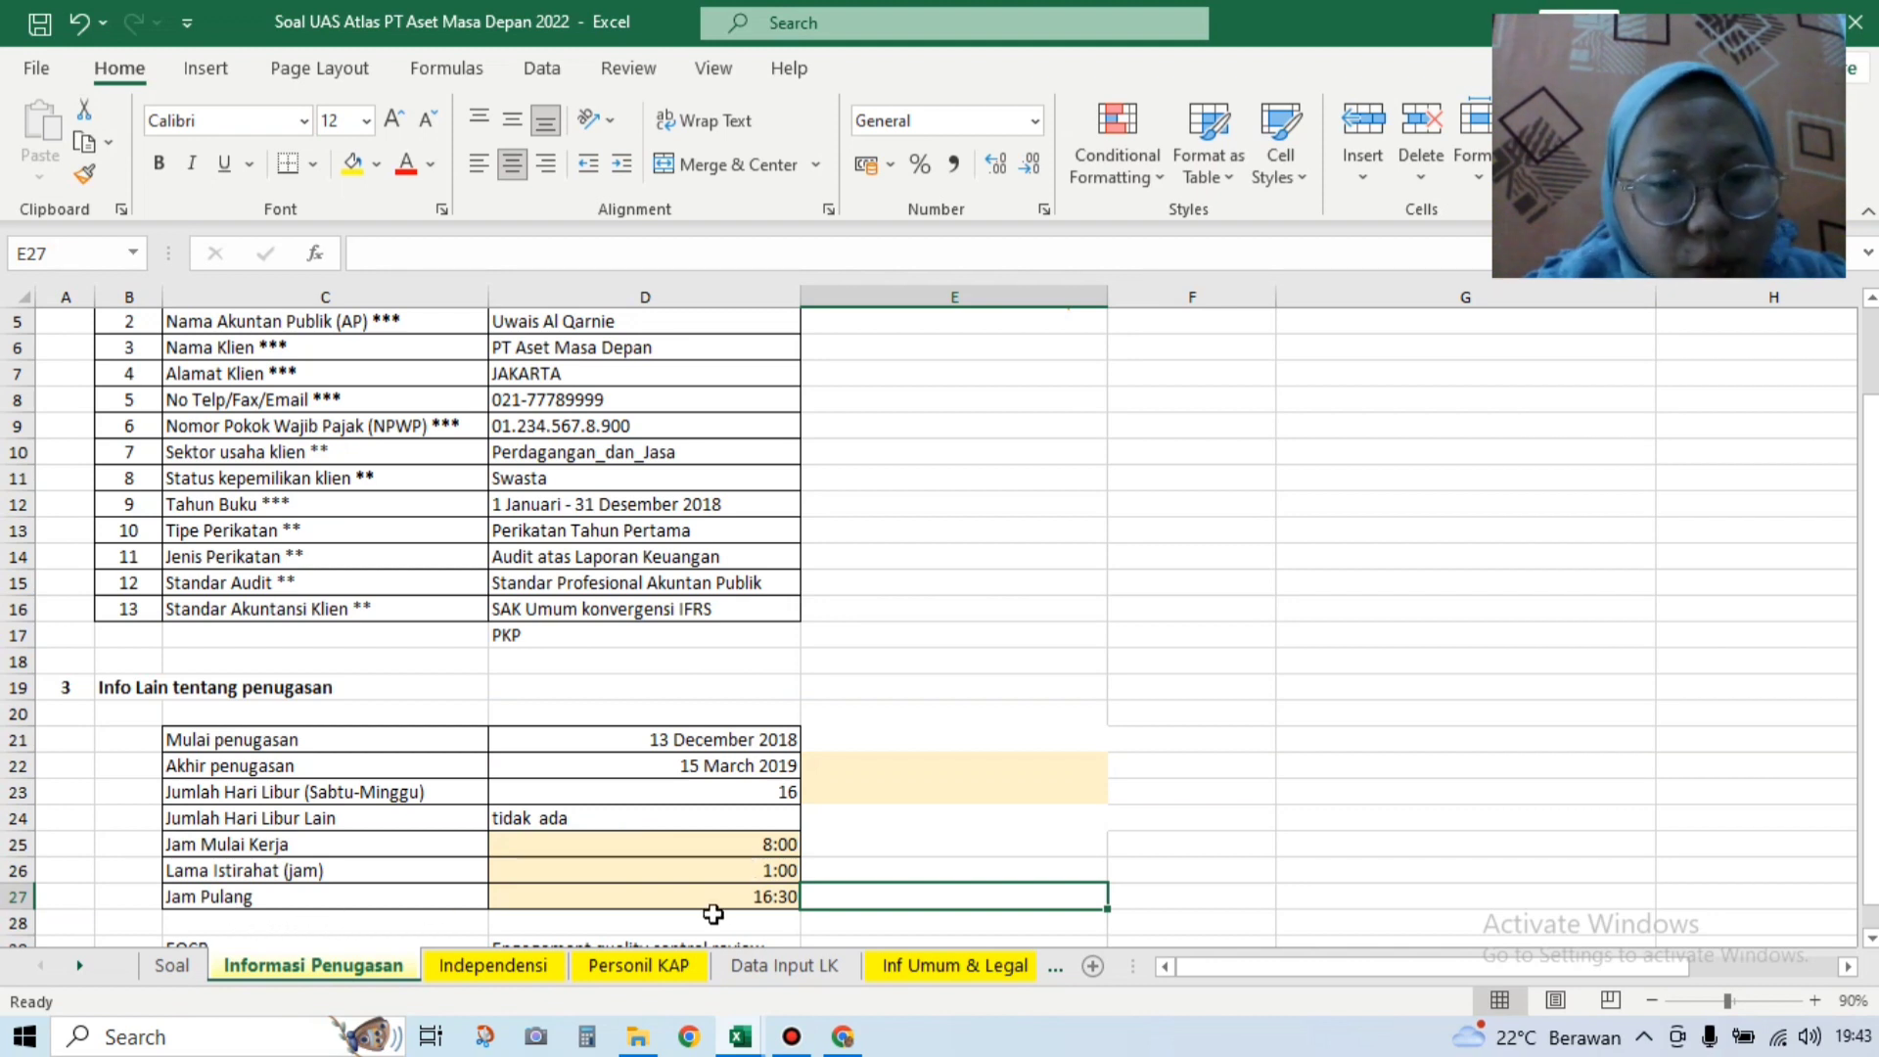
Step: Return to the practice audit workbook's A120 sheet and select the engagement start date cell
{"action": "left_click", "coordinate": [736, 1038]}
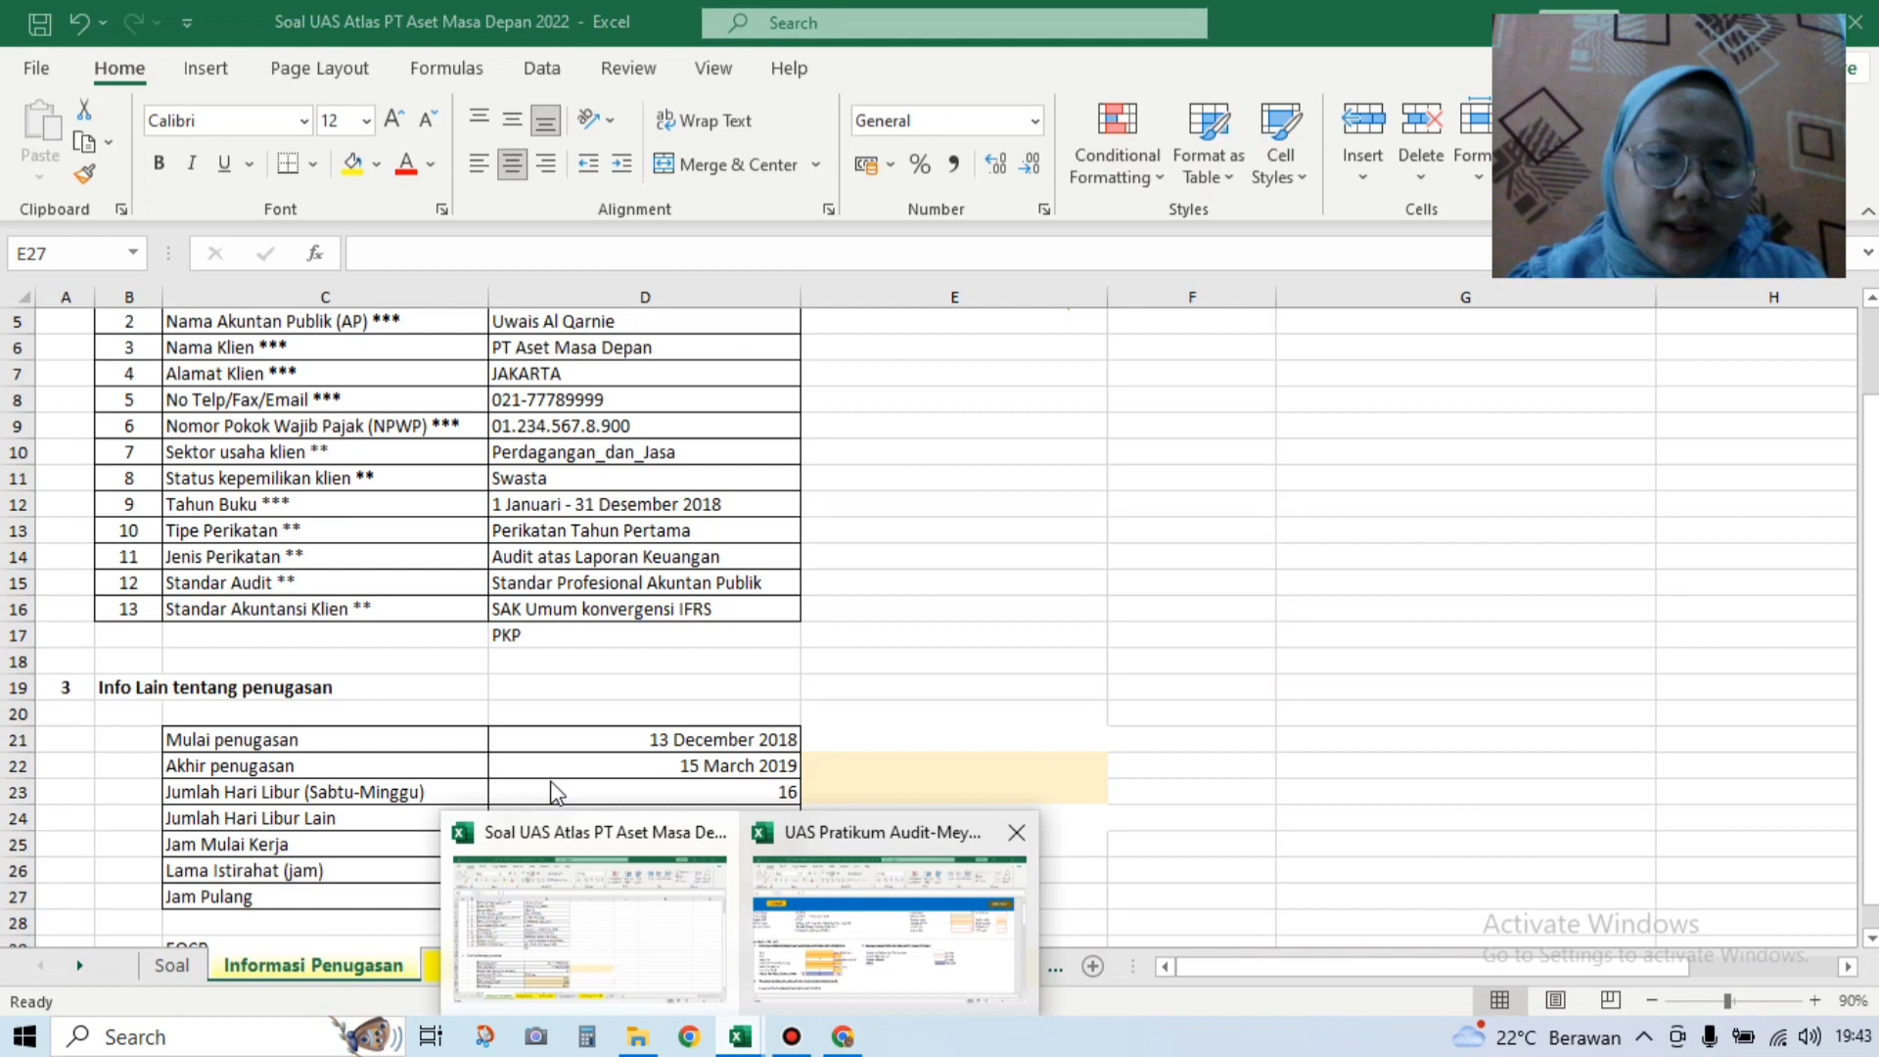
{"action": "left_click", "coordinate": [886, 920]}
{"action": "left_click", "coordinate": [437, 669]}
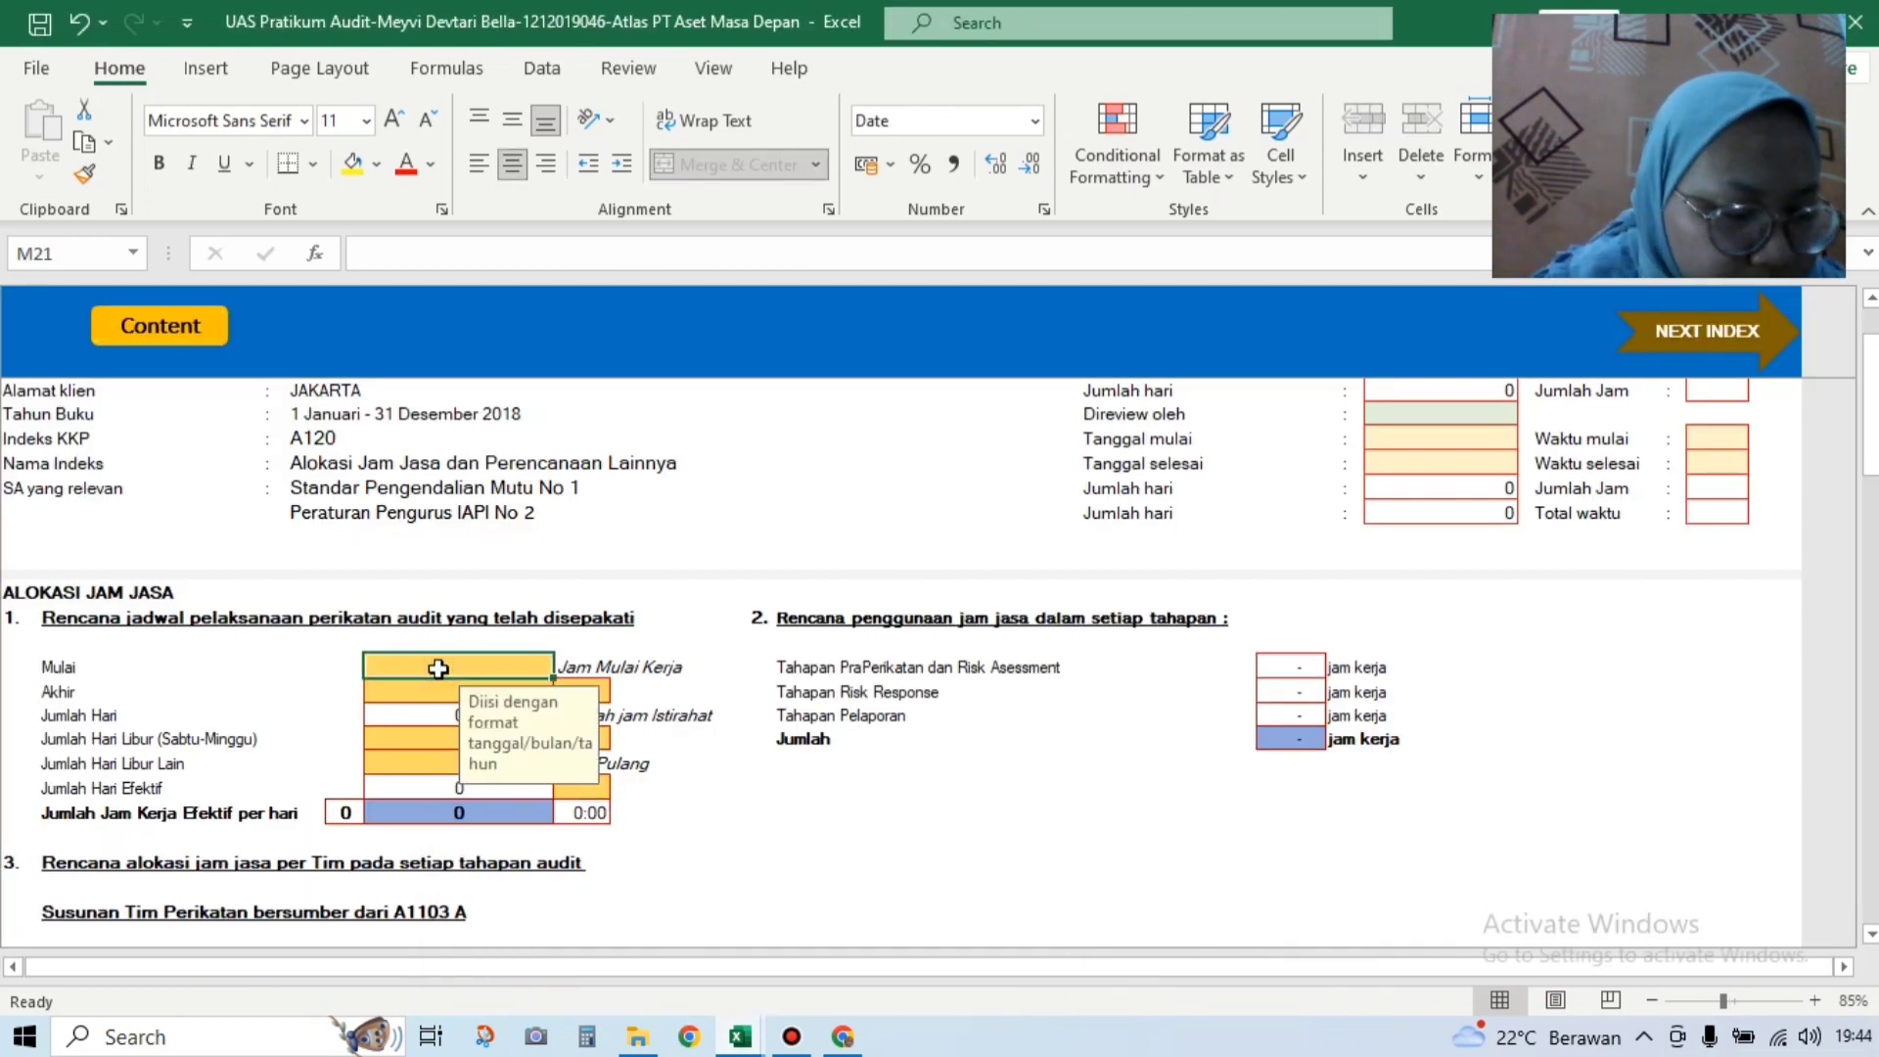
Step: Enter 13/12/2018 as the Mulai date and 15/03/2019 as the Akhir date
{"action": "type", "text": "13"}
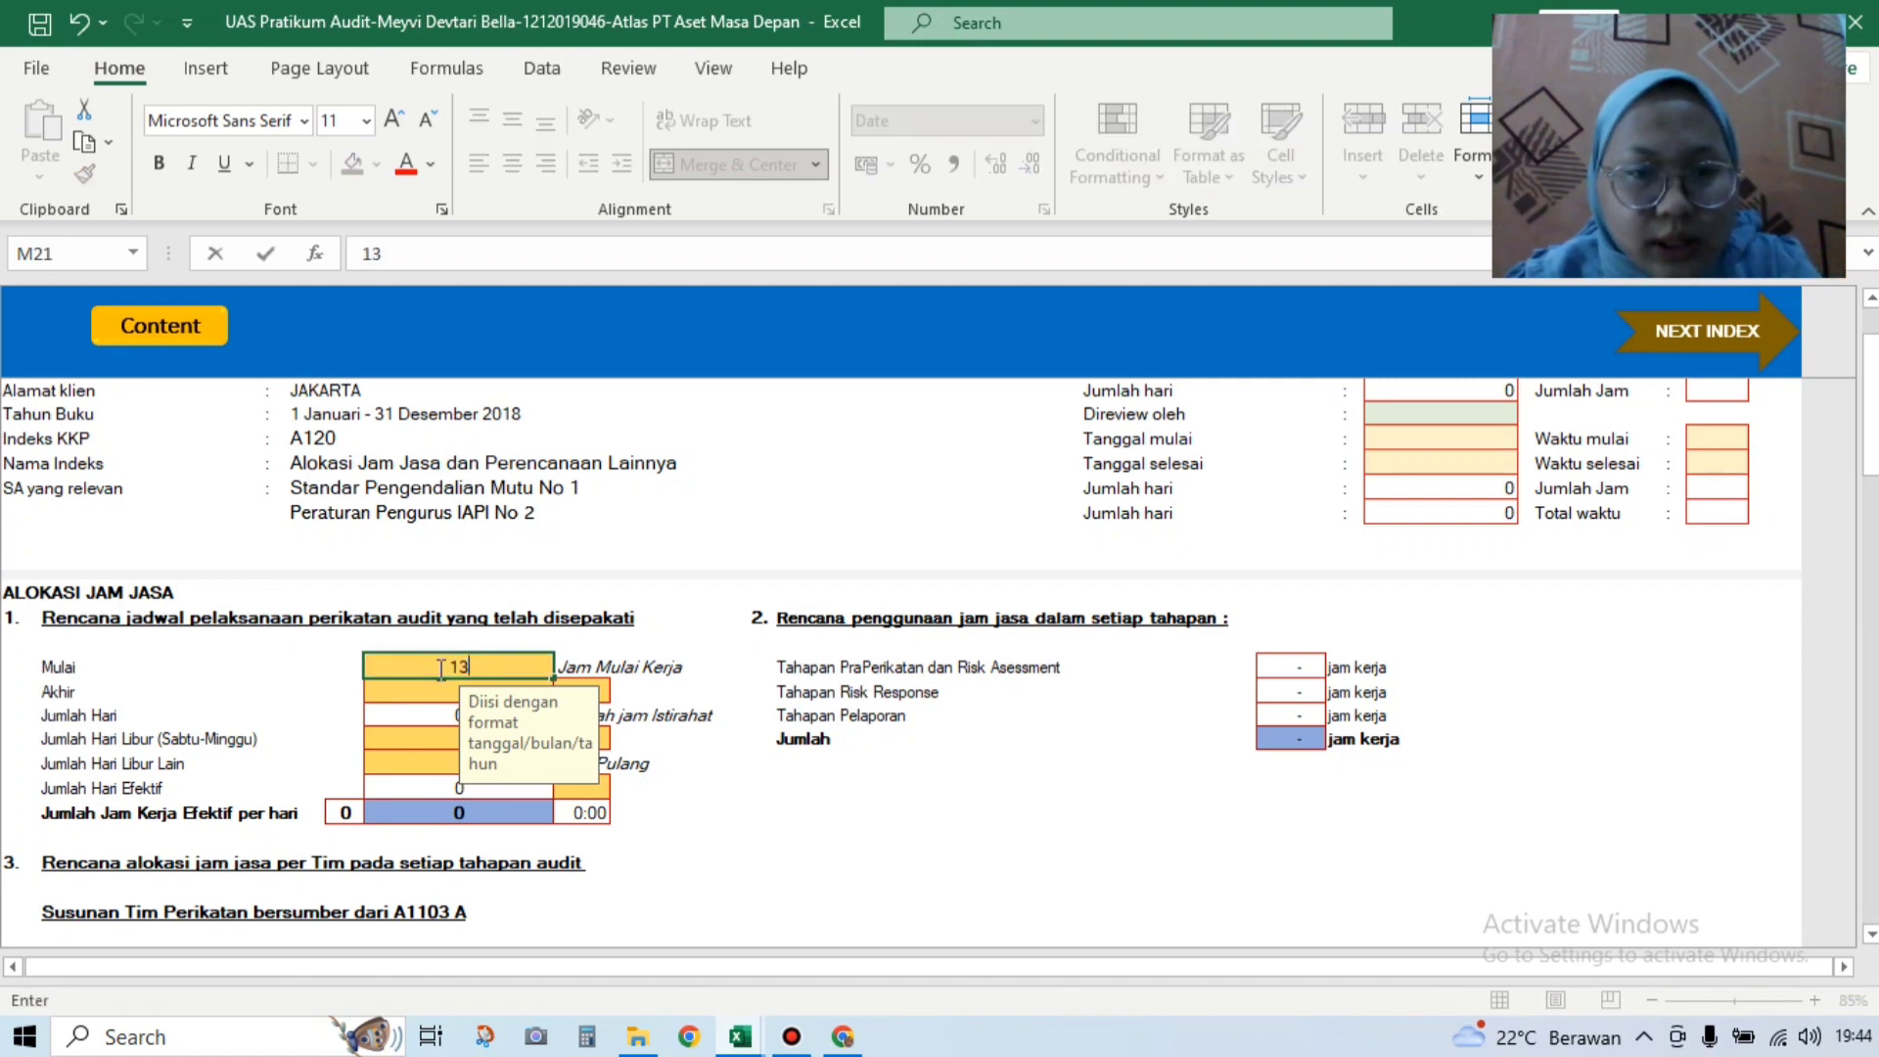
{"action": "type", "text": "/12/2"}
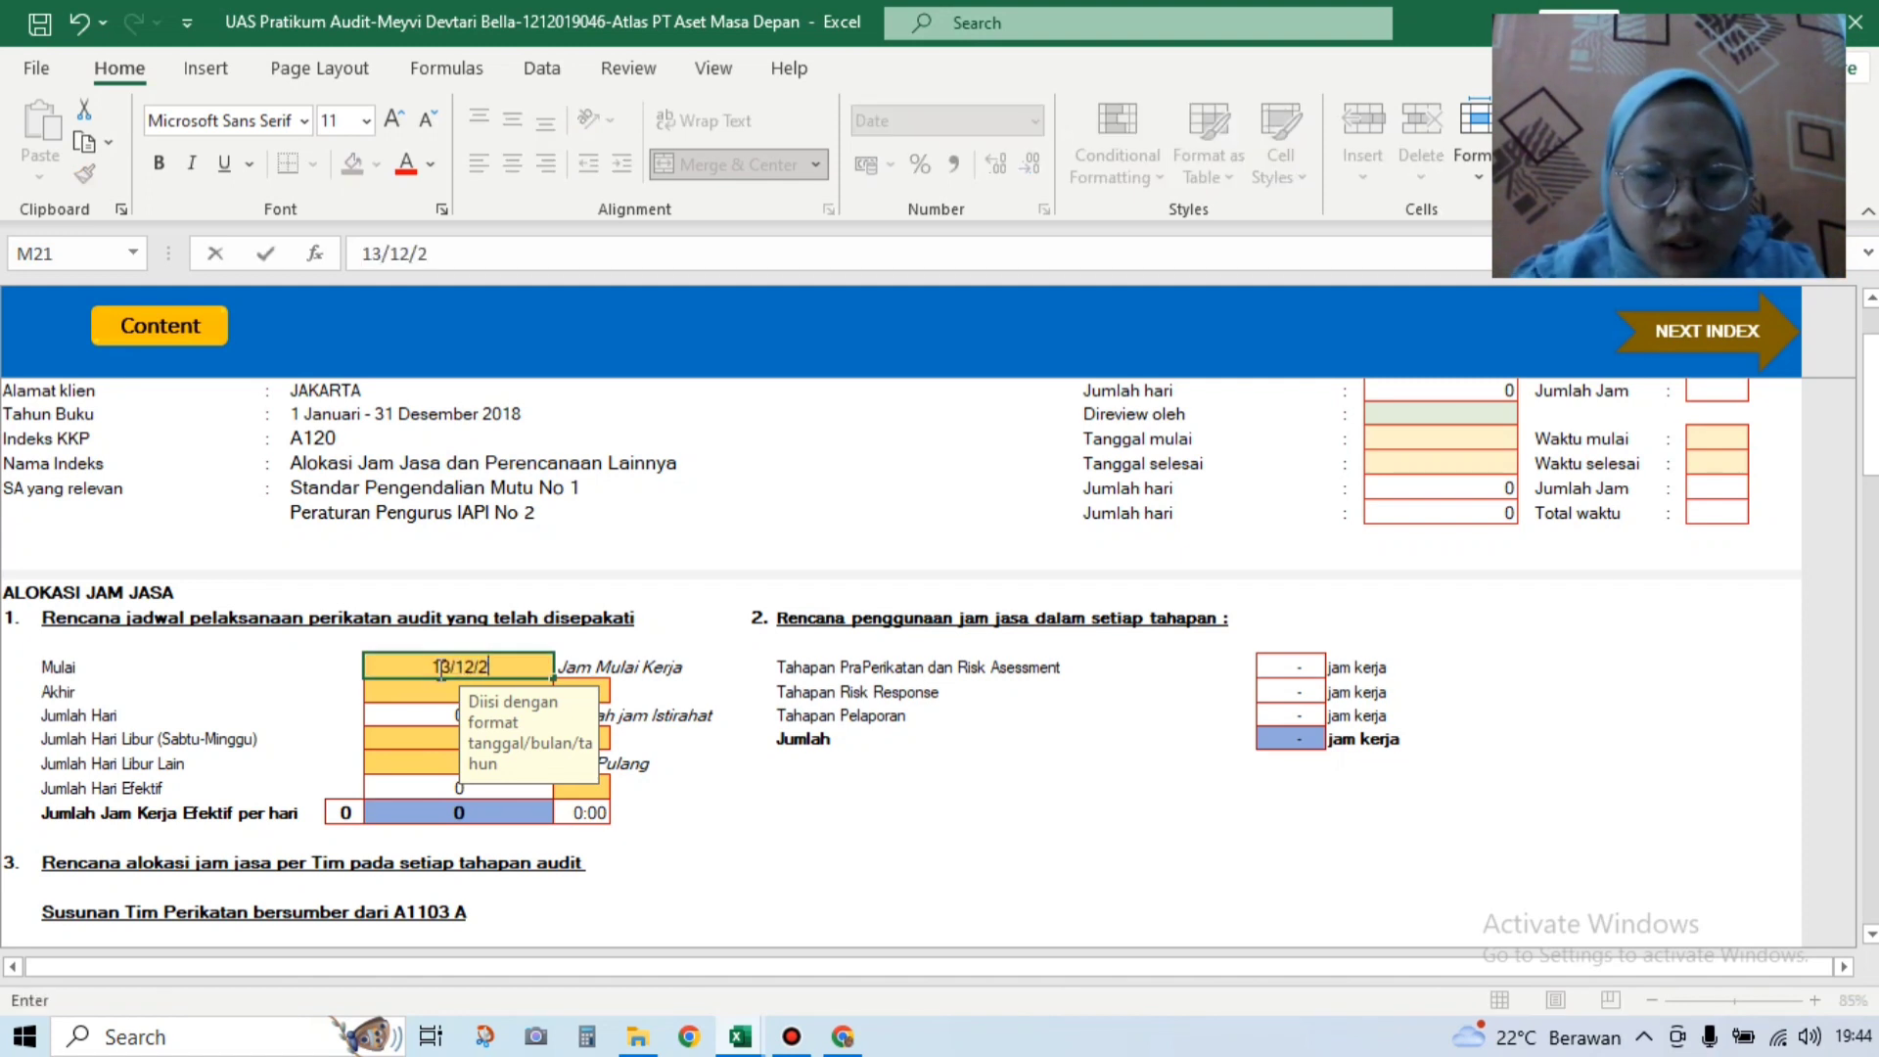
{"action": "type", "text": "018"}
{"action": "key", "text": "Return"}
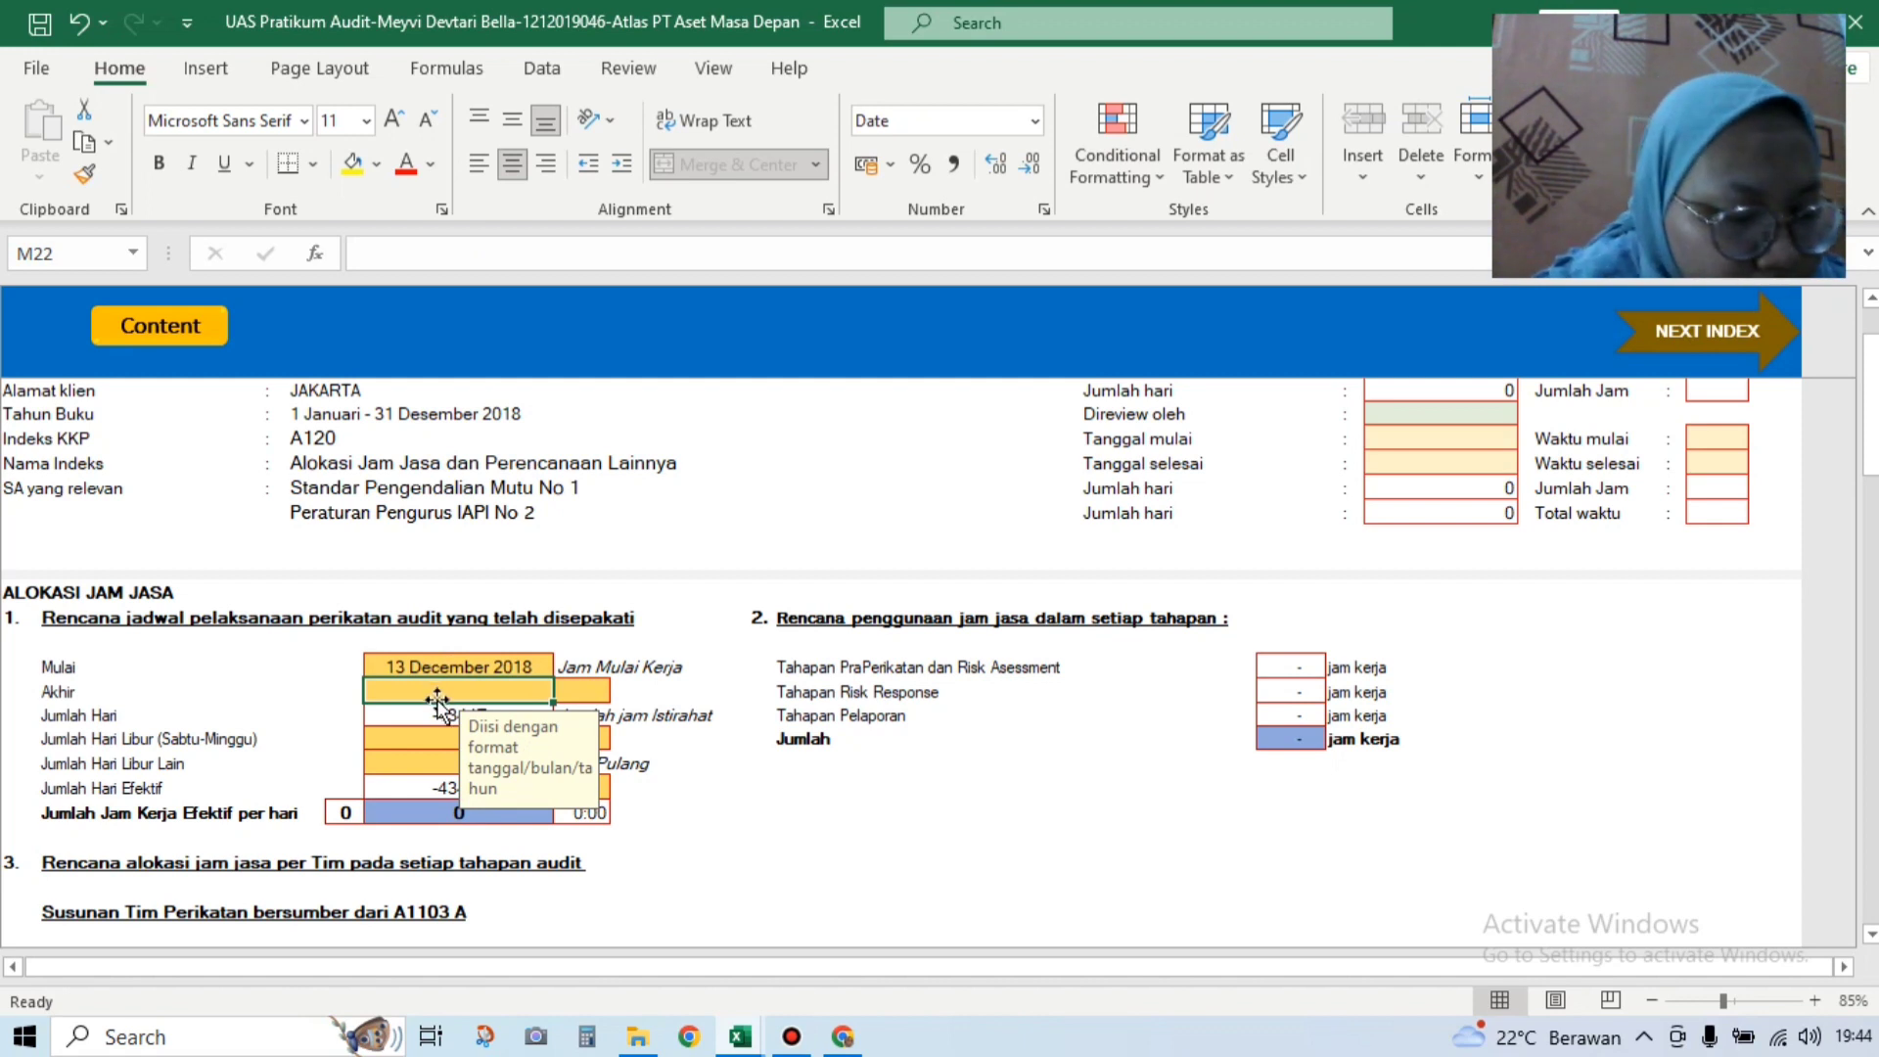
{"action": "type", "text": "15"}
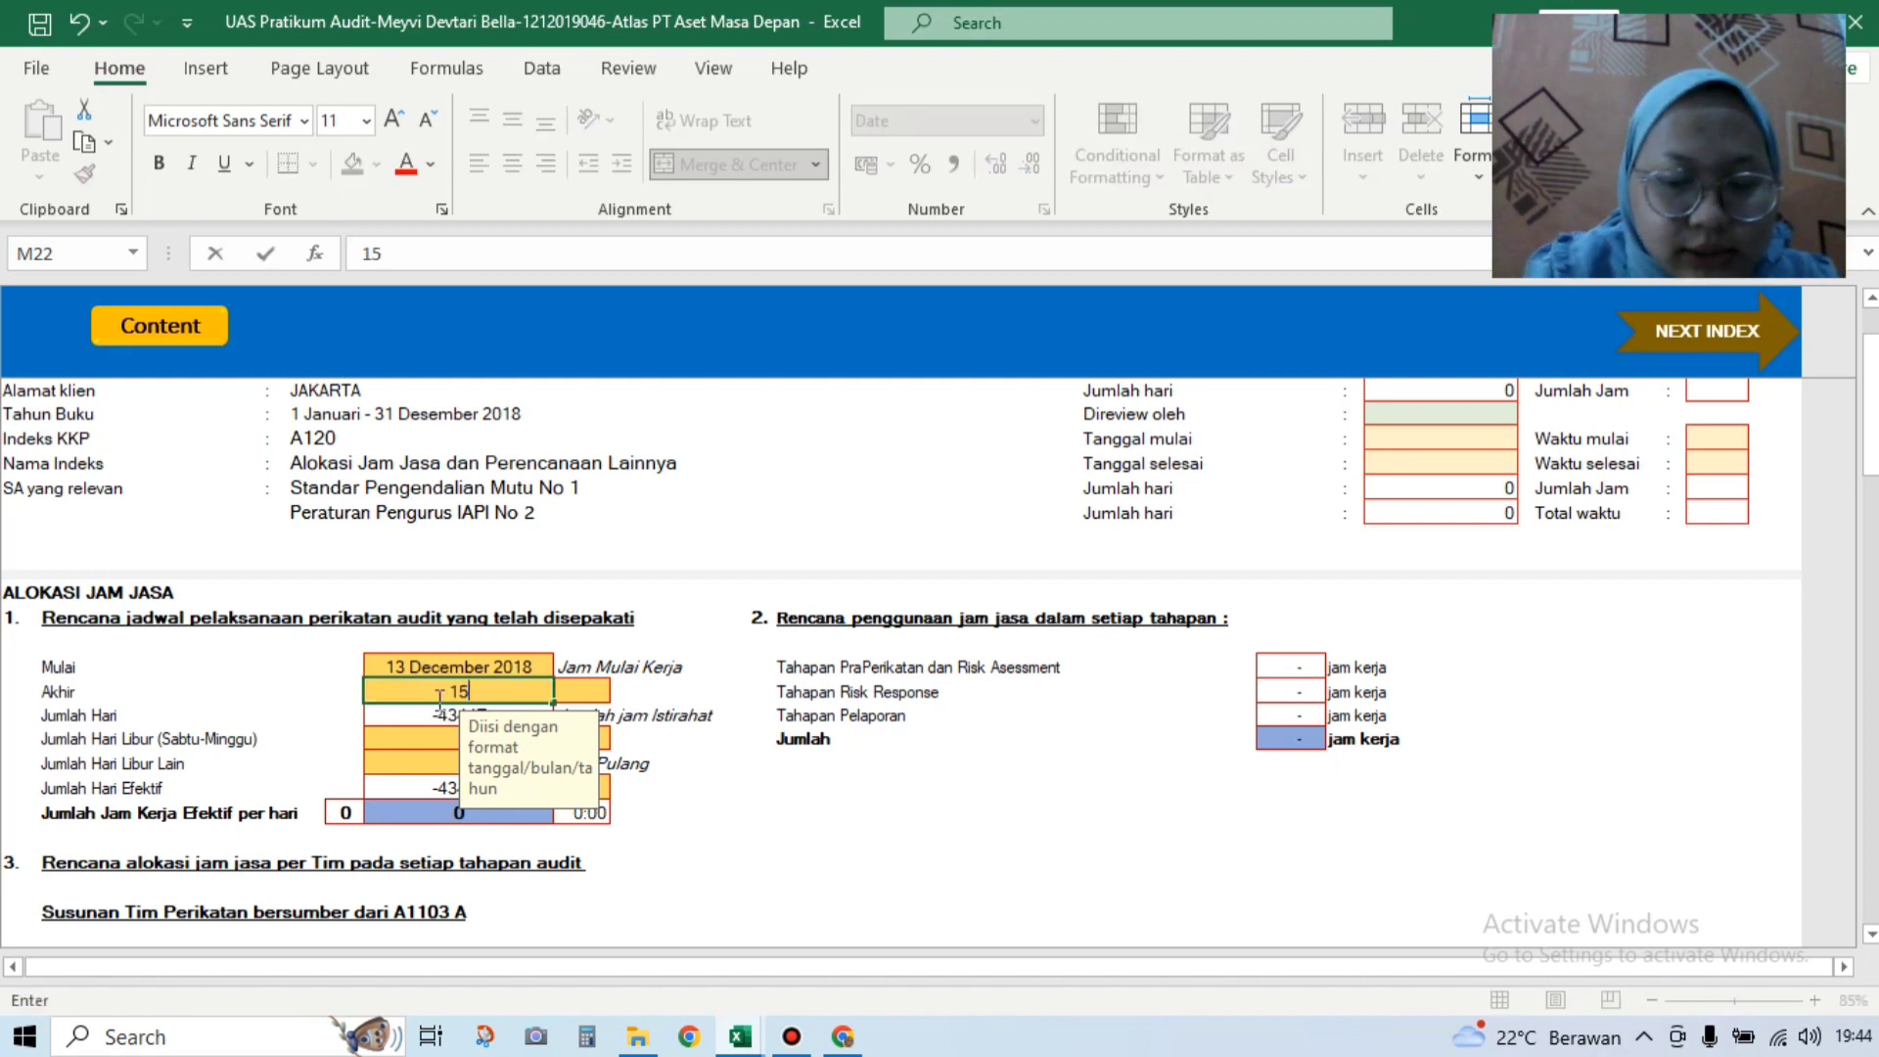
{"action": "type", "text": "/03"}
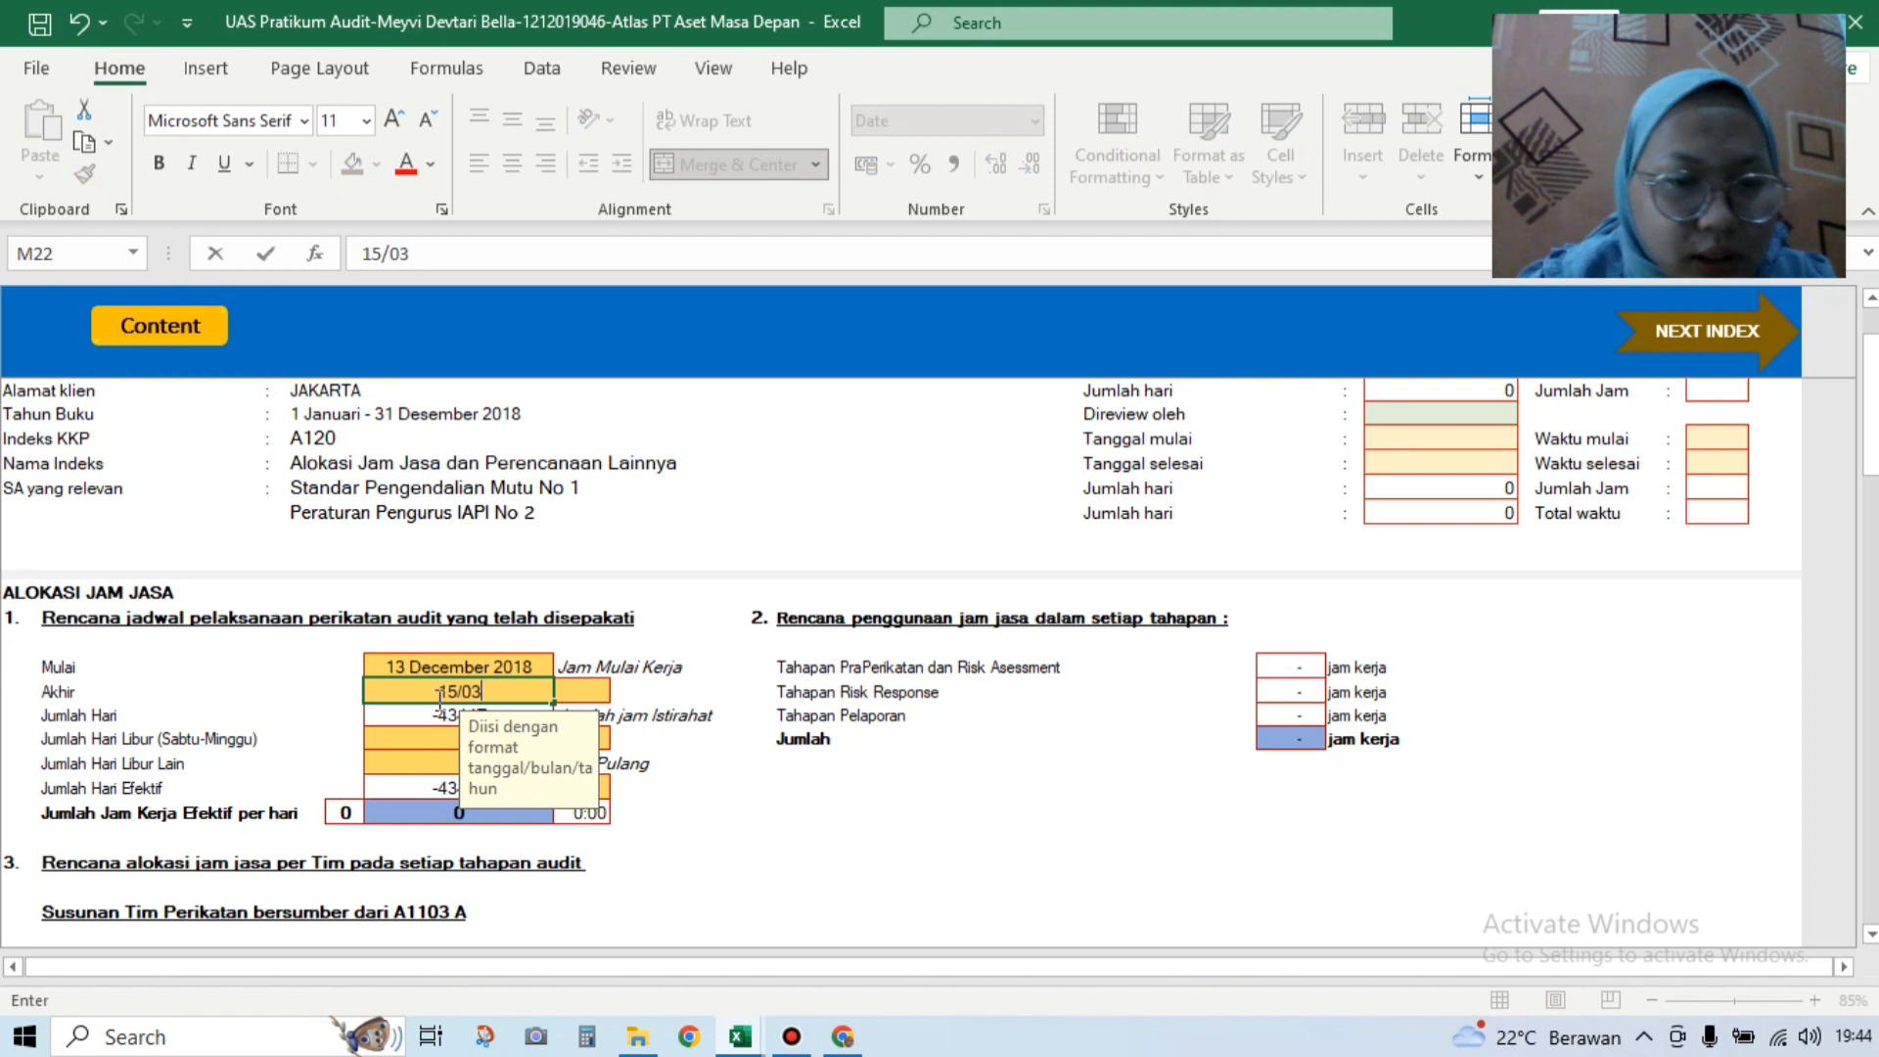
{"action": "type", "text": "/2019"}
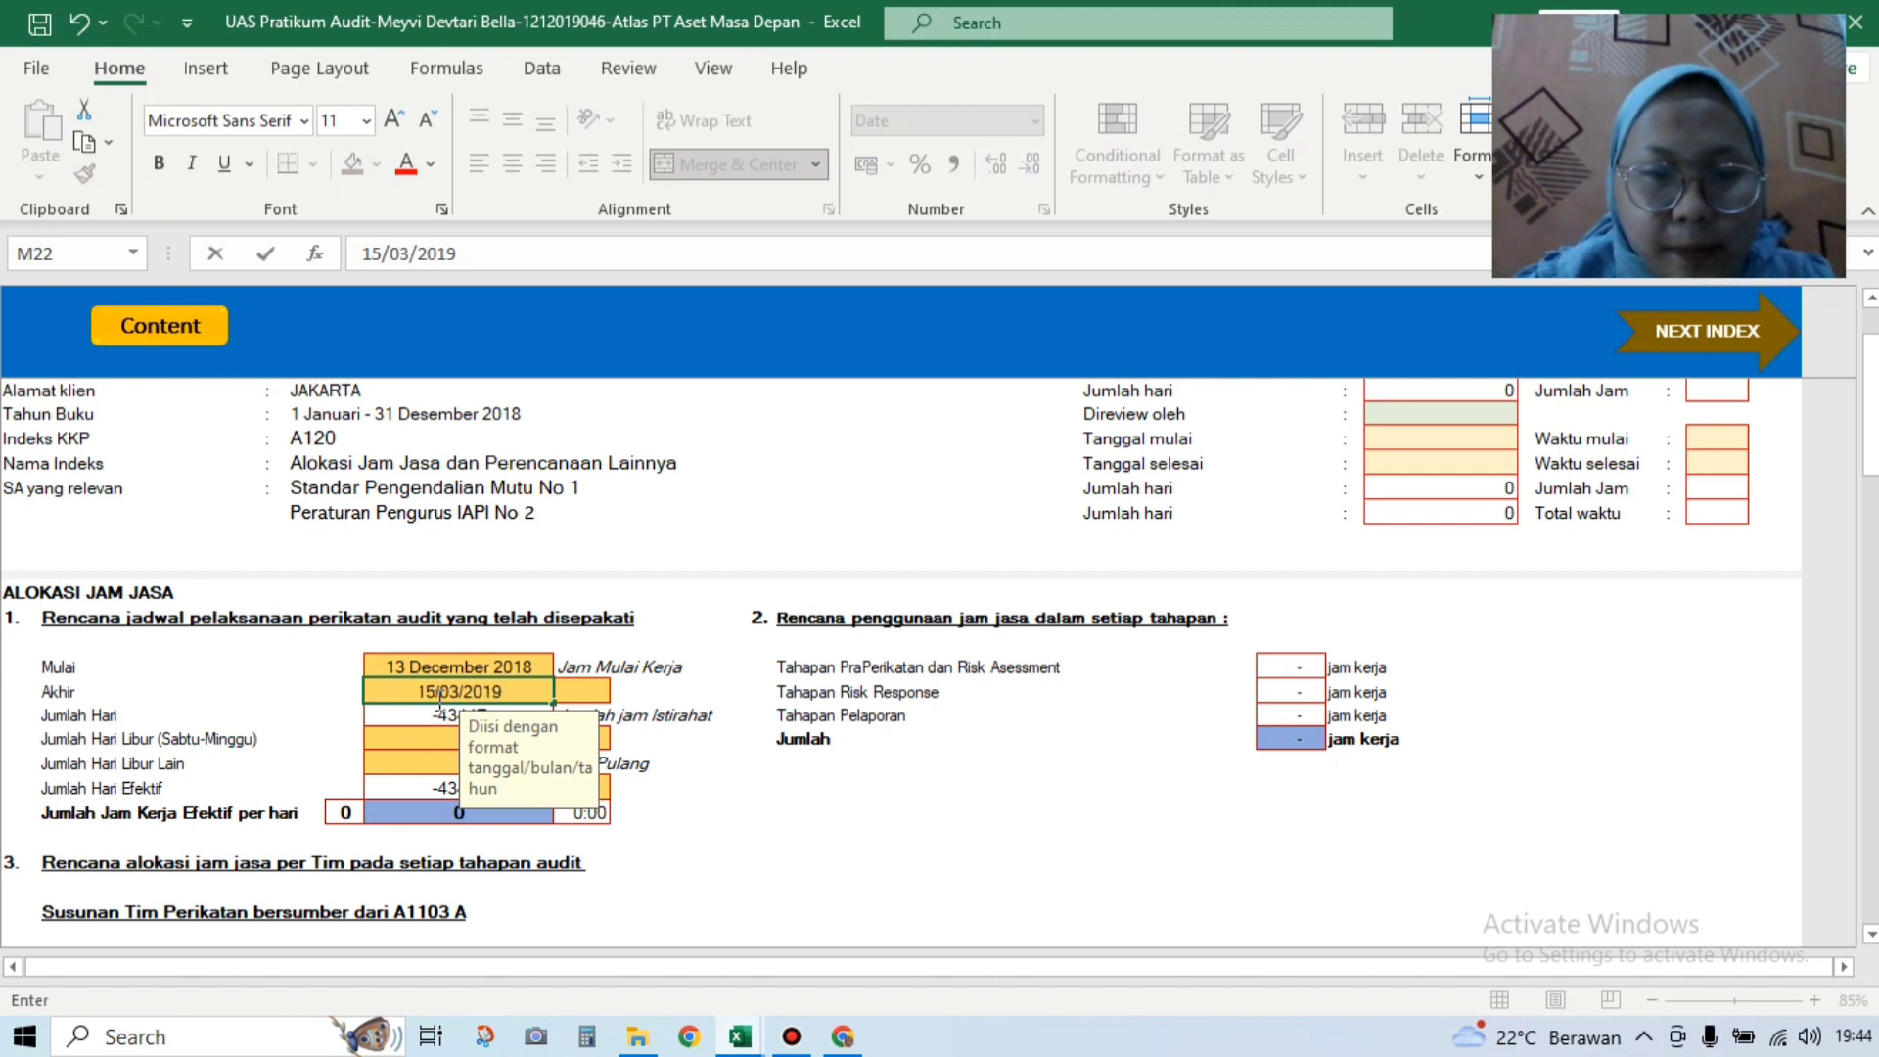
{"action": "key", "text": "Return"}
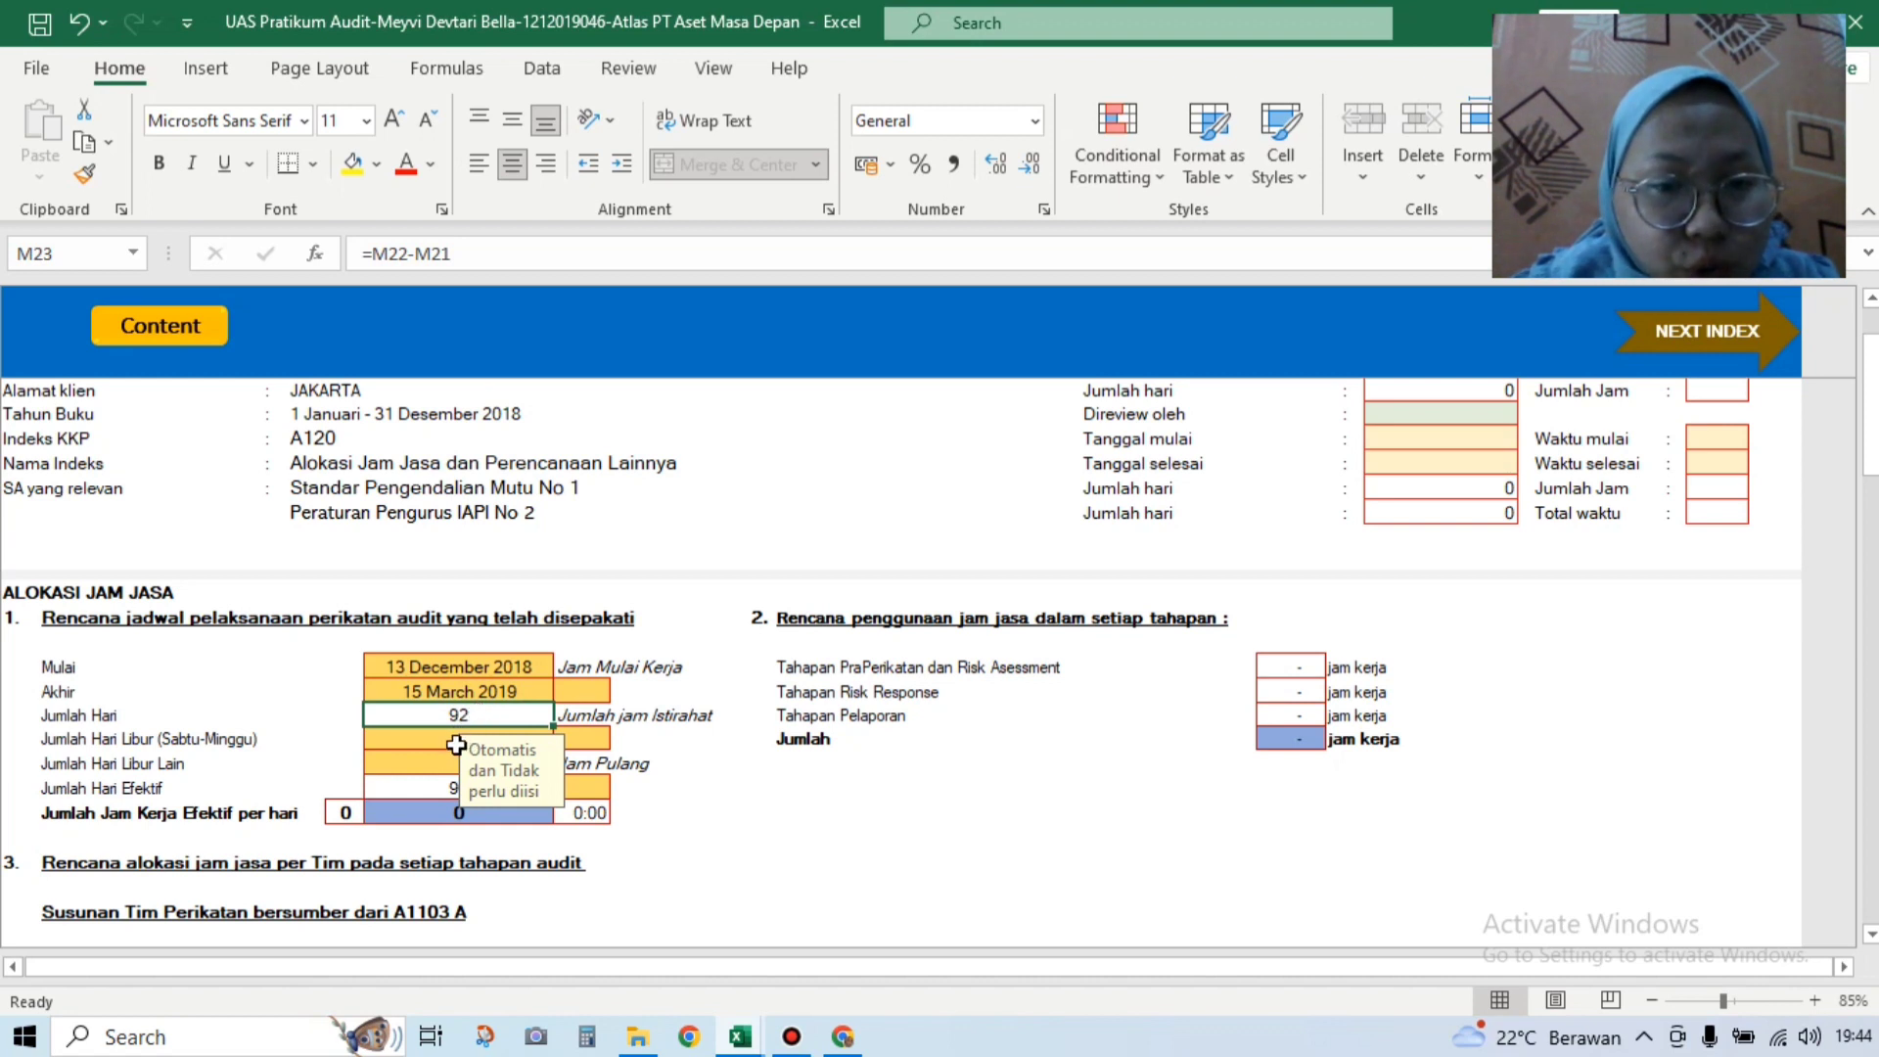
Step: Set Libur Sabtu-Minggu to 16 and Libur Lain to '0, correcting the mistyped entry
{"action": "left_click", "coordinate": [444, 742]}
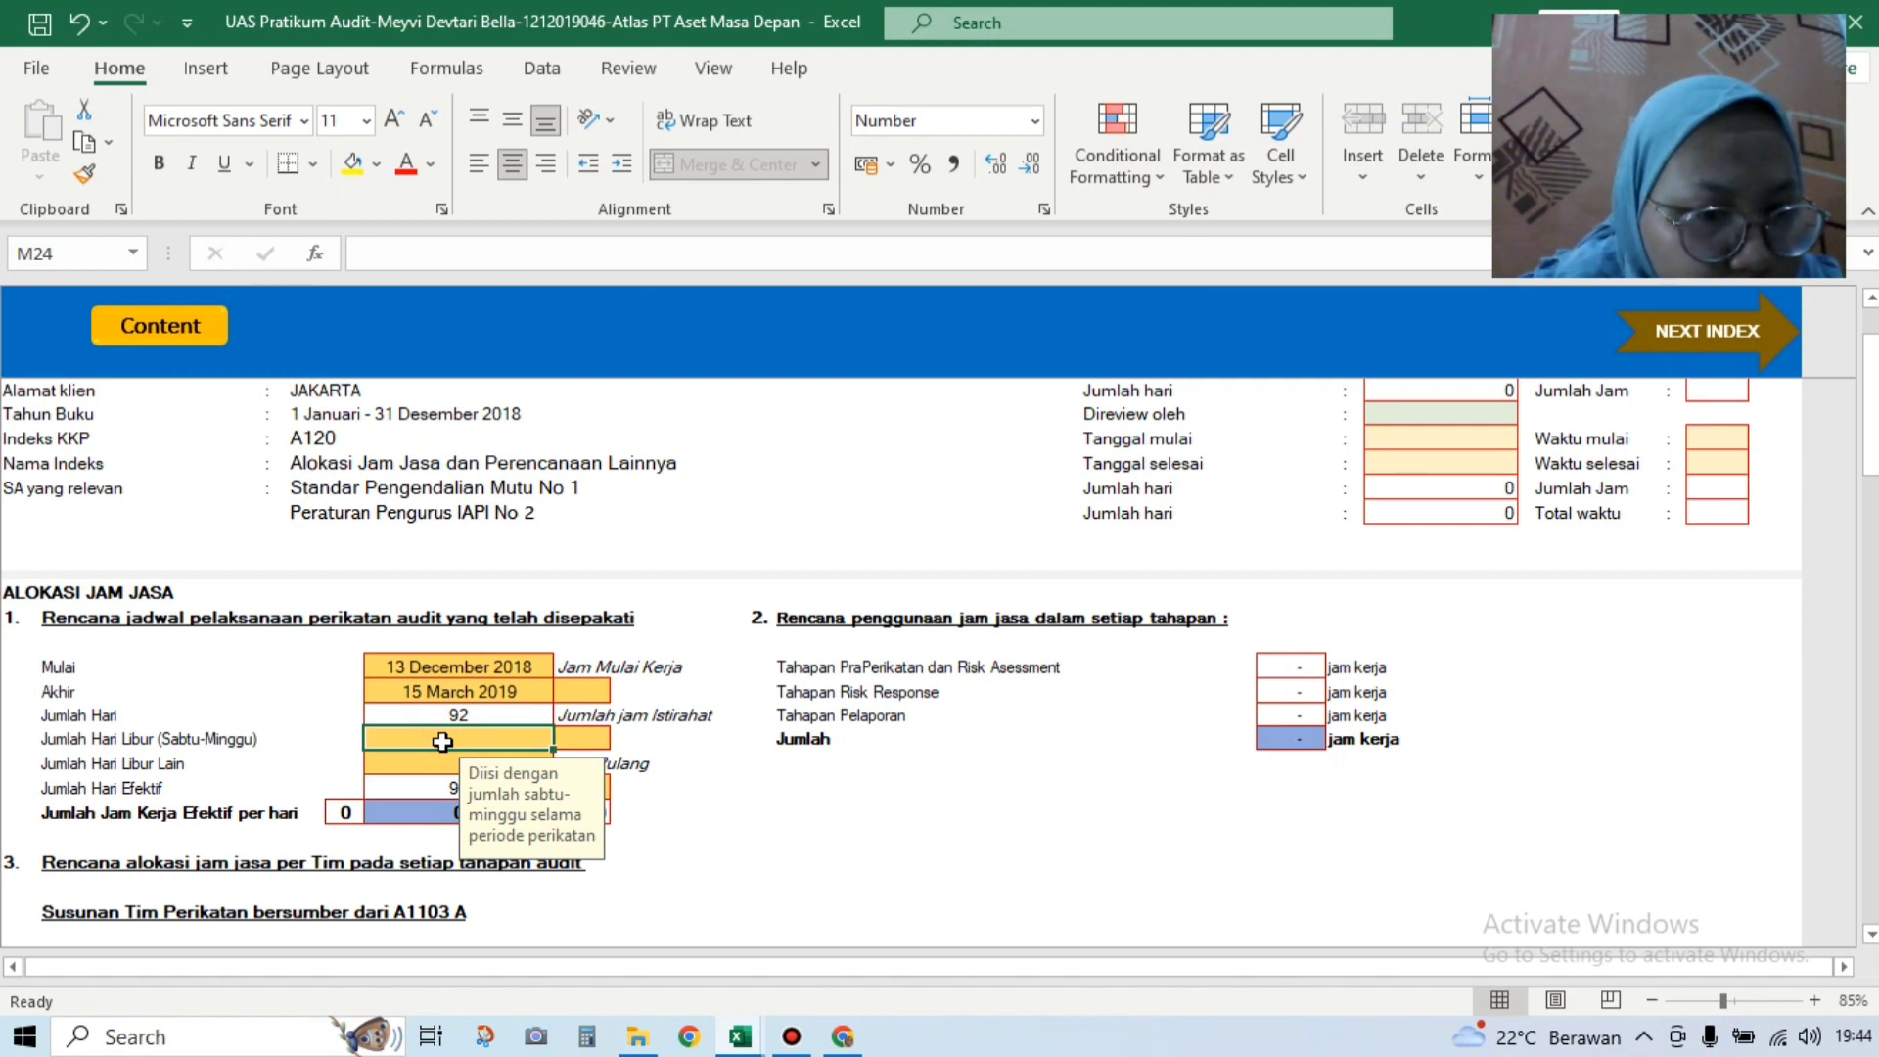
{"action": "type", "text": "16"}
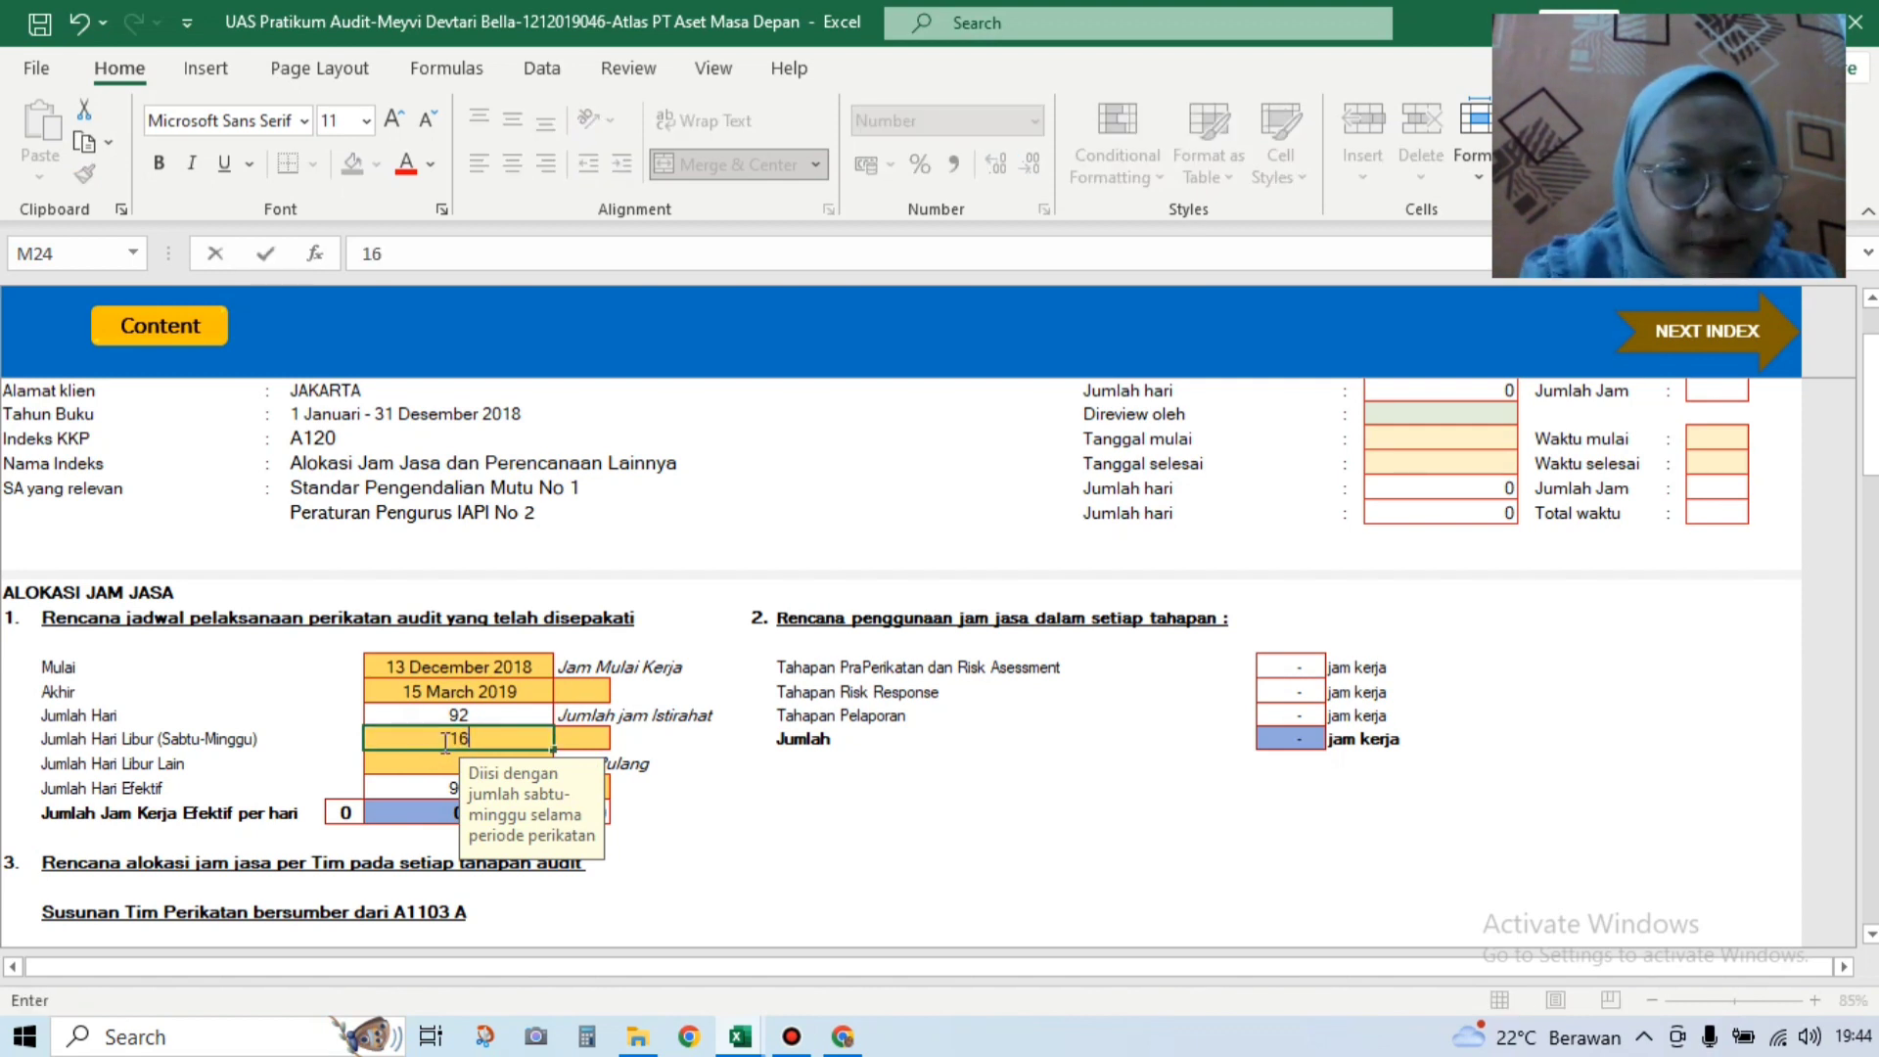
{"action": "left_click", "coordinate": [432, 766]}
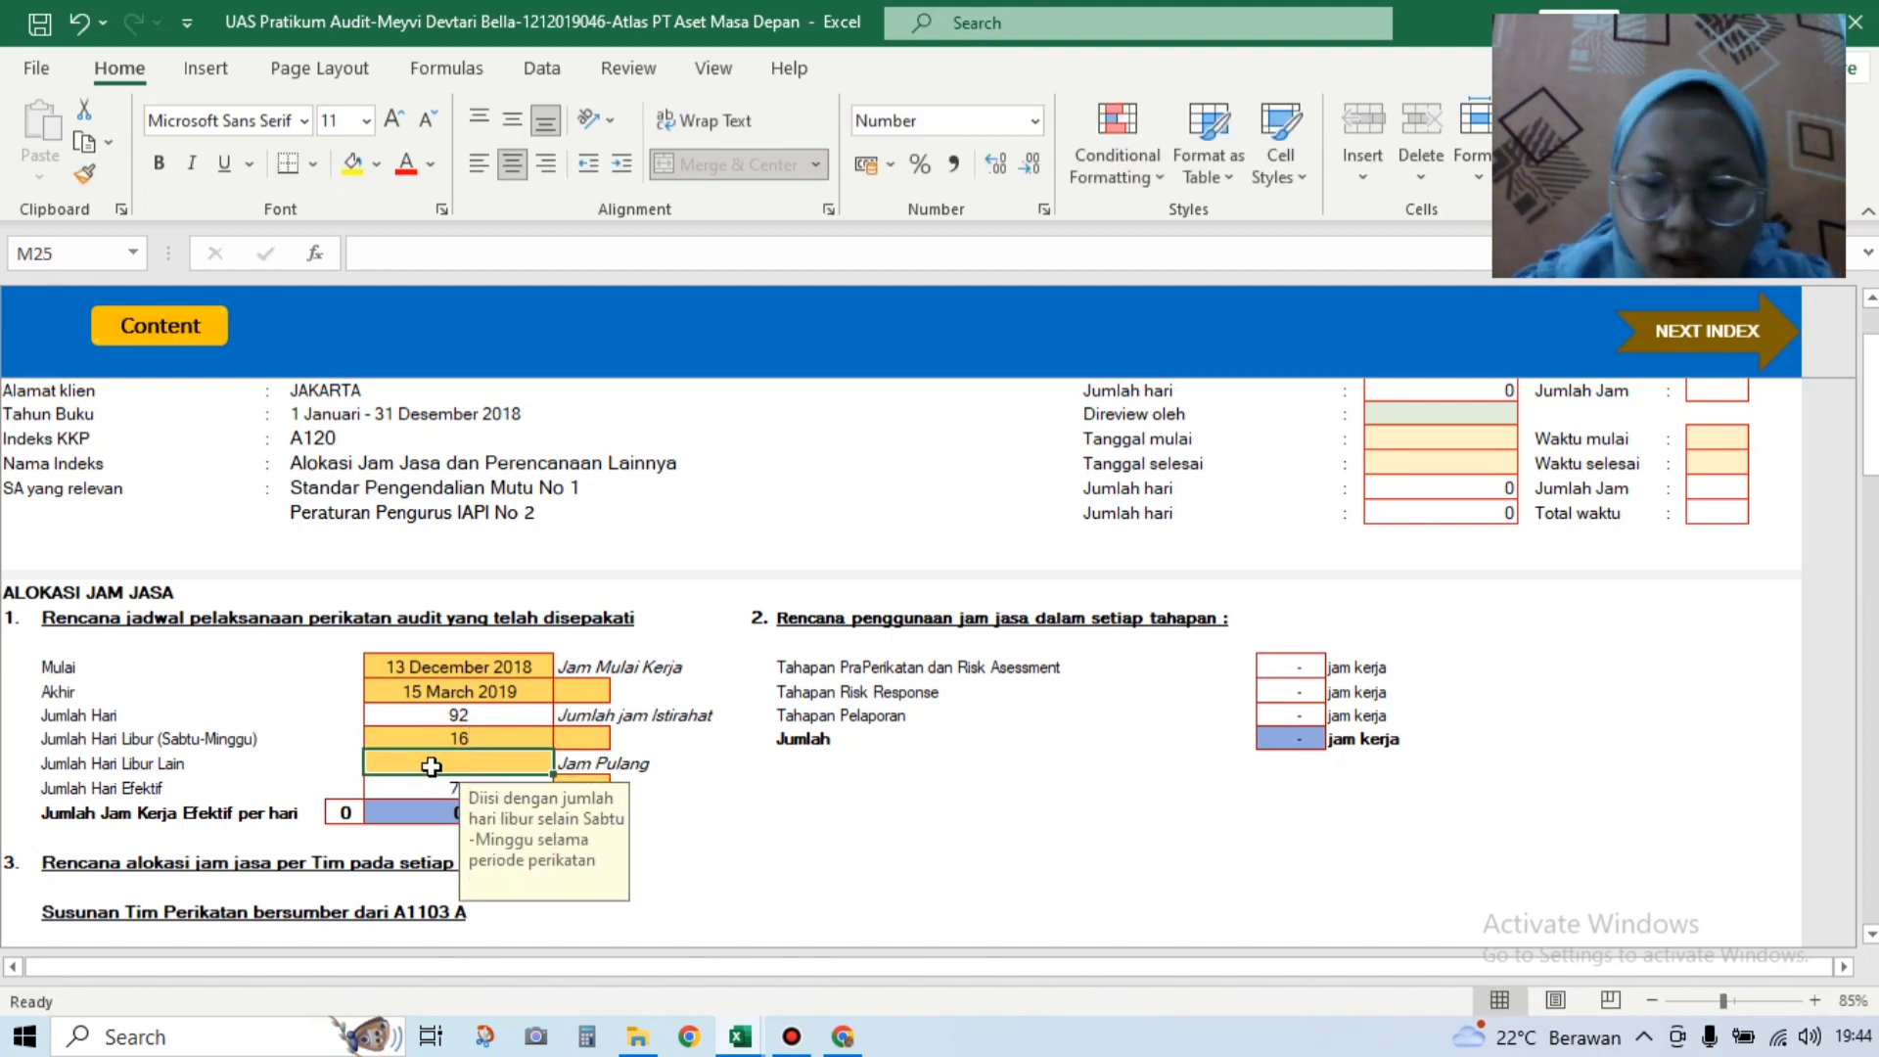
{"action": "type", "text": "0"}
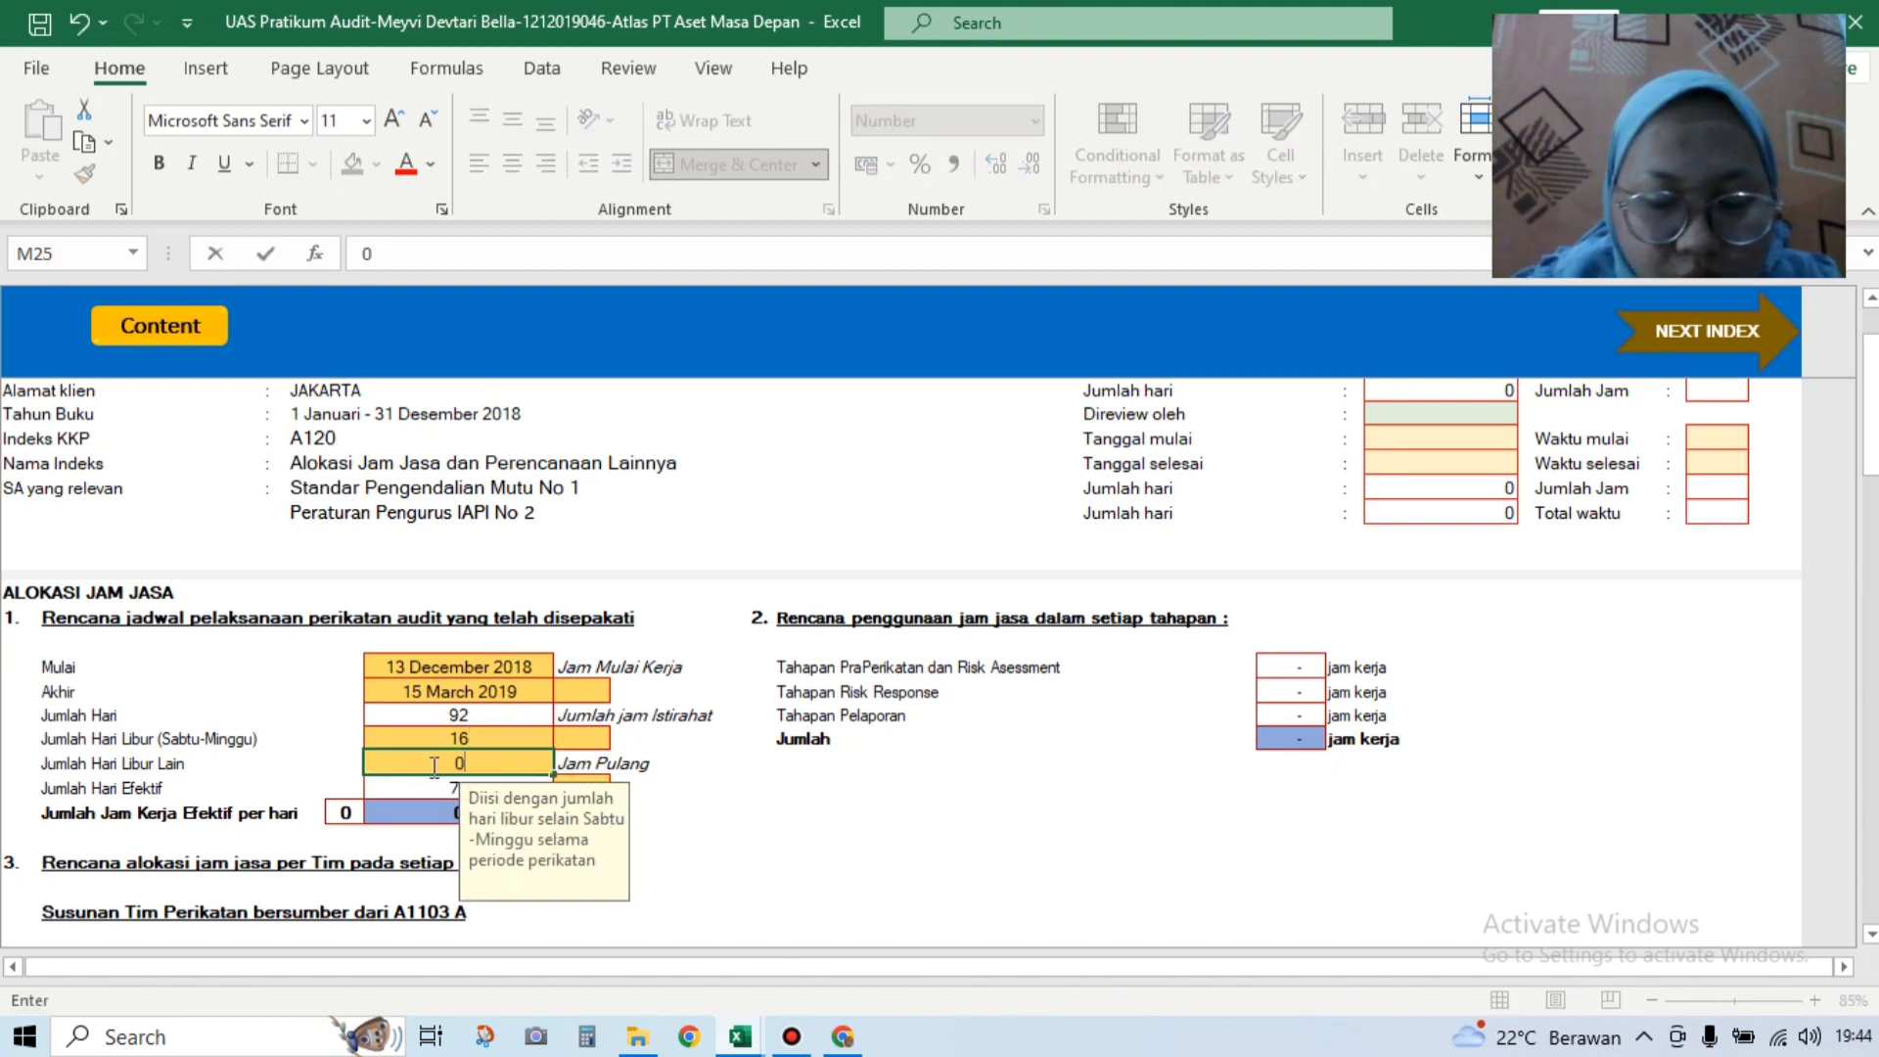
{"action": "type", "text": "\""}
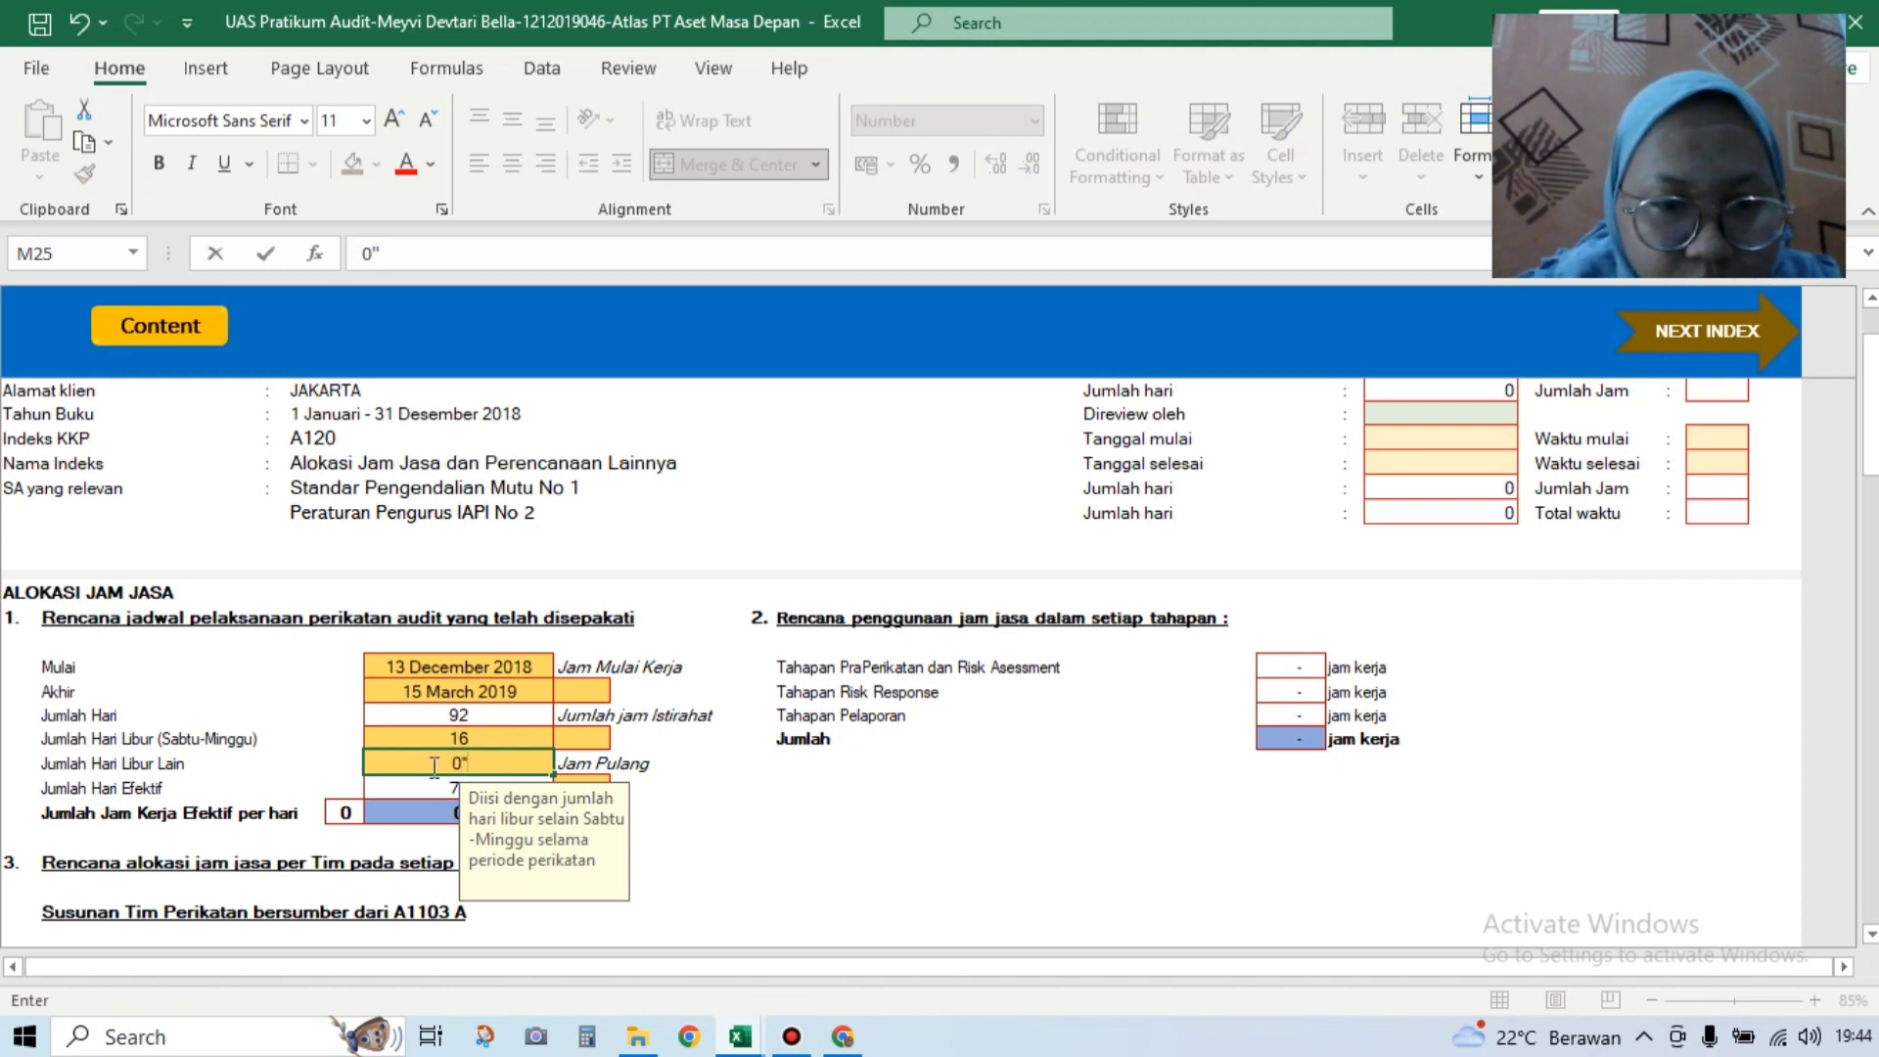
{"action": "key", "text": "BackSpace"}
{"action": "type", "text": "'"}
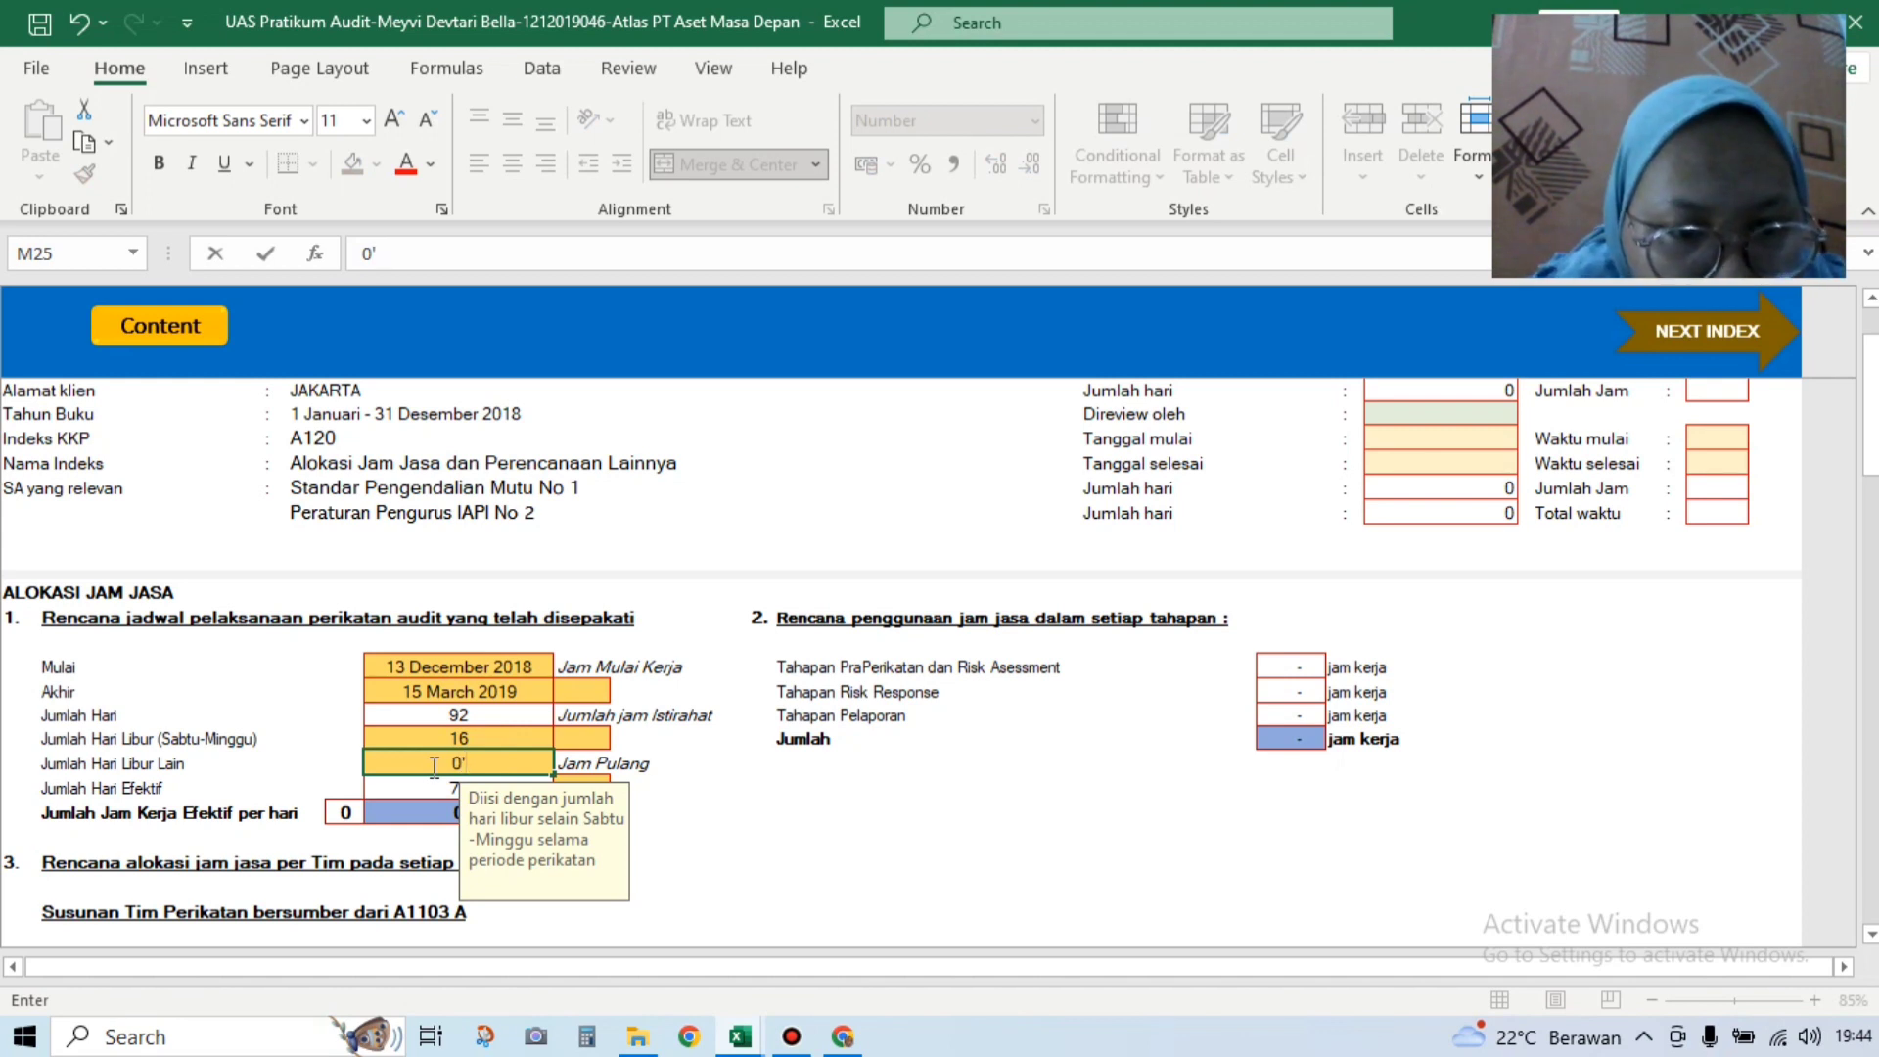
{"action": "key", "text": "Return"}
{"action": "left_click", "coordinate": [464, 766]}
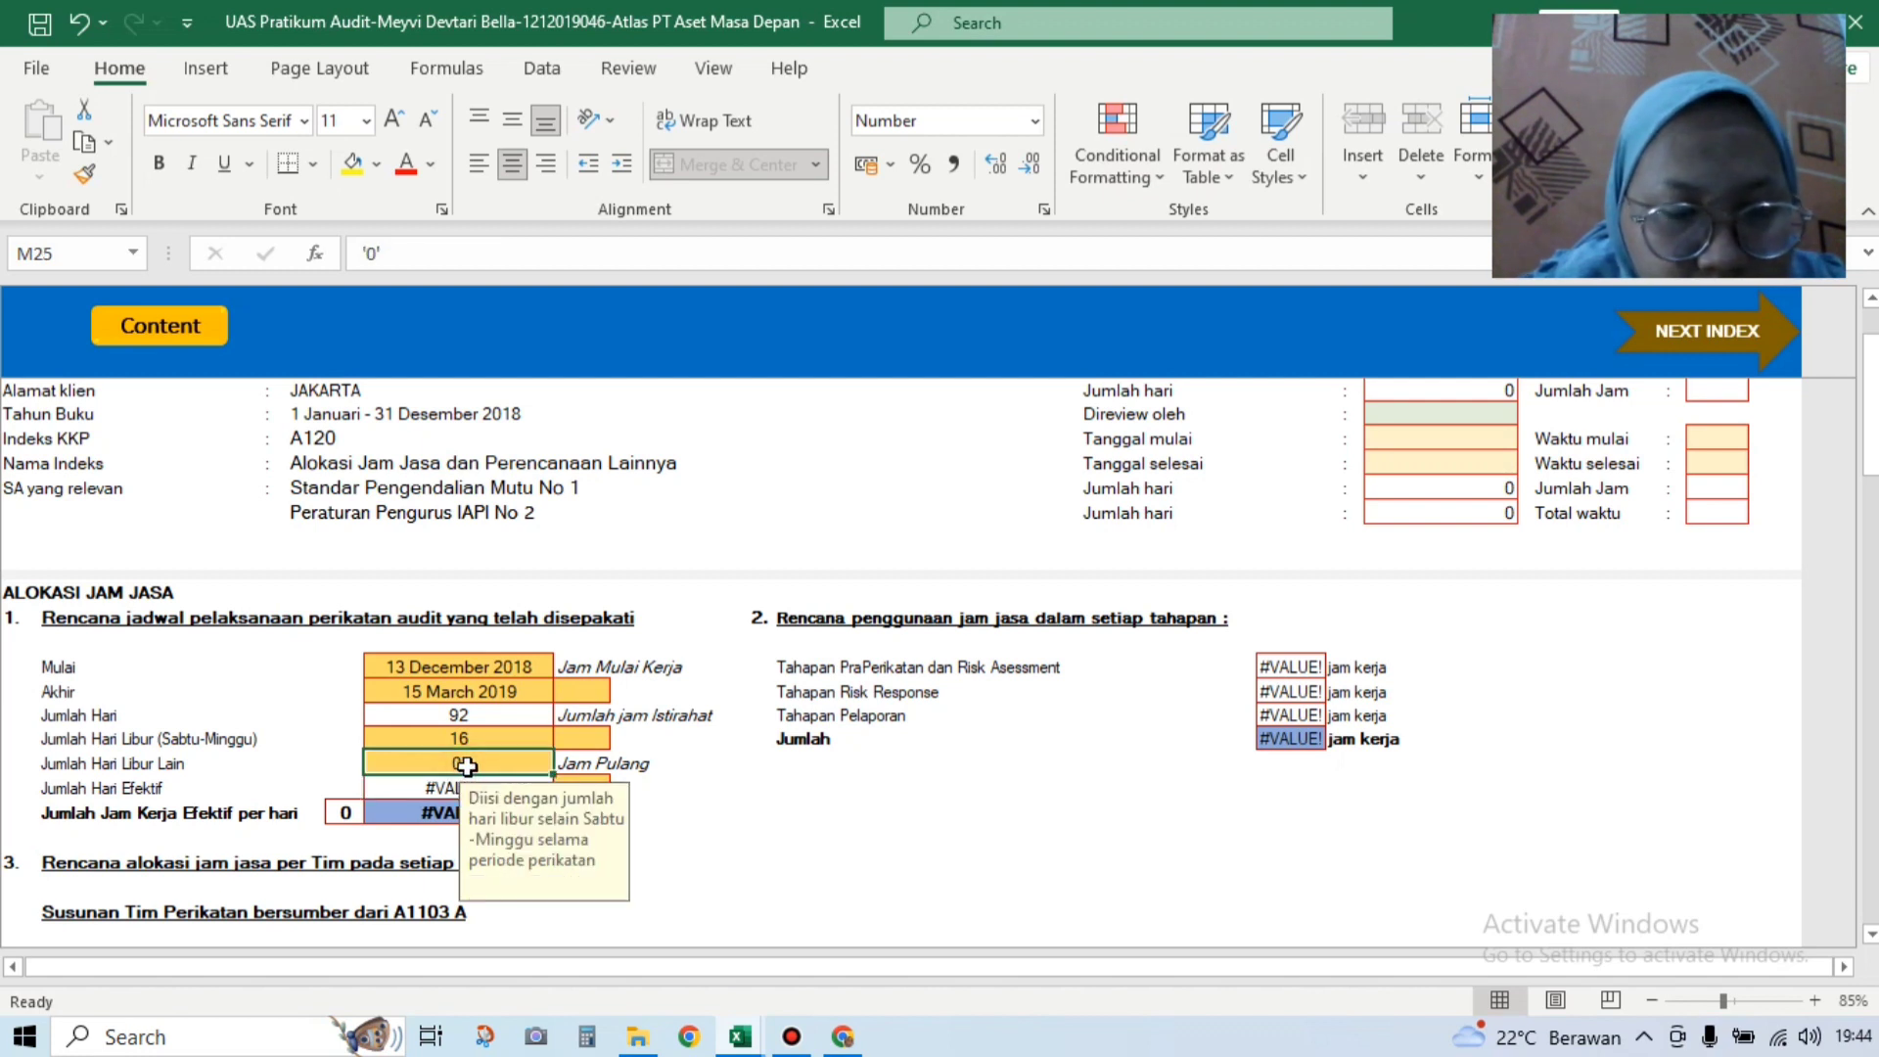
{"action": "key", "text": "BackSpace"}
{"action": "type", "text": "'"}
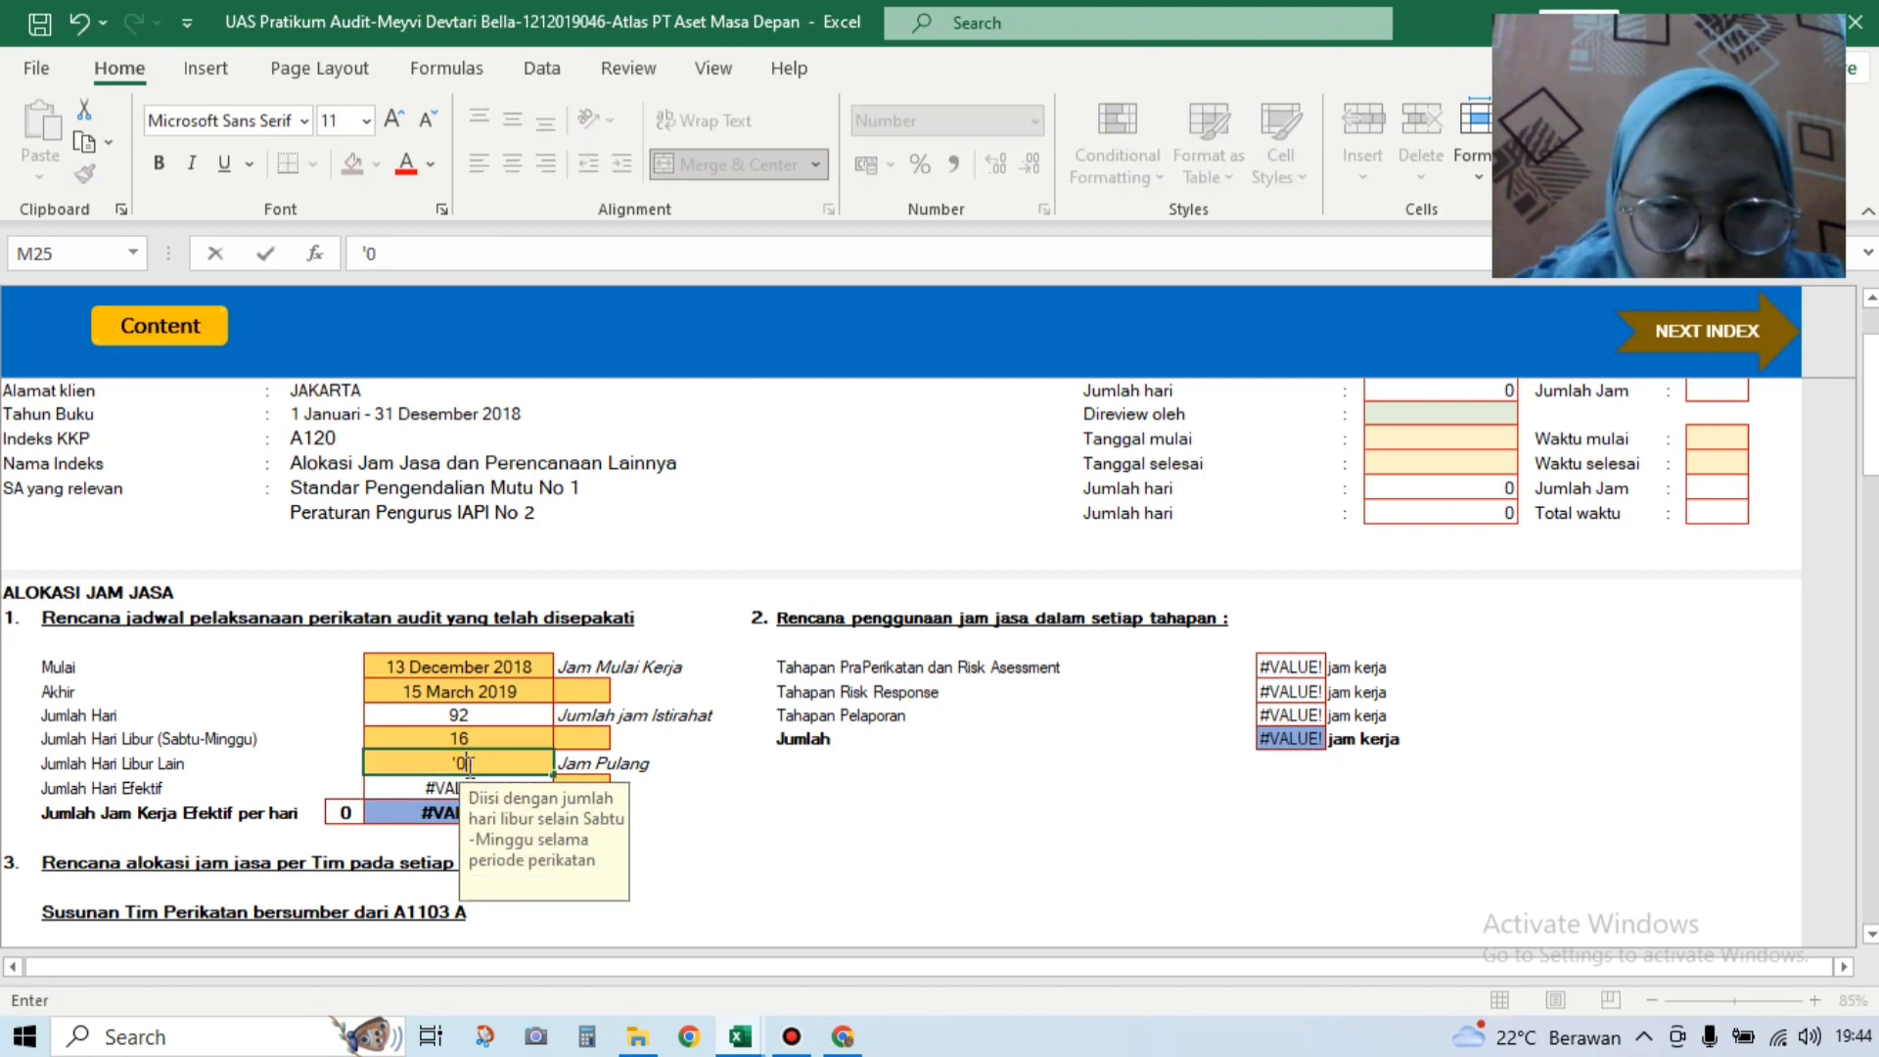
{"action": "type", "text": "0"}
{"action": "key", "text": "Return"}
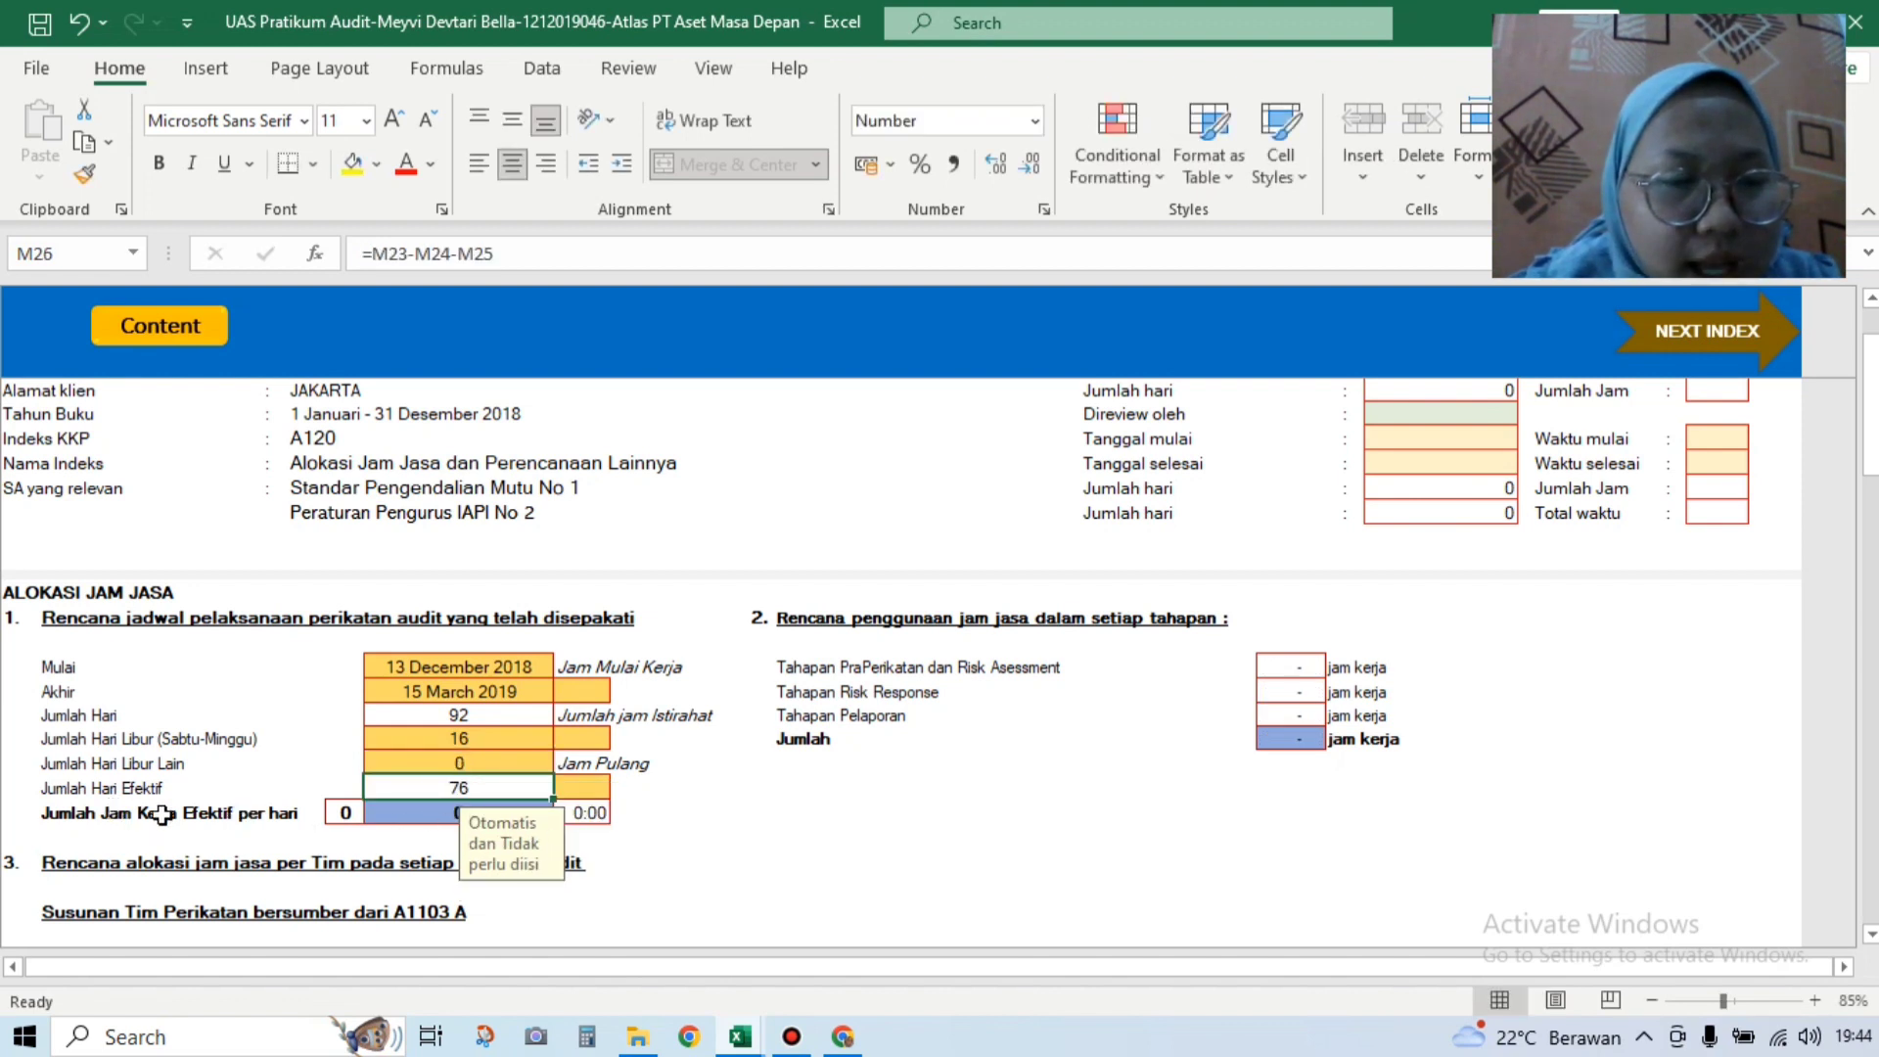
{"action": "left_click", "coordinate": [641, 859]}
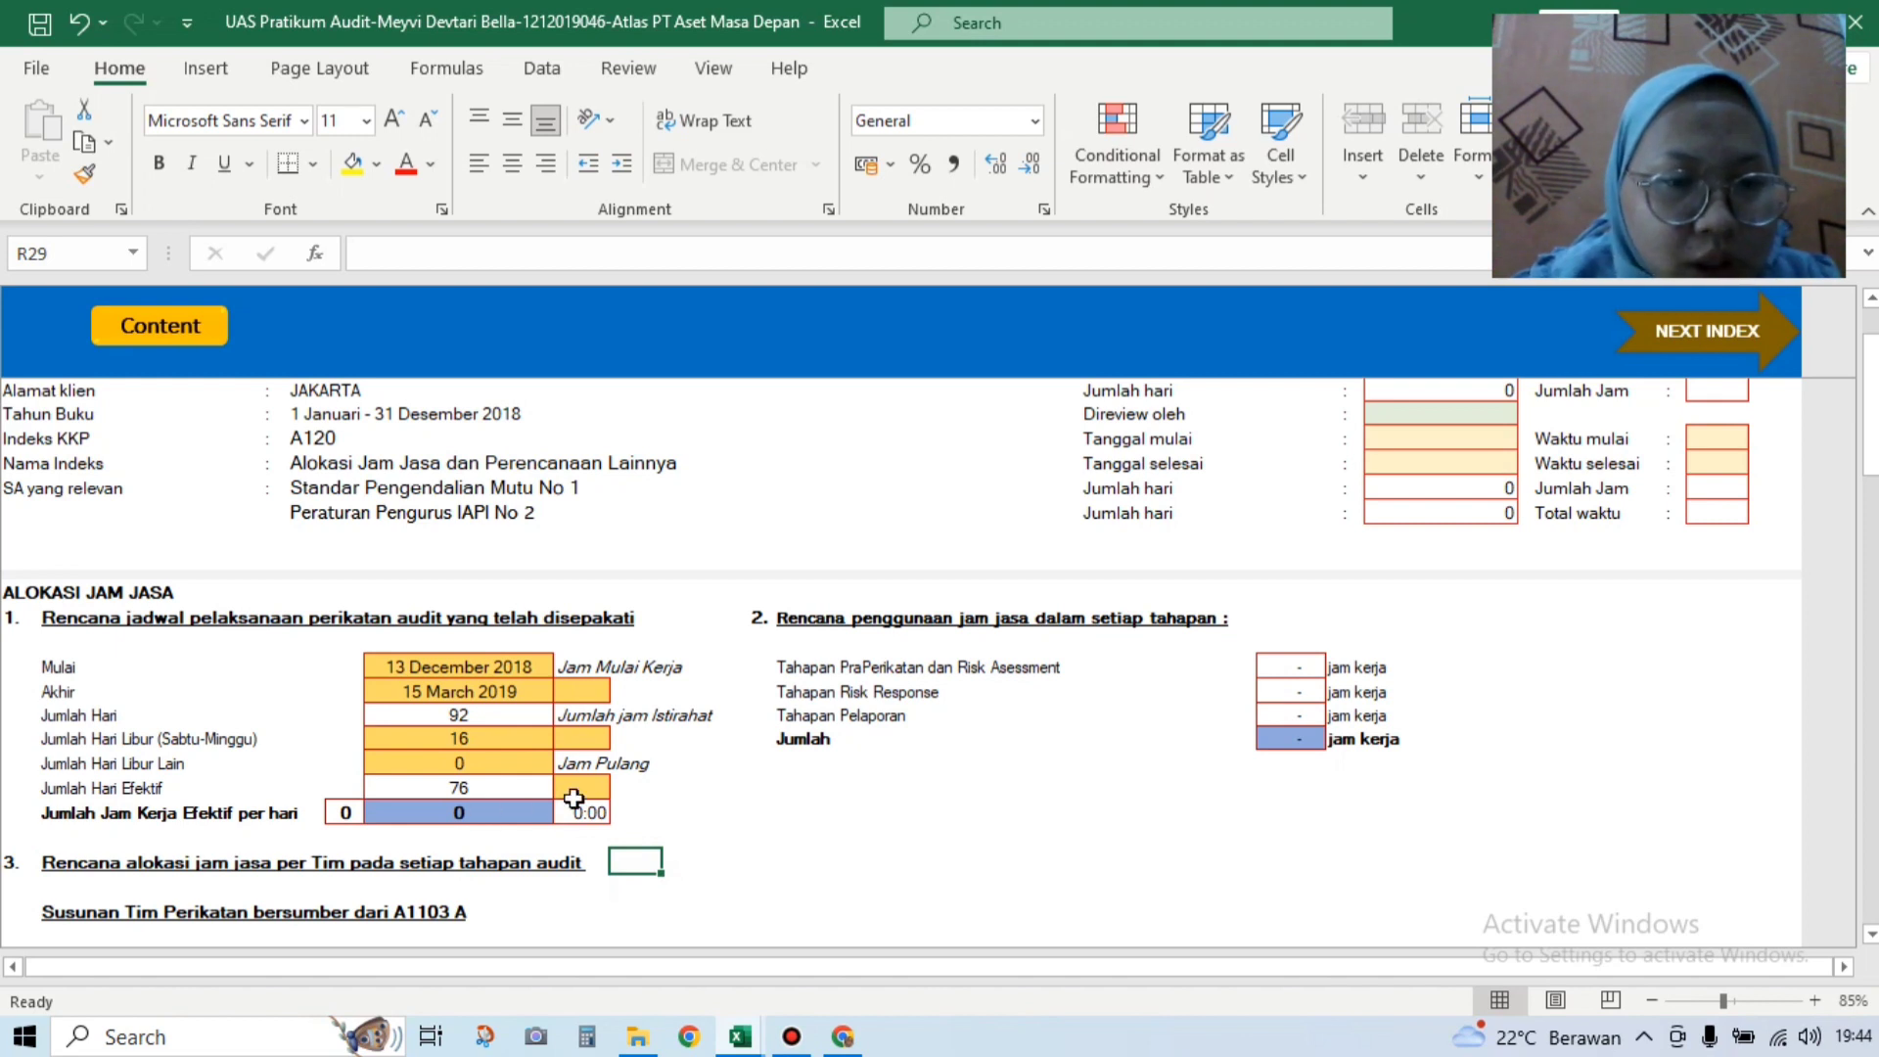
Step: Enter working hours of 8:00 start, 1:00 break and 16:30 finish
{"action": "left_click", "coordinate": [593, 697]}
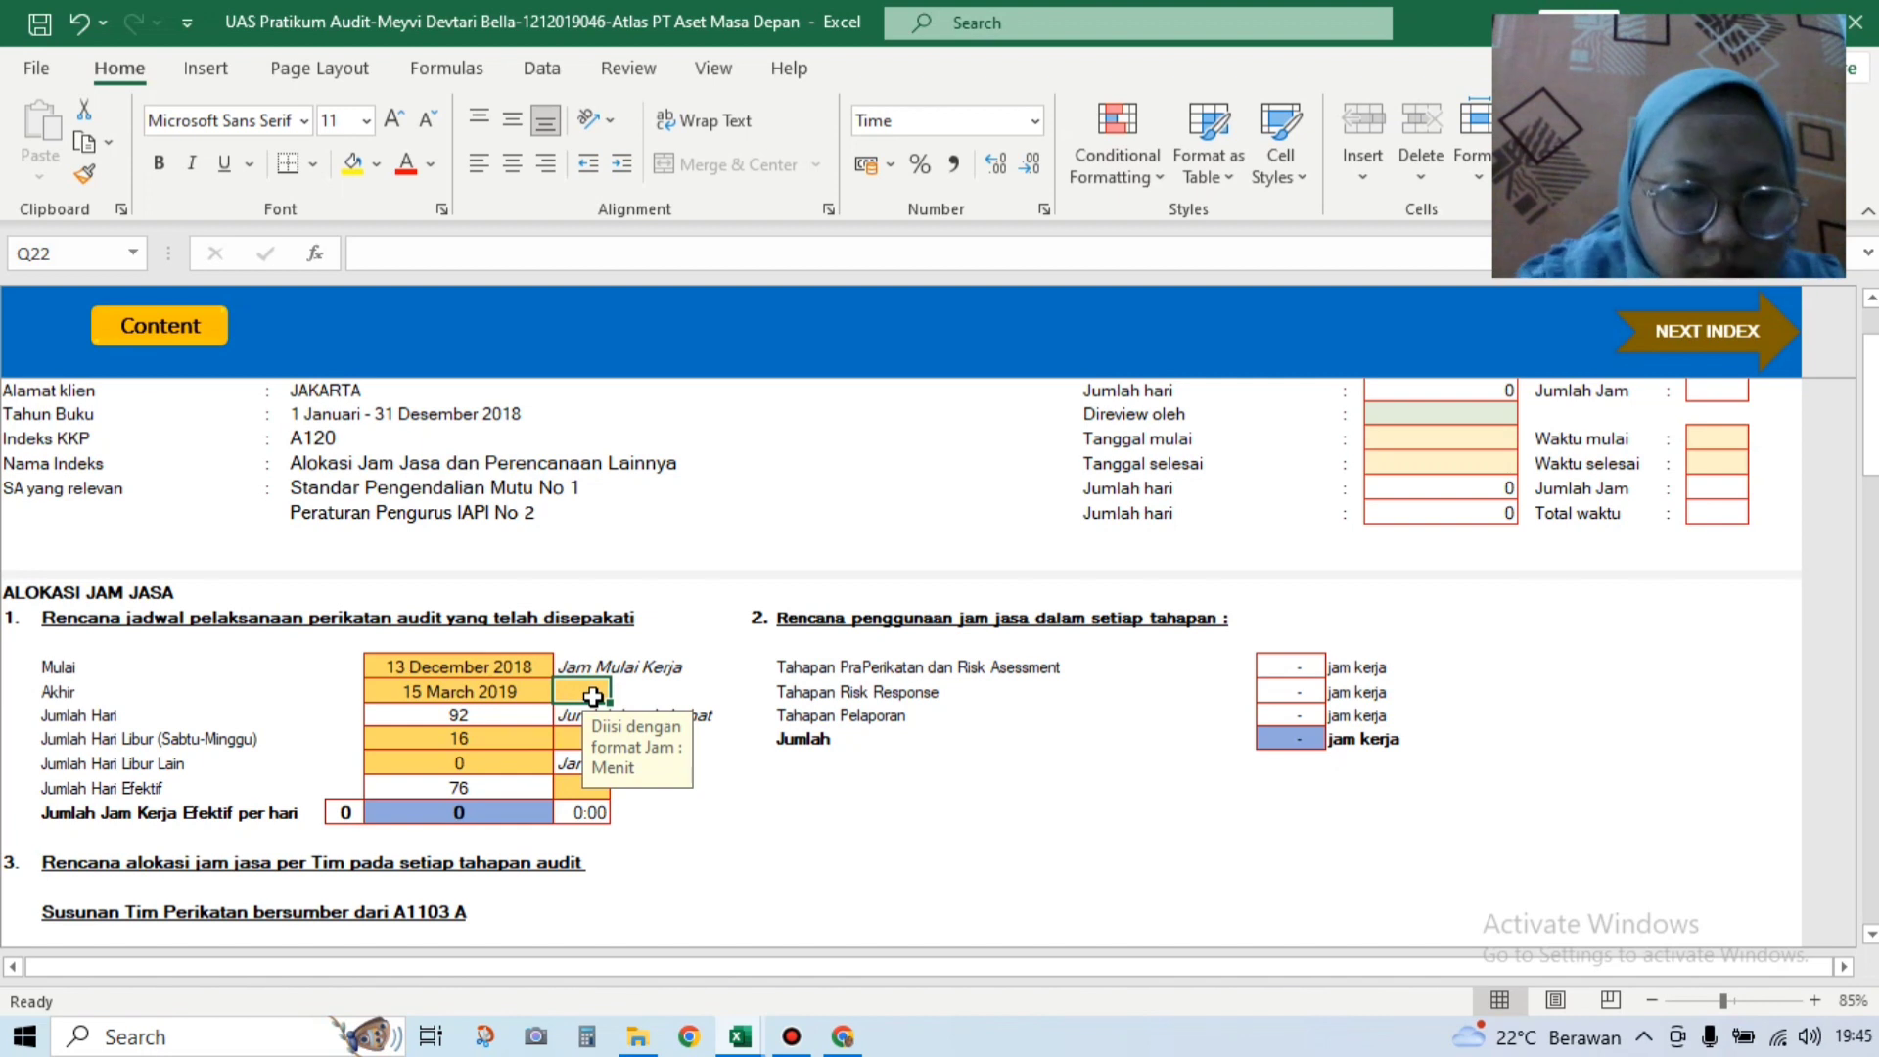
{"action": "type", "text": "8:00"}
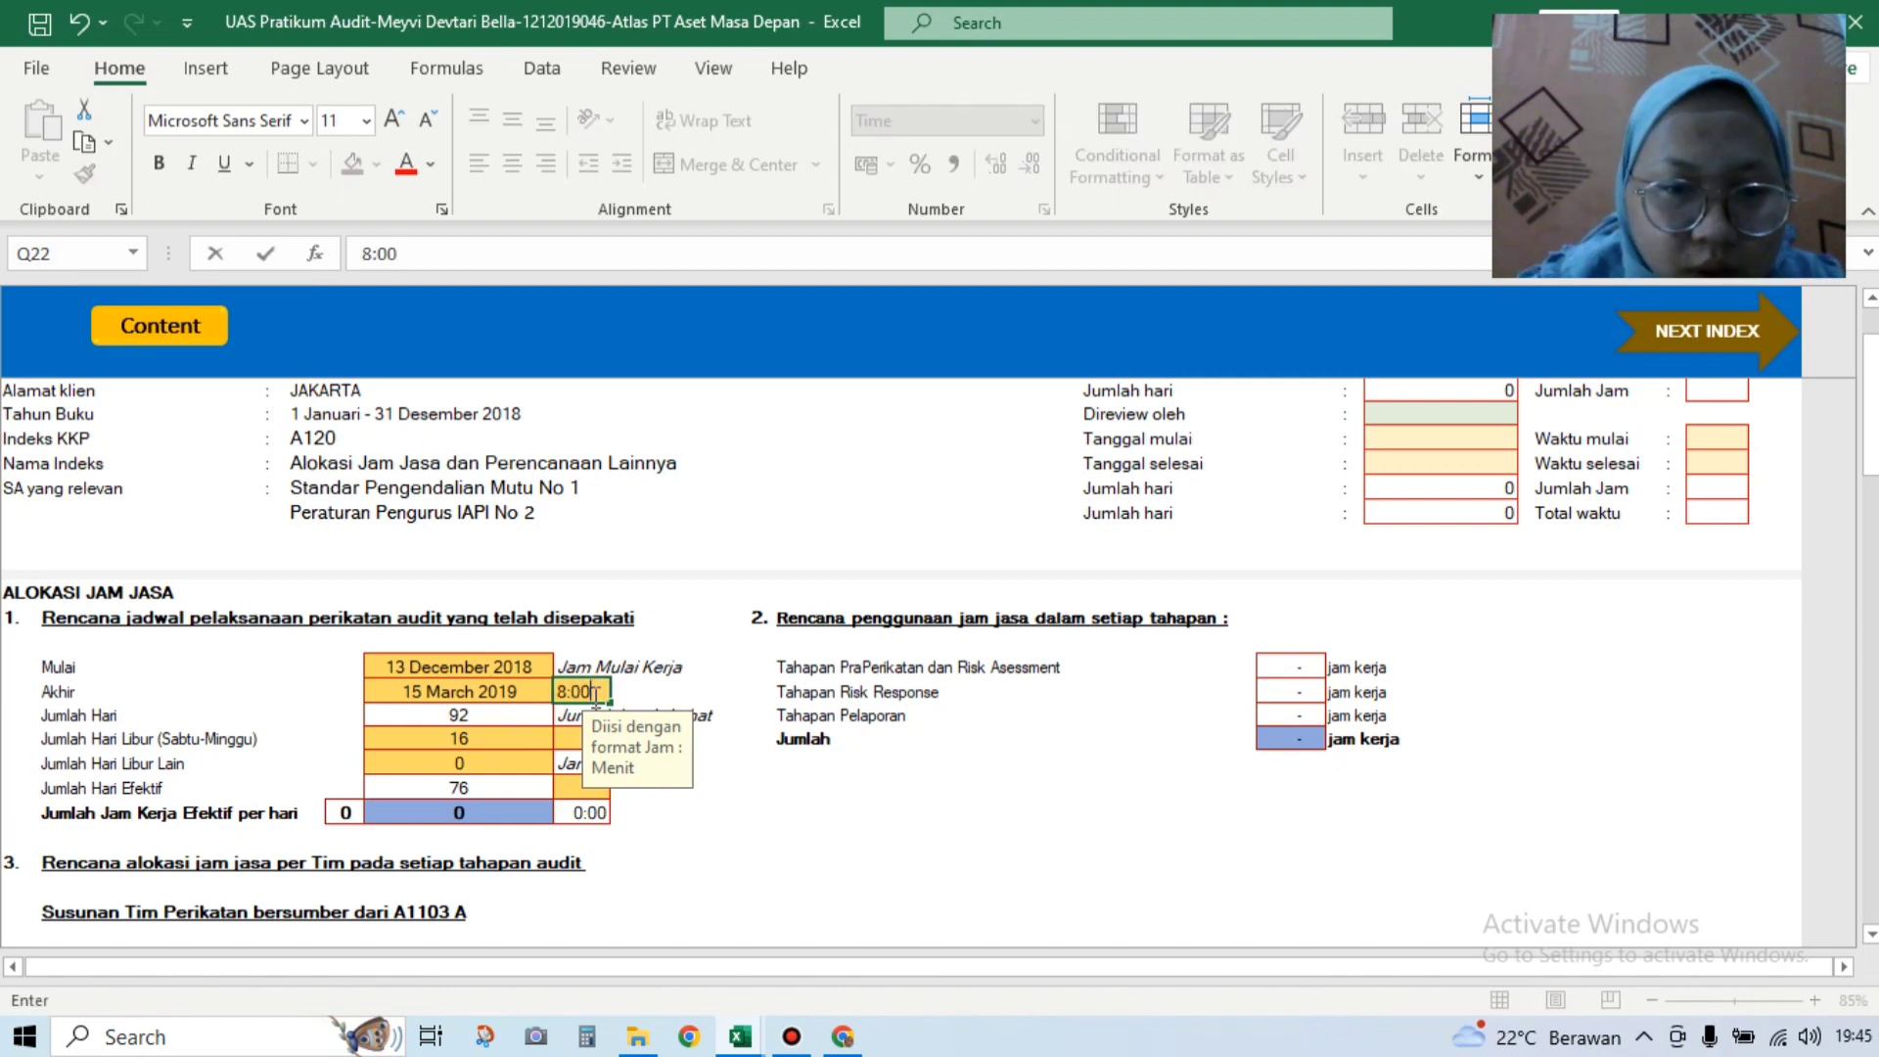
{"action": "key", "text": "Return"}
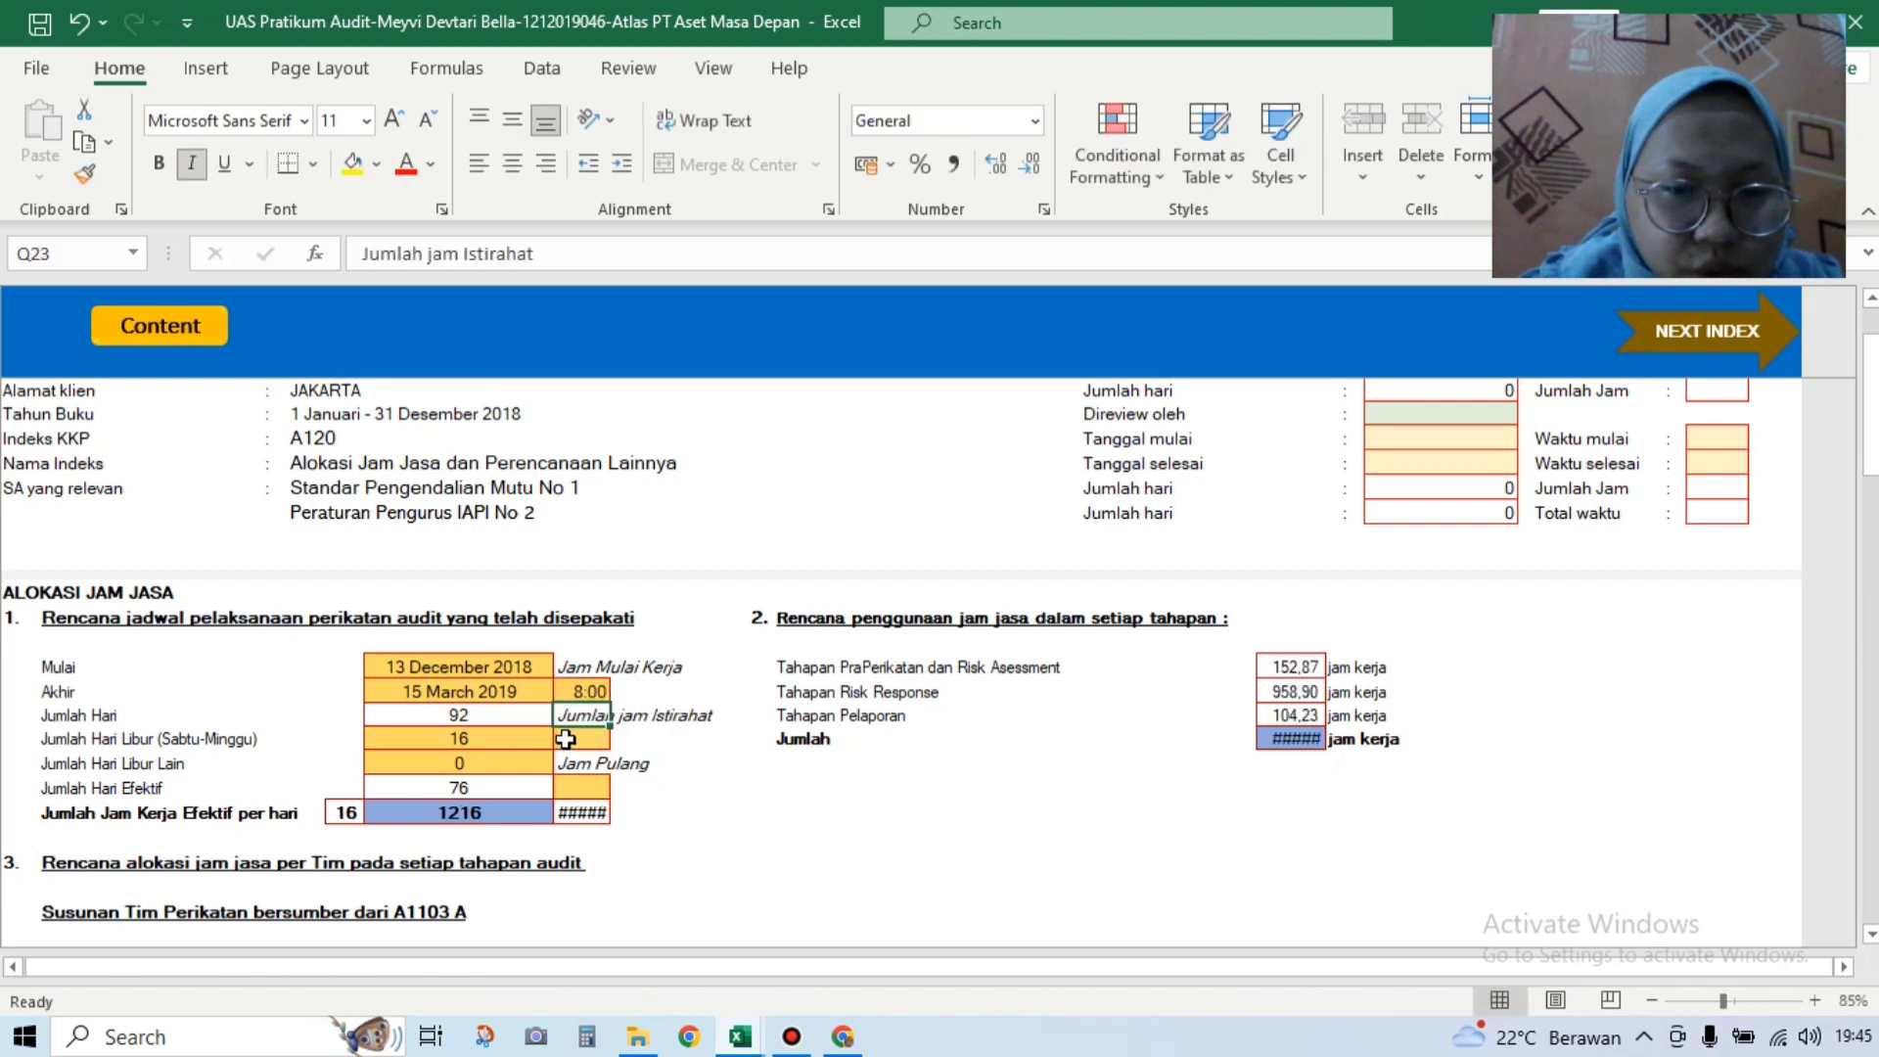
{"action": "type", "text": "1:00"}
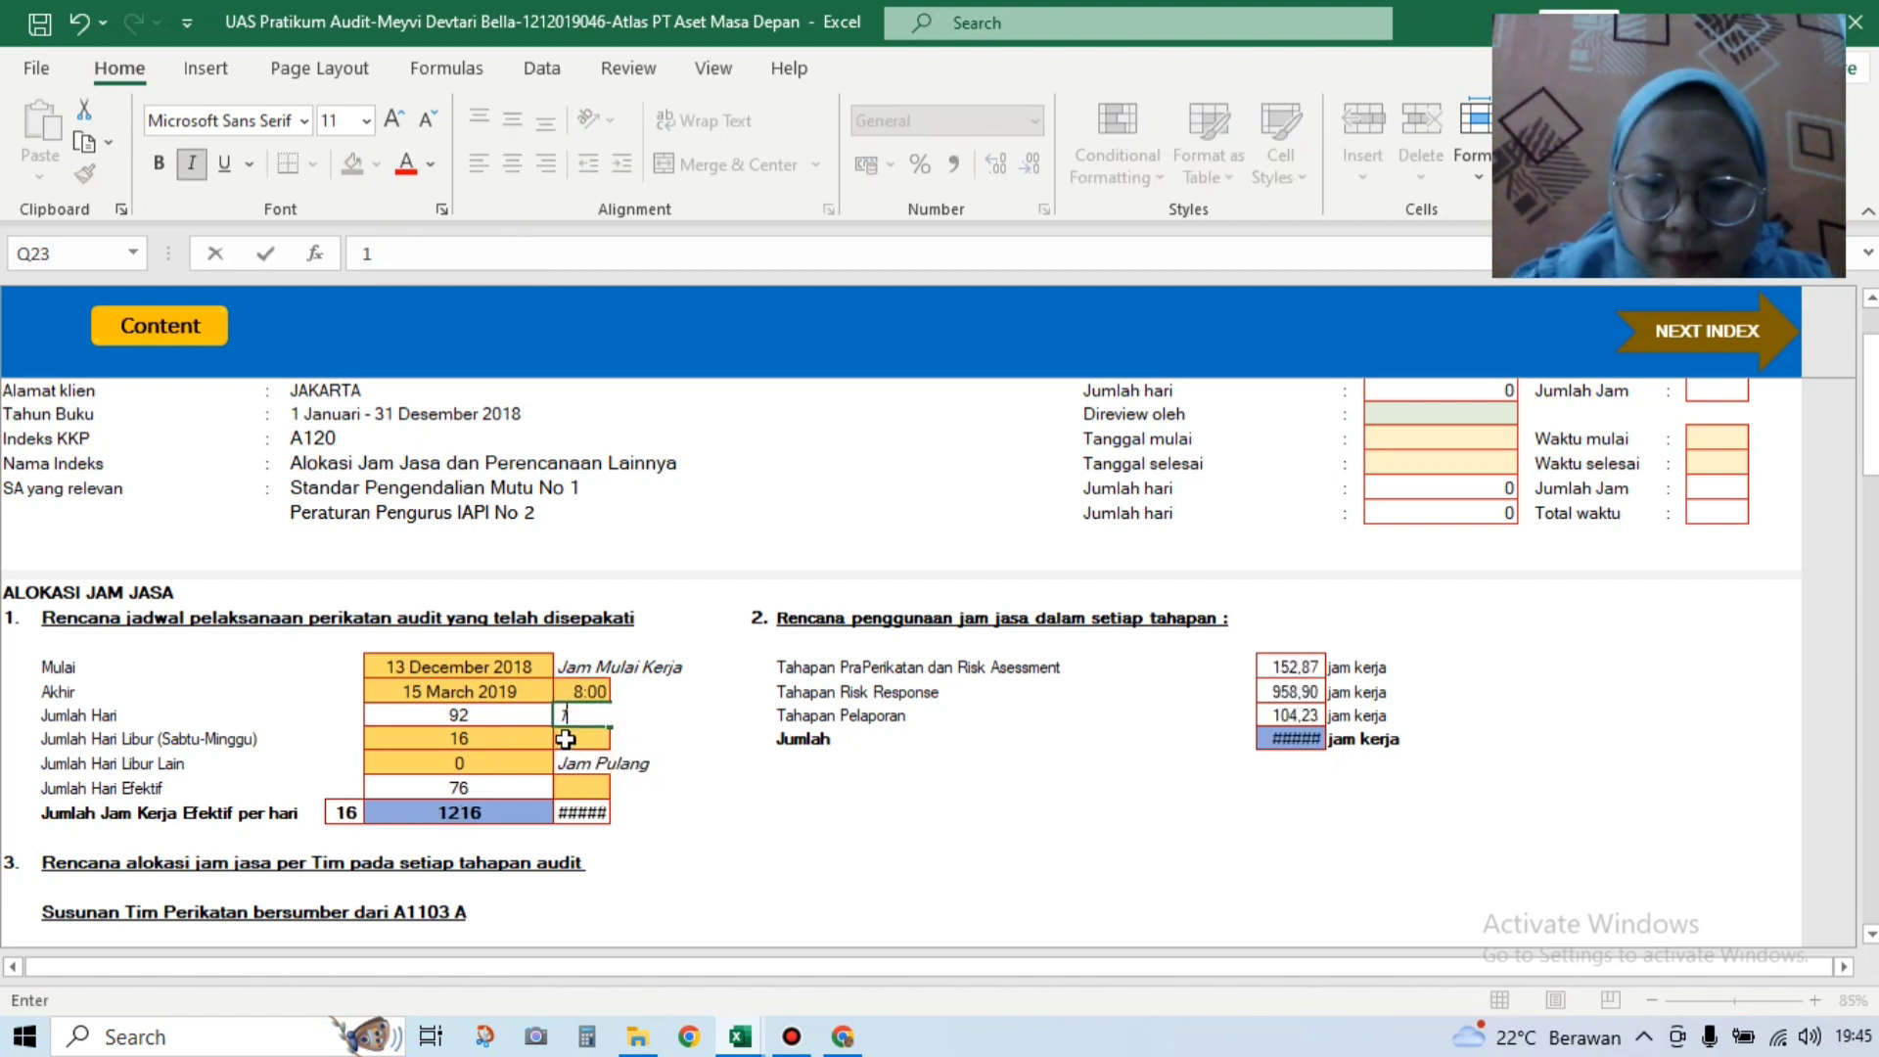
{"action": "key", "text": "BackSpace"}
{"action": "key", "text": "BackSpace"}
{"action": "key", "text": "BackSpace"}
{"action": "left_click", "coordinate": [565, 739]}
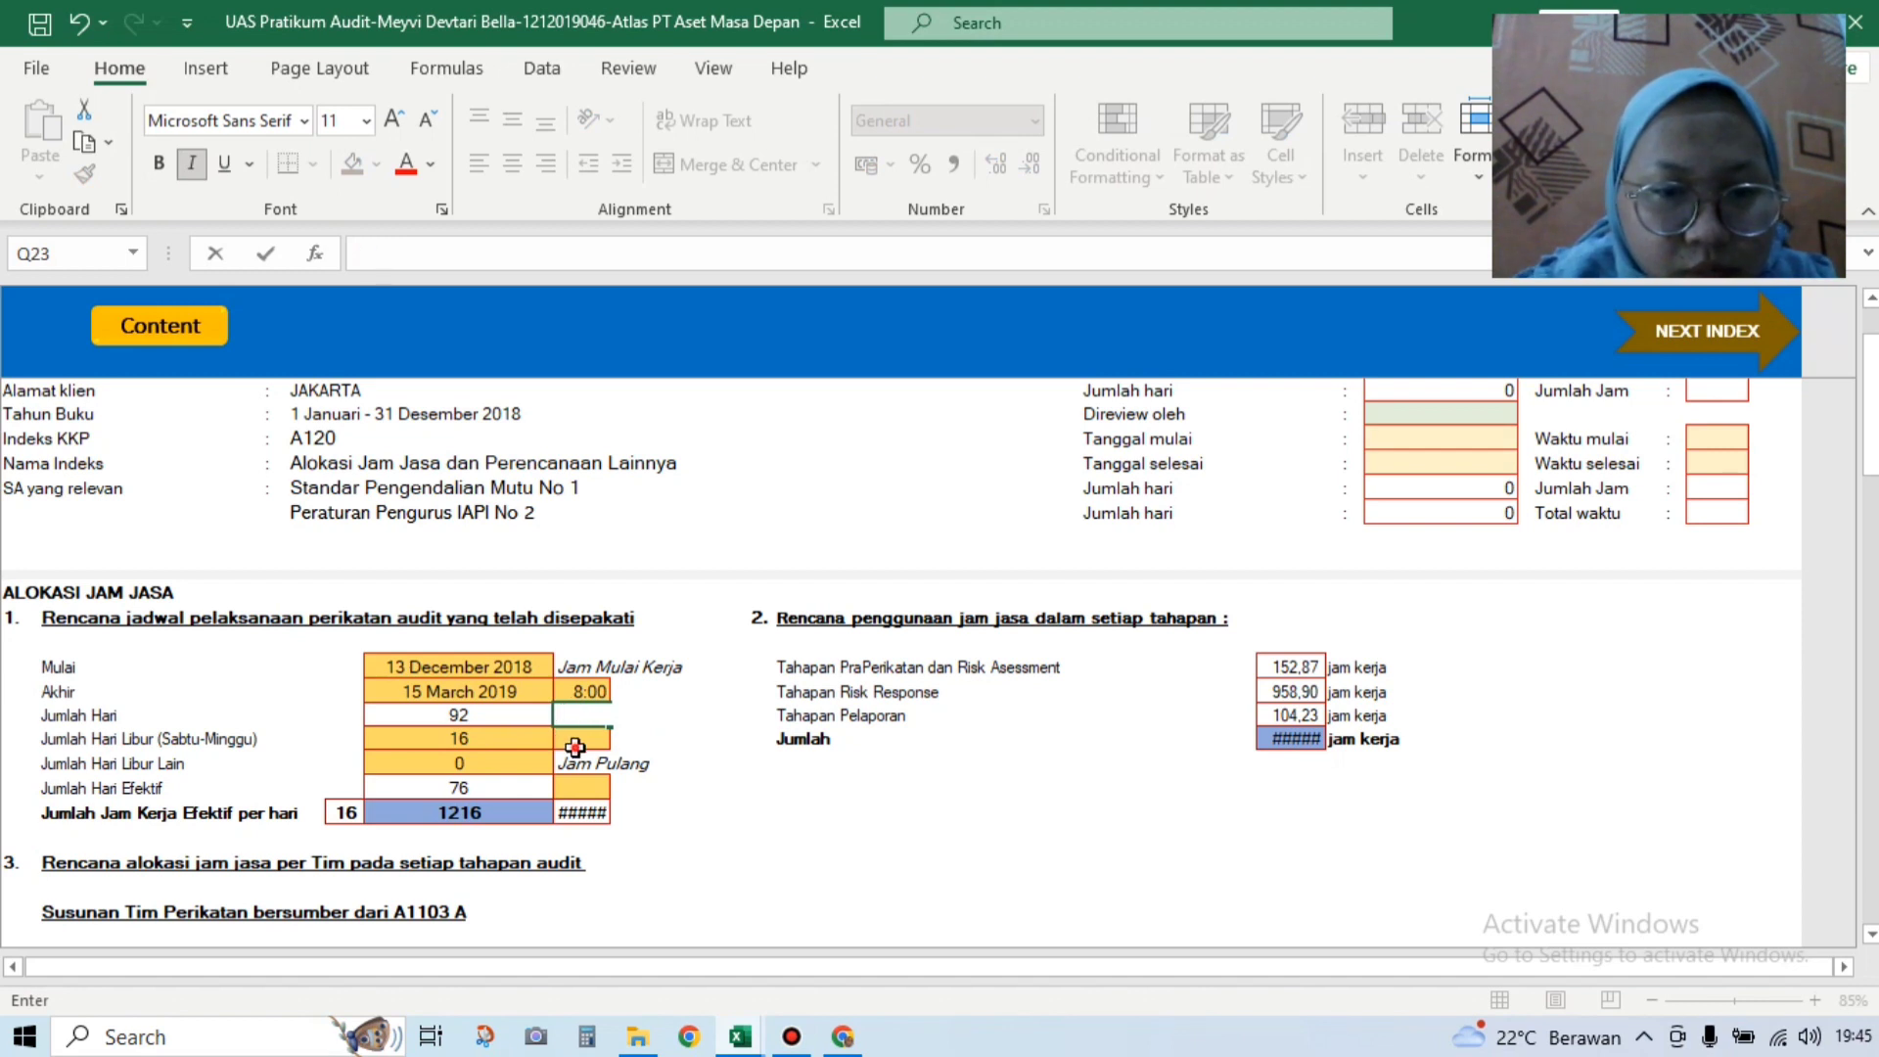
{"action": "type", "text": "1:00"}
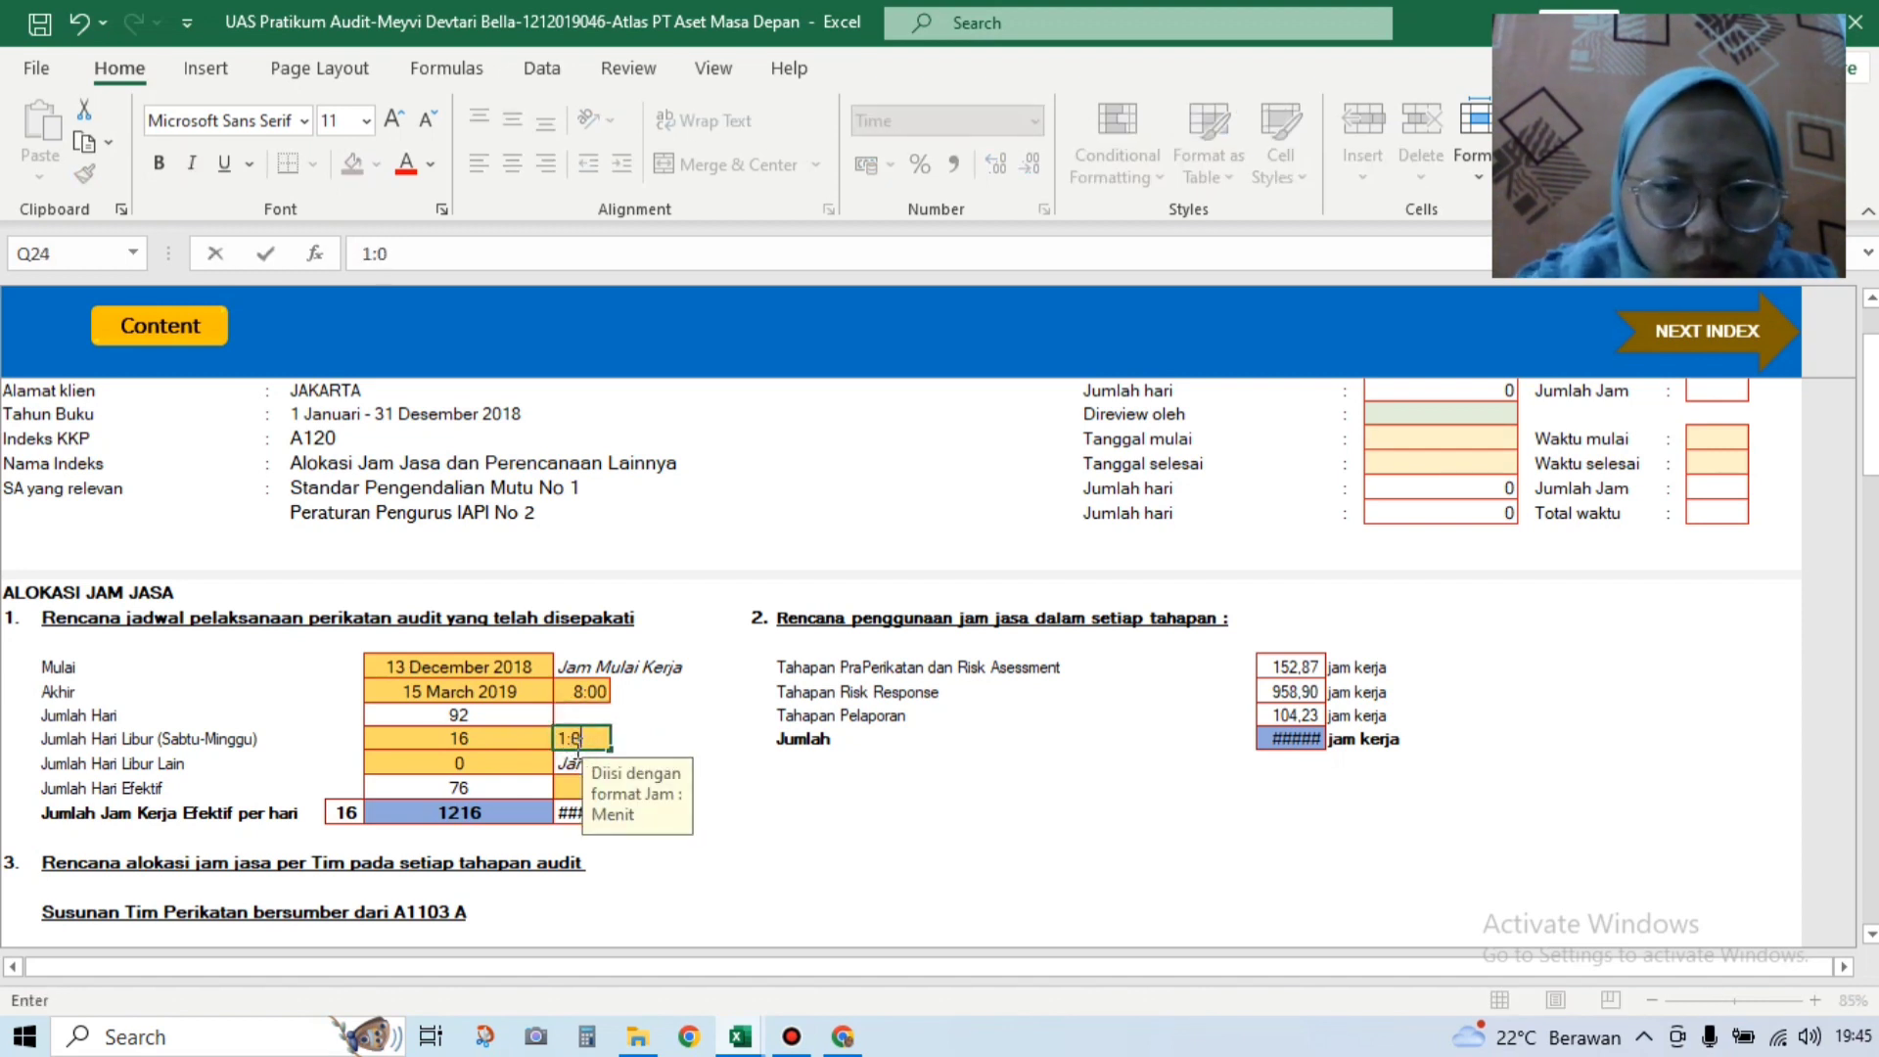
{"action": "left_click", "coordinate": [572, 786]}
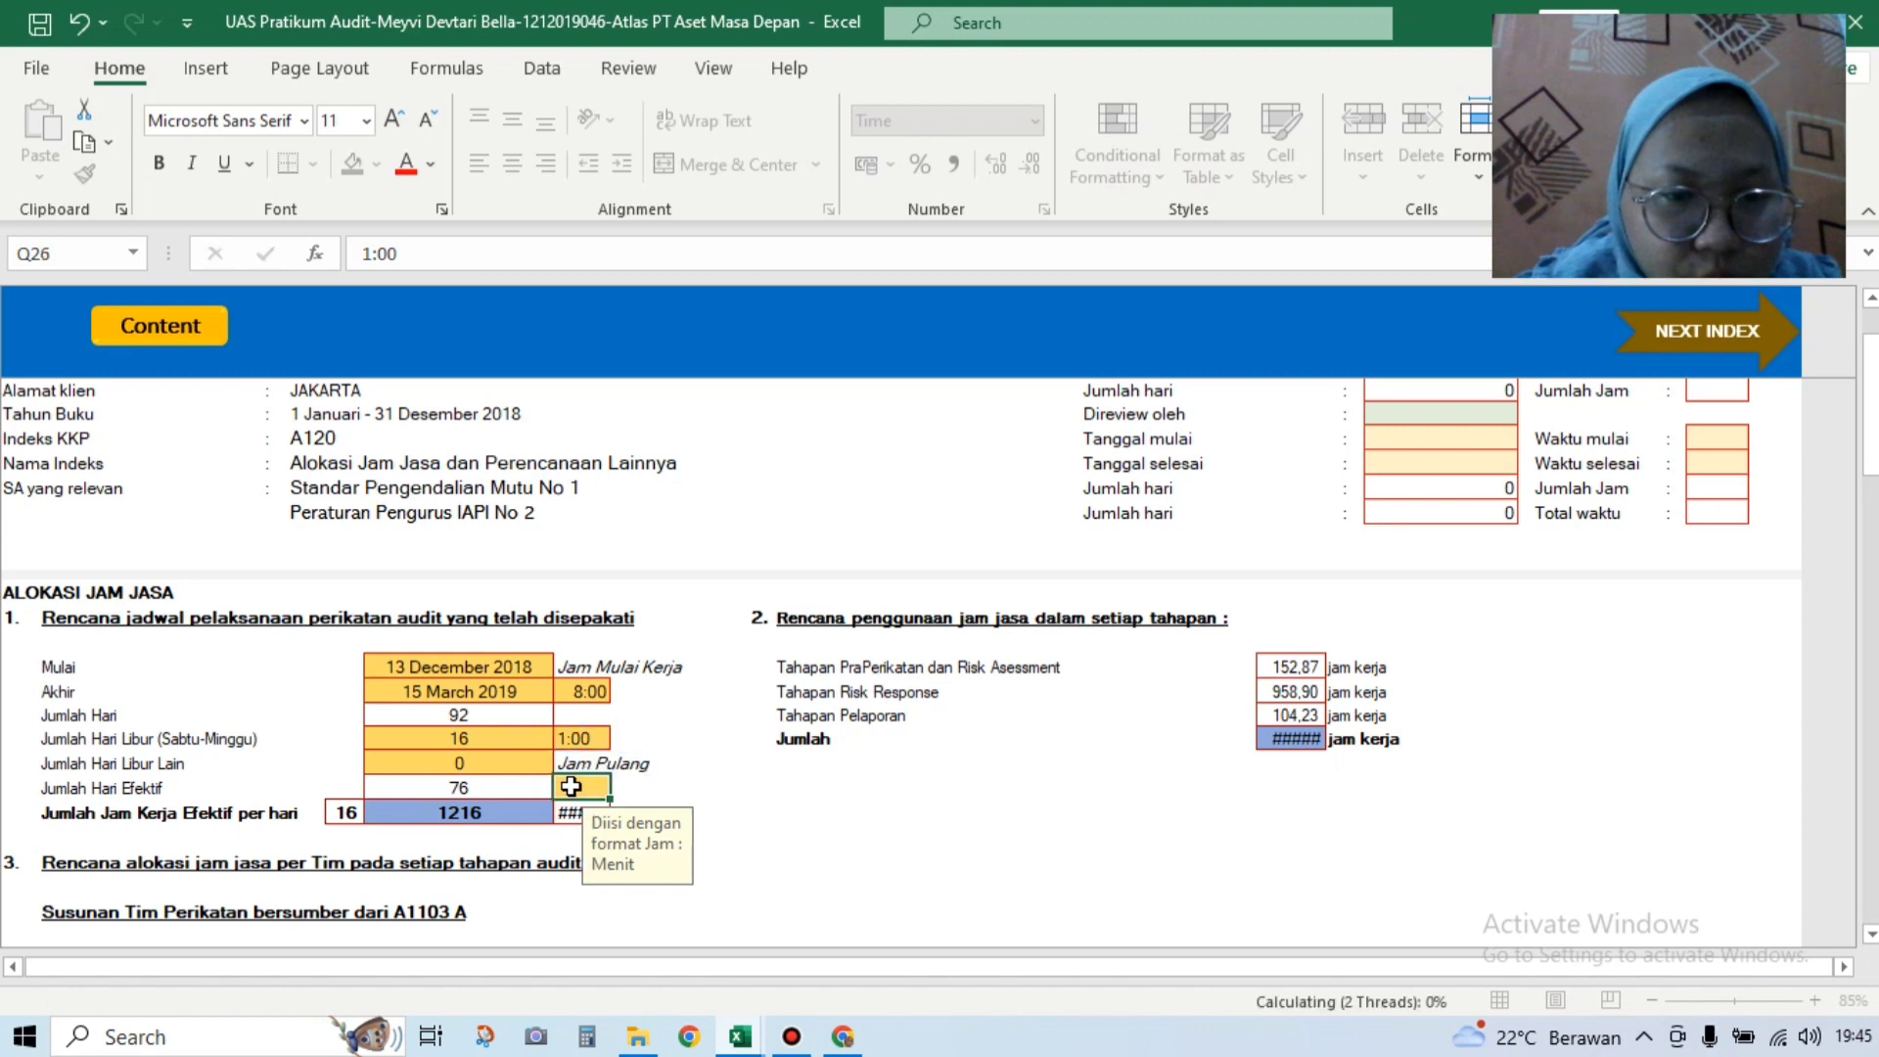
{"action": "type", "text": "16"}
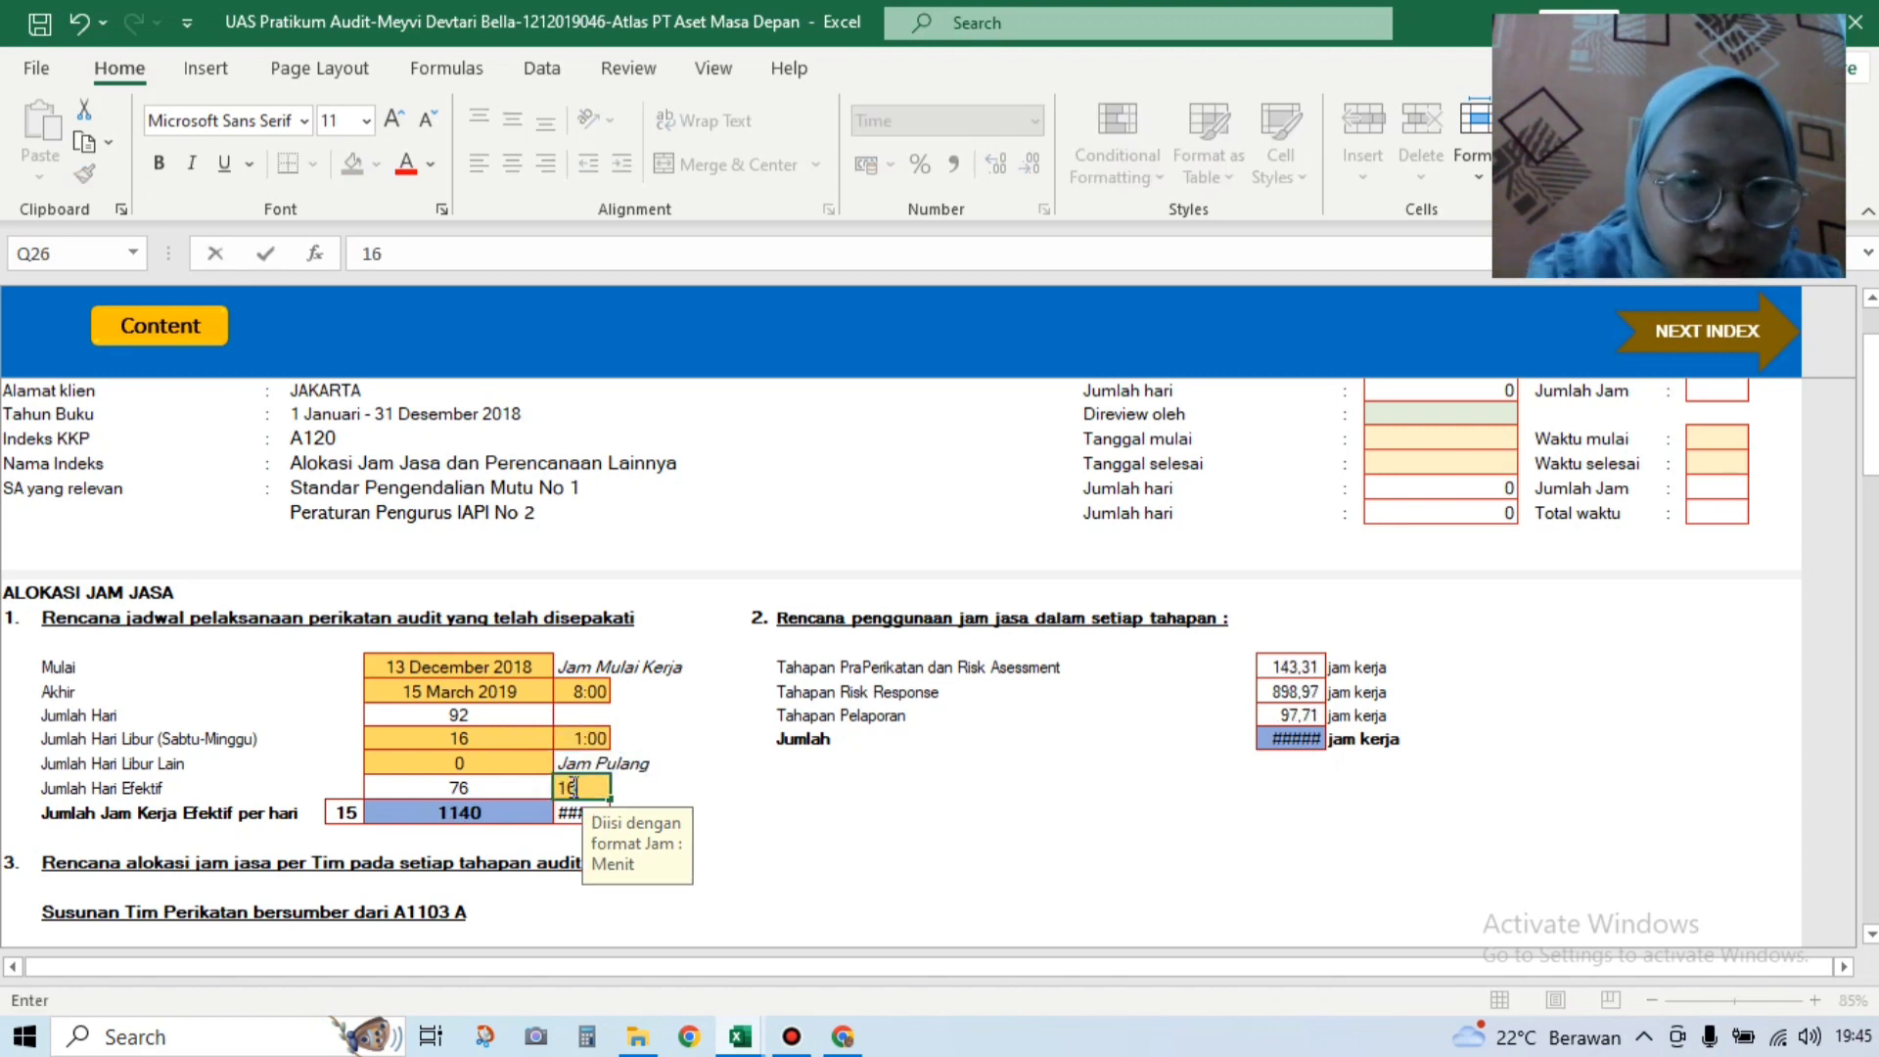
{"action": "type", "text": ":30"}
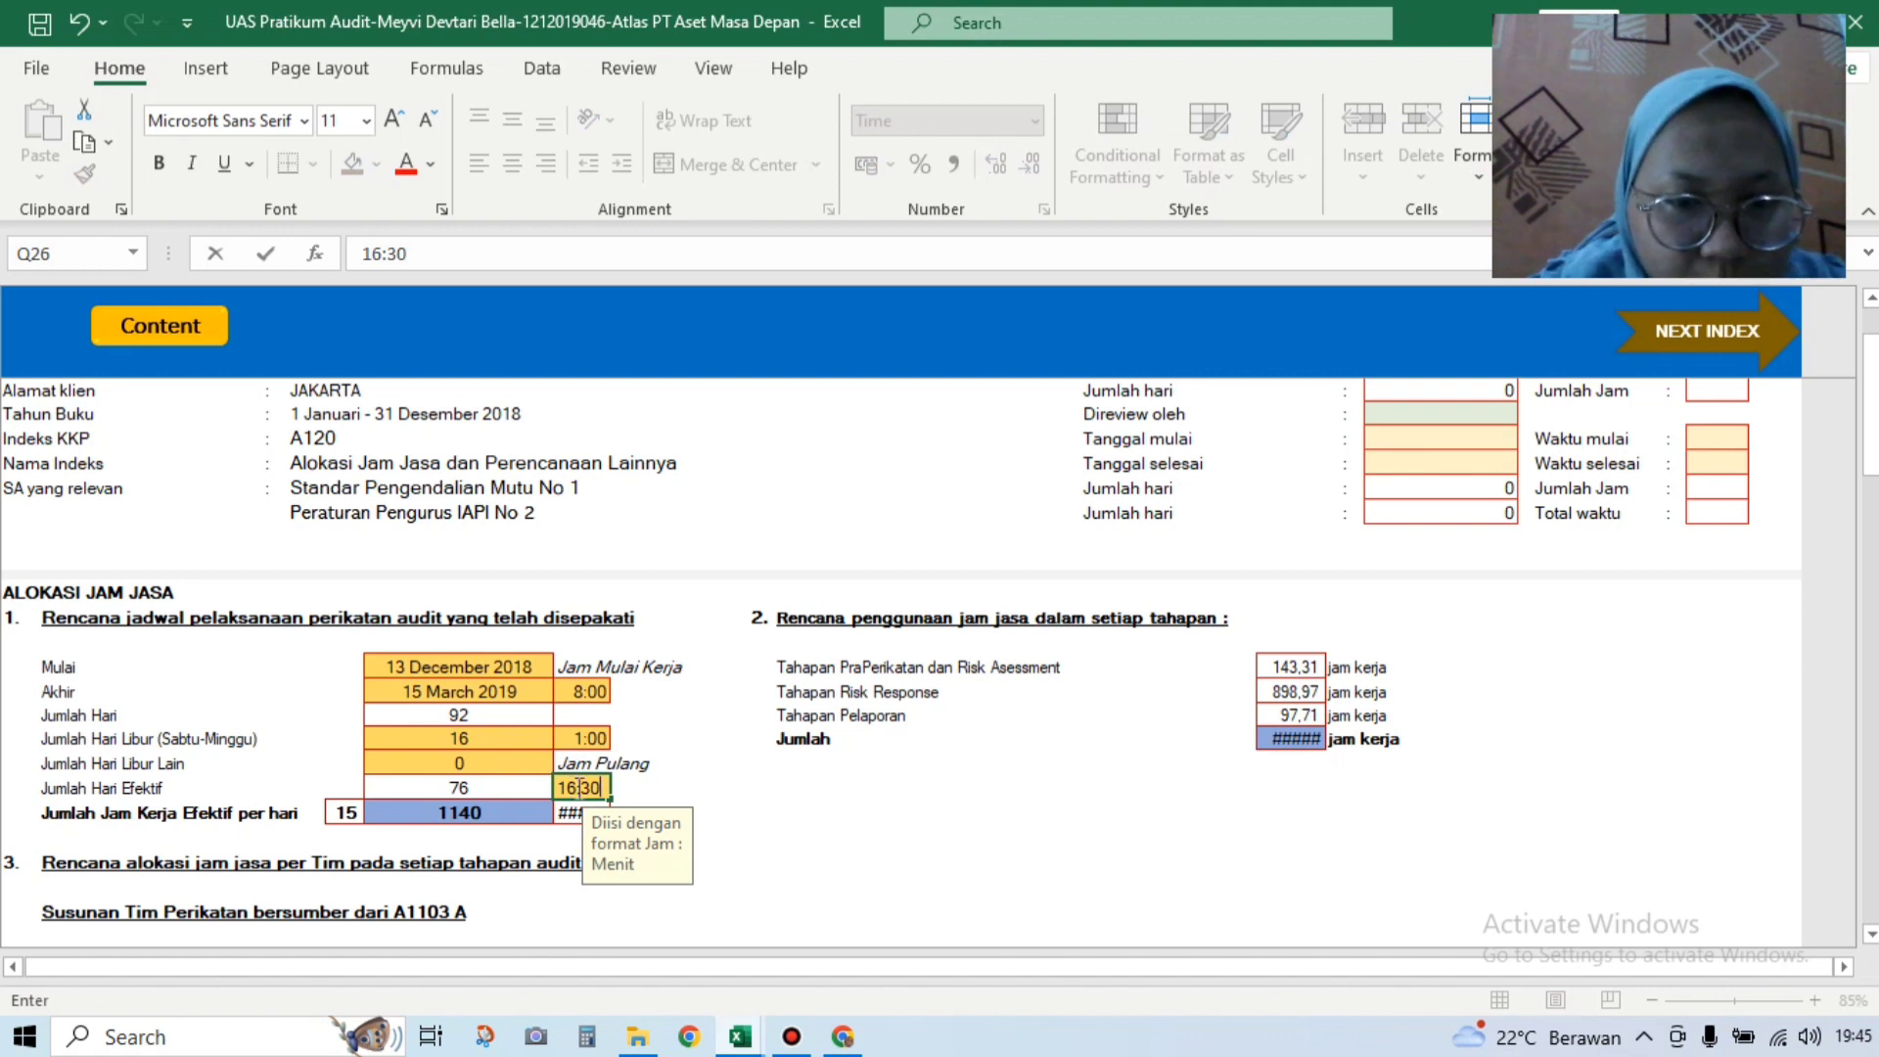
{"action": "key", "text": "Return"}
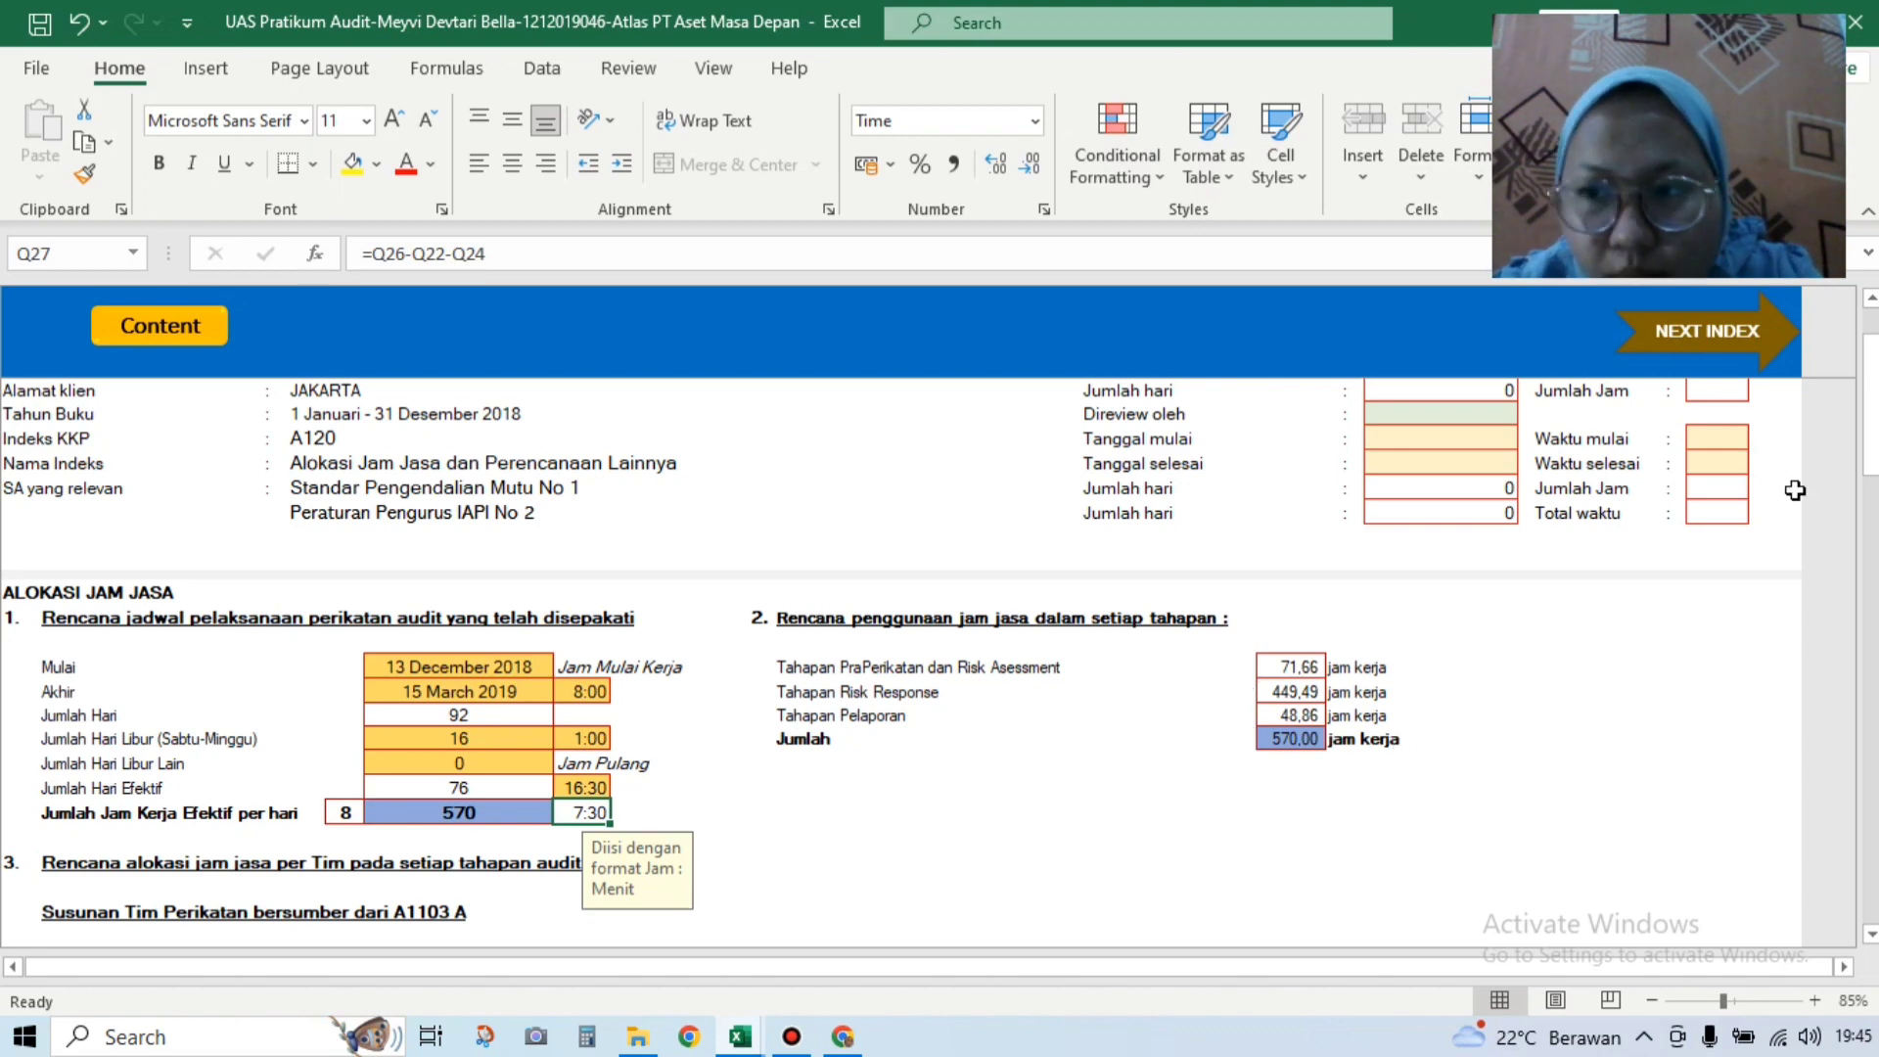
Step: Set the blacked-out team allocation block to No Fill, revealing per-person planned hours
{"action": "scroll", "coordinate": [1871, 499], "scroll_direction": "down", "scroll_amount": 1}
{"action": "scroll", "coordinate": [1872, 499], "scroll_direction": "down", "scroll_amount": 5}
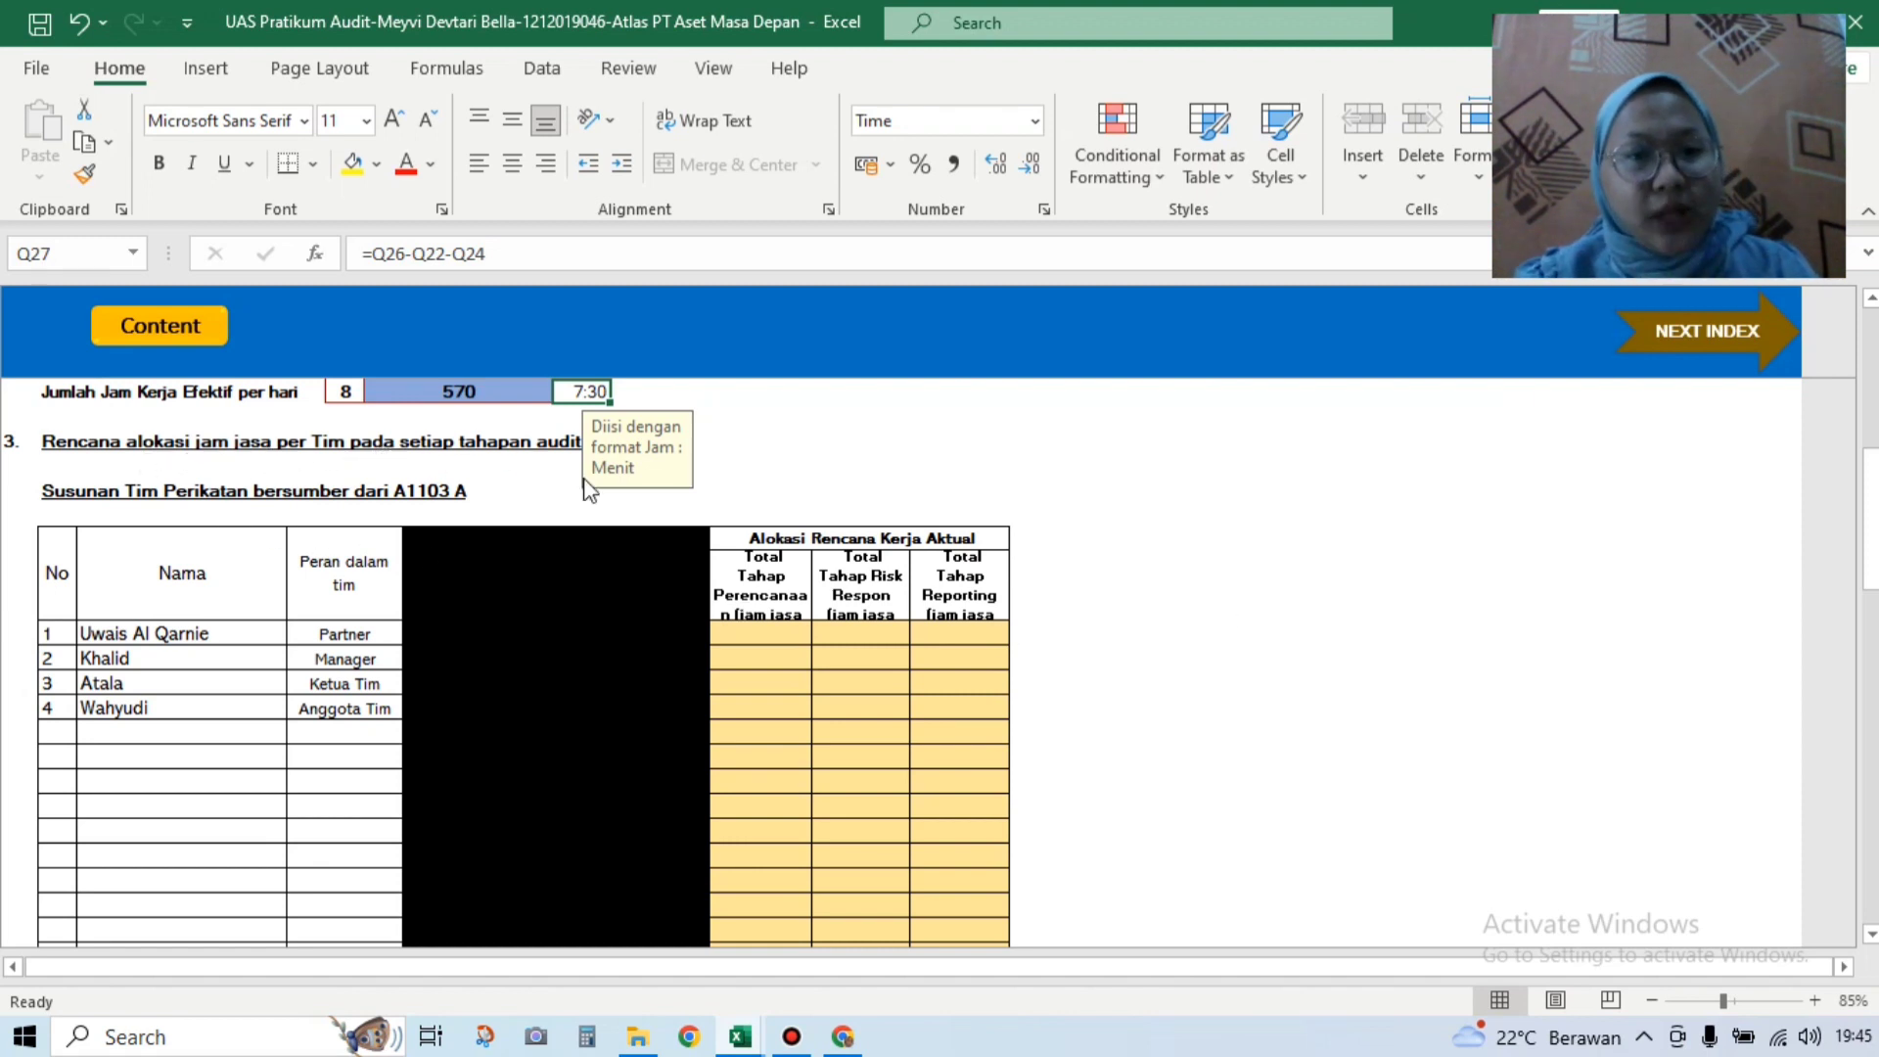
{"action": "left_click", "coordinate": [587, 683]}
{"action": "left_click_drag", "start_coordinate": [461, 545], "coordinate": [654, 884]}
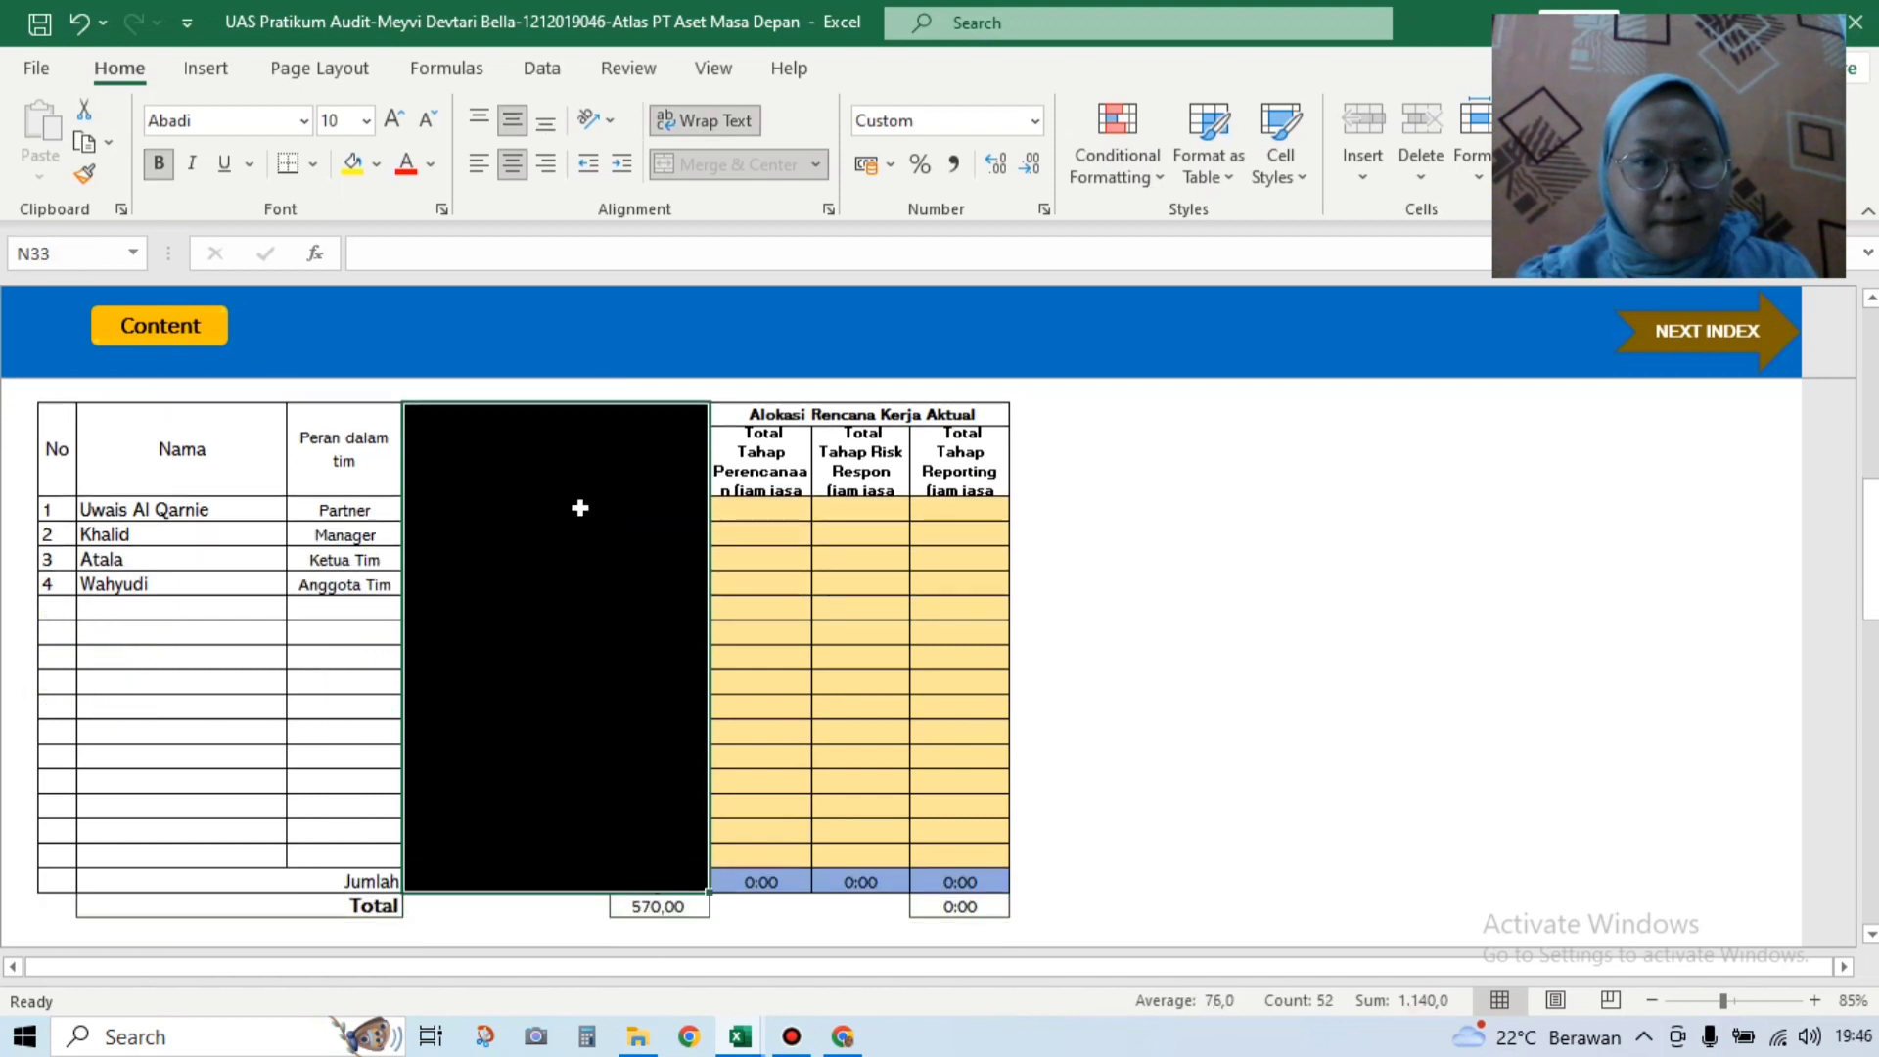
{"action": "left_click", "coordinate": [377, 165]}
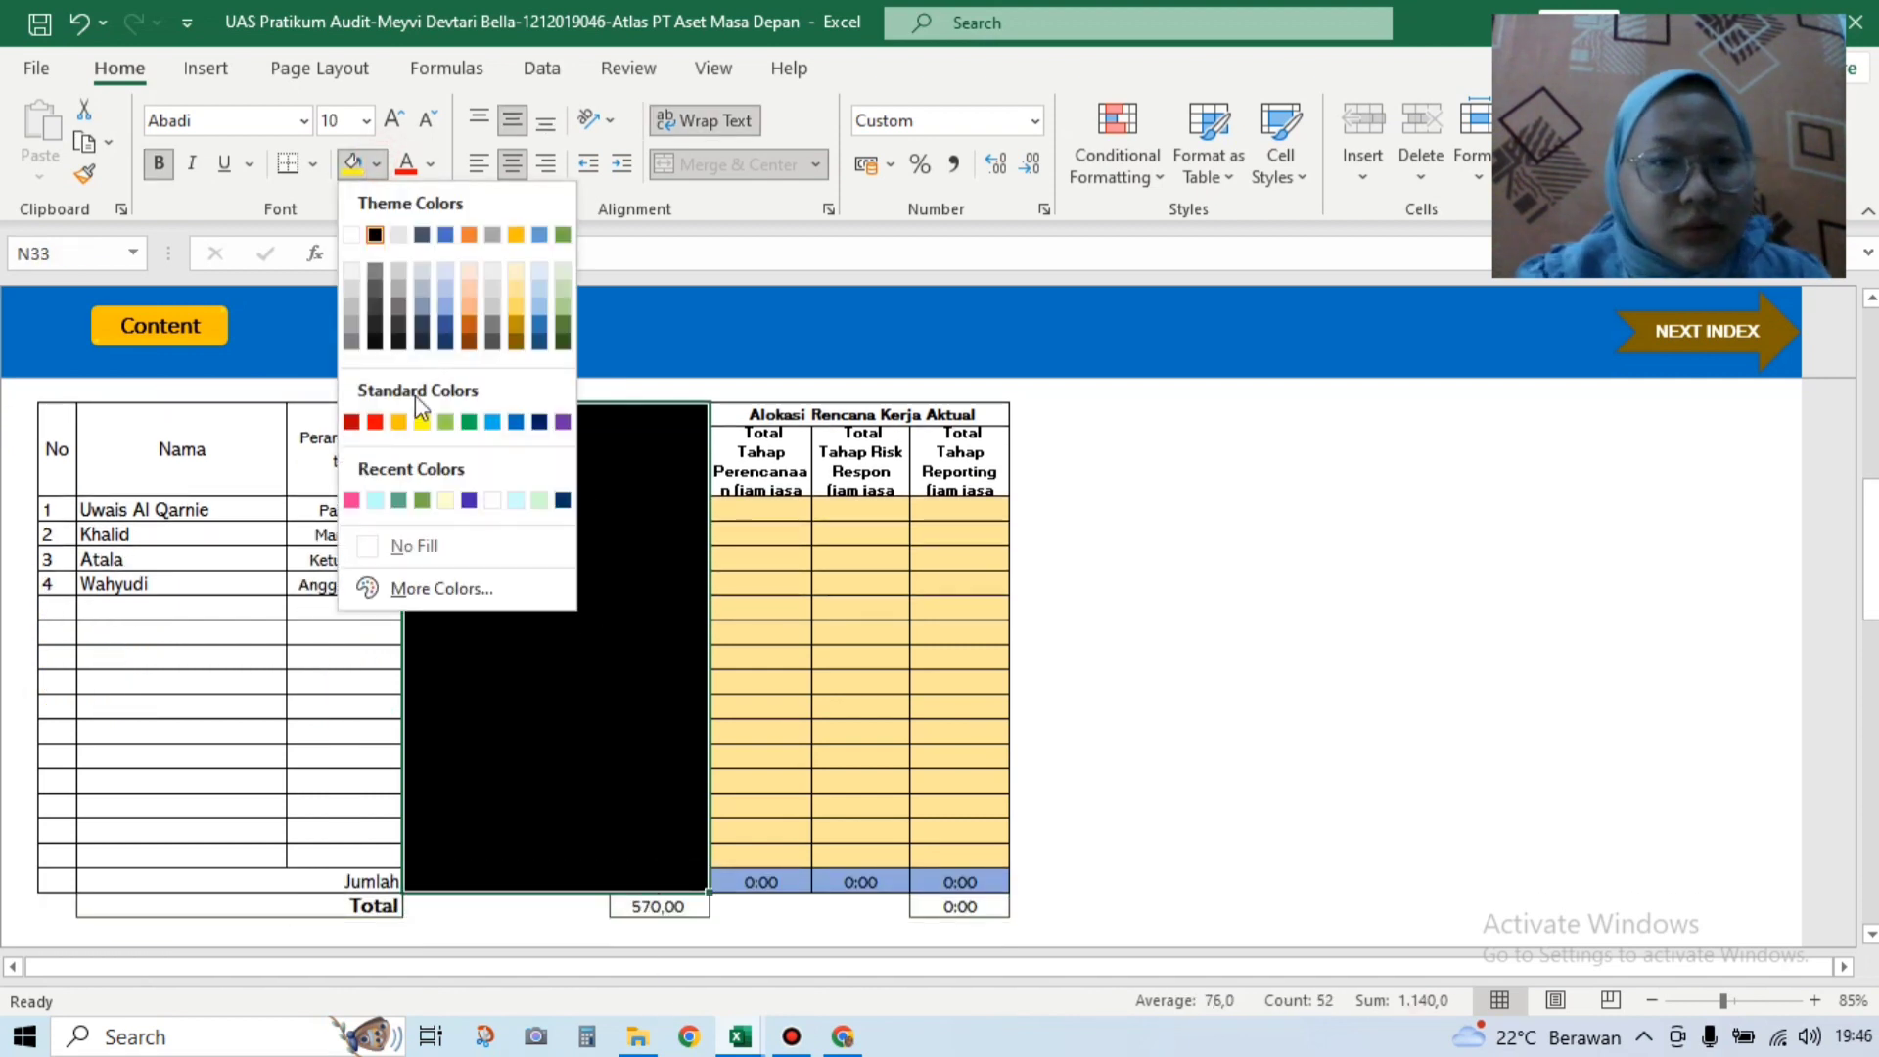
{"action": "left_click", "coordinate": [430, 549]}
{"action": "left_click", "coordinate": [801, 611]}
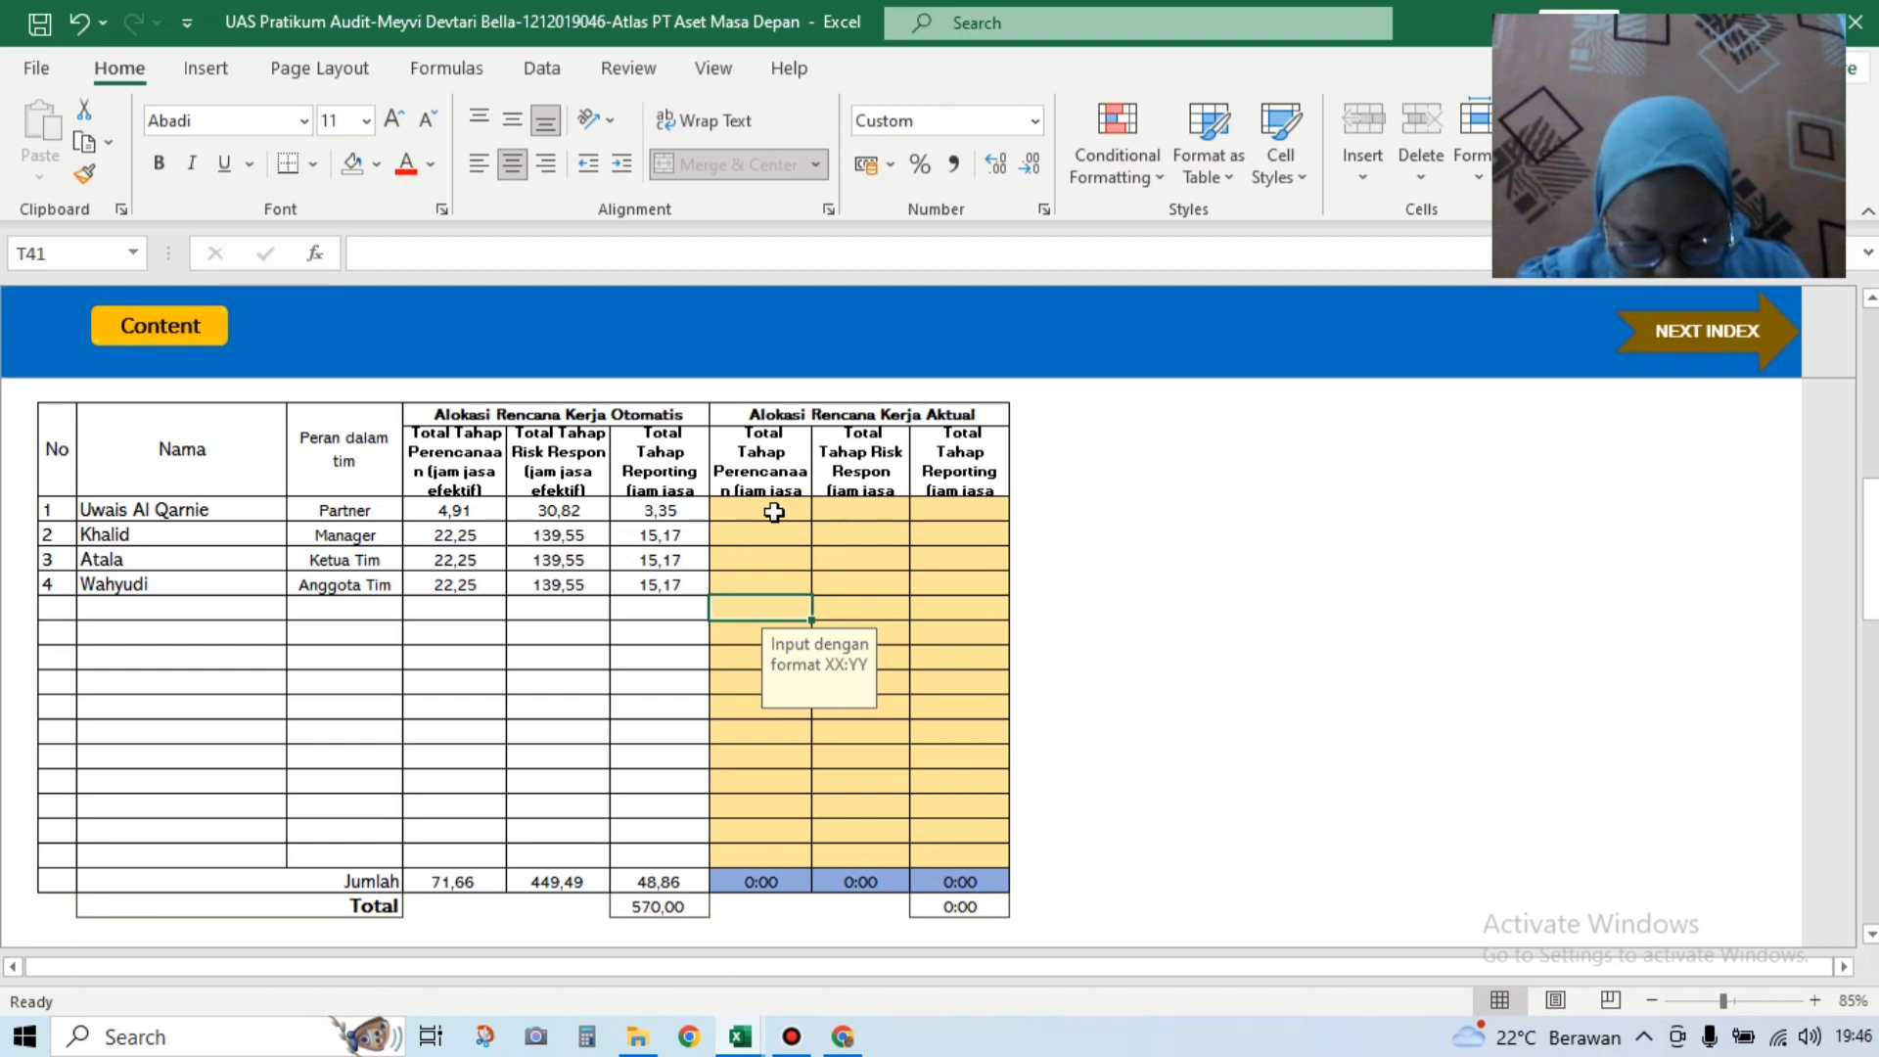
Step: Enter actual planning hours of 5:00 for the partner and 23:00 for the other three members
{"action": "left_click", "coordinate": [775, 512]}
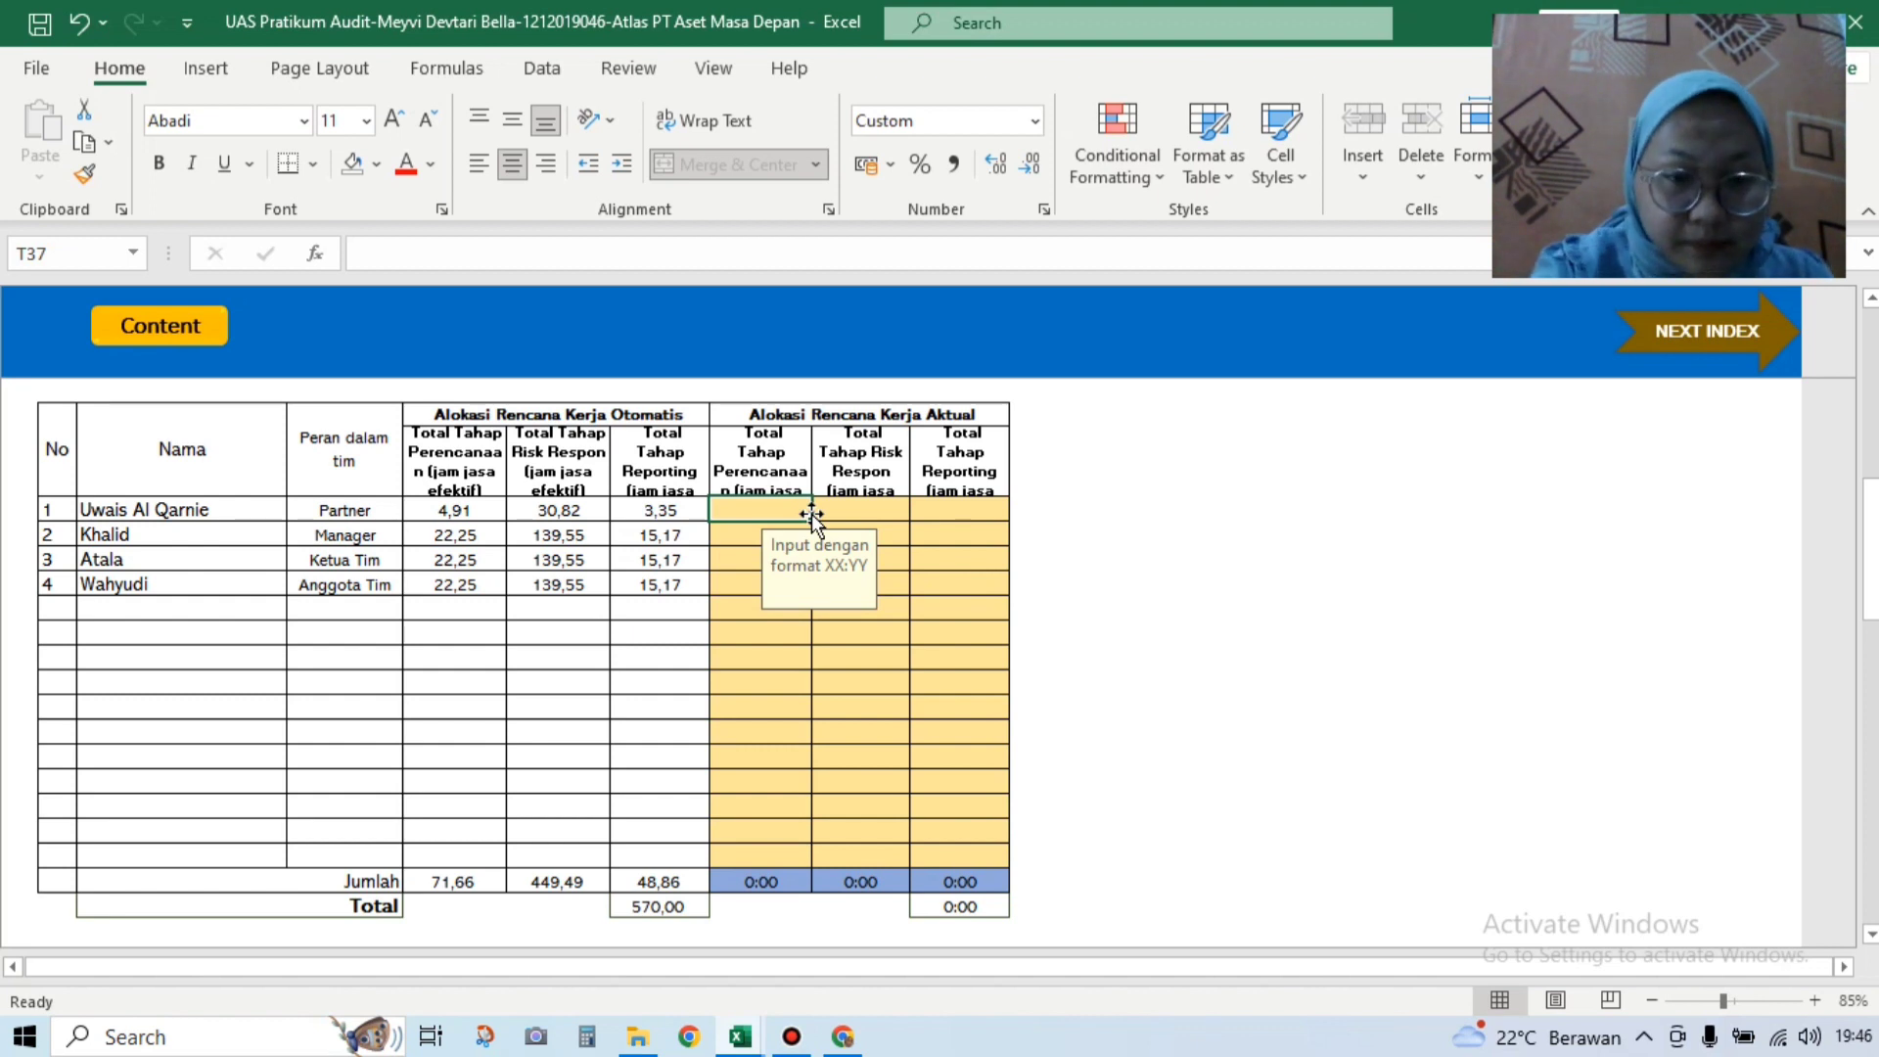
{"action": "type", "text": "5:00"}
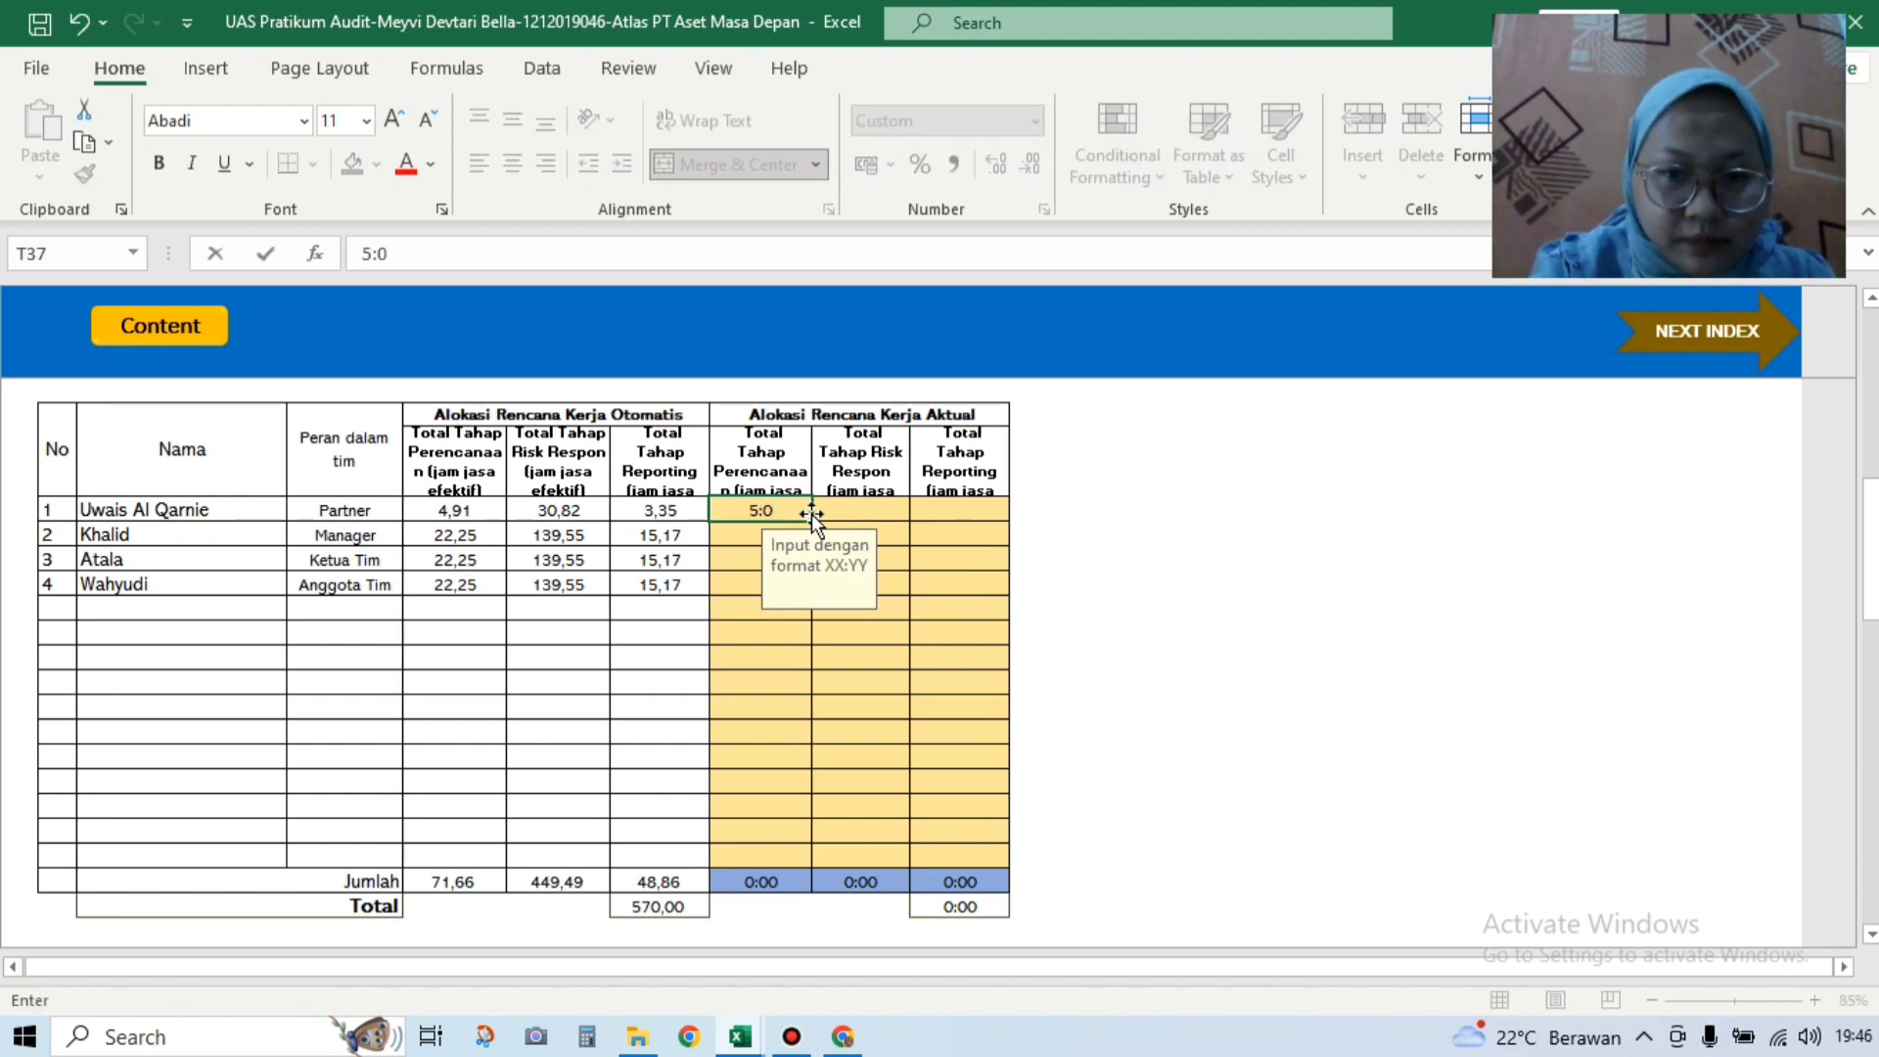
{"action": "left_click", "coordinate": [751, 529]}
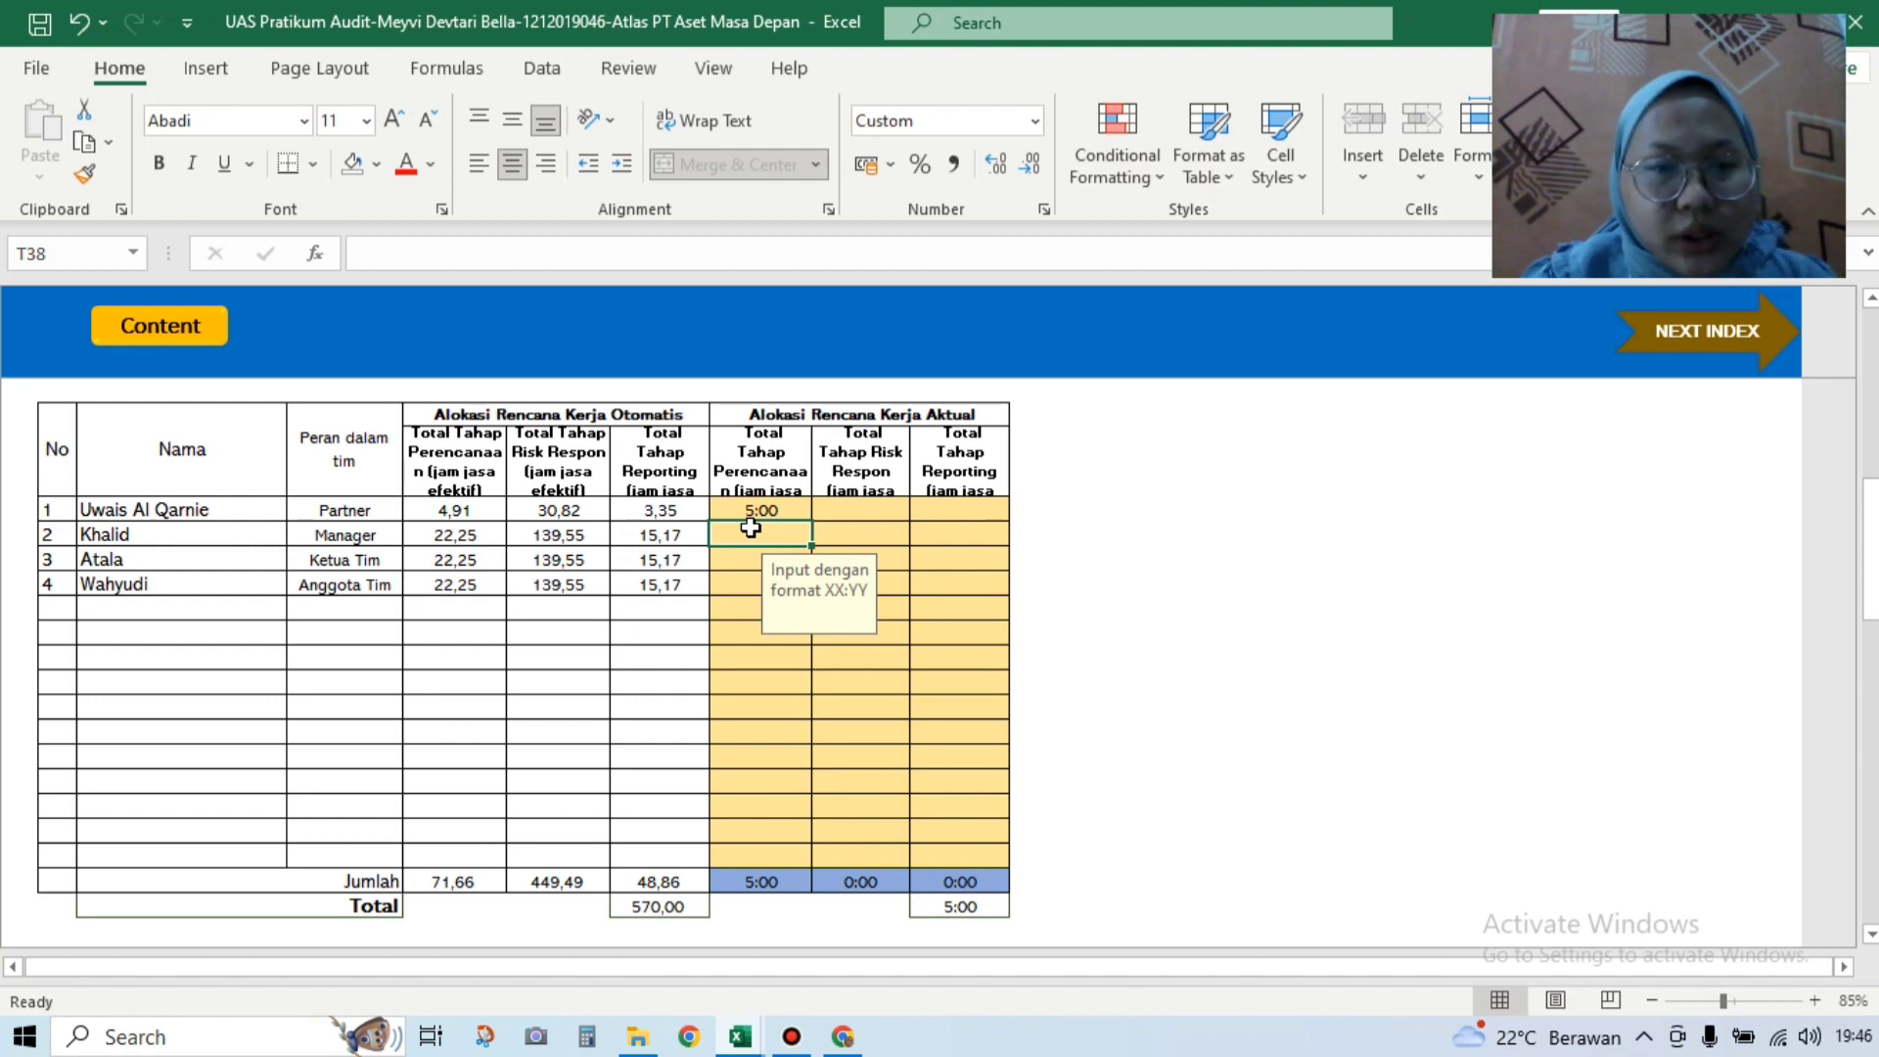
{"action": "type", "text": "23"}
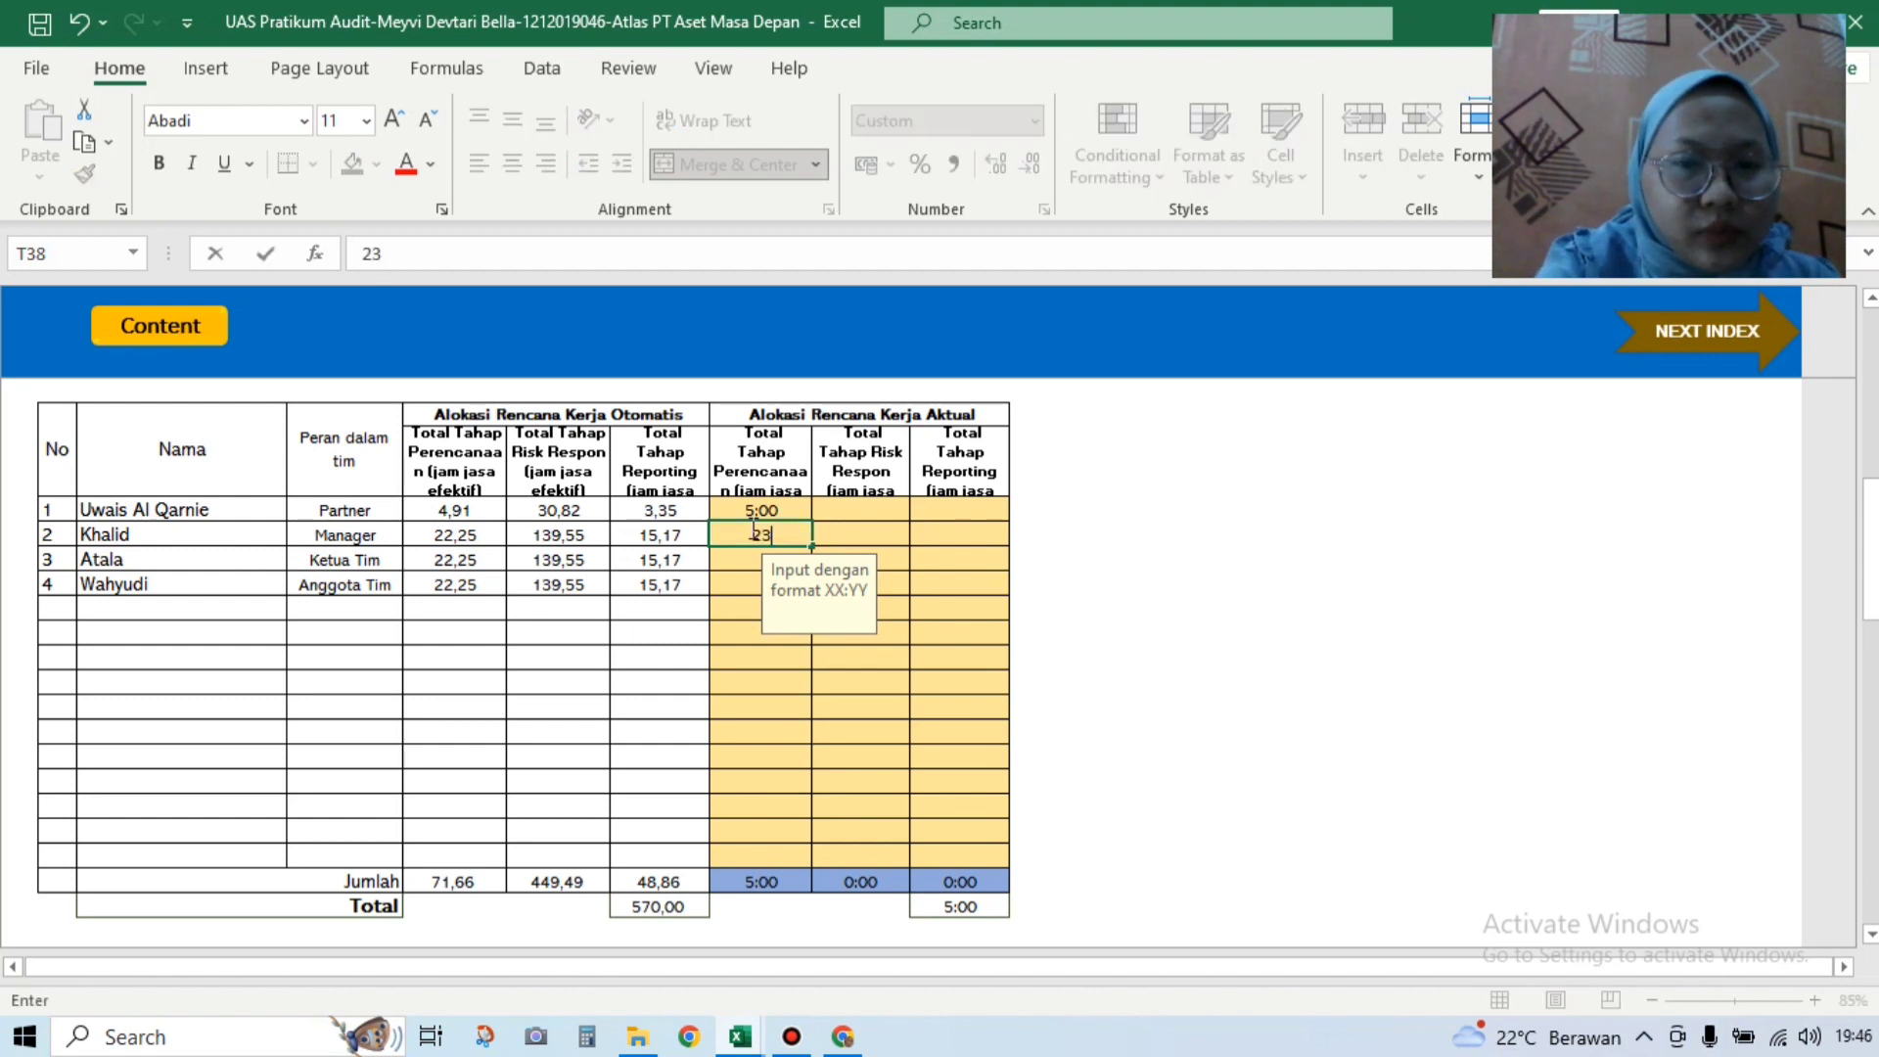
{"action": "type", "text": ":00"}
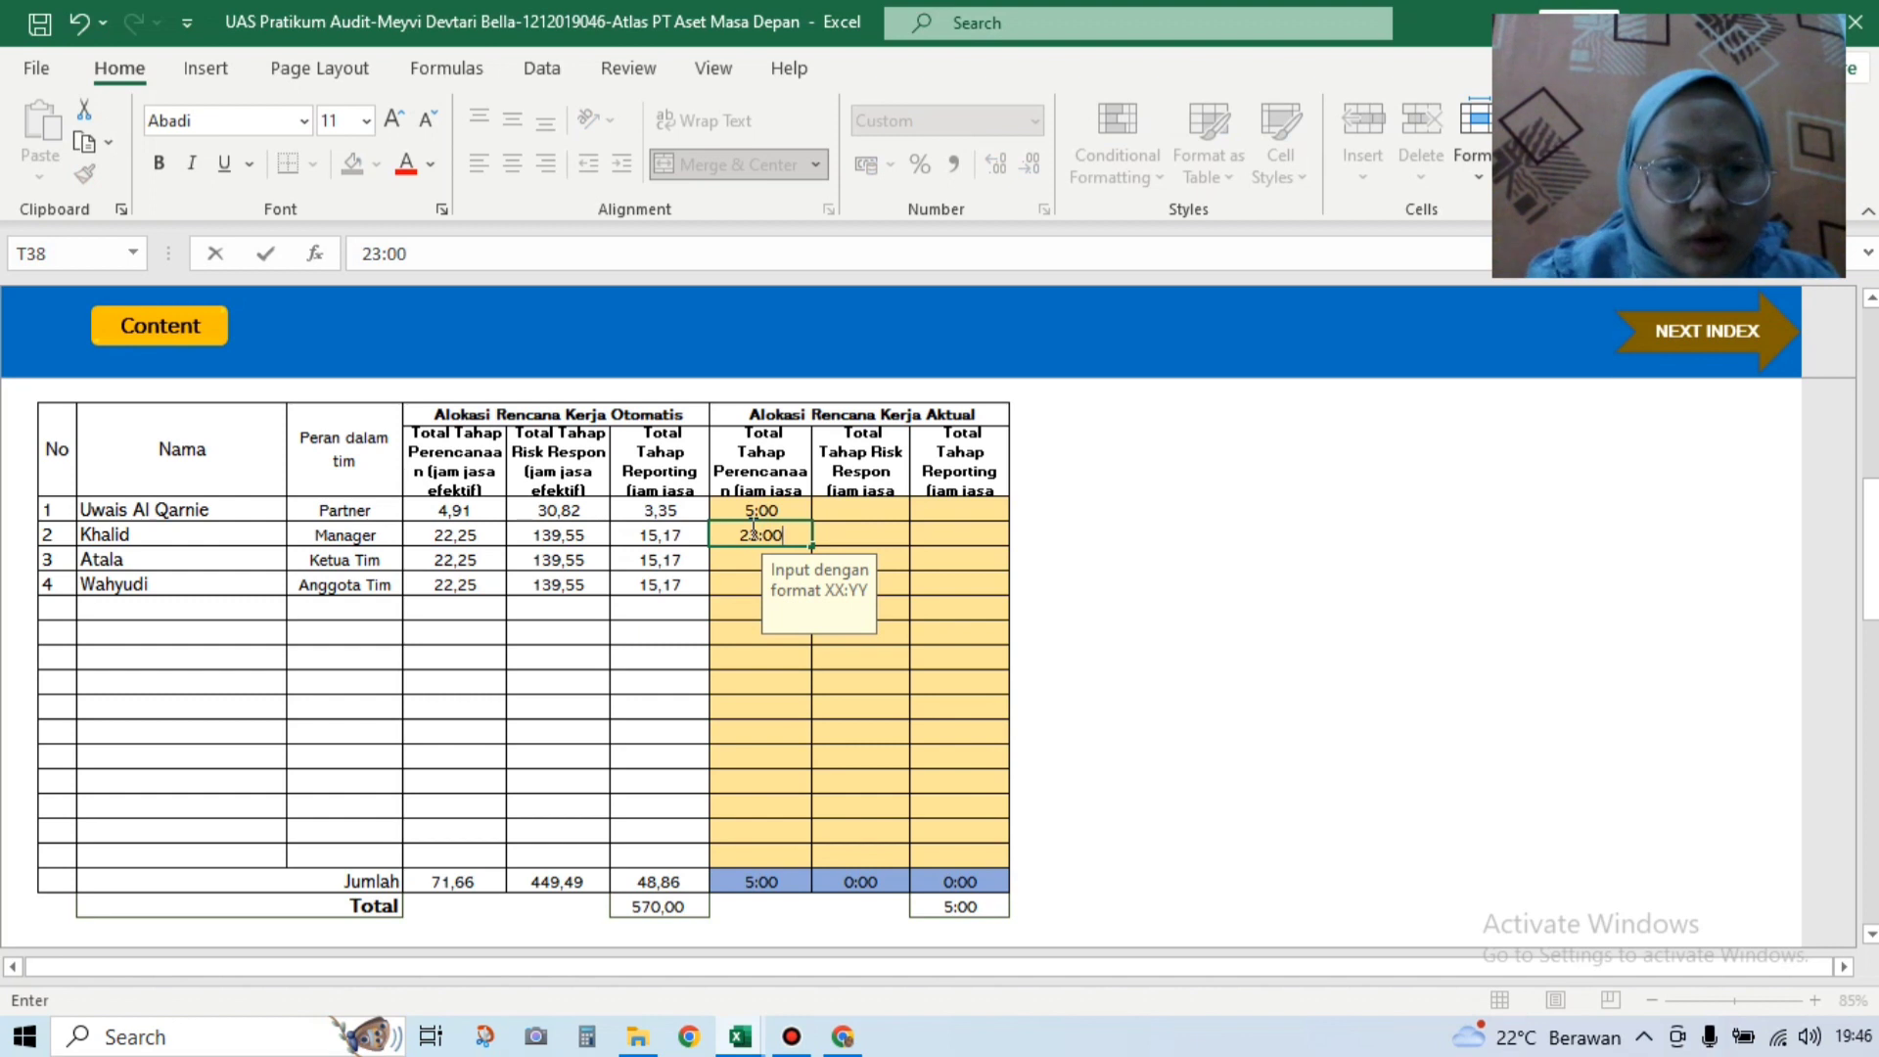
{"action": "left_click", "coordinate": [749, 551]}
{"action": "type", "text": "23:00"}
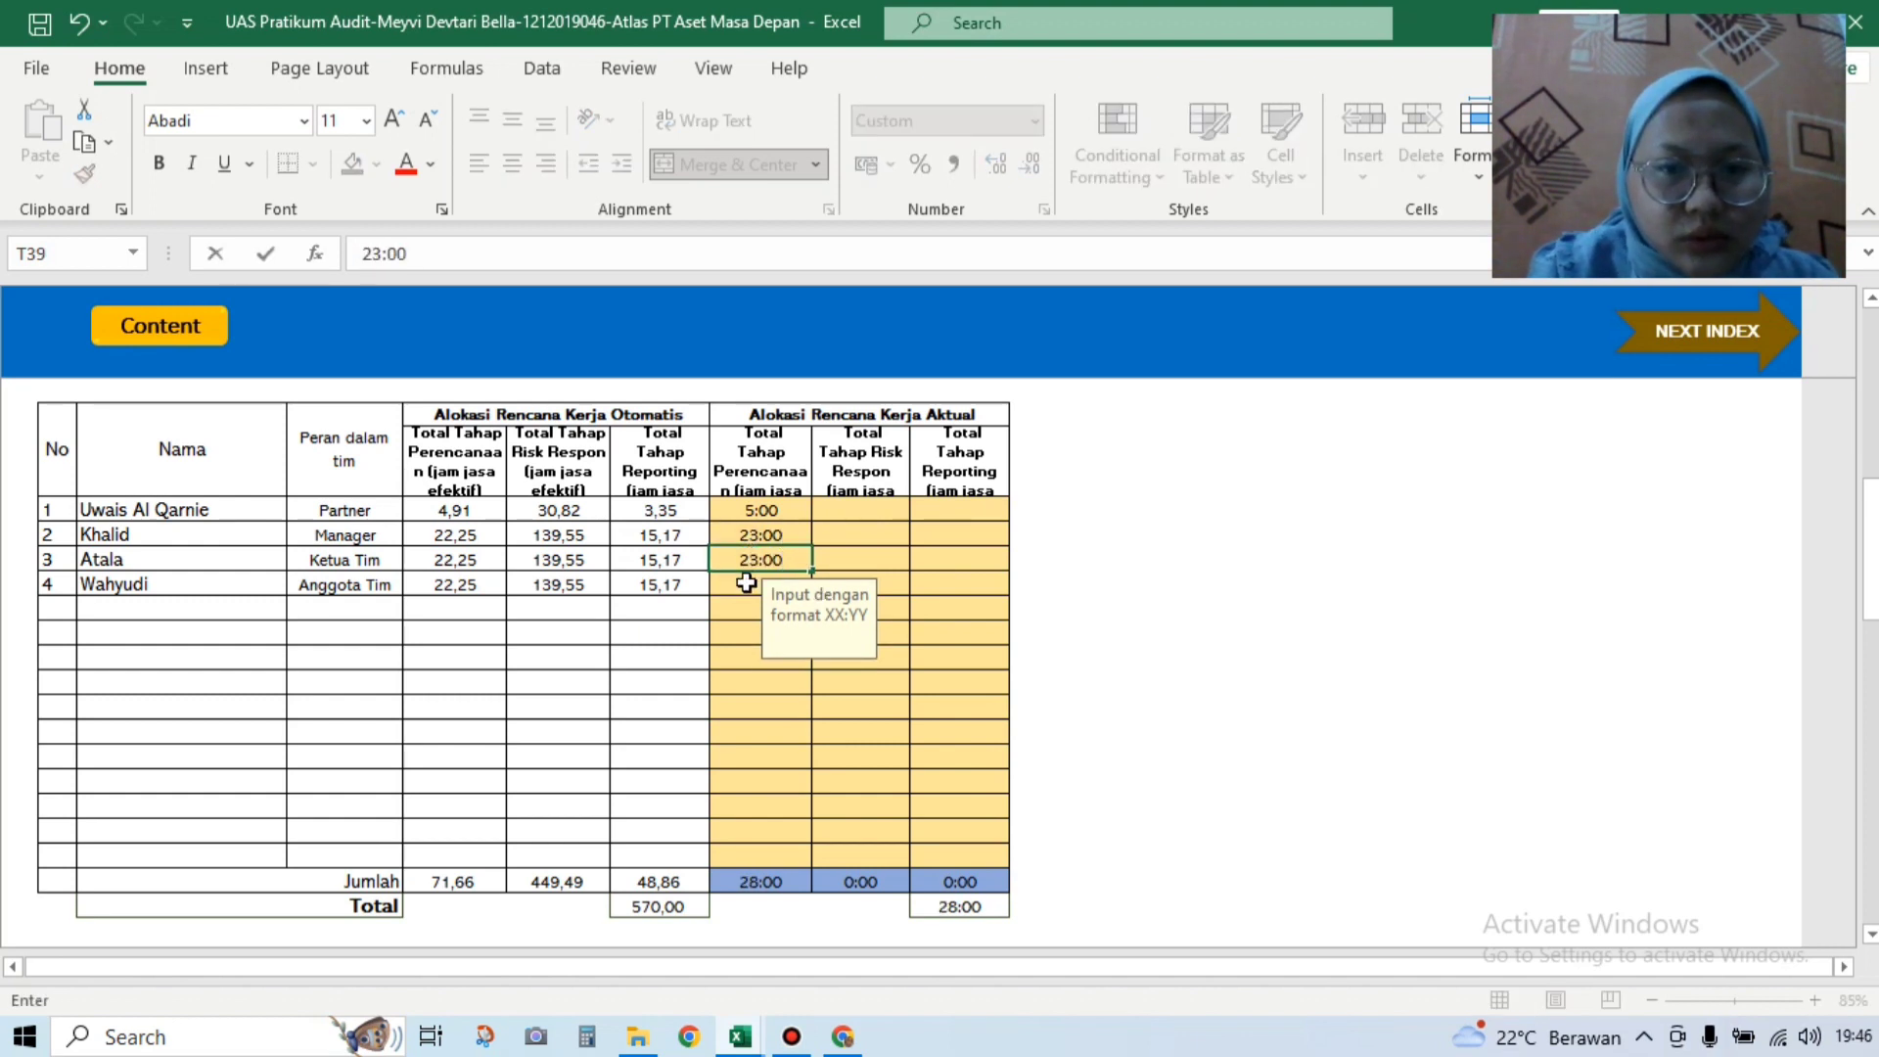
{"action": "left_click", "coordinate": [747, 582]}
{"action": "type", "text": "23:00"}
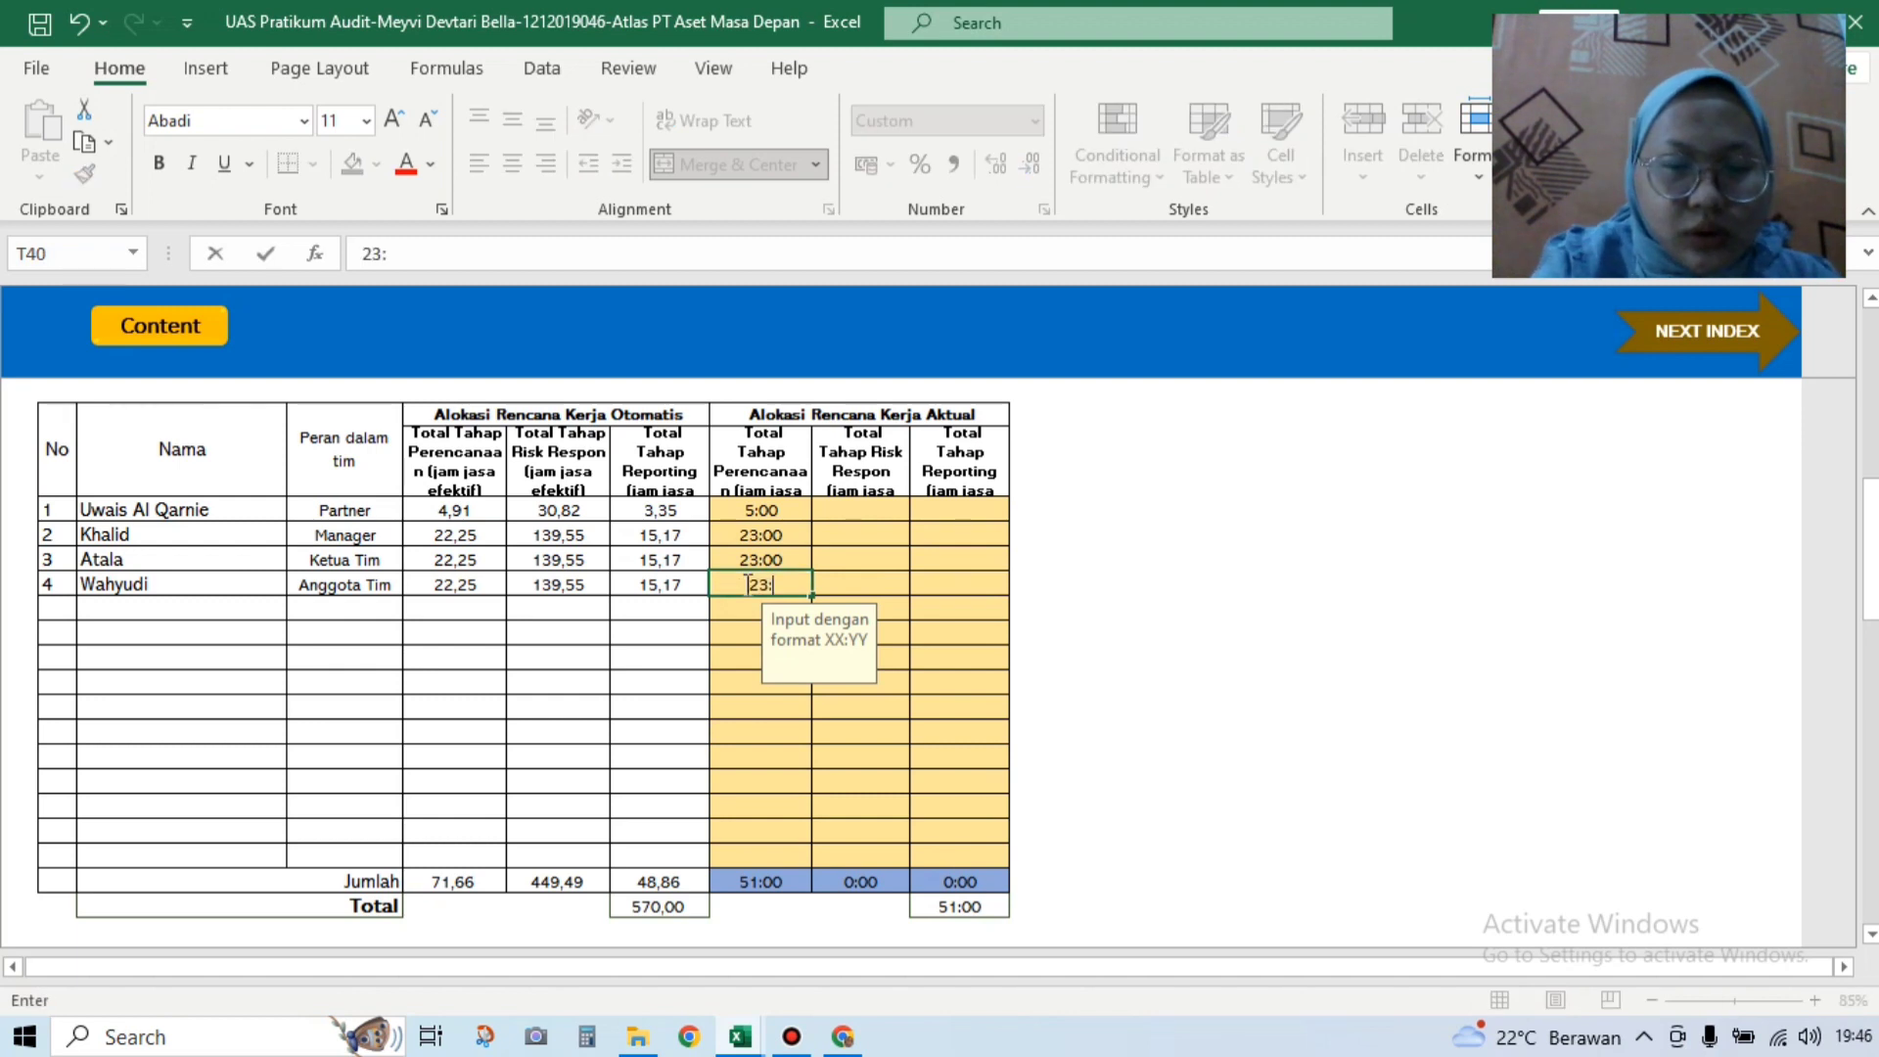
{"action": "left_click", "coordinate": [873, 505]}
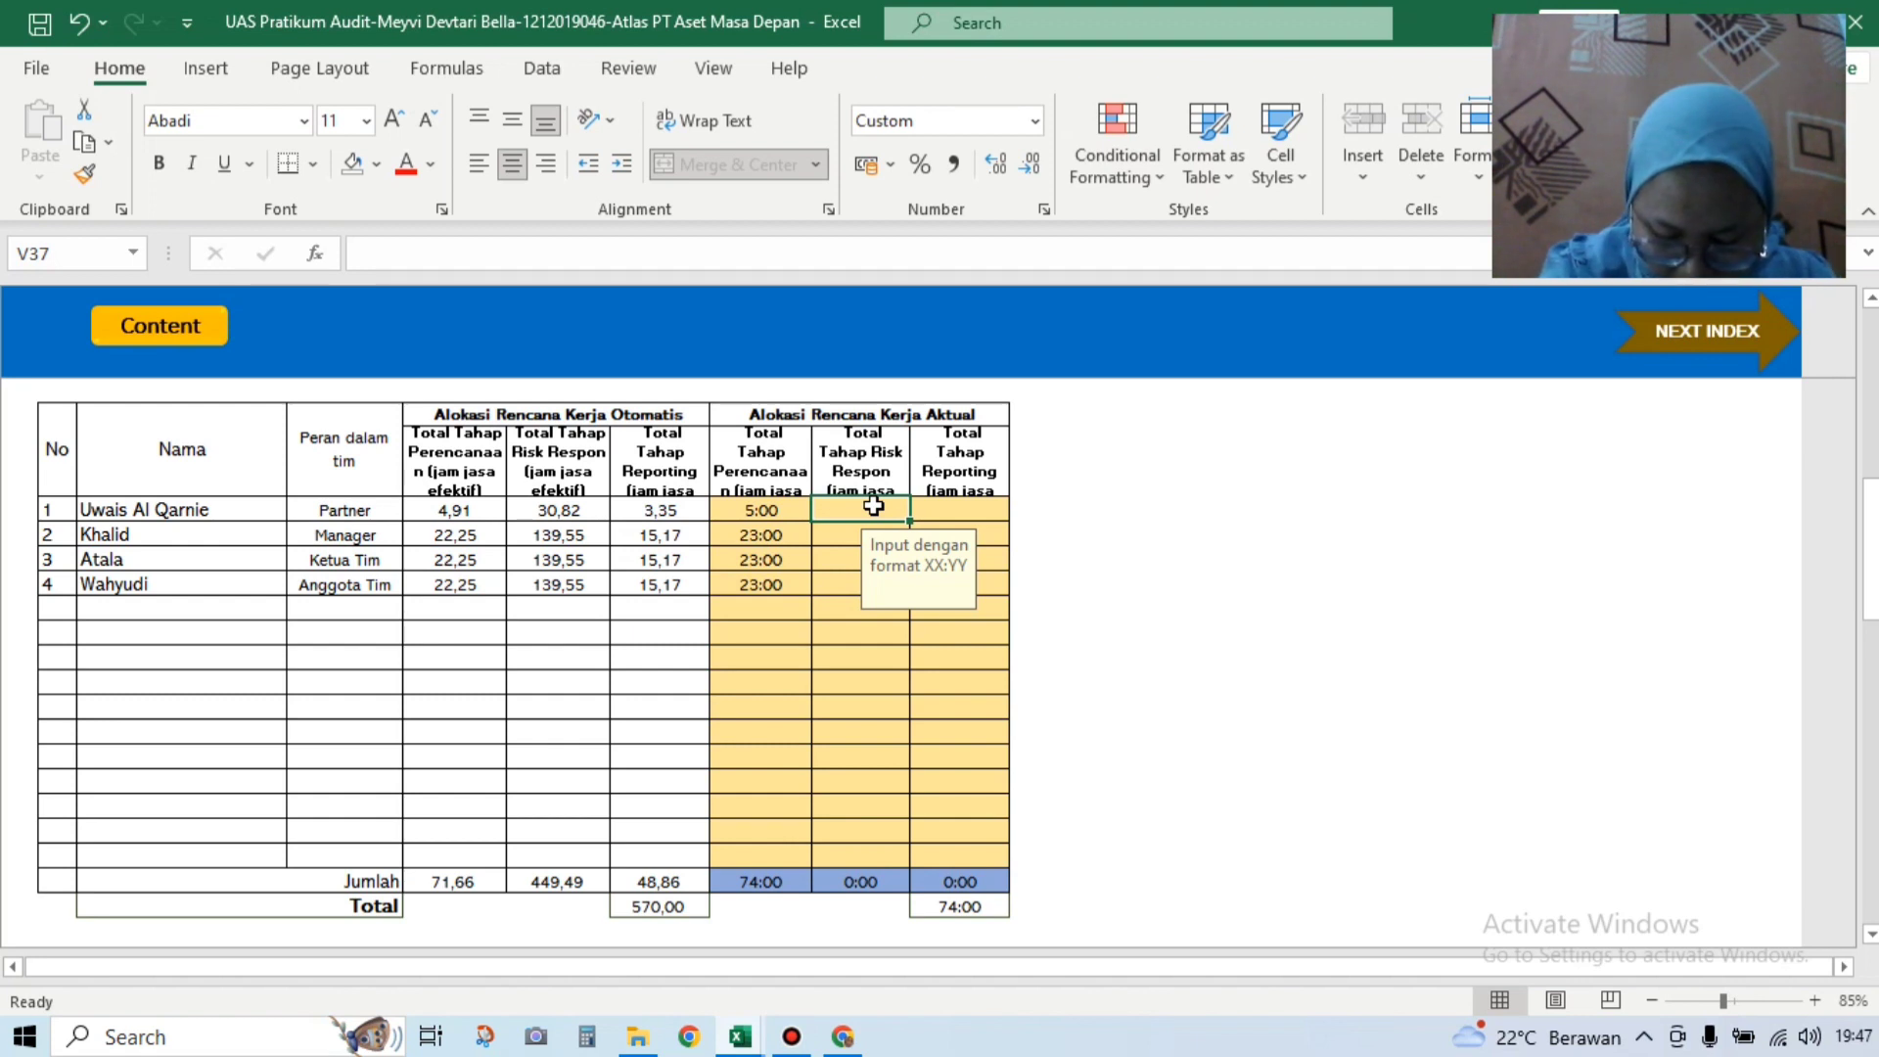
Step: Enter actual risk-response hours: 40:00 for the partner and 150:00 for each other member
{"action": "type", "text": "40:"}
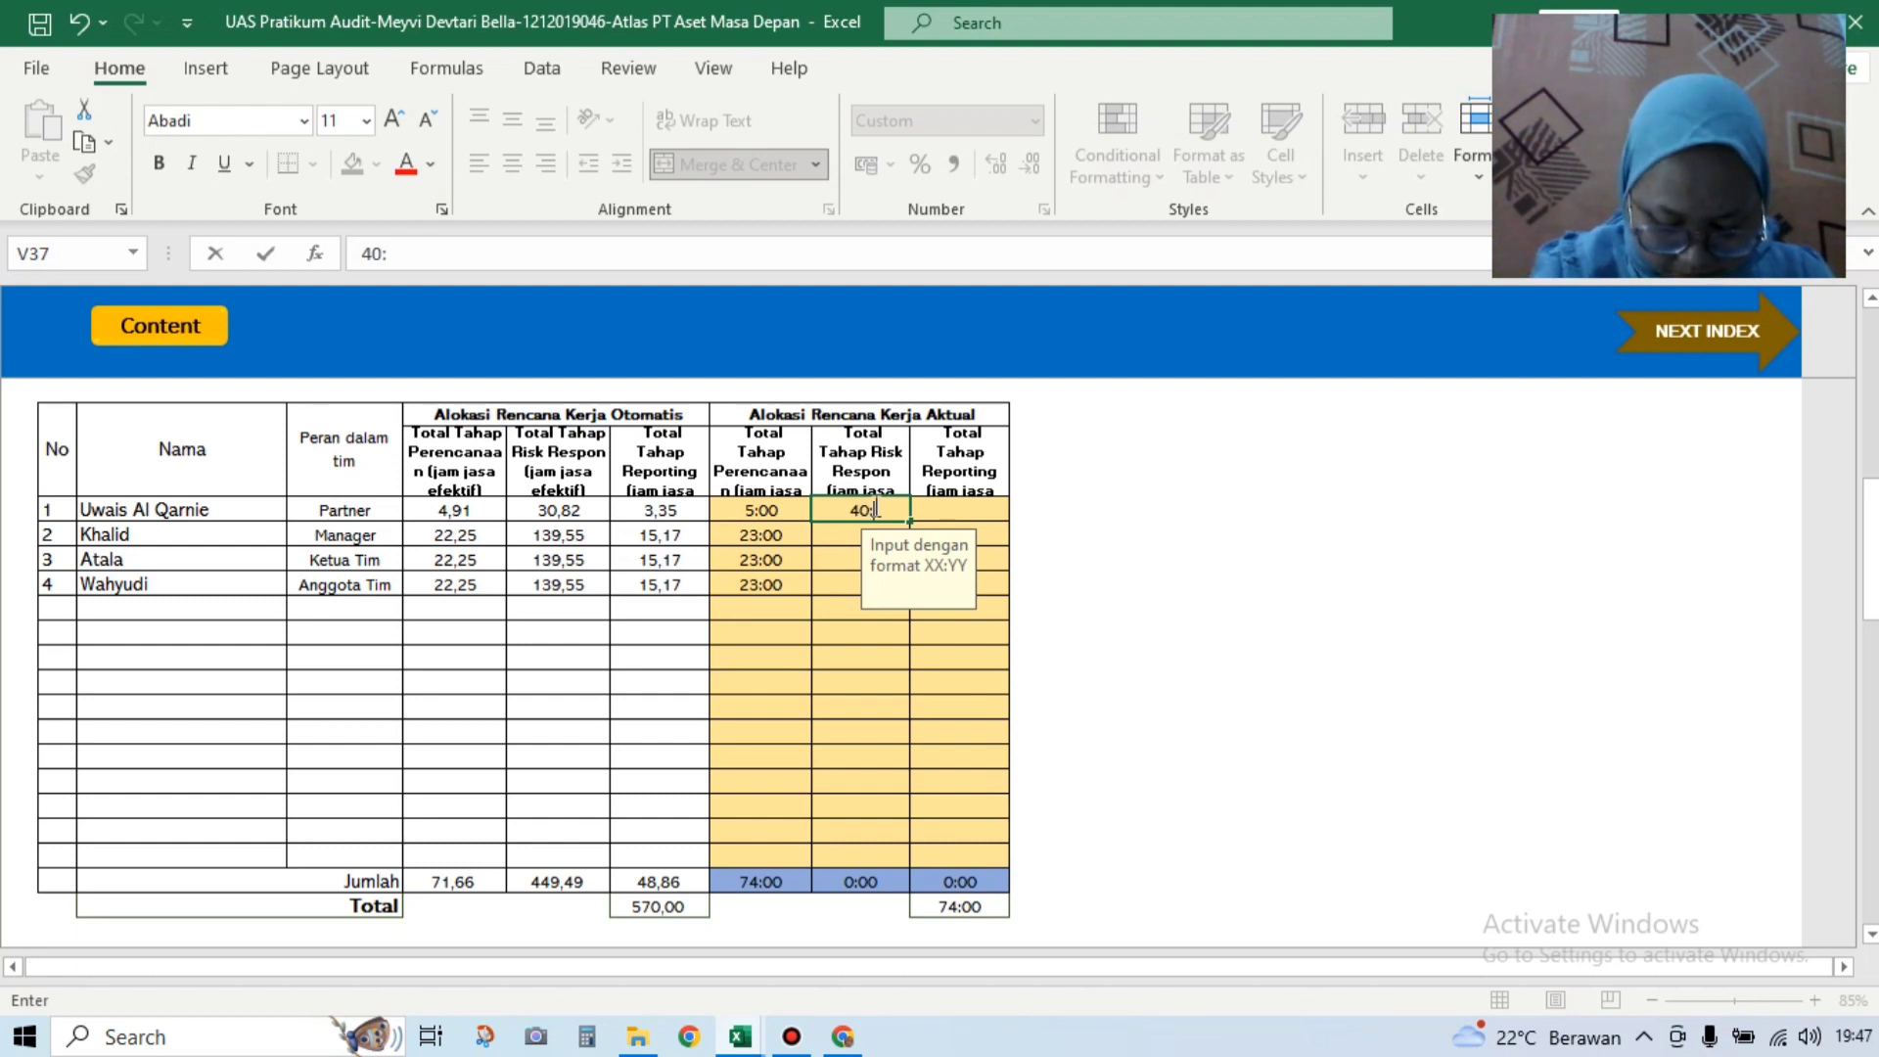
{"action": "type", "text": "00"}
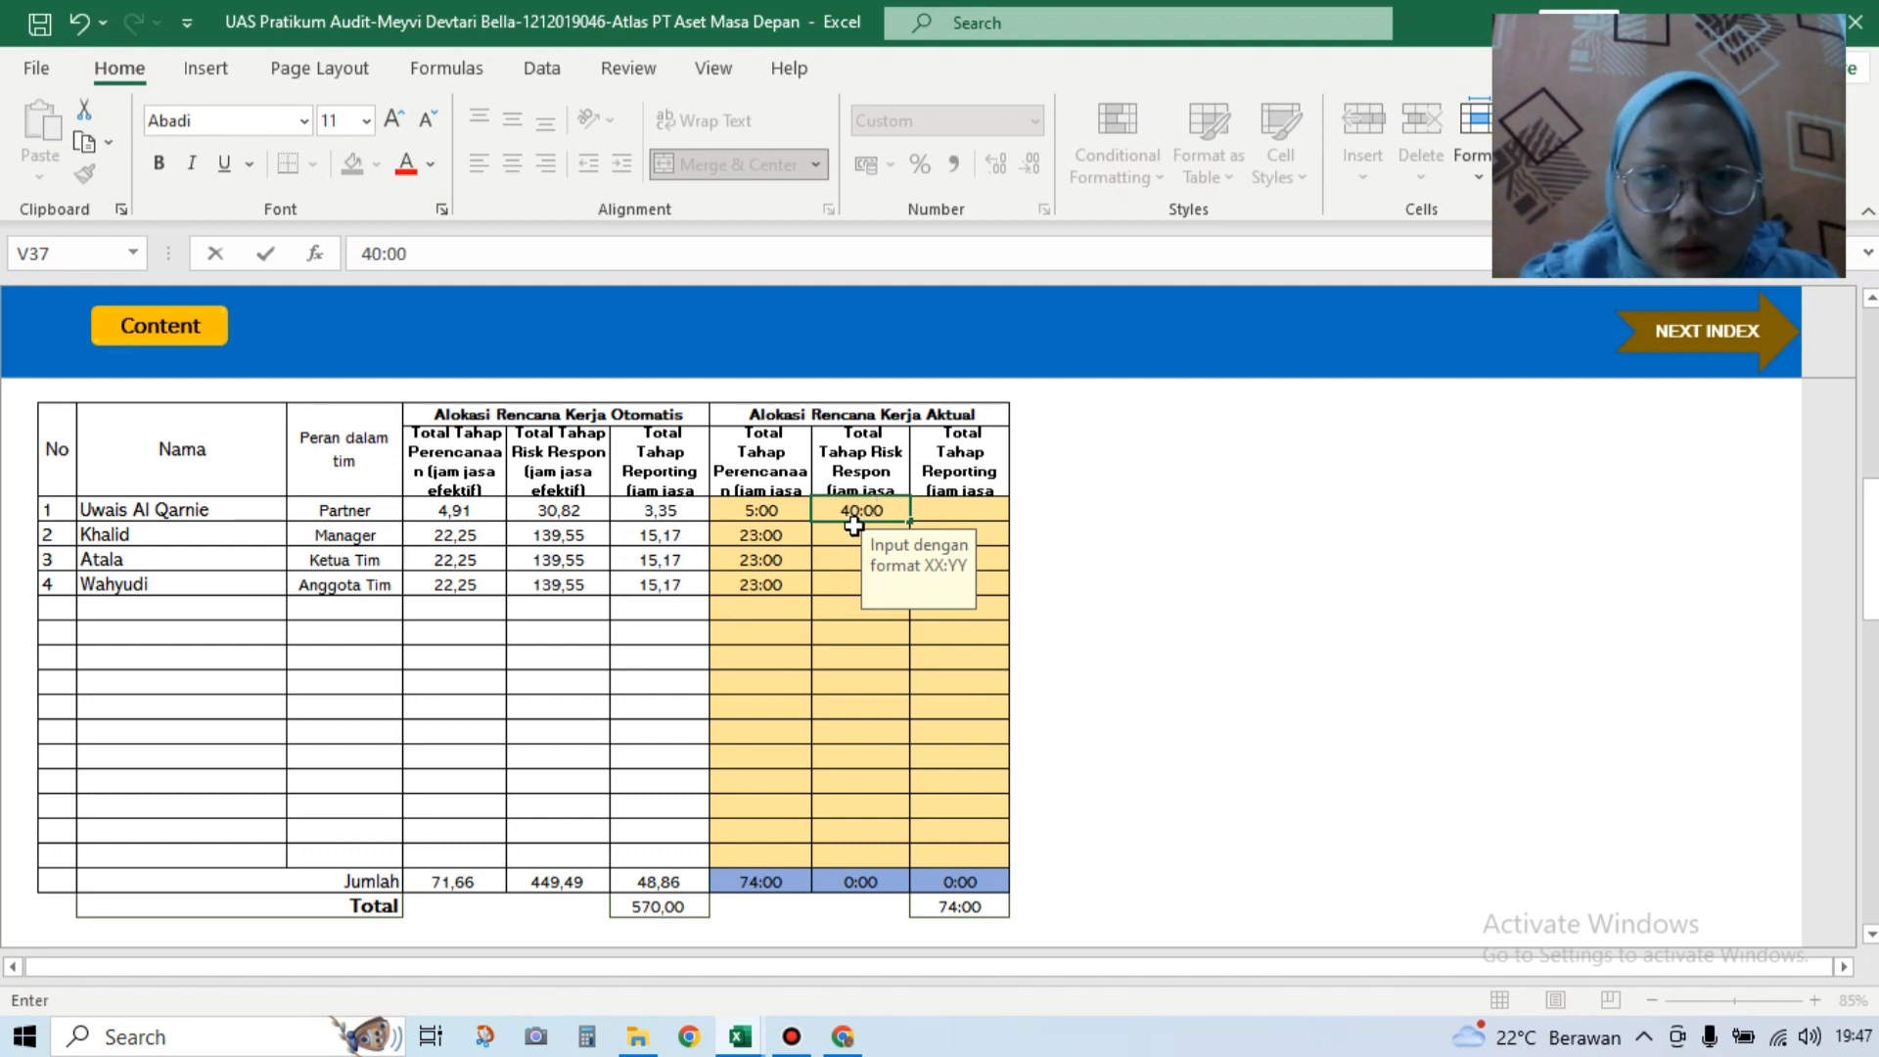
{"action": "left_click", "coordinate": [842, 536]}
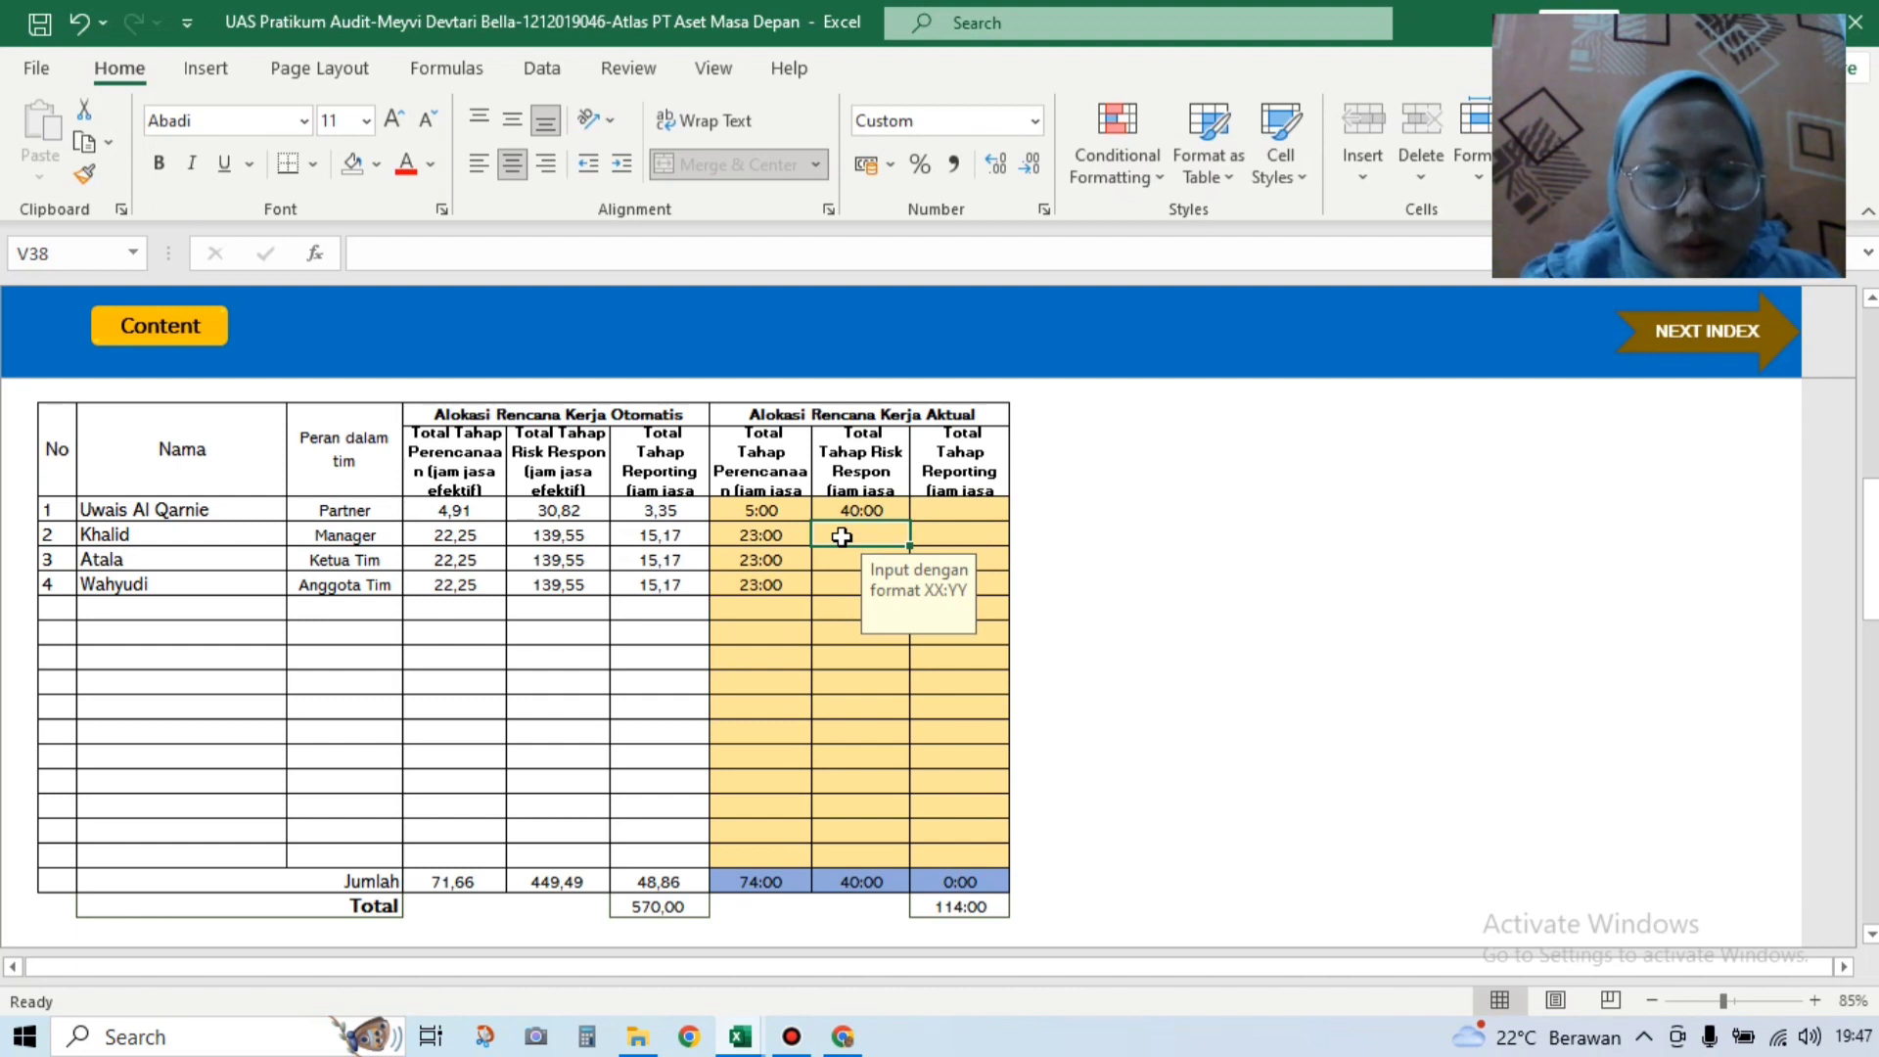
{"action": "type", "text": "1"}
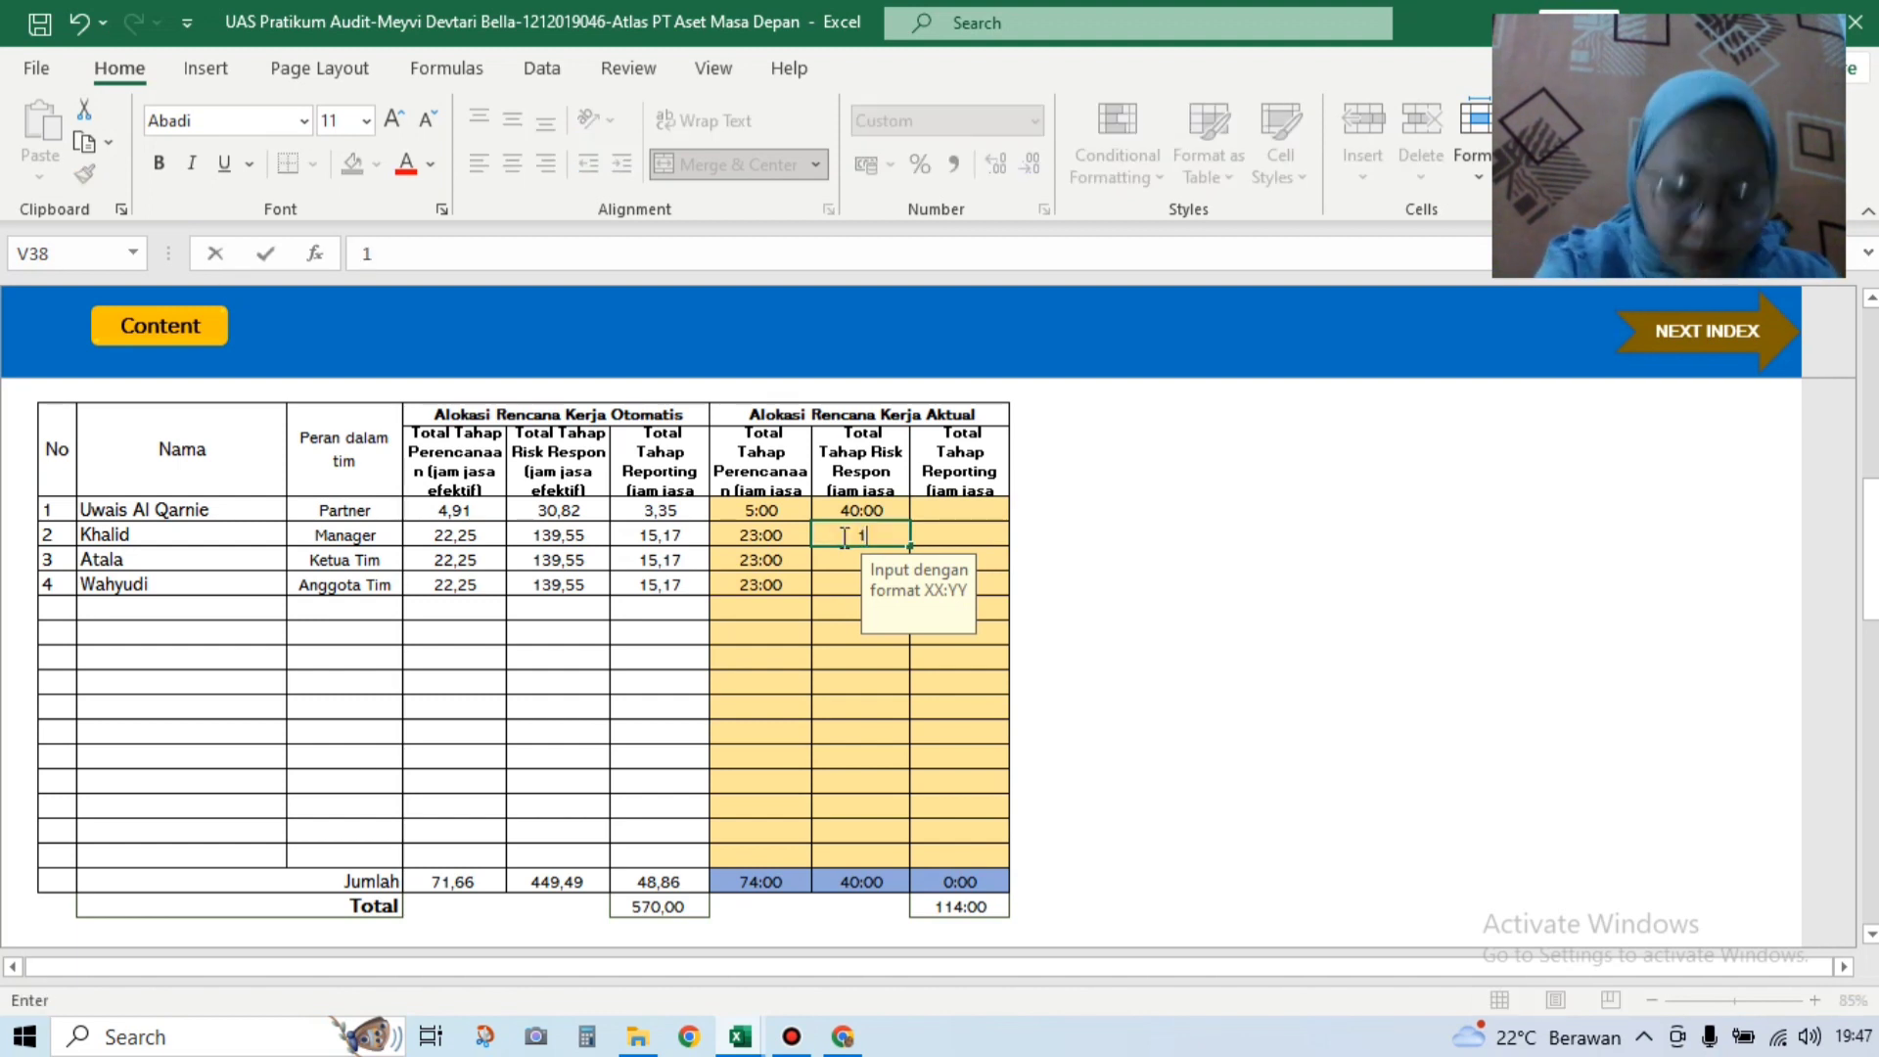
{"action": "type", "text": "50"}
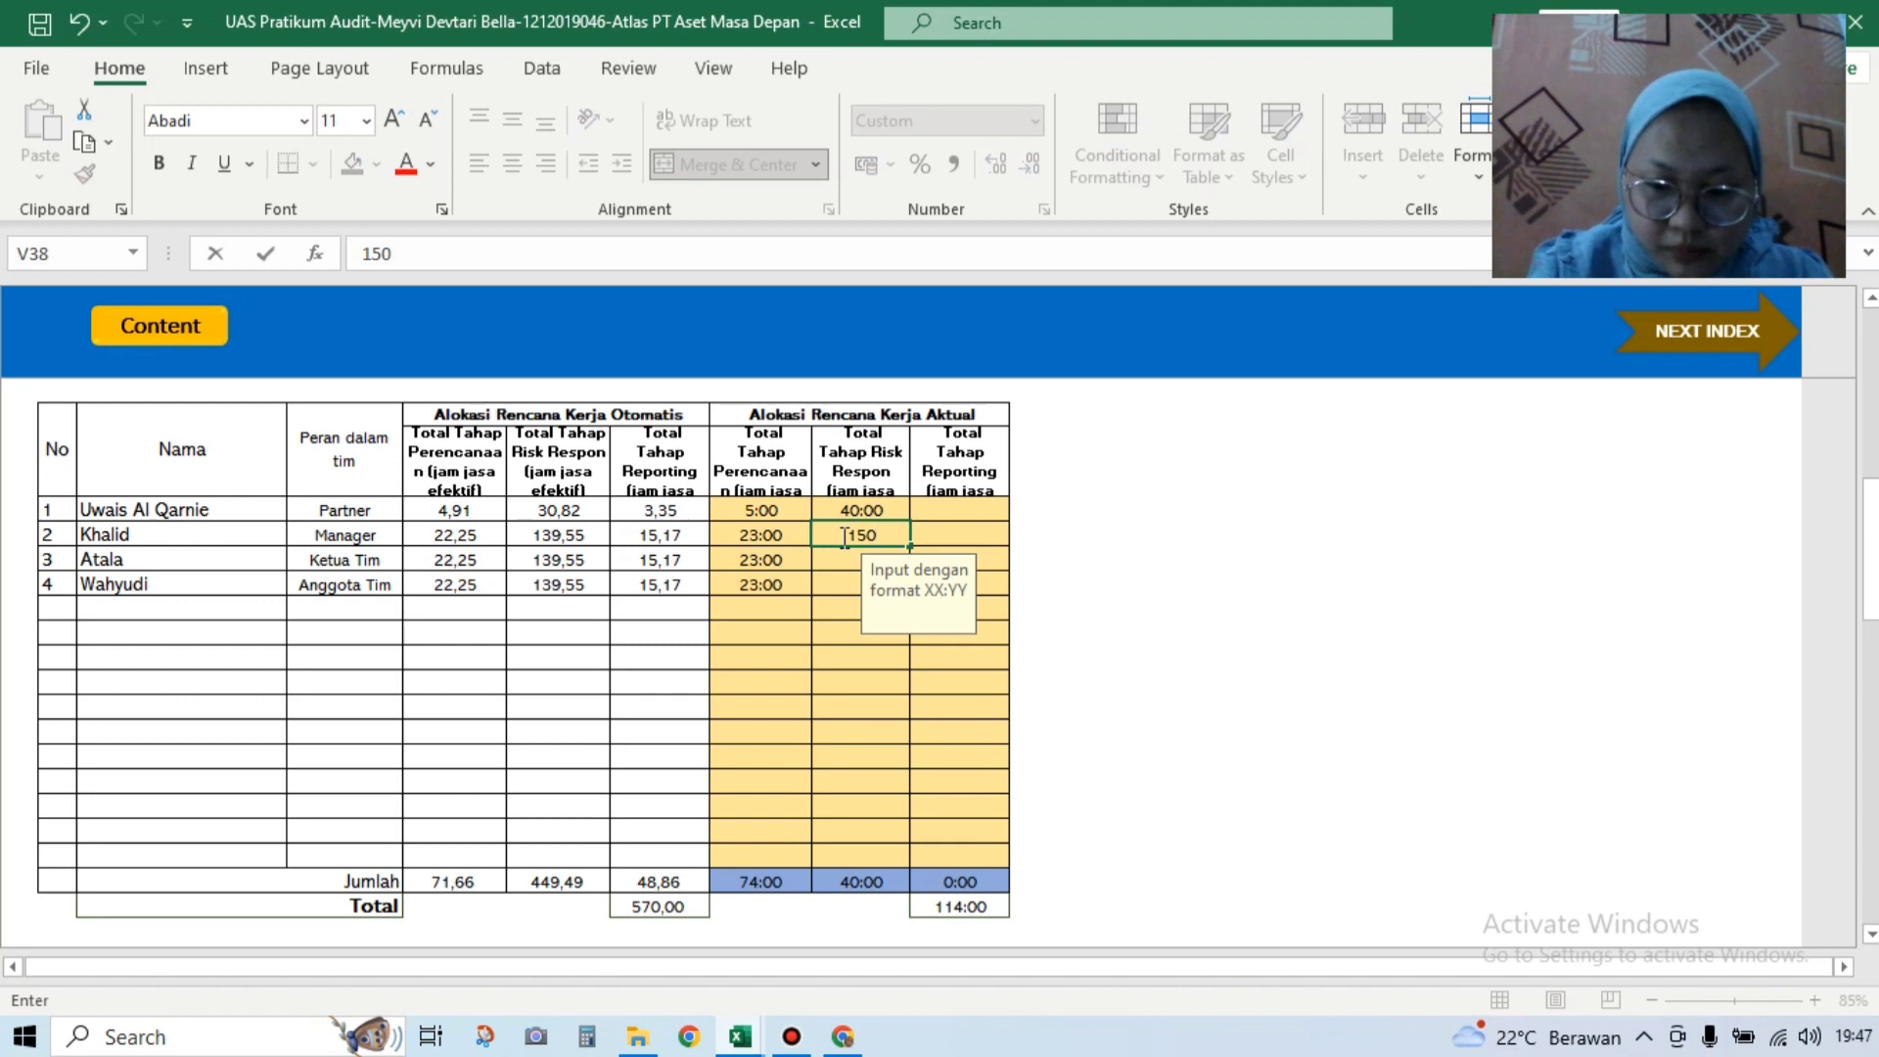
{"action": "type", "text": ":00"}
{"action": "key", "text": "Return"}
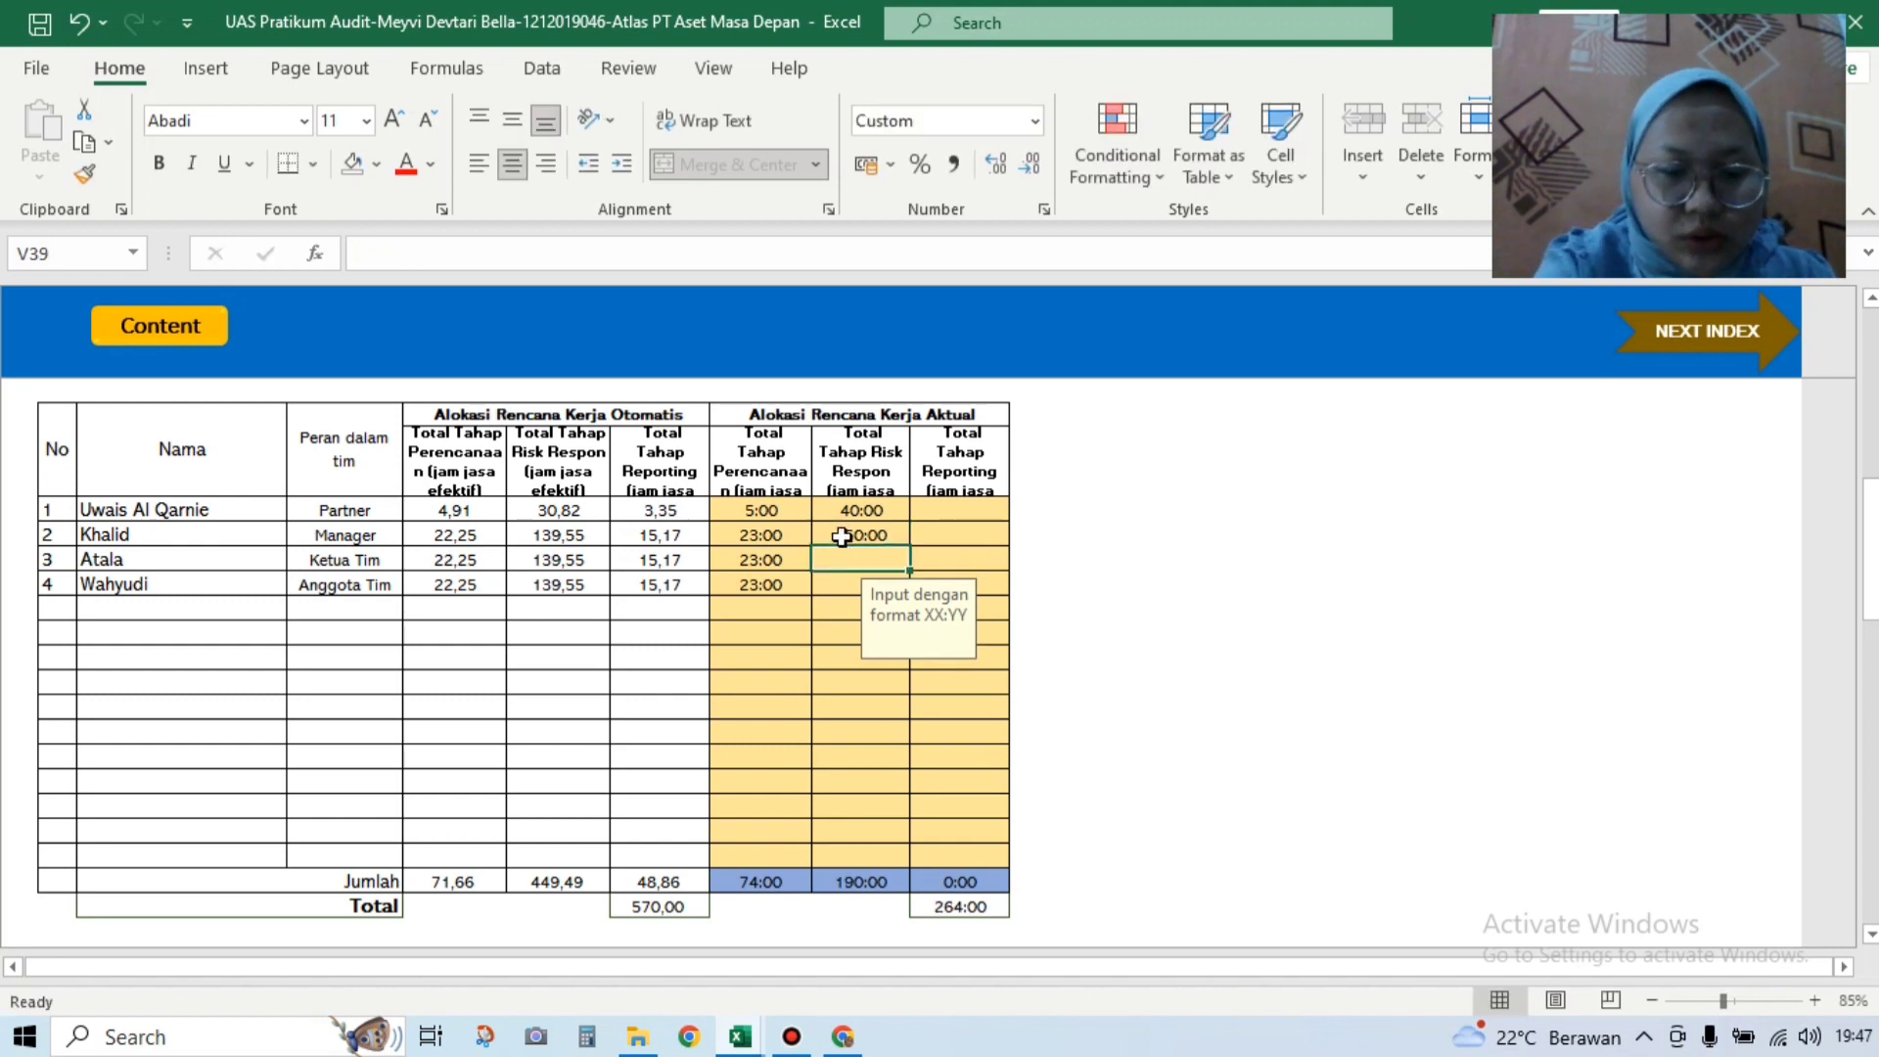
{"action": "type", "text": "150:00"}
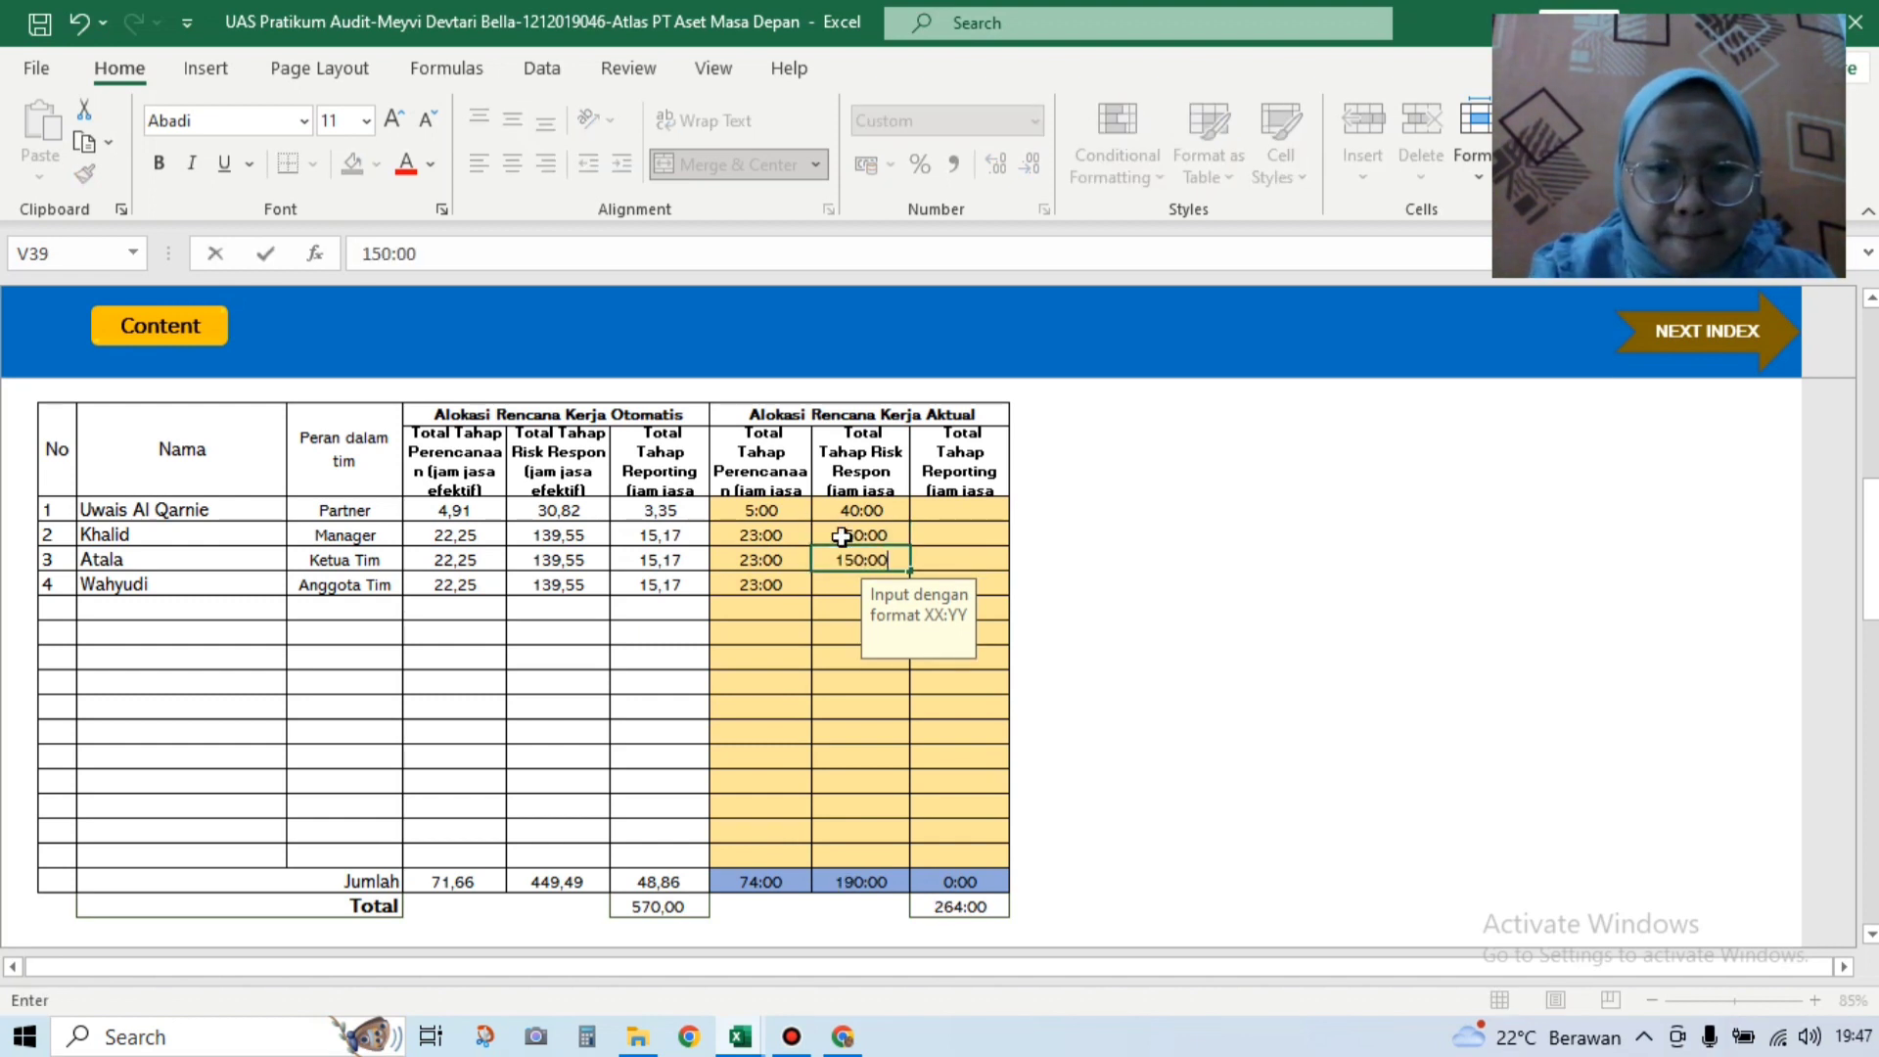
{"action": "key", "text": "Return"}
{"action": "type", "text": "15"}
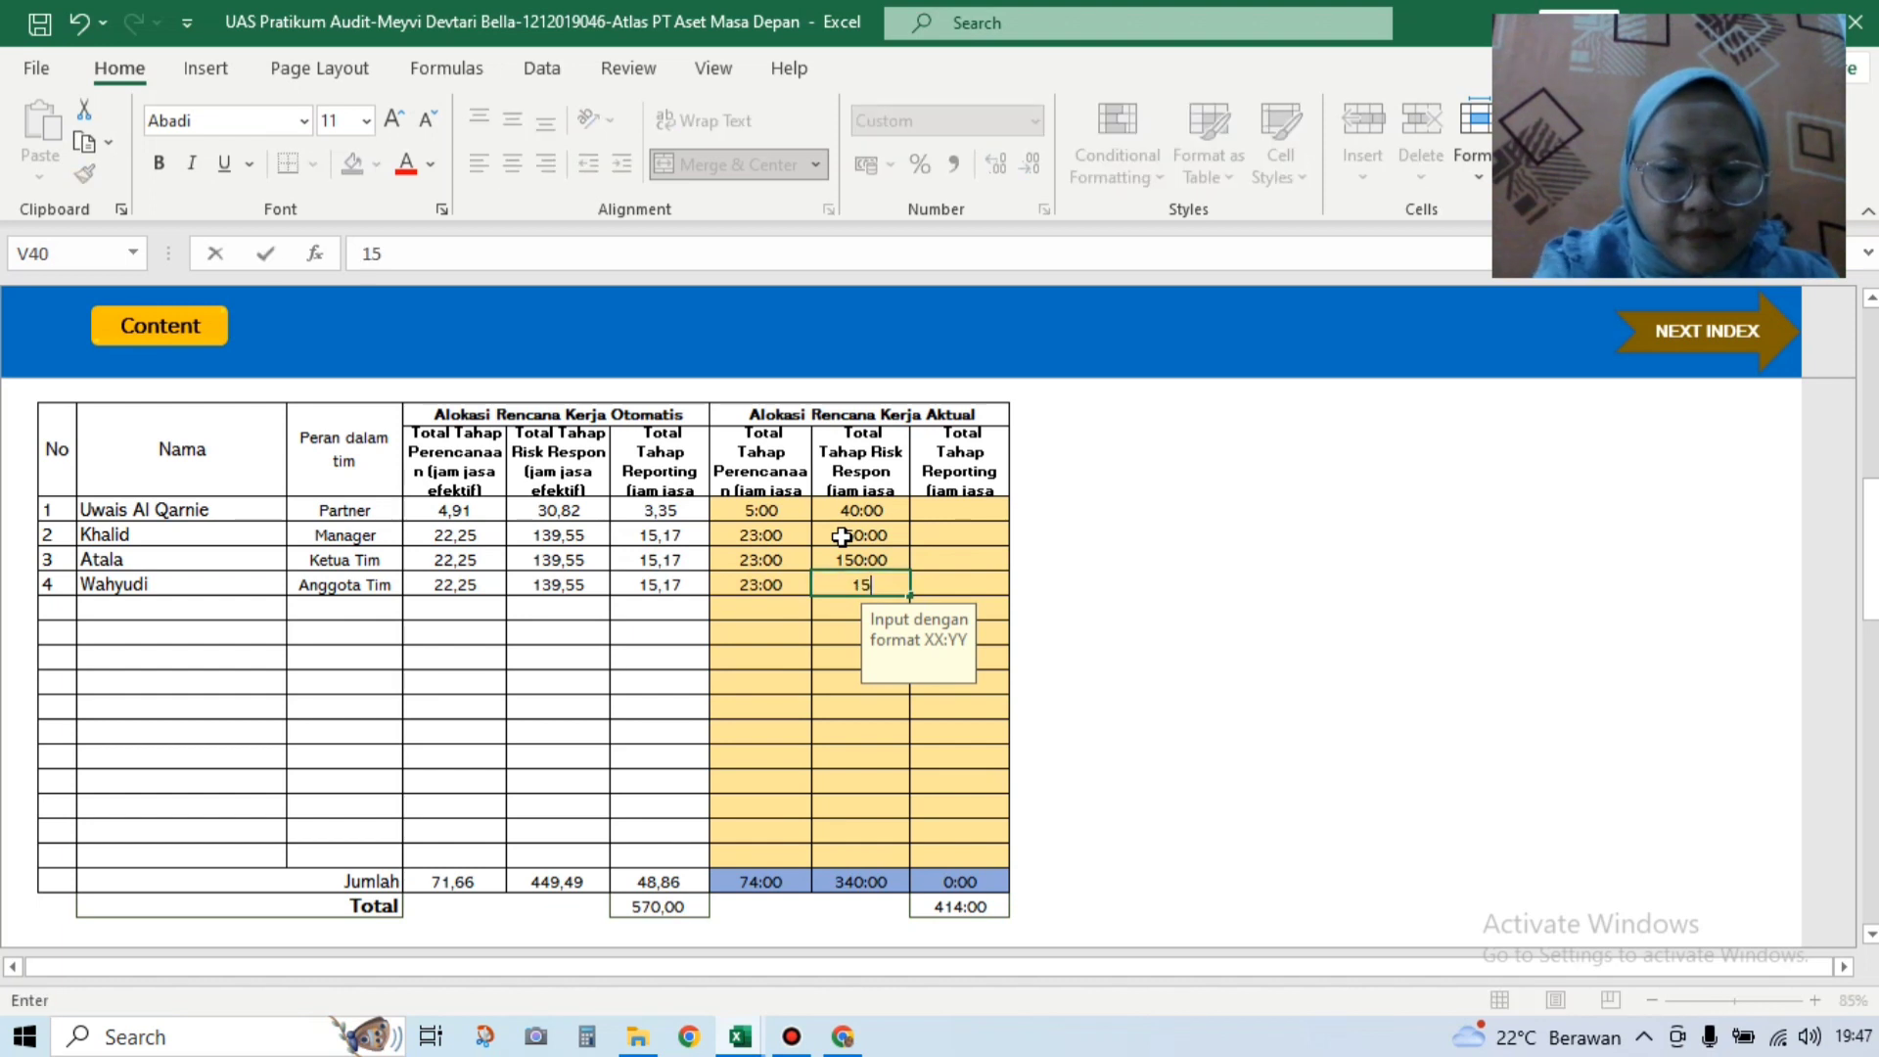
{"action": "type", "text": "0:00"}
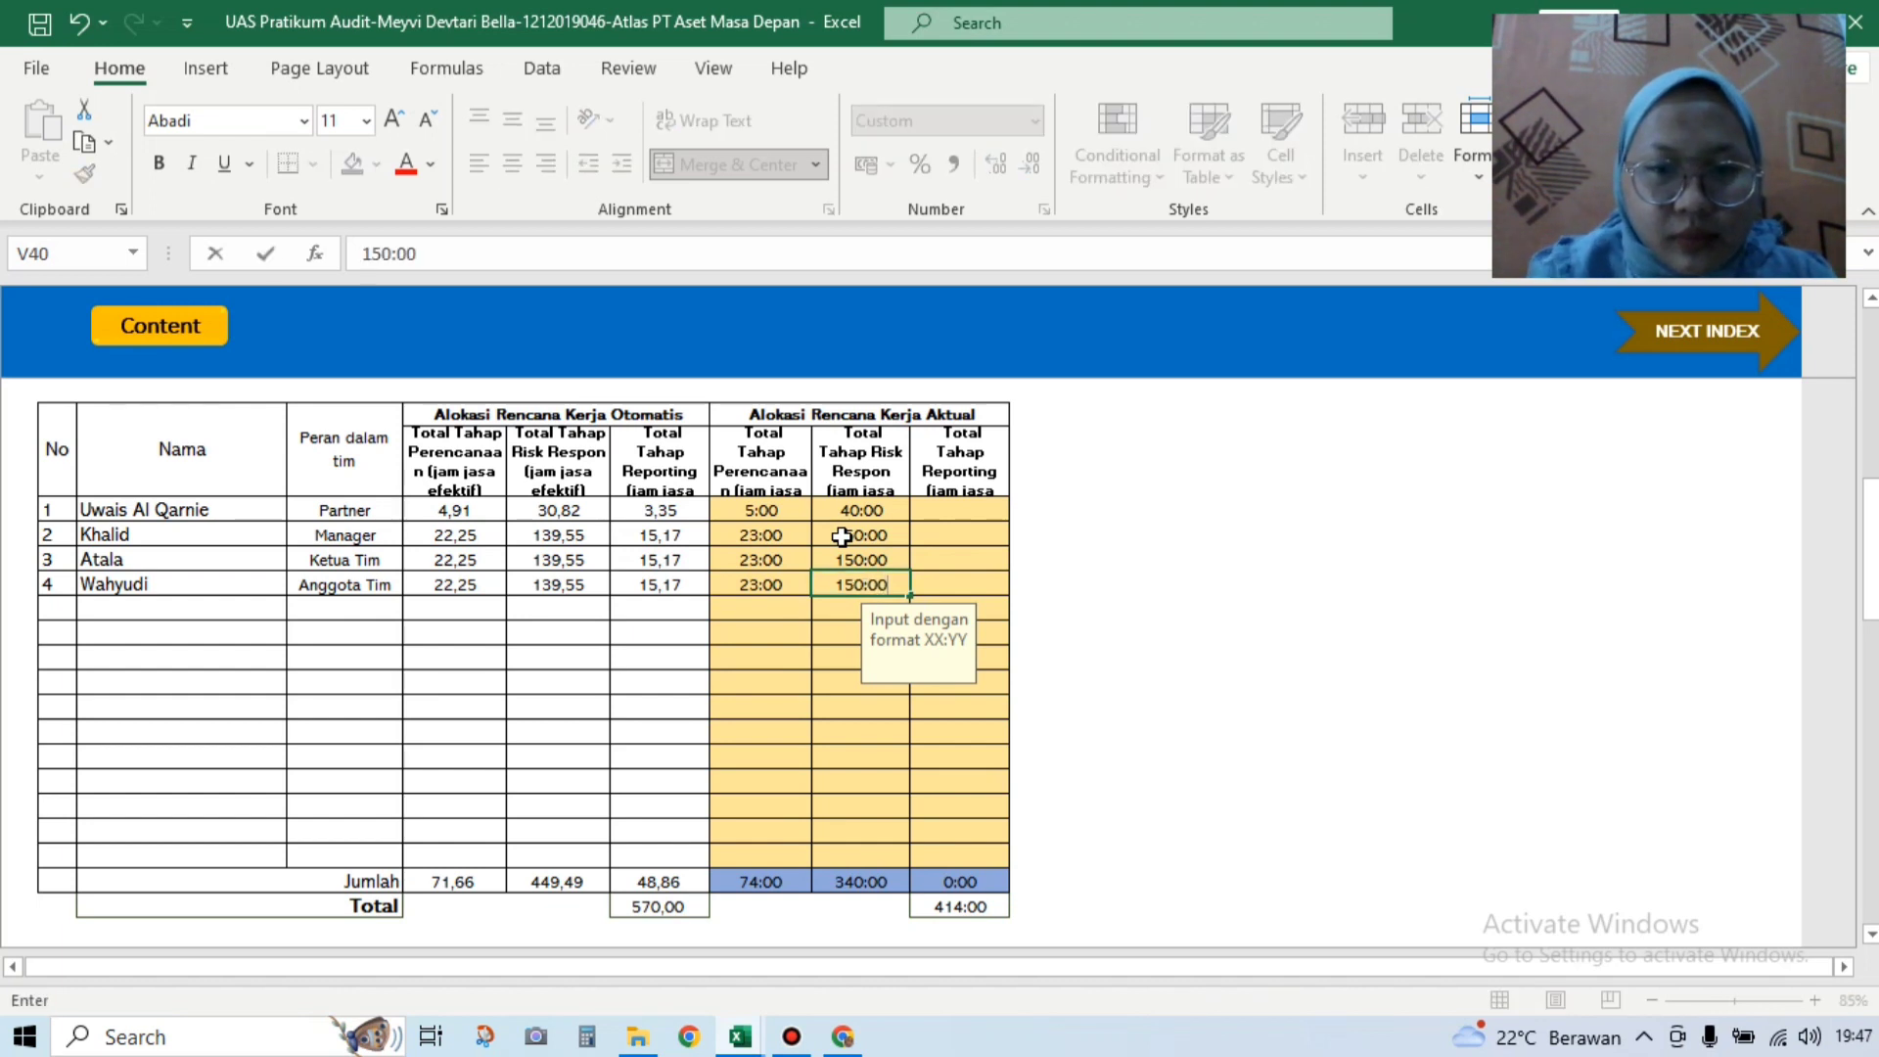
{"action": "left_click", "coordinate": [960, 516]}
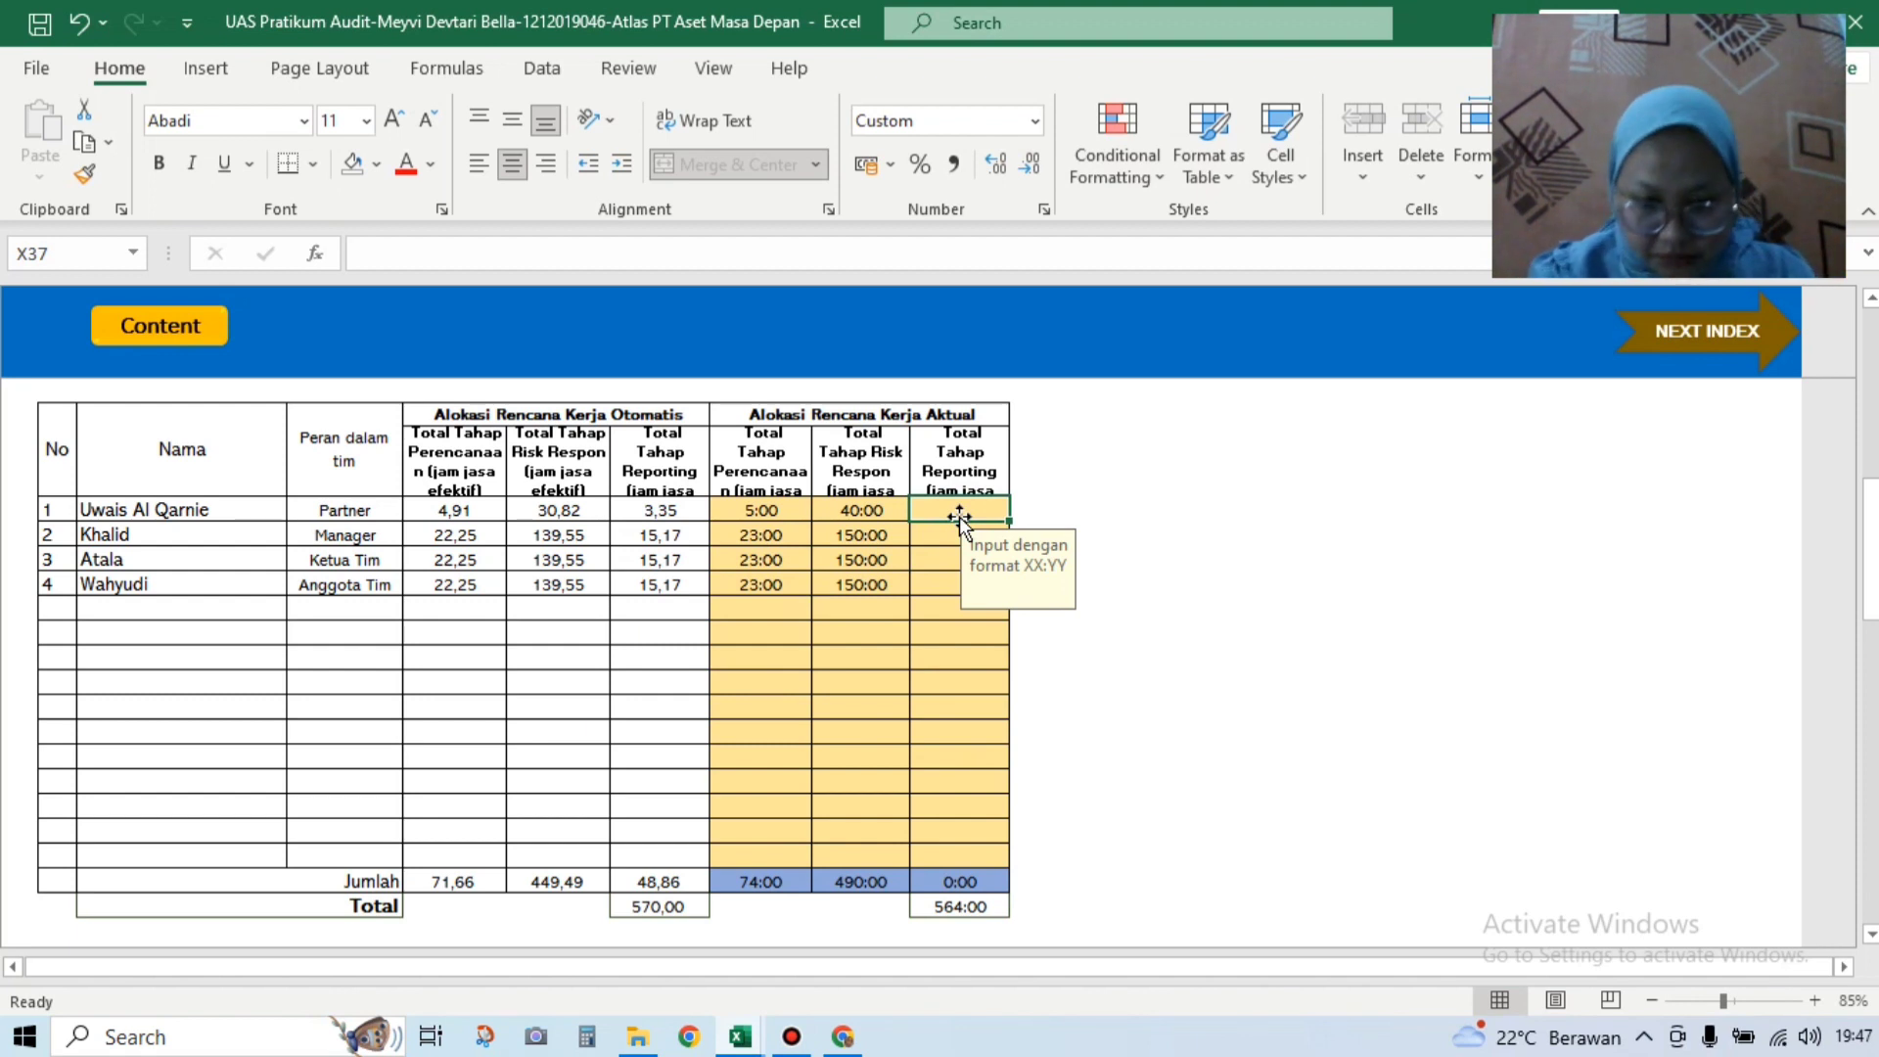
Step: Enter actual reporting hours: 4:00 for the partner and 16:00 for each other member
{"action": "type", "text": "4:00"}
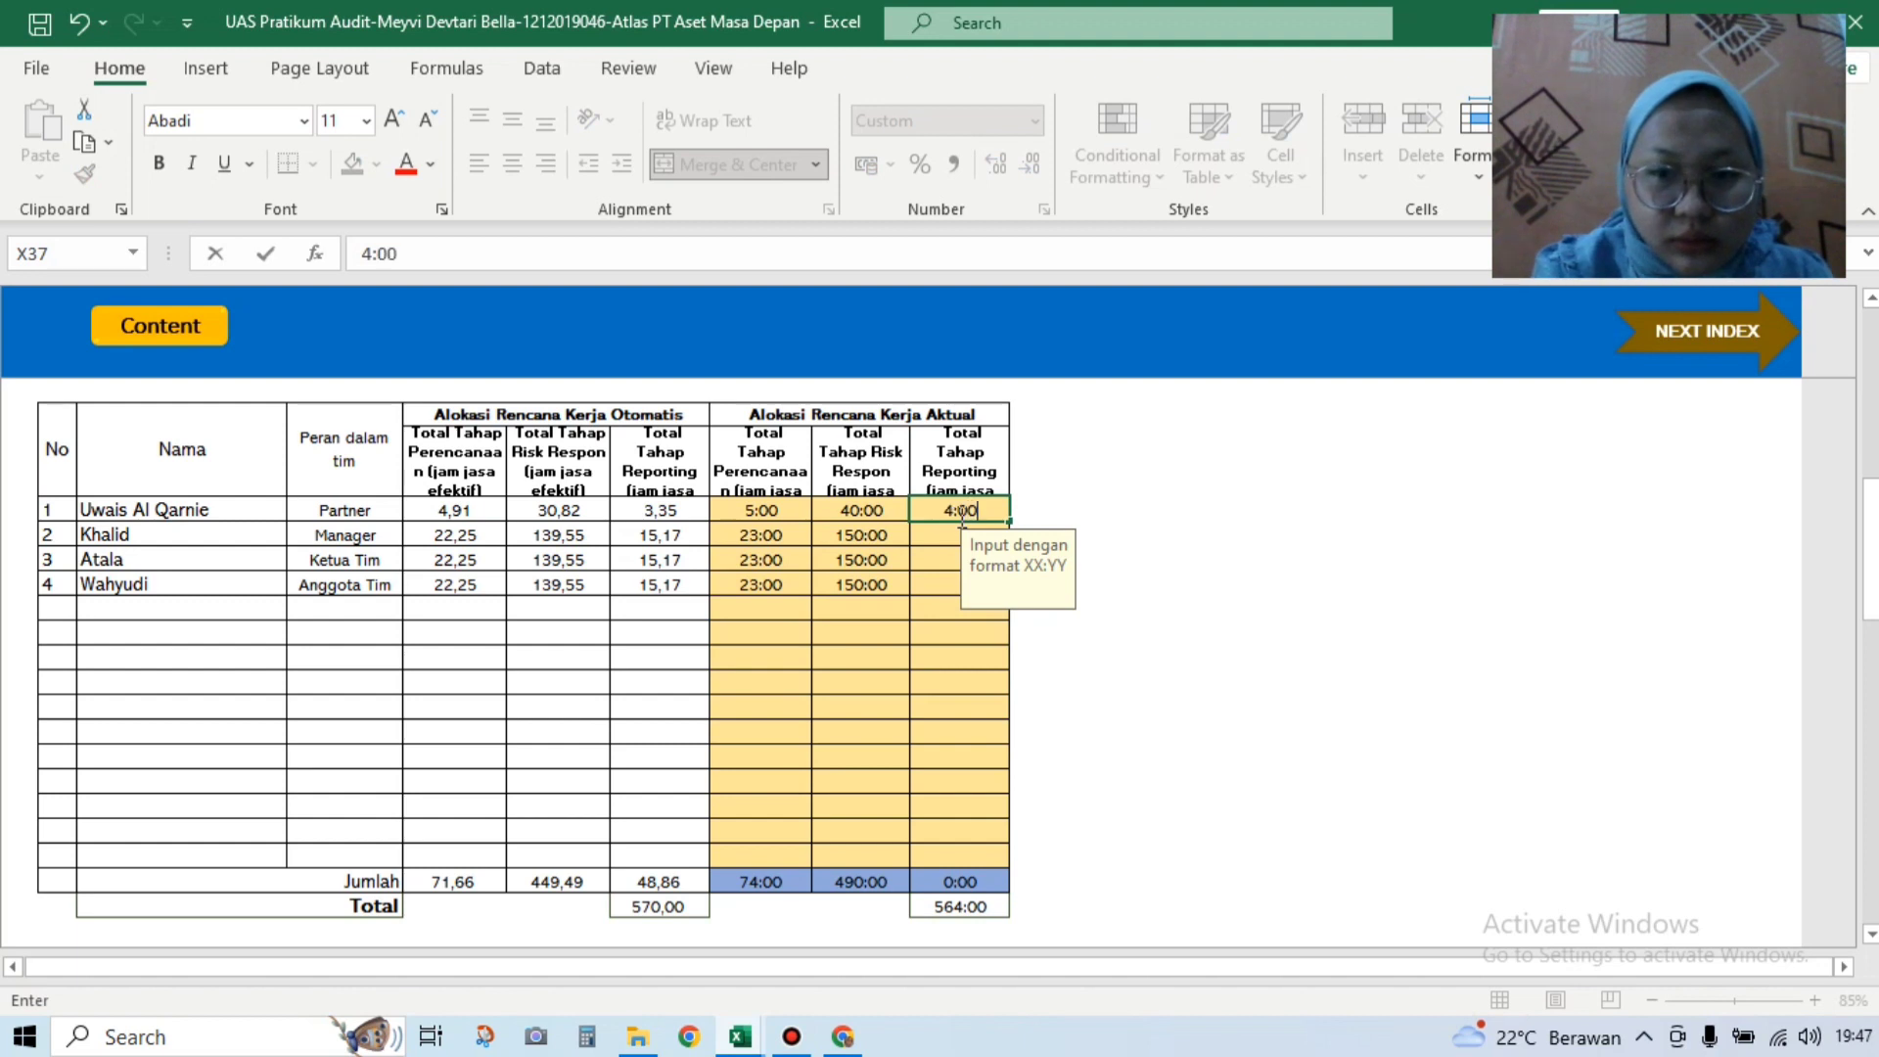
{"action": "key", "text": "Return"}
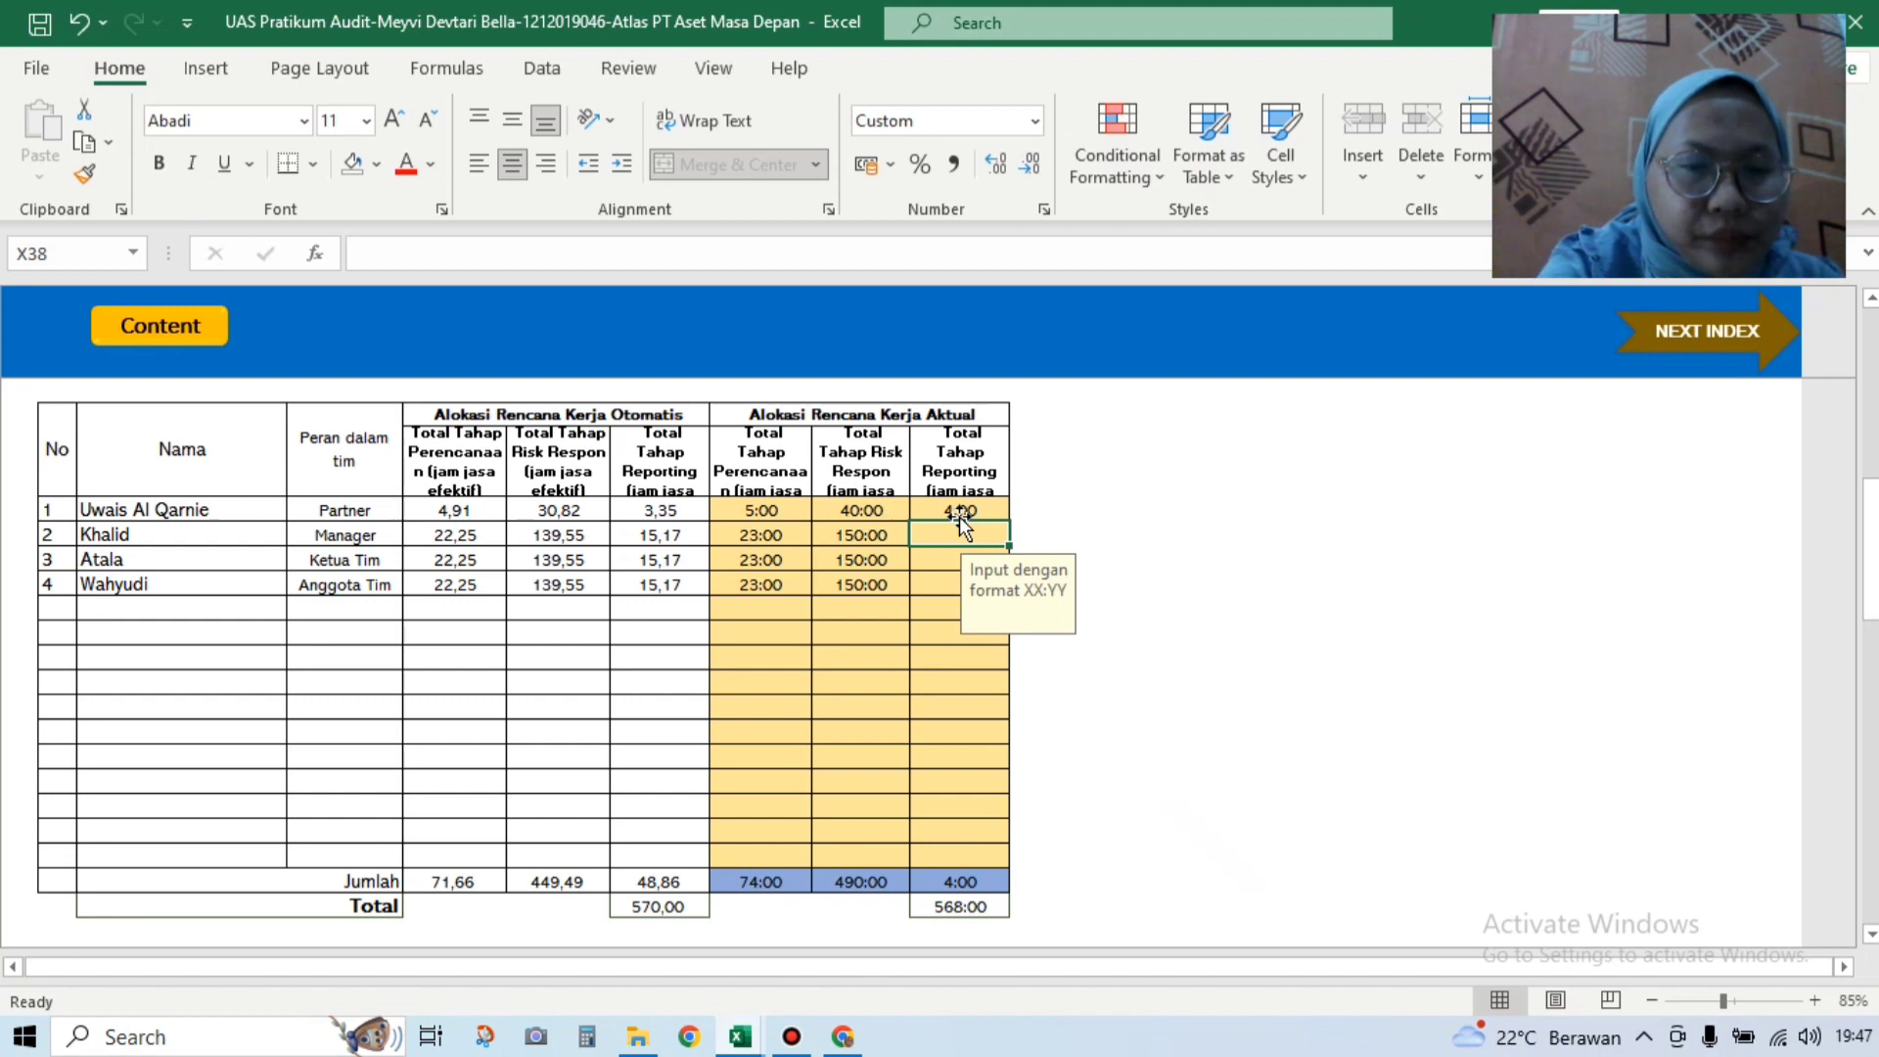
{"action": "type", "text": "1"}
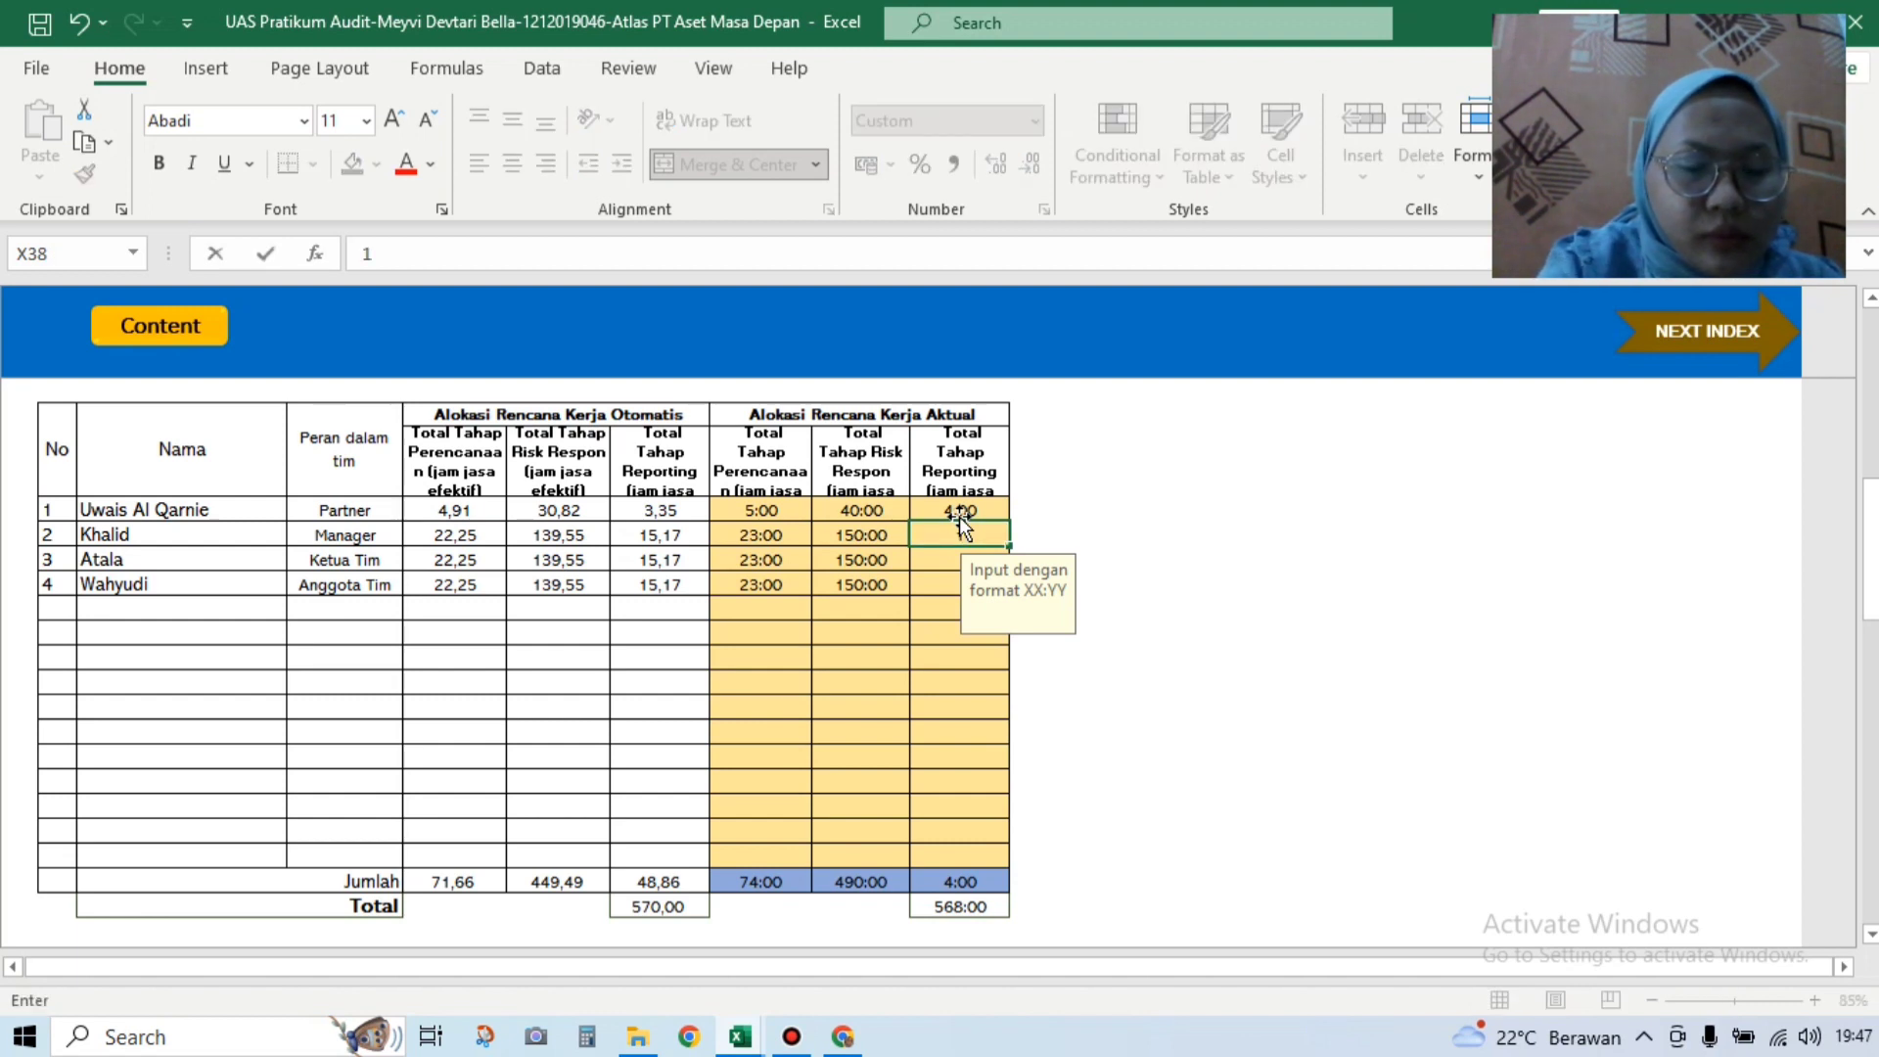
{"action": "type", "text": "6:00"}
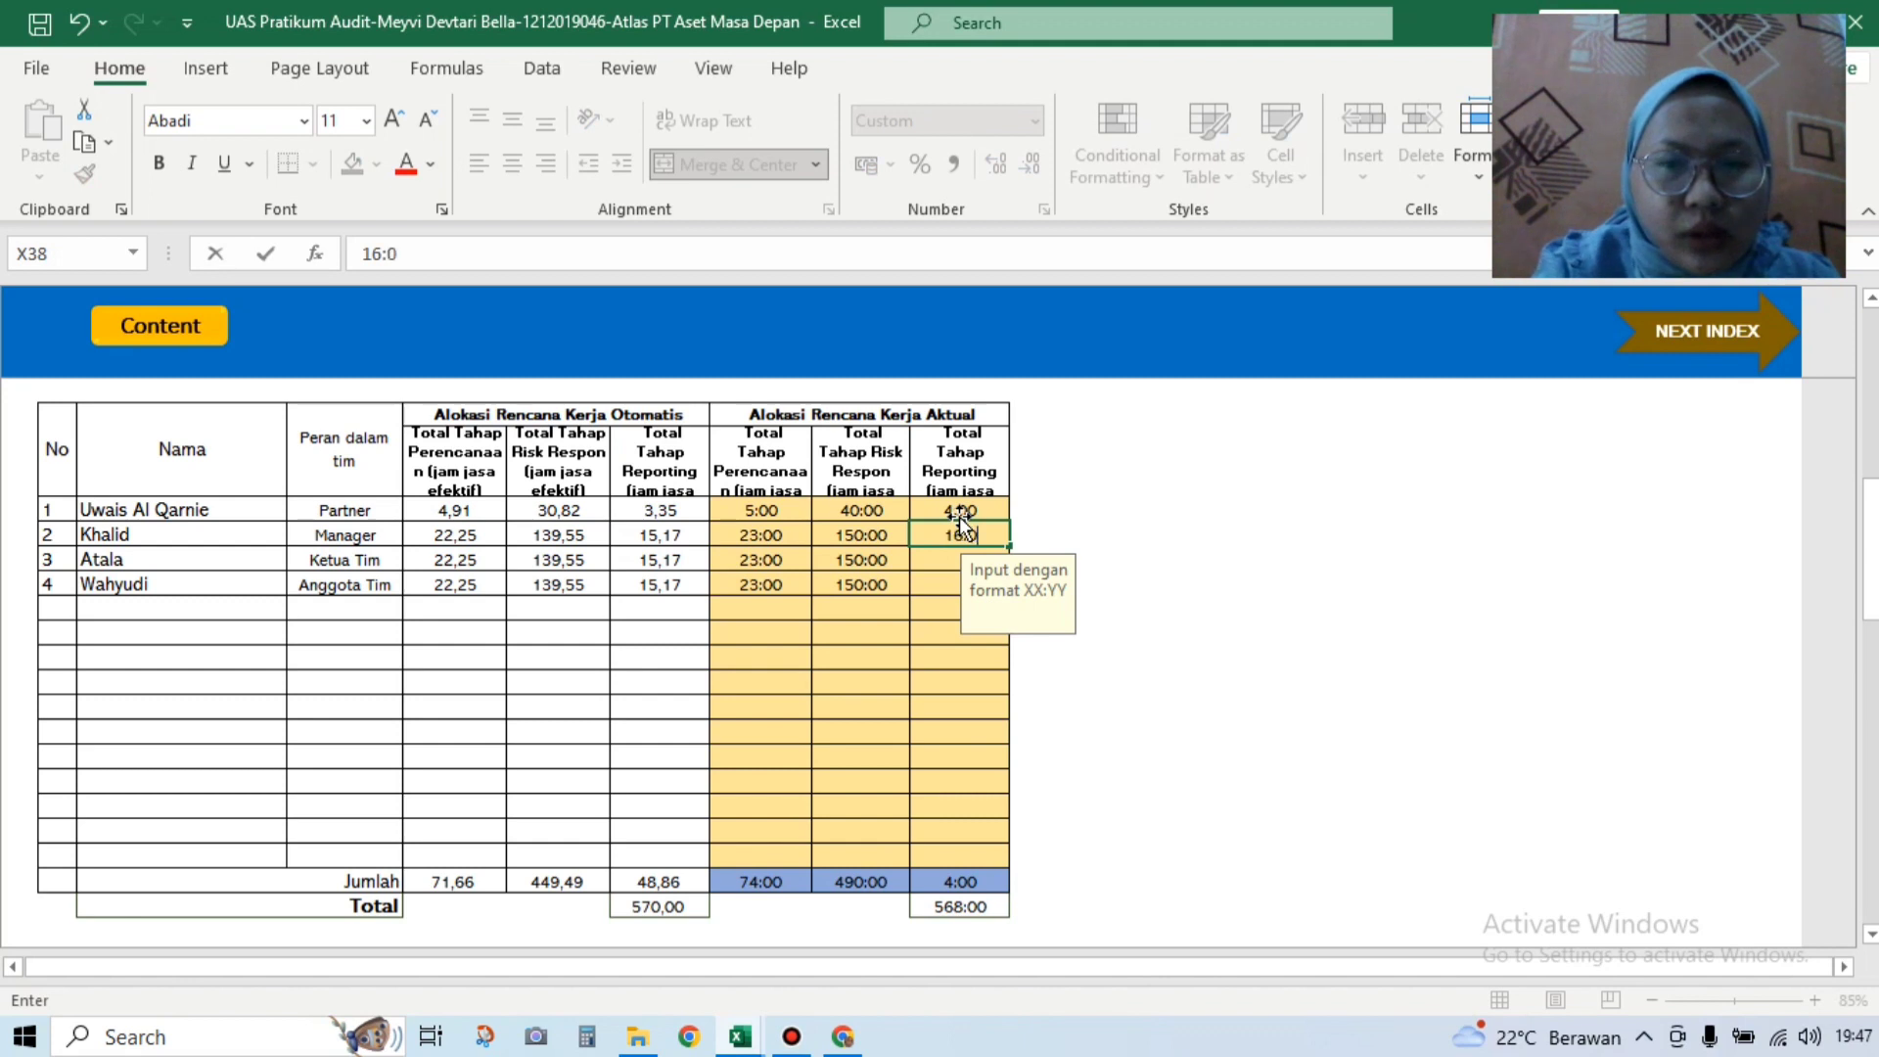
{"action": "key", "text": "Return"}
{"action": "type", "text": "16:00"}
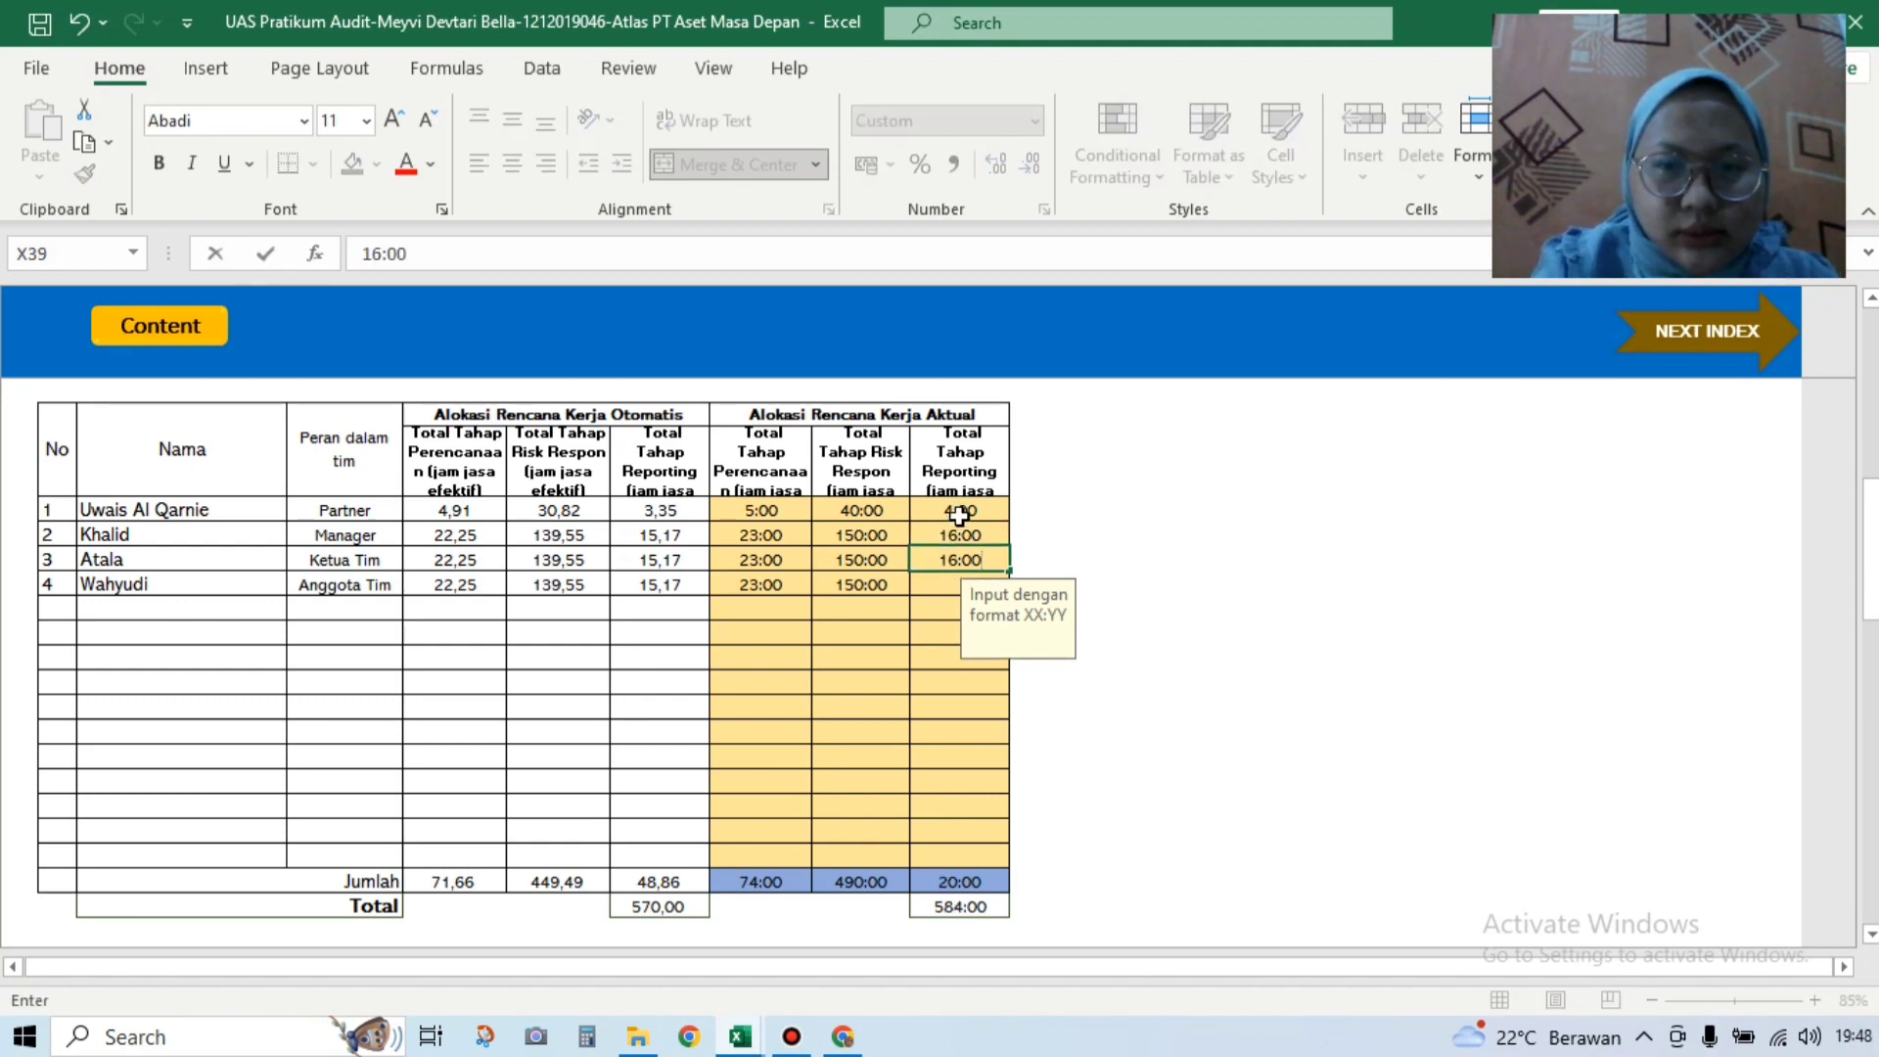
{"action": "key", "text": "Return"}
{"action": "type", "text": "16:00"}
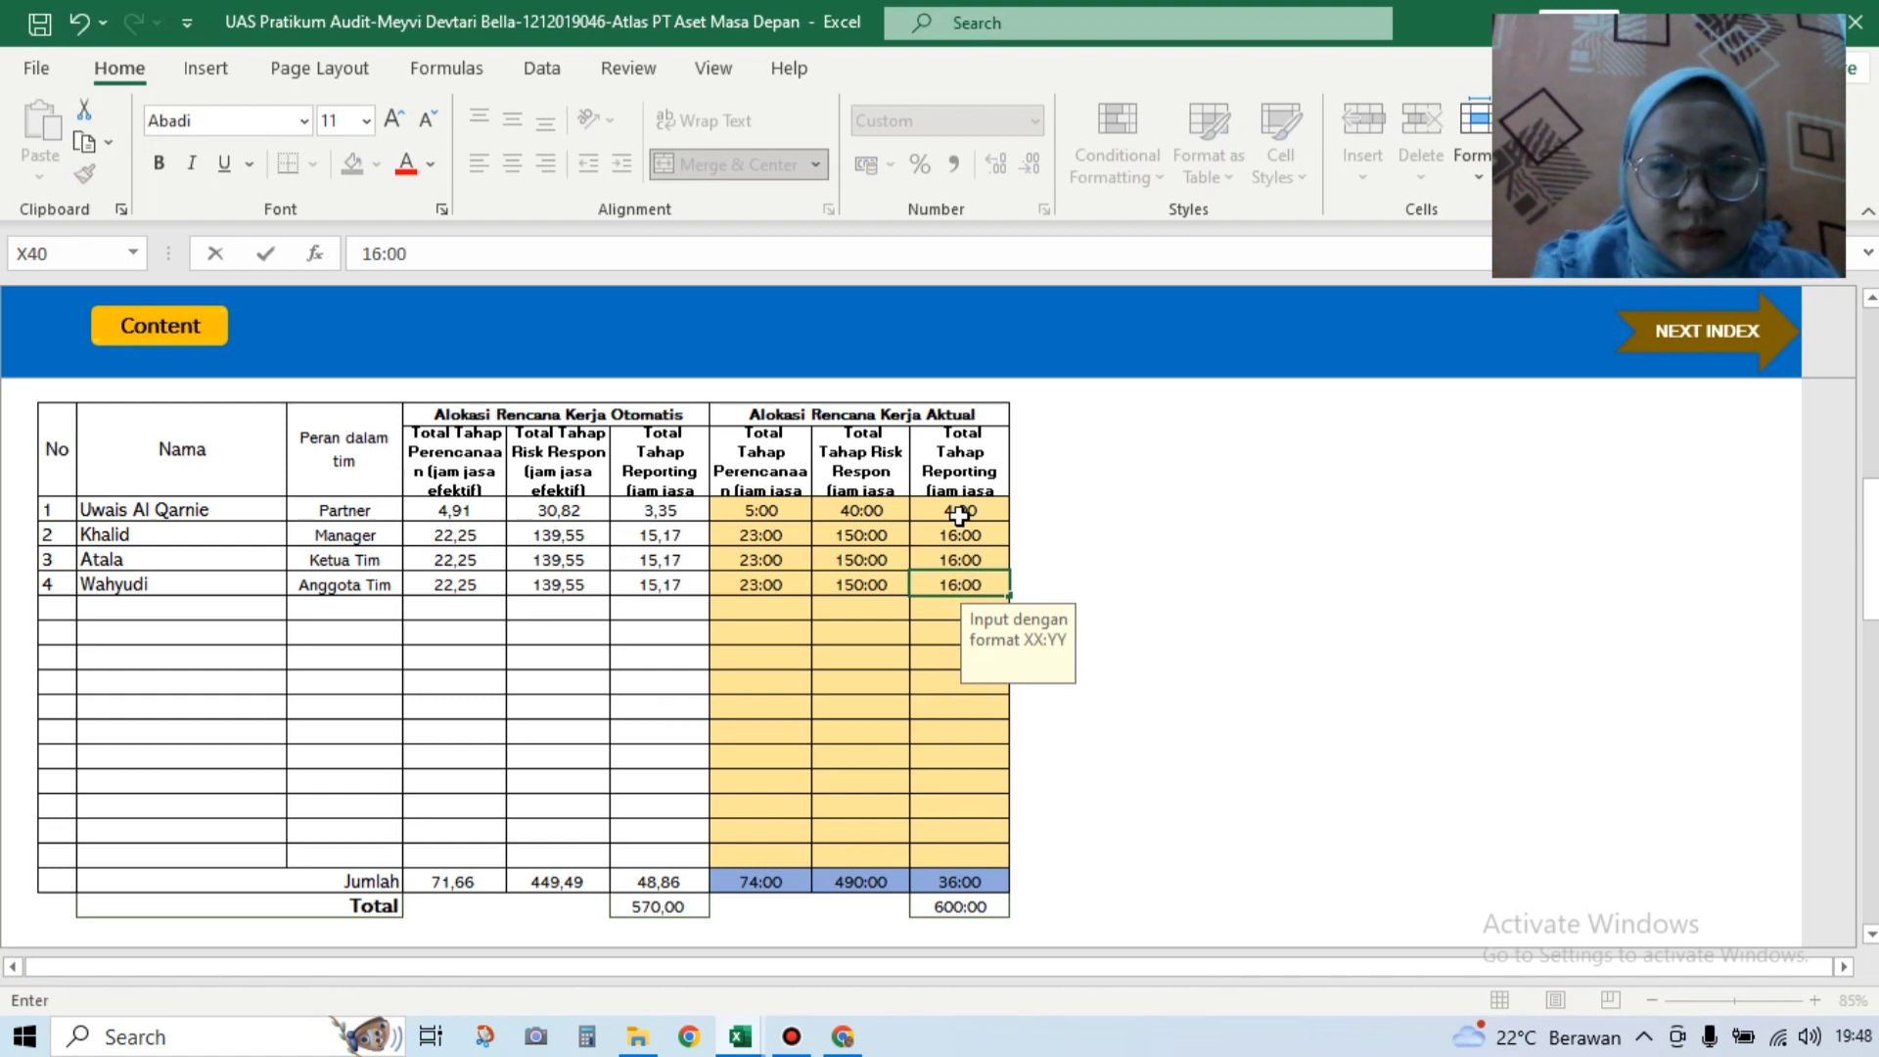
{"action": "key", "text": "Return"}
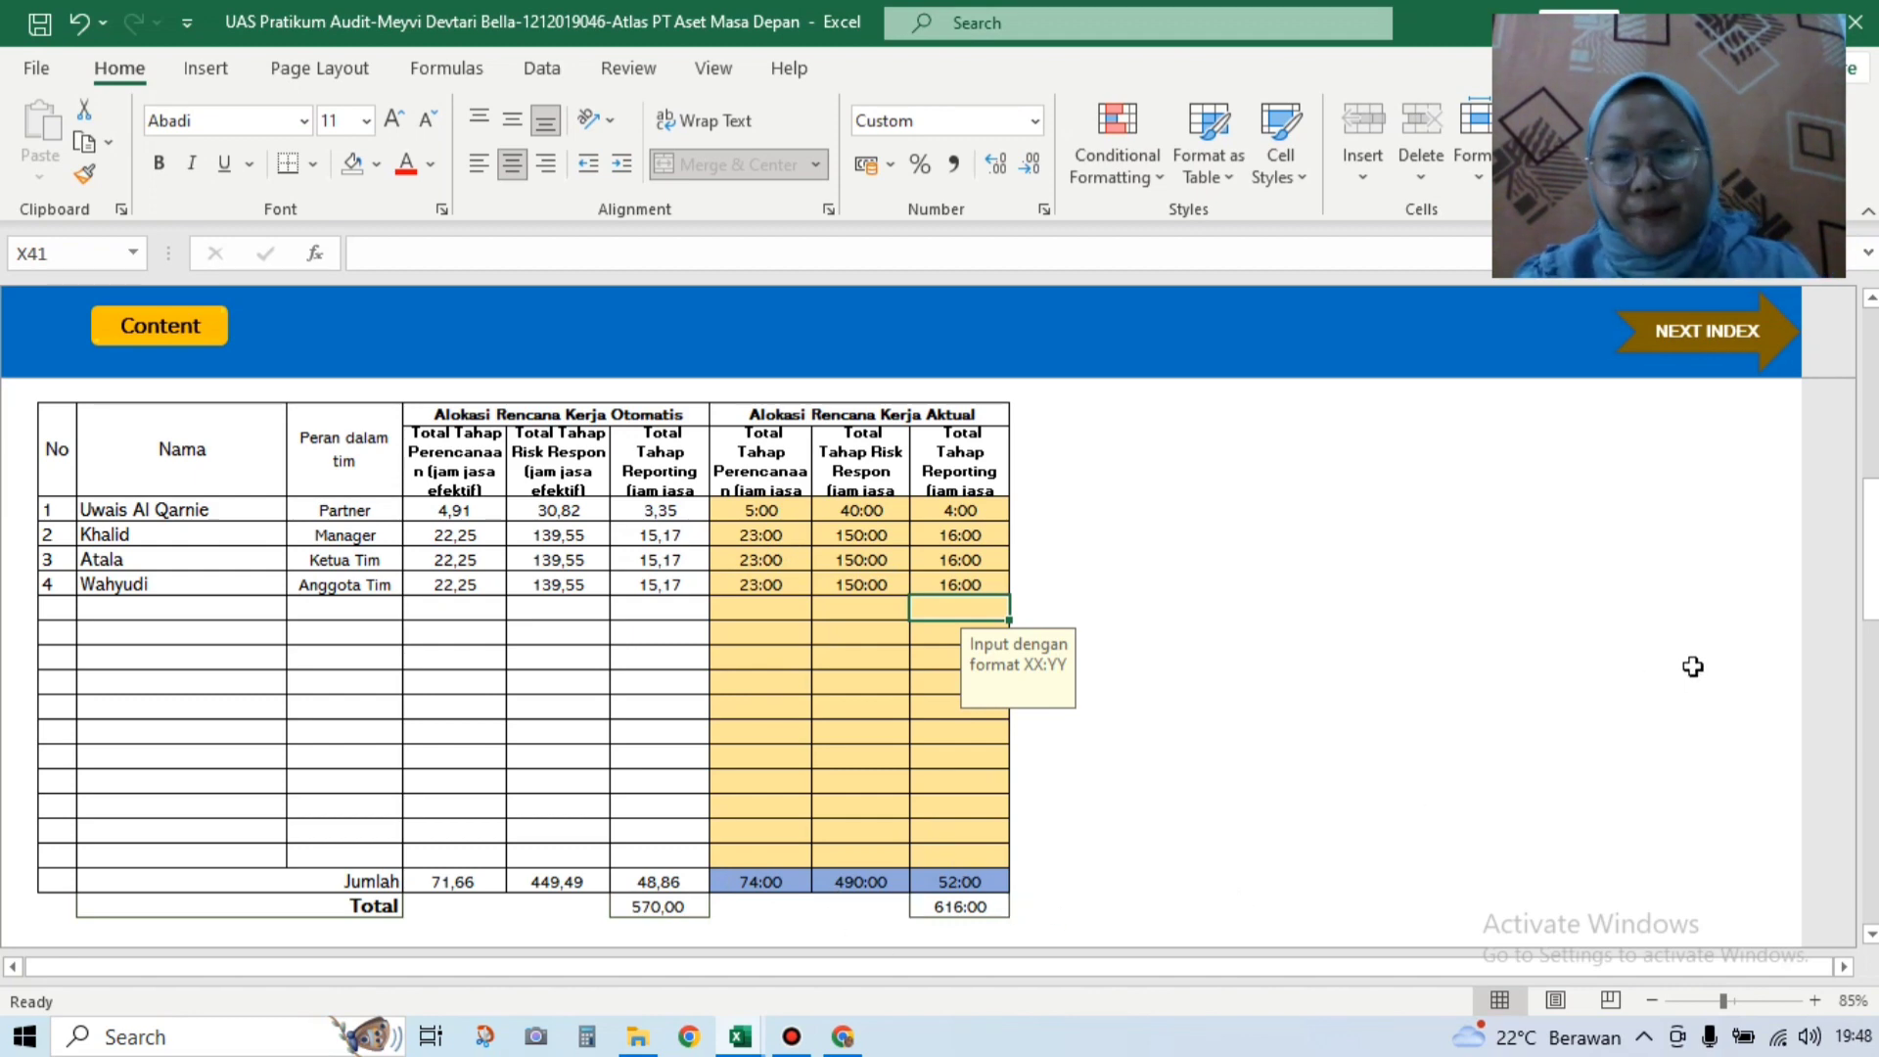
{"action": "left_click_drag", "start_coordinate": [1870, 597], "coordinate": [1871, 747]}
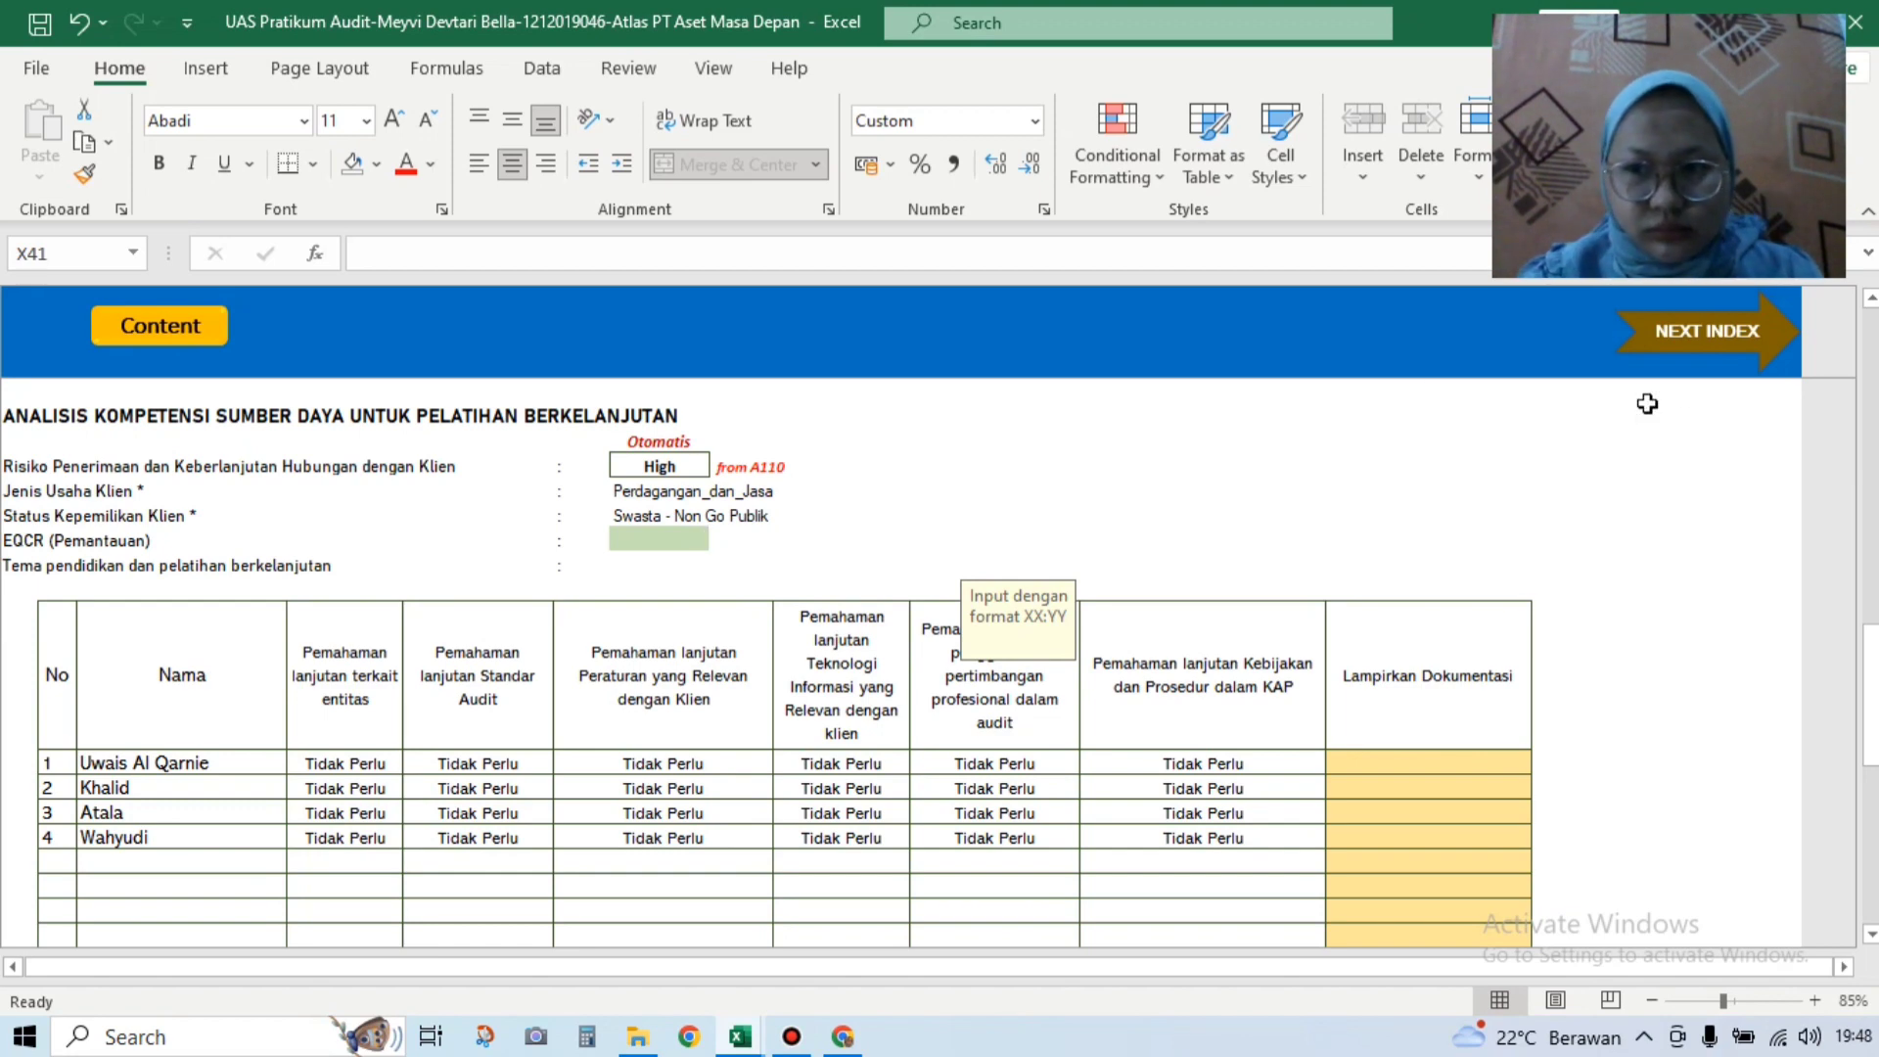
{"action": "mouse_move", "coordinate": [1869, 690]}
{"action": "left_mouse_down"}
{"action": "mouse_move", "coordinate": [1873, 638]}
{"action": "mouse_move", "coordinate": [1873, 692]}
{"action": "left_mouse_up"}
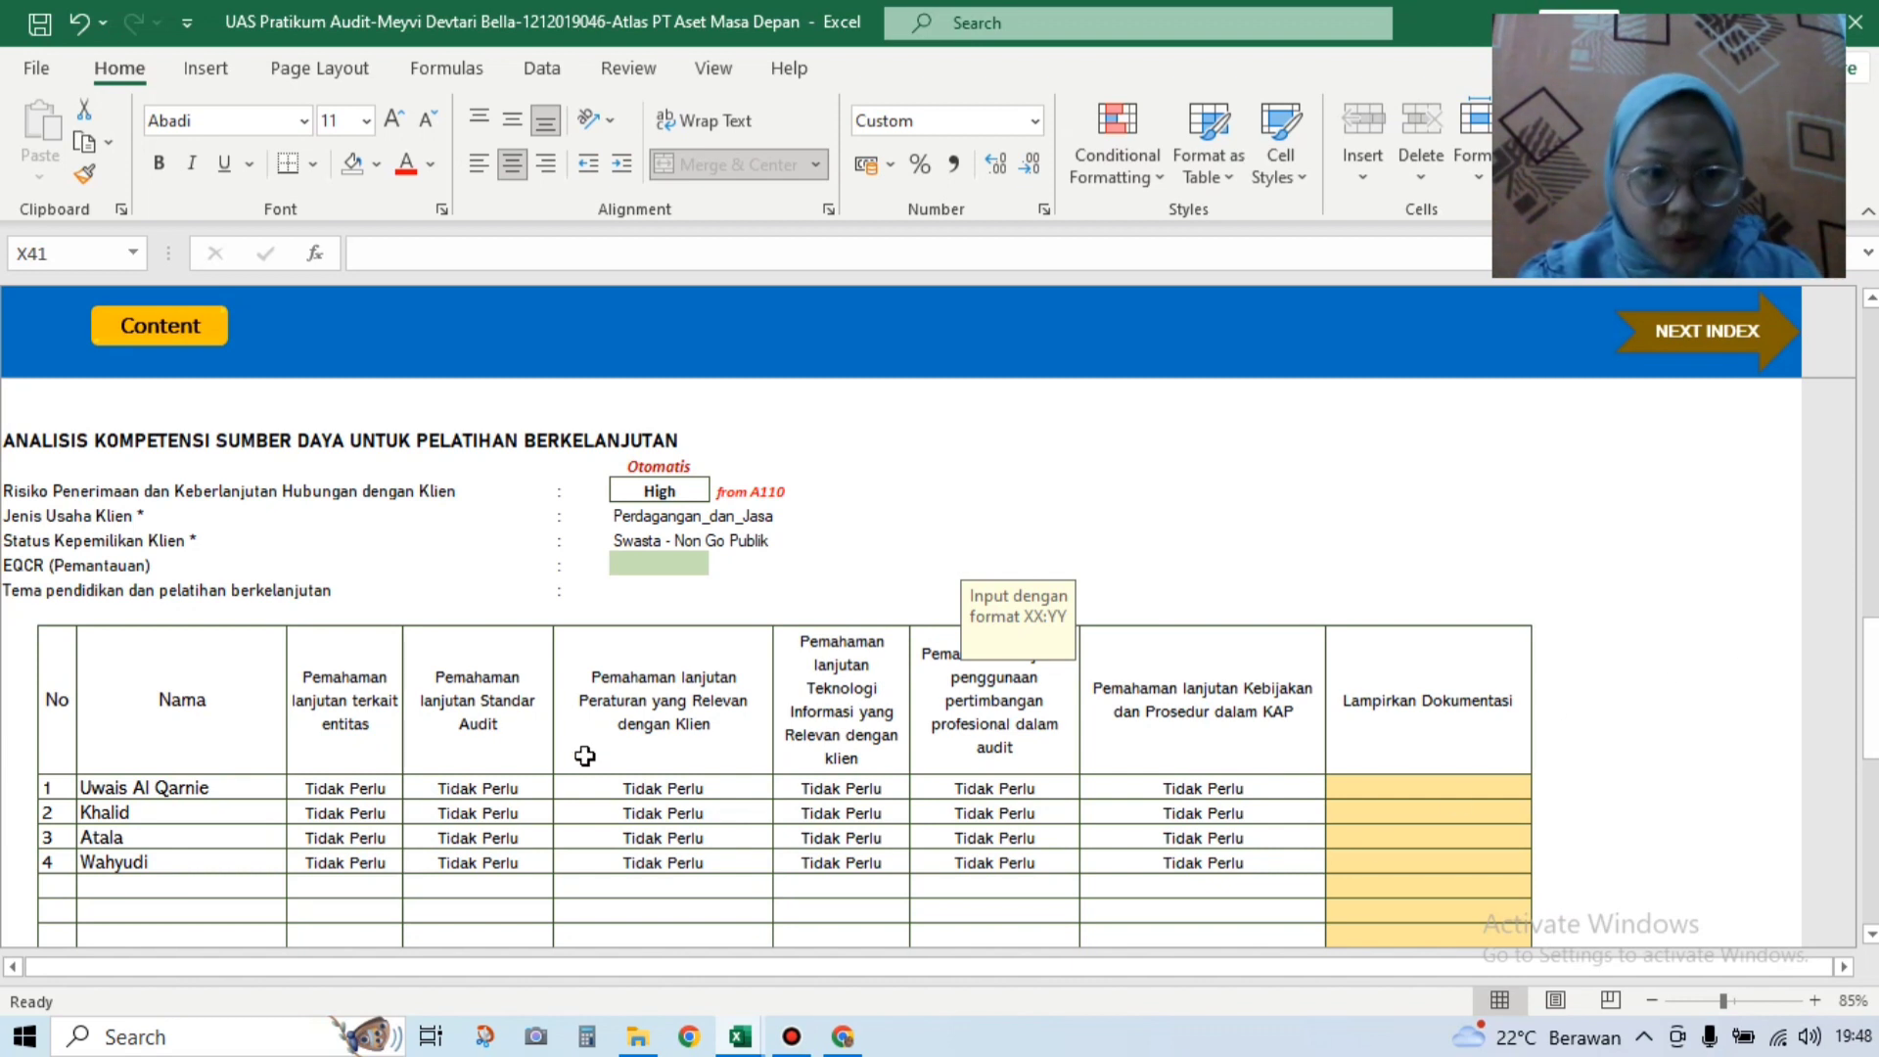
Step: Set EQCR (Pemantauan) to Ya in the competency analysis
{"action": "left_click", "coordinate": [683, 567]}
{"action": "left_click", "coordinate": [722, 565]}
{"action": "left_click", "coordinate": [704, 586]}
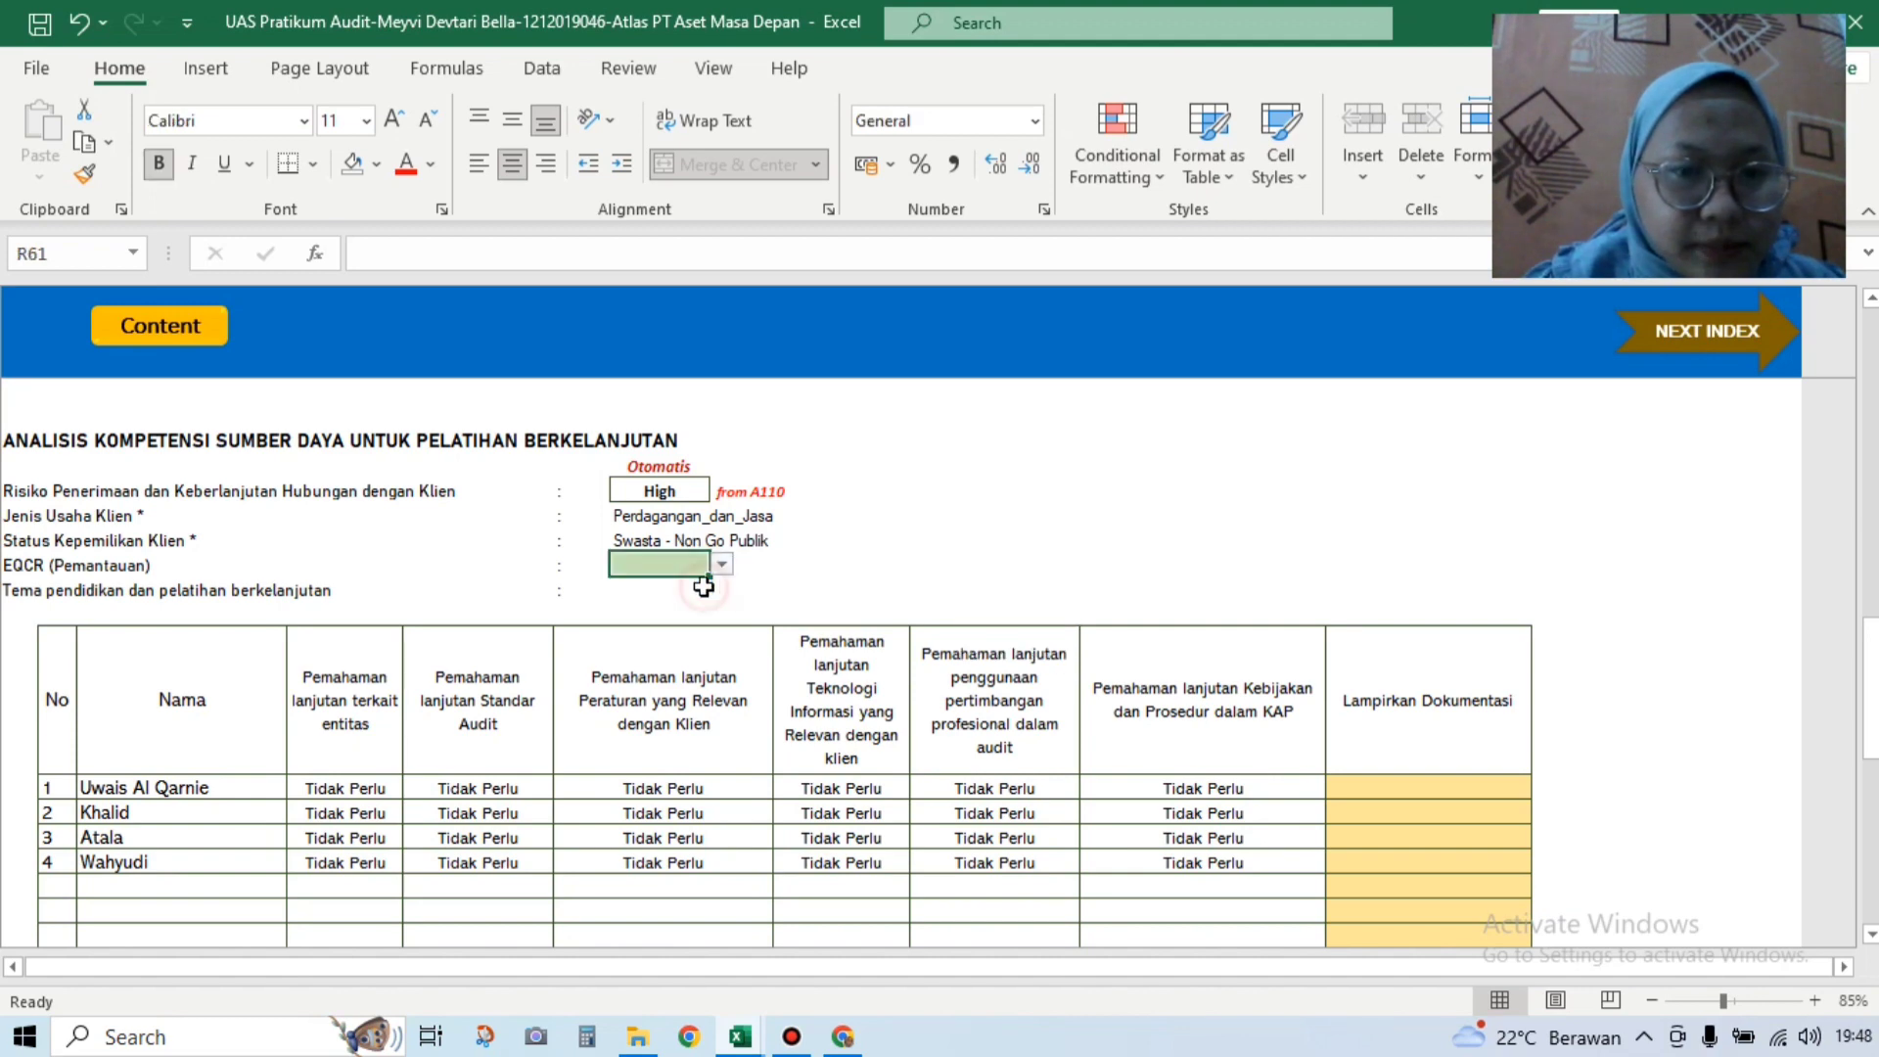
Step: Scroll down through the conclusion and jump to the next index sheet, A130
{"action": "left_click", "coordinate": [1874, 534]}
{"action": "left_click_drag", "start_coordinate": [1874, 534], "coordinate": [1876, 648]}
{"action": "scroll", "coordinate": [1136, 532], "scroll_direction": "down", "scroll_amount": 3}
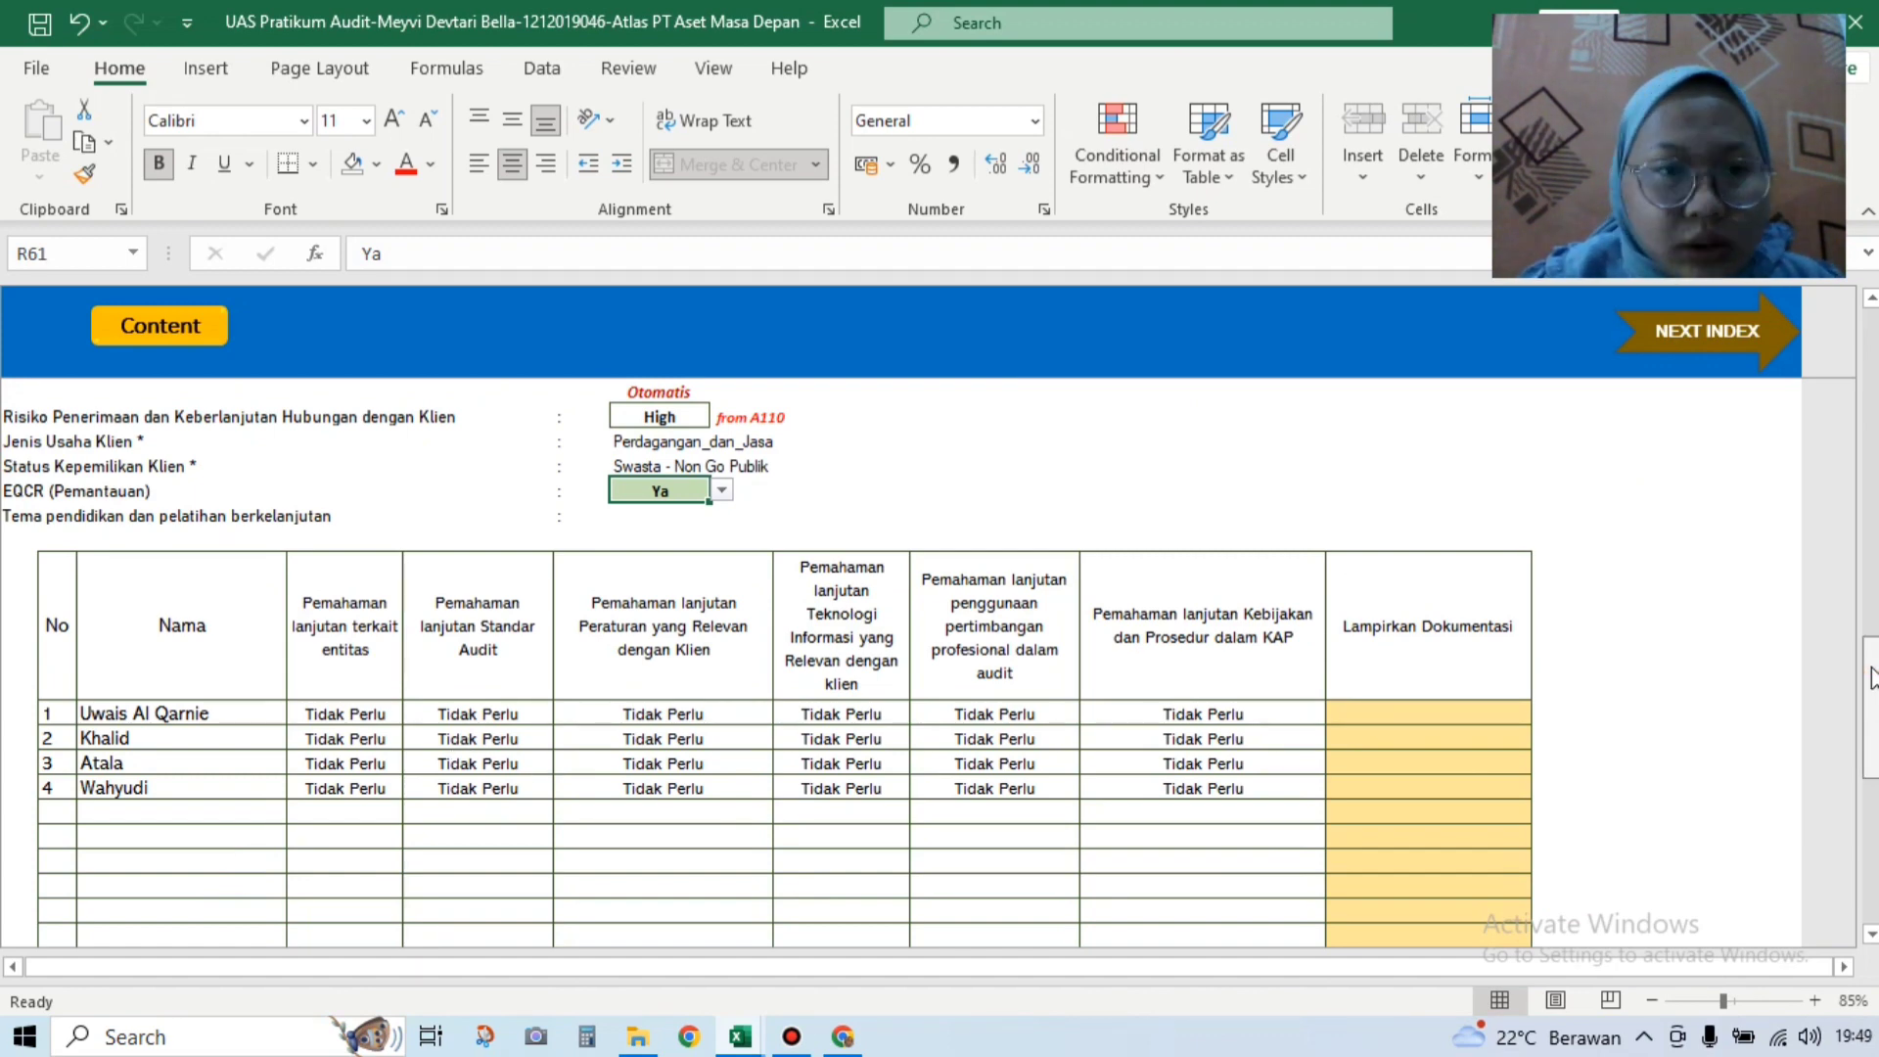
{"action": "scroll", "coordinate": [1872, 682], "scroll_direction": "up", "scroll_amount": 2}
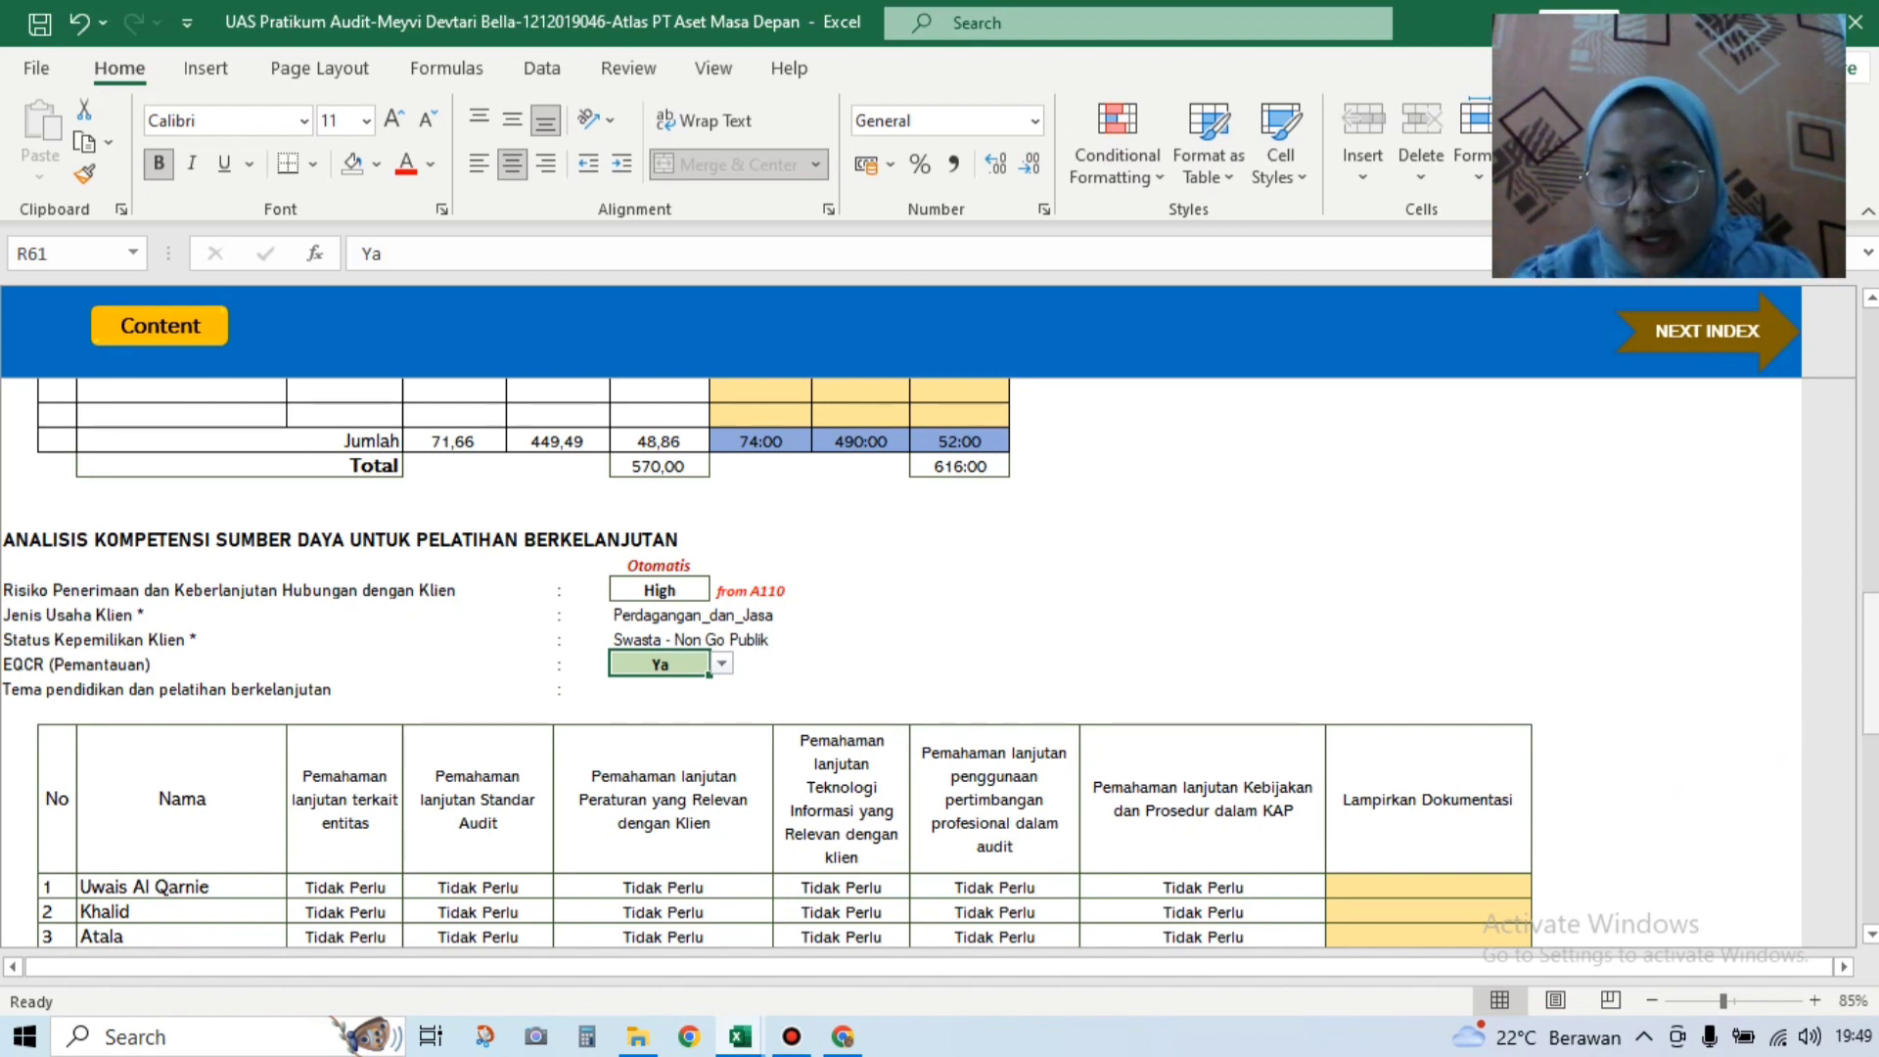
{"action": "scroll", "coordinate": [1391, 661], "scroll_direction": "down", "scroll_amount": 1}
{"action": "scroll", "coordinate": [1390, 675], "scroll_direction": "down", "scroll_amount": 1}
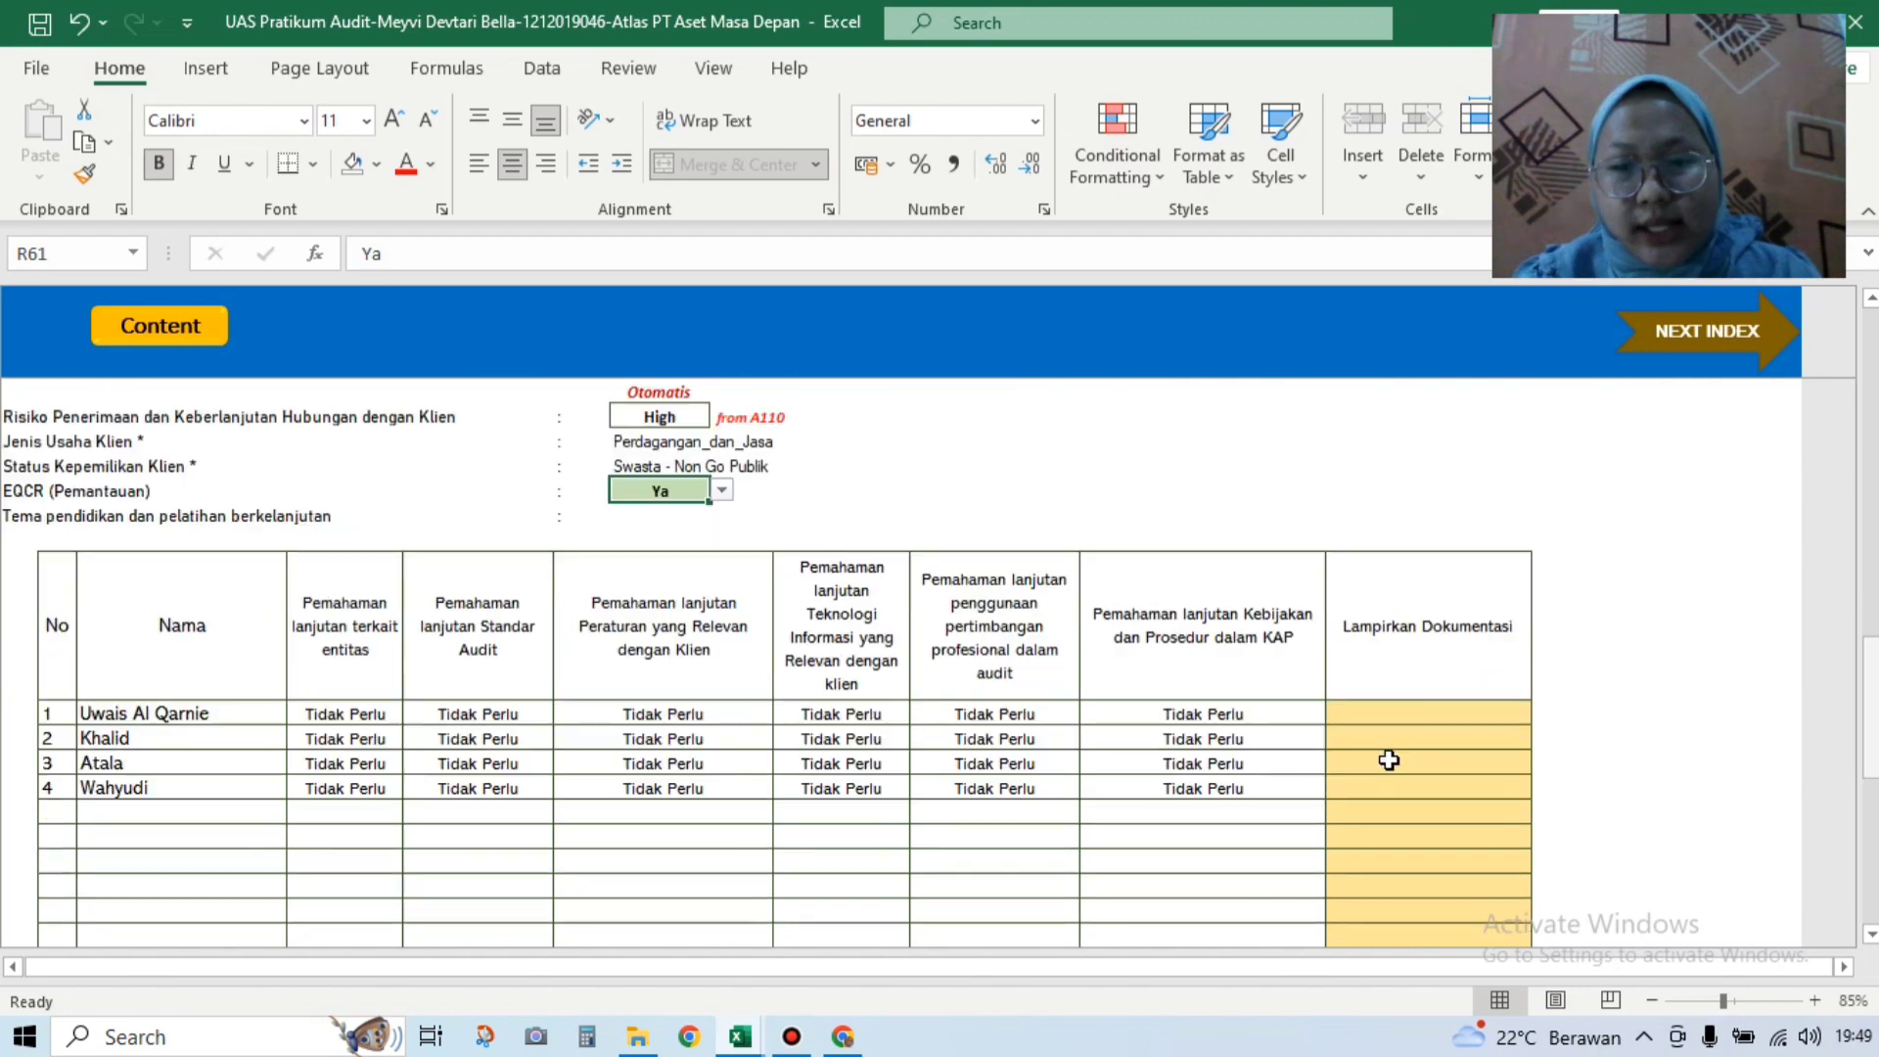
{"action": "left_click_drag", "start_coordinate": [1871, 726], "coordinate": [1873, 871]}
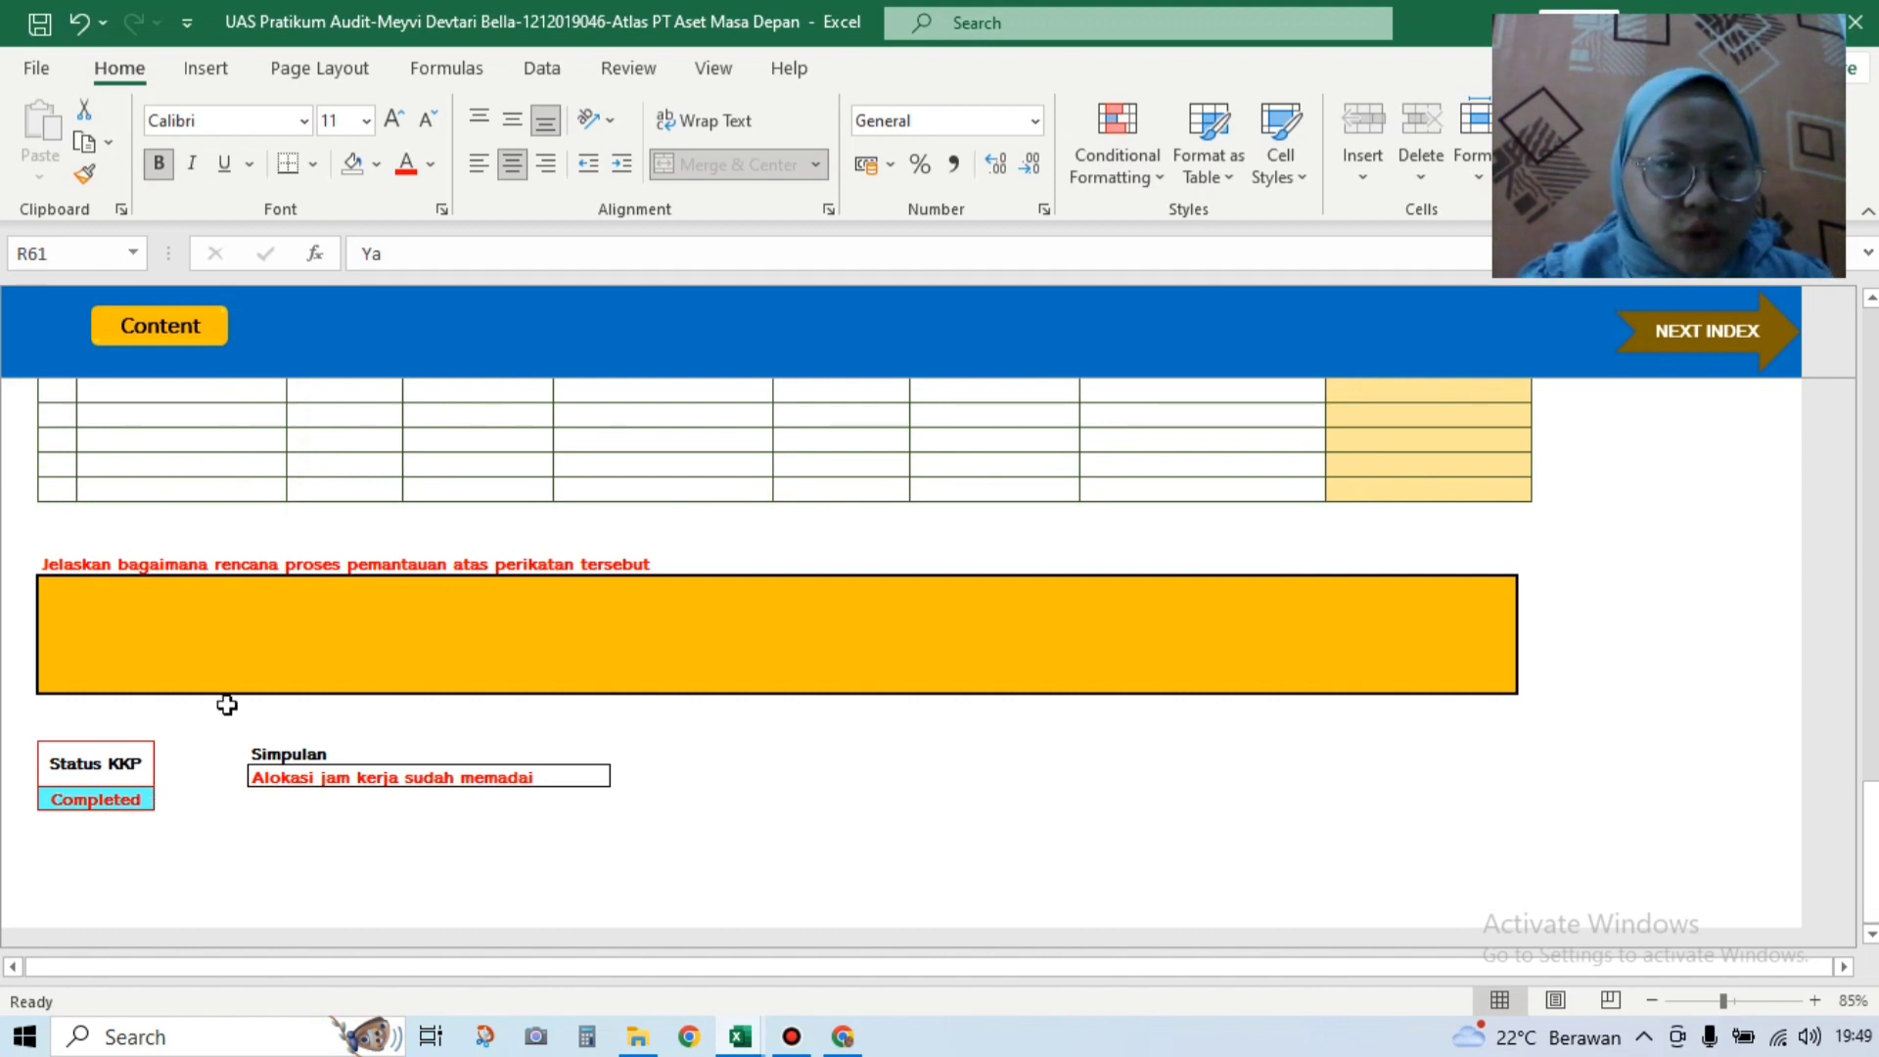
{"action": "left_click", "coordinate": [1745, 337]}
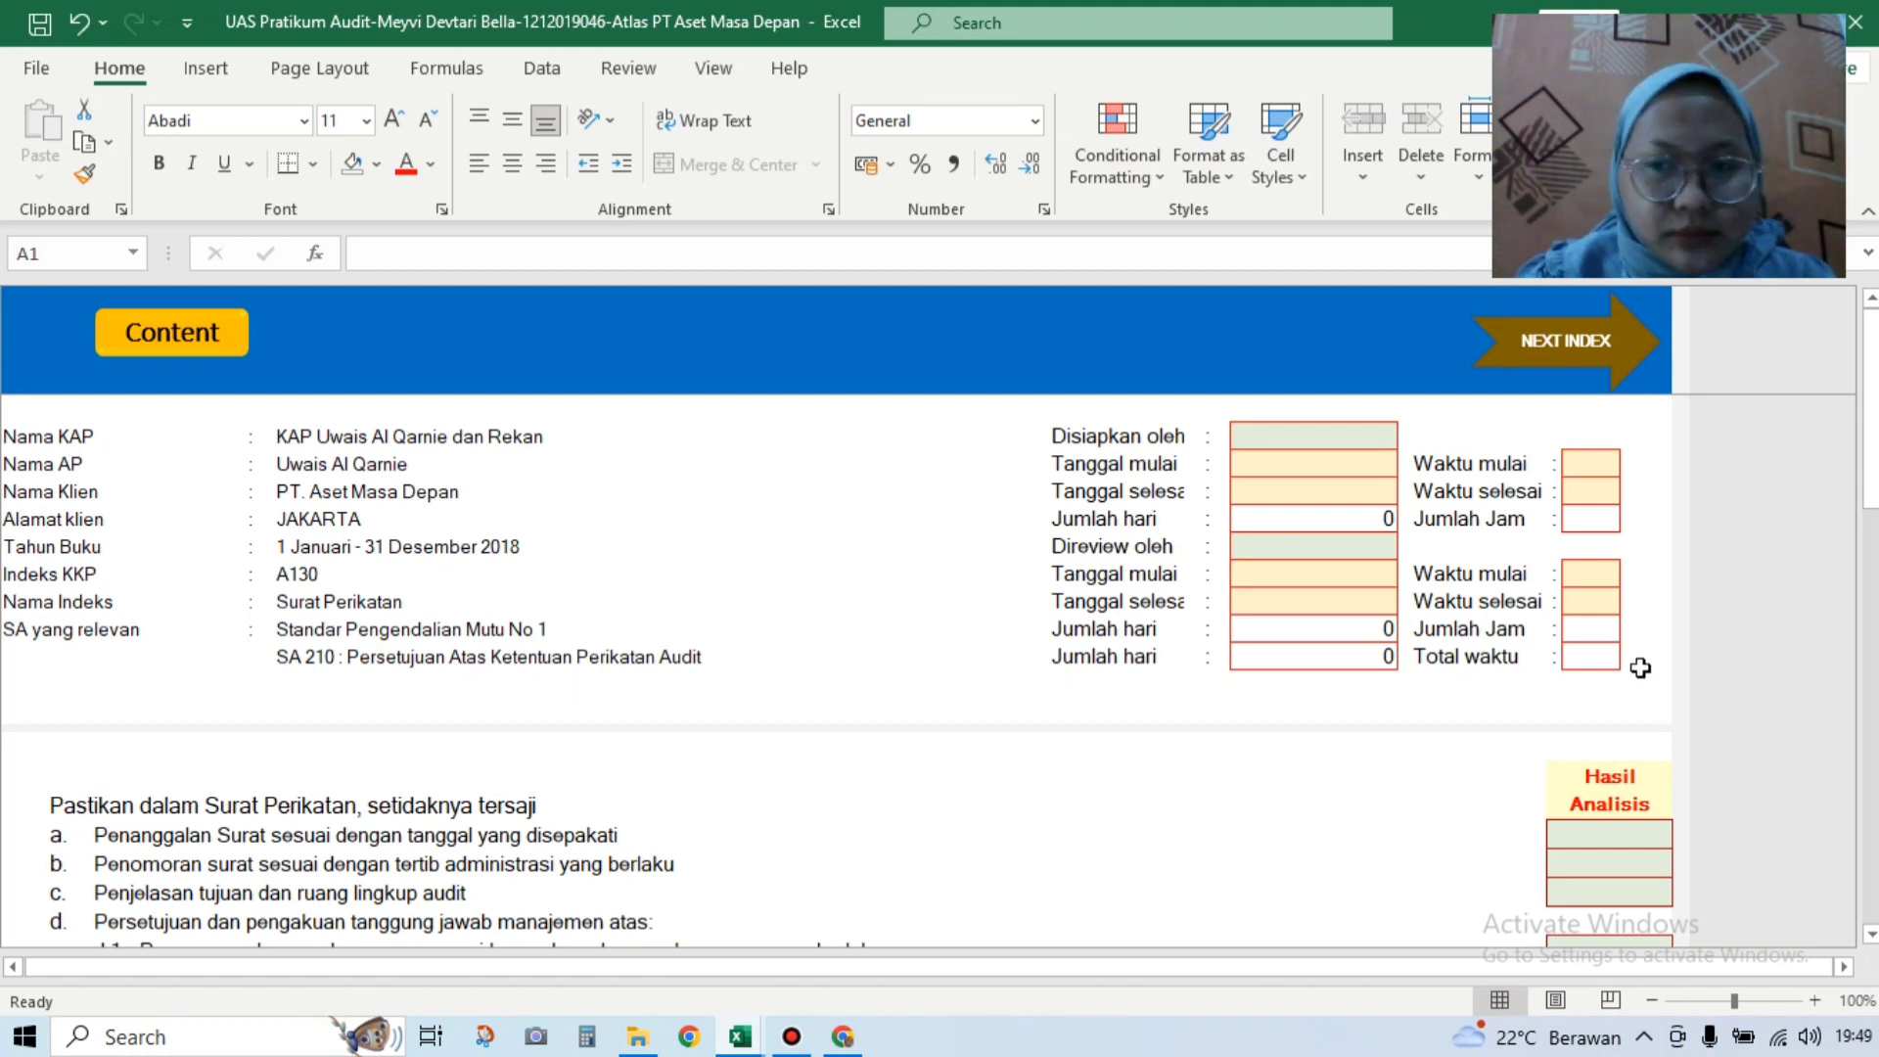
Step: Scroll the A130 Surat Perikatan checklist into view
{"action": "left_click_drag", "start_coordinate": [1871, 466], "coordinate": [1871, 541]}
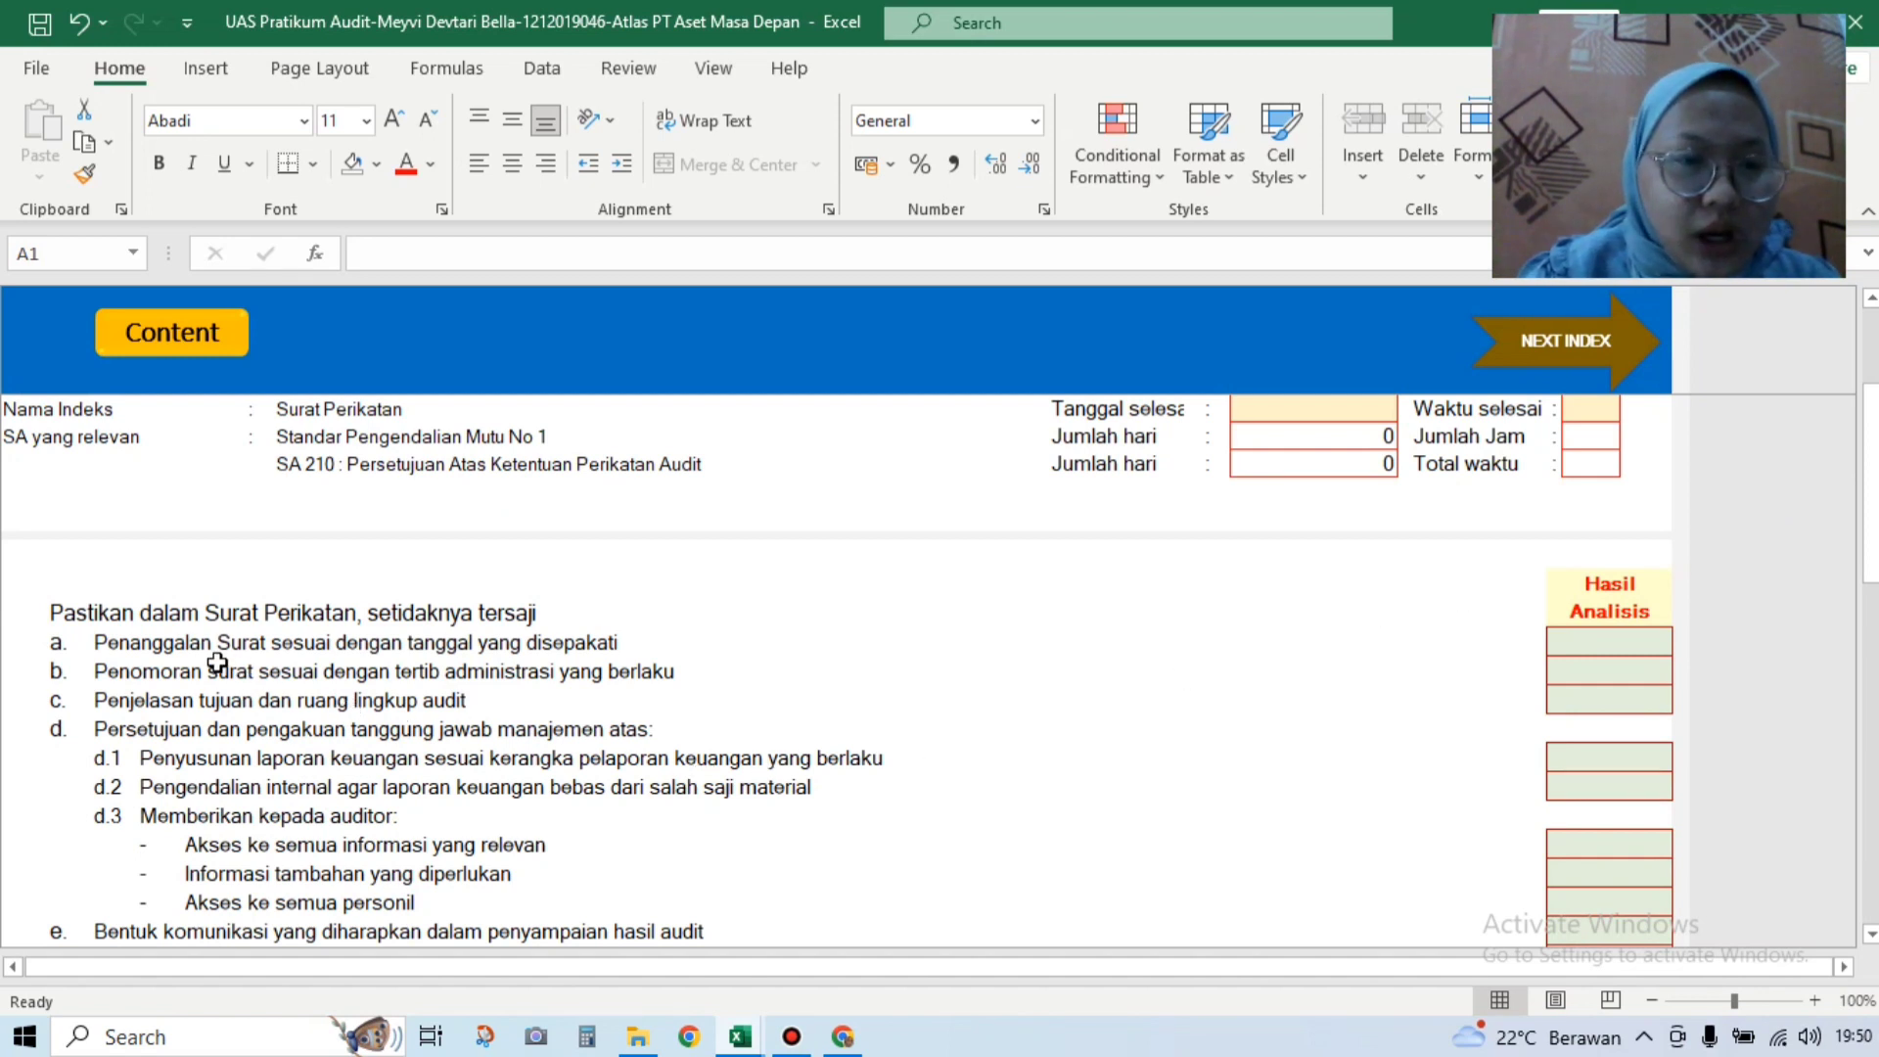
Step: Answer Ya for engagement-letter checklist items a, b and c
{"action": "left_click", "coordinate": [1636, 646]}
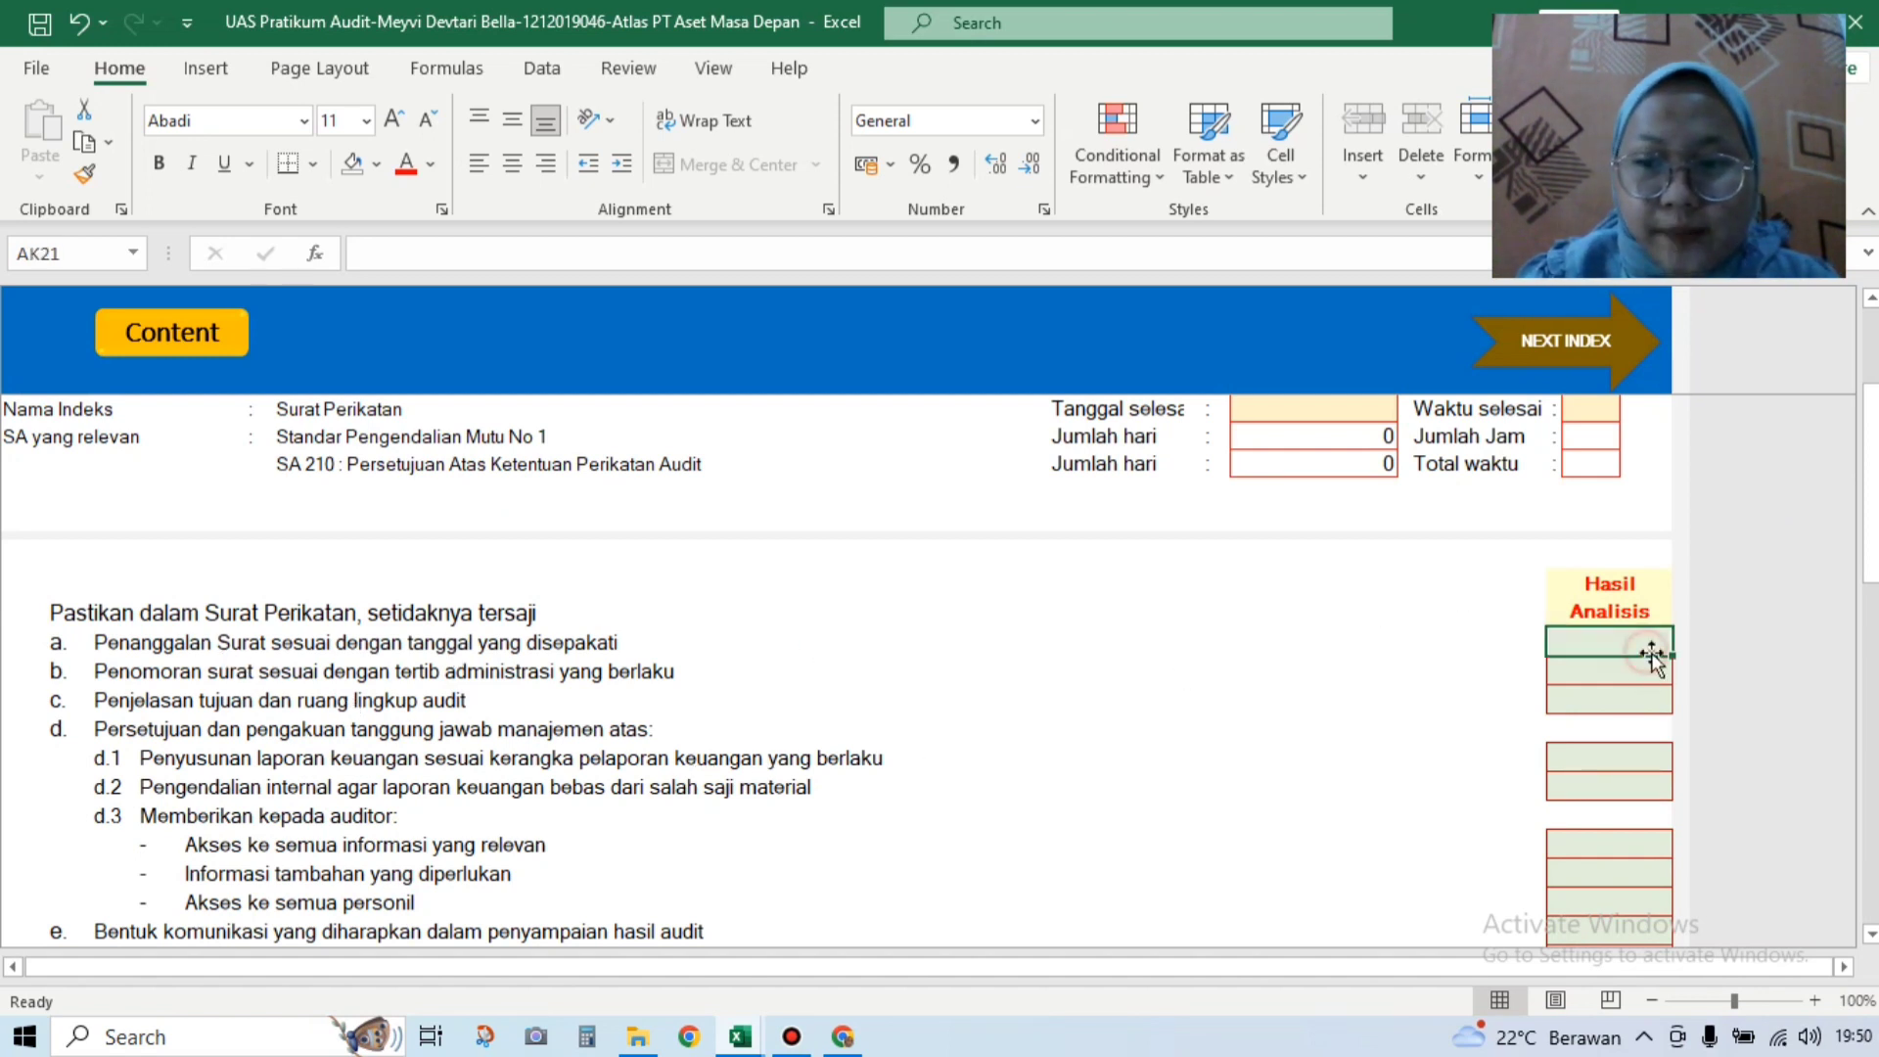
{"action": "left_click", "coordinate": [1678, 642]}
{"action": "left_click", "coordinate": [1665, 664]}
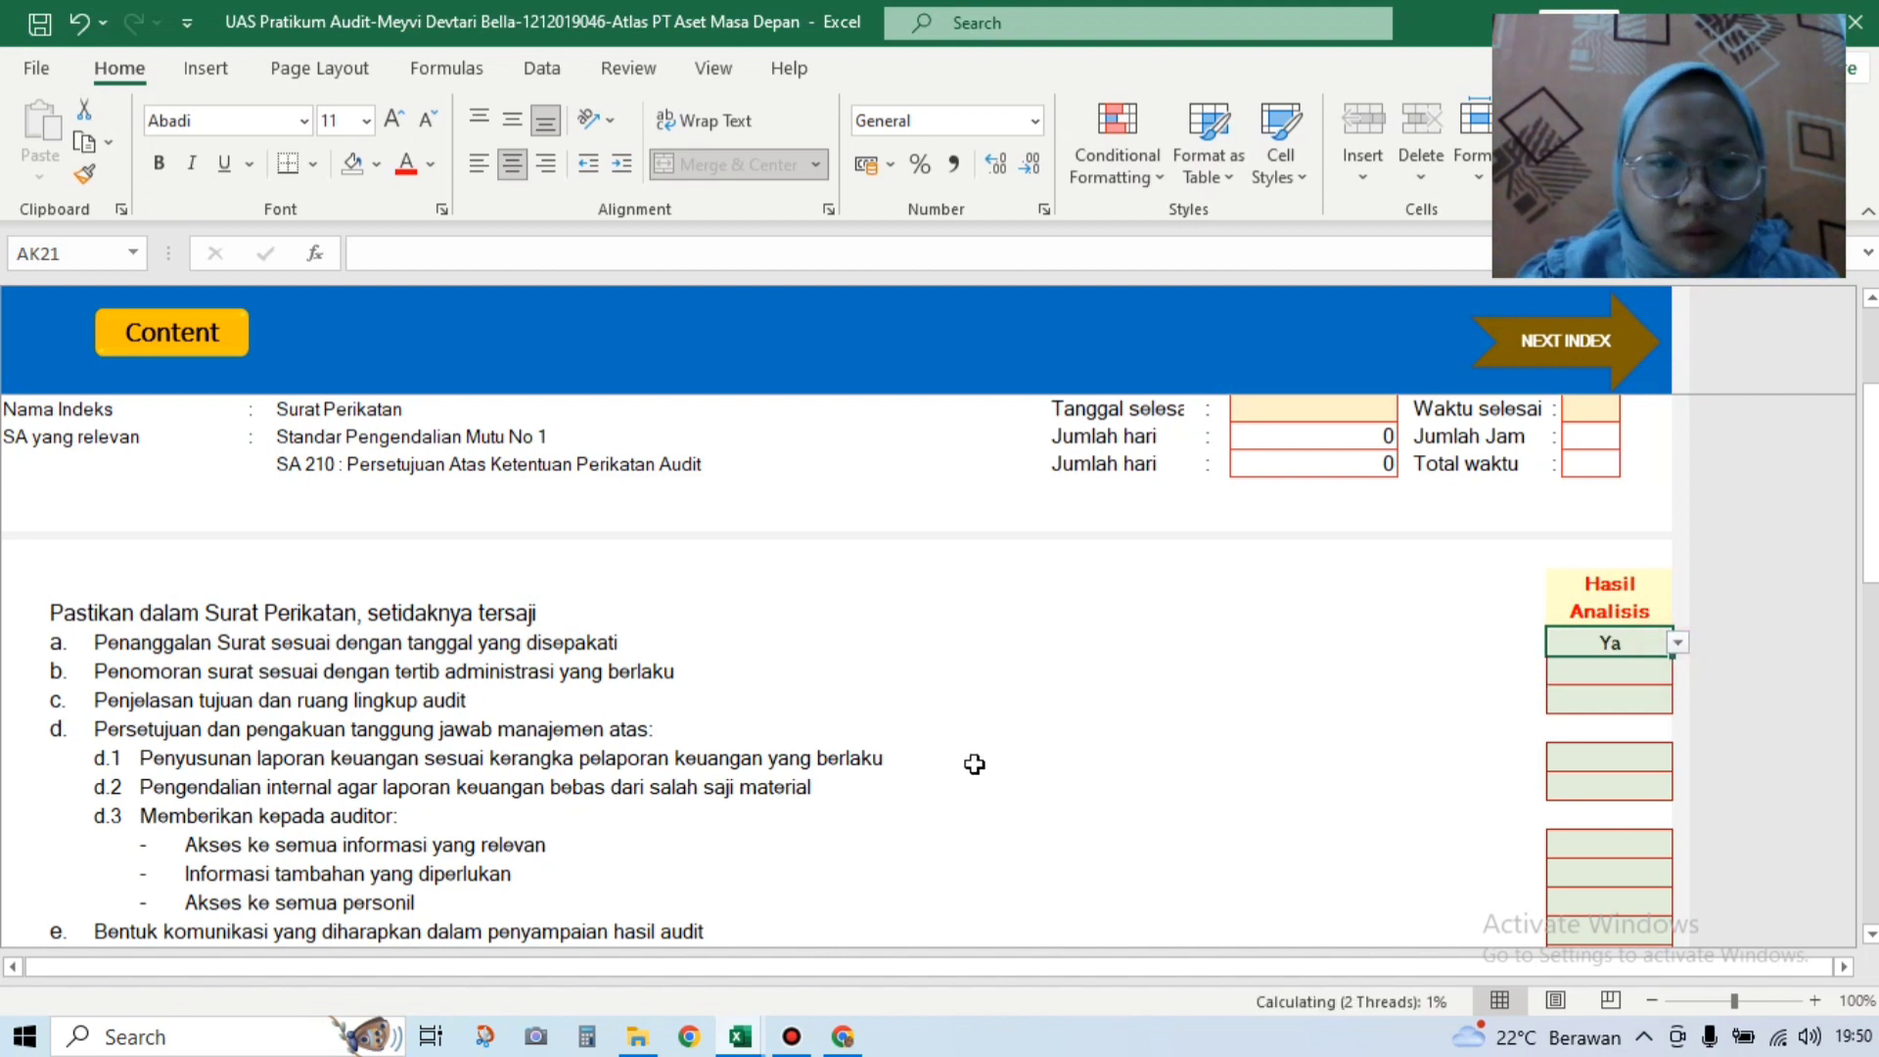
{"action": "left_click", "coordinate": [1592, 675]}
{"action": "left_click", "coordinate": [1678, 670]}
{"action": "left_click", "coordinate": [1668, 691]}
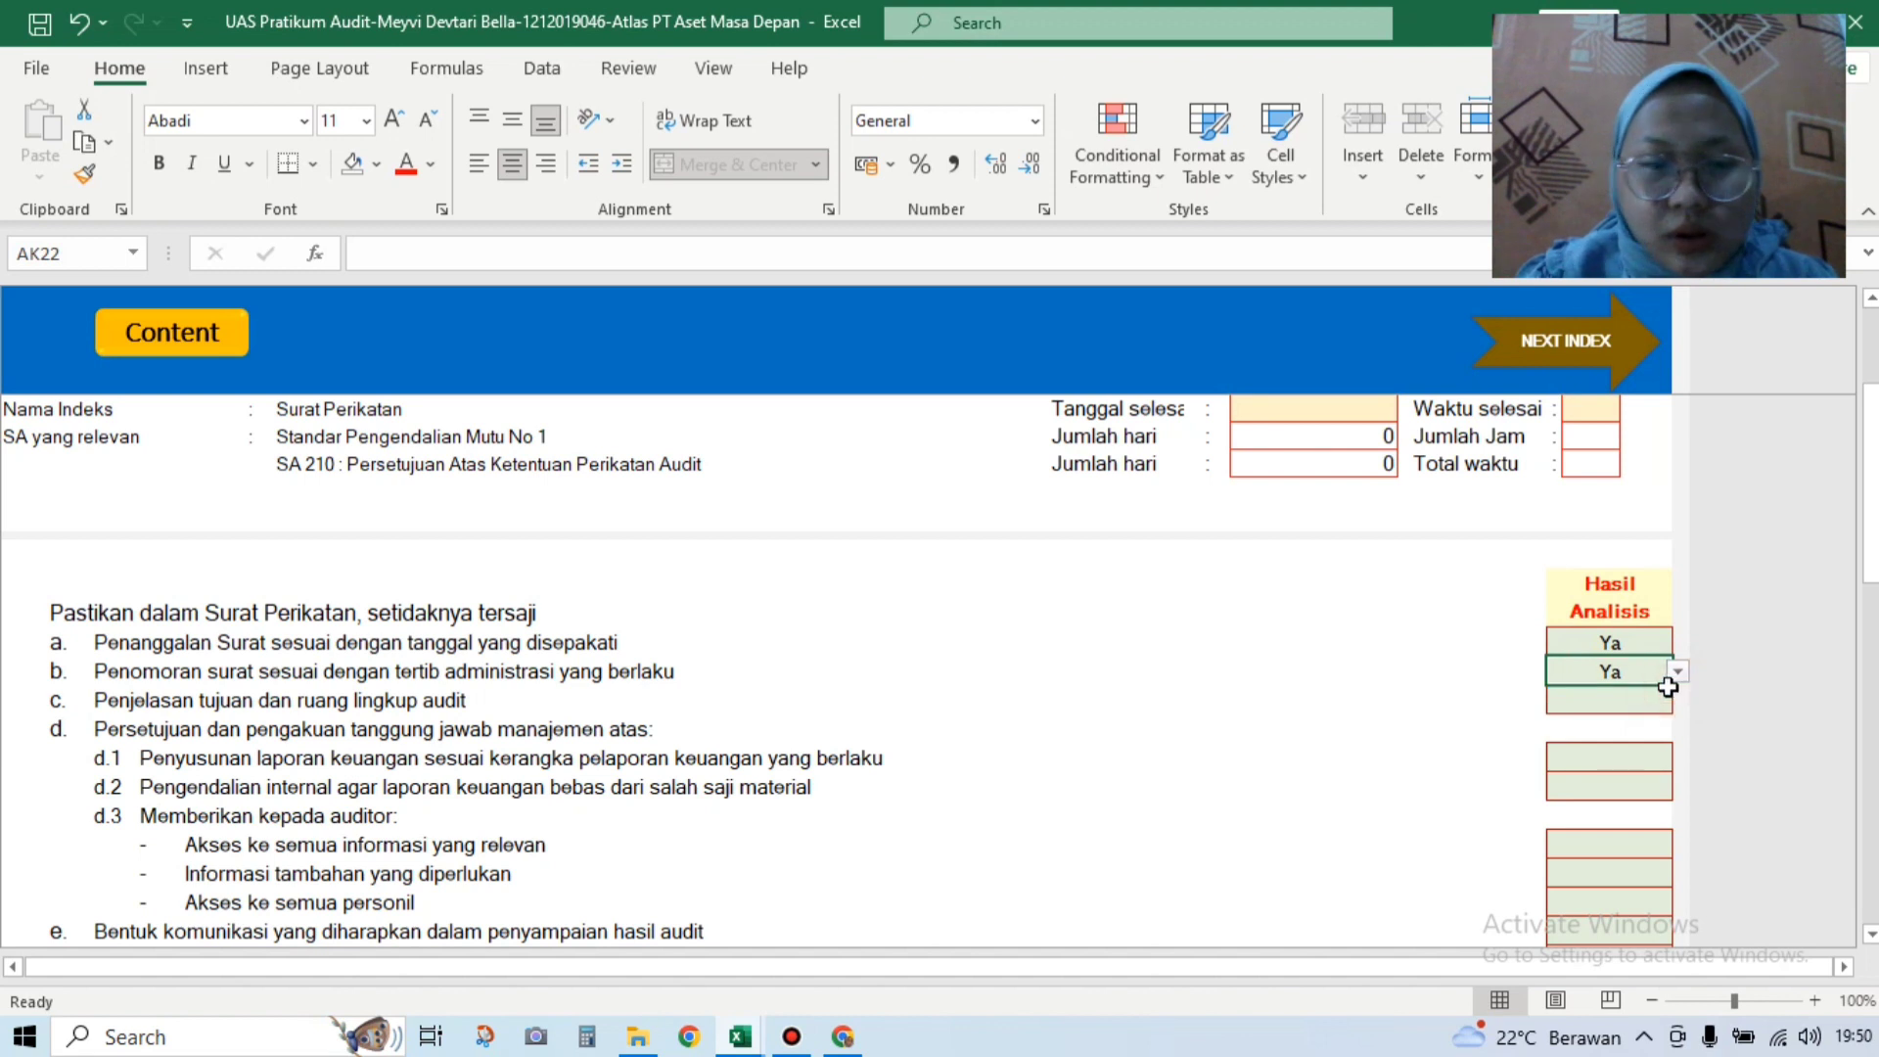
{"action": "left_click", "coordinate": [1645, 701]}
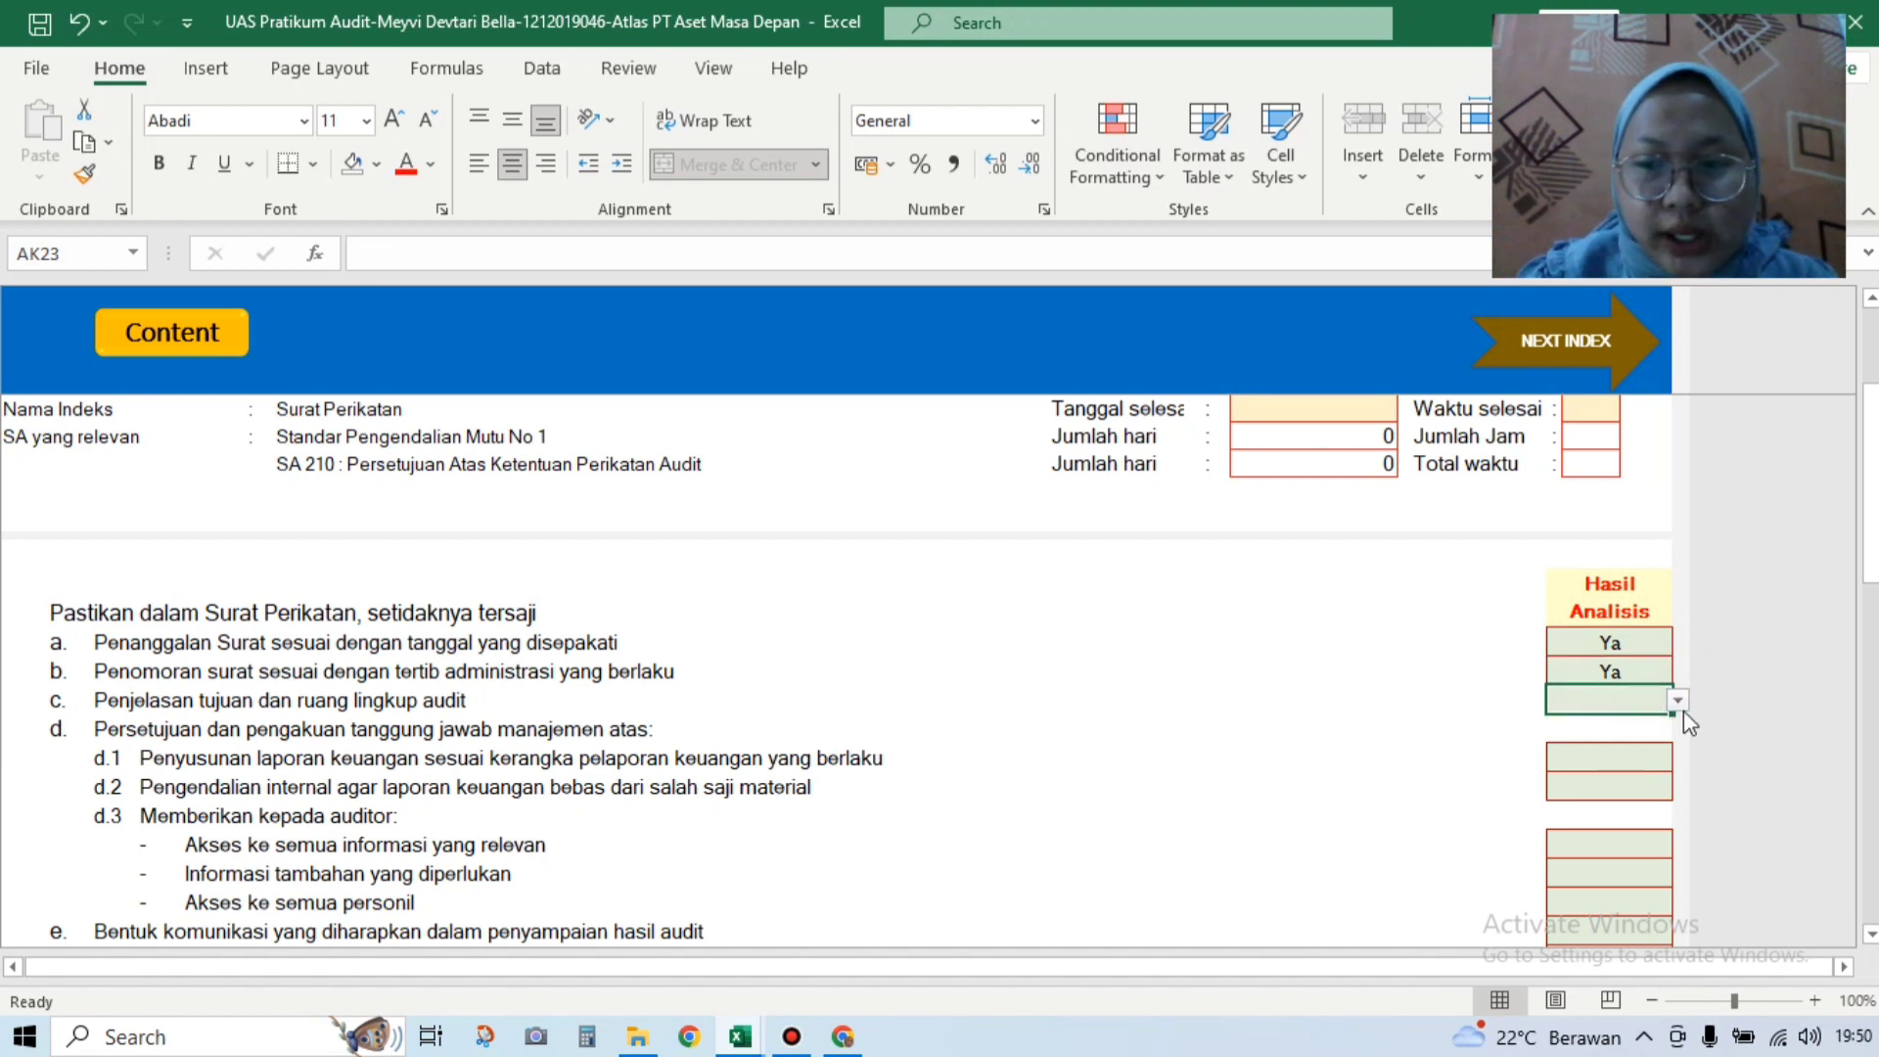
{"action": "left_click", "coordinate": [1679, 701]}
{"action": "left_click", "coordinate": [1663, 724]}
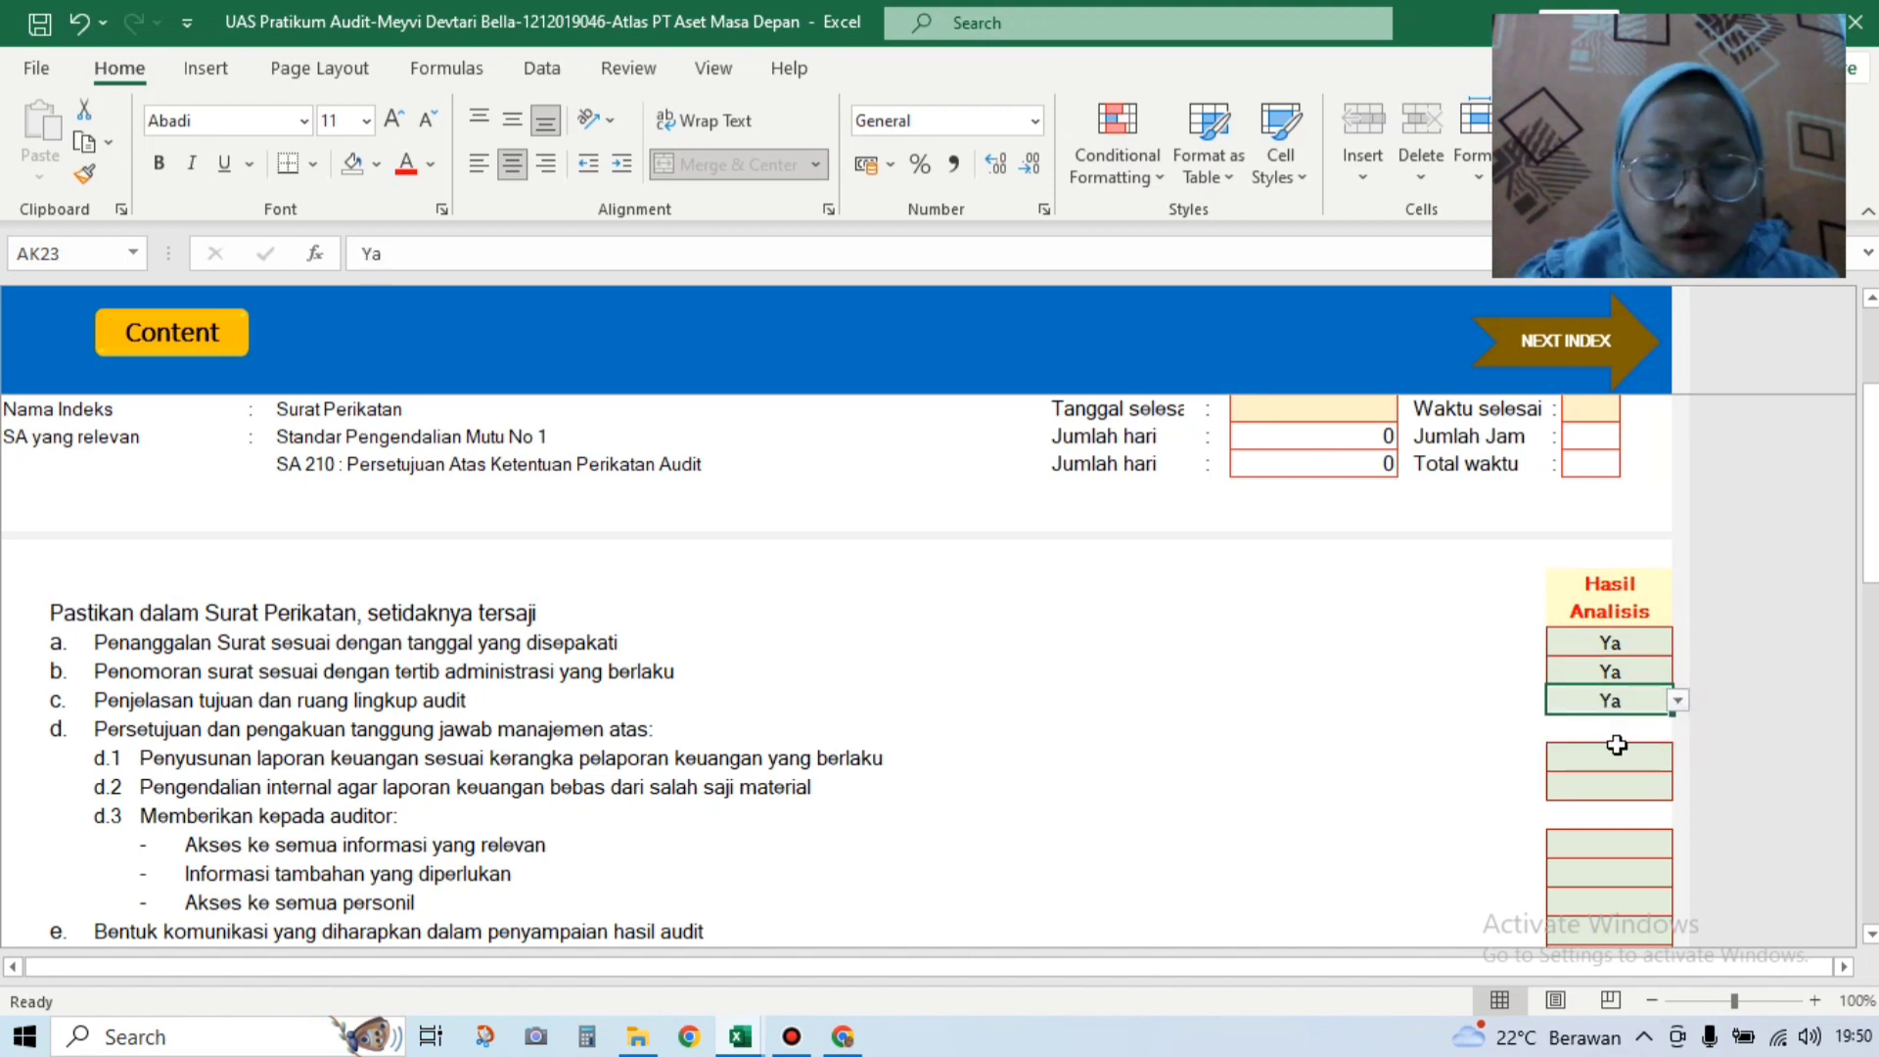
Step: Answer Ya for items d.1 and d.2
{"action": "left_click", "coordinate": [1617, 746]}
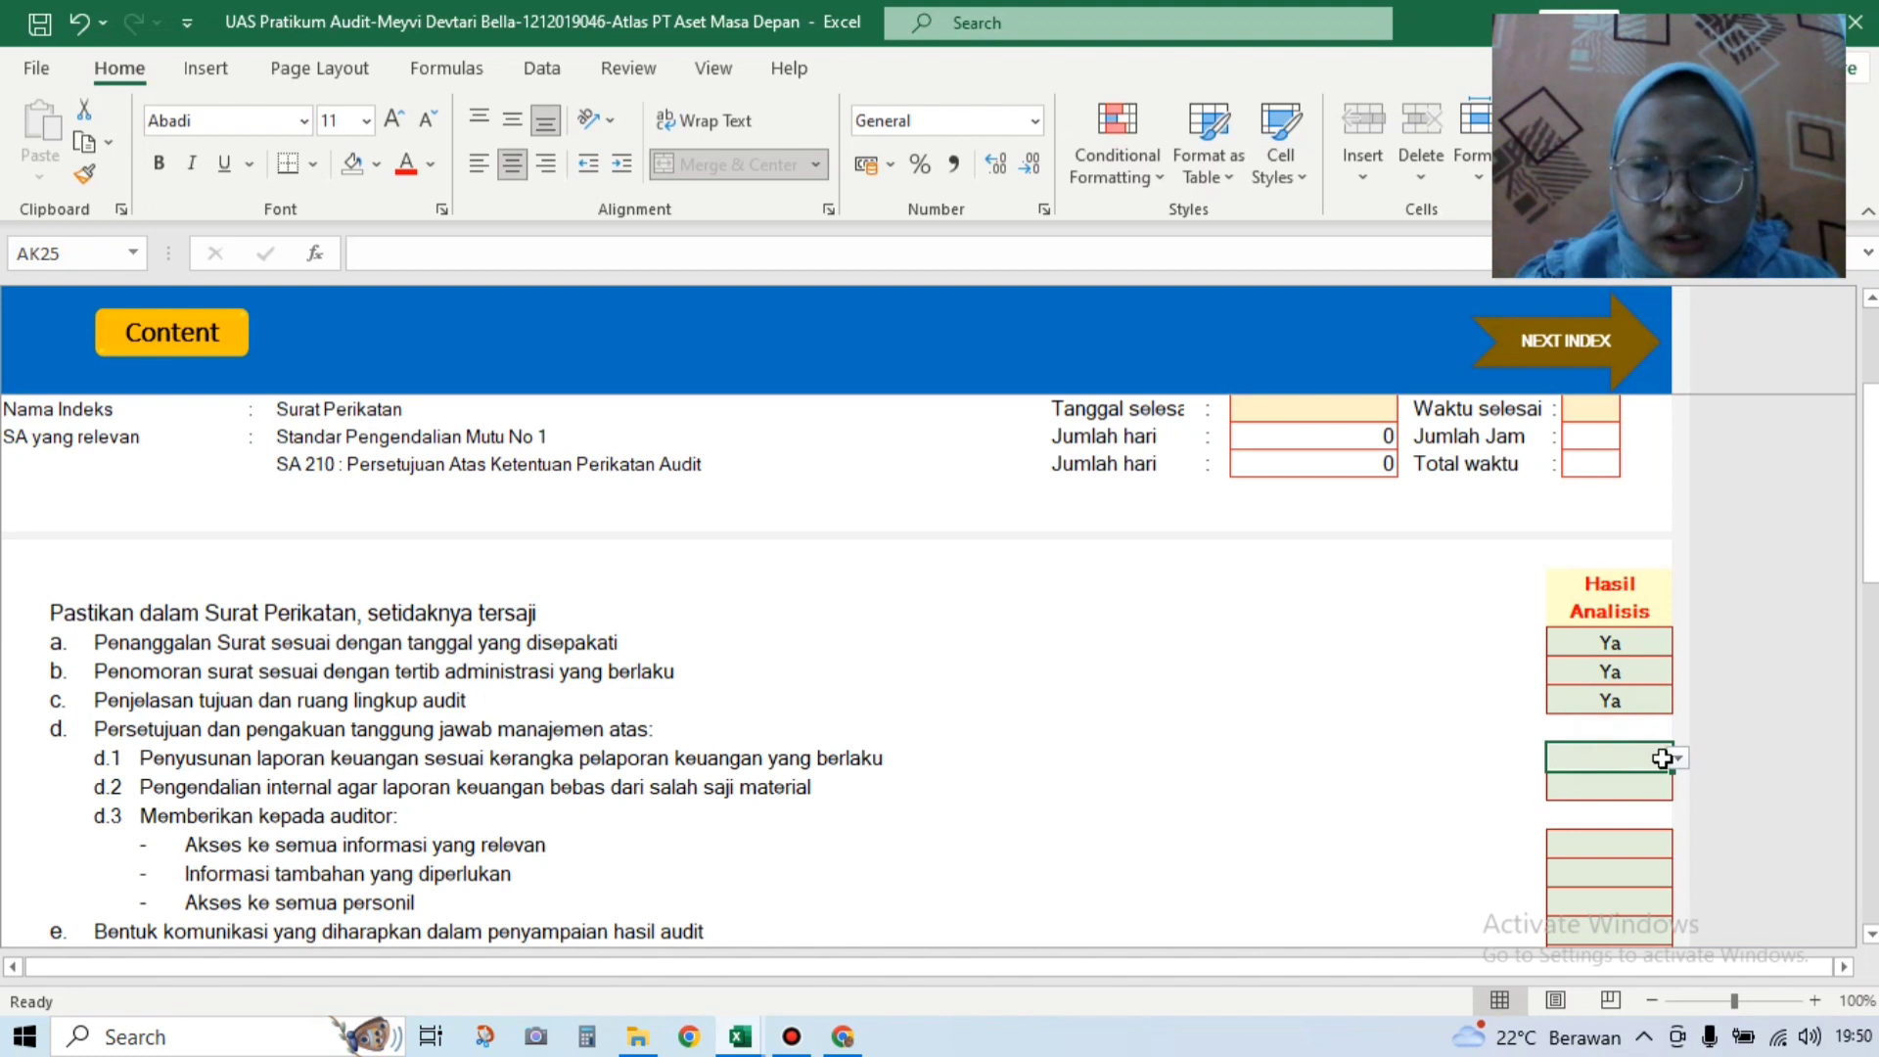
{"action": "left_click", "coordinate": [1676, 761]}
{"action": "left_click", "coordinate": [1628, 783]}
{"action": "left_click", "coordinate": [1649, 787]}
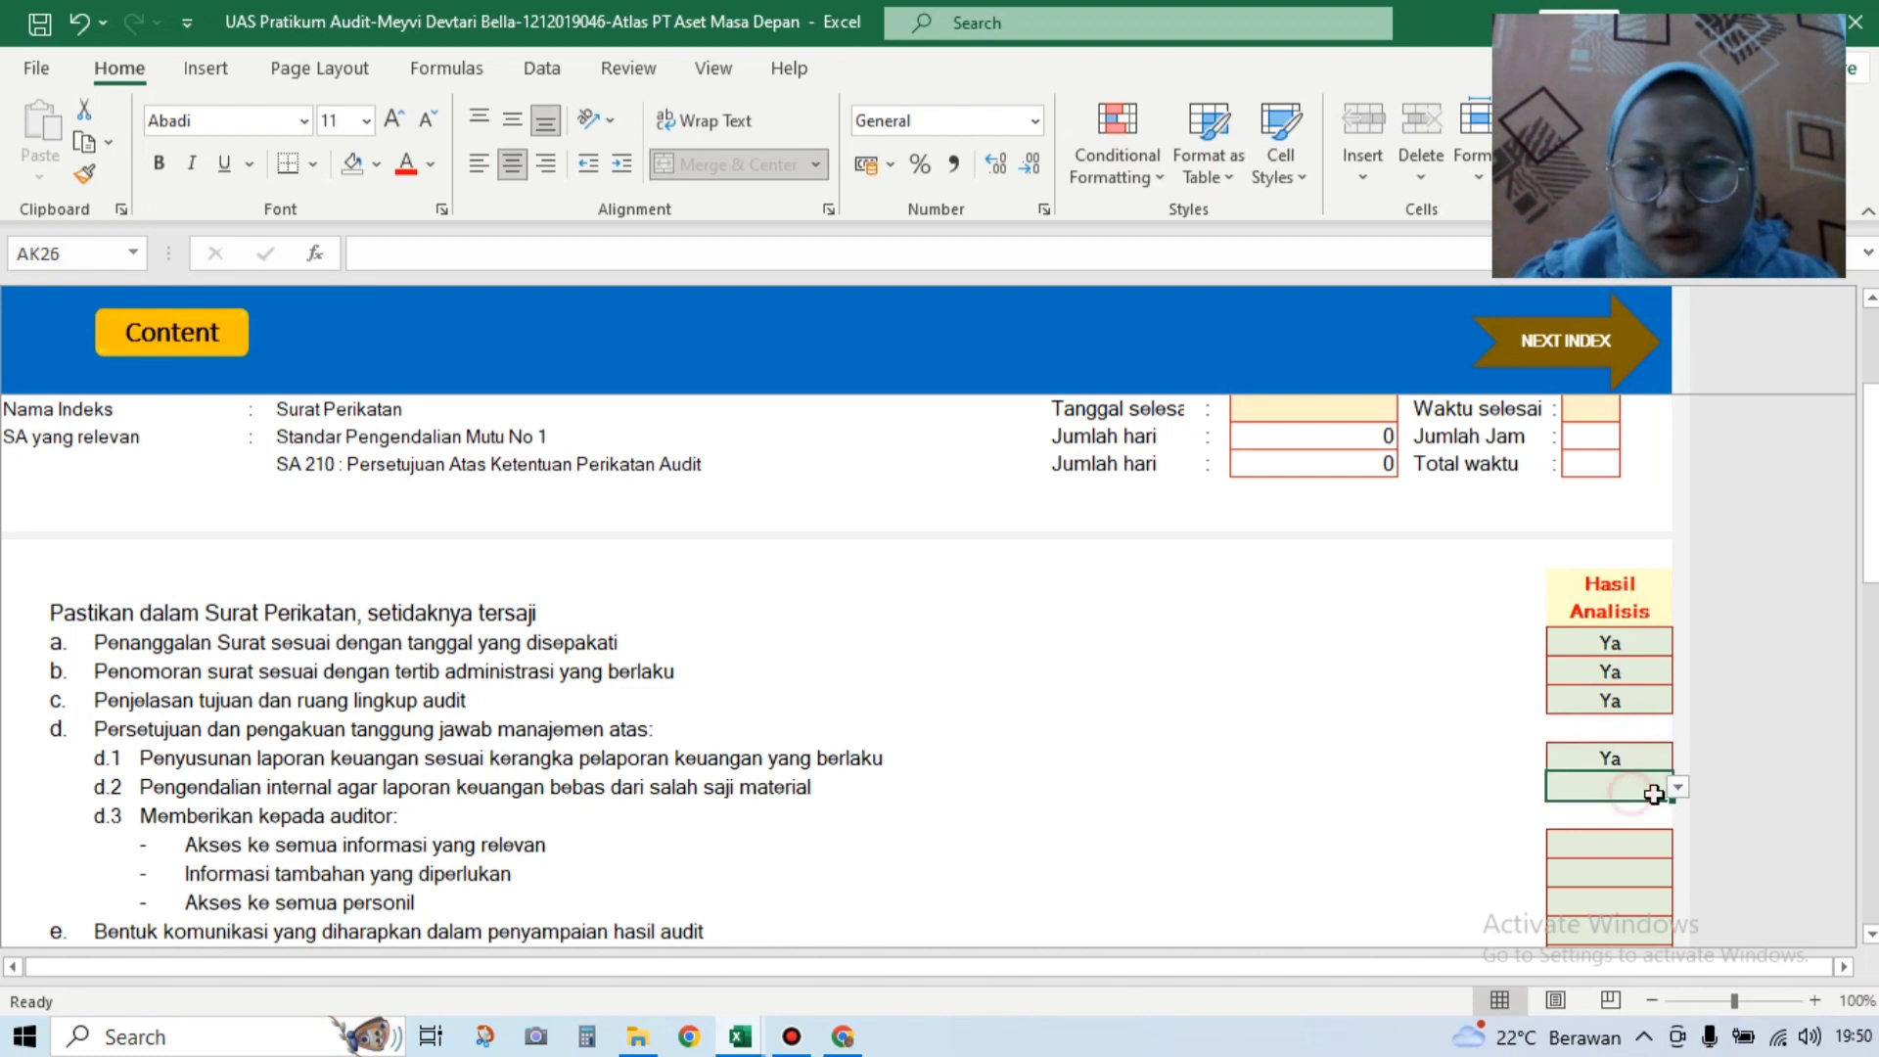
{"action": "left_click", "coordinate": [1676, 788]}
{"action": "left_click", "coordinate": [1654, 805]}
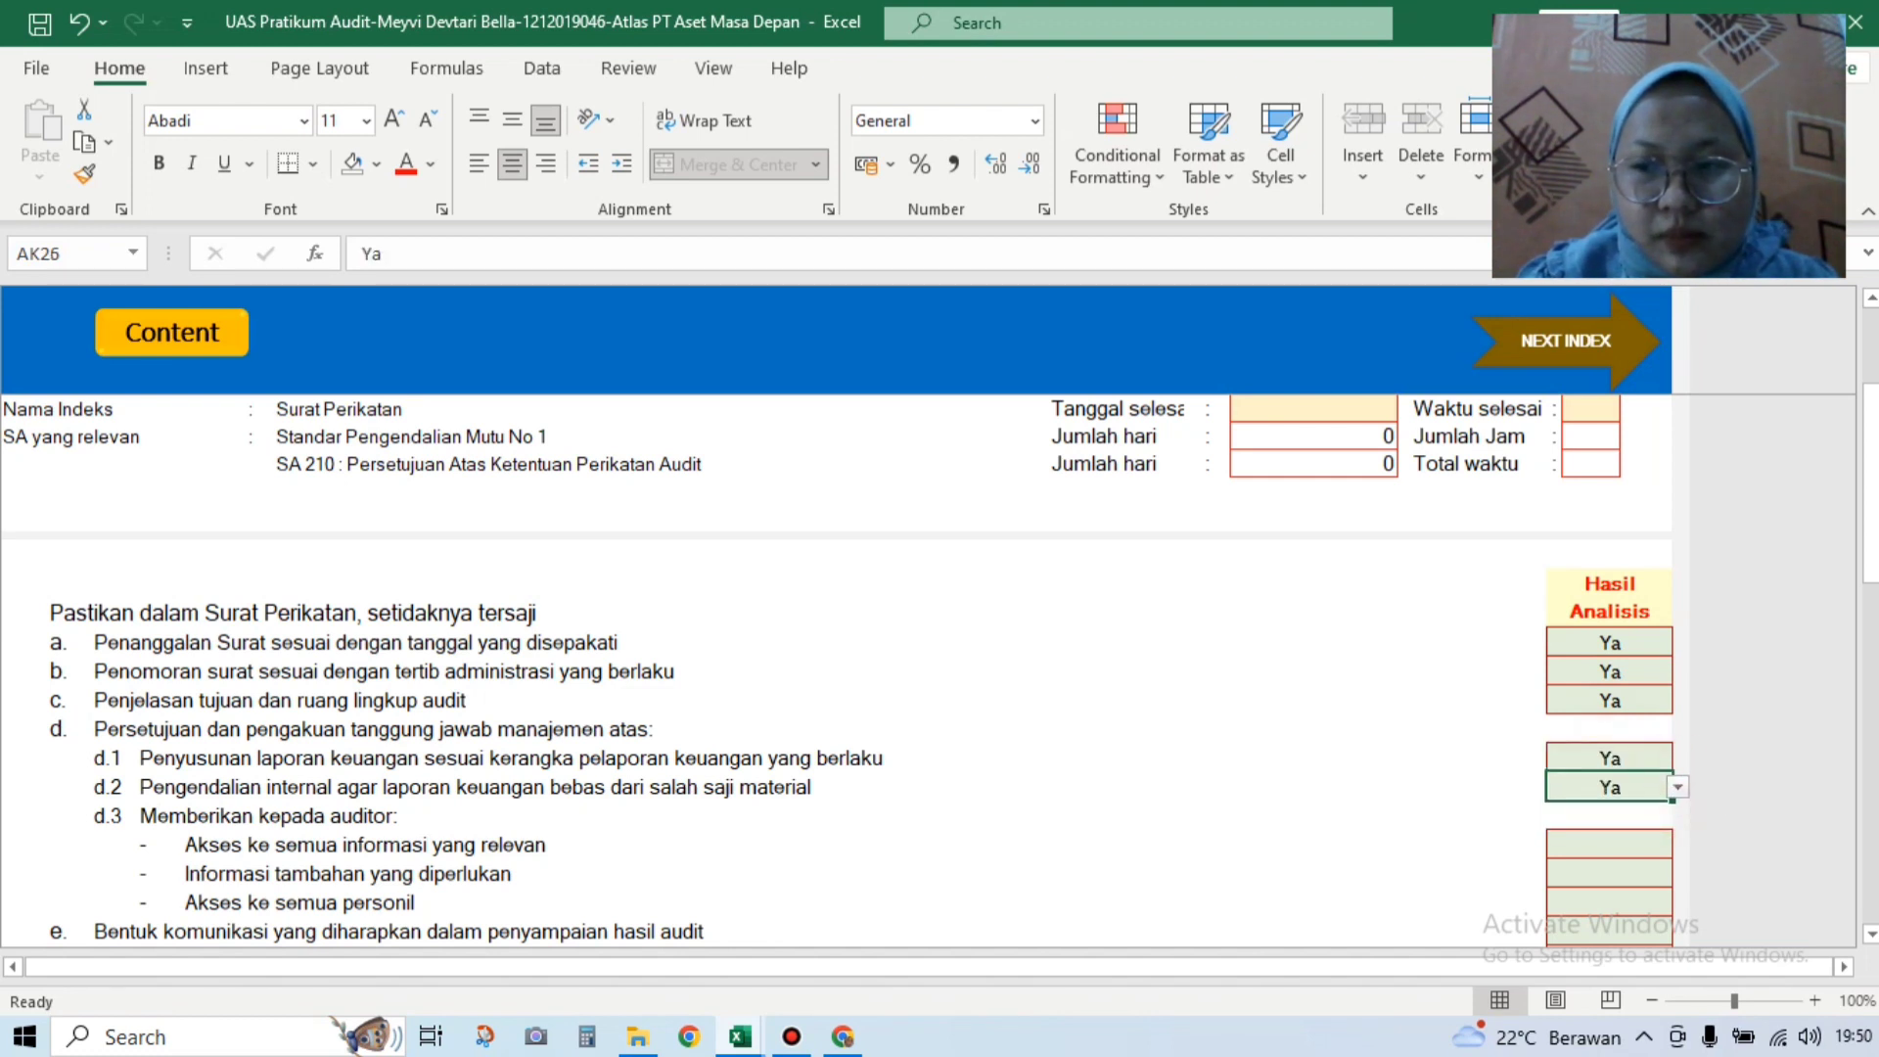
{"action": "scroll", "coordinate": [1667, 674], "scroll_direction": "down", "scroll_amount": 1}
{"action": "scroll", "coordinate": [1668, 673], "scroll_direction": "down", "scroll_amount": 1}
Step: Answer Ya for access to relevant information, additional information needed, and access to personnel
{"action": "left_click", "coordinate": [1644, 698]}
{"action": "left_click", "coordinate": [1675, 701]}
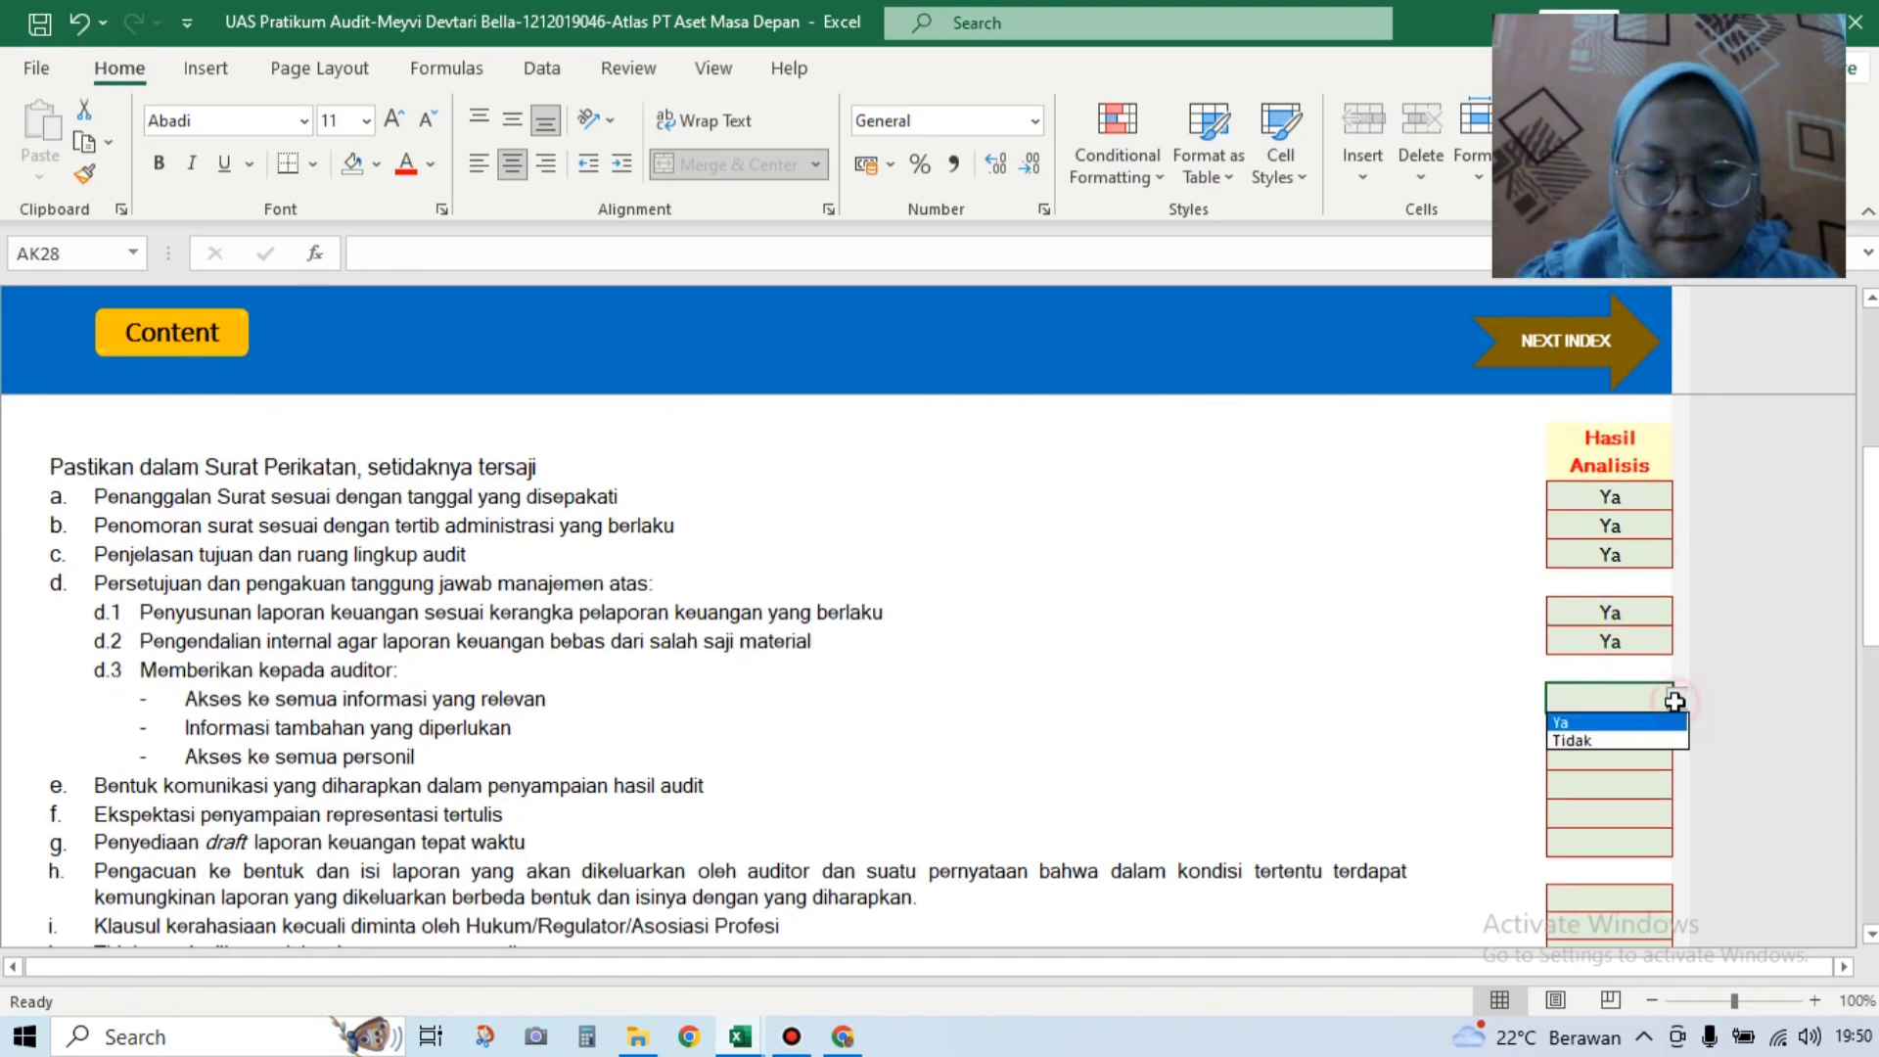
{"action": "left_click", "coordinate": [1640, 723]}
{"action": "left_click", "coordinate": [1606, 735]}
{"action": "left_click", "coordinate": [1674, 729]}
{"action": "left_click", "coordinate": [1658, 741]}
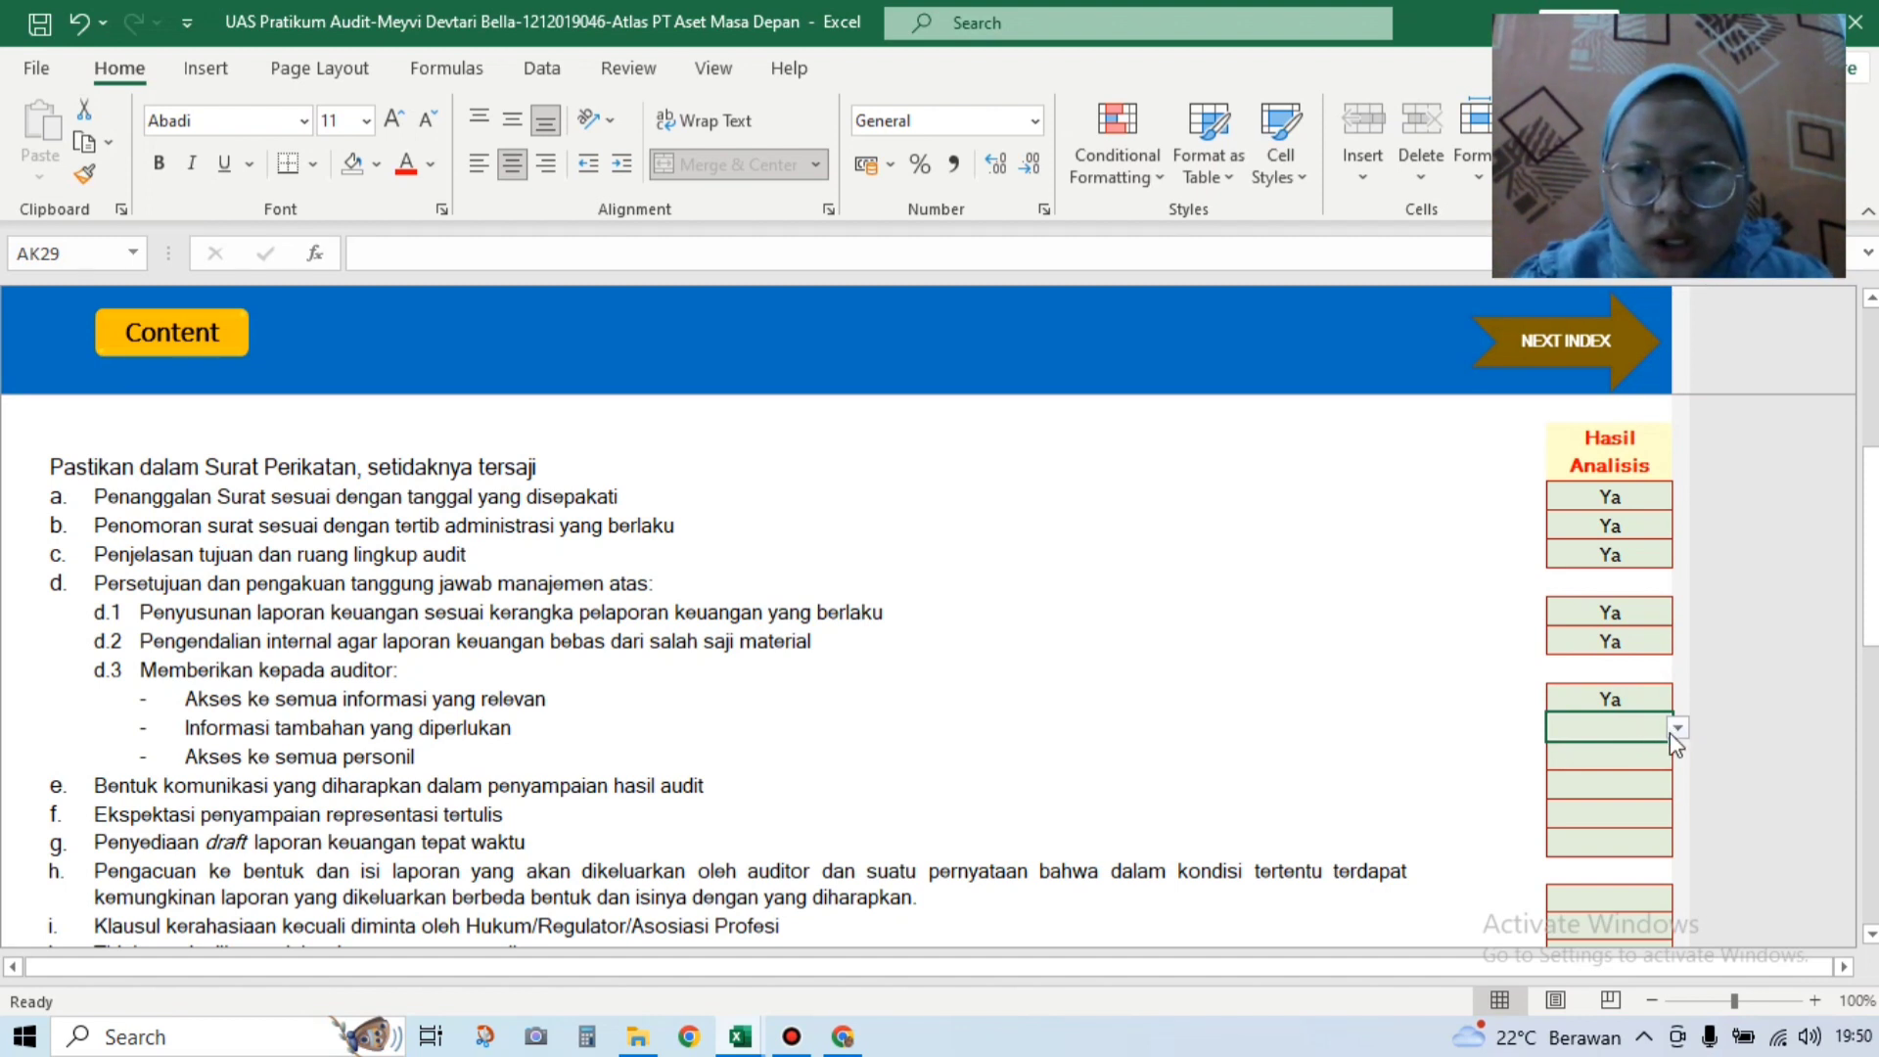
{"action": "left_click", "coordinate": [1677, 729]}
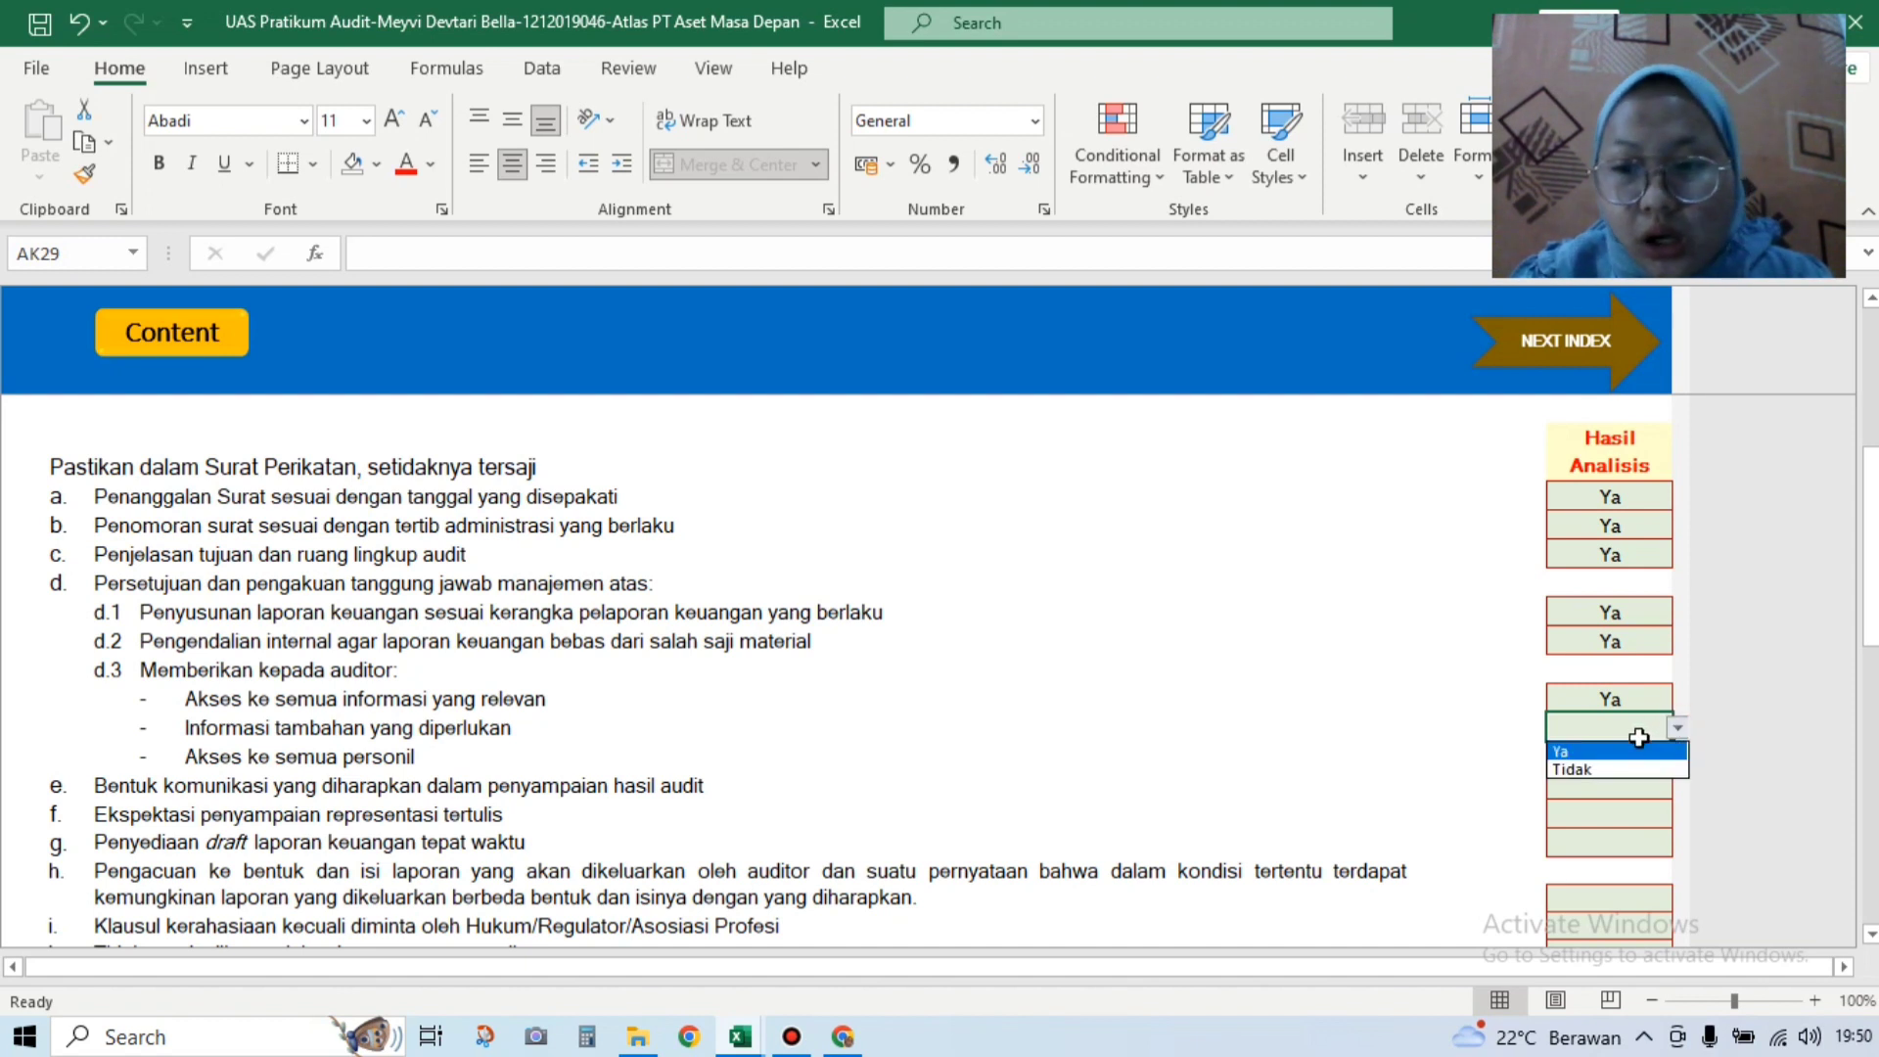
{"action": "left_click", "coordinate": [1634, 750]}
{"action": "left_click", "coordinate": [1633, 755]}
{"action": "left_click", "coordinate": [1678, 758]}
{"action": "left_click", "coordinate": [1664, 778]}
Step: Answer Ya for items e, g and f
{"action": "left_click", "coordinate": [1632, 785]}
{"action": "left_click", "coordinate": [1677, 785]}
{"action": "left_click", "coordinate": [1650, 803]}
{"action": "left_click", "coordinate": [1630, 844]}
{"action": "left_click", "coordinate": [1678, 839]}
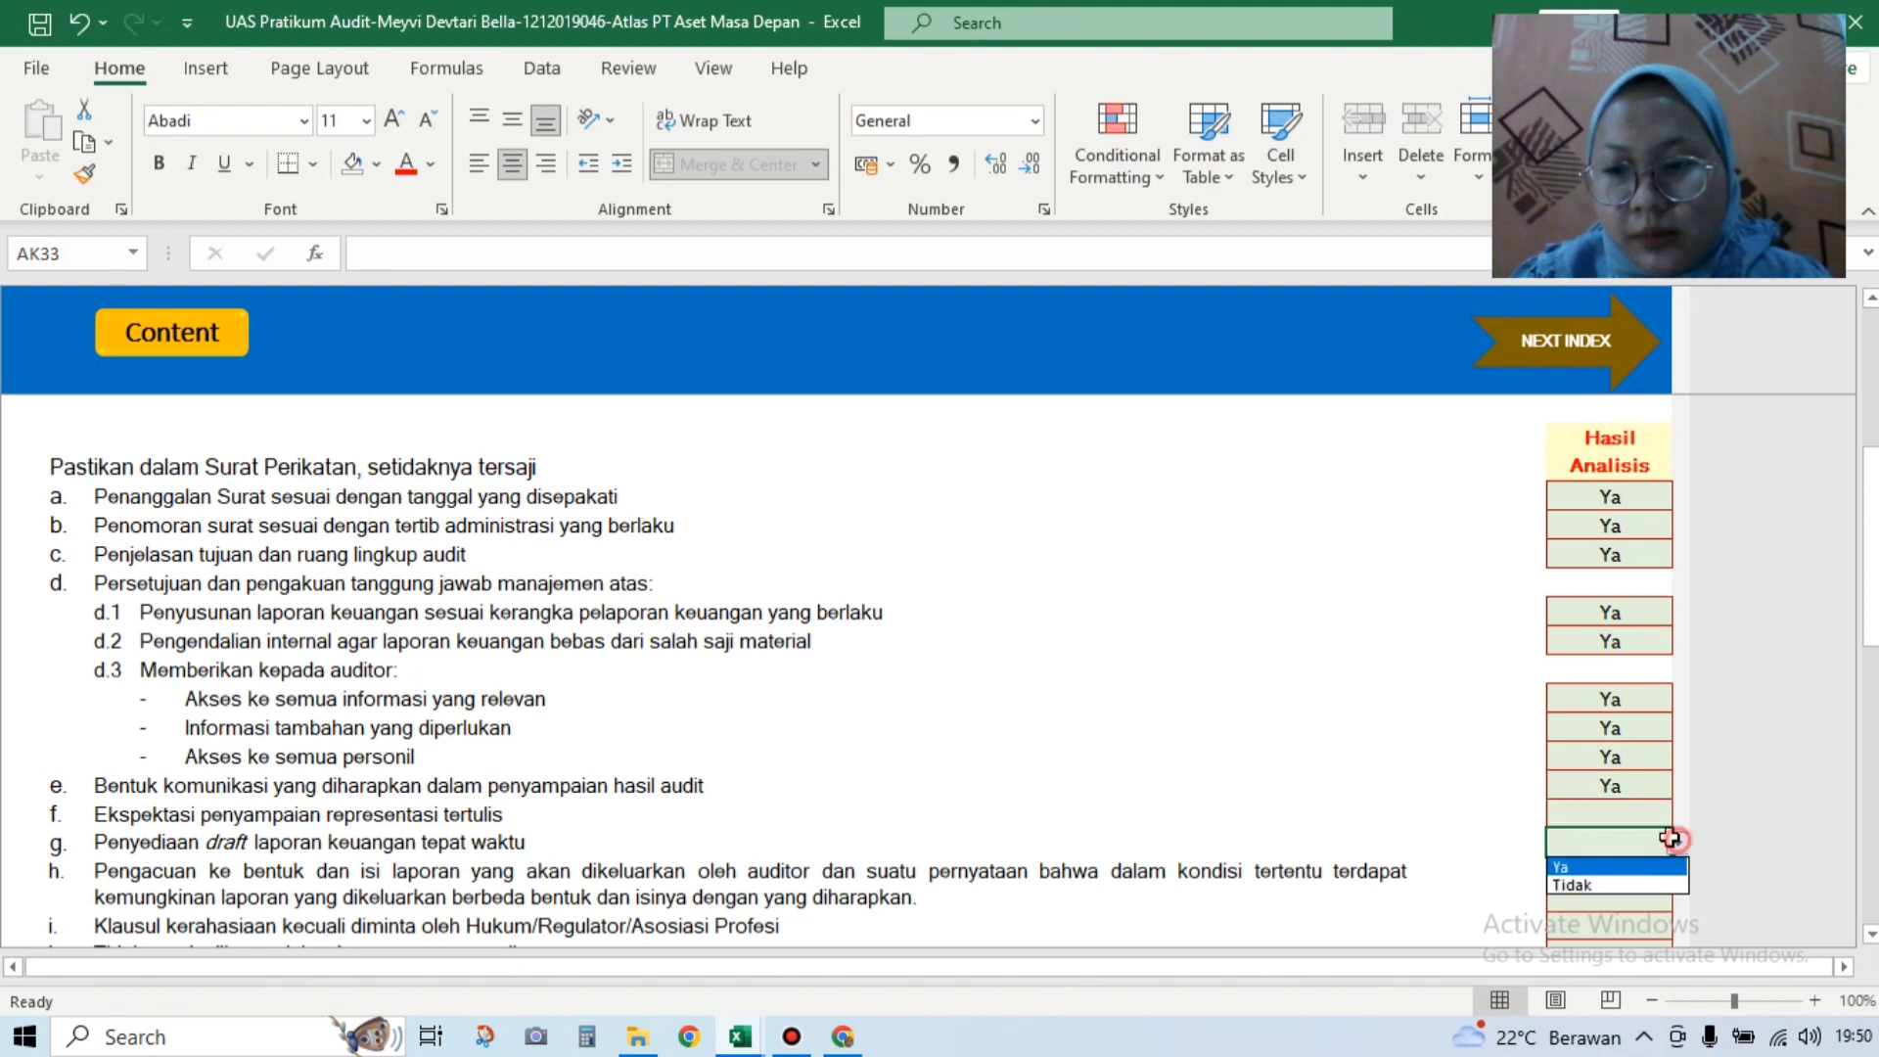
{"action": "left_click", "coordinate": [1610, 867]}
{"action": "left_click", "coordinate": [1630, 813]}
{"action": "left_click", "coordinate": [1671, 814]}
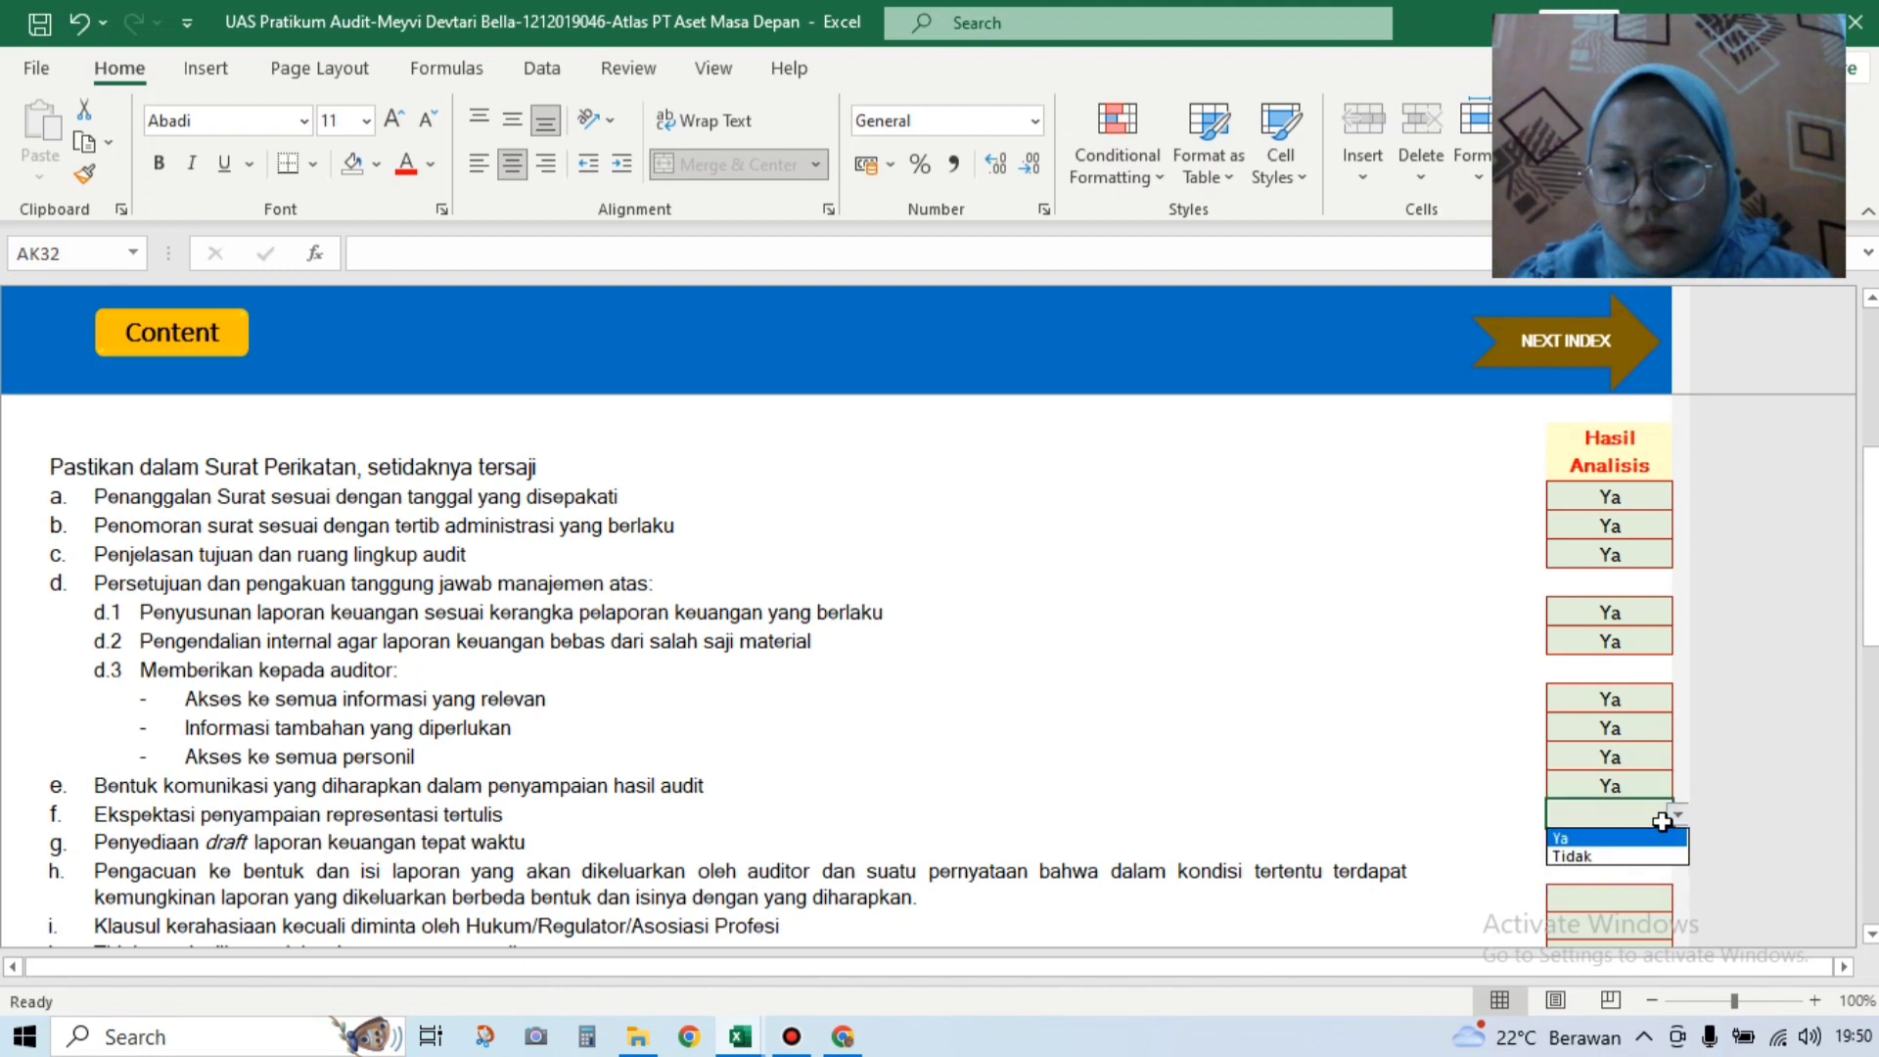
{"action": "left_click", "coordinate": [1640, 838]}
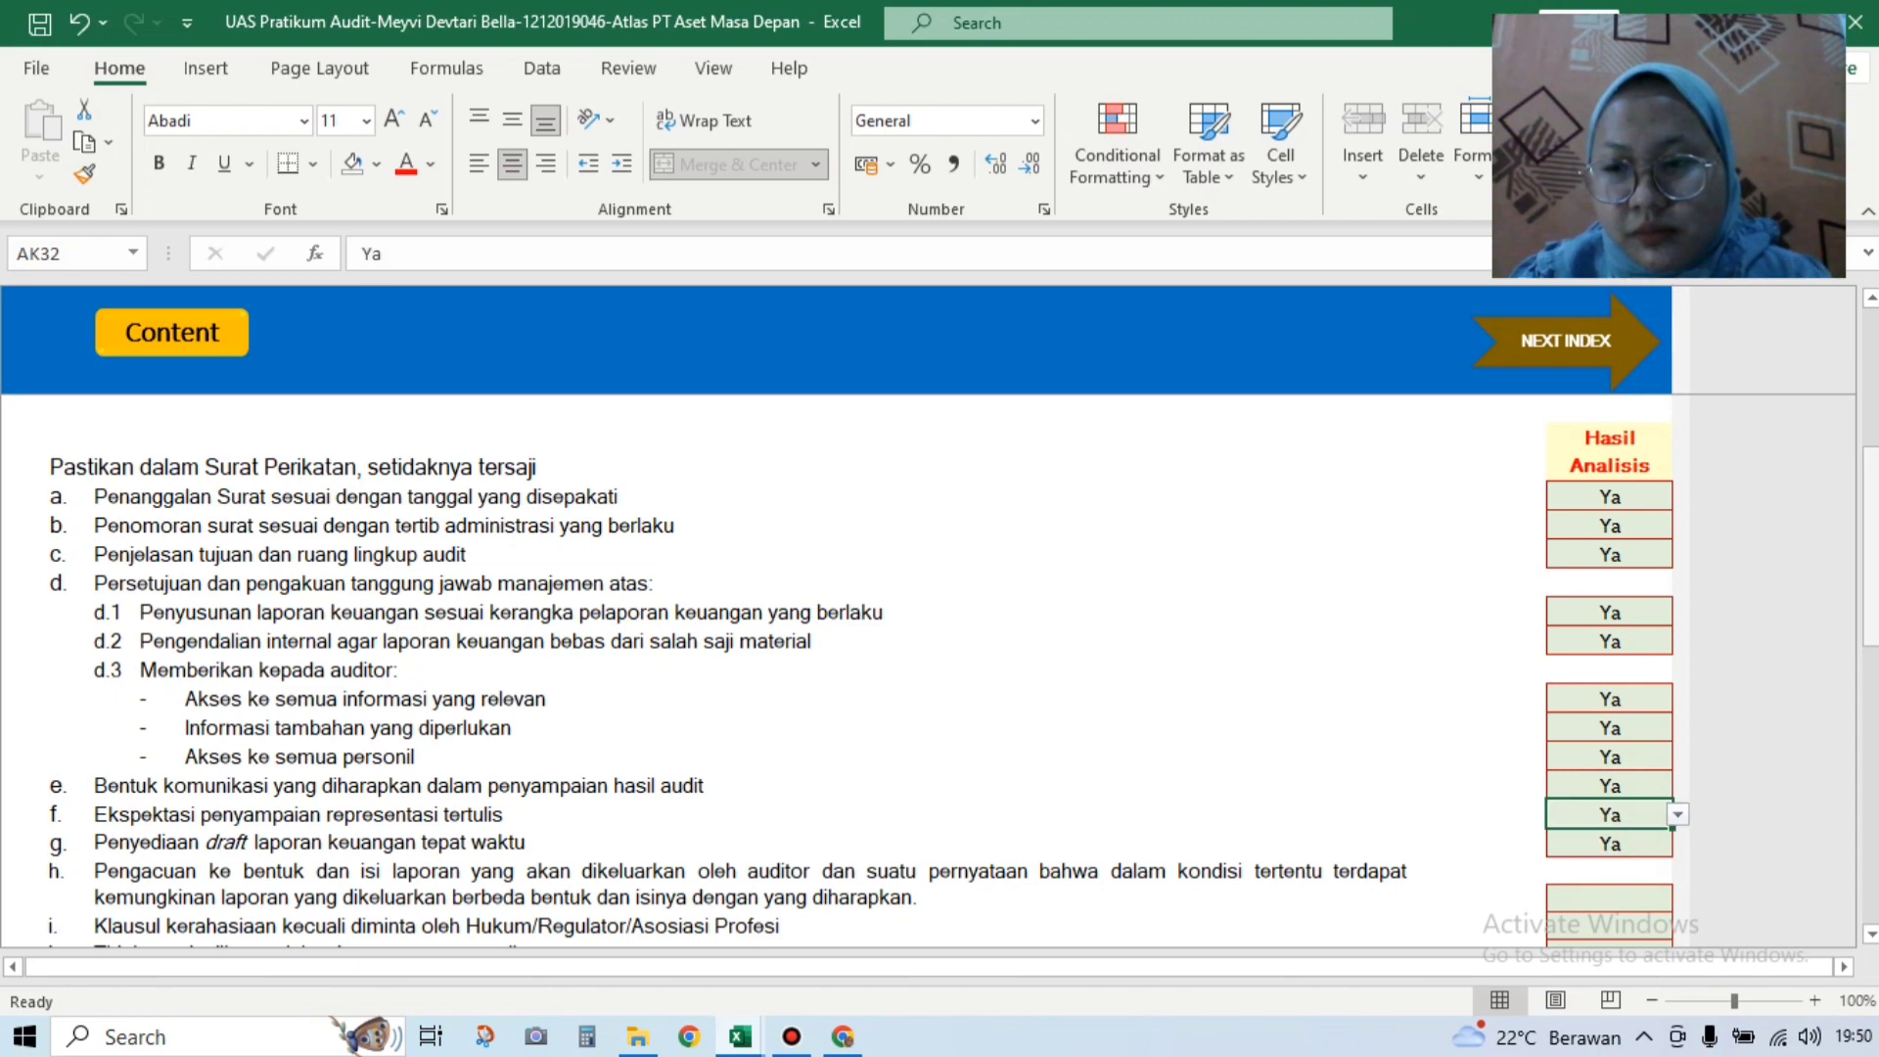
Step: Answer Ya for the remaining items h, i, j and k
{"action": "scroll", "coordinate": [1664, 705], "scroll_direction": "down", "scroll_amount": 2}
{"action": "left_click", "coordinate": [1658, 720]}
{"action": "left_click", "coordinate": [1678, 724]}
{"action": "left_click", "coordinate": [1650, 755]}
{"action": "left_click", "coordinate": [1625, 752]}
{"action": "left_click", "coordinate": [1677, 752]}
{"action": "left_click", "coordinate": [1644, 774]}
{"action": "left_click", "coordinate": [1664, 780]}
{"action": "left_click", "coordinate": [1677, 780]}
{"action": "left_click", "coordinate": [1644, 804]}
{"action": "left_click", "coordinate": [1661, 806]}
{"action": "left_click", "coordinate": [1670, 808]}
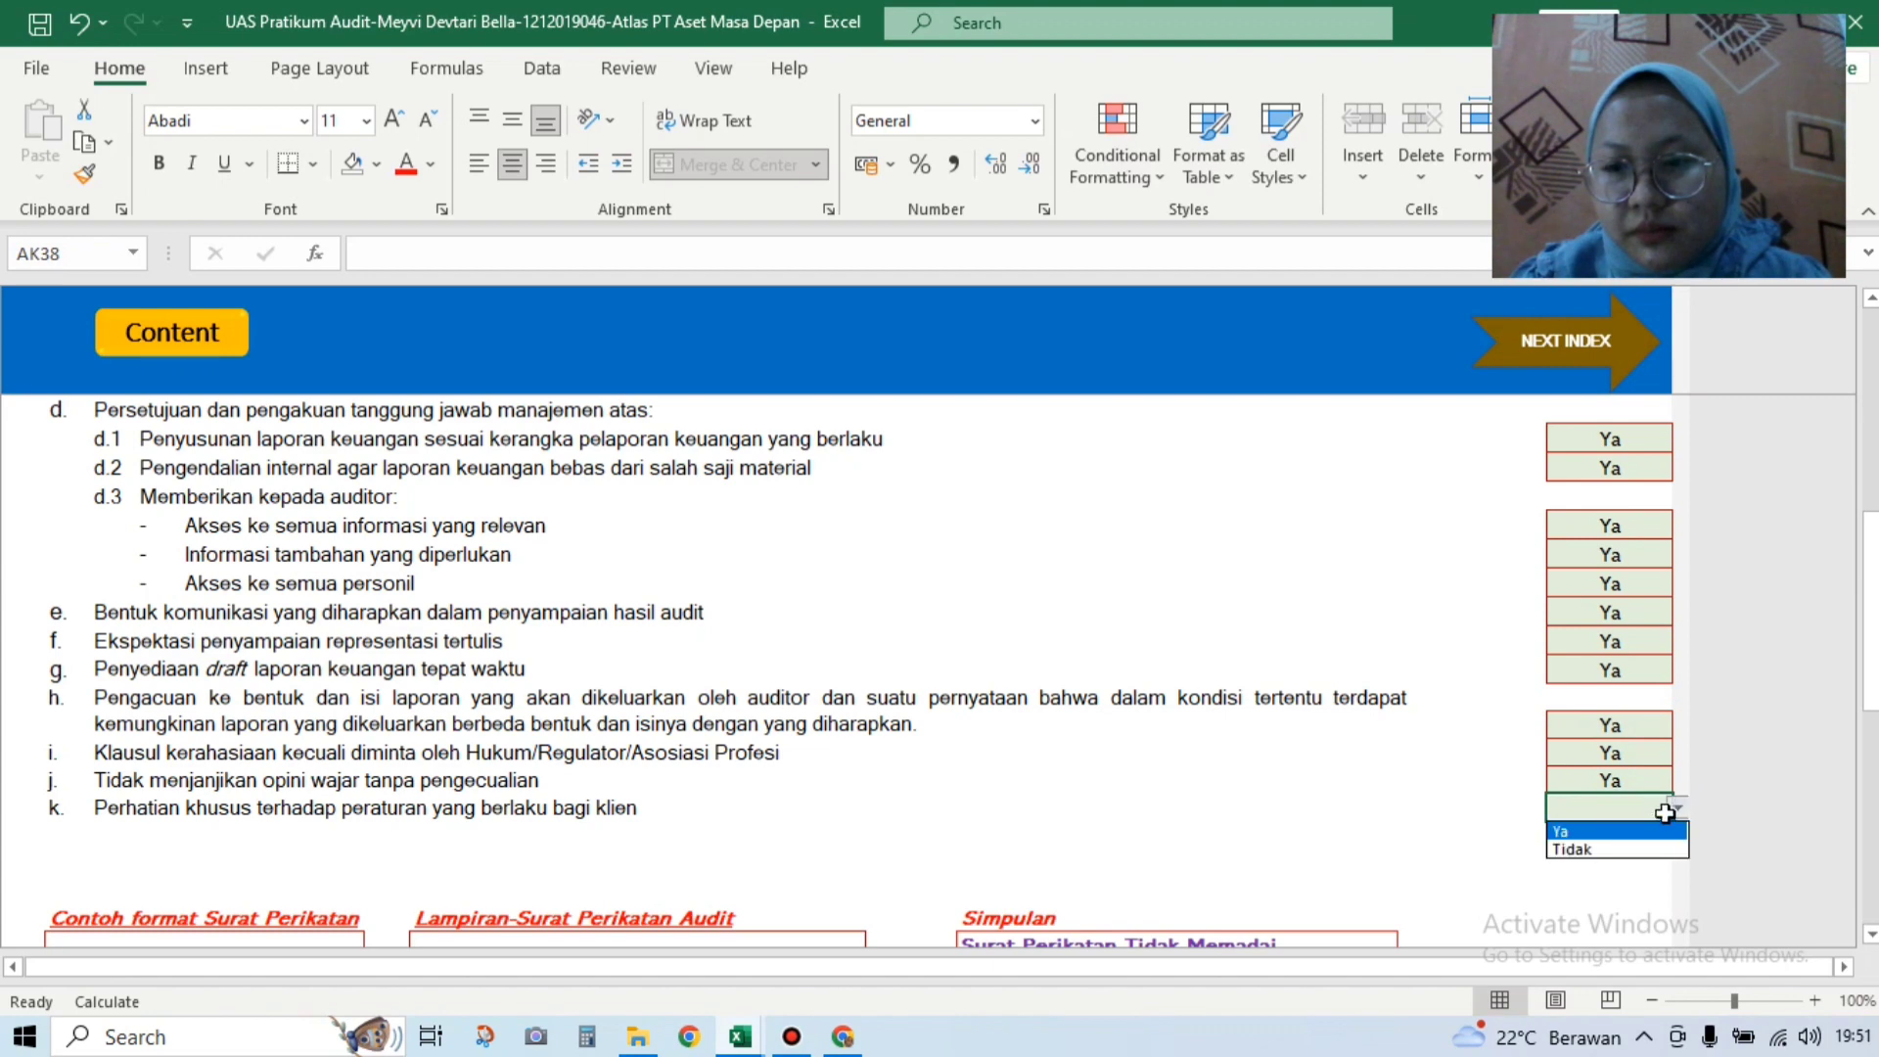
{"action": "left_click", "coordinate": [1654, 831]}
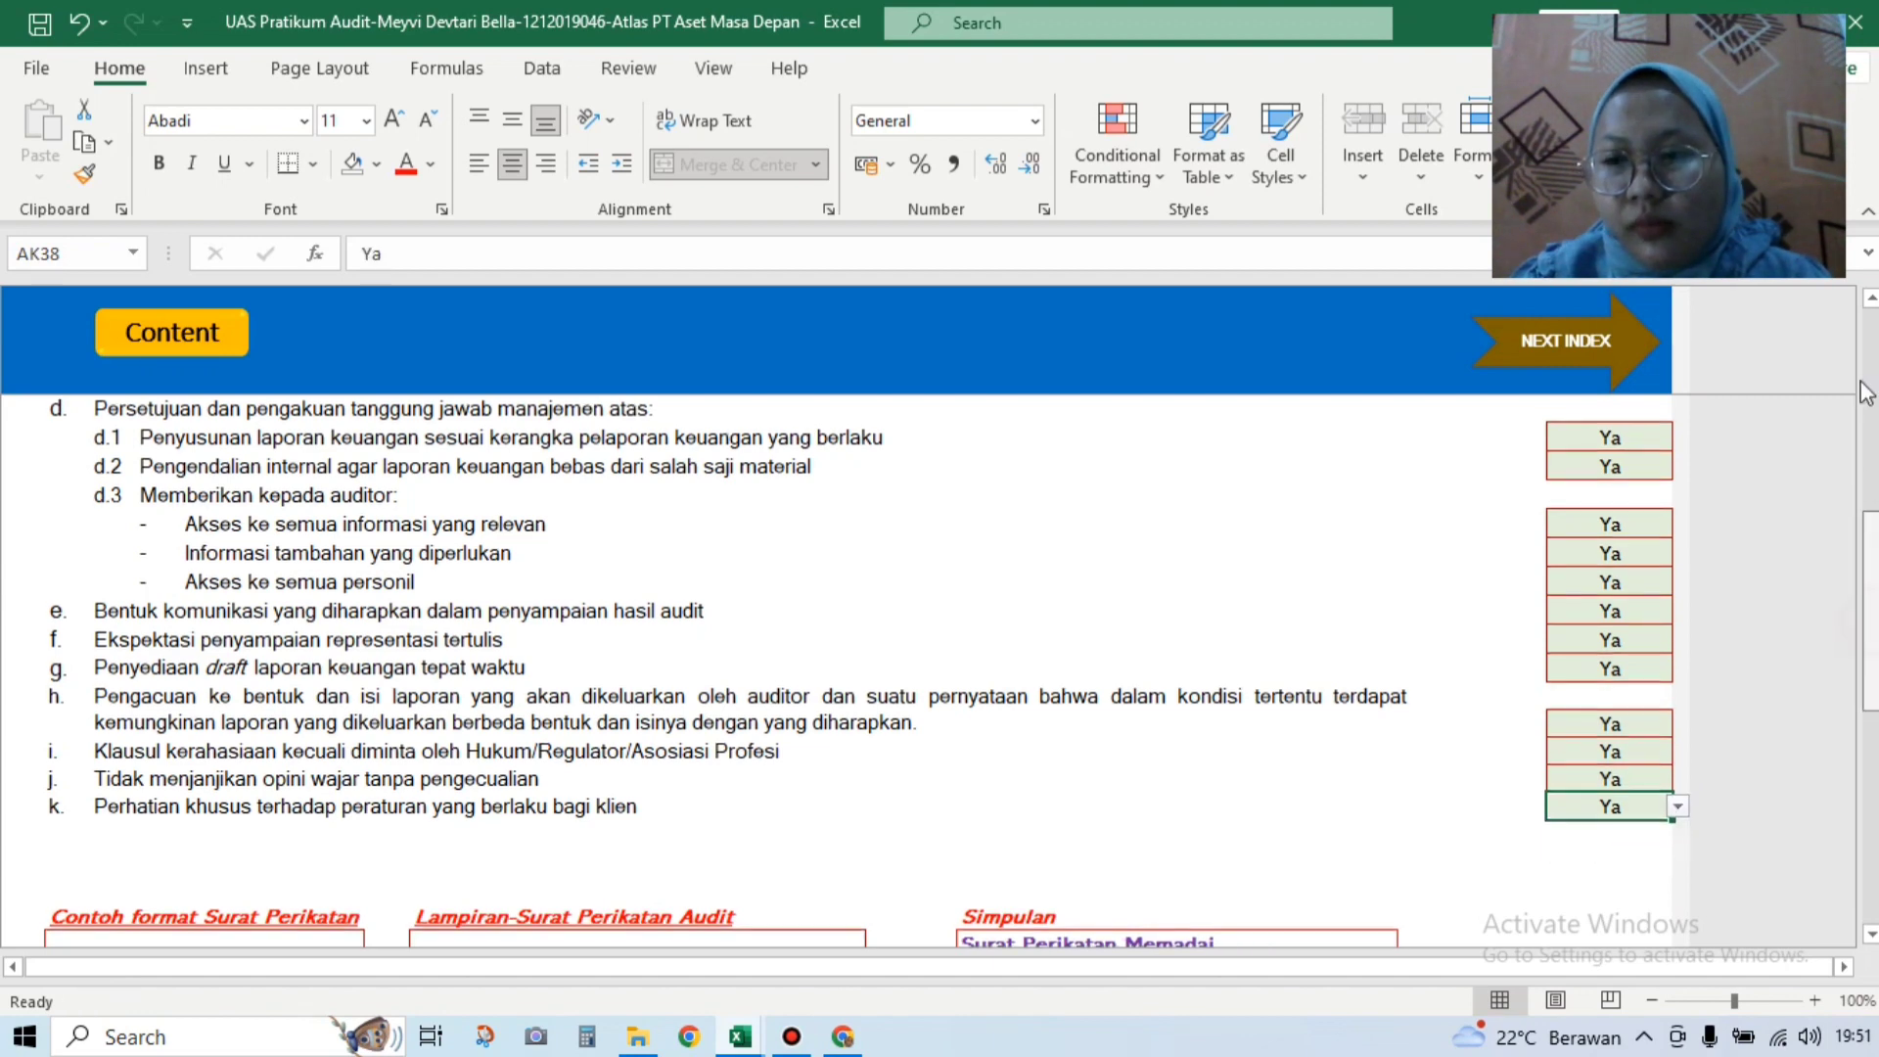
{"action": "scroll", "coordinate": [1865, 392], "scroll_direction": "up", "scroll_amount": 6}
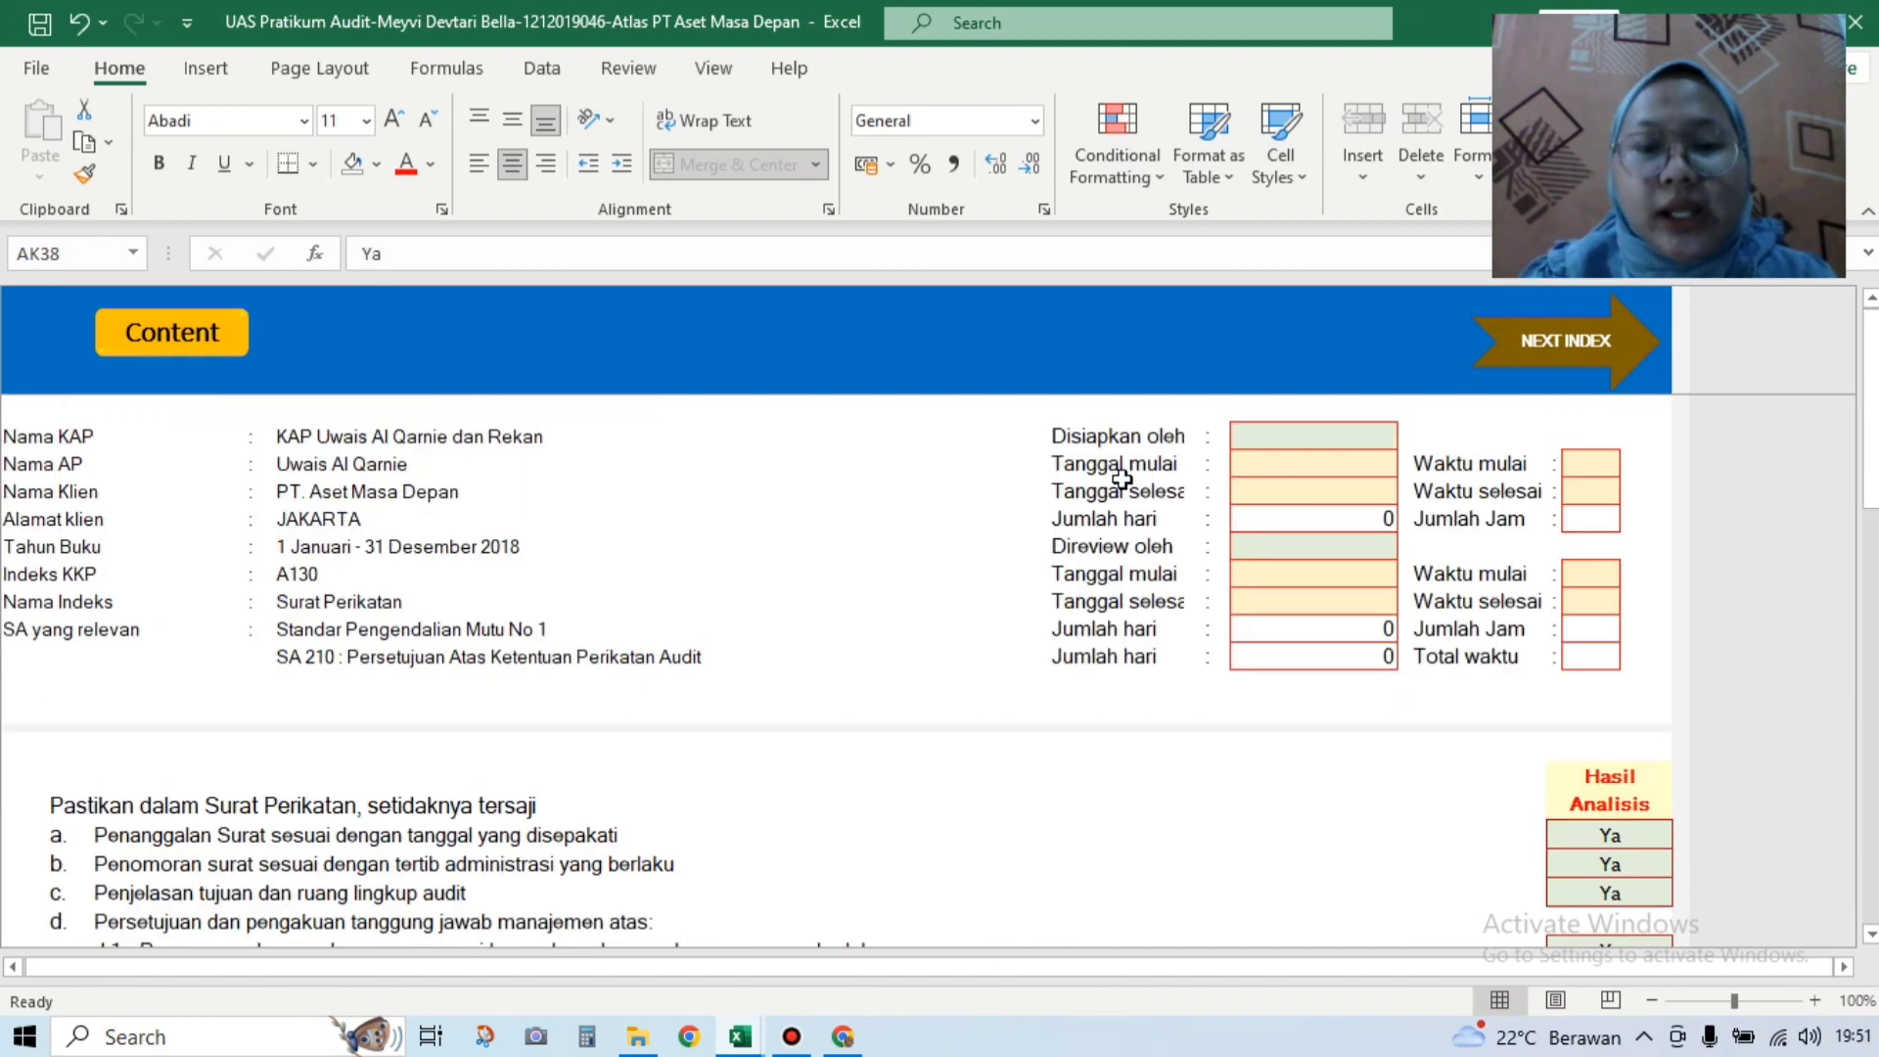
Step: Set the A130 preparer to KHD with start and end dates 13/12/2018
{"action": "left_click", "coordinate": [1307, 443]}
{"action": "left_click", "coordinate": [1405, 435]}
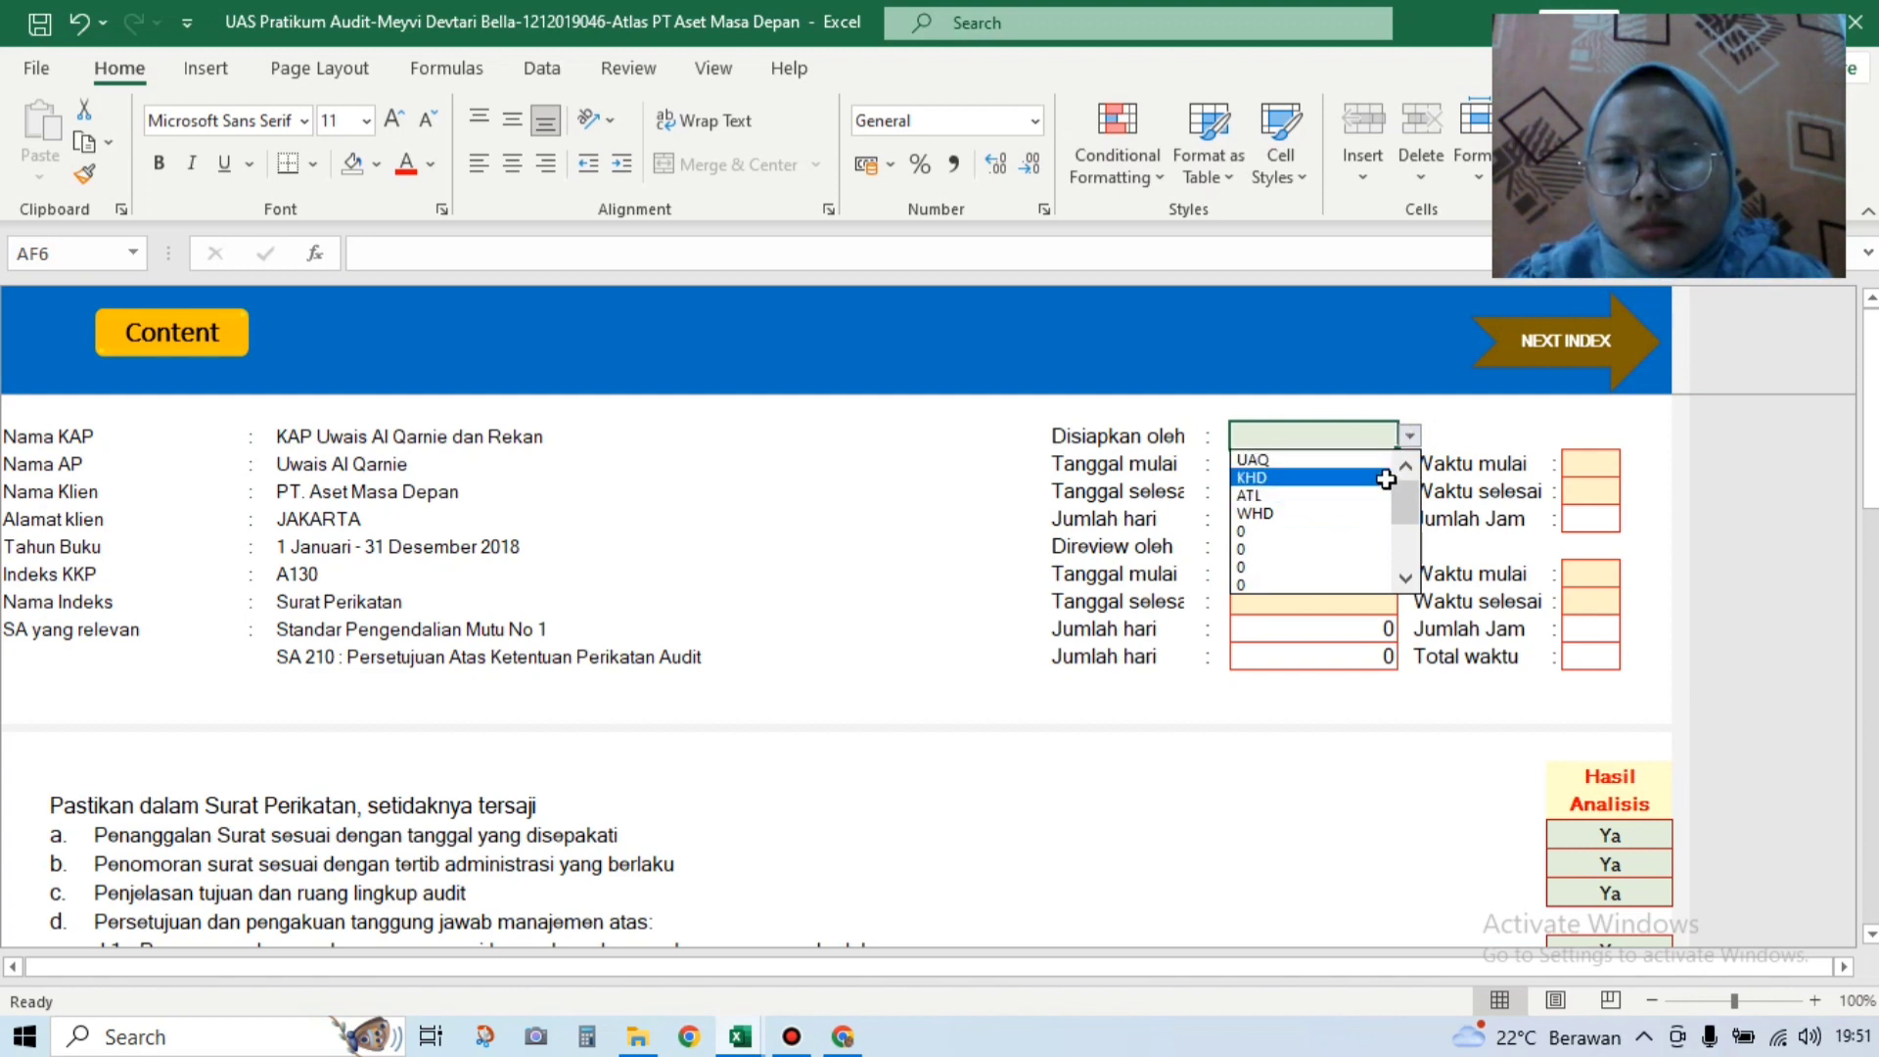
{"action": "left_click", "coordinate": [1384, 478]}
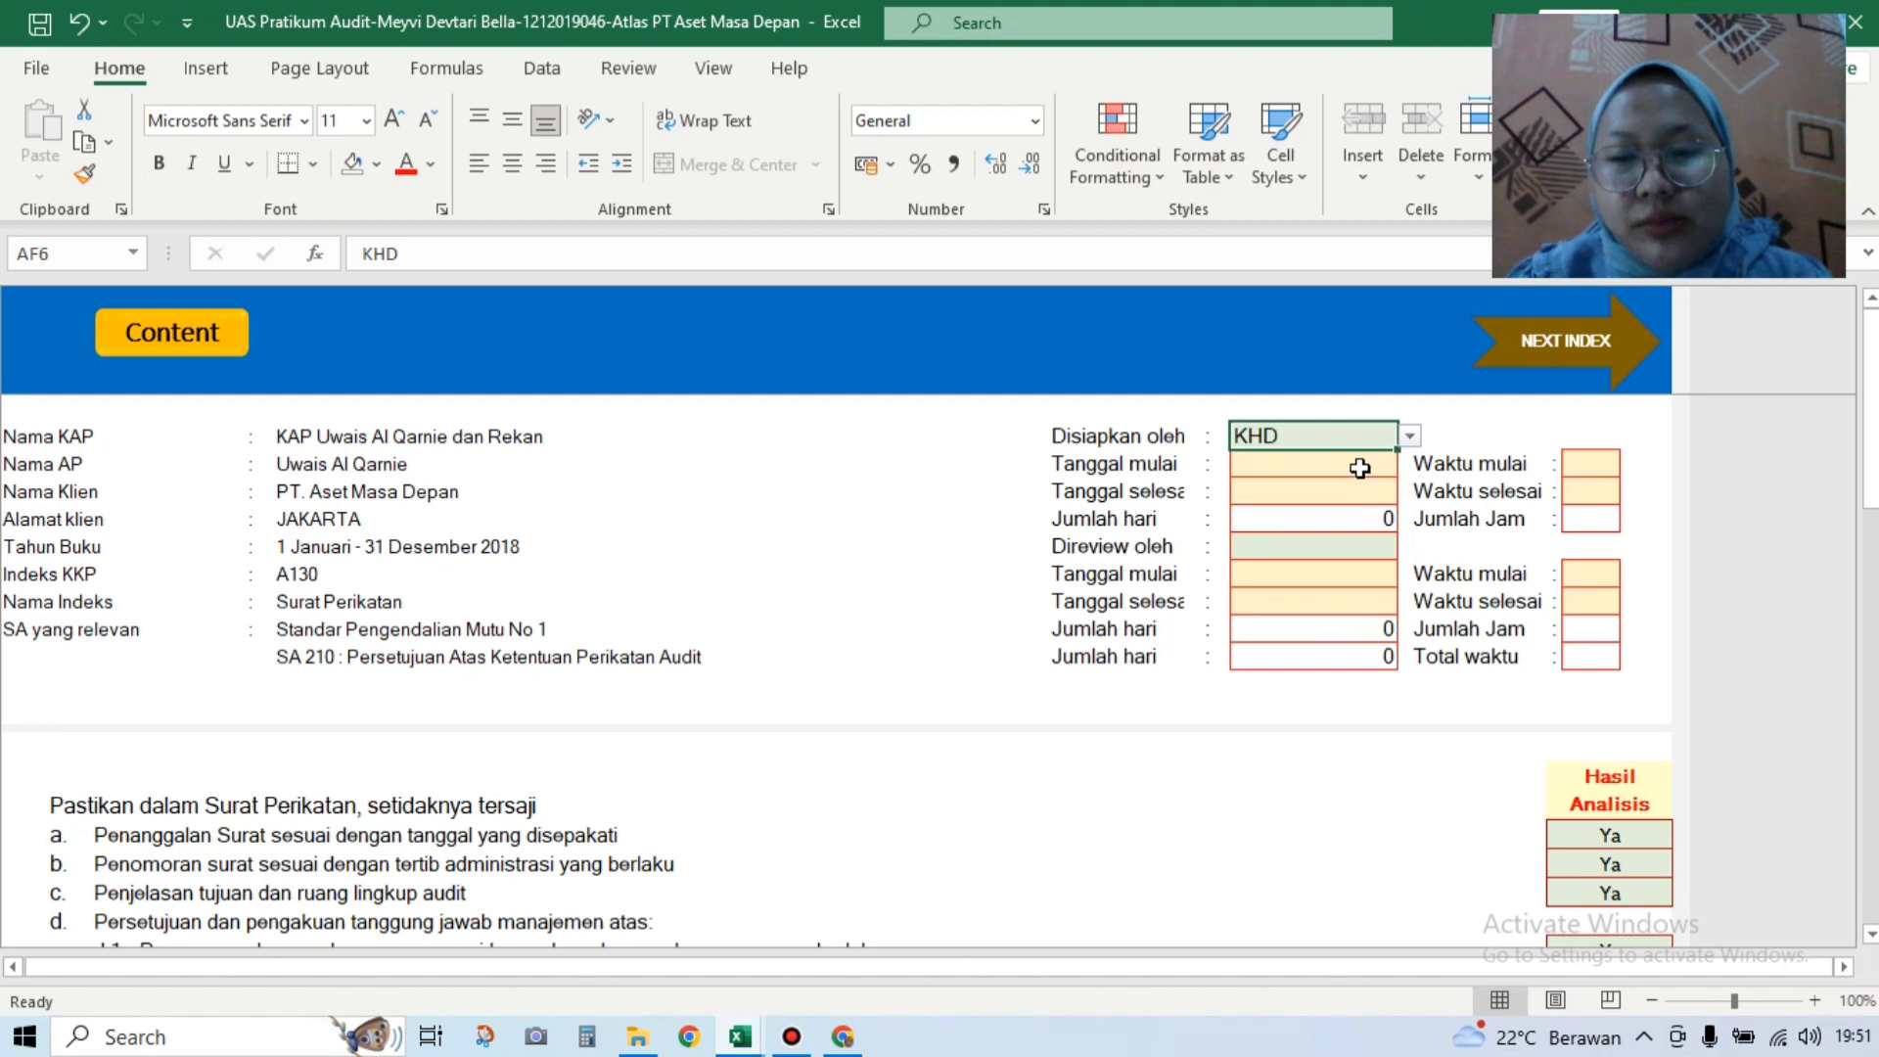
{"action": "left_click", "coordinate": [1361, 466]}
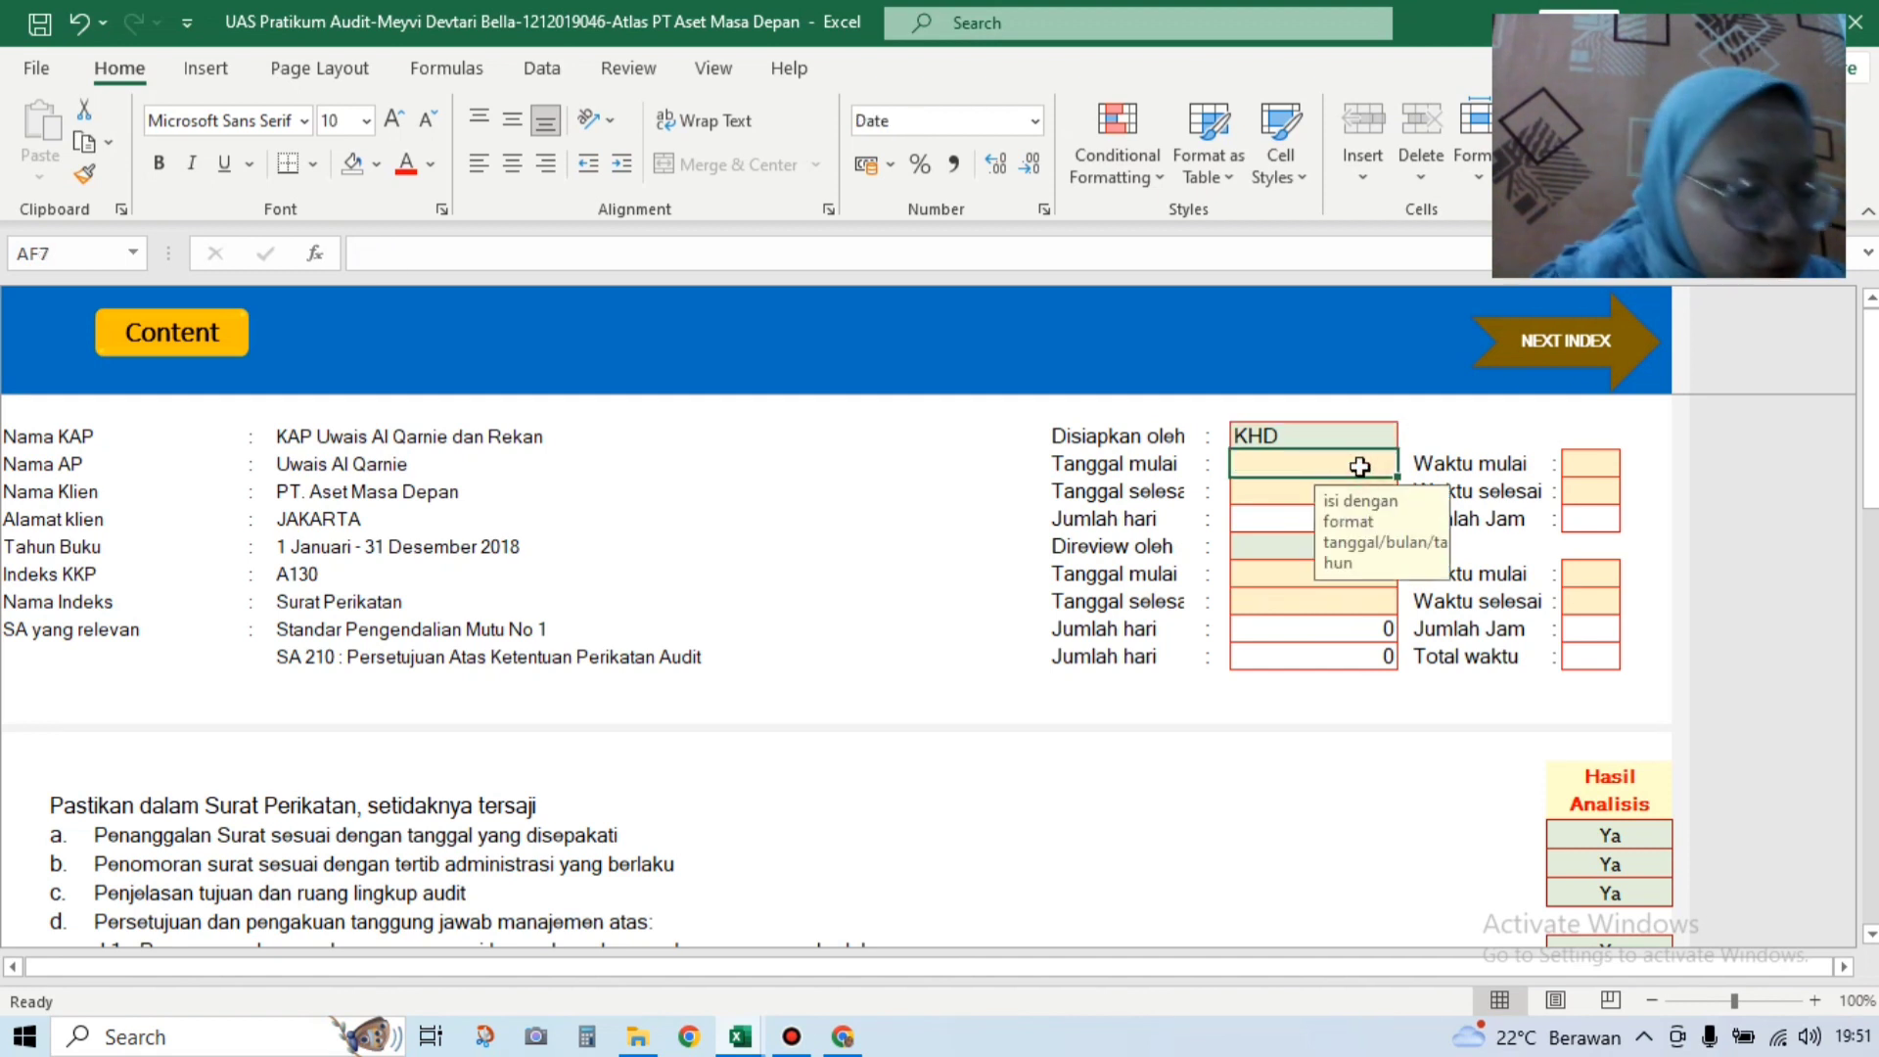
{"action": "type", "text": "13/1"}
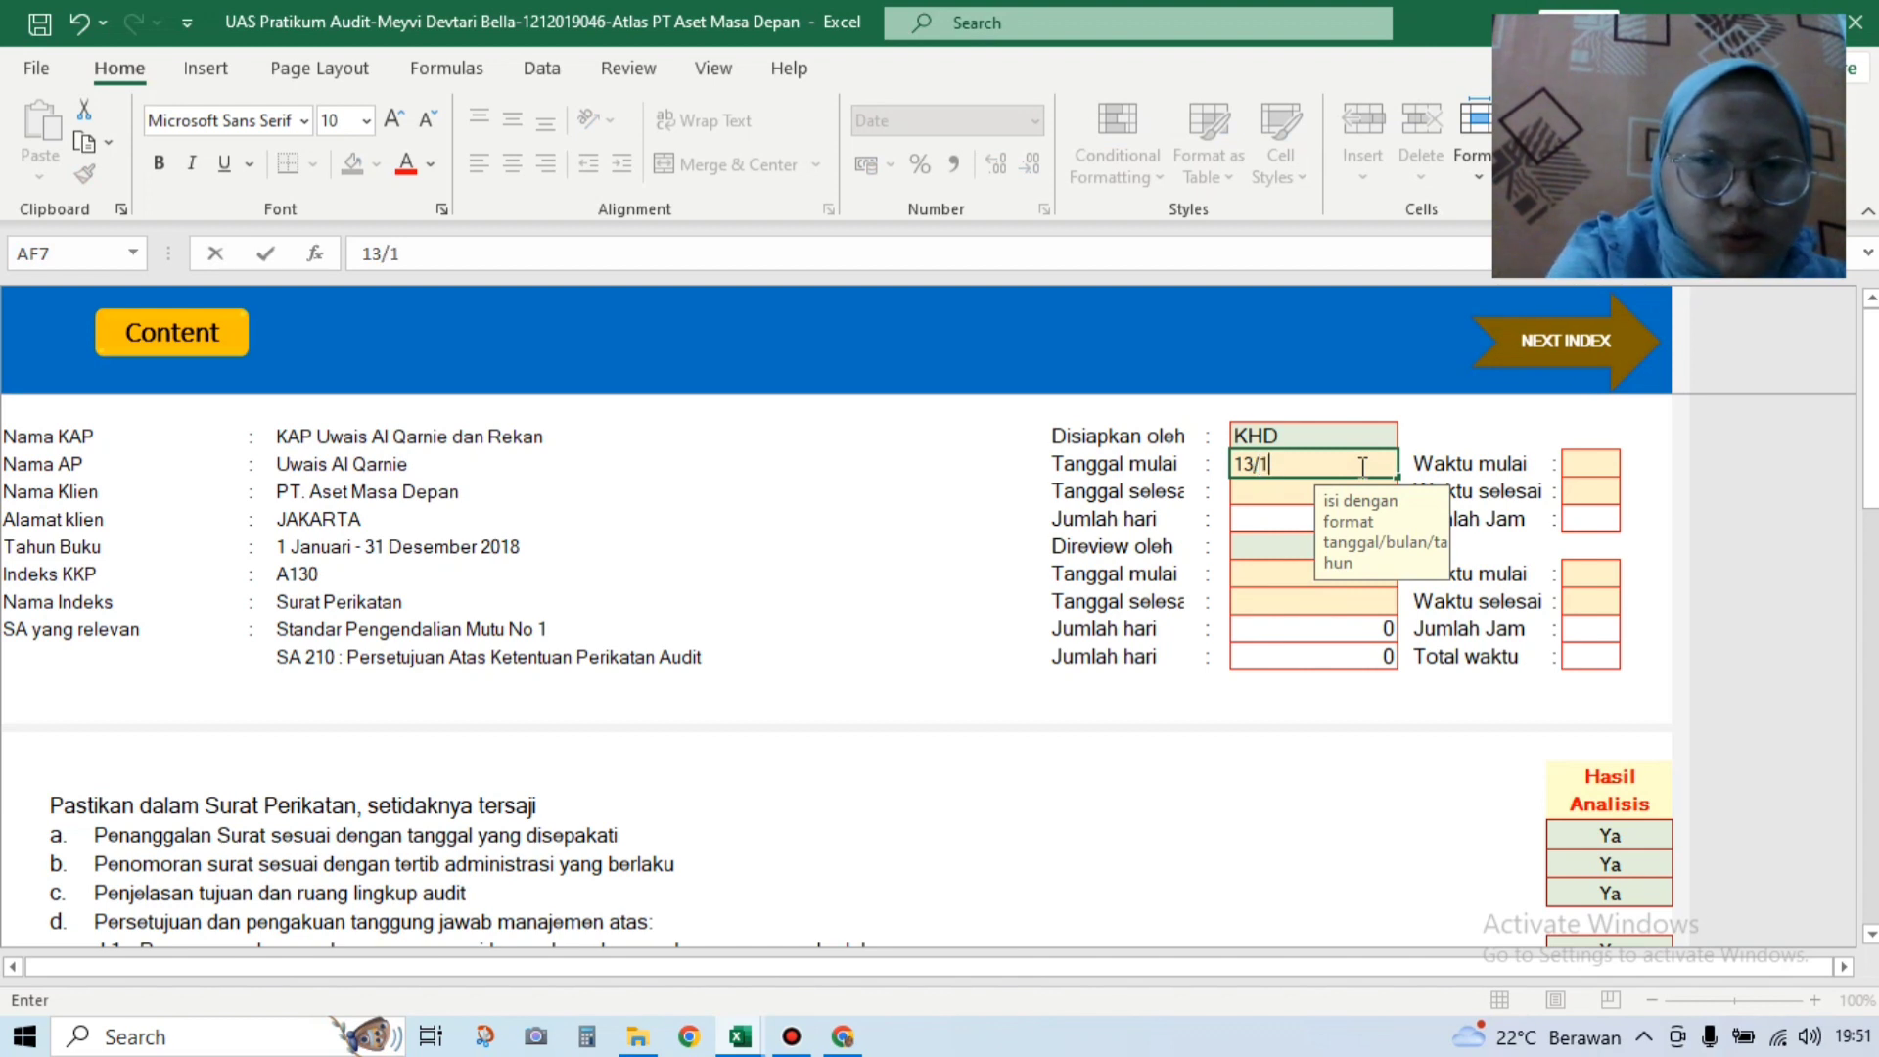
{"action": "type", "text": "2/2018"}
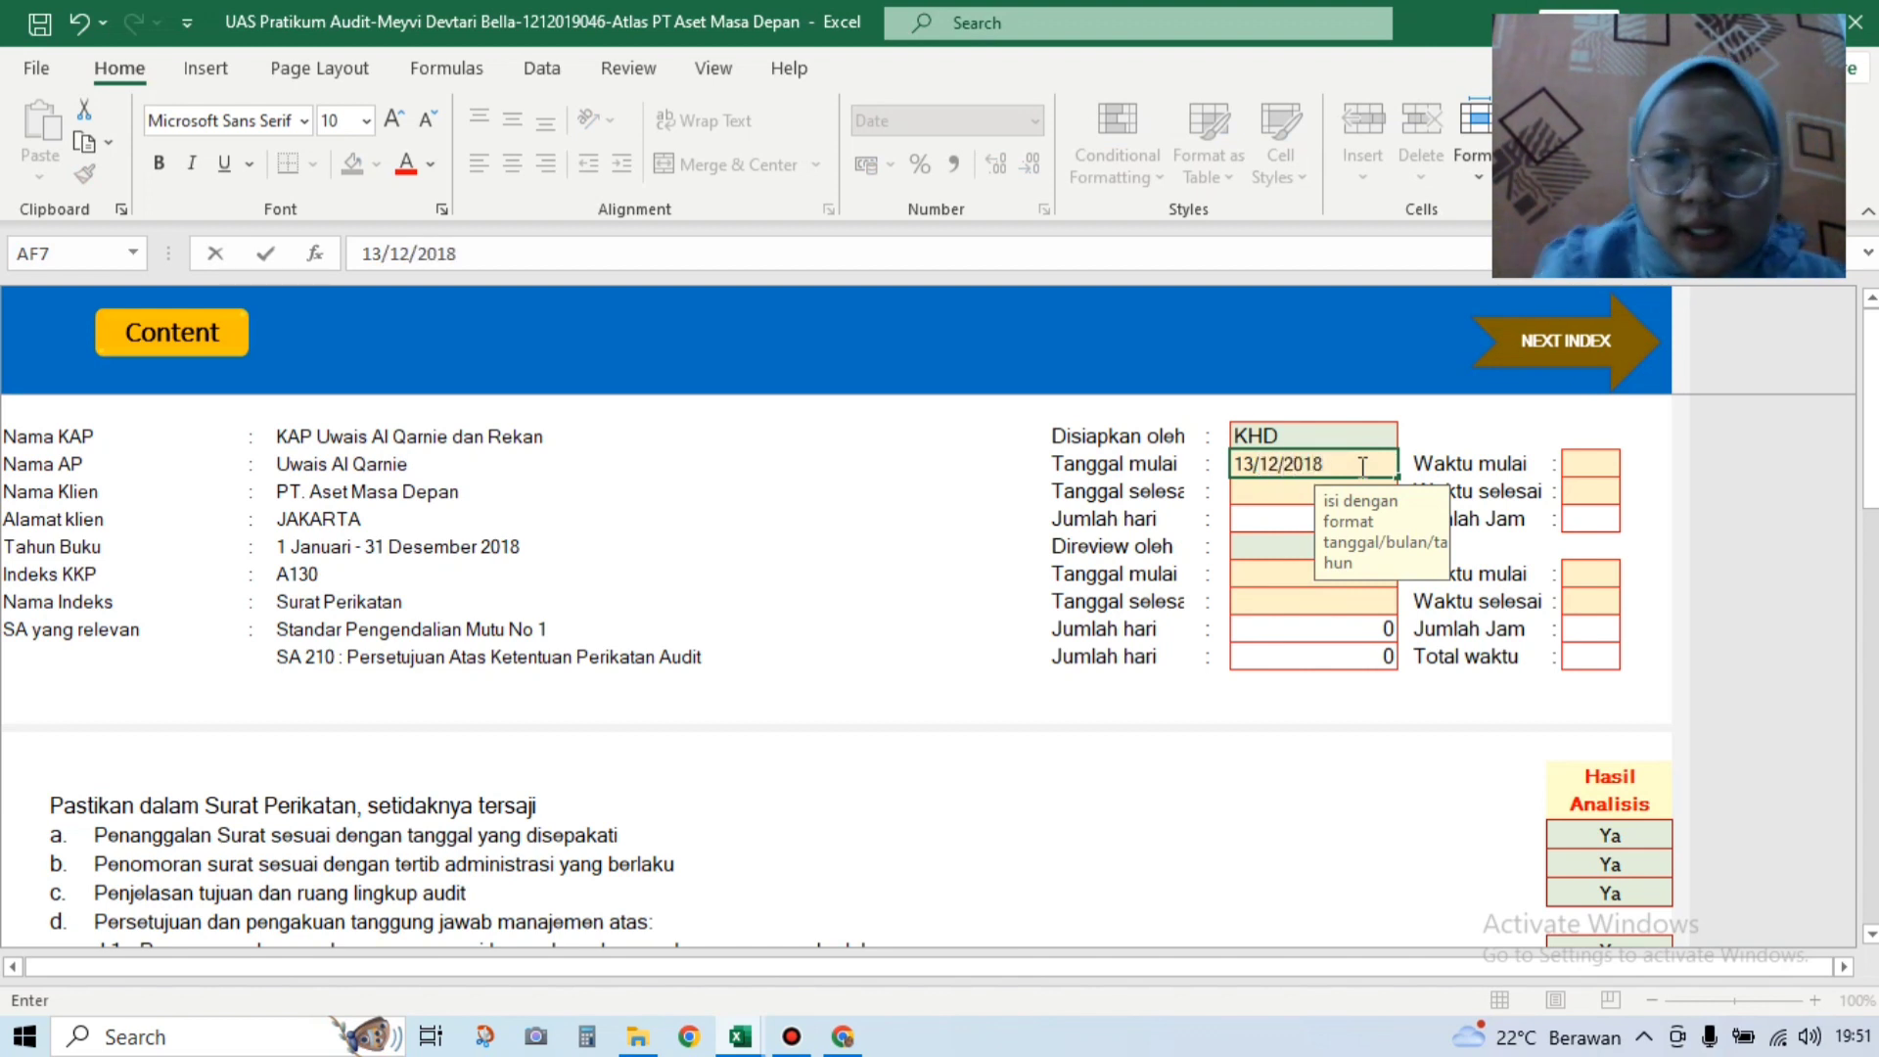
{"action": "key", "text": "Return"}
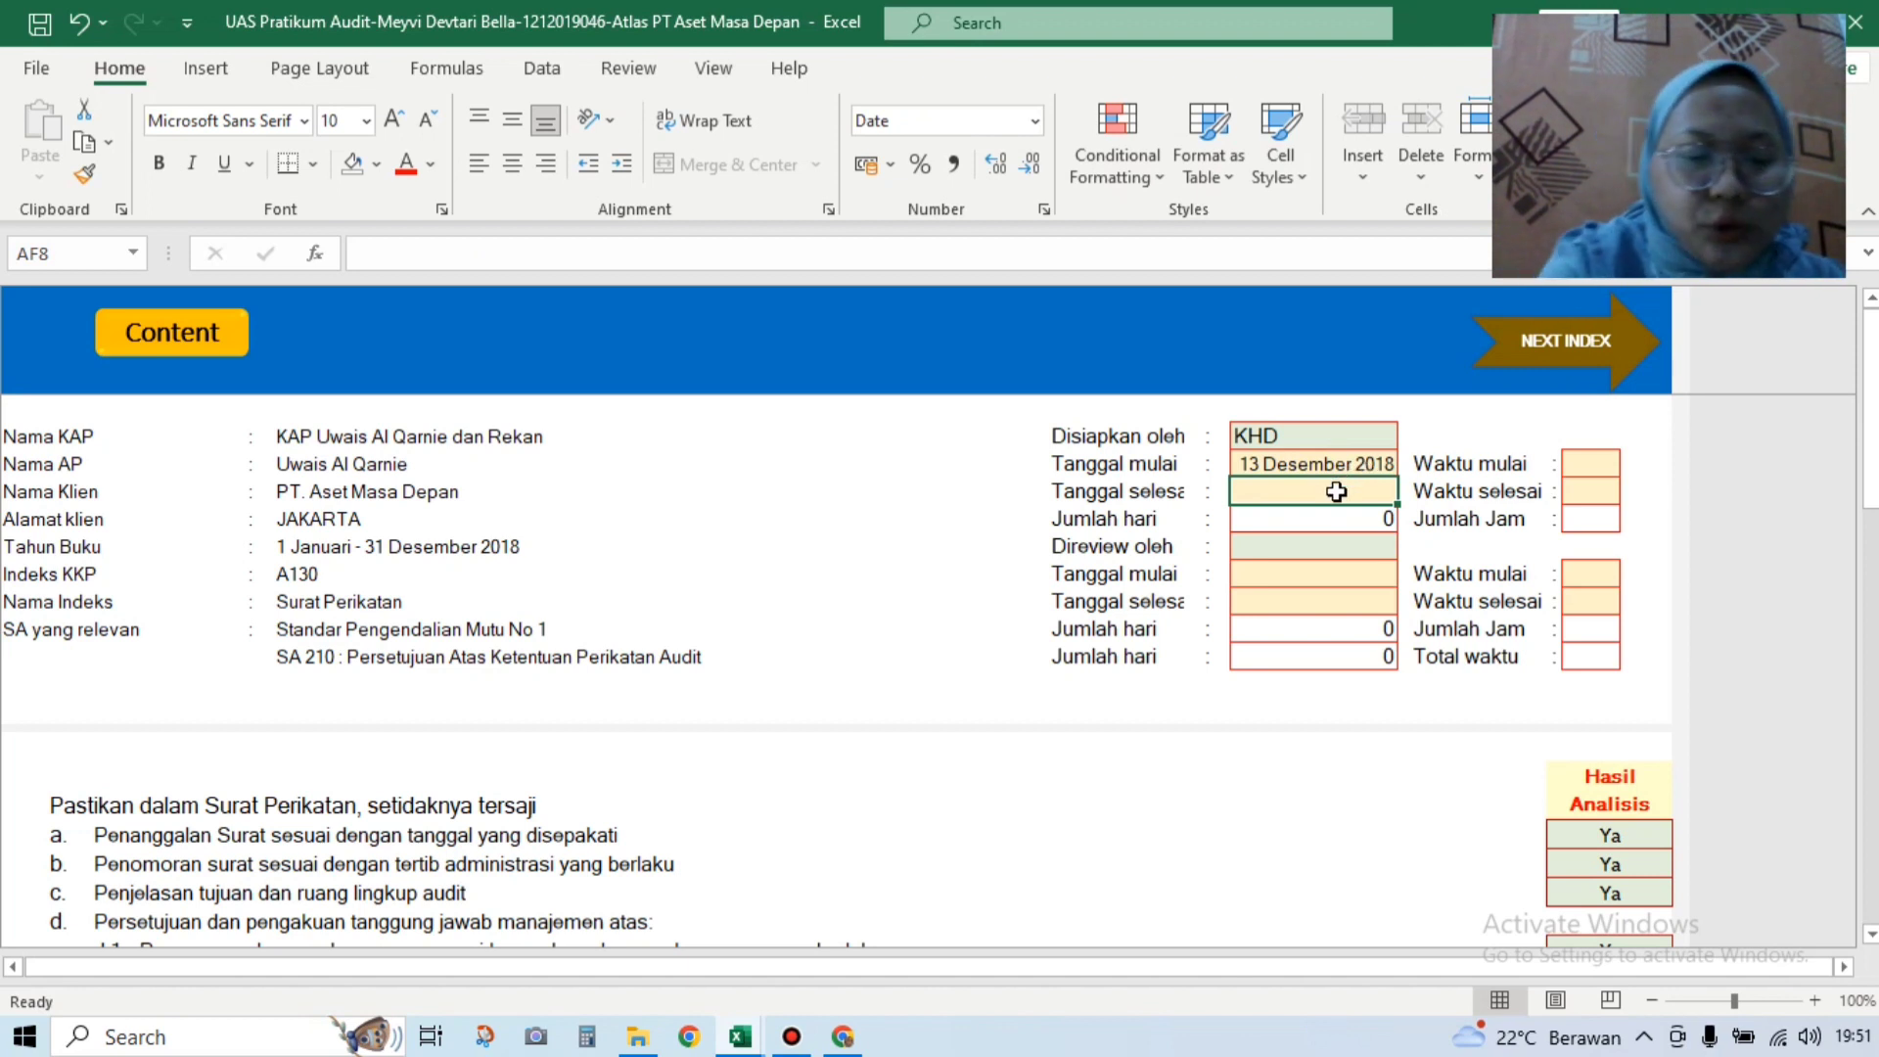
{"action": "type", "text": "13"}
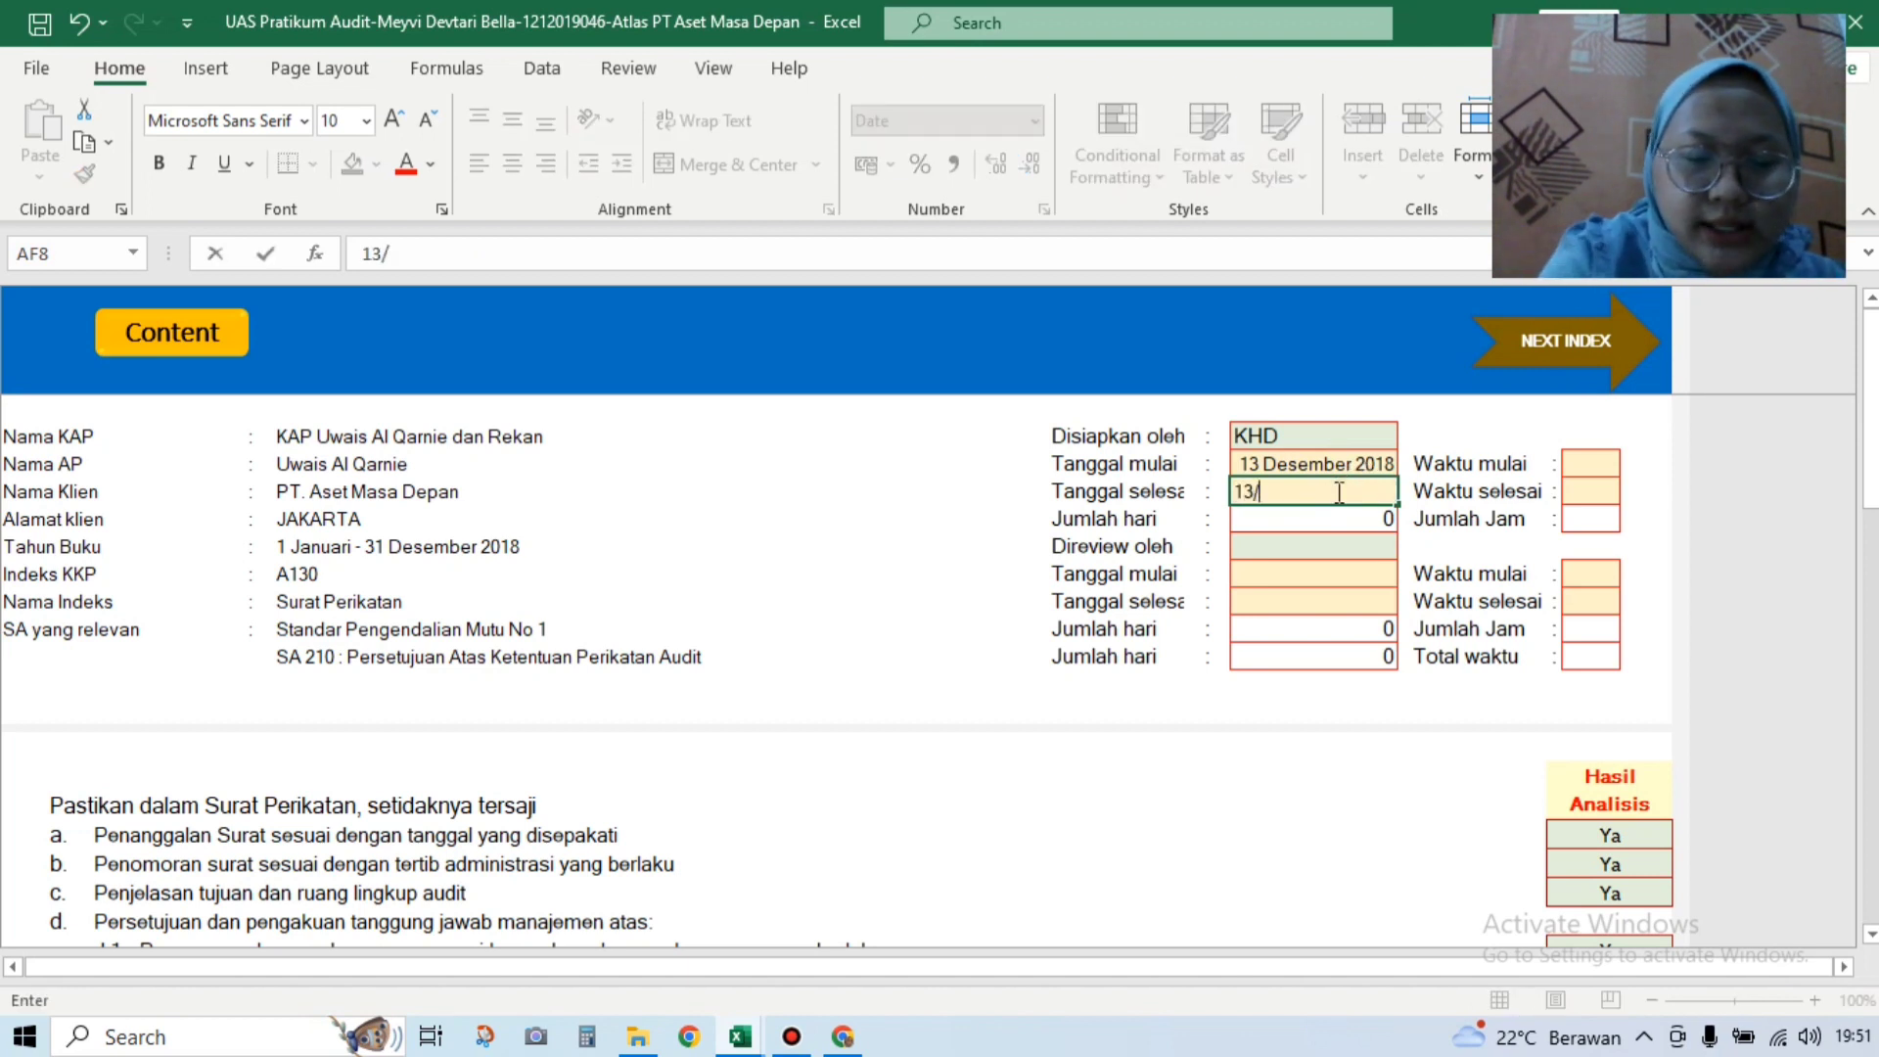
{"action": "type", "text": "/12/2018"}
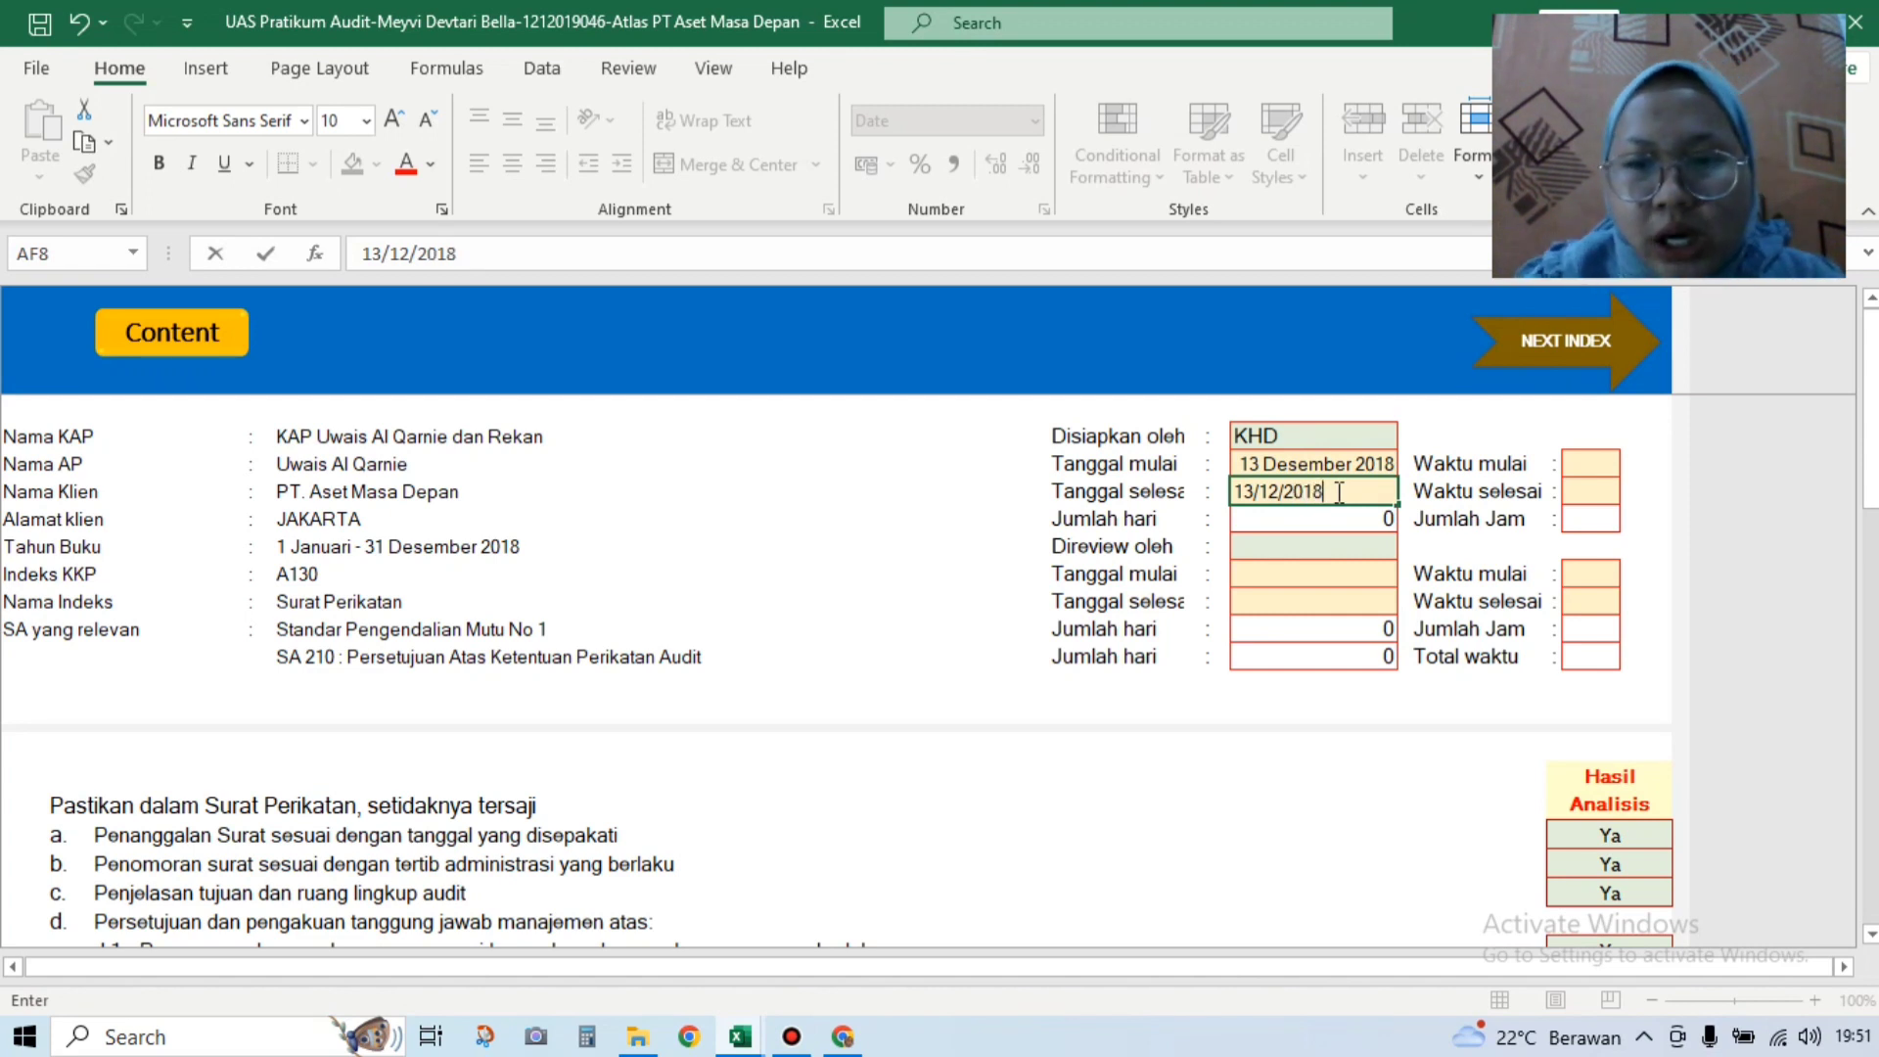
{"action": "key", "text": "Return"}
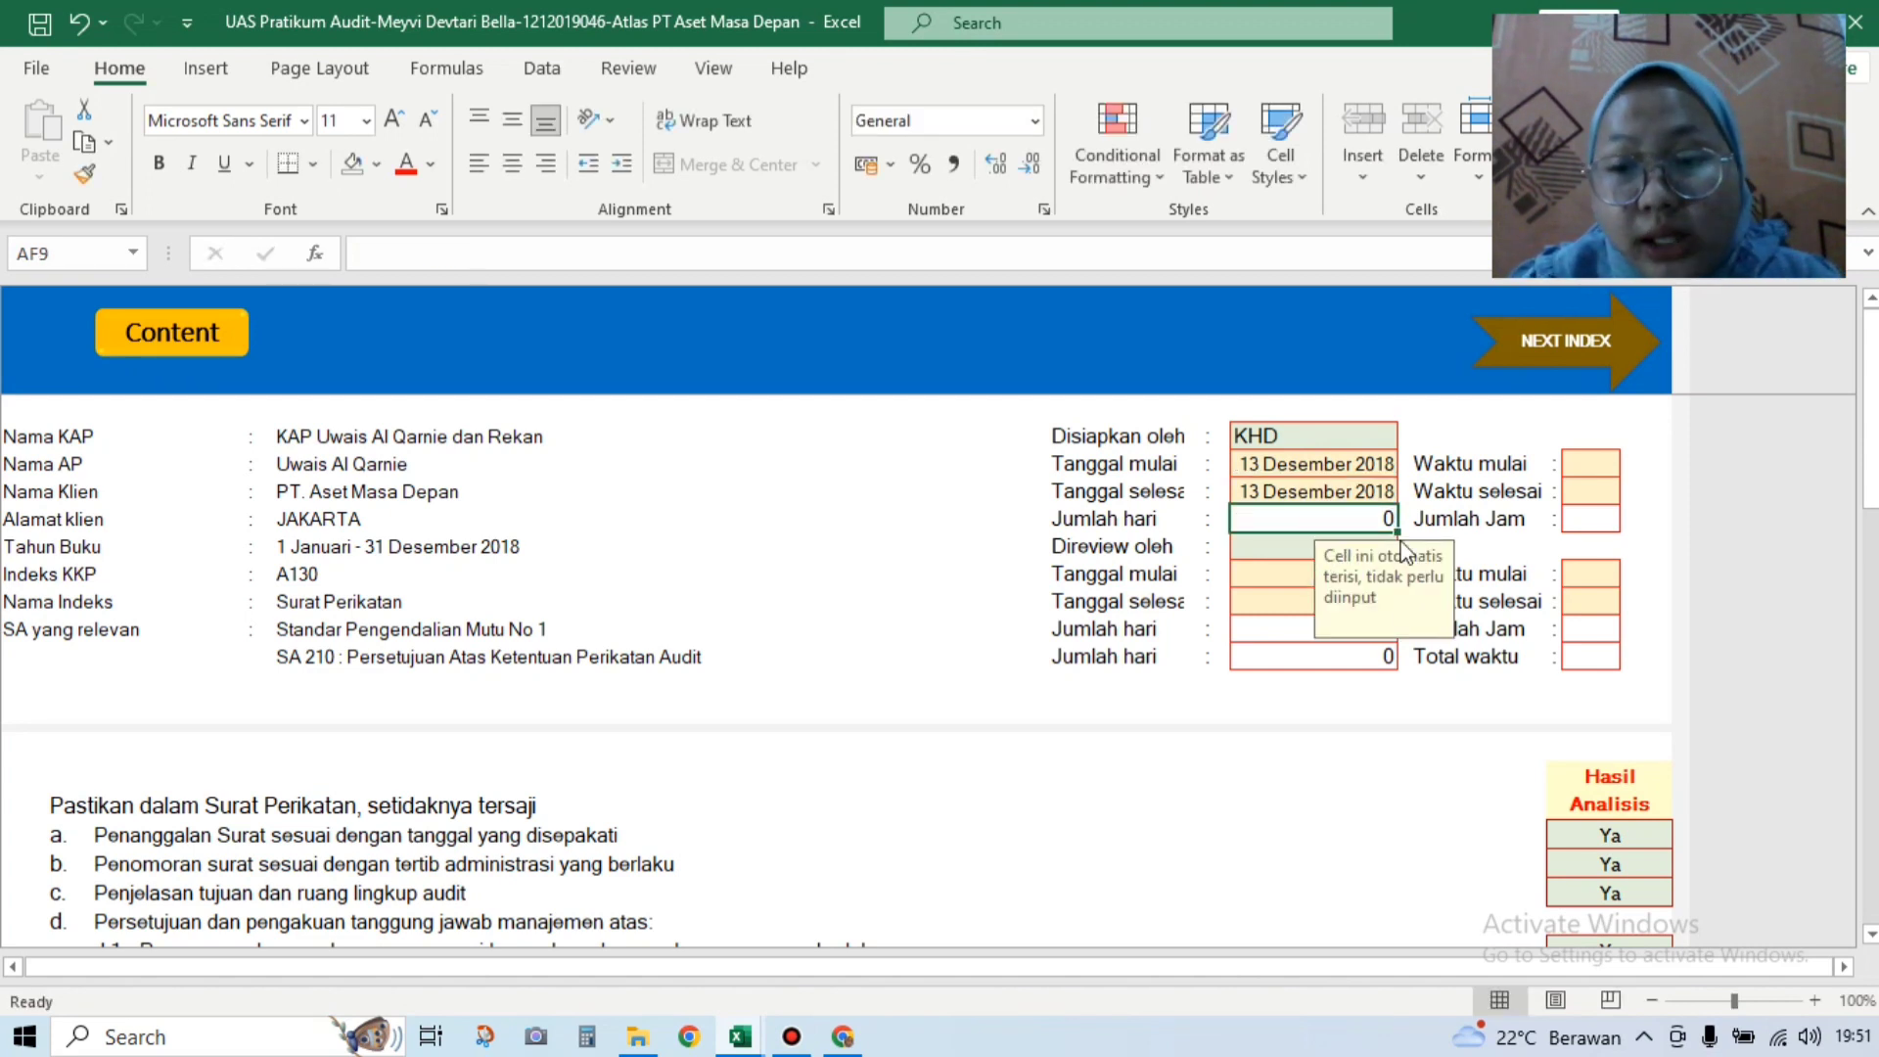
Step: Set the reviewer to UAQ with start and end dates 13/12/2018
{"action": "left_click", "coordinate": [1365, 544]}
{"action": "left_click", "coordinate": [1409, 545]}
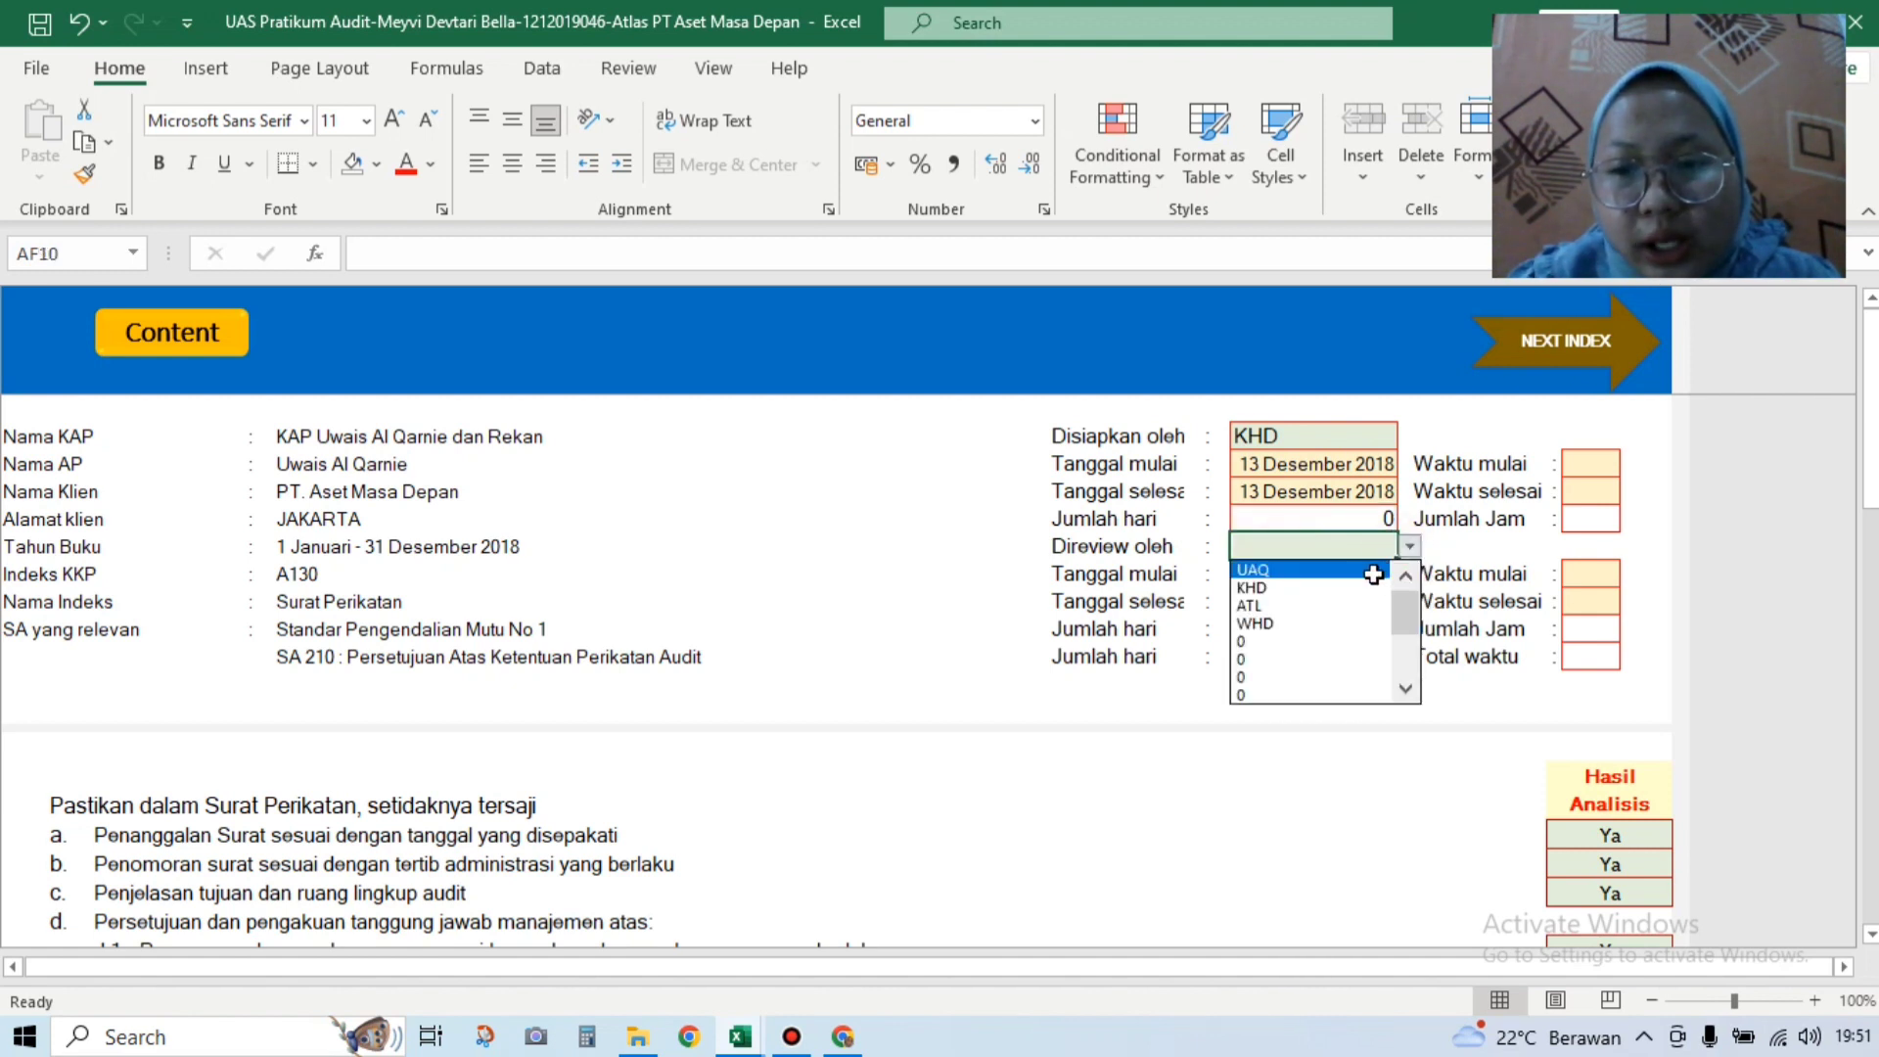
{"action": "left_click", "coordinate": [1306, 571]}
{"action": "left_click", "coordinate": [1300, 577]}
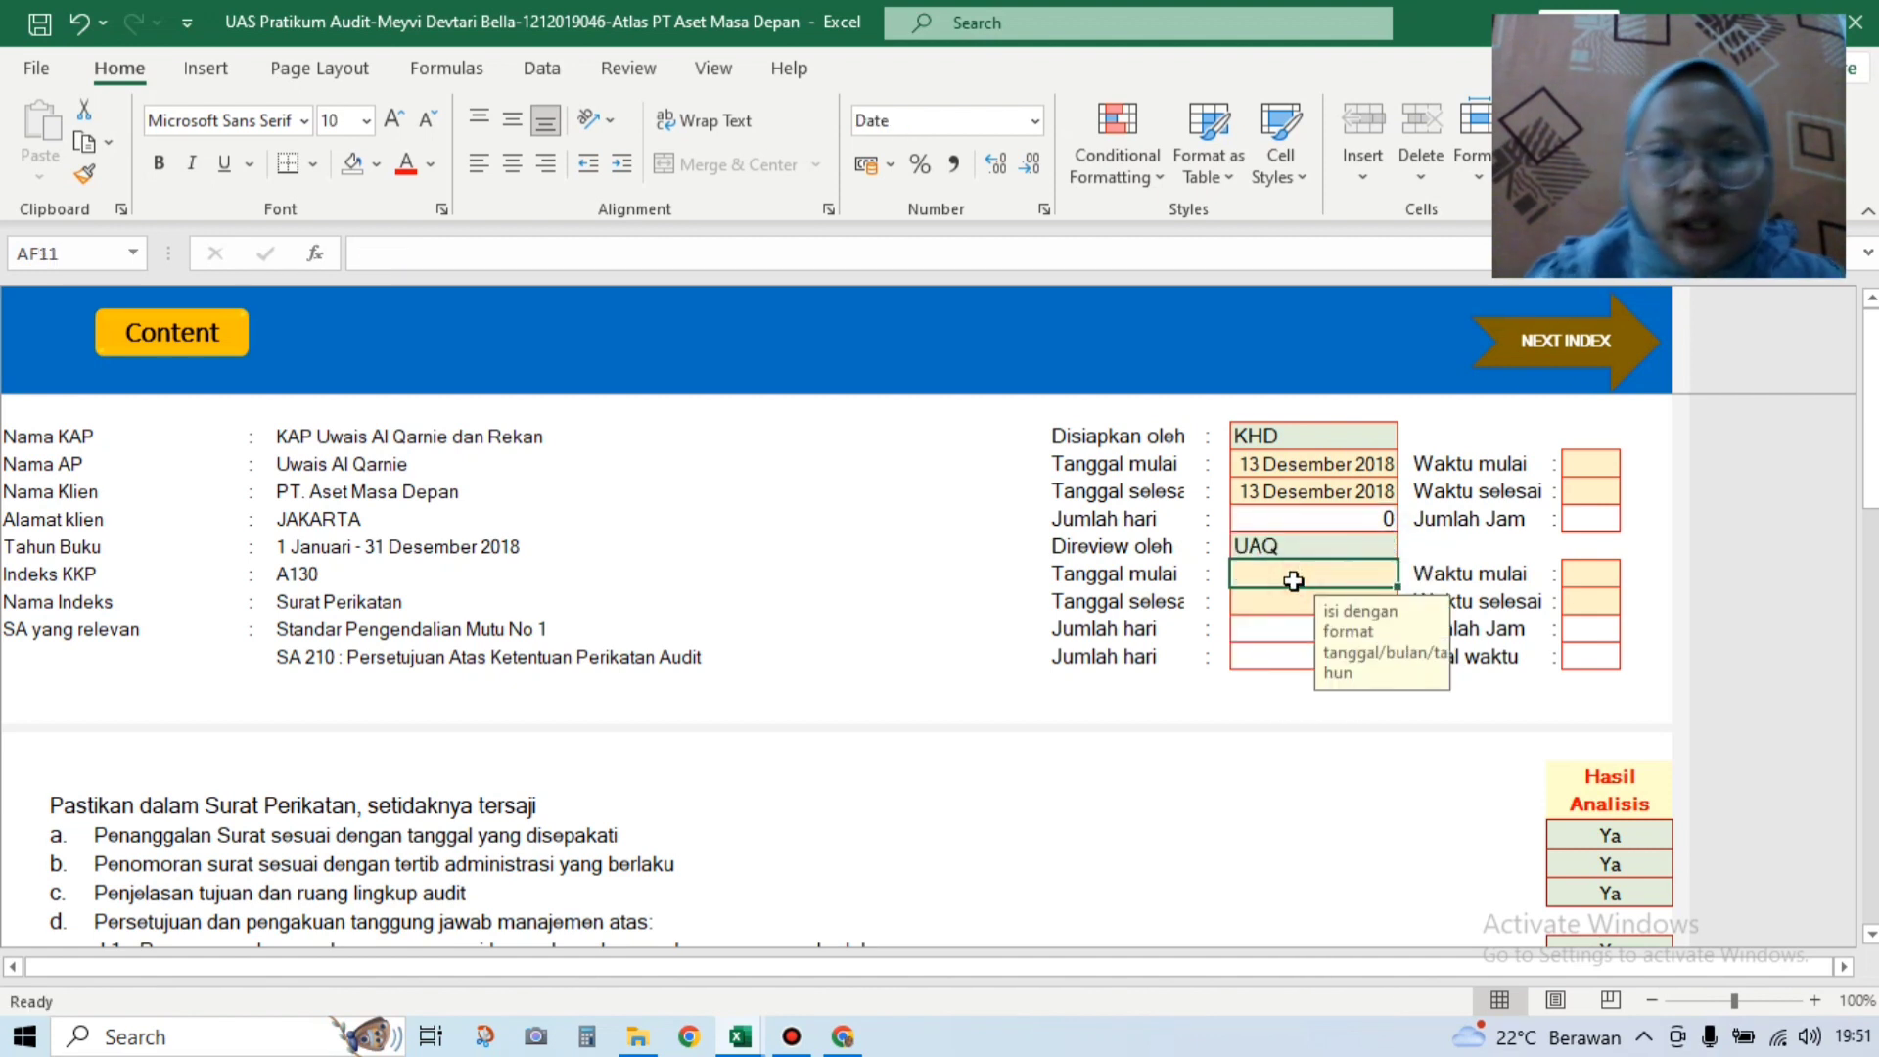
{"action": "type", "text": "13/"}
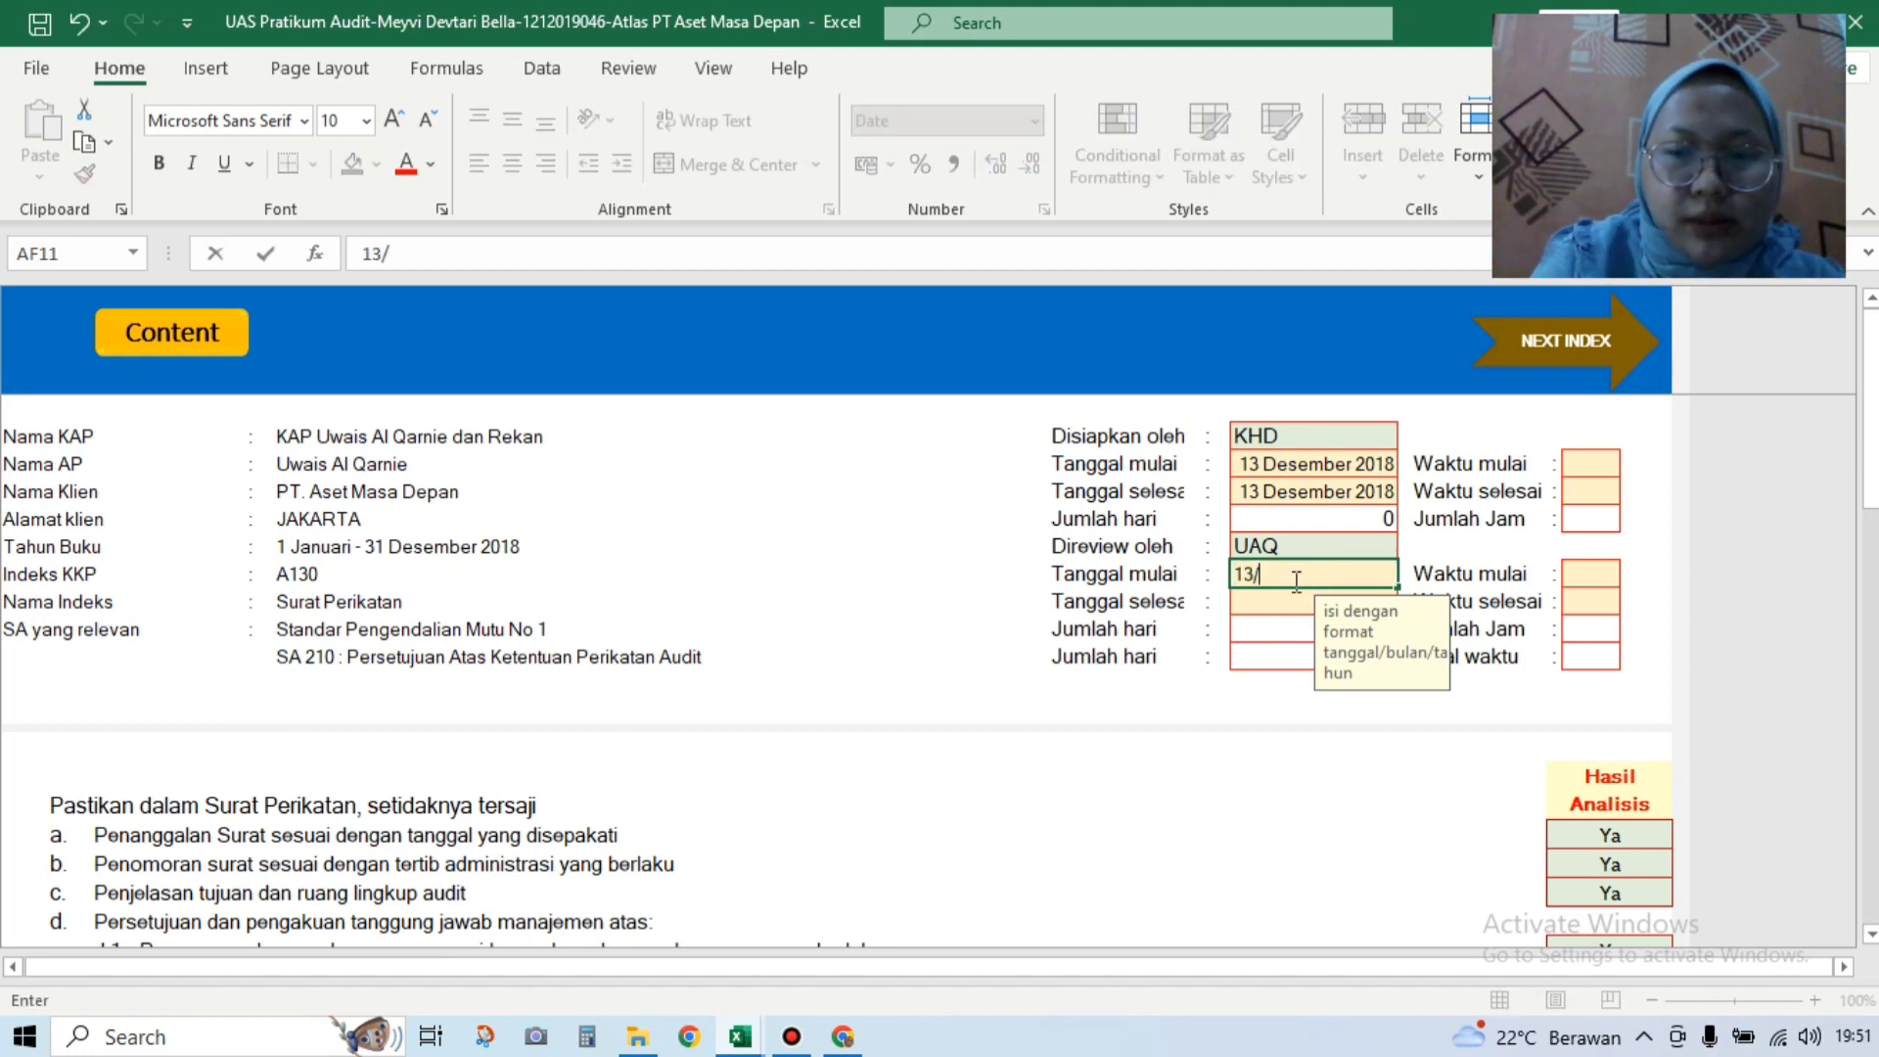
{"action": "type", "text": "12/2018"}
{"action": "key", "text": "Return"}
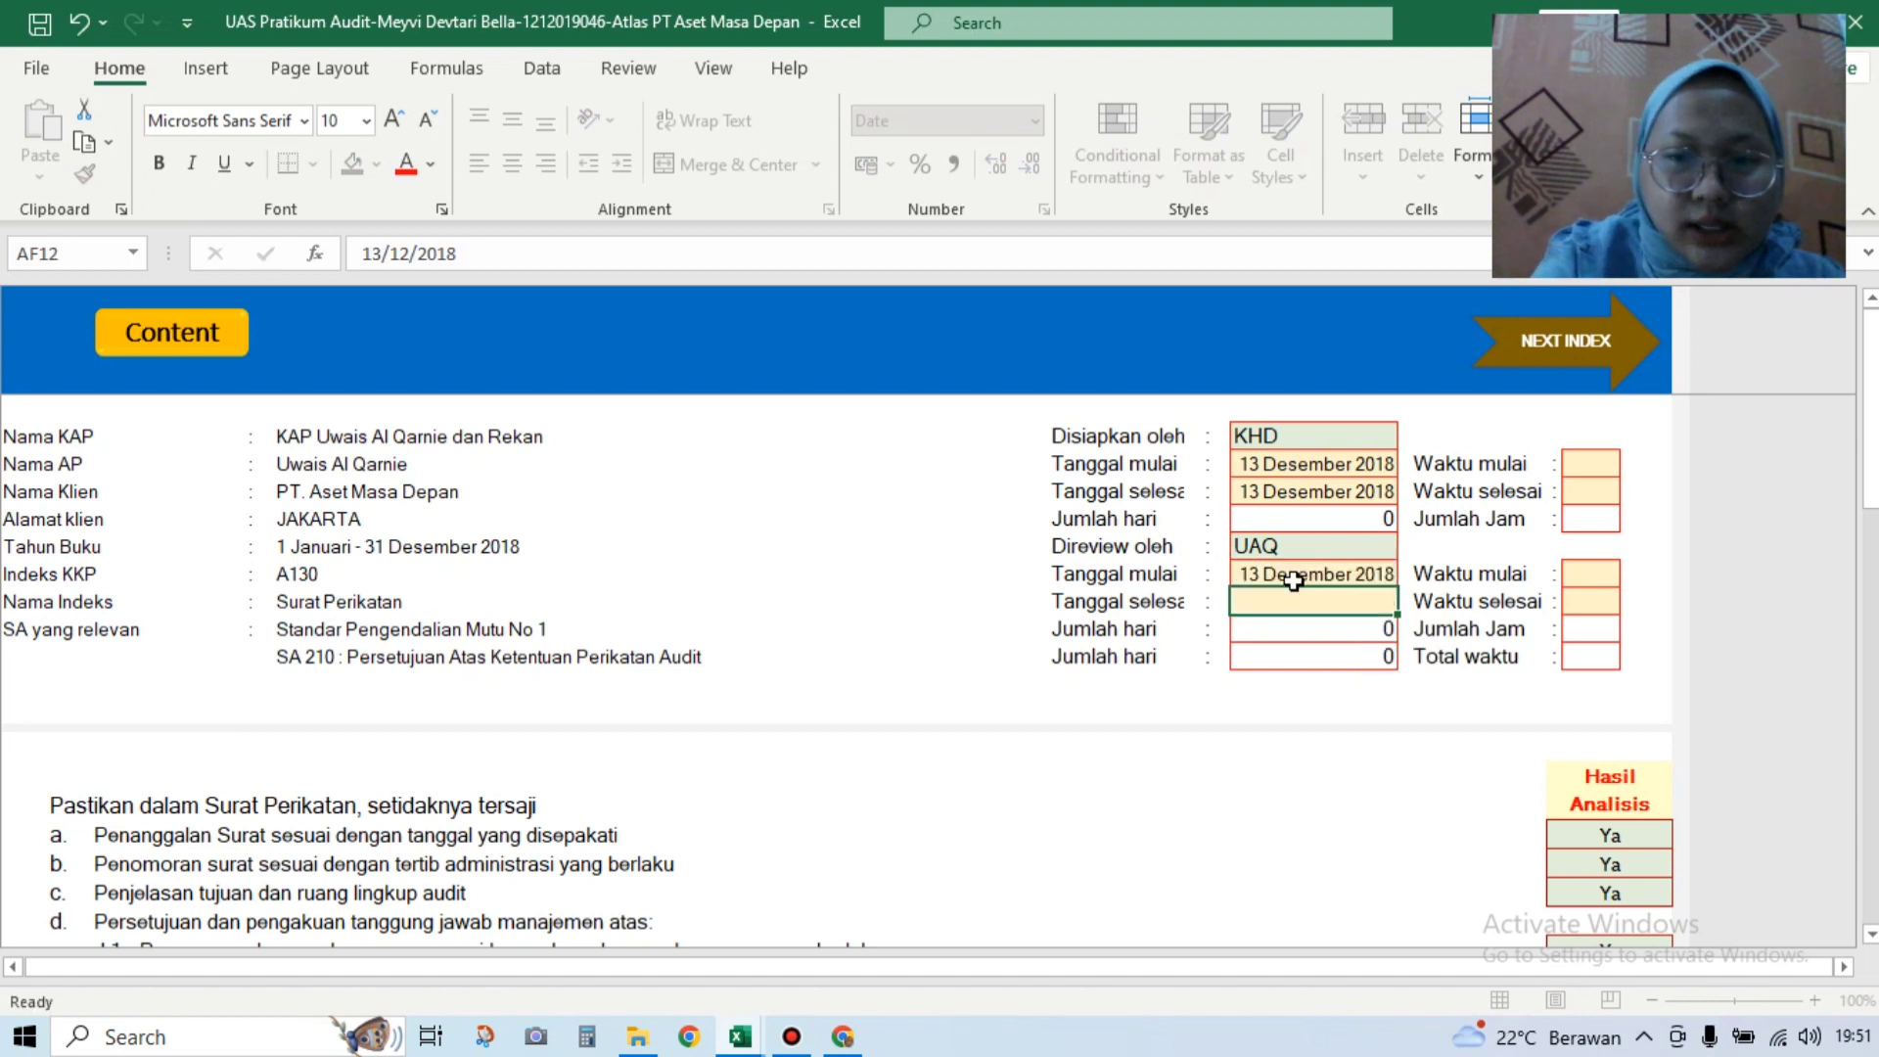
{"action": "type", "text": "13/12/20"}
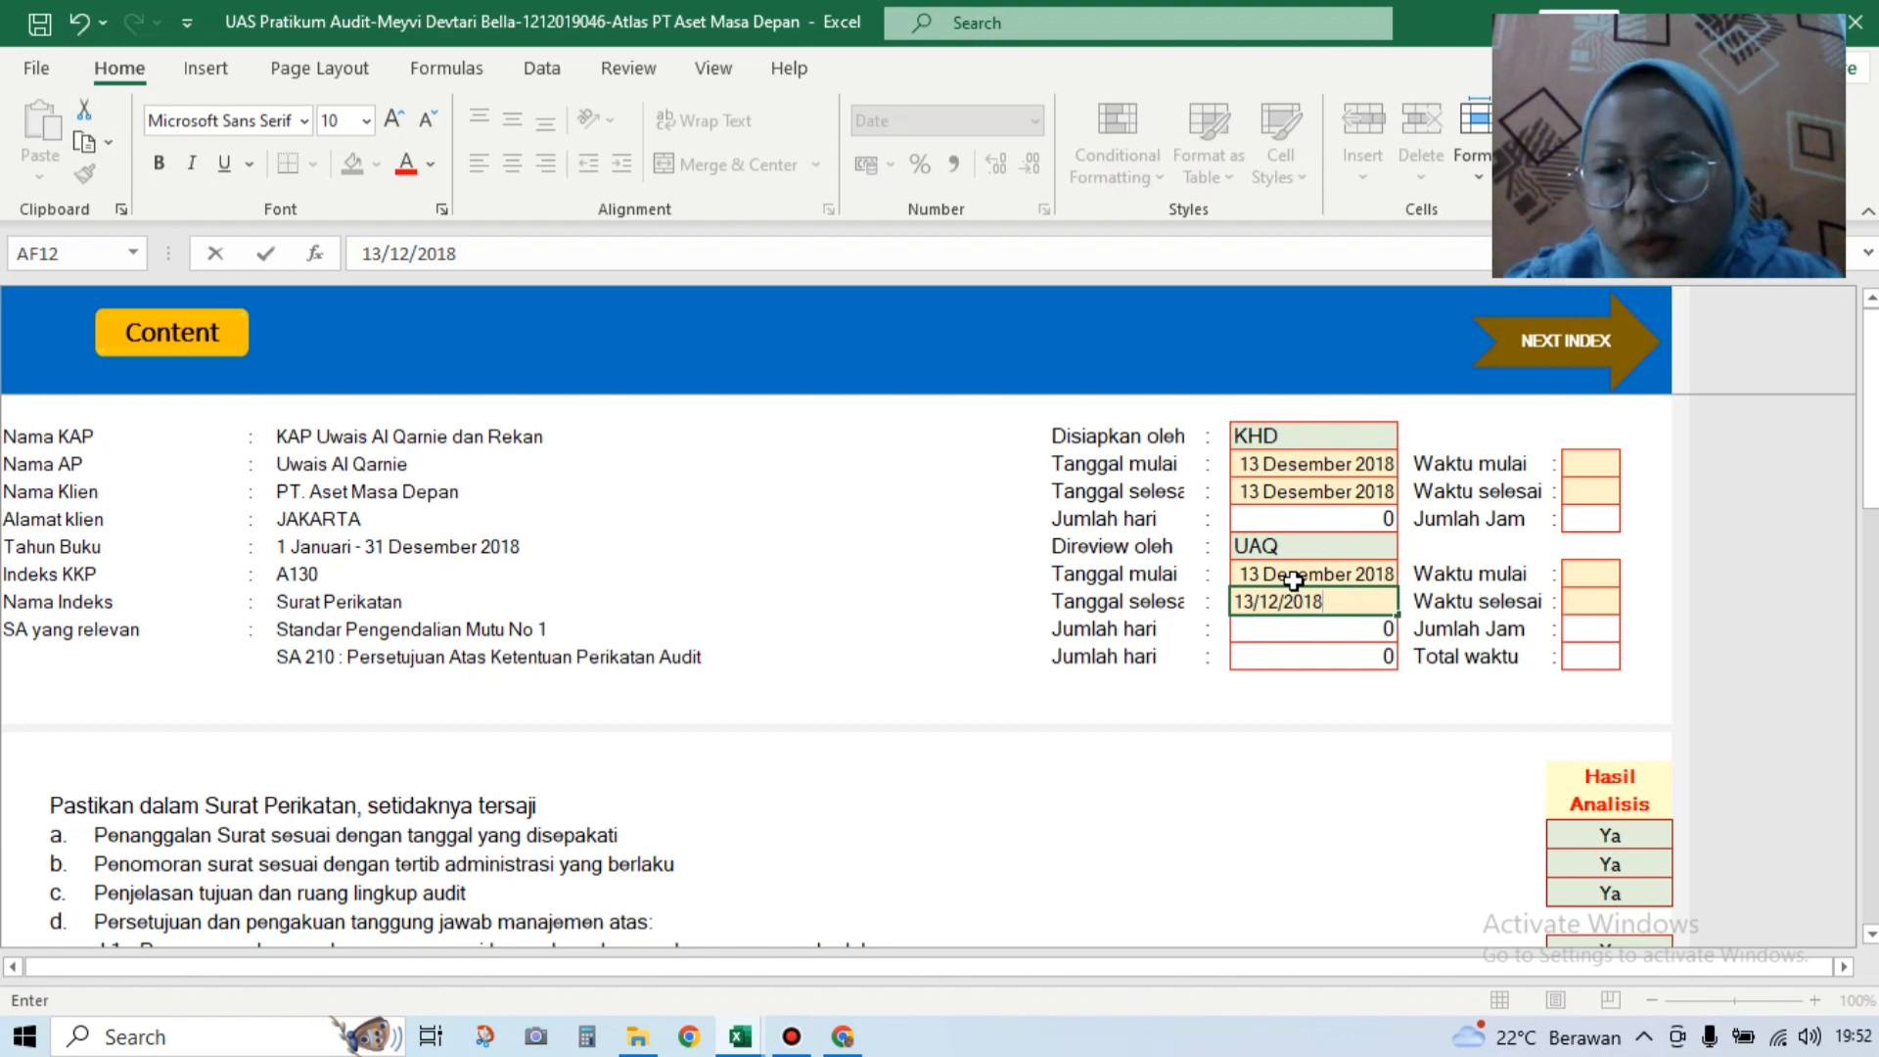
{"action": "type", "text": "18"}
{"action": "key", "text": "Return"}
Step: Enter work times 9:00–10:00 for the preparer and 10:30–11:00 for the reviewer
{"action": "left_click", "coordinate": [1587, 468]}
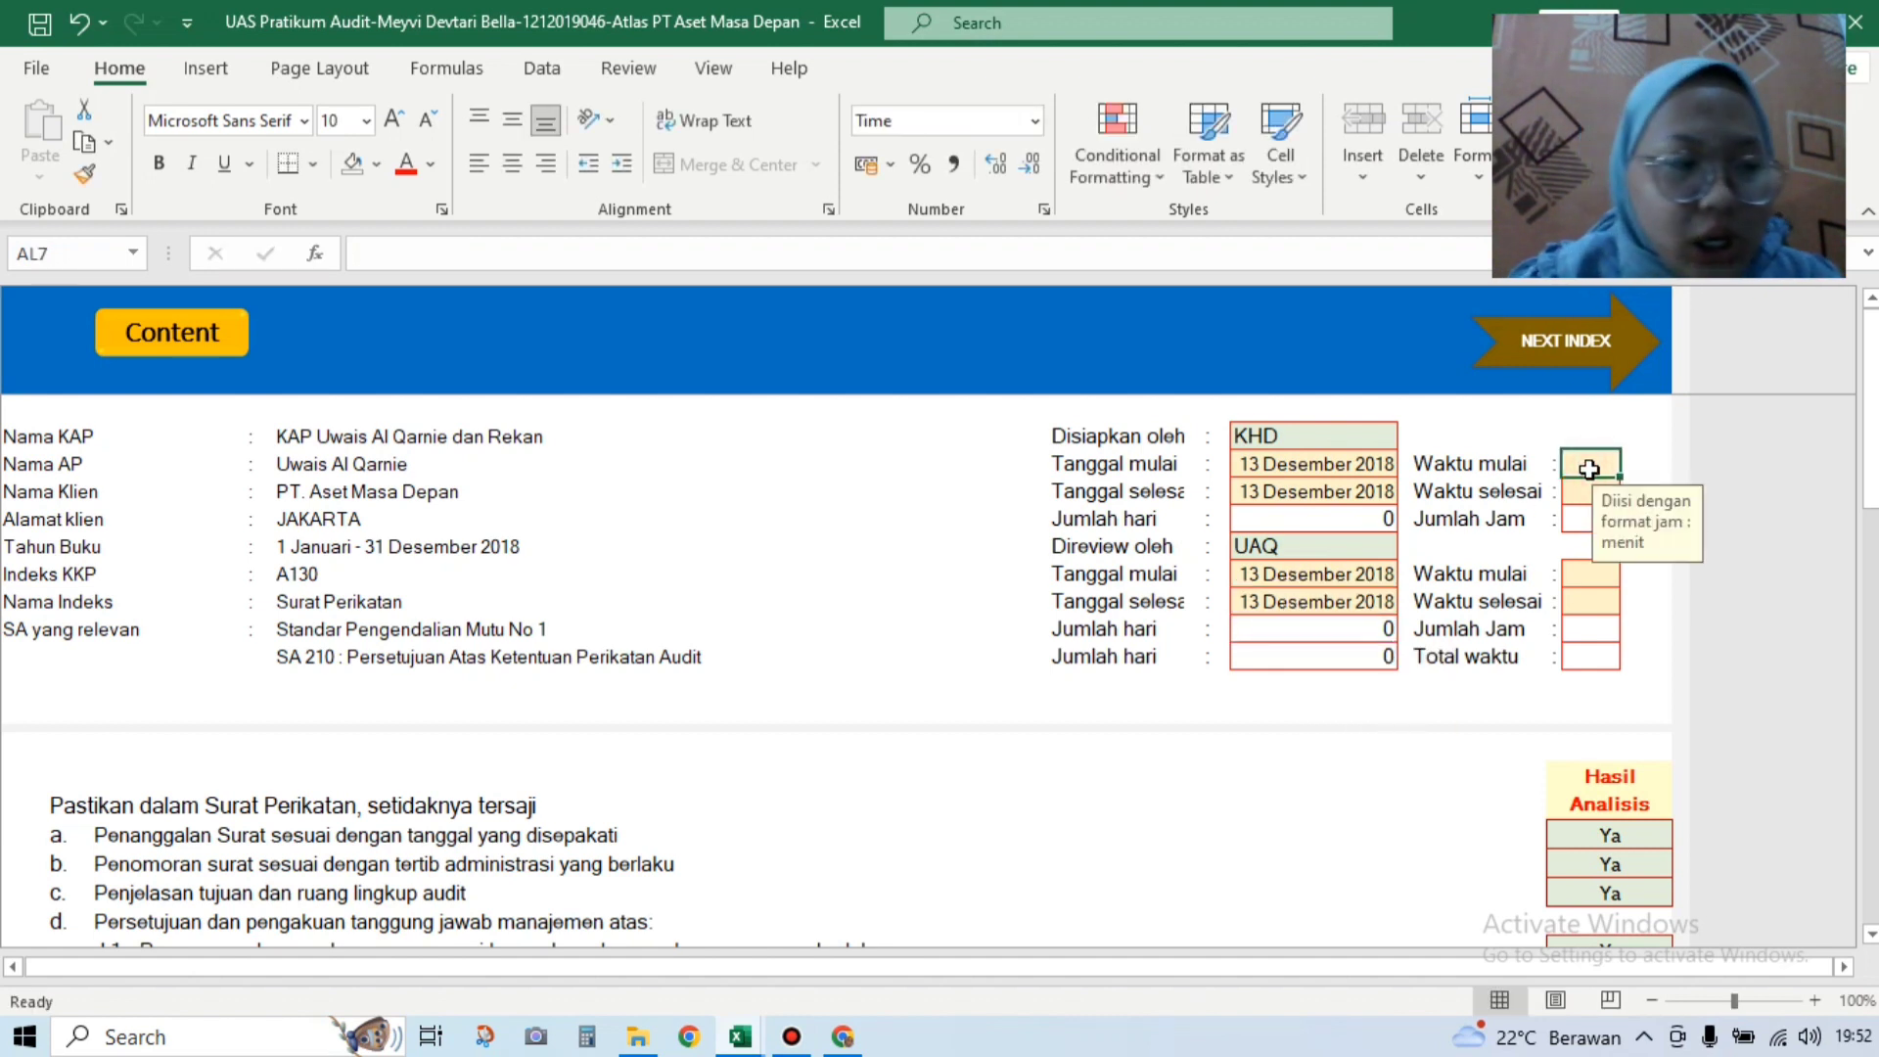
{"action": "type", "text": "9"}
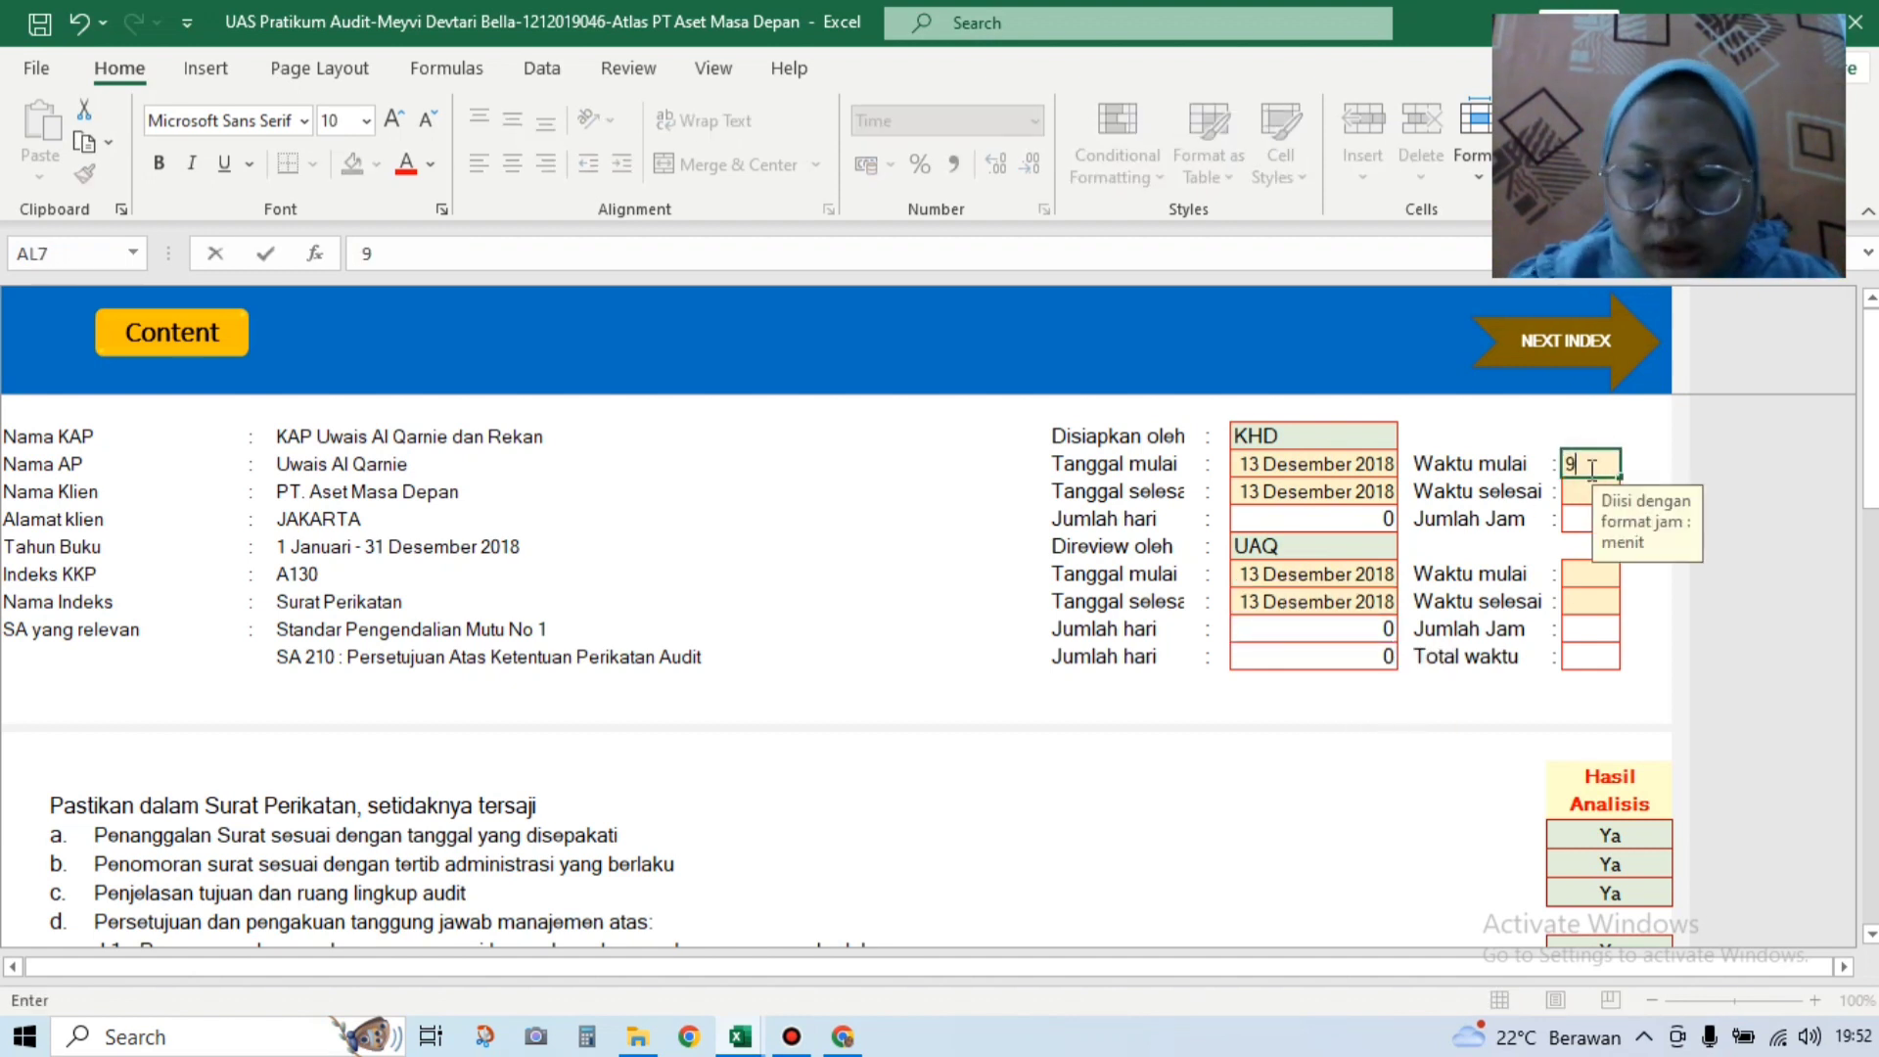
{"action": "type", "text": ":00"}
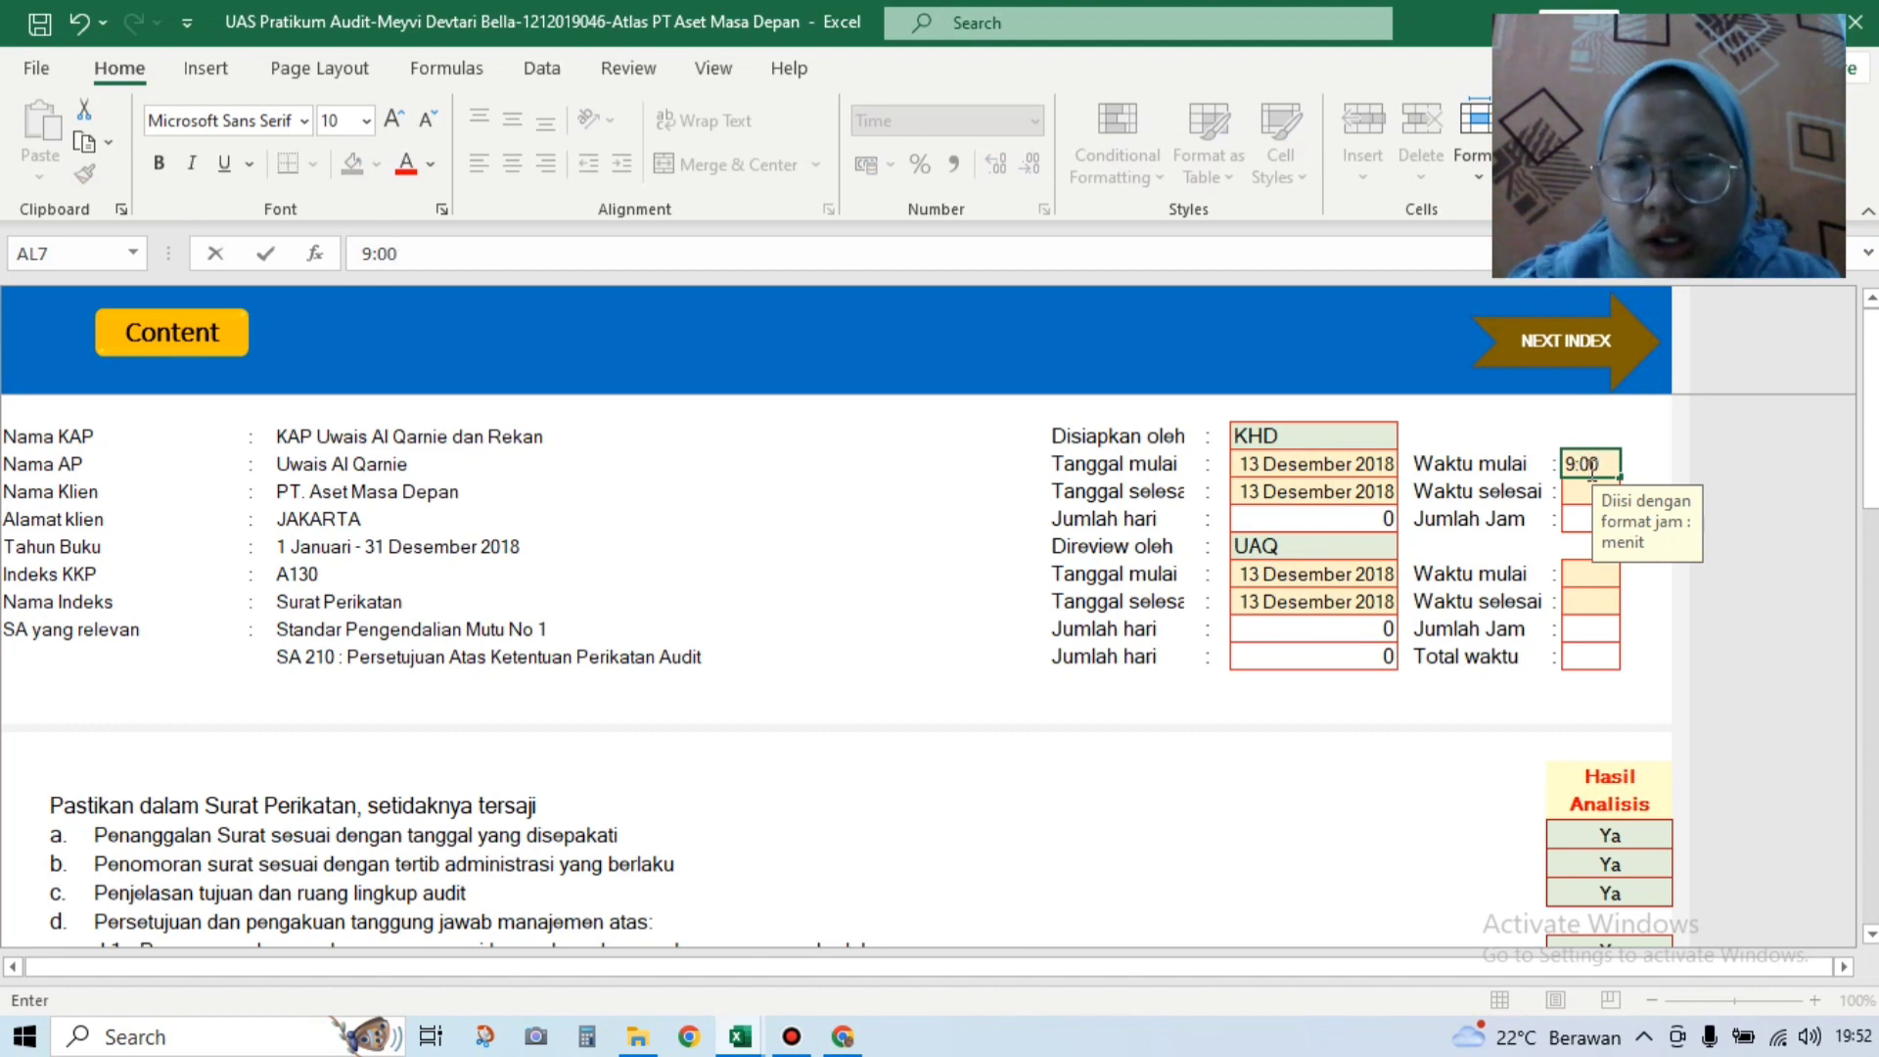
{"action": "key", "text": "Return"}
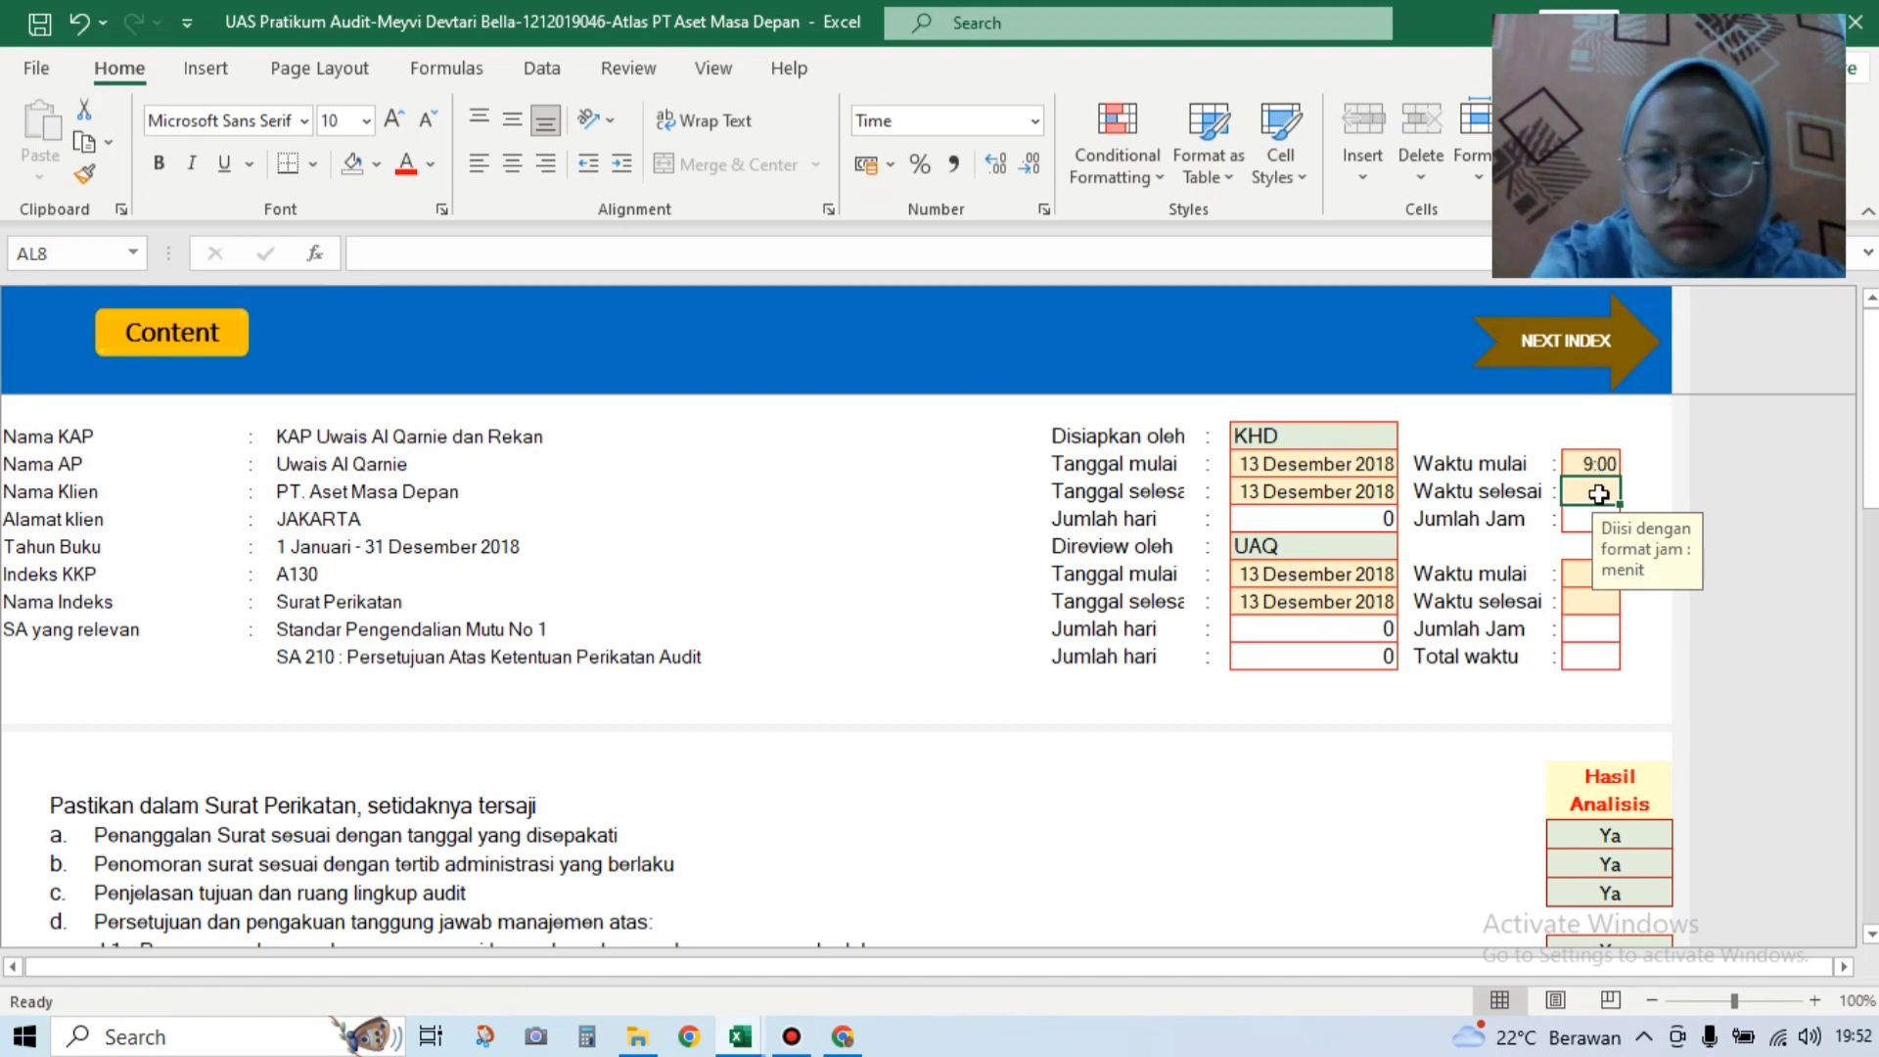
{"action": "type", "text": "1"}
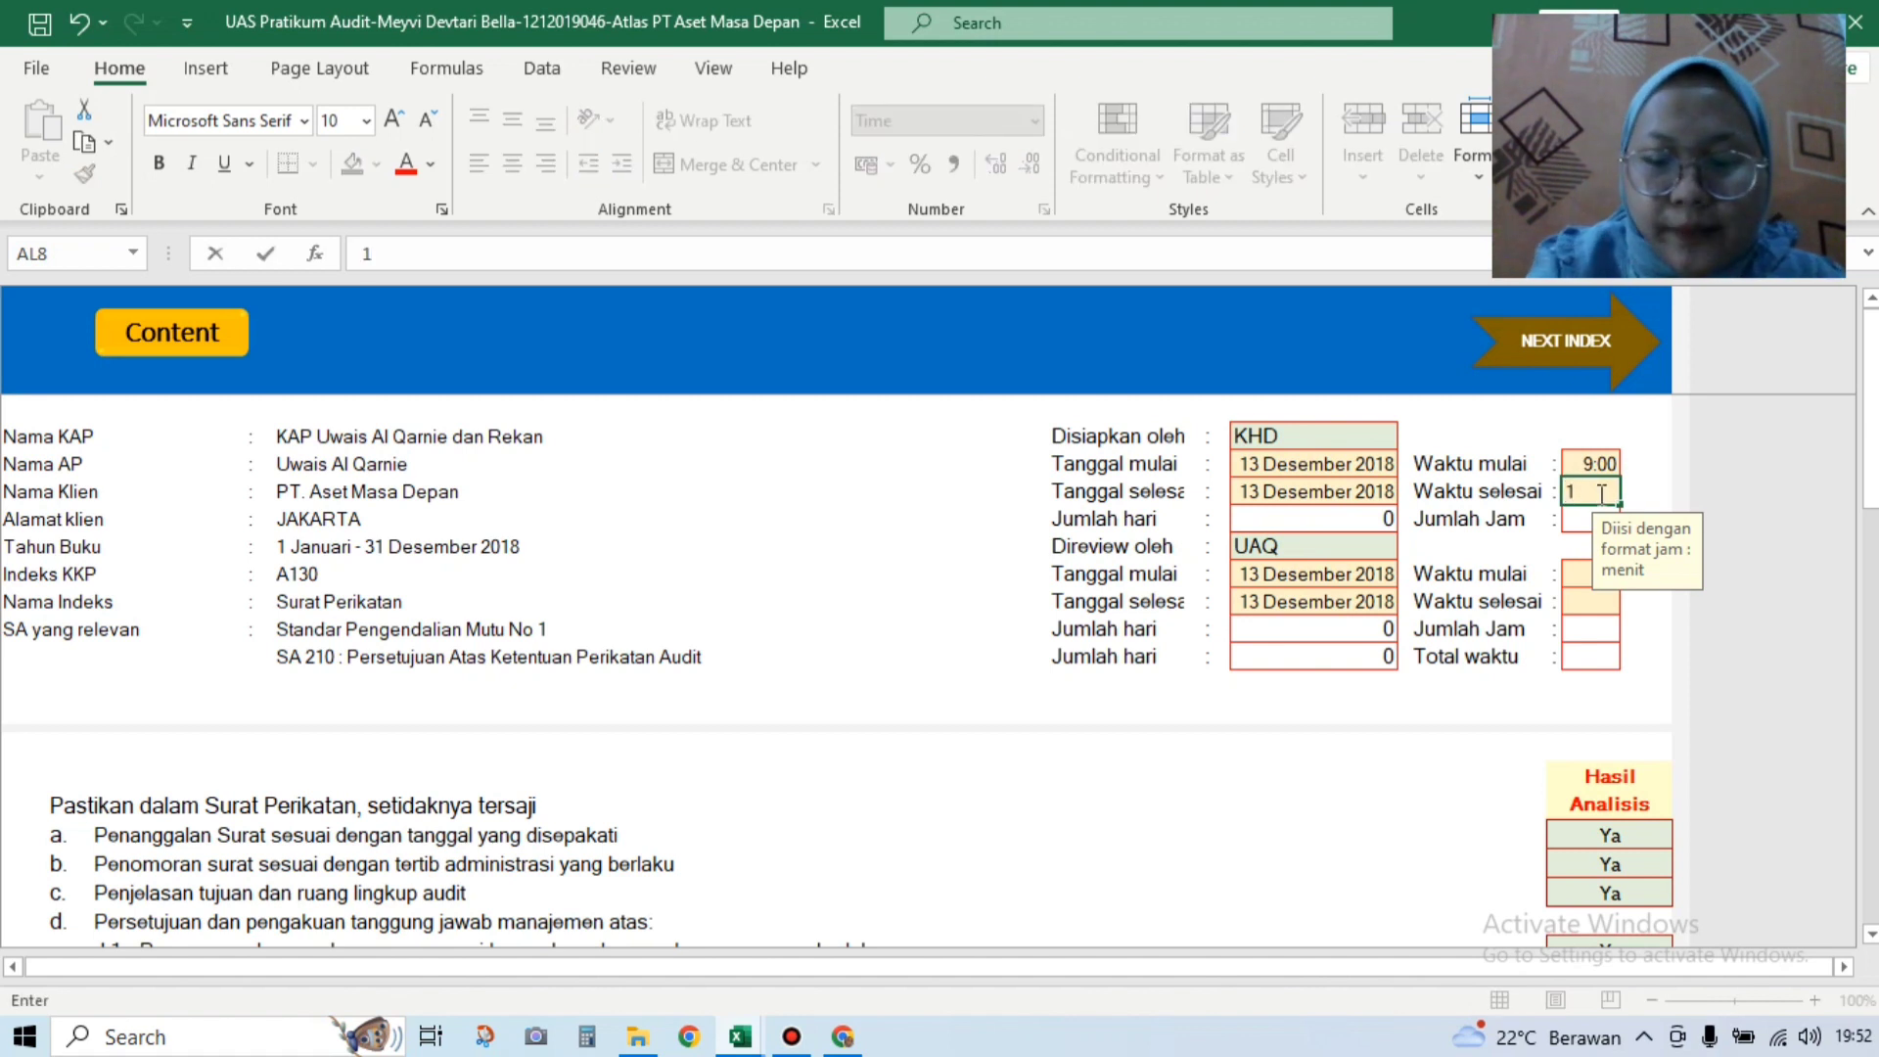
{"action": "type", "text": "0:00"}
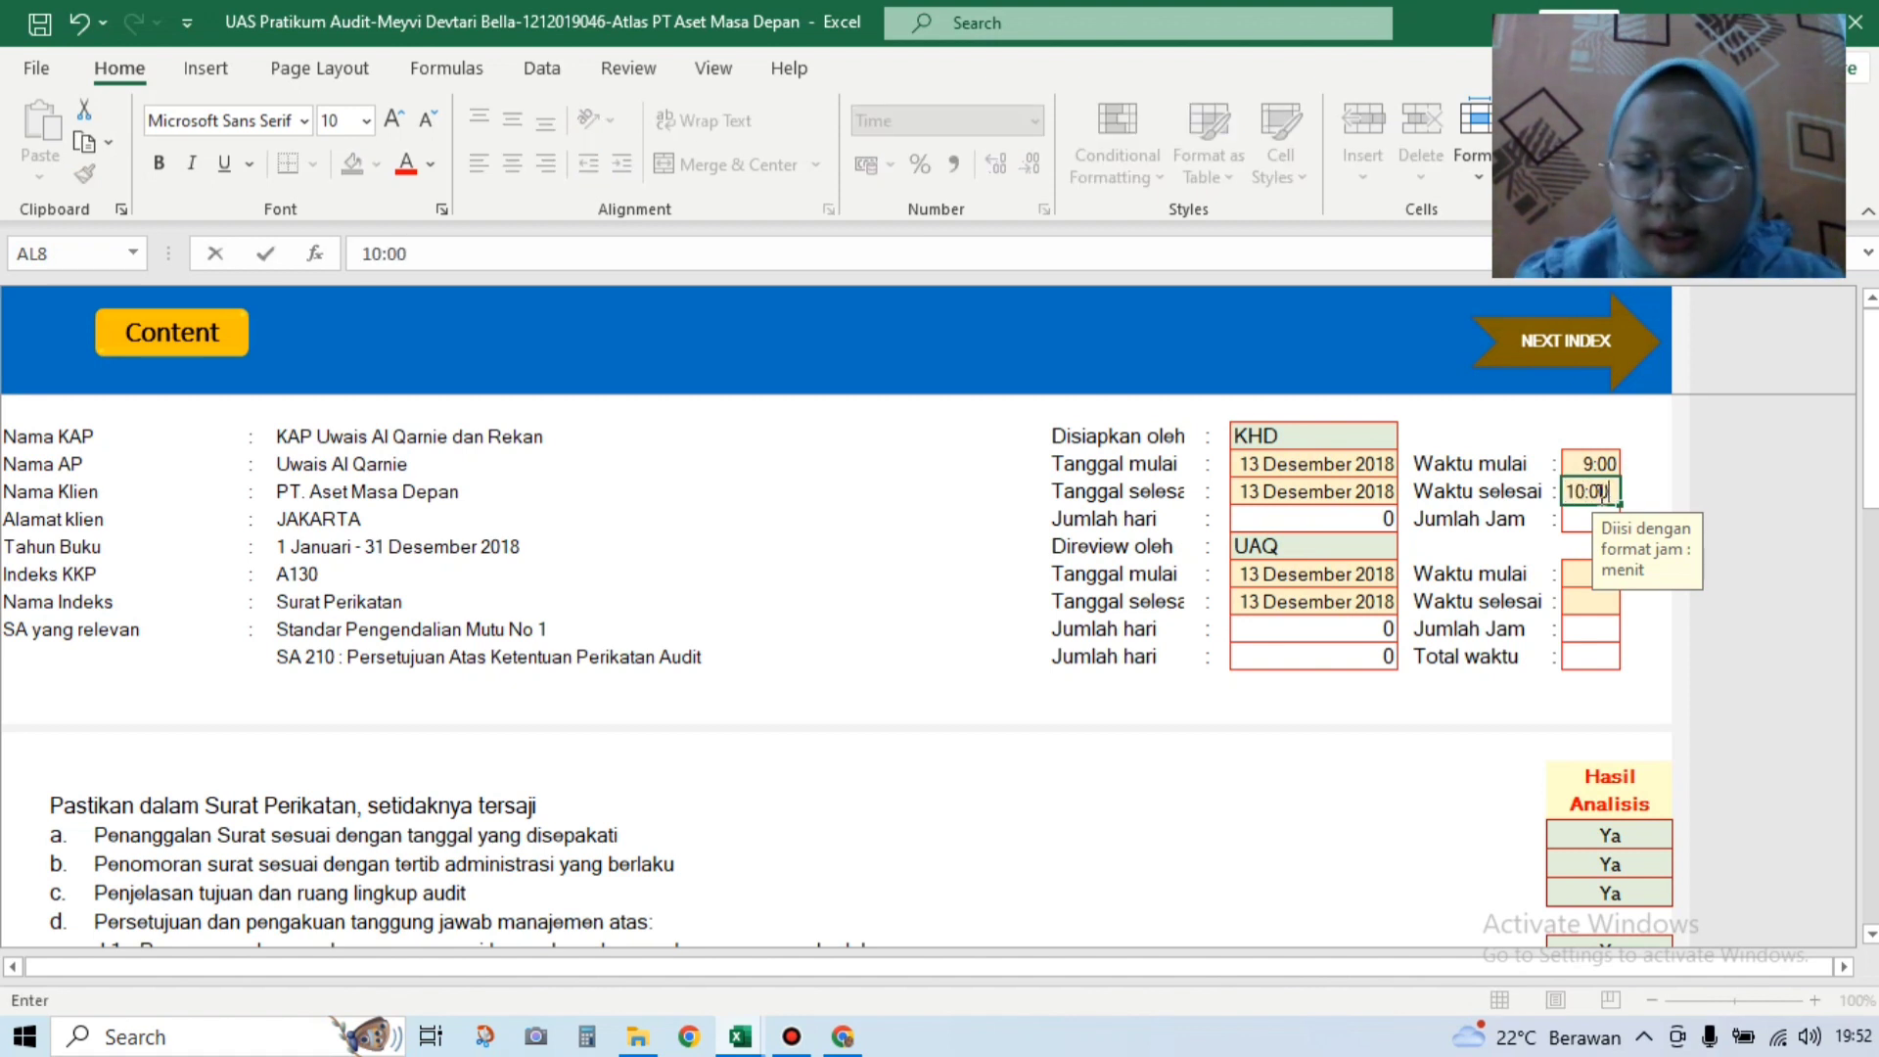
{"action": "key", "text": "Return"}
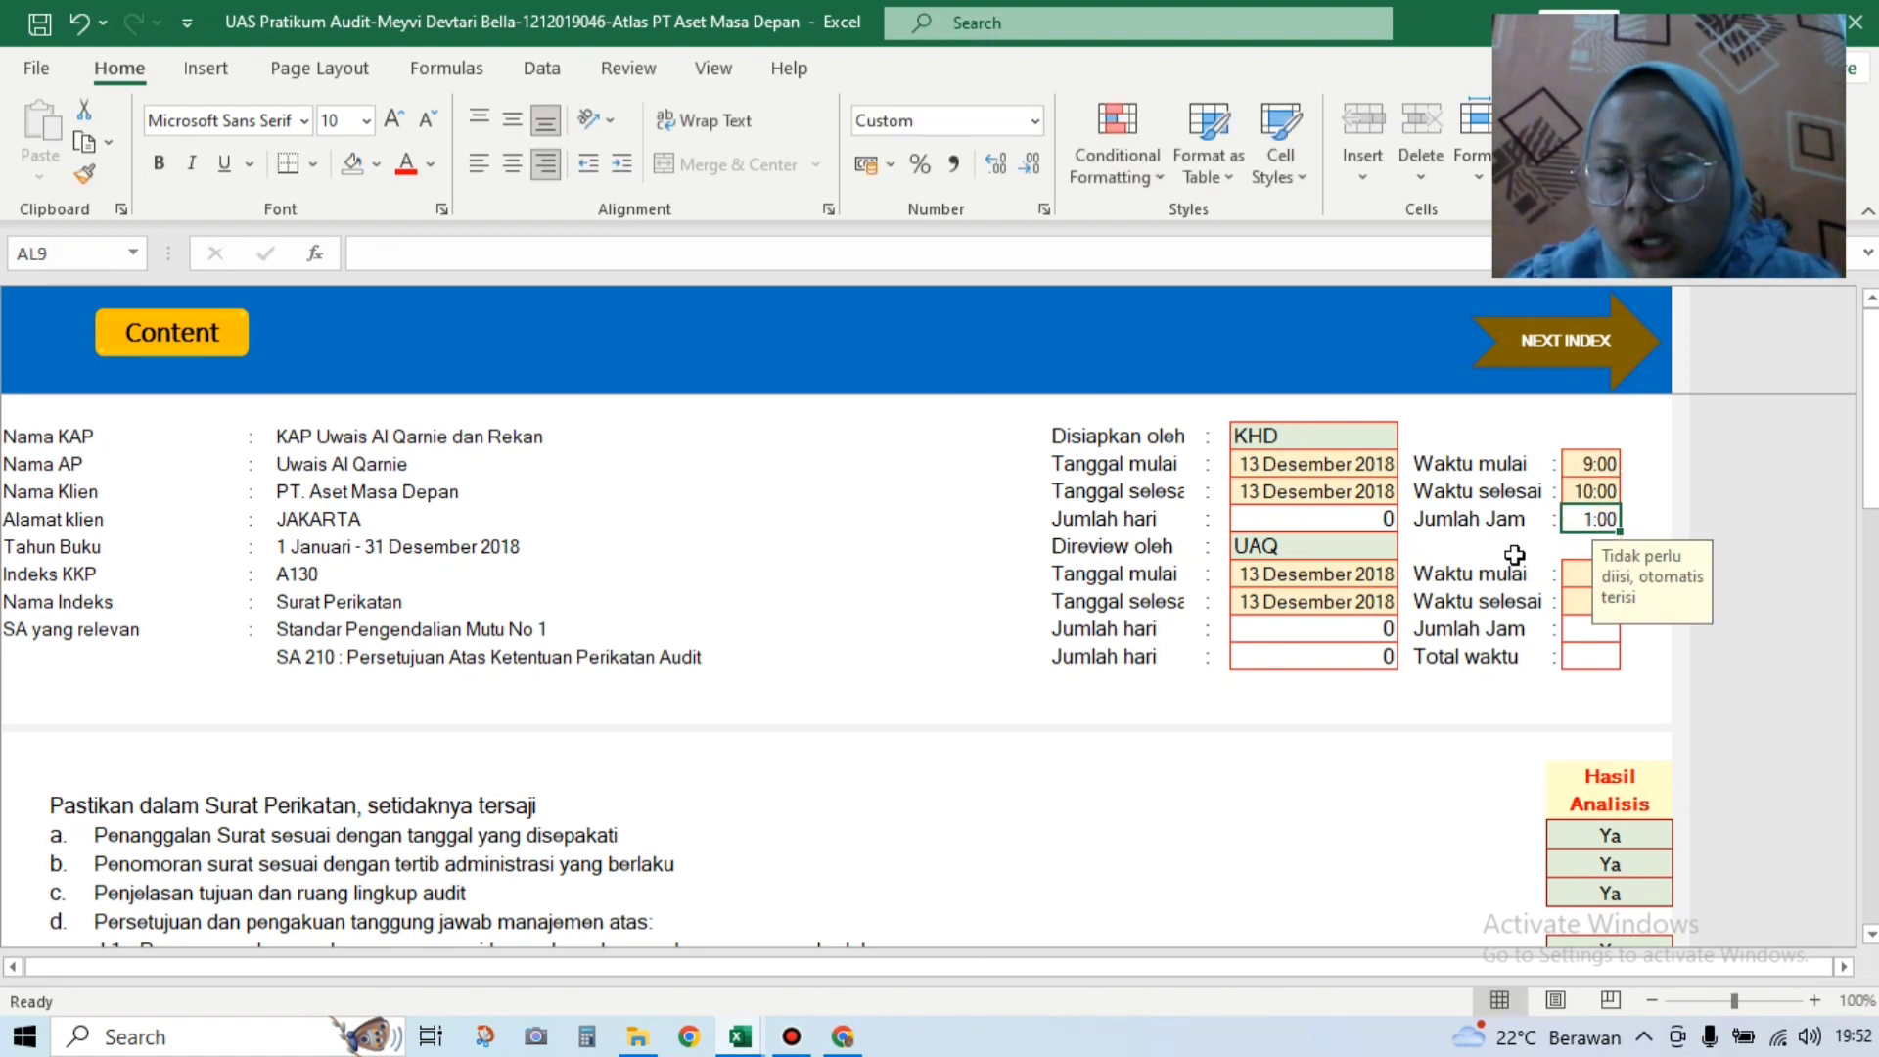
{"action": "left_click", "coordinate": [1576, 577]}
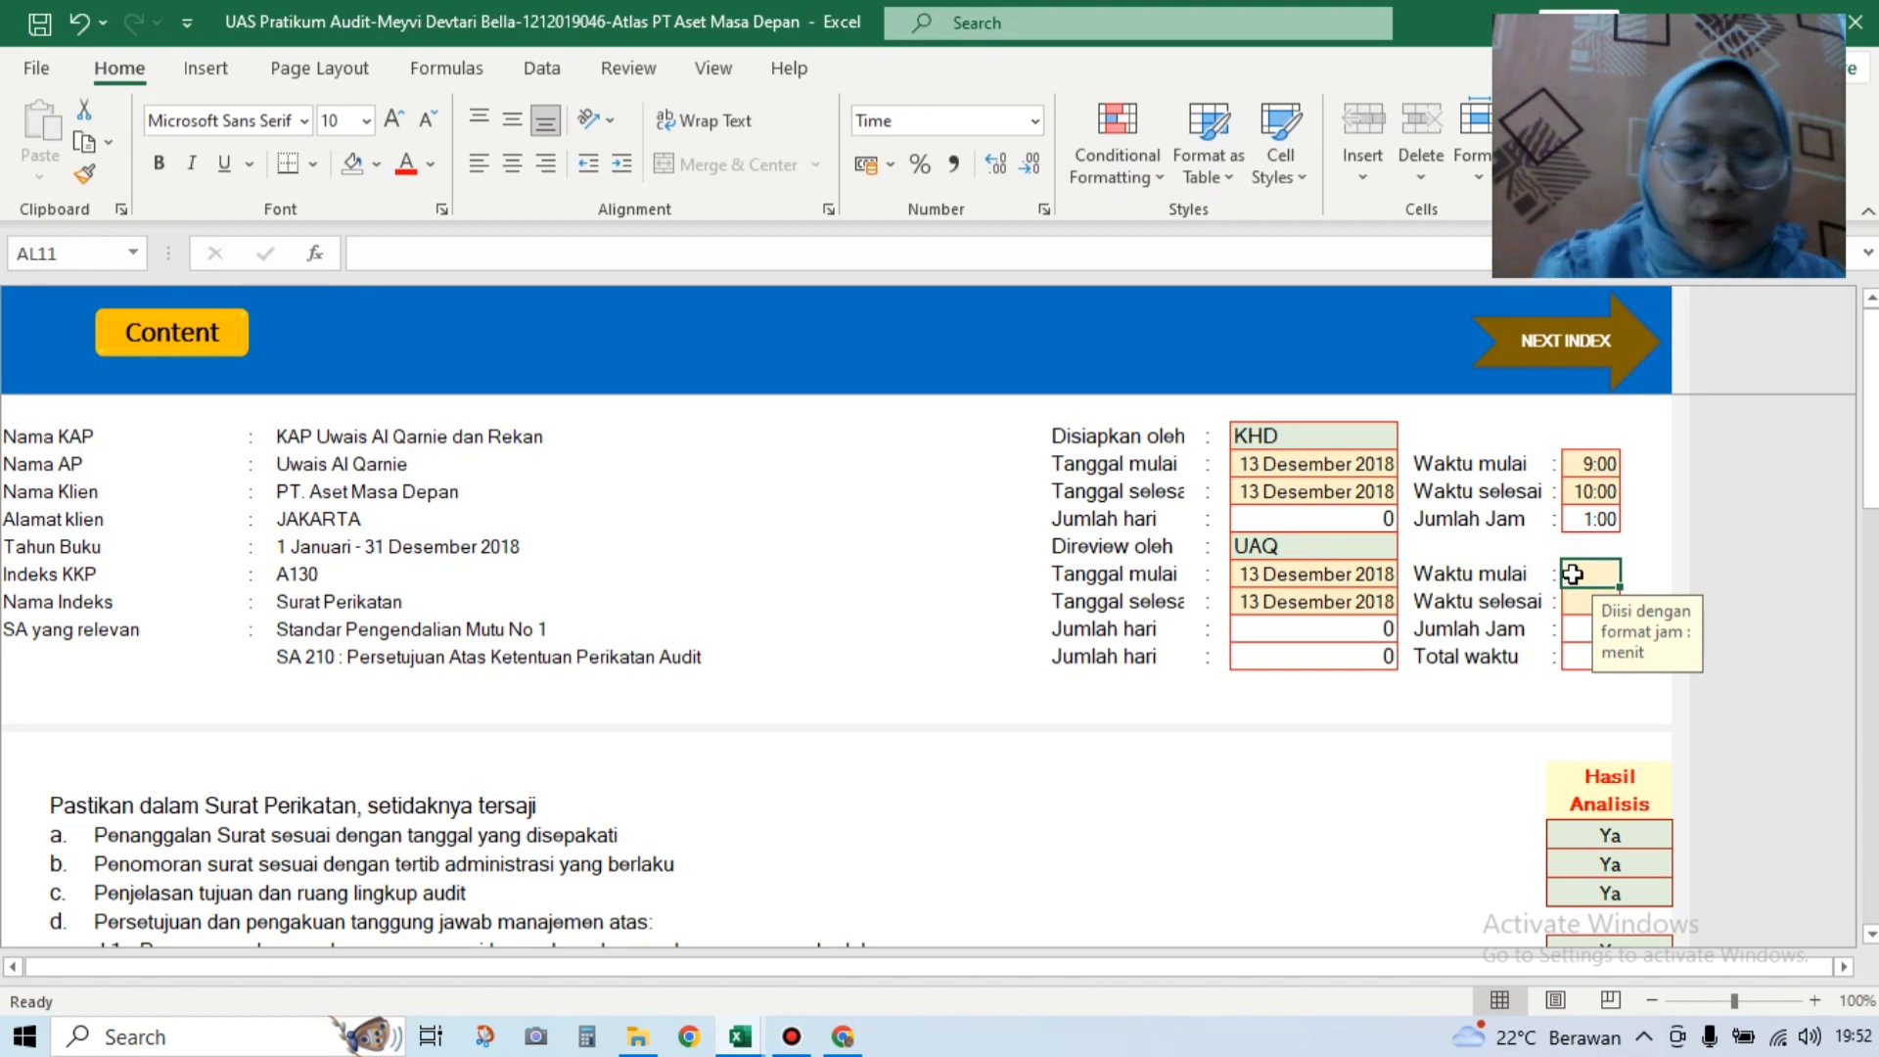
{"action": "type", "text": "10:30"}
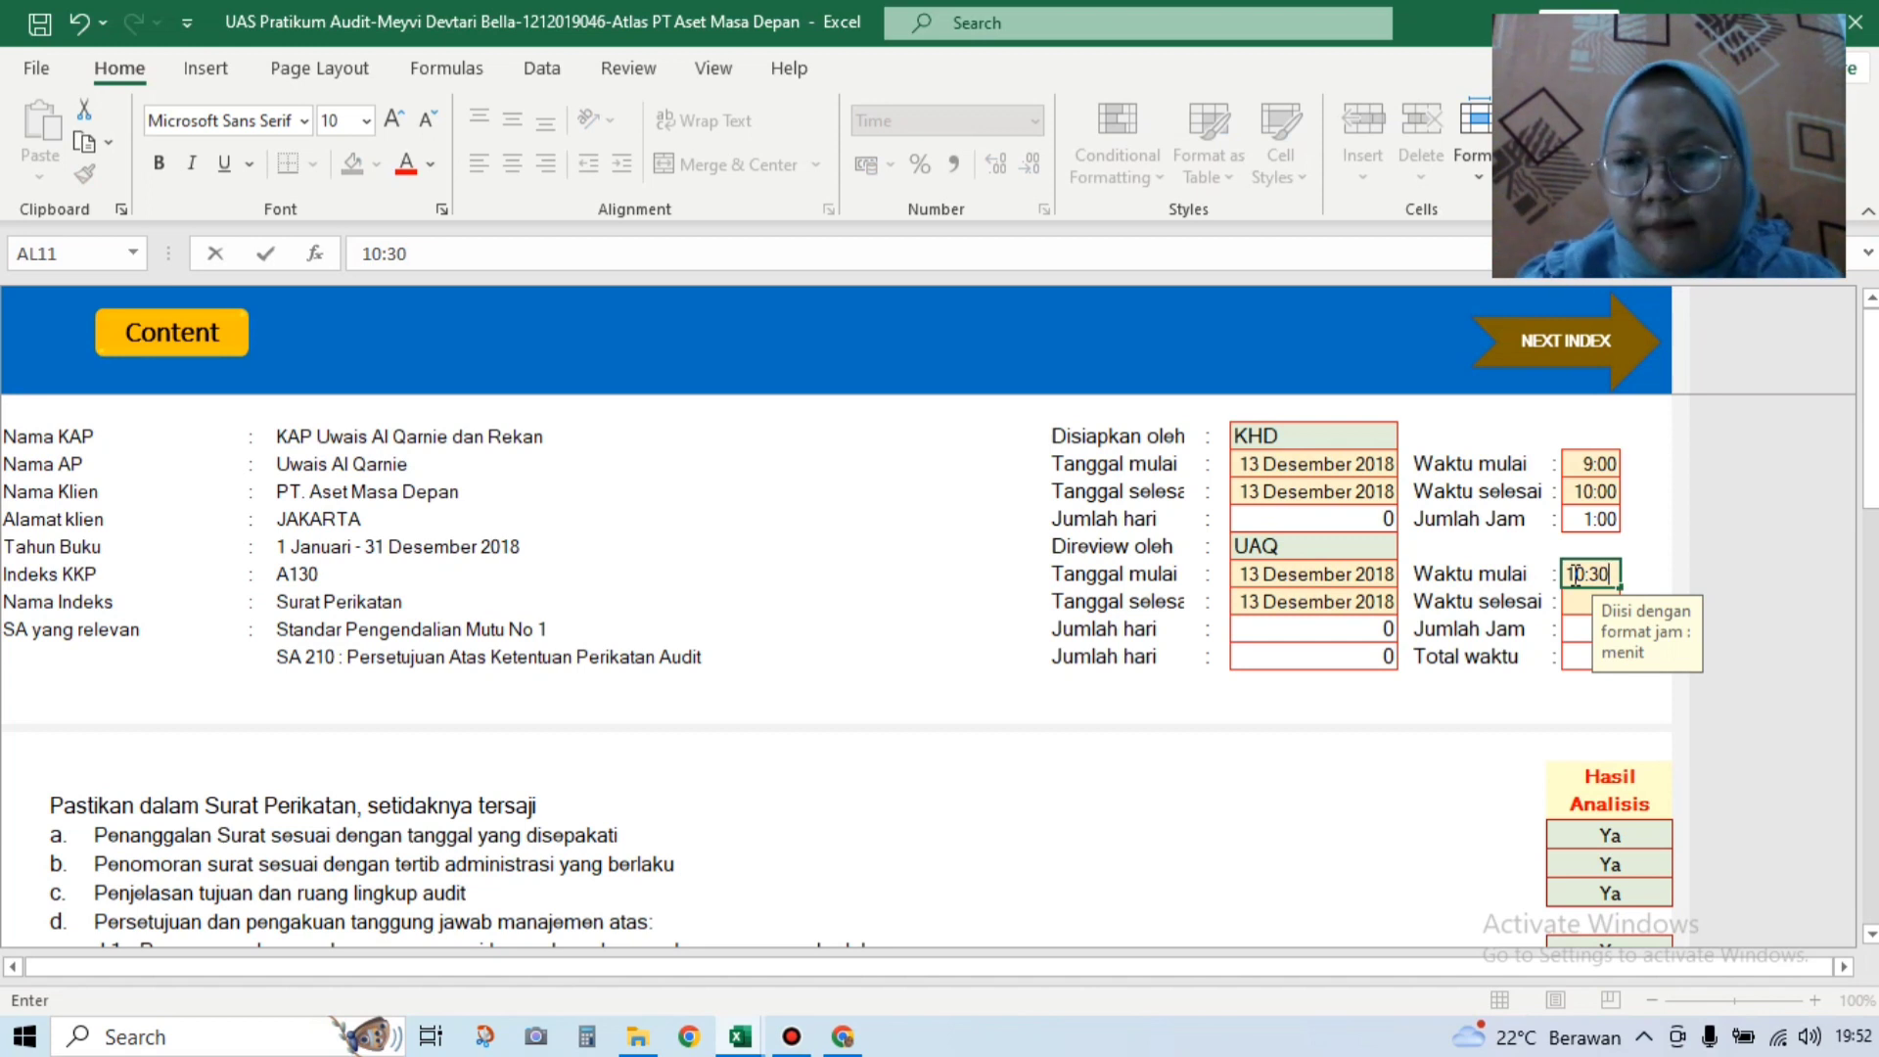
{"action": "key", "text": "Return"}
{"action": "type", "text": "11"}
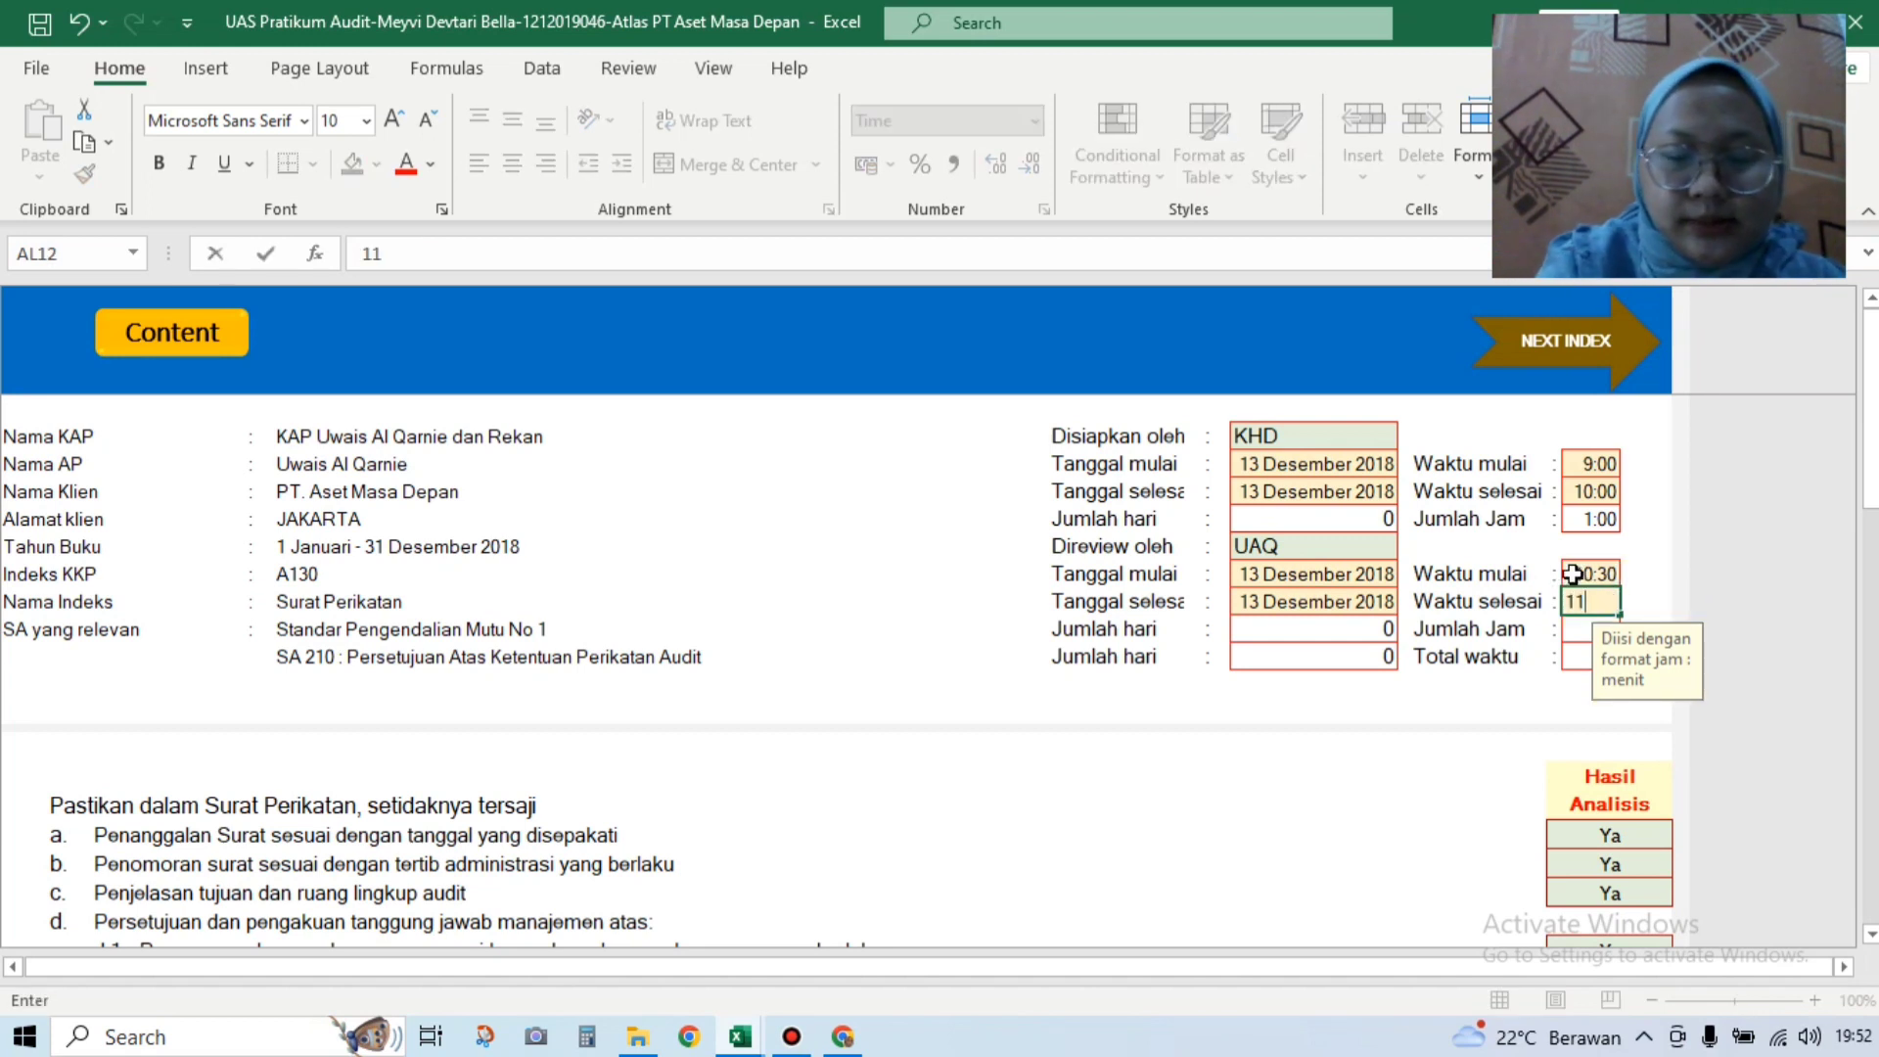
{"action": "type", "text": ":00"}
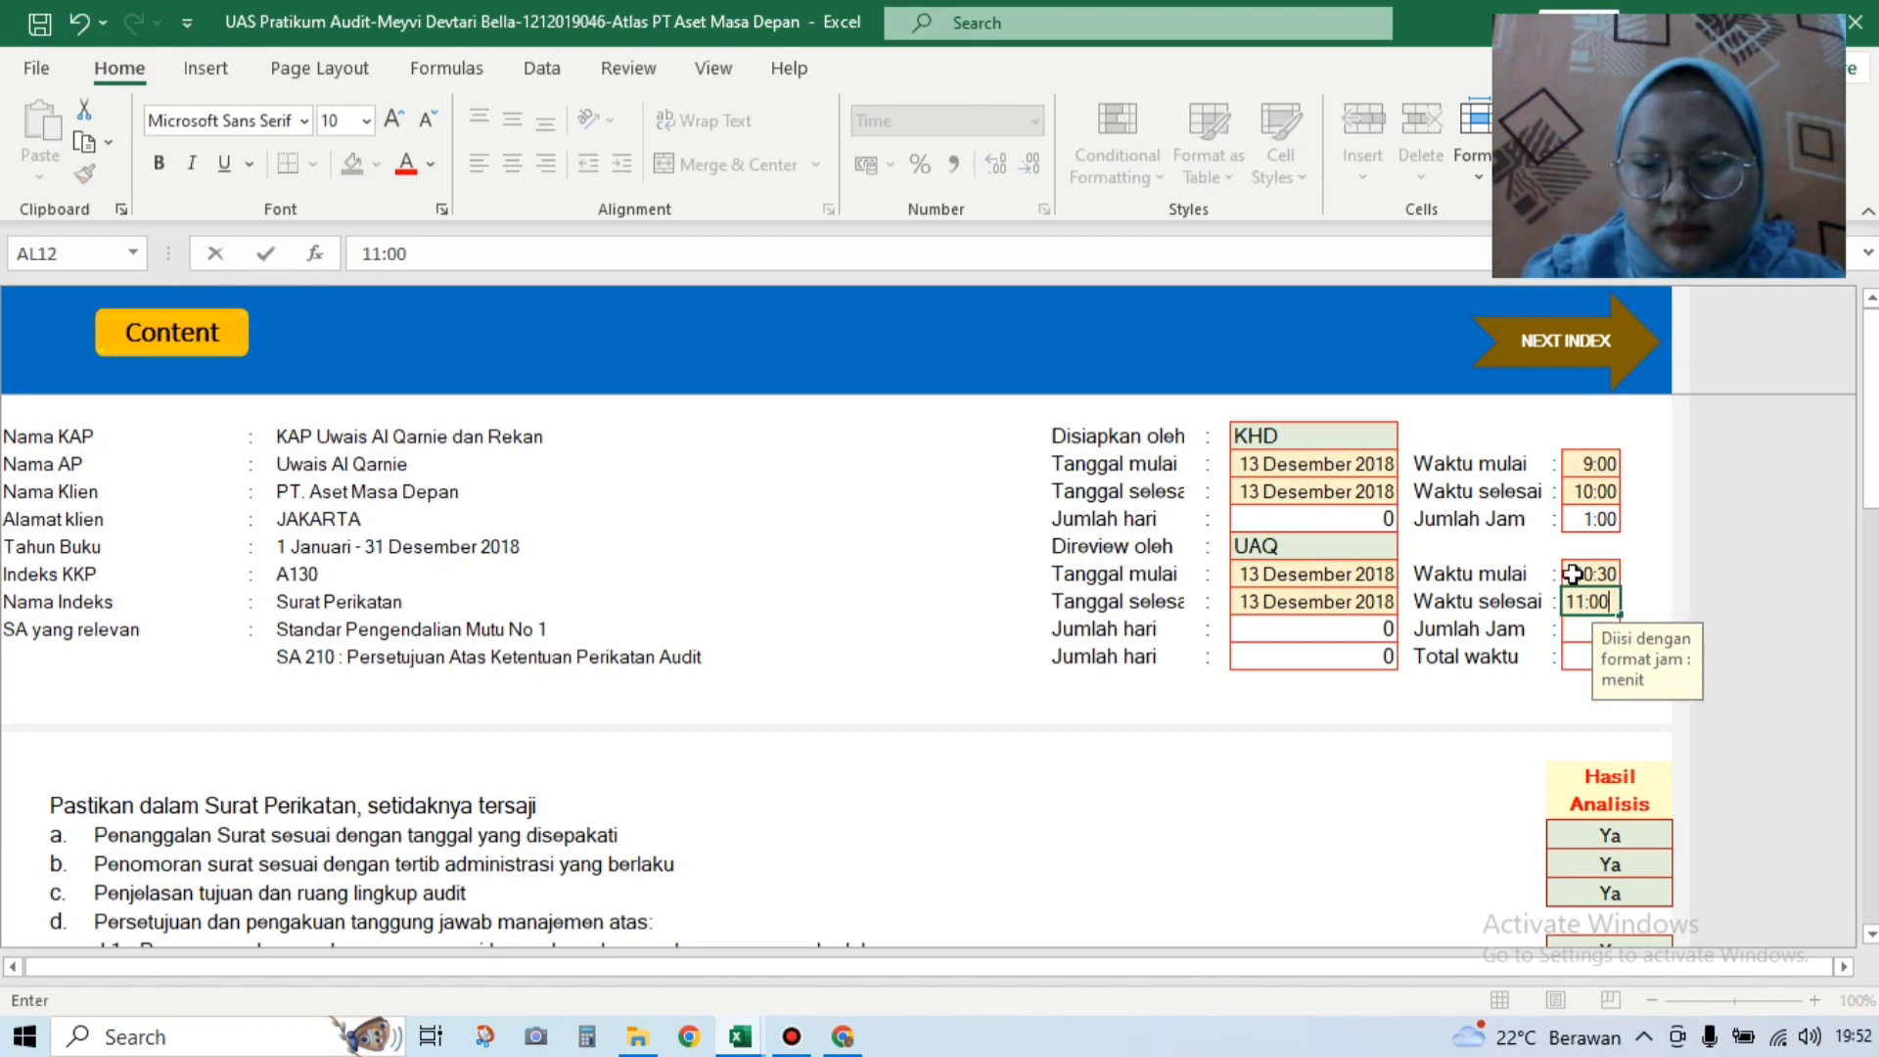
{"action": "key", "text": "Return"}
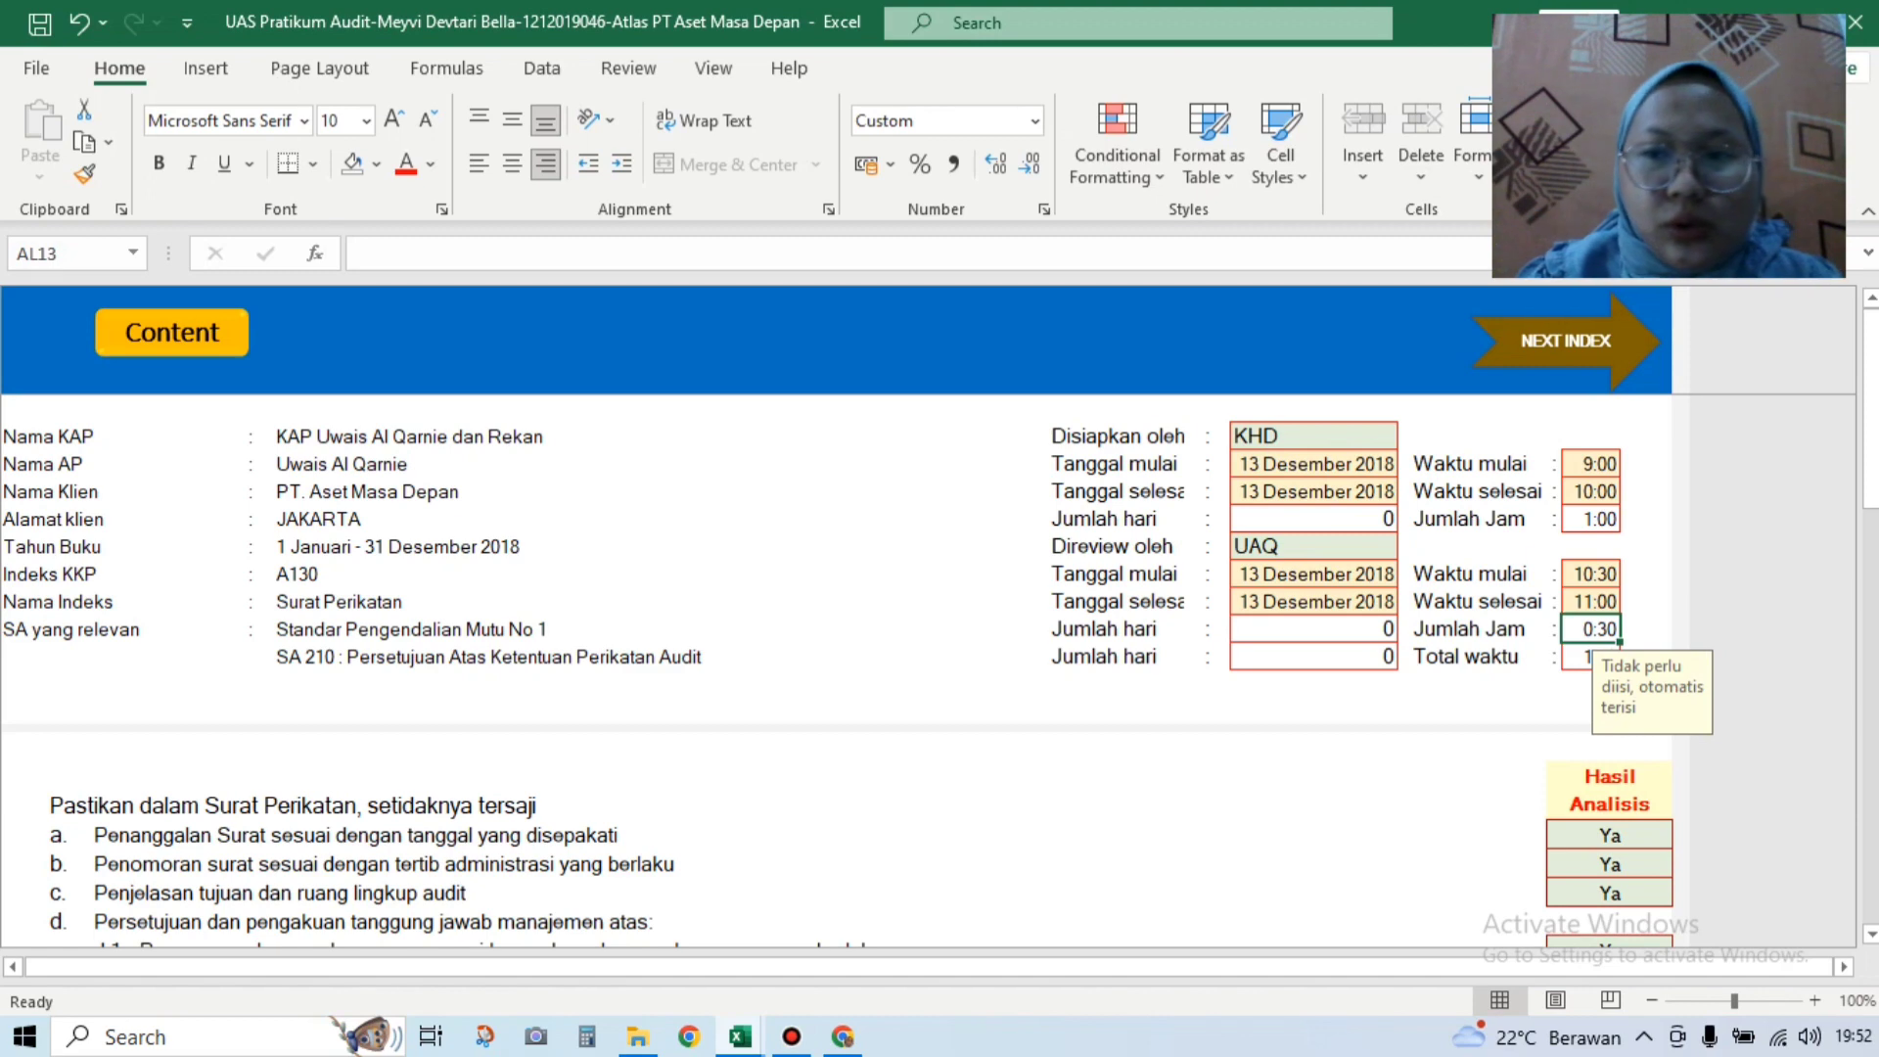
Step: Check the completed A130 checklist, then go to the A140 Surat Tugas sheet via NEXT INDEX
{"action": "scroll", "coordinate": [929, 685], "scroll_direction": "down", "scroll_amount": 4}
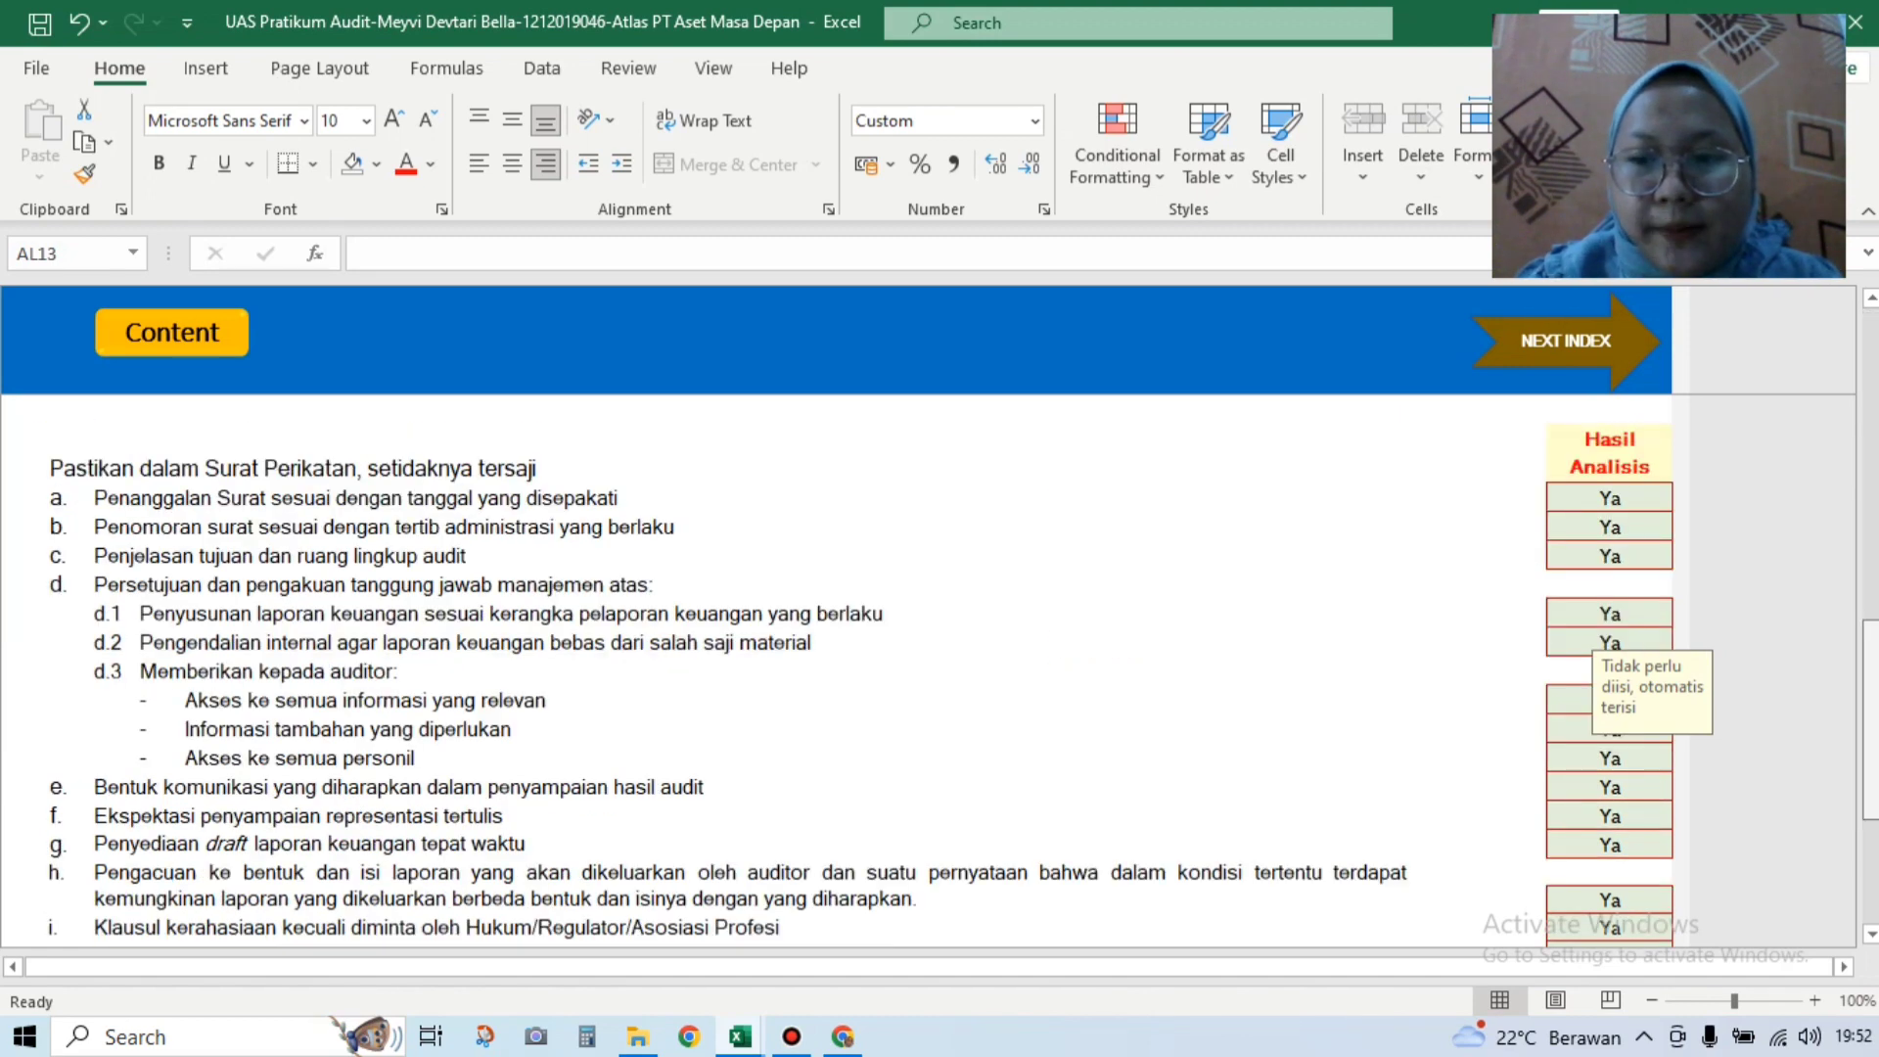
{"action": "scroll", "coordinate": [930, 670], "scroll_direction": "down", "scroll_amount": 9}
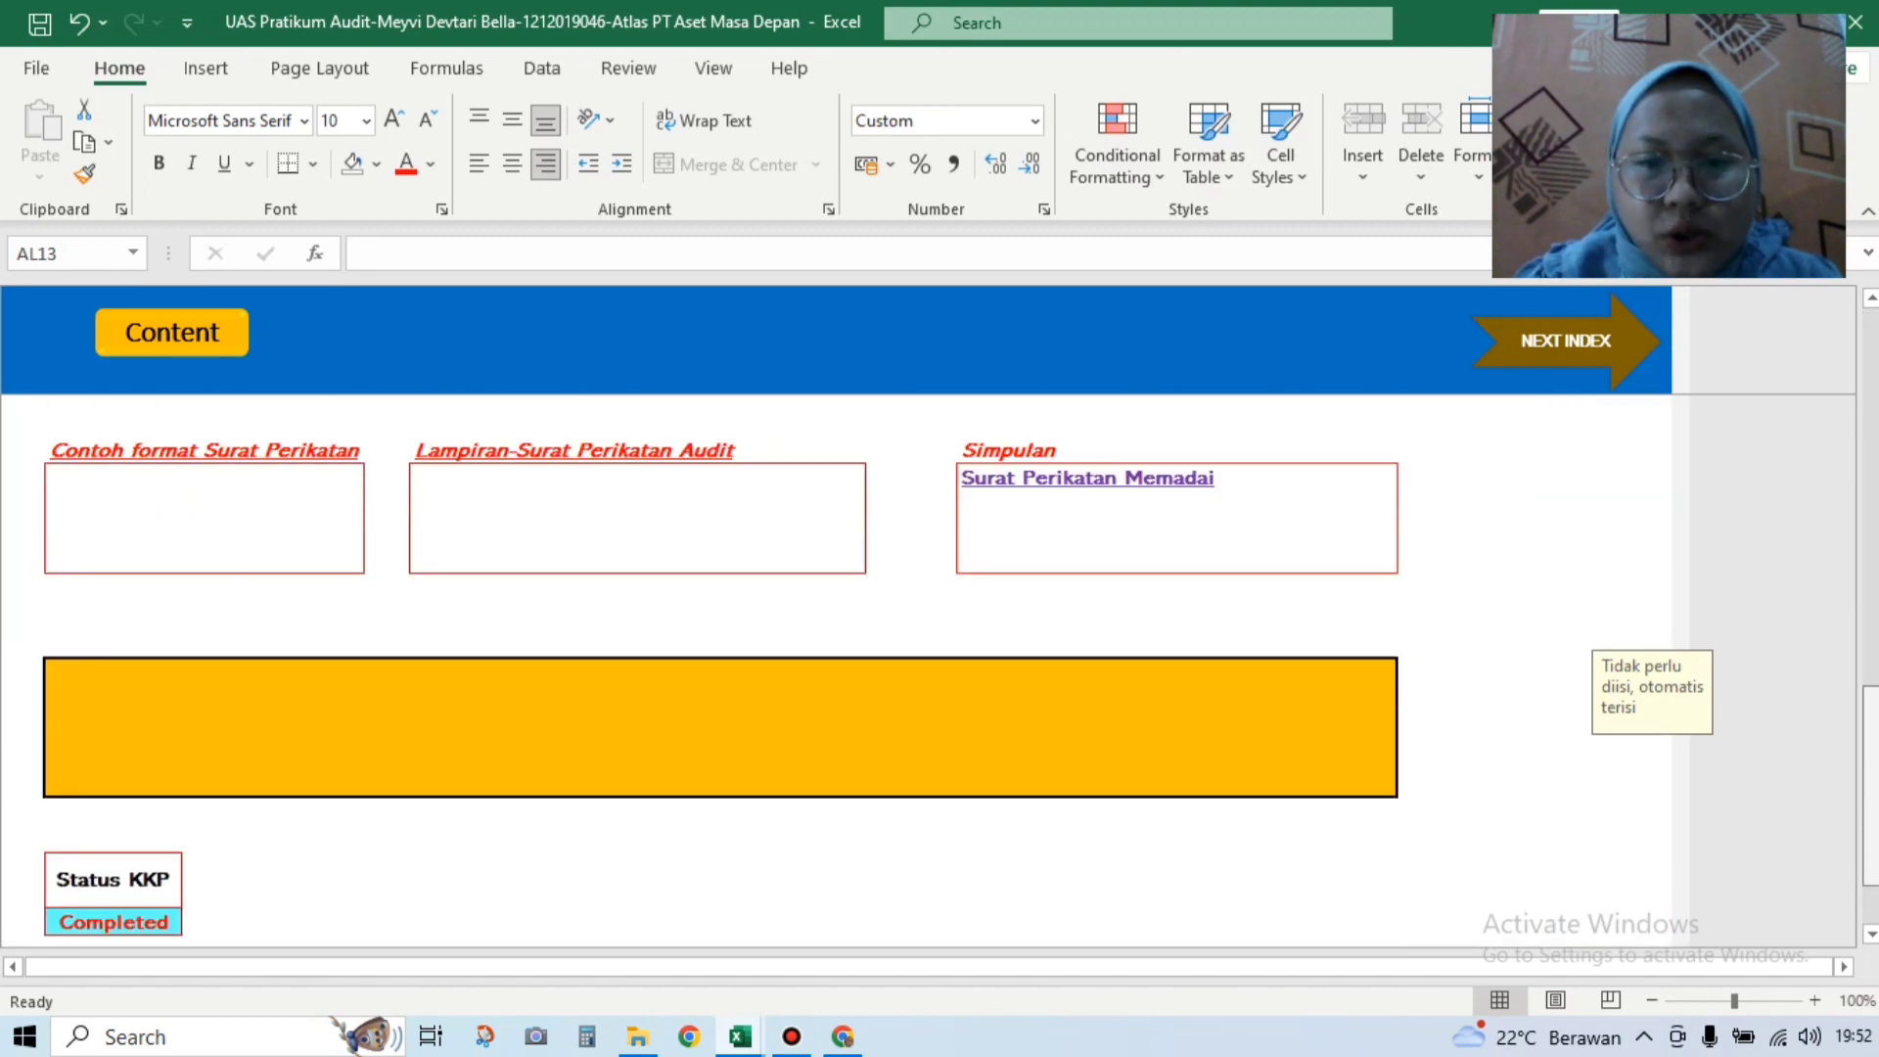
{"action": "scroll", "coordinate": [1032, 855], "scroll_direction": "down", "scroll_amount": 1}
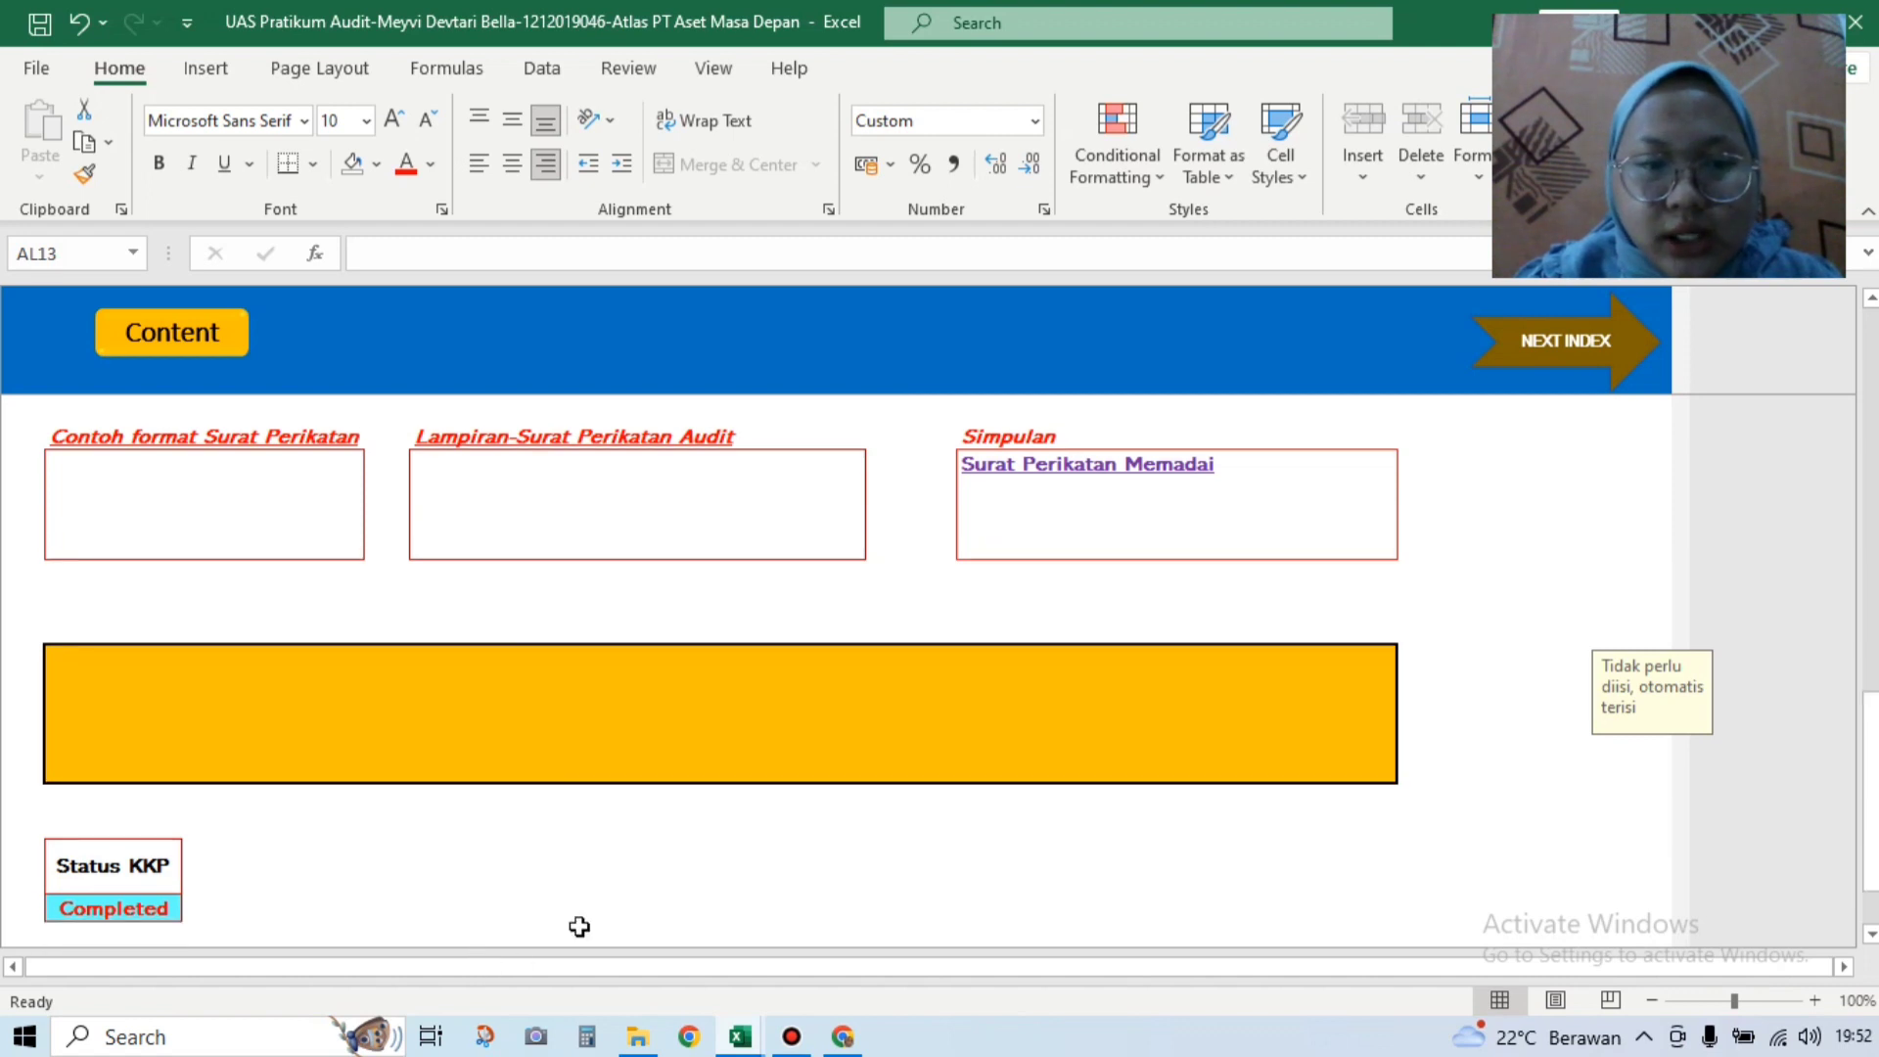
{"action": "left_click_drag", "start_coordinate": [1870, 817], "coordinate": [1871, 555]}
{"action": "scroll", "coordinate": [1872, 556], "scroll_direction": "up", "scroll_amount": 6}
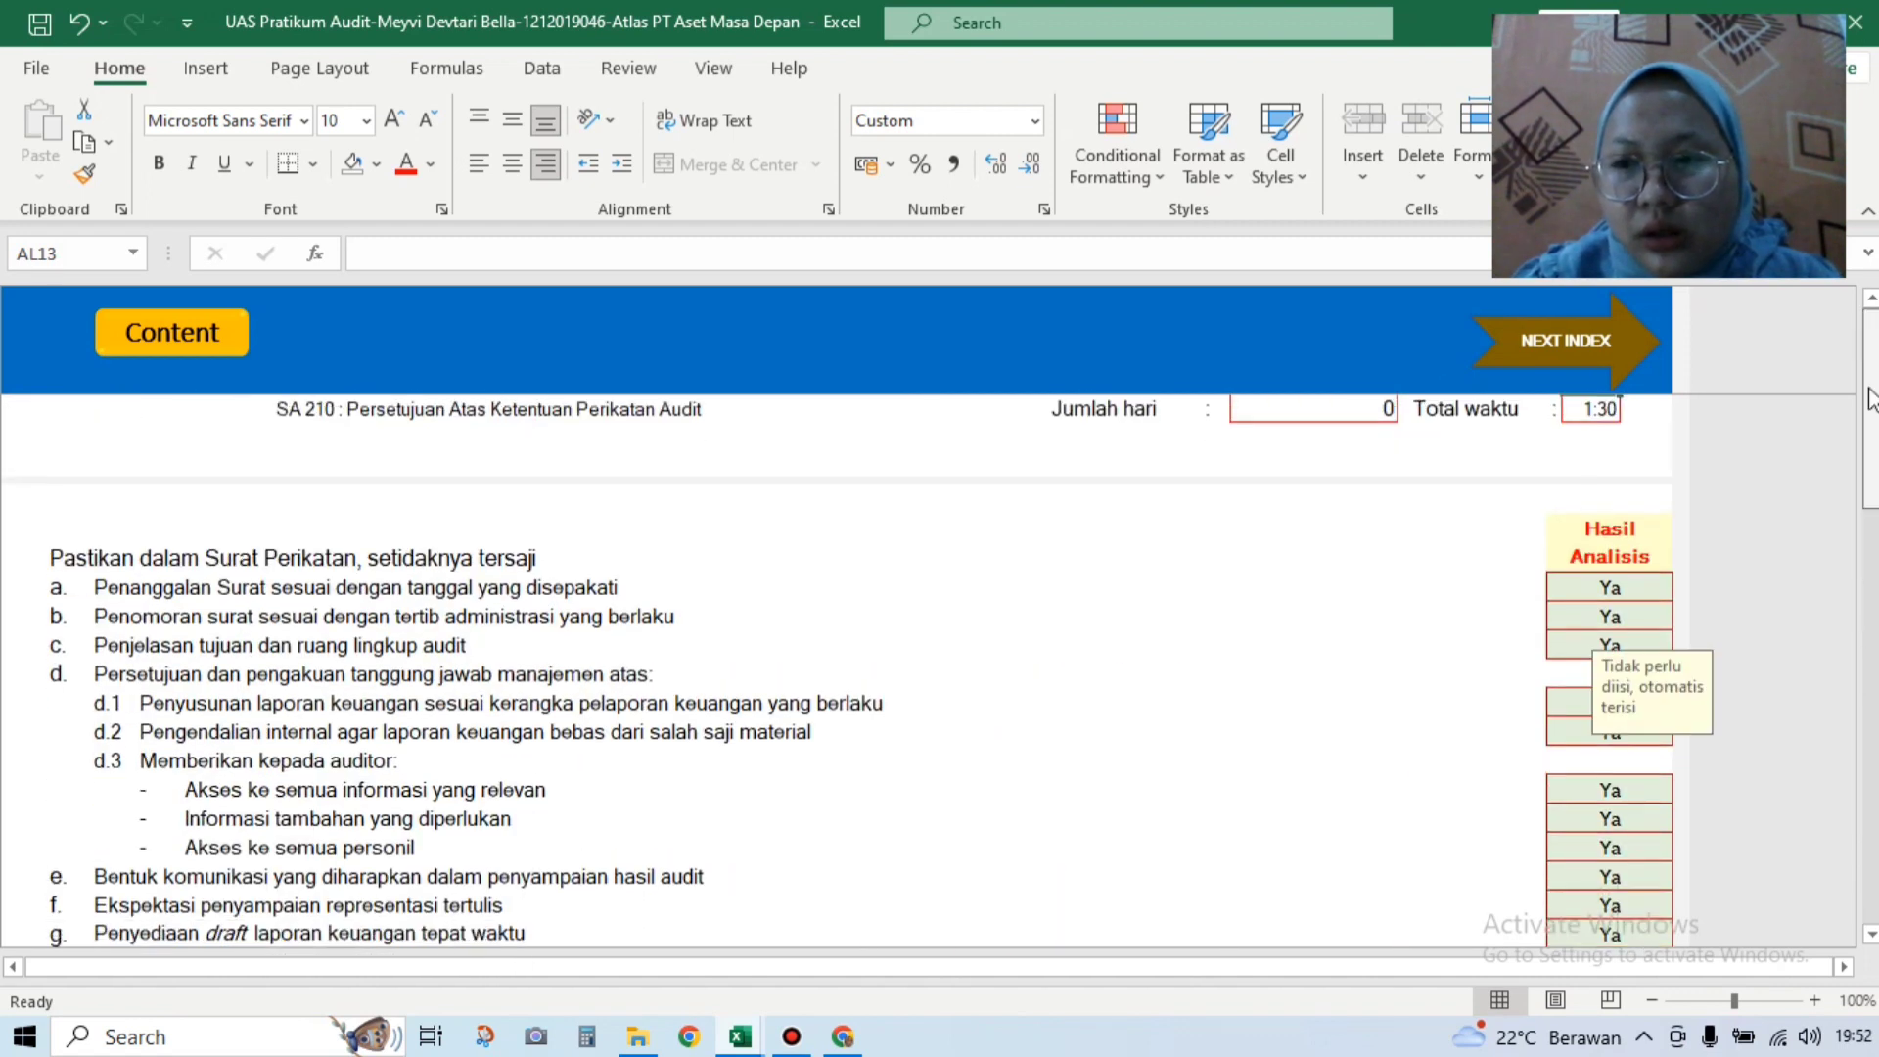
{"action": "left_click", "coordinate": [1644, 343]}
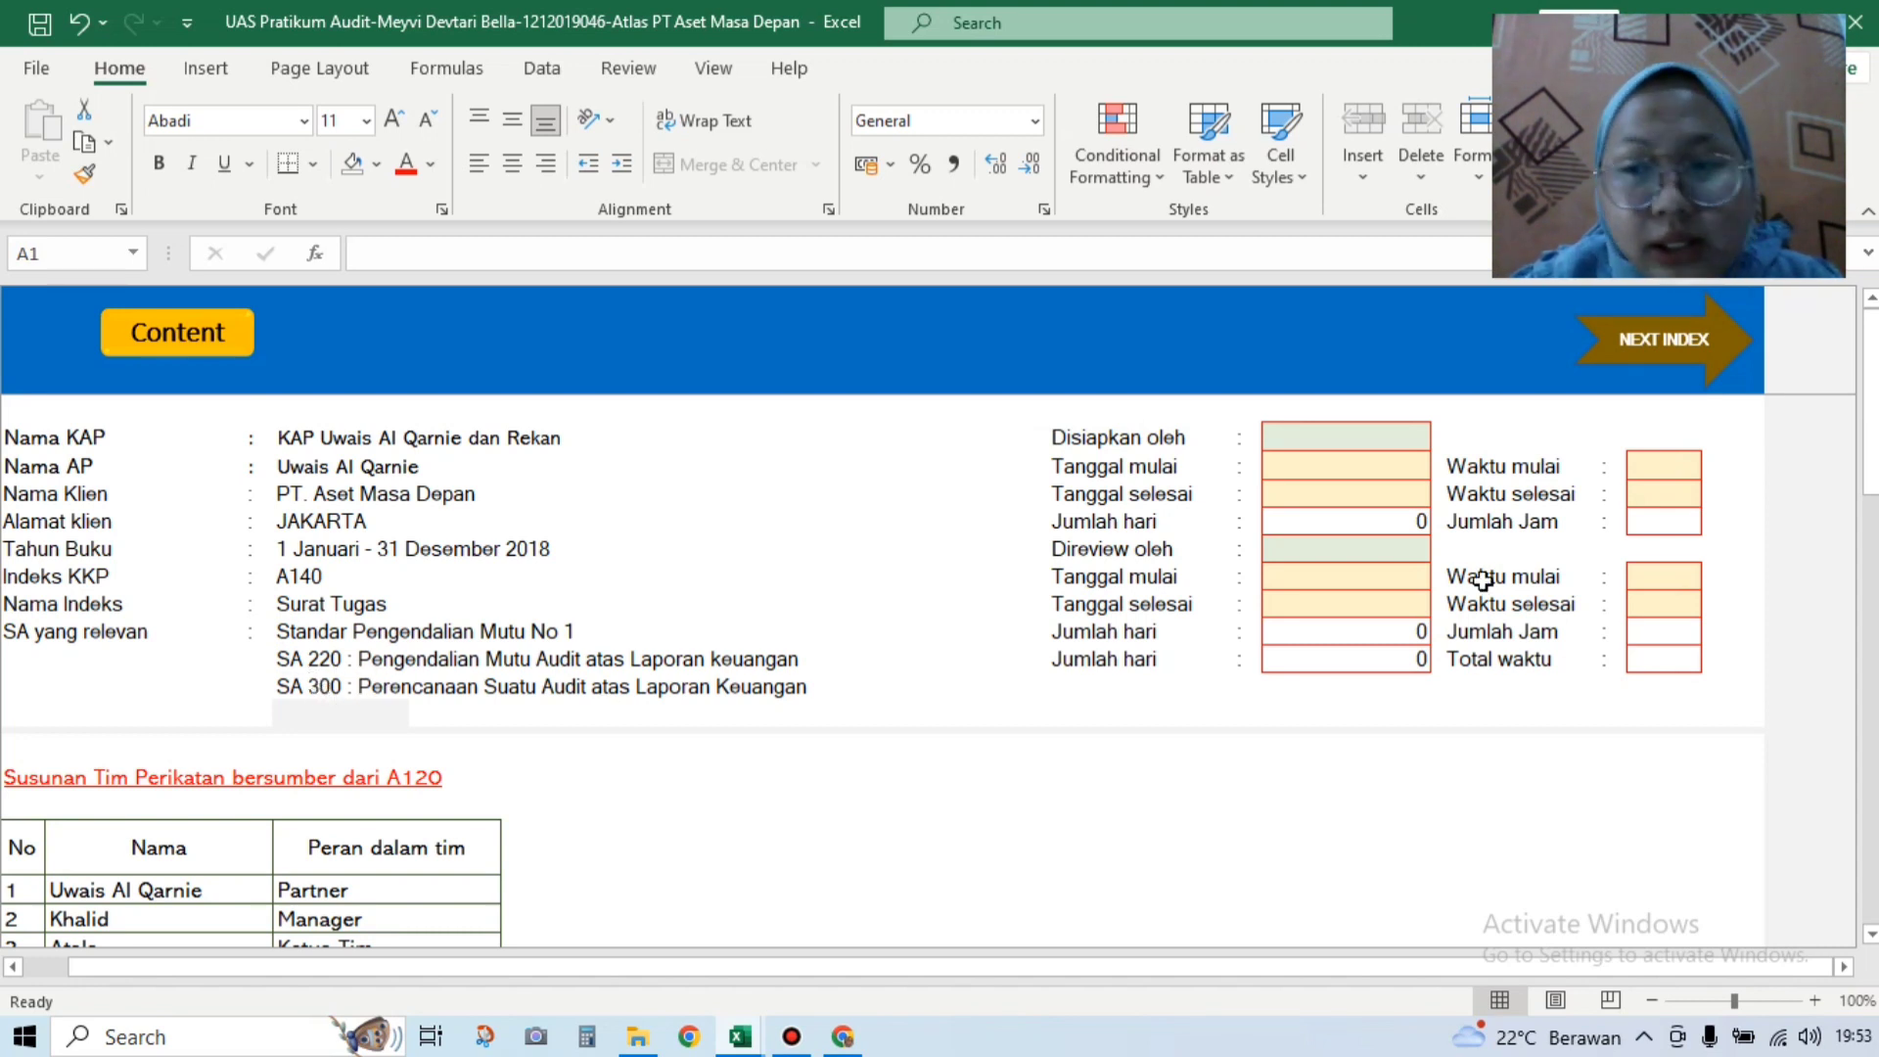
Step: Scroll the A140 sheet down to the team list and checklist items a–e
{"action": "scroll", "coordinate": [532, 524], "scroll_direction": "down", "scroll_amount": 3}
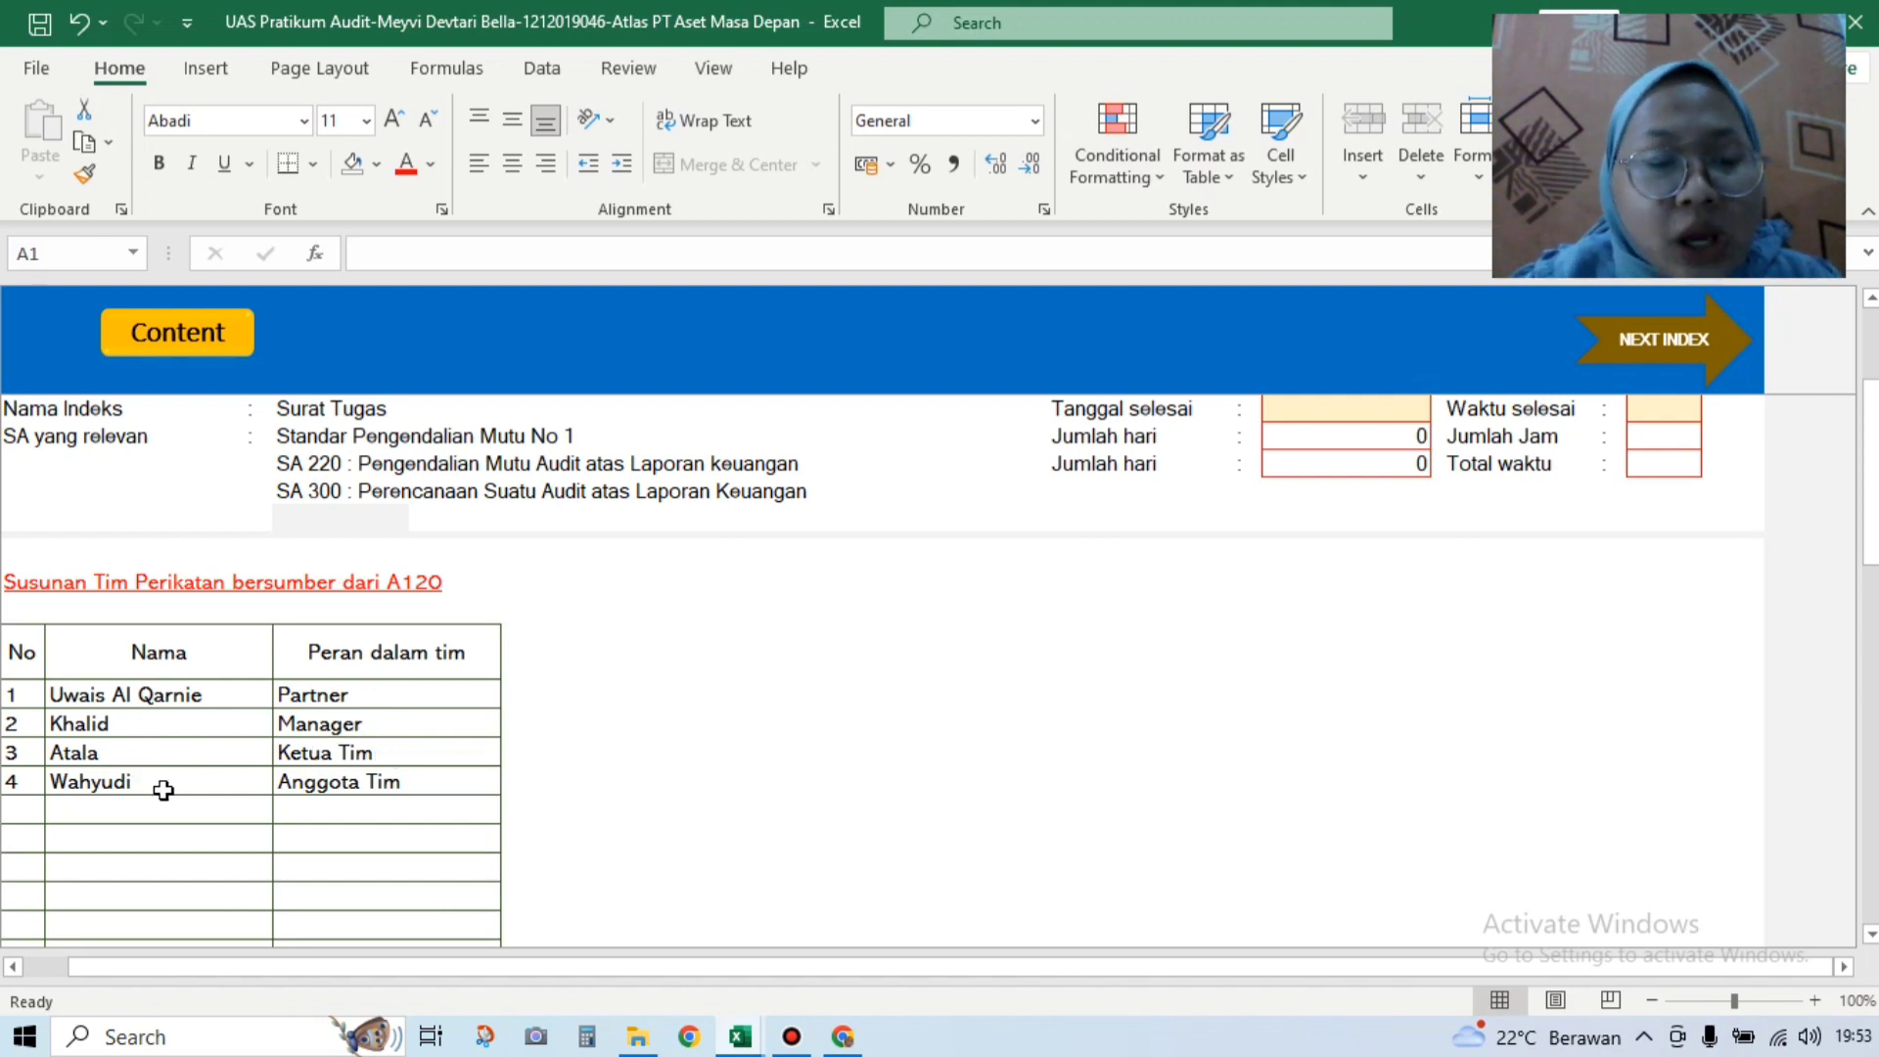
{"action": "left_click_drag", "start_coordinate": [1873, 550], "coordinate": [1871, 572]}
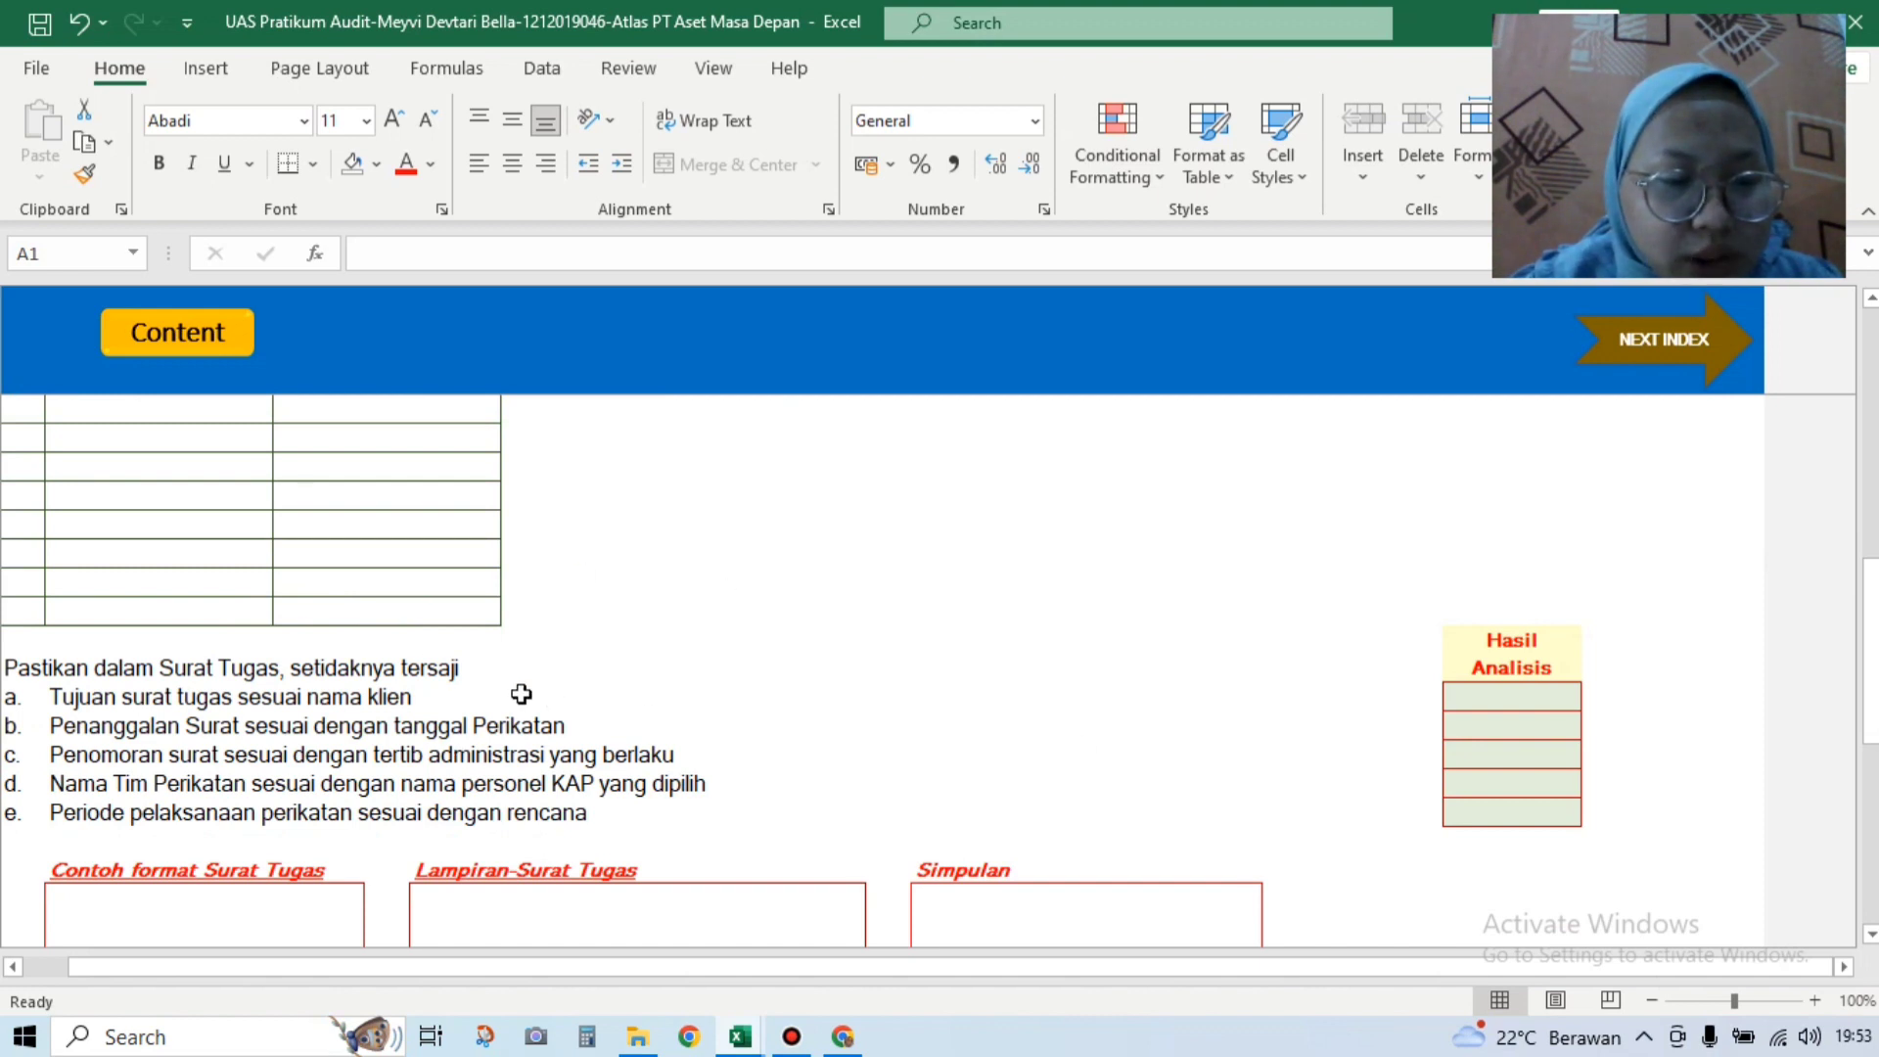
{"action": "left_click_drag", "start_coordinate": [1871, 666], "coordinate": [1871, 616]}
{"action": "left_click_drag", "start_coordinate": [1871, 719], "coordinate": [1873, 778]}
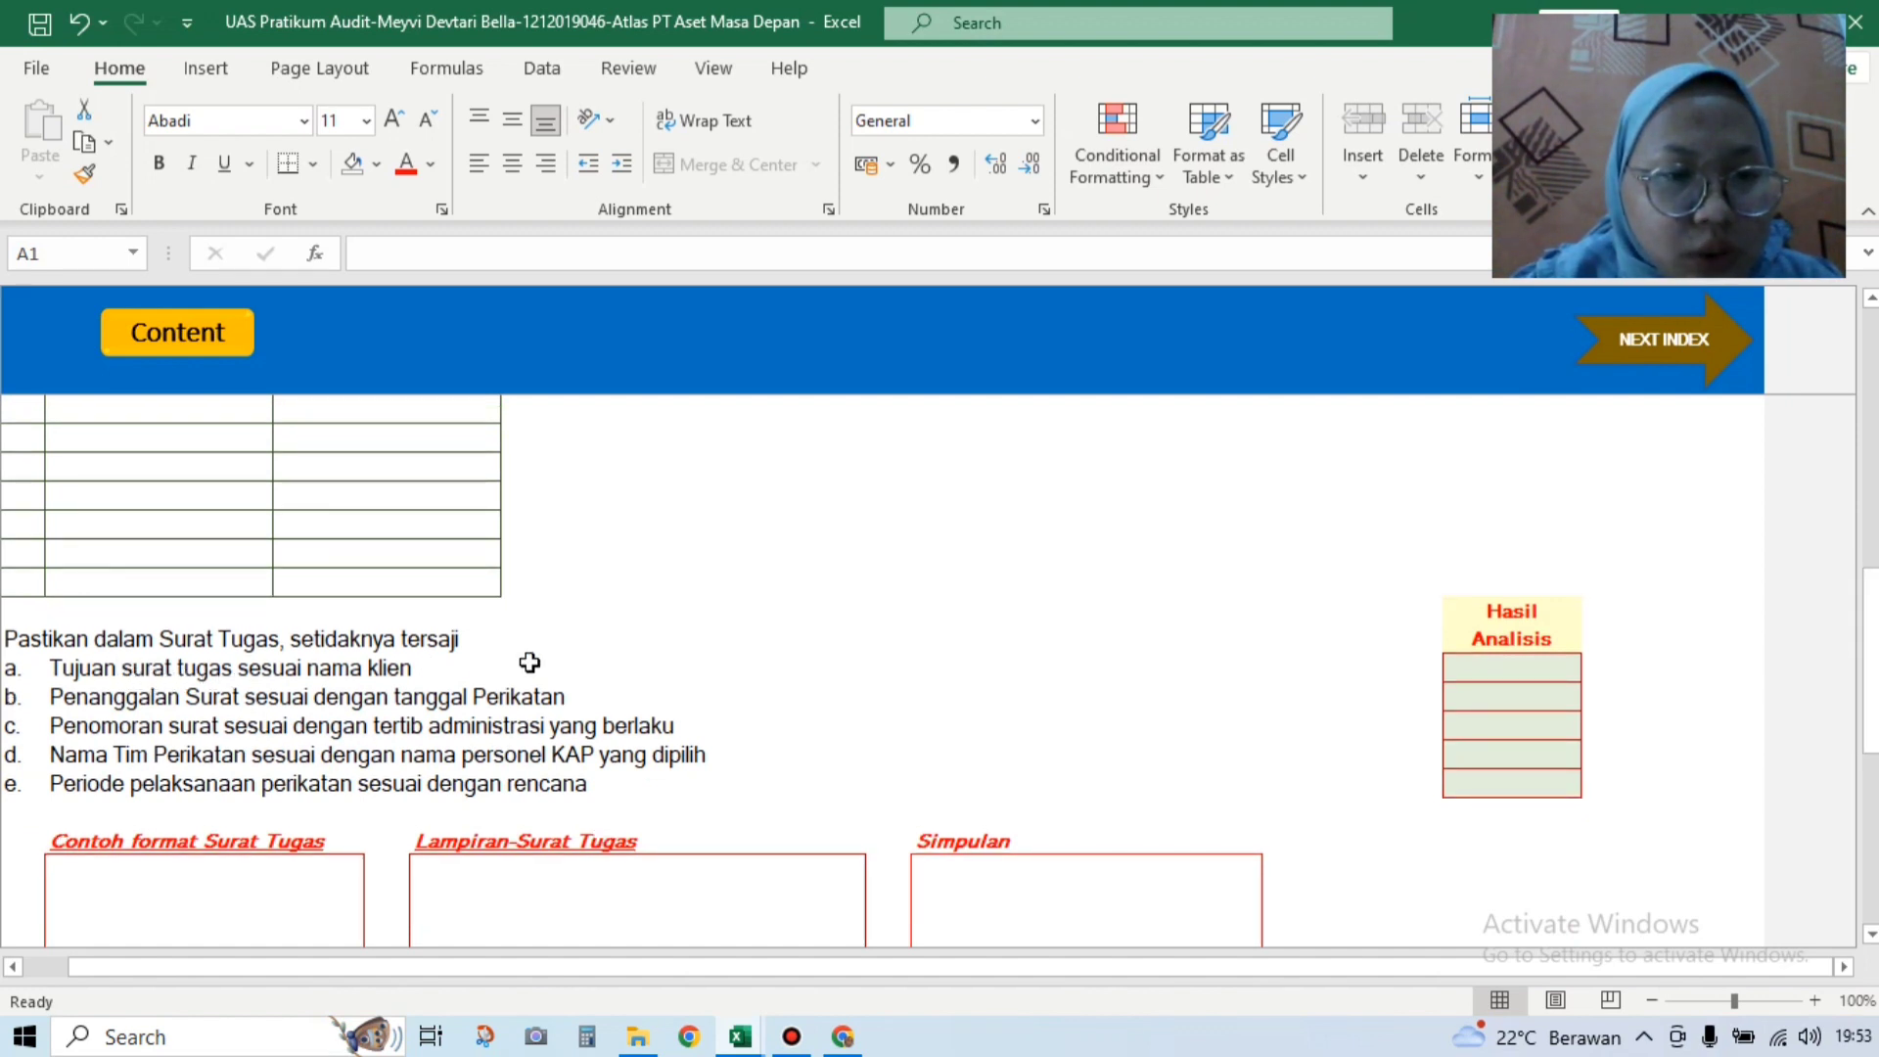
Step: Answer Ya for Surat Tugas checklist items a, b and c
{"action": "left_click", "coordinate": [1526, 659]}
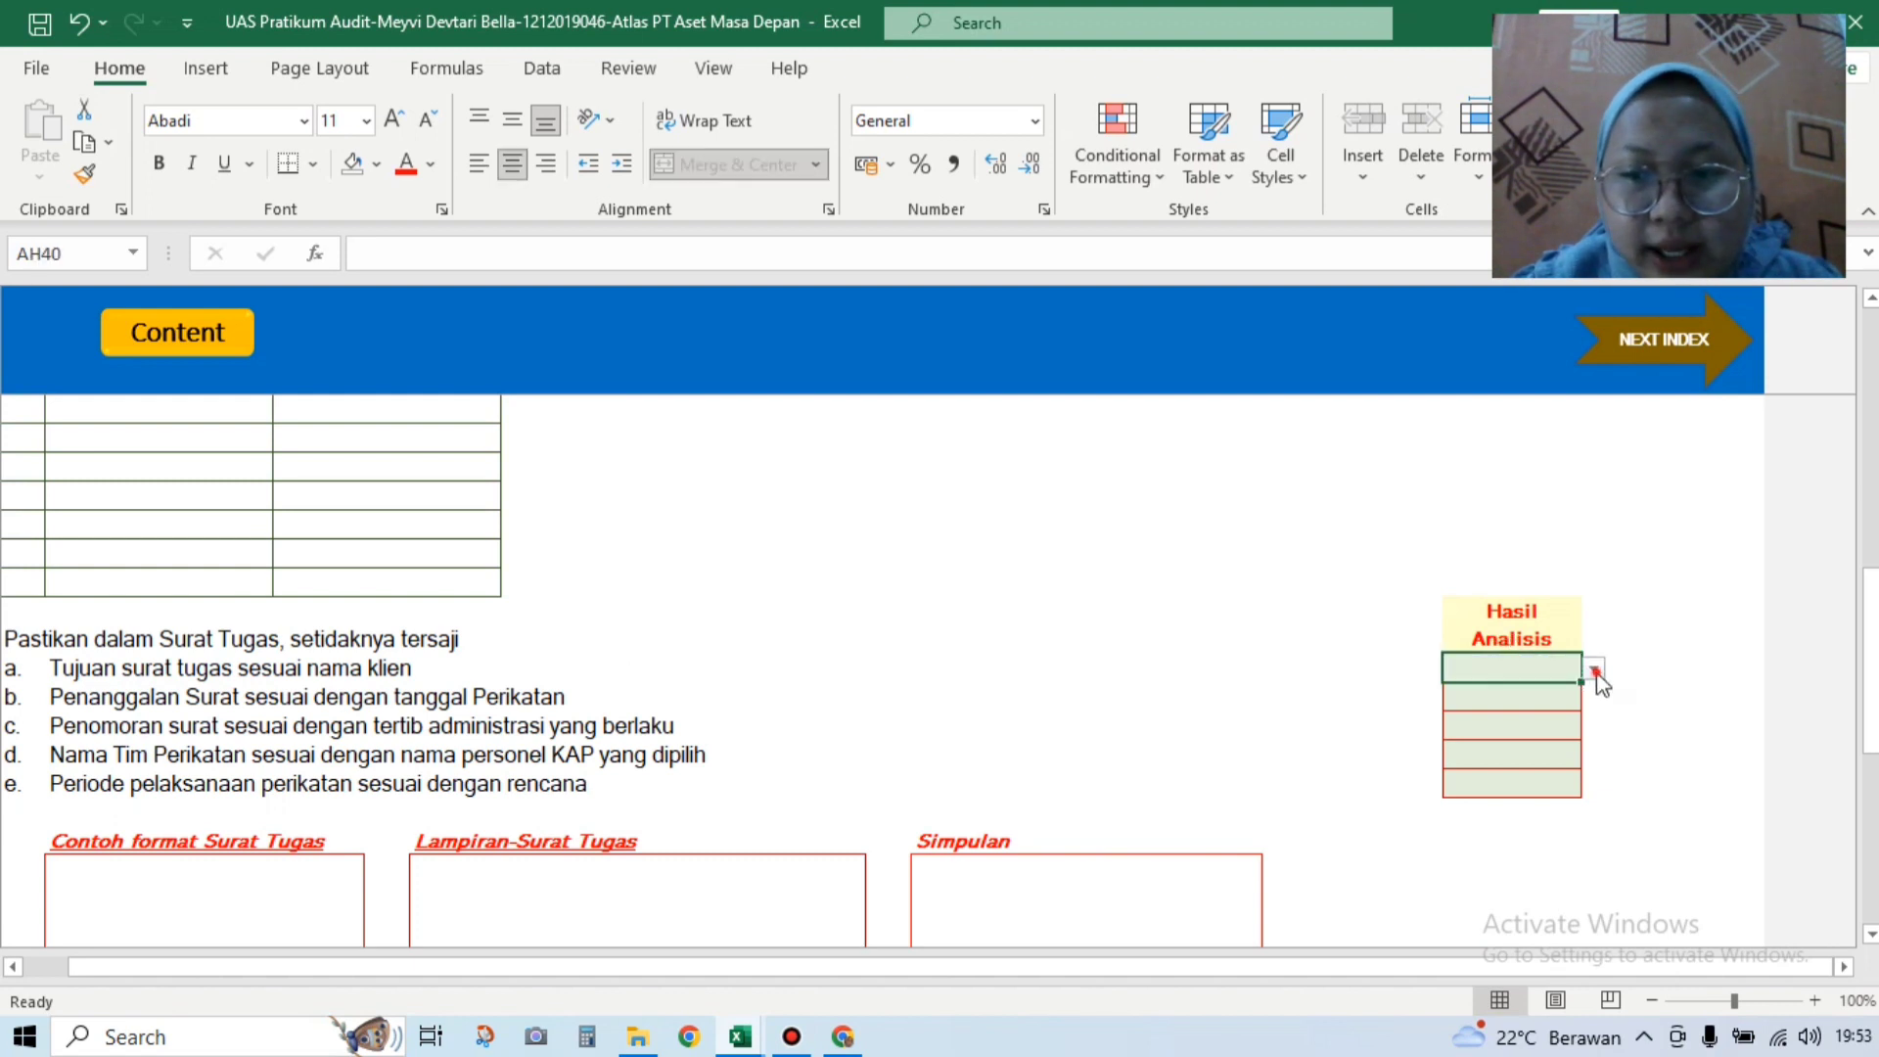
{"action": "left_click", "coordinate": [1595, 669]}
{"action": "left_click", "coordinate": [1560, 687]}
{"action": "left_click", "coordinate": [1505, 707]}
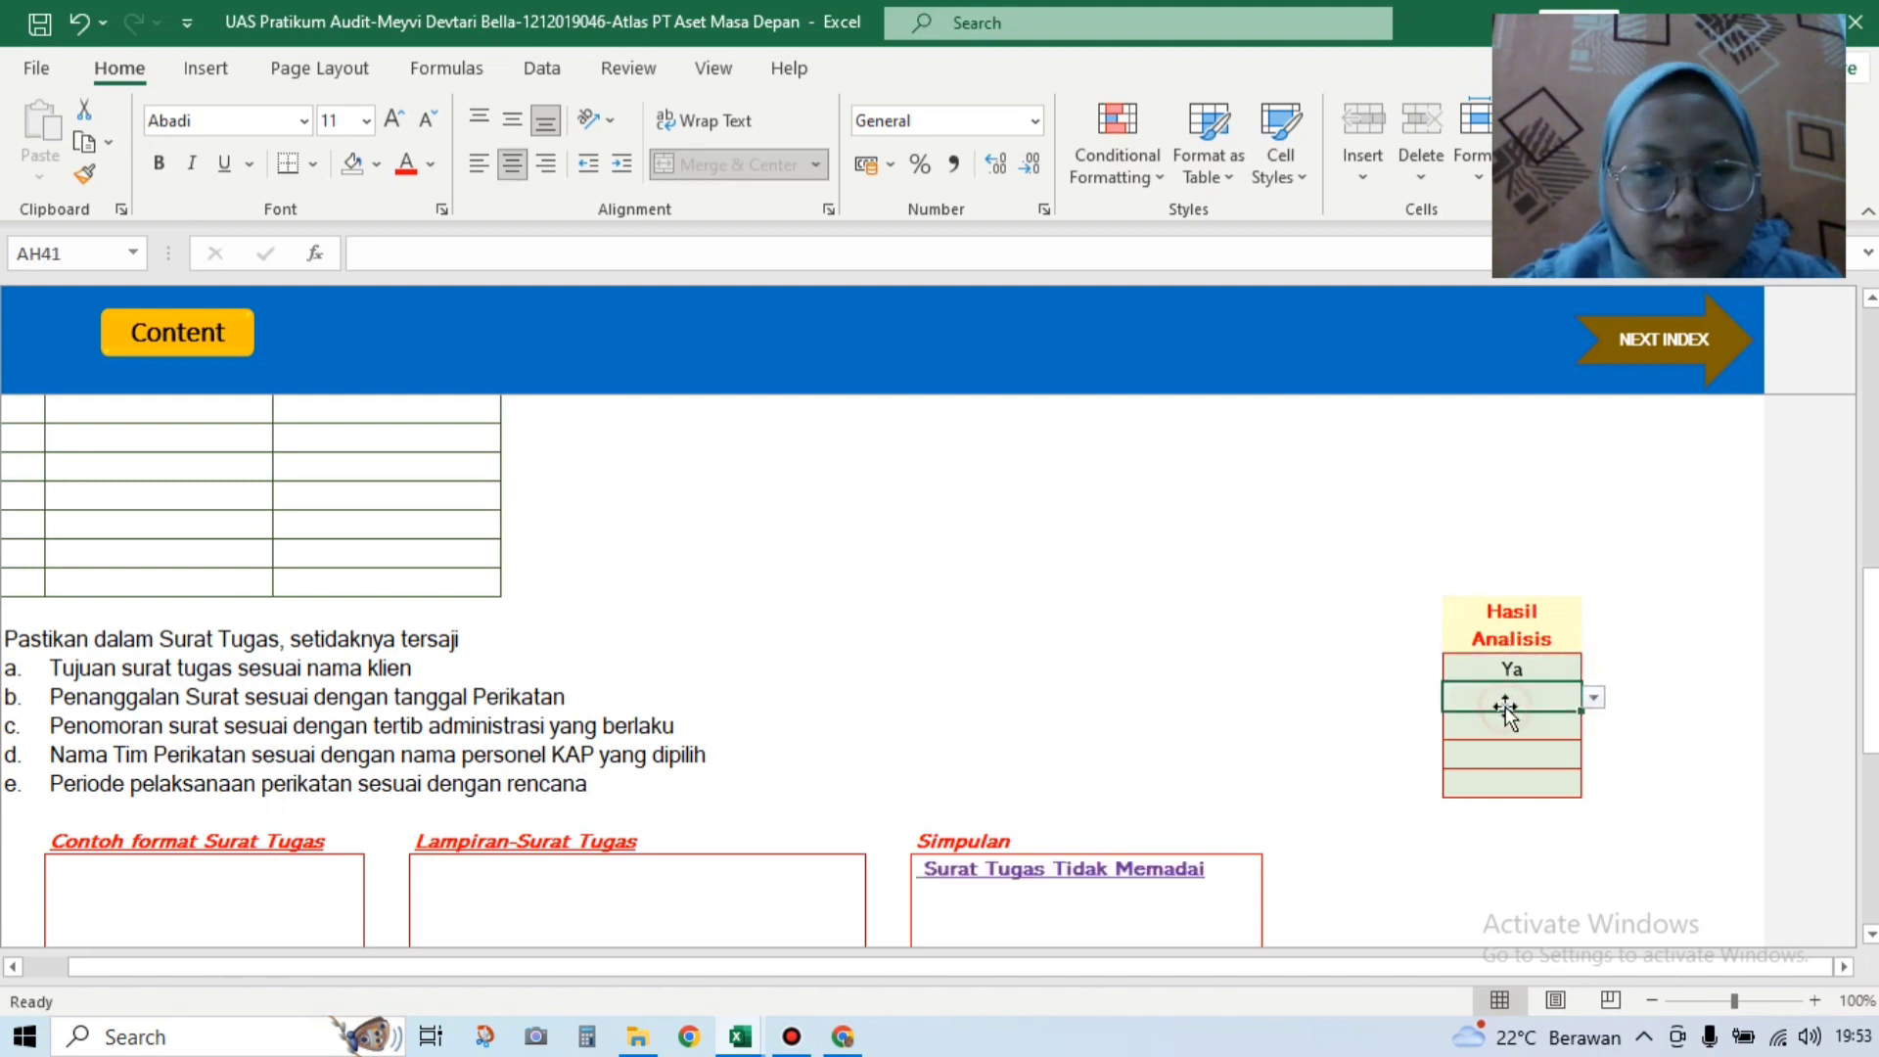
{"action": "left_click", "coordinate": [1594, 697]}
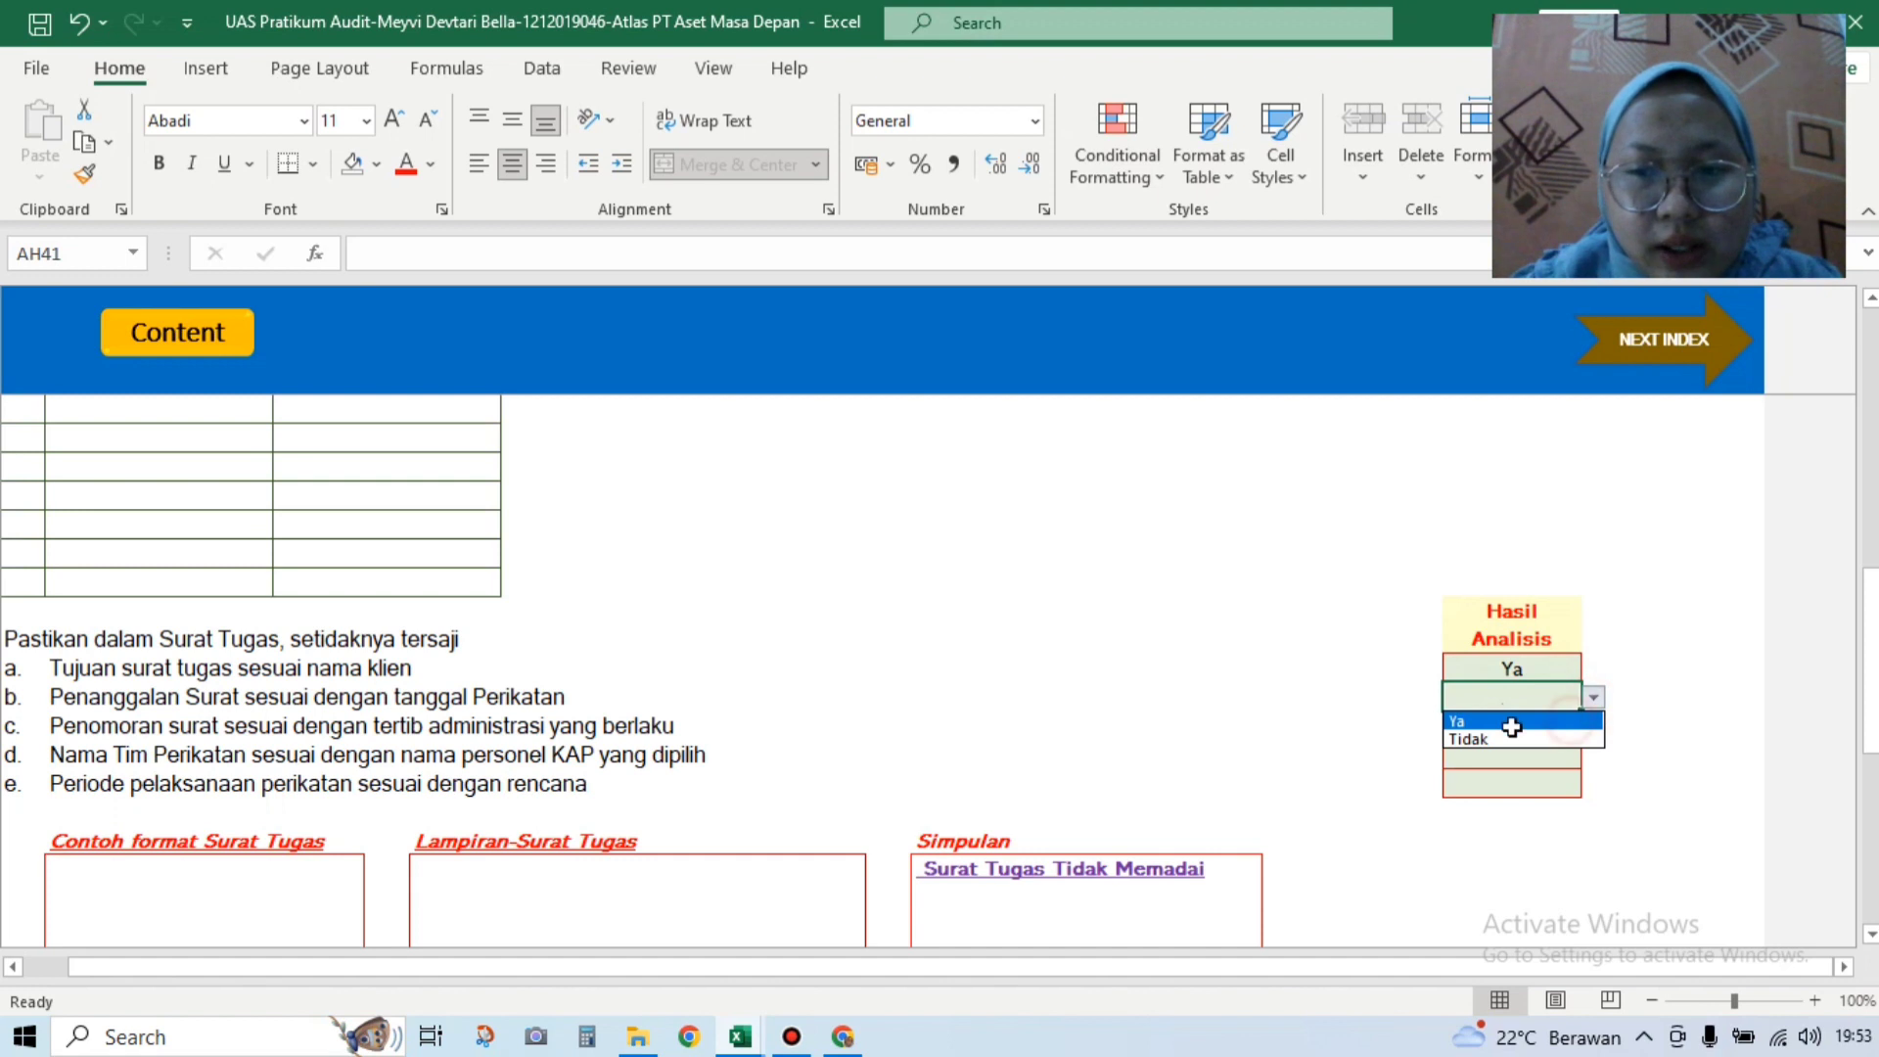
{"action": "left_click", "coordinate": [1513, 722]}
{"action": "left_click", "coordinate": [1515, 726]}
{"action": "left_click", "coordinate": [1595, 727]}
{"action": "left_click", "coordinate": [1525, 749]}
Step: Answer Ya for items d and e, then return to the top of the sheet
{"action": "left_click", "coordinate": [1494, 756]}
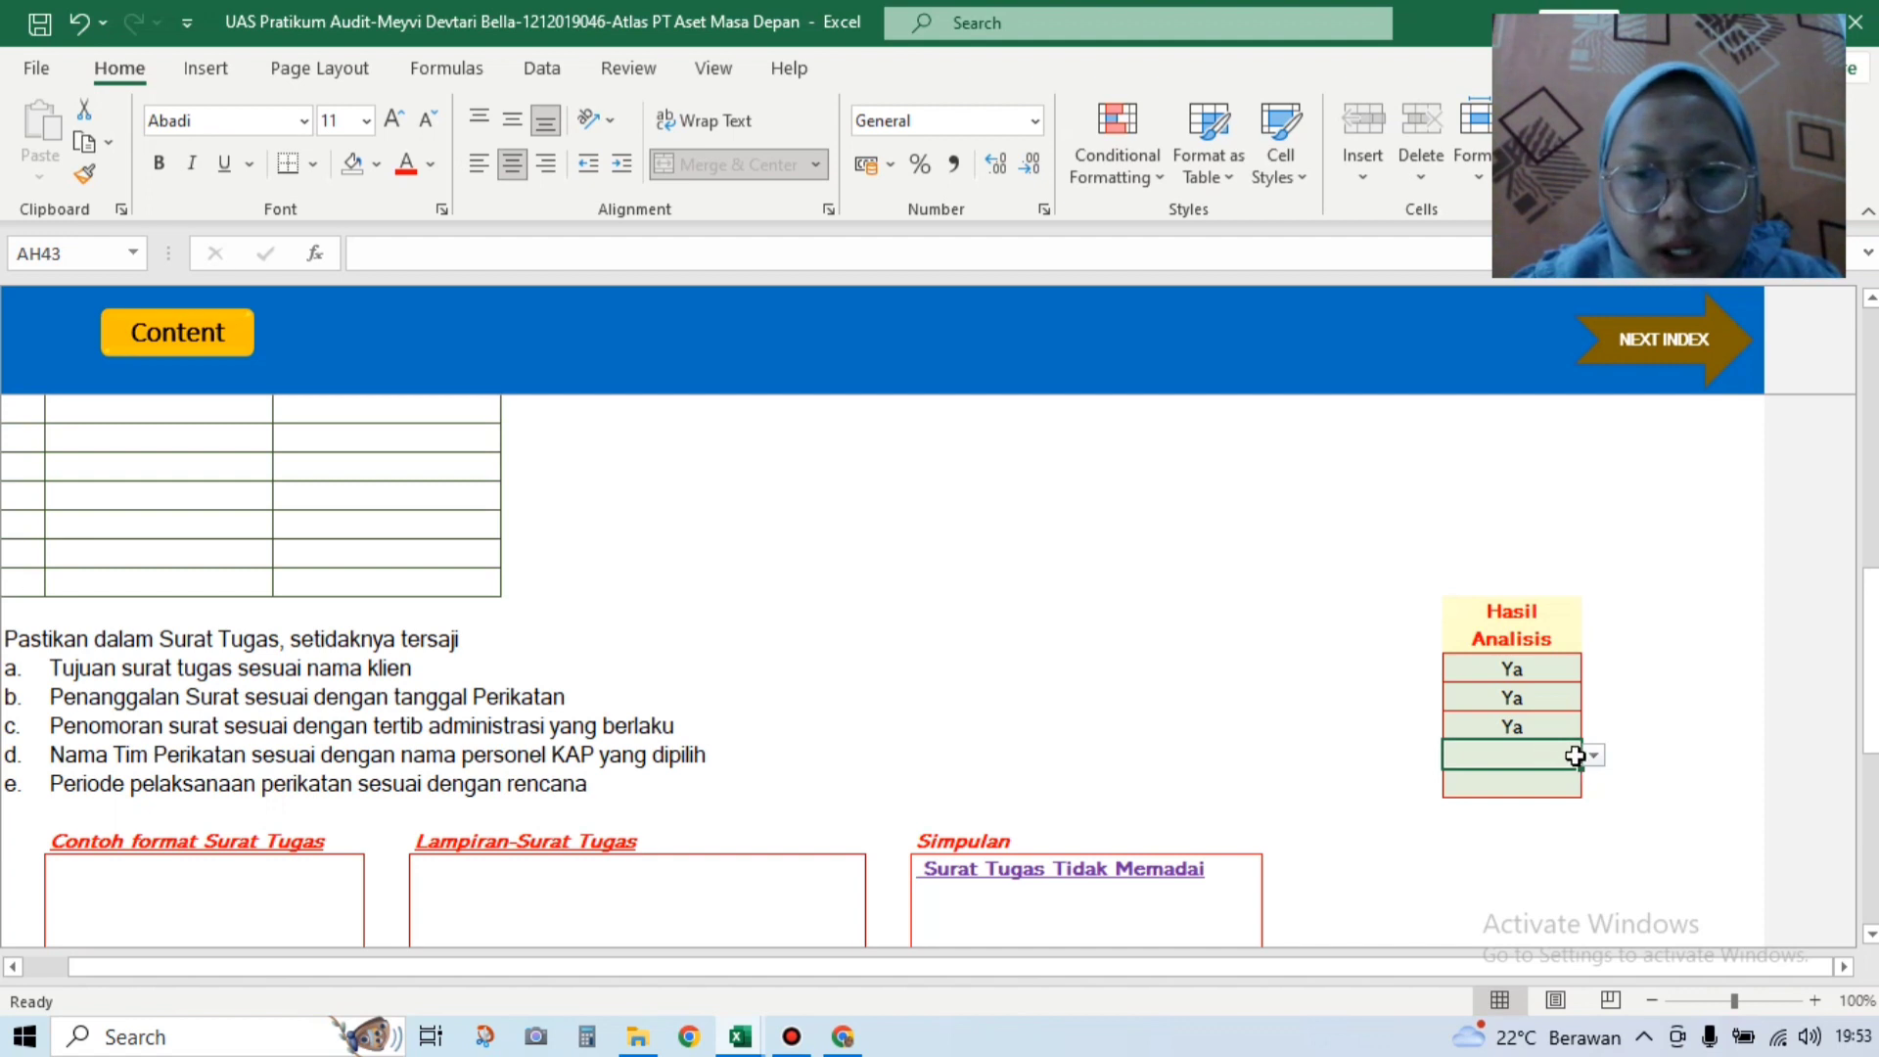
{"action": "left_click", "coordinate": [1594, 756]}
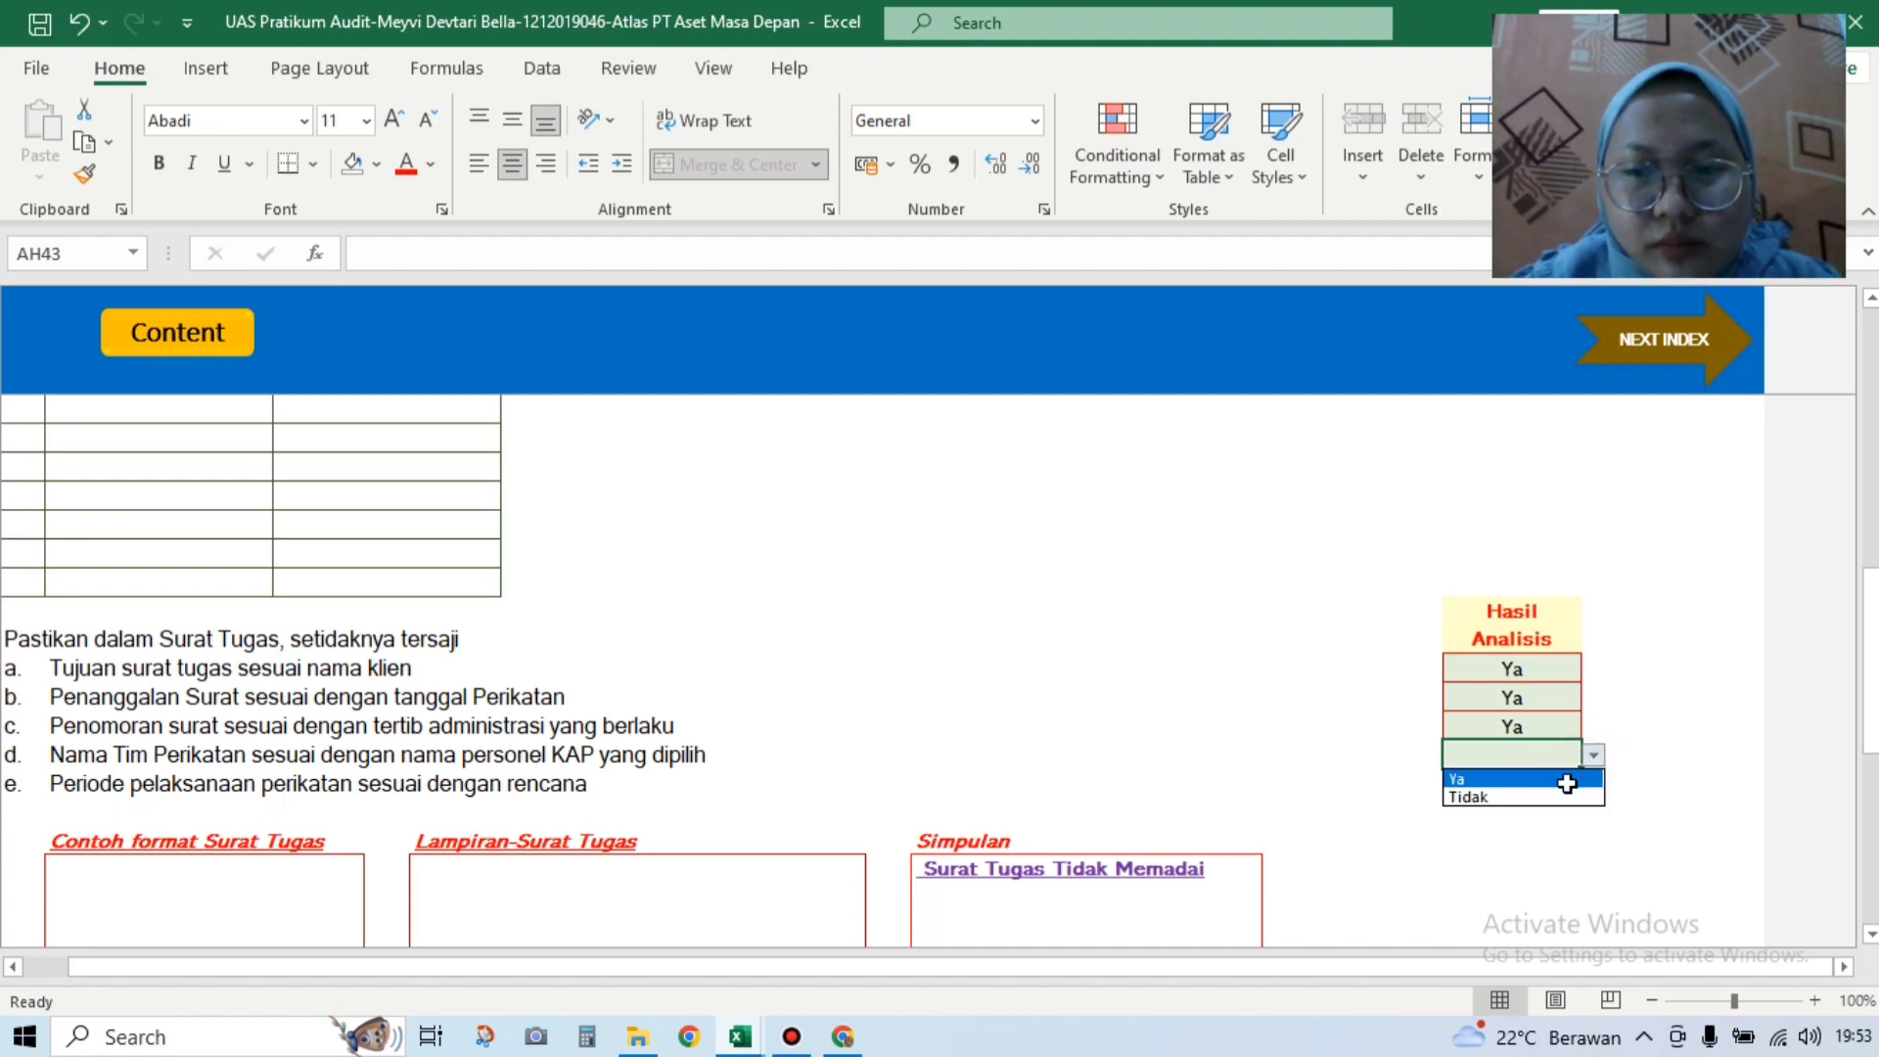
{"action": "left_click", "coordinate": [1569, 776]}
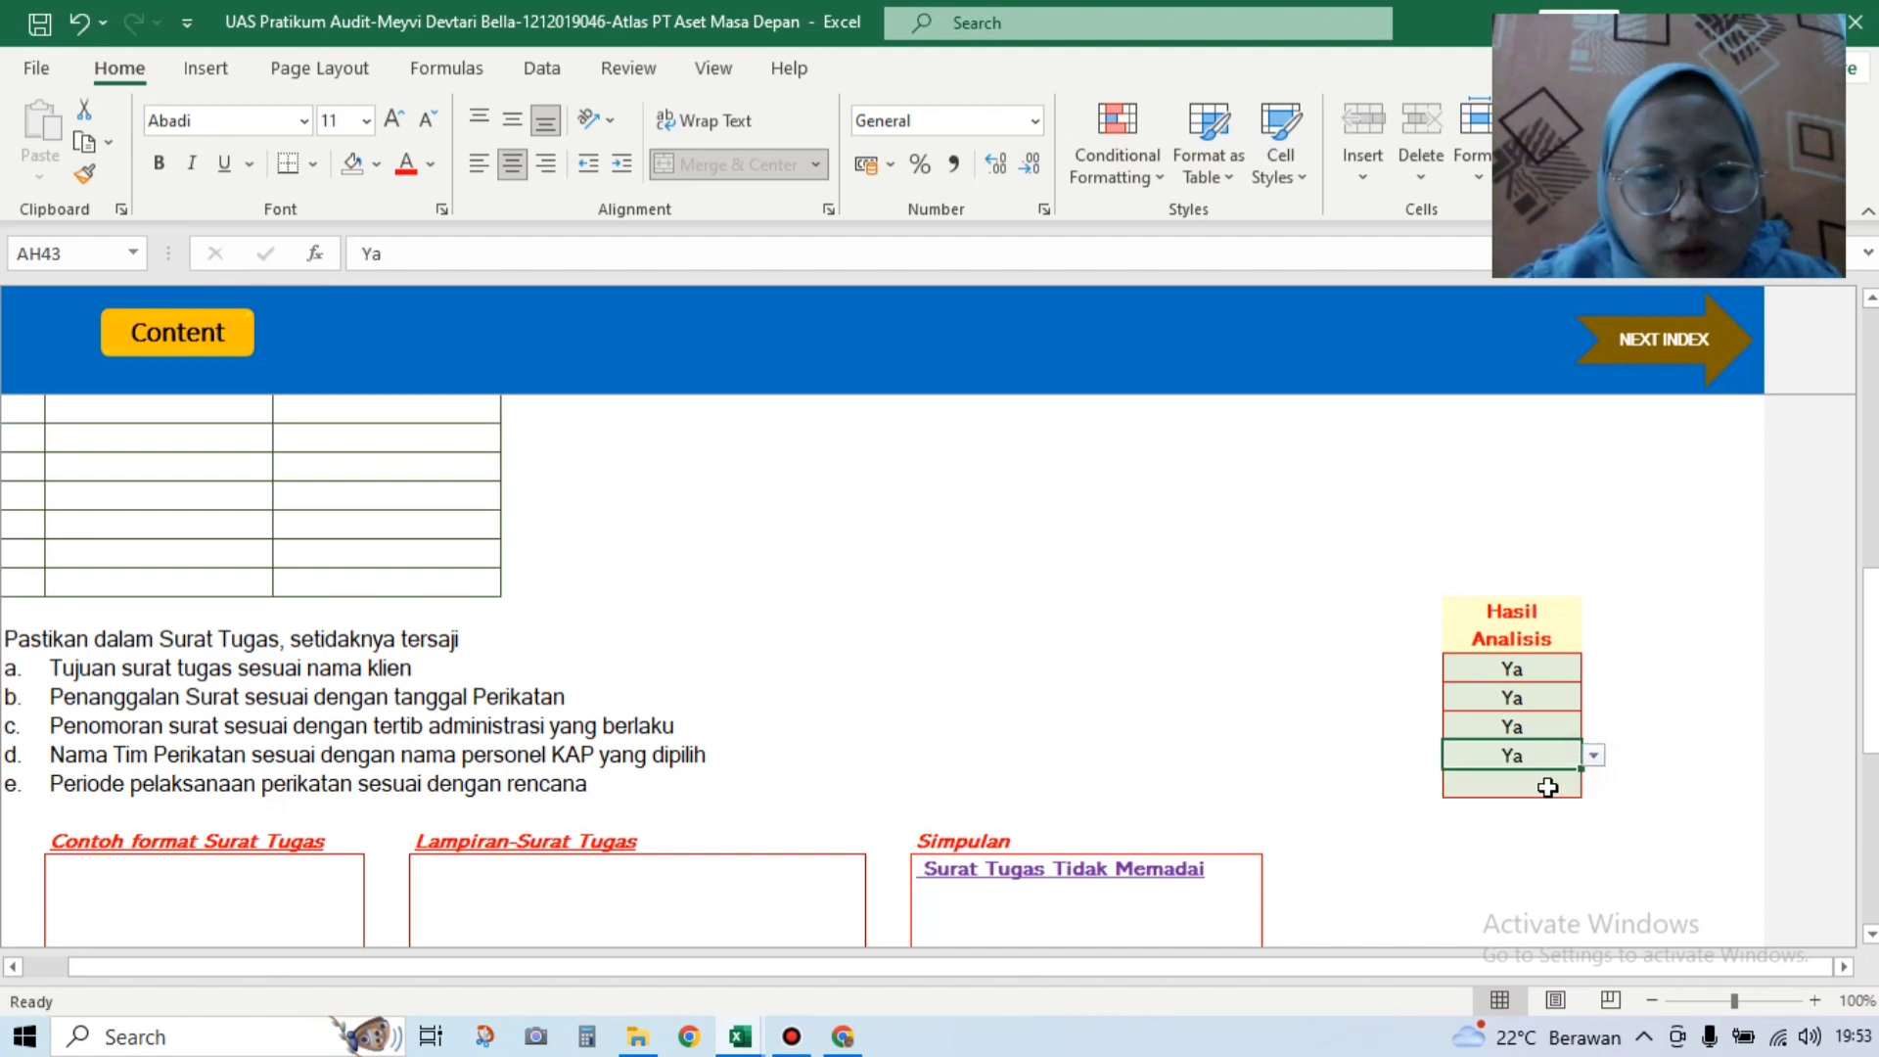
{"action": "left_click", "coordinate": [1532, 785]}
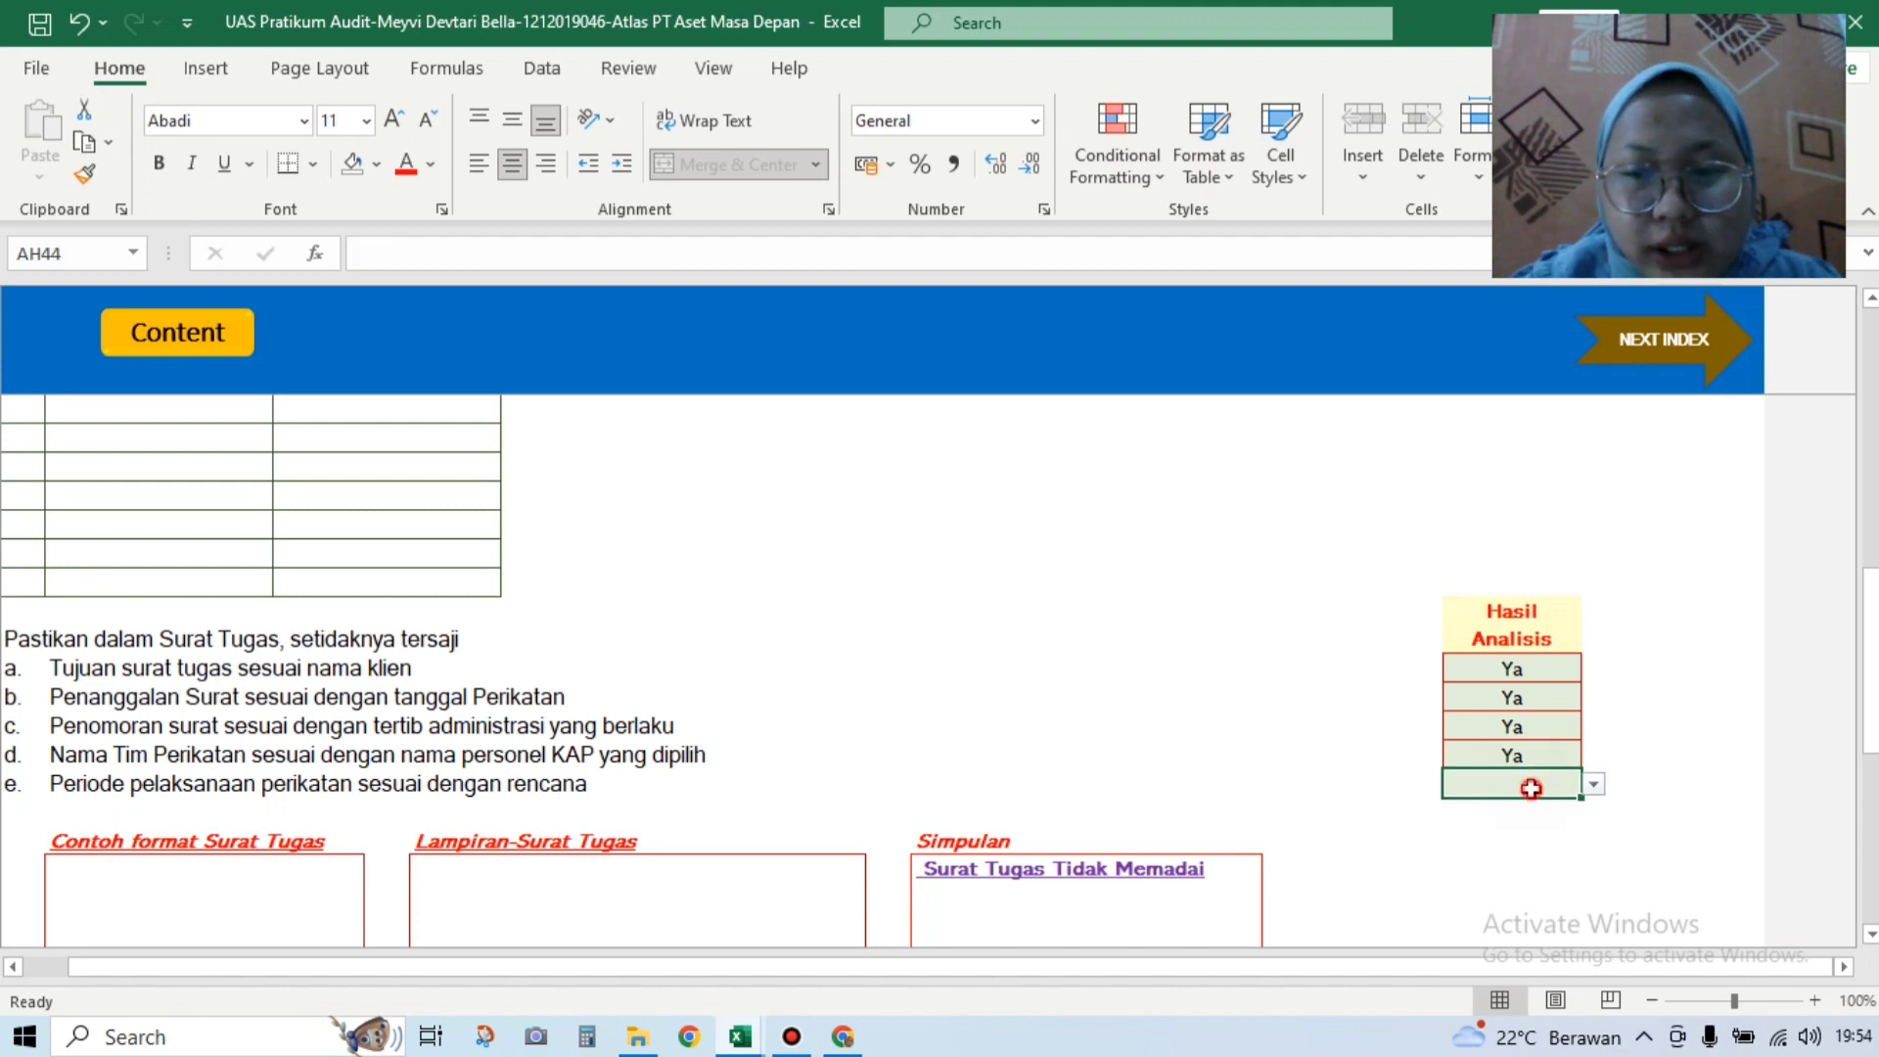
{"action": "left_click", "coordinate": [1592, 785]}
{"action": "left_click", "coordinate": [1556, 806]}
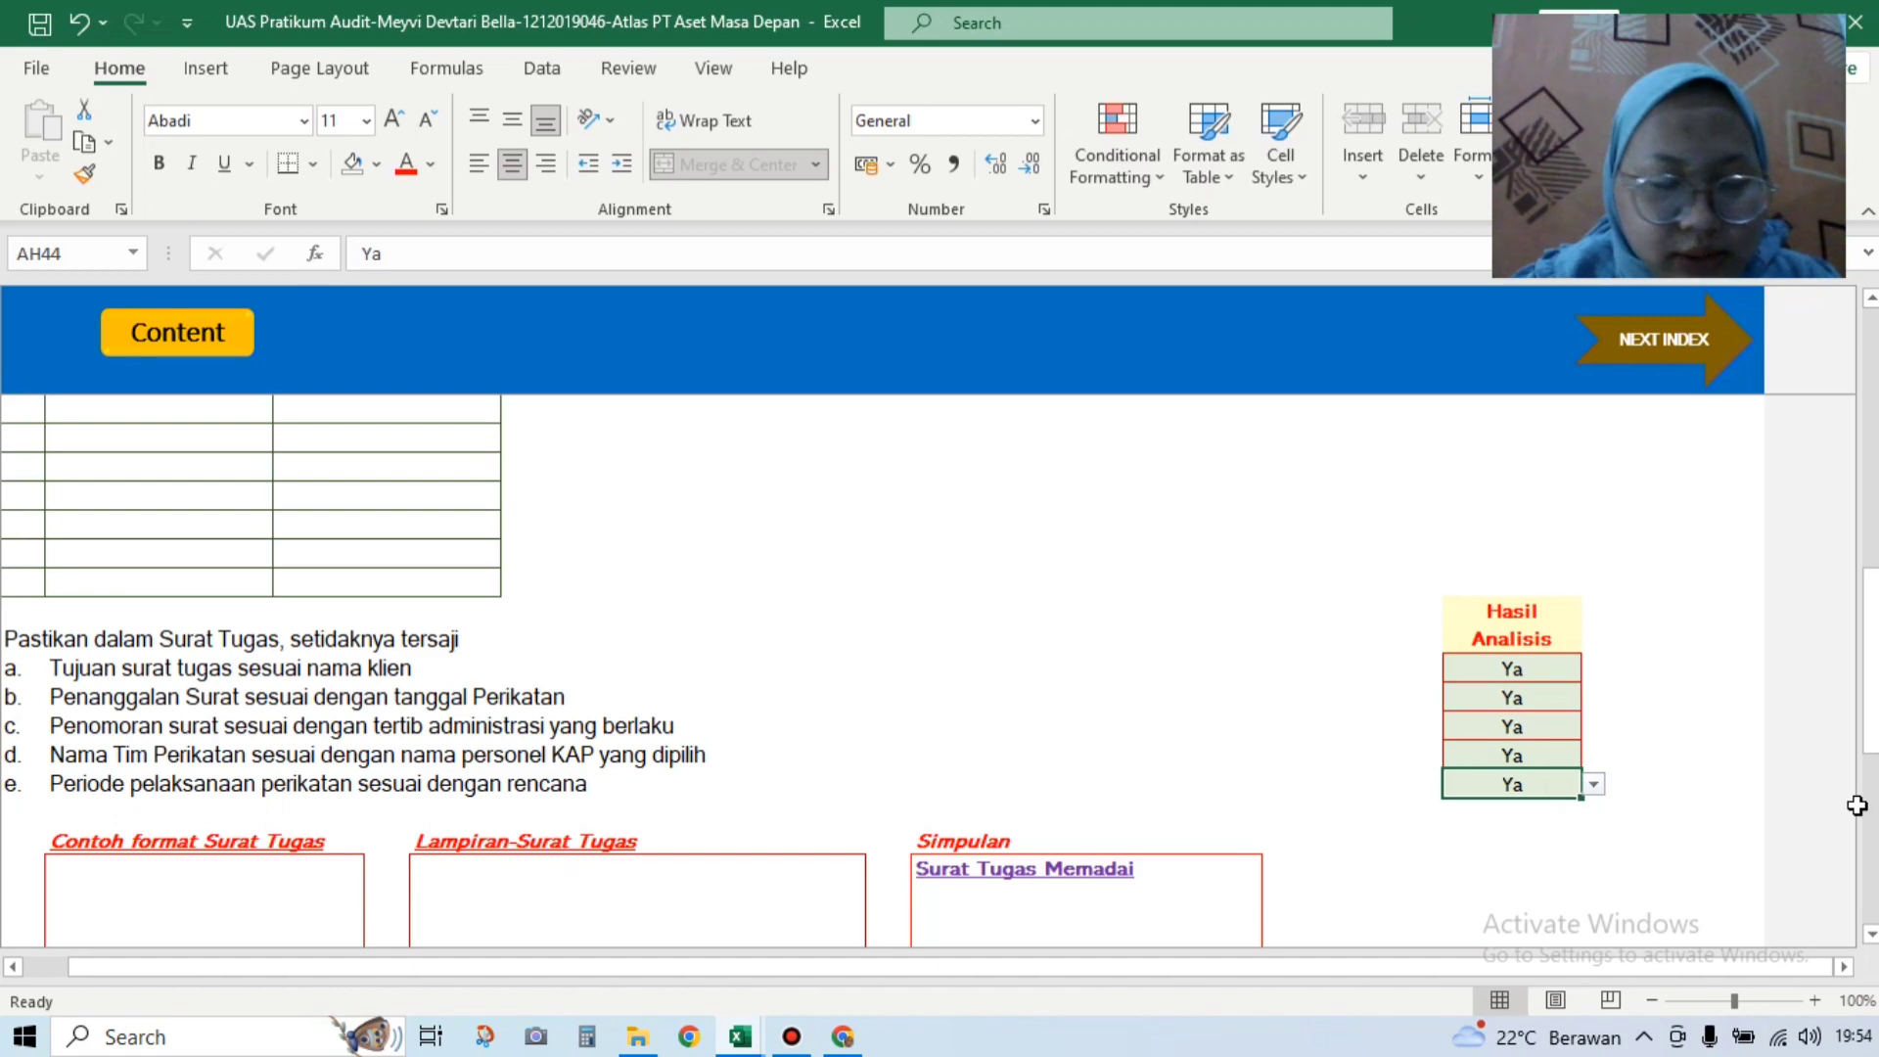
{"action": "scroll", "coordinate": [1576, 801], "scroll_direction": "down", "scroll_amount": 5}
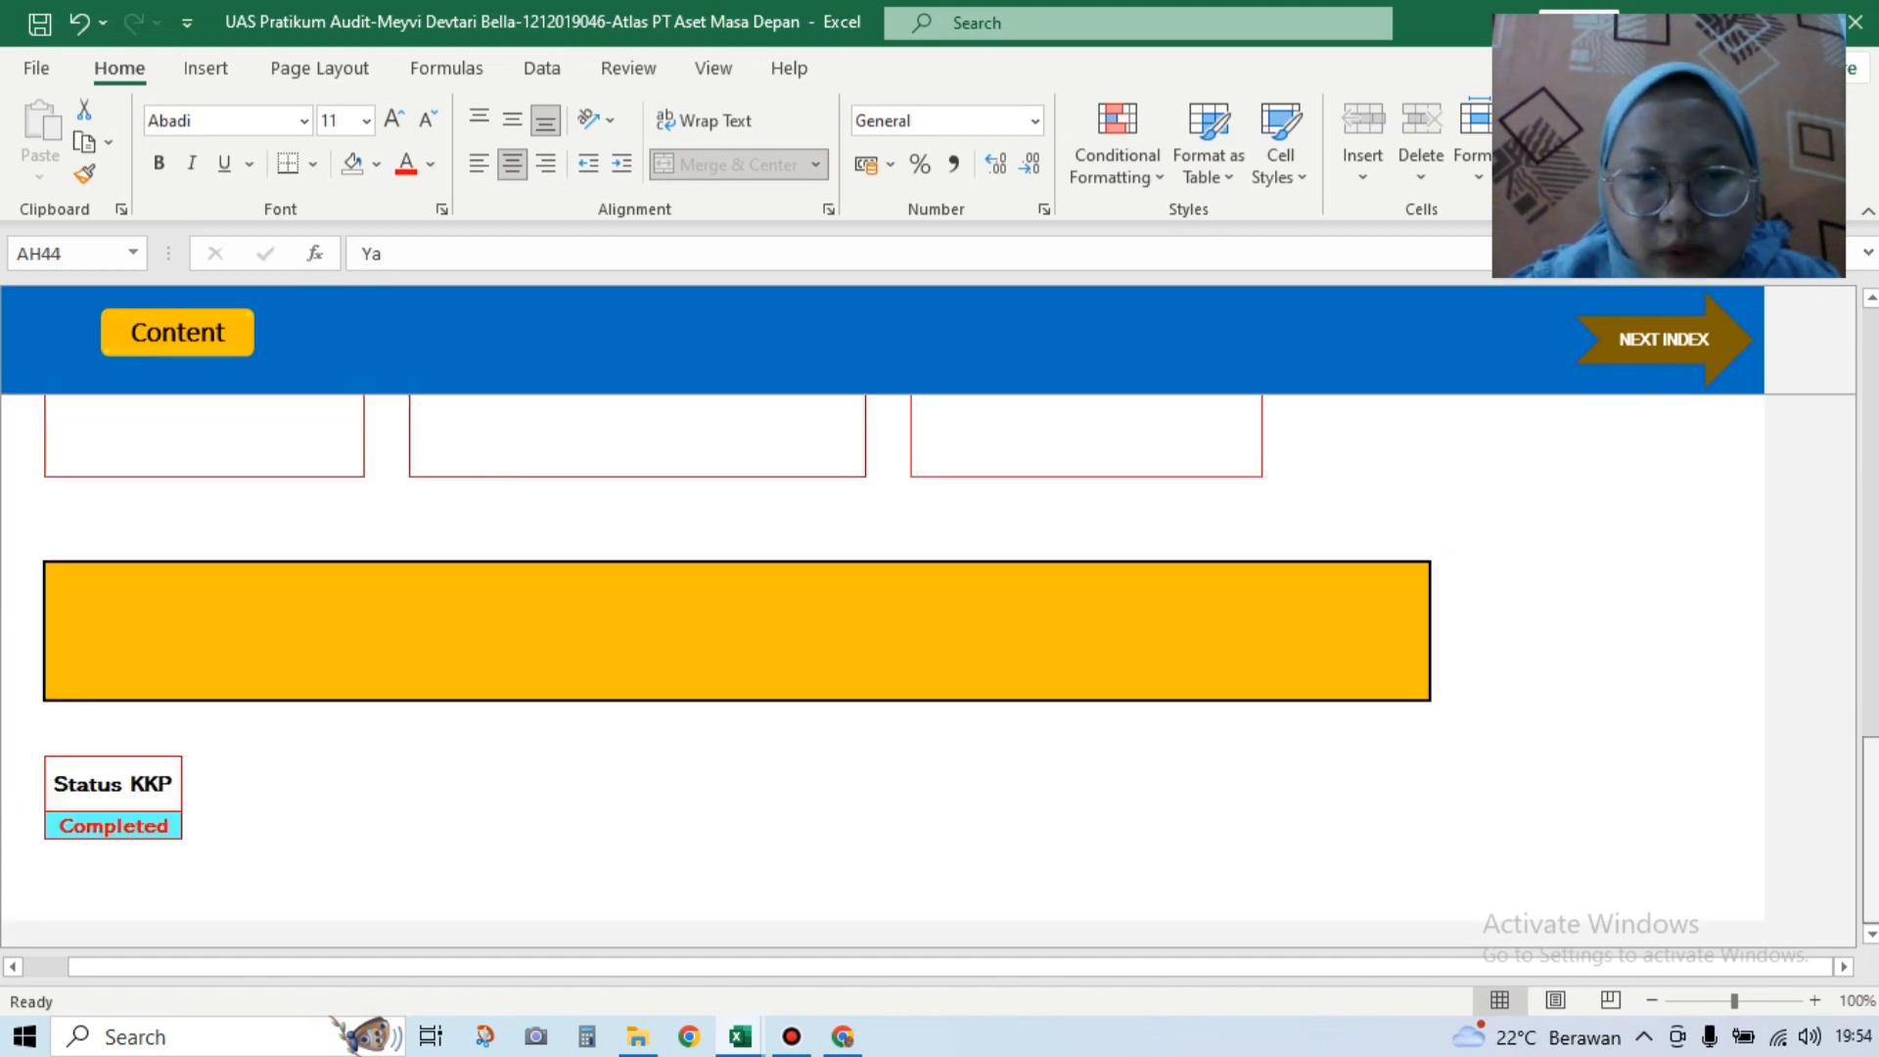
{"action": "scroll", "coordinate": [1875, 563], "scroll_direction": "up", "scroll_amount": 5}
{"action": "scroll", "coordinate": [1875, 563], "scroll_direction": "up", "scroll_amount": 6}
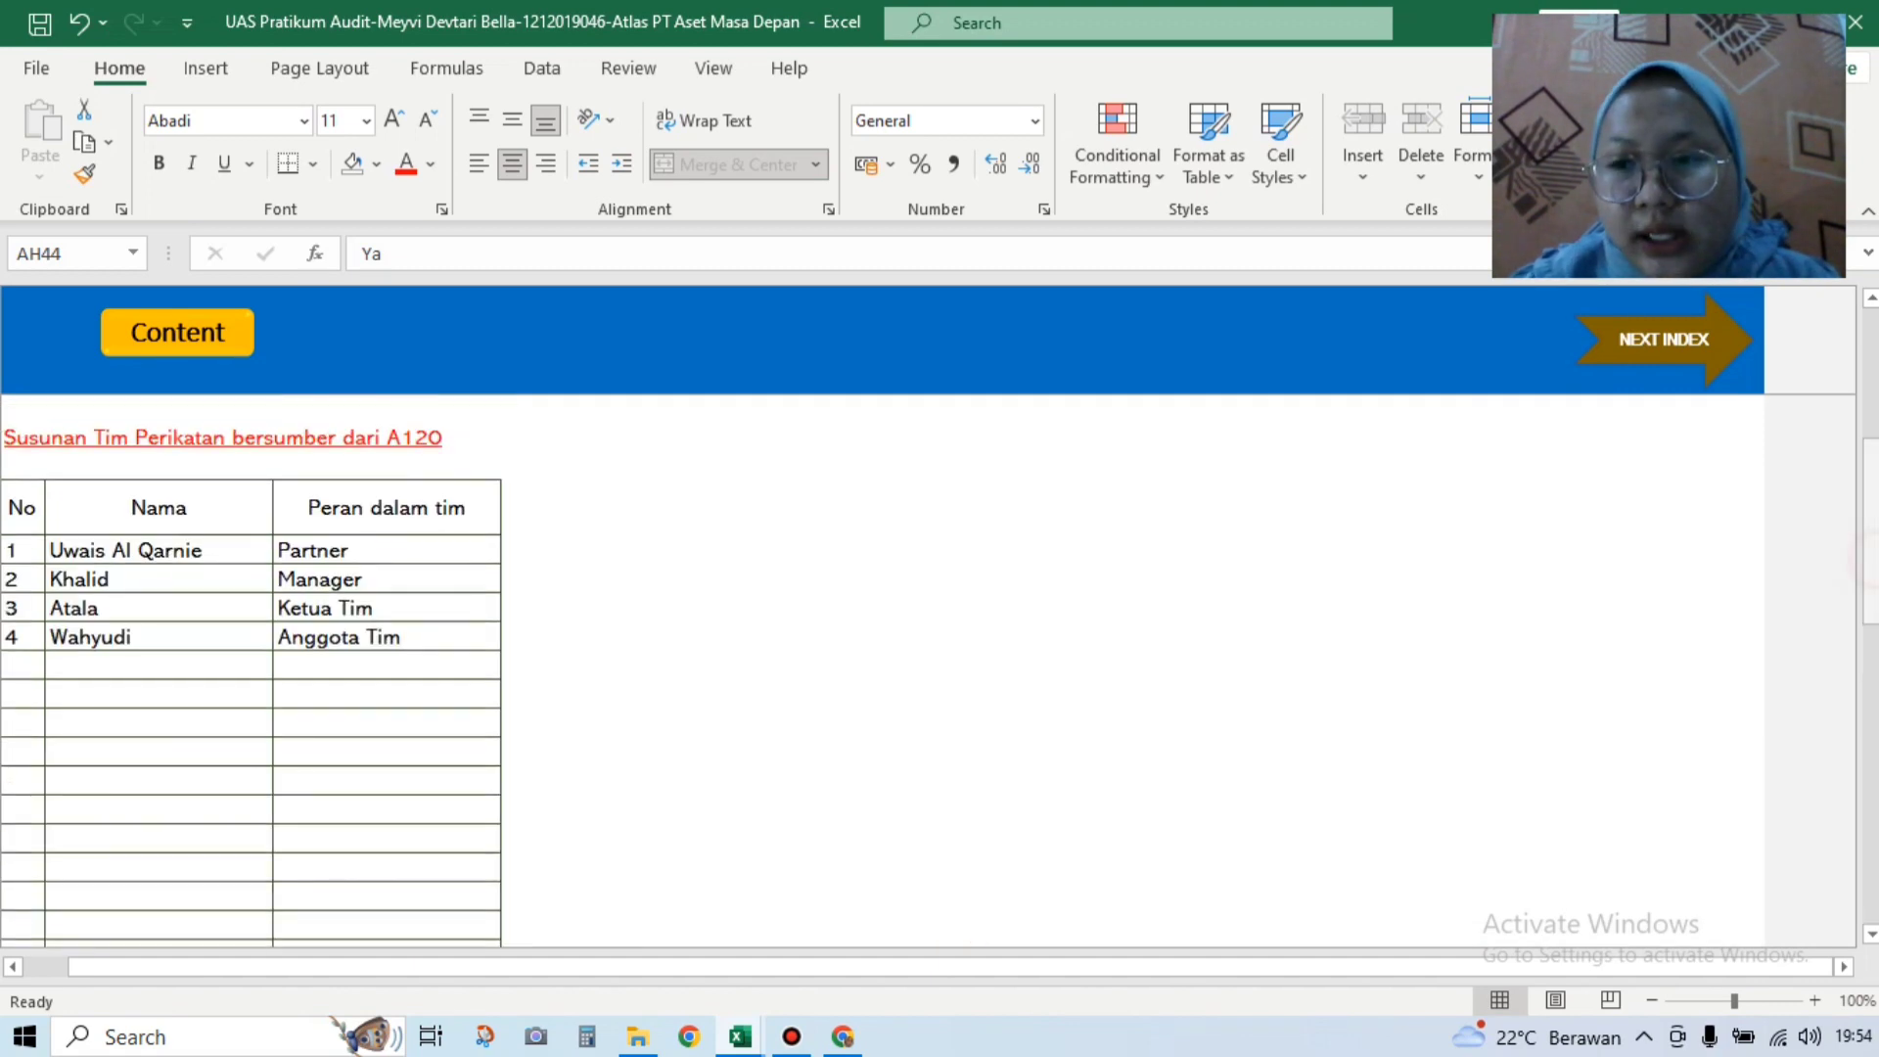
Step: Go to the A150 Pernyataan Independensi sheet and scroll down to the Form Independensi checklist
{"action": "left_click", "coordinate": [1684, 339]}
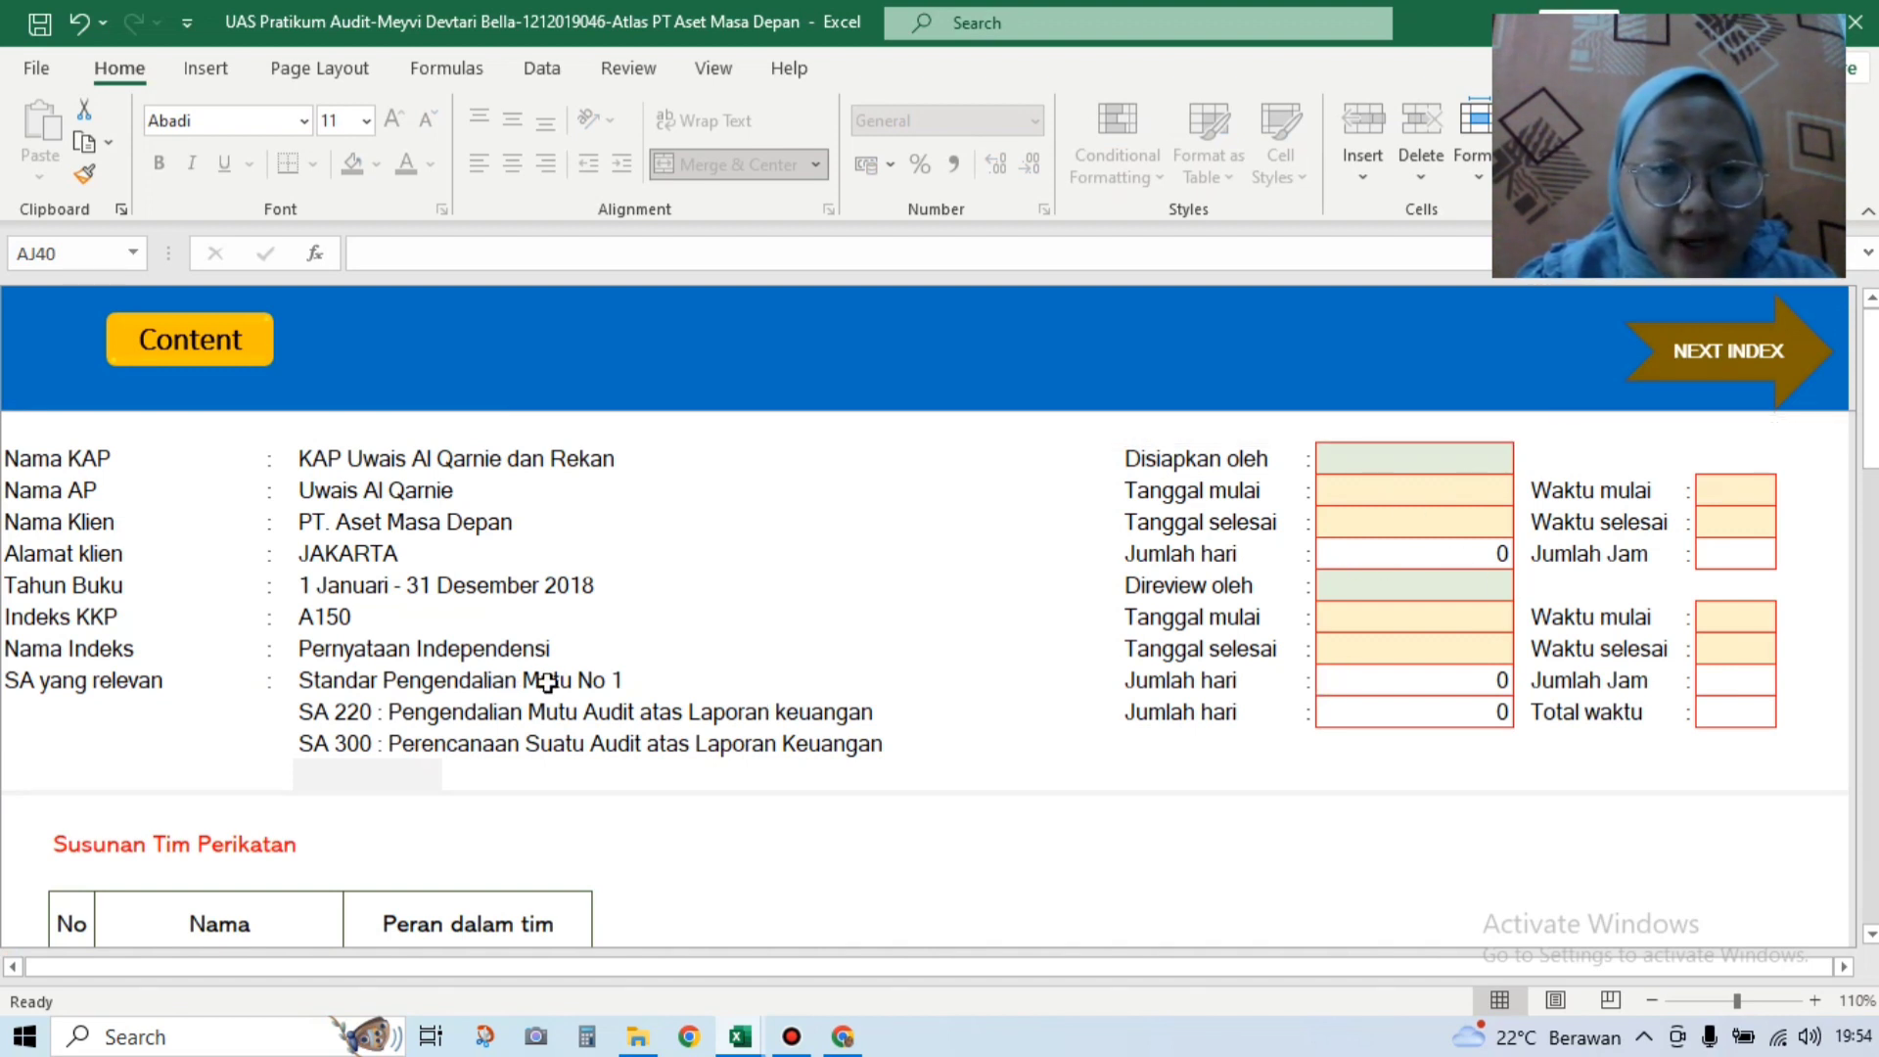
{"action": "left_click_drag", "start_coordinate": [1873, 446], "coordinate": [1873, 708]}
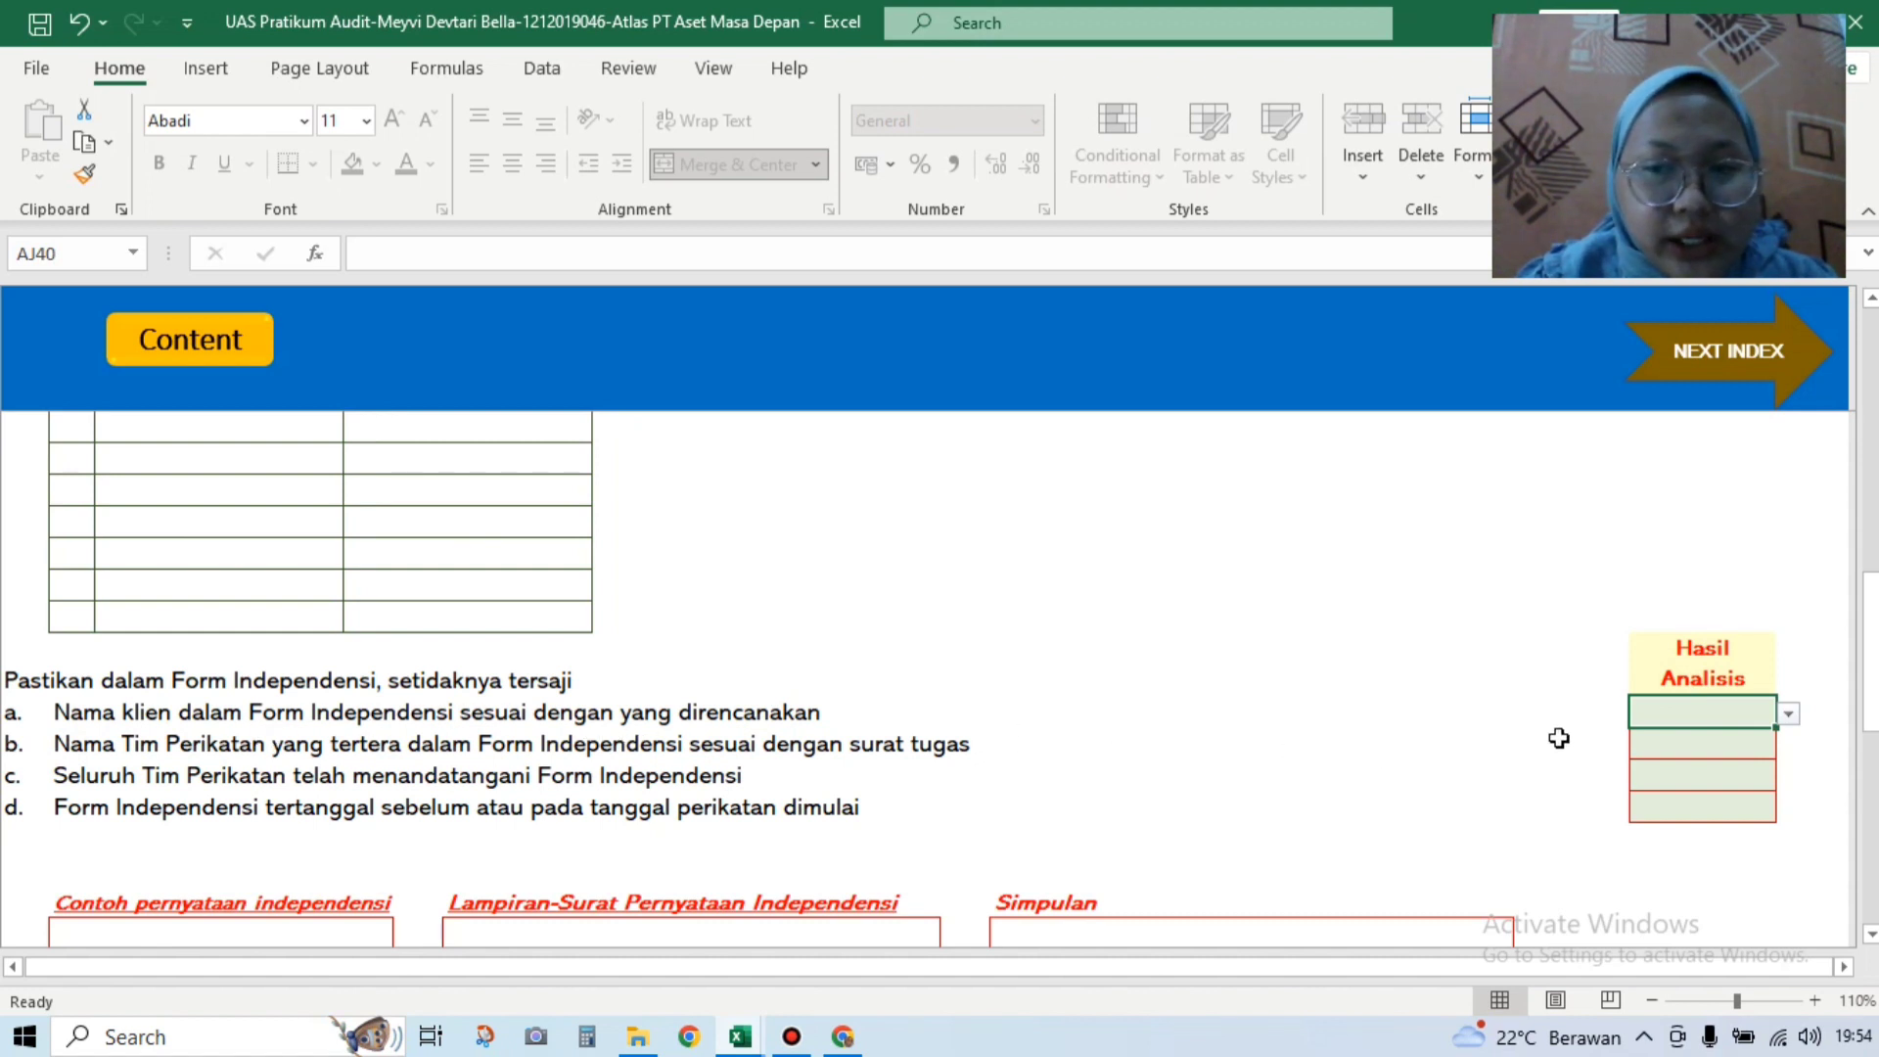
Step: Answer Ya for Form Independensi items a and b
{"action": "left_click", "coordinate": [1785, 717]}
{"action": "left_click", "coordinate": [1762, 739]}
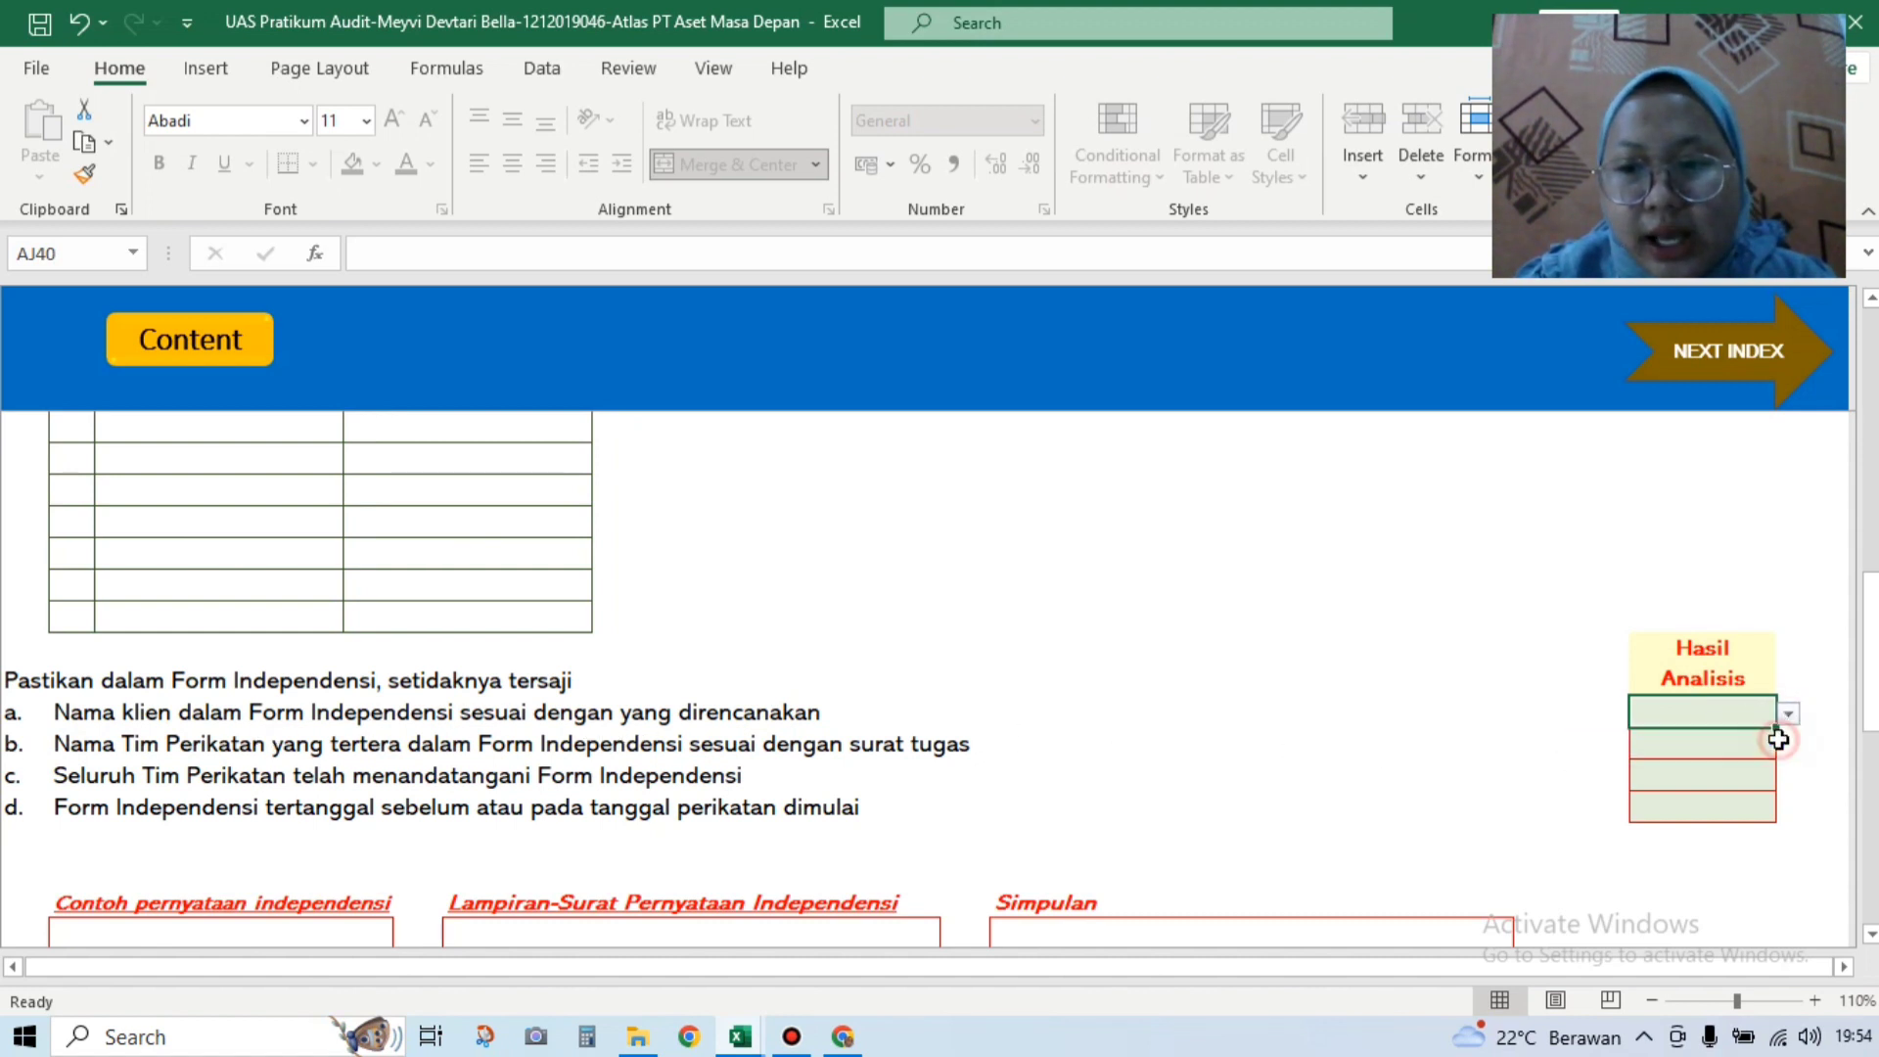
{"action": "left_click", "coordinate": [1747, 763]}
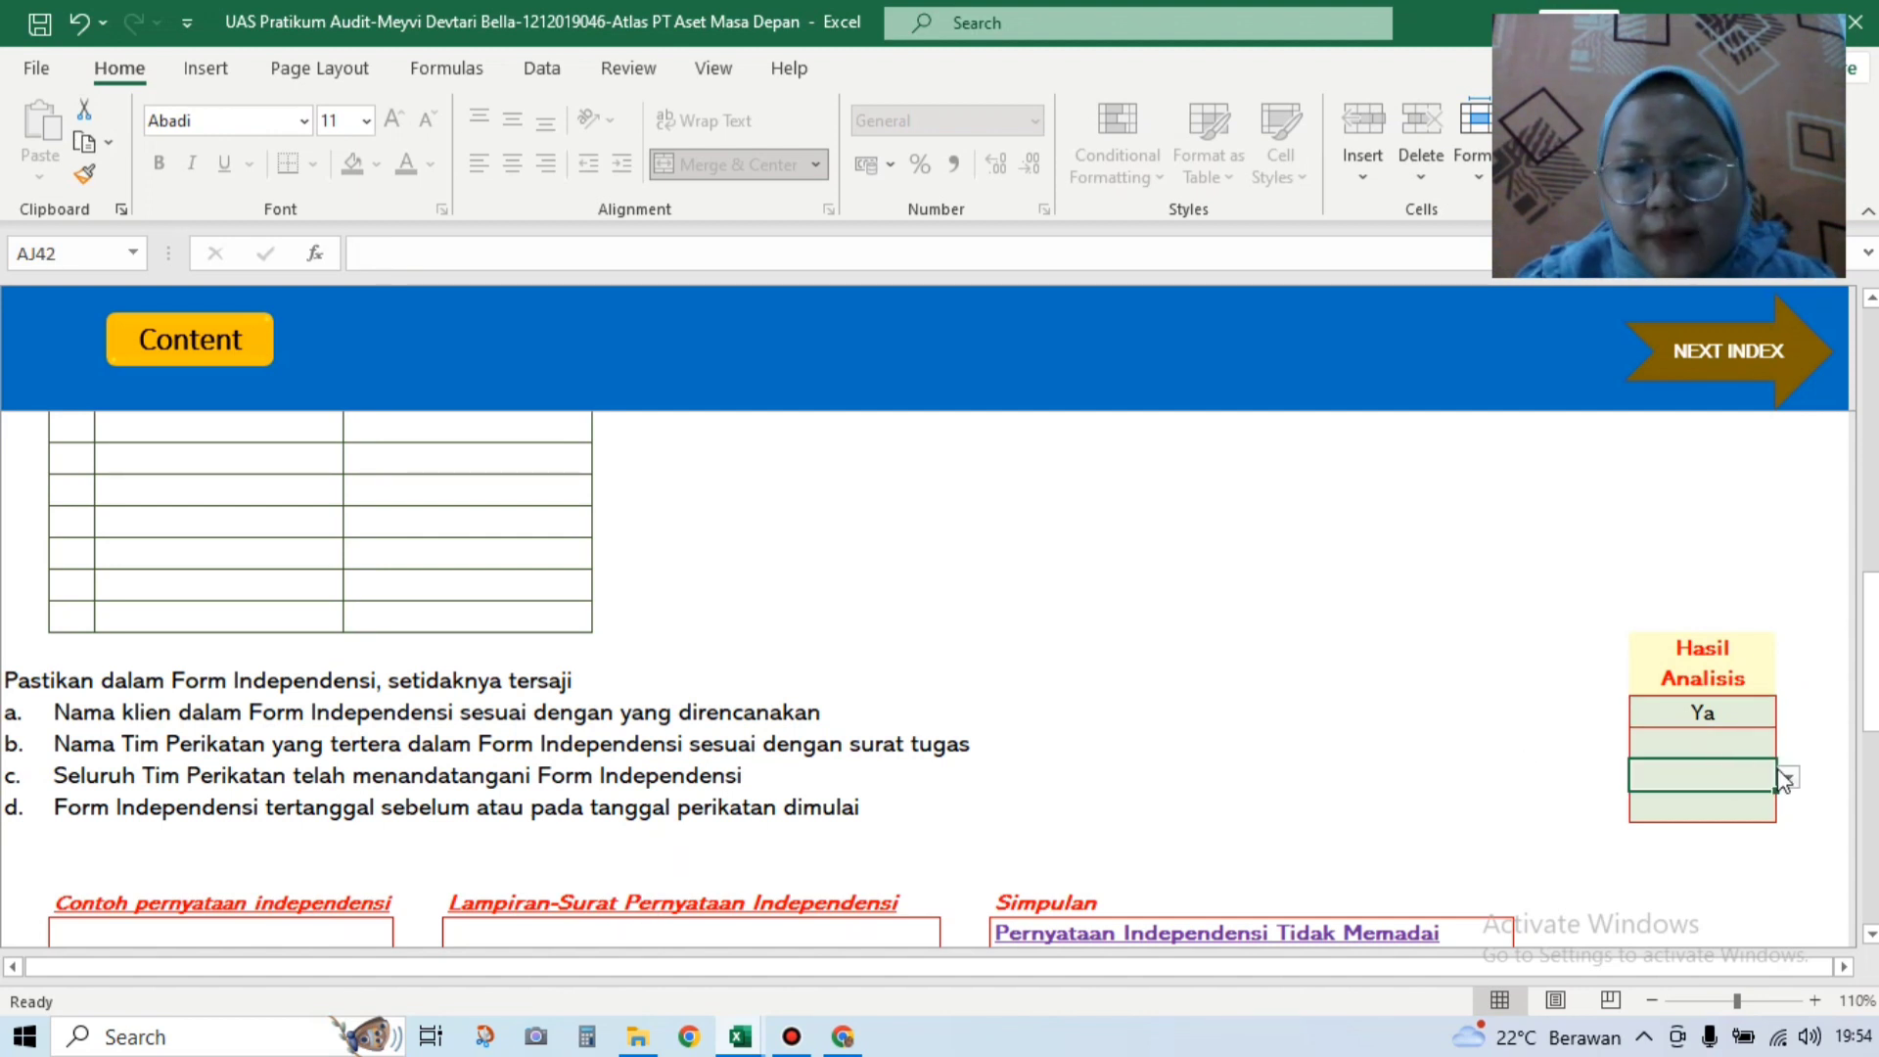
{"action": "left_click", "coordinate": [1760, 745]}
{"action": "left_click", "coordinate": [1787, 744]}
{"action": "left_click", "coordinate": [1752, 765]}
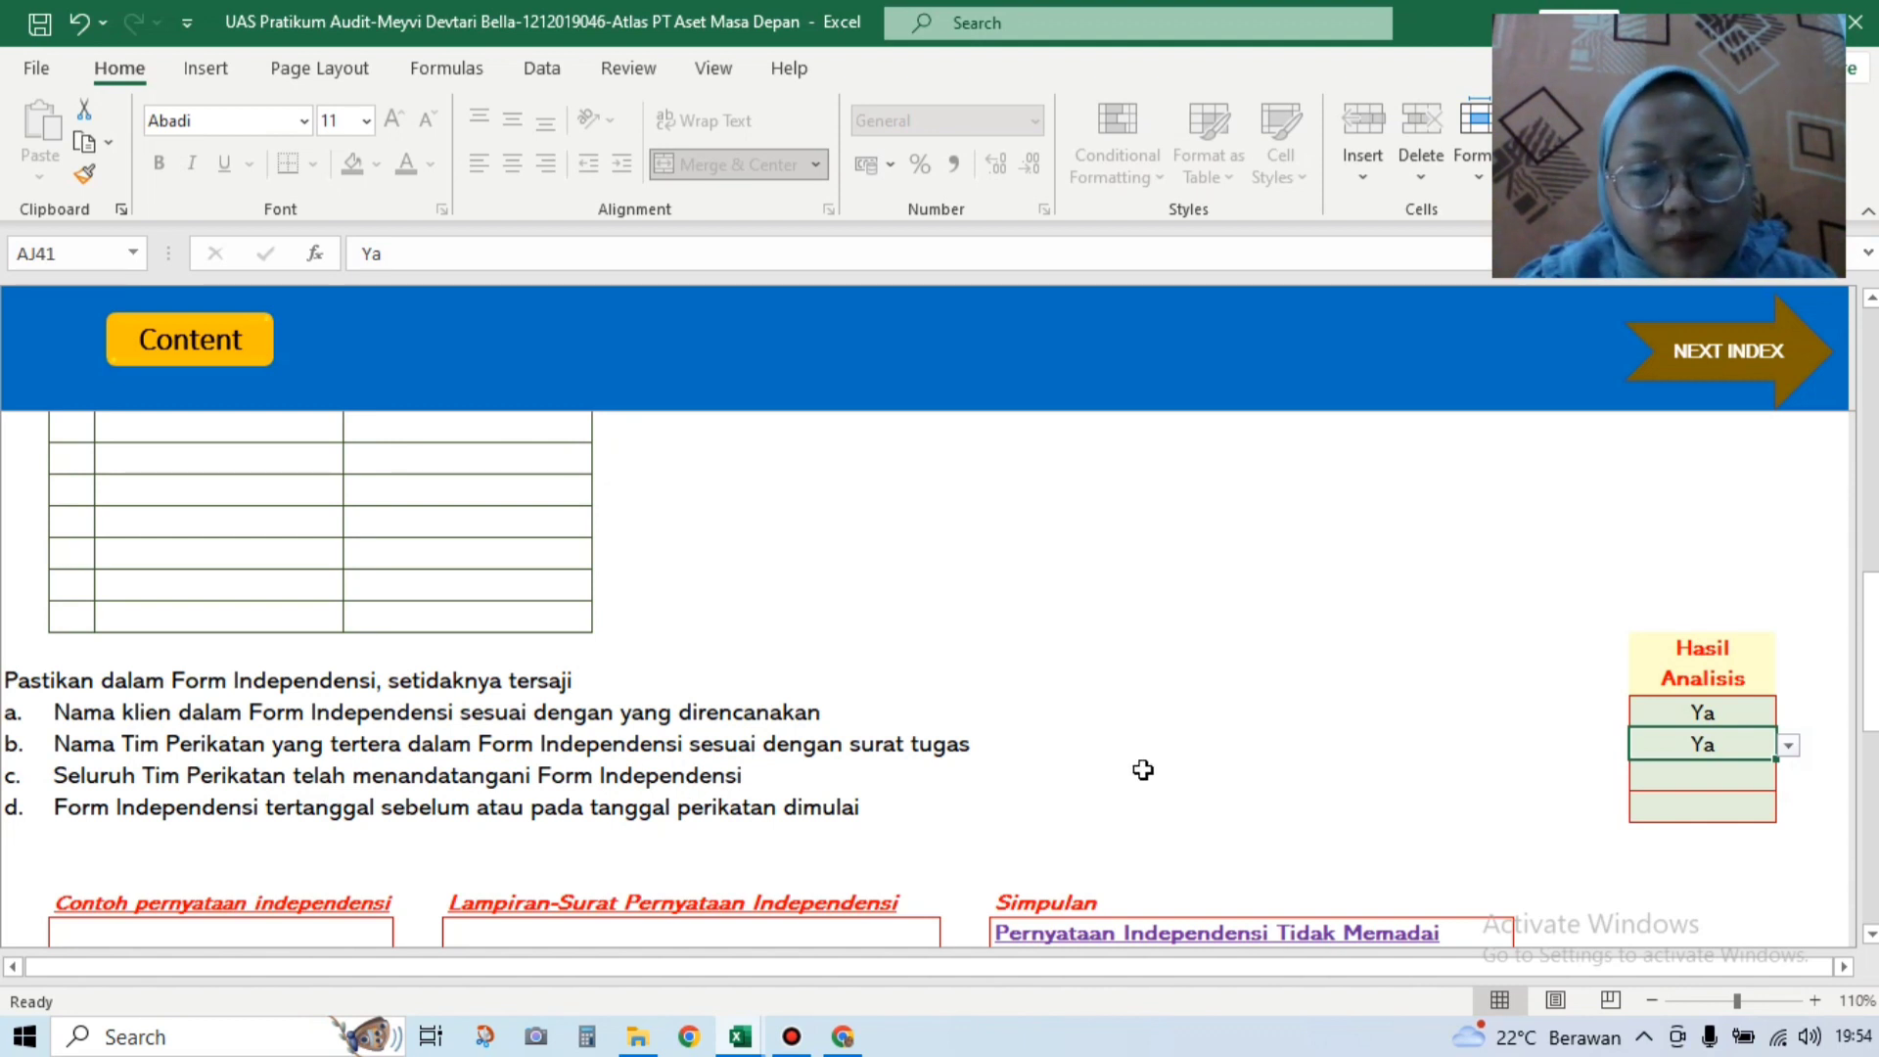
Step: Answer Ya for items c and d, then scroll down to Status KKP
{"action": "left_click", "coordinate": [1667, 775]}
{"action": "left_click", "coordinate": [1789, 777]}
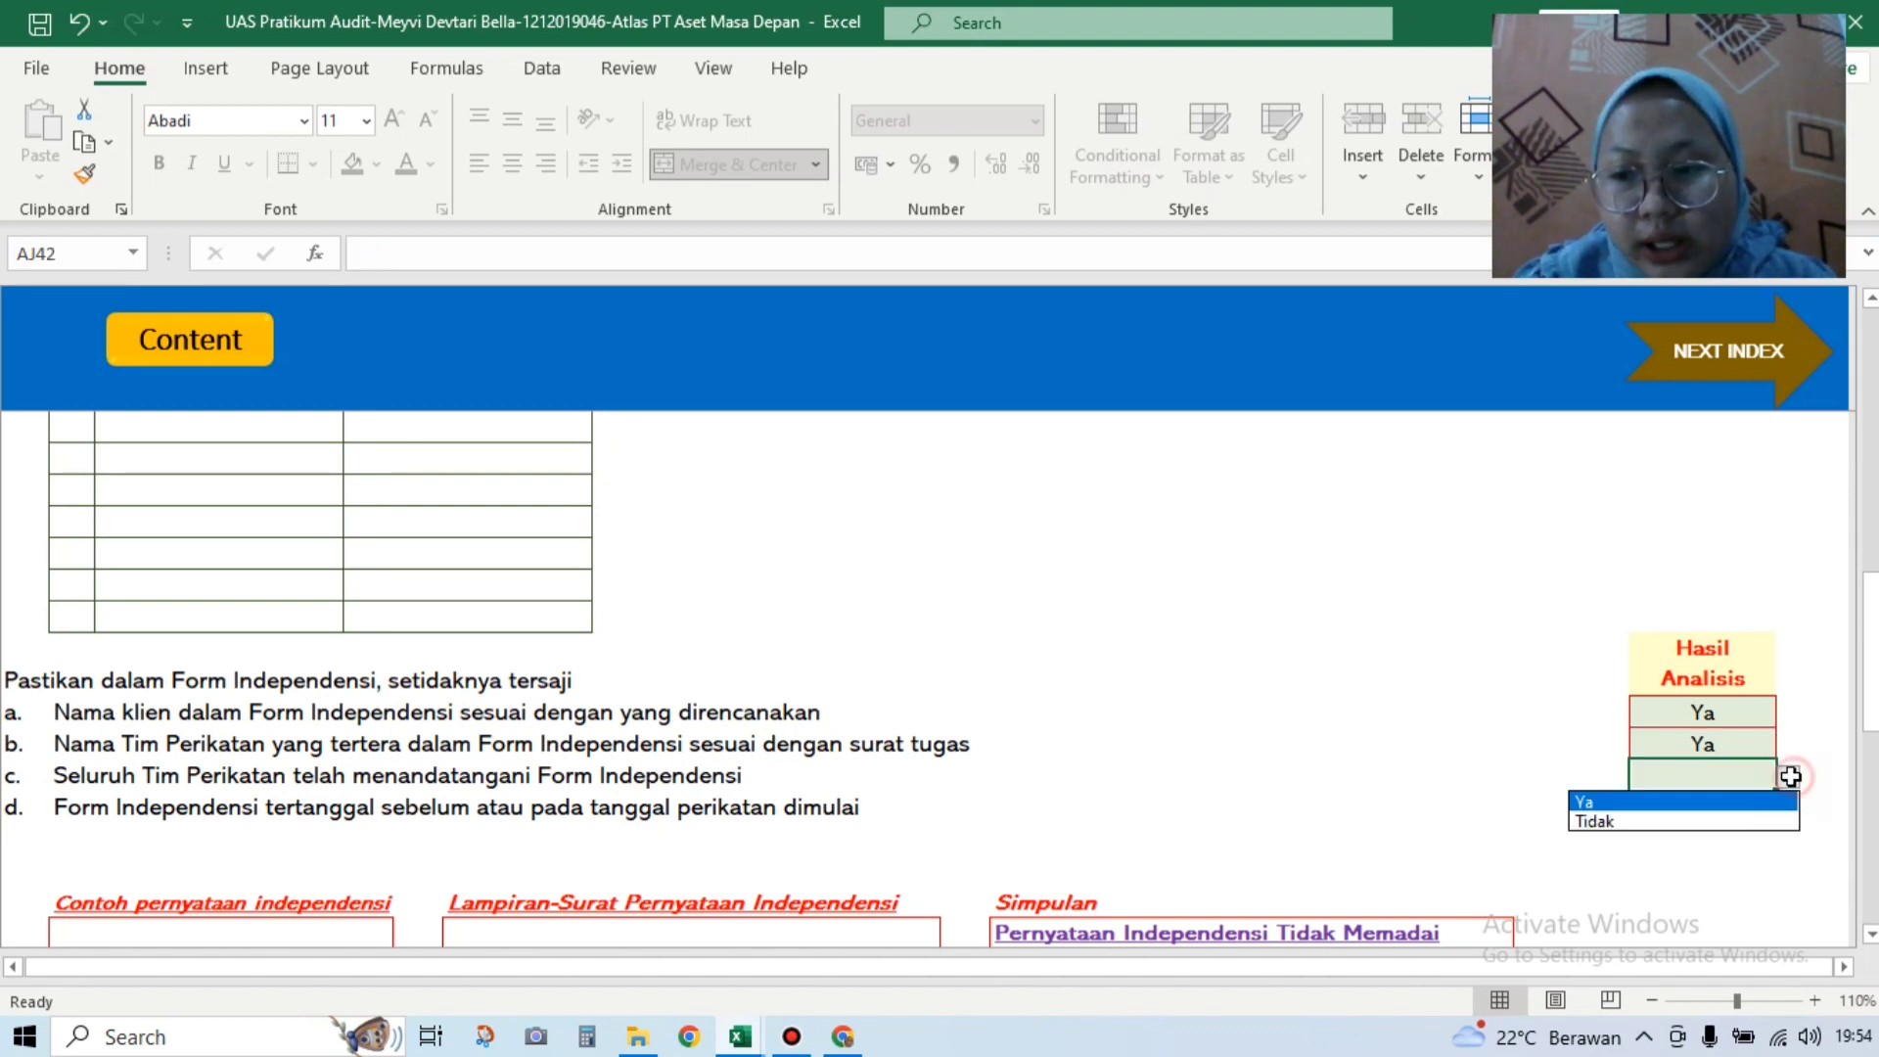
{"action": "left_click", "coordinate": [1738, 798]}
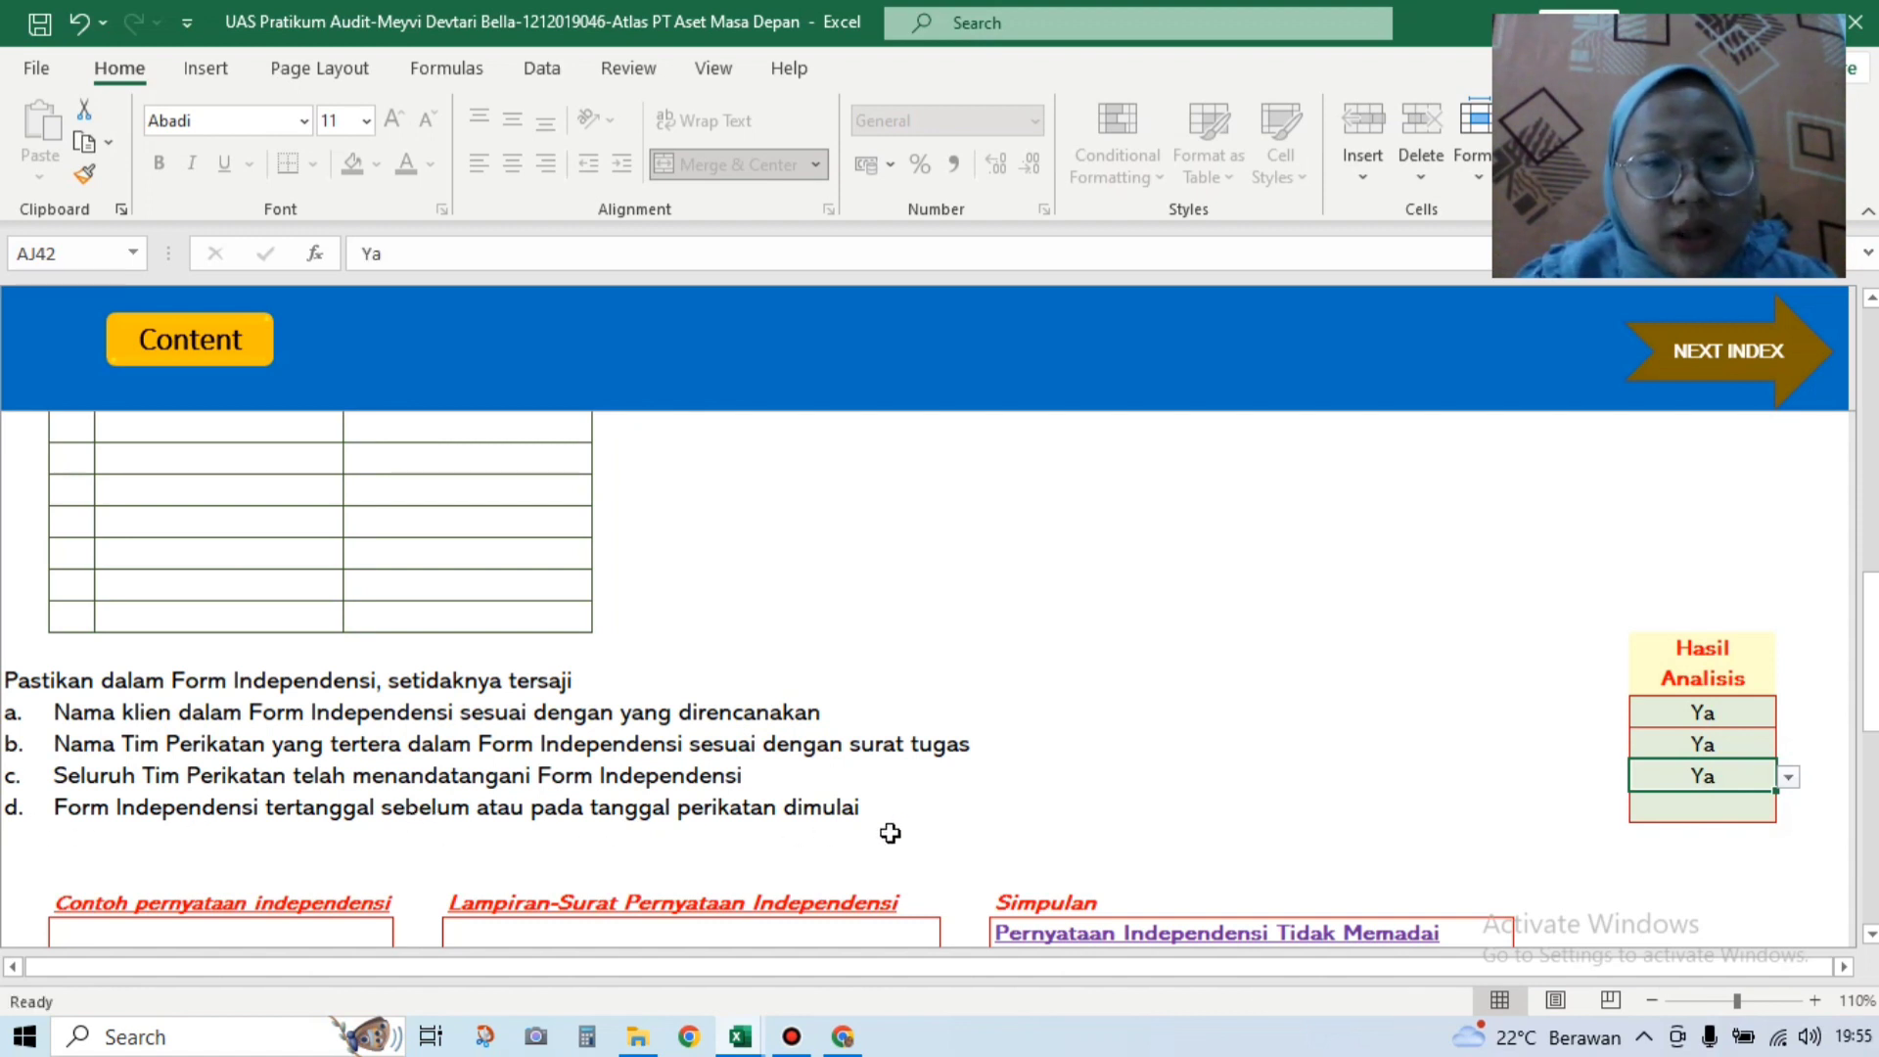
{"action": "left_click", "coordinate": [1696, 809]}
{"action": "left_click", "coordinate": [1789, 811]}
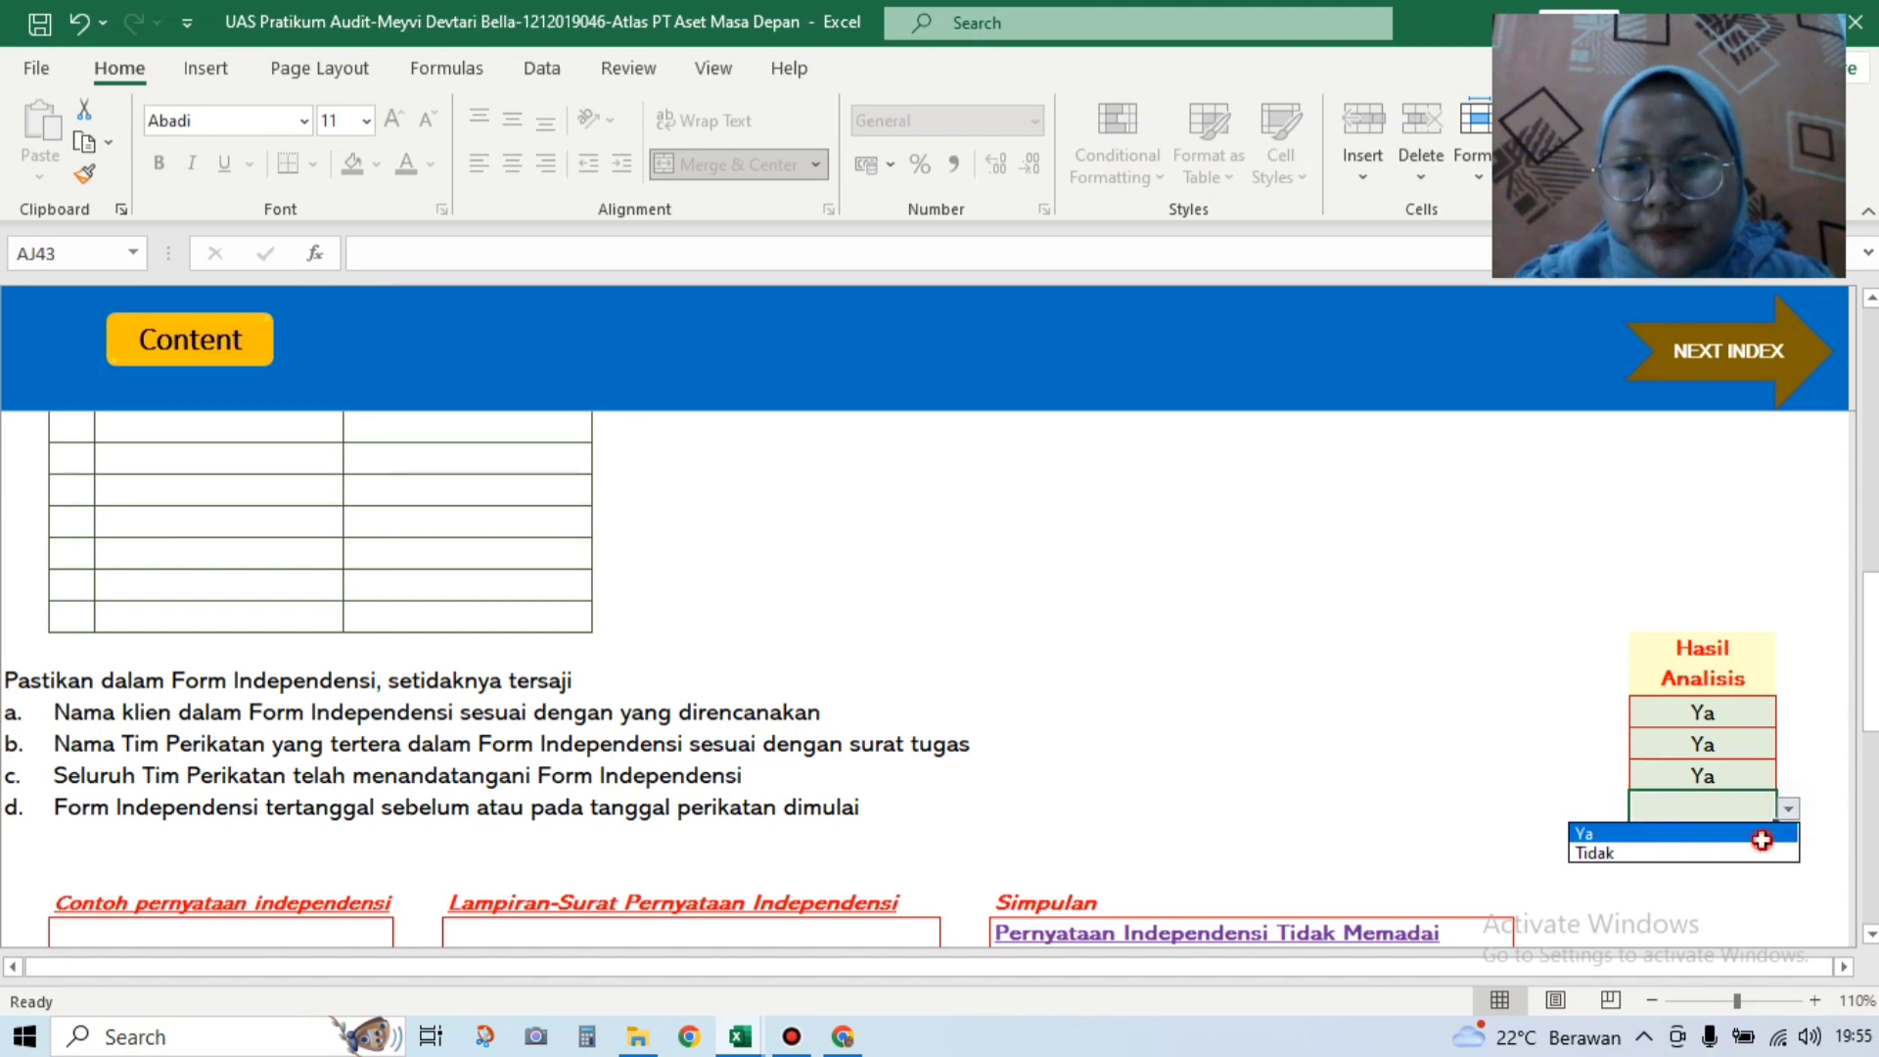
{"action": "left_click", "coordinate": [1761, 835]}
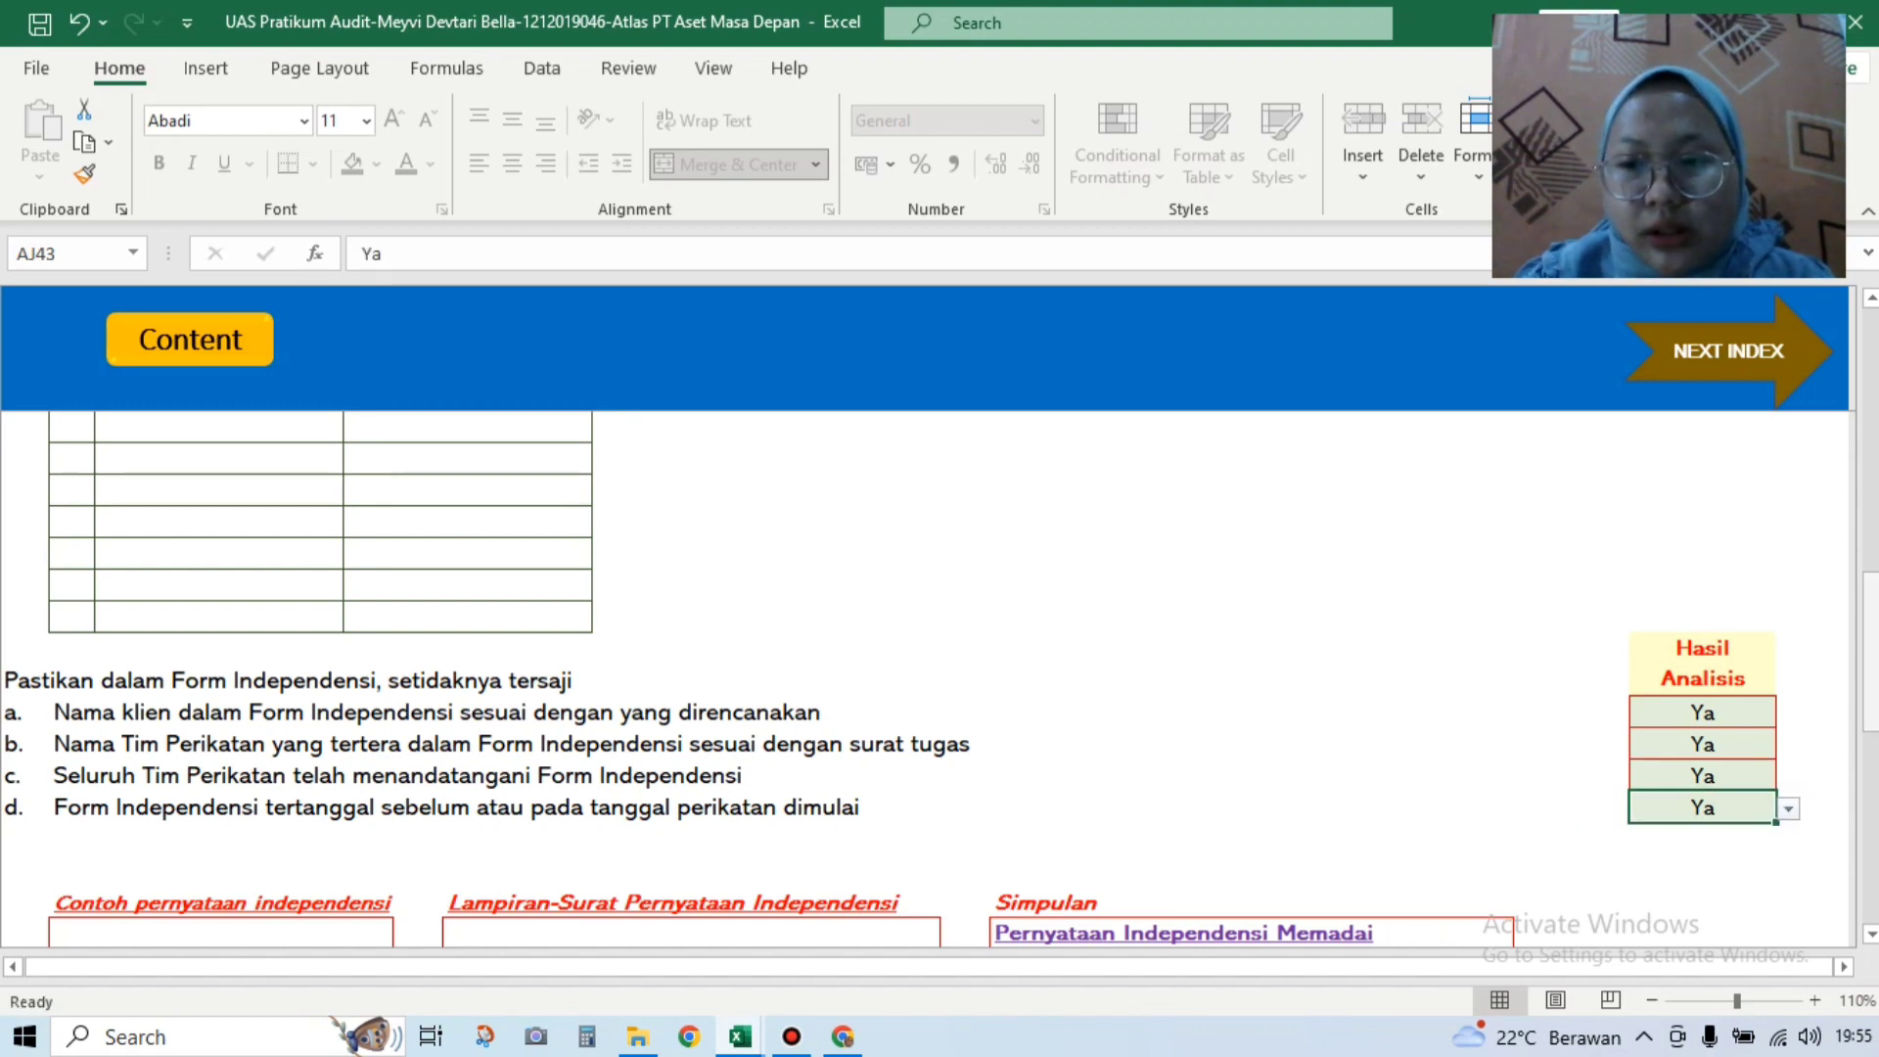
{"action": "scroll", "coordinate": [940, 636], "scroll_direction": "down", "scroll_amount": 6}
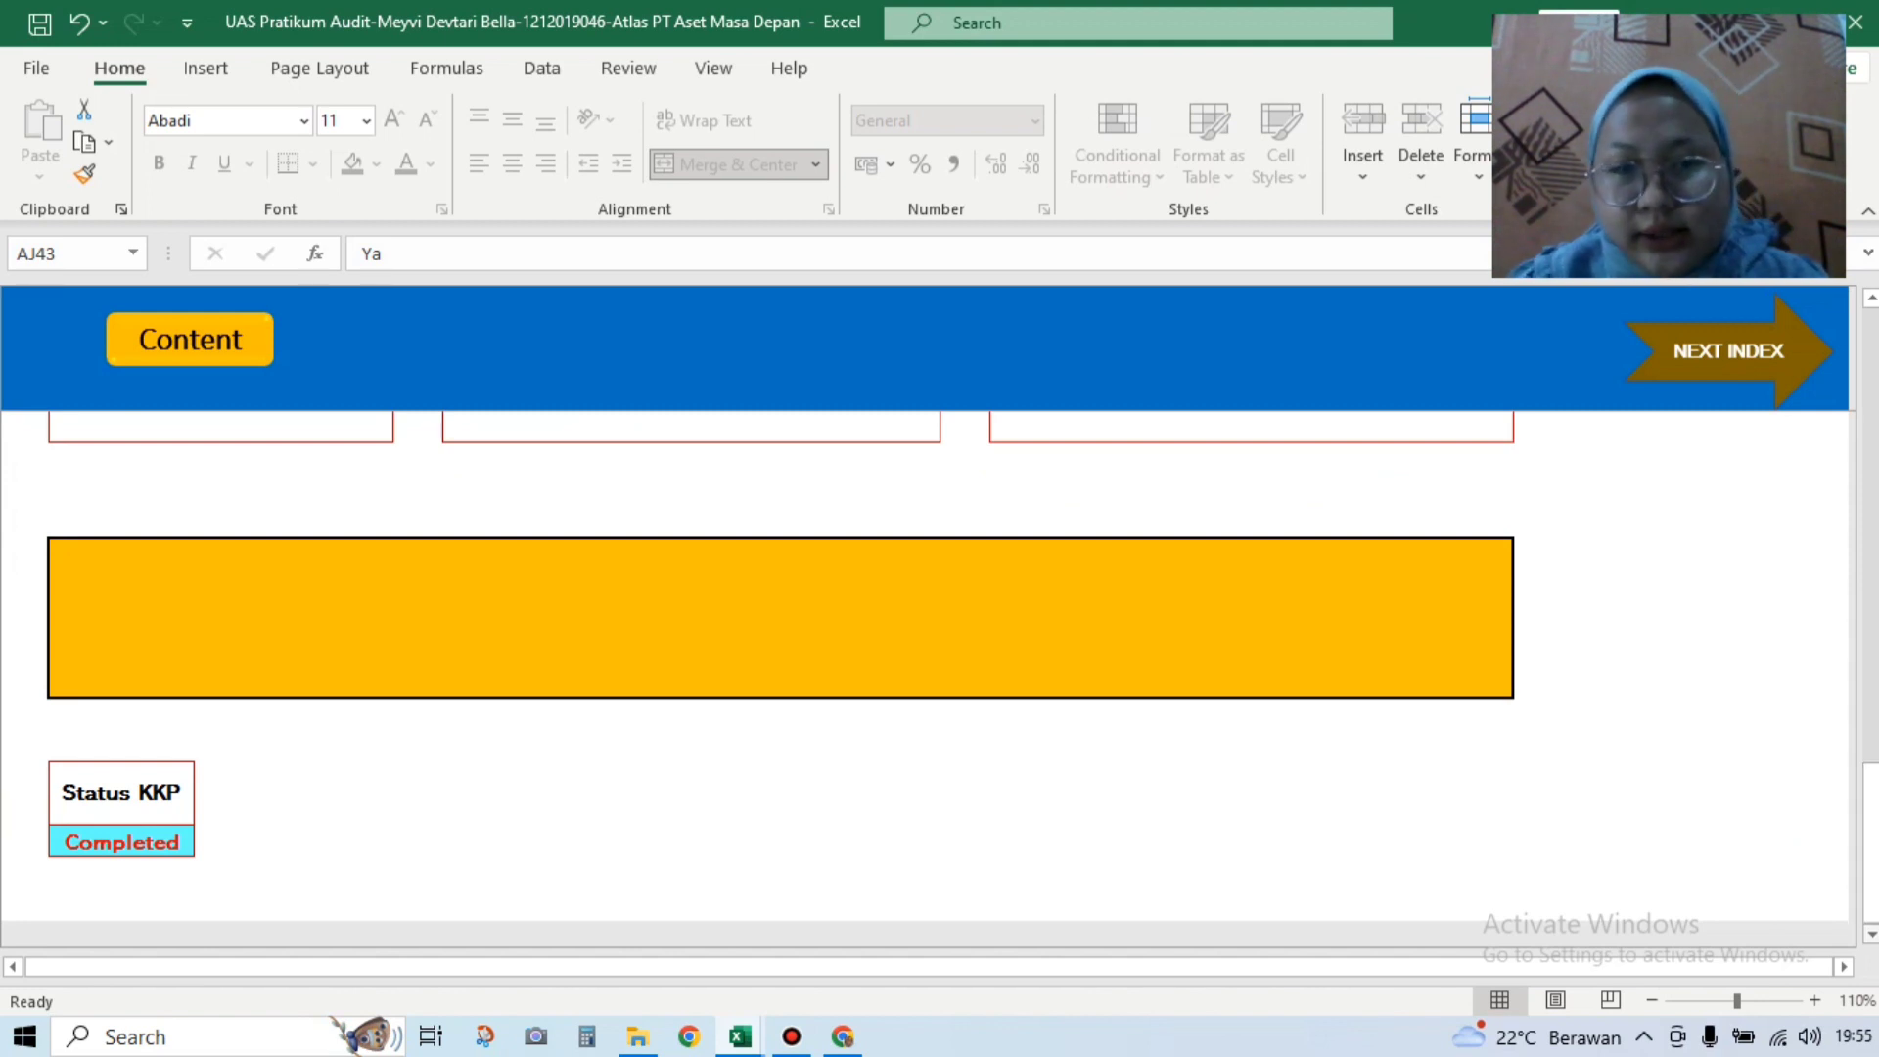
Step: Open D100 Input Laporan Keuangan from the Content index and select the Awal Pembukuan cell
{"action": "left_click", "coordinate": [196, 345]}
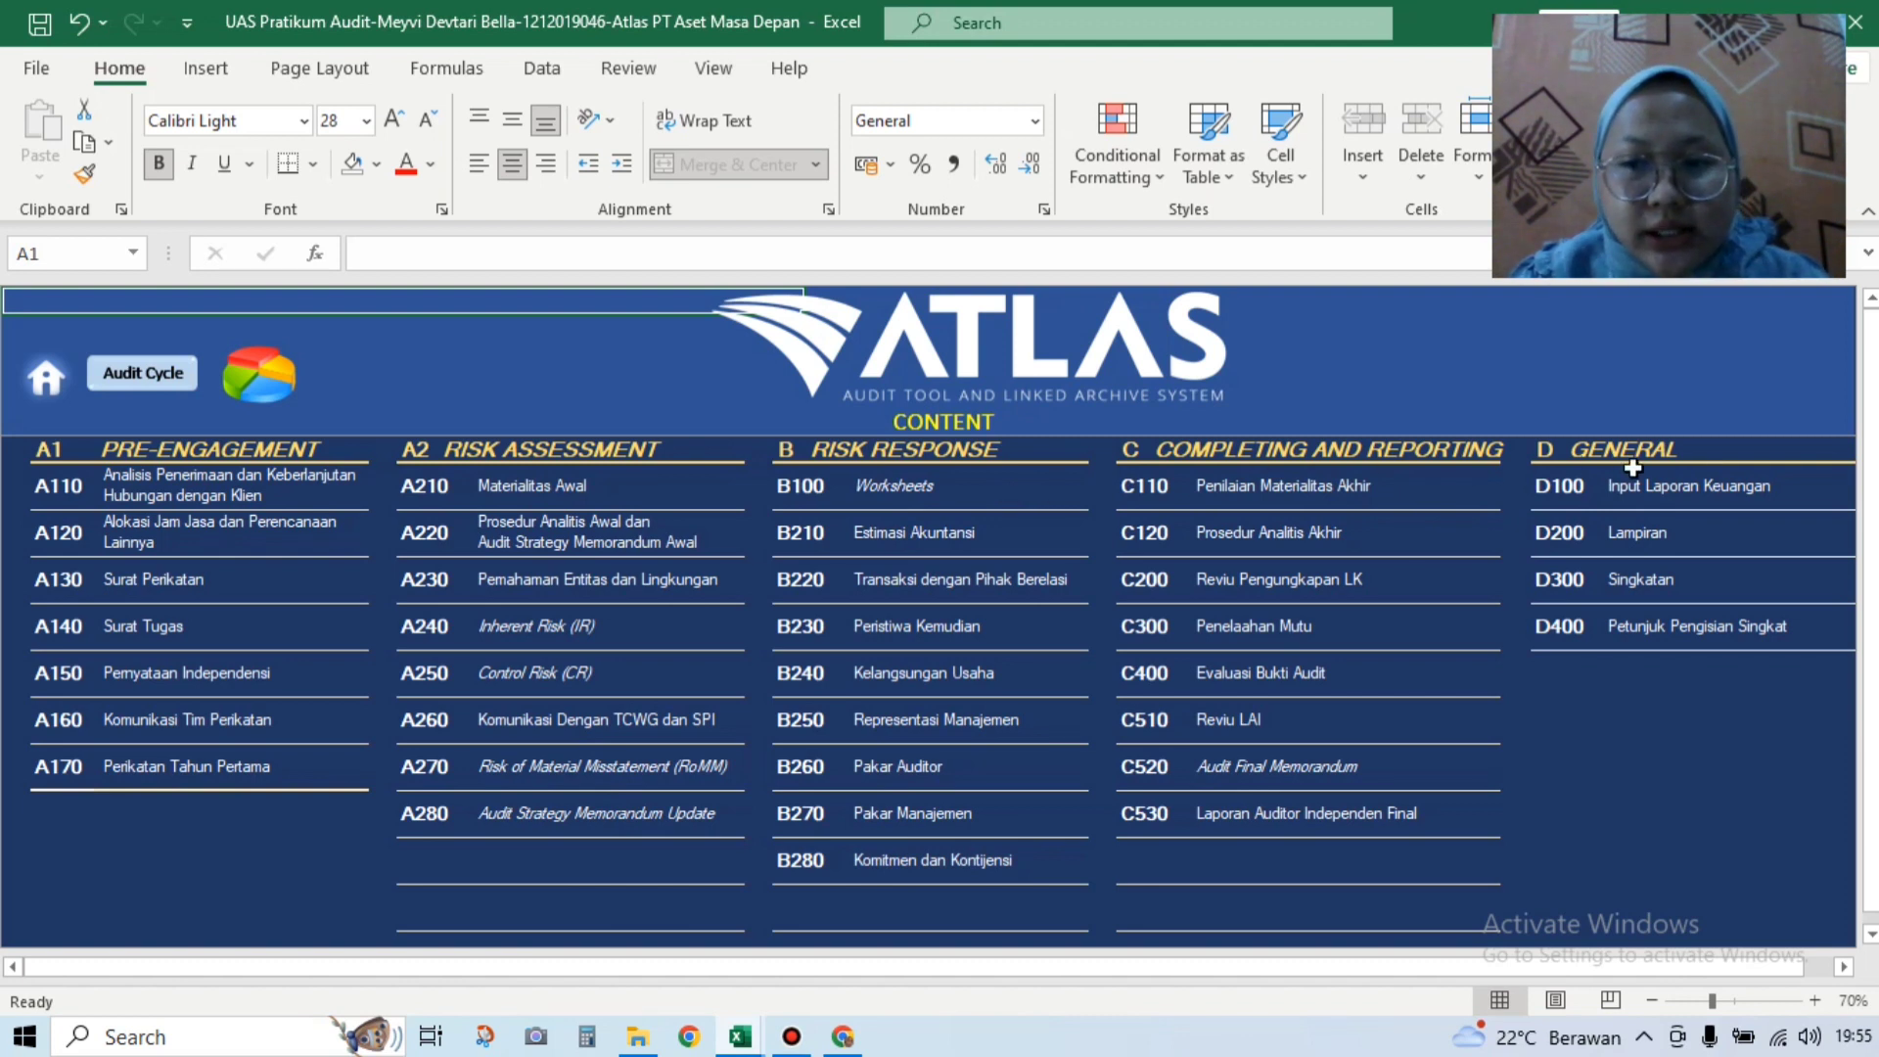
{"action": "left_click", "coordinate": [1554, 495]}
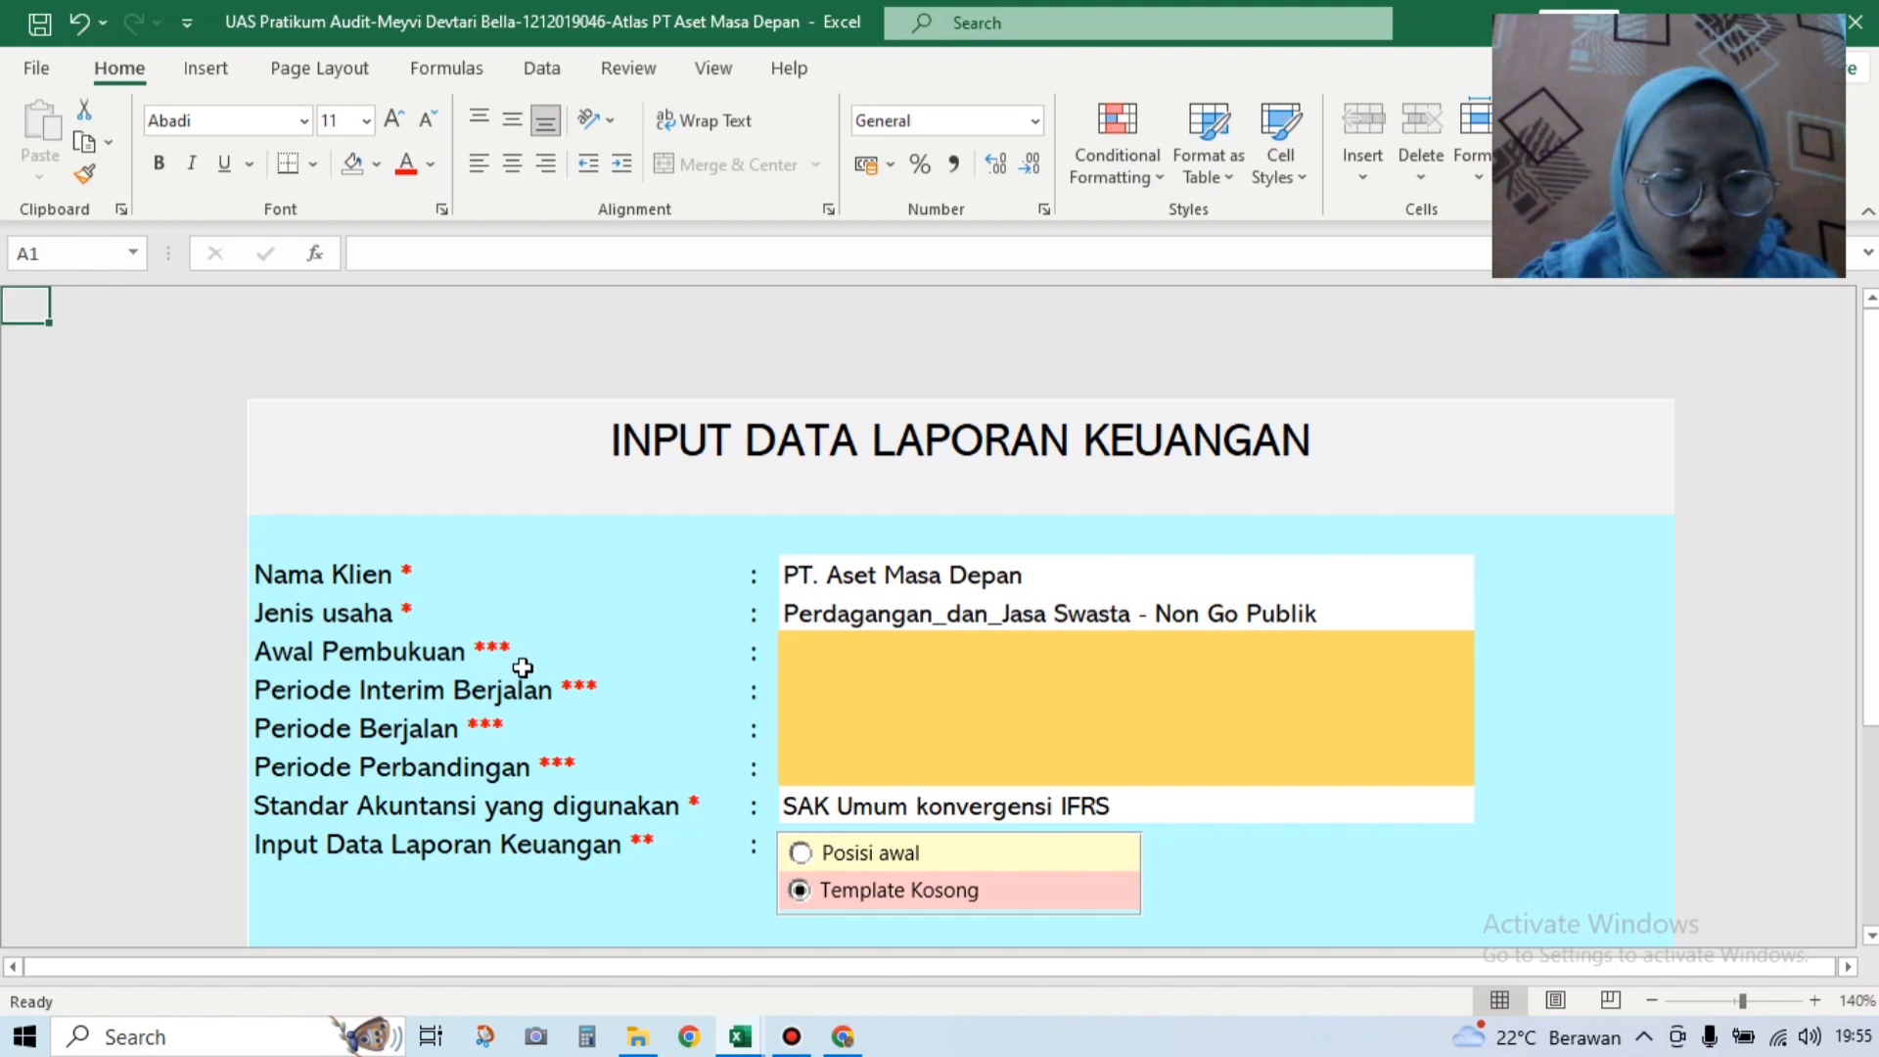
{"action": "left_click", "coordinate": [843, 649]}
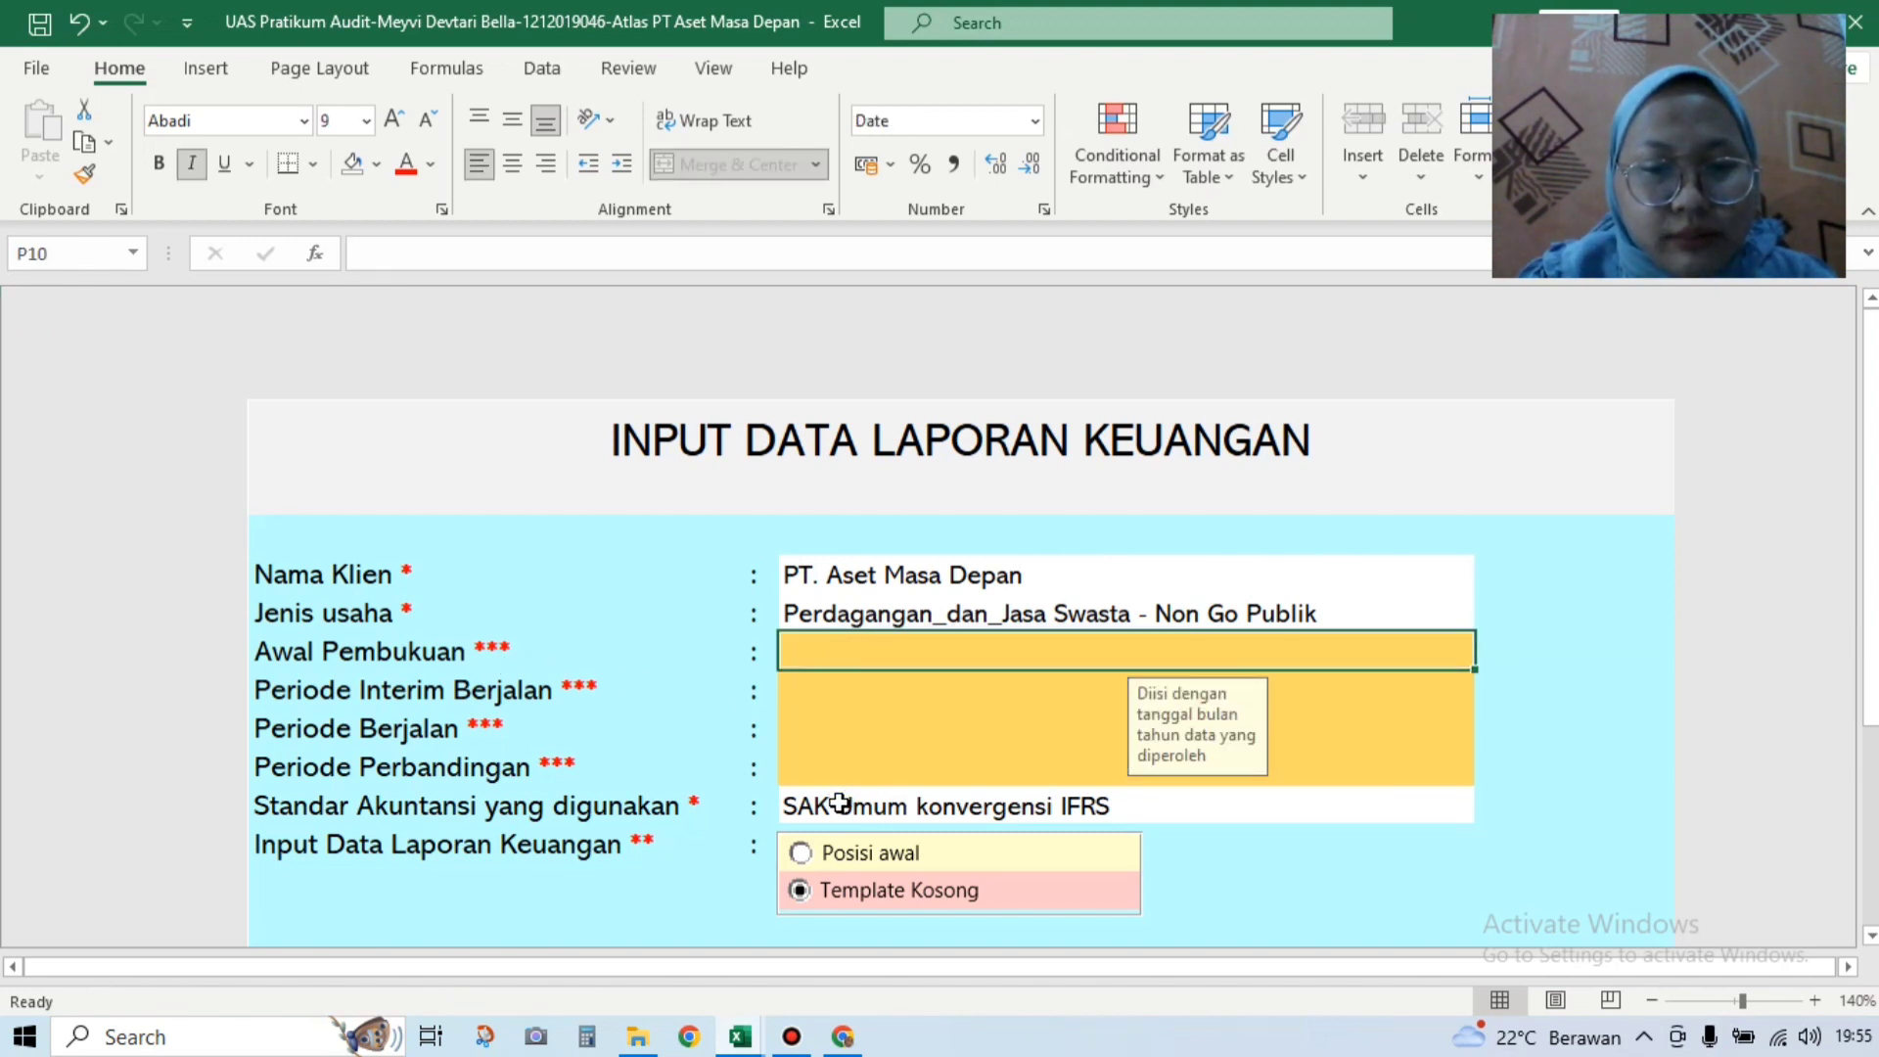
Step: Start a new Bandicam recording and minimize the recorder
{"action": "mouse_move", "coordinate": [796, 1040]}
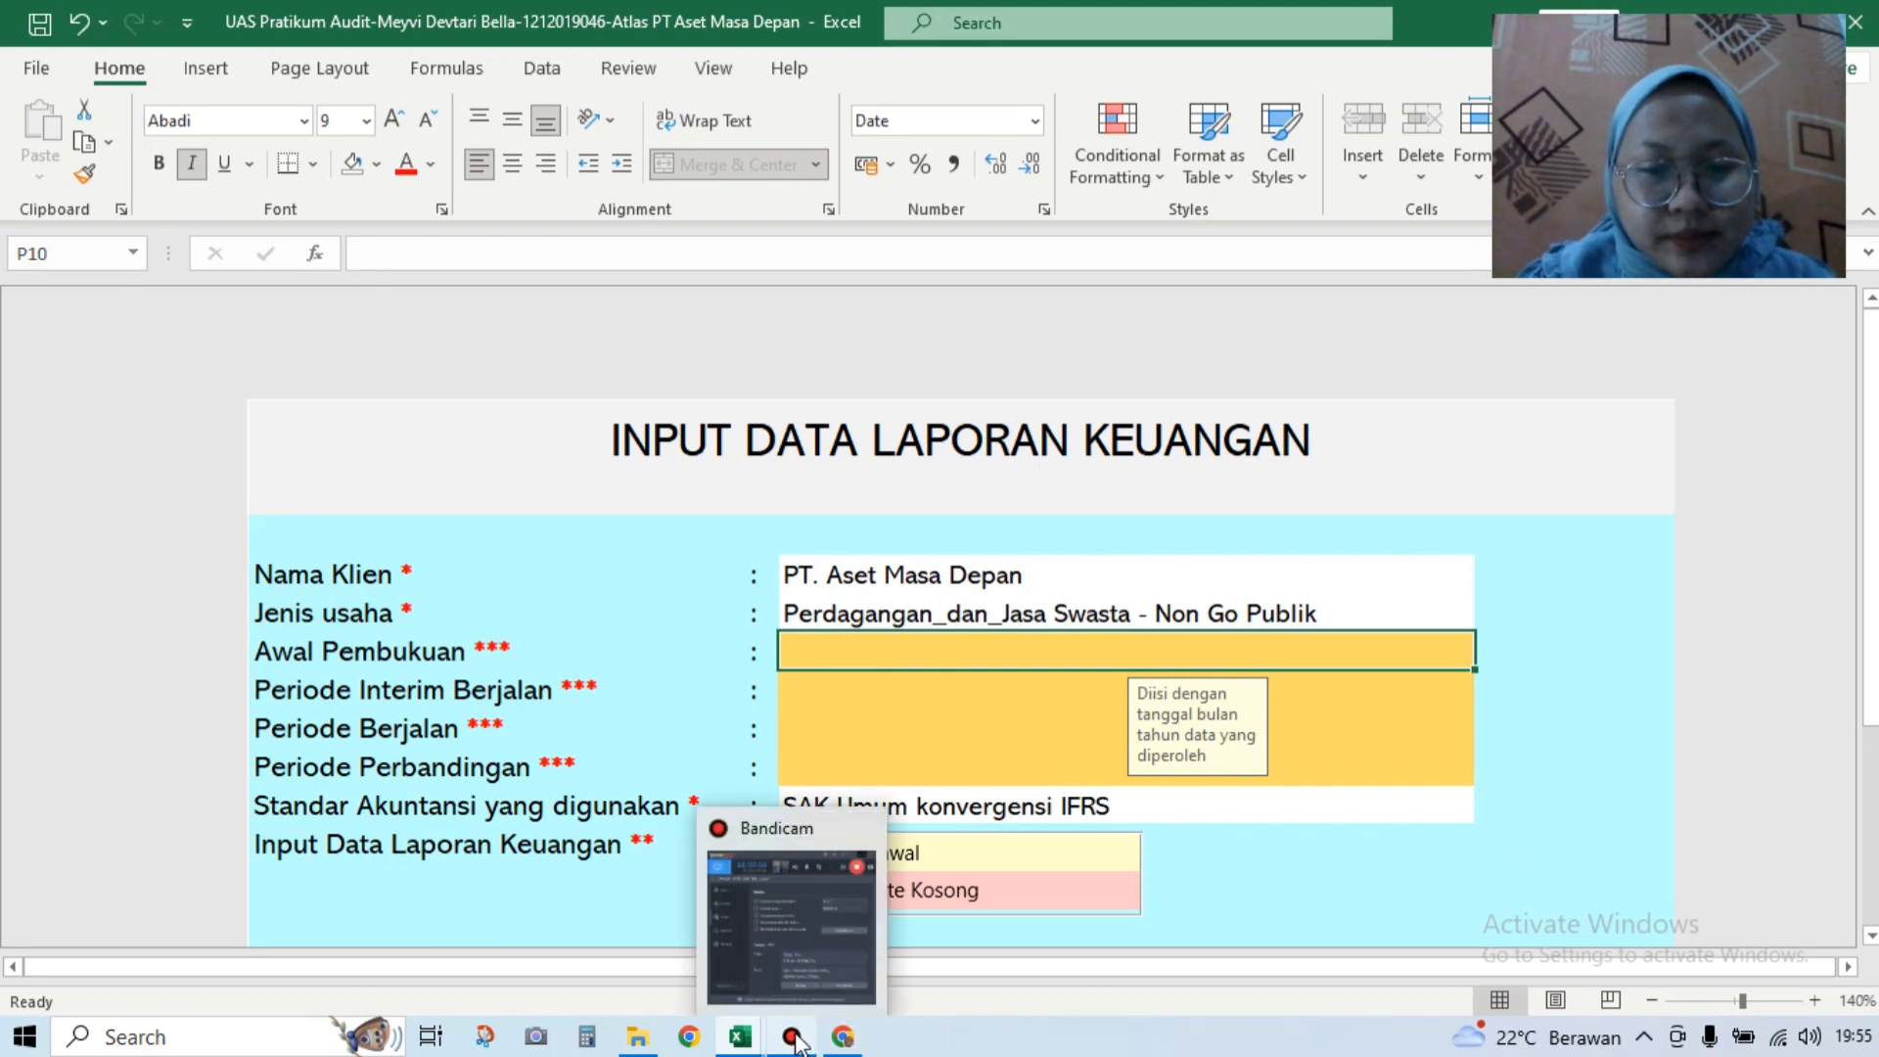
{"action": "left_click", "coordinate": [812, 937]}
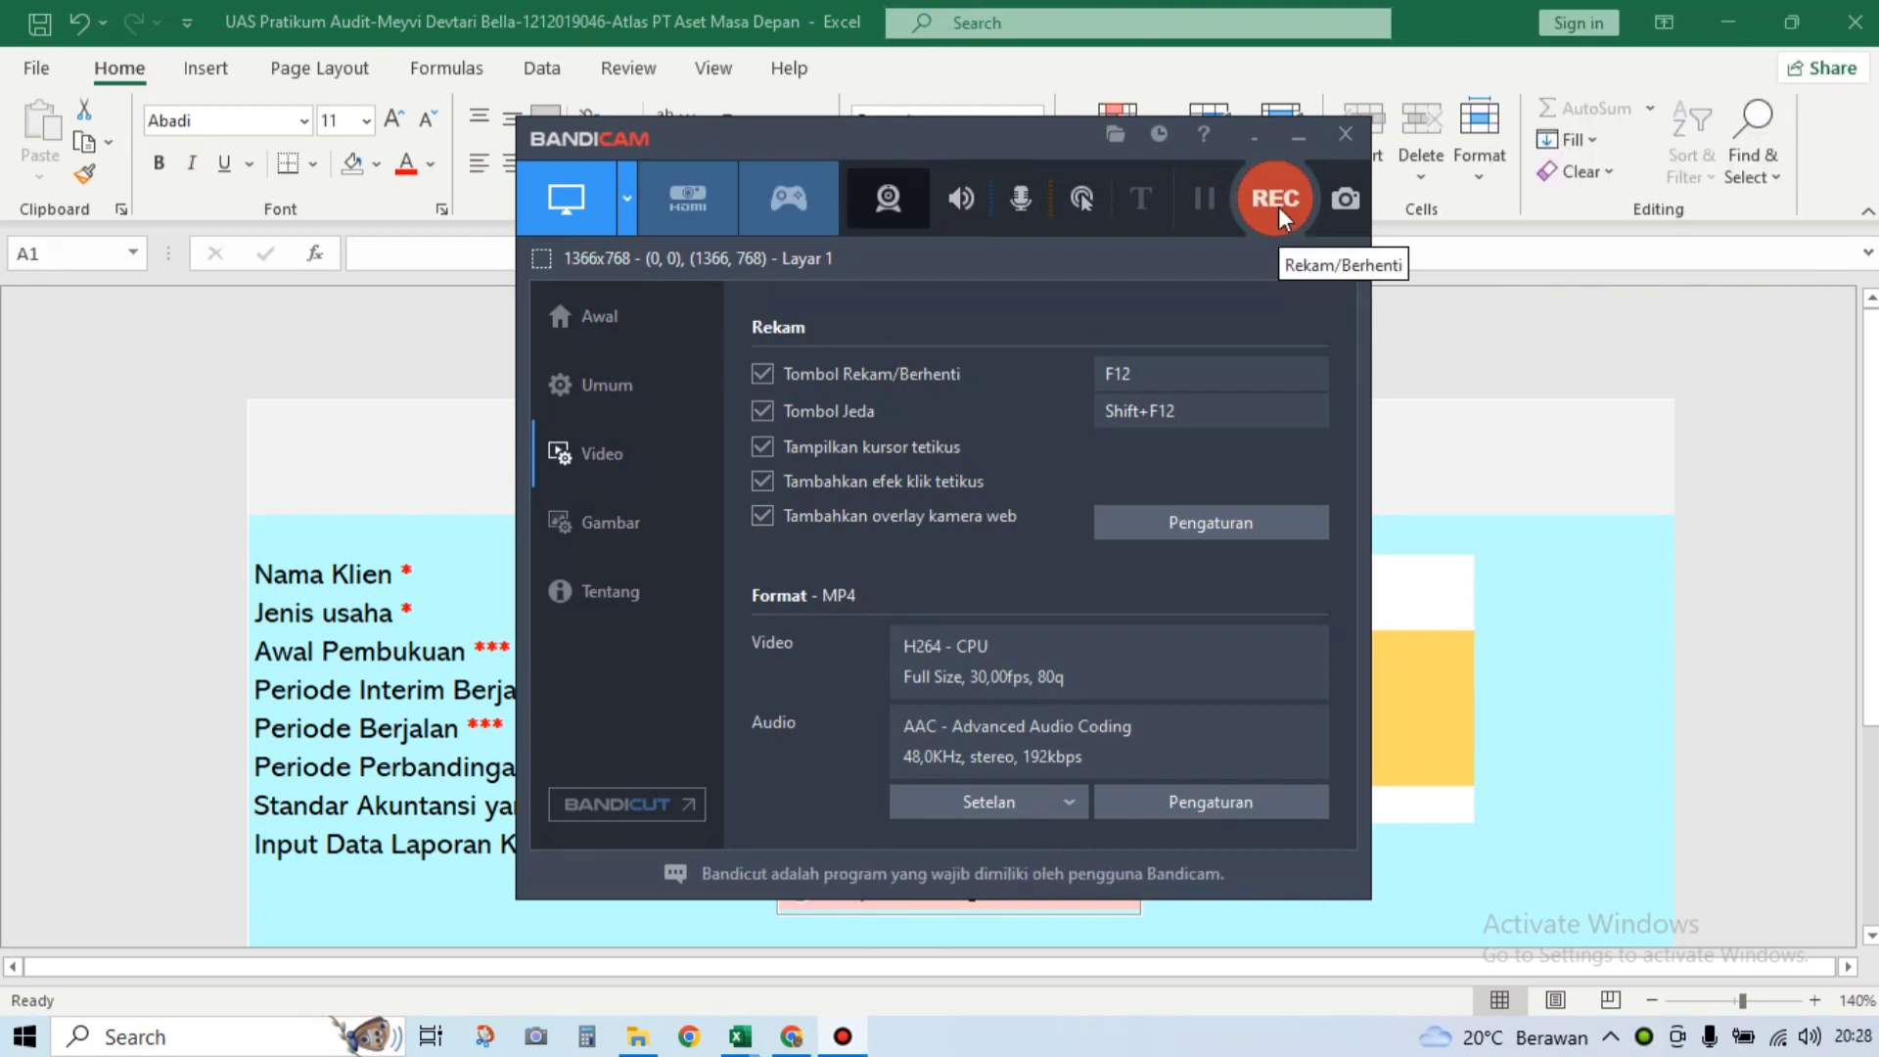
{"action": "left_click", "coordinate": [1277, 197]}
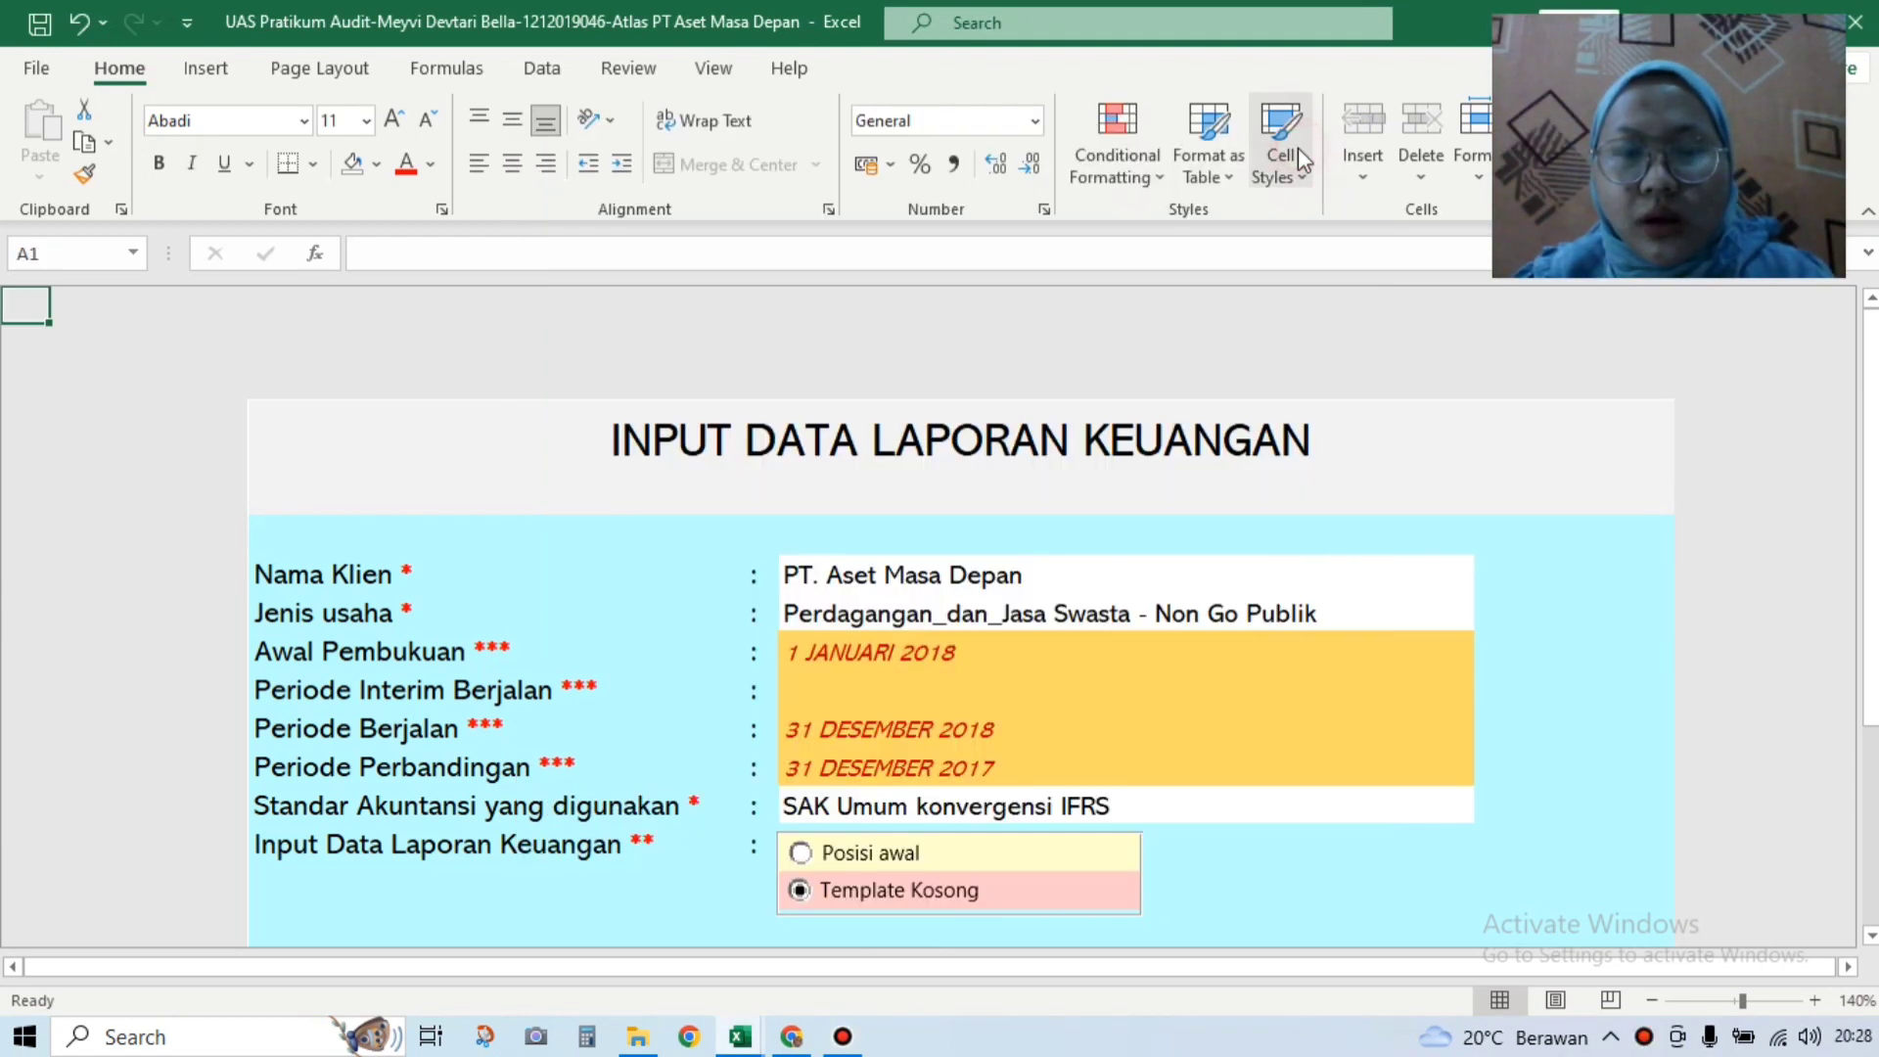
{"action": "left_click", "coordinate": [1298, 139]}
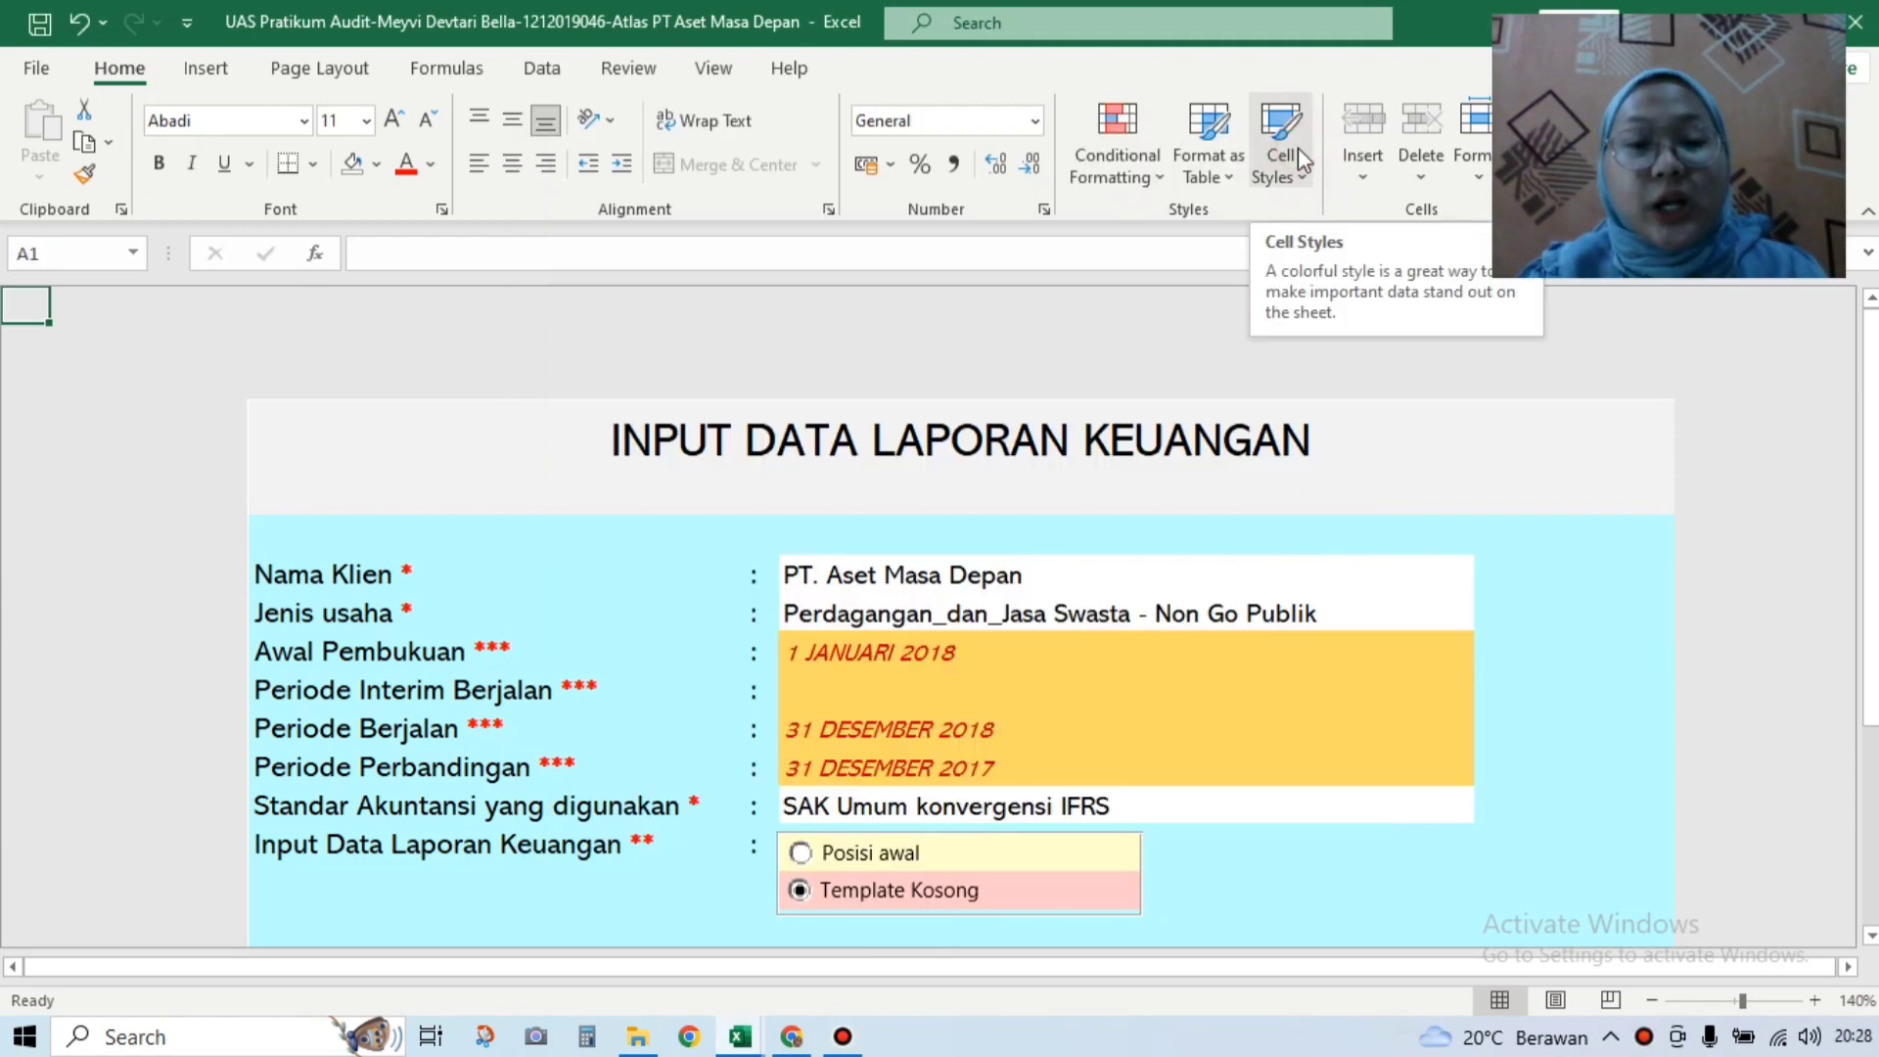
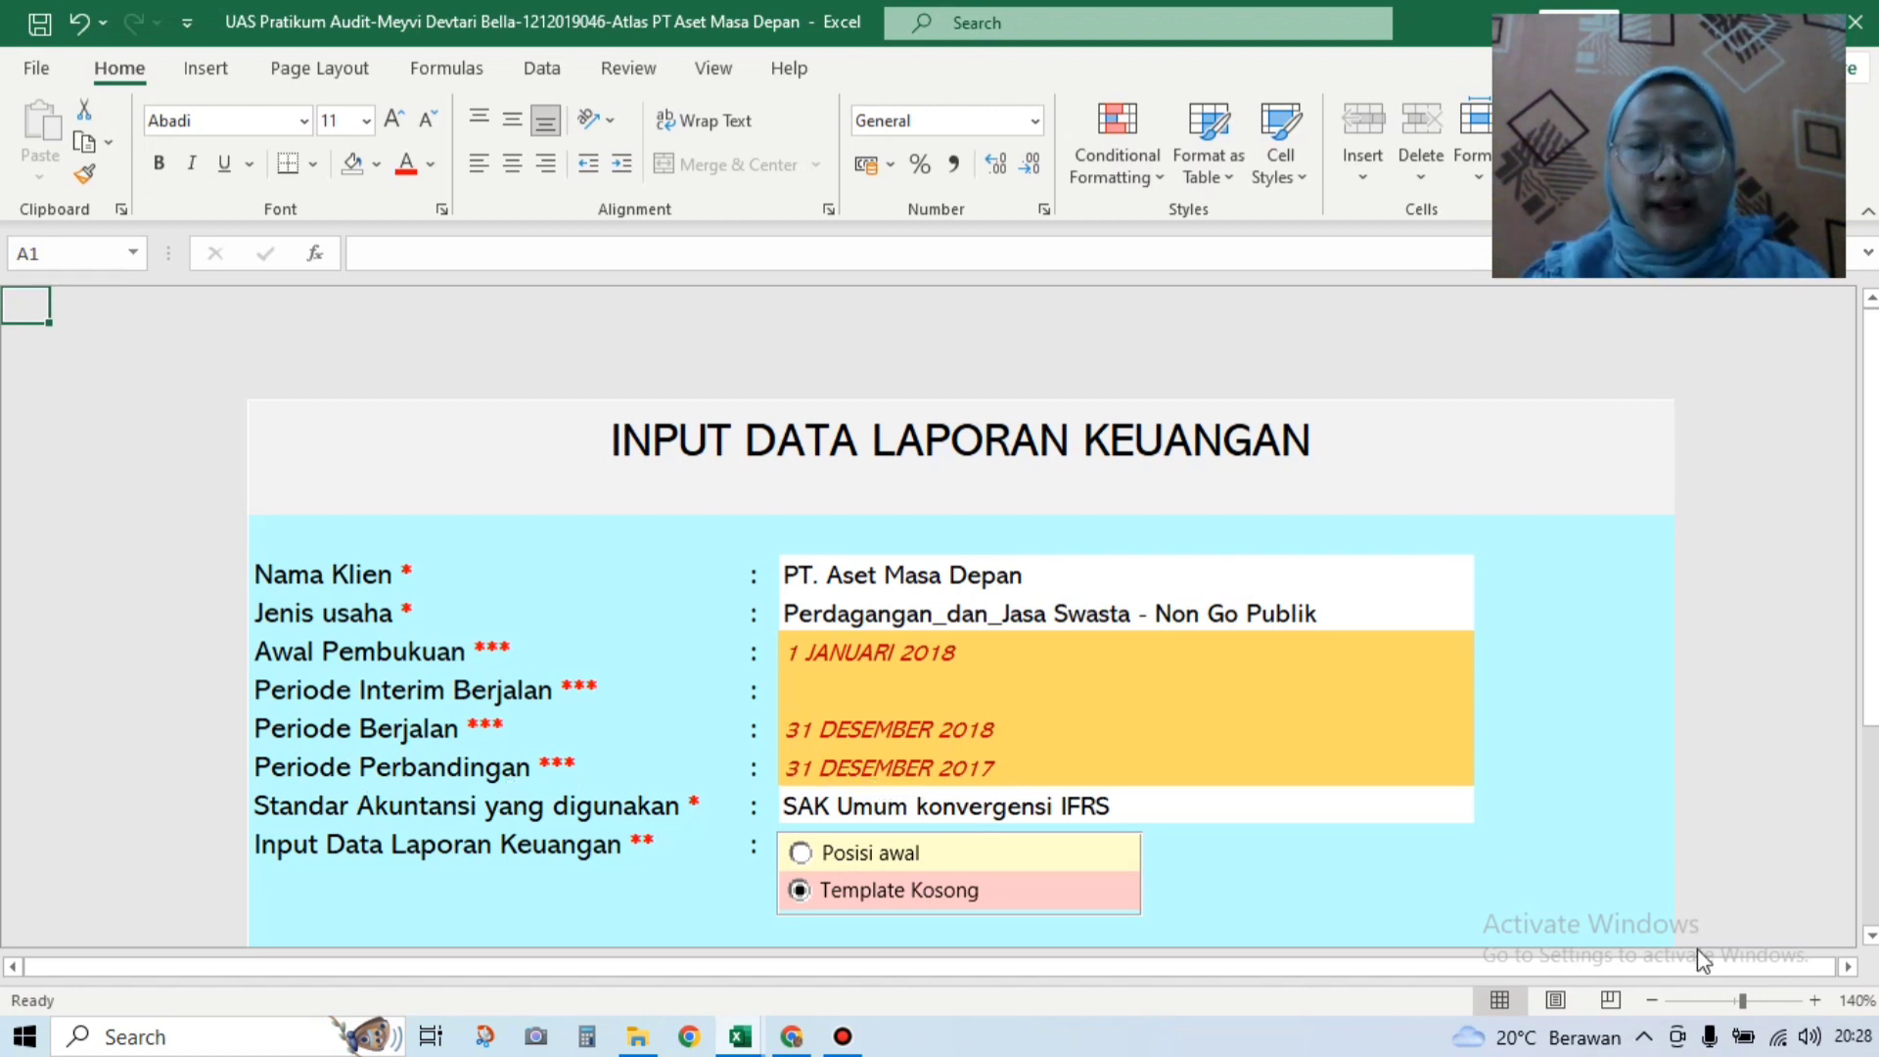
Step: Scroll down the INPUT DATA LAPORAN KEUANGAN form and follow the red link to the LK(kosong) sheet
{"action": "left_click_drag", "start_coordinate": [1870, 700], "coordinate": [1869, 863]}
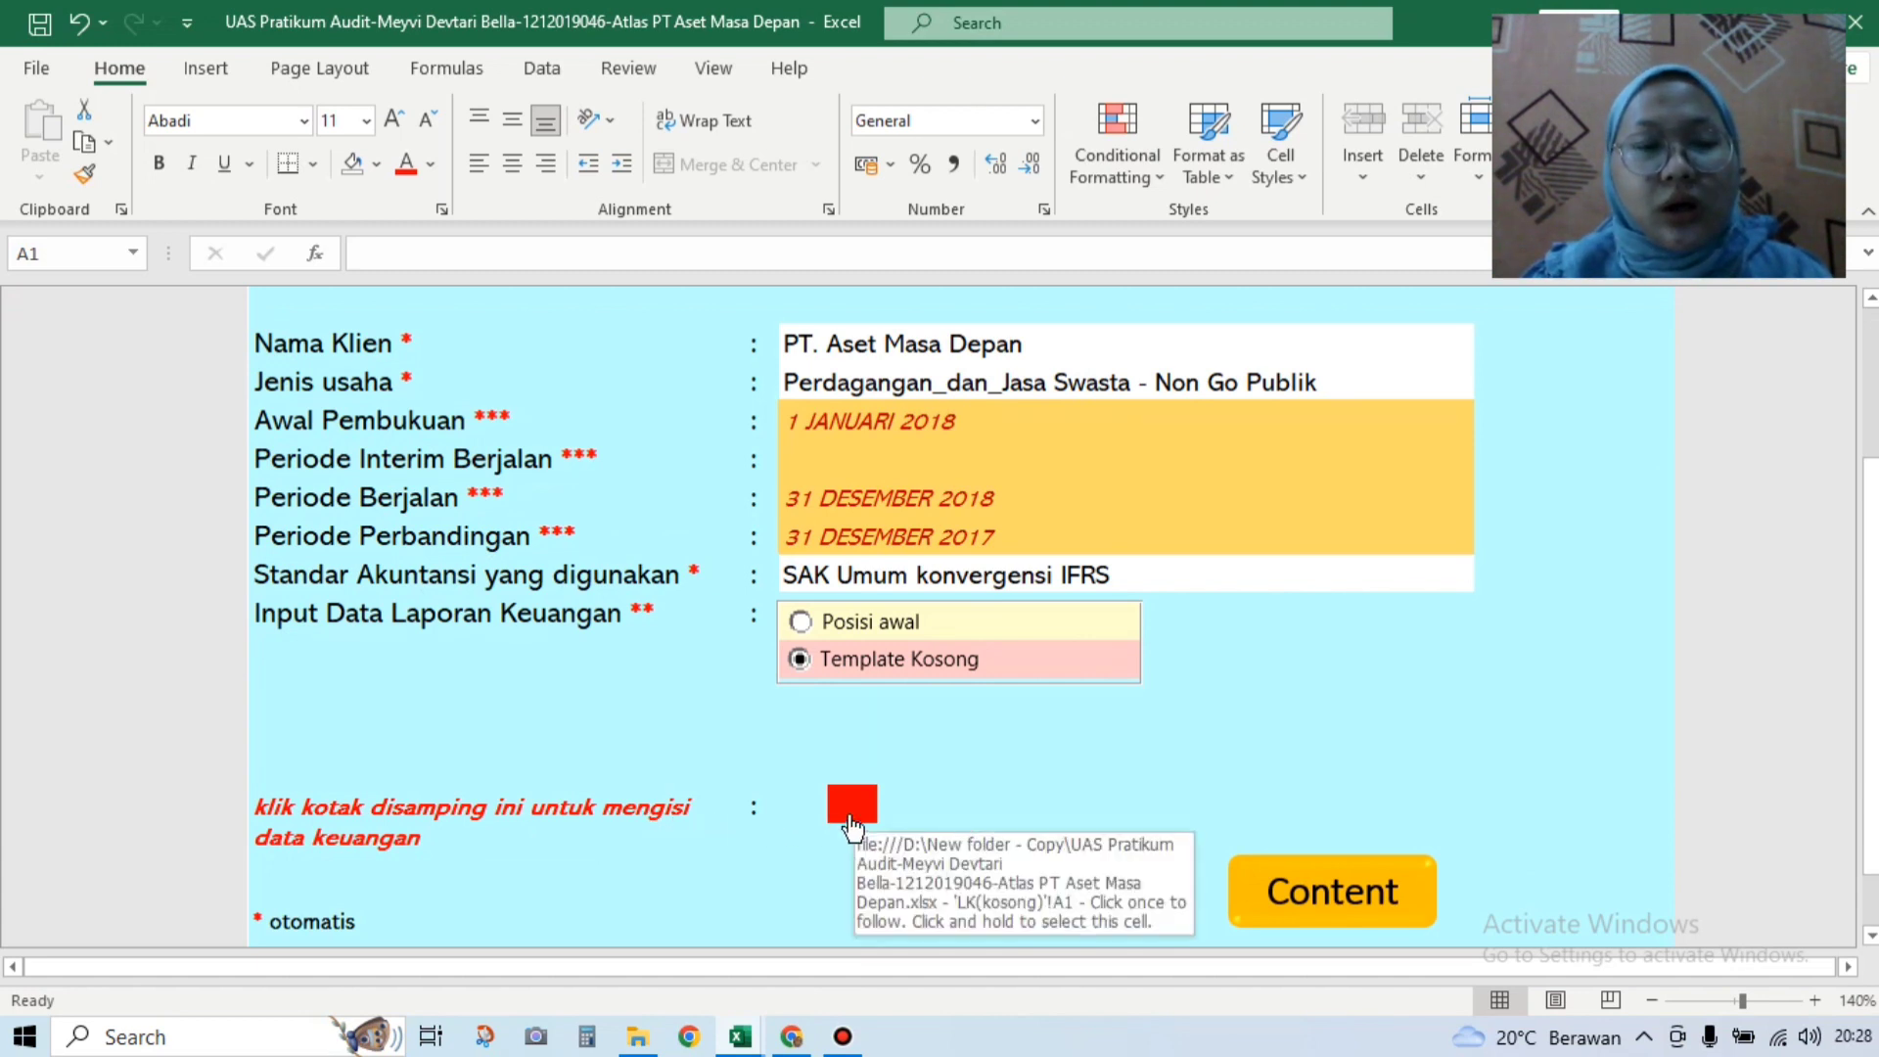
{"action": "left_click", "coordinate": [850, 812]}
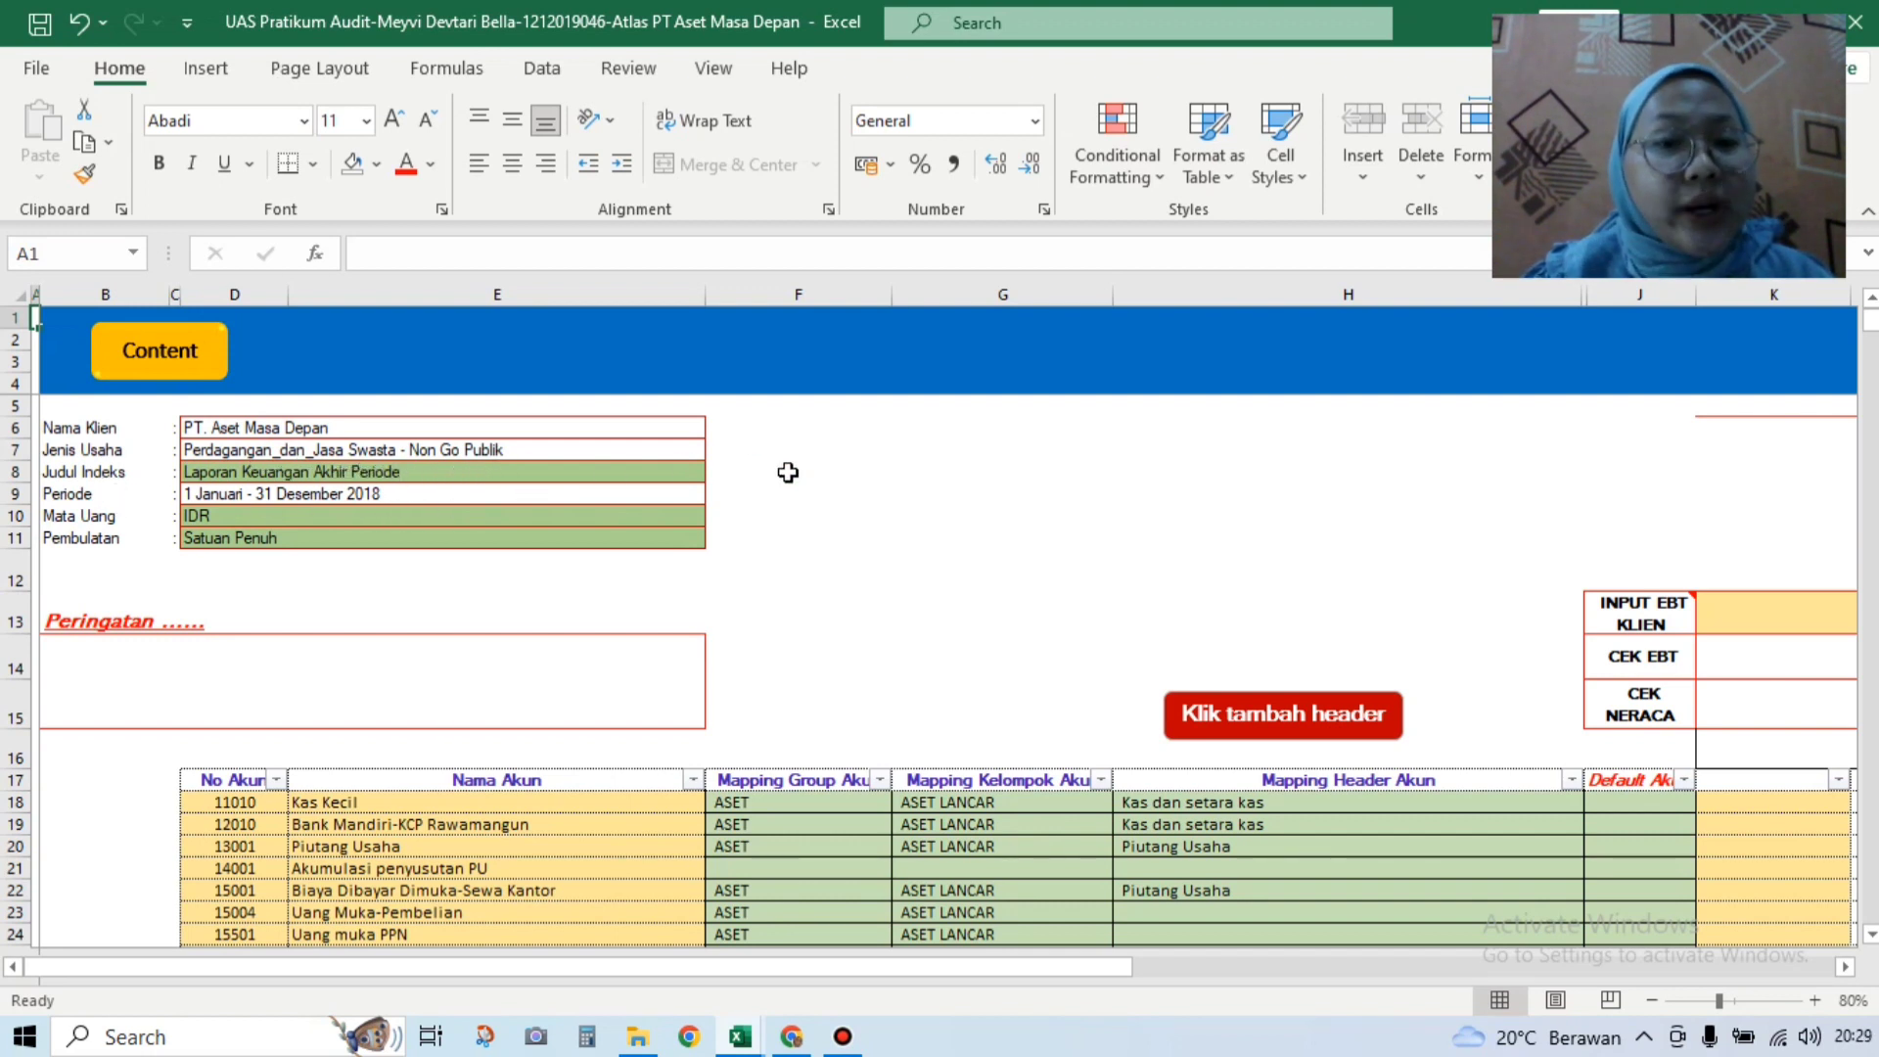
{"action": "left_click", "coordinate": [696, 474]}
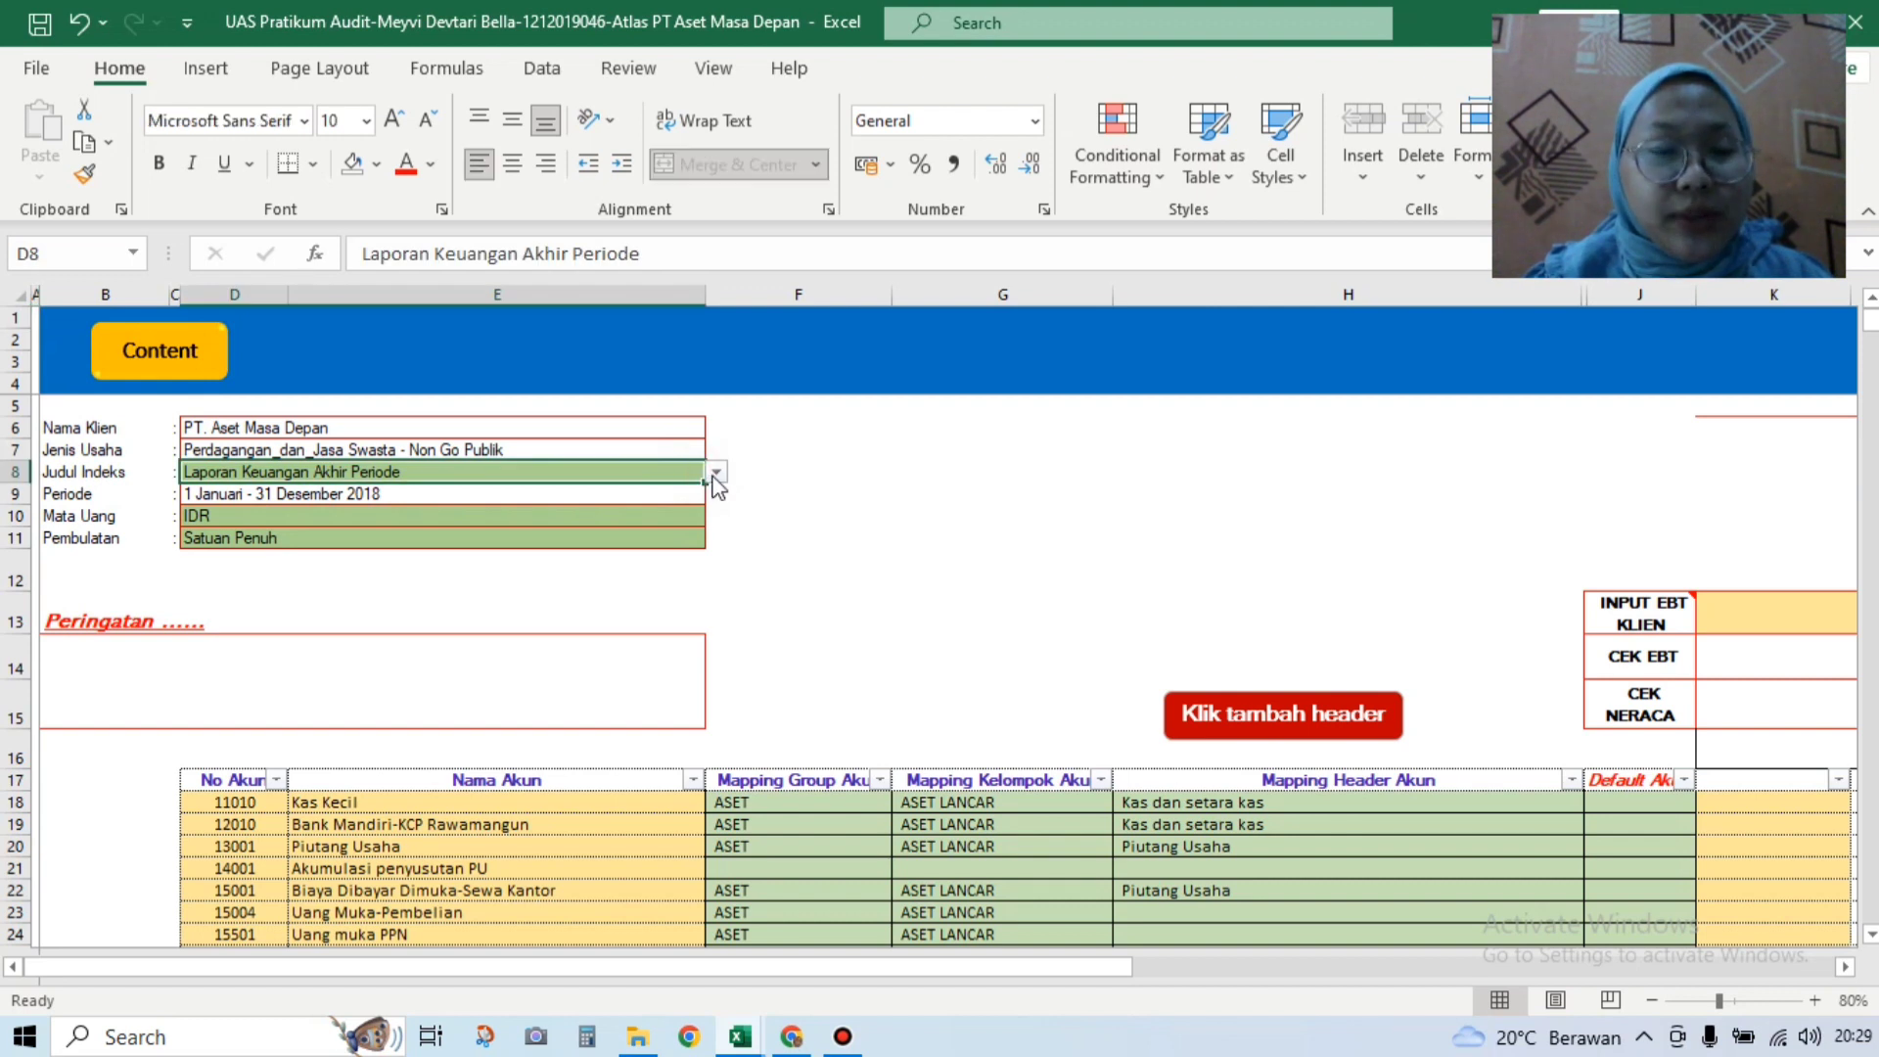
{"action": "left_click", "coordinate": [715, 476]}
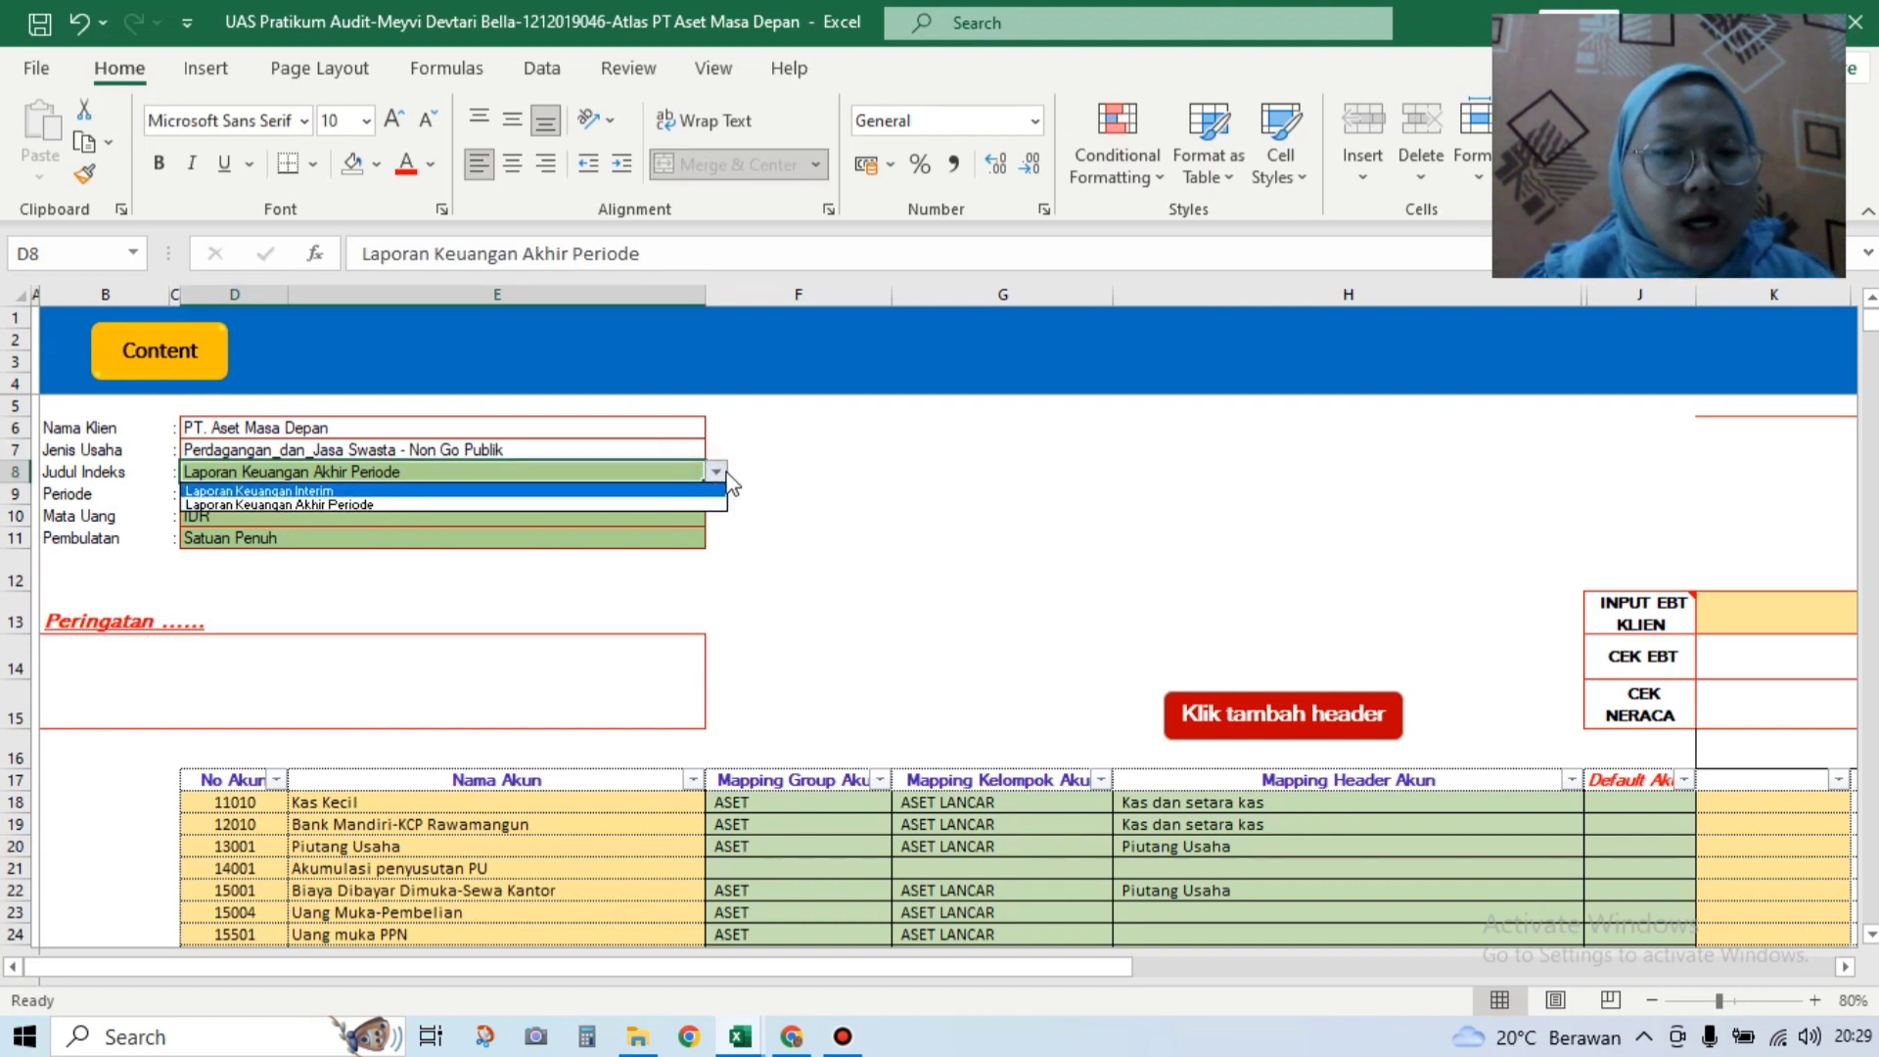
{"action": "left_click", "coordinate": [715, 477]}
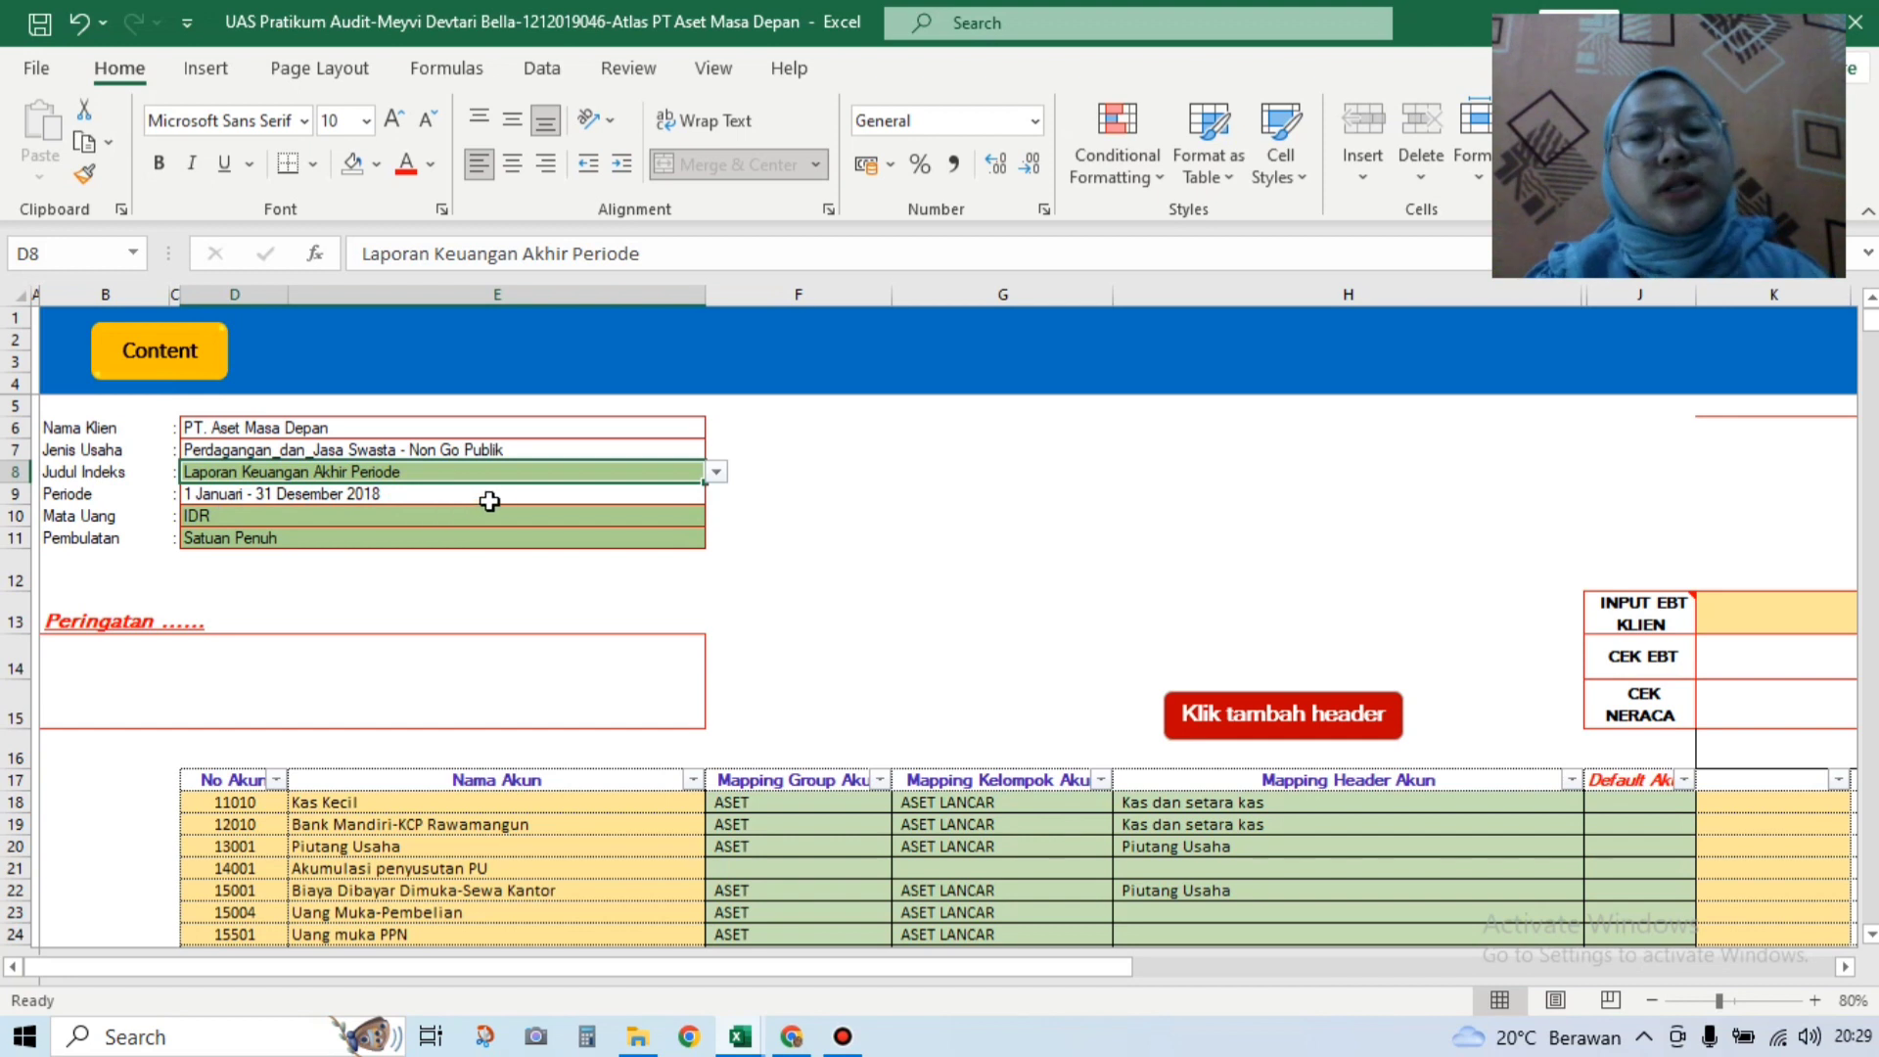
{"action": "left_click", "coordinate": [685, 514]}
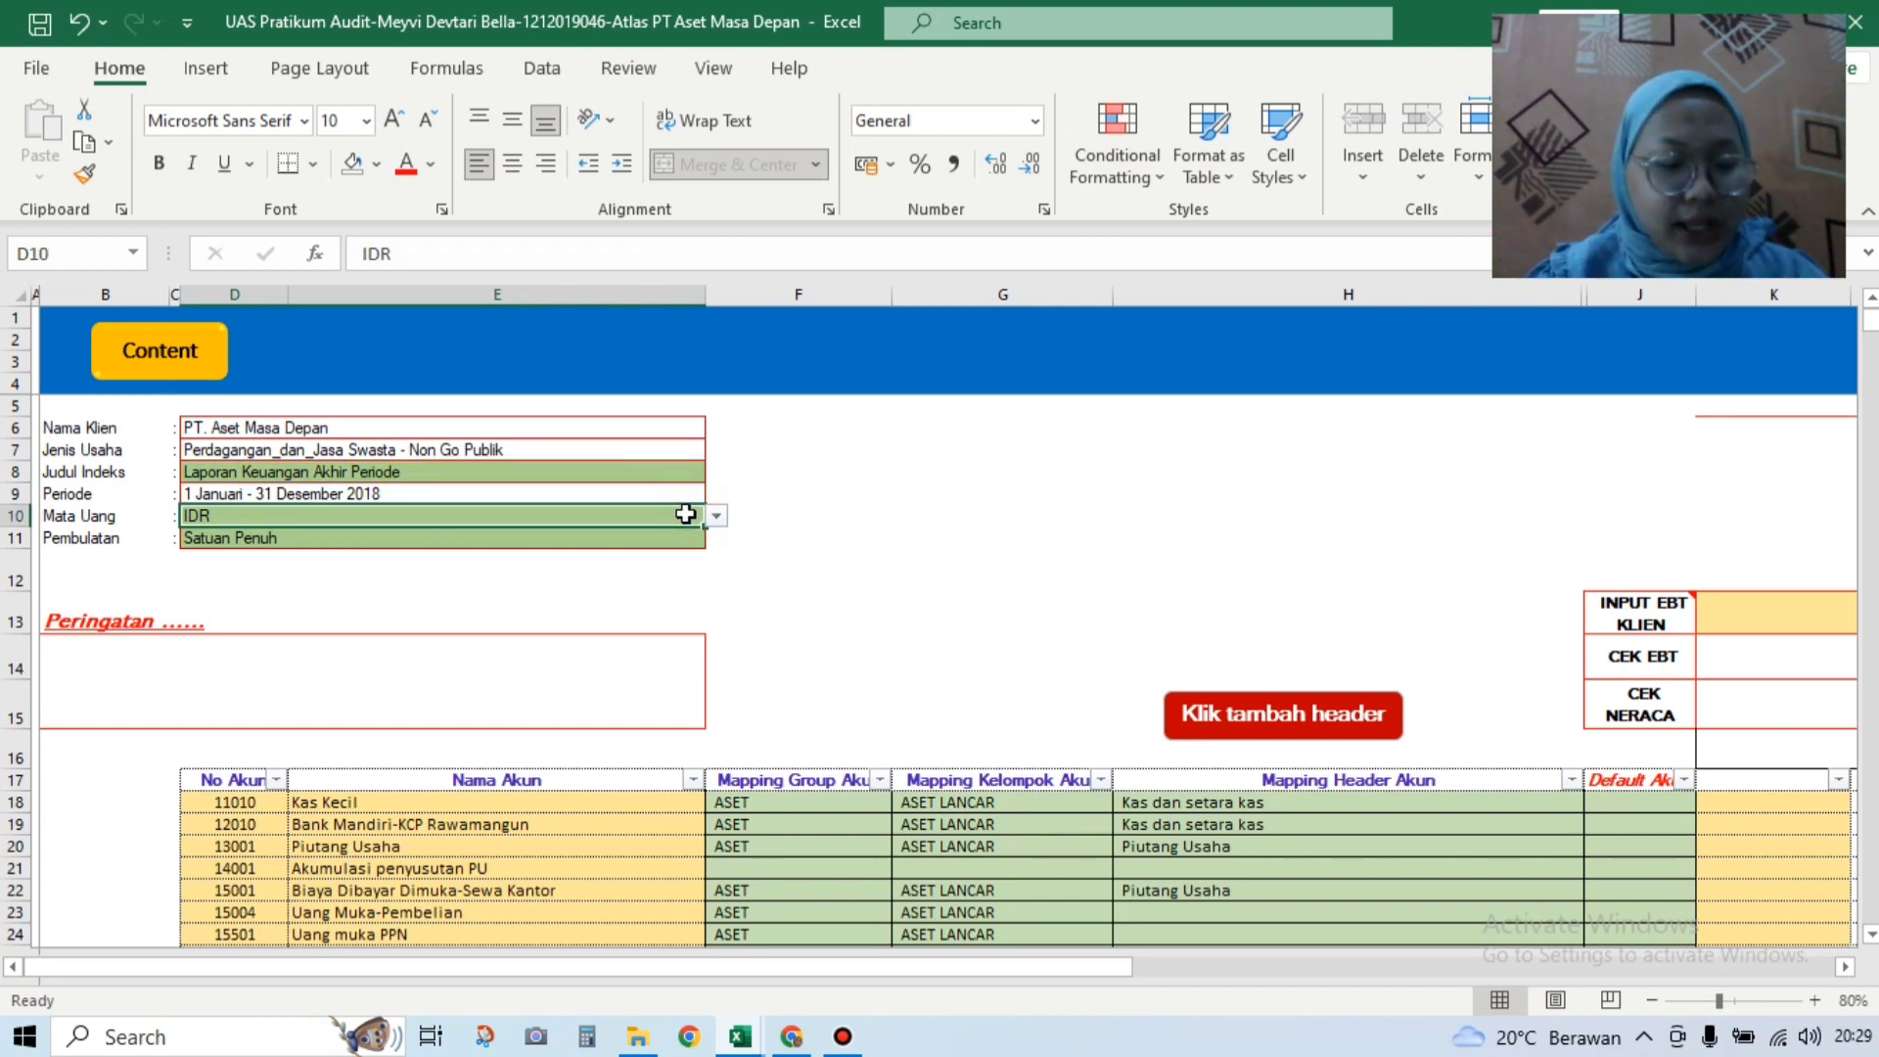
{"action": "left_click", "coordinate": [717, 516]}
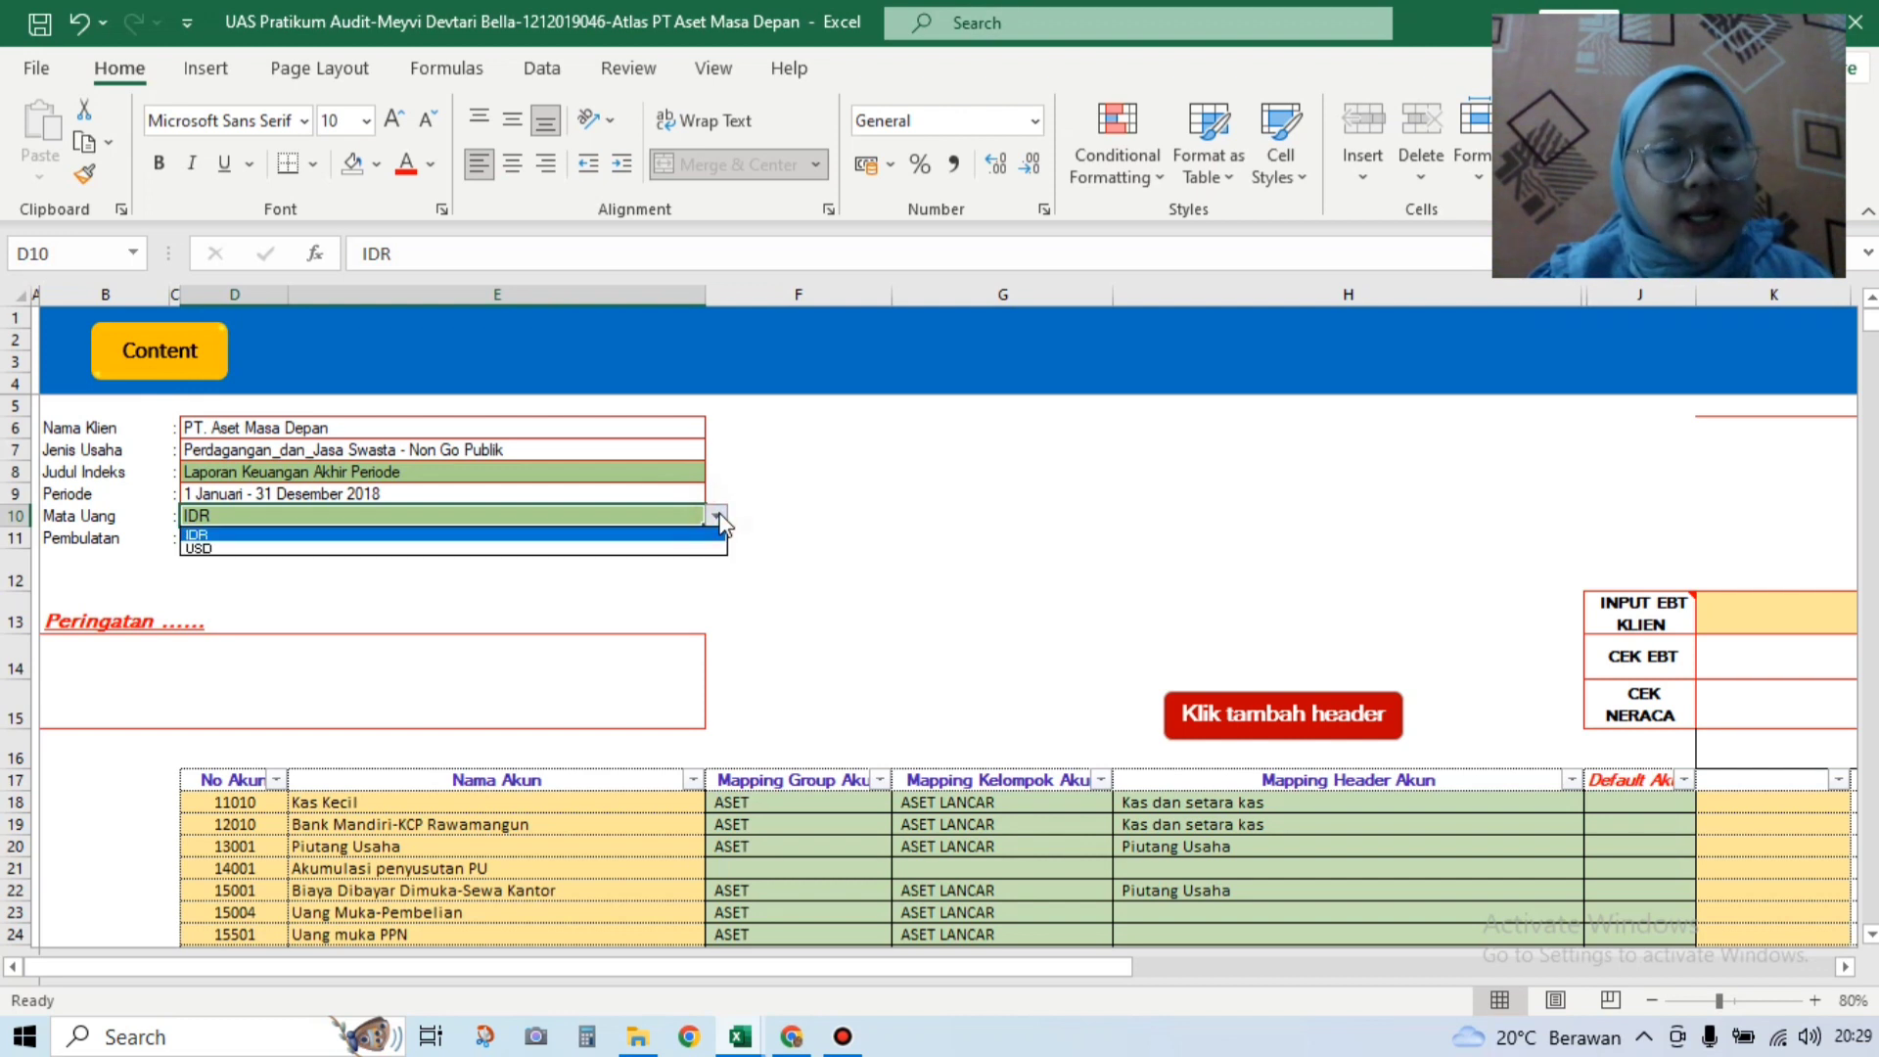
{"action": "left_click", "coordinate": [720, 522]}
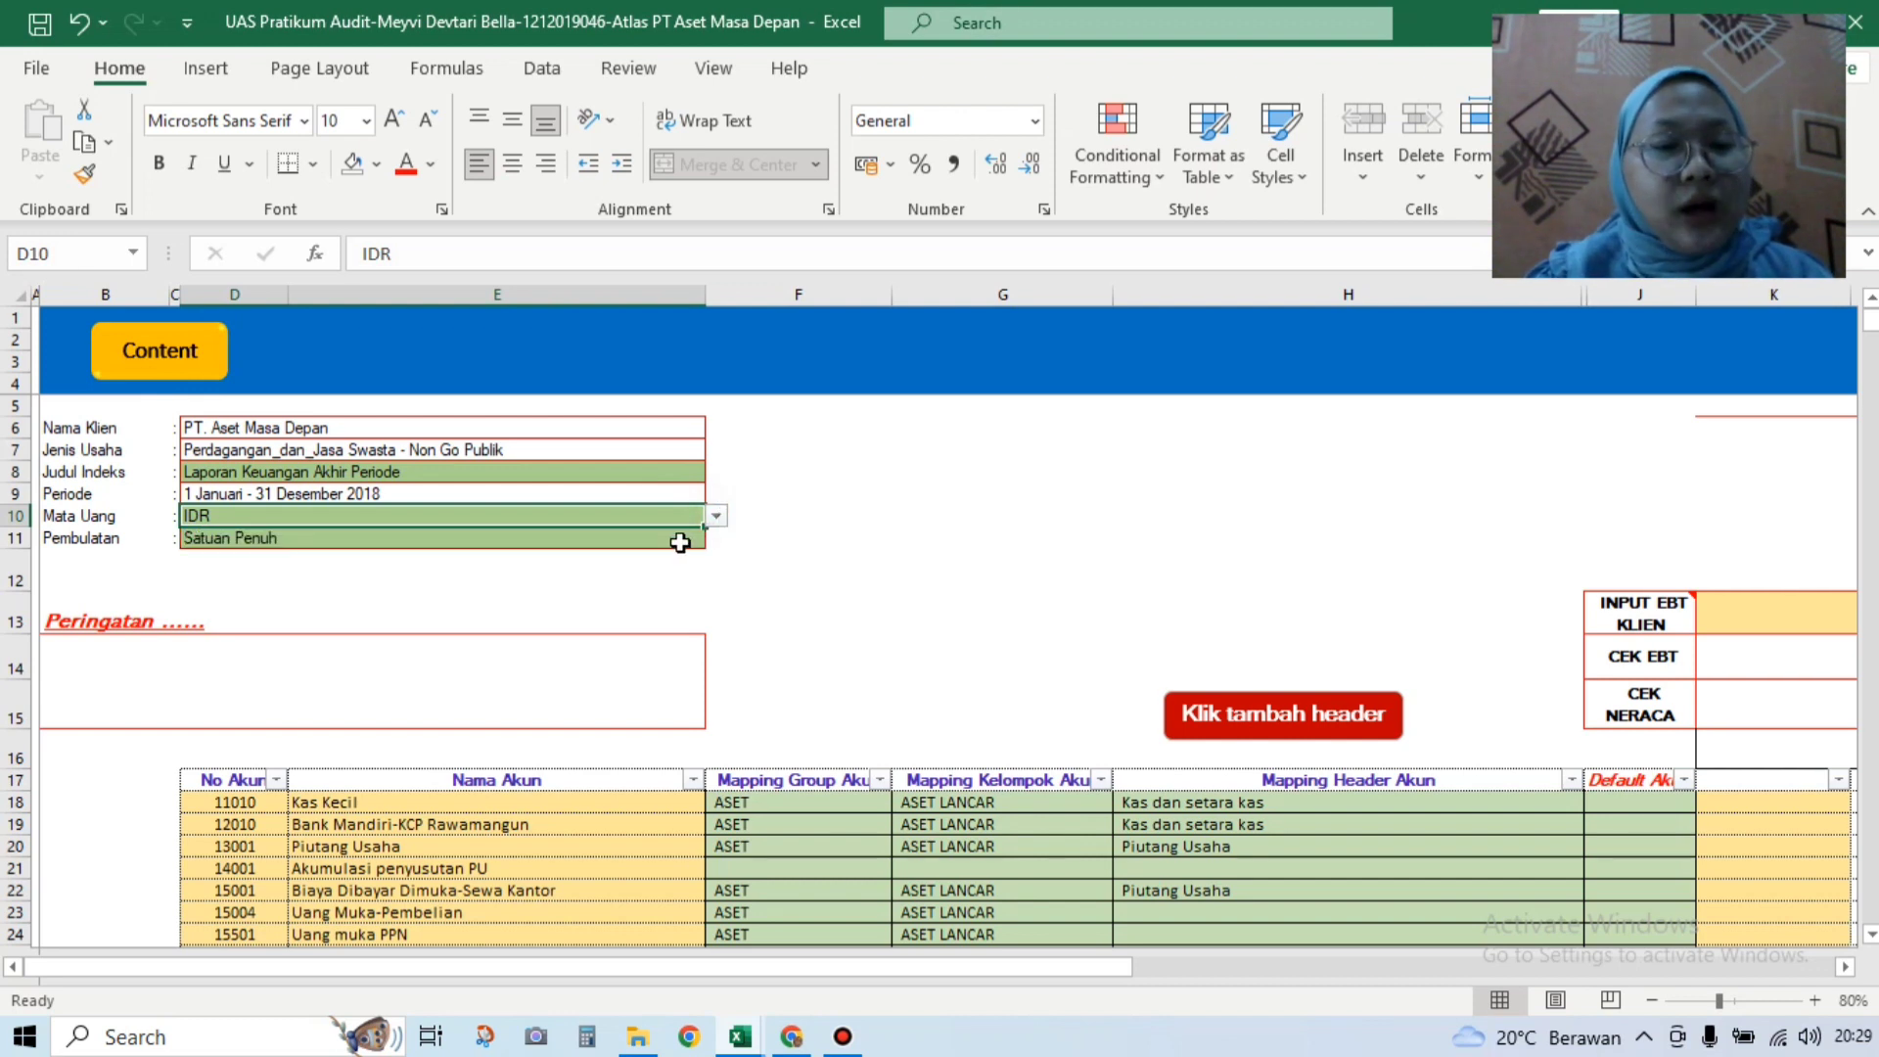
{"action": "left_click", "coordinate": [680, 543]}
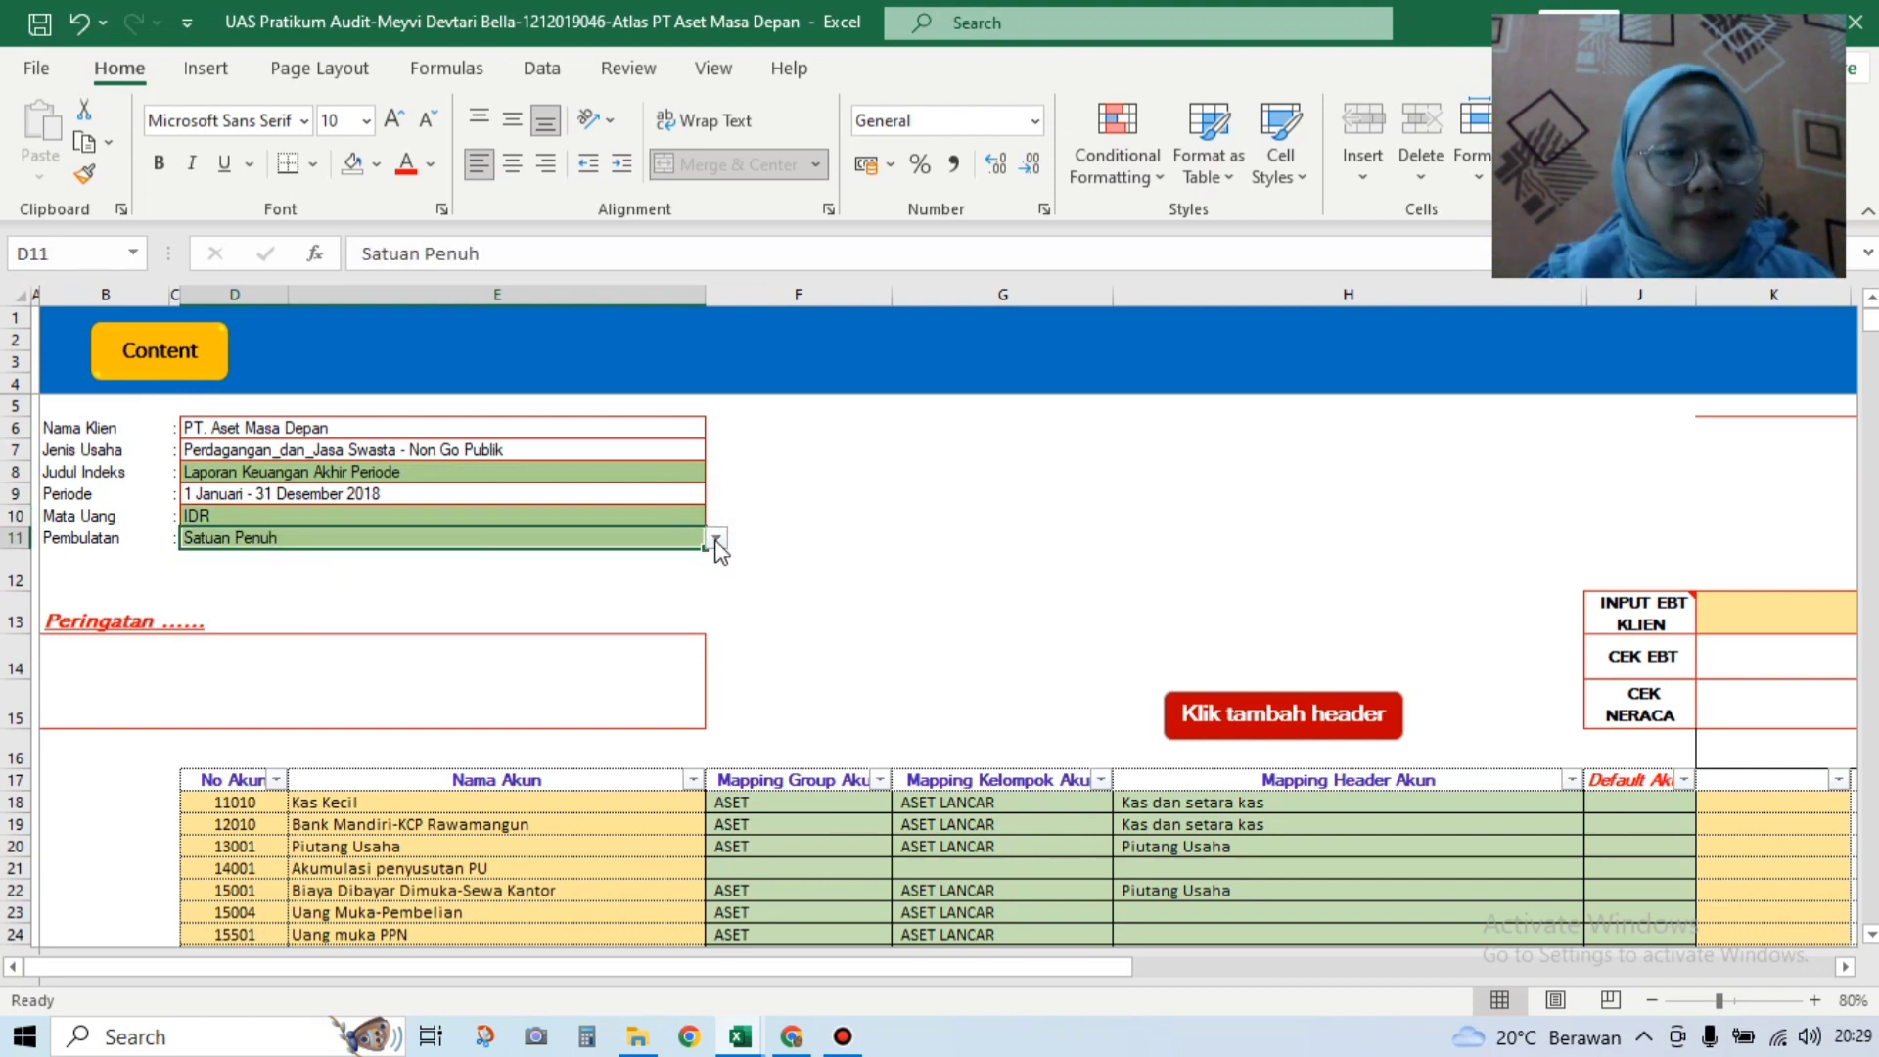
{"action": "left_click", "coordinate": [717, 541]}
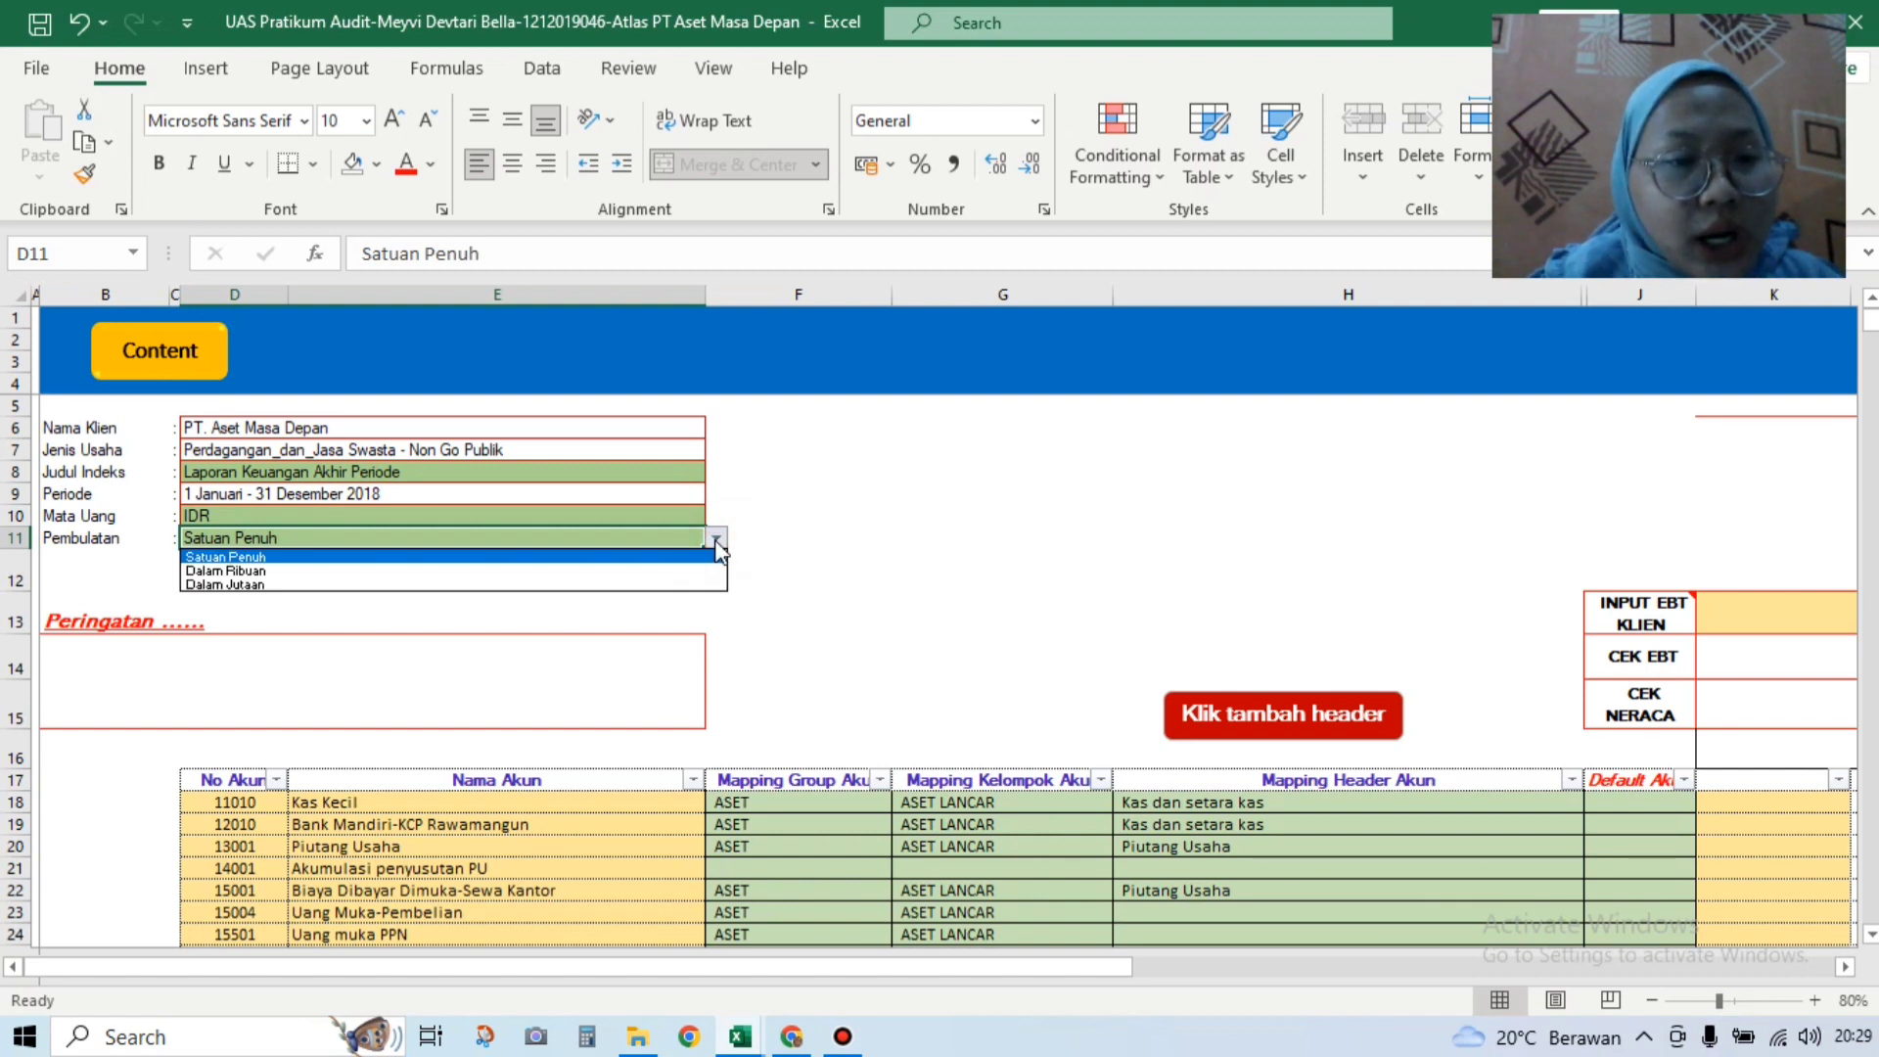
{"action": "left_click", "coordinate": [717, 541]}
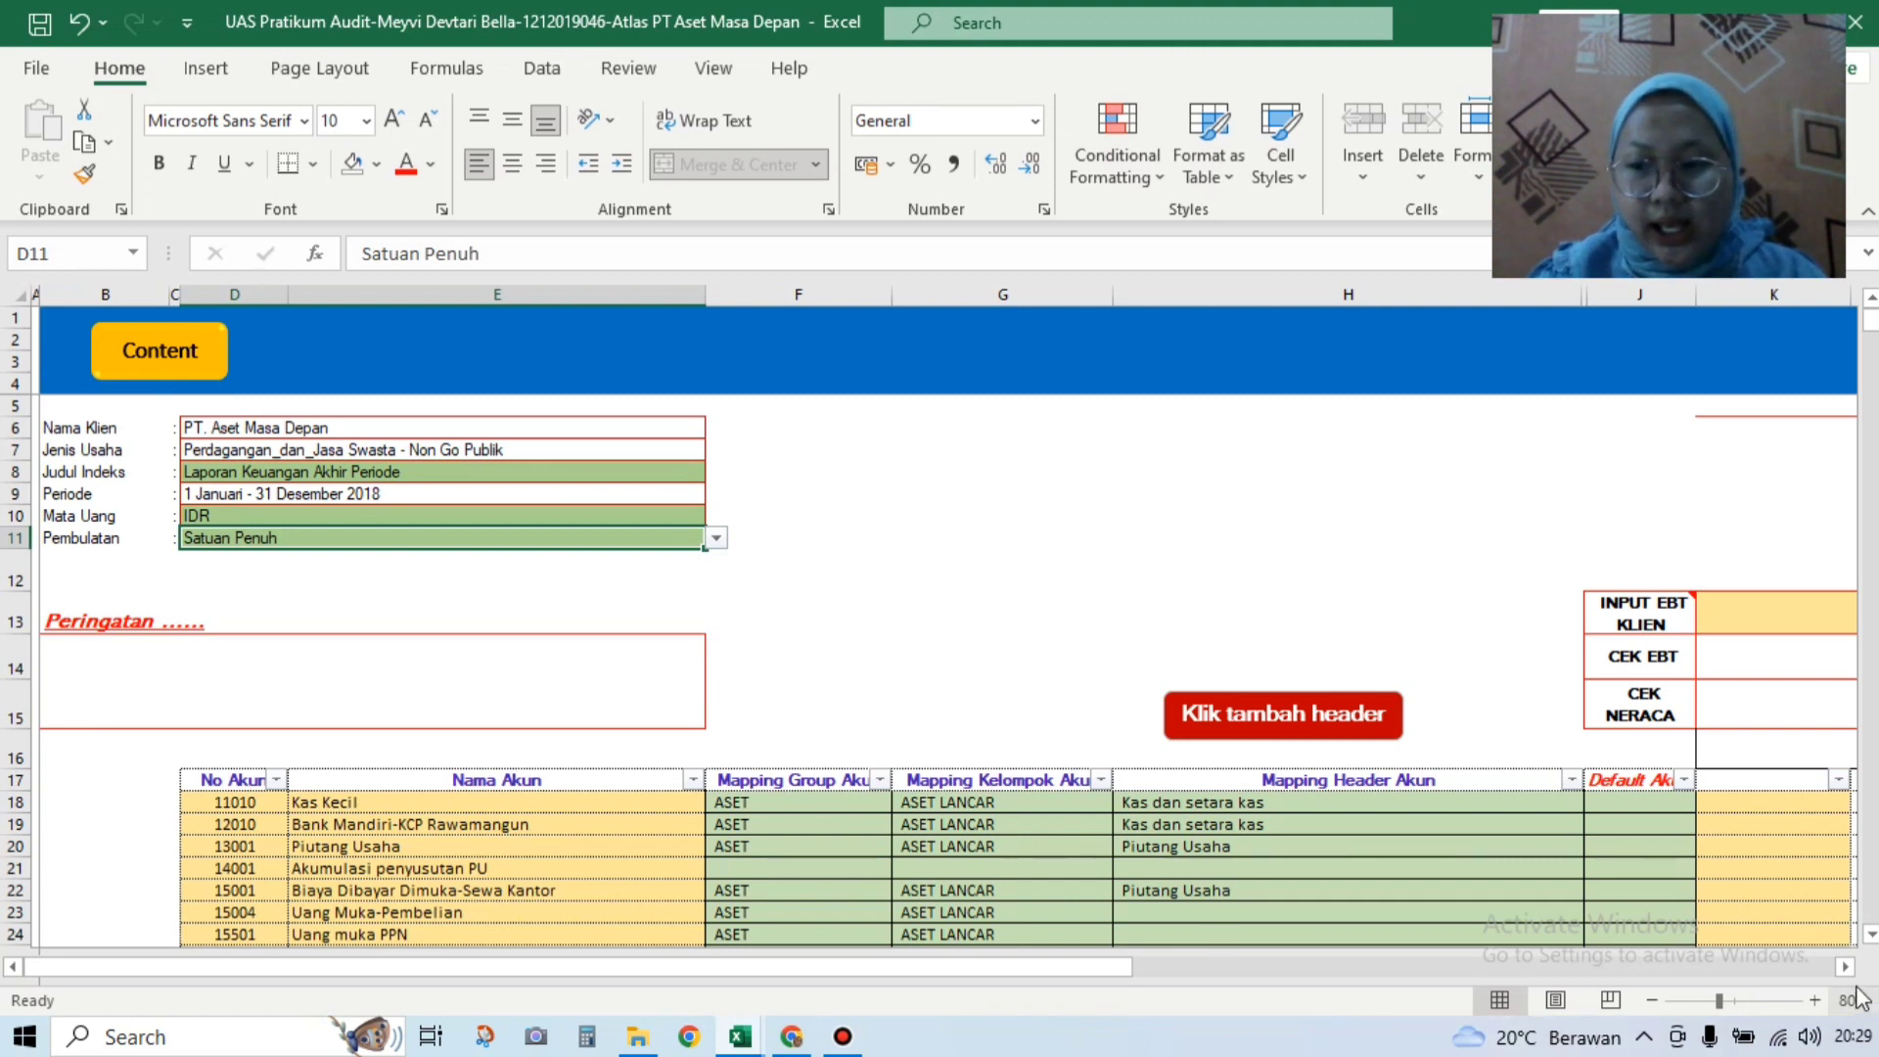
{"action": "left_click_drag", "start_coordinate": [1870, 937], "coordinate": [1871, 938]}
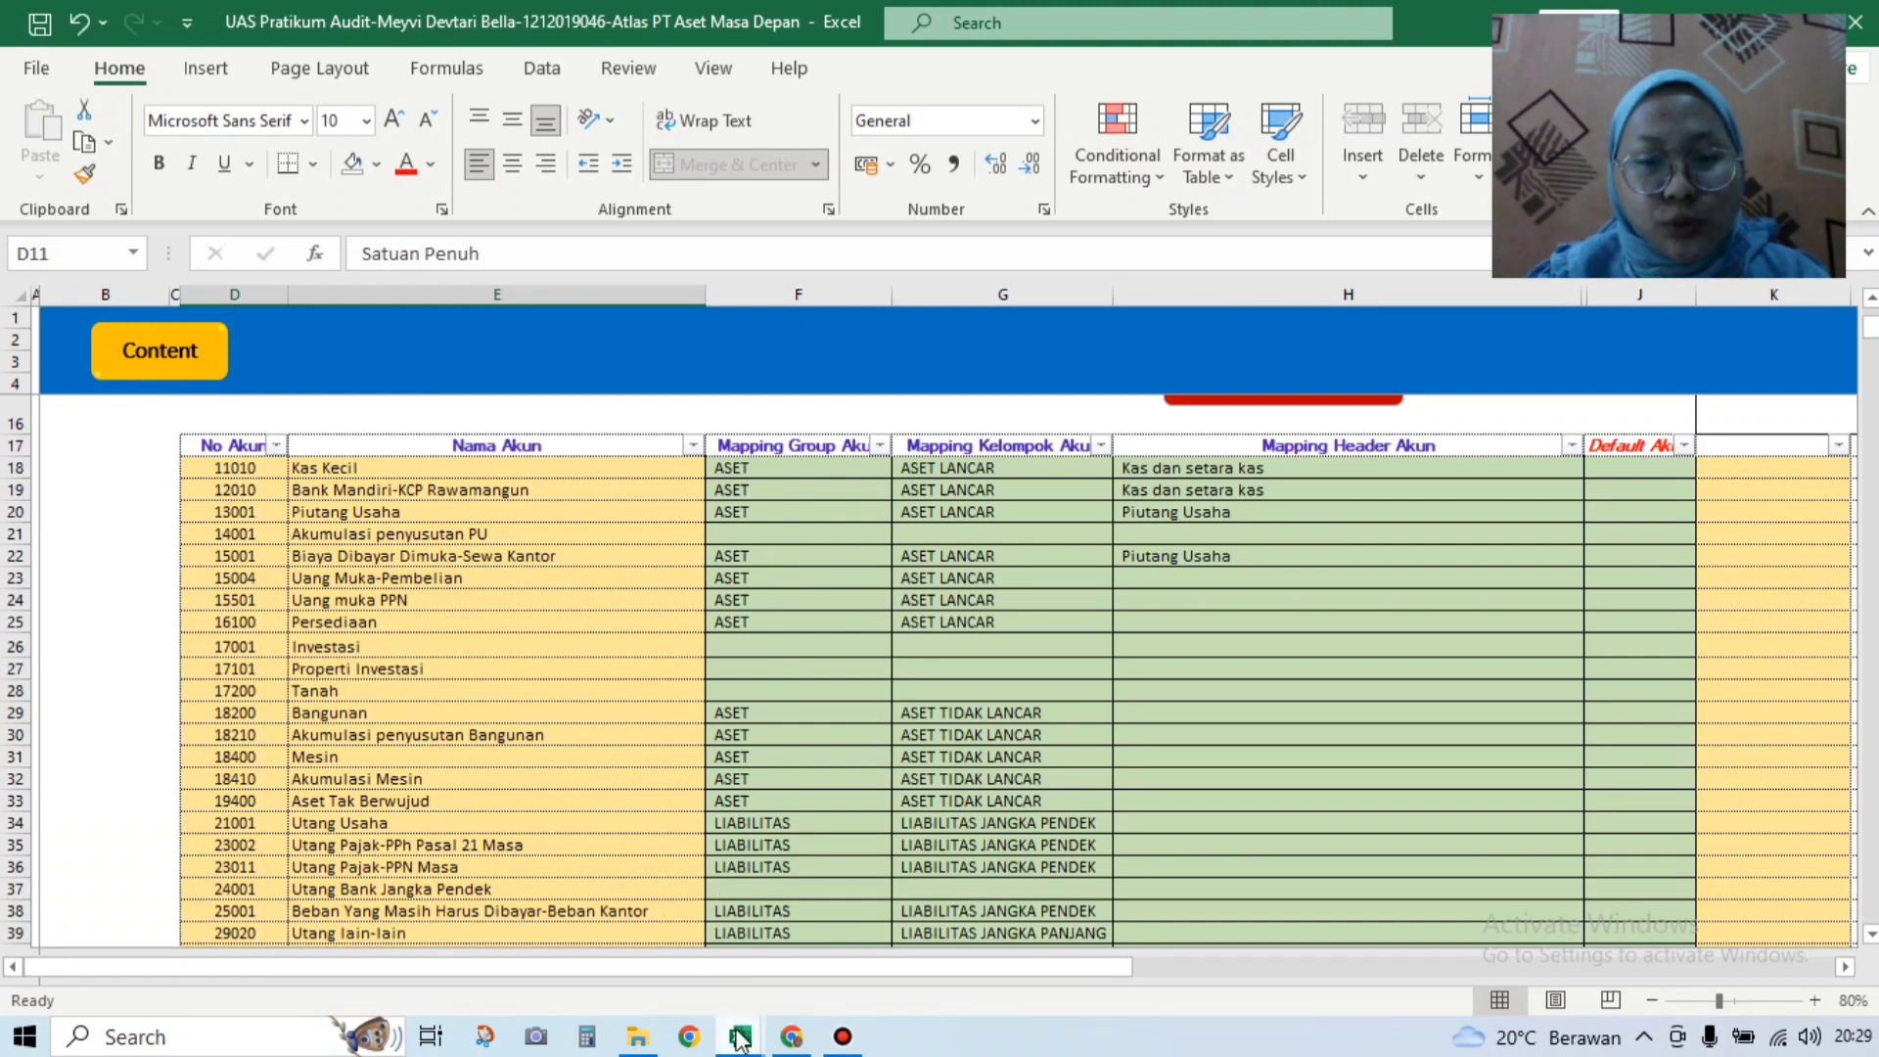
Step: Copy the account numbers and names from row 5 of the Soal UAS Atlas workbook
{"action": "mouse_move", "coordinate": [740, 1042]}
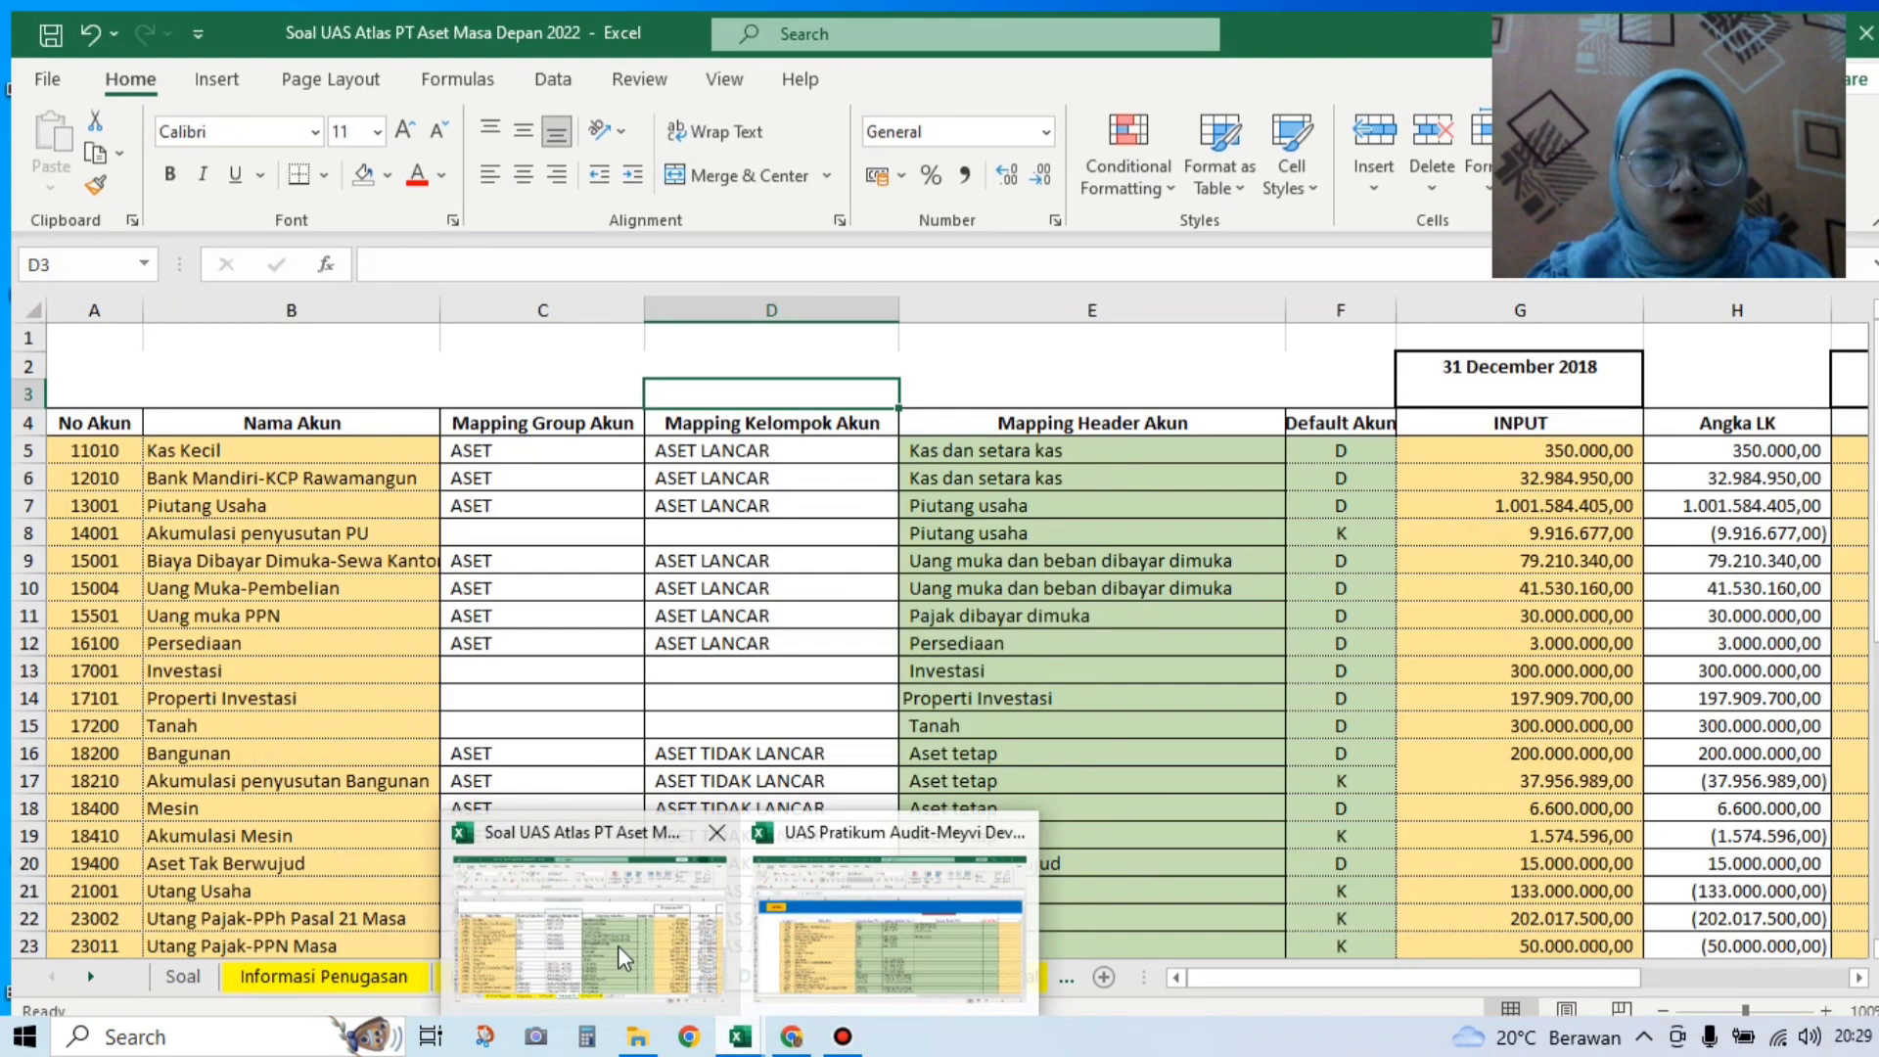
{"action": "left_click", "coordinate": [618, 945]}
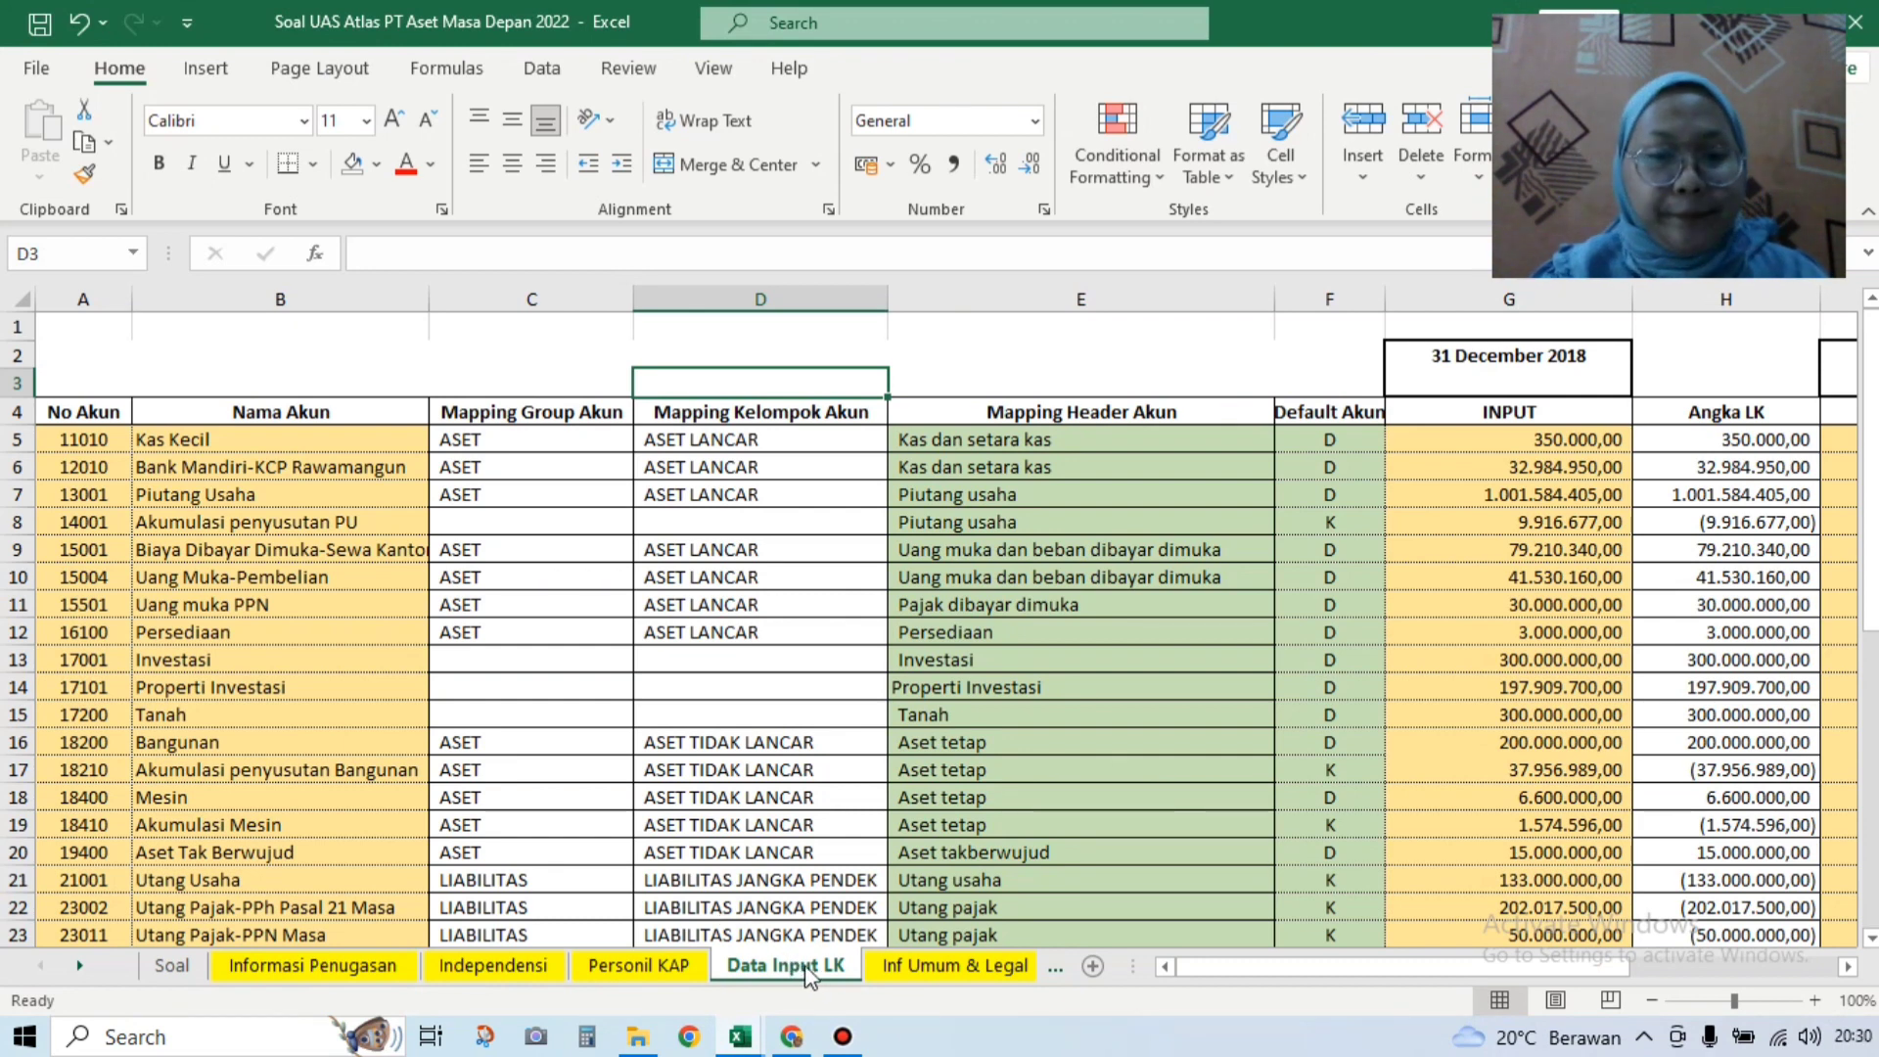
{"action": "mouse_move", "coordinate": [749, 1030]}
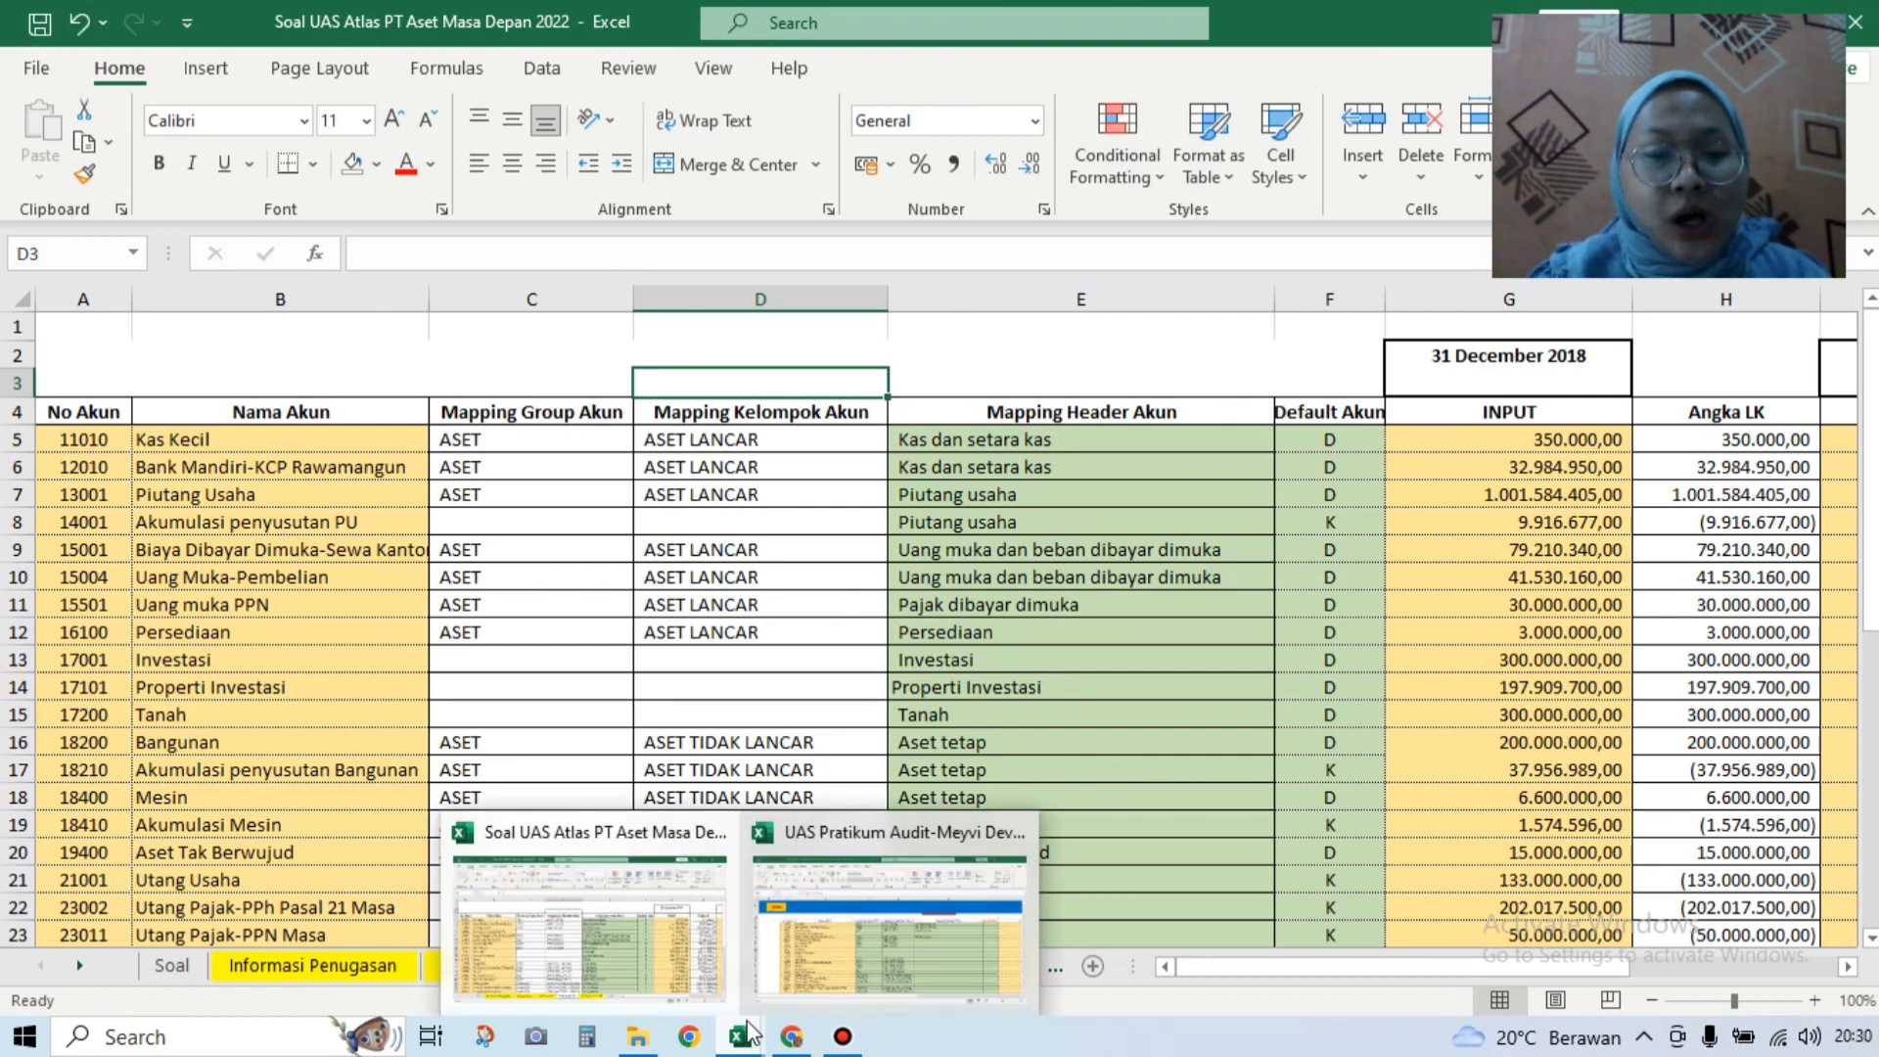
{"action": "left_click", "coordinate": [806, 713]}
{"action": "left_click_drag", "start_coordinate": [104, 442], "coordinate": [383, 890]}
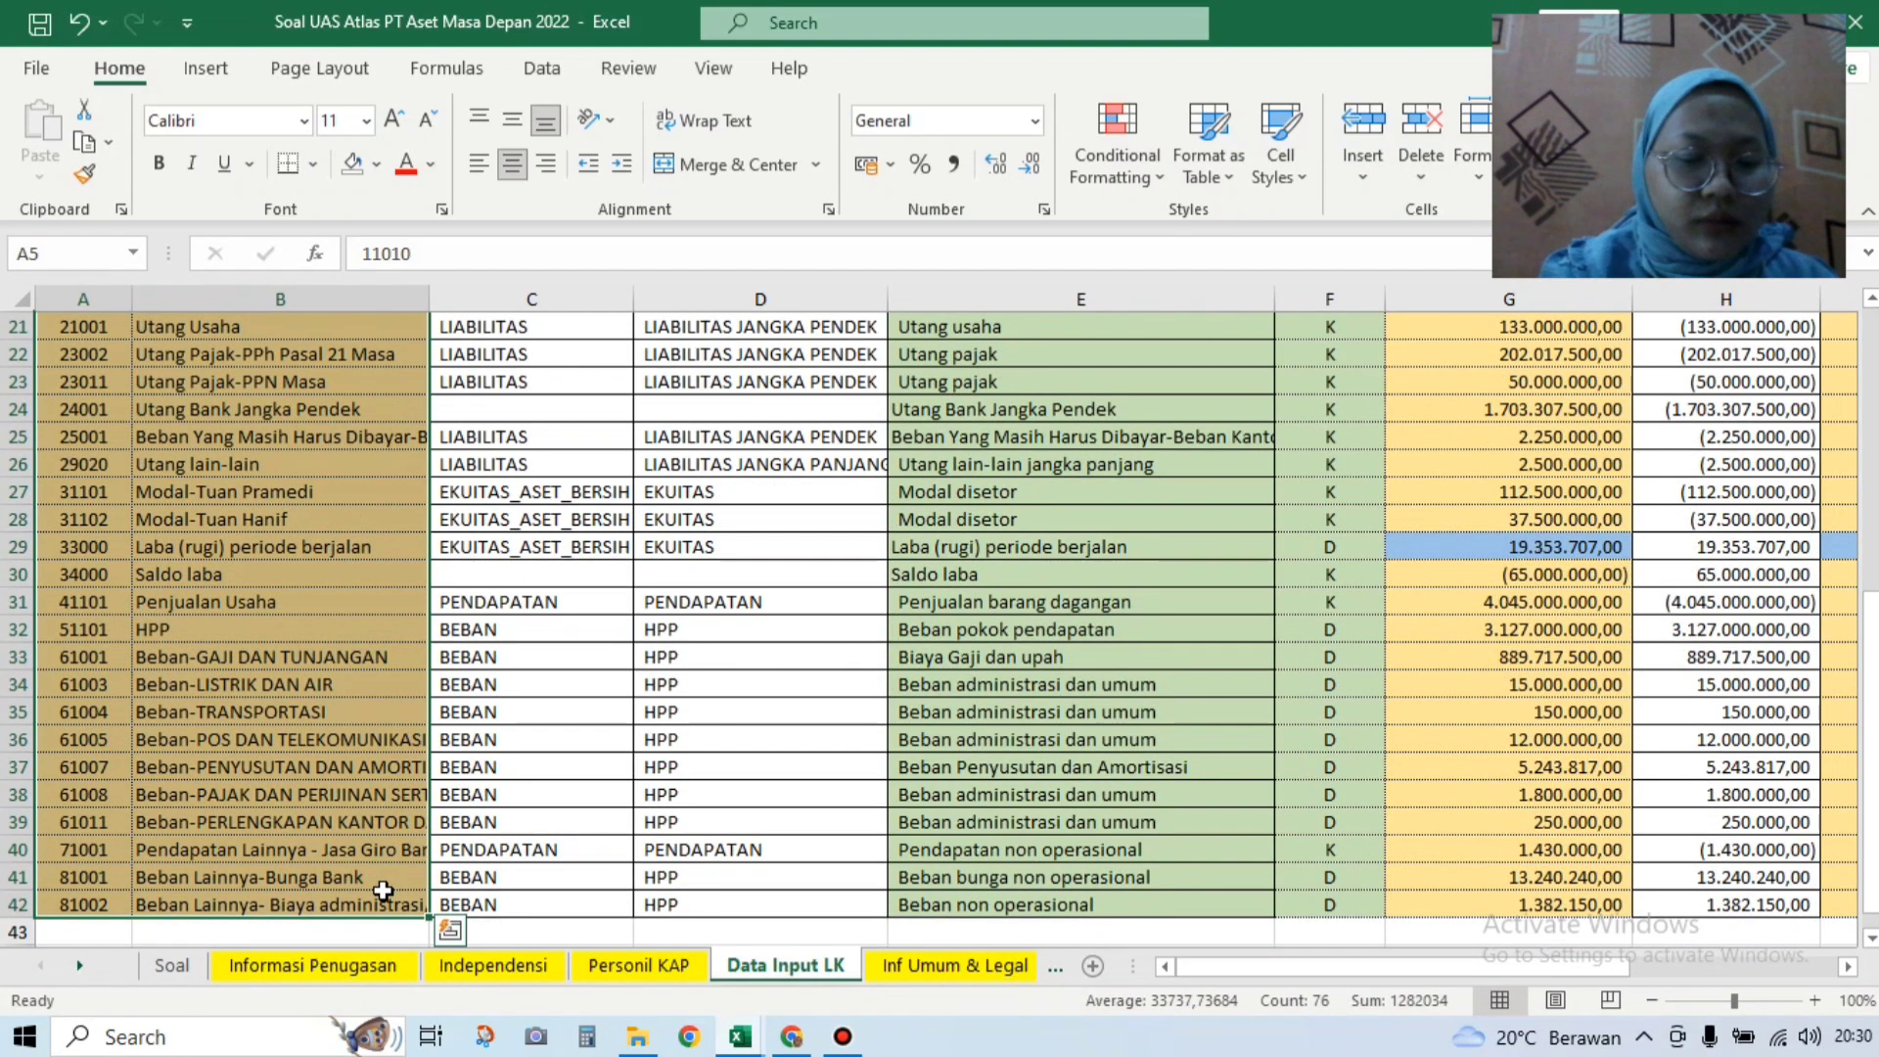
{"action": "key", "text": "ctrl+c"}
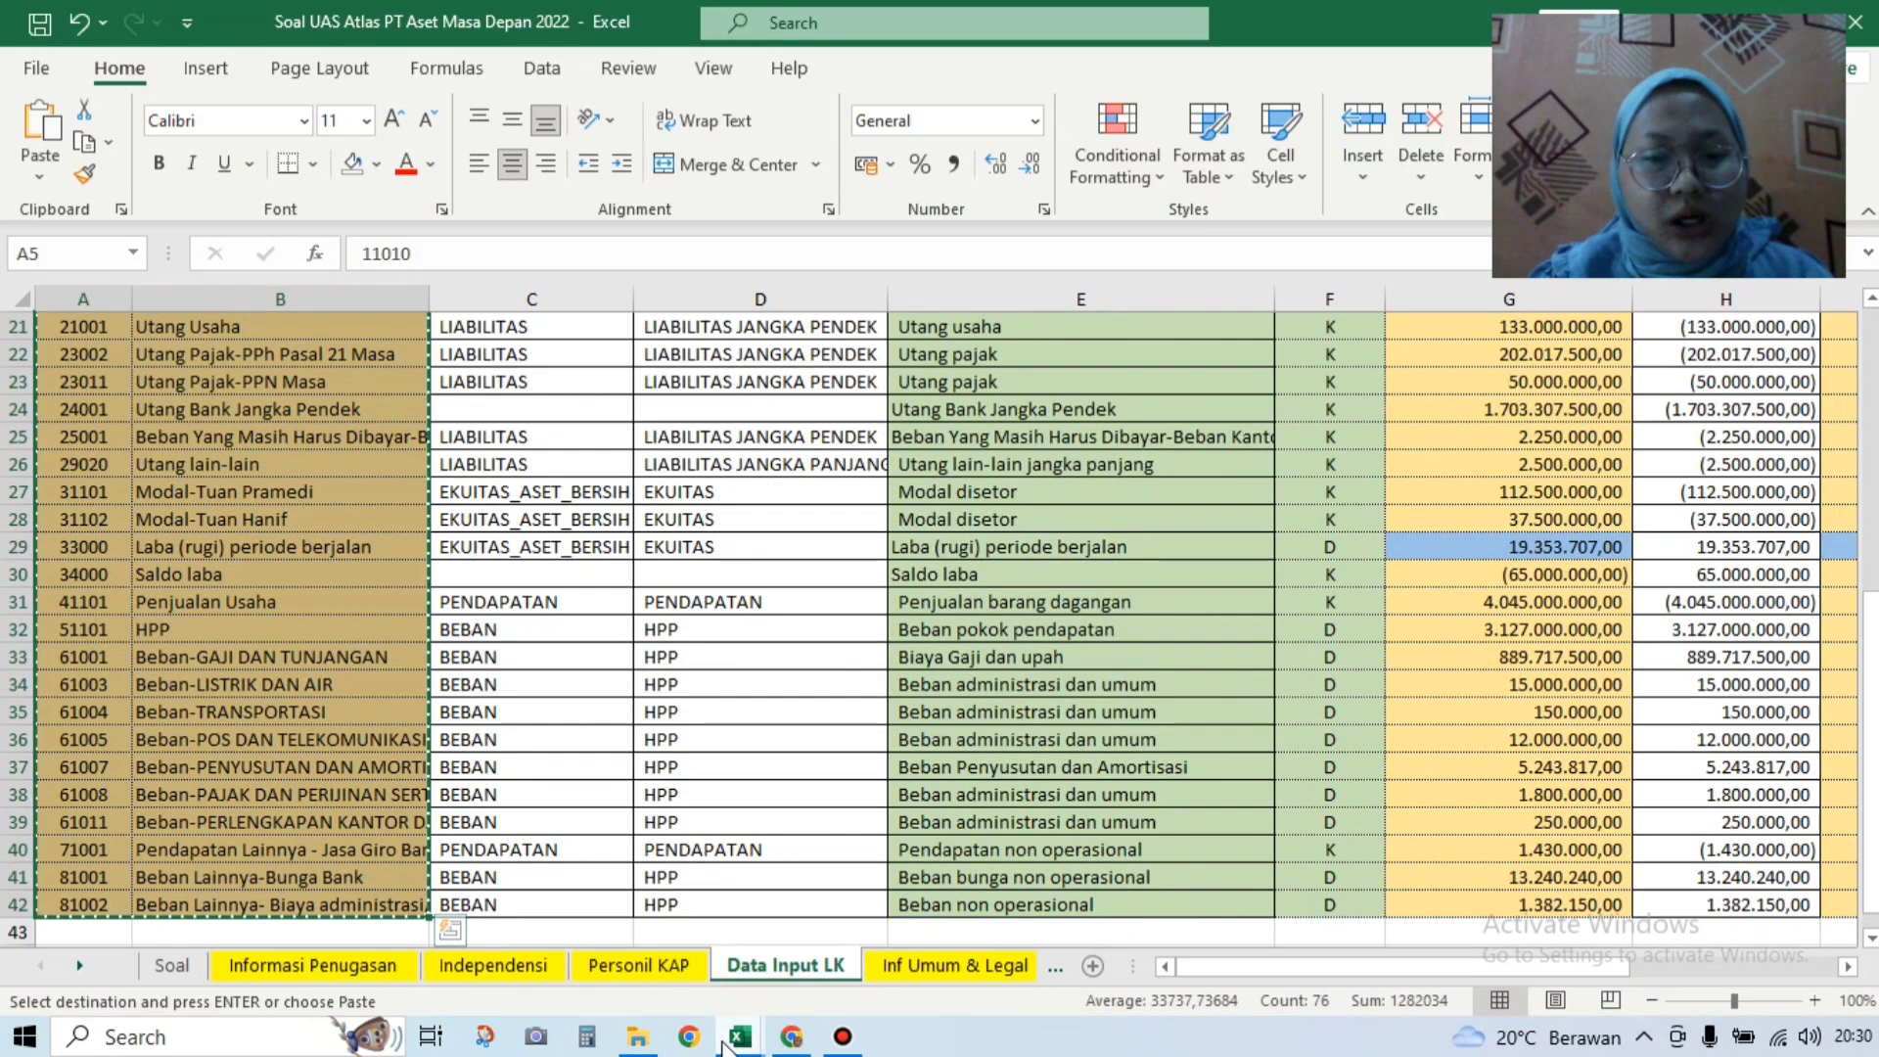
Step: Check the audit practicum workbook, then return to Soal UAS Atlas's Data Input LK sheet
{"action": "mouse_move", "coordinate": [729, 1045]}
{"action": "left_click", "coordinate": [886, 944]}
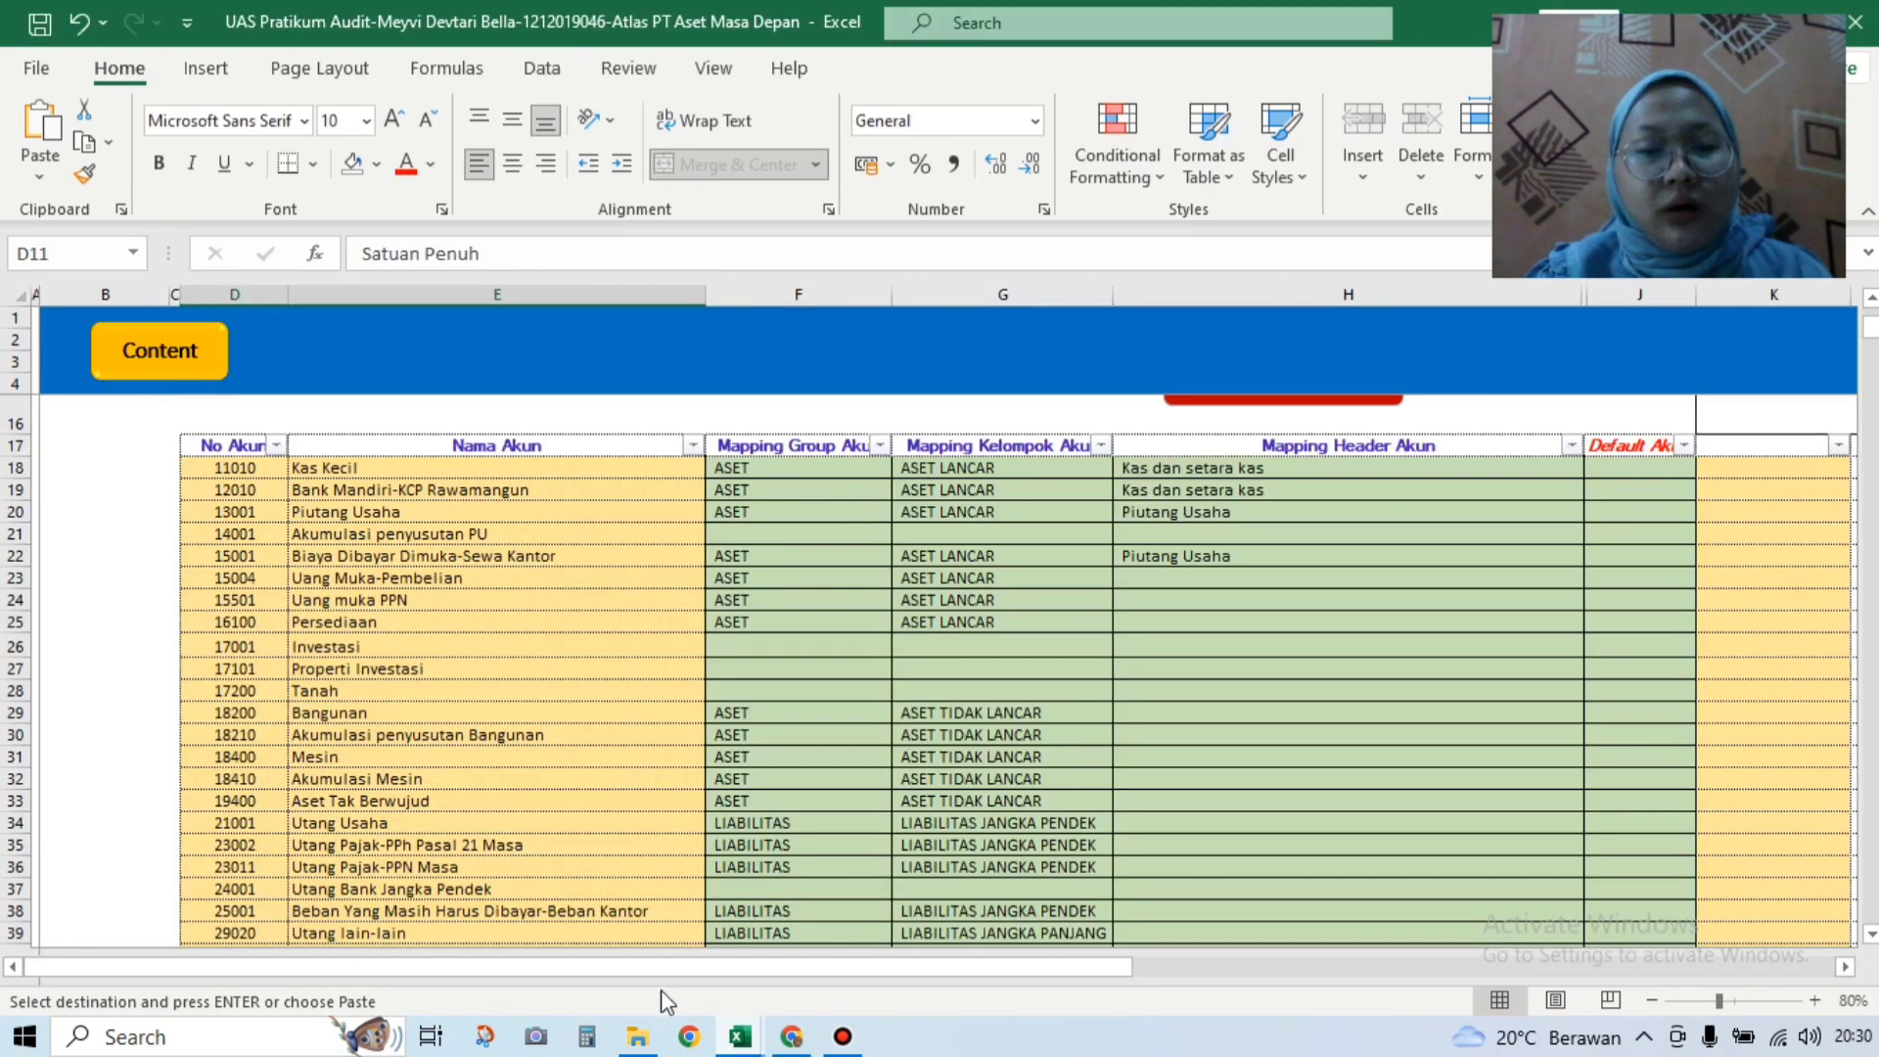
{"action": "left_click_drag", "start_coordinate": [943, 964], "coordinate": [1182, 964]}
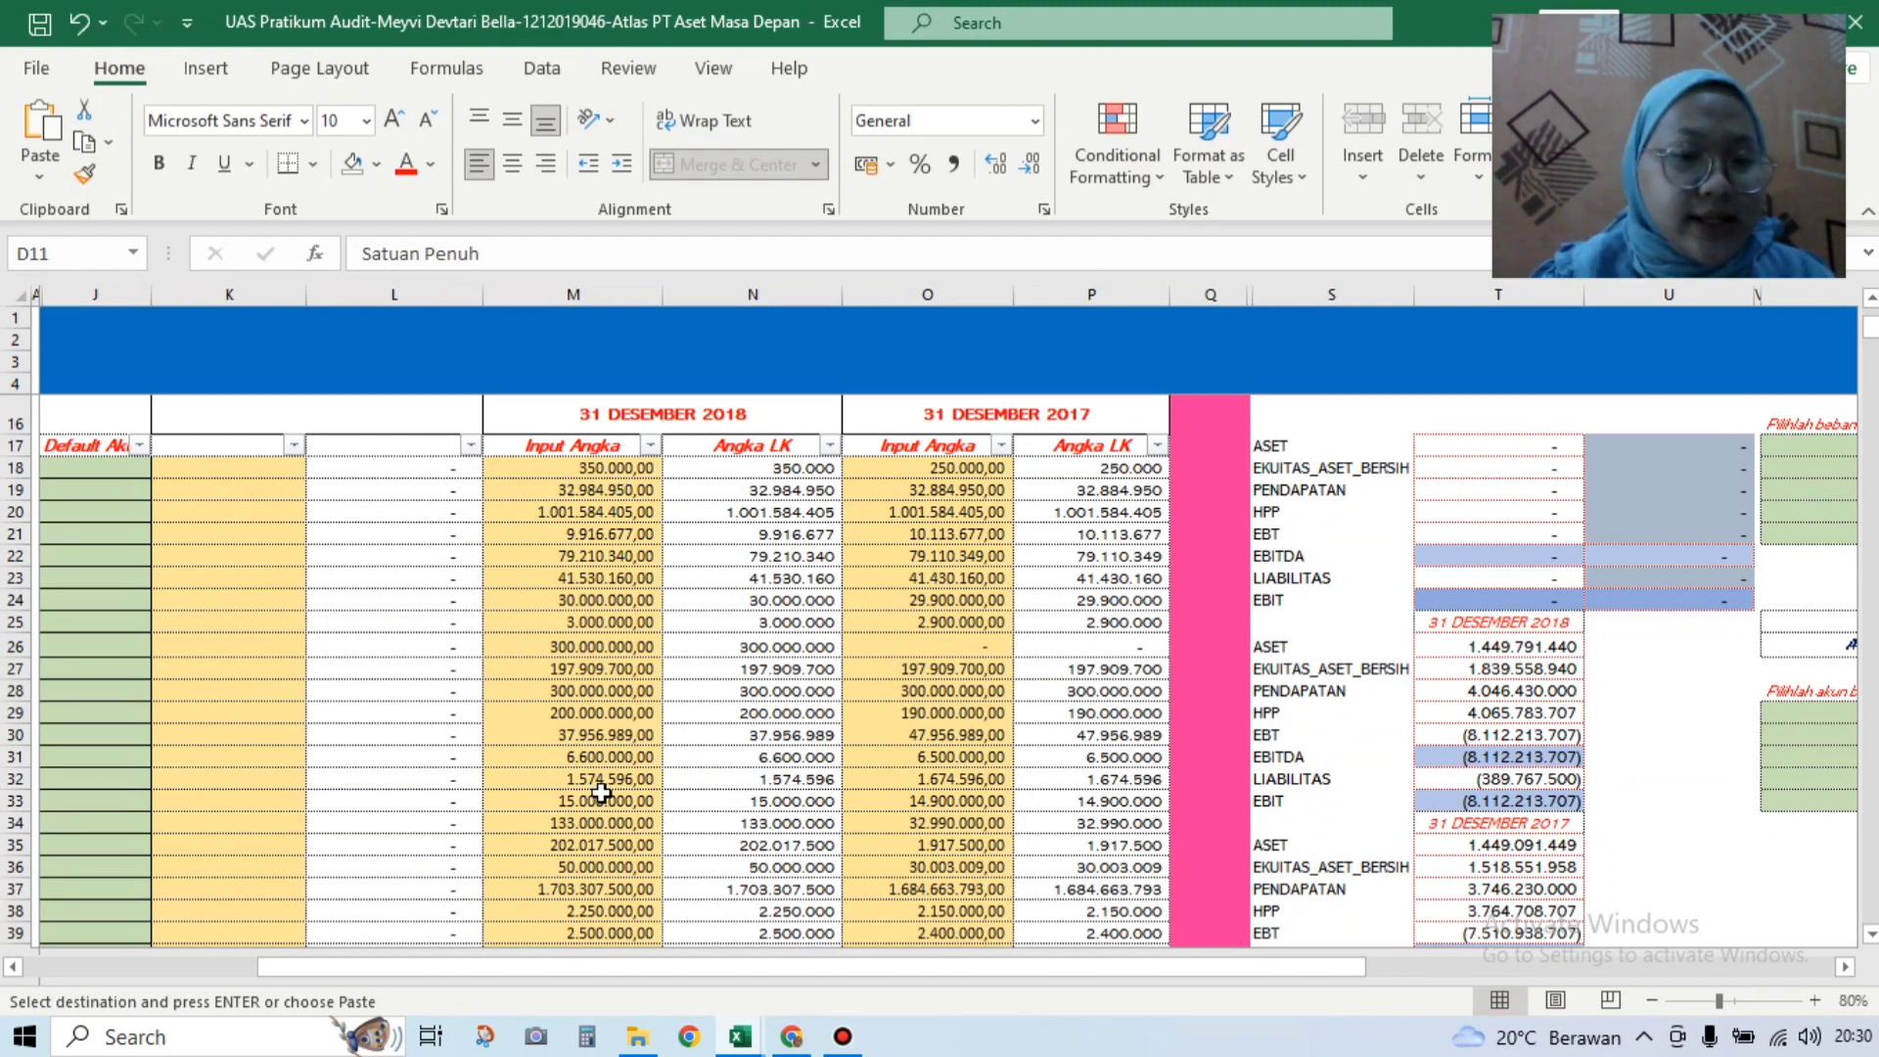
{"action": "mouse_move", "coordinate": [744, 1036]}
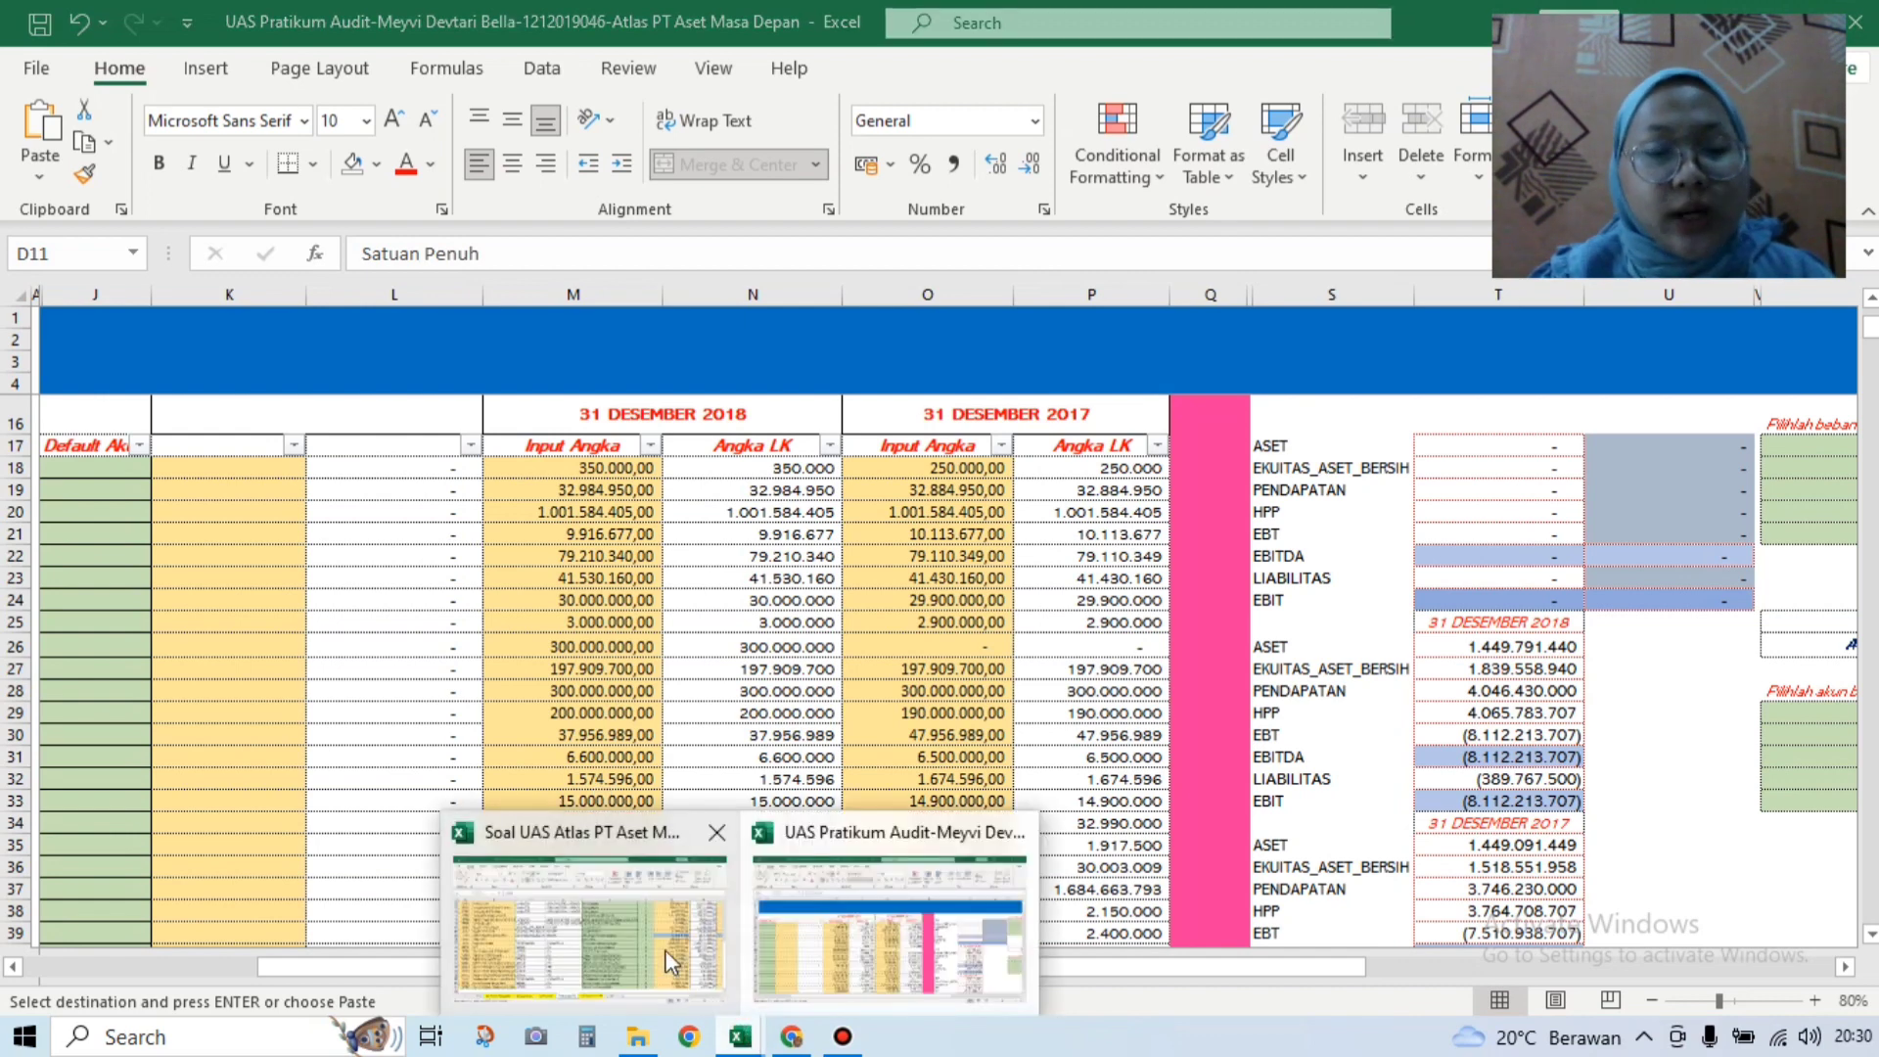
{"action": "left_click", "coordinate": [667, 963]}
{"action": "left_click", "coordinate": [763, 969]}
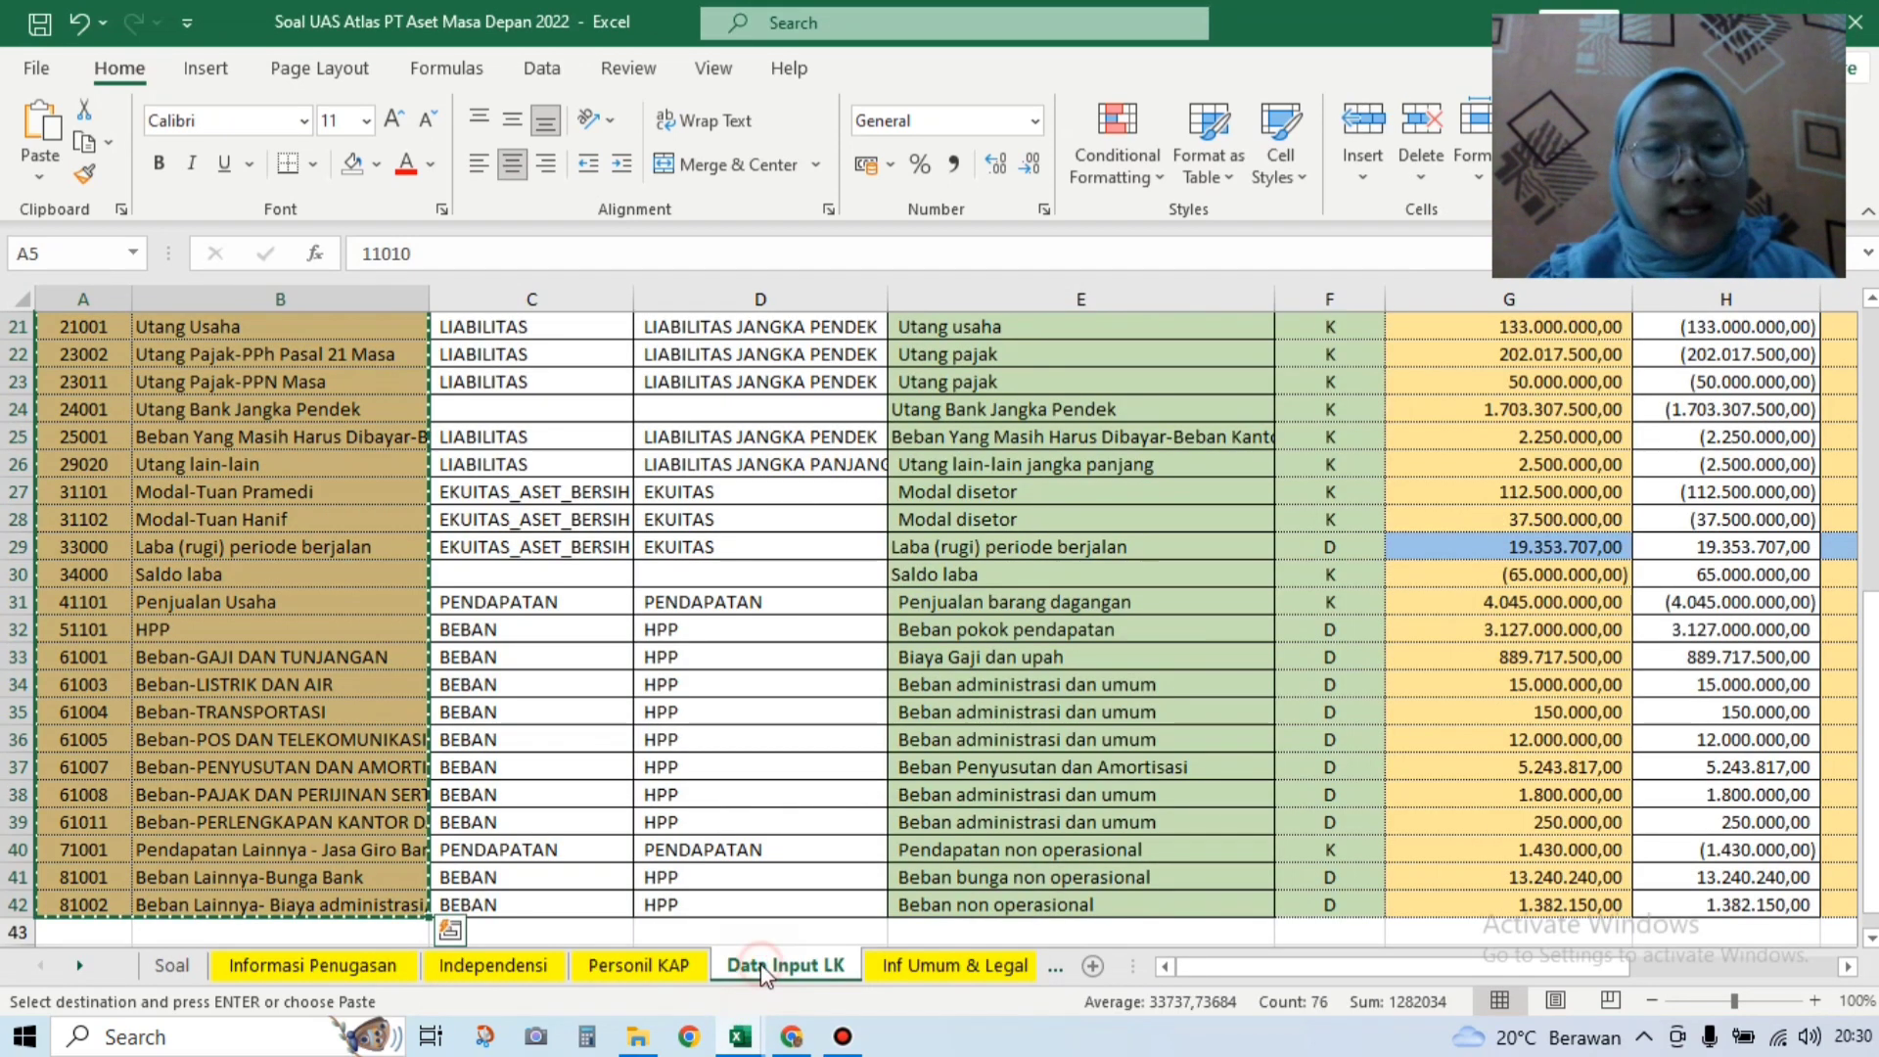
Step: Browse the Data Input LK sheet to locate the 31 December 2018 input amounts
{"action": "left_click", "coordinate": [853, 874]}
{"action": "double_click", "coordinate": [852, 862]}
{"action": "double_click", "coordinate": [852, 862]}
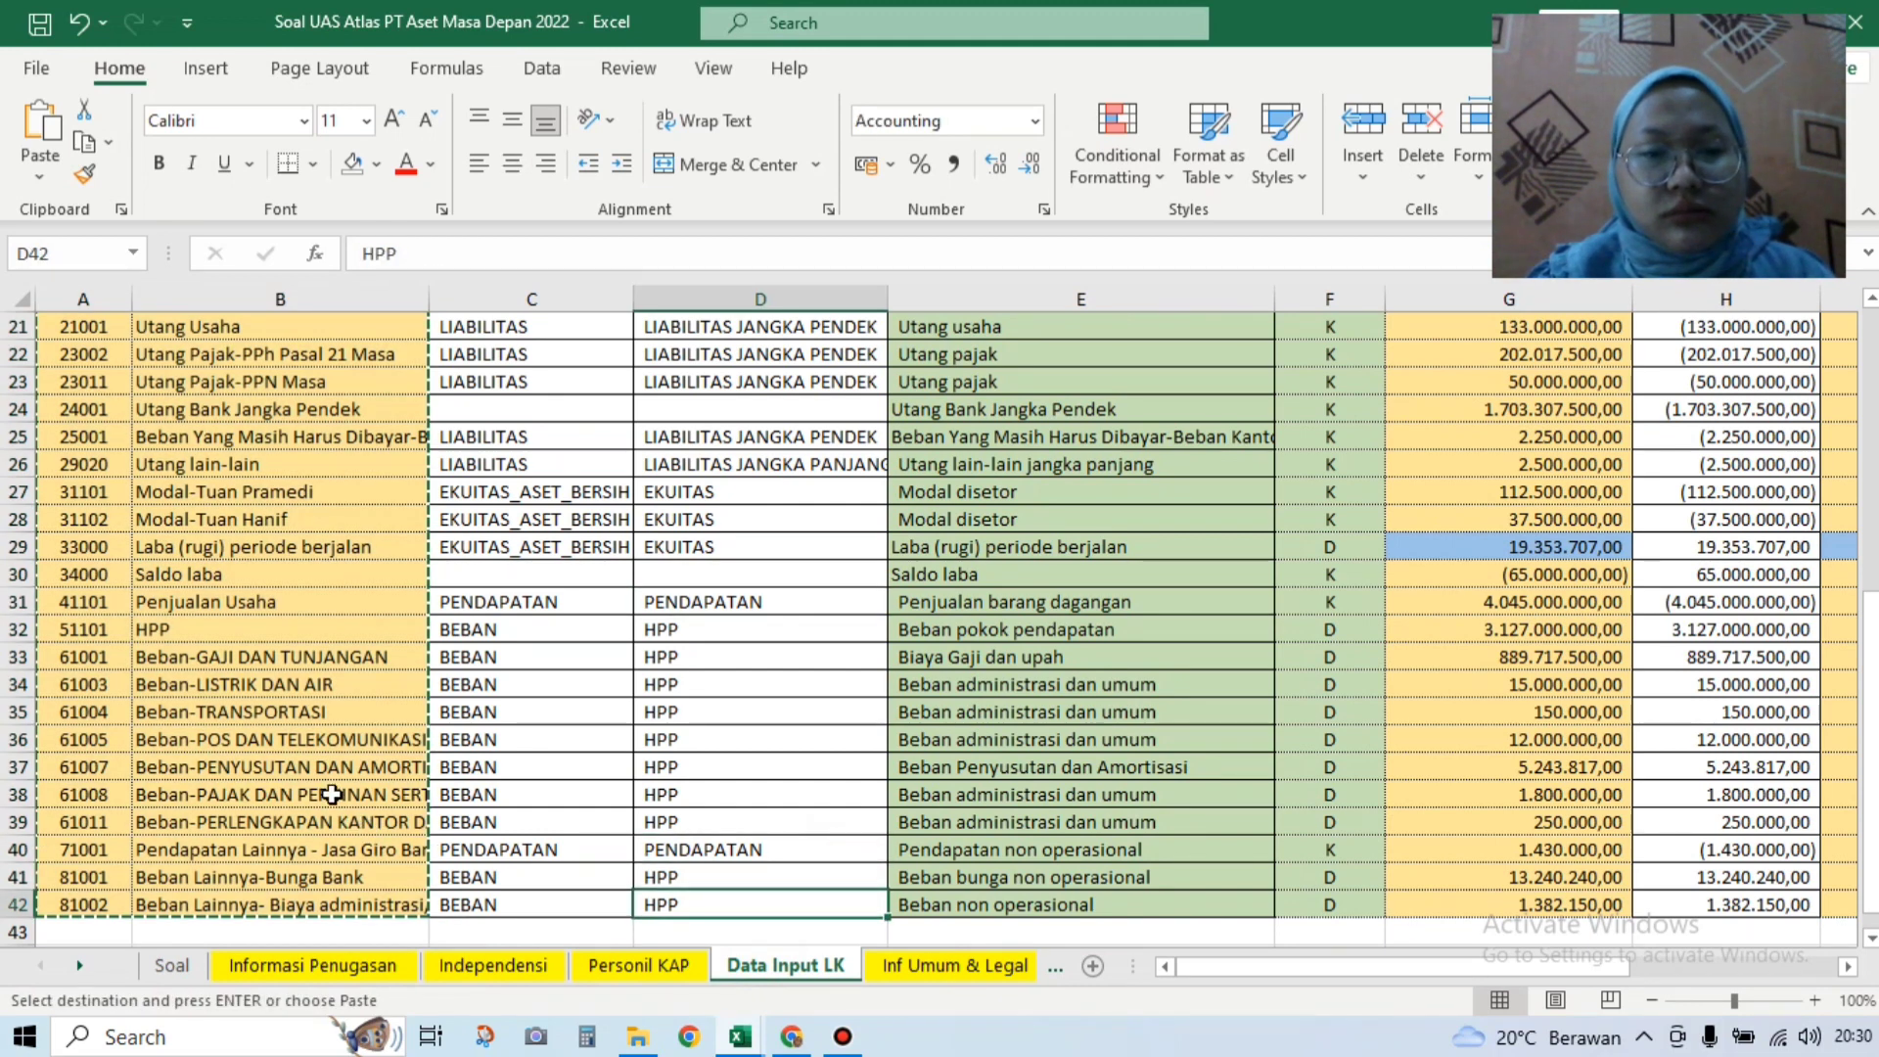
{"action": "double_click", "coordinate": [338, 635]}
{"action": "left_click", "coordinate": [577, 681]}
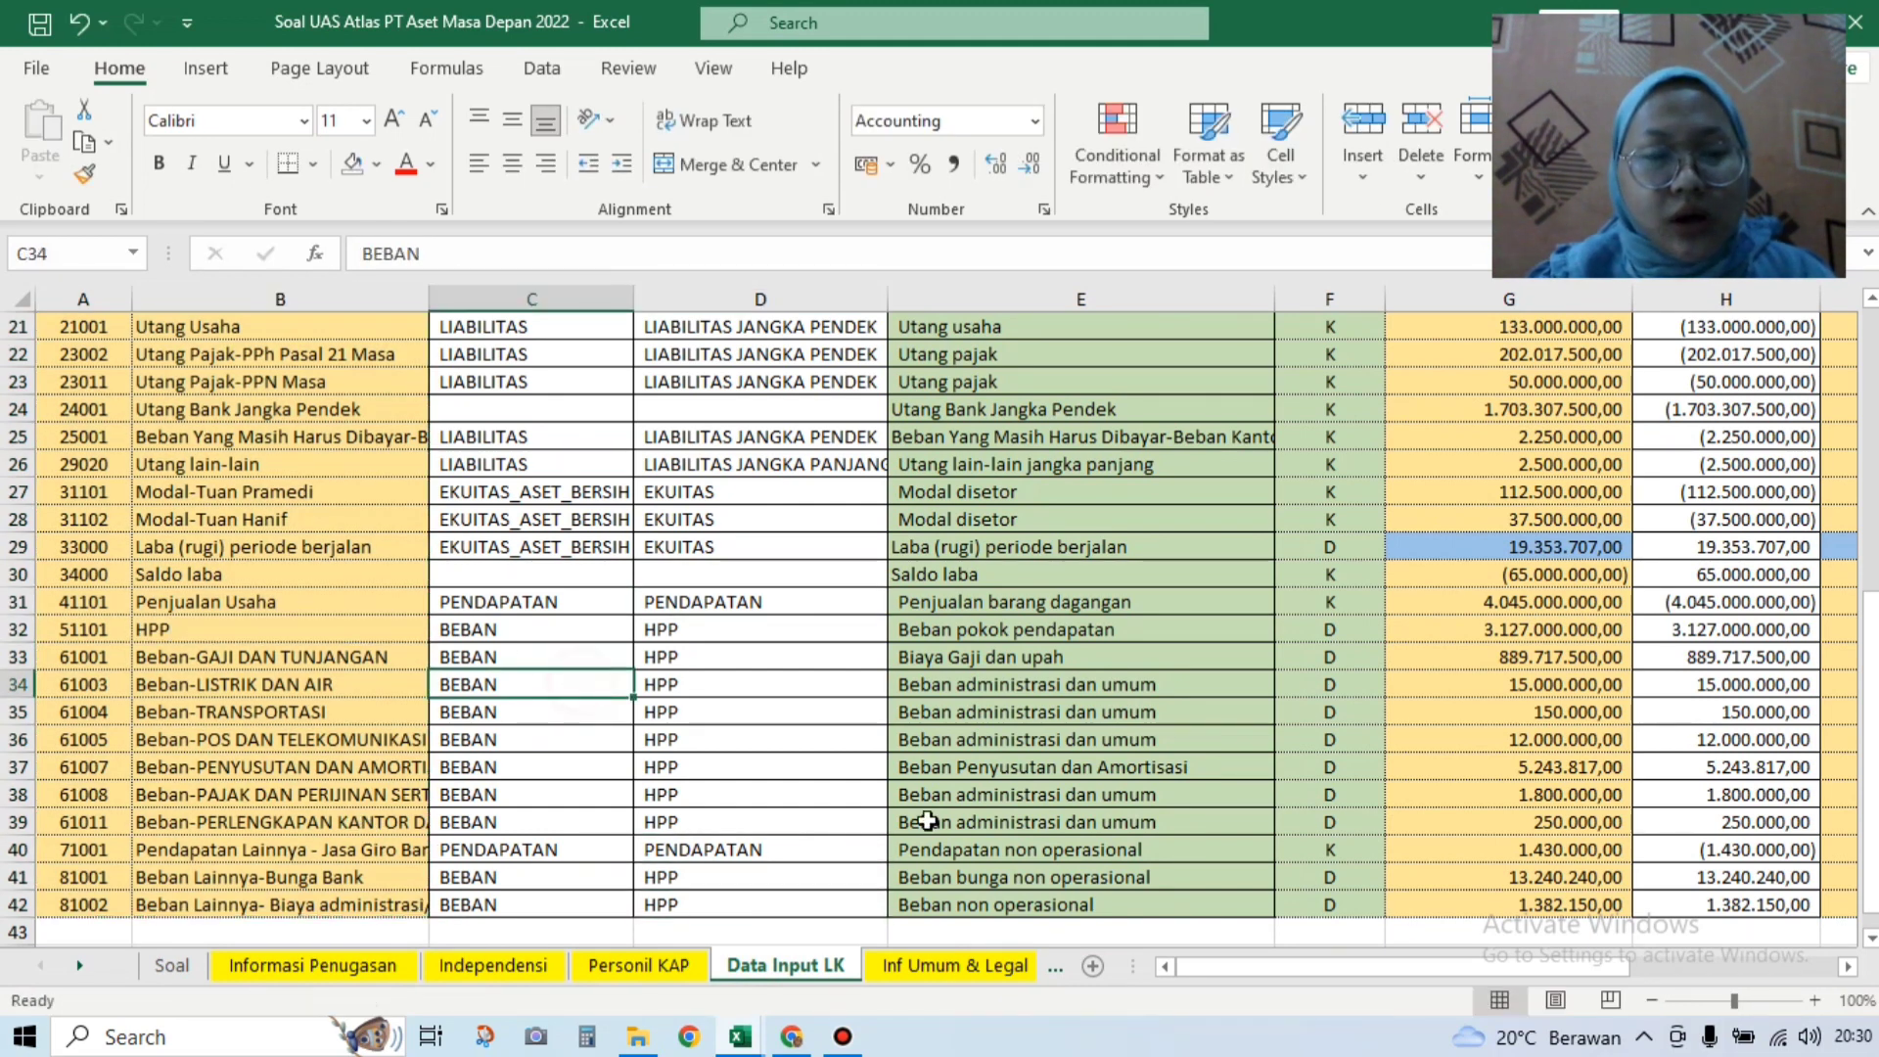
{"action": "left_click_drag", "start_coordinate": [1198, 974], "coordinate": [1326, 980]}
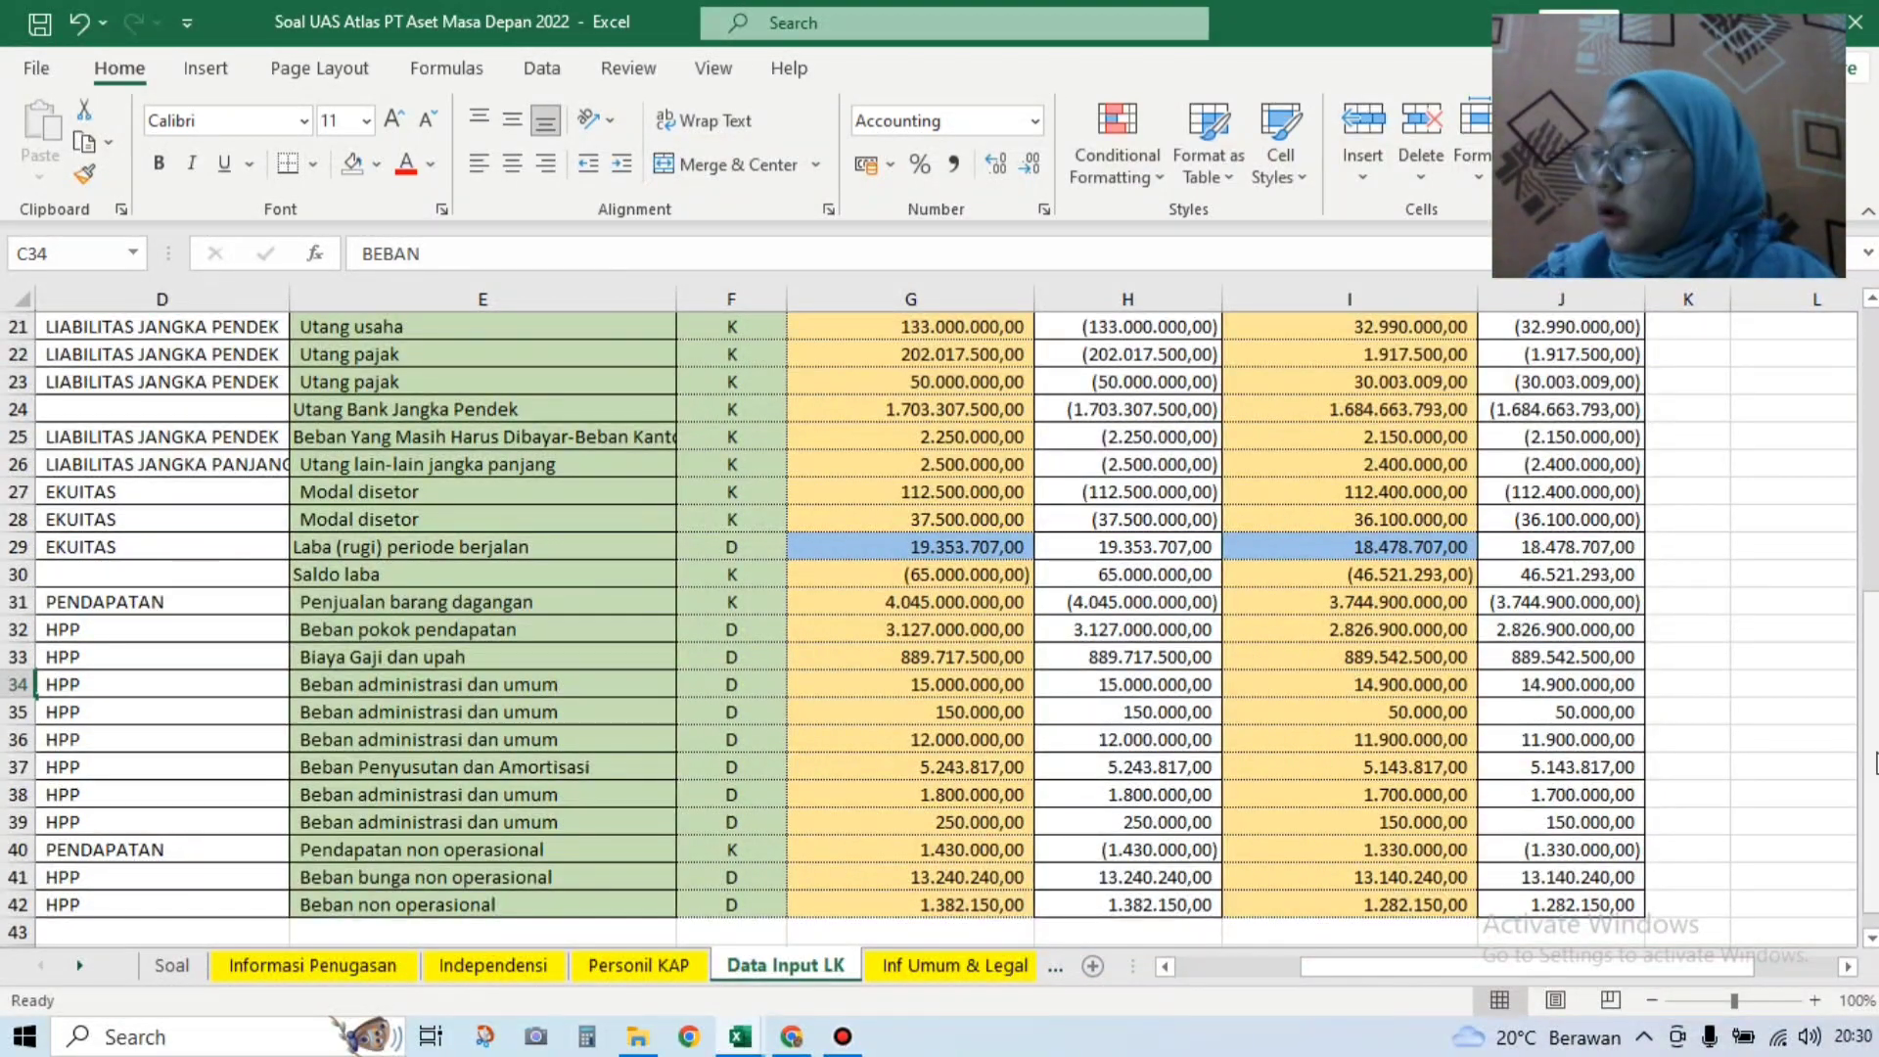
{"action": "left_click_drag", "start_coordinate": [1870, 763], "coordinate": [1869, 424]}
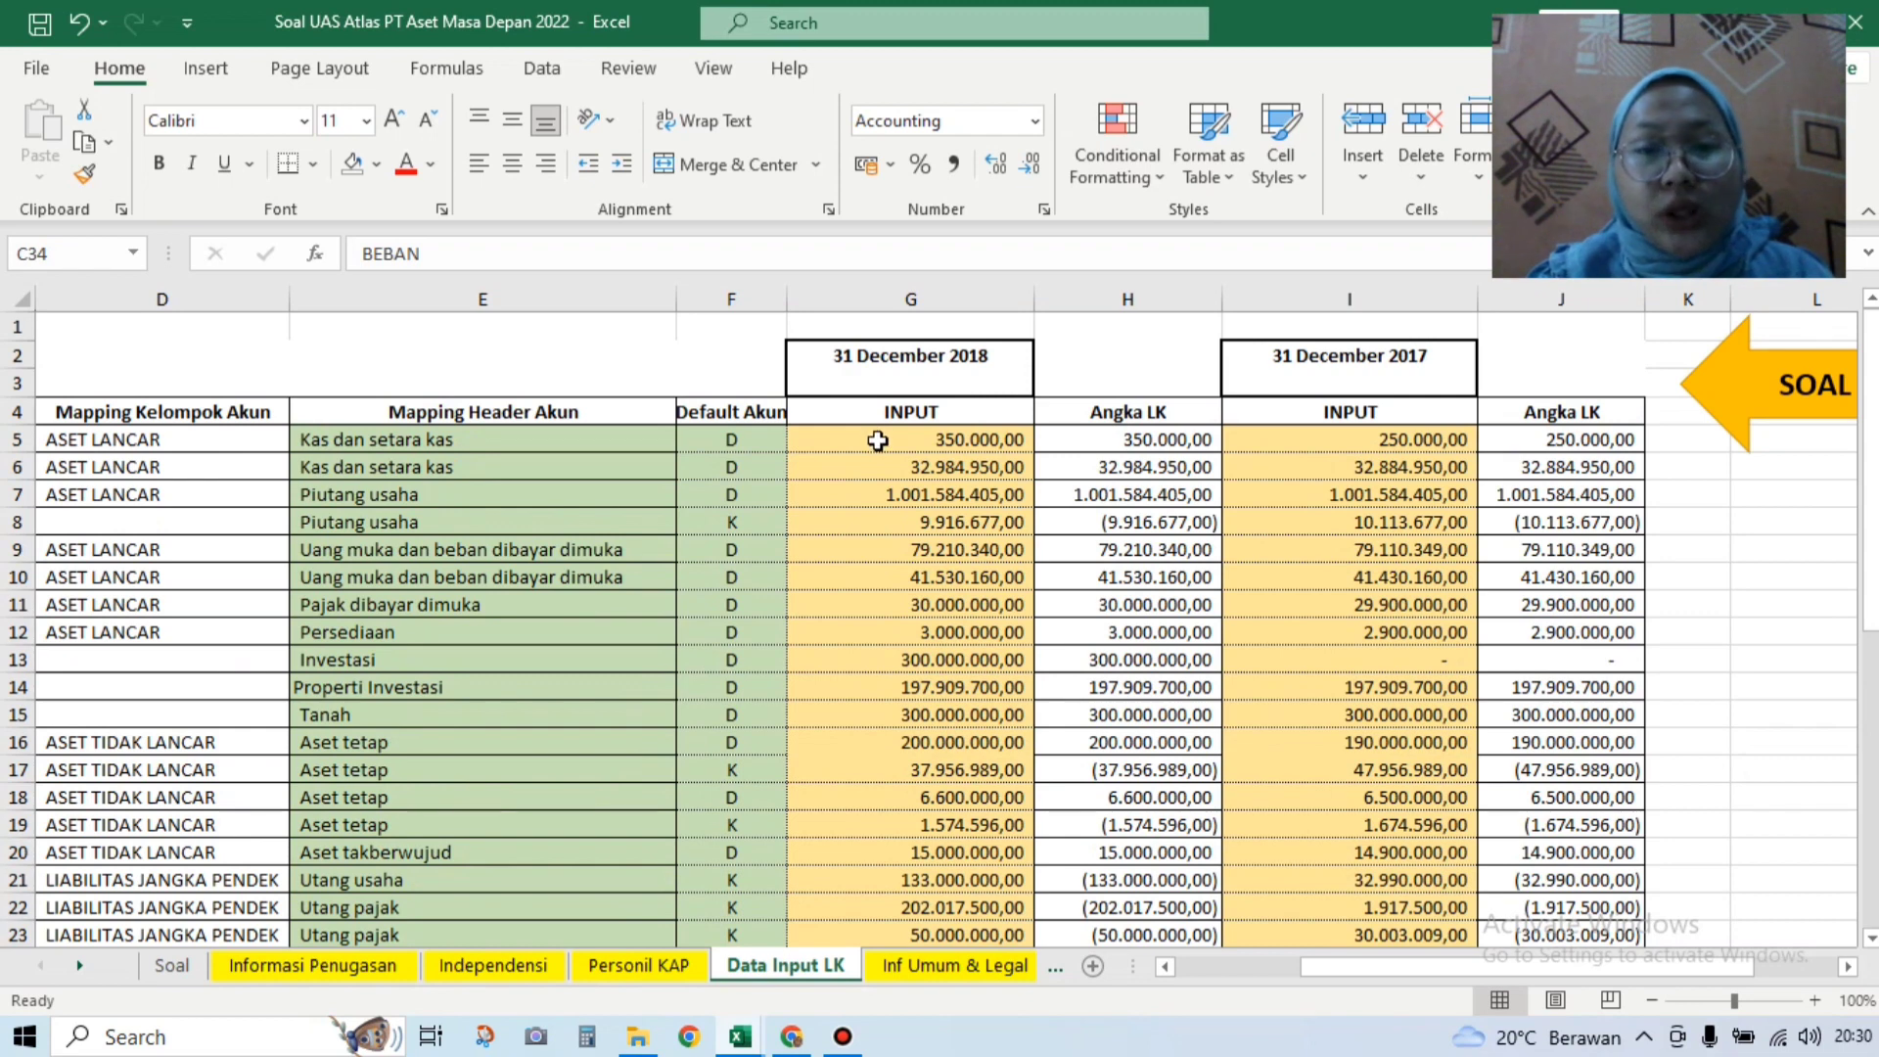
Step: Copy the 31 December 2018 input amounts and select cell M18 in the audit workbook
{"action": "left_click_drag", "start_coordinate": [872, 439], "coordinate": [977, 911]}
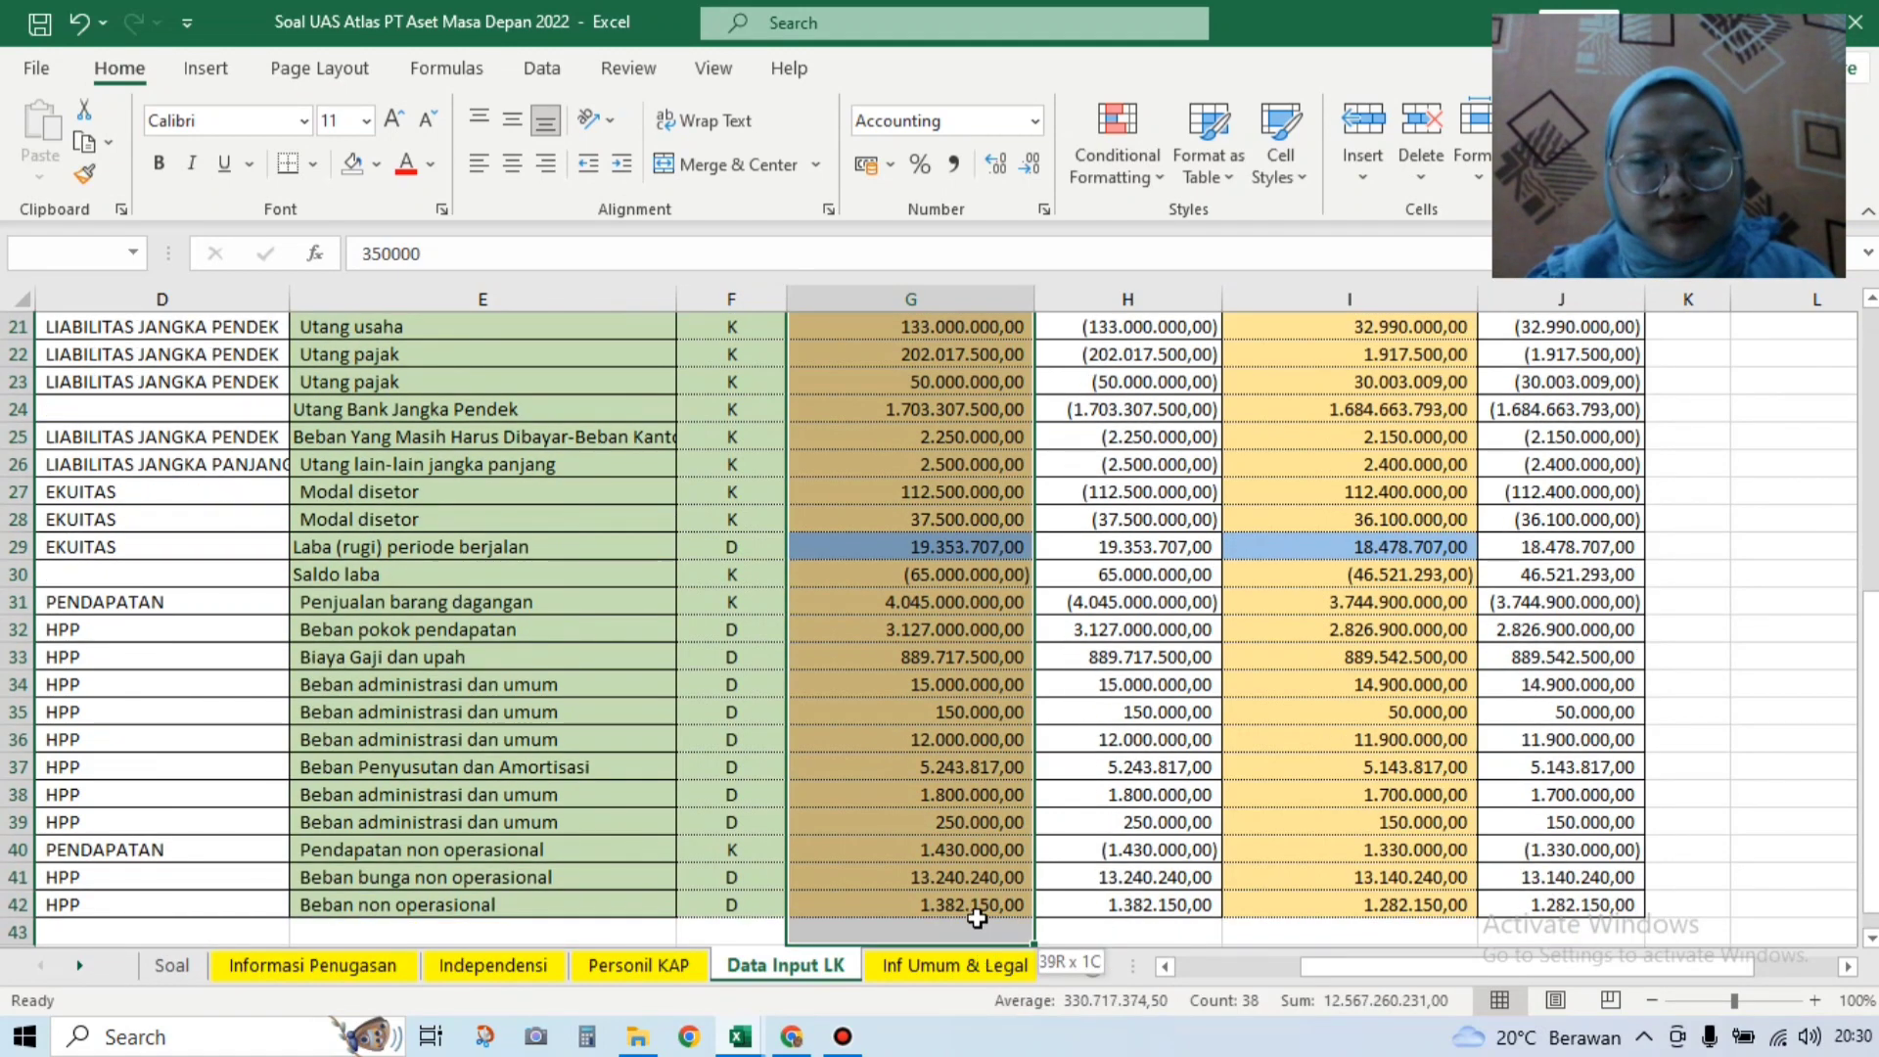
{"action": "key", "text": "ctrl+c"}
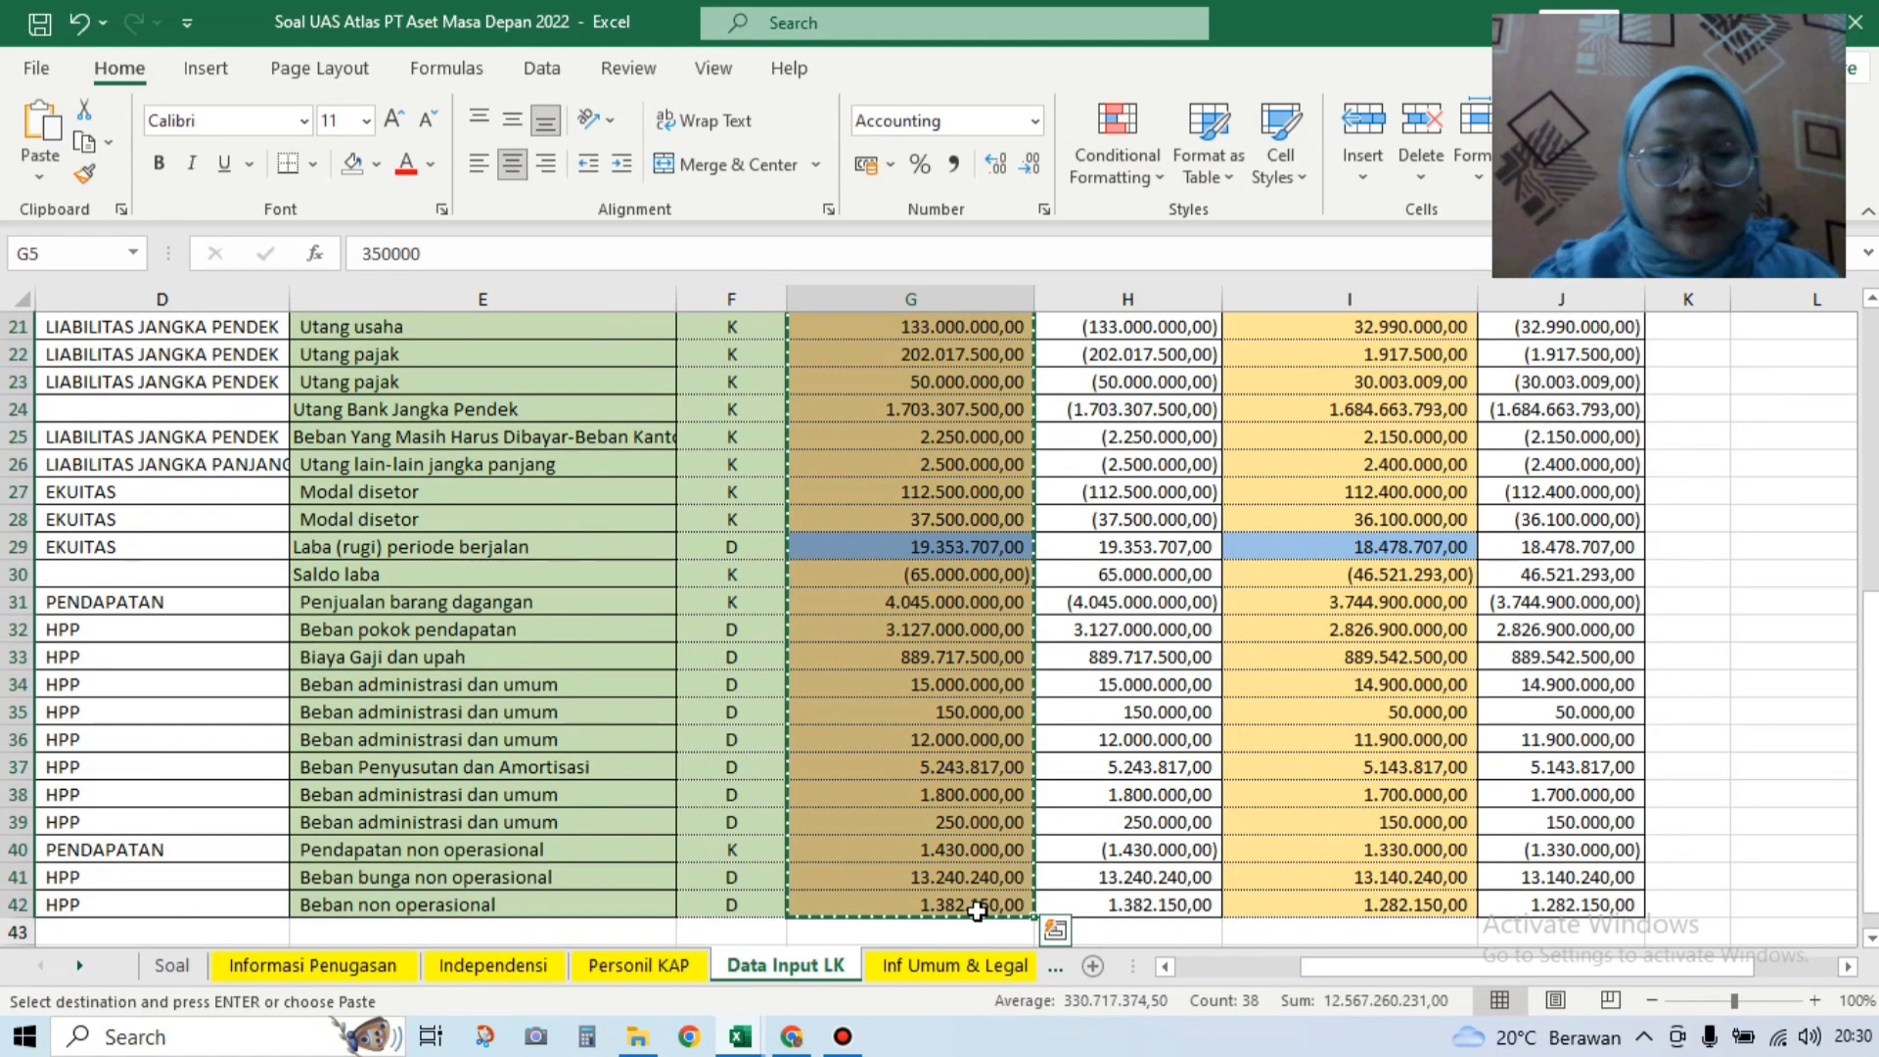
{"action": "left_click", "coordinate": [744, 1039]}
{"action": "left_click", "coordinate": [986, 951]}
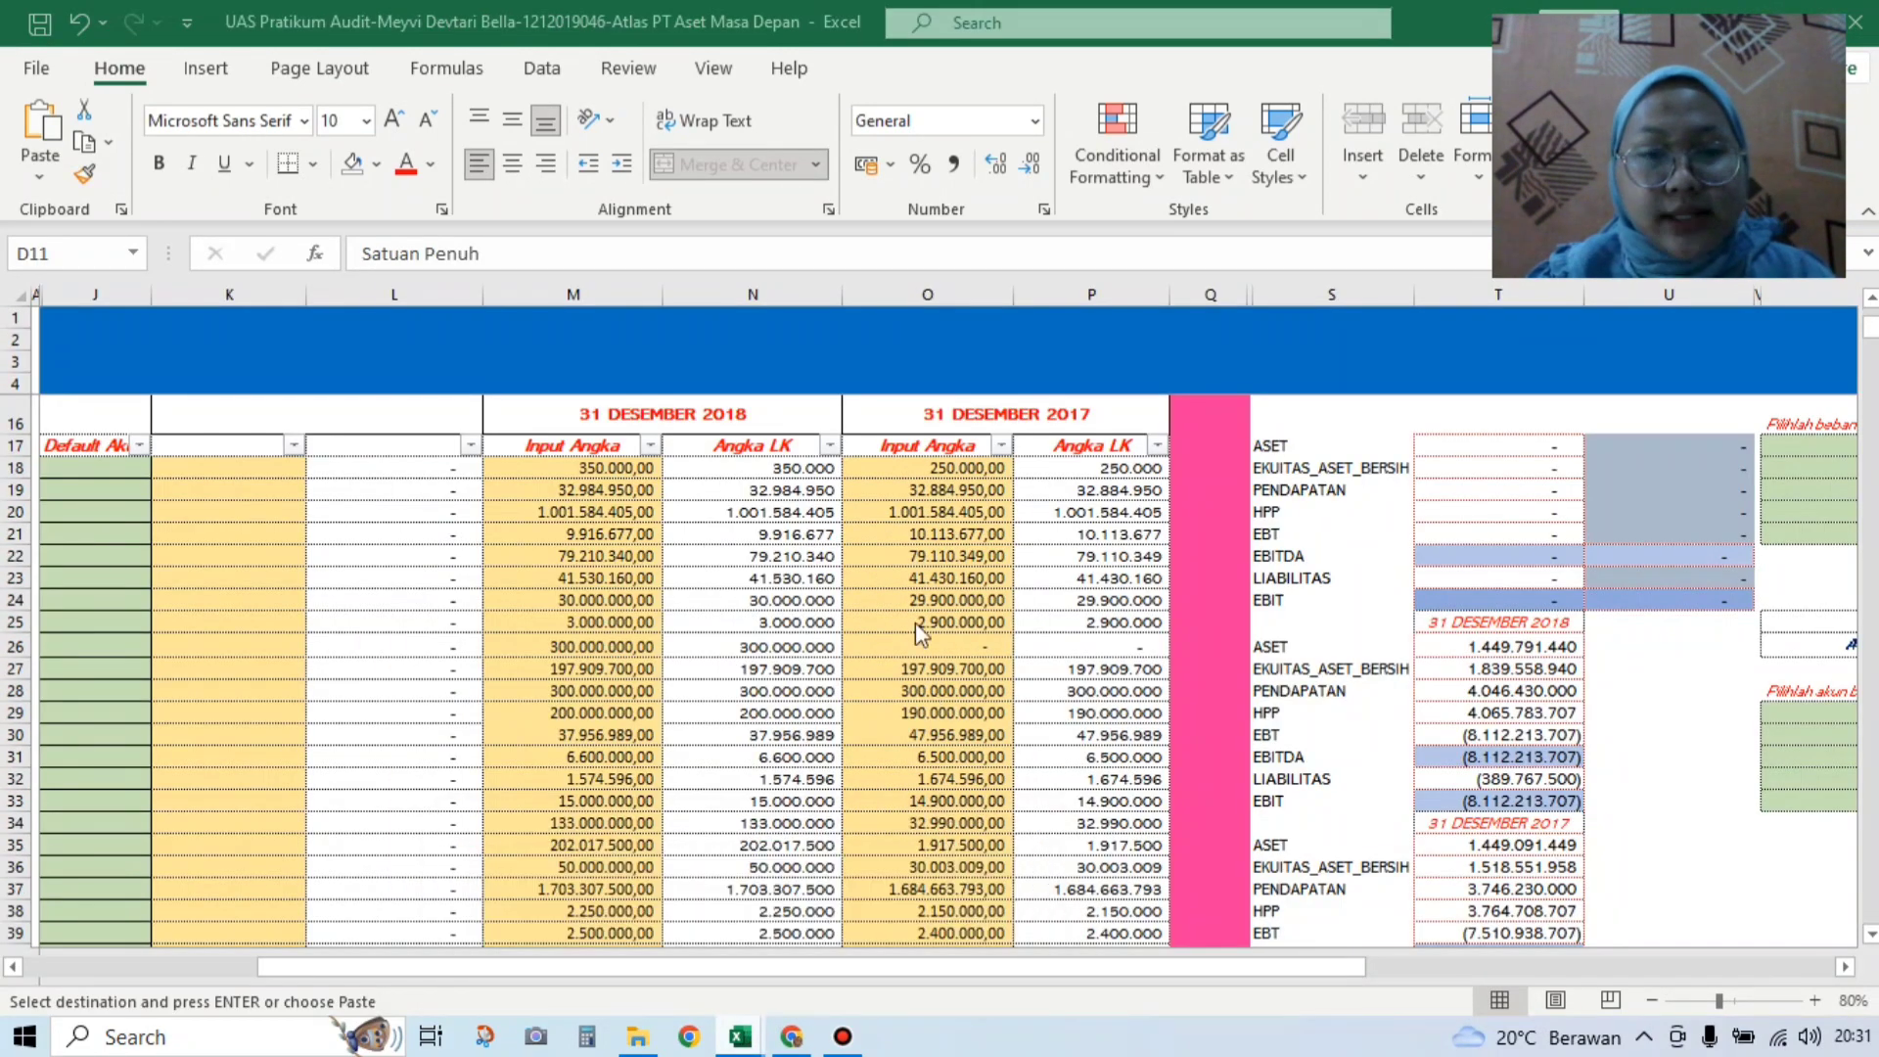
{"action": "left_click", "coordinate": [597, 467]}
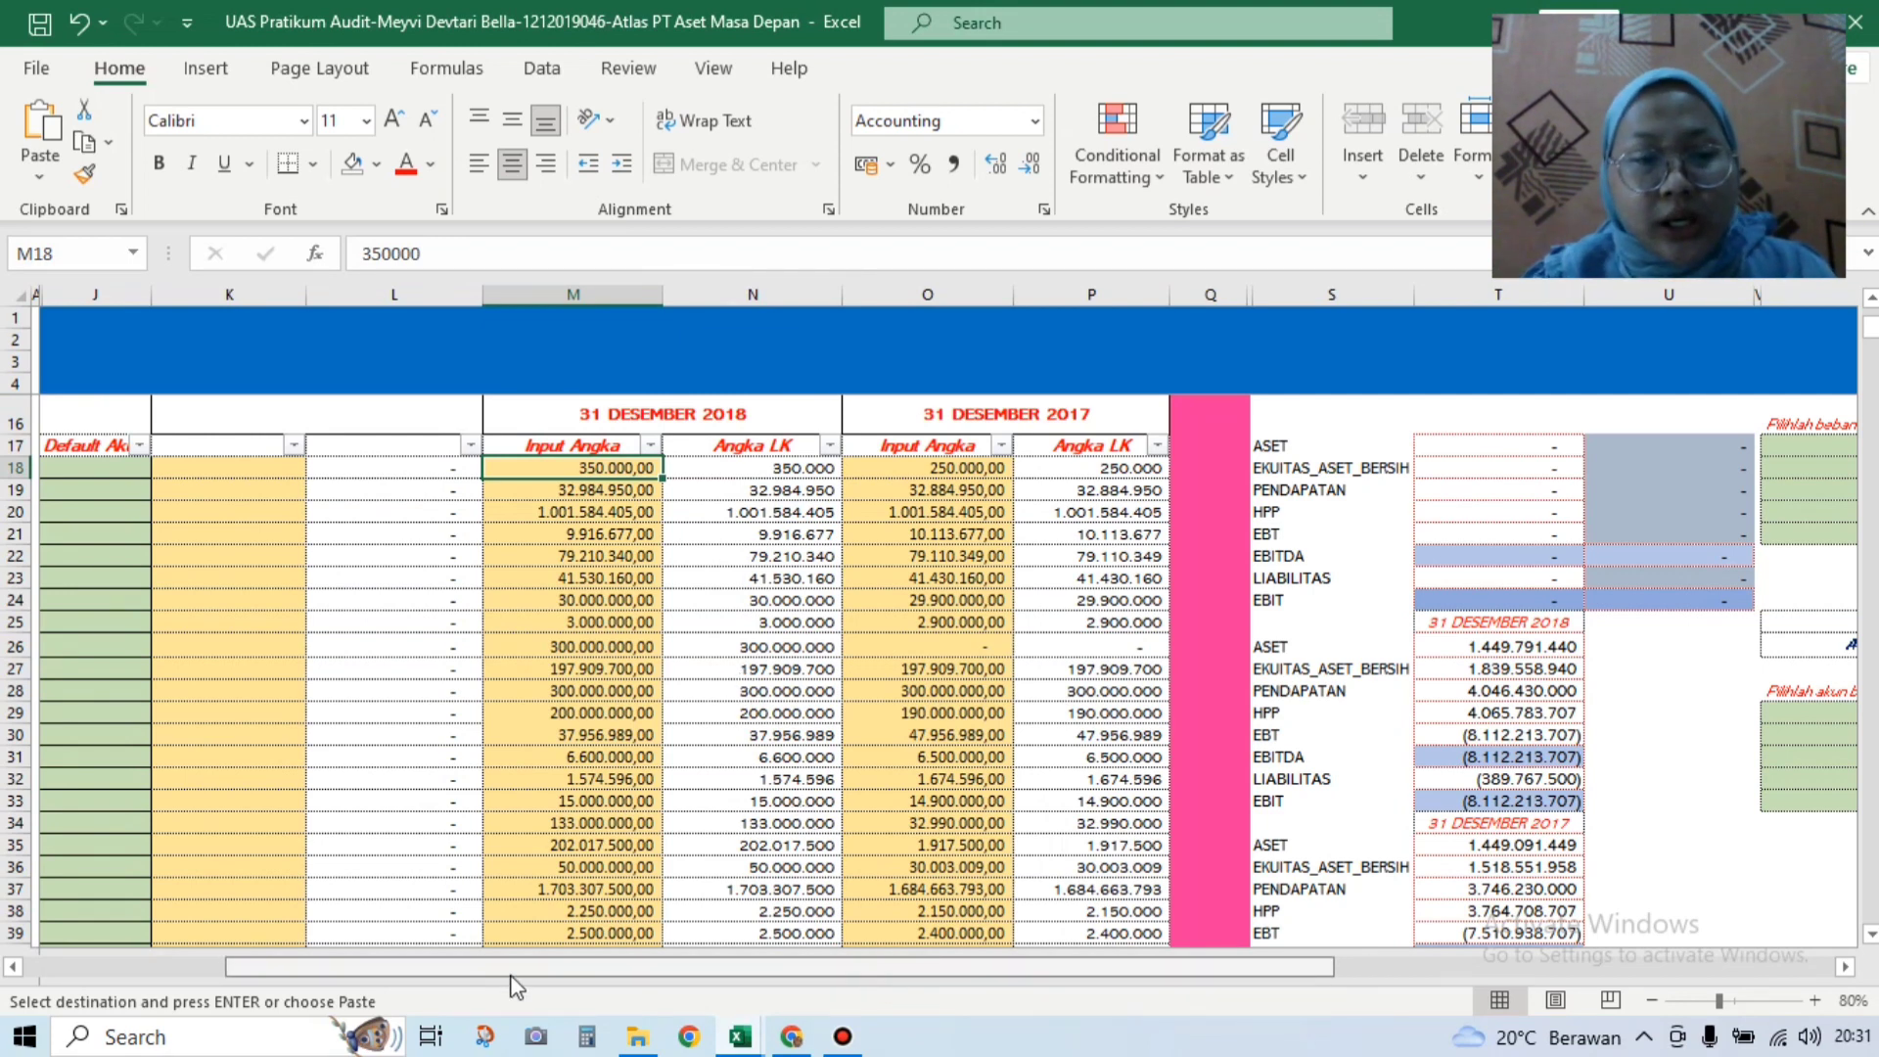
{"action": "scroll", "coordinate": [510, 969], "scroll_direction": "left", "scroll_amount": 3}
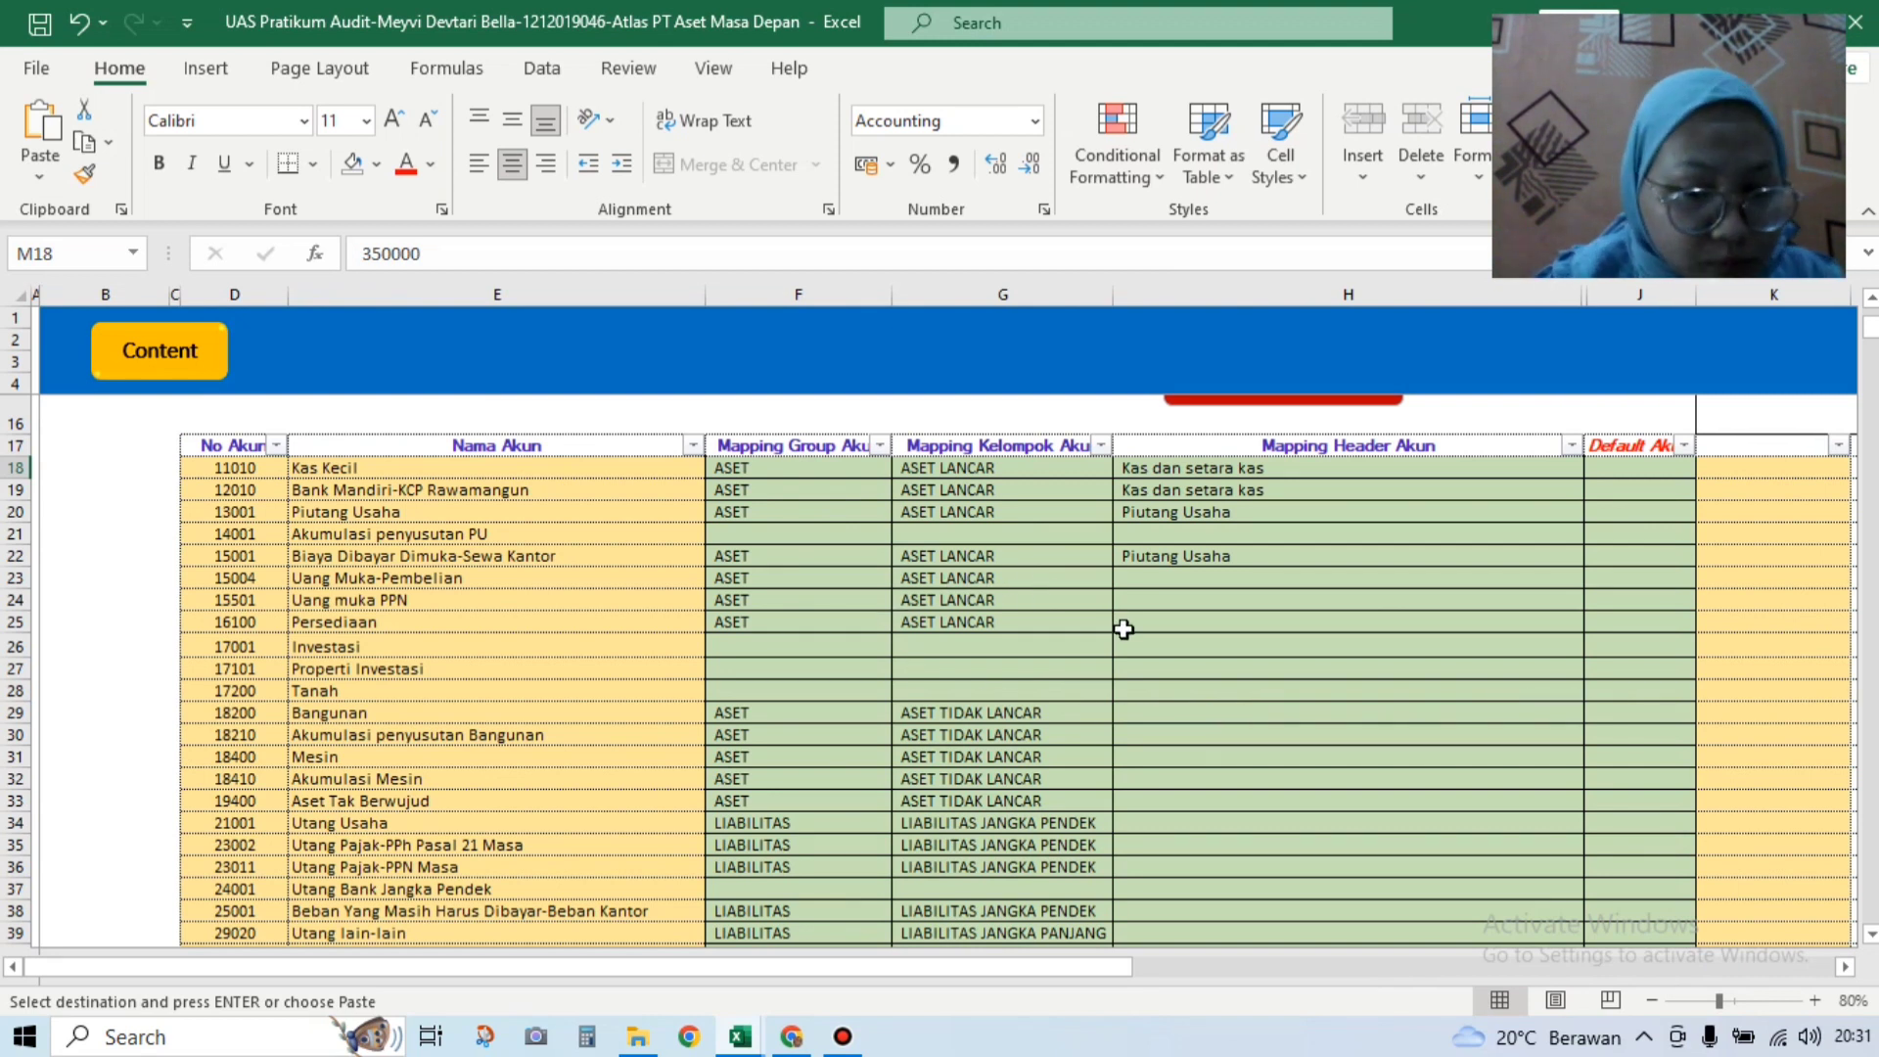
Step: Map Uang Muka-Pembelian to the Uang muka dan beban dibayar dimuka header
{"action": "left_click", "coordinate": [1294, 581]}
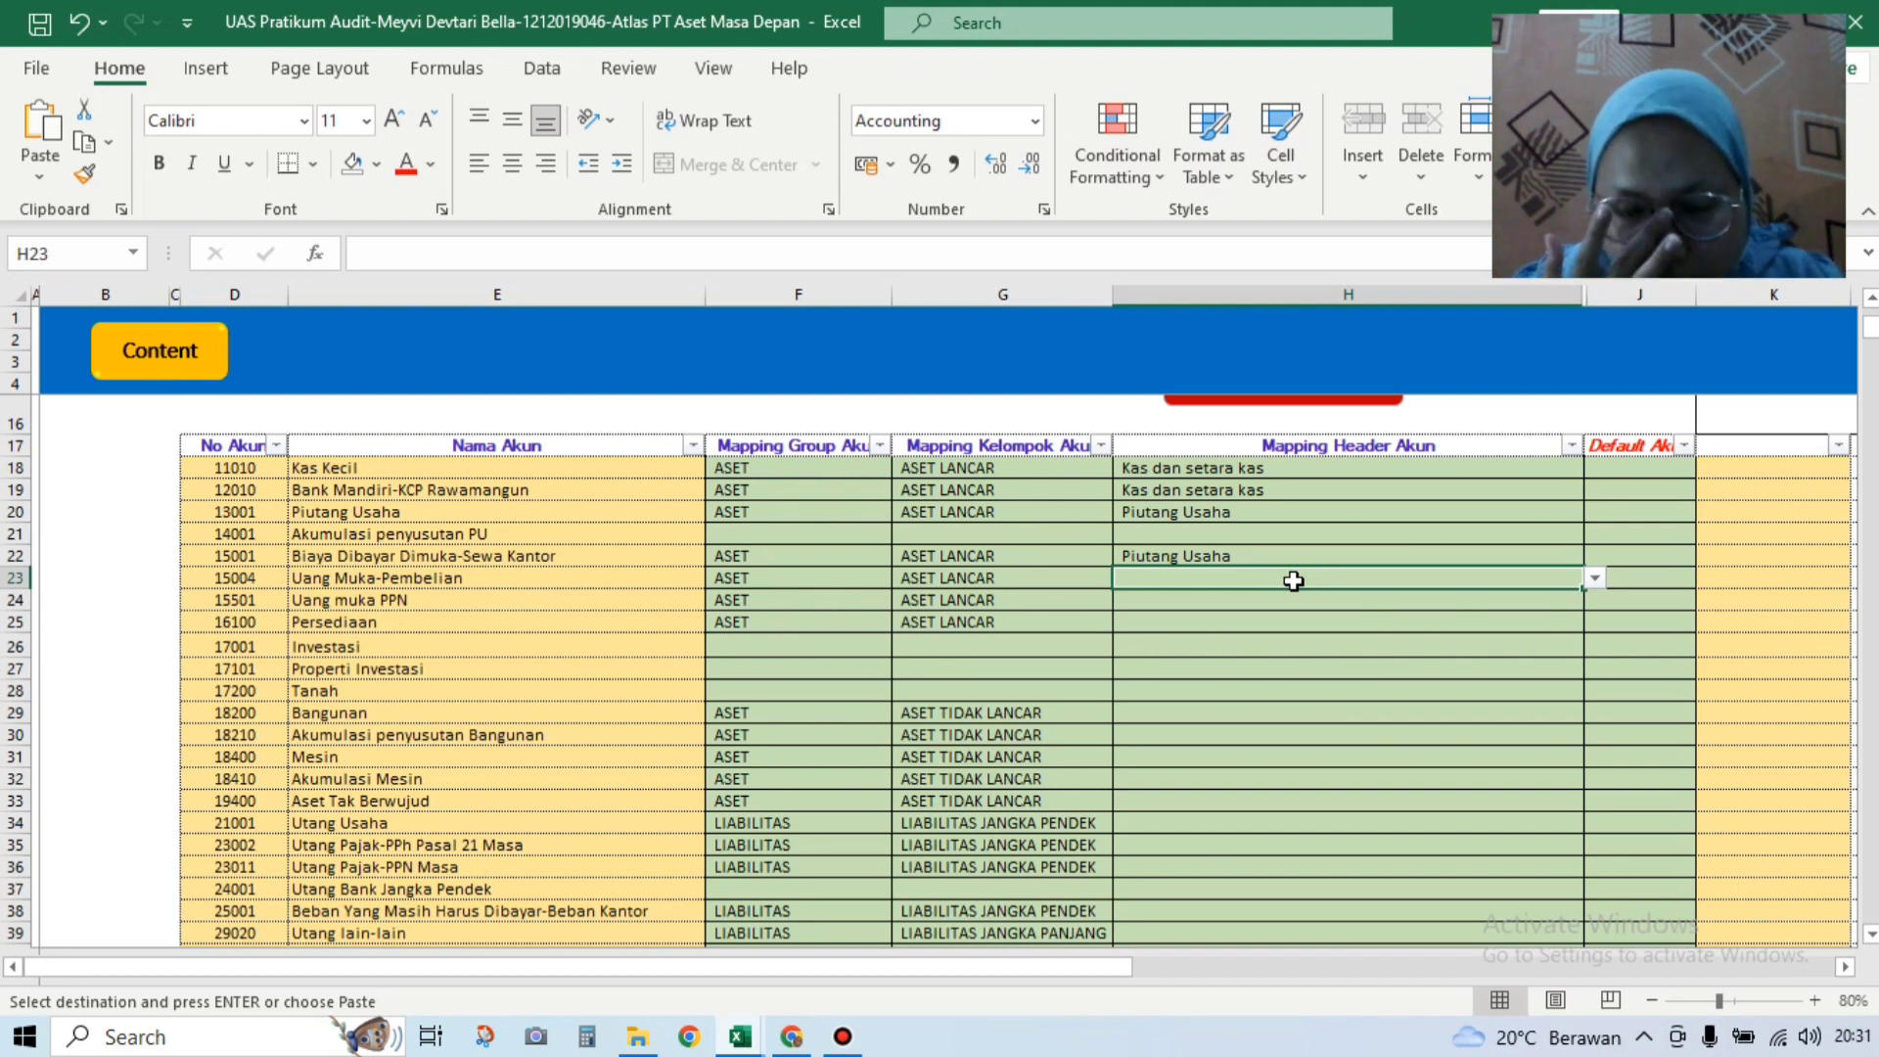
{"action": "left_click", "coordinate": [1593, 582]}
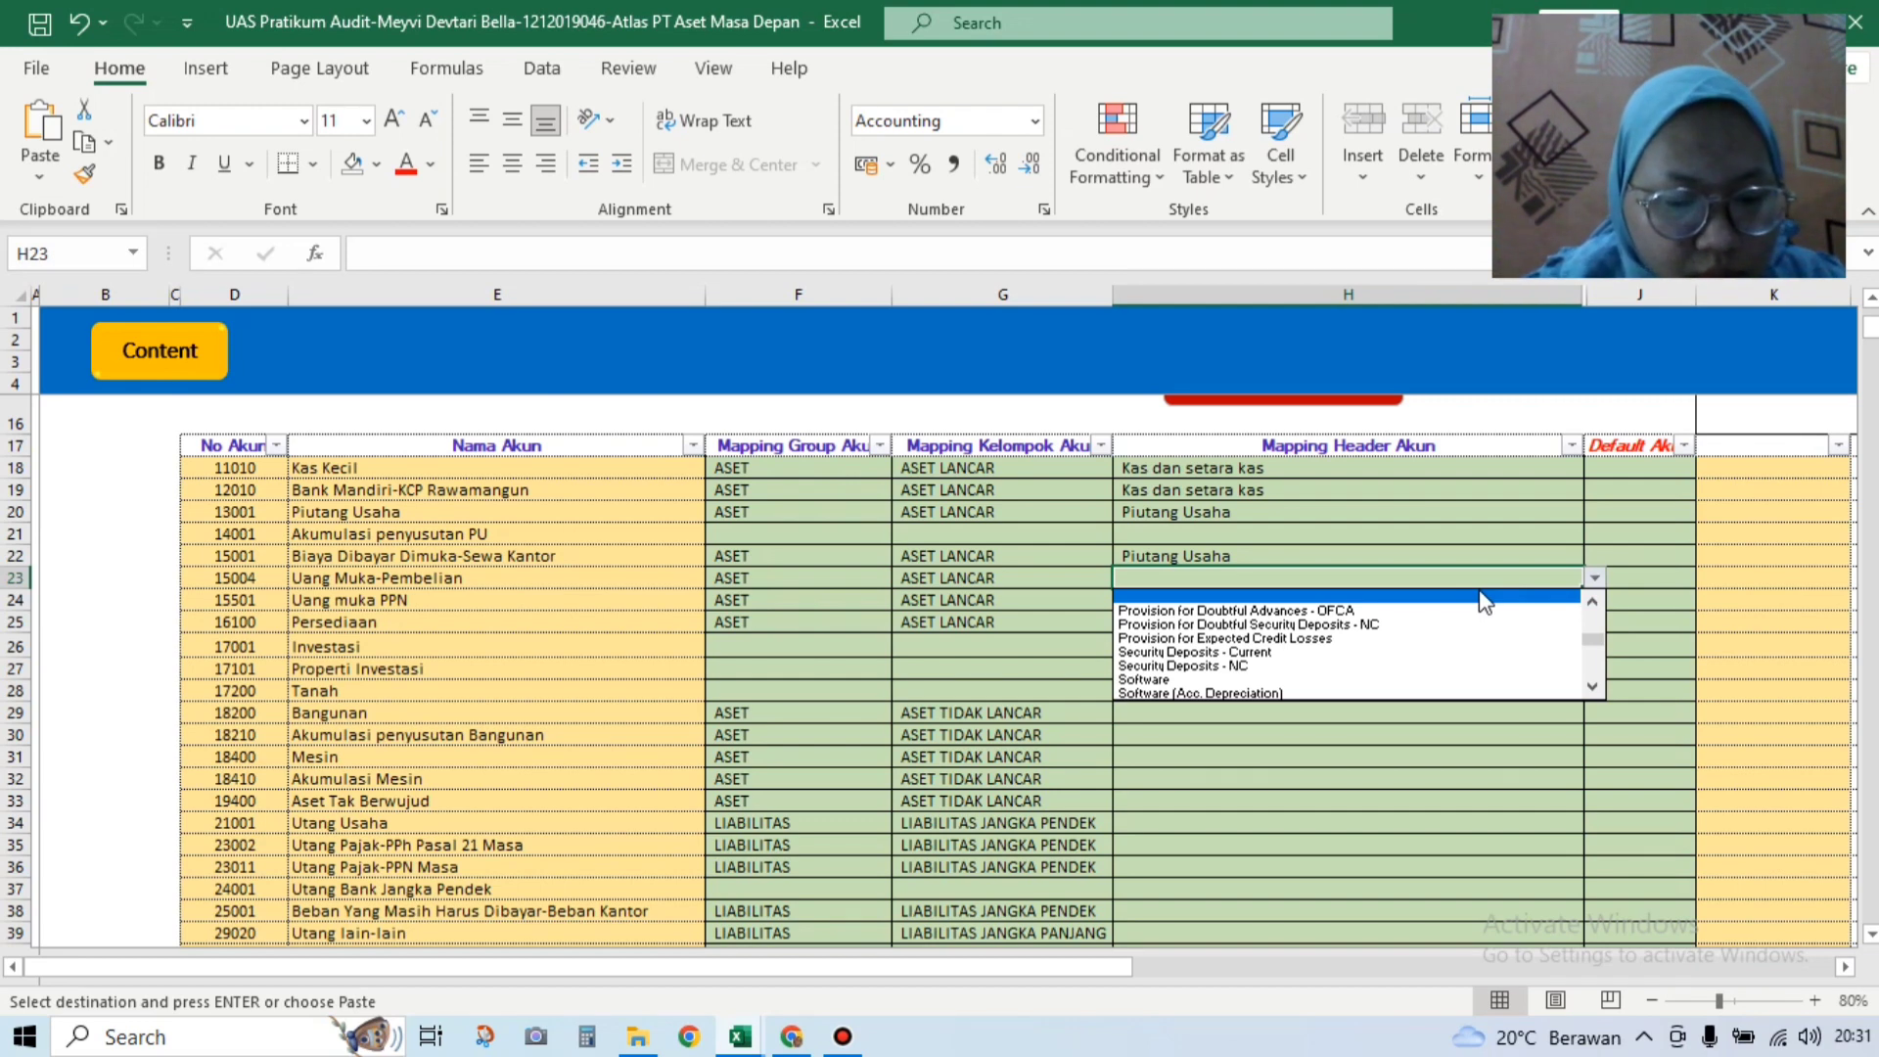
{"action": "left_click_drag", "start_coordinate": [1593, 623], "coordinate": [1592, 591]}
{"action": "left_click", "coordinate": [1599, 685]}
{"action": "left_click", "coordinate": [1593, 686]}
{"action": "left_click", "coordinate": [1593, 686]}
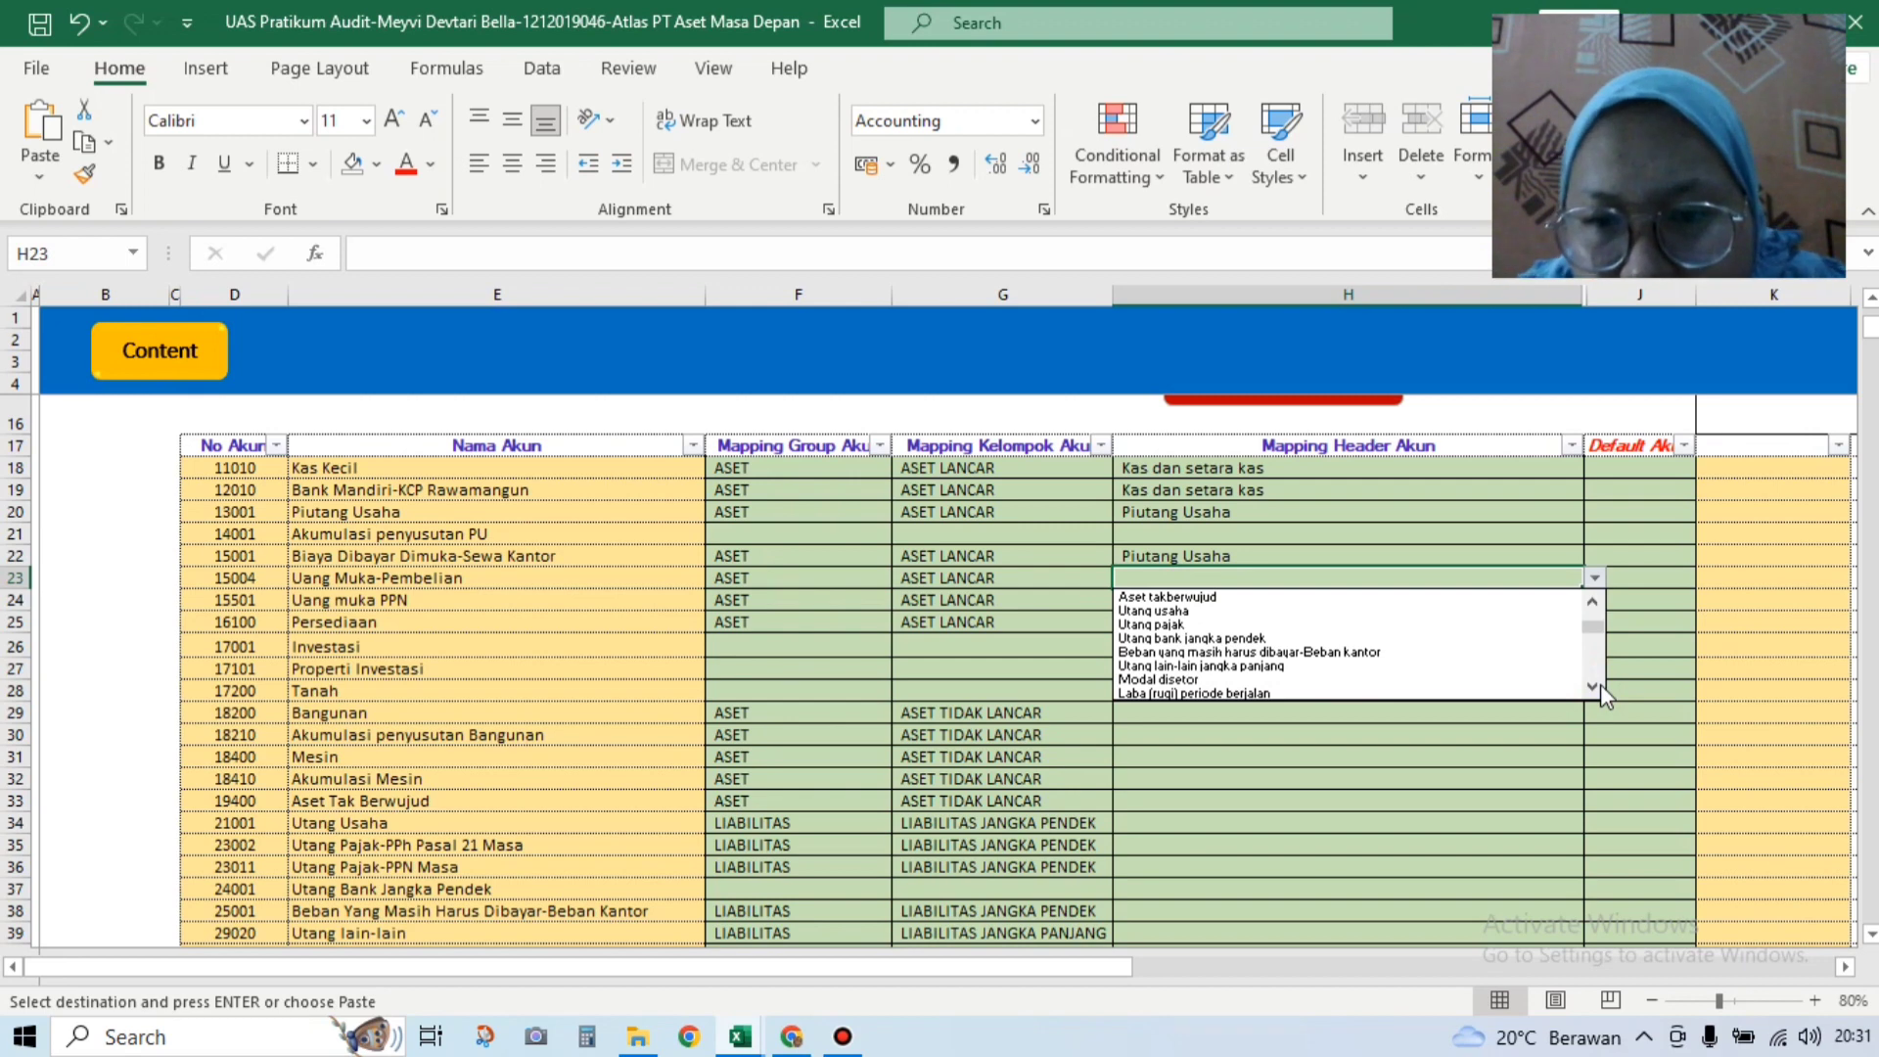
{"action": "left_click", "coordinate": [1593, 686]}
{"action": "left_click", "coordinate": [1594, 687]}
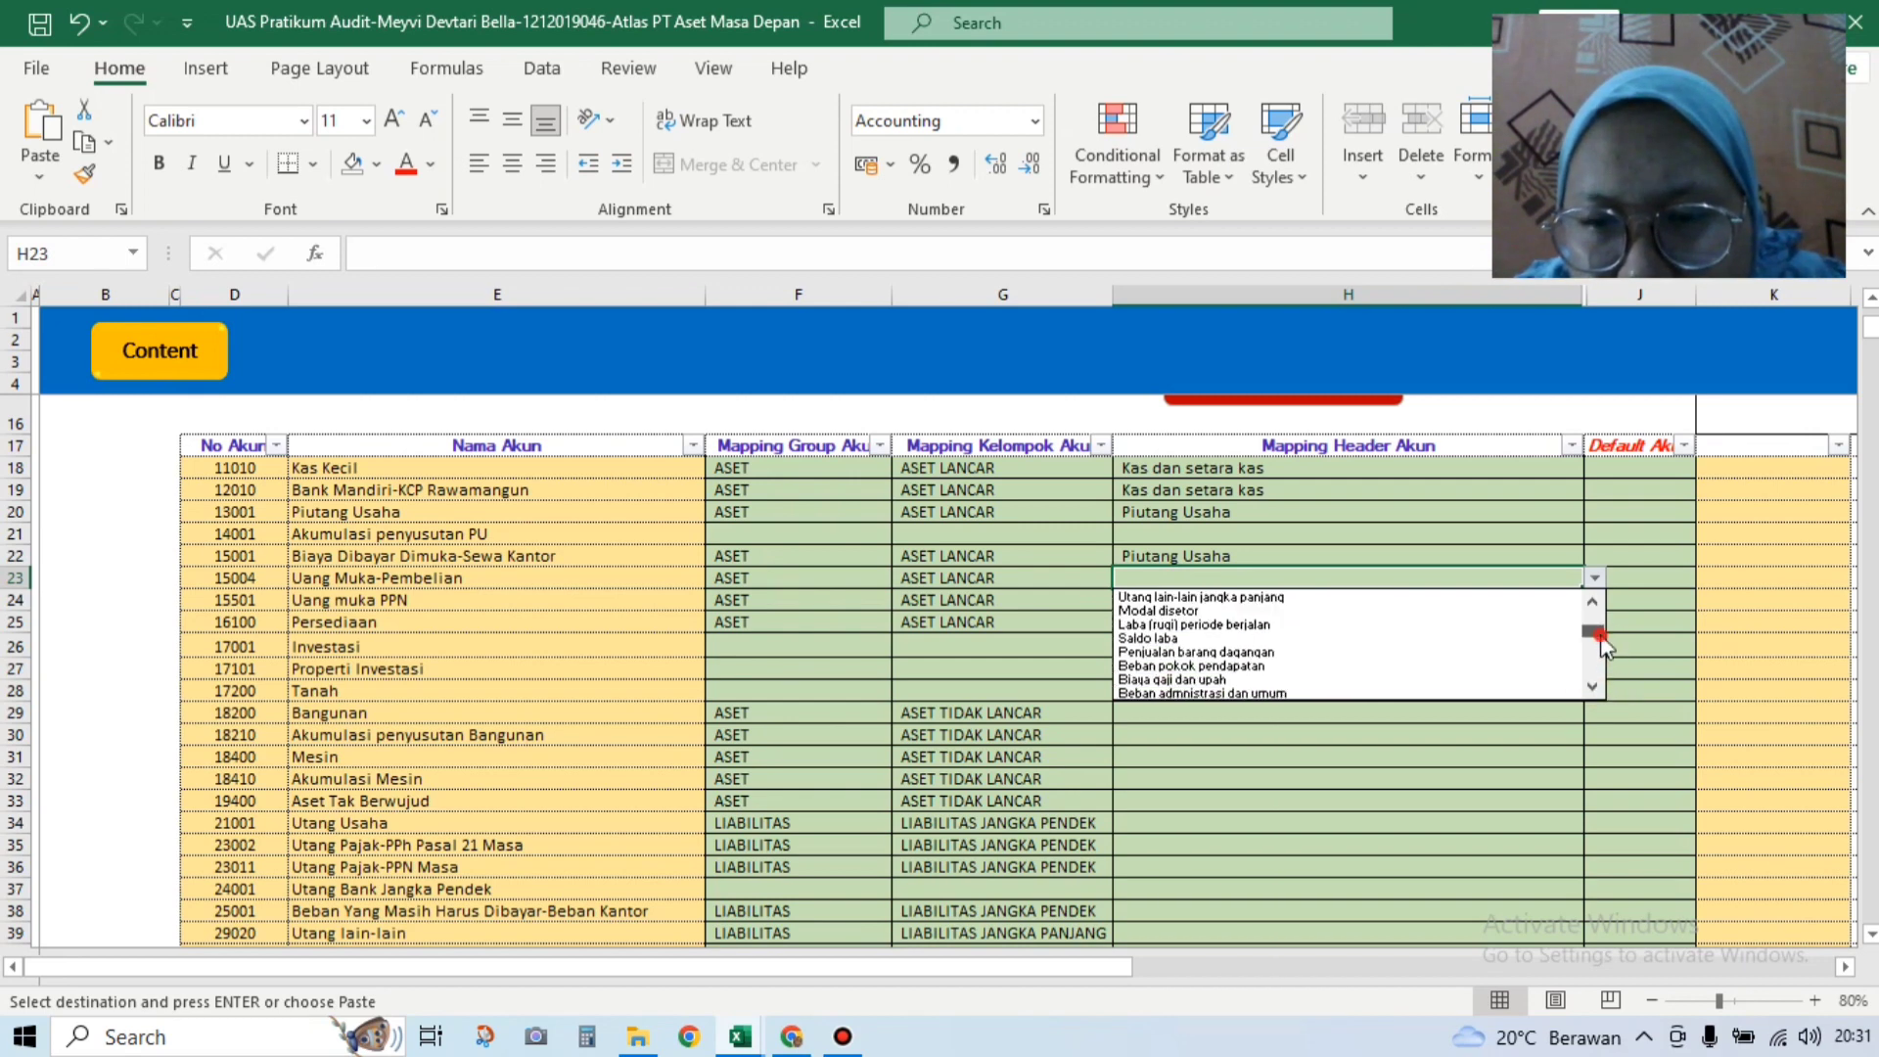
{"action": "left_click_drag", "start_coordinate": [1600, 634], "coordinate": [1601, 622]}
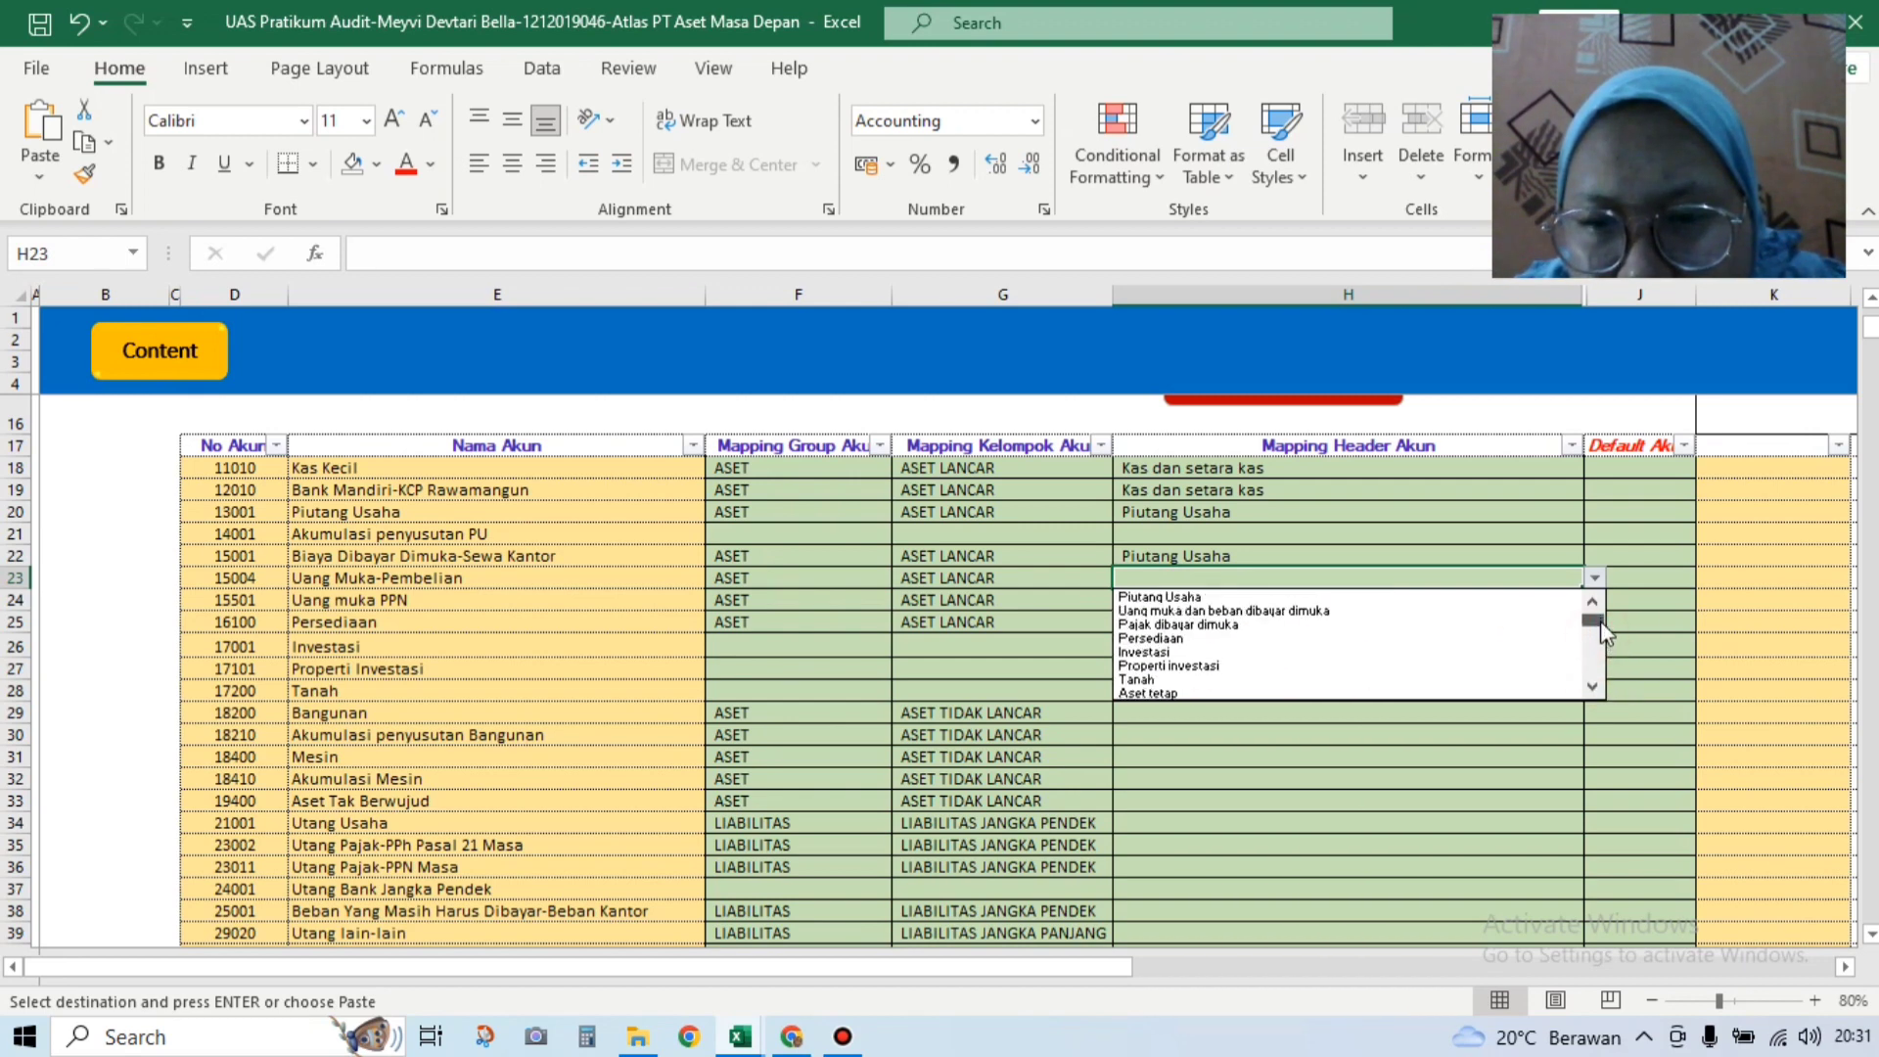
{"action": "left_click", "coordinate": [1528, 609]}
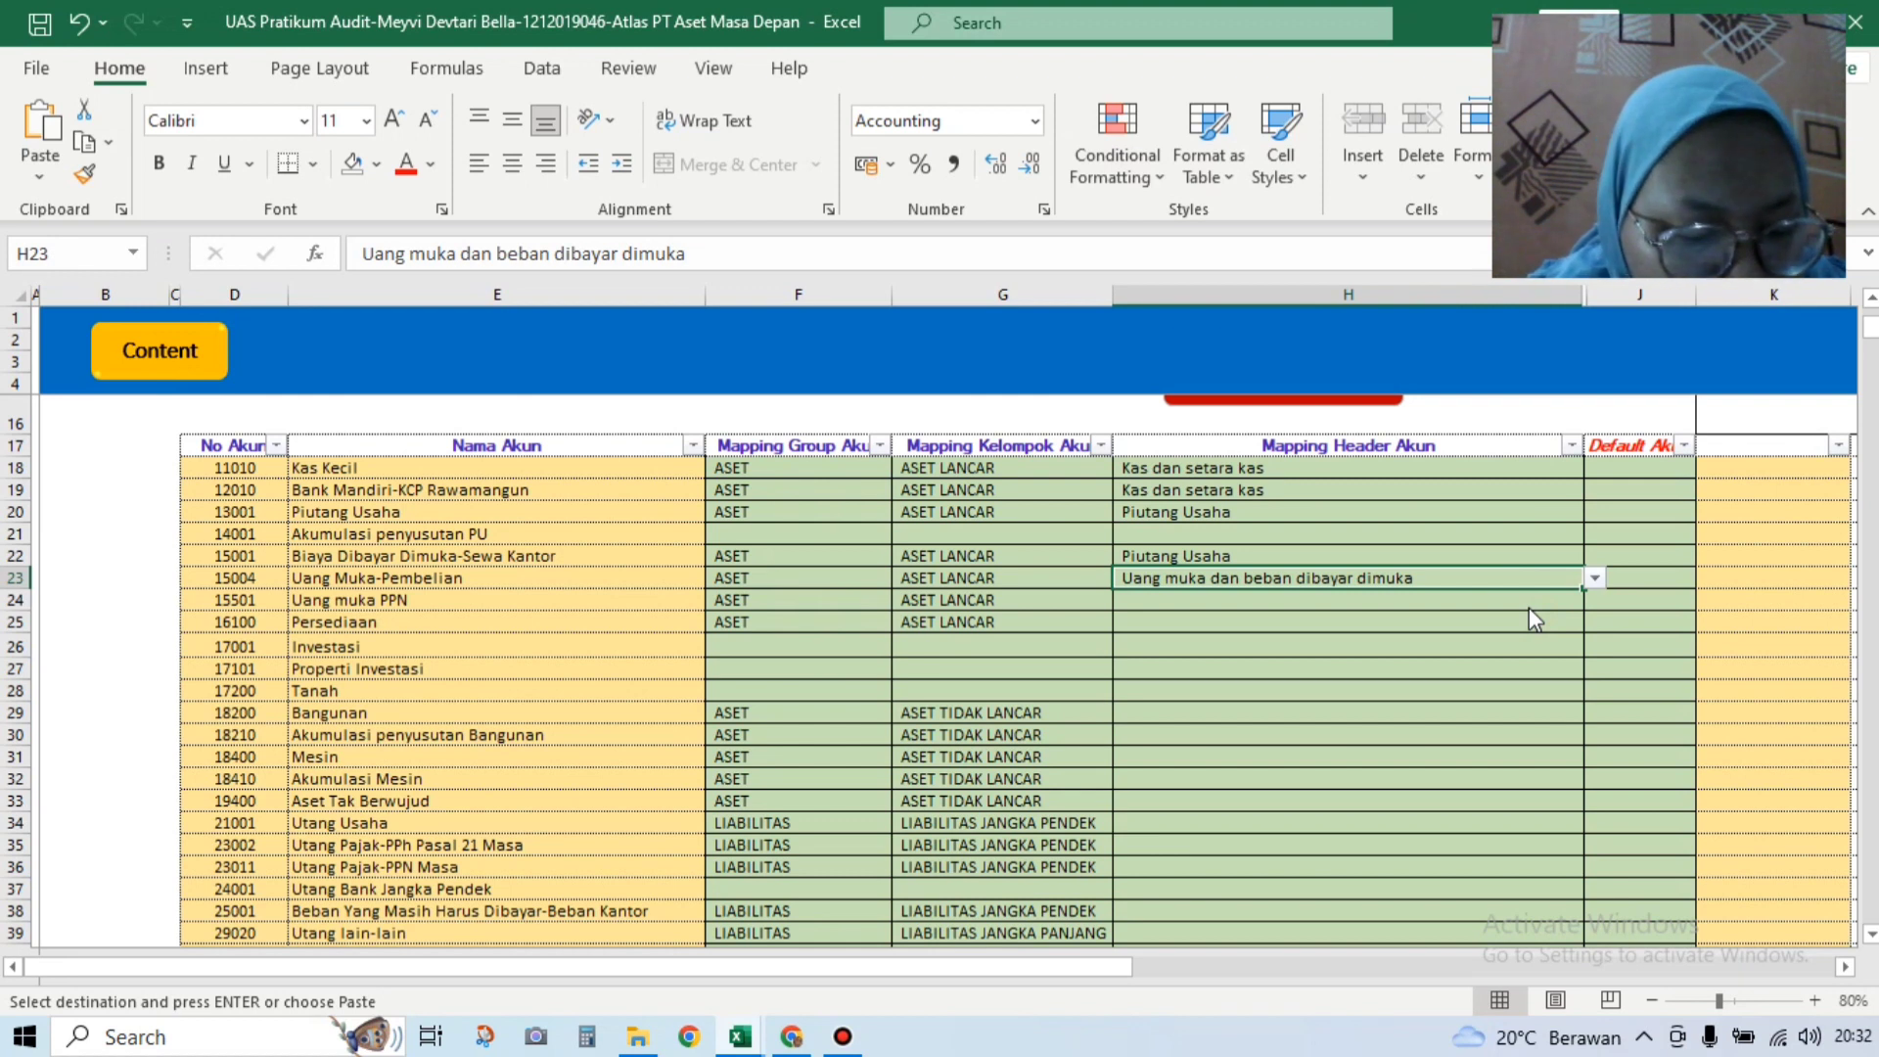
Step: Map Sewa Kantor prepayment to Uang muka dan beban dibayar dimuka, Uang muka PPN to Pajak dibayar dimuka, Persediaan to Persediaan
{"action": "left_click", "coordinate": [1507, 555]}
{"action": "left_click", "coordinate": [1595, 556]}
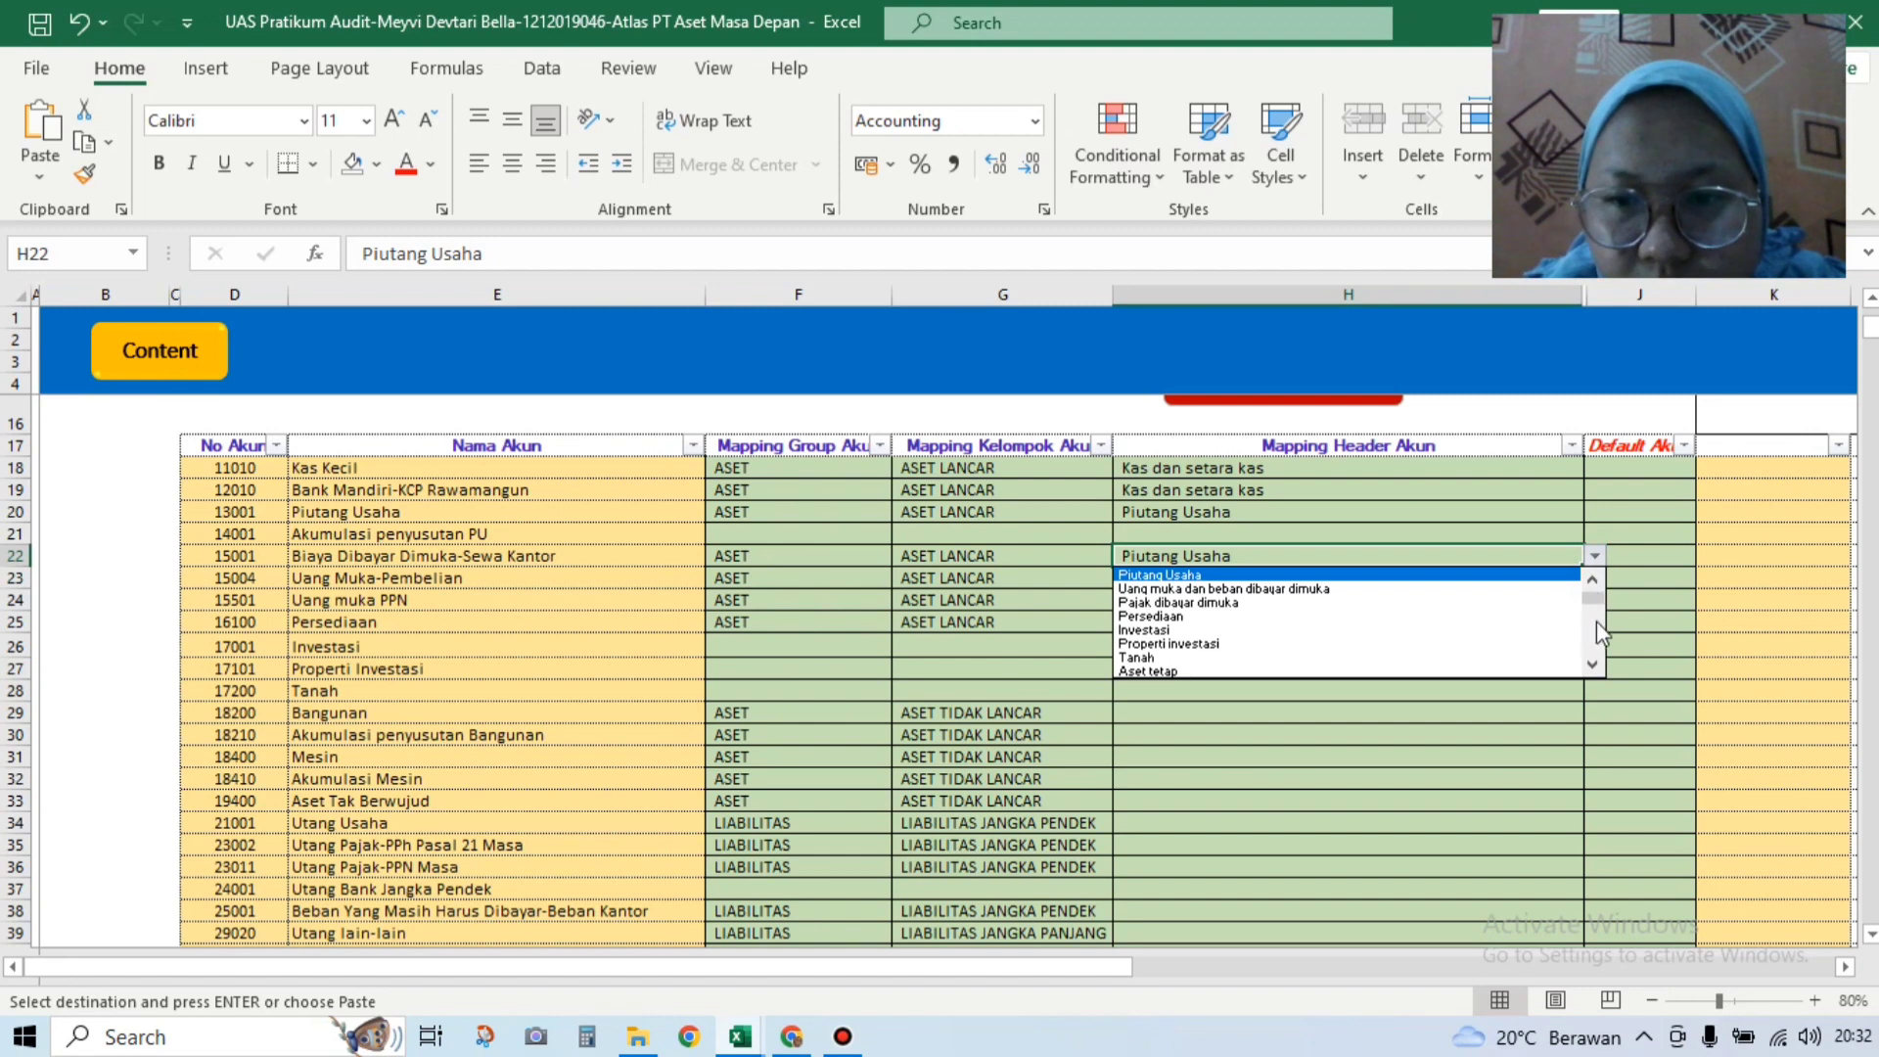
{"action": "left_click", "coordinate": [1543, 590]}
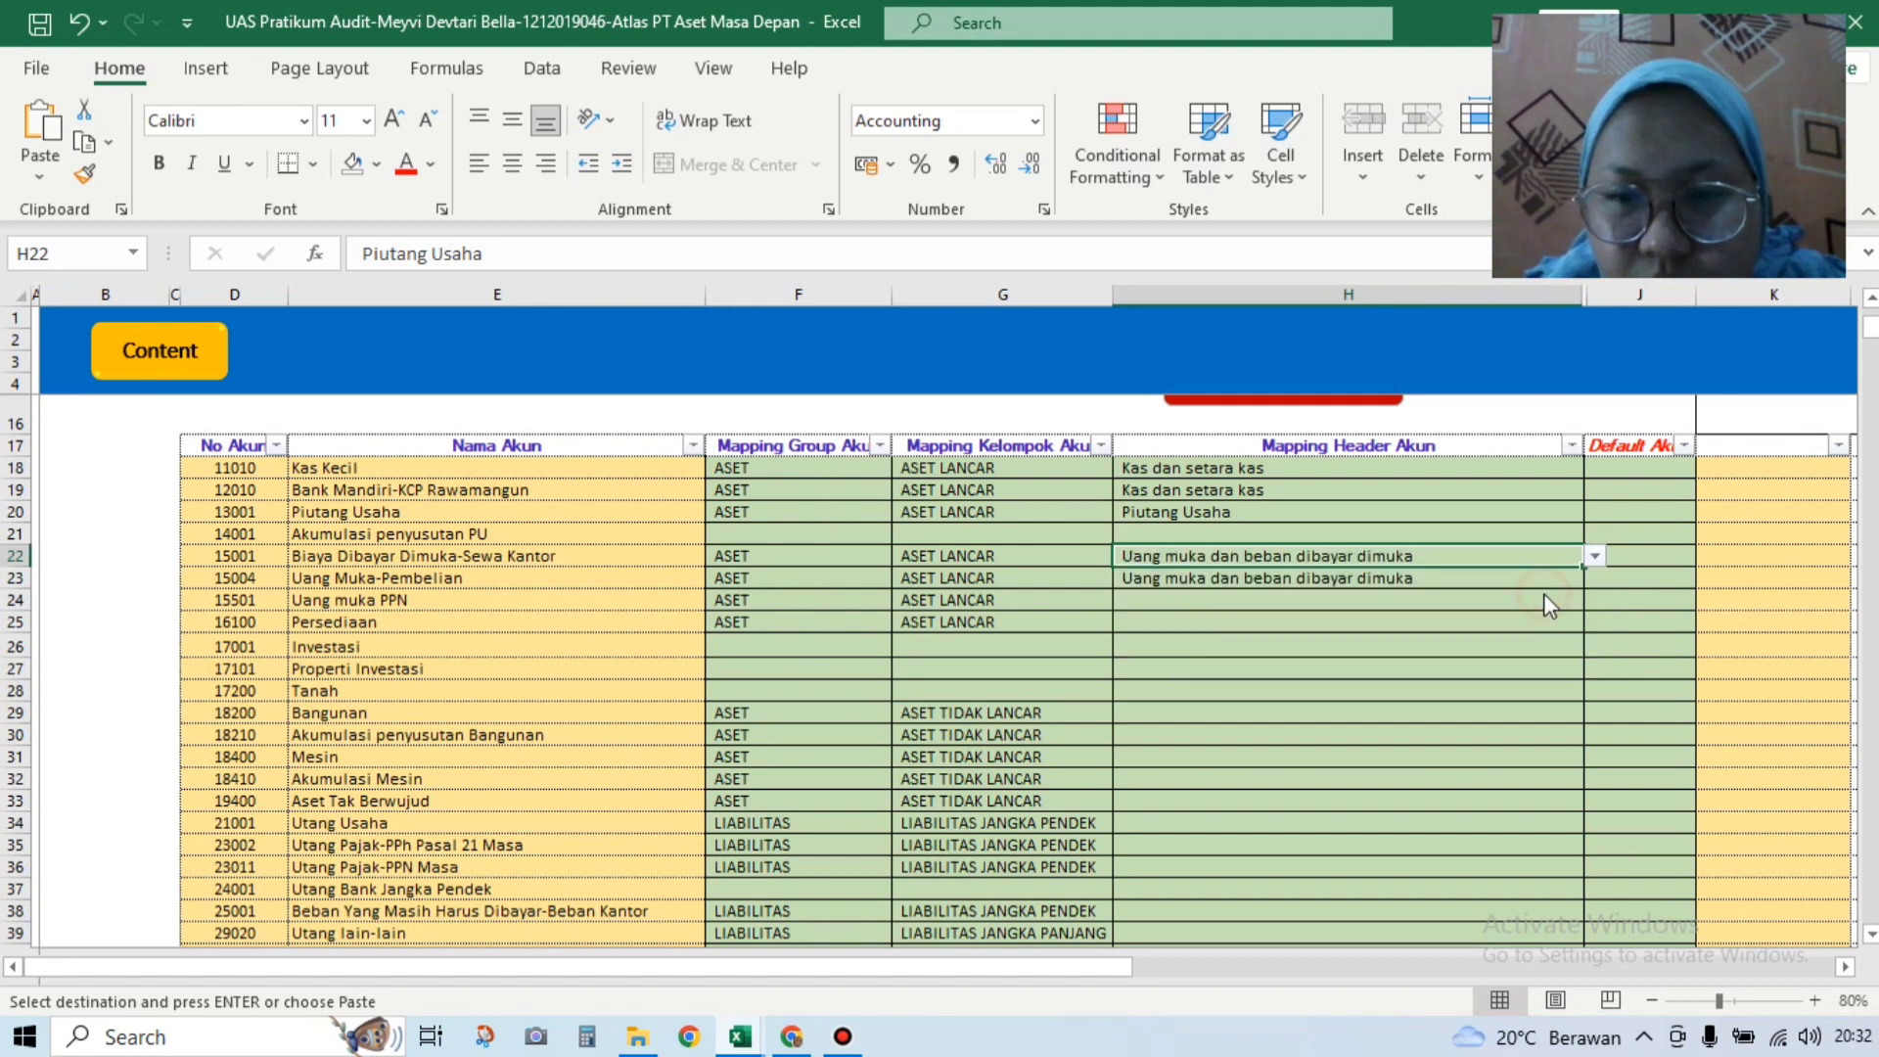
{"action": "left_click", "coordinate": [1473, 599]}
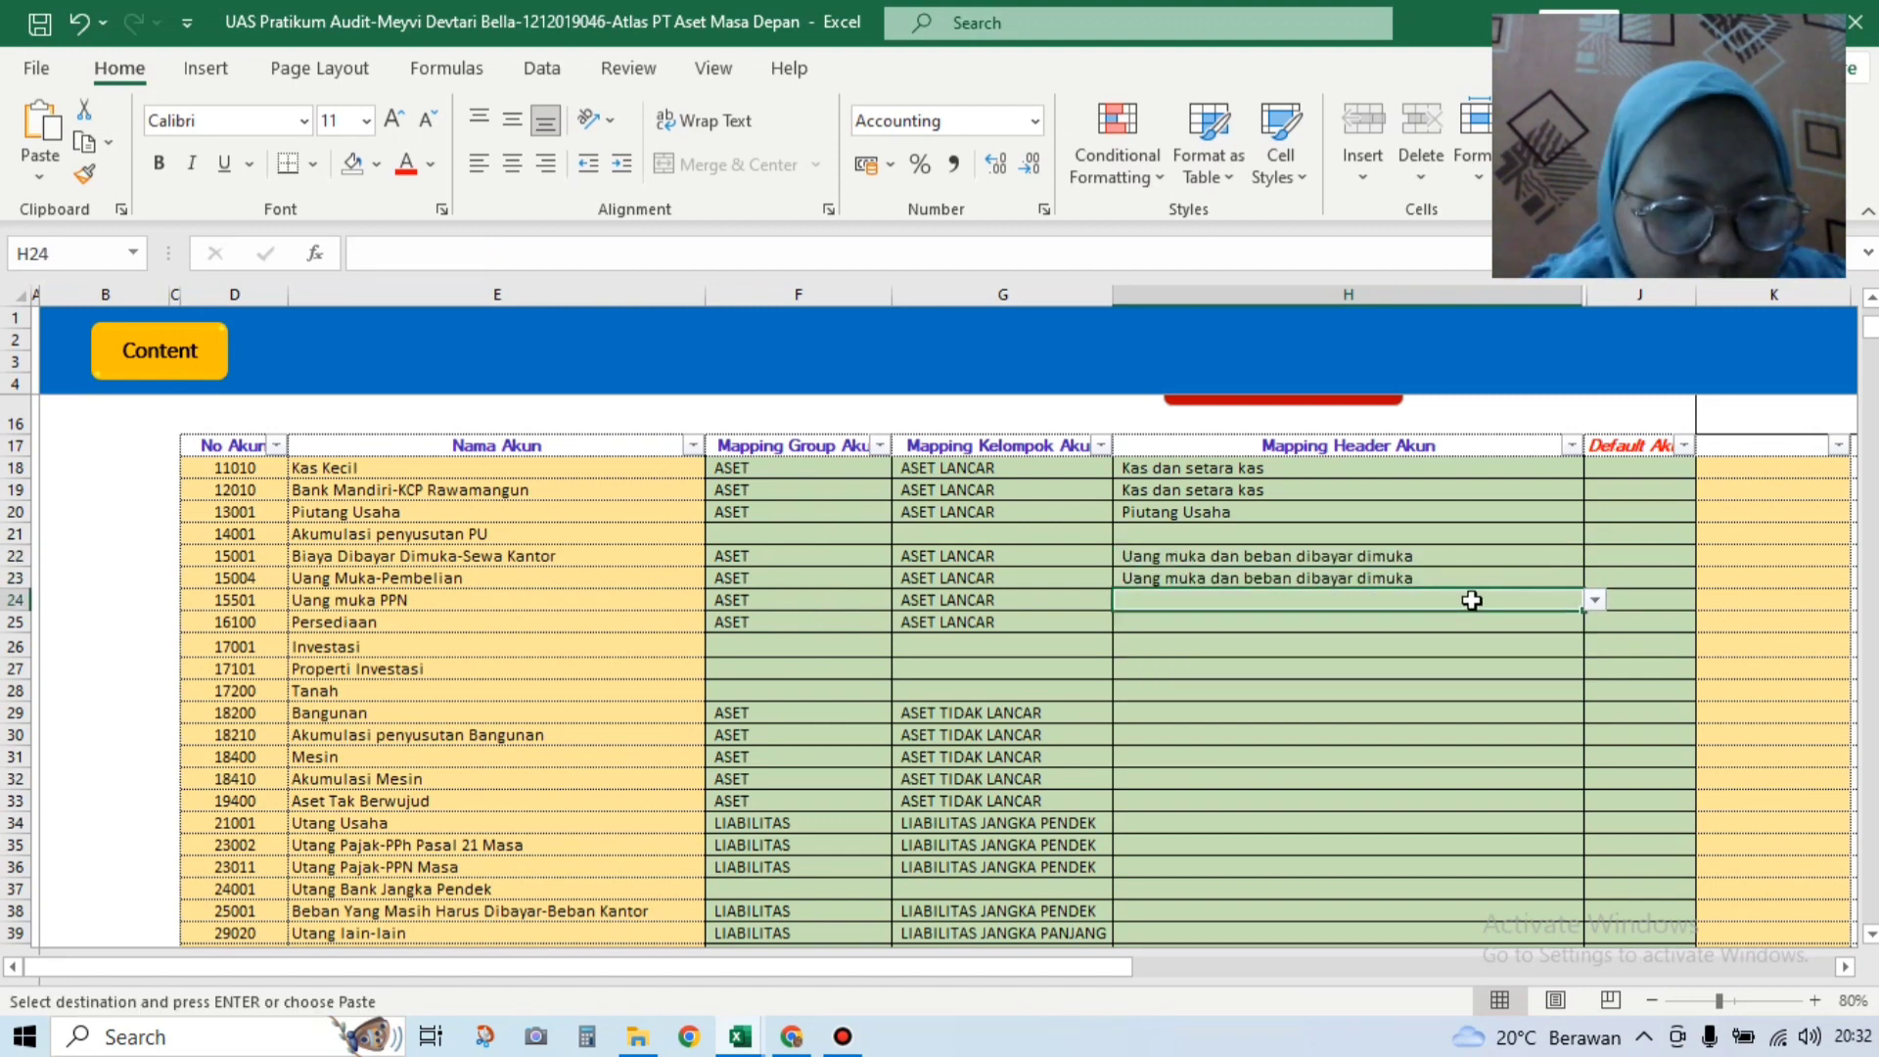
{"action": "left_click", "coordinate": [1597, 600]}
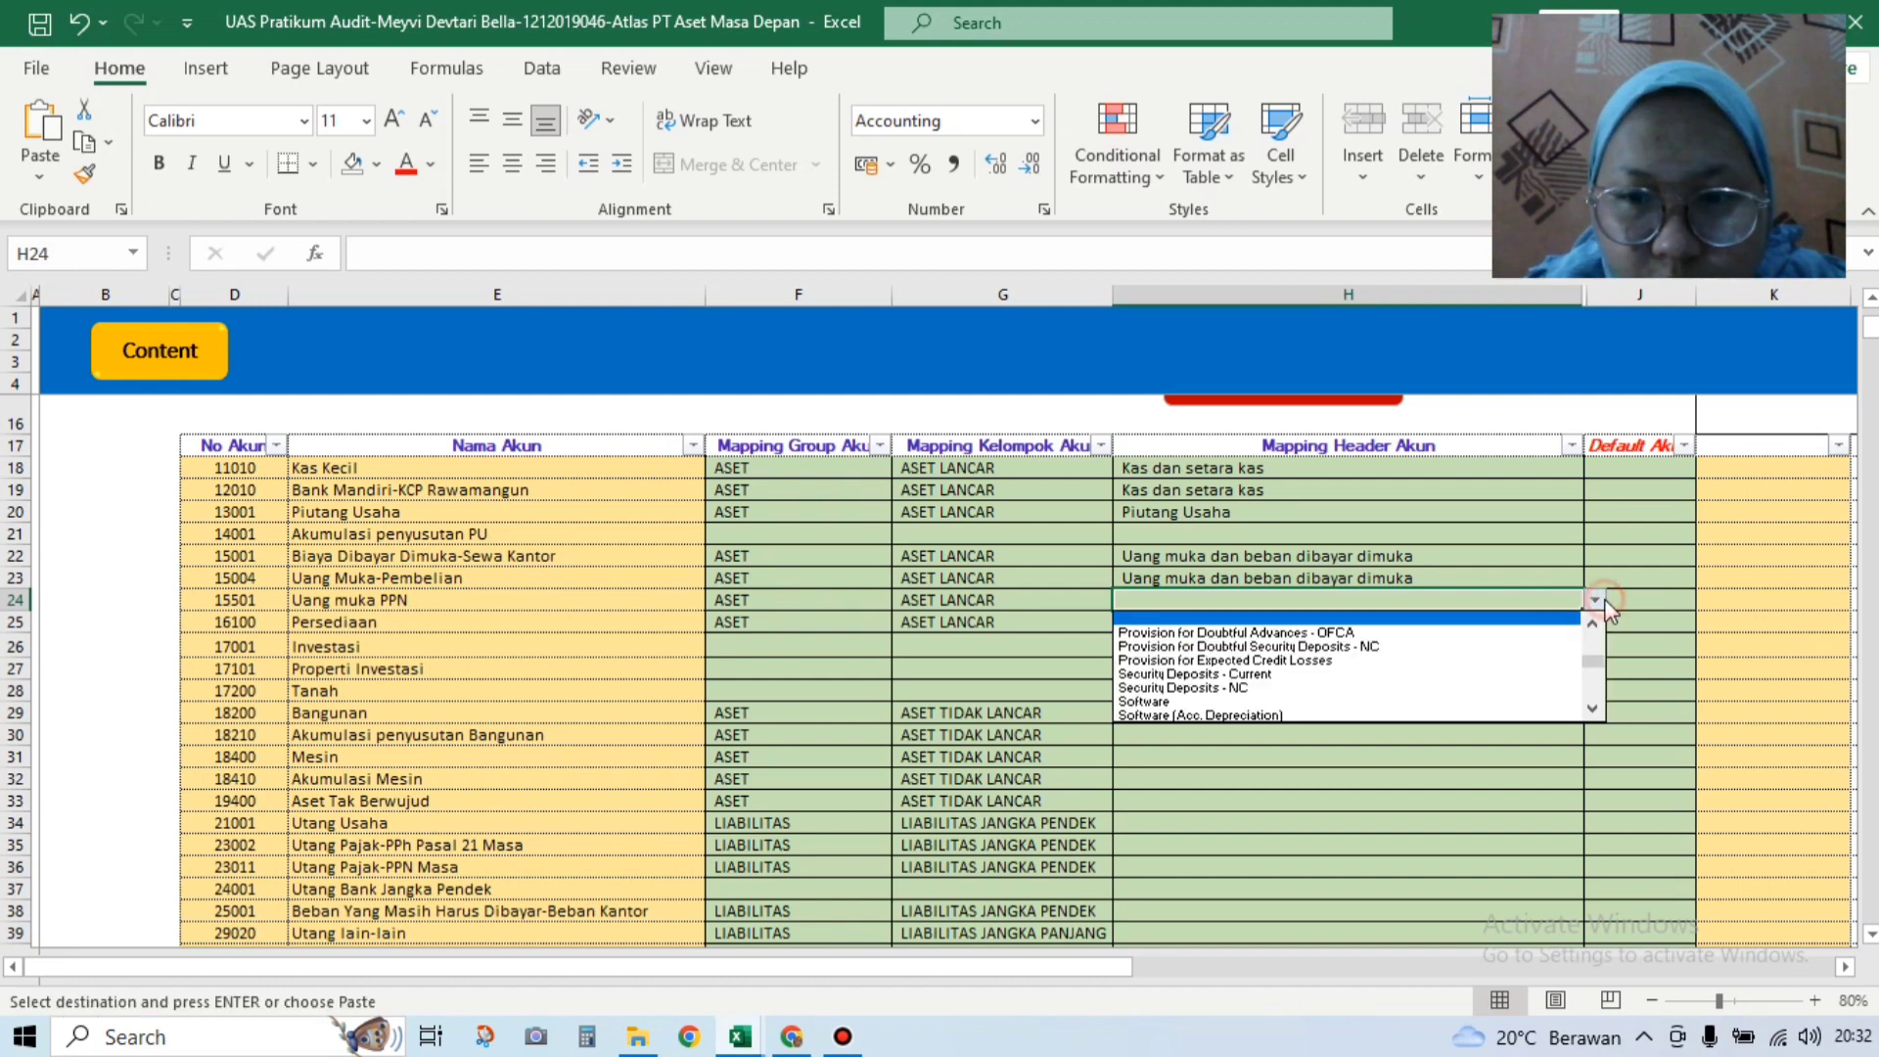
{"action": "left_click_drag", "start_coordinate": [1599, 666], "coordinate": [1600, 641]}
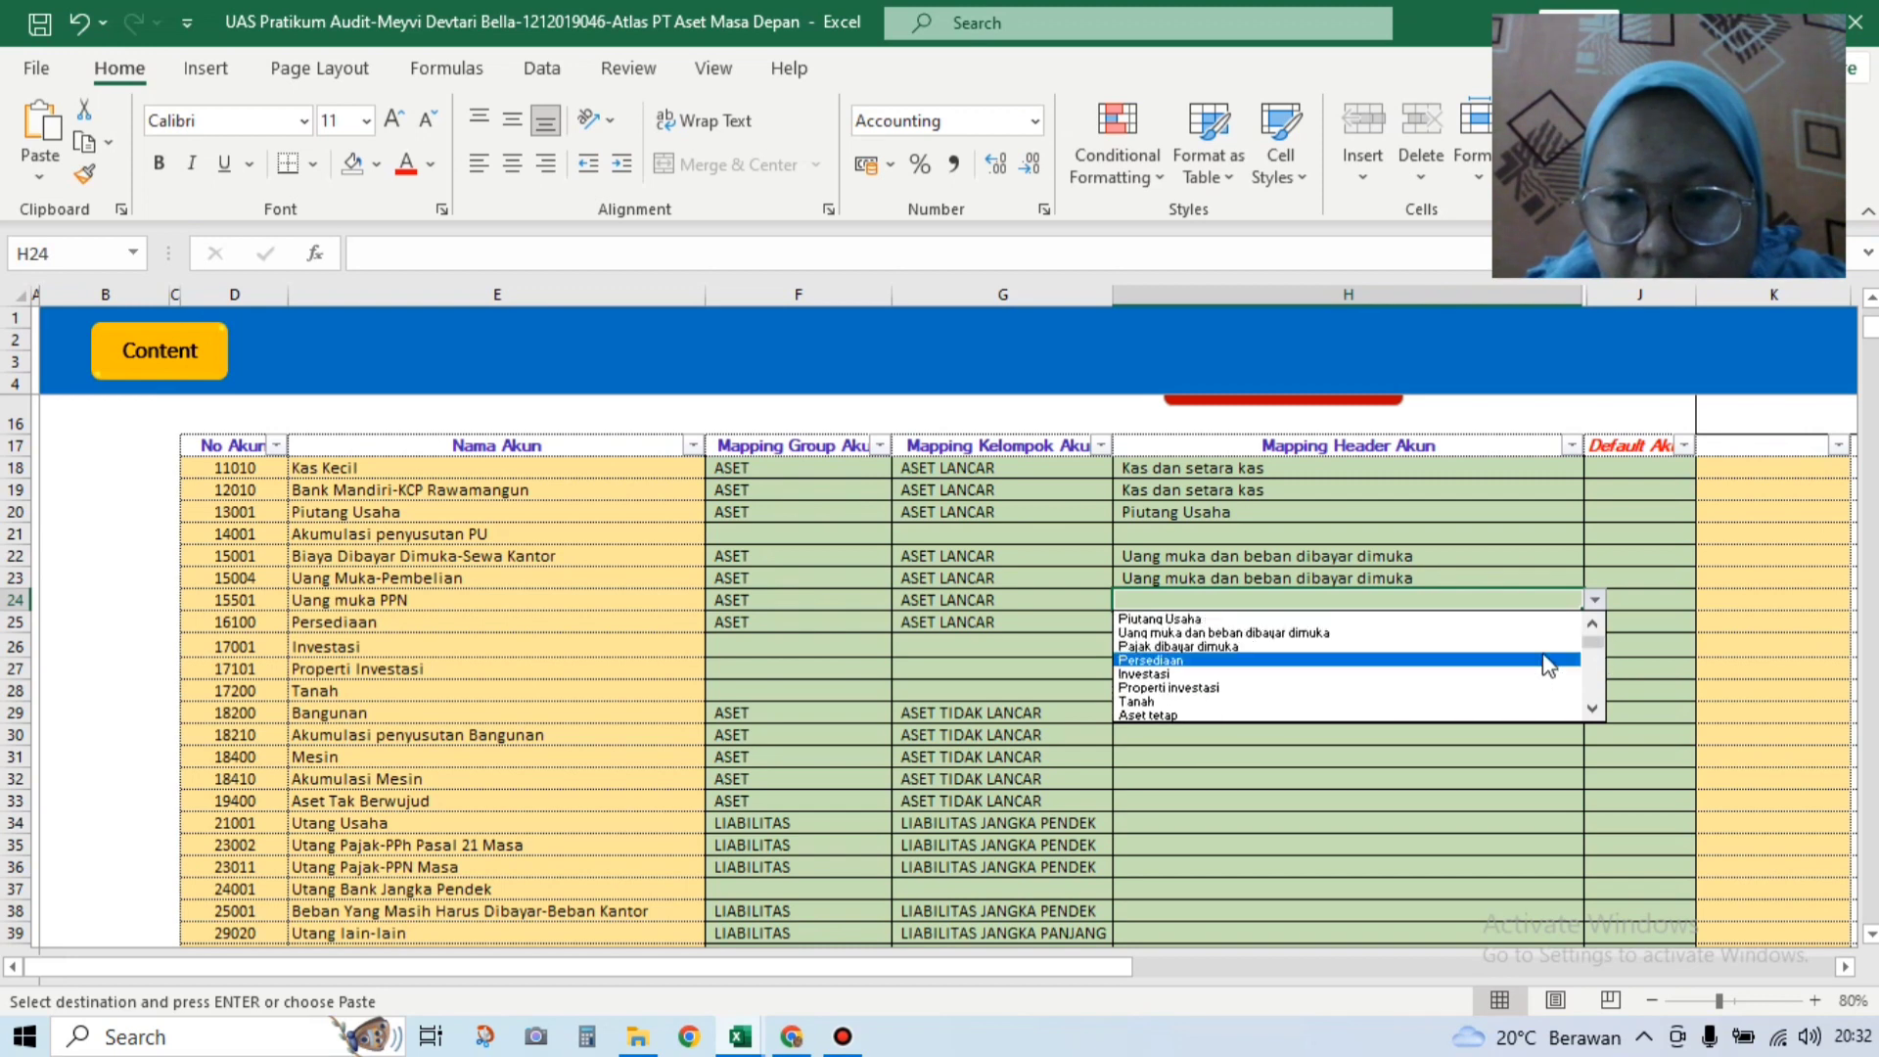
{"action": "left_click", "coordinate": [1437, 647]}
{"action": "key", "text": "ctrl+c"}
{"action": "left_click", "coordinate": [1474, 625]}
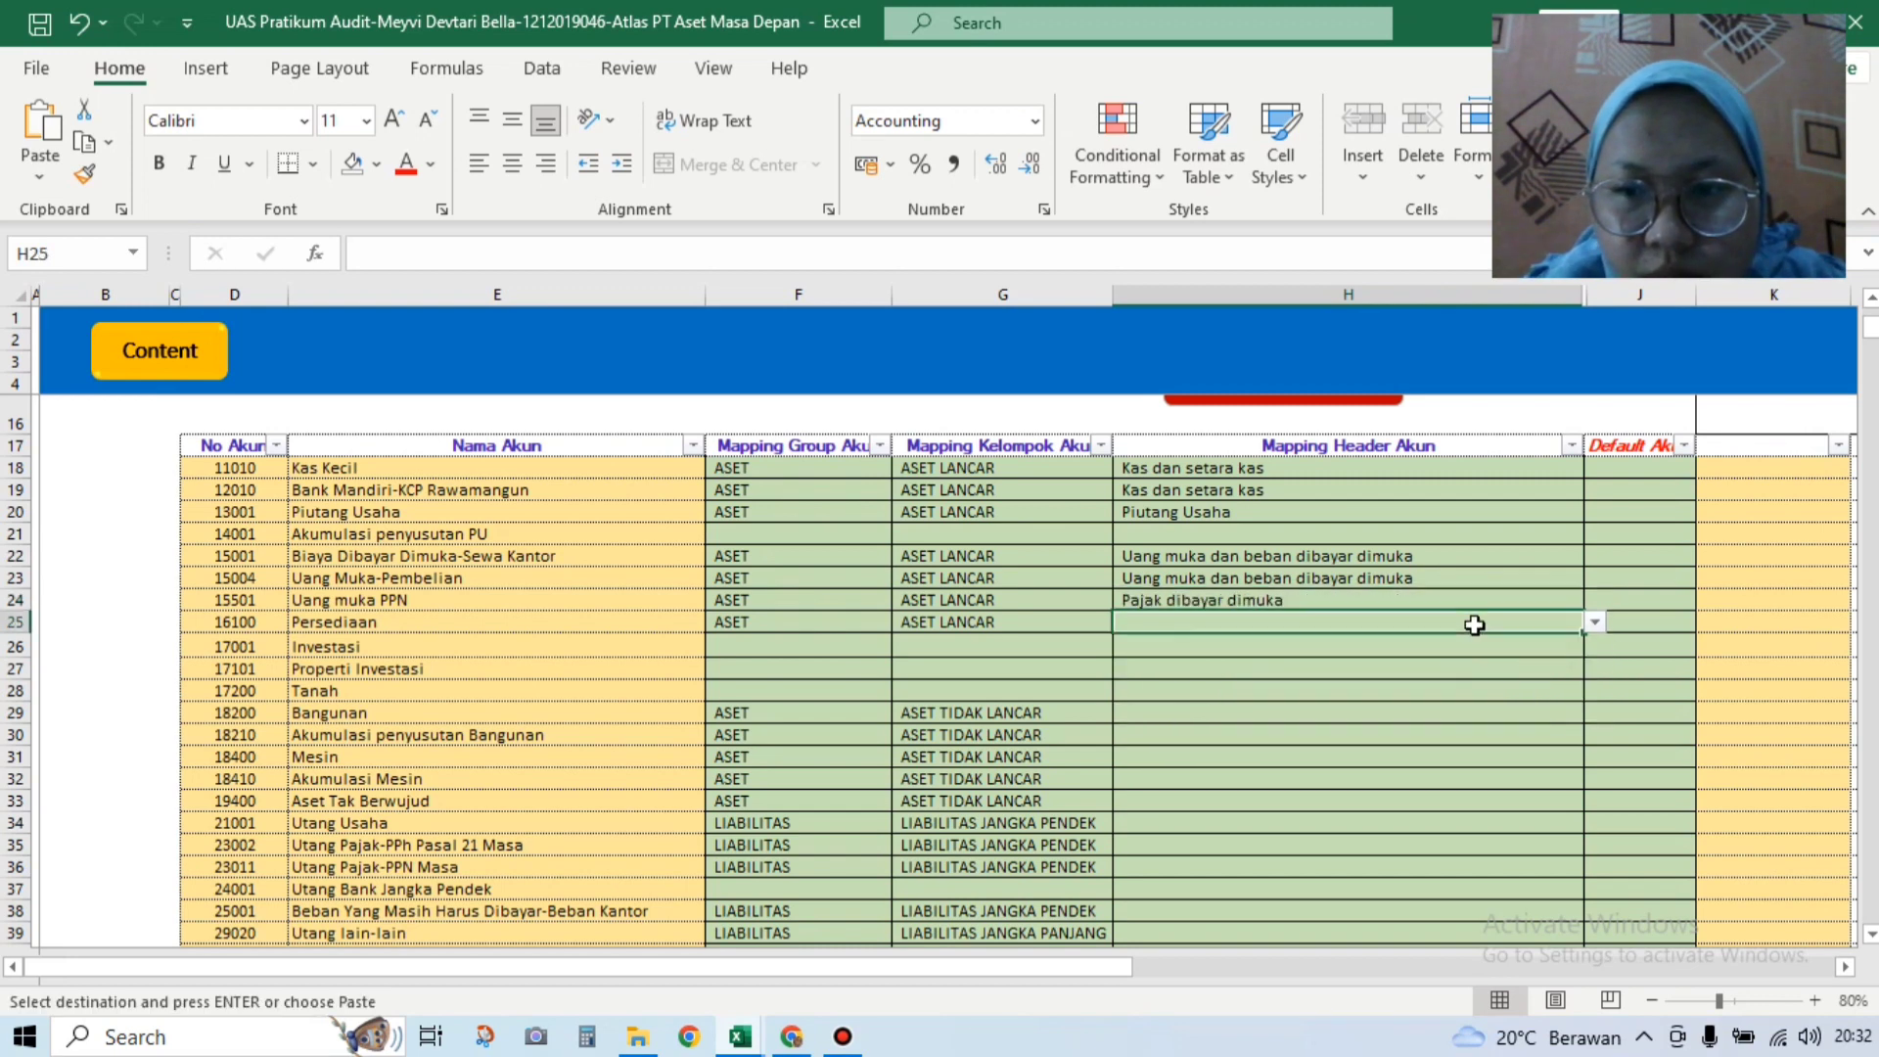
{"action": "left_click", "coordinate": [1594, 625]}
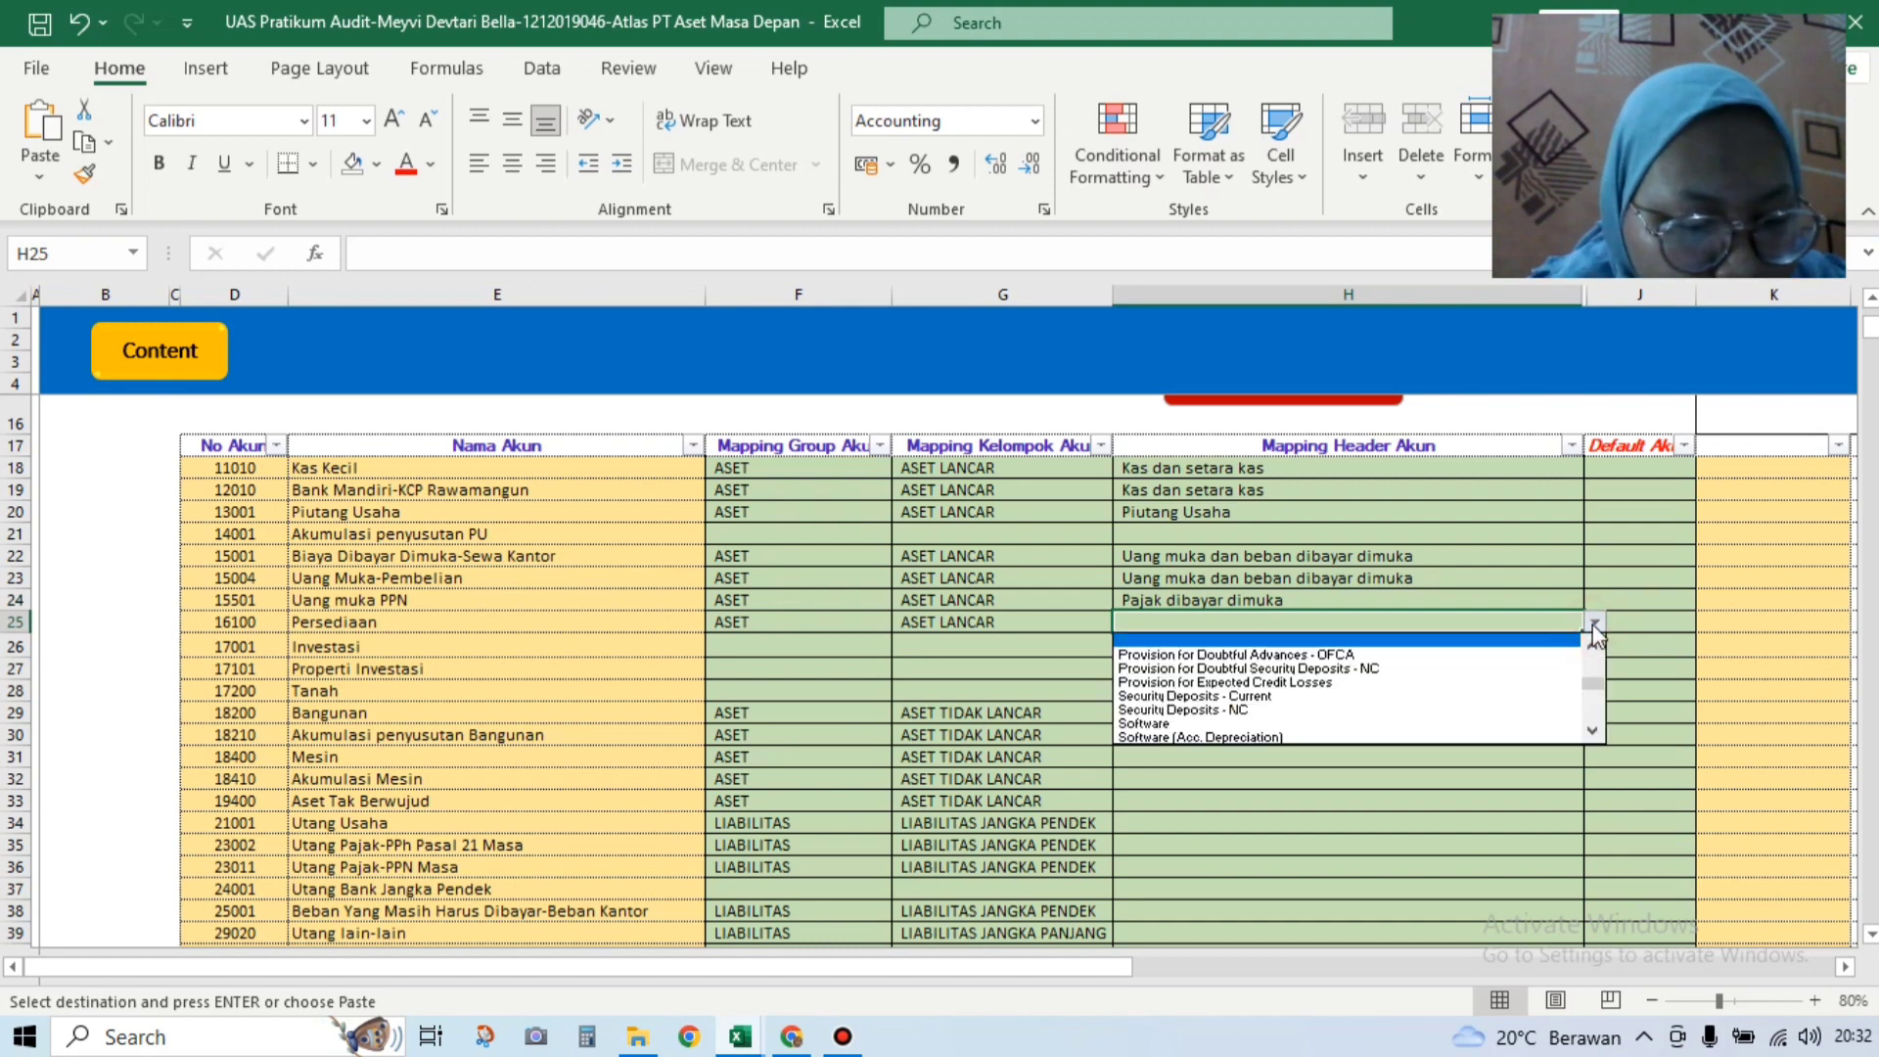
{"action": "left_click_drag", "start_coordinate": [1593, 676], "coordinate": [1594, 650]}
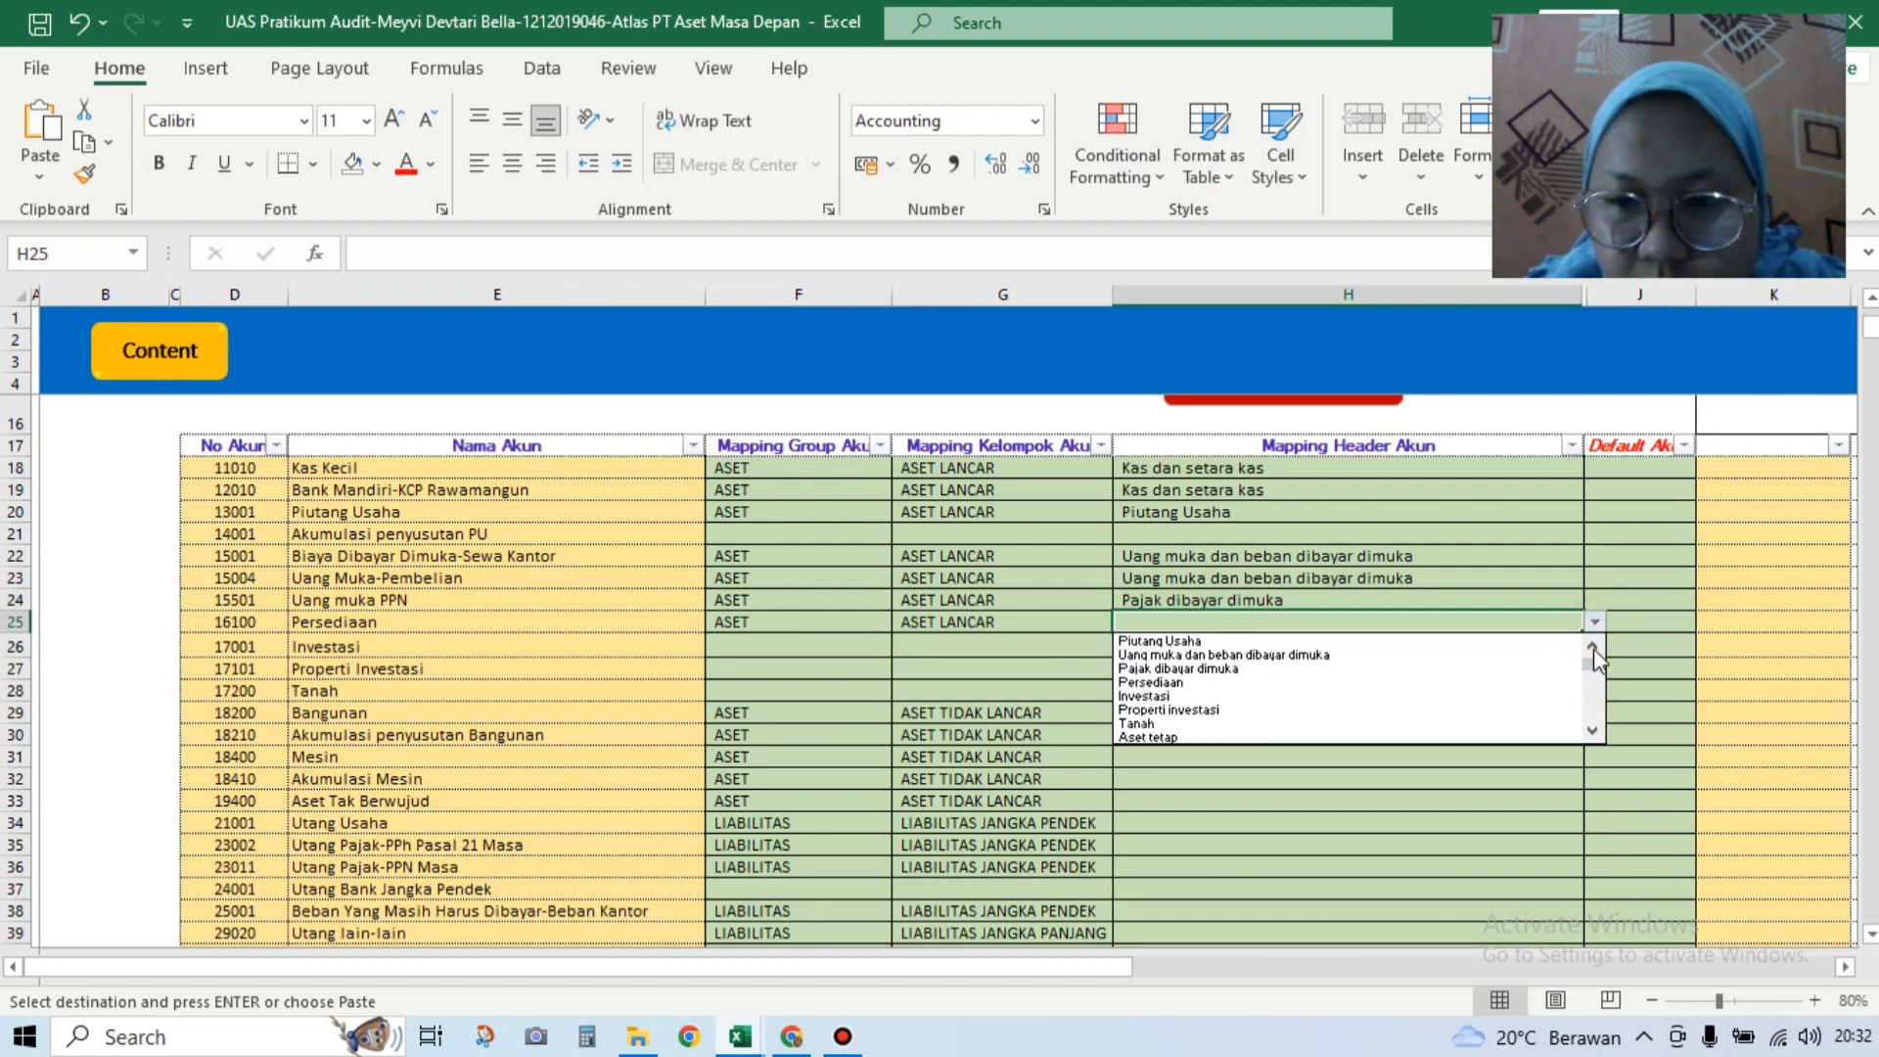
{"action": "left_click", "coordinate": [1556, 683]}
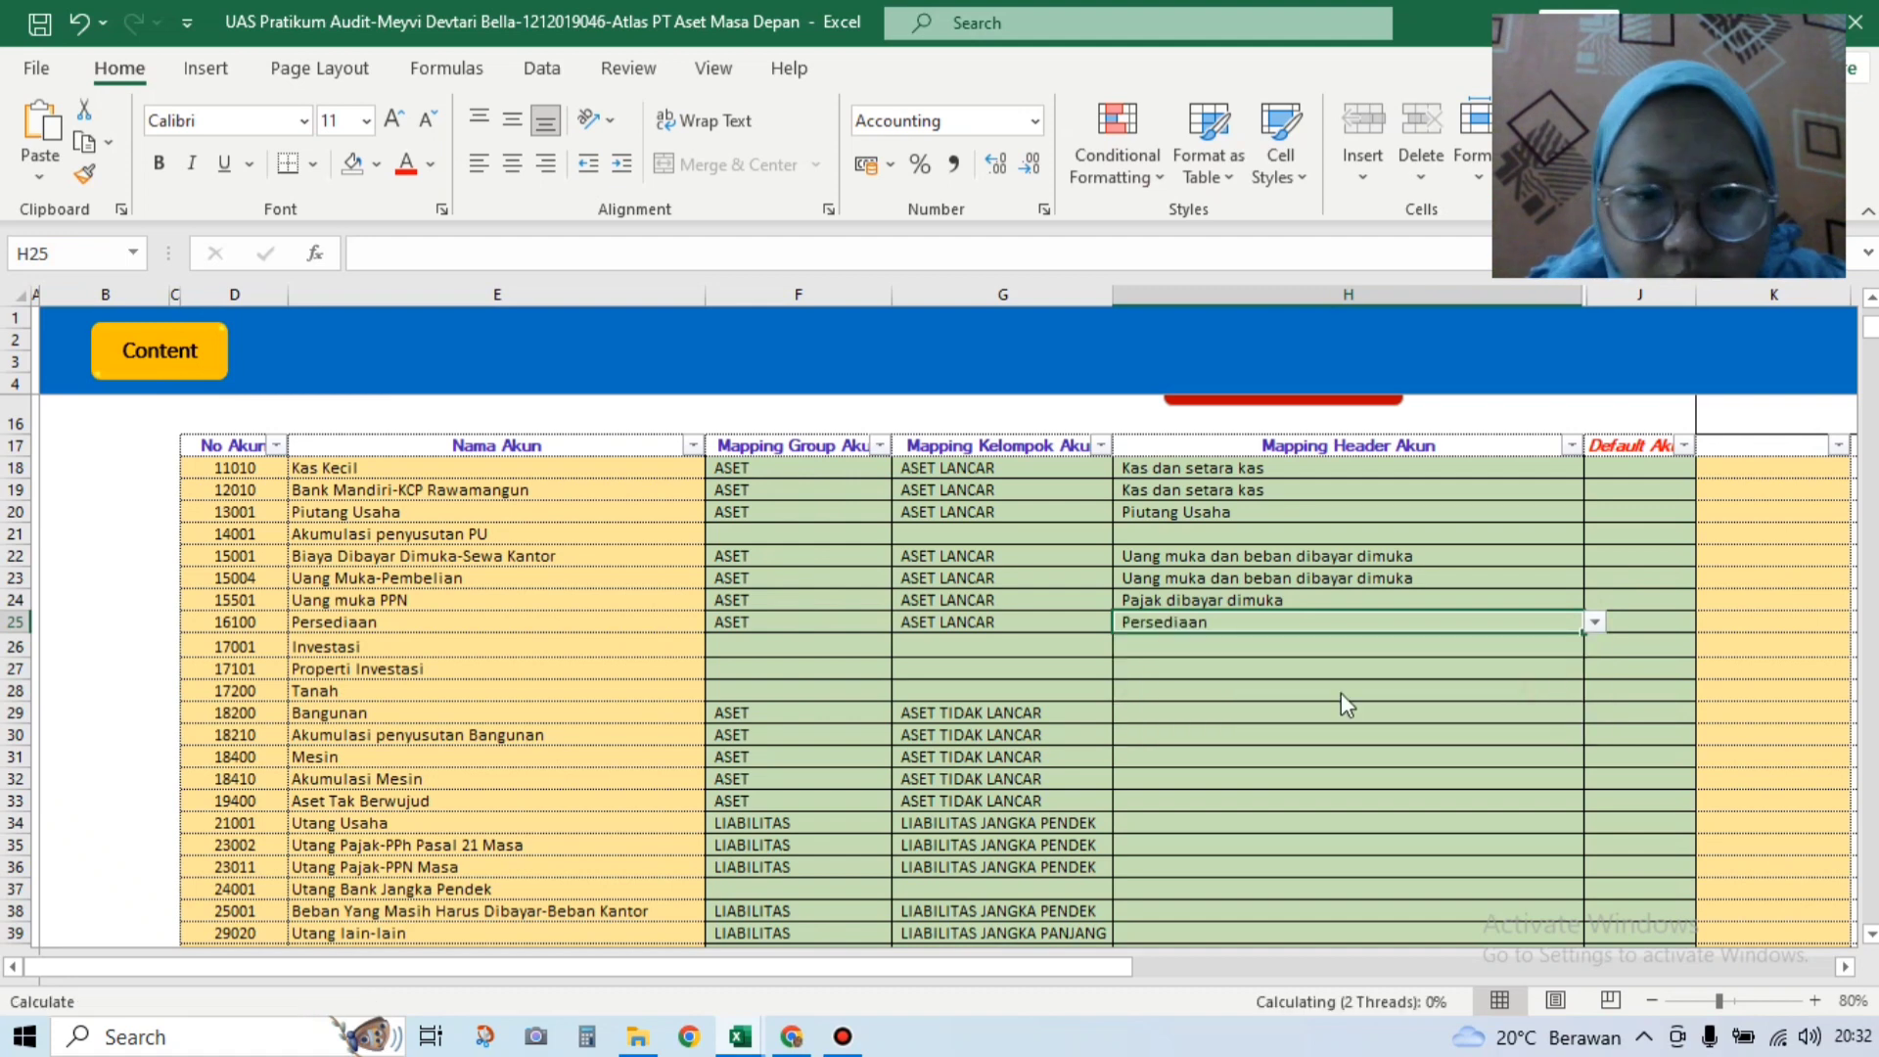
{"action": "key", "text": "ctrl+c"}
Step: Map Bangunan and Akumulasi penyusutan Bangunan to the Aset tetap header
{"action": "left_click", "coordinate": [1141, 713]}
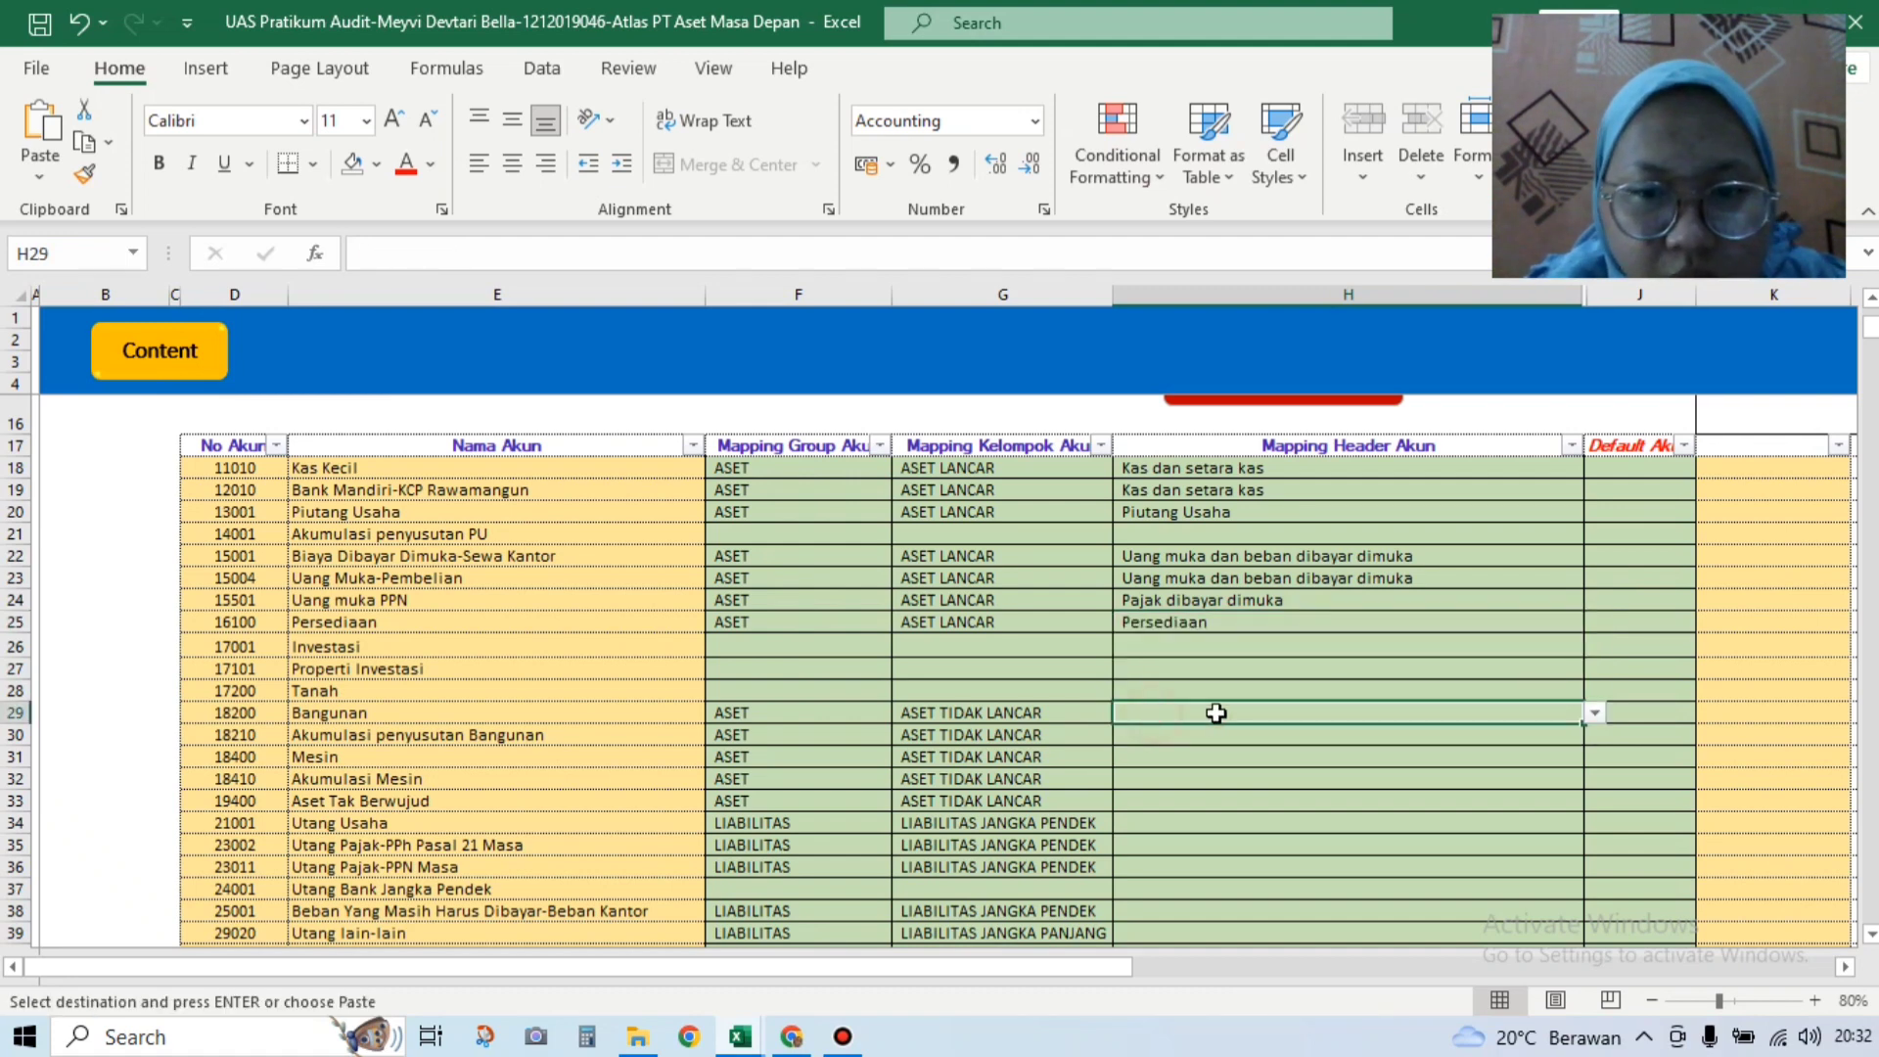
{"action": "left_click", "coordinate": [1594, 713]}
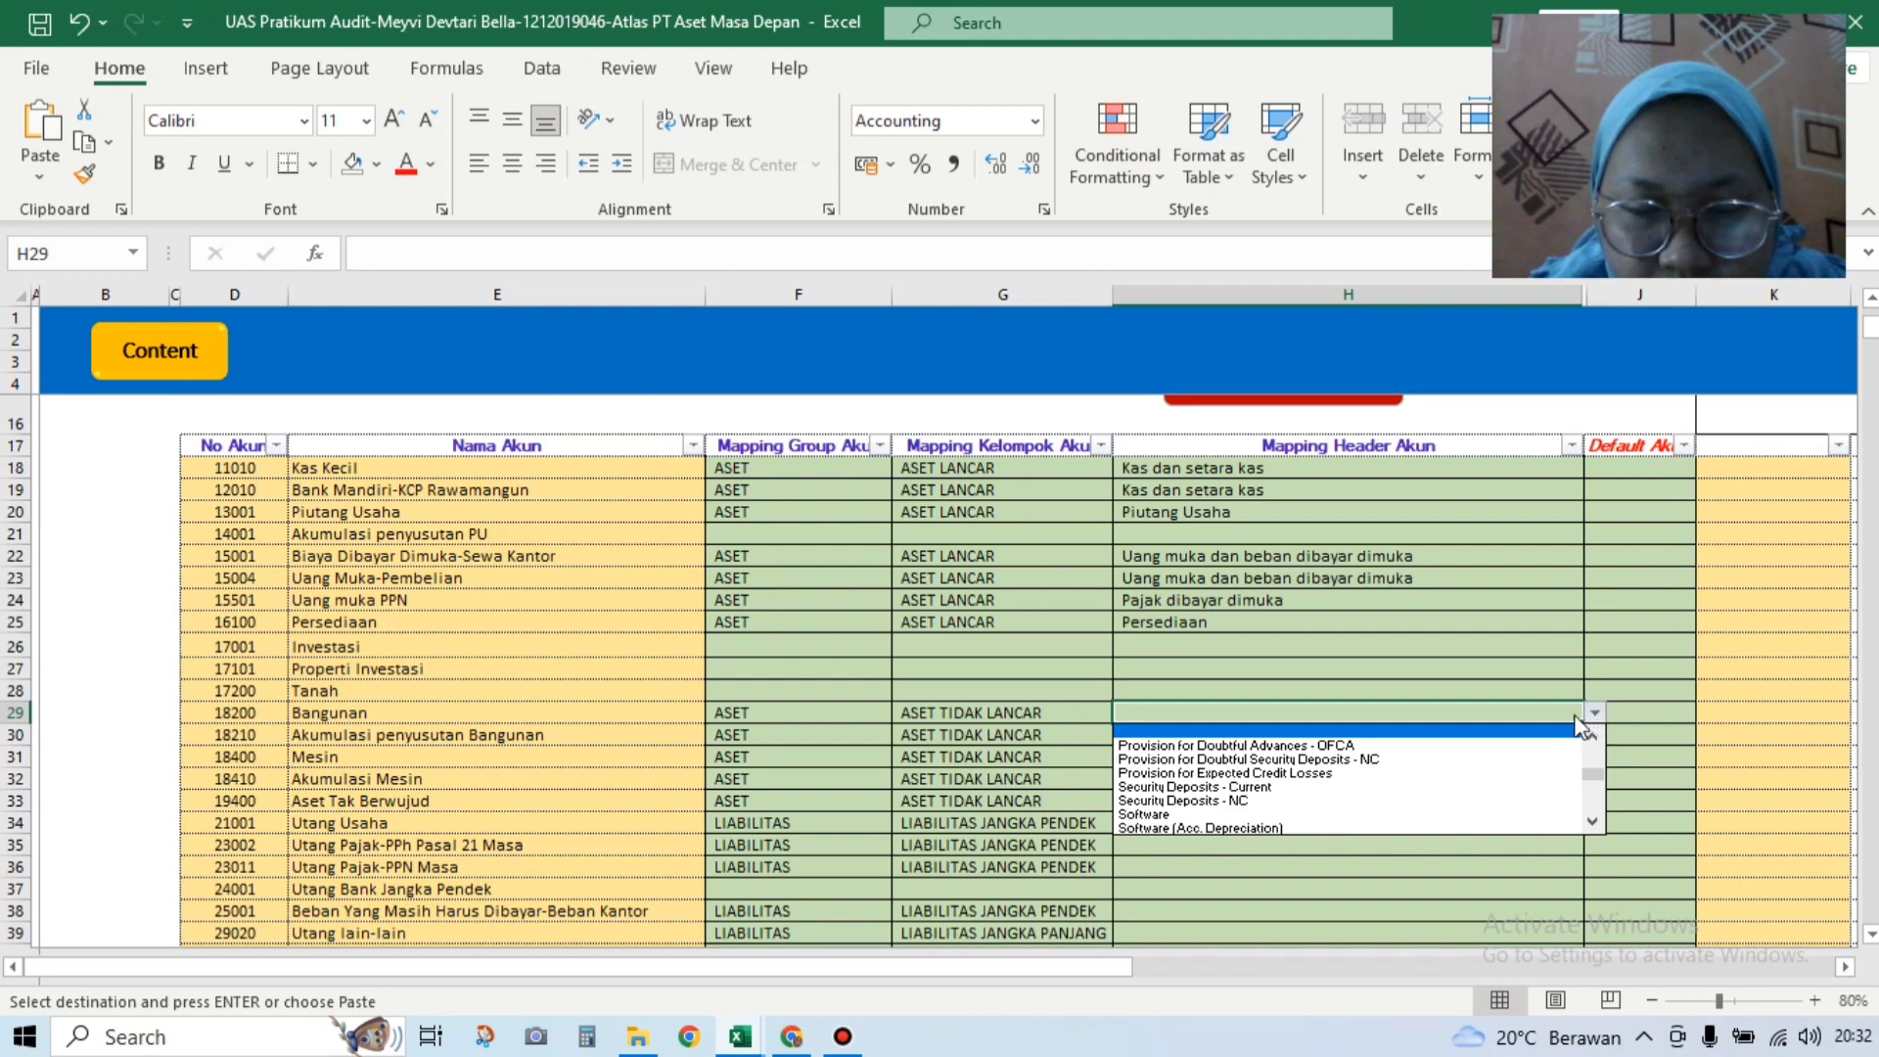
{"action": "left_click_drag", "start_coordinate": [1593, 774], "coordinate": [1596, 750]}
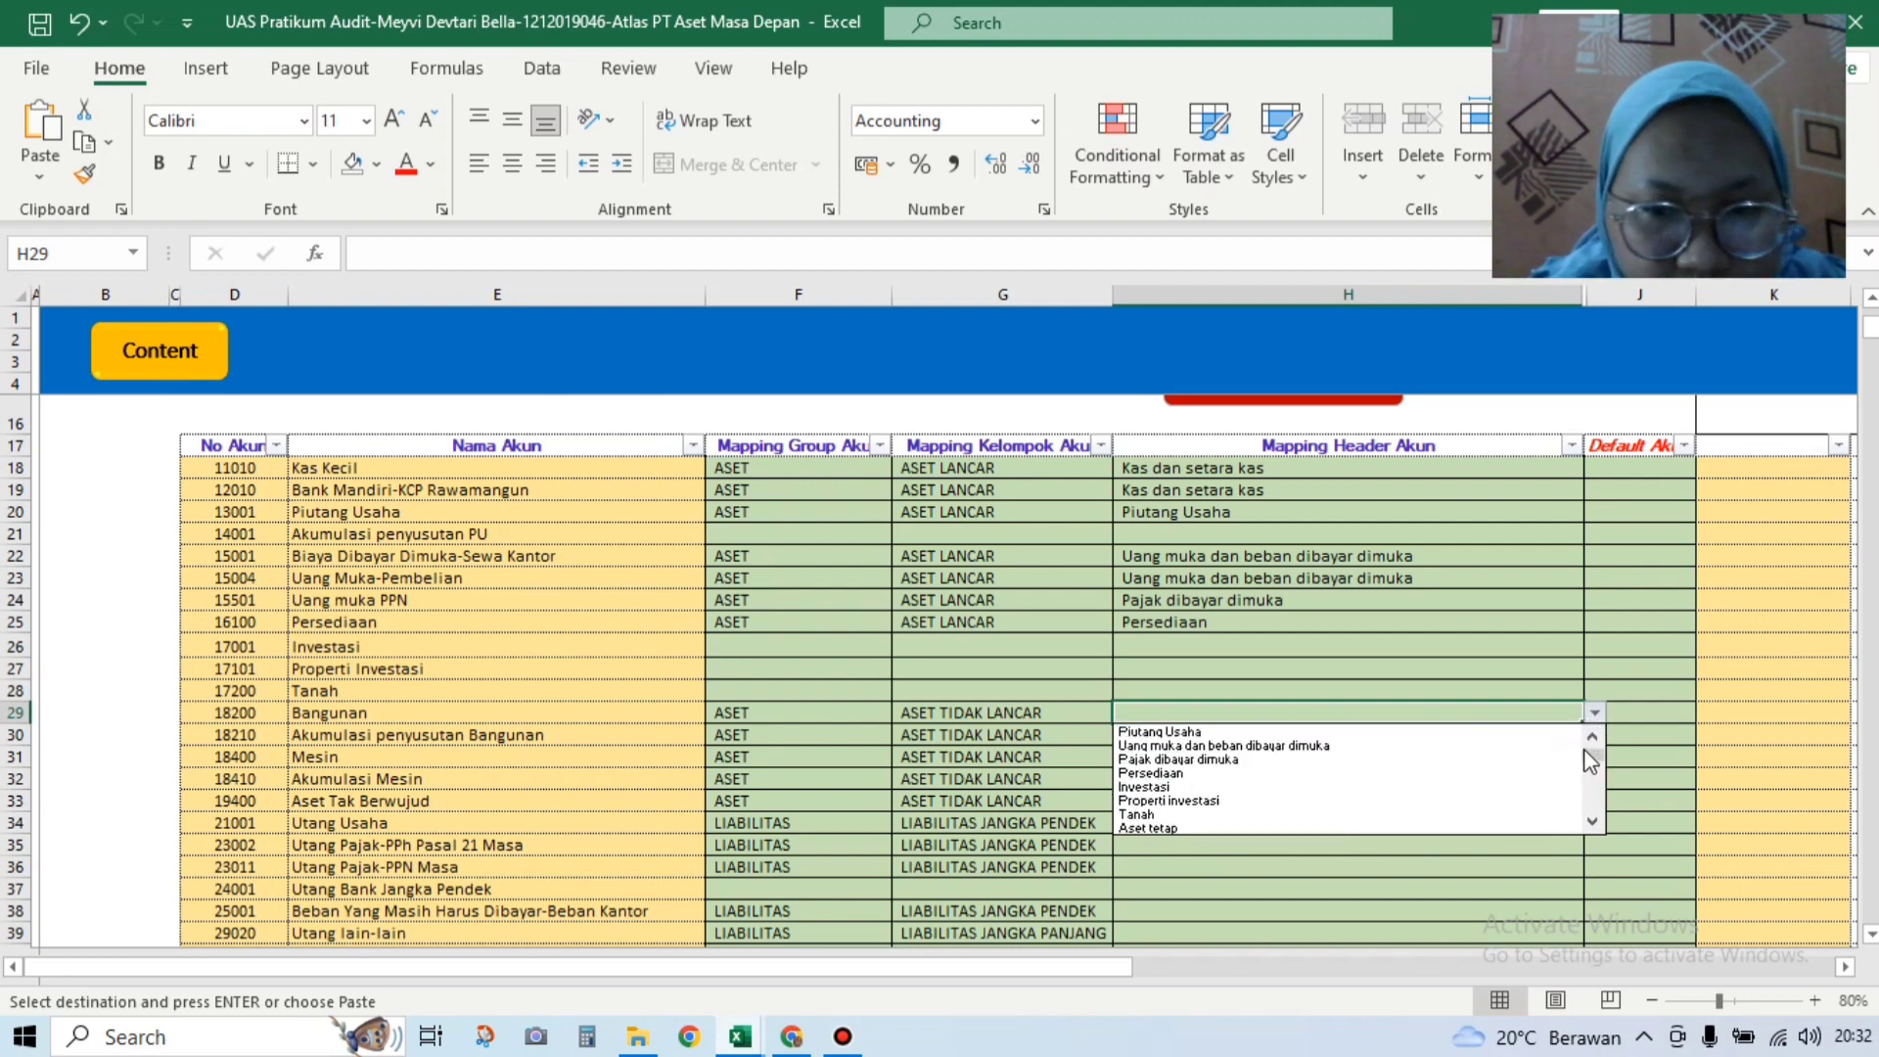
{"action": "left_click", "coordinate": [1543, 828]}
{"action": "left_click", "coordinate": [1428, 736]}
{"action": "left_click", "coordinate": [1594, 734]}
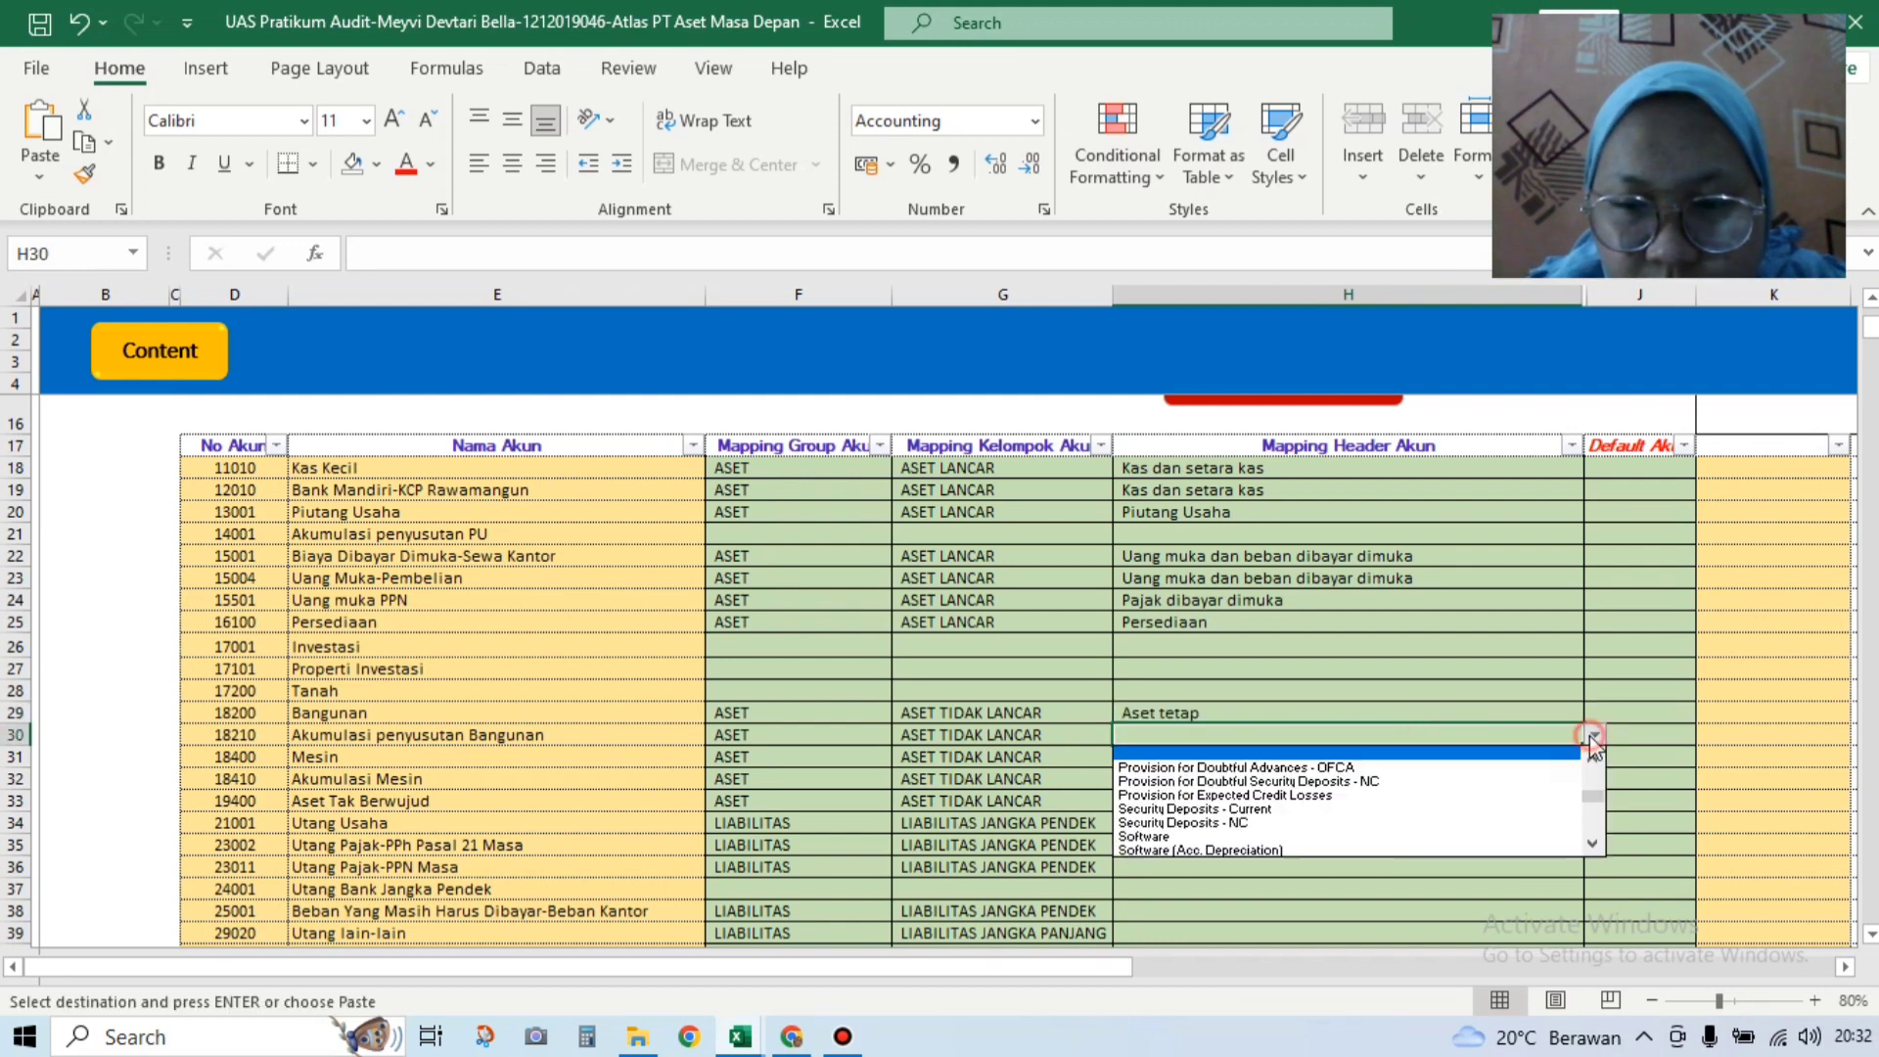
{"action": "left_click_drag", "start_coordinate": [1598, 795], "coordinate": [1596, 776]}
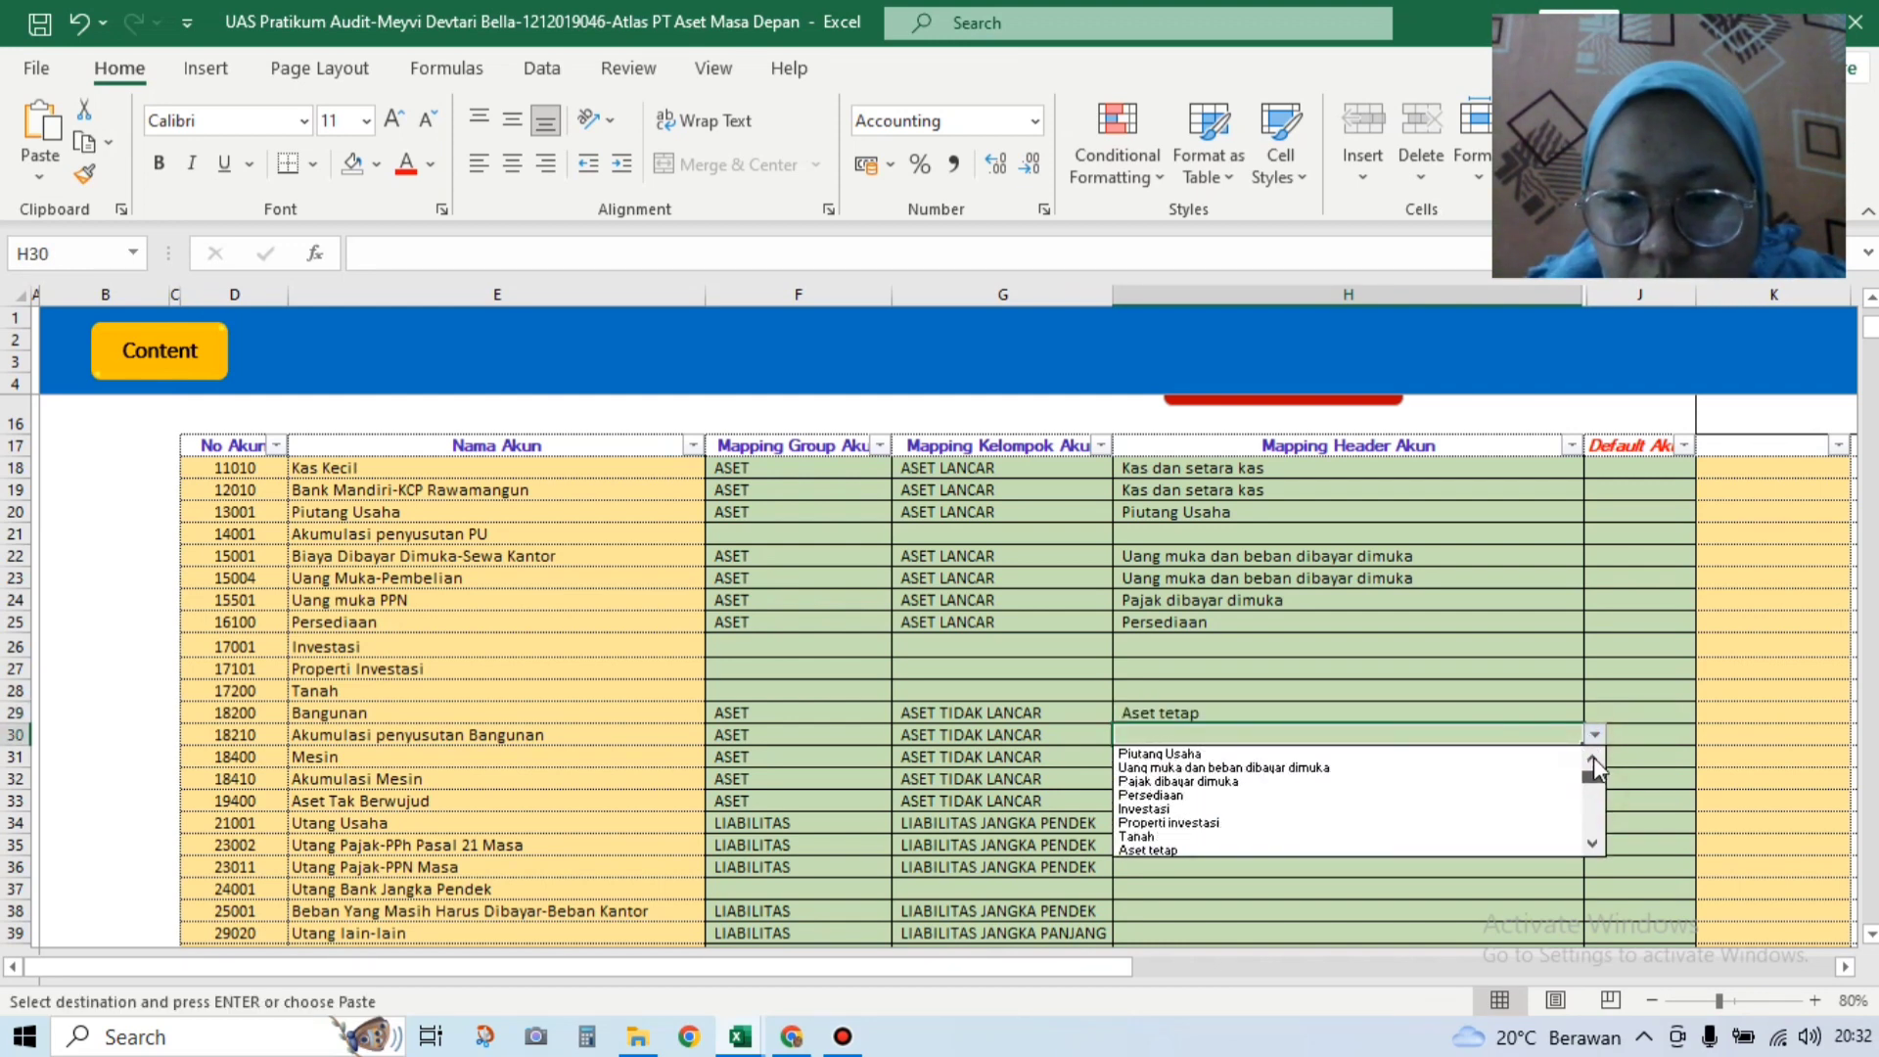
{"action": "left_click", "coordinate": [1594, 778]}
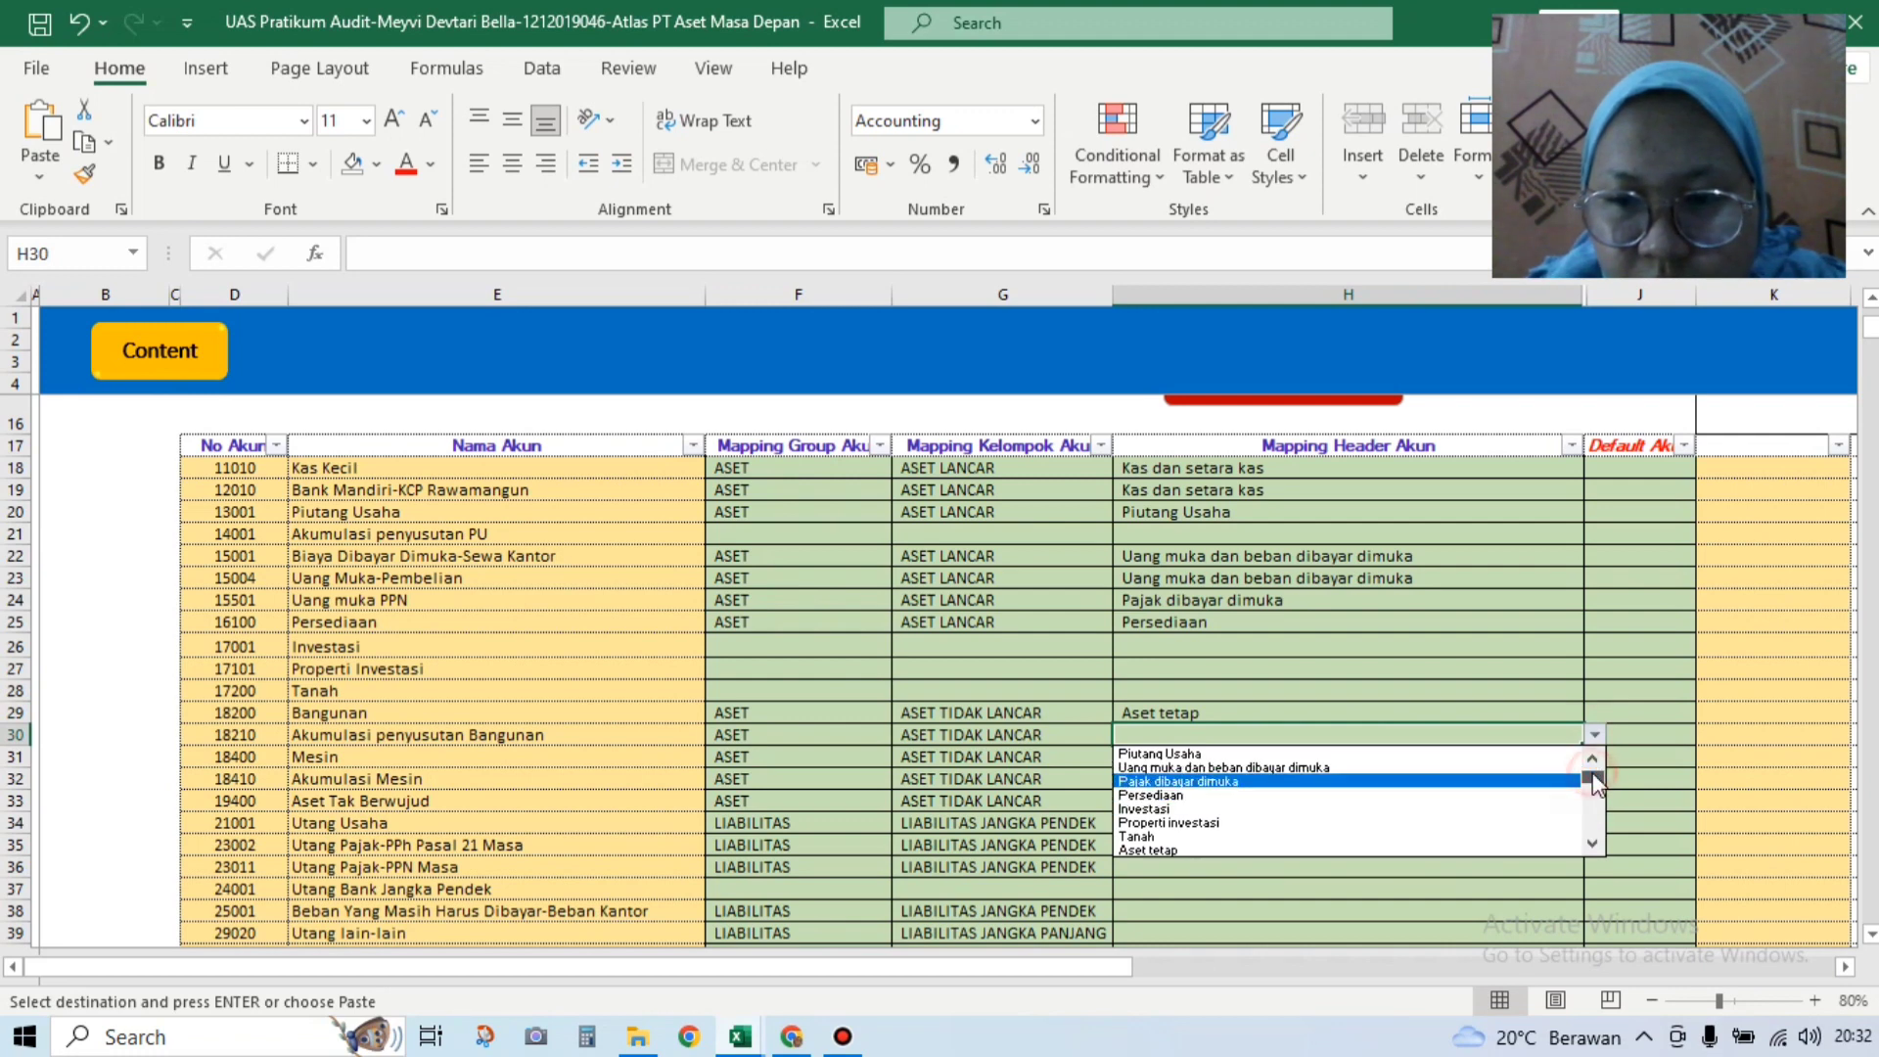
{"action": "left_click", "coordinate": [1337, 850]}
Step: Map Mesin and Akumulasi Mesin to the Aset tetap header
{"action": "left_click", "coordinate": [1369, 762]}
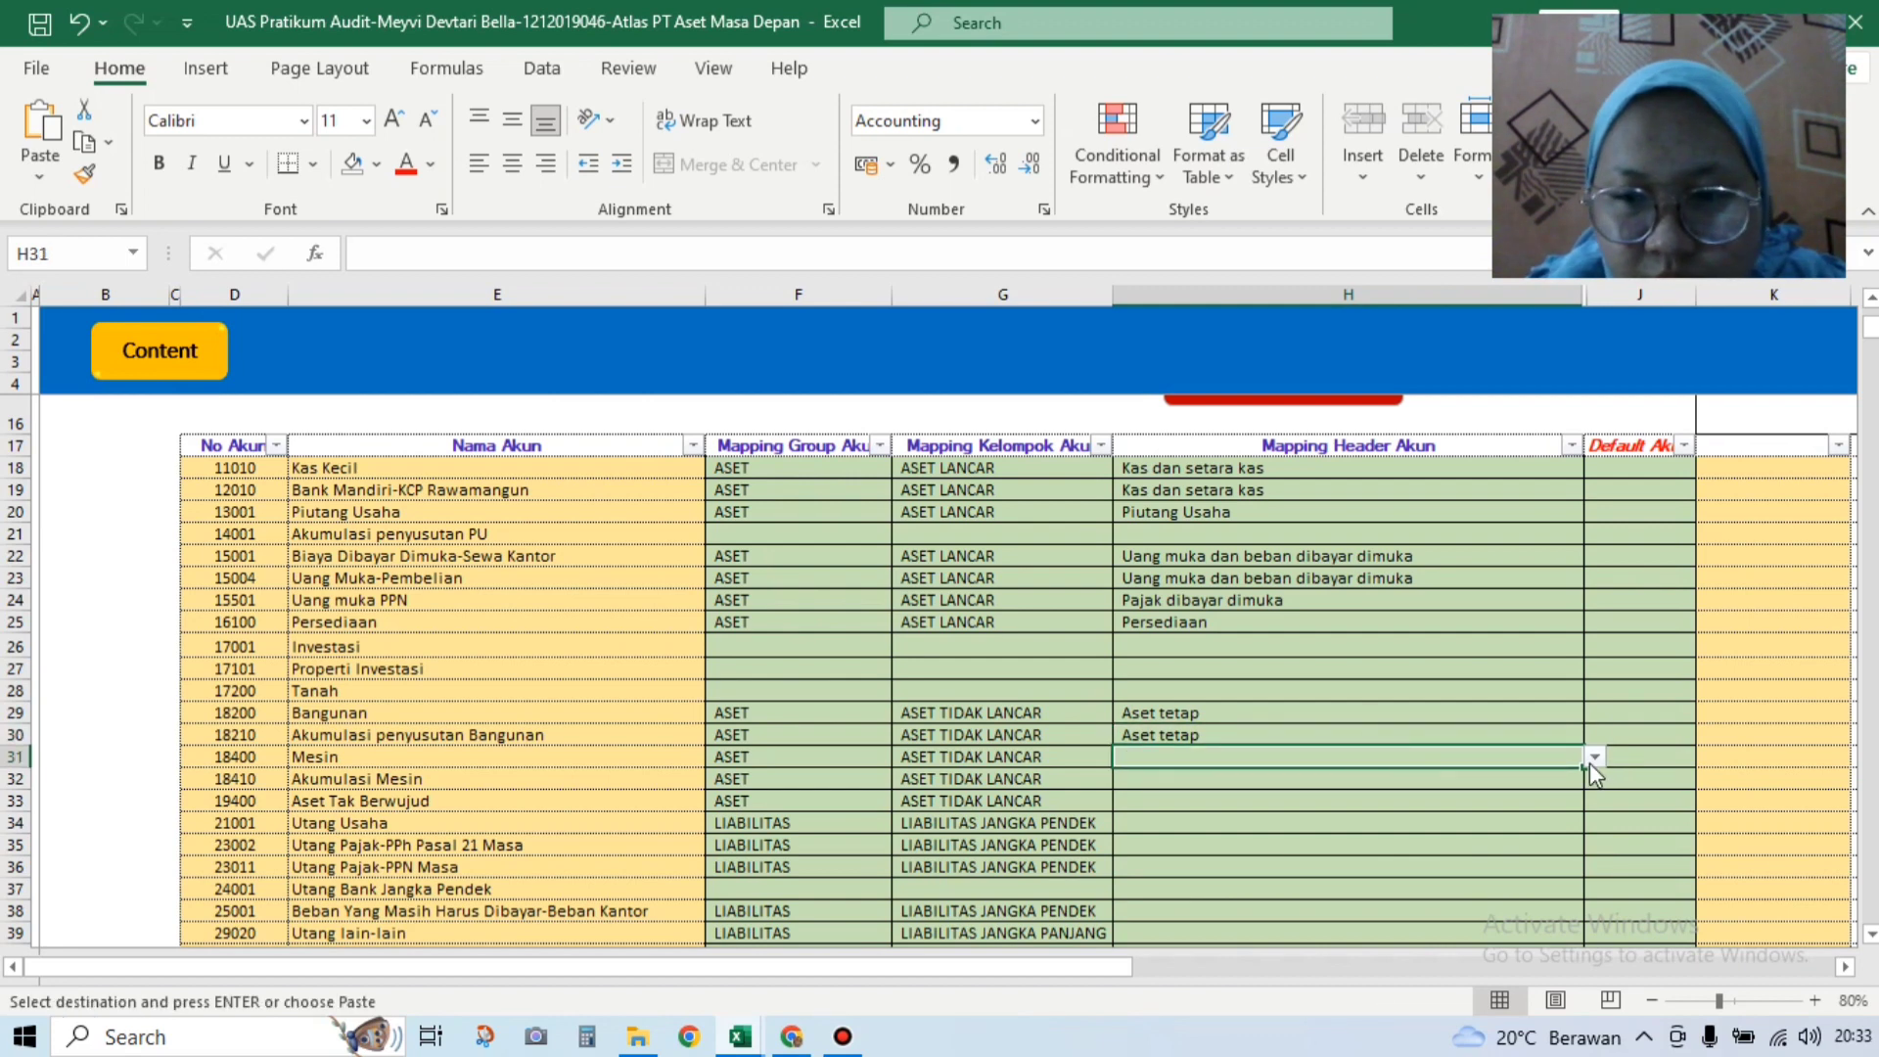
{"action": "left_click", "coordinate": [1593, 758]}
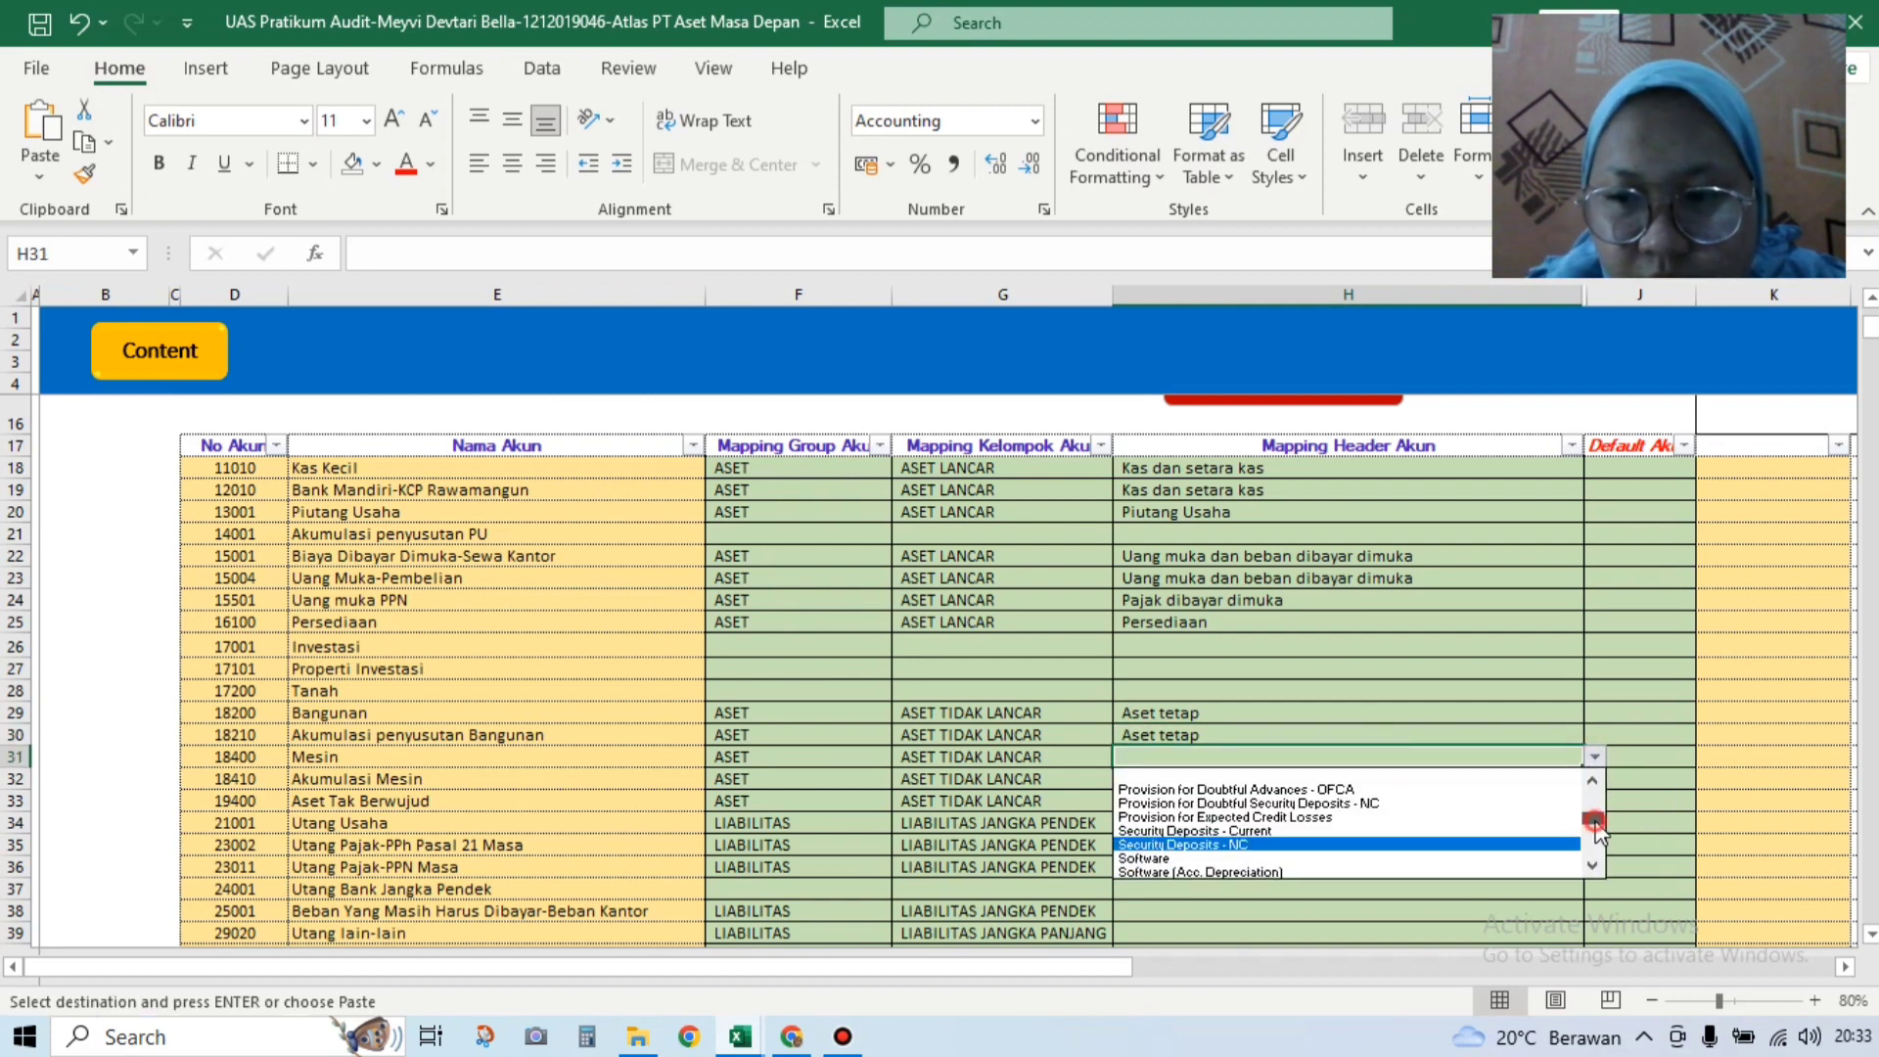
{"action": "left_click_drag", "start_coordinate": [1593, 818], "coordinate": [1597, 789]}
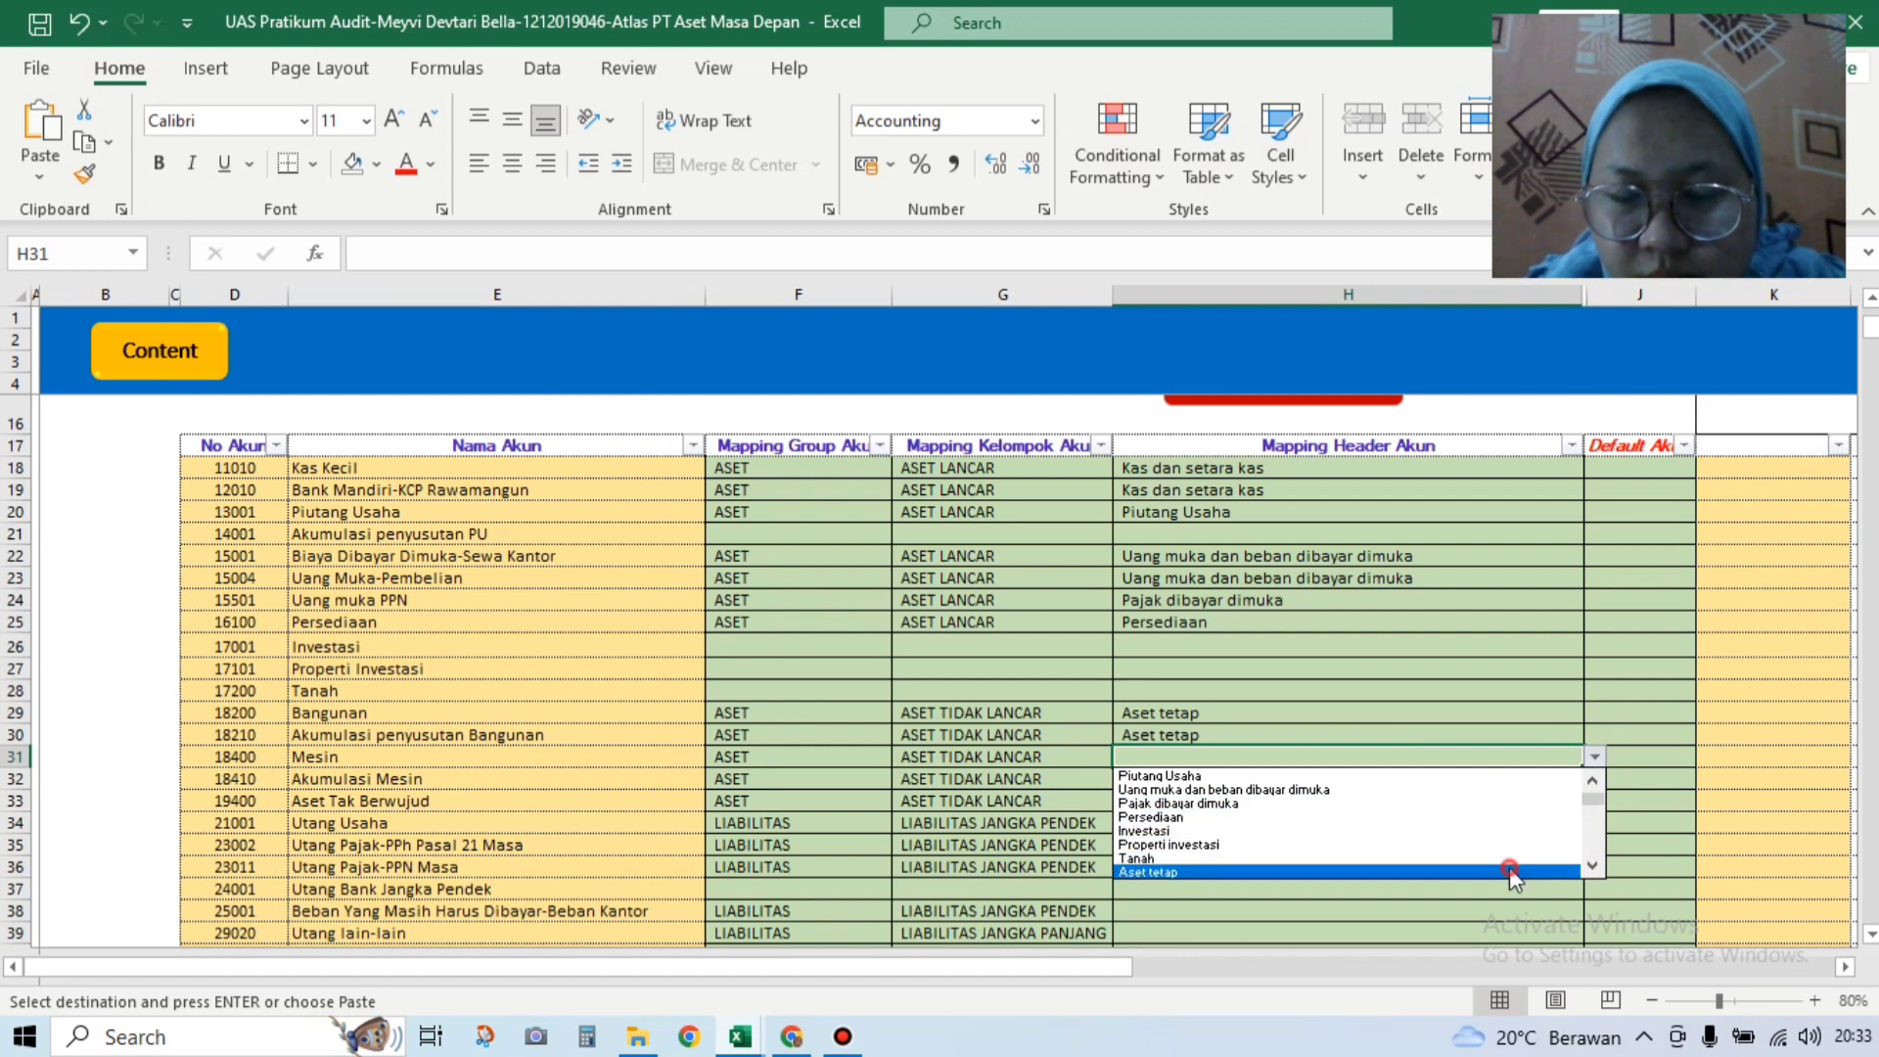
{"action": "left_click", "coordinate": [1509, 869]}
{"action": "left_click", "coordinate": [1566, 780]}
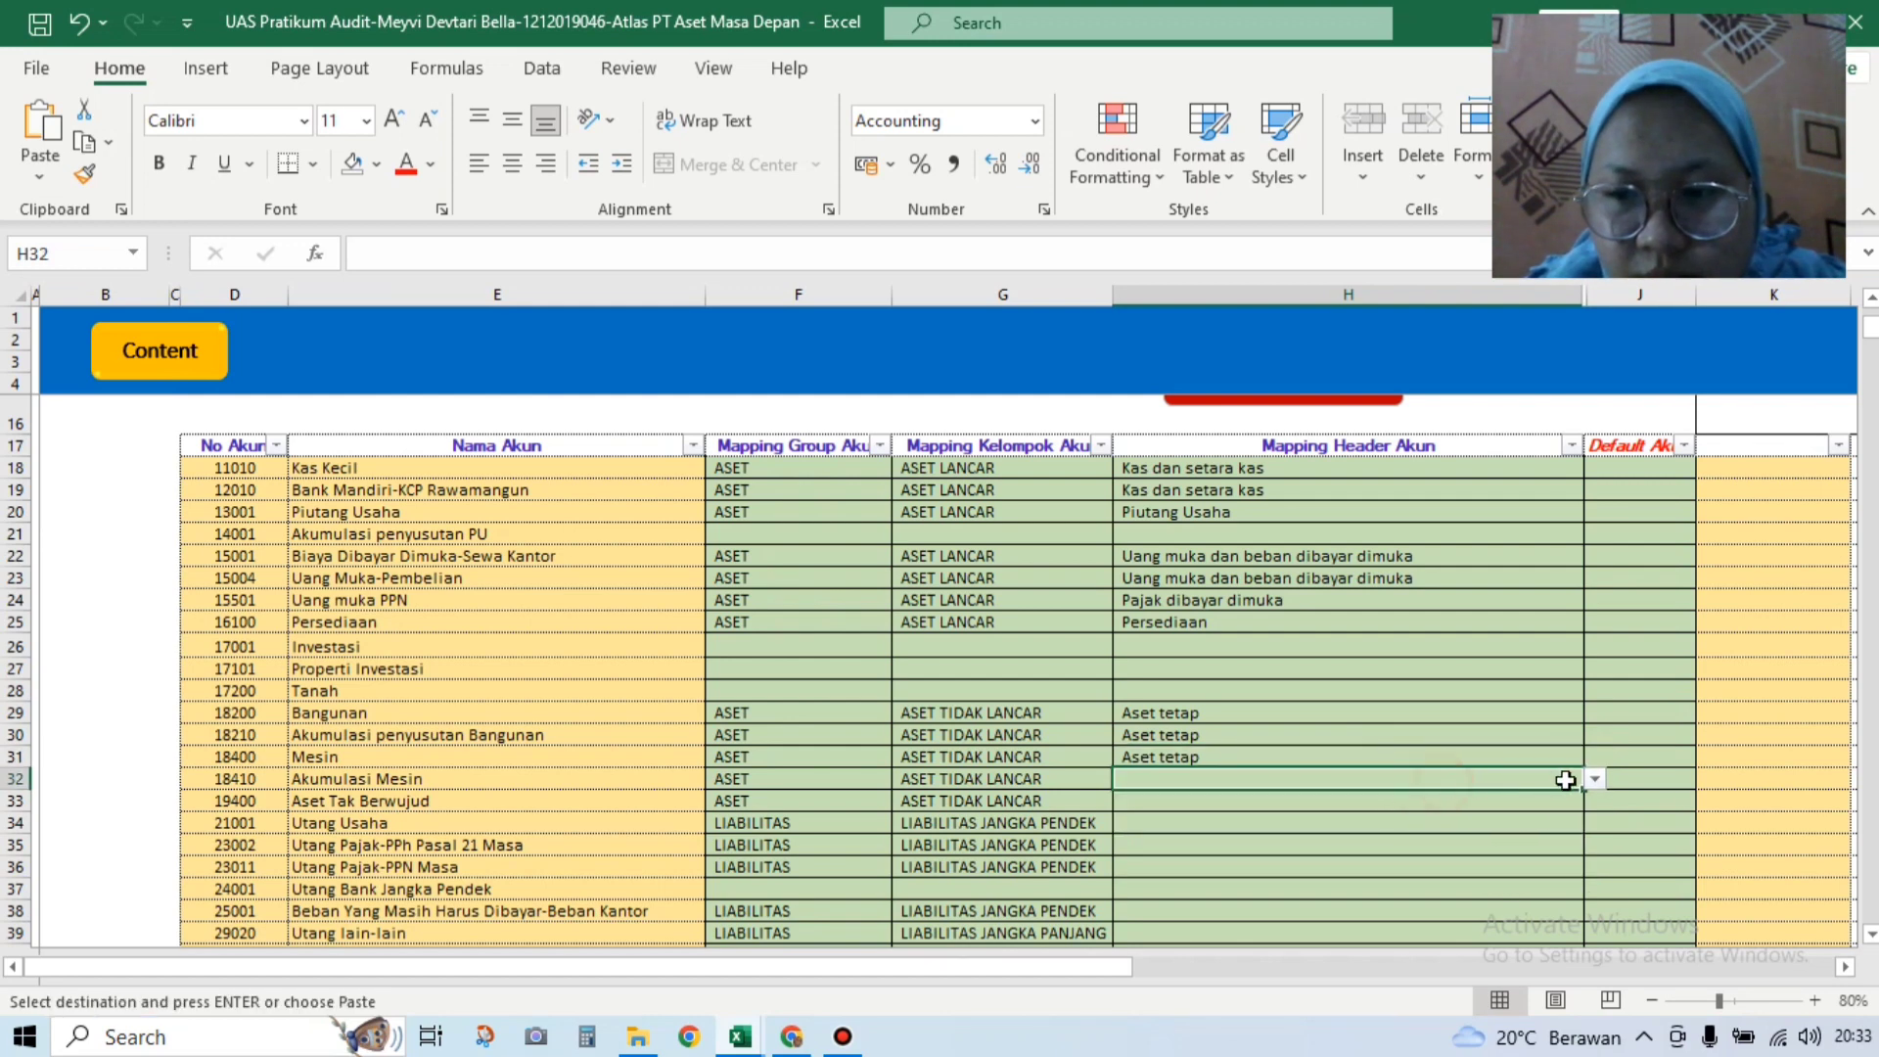
{"action": "left_click", "coordinate": [1596, 780]}
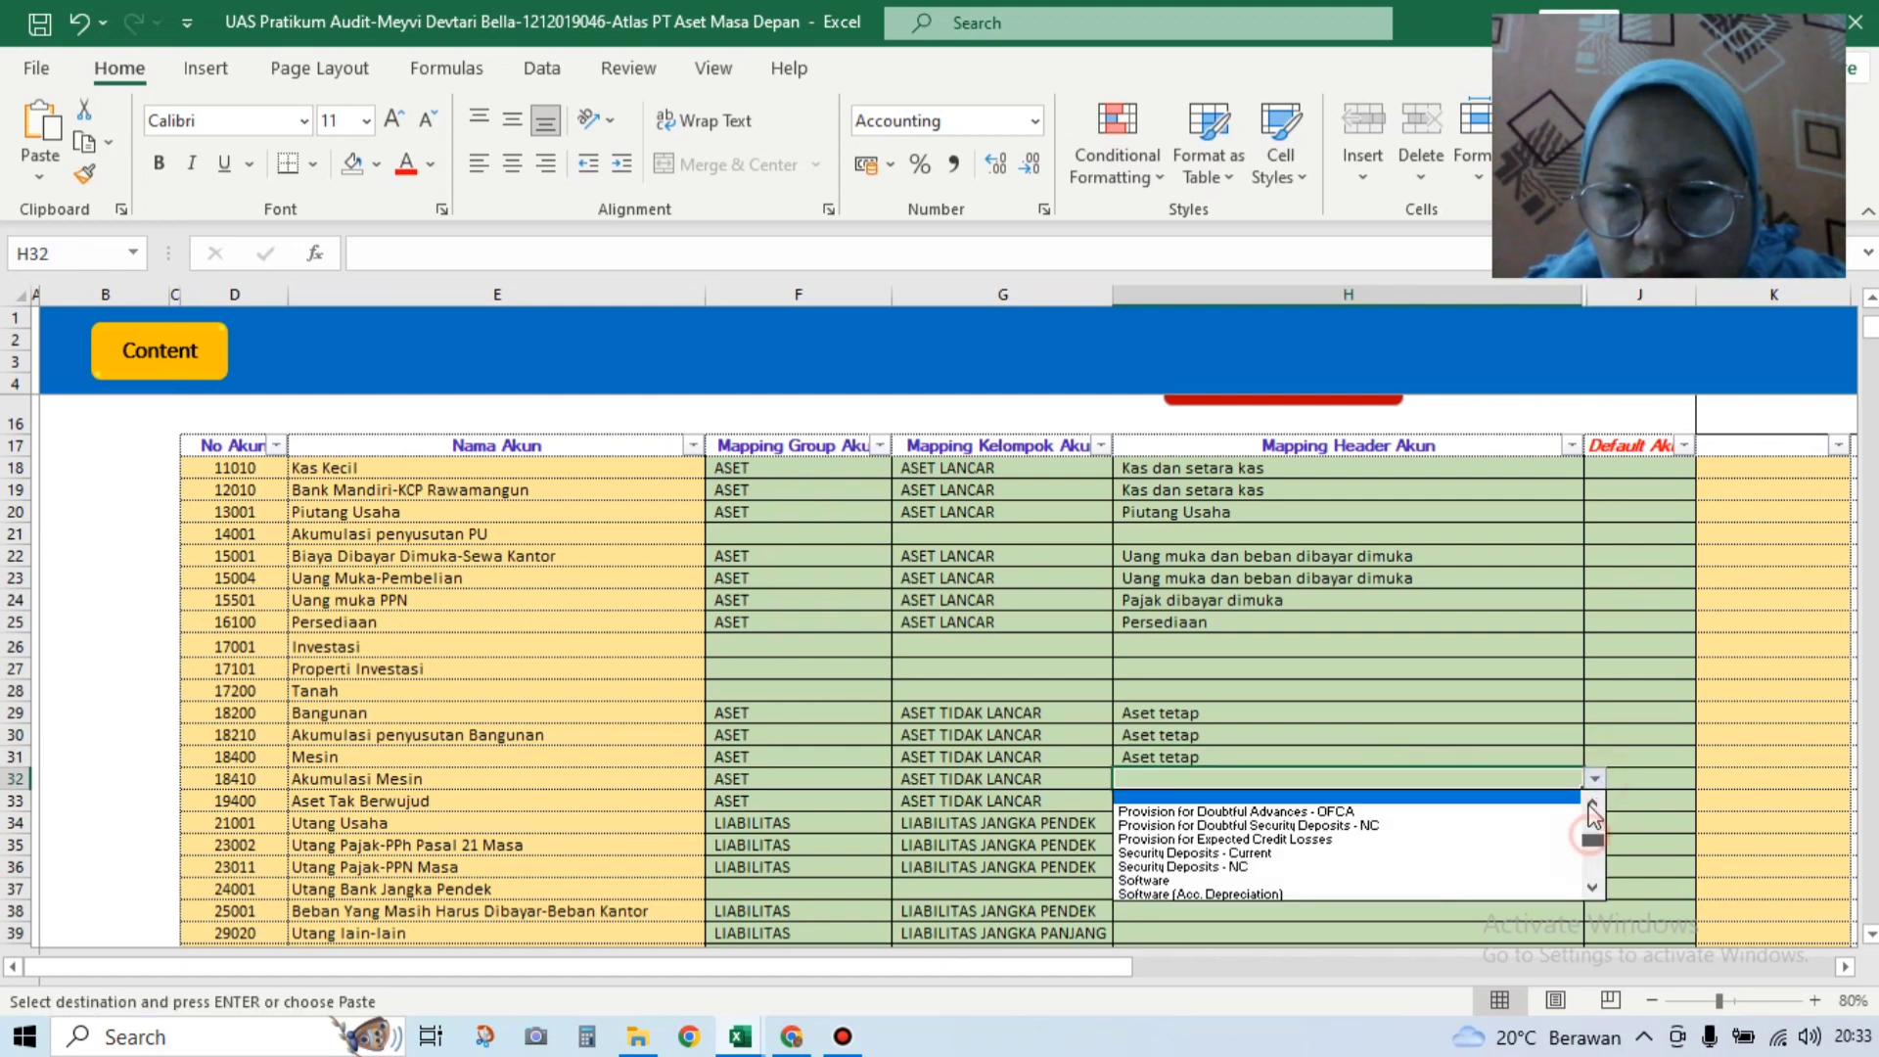
{"action": "left_click_drag", "start_coordinate": [1589, 840], "coordinate": [1590, 805]}
{"action": "left_click", "coordinate": [1512, 891]}
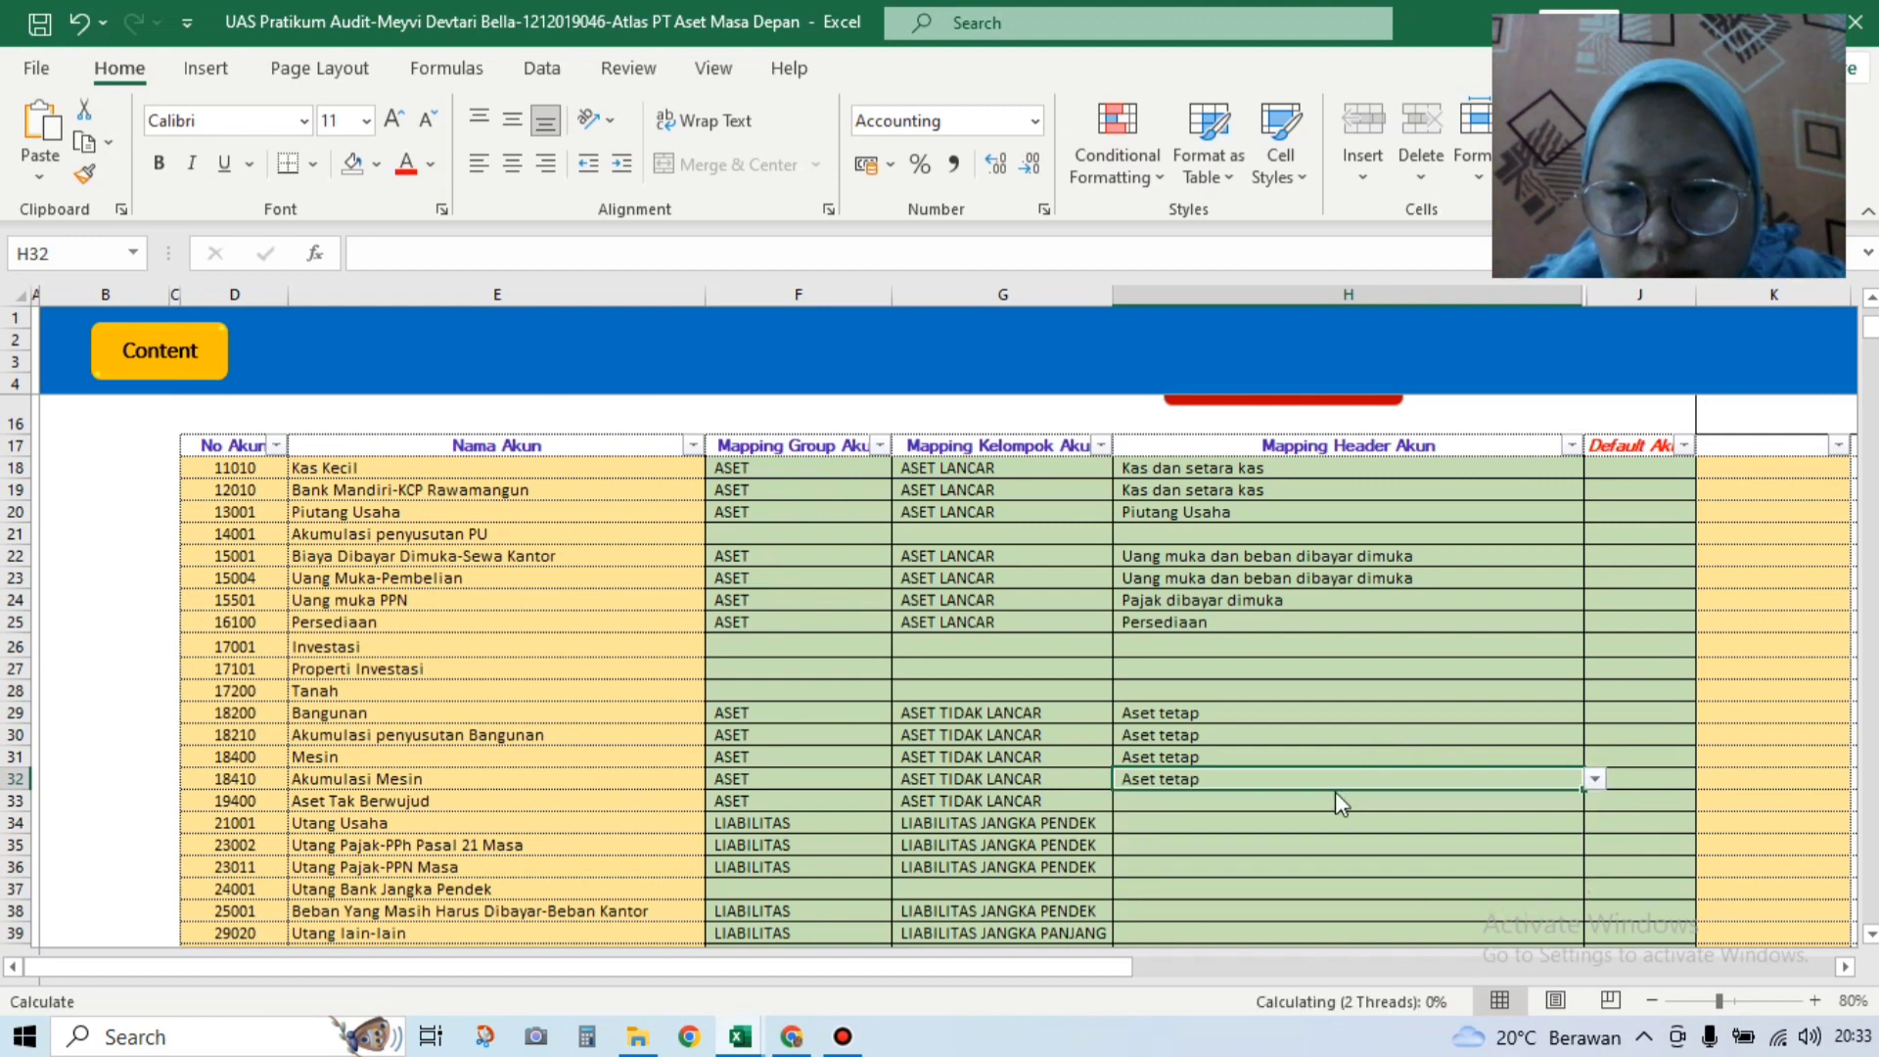
{"action": "key", "text": "ctrl+c"}
Step: Set H33's header to Aset takberwujud and H34's to Utang usaha
{"action": "left_click", "coordinate": [1302, 801]}
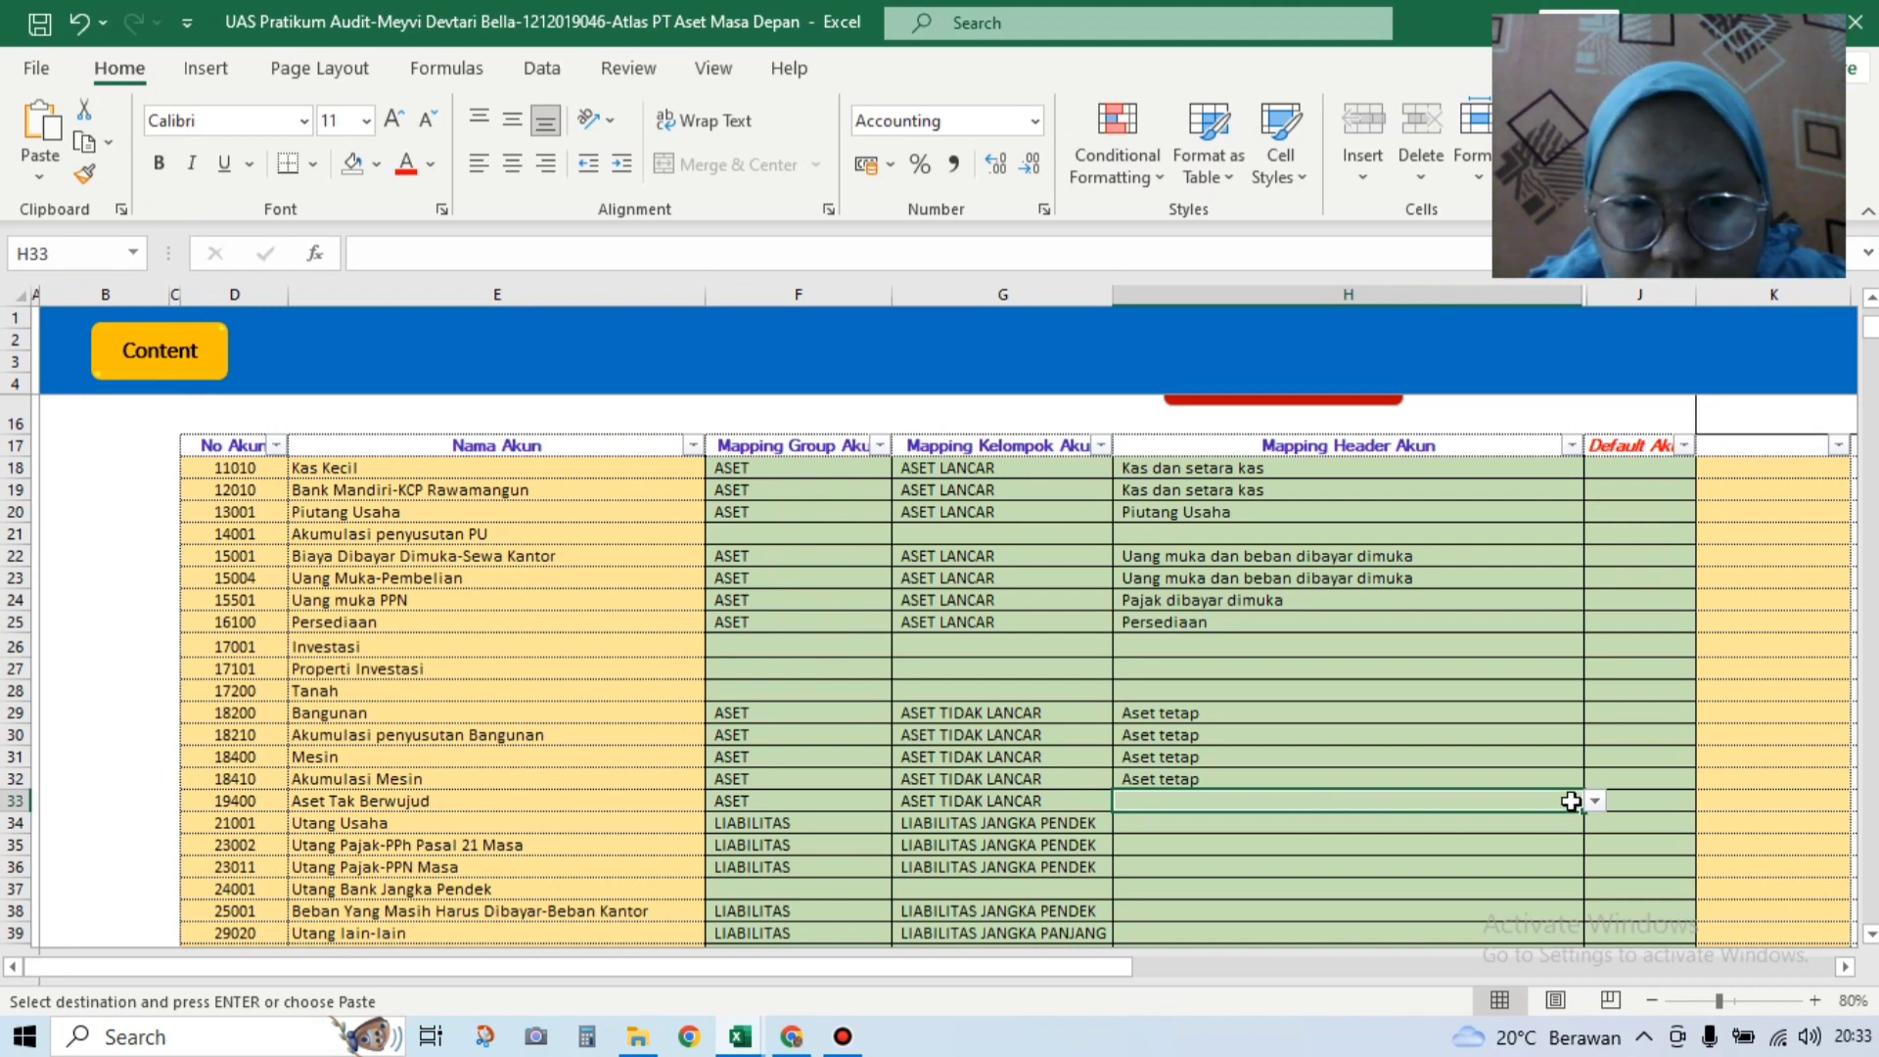
{"action": "left_click", "coordinate": [1595, 800]}
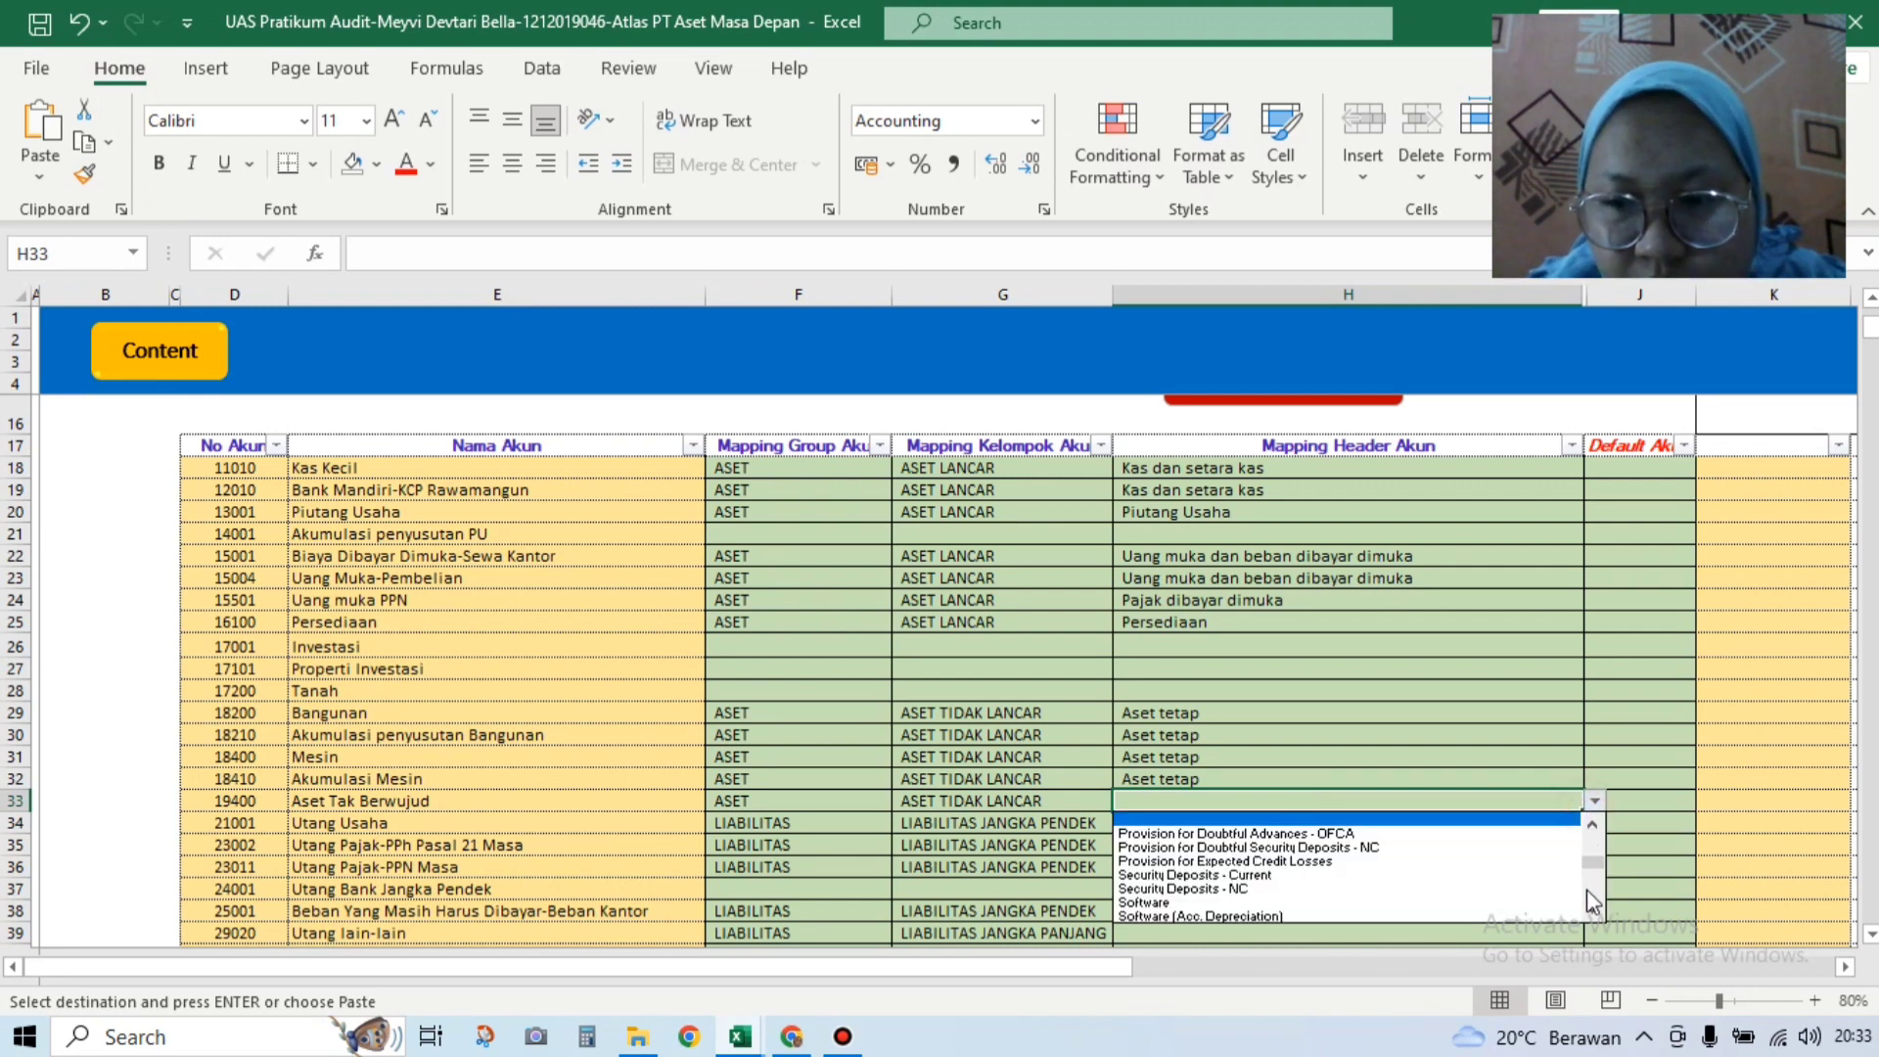
{"action": "left_click", "coordinate": [1589, 853]}
{"action": "left_click_drag", "start_coordinate": [1595, 858], "coordinate": [1596, 864]}
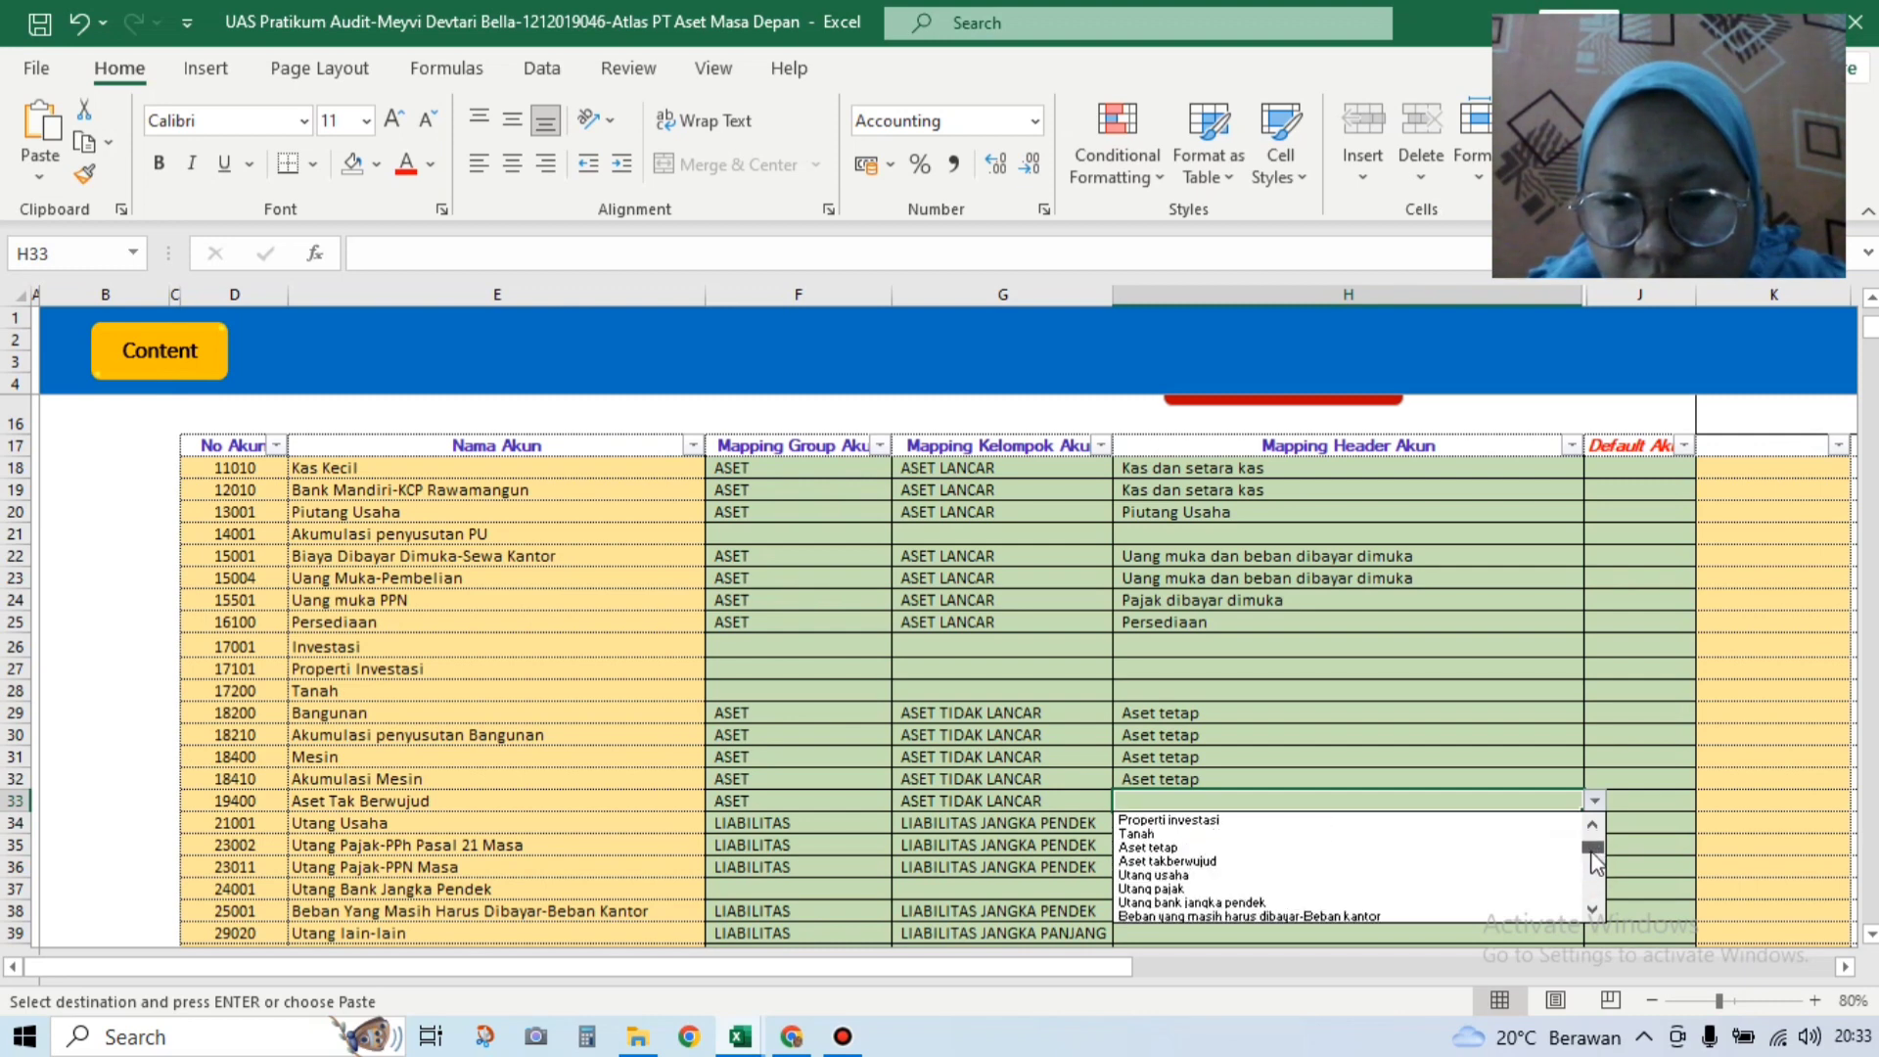
{"action": "left_click", "coordinate": [1497, 862]}
{"action": "key", "text": "ctrl+c"}
{"action": "left_click", "coordinate": [1304, 826]}
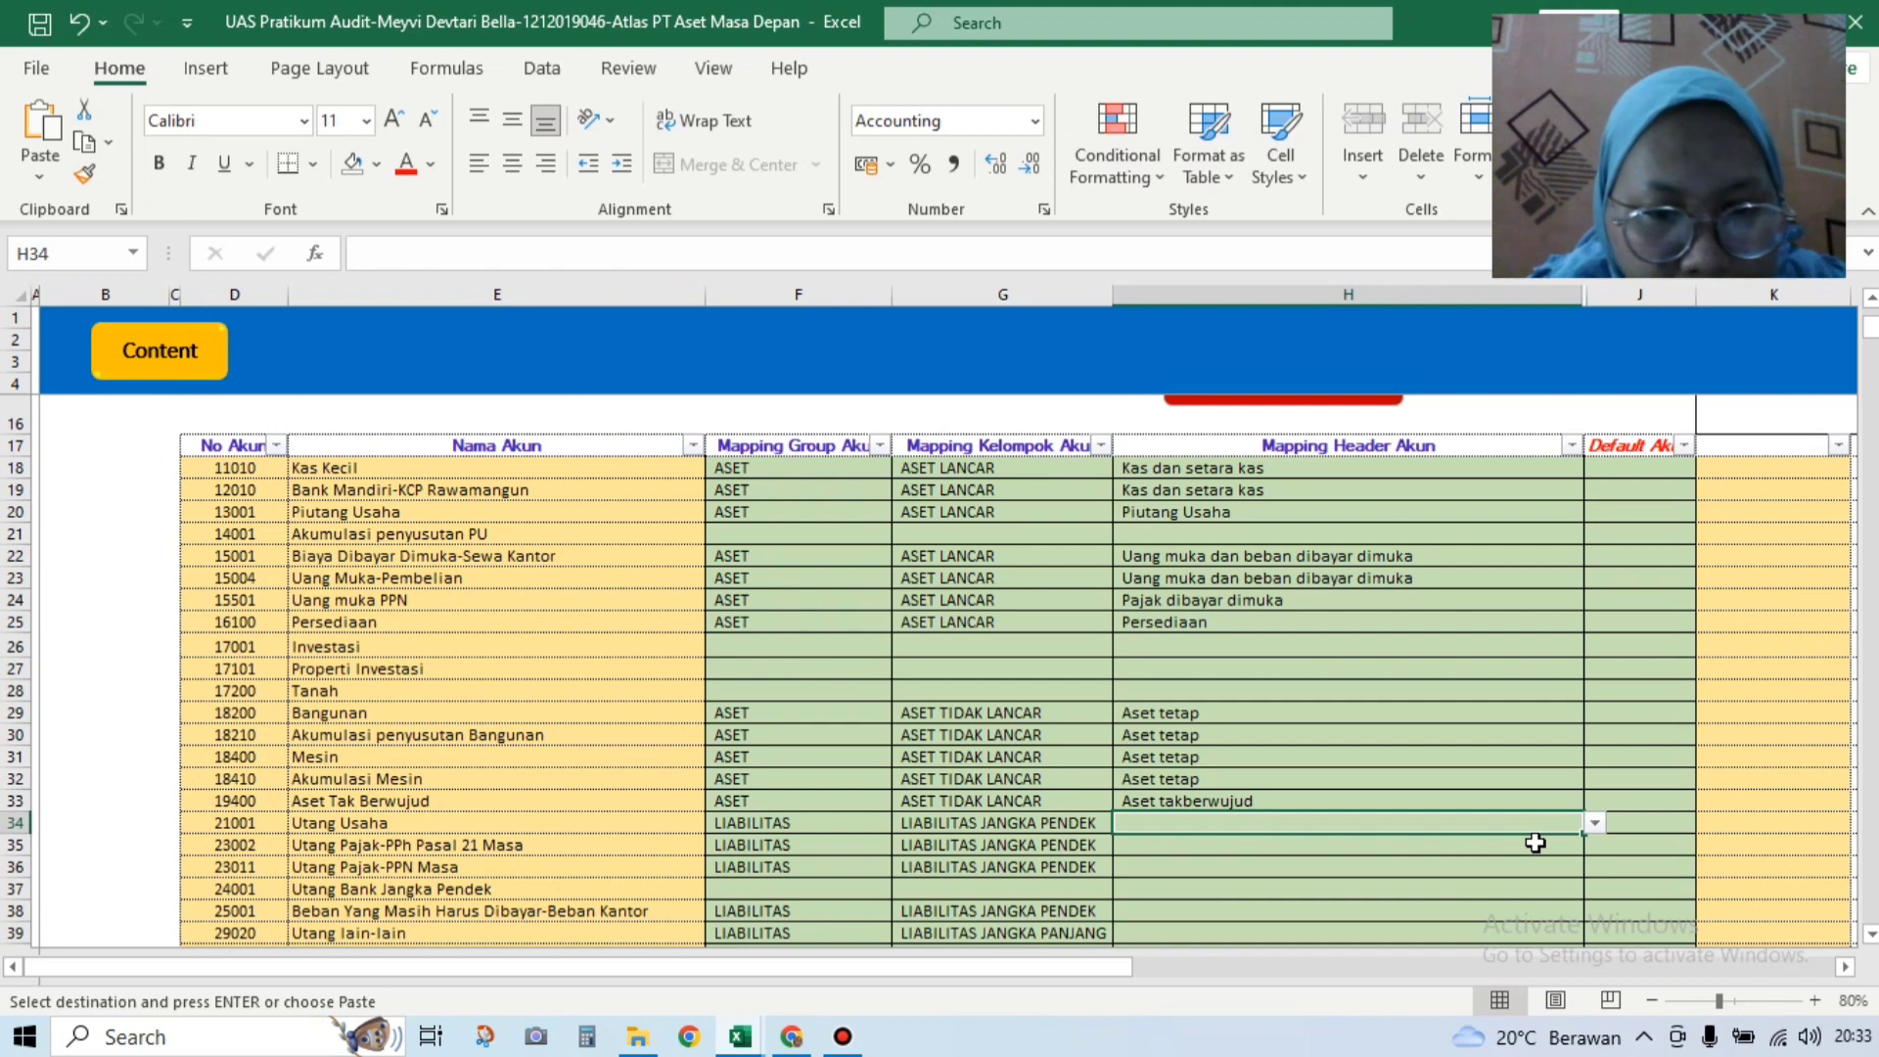
{"action": "left_click", "coordinate": [1591, 827]}
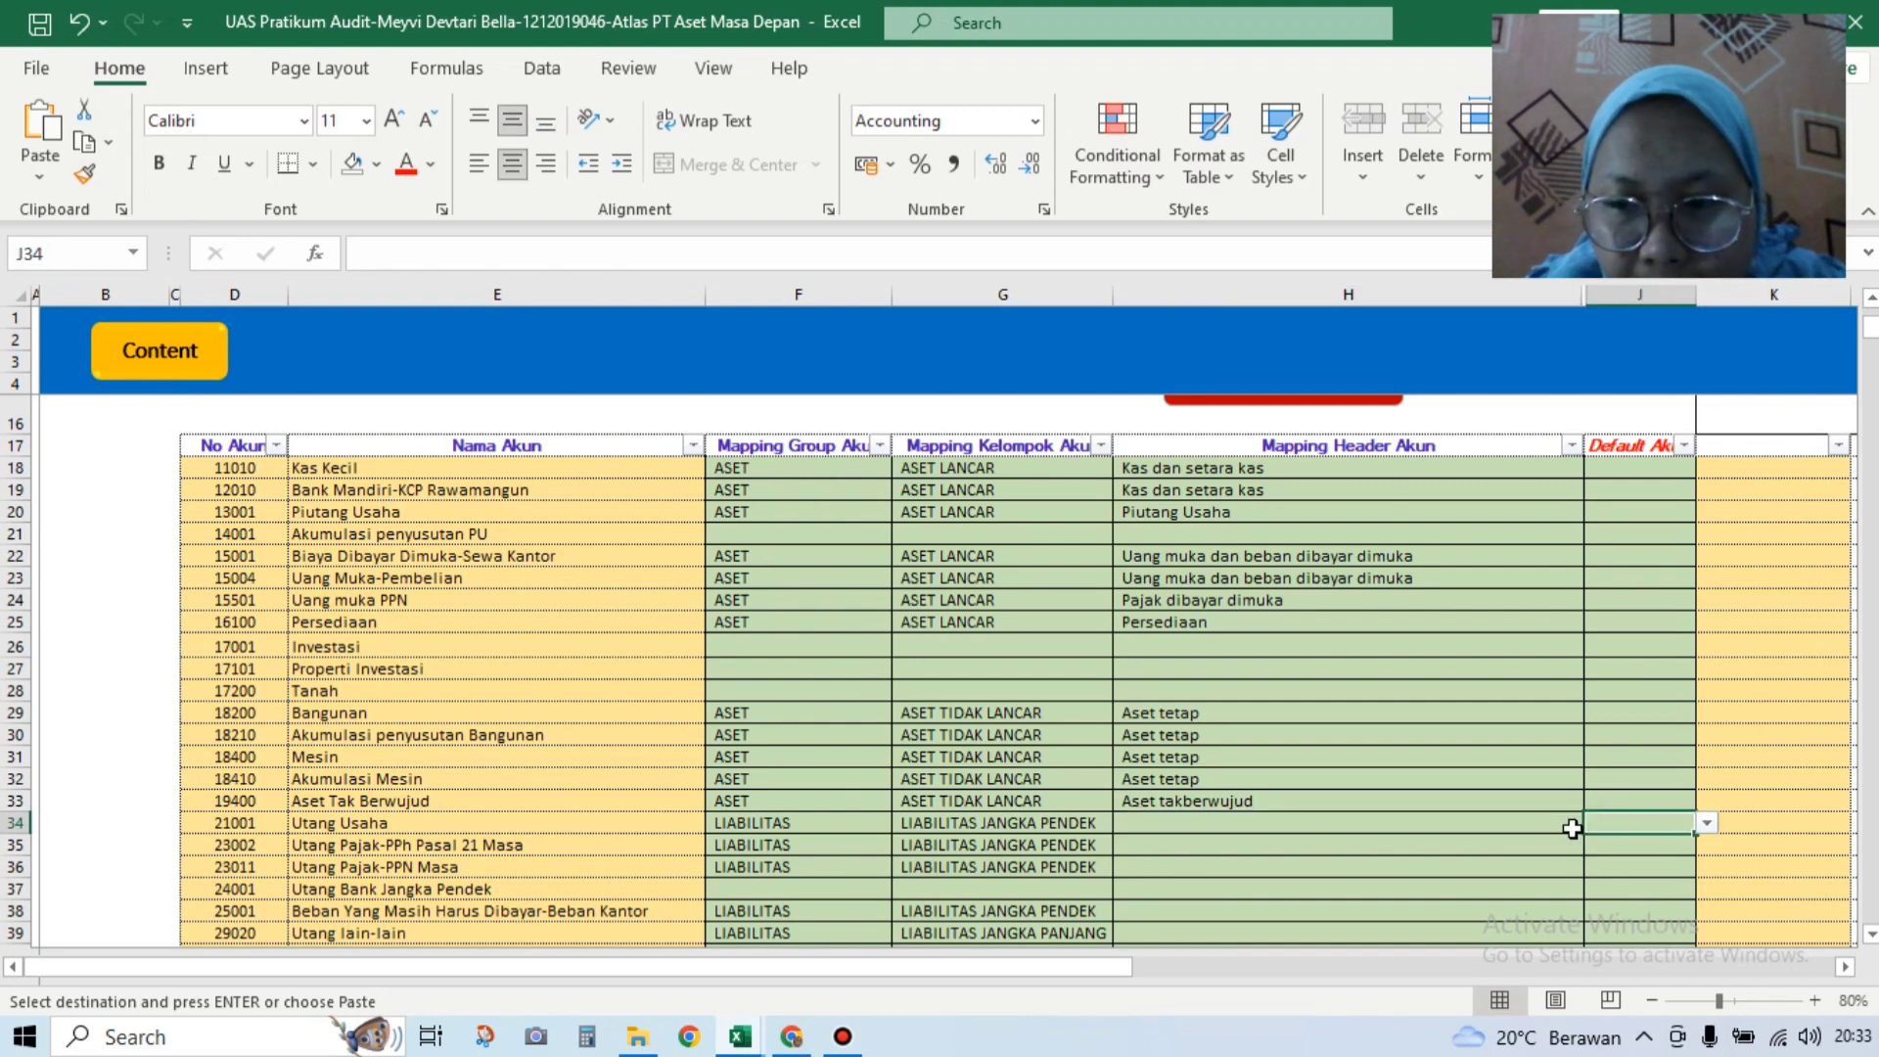
{"action": "left_click", "coordinate": [1576, 828]}
{"action": "left_click", "coordinate": [1594, 825]}
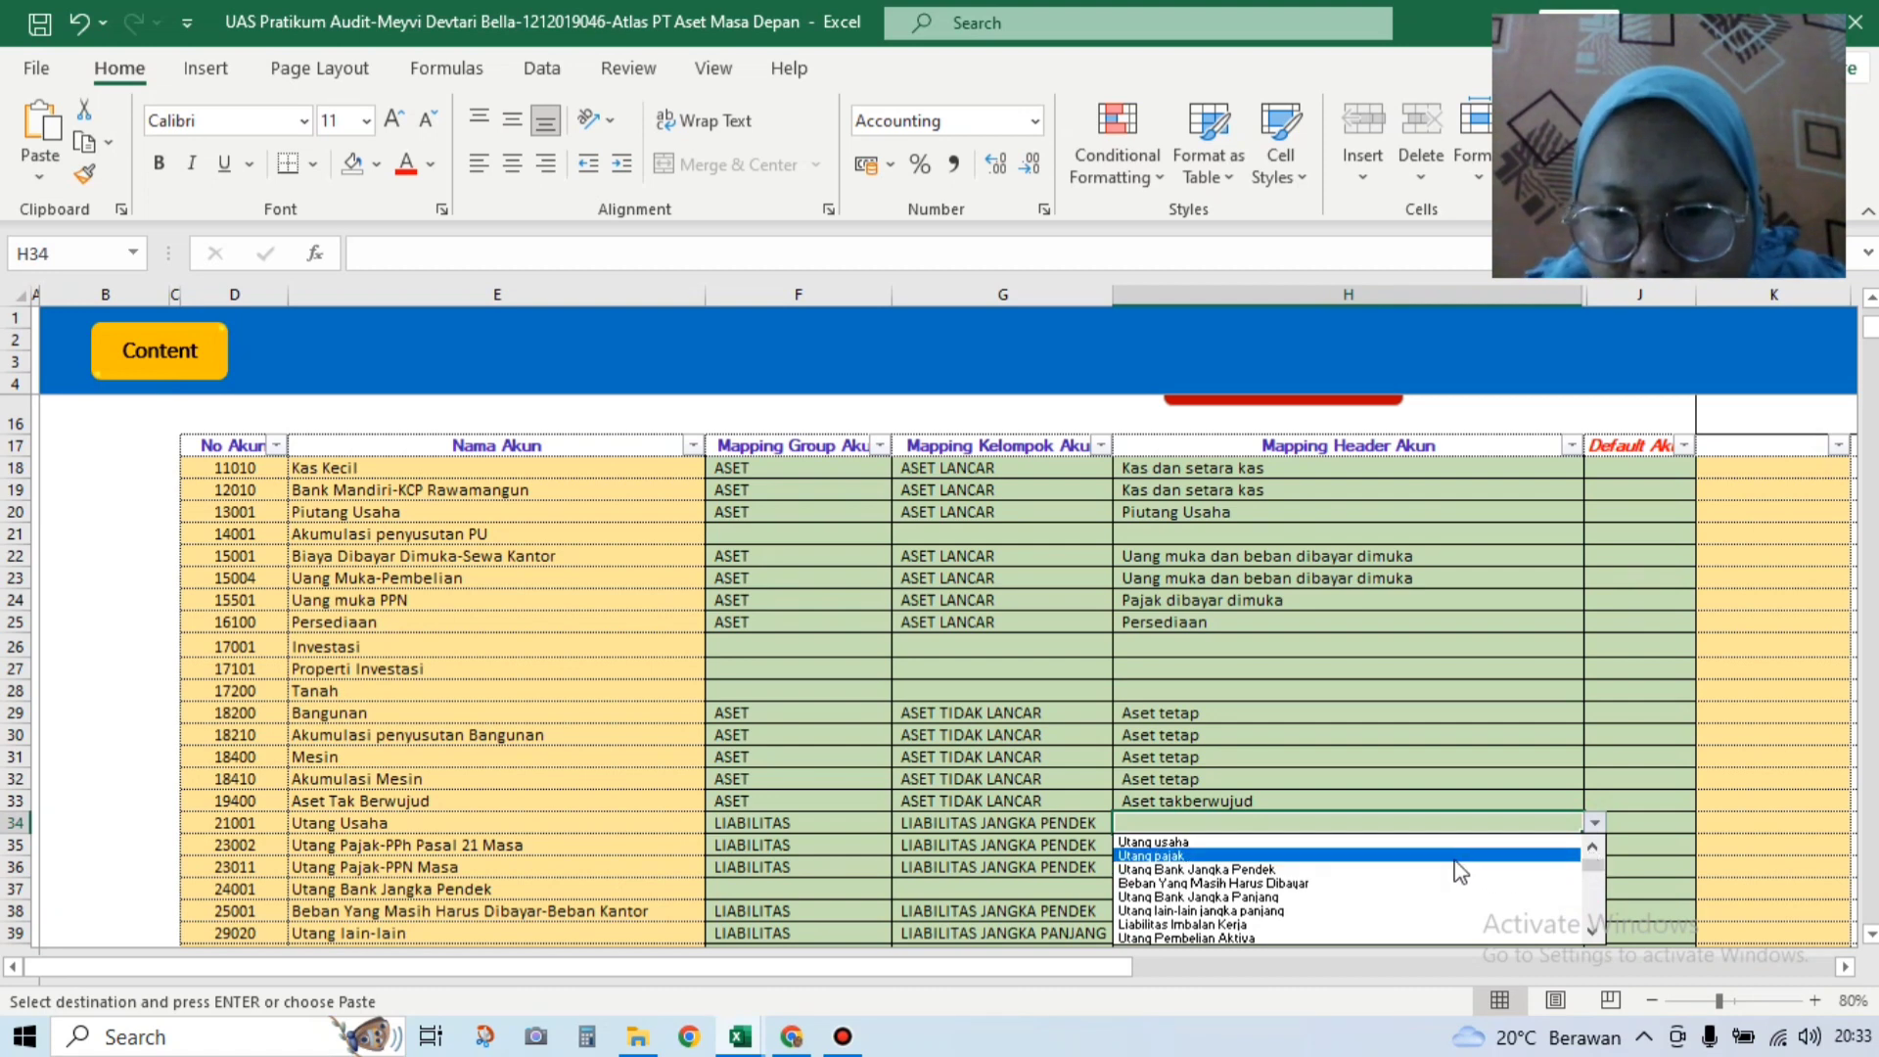
{"action": "left_click", "coordinate": [1449, 843]}
Step: Set both H35 and H36 headers to Utang pajak
{"action": "left_click", "coordinate": [1415, 847]}
{"action": "left_click", "coordinate": [1593, 845]}
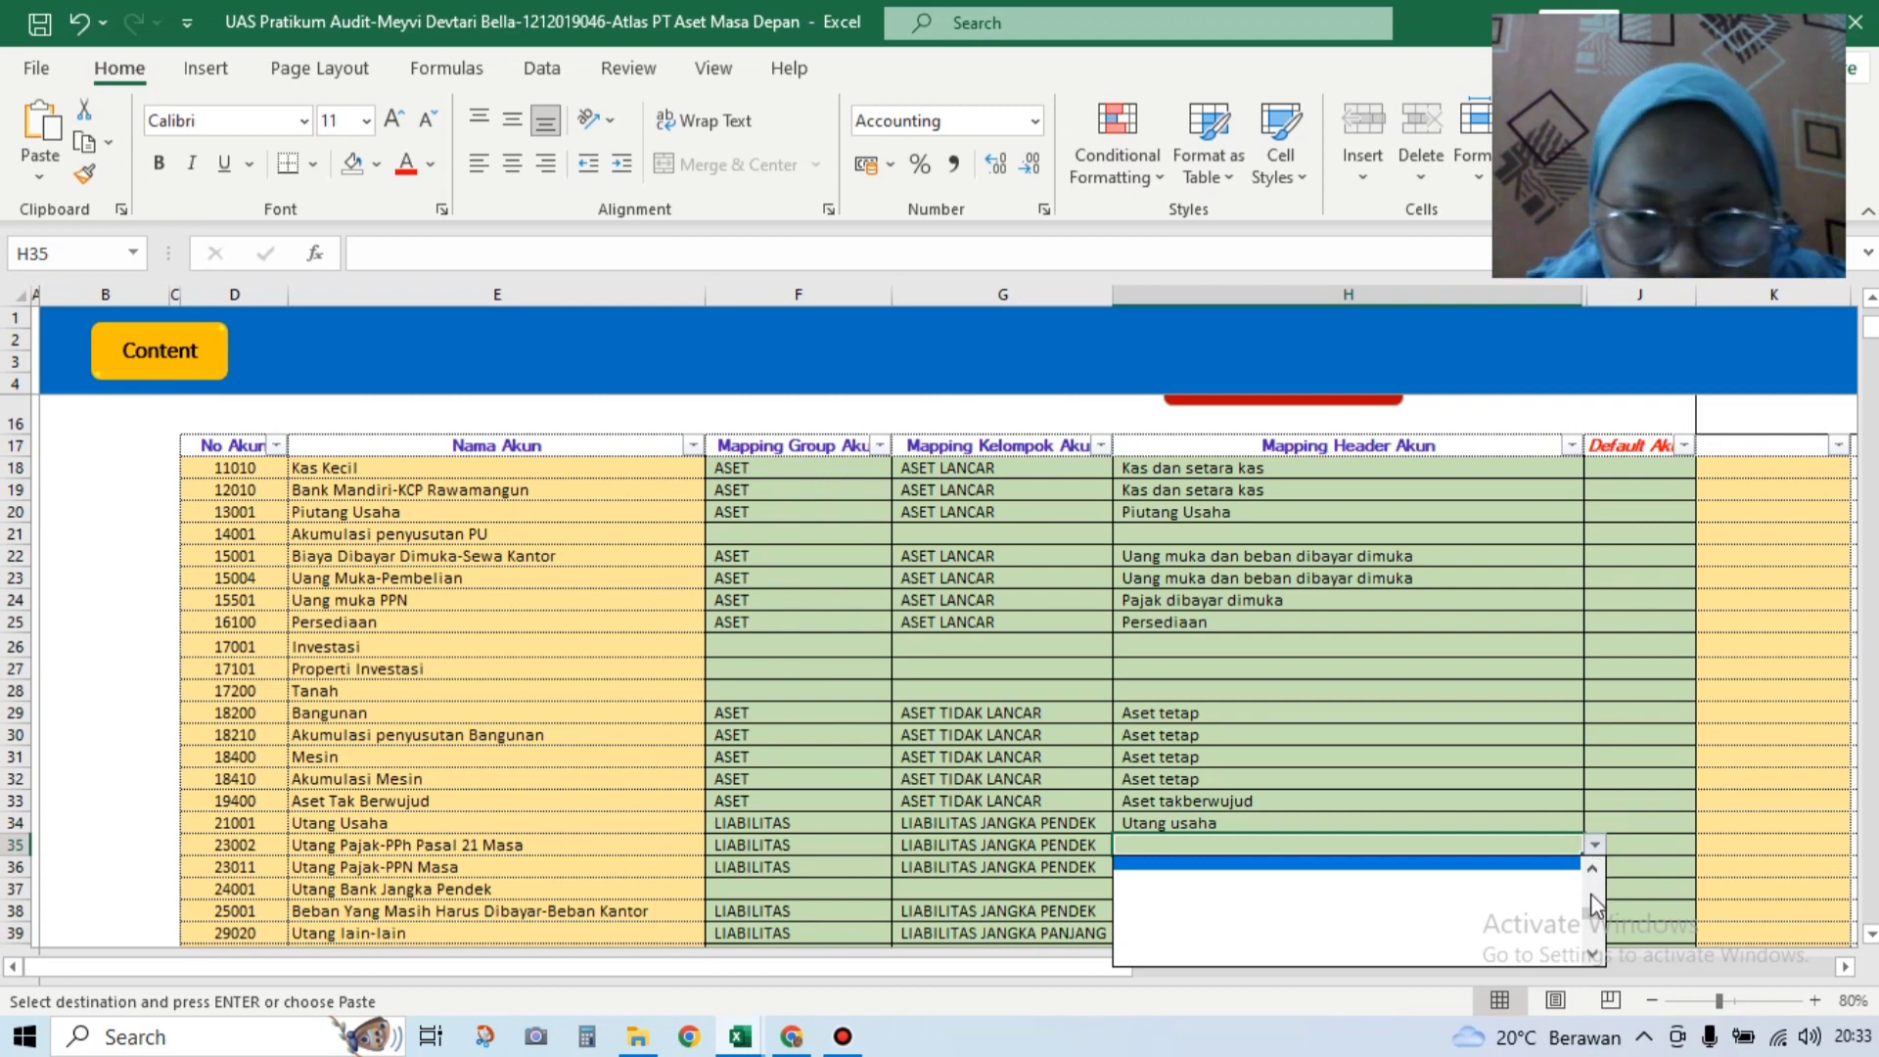
{"action": "left_click_drag", "start_coordinate": [1593, 918], "coordinate": [1594, 861]}
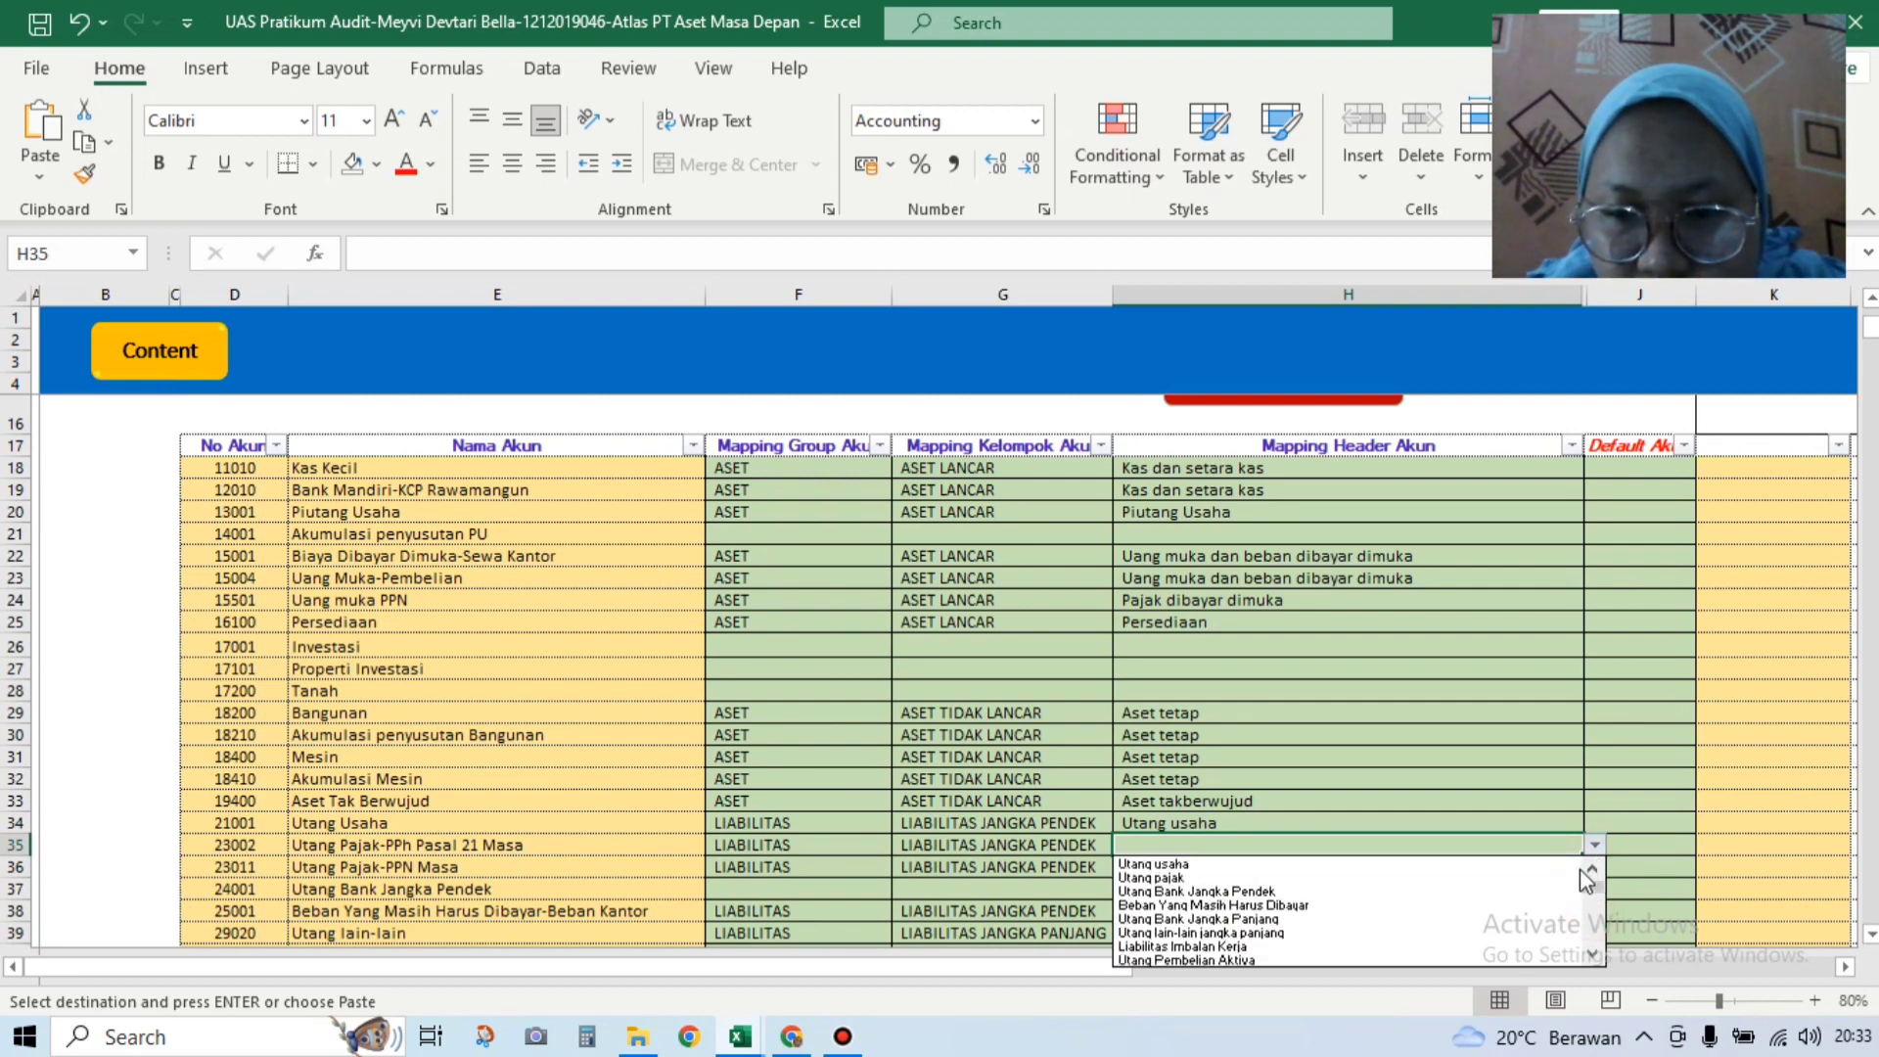
{"action": "left_click", "coordinate": [1471, 876]}
{"action": "key", "text": "ctrl+c"}
{"action": "left_click", "coordinate": [1472, 872]}
{"action": "left_click", "coordinate": [1595, 869]}
{"action": "left_click_drag", "start_coordinate": [1595, 927], "coordinate": [1594, 879]}
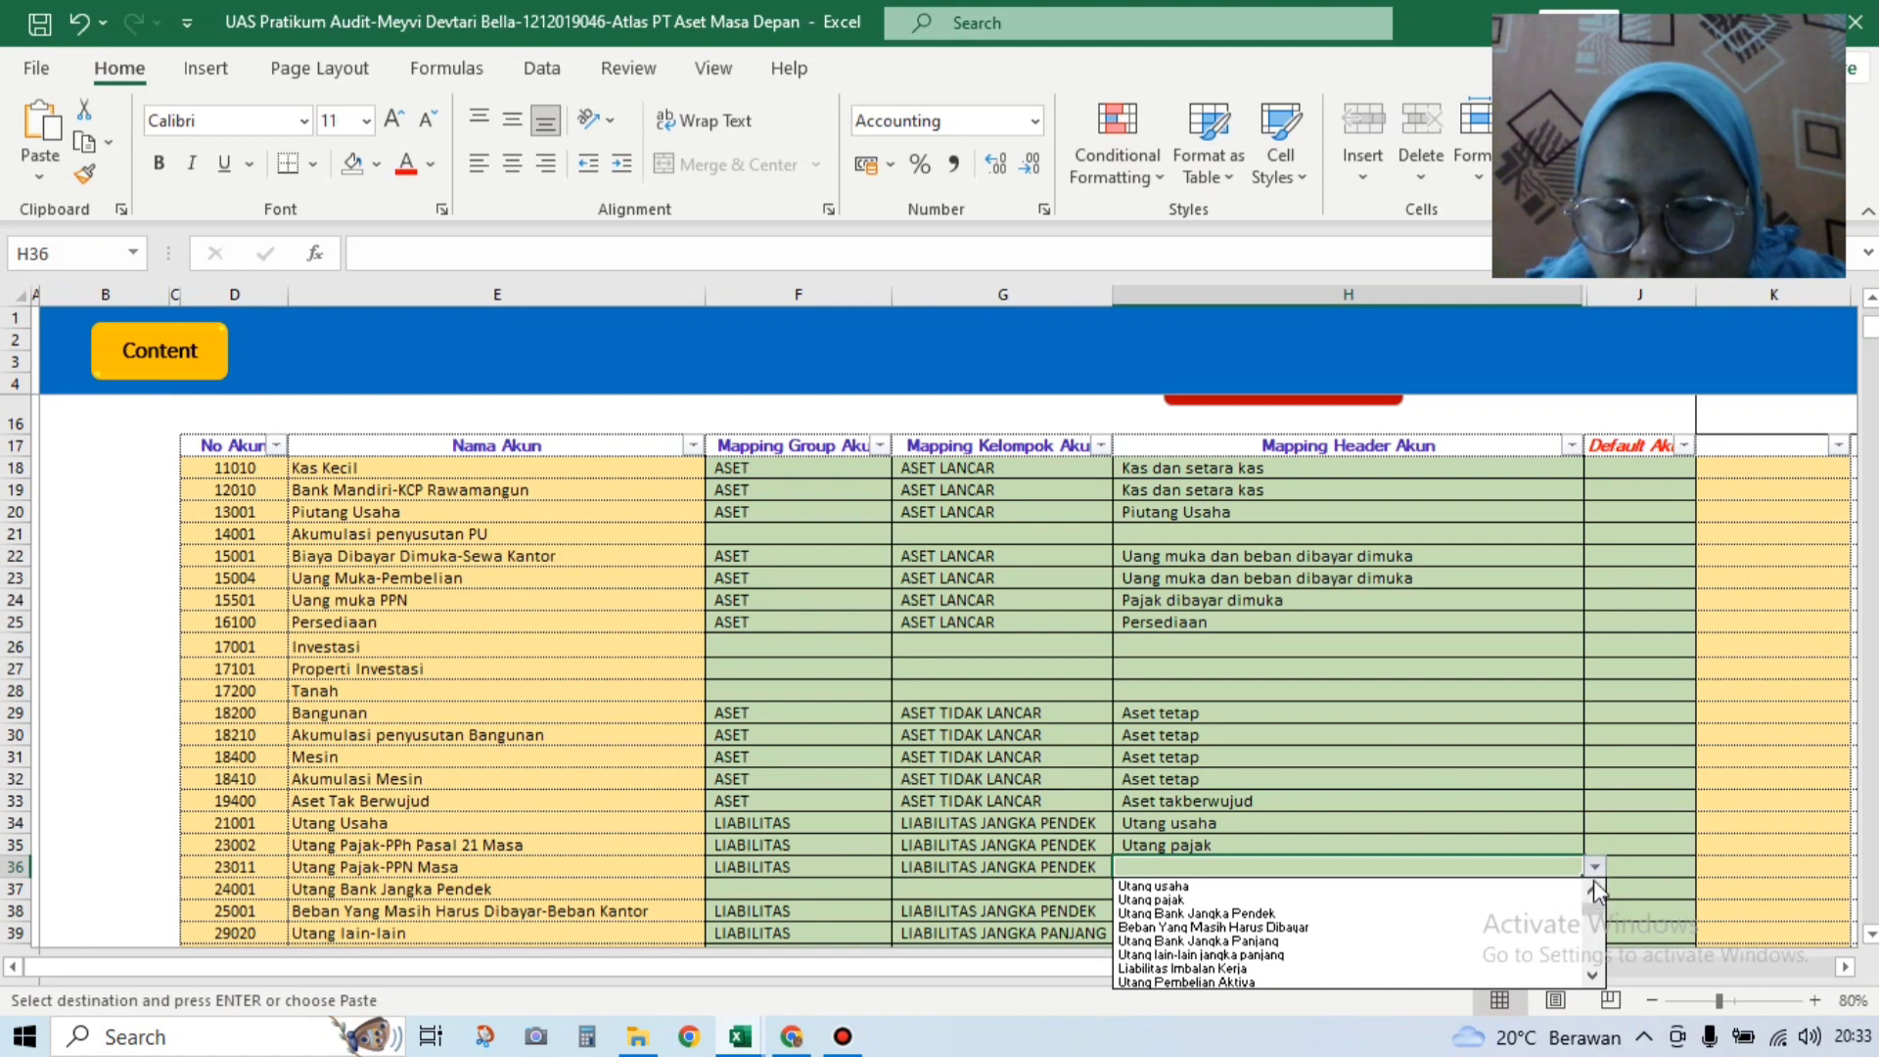
{"action": "left_click", "coordinate": [1528, 900]}
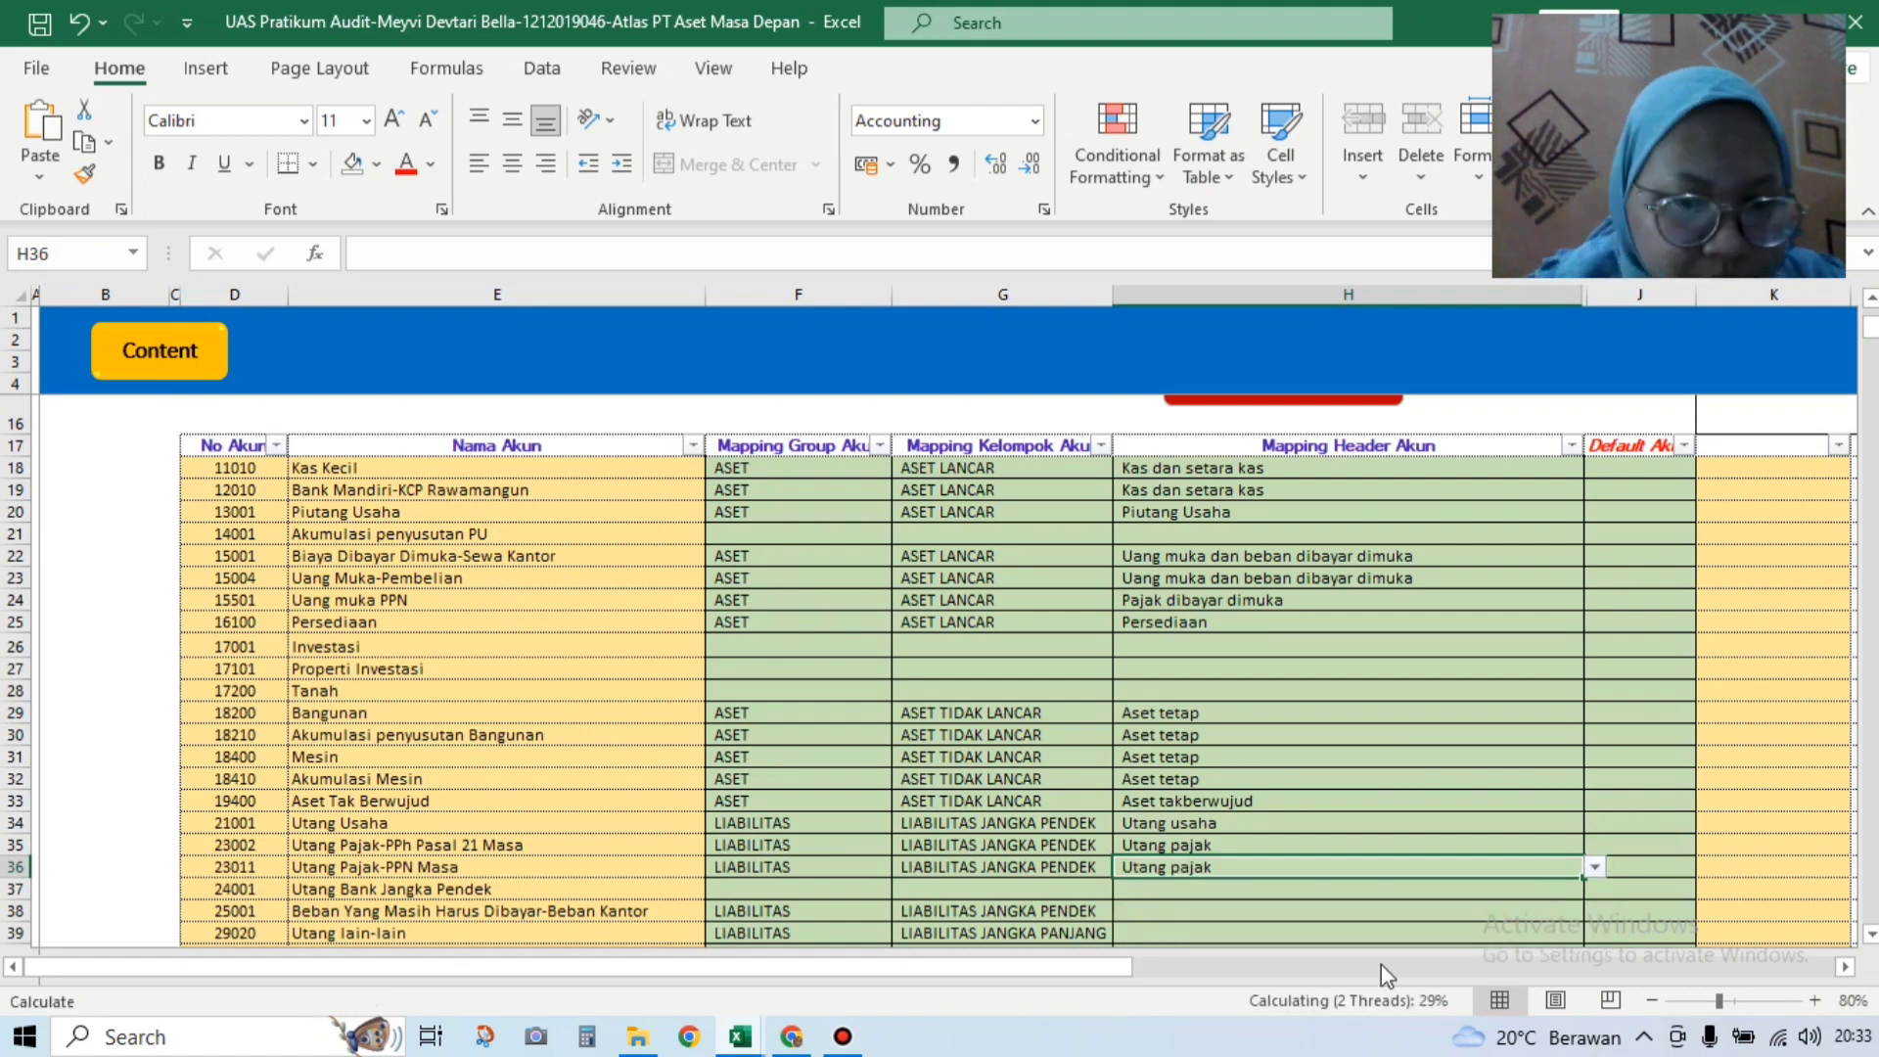
{"action": "key", "text": "ctrl+c"}
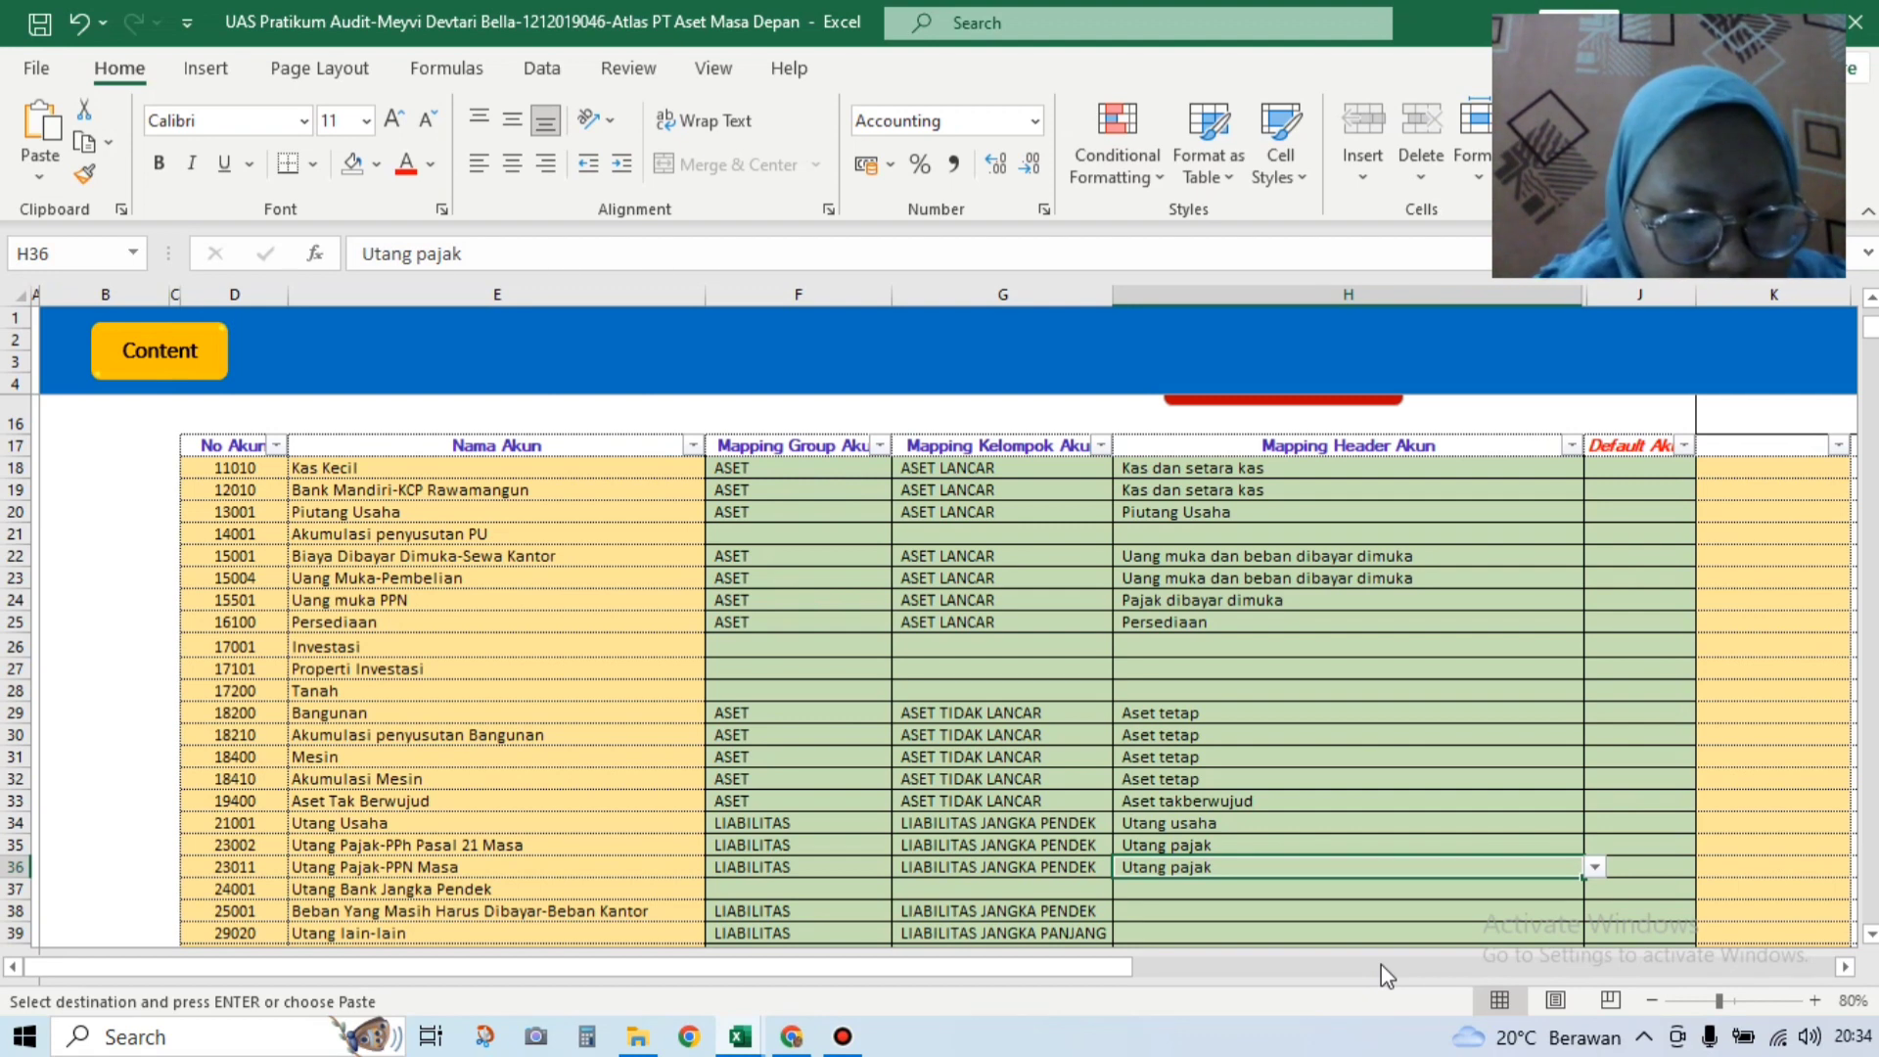
{"action": "key", "text": "Down"}
{"action": "key", "text": "Down"}
{"action": "key", "text": "Down"}
{"action": "key", "text": "Down"}
{"action": "key", "text": "Down"}
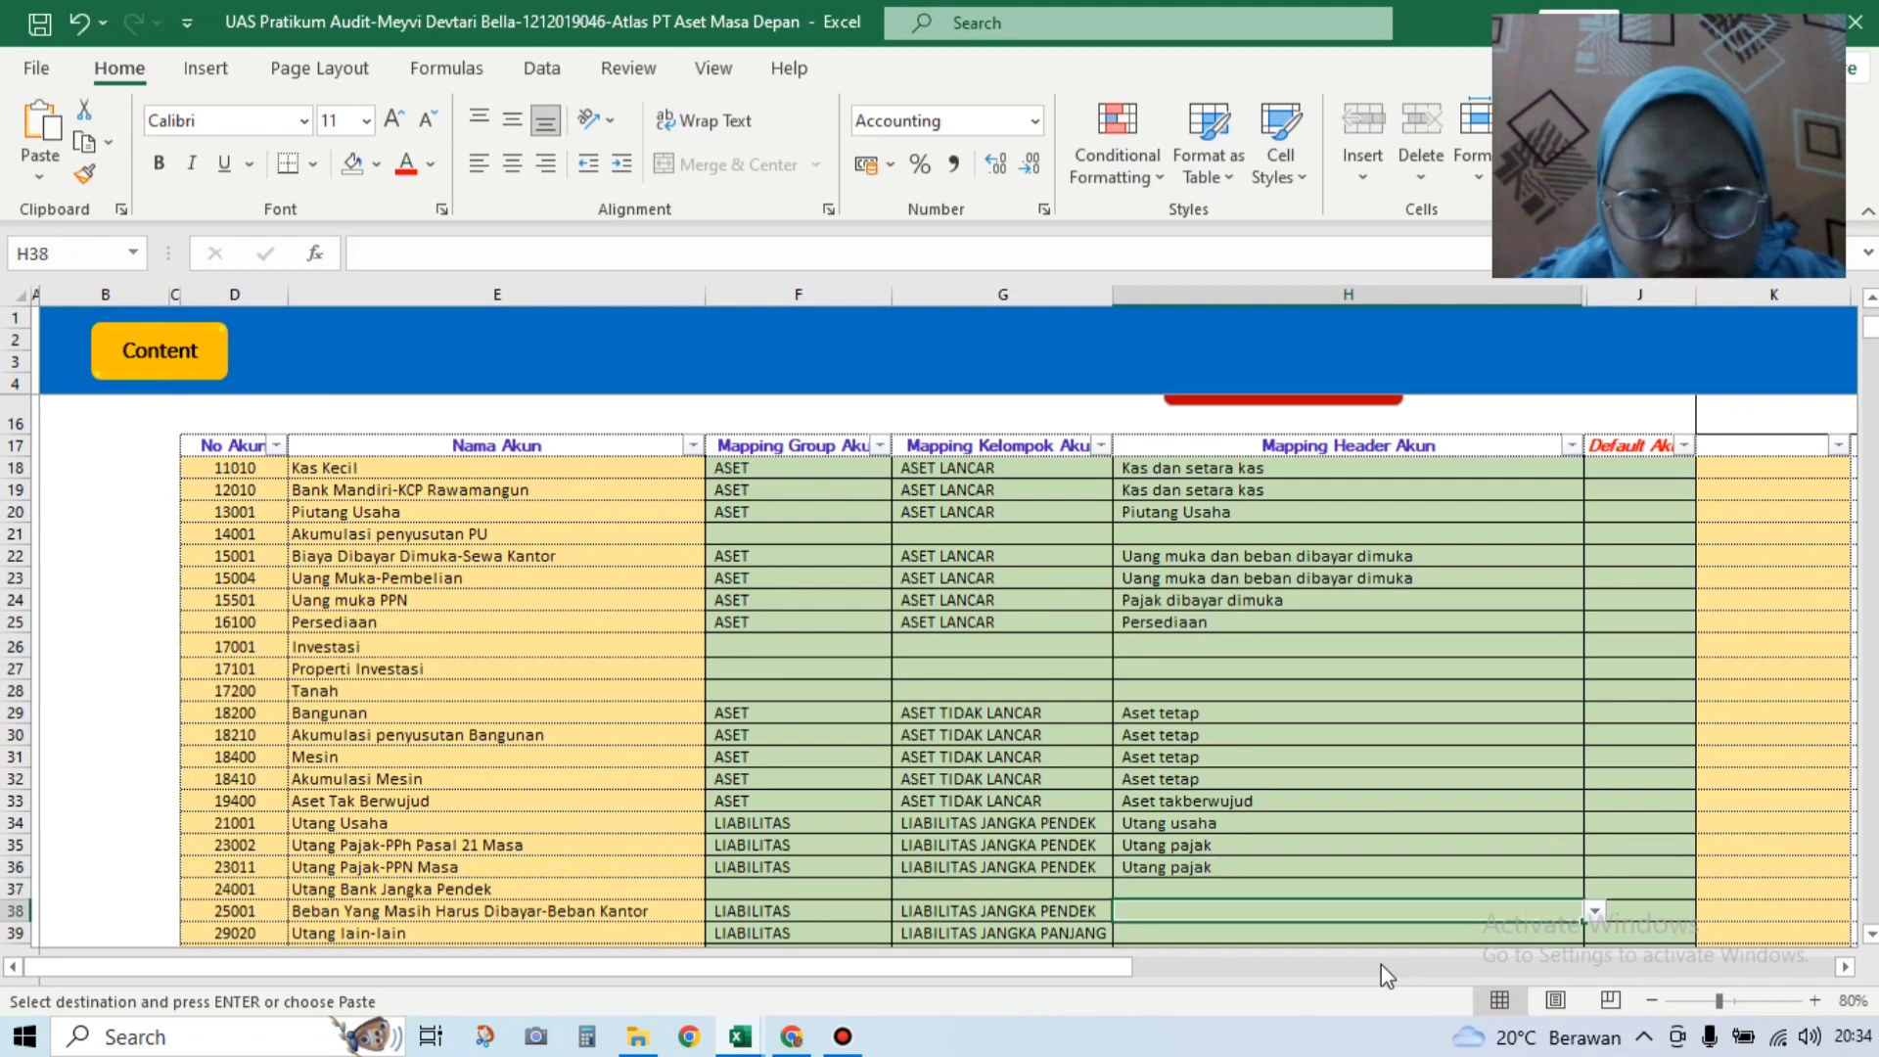
{"action": "key", "text": "Down"}
{"action": "key", "text": "Down"}
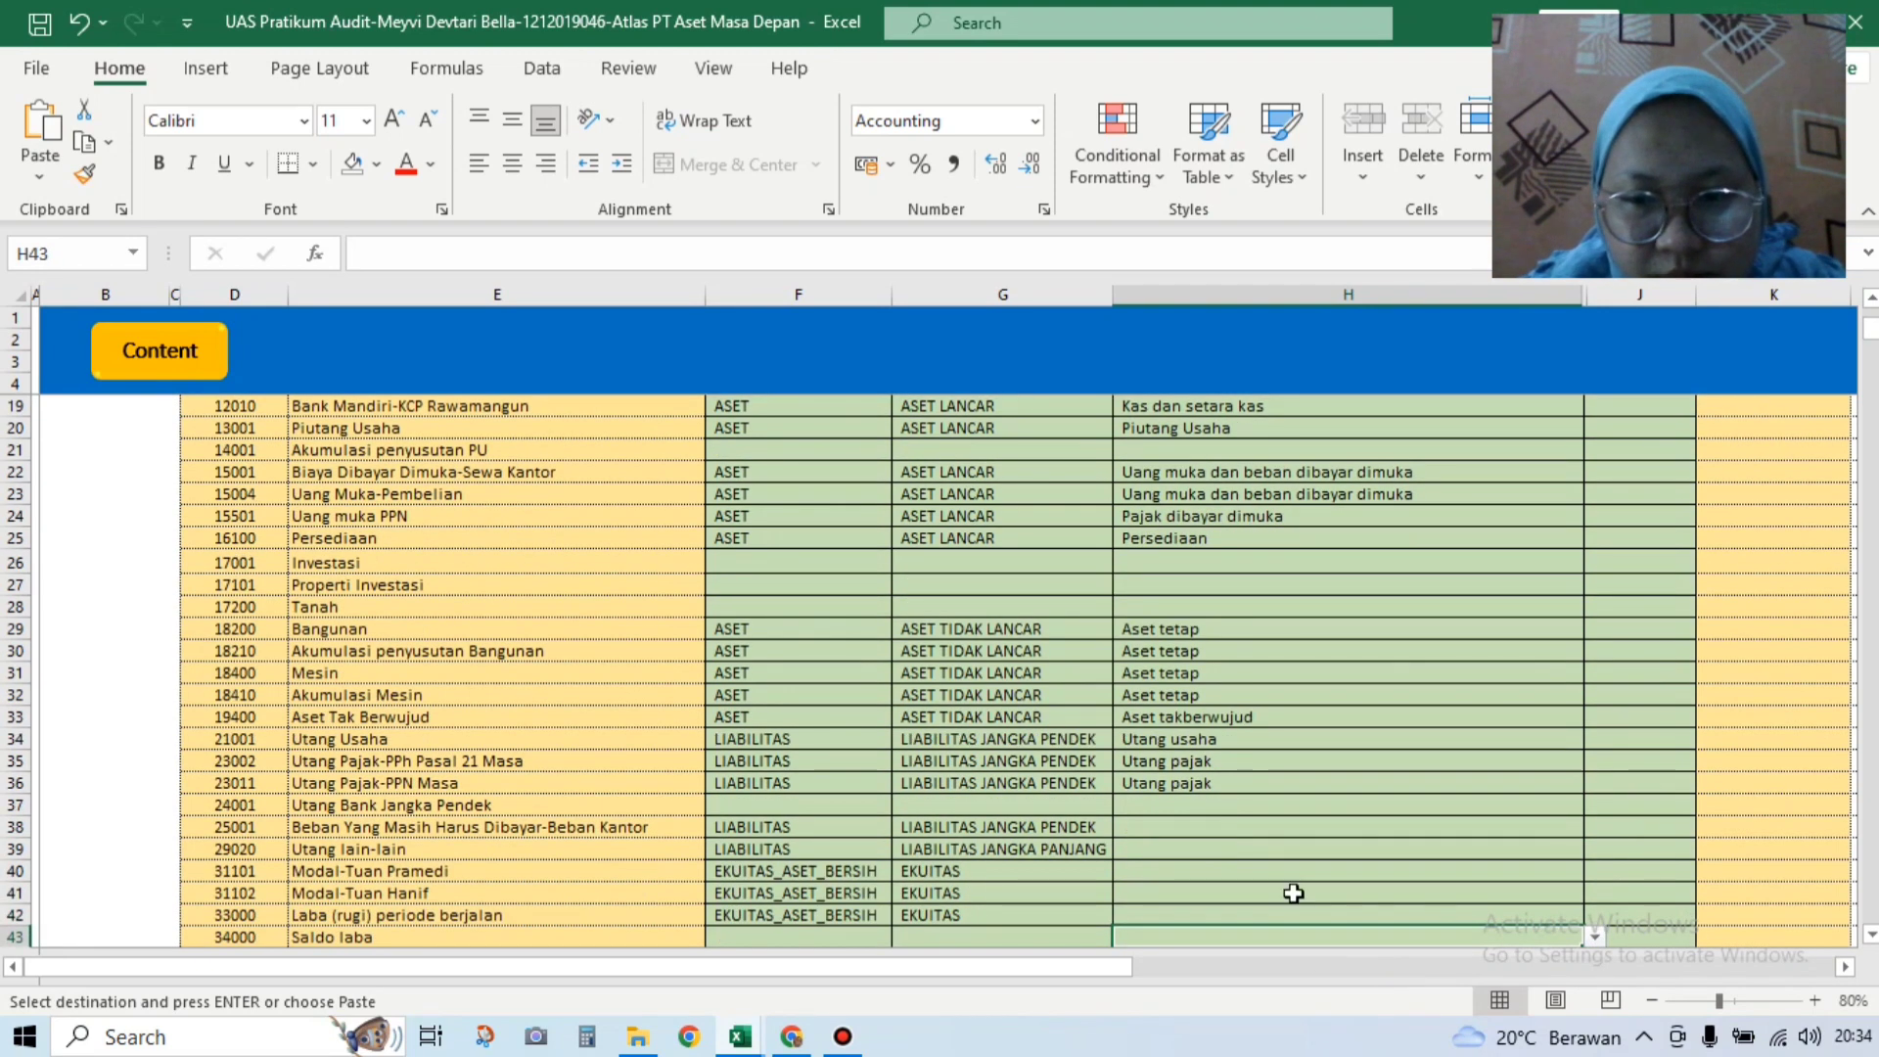
Step: Set H38 to Beban Yang Masih Harus Dibayar and H39 to Utang Lain-lain jangka pendek
{"action": "left_click", "coordinate": [1389, 826]}
{"action": "left_click", "coordinate": [1596, 827]}
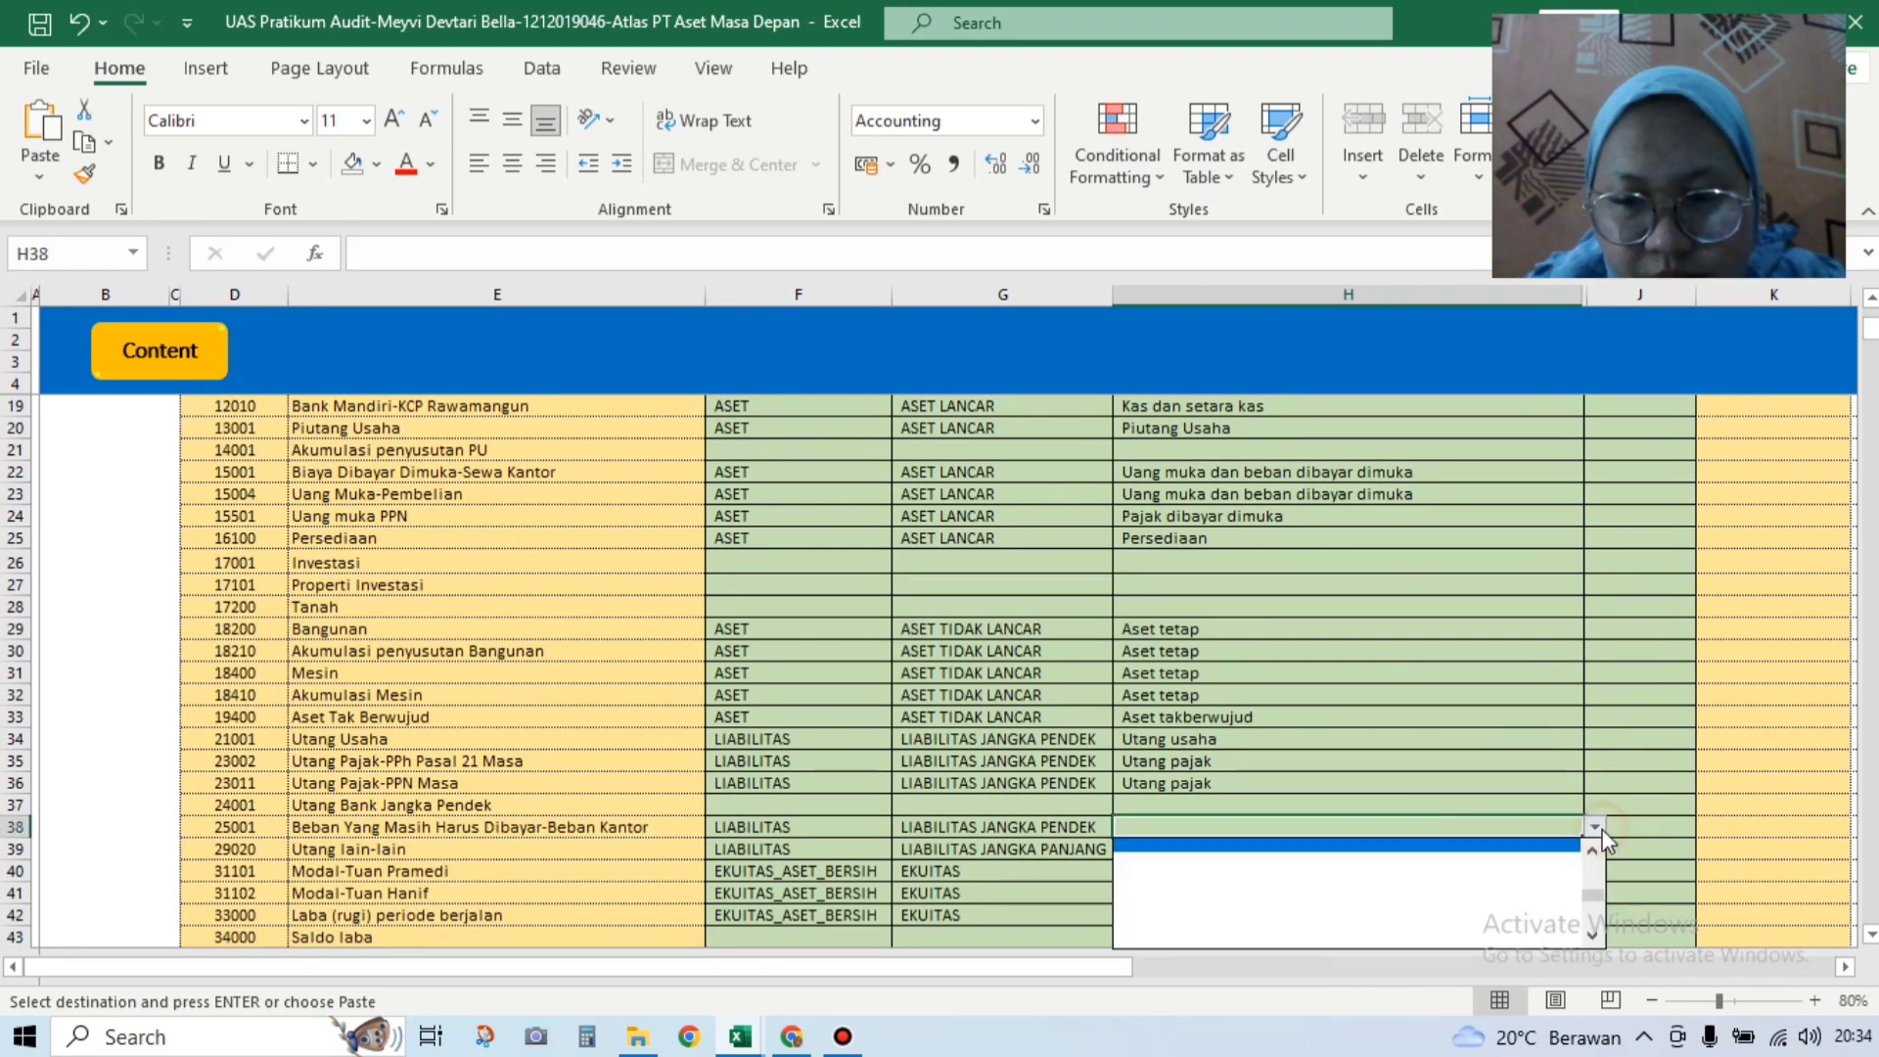
{"action": "left_click_drag", "start_coordinate": [1592, 893], "coordinate": [1596, 872]}
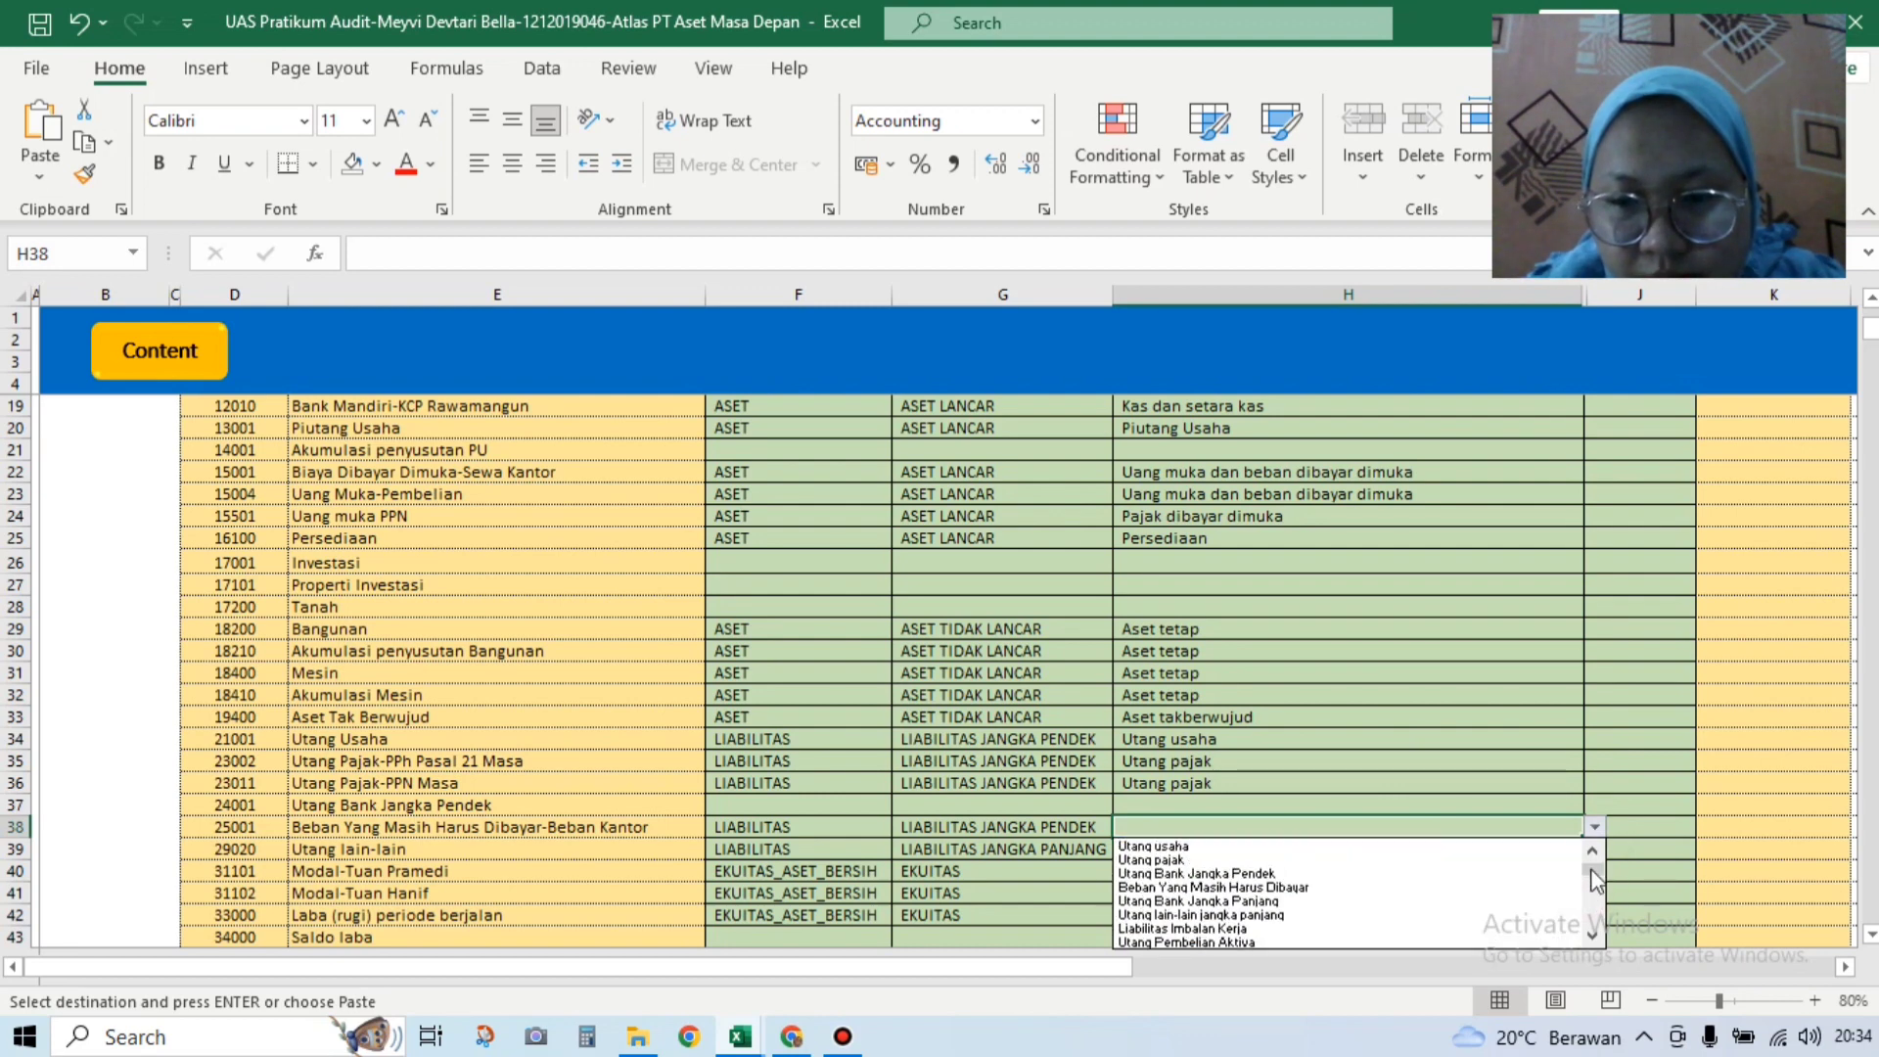
{"action": "left_click", "coordinate": [1502, 888]}
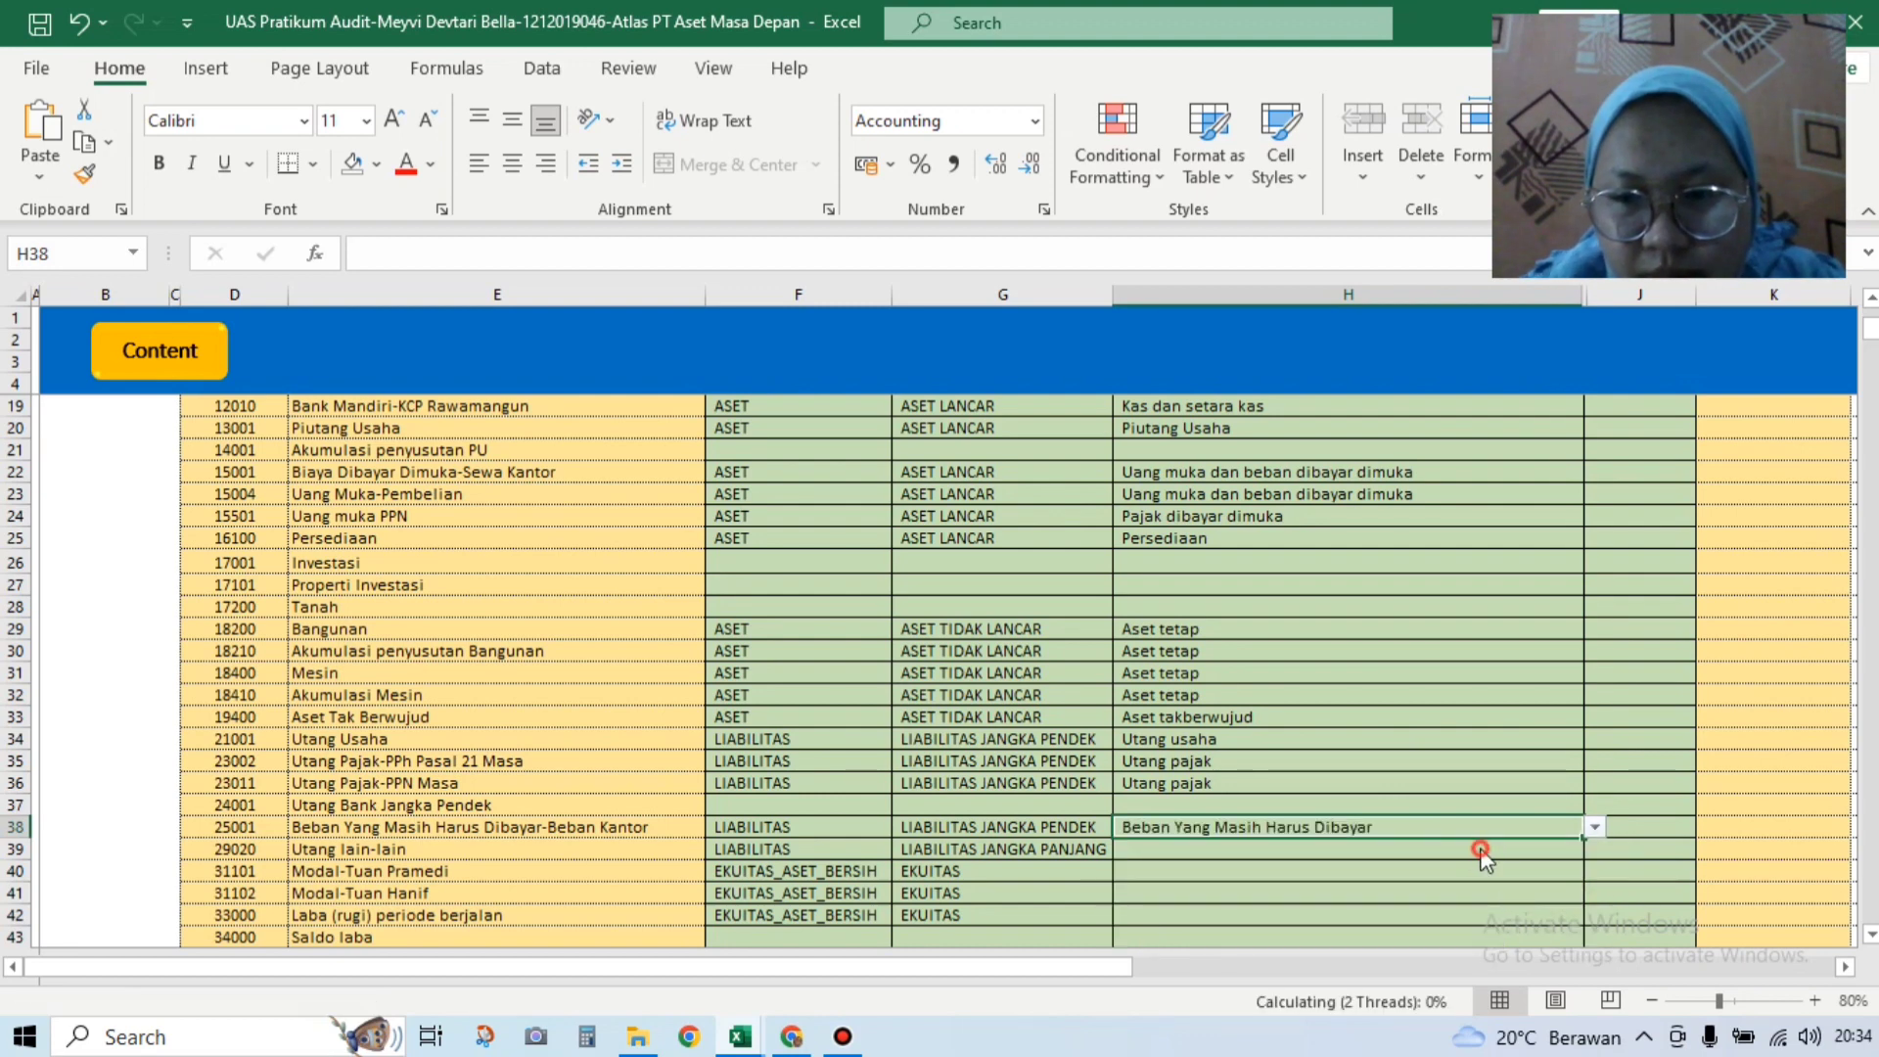
{"action": "left_click", "coordinate": [1488, 855]}
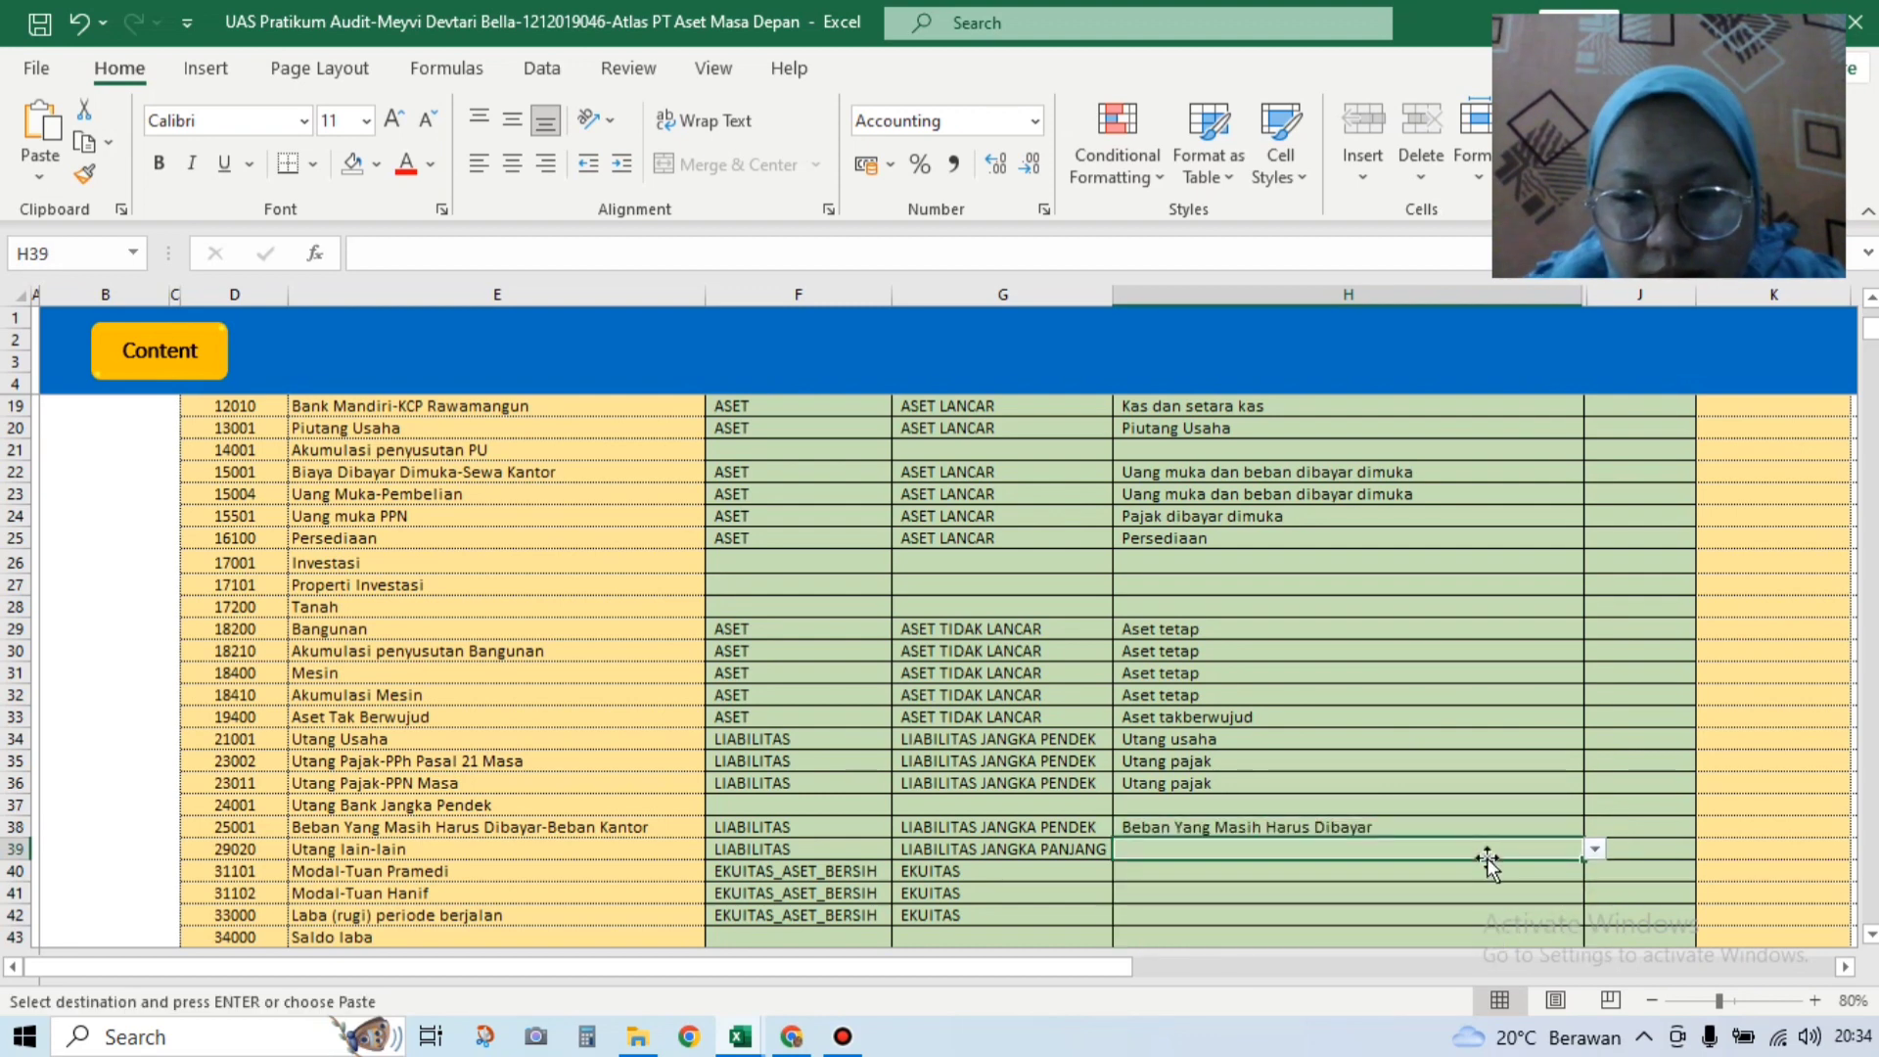
{"action": "left_click", "coordinate": [1595, 849]}
{"action": "left_click", "coordinate": [1592, 905]}
{"action": "left_click", "coordinate": [1591, 905]}
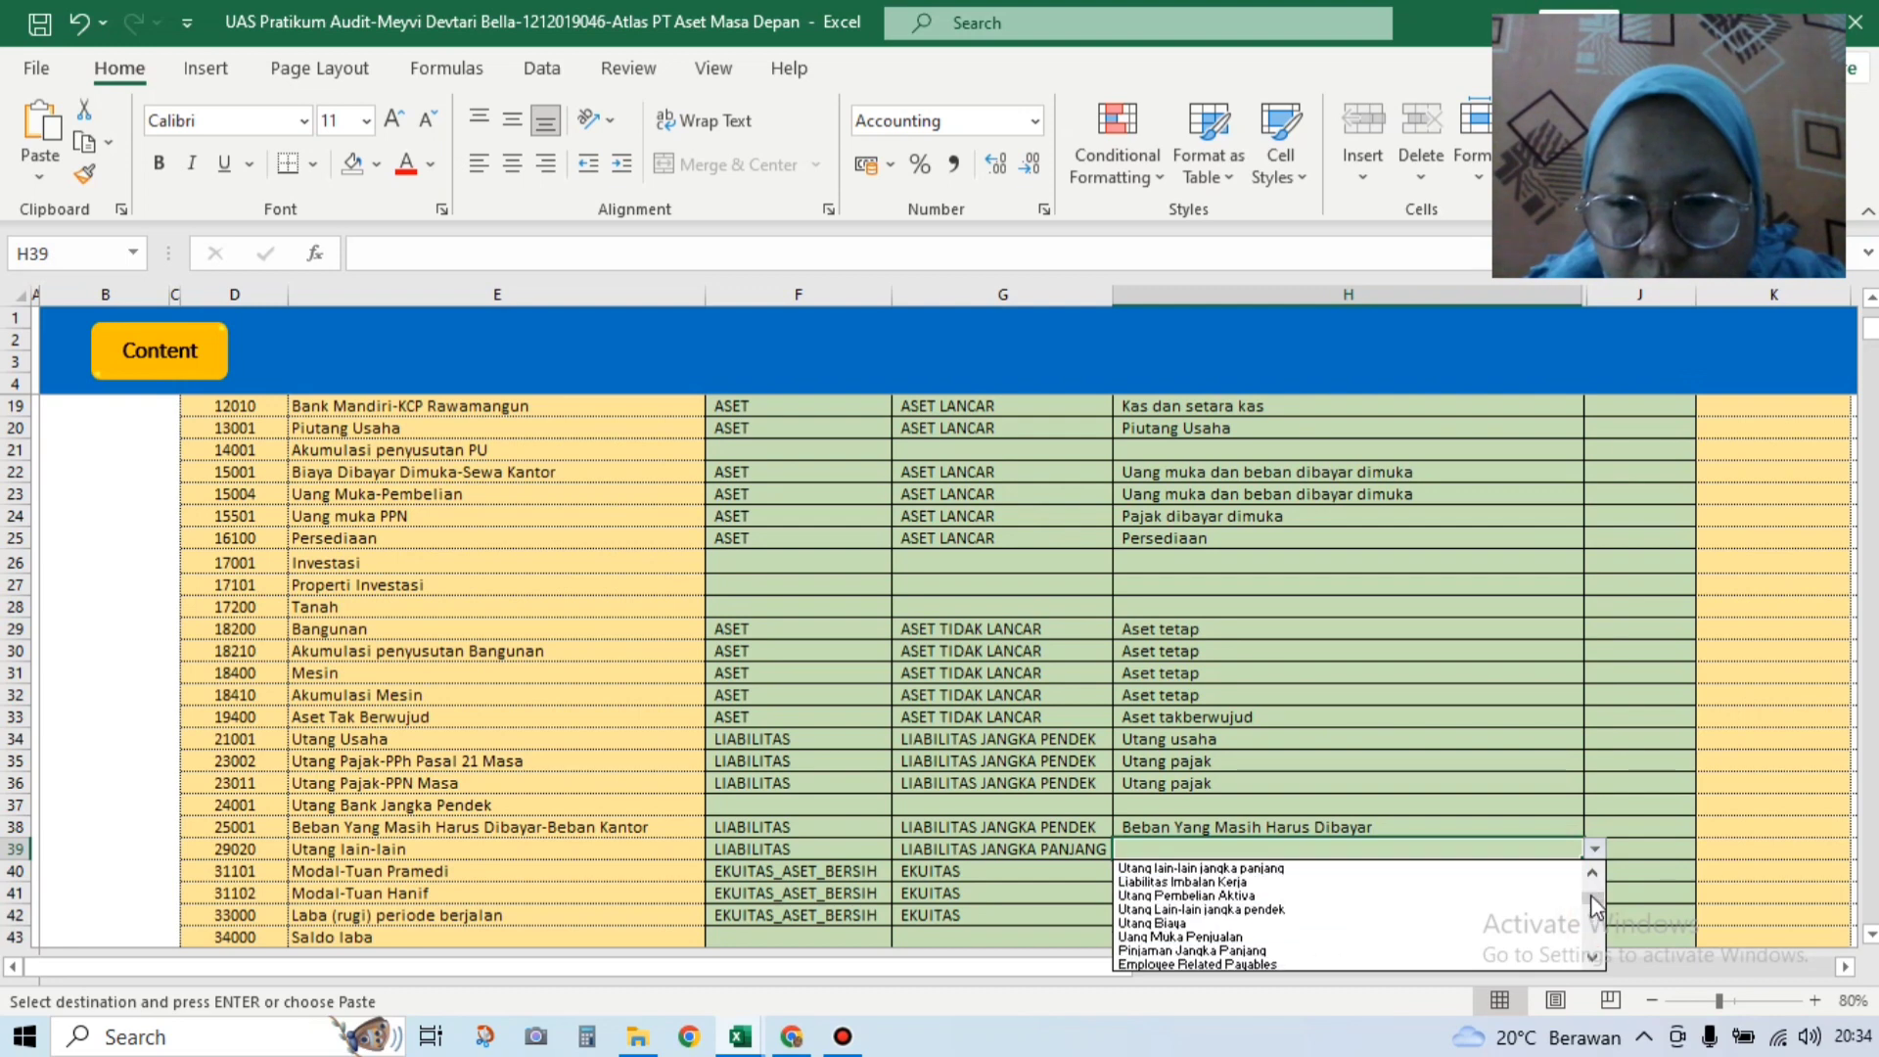
{"action": "left_click", "coordinate": [1564, 911]}
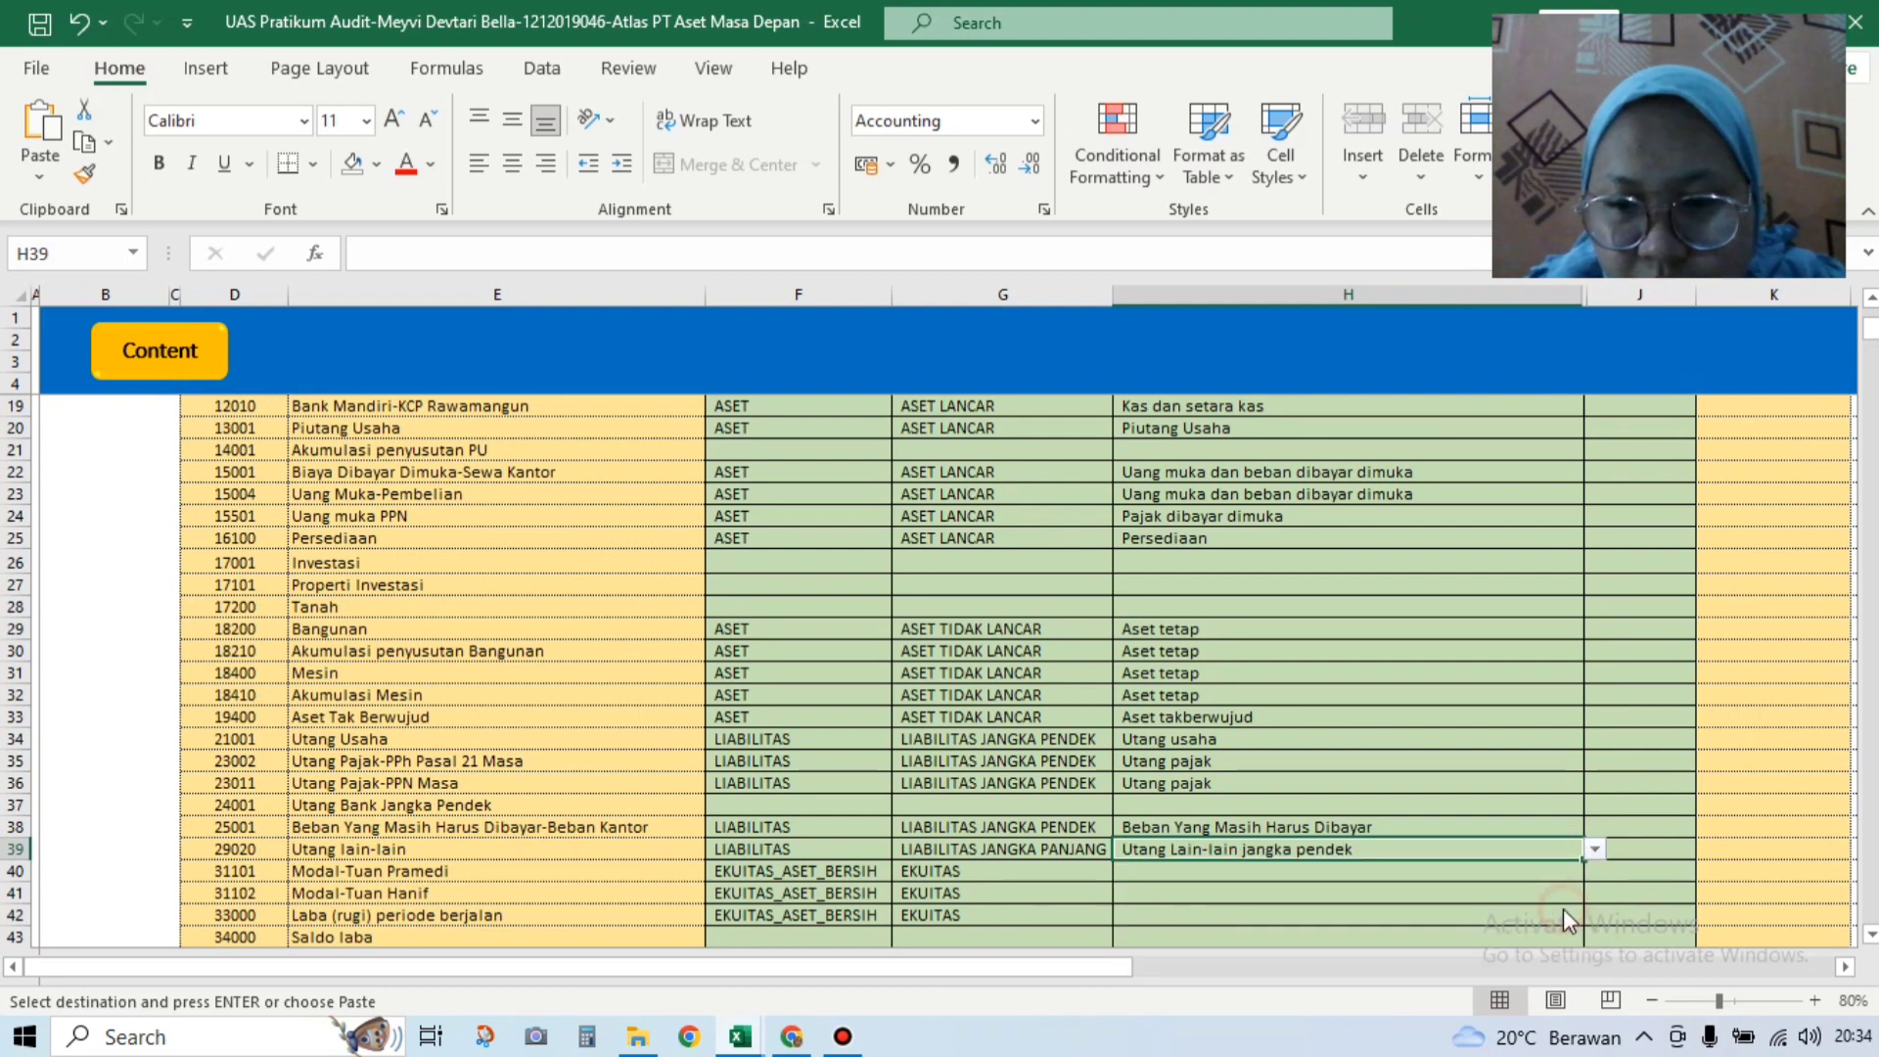
Step: Set H40 and H41 to Modal disetor and H42 to Laba (rugi) periode berjalan
{"action": "left_click", "coordinate": [1446, 872]}
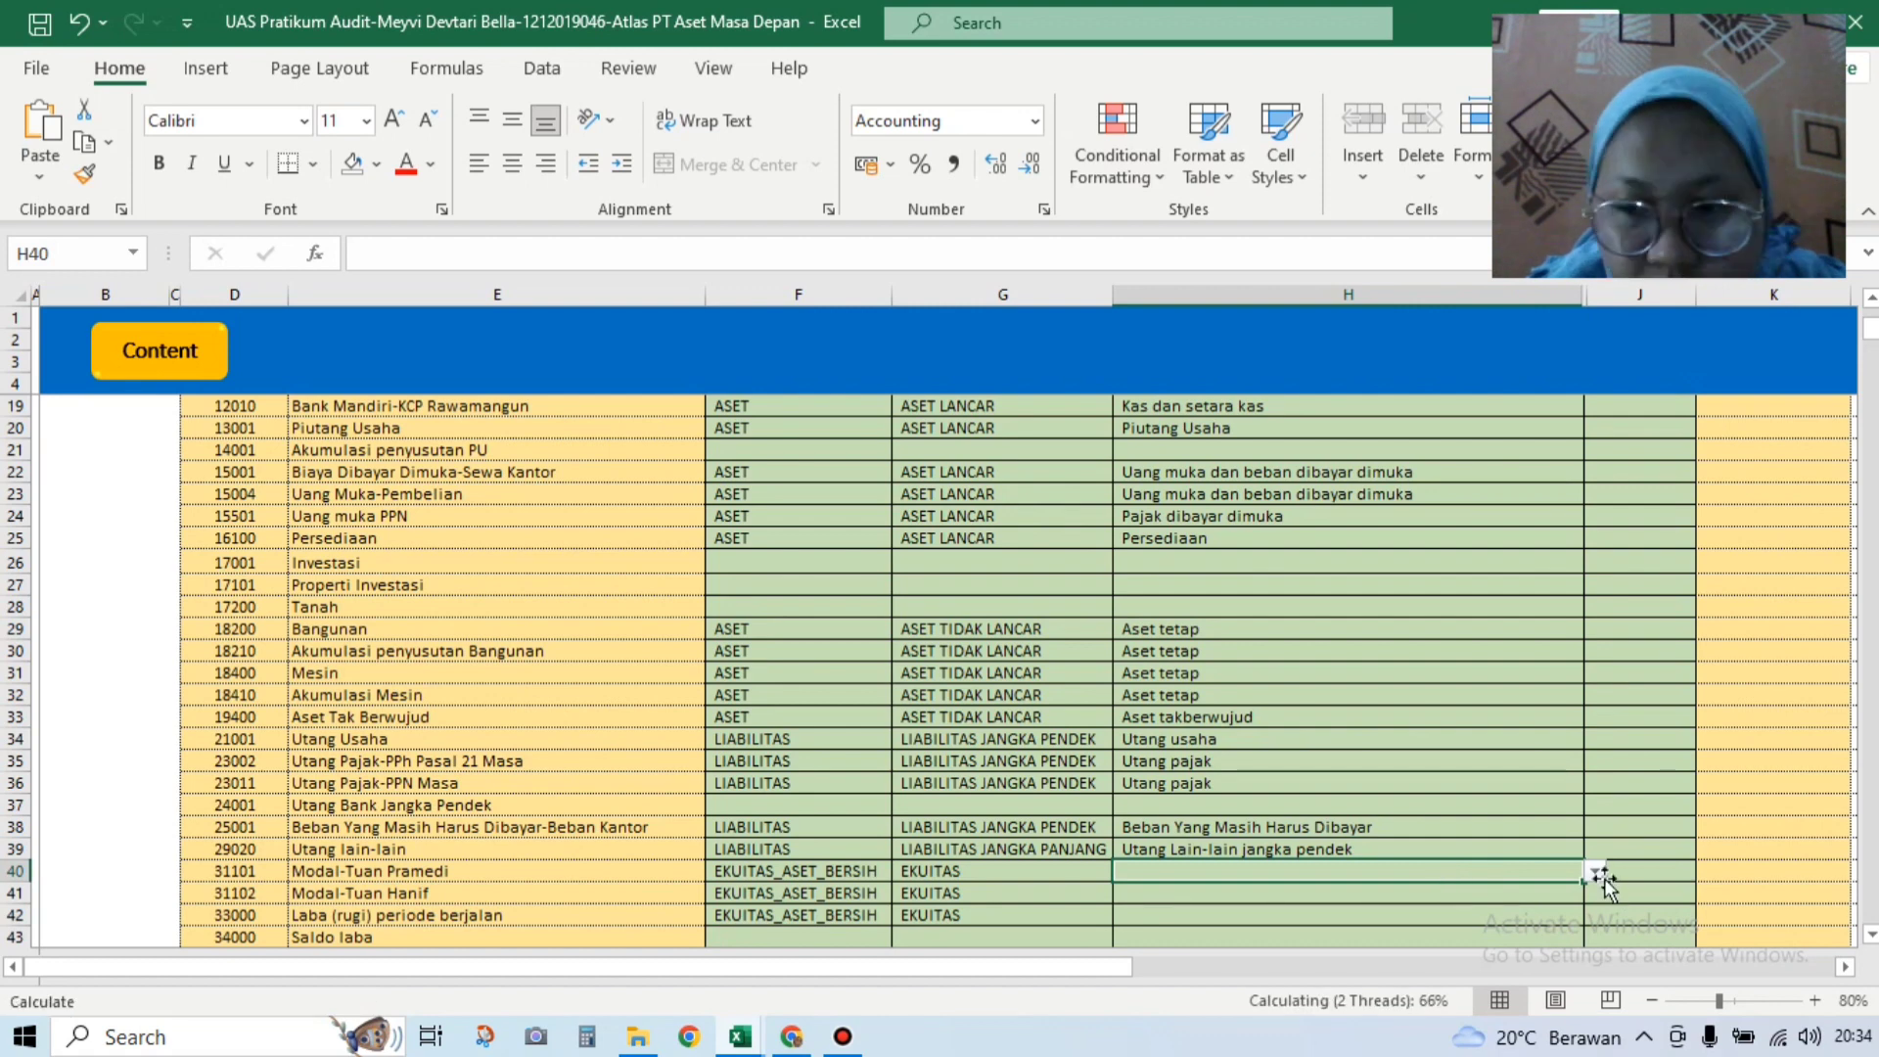
{"action": "left_click", "coordinate": [1597, 874]}
{"action": "left_click_drag", "start_coordinate": [1592, 927], "coordinate": [1590, 897]}
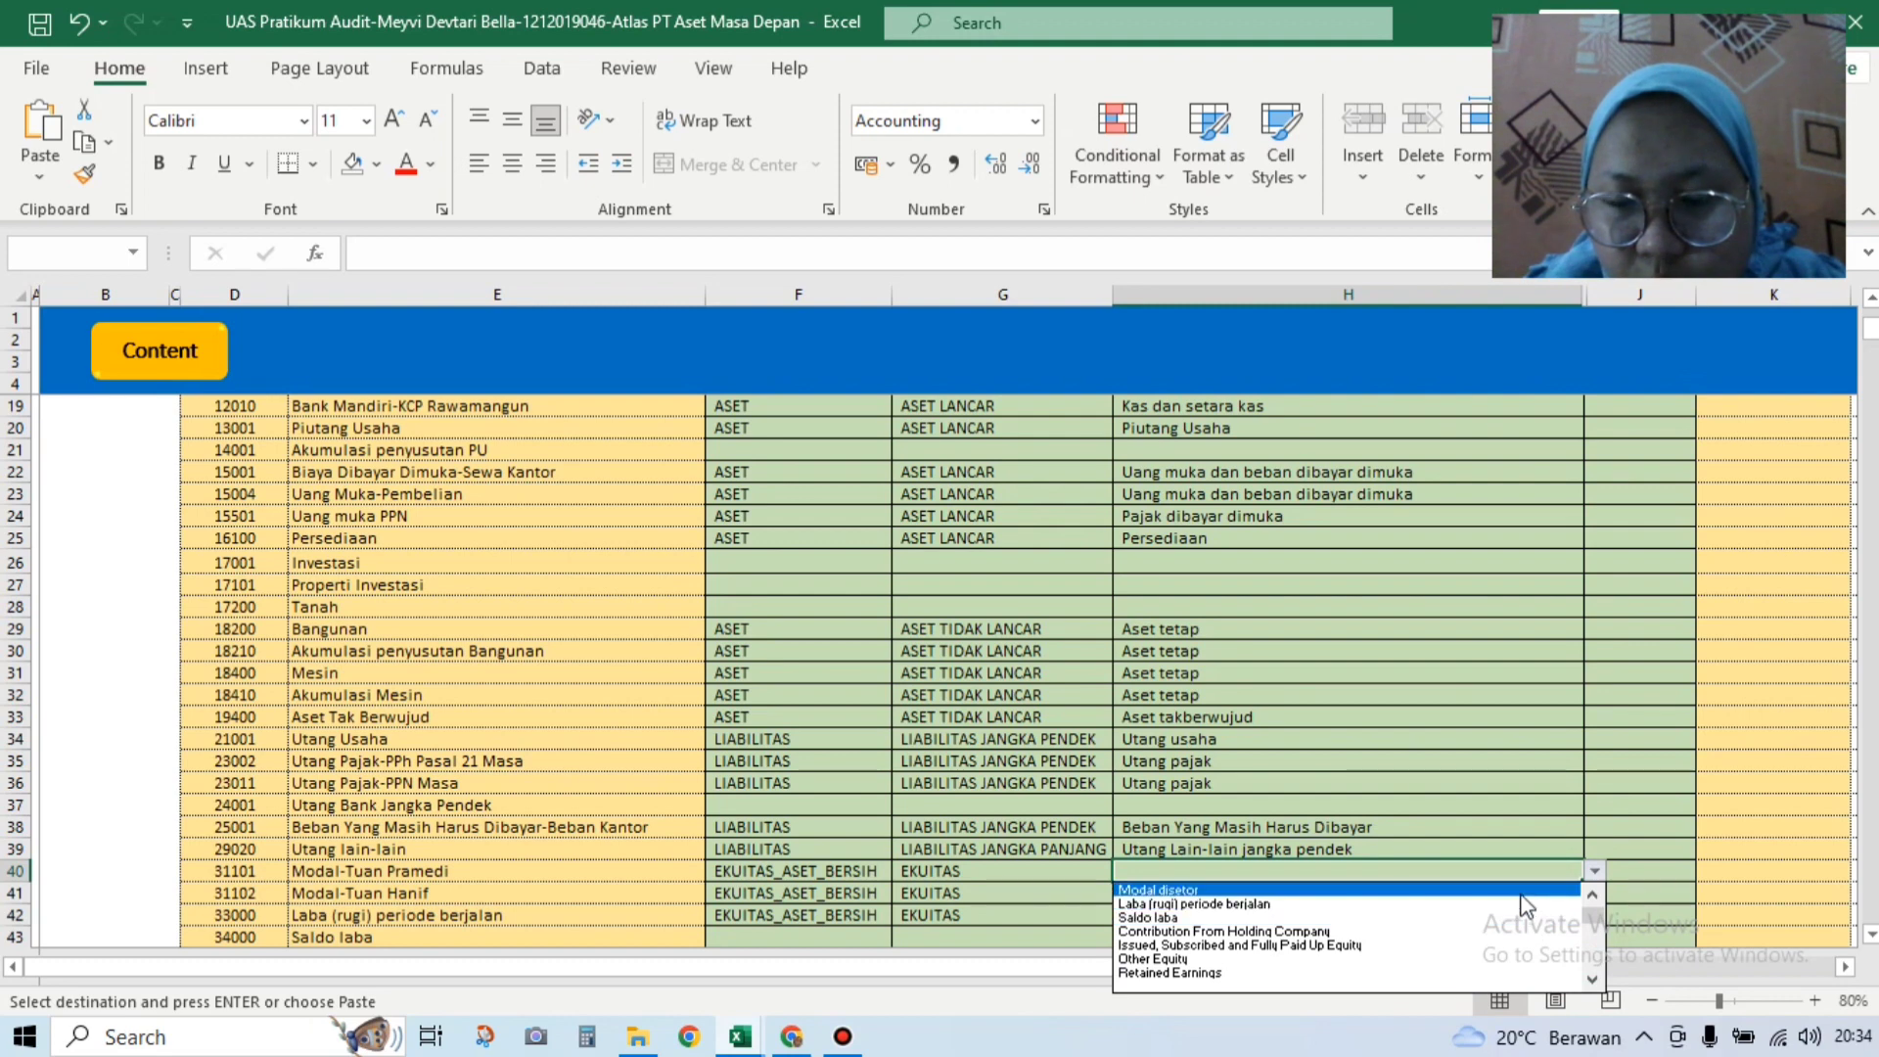
{"action": "left_click", "coordinate": [1519, 891]}
{"action": "left_click", "coordinate": [1574, 887]}
{"action": "left_click", "coordinate": [1595, 892]}
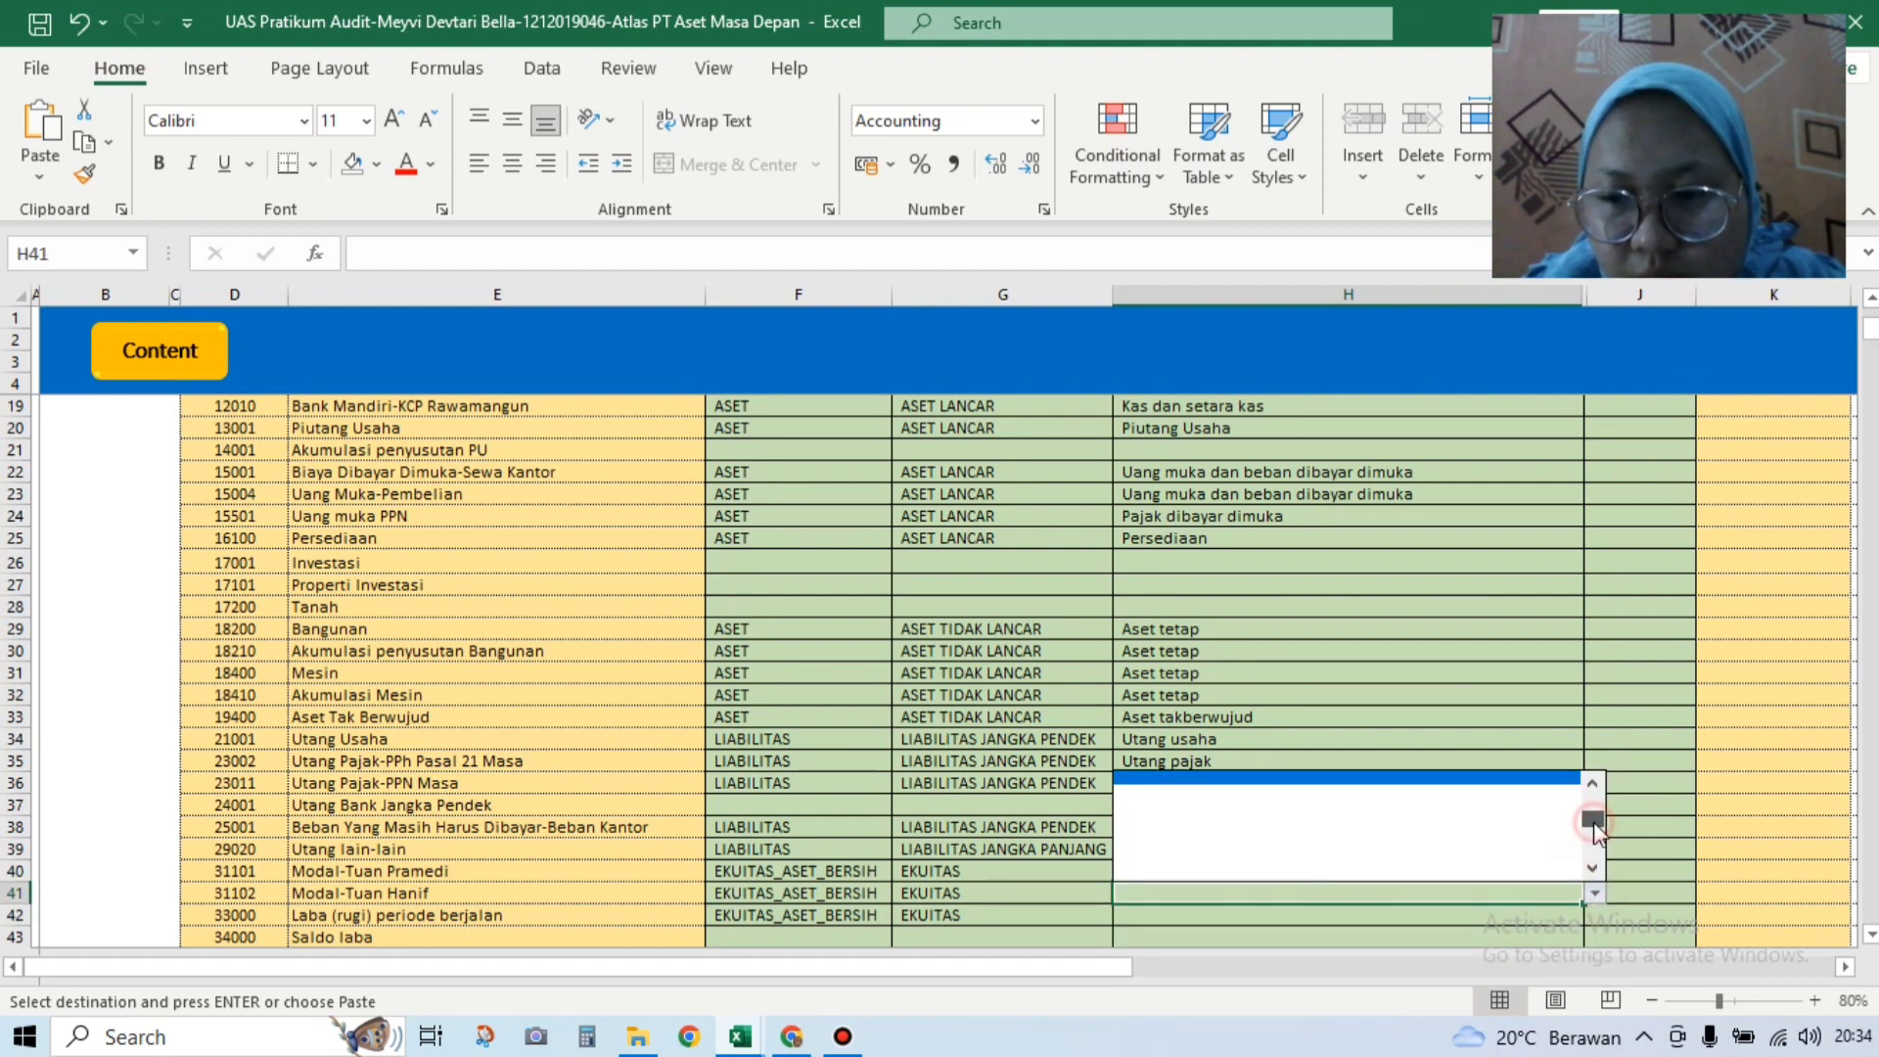
{"action": "left_click_drag", "start_coordinate": [1593, 820], "coordinate": [1593, 800]}
{"action": "left_click", "coordinate": [1517, 778]}
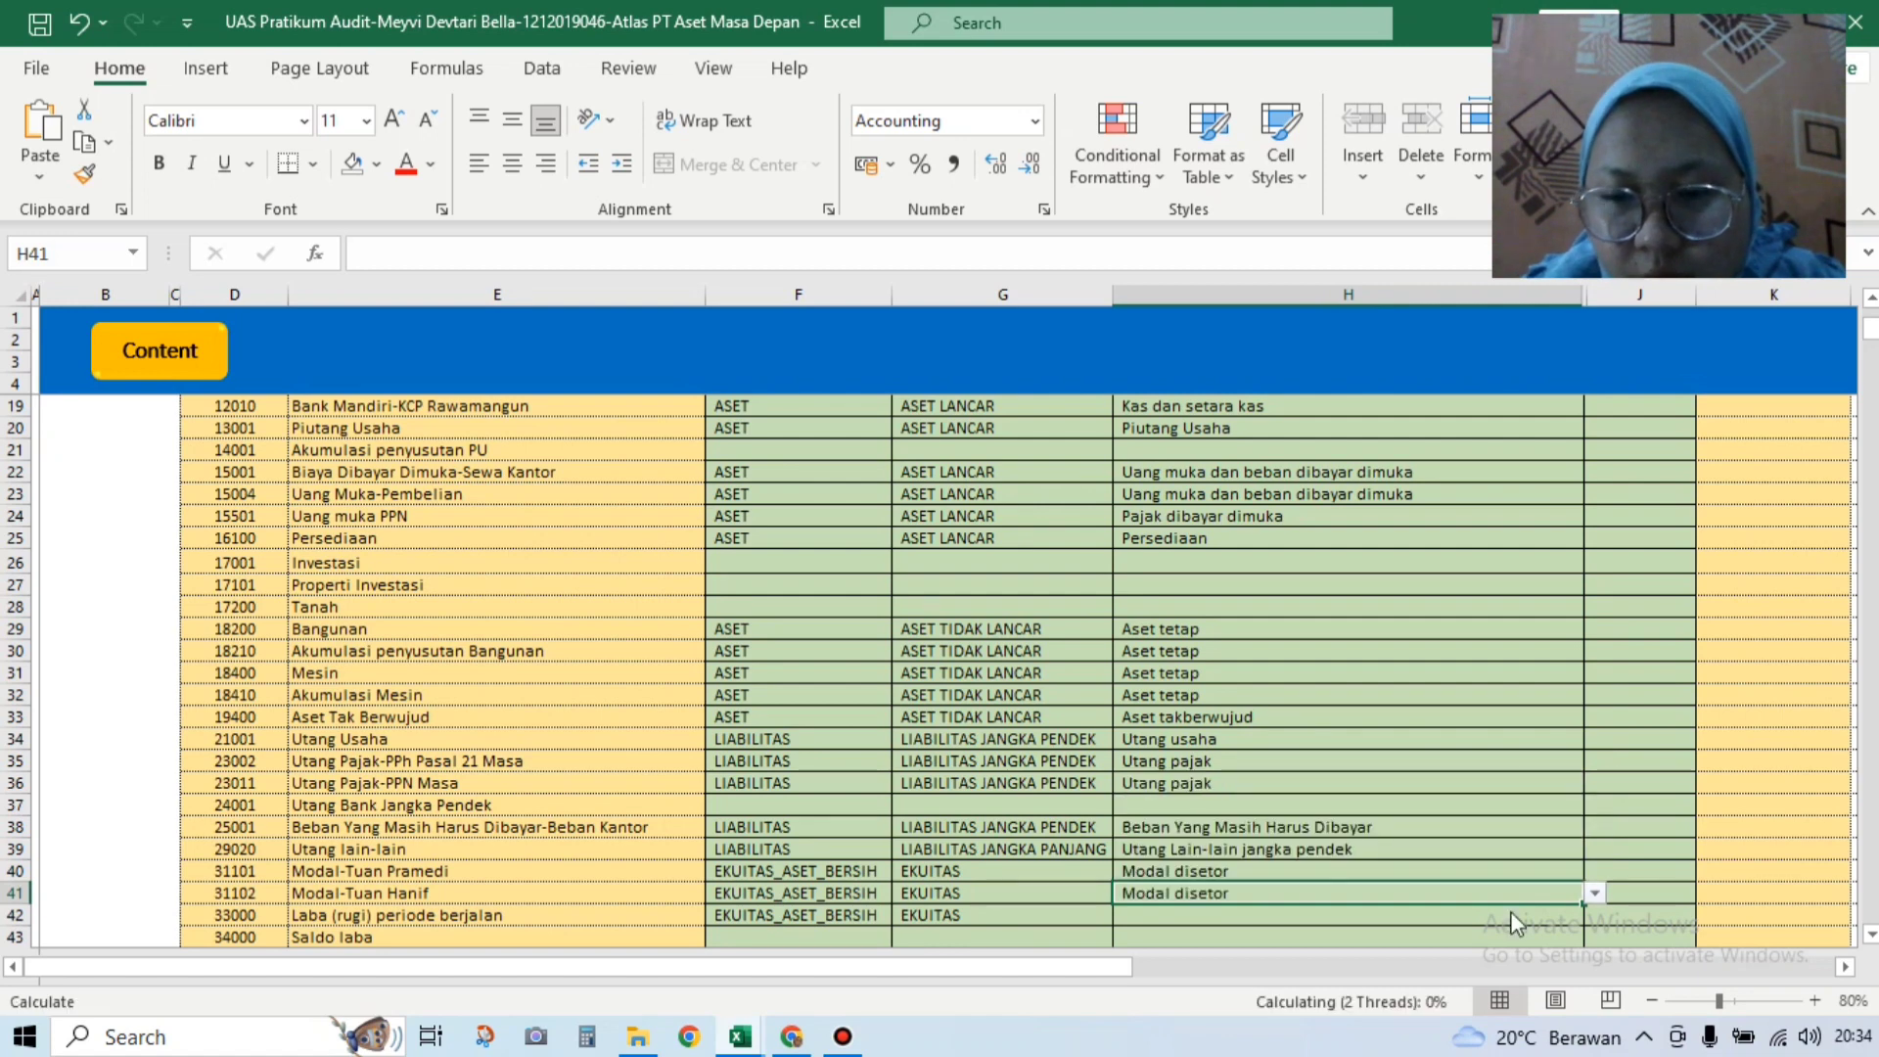
{"action": "key", "text": "ctrl+c"}
{"action": "left_click", "coordinate": [1389, 909]}
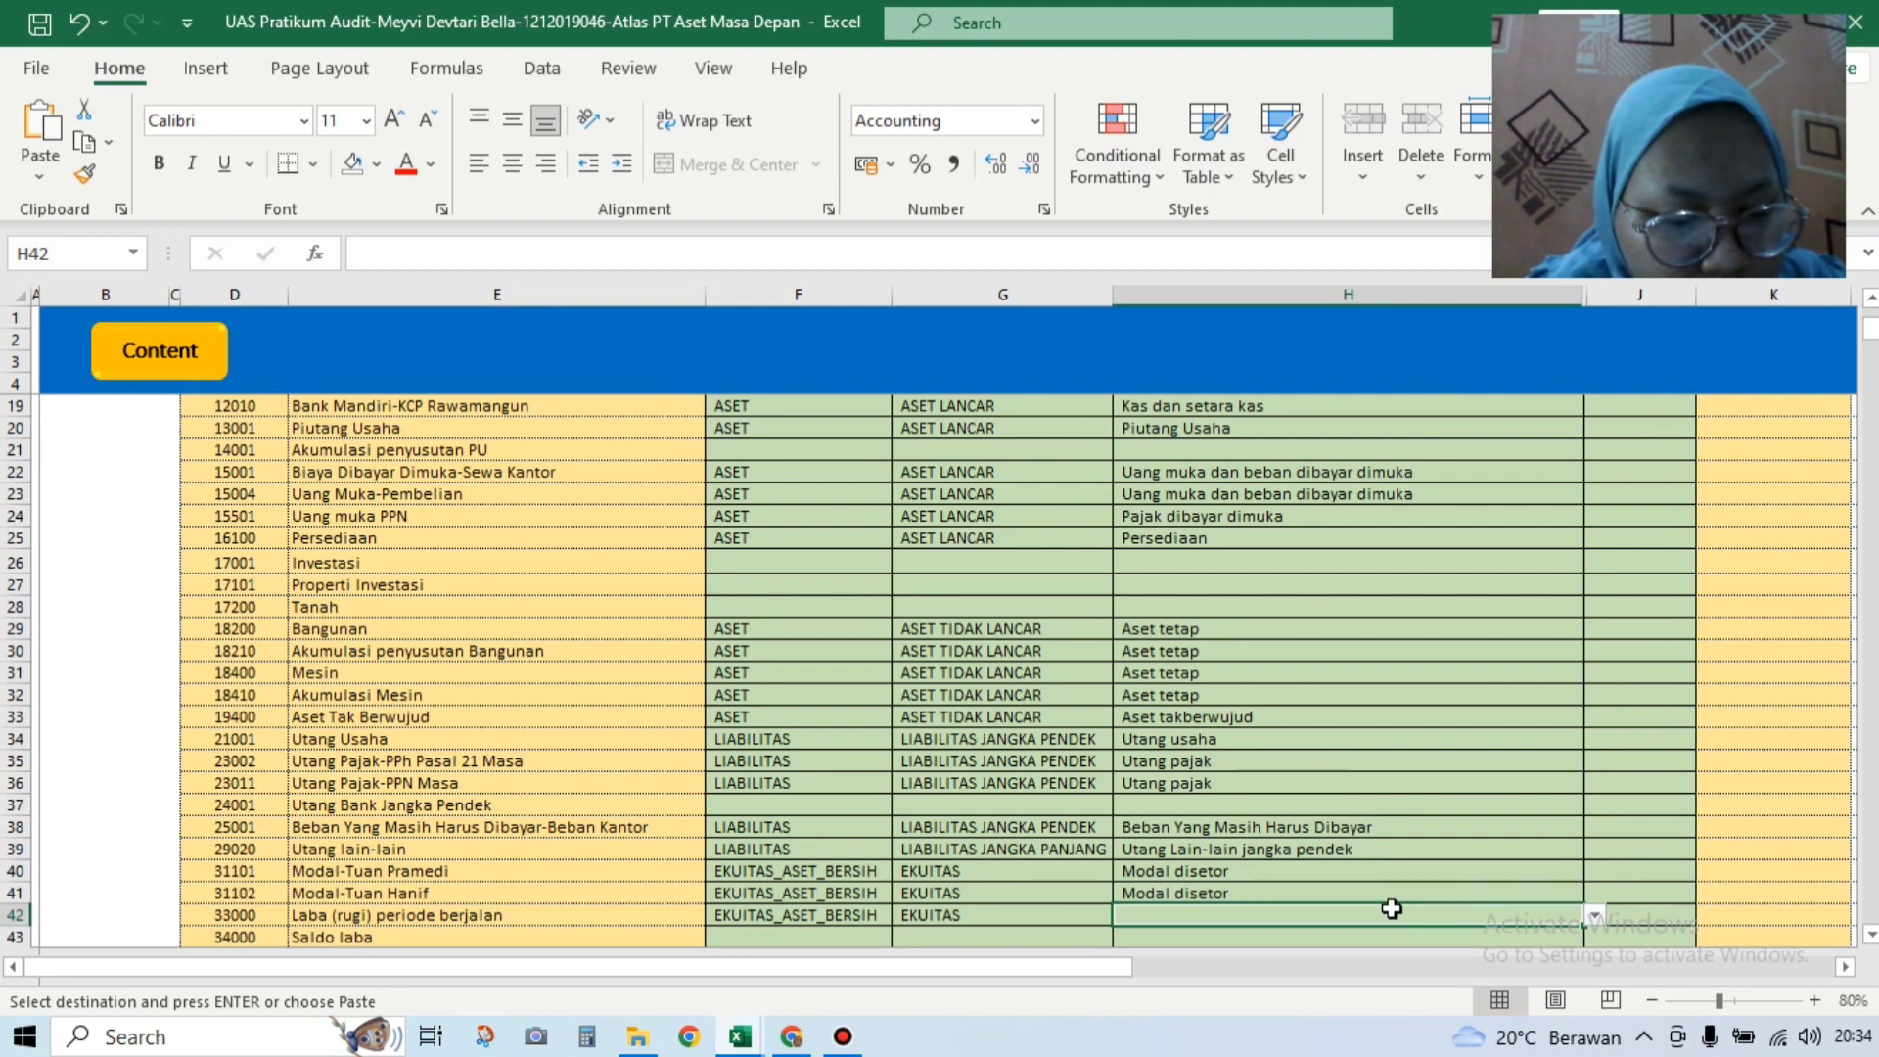
{"action": "left_click", "coordinate": [1597, 918]}
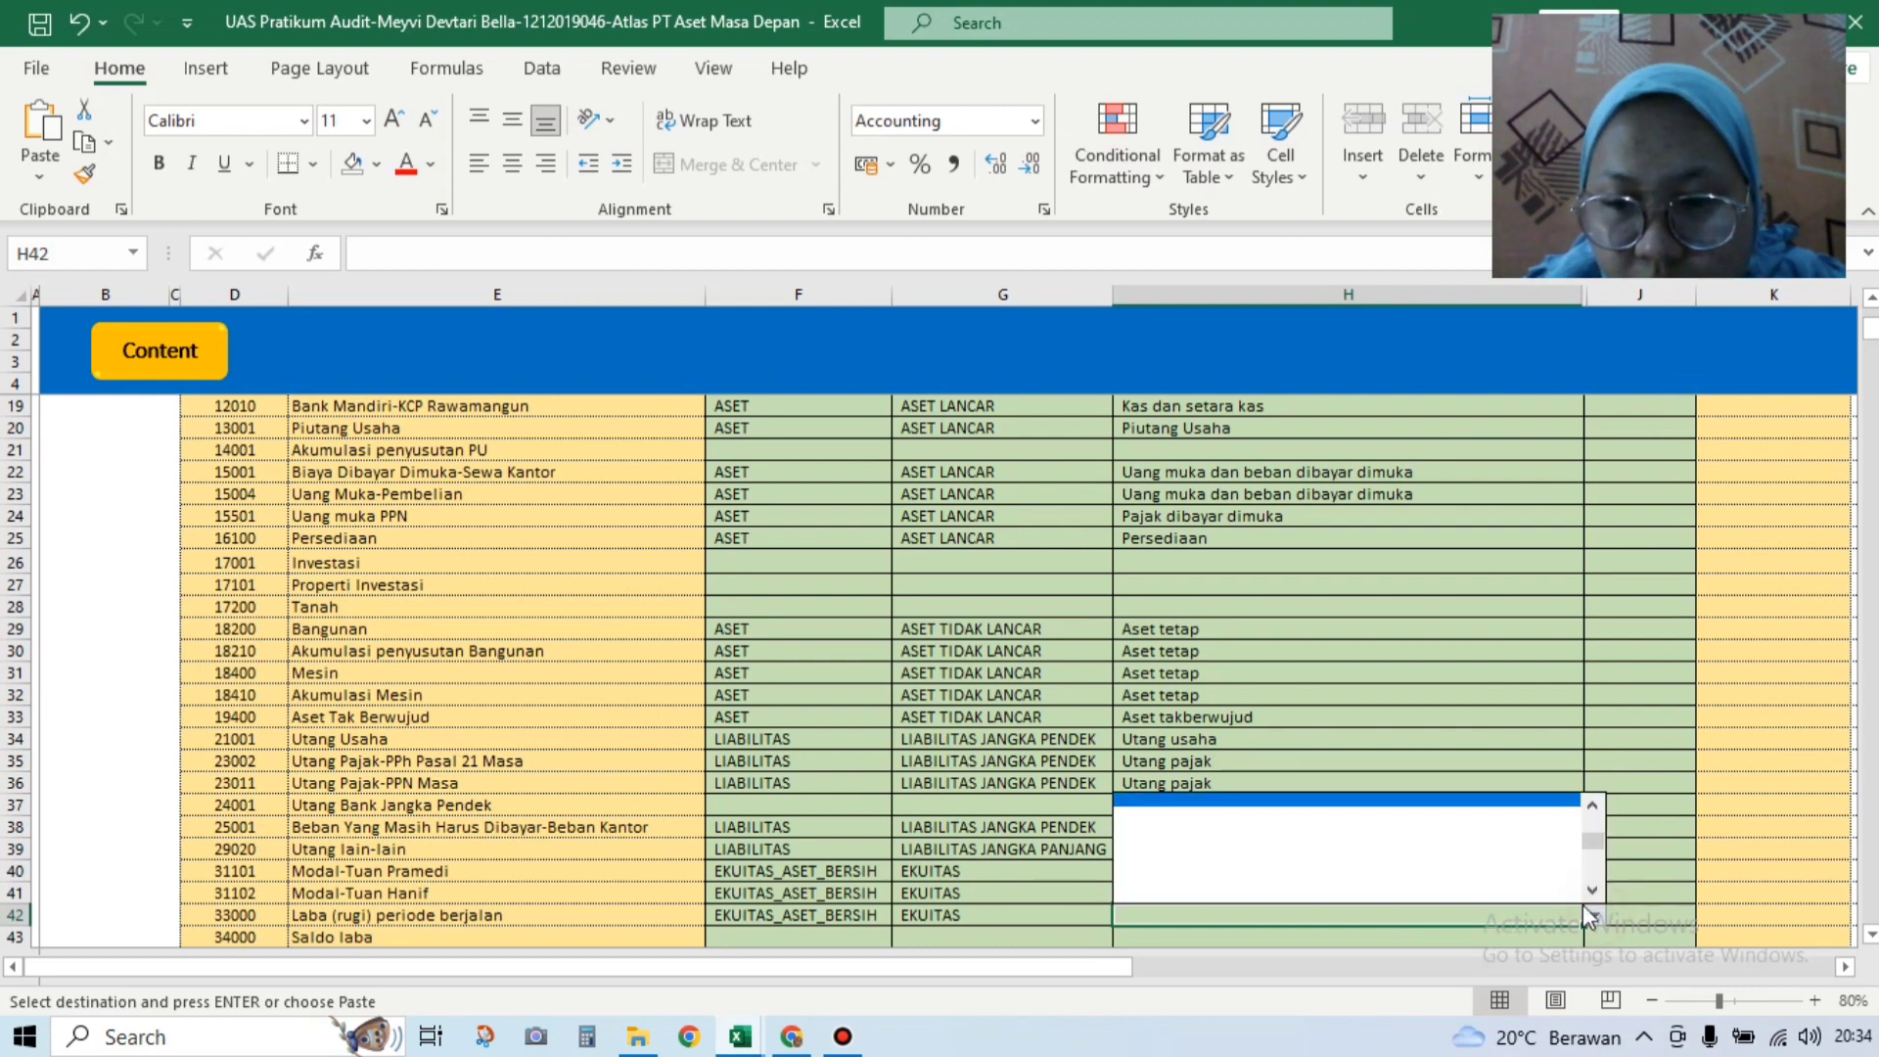
{"action": "left_click_drag", "start_coordinate": [1593, 842], "coordinate": [1594, 807]}
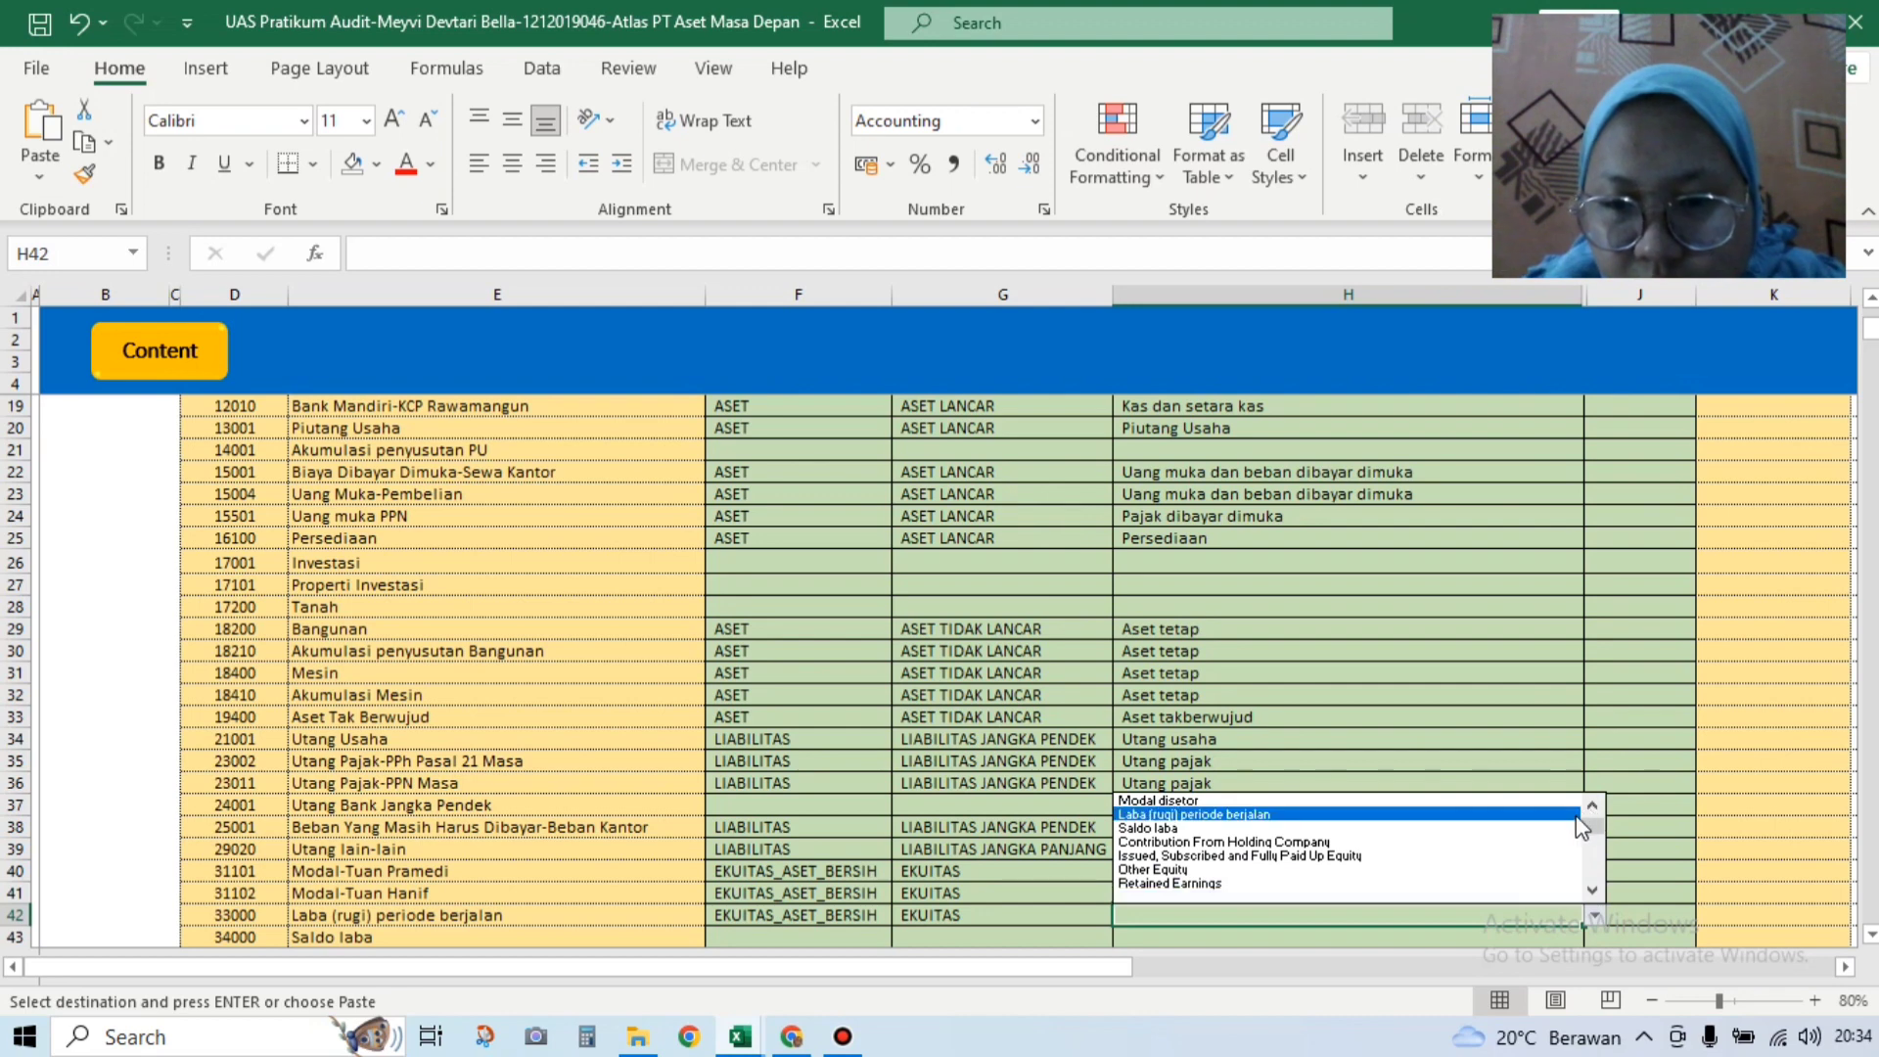
{"action": "left_click", "coordinate": [1532, 818]}
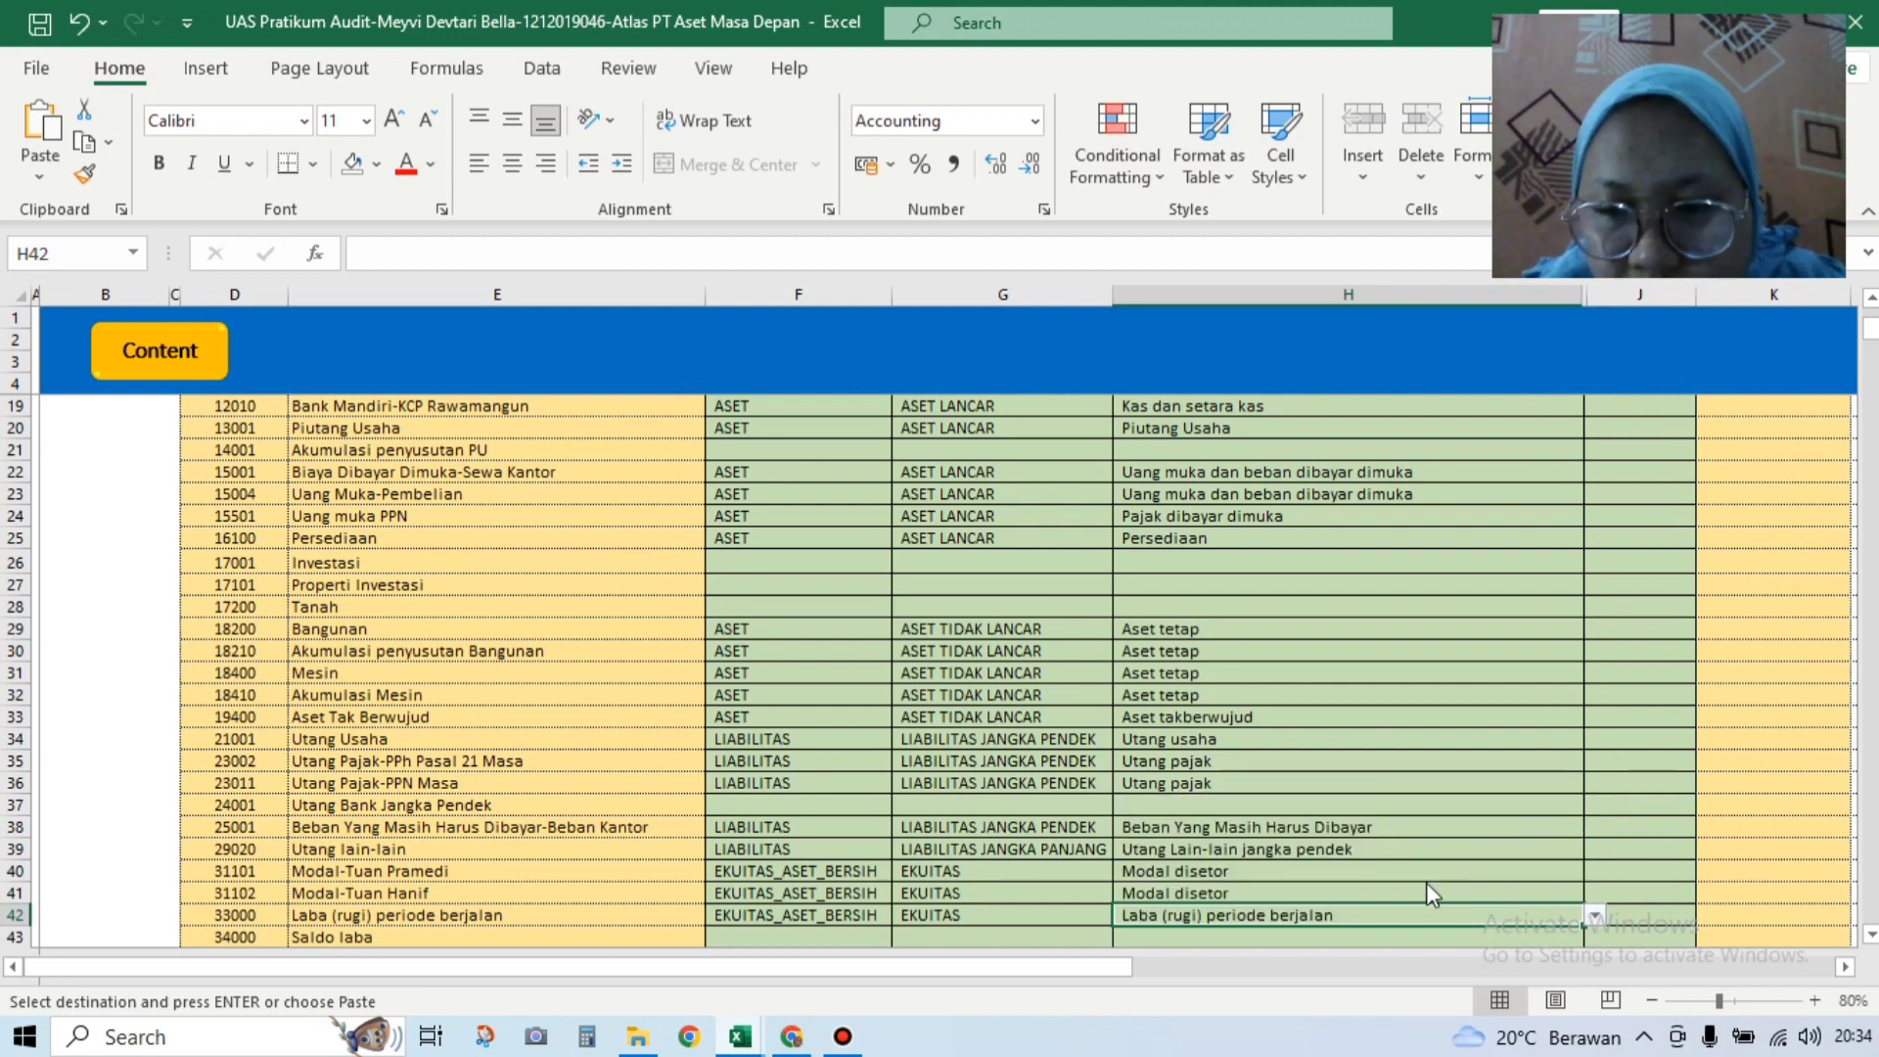
{"action": "key", "text": "Down"}
{"action": "key", "text": "Down"}
{"action": "key", "text": "Down"}
{"action": "key", "text": "Down"}
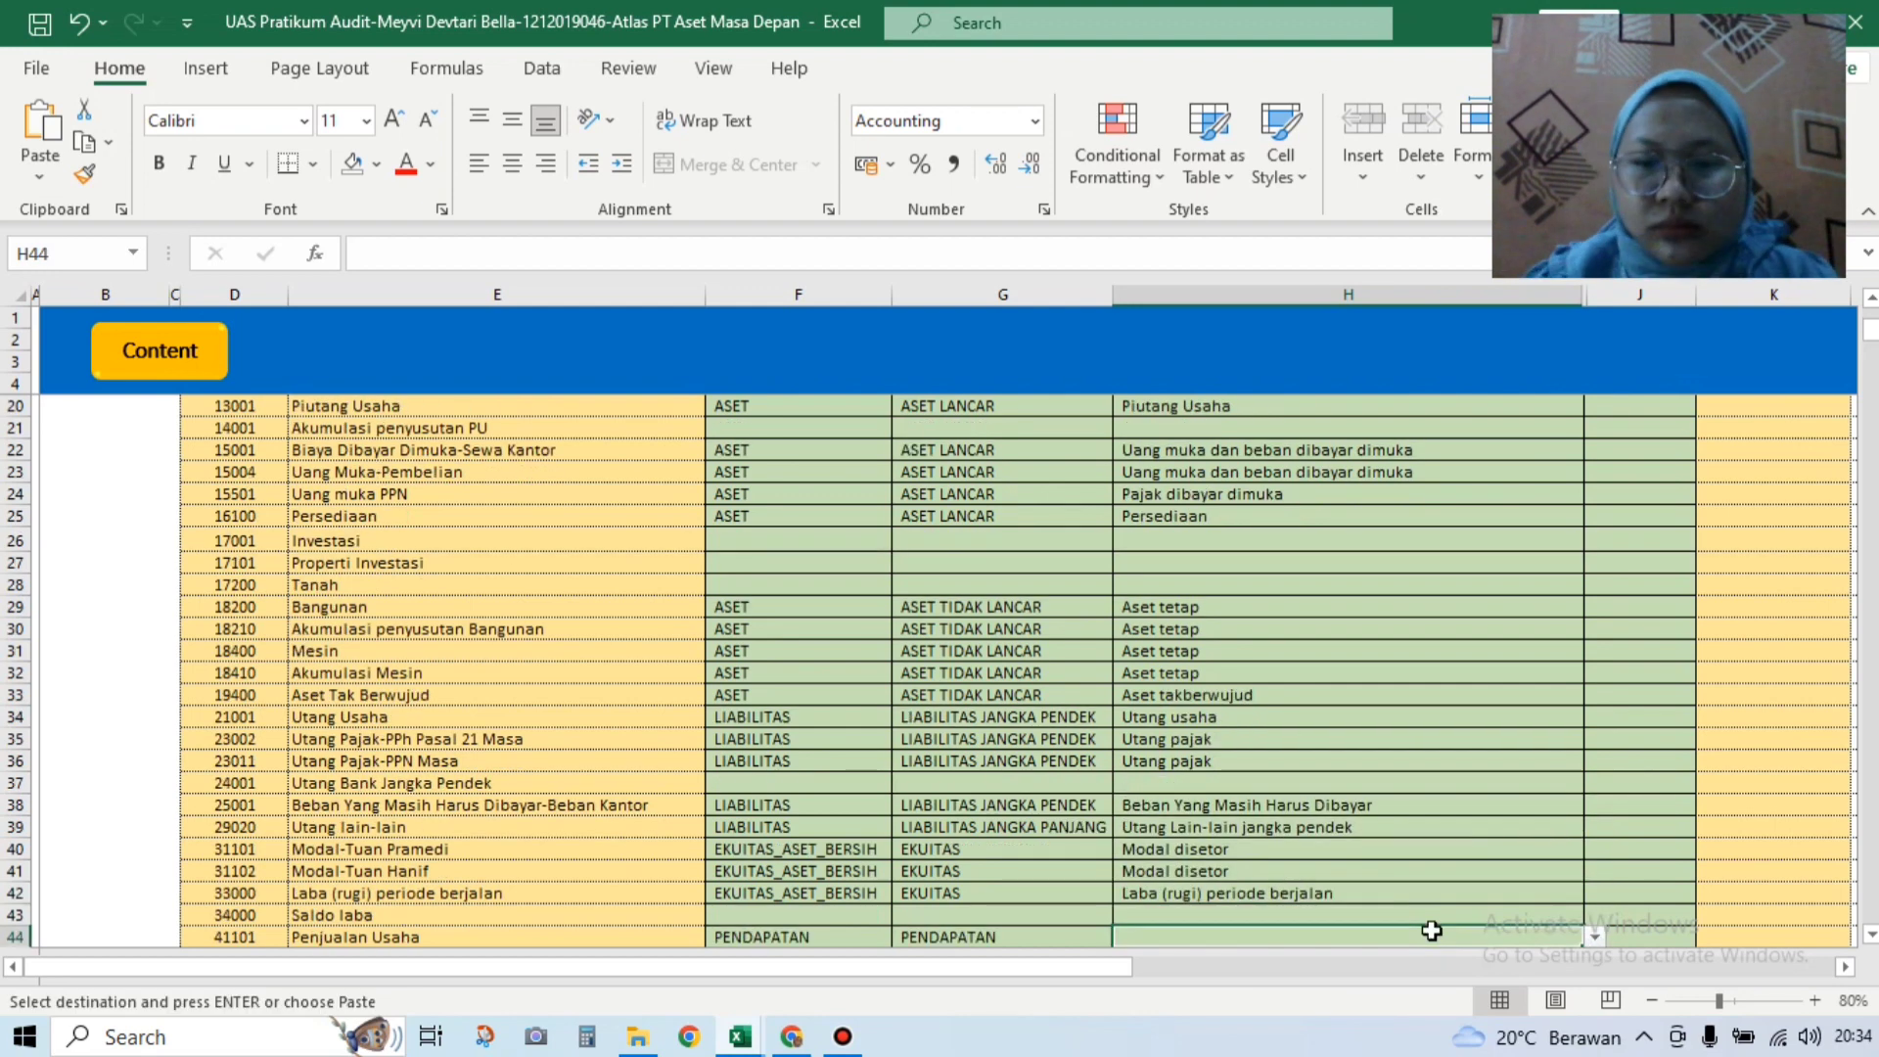
Step: Review H44's header list for Penjualan Usaha without choosing, then go to the TAMBAH HEADER AKUN sheet
{"action": "key", "text": "Down"}
{"action": "key", "text": "Down"}
{"action": "key", "text": "Down"}
{"action": "key", "text": "Down"}
{"action": "key", "text": "Down"}
{"action": "key", "text": "Down"}
{"action": "key", "text": "Down"}
{"action": "key", "text": "Down"}
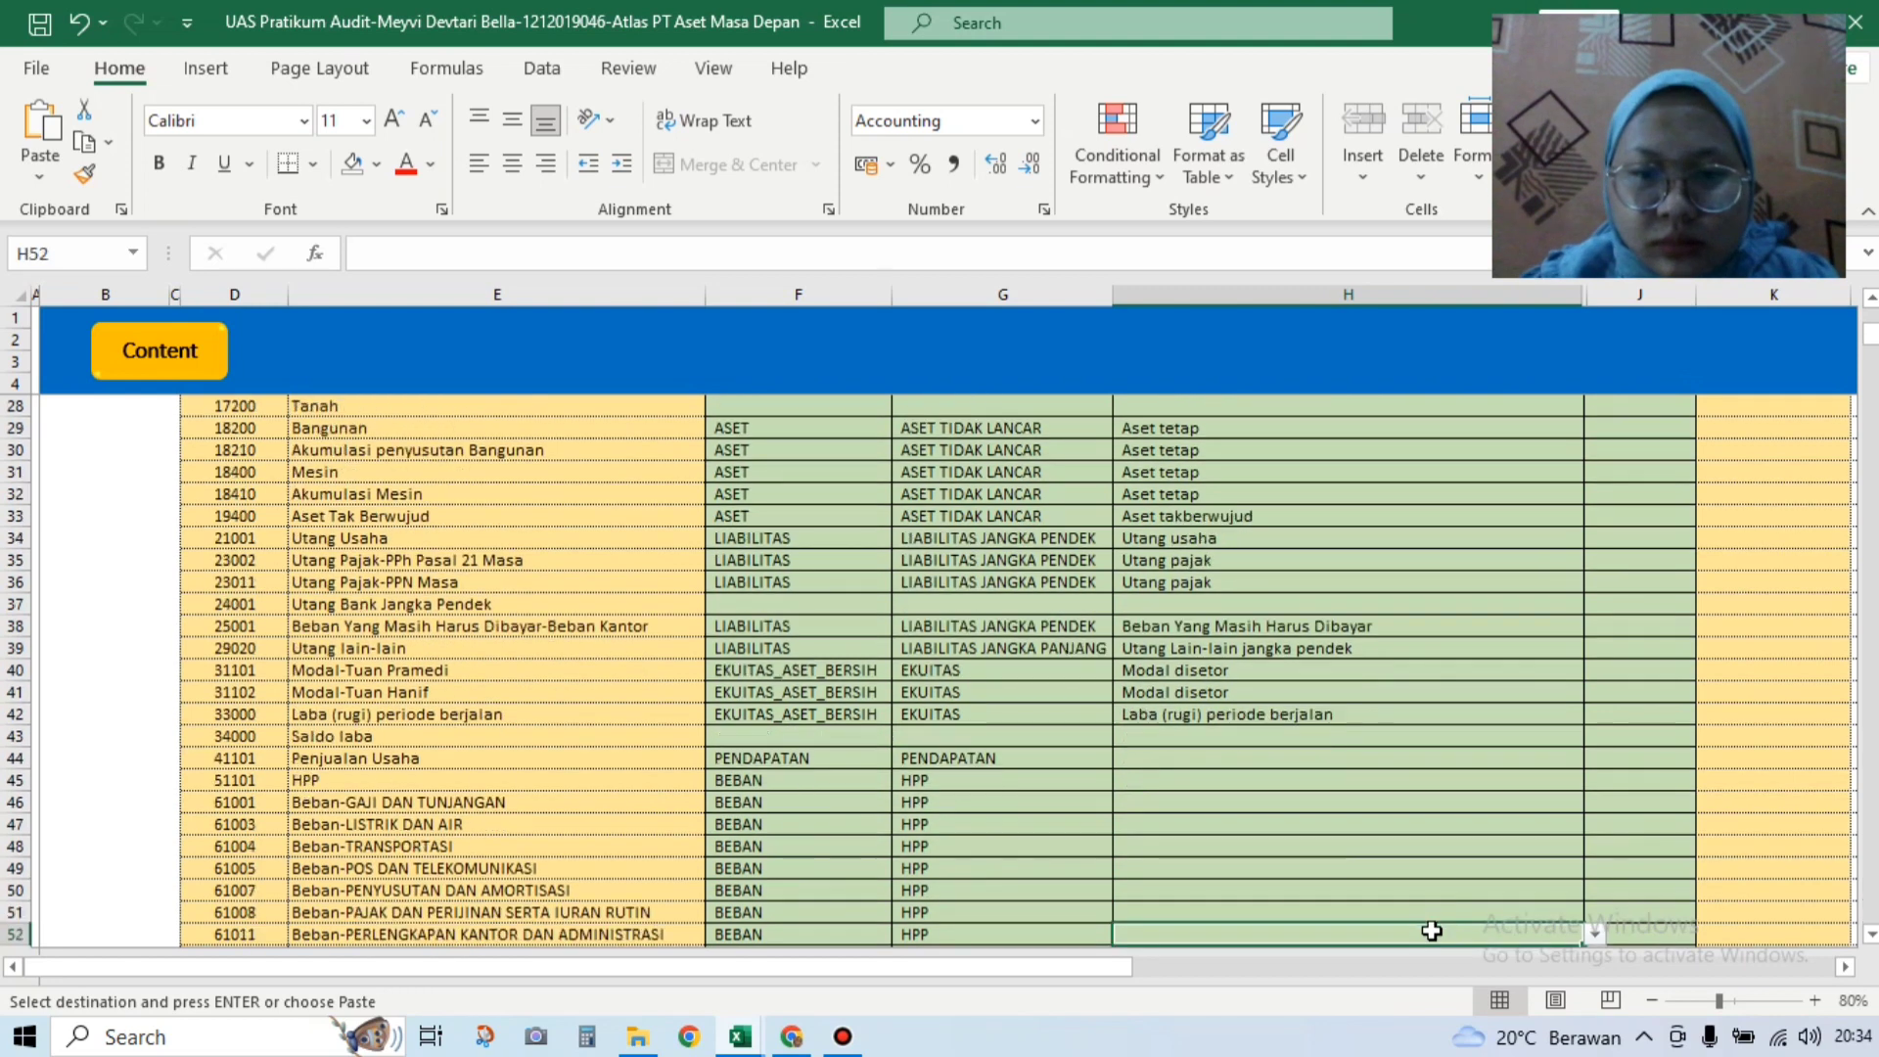
{"action": "left_click", "coordinate": [1367, 722]}
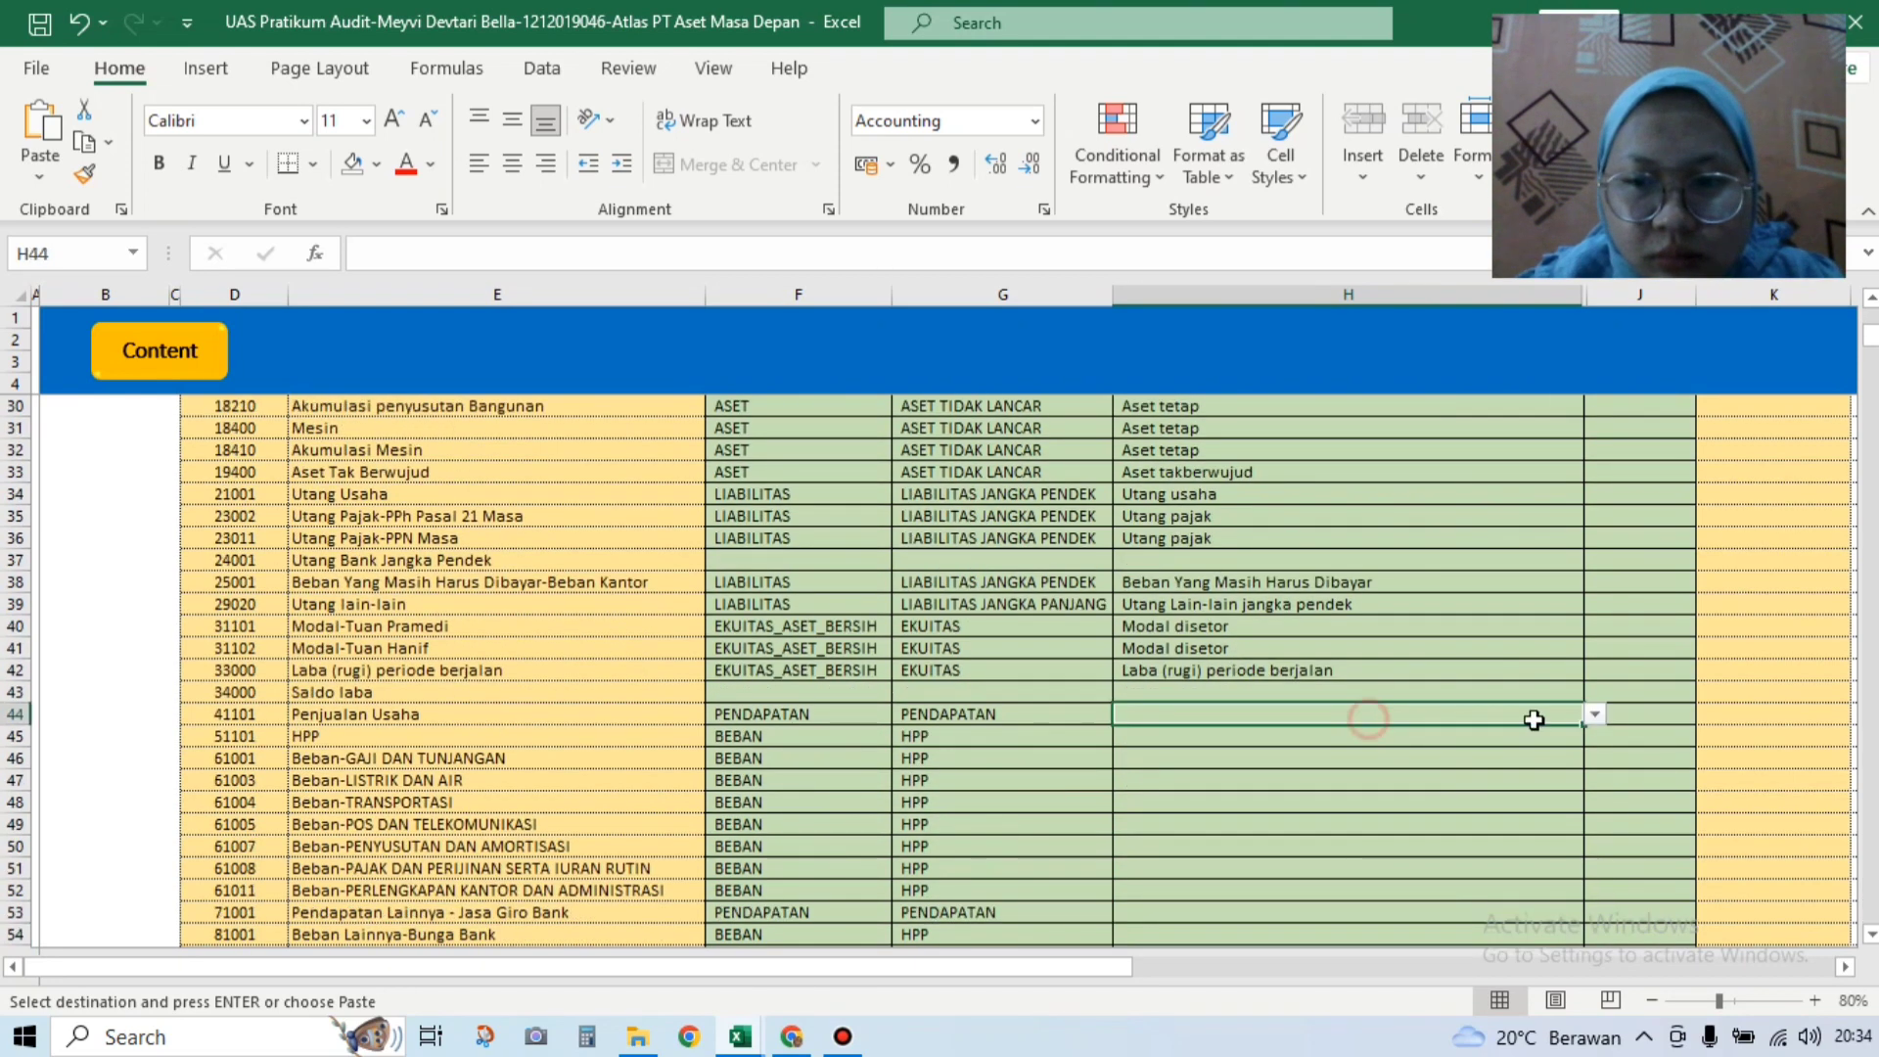
{"action": "left_click", "coordinate": [1593, 721]}
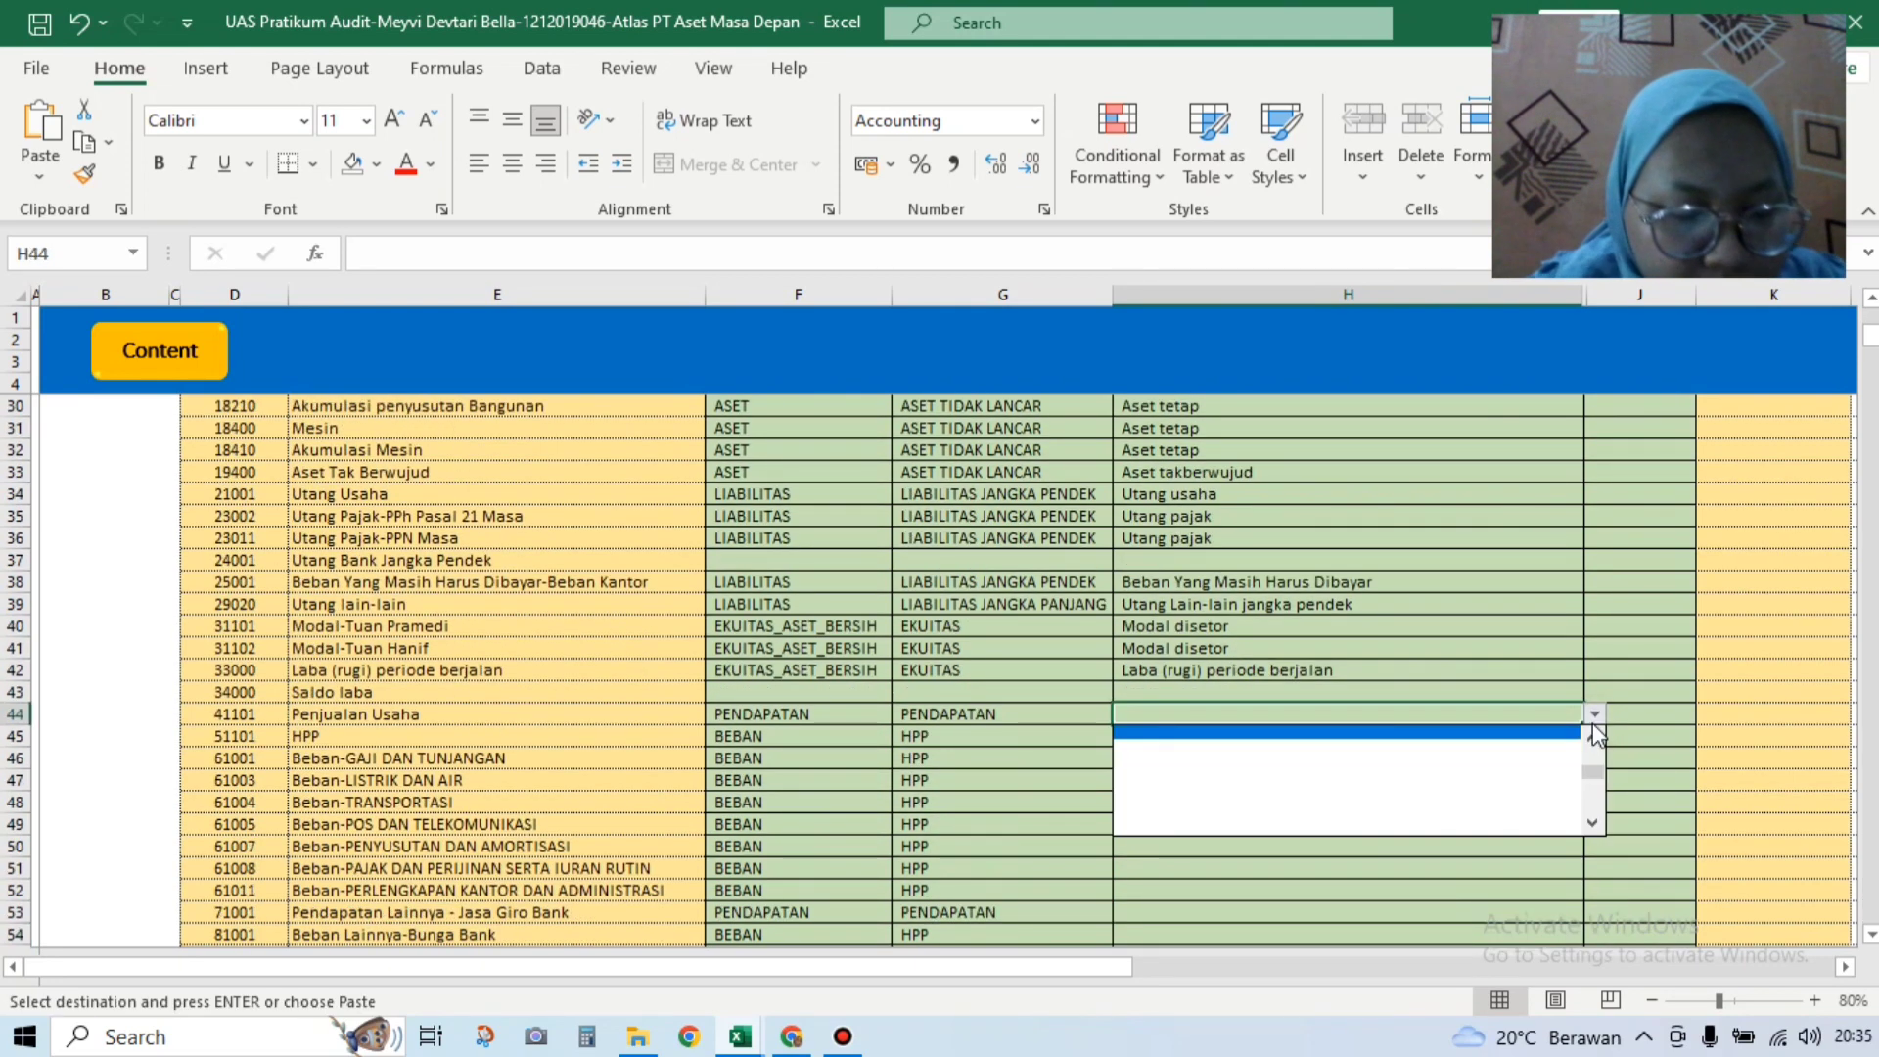
{"action": "left_click_drag", "start_coordinate": [1594, 771], "coordinate": [1596, 746]}
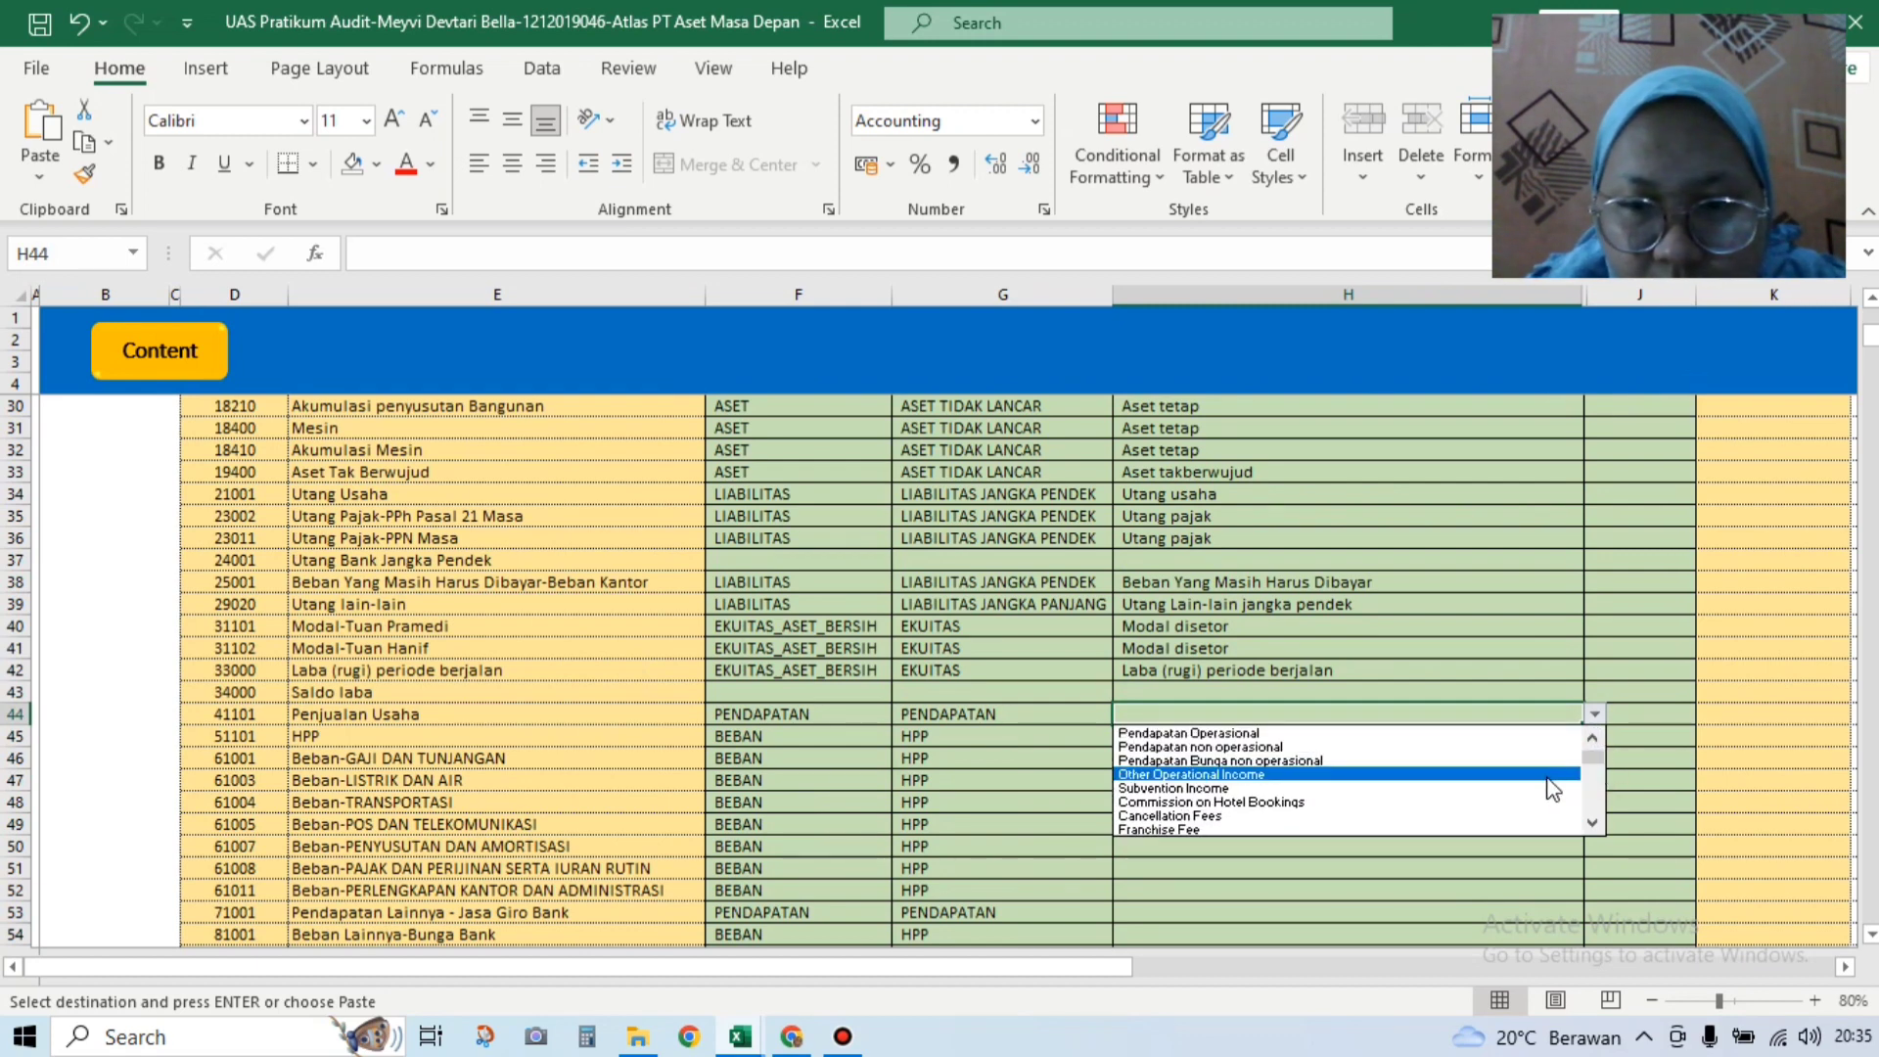
{"action": "left_click", "coordinate": [1591, 749]}
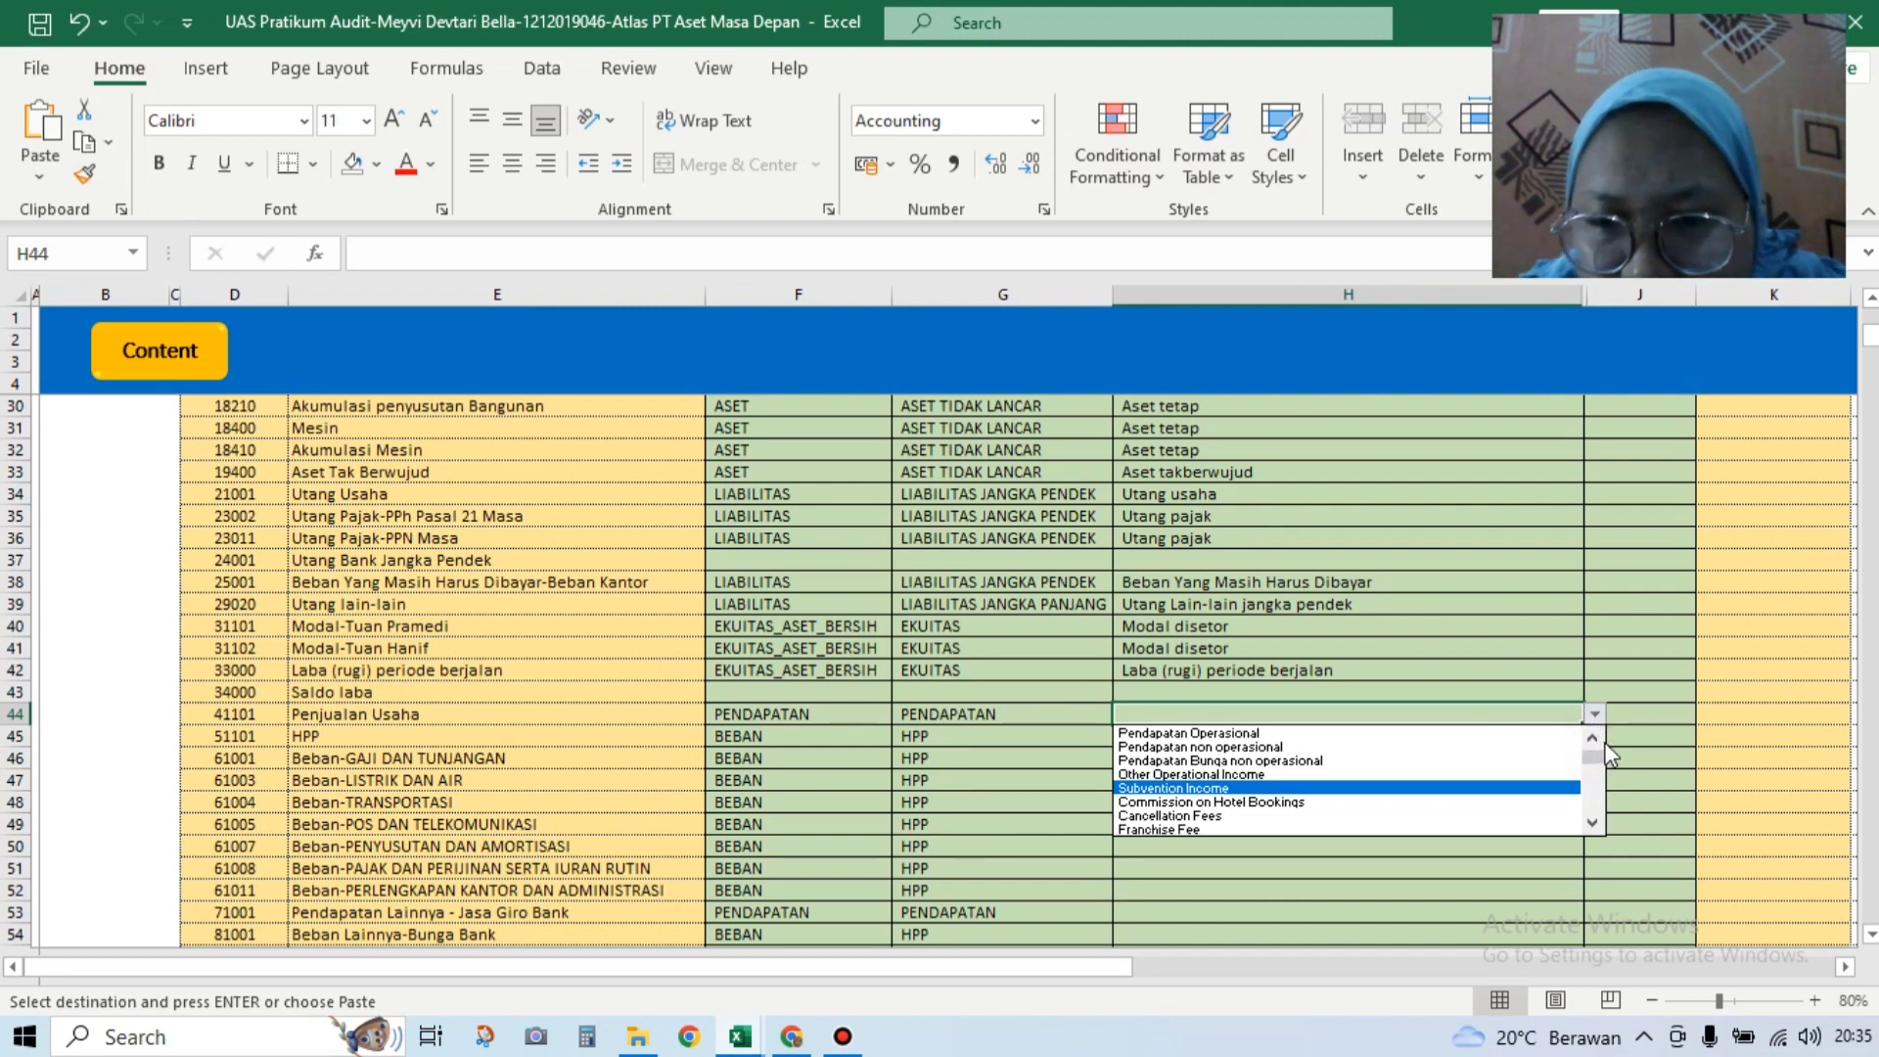
{"action": "left_click_drag", "start_coordinate": [1597, 761], "coordinate": [1594, 739]}
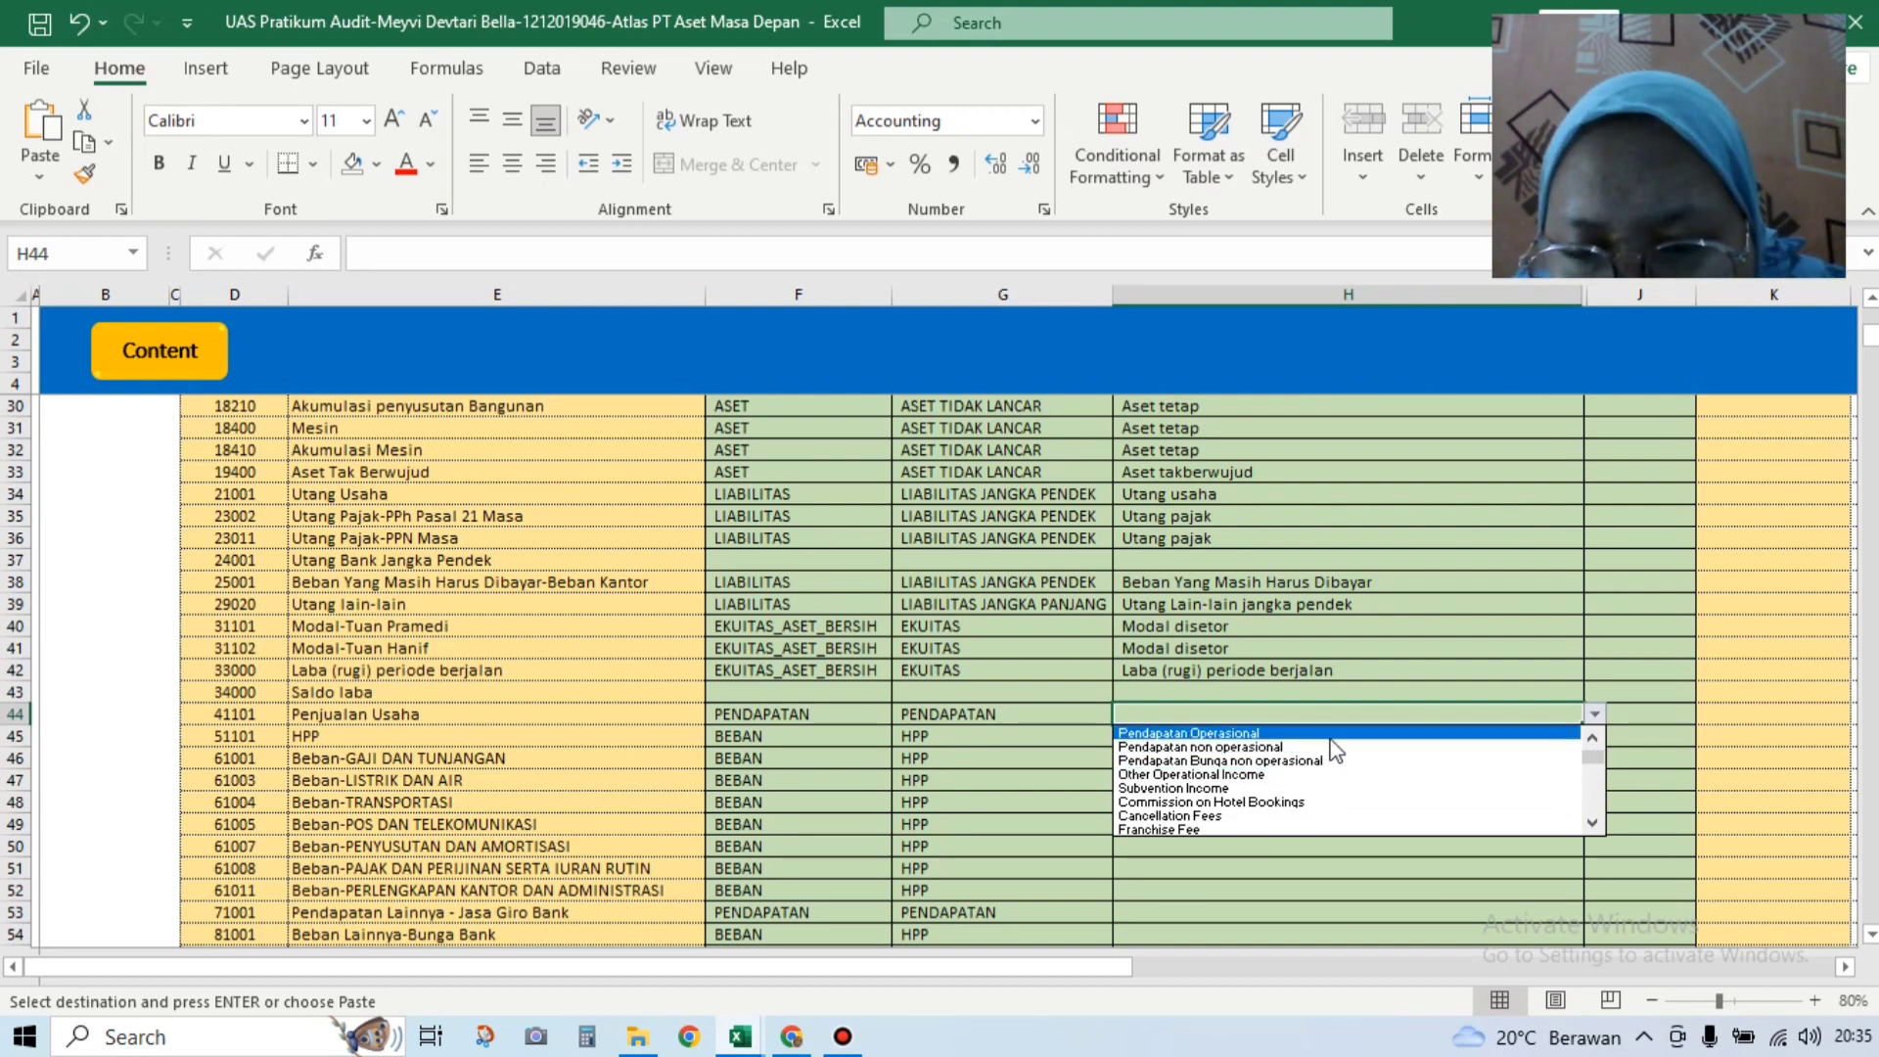
{"action": "left_click", "coordinate": [1368, 692]}
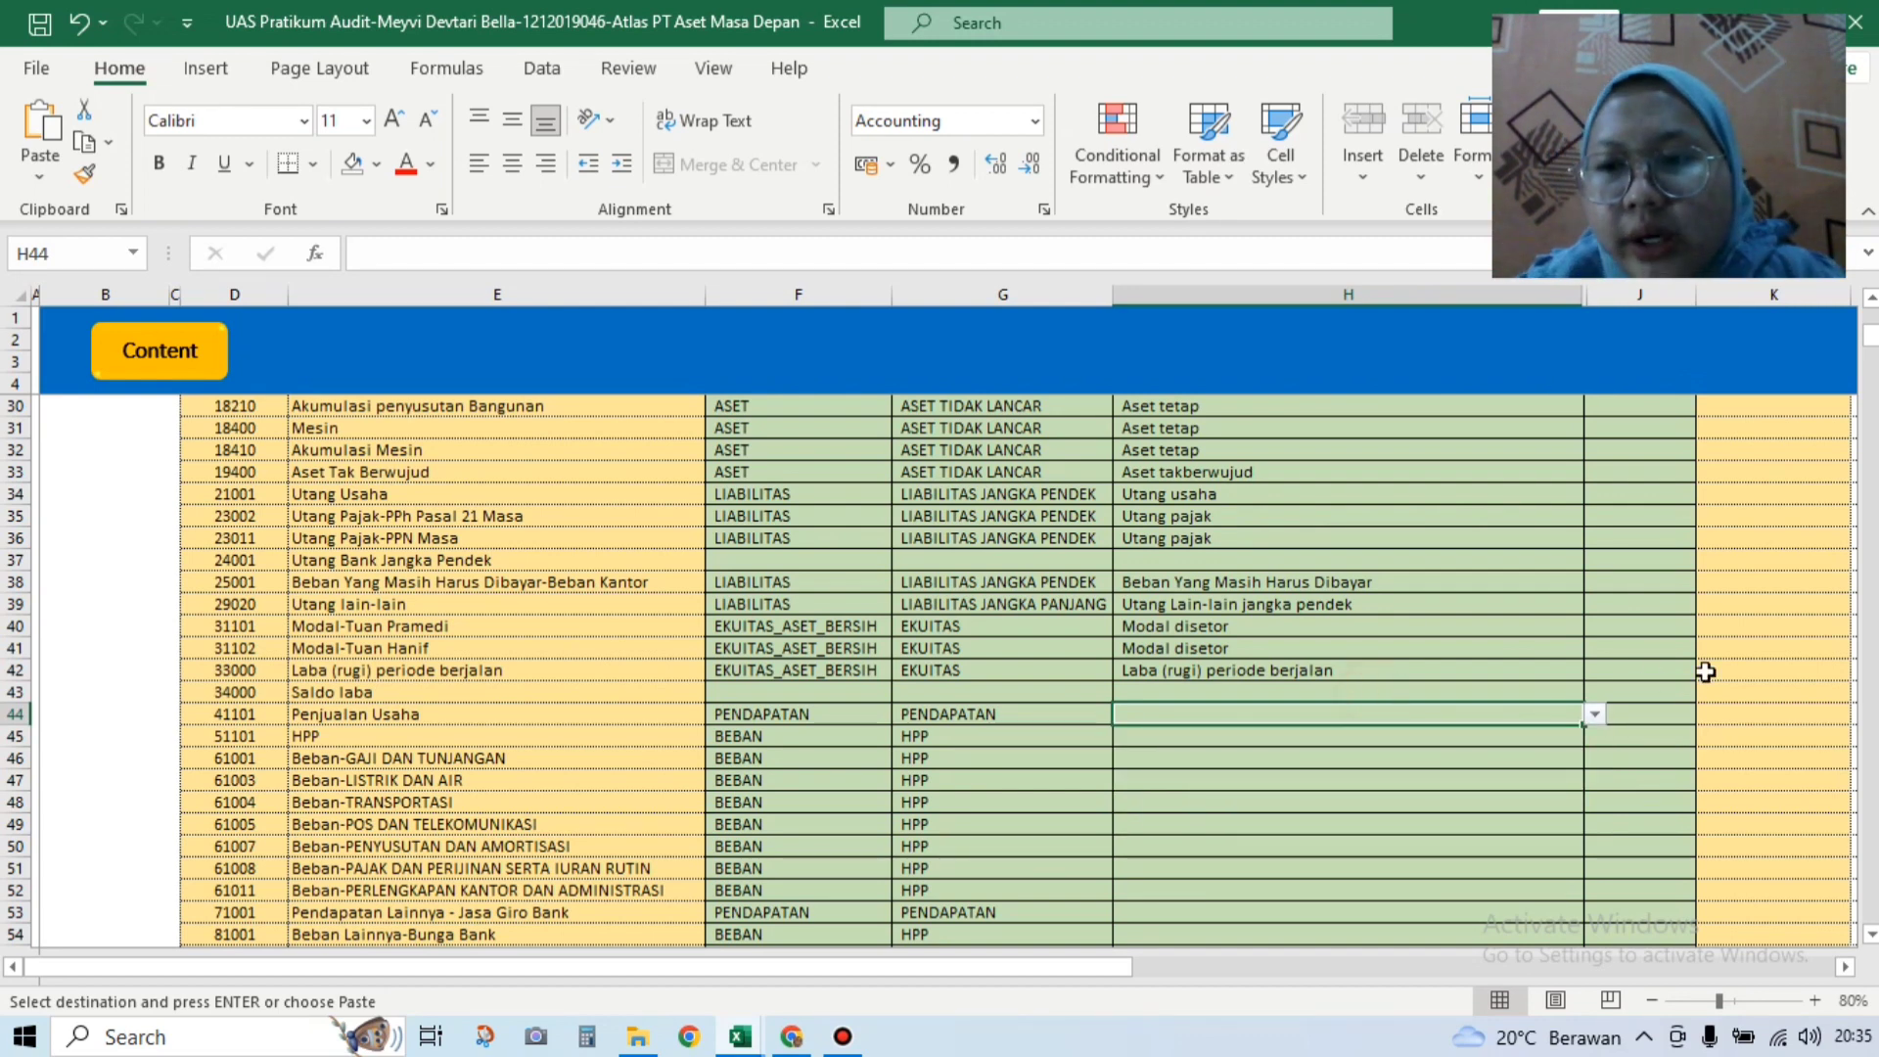
{"action": "left_click_drag", "start_coordinate": [1872, 336], "coordinate": [1875, 303]}
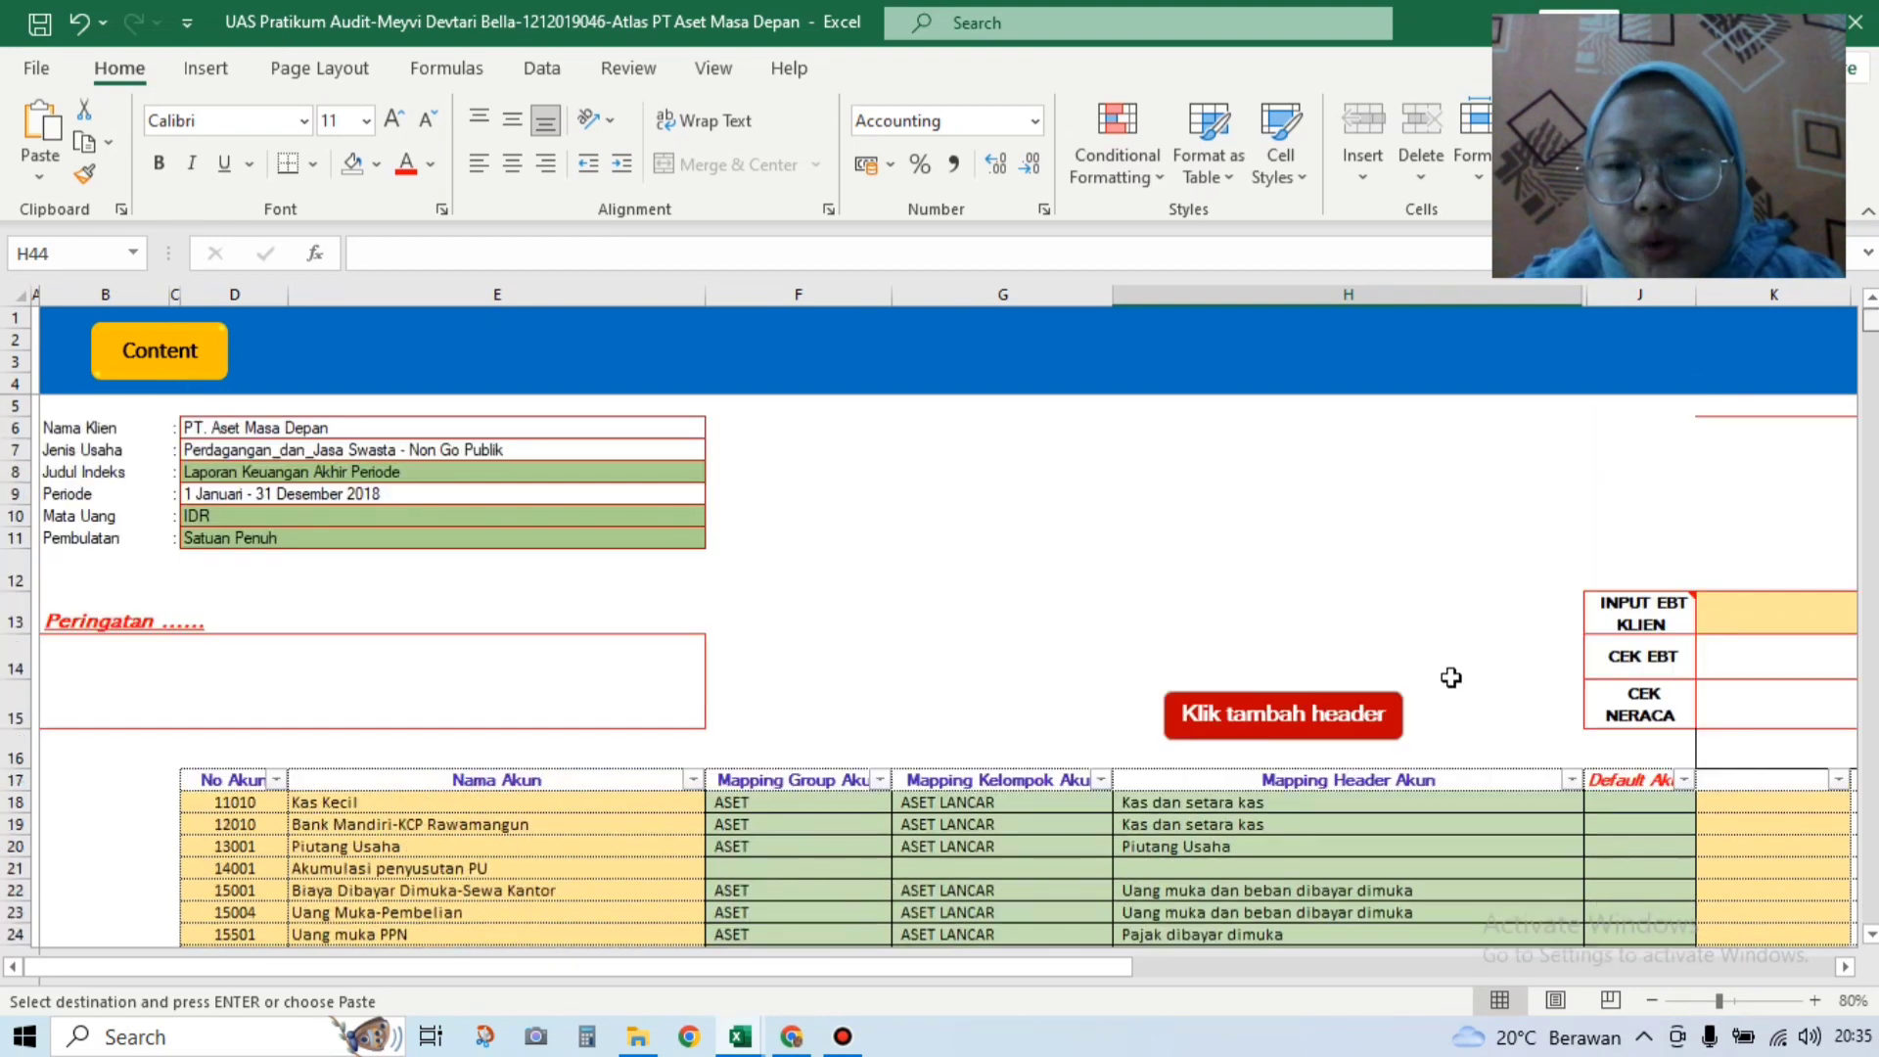
{"action": "left_click", "coordinate": [1368, 717]}
Step: Clear C14's Piutang Usaha and enter 'Penjualan barang dagangan' in its place
{"action": "left_click", "coordinate": [385, 599]}
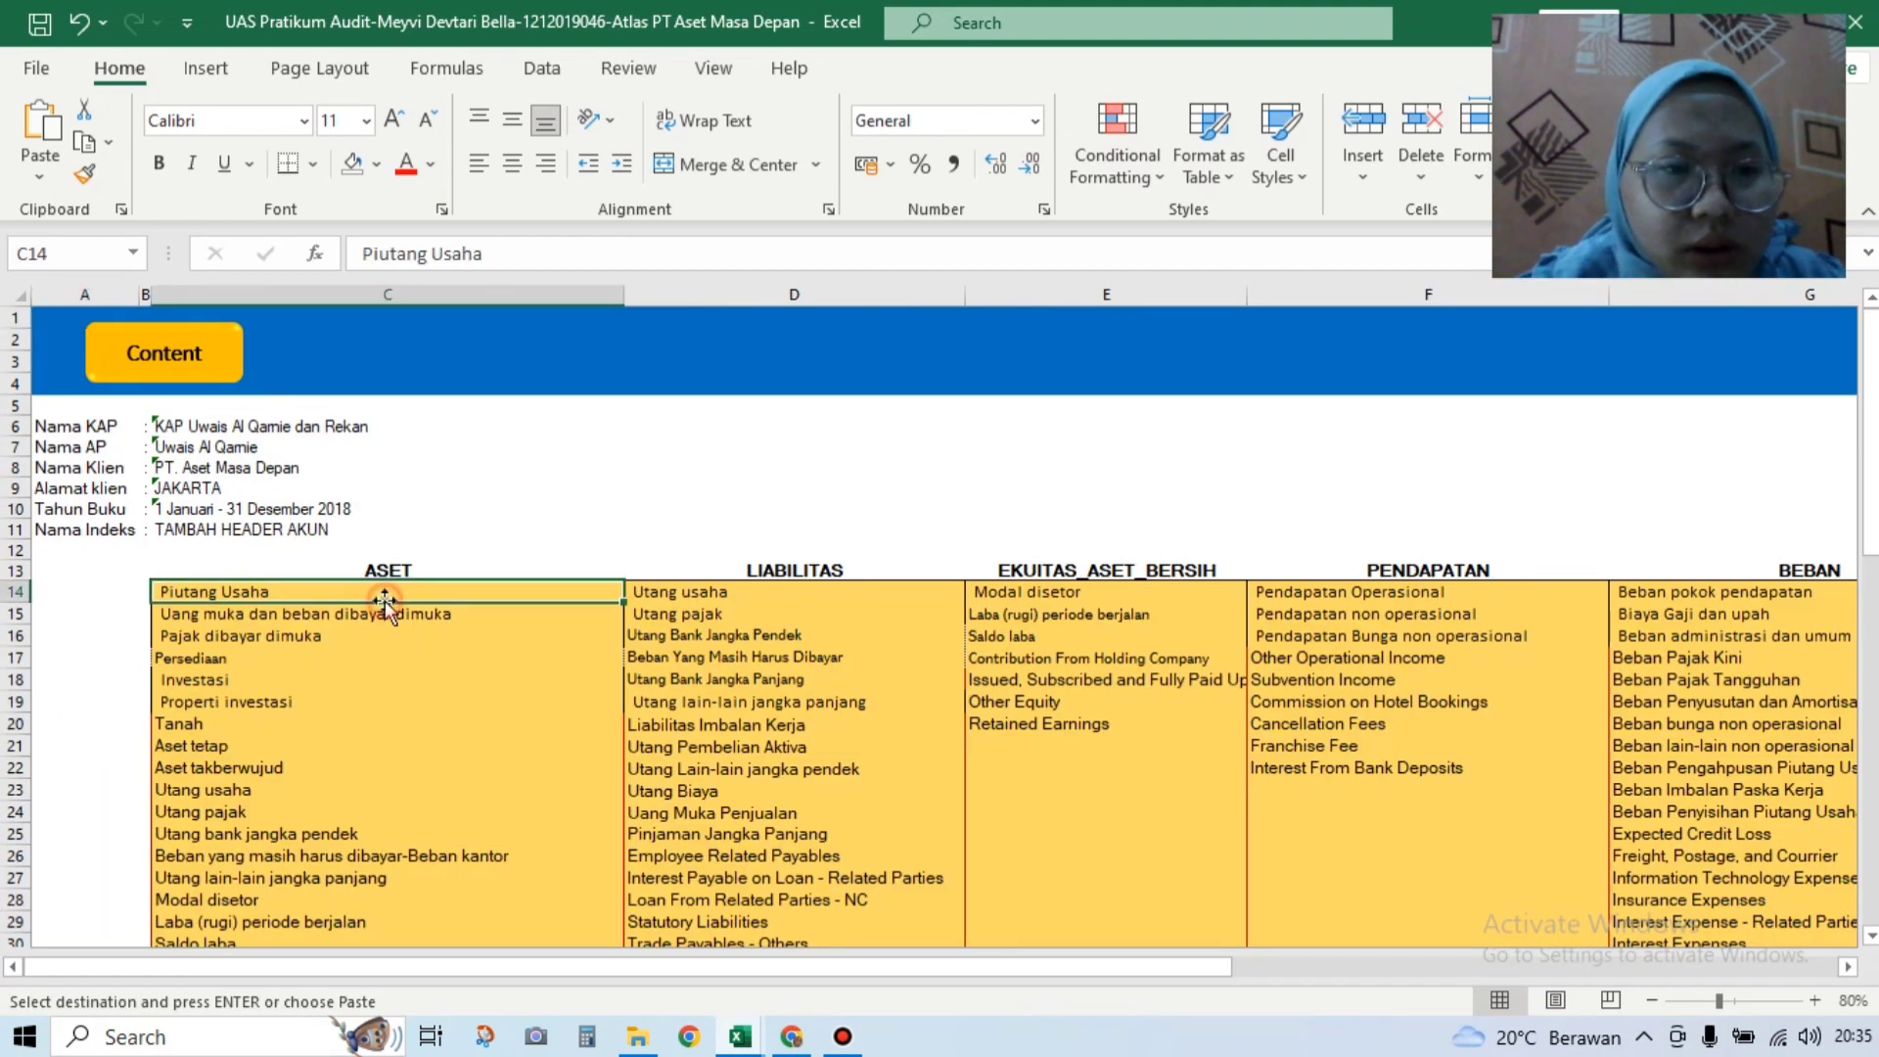
{"action": "key", "text": "BackSpace"}
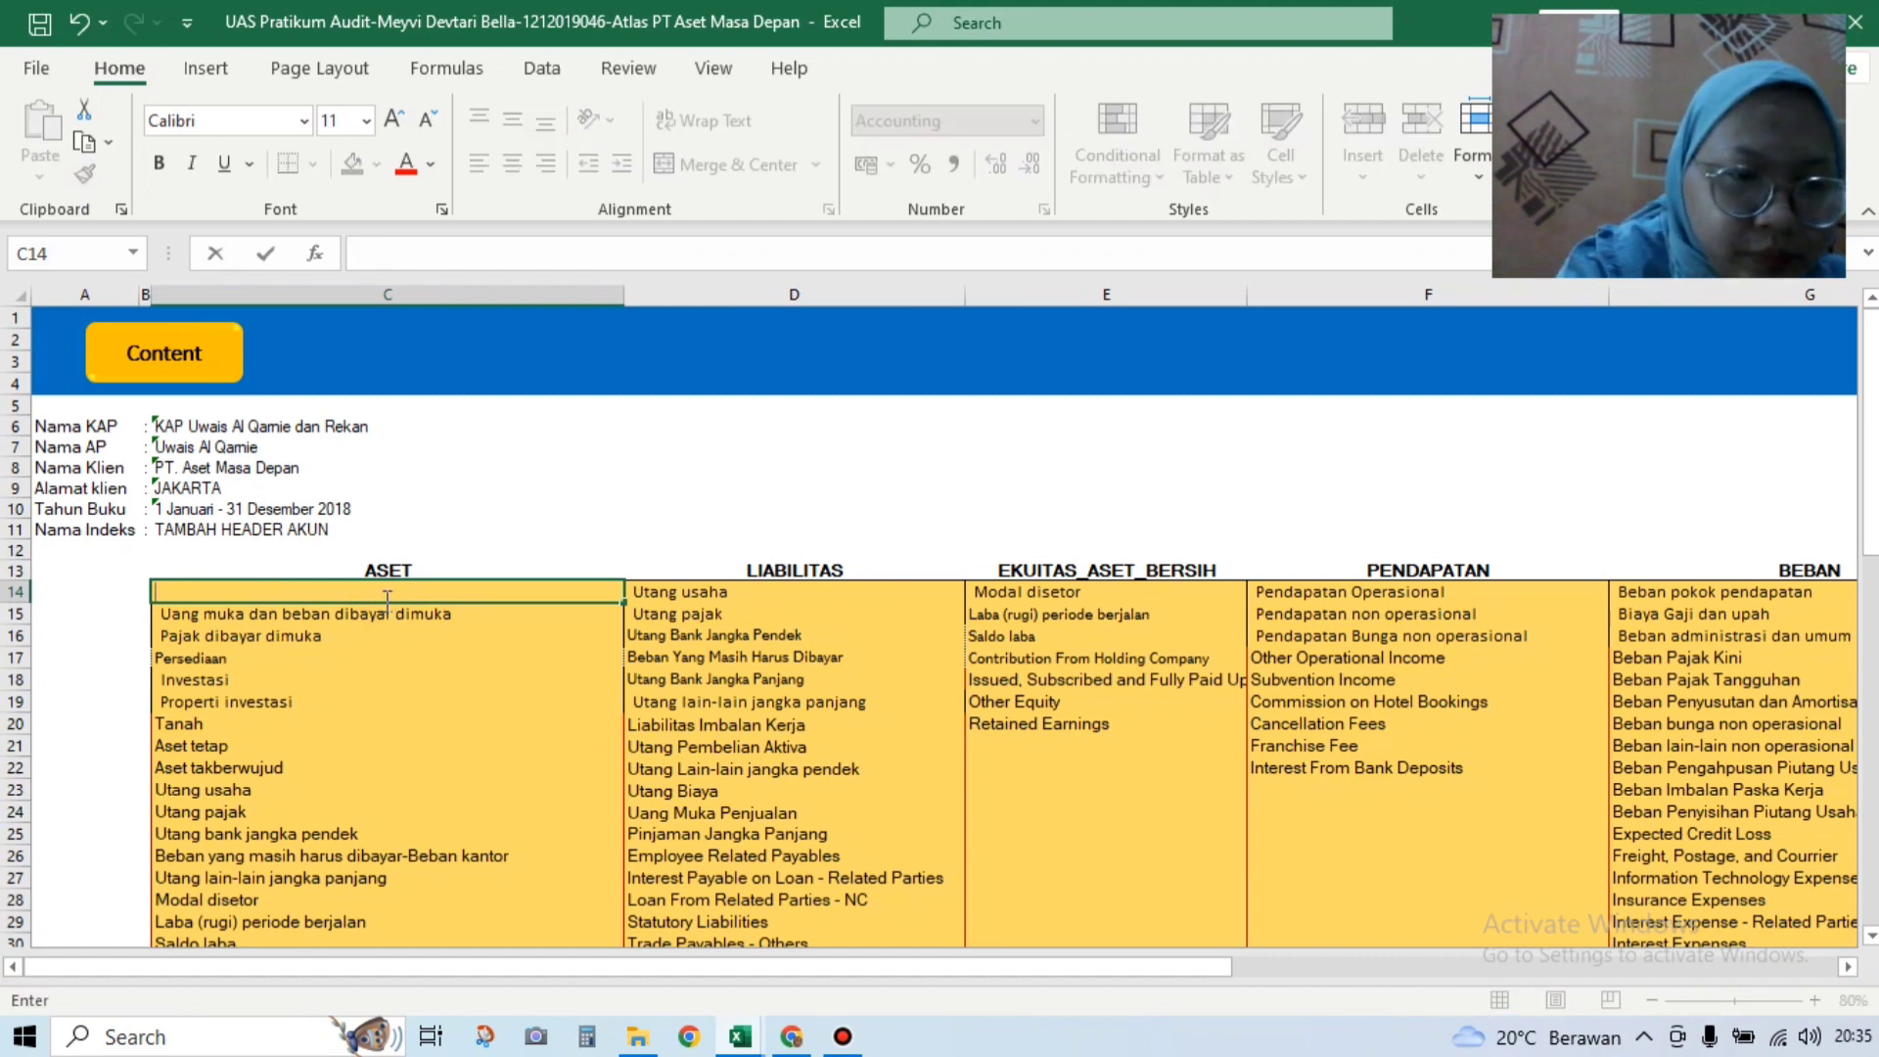
{"action": "type", "text": "P"}
{"action": "type", "text": "e"}
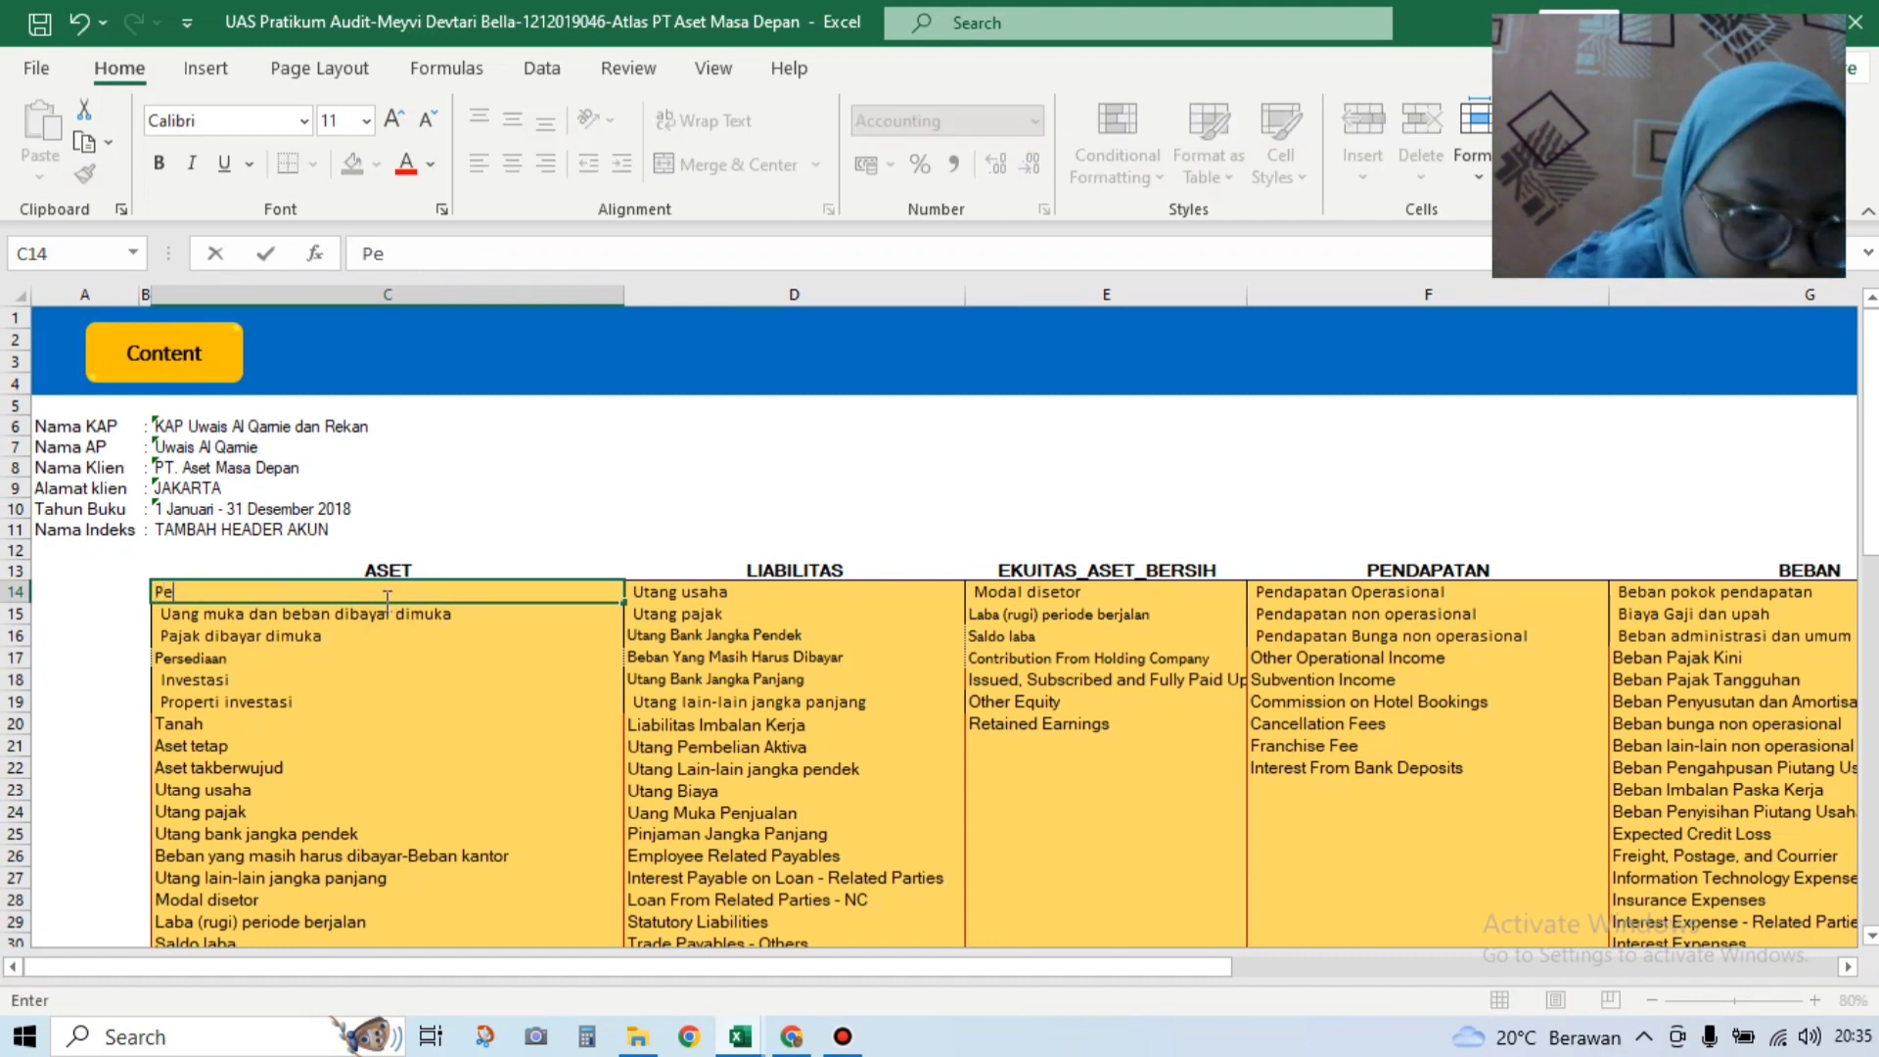
{"action": "type", "text": "n"}
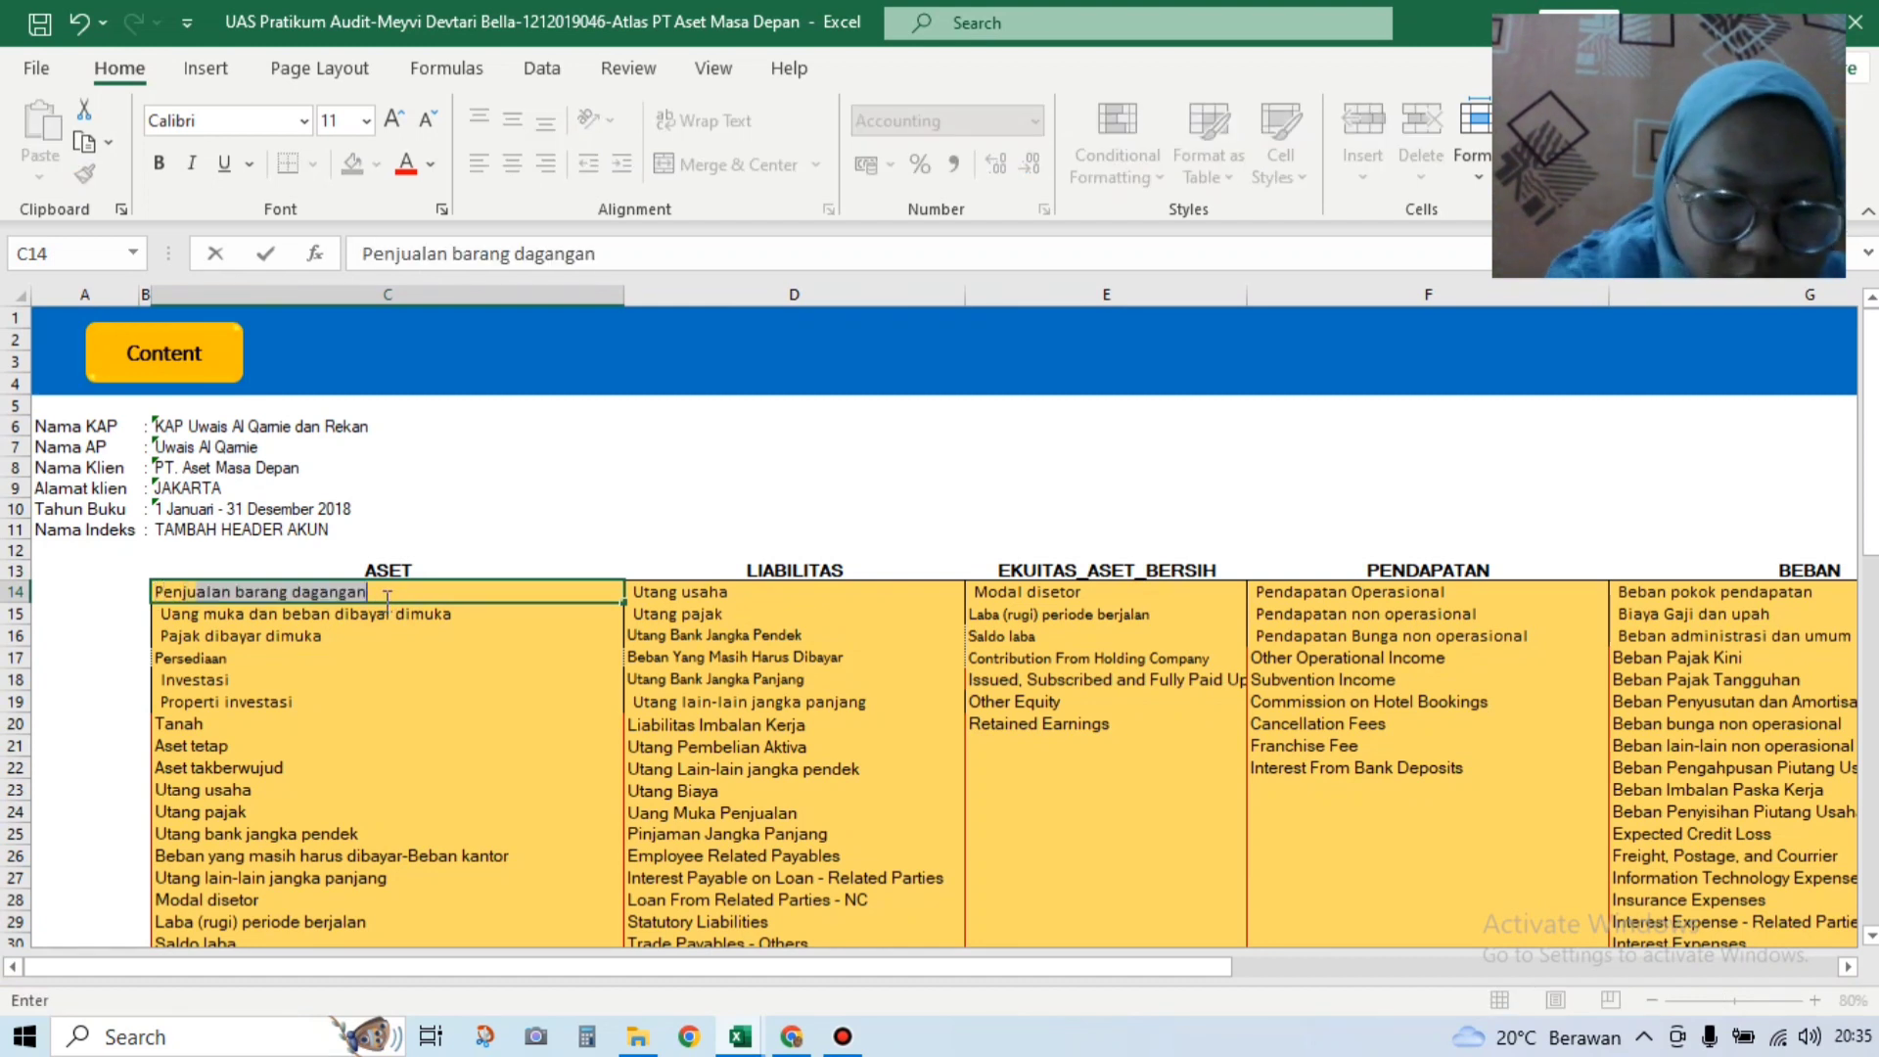
{"action": "type", "text": "juala"}
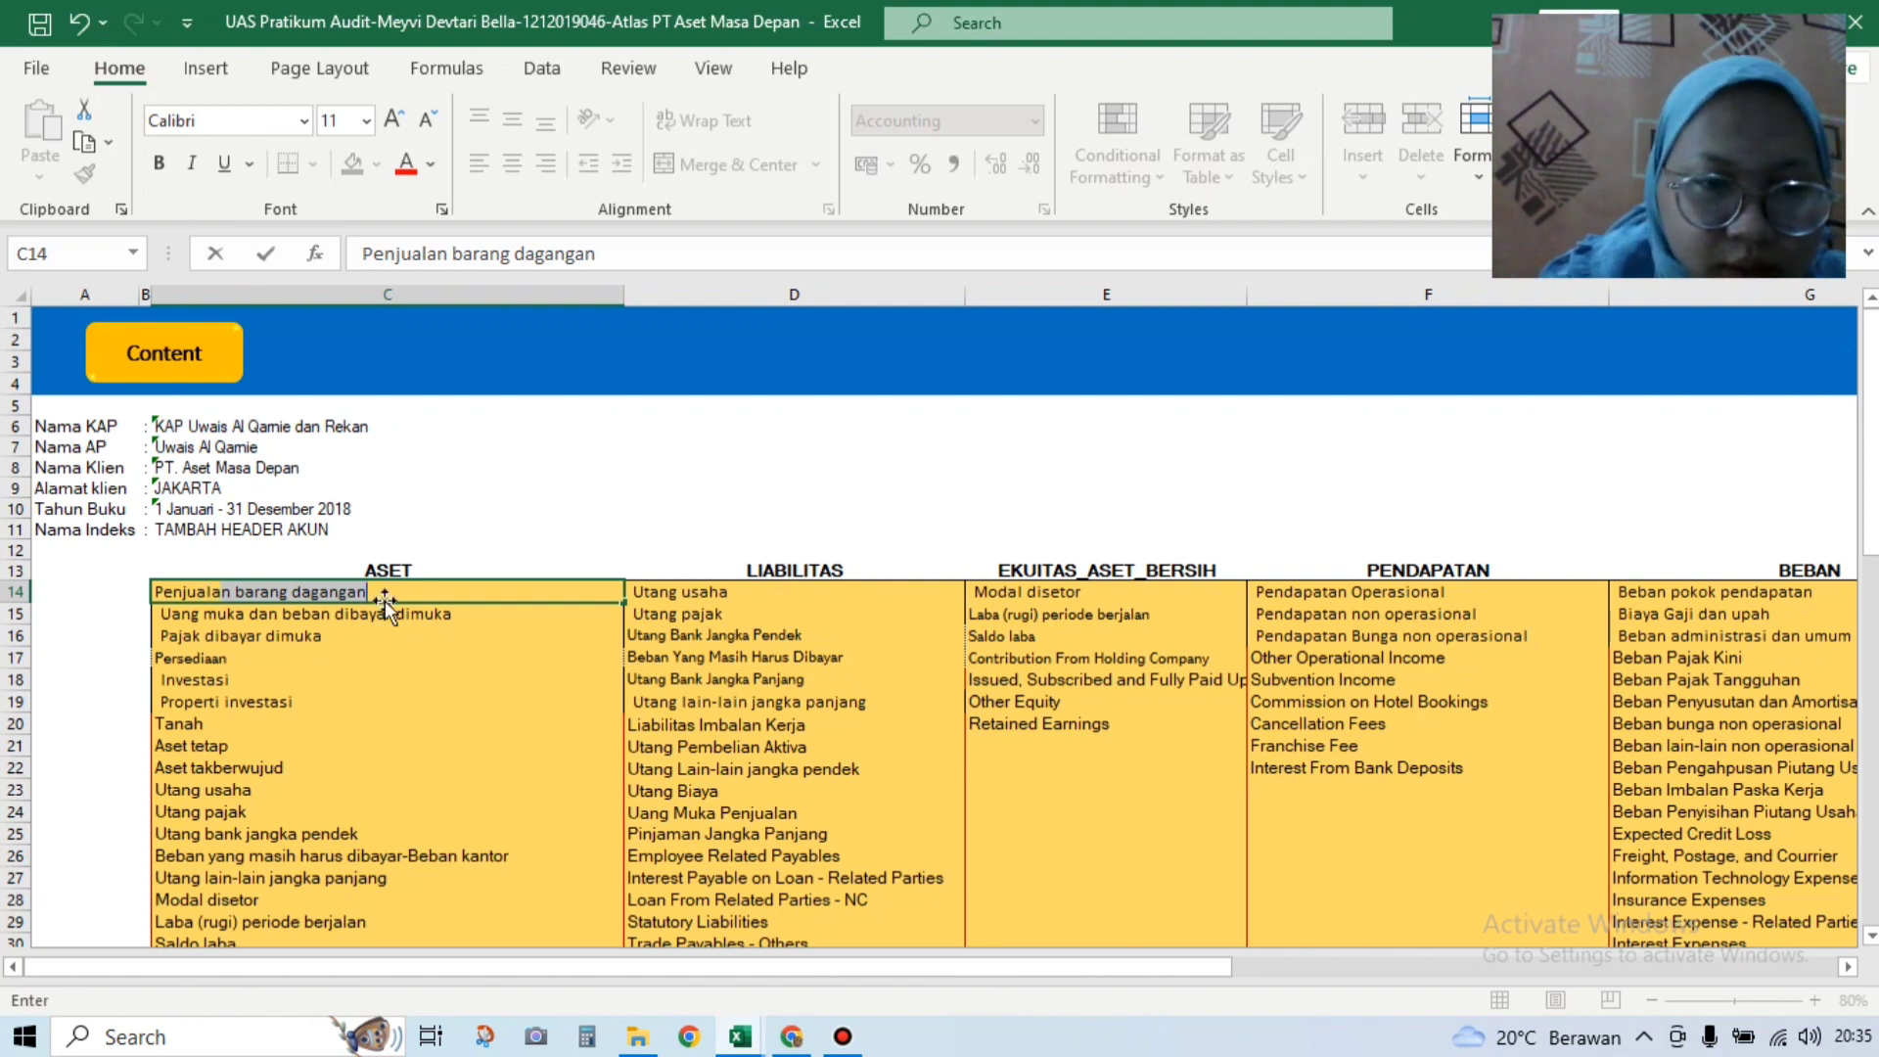
{"action": "key", "text": "Return"}
{"action": "left_click_drag", "start_coordinate": [1227, 982], "coordinate": [1416, 980]}
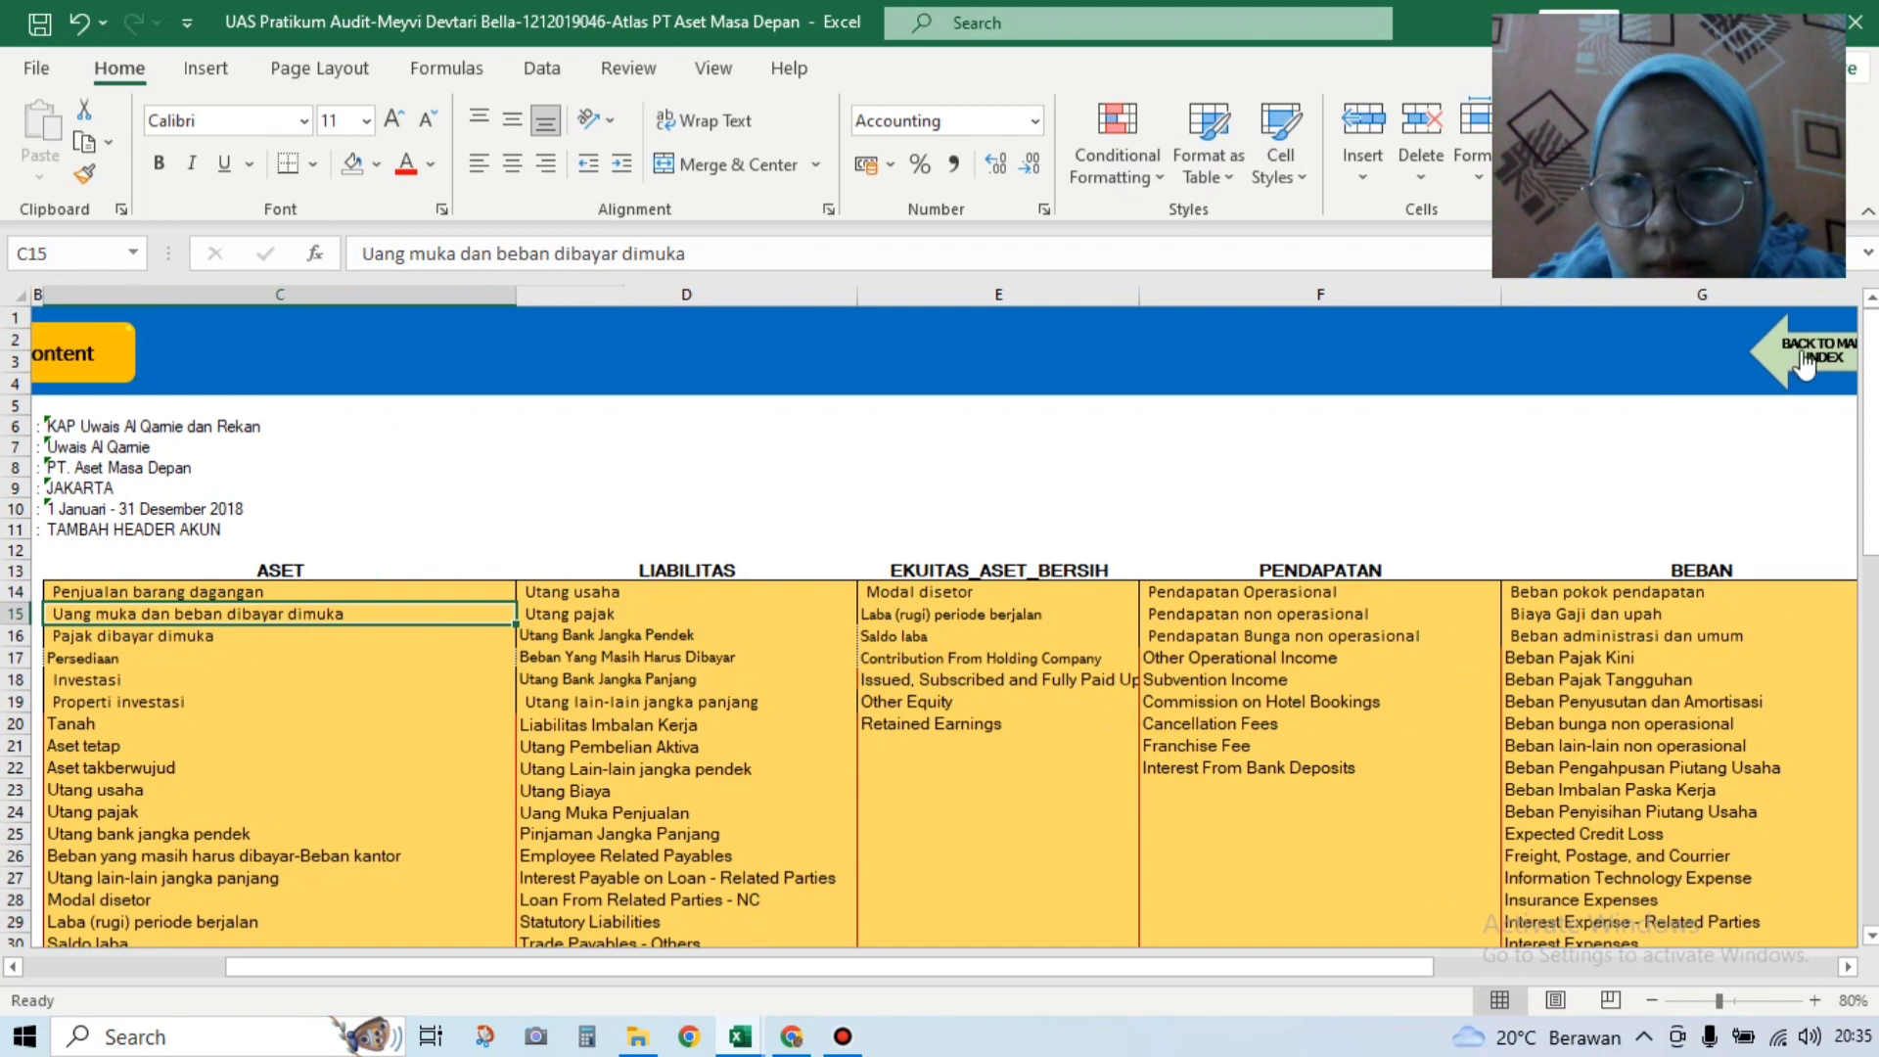
Step: Map Penjualan Usaha (H44) to Pendapatan Operasional and HPP (H45) to Beban pokok pendapatan
{"action": "left_click", "coordinate": [1801, 349]}
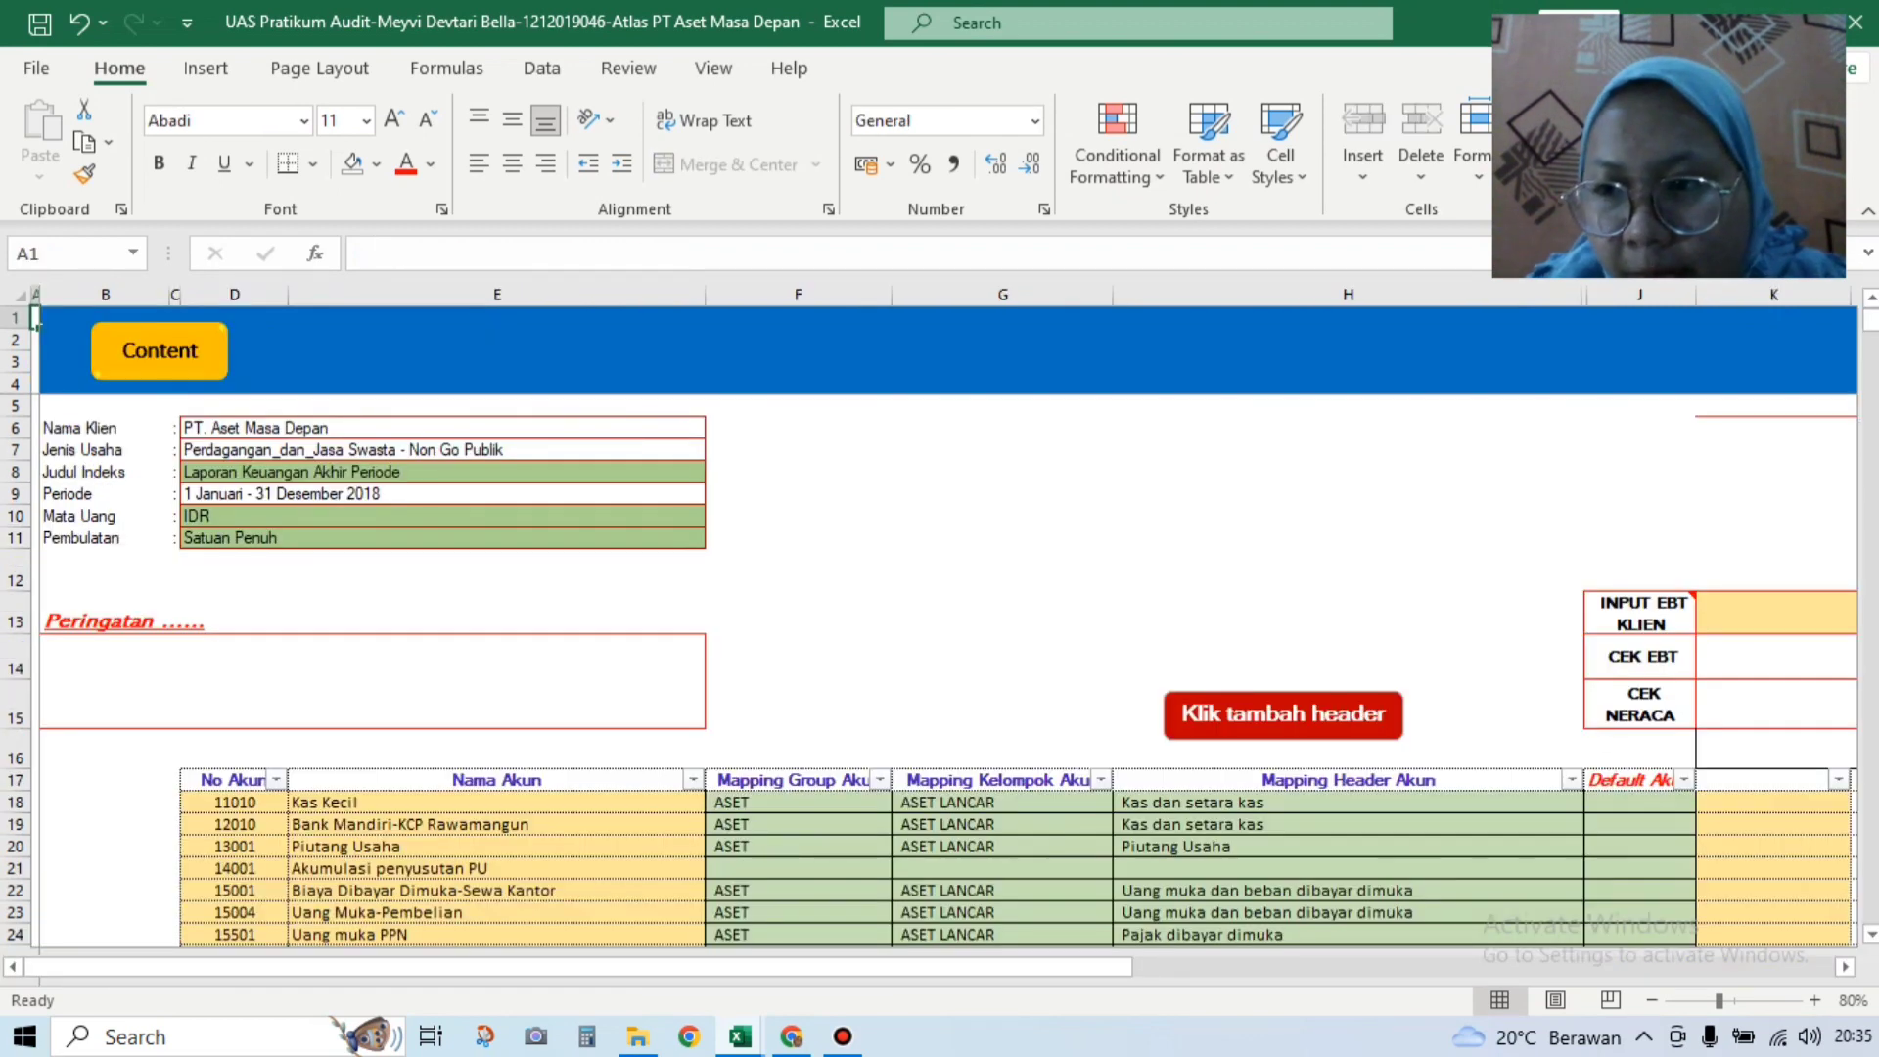
{"action": "left_click_drag", "start_coordinate": [1873, 333], "coordinate": [1876, 404]}
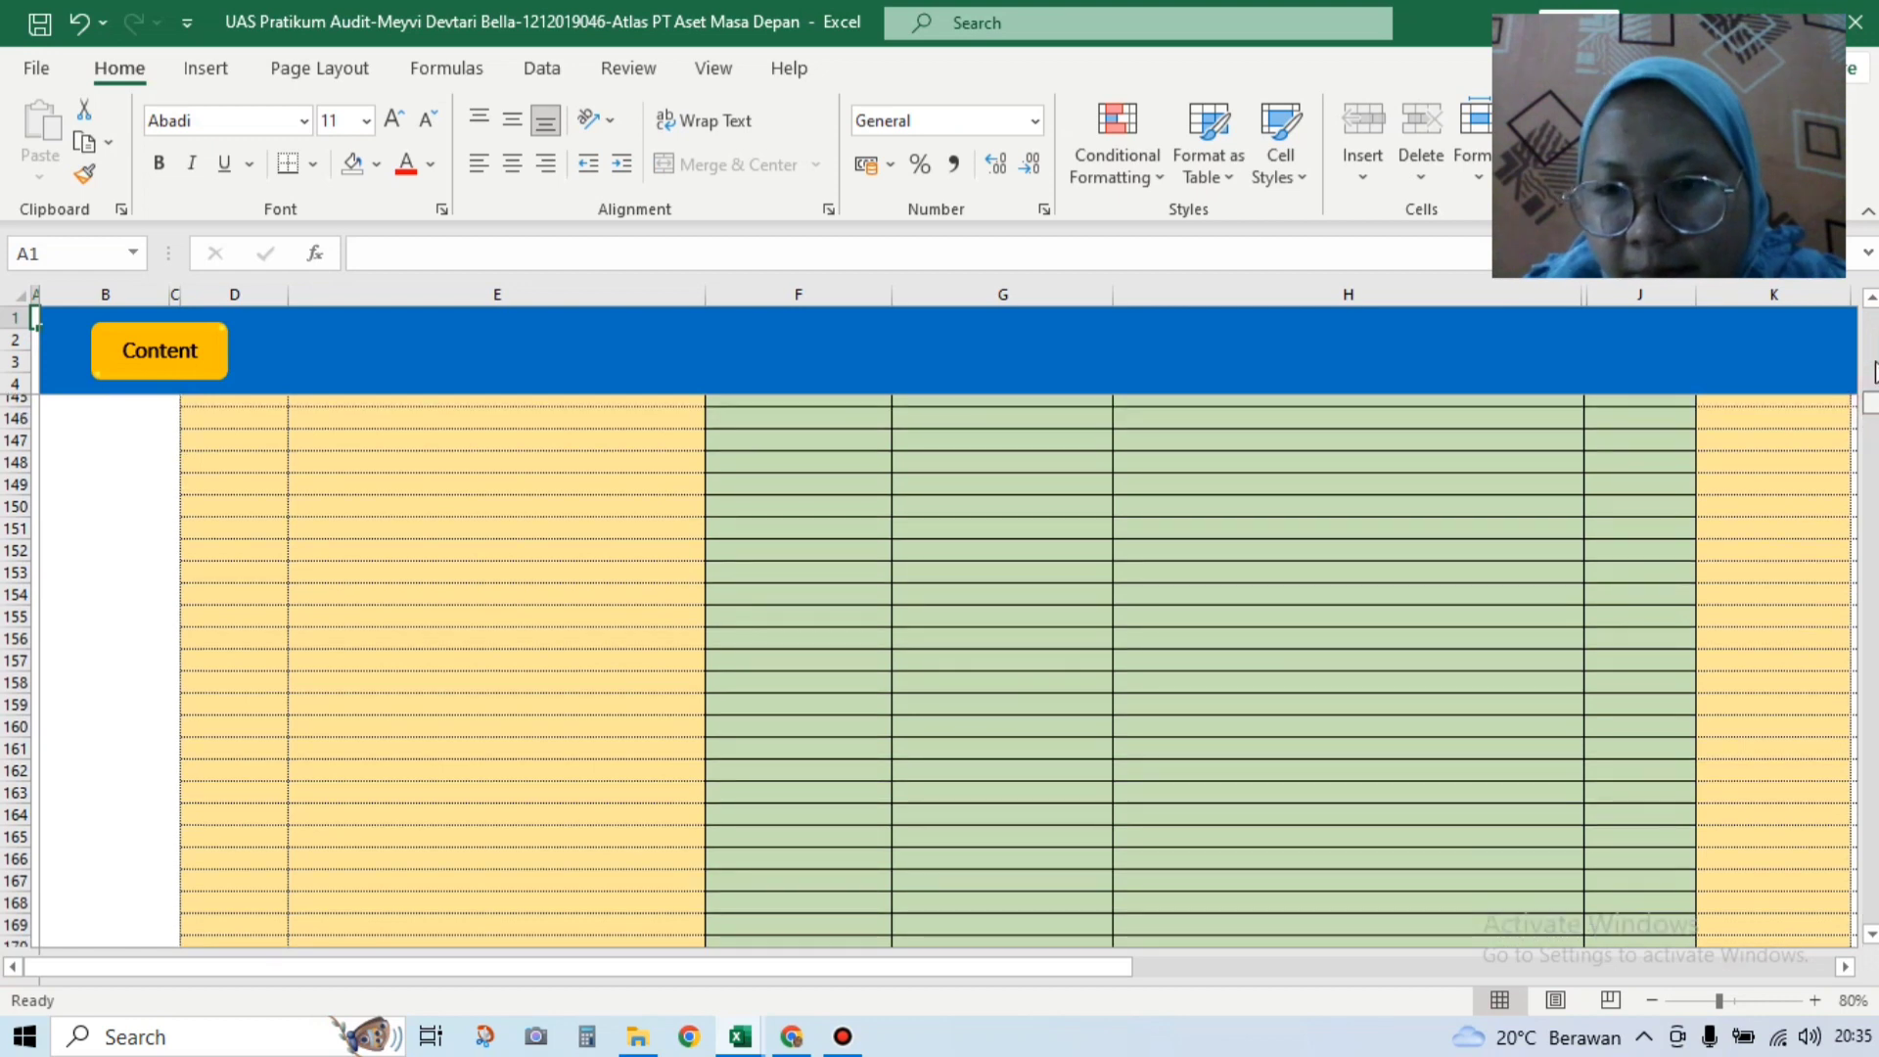
{"action": "left_click", "coordinate": [1875, 362]}
{"action": "left_click", "coordinate": [1876, 362]}
{"action": "left_click", "coordinate": [1873, 353]}
{"action": "scroll", "coordinate": [1475, 473], "scroll_direction": "up", "scroll_amount": 11}
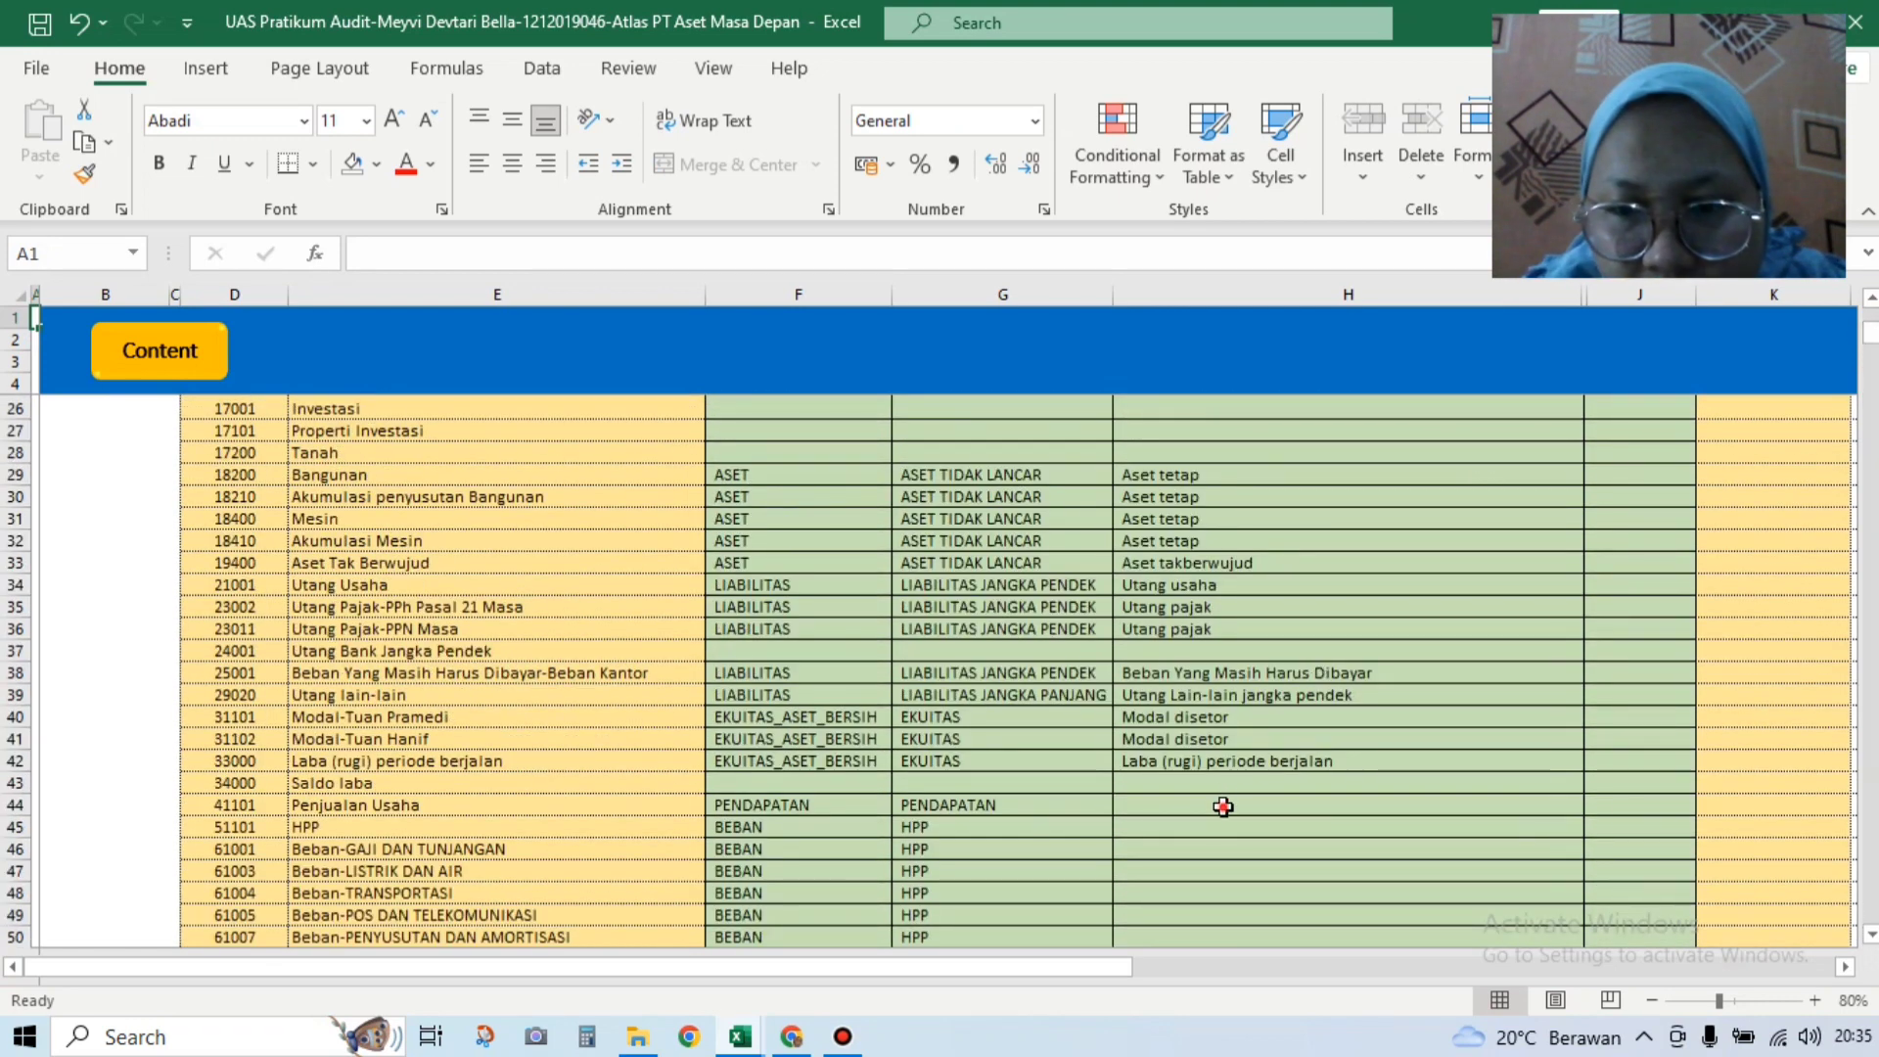
{"action": "left_click", "coordinate": [1223, 807]}
{"action": "left_click", "coordinate": [1595, 805]}
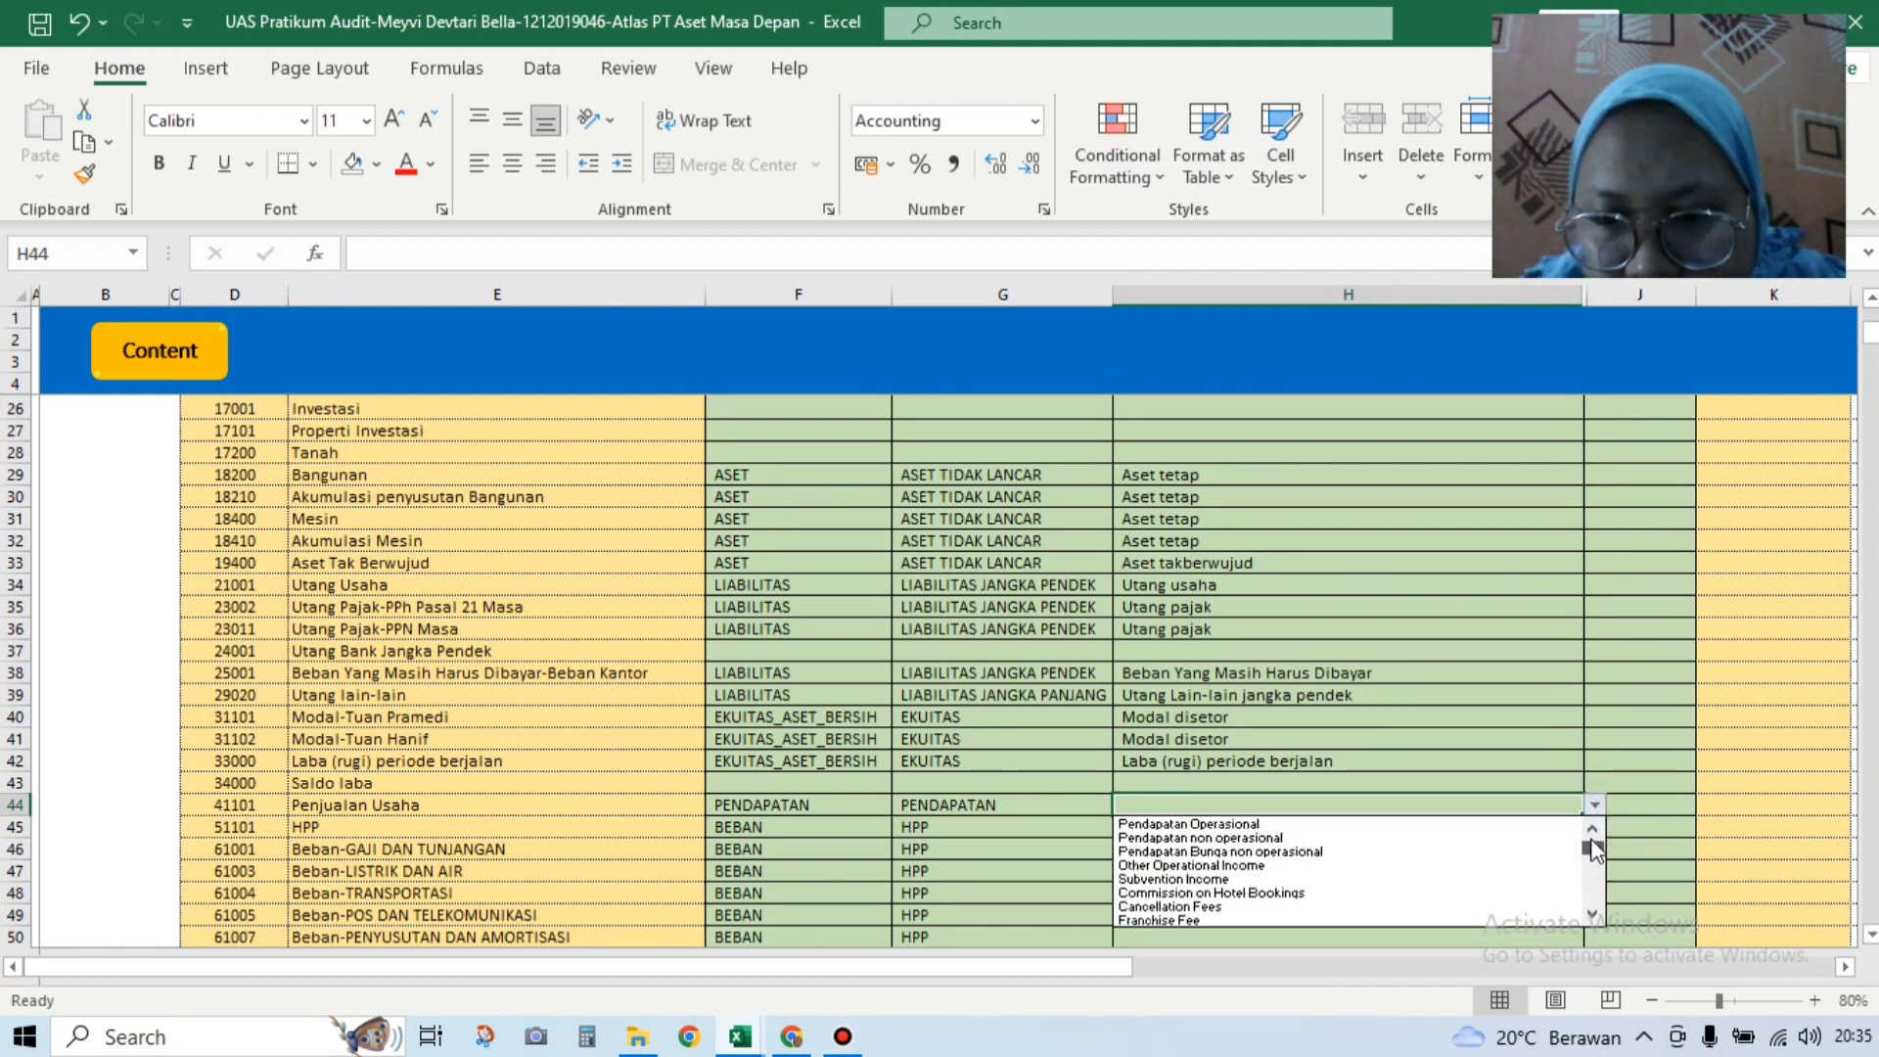
{"action": "scroll", "coordinate": [1592, 852], "scroll_direction": "down", "scroll_amount": 2}
{"action": "scroll", "coordinate": [1592, 852], "scroll_direction": "up", "scroll_amount": 2}
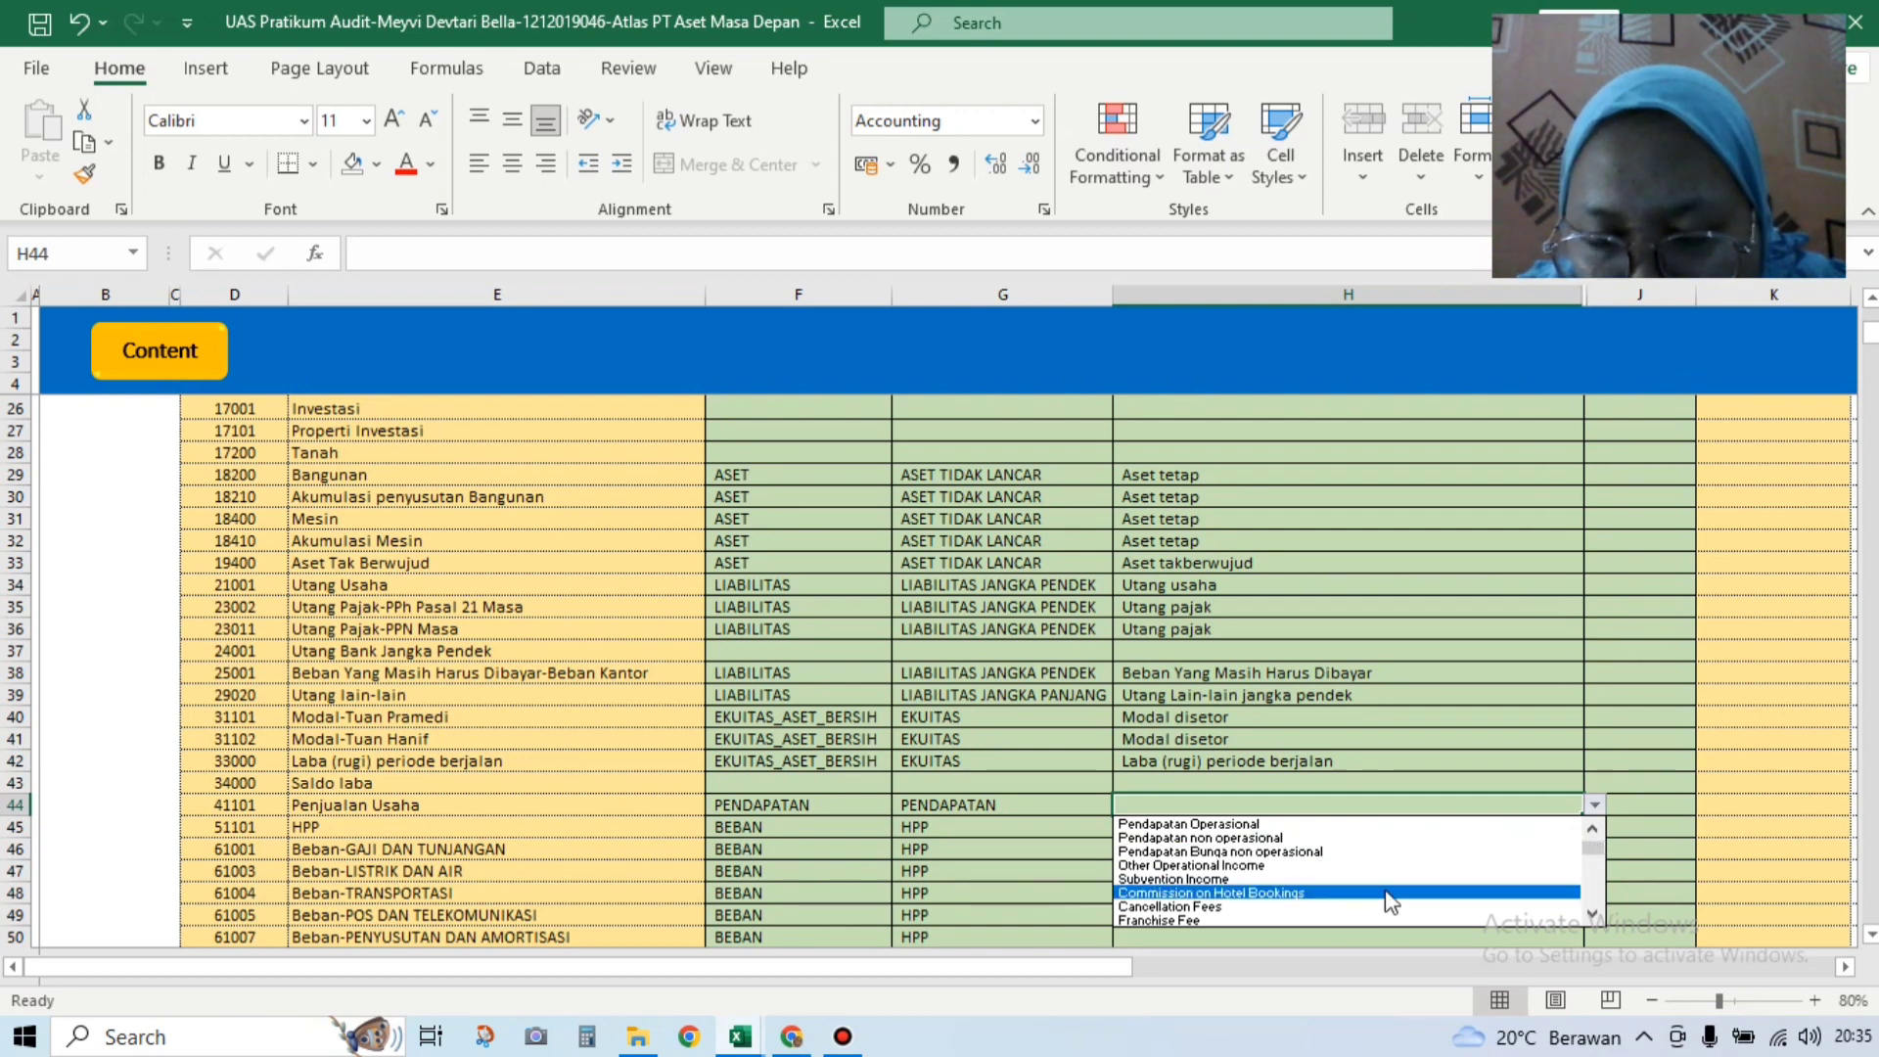
{"action": "left_click", "coordinate": [1297, 828]}
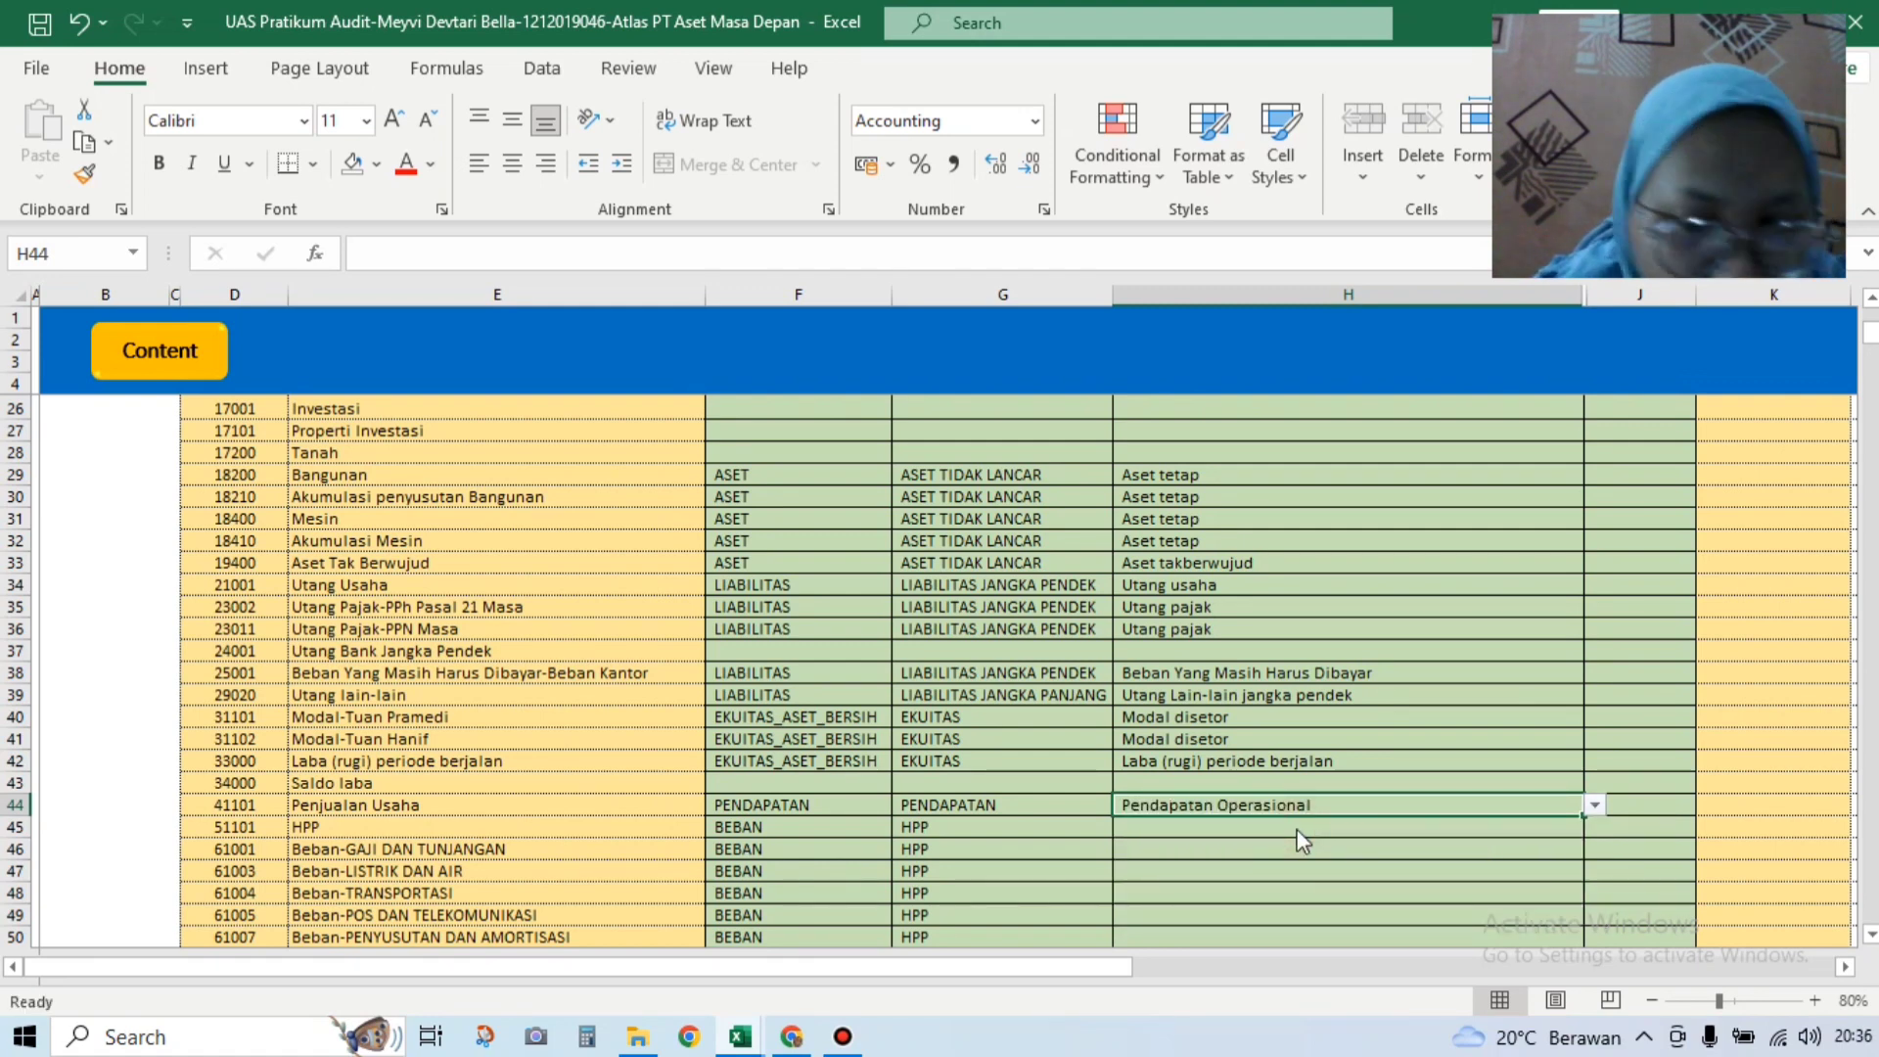
{"action": "left_click", "coordinate": [1293, 830]}
{"action": "left_click", "coordinate": [1593, 830]}
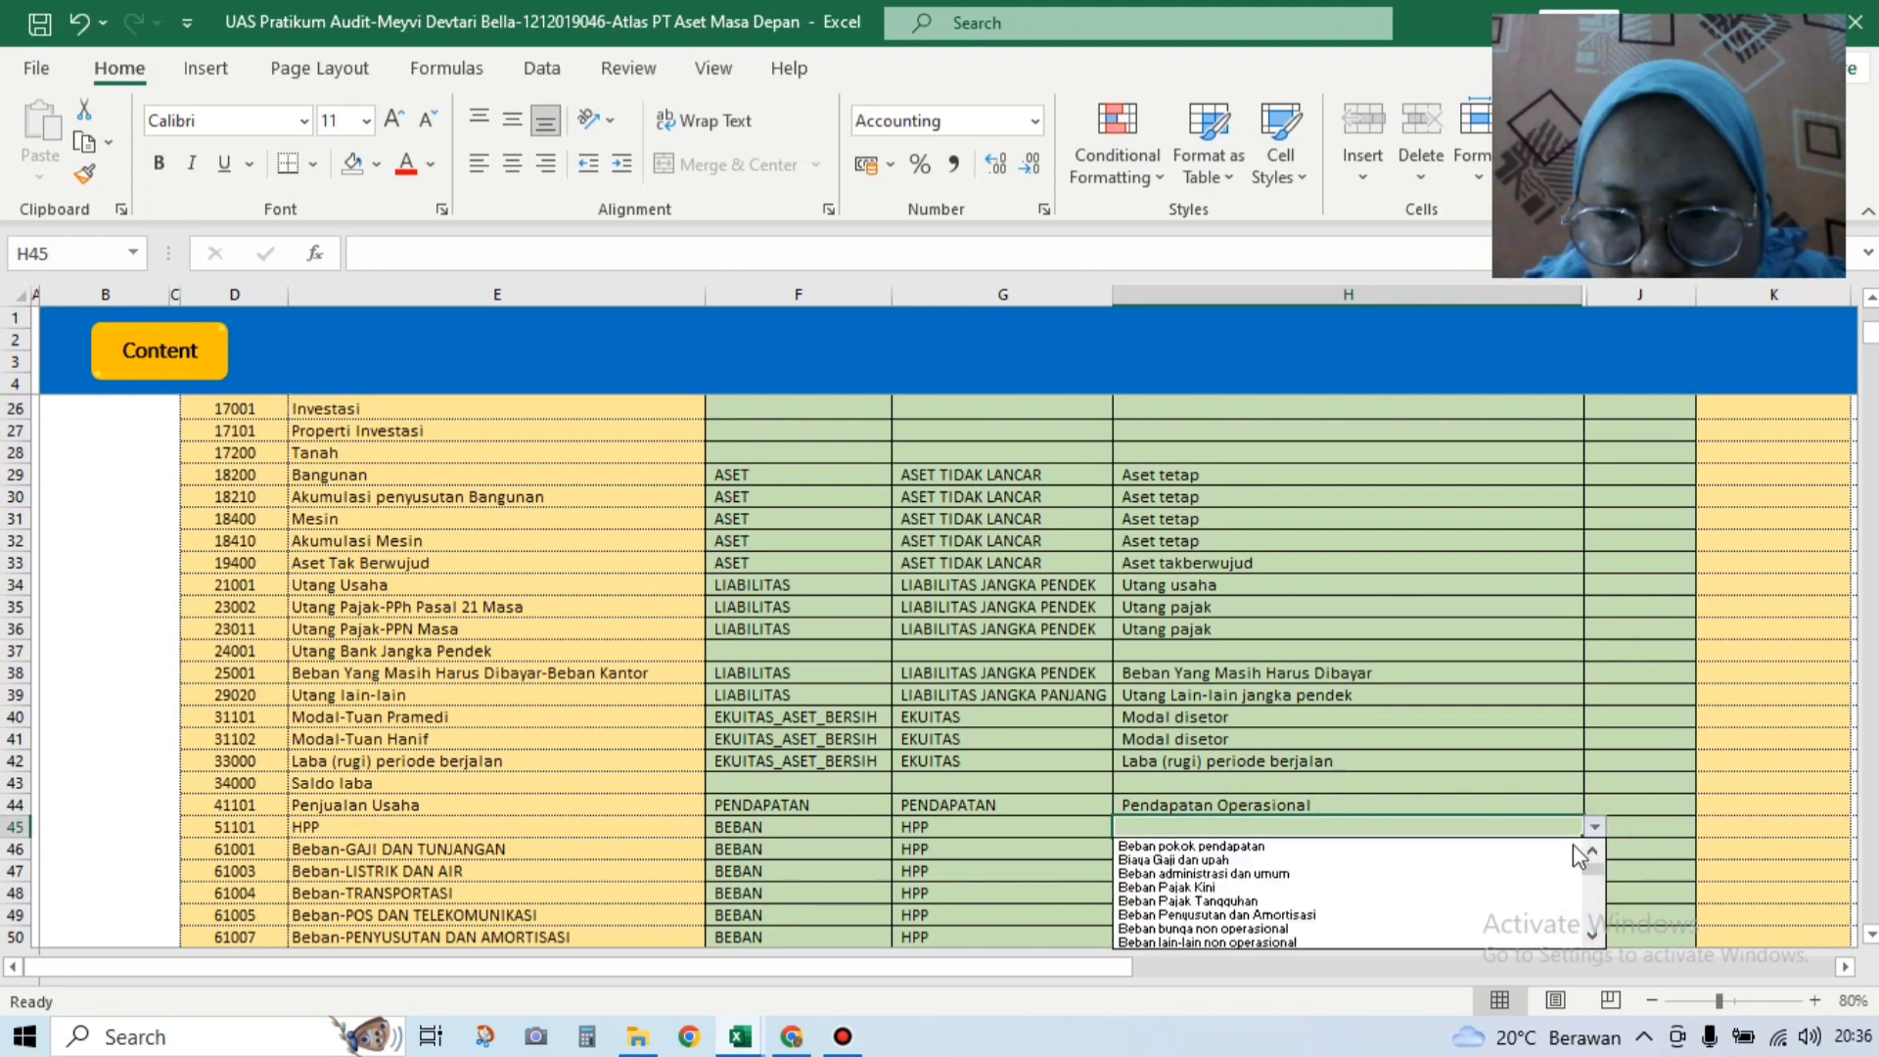
{"action": "left_click", "coordinate": [1558, 845]}
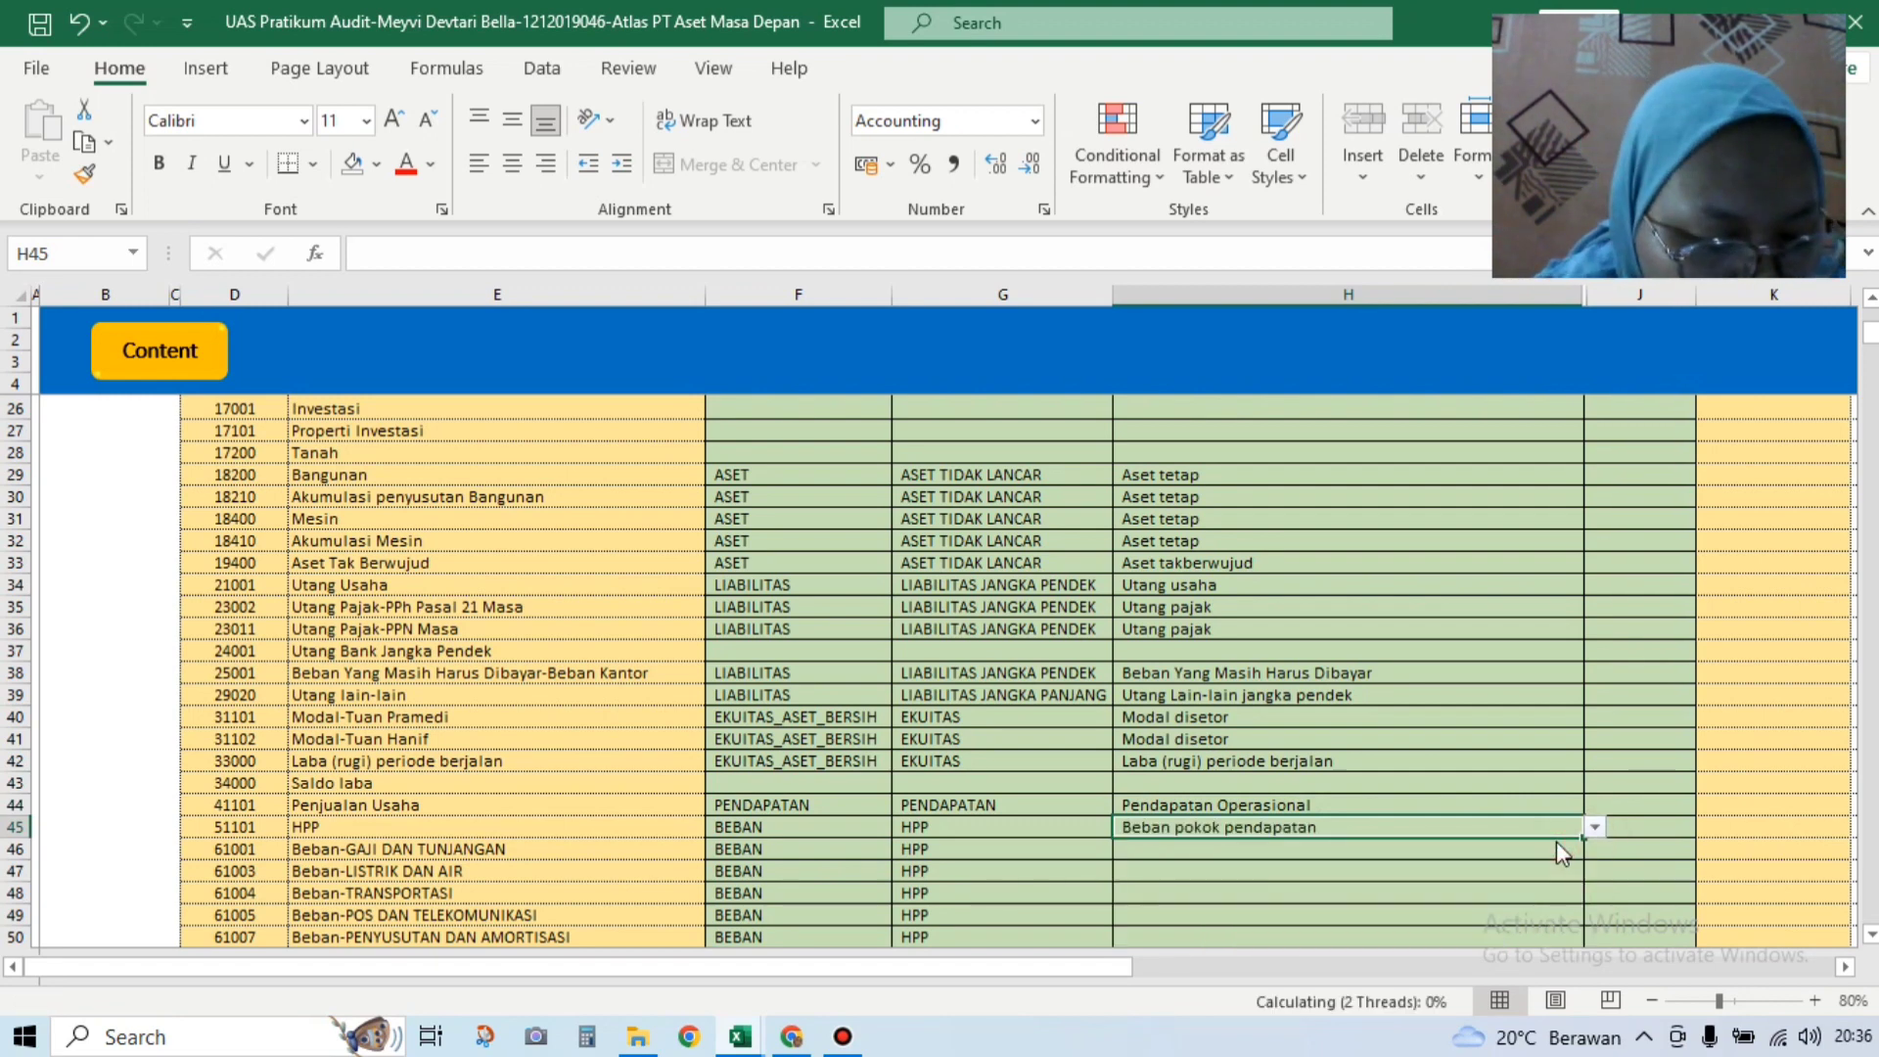
Step: Map H46 to Biaya Gaji dan upah and H47 to Beban administrasi dan umum
{"action": "left_click", "coordinate": [1573, 850]}
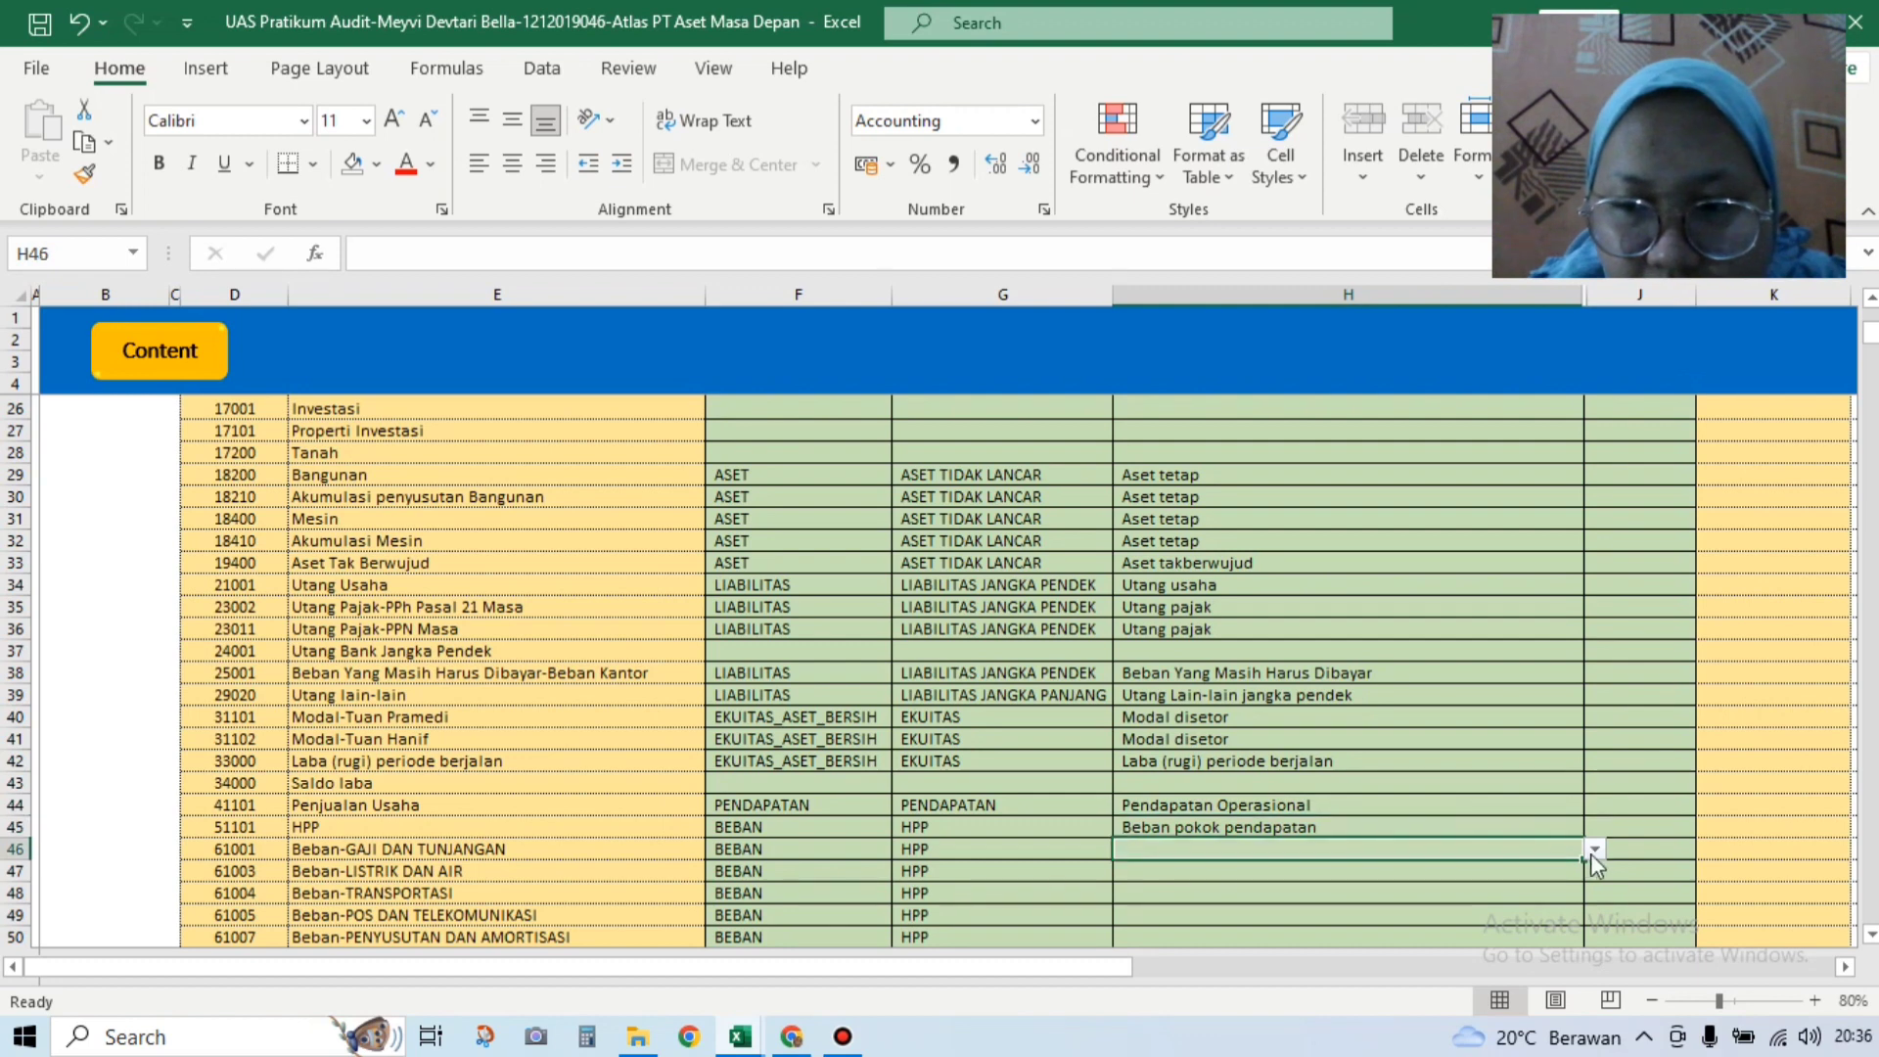
{"action": "left_click", "coordinate": [1595, 849]}
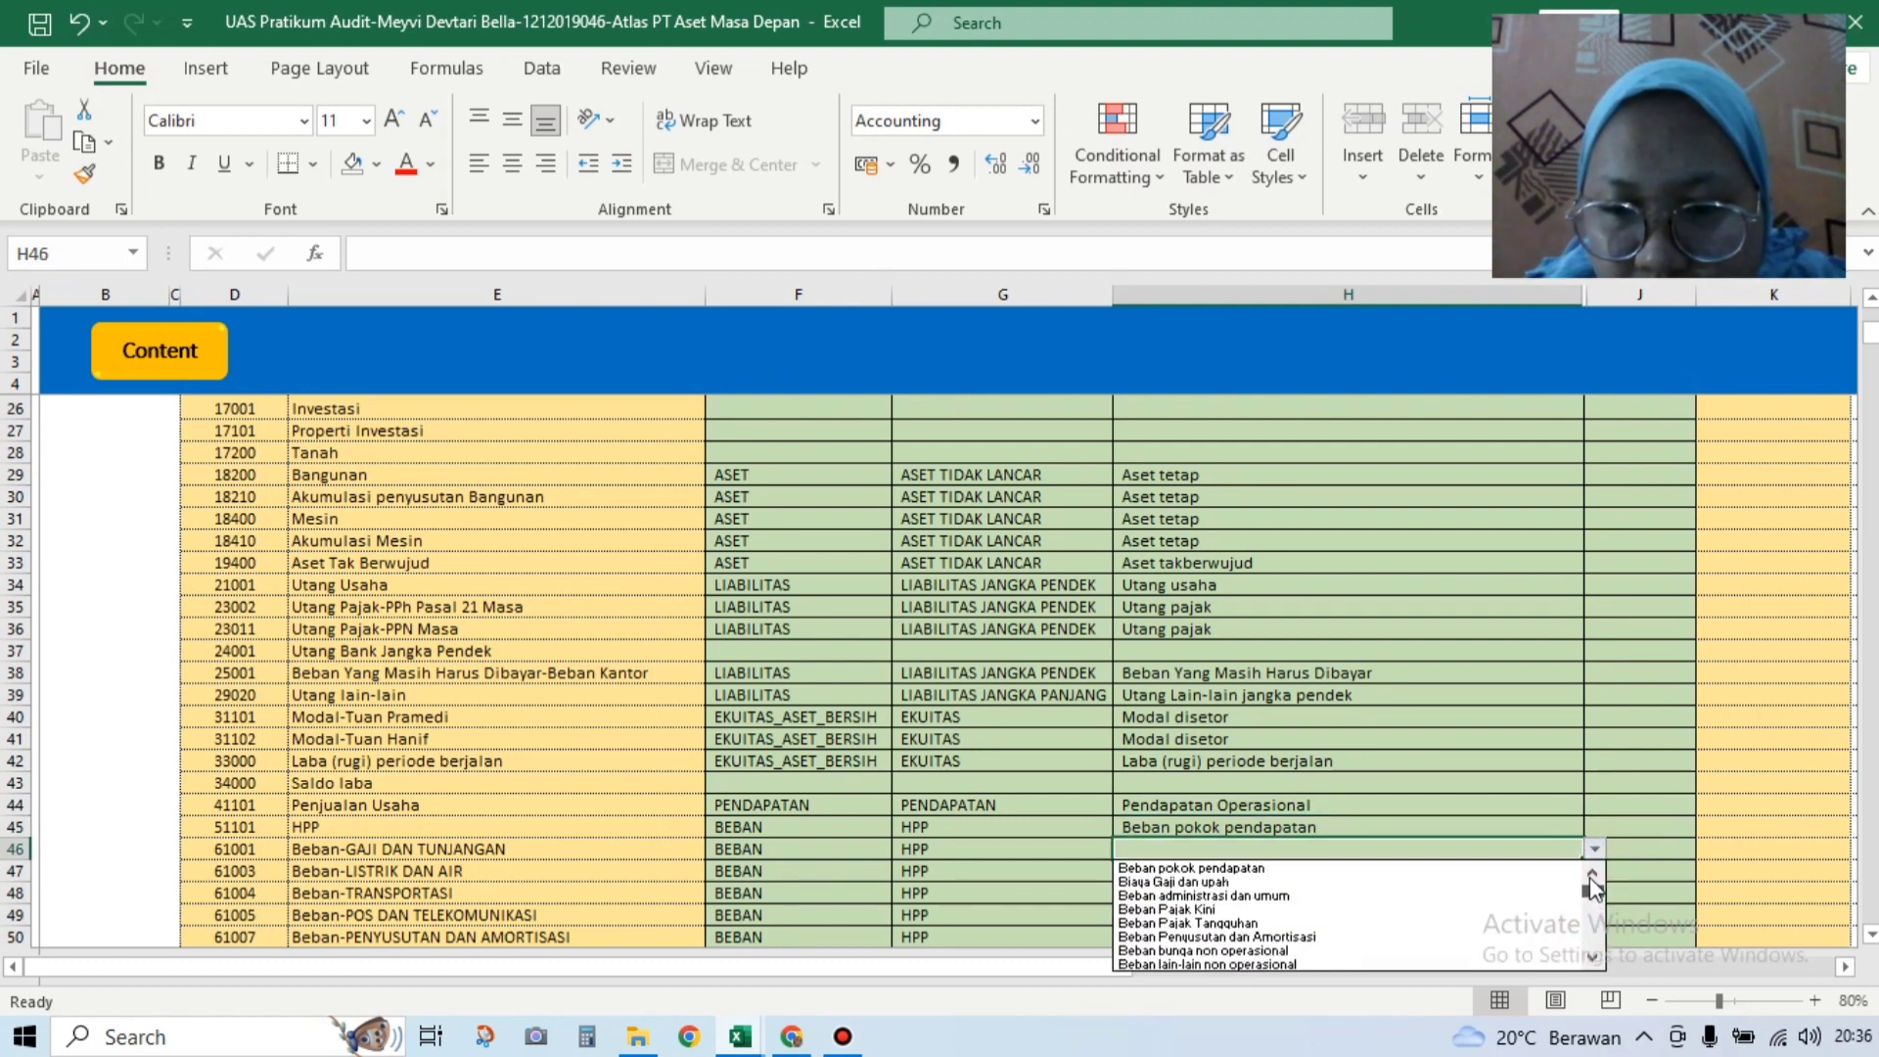
{"action": "left_click", "coordinate": [1561, 882]}
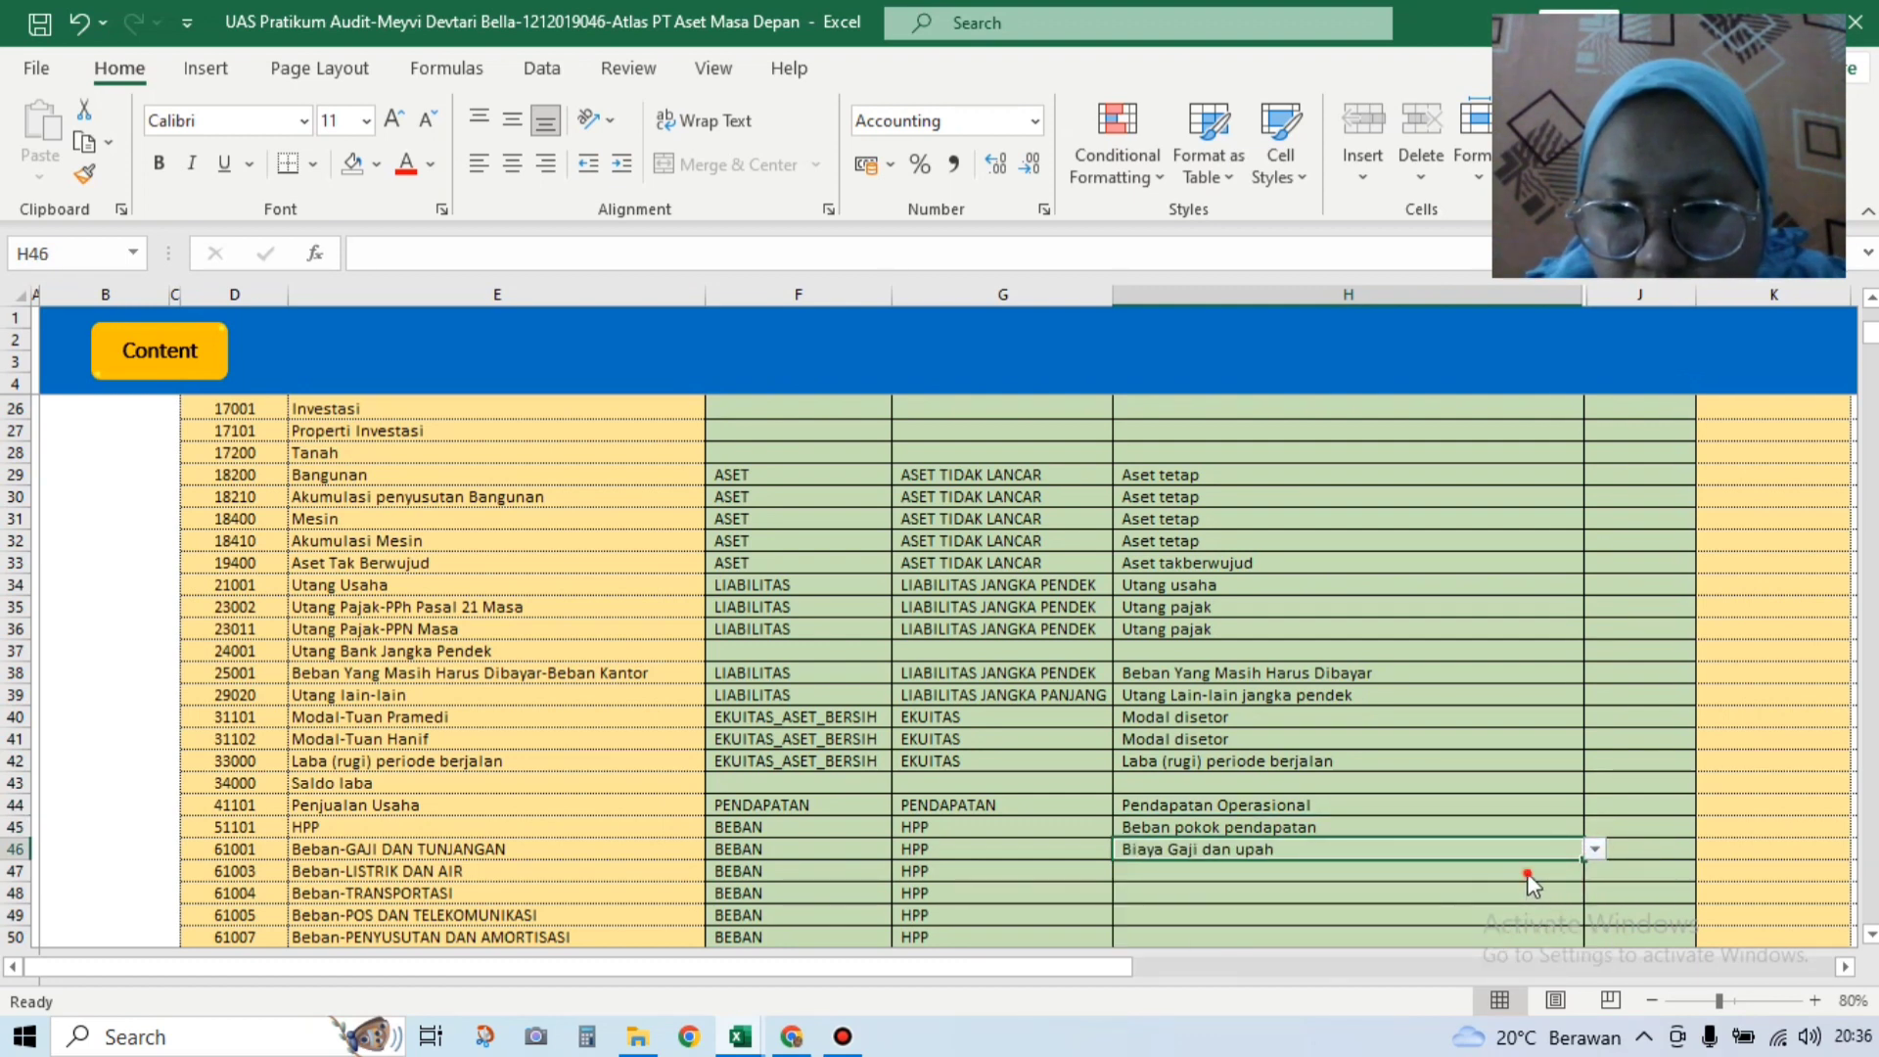
{"action": "left_click", "coordinate": [1439, 870]}
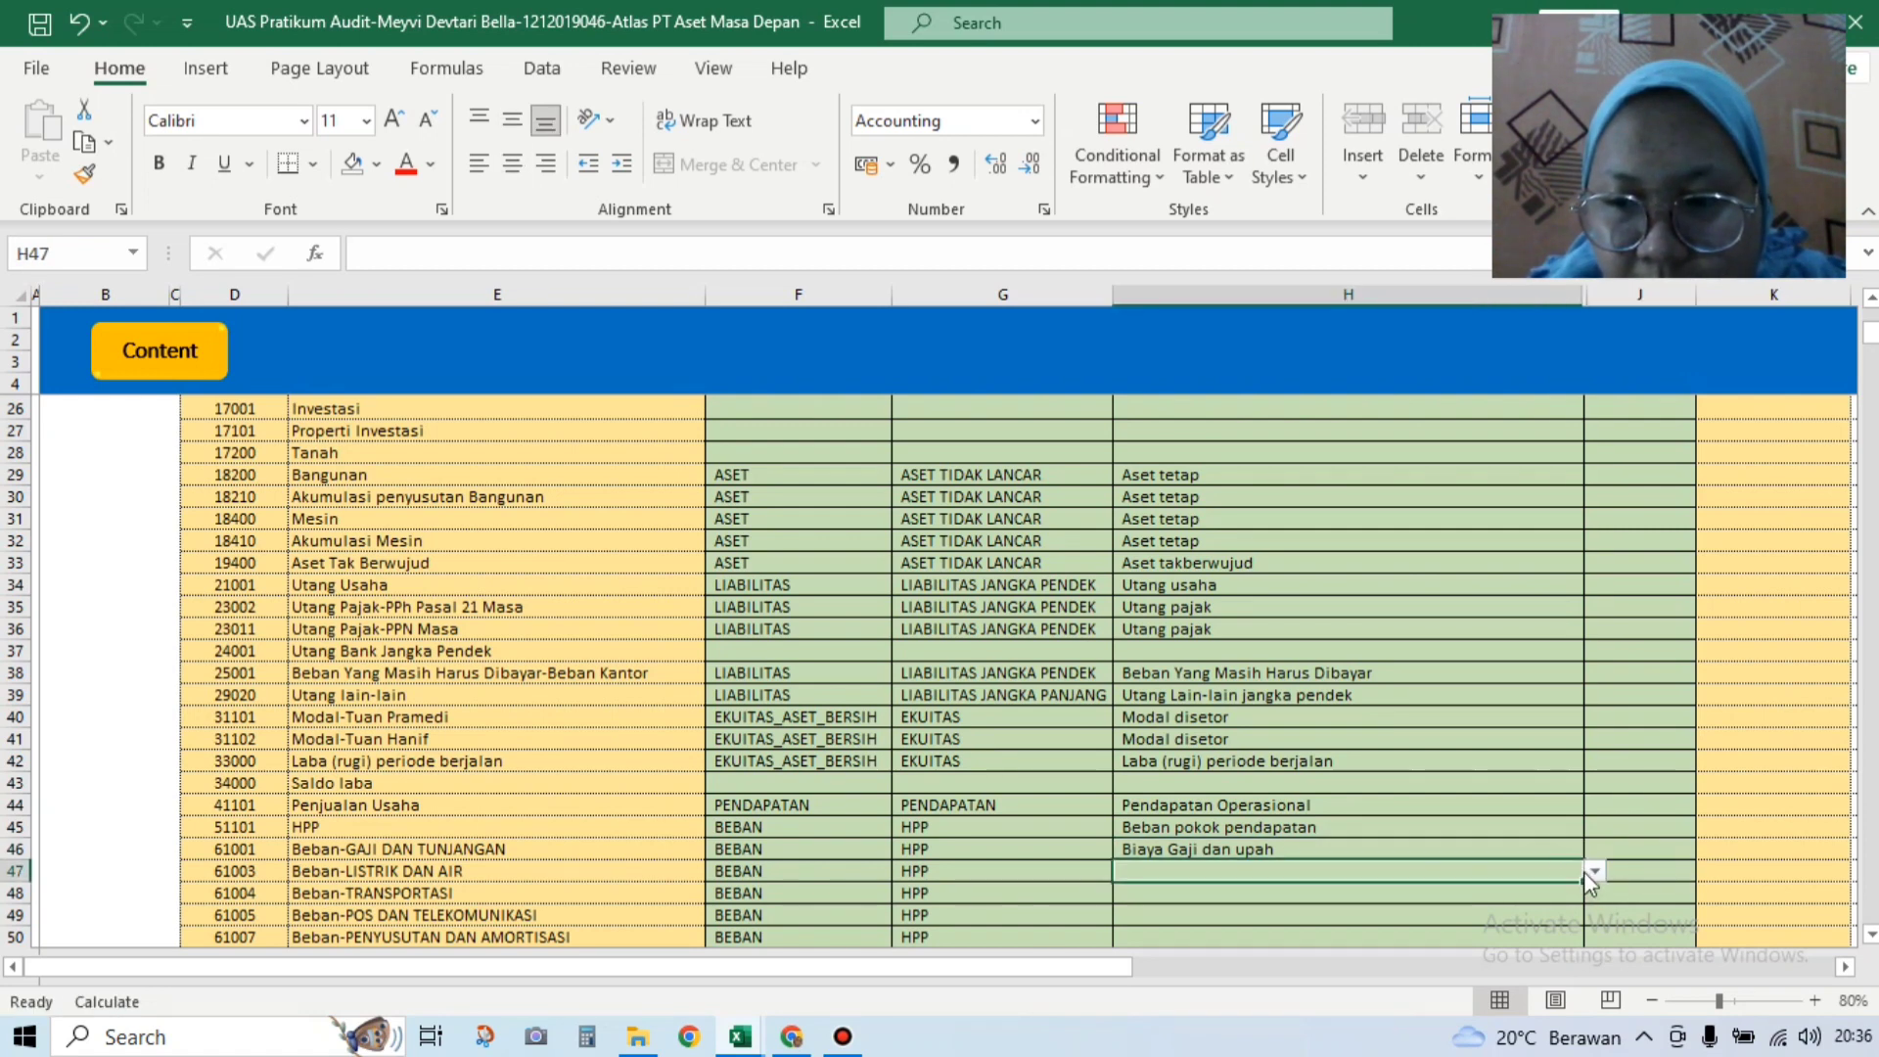
{"action": "left_click", "coordinate": [1595, 871]}
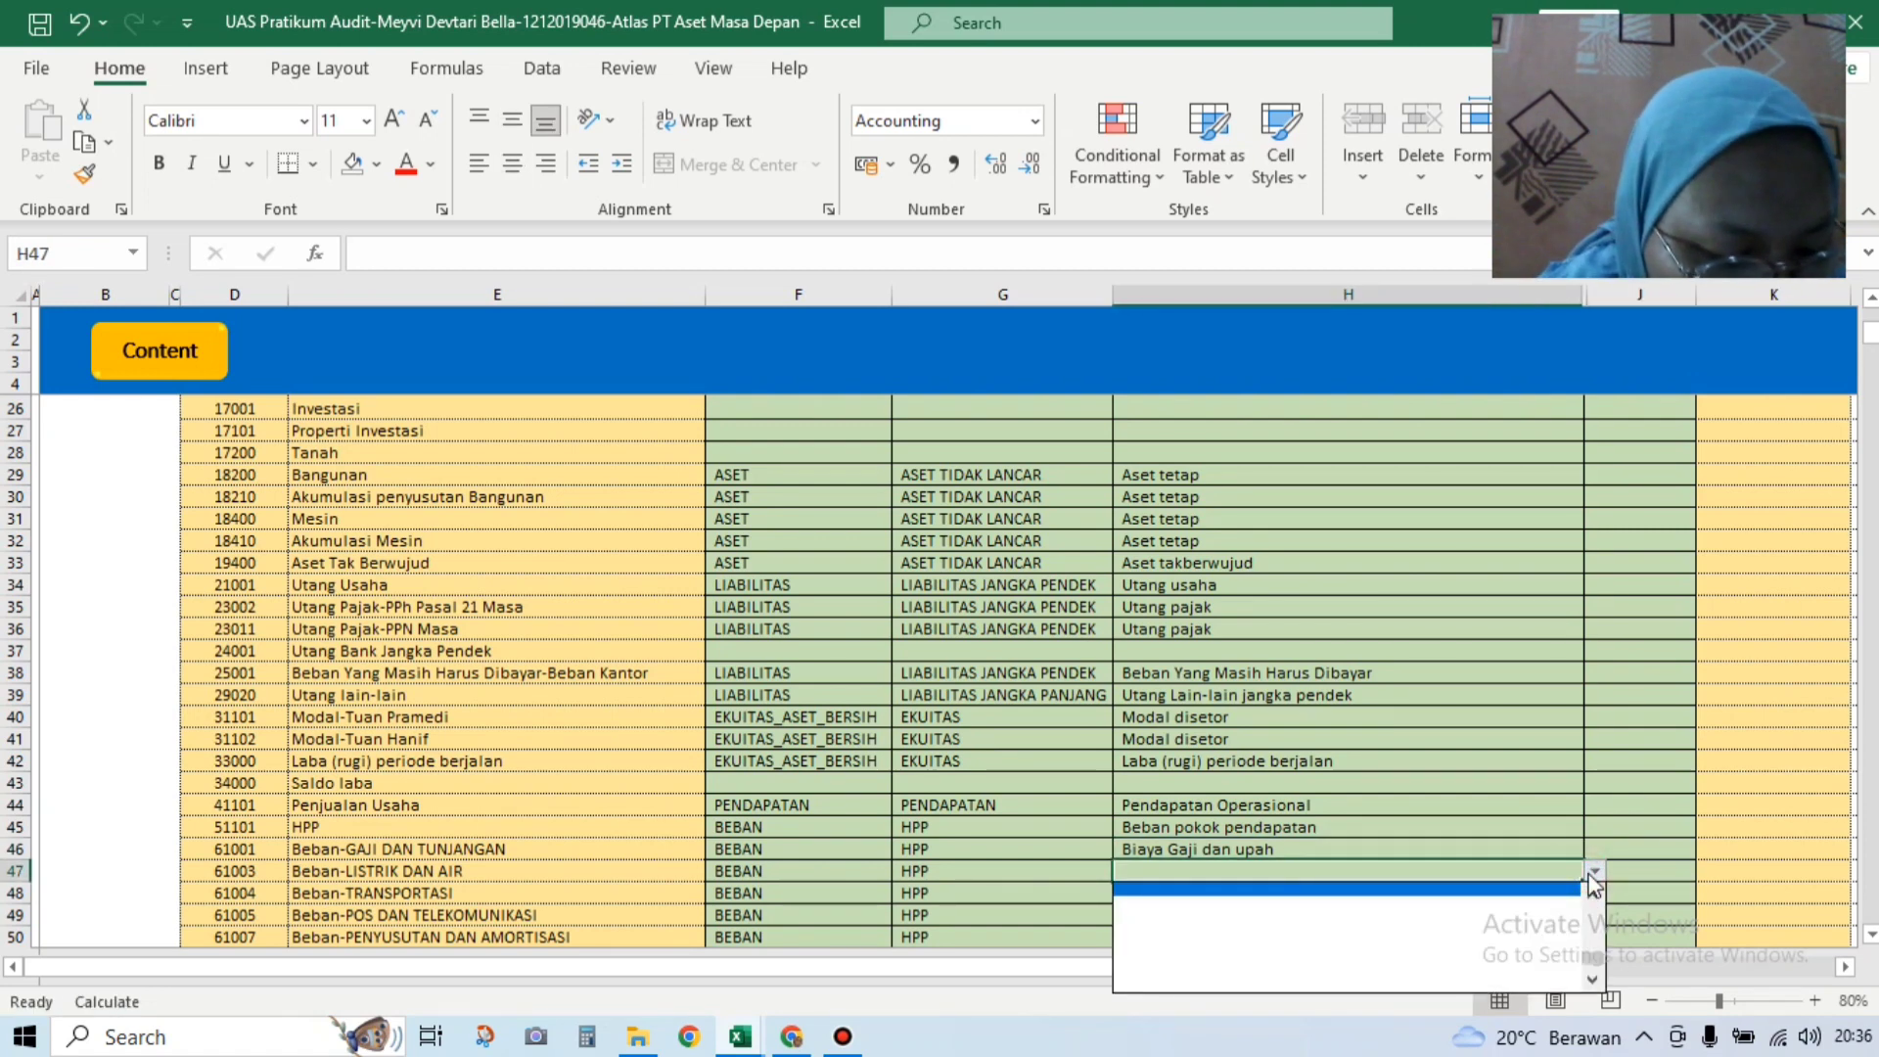
{"action": "left_click", "coordinate": [1595, 977]}
{"action": "left_click_drag", "start_coordinate": [1594, 962], "coordinate": [1594, 874]}
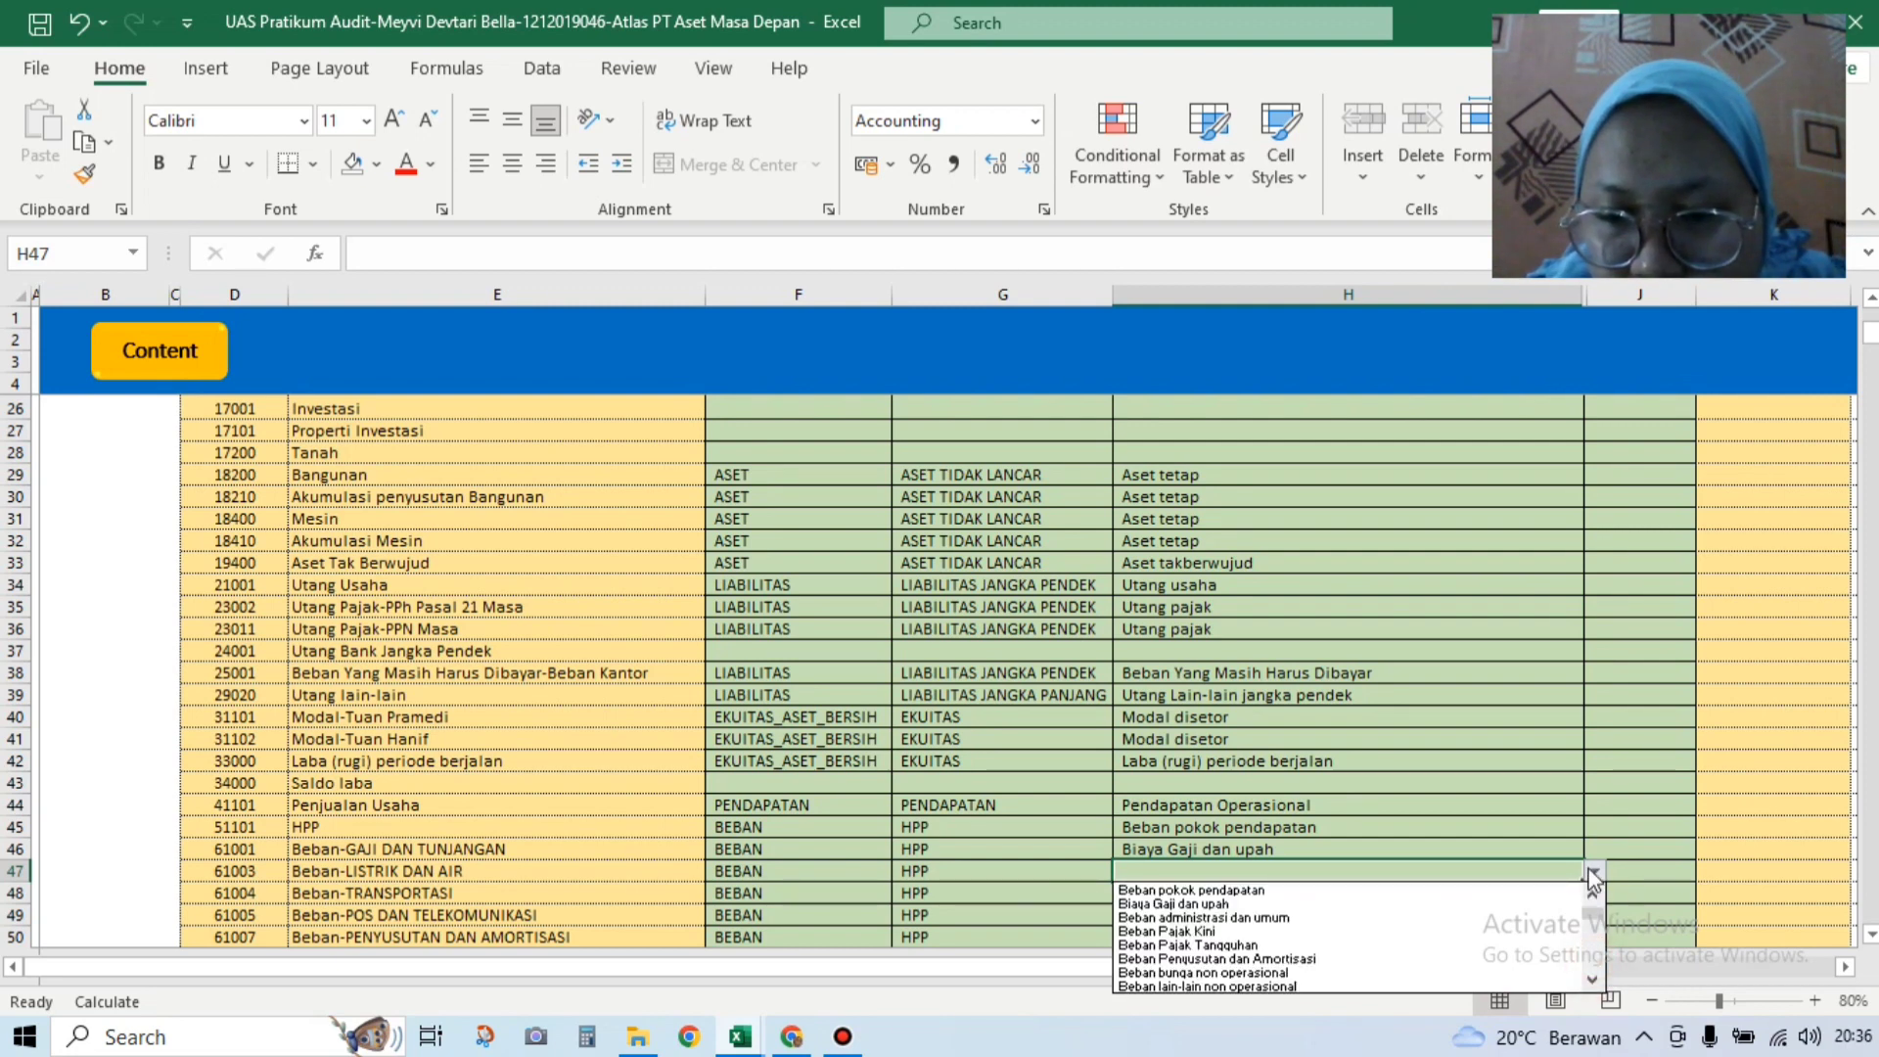
{"action": "left_click", "coordinate": [1507, 922]}
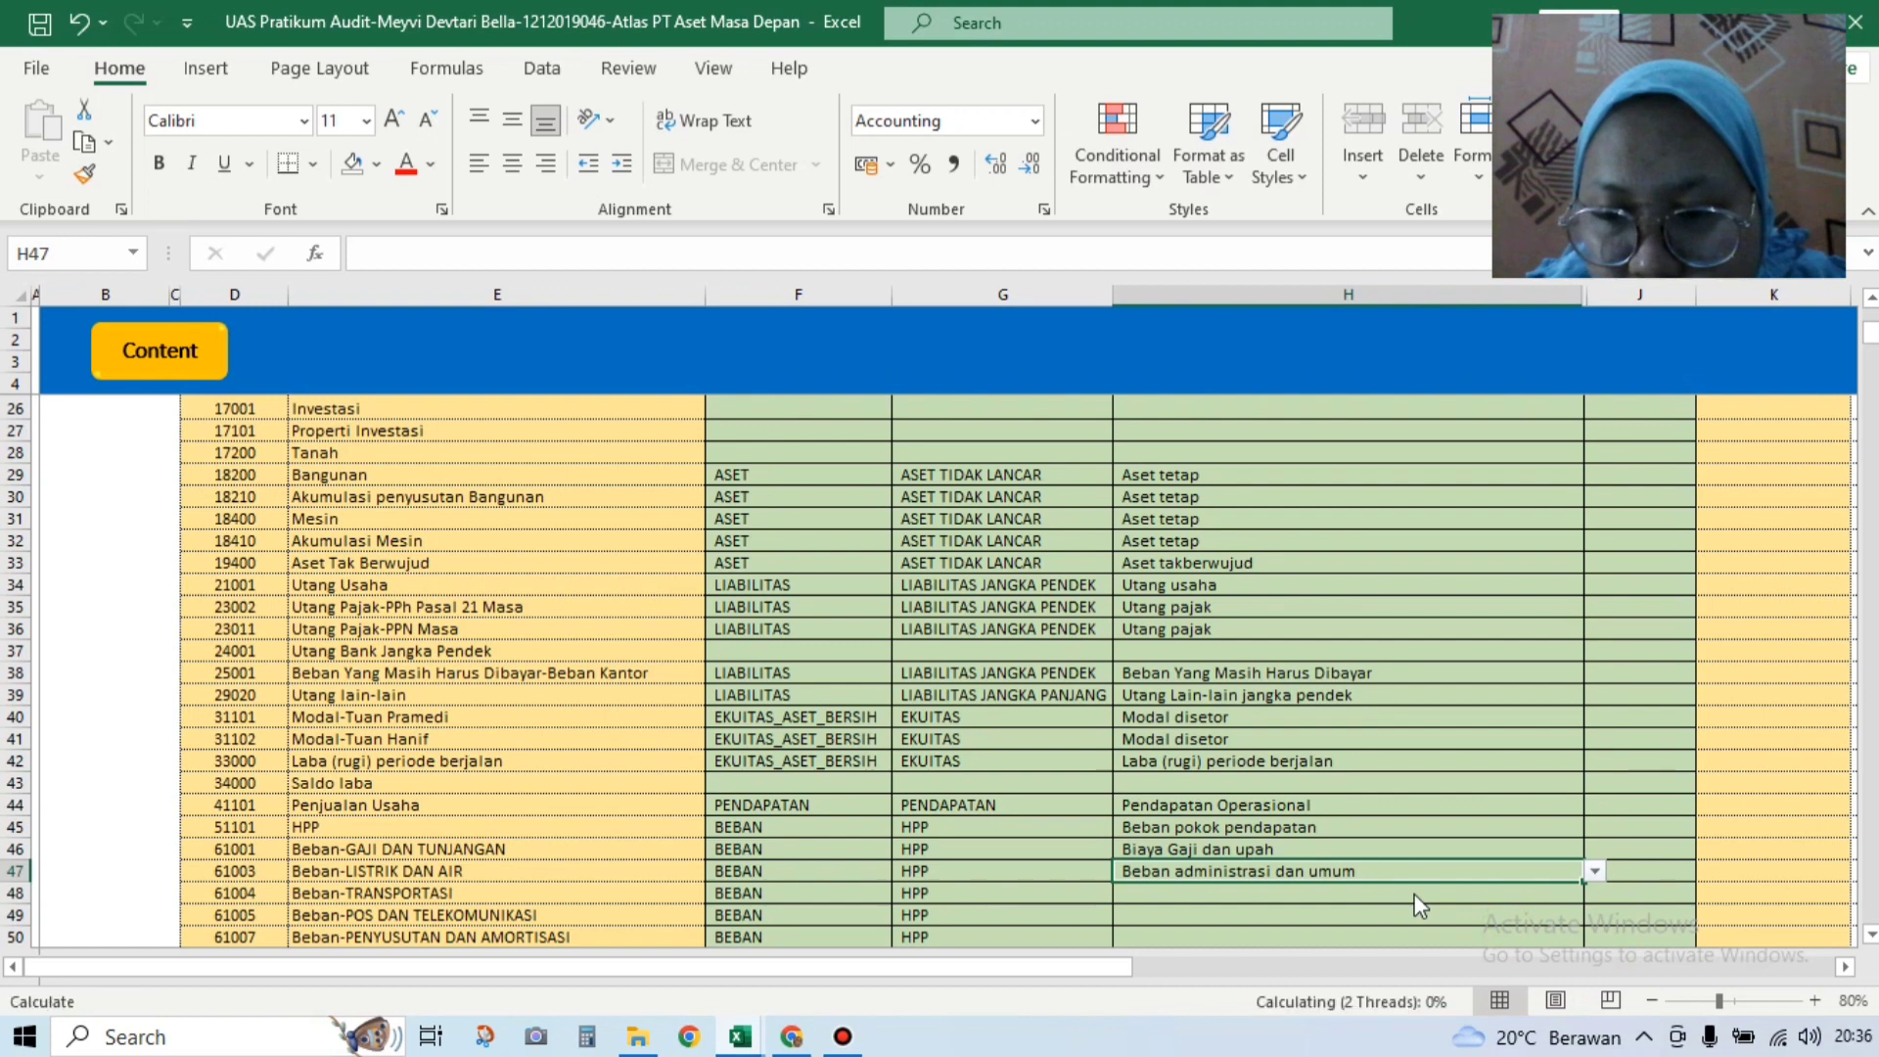
Step: Set both H48 and H49 to Beban administrasi dan umum from their dropdowns
{"action": "left_click", "coordinate": [1584, 893]}
{"action": "left_click", "coordinate": [1595, 894]}
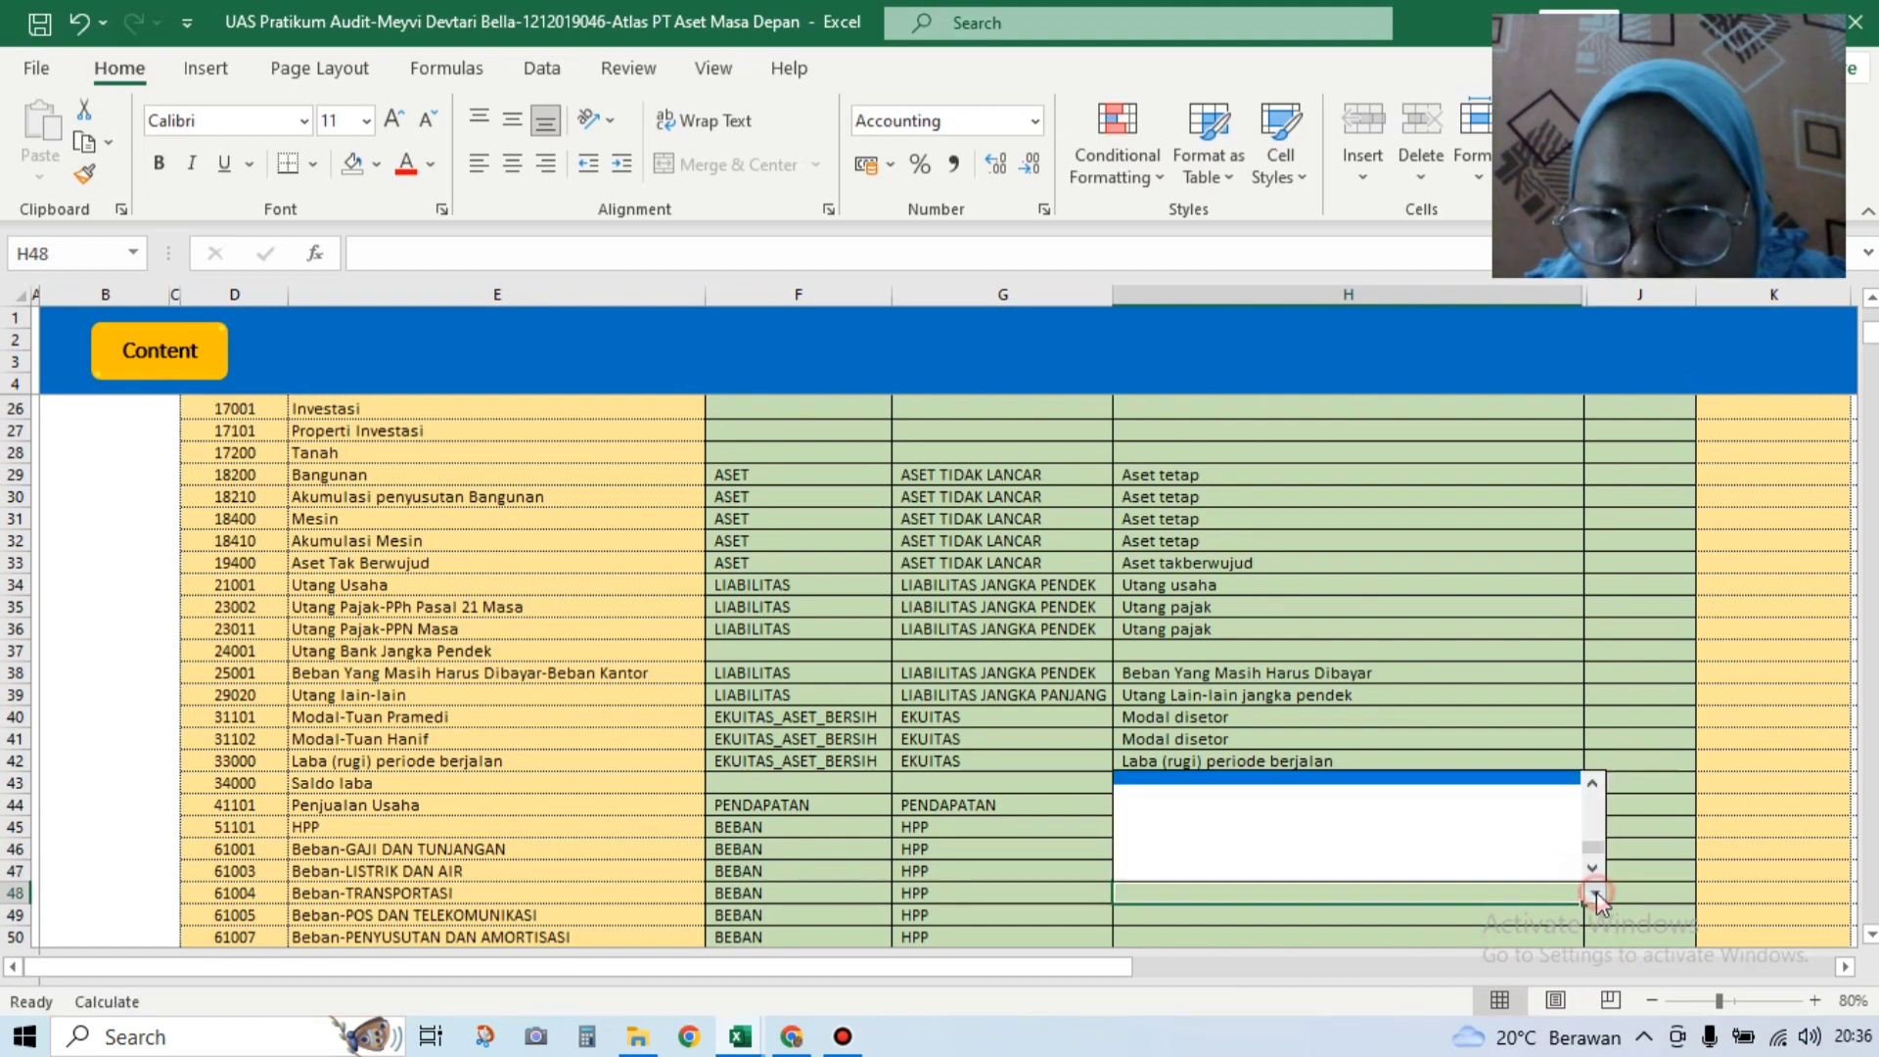
{"action": "left_click_drag", "start_coordinate": [1593, 849], "coordinate": [1595, 790]}
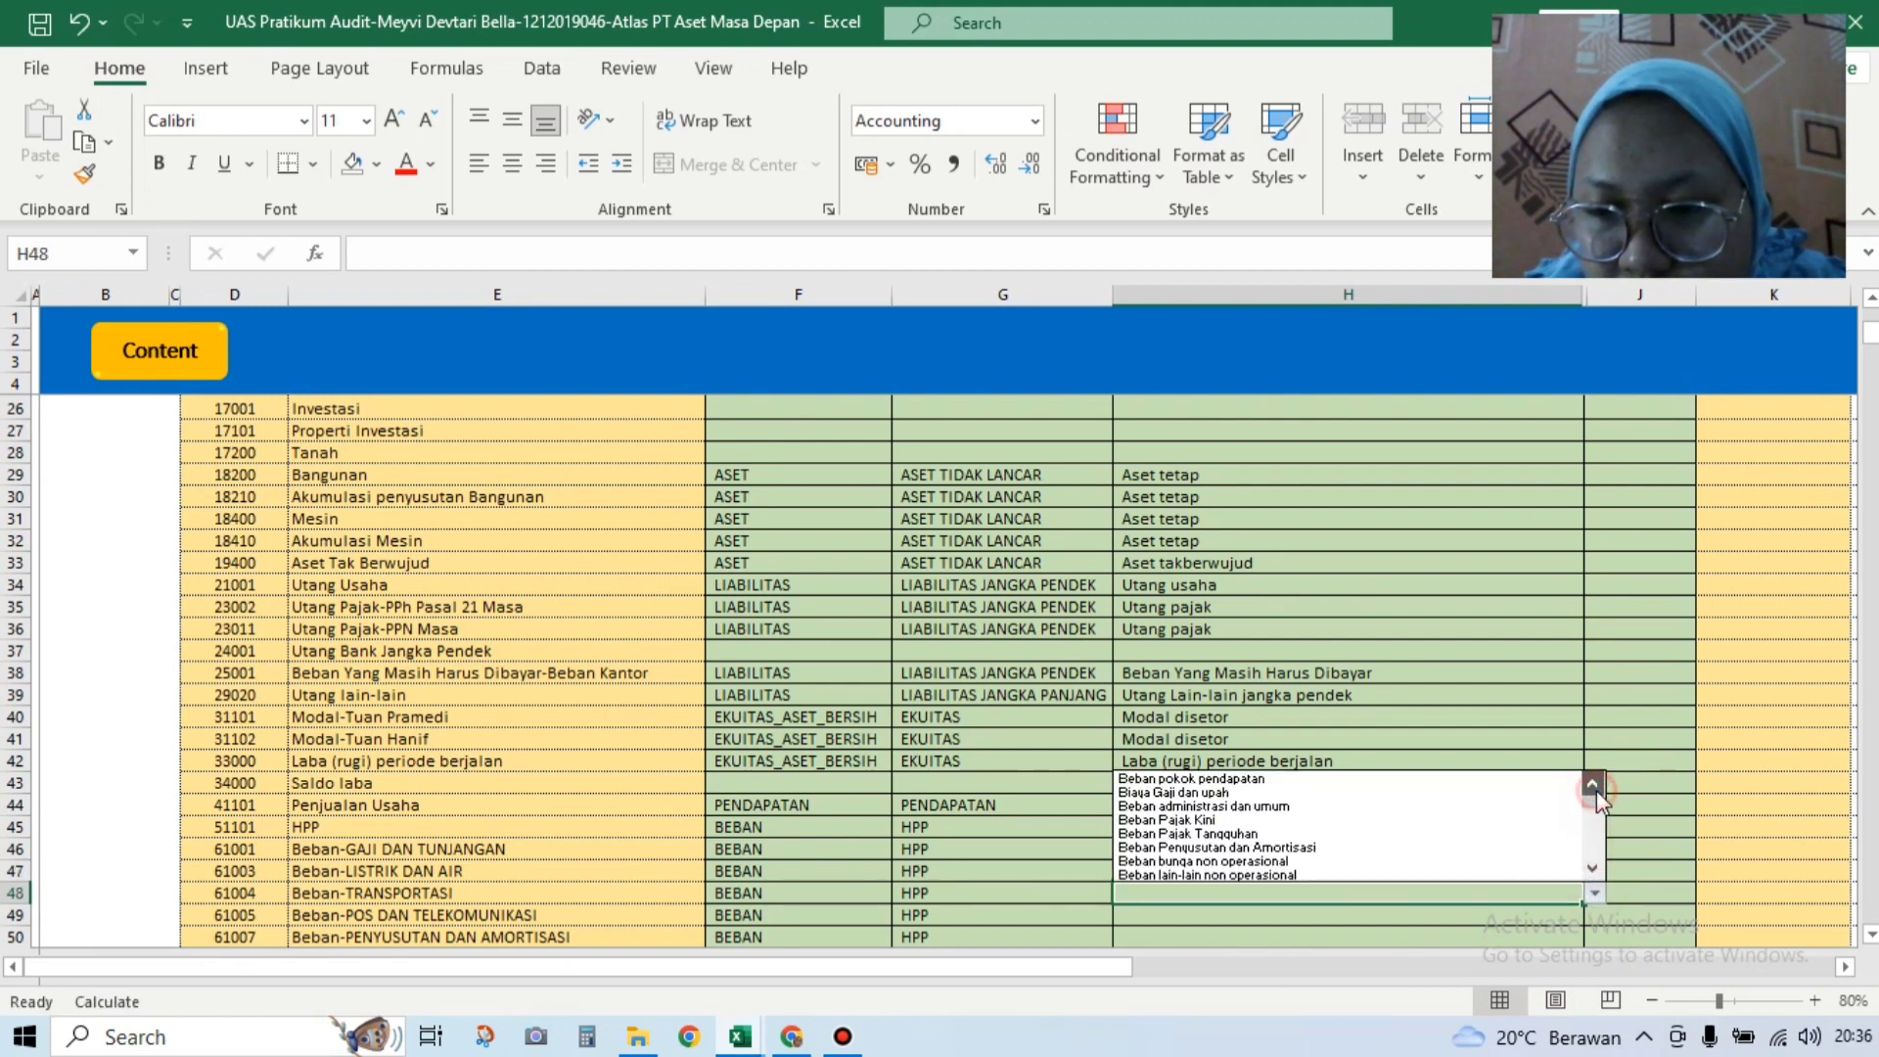
{"action": "left_click", "coordinate": [1534, 807]}
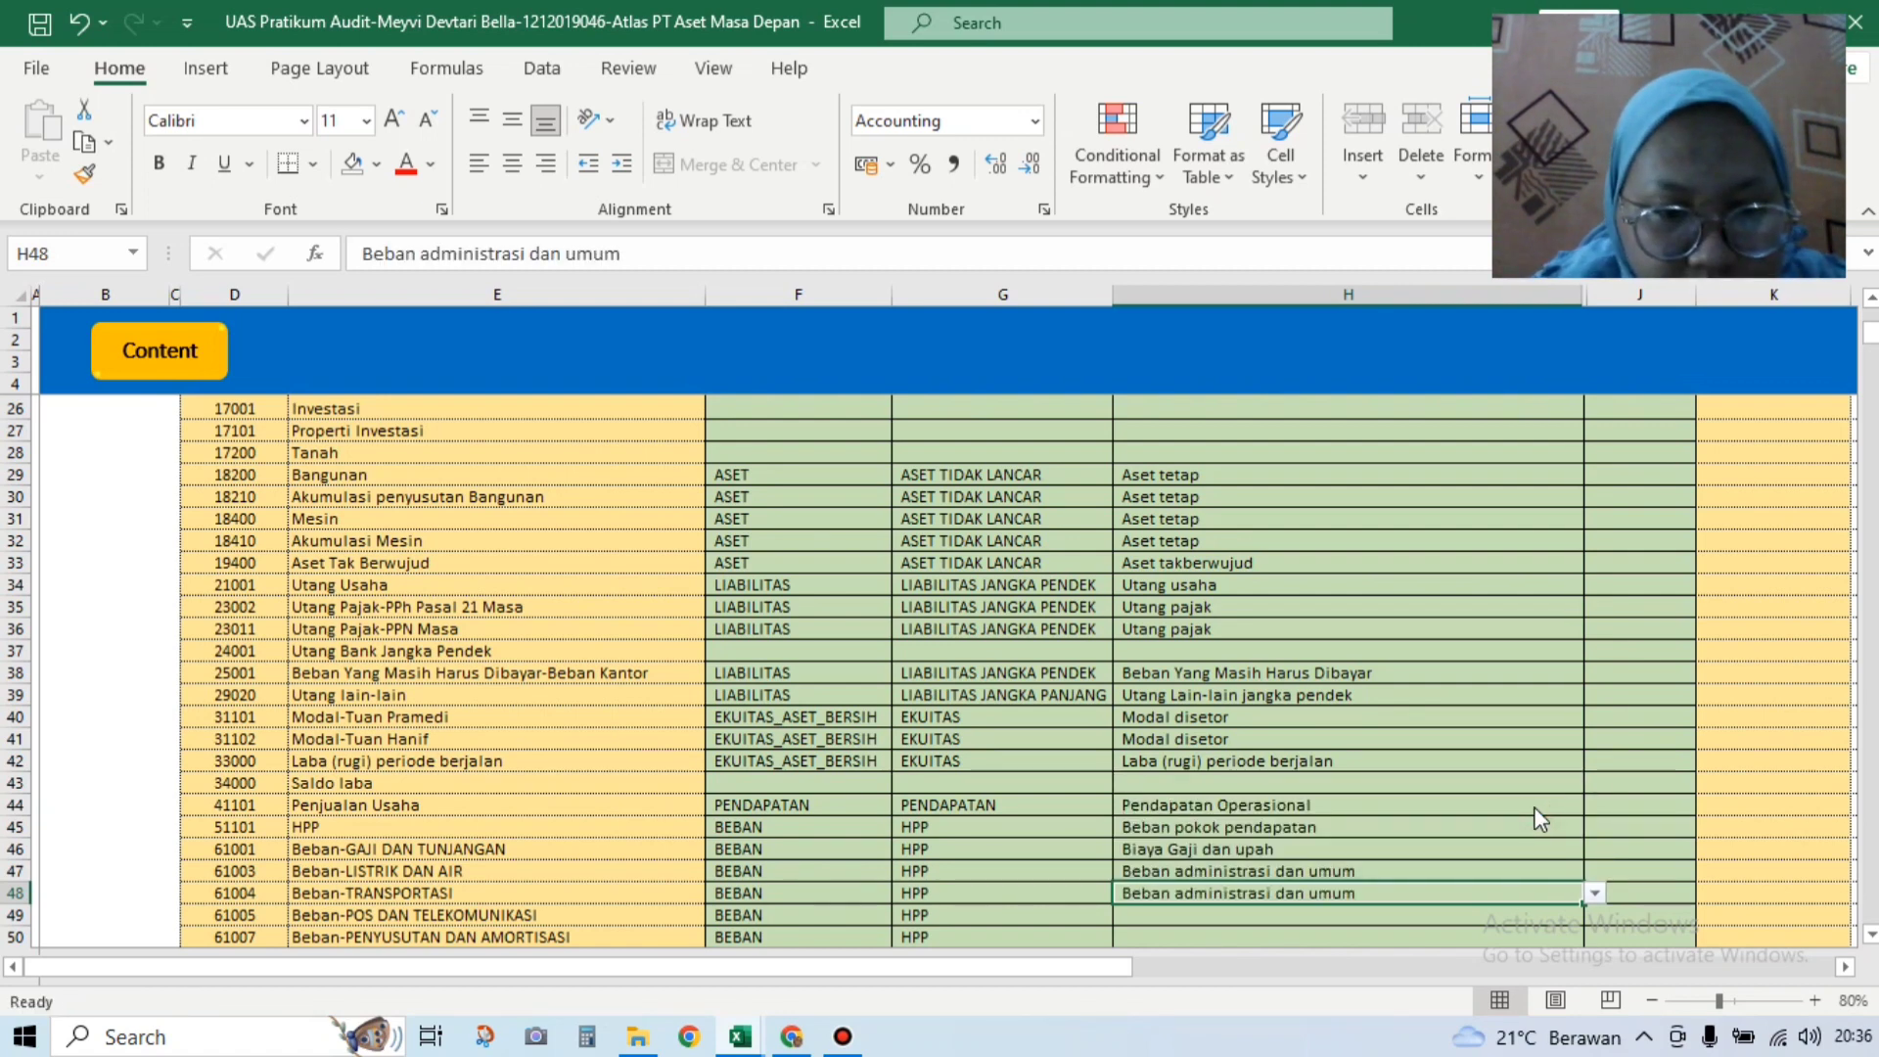
{"action": "left_click", "coordinate": [1418, 907]}
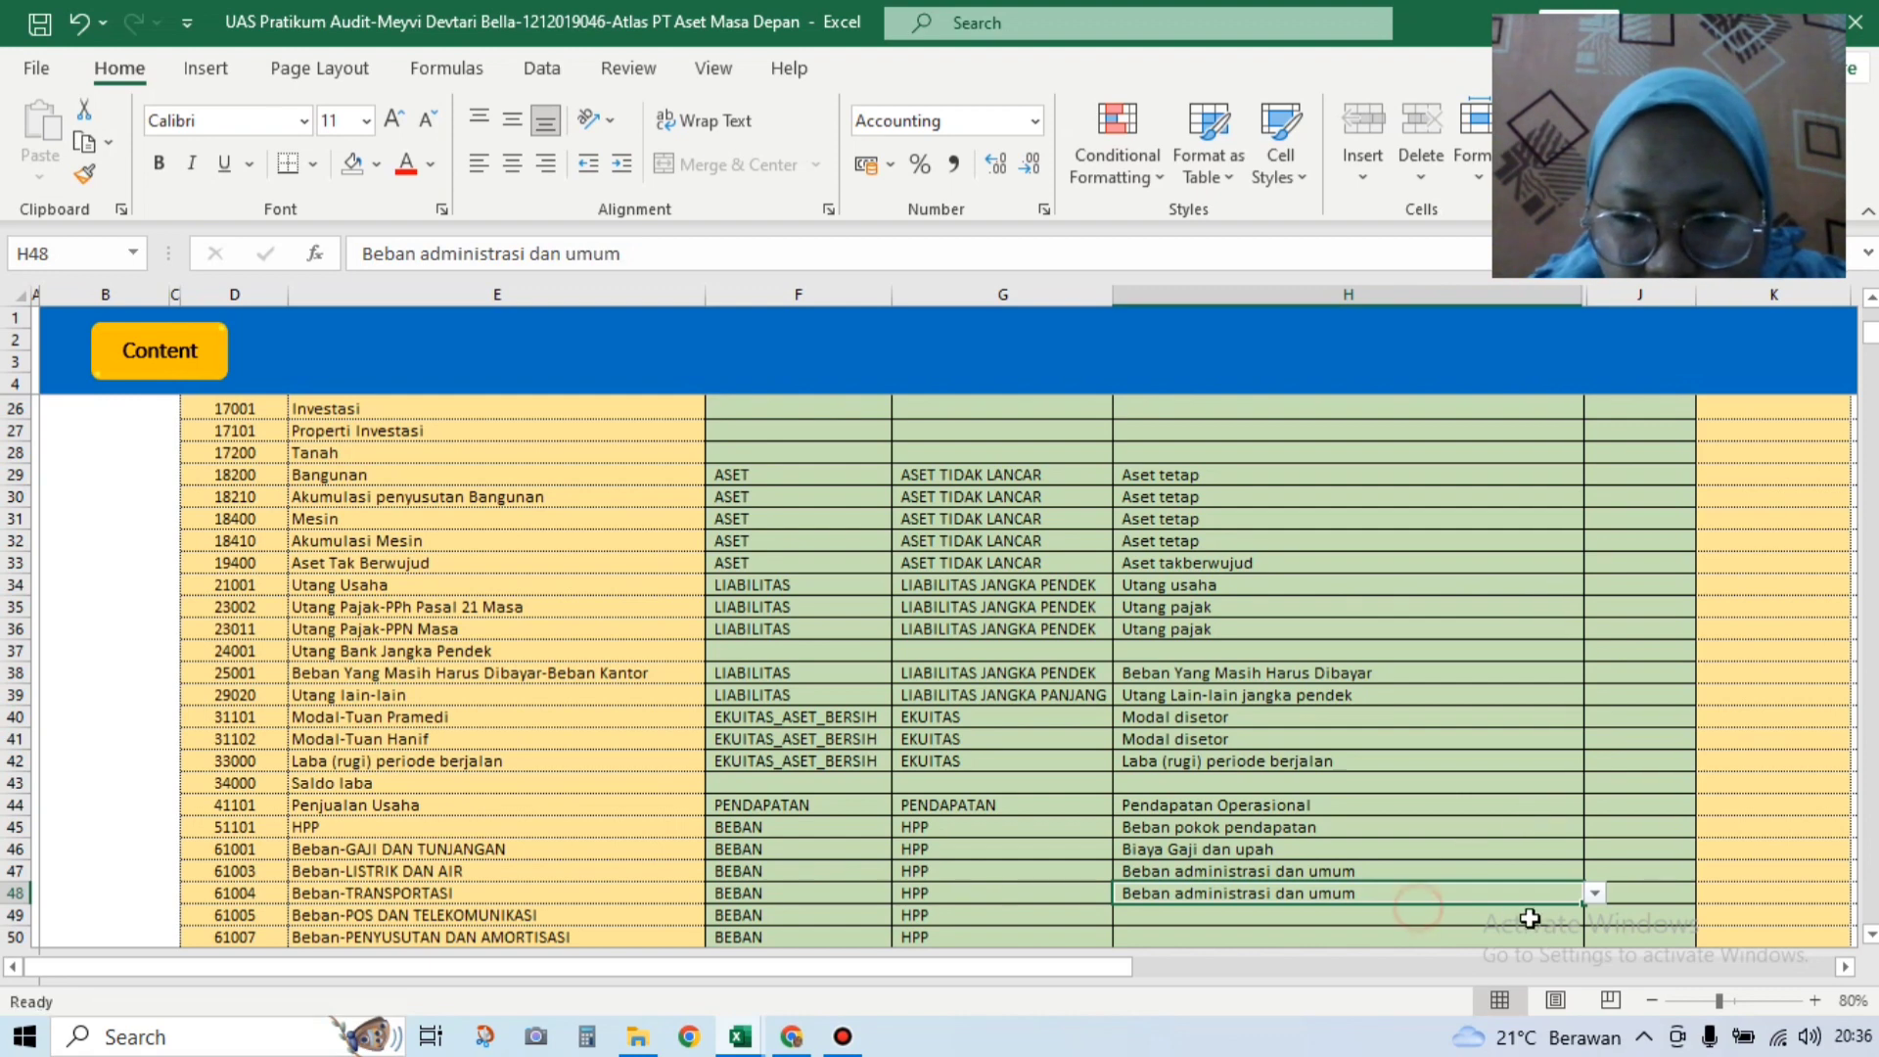
{"action": "left_click", "coordinate": [1566, 918]}
{"action": "left_click", "coordinate": [1593, 920]}
{"action": "left_click_drag", "start_coordinate": [1598, 869], "coordinate": [1589, 814]}
{"action": "left_click", "coordinate": [1566, 831]}
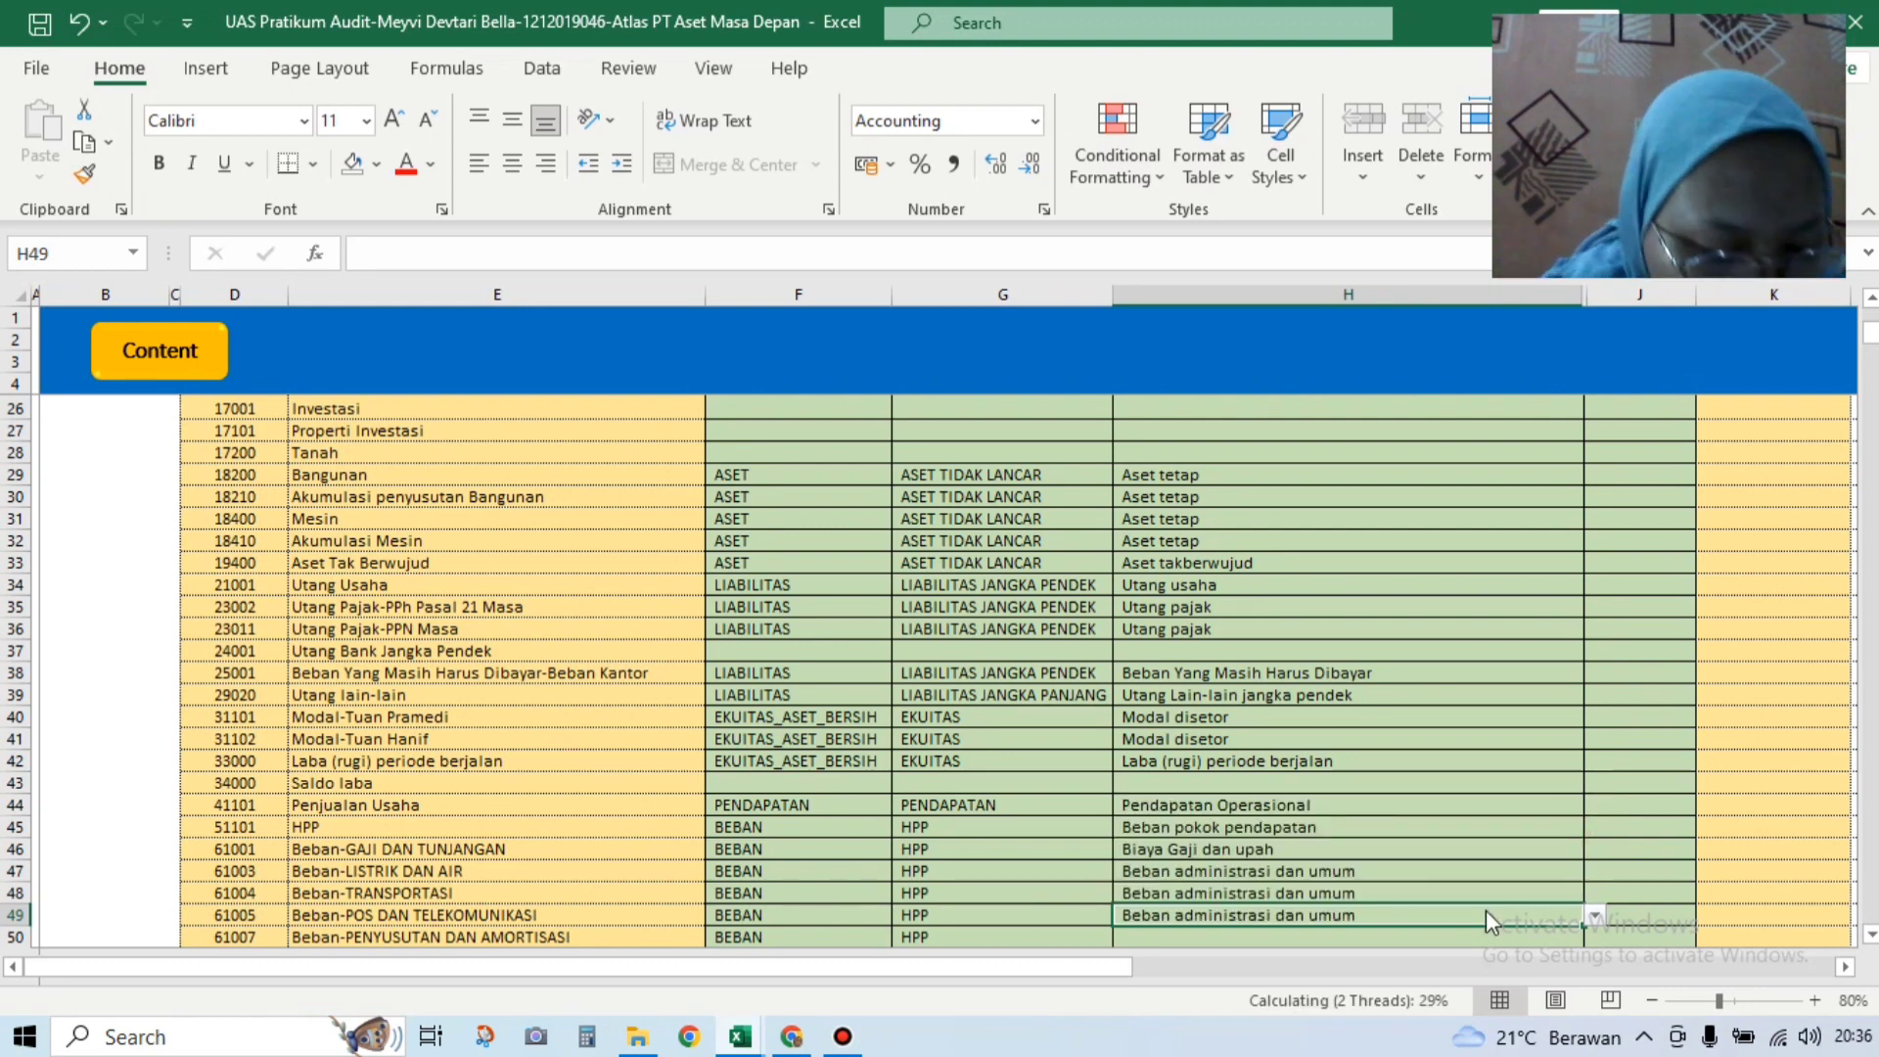
{"action": "key", "text": "Down"}
{"action": "key", "text": "Down"}
{"action": "key", "text": "Down"}
{"action": "key", "text": "Down"}
{"action": "key", "text": "Down"}
{"action": "key", "text": "Down"}
{"action": "key", "text": "Down"}
{"action": "key", "text": "Down"}
{"action": "key", "text": "Down"}
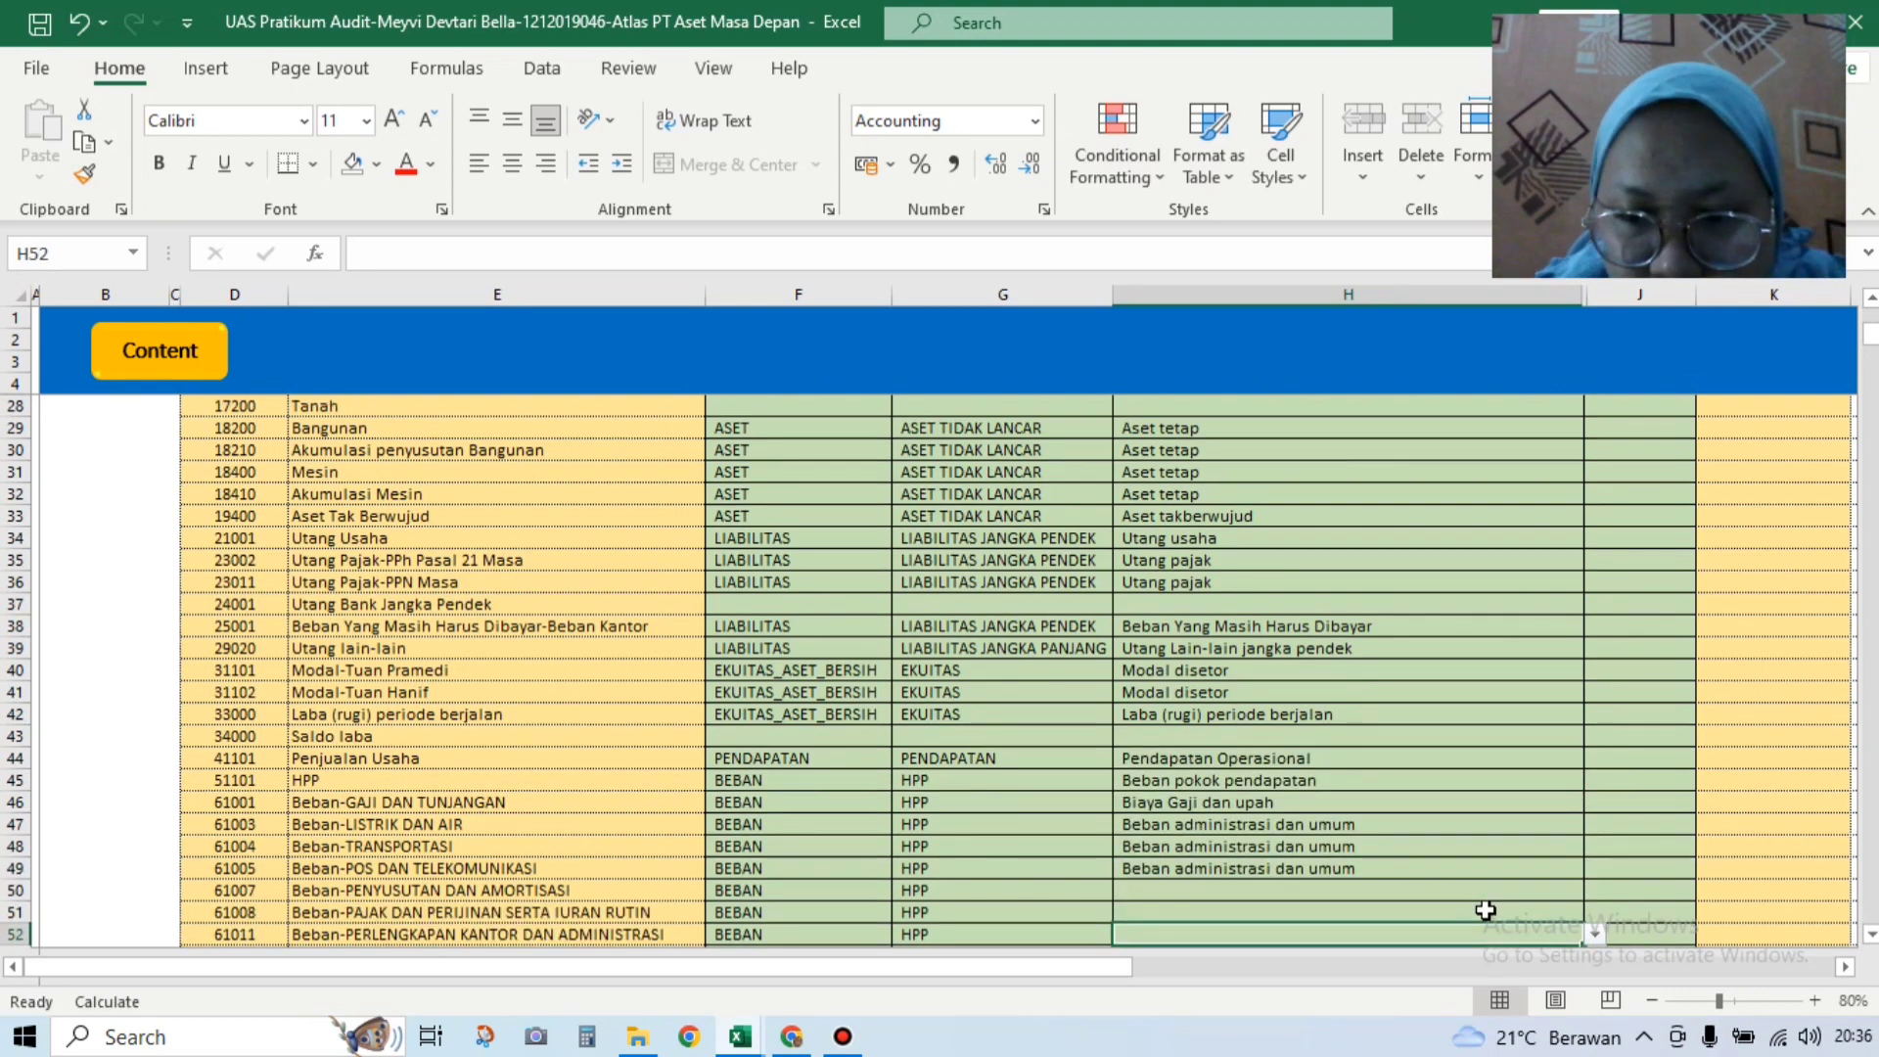
{"action": "left_click", "coordinate": [1468, 756]}
{"action": "left_click", "coordinate": [1607, 756]}
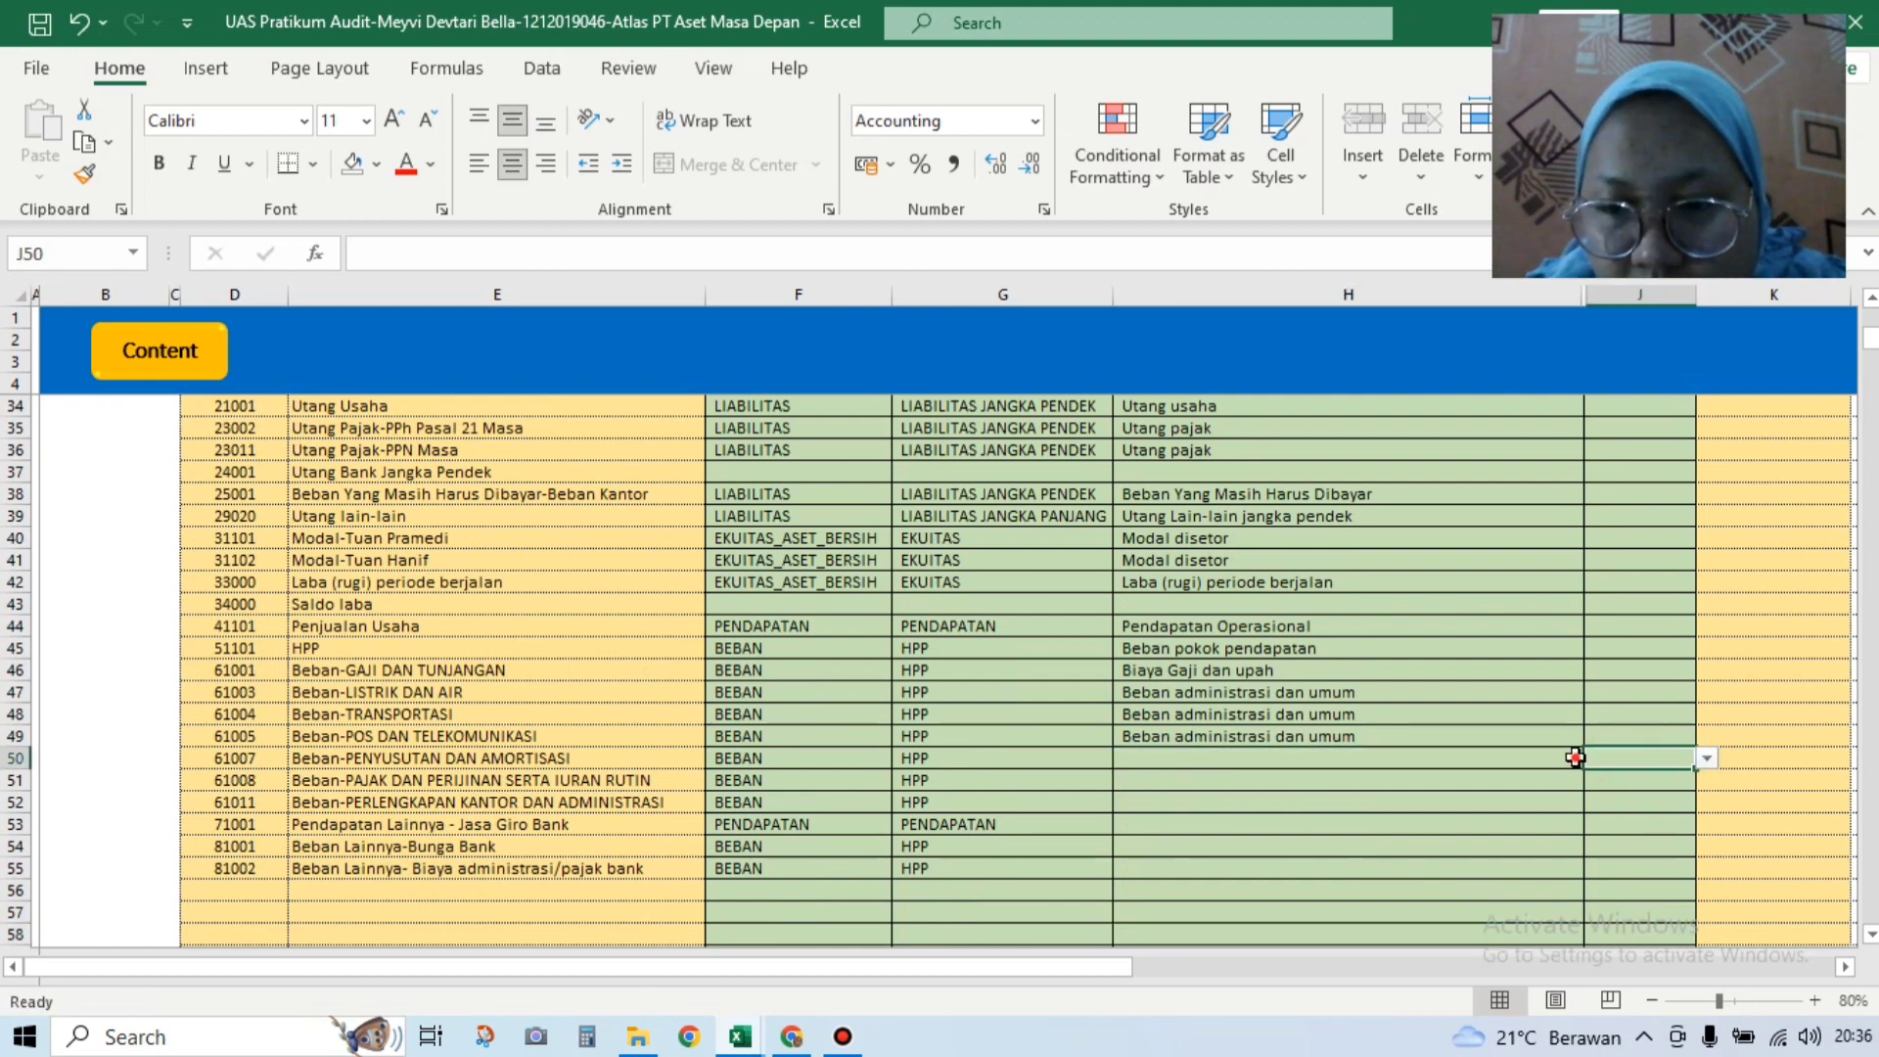
{"action": "left_click", "coordinate": [1573, 756]}
{"action": "left_click", "coordinate": [1595, 760]}
{"action": "left_click_drag", "start_coordinate": [1590, 845], "coordinate": [1583, 773]}
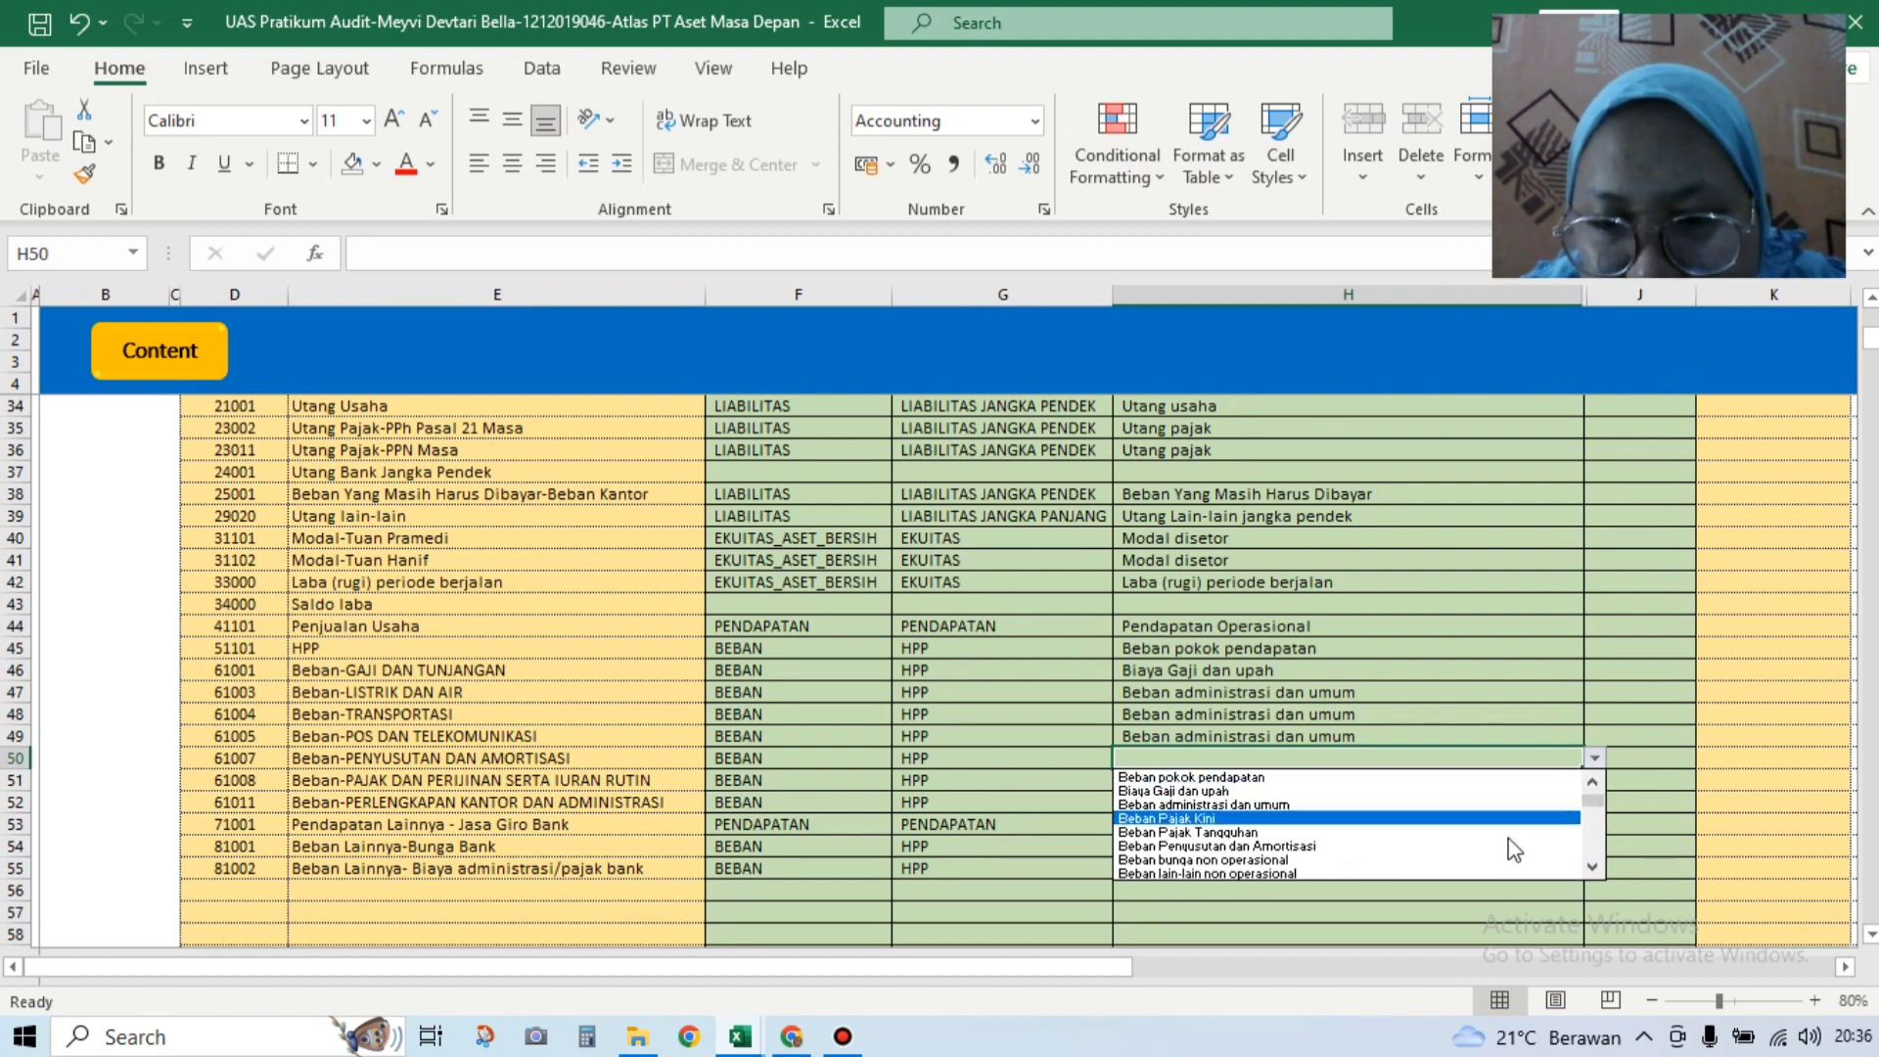
{"action": "left_click", "coordinate": [1593, 867]}
{"action": "left_click", "coordinate": [1593, 867]}
{"action": "left_click", "coordinate": [1594, 868]}
{"action": "left_click", "coordinate": [1594, 867]}
{"action": "left_click", "coordinate": [1593, 868]}
{"action": "left_click", "coordinate": [1594, 868]}
{"action": "left_click", "coordinate": [1594, 869]}
{"action": "left_click", "coordinate": [1594, 868]}
{"action": "left_click", "coordinate": [1594, 868]}
{"action": "left_click", "coordinate": [1594, 868]}
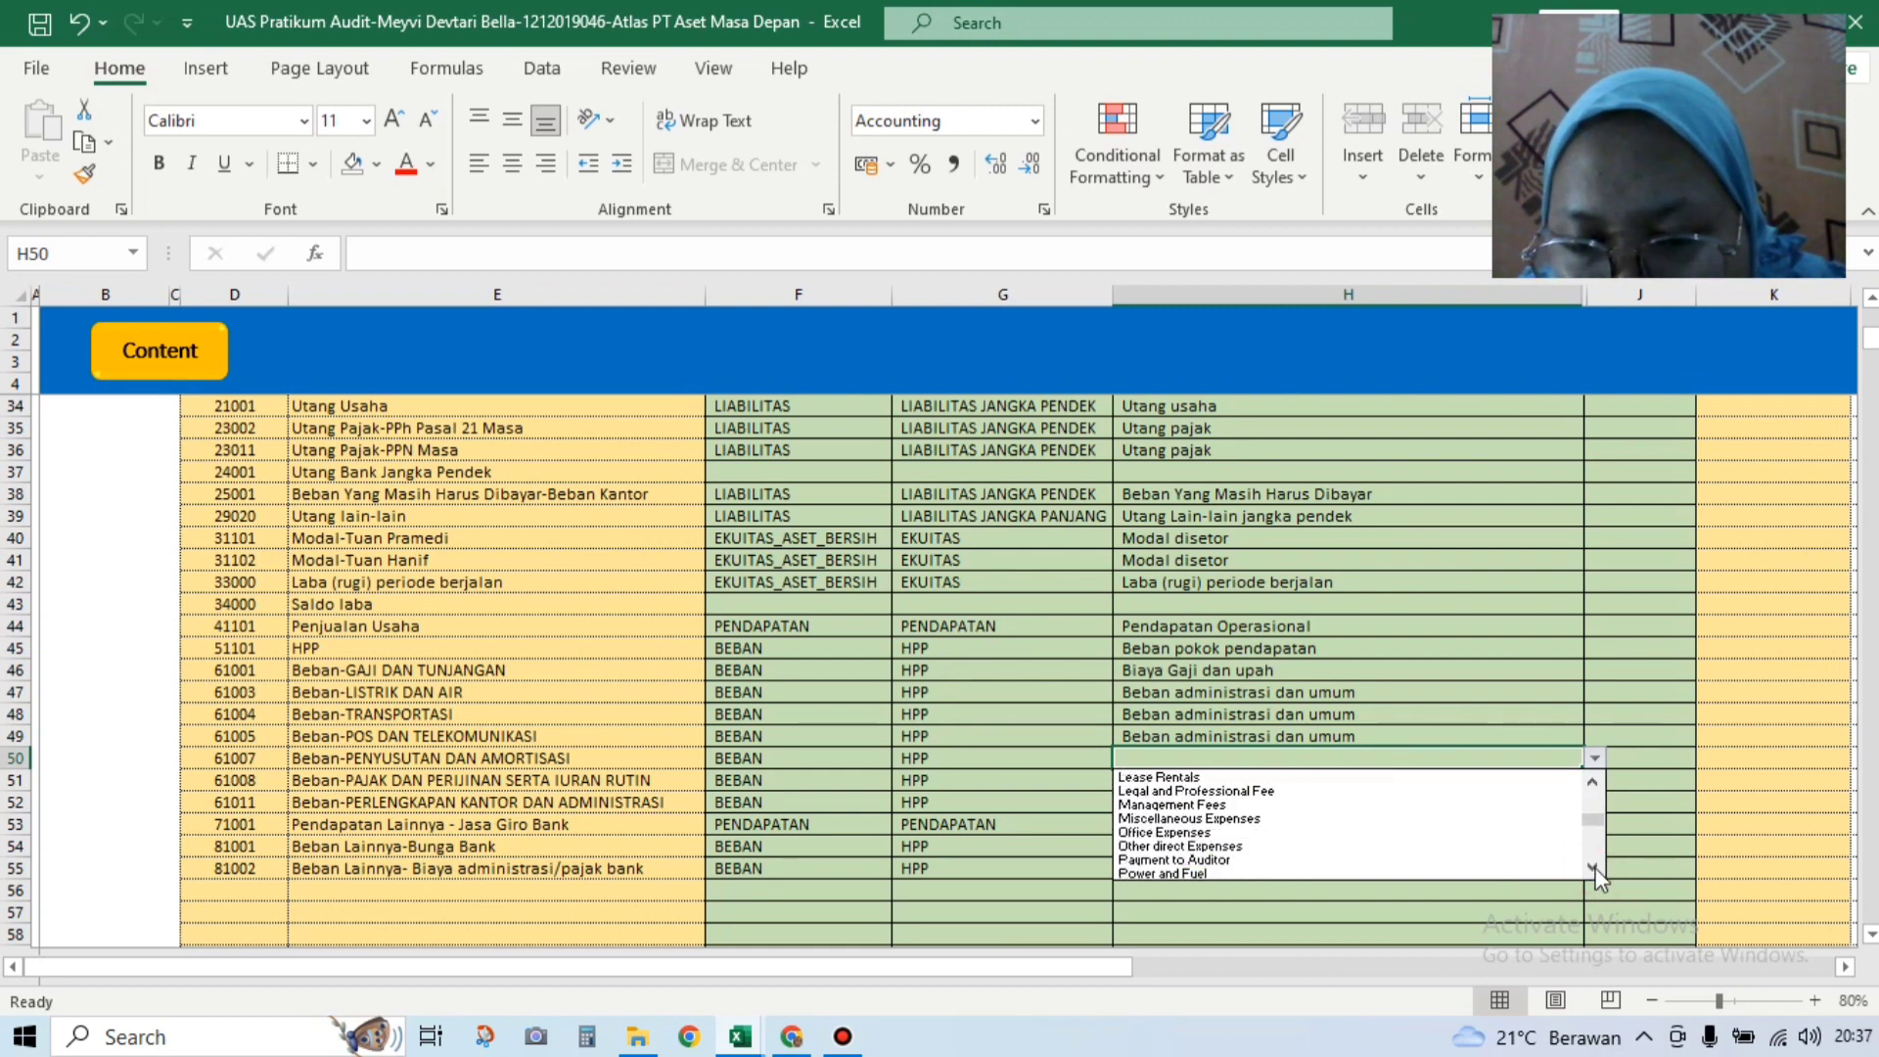
{"action": "left_click_drag", "start_coordinate": [1593, 820], "coordinate": [1595, 801]}
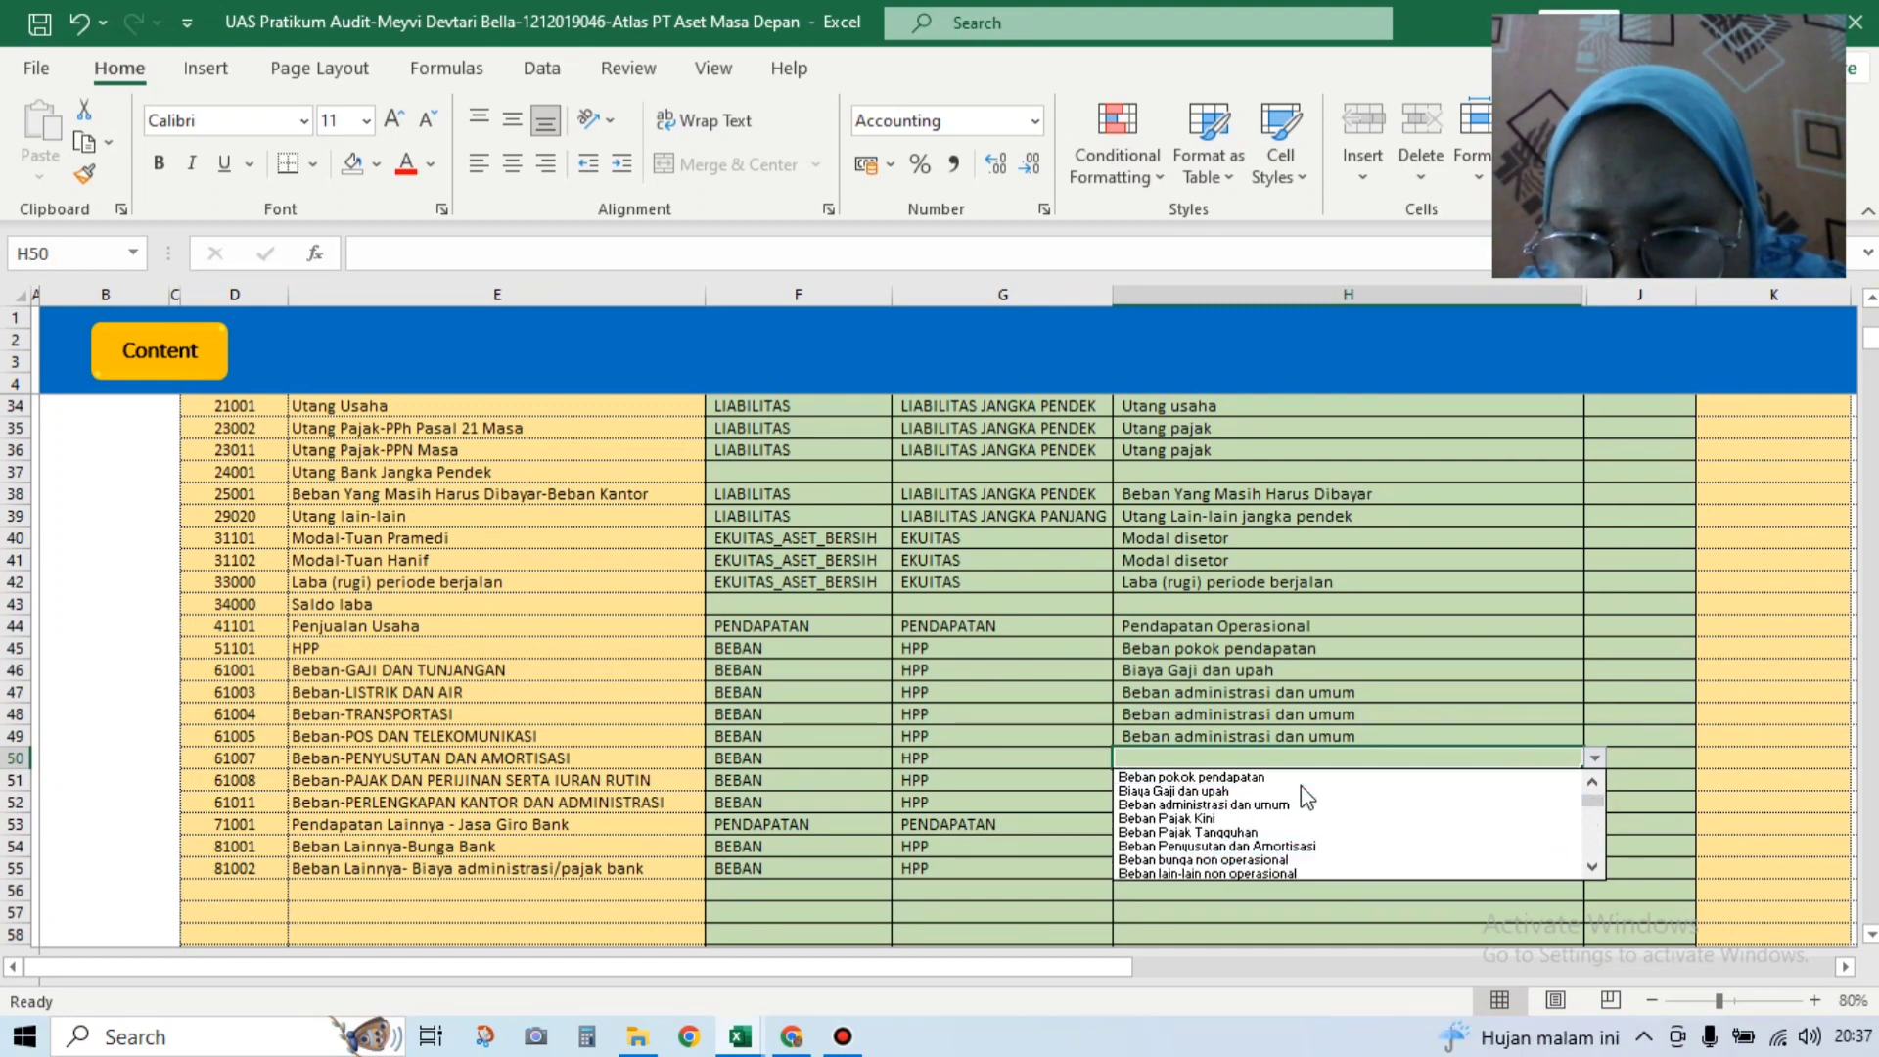
{"action": "left_click", "coordinate": [1413, 691]}
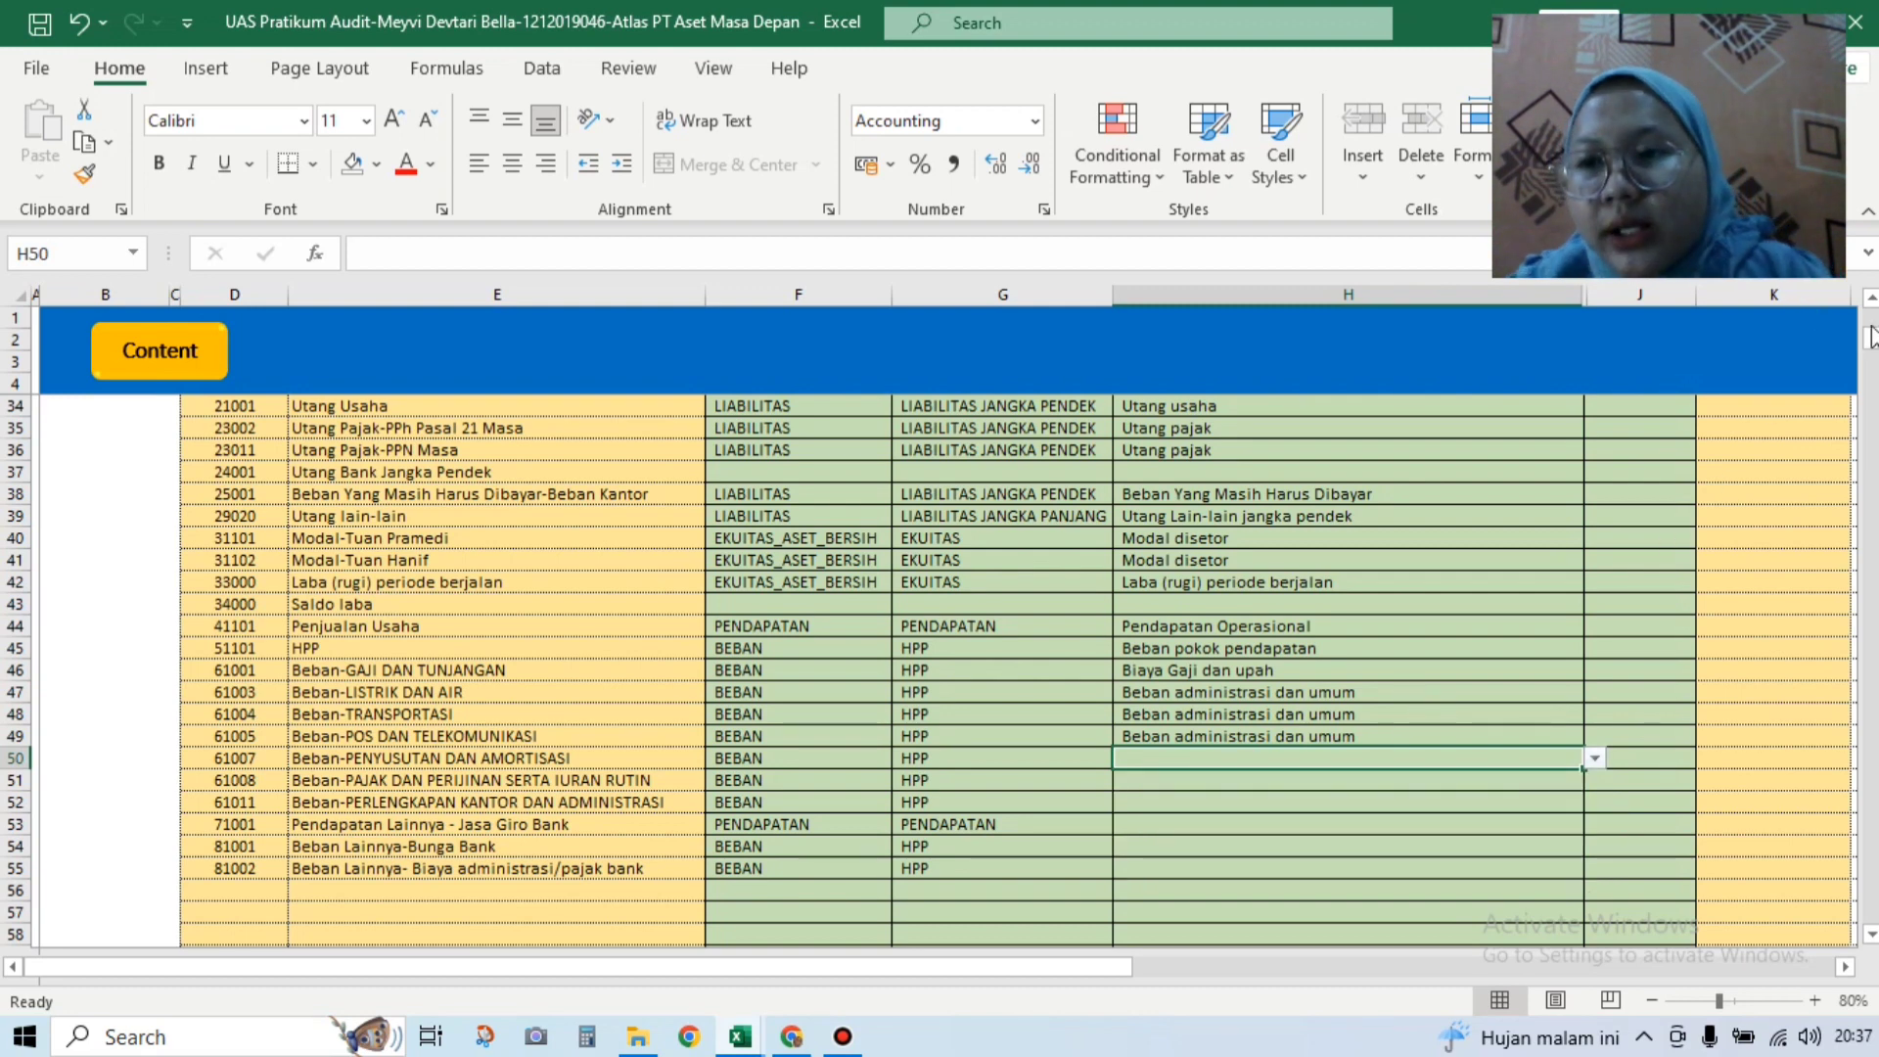
{"action": "left_click_drag", "start_coordinate": [1875, 338], "coordinate": [1875, 301]}
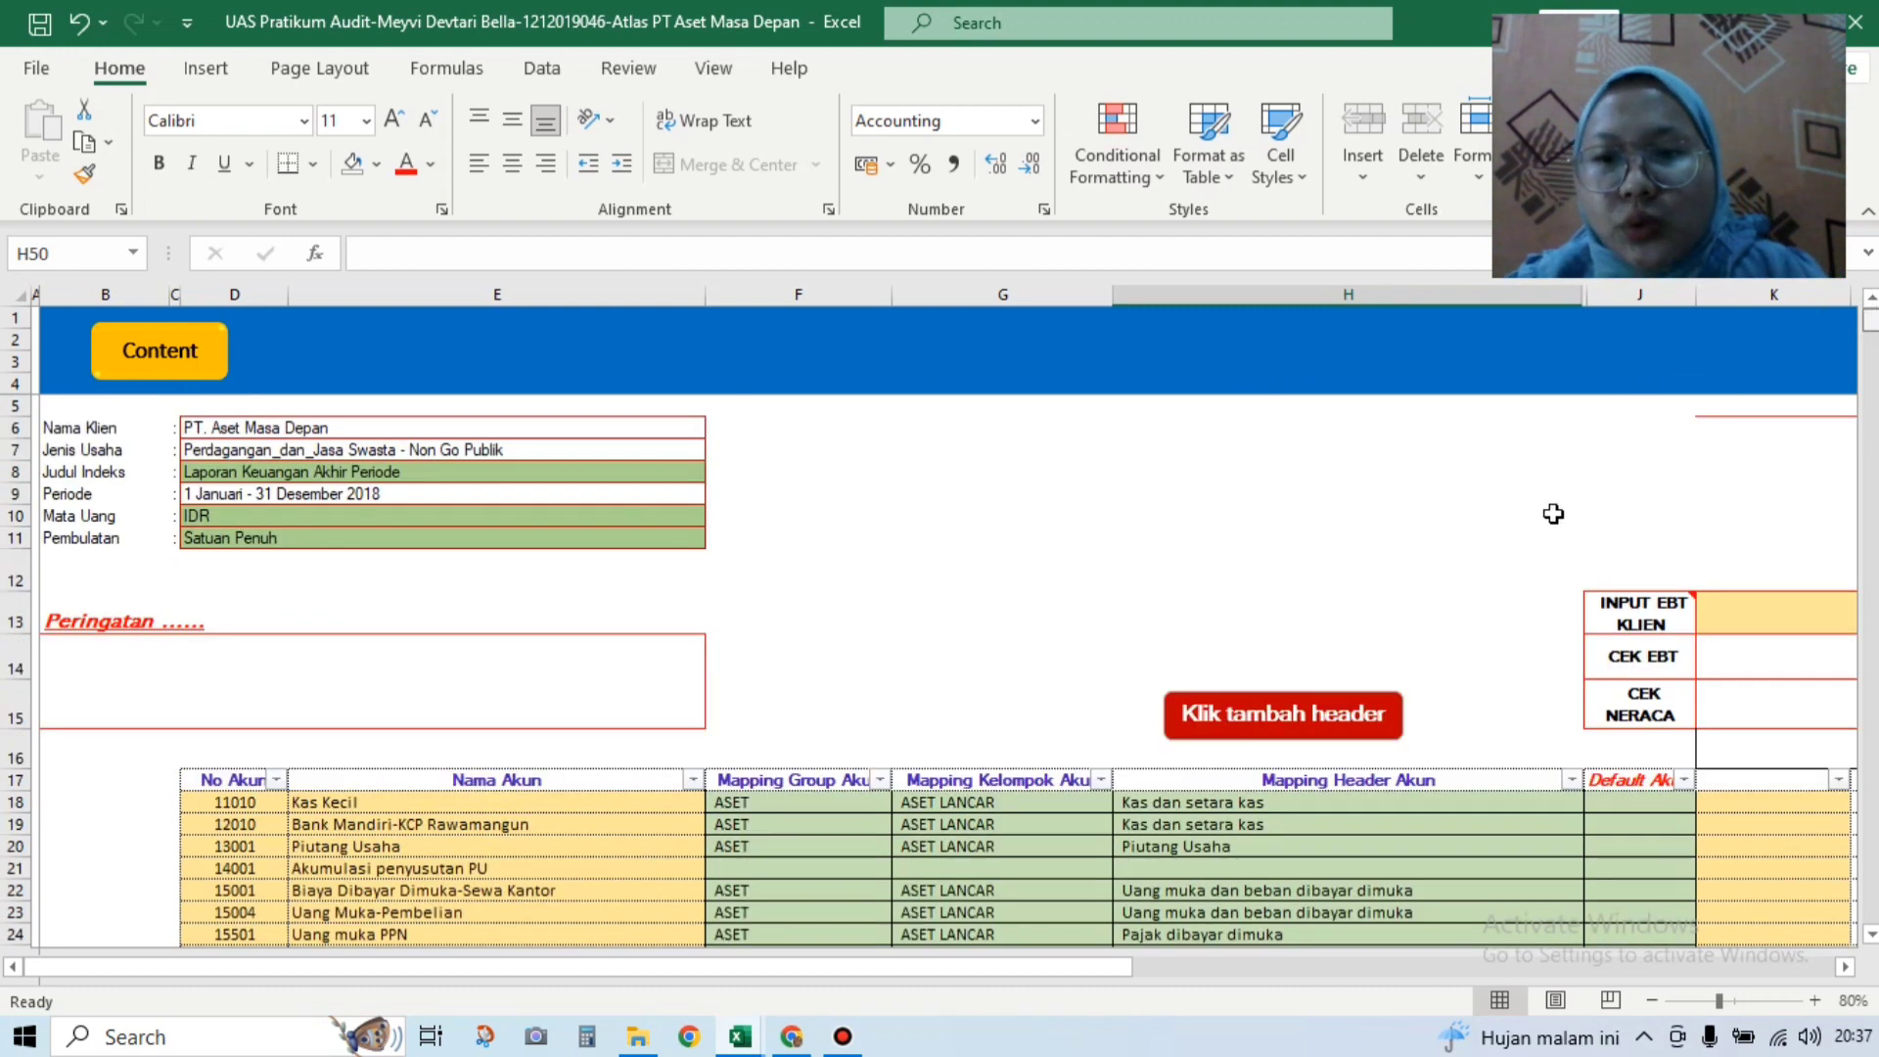
Step: Overwrite C15 on the TAMBAH HEADER AKUN sheet with 'Beban Amortisasi', then return to the mapping sheet
{"action": "left_click", "coordinate": [1332, 714]}
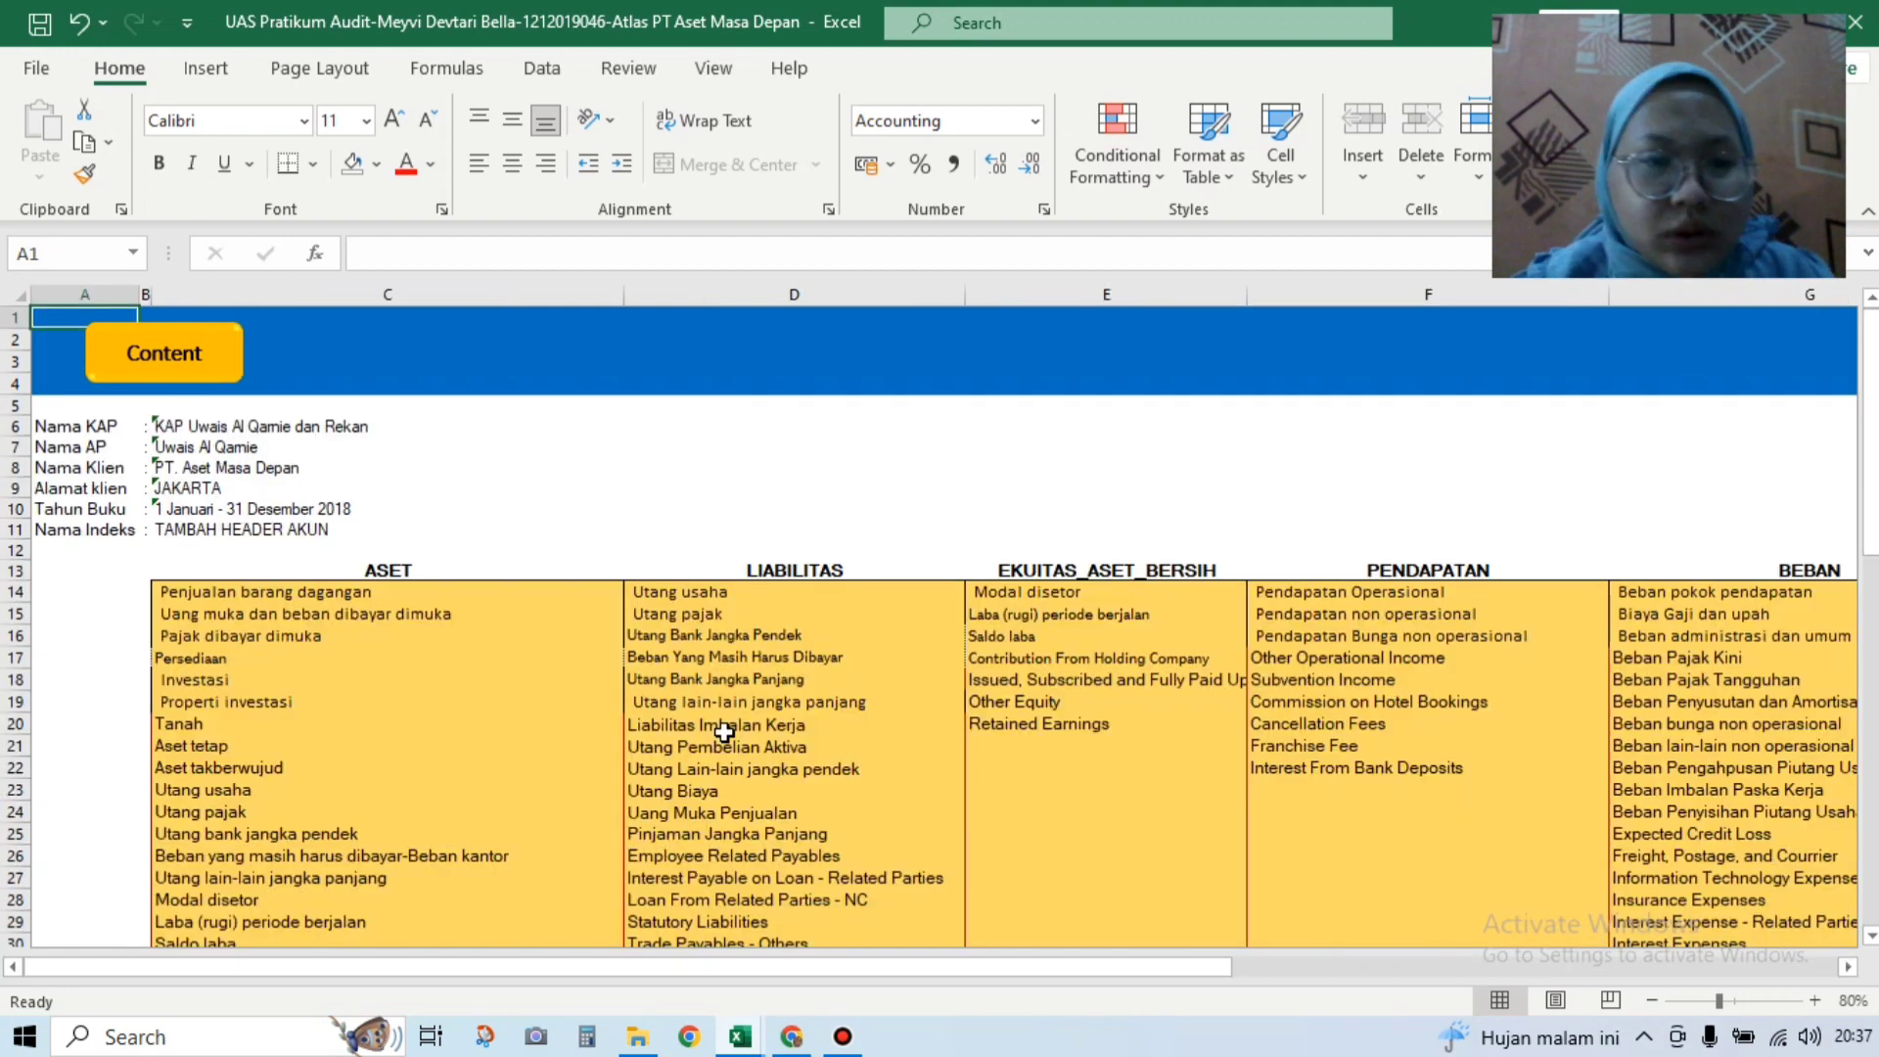
{"action": "left_click", "coordinate": [327, 619]}
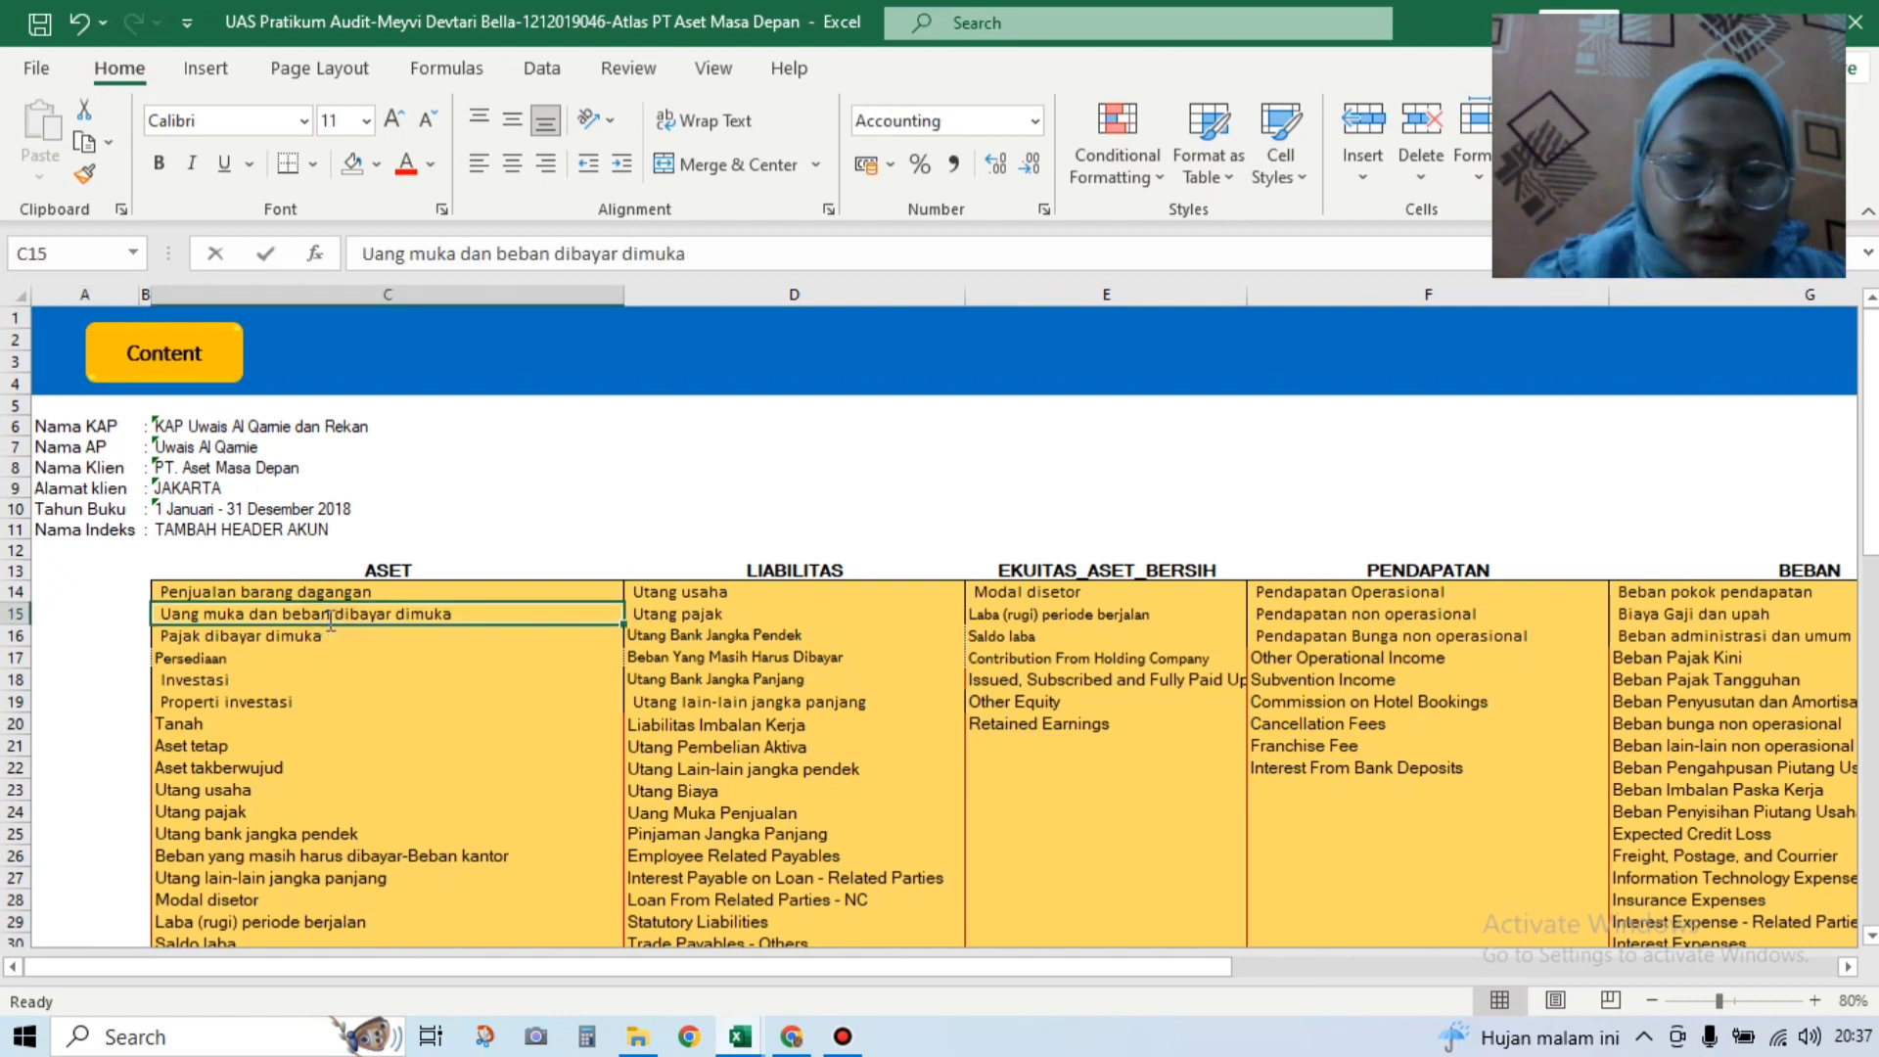
{"action": "type", "text": "ba"}
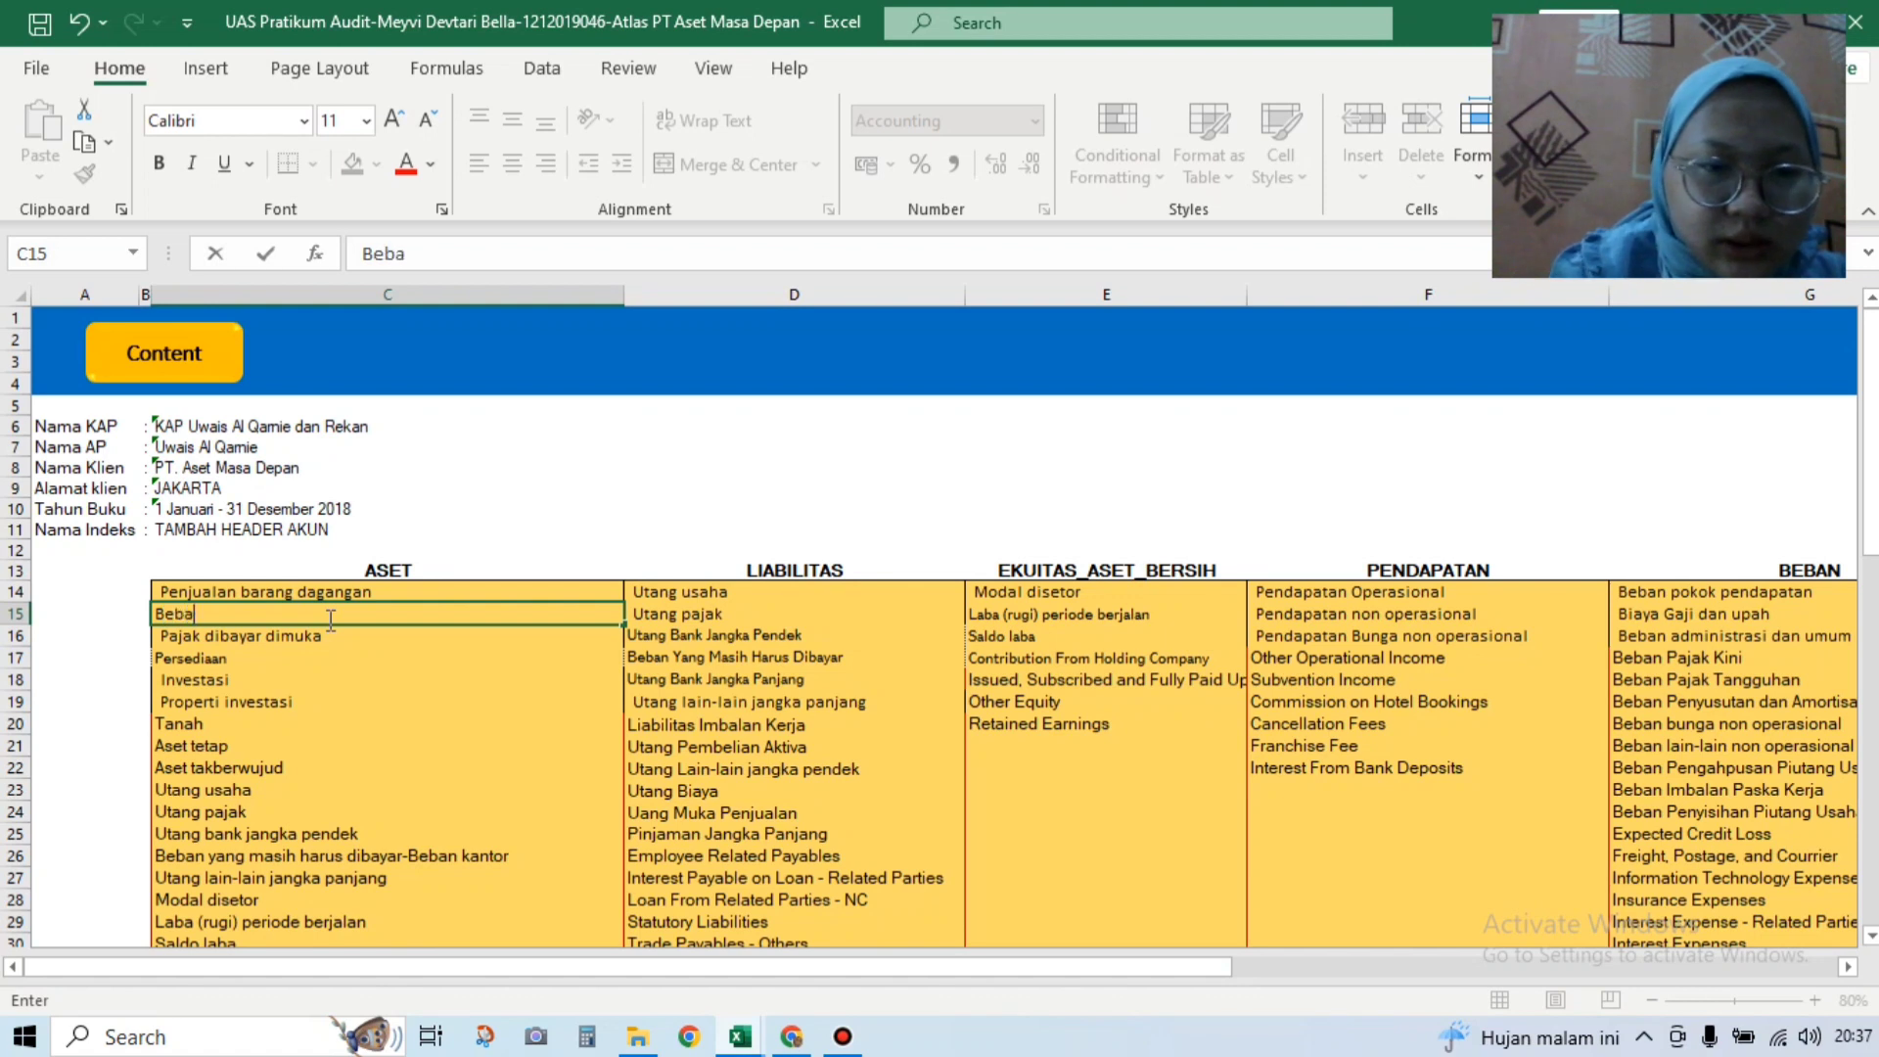
{"action": "type", "text": "eban Amortisasi"}
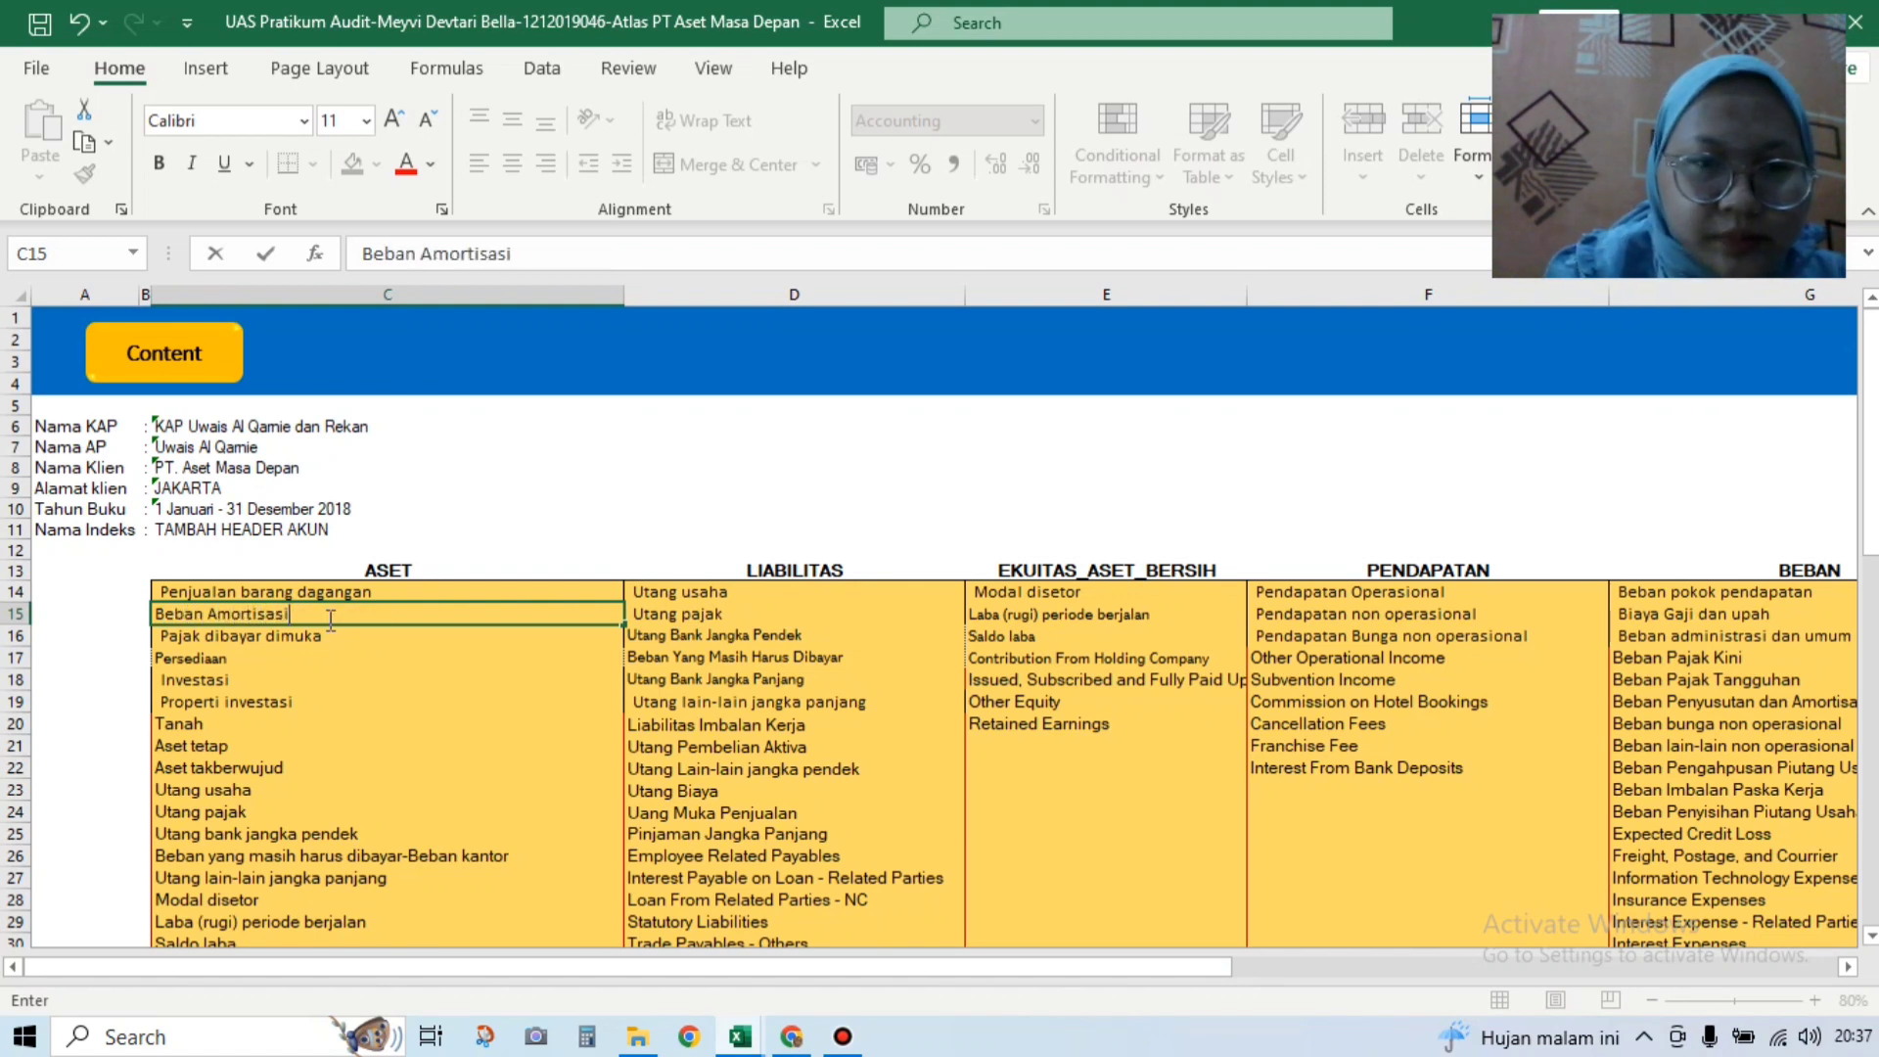
{"action": "key", "text": "Return"}
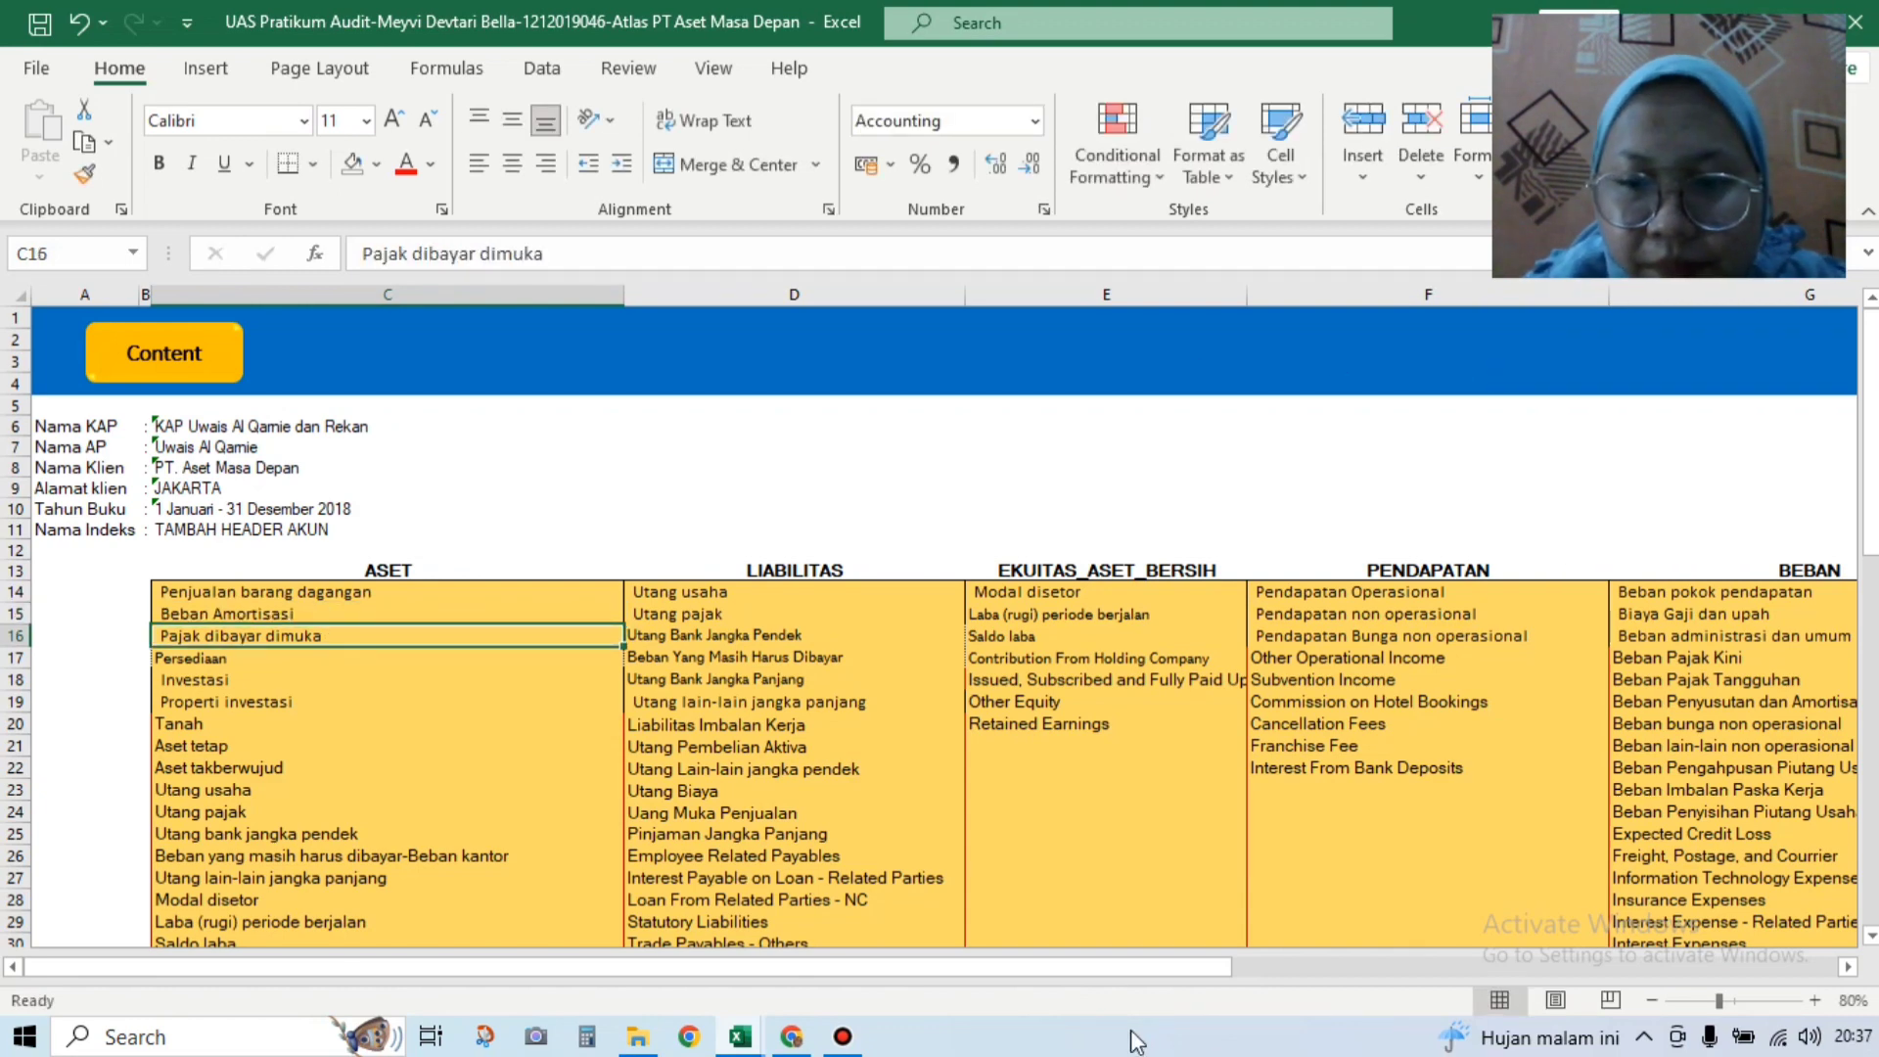
{"action": "scroll", "coordinate": [1594, 648], "scroll_direction": "right", "scroll_amount": 1}
{"action": "left_click", "coordinate": [1819, 345]}
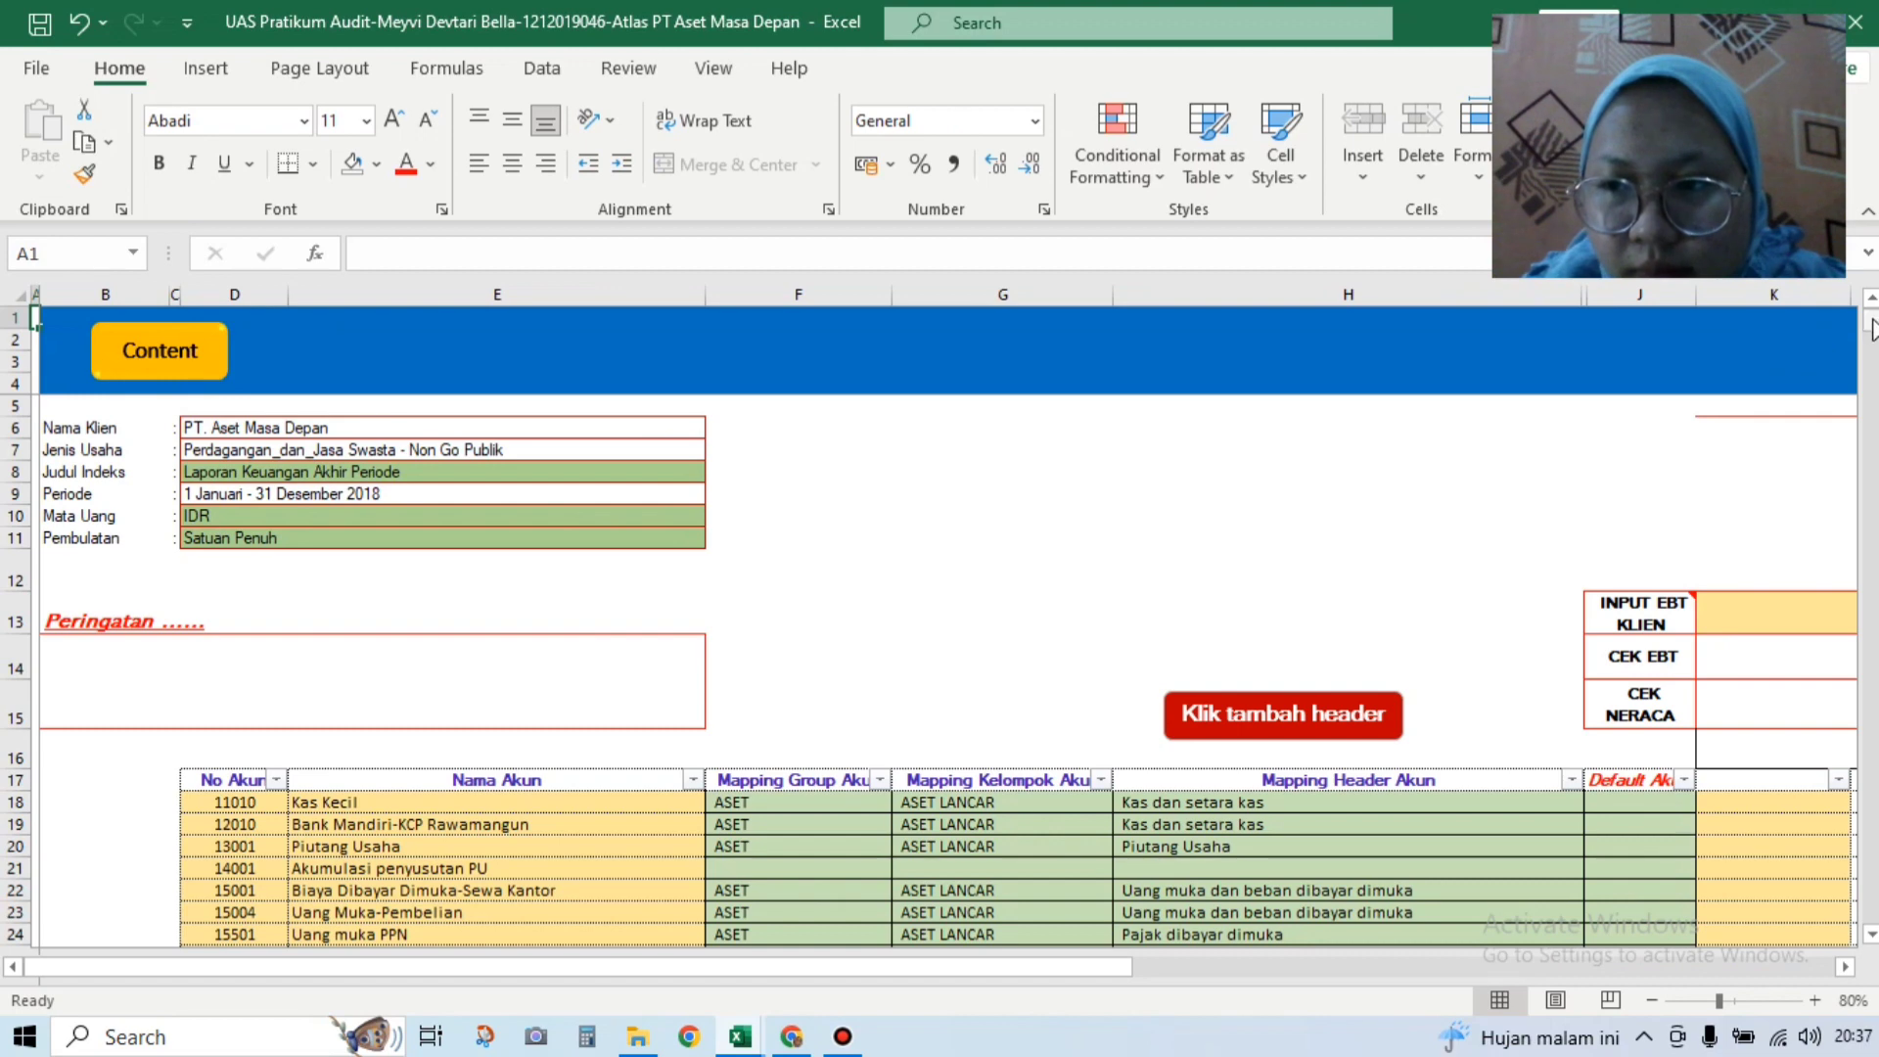
Step: Map H50 to Beban Penyusutan dan Amortisasi and H51 to Beban administrasi dan umum
{"action": "left_click_drag", "start_coordinate": [1872, 333], "coordinate": [1804, 642]}
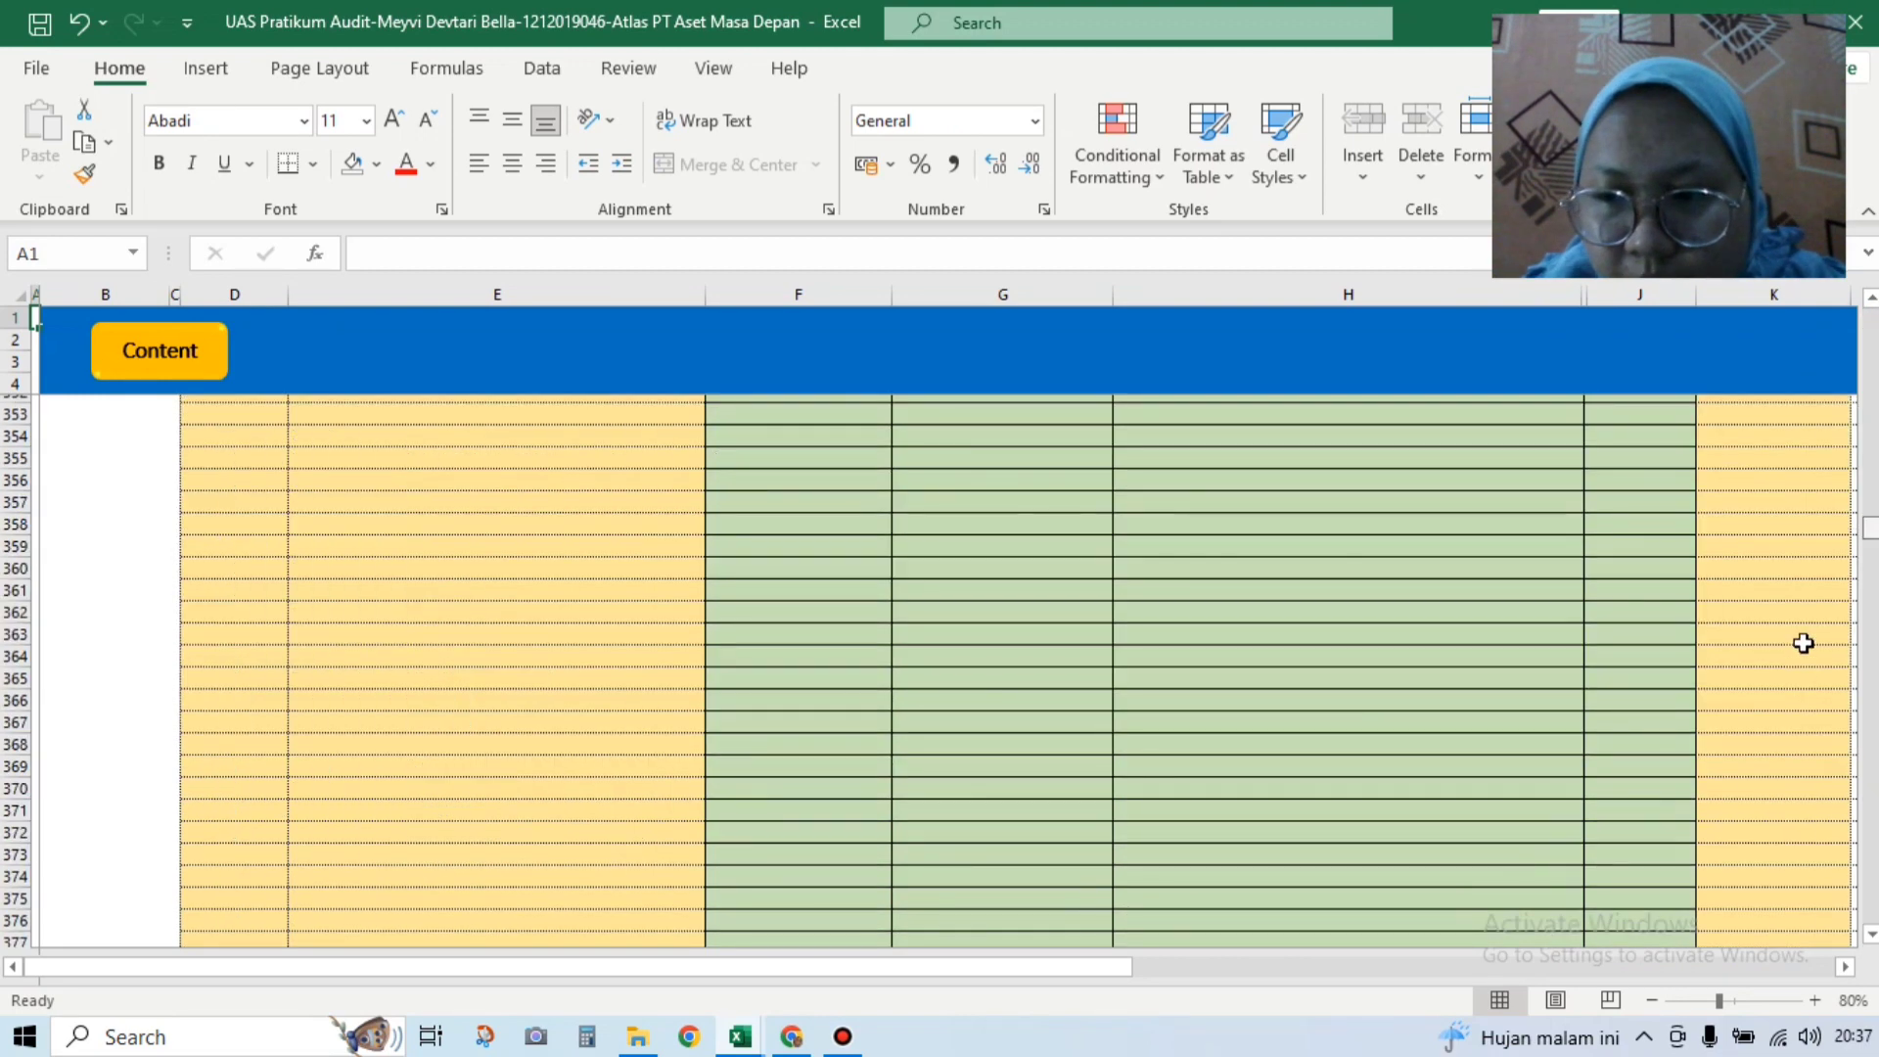
{"action": "left_click", "coordinate": [1874, 419]}
{"action": "left_click_drag", "start_coordinate": [1874, 419], "coordinate": [1869, 348]}
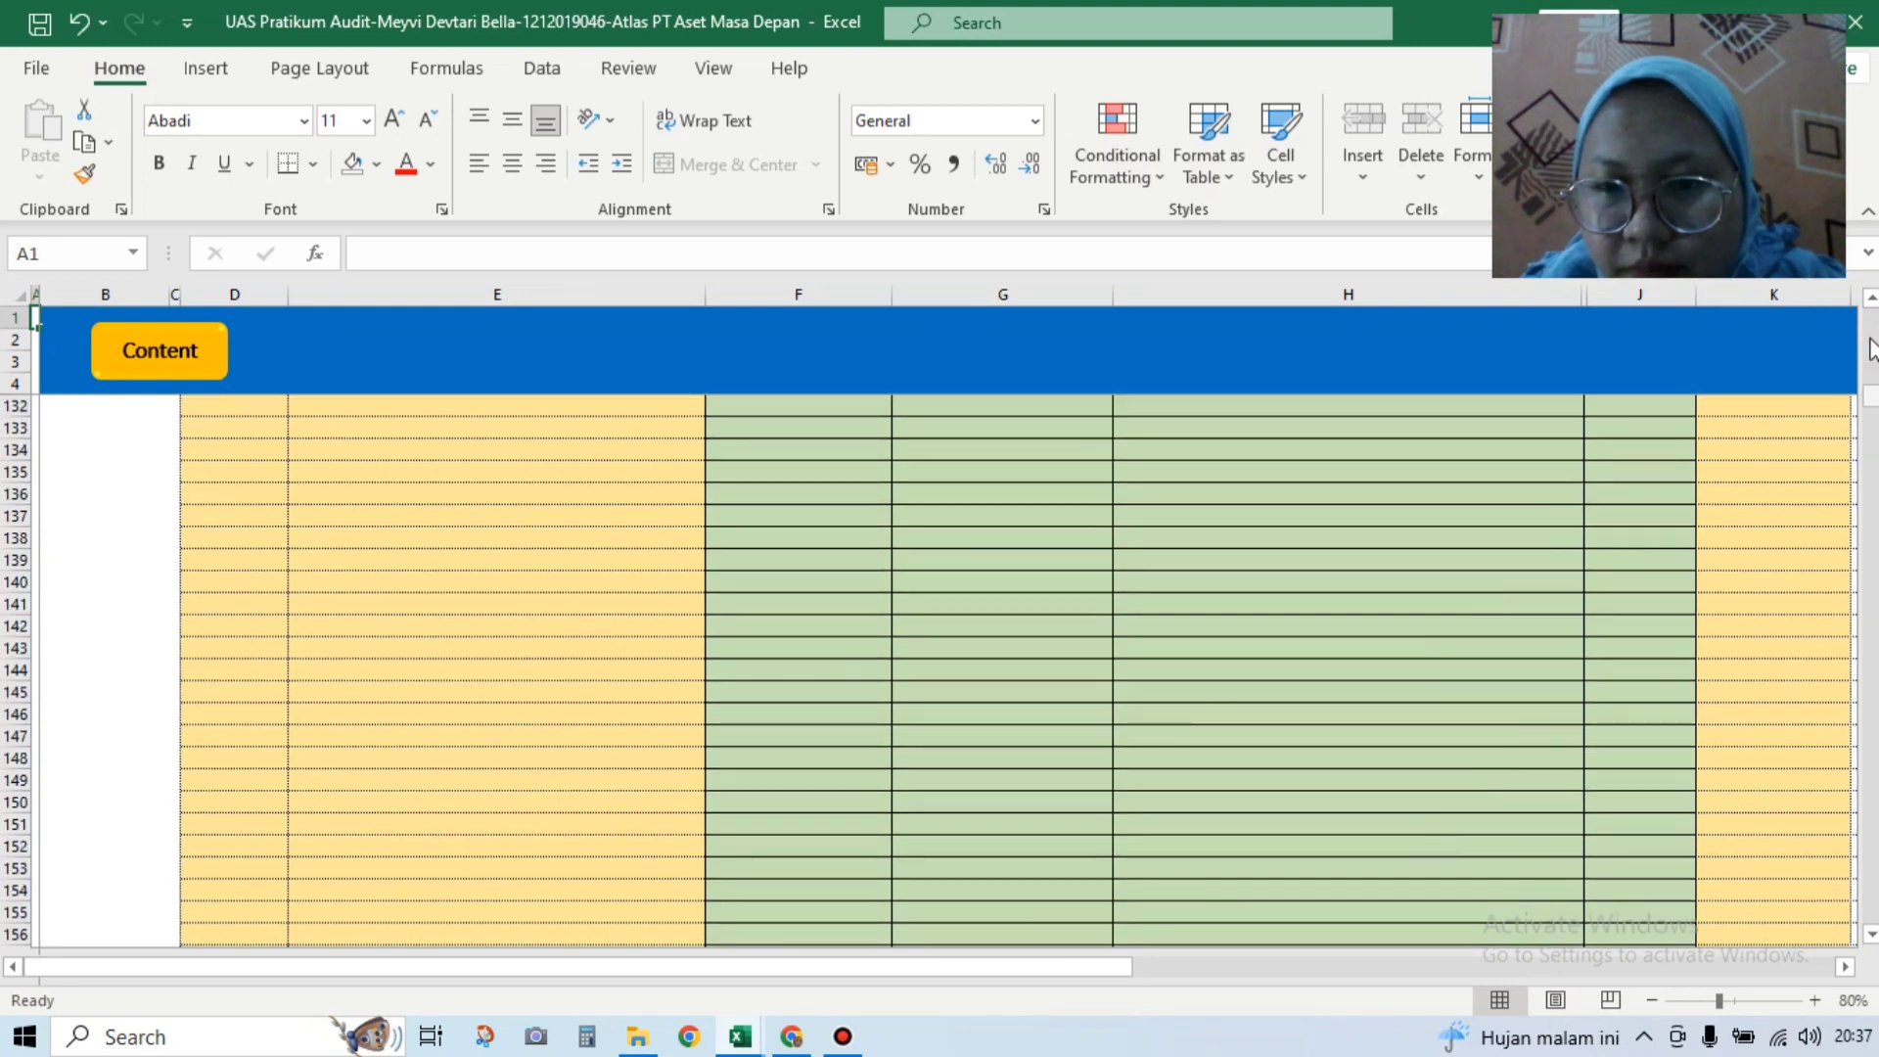
{"action": "scroll", "coordinate": [1404, 865], "scroll_direction": "up", "scroll_amount": 20}
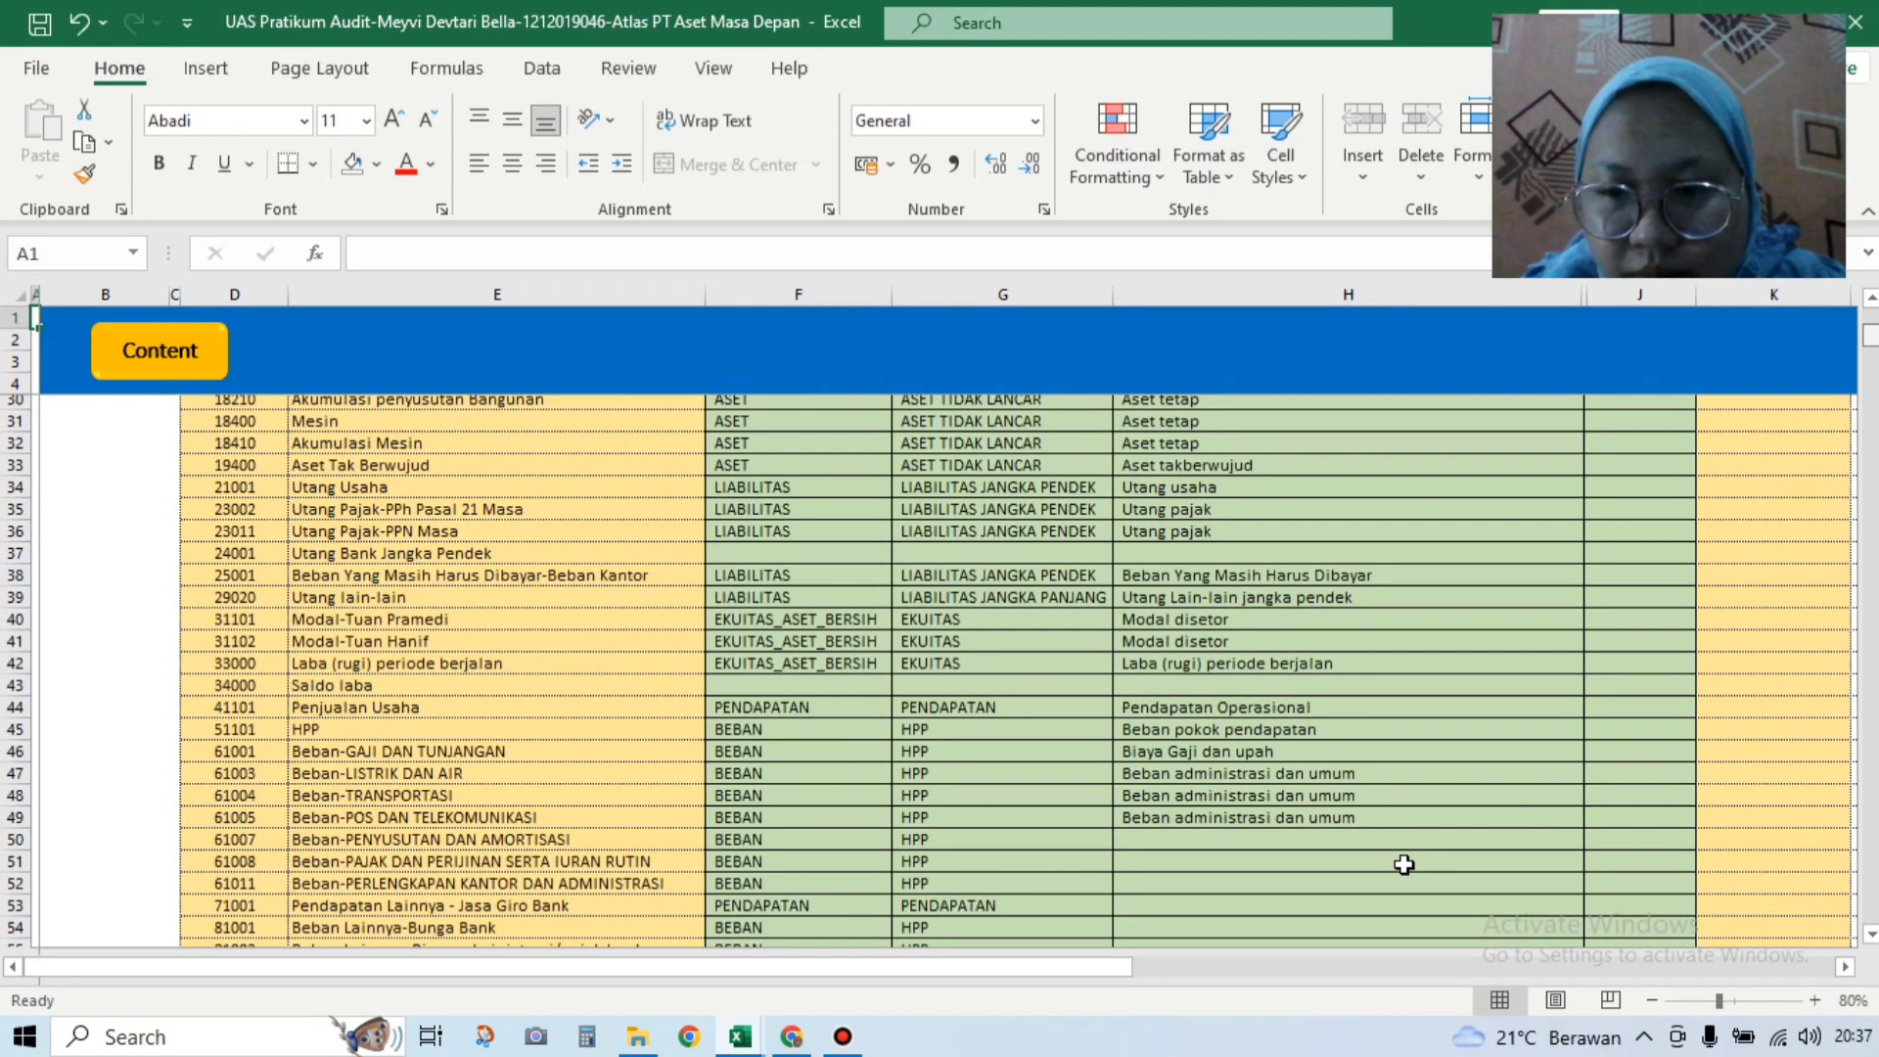
{"action": "scroll", "coordinate": [1405, 866], "scroll_direction": "down", "scroll_amount": 2}
{"action": "left_click", "coordinate": [1437, 736]}
{"action": "left_click", "coordinate": [1595, 737]}
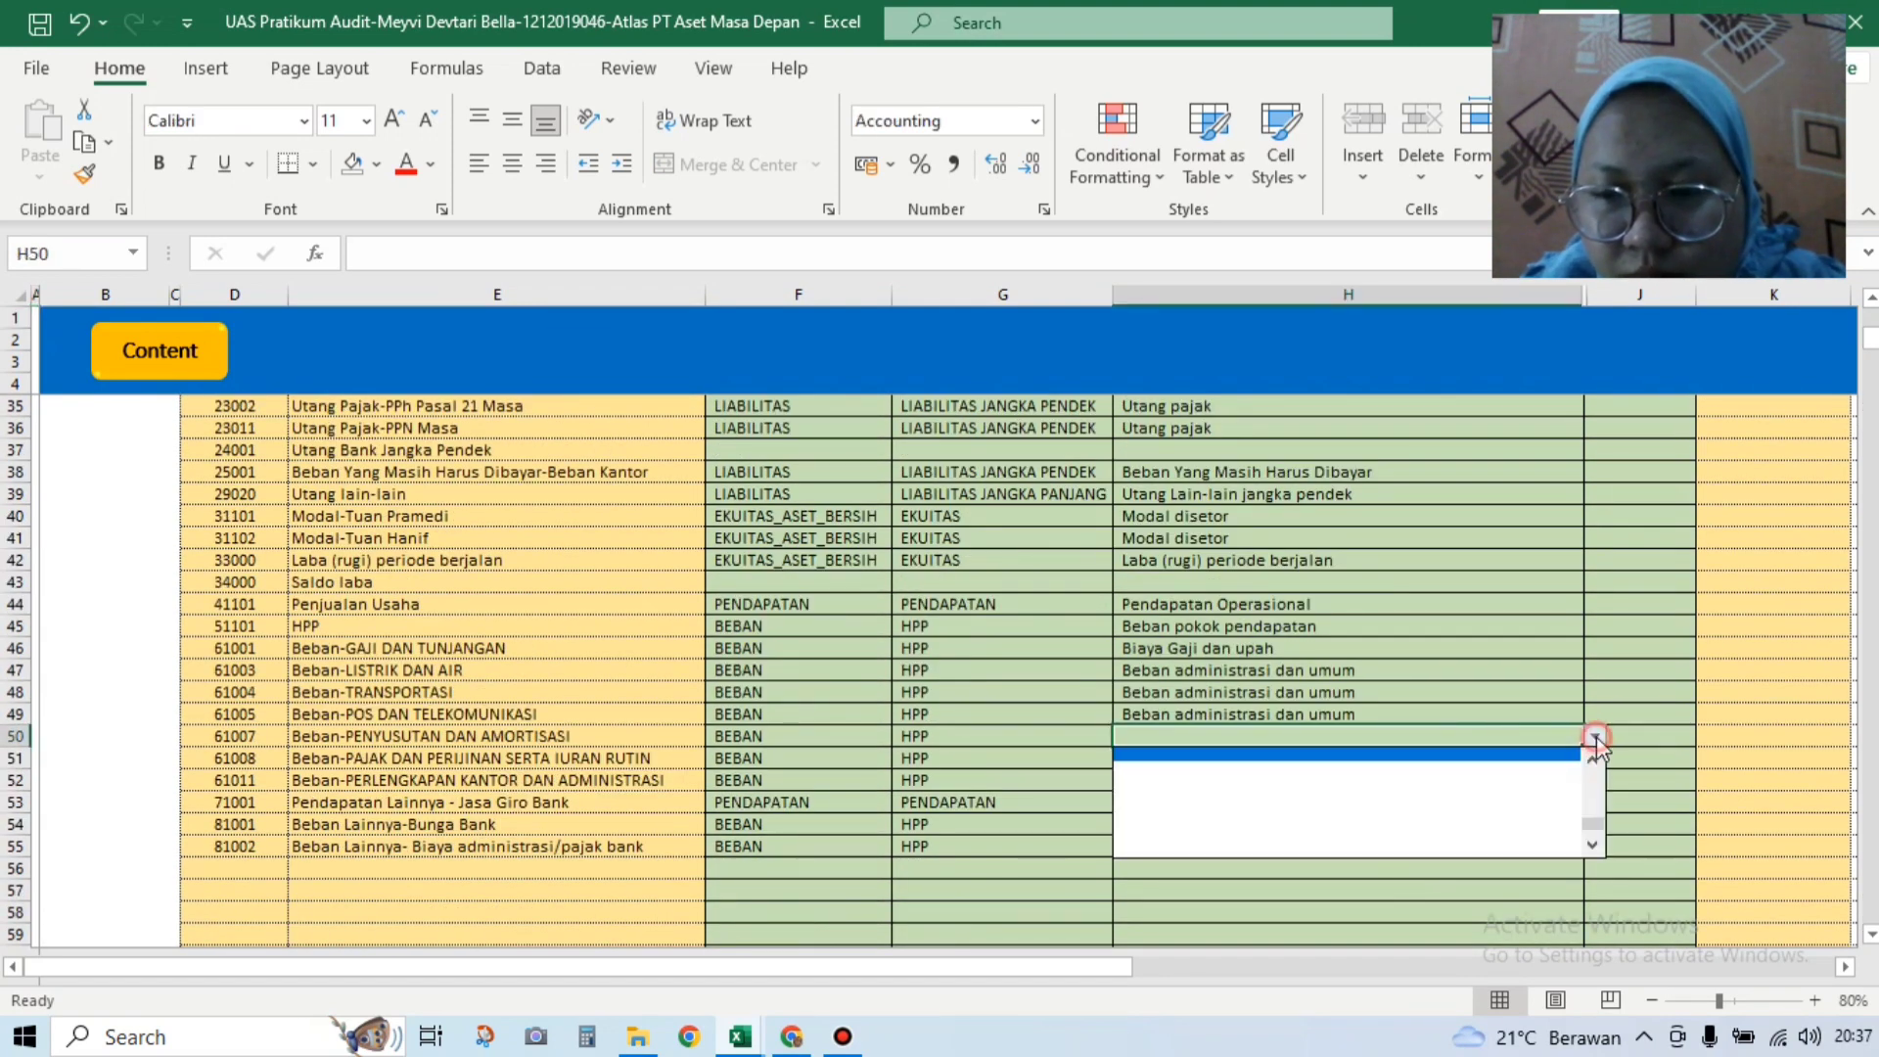
{"action": "left_click_drag", "start_coordinate": [1592, 827], "coordinate": [1593, 773]}
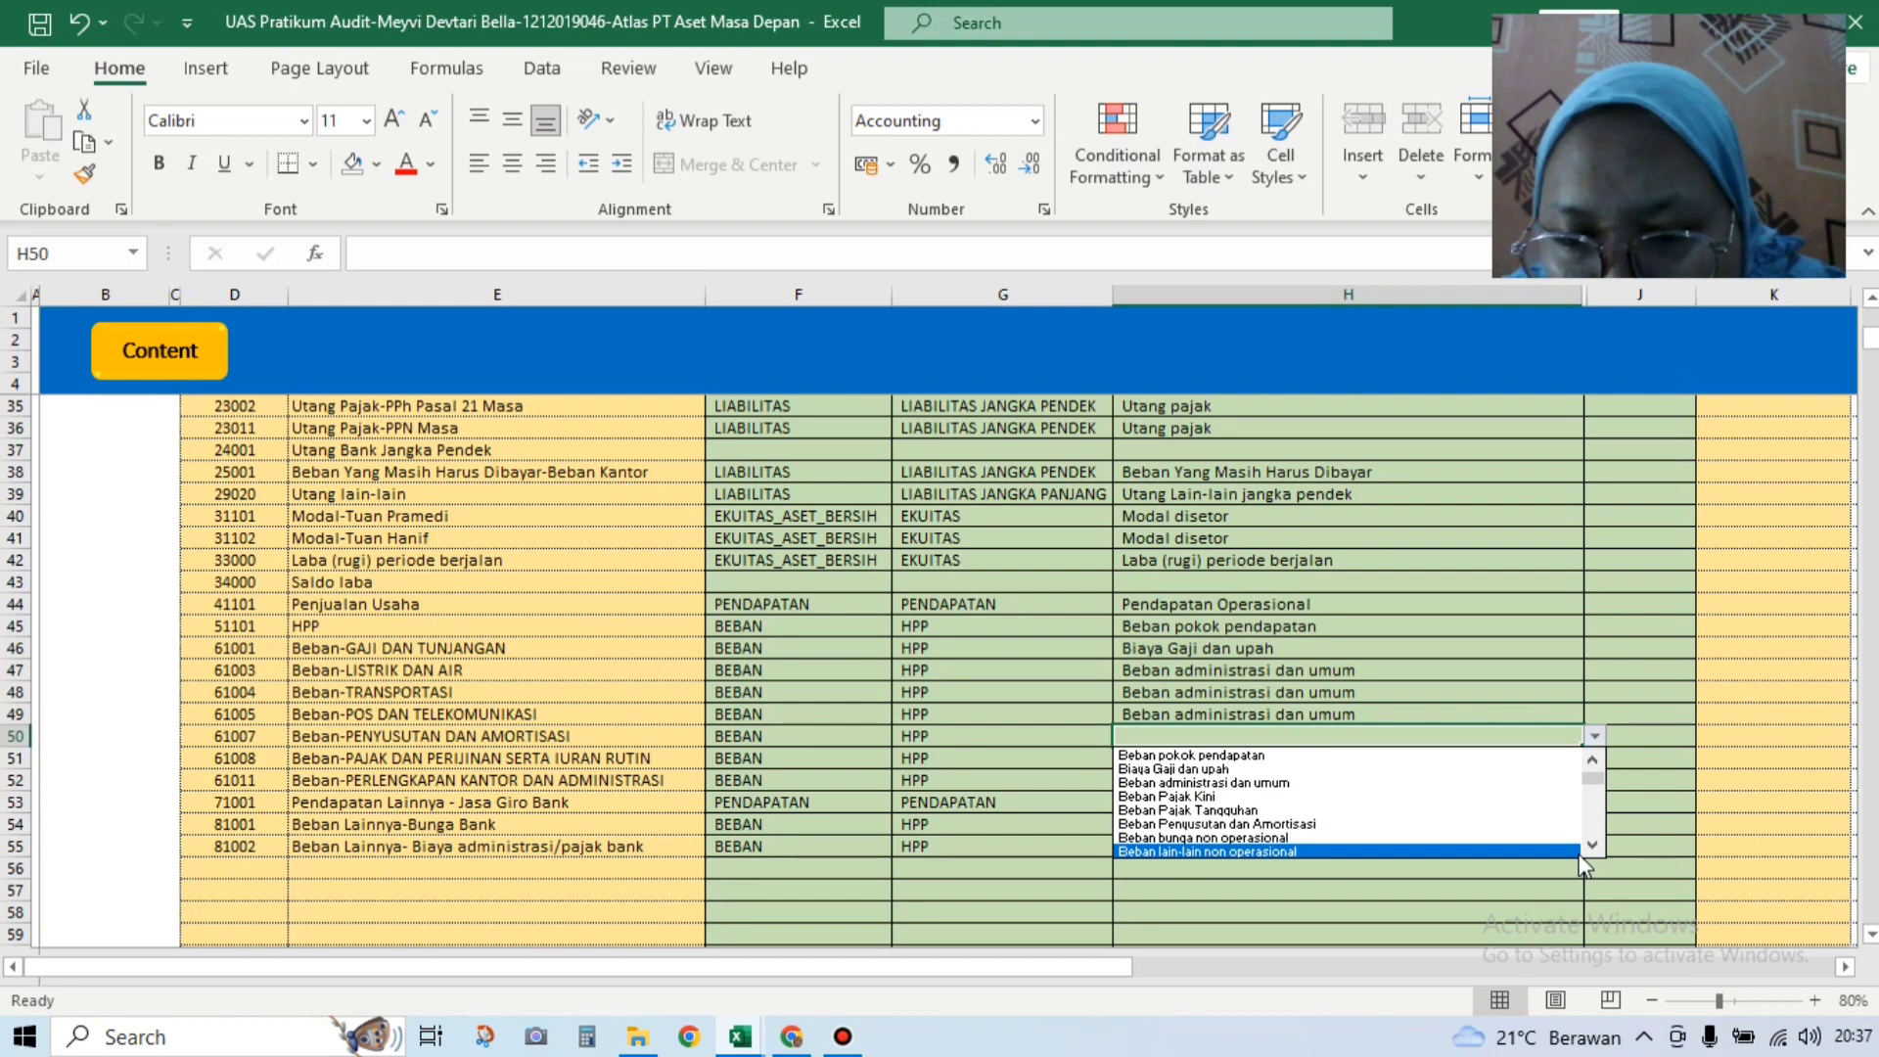
{"action": "left_click", "coordinate": [1526, 824]}
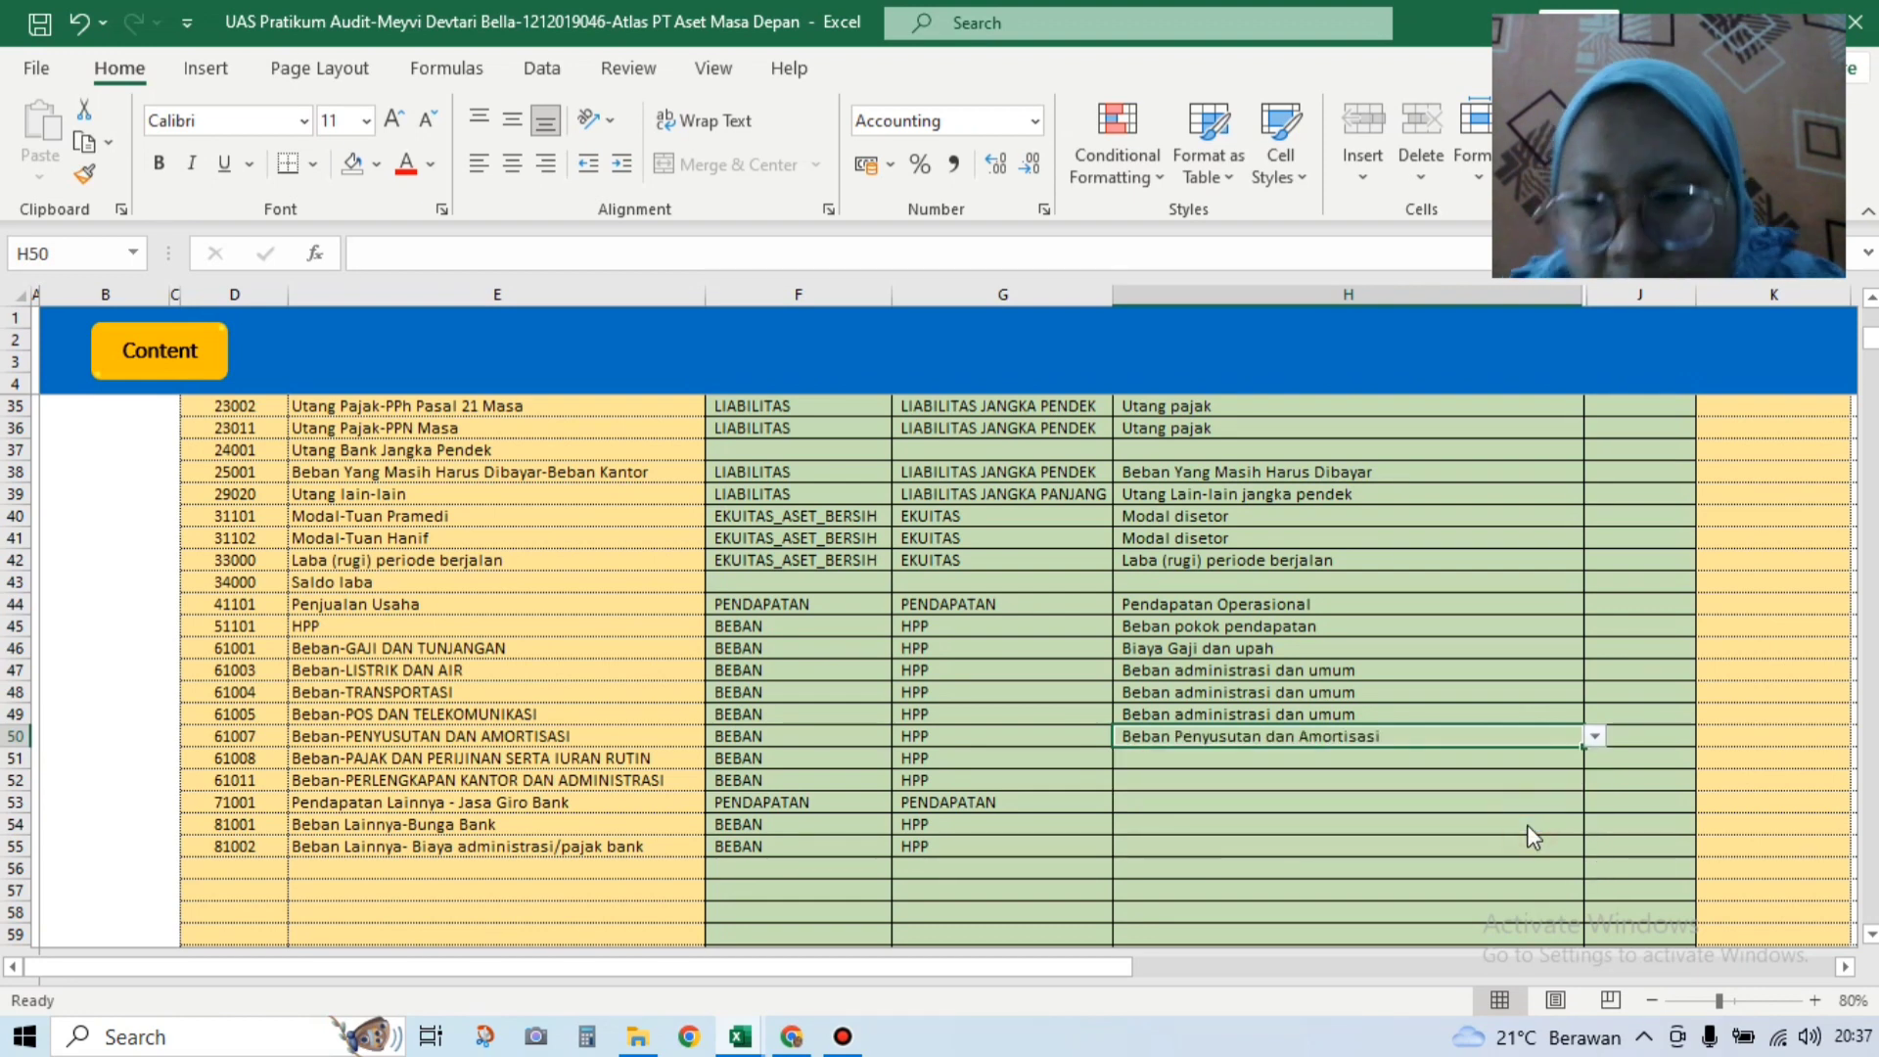
{"action": "left_click", "coordinate": [1477, 760]}
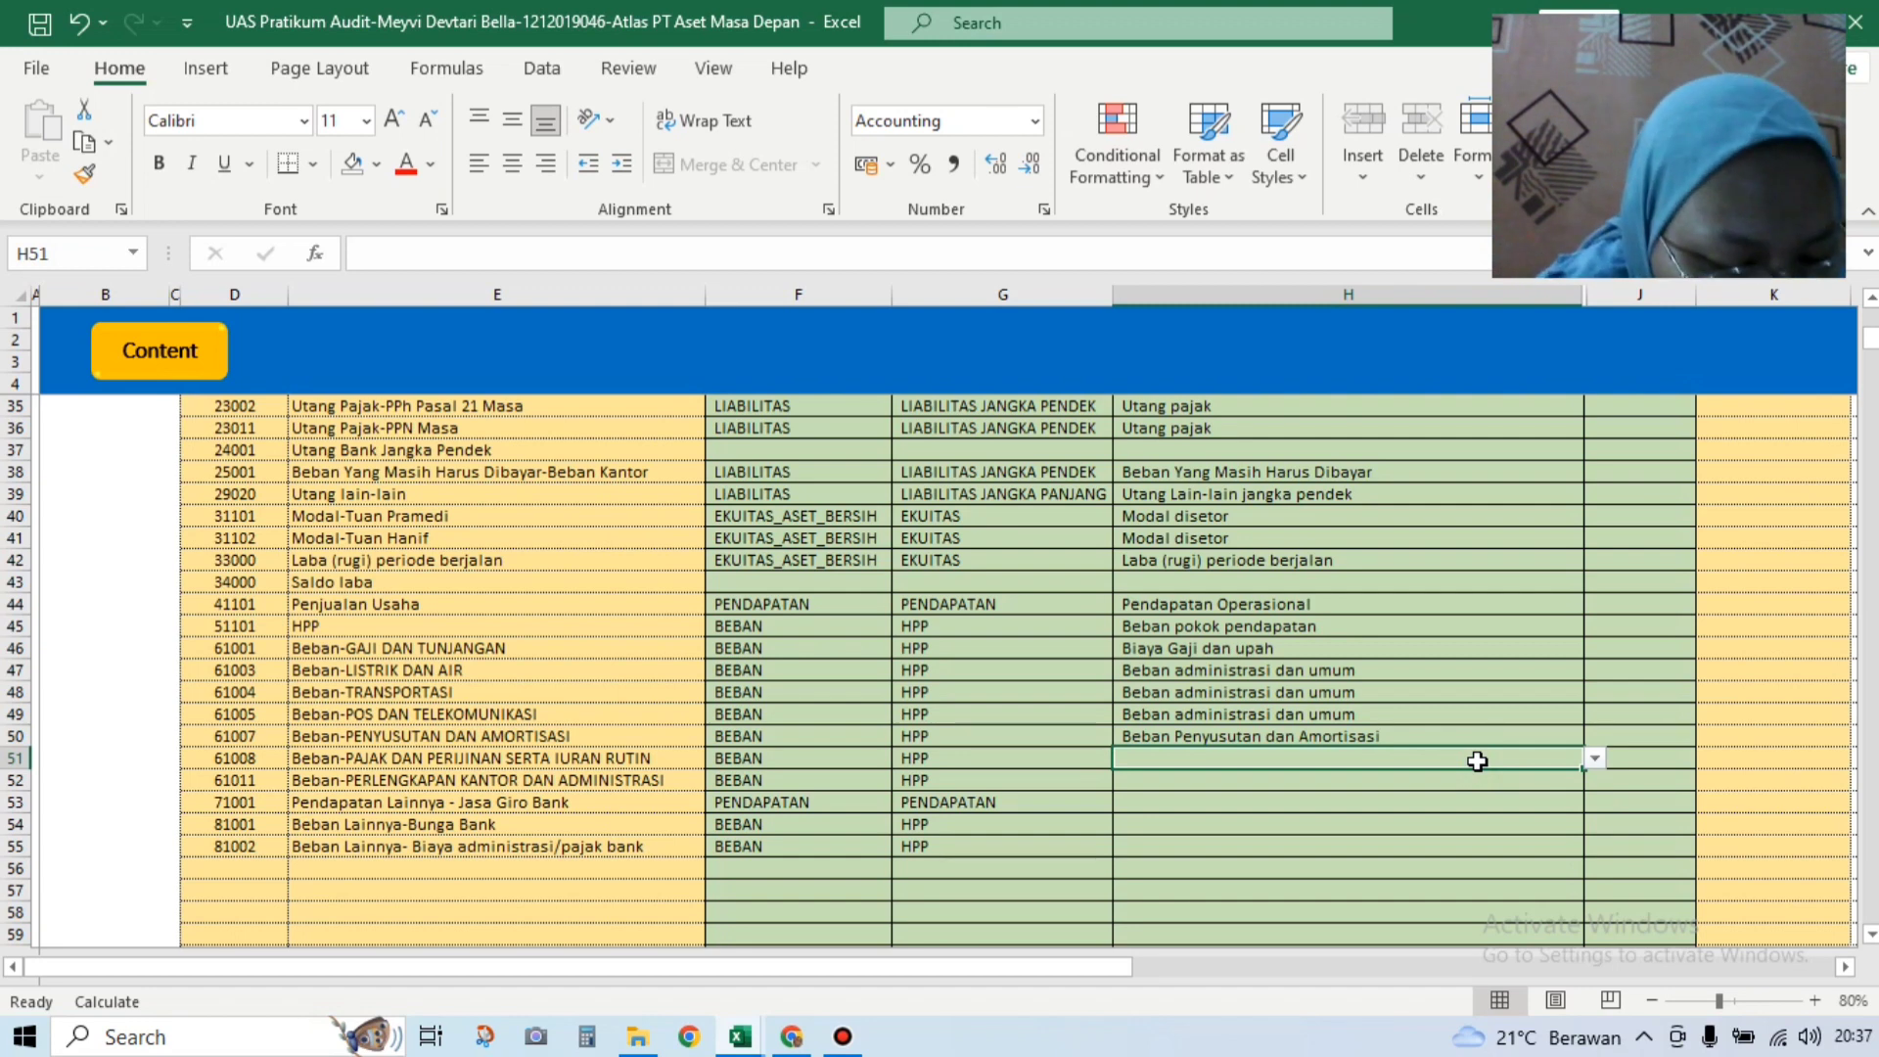
{"action": "left_click", "coordinate": [1593, 760]}
{"action": "left_click_drag", "start_coordinate": [1595, 849], "coordinate": [1595, 783]}
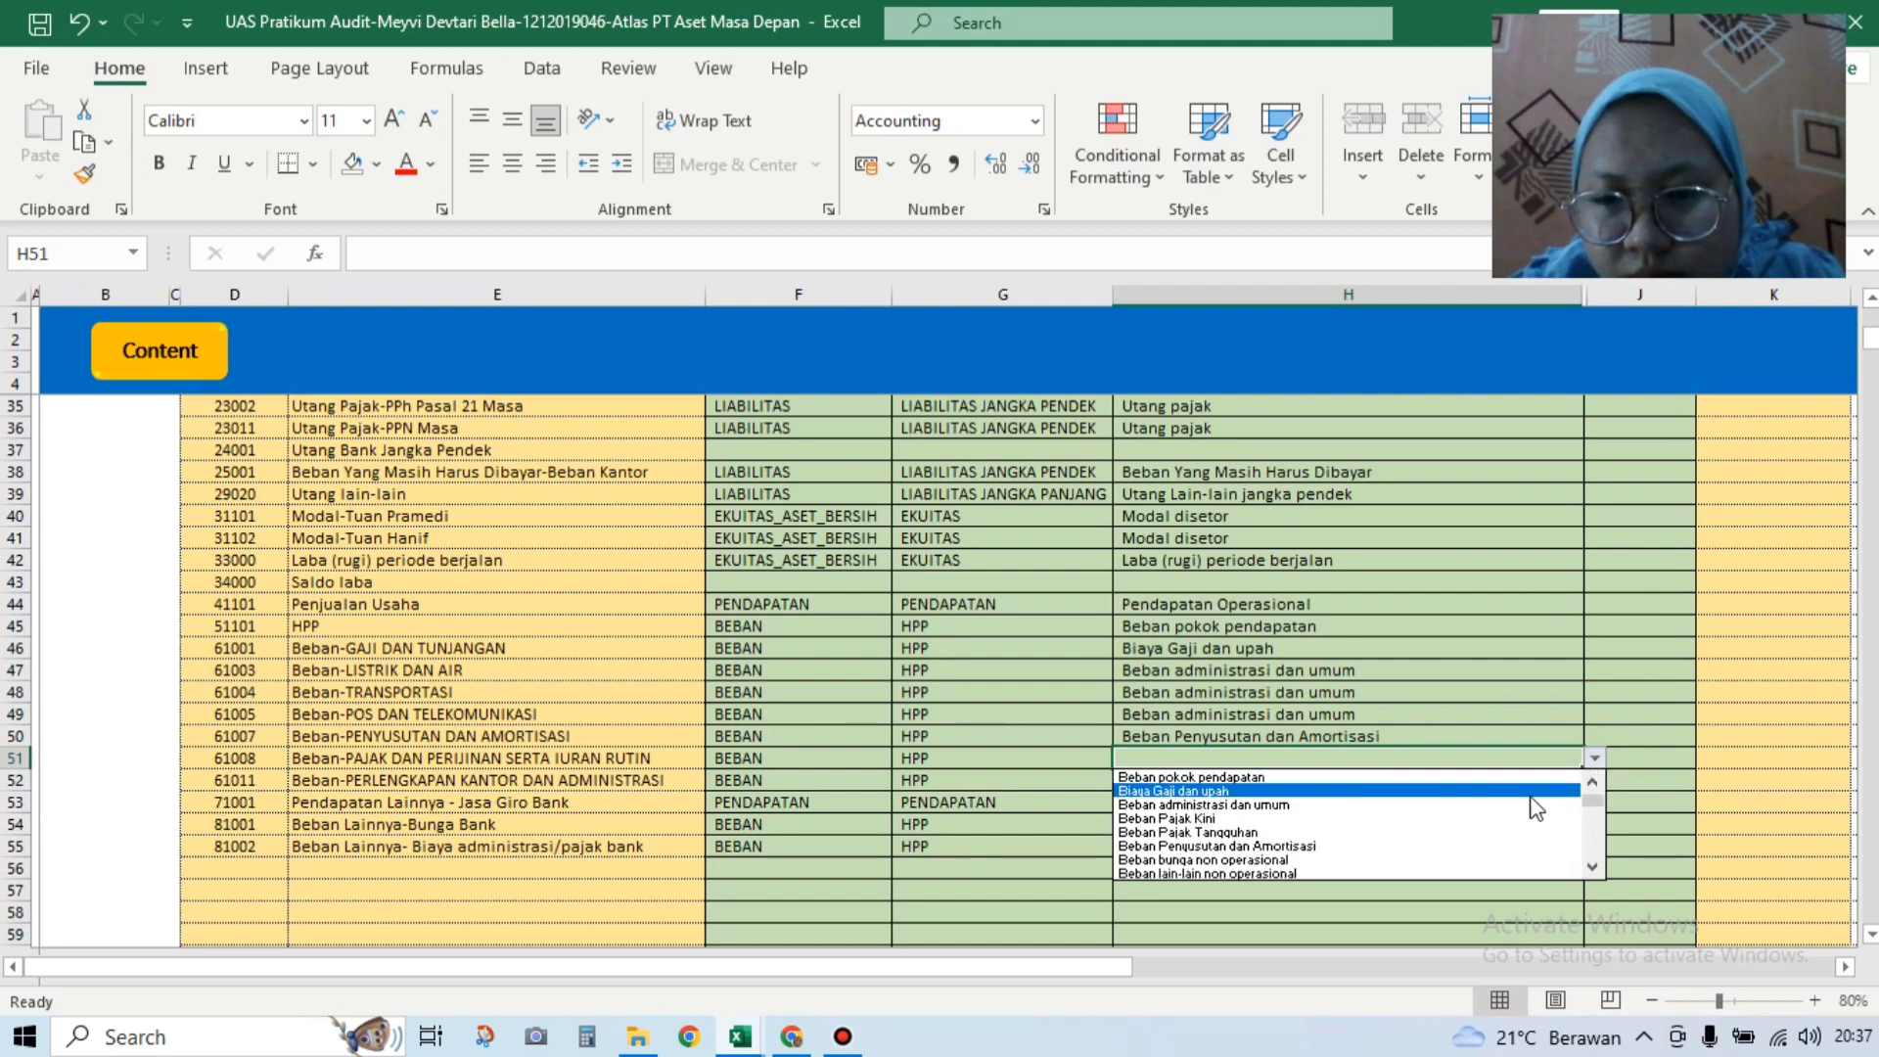
{"action": "left_click", "coordinate": [1410, 791]}
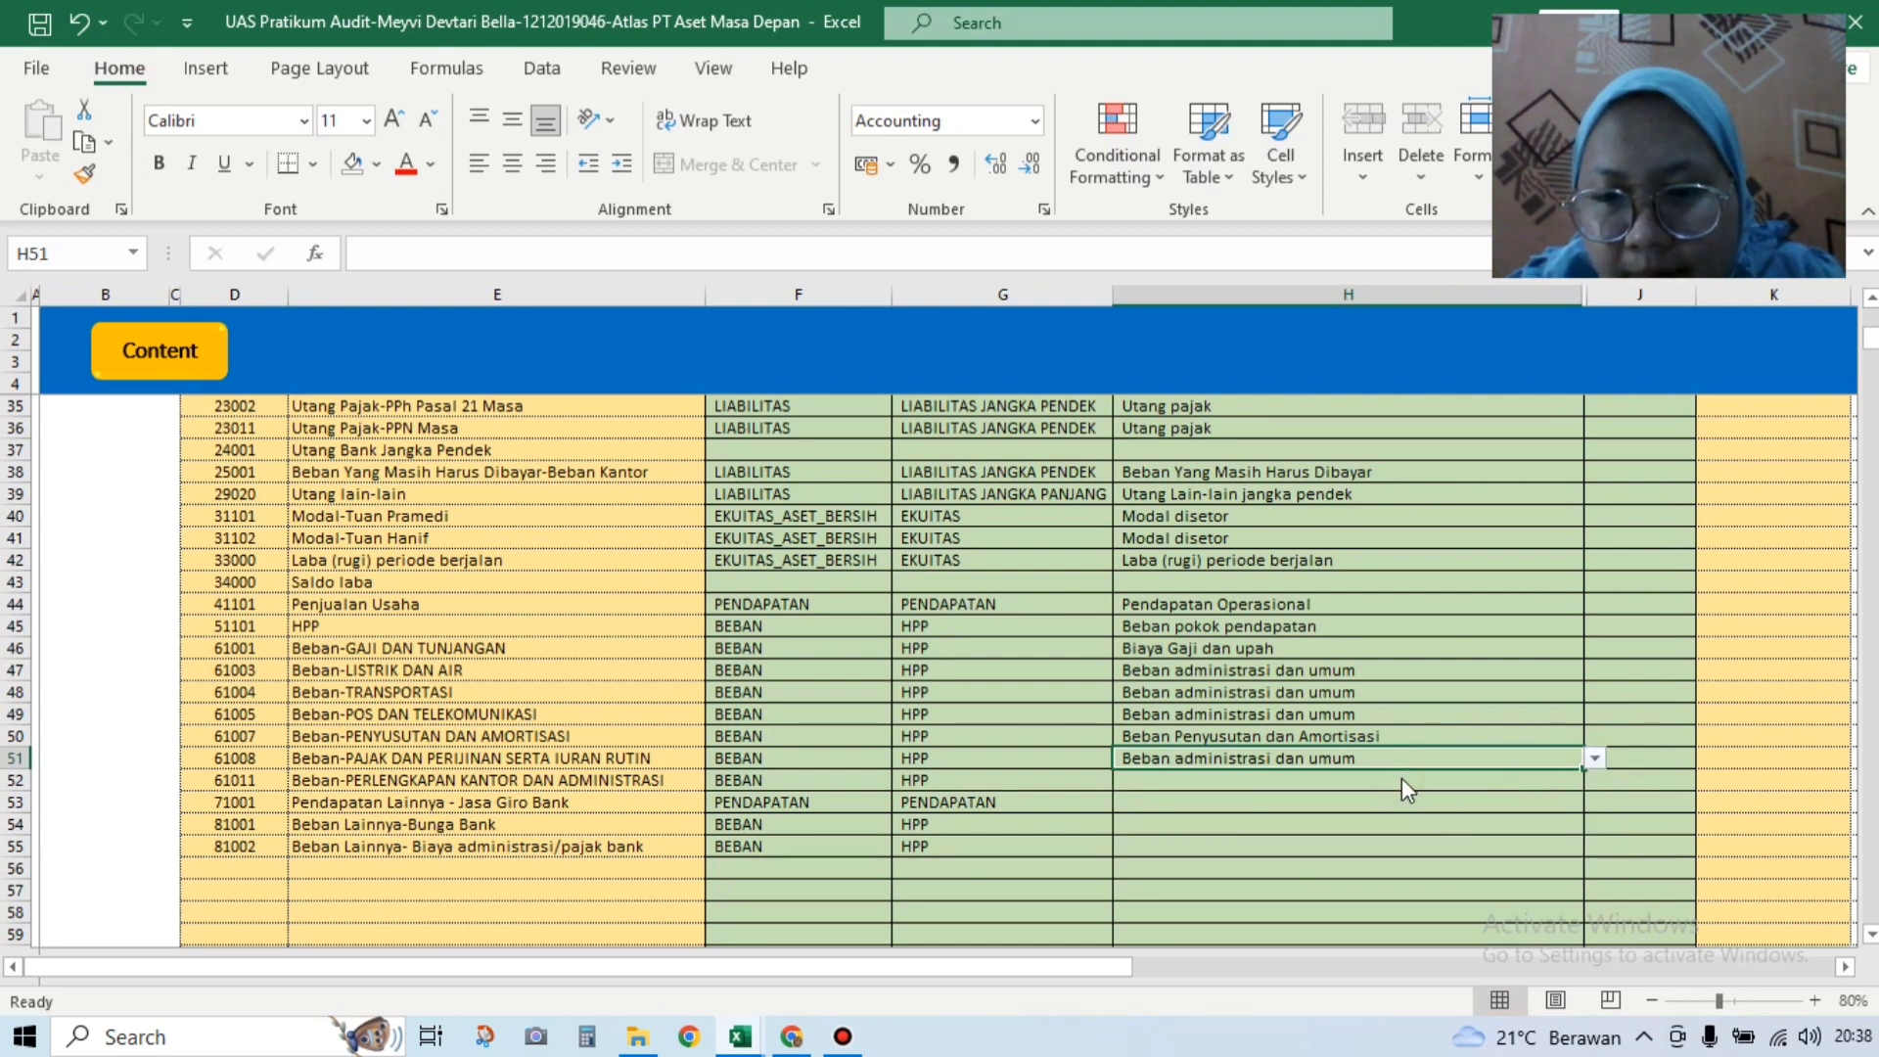
Step: Map row 52 to Beban administrasi dan umum and Jasa Giro income to Pendapatan non operasional
{"action": "left_click", "coordinate": [1601, 795]}
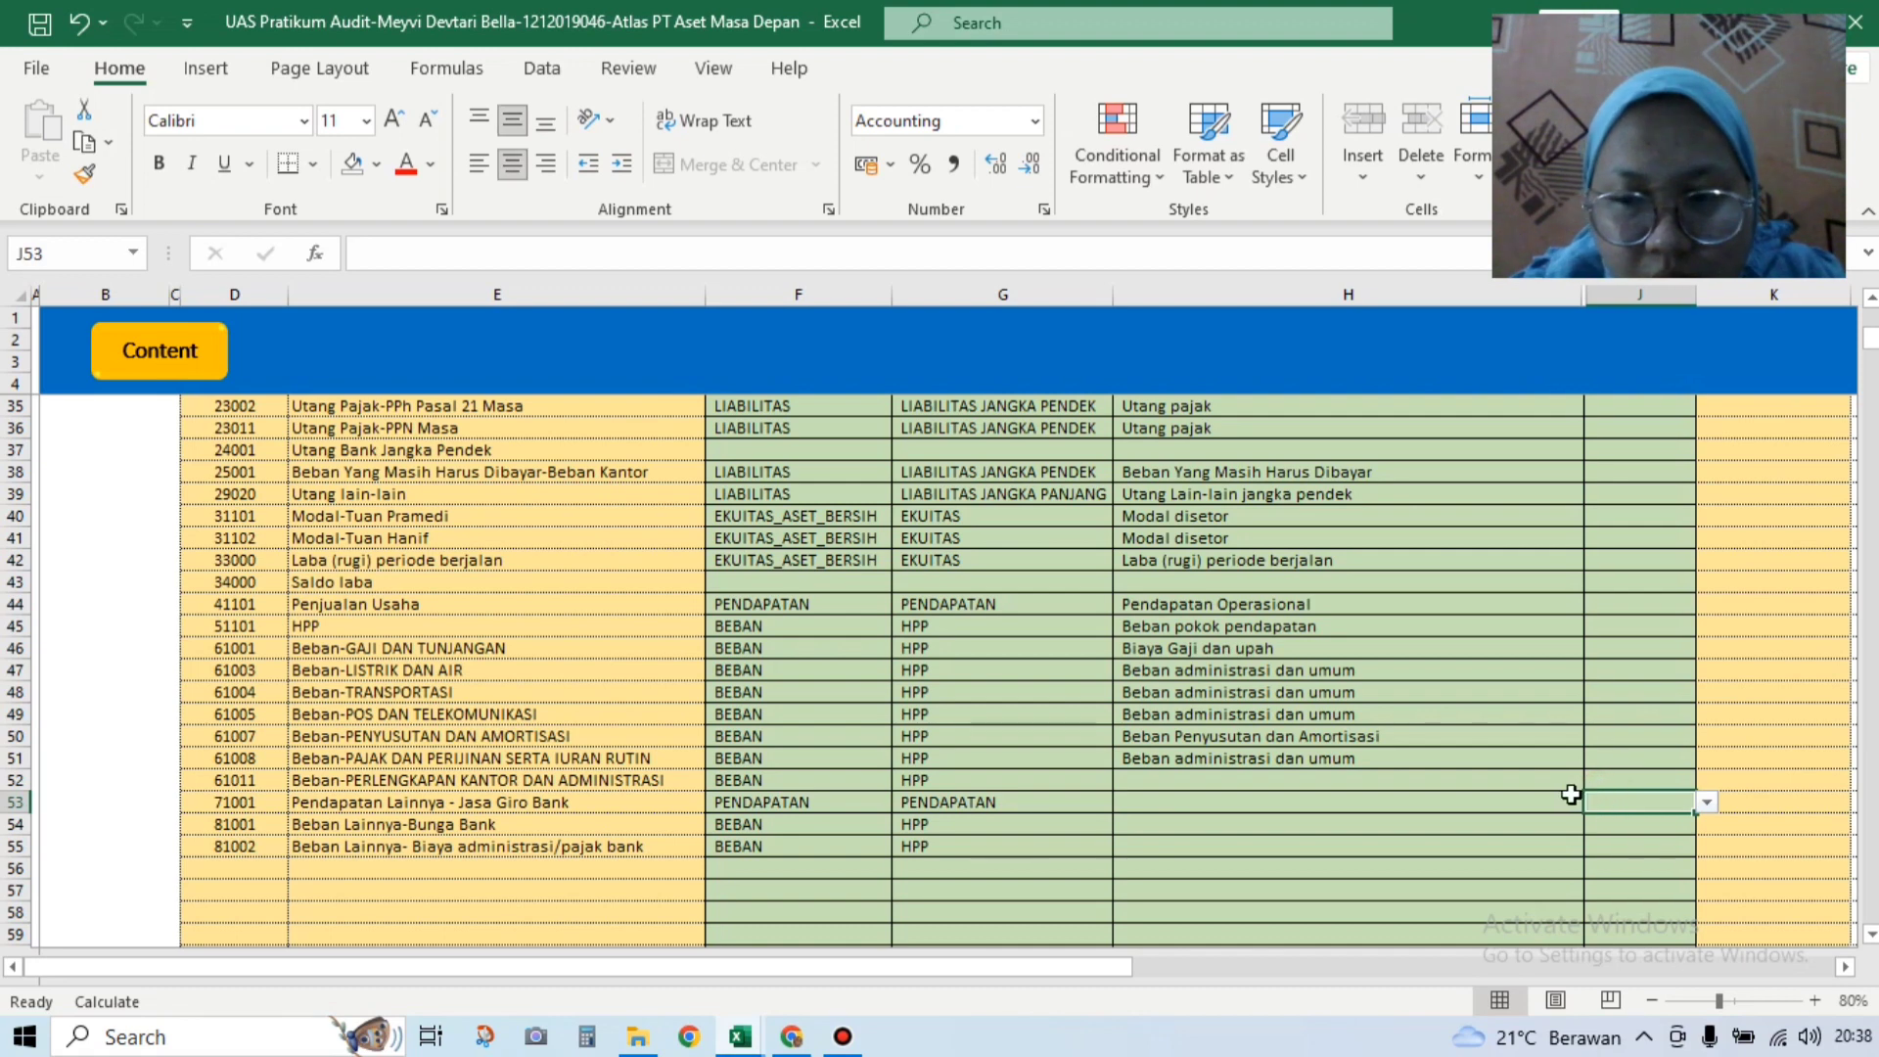
{"action": "left_click", "coordinate": [1564, 793]}
{"action": "left_click", "coordinate": [1568, 778]}
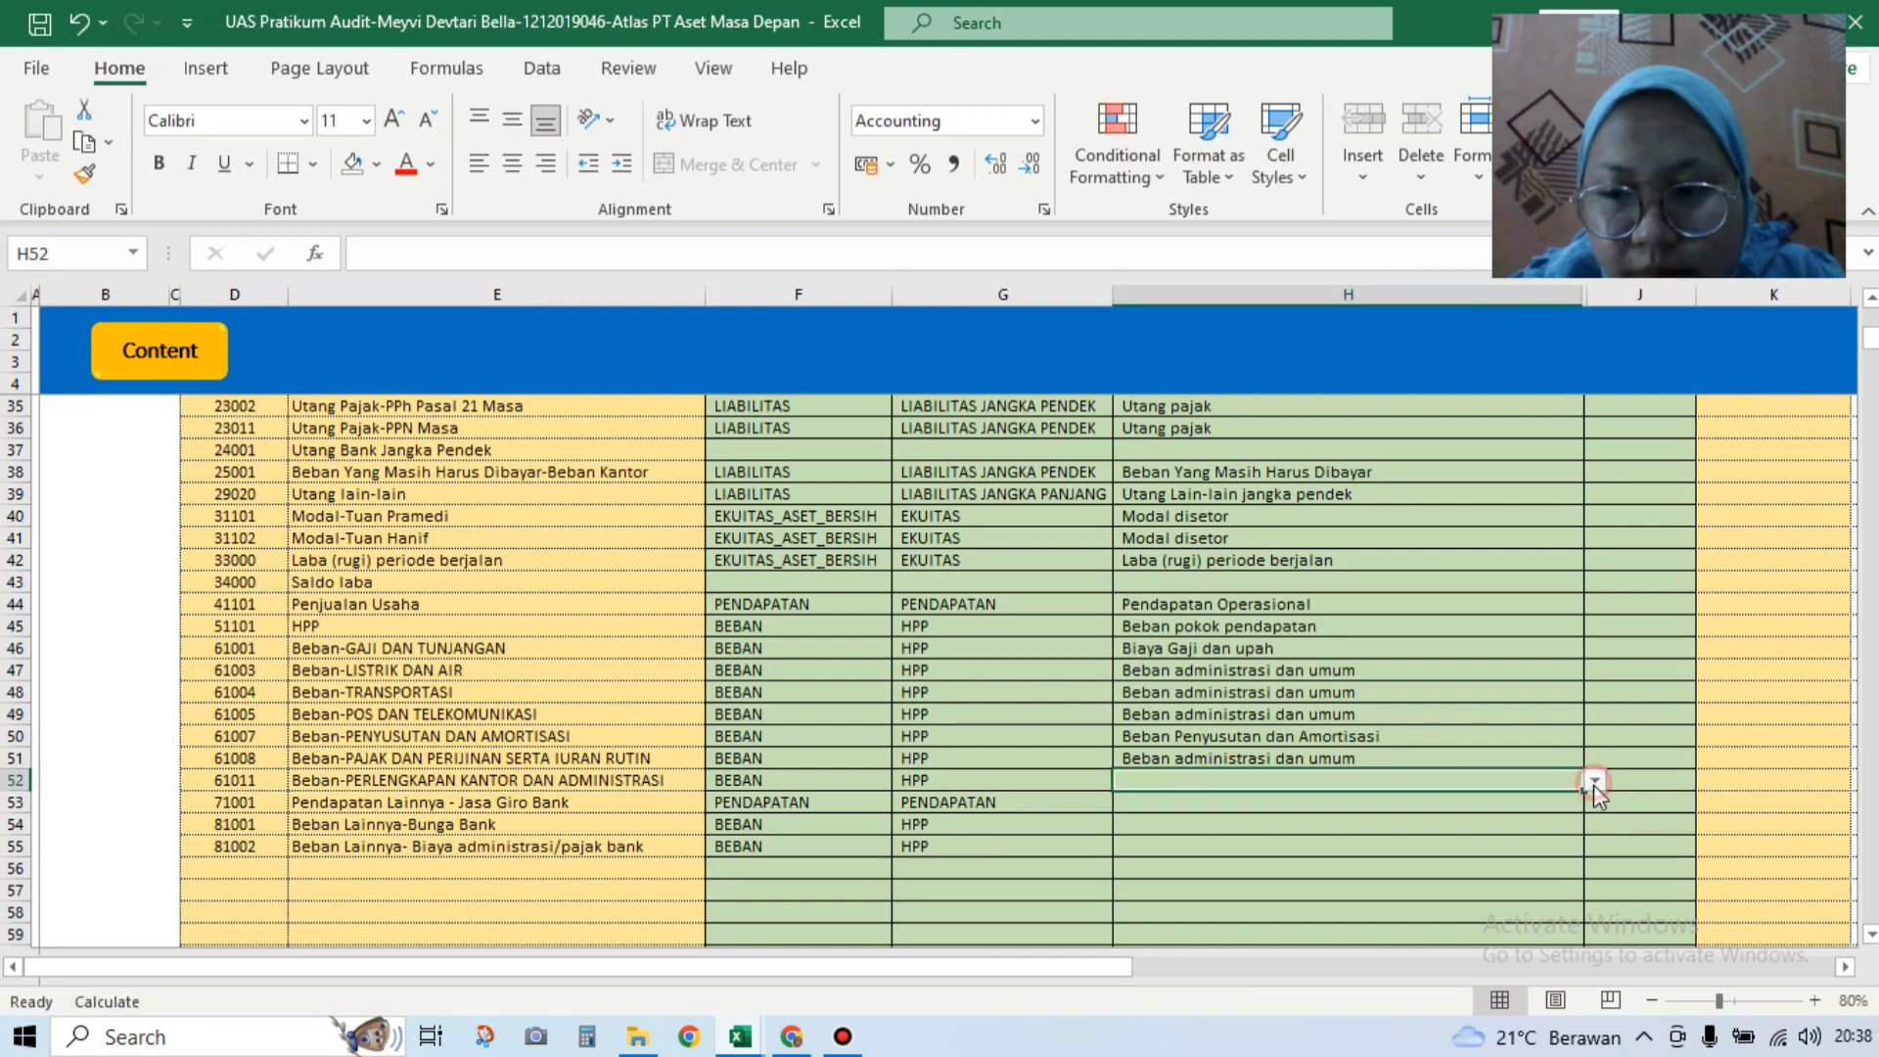
{"action": "left_click", "coordinate": [1594, 781]}
{"action": "left_click", "coordinate": [1593, 876]}
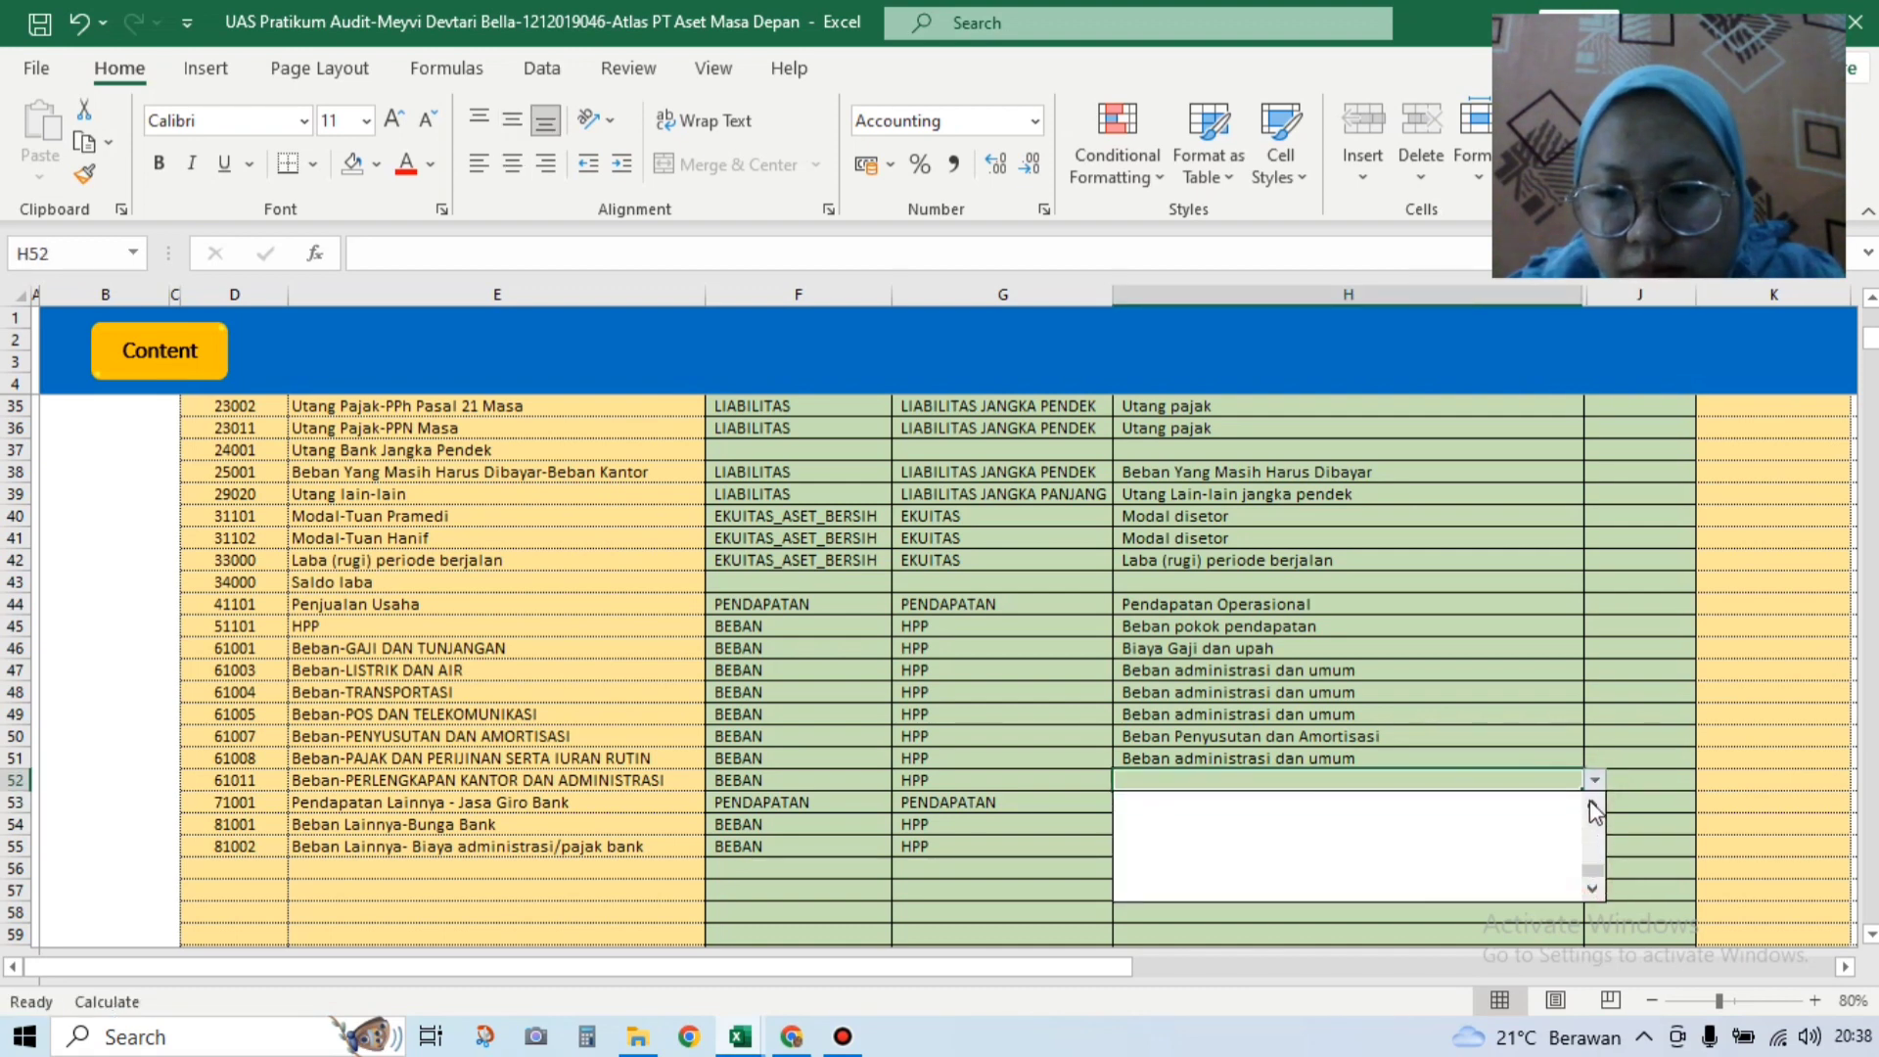
{"action": "left_click_drag", "start_coordinate": [1598, 872], "coordinate": [1587, 804]}
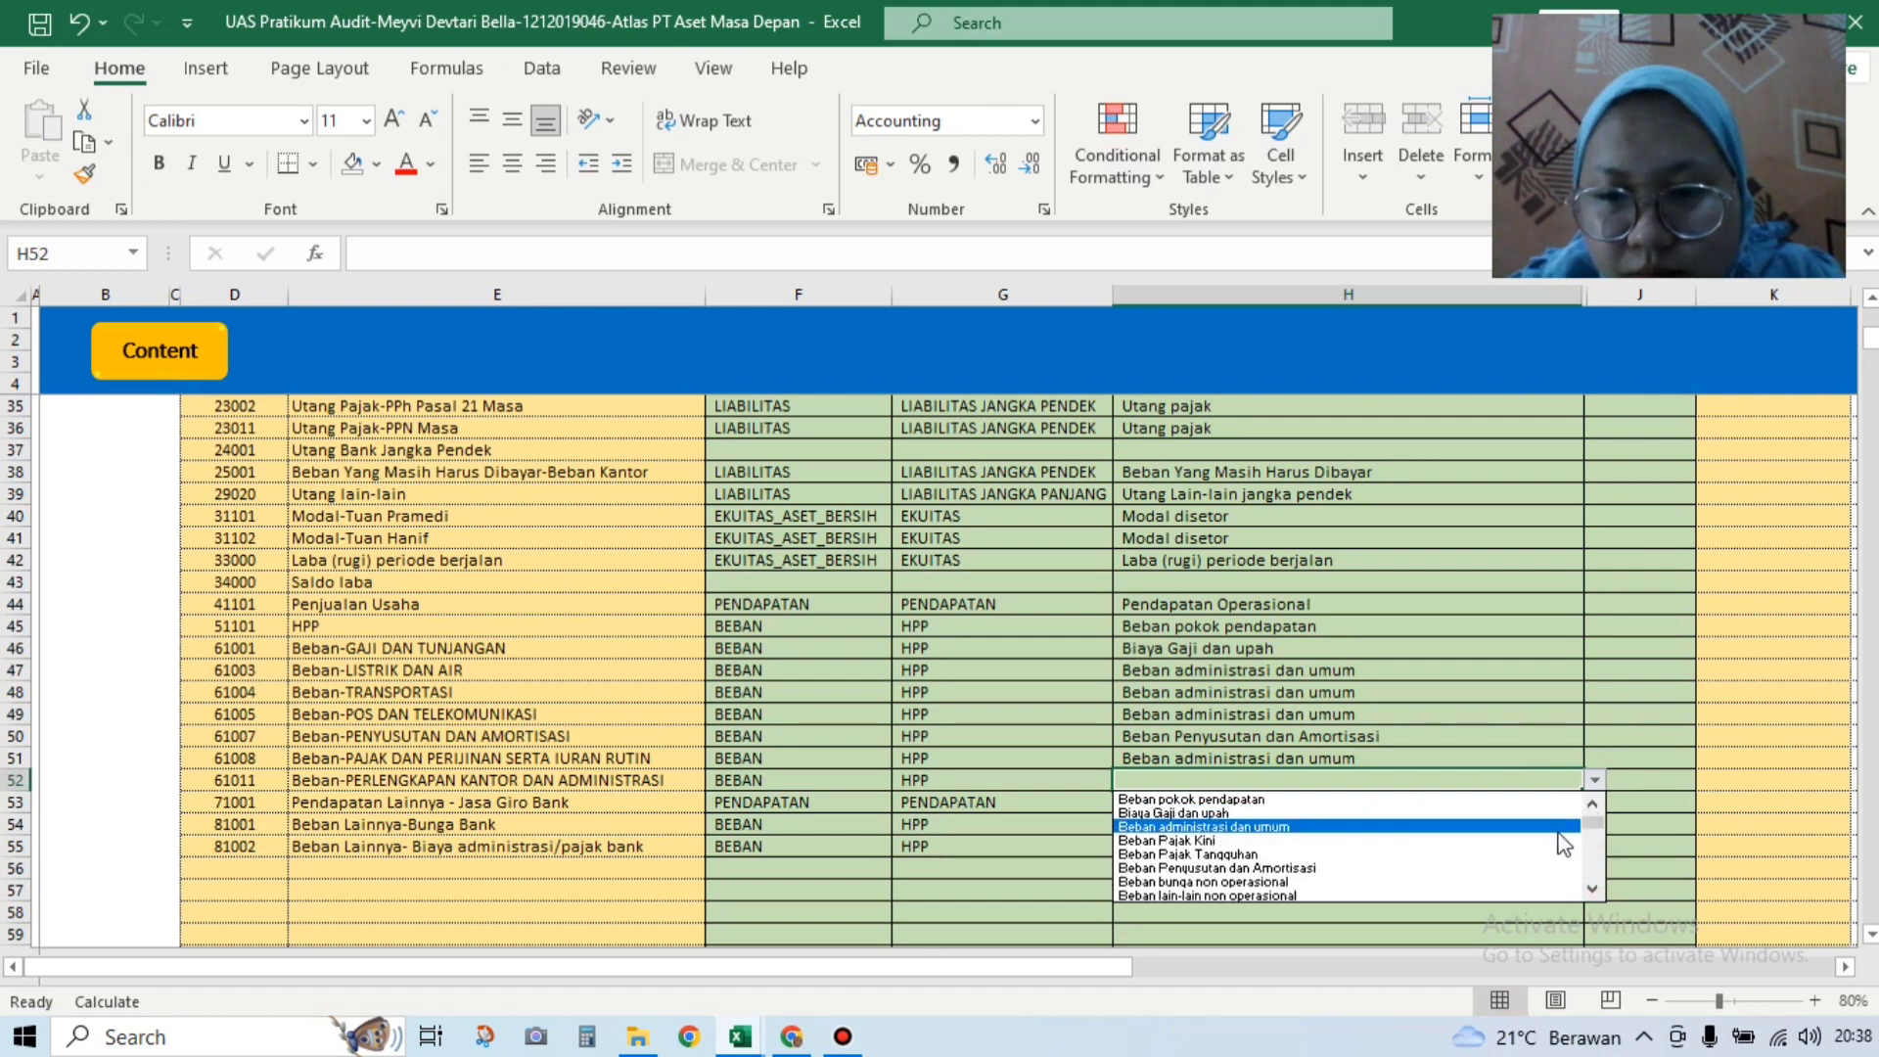
{"action": "left_click", "coordinate": [1562, 830]}
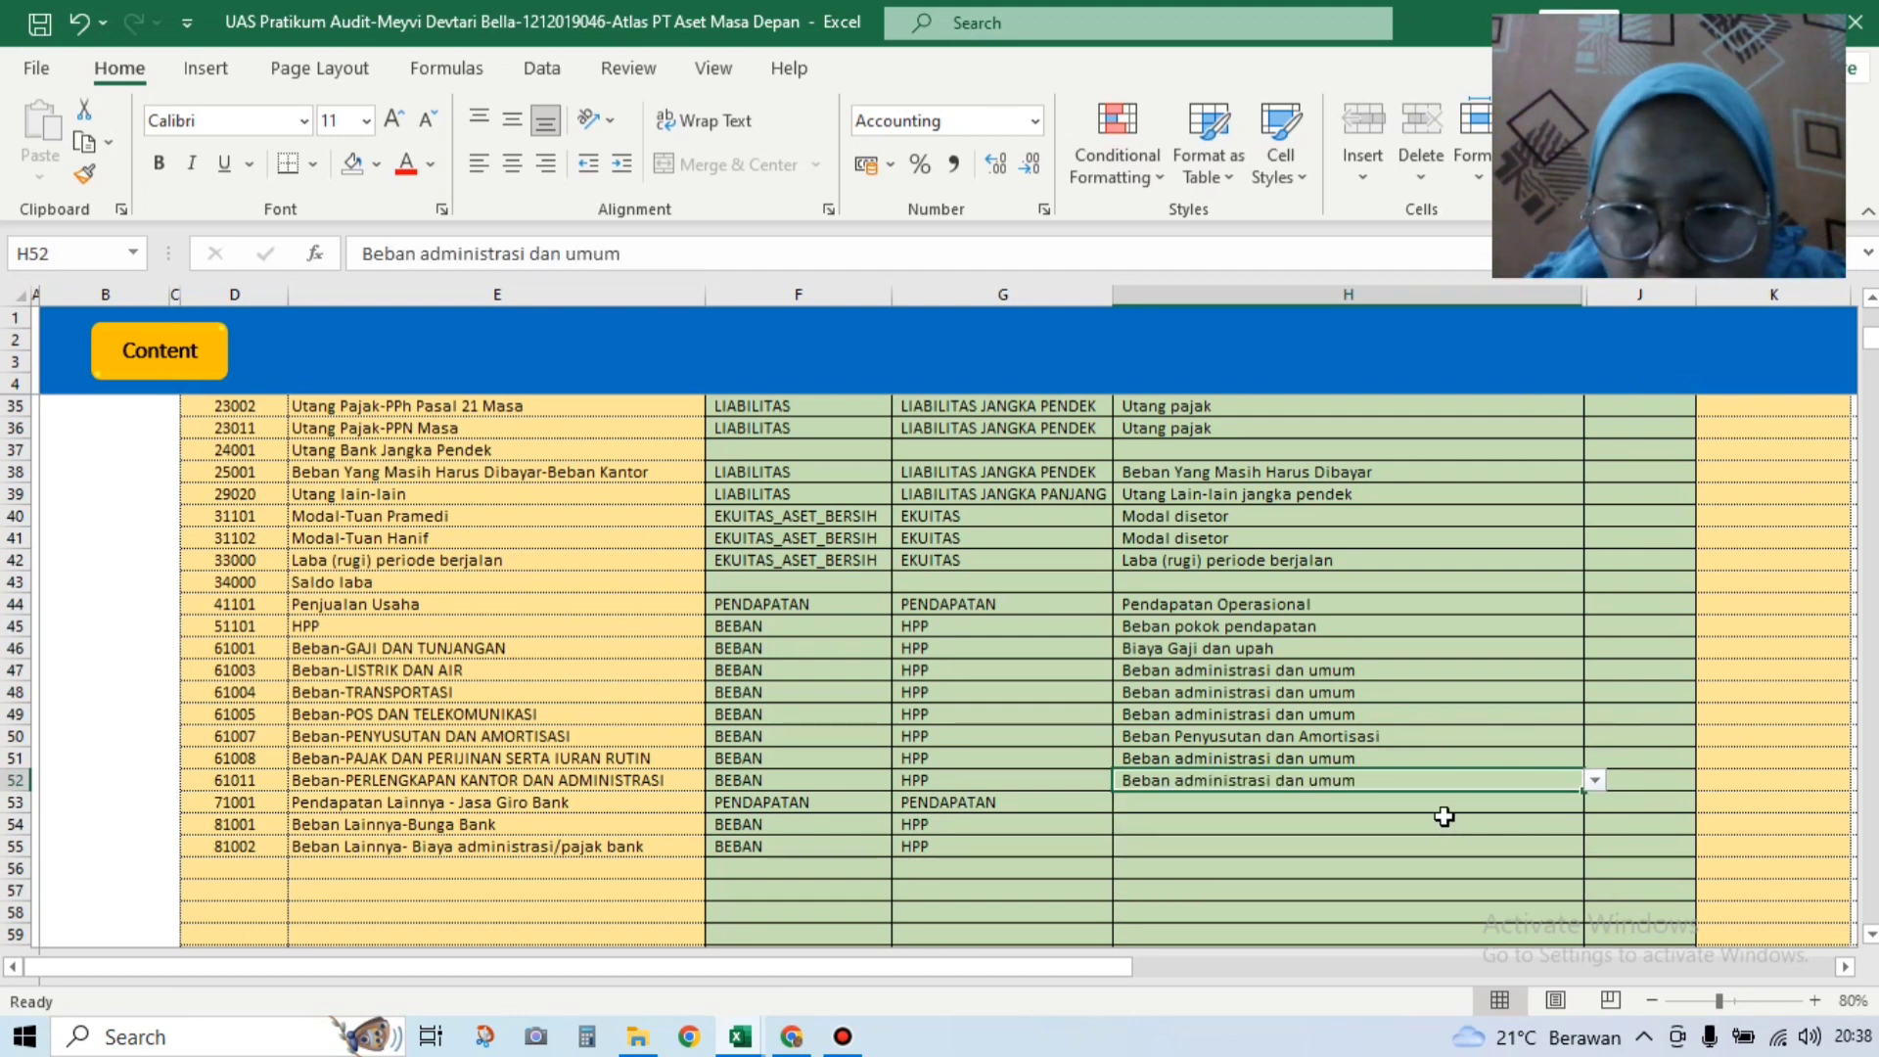
{"action": "left_click", "coordinate": [1446, 810]}
{"action": "left_click", "coordinate": [1595, 802]}
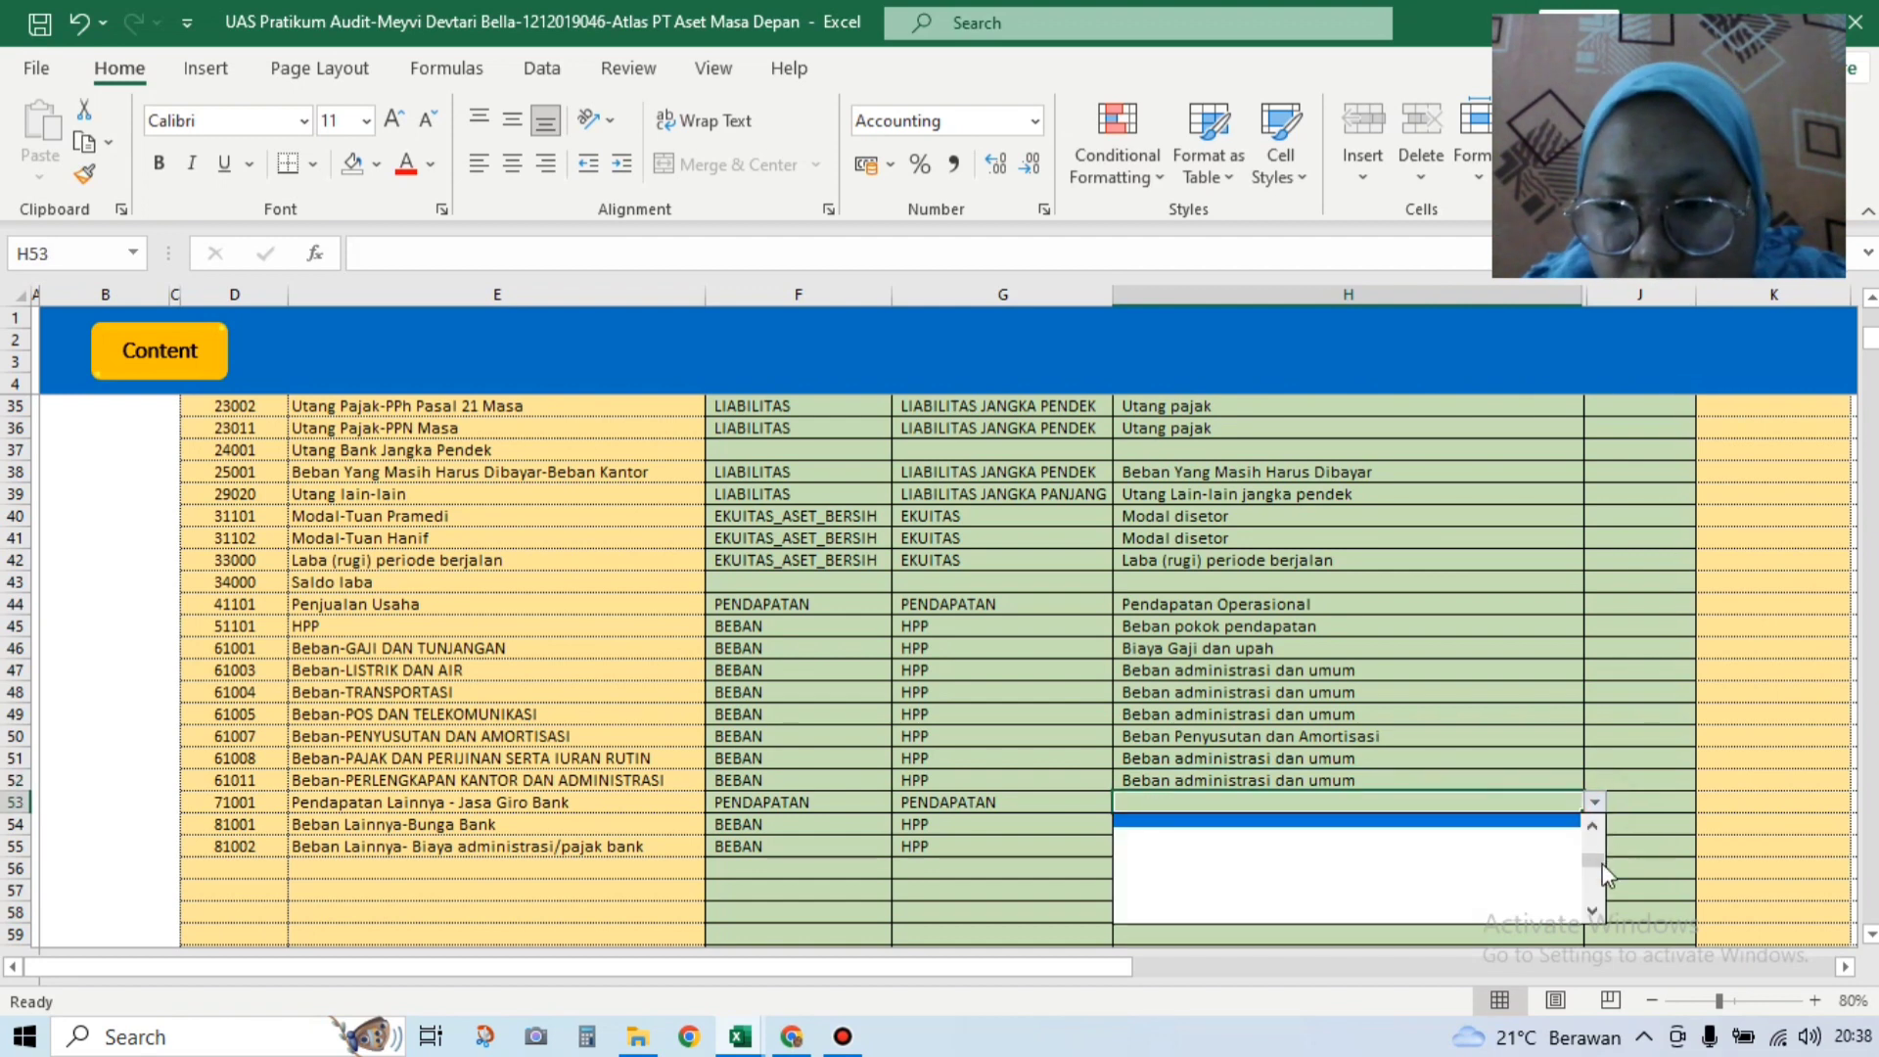
{"action": "left_click", "coordinate": [1429, 831]}
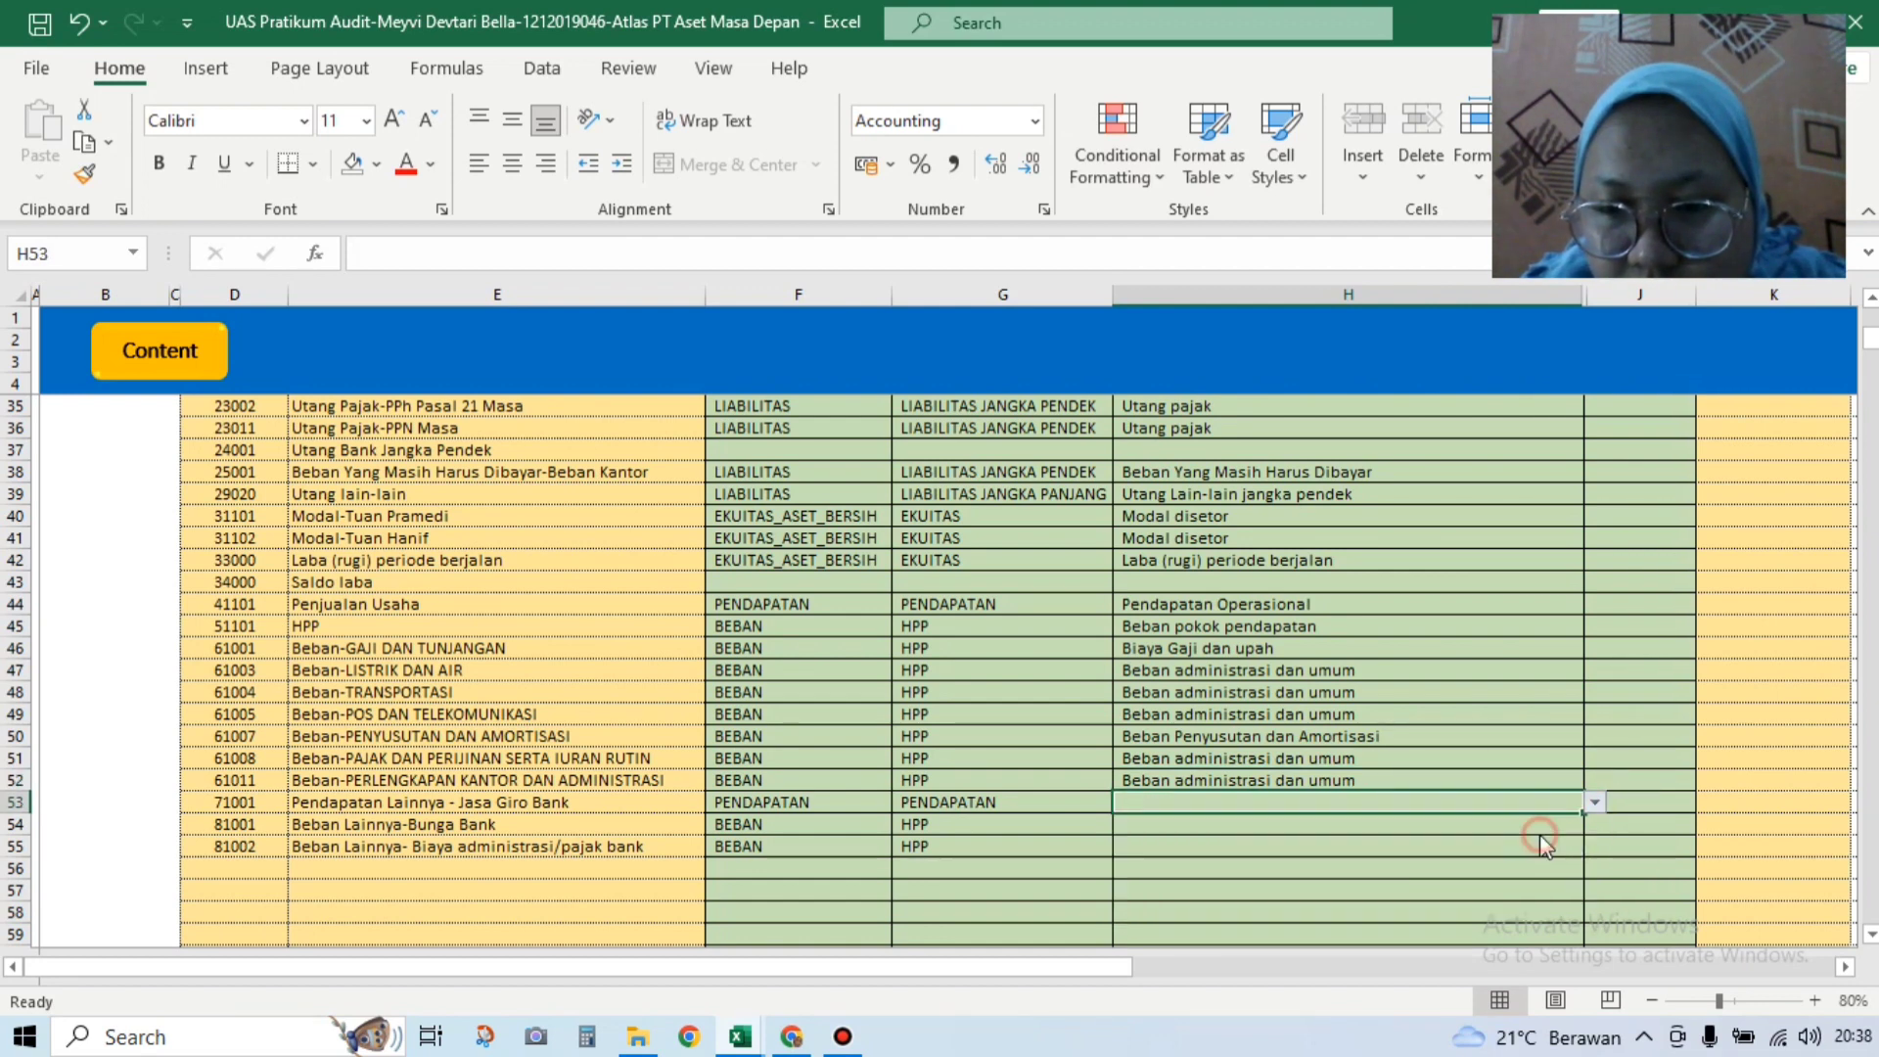
Step: Map bank interest to Beban bunga non operasional and bank fees to Beban lain-lain non operasional
{"action": "left_click", "coordinate": [1402, 825]}
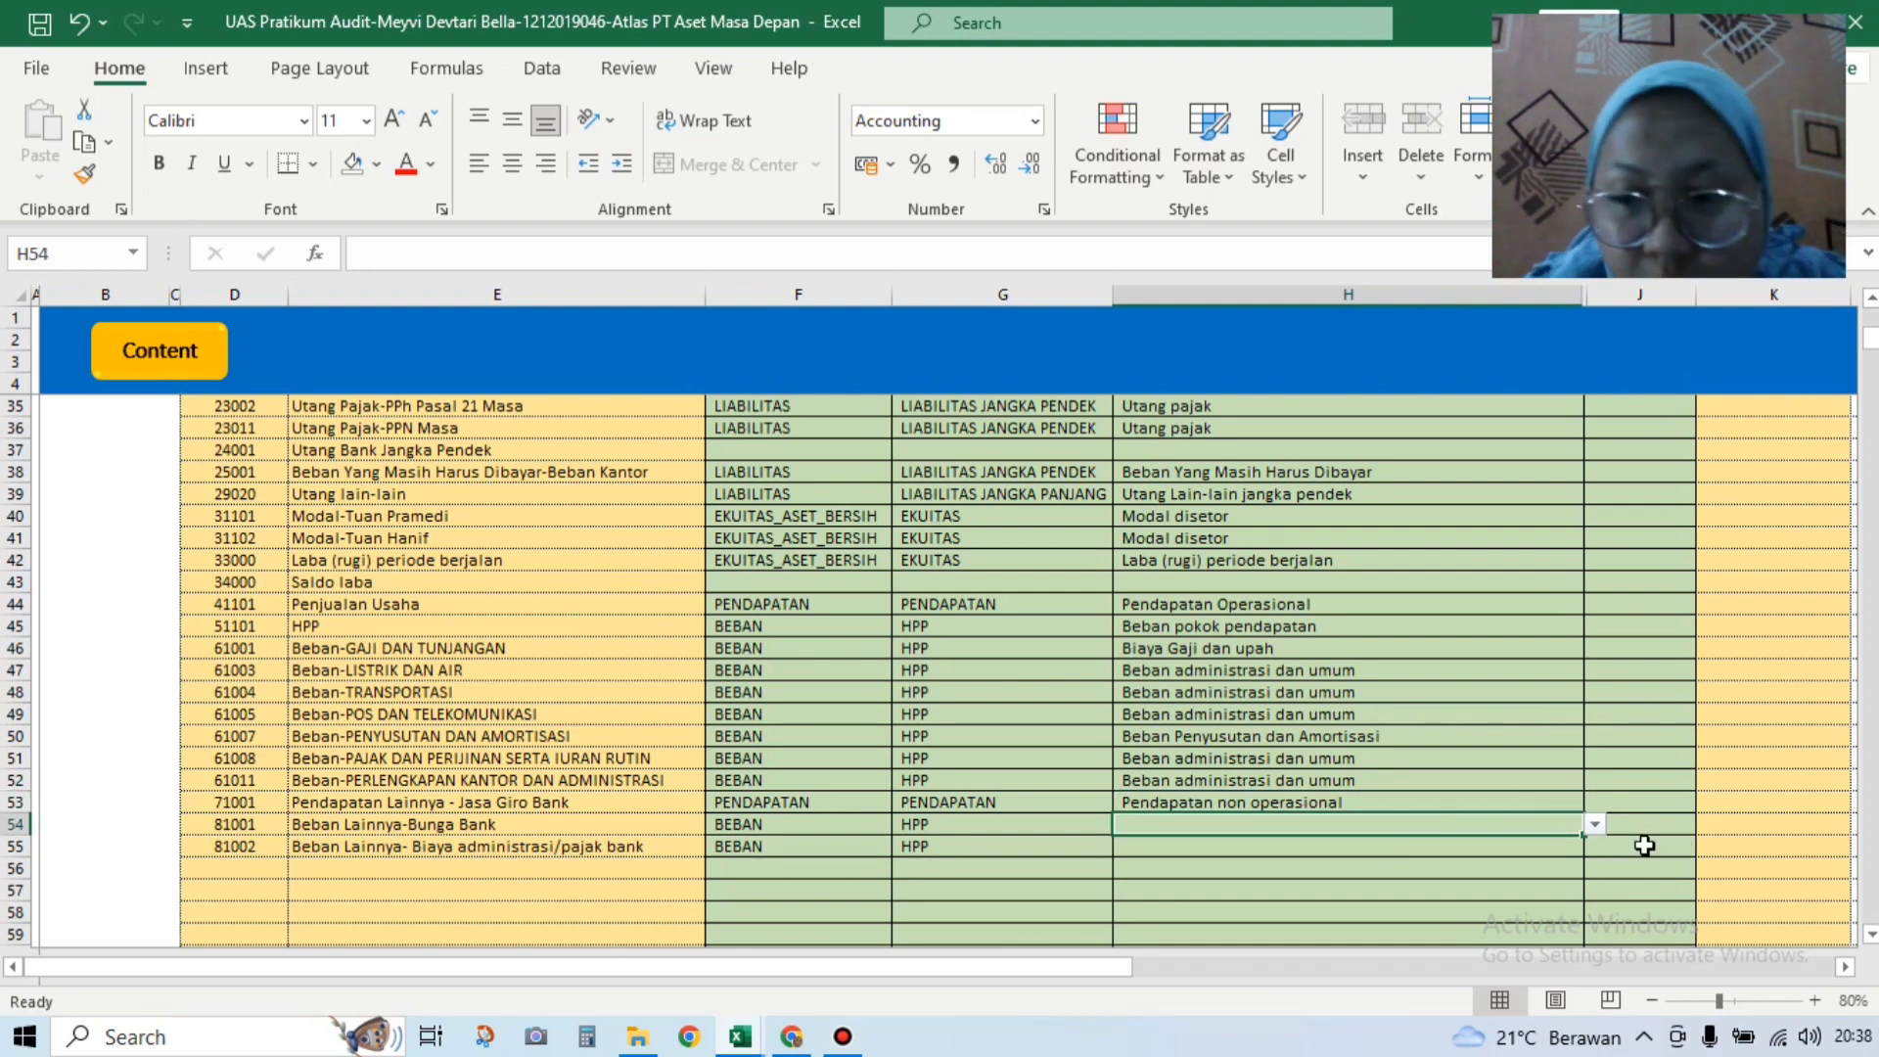
{"action": "left_click", "coordinate": [1593, 827]}
{"action": "left_click_drag", "start_coordinate": [1596, 913], "coordinate": [1594, 872]}
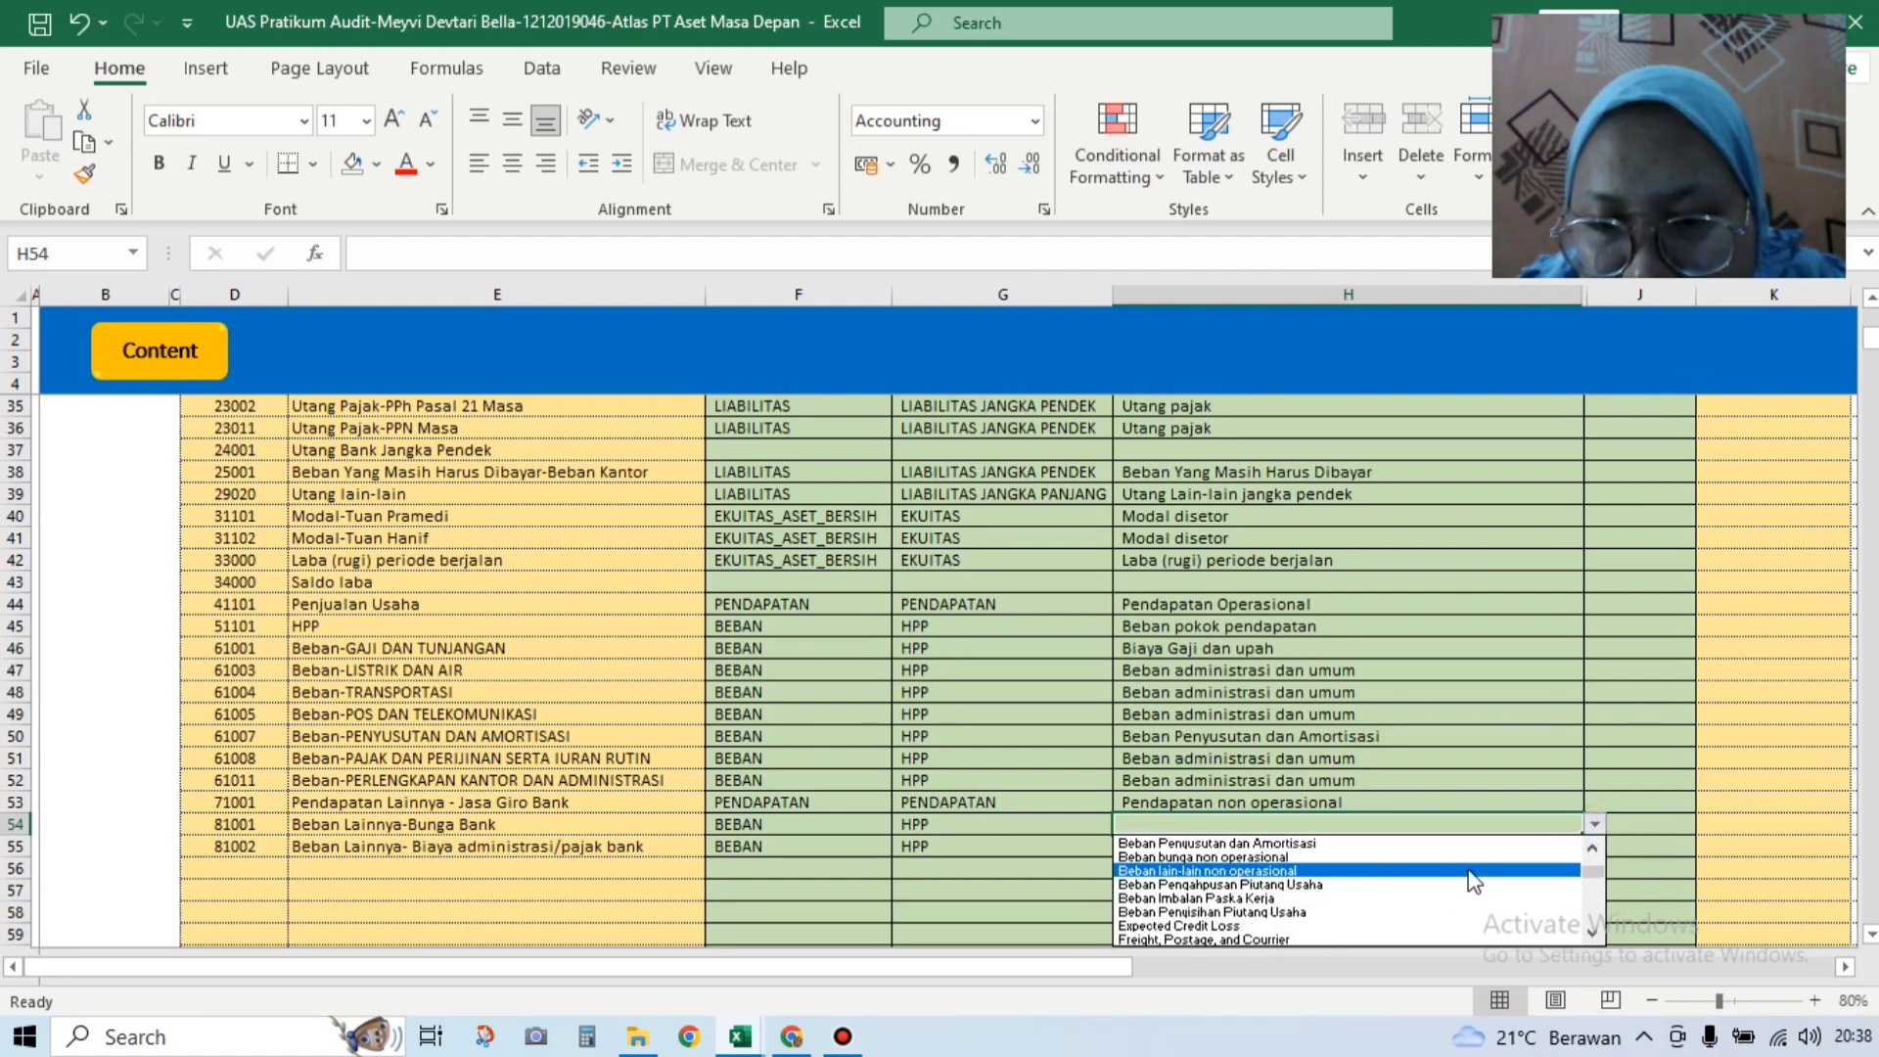
{"action": "left_click", "coordinate": [1443, 857]}
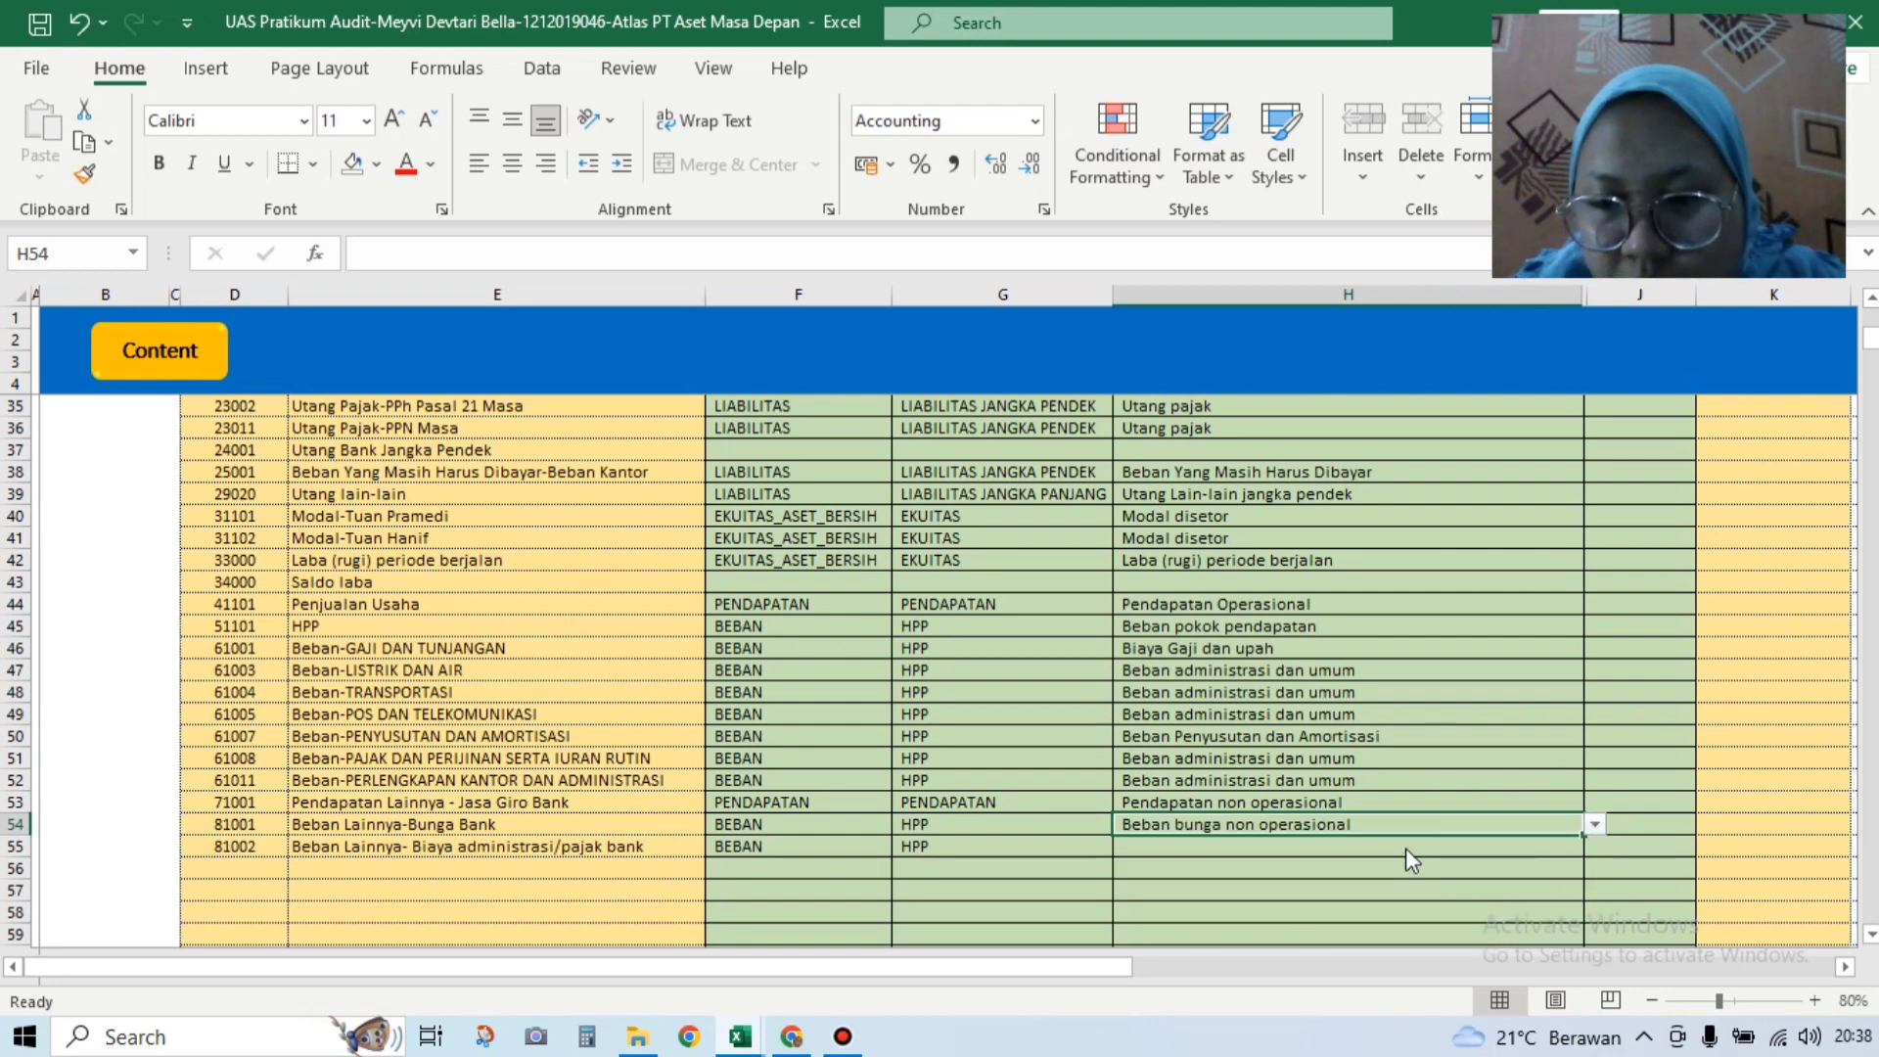
{"action": "left_click", "coordinate": [1406, 848]}
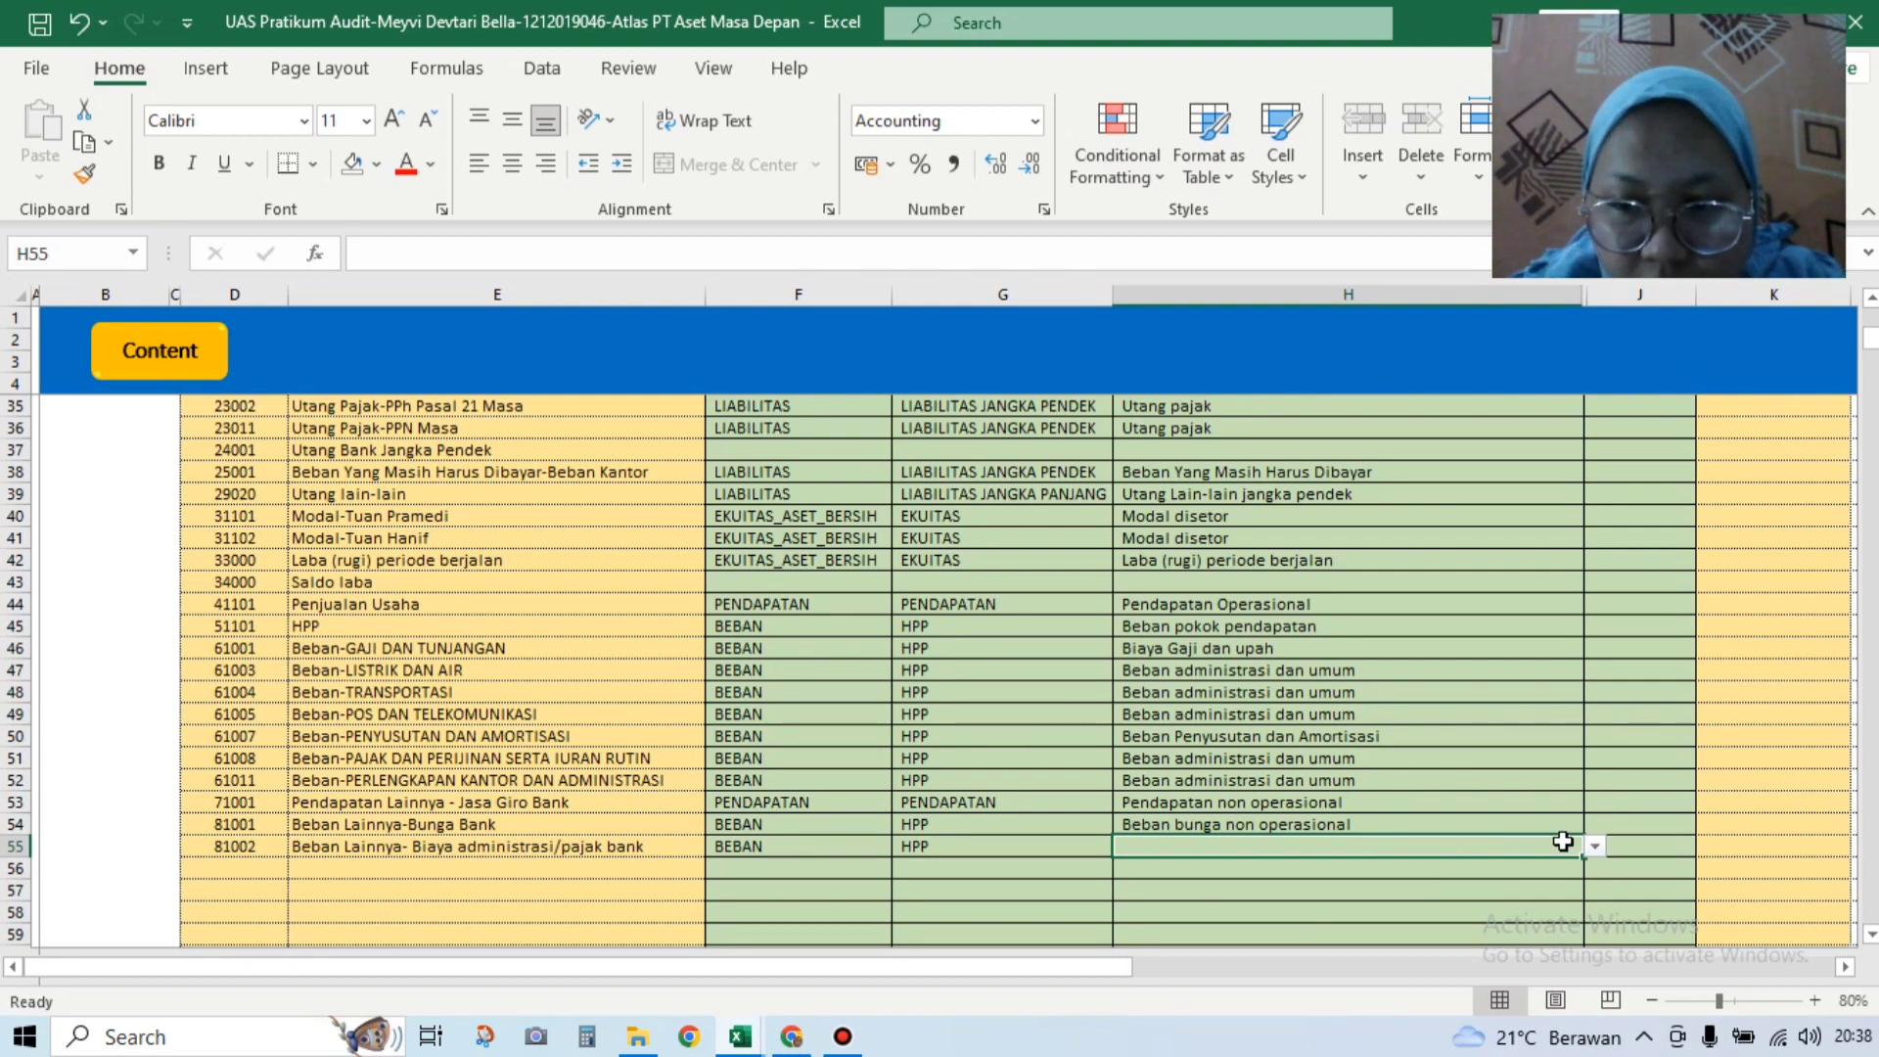
{"action": "left_click", "coordinate": [1594, 846]}
{"action": "left_click_drag", "start_coordinate": [1594, 936], "coordinate": [1595, 886]}
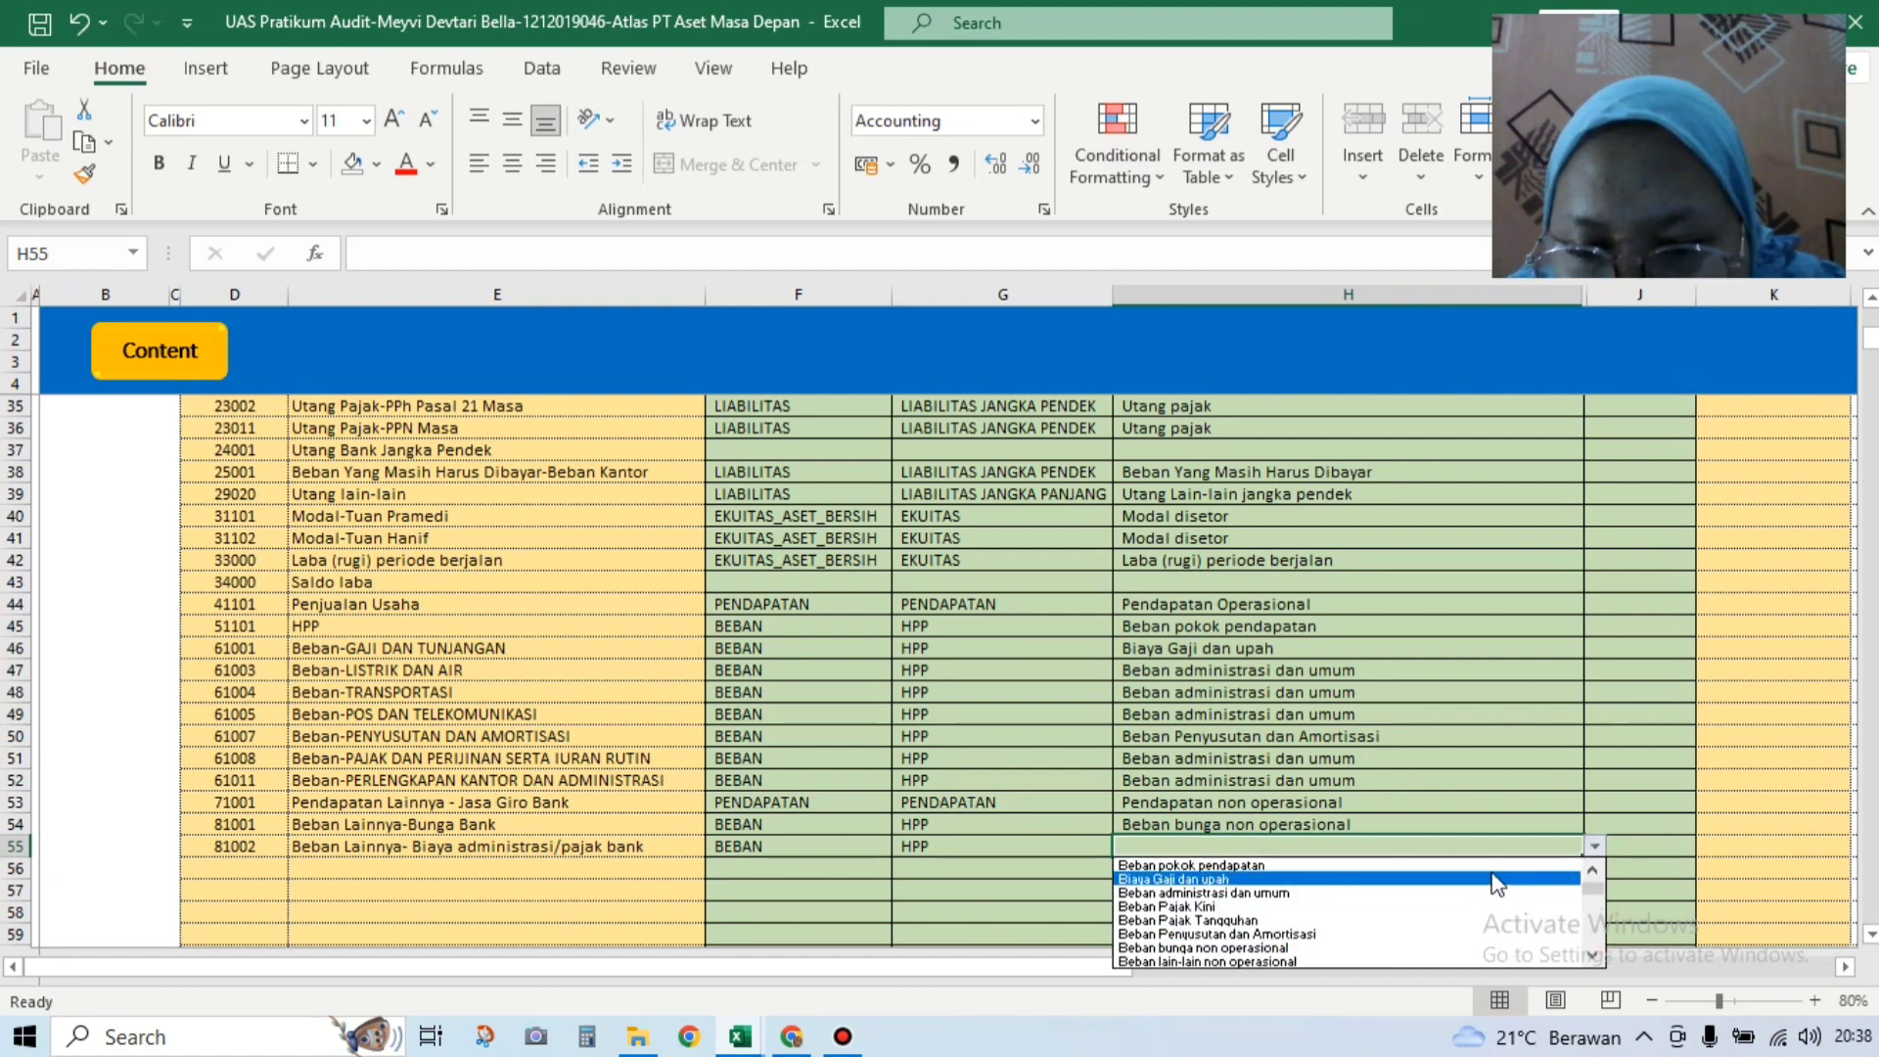
{"action": "left_click", "coordinate": [1593, 957]}
{"action": "left_click", "coordinate": [1593, 956]}
{"action": "left_click", "coordinate": [1593, 956]}
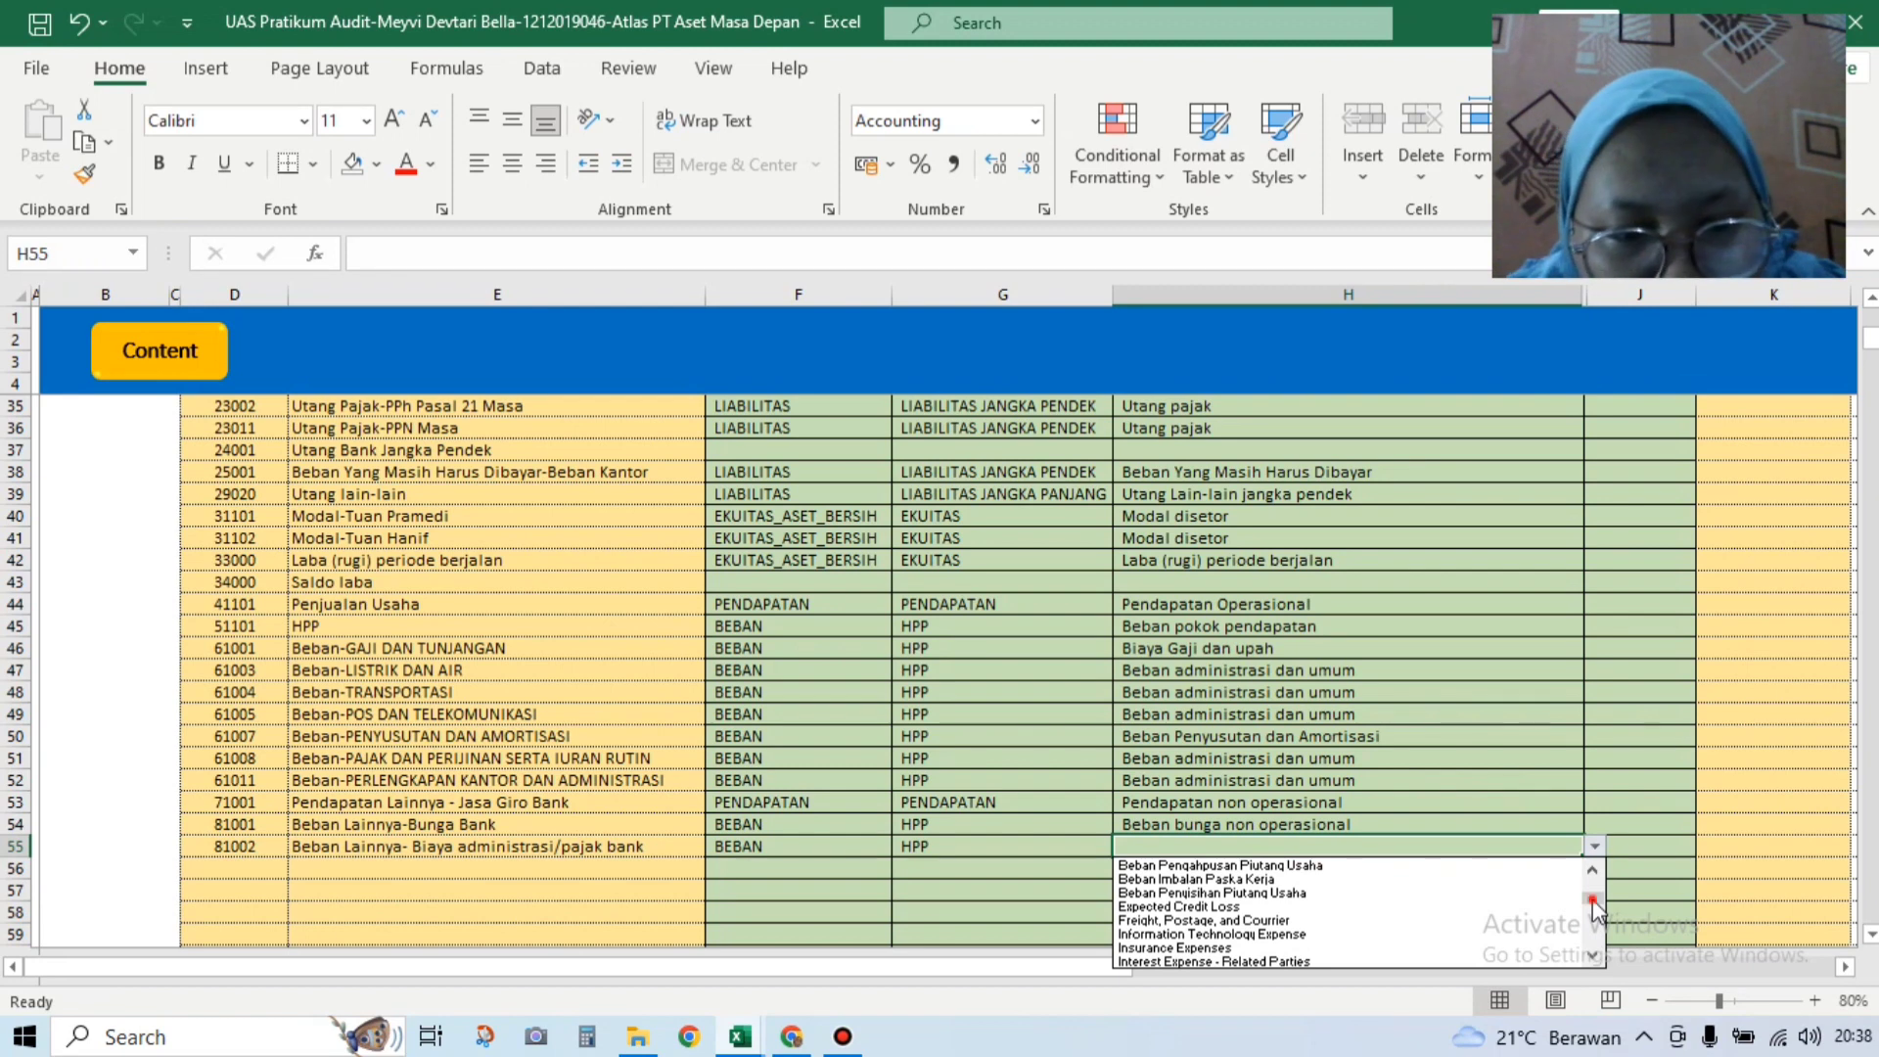
{"action": "left_click_drag", "start_coordinate": [1593, 900], "coordinate": [1593, 890]}
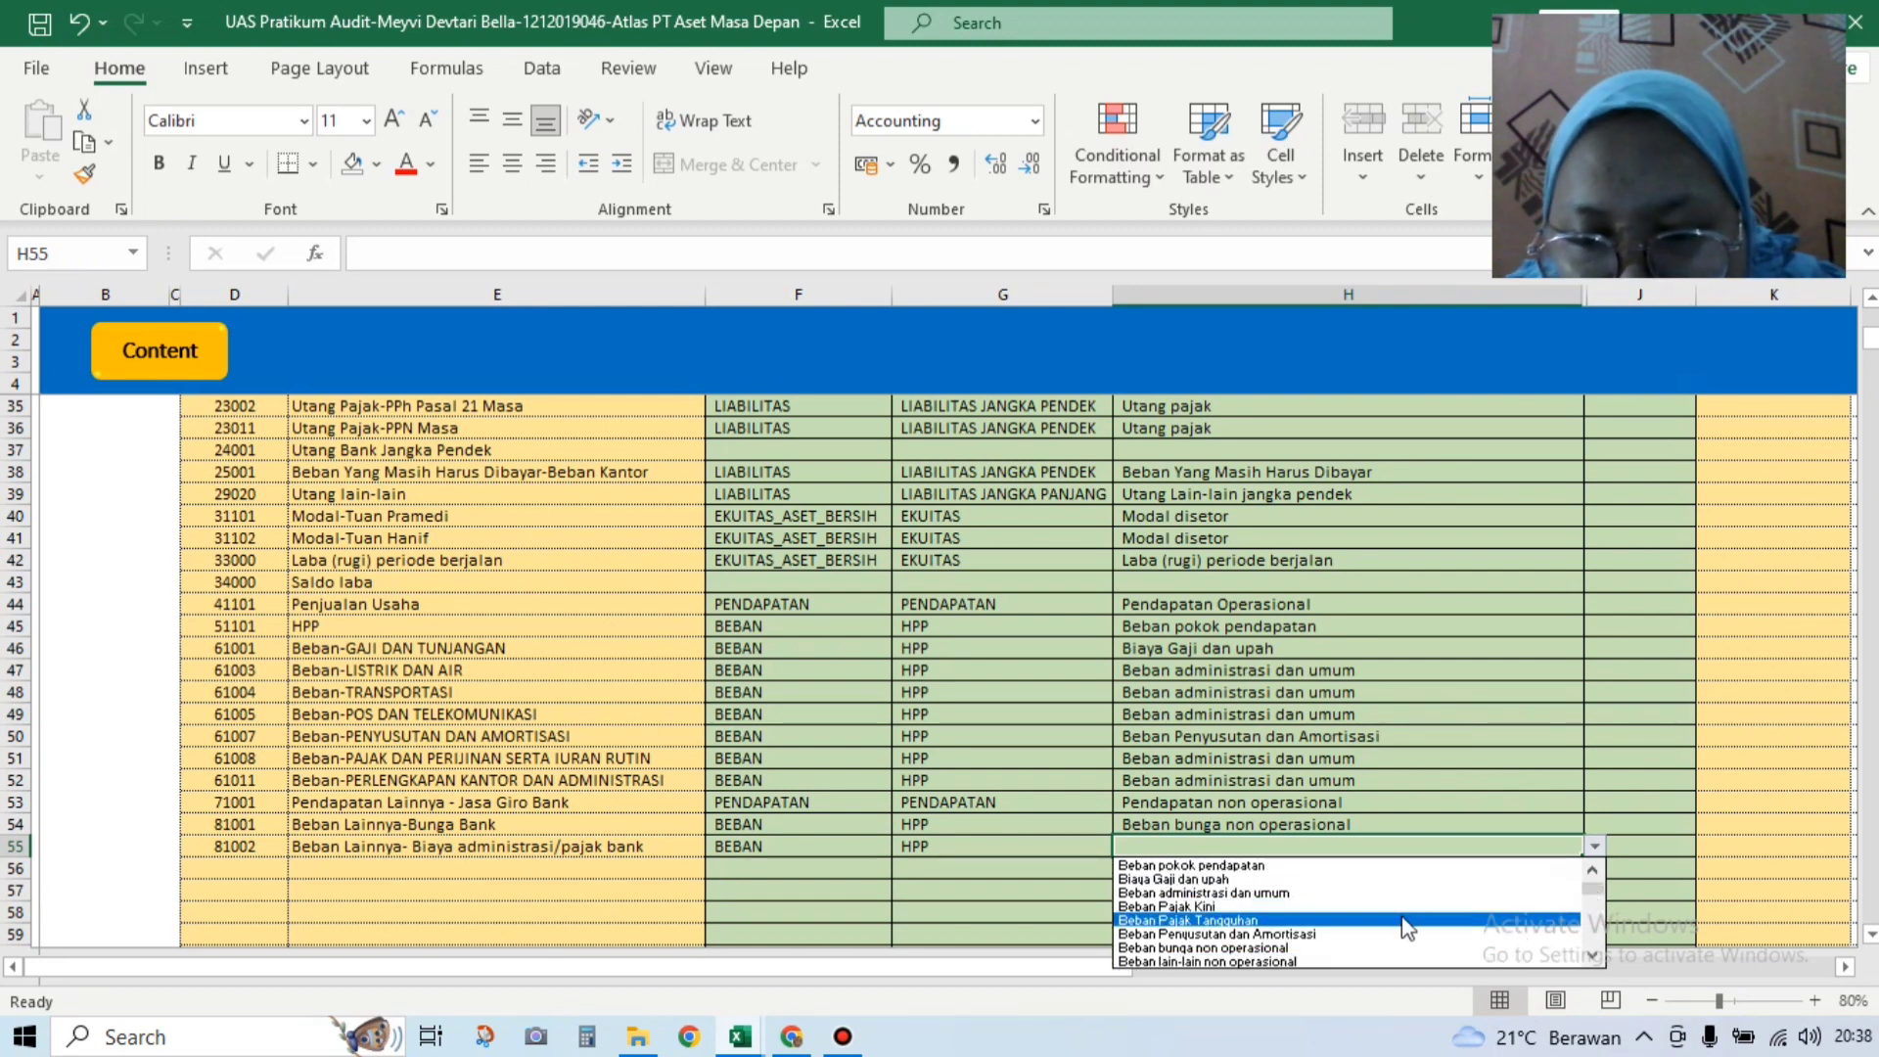
{"action": "left_click", "coordinate": [1367, 962]}
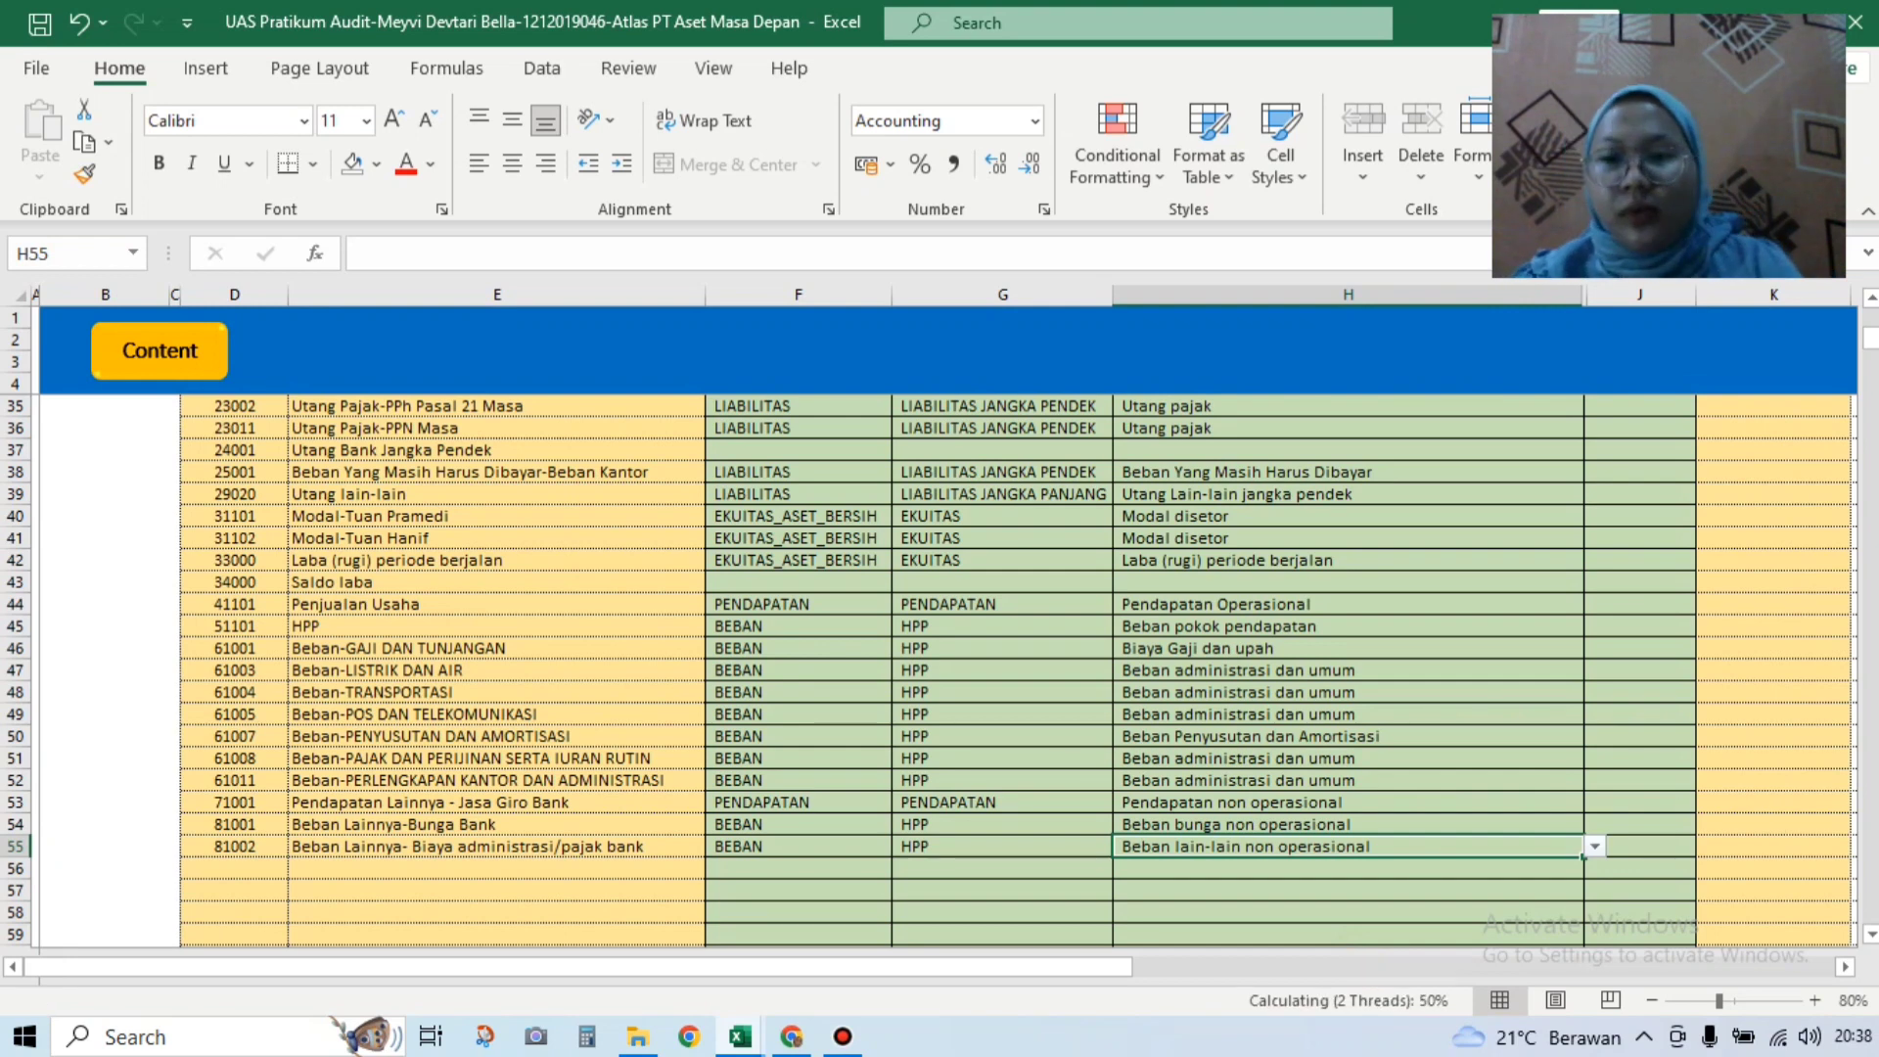
{"action": "left_click_drag", "start_coordinate": [1868, 335], "coordinate": [1869, 315]}
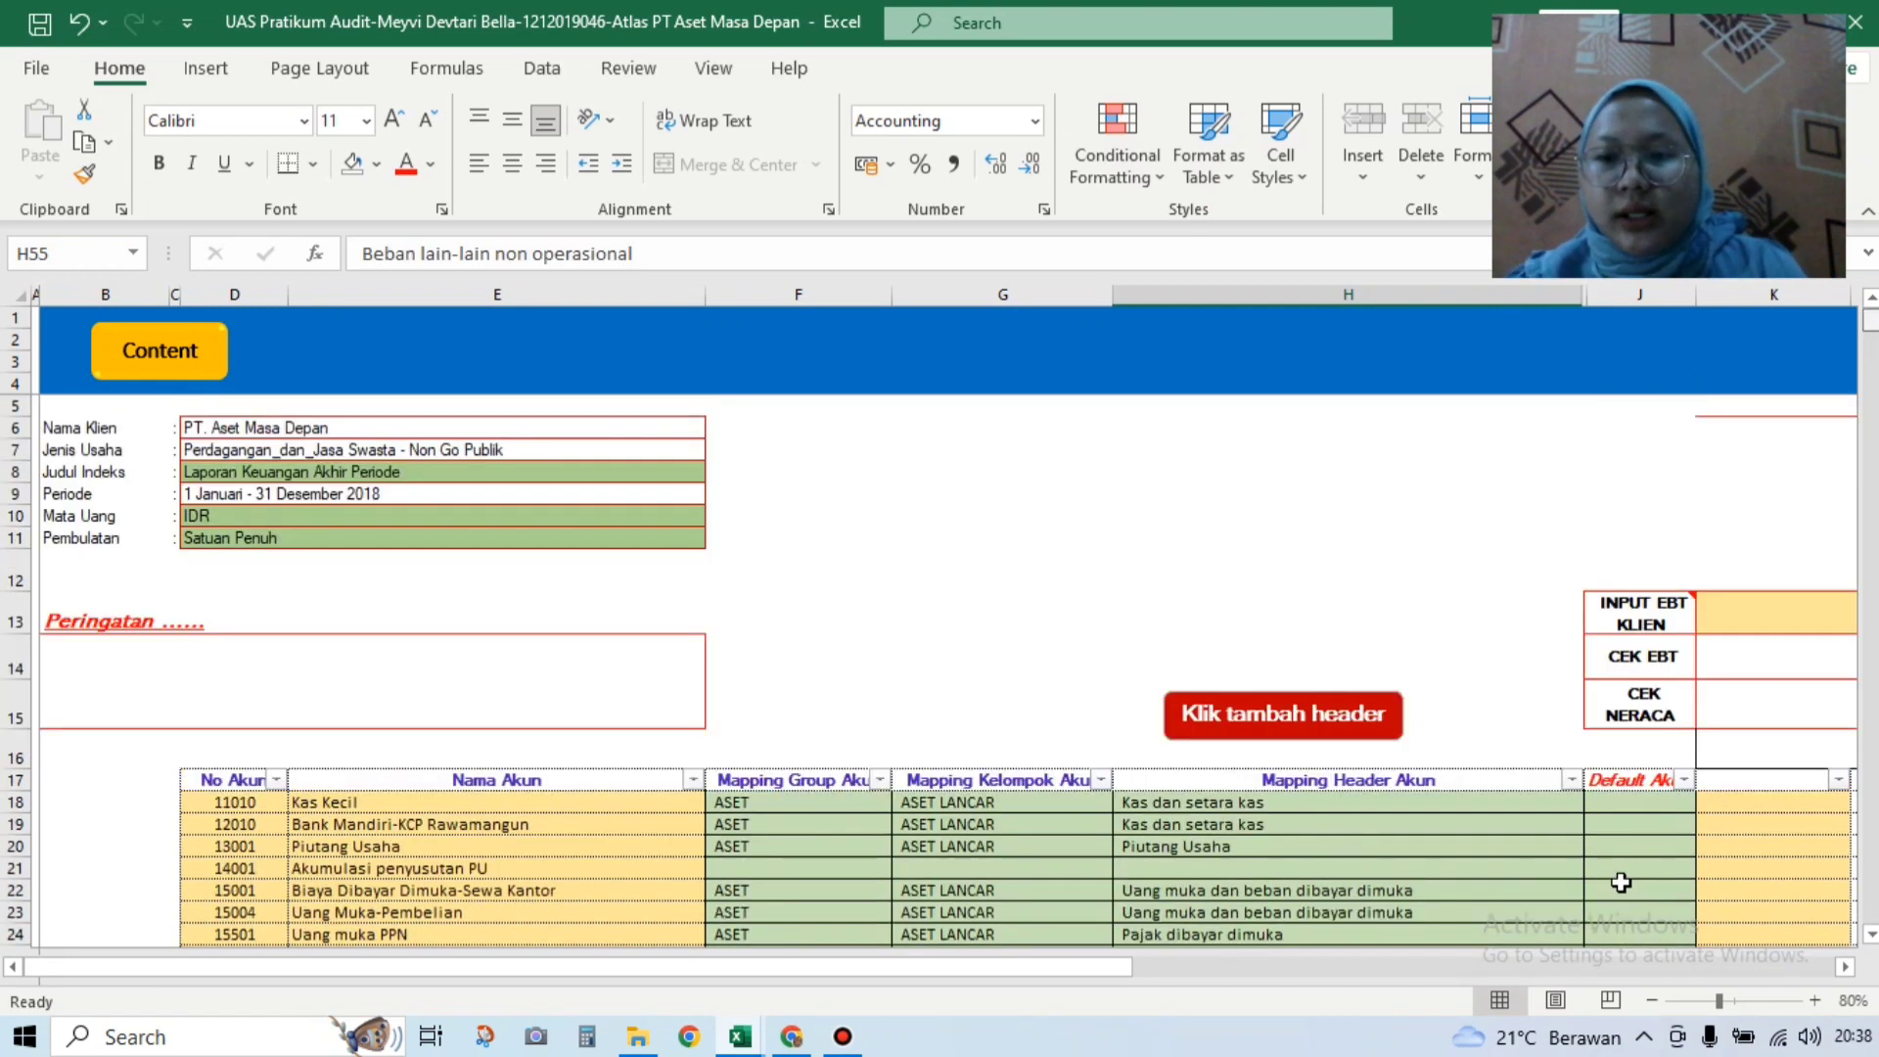
Step: Set Default Akun to D for Kas Kecil, Bank Mandiri and Piutang Usaha
{"action": "left_click", "coordinate": [1651, 802]}
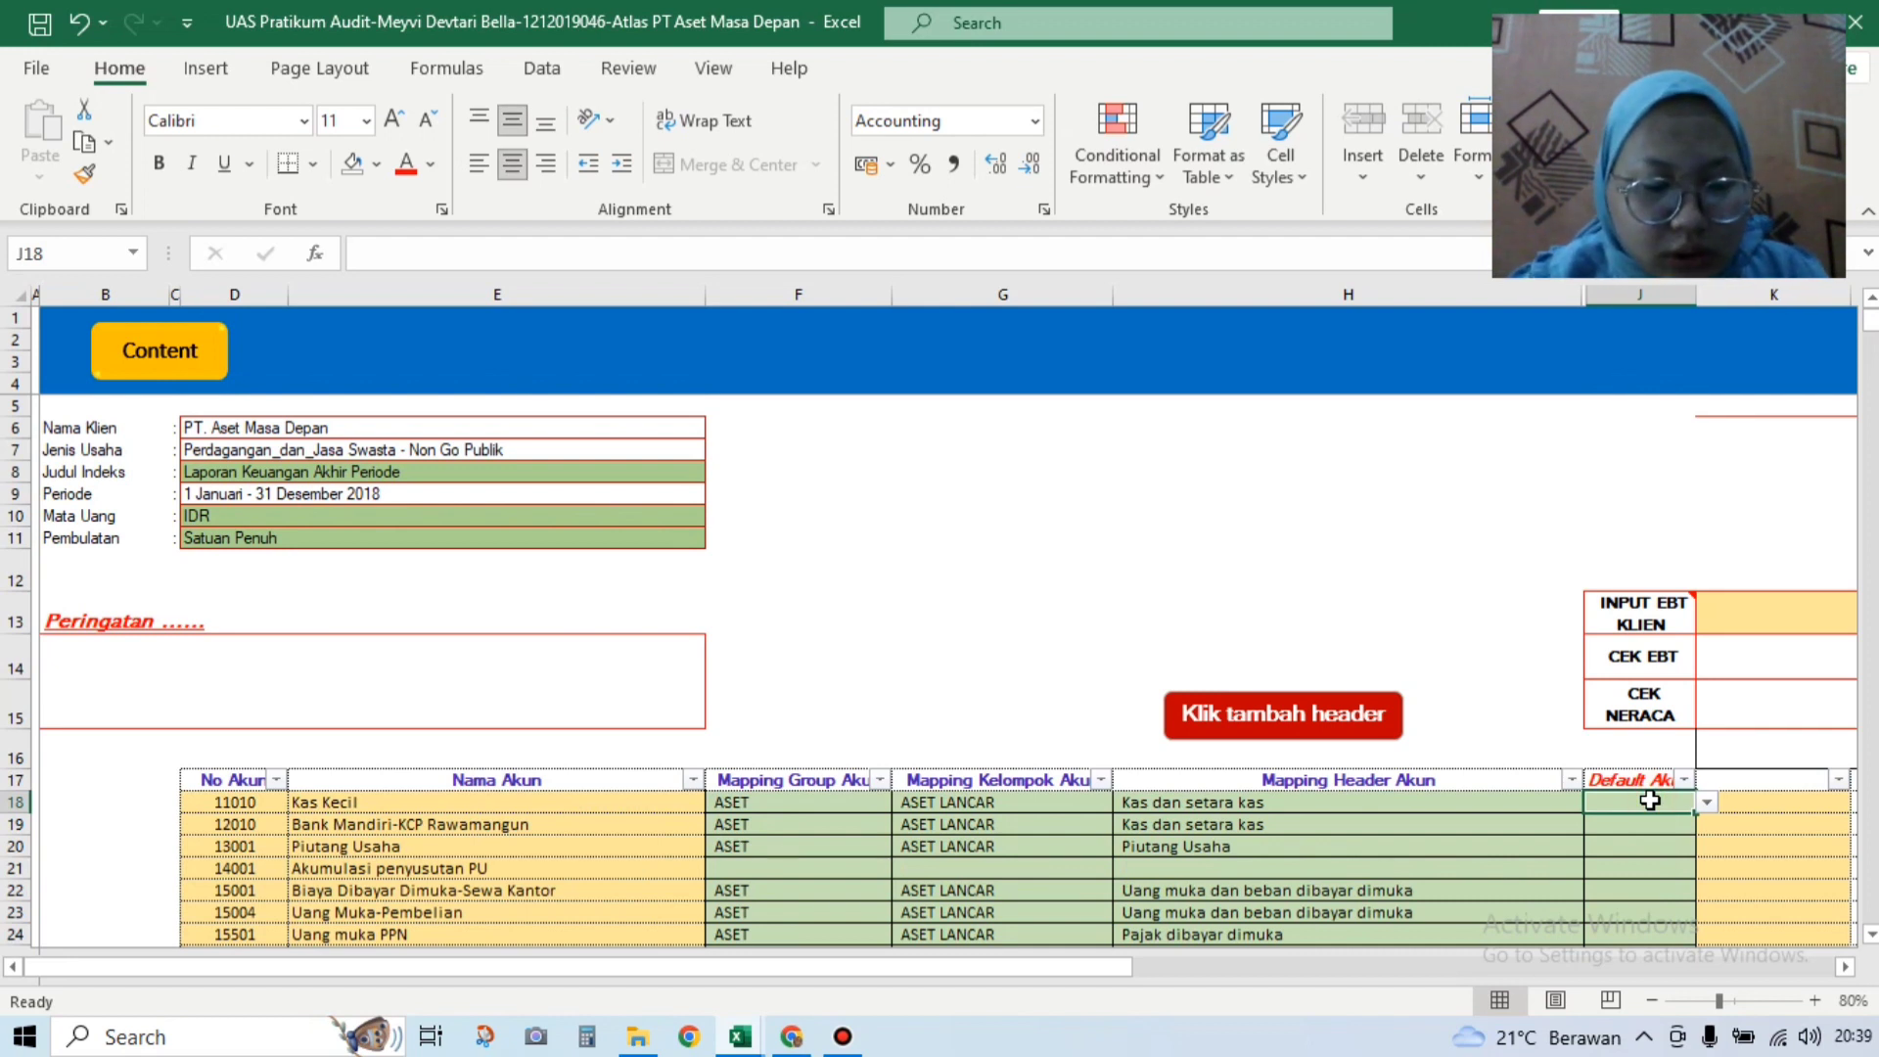
{"action": "double_click", "coordinate": [1651, 801]}
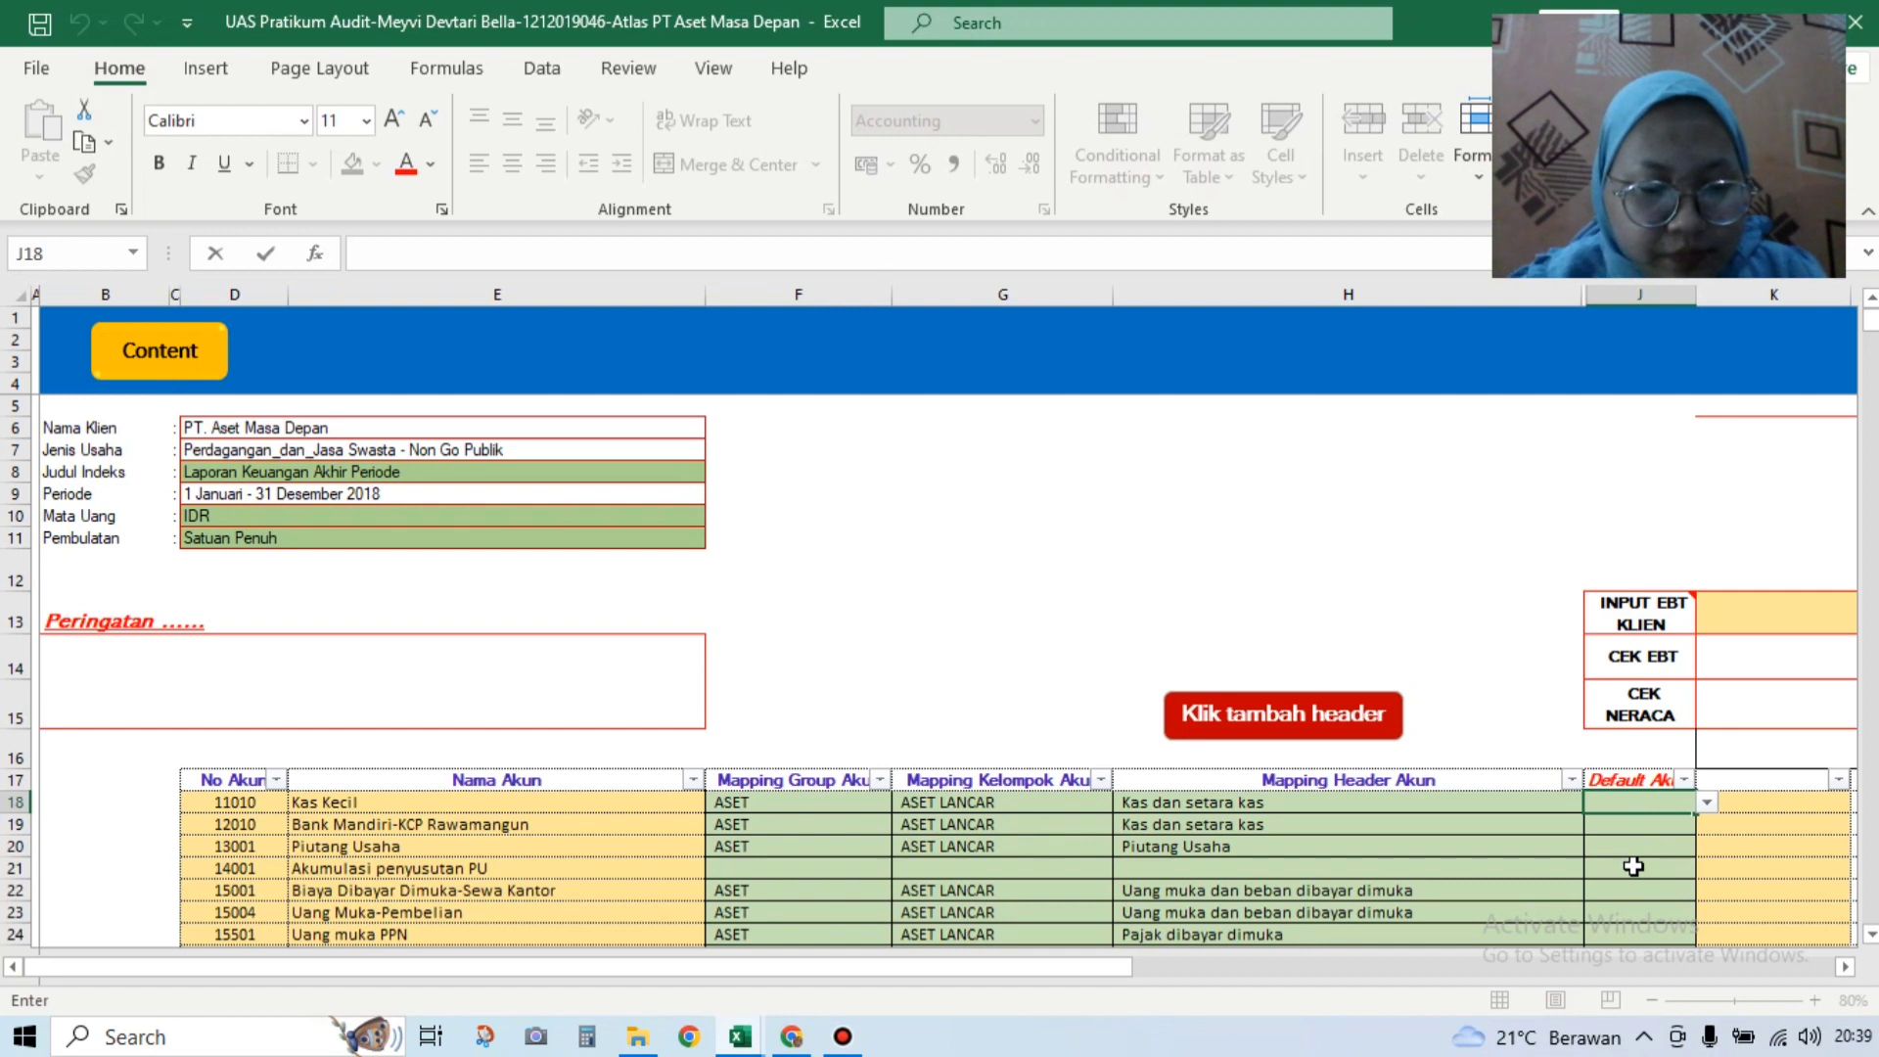
{"action": "left_click", "coordinate": [1705, 802]}
{"action": "left_click", "coordinate": [1705, 804]}
{"action": "key", "text": "Escape"}
{"action": "type", "text": "D"}
{"action": "key", "text": "Return"}
{"action": "left_click", "coordinate": [1710, 823]}
{"action": "left_click", "coordinate": [1653, 843]}
{"action": "type", "text": "D"}
{"action": "key", "text": "Return"}
{"action": "left_click", "coordinate": [1707, 846]}
{"action": "left_click", "coordinate": [1674, 863]}
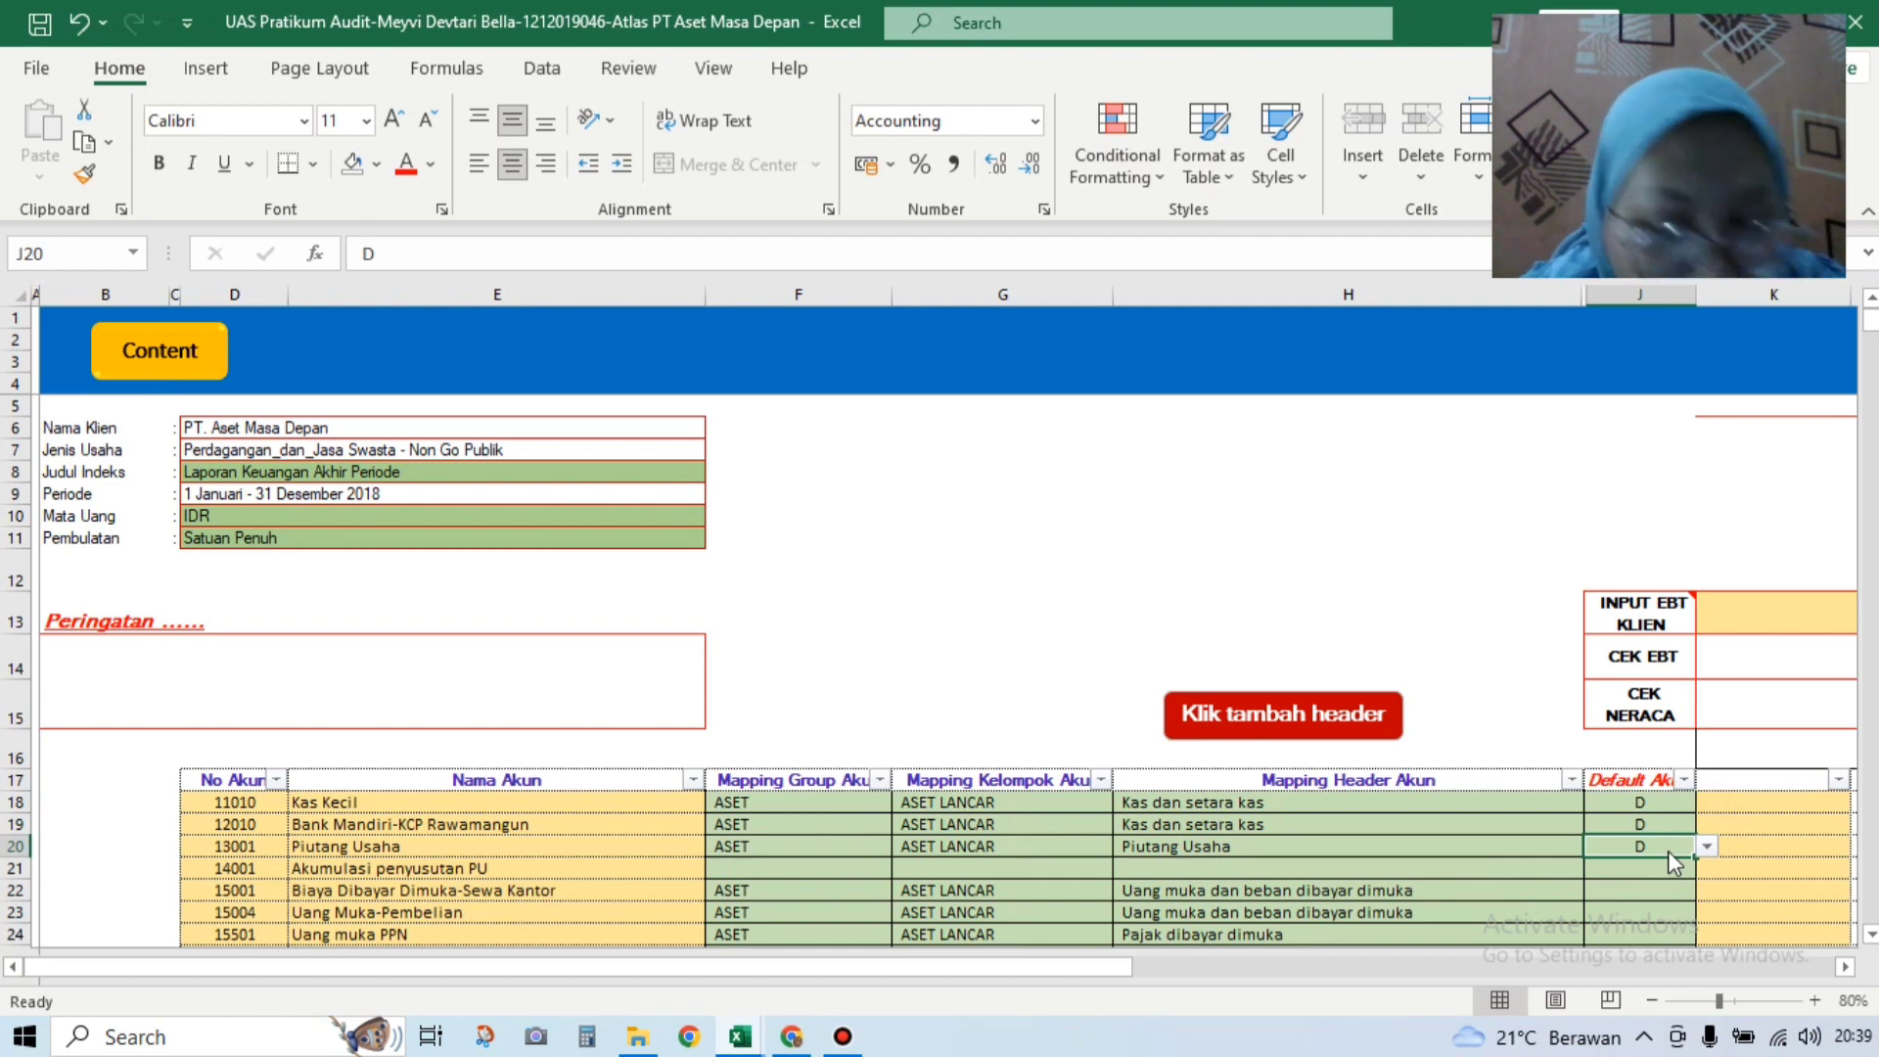
Step: Set Default Akun to D for prepaid office rent, Uang Muka-Pembelian, Uang muka PPN and Persediaan
{"action": "left_click", "coordinate": [1675, 883]}
{"action": "left_click", "coordinate": [1706, 891]}
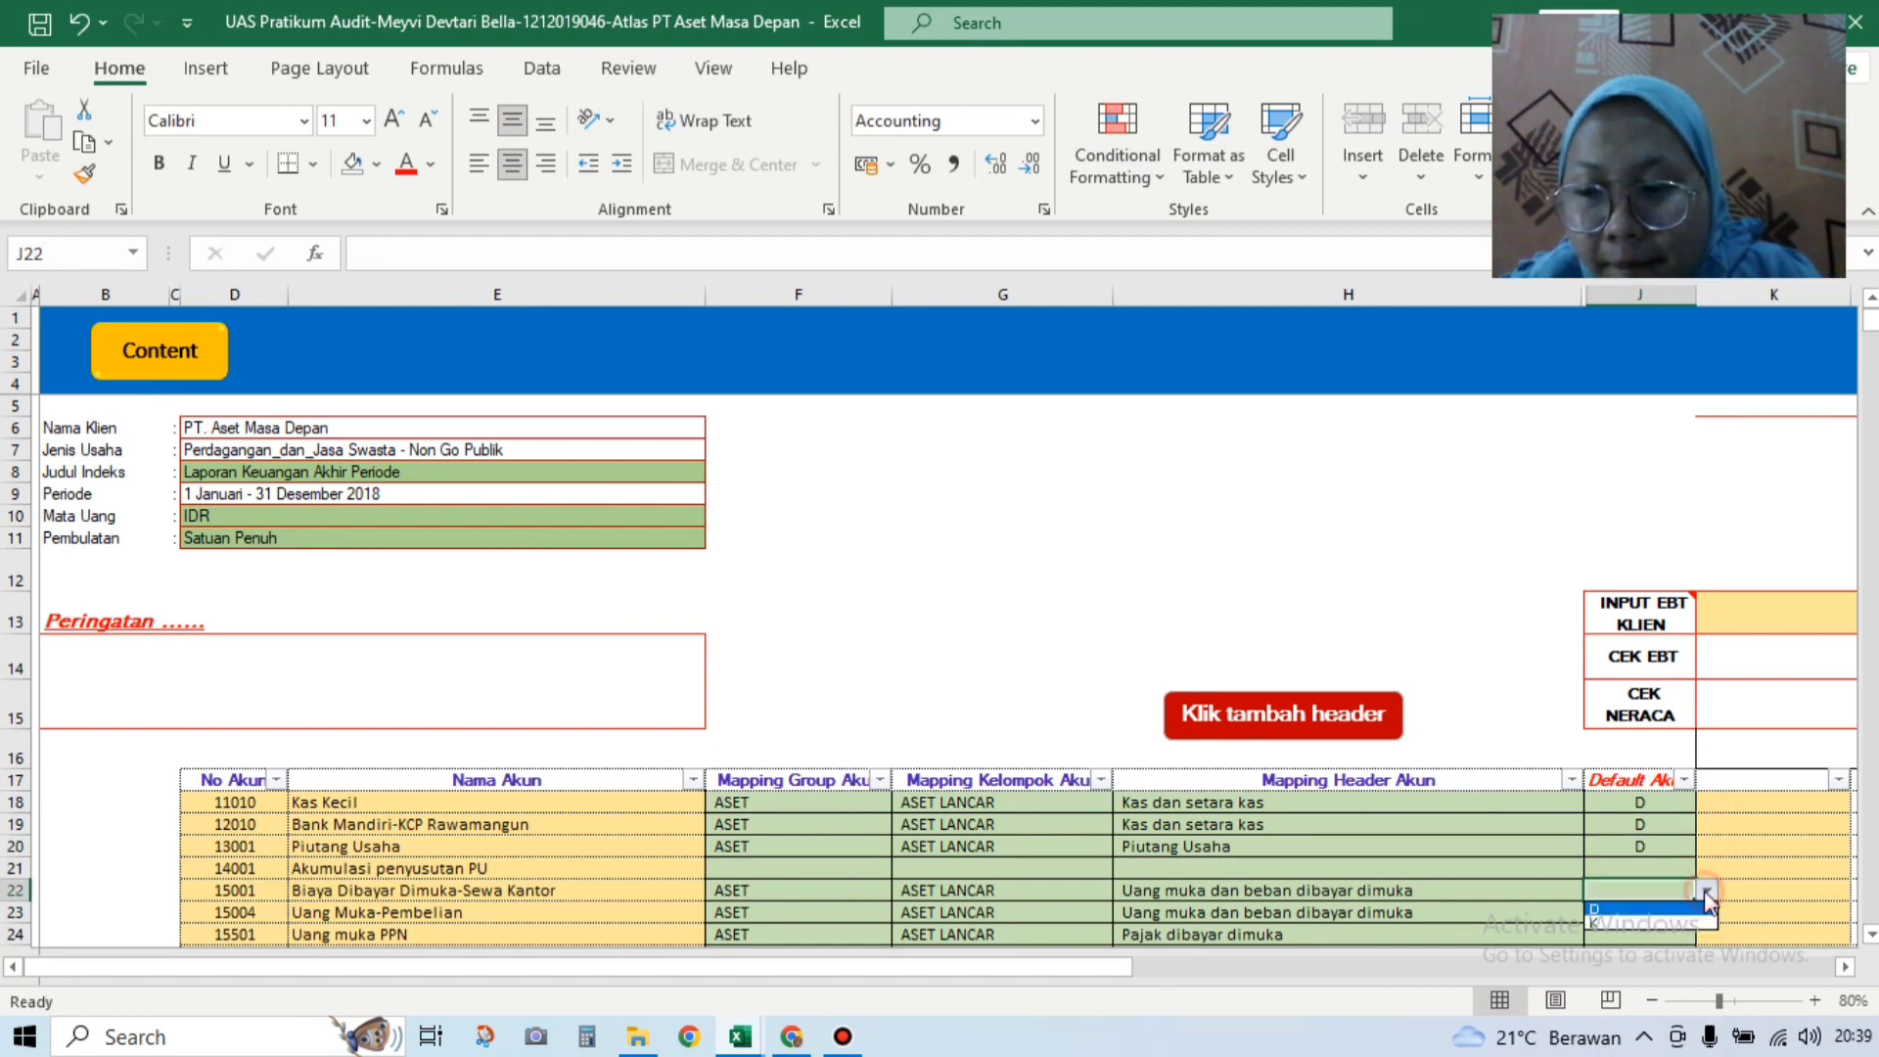
{"action": "left_click", "coordinate": [1690, 910]}
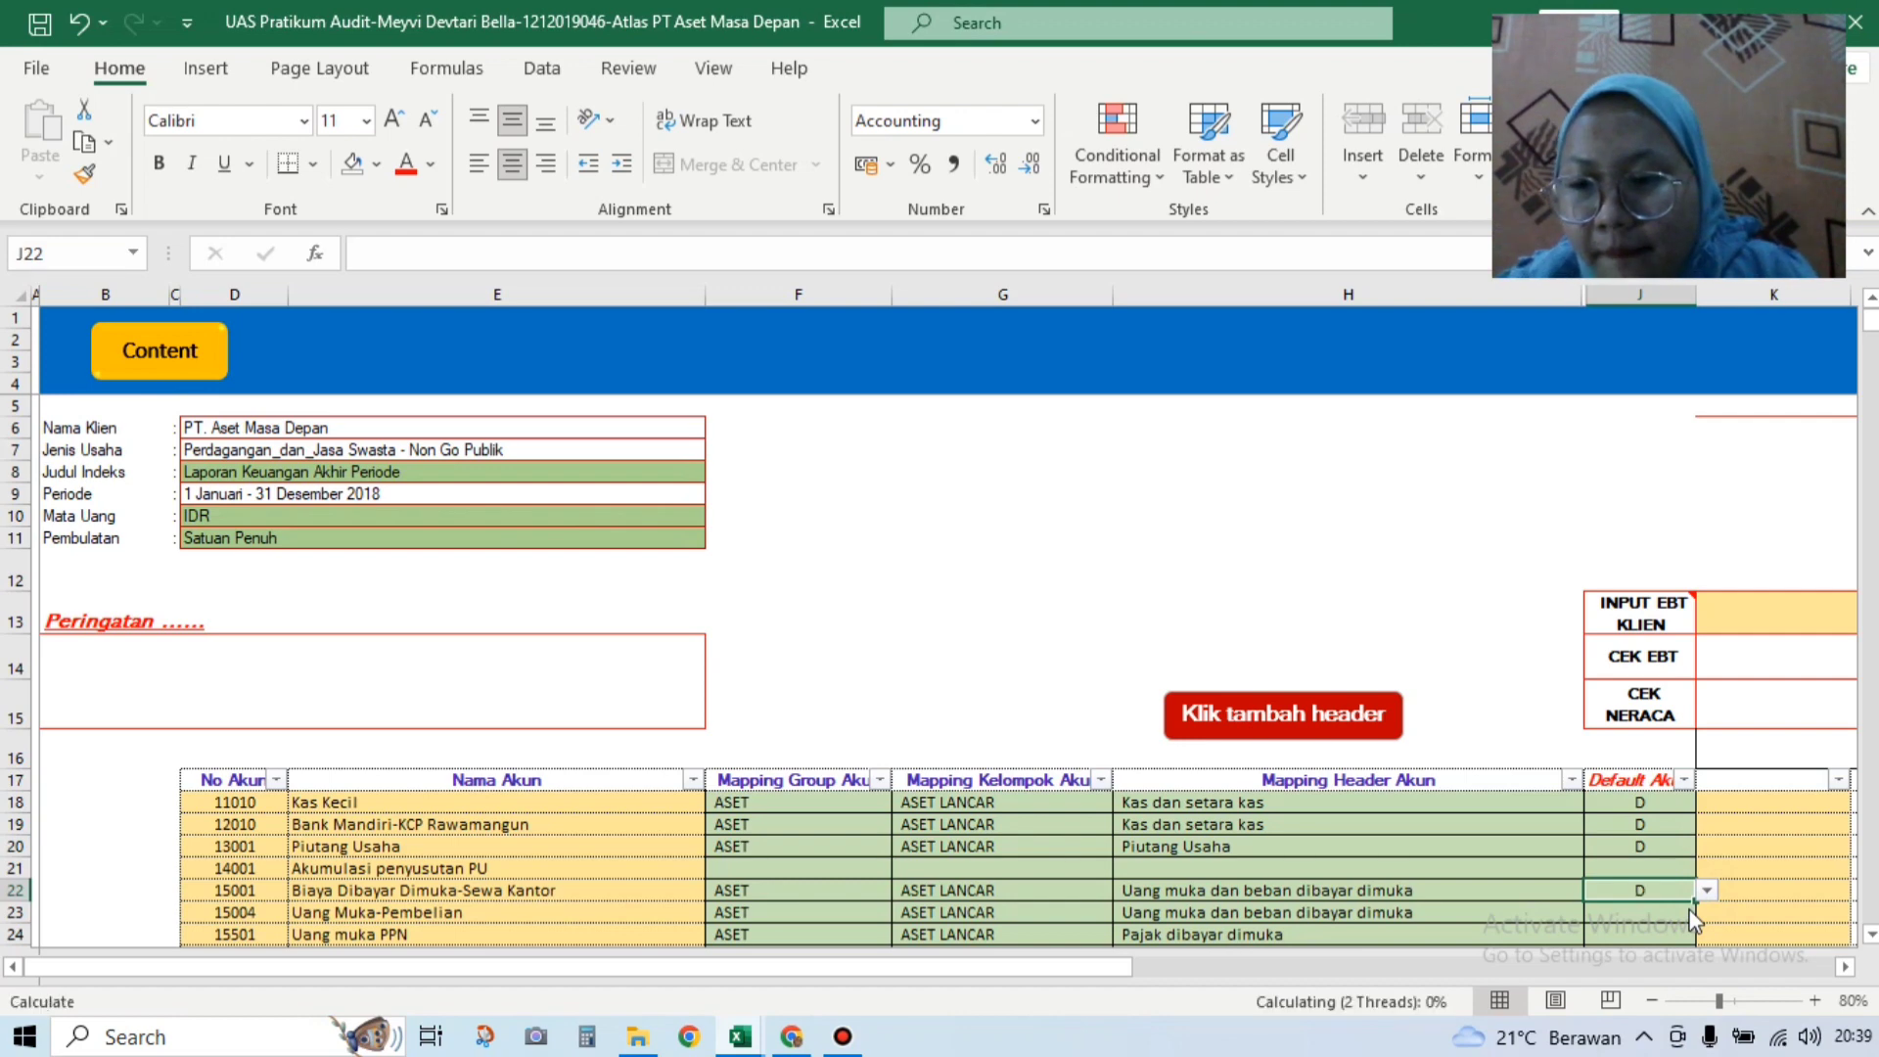
{"action": "key", "text": "Down"}
{"action": "key", "text": "Down"}
{"action": "key", "text": "Down"}
{"action": "key", "text": "Down"}
{"action": "key", "text": "Down"}
{"action": "key", "text": "Down"}
{"action": "key", "text": "Down"}
{"action": "key", "text": "Down"}
{"action": "key", "text": "Down"}
{"action": "key", "text": "Down"}
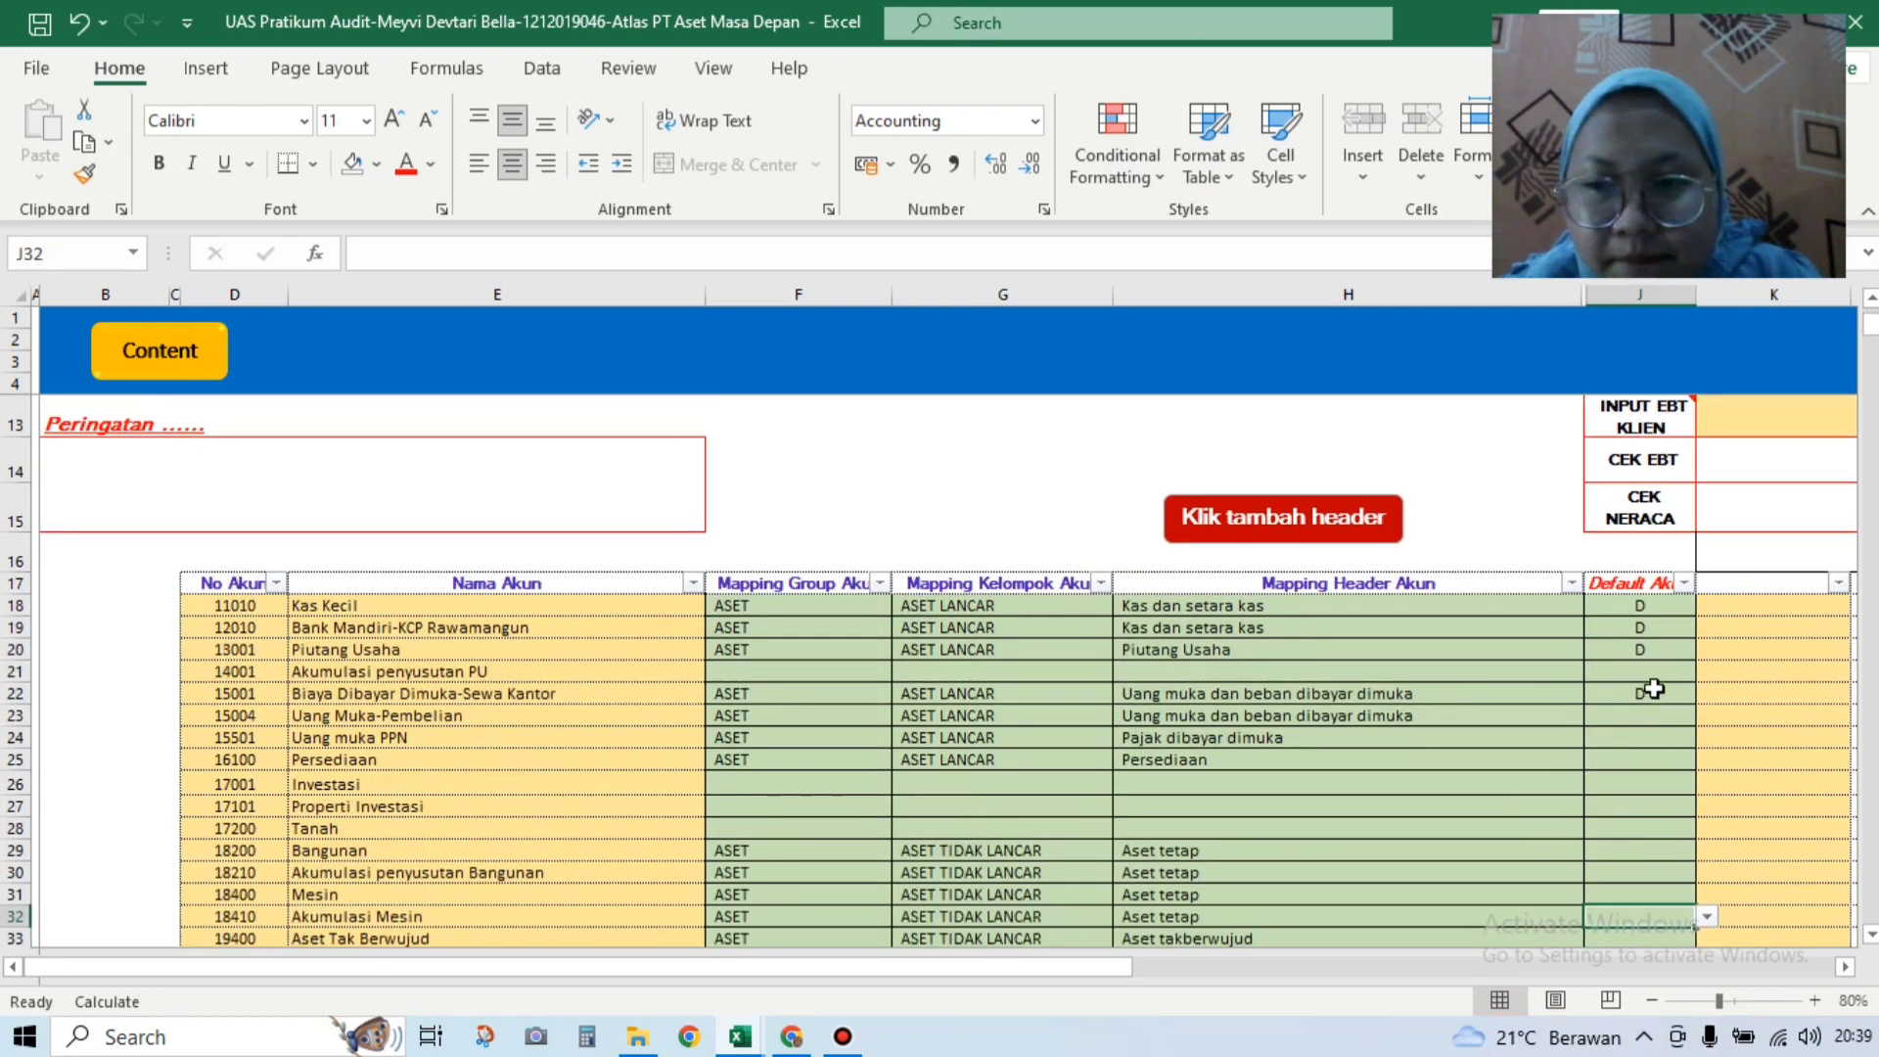
{"action": "left_click", "coordinate": [1679, 720]}
{"action": "left_click", "coordinate": [1706, 716]}
{"action": "left_click", "coordinate": [1664, 736]}
{"action": "left_click", "coordinate": [1672, 738]}
{"action": "left_click", "coordinate": [1707, 740]}
{"action": "left_click", "coordinate": [1666, 751]}
{"action": "left_click", "coordinate": [1685, 762]}
{"action": "left_click", "coordinate": [1707, 759]}
{"action": "left_click", "coordinate": [1694, 778]}
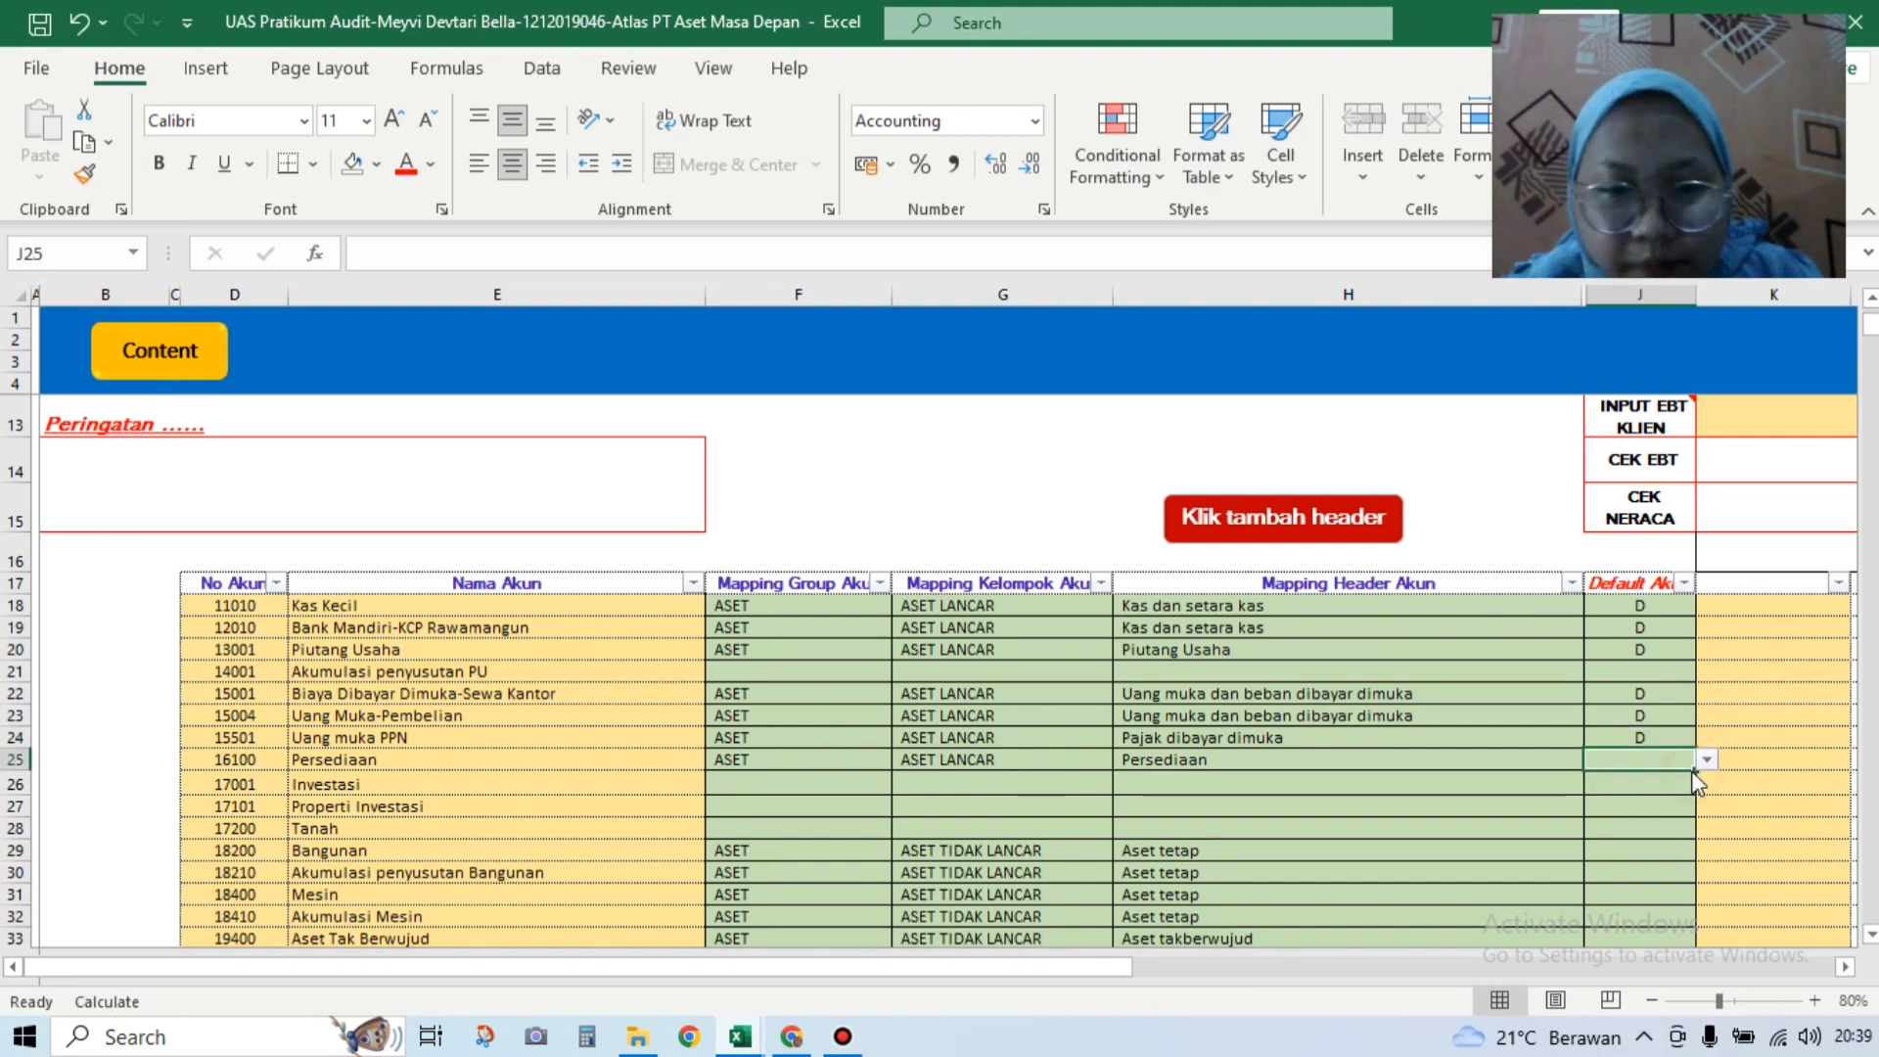
Step: Set Akumulasi penyusutan Bangunan's default to K and Mesin's default to D
{"action": "left_click", "coordinate": [1676, 853]}
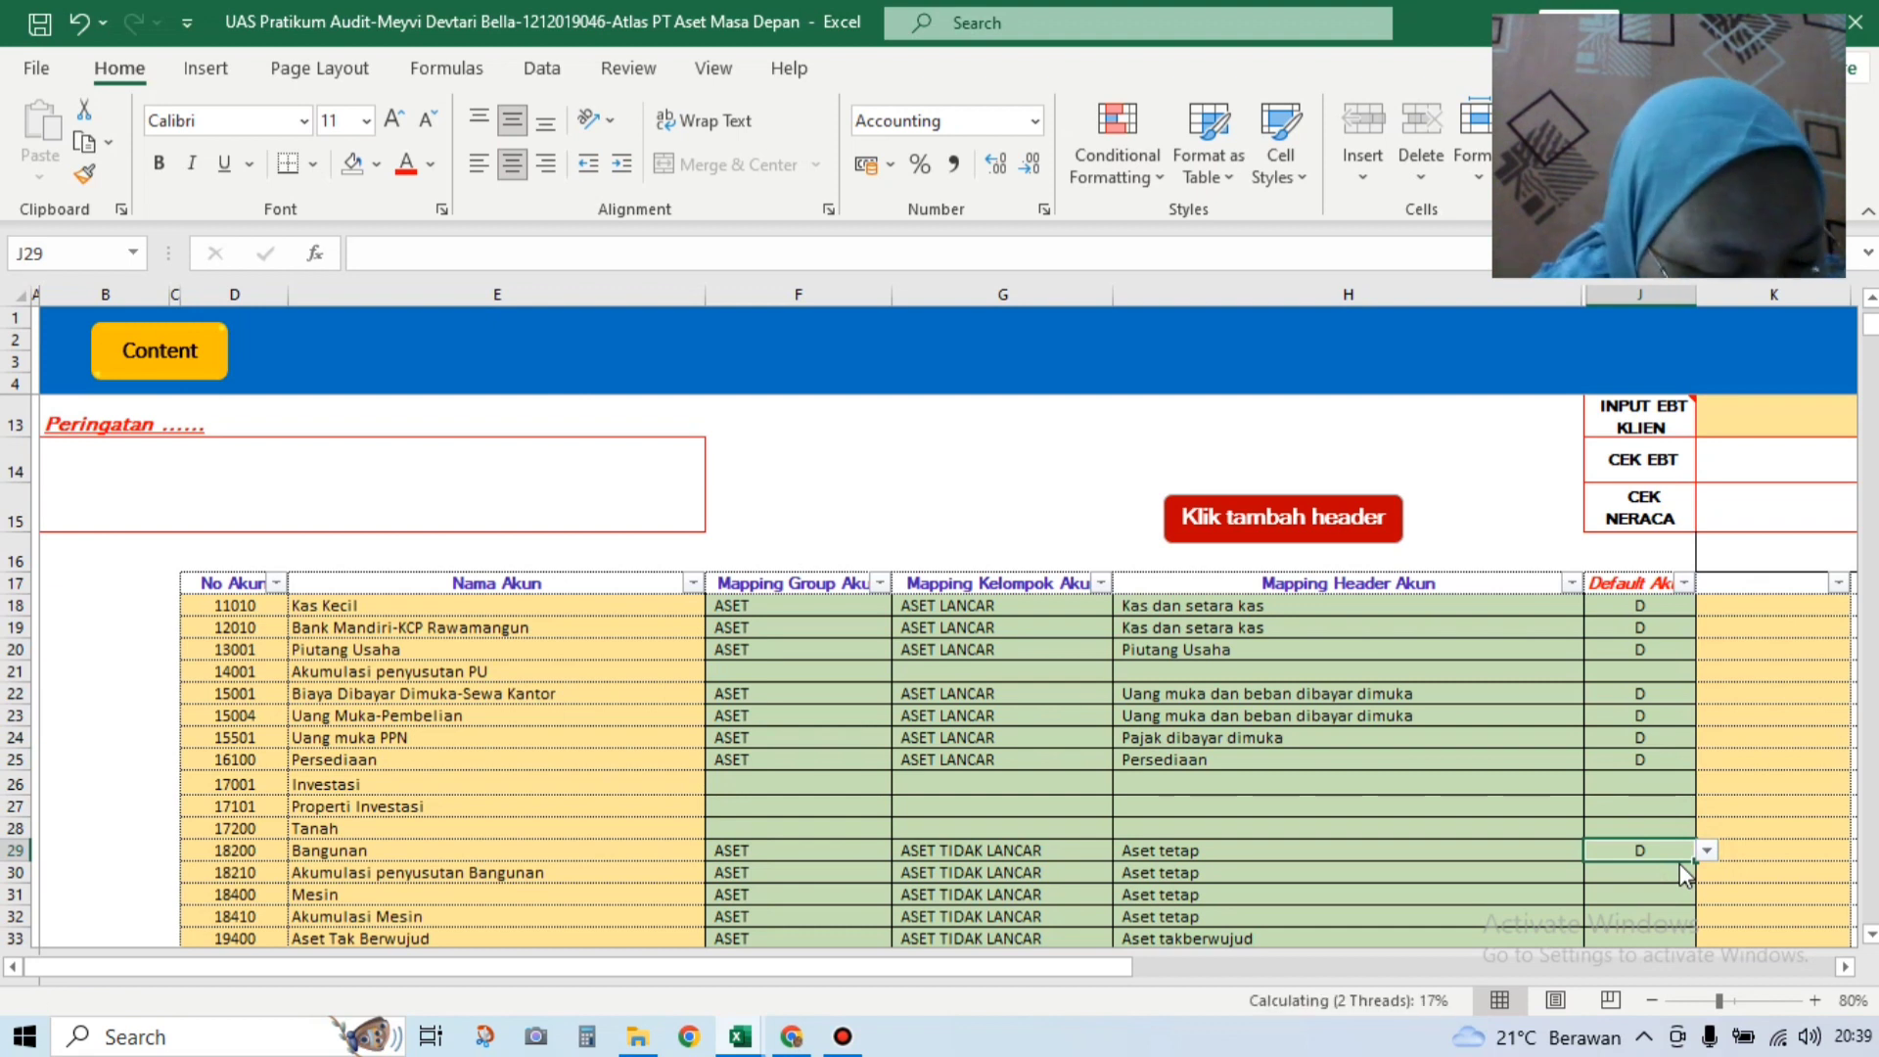
{"action": "left_click", "coordinate": [1691, 874]}
{"action": "left_click", "coordinate": [1703, 874]}
{"action": "left_click", "coordinate": [1694, 892]}
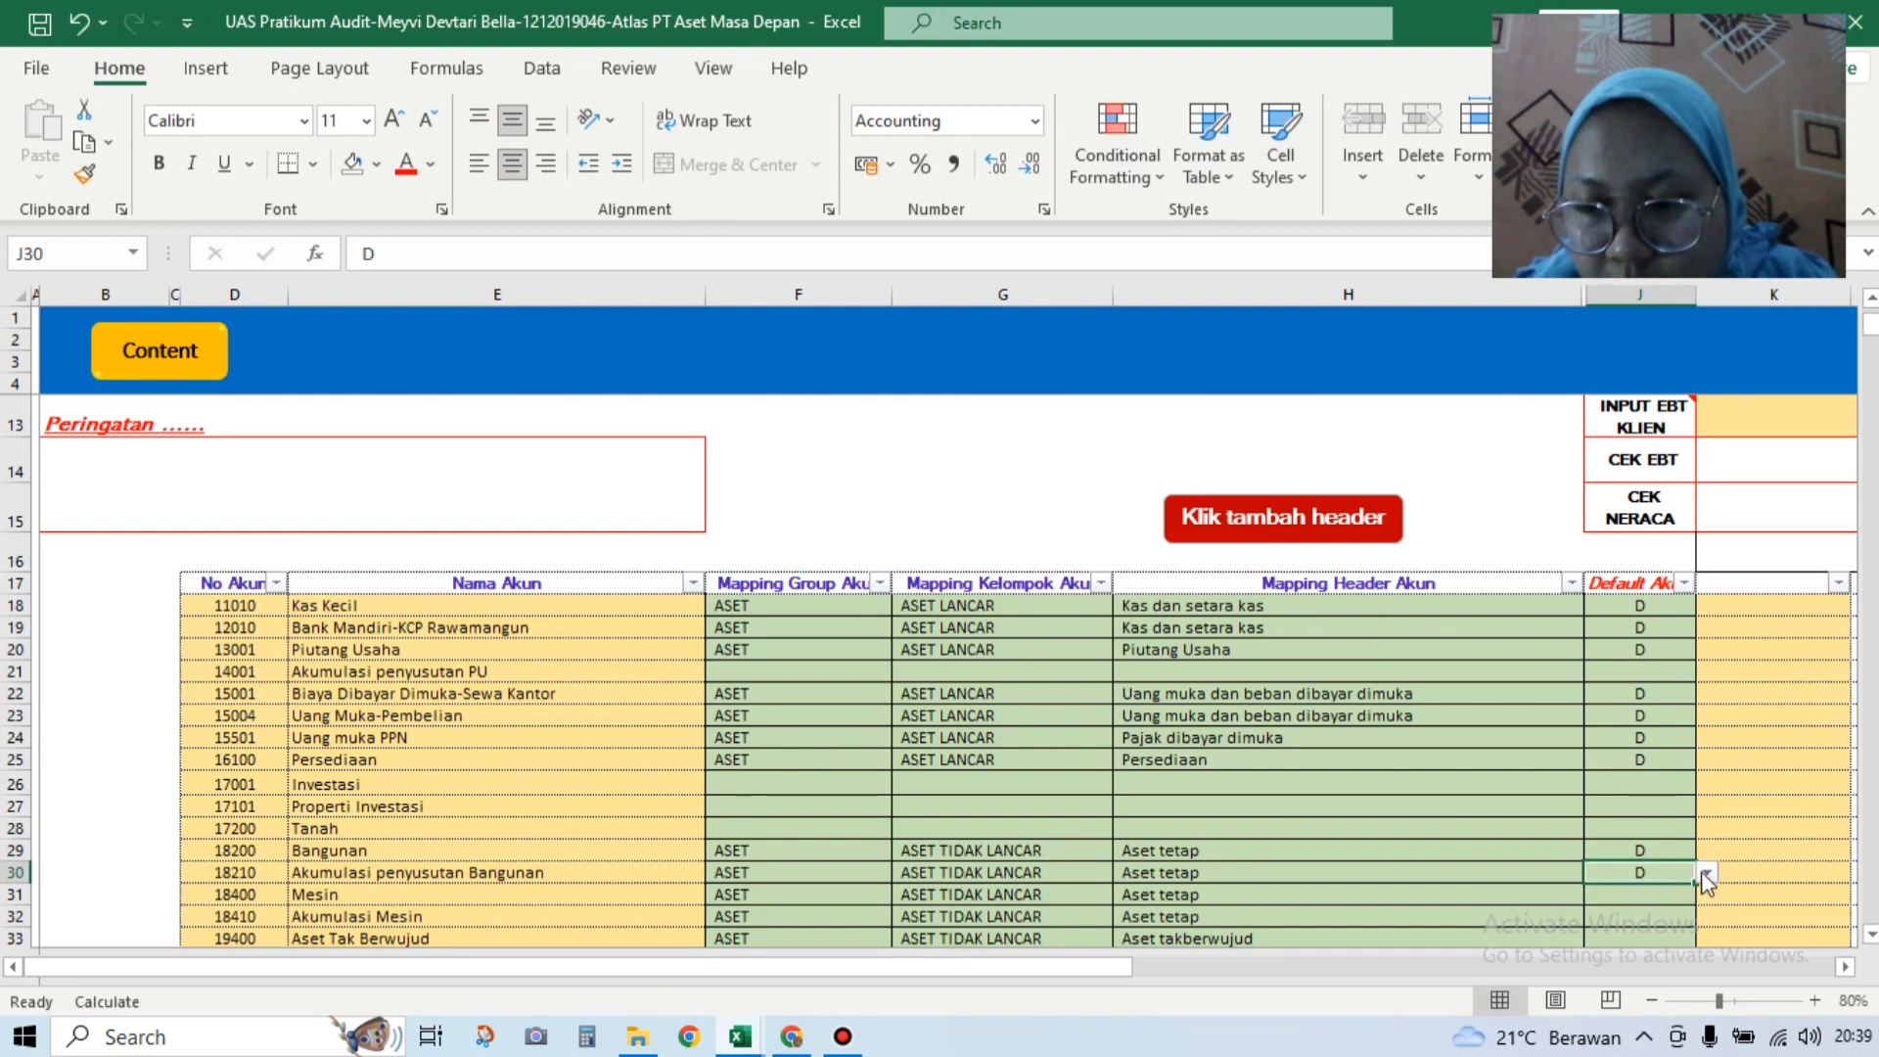
{"action": "left_click", "coordinate": [1705, 874]}
{"action": "left_click", "coordinate": [1686, 908]}
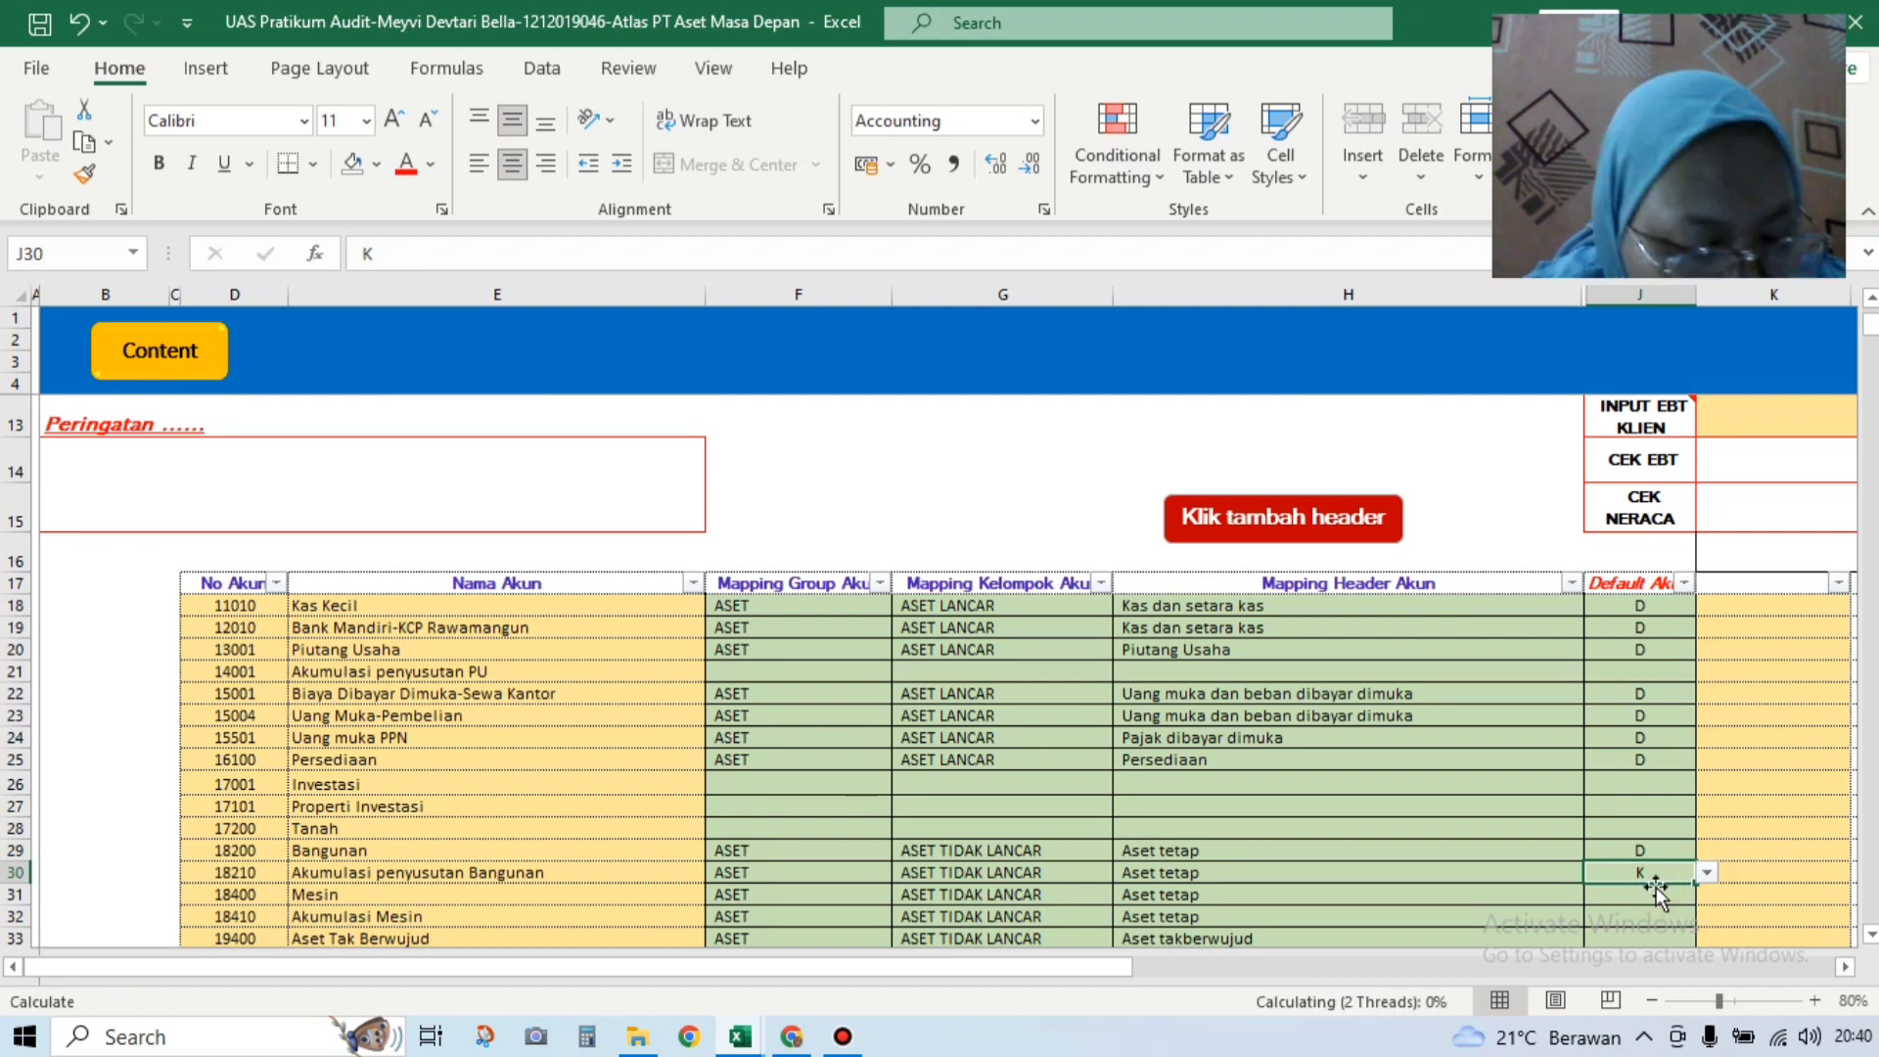
{"action": "left_click", "coordinate": [1679, 890]}
{"action": "left_click", "coordinate": [1705, 895]}
{"action": "left_click", "coordinate": [1699, 914]}
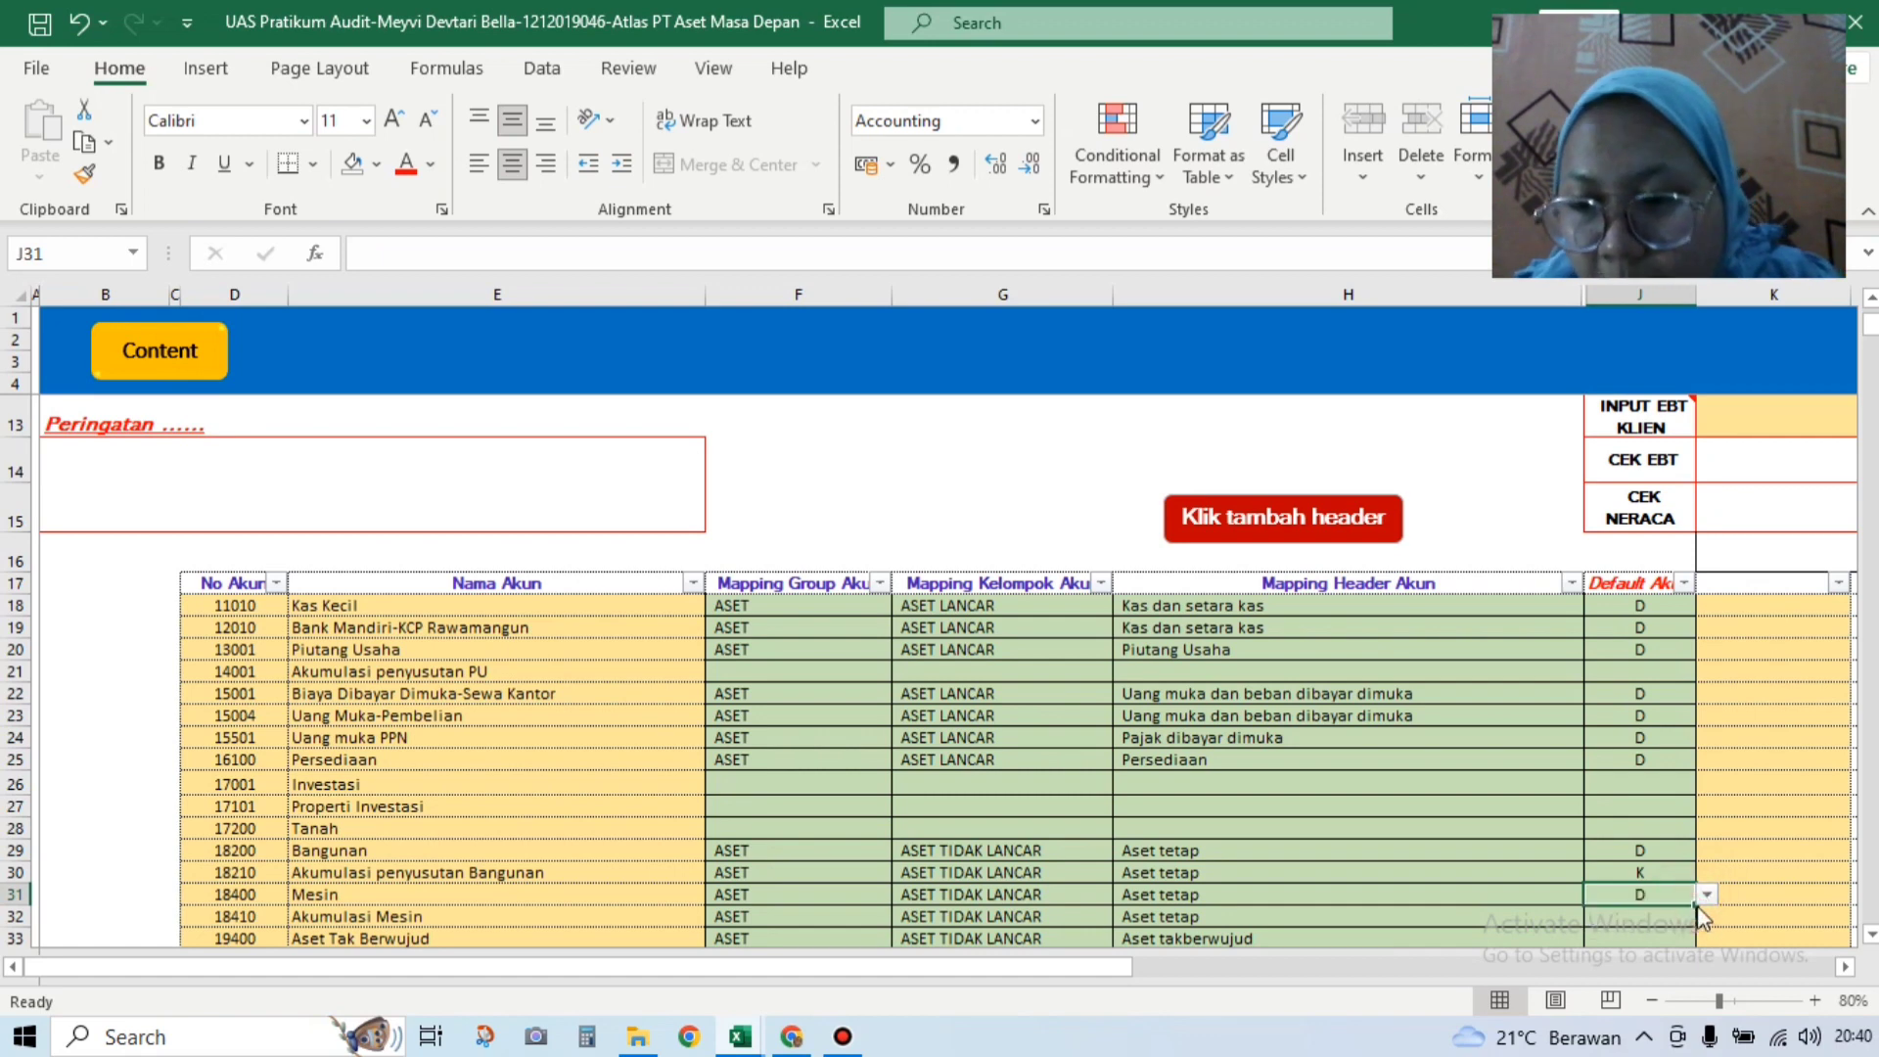
{"action": "key", "text": "Down"}
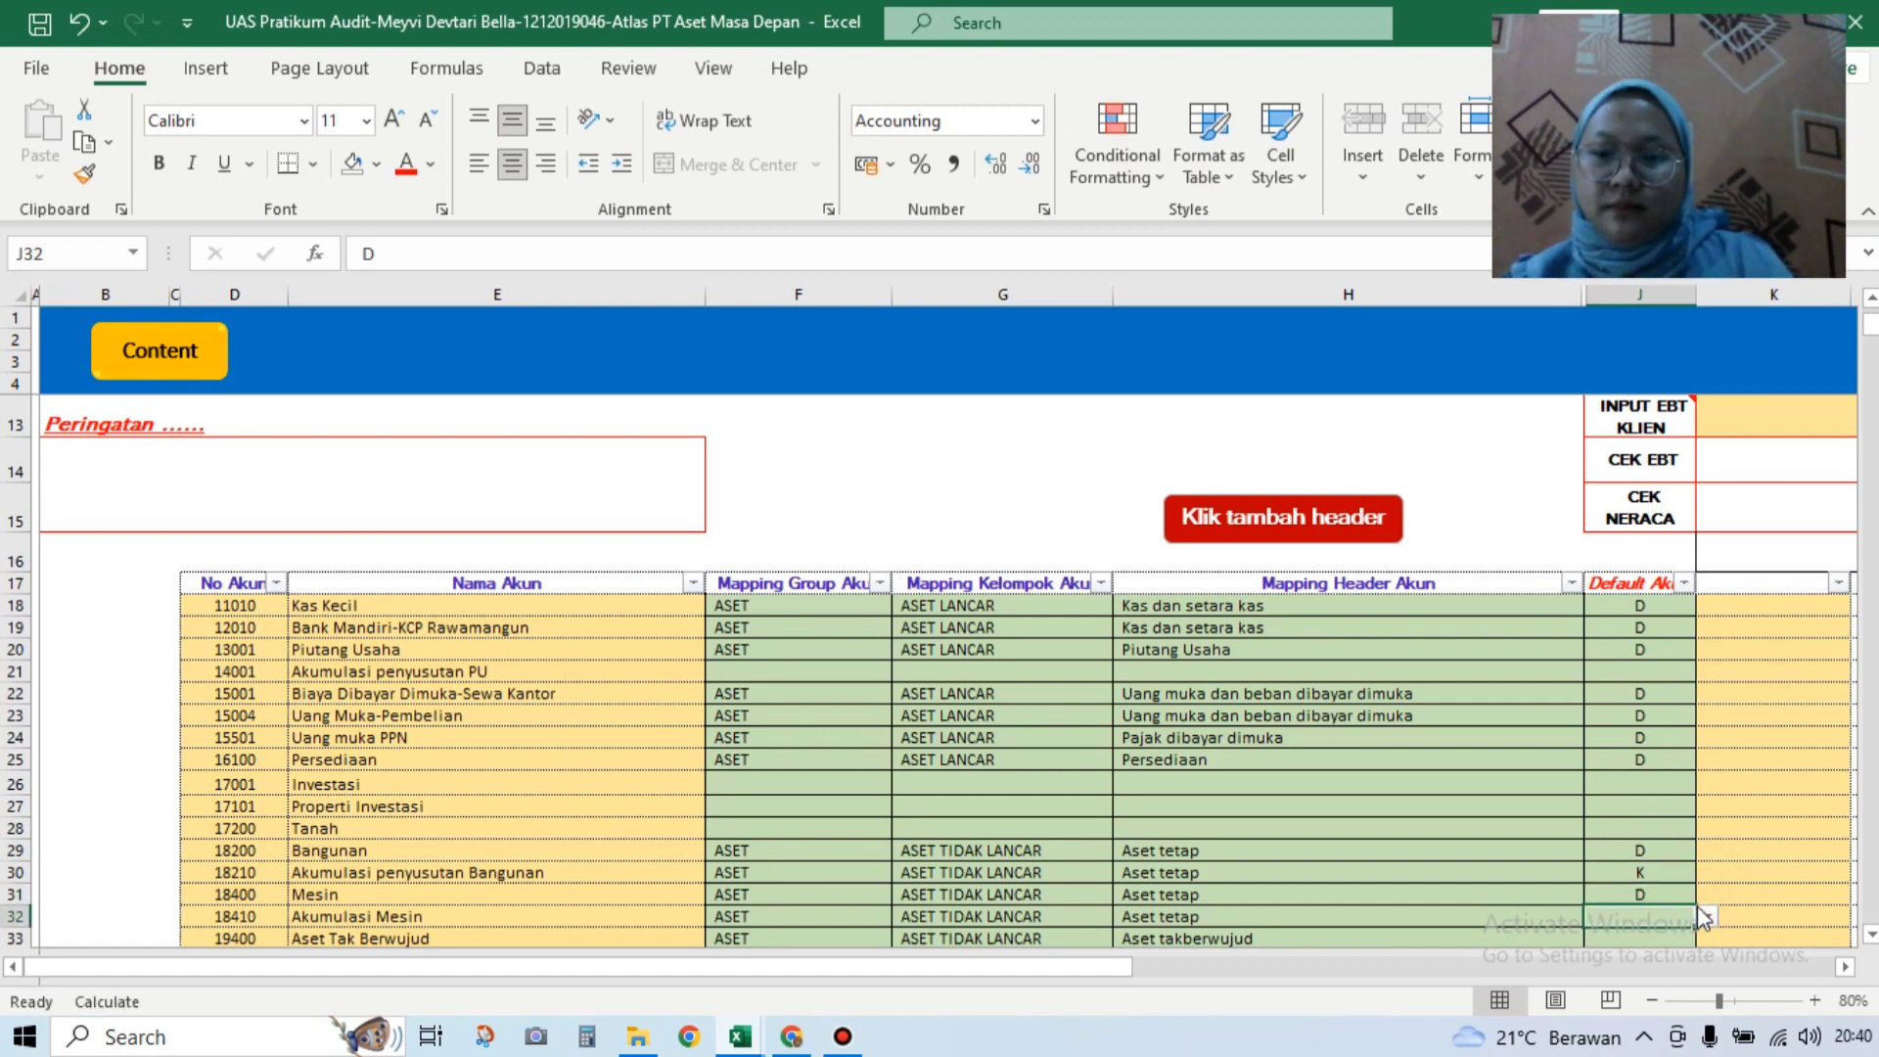
{"action": "key", "text": "Down"}
{"action": "key", "text": "Down"}
{"action": "key", "text": "Down"}
{"action": "key", "text": "Down"}
{"action": "key", "text": "Down"}
{"action": "key", "text": "Down"}
{"action": "key", "text": "Down"}
{"action": "key", "text": "Down"}
{"action": "key", "text": "Down"}
{"action": "key", "text": "Down"}
{"action": "key", "text": "Down"}
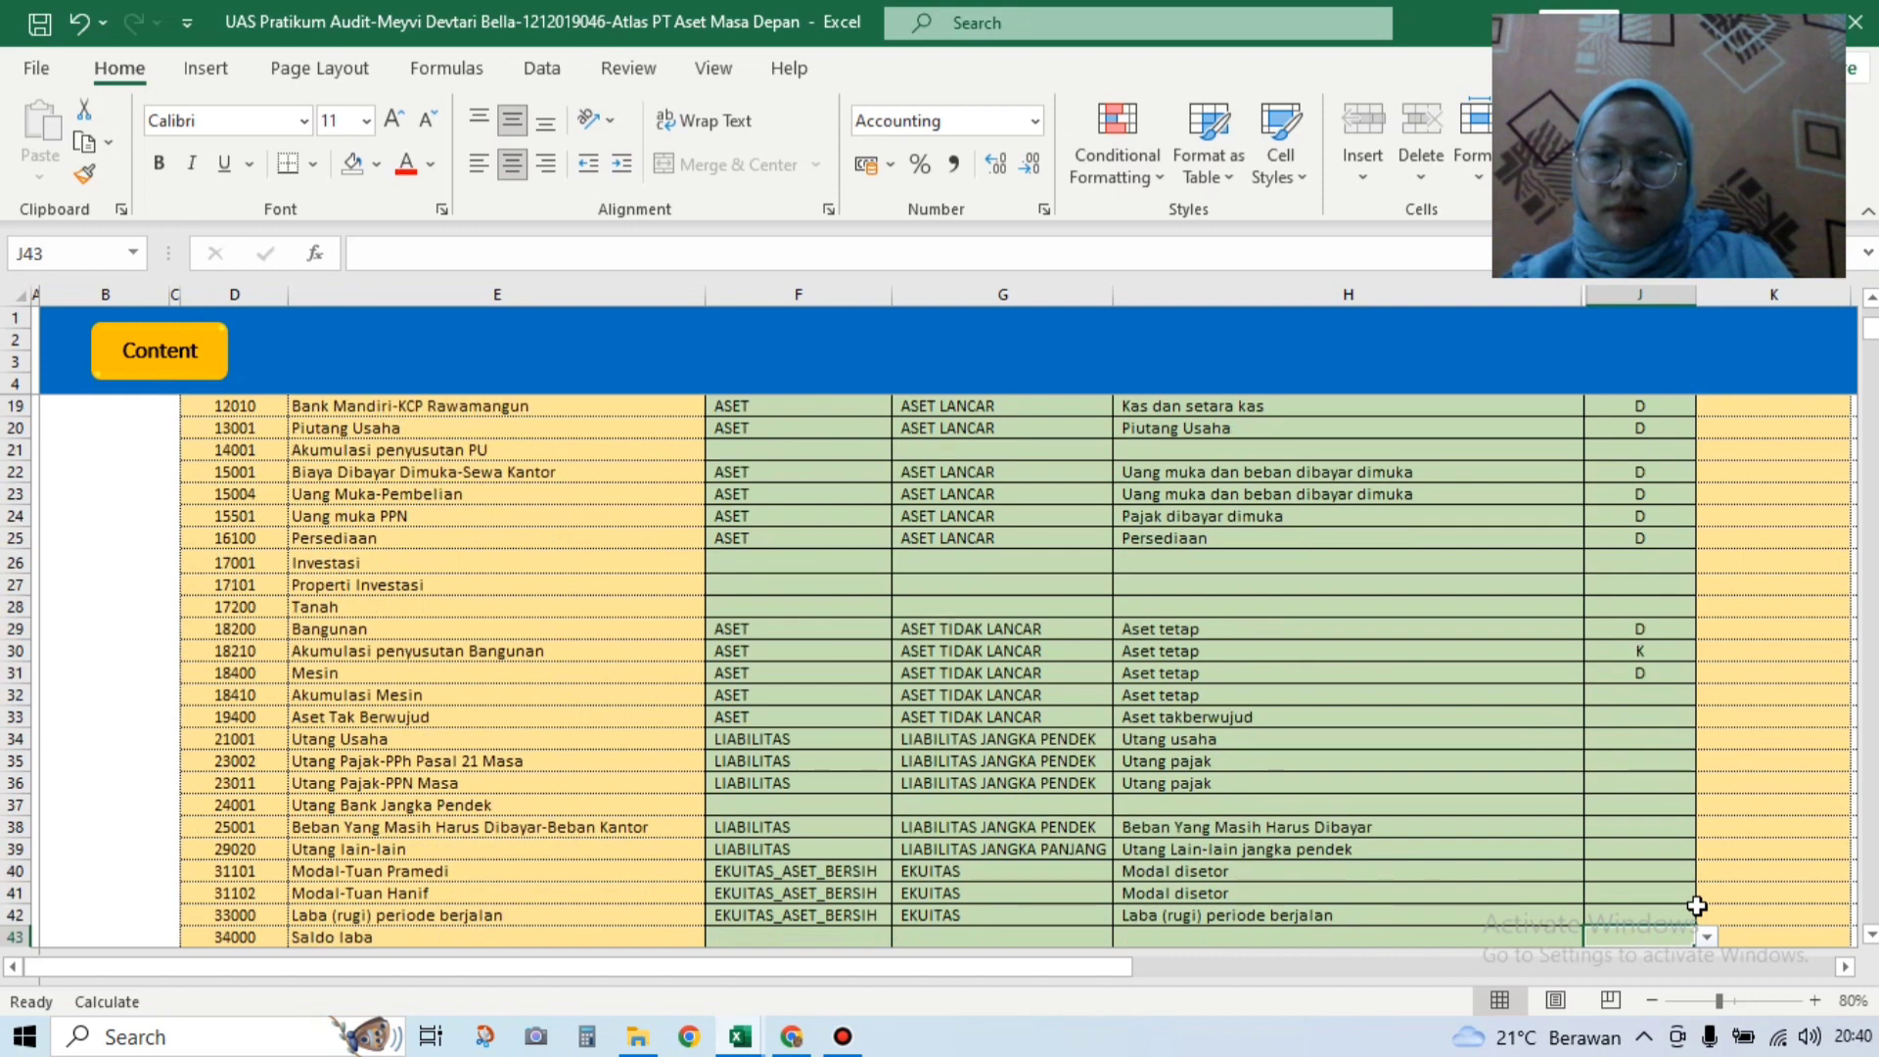
Step: Set Akumulasi Mesin's default to K and Aset Tak Berwujud's default to D
{"action": "key", "text": "Down"}
{"action": "key", "text": "Down"}
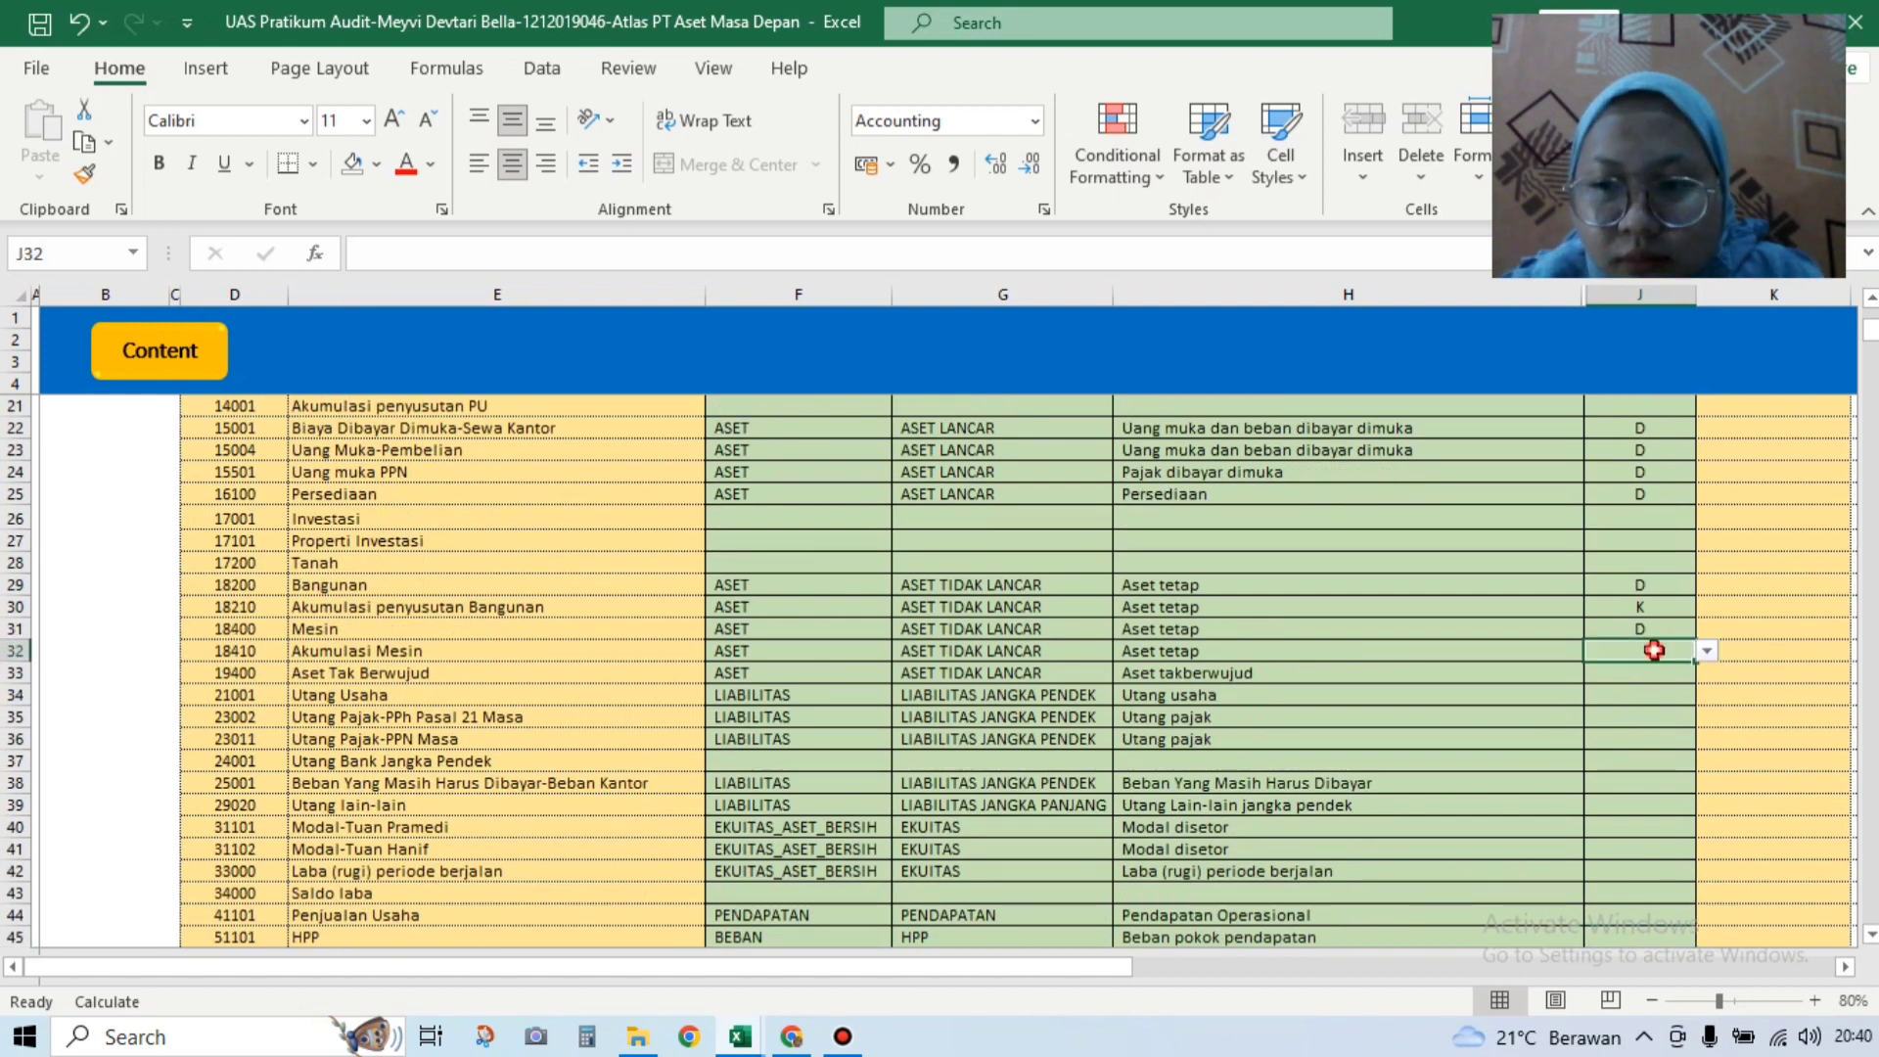
{"action": "left_click", "coordinate": [1660, 653]}
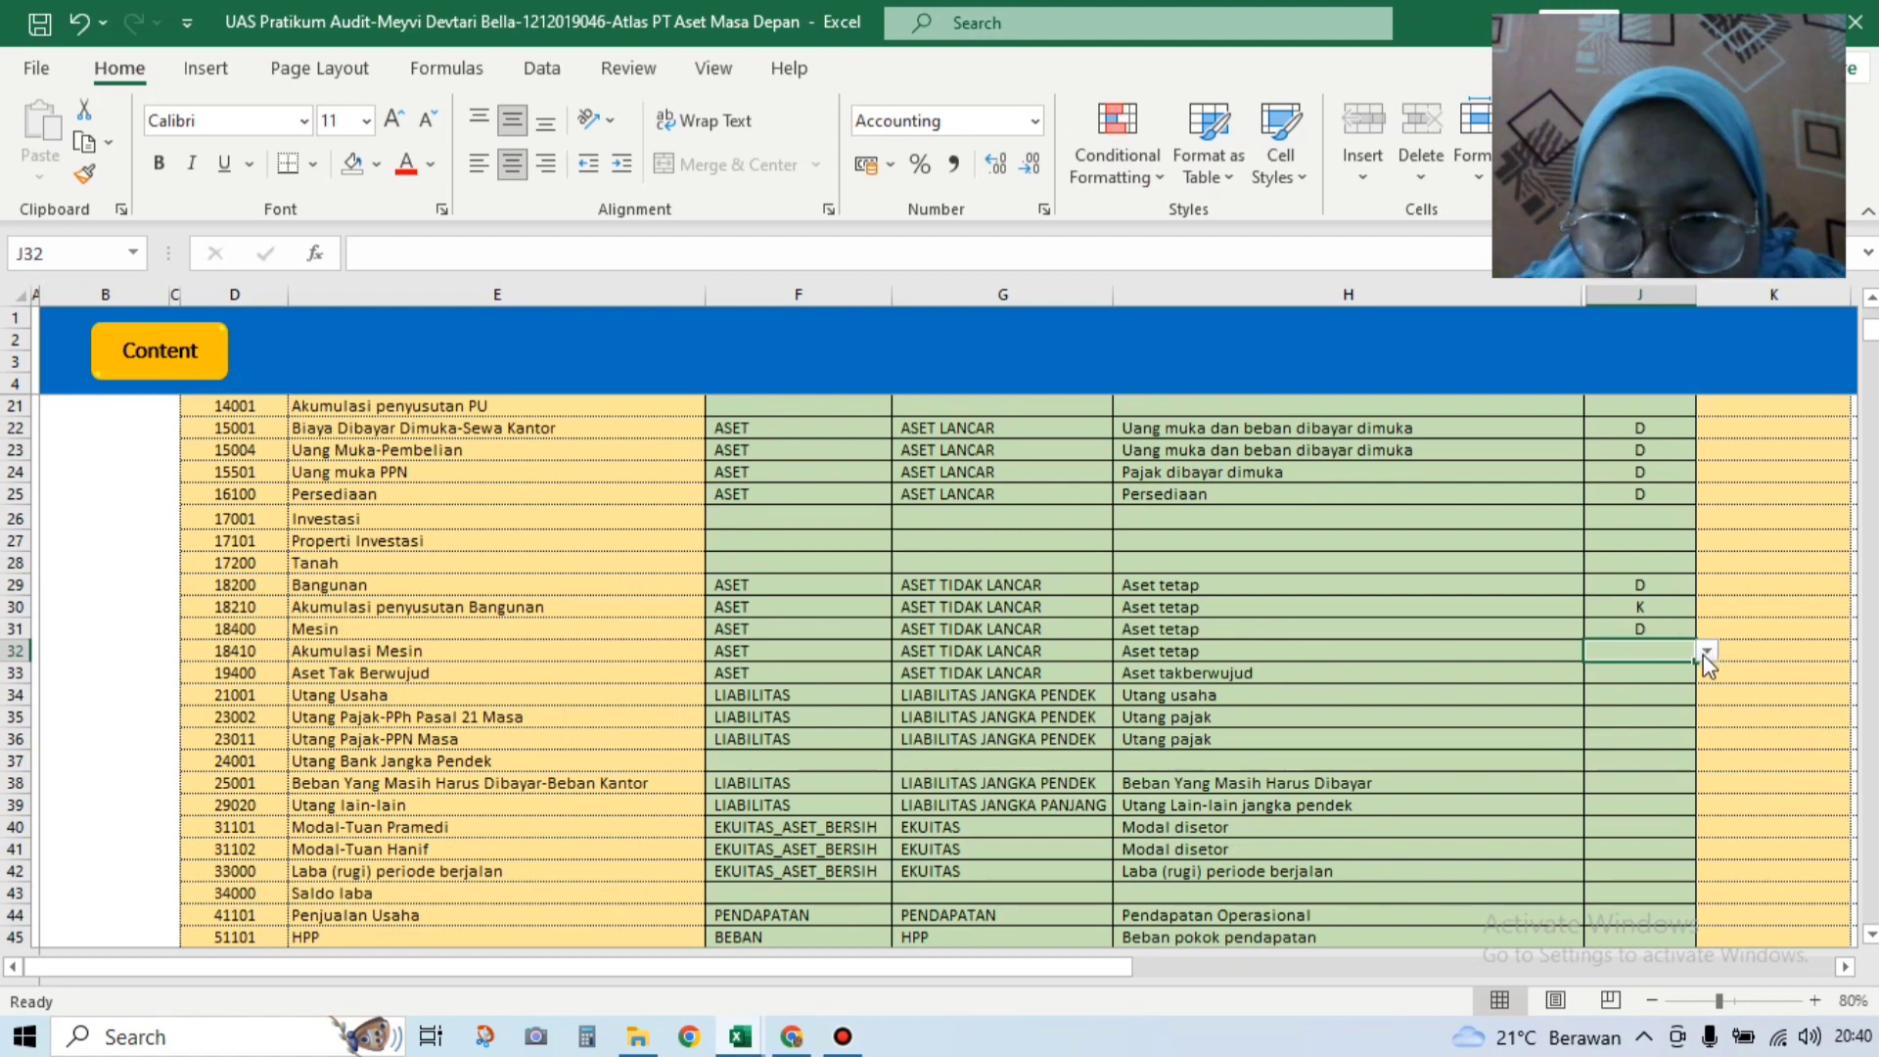
{"action": "left_click", "coordinate": [1706, 653]}
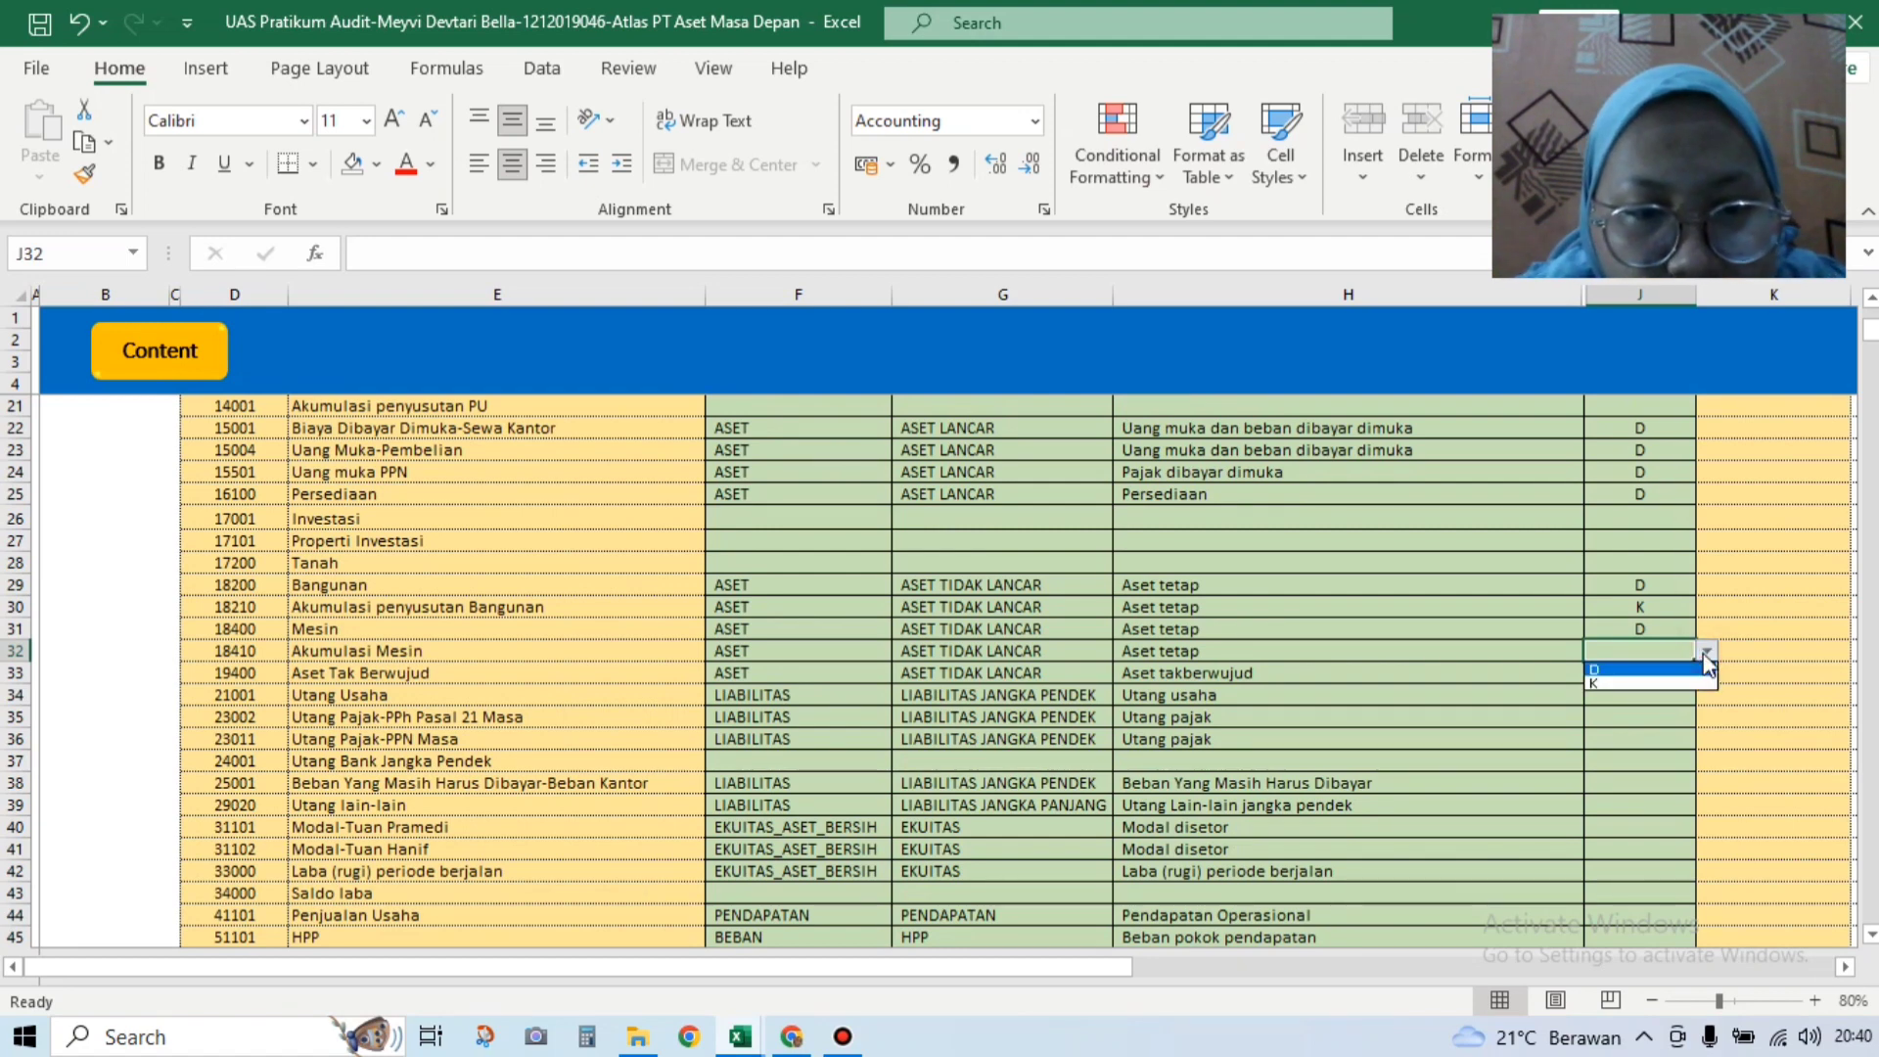
{"action": "left_click", "coordinate": [1703, 683]}
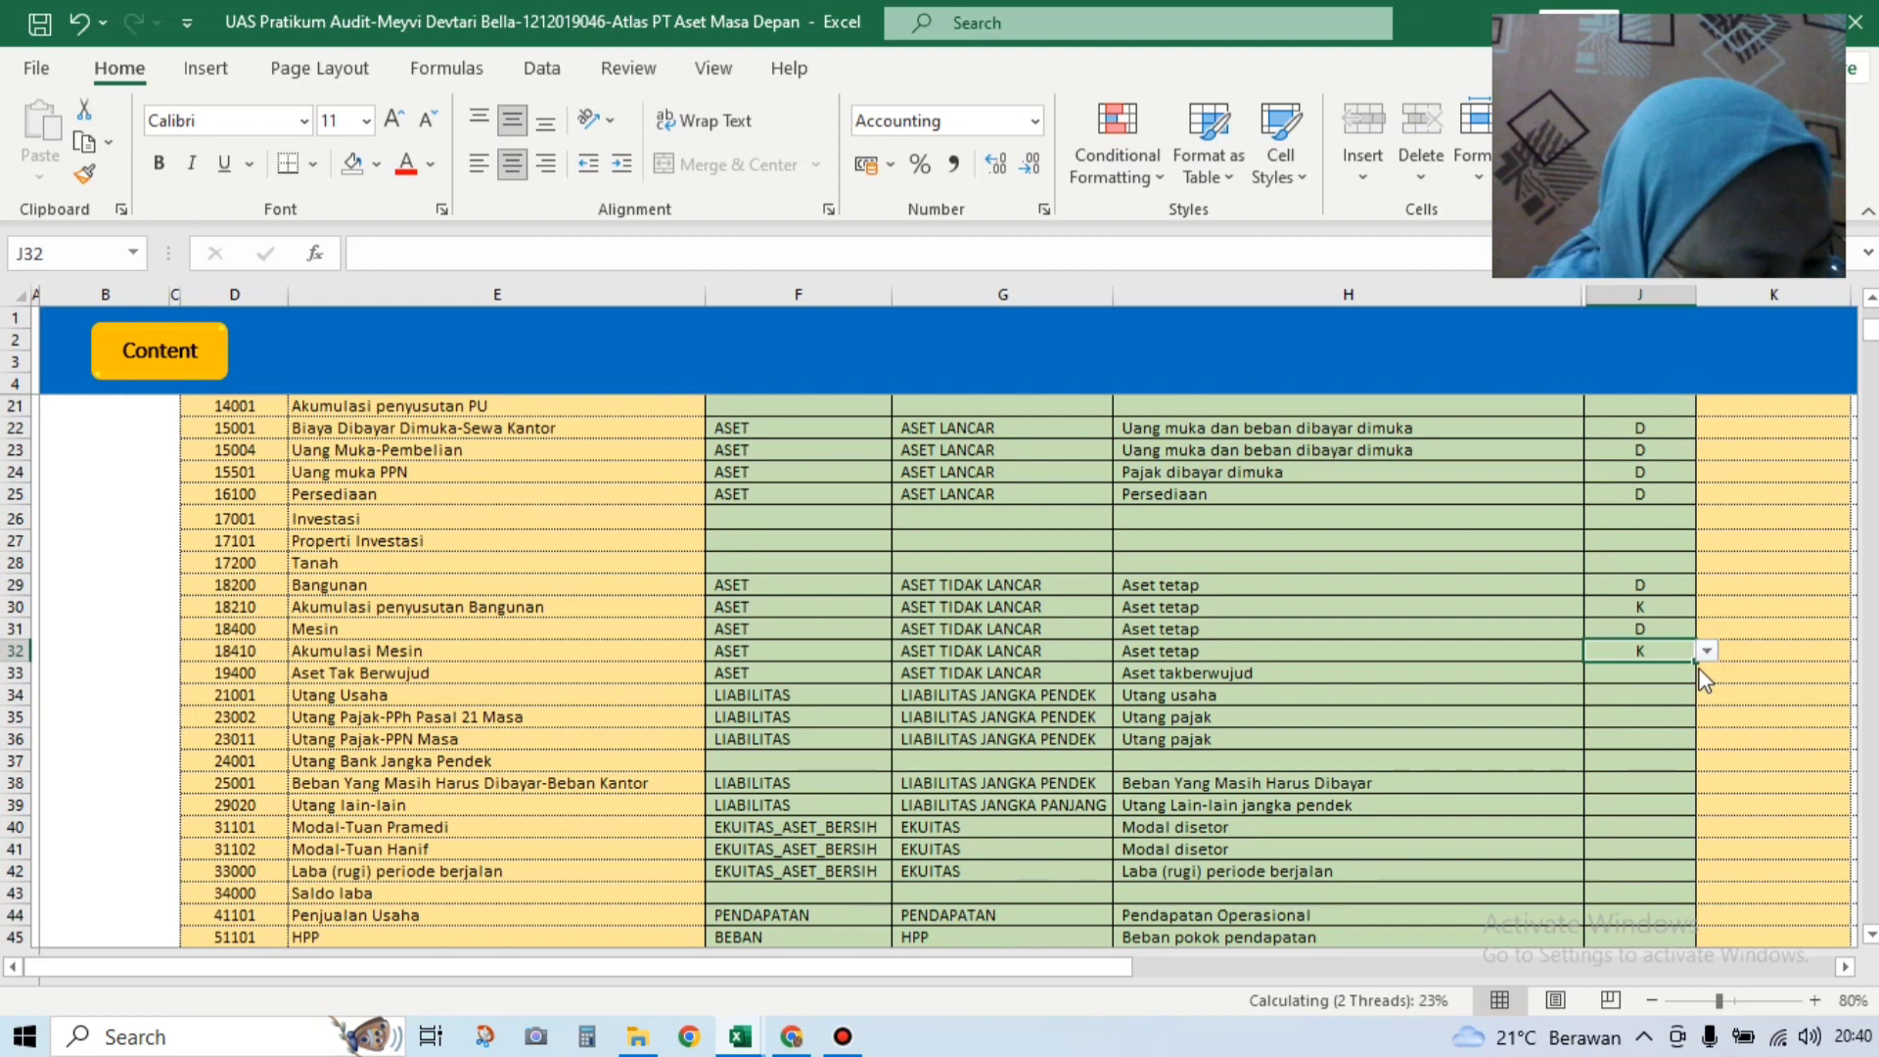
{"action": "left_click", "coordinate": [1682, 675]}
{"action": "left_click", "coordinate": [1707, 673]}
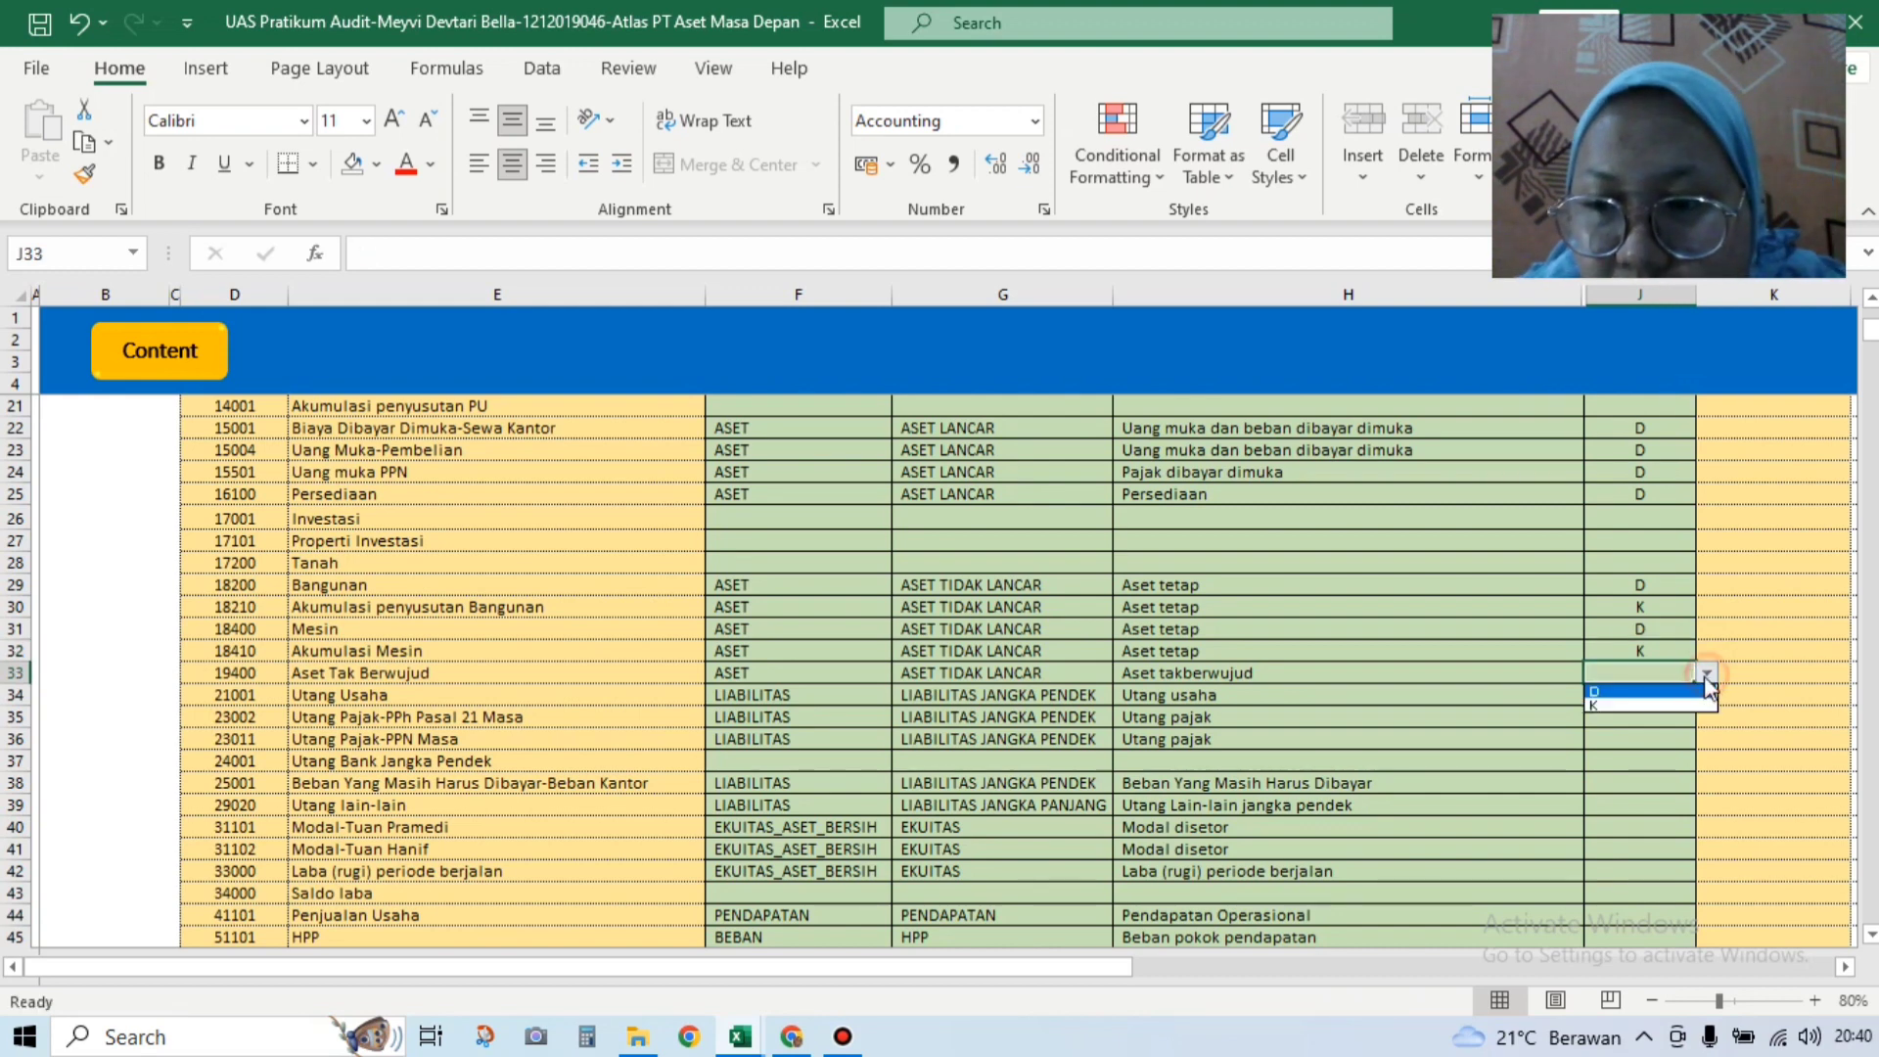
{"action": "left_click", "coordinate": [1696, 690]}
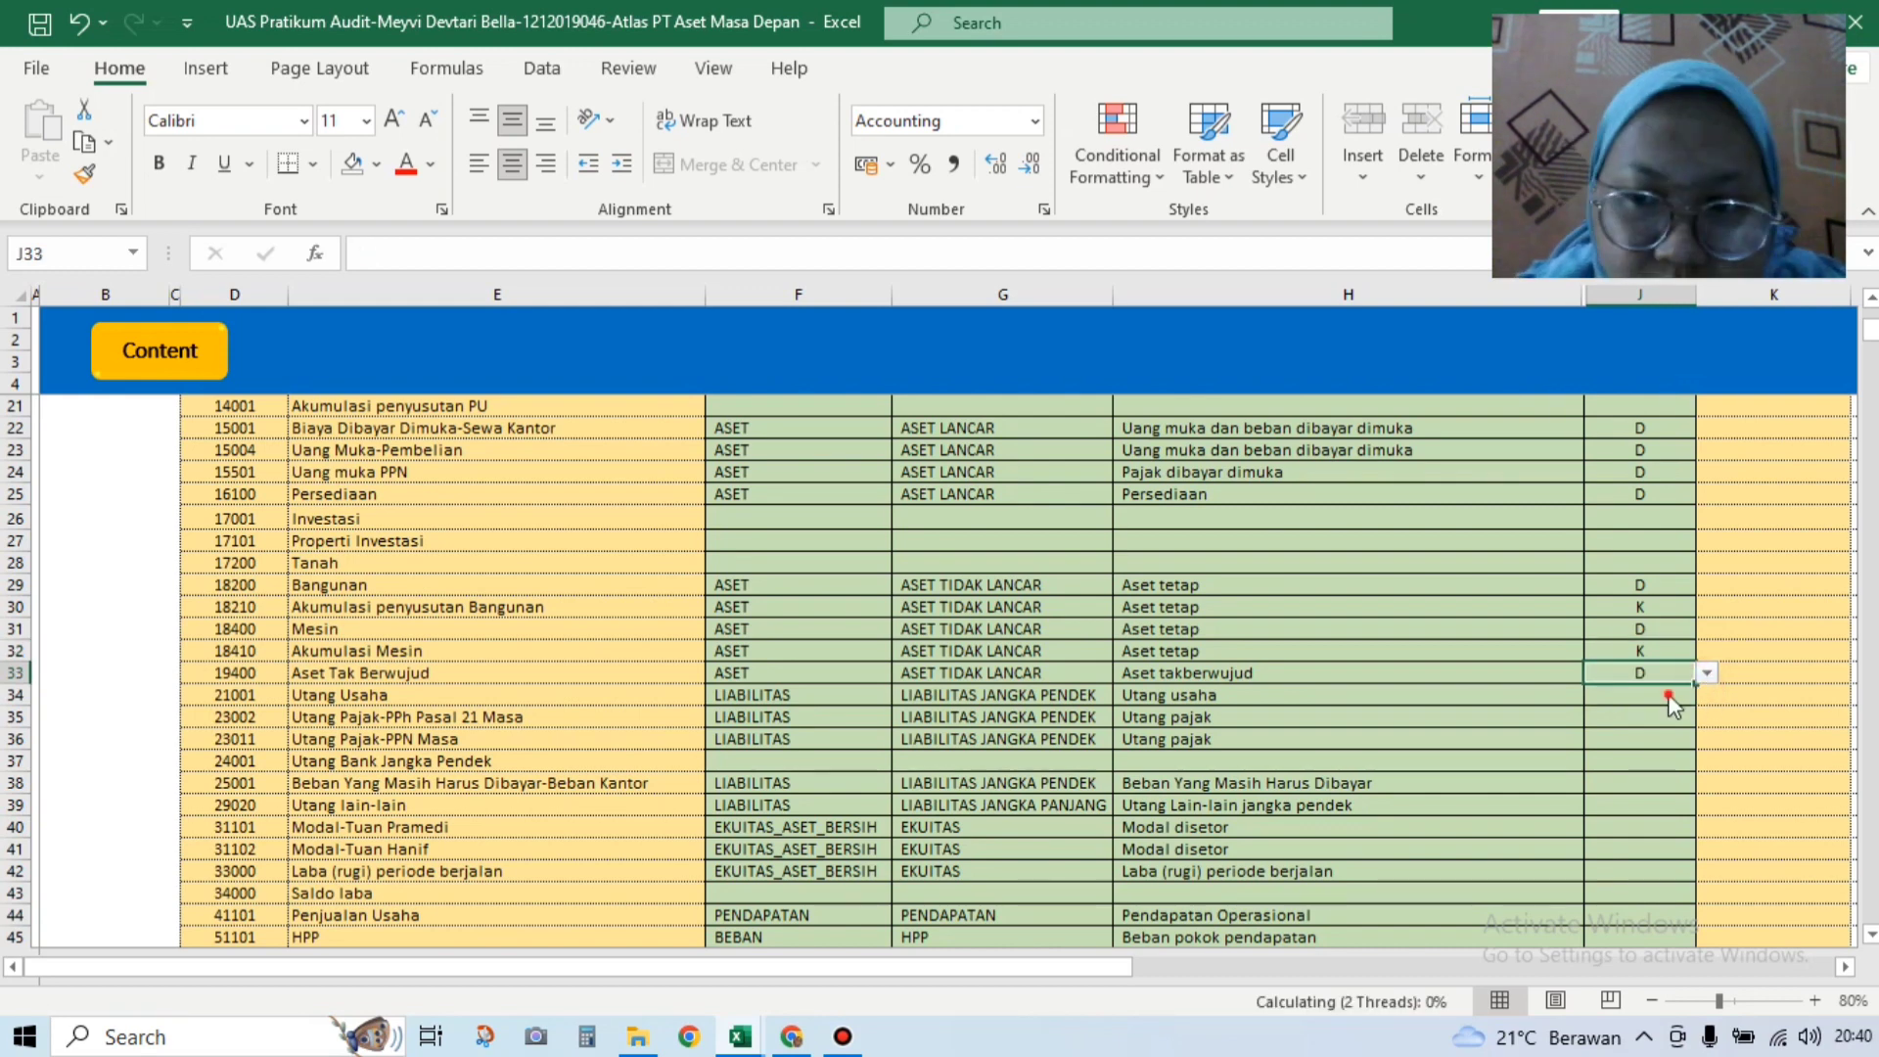
Step: Set K as the default for Utang Usaha, Utang Pajak-PPh Pasal 21 Masa and Utang Pajak-PPN Masa
{"action": "left_click", "coordinate": [1668, 694]}
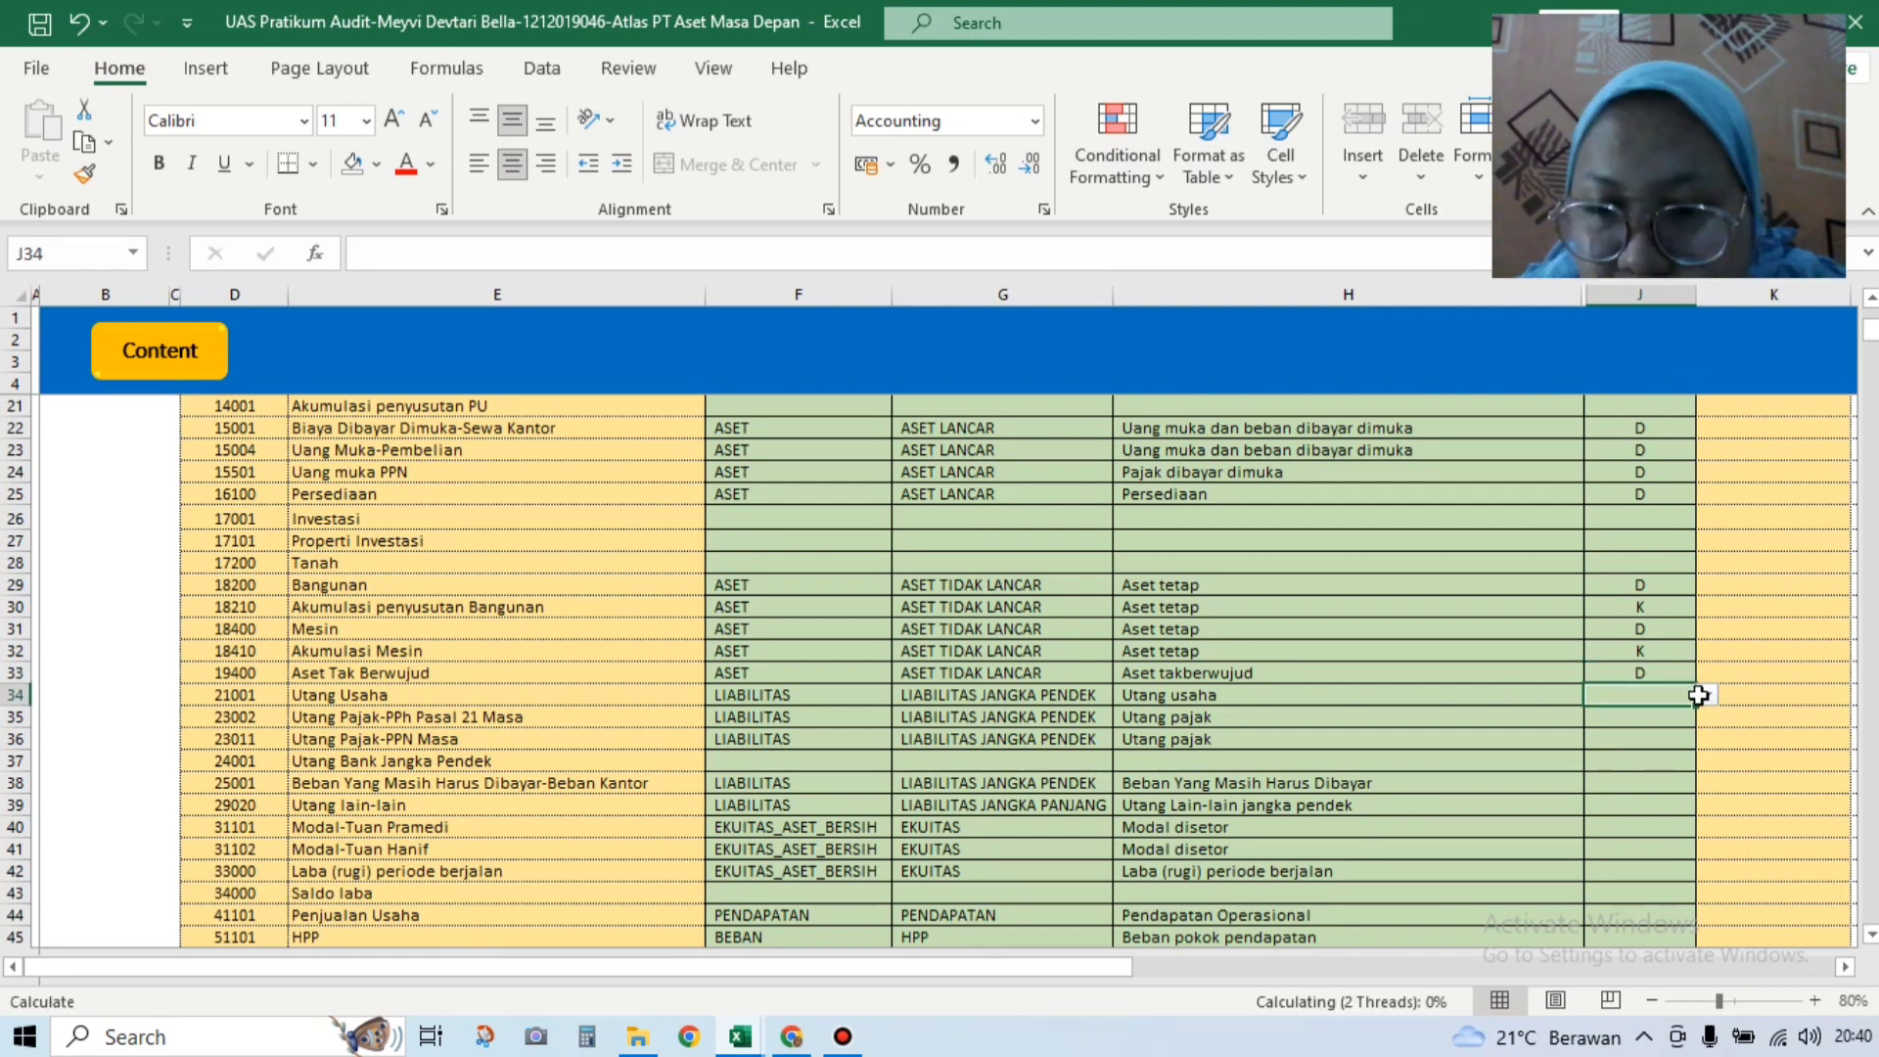
{"action": "left_click", "coordinate": [1707, 697]}
{"action": "left_click", "coordinate": [1689, 719]}
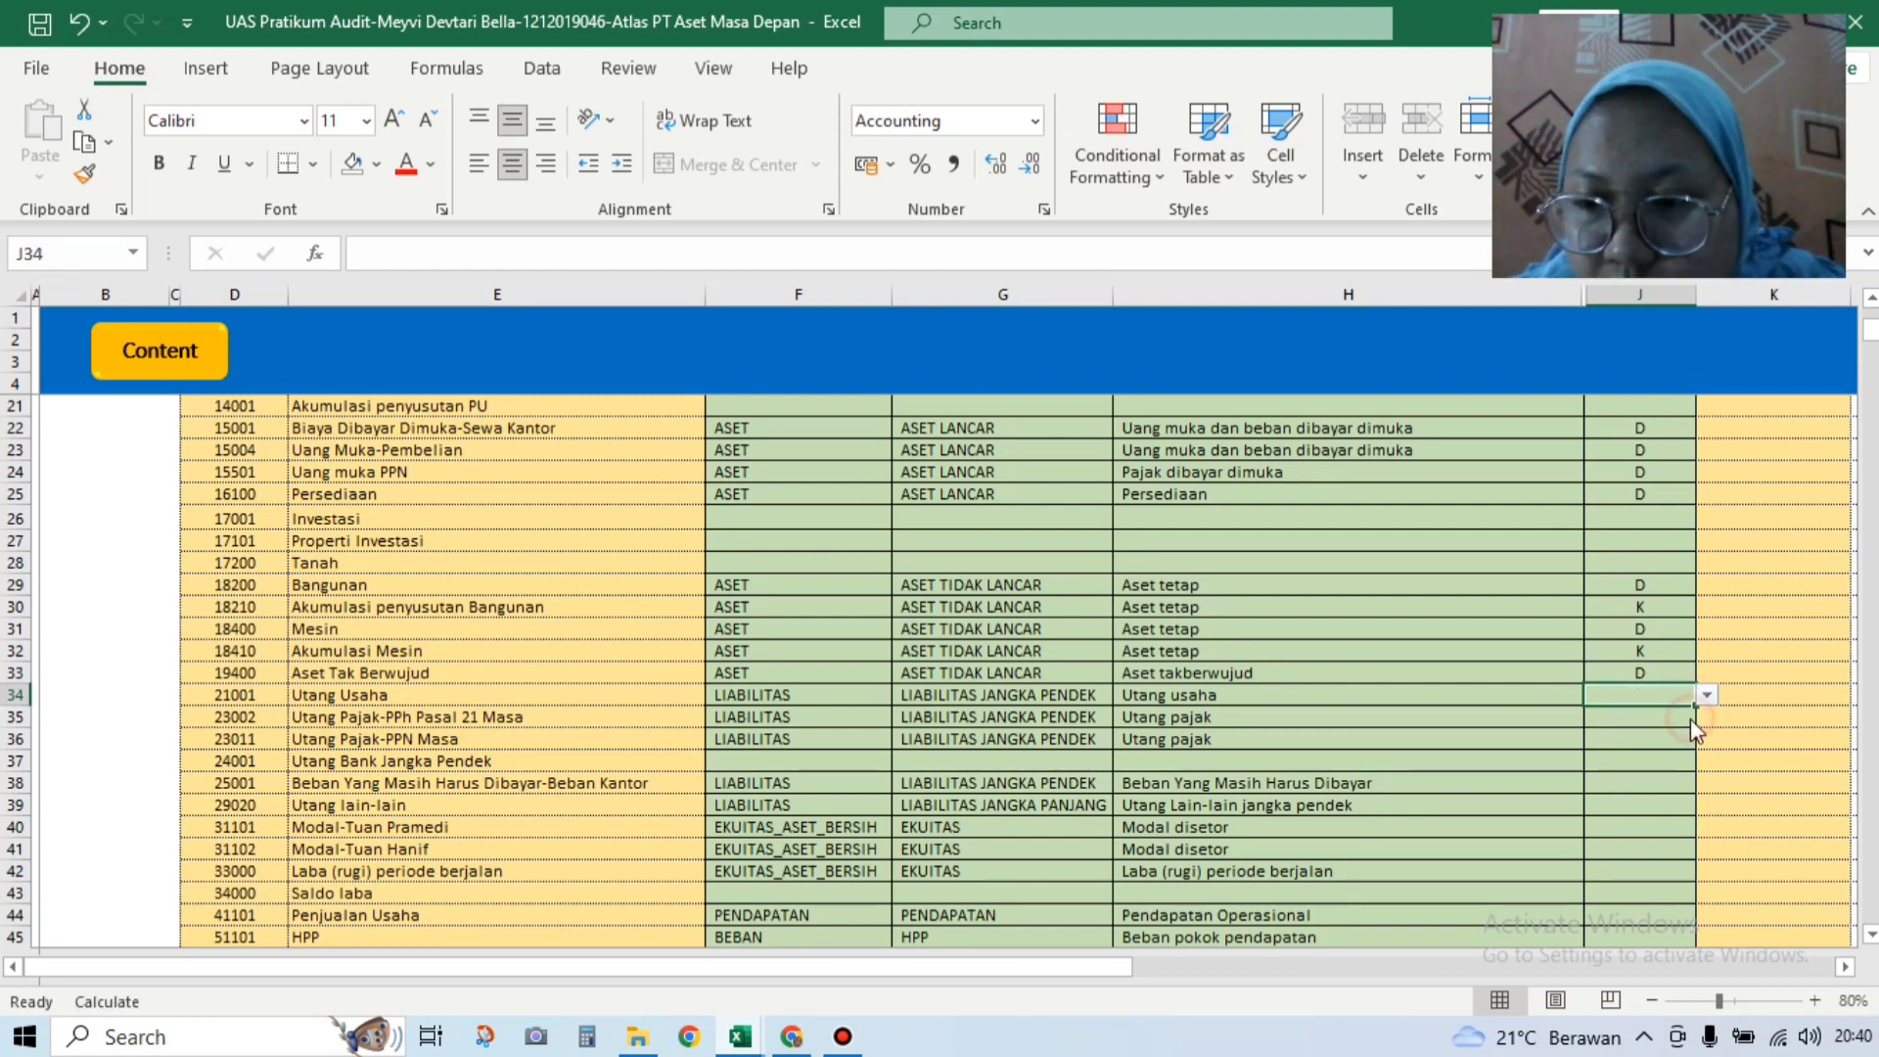
{"action": "left_click", "coordinate": [1707, 698]}
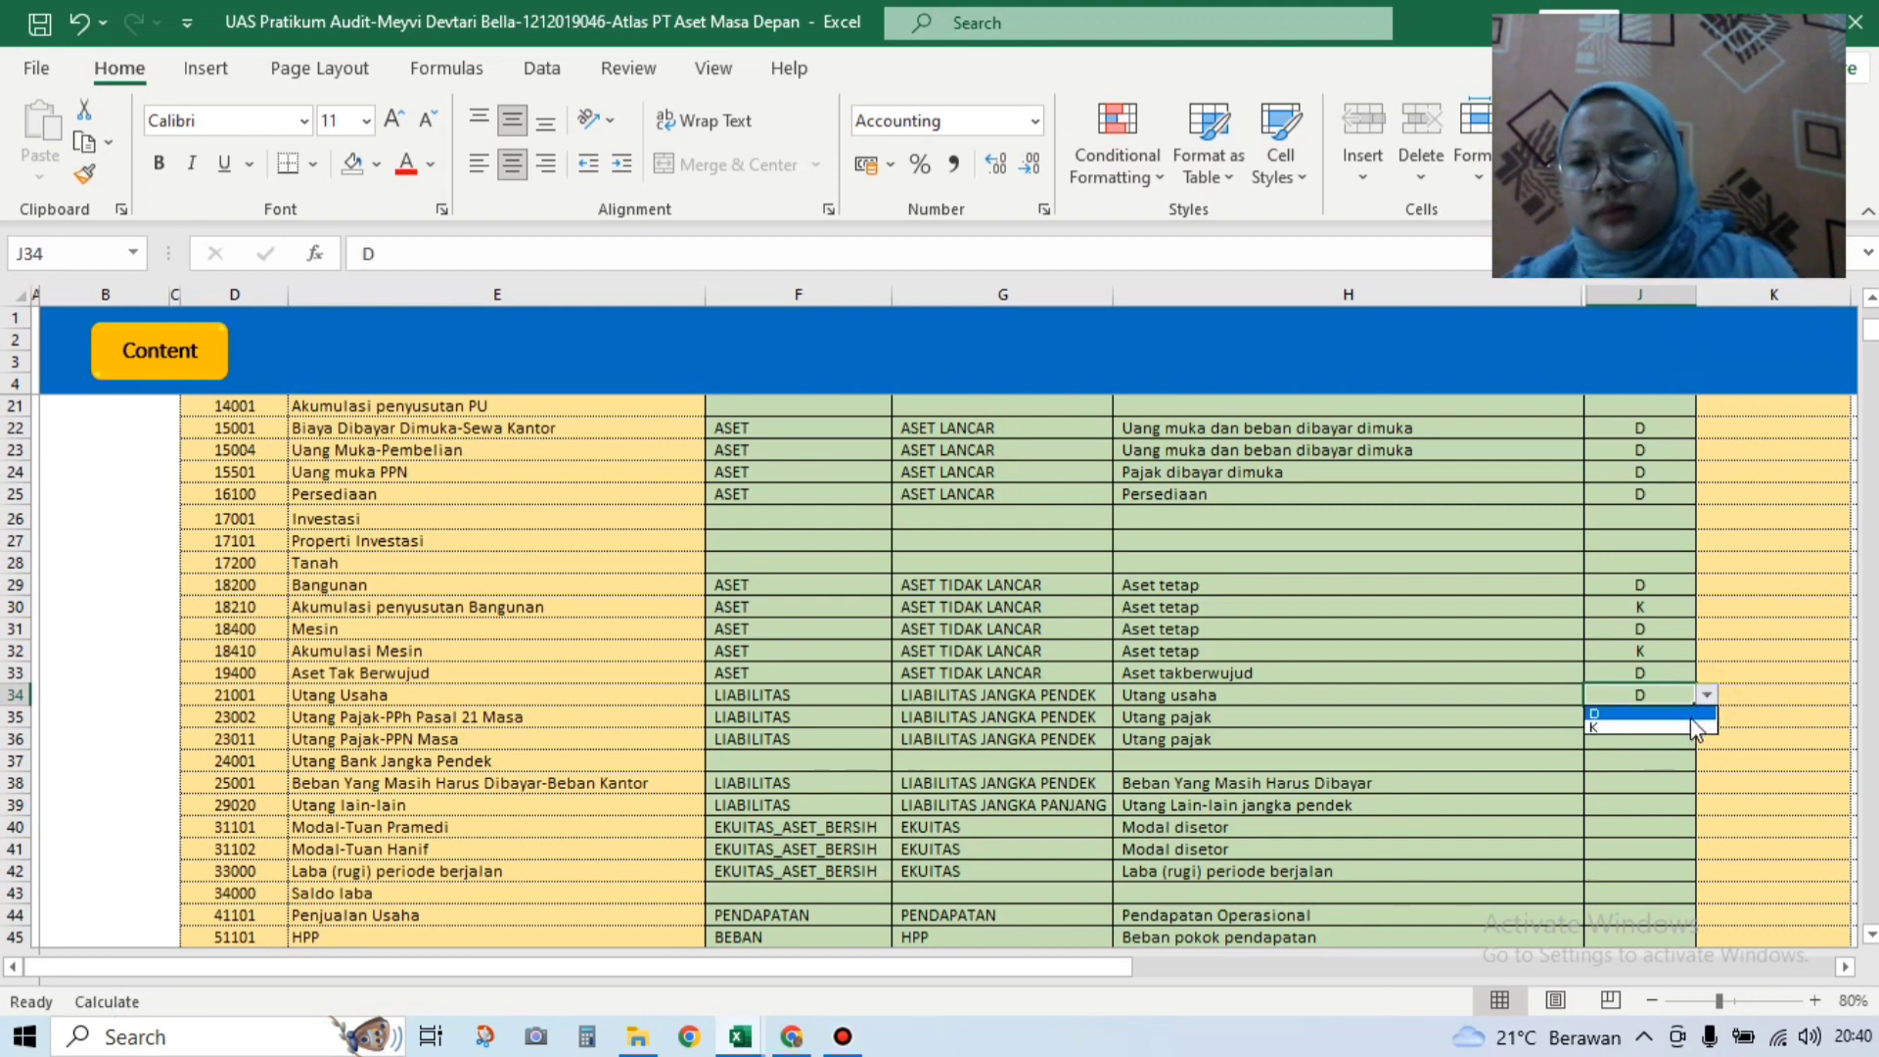
{"action": "left_click", "coordinate": [1658, 728]}
{"action": "left_click", "coordinate": [1678, 716]}
{"action": "left_click", "coordinate": [1707, 717]}
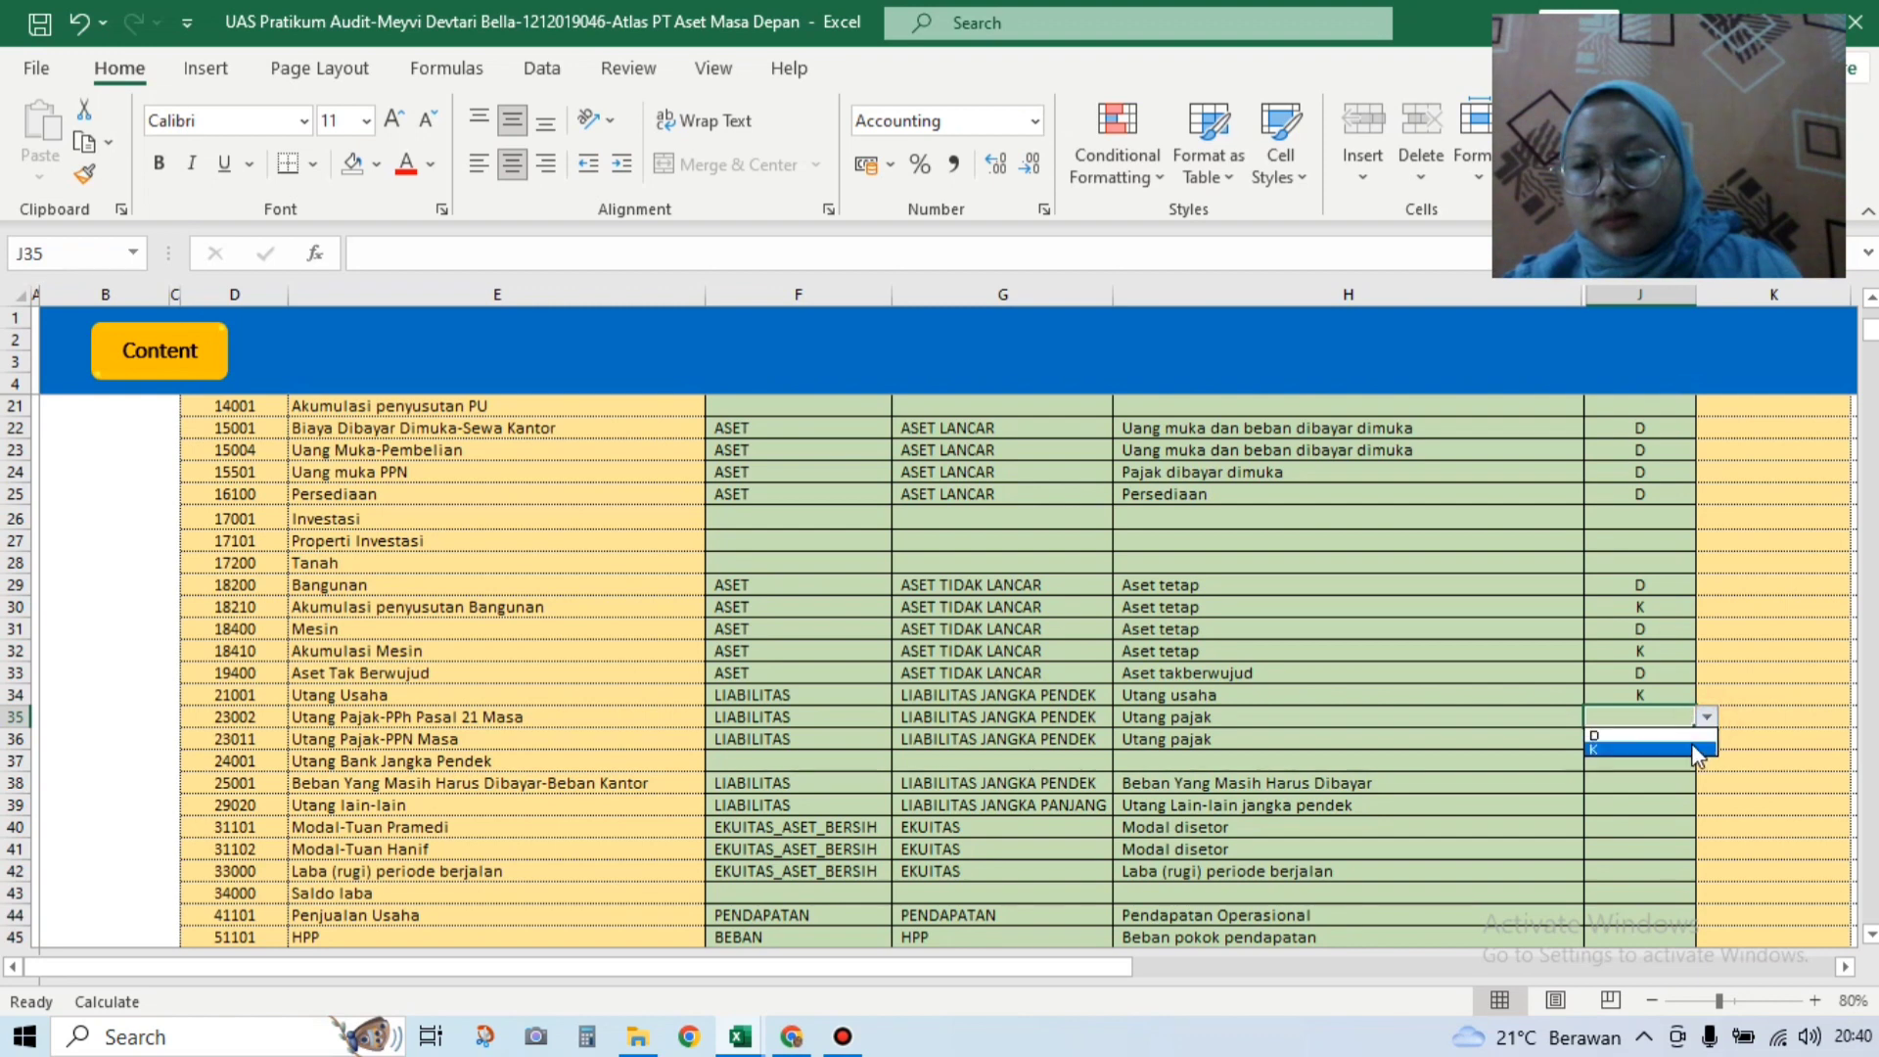
{"action": "left_click", "coordinate": [1689, 747]}
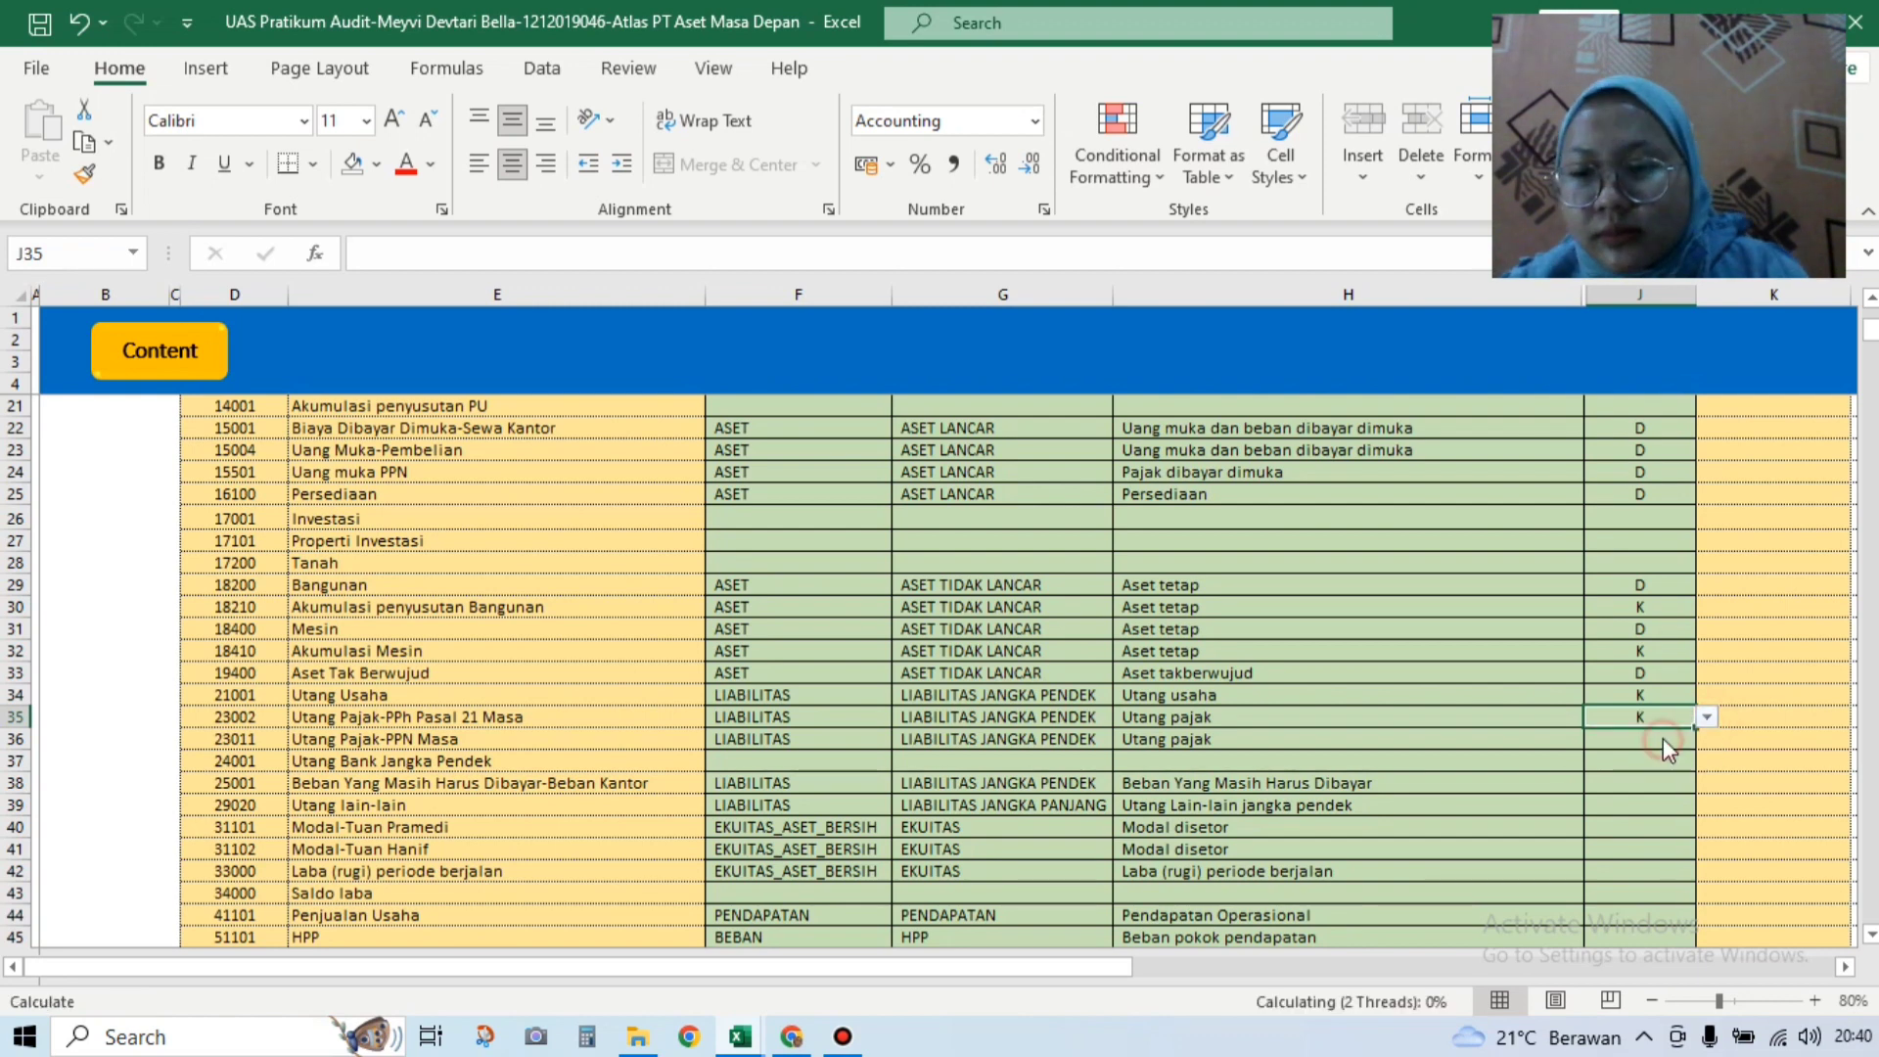
{"action": "left_click", "coordinate": [1675, 739]}
{"action": "left_click", "coordinate": [1707, 740]}
{"action": "left_click", "coordinate": [1681, 758]}
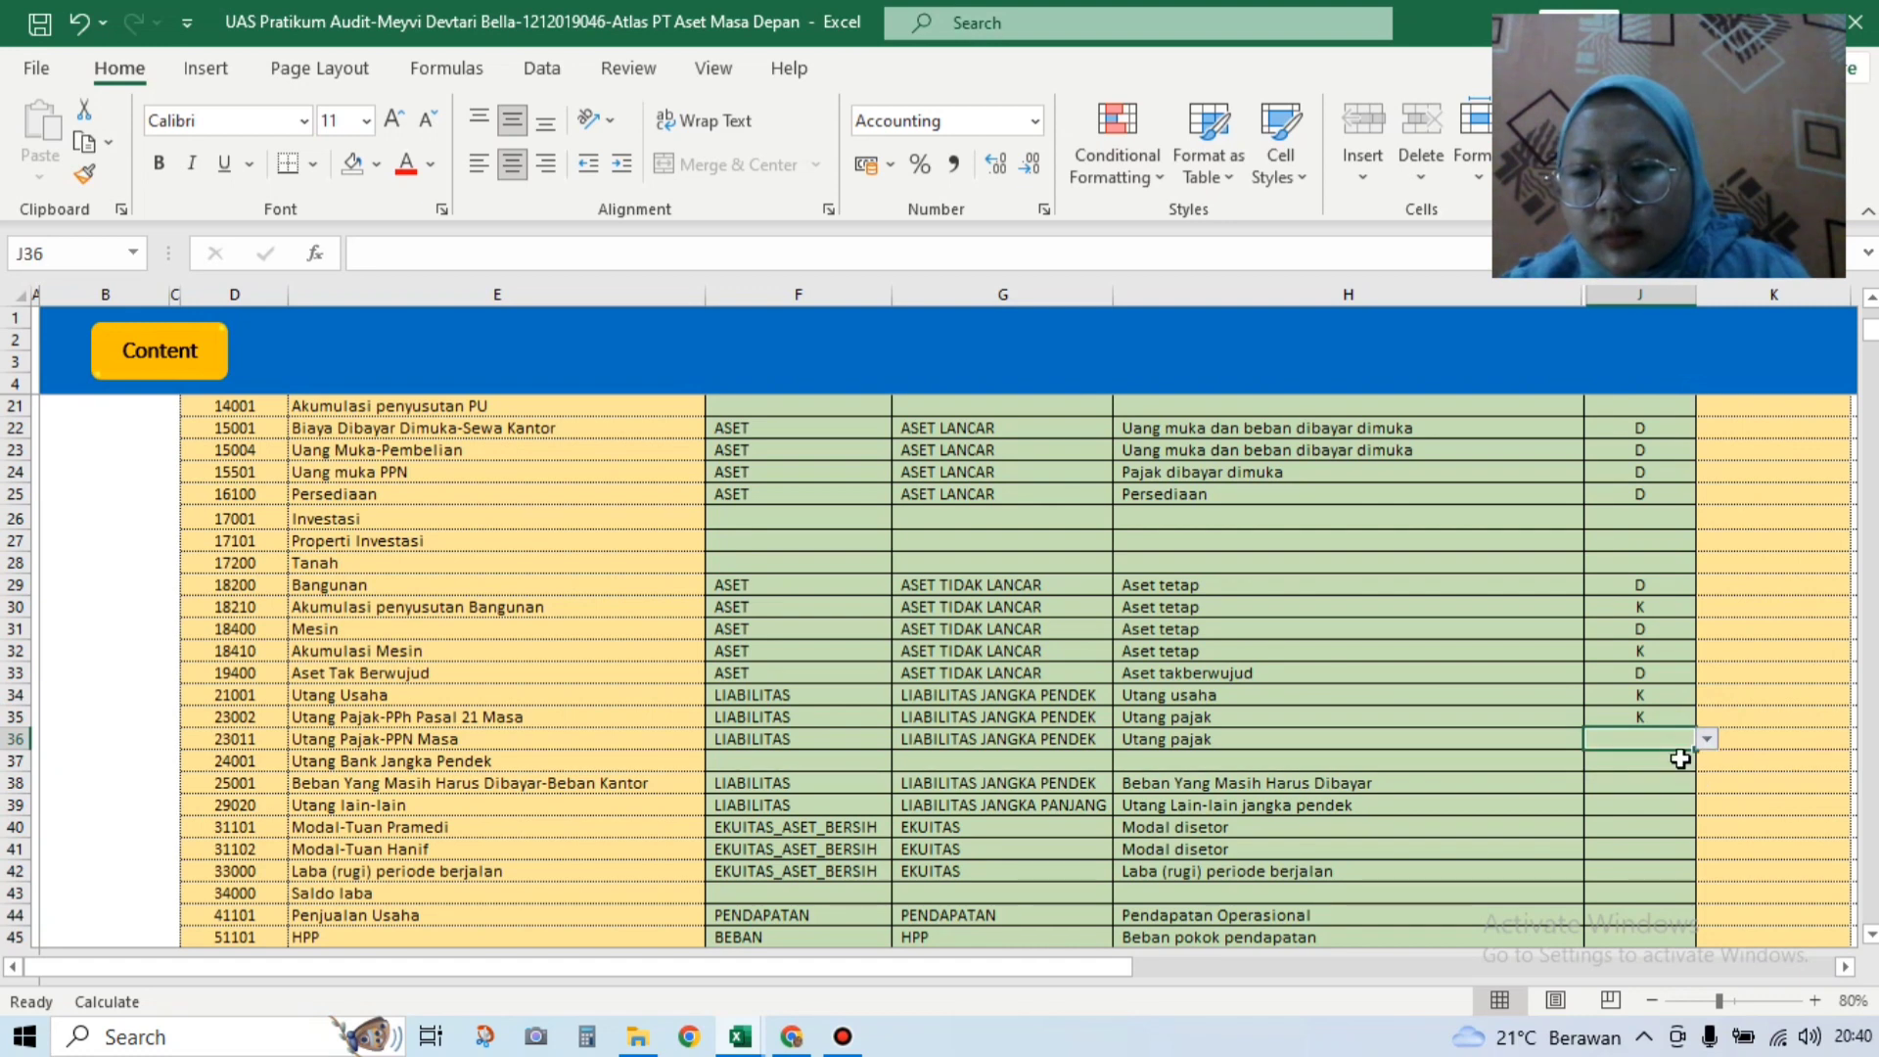
{"action": "left_click", "coordinate": [1707, 741]}
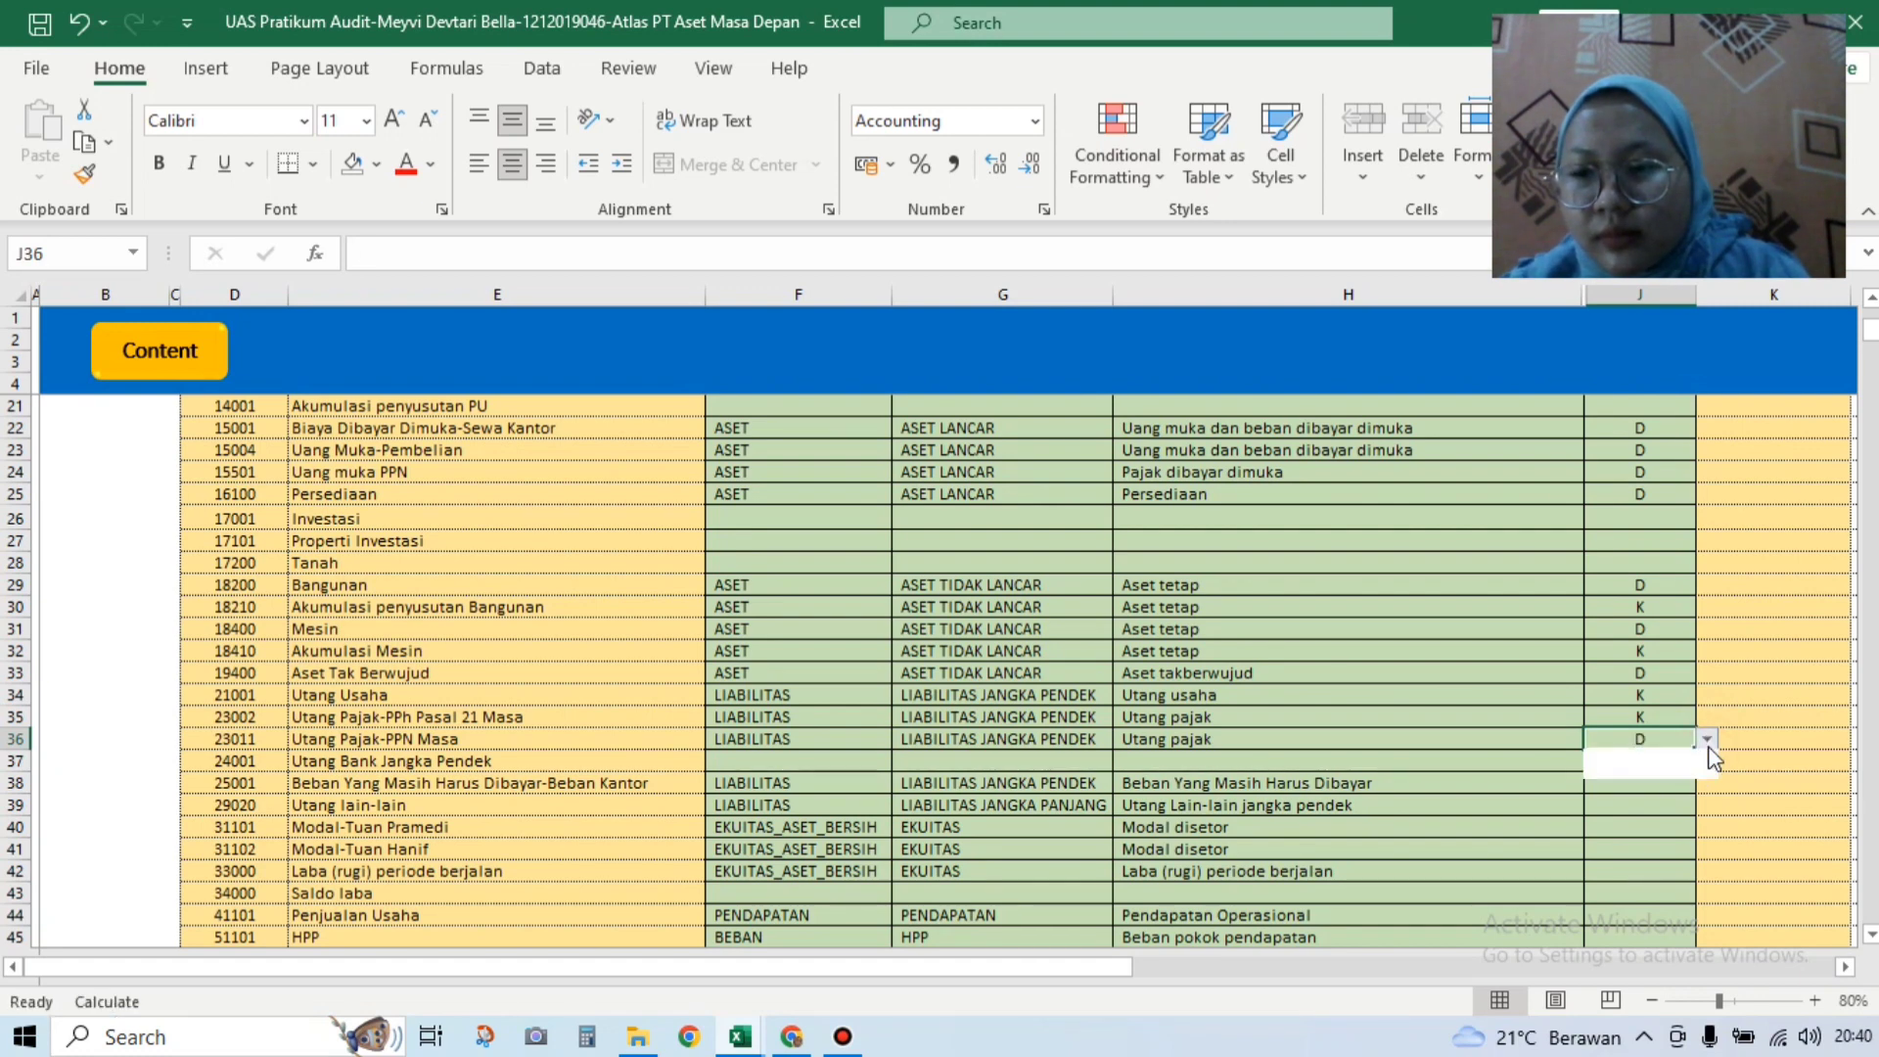
{"action": "left_click", "coordinate": [1679, 771]}
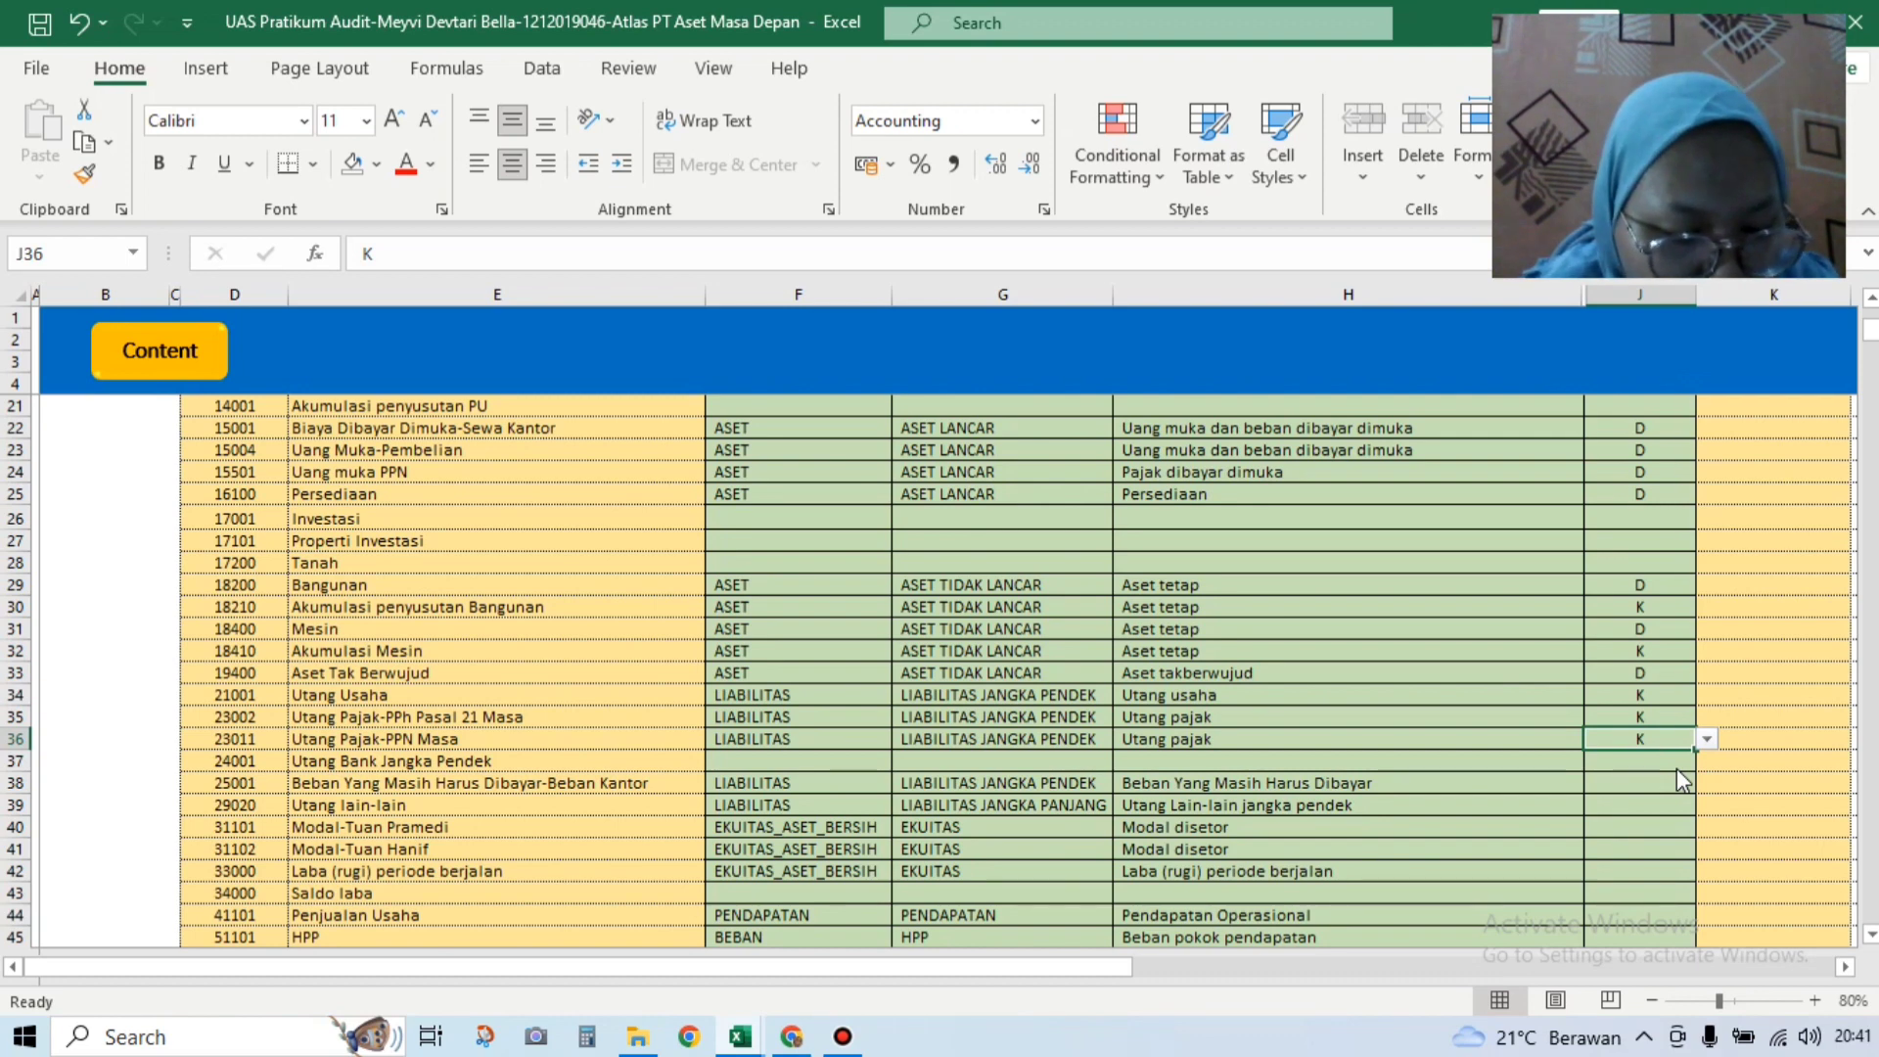
Step: Enter K as the default for the accrued office expense account and Utang lain-lain
{"action": "left_click", "coordinate": [1603, 782]}
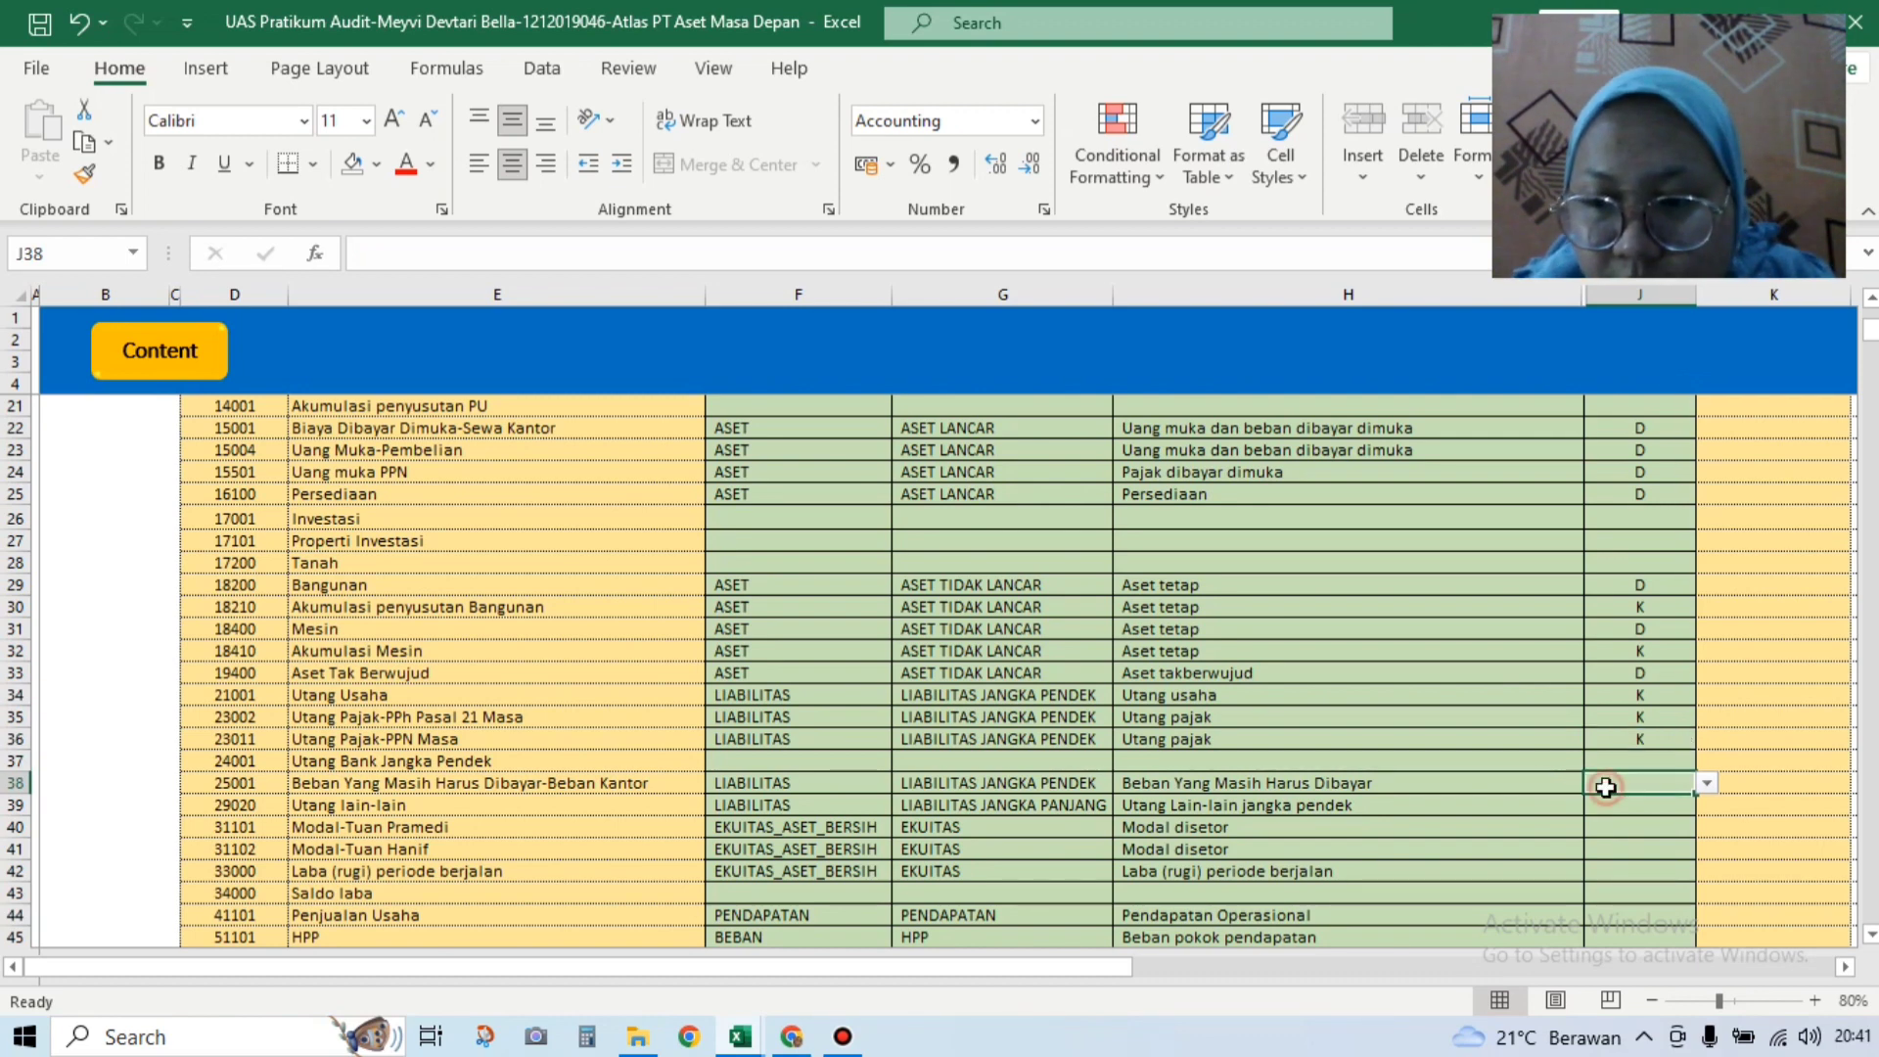
{"action": "left_click", "coordinate": [1705, 785]}
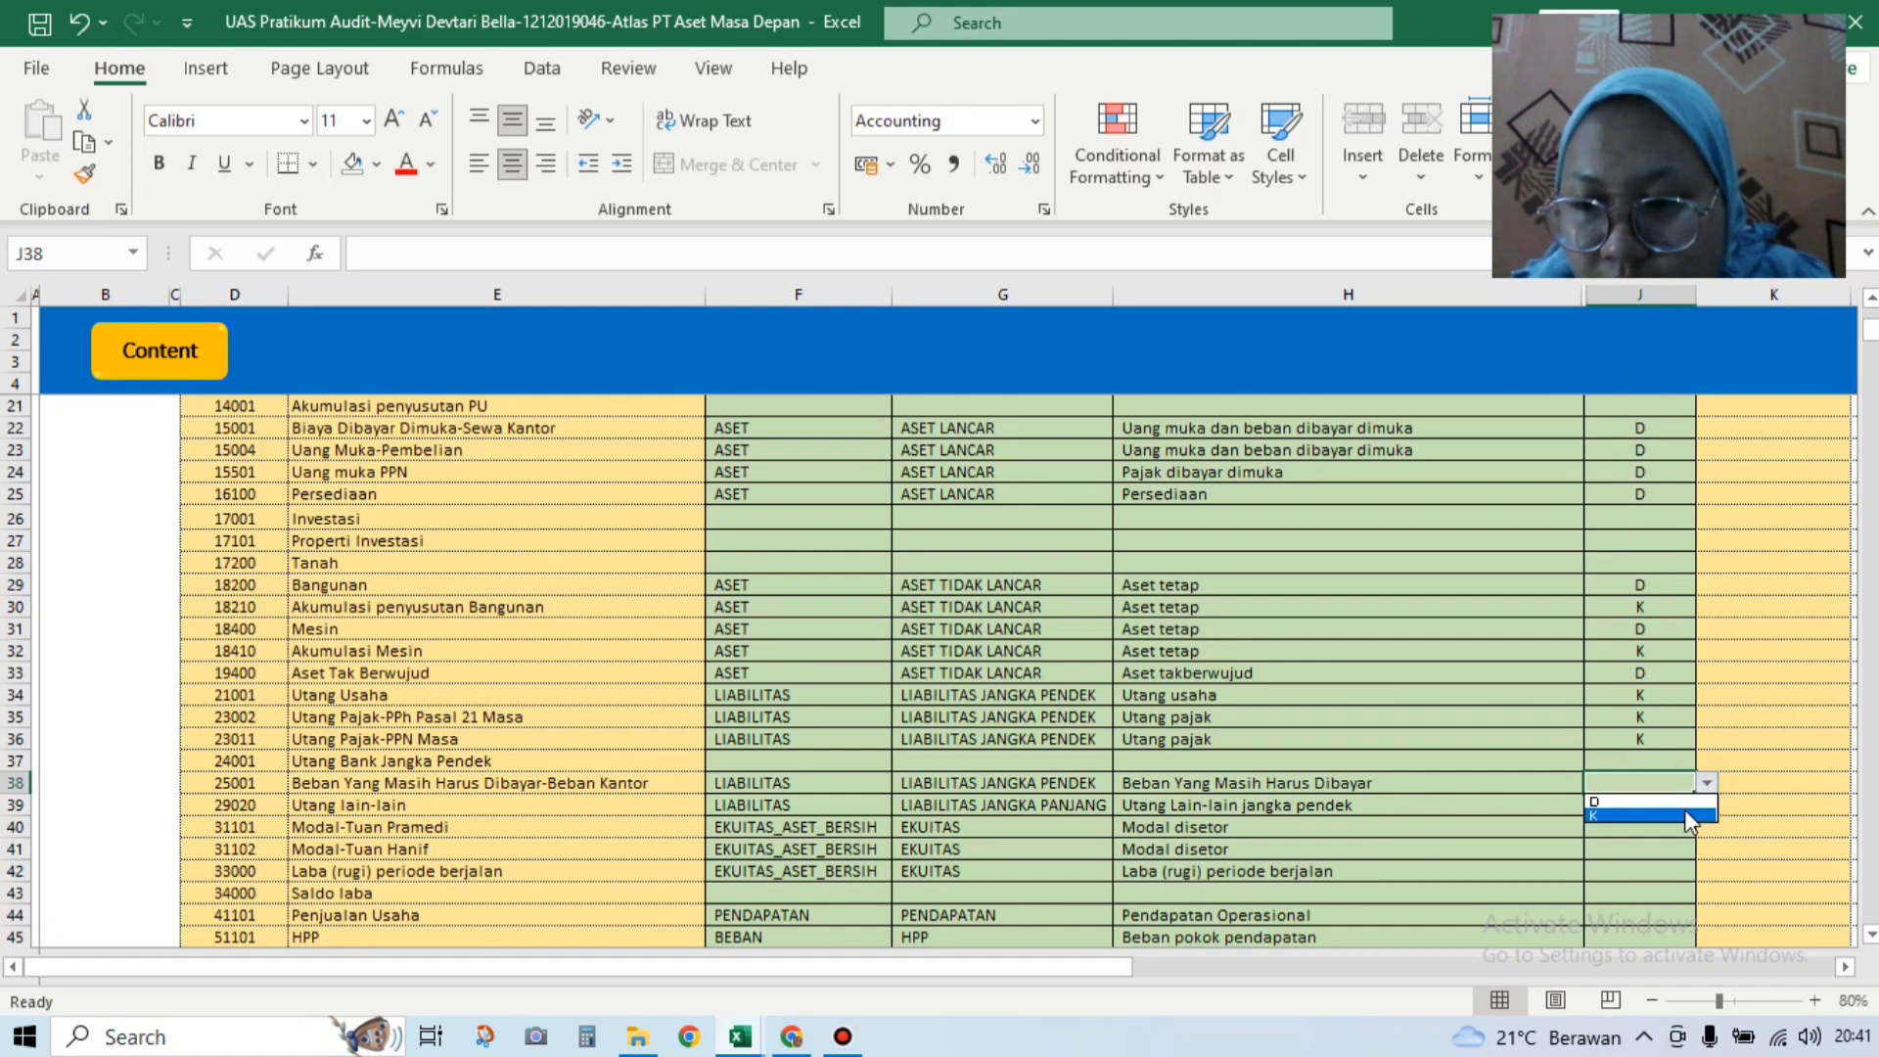
{"action": "left_click", "coordinate": [1658, 809]}
{"action": "type", "text": "K"}
{"action": "key", "text": "Return"}
{"action": "left_click", "coordinate": [1703, 809]}
{"action": "left_click", "coordinate": [1661, 827]}
{"action": "type", "text": "K"}
{"action": "key", "text": "Return"}
Step: Set both owners' Modal accounts to K and Laba (rugi) periode berjalan to D
{"action": "left_click", "coordinate": [1707, 827]}
{"action": "left_click", "coordinate": [1674, 859]}
{"action": "left_click", "coordinate": [1678, 850]}
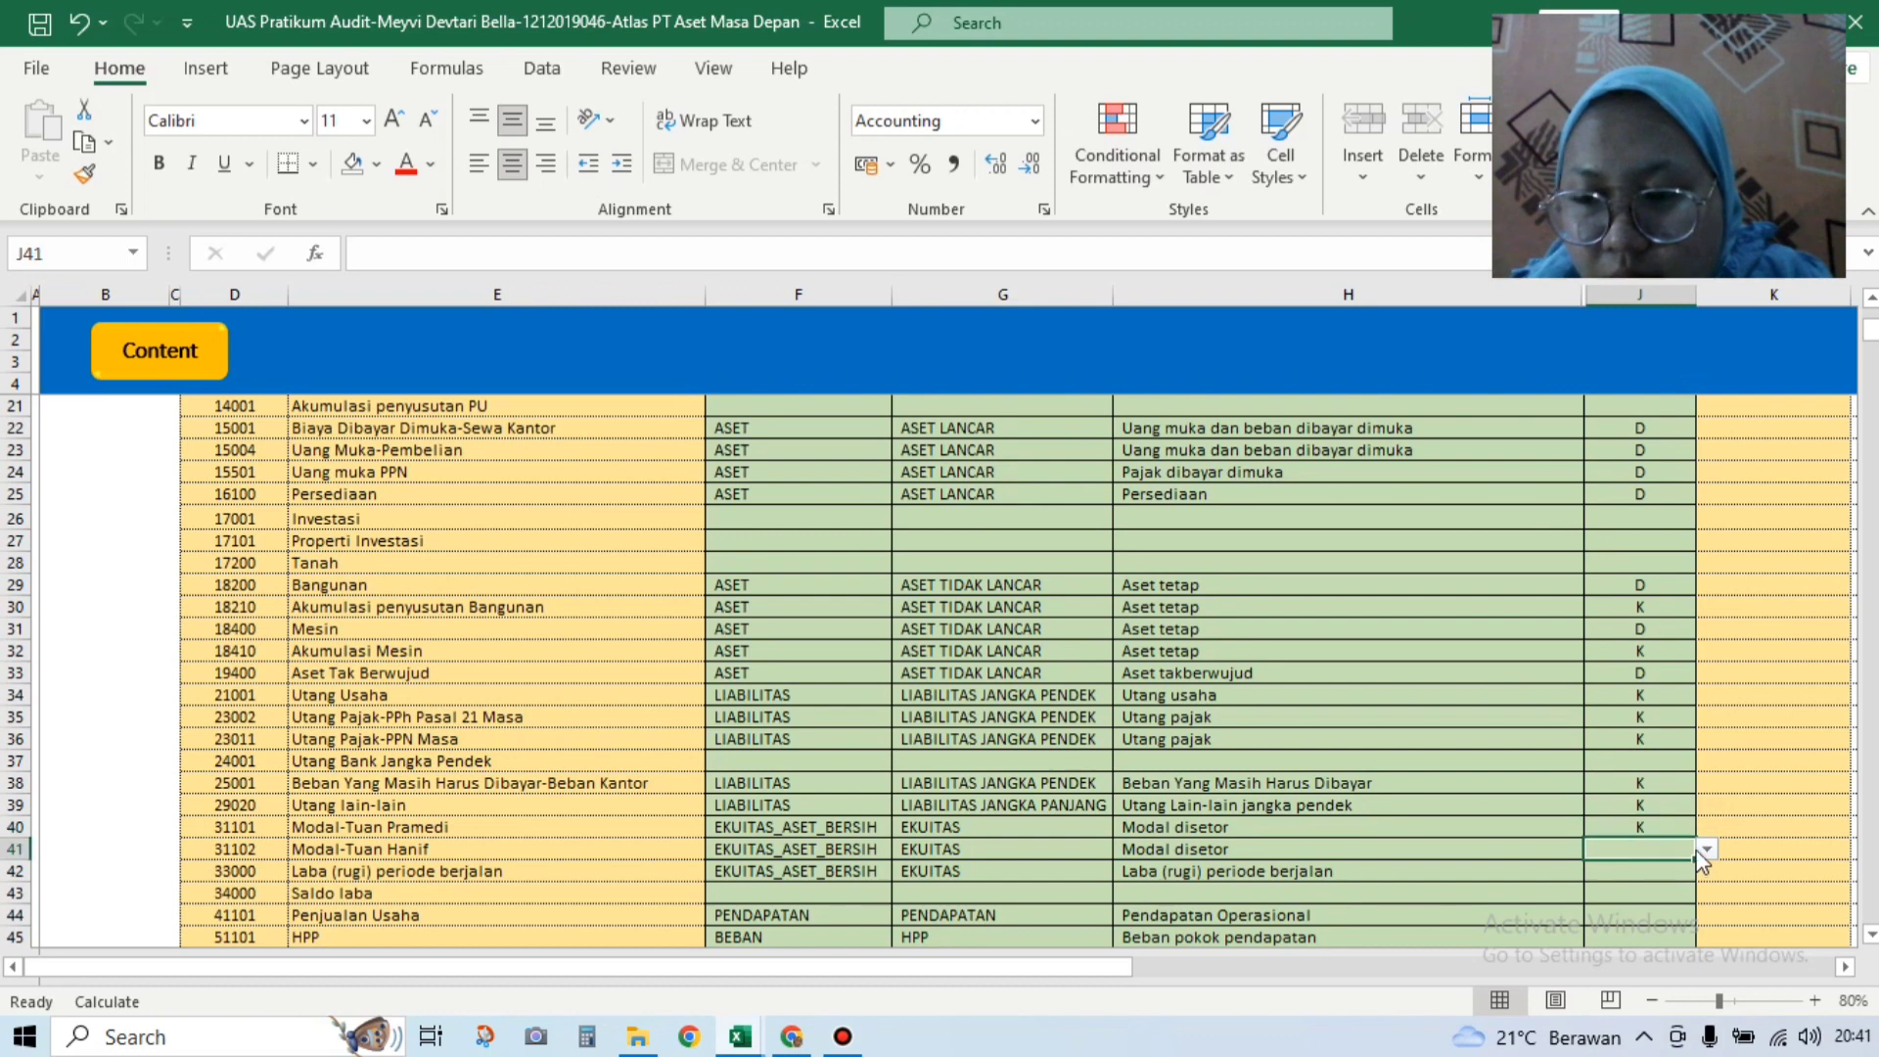
{"action": "left_click", "coordinate": [1707, 849]}
{"action": "left_click", "coordinate": [1672, 873]}
{"action": "left_click", "coordinate": [1691, 874]}
{"action": "left_click", "coordinate": [1707, 871]}
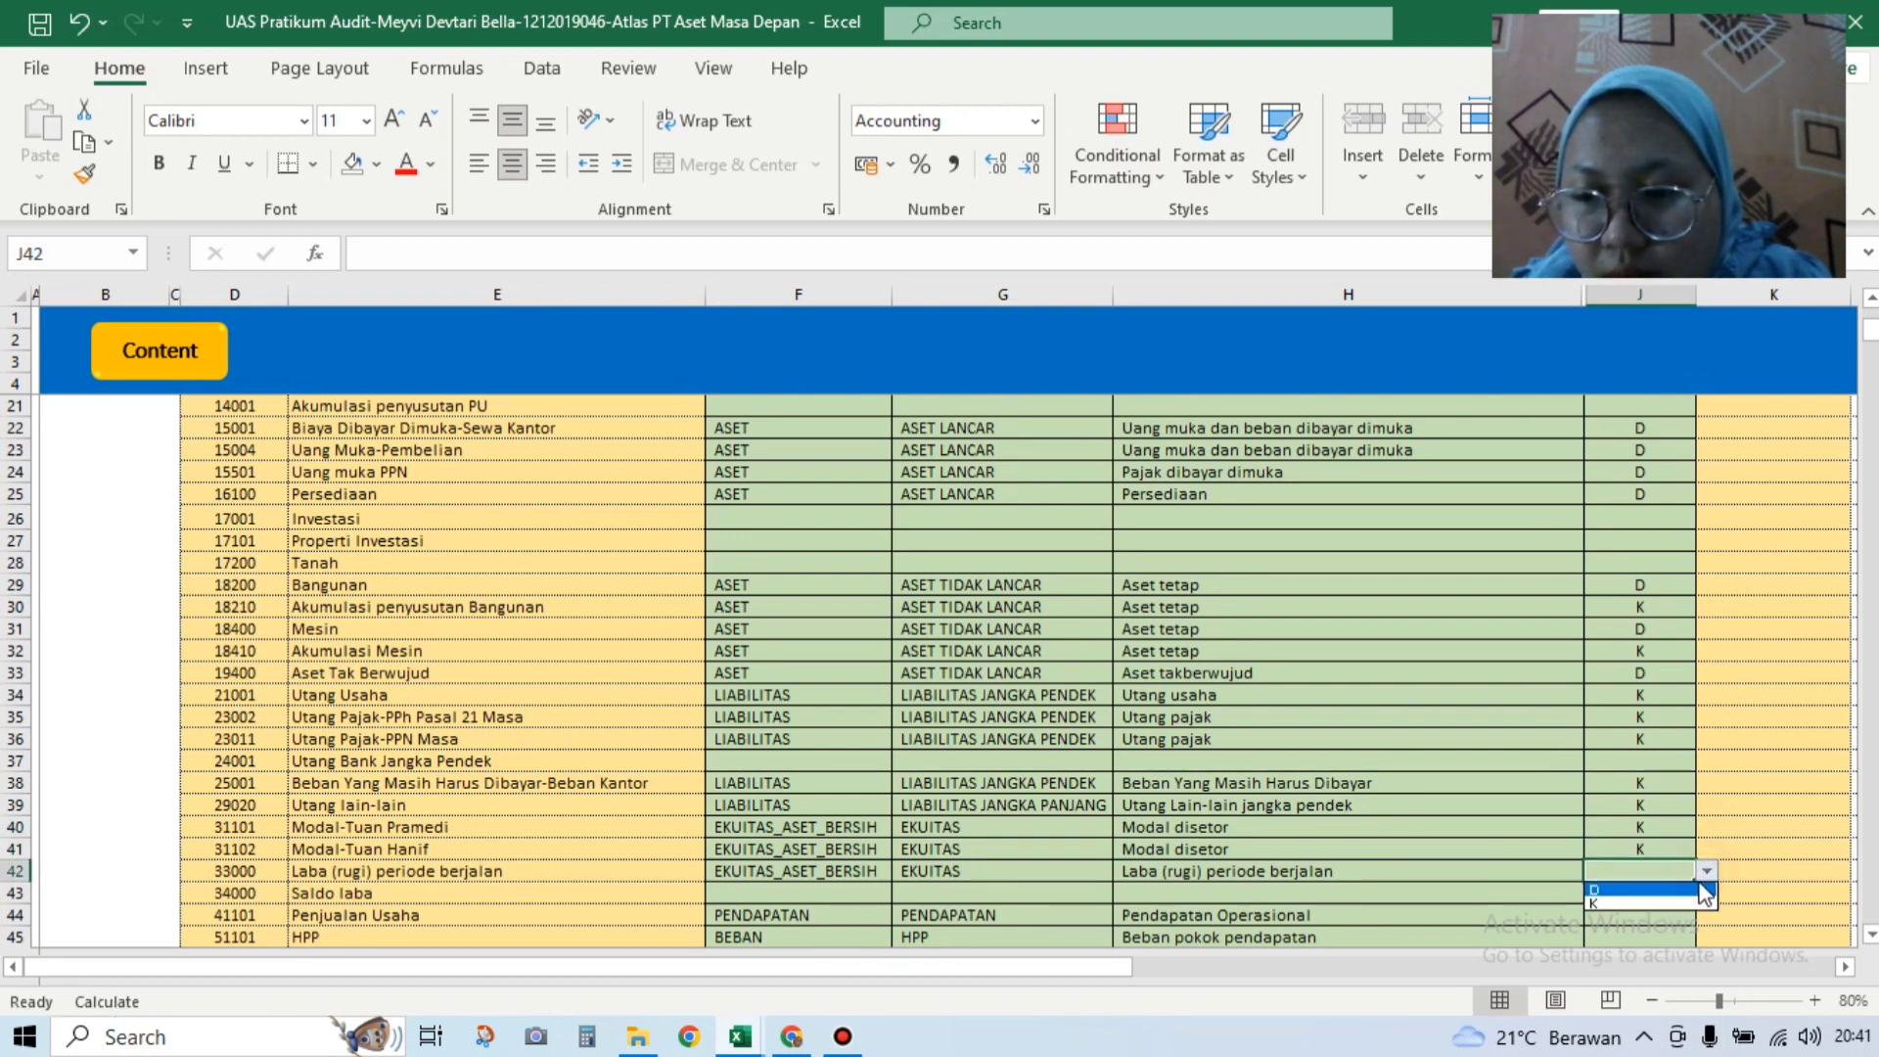
{"action": "left_click", "coordinate": [1691, 903]}
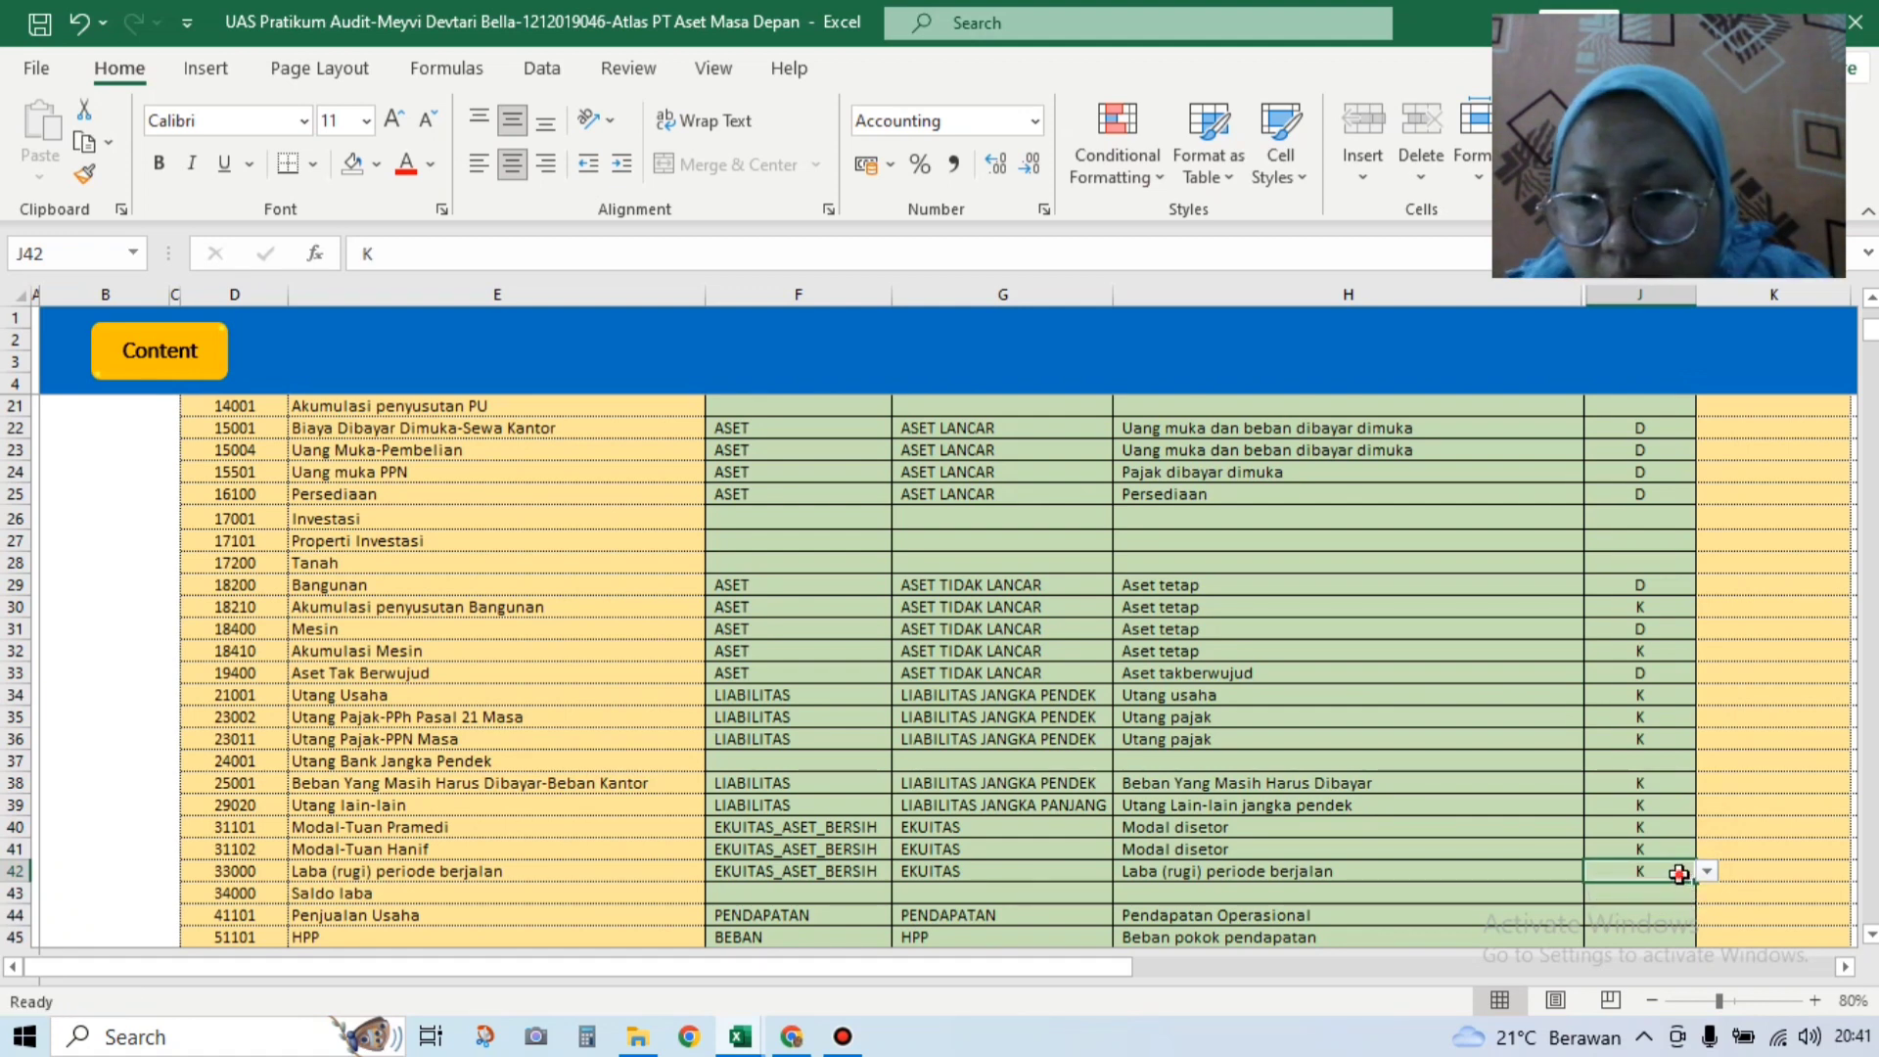
{"action": "left_click", "coordinate": [1707, 871]}
{"action": "left_click", "coordinate": [1701, 890]}
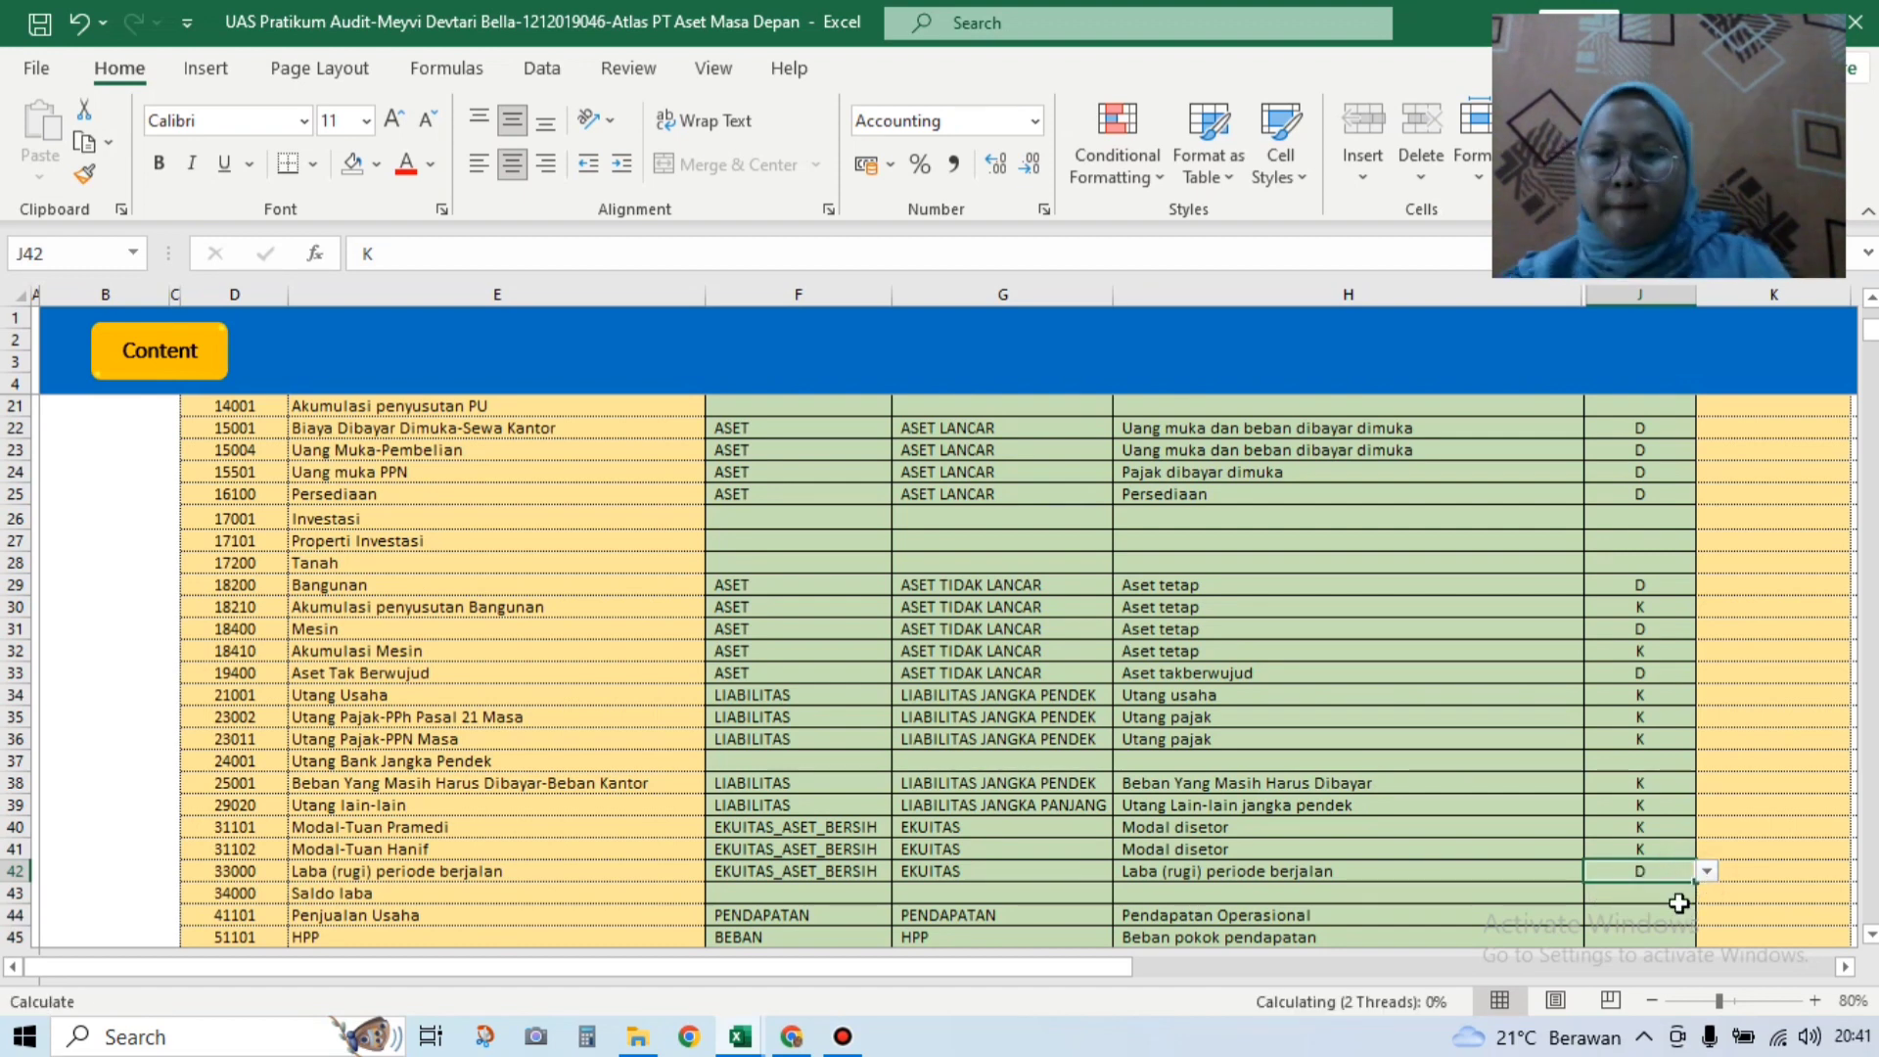
{"action": "key", "text": "Down"}
{"action": "key", "text": "Down"}
{"action": "key", "text": "Down"}
{"action": "key", "text": "Down"}
{"action": "key", "text": "Down"}
{"action": "key", "text": "Down"}
{"action": "key", "text": "Down"}
{"action": "key", "text": "Down"}
{"action": "key", "text": "Down"}
{"action": "key", "text": "Down"}
{"action": "key", "text": "Down"}
{"action": "key", "text": "Down"}
{"action": "key", "text": "Down"}
{"action": "key", "text": "Down"}
{"action": "key", "text": "Down"}
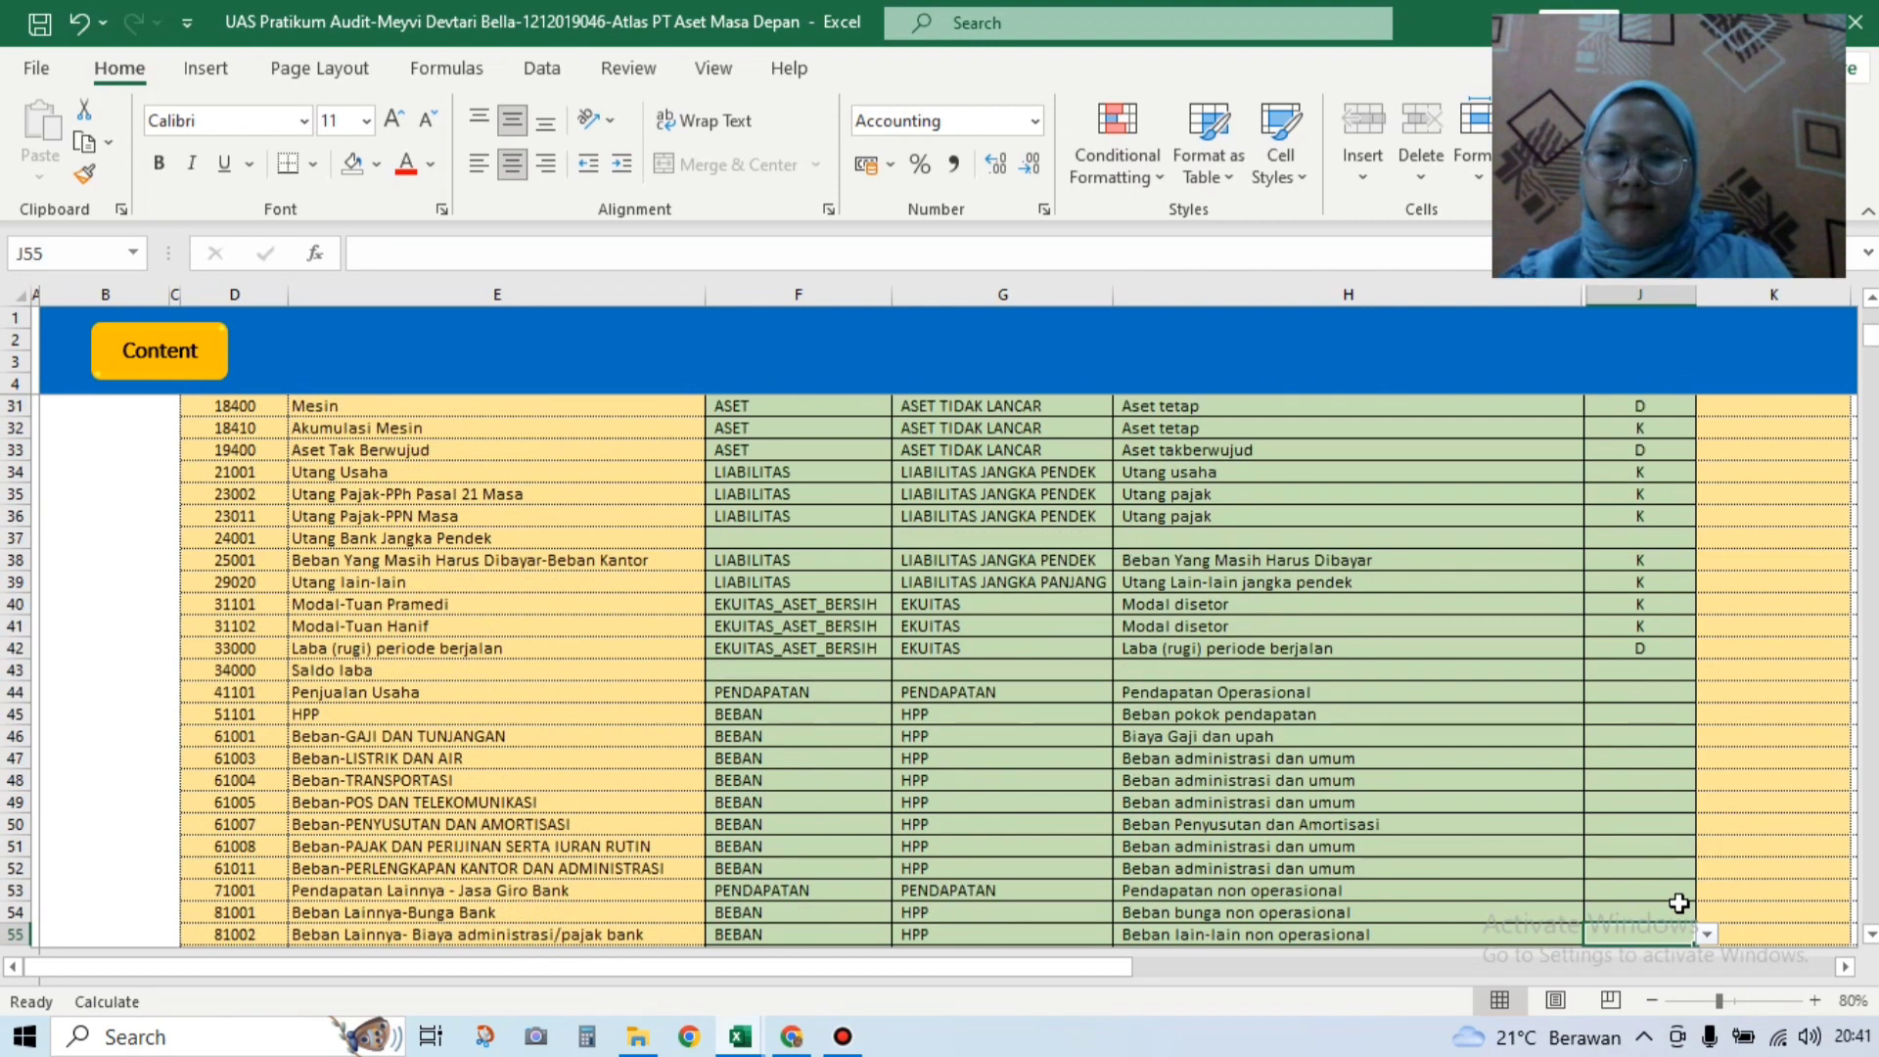
{"action": "key", "text": "Down"}
Step: Set Penjualan Usaha's default to K and HPP's default to D
{"action": "left_click", "coordinate": [1640, 622]}
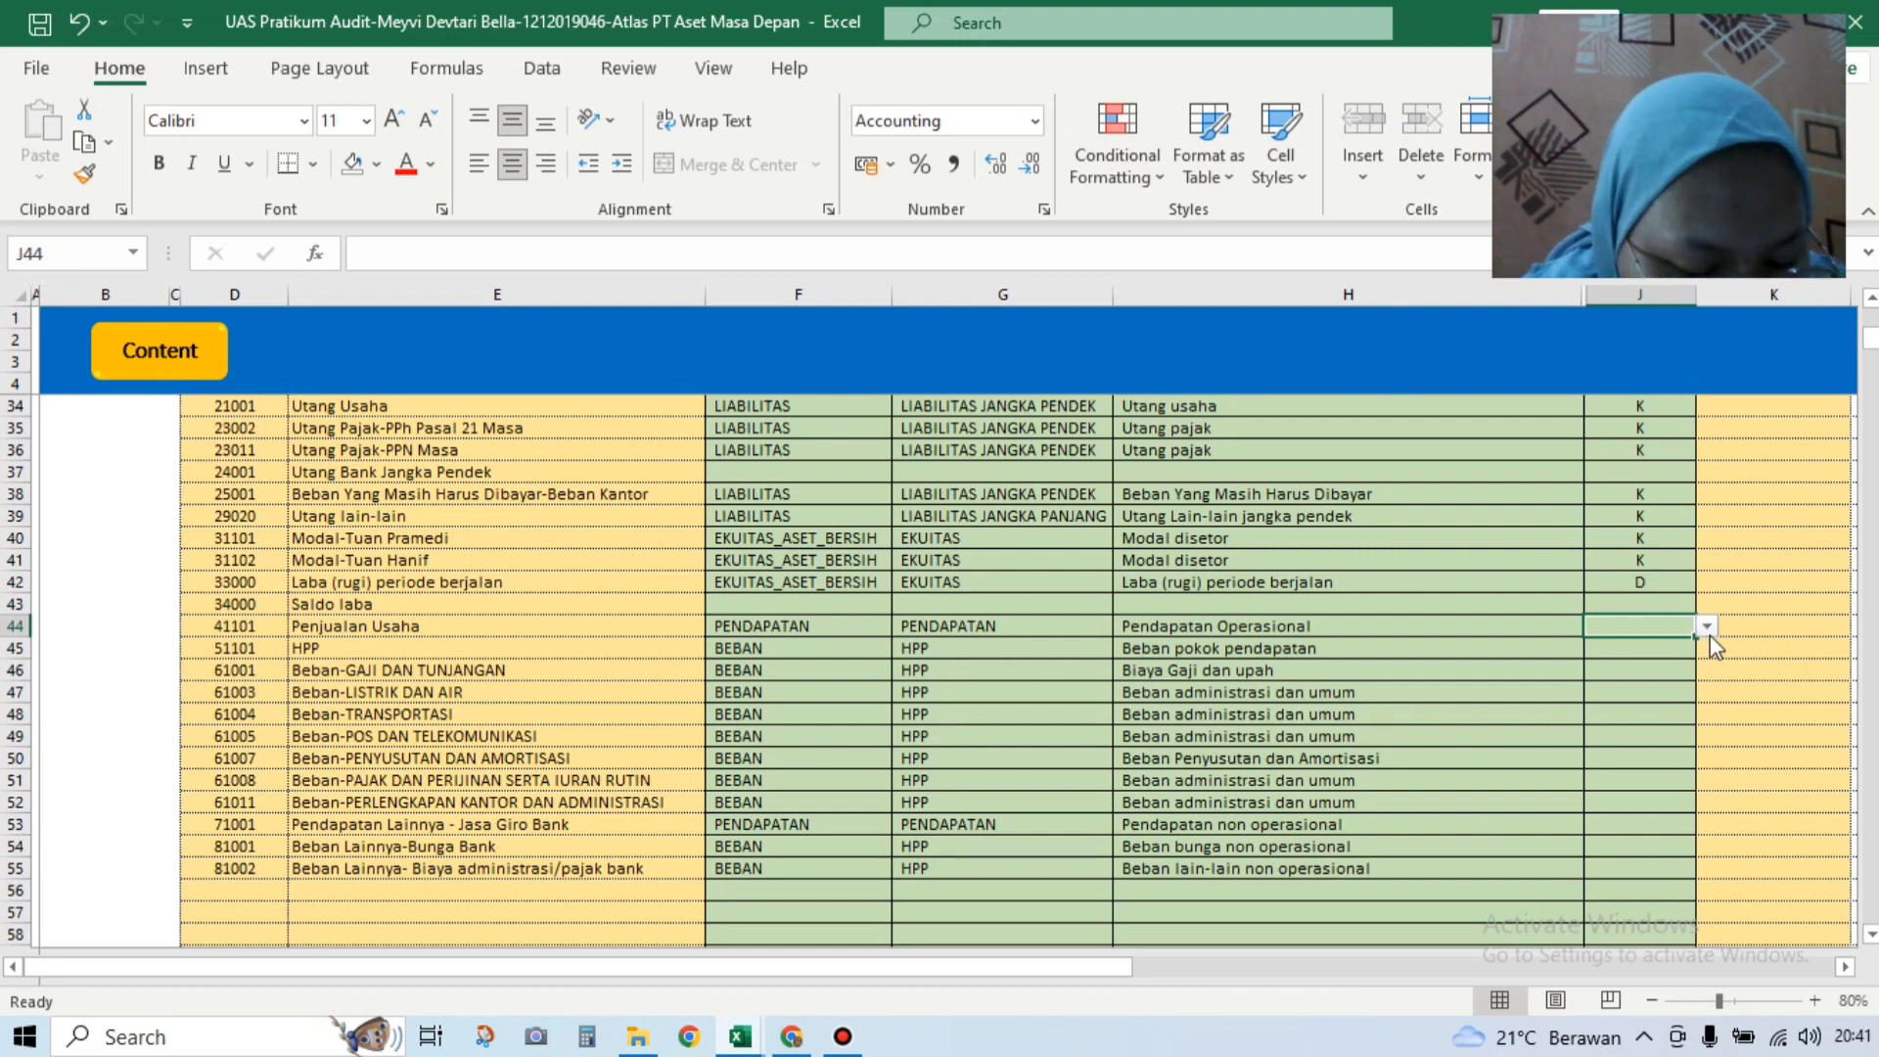
{"action": "left_click", "coordinate": [1708, 628]}
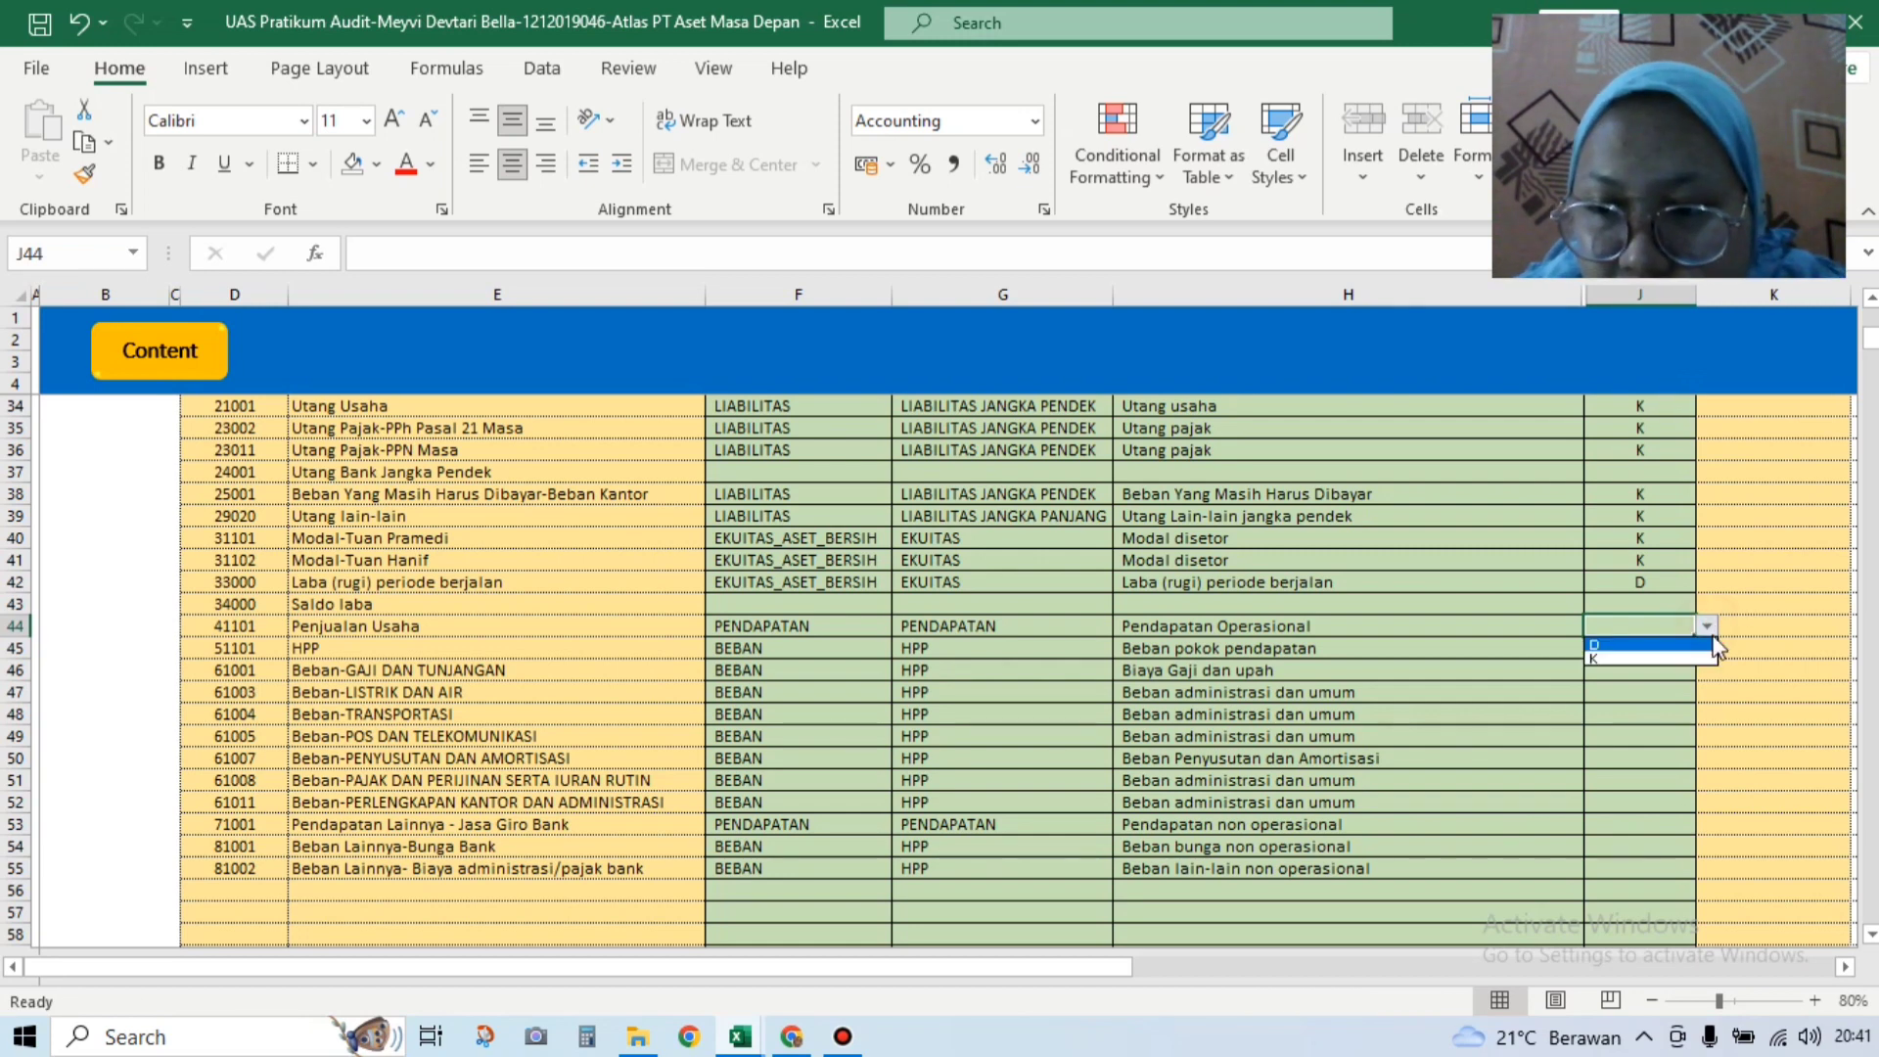
{"action": "left_click", "coordinate": [1709, 647]}
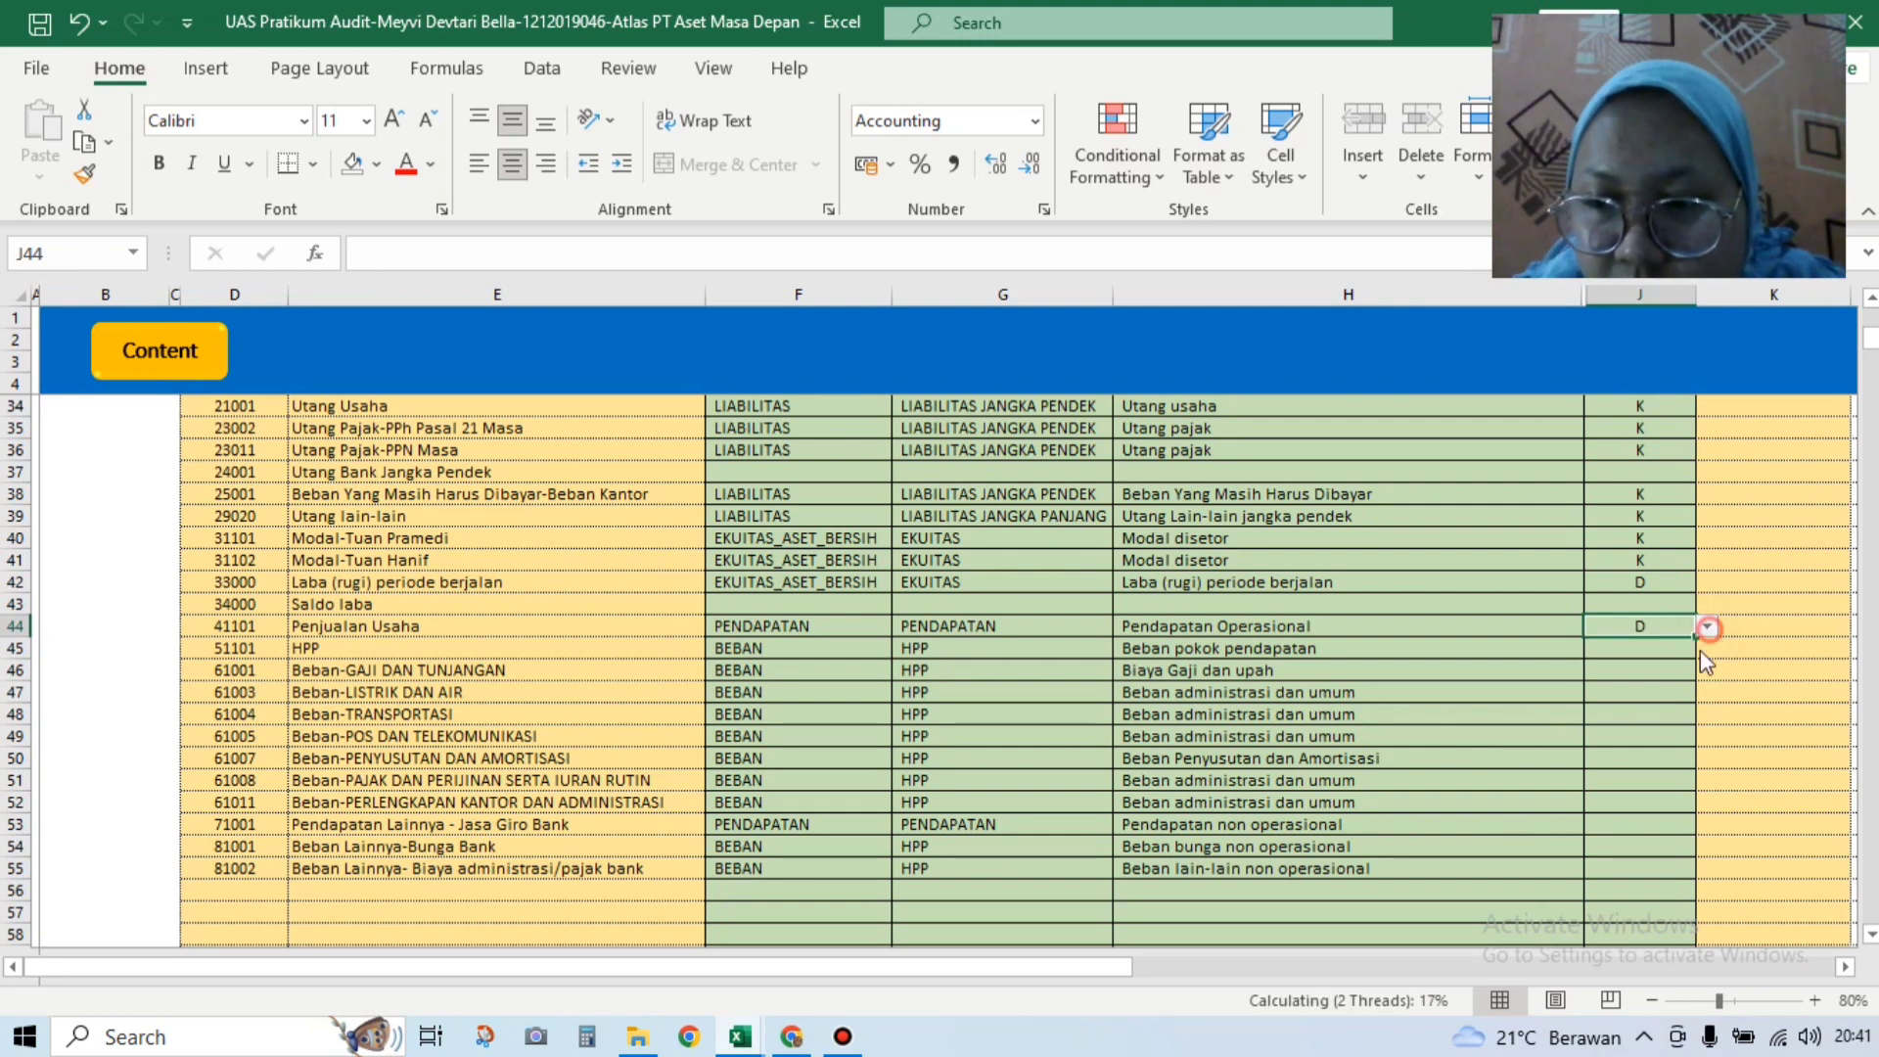
{"action": "left_click", "coordinate": [1707, 627]}
{"action": "left_click", "coordinate": [1664, 667]}
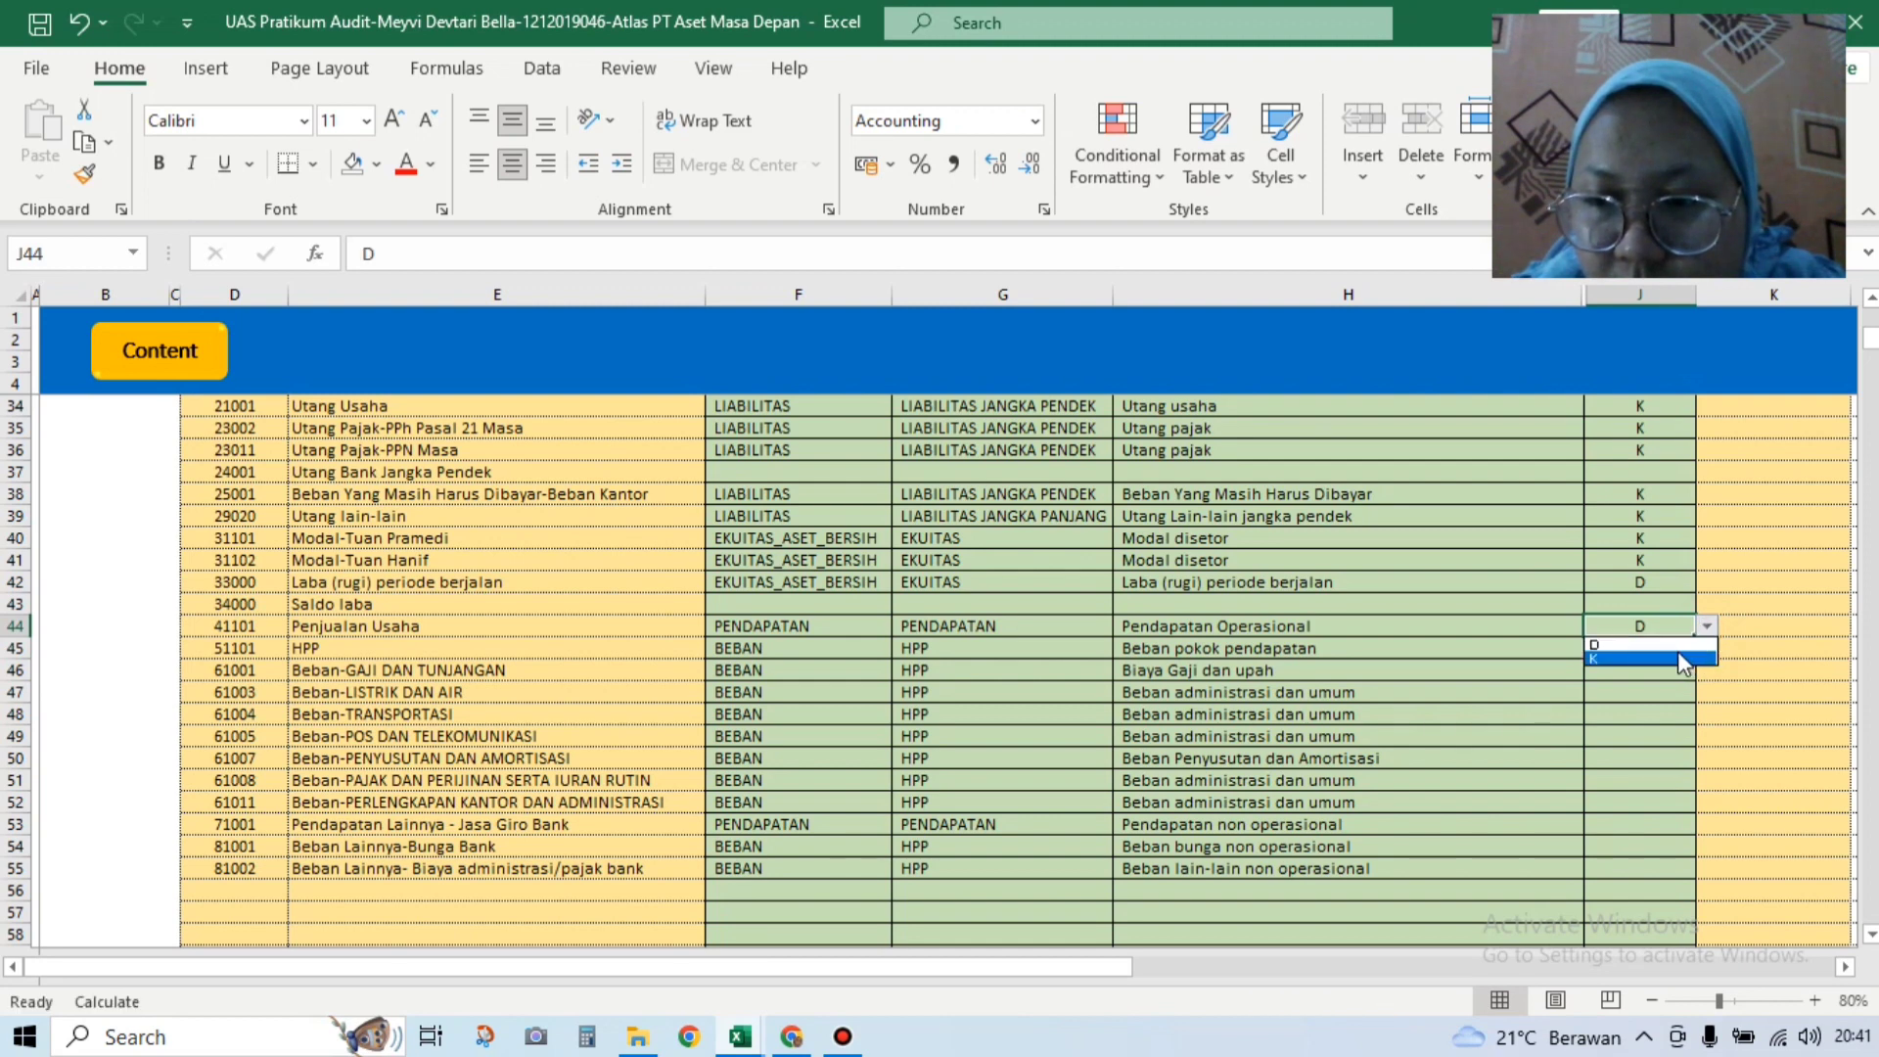
{"action": "left_click", "coordinate": [1644, 654]}
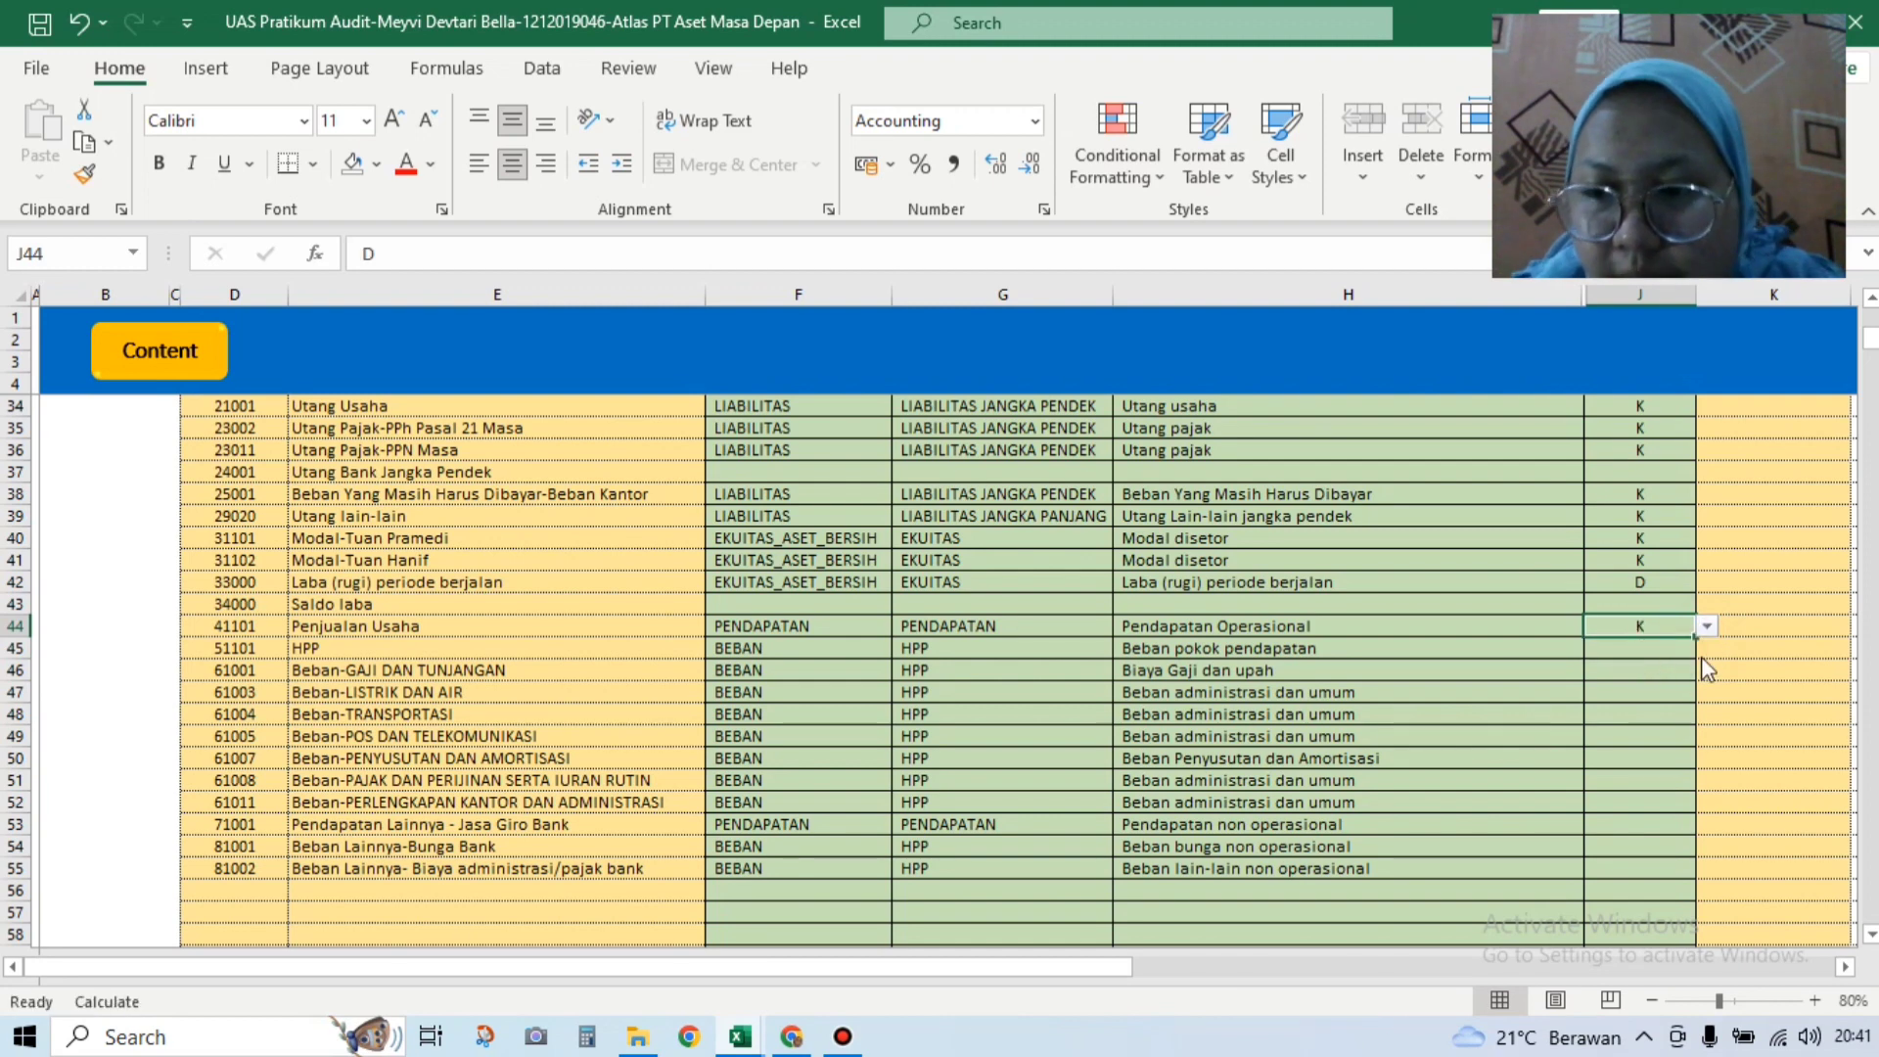
{"action": "left_click", "coordinate": [1707, 647]}
{"action": "left_click", "coordinate": [1696, 667]}
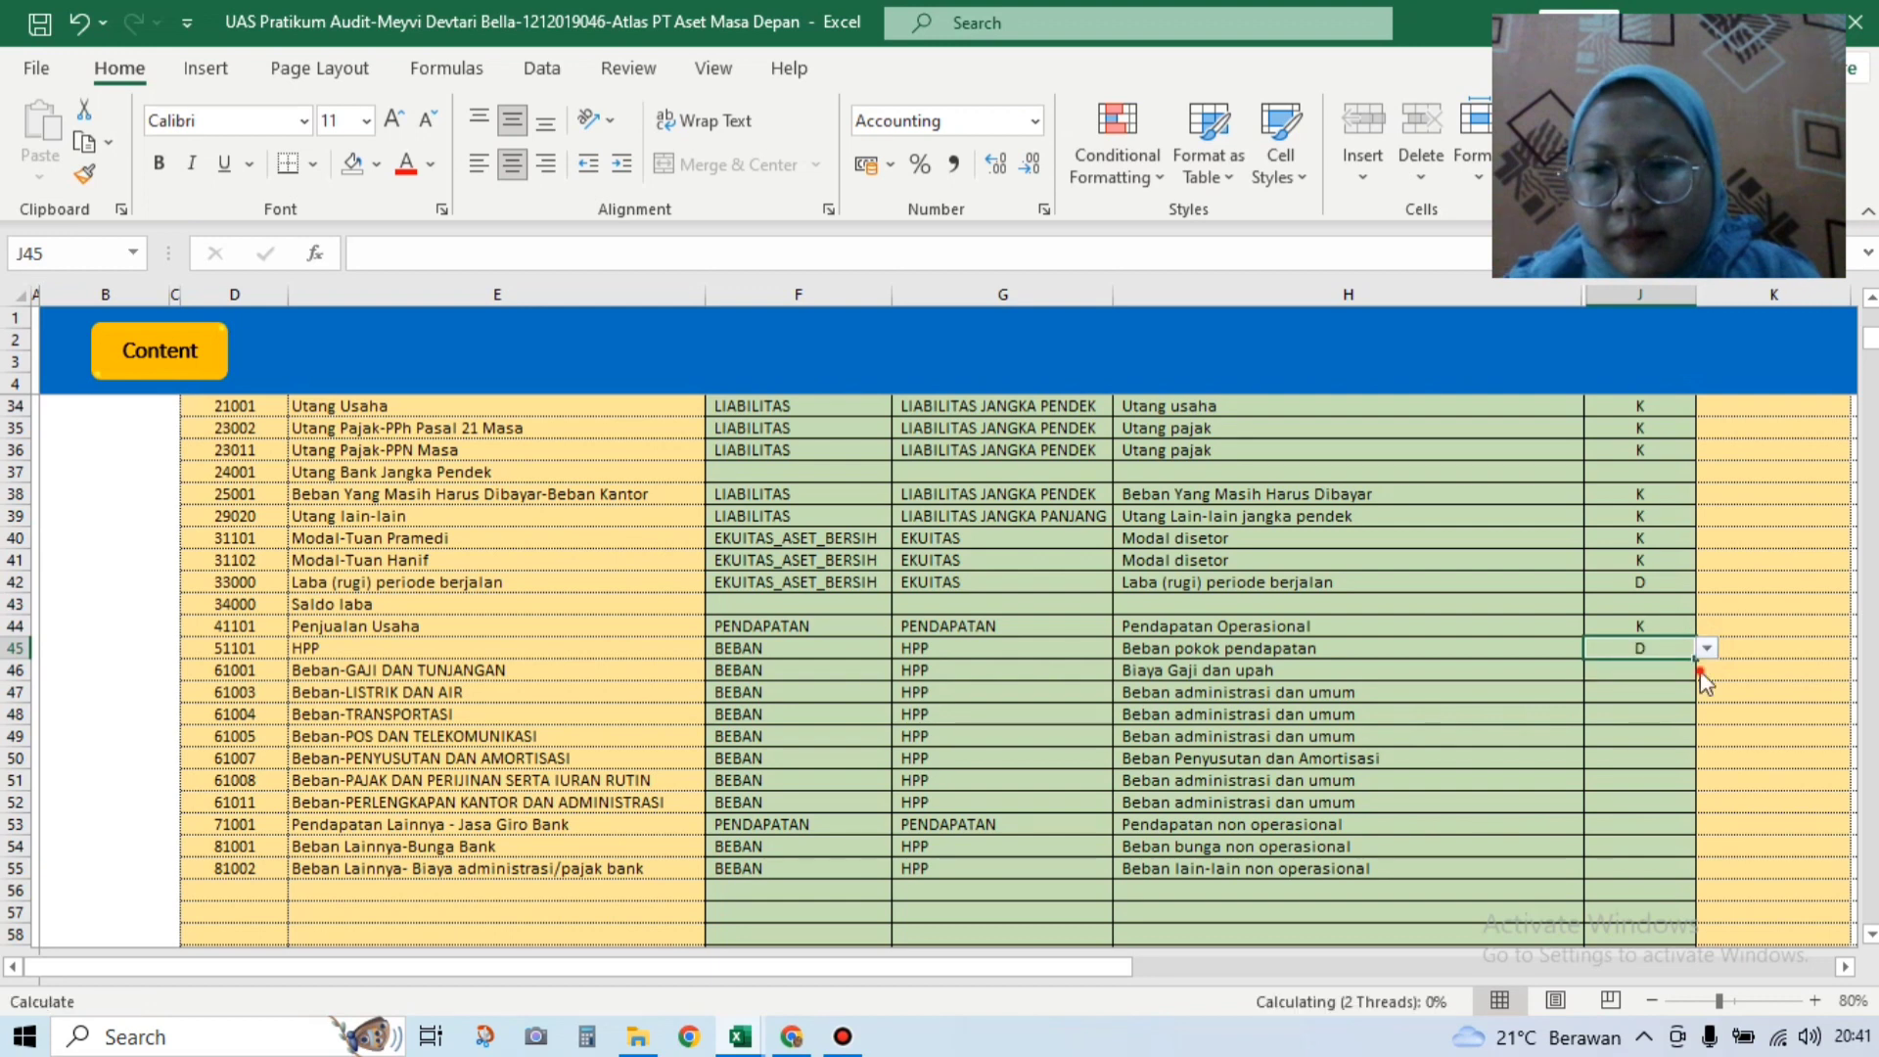
Step: Set D as the default for salaries, Beban-TRANSPORTASI and Beban-POS DAN TELEKOMUNIKASI
{"action": "left_click", "coordinate": [1691, 669]}
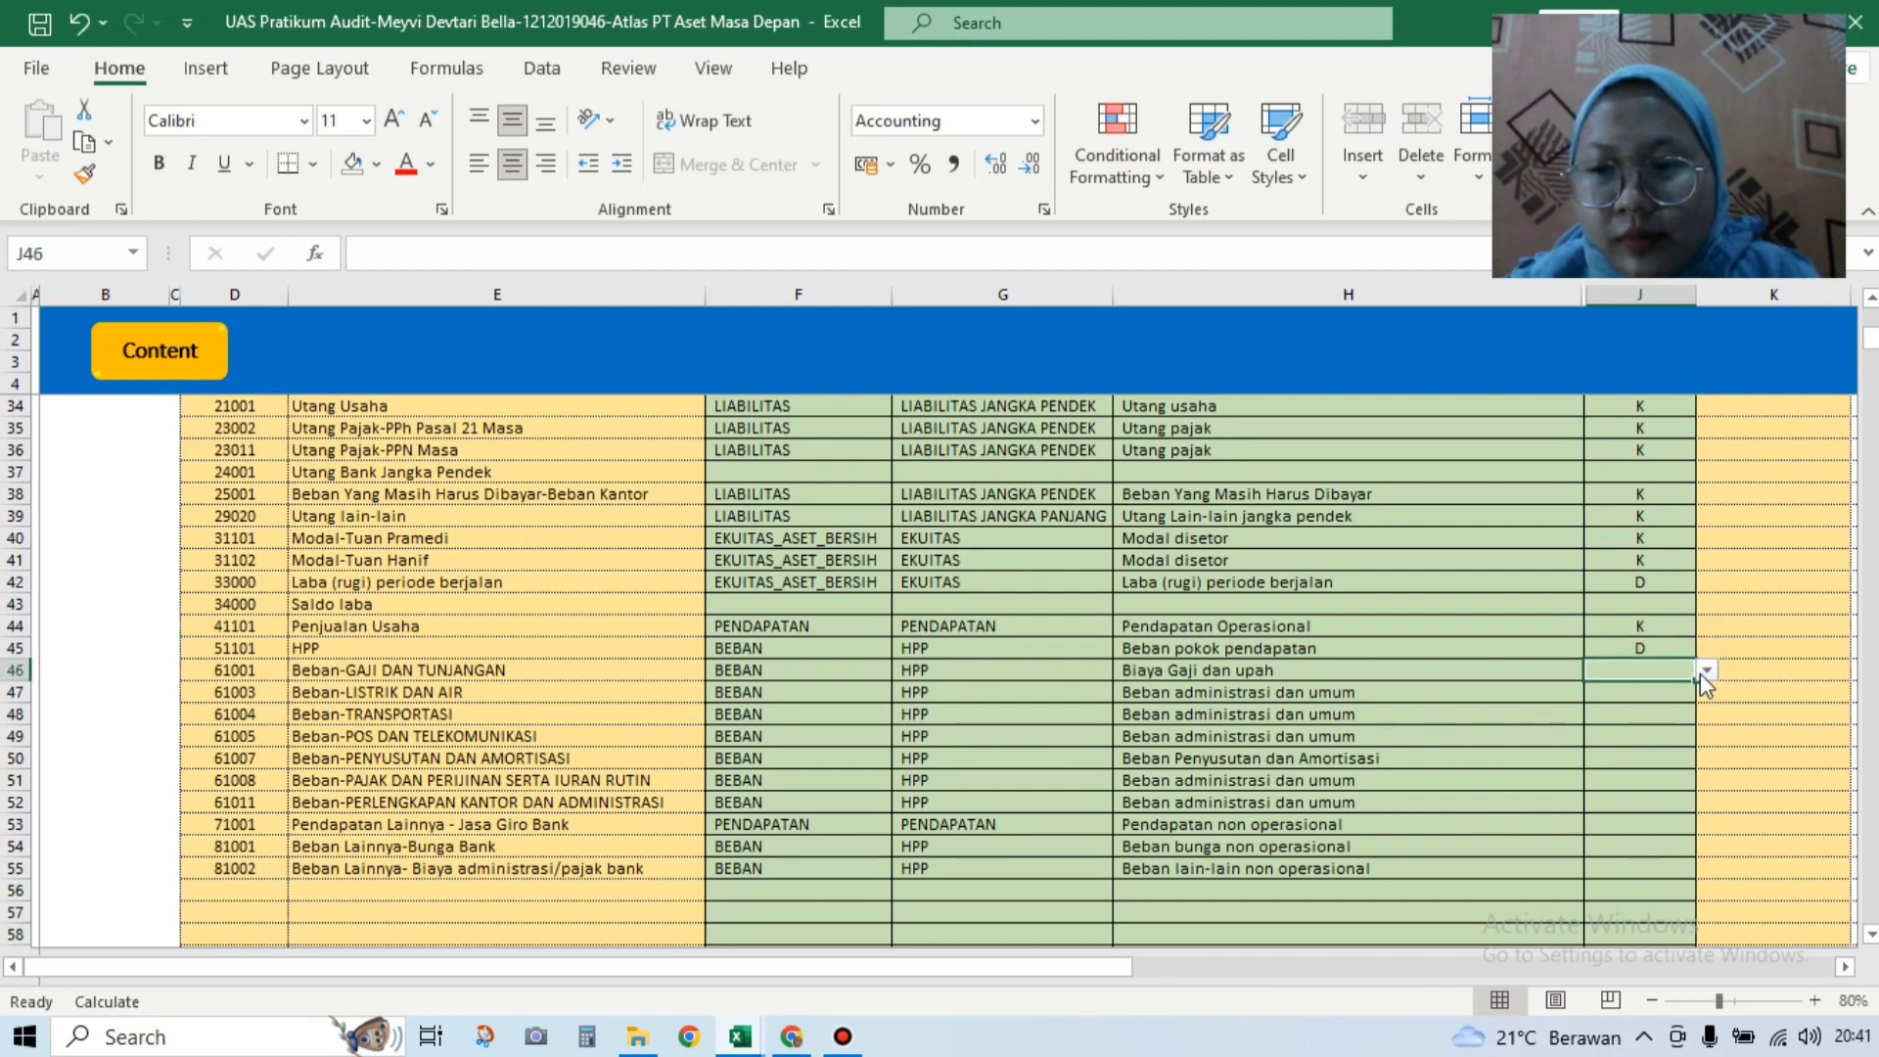
{"action": "left_click", "coordinate": [1650, 694]}
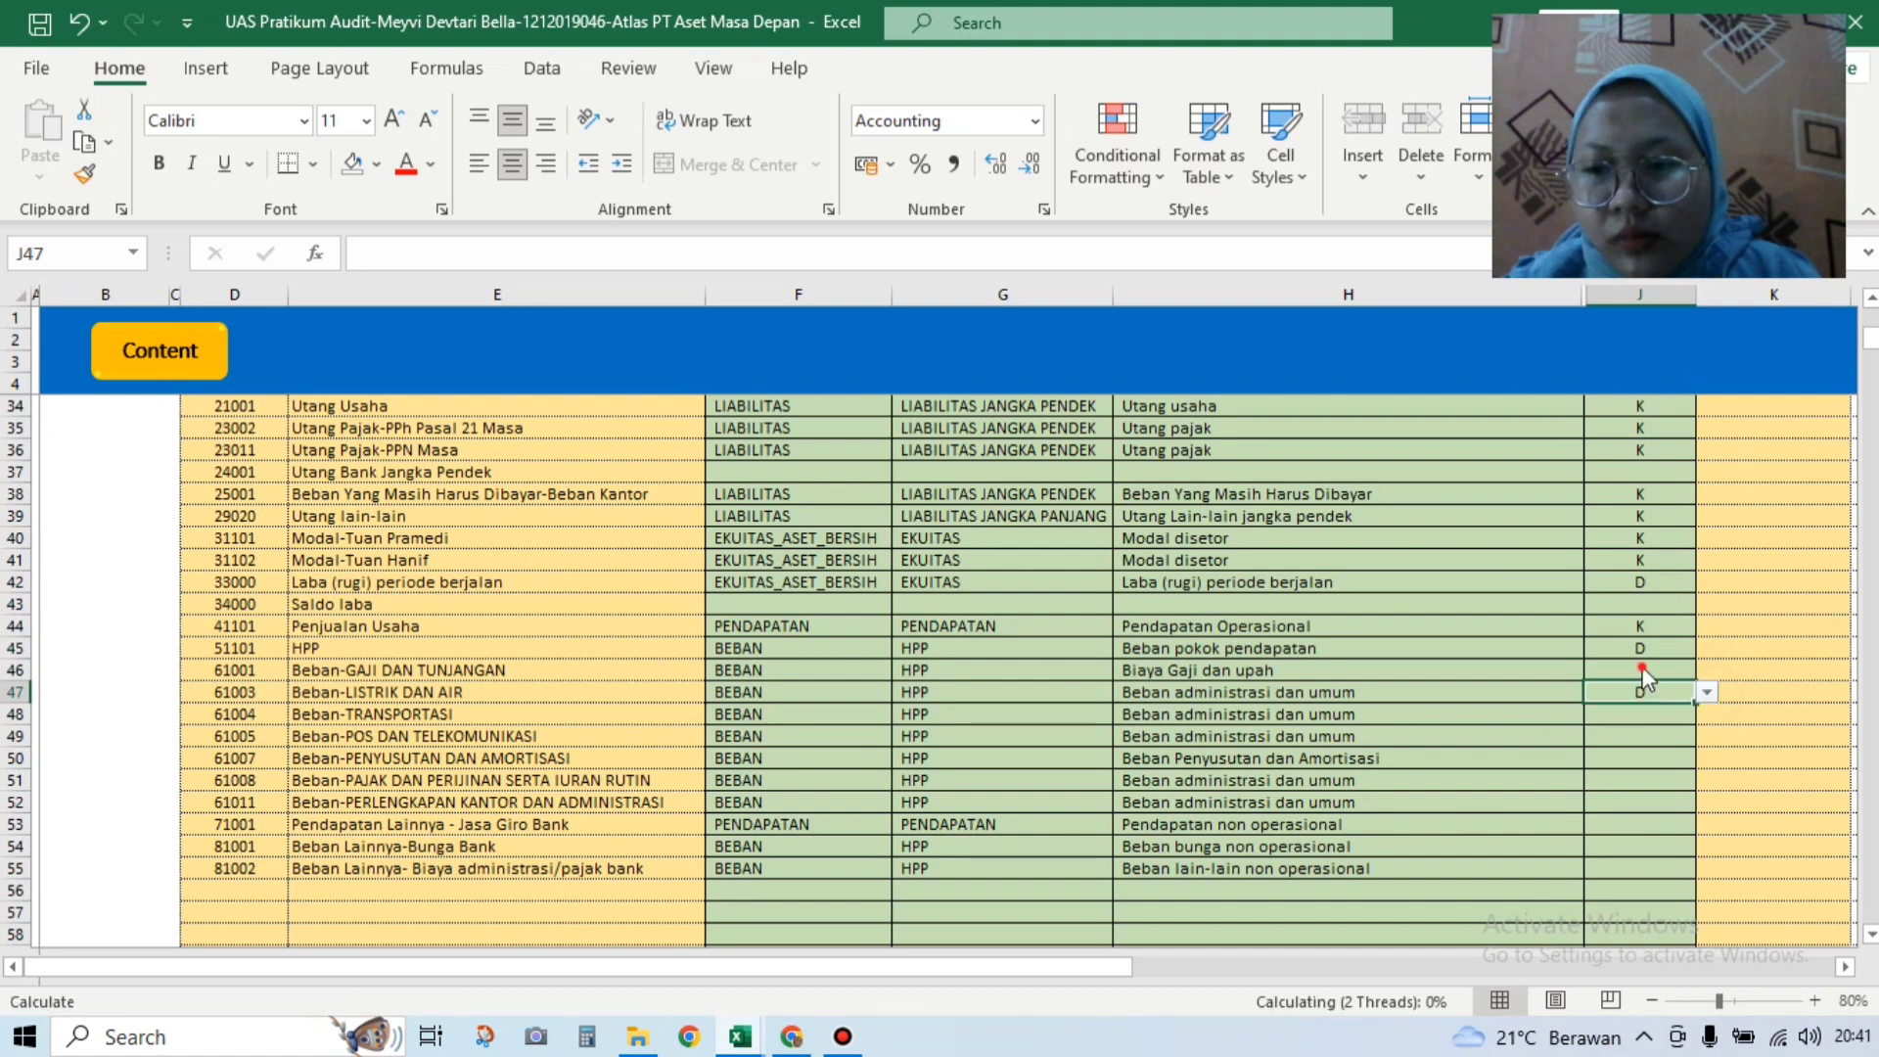
{"action": "left_click", "coordinate": [1642, 669]}
{"action": "left_click", "coordinate": [1705, 674]}
{"action": "left_click", "coordinate": [1688, 684]}
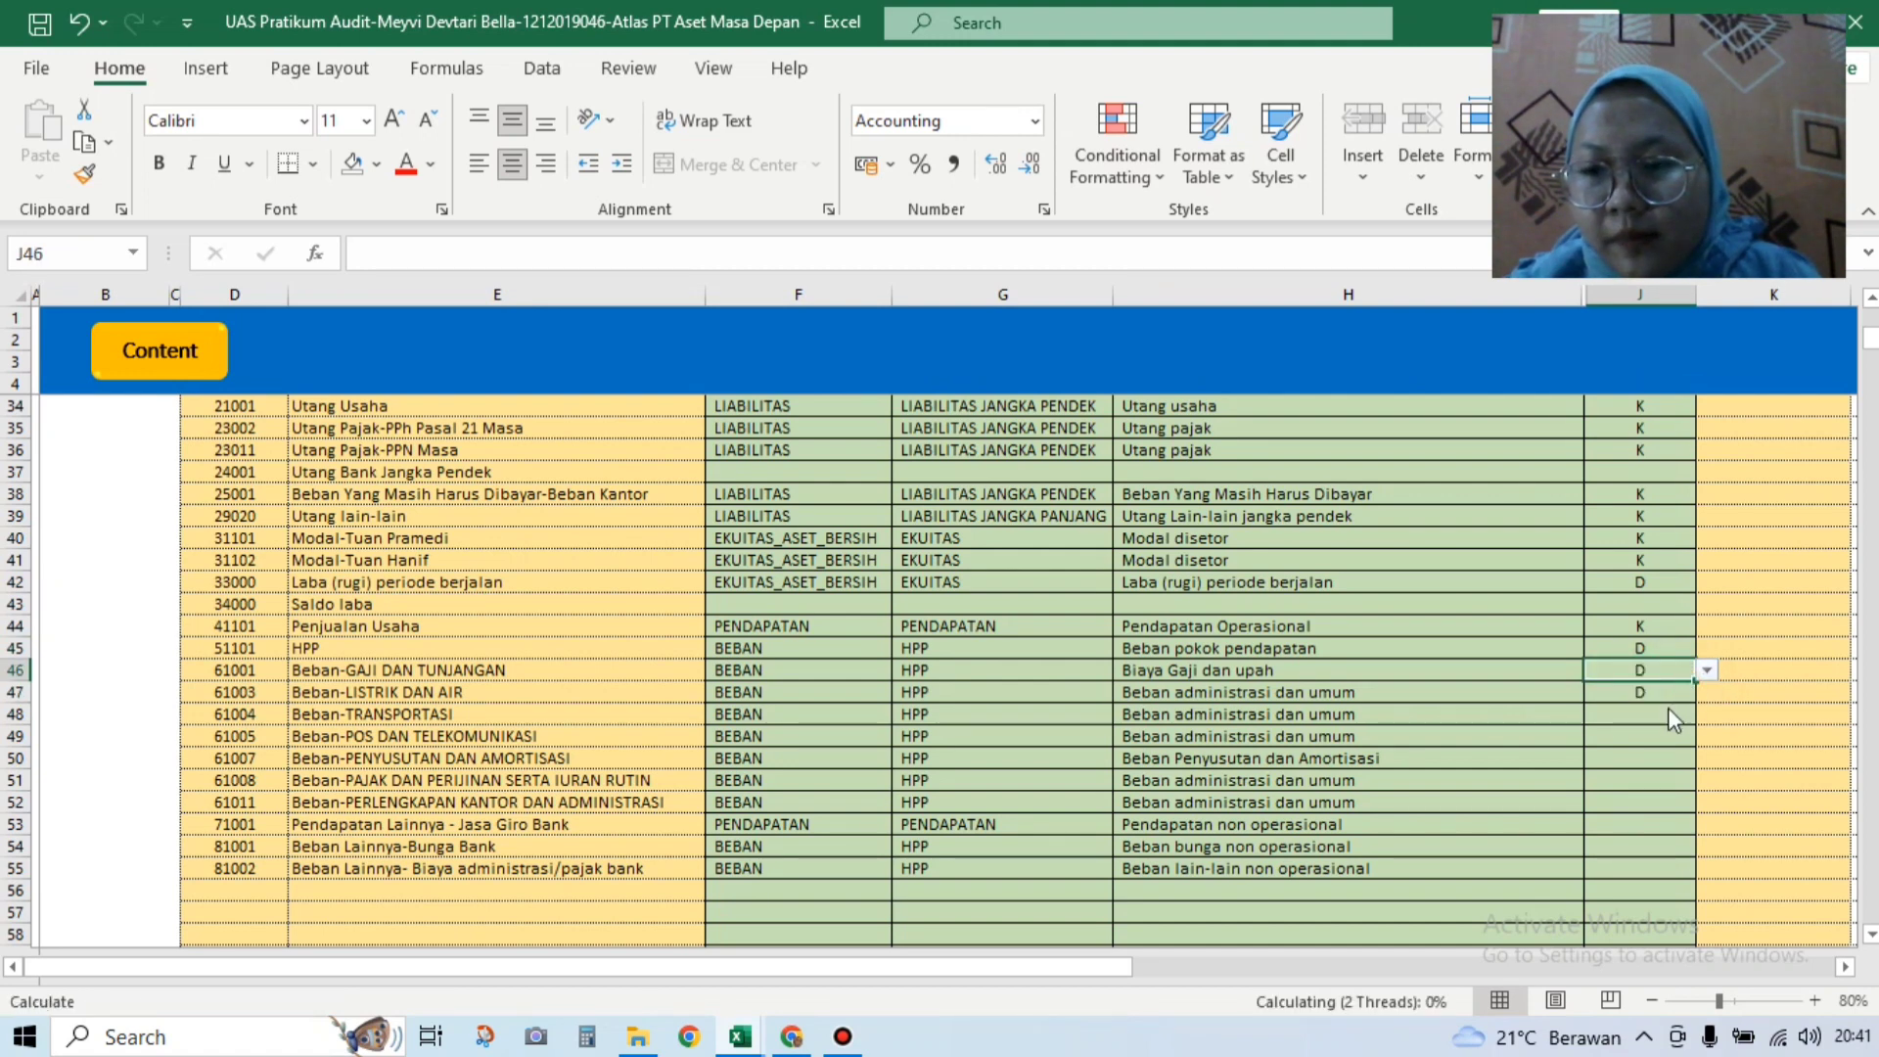
{"action": "left_click", "coordinate": [1668, 712]}
{"action": "left_click", "coordinate": [1707, 714]}
{"action": "left_click", "coordinate": [1641, 751]}
{"action": "left_click", "coordinate": [1635, 737]}
{"action": "left_click", "coordinate": [1705, 737]}
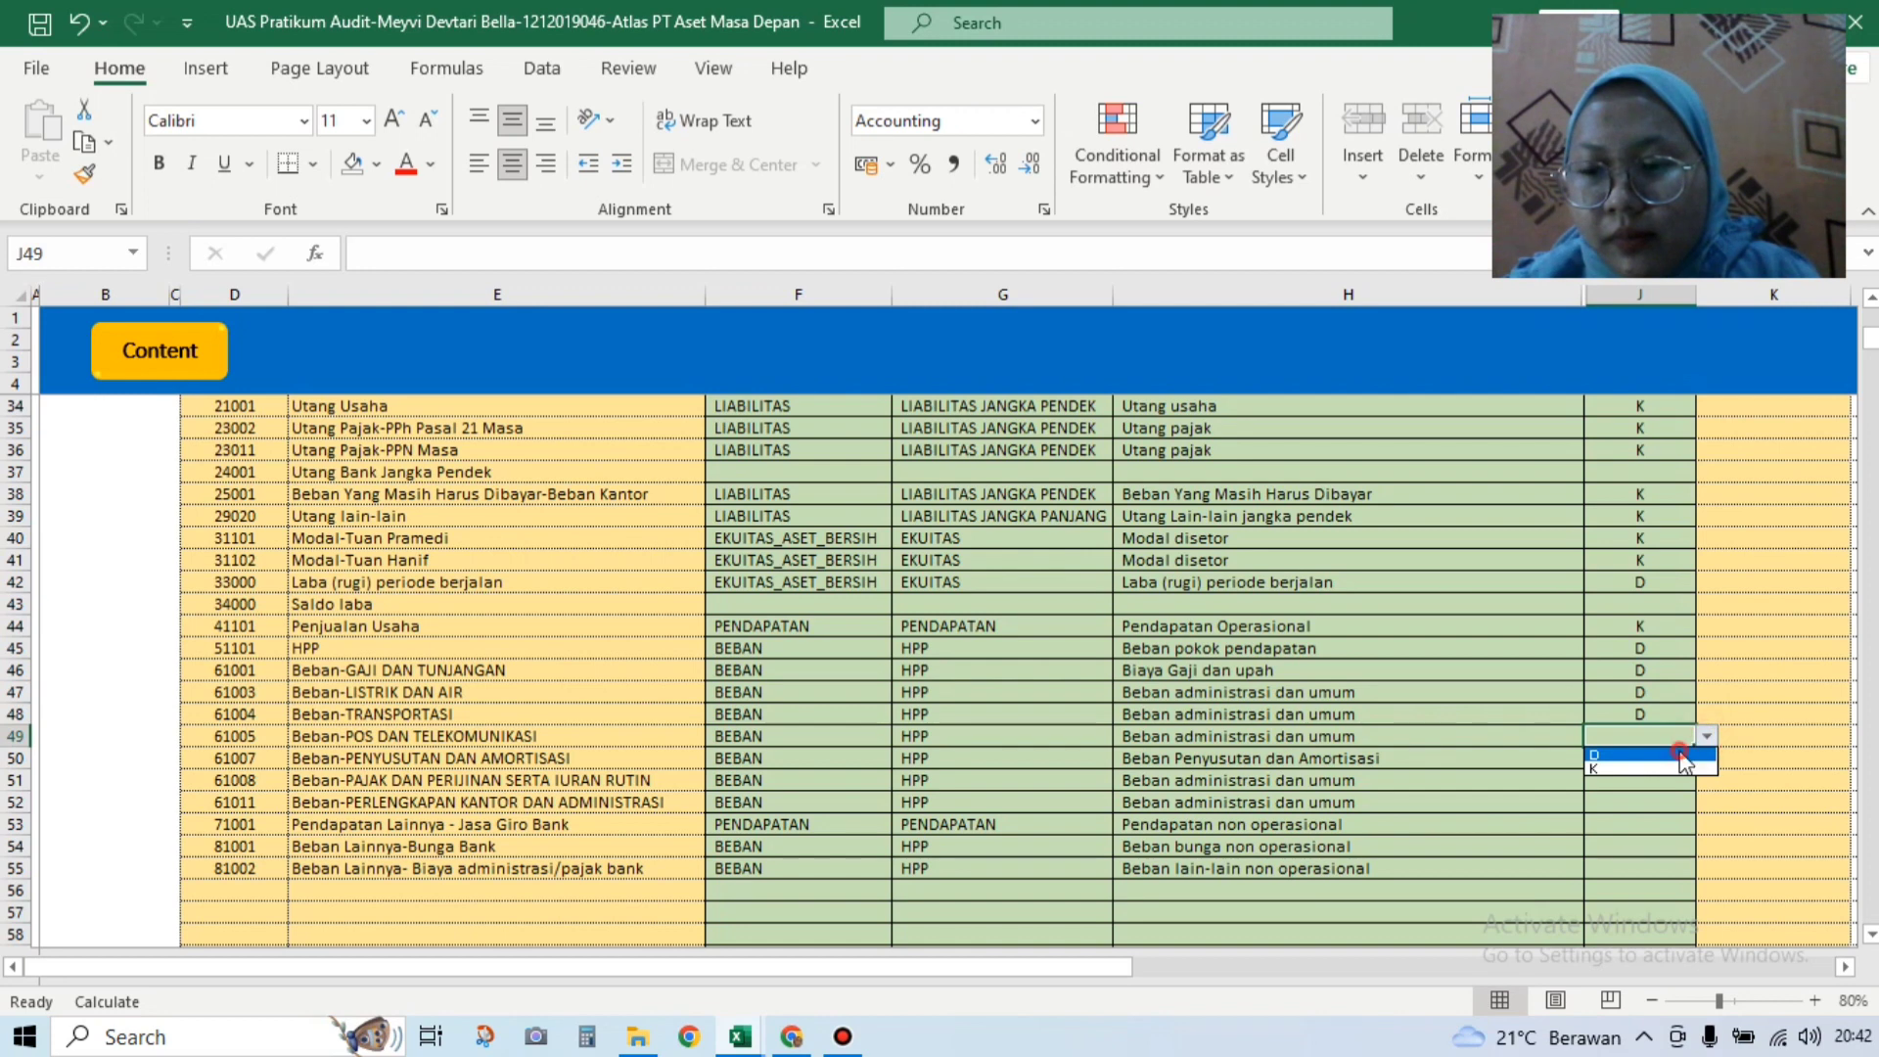
{"action": "left_click", "coordinate": [1657, 769]}
Step: Set D for depreciation expense and the J50, J51 (tax expense) and J52 defaults
{"action": "left_click", "coordinate": [1652, 756]}
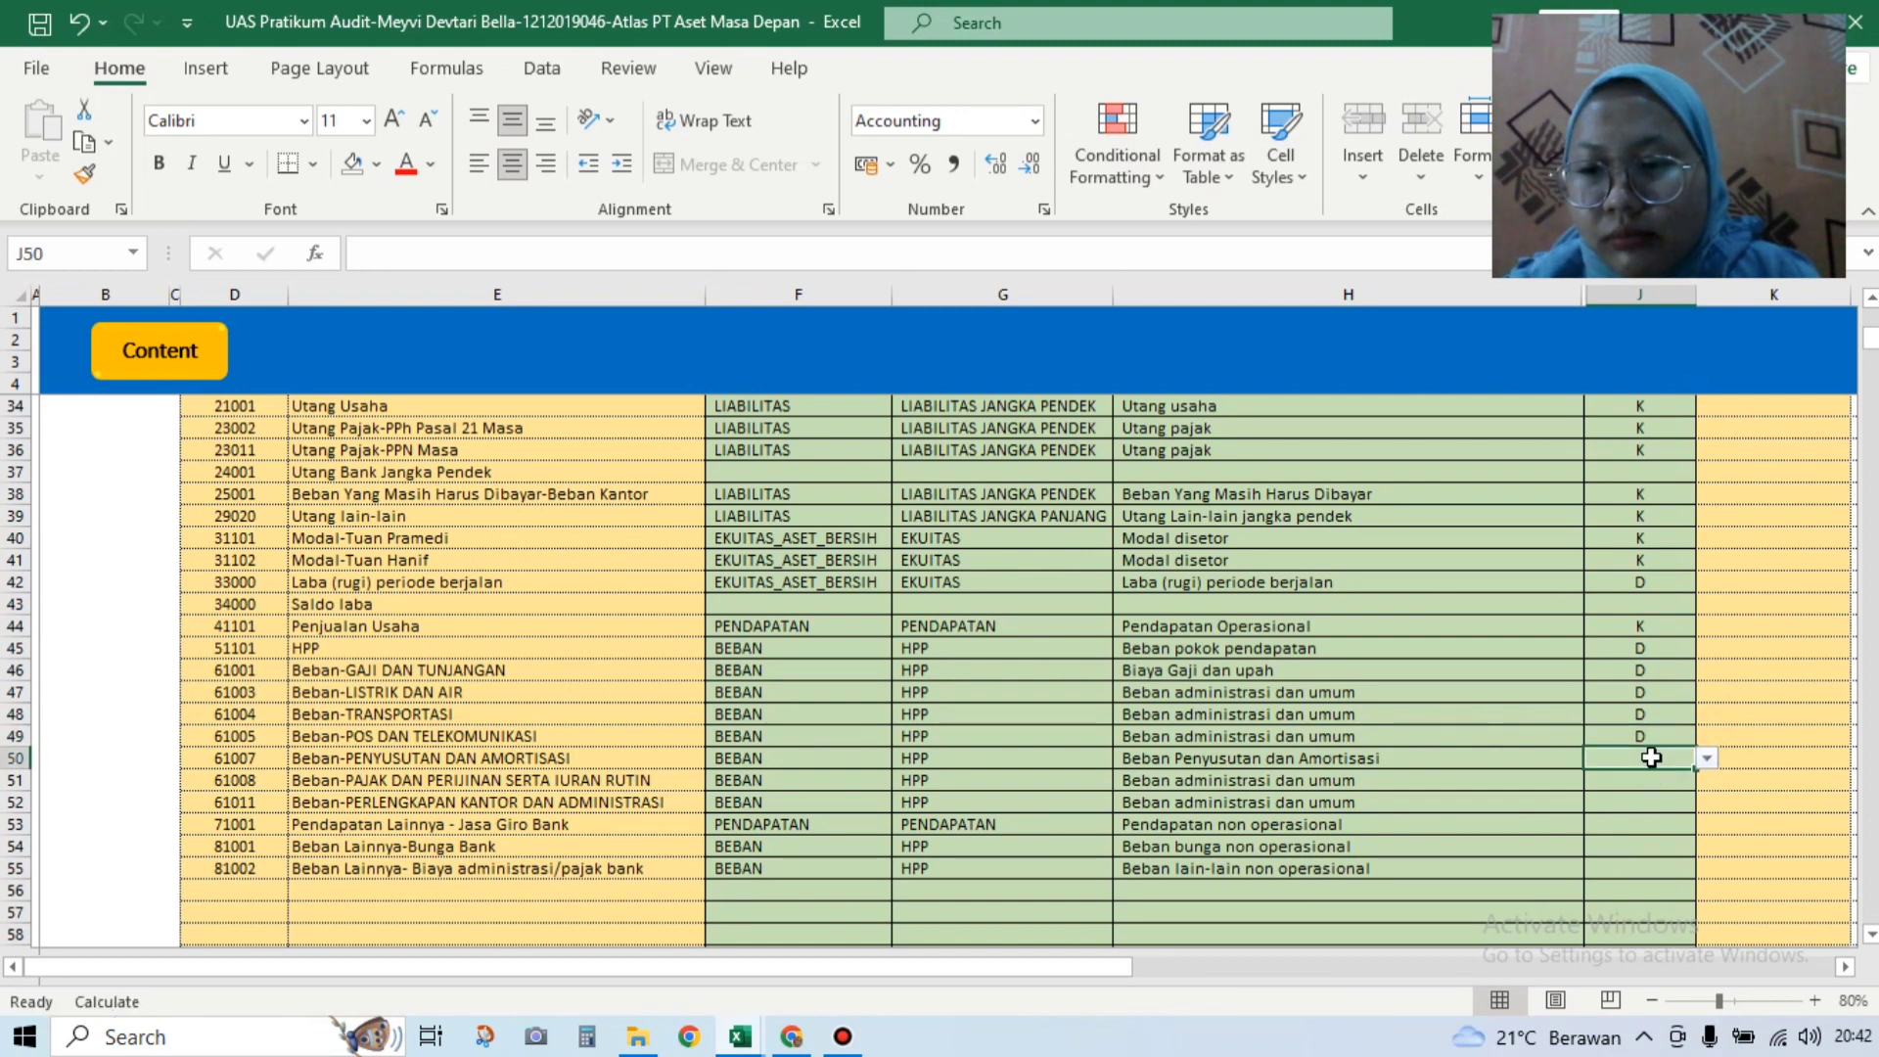
{"action": "left_click", "coordinate": [1703, 758]}
{"action": "left_click", "coordinate": [1654, 777]}
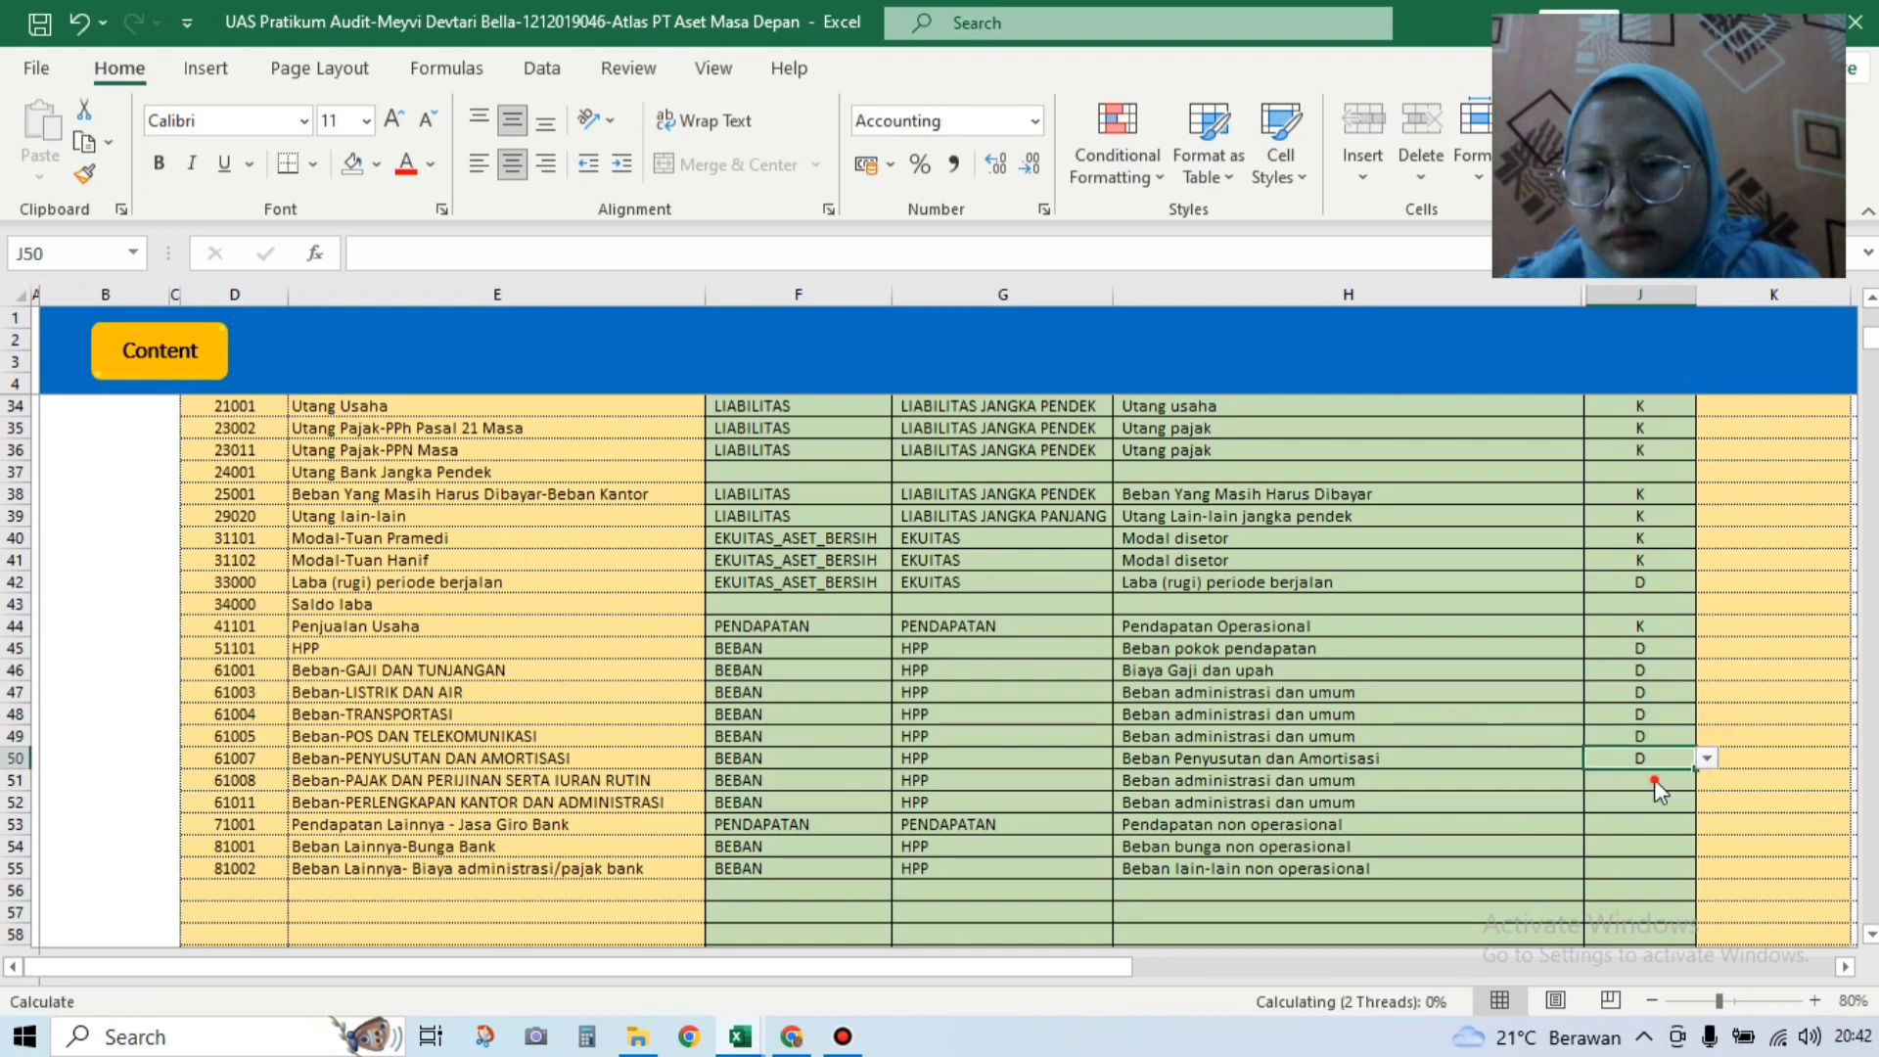
{"action": "left_click", "coordinate": [1683, 778]}
{"action": "left_click", "coordinate": [1705, 783]}
{"action": "left_click", "coordinate": [1689, 795]}
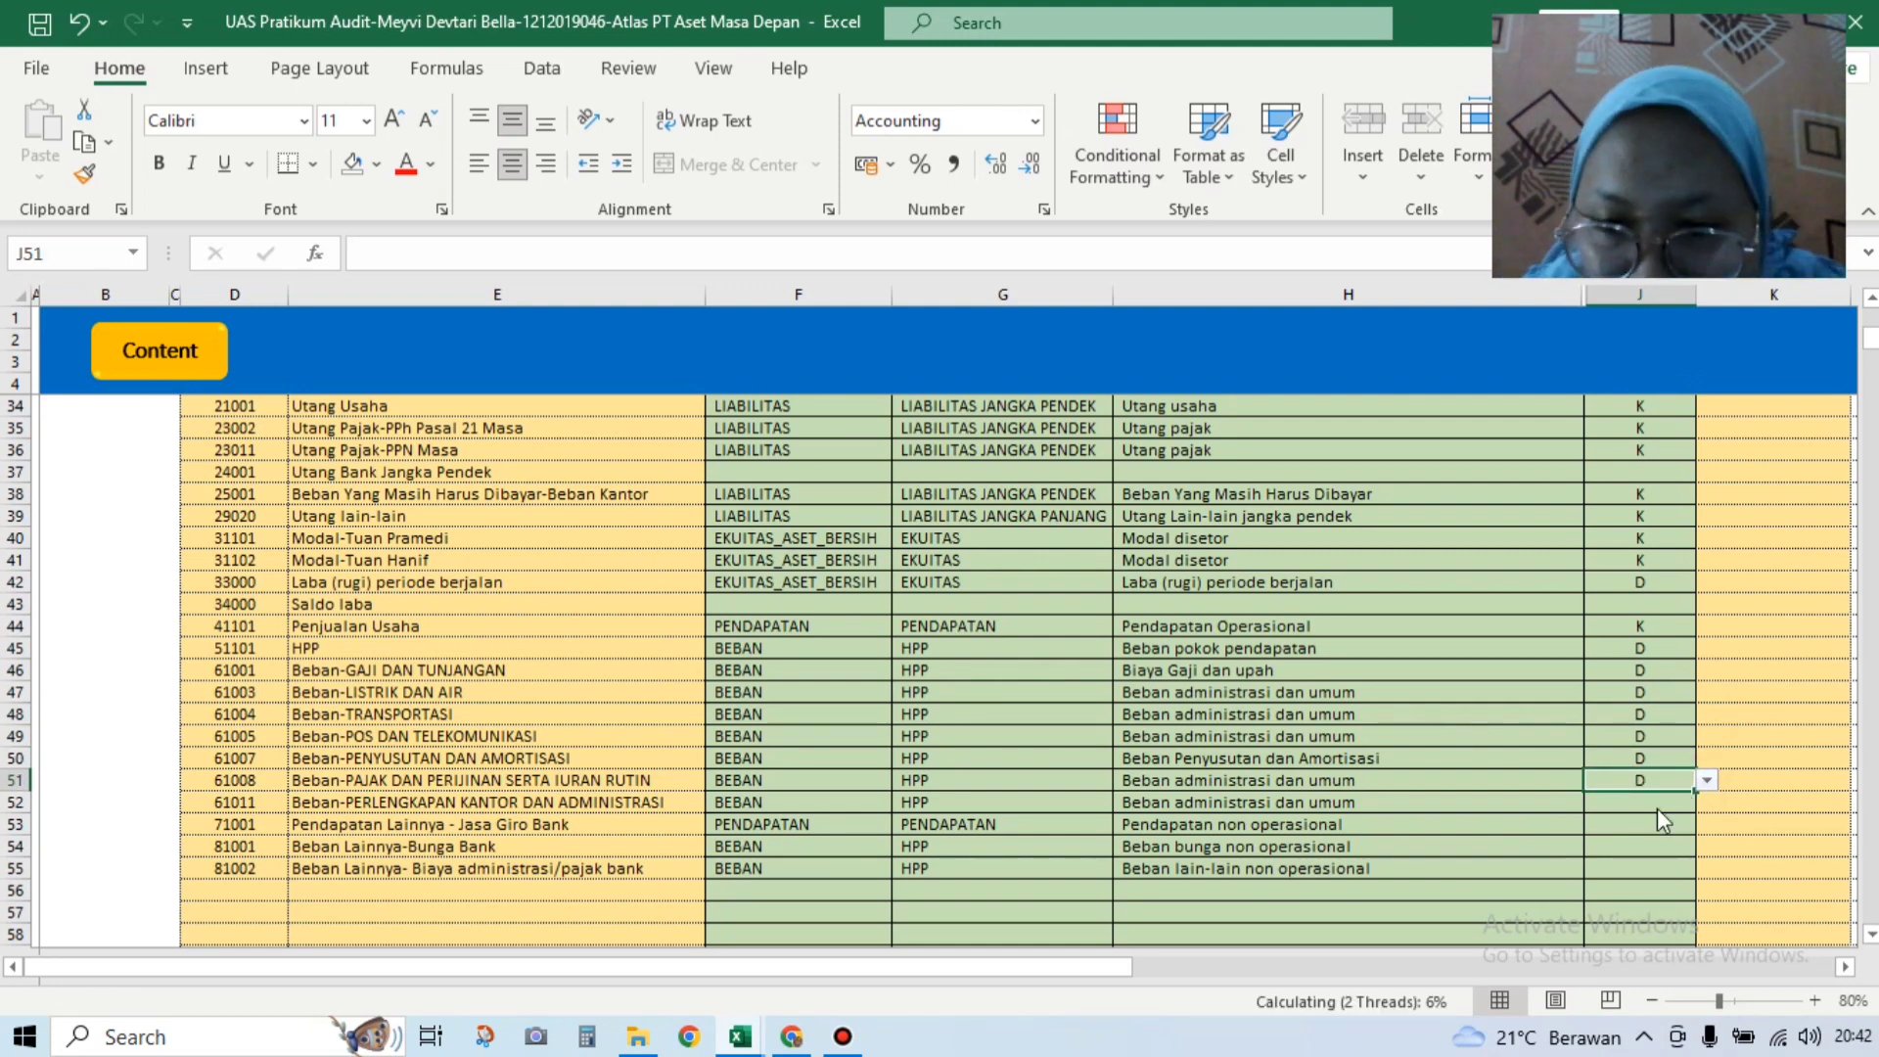
{"action": "left_click", "coordinate": [1652, 798]}
{"action": "left_click", "coordinate": [1706, 801]}
{"action": "left_click", "coordinate": [1654, 821]}
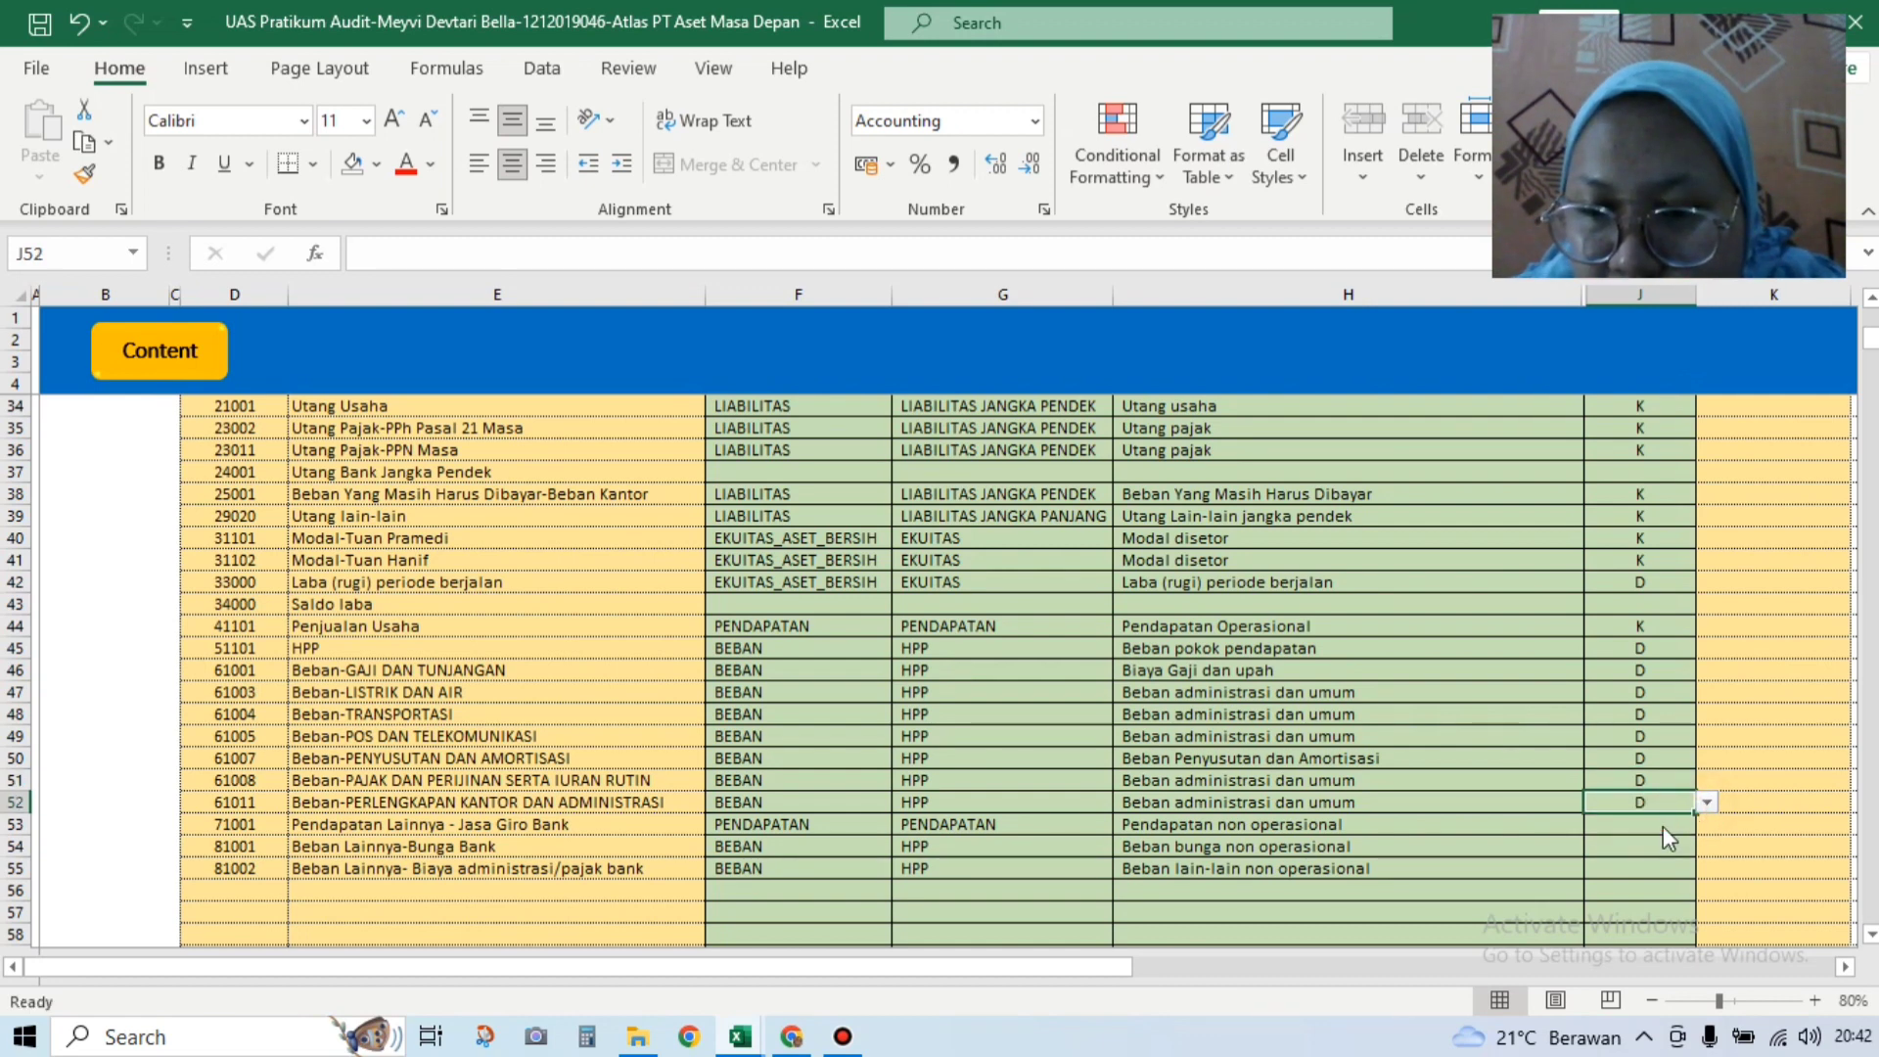
Step: Set J53 other income to K, and J54 bank interest and J55 bank charges to D
{"action": "left_click", "coordinate": [1662, 828]}
{"action": "left_click", "coordinate": [1706, 824]}
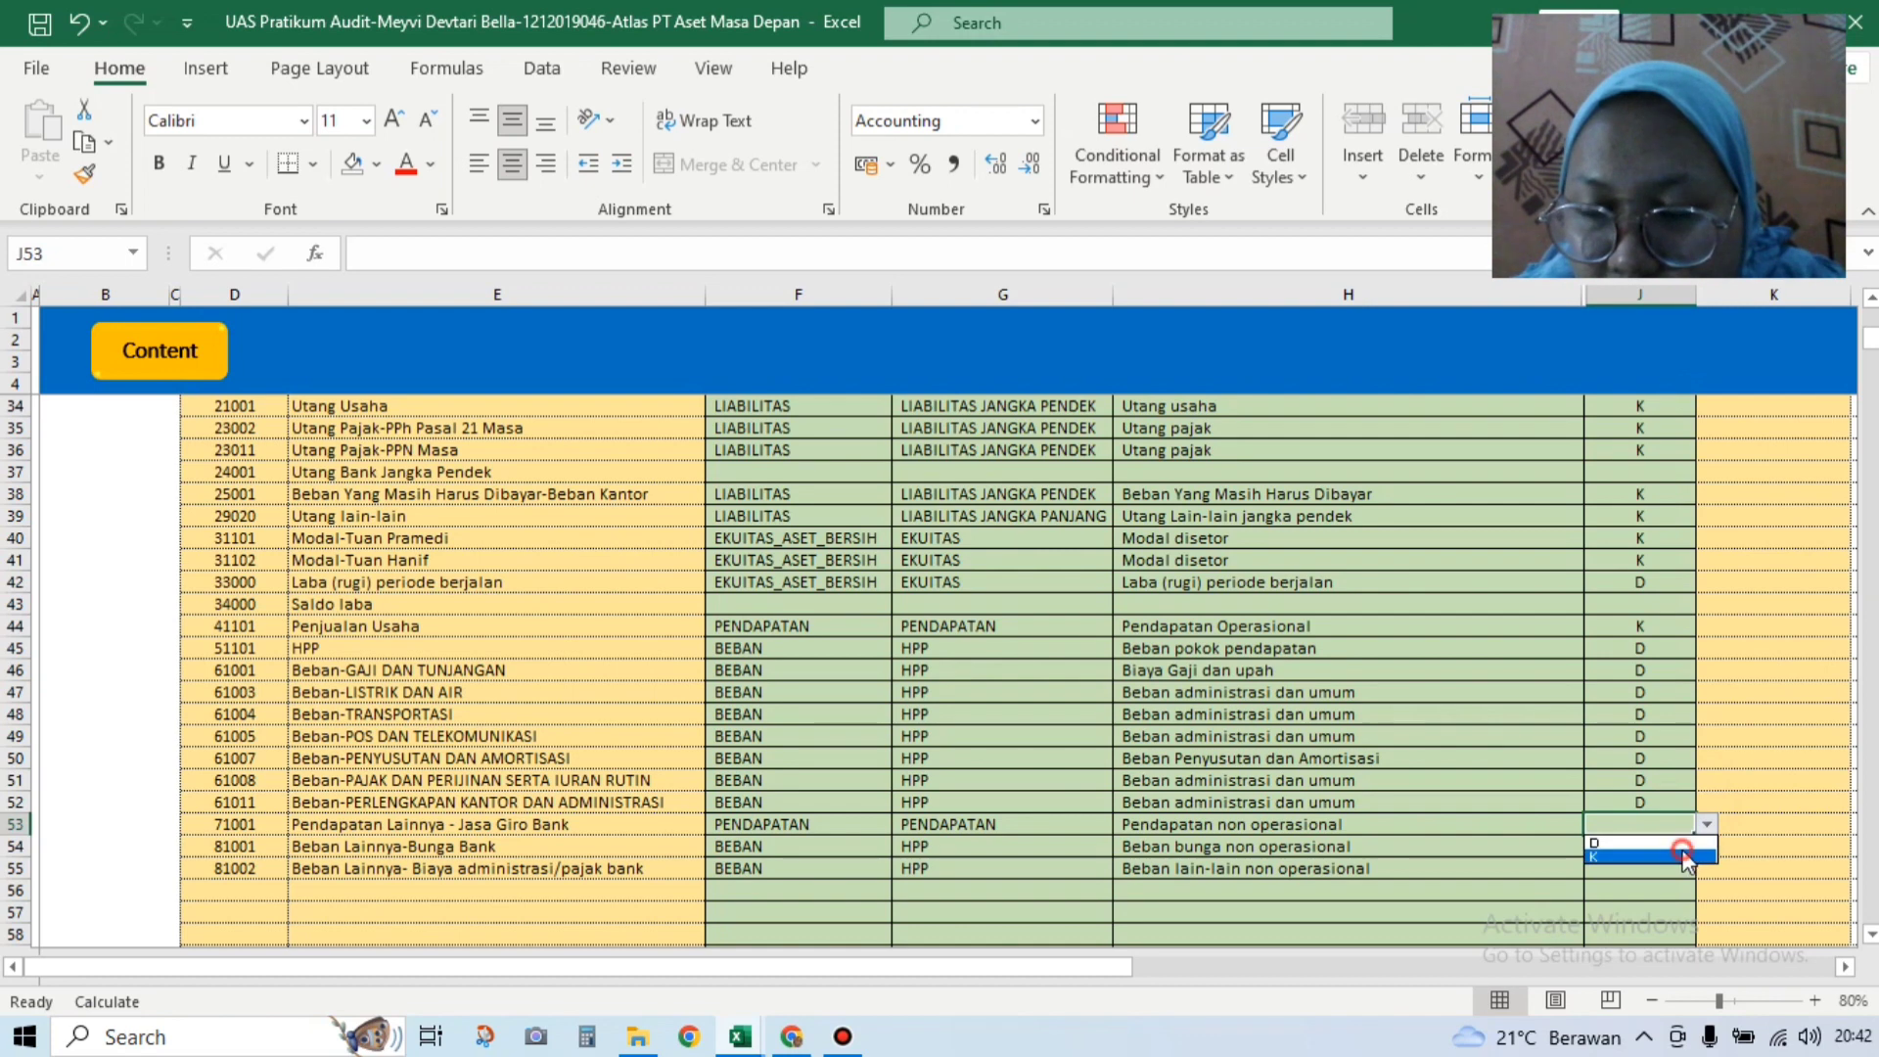
{"action": "left_click", "coordinate": [1689, 858]}
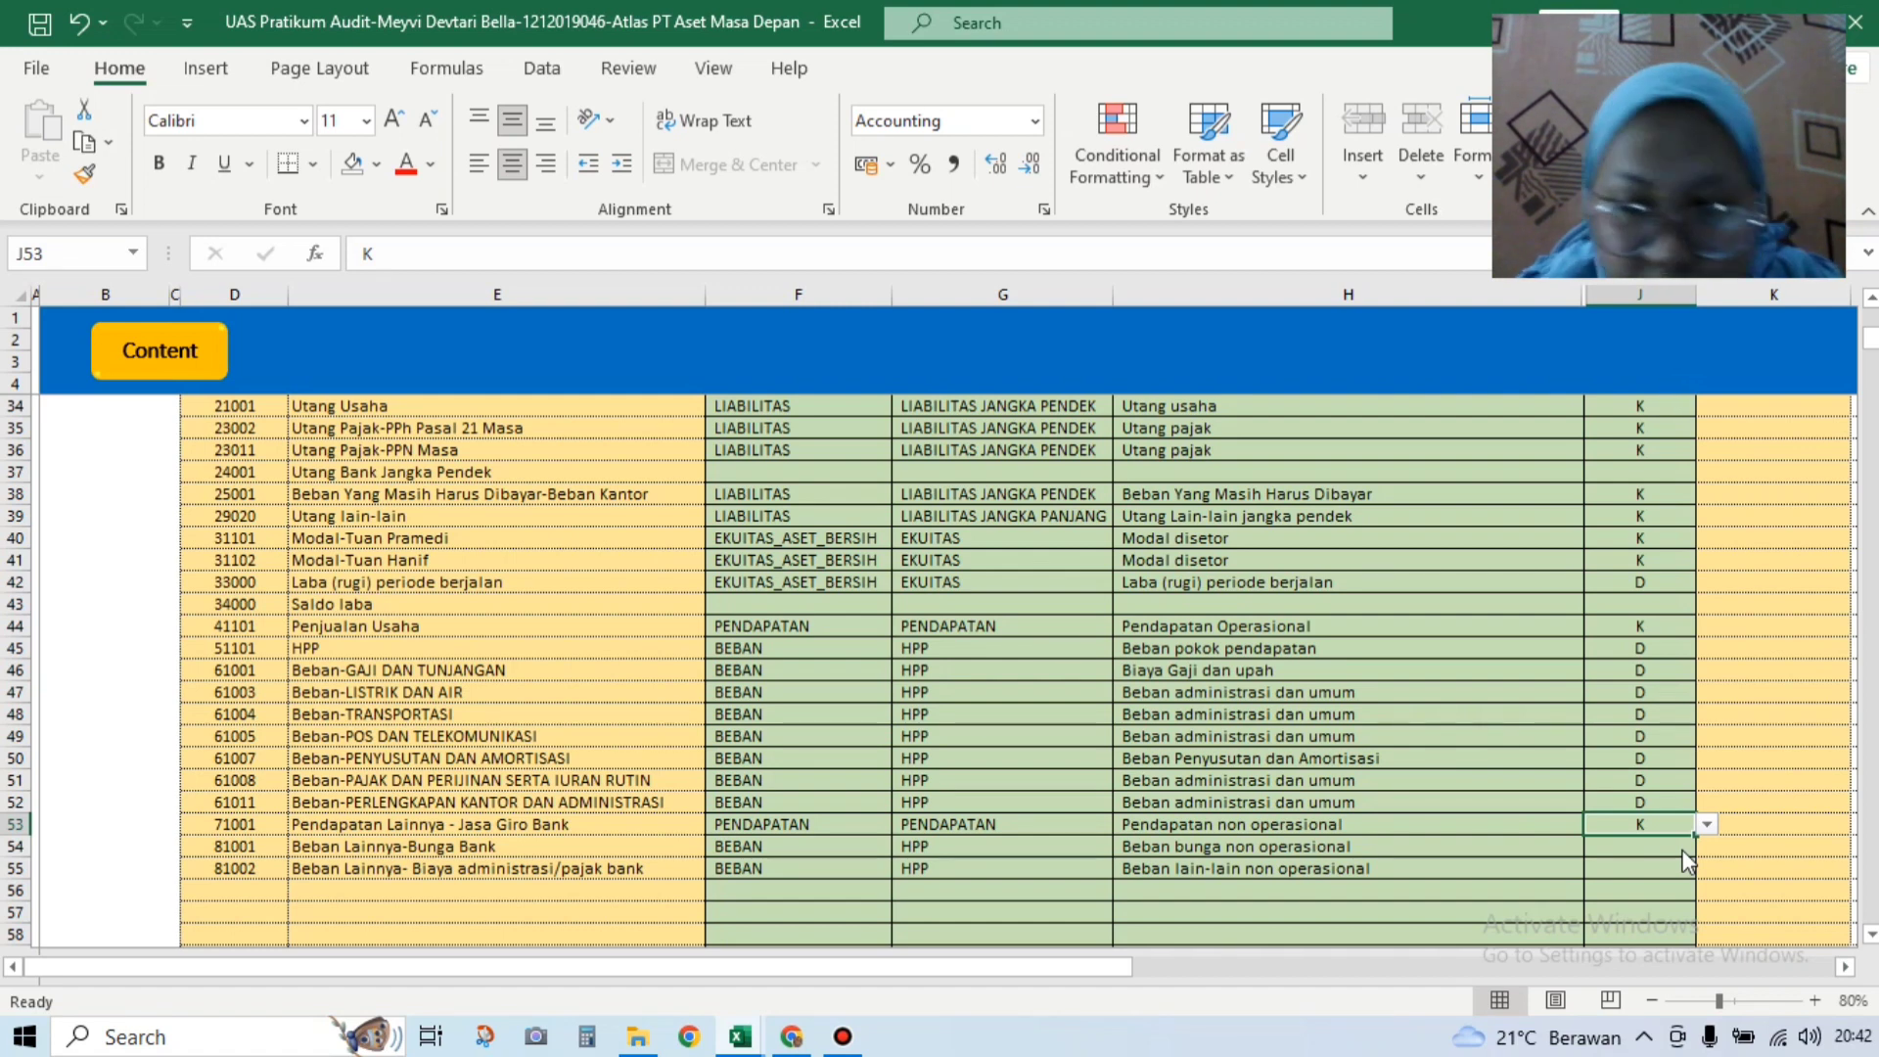
{"action": "left_click", "coordinate": [1669, 843]}
{"action": "left_click", "coordinate": [1706, 847]}
{"action": "left_click", "coordinate": [1664, 862]}
{"action": "left_click", "coordinate": [1692, 865]}
{"action": "left_click", "coordinate": [1706, 868]}
{"action": "left_click", "coordinate": [1654, 887]}
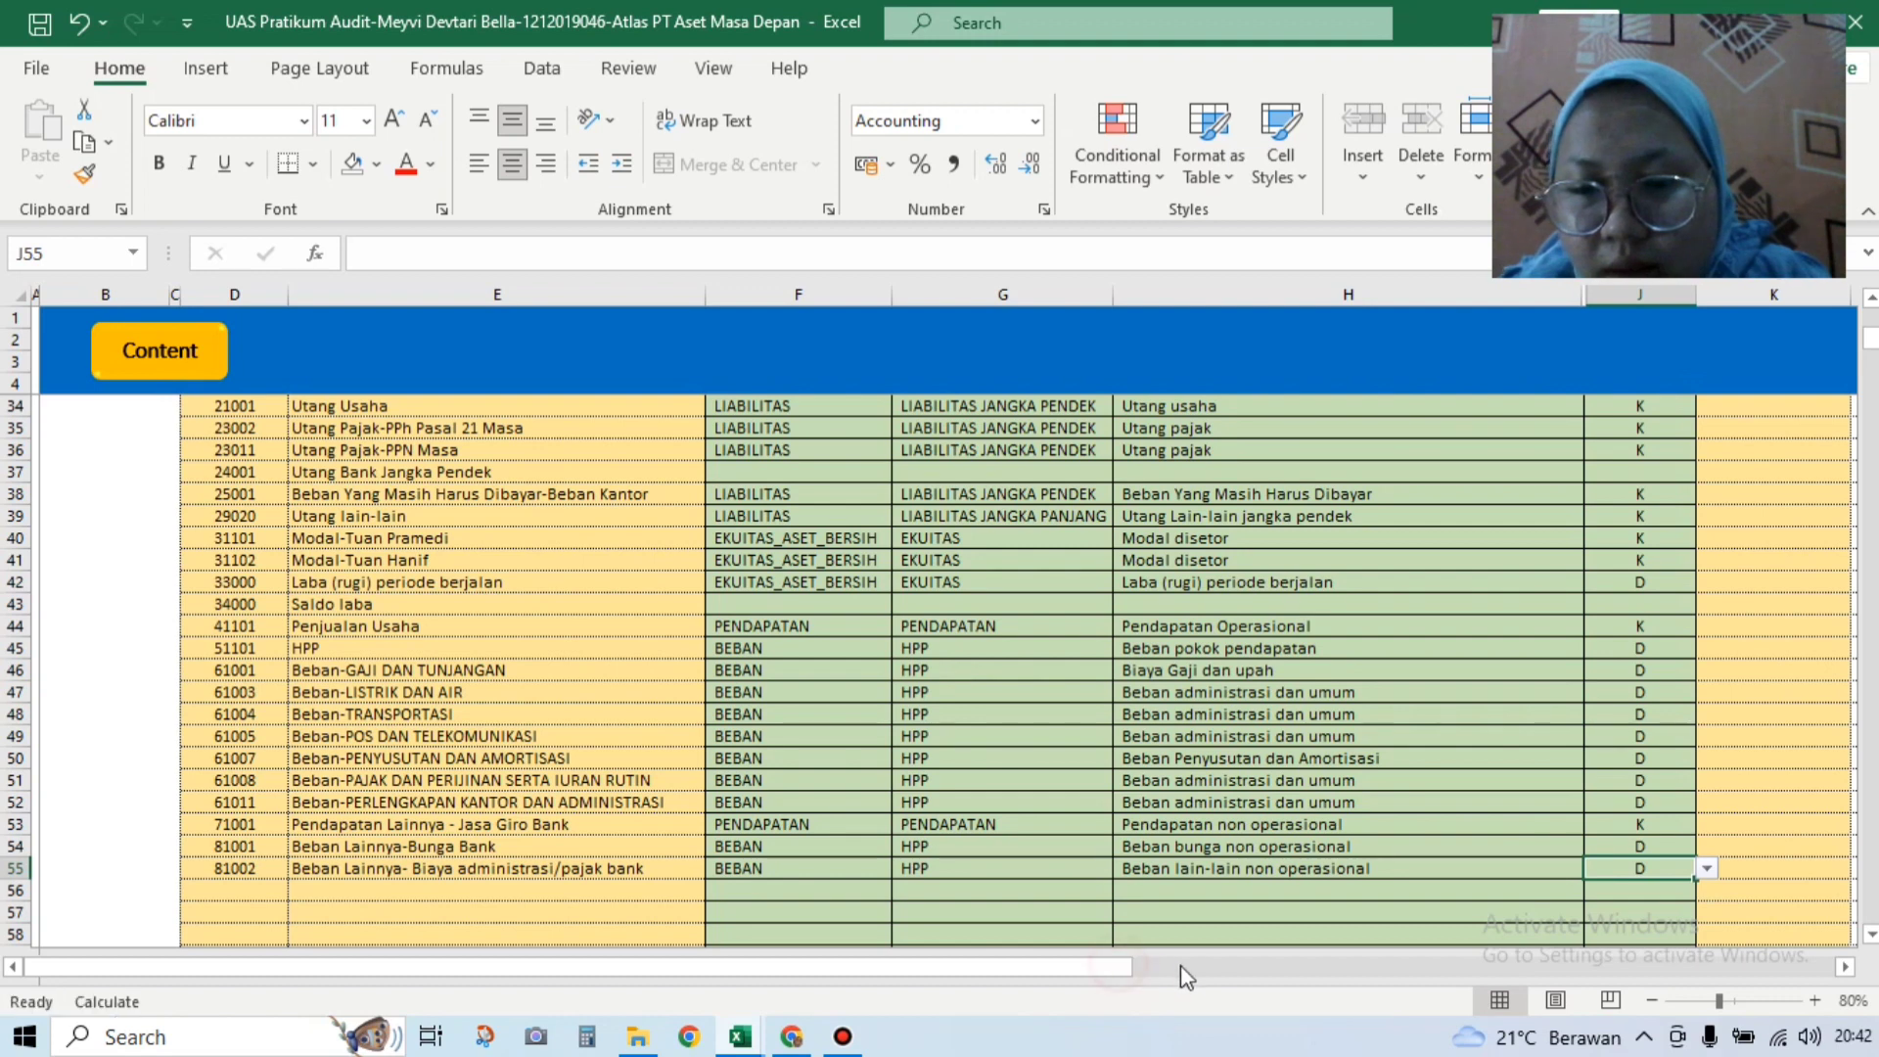
{"action": "left_click_drag", "start_coordinate": [1108, 967], "coordinate": [1280, 970]}
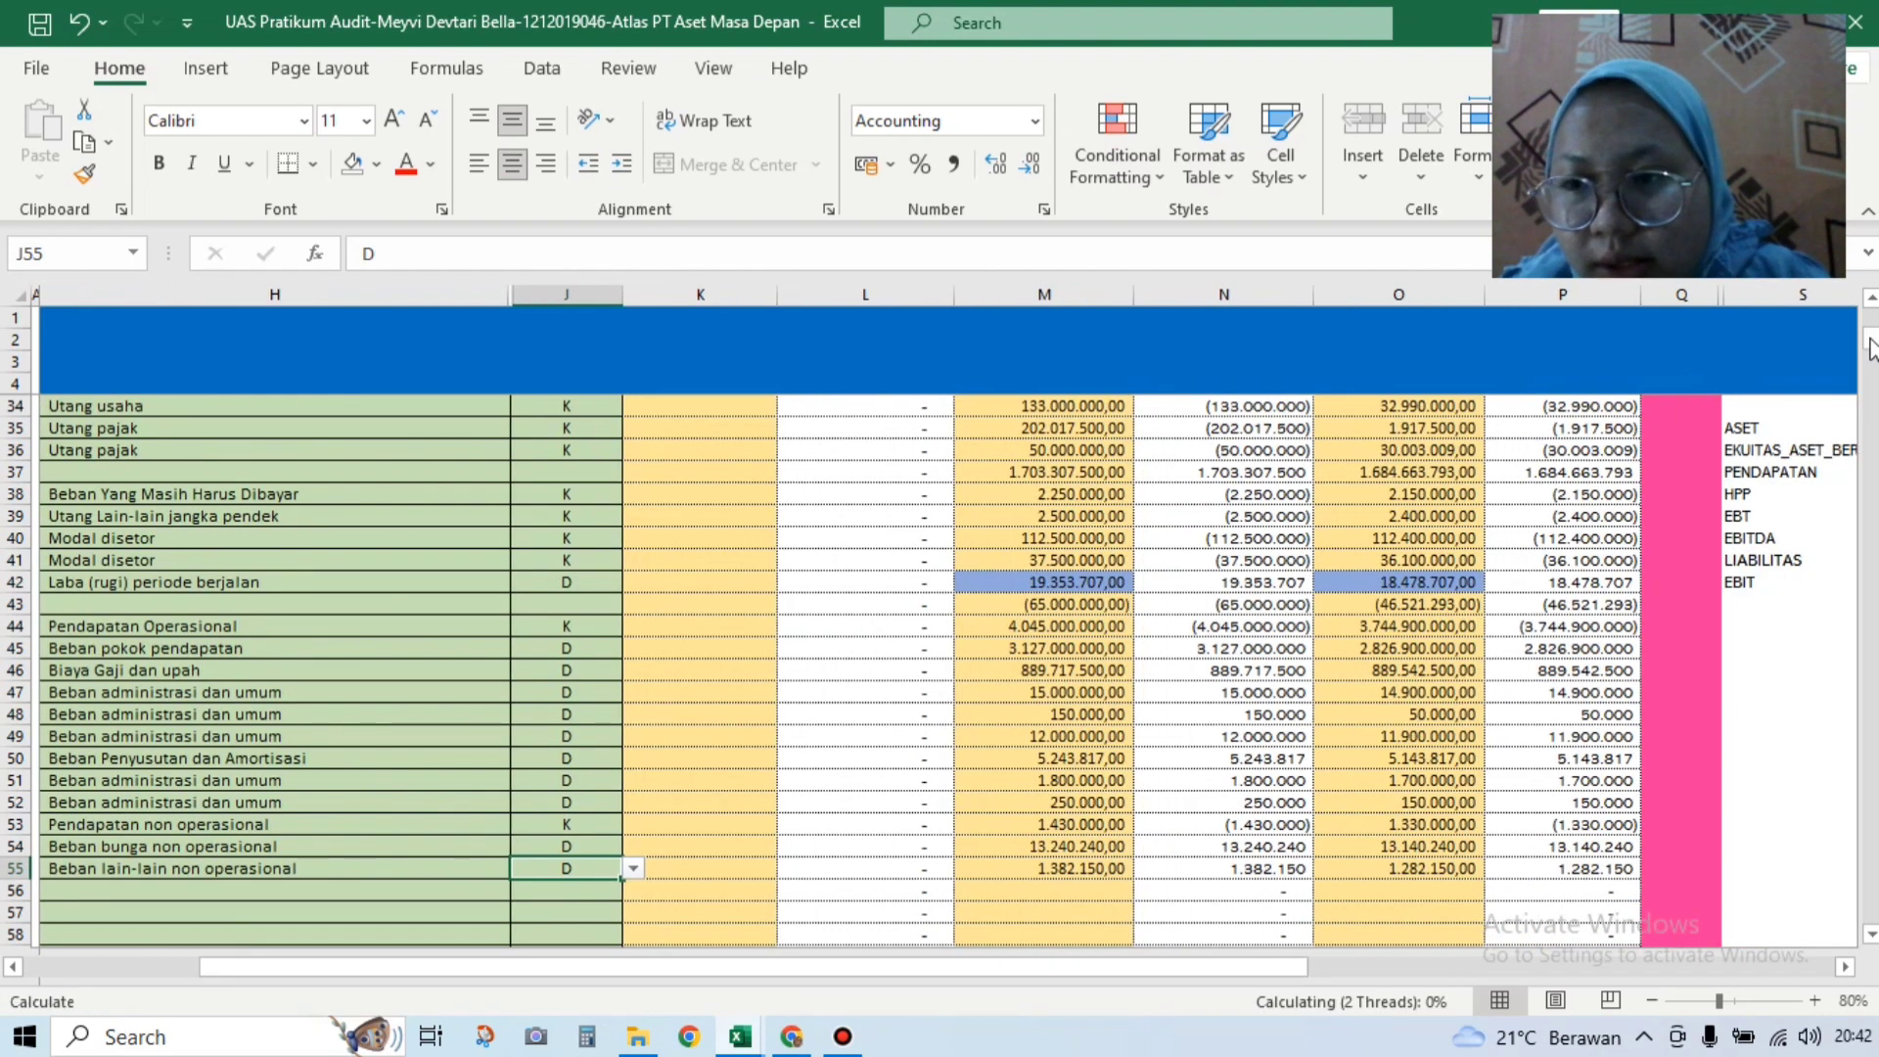
{"action": "left_click_drag", "start_coordinate": [1870, 344], "coordinate": [1869, 312]}
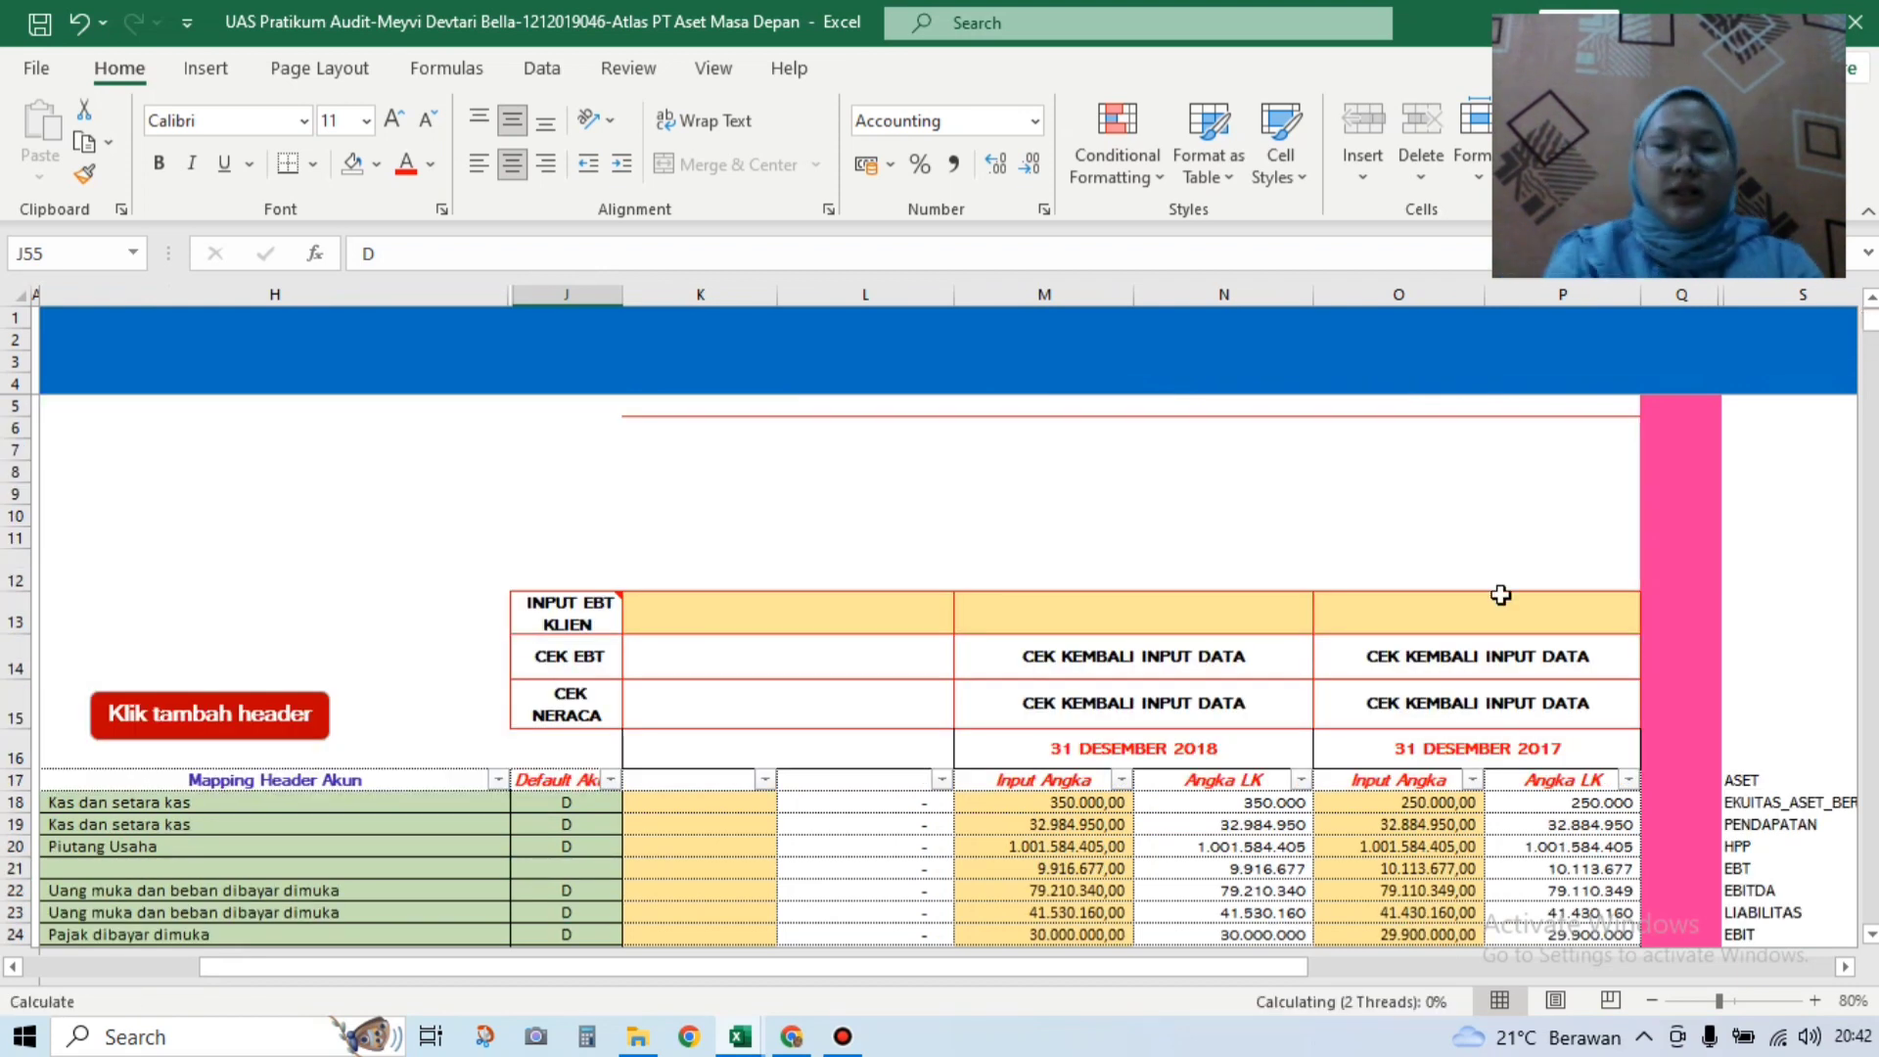
{"action": "left_click", "coordinate": [1211, 613]}
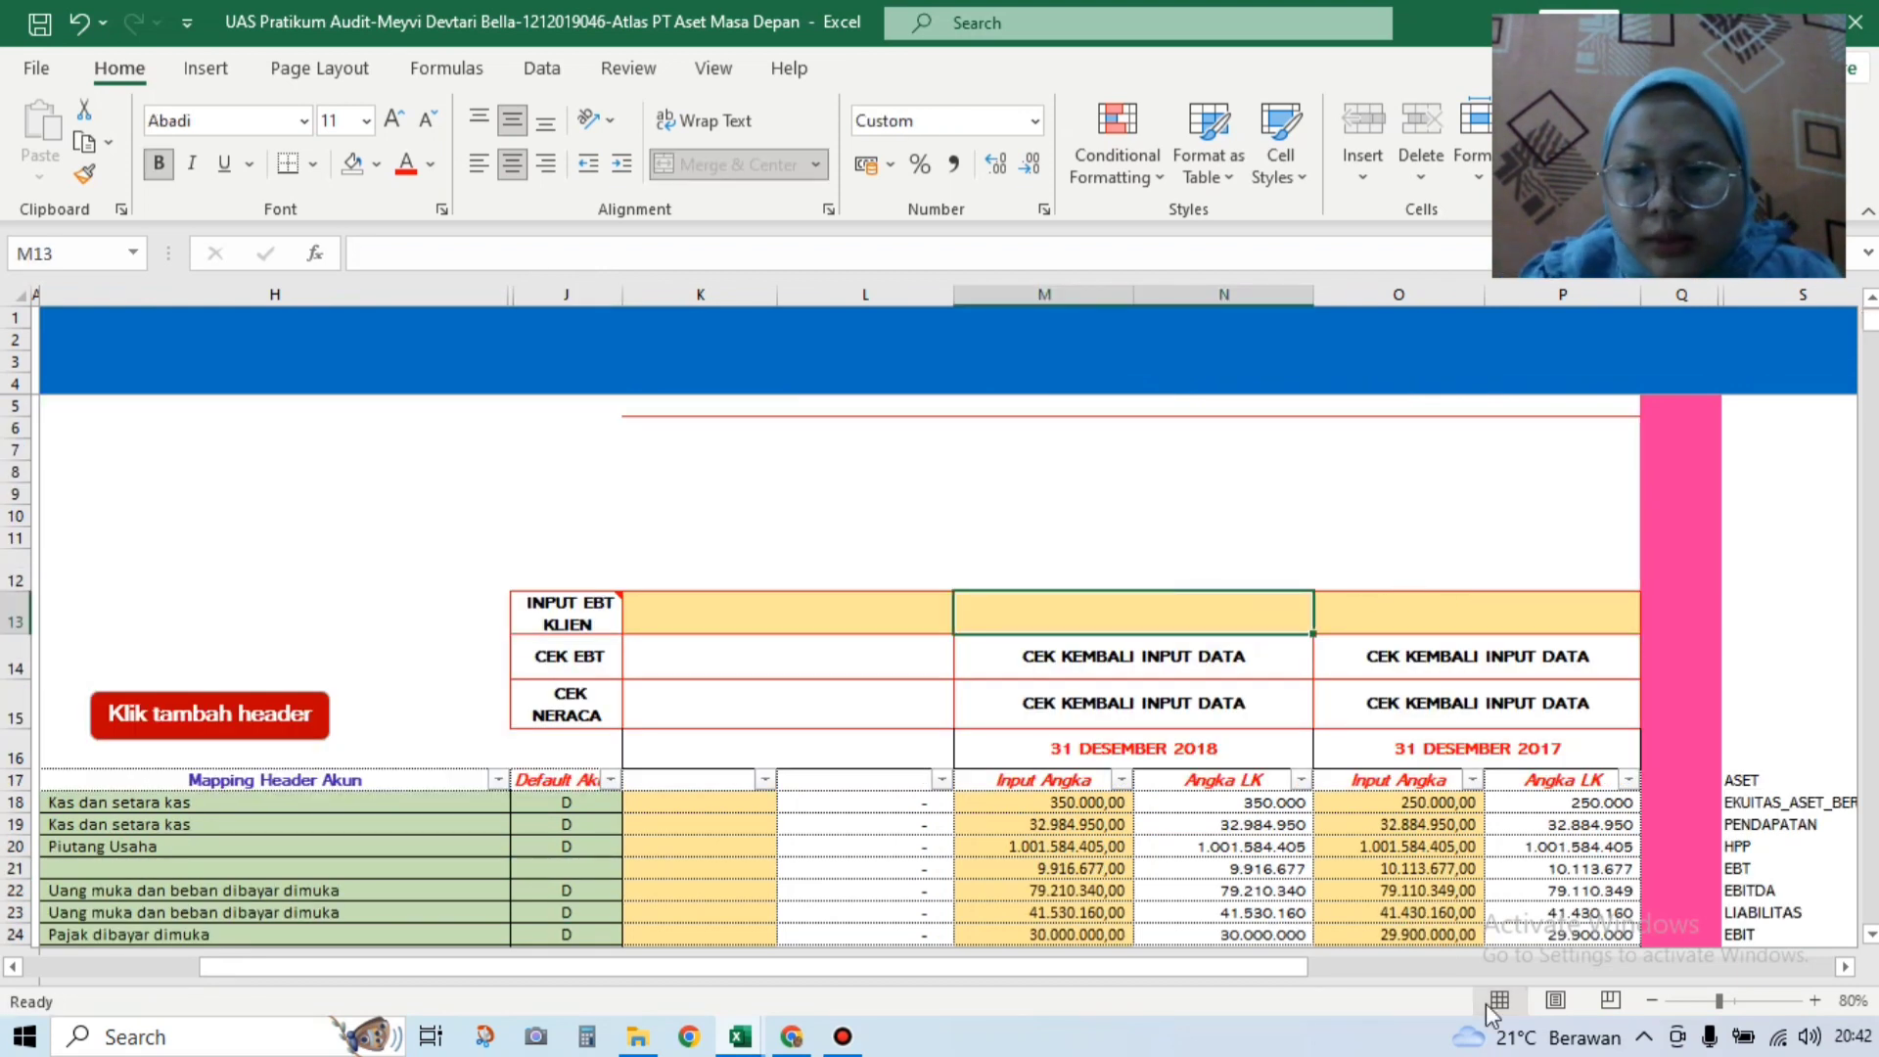
{"action": "left_click_drag", "start_coordinate": [1304, 974], "coordinate": [1362, 974]}
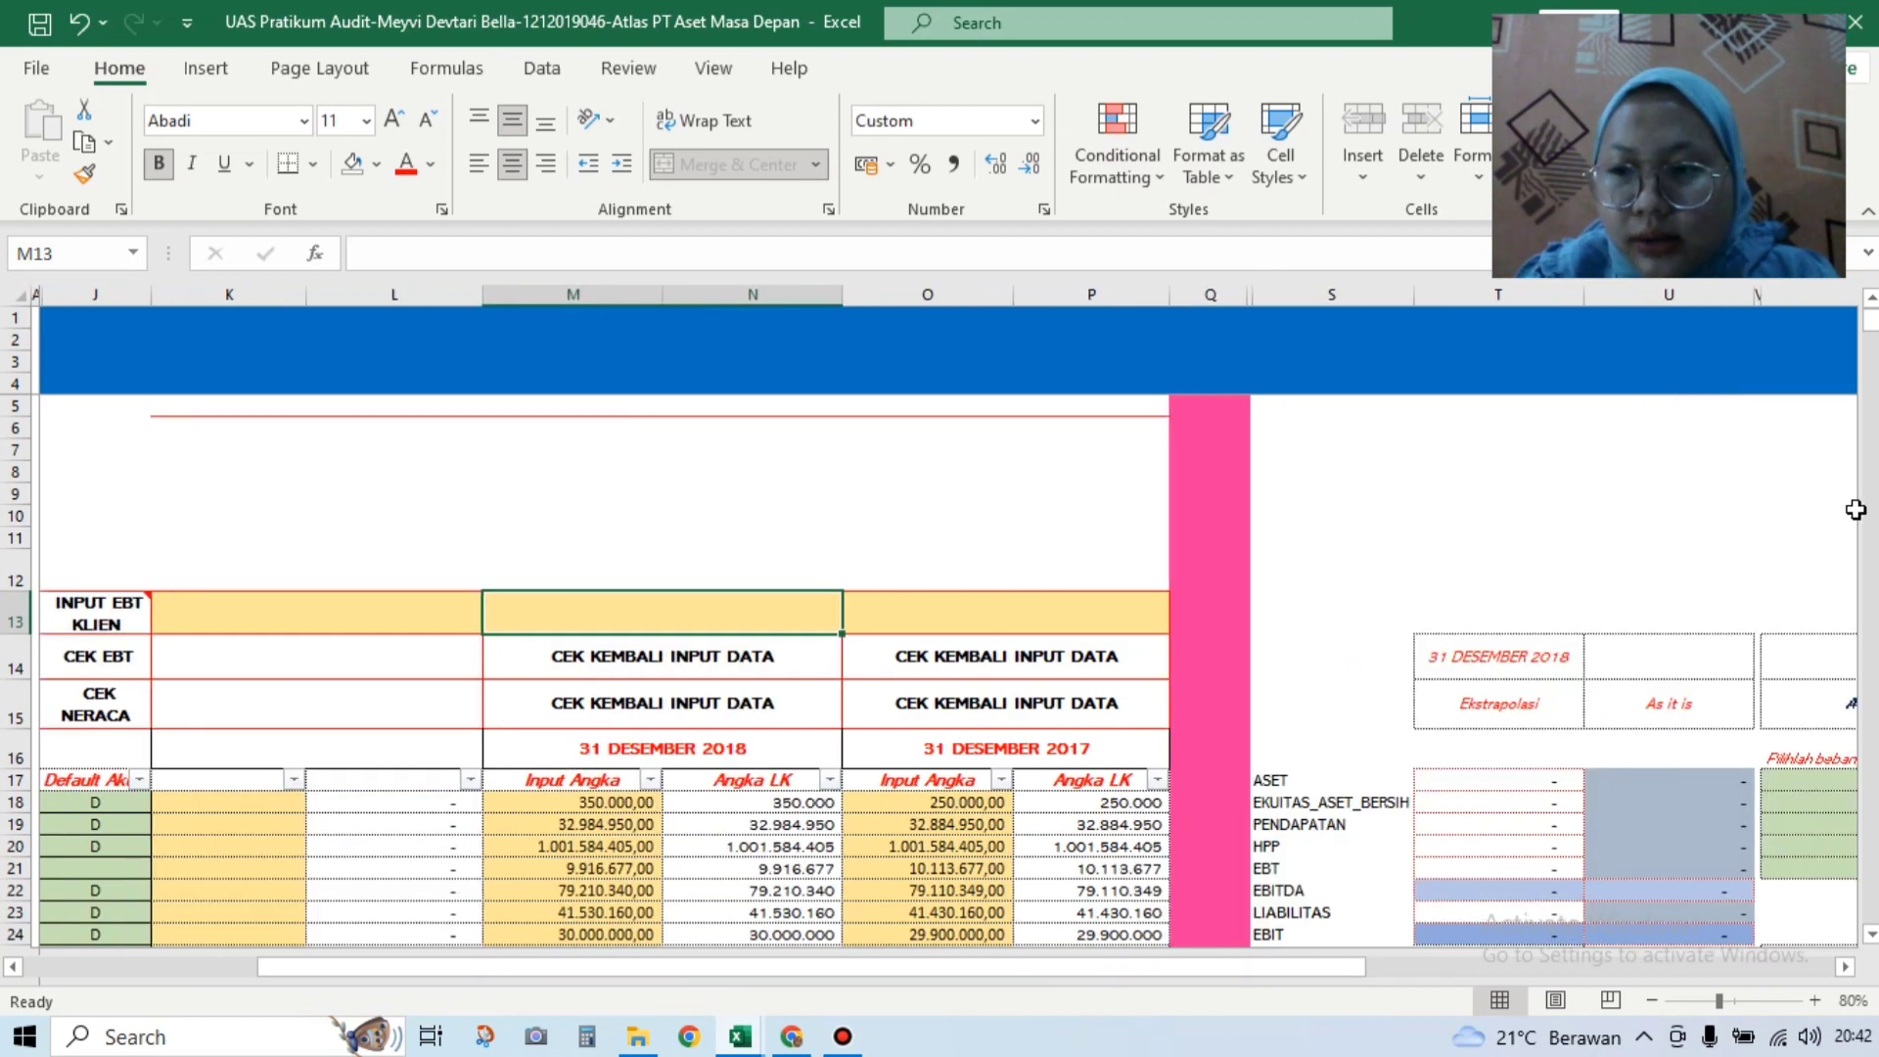
{"action": "mouse_move", "coordinate": [1871, 338]}
{"action": "left_mouse_down"}
{"action": "mouse_move", "coordinate": [1872, 390]}
{"action": "mouse_move", "coordinate": [1871, 337]}
{"action": "left_mouse_up"}
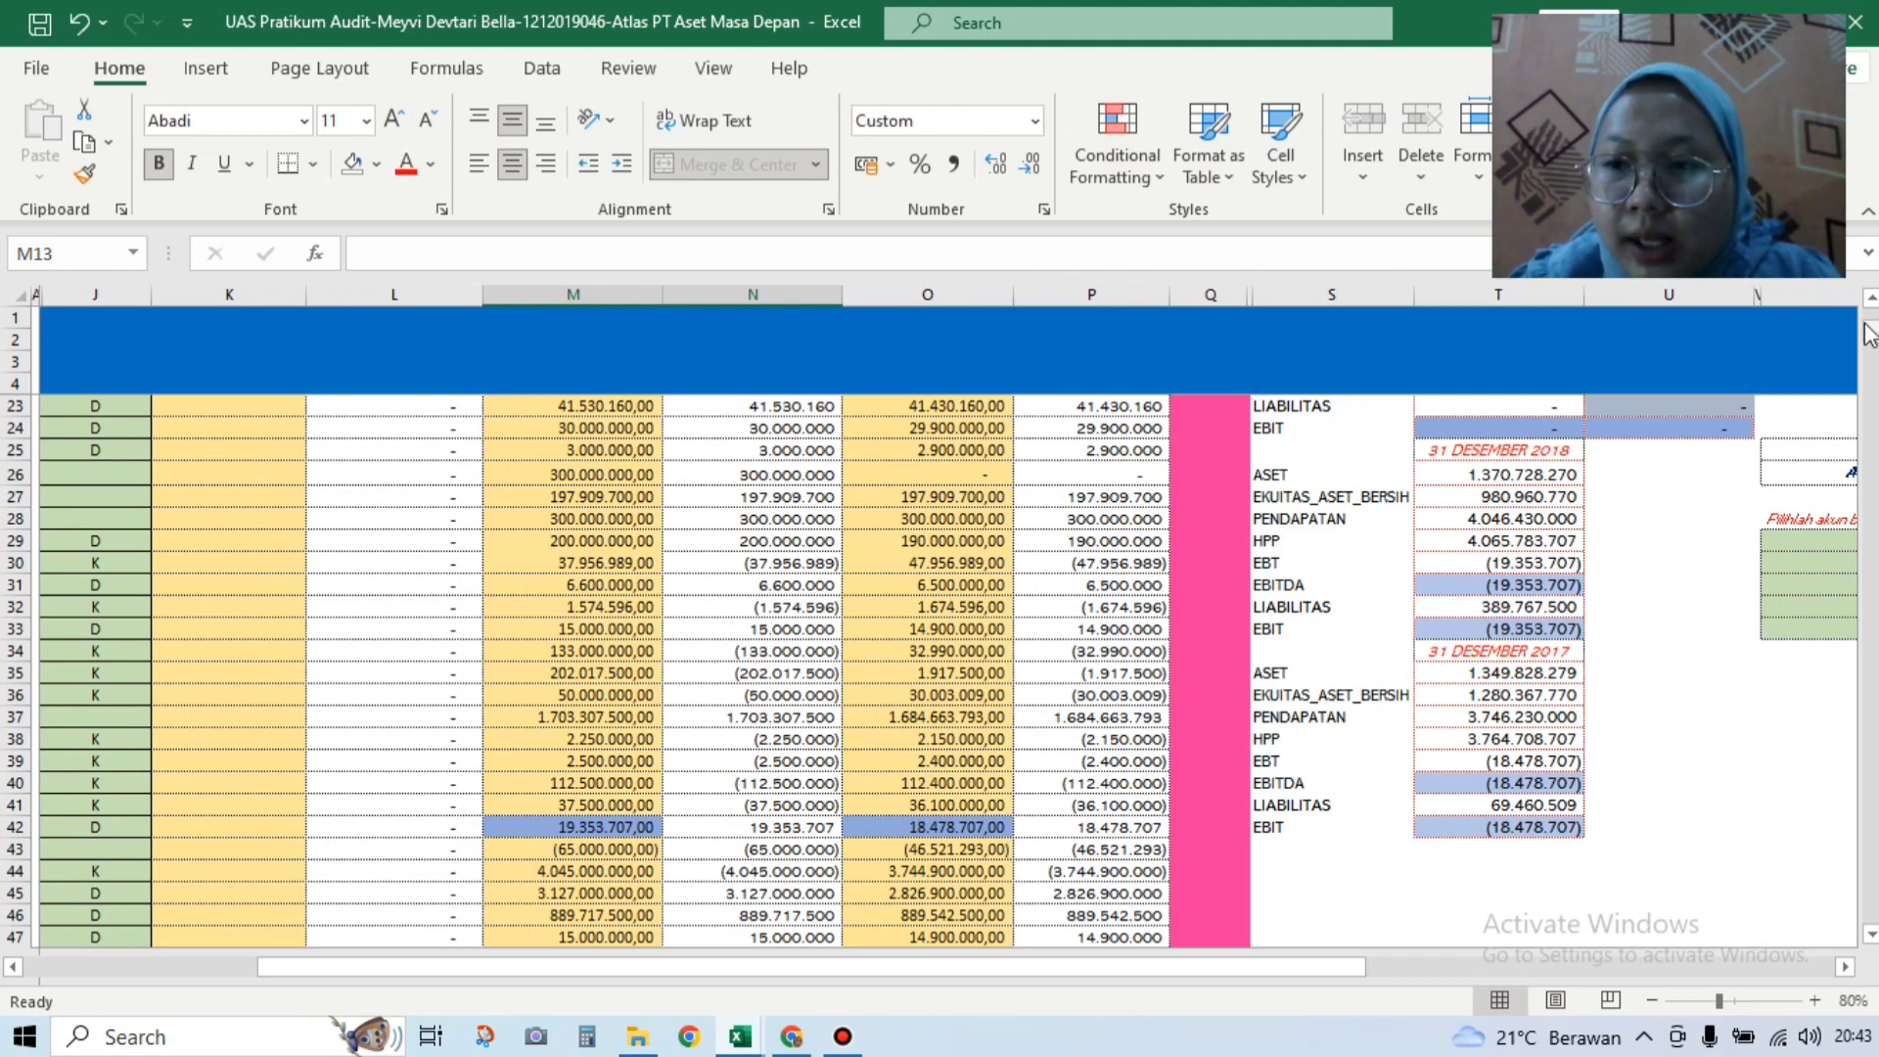
{"action": "left_click_drag", "start_coordinate": [1869, 338], "coordinate": [1869, 311]}
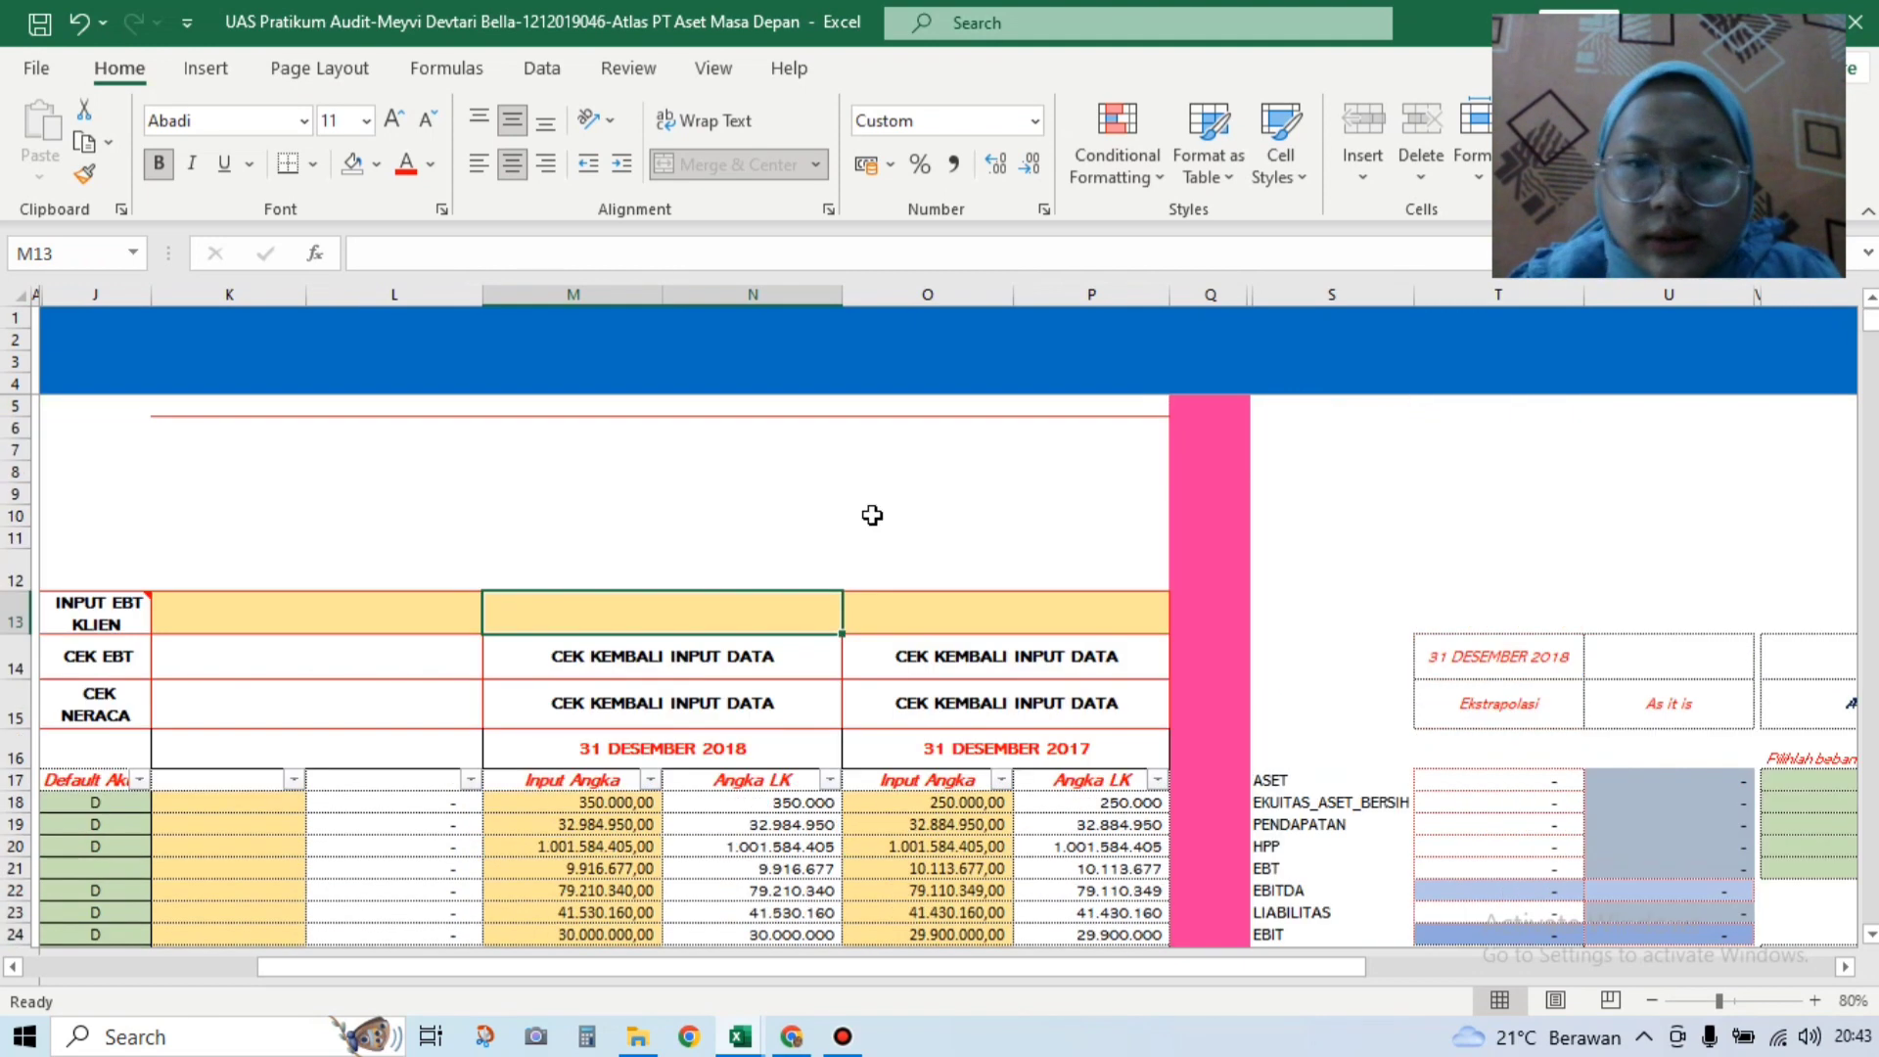
Step: Enter 19.353.707 in M13 as the 2018 client EBT and confirm the check reads BALANCE
{"action": "type", "text": "19"}
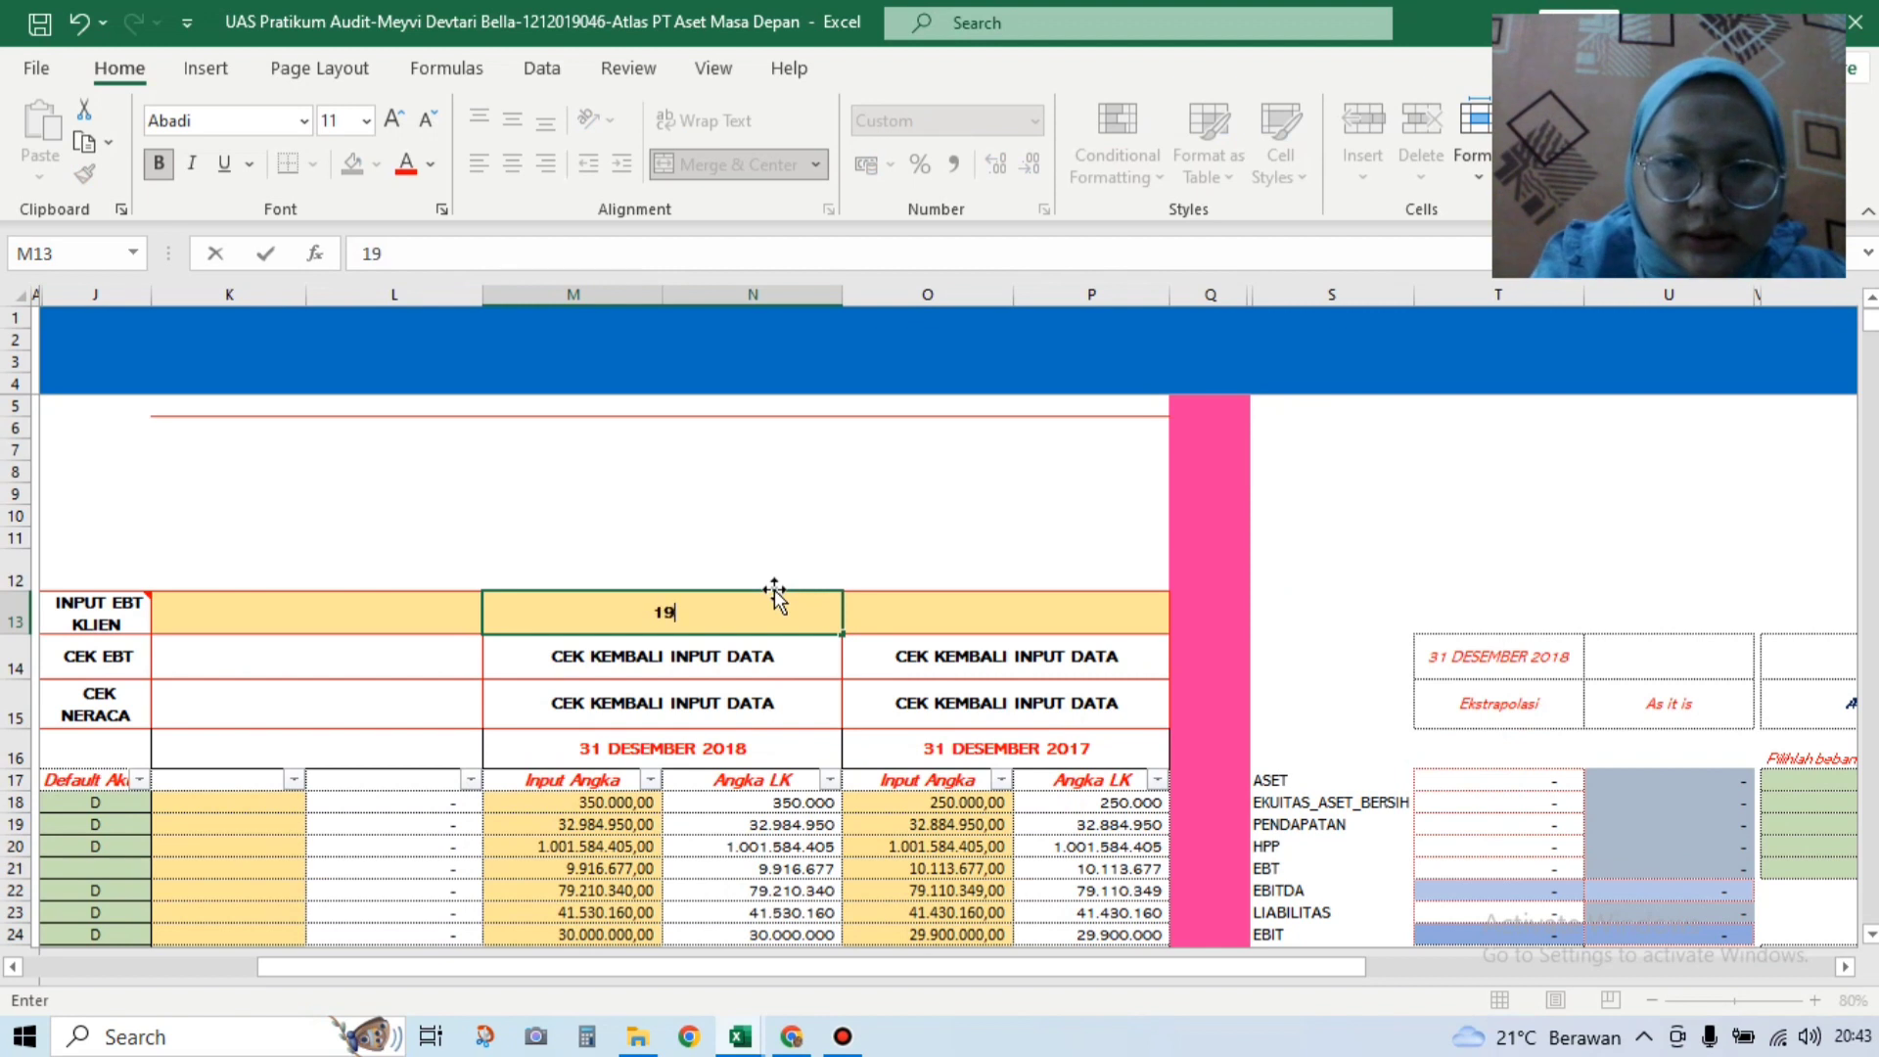
{"action": "type", "text": ".353"}
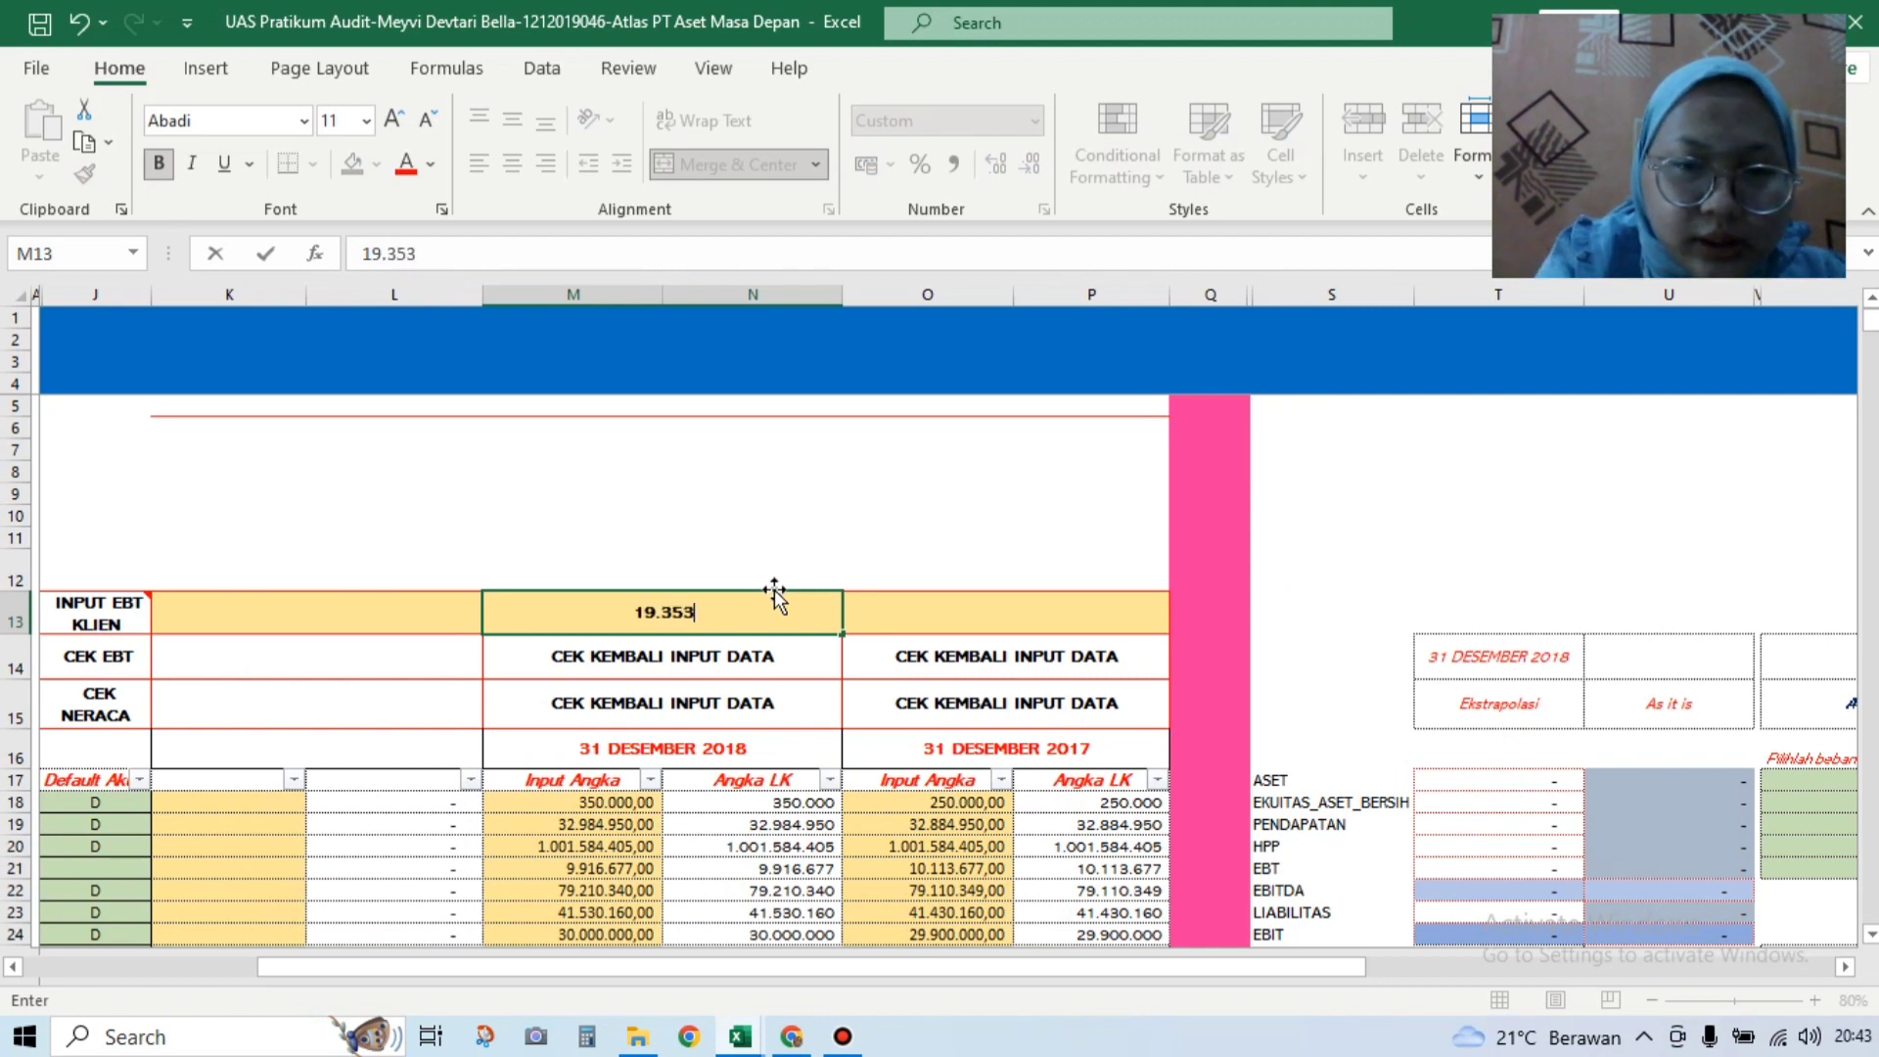
{"action": "type", "text": "."}
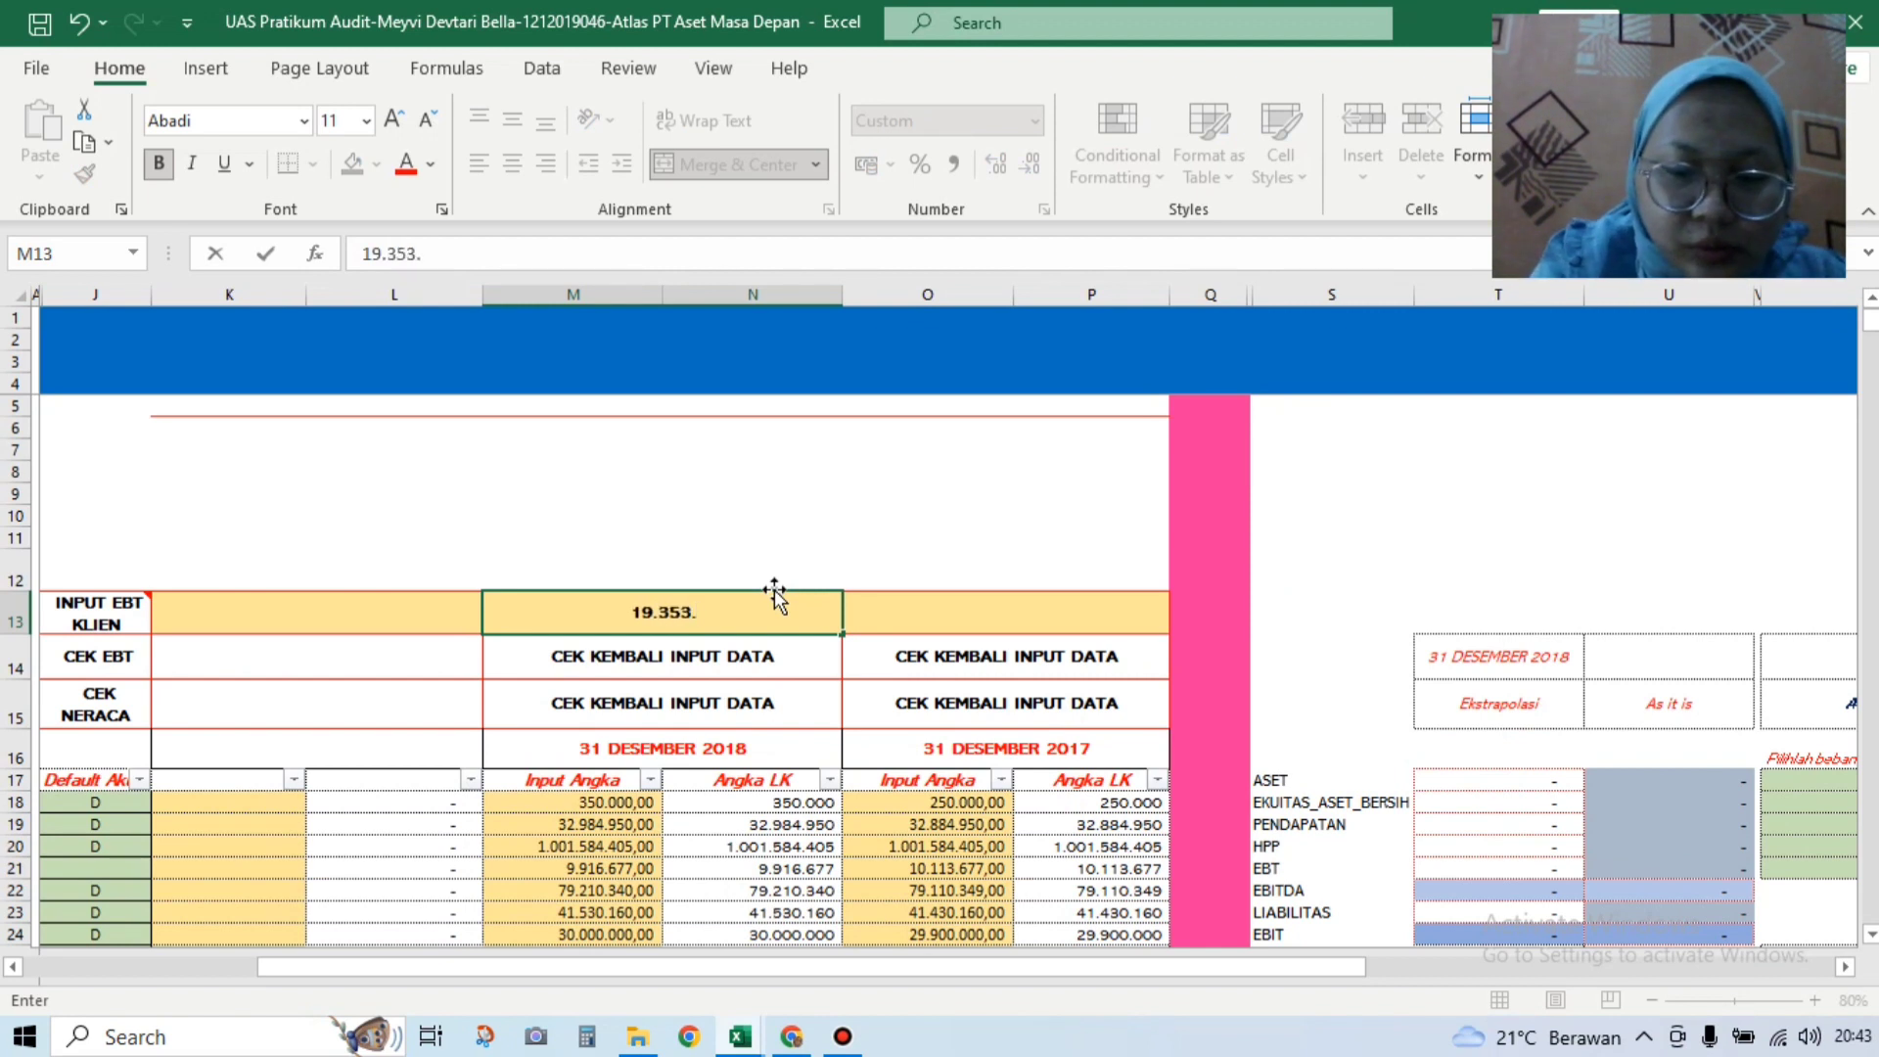
{"action": "type", "text": "707"}
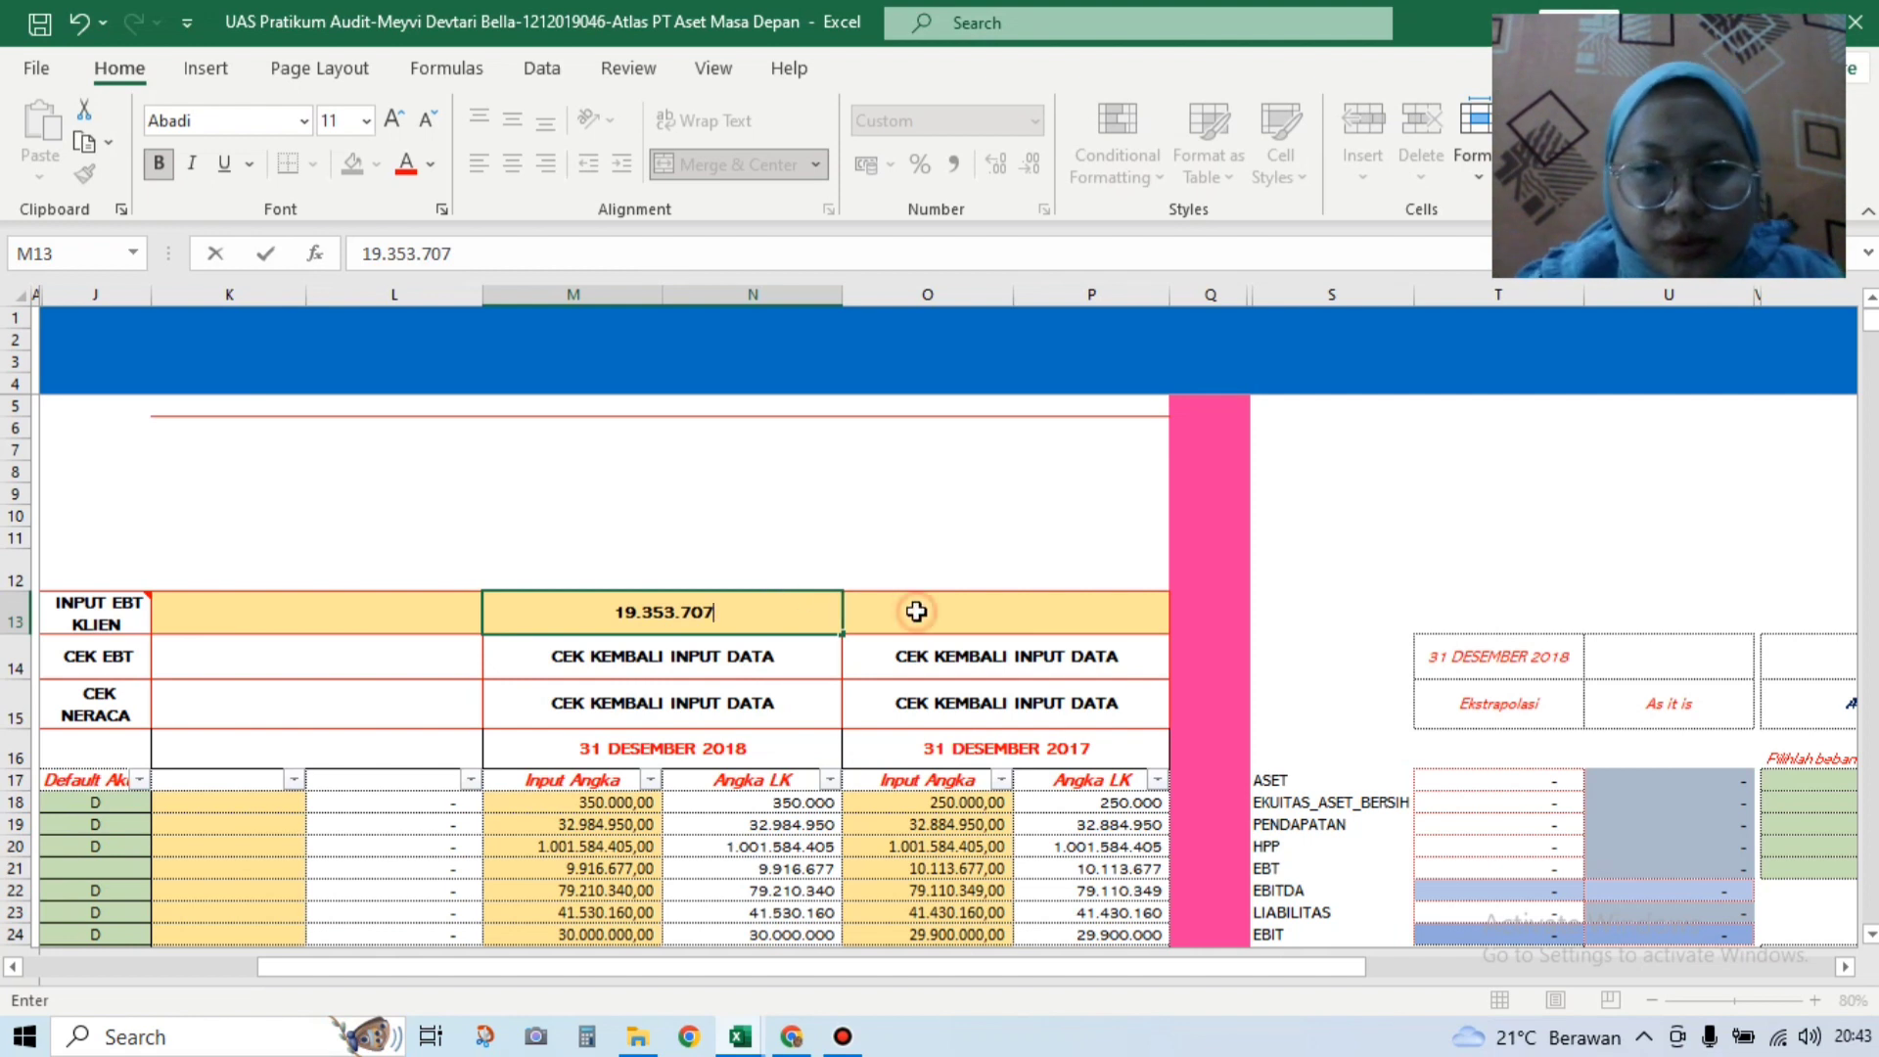
{"action": "left_click", "coordinate": [916, 611]}
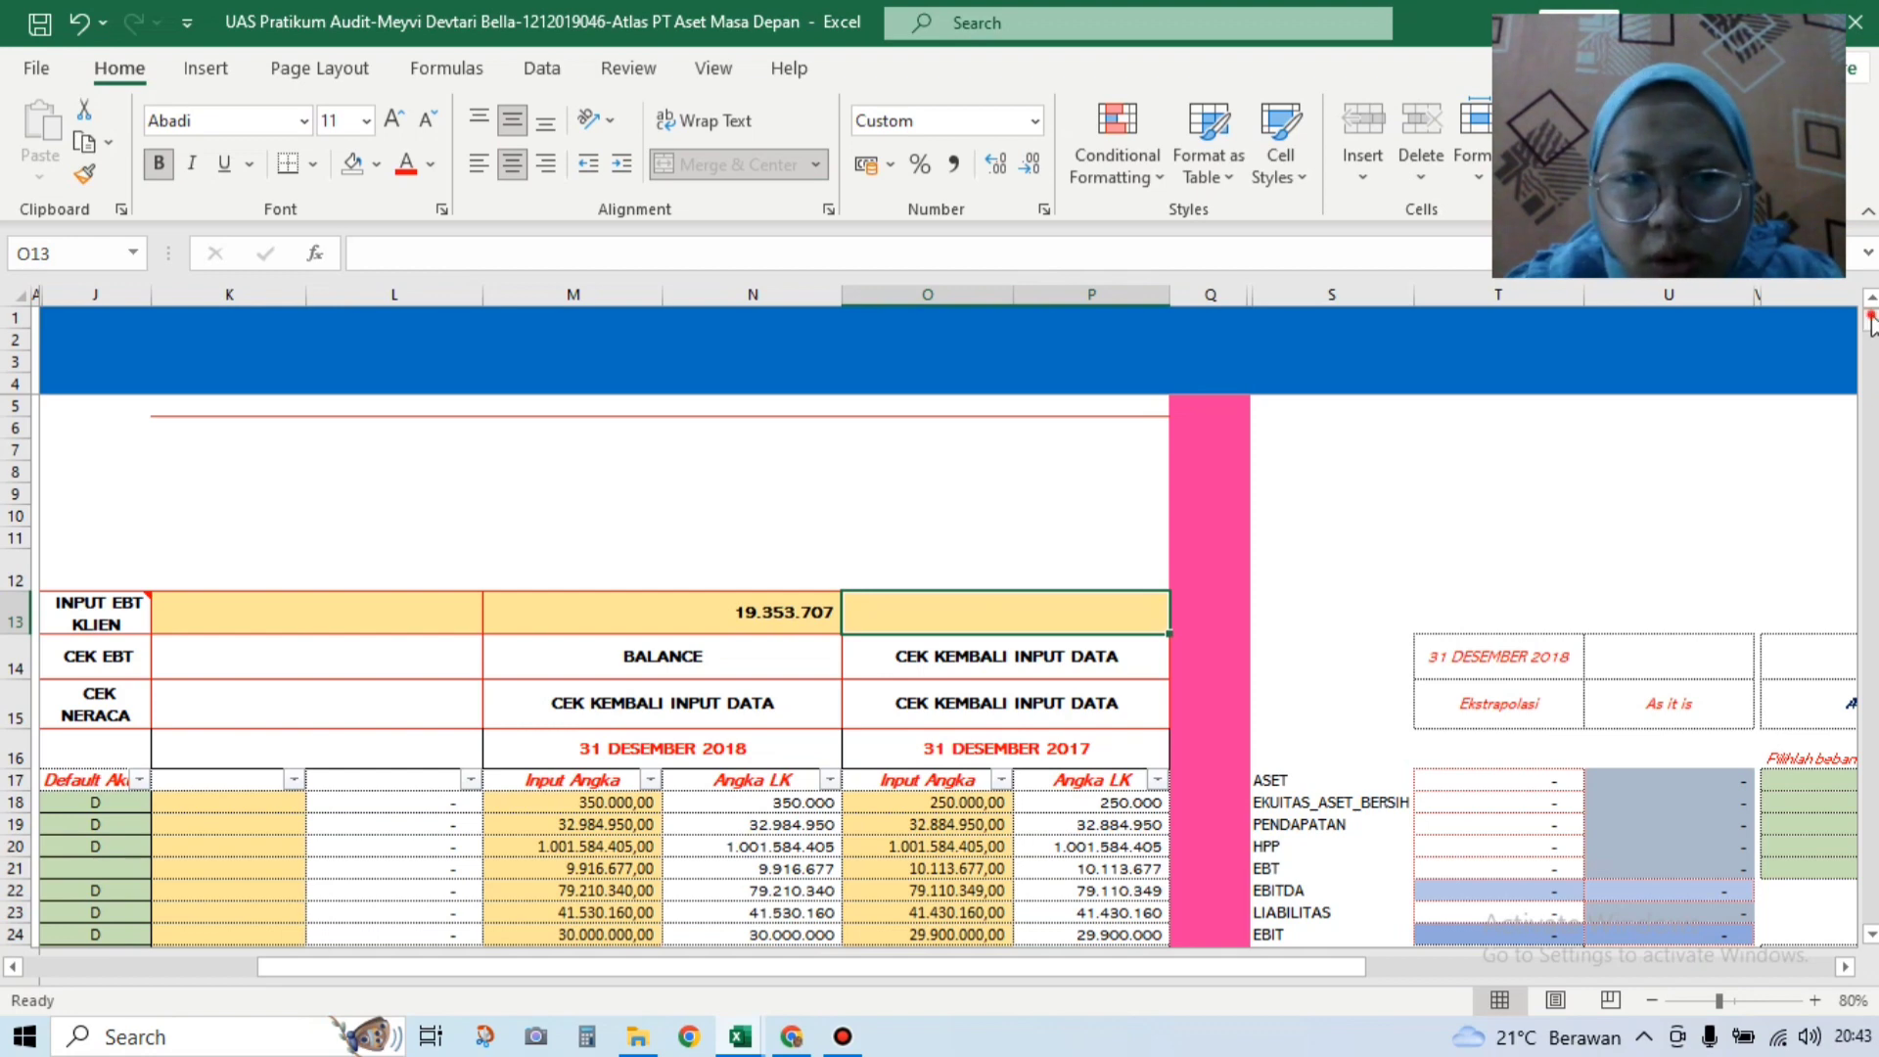
{"action": "scroll", "coordinate": [1873, 340], "scroll_direction": "down", "scroll_amount": 5}
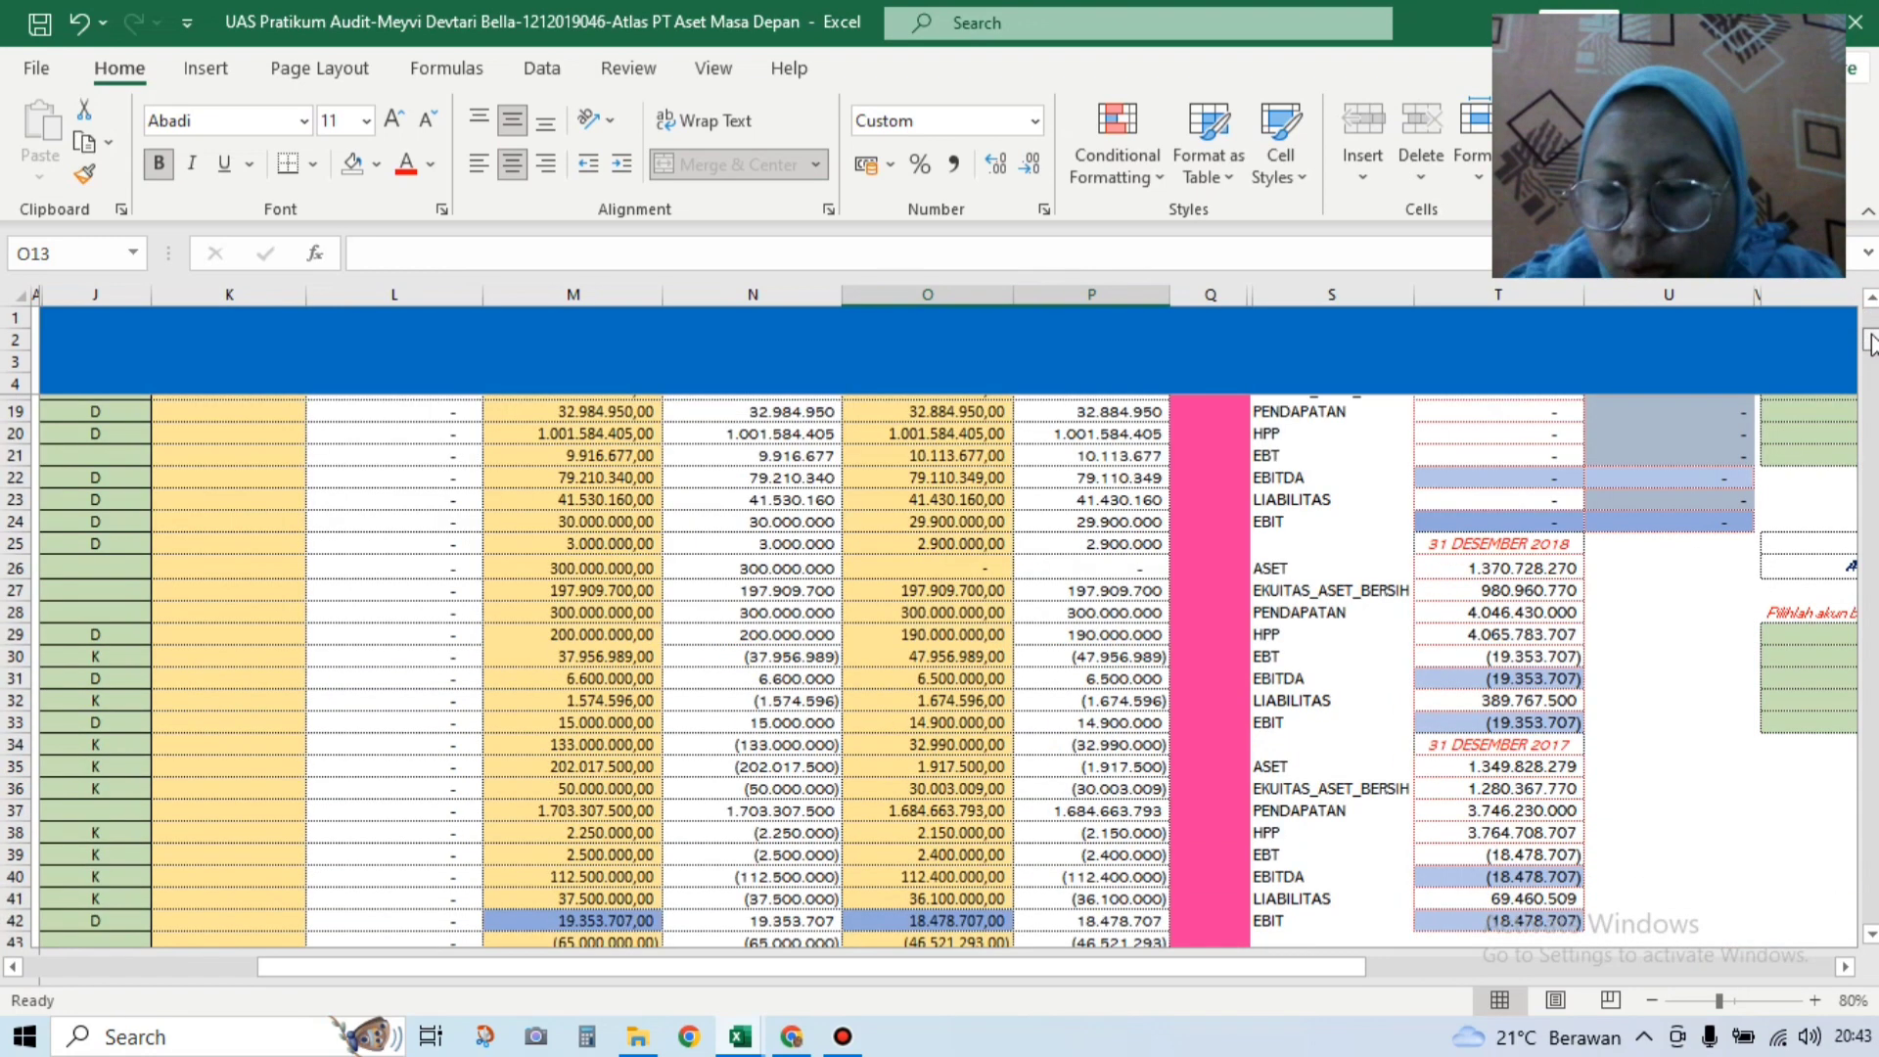
{"action": "scroll", "coordinate": [1872, 341], "scroll_direction": "down", "scroll_amount": 6}
{"action": "scroll", "coordinate": [1872, 341], "scroll_direction": "up", "scroll_amount": 2}
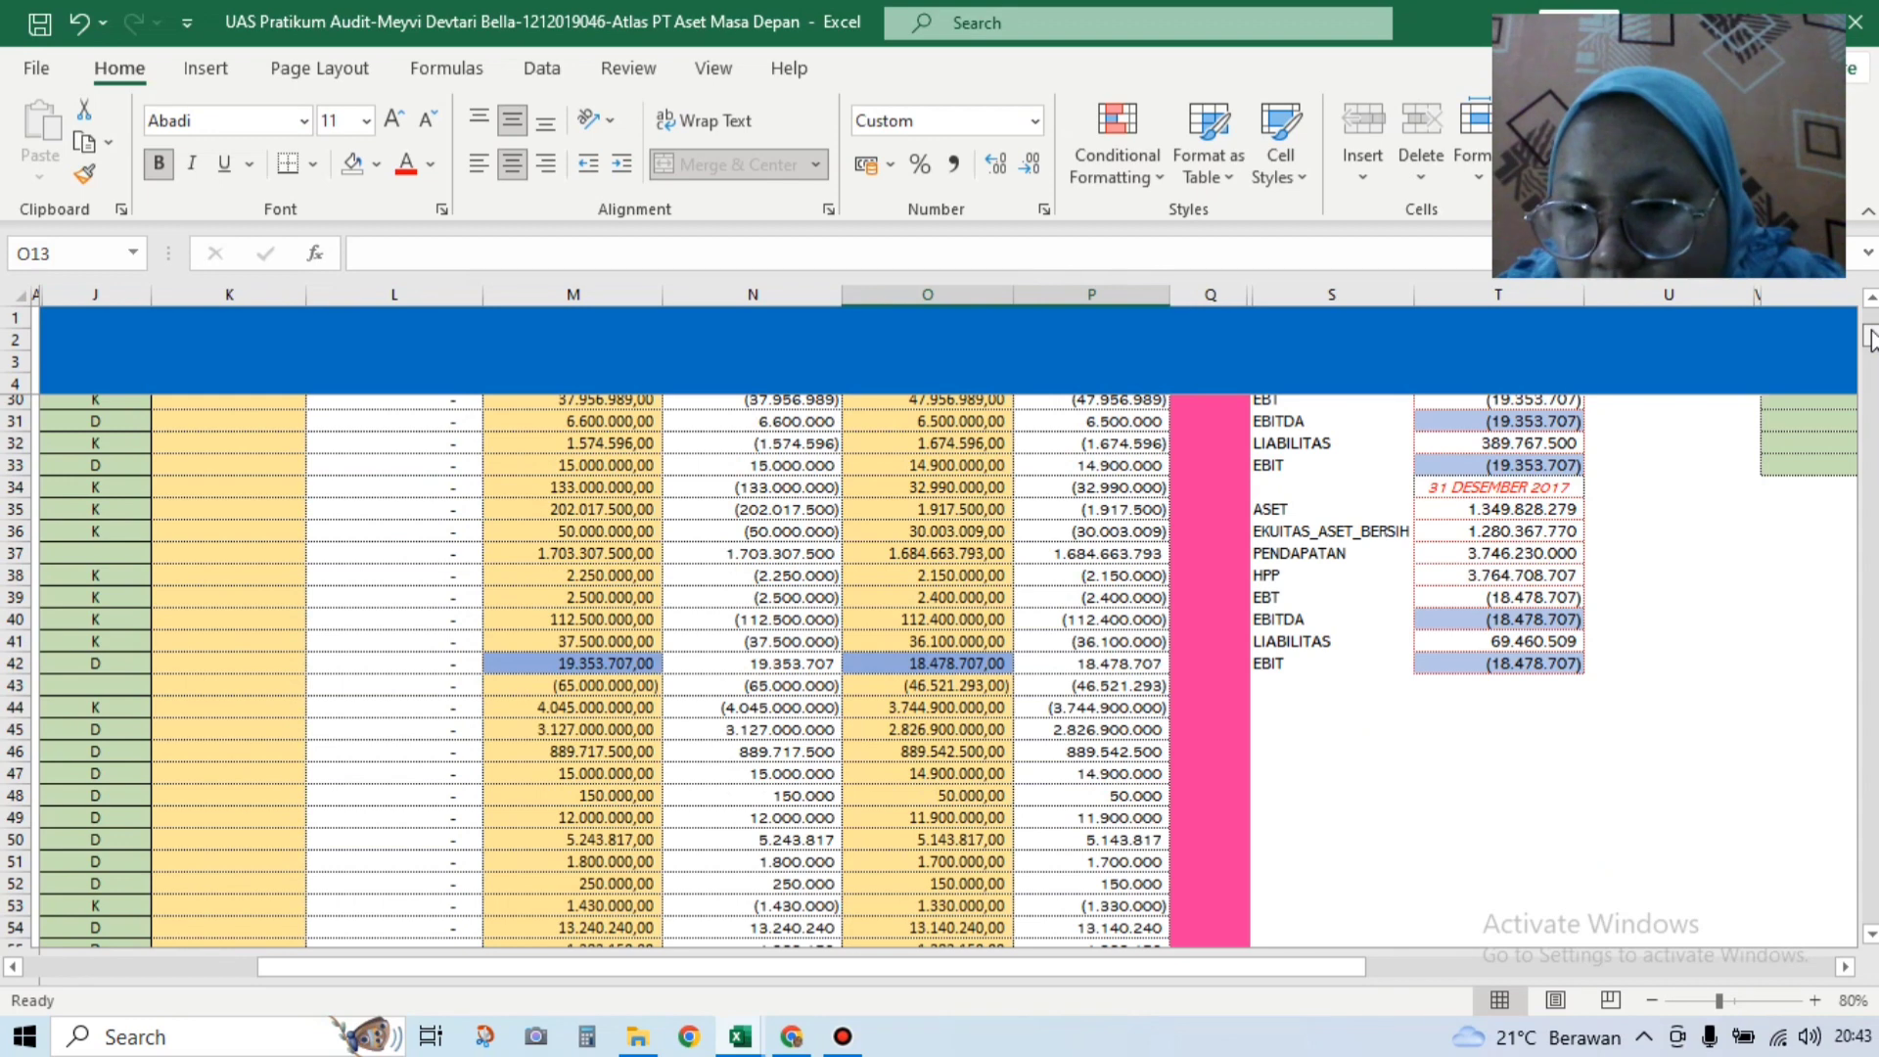
{"action": "scroll", "coordinate": [1872, 341], "scroll_direction": "up", "scroll_amount": 8}
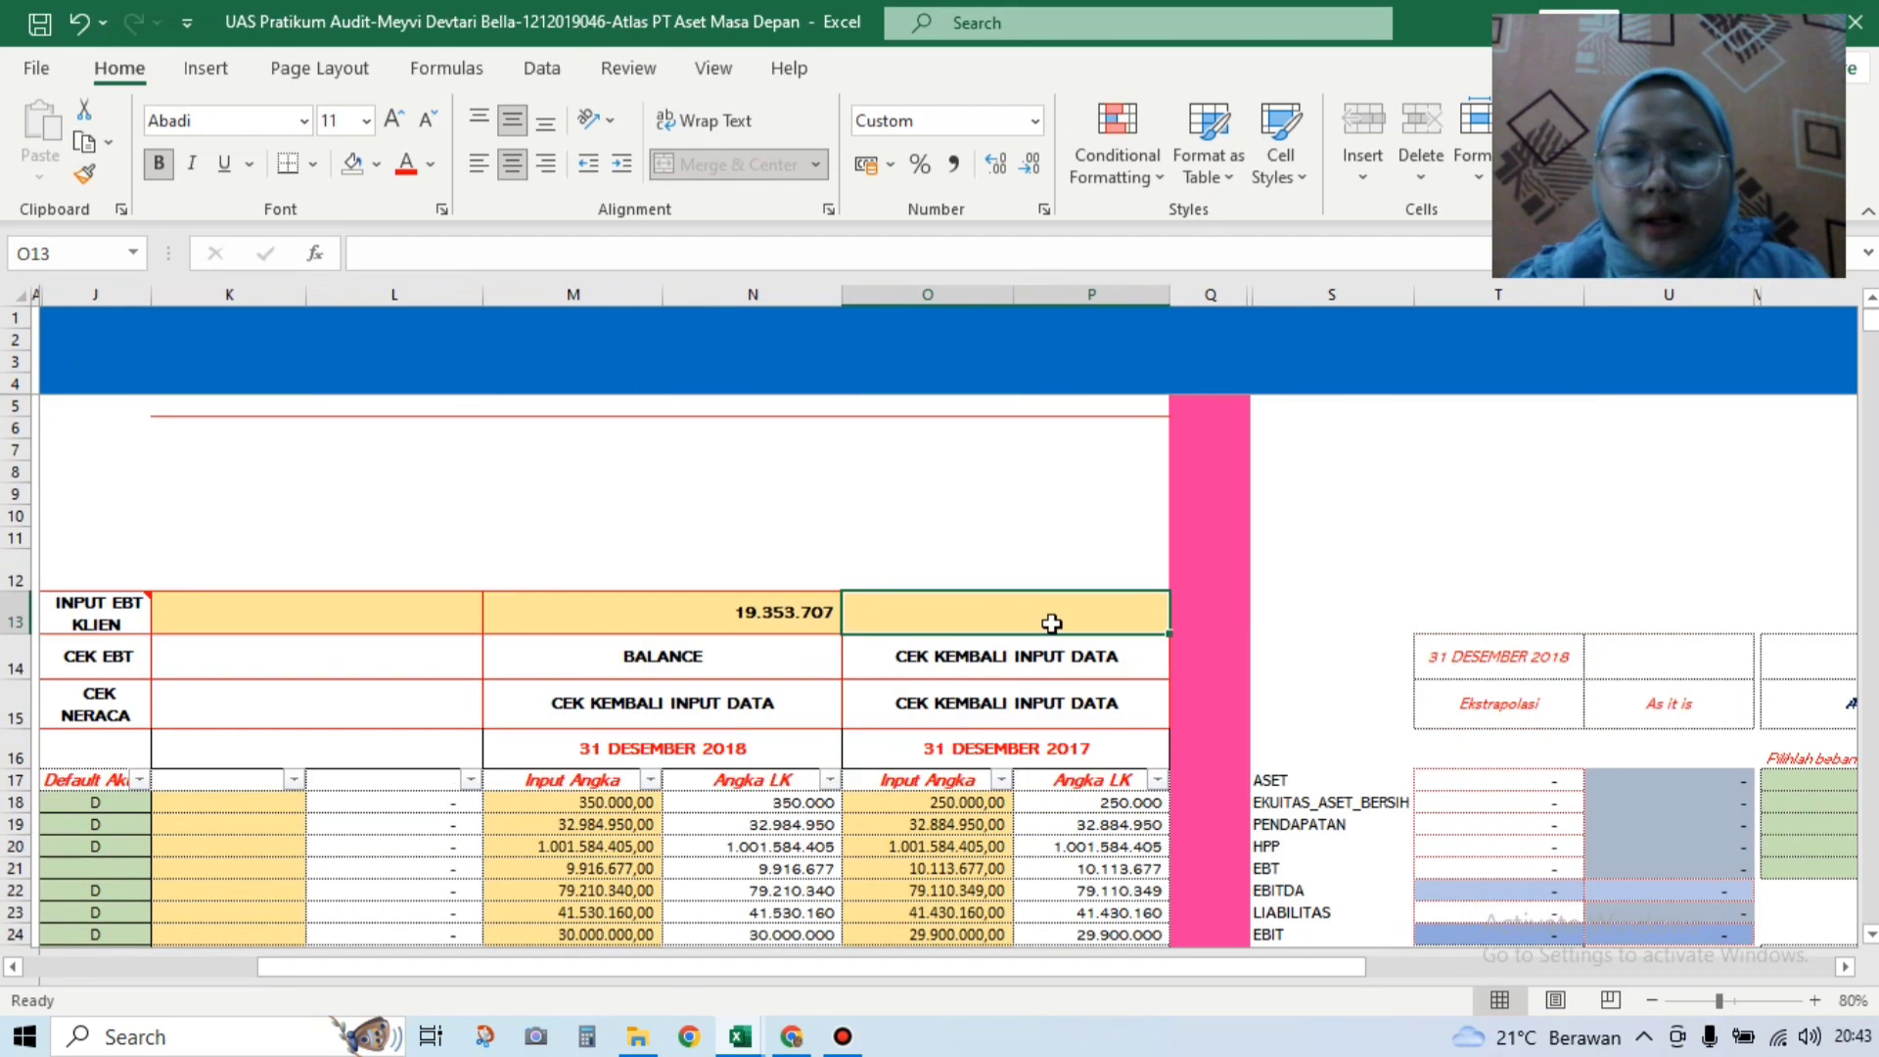
Step: Enter 18.478.707 in O13 as the 2017 client EBT
{"action": "type", "text": "18"}
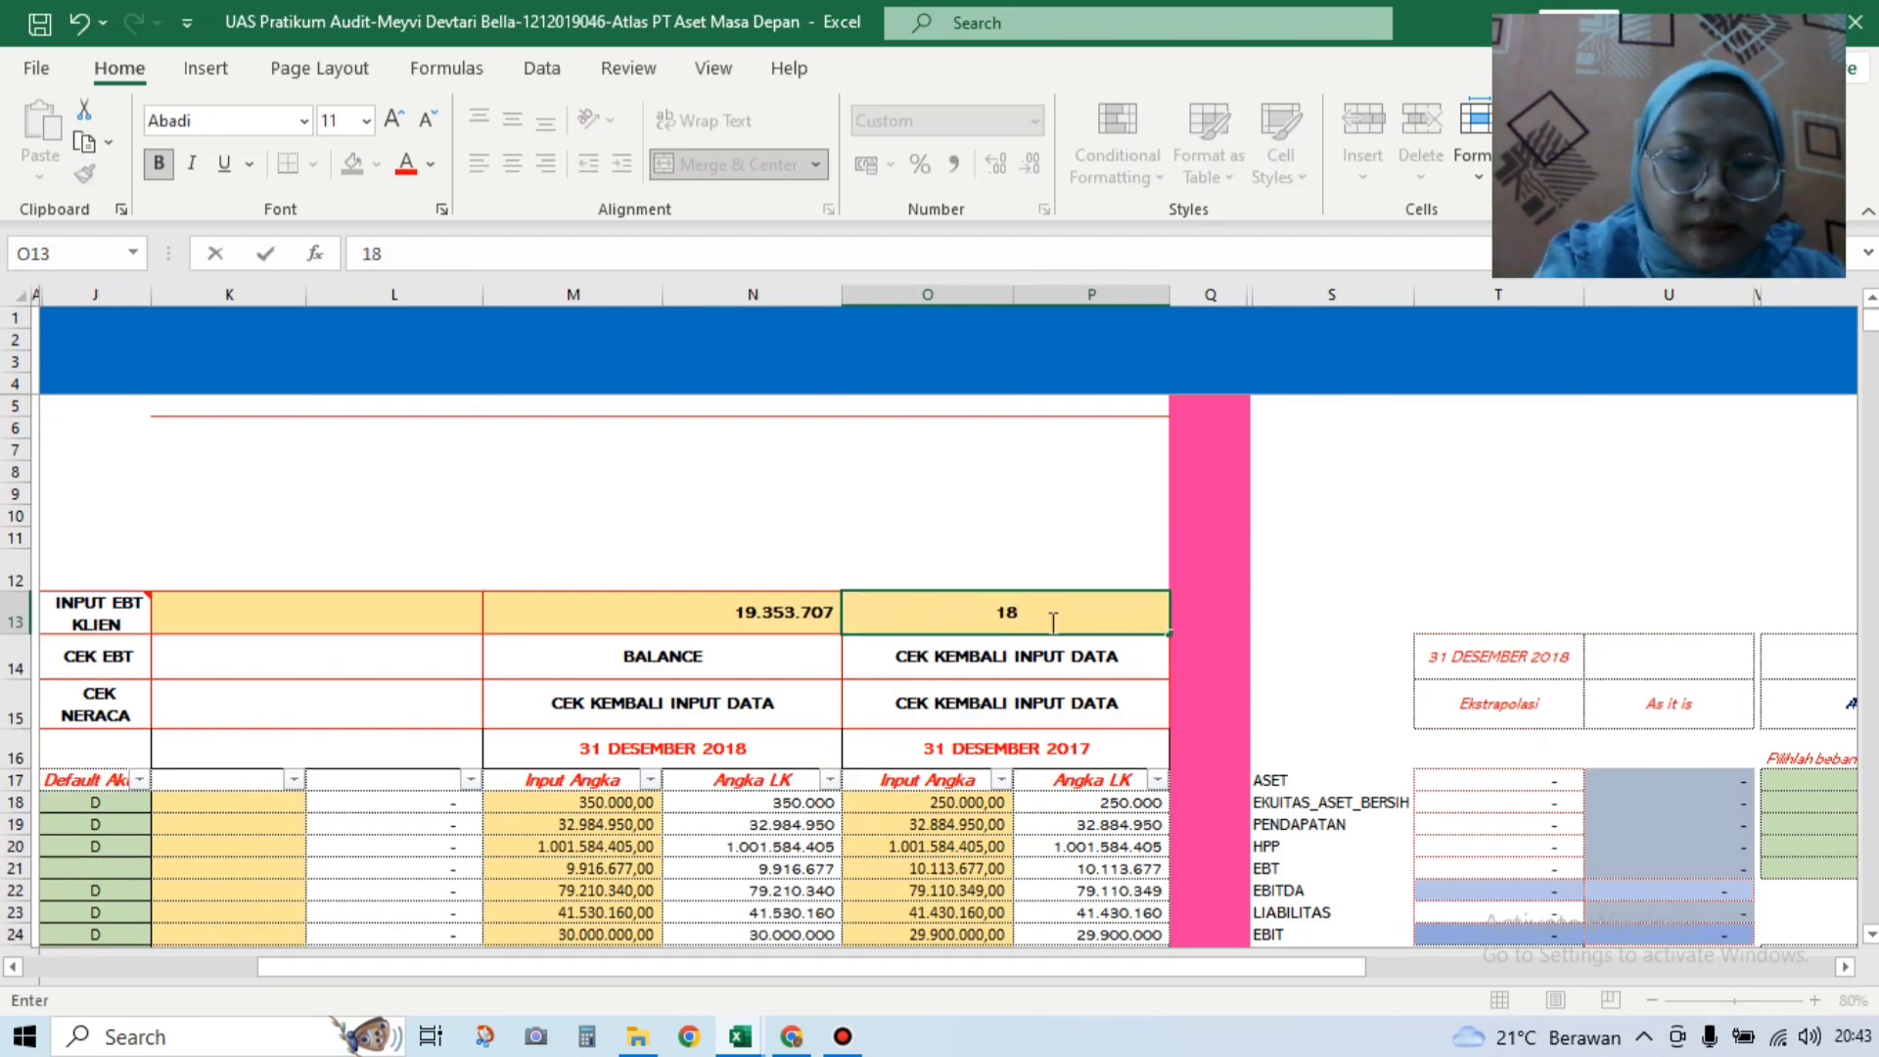
{"action": "type", "text": ".47"}
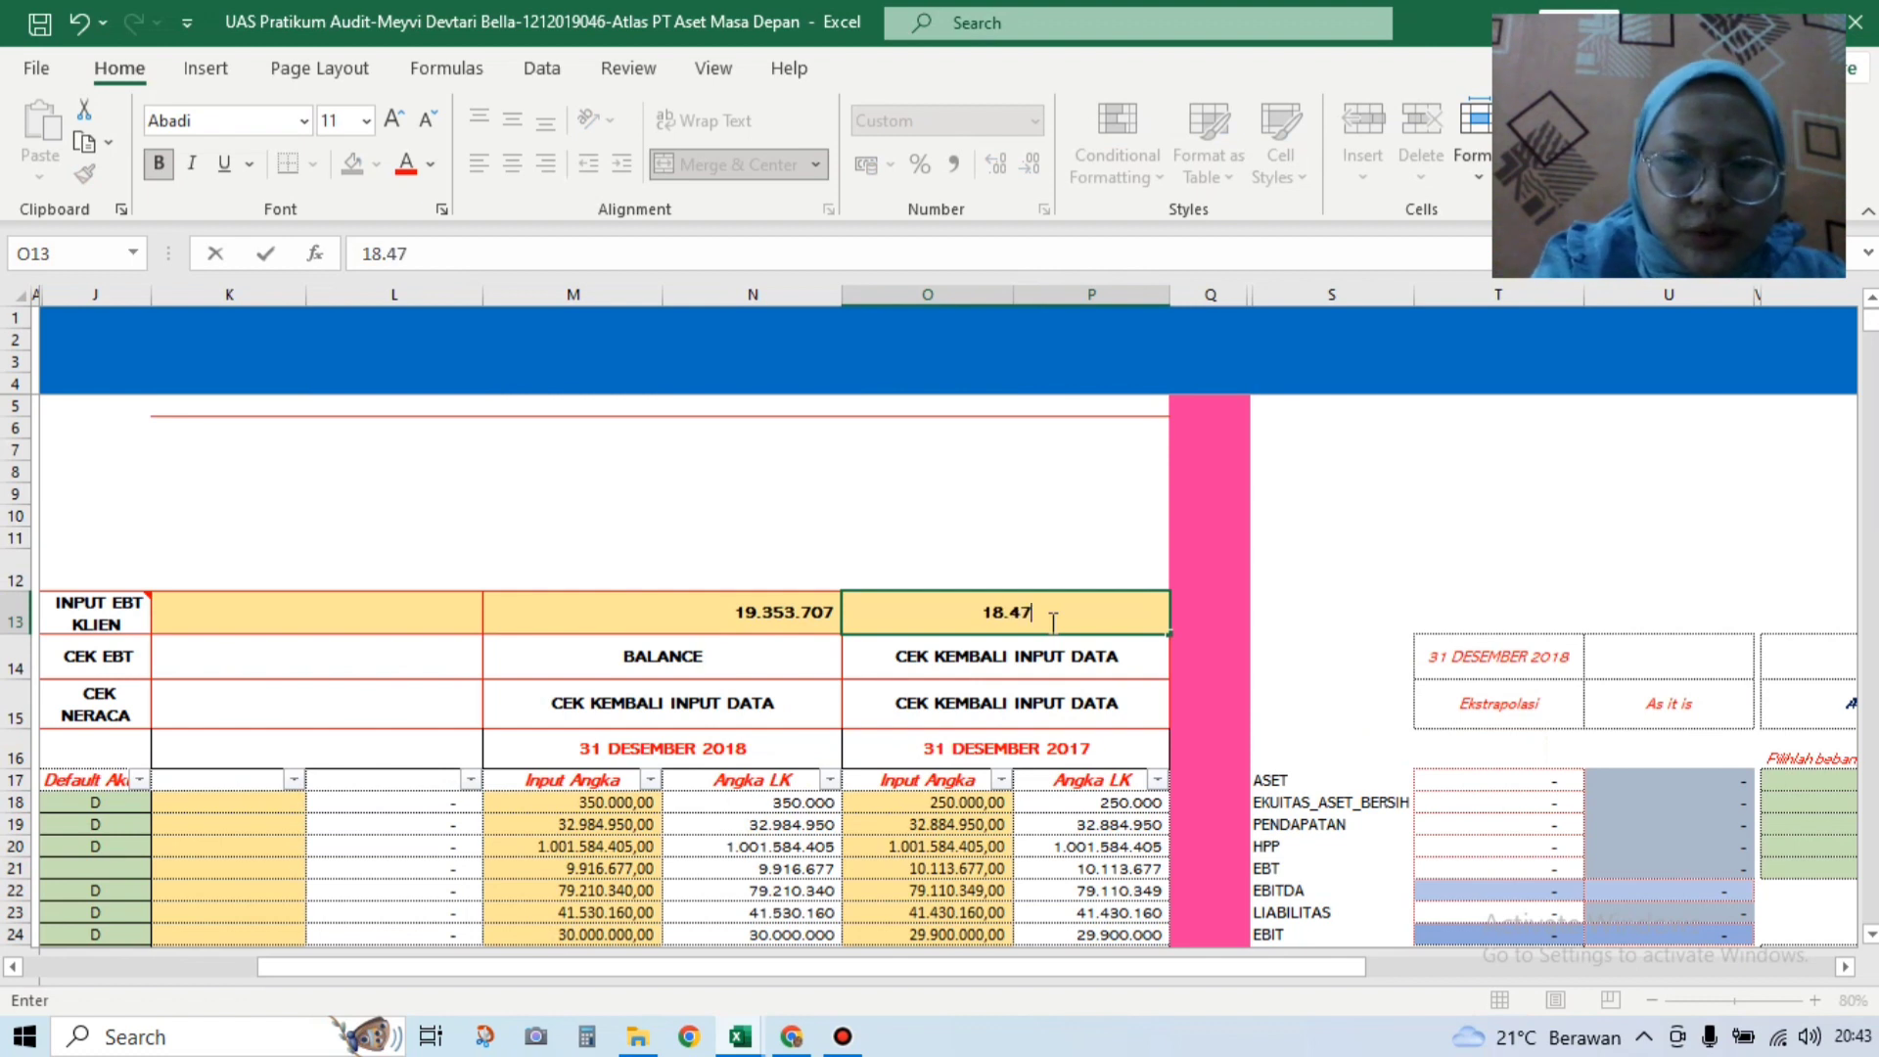
{"action": "type", "text": "8."}
{"action": "type", "text": "707"}
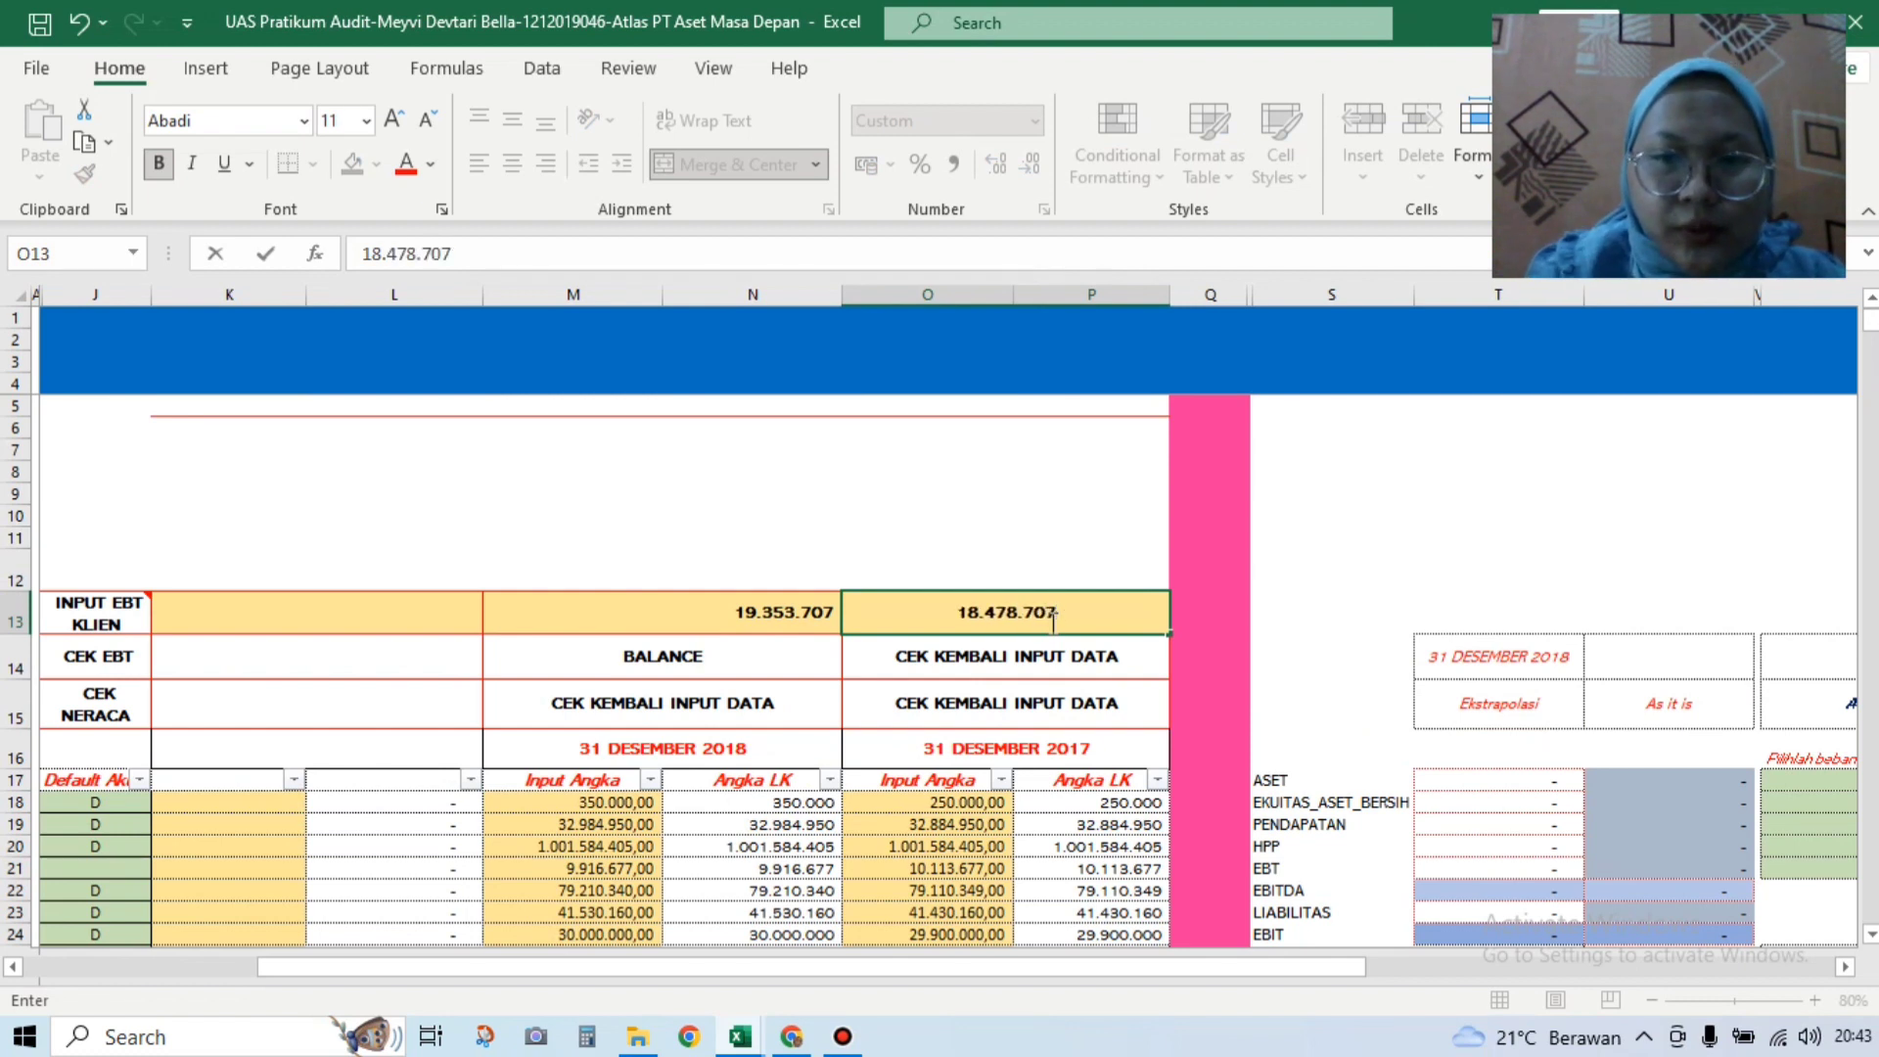
{"action": "key", "text": "Return"}
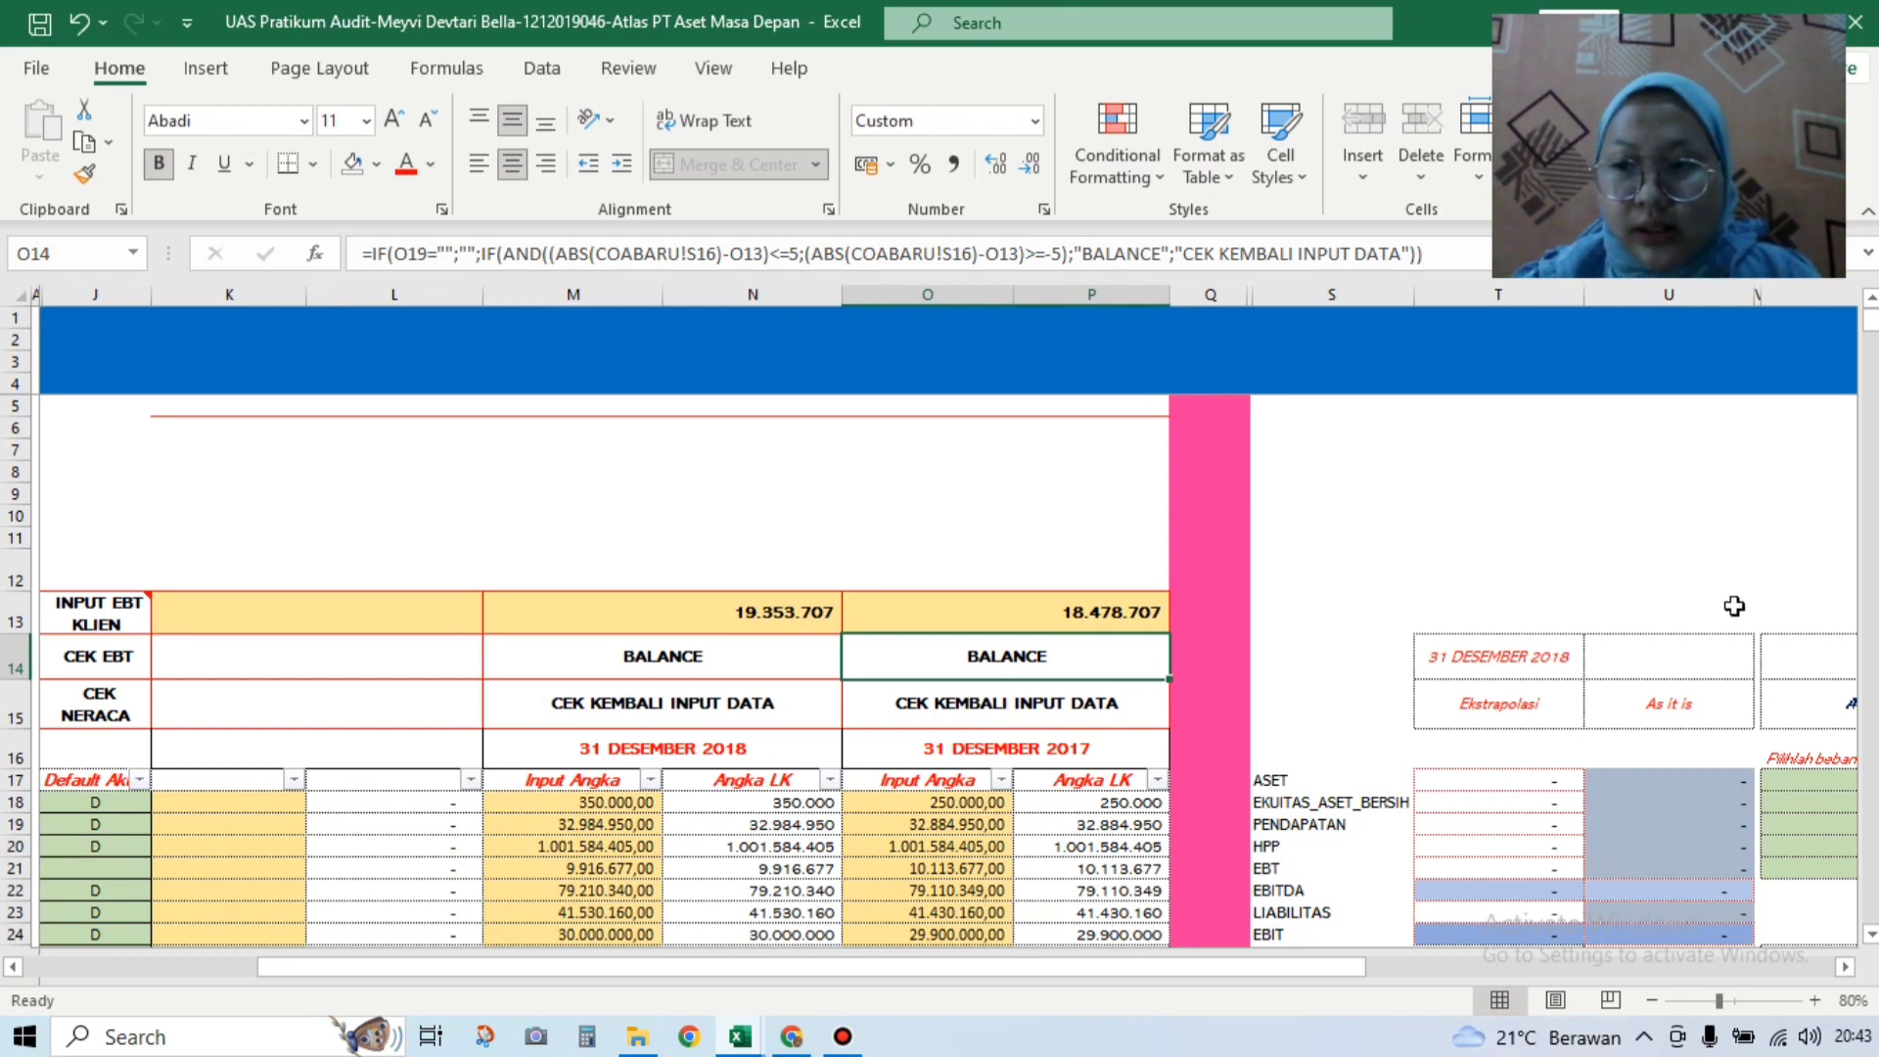
Step: Use the BACK TO A110 arrow, then the Content button on A110 to reach the index
{"action": "left_click_drag", "start_coordinate": [1159, 971], "coordinate": [1017, 974]}
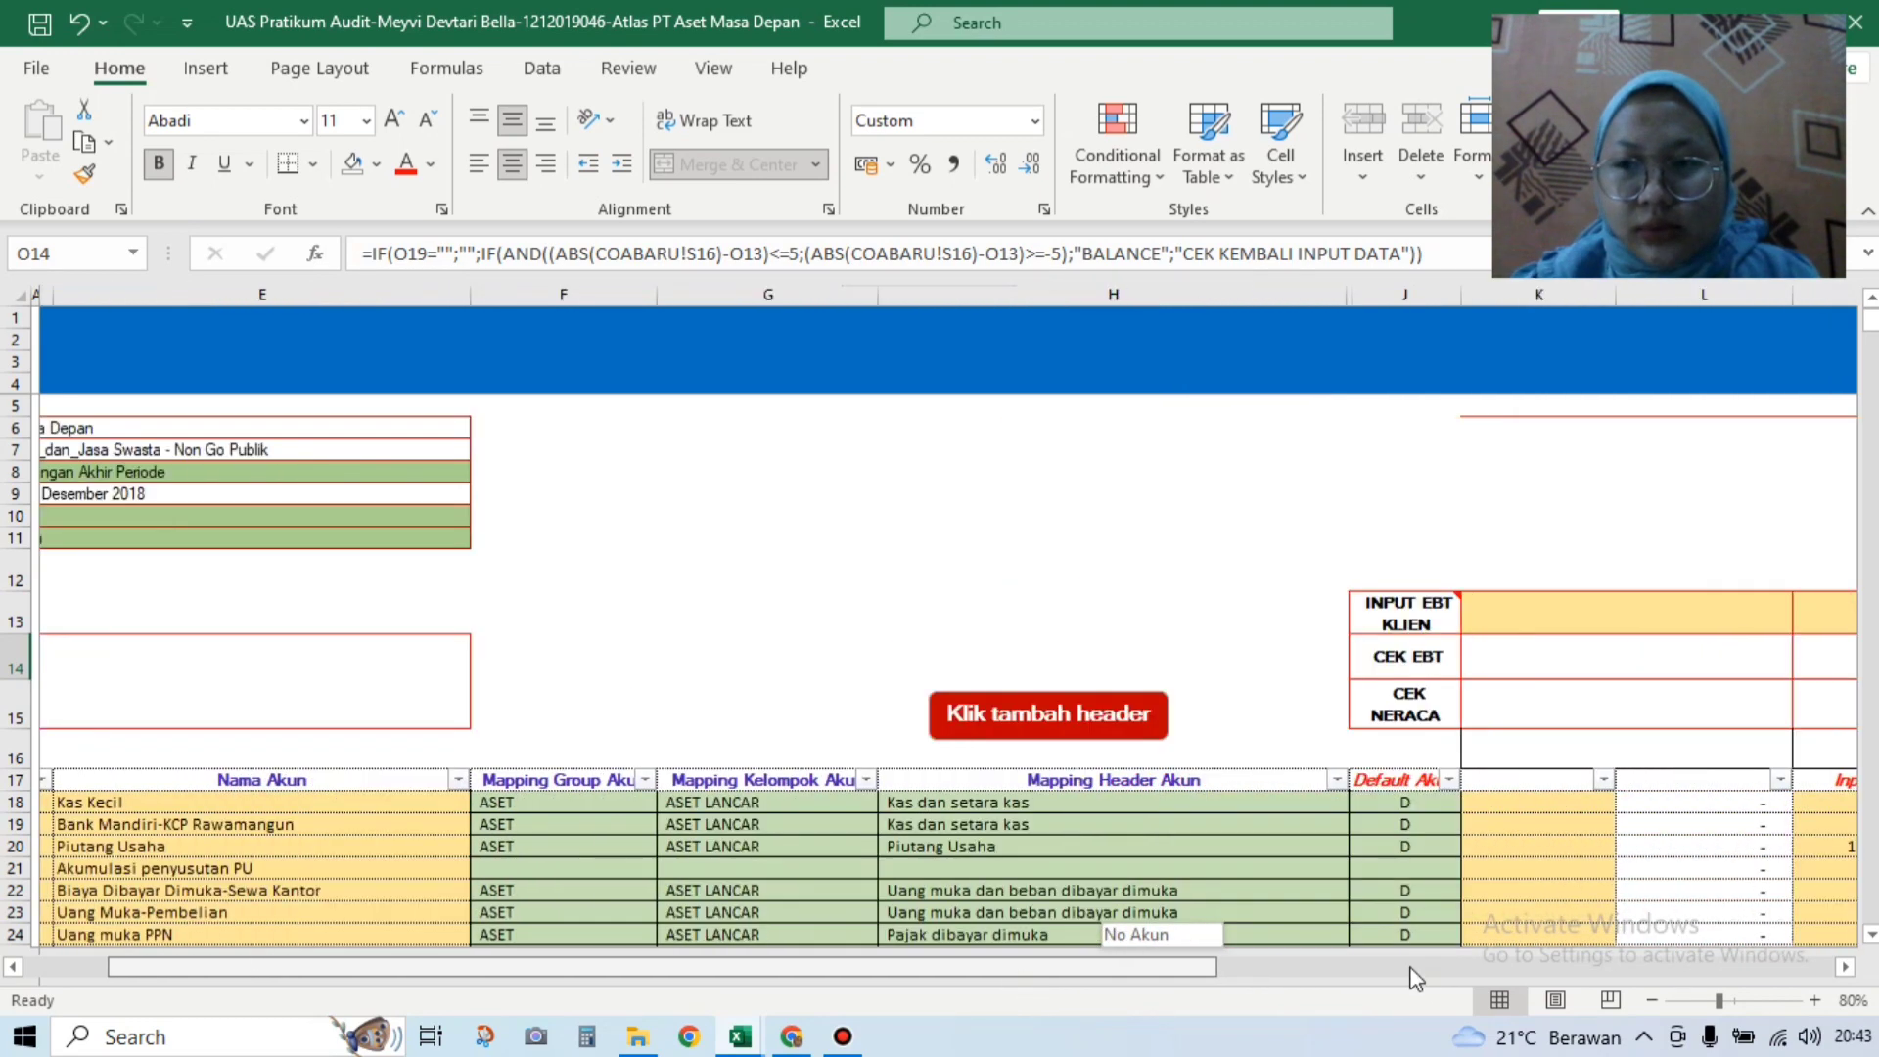
{"action": "scroll", "coordinate": [1253, 783], "scroll_direction": "right", "scroll_amount": 10}
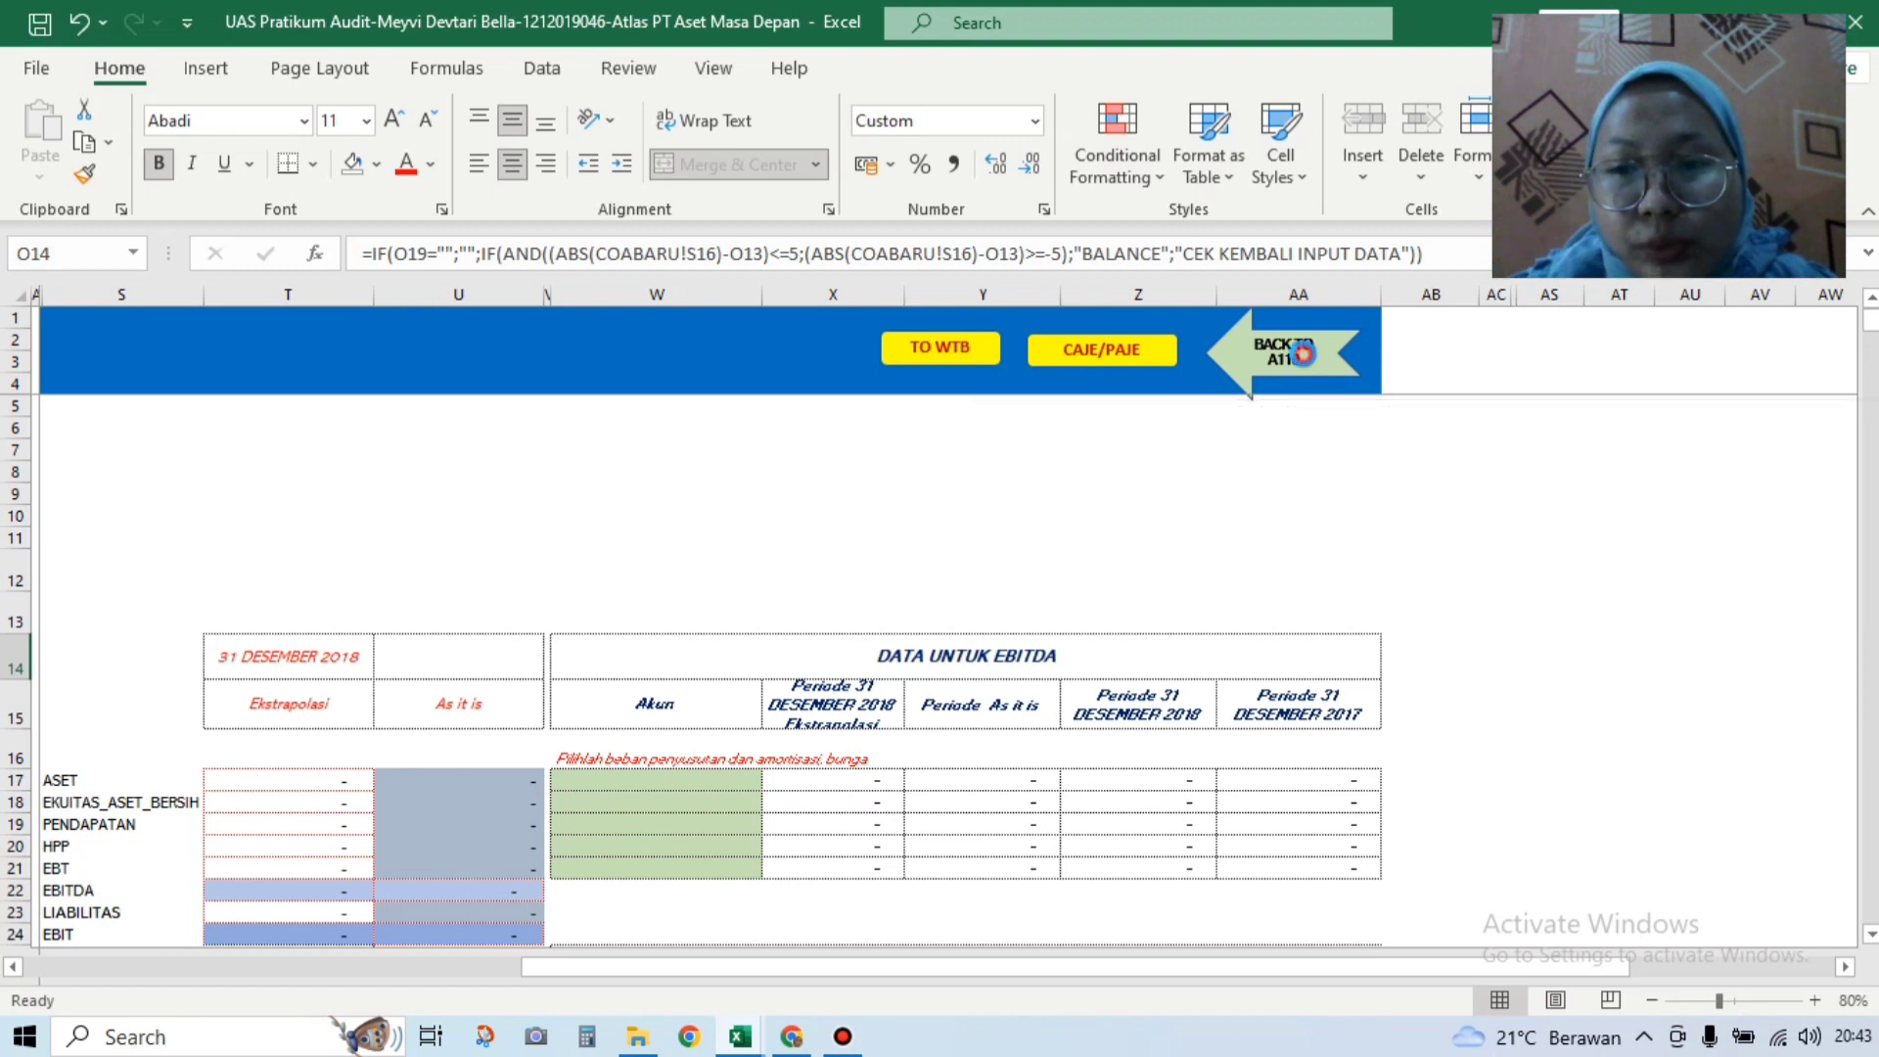
{"action": "left_click", "coordinate": [1304, 362]}
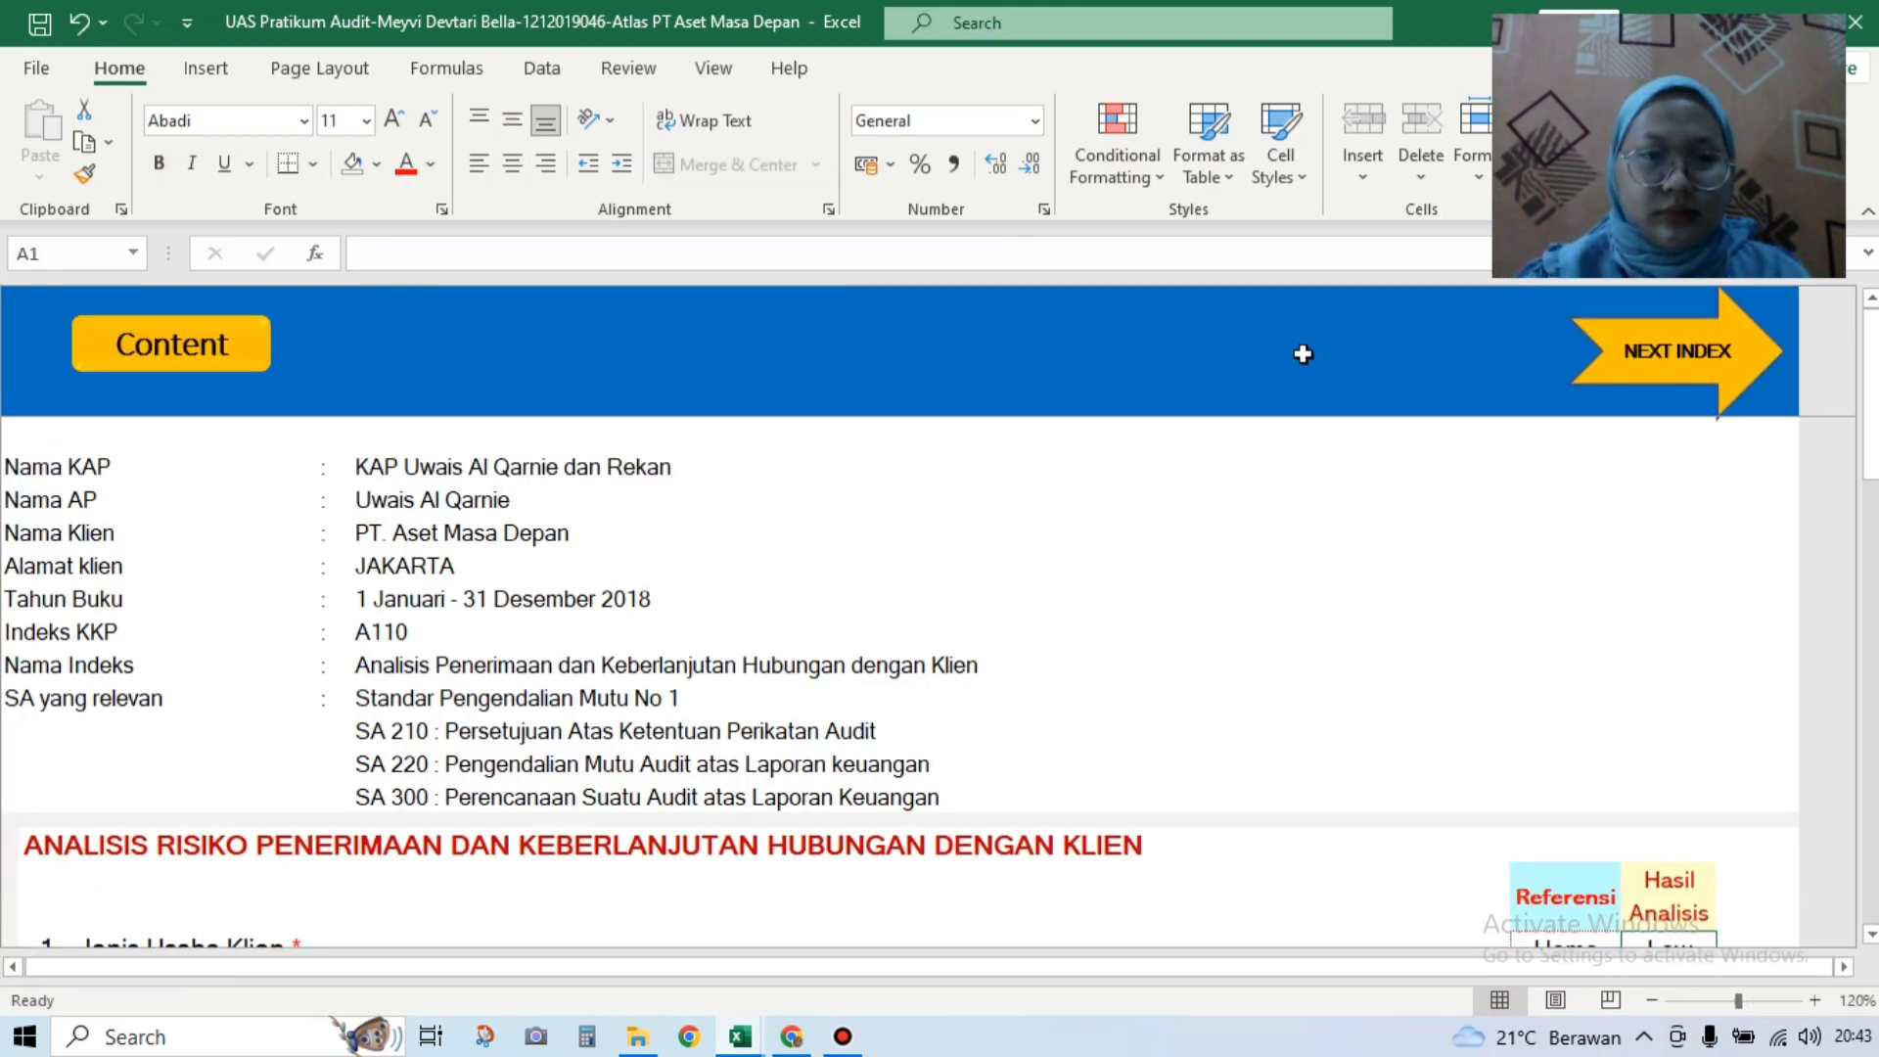
{"action": "left_click", "coordinate": [219, 360]}
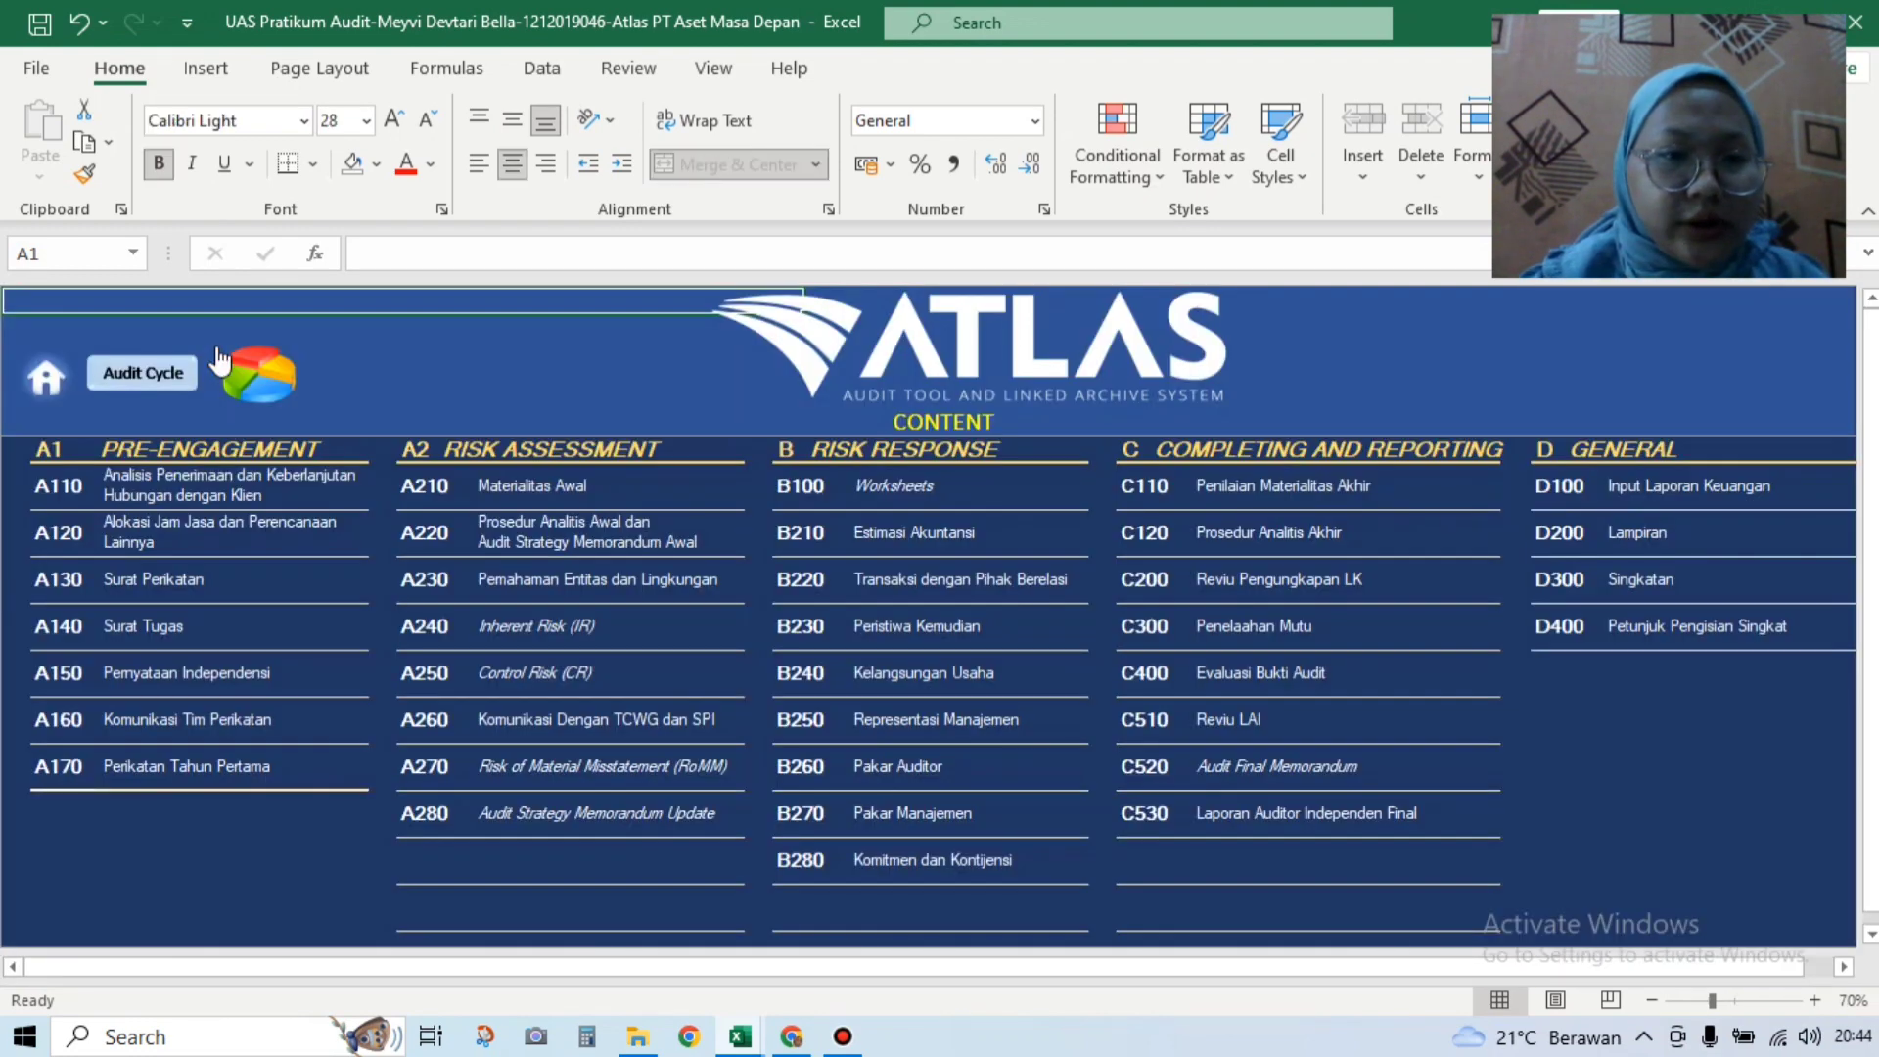
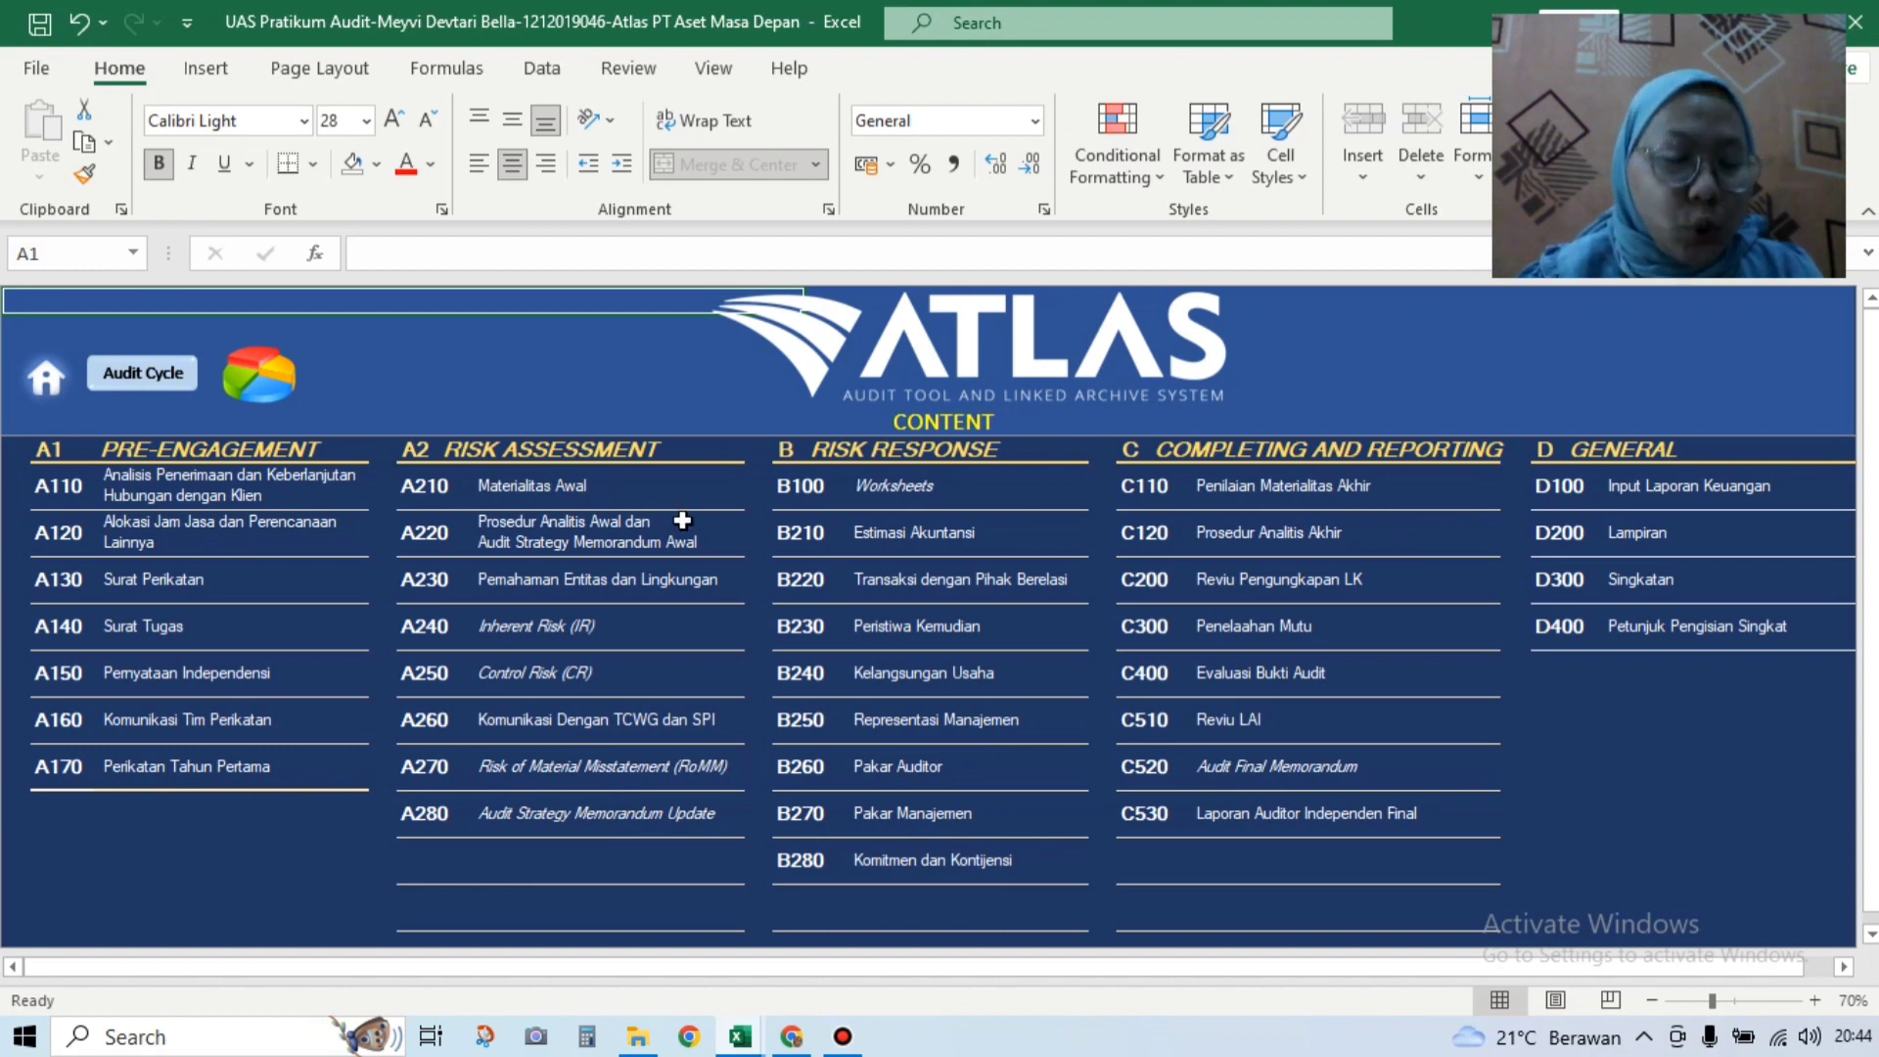
Step: Follow the A210 Materialitas Awal hyperlink on the ATLAS Content sheet
{"action": "left_click", "coordinate": [429, 494]}
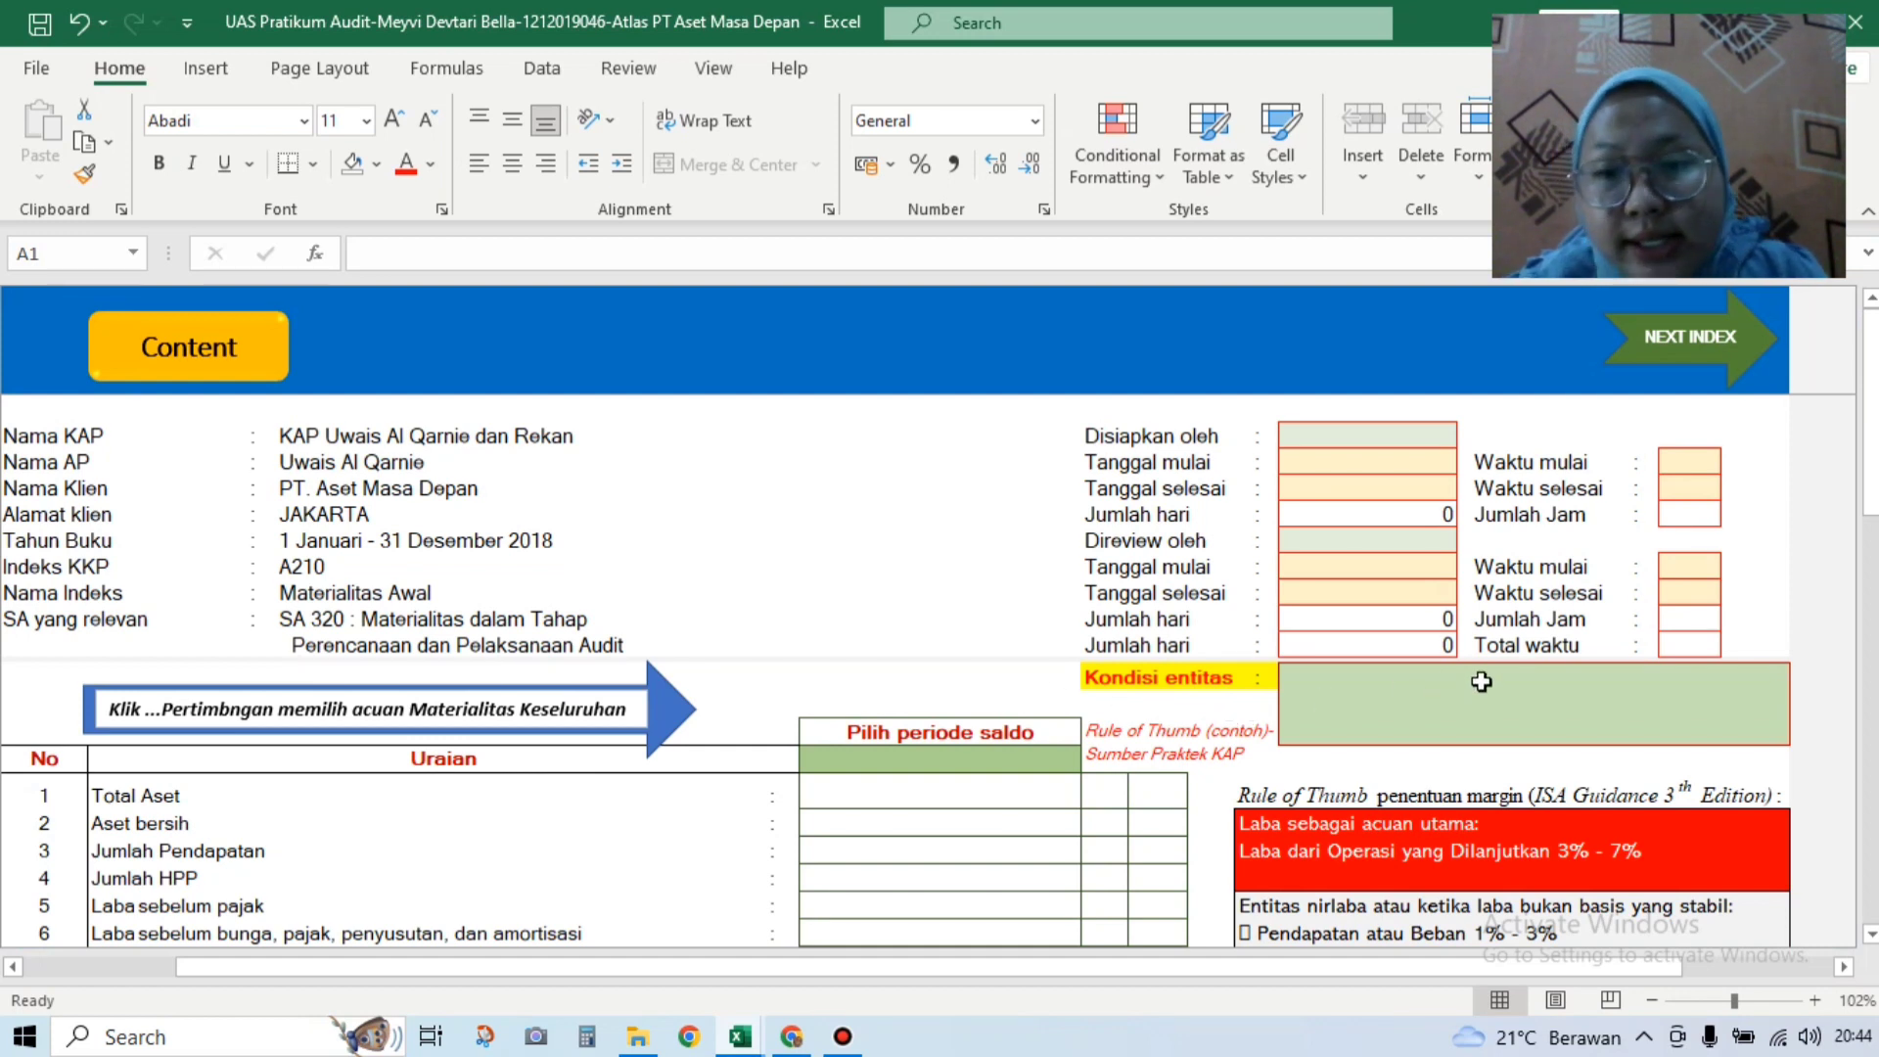
Step: Set the Kondisi entitas dropdown to Entitas Normal
{"action": "left_click", "coordinate": [1542, 691]}
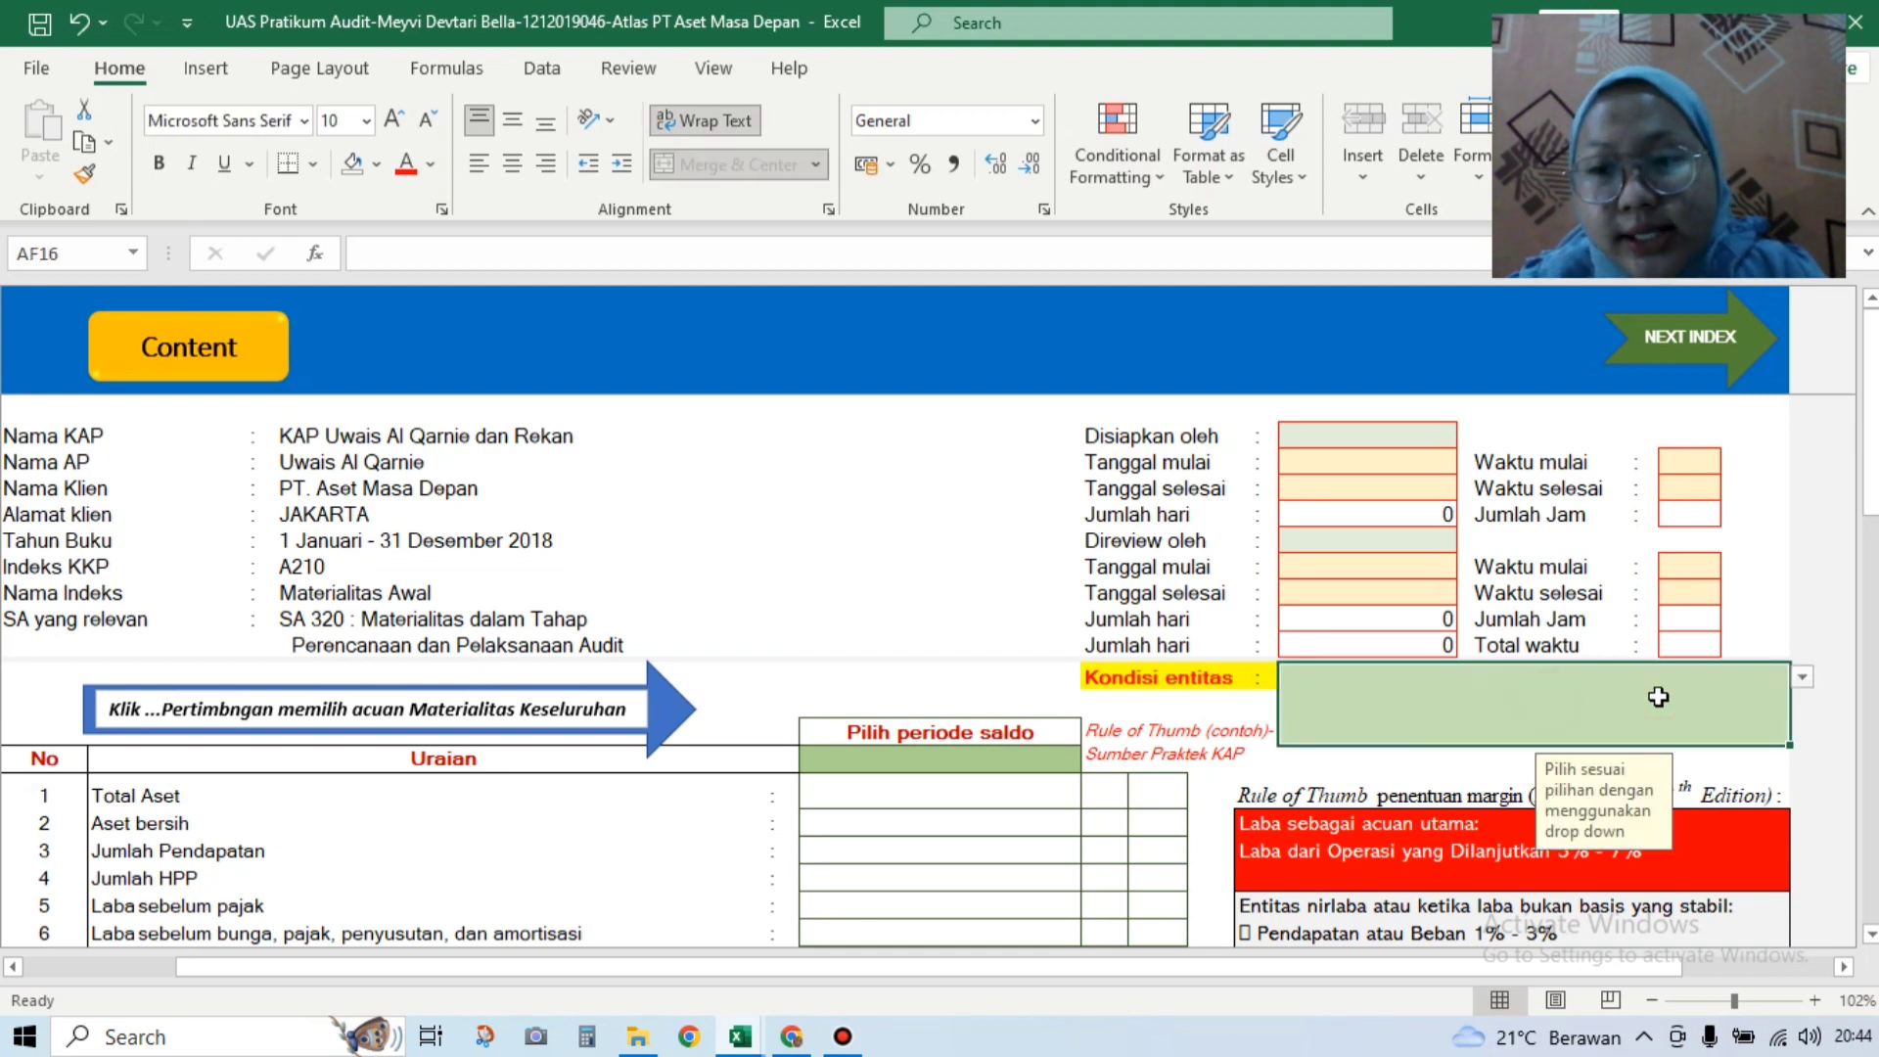
{"action": "left_click", "coordinate": [1802, 677]}
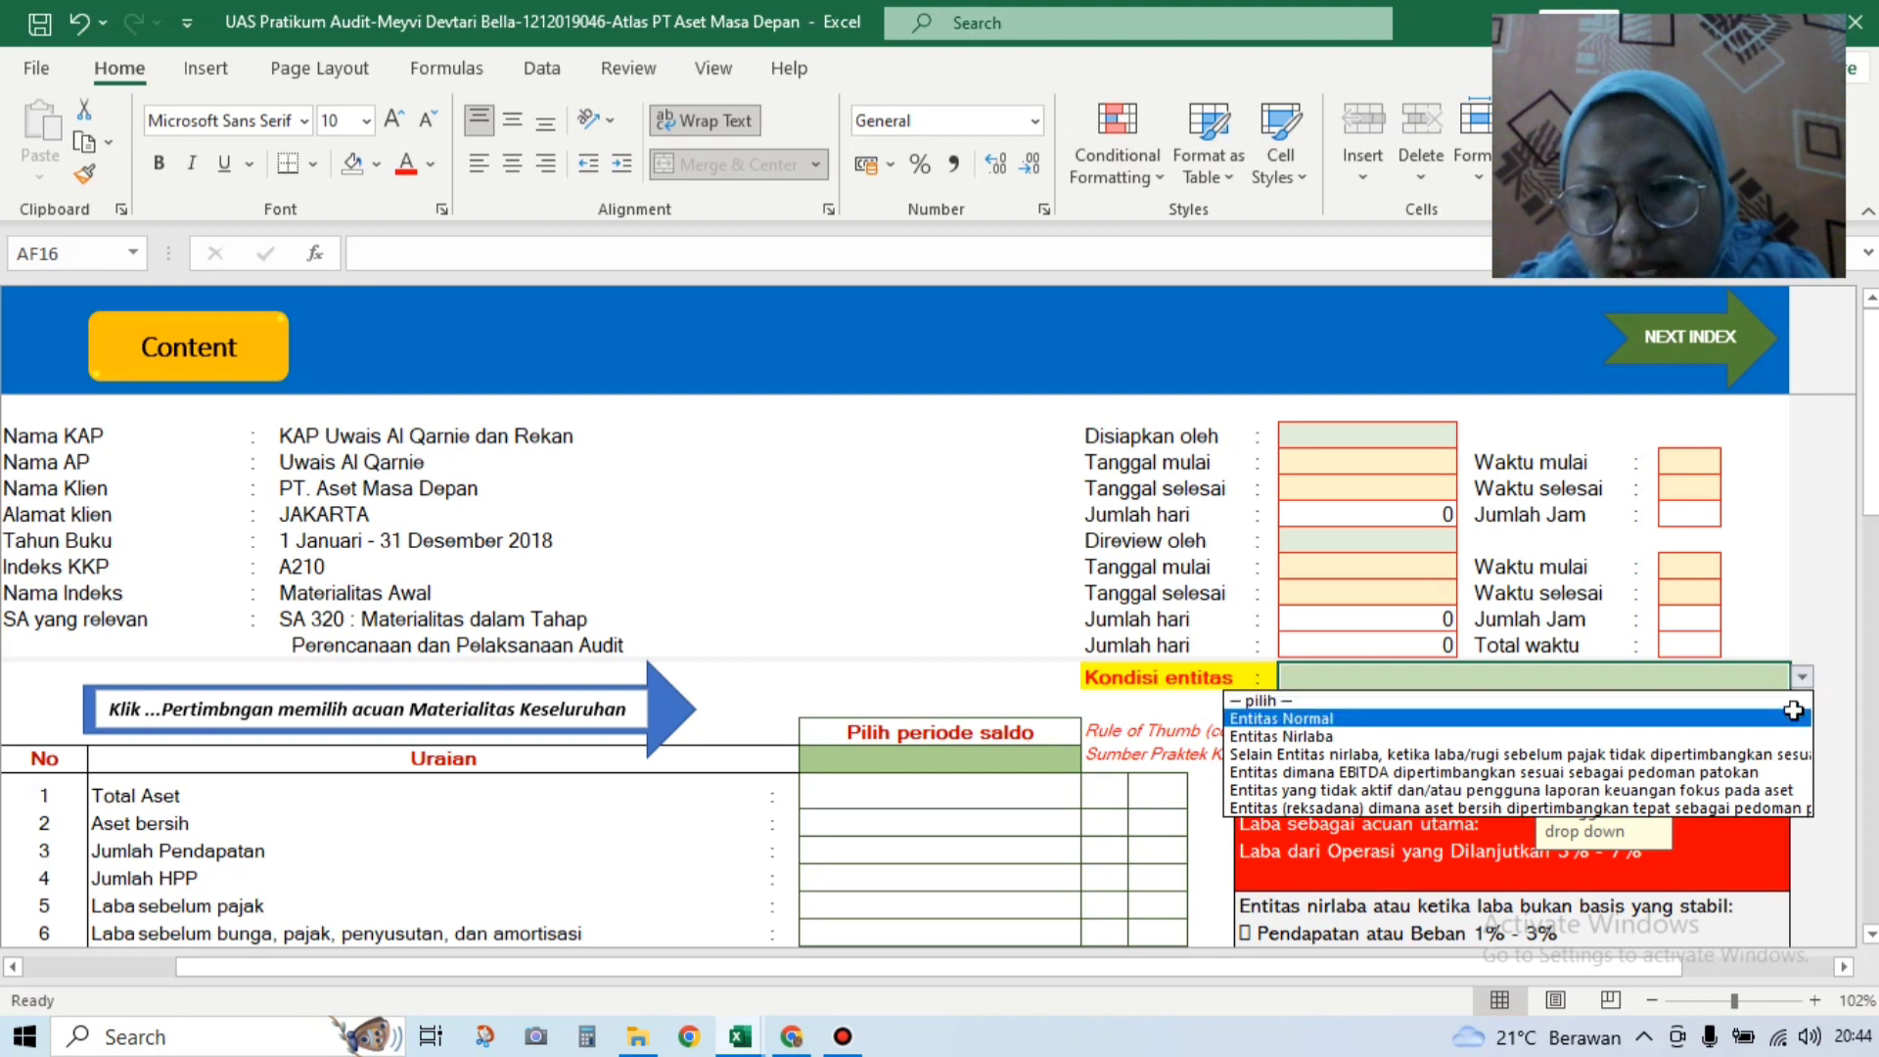
{"action": "left_click", "coordinate": [1793, 712]}
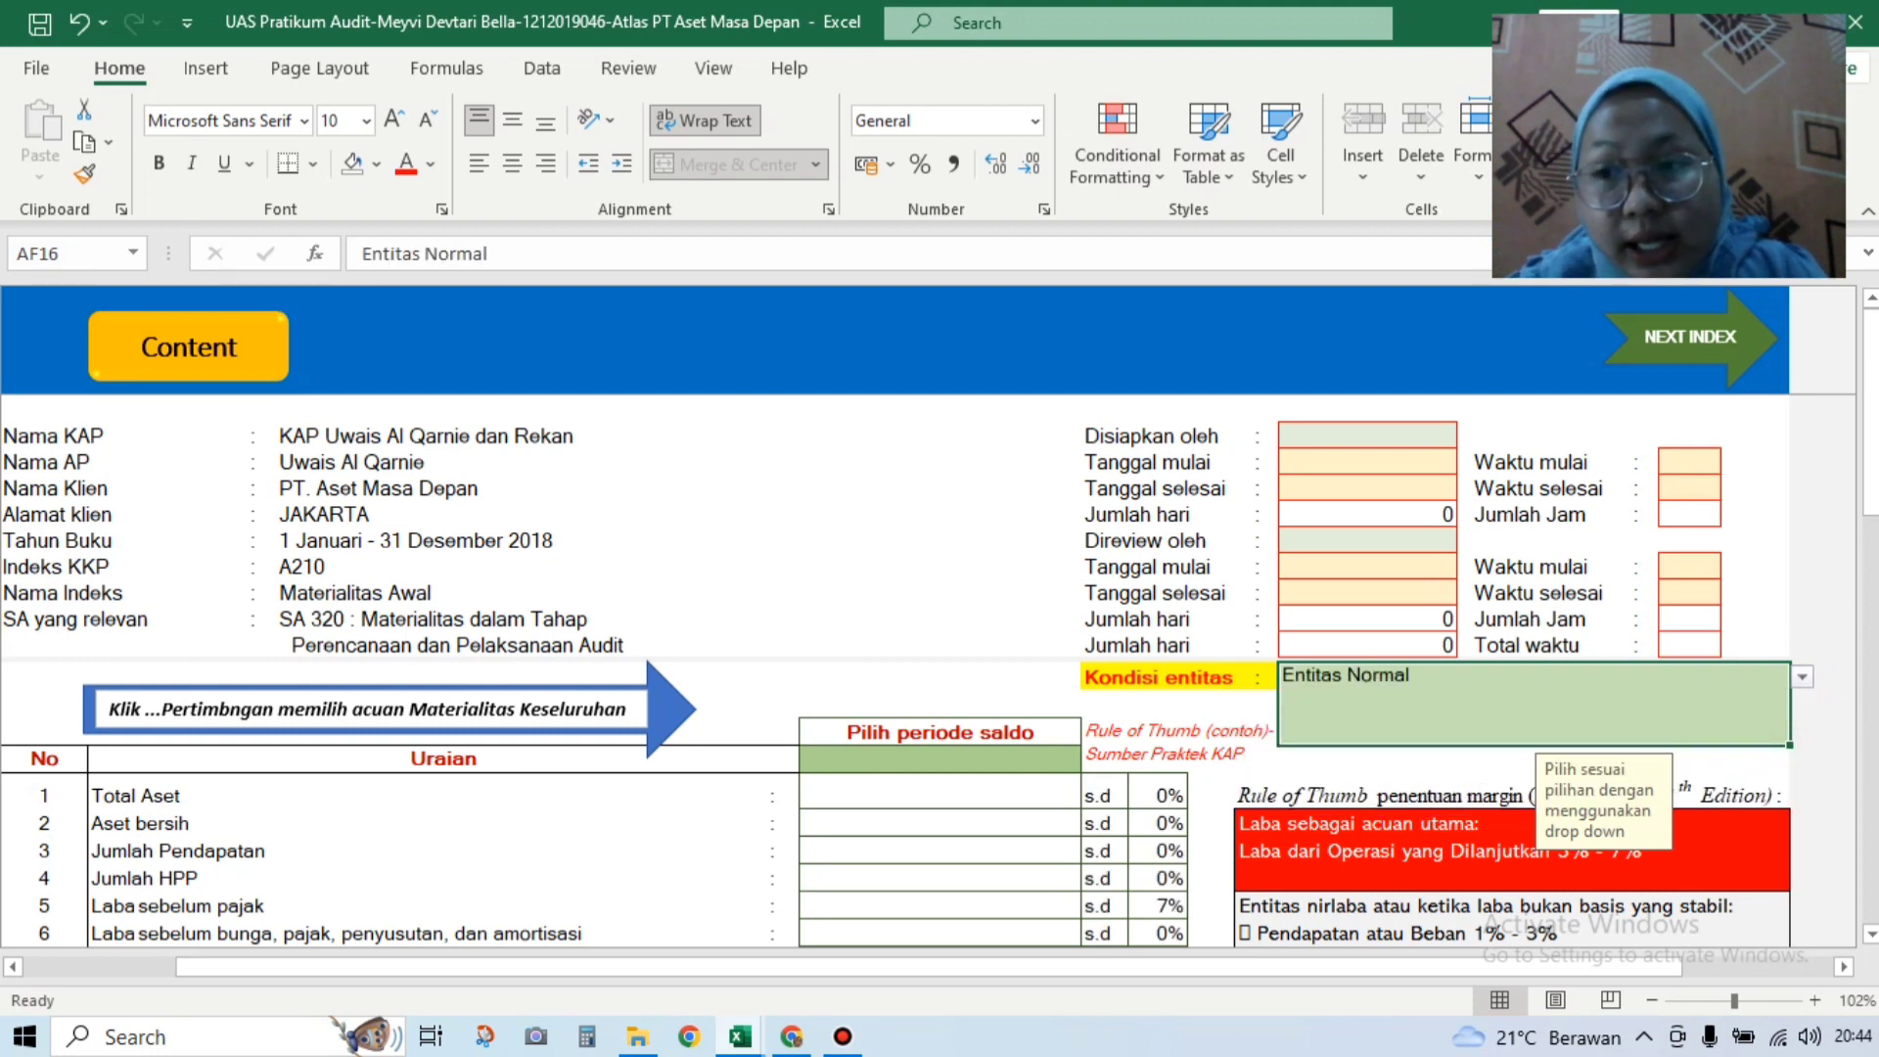
{"action": "scroll", "coordinate": [1871, 519], "scroll_direction": "down", "scroll_amount": 1}
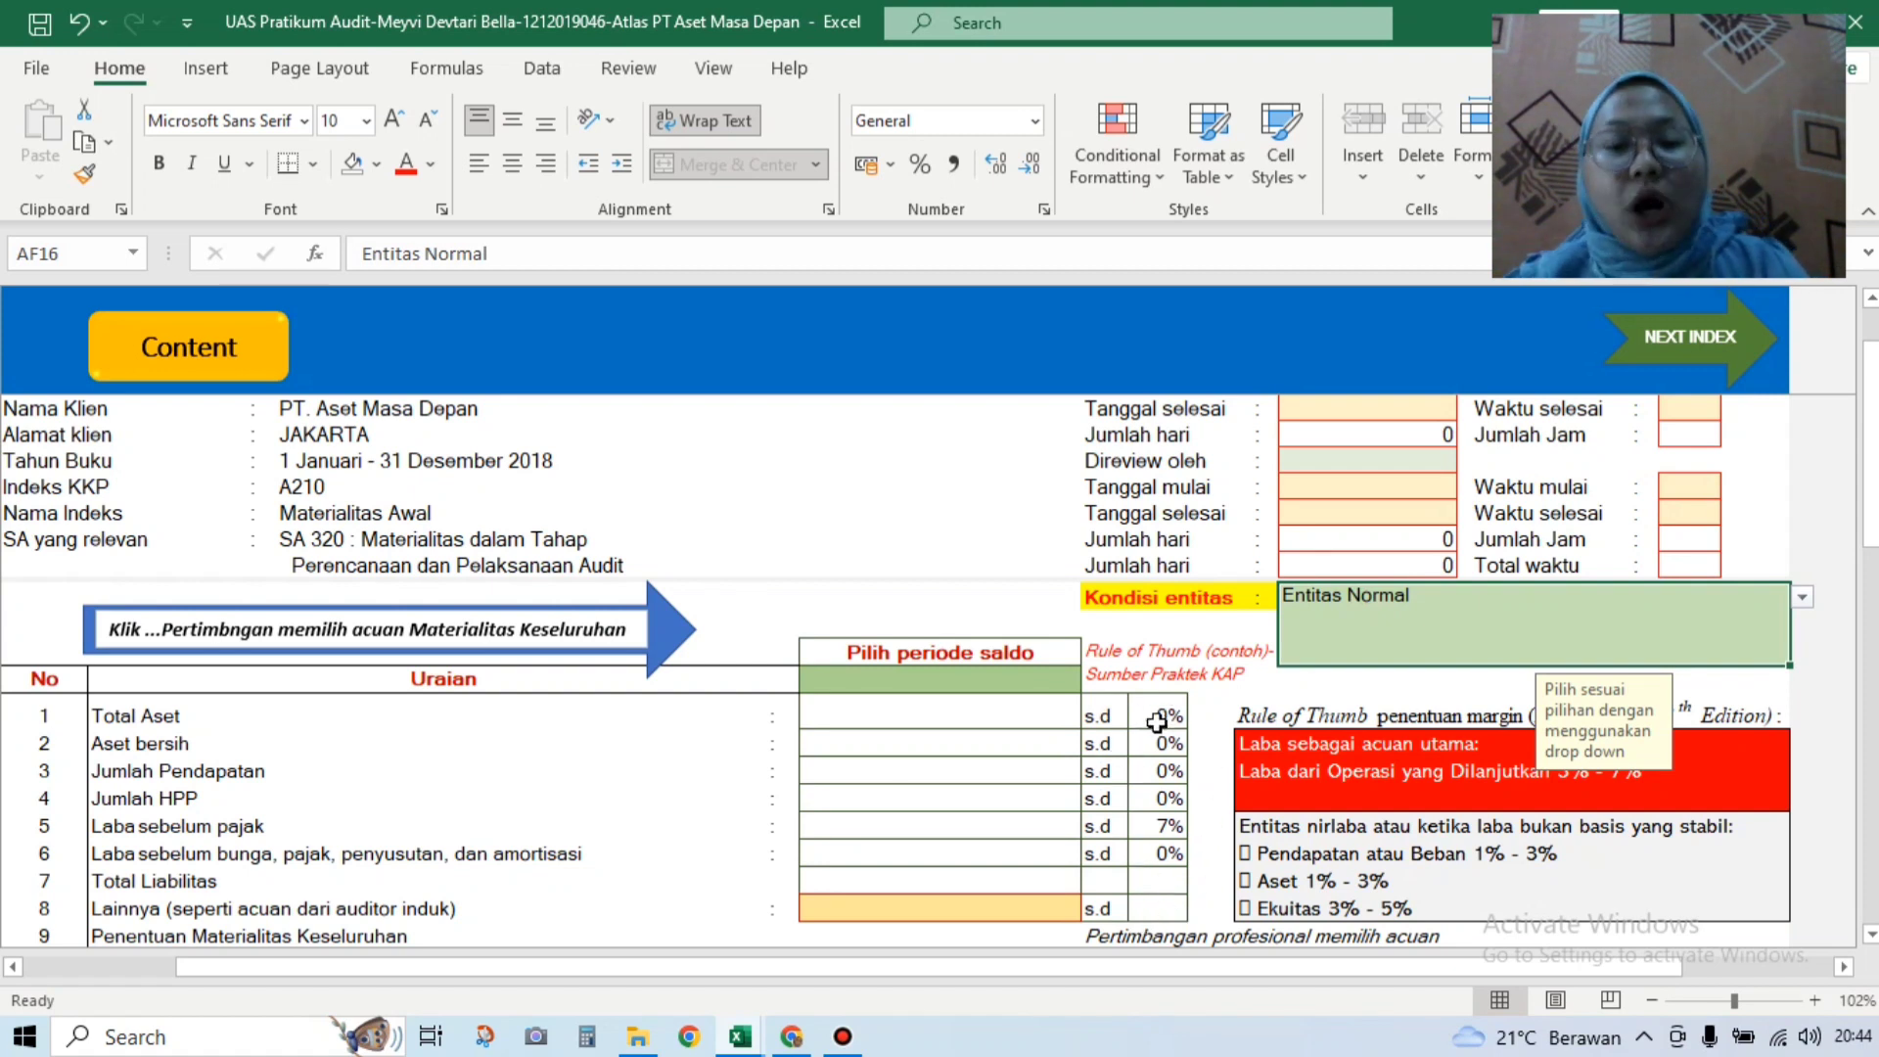
Step: Choose 31 DESEMBER 2018 as the balance period, filling Total Aset 1.370.728.270
{"action": "left_click", "coordinate": [1025, 683]}
{"action": "left_click", "coordinate": [1092, 682]}
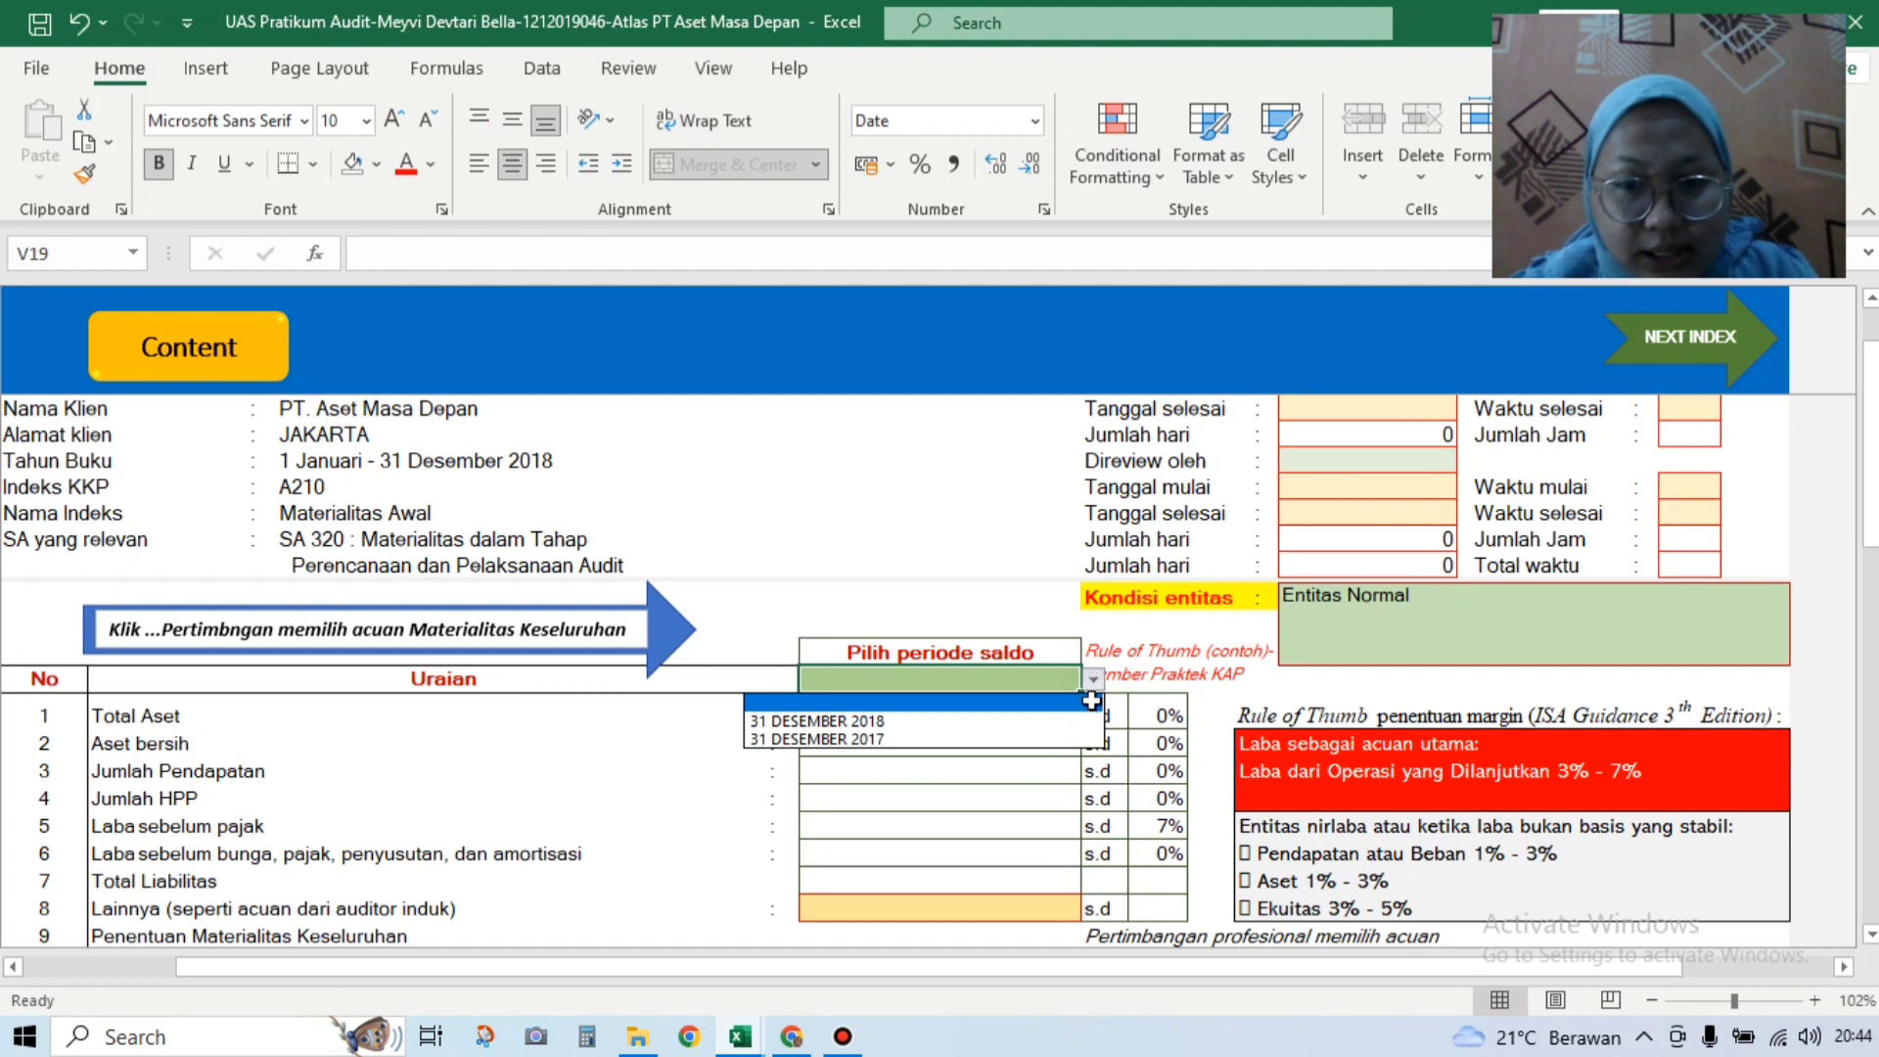
{"action": "left_click", "coordinate": [1086, 720]}
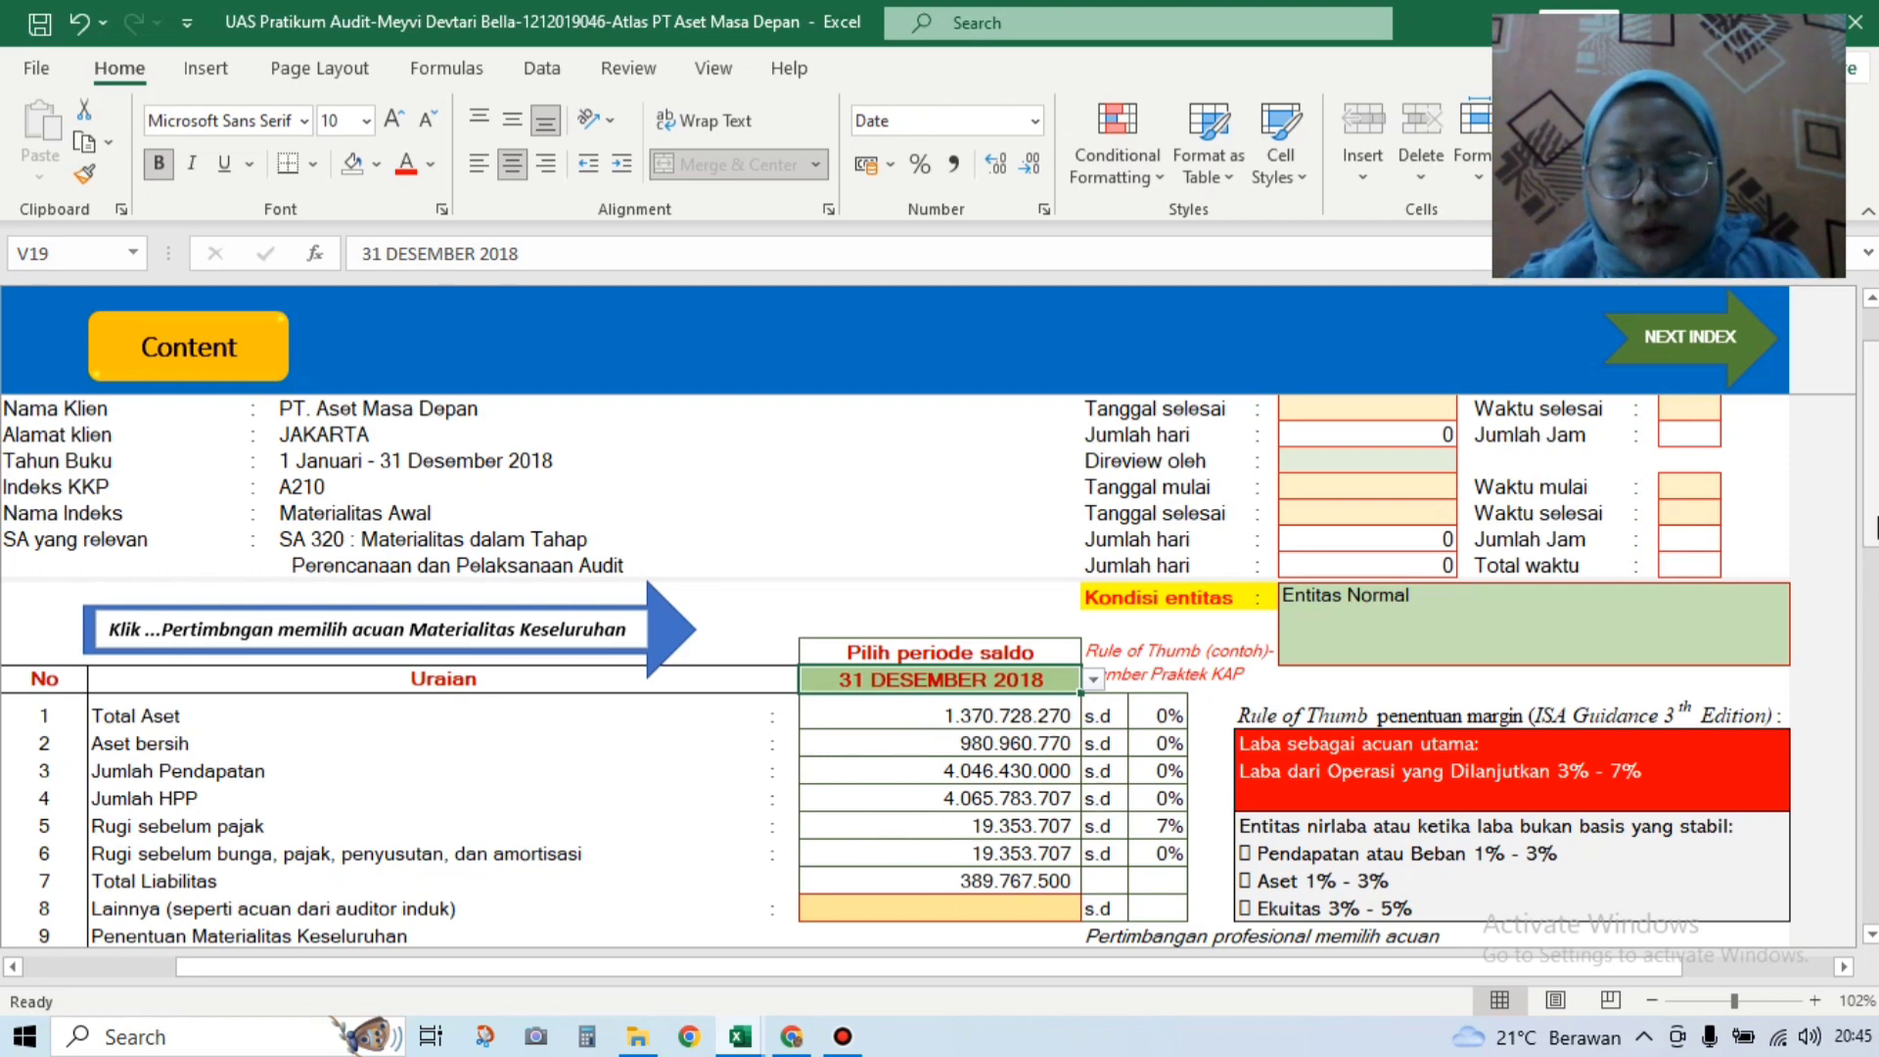
{"action": "scroll", "coordinate": [1870, 518], "scroll_direction": "down", "scroll_amount": 2}
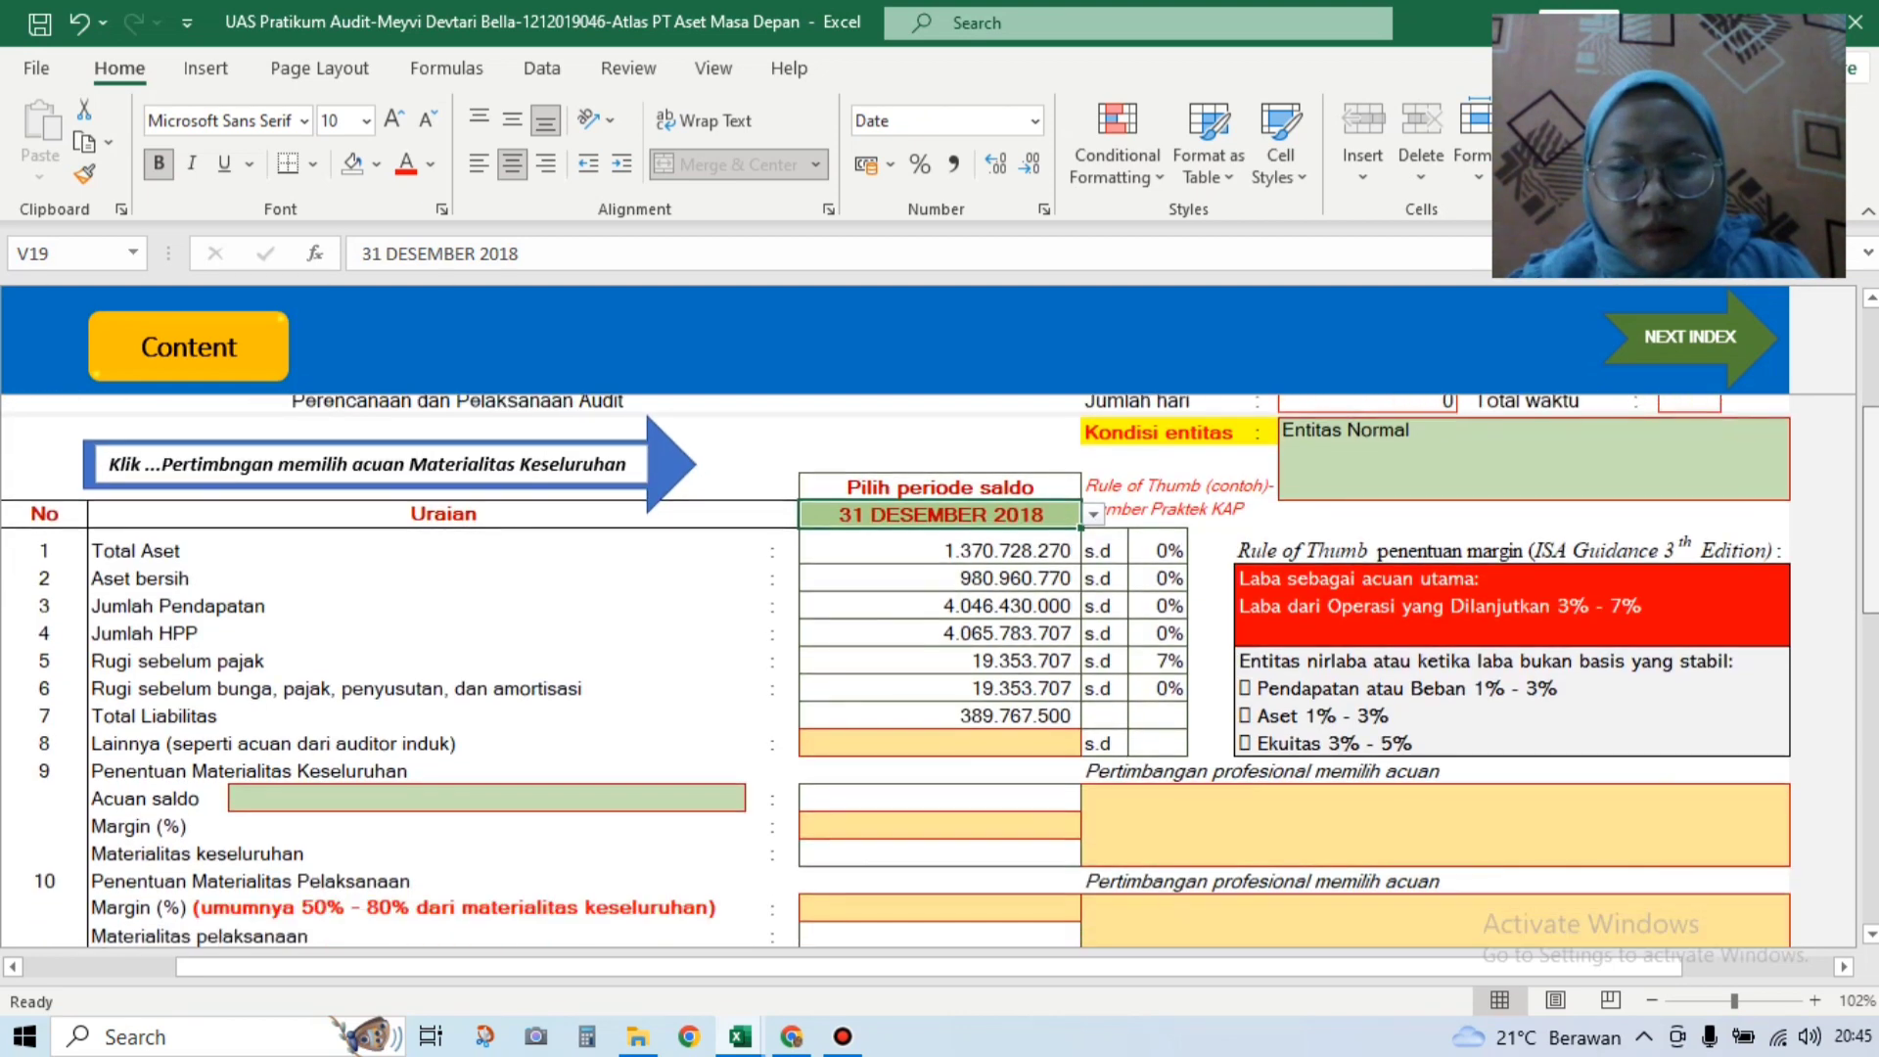
{"action": "scroll", "coordinate": [506, 807], "scroll_direction": "down", "scroll_amount": 1}
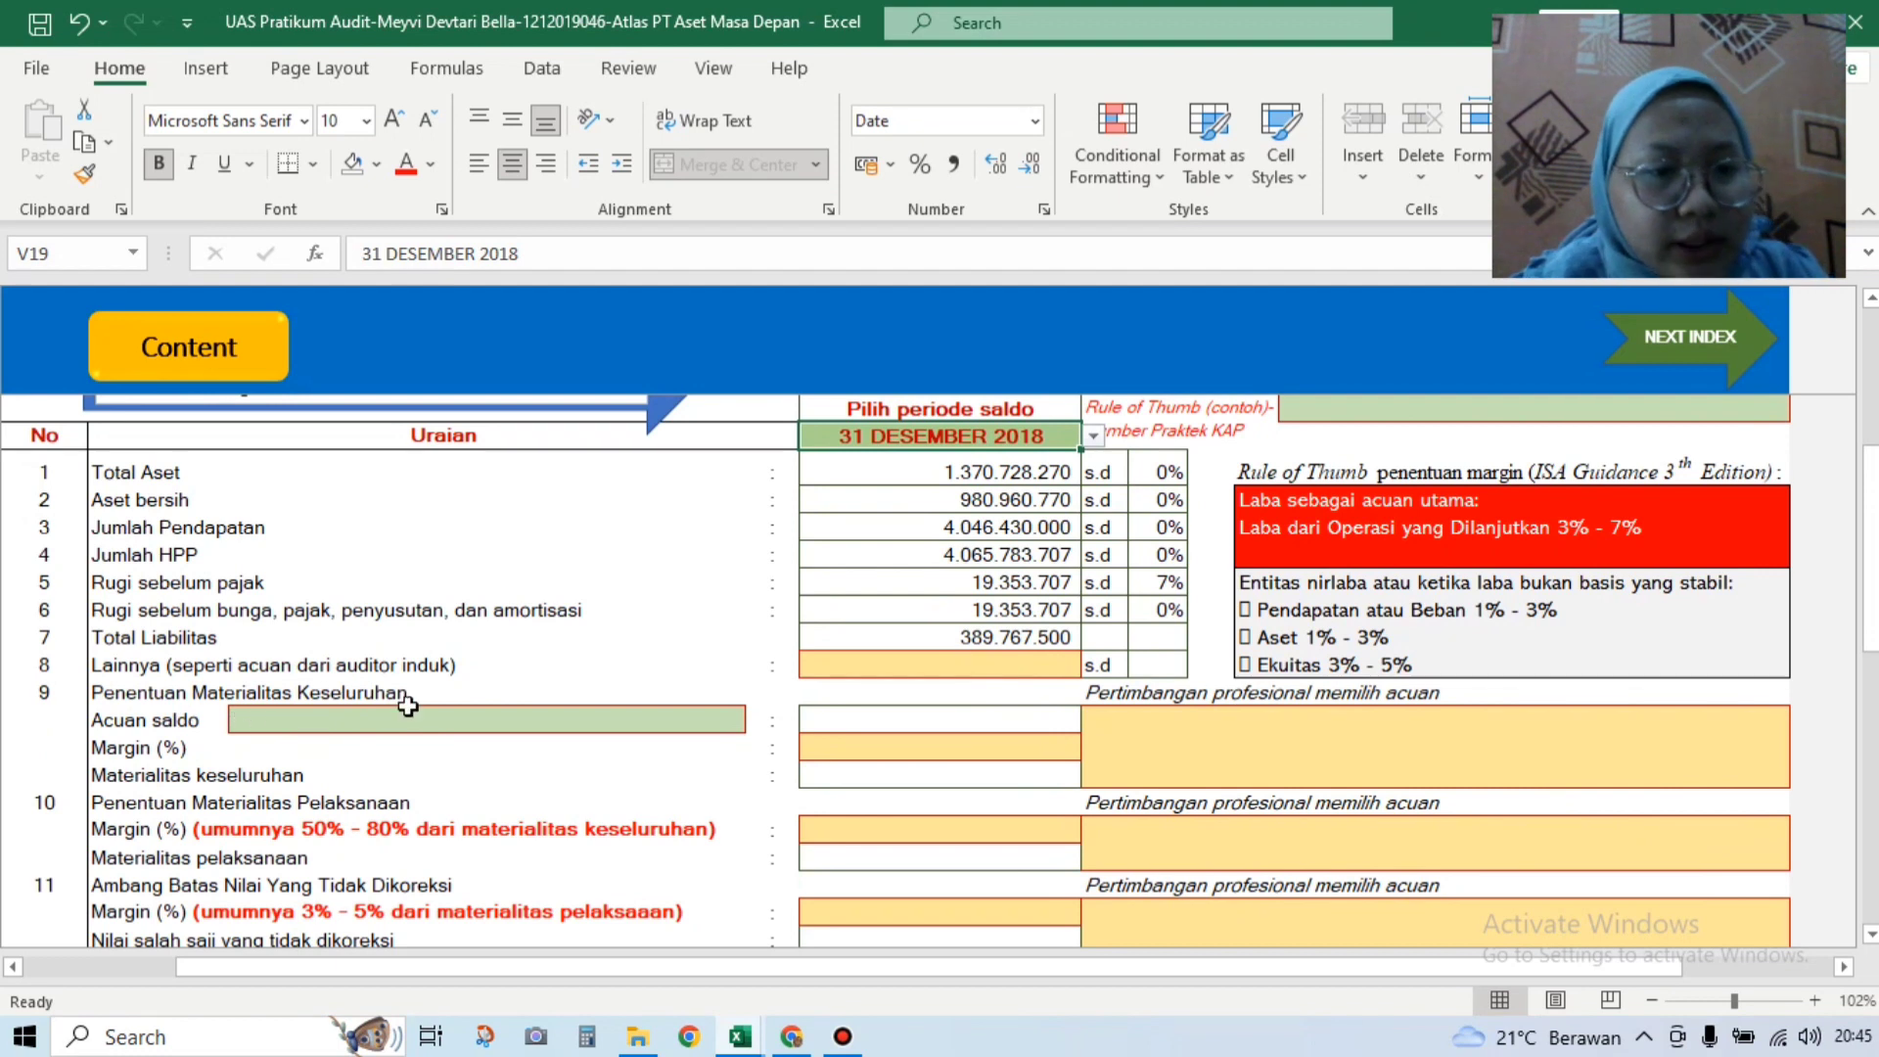
Step: Choose Total Aset from the Acuan saldo benchmark dropdown
{"action": "left_click", "coordinate": [745, 710]}
{"action": "left_click", "coordinate": [758, 720]}
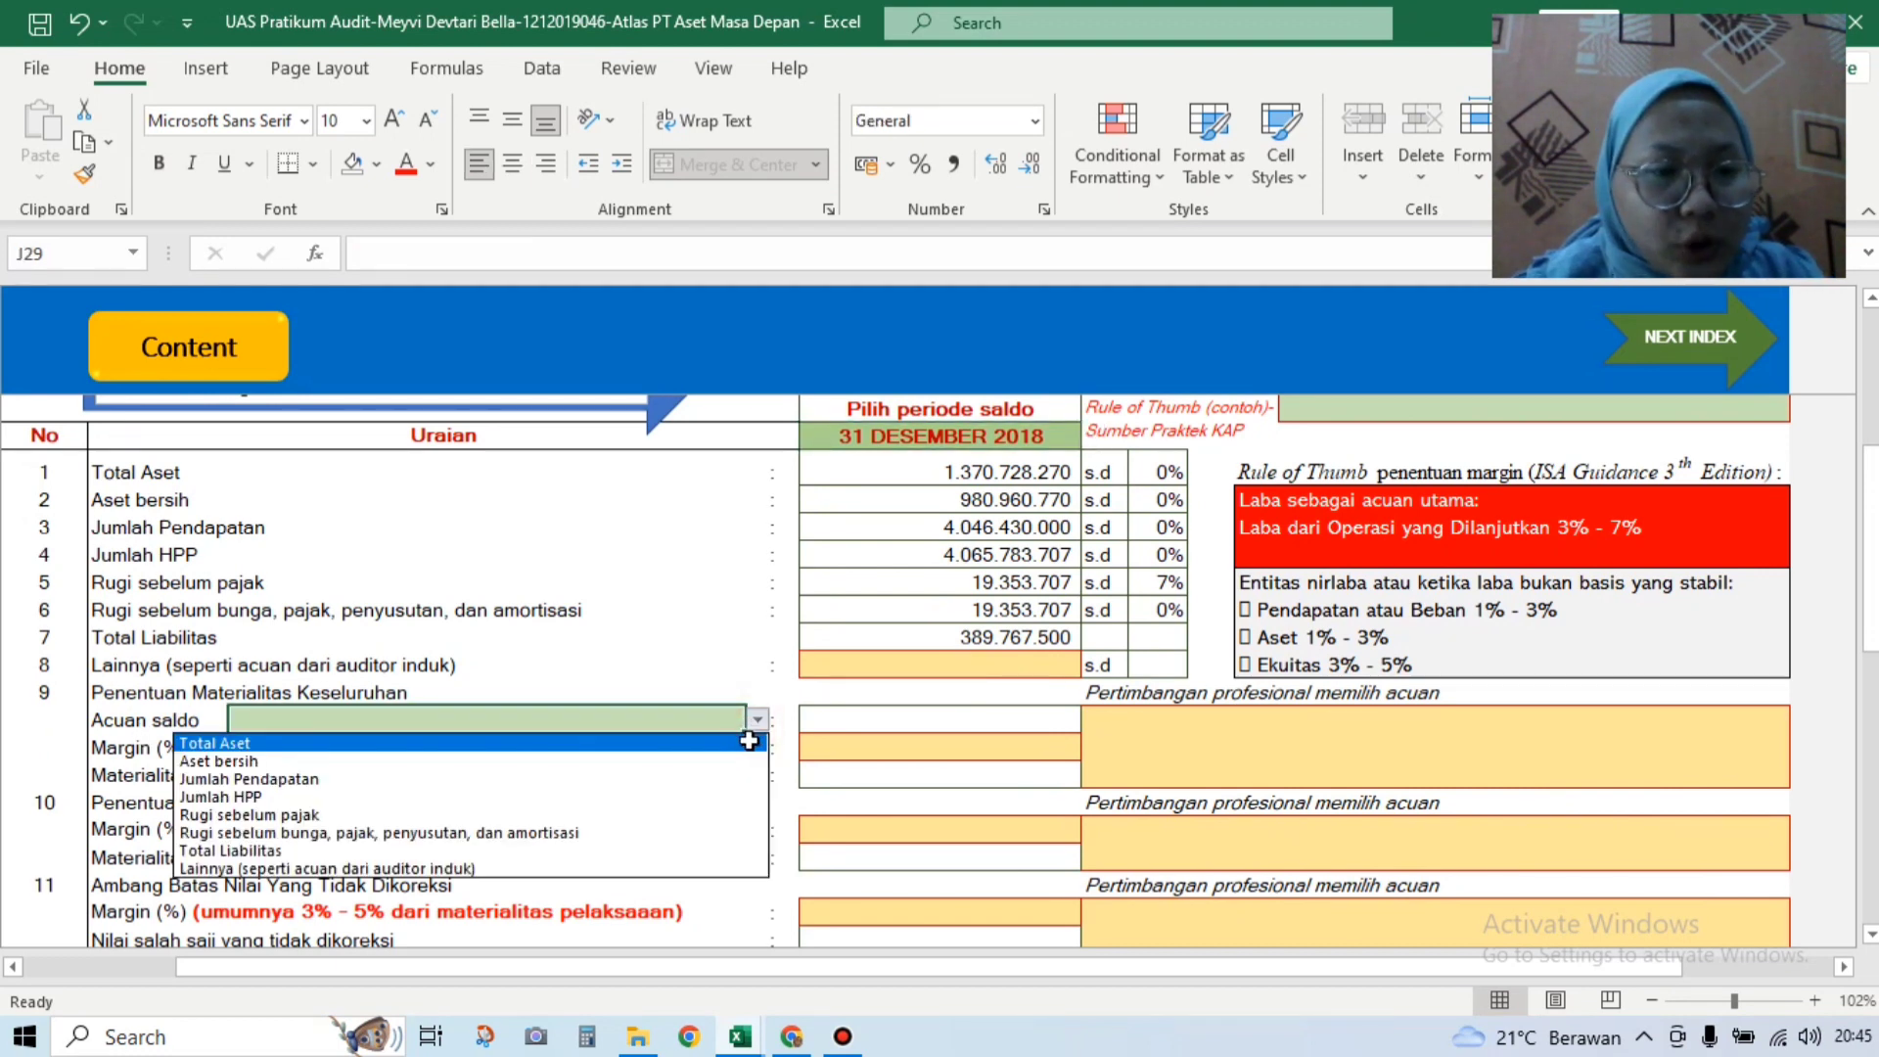
{"action": "left_click", "coordinate": [749, 741]}
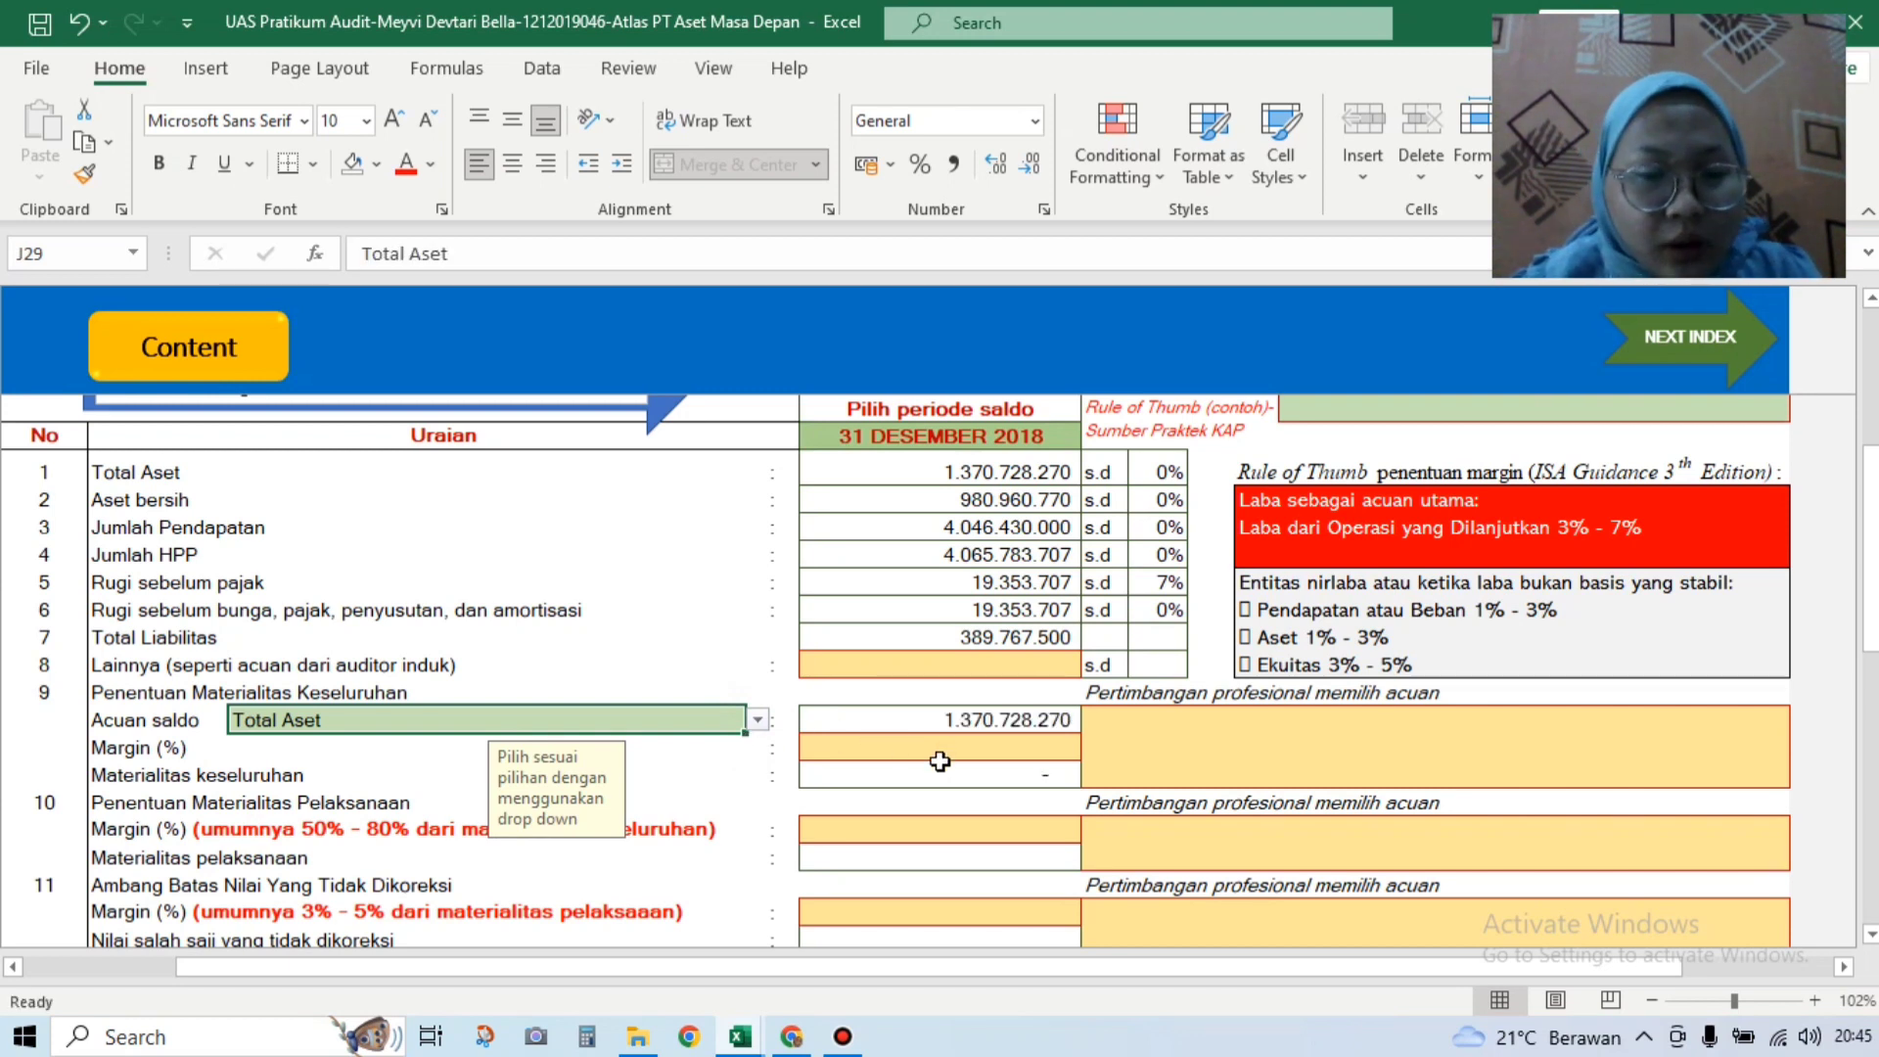
Step: Check the Soal workbook's materiality instructions (OM 1%, PM 55%), then return to the audit workbook
{"action": "left_click", "coordinate": [740, 1037]}
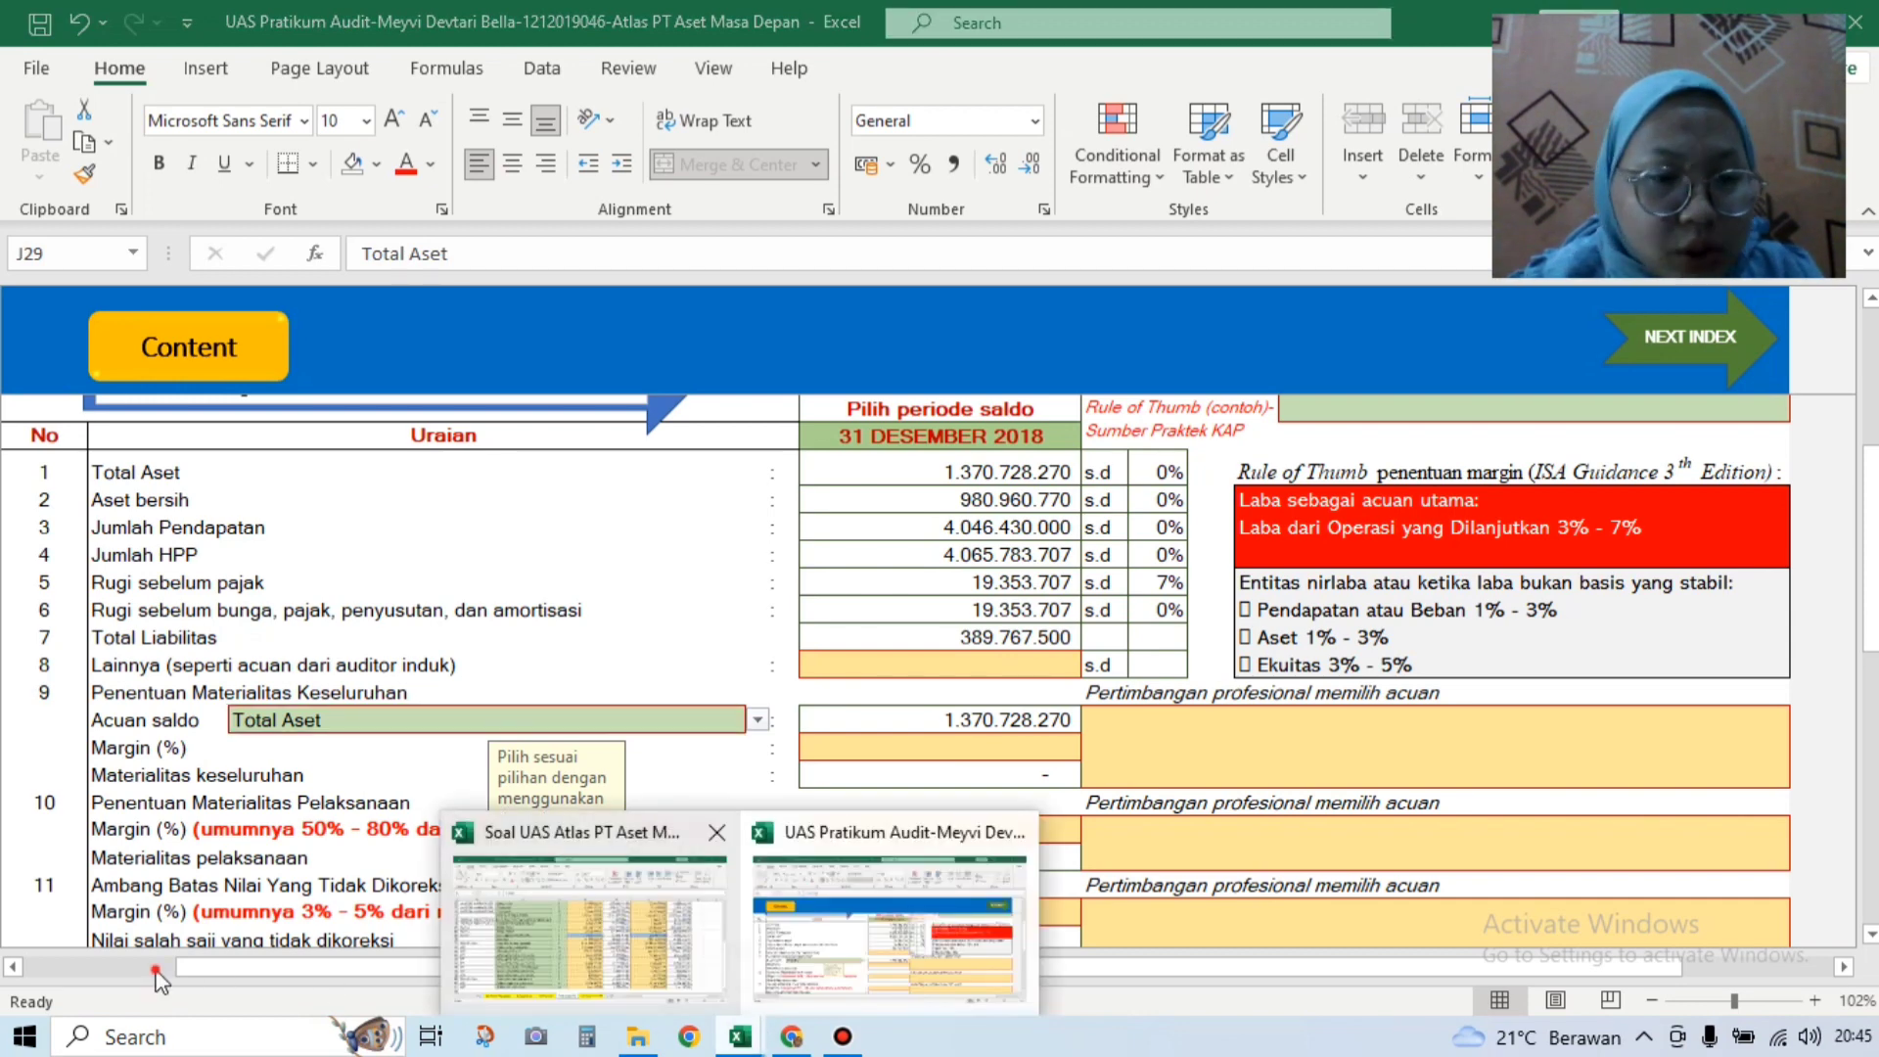
{"action": "left_click", "coordinate": [595, 964]}
{"action": "left_click", "coordinate": [164, 969]}
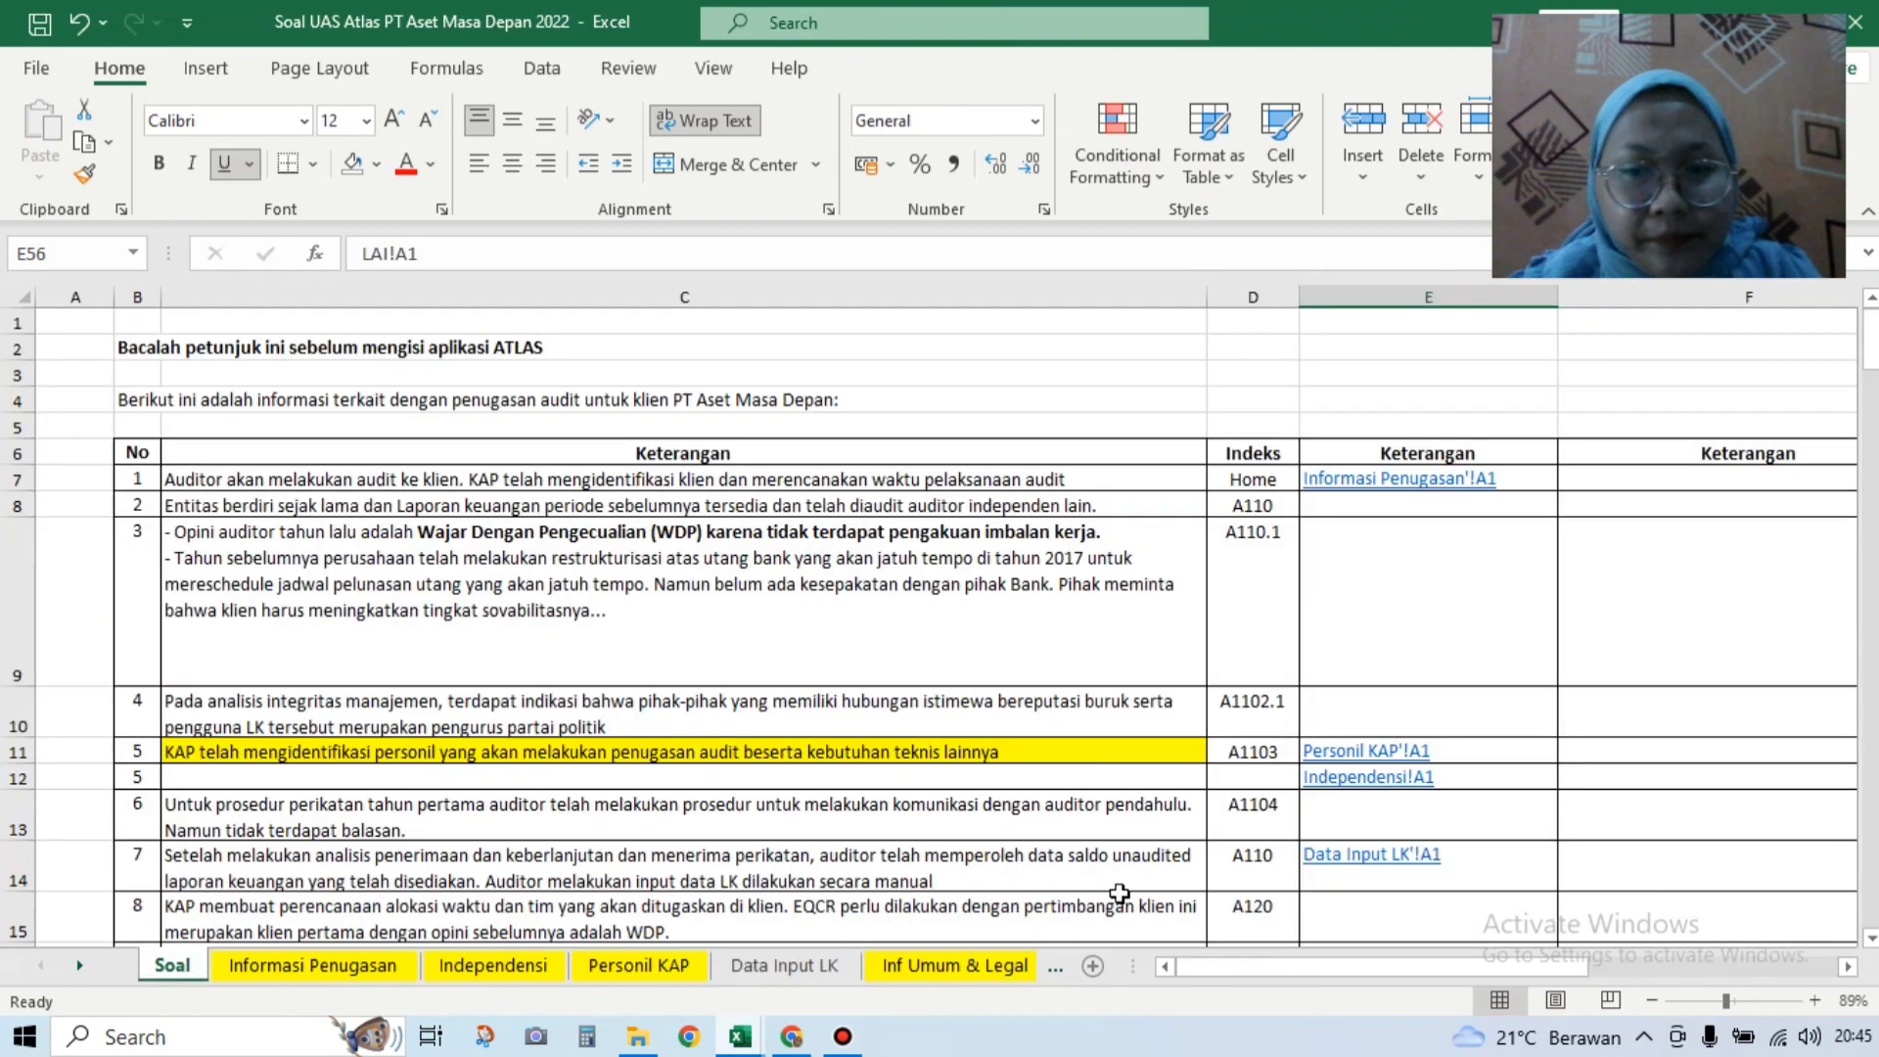
{"action": "left_click_drag", "start_coordinate": [1871, 349], "coordinate": [1871, 370]}
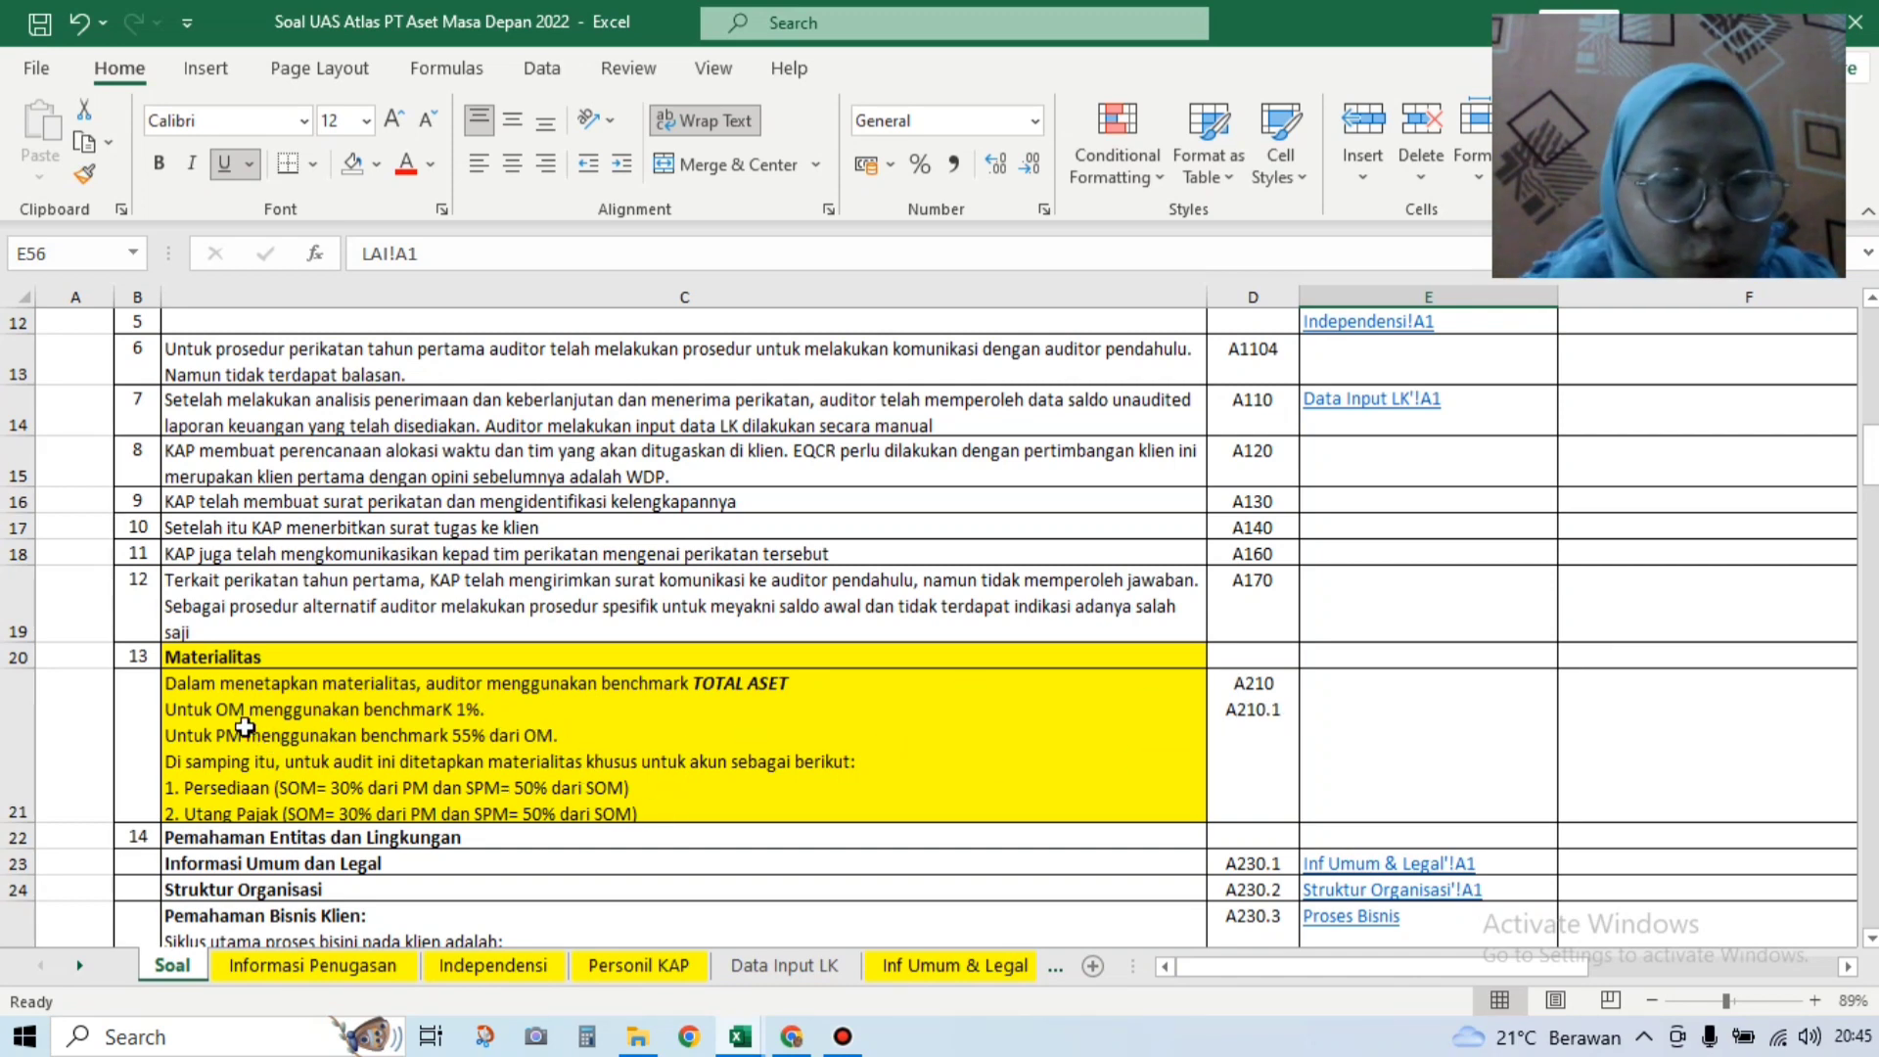
{"action": "mouse_move", "coordinate": [741, 1042]}
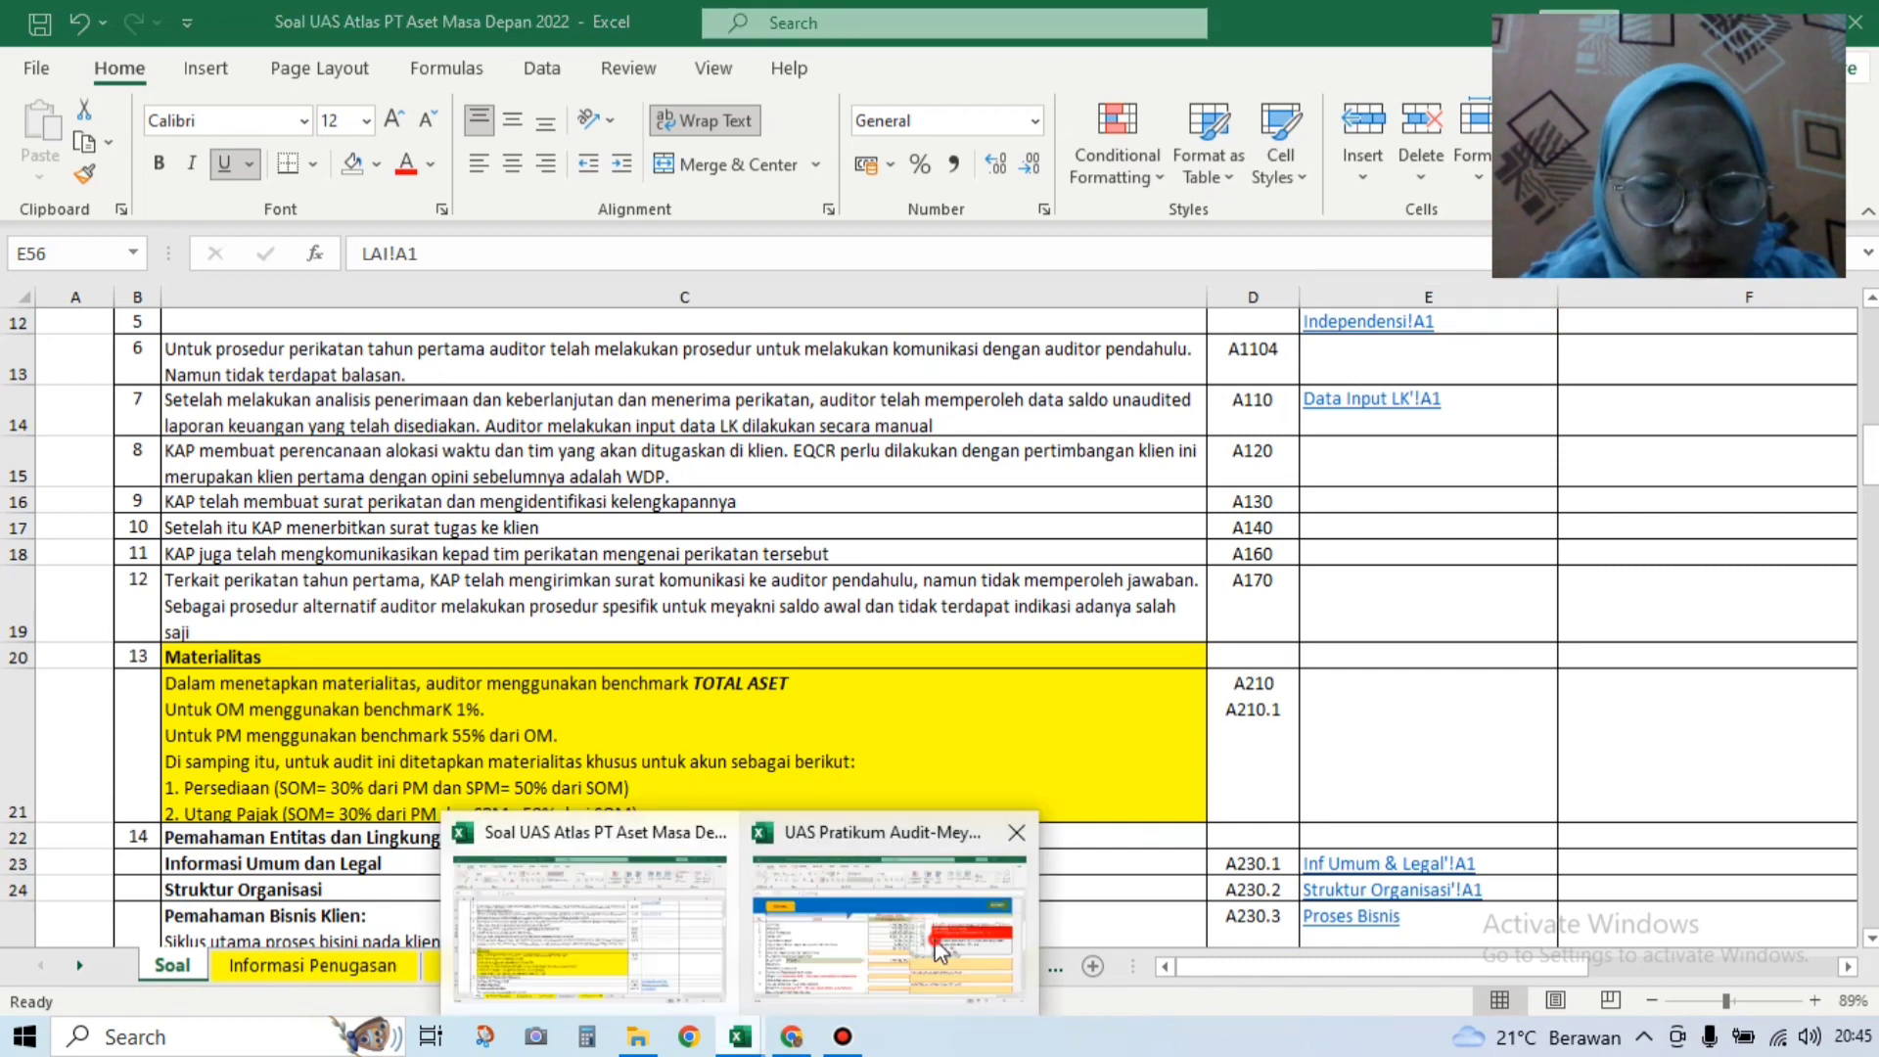
{"action": "left_click", "coordinate": [861, 916]}
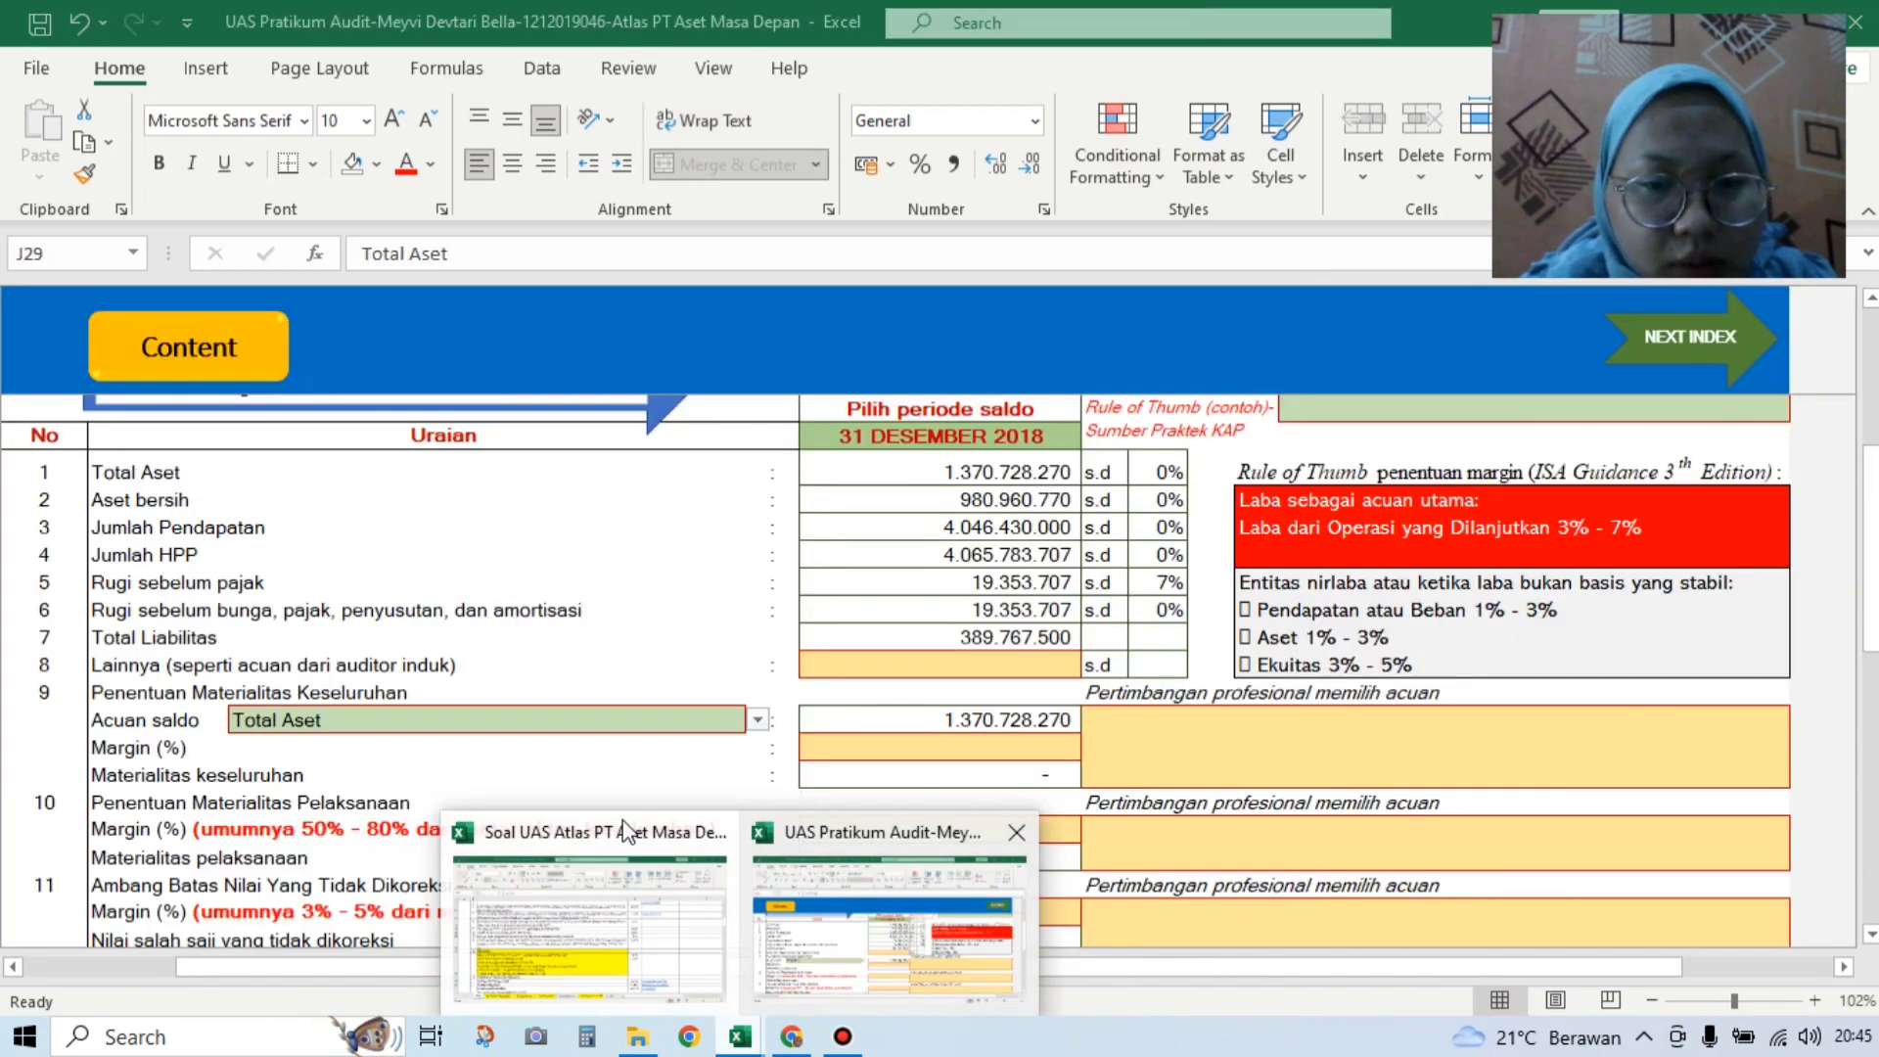
Step: Enter 1% as the overall materiality margin and 55% as the performance margin
{"action": "left_click", "coordinate": [909, 751]}
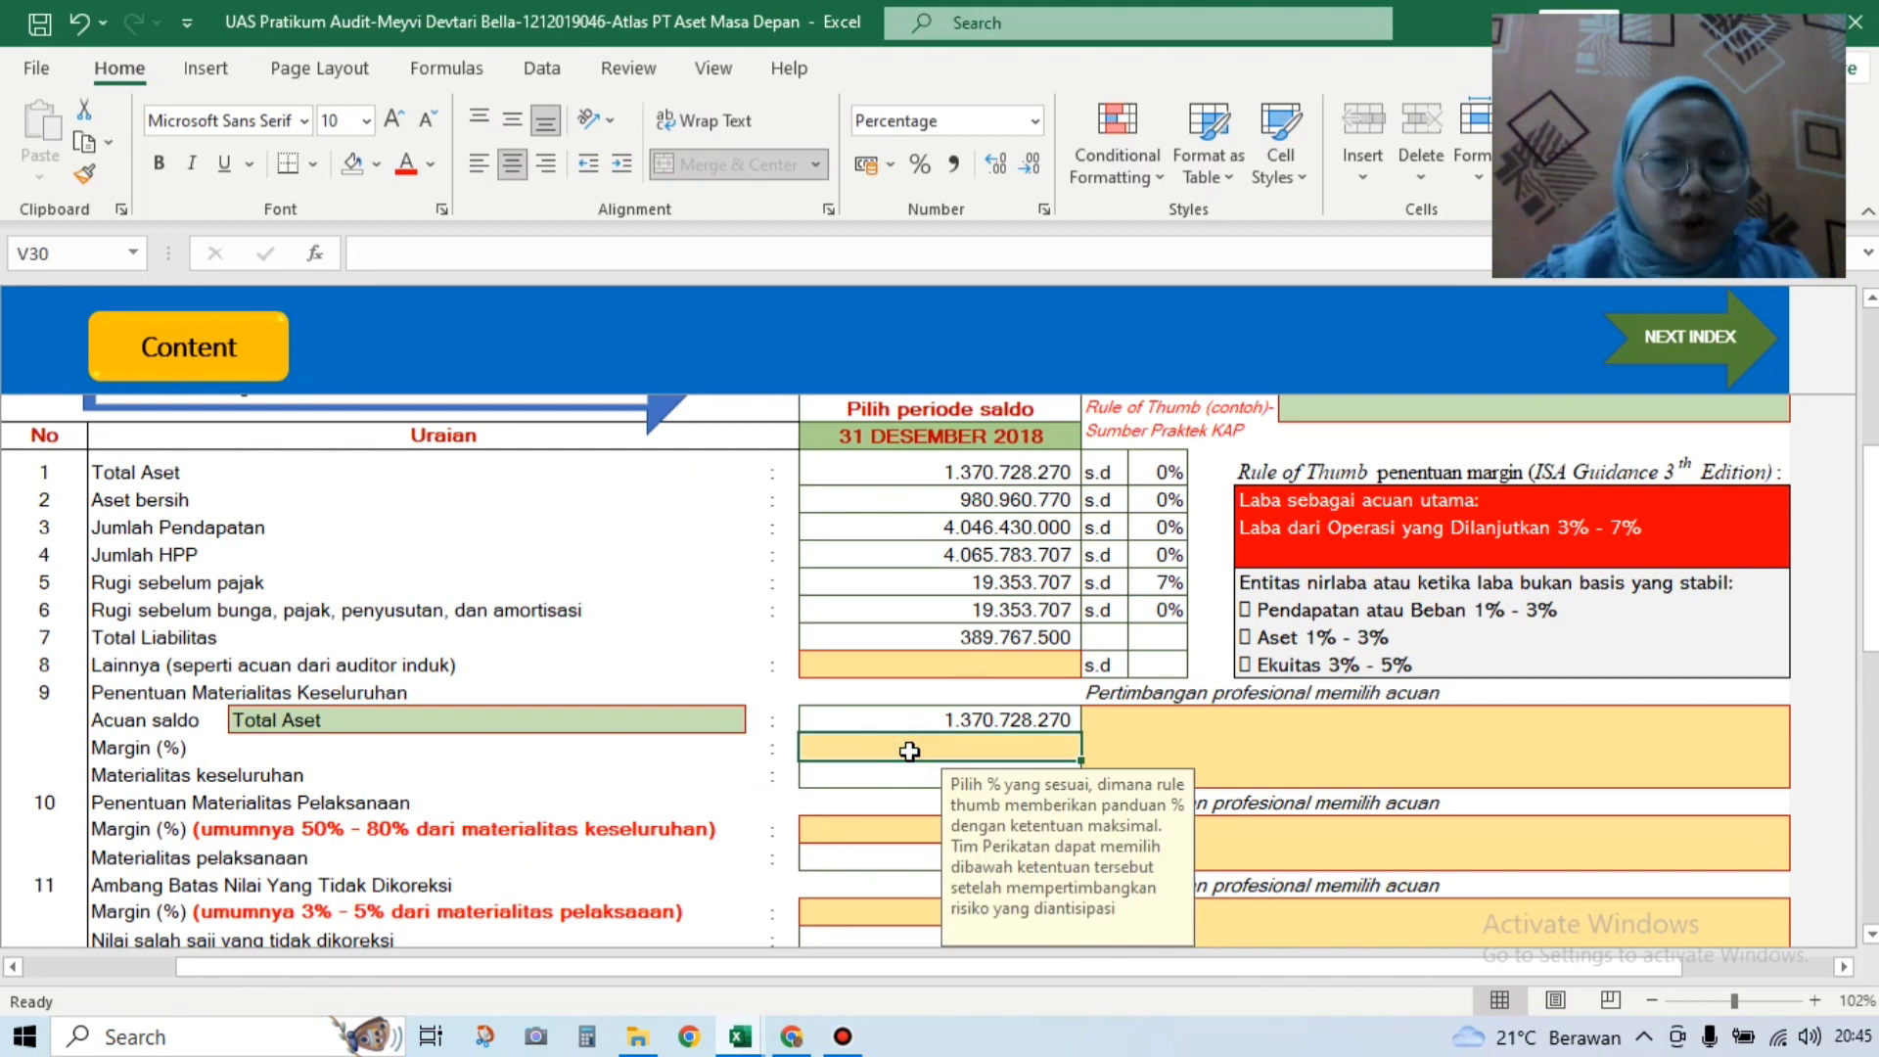
{"action": "type", "text": "1"}
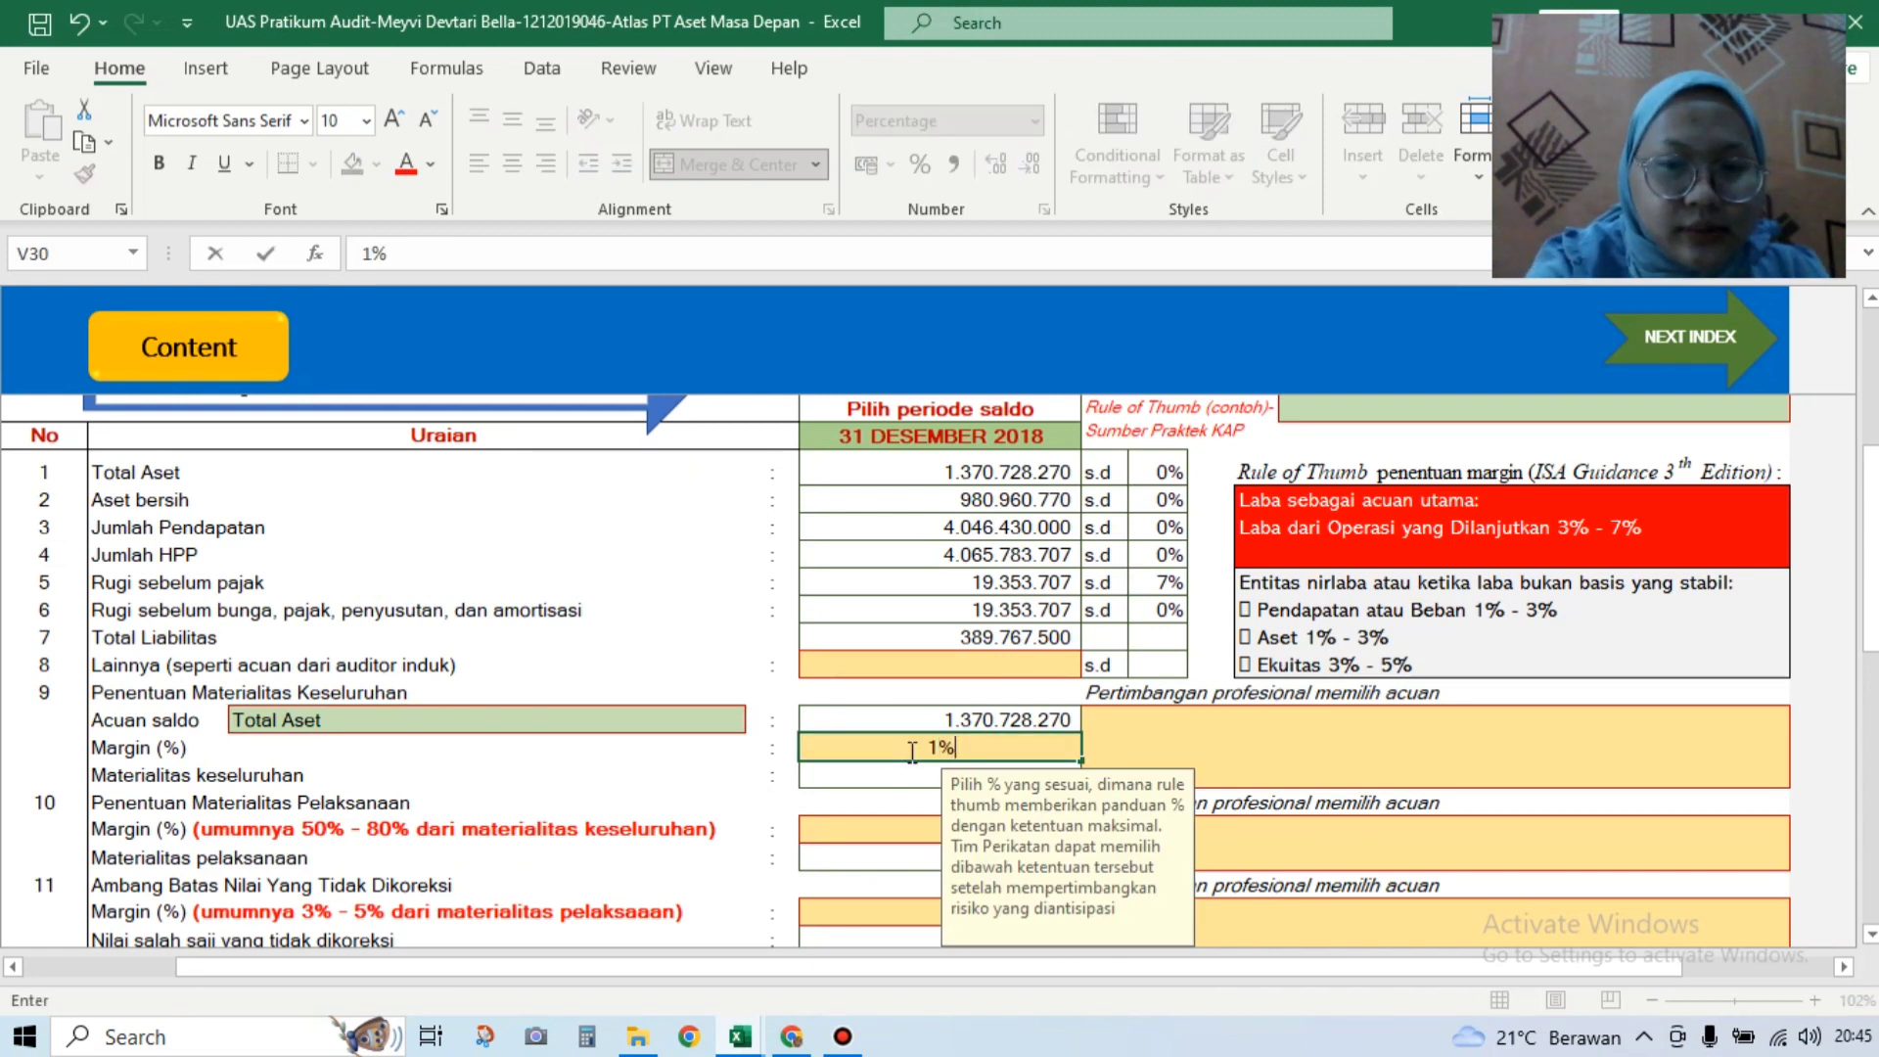
{"action": "left_click", "coordinate": [951, 829]}
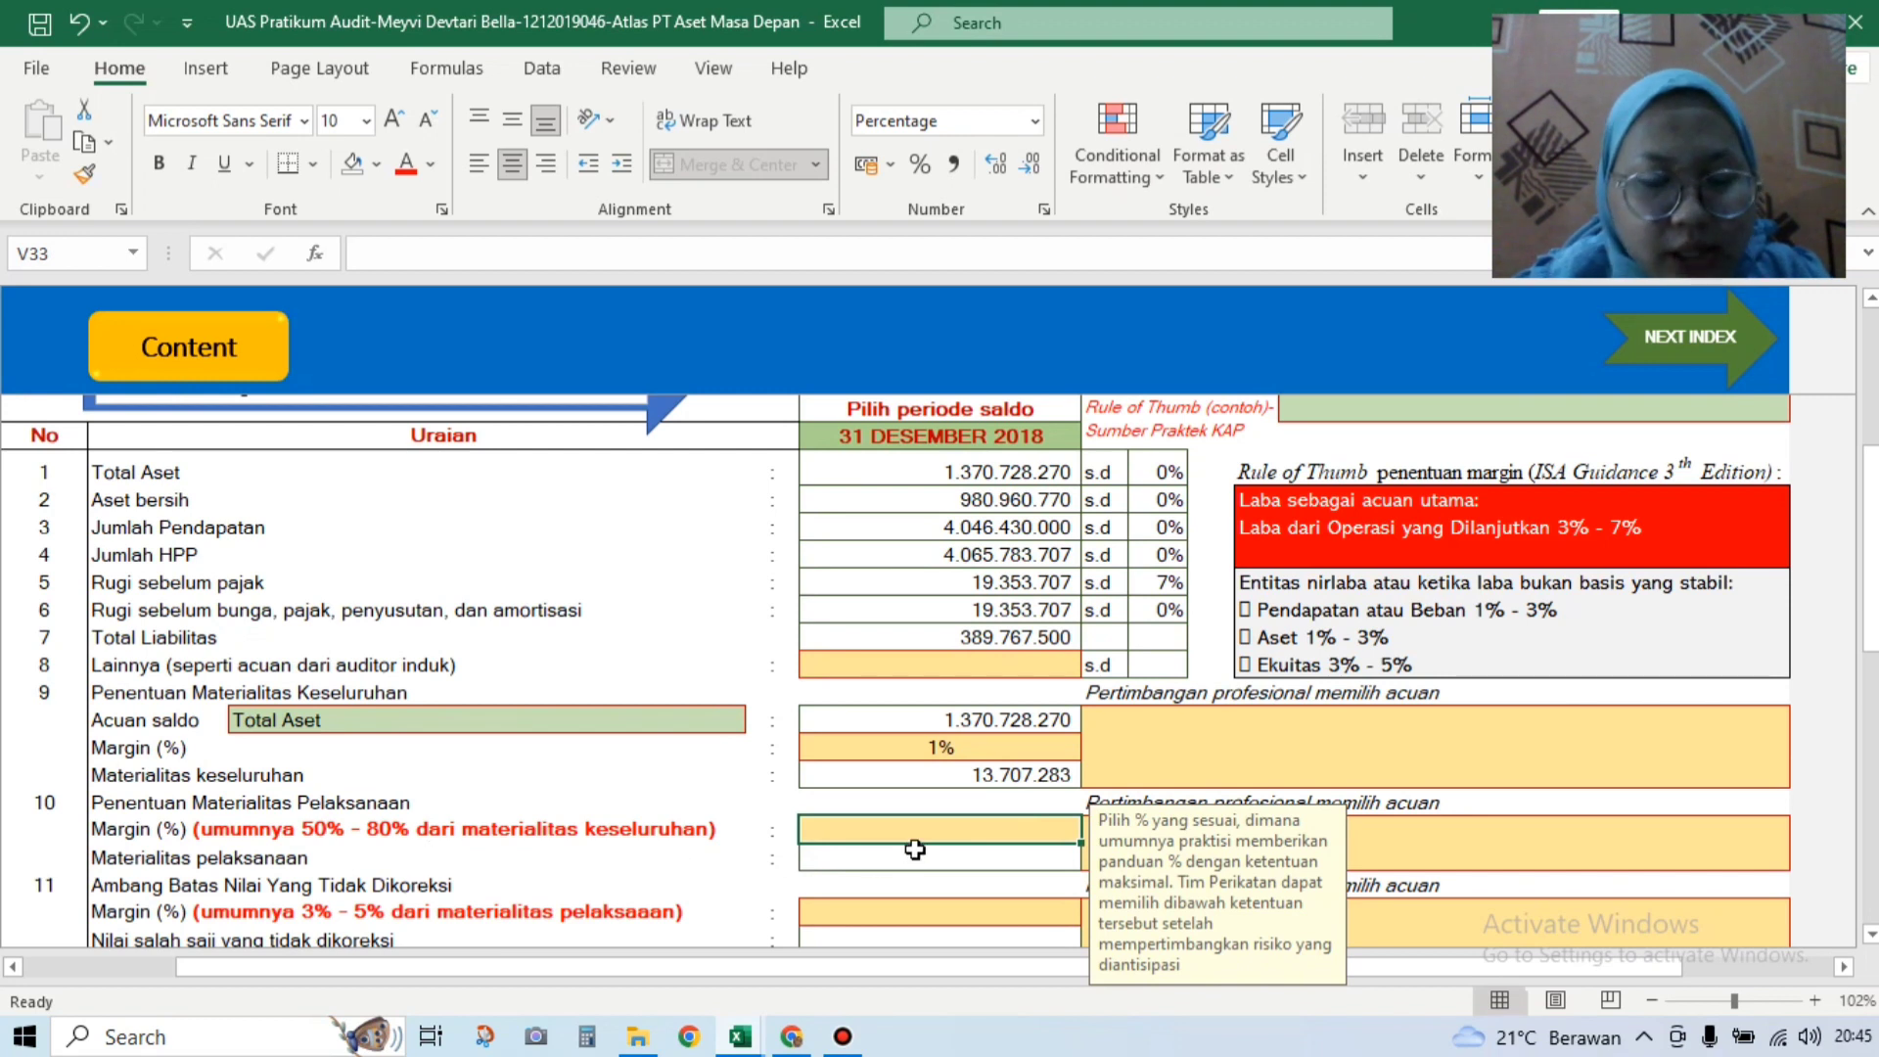
{"action": "type", "text": "6"}
{"action": "key", "text": "BackSpace"}
{"action": "type", "text": "55"}
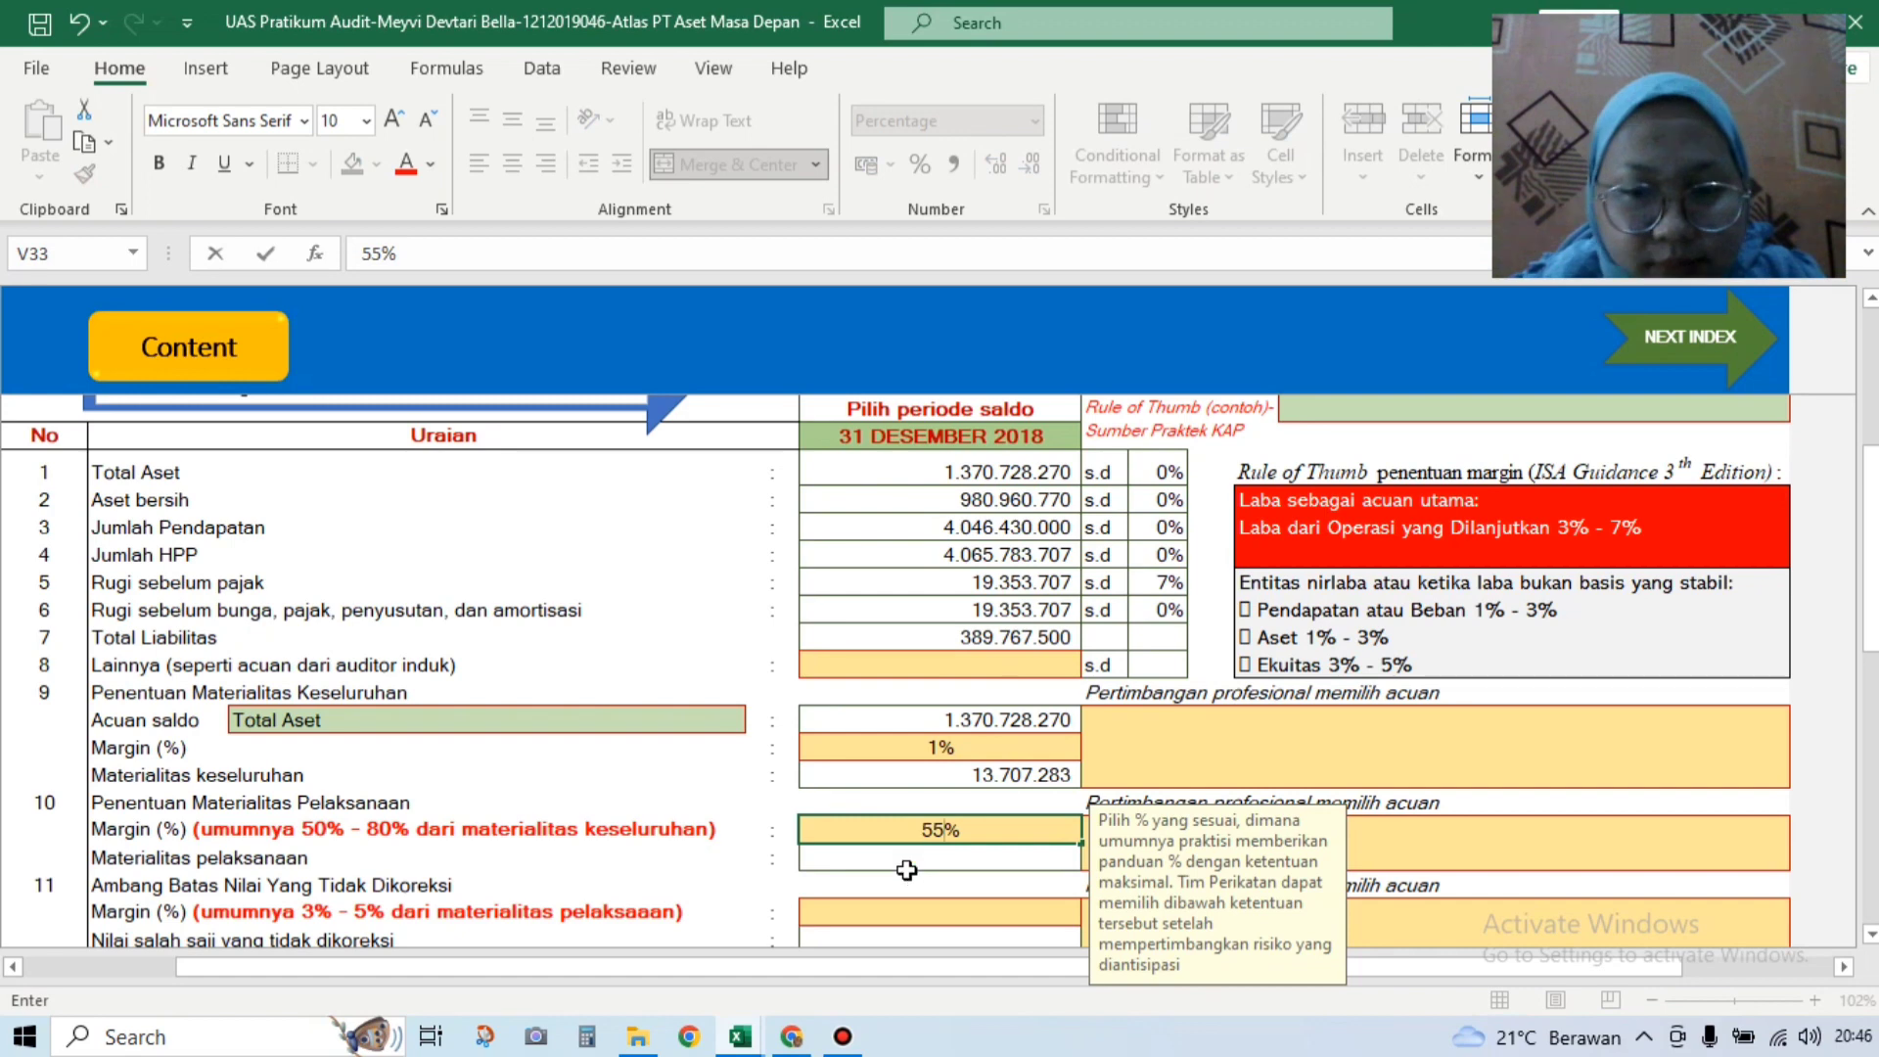
{"action": "key", "text": "Return"}
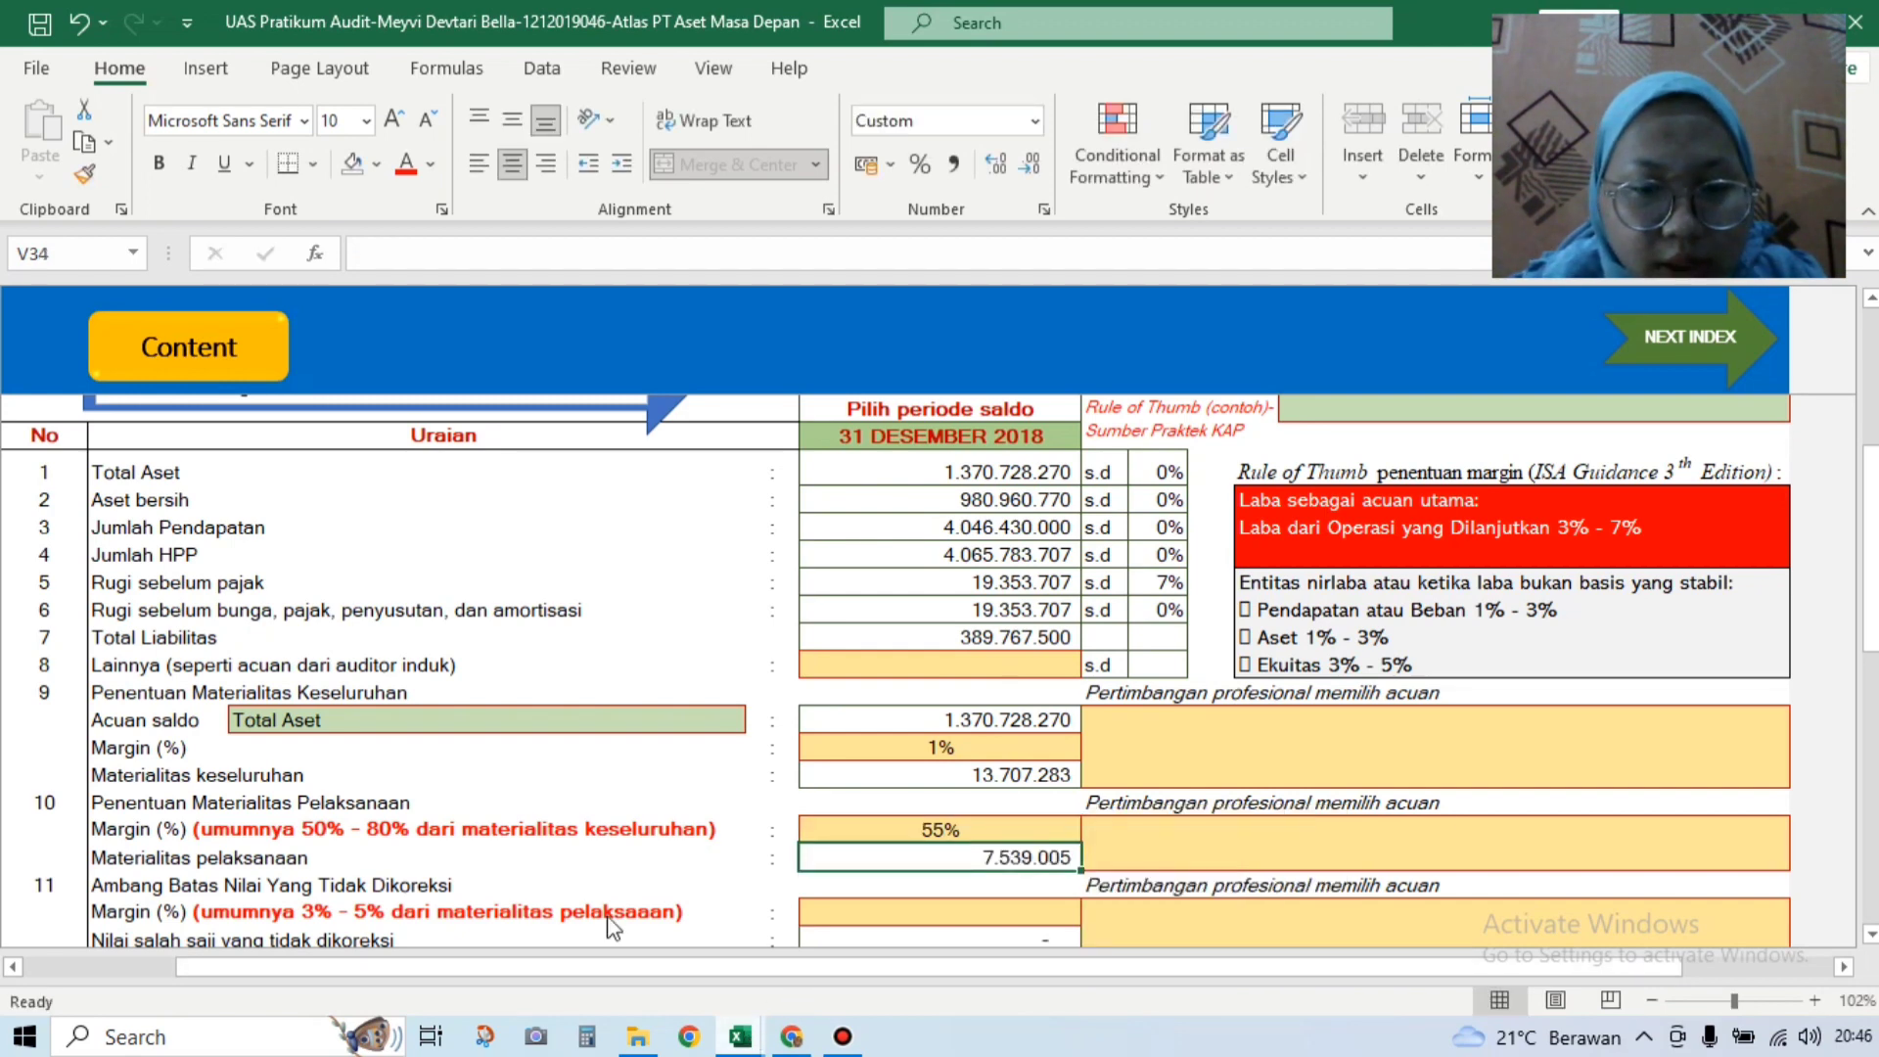
Step: Recheck the instructions workbook, then set the uncorrected misstatement threshold margin to 5%
{"action": "left_click", "coordinate": [626, 881]}
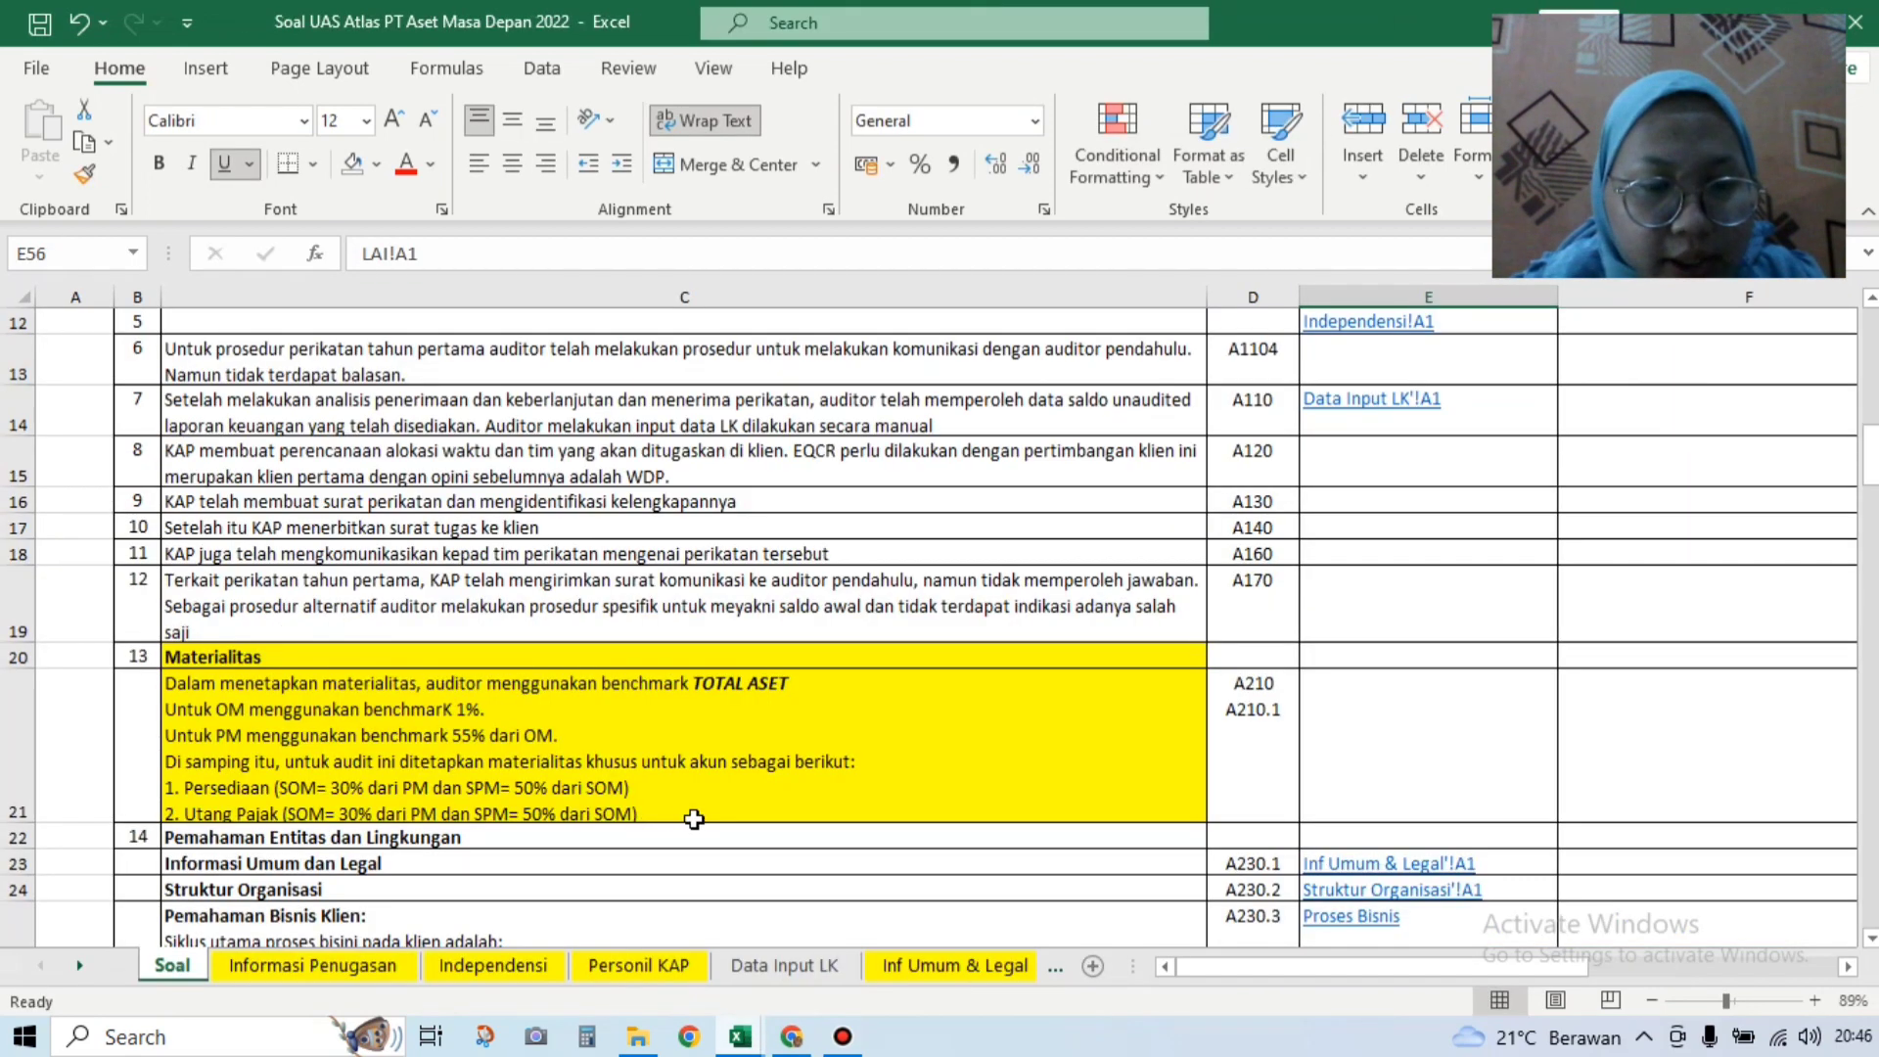
{"action": "mouse_move", "coordinate": [736, 1043]}
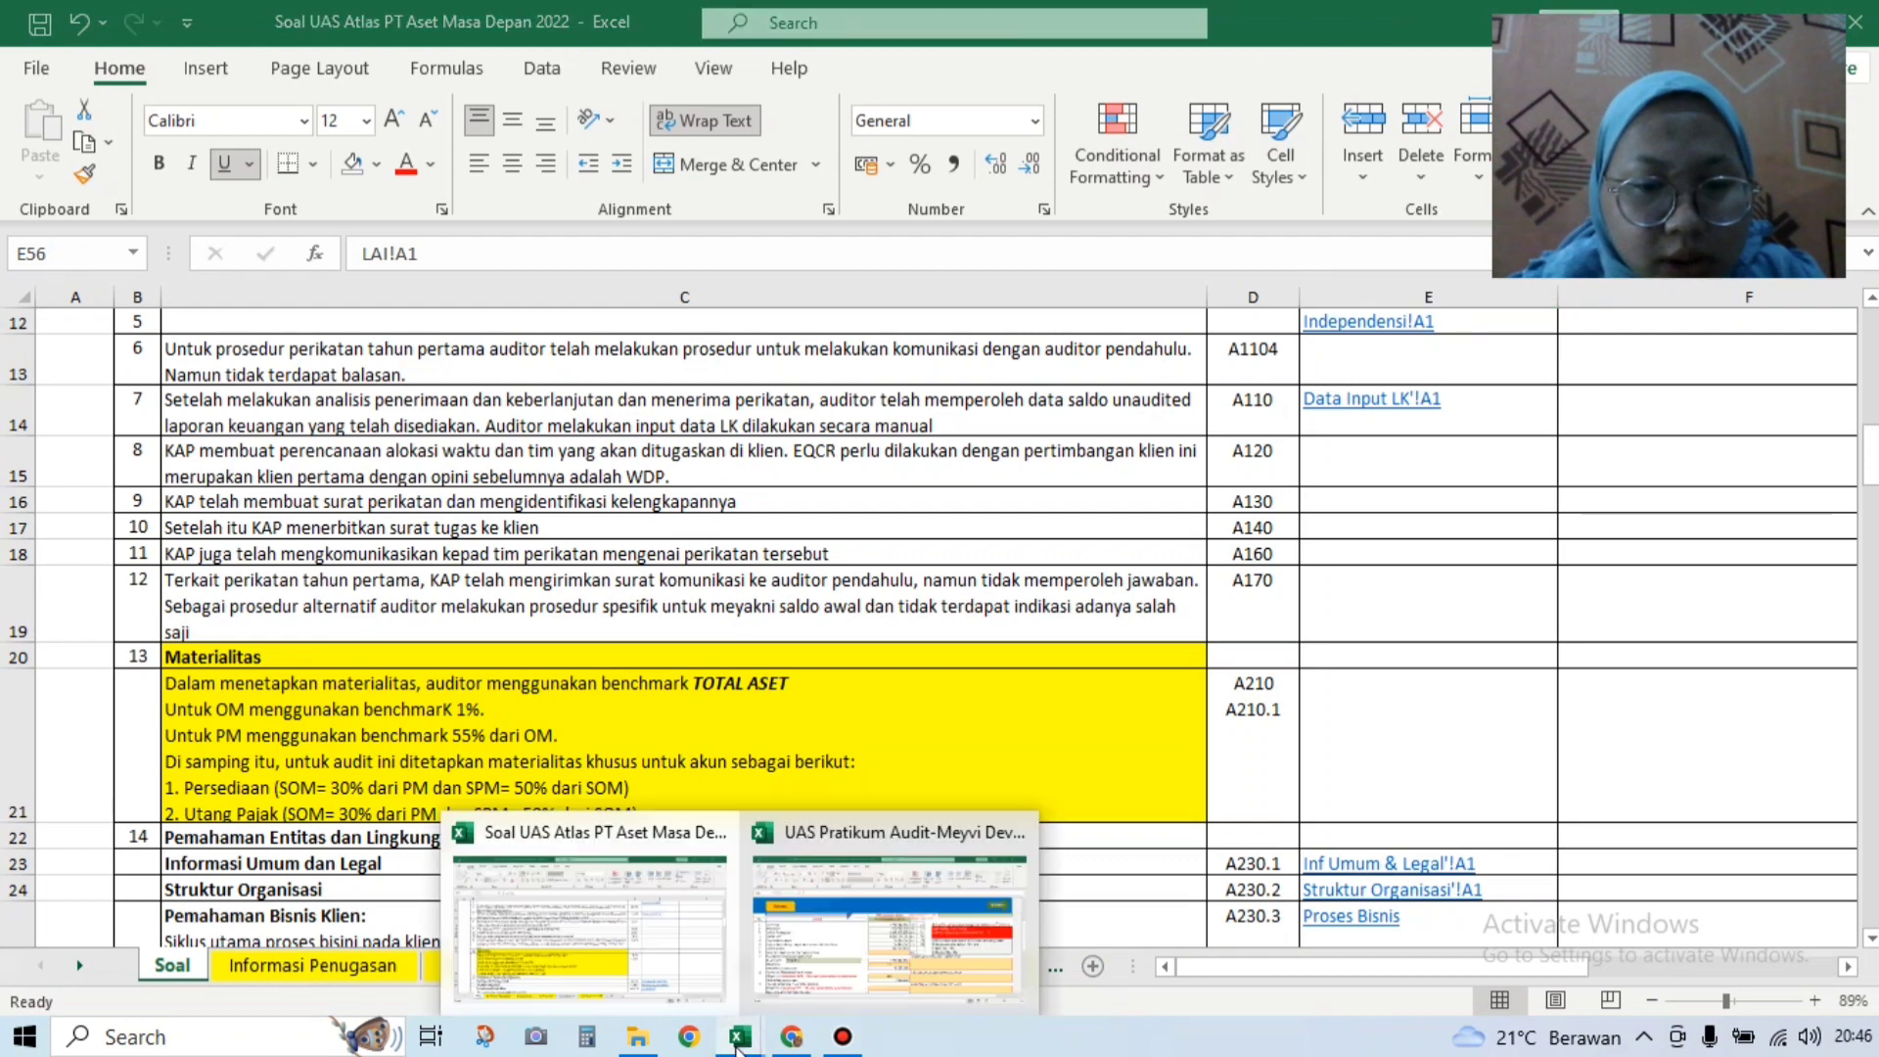
{"action": "left_click", "coordinate": [1086, 964]}
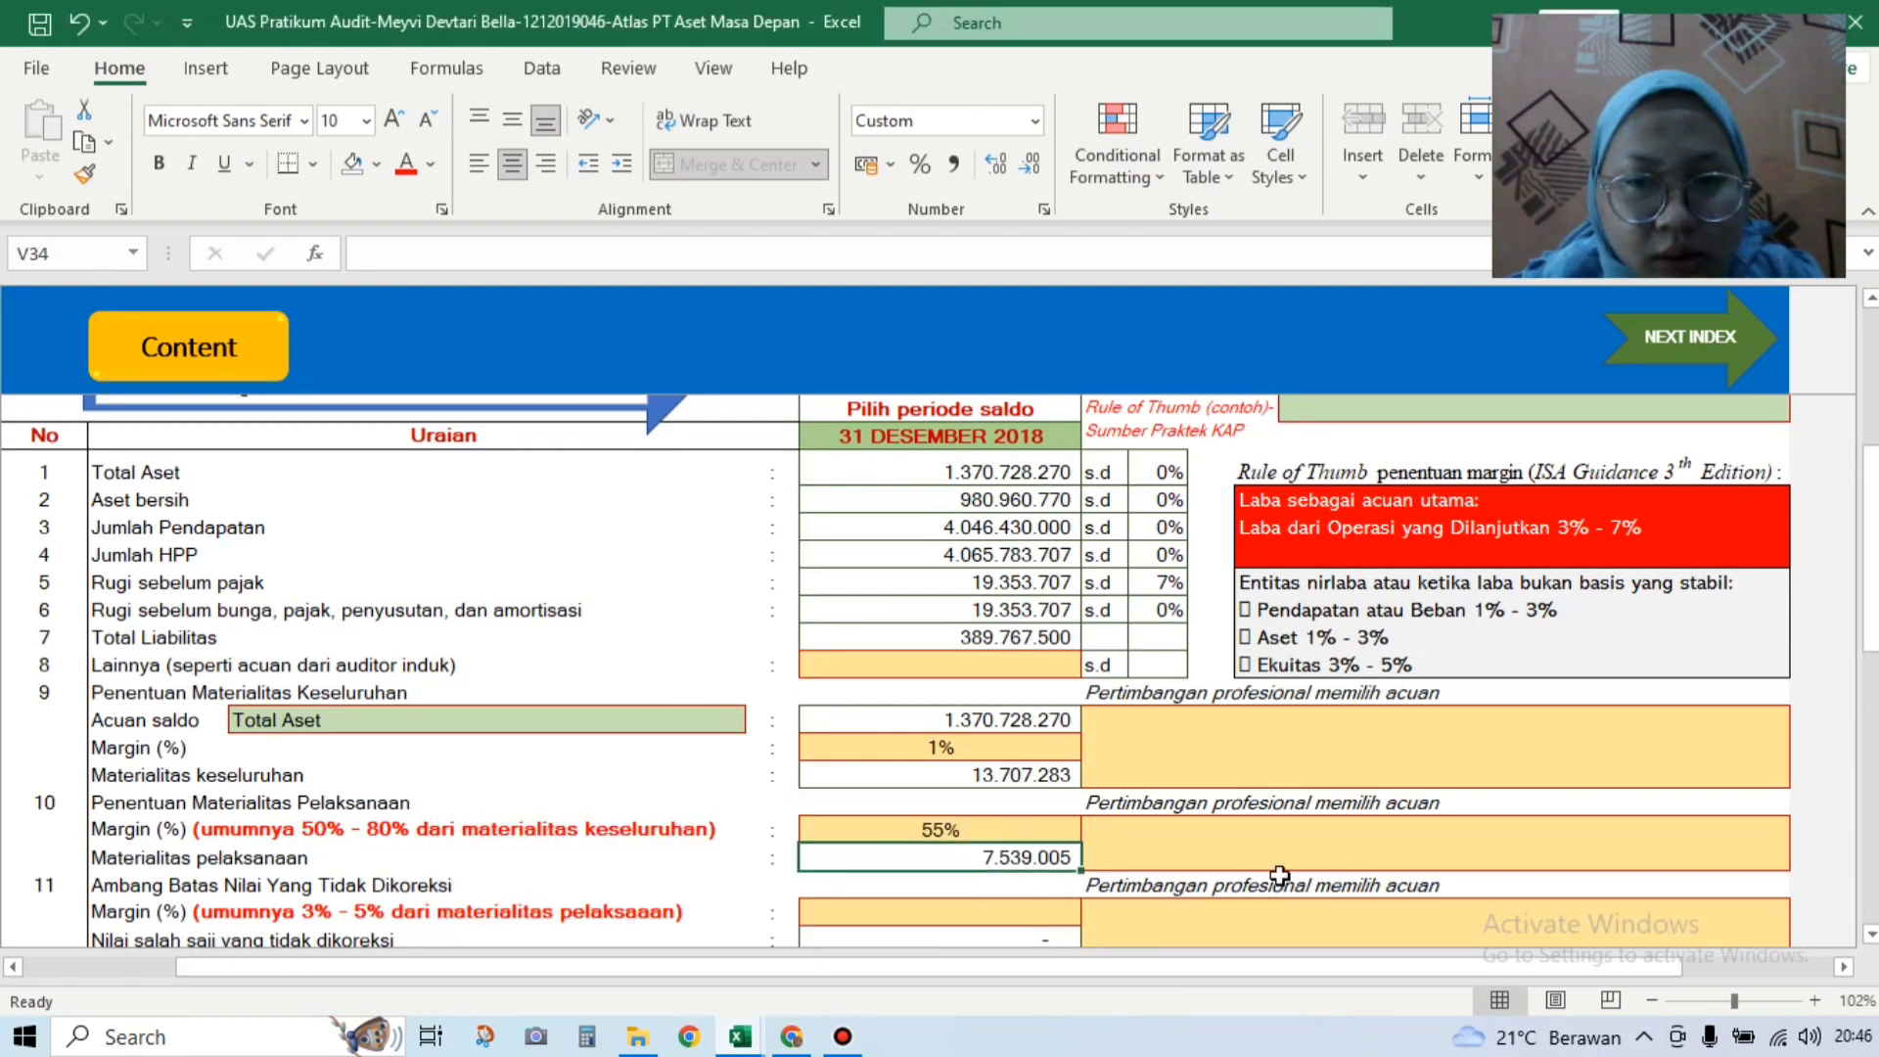
{"action": "key", "text": "Down"}
{"action": "key", "text": "Down"}
{"action": "key", "text": "Down"}
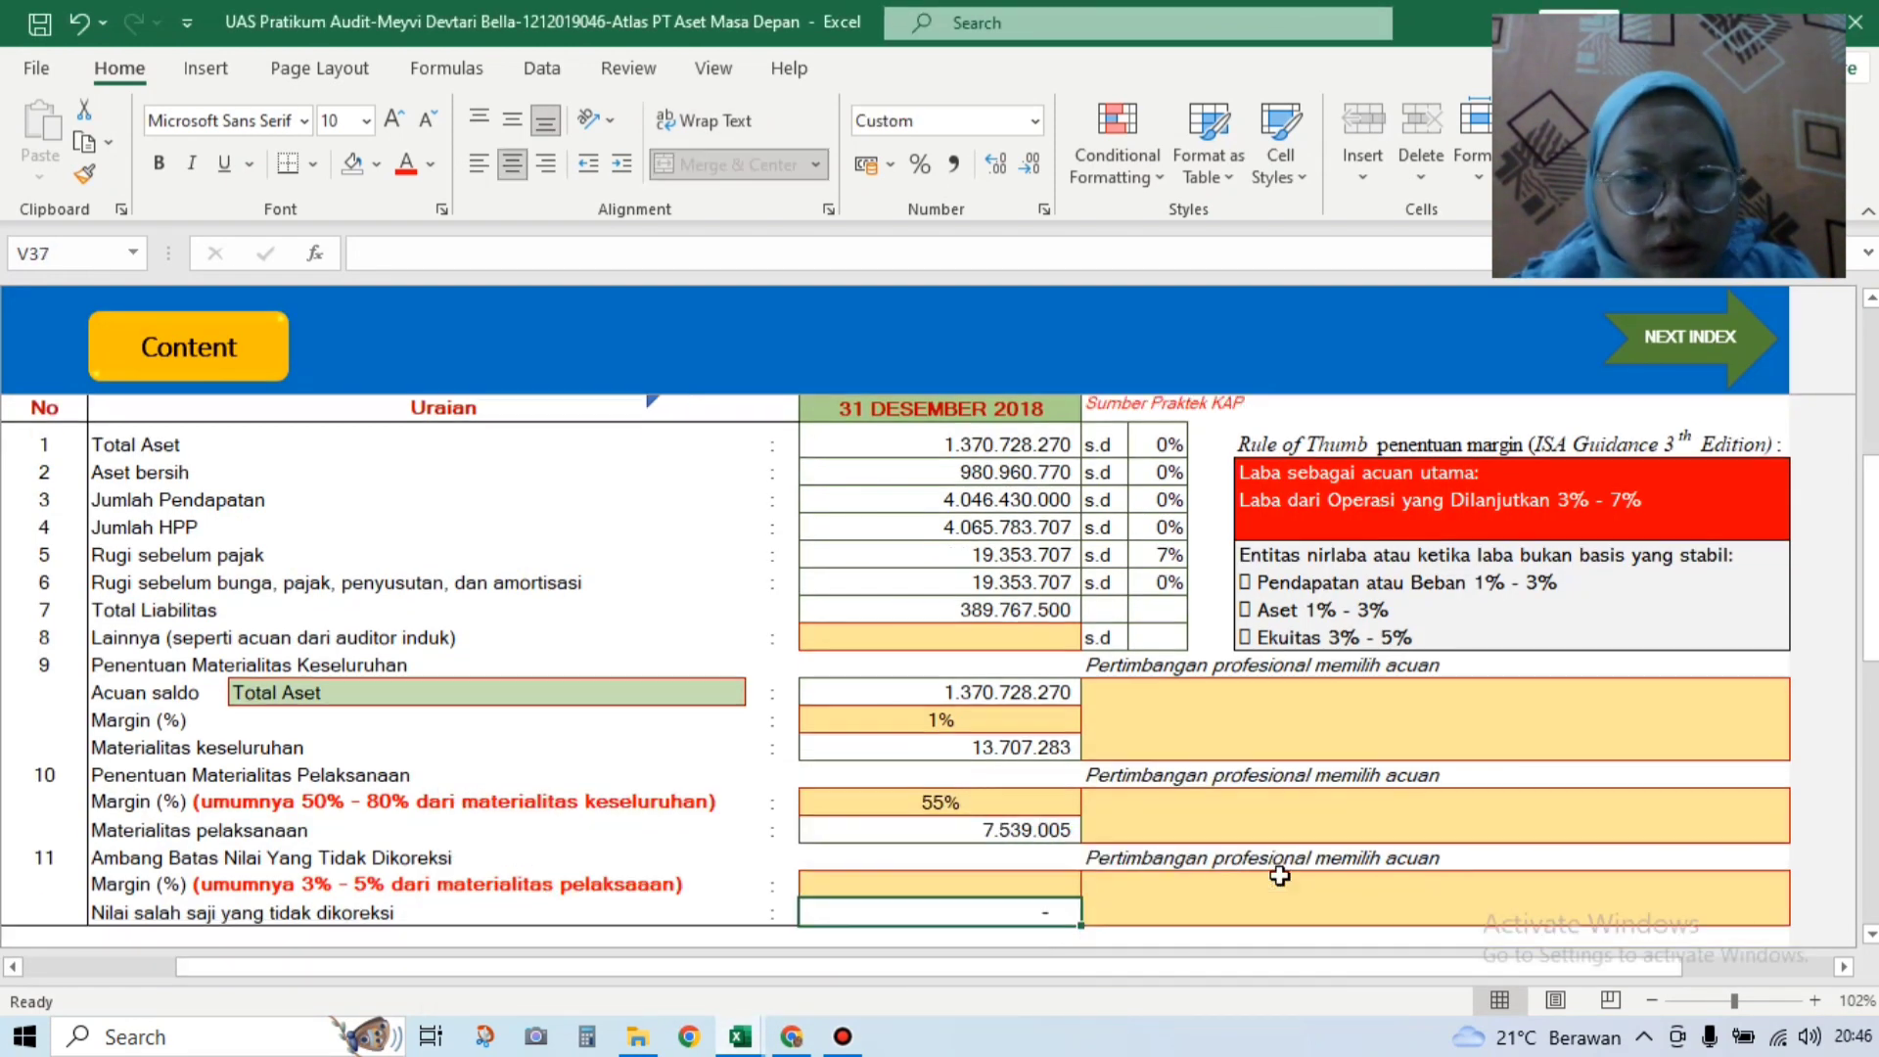
{"action": "left_click", "coordinate": [1011, 885]}
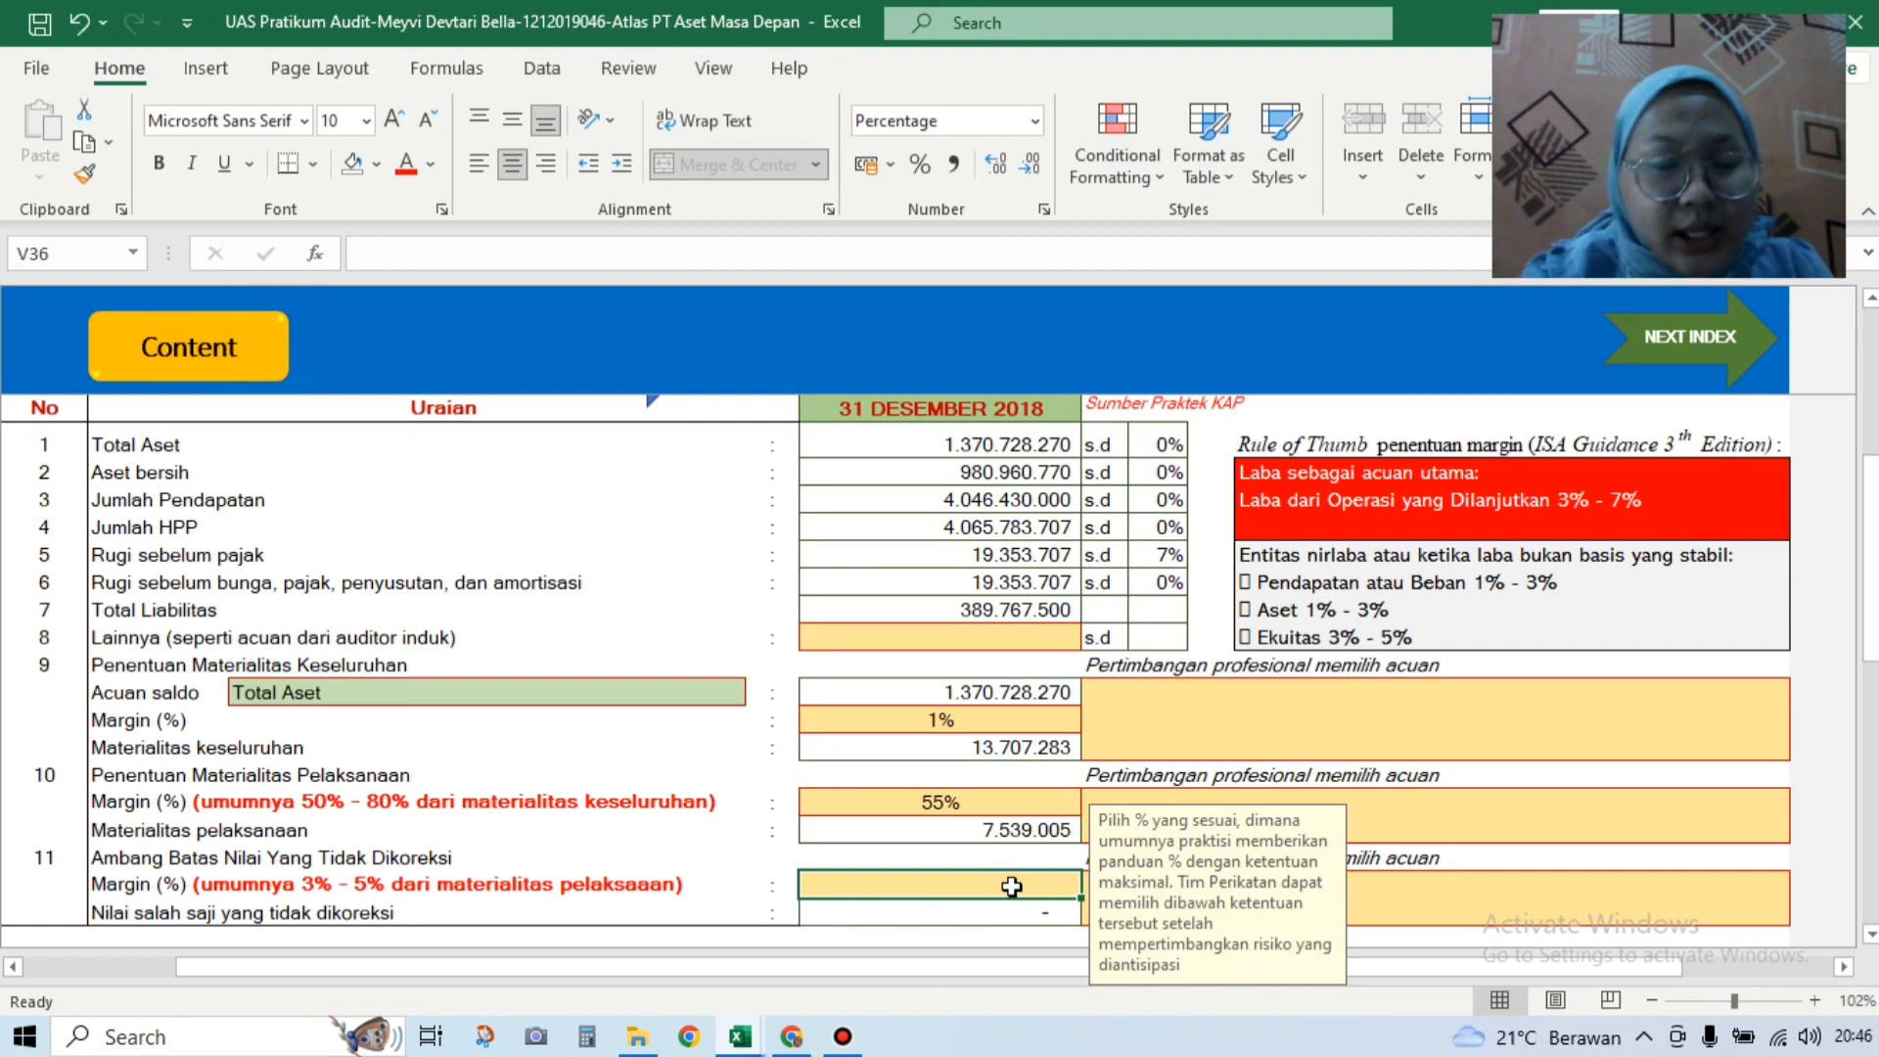
{"action": "type", "text": "5"}
{"action": "key", "text": "Return"}
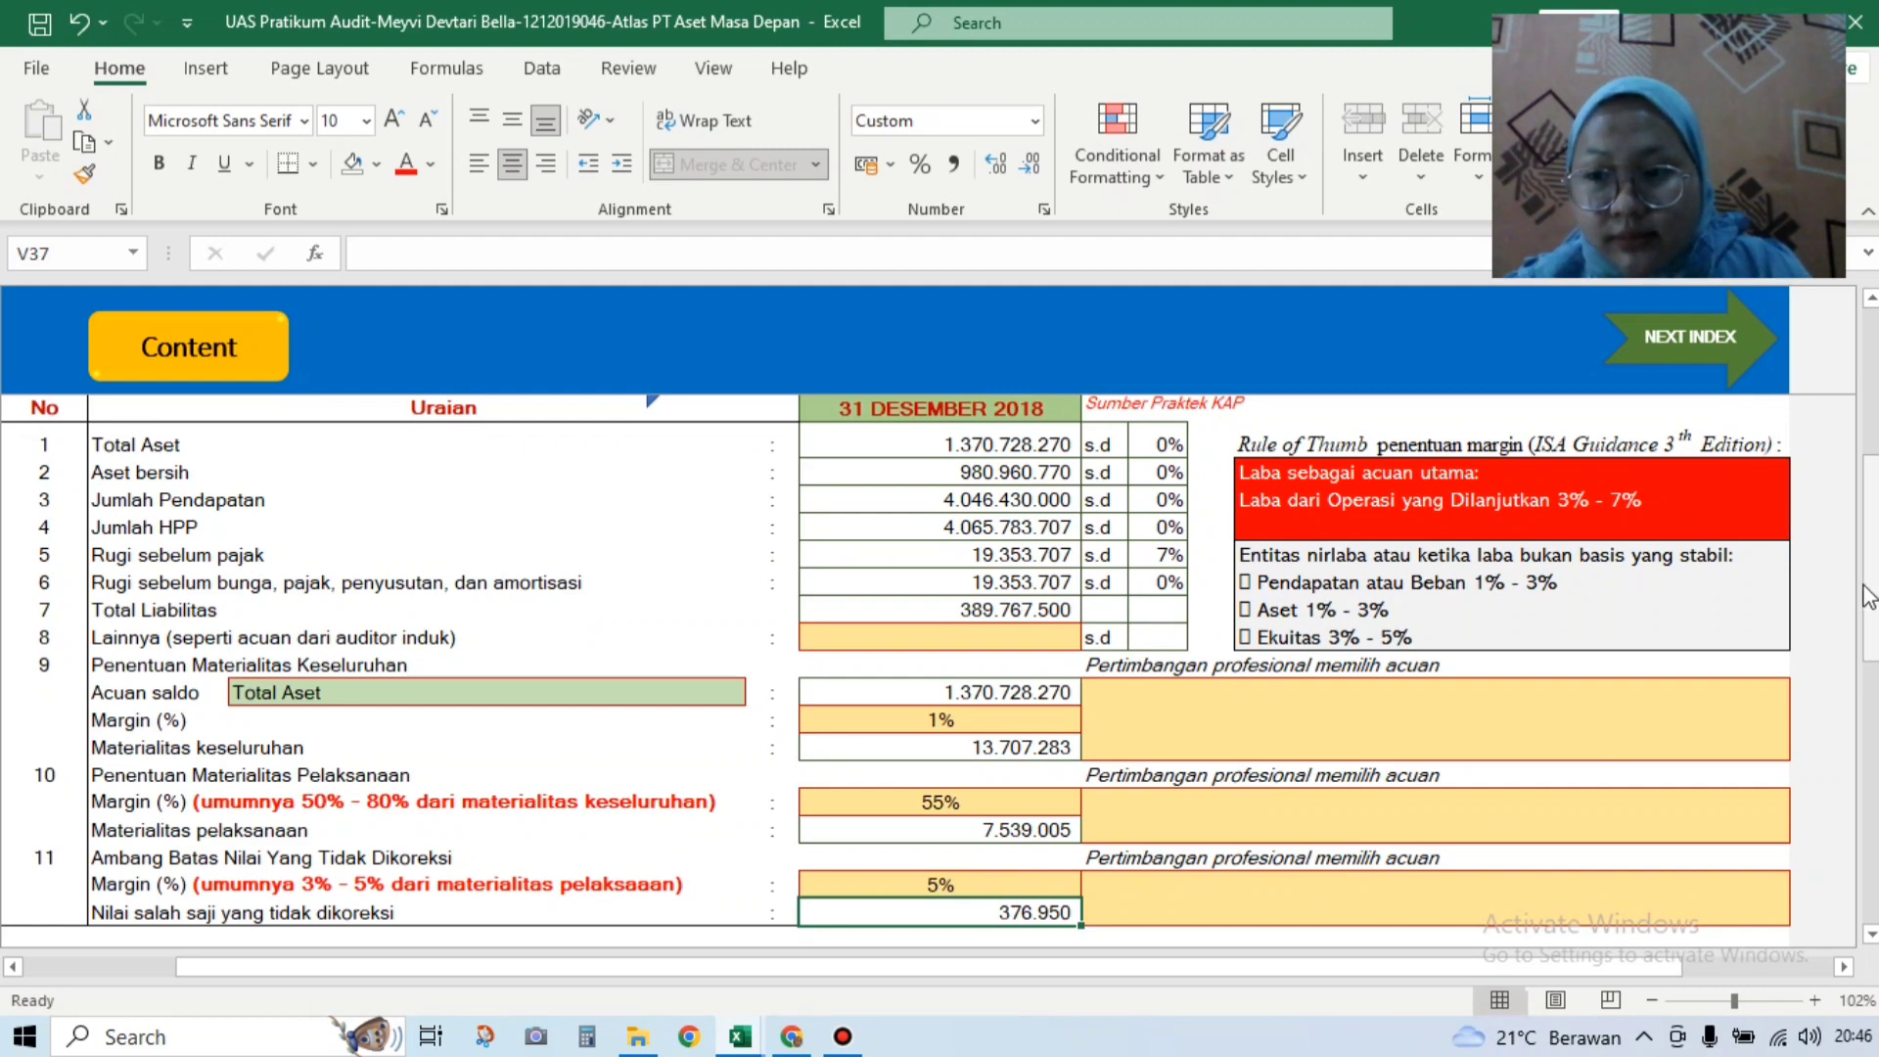
{"action": "scroll", "coordinate": [1459, 673], "scroll_direction": "down", "scroll_amount": 1}
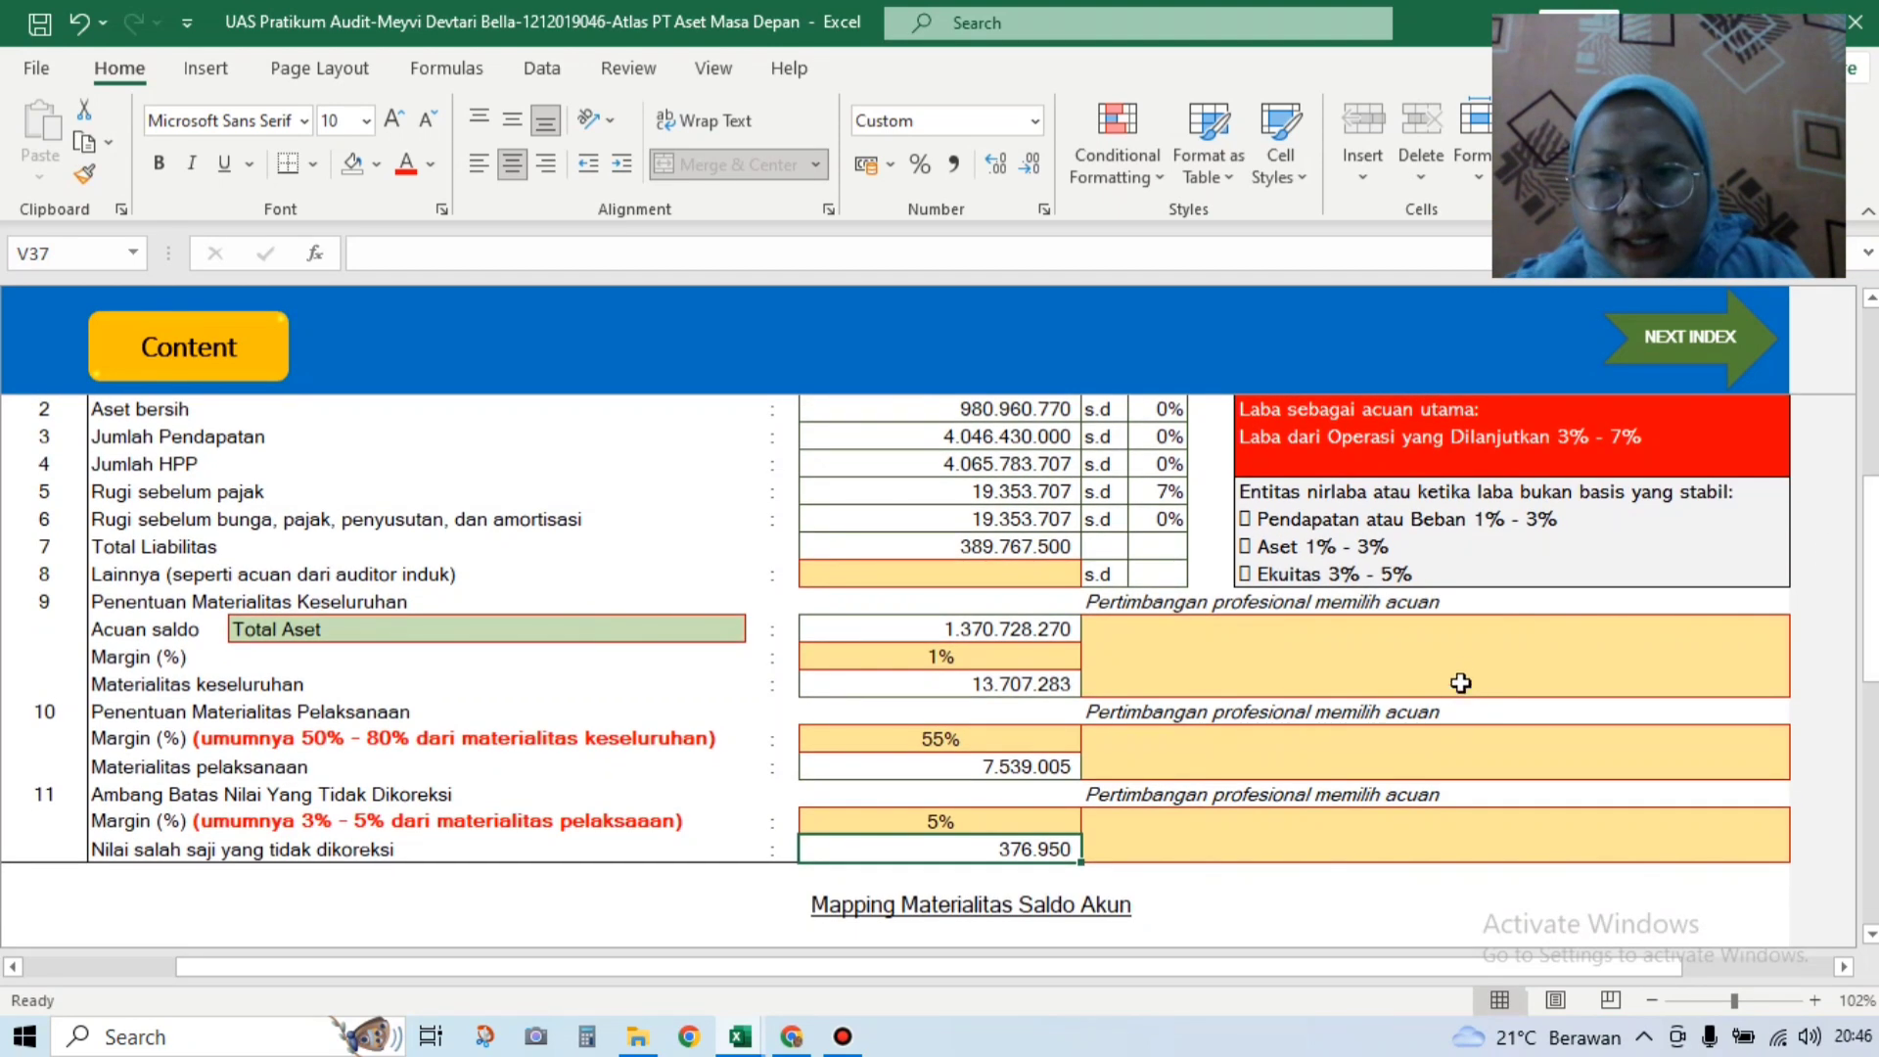
Step: Type KARENA PERUSAHAAN TELAH BERDIRI LAMA as the benchmark reason and RISIKO TINGGI for performance materiality
{"action": "left_click", "coordinate": [1459, 673]}
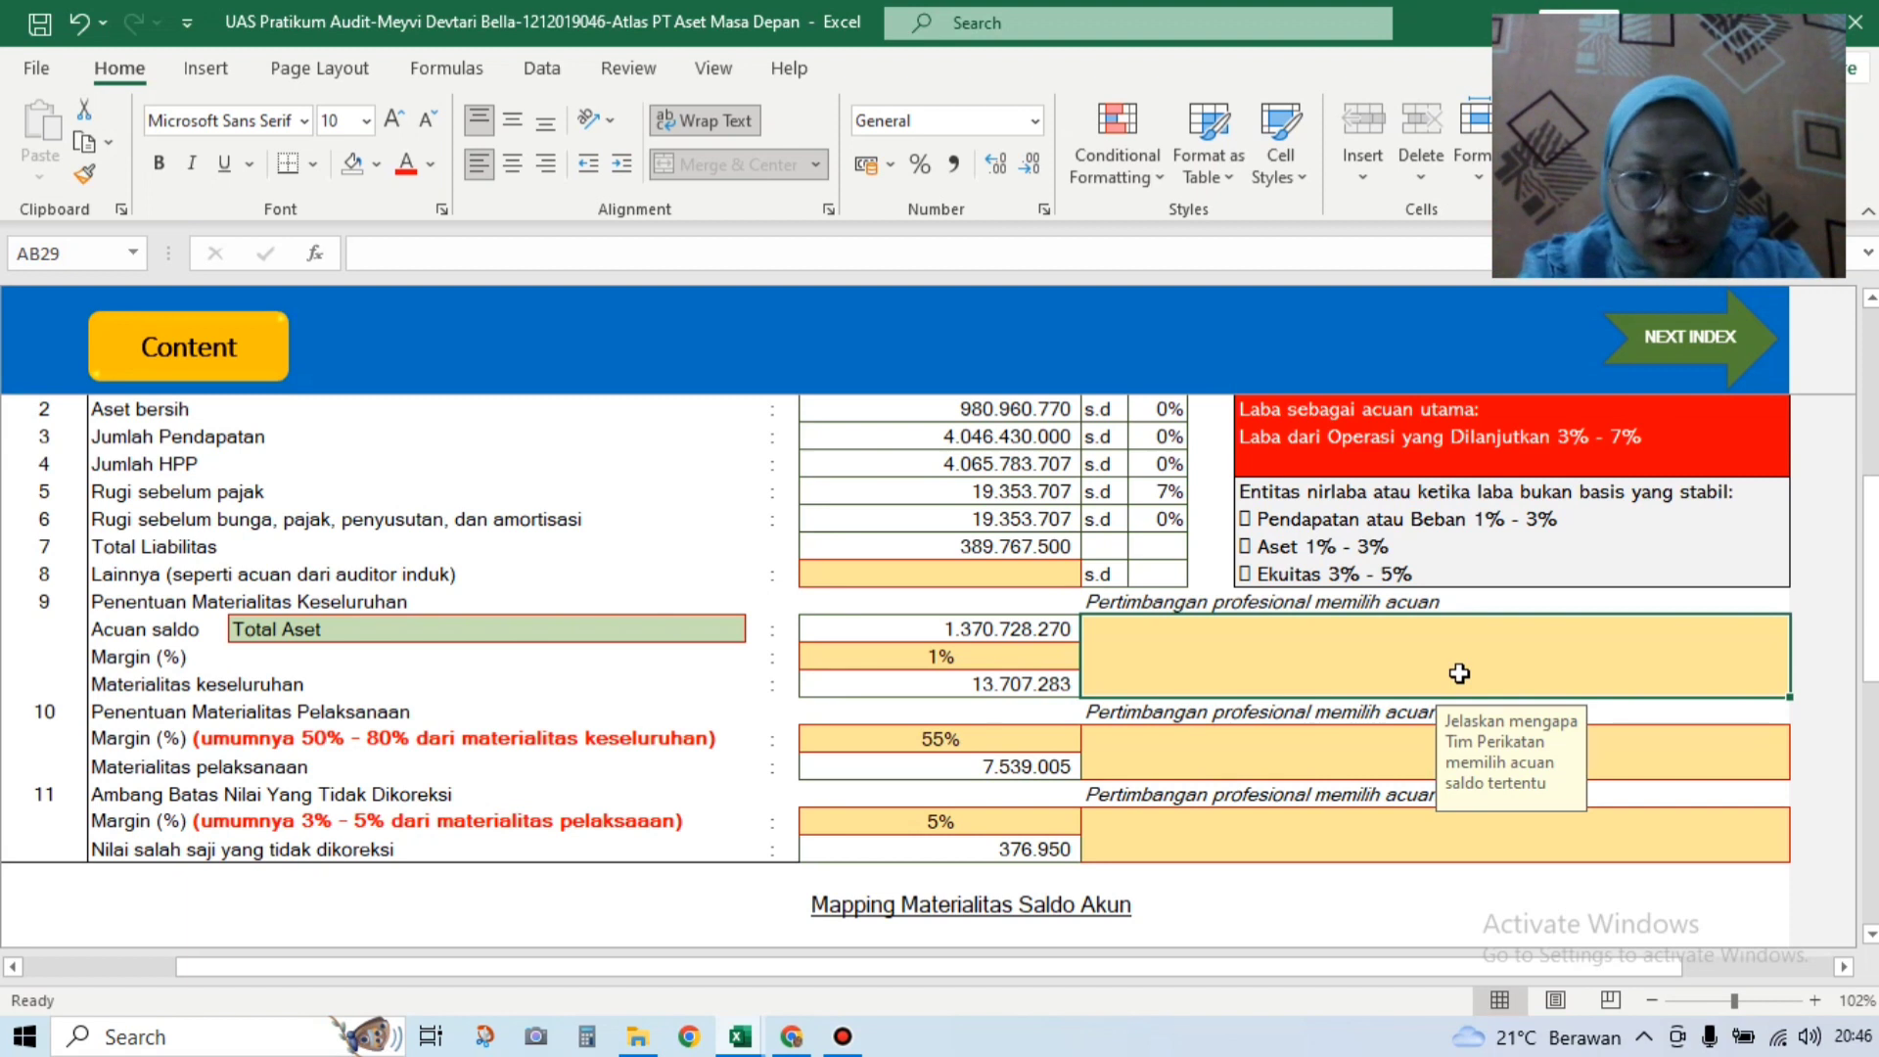
{"action": "type", "text": "KARENA "}
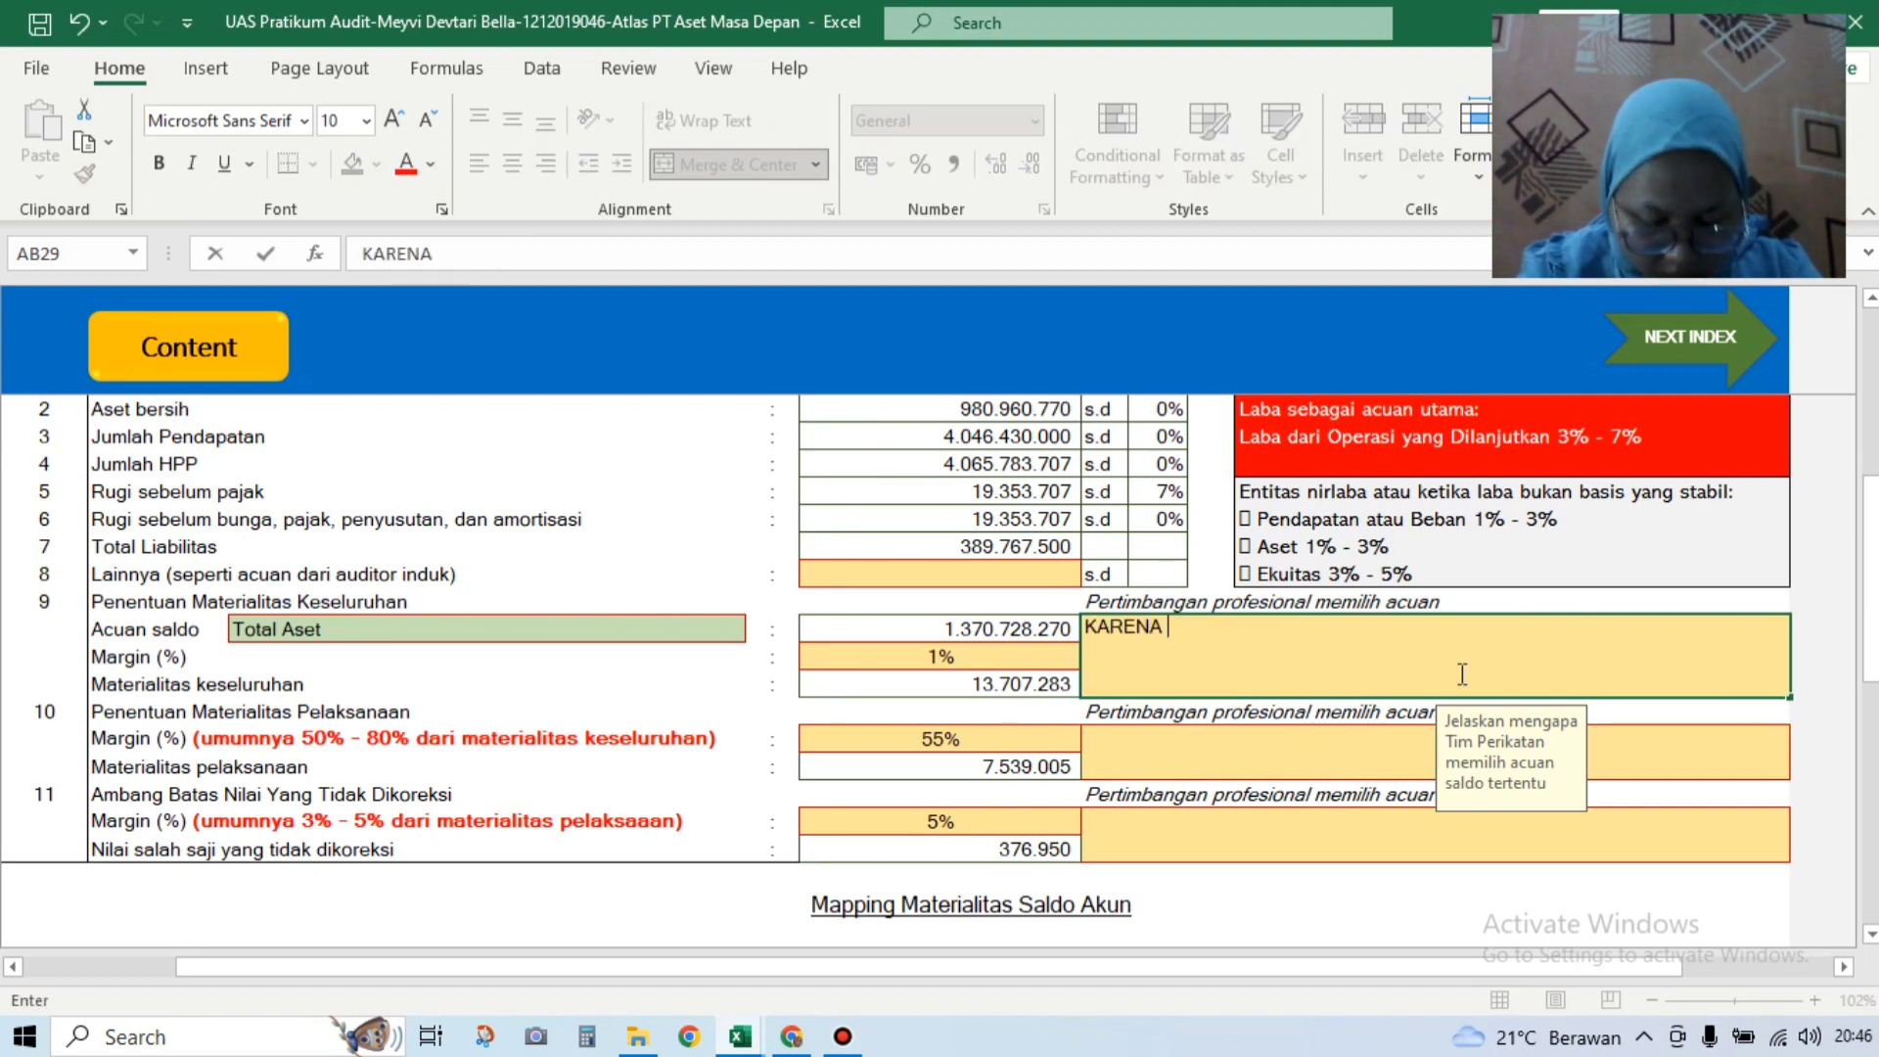
{"action": "type", "text": "PERUSAHAAN"}
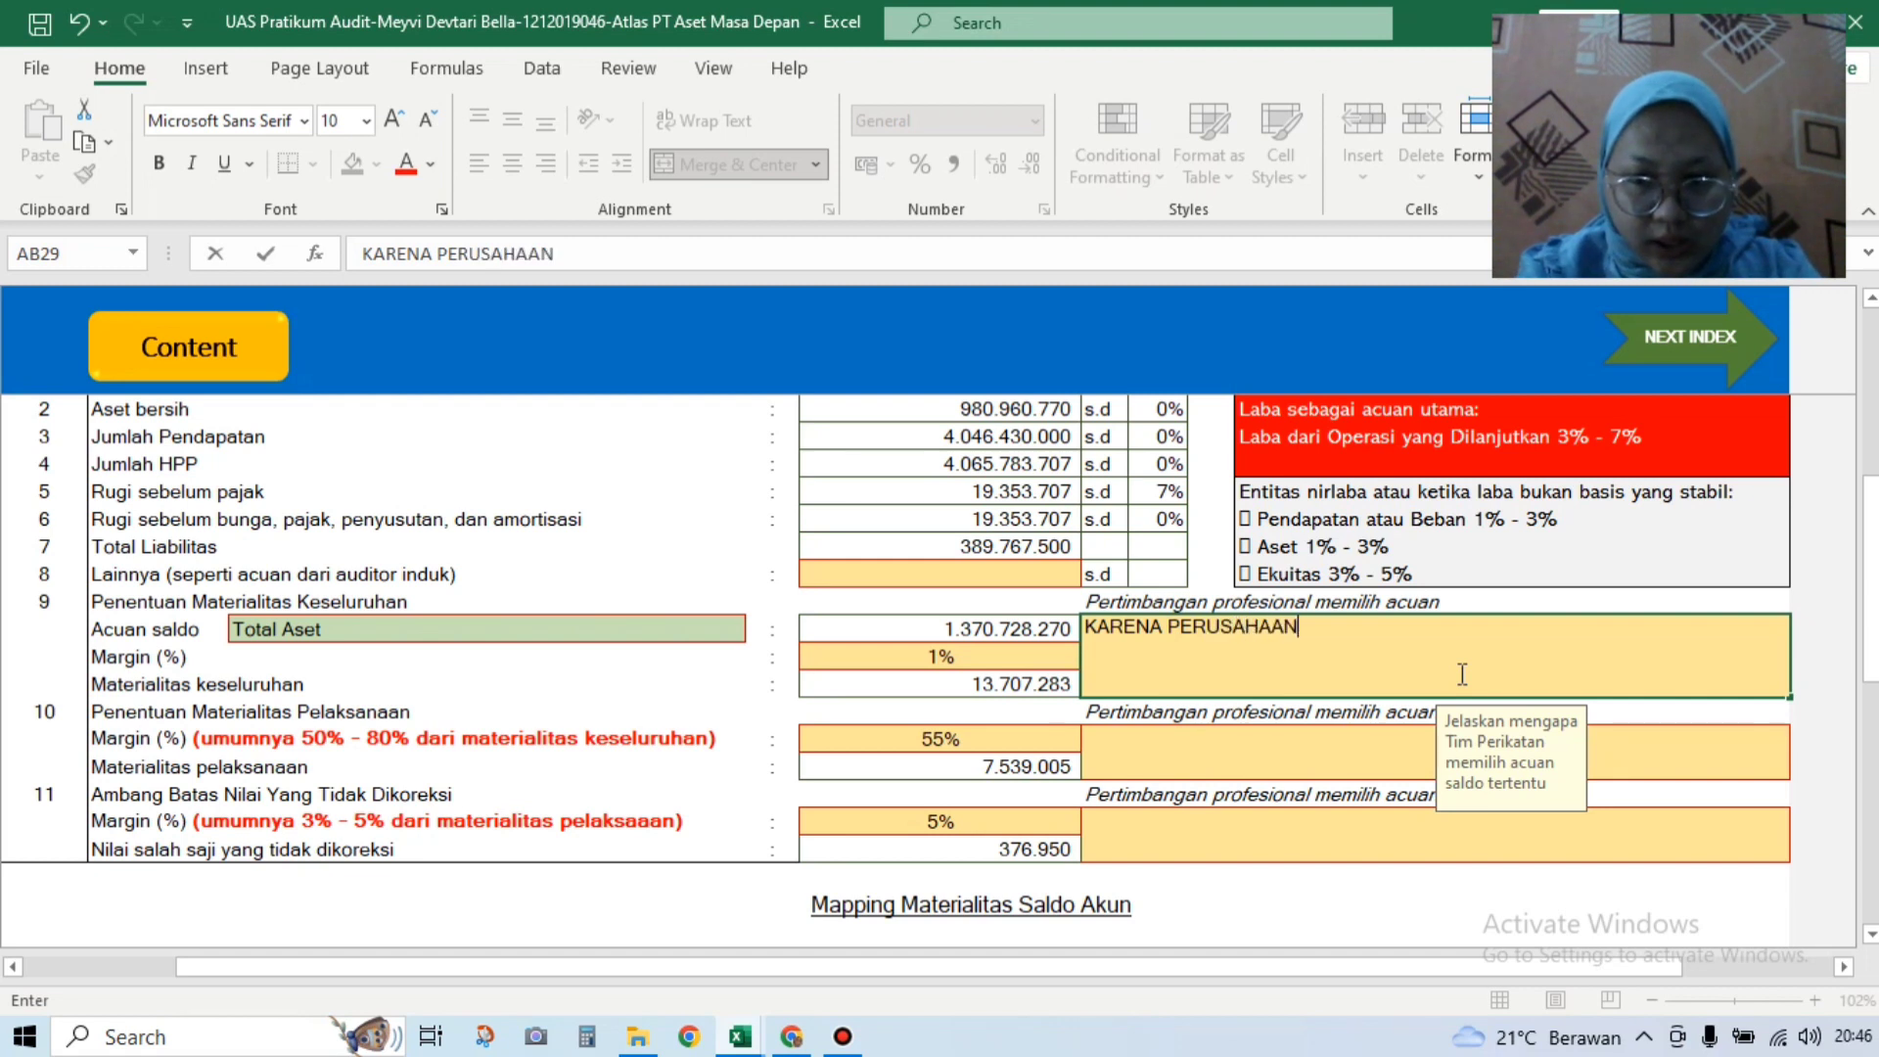
{"action": "type", "text": " TELAH BERDIRI LAMA"}
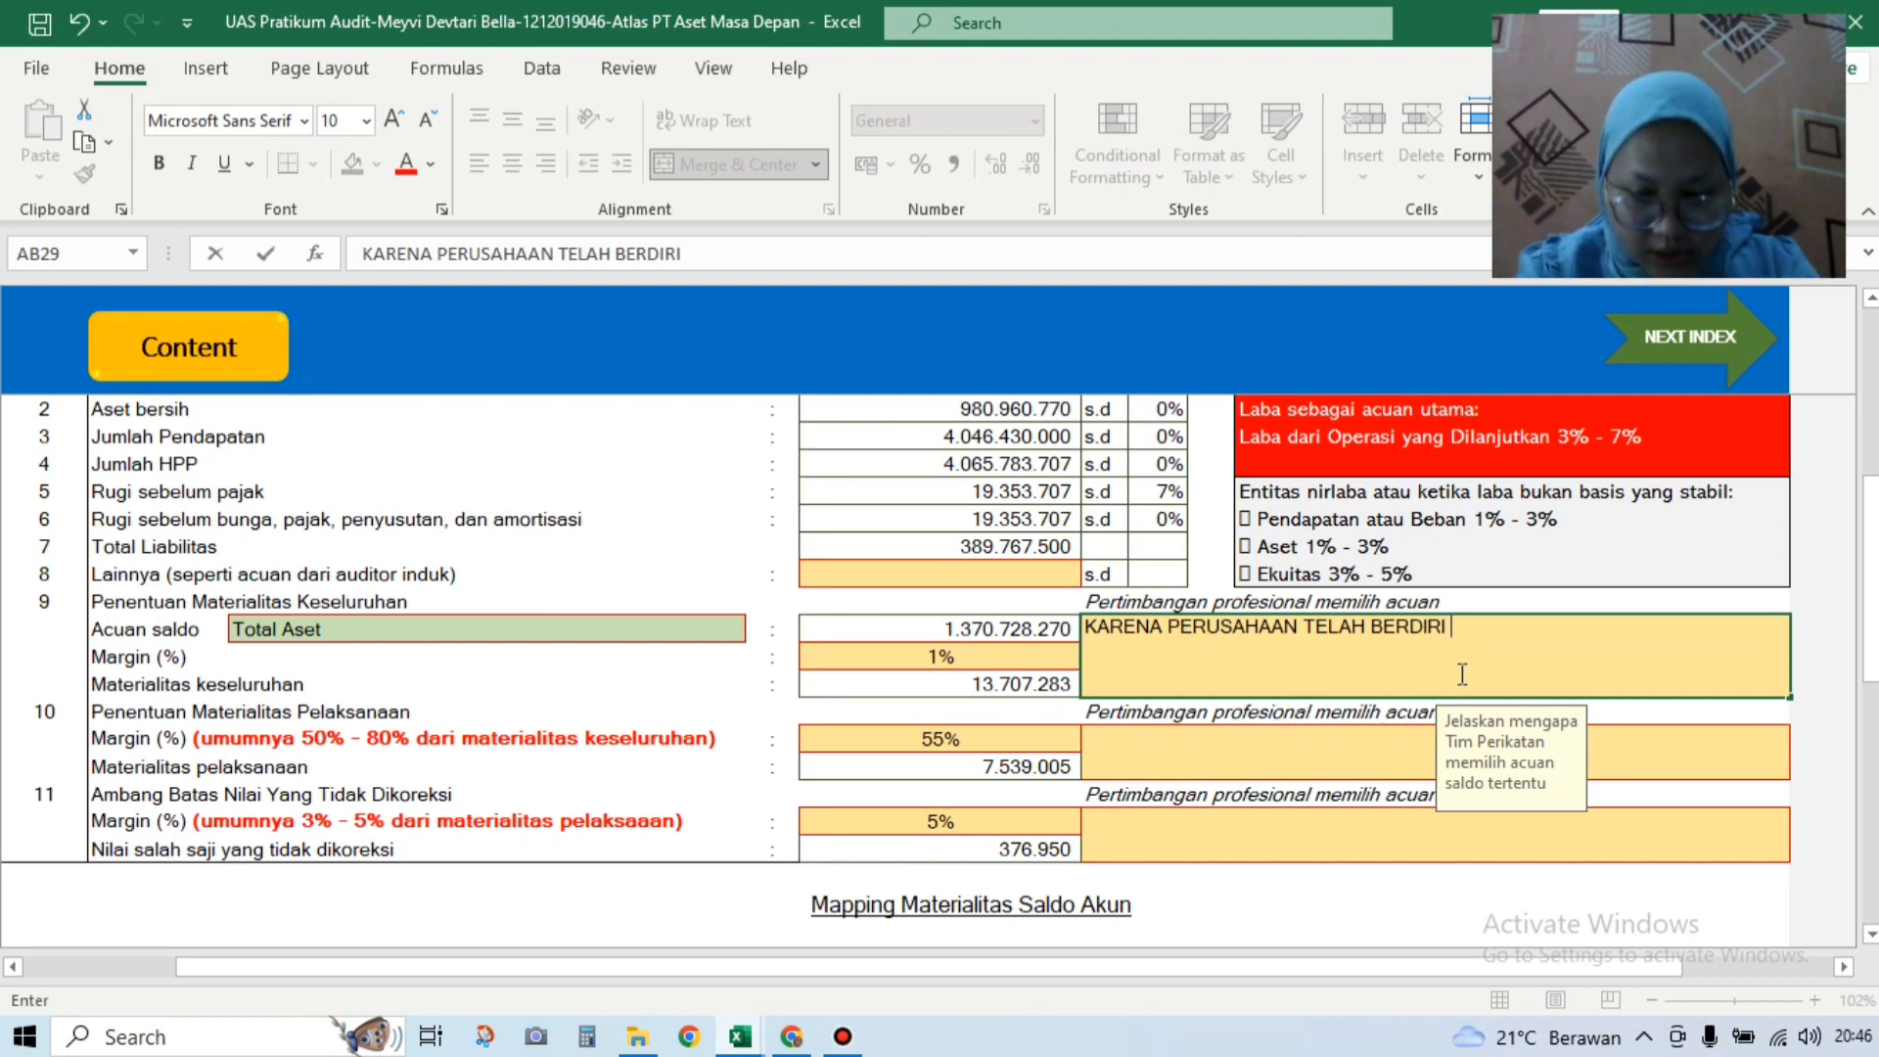
{"action": "left_click", "coordinate": [1298, 765]}
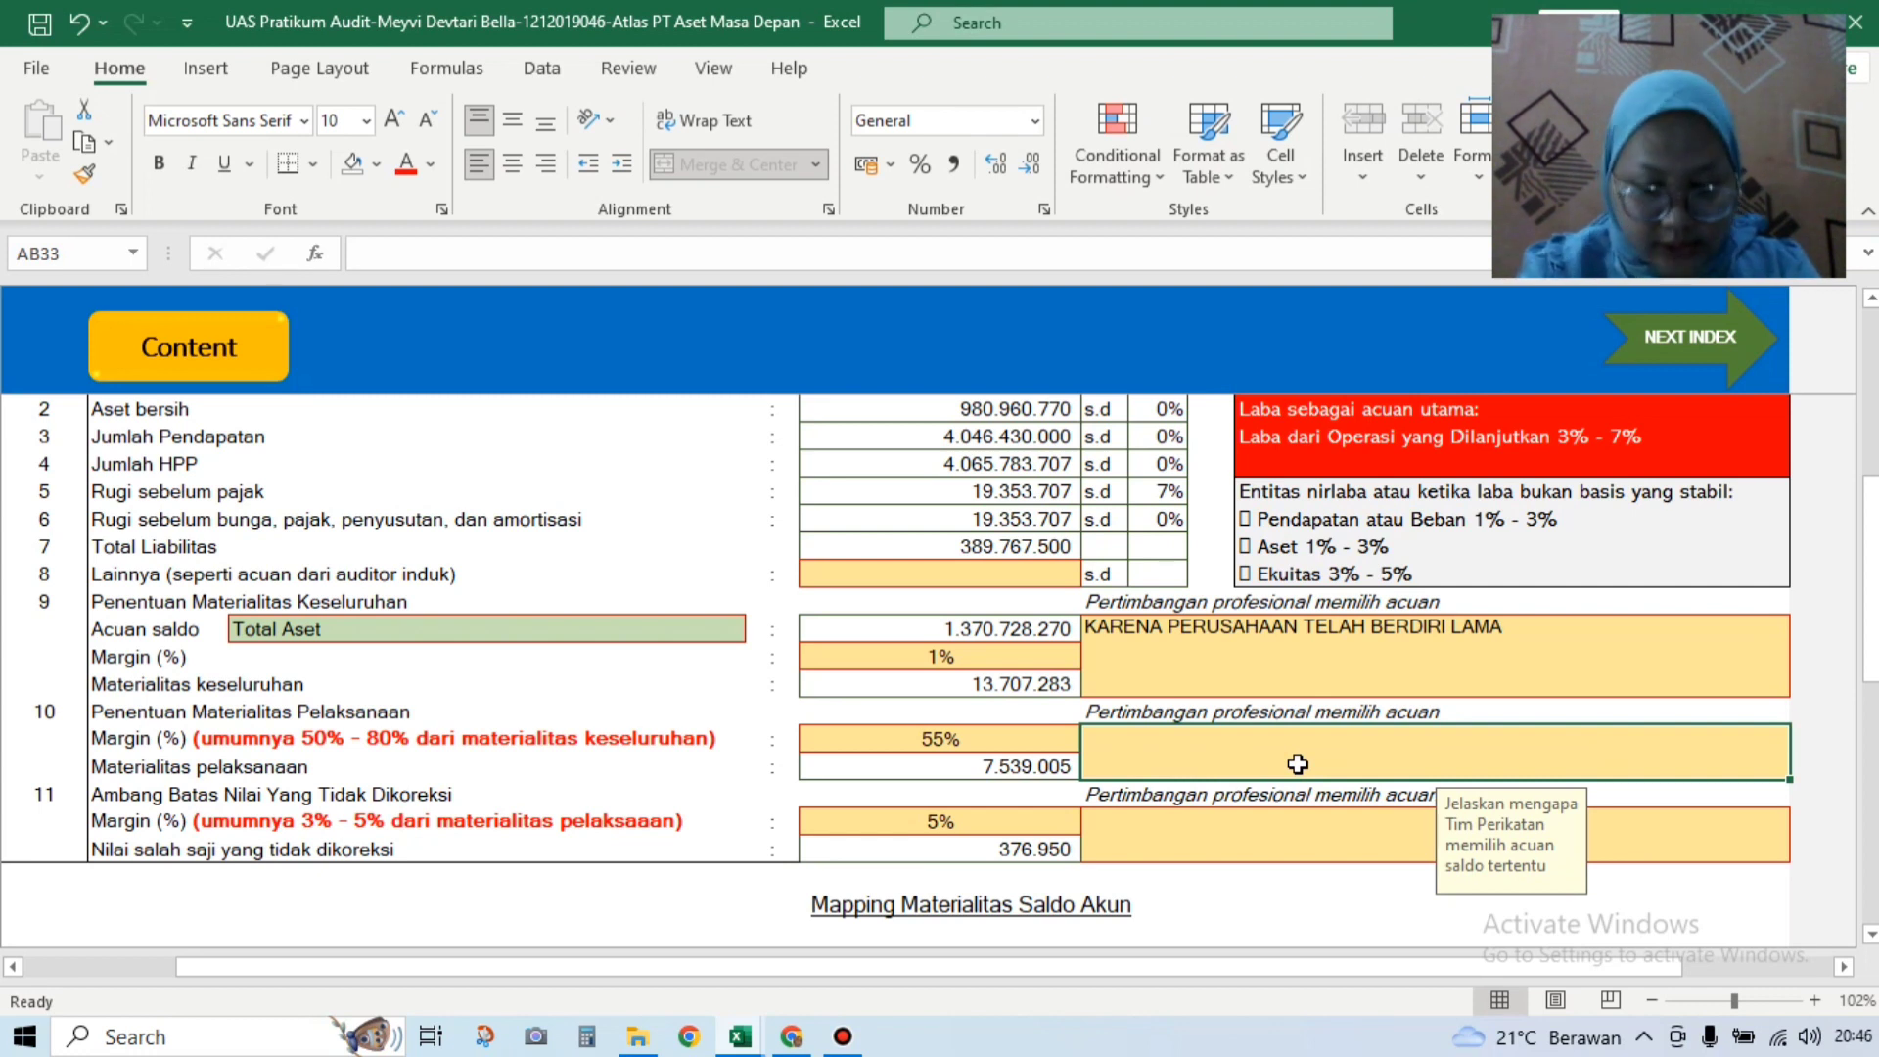
{"action": "type", "text": "RISIKO"}
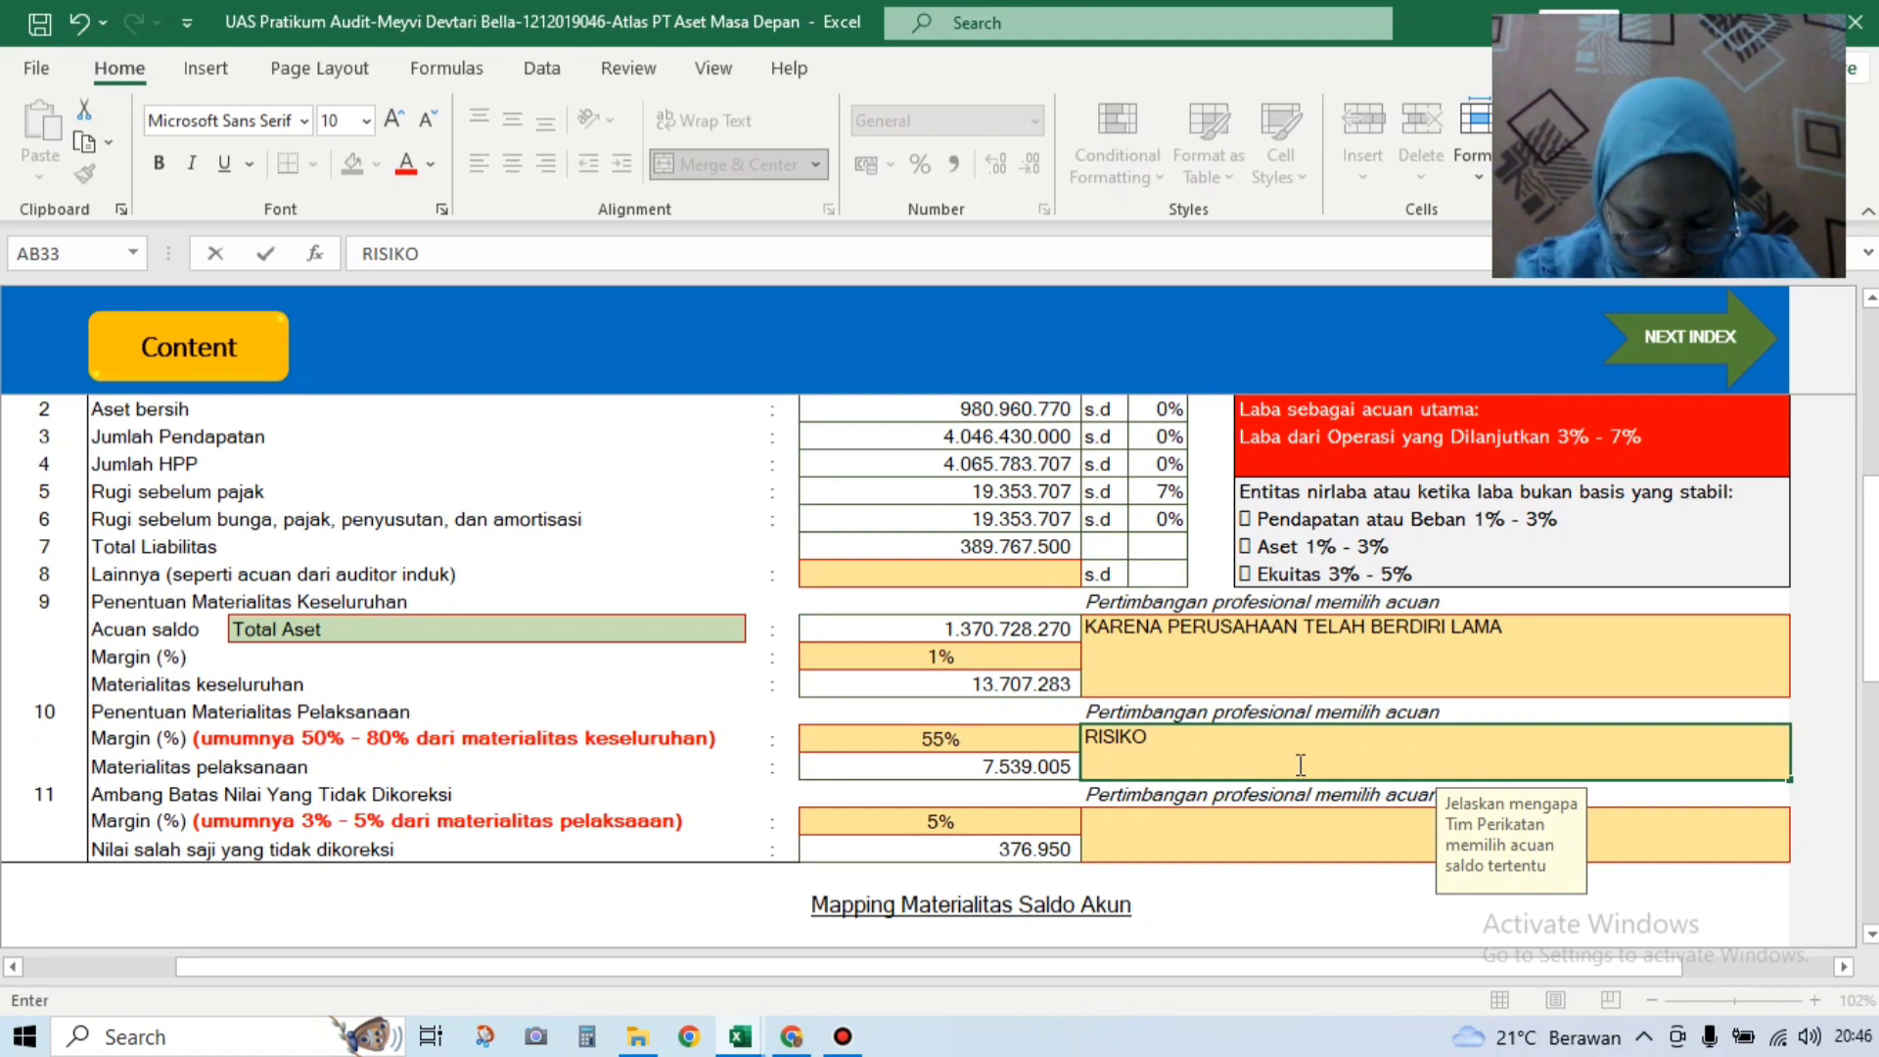
{"action": "type", "text": "TINGGI"}
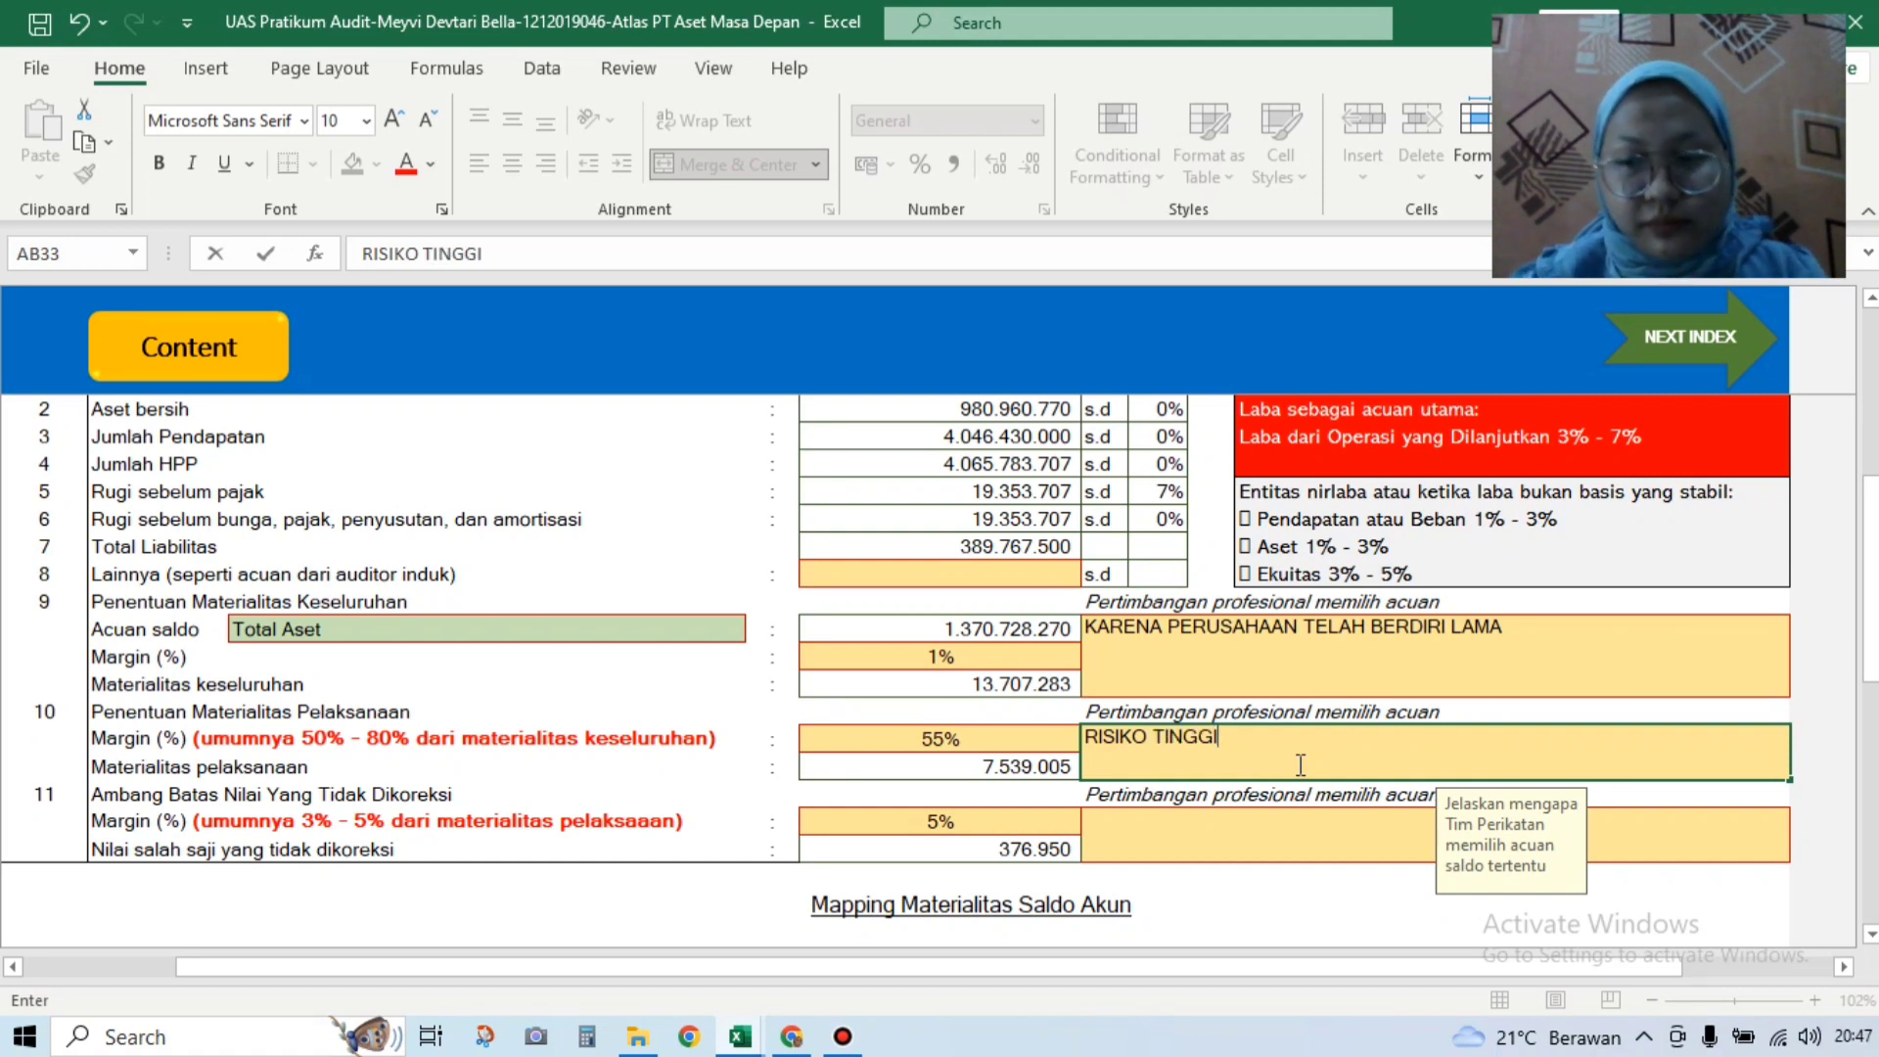
{"action": "left_click_drag", "start_coordinate": [1873, 613], "coordinate": [1877, 714]}
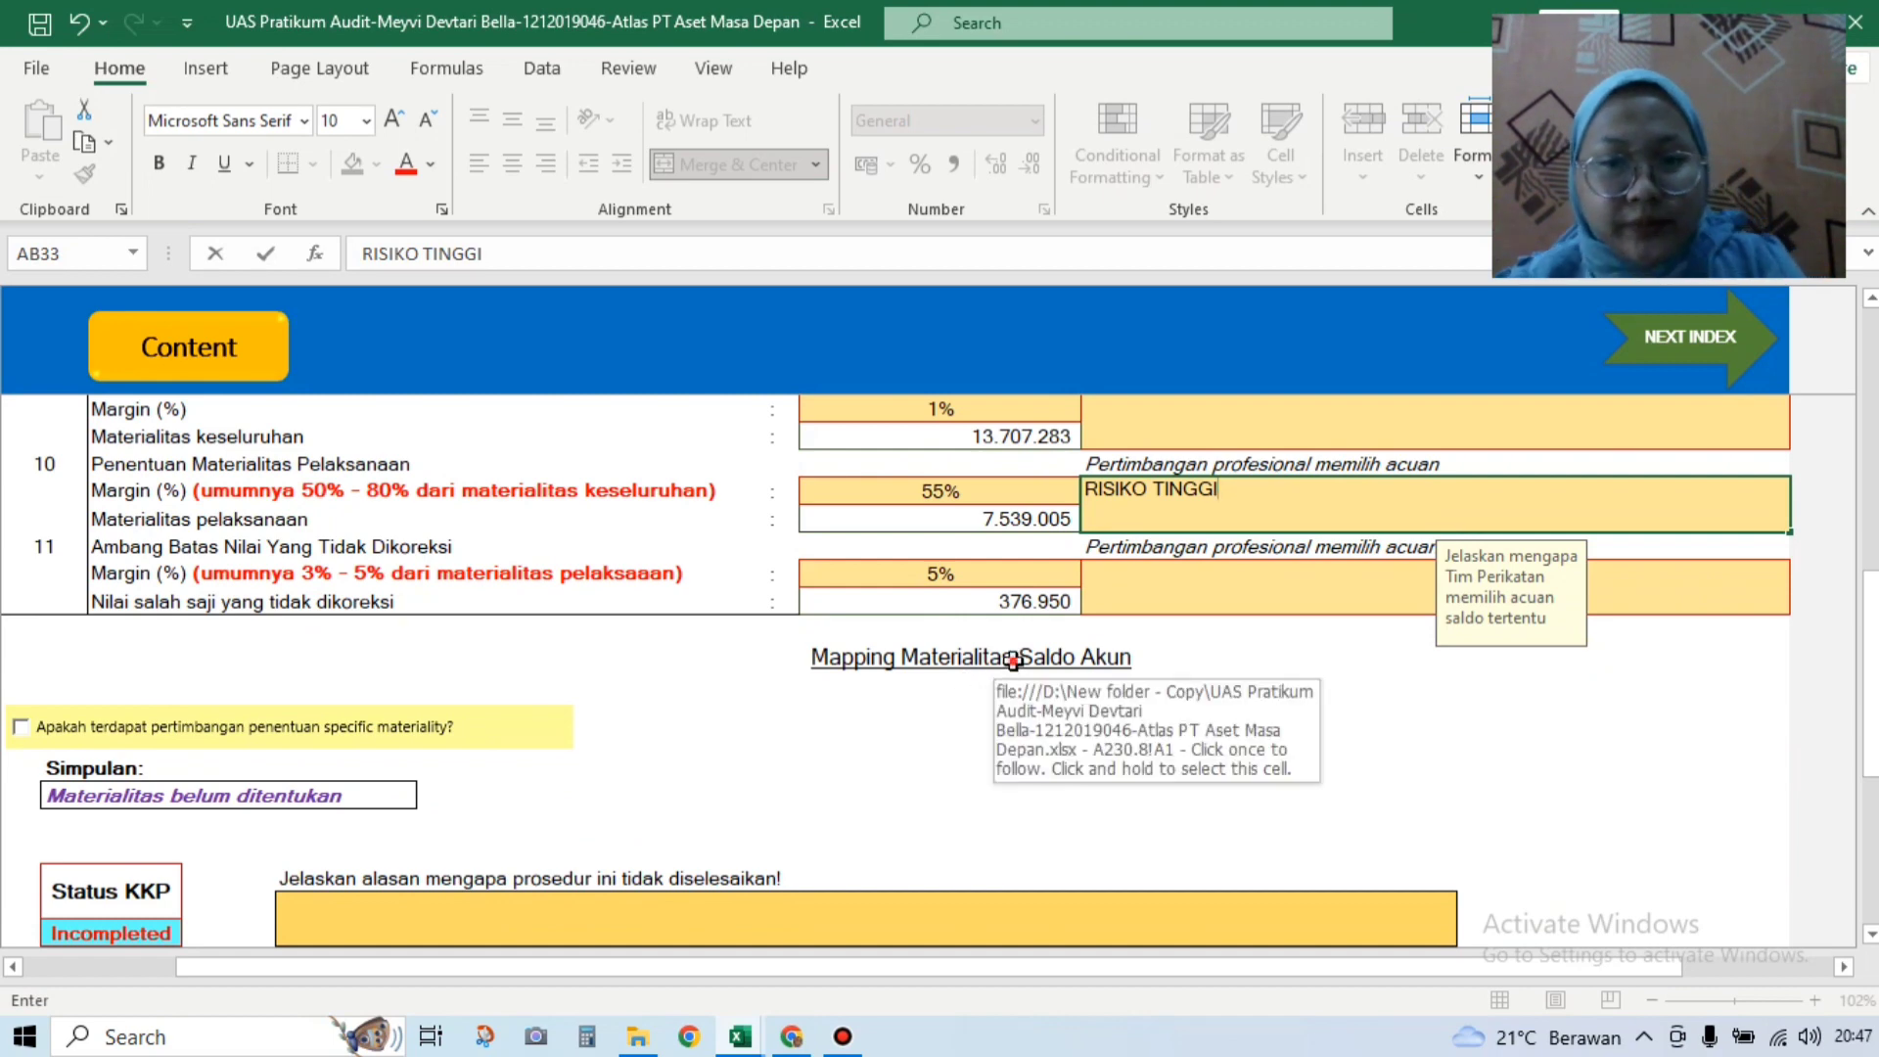
Step: Follow the Mapping Materialitas link to the A210.1 Mapping Akun-Akun Material sheet
{"action": "left_click", "coordinate": [1013, 658]}
{"action": "left_click", "coordinate": [1013, 659]}
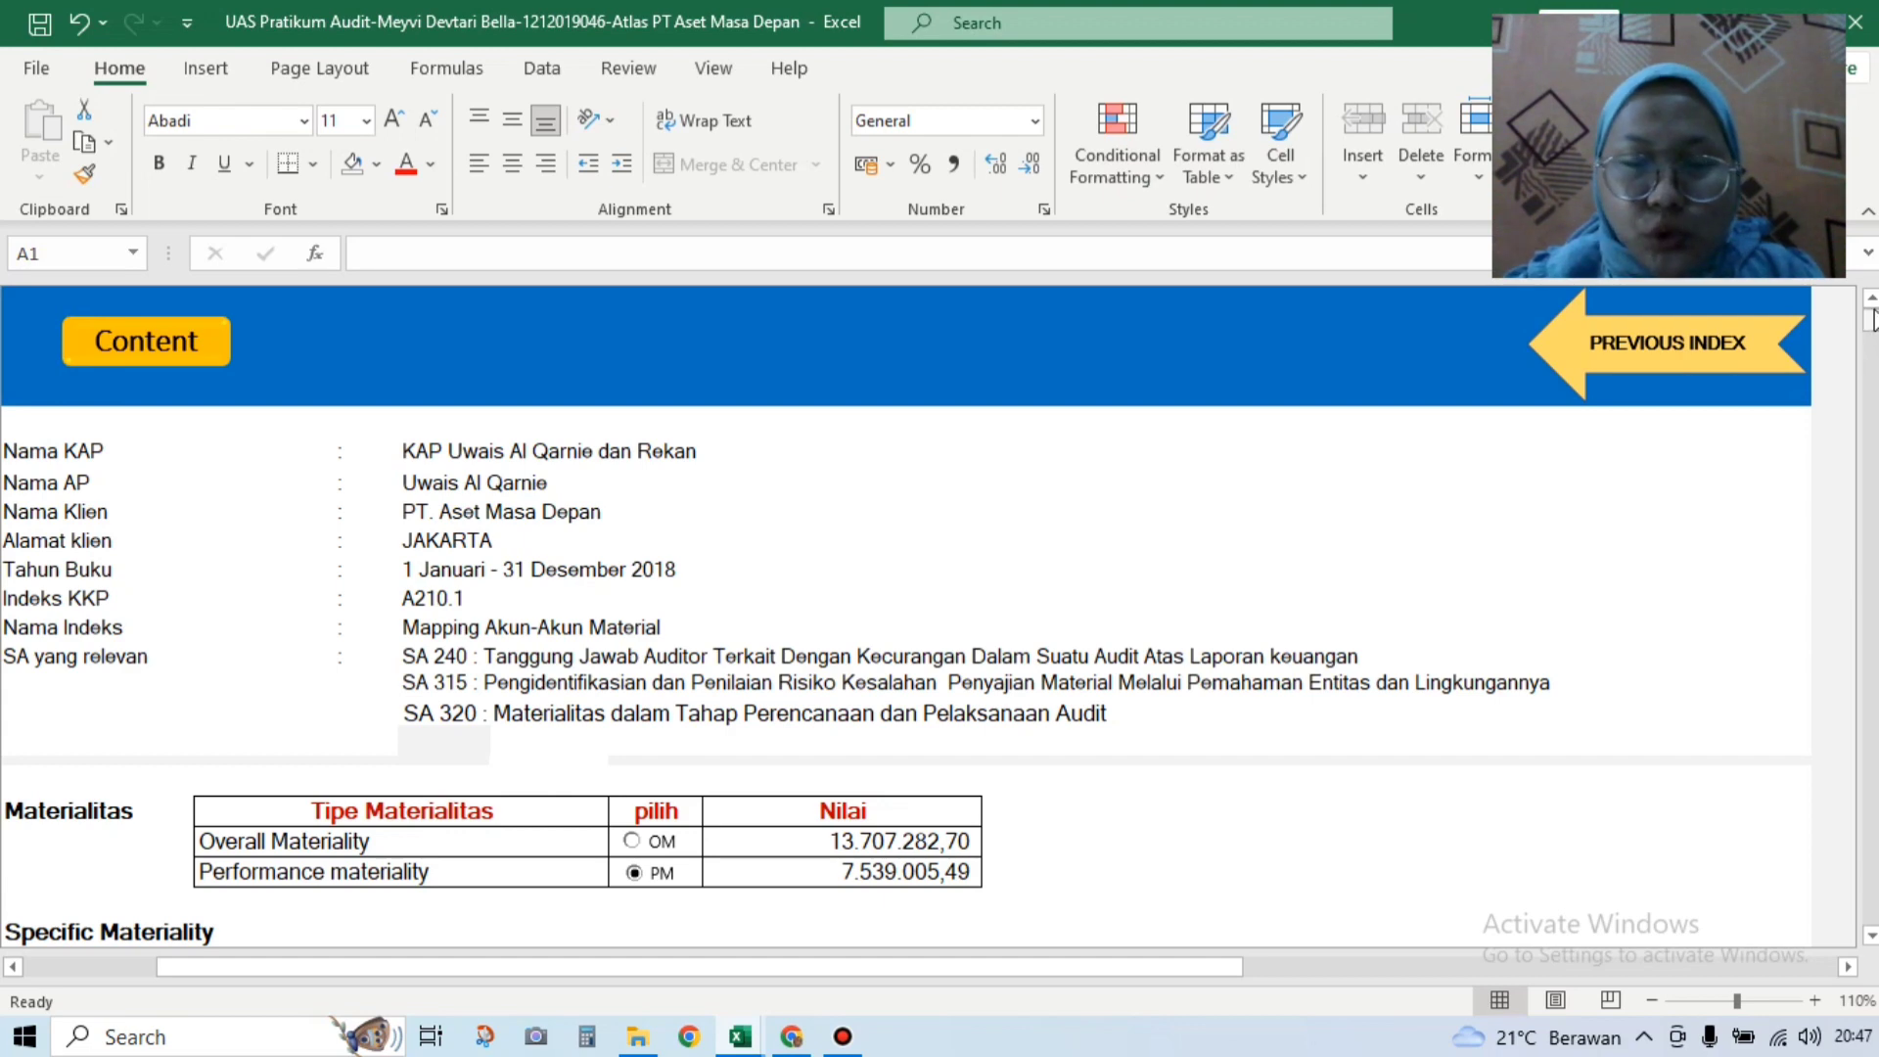
{"action": "scroll", "coordinate": [1818, 320], "scroll_direction": "down", "scroll_amount": 6}
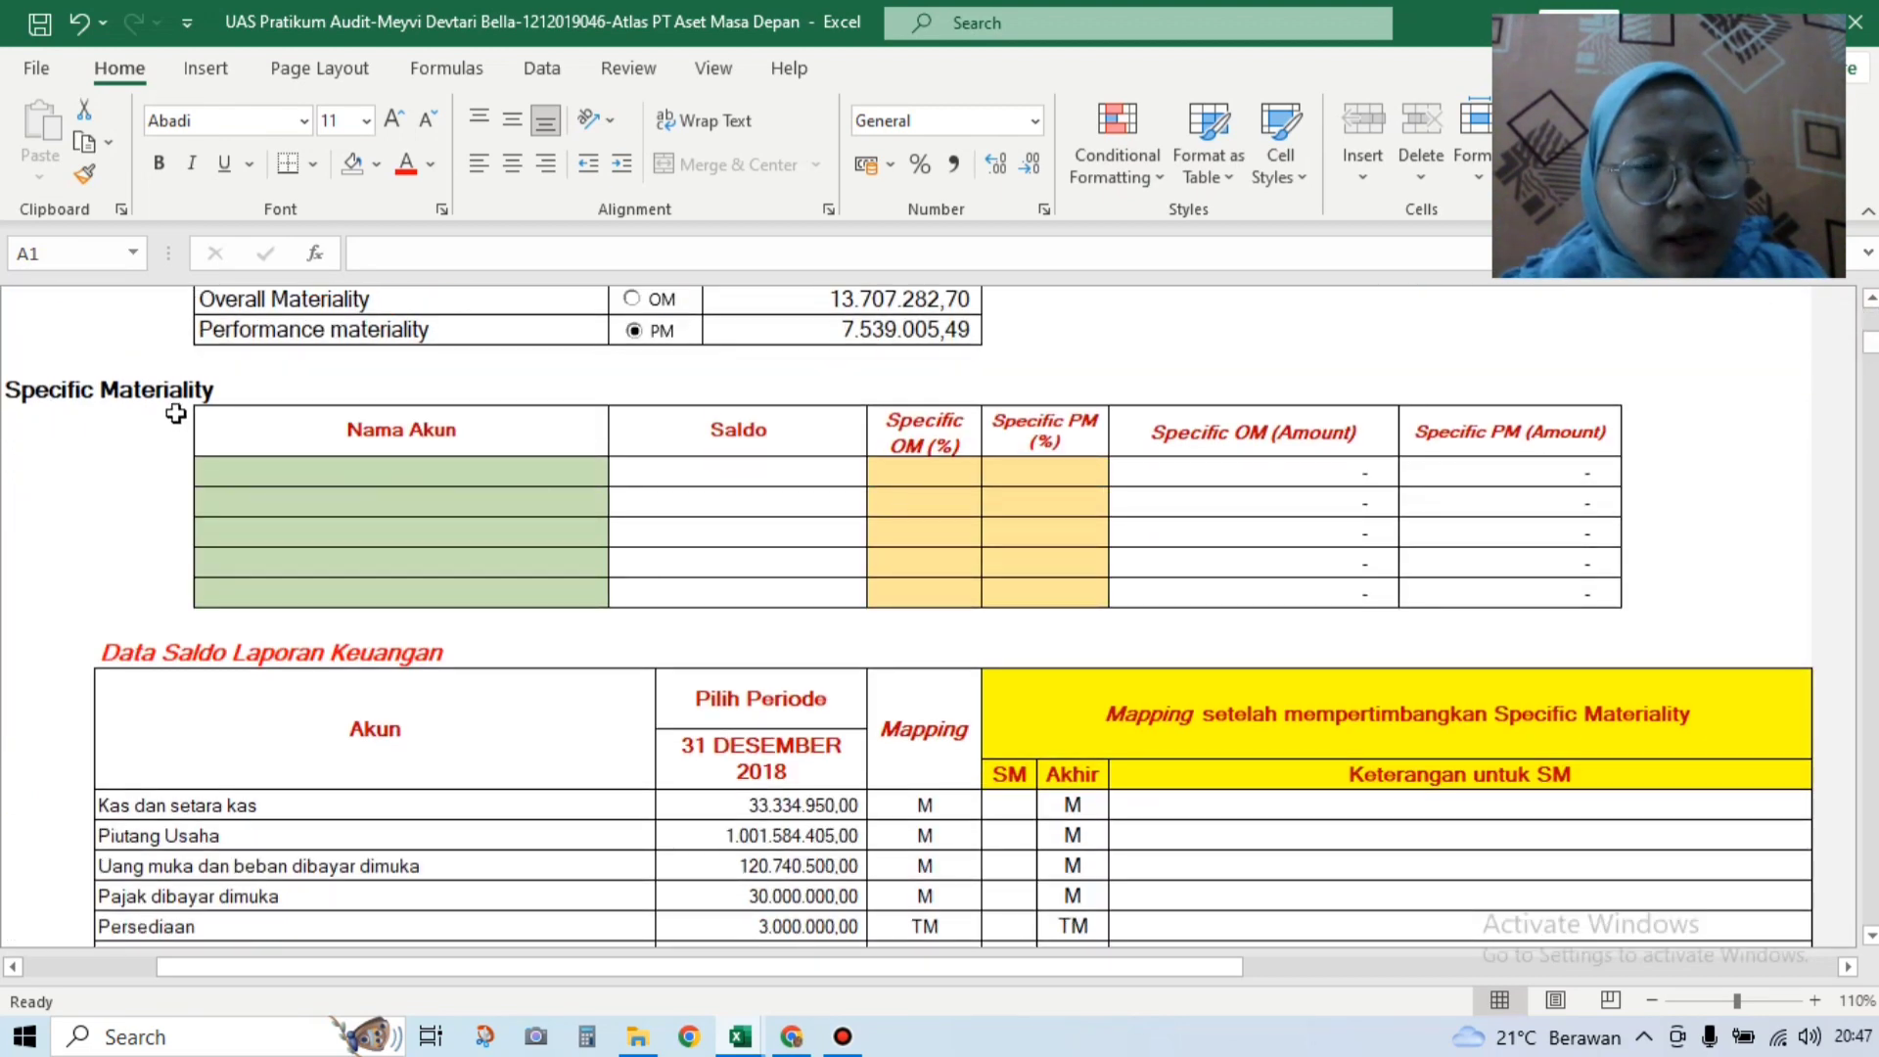
Step: Add Persediaan as the first specific-materiality account with Specific OM 30% and PM 50%
{"action": "left_click", "coordinate": [360, 474]}
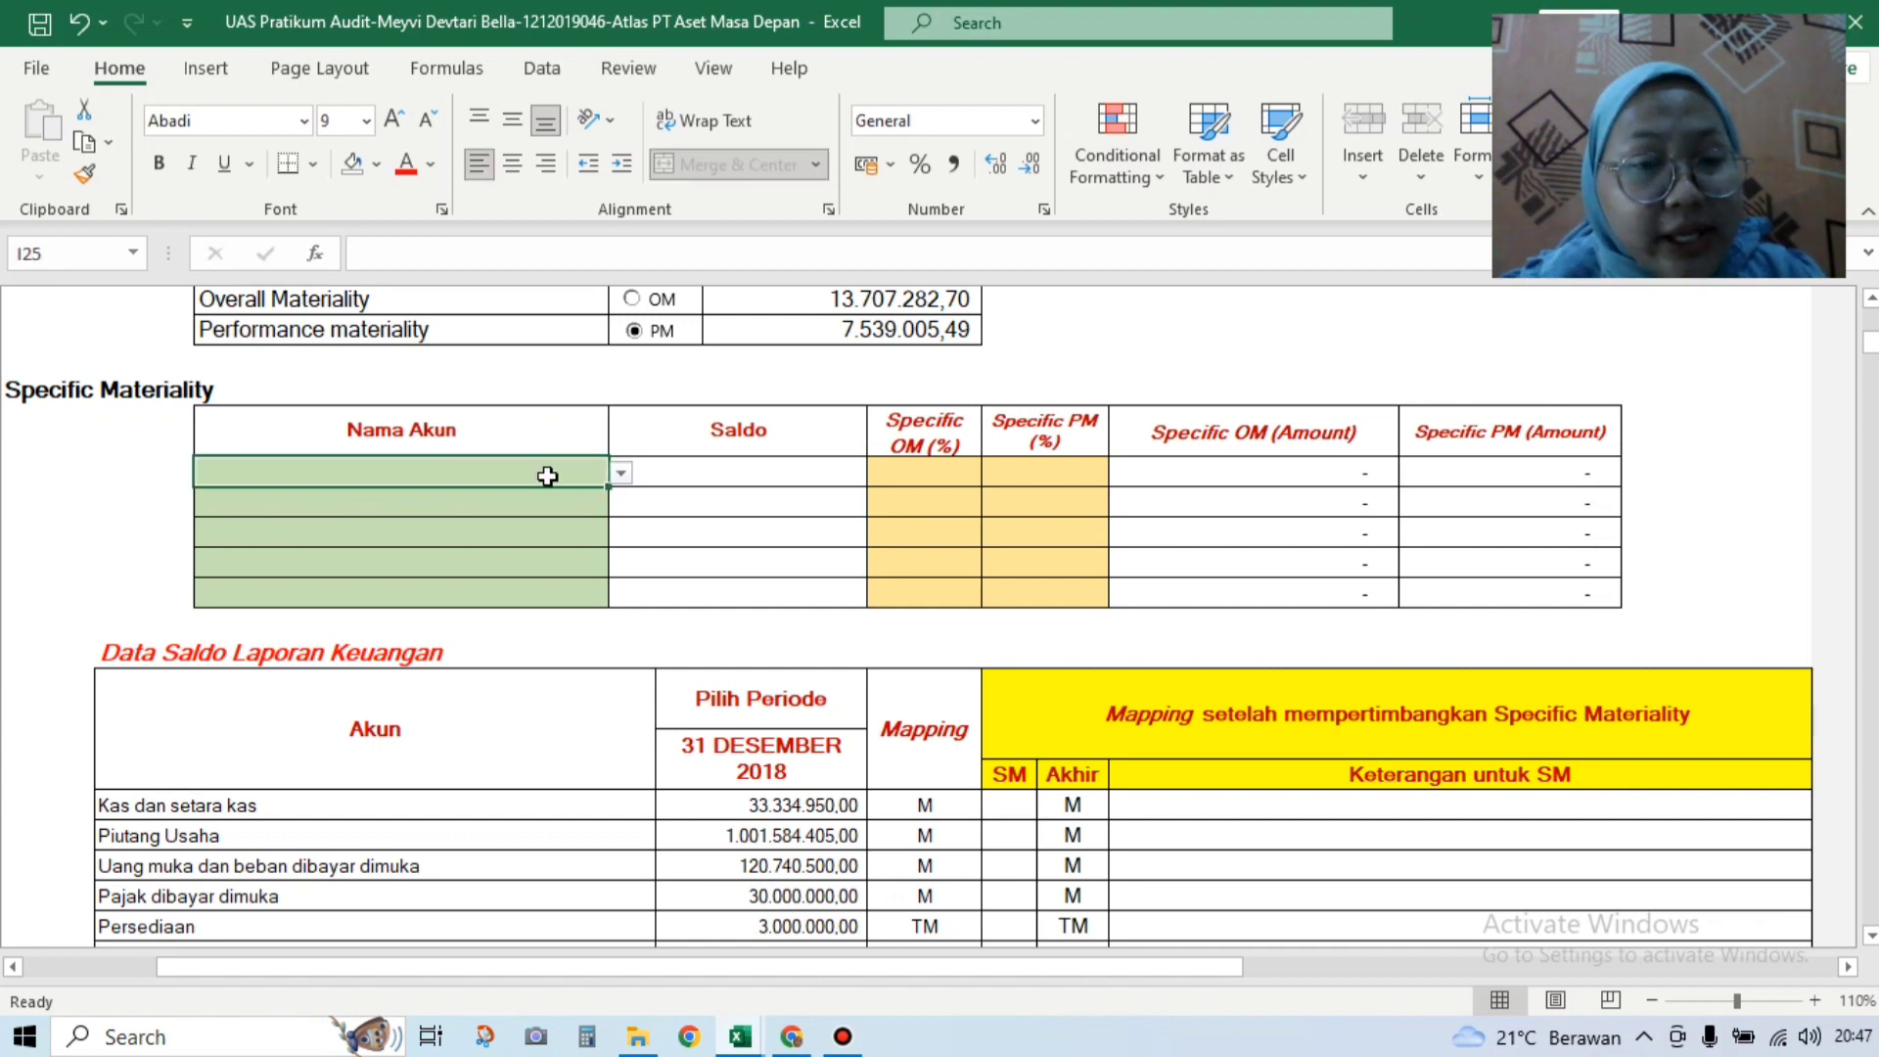
{"action": "left_click", "coordinate": [621, 474]}
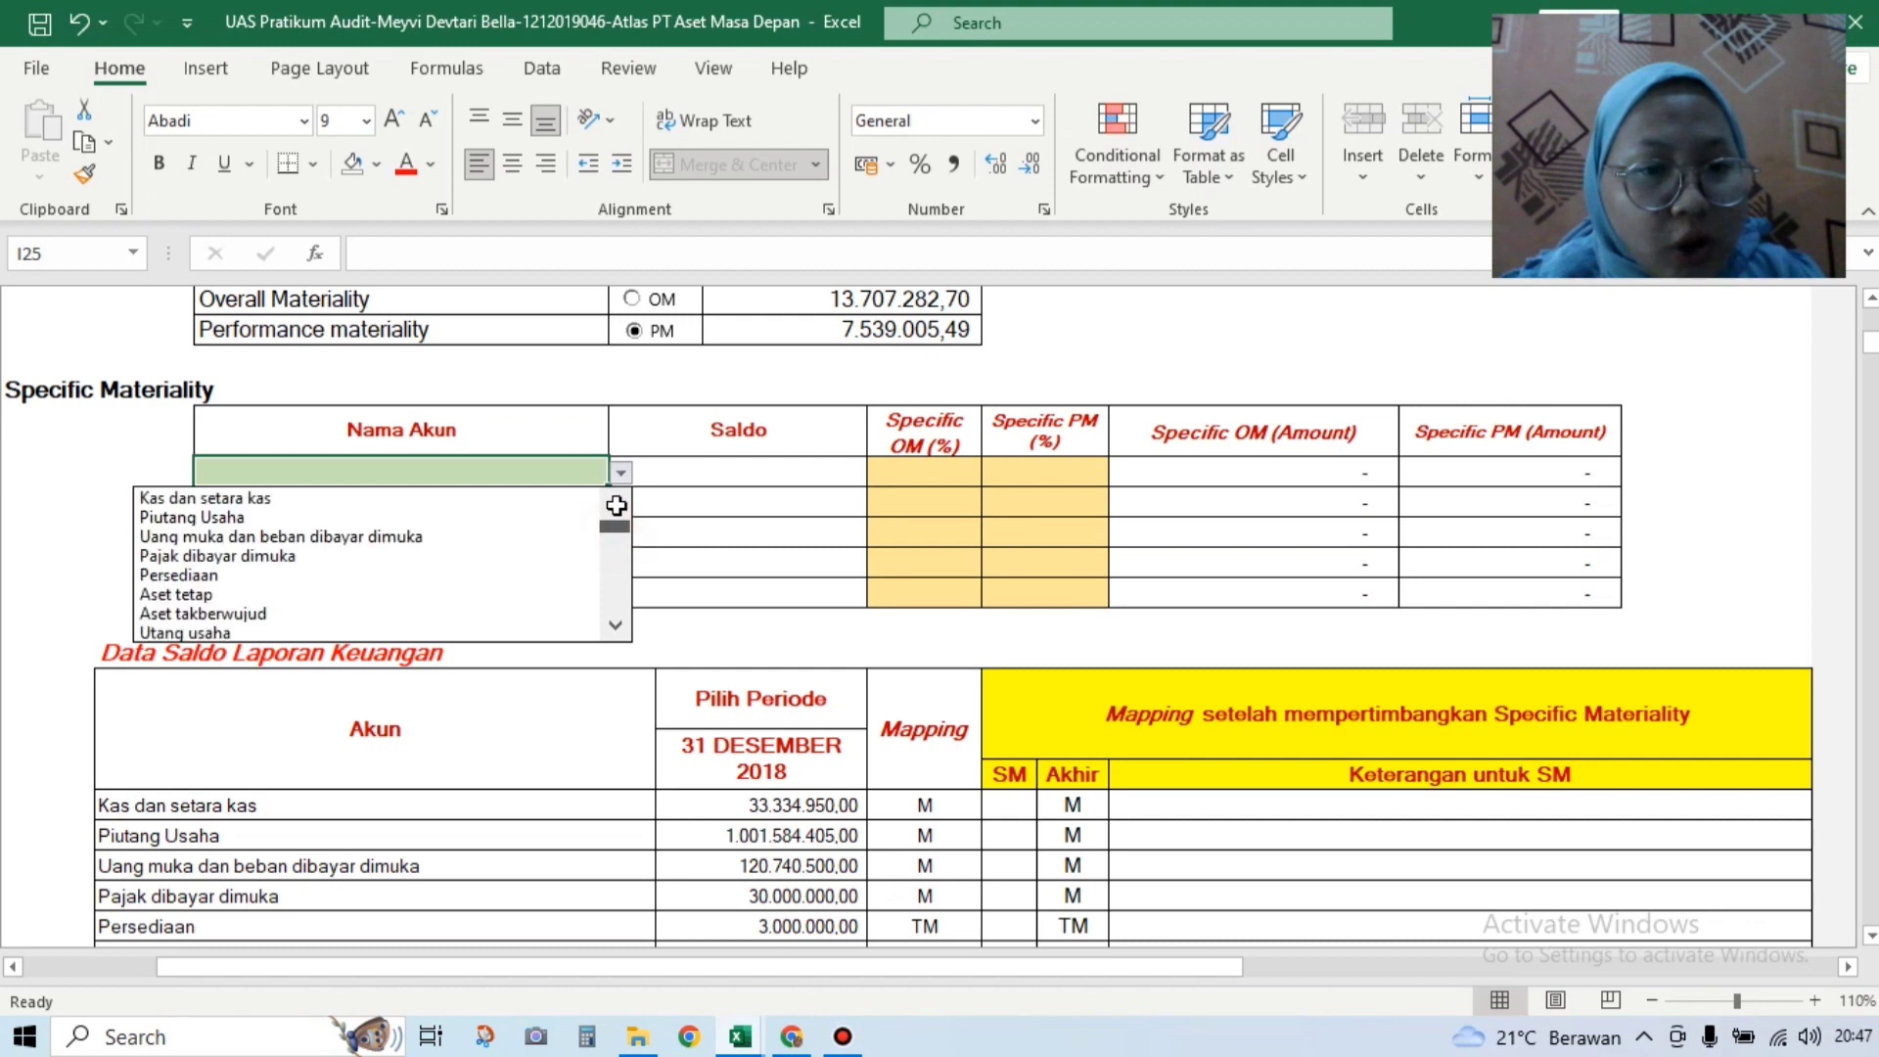
{"action": "left_click", "coordinate": [539, 575]}
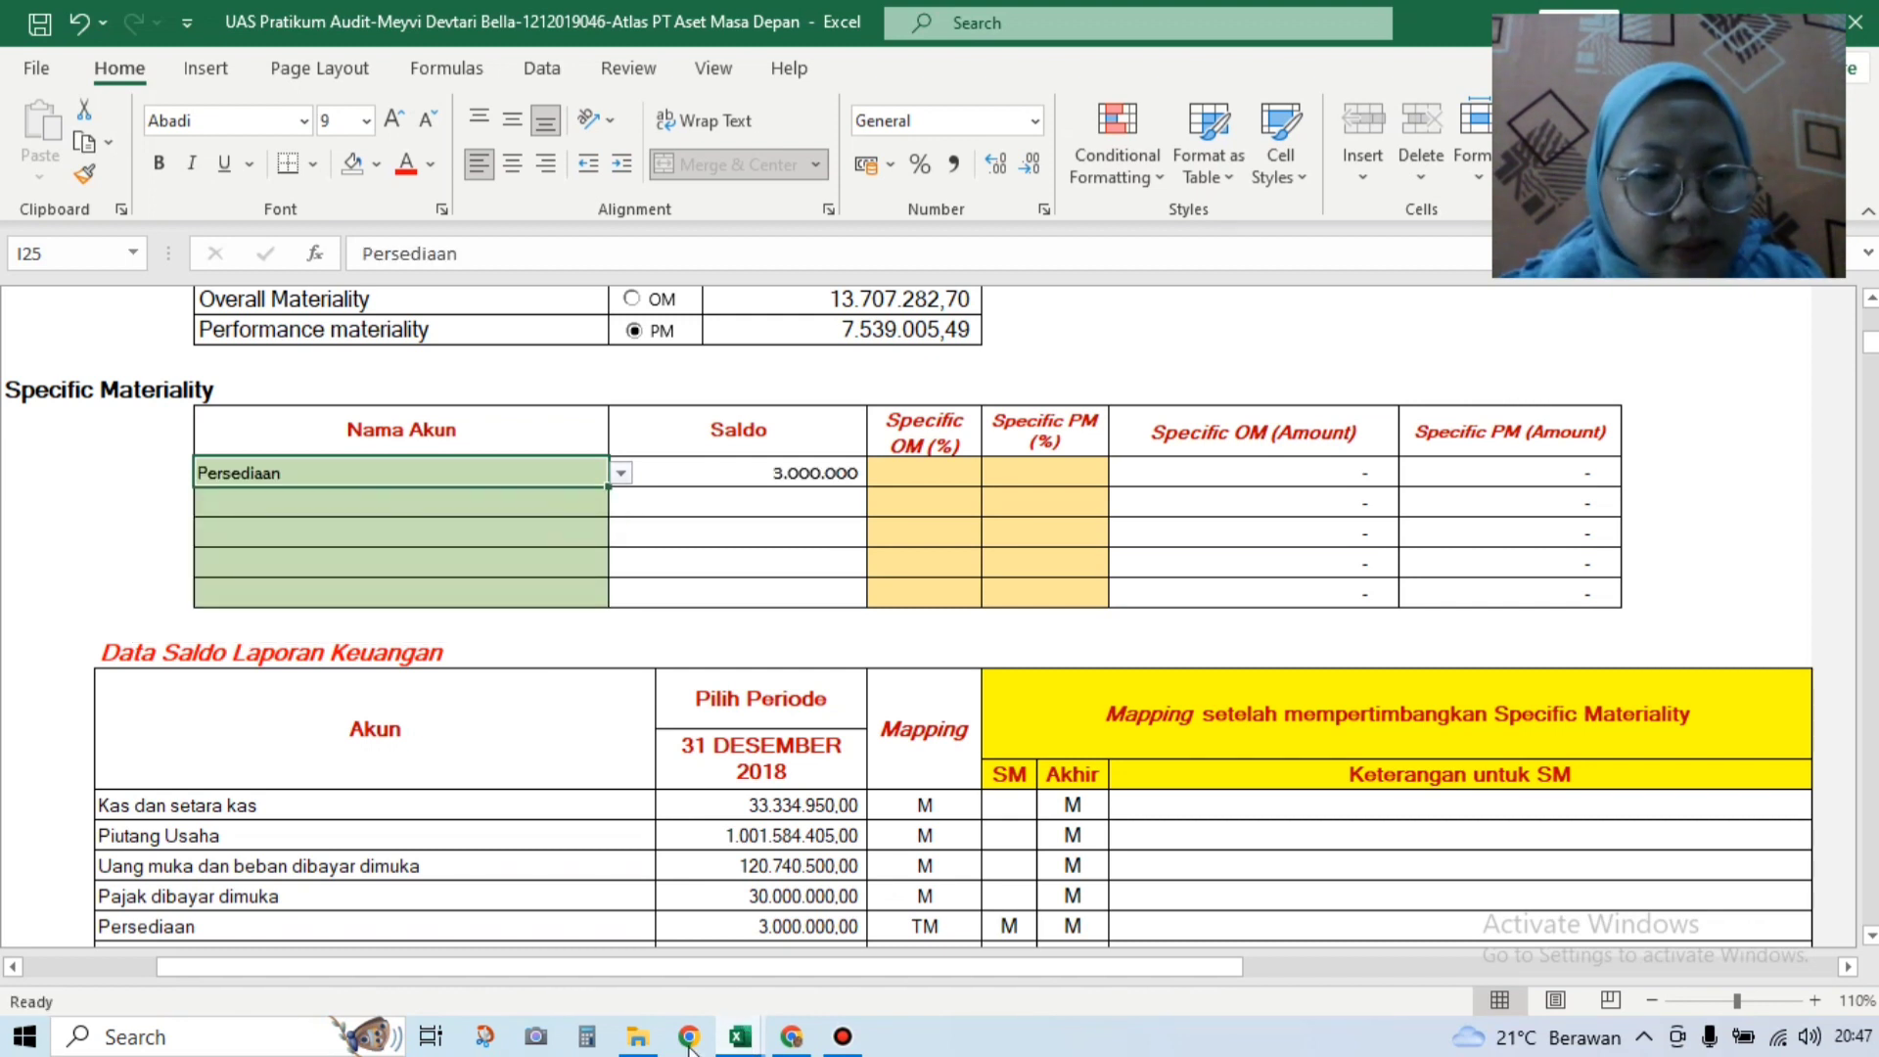
{"action": "left_click", "coordinate": [736, 1039]}
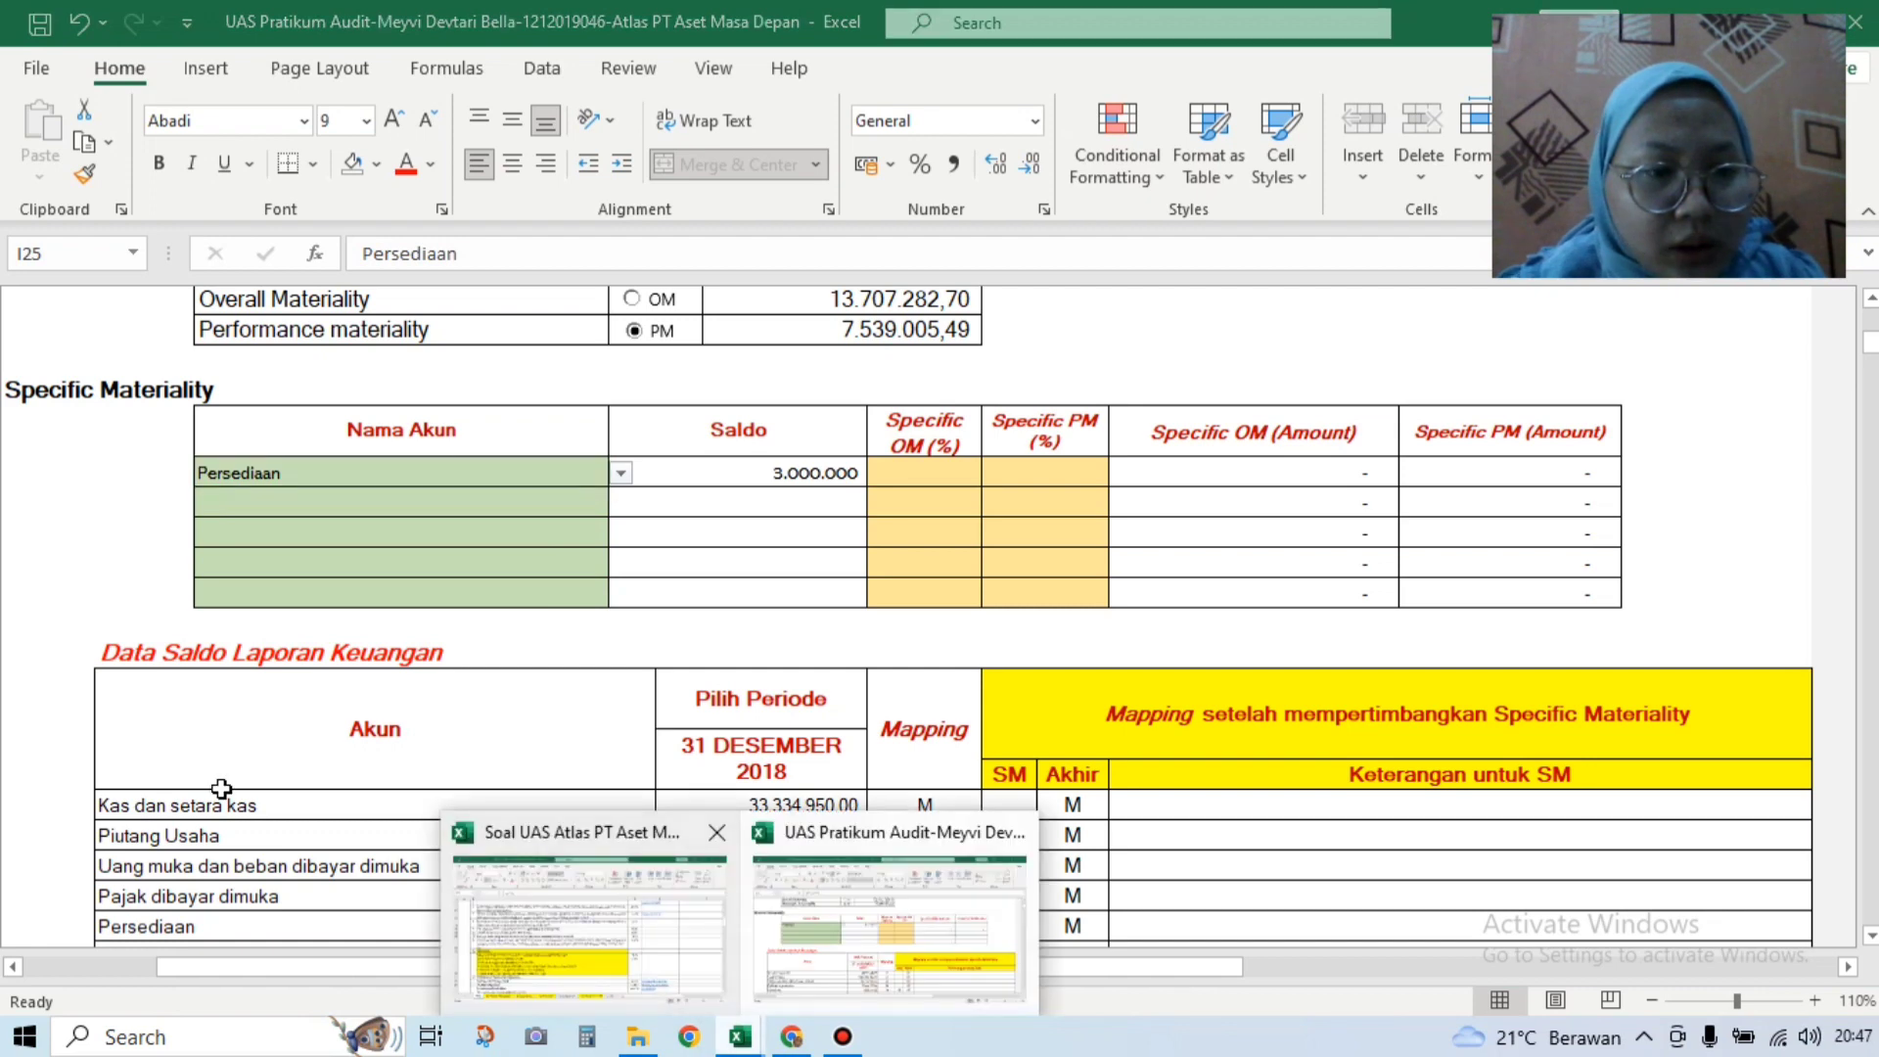
{"action": "left_click", "coordinate": [509, 901]}
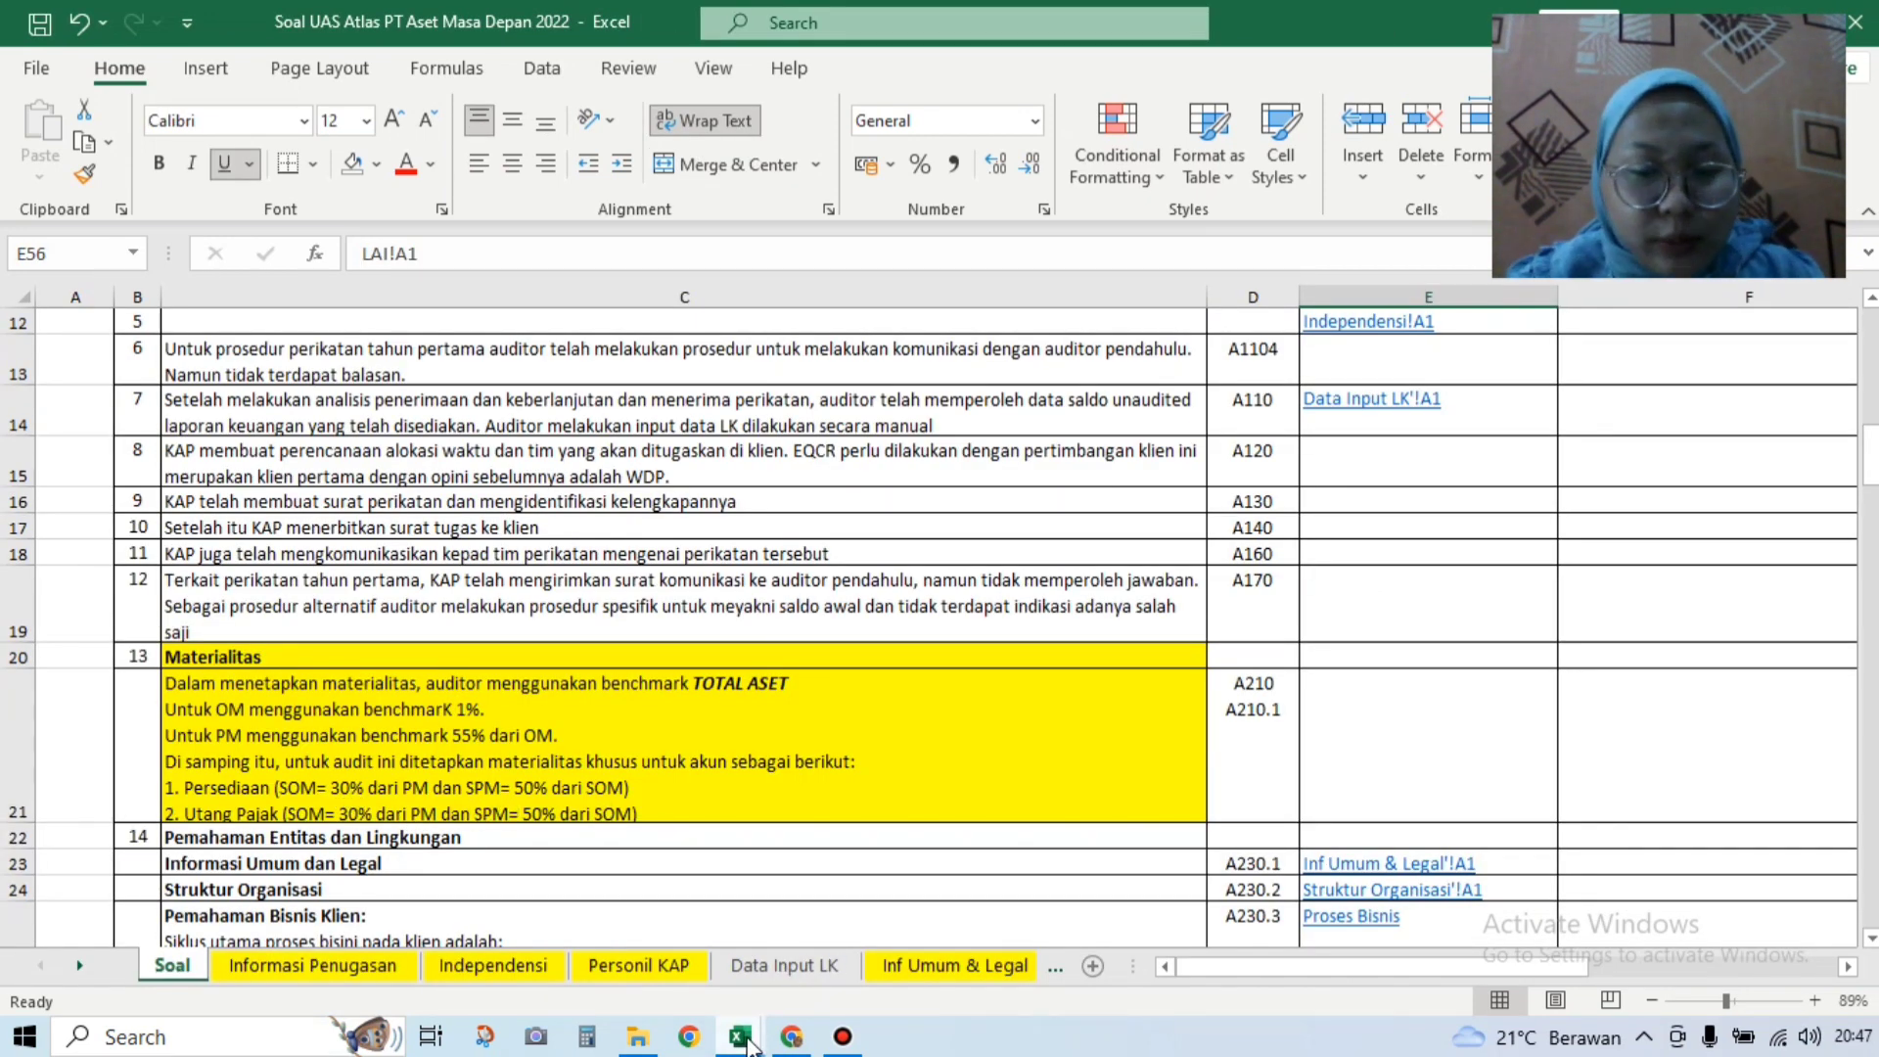
{"action": "left_click", "coordinate": [749, 1043]}
{"action": "left_click", "coordinate": [894, 929]}
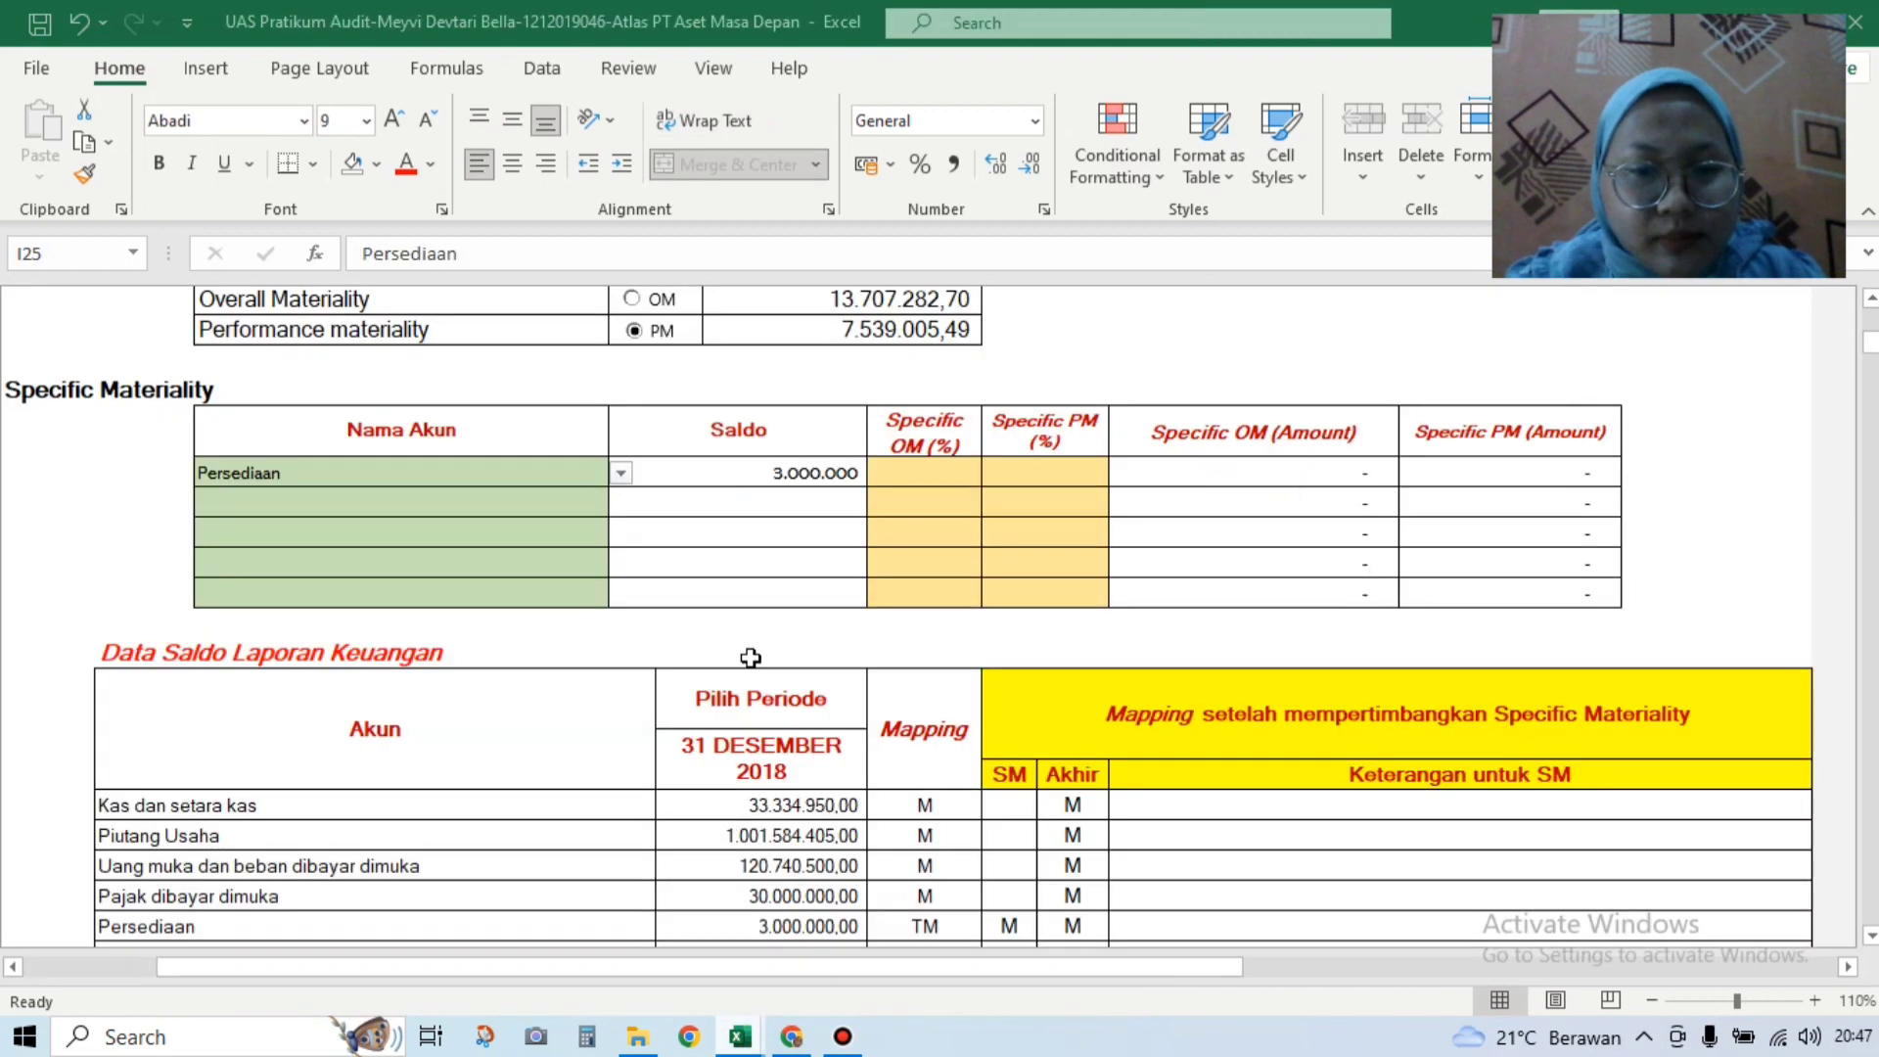
{"action": "left_click", "coordinate": [924, 474]}
{"action": "type", "text": "30"}
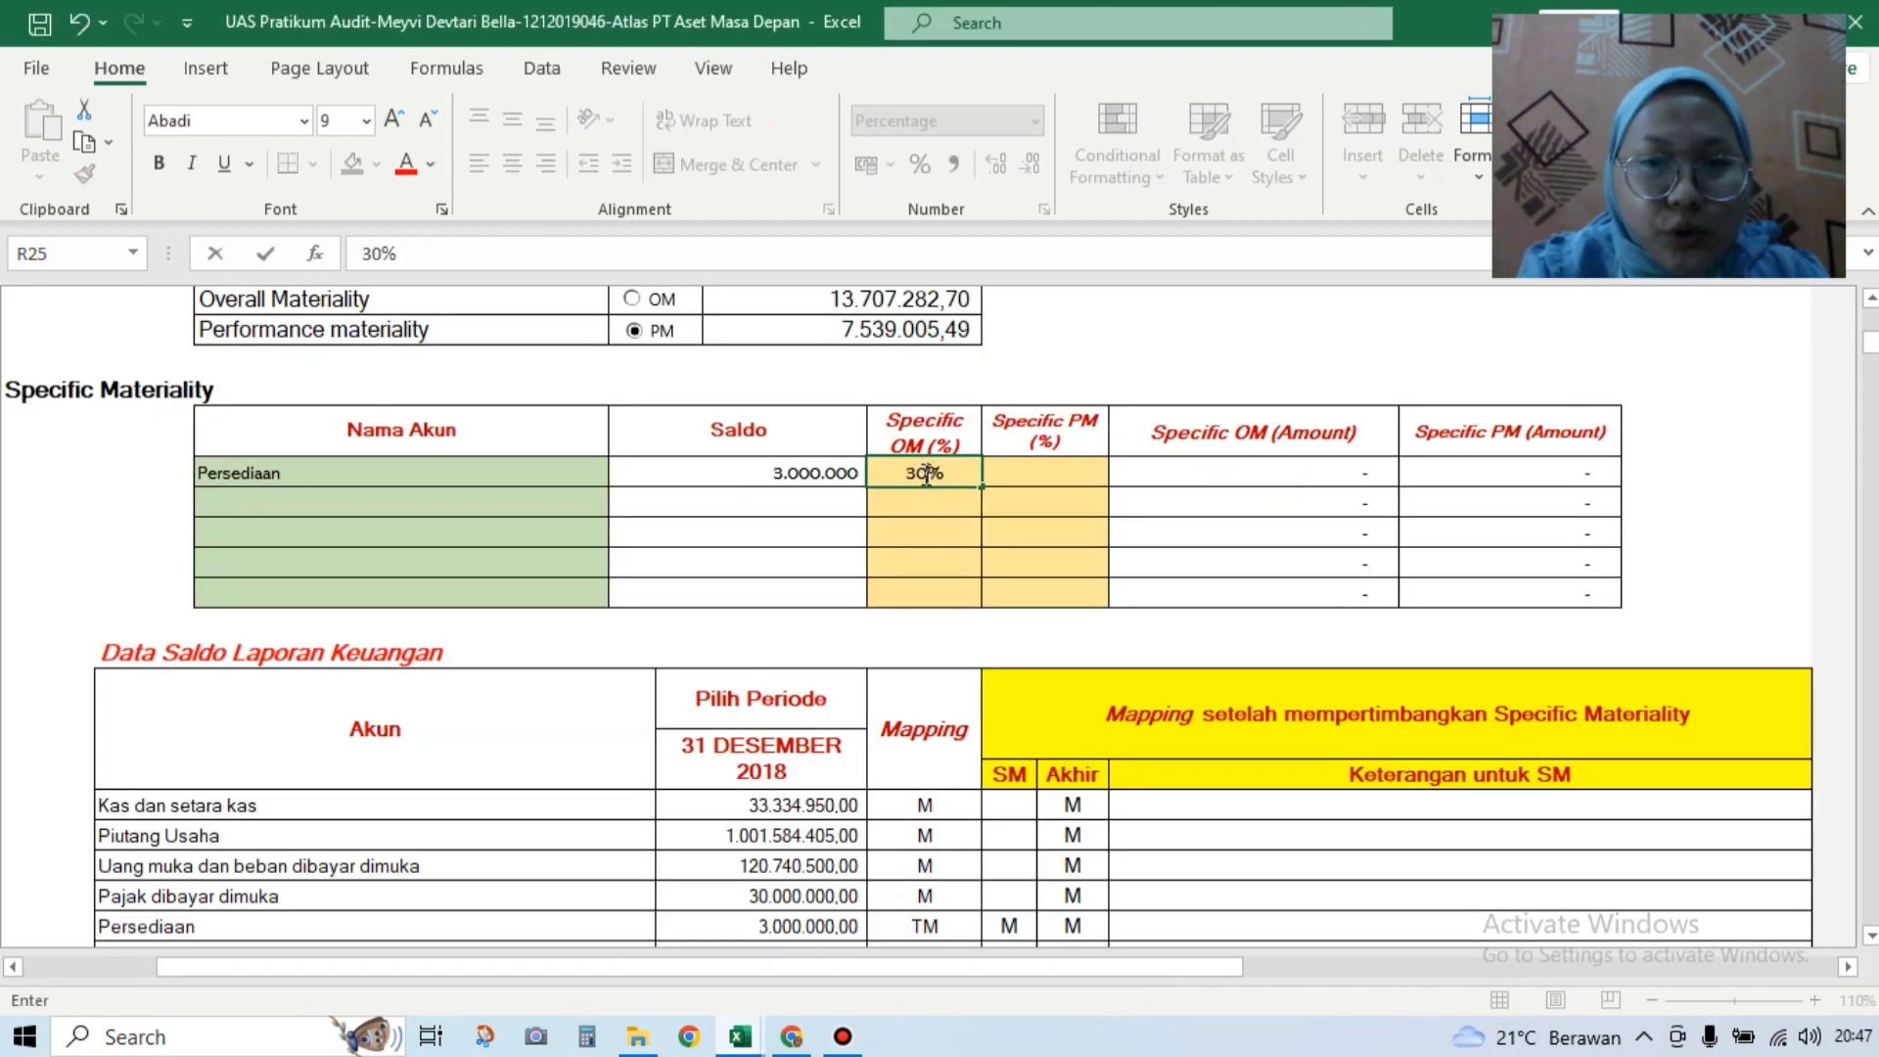
{"action": "left_click", "coordinate": [1018, 469]}
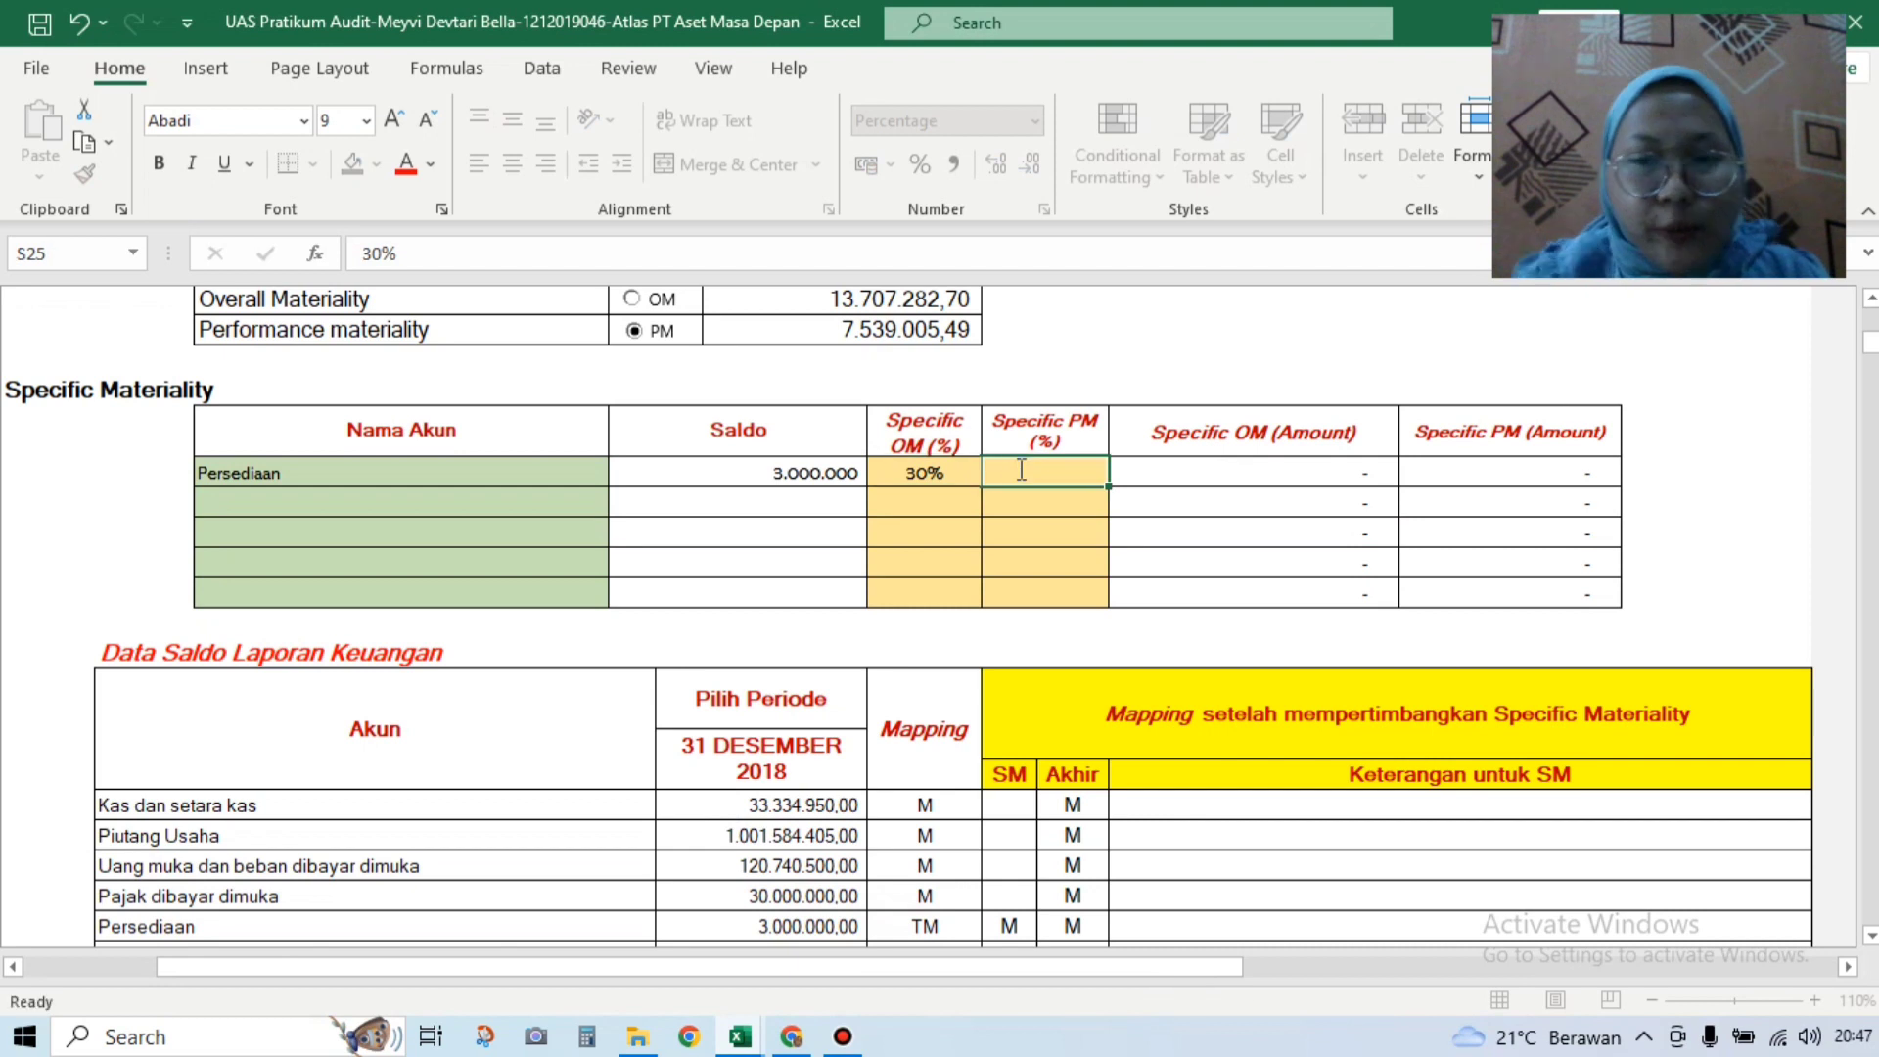
{"action": "type", "text": "50"}
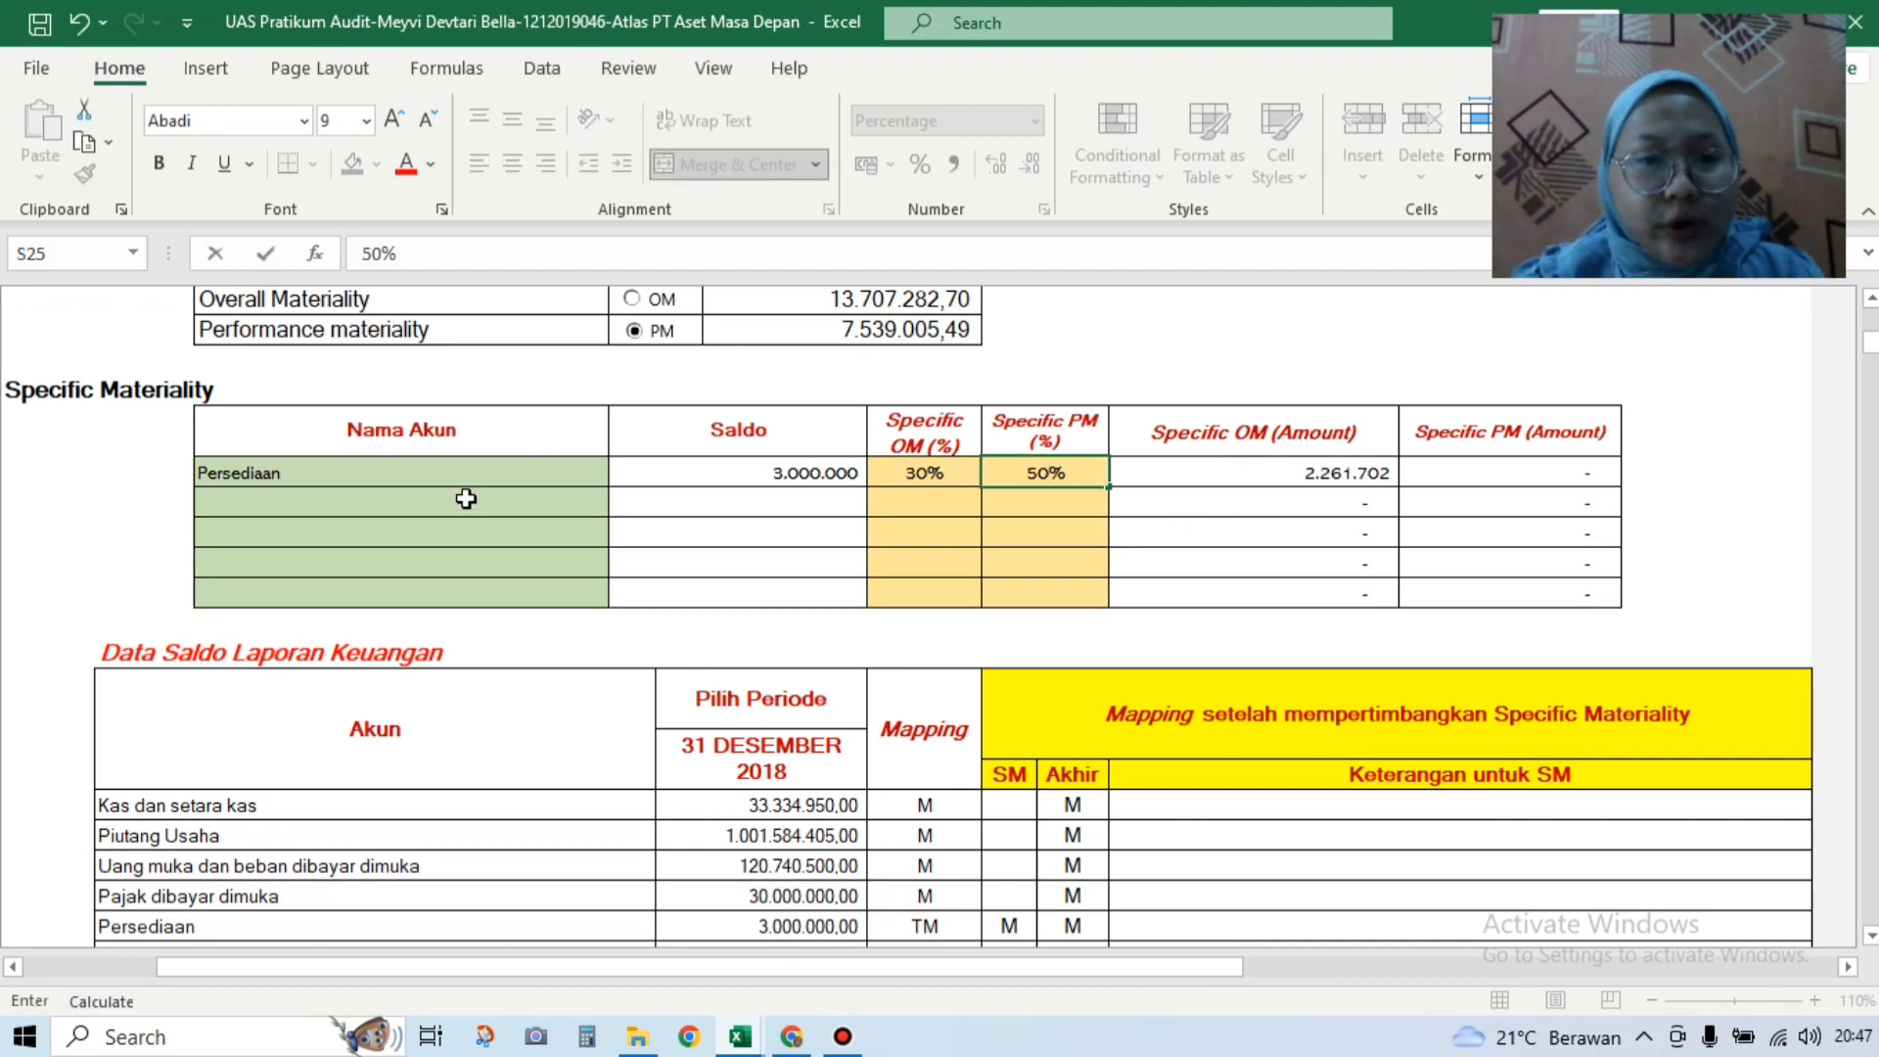
Step: Set the second account row to Utang pajak, correcting an initial Utang usaha pick
{"action": "left_click", "coordinate": [613, 509]}
{"action": "left_click", "coordinate": [616, 506]}
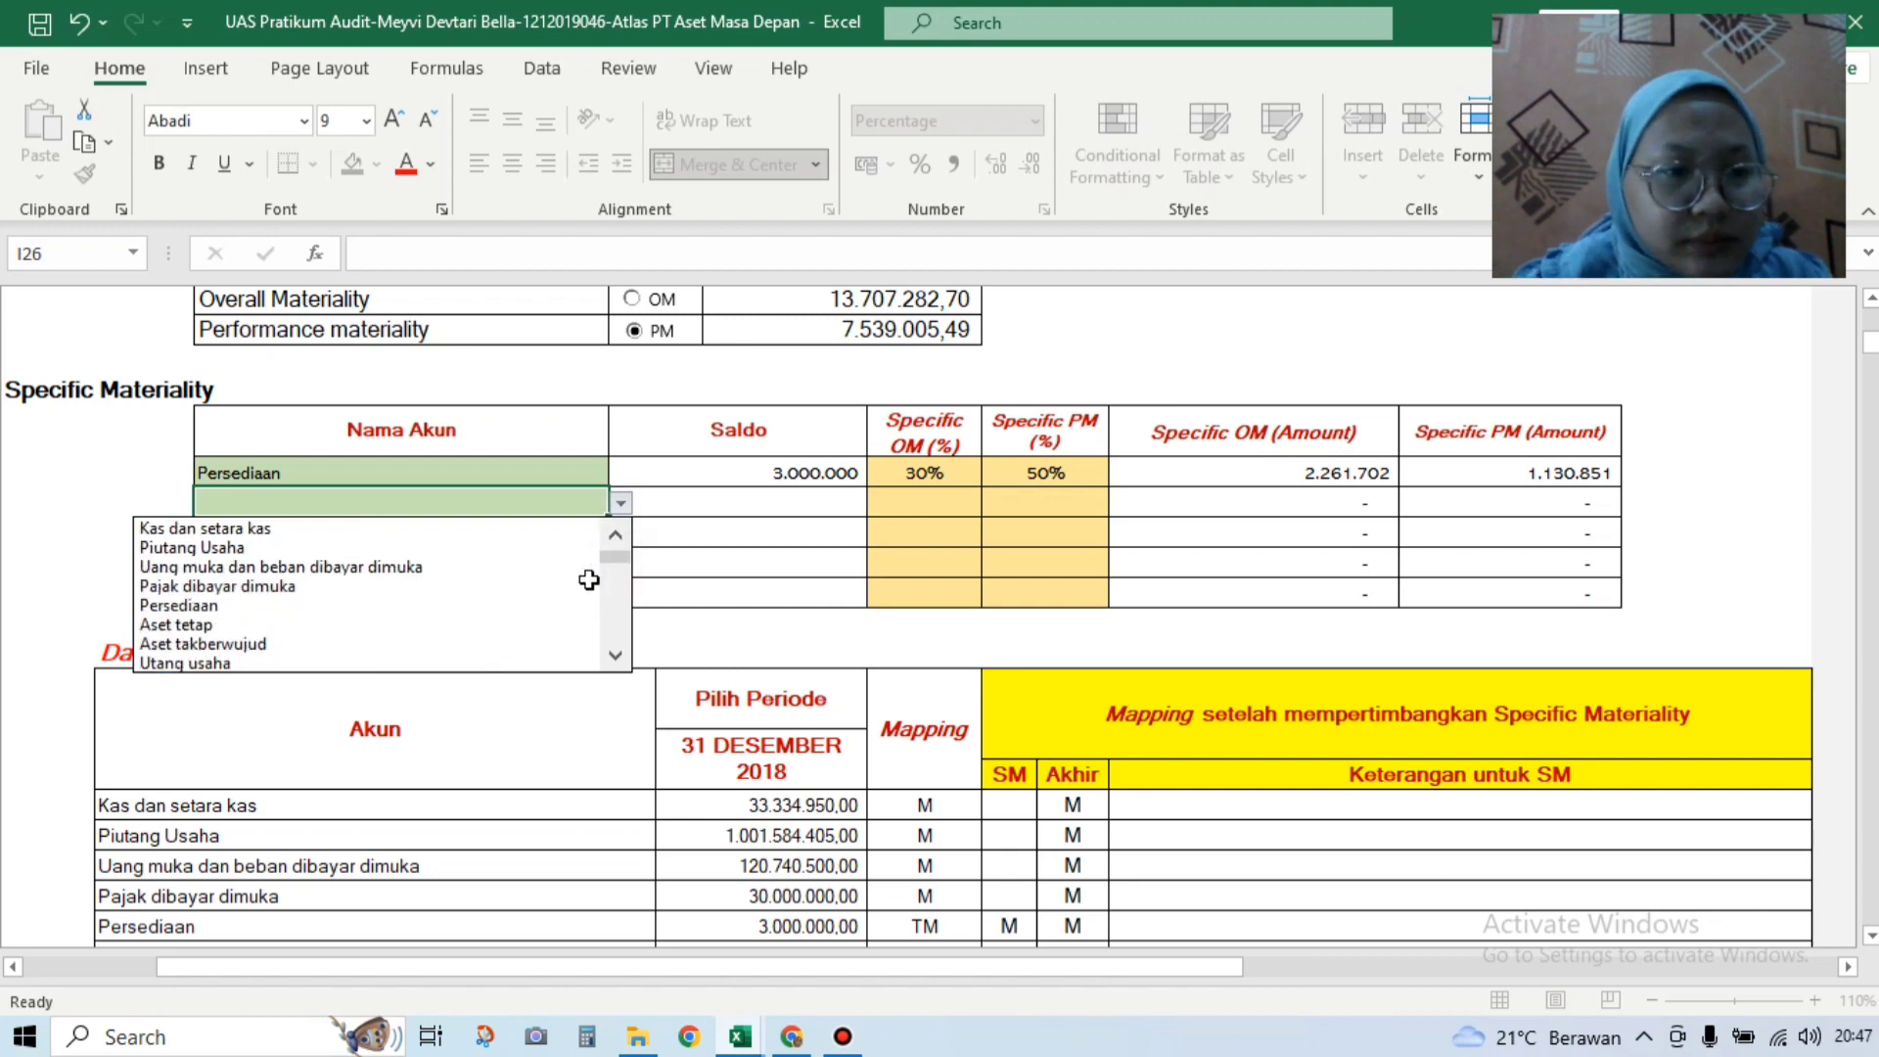
{"action": "left_click", "coordinate": [536, 663]}
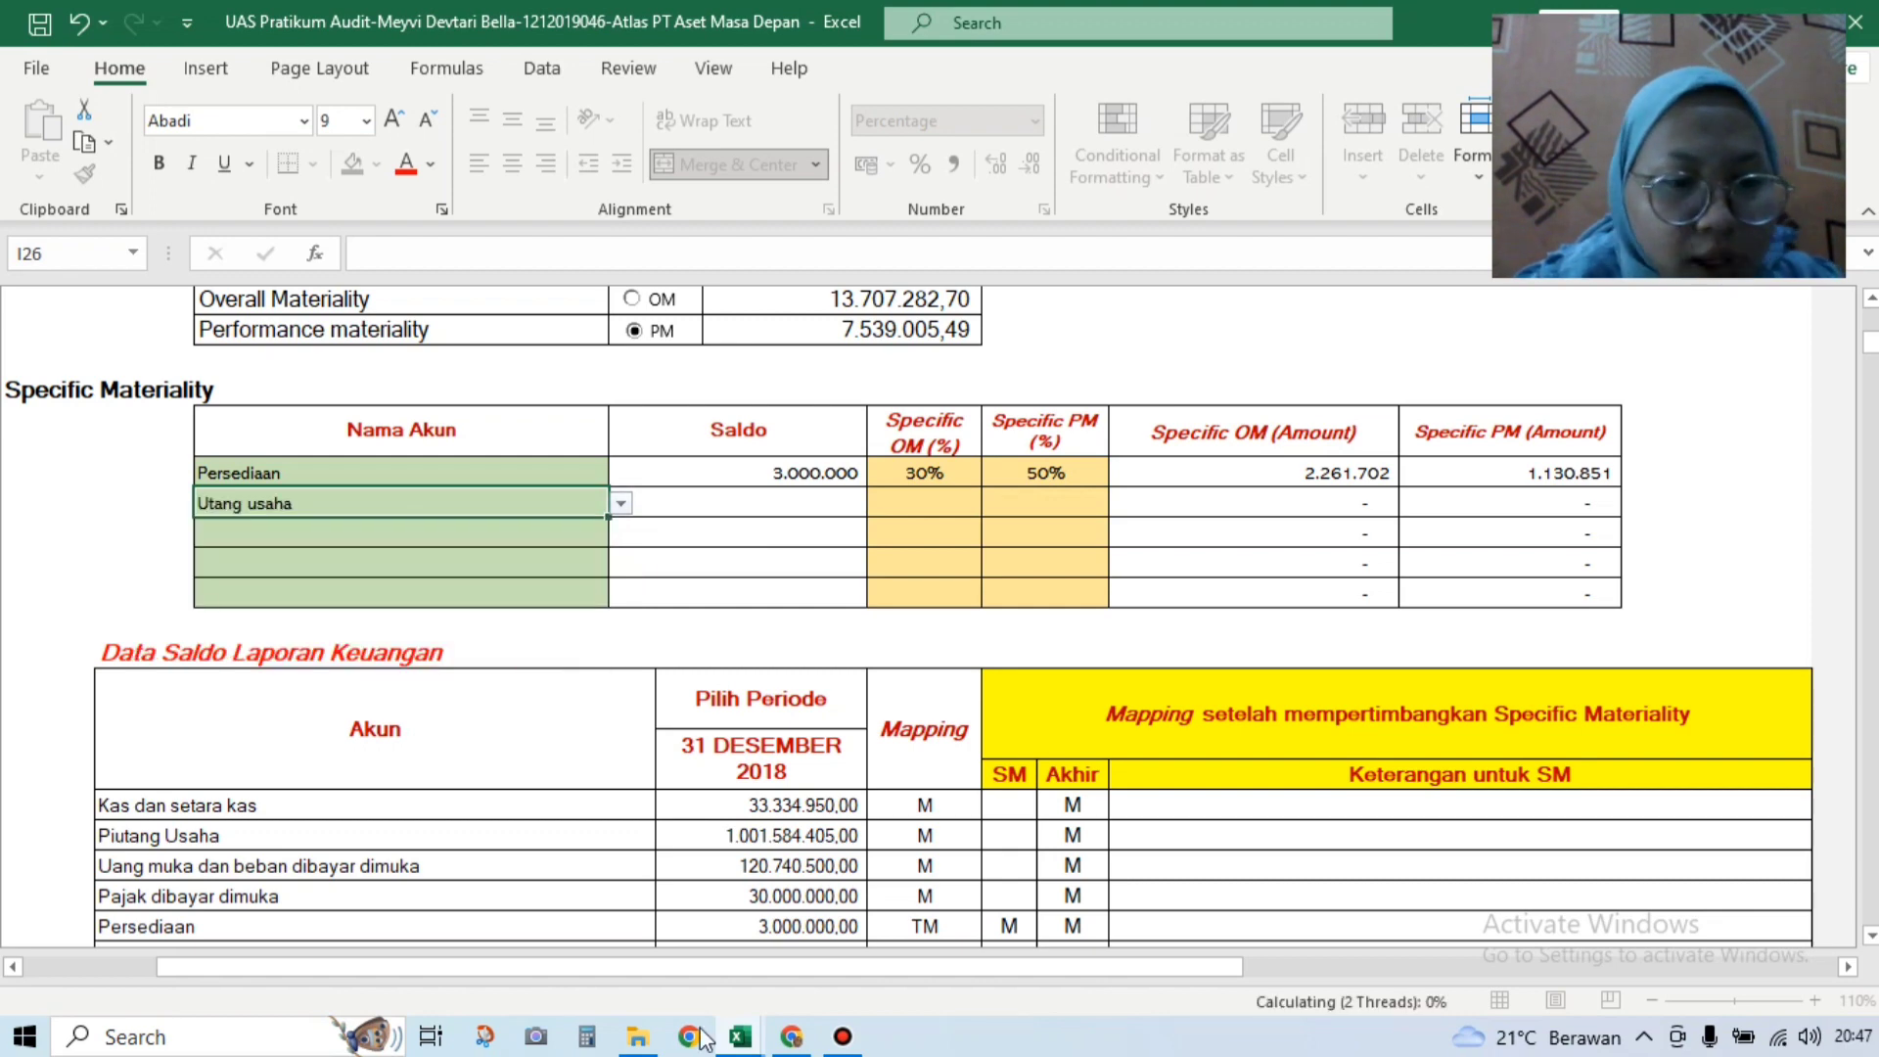
{"action": "mouse_move", "coordinate": [741, 1039]}
{"action": "mouse_move", "coordinate": [673, 951]}
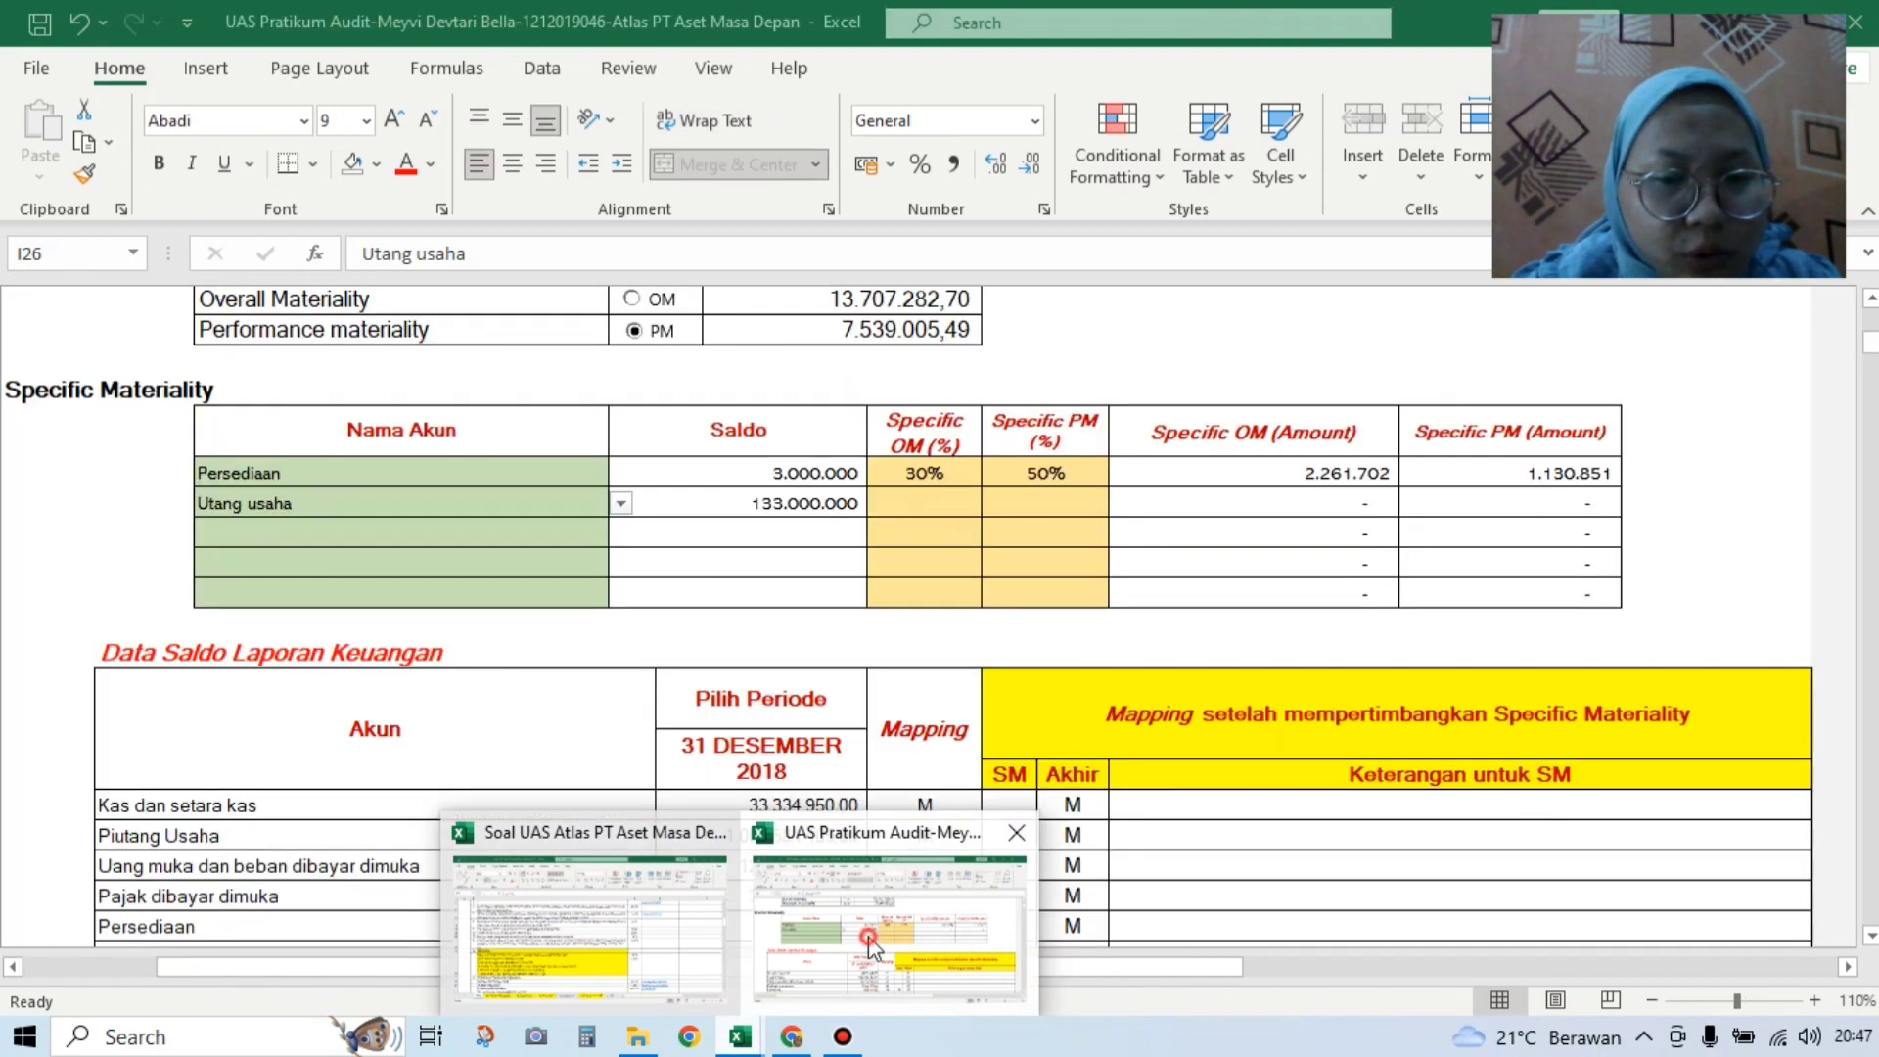
{"action": "left_click", "coordinate": [865, 937]}
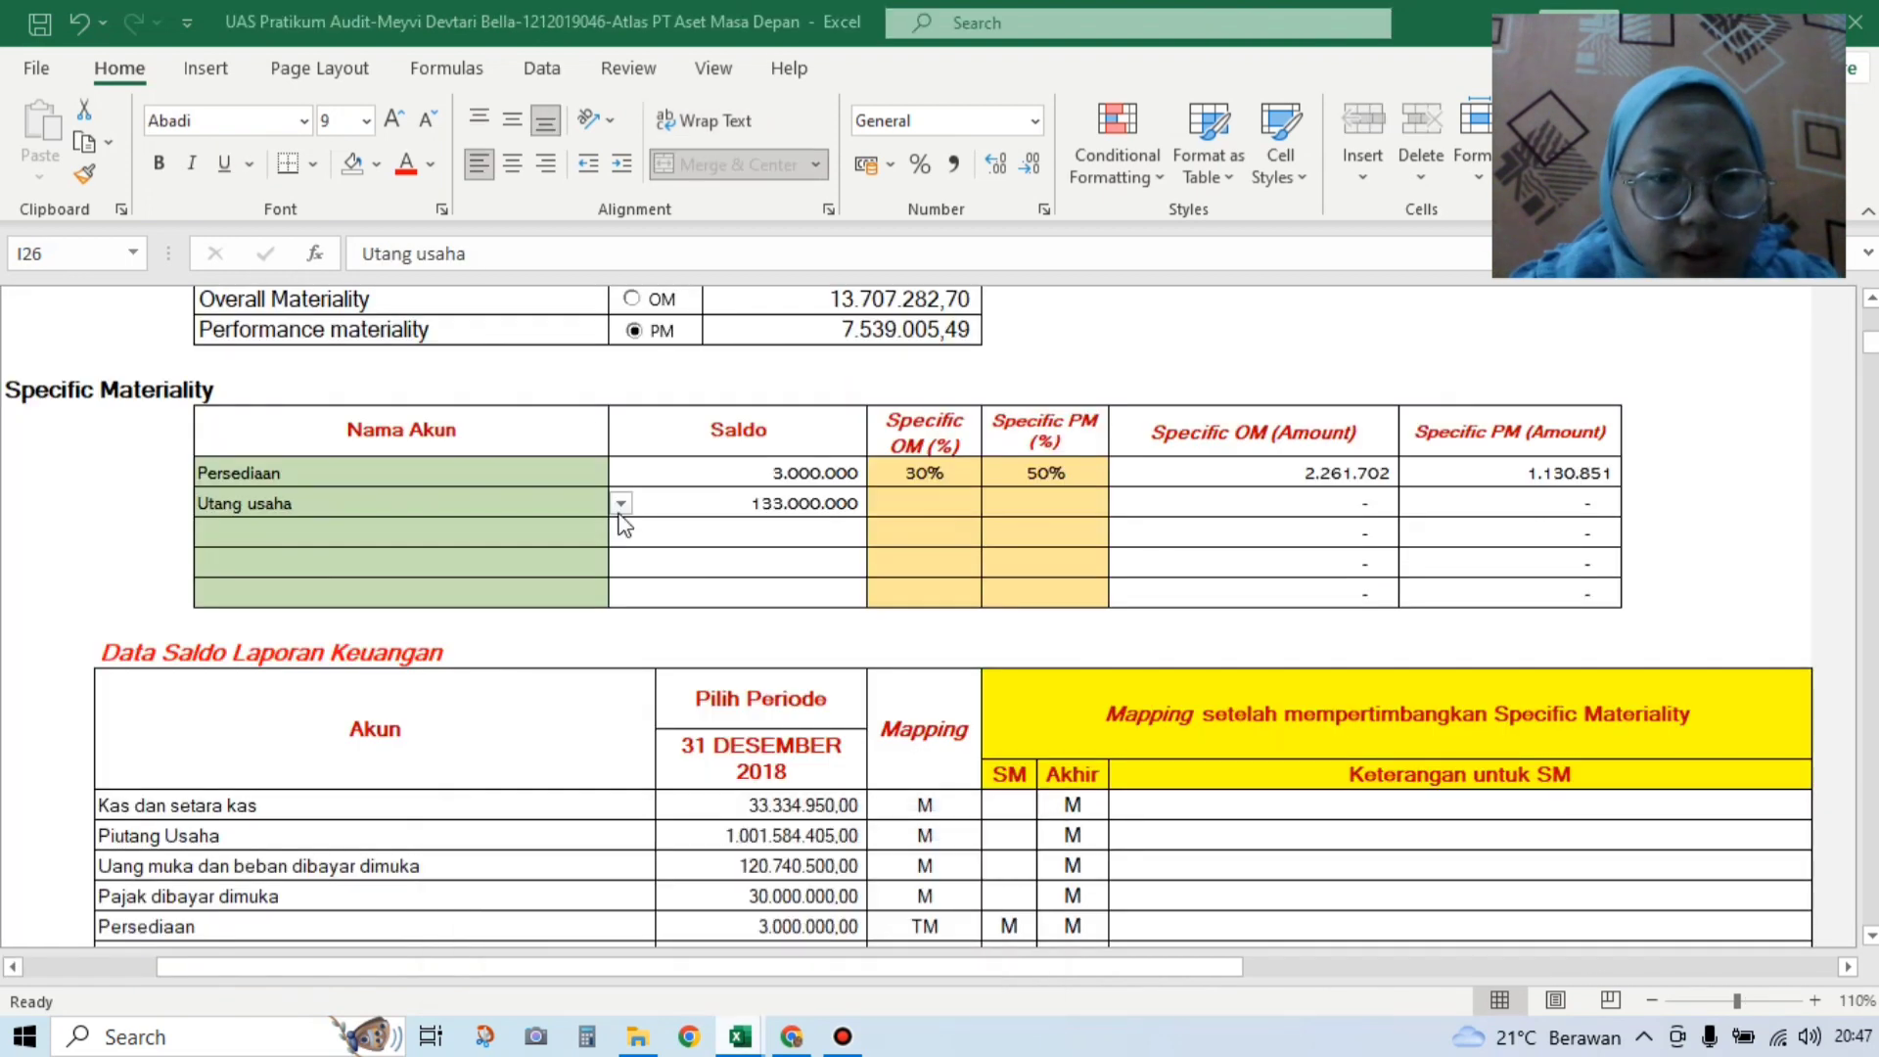
{"action": "left_click", "coordinate": [620, 505]}
{"action": "left_click", "coordinate": [621, 658]}
{"action": "left_click", "coordinate": [620, 658]}
{"action": "left_click", "coordinate": [620, 658]}
{"action": "left_click", "coordinate": [621, 656]}
{"action": "left_click", "coordinate": [620, 656]}
{"action": "left_click", "coordinate": [620, 656]}
{"action": "left_click", "coordinate": [621, 656]}
{"action": "left_click", "coordinate": [621, 656]}
{"action": "left_click", "coordinate": [620, 656]}
{"action": "mouse_move", "coordinate": [621, 562]}
{"action": "left_mouse_down"}
{"action": "mouse_move", "coordinate": [620, 544]}
{"action": "mouse_move", "coordinate": [620, 646]}
{"action": "mouse_move", "coordinate": [620, 554]}
{"action": "left_mouse_up"}
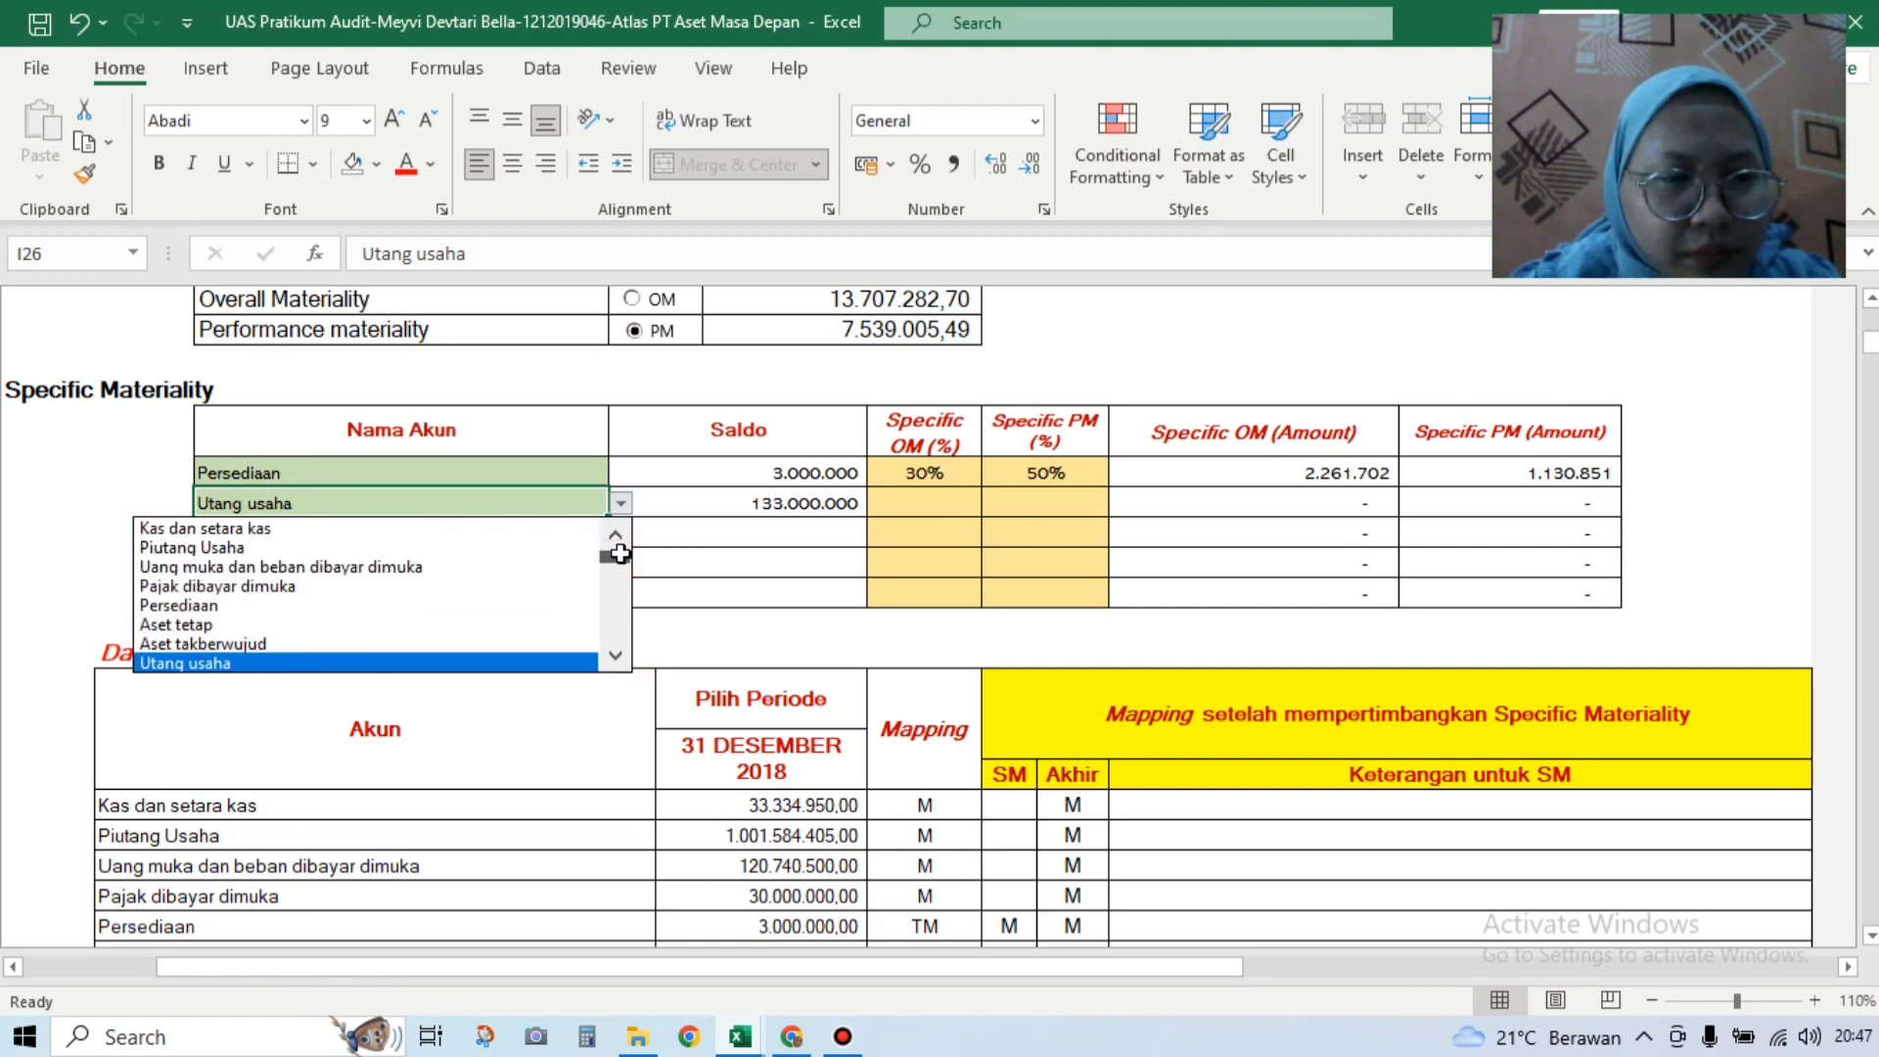
{"action": "left_click", "coordinate": [614, 659]}
{"action": "left_click", "coordinate": [558, 663]}
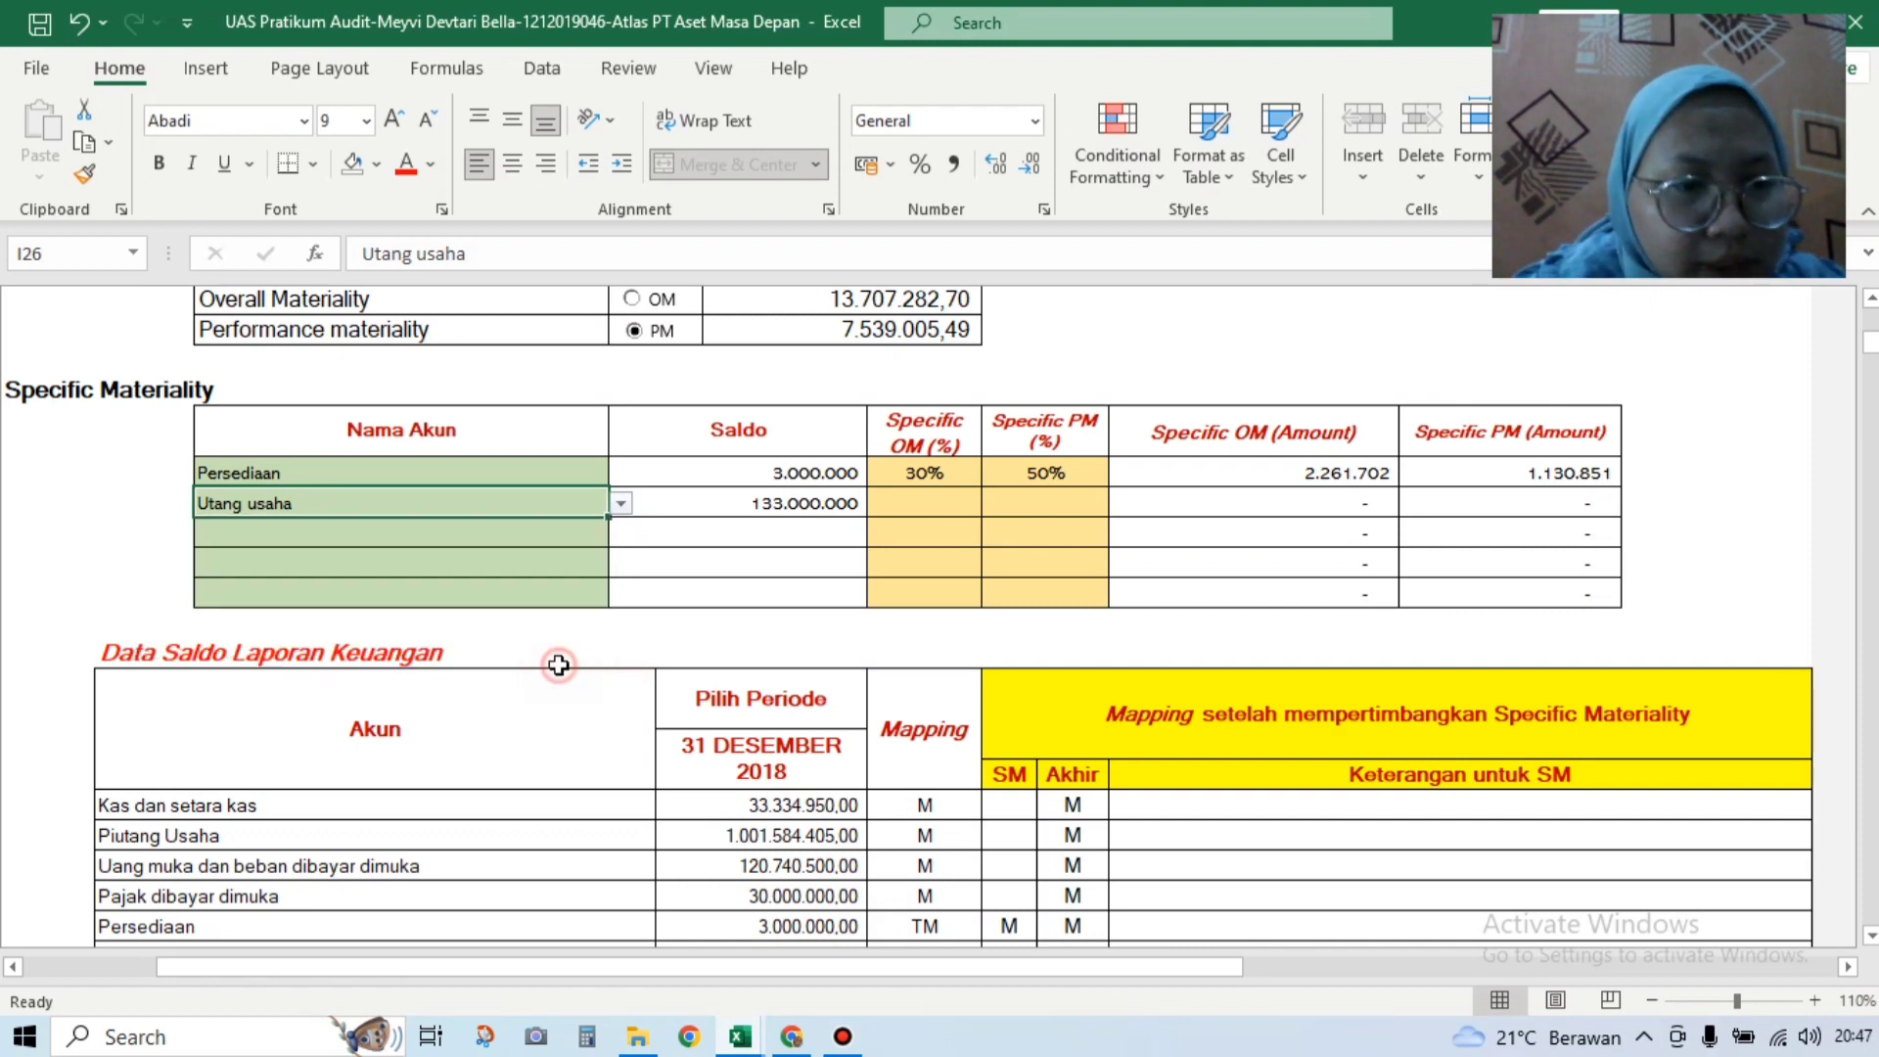
Step: Enter Specific OM 30% and Specific PM 50% for Utang pajak
{"action": "left_click", "coordinate": [917, 505]}
{"action": "type", "text": "30"}
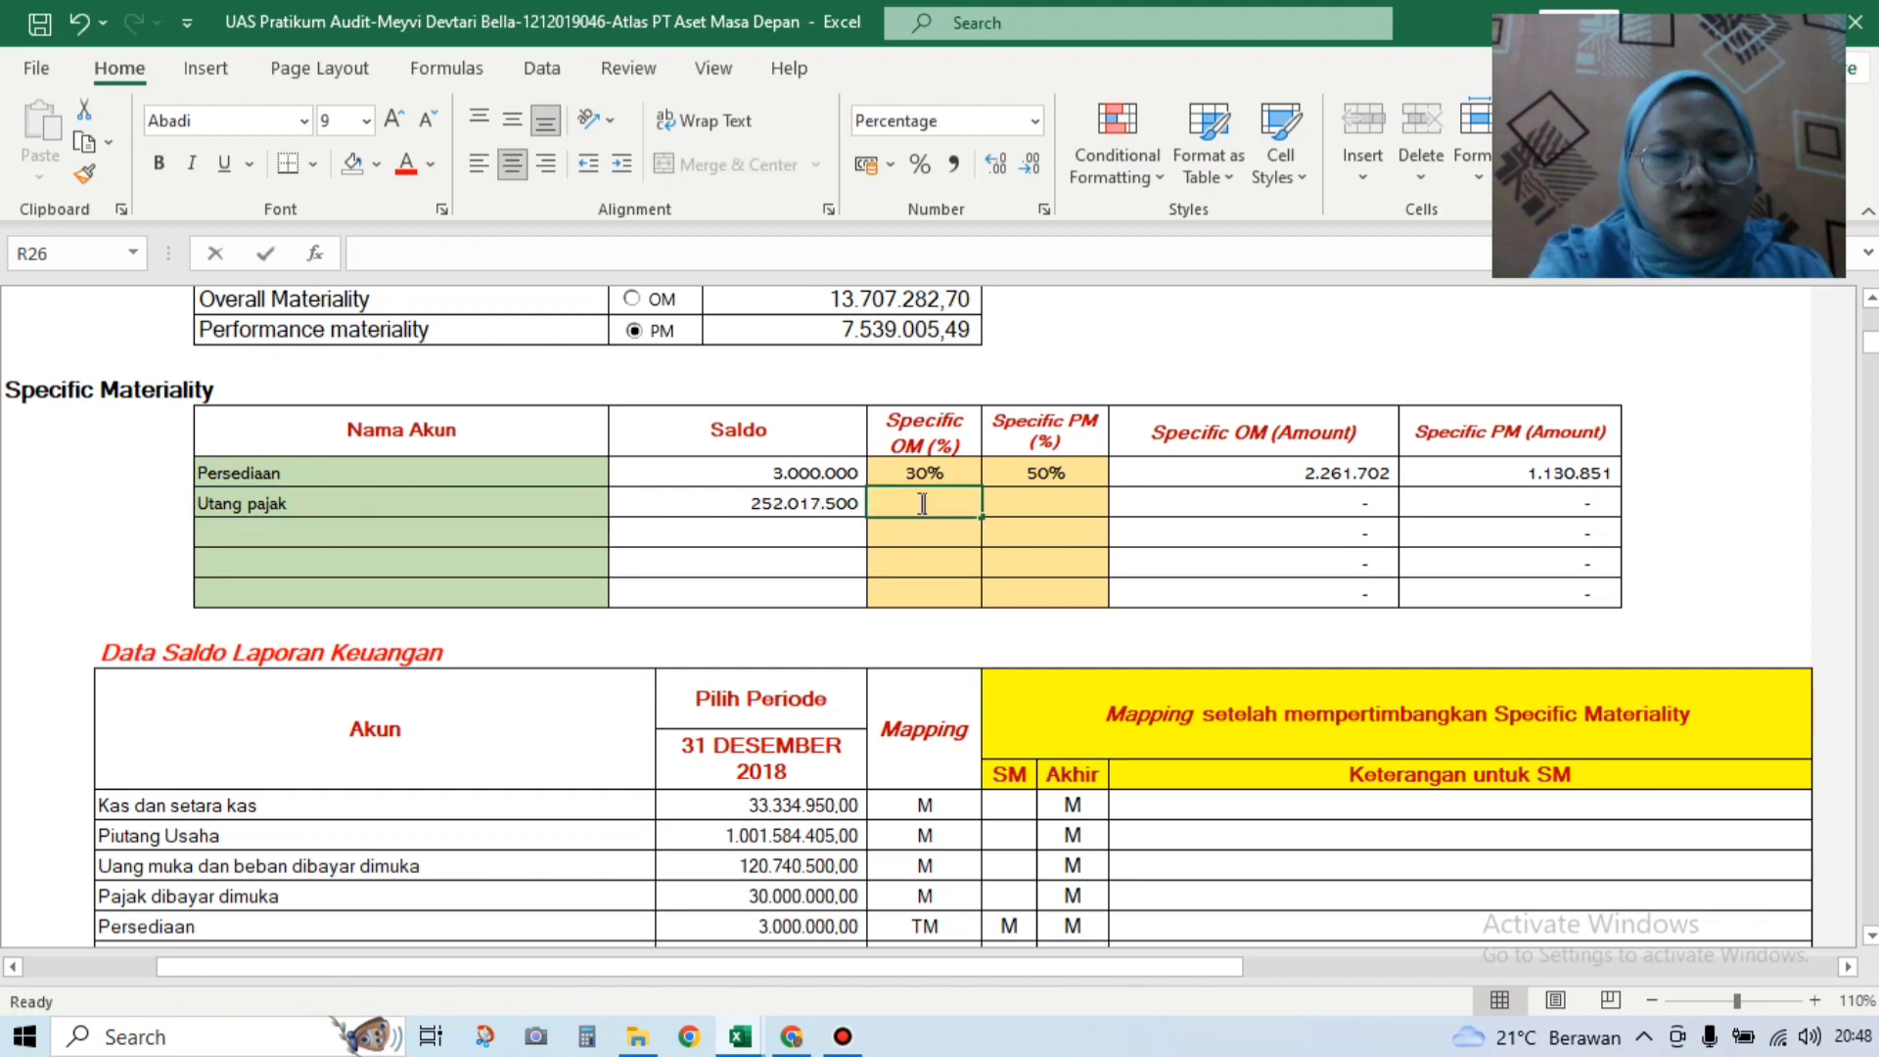
{"action": "left_click", "coordinate": [1067, 496]}
{"action": "type", "text": "50"}
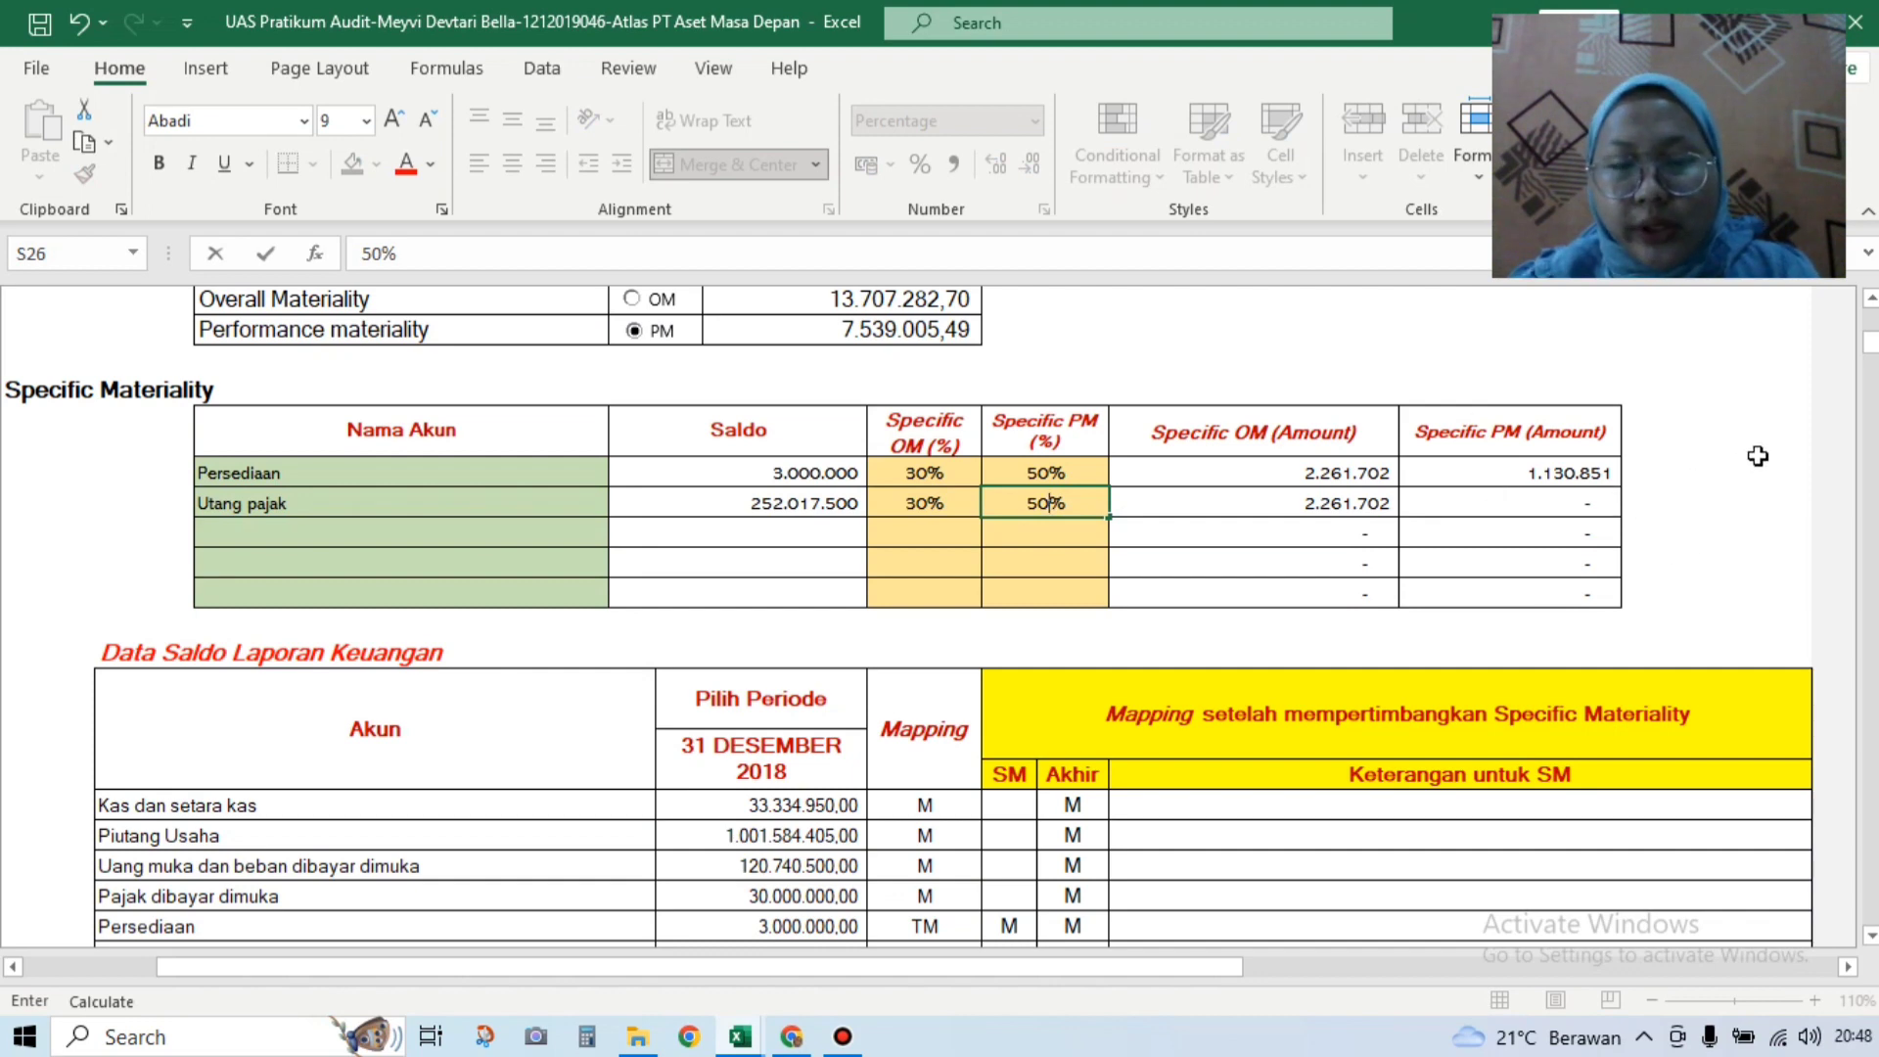
{"action": "scroll", "coordinate": [1871, 357], "scroll_direction": "down", "scroll_amount": 4}
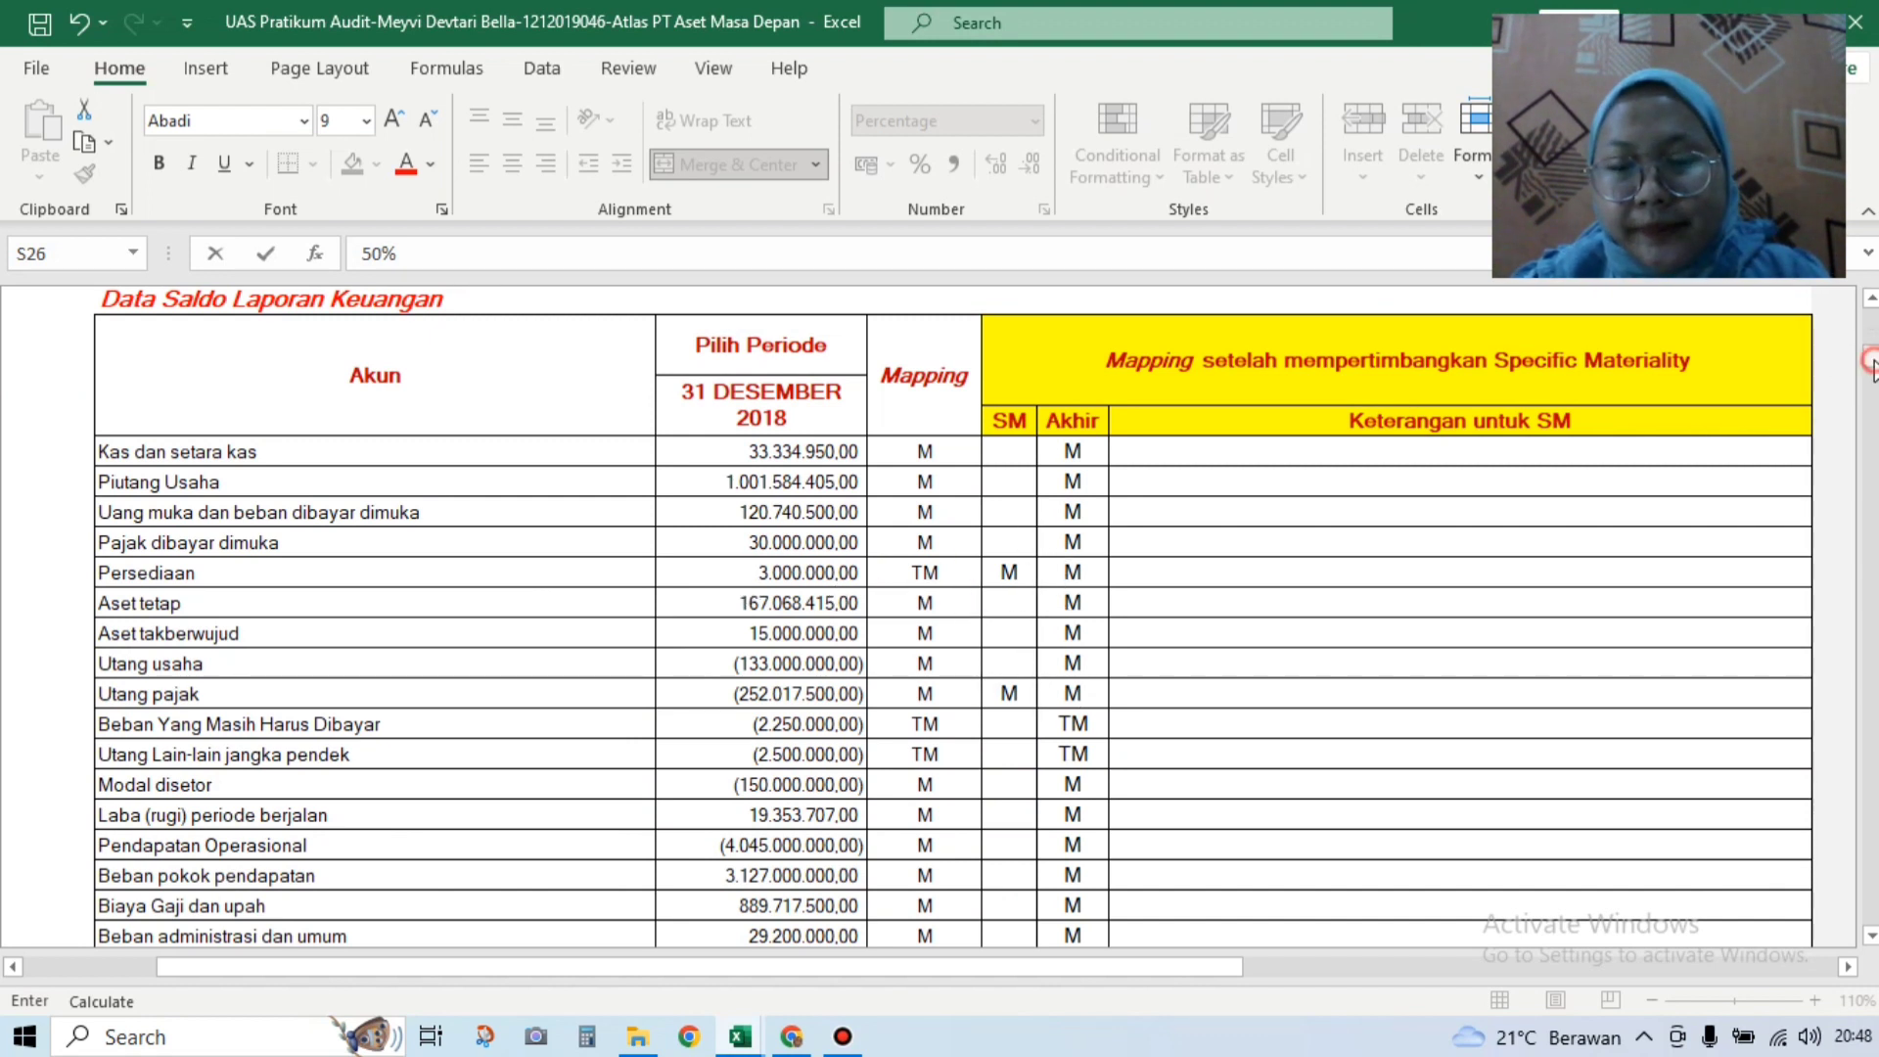
Step: Review the A210 conclusion Materialitas sudah ditentukan, then return via the Content button
{"action": "scroll", "coordinate": [1864, 357], "scroll_direction": "down", "scroll_amount": 1}
{"action": "left_click_drag", "start_coordinate": [1870, 390], "coordinate": [1868, 313]}
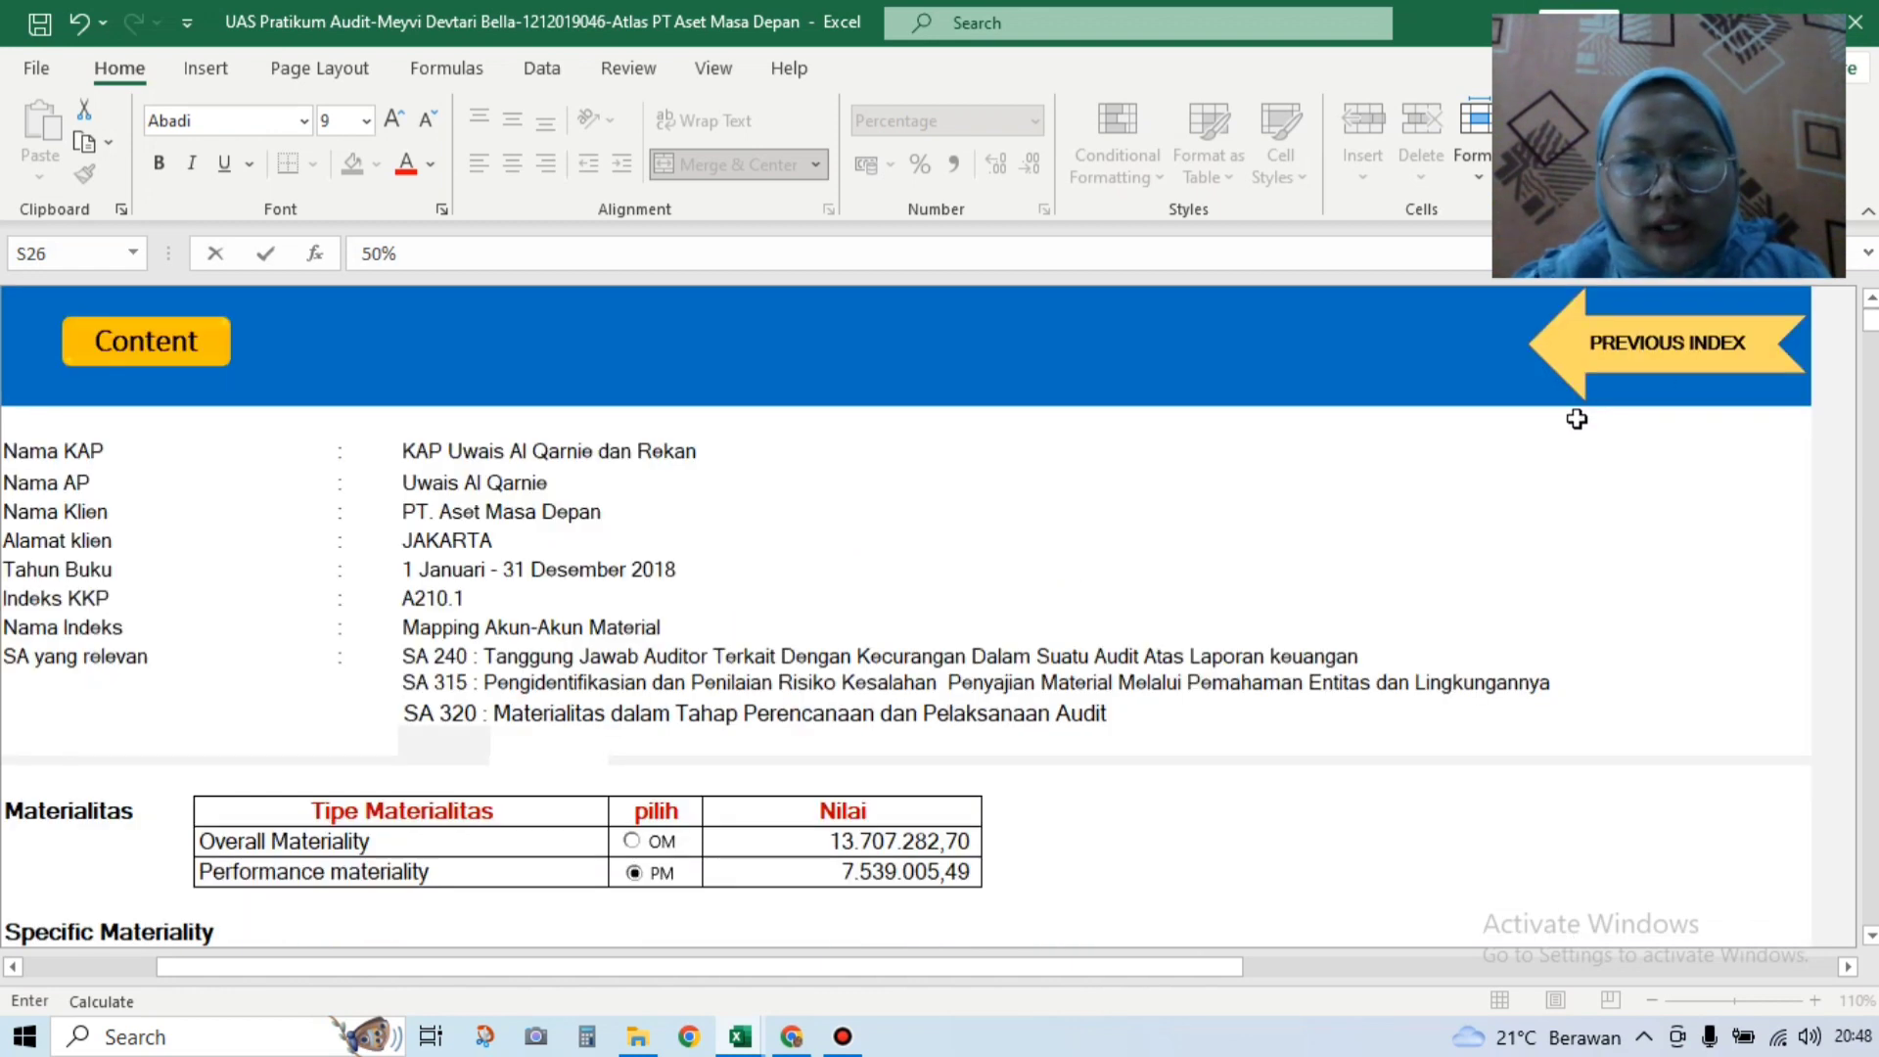
{"action": "left_click", "coordinate": [1870, 494]}
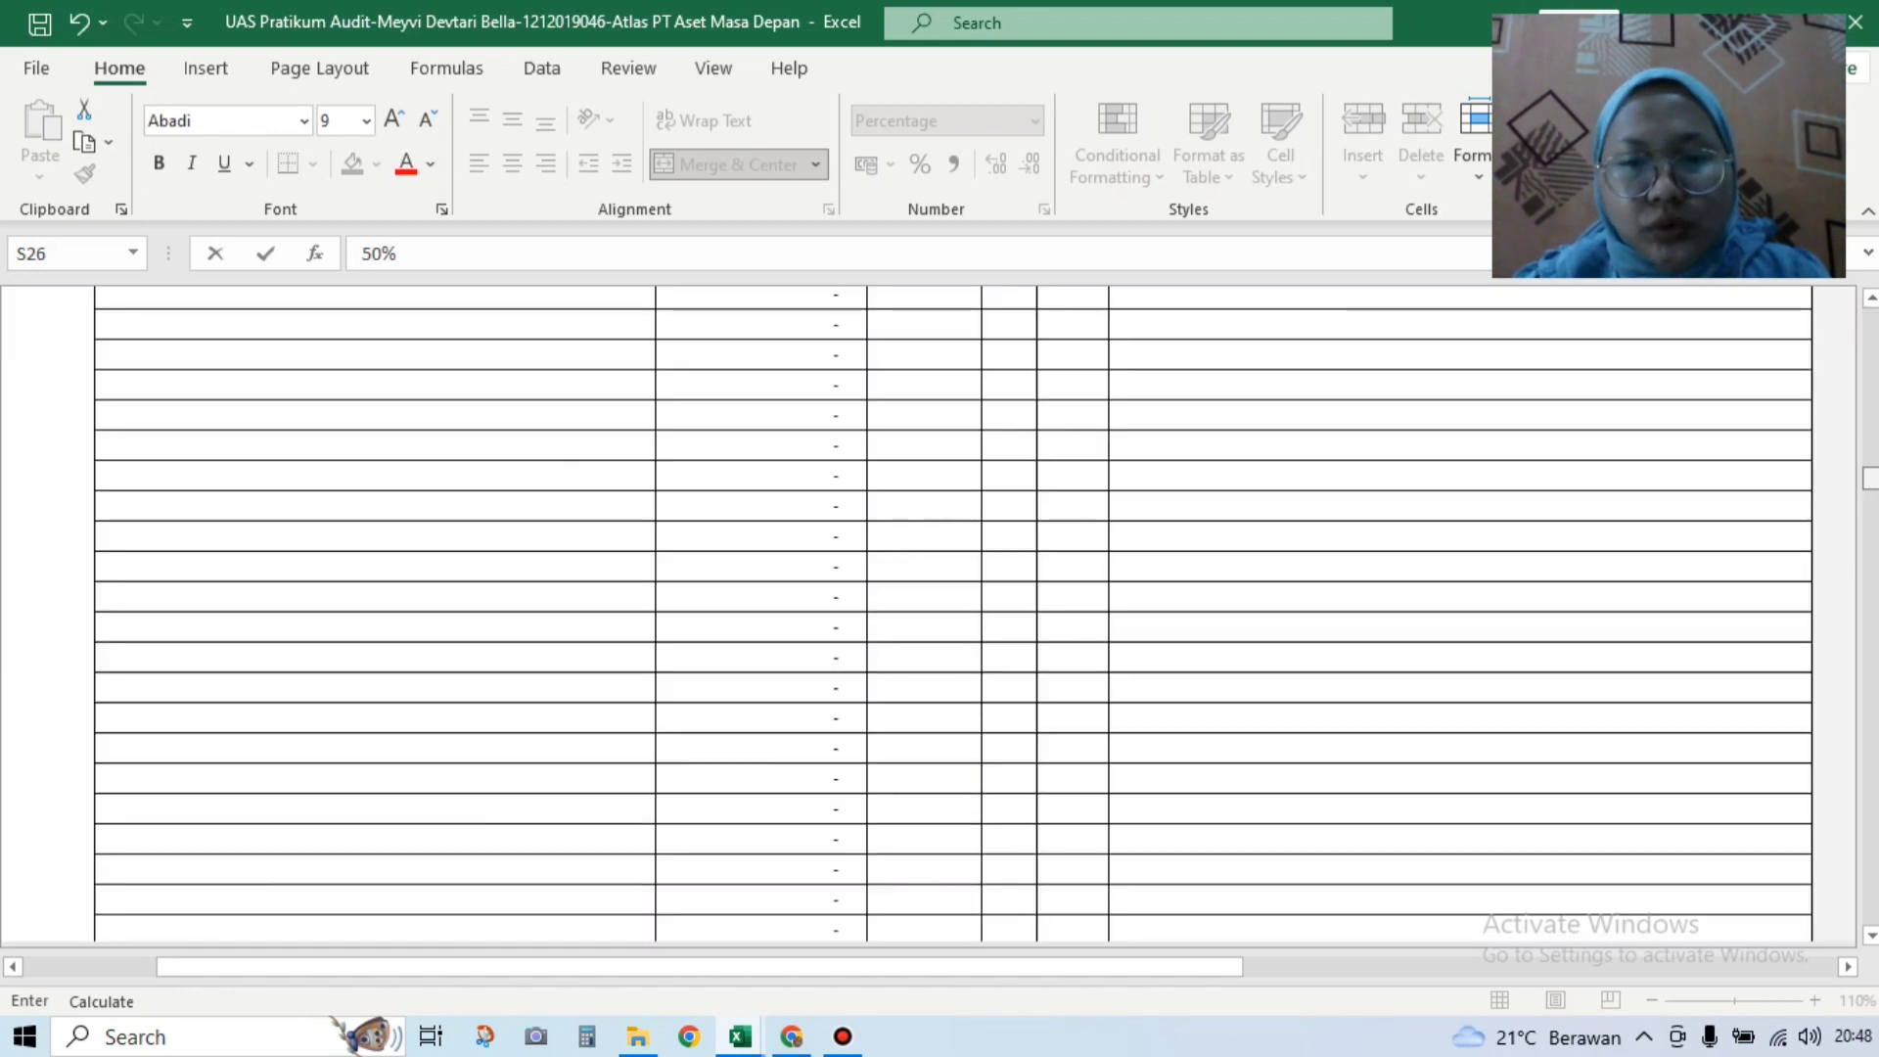
{"action": "left_click_drag", "start_coordinate": [1871, 524], "coordinate": [1870, 311]}
{"action": "left_click", "coordinate": [1679, 355]}
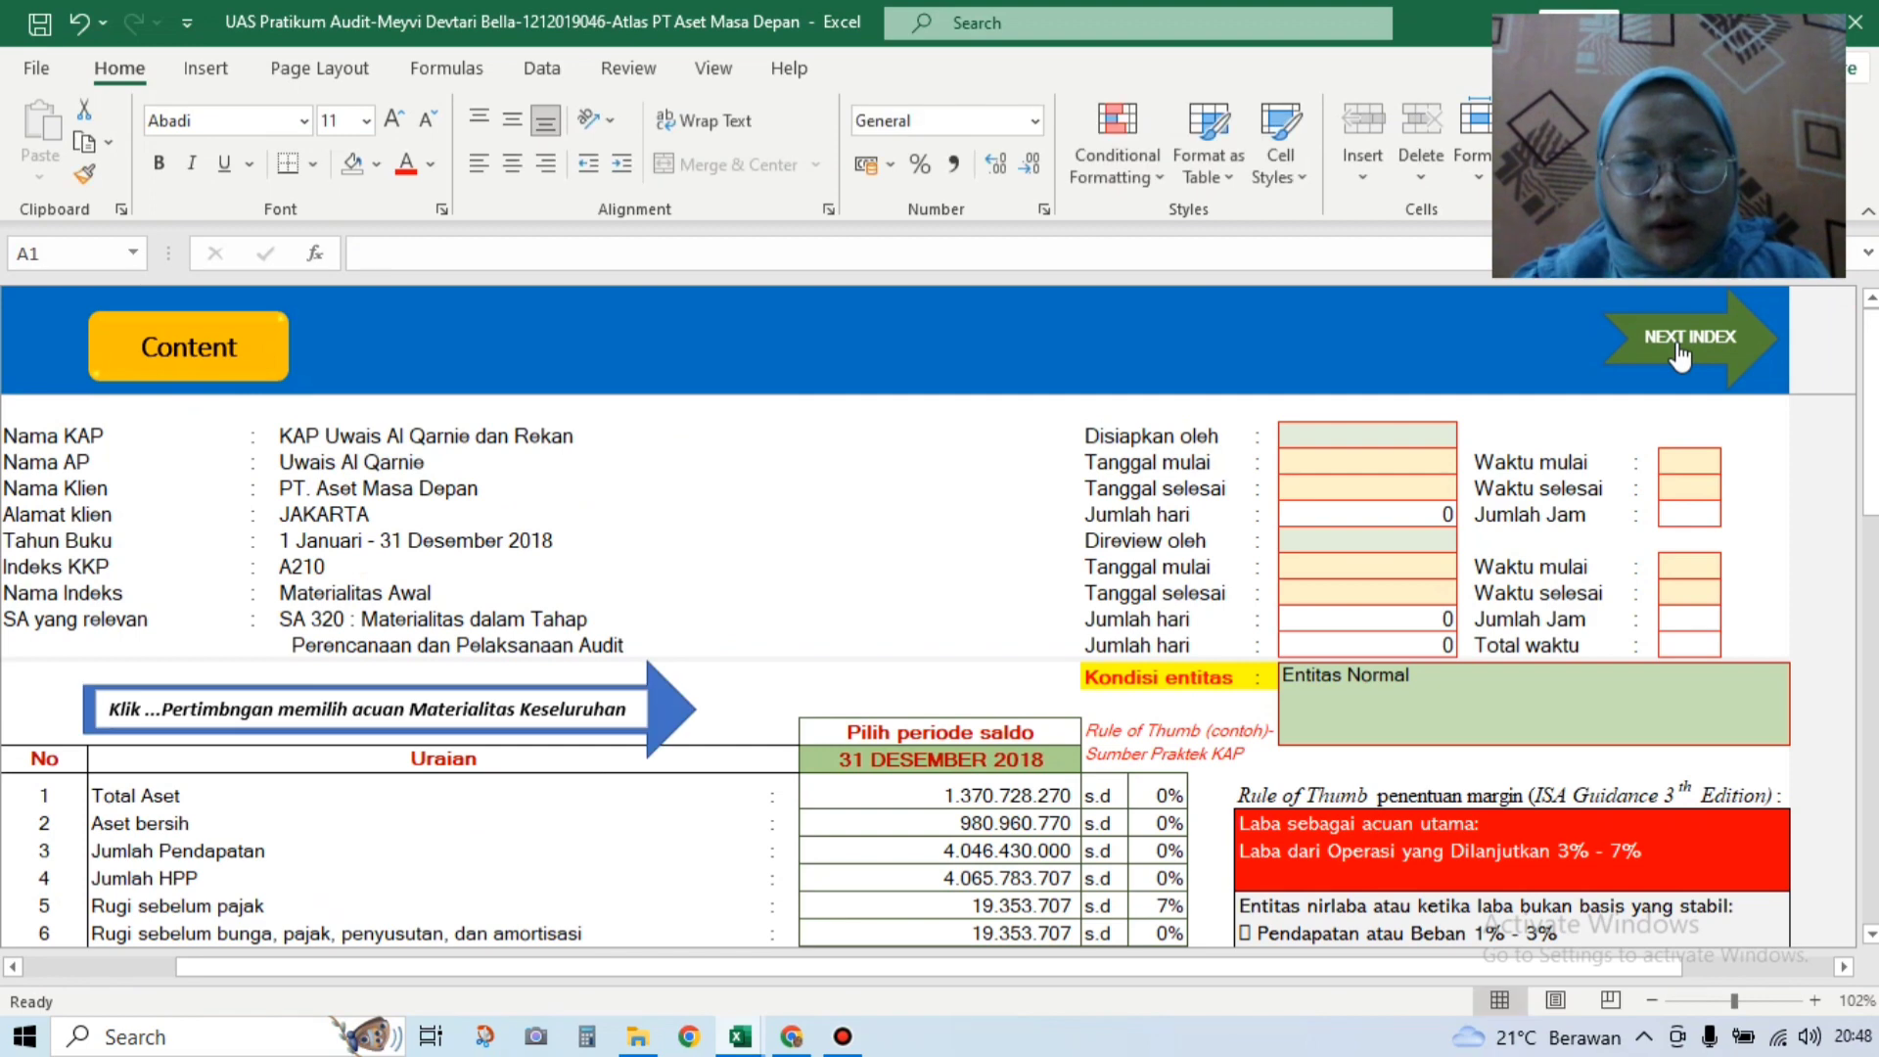
{"action": "left_click_drag", "start_coordinate": [1870, 353], "coordinate": [1870, 626]}
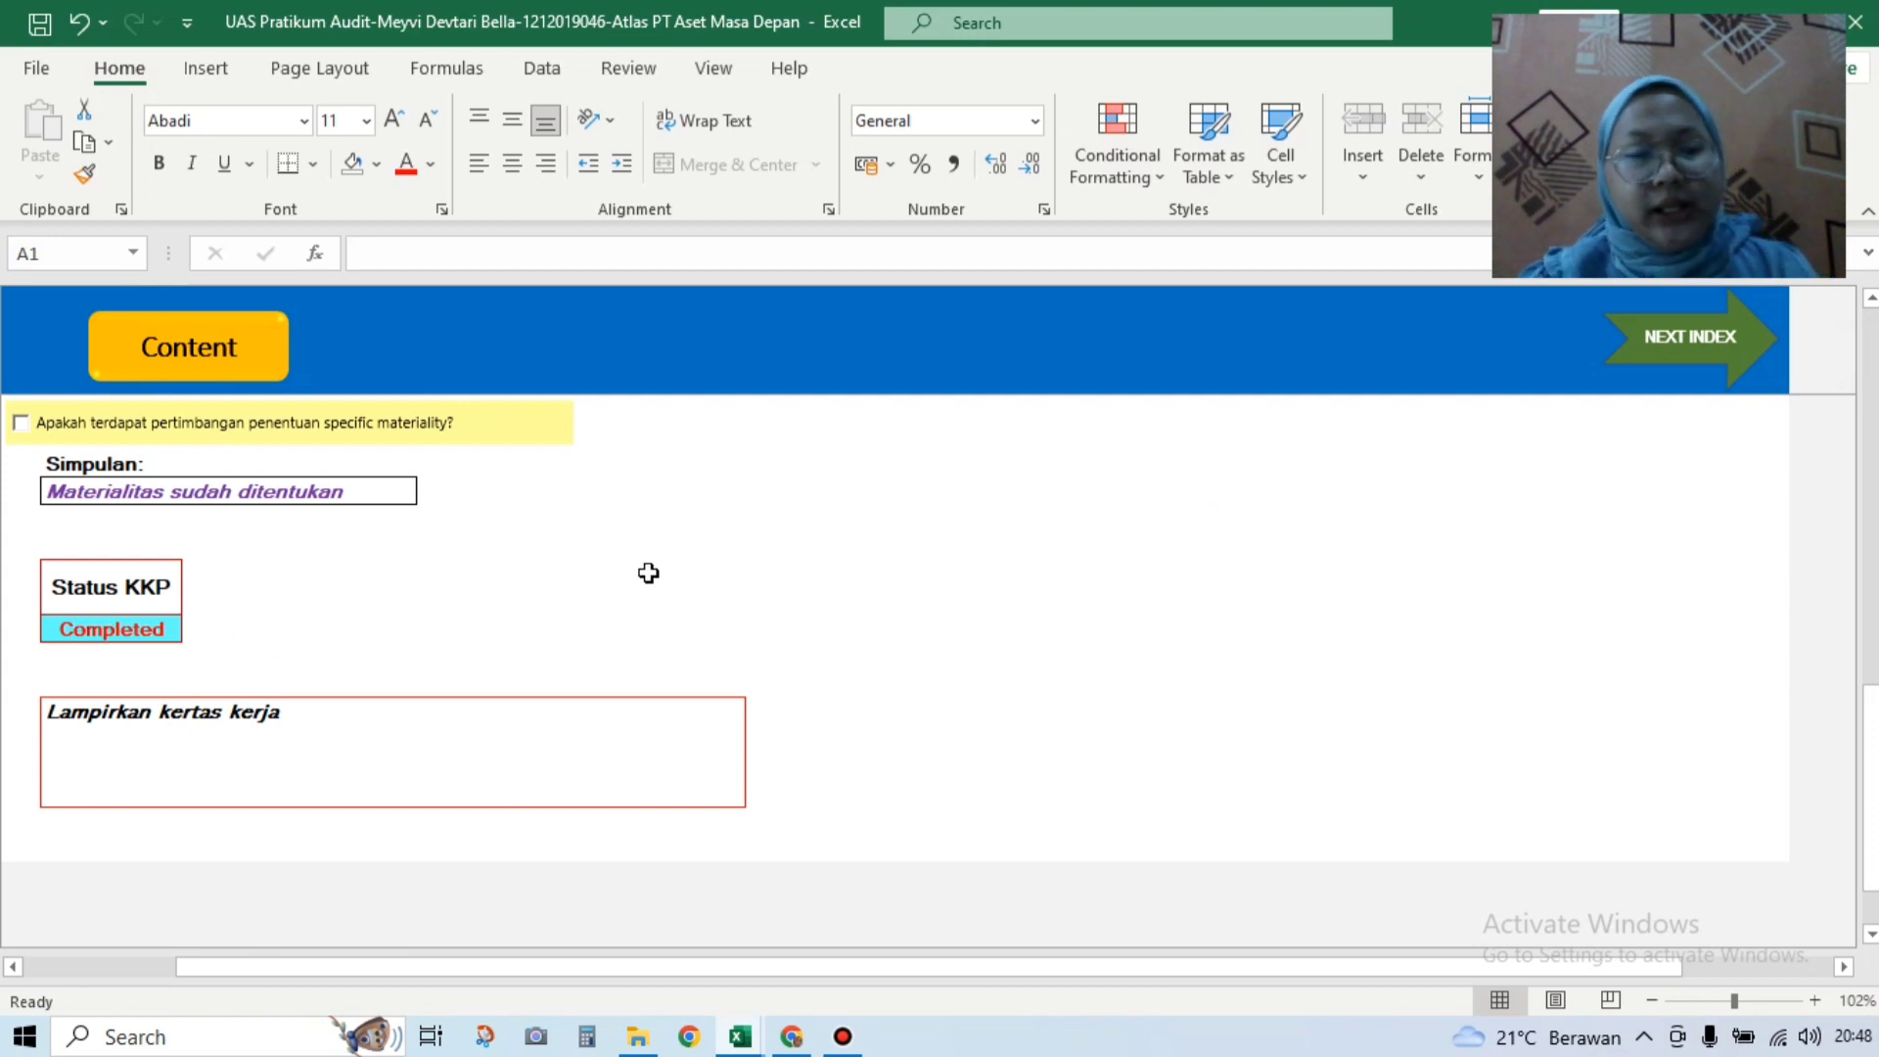
{"action": "left_click", "coordinate": [232, 360]}
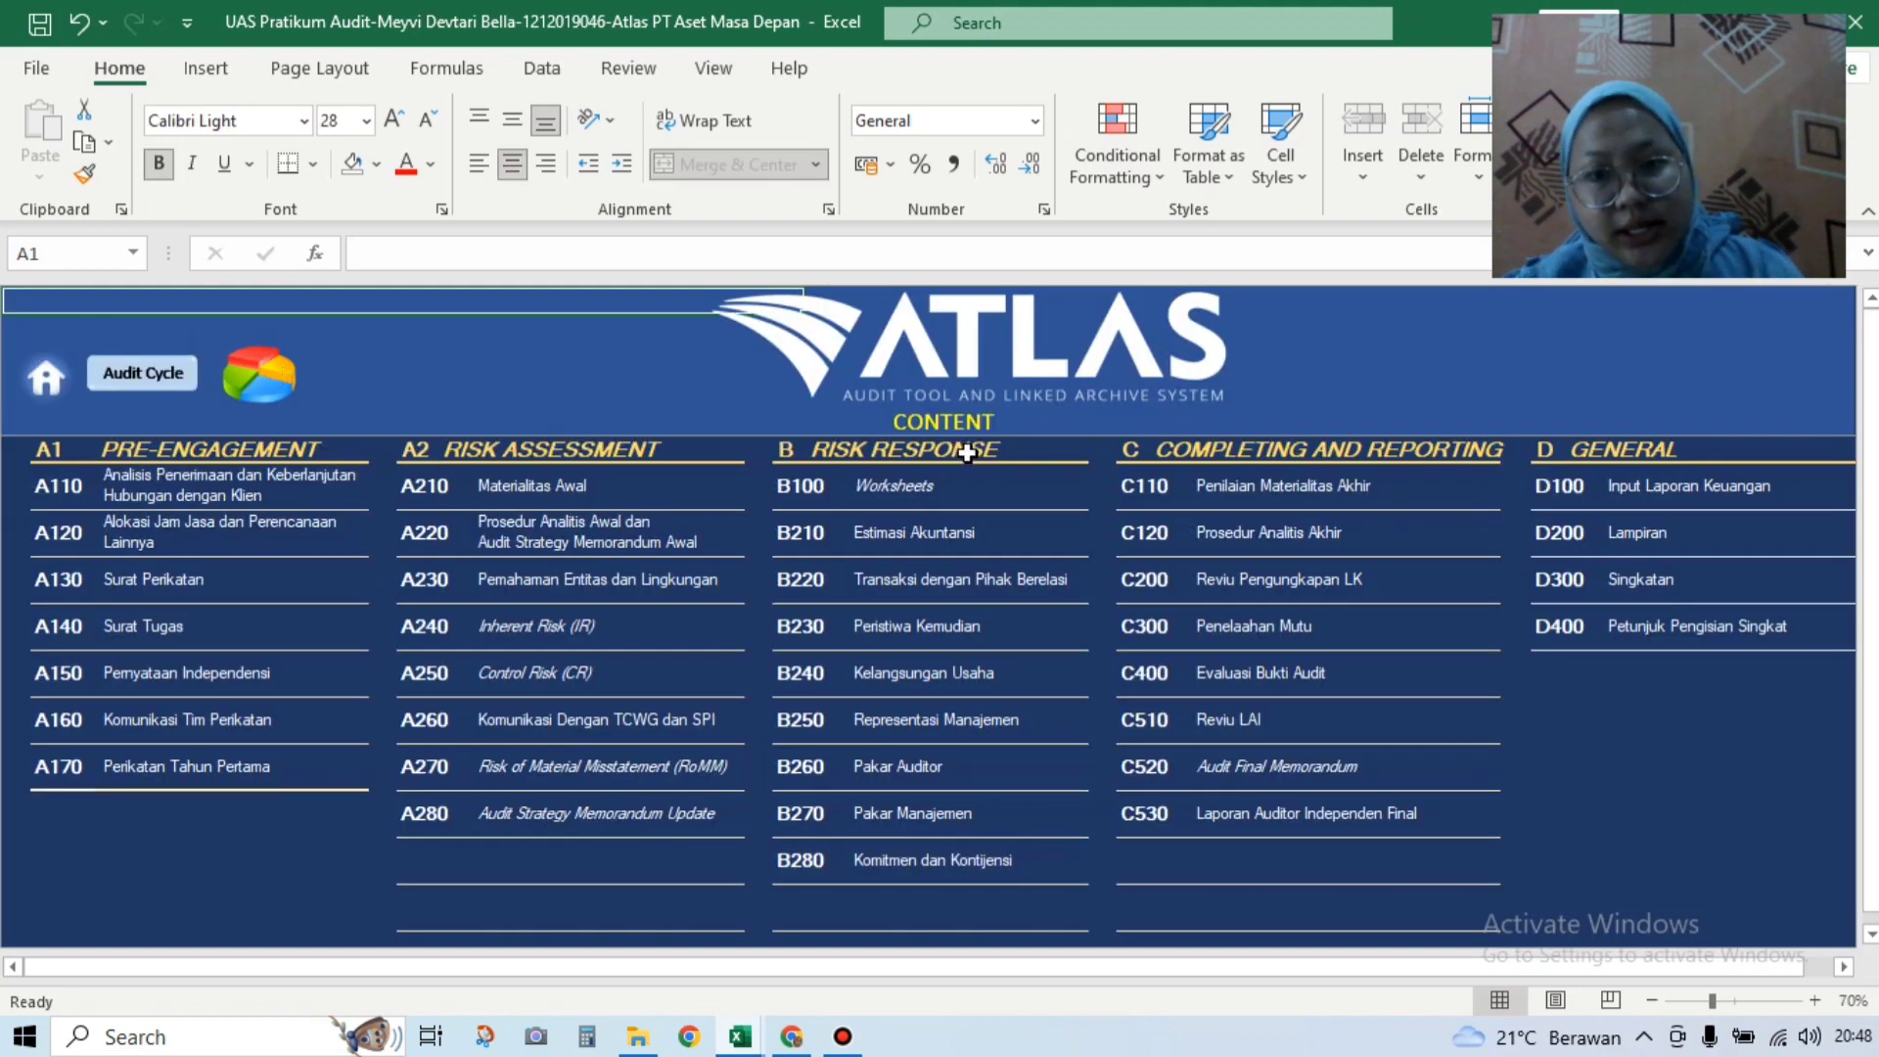
Step: Open C110 Penilaian Materialitas Final and enter TIDAK SIGNIFIKAN in conclusion cell E37
{"action": "left_click", "coordinate": [1147, 493]}
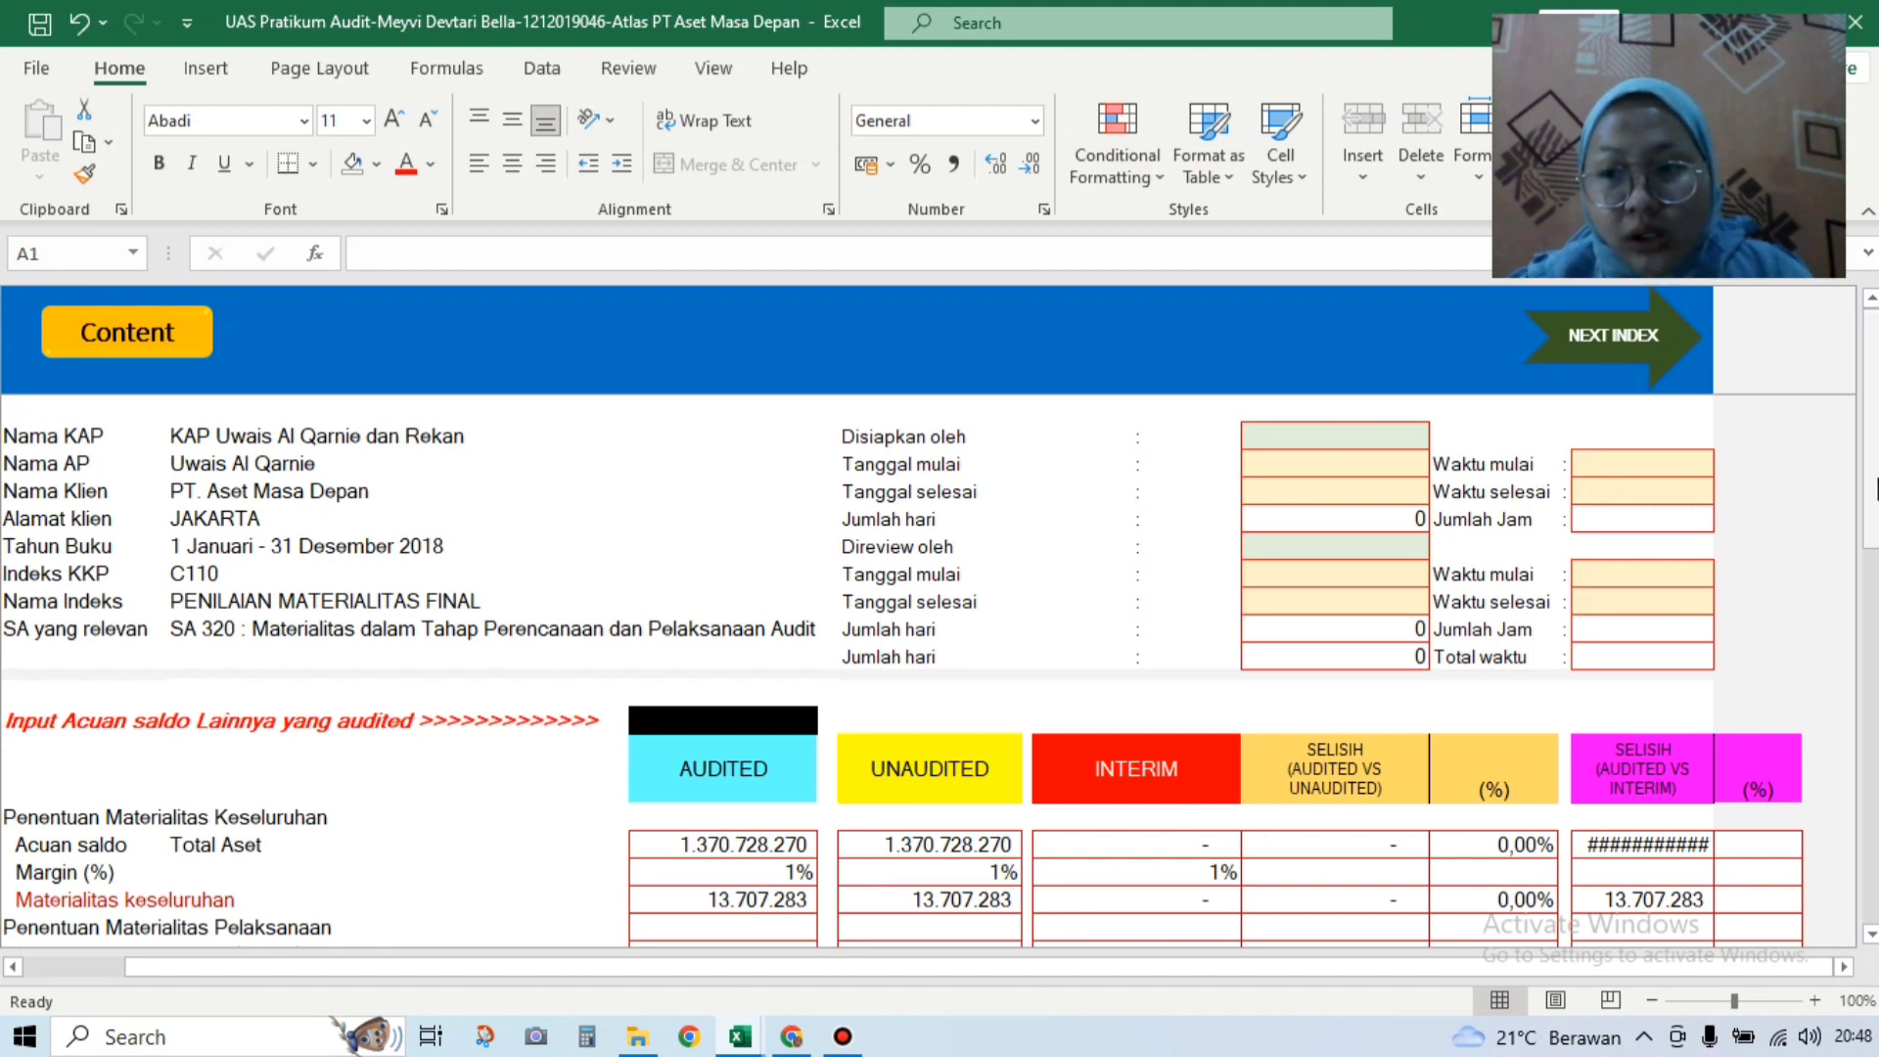
{"action": "left_click_drag", "start_coordinate": [1874, 489], "coordinate": [1876, 531]}
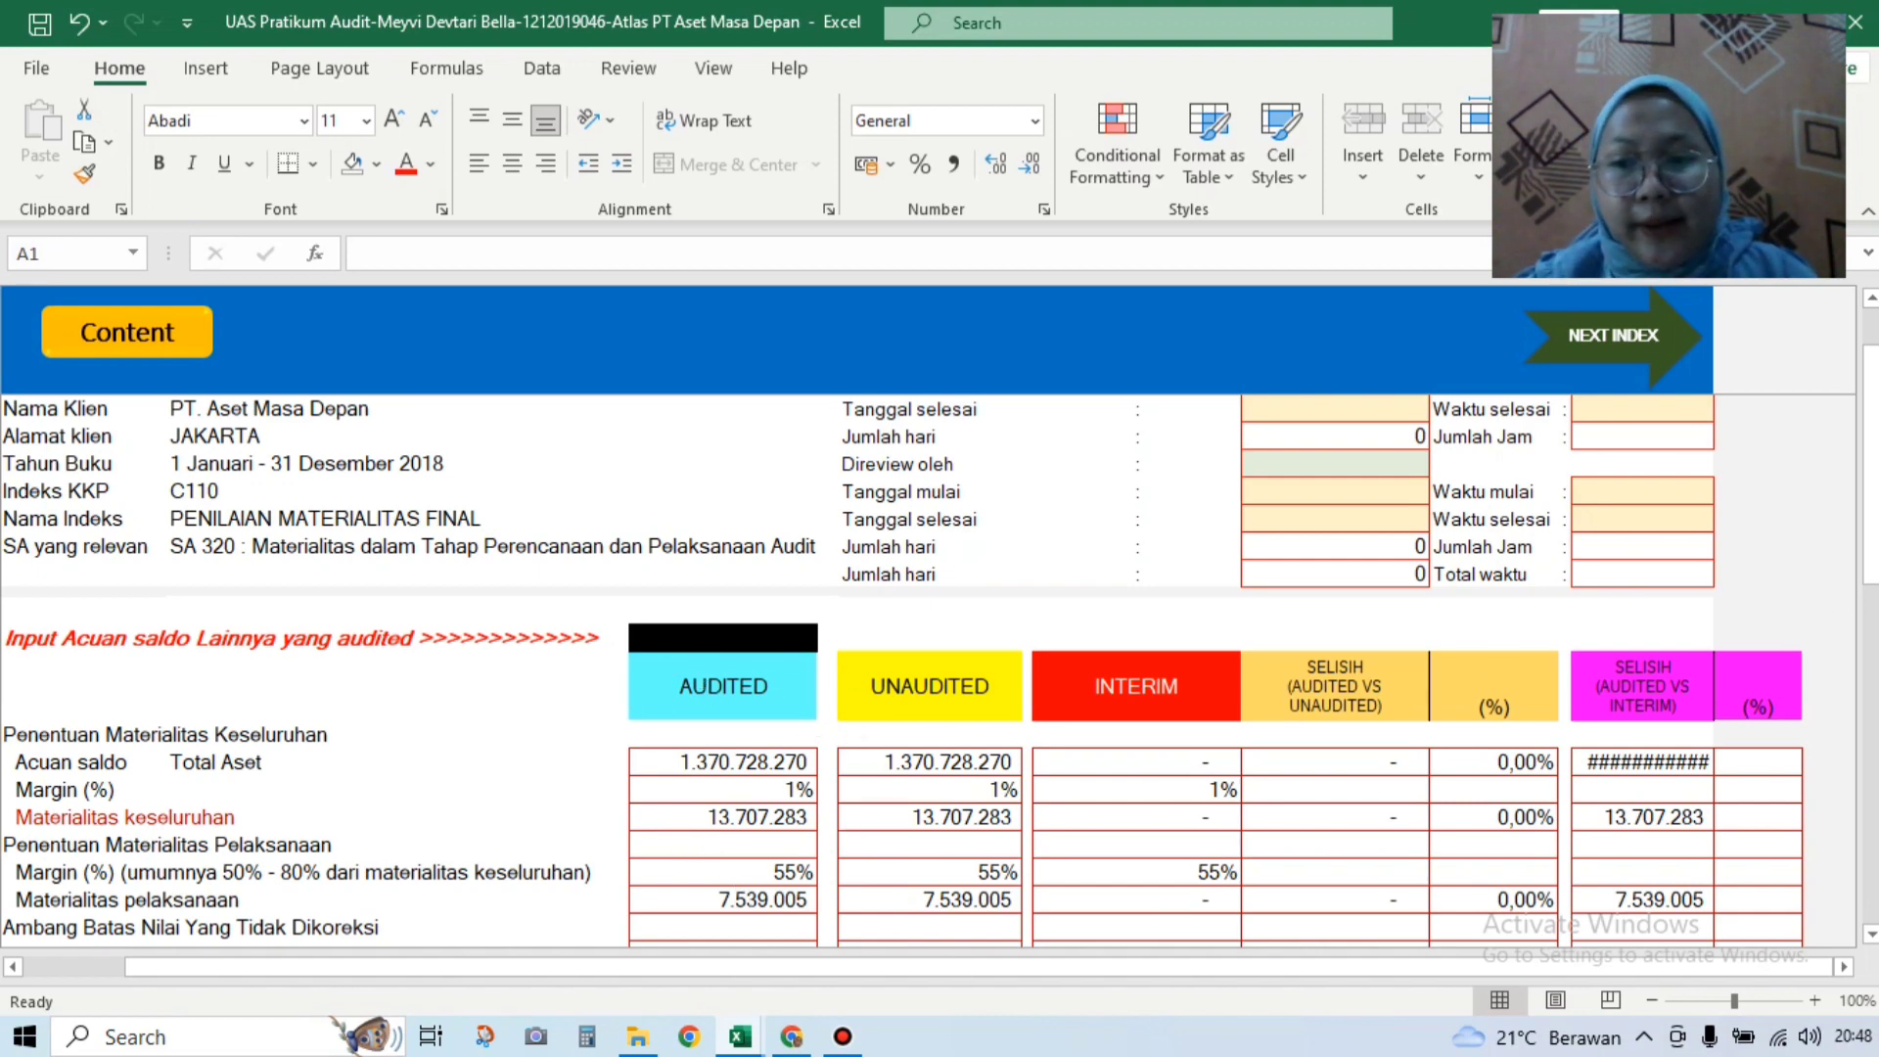
{"action": "left_click_drag", "start_coordinate": [1870, 490], "coordinate": [1870, 647]}
{"action": "left_click", "coordinate": [1057, 869]}
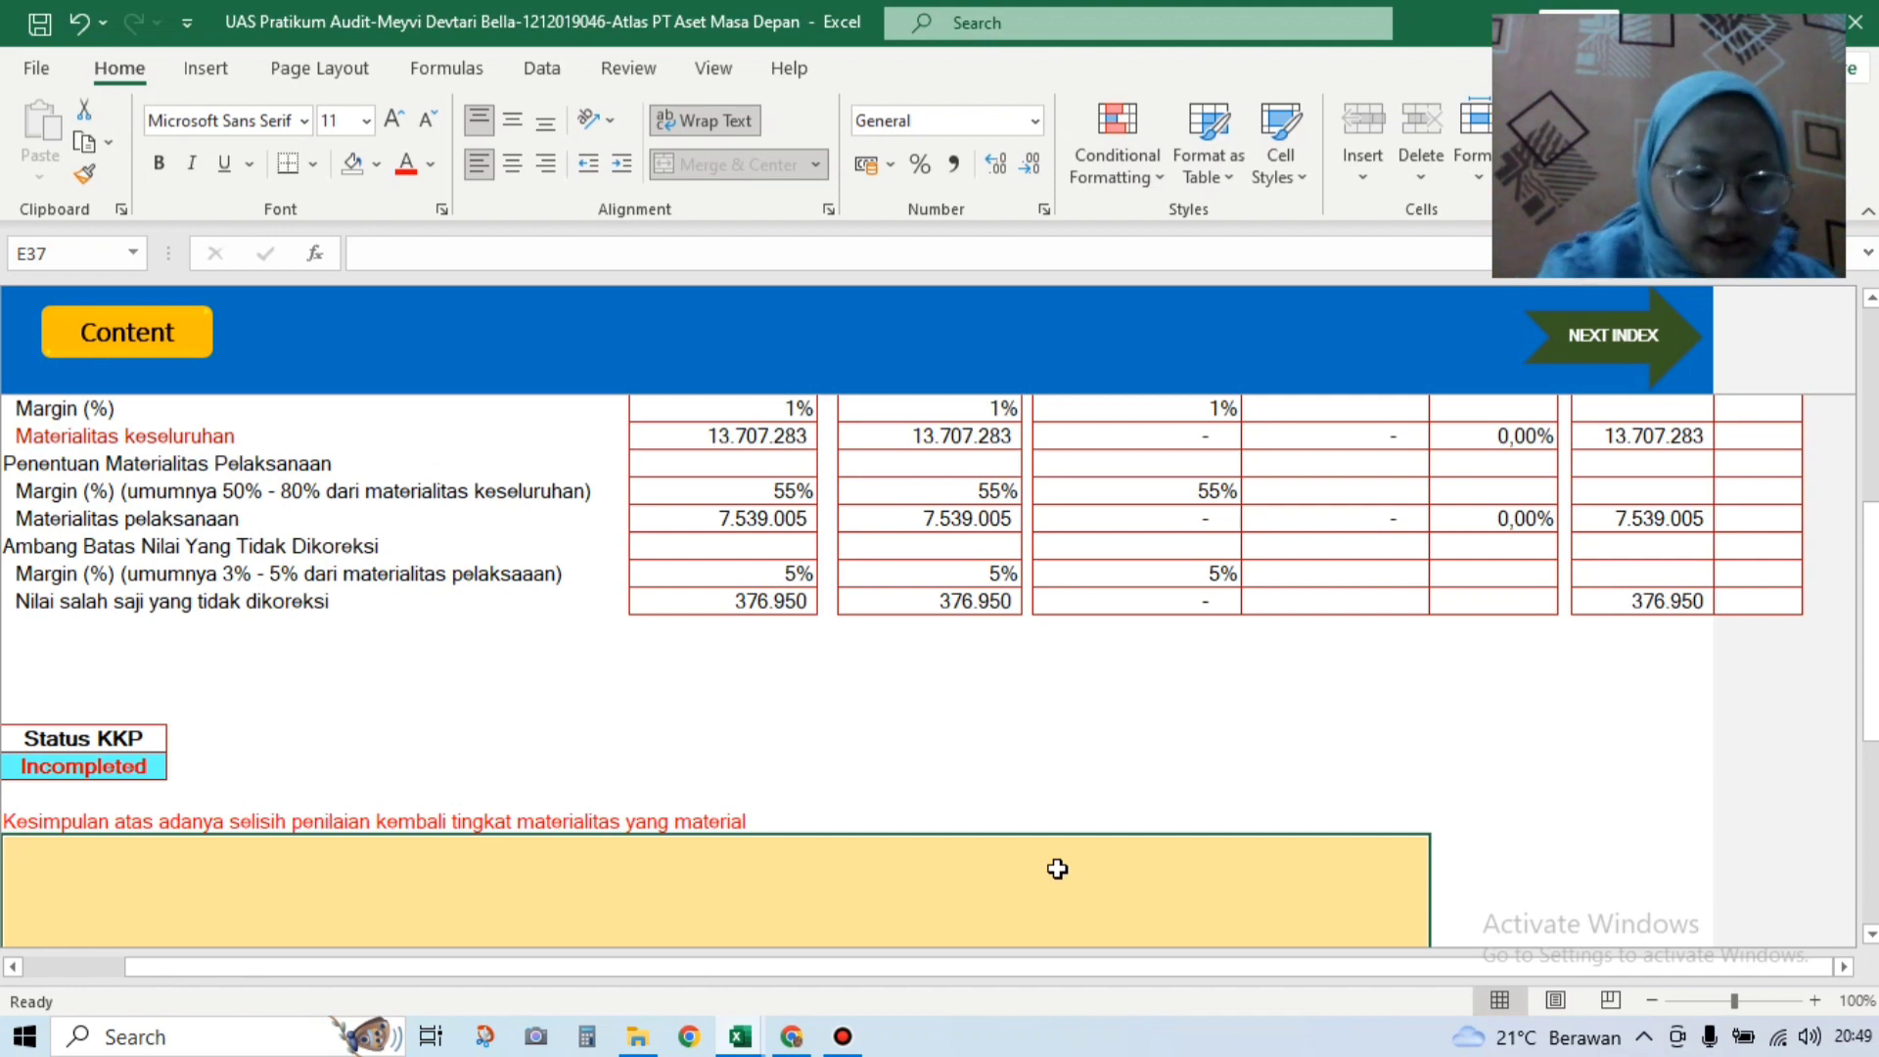
{"action": "type", "text": "TIDAK SIGNIFIKAN"}
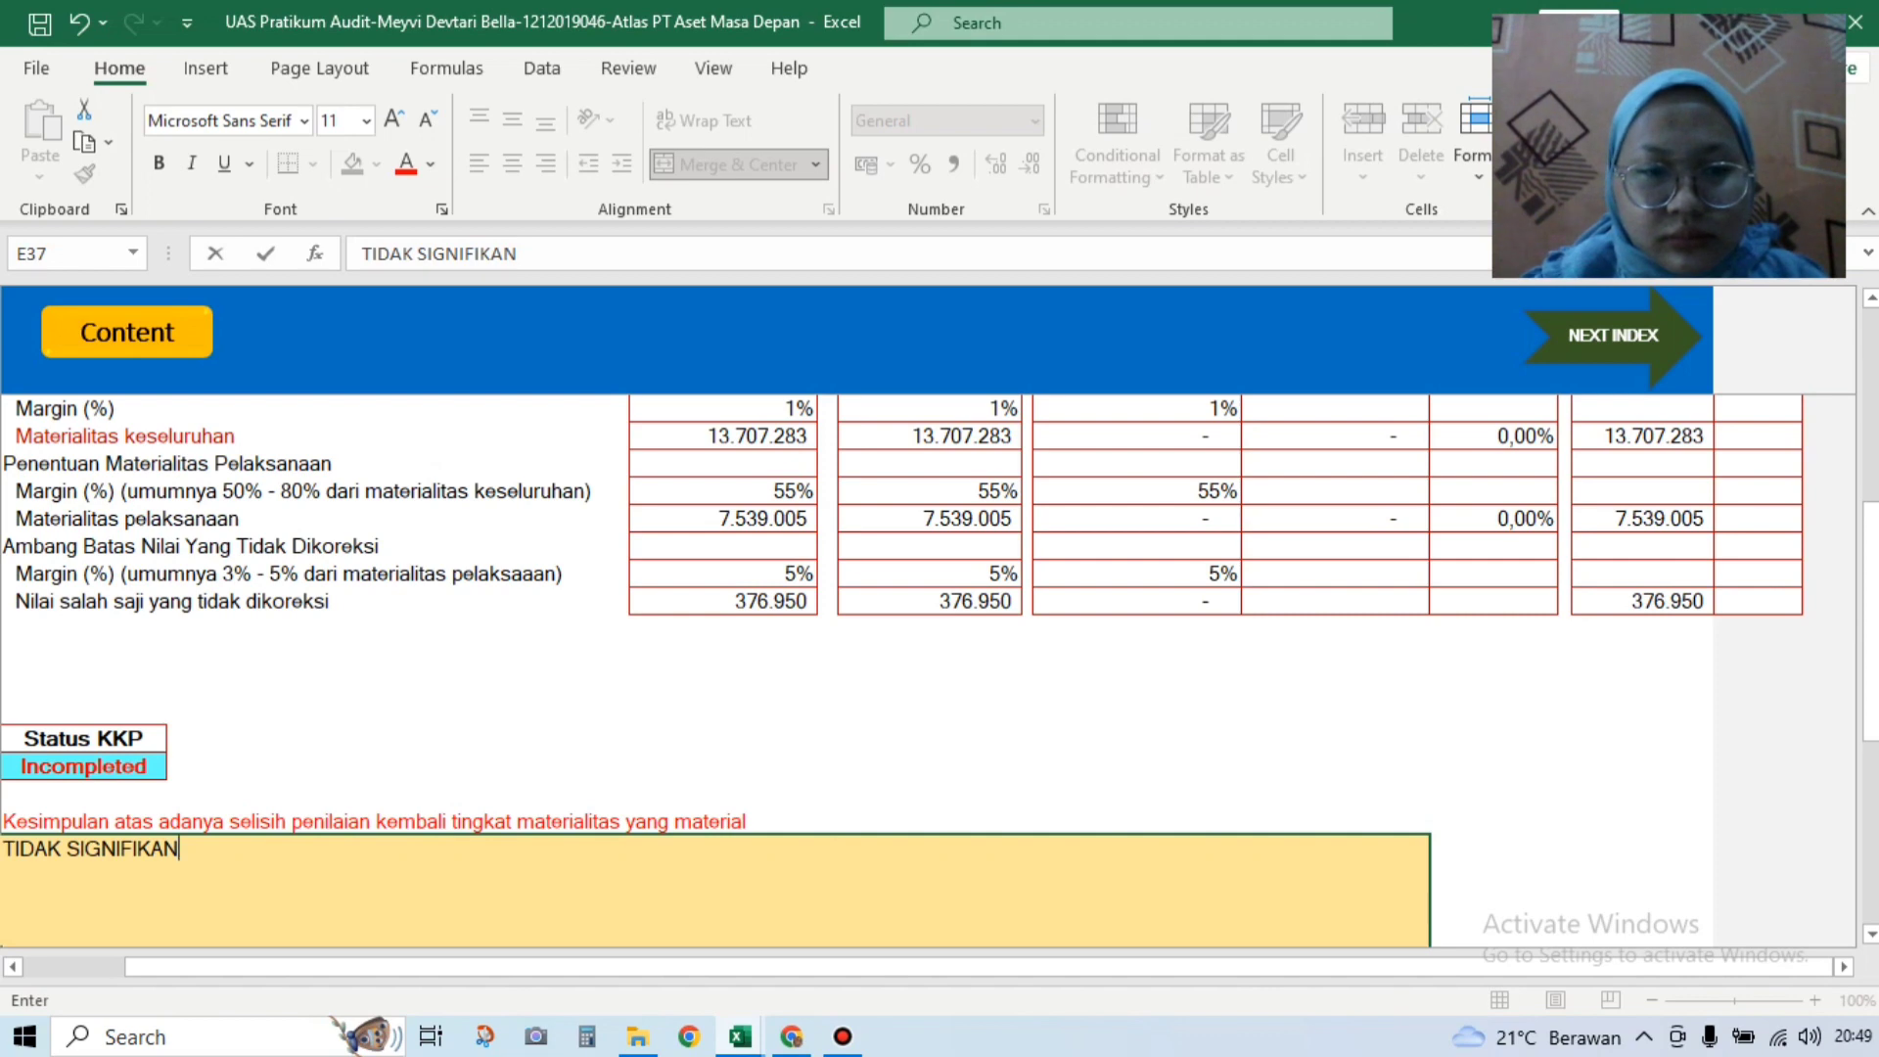
{"action": "left_click_drag", "start_coordinate": [1872, 586], "coordinate": [1871, 546]}
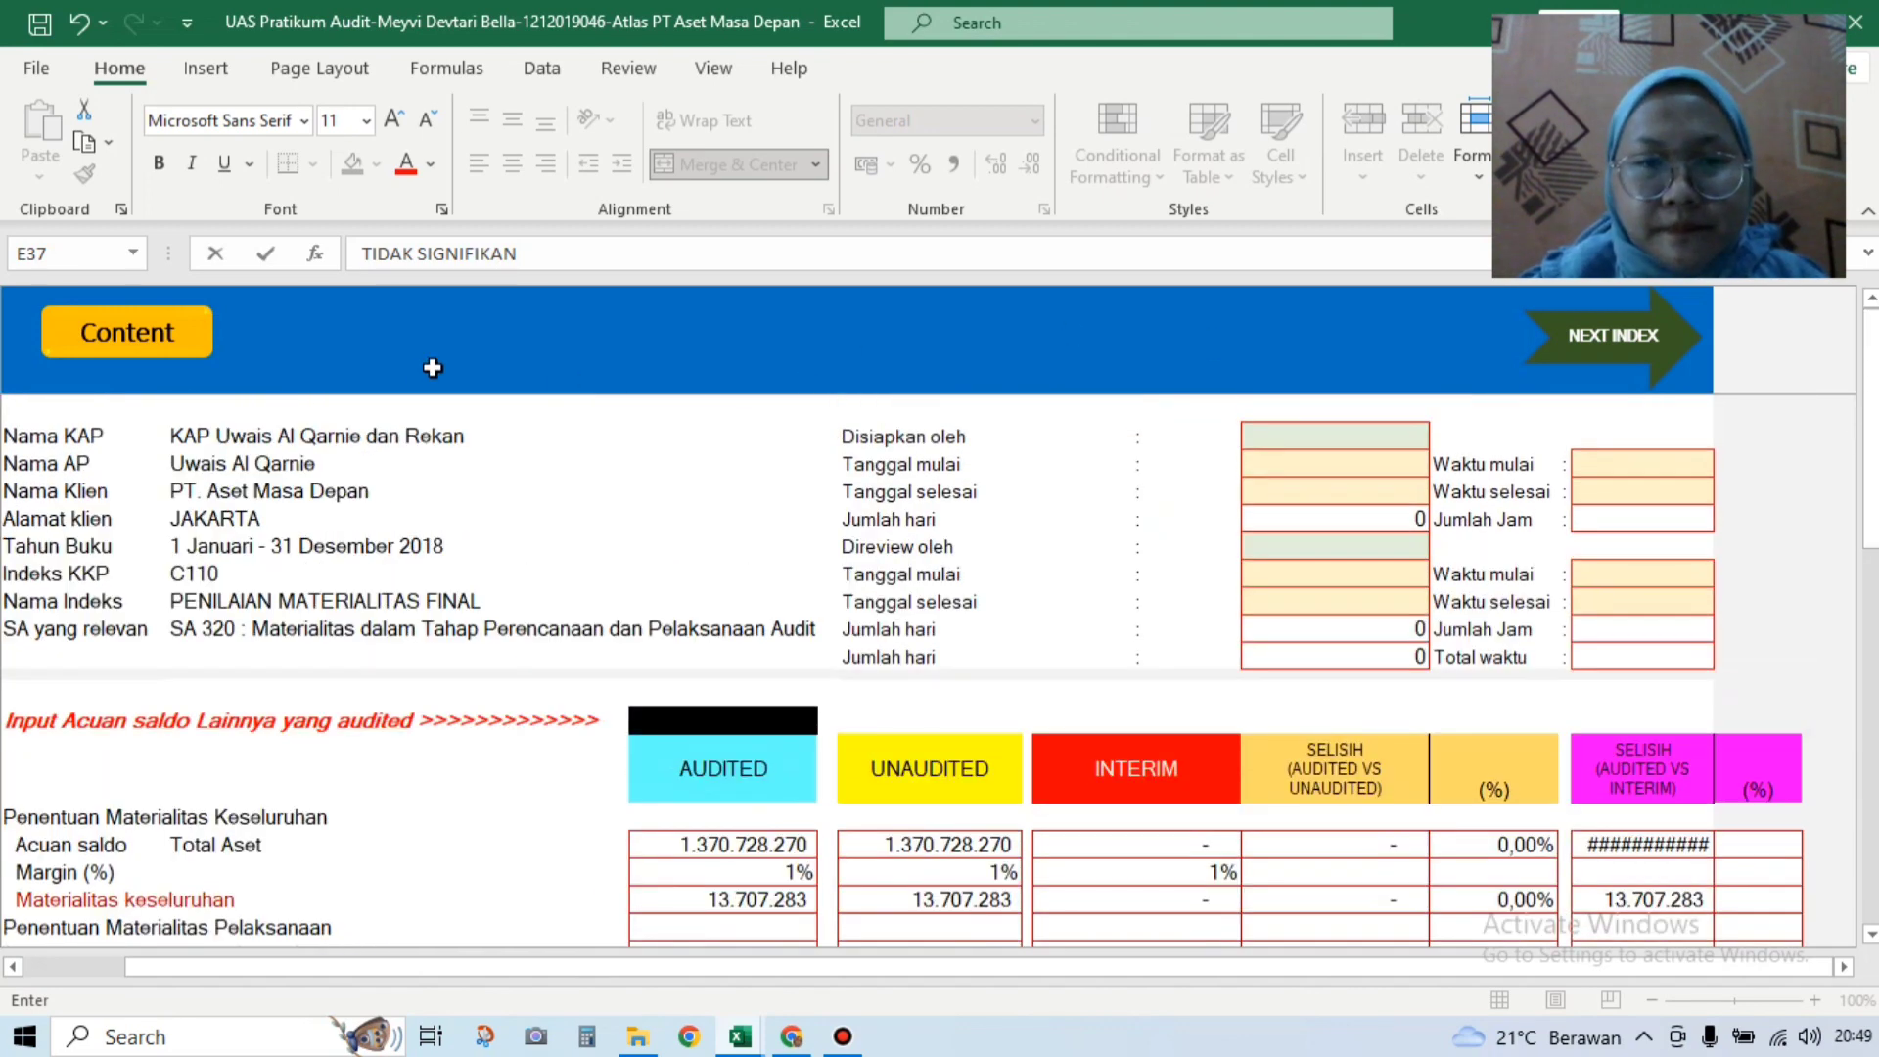
Step: Commit the C110 entry, confirm Status KKP shows Completed, and go back to Content
{"action": "left_click", "coordinate": [137, 333]}
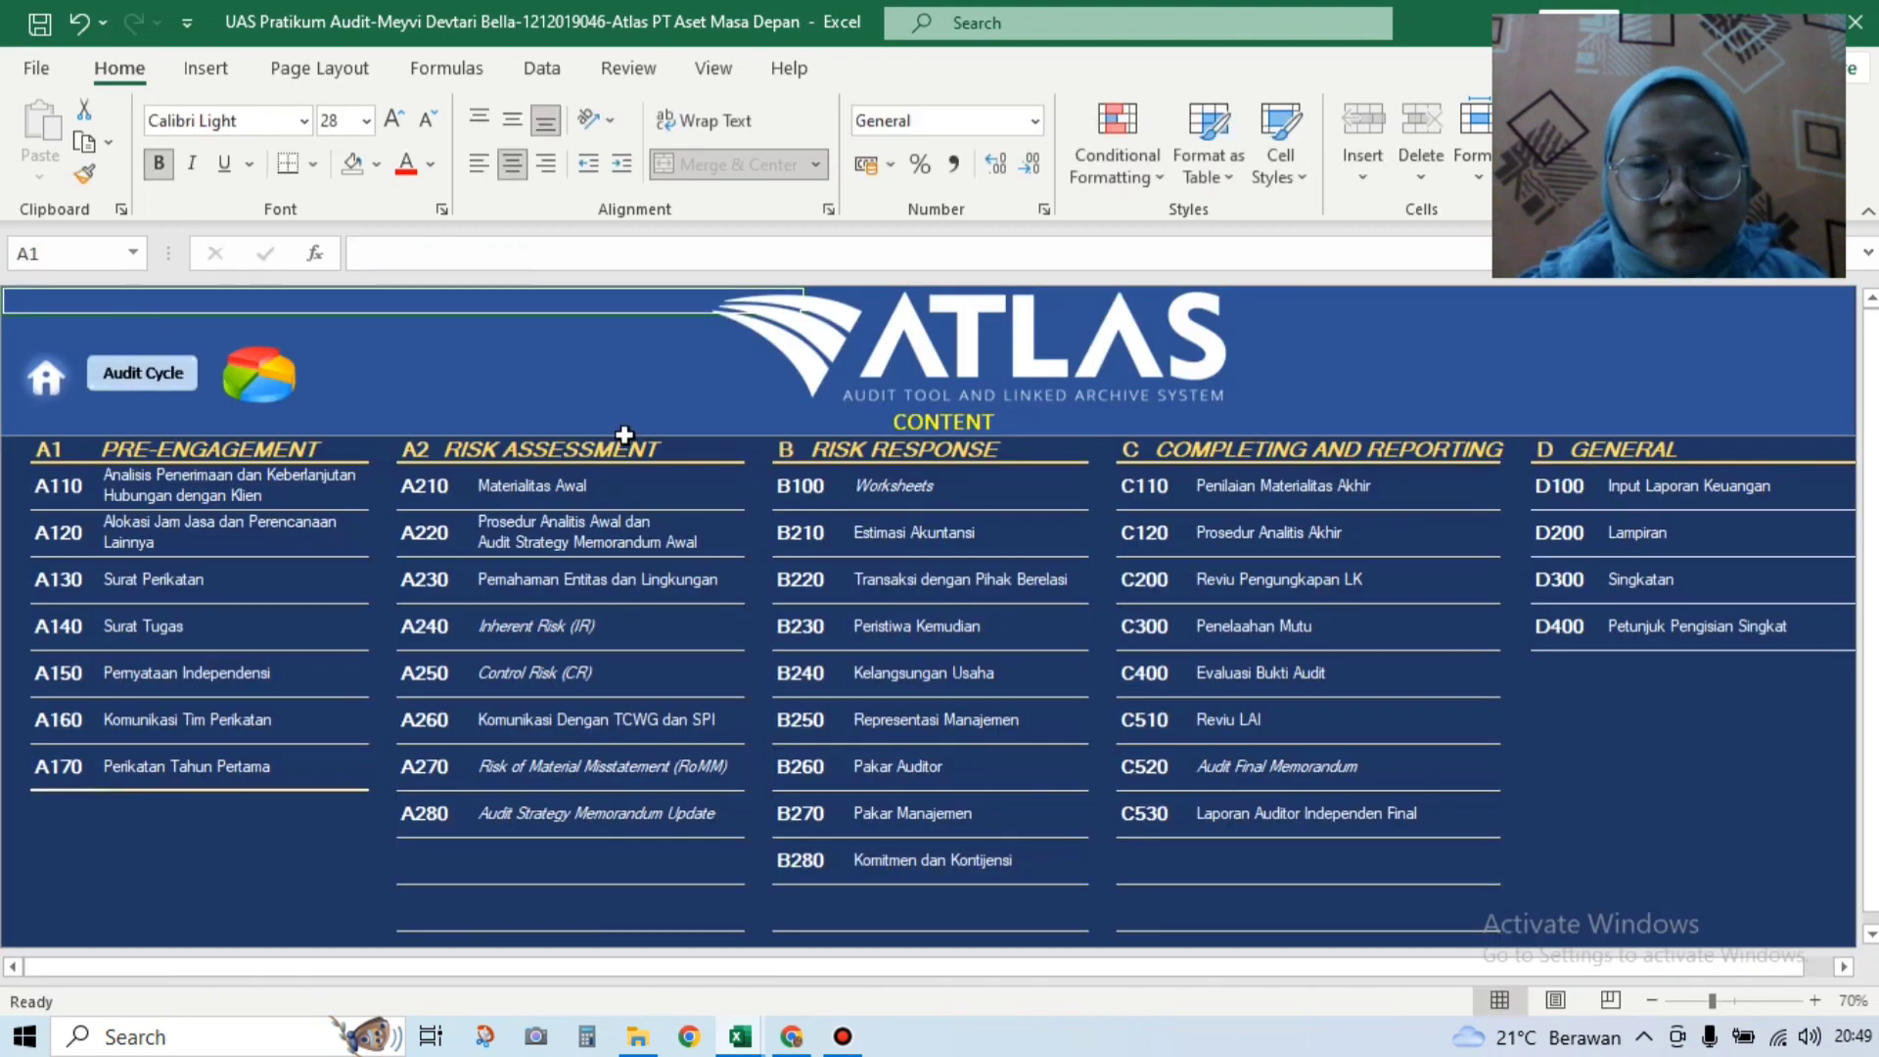
{"action": "left_click", "coordinate": [1142, 487]}
{"action": "left_click_drag", "start_coordinate": [1870, 431], "coordinate": [1870, 629]}
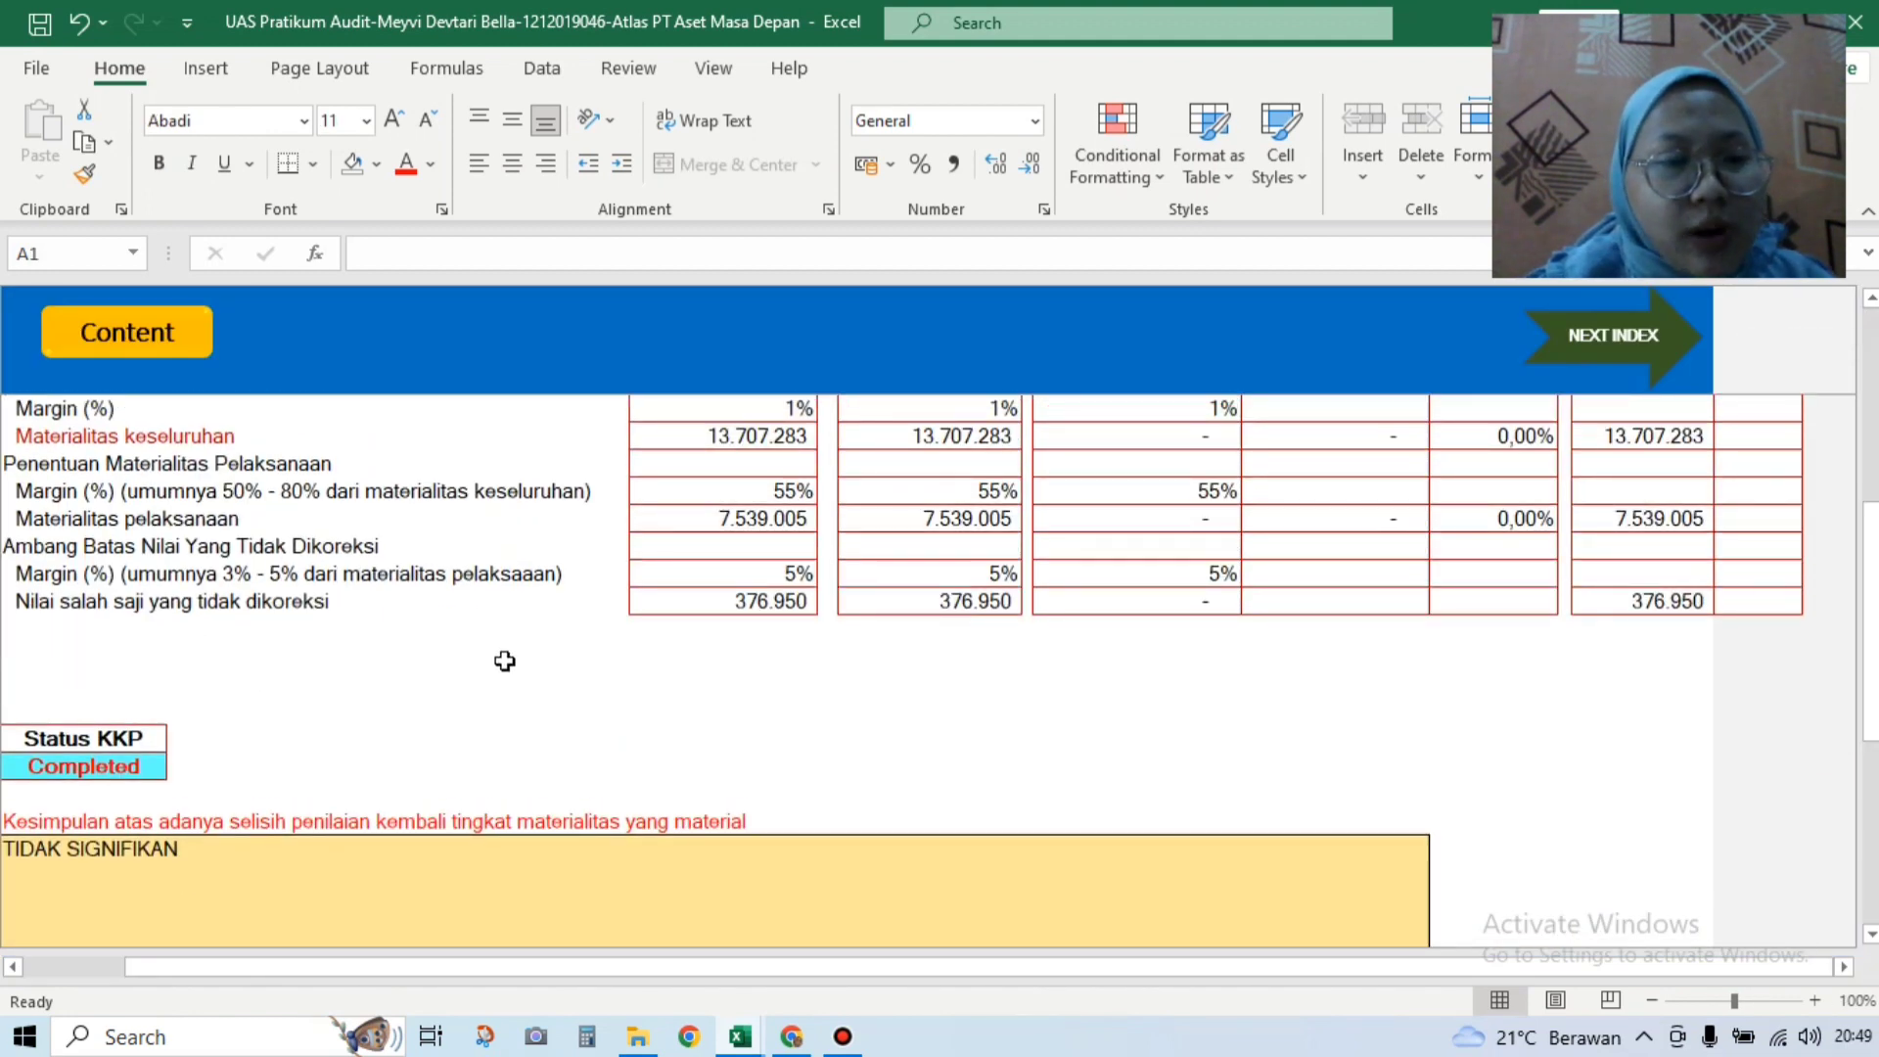
{"action": "left_click_drag", "start_coordinate": [1871, 666], "coordinate": [1869, 399]}
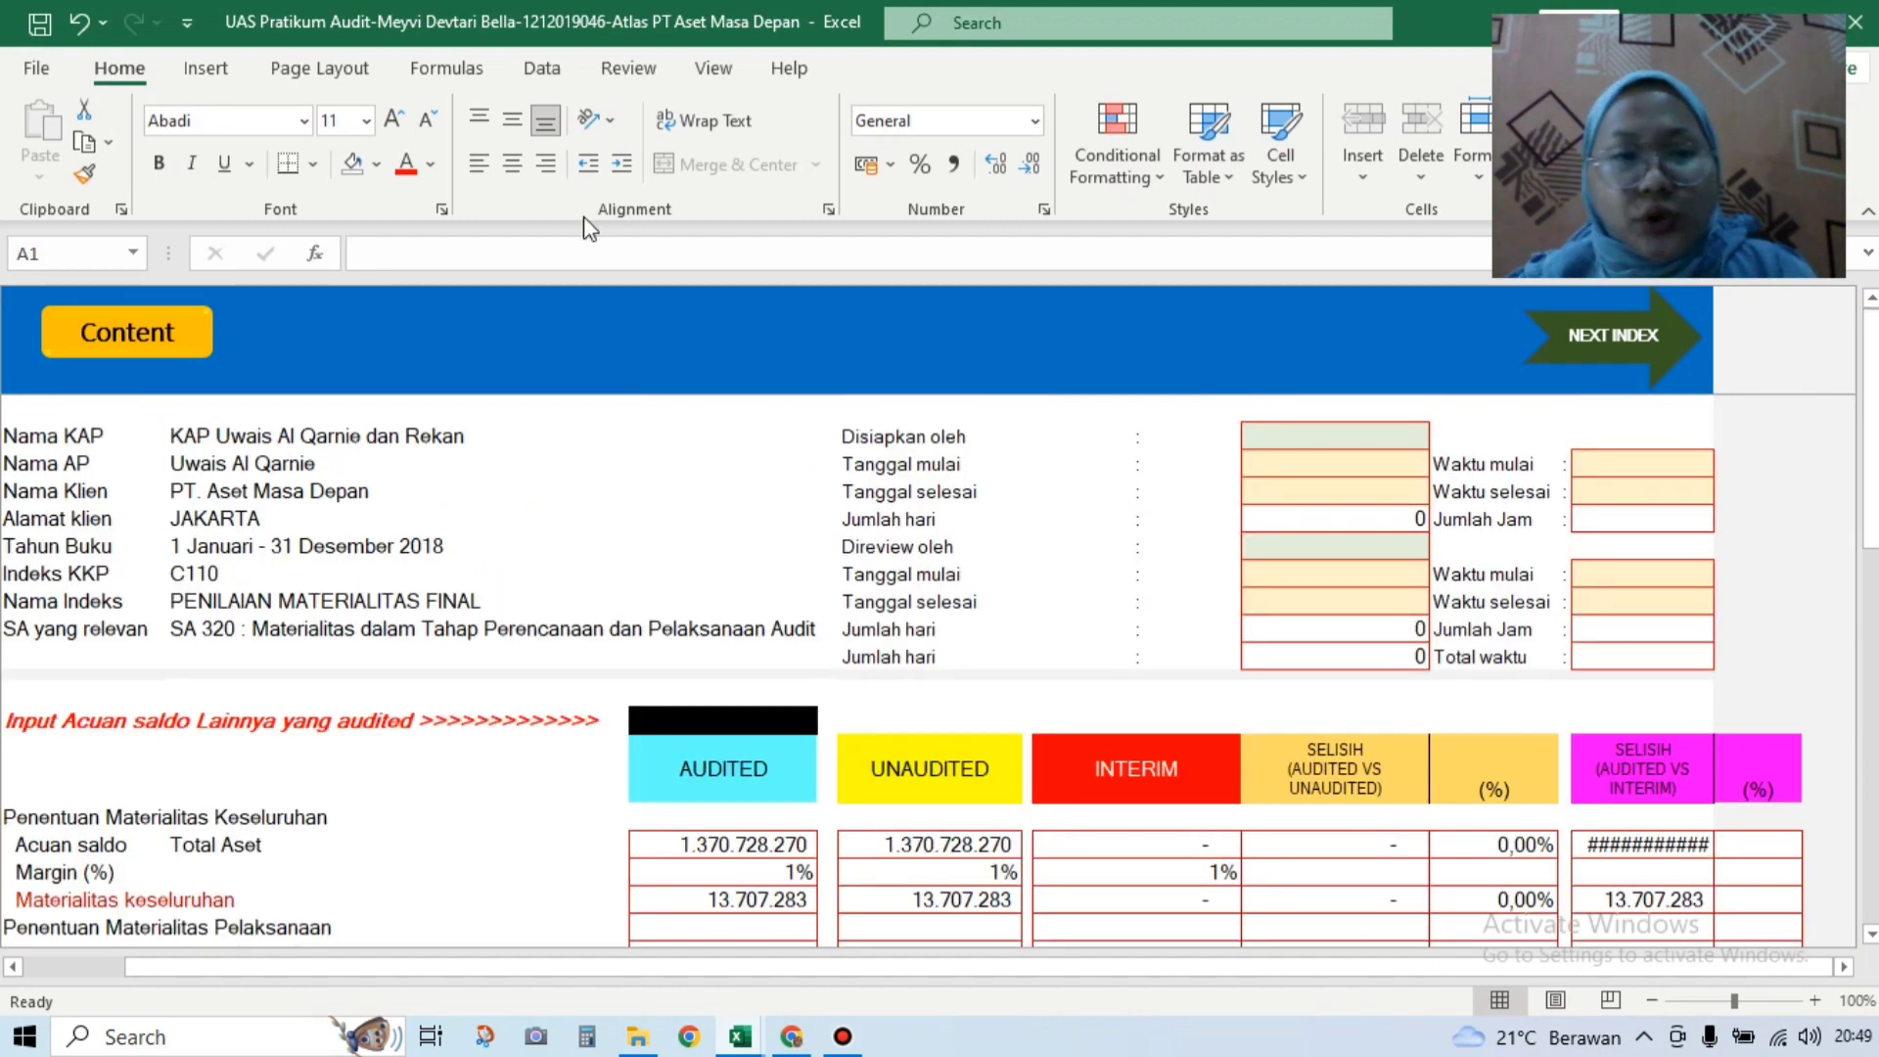
{"action": "left_click", "coordinate": [142, 340]}
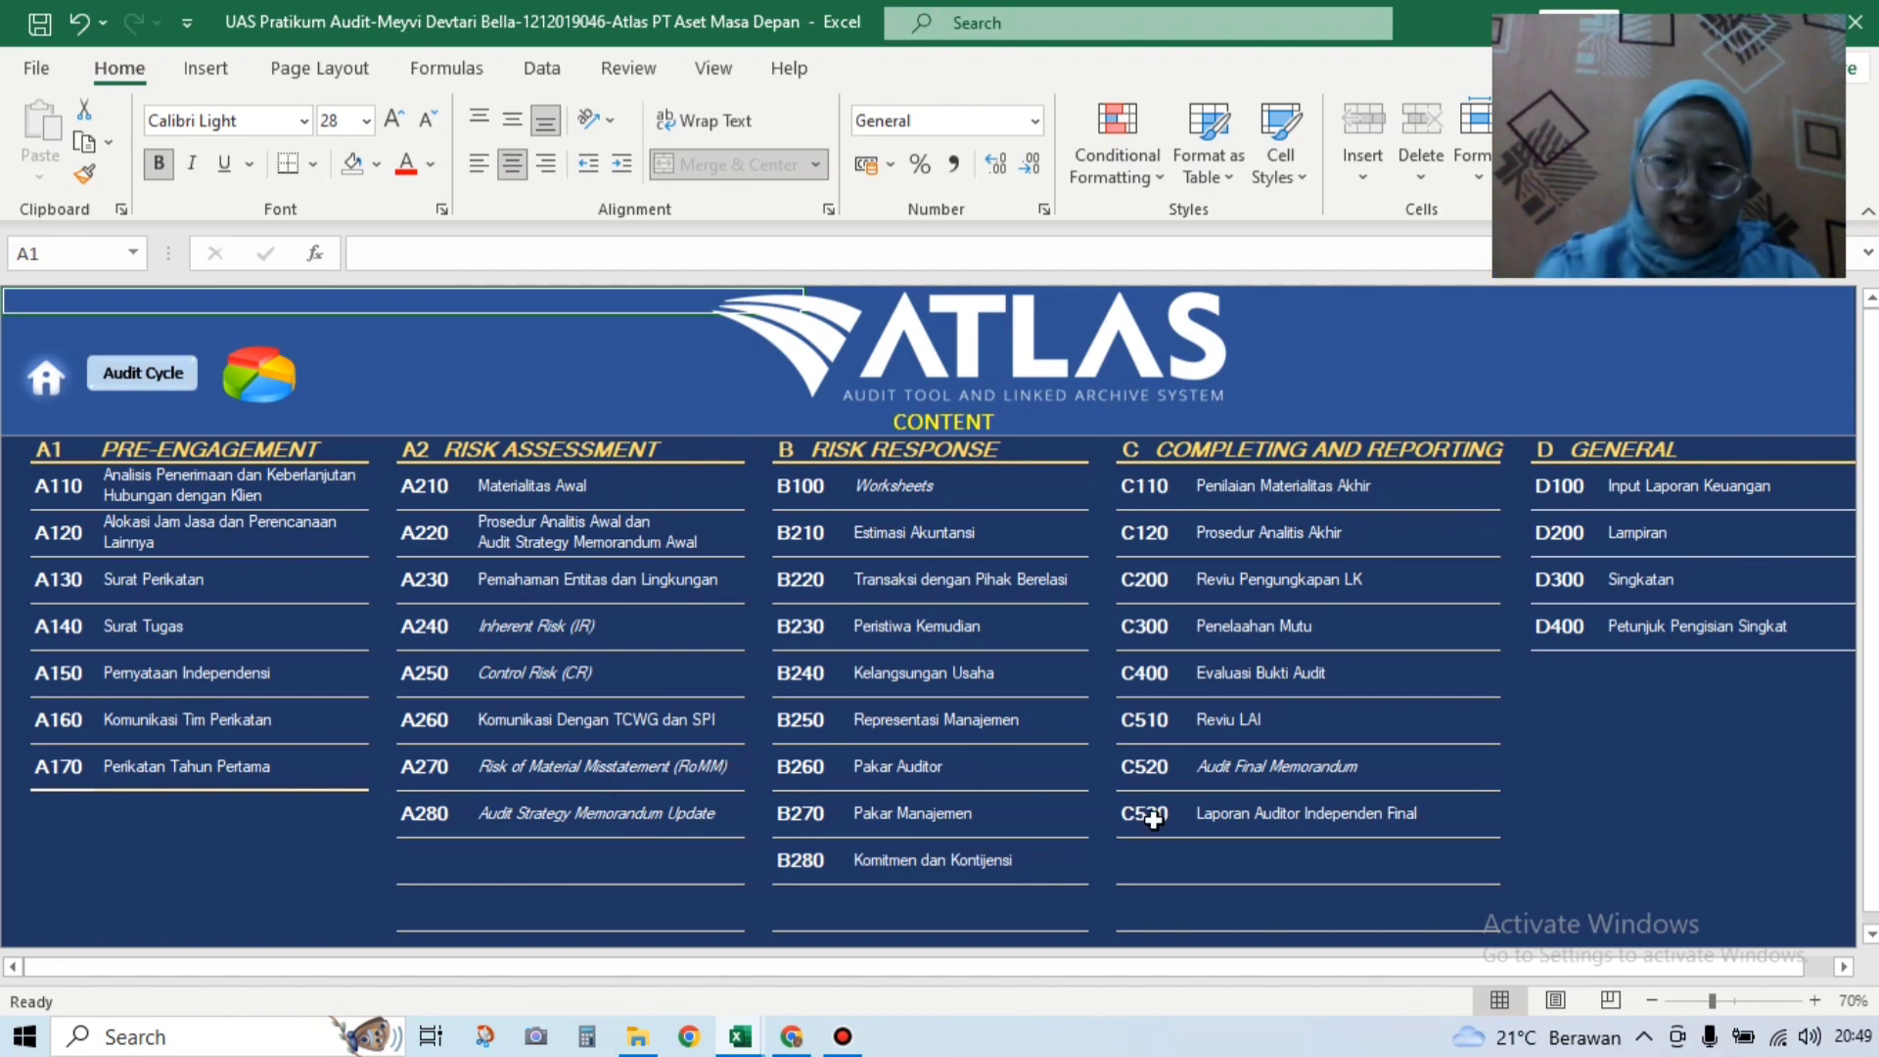
Step: On C400, answer YA for sufficient evidence, YA for material misstatement, TIDAK for pervasive effect
{"action": "left_click", "coordinate": [1143, 673]}
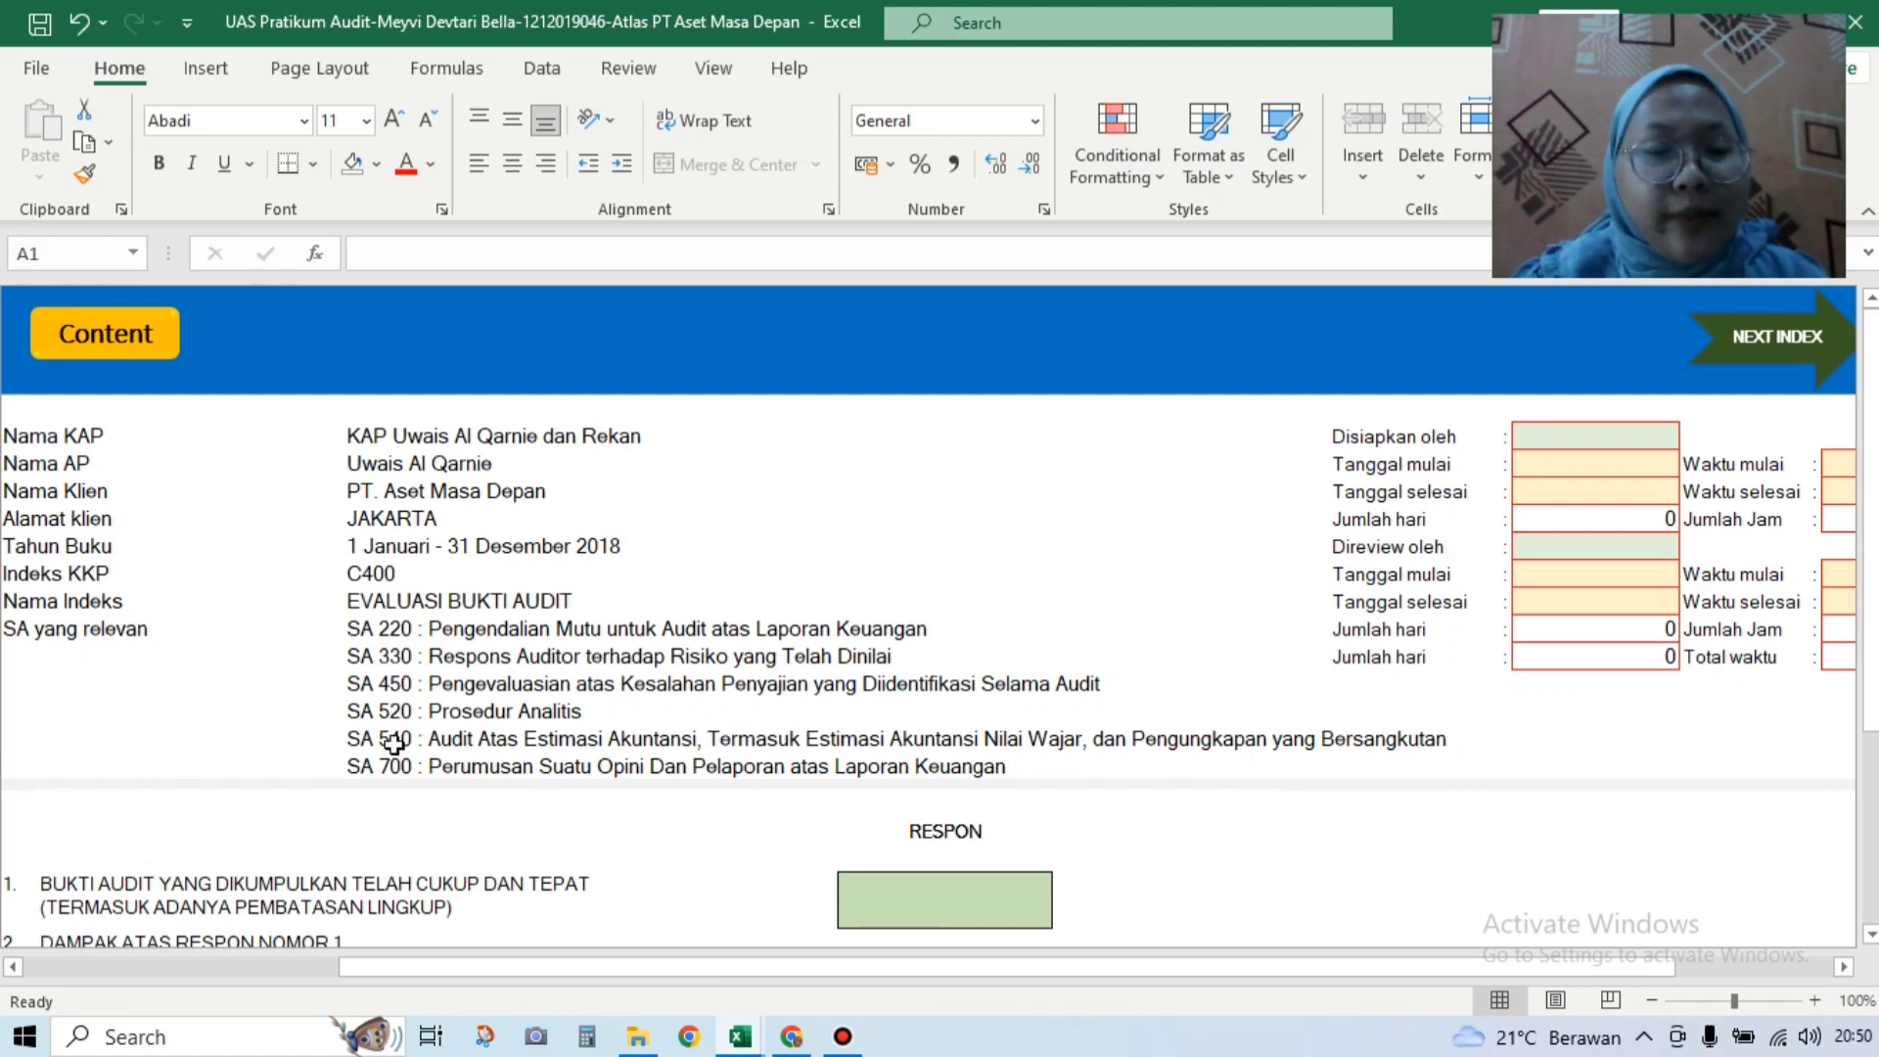
{"action": "left_click_drag", "start_coordinate": [1870, 546], "coordinate": [1876, 619]}
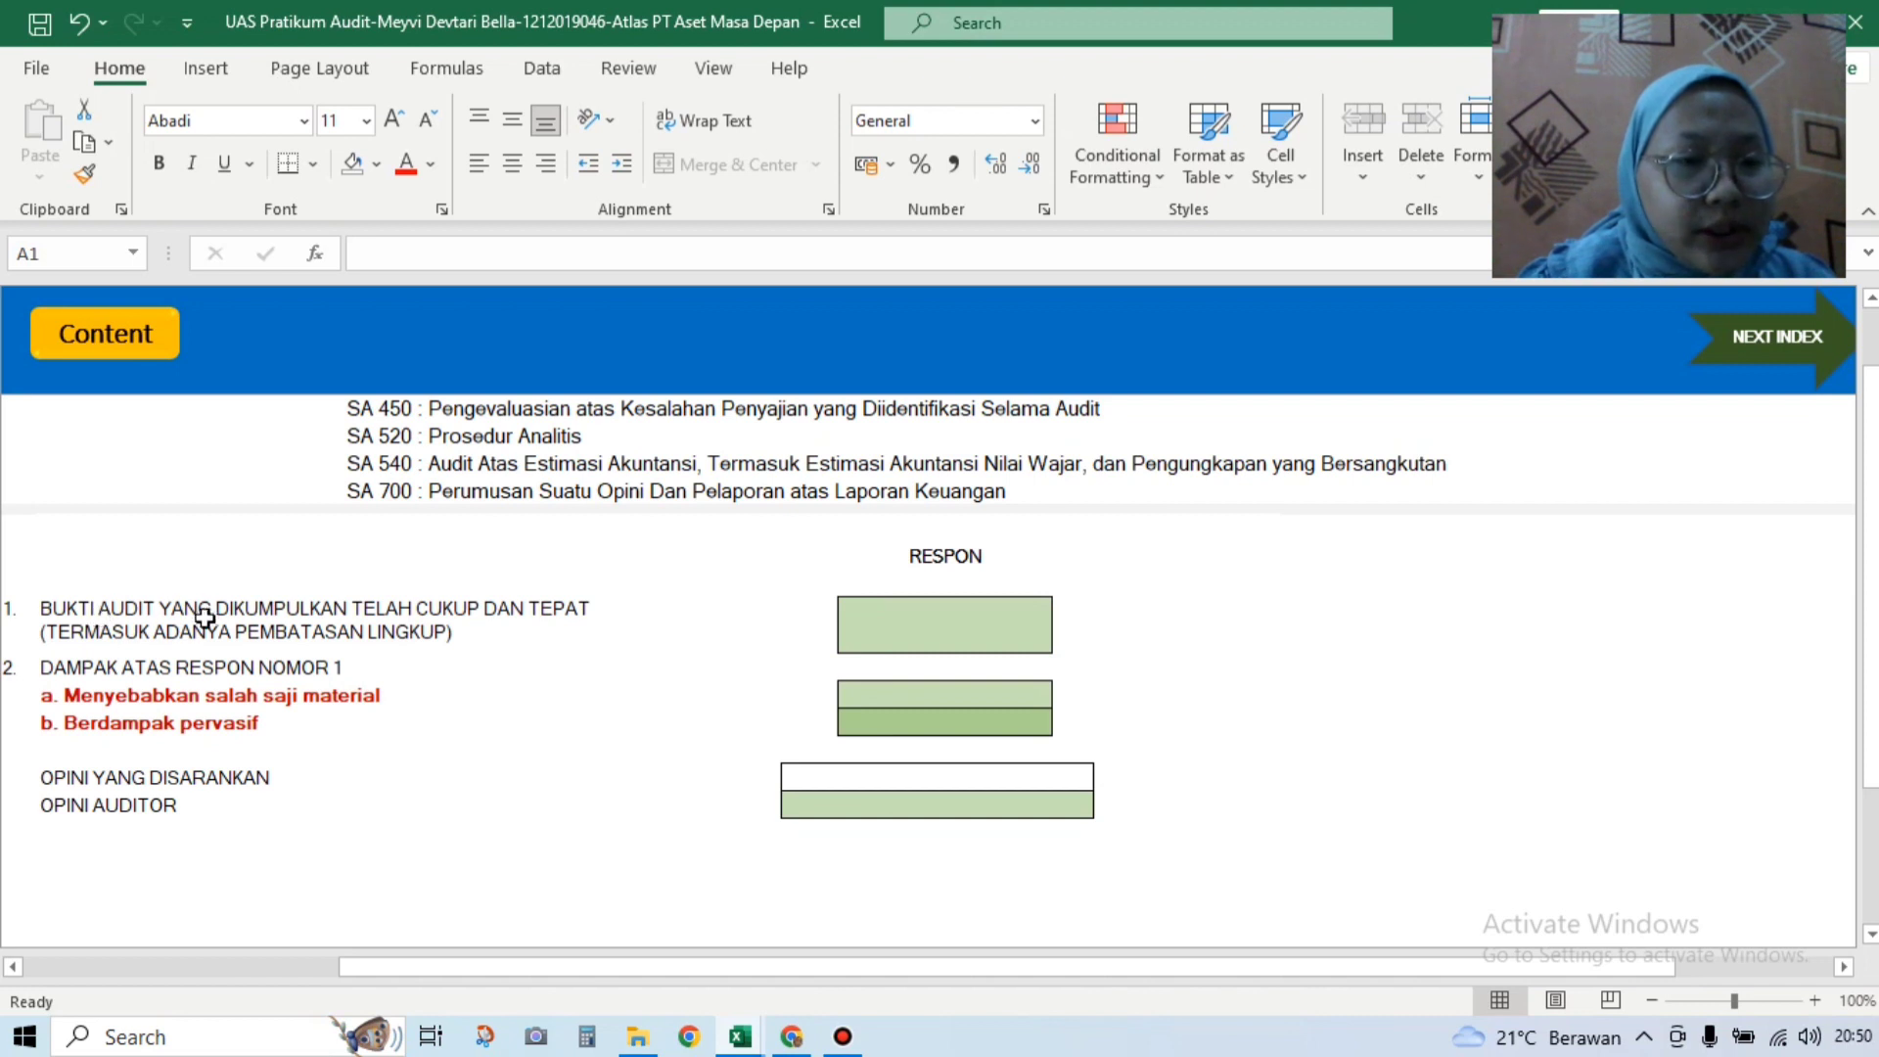
{"action": "left_click", "coordinate": [941, 609]}
{"action": "left_click", "coordinate": [1066, 644]}
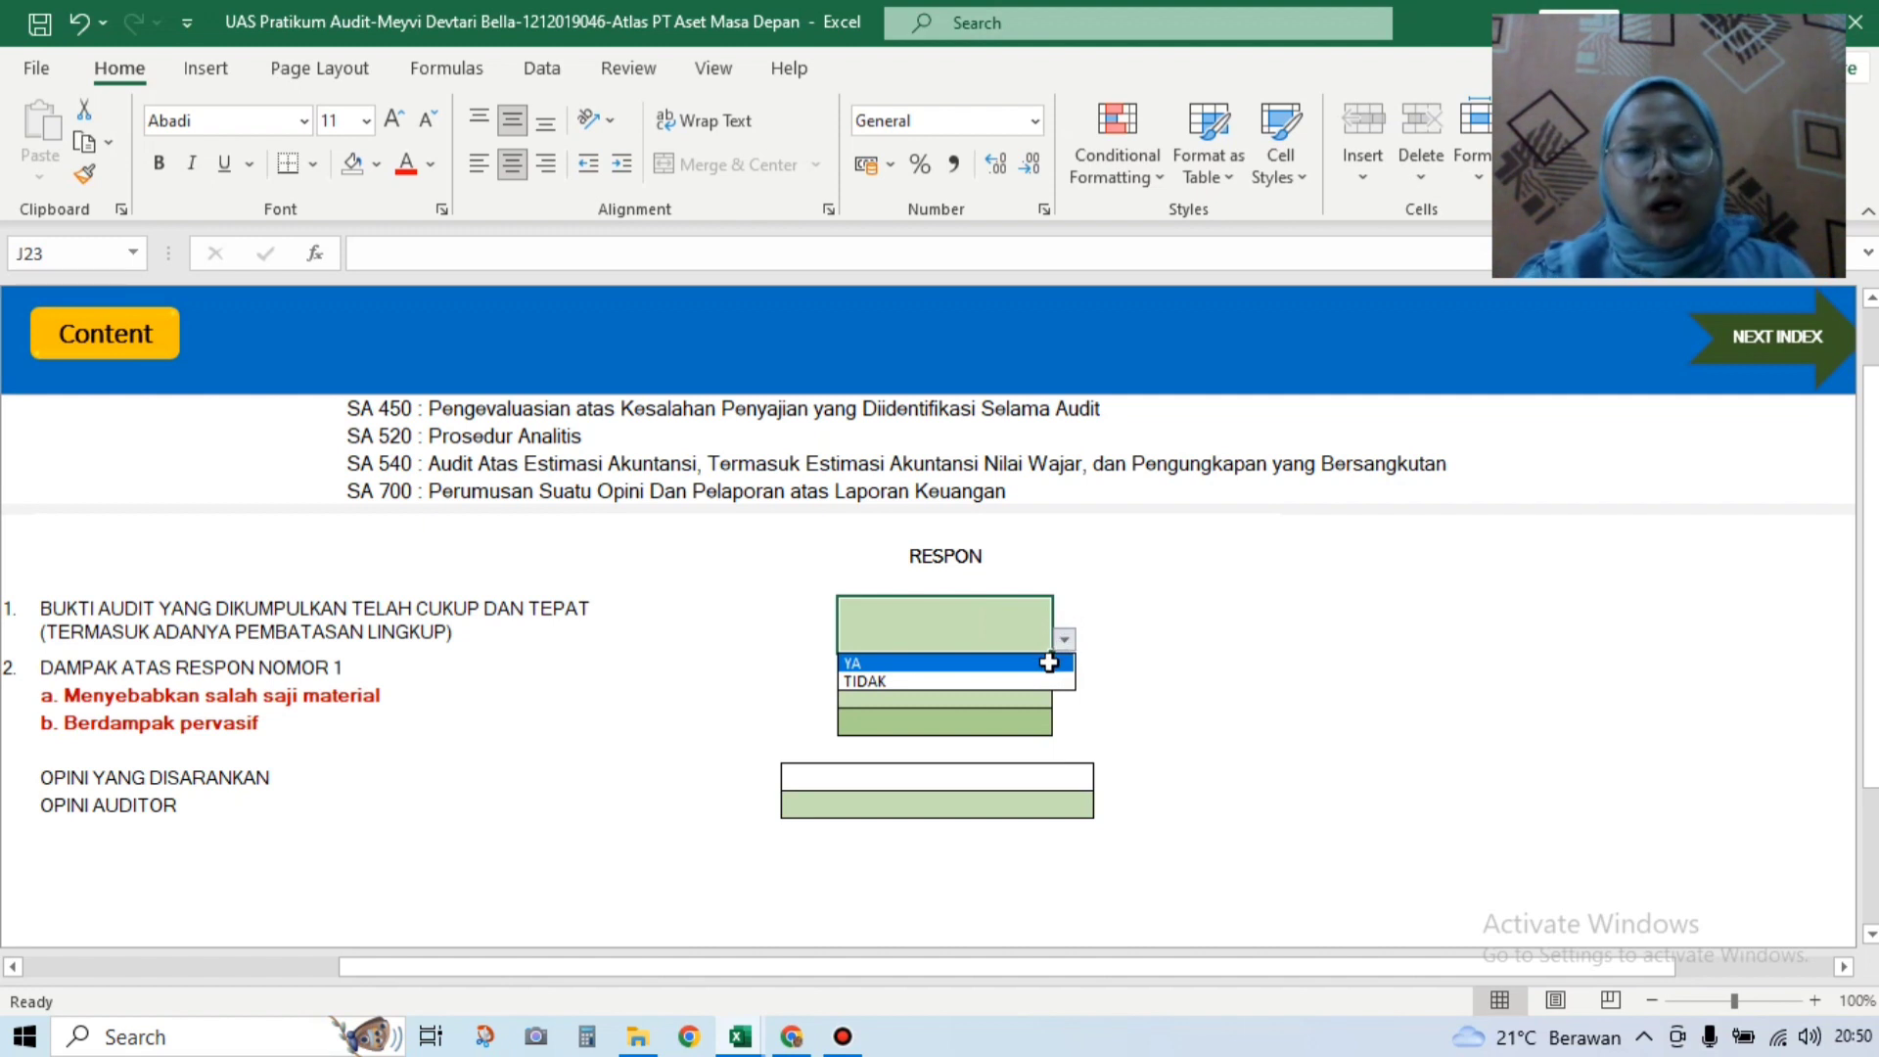
{"action": "left_click", "coordinate": [1049, 663]}
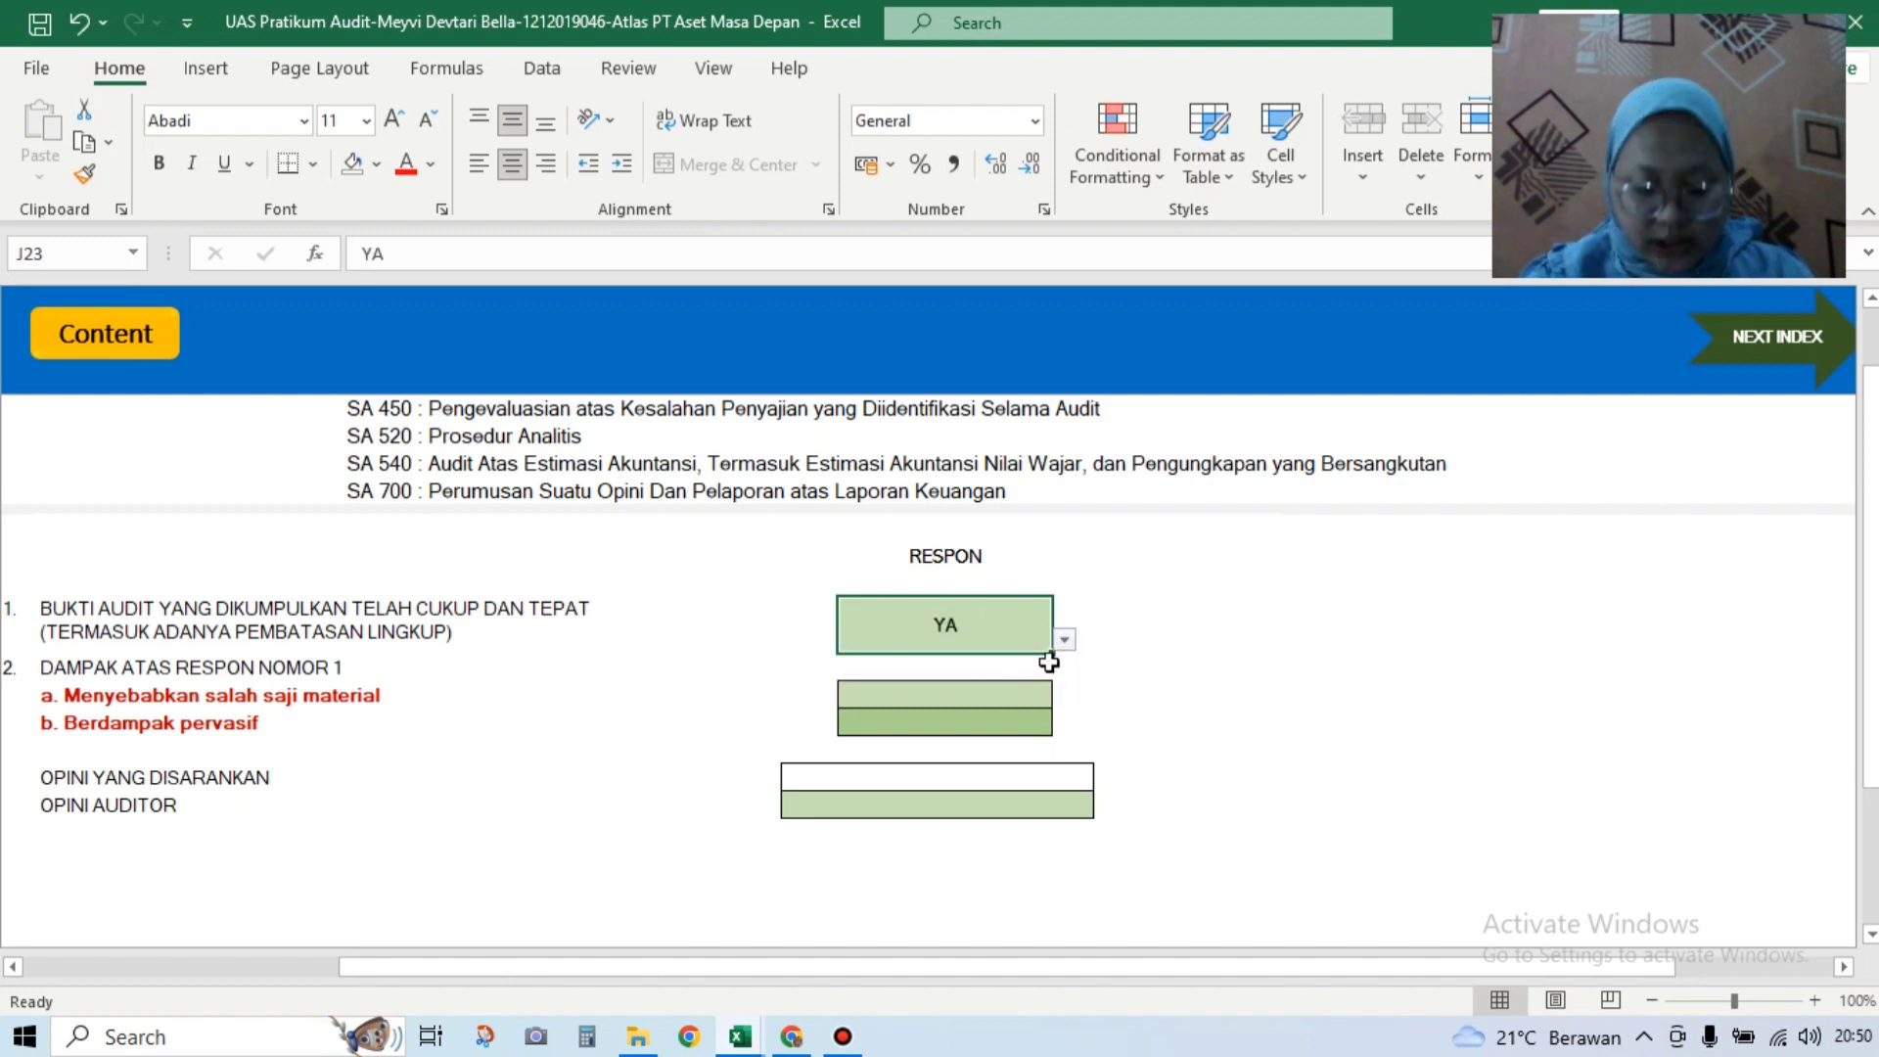
{"action": "left_click", "coordinate": [939, 694]}
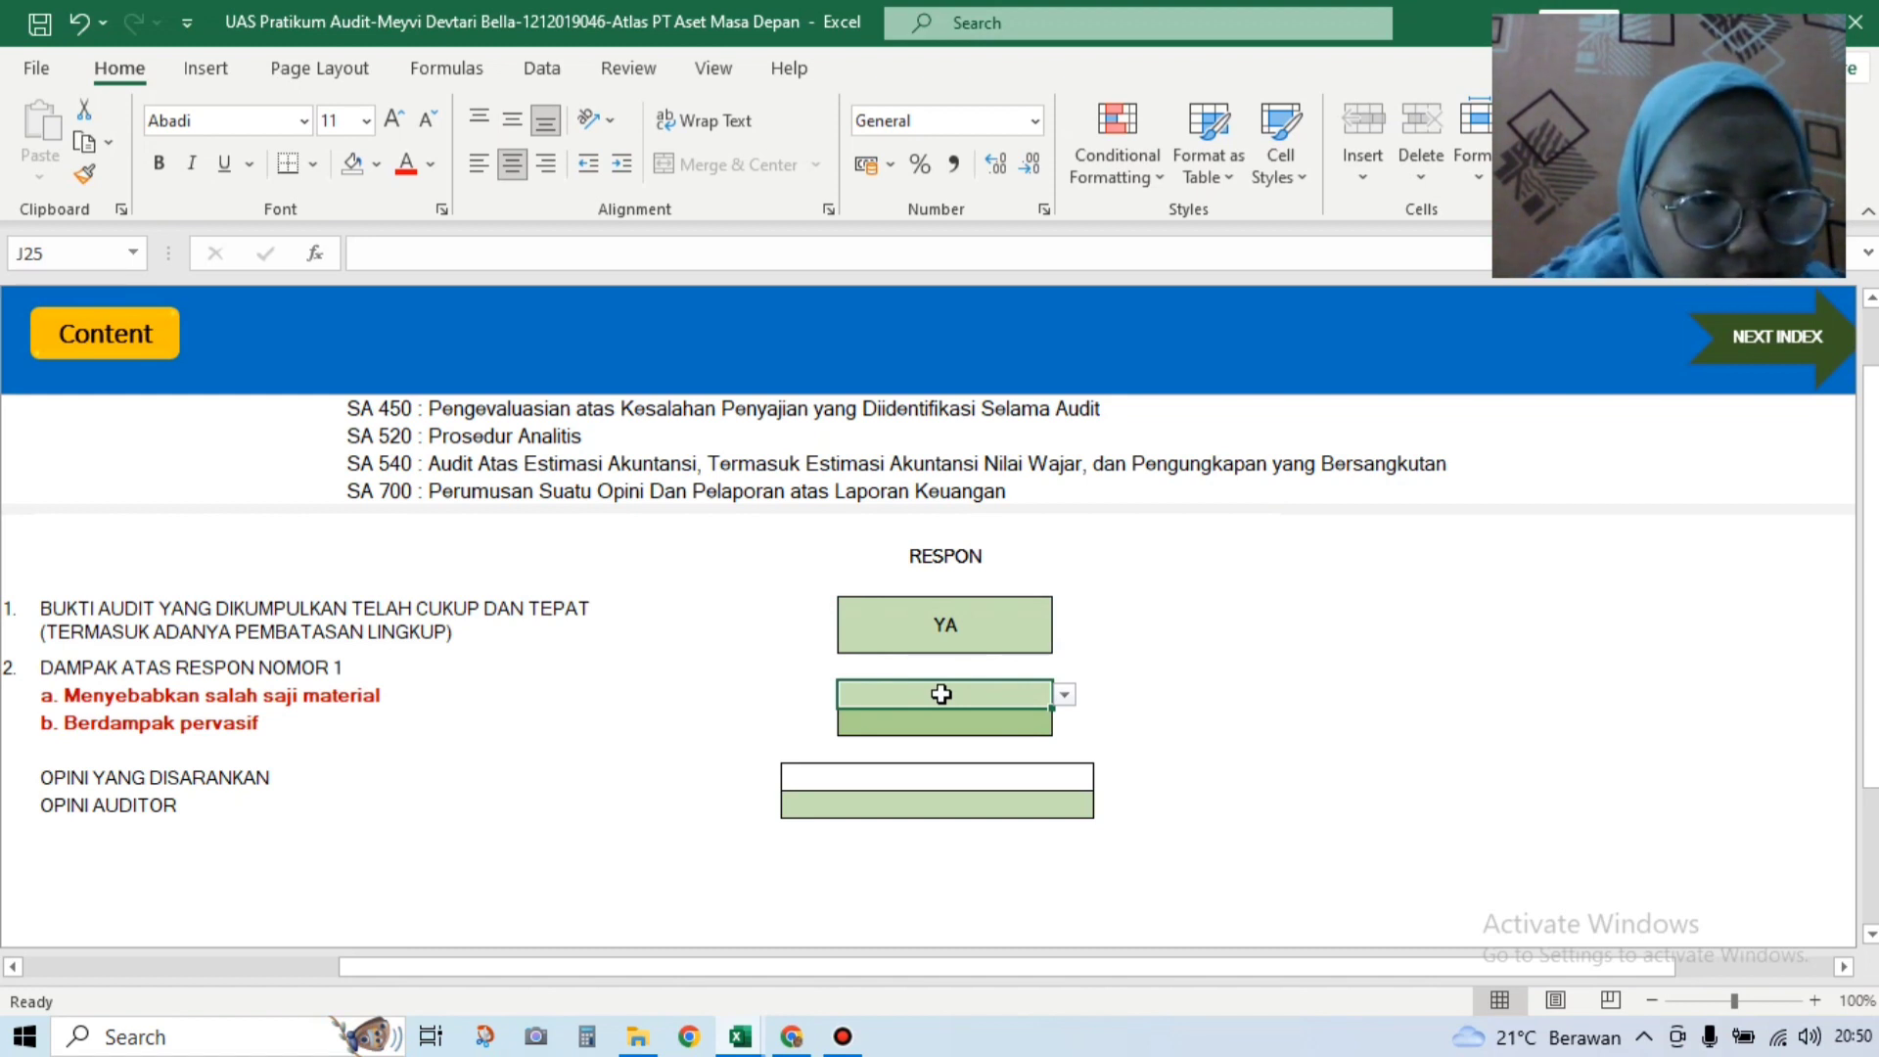
{"action": "left_click", "coordinate": [1063, 694]}
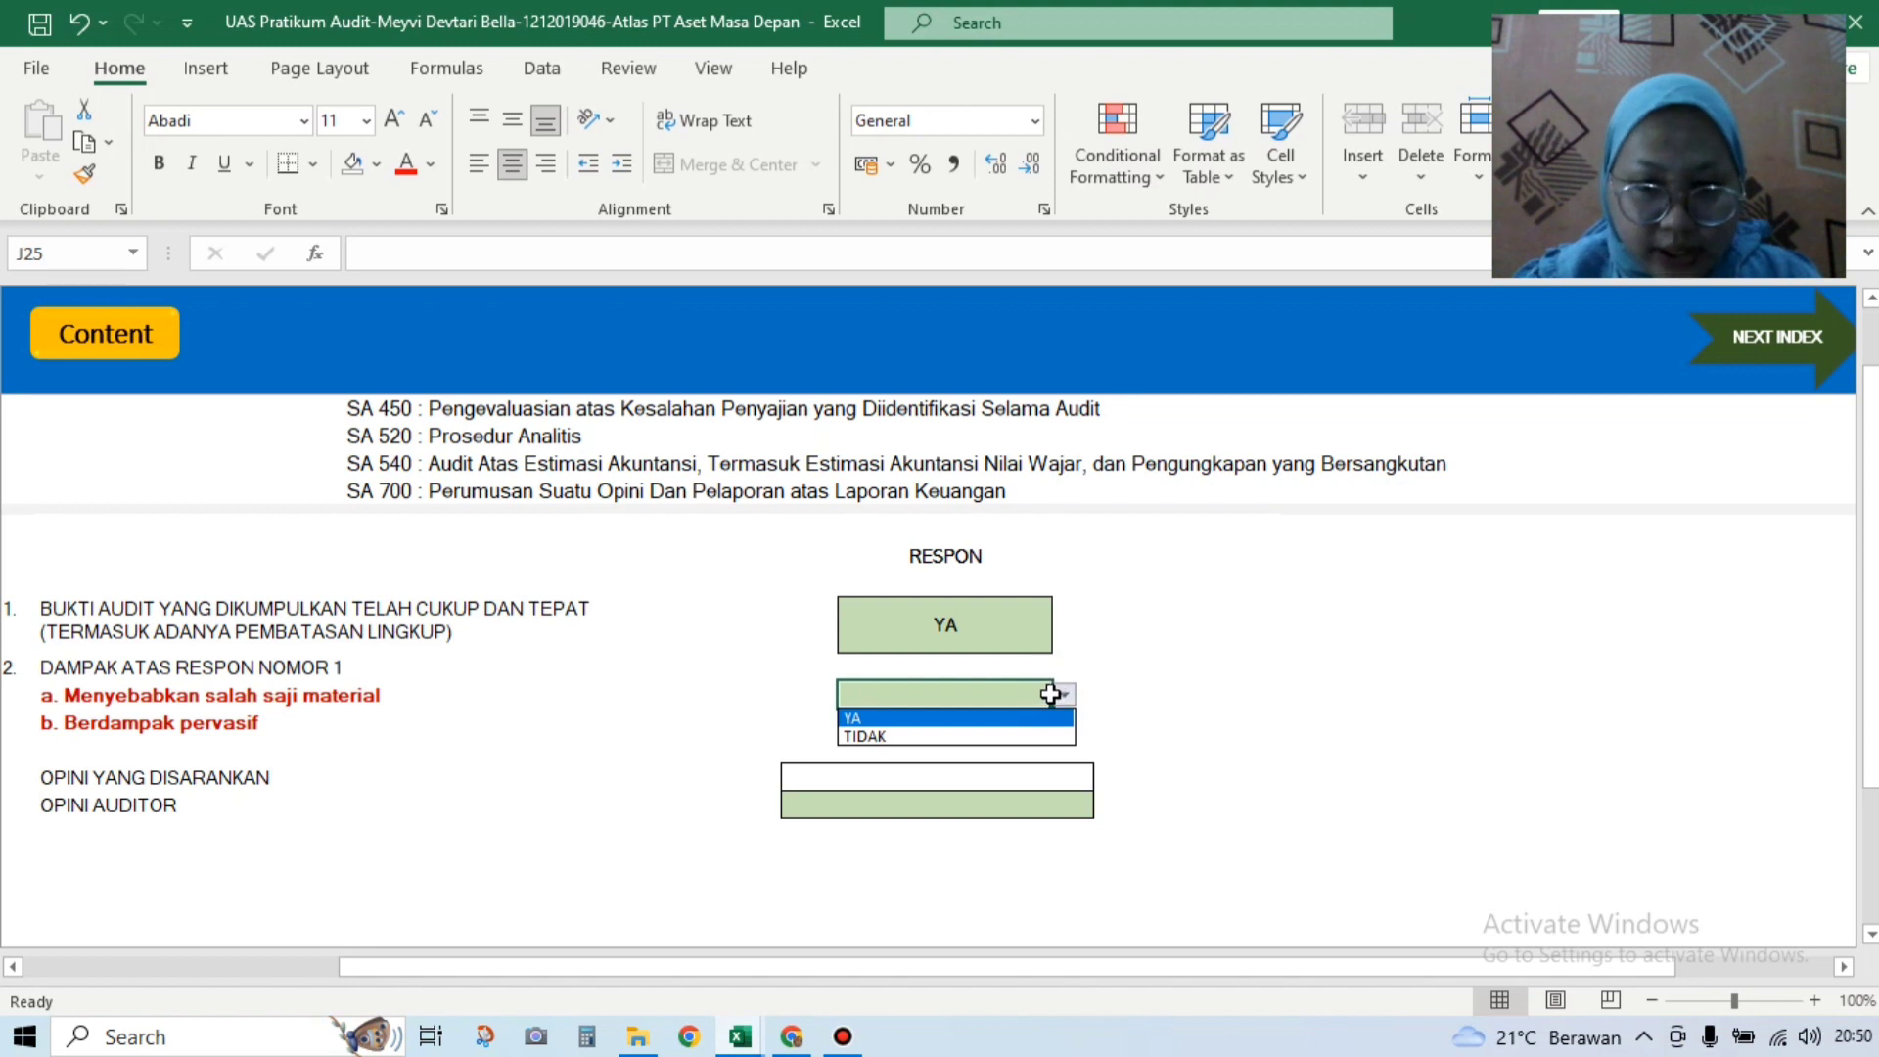
{"action": "left_click", "coordinate": [1027, 717]}
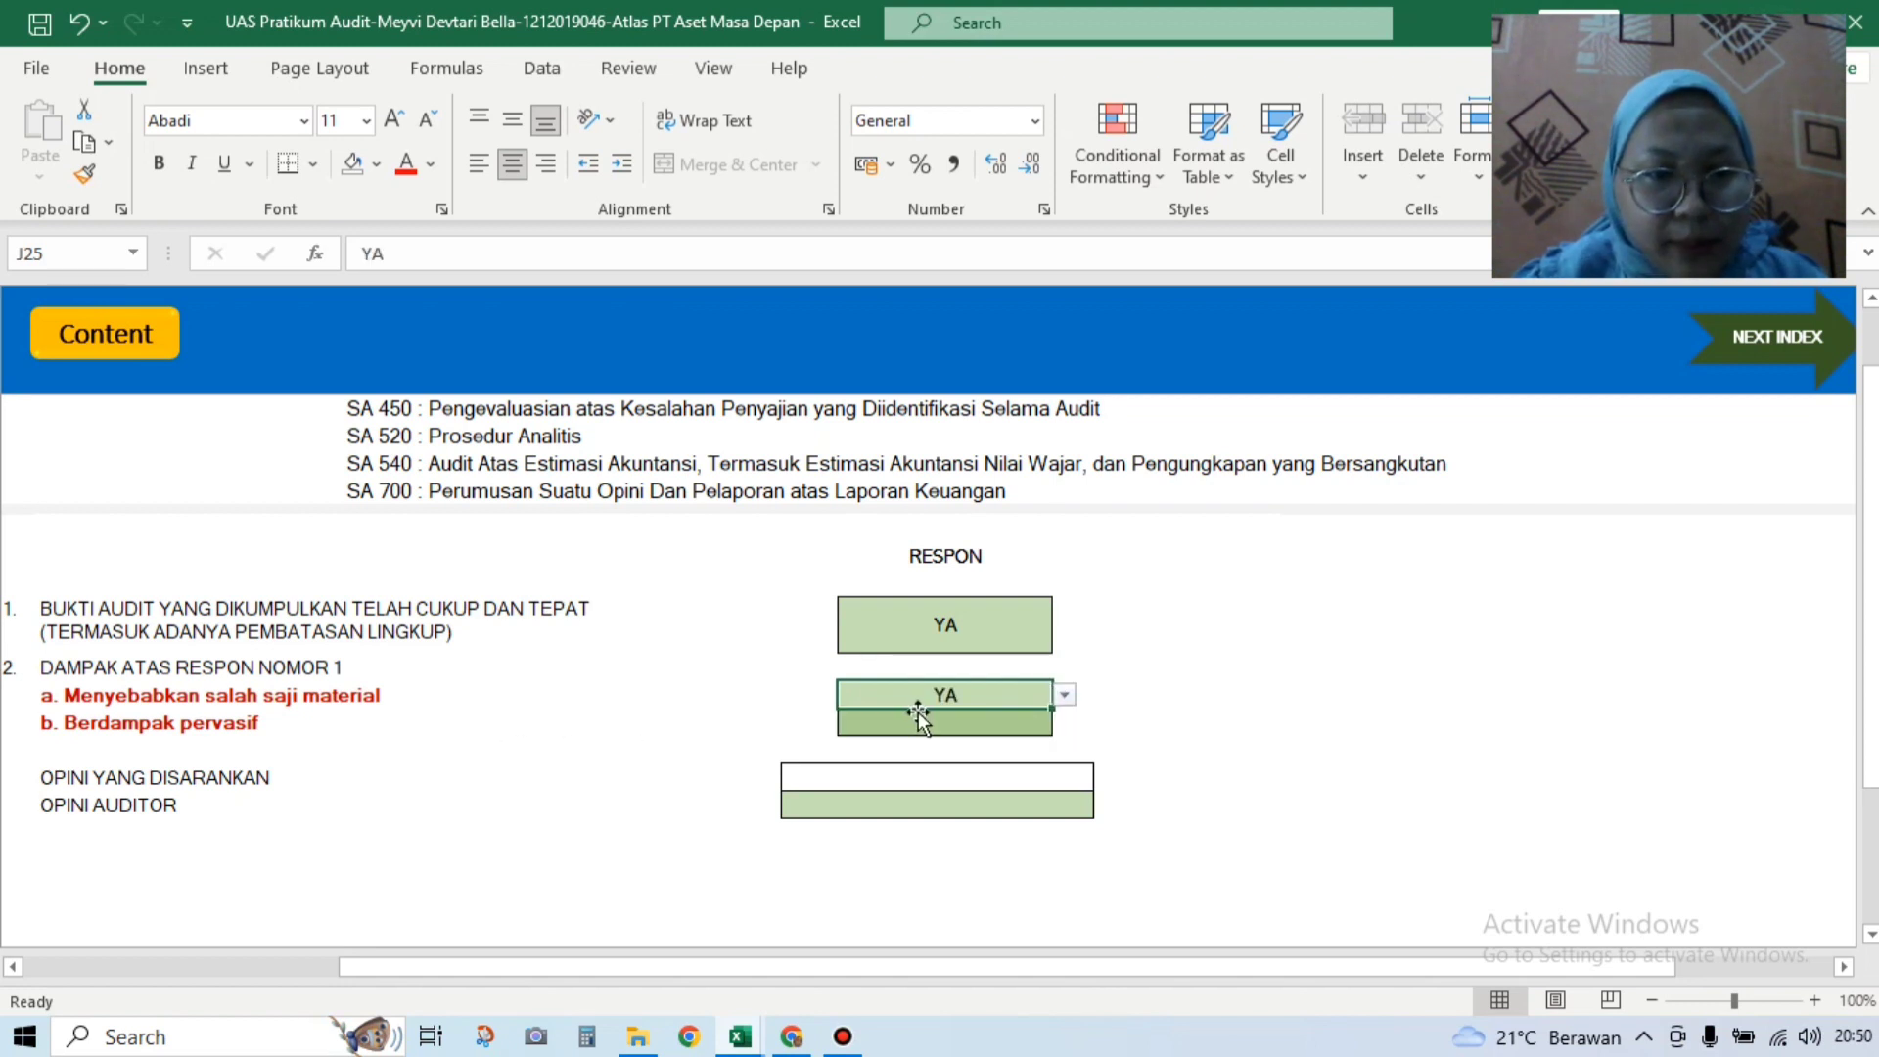
{"action": "left_click", "coordinate": [918, 719]}
{"action": "left_click", "coordinate": [1064, 721]}
{"action": "left_click", "coordinate": [1039, 762]}
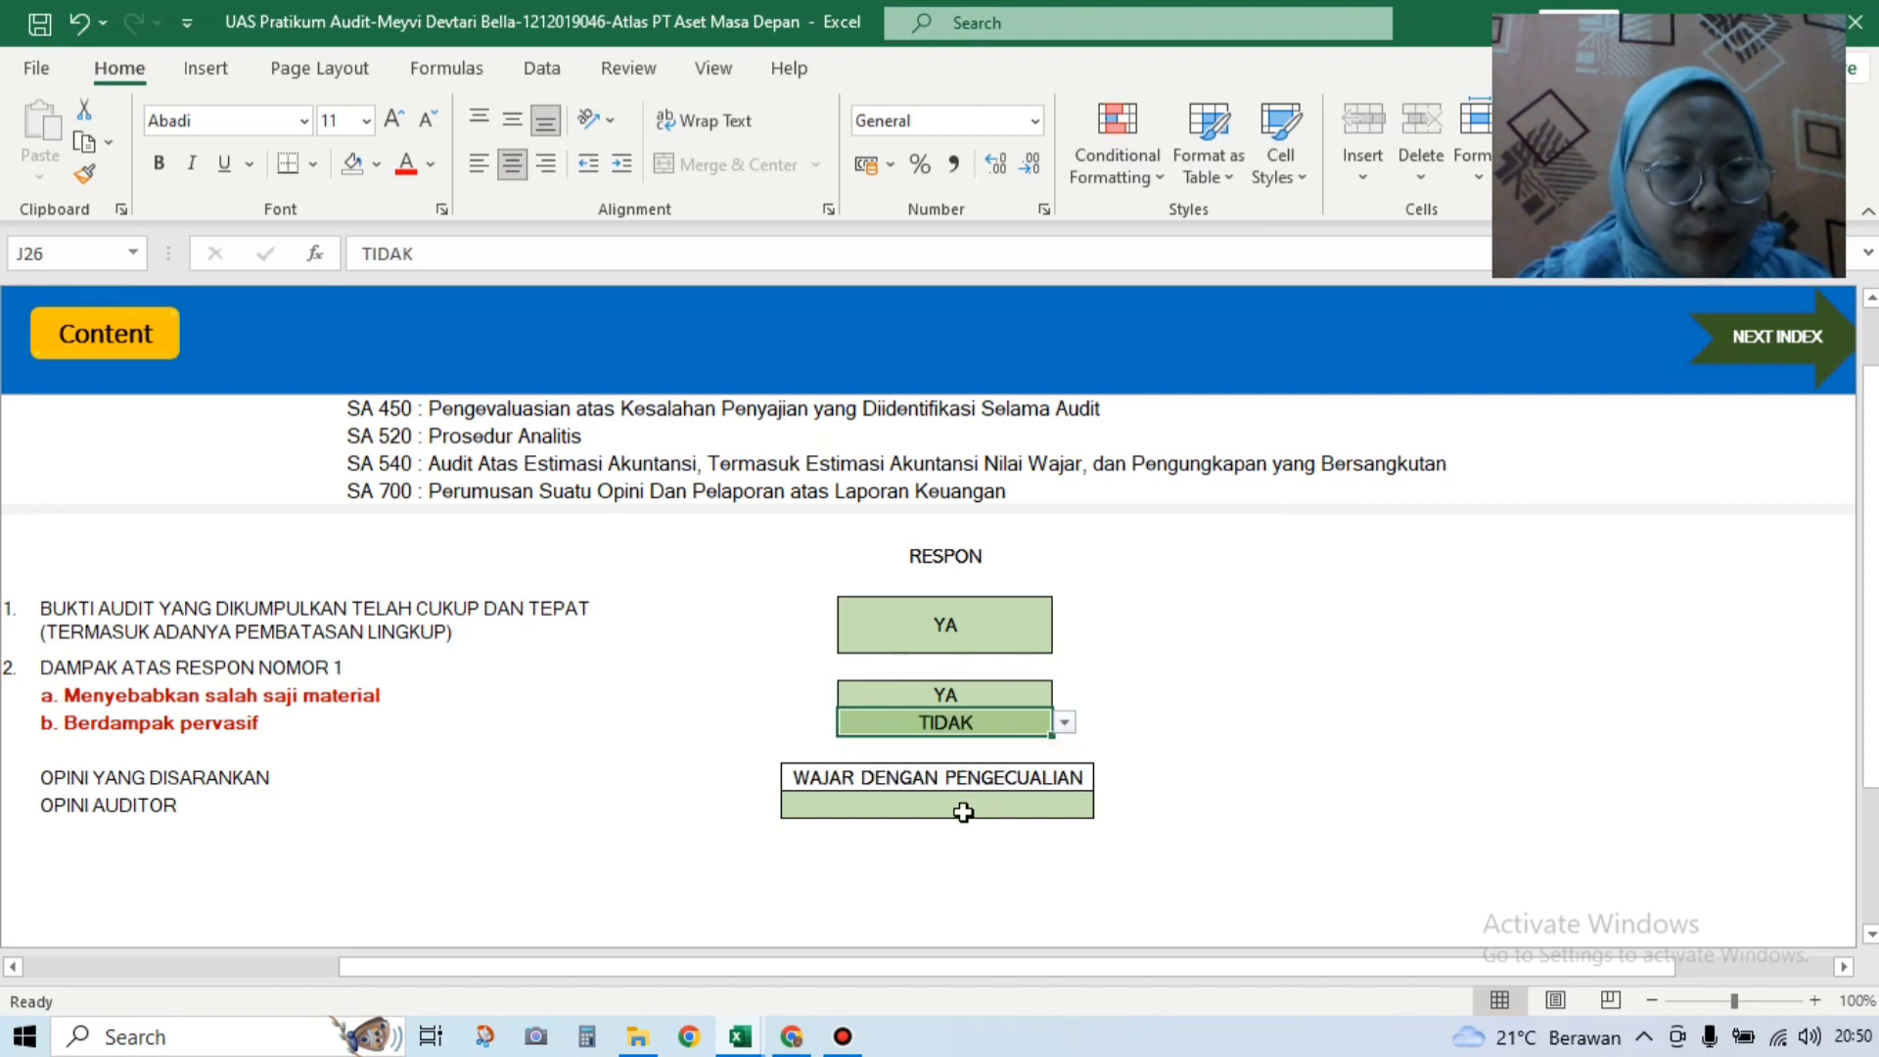
Step: Set the auditor's opinion to WAJAR DENGAN PENGECUALIAN
{"action": "left_click", "coordinate": [1016, 814]}
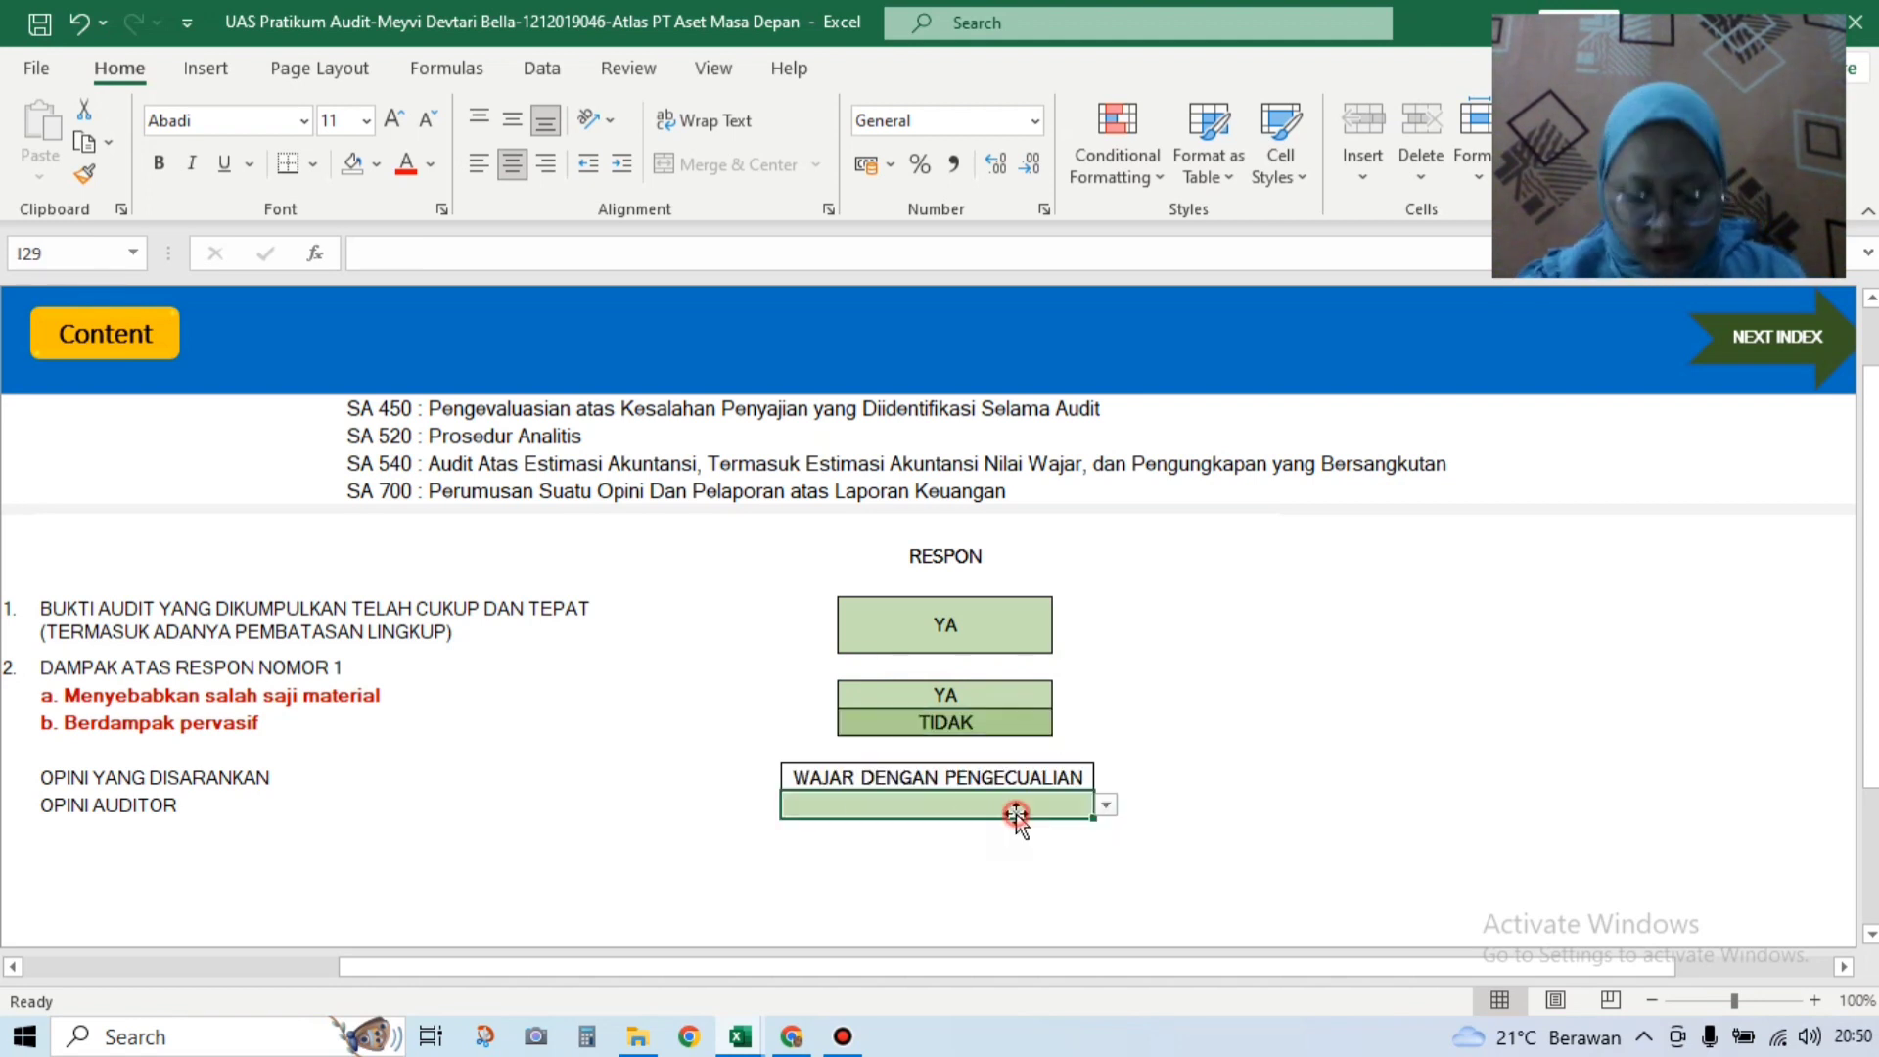
{"action": "left_click", "coordinate": [1106, 806]}
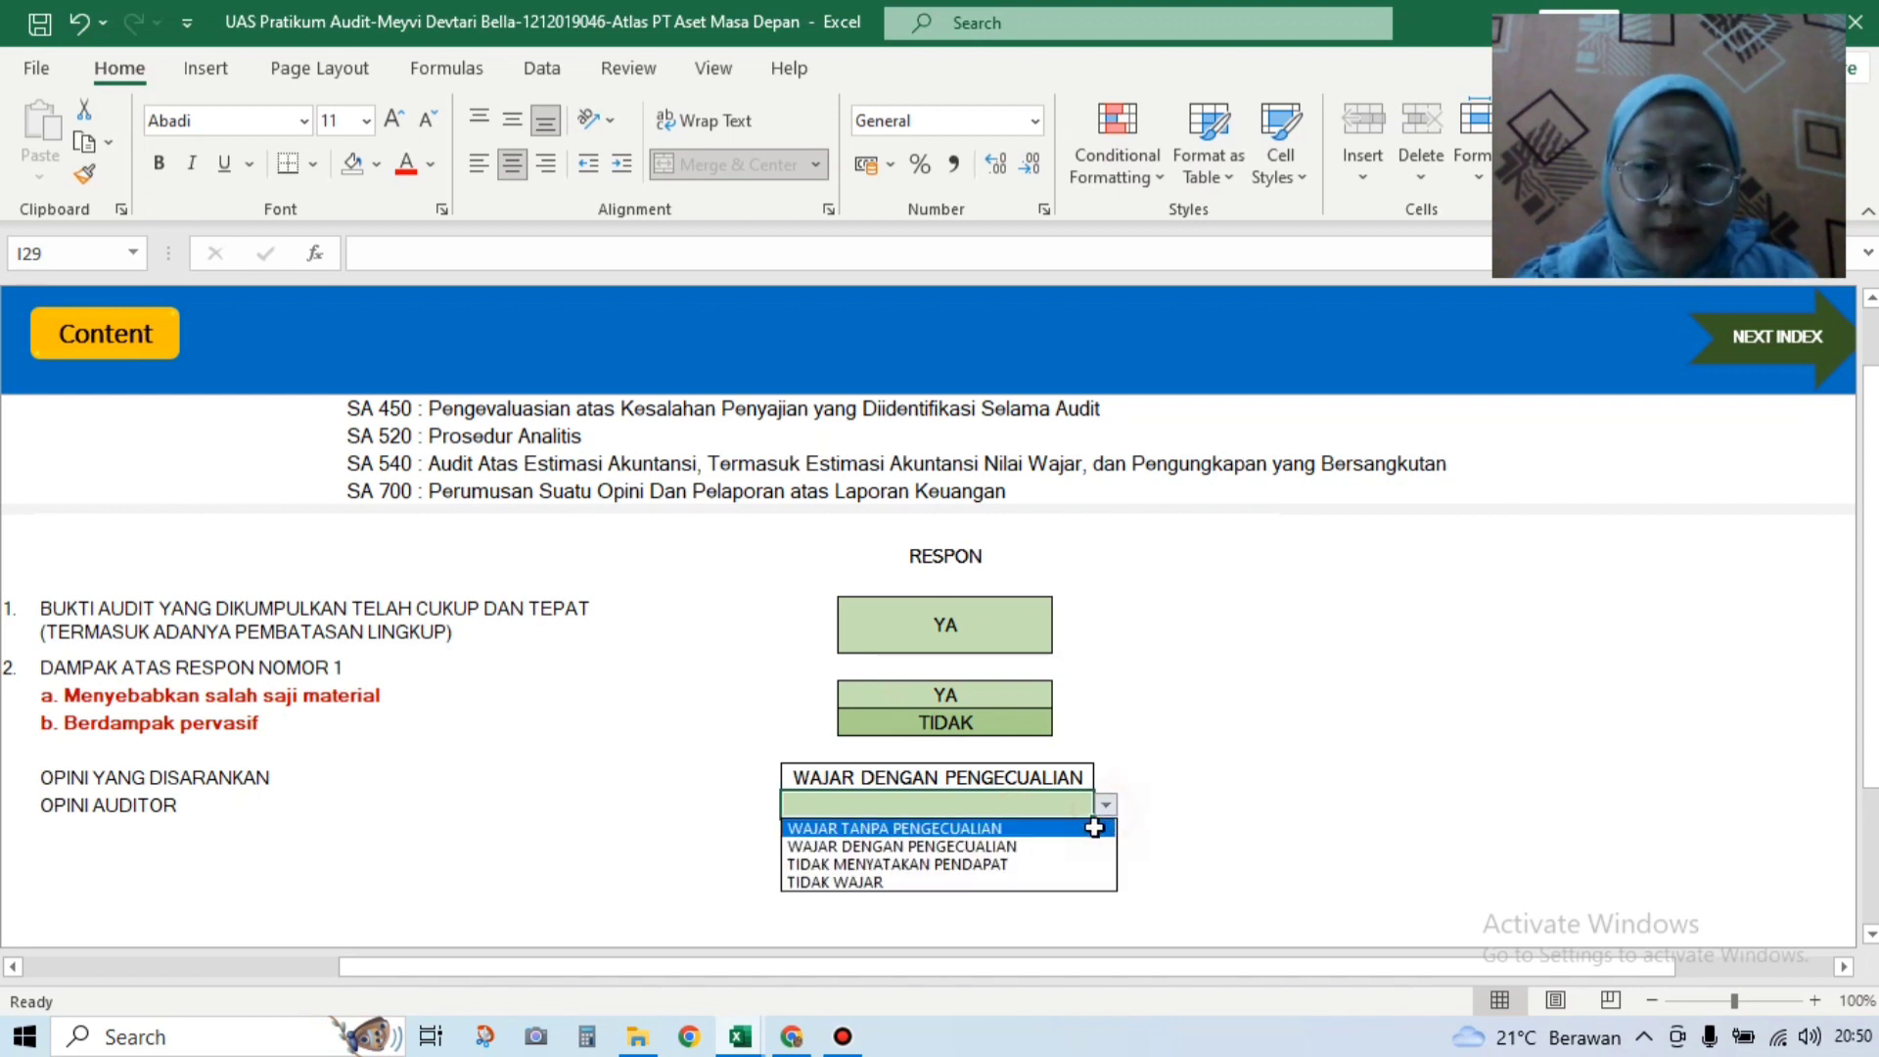
{"action": "left_click", "coordinate": [1090, 831]}
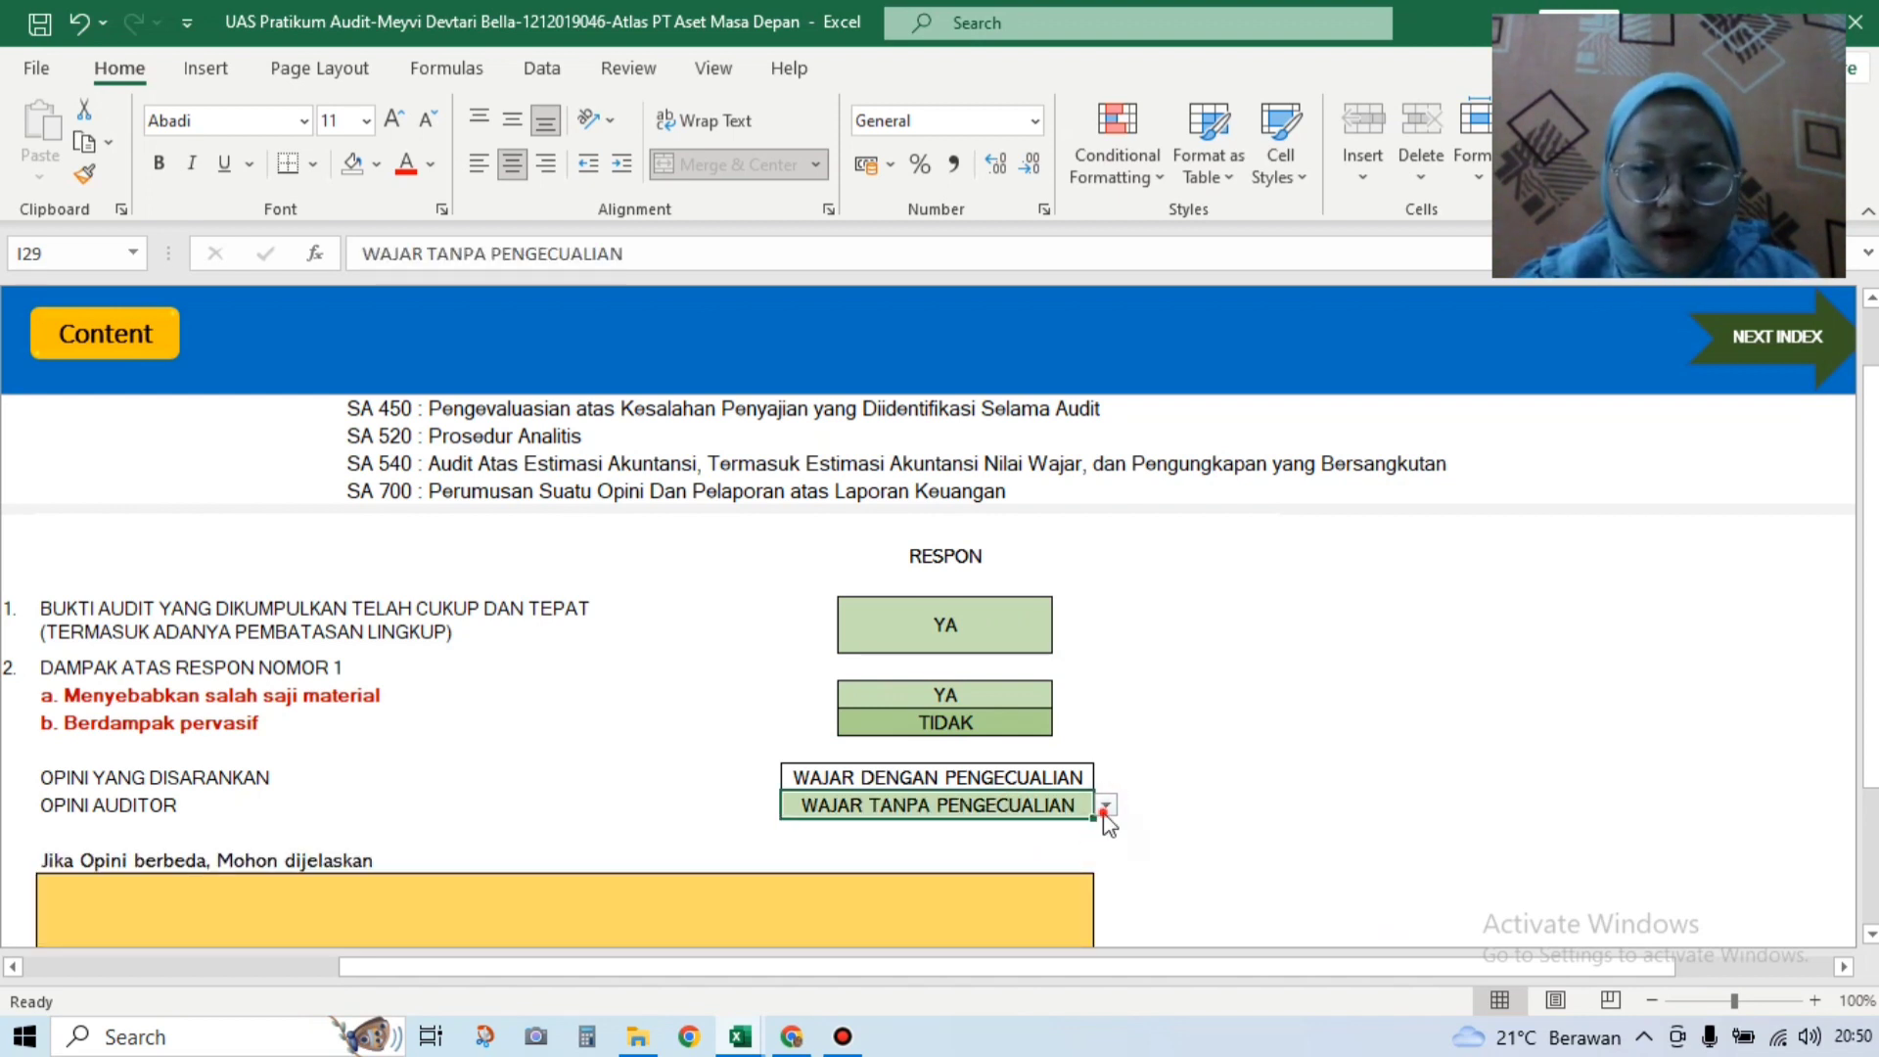
{"action": "left_click", "coordinate": [1105, 811]}
{"action": "left_click", "coordinate": [1086, 840]}
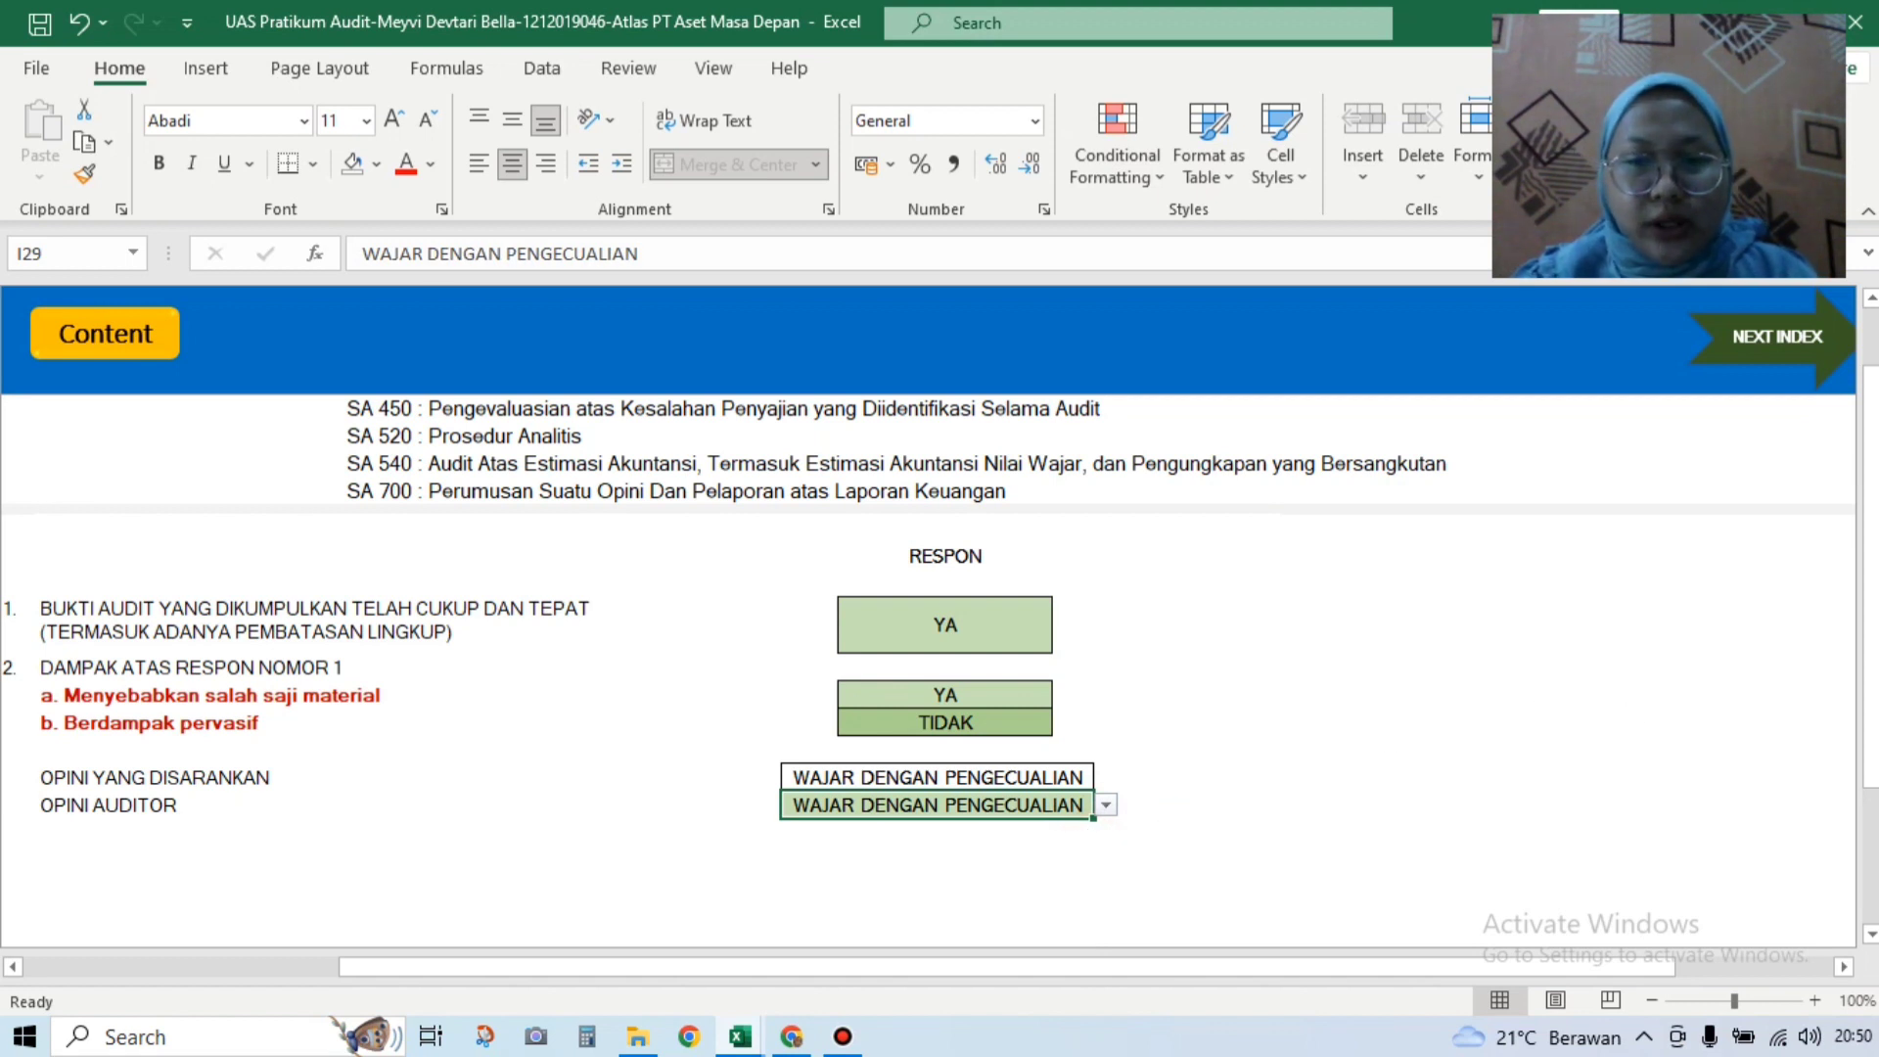
{"action": "left_click", "coordinate": [1873, 803]}
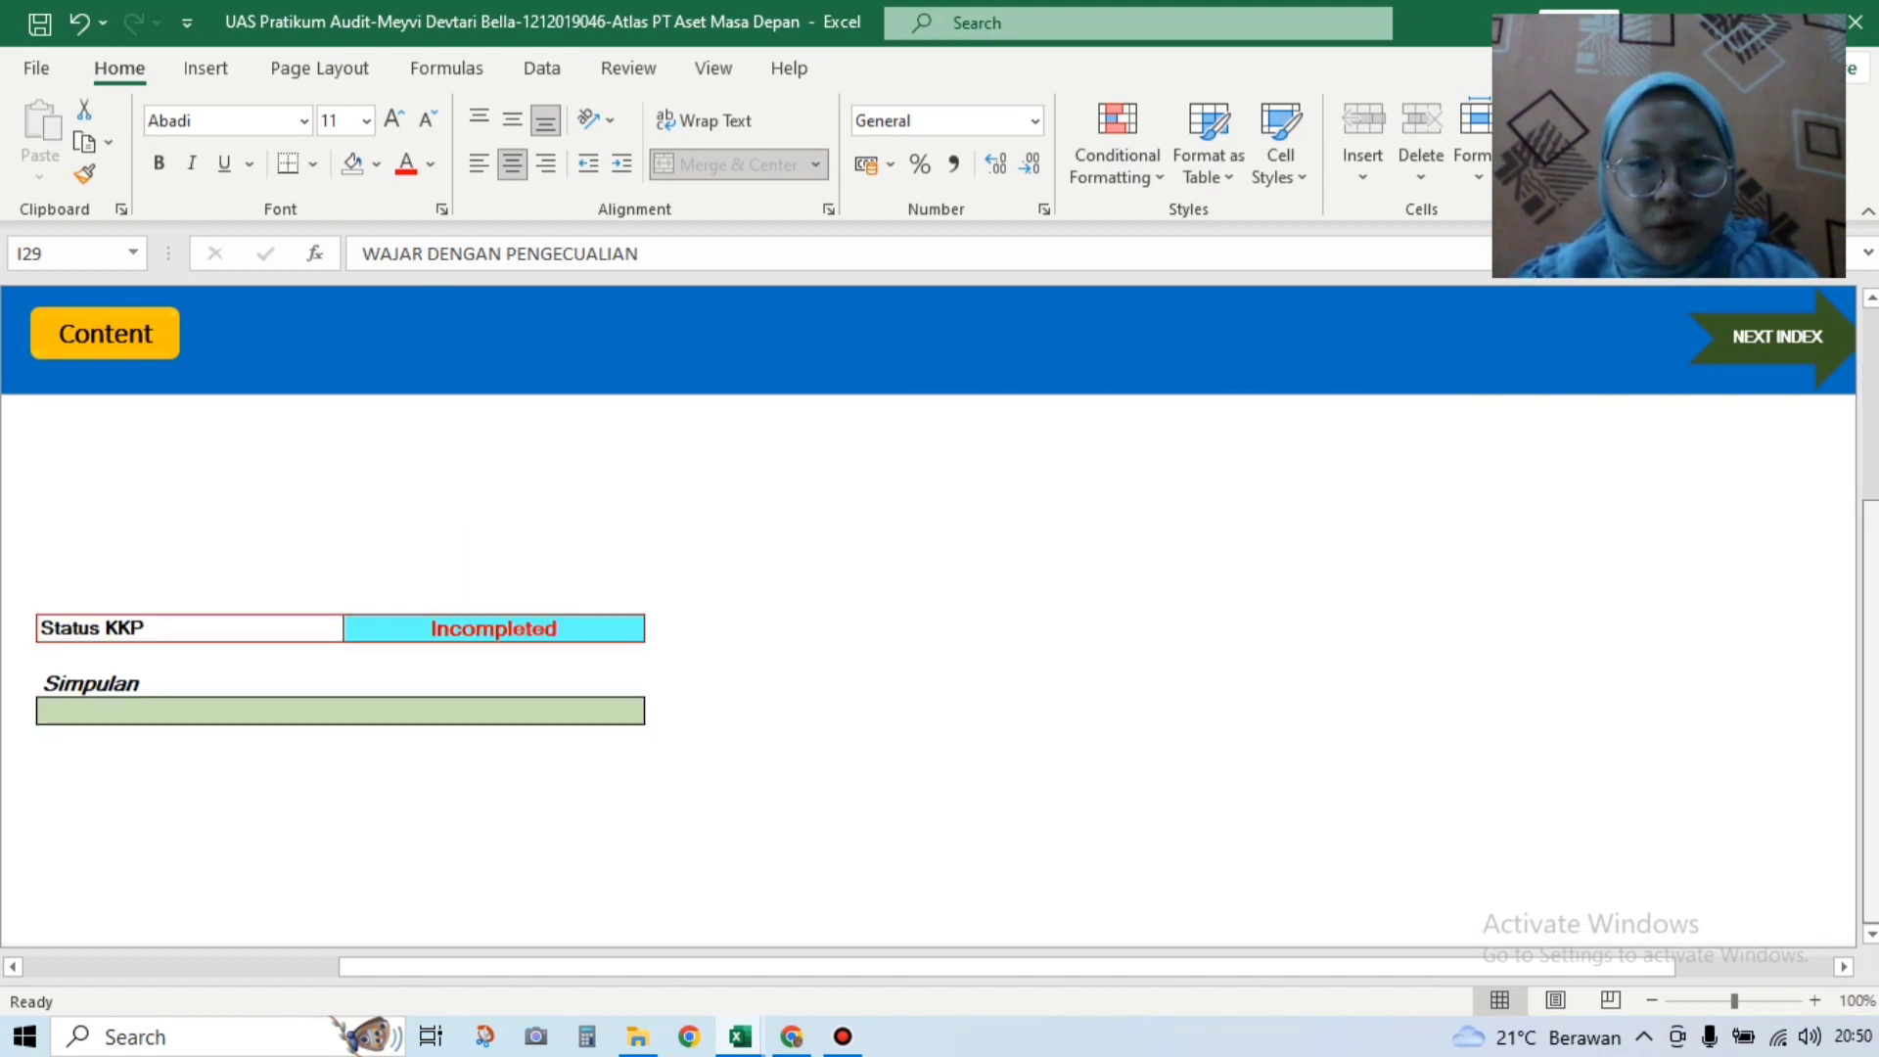
Step: Conclude Evaluasi bukti telah memadai and move to C510 with the NEXT INDEX arrow
{"action": "left_click", "coordinate": [634, 715]}
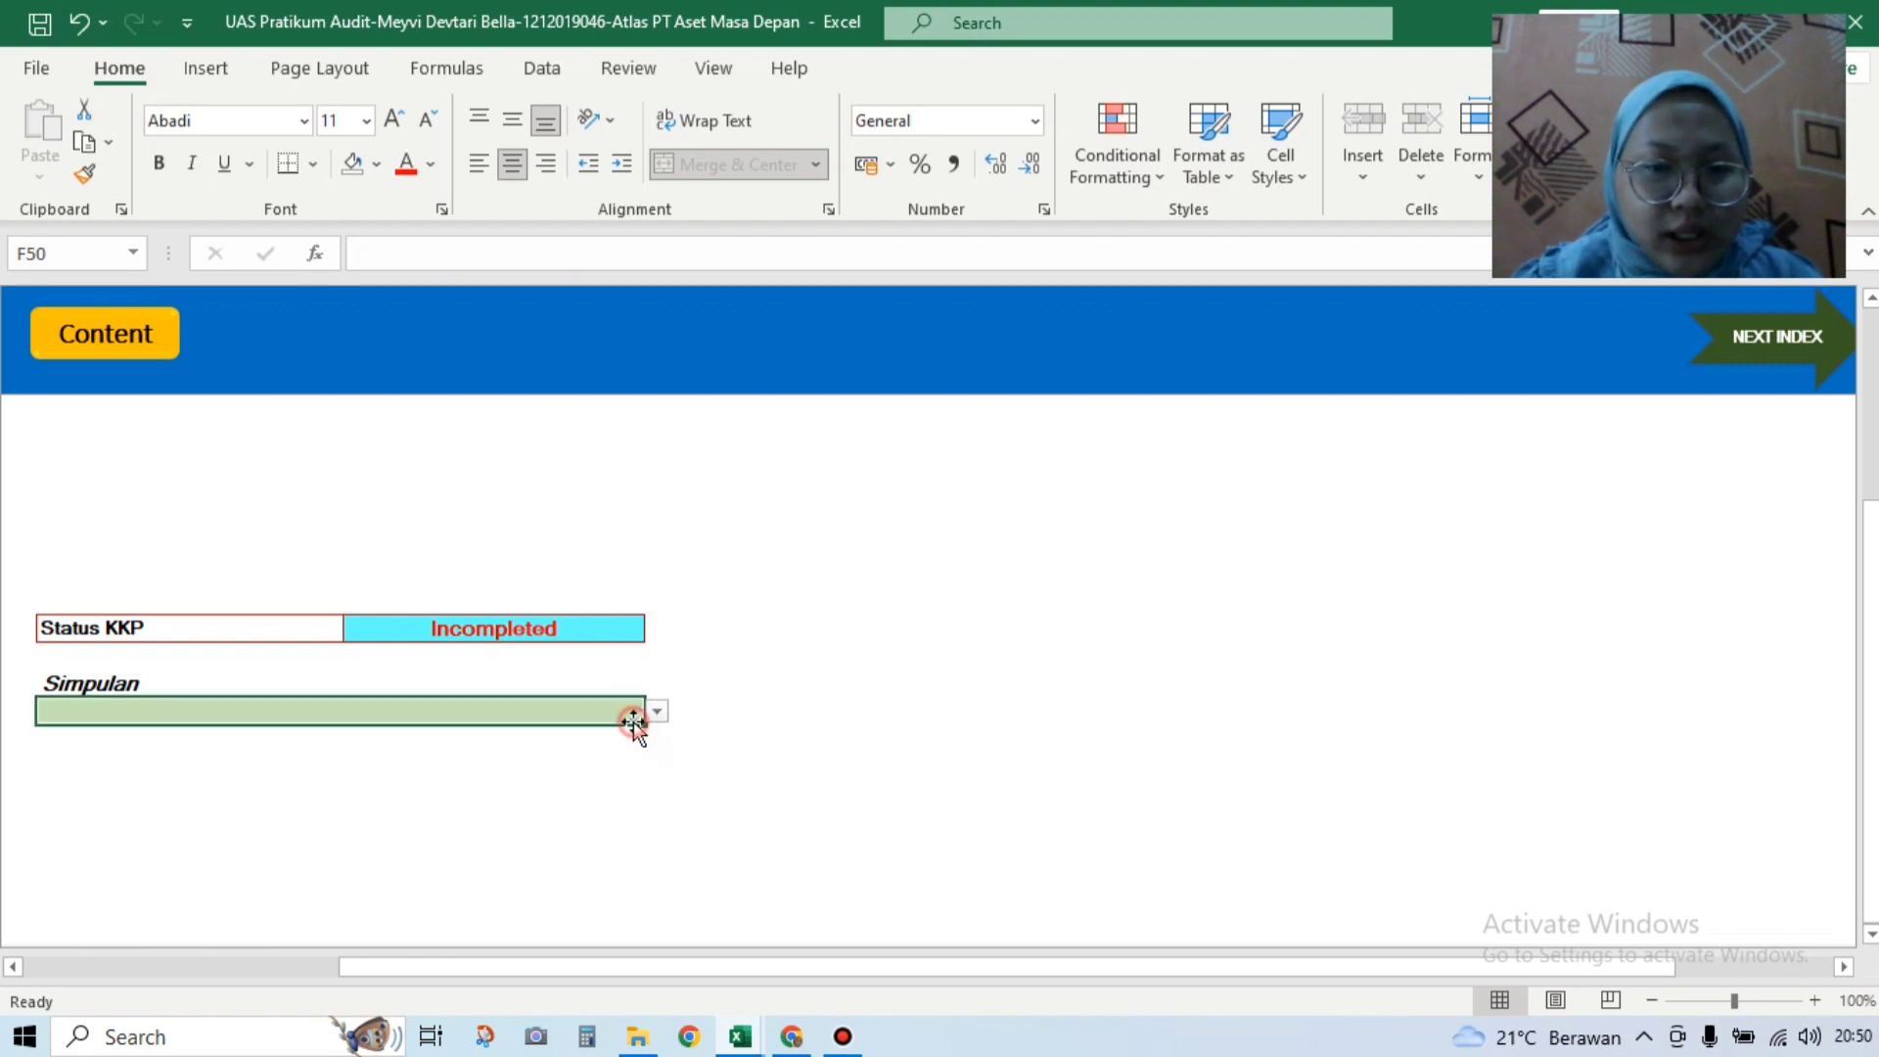
{"action": "left_click", "coordinate": [654, 715]}
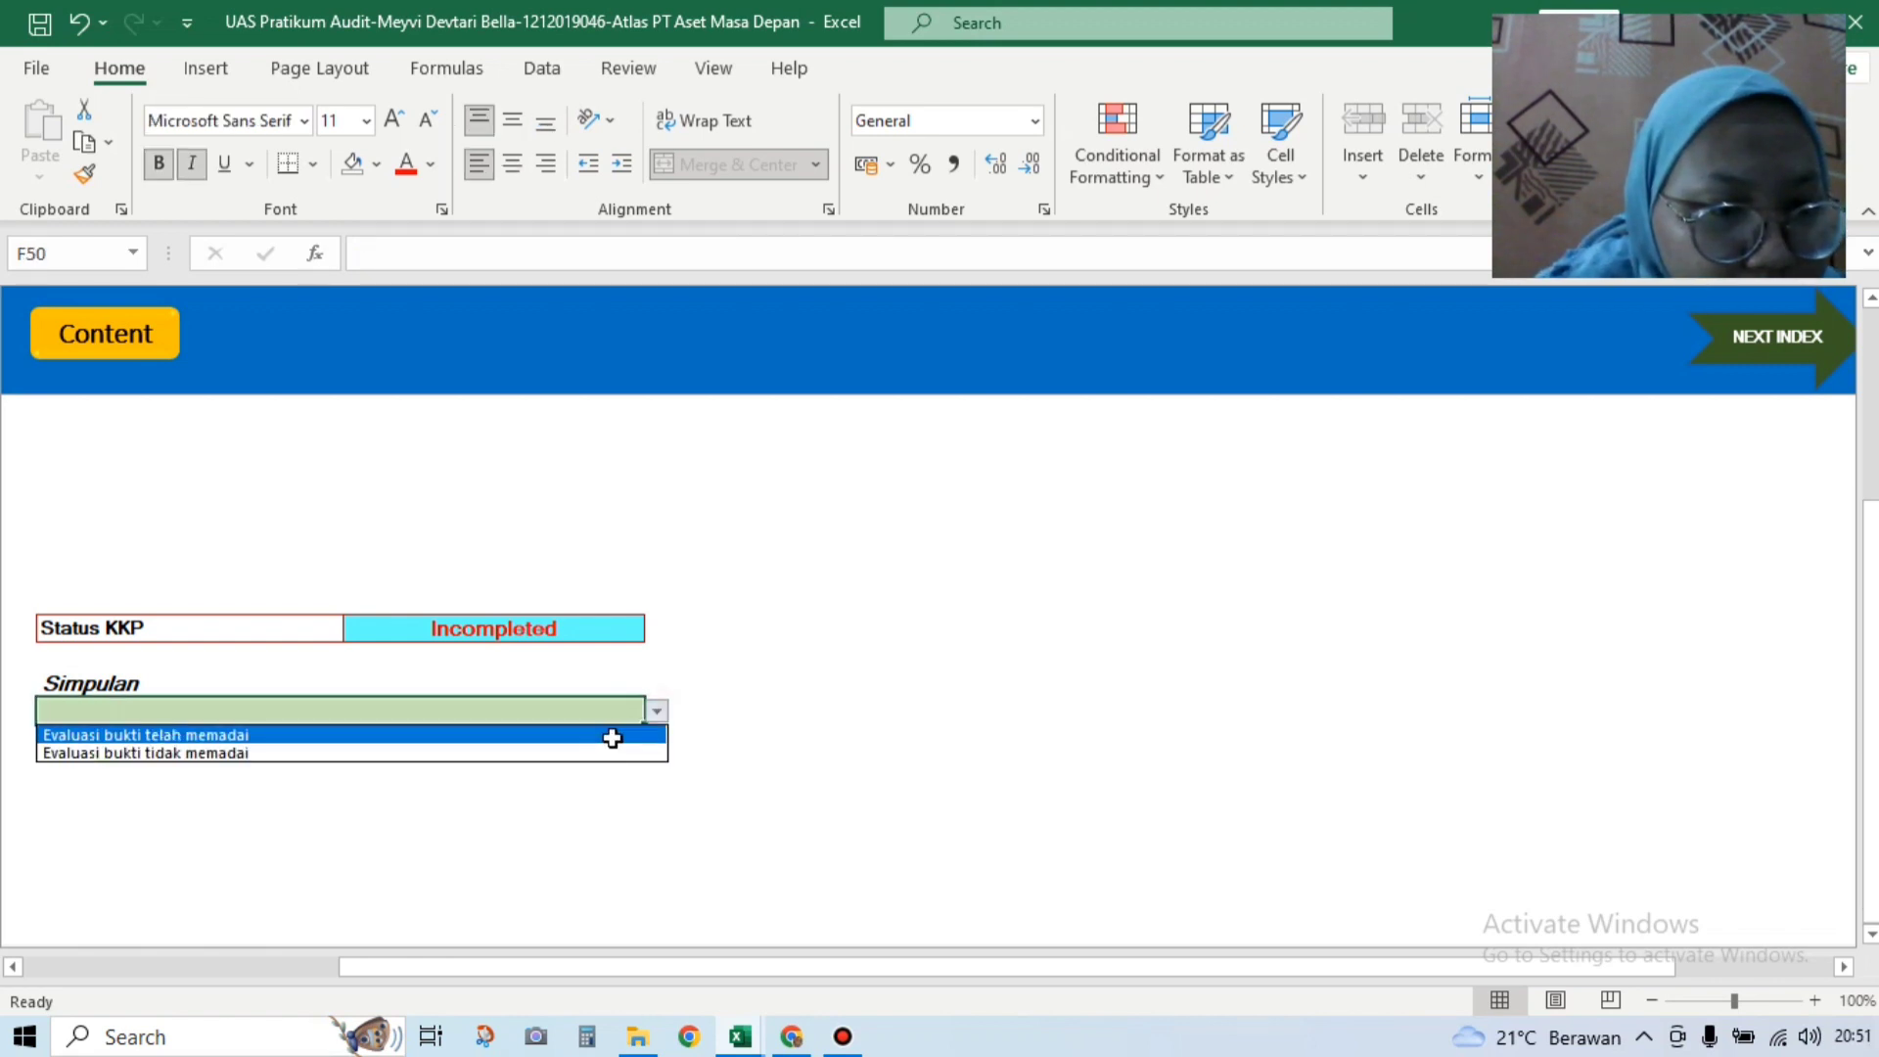
{"action": "left_click", "coordinate": [611, 736]}
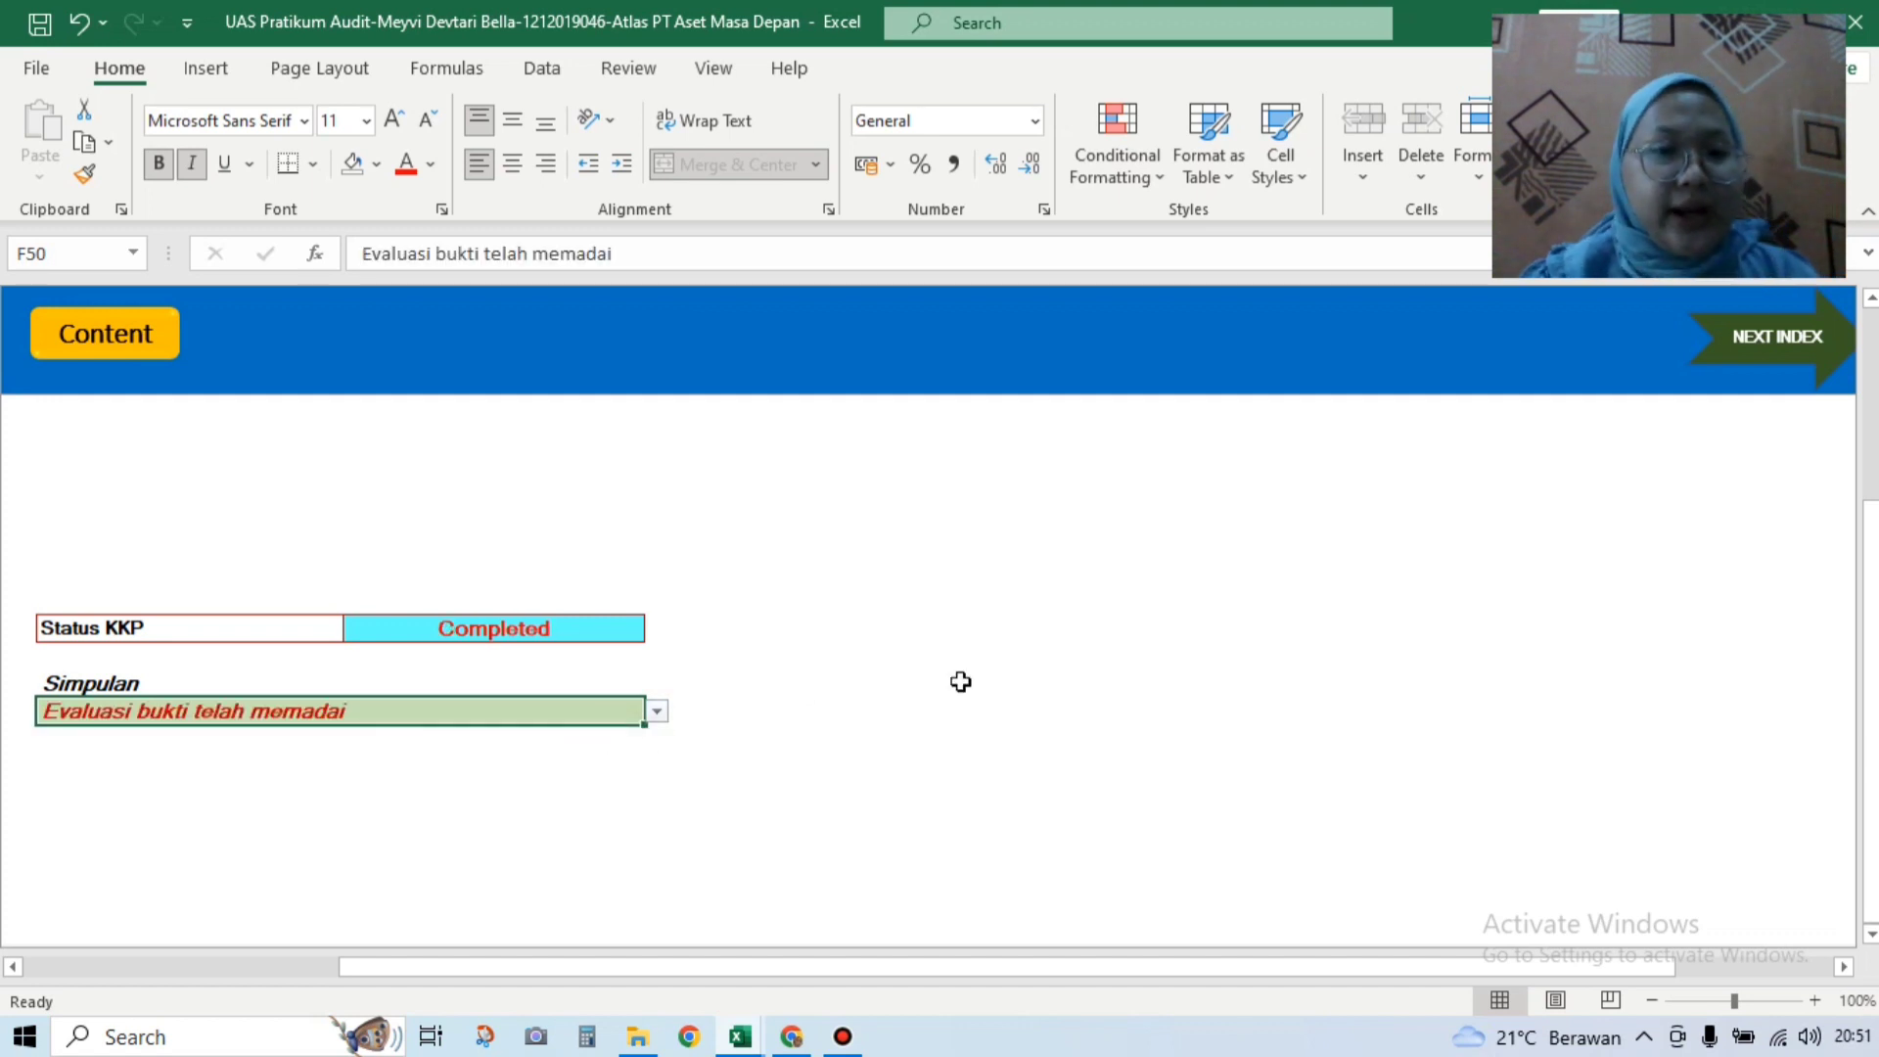
{"action": "left_click_drag", "start_coordinate": [1871, 623], "coordinate": [1876, 358]}
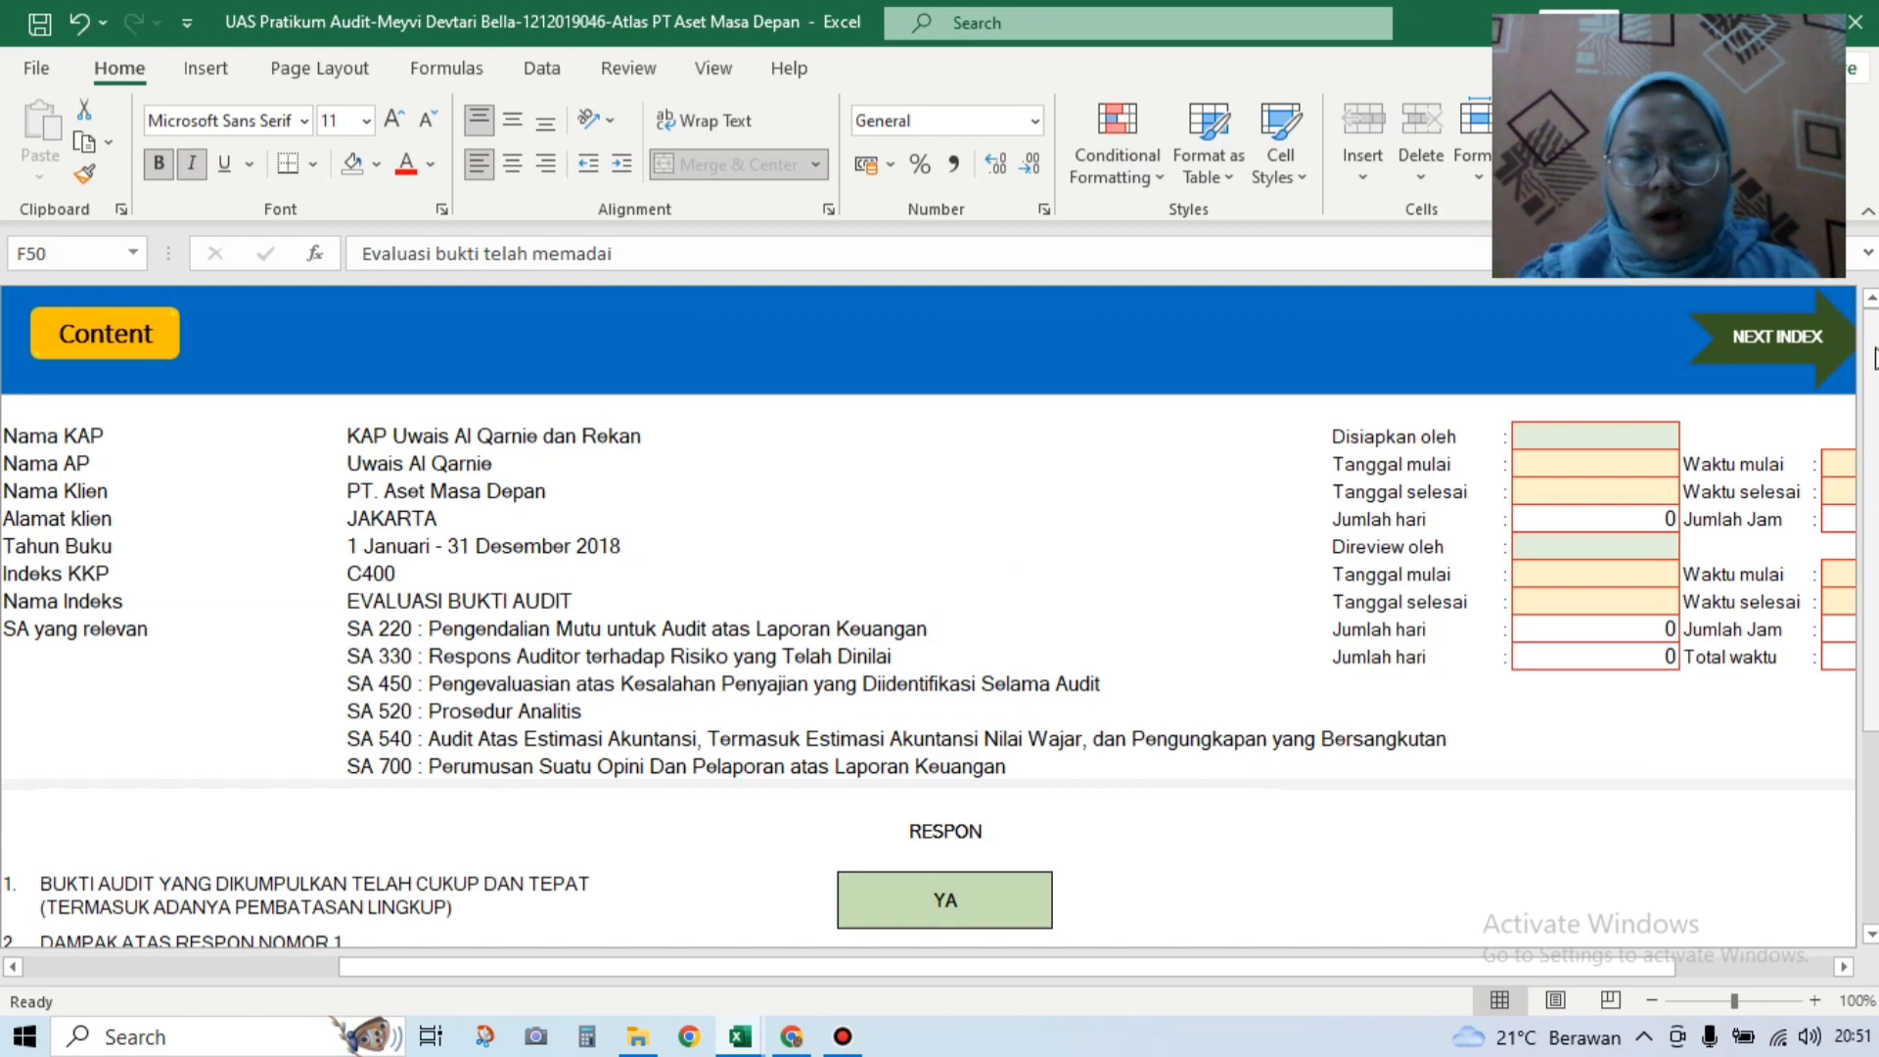
{"action": "left_click", "coordinate": [1791, 345]}
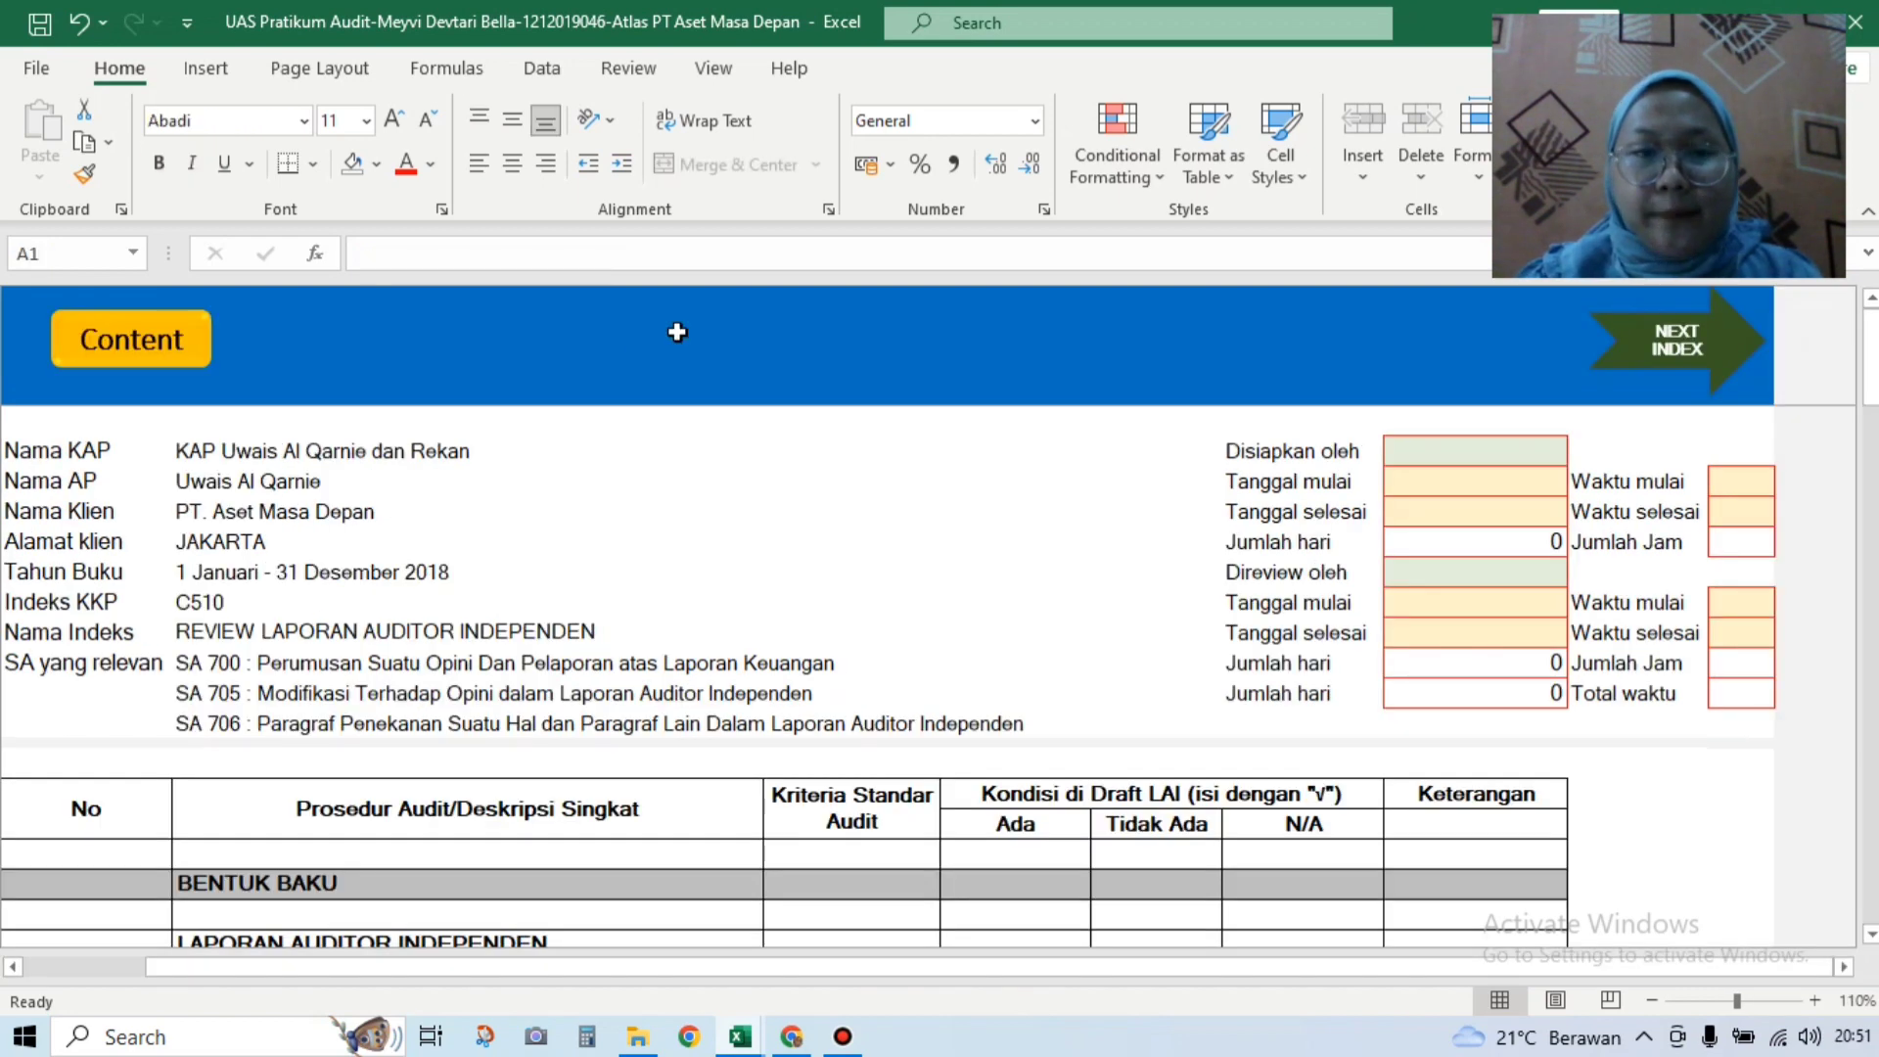
Step: Open the C530 report sheet from the Content index and scroll to its Laporan Auditor Independen section
{"action": "left_click", "coordinate": [174, 342]}
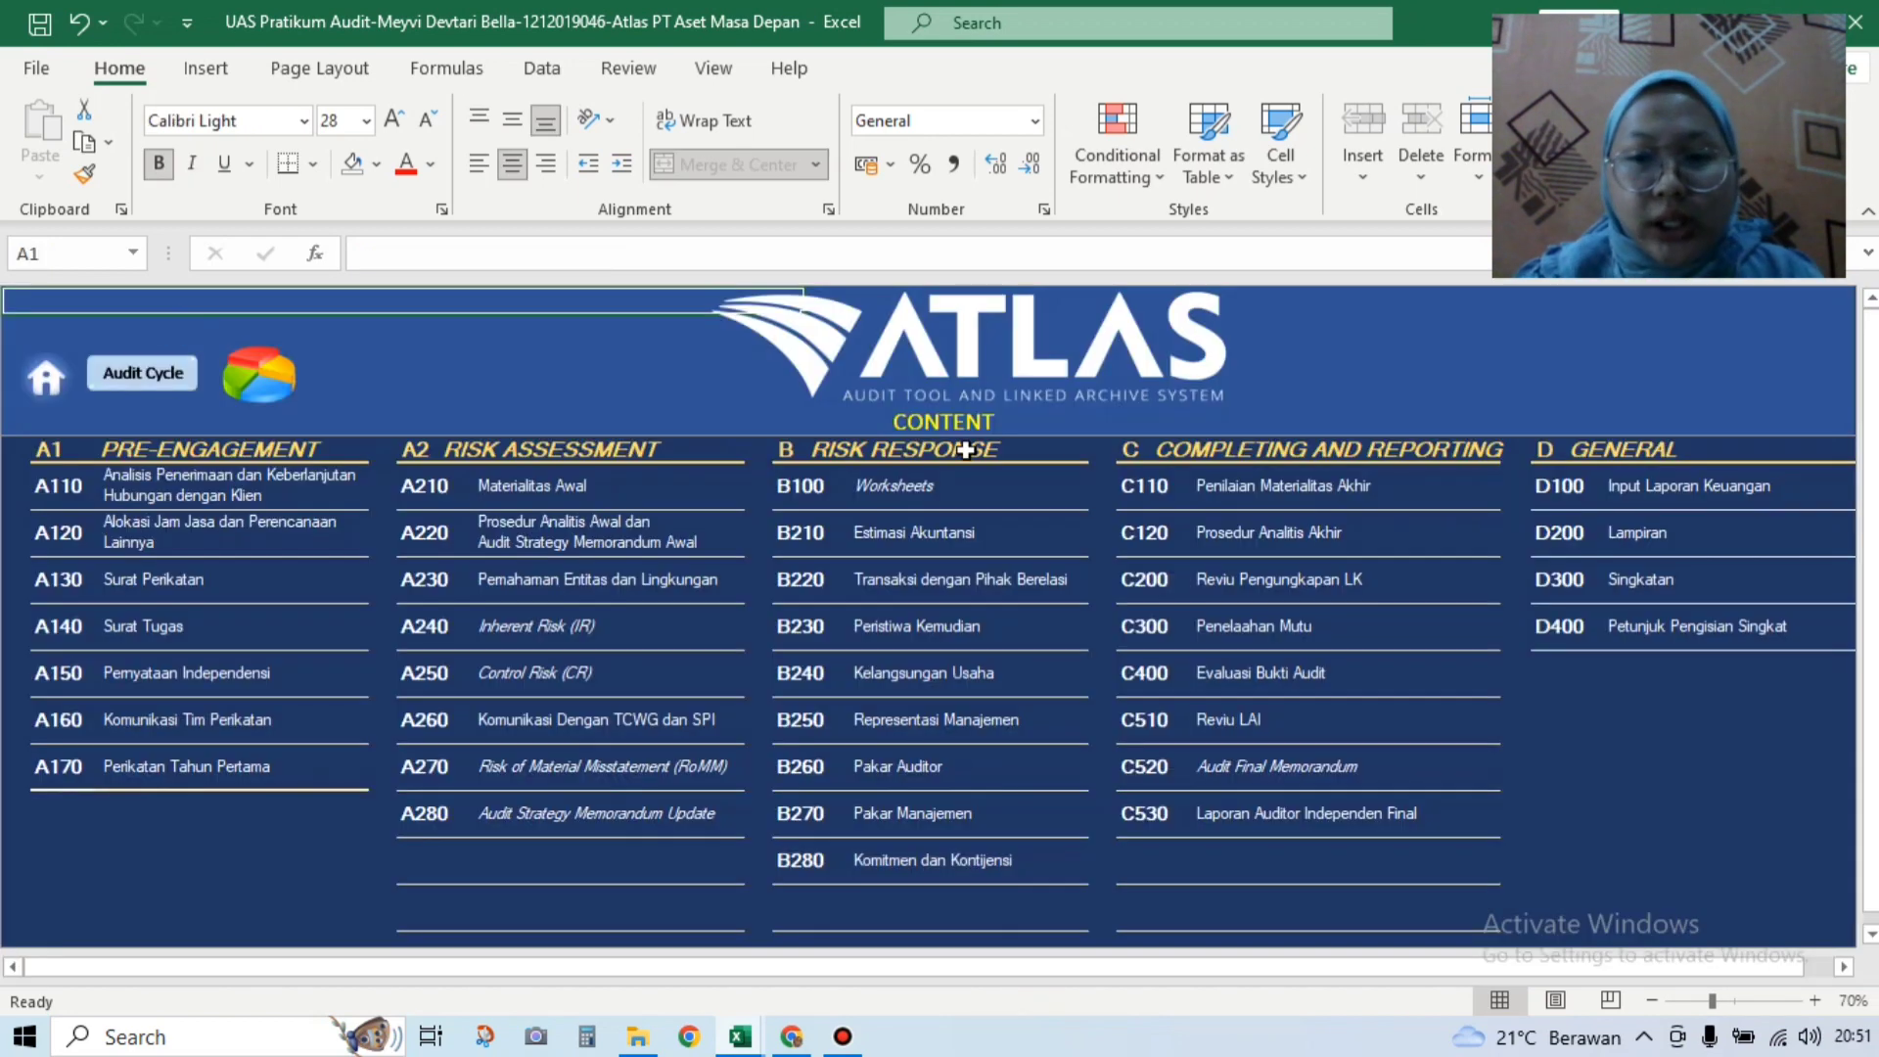
{"action": "left_click", "coordinate": [1147, 813]}
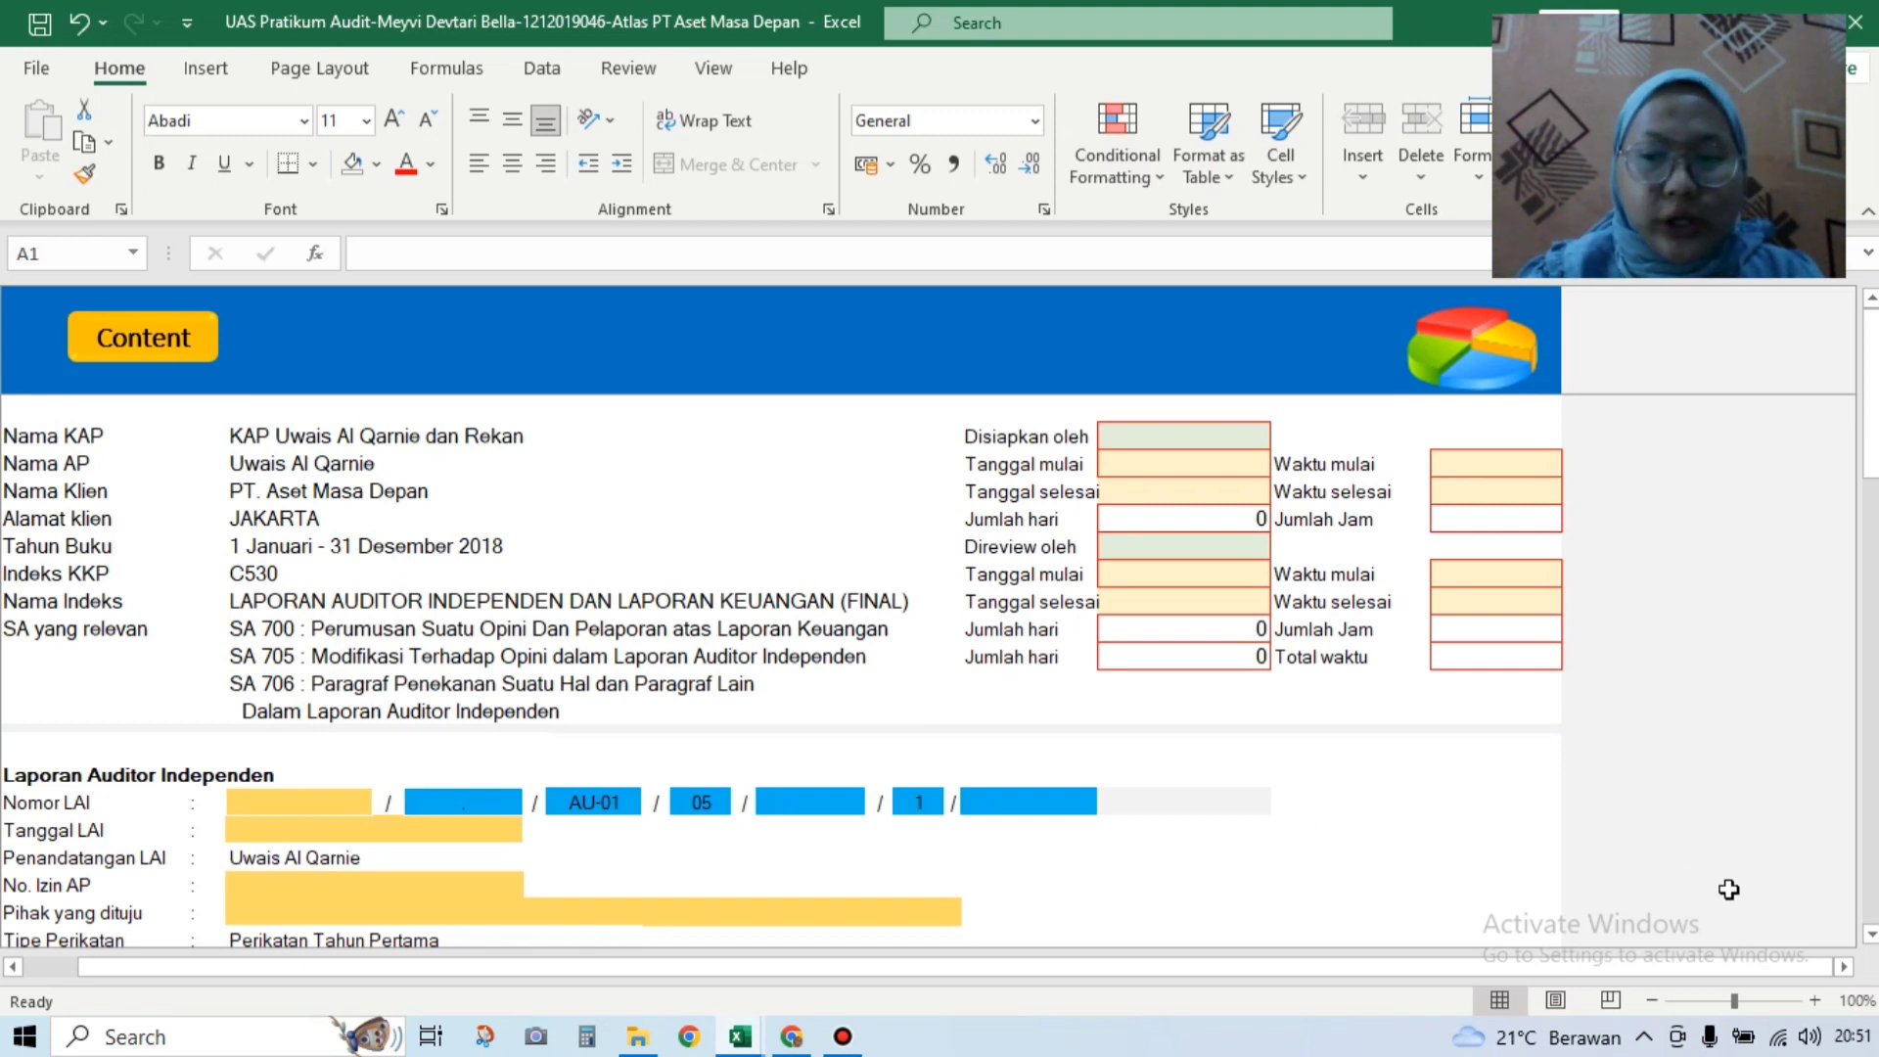
{"action": "left_click", "coordinate": [1873, 937]}
{"action": "left_click", "coordinate": [1873, 936]}
{"action": "left_click", "coordinate": [1874, 937]}
{"action": "left_click", "coordinate": [1873, 936]}
{"action": "left_click", "coordinate": [1873, 936]}
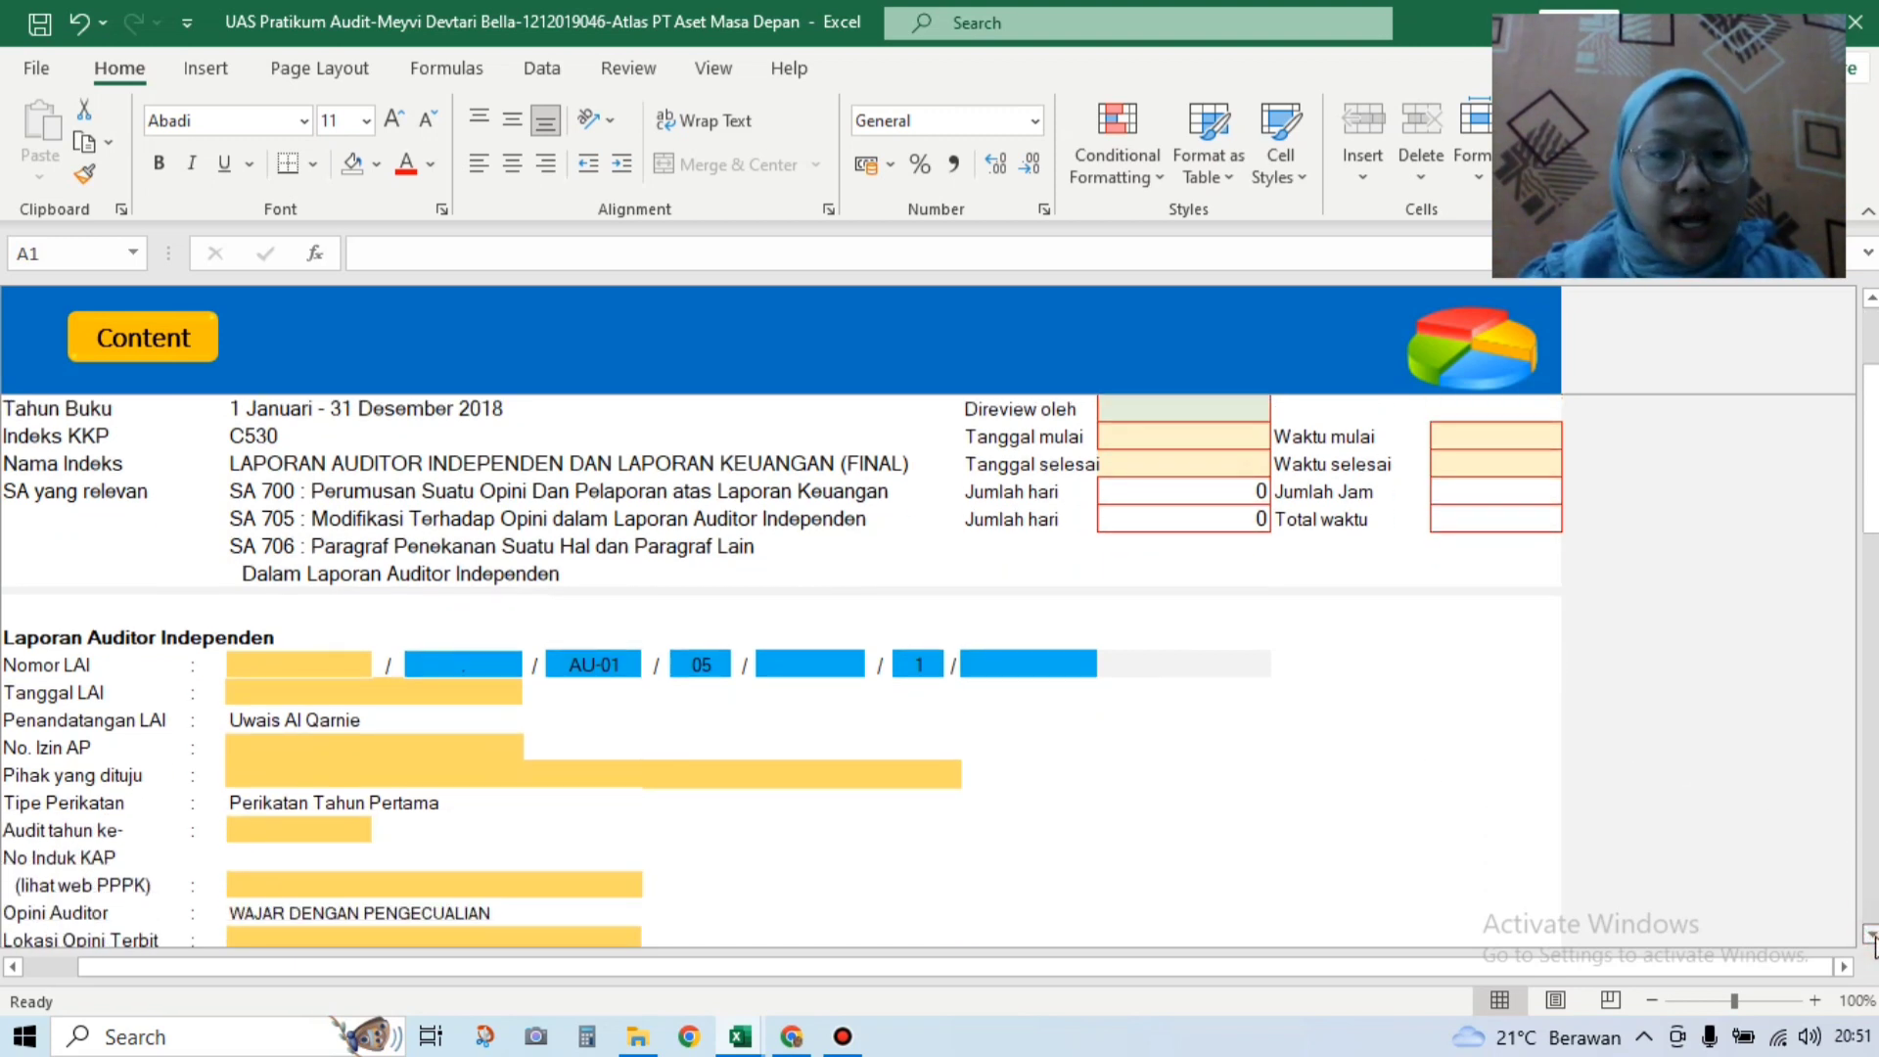
{"action": "left_click", "coordinate": [1873, 936]}
{"action": "left_click", "coordinate": [1872, 937]}
{"action": "left_click", "coordinate": [1872, 937]}
{"action": "left_click", "coordinate": [1873, 937]}
{"action": "left_click", "coordinate": [1872, 937]}
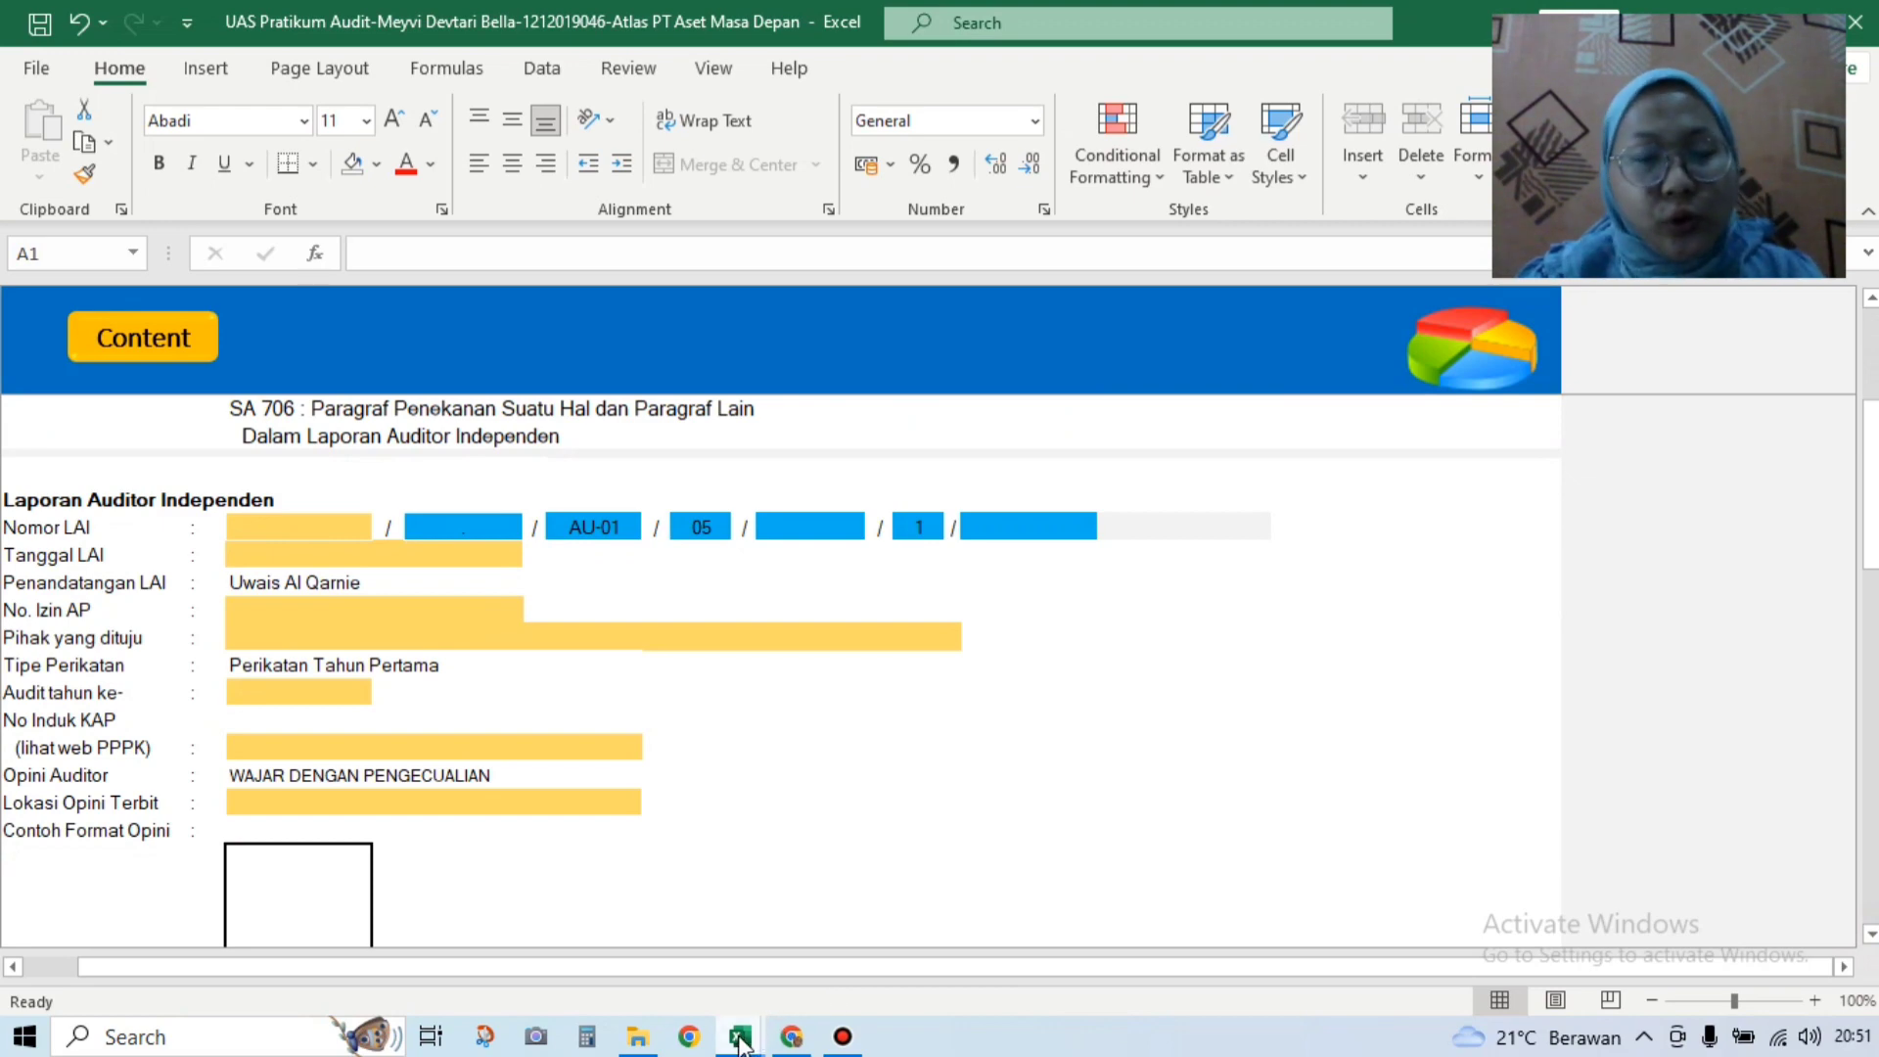
Step: Look up the answer values on the LAI sheet of the Soal UAS workbook
{"action": "left_click", "coordinate": [711, 969]}
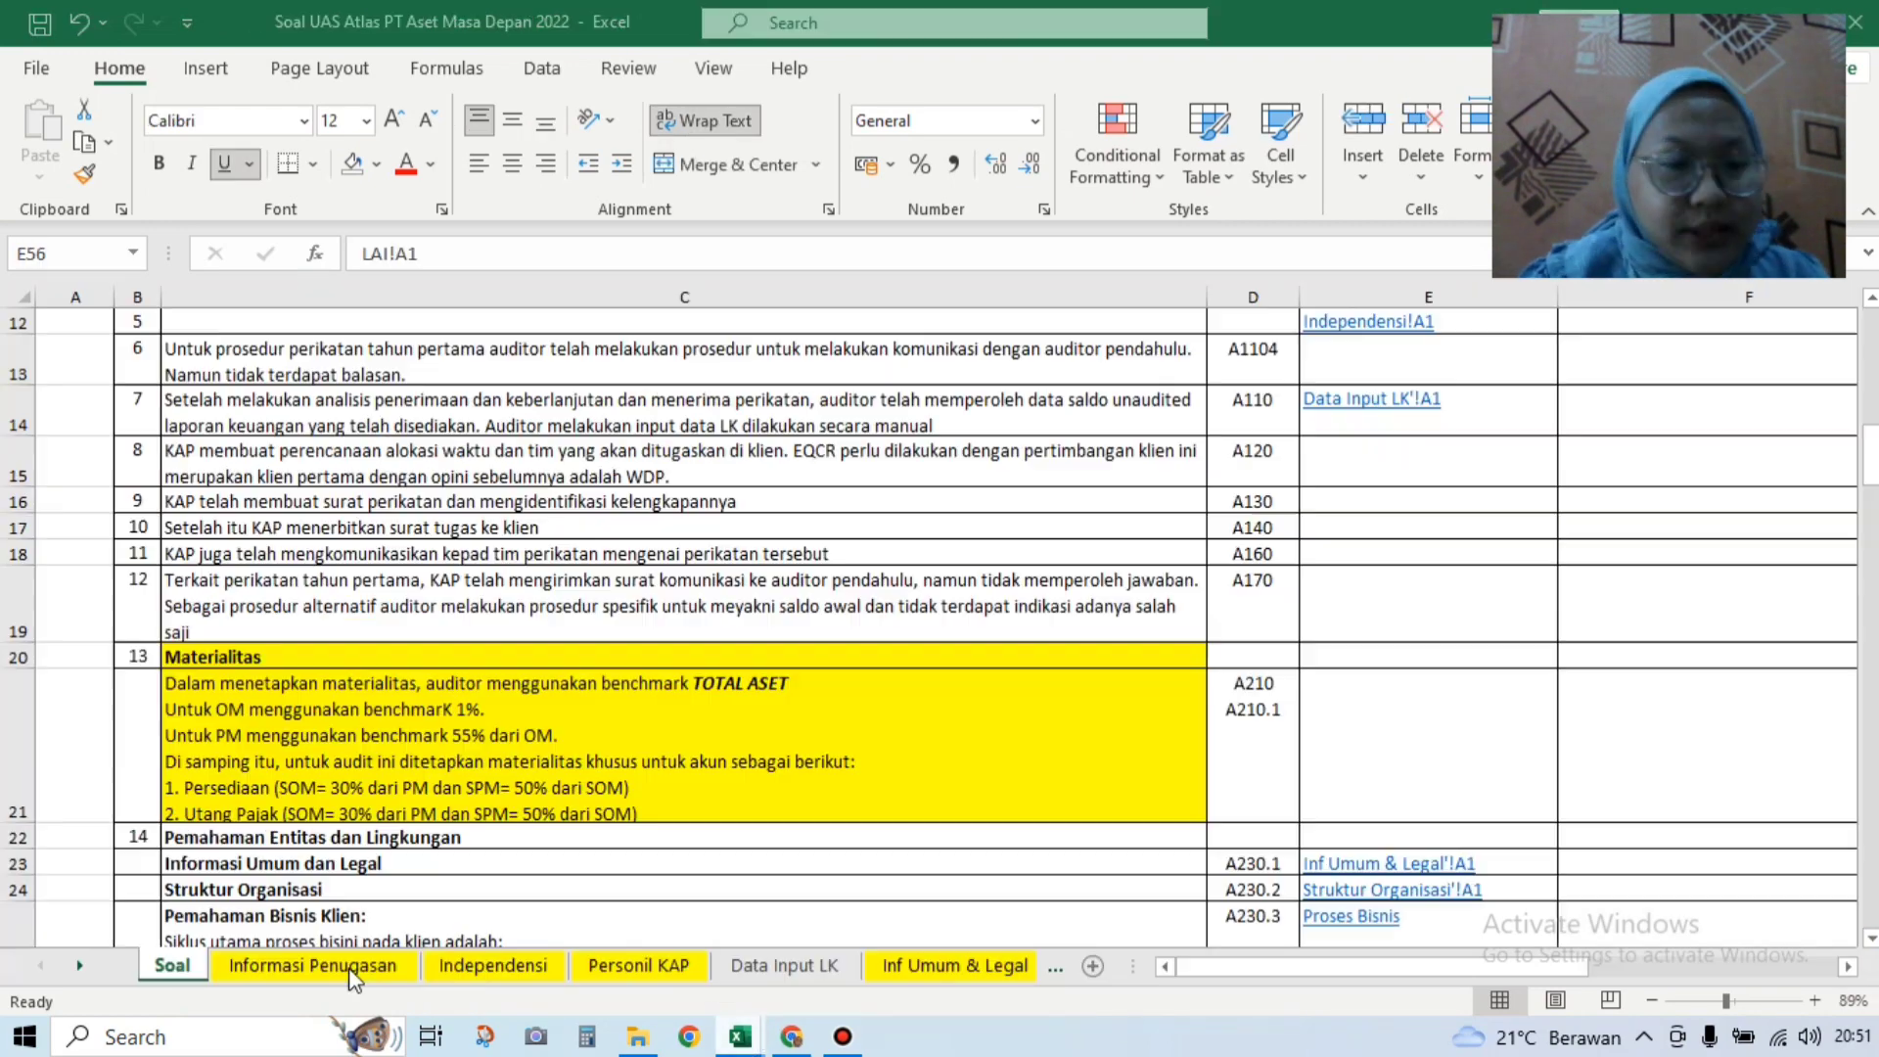
{"action": "left_click", "coordinate": [82, 965]}
{"action": "left_click", "coordinate": [82, 965]}
{"action": "left_click", "coordinate": [83, 965]}
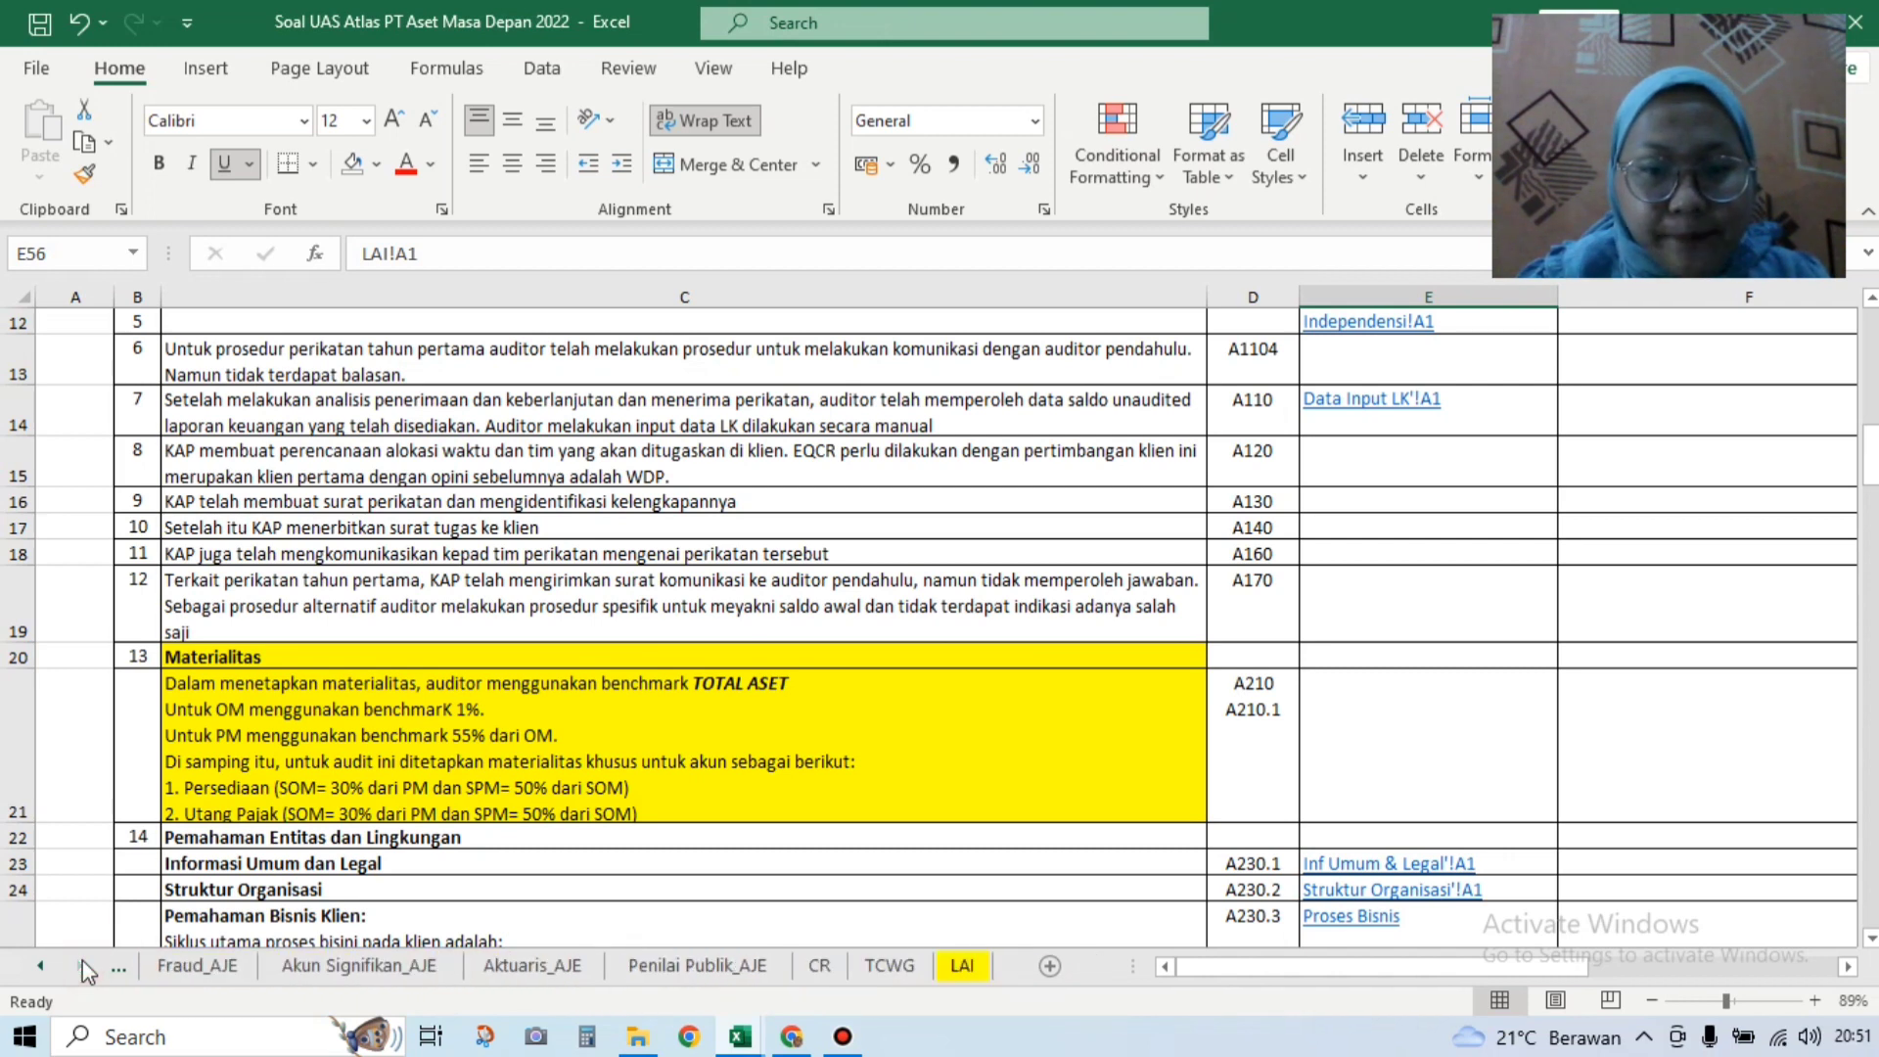
{"action": "left_click", "coordinate": [963, 967]}
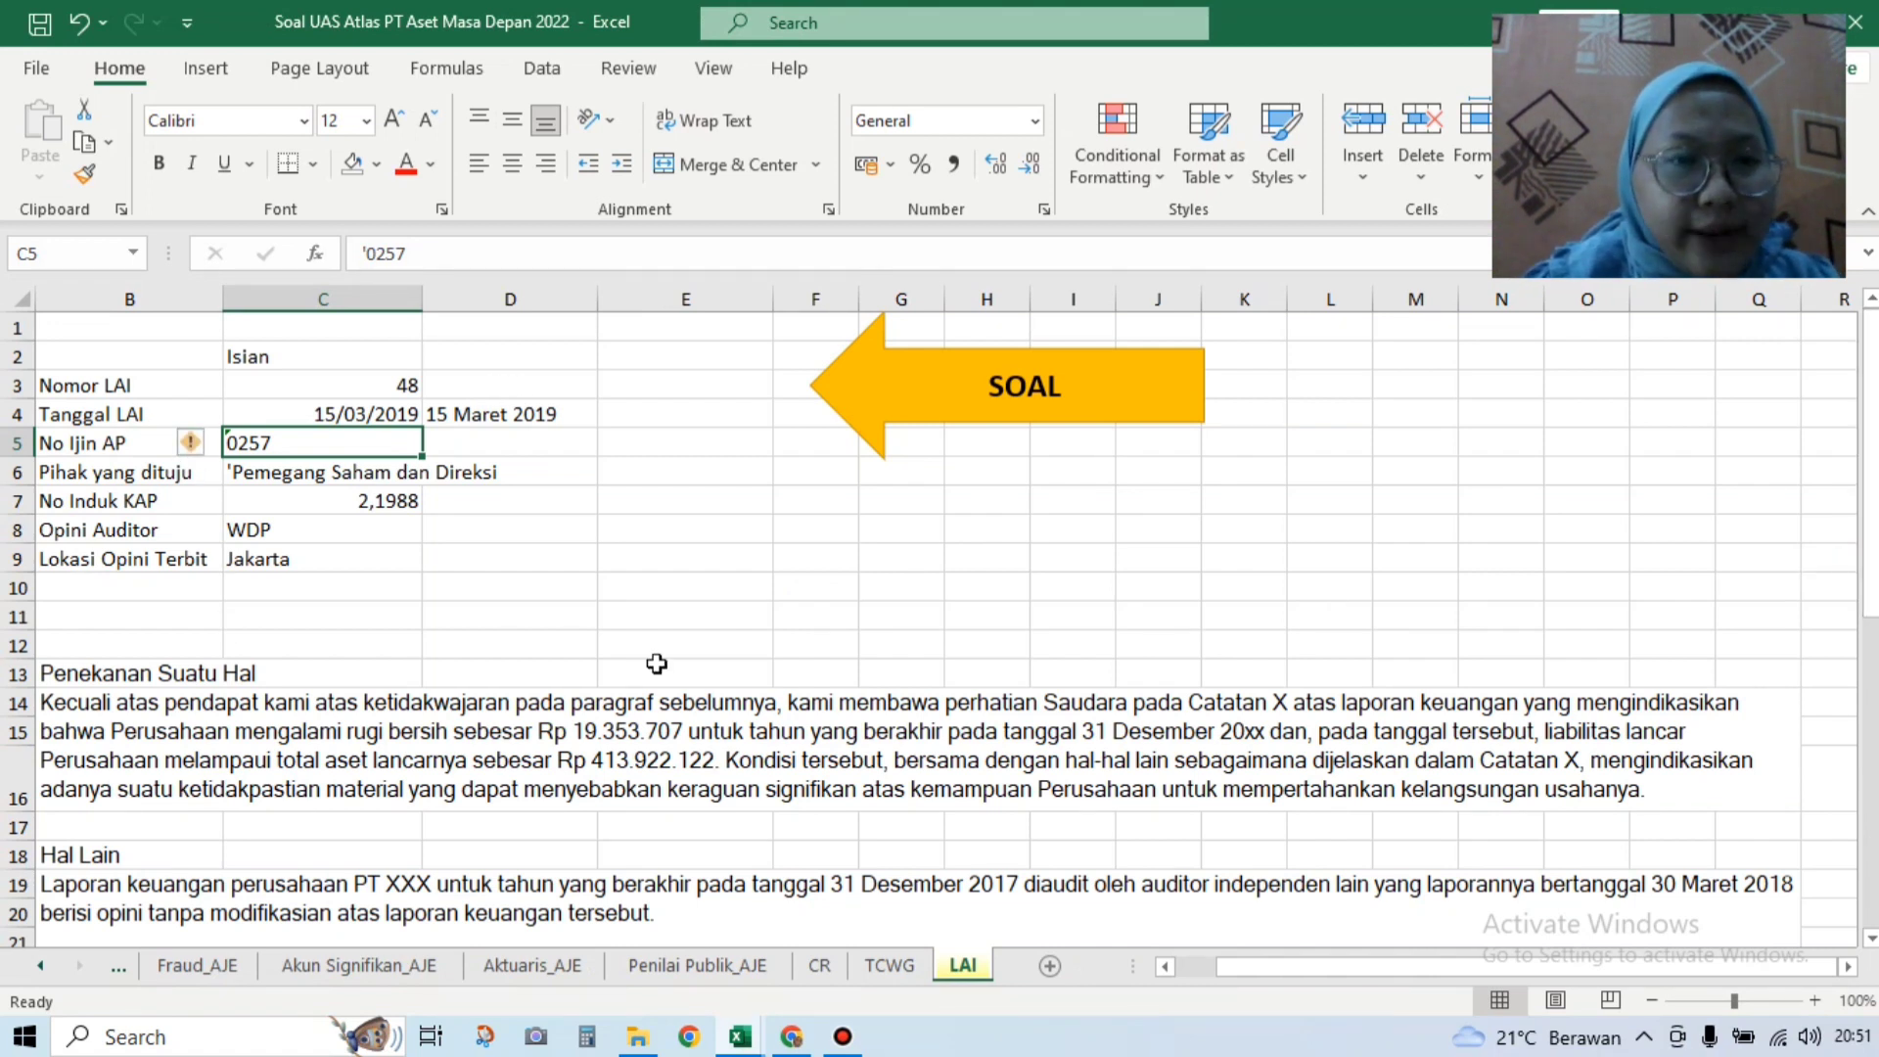
{"action": "left_click", "coordinate": [740, 1036]}
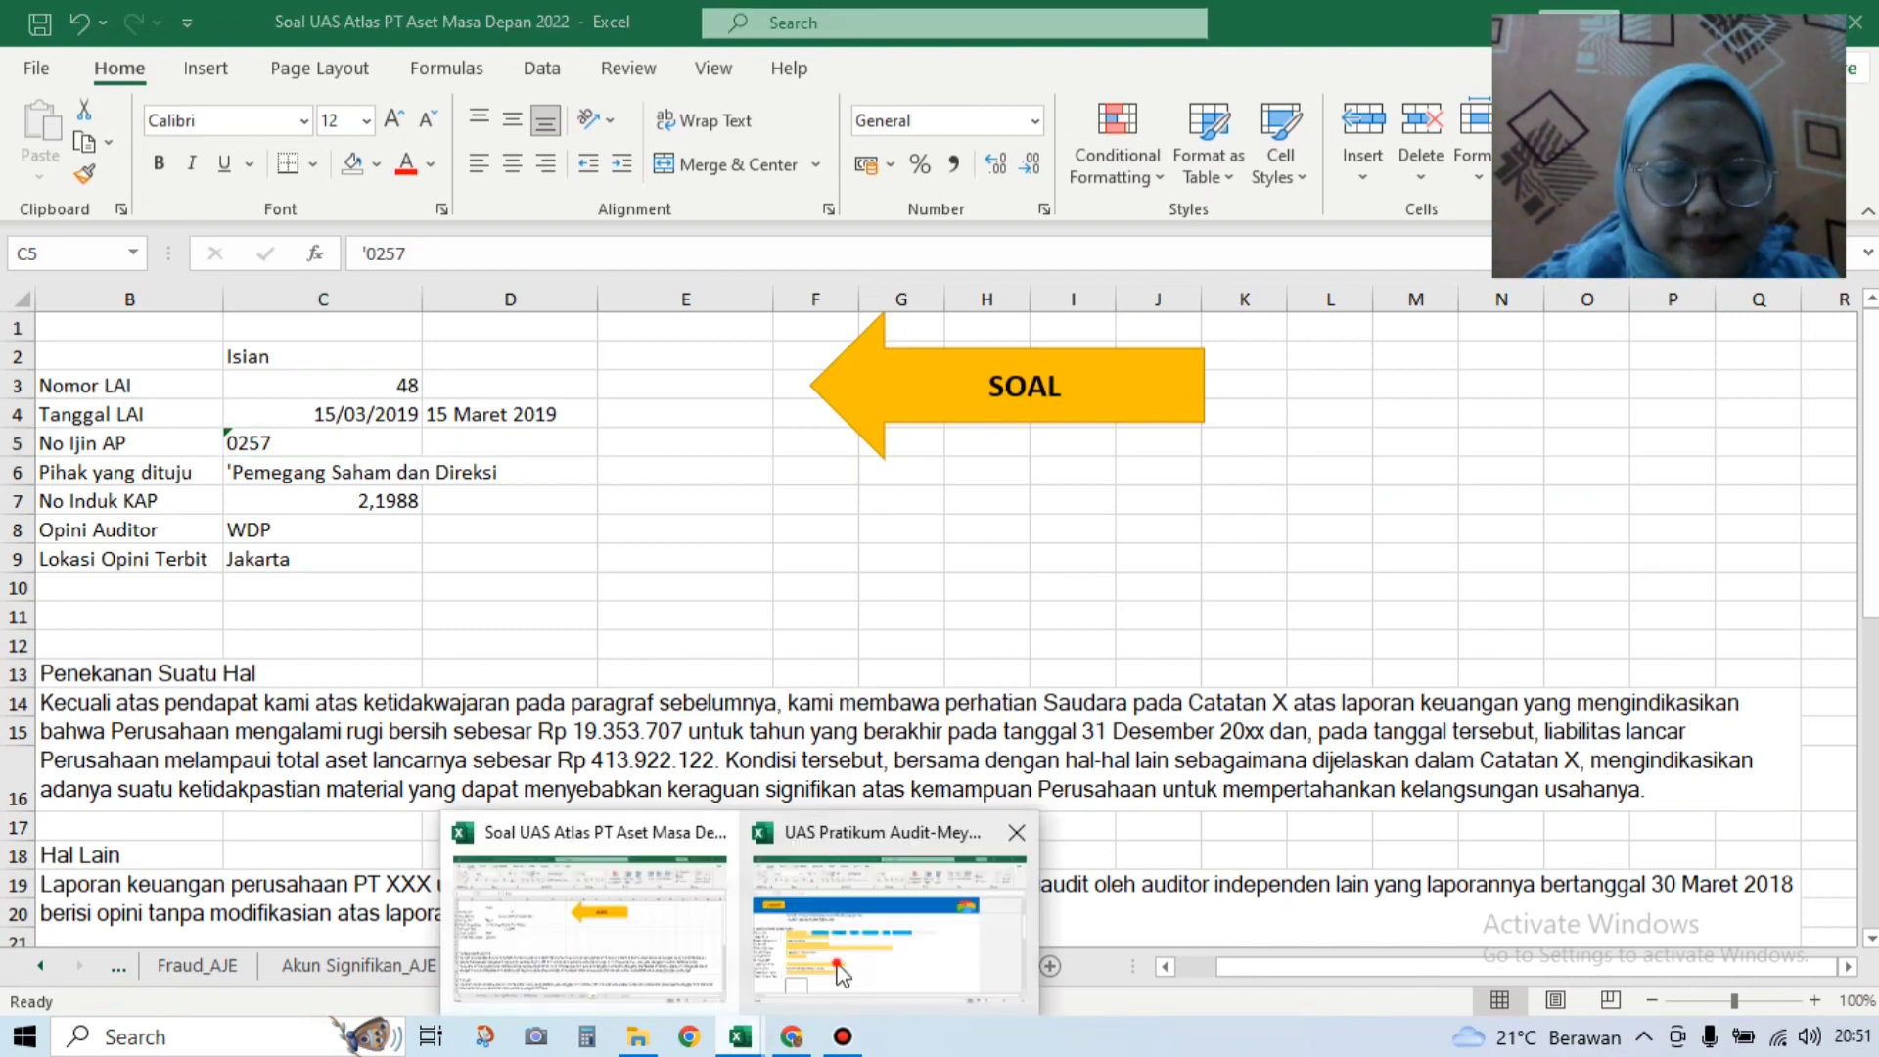
{"action": "left_click", "coordinate": [886, 920]}
Step: Enter Nomor LAI 48, Tanggal LAI 15/03/2019 and No. Izin AP 0257 in the report
{"action": "left_click", "coordinate": [300, 528]}
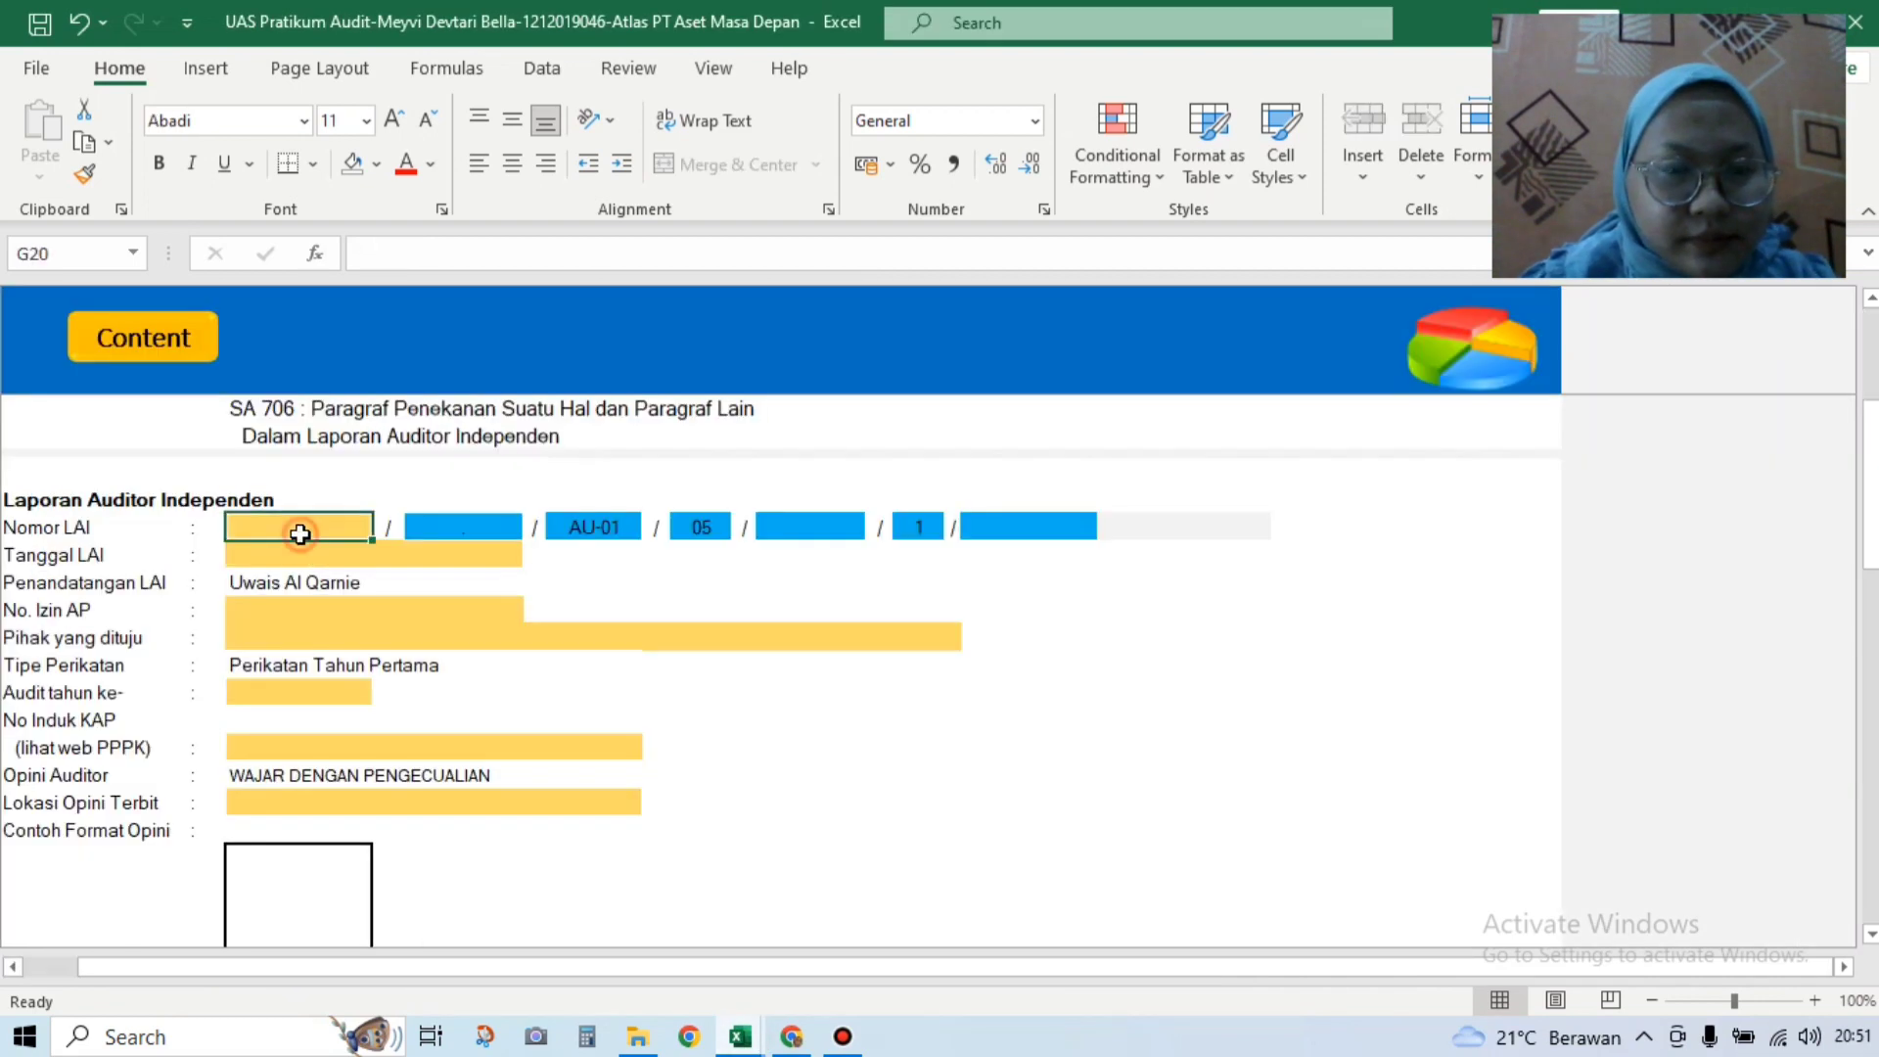
{"action": "type", "text": "48"}
{"action": "key", "text": "Return"}
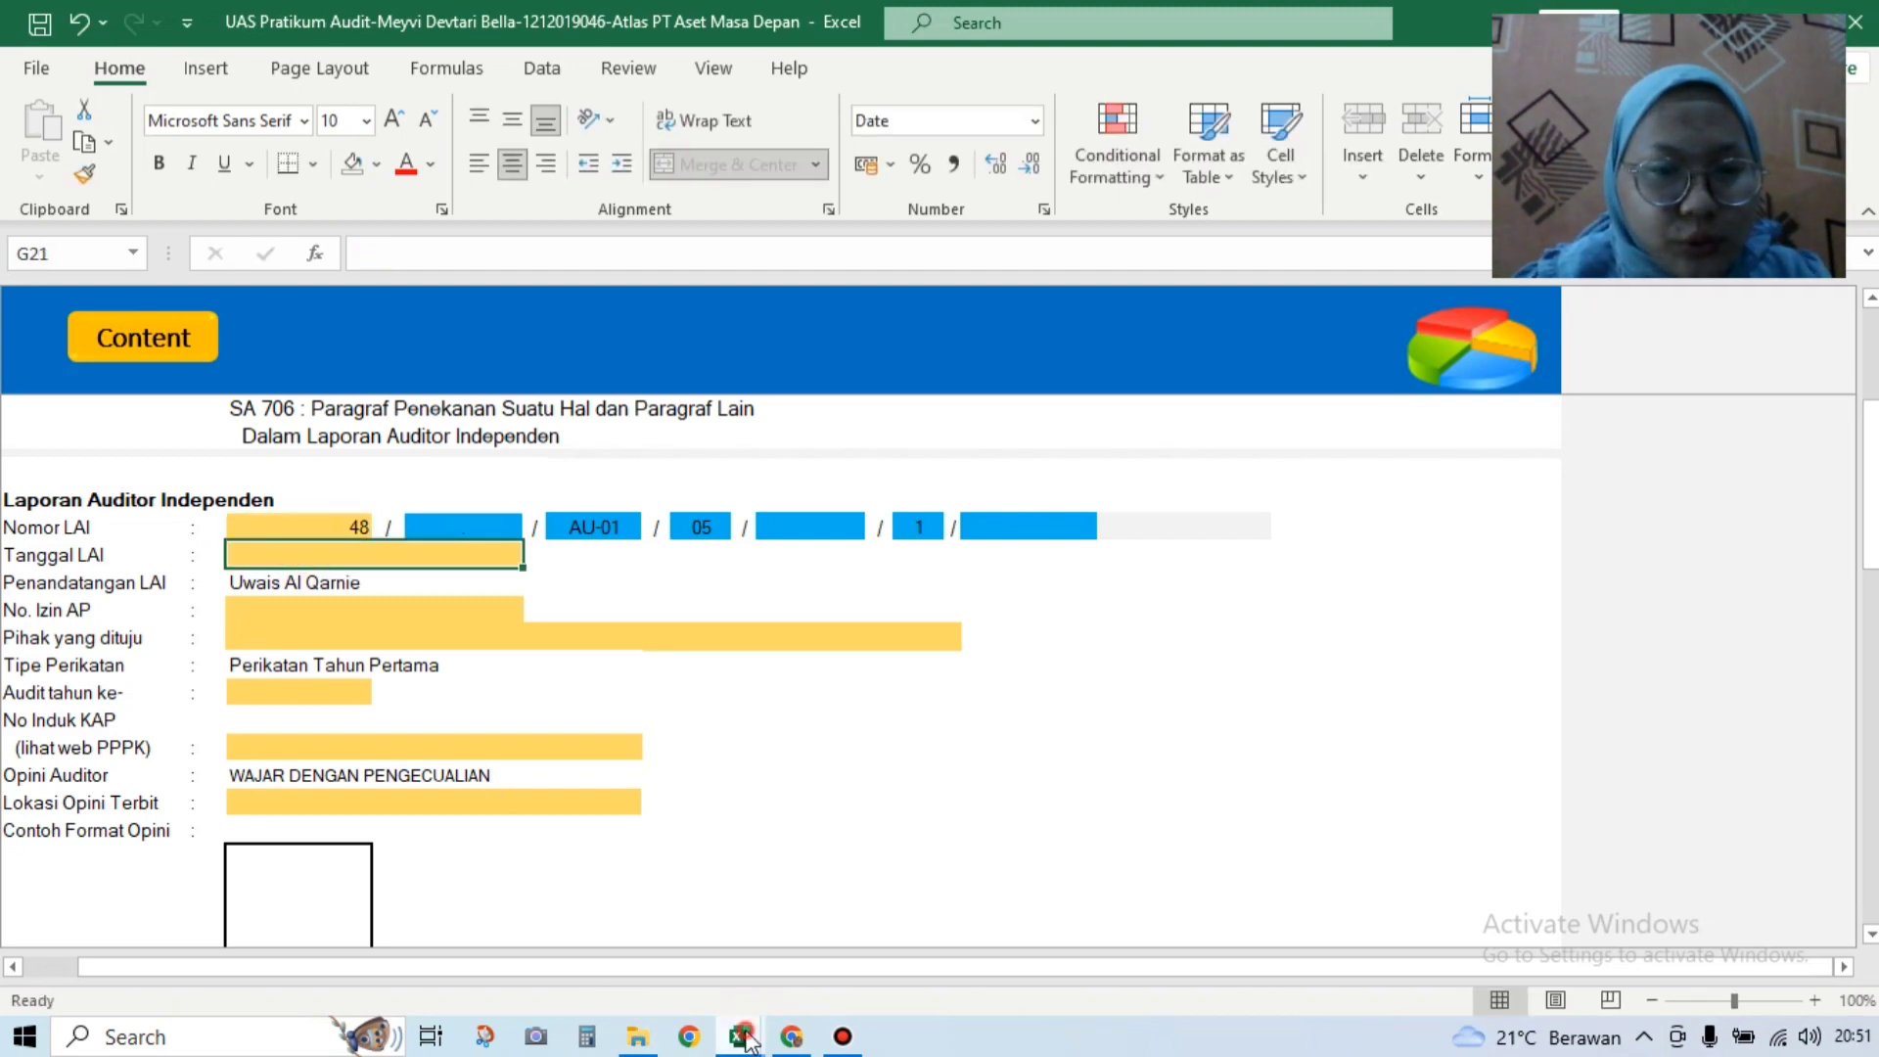
{"action": "left_click", "coordinate": [740, 1037]}
{"action": "mouse_move", "coordinate": [677, 979]}
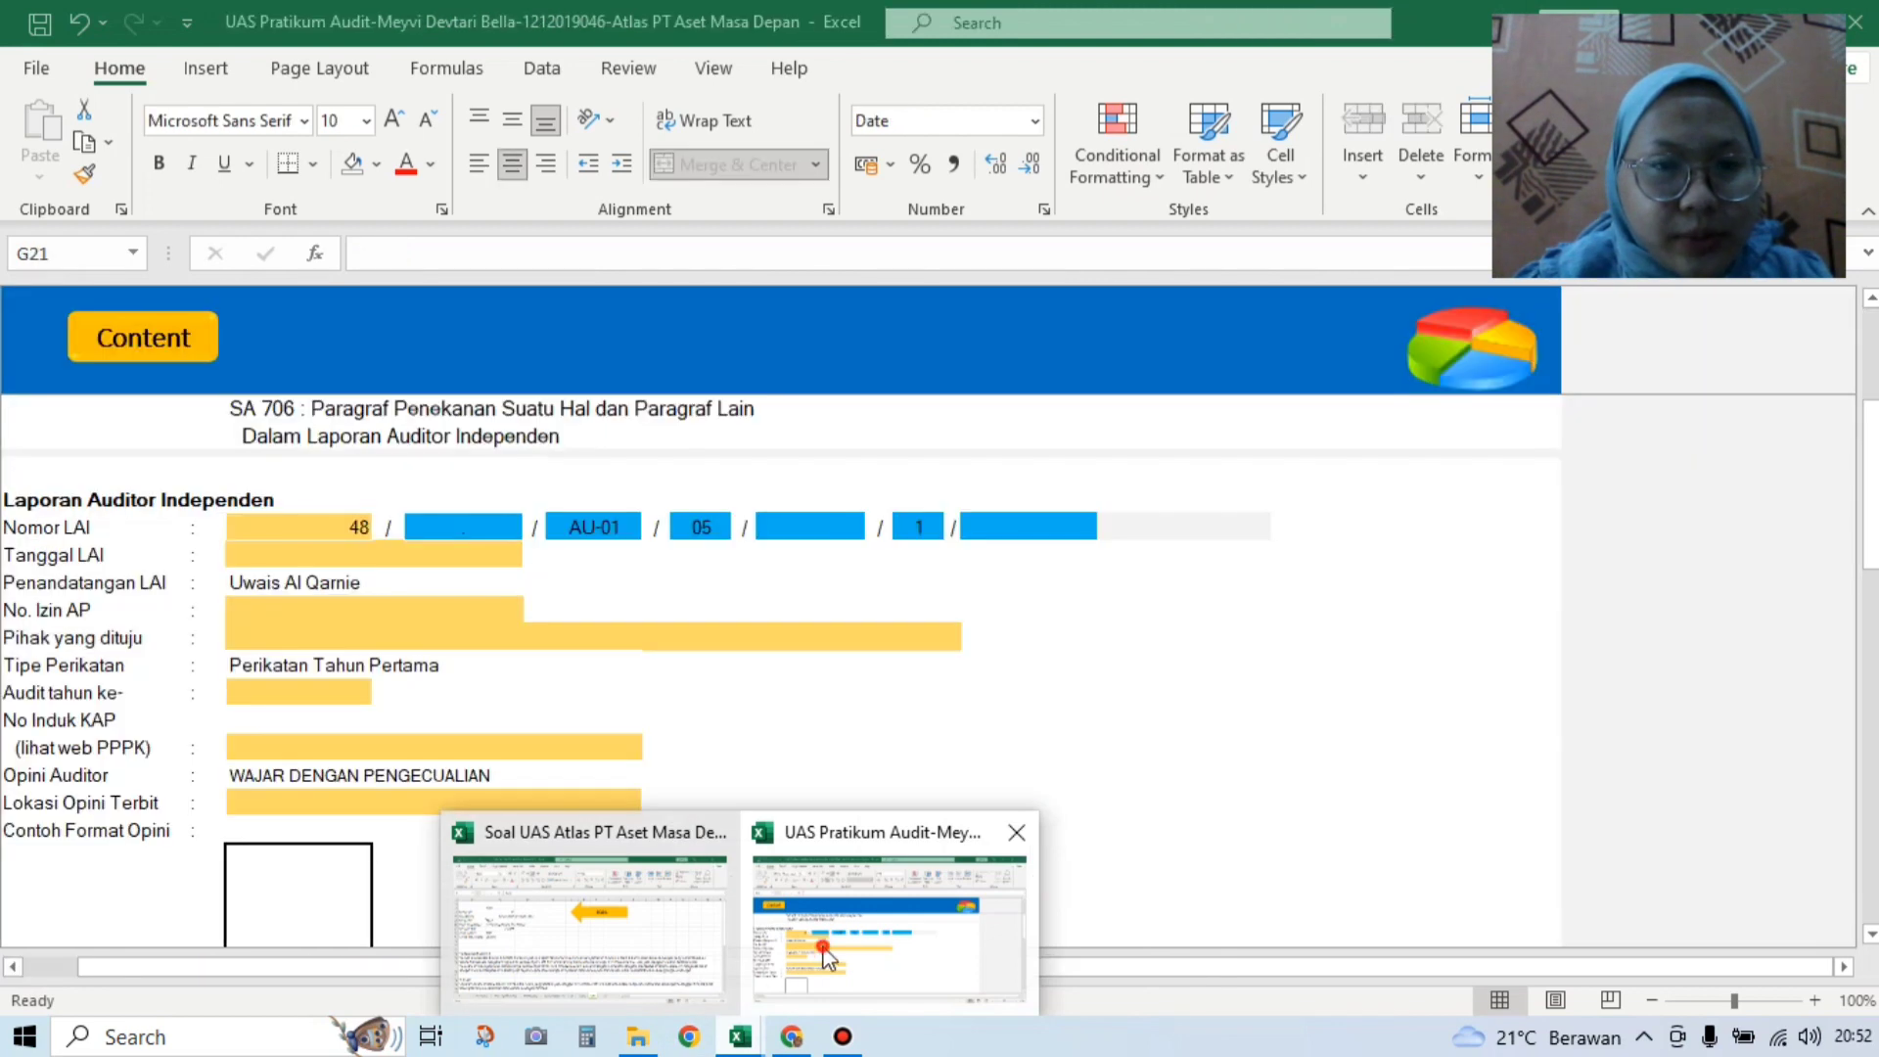
{"action": "left_click", "coordinate": [822, 946]}
{"action": "type", "text": "15/"}
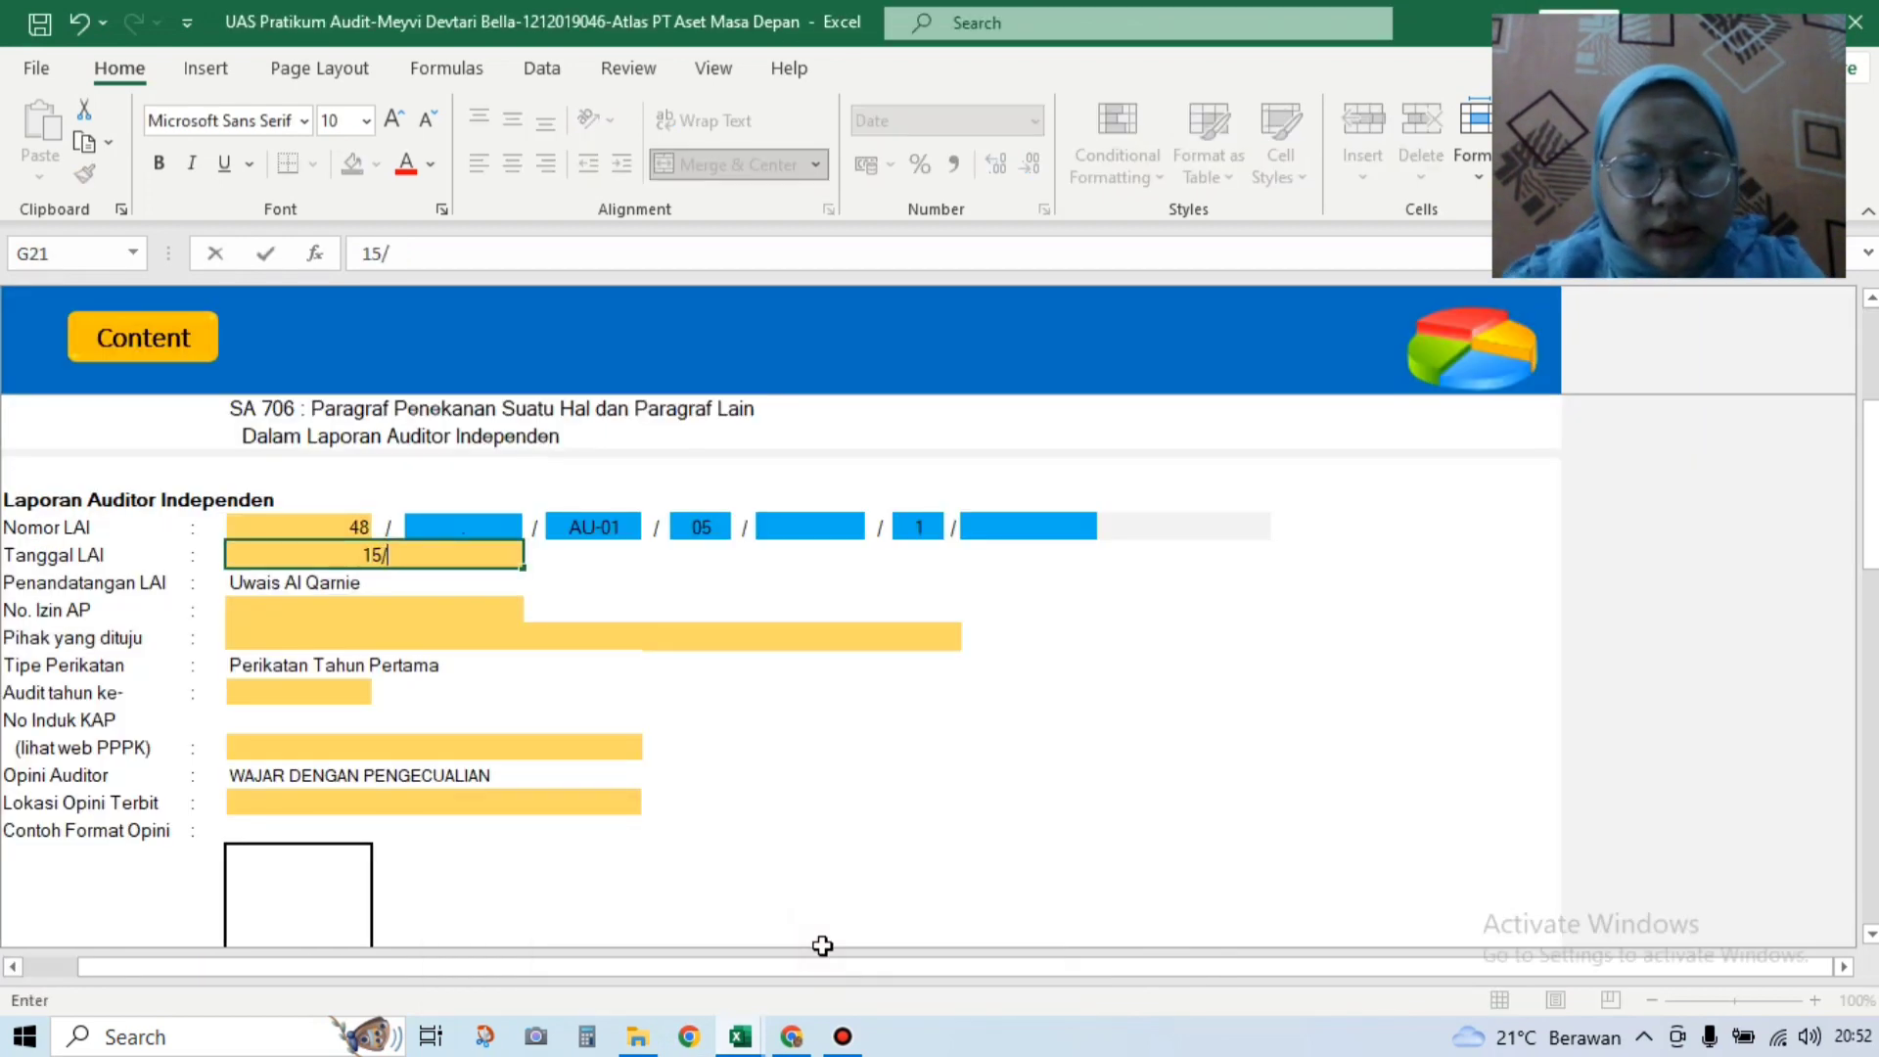
{"action": "type", "text": "03/2019"}
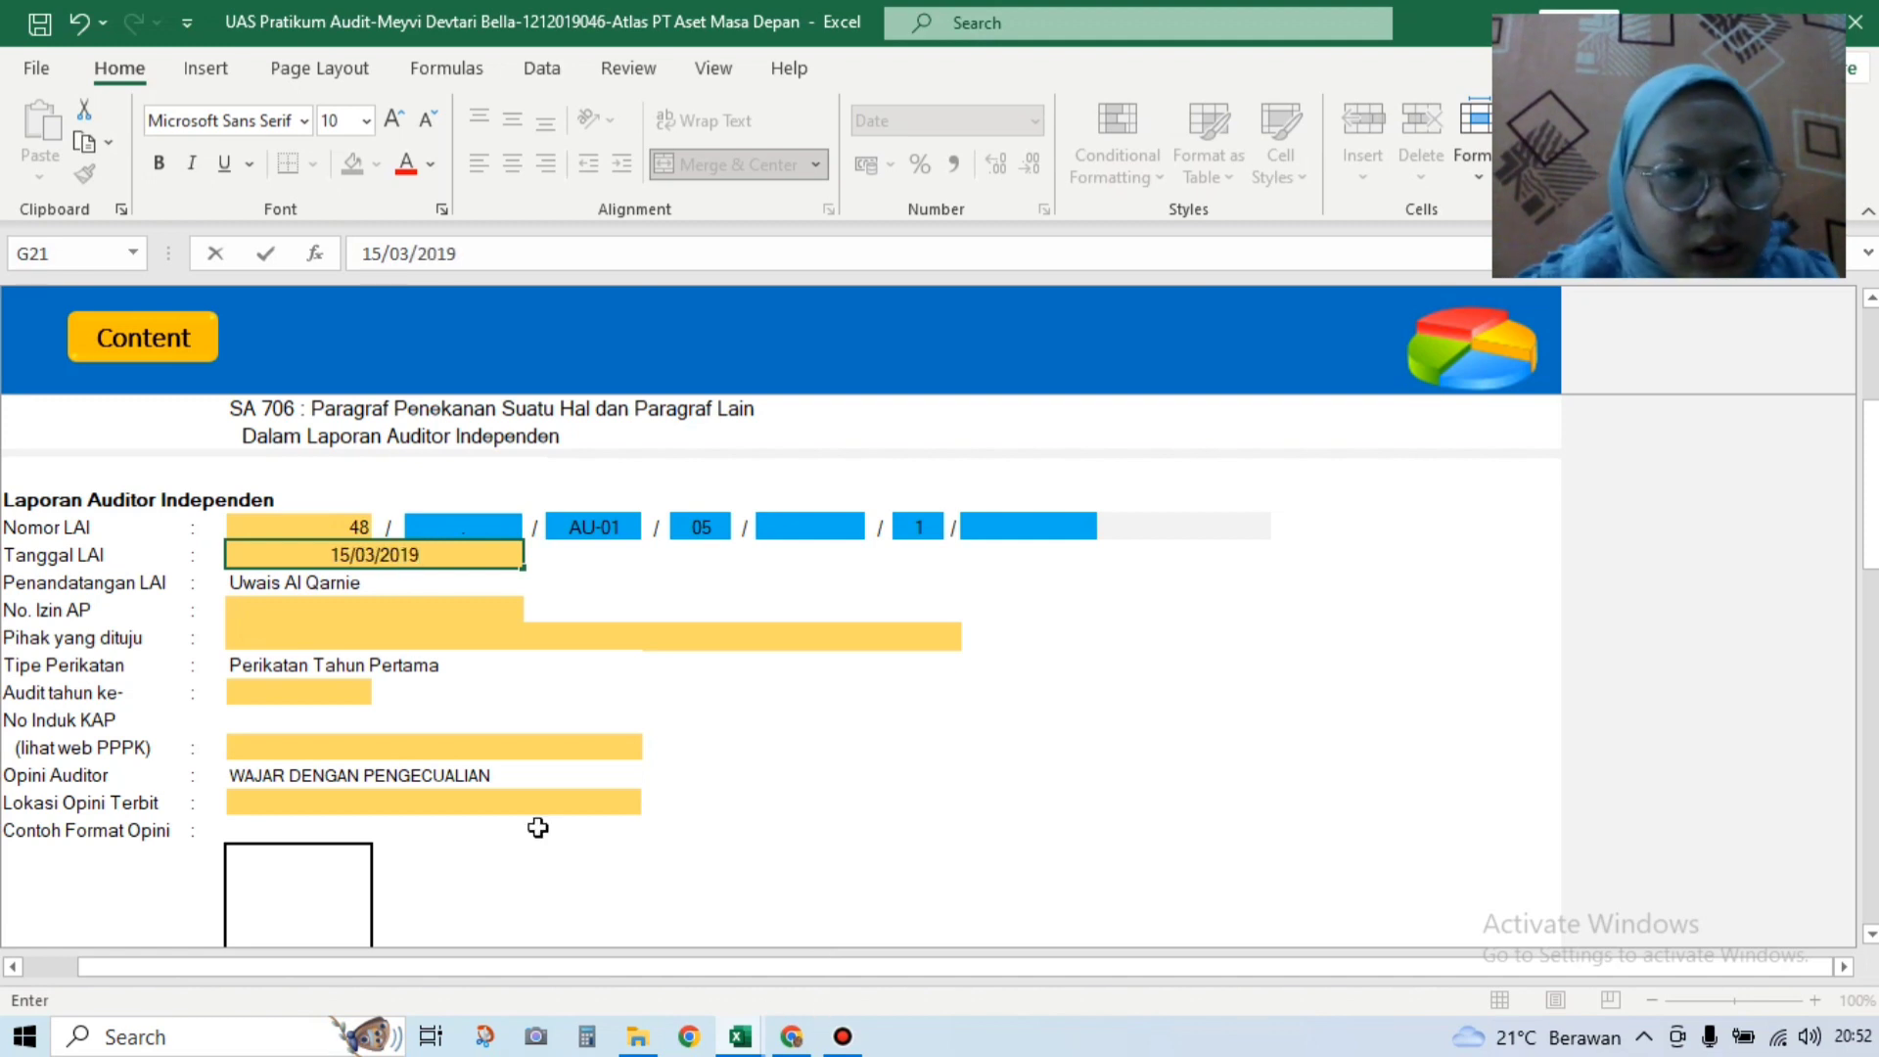
{"action": "left_click", "coordinate": [423, 612]}
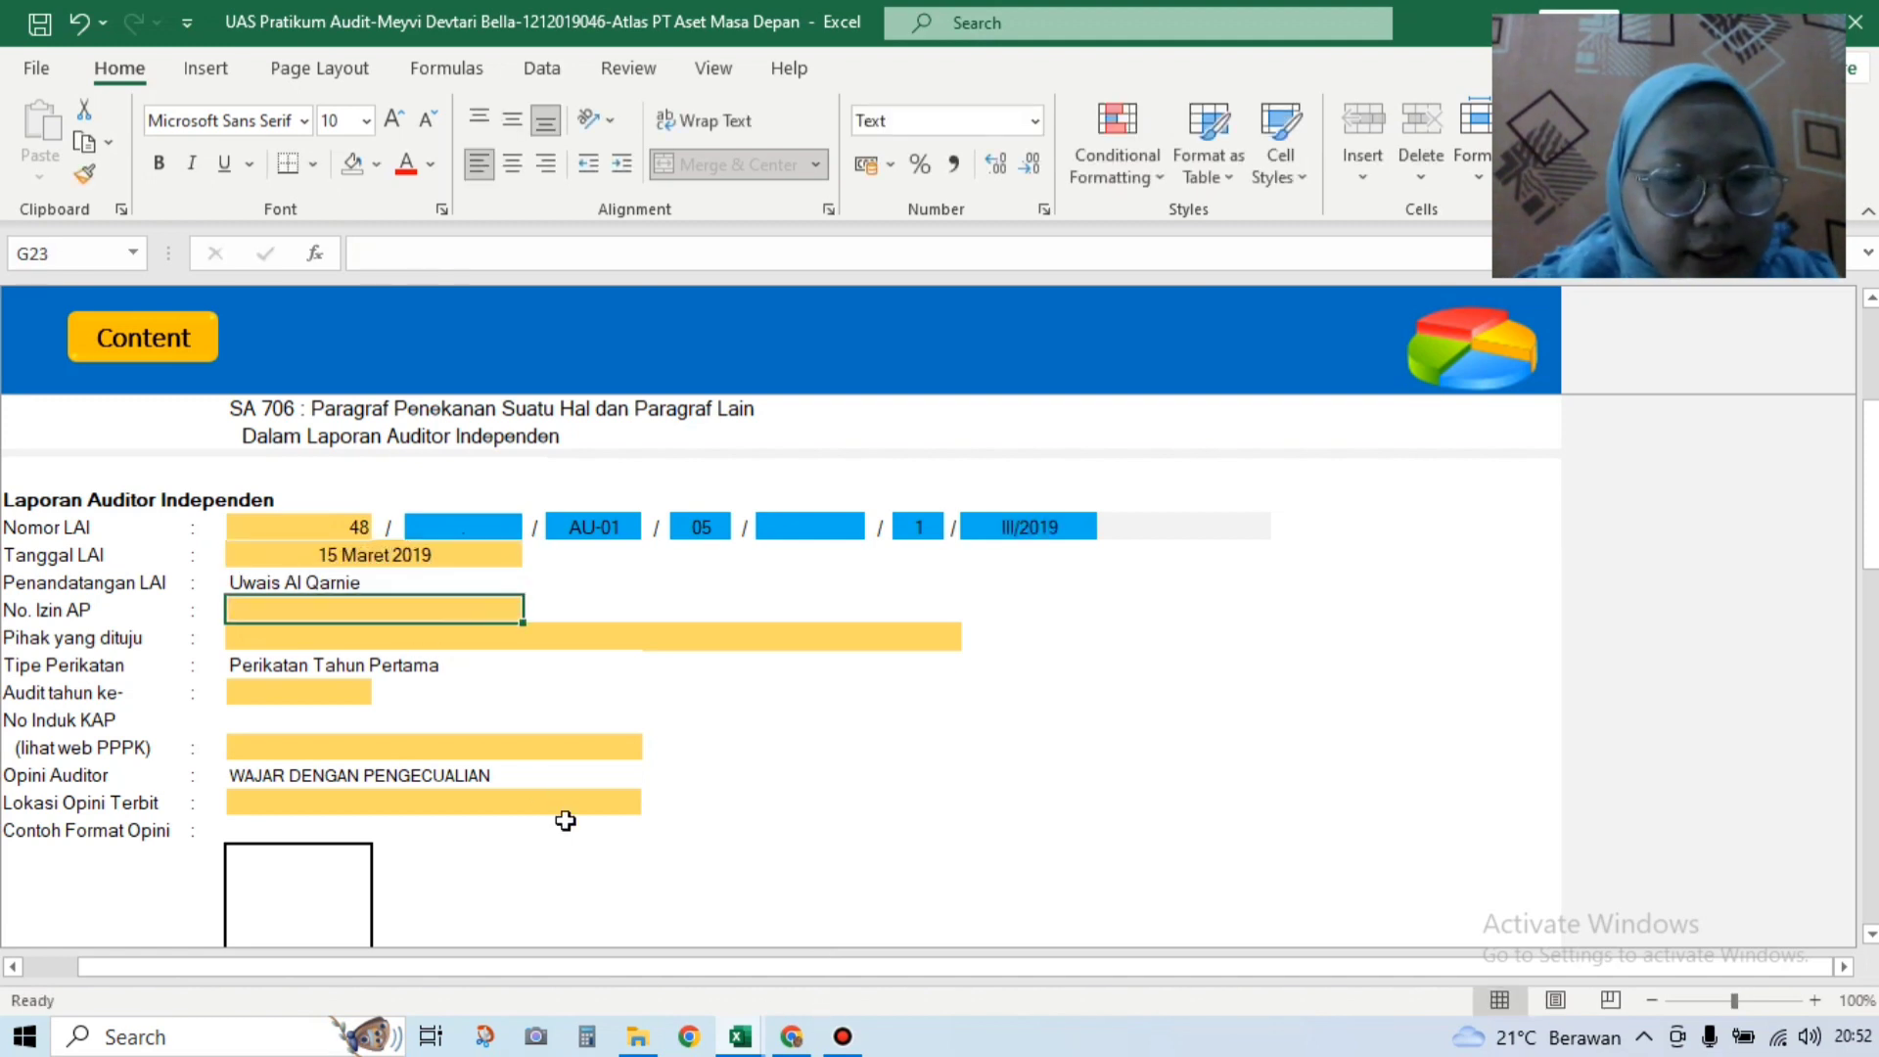
{"action": "mouse_move", "coordinate": [636, 961]}
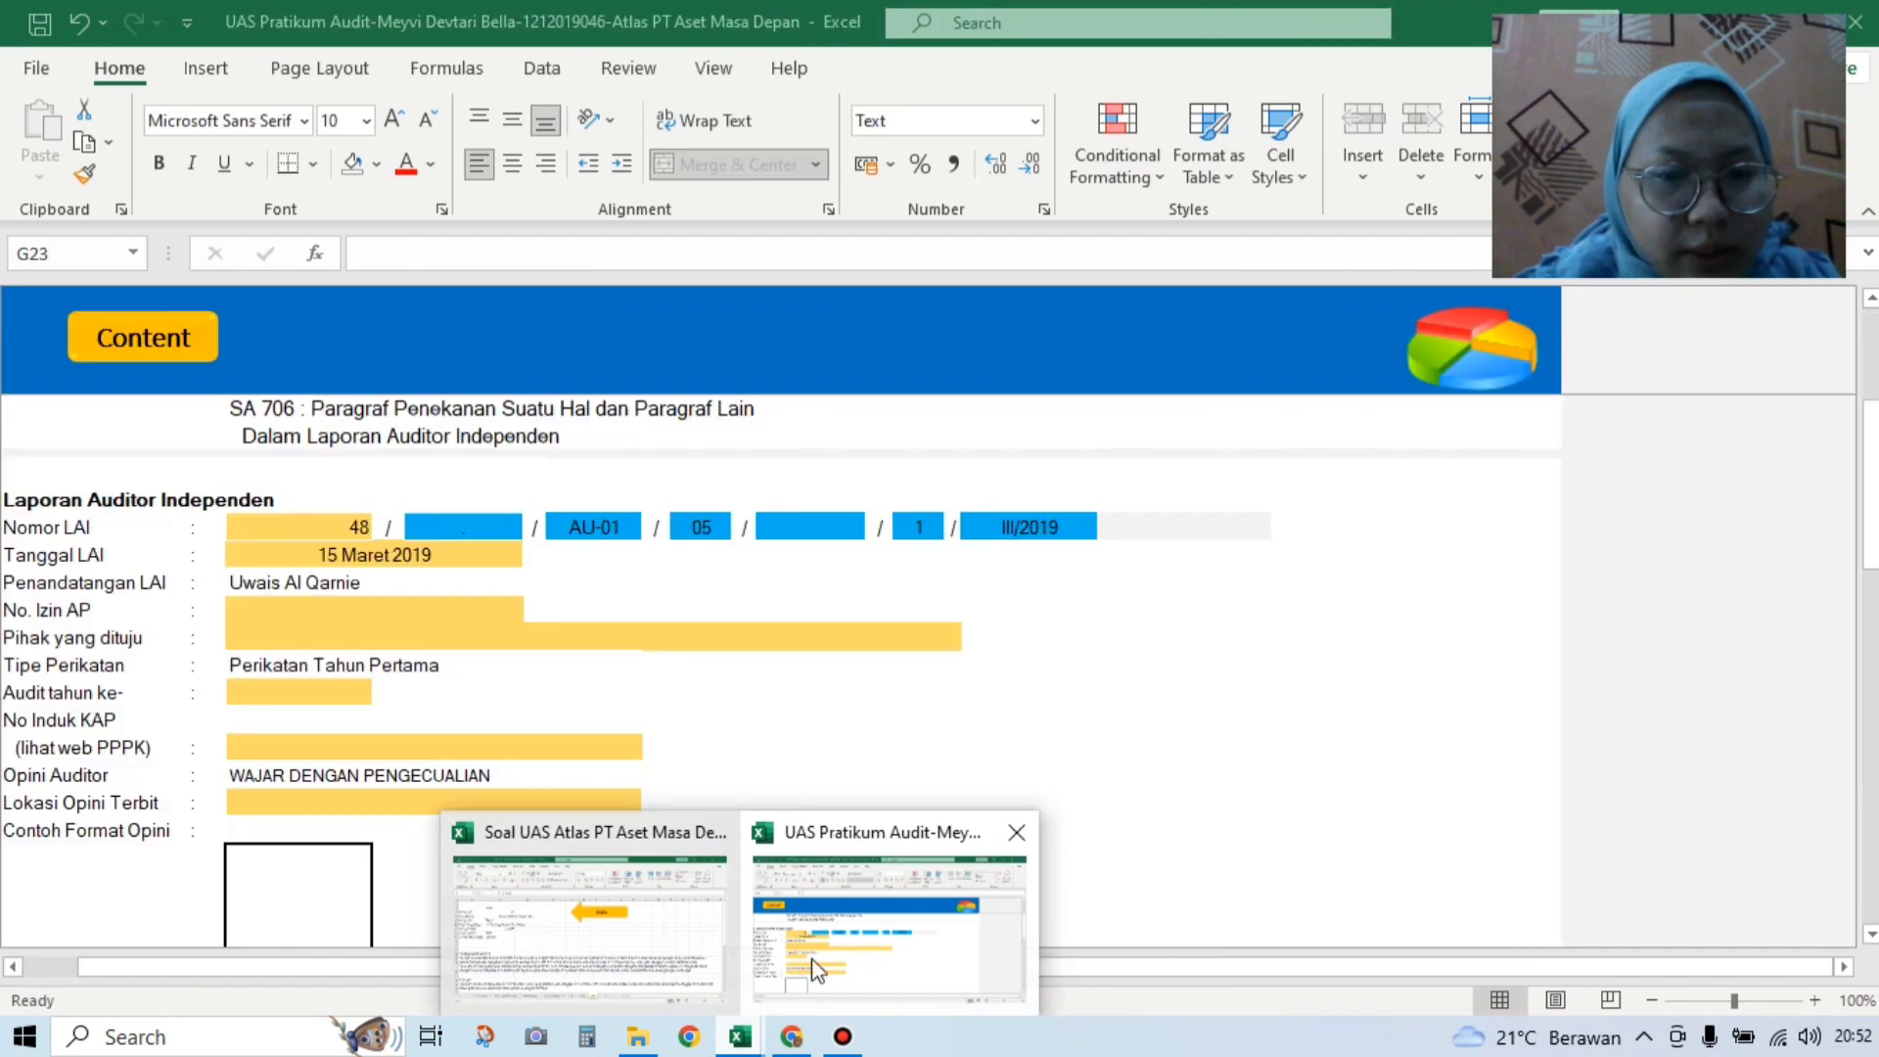
{"action": "left_click", "coordinate": [832, 972]}
{"action": "type", "text": "0257"}
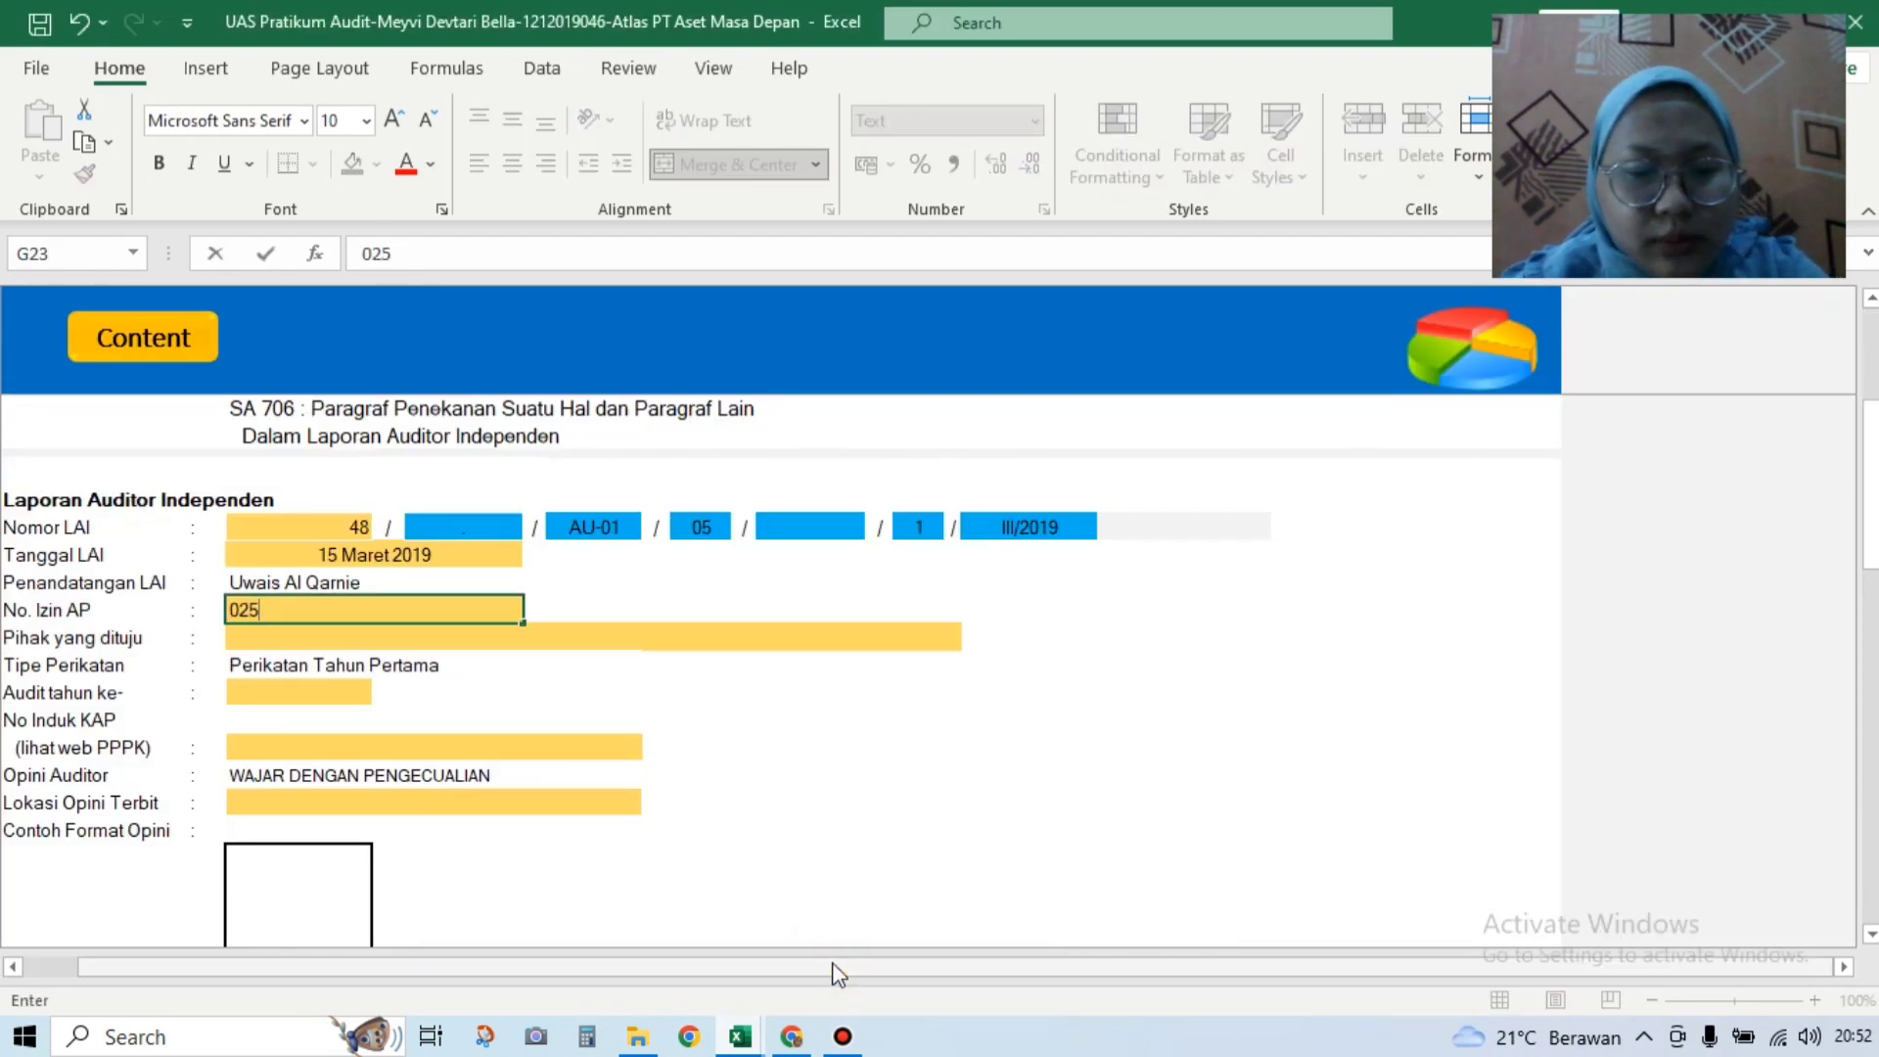
{"action": "left_click", "coordinate": [685, 643]}
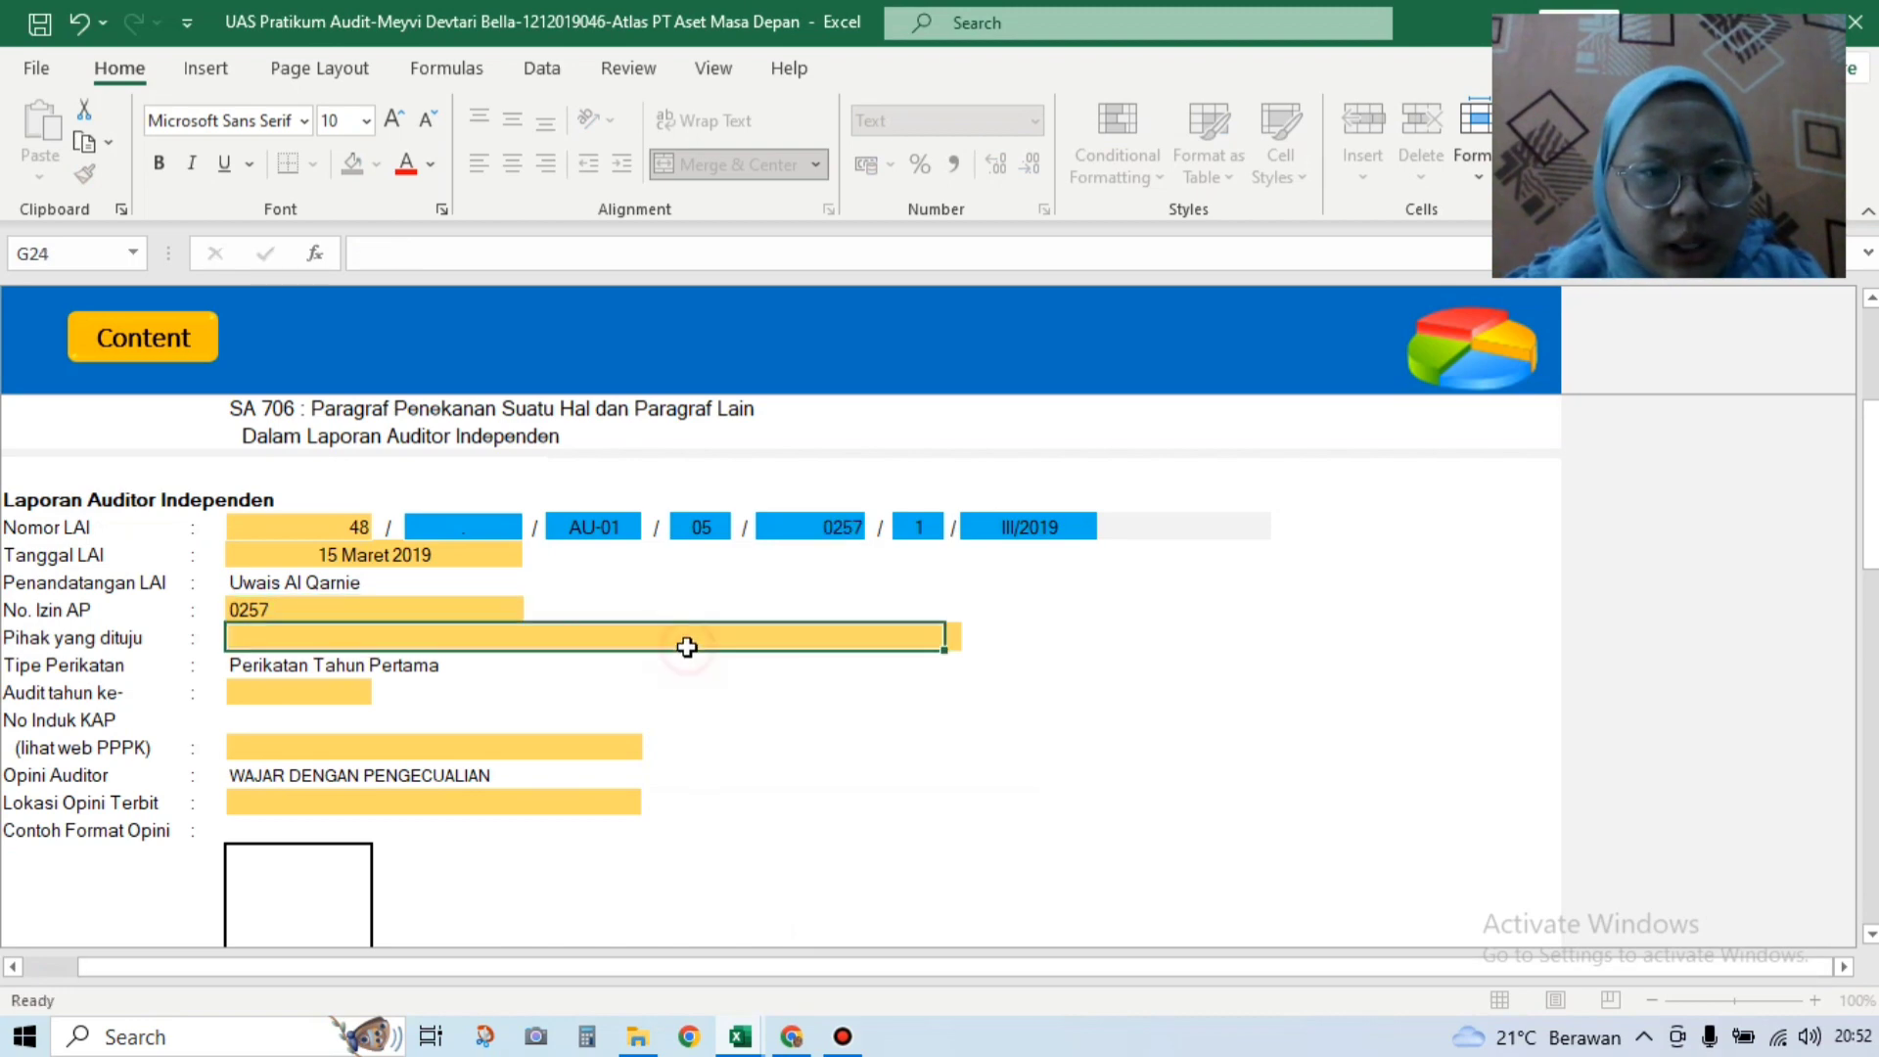
Step: Address the report to 'Pemegang Saham dan Direksi' and set Audit tahun ke- to 1
{"action": "mouse_move", "coordinate": [740, 1036]}
{"action": "left_click", "coordinate": [706, 965]}
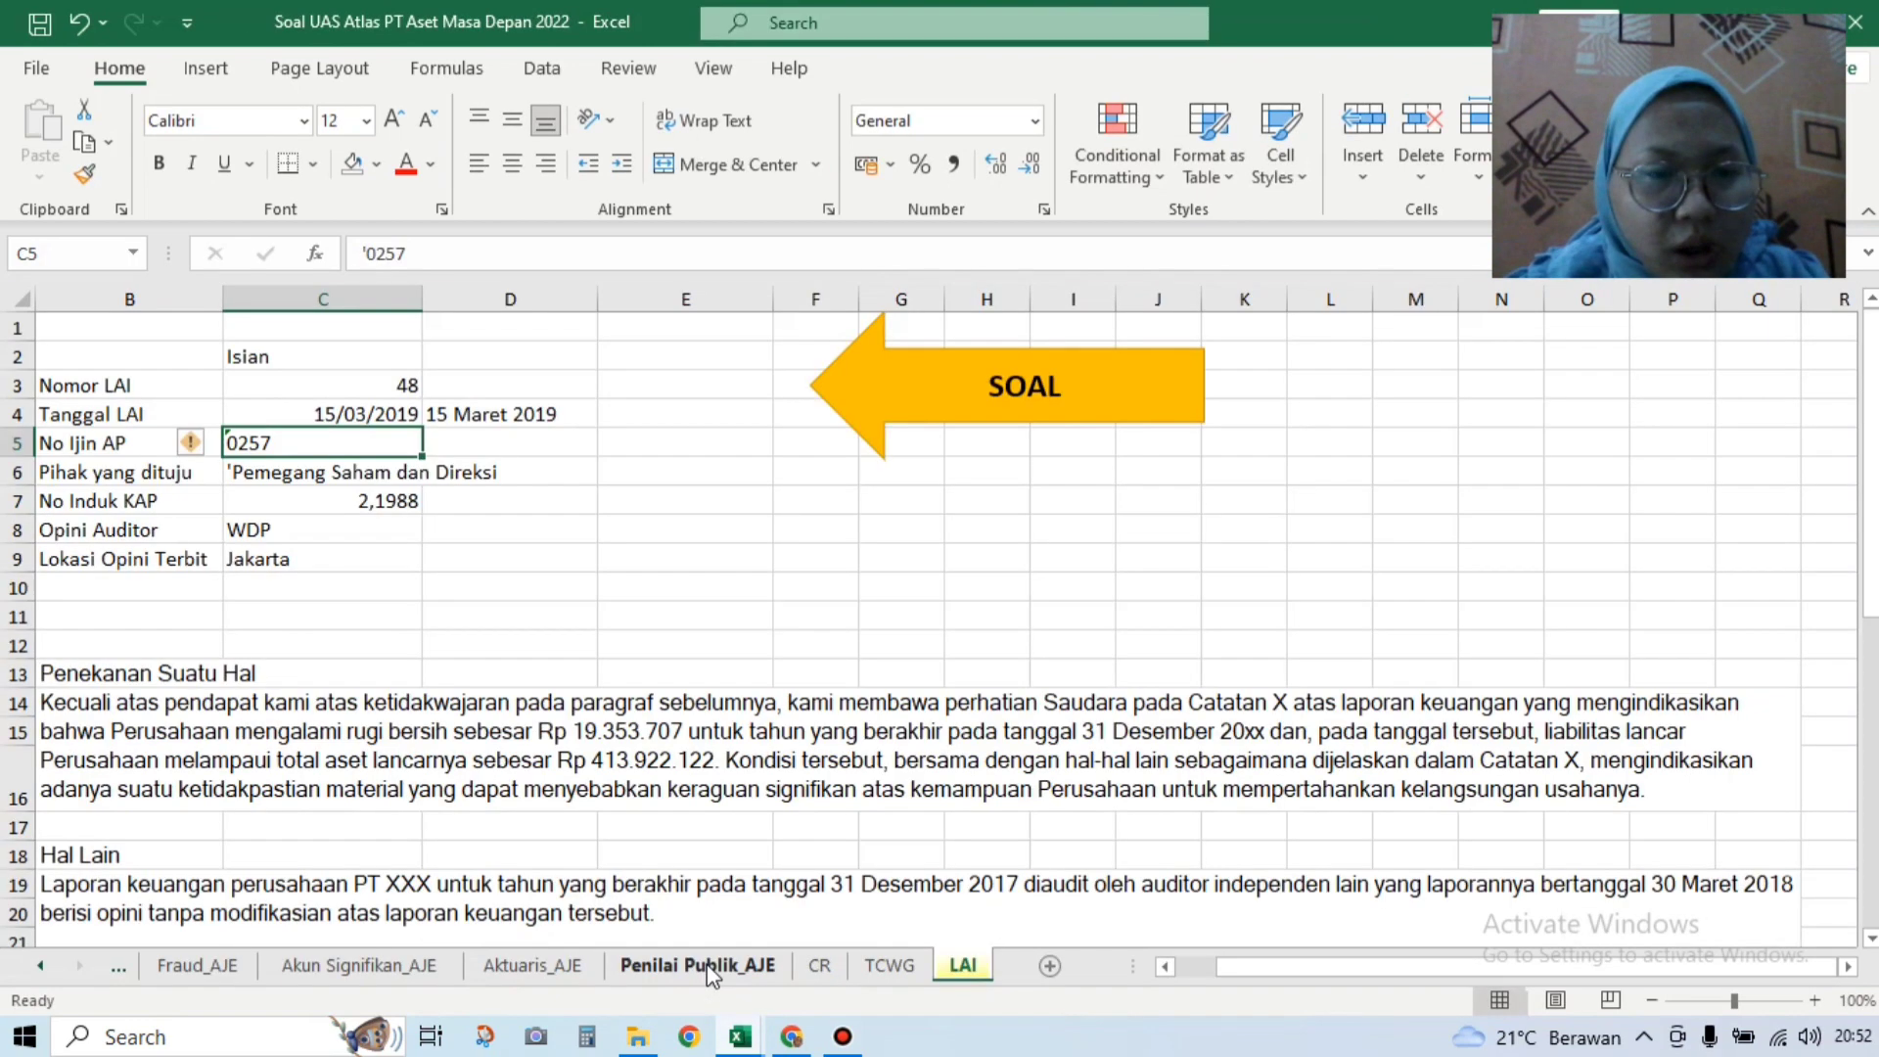
{"action": "mouse_move", "coordinate": [740, 1036]}
{"action": "left_click", "coordinate": [902, 945]}
{"action": "type", "text": "pEMEGAN"}
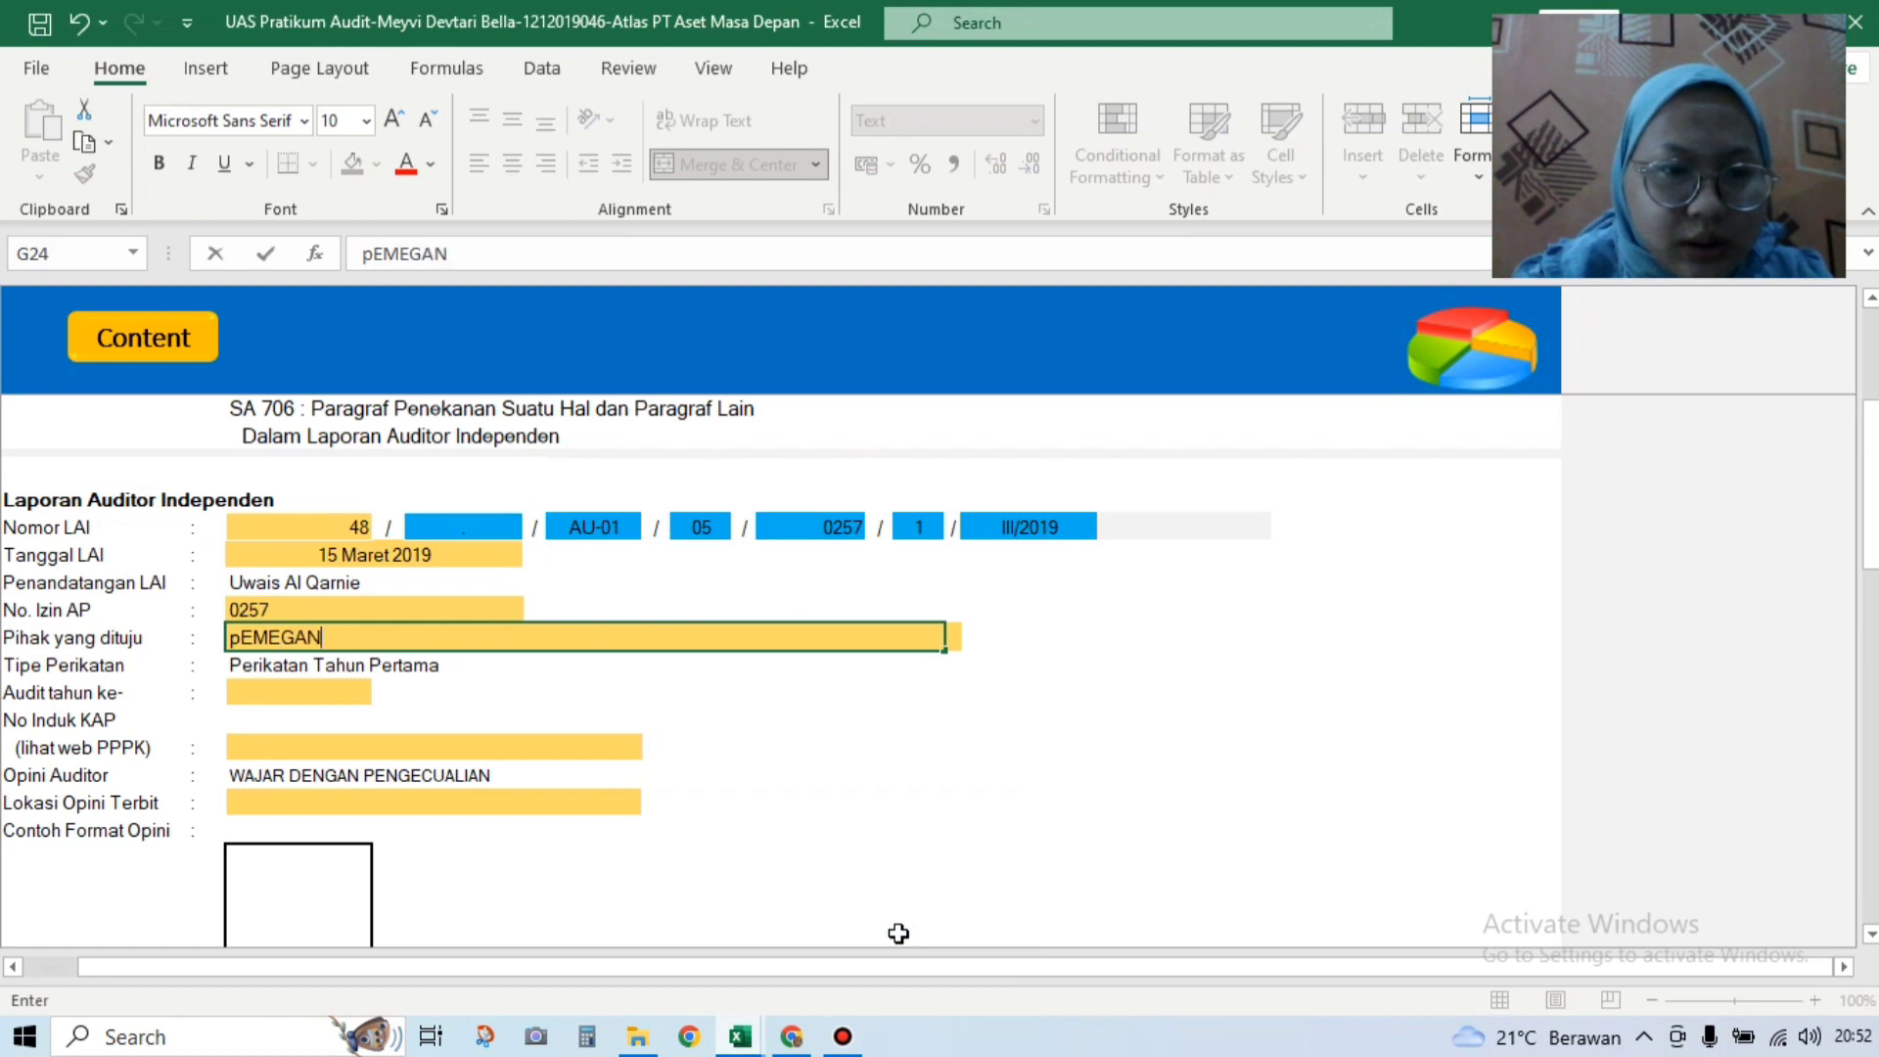
{"action": "type", "text": "G Saham"}
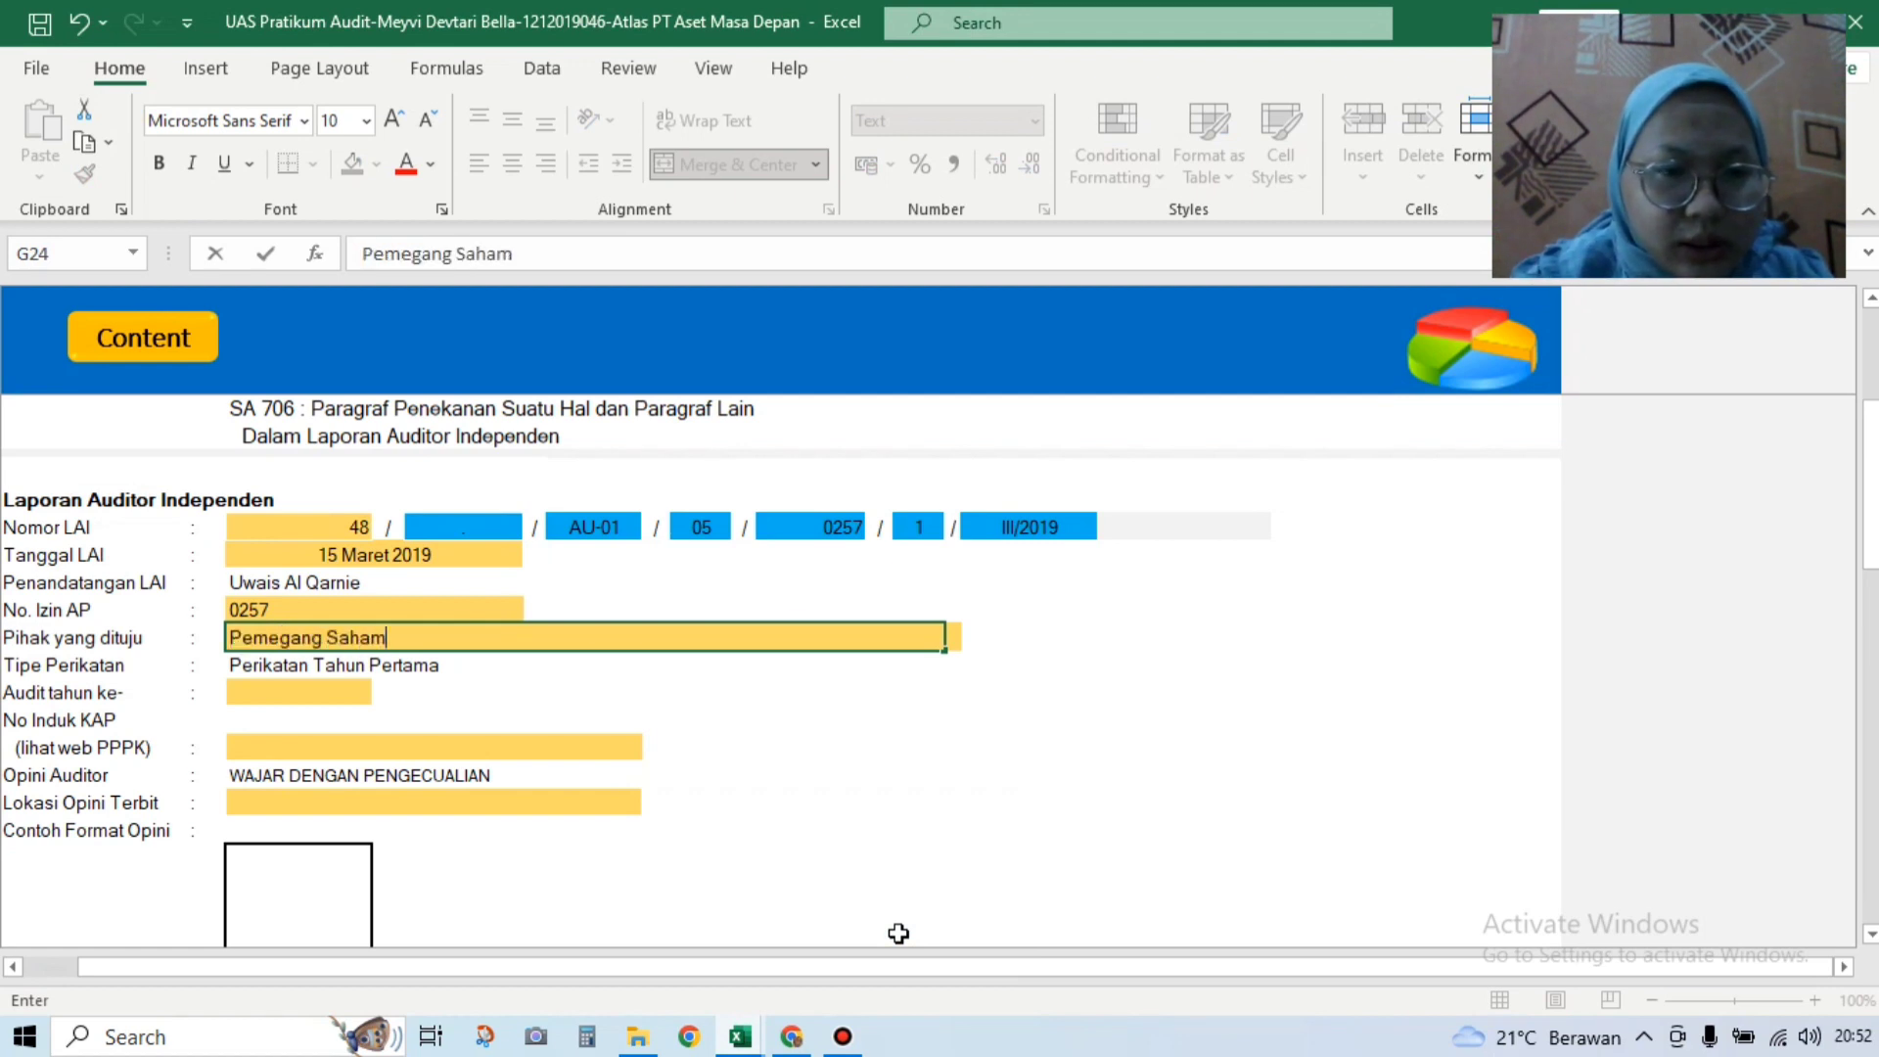
{"action": "type", "text": " dan Direksi"}
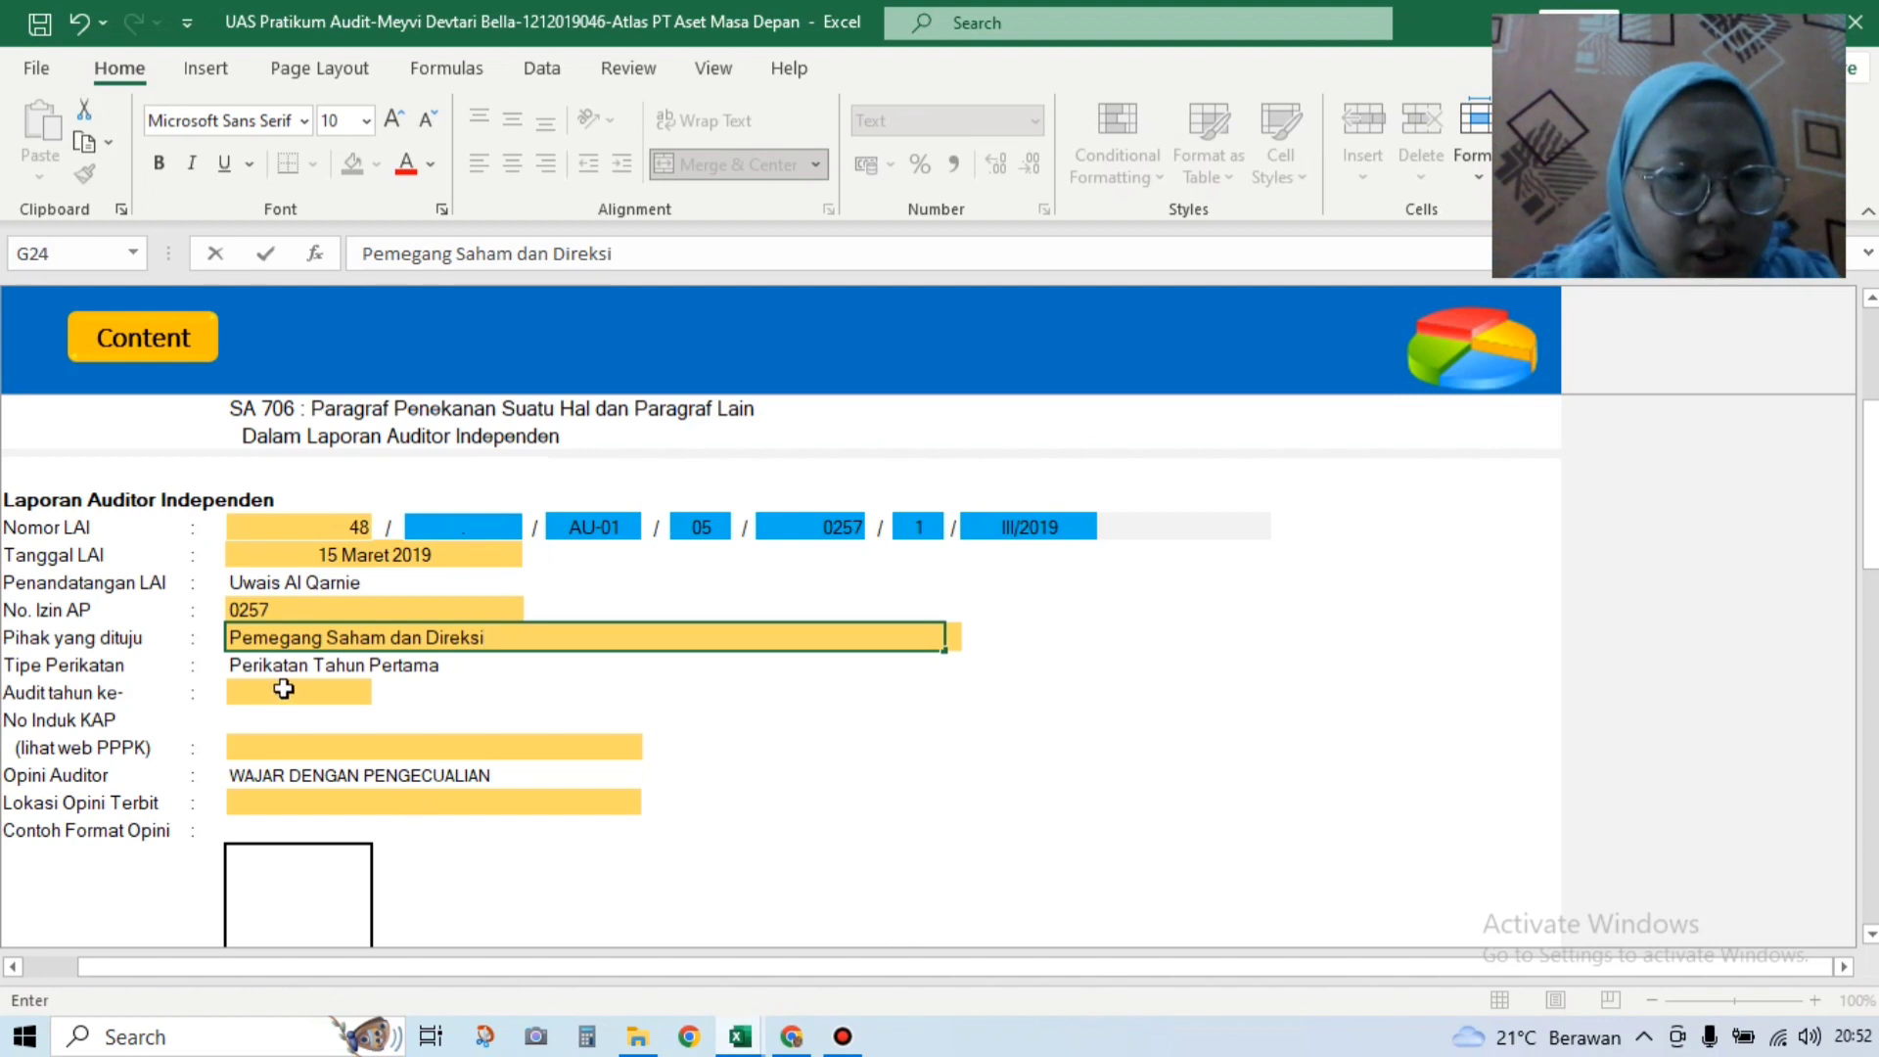
{"action": "left_click", "coordinate": [360, 692]}
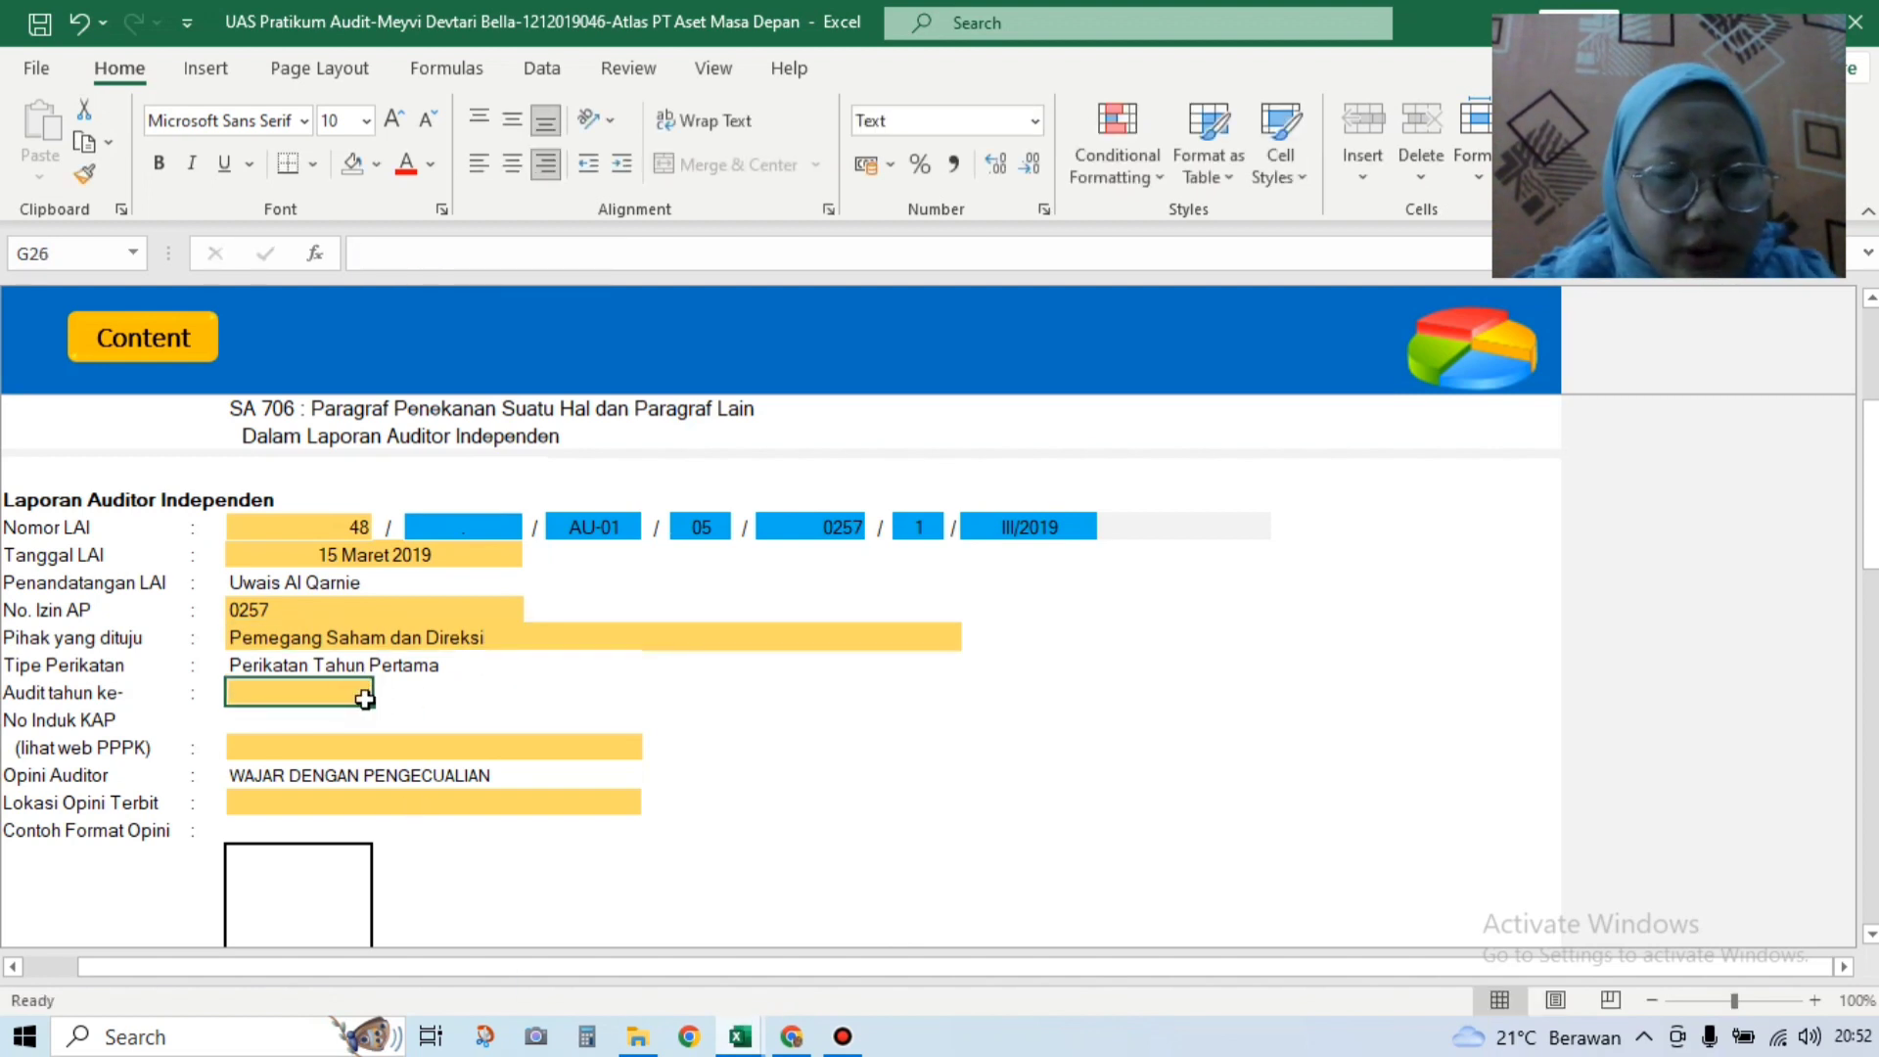
{"action": "type", "text": "1"}
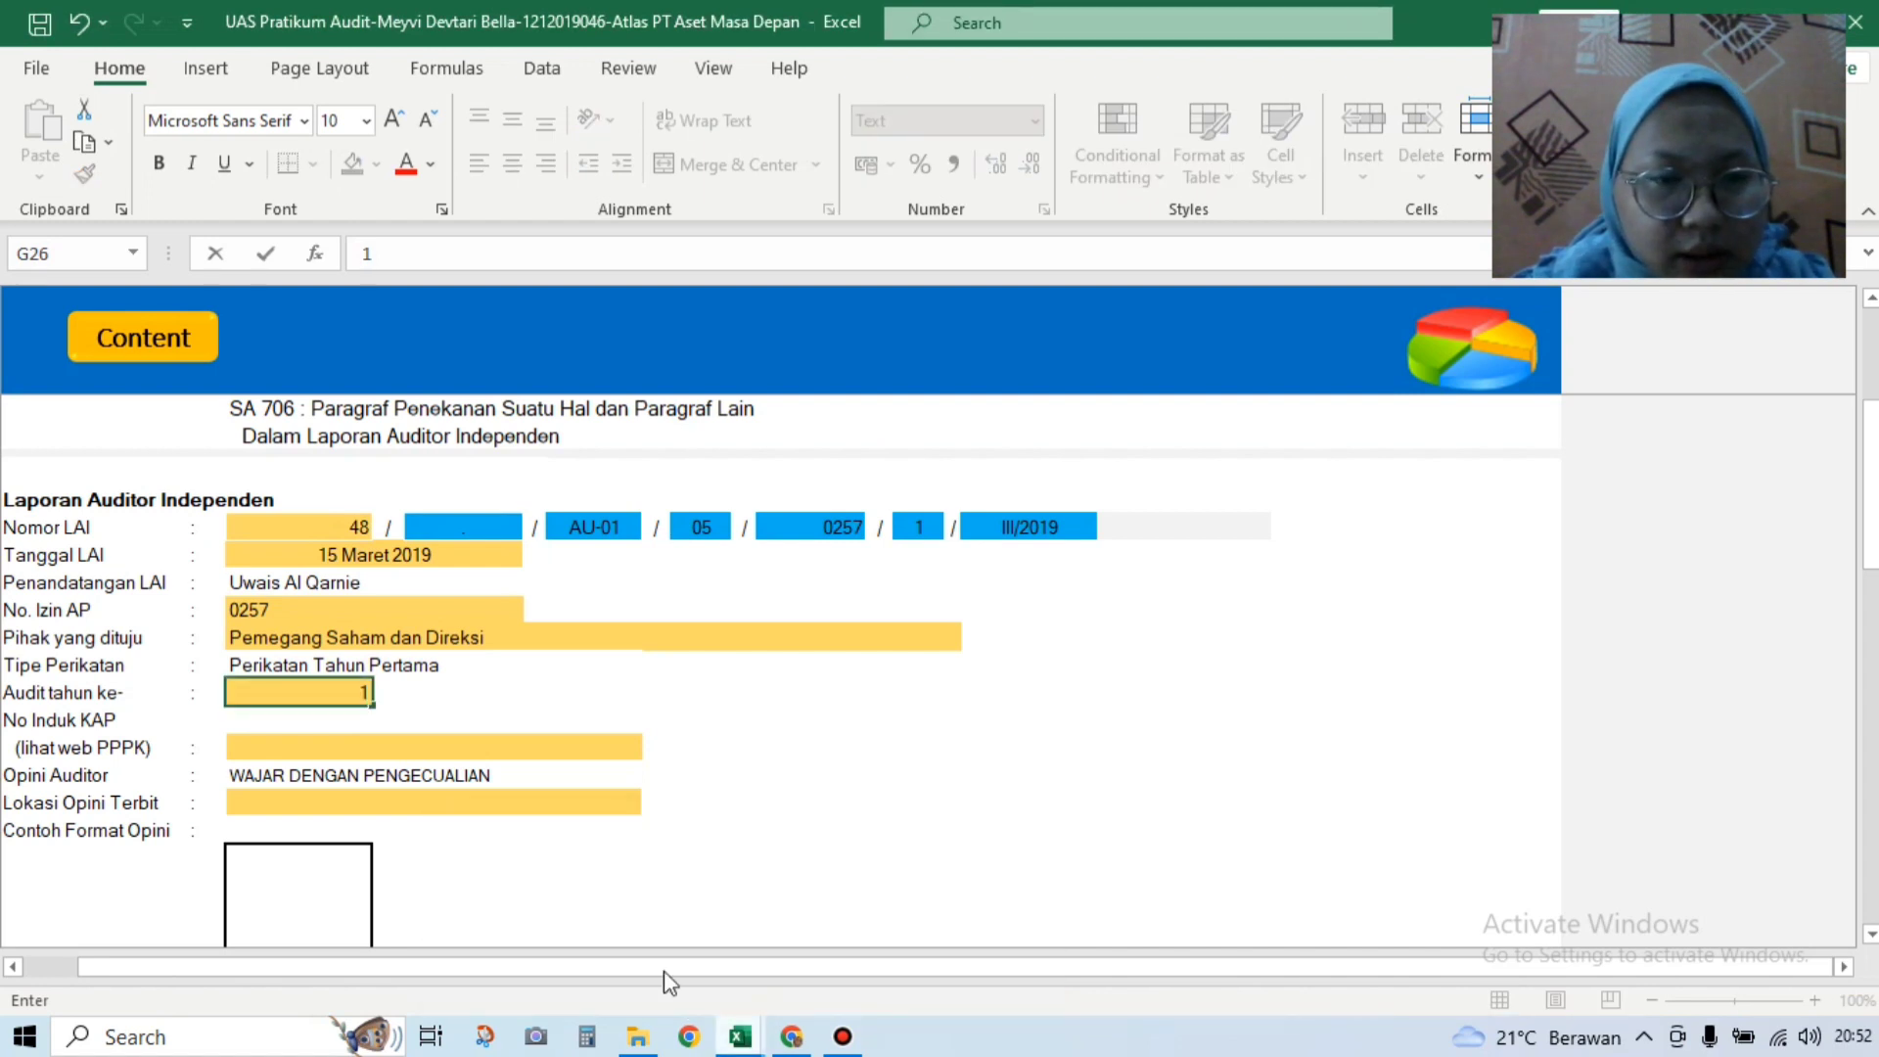
Step: Enter 21988 as the No Induk KAP after checking the Soal UAS workbook
{"action": "left_click", "coordinate": [741, 1037]}
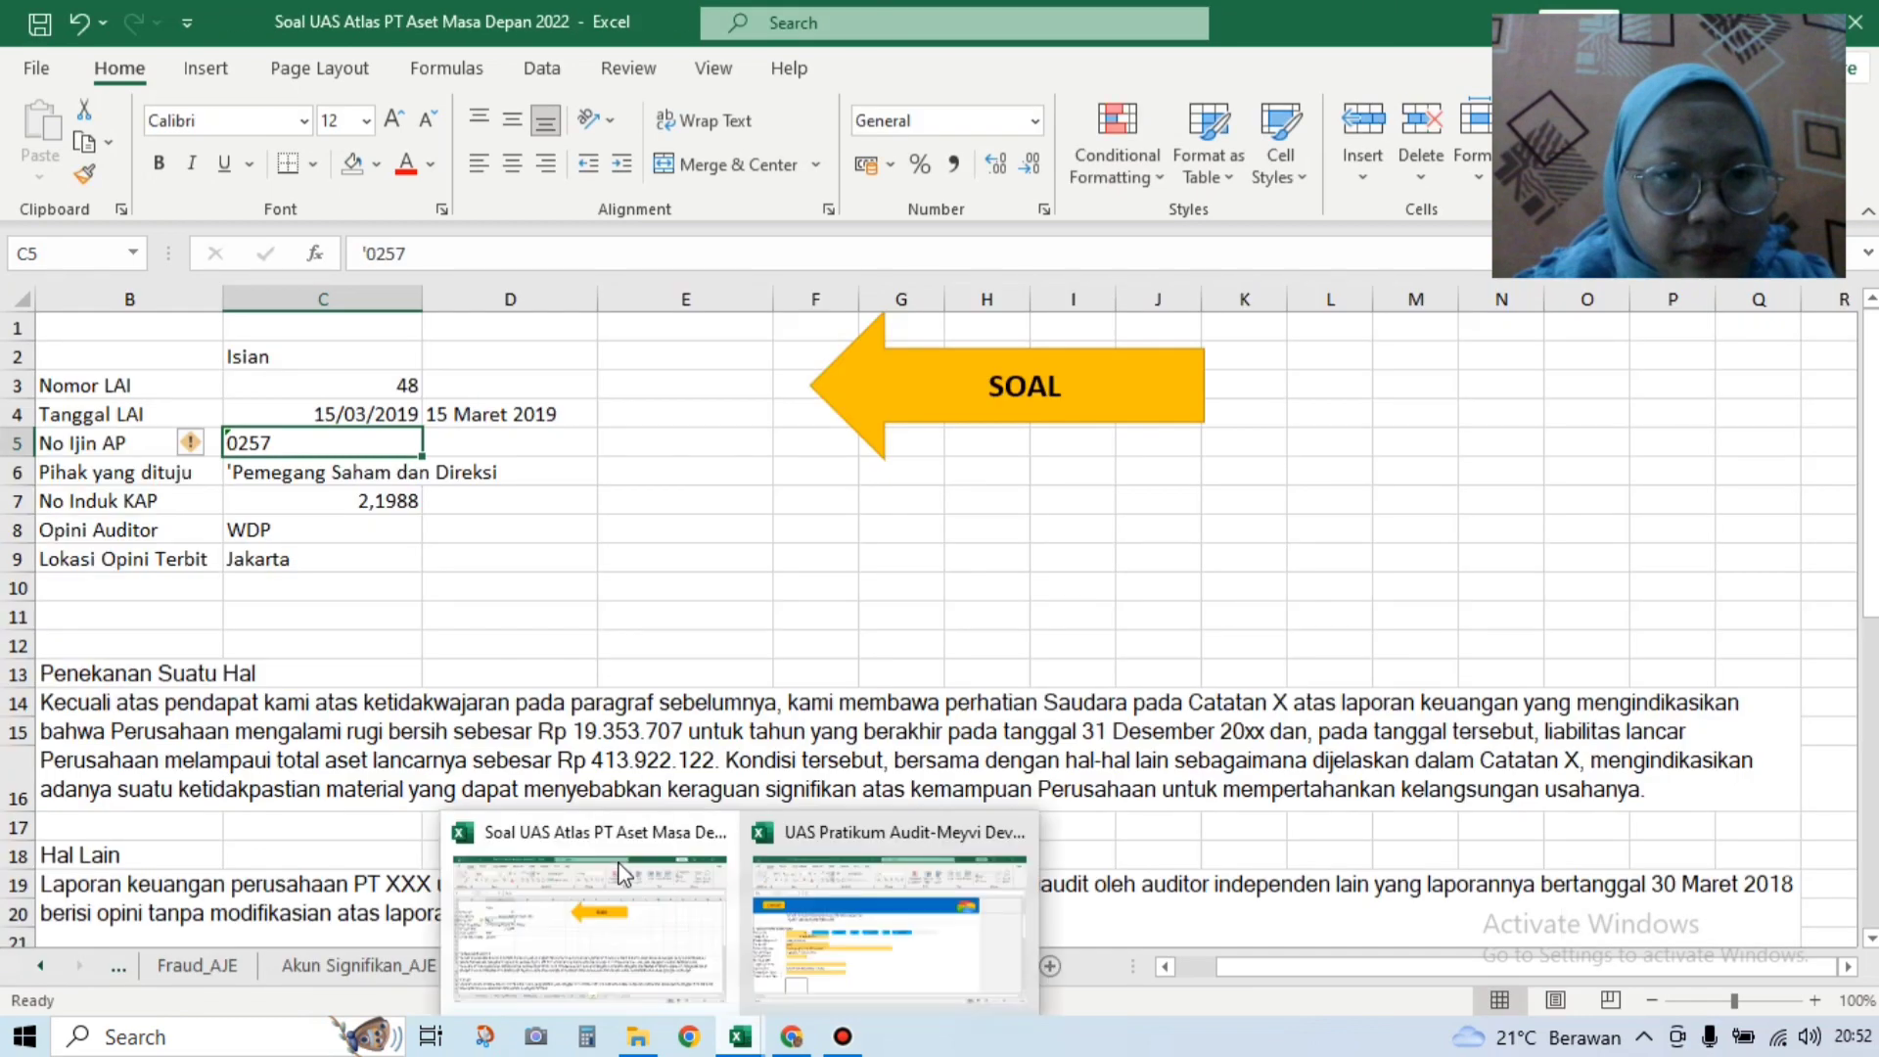
{"action": "left_click", "coordinate": [584, 604]}
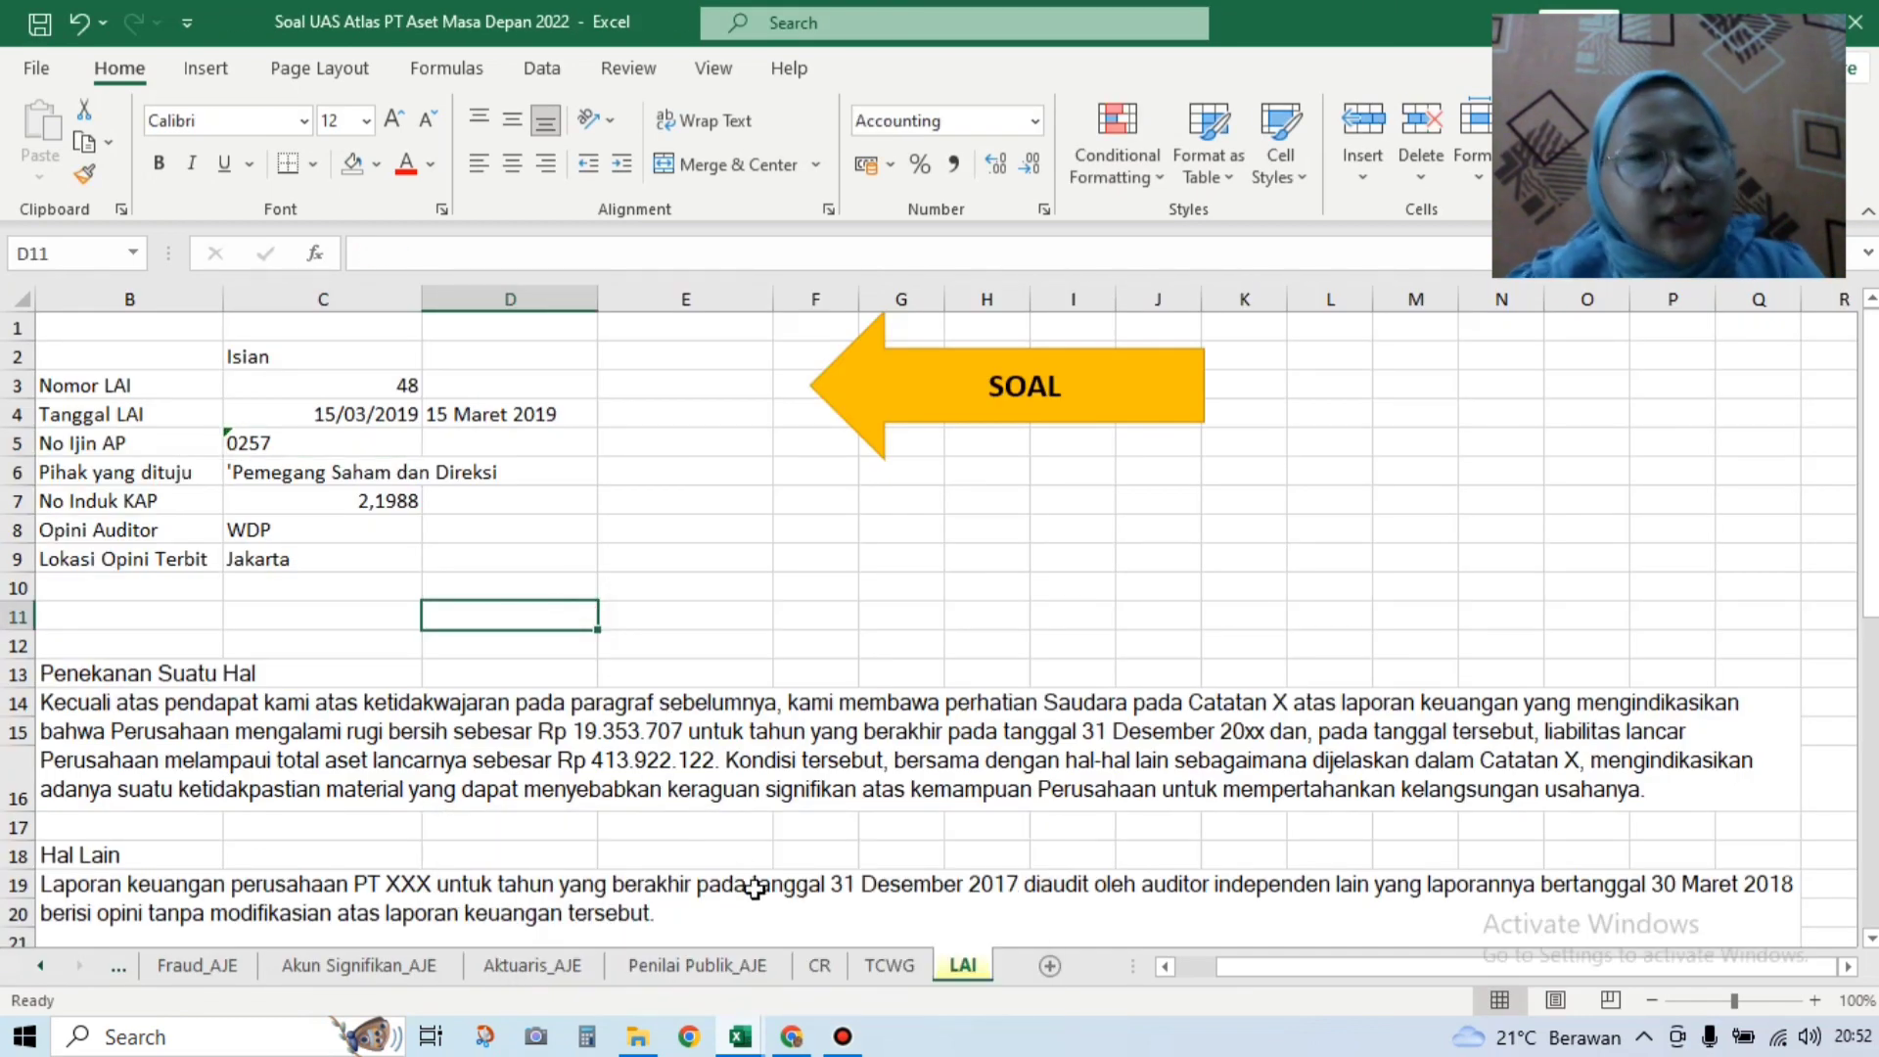
{"action": "left_click", "coordinate": [744, 1041]}
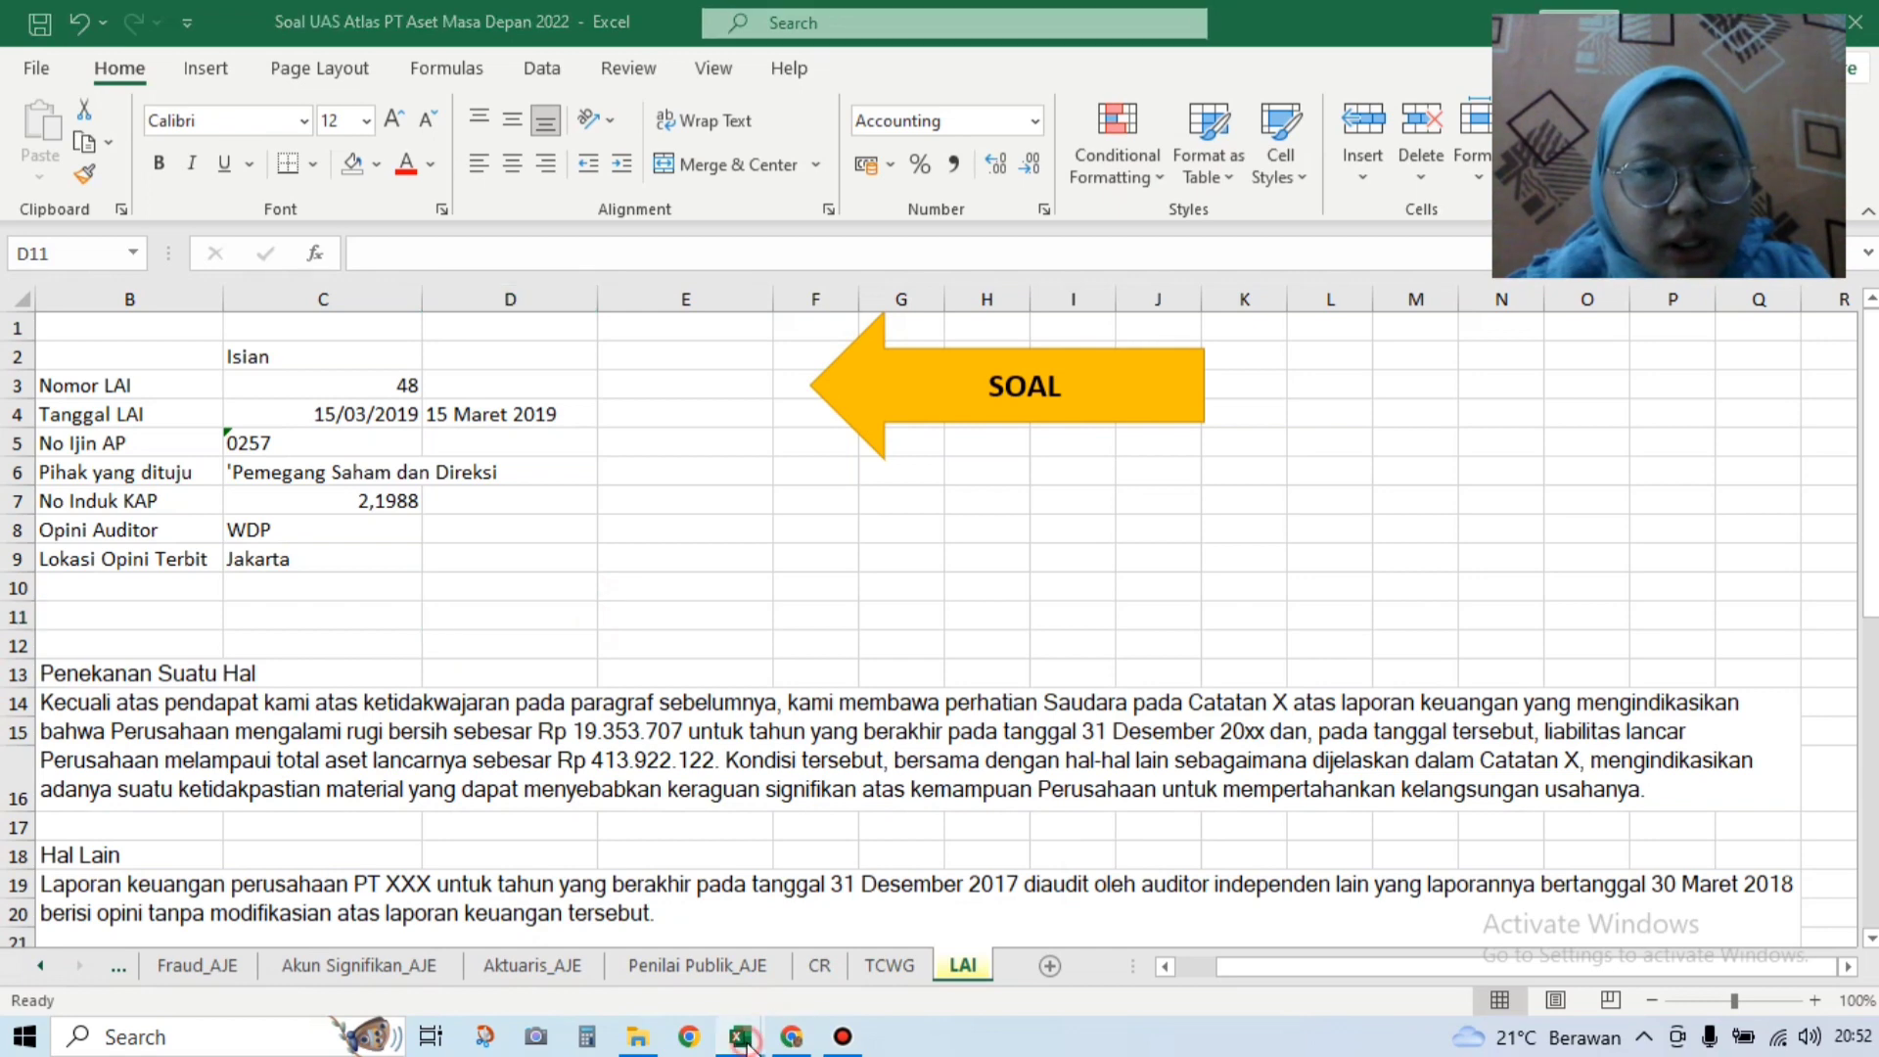
{"action": "left_click", "coordinate": [837, 971]}
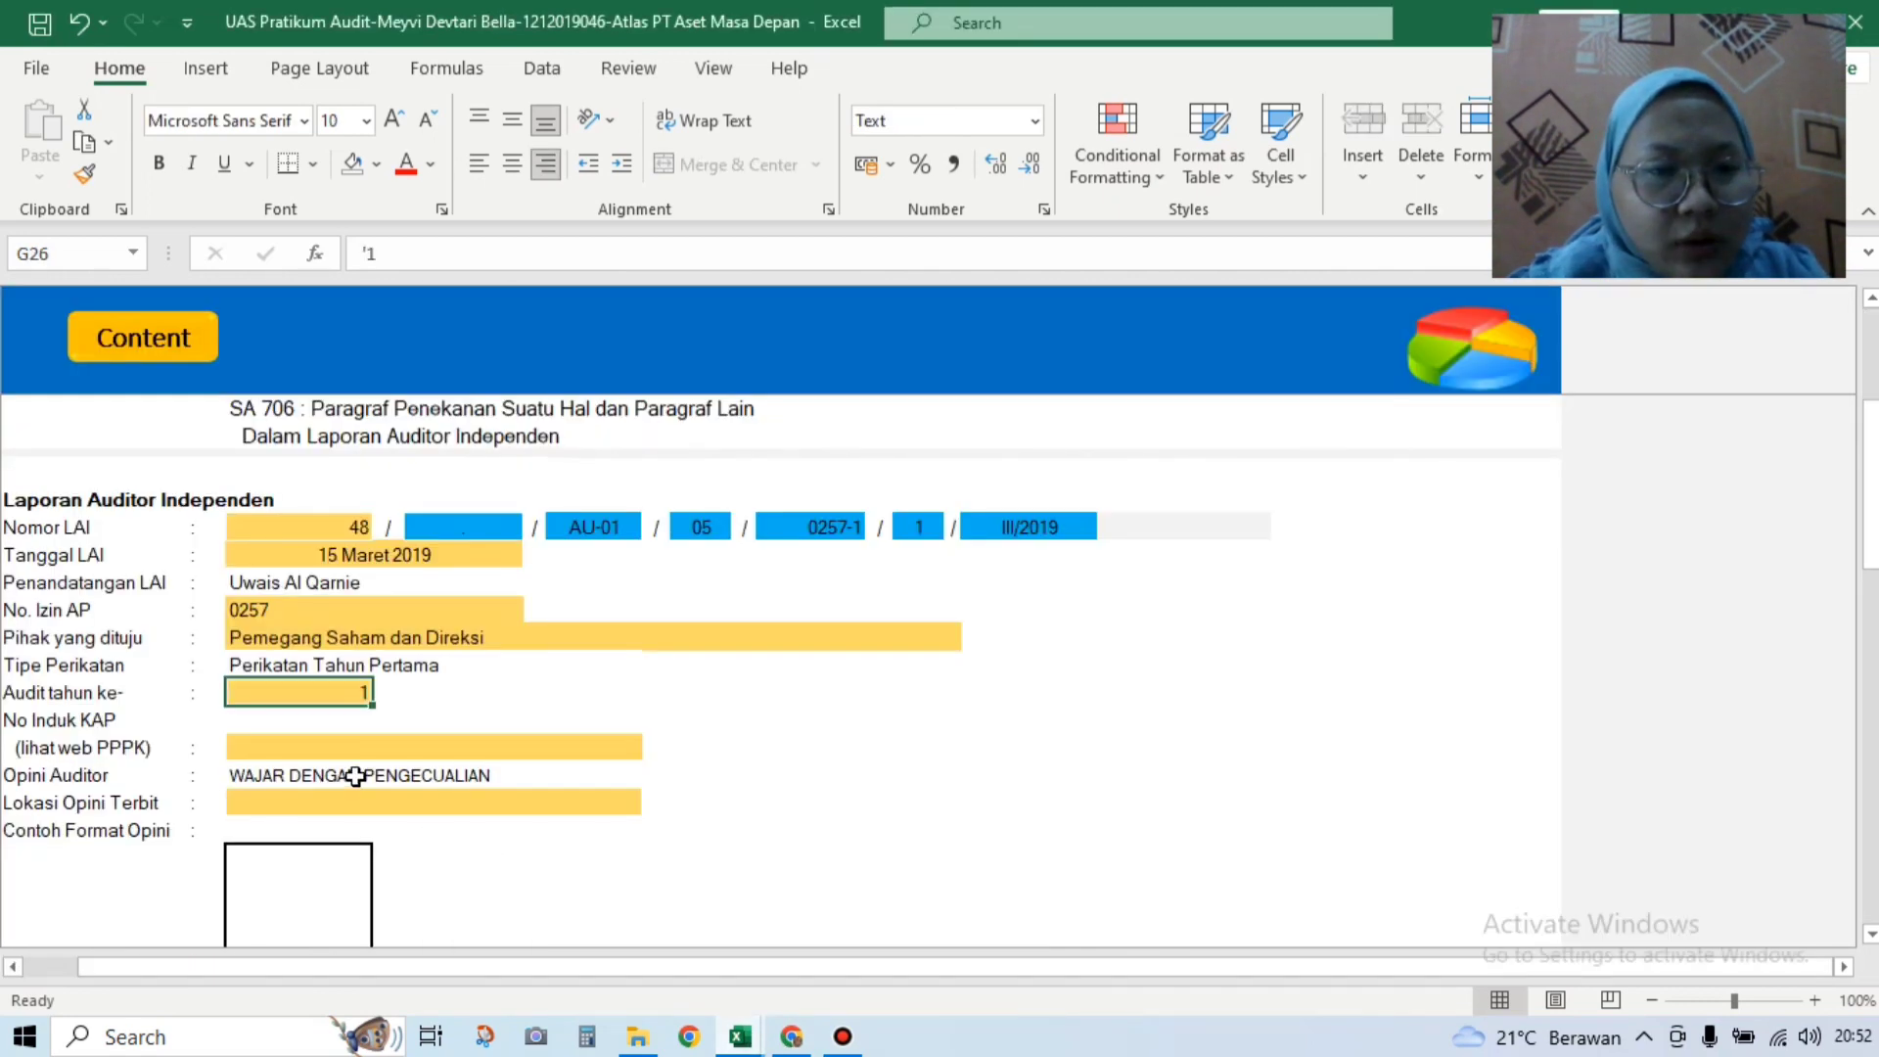
{"action": "left_click", "coordinate": [333, 721]}
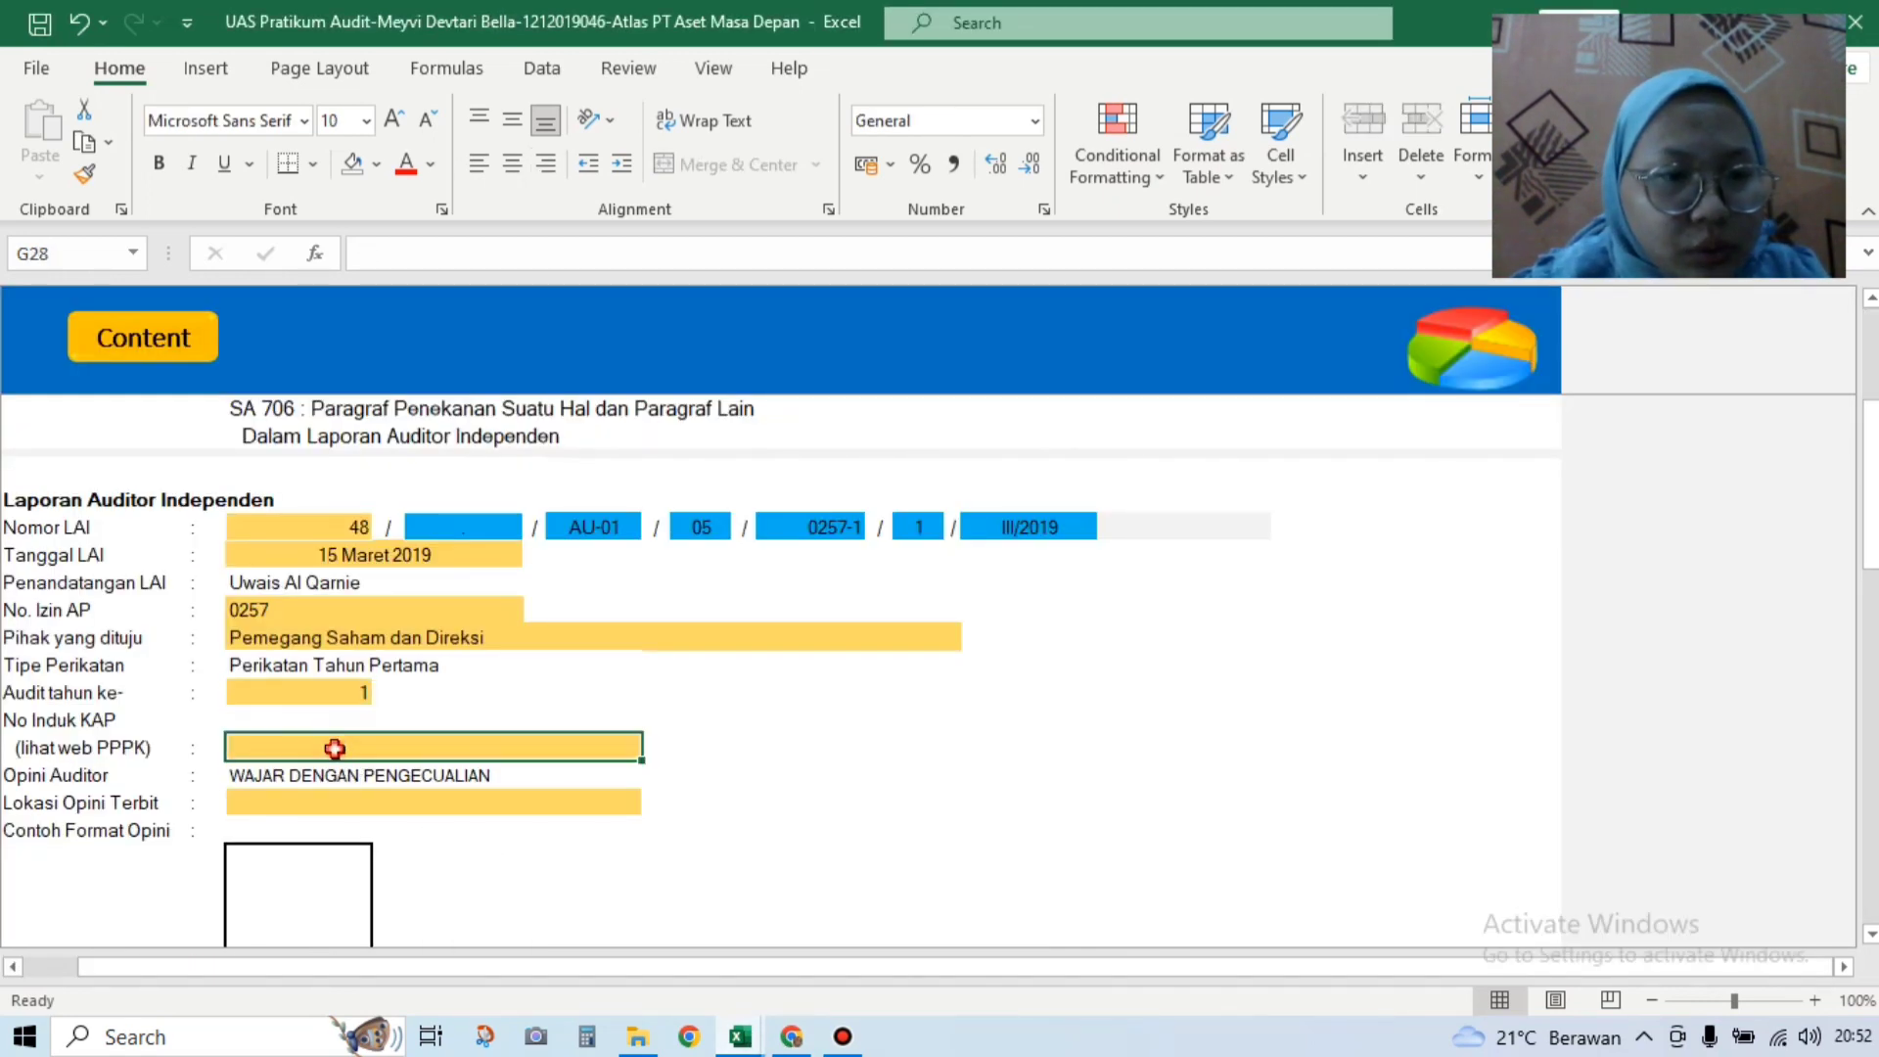
{"action": "left_click", "coordinate": [334, 748]}
{"action": "type", "text": "21988"}
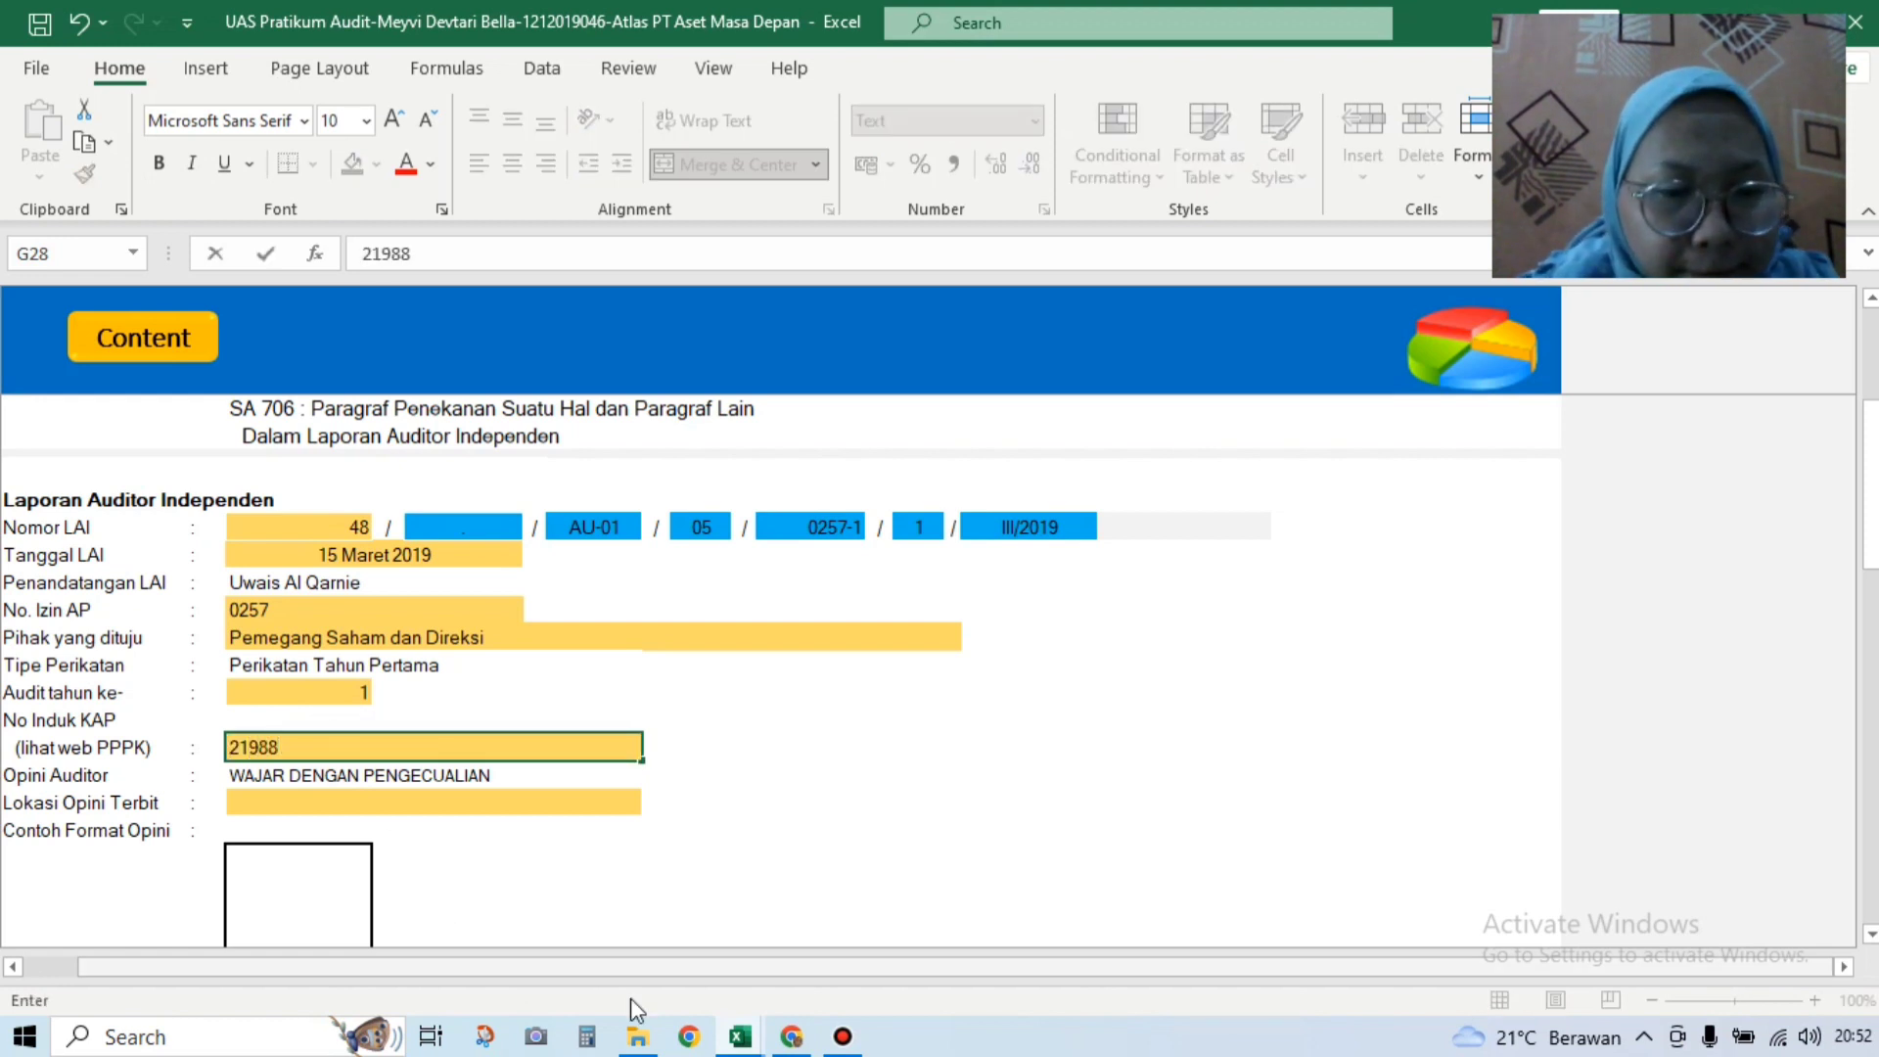
{"action": "mouse_move", "coordinate": [729, 1033]}
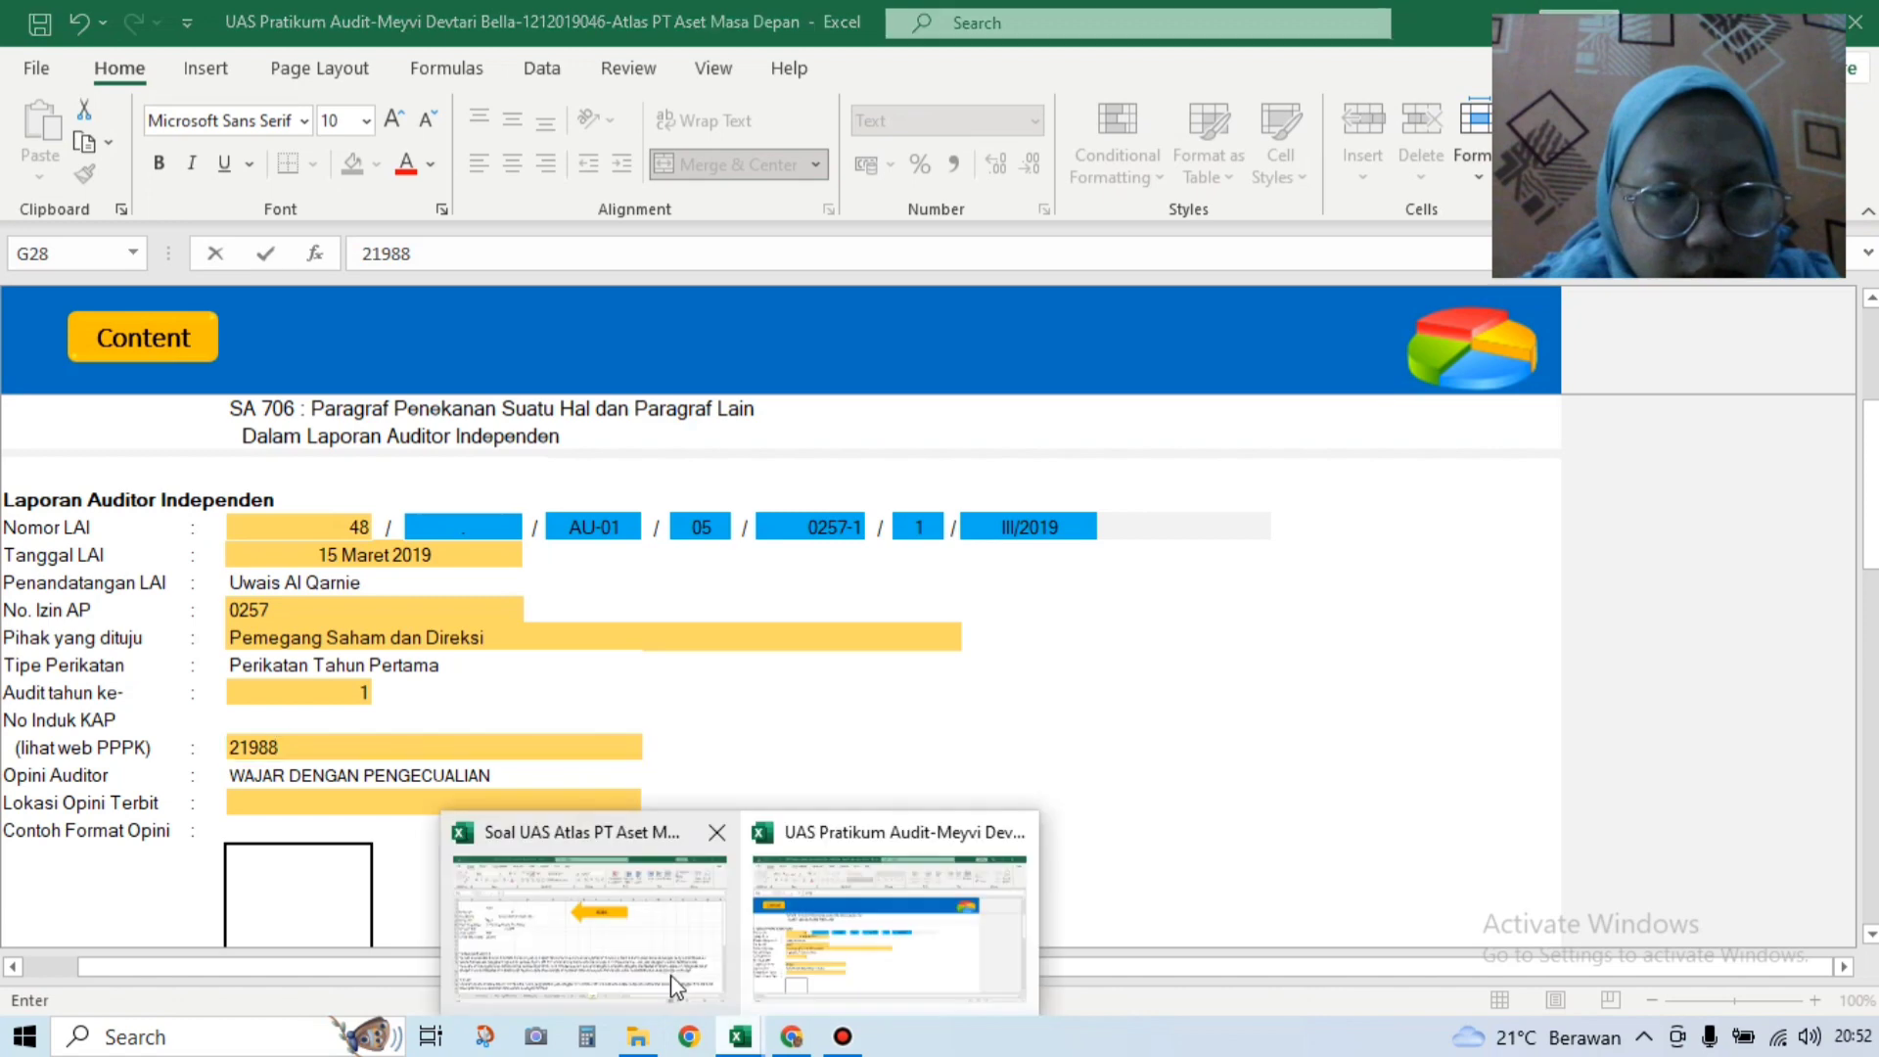
{"action": "mouse_move", "coordinate": [671, 975]}
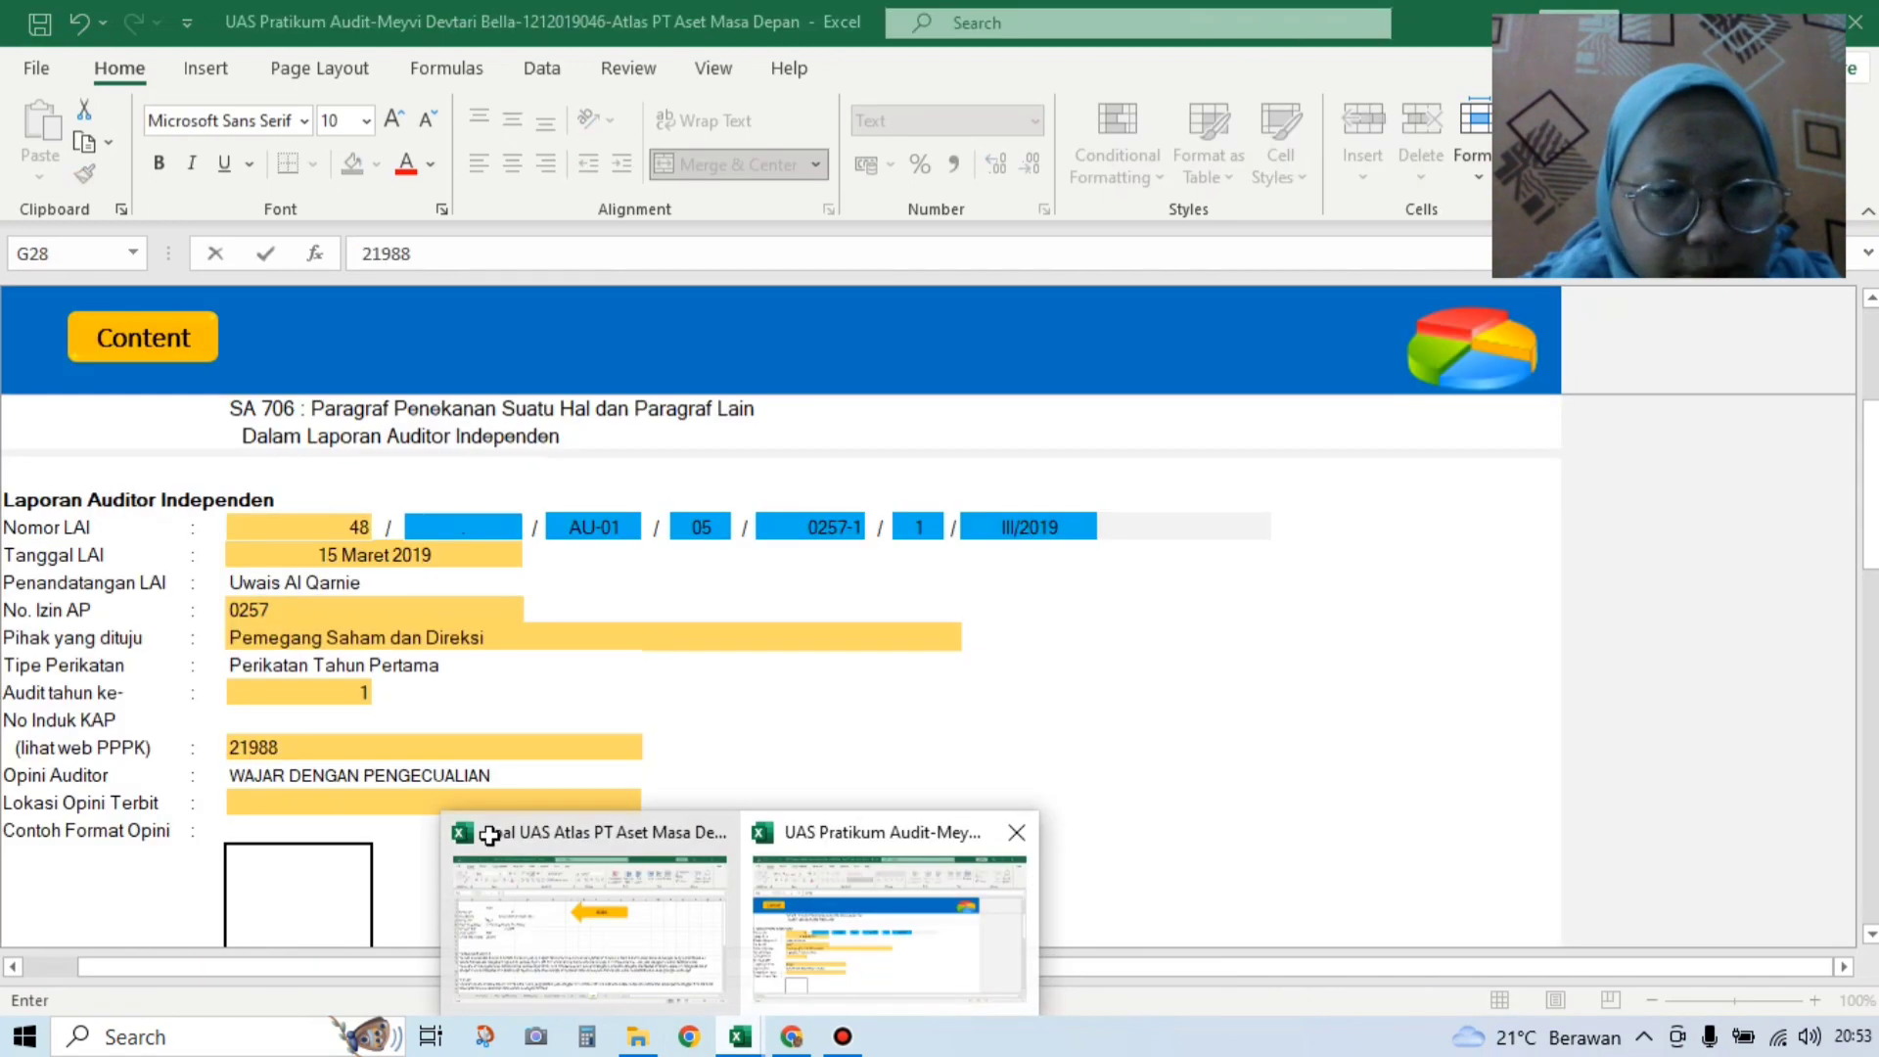
{"action": "left_click", "coordinate": [490, 814]}
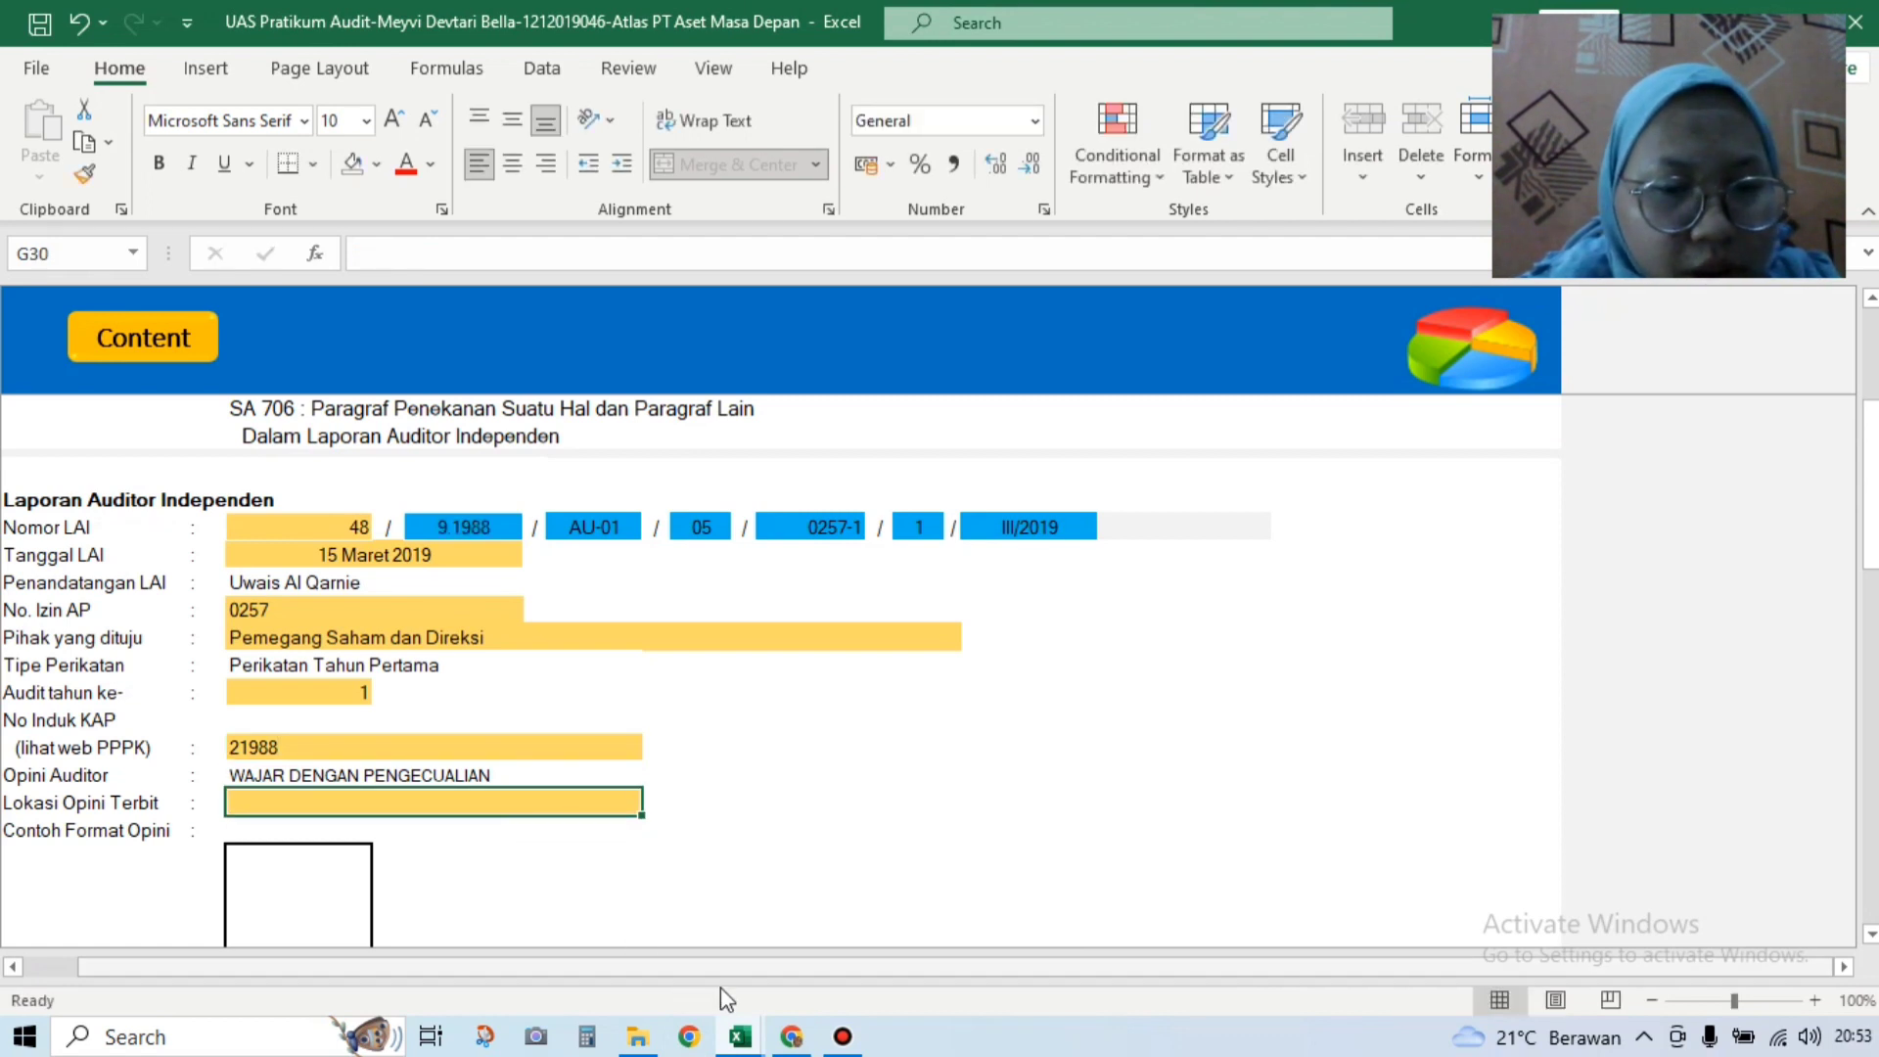
Step: Enter JAKARTA as the Lokasi Opini Terbit, per the Soal UAS workbook
{"action": "left_click", "coordinate": [744, 1037]}
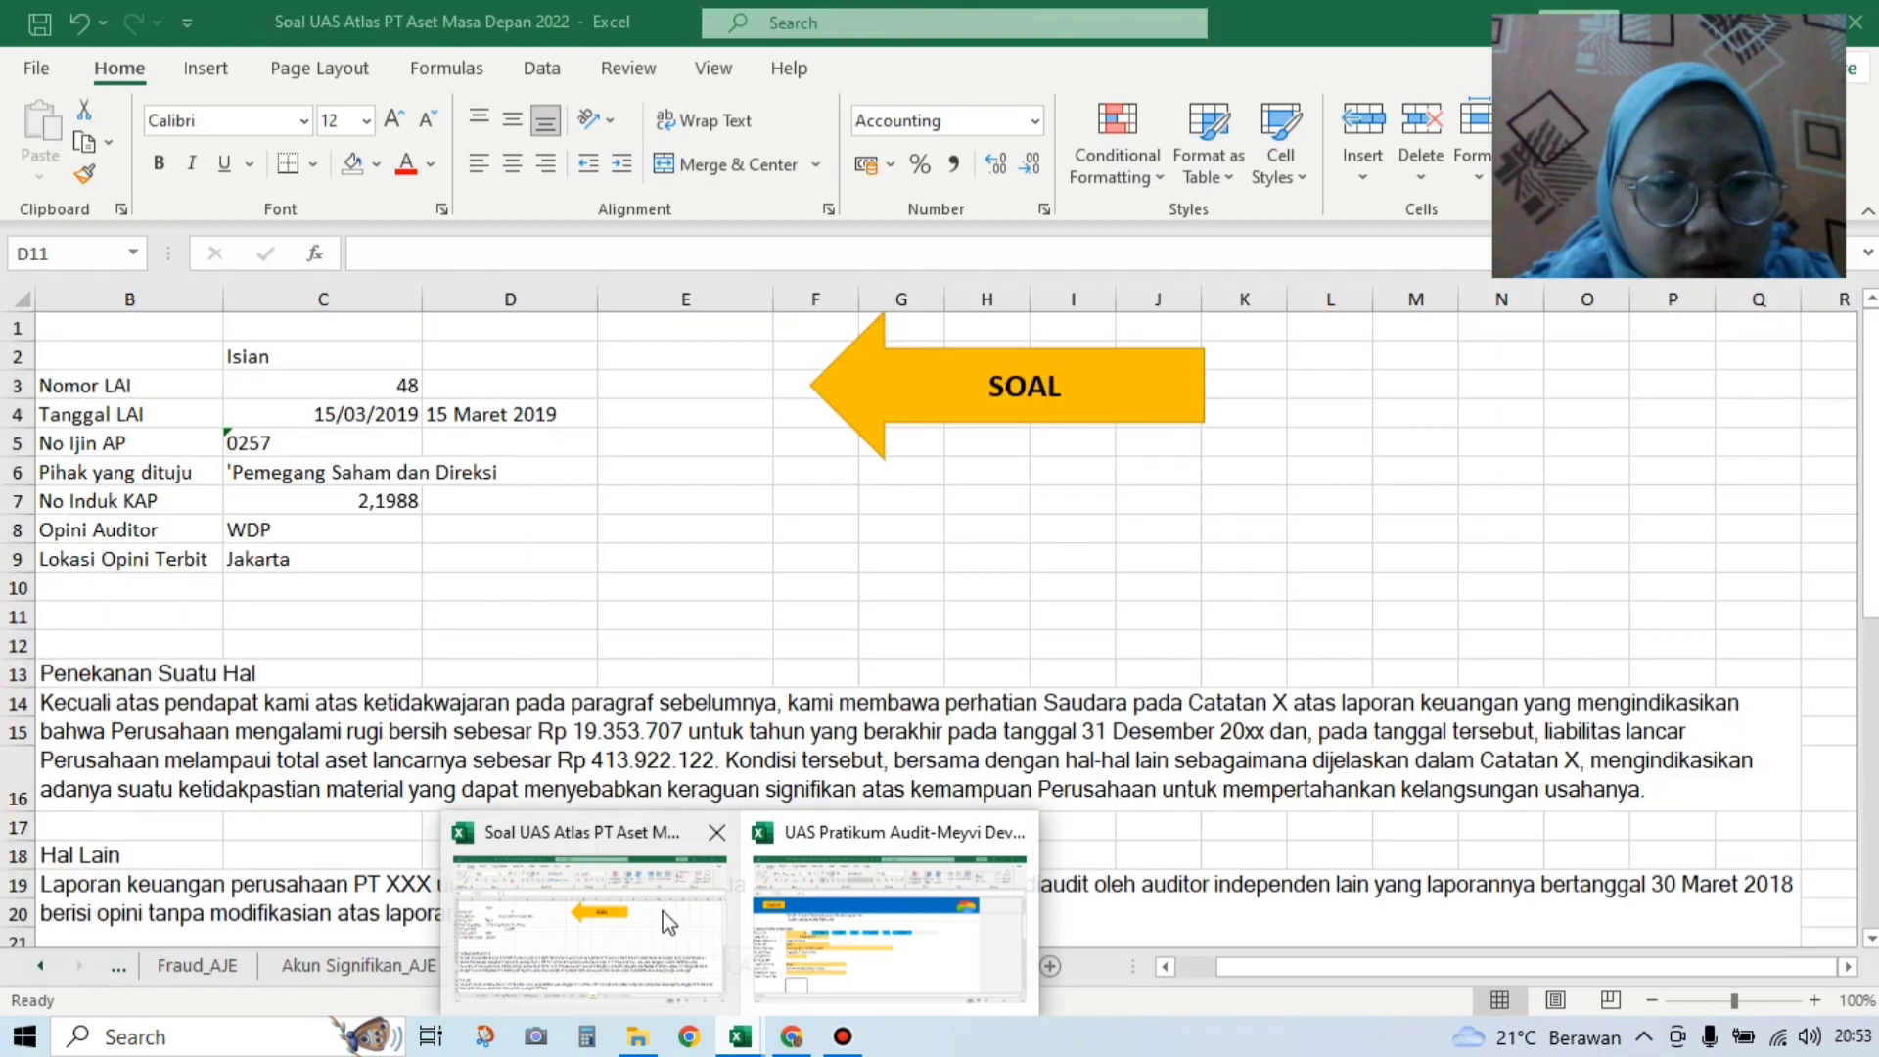
{"action": "left_click", "coordinate": [664, 920]}
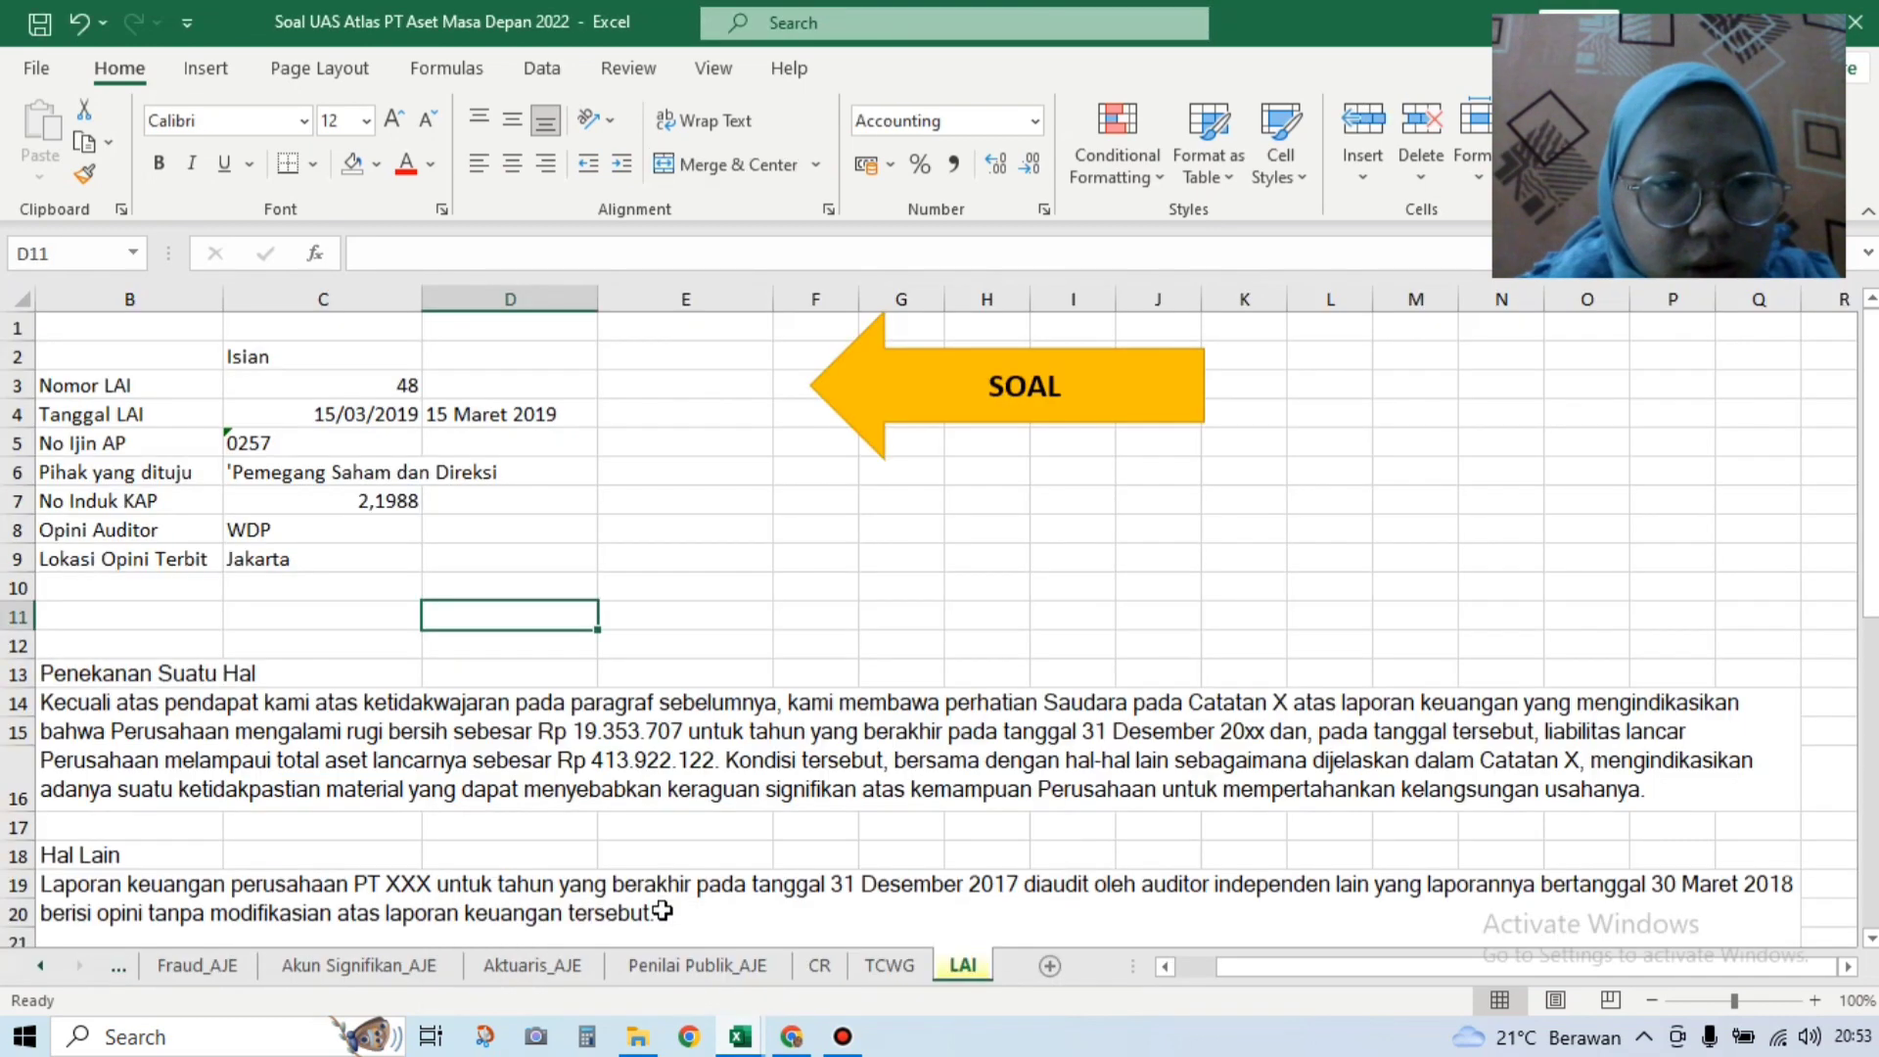
{"action": "mouse_move", "coordinate": [729, 1041]}
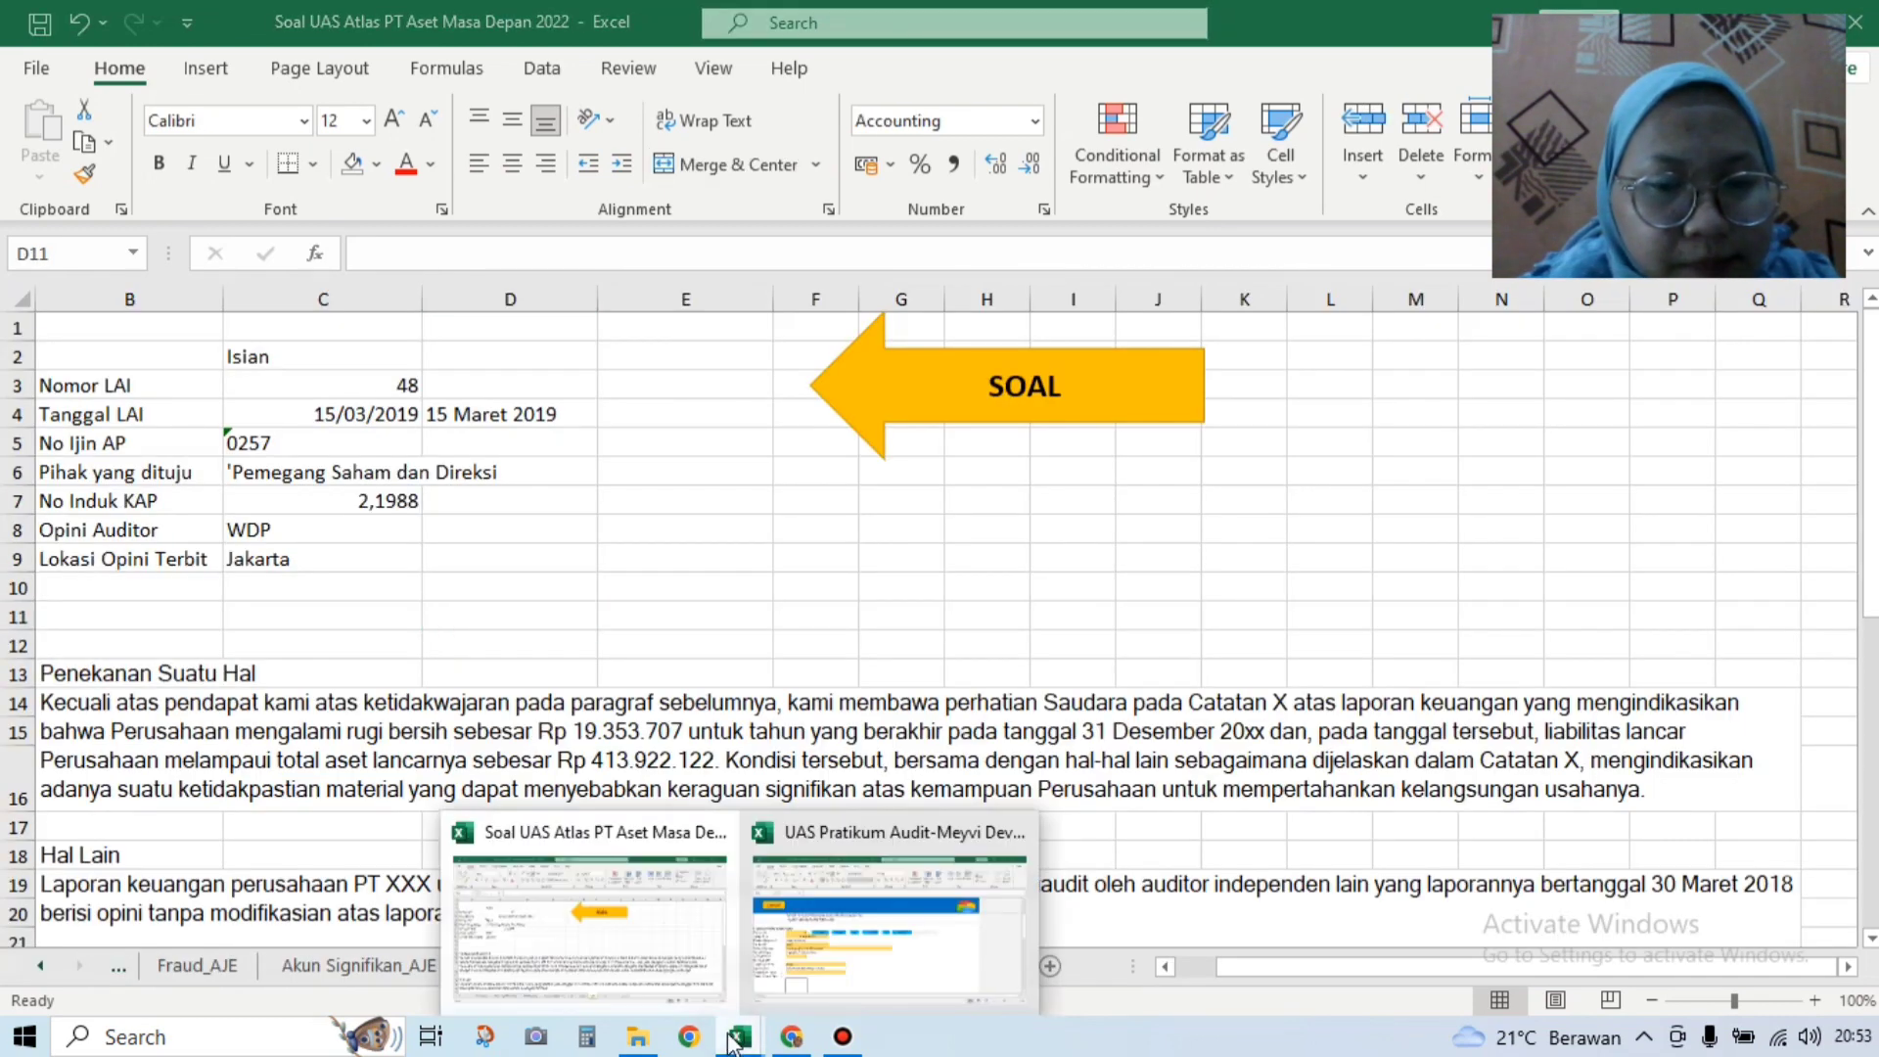
{"action": "left_click", "coordinate": [893, 994]}
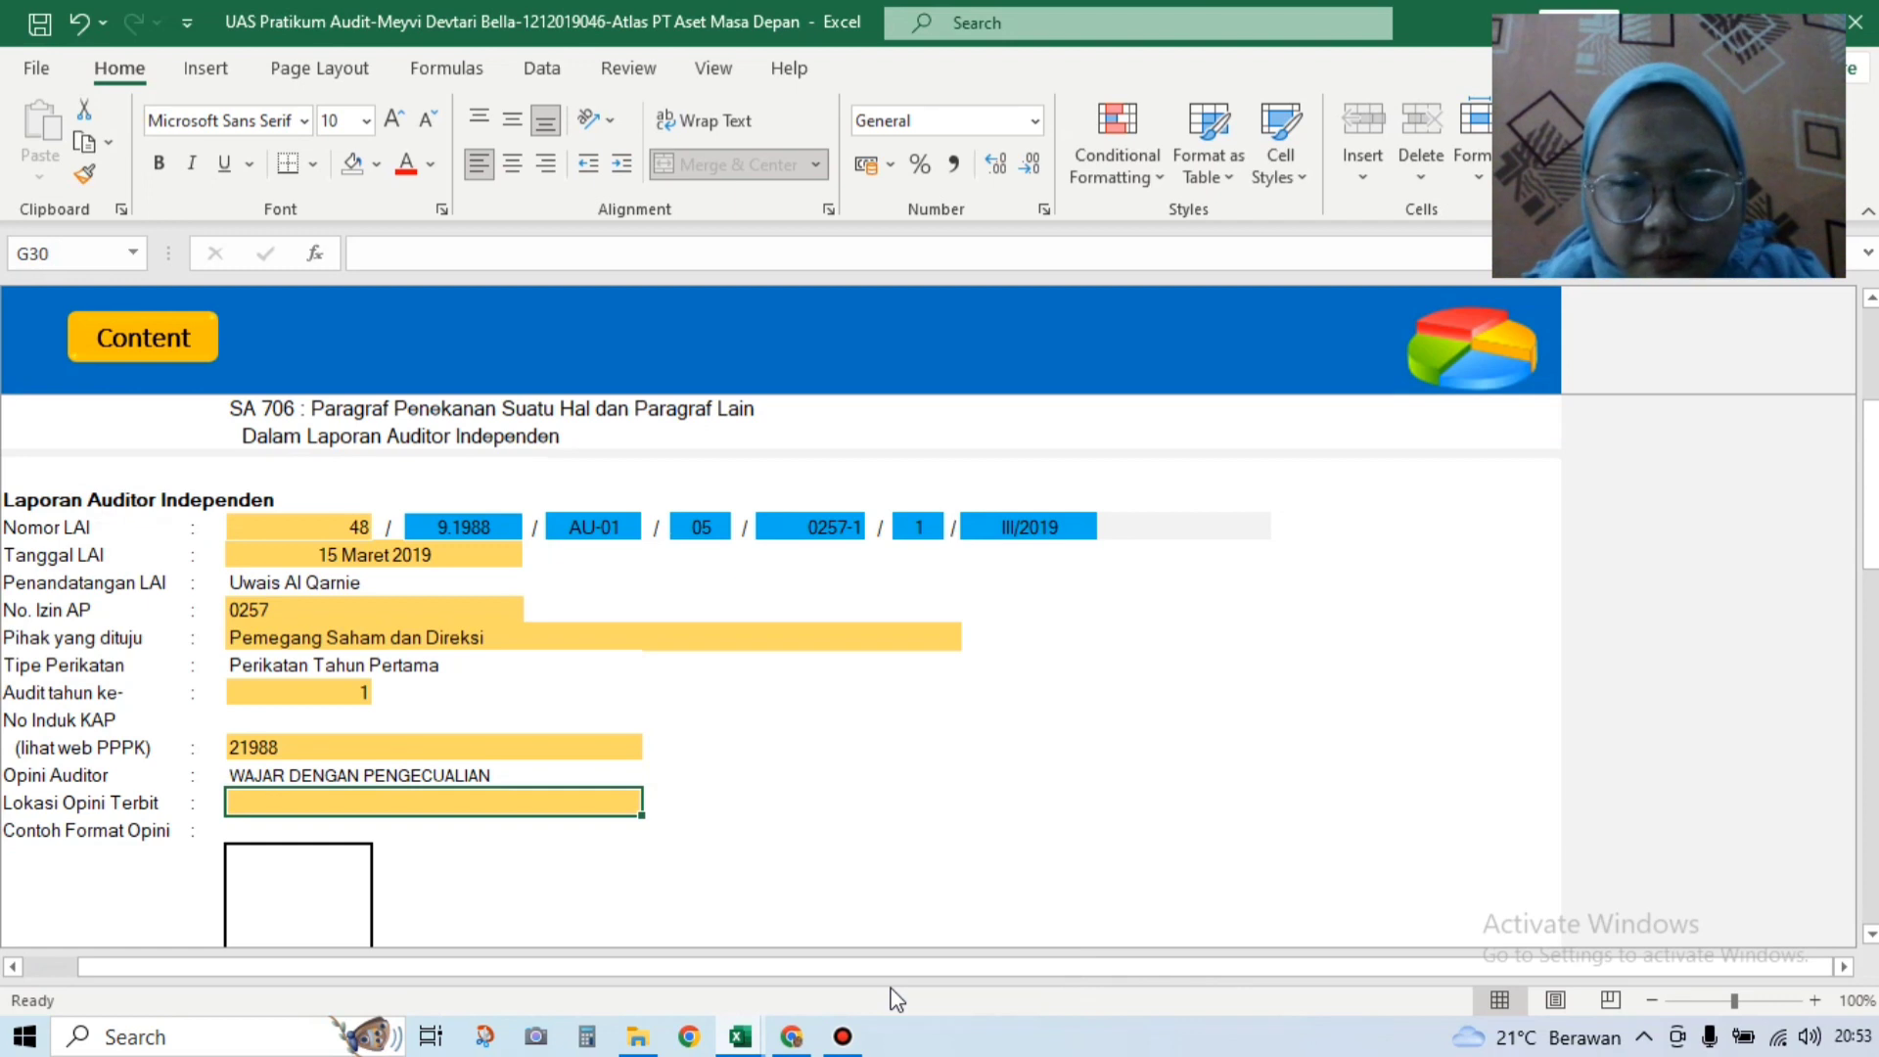
{"action": "type", "text": "J"}
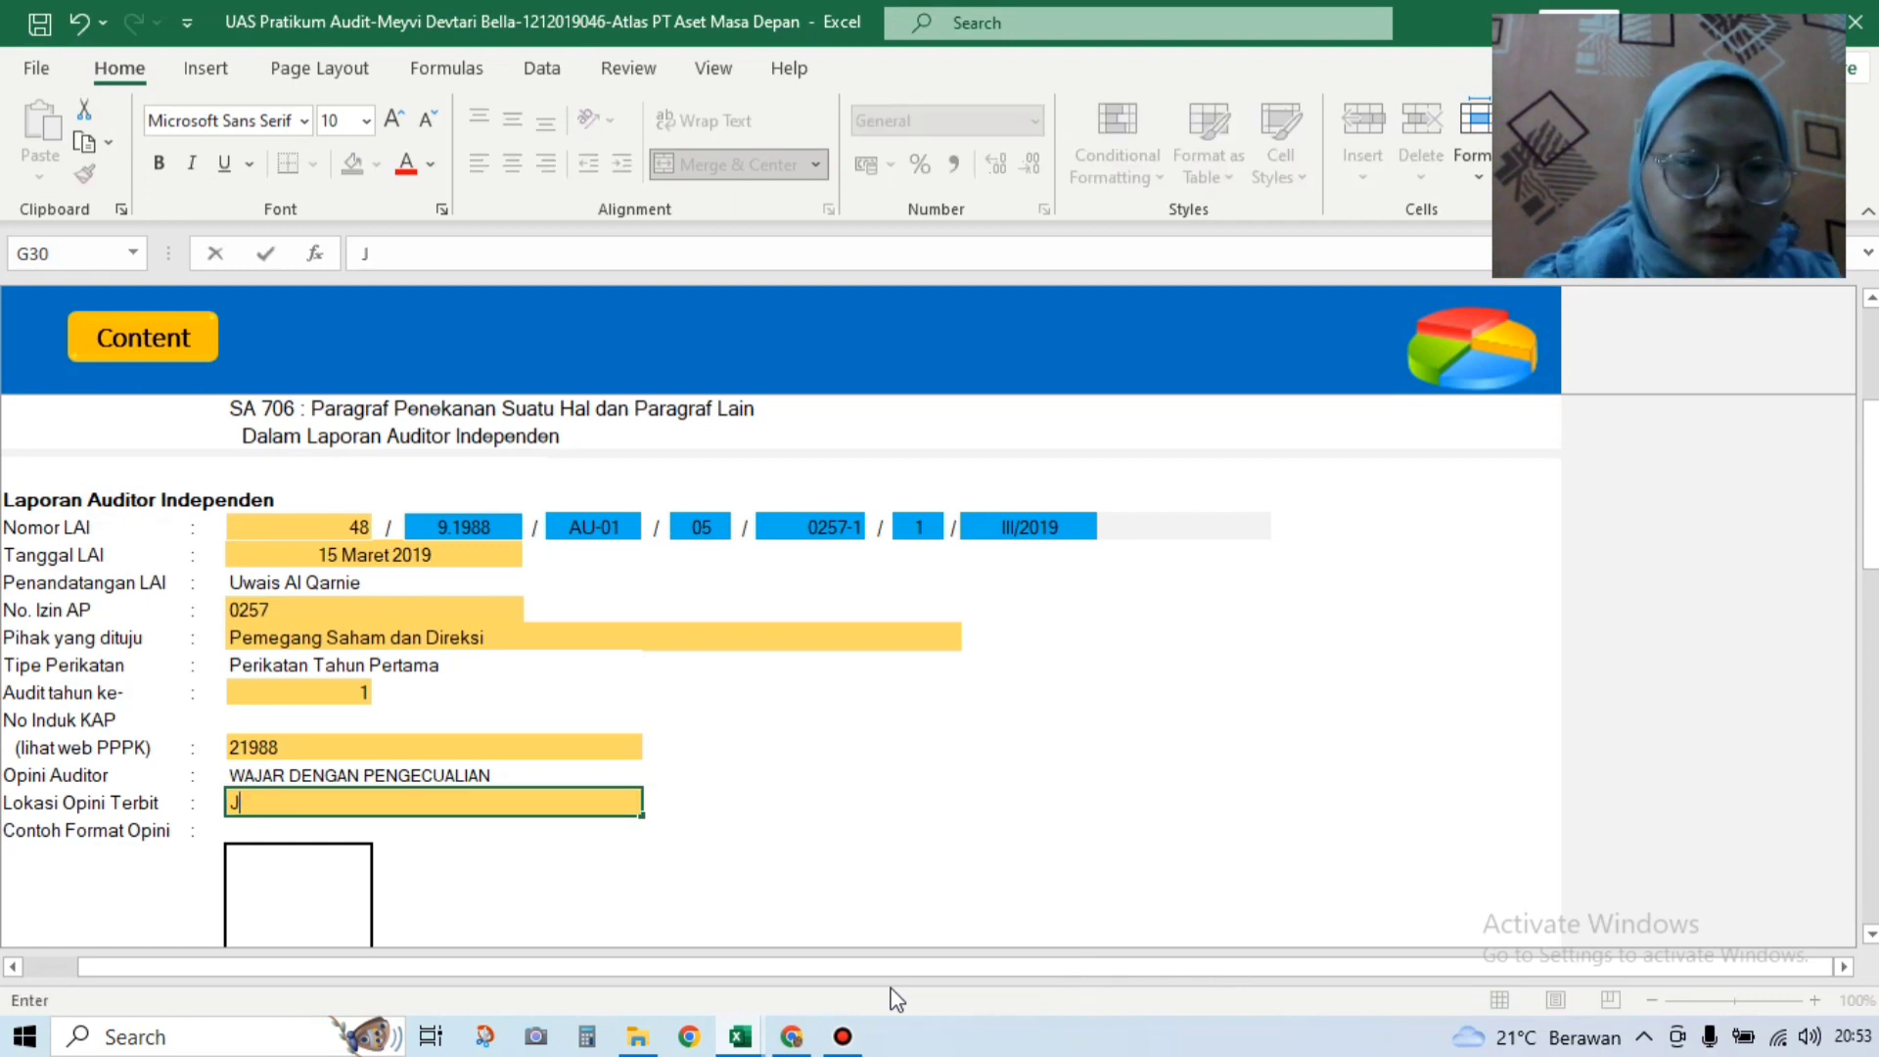
{"action": "type", "text": "AKARTA"}
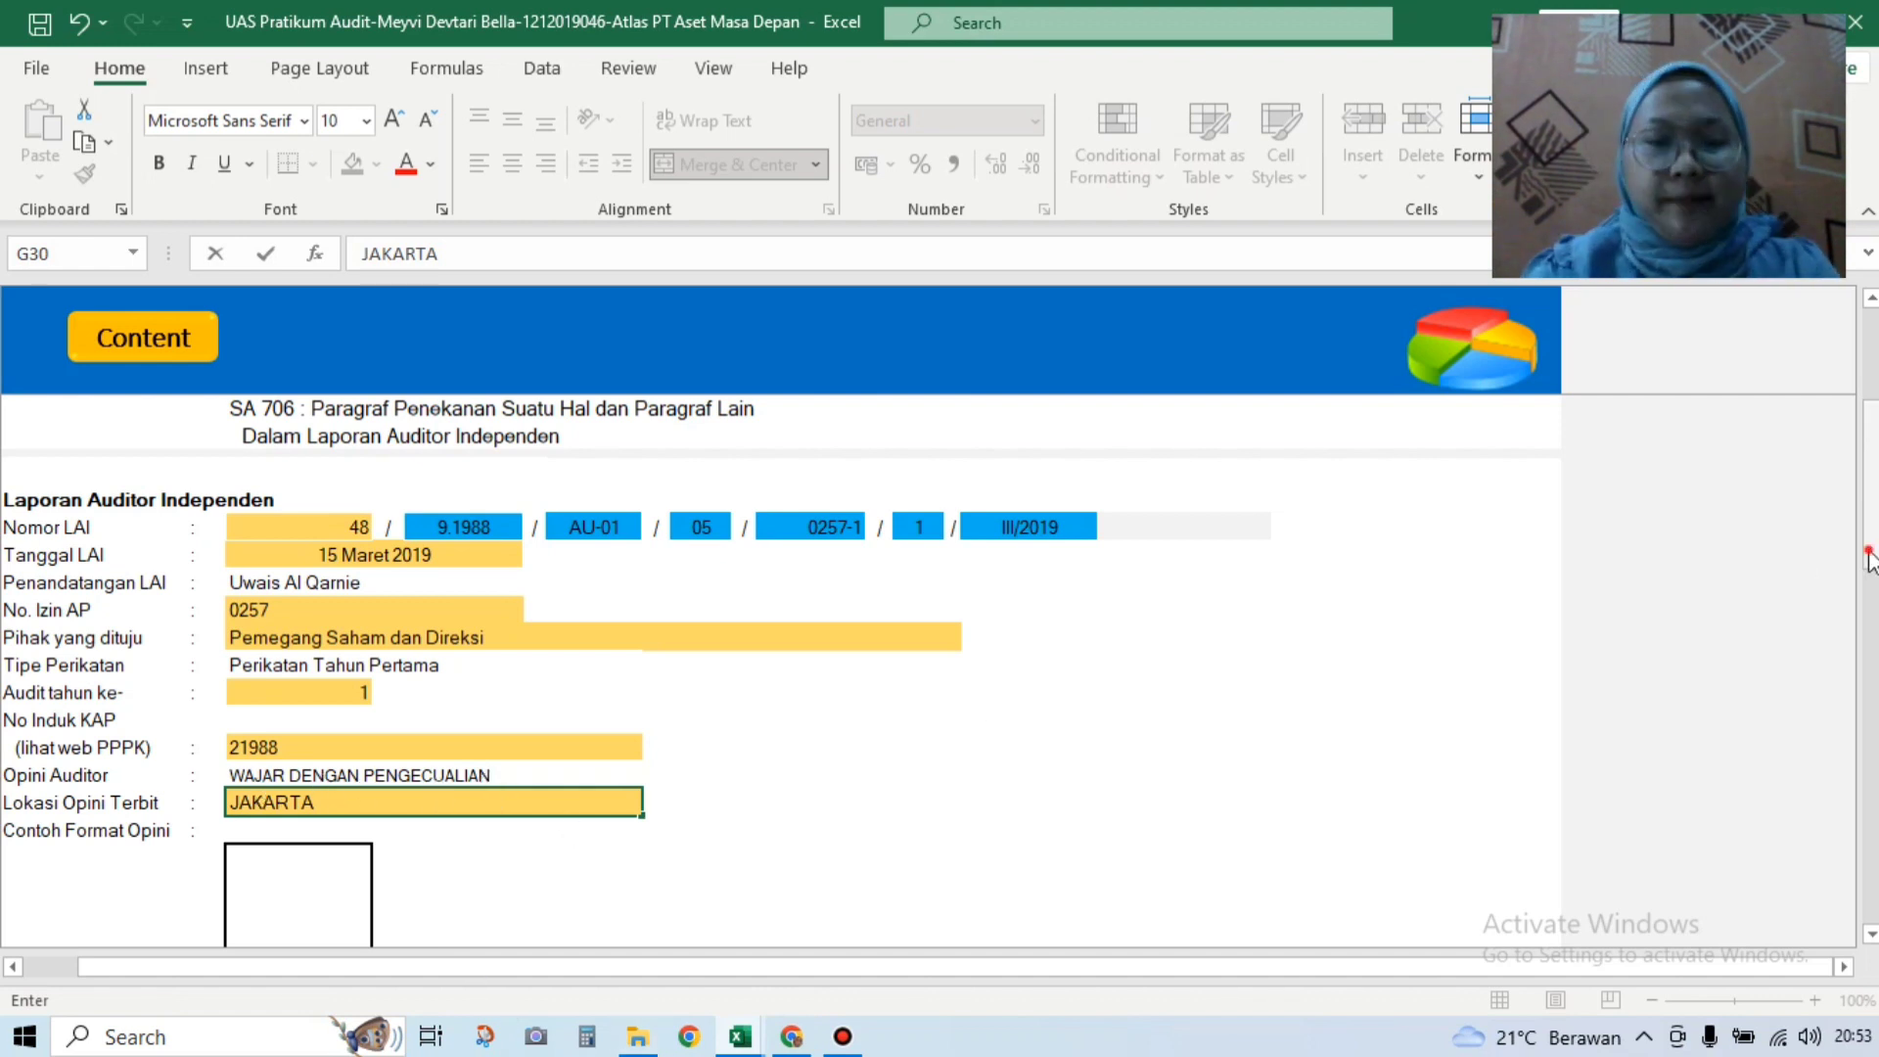
Step: Confirm JAKARTA as the opinion location and scroll down to the basis section
{"action": "scroll", "coordinate": [1870, 622], "scroll_direction": "down", "scroll_amount": 3}
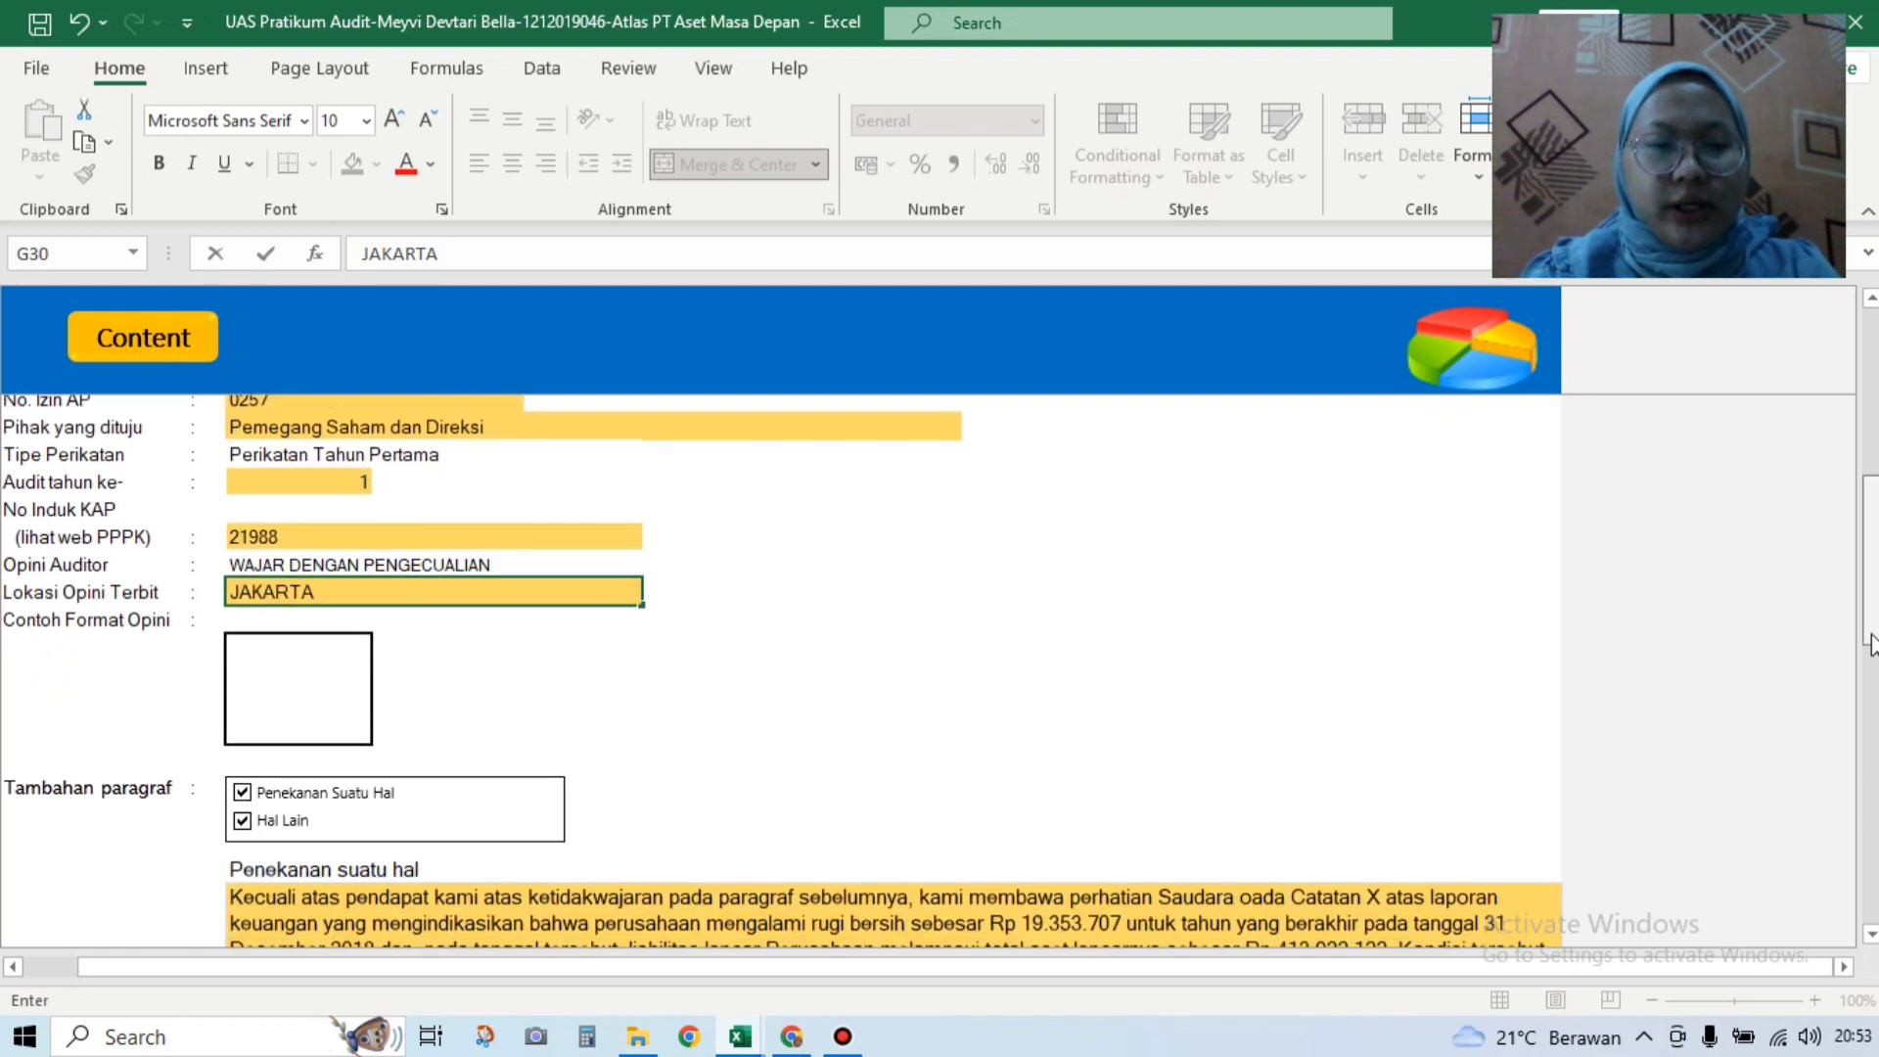
{"action": "left_click", "coordinate": [311, 653]}
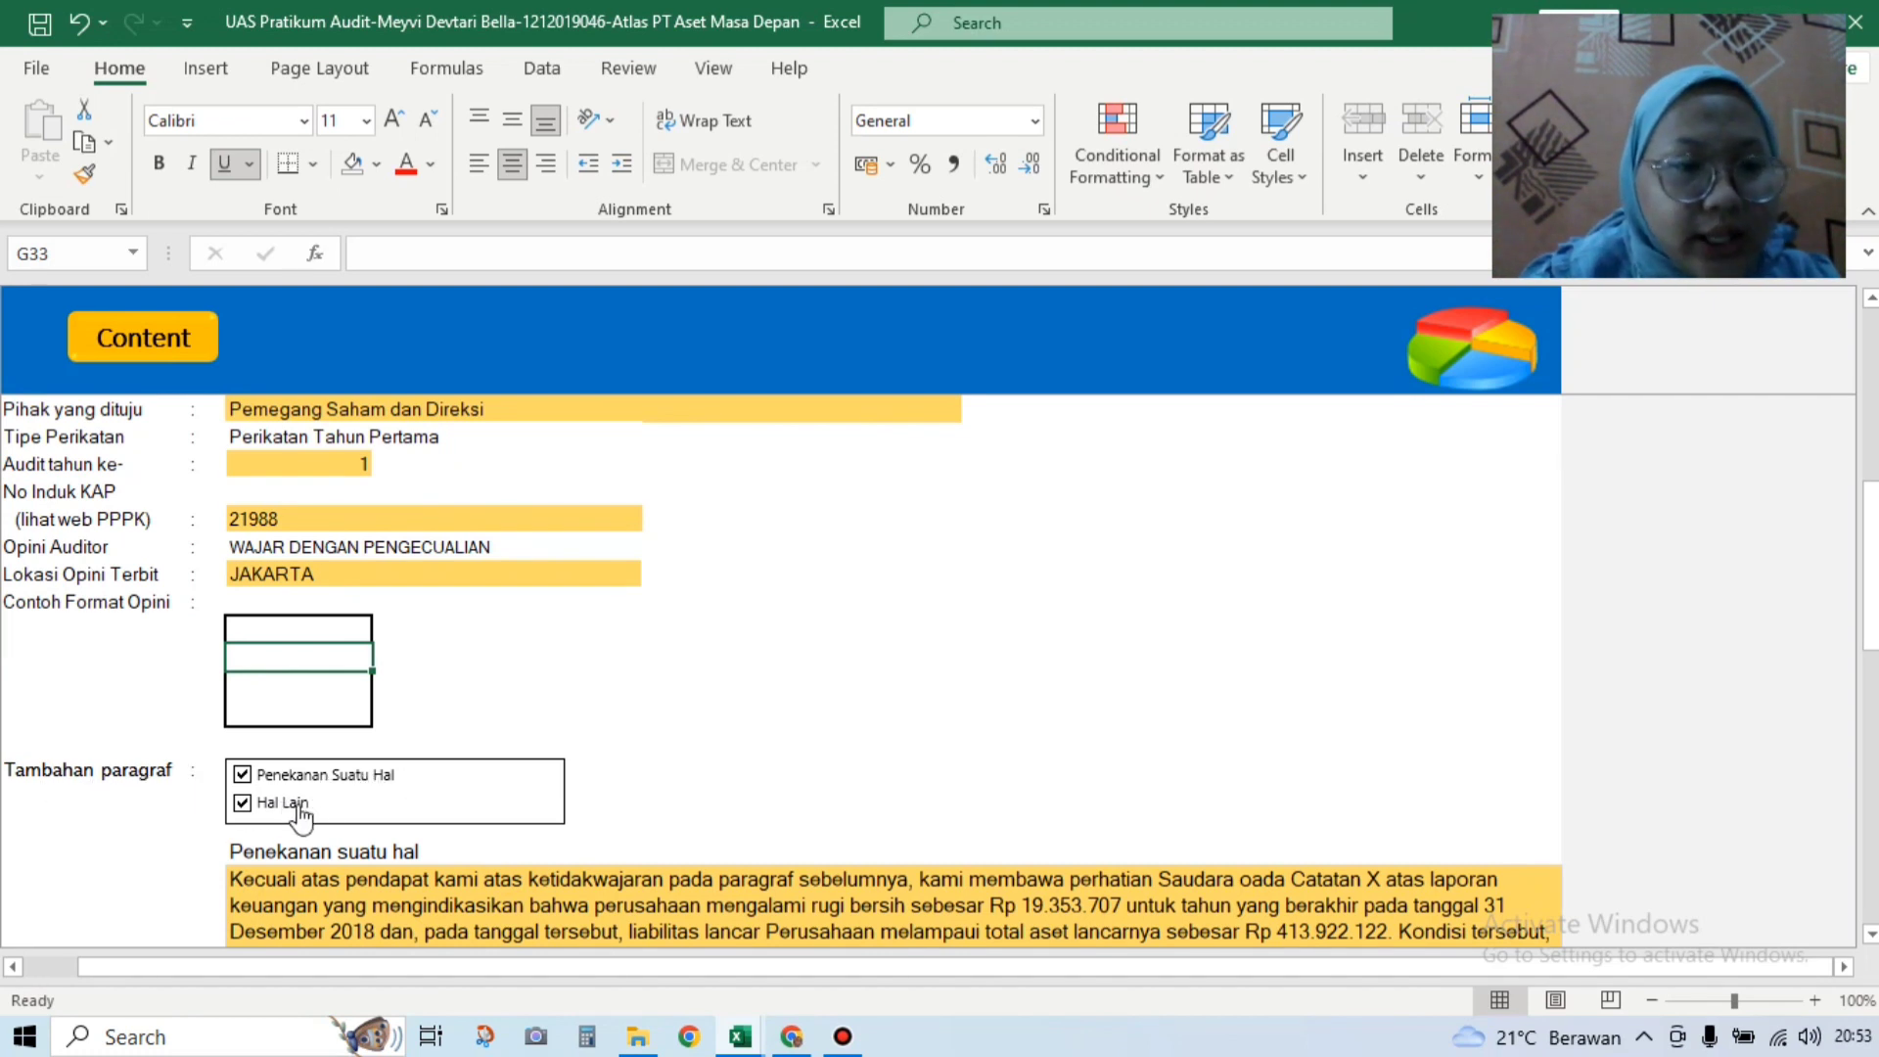
{"action": "left_click_drag", "start_coordinate": [1871, 599], "coordinate": [1871, 764]}
Step: Read the Soal UAS basis paragraph, then select the empty qualified-opinion basis box G51
{"action": "left_click", "coordinate": [901, 776]}
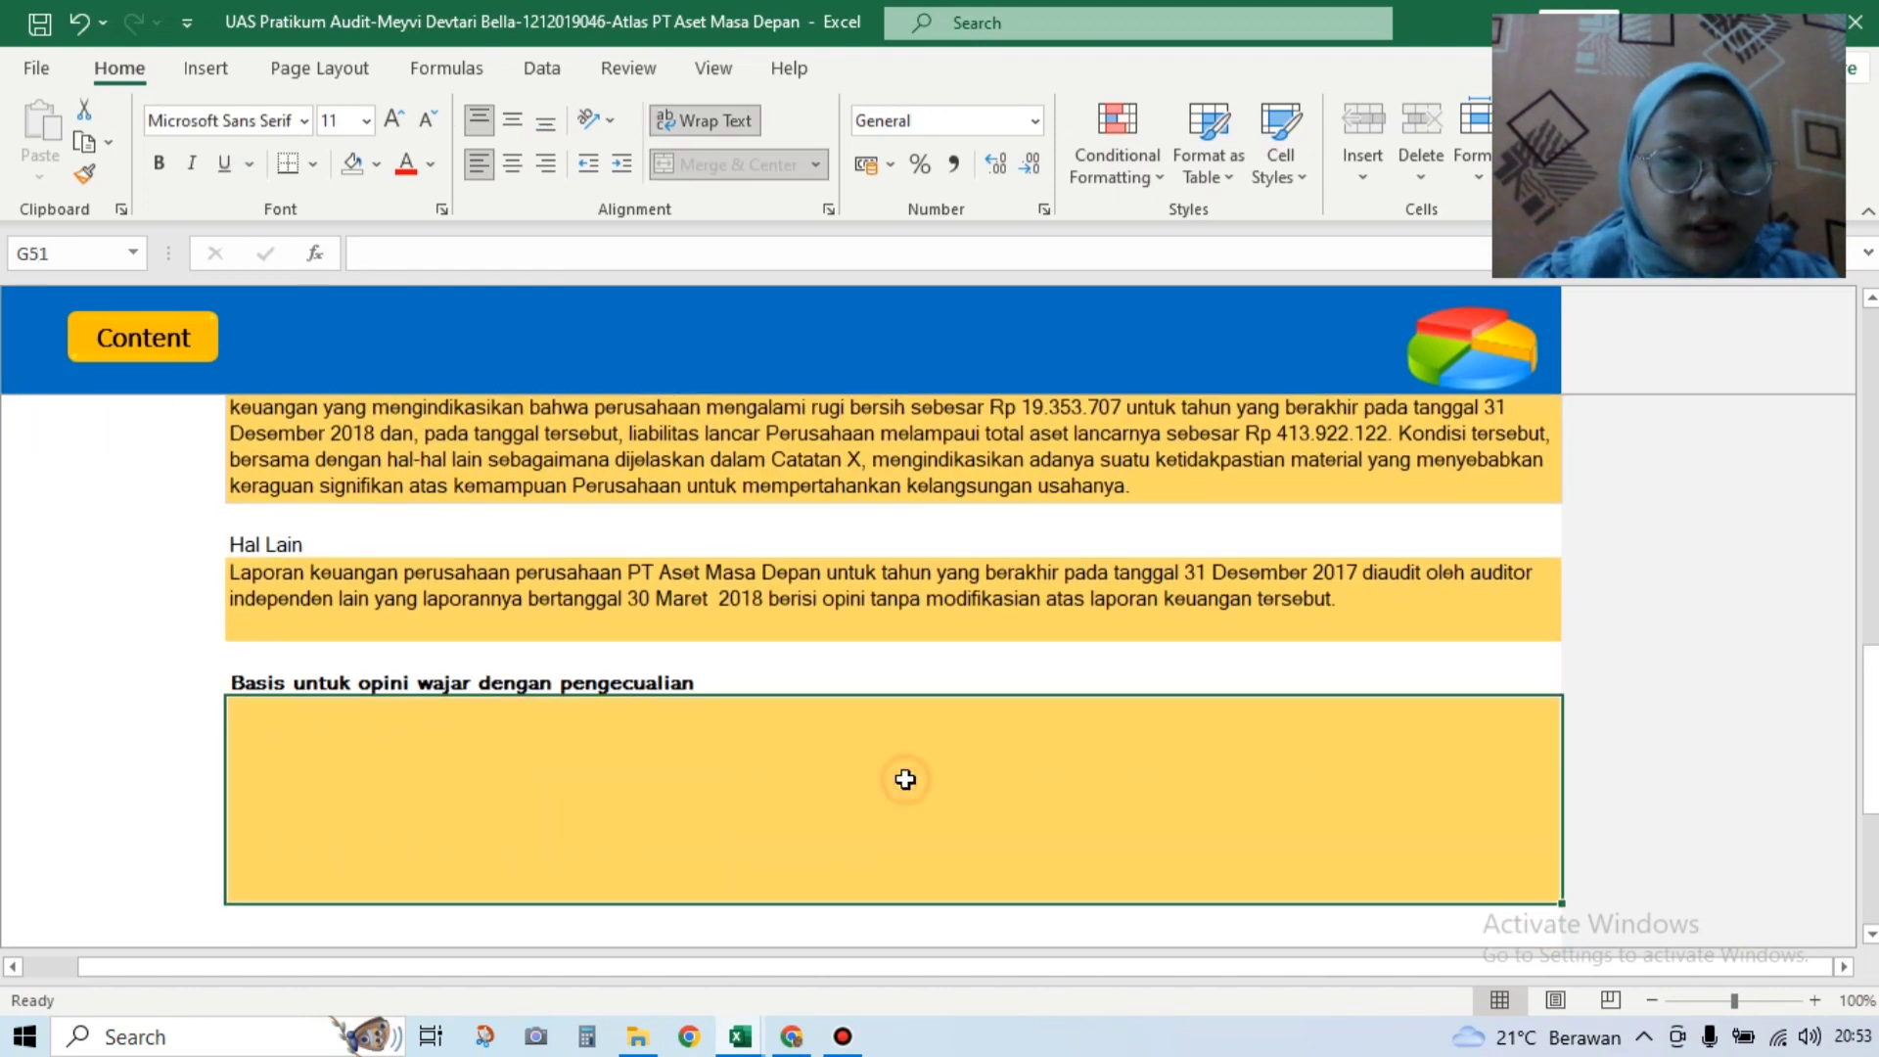
{"action": "left_click", "coordinate": [746, 1037]}
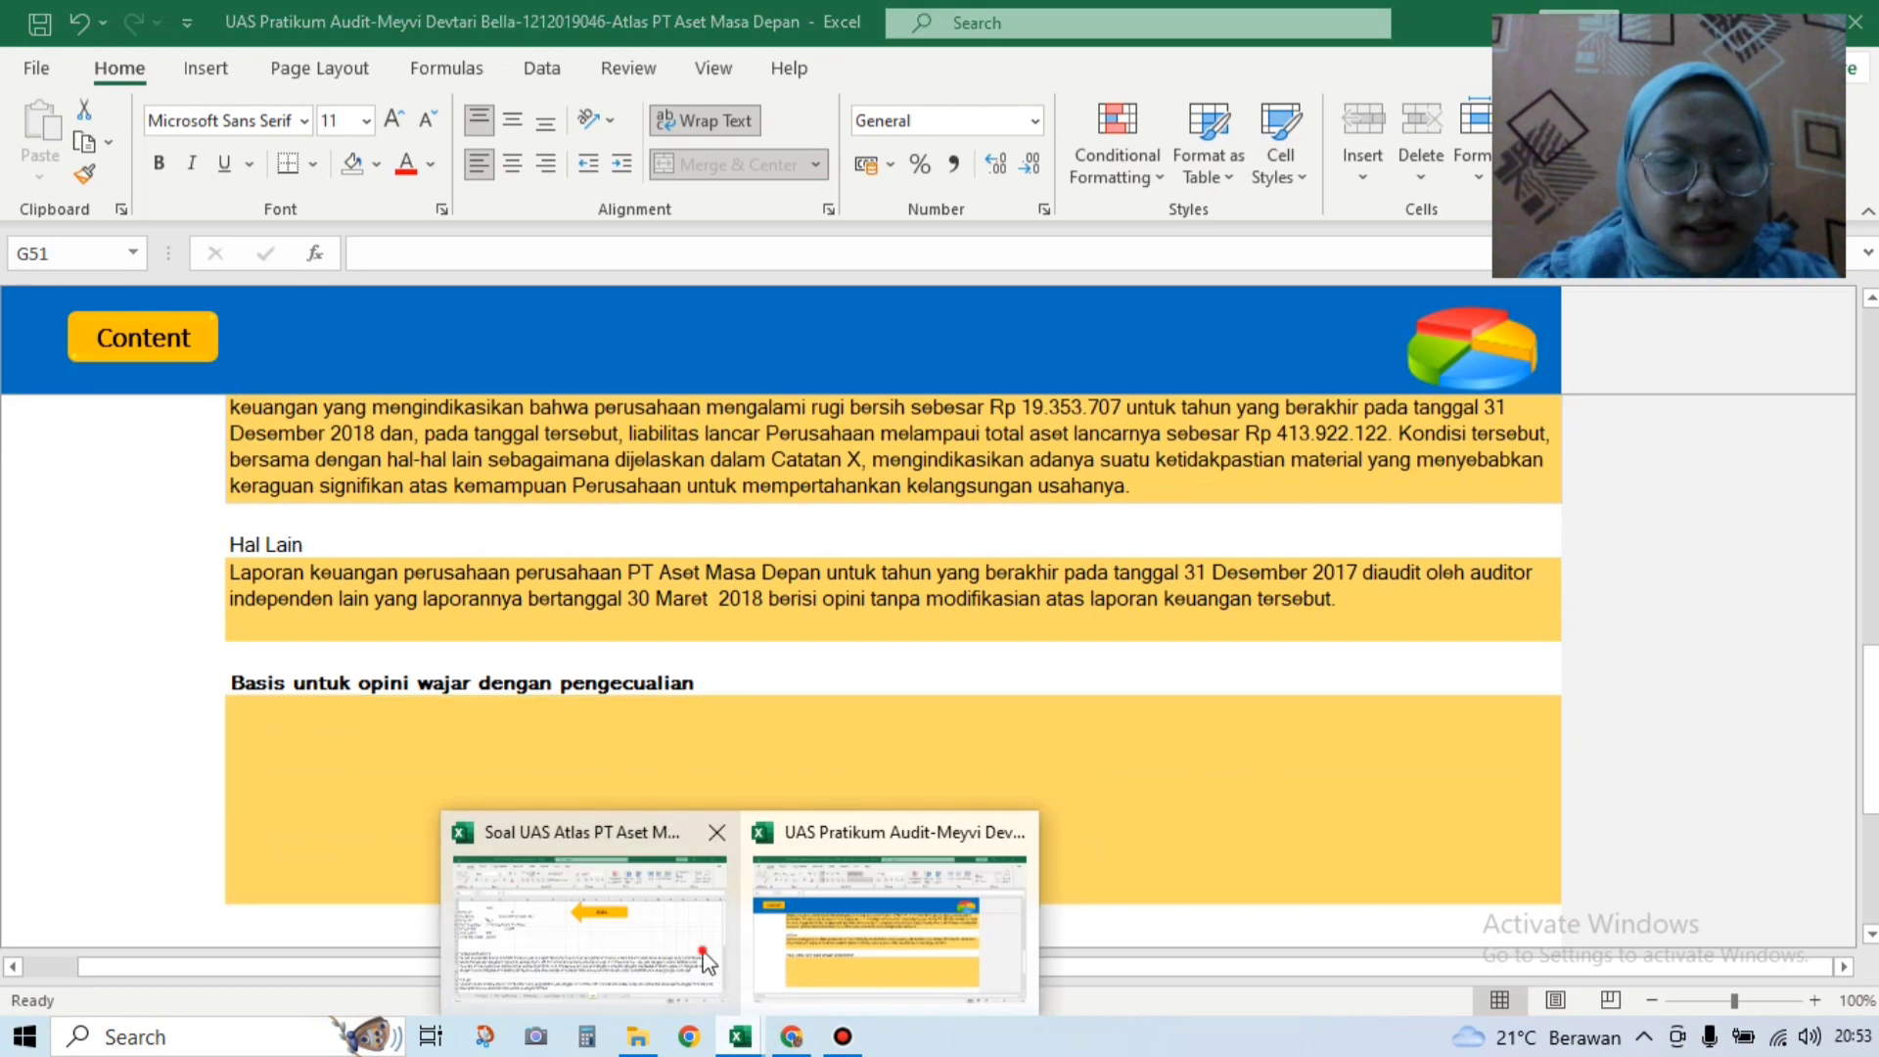
{"action": "left_click", "coordinate": [591, 920]}
{"action": "left_click_drag", "start_coordinate": [1871, 570], "coordinate": [1872, 774]}
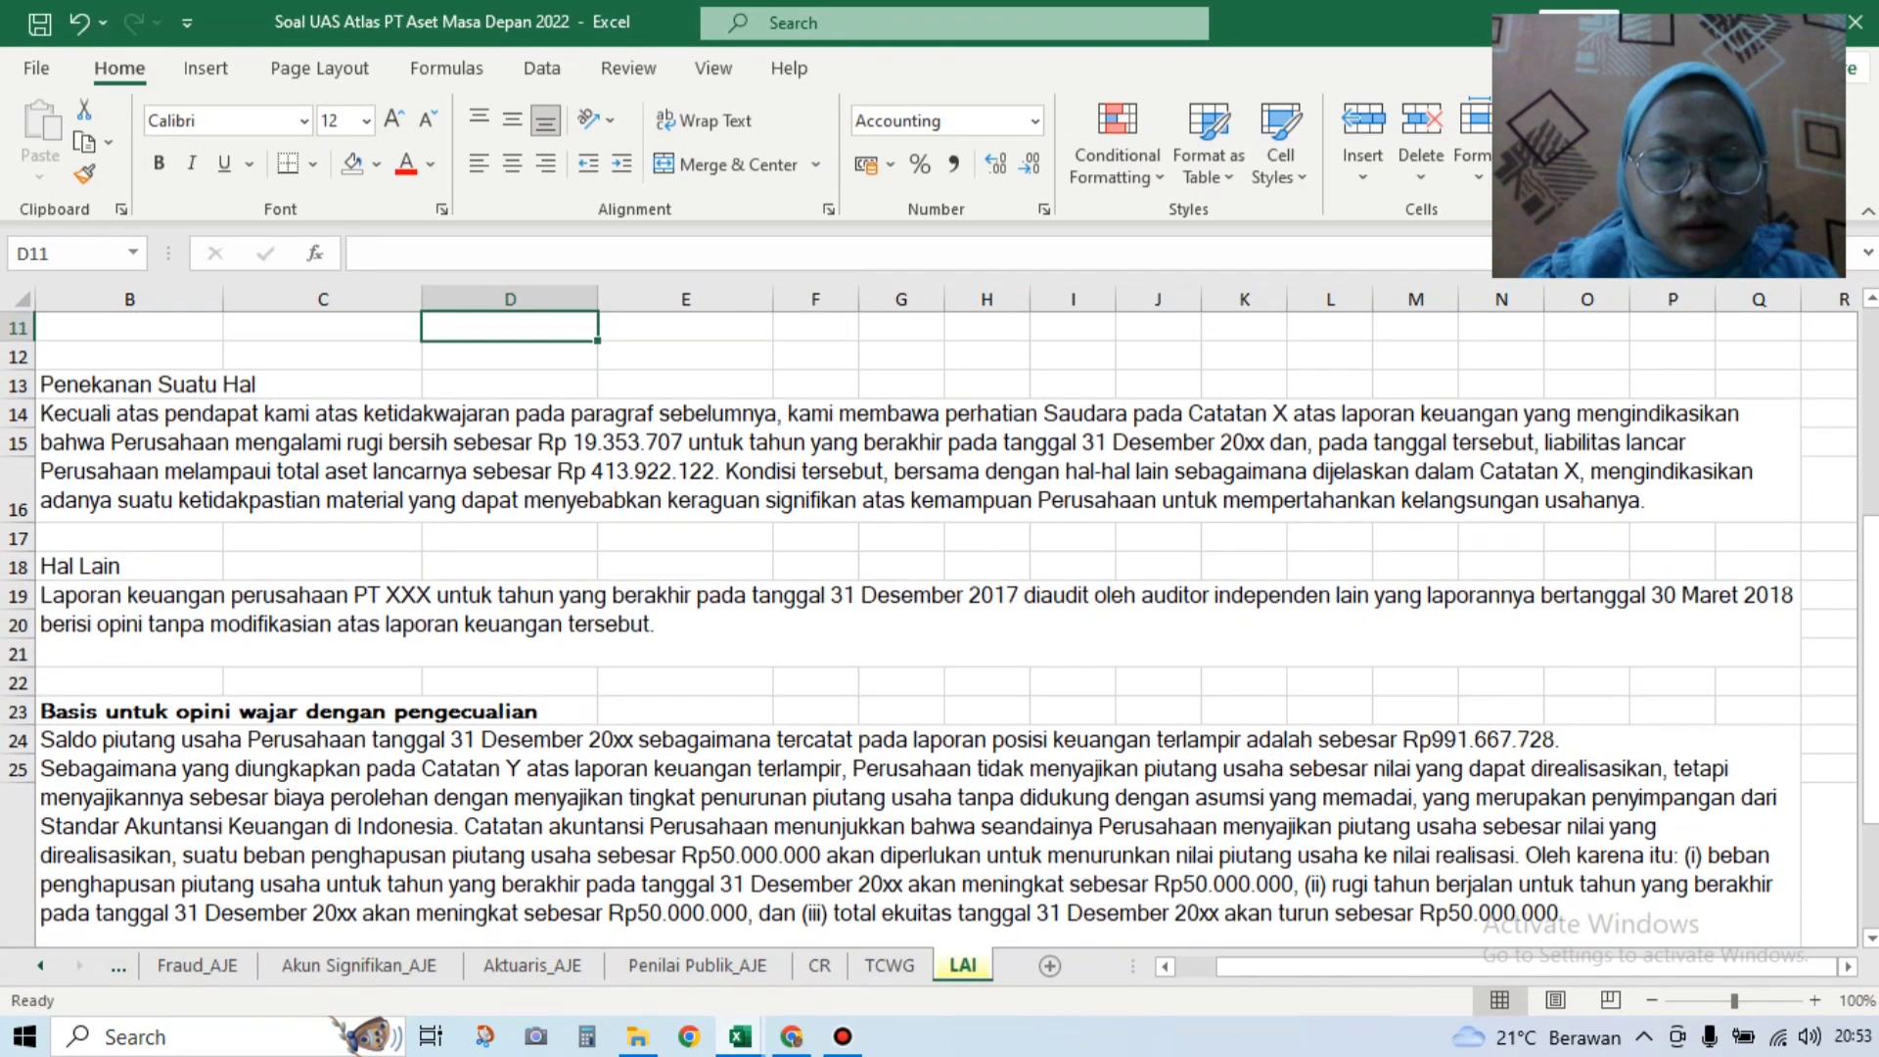
{"action": "left_click", "coordinate": [755, 1043]}
{"action": "left_click", "coordinate": [907, 960]}
{"action": "left_click", "coordinate": [491, 827]}
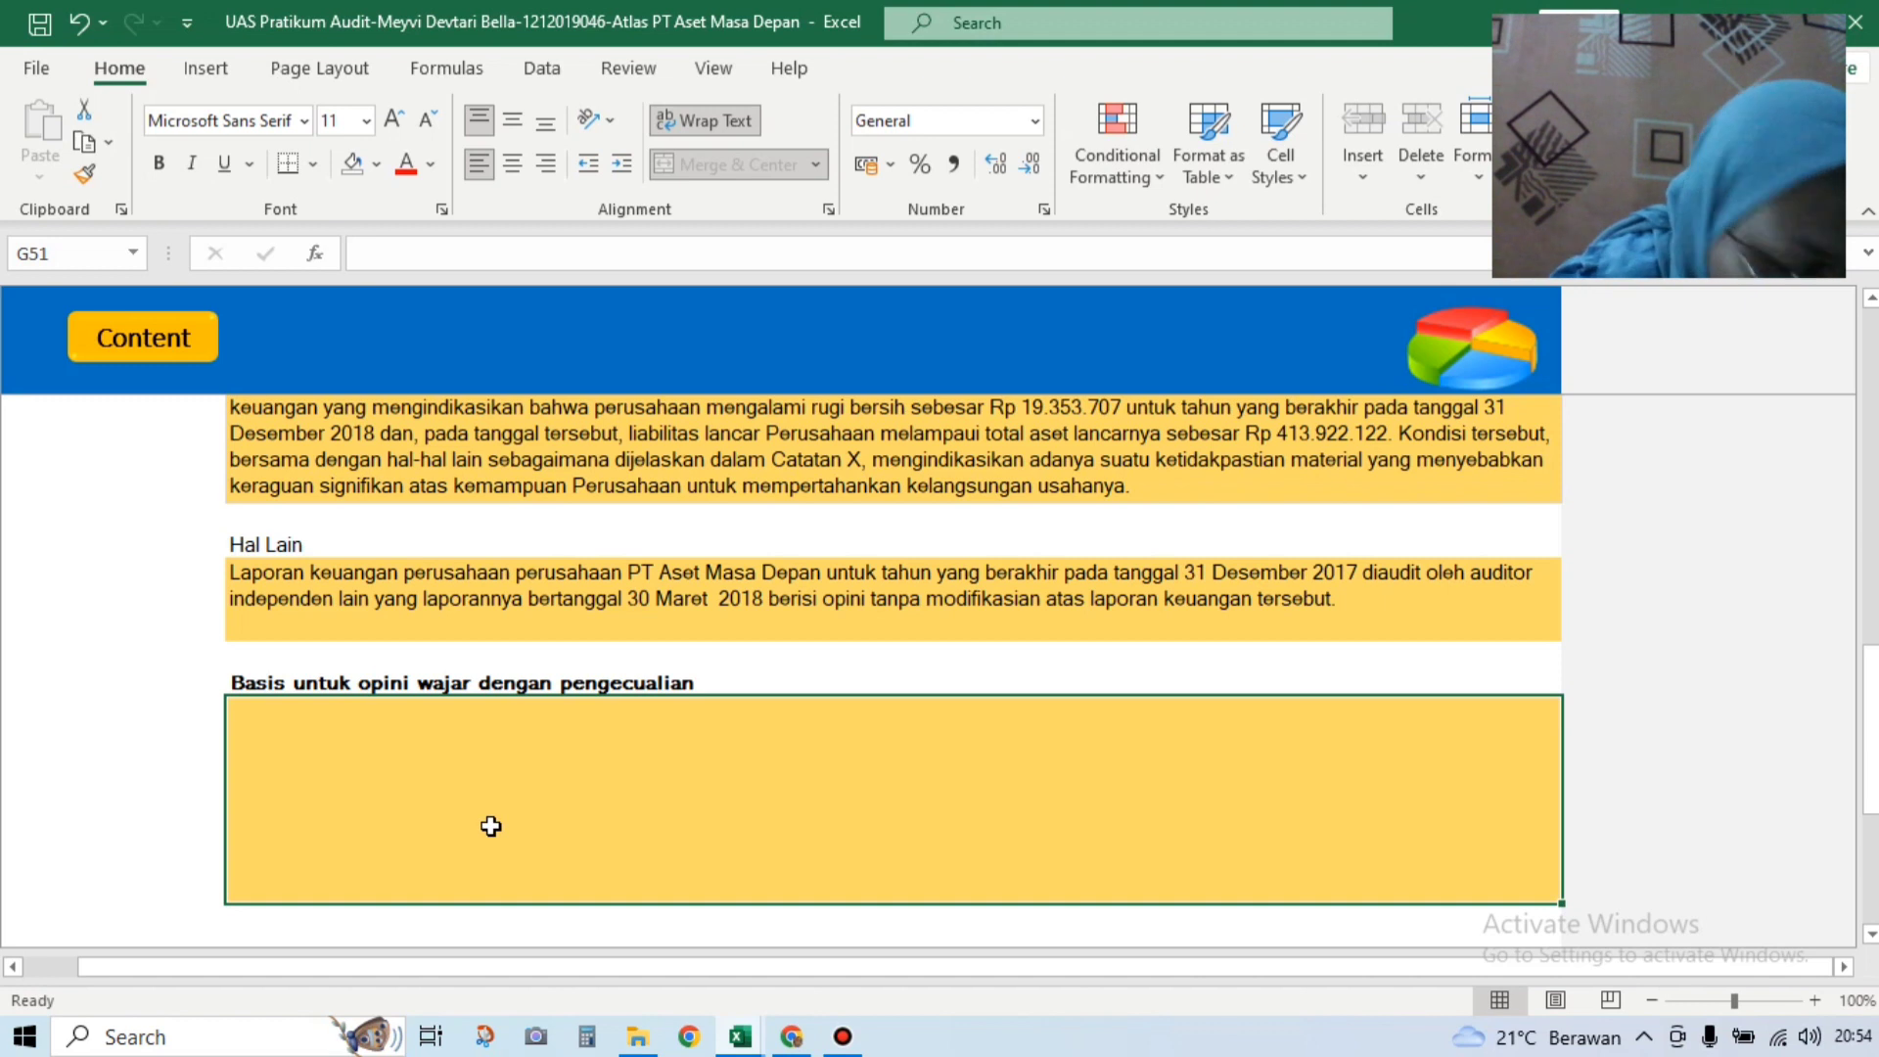
Step: Type 'Saldo piutang usaha perusahaan tanggal 31 Desember 2018 … terlampir adalah sebesar Rp 991.667.728' in G51
{"action": "type", "text": "sALDO Pi"}
{"action": "key", "text": "BackSpace"}
{"action": "key", "text": "BackSpace"}
{"action": "type", "text": "piutang"}
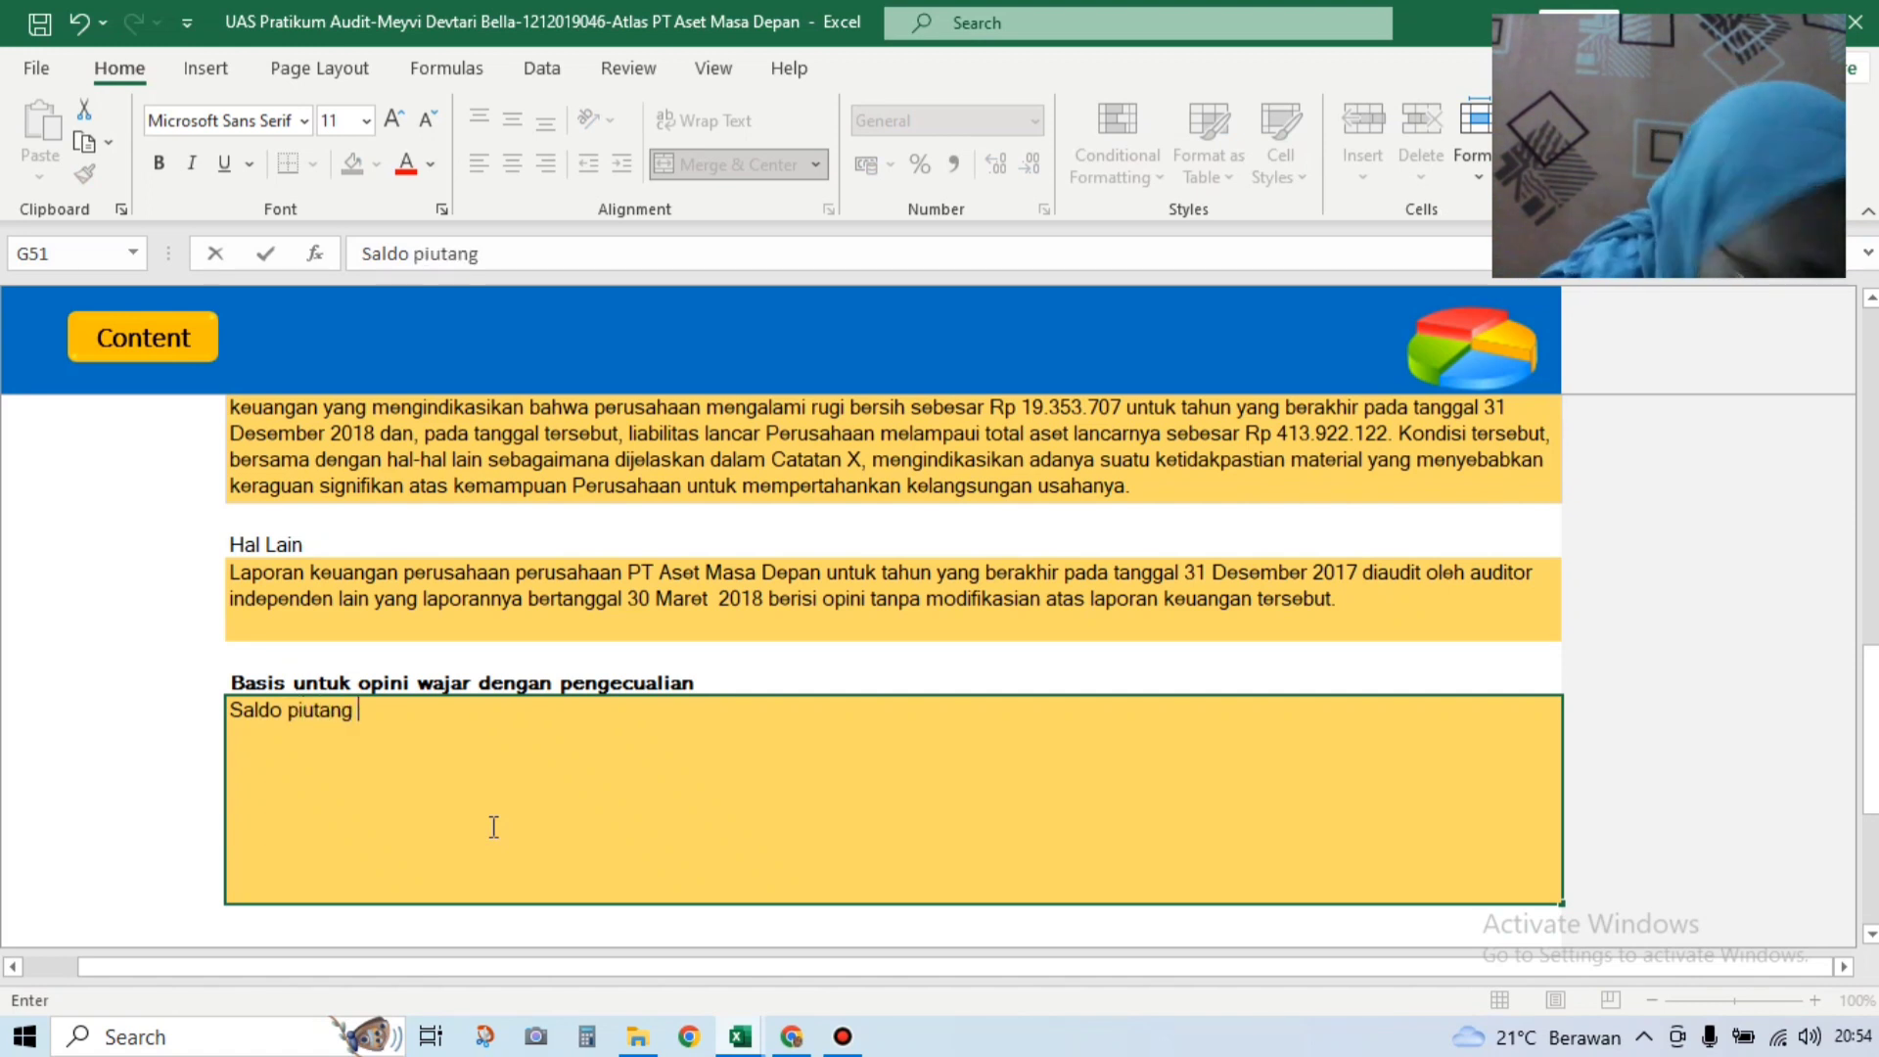
{"action": "type", "text": " usaha perusahaan "}
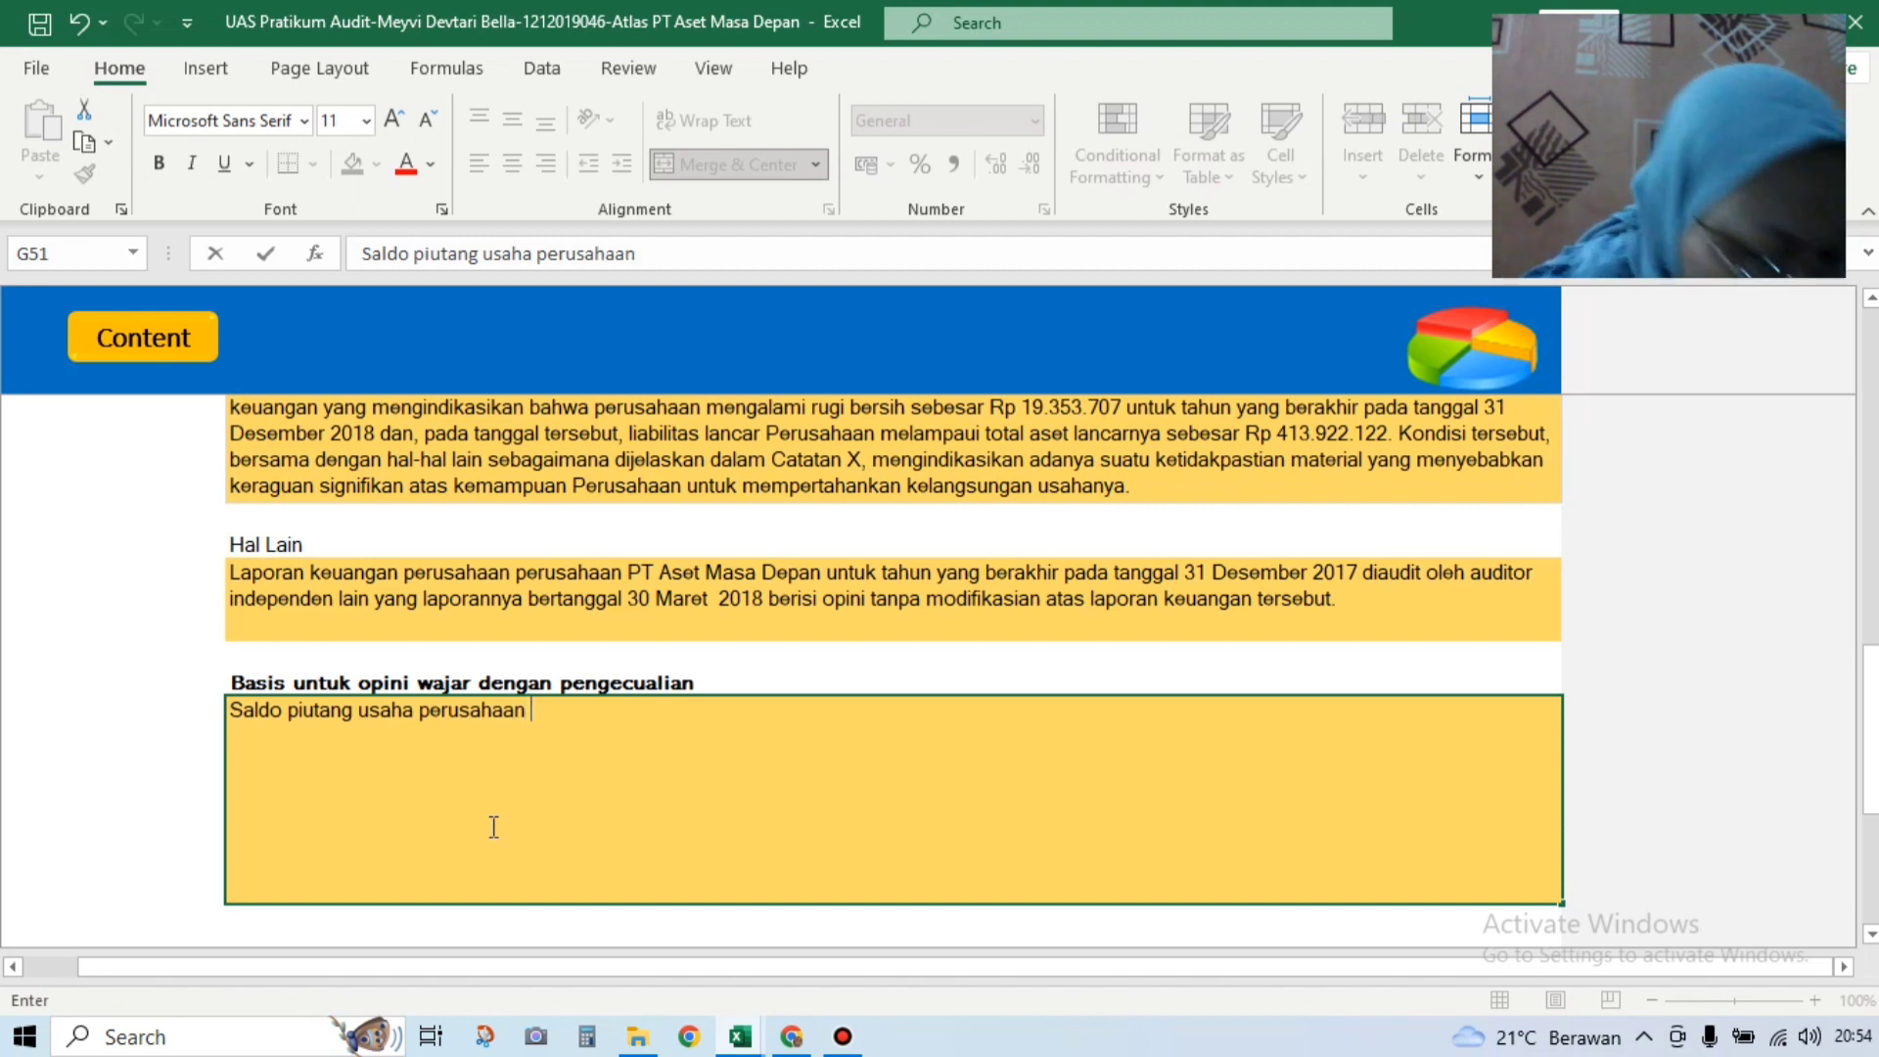
{"action": "type", "text": "tang"}
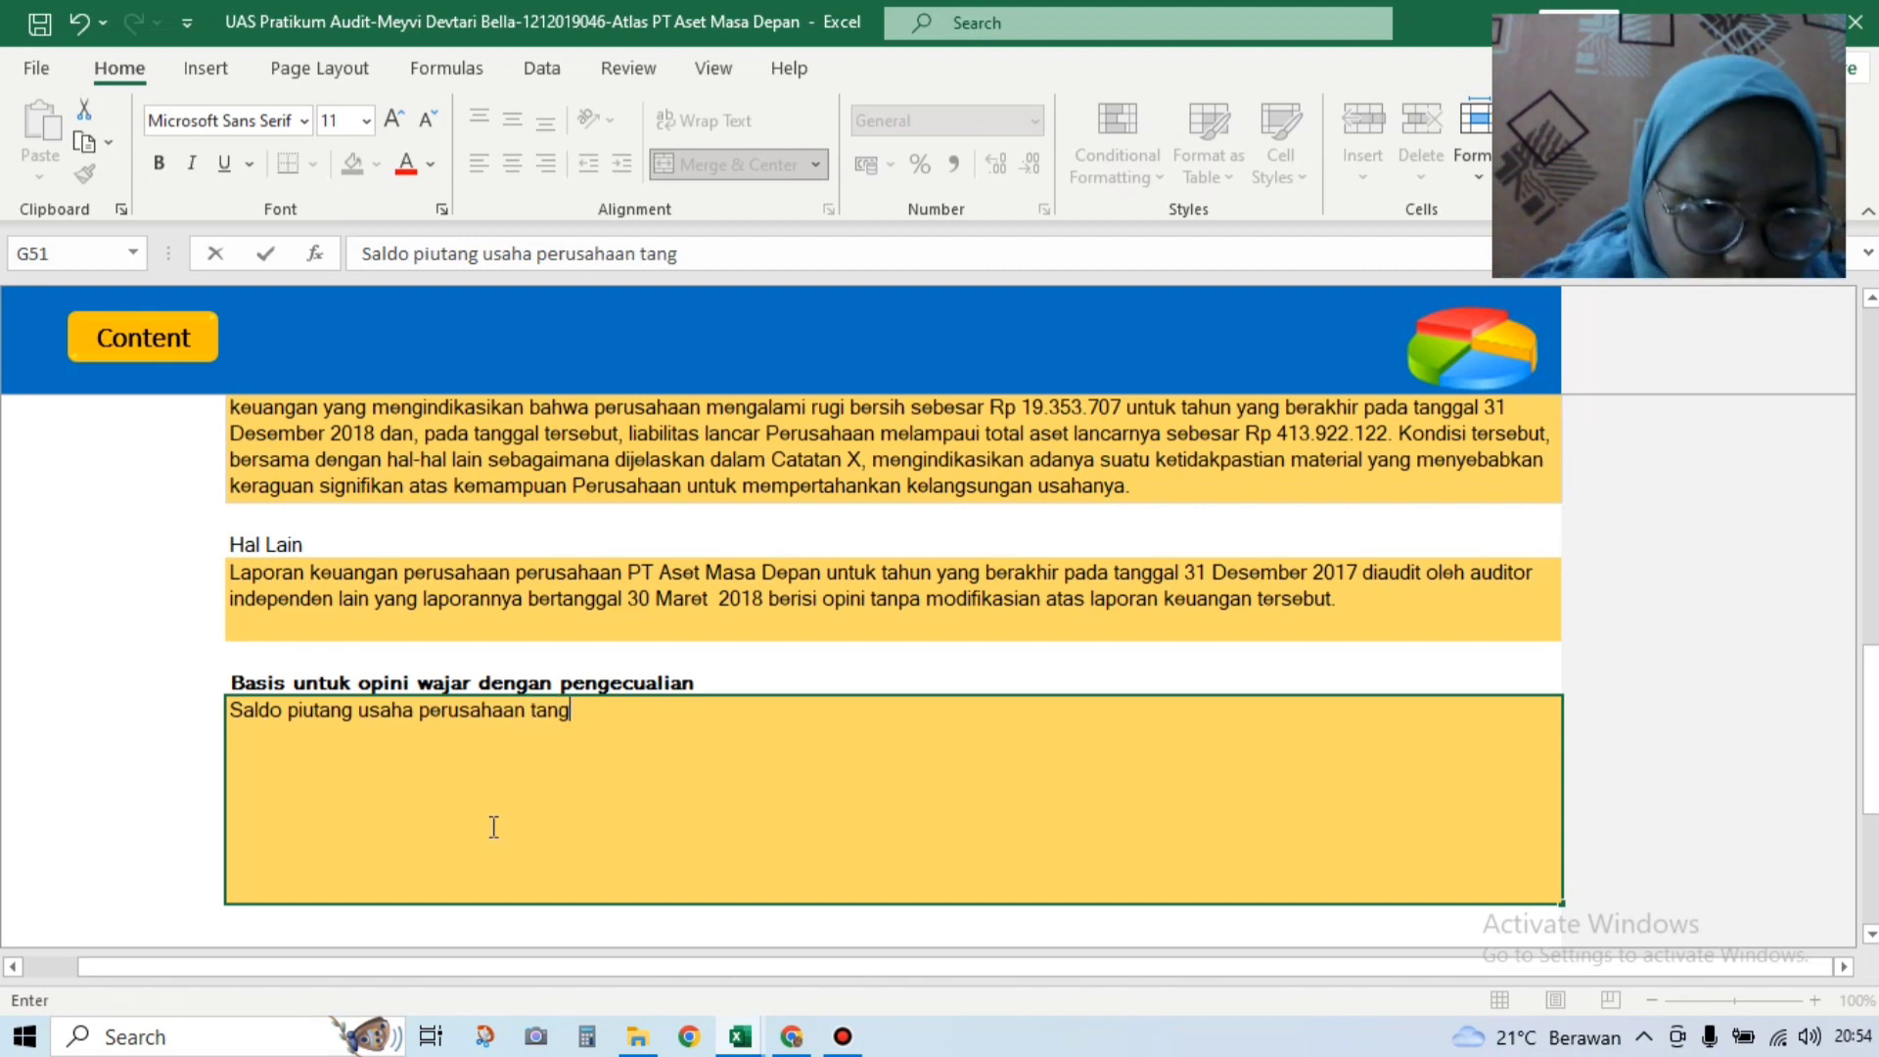
{"action": "type", "text": "gal 3"}
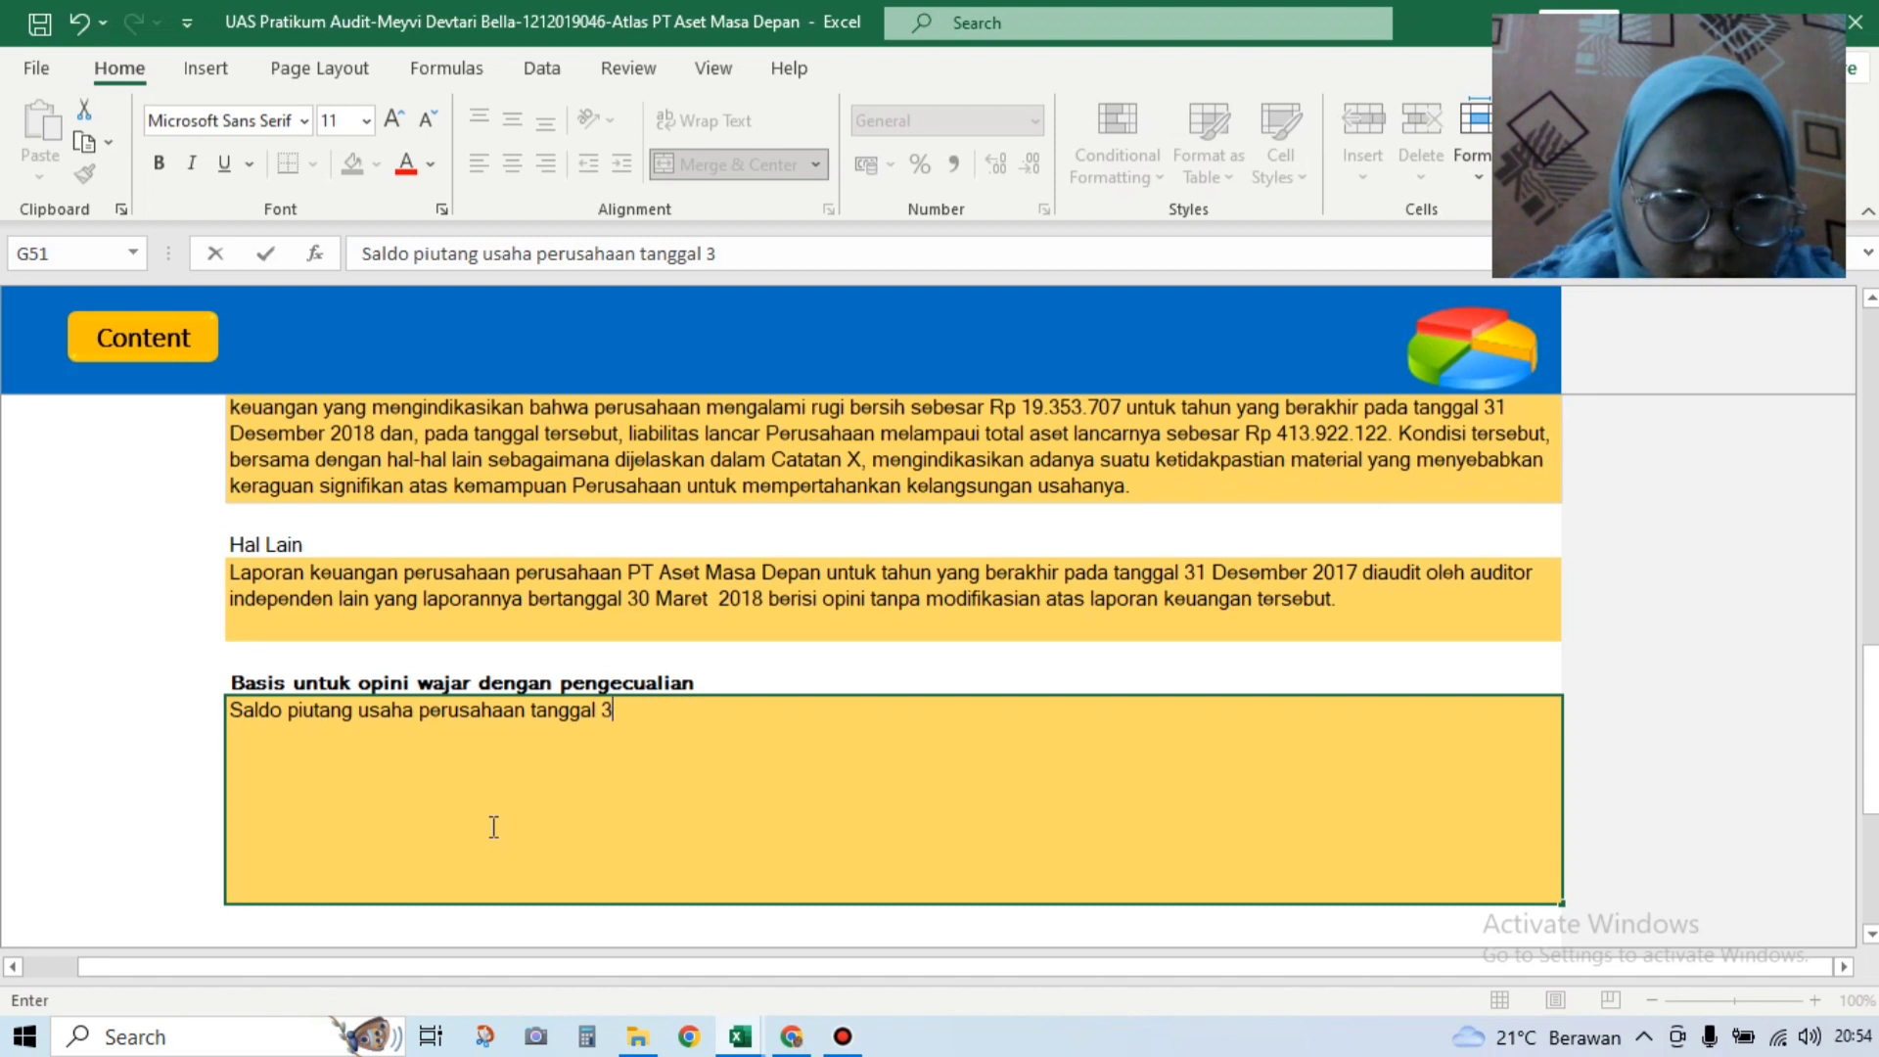
{"action": "type", "text": "1 Desember"}
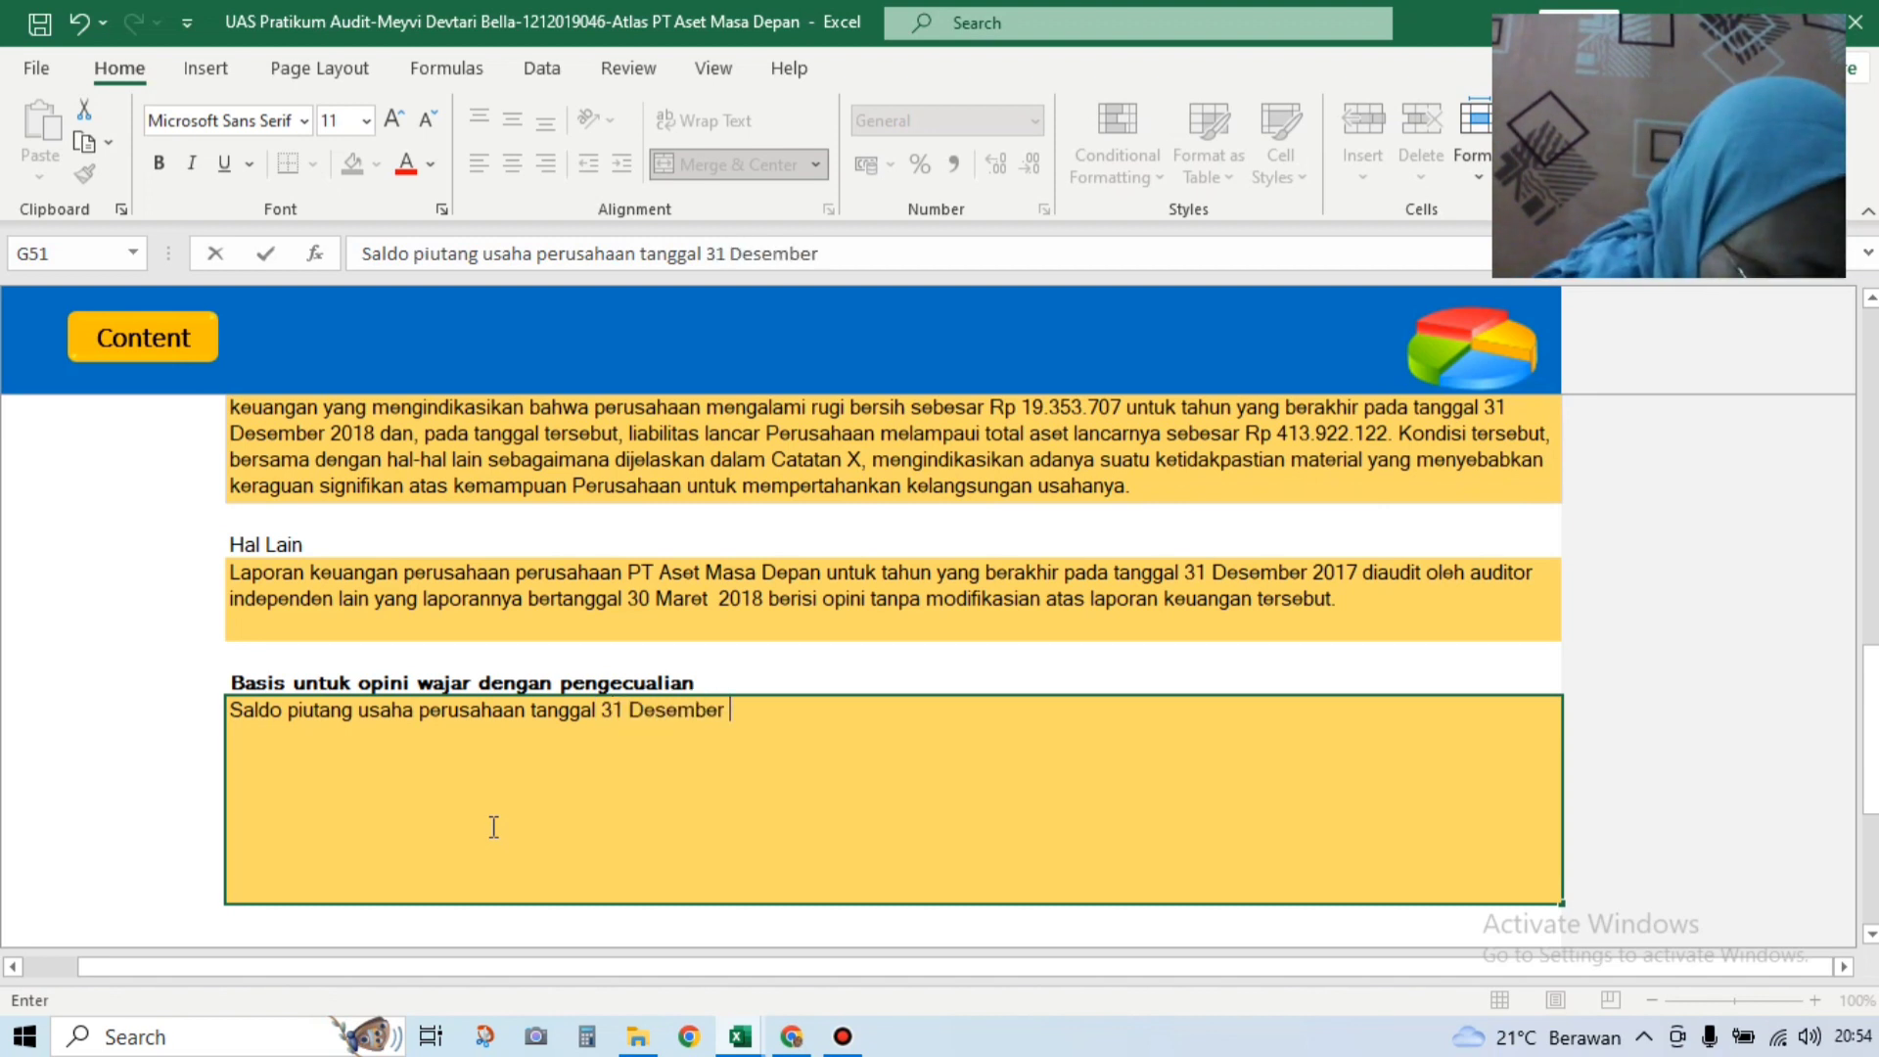
{"action": "type", "text": " 2018"}
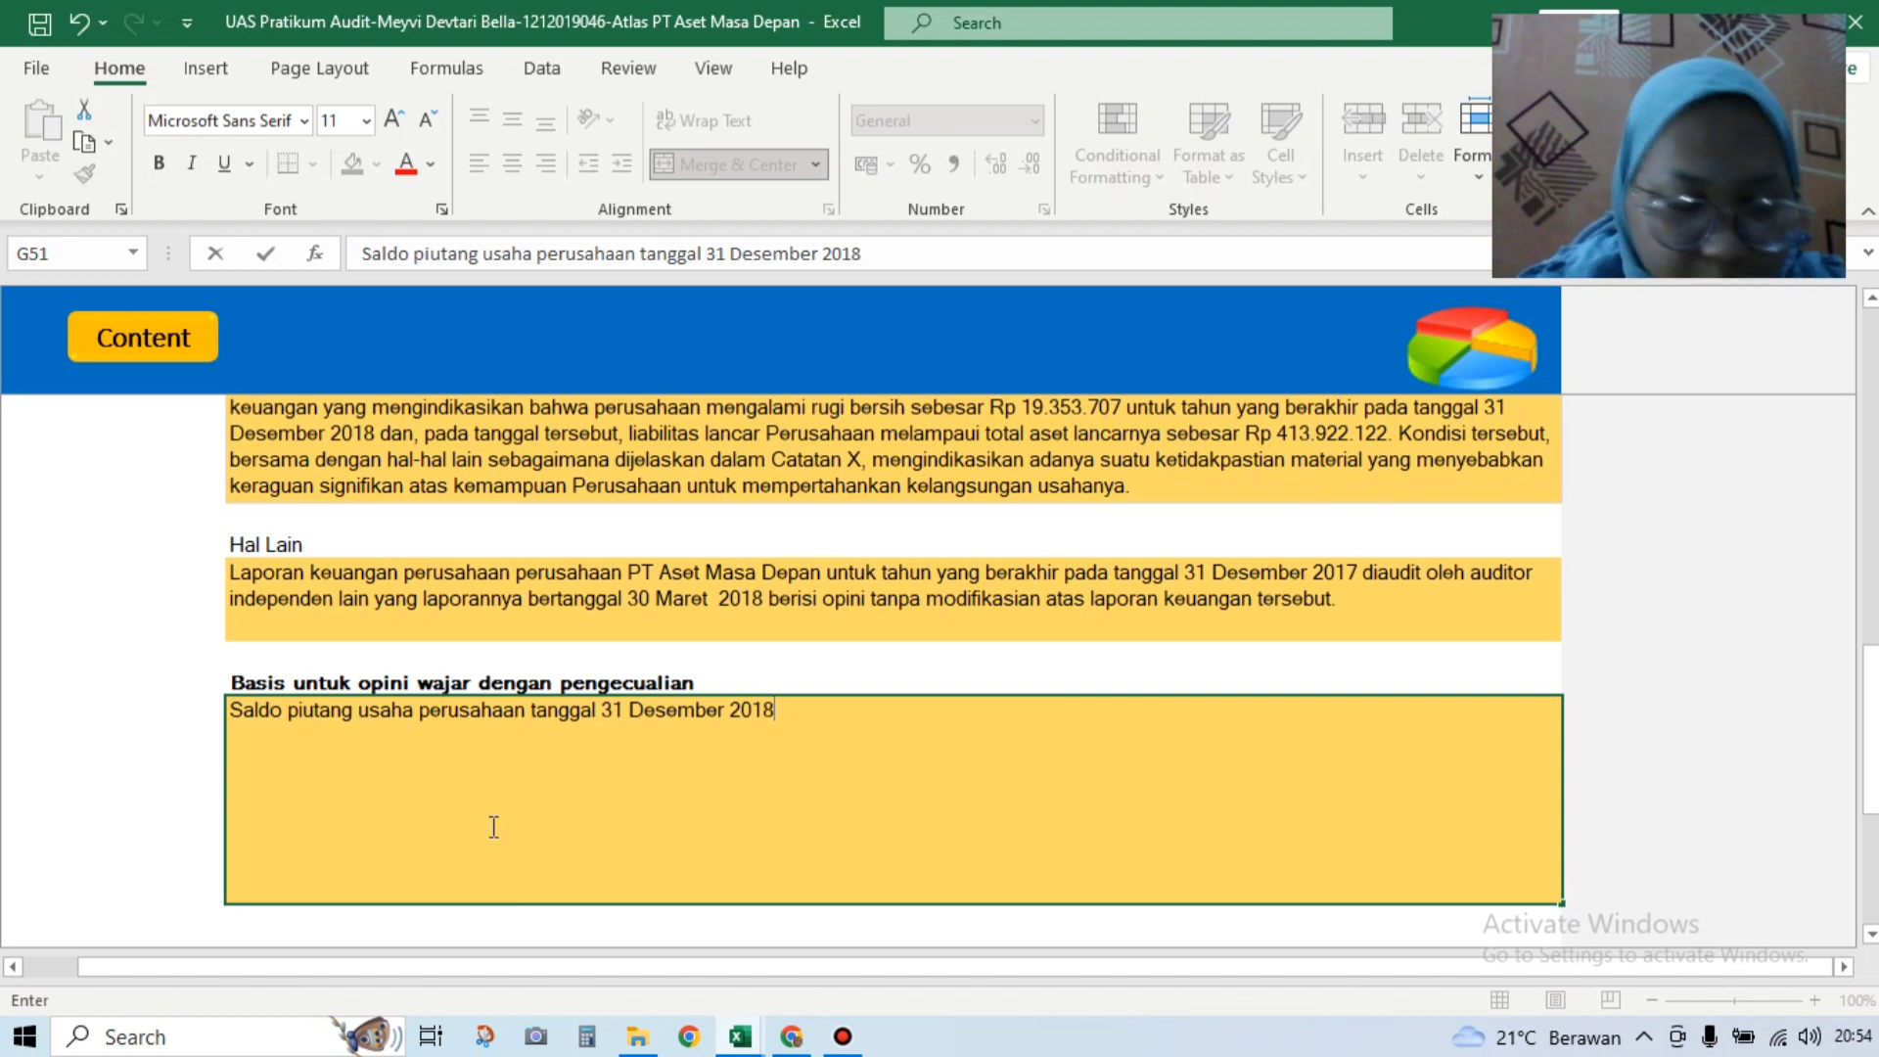
{"action": "type", "text": " seb"}
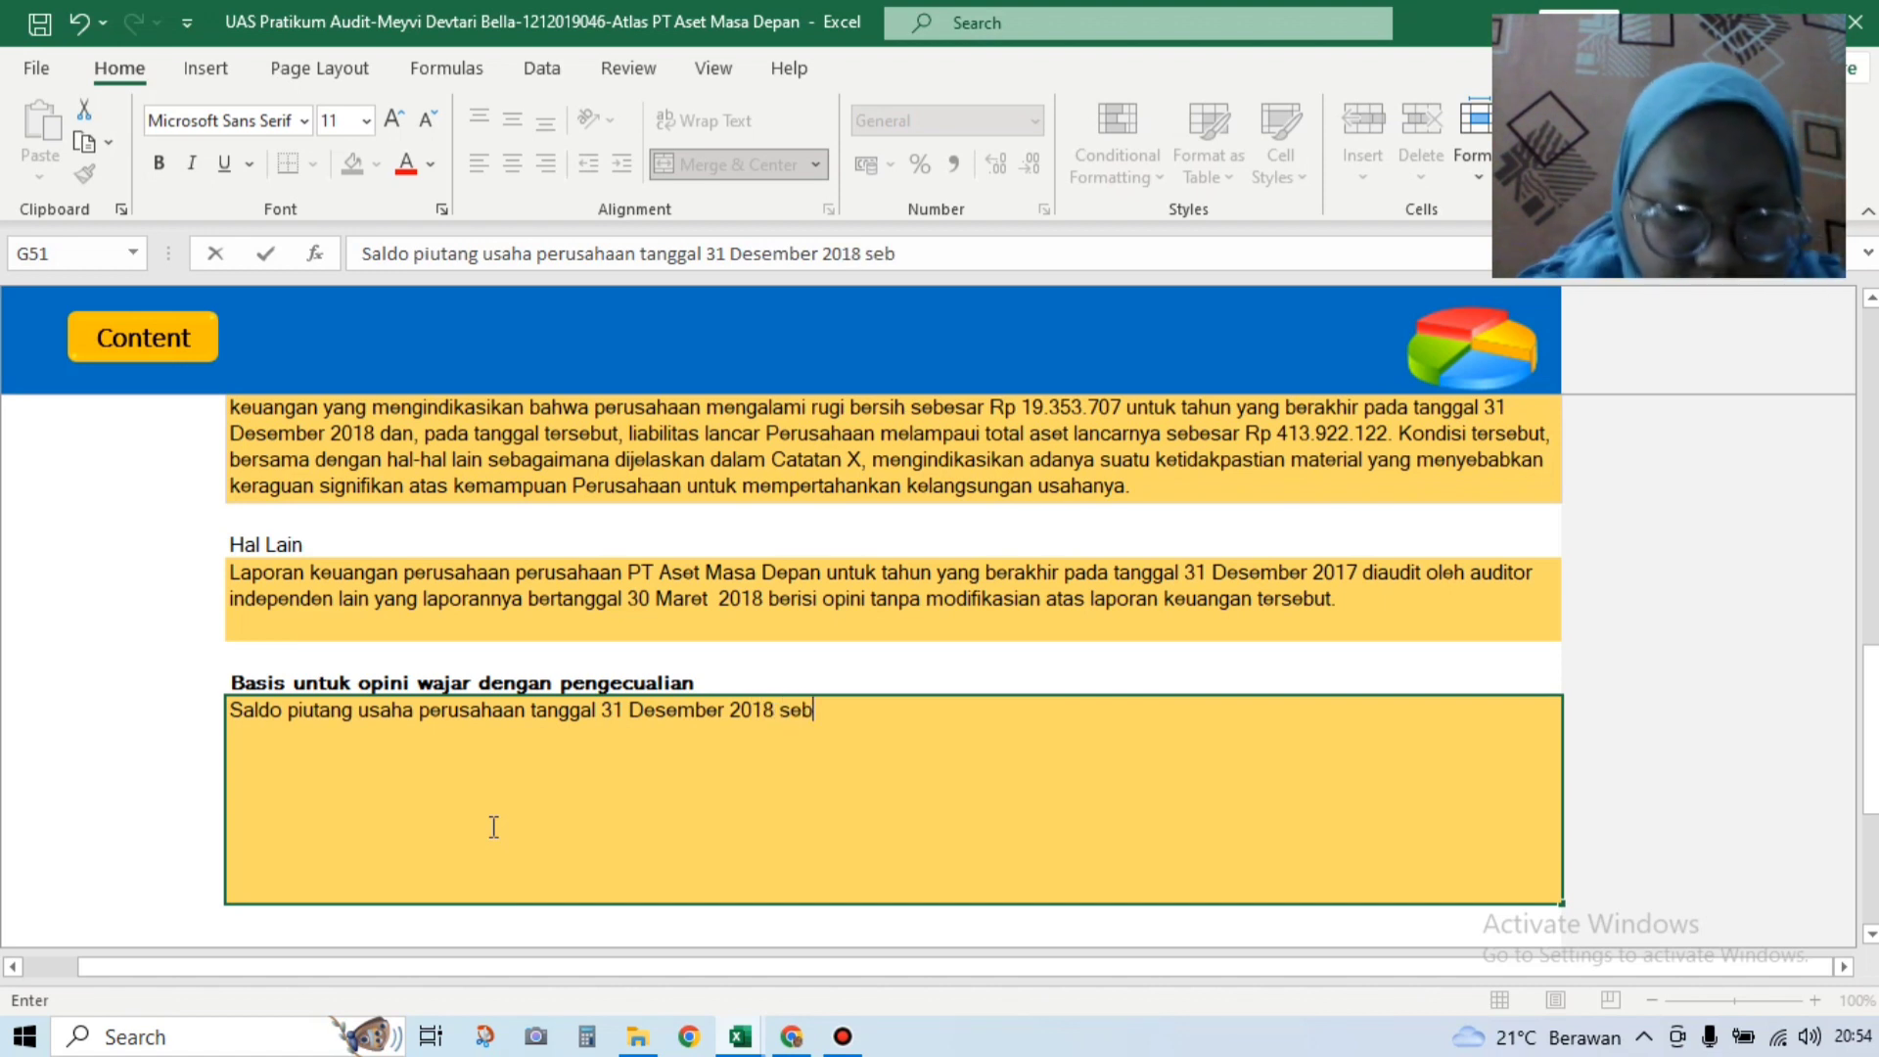
{"action": "type", "text": "agaimana "}
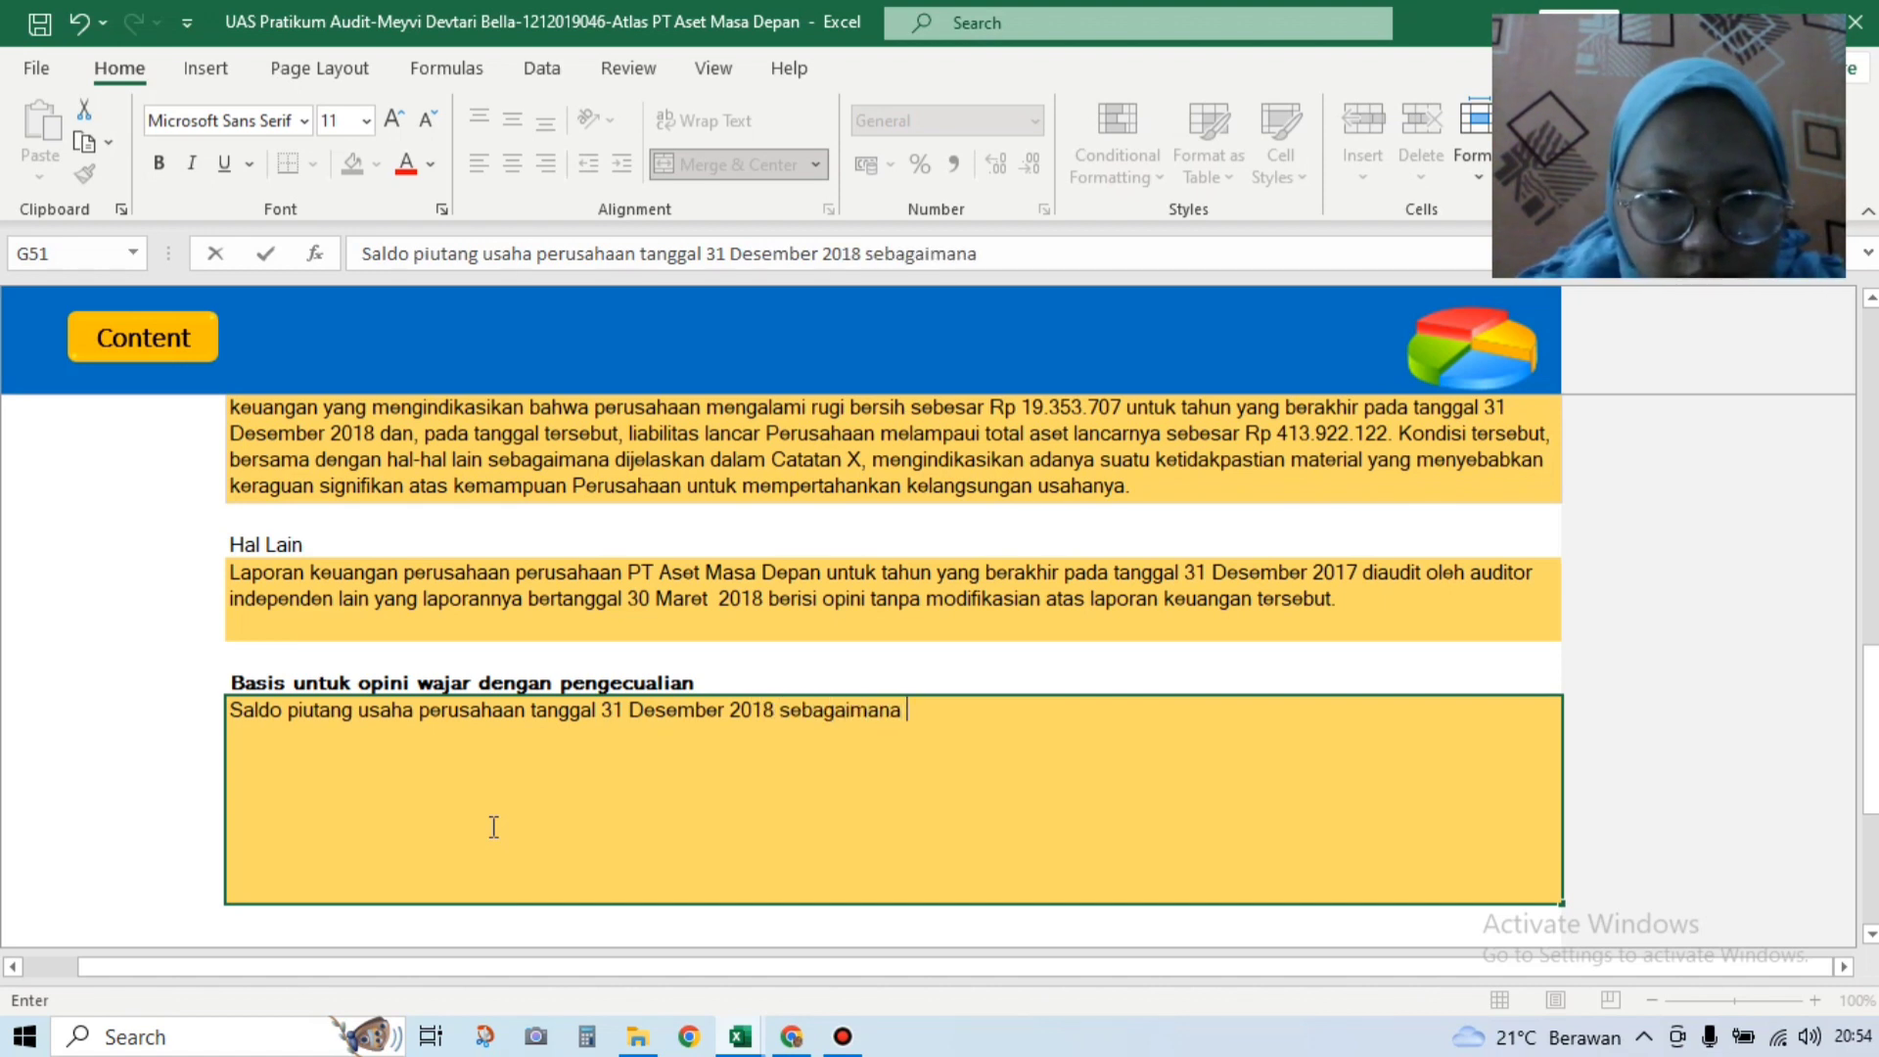
{"action": "type", "text": "dicata"}
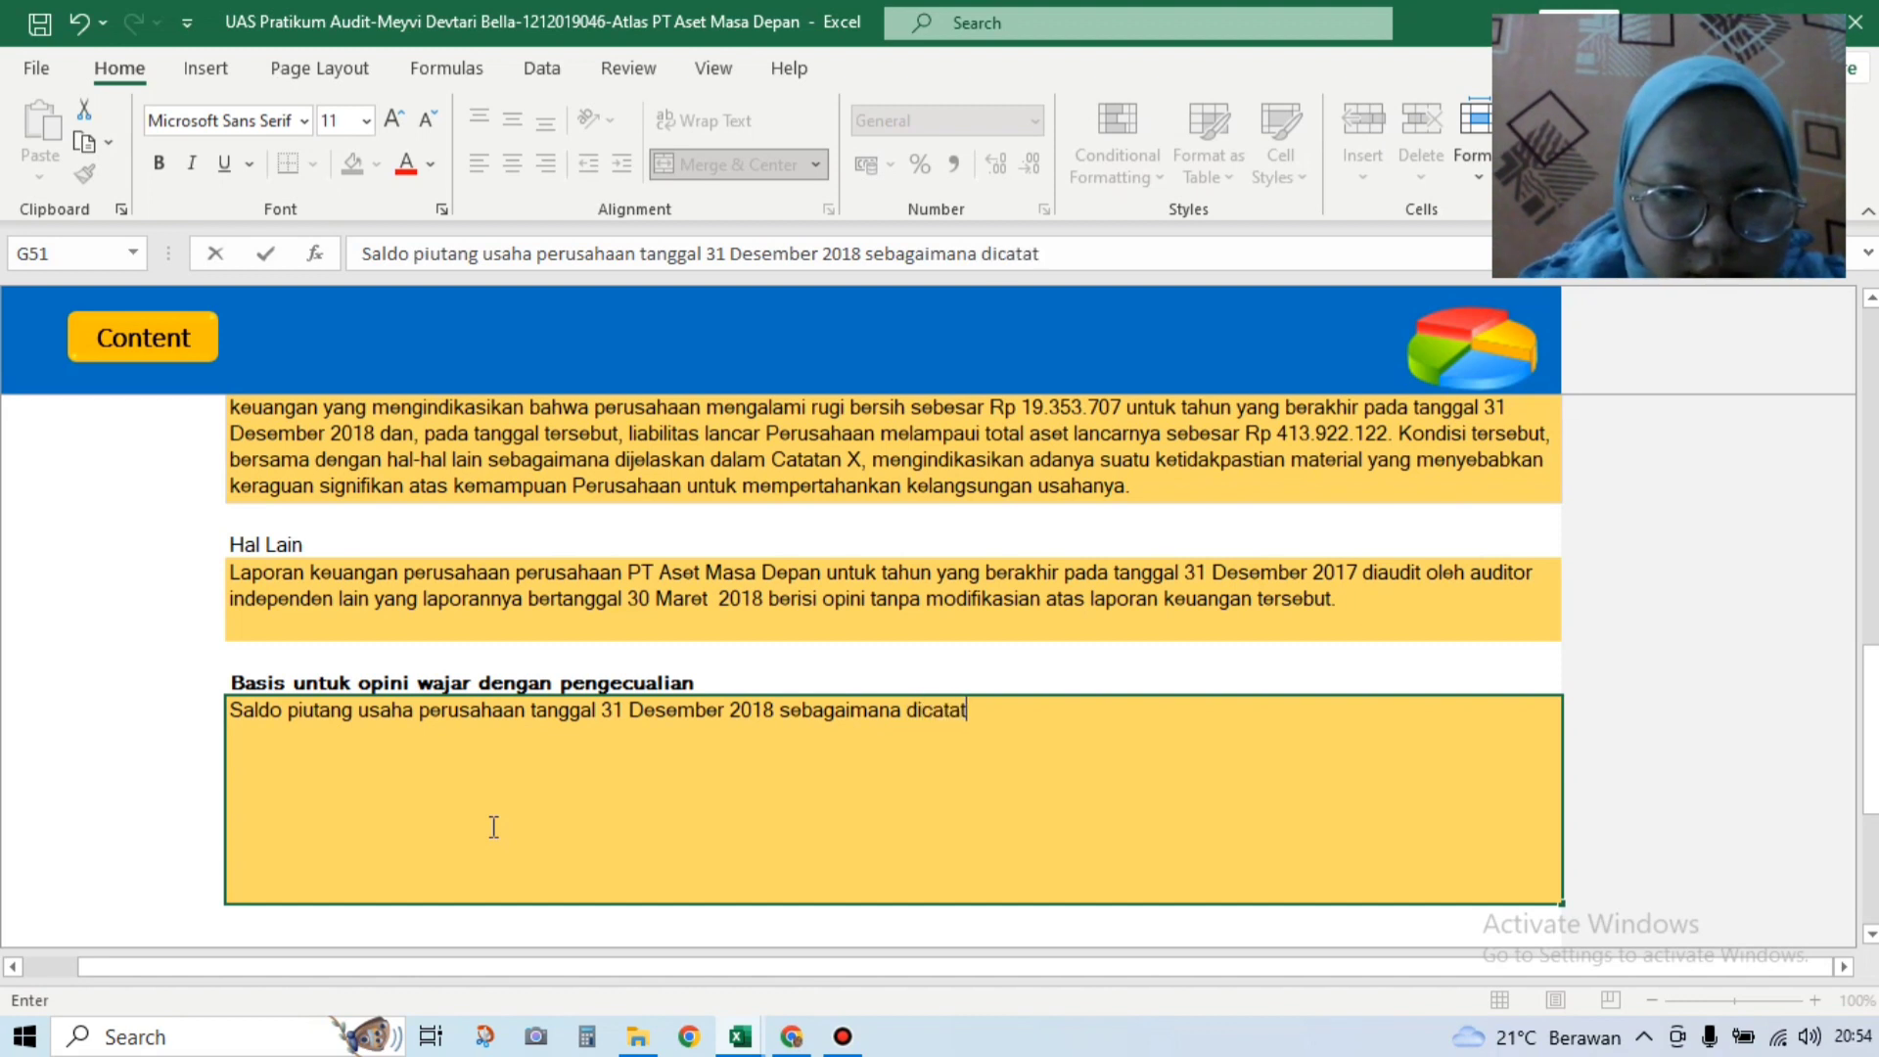
{"action": "type", "text": "t"}
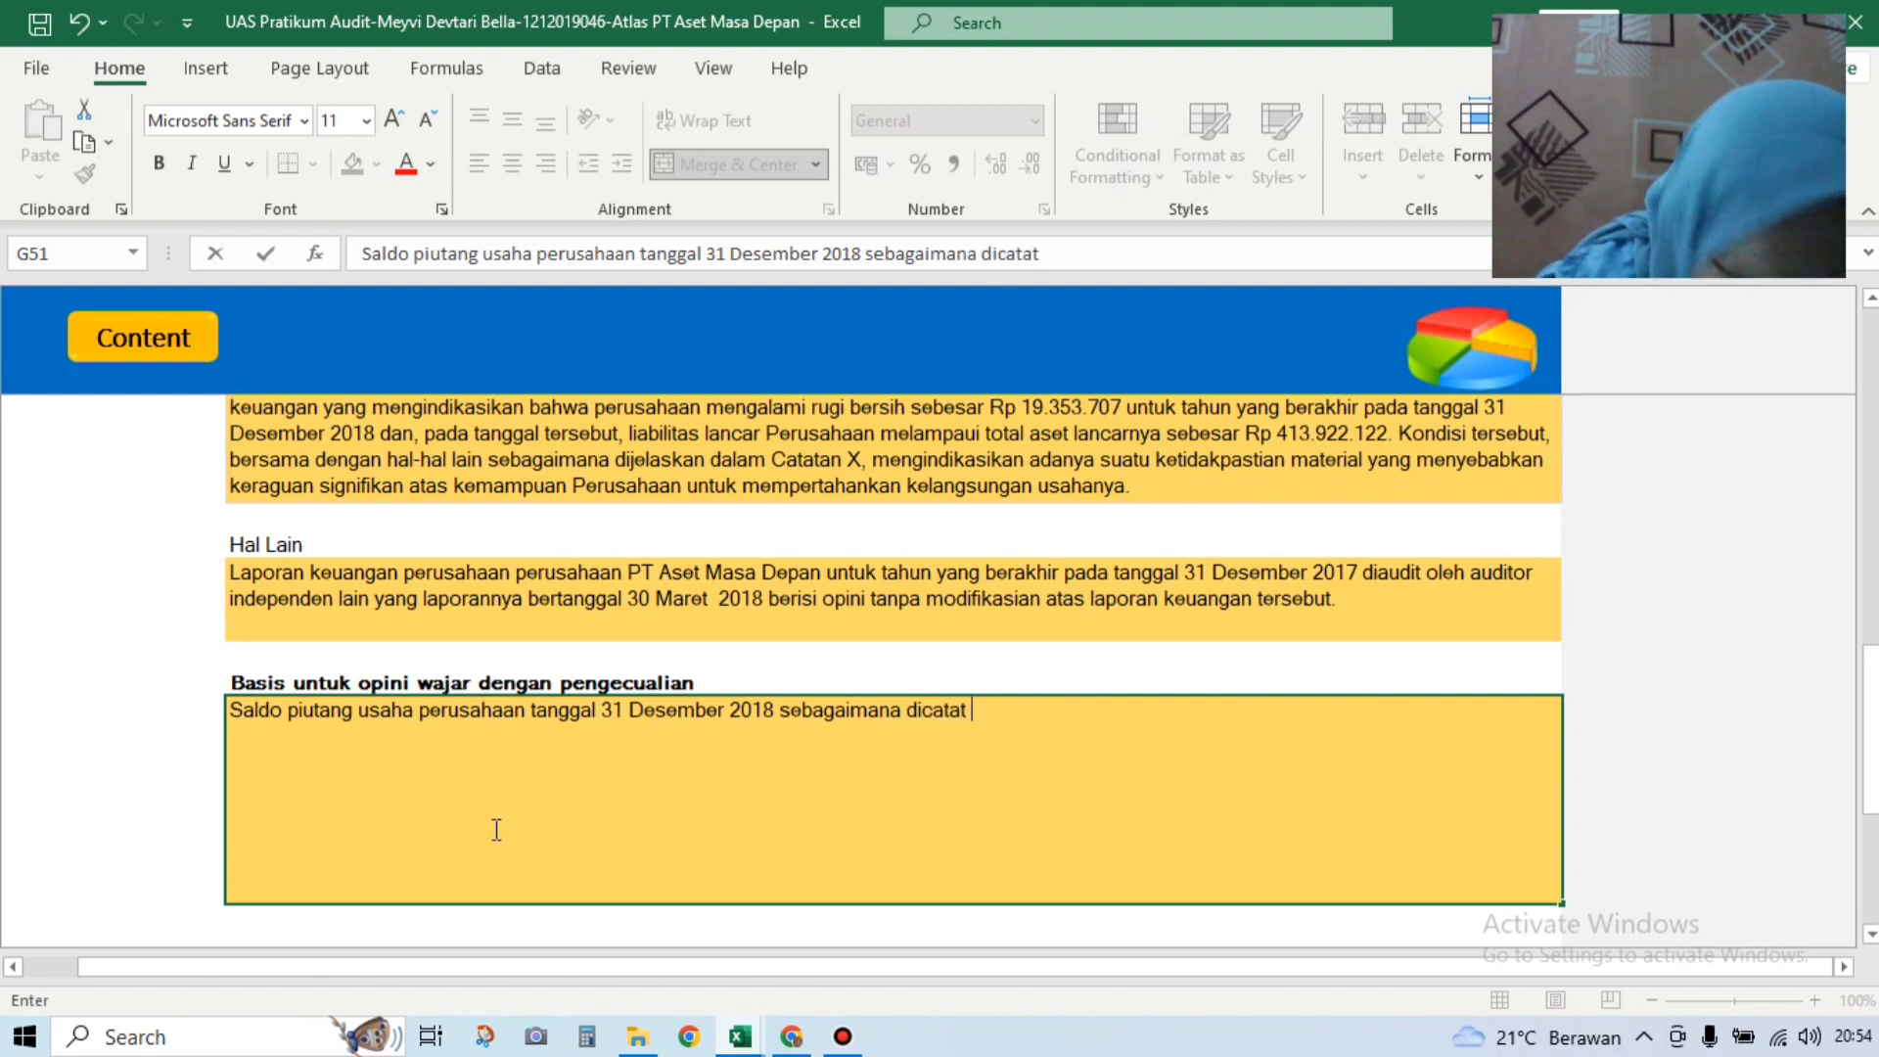
{"action": "type", "text": " pada"}
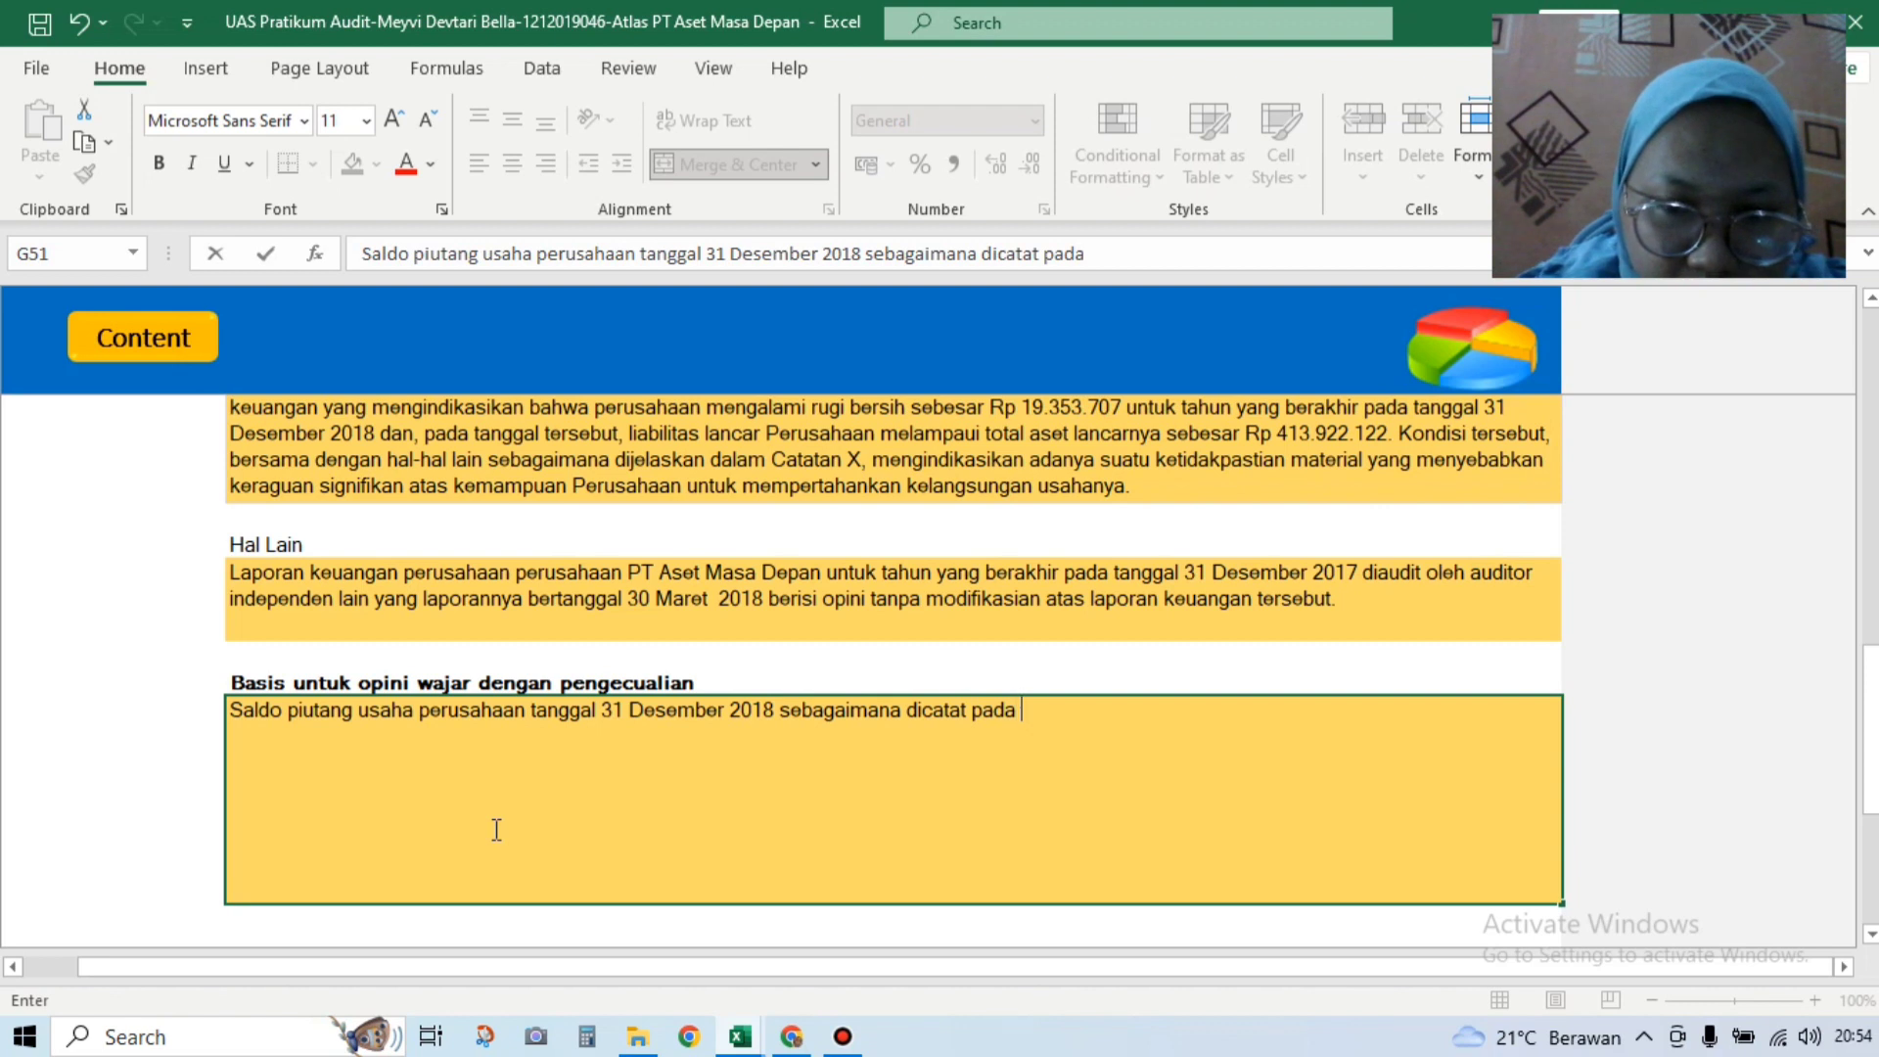
{"action": "type", "text": " lapora"}
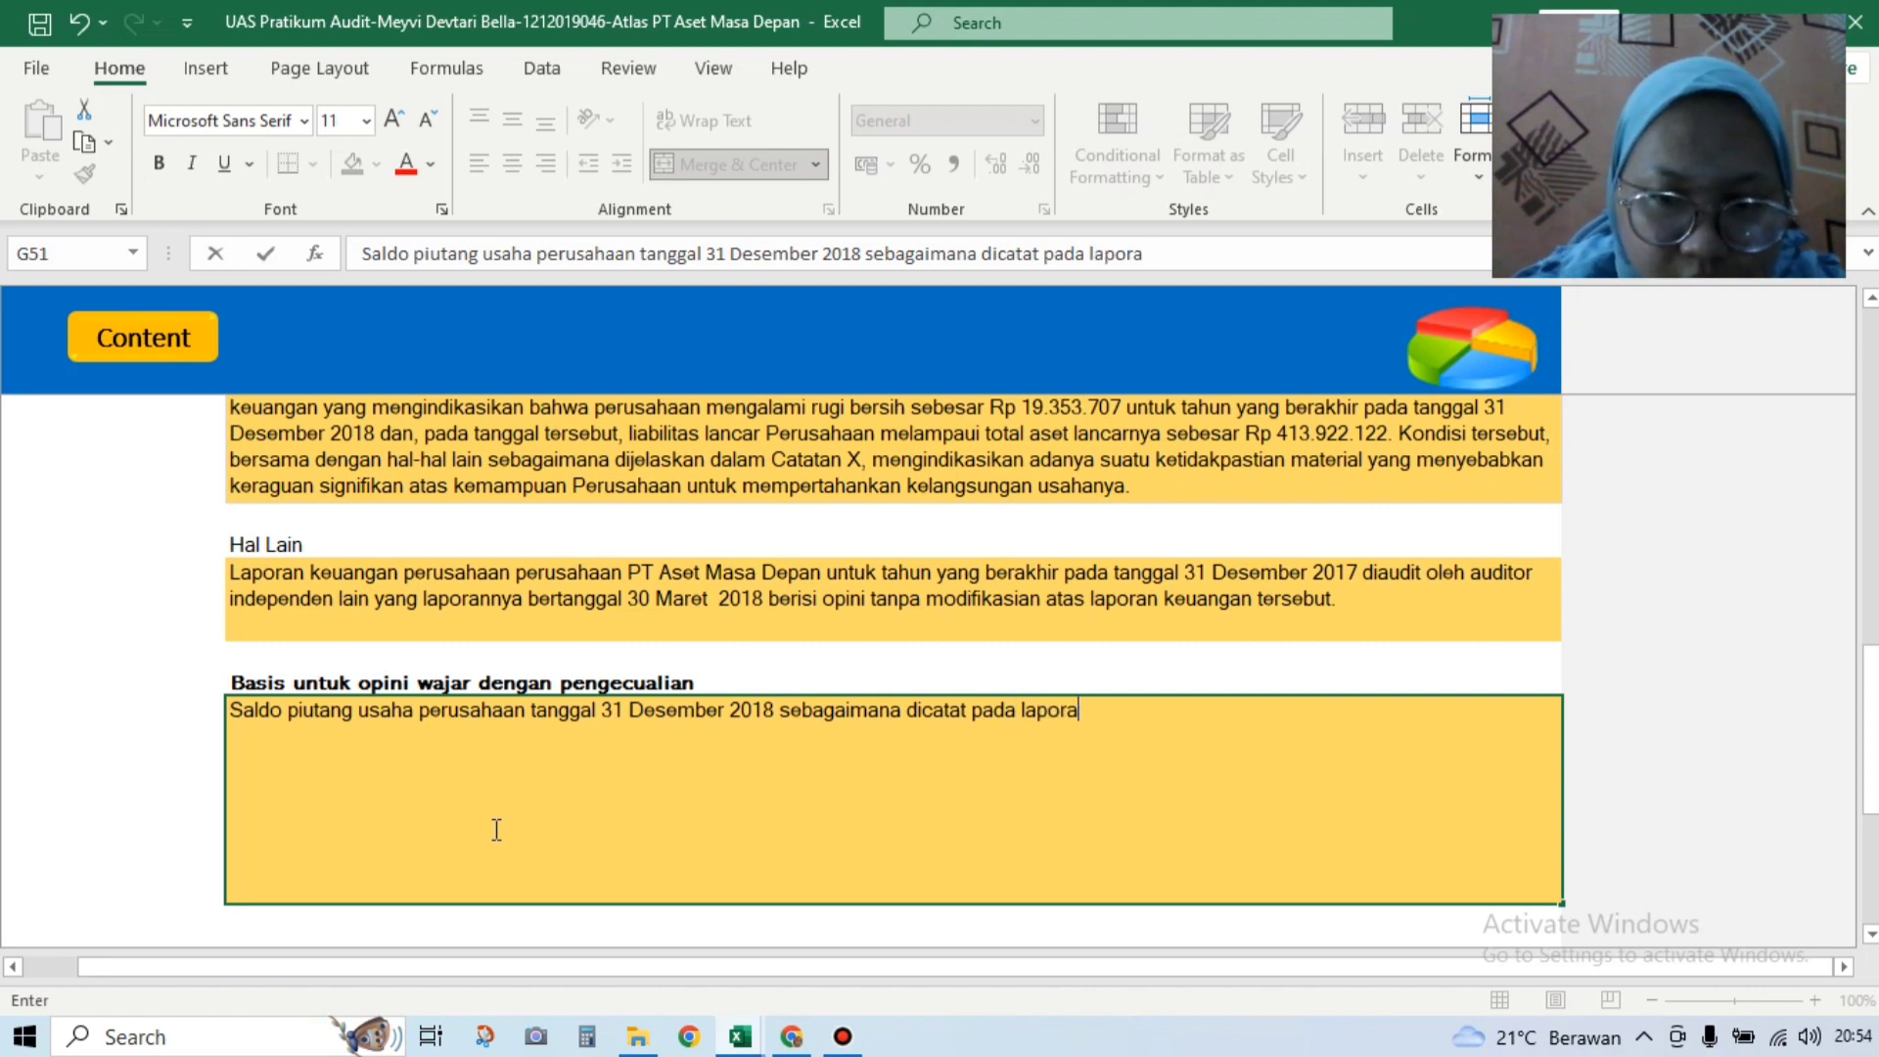
{"action": "type", "text": "n posisi ekua"}
{"action": "key", "text": "BackSpace"}
{"action": "key", "text": "BackSpace"}
{"action": "key", "text": "BackSpace"}
{"action": "key", "text": "BackSpace"}
{"action": "type", "text": "keuangan "}
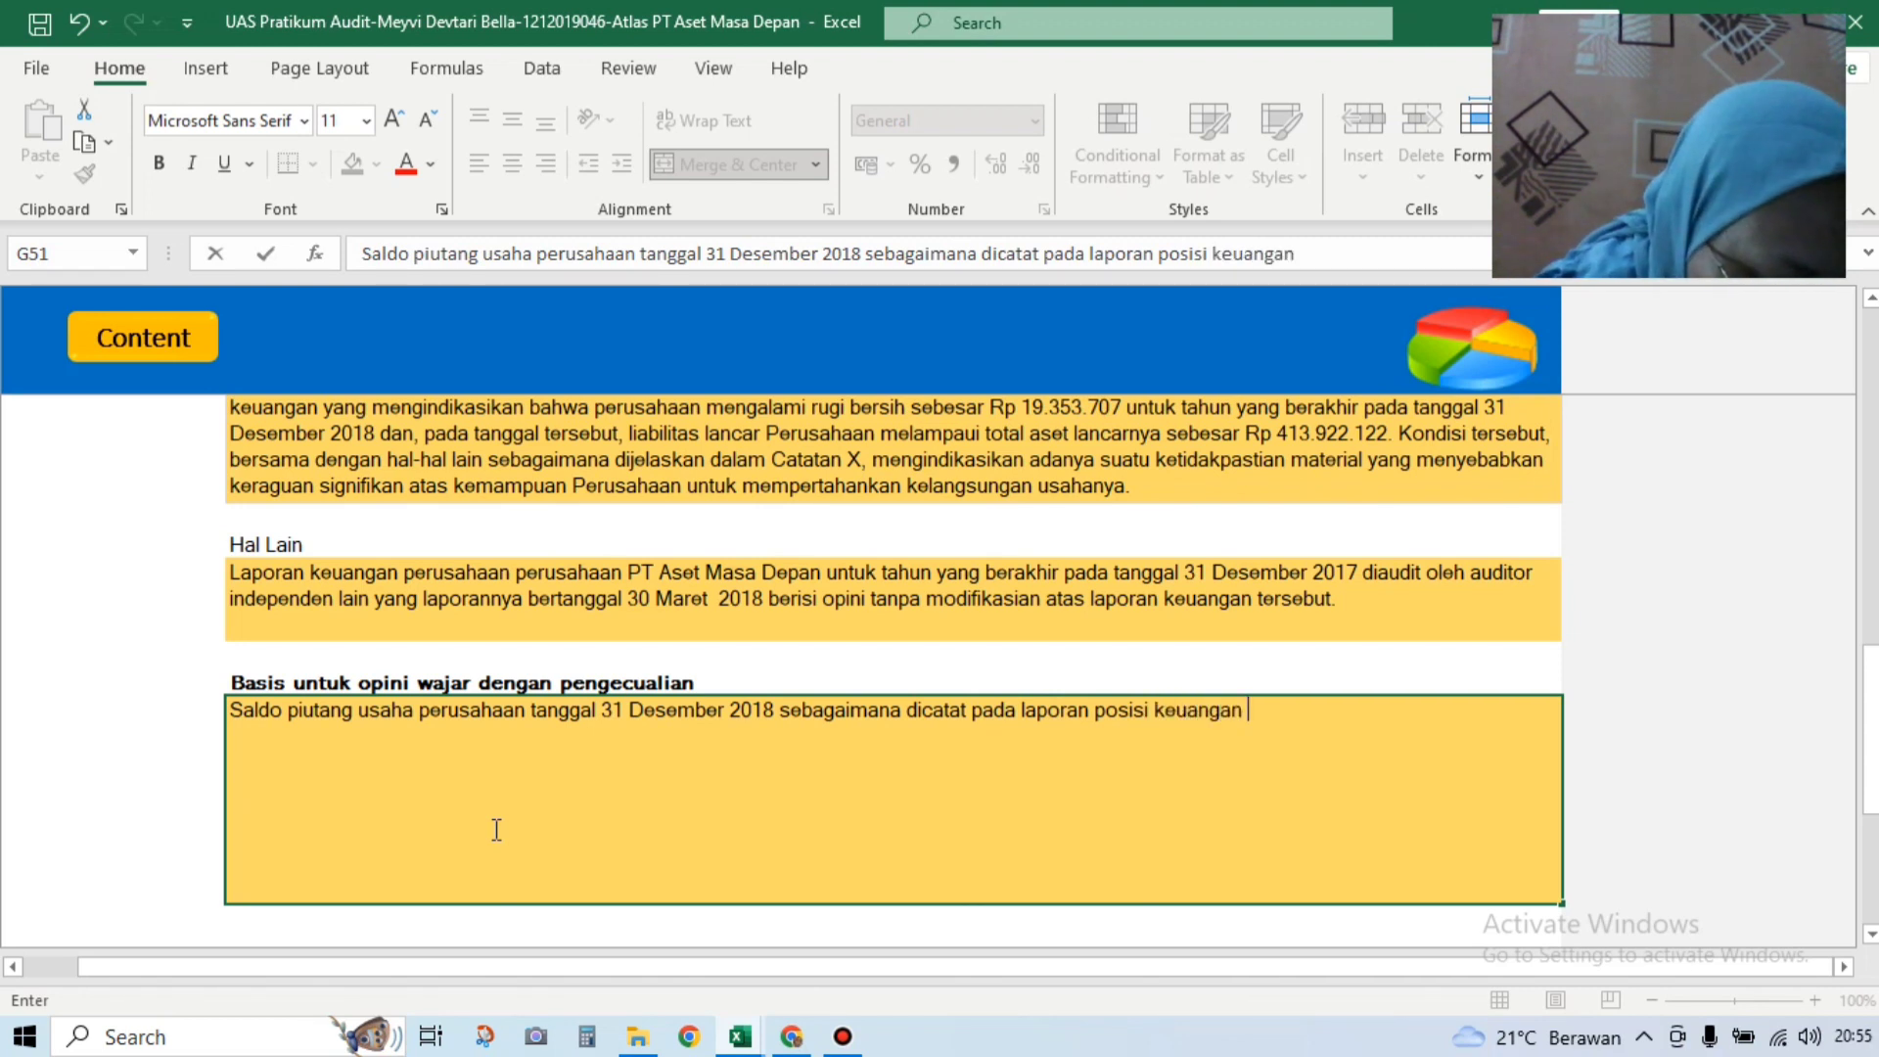
{"action": "type", "text": "terlam["}
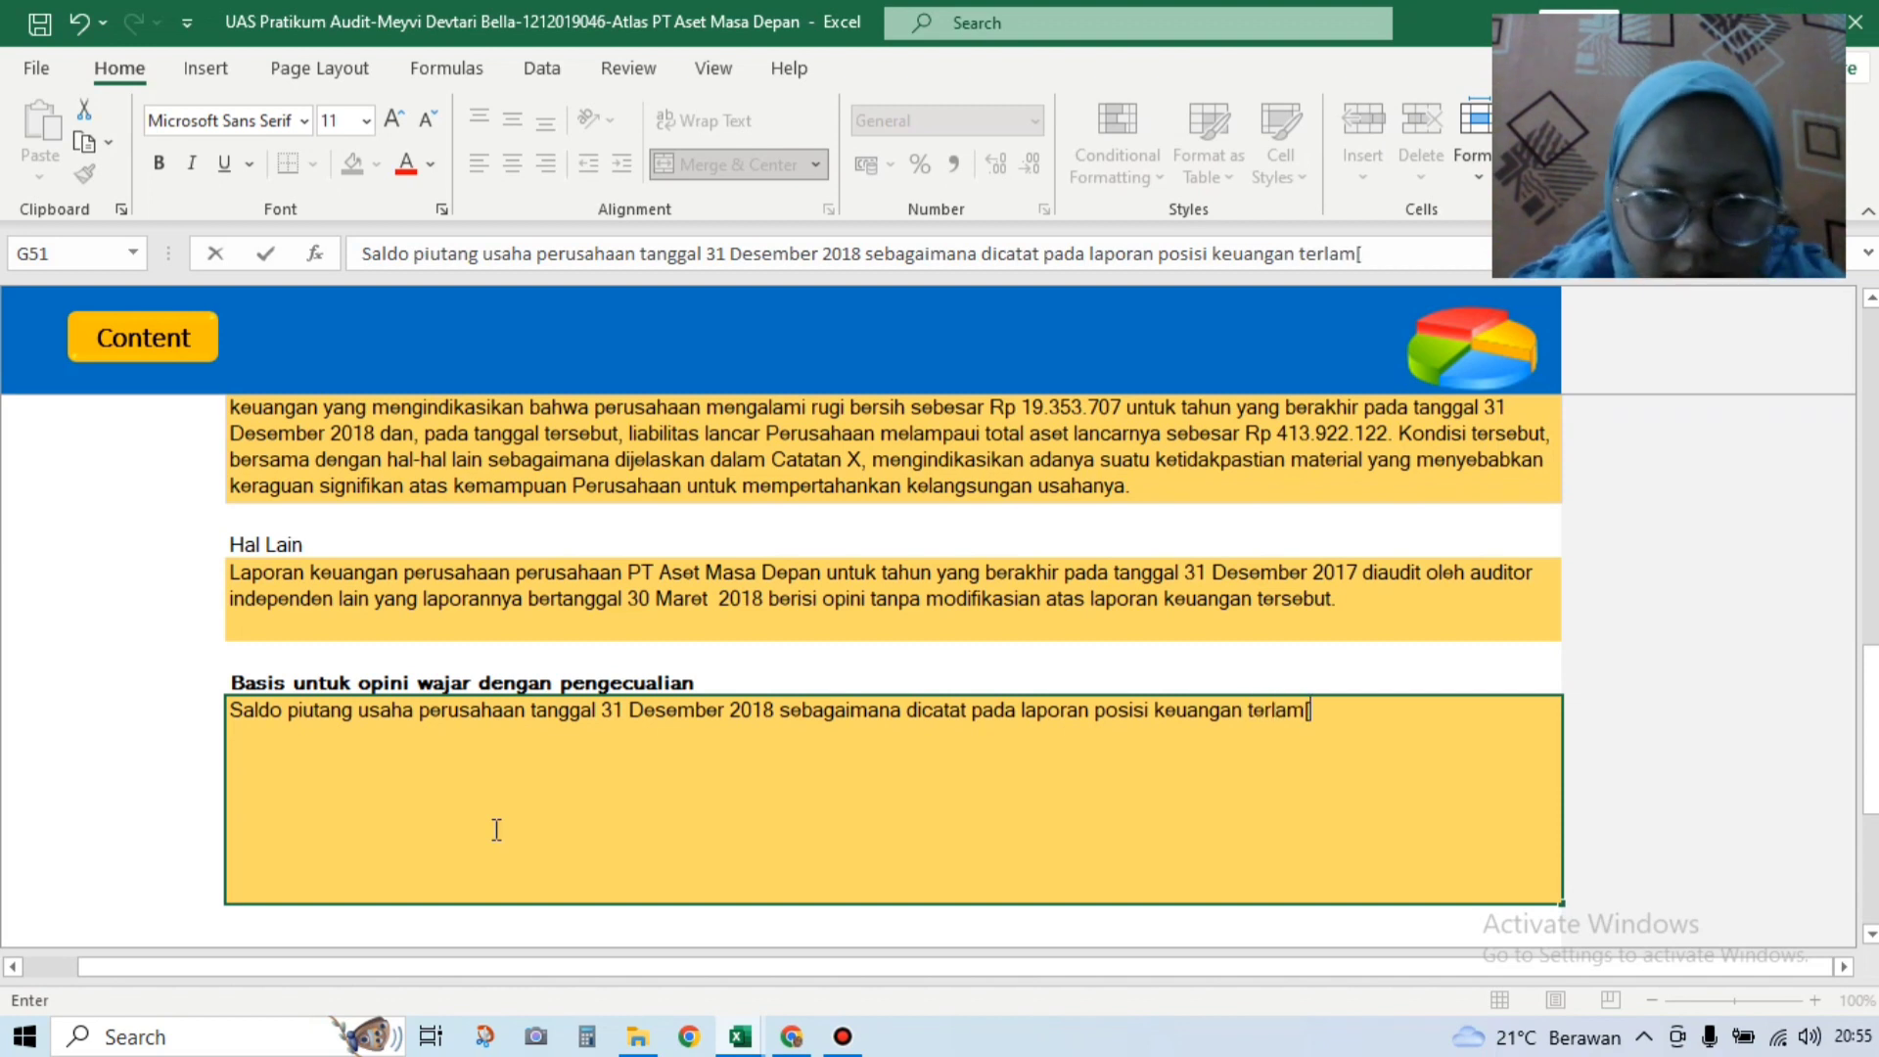
{"action": "key", "text": "BackSpace"}
{"action": "type", "text": "pir "}
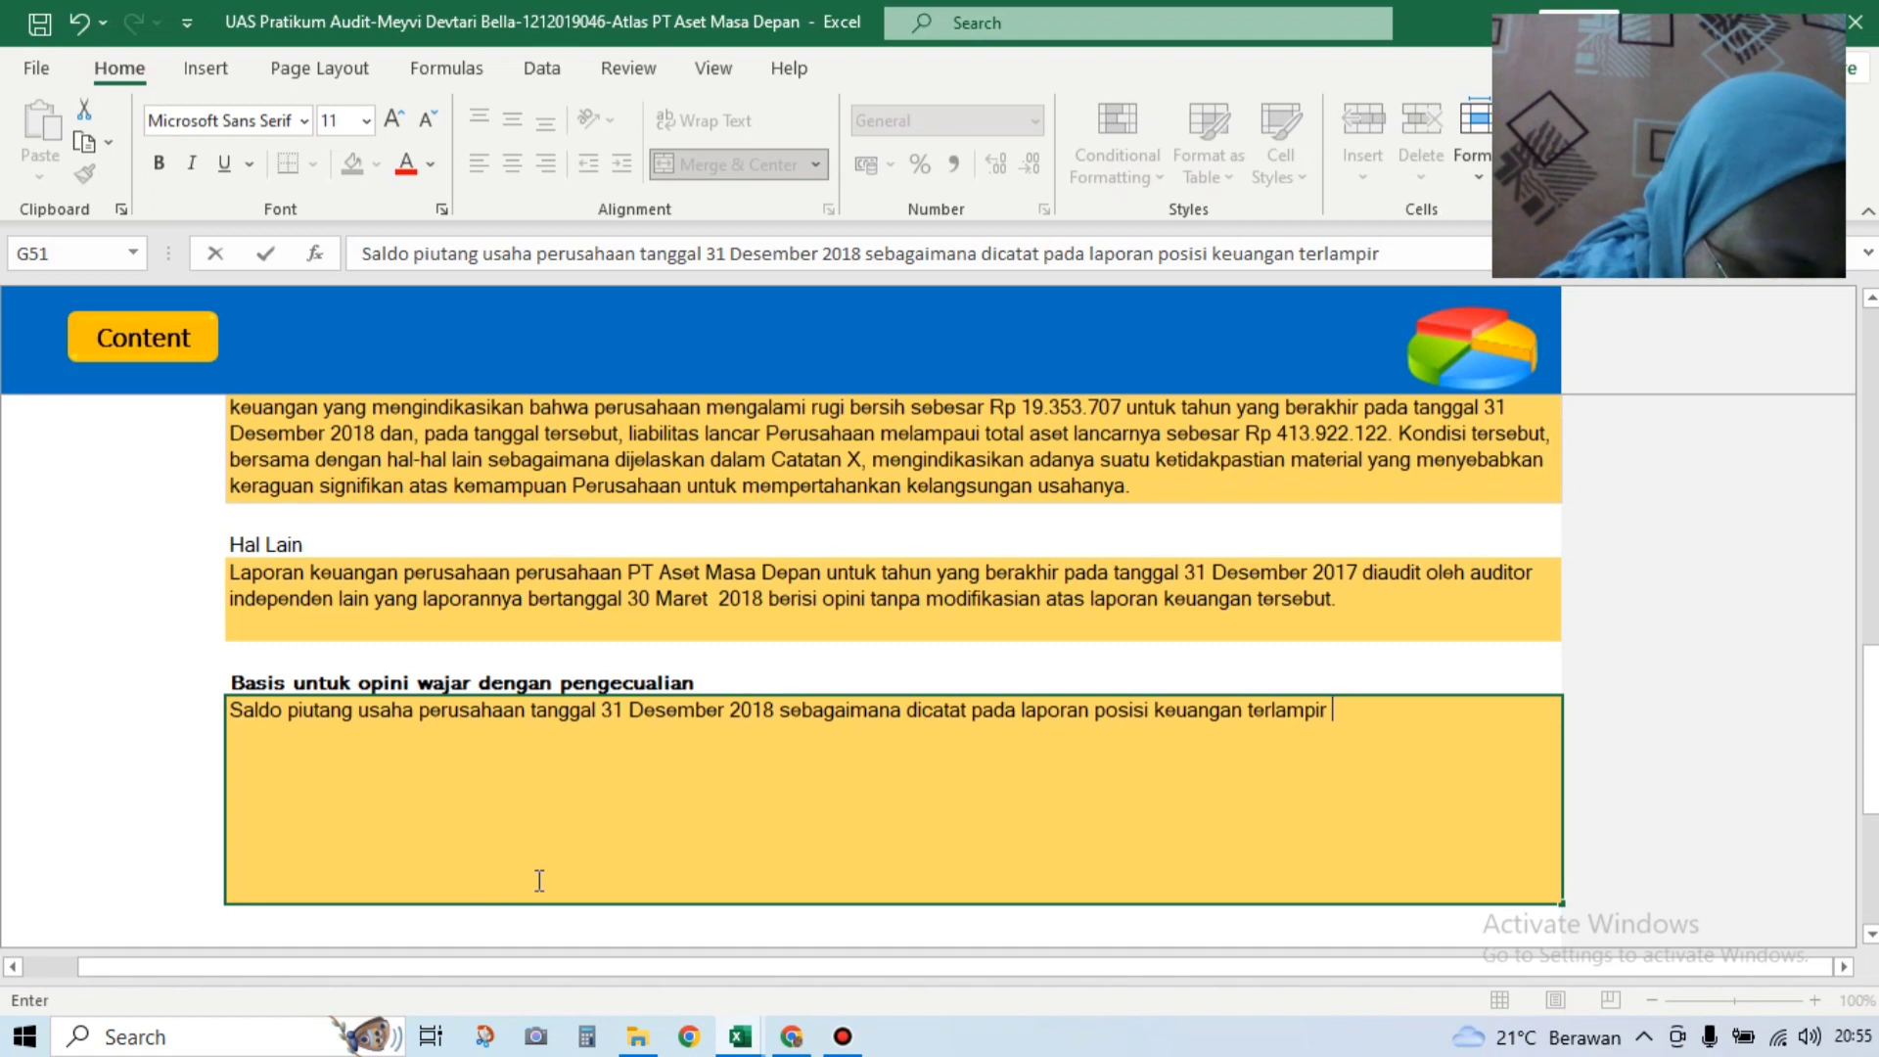
{"action": "type", "text": "adalah s"}
{"action": "key", "text": "BackSpace"}
{"action": "type", "text": "ebesar "}
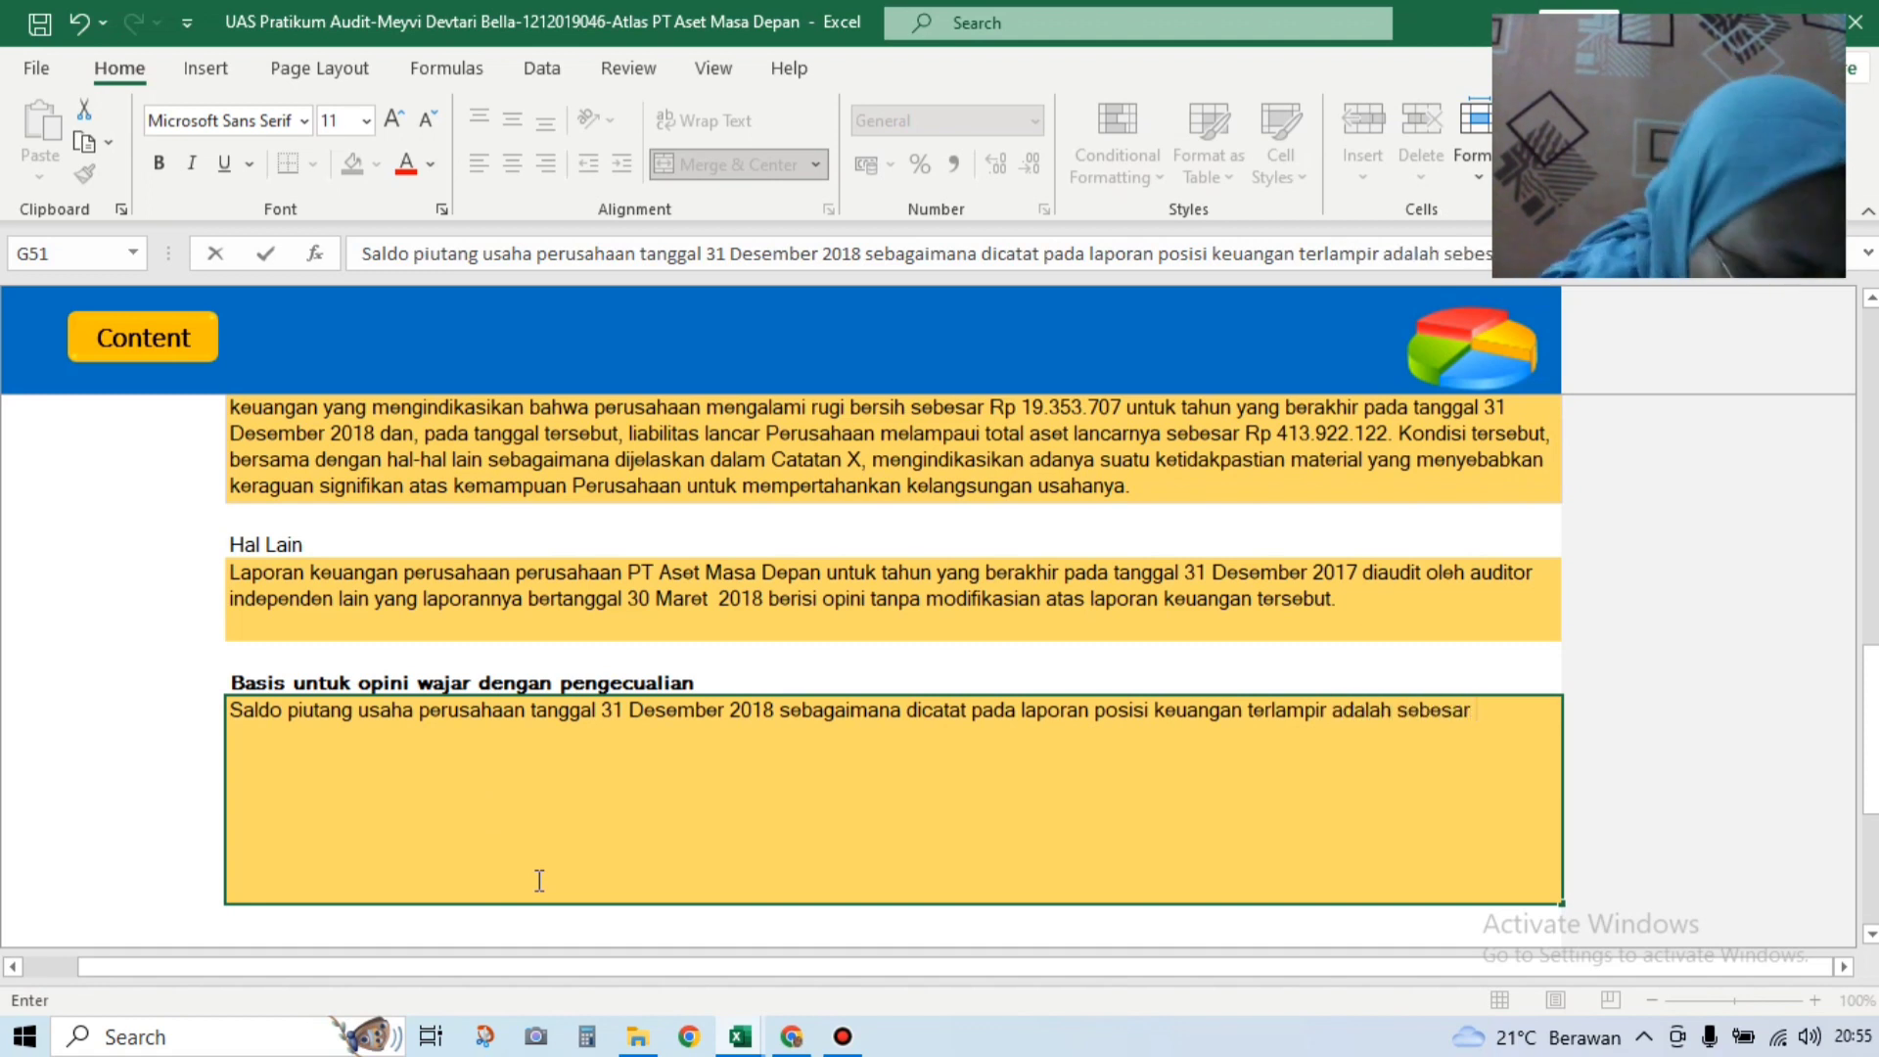
{"action": "type", "text": "Rp "}
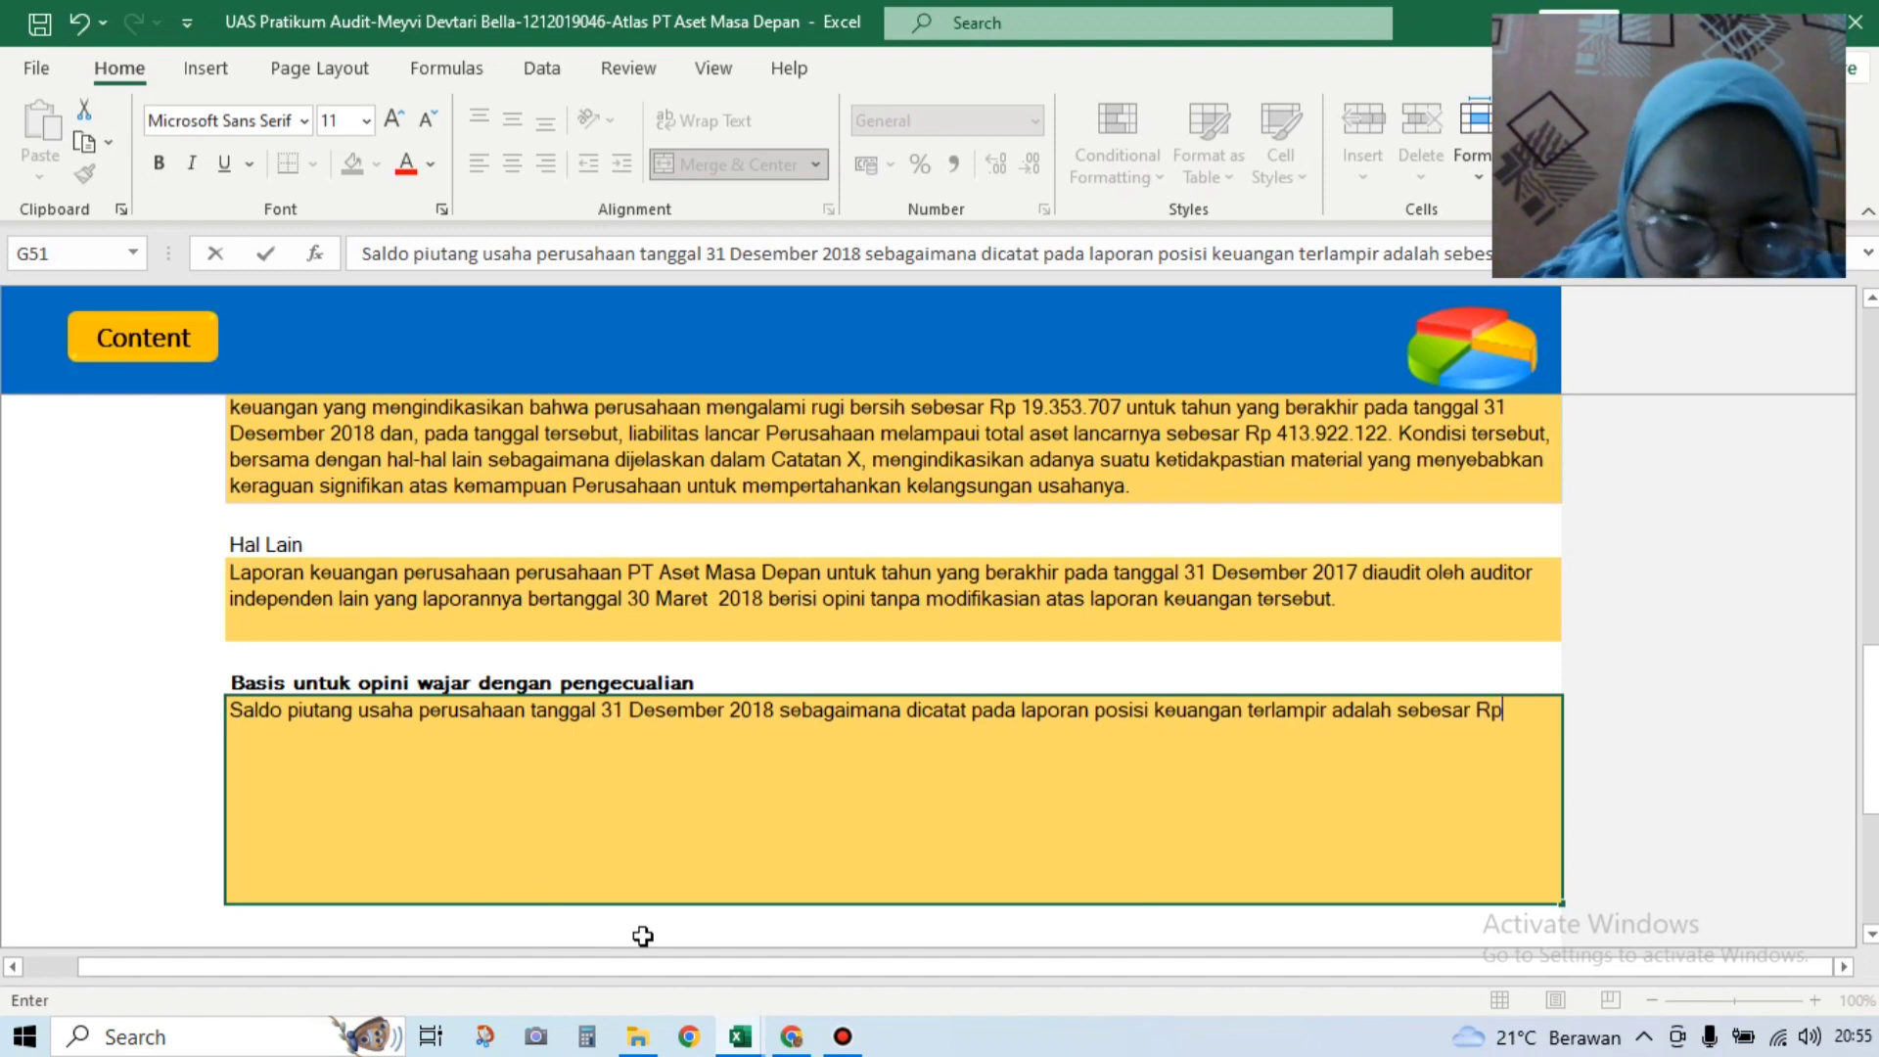
{"action": "type", "text": "991"}
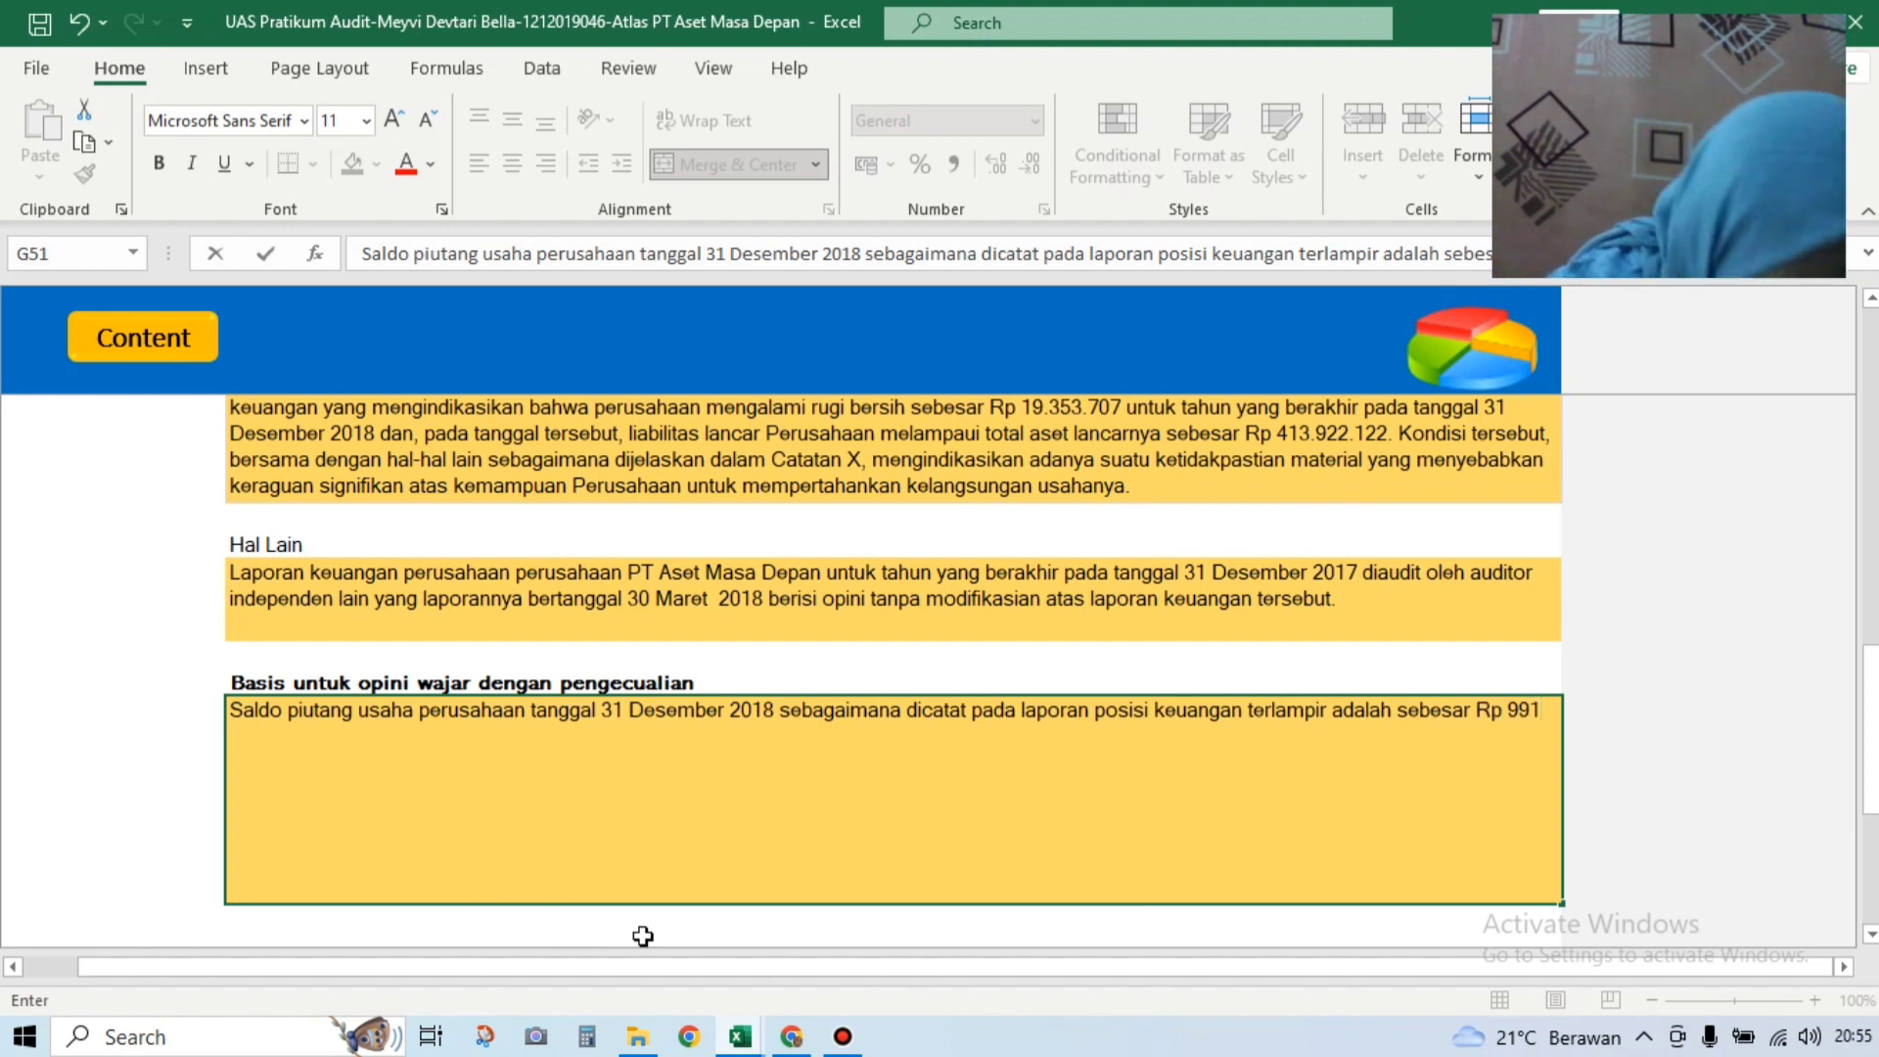
{"action": "type", "text": ".667"}
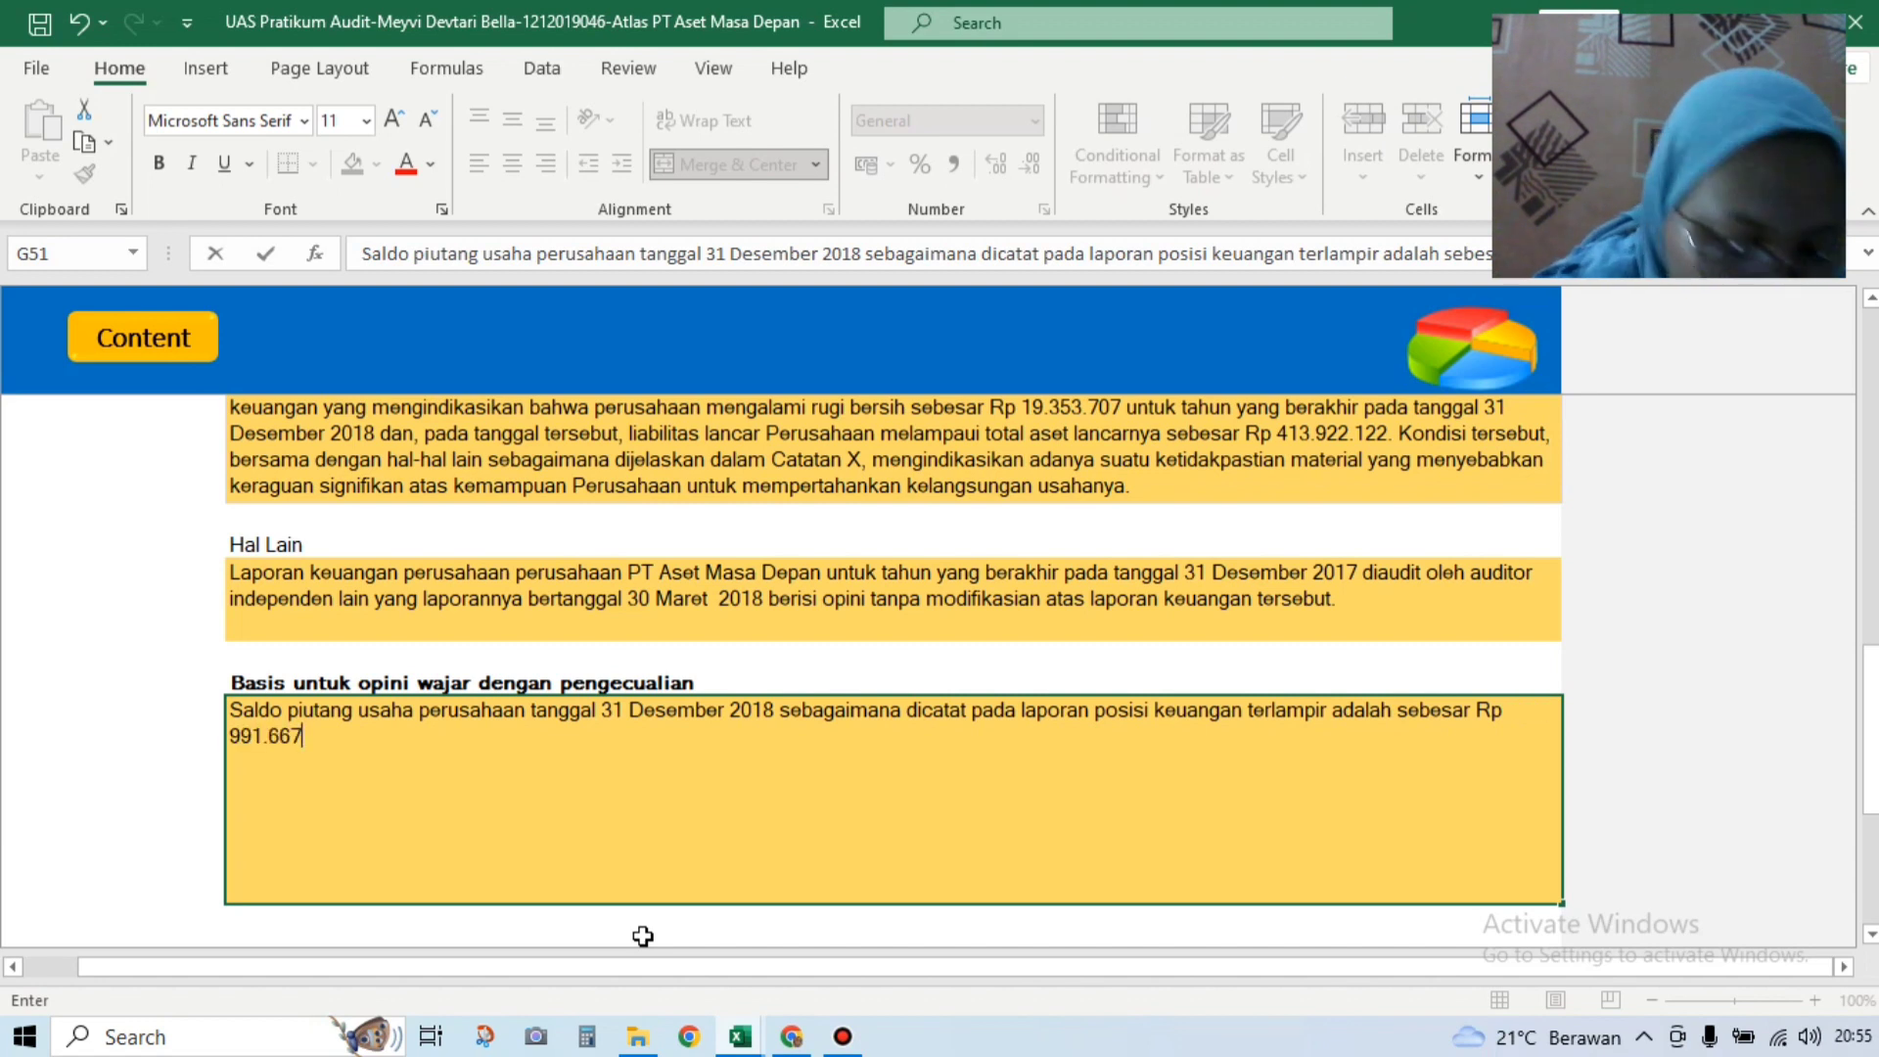
{"action": "type", "text": ".728"}
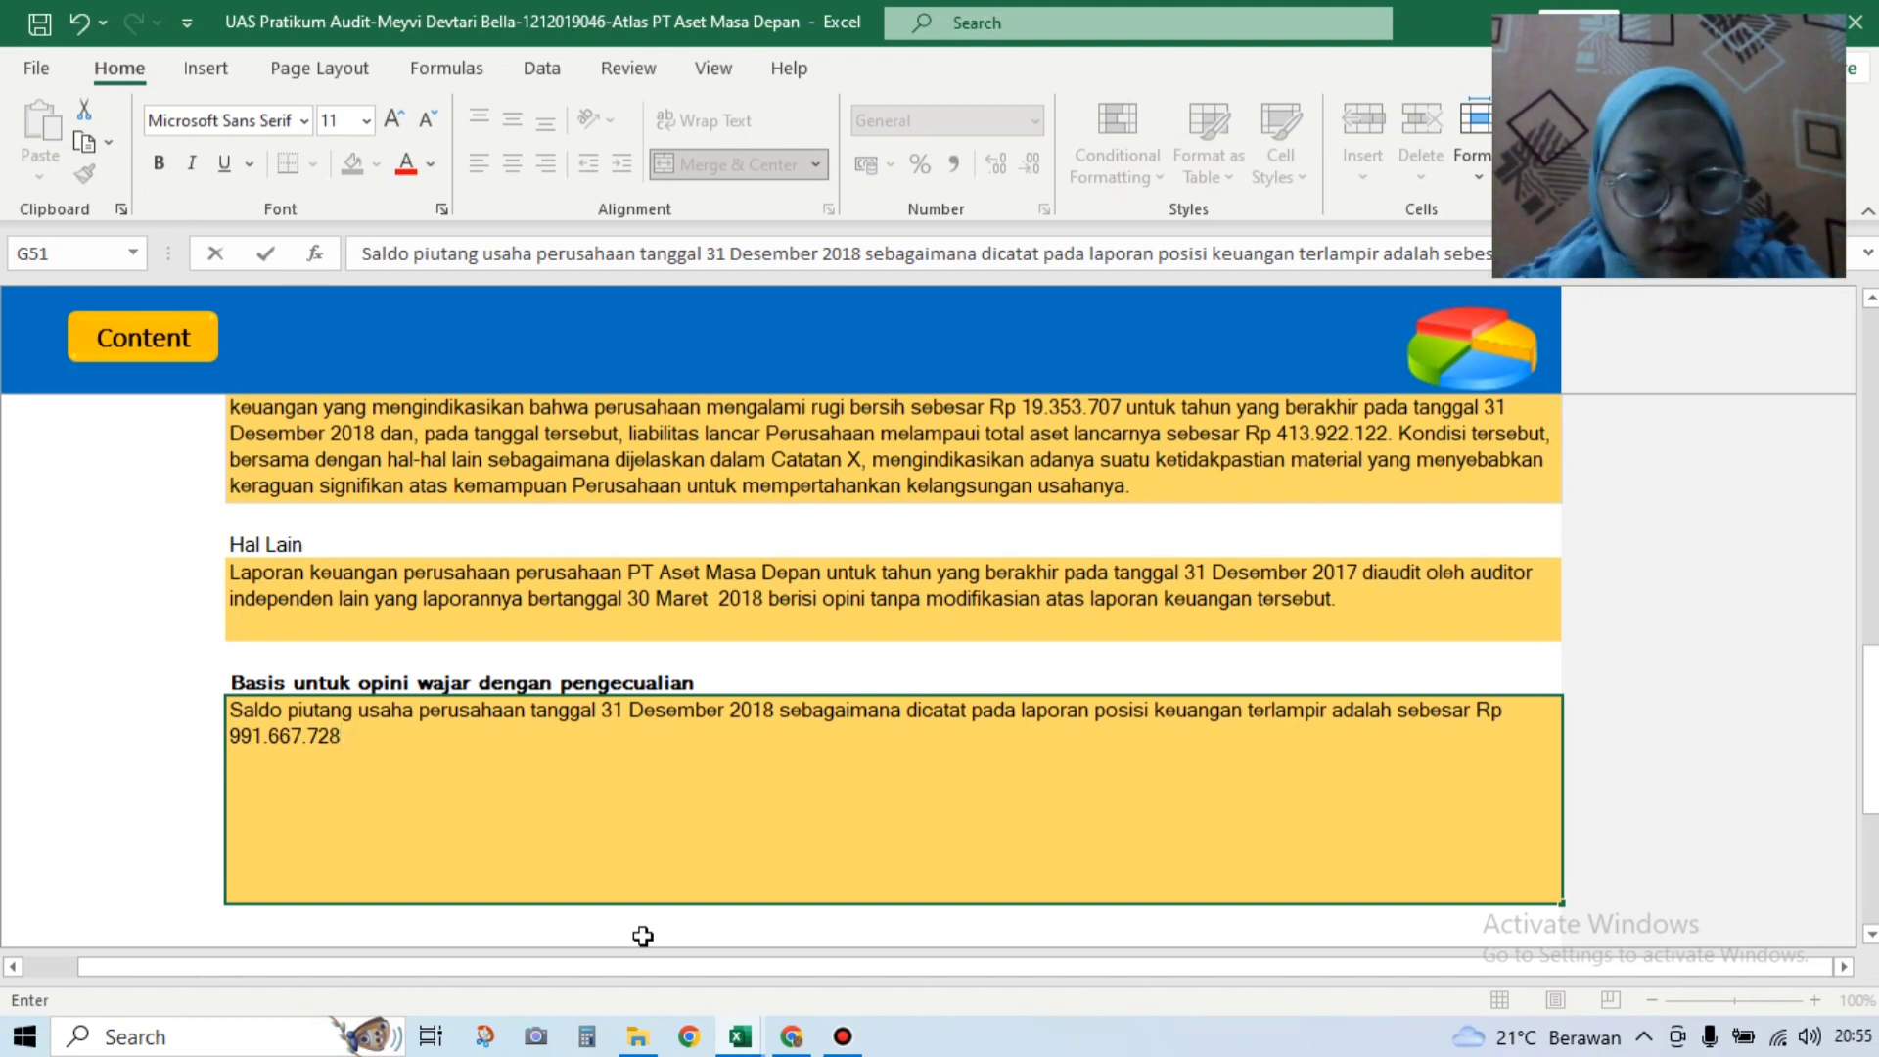
Step: Check the paragraph wording in the Soal UAS Atlas PT Aset Masa Depan 2022 workbook
{"action": "left_click", "coordinate": [741, 1036]}
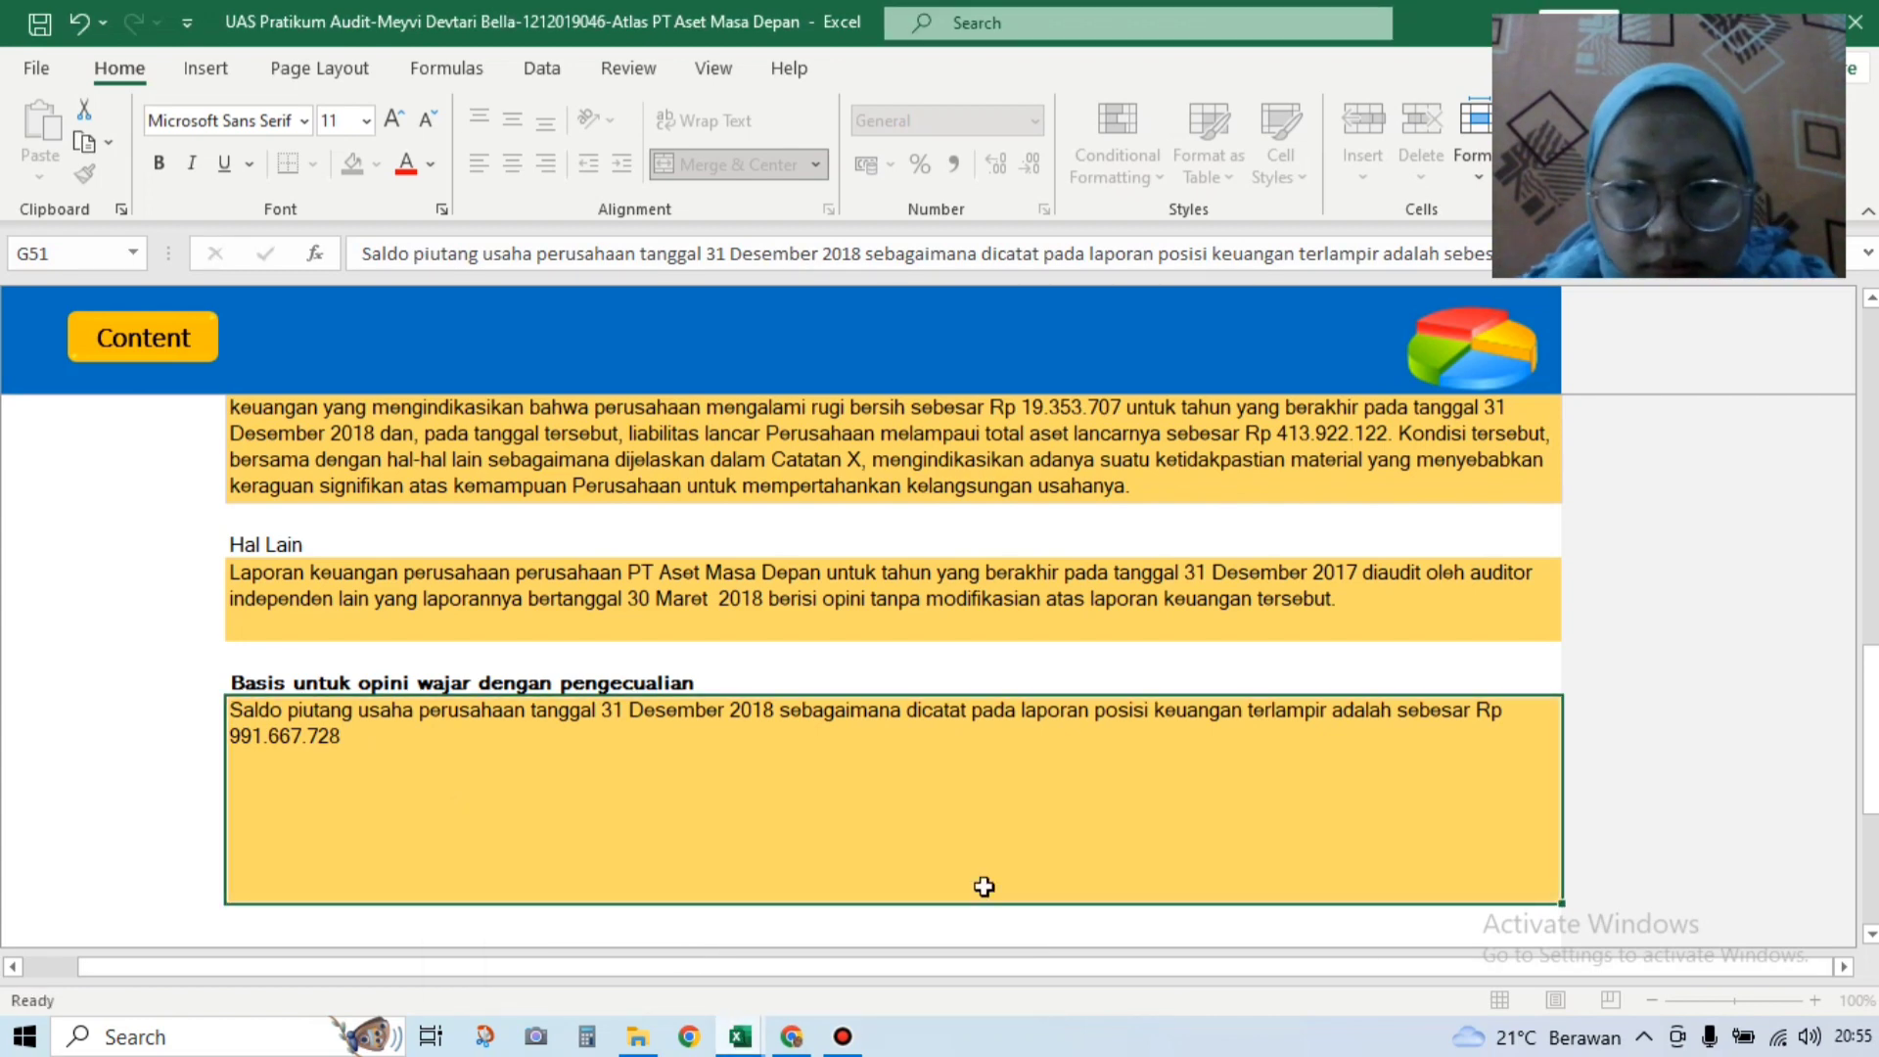
{"action": "key", "text": "alt+Tab"}
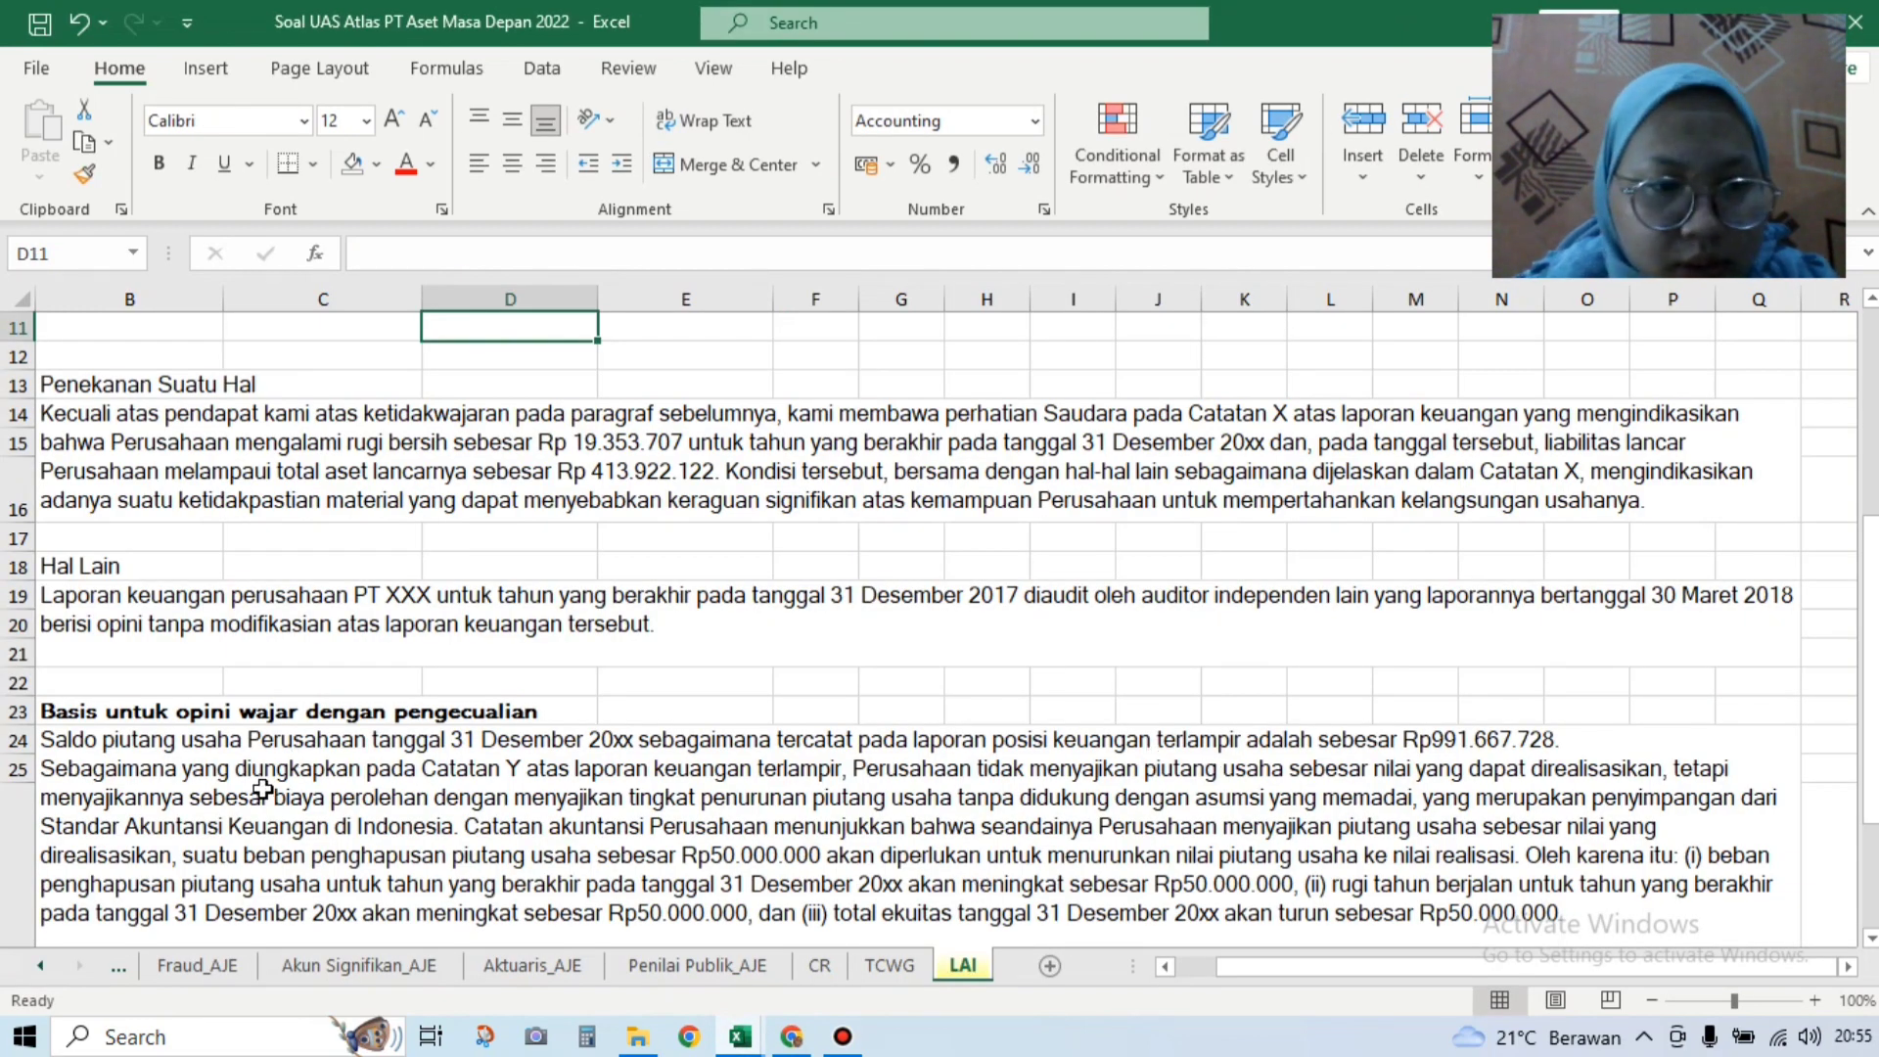
{"action": "left_click", "coordinate": [742, 1039]}
{"action": "left_click", "coordinate": [888, 957]}
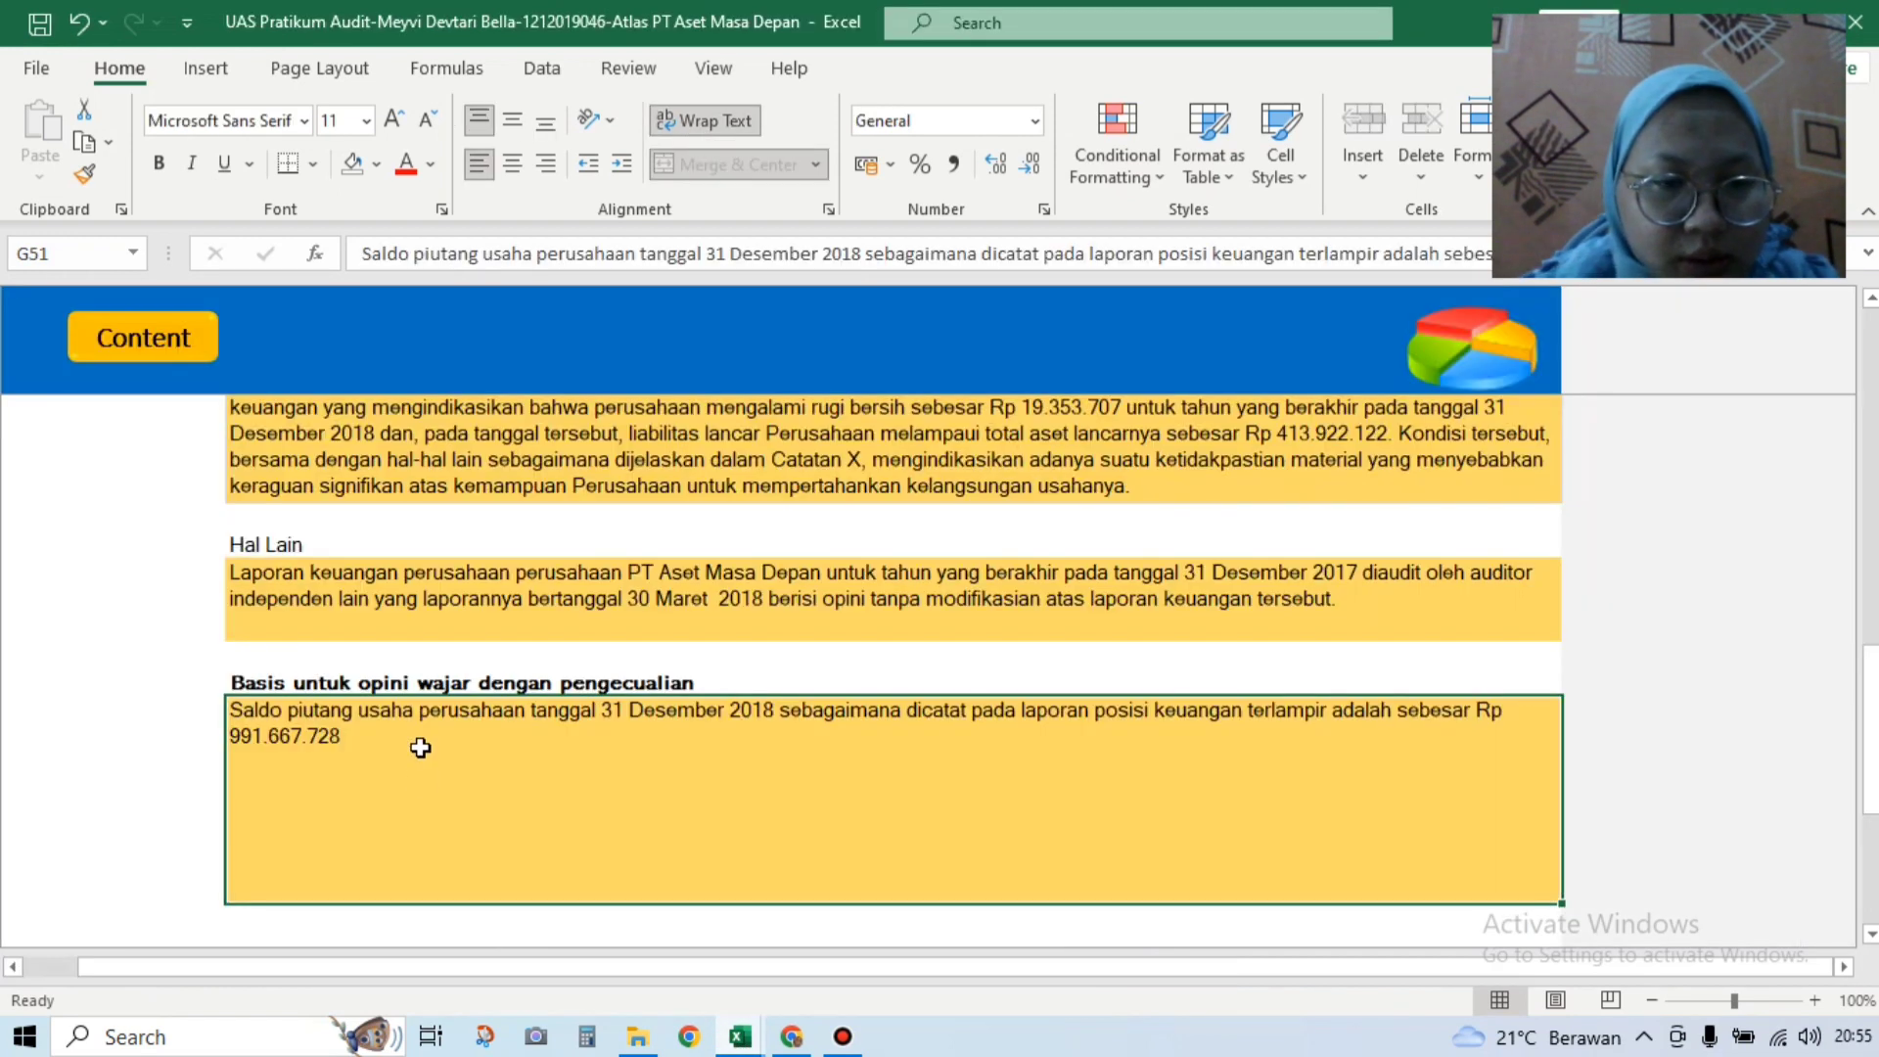
Step: Add 'sebagaimana yang diungkapkan pada catatan Y … sebesar nilai yang dapat direalisasikan, teta' to the paragraph
{"action": "double_click", "coordinate": [421, 744]}
{"action": "type", "text": "sebagau"}
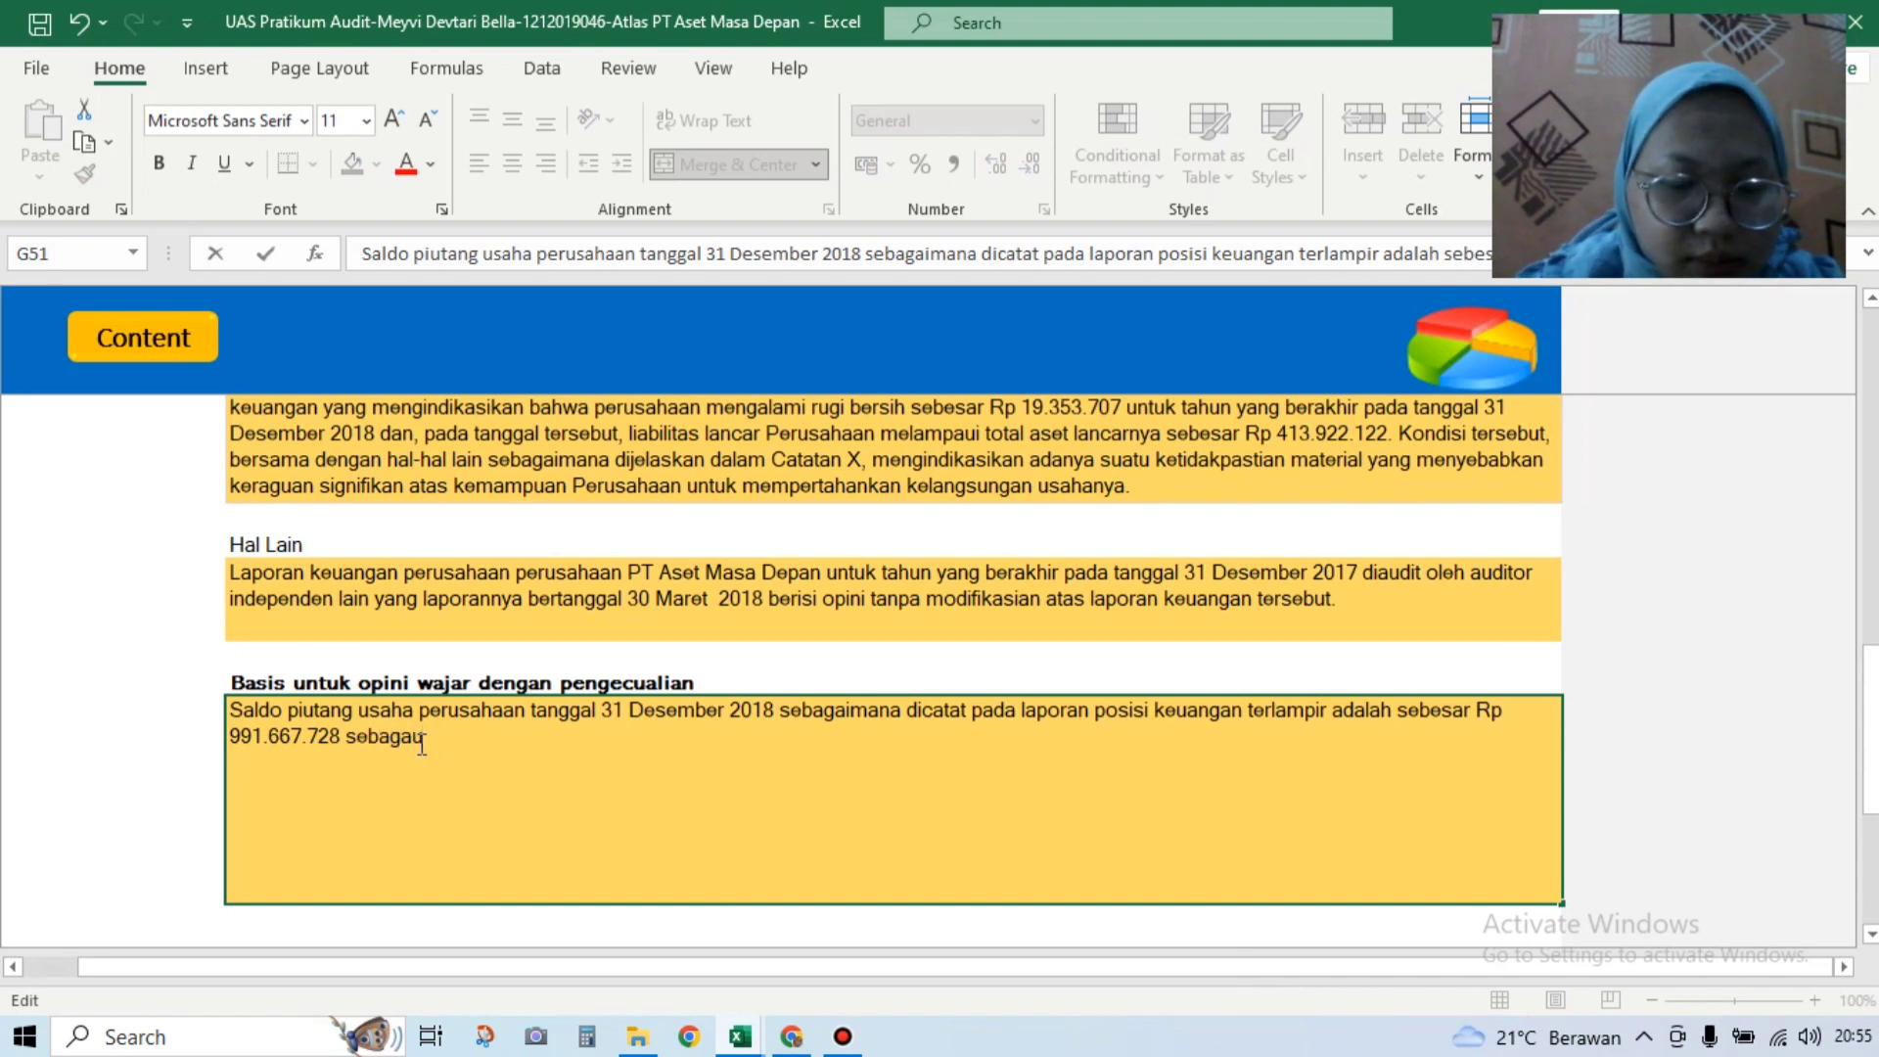
{"action": "key", "text": "BackSpace"}
{"action": "type", "text": "imana yang d"}
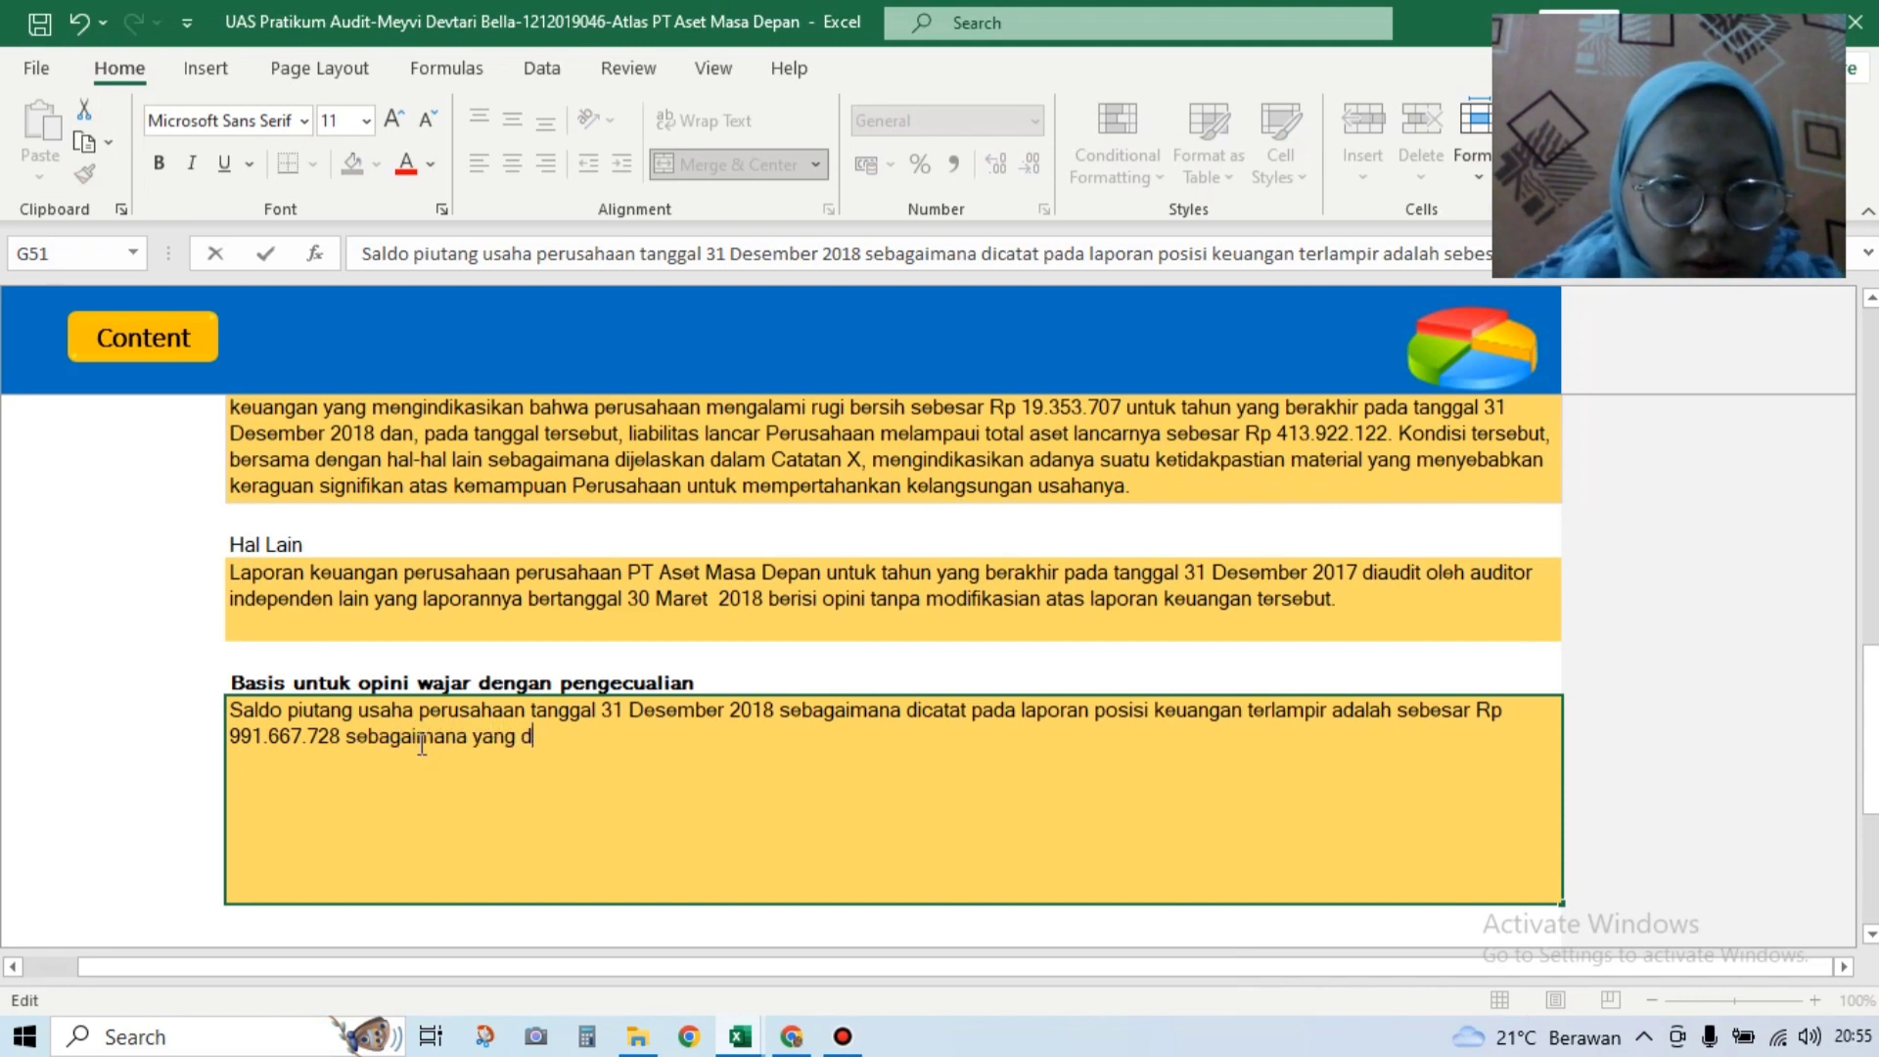
{"action": "type", "text": "iungkapkan"}
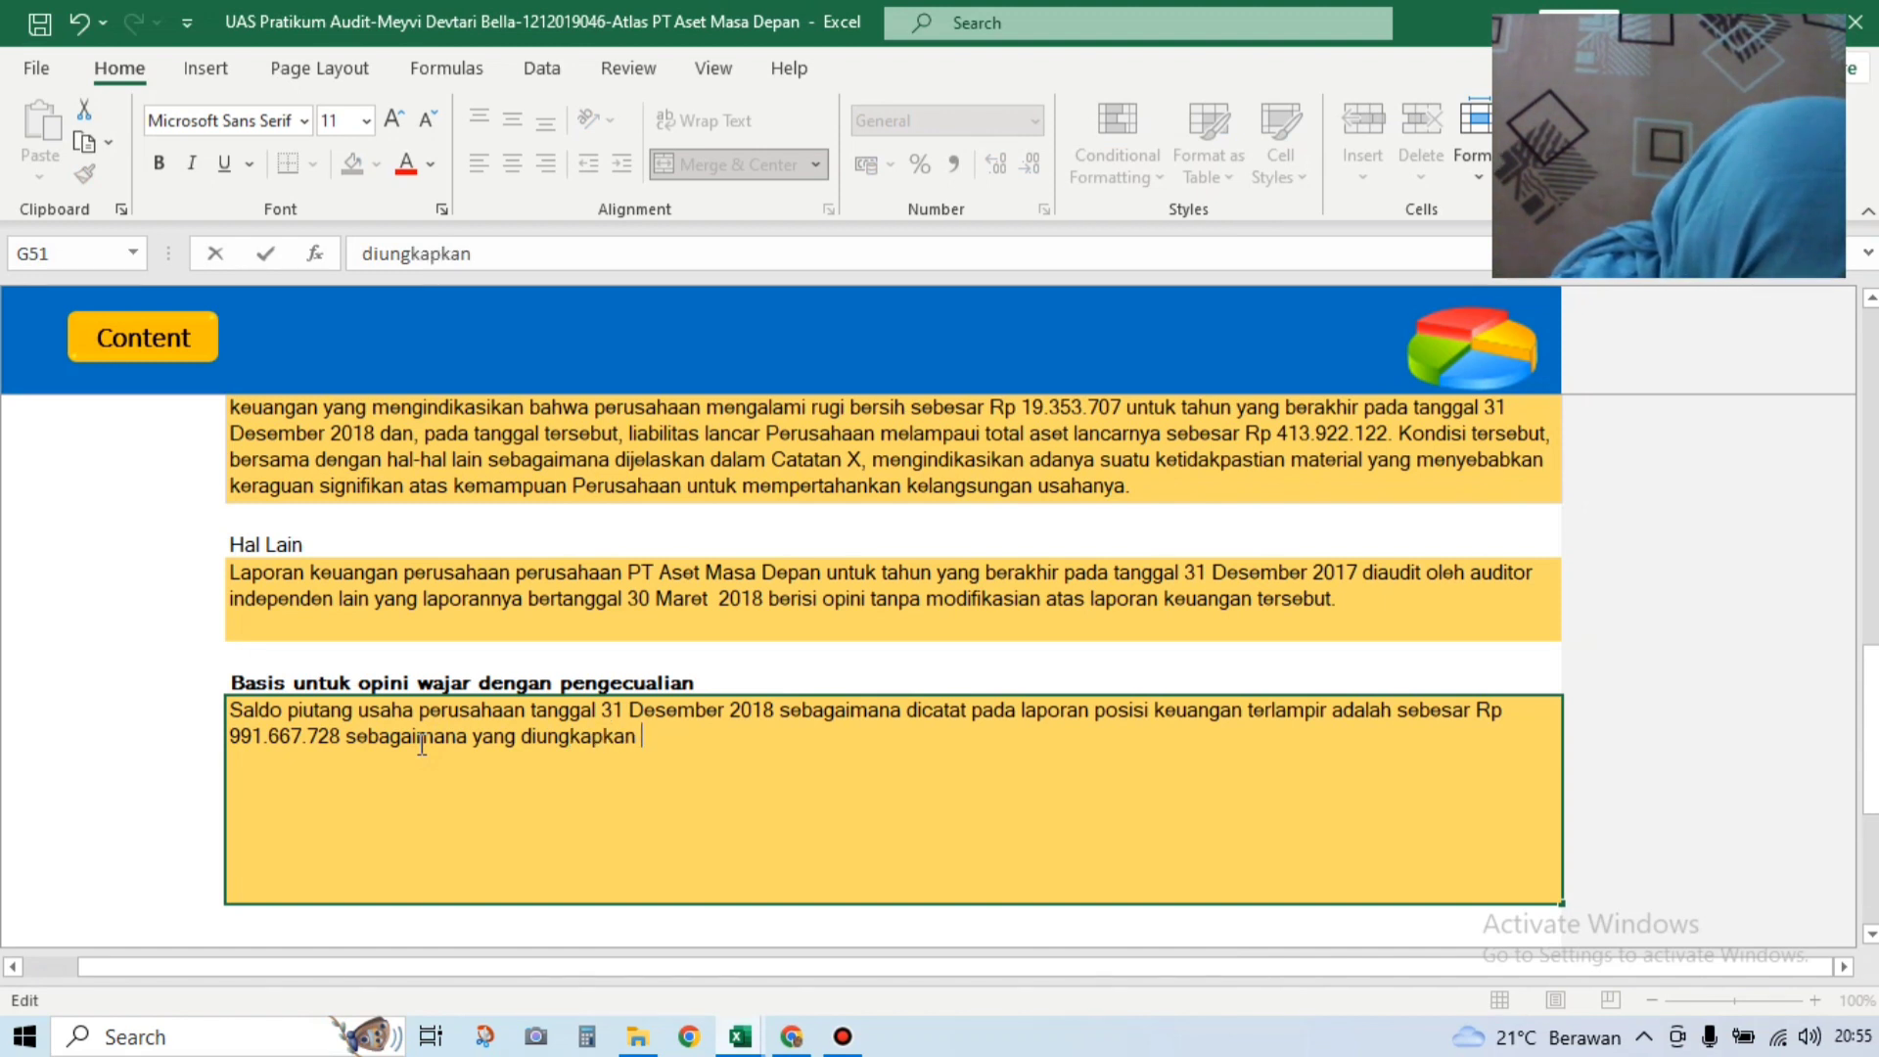
{"action": "type", "text": "pa"}
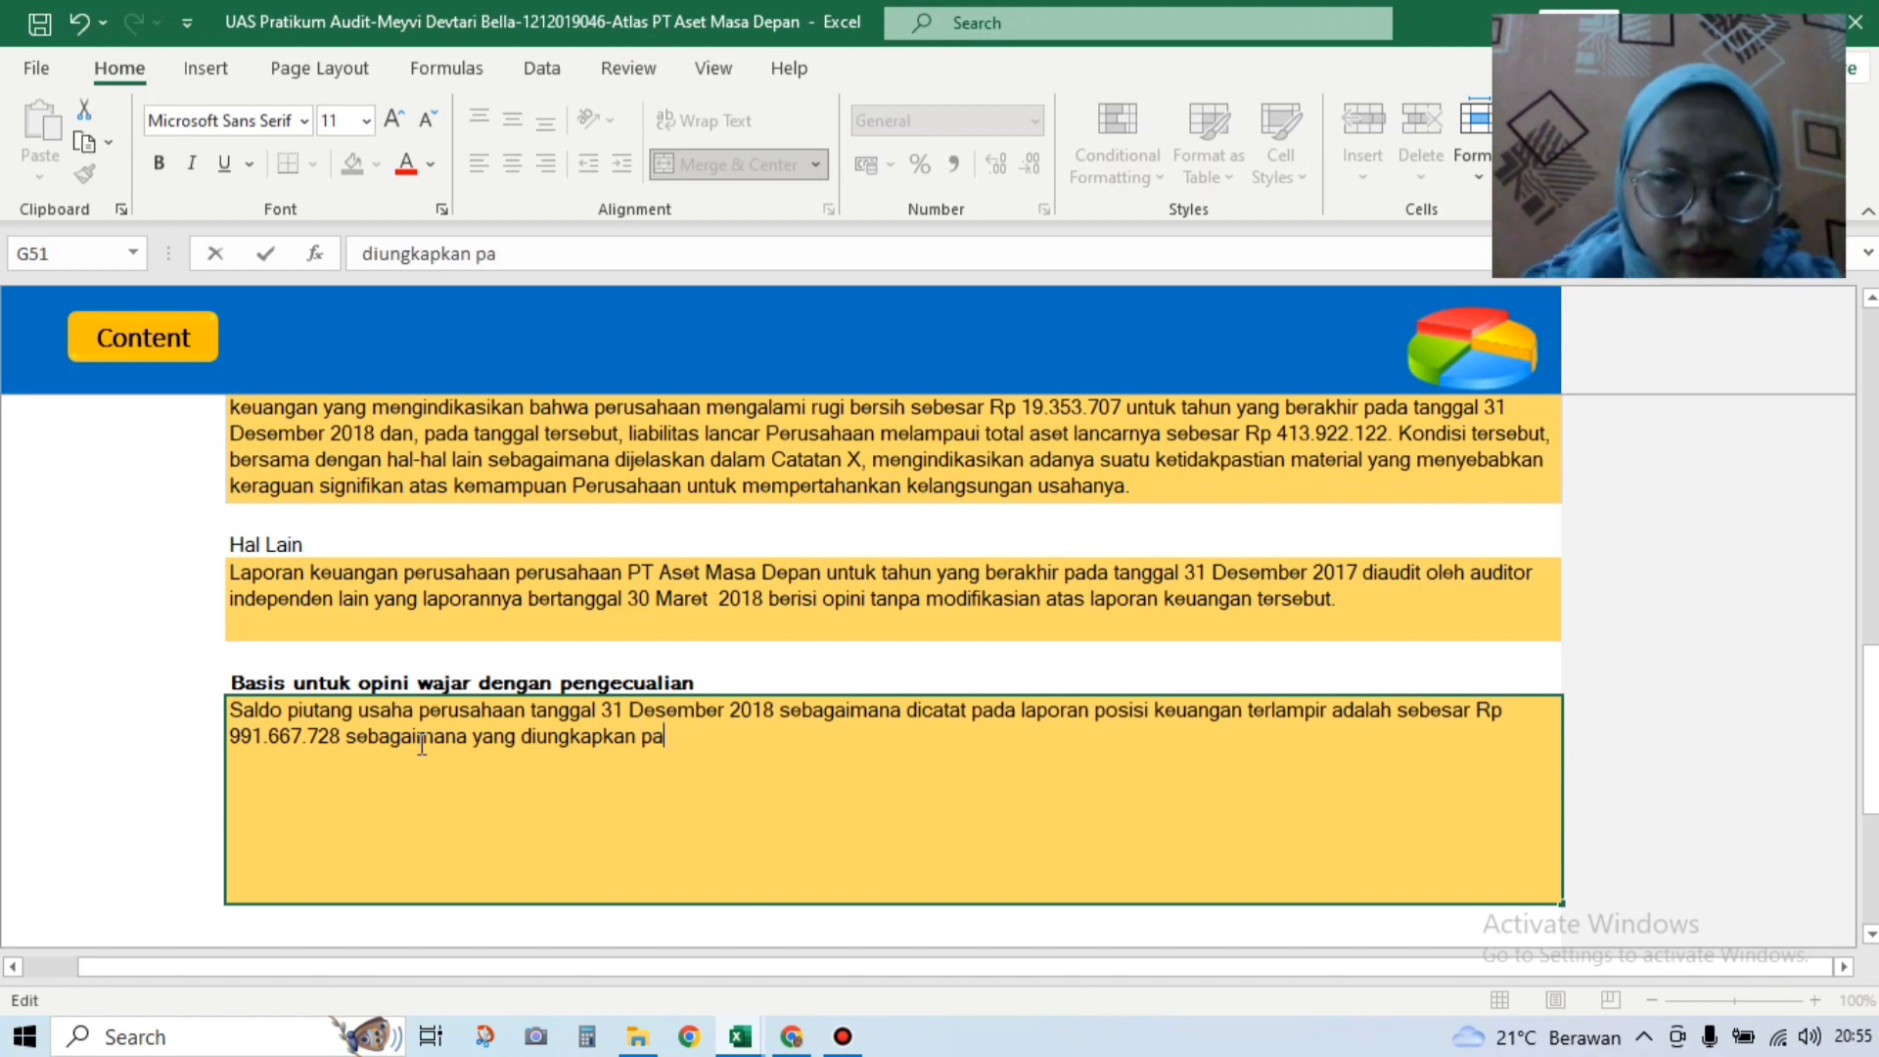
{"action": "type", "text": "da catatan "}
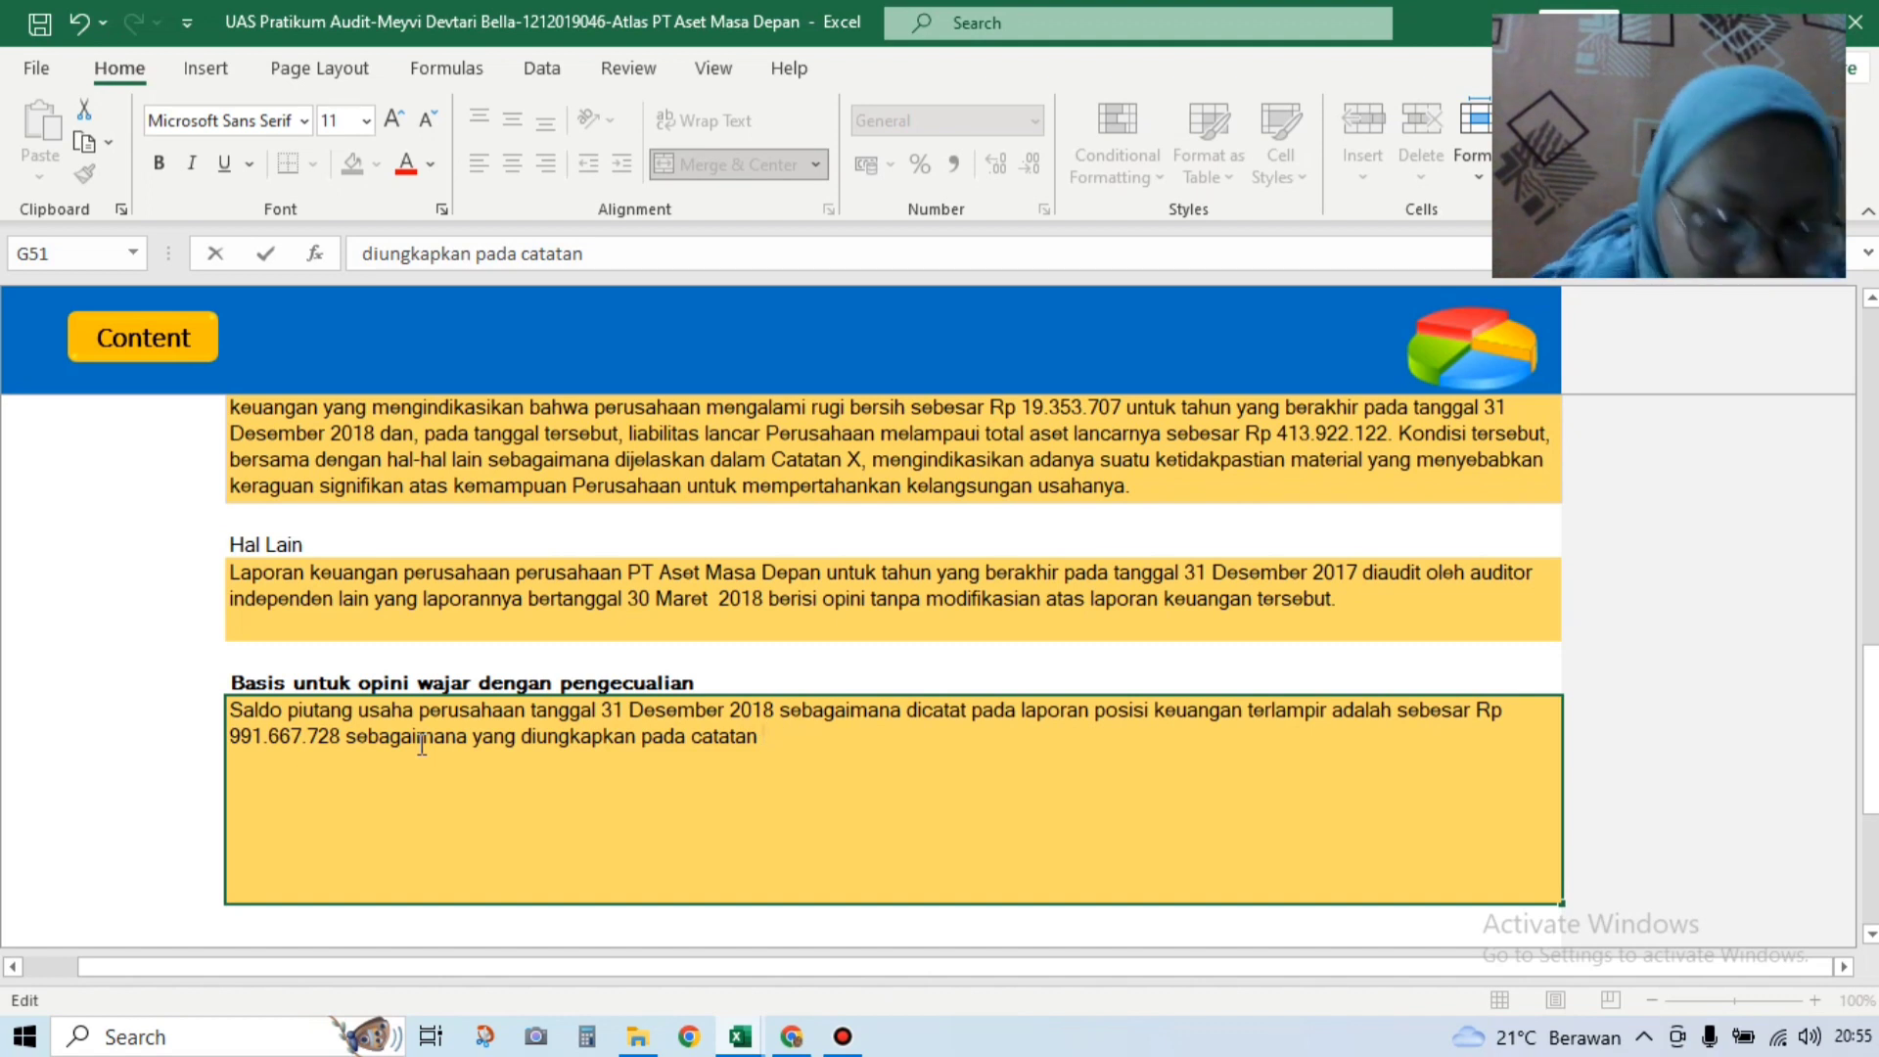
{"action": "type", "text": "Y atta"}
{"action": "key", "text": "BackSpace"}
{"action": "key", "text": "BackSpace"}
{"action": "type", "text": "as "}
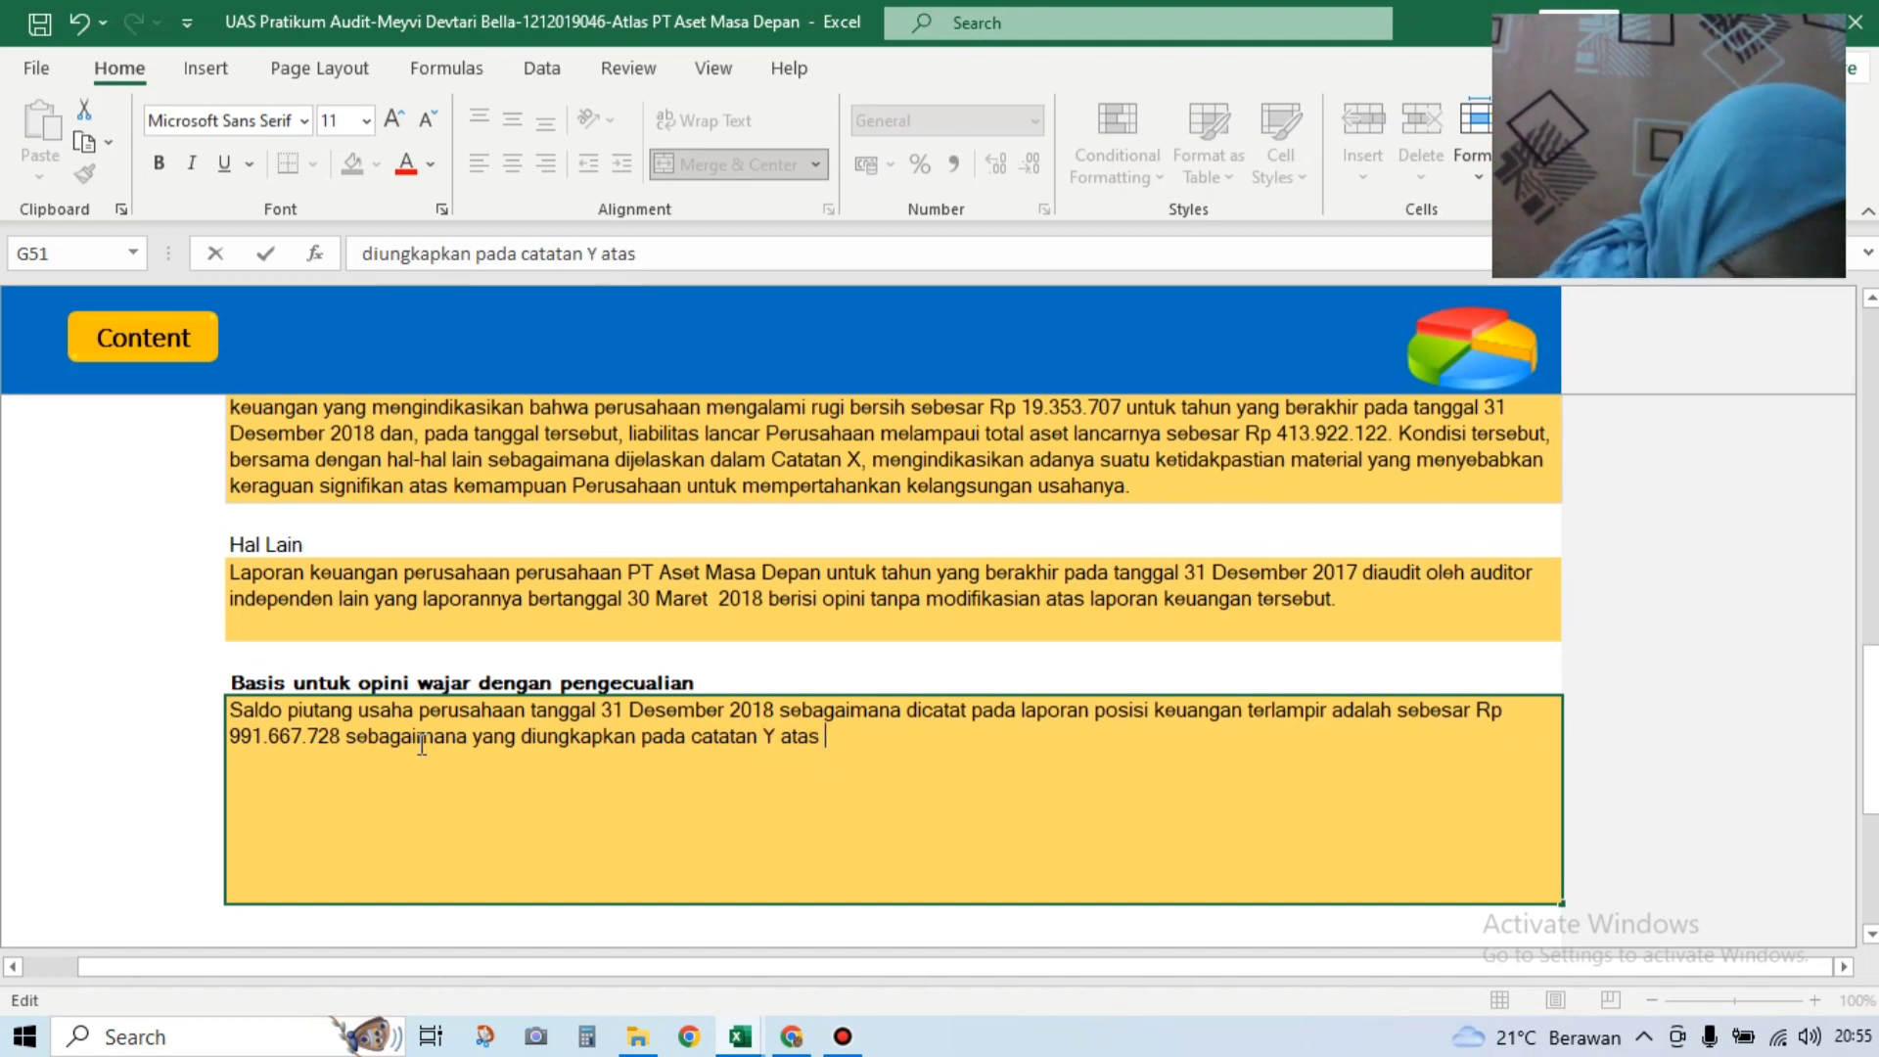
{"action": "type", "text": "laporan keuangan"}
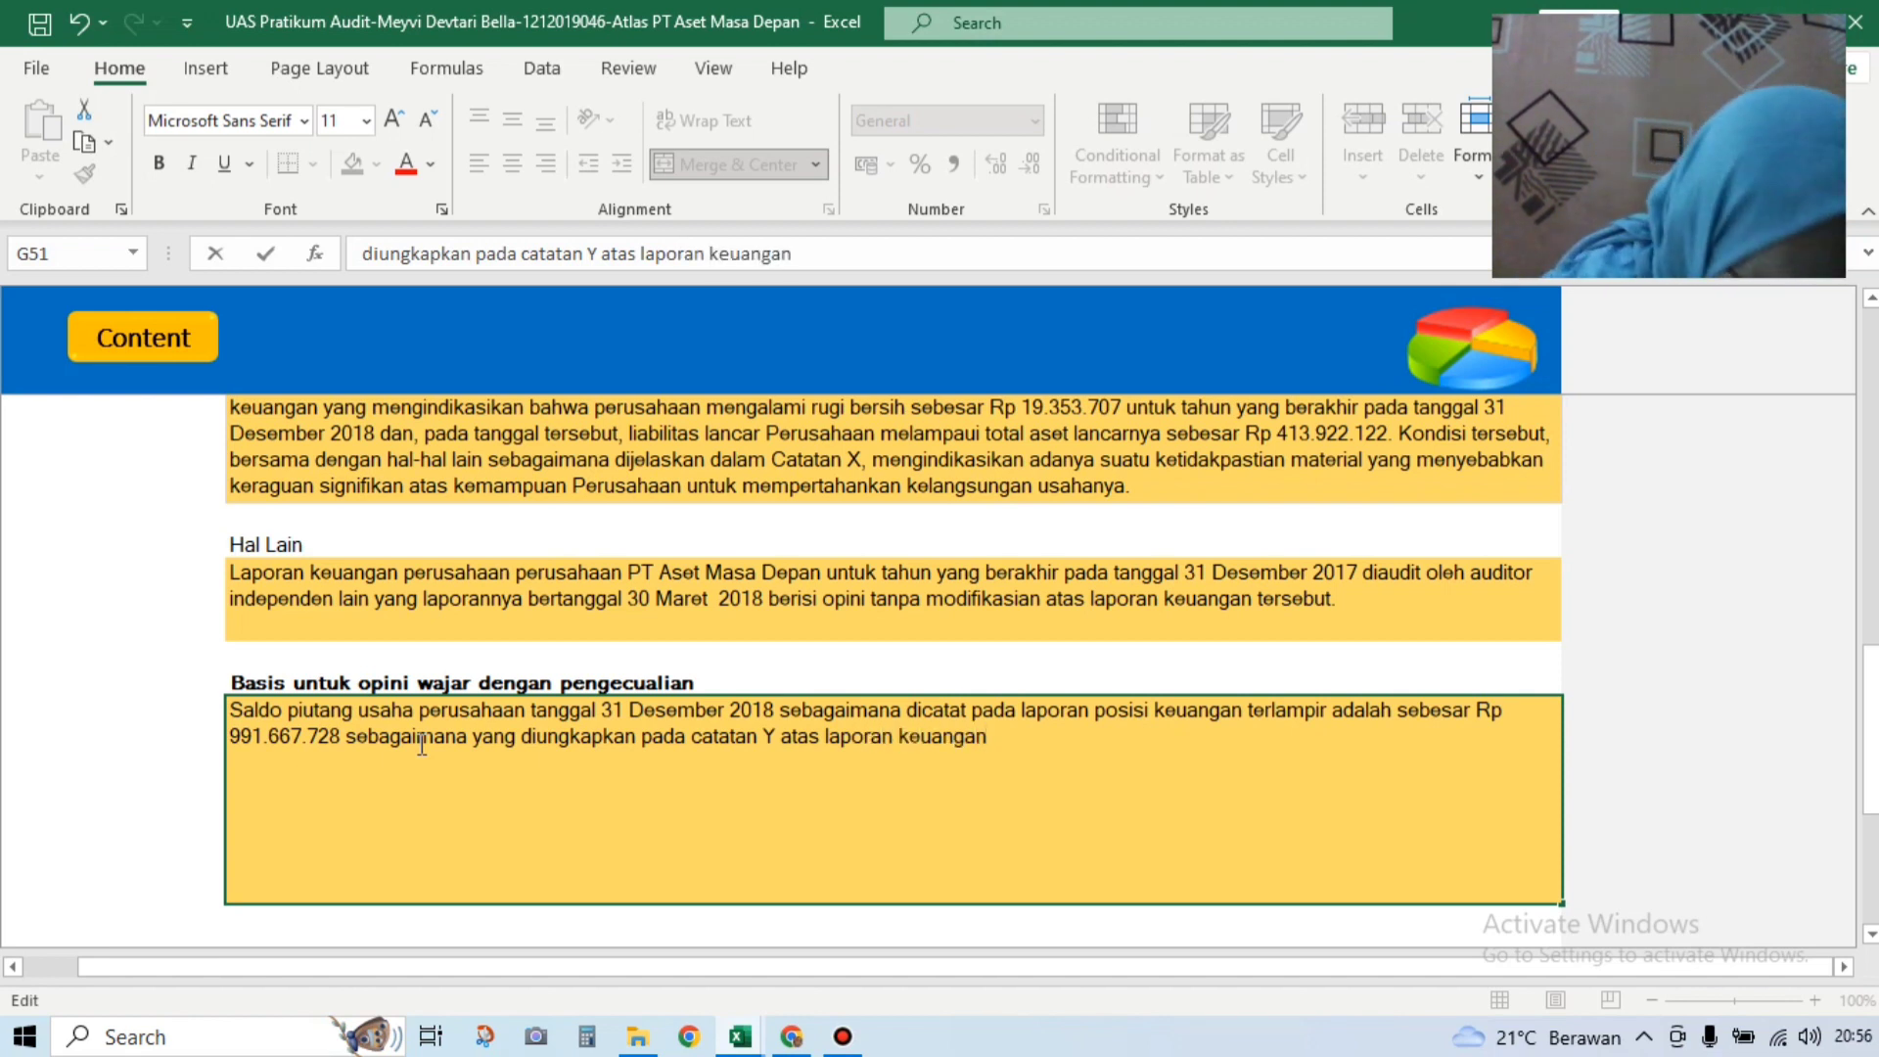
{"action": "type", "text": " t"}
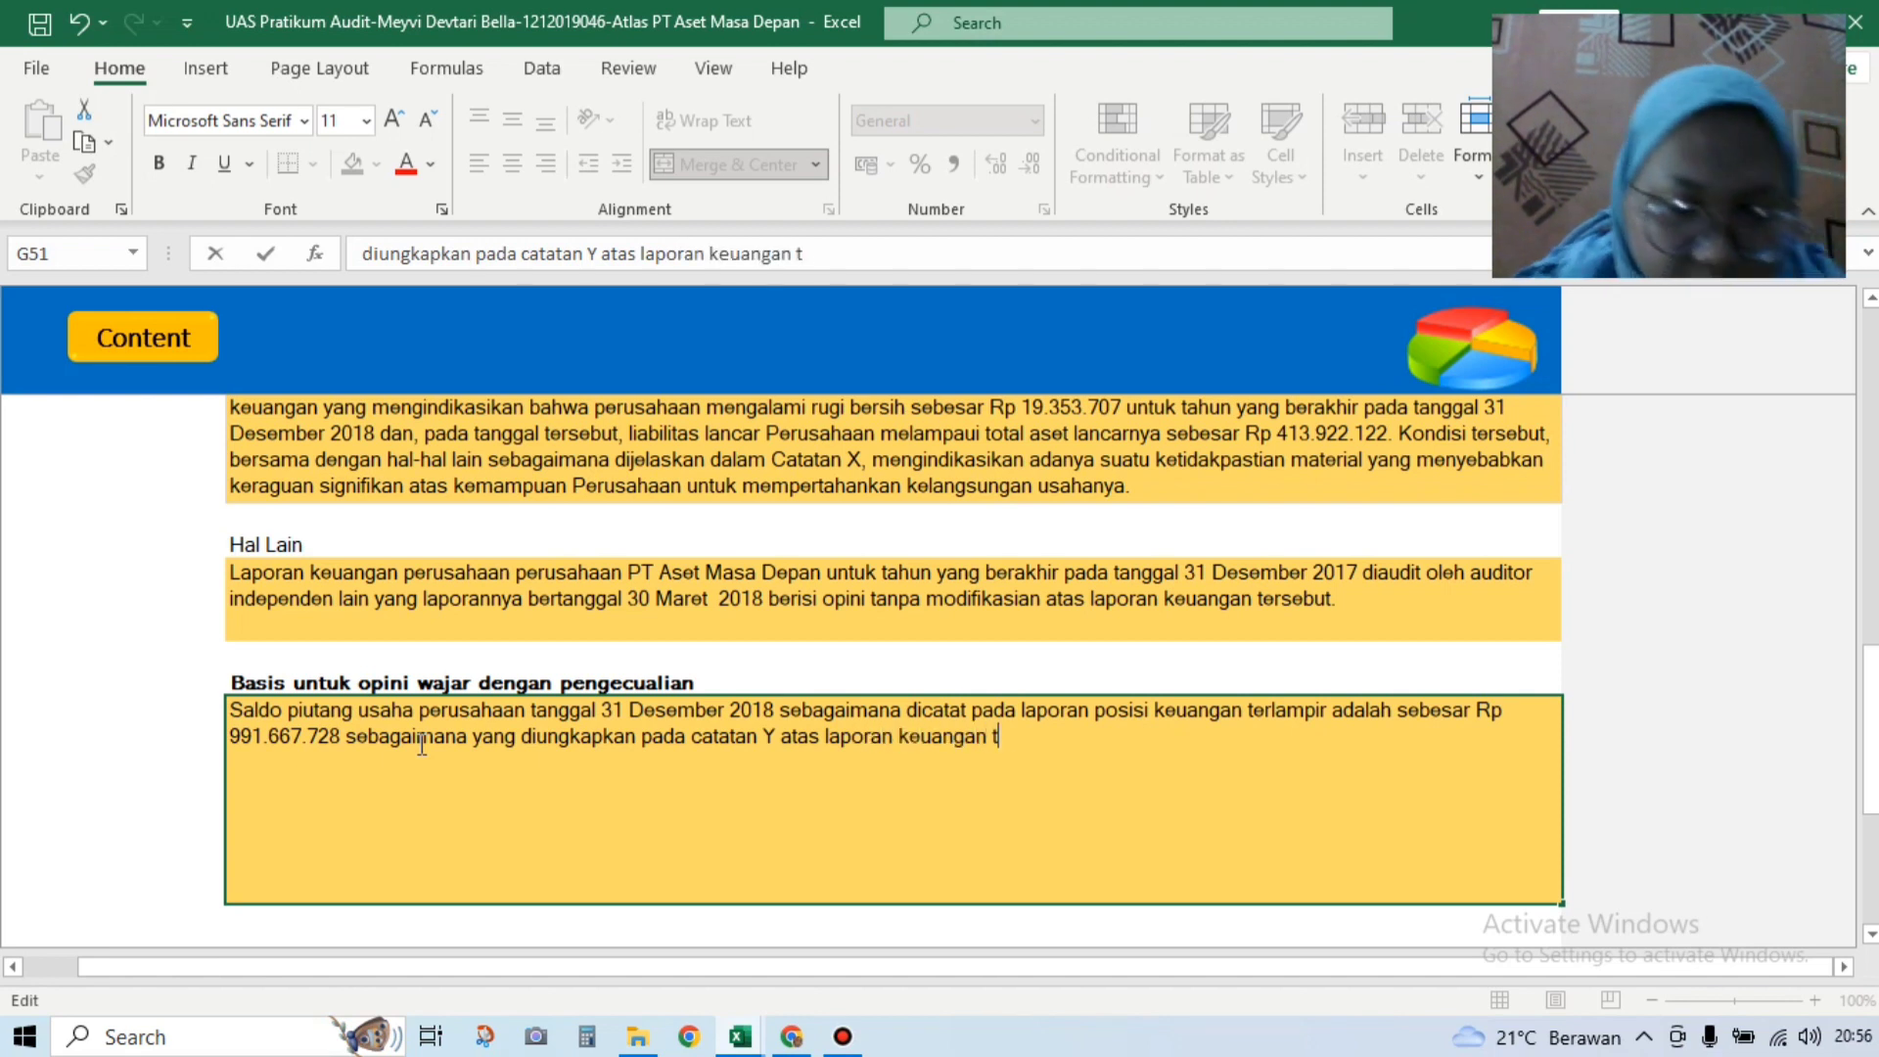
{"action": "type", "text": "erlampir"}
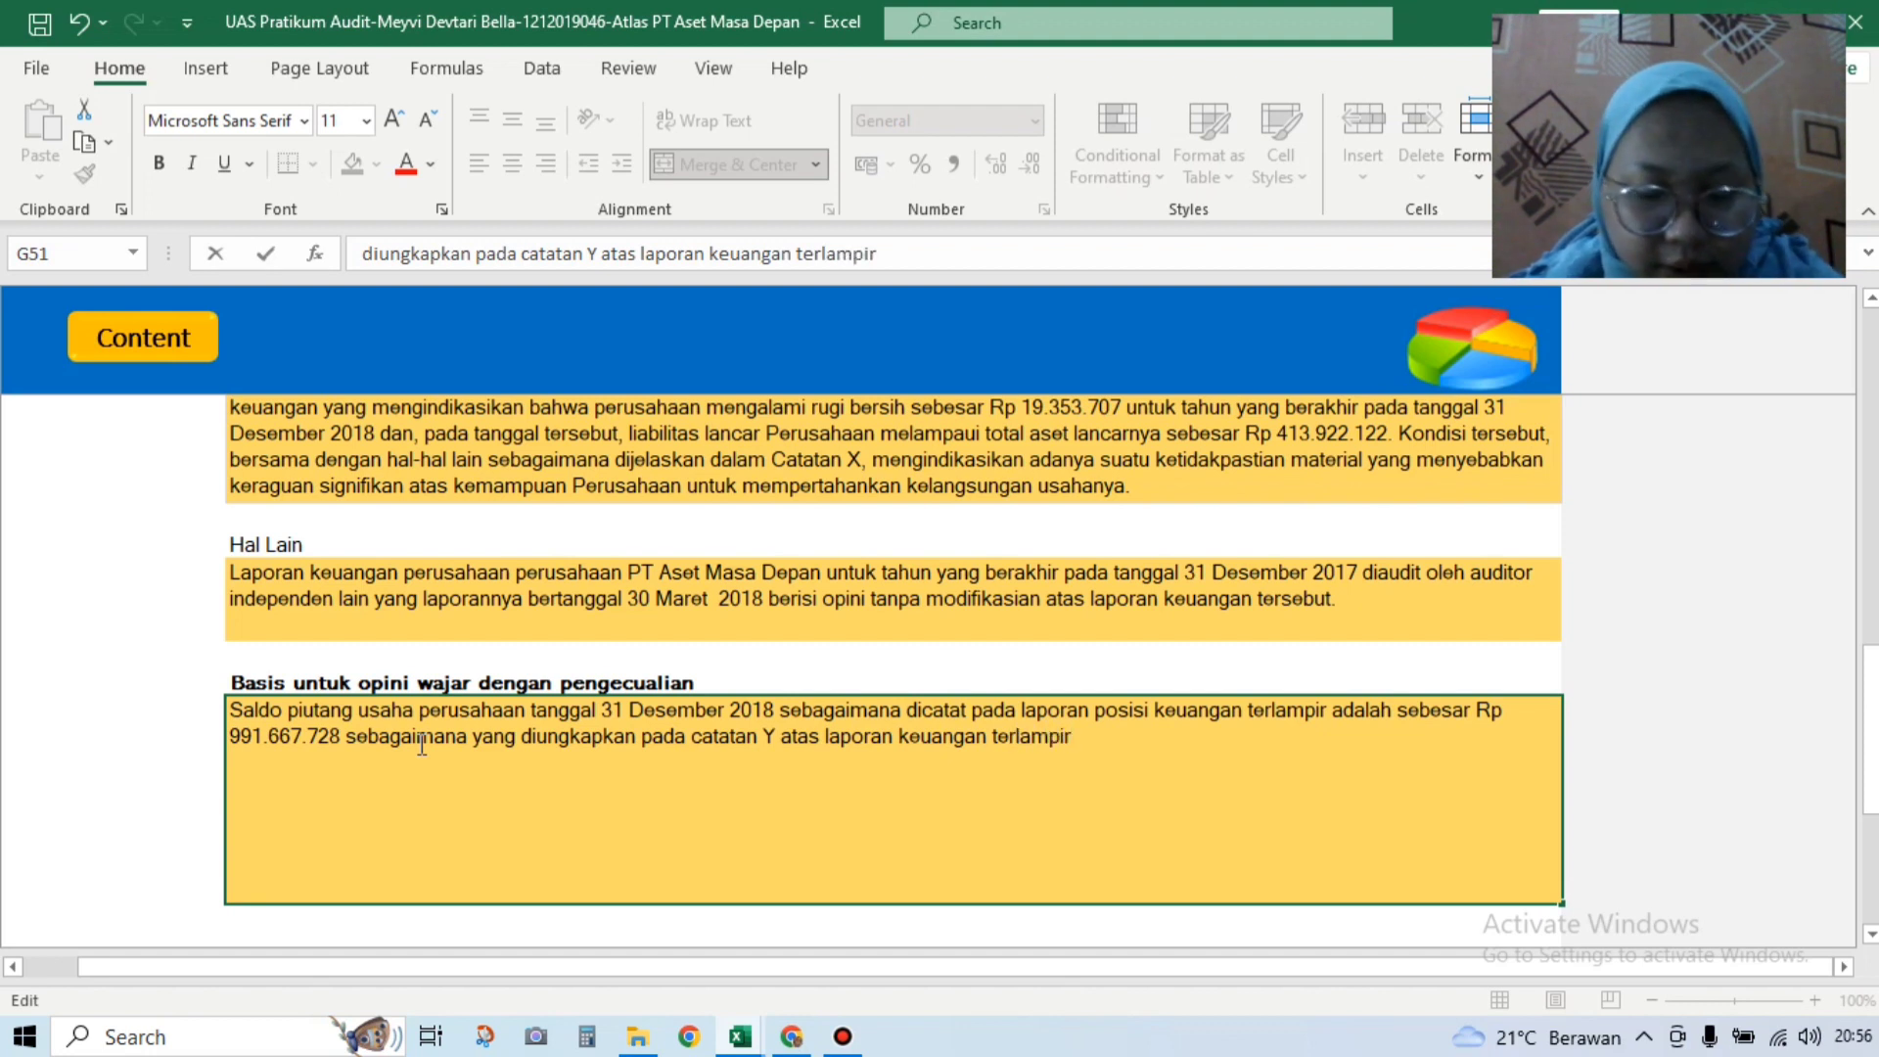
{"action": "type", "text": ", "}
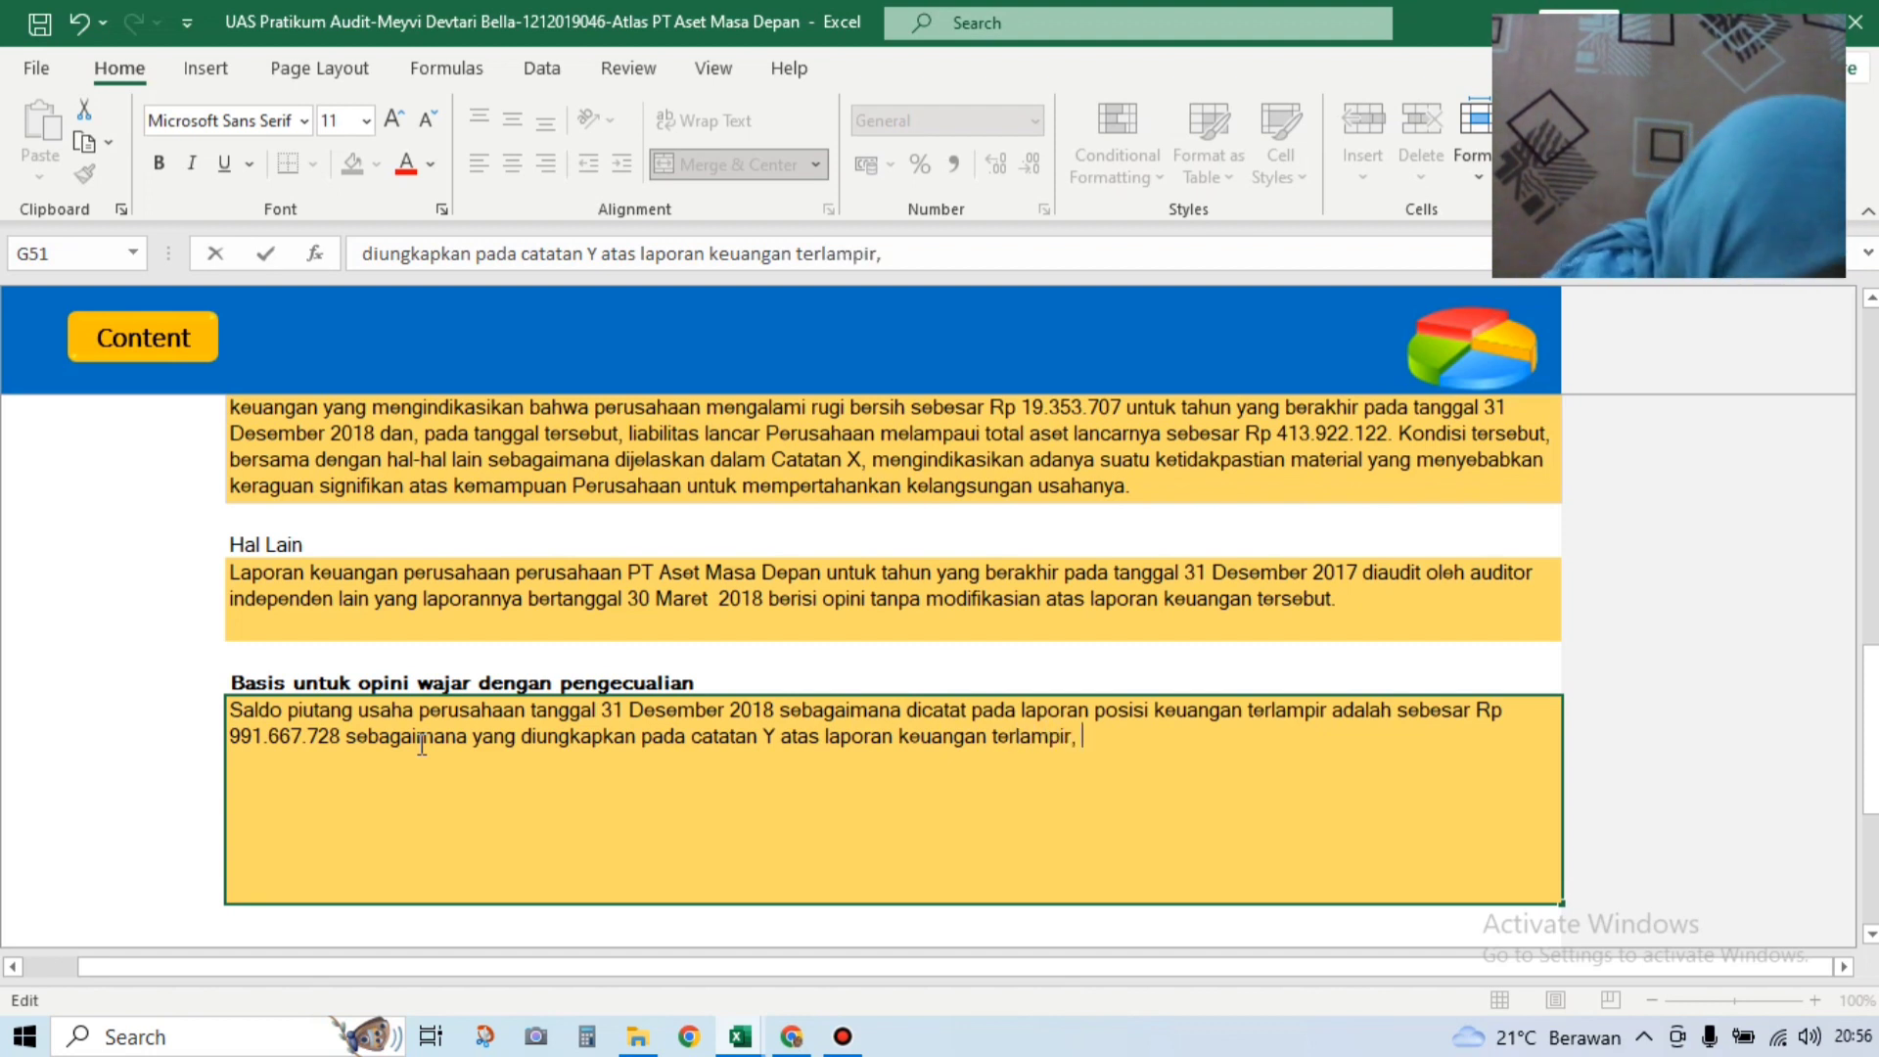
{"action": "type", "text": "perus"}
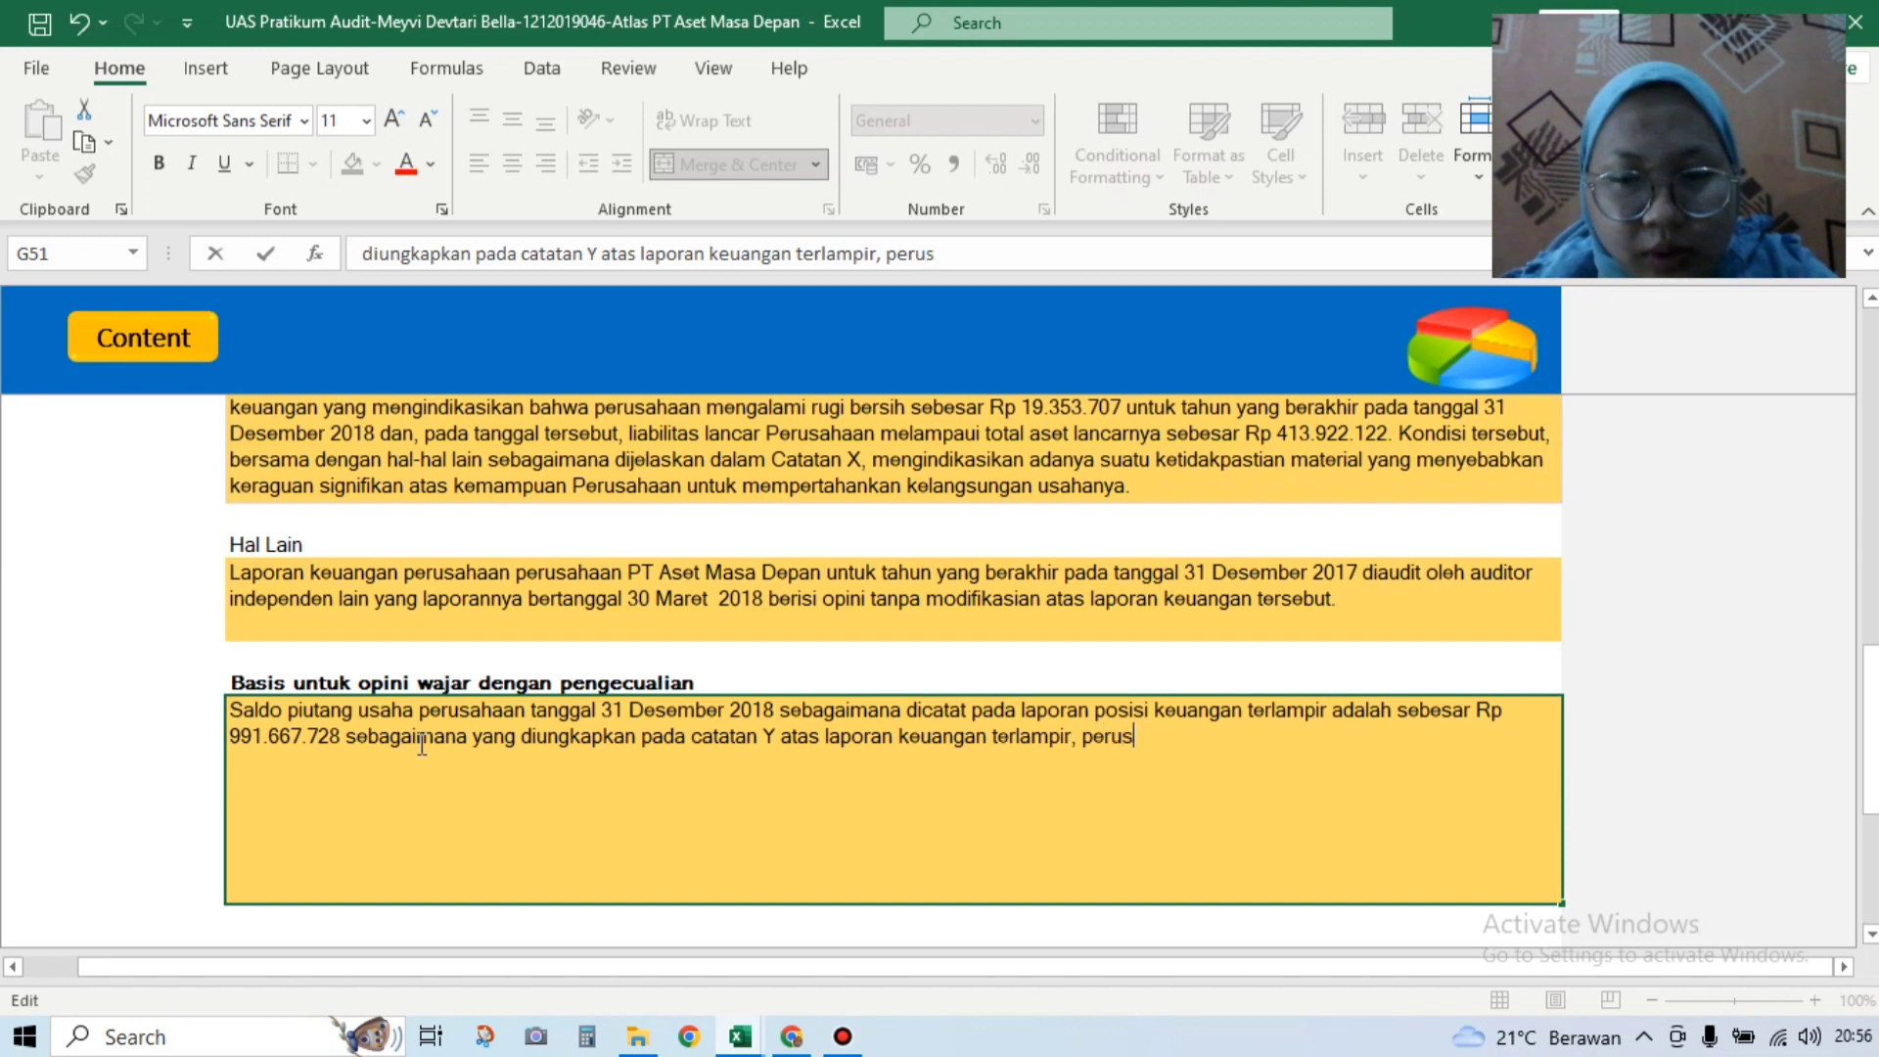
{"action": "type", "text": "ahaan tidak "}
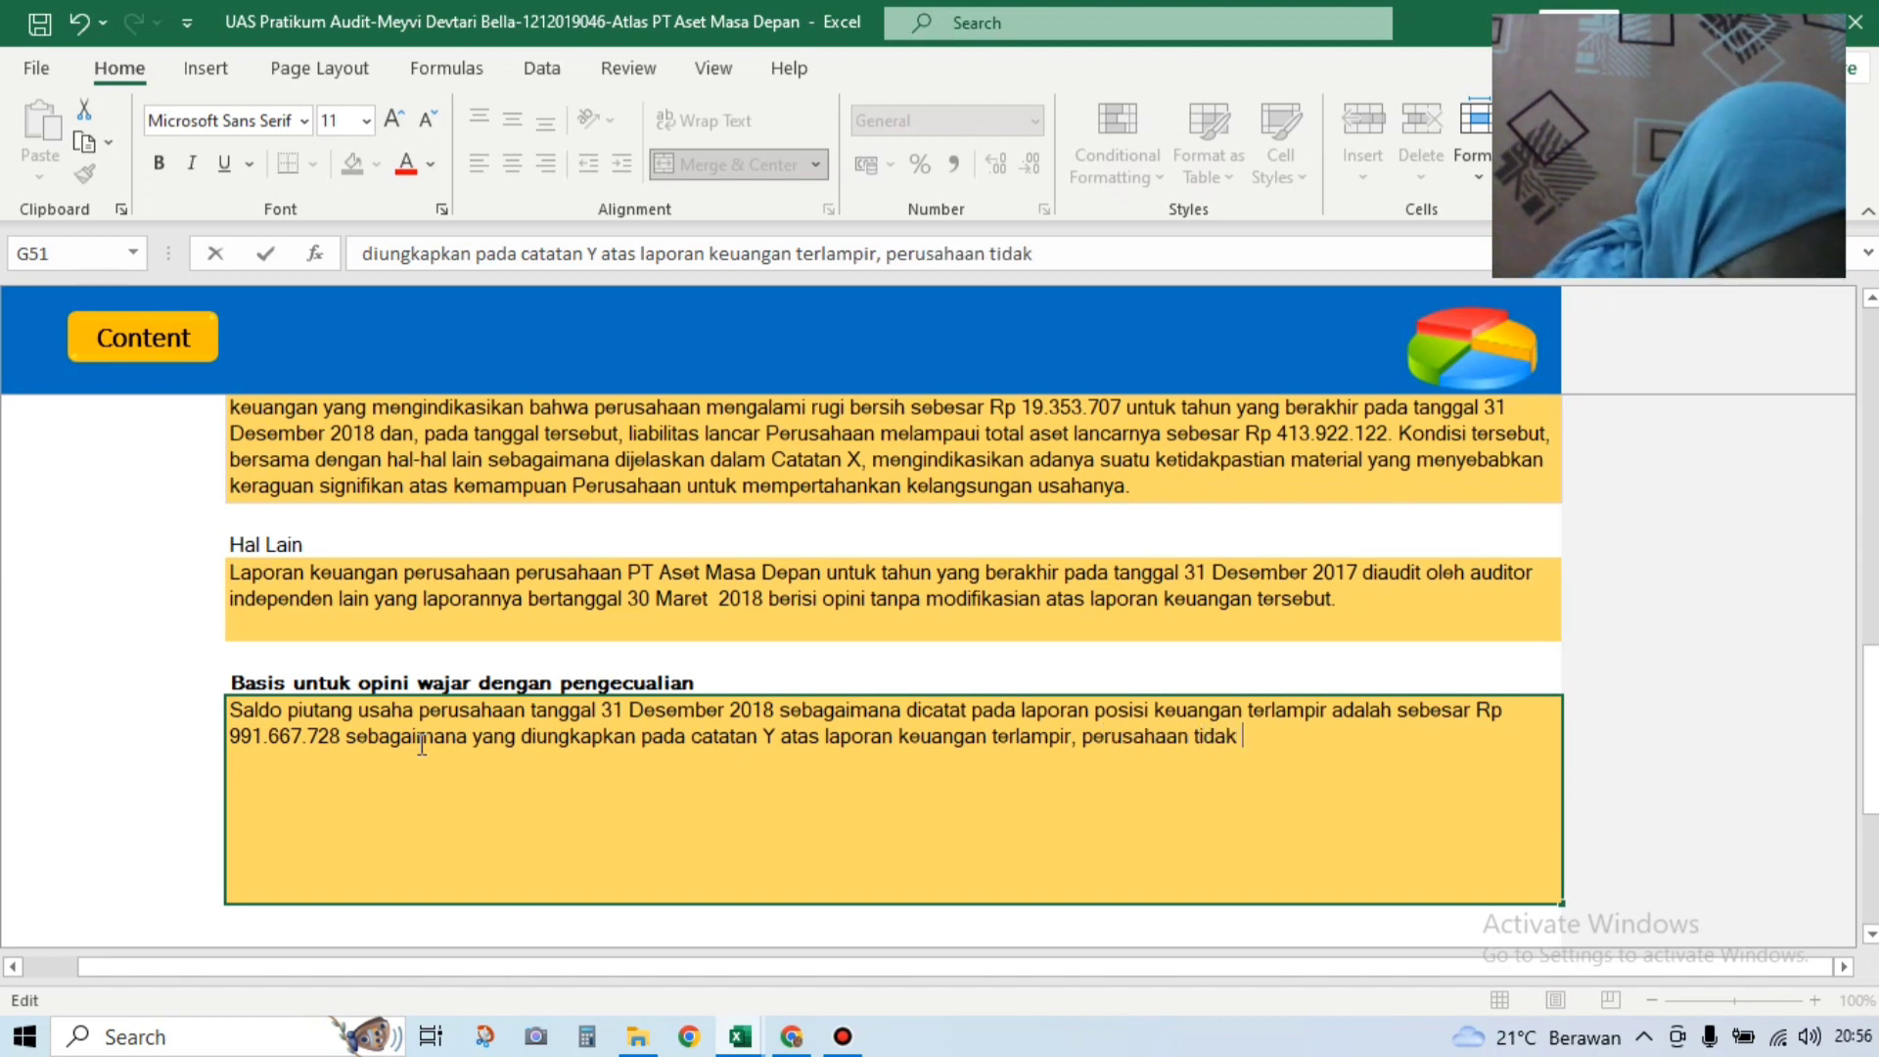
{"action": "type", "text": "menyajikan "}
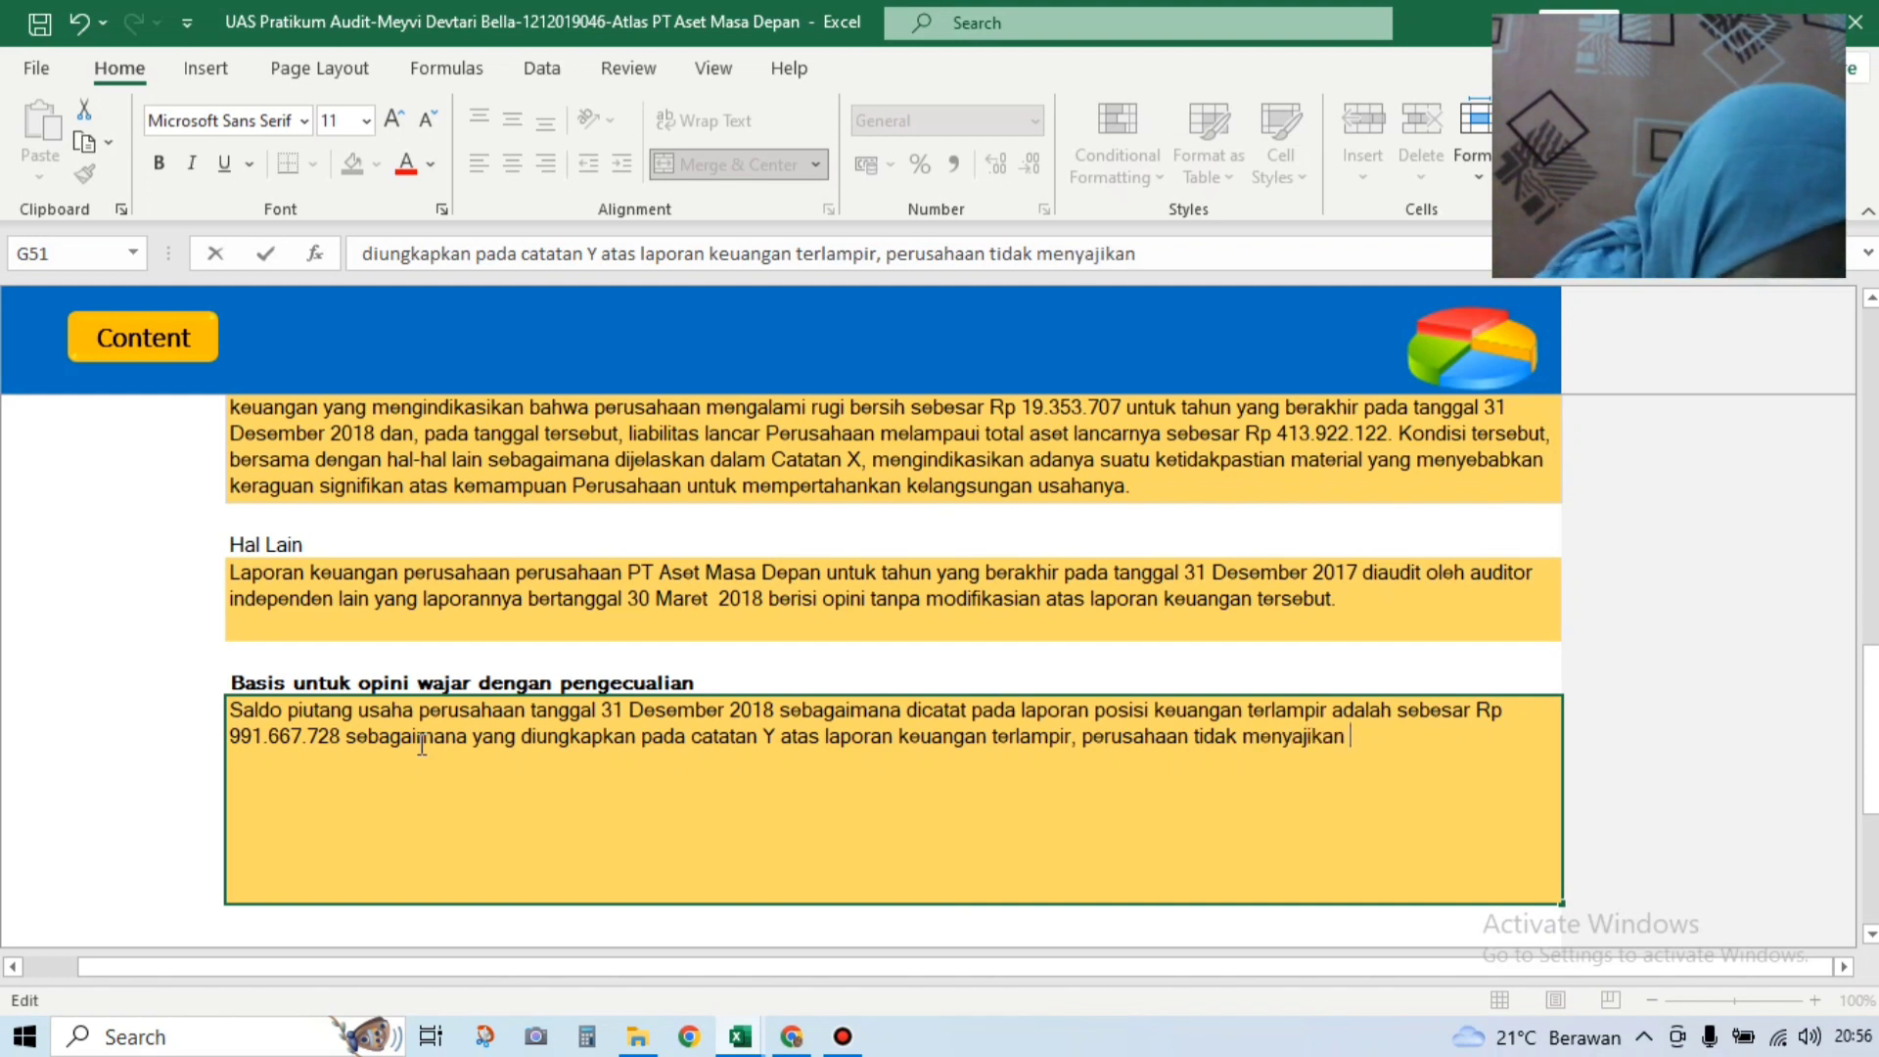
{"action": "type", "text": "piu"}
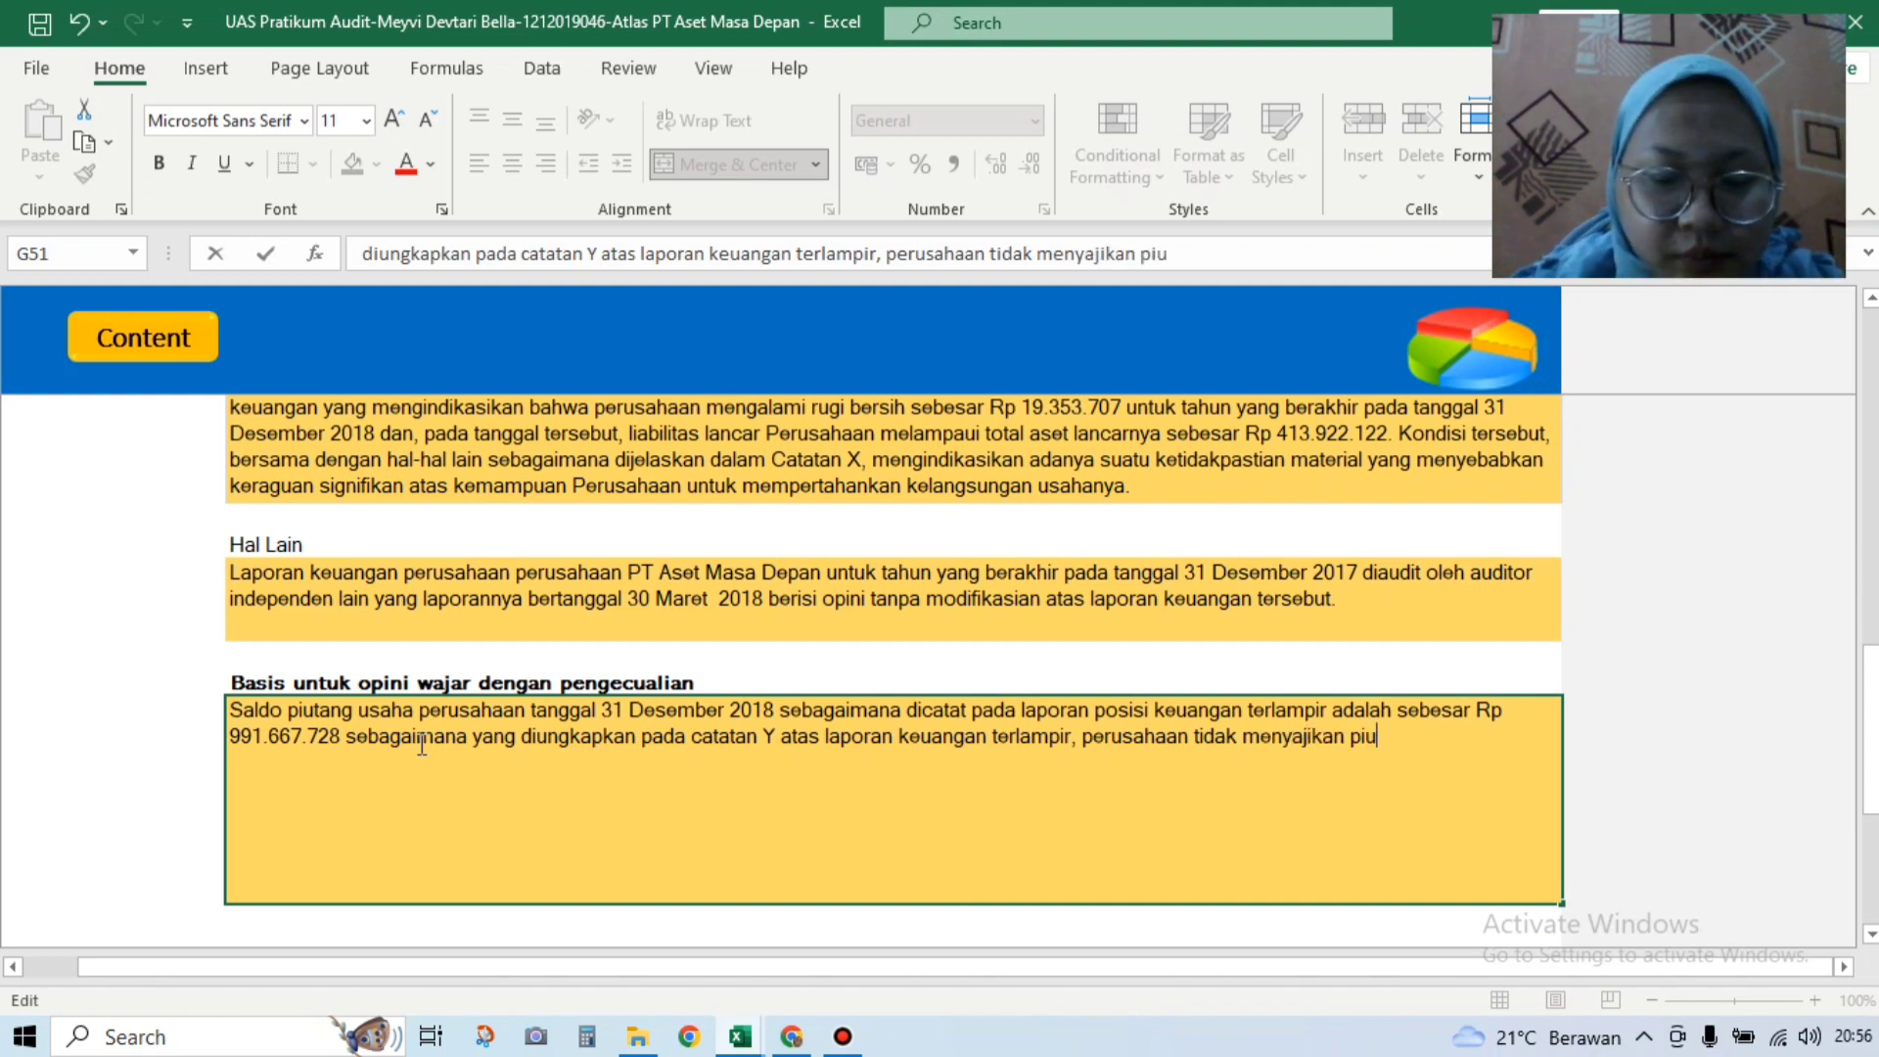
{"action": "type", "text": "tang usaha "}
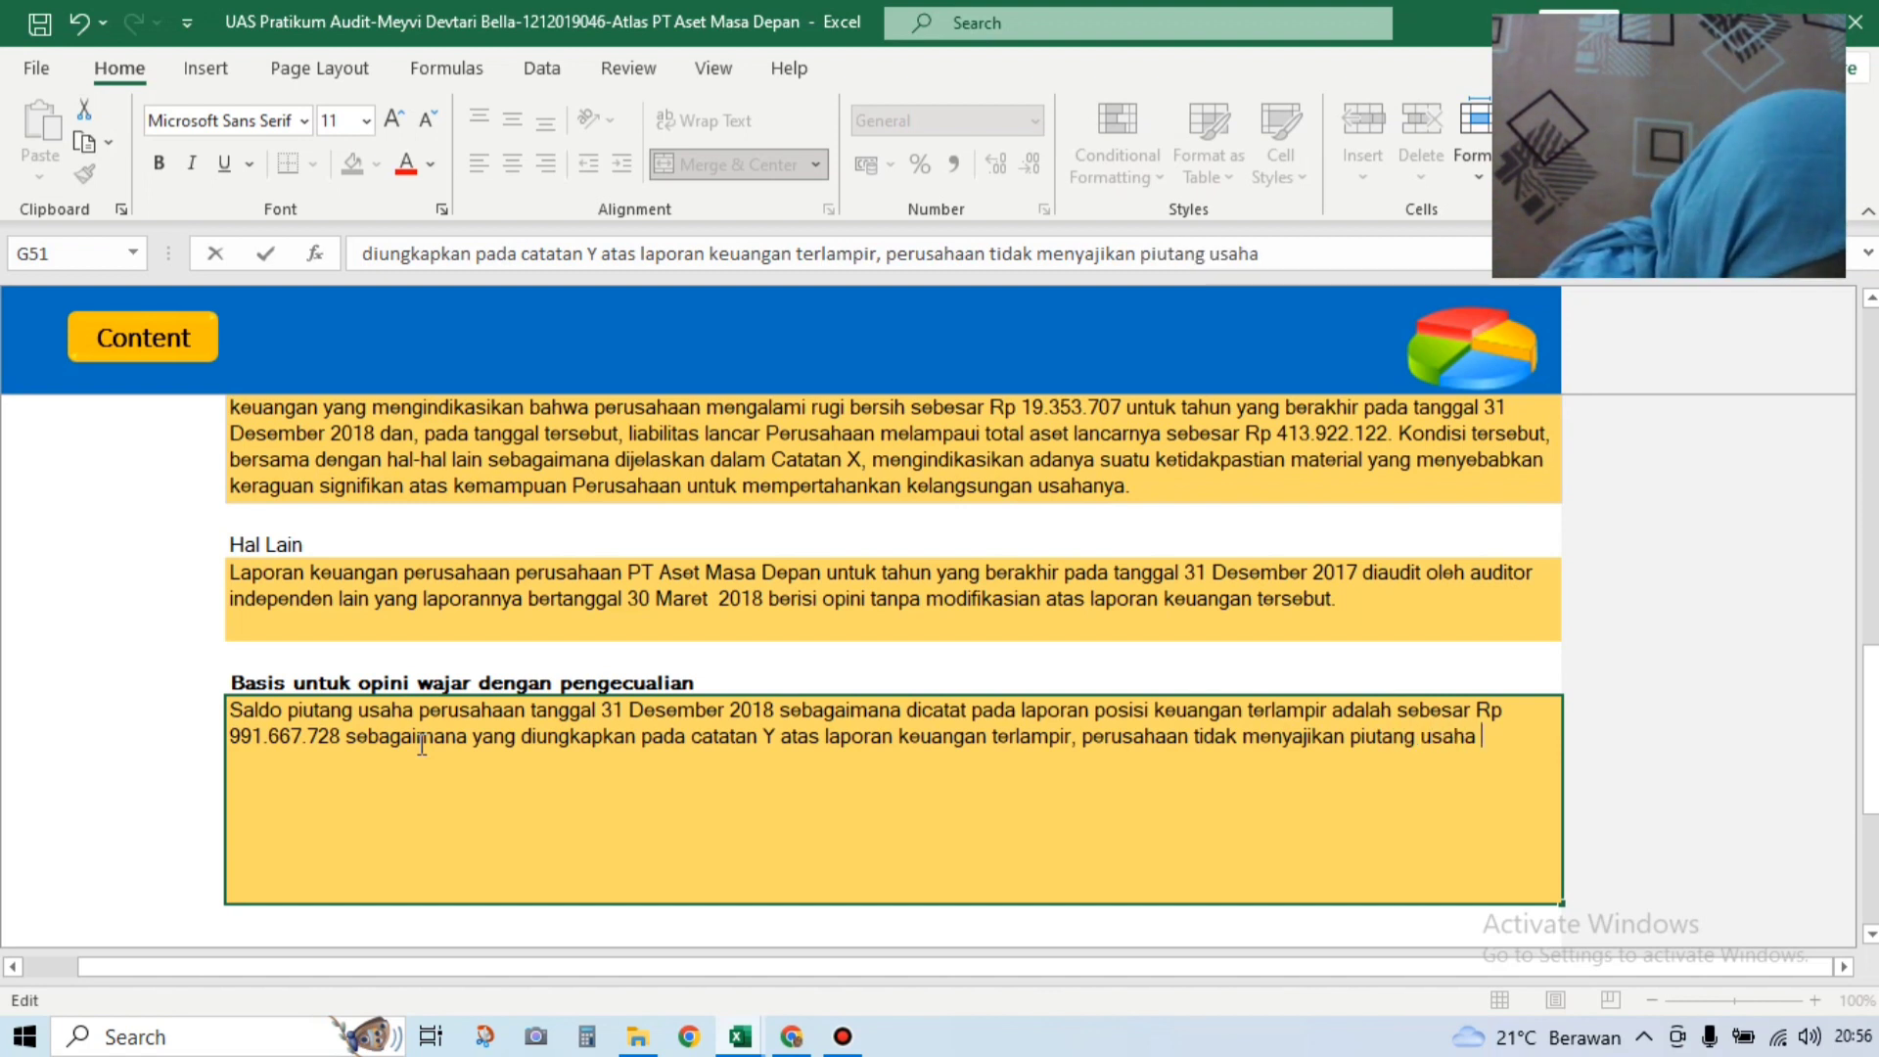
{"action": "type", "text": "sebes"}
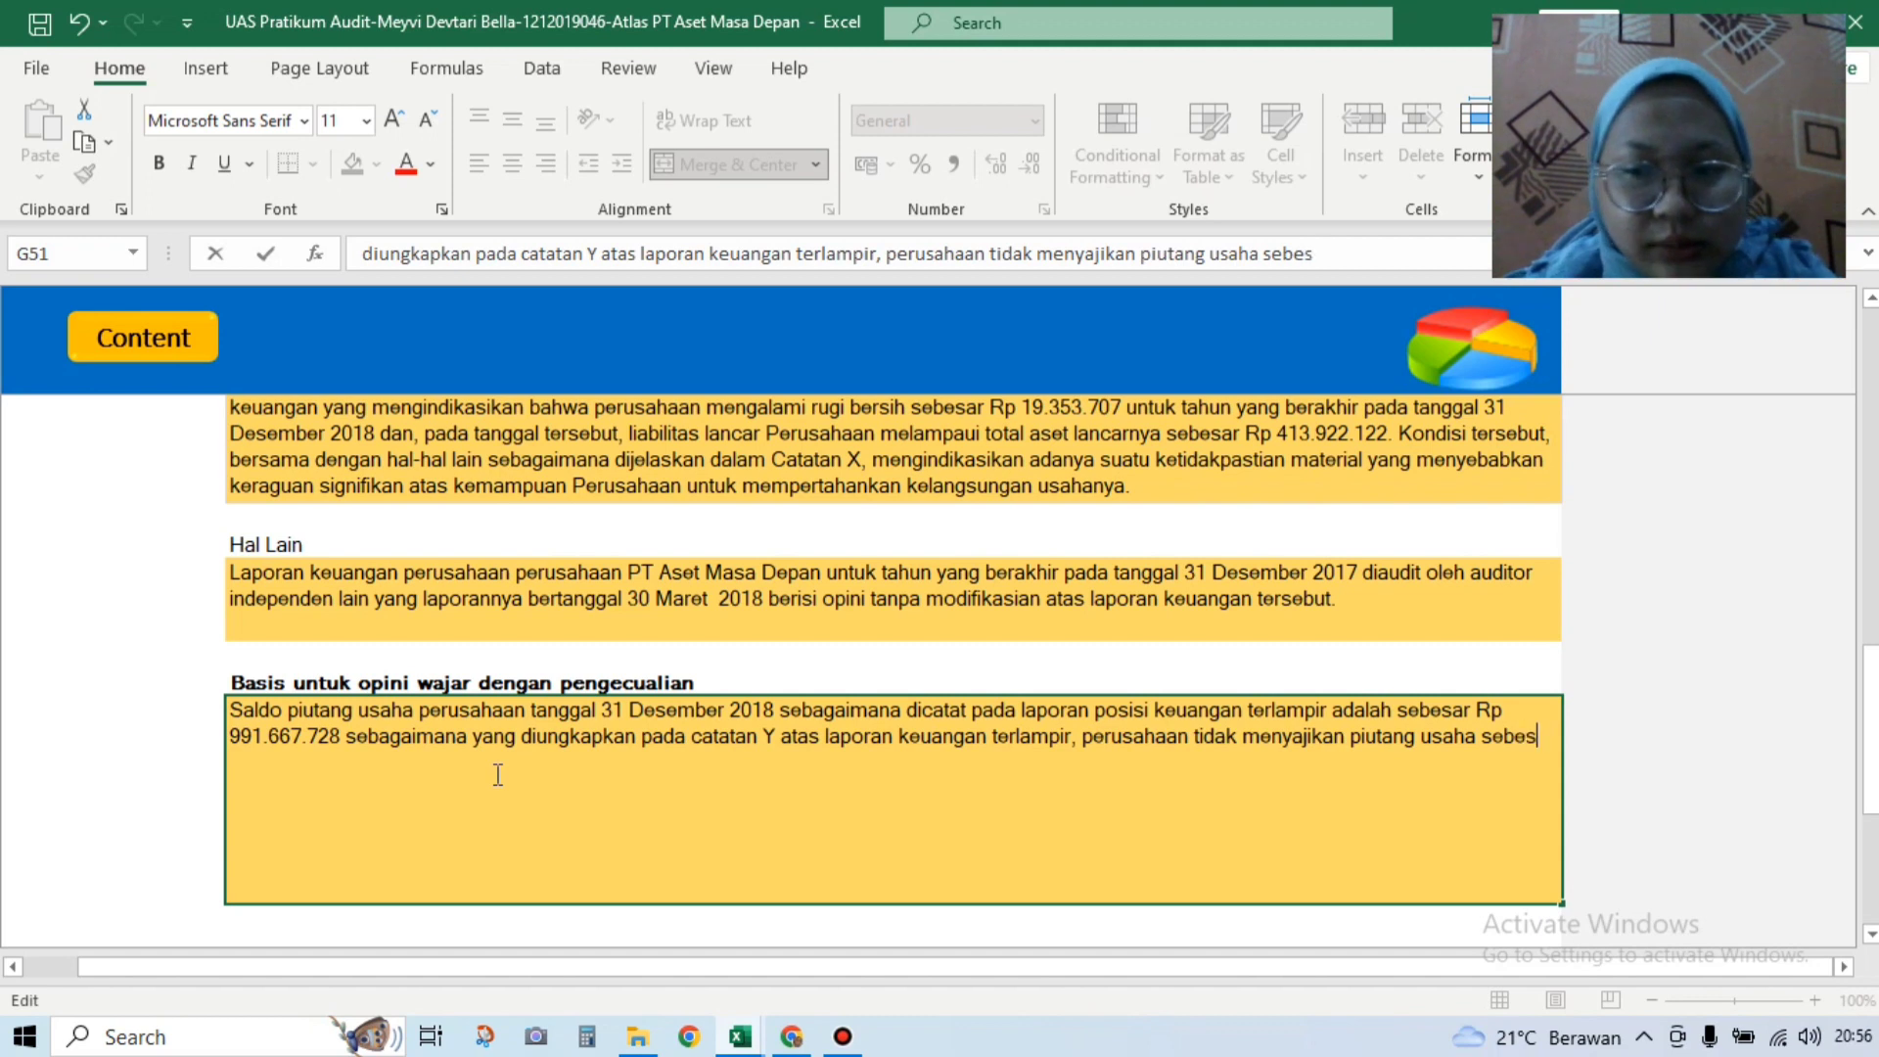
{"action": "type", "text": "ar niali"}
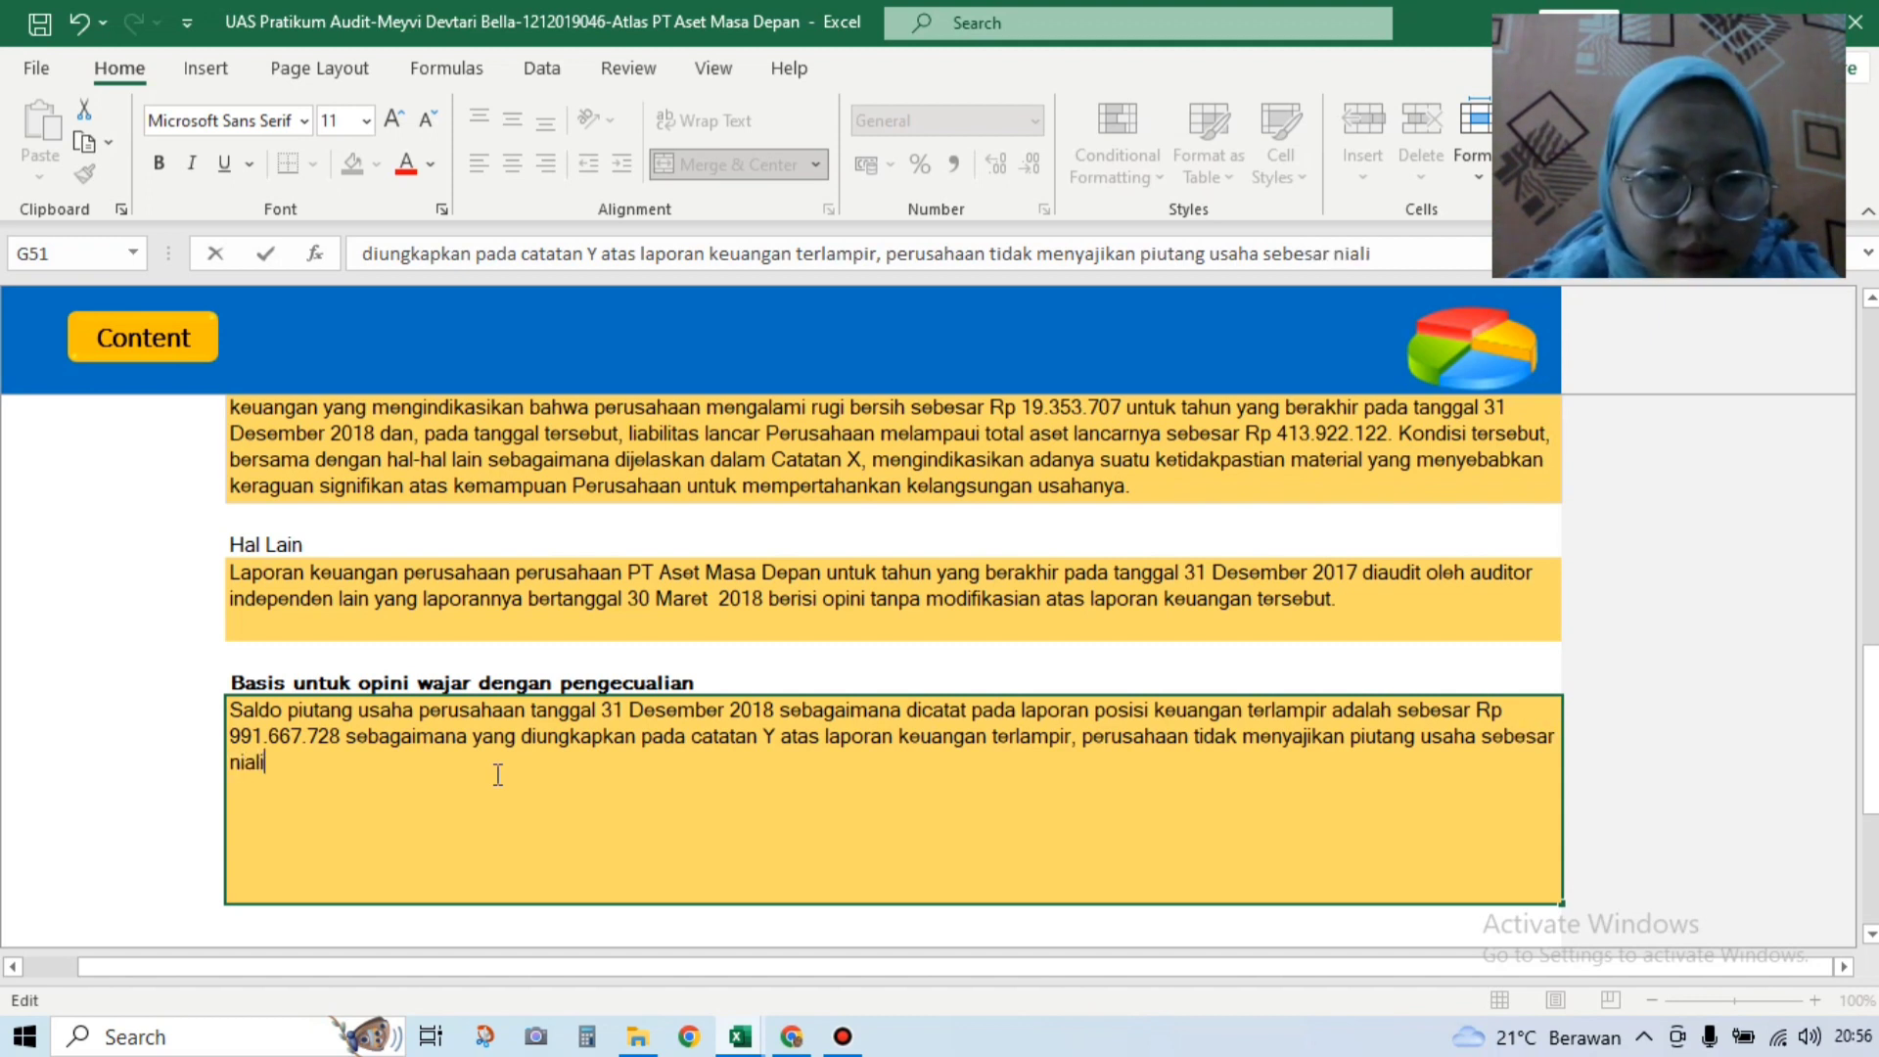
{"action": "key", "text": "BackSpace"}
{"action": "key", "text": "BackSpace"}
{"action": "key", "text": "BackSpace"}
{"action": "key", "text": "BackSpace"}
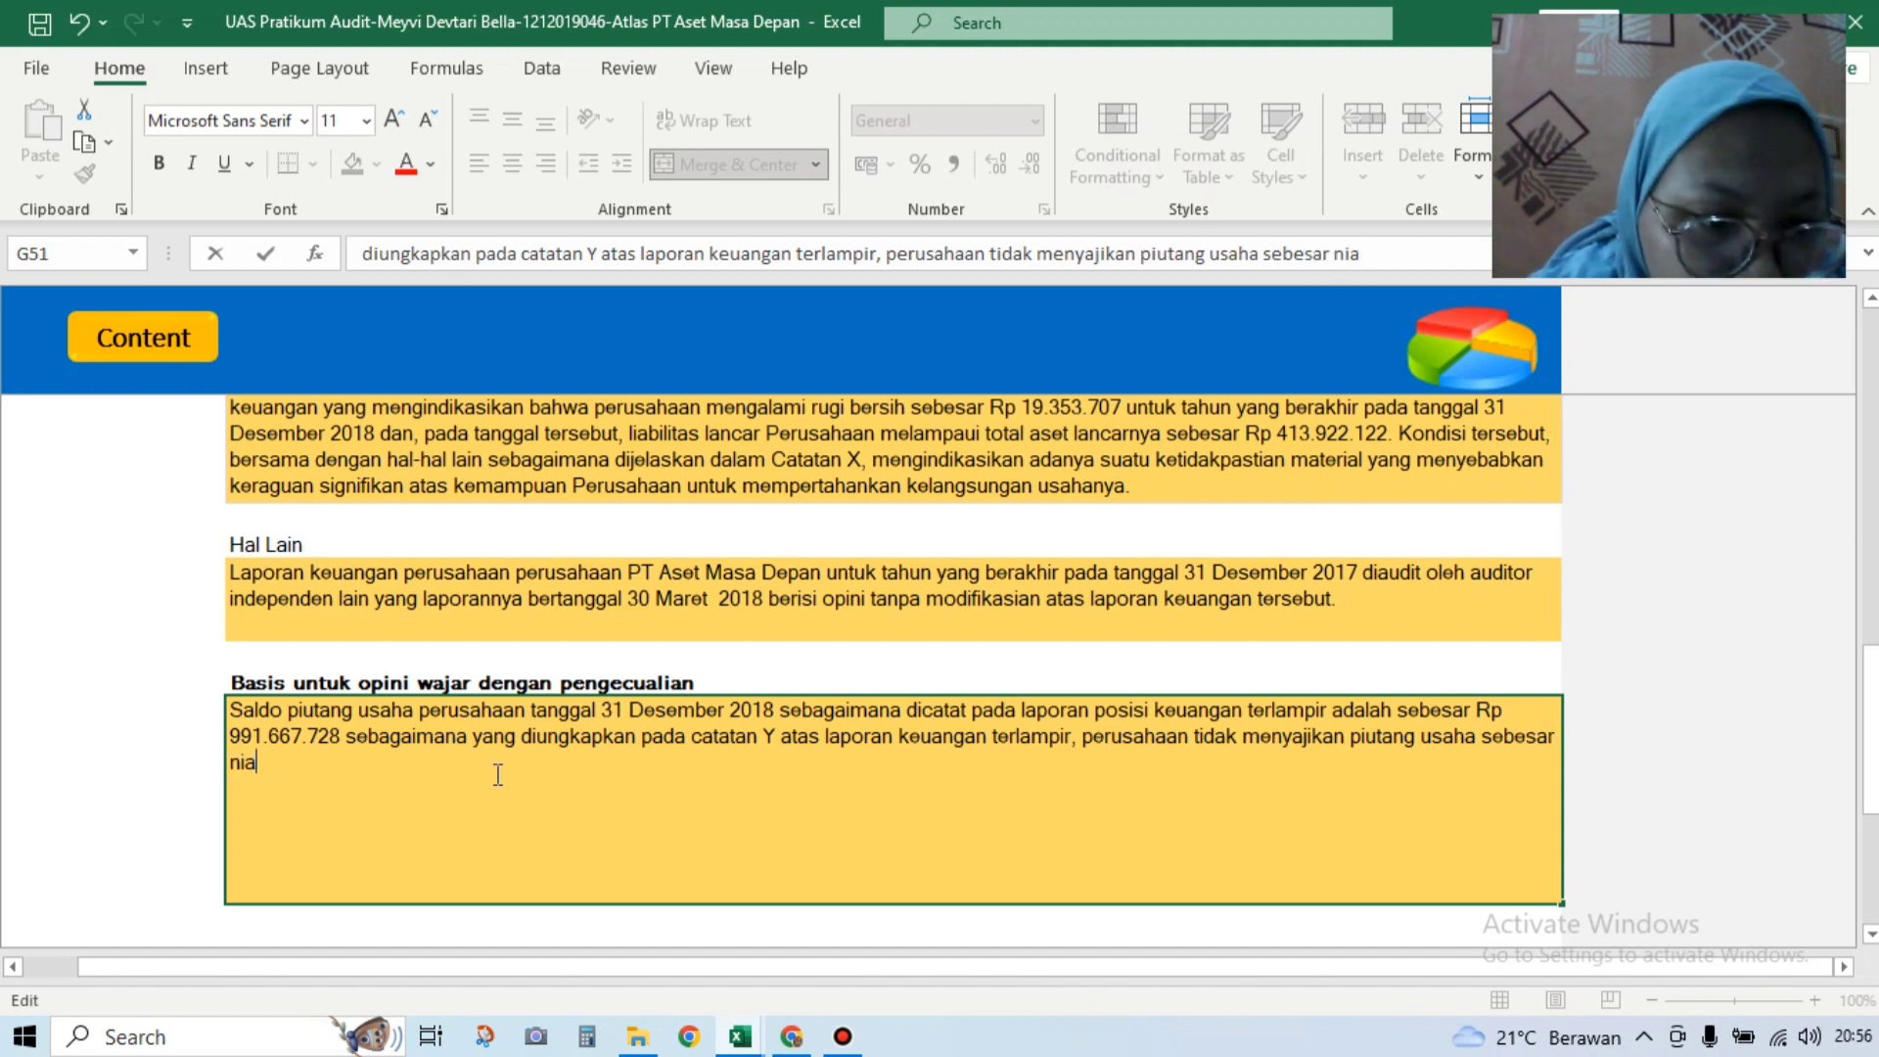
{"action": "type", "text": "lai"}
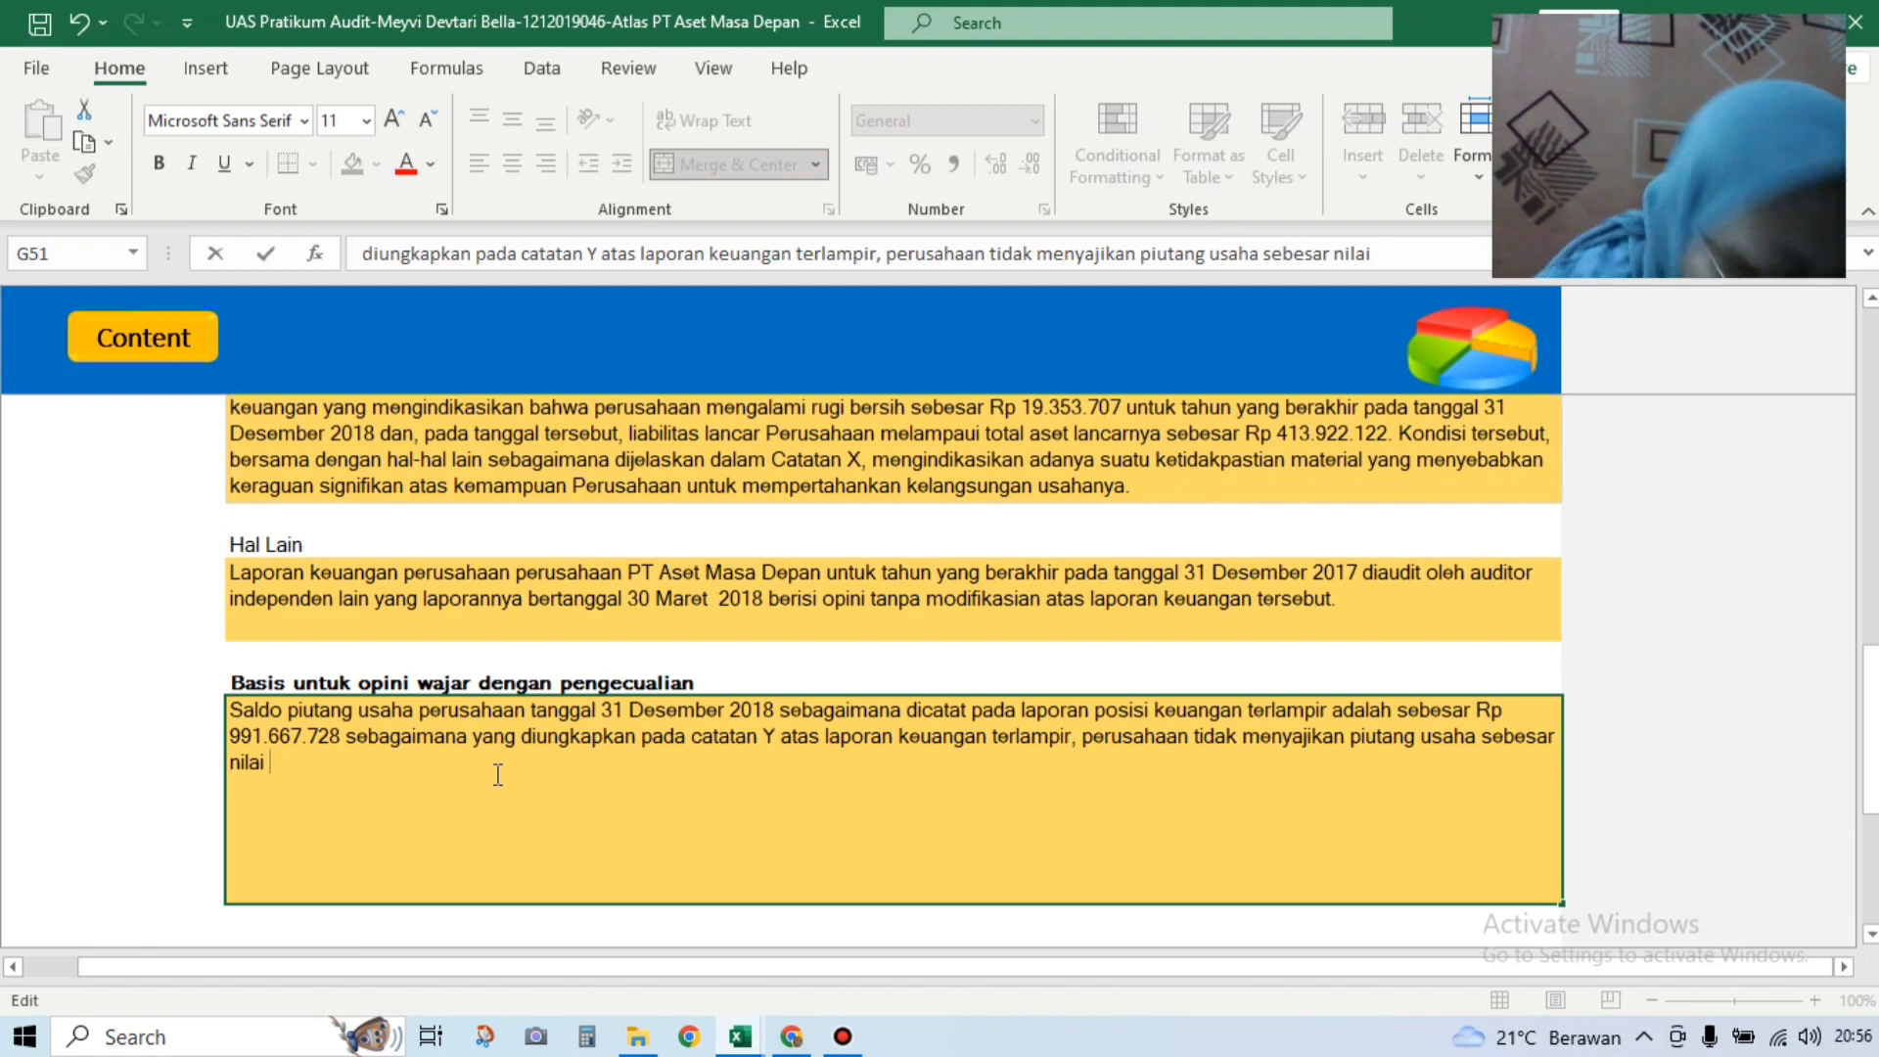
{"action": "type", "text": "yang a"}
{"action": "type", "text": "apat"}
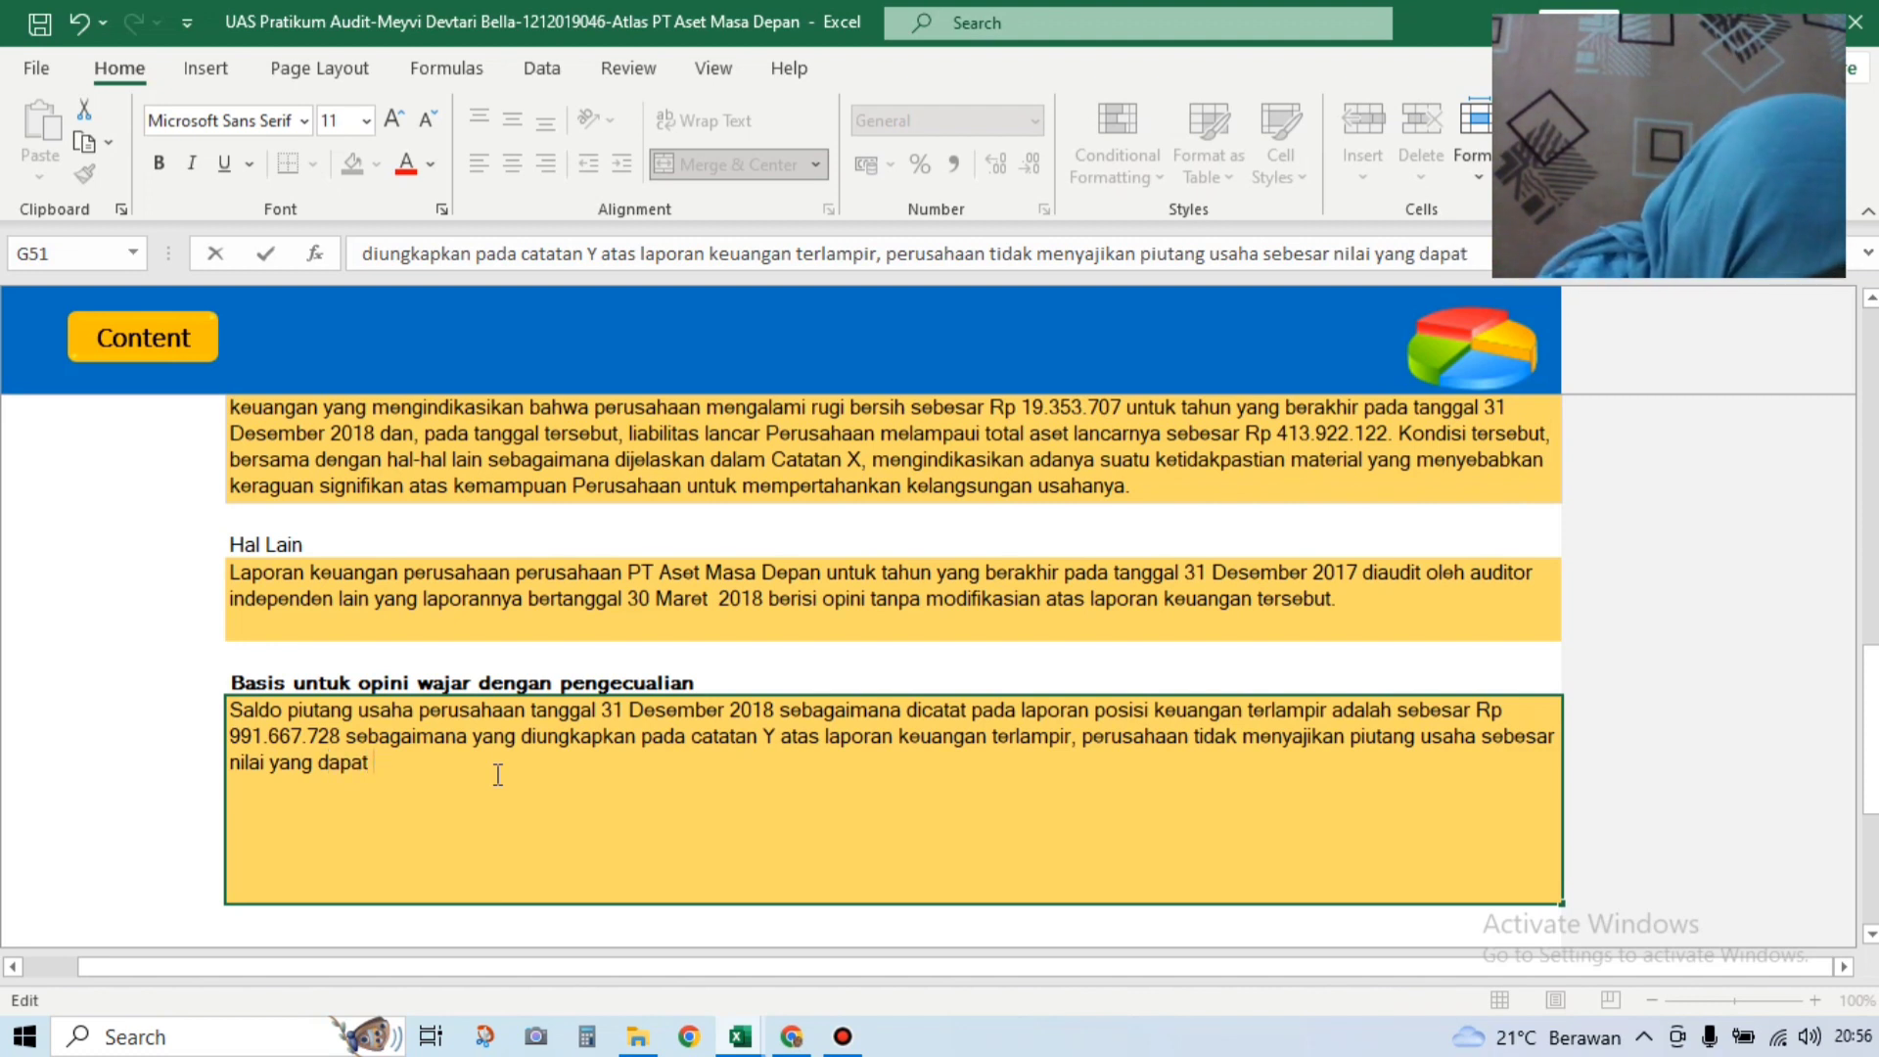
{"action": "type", "text": " dire"}
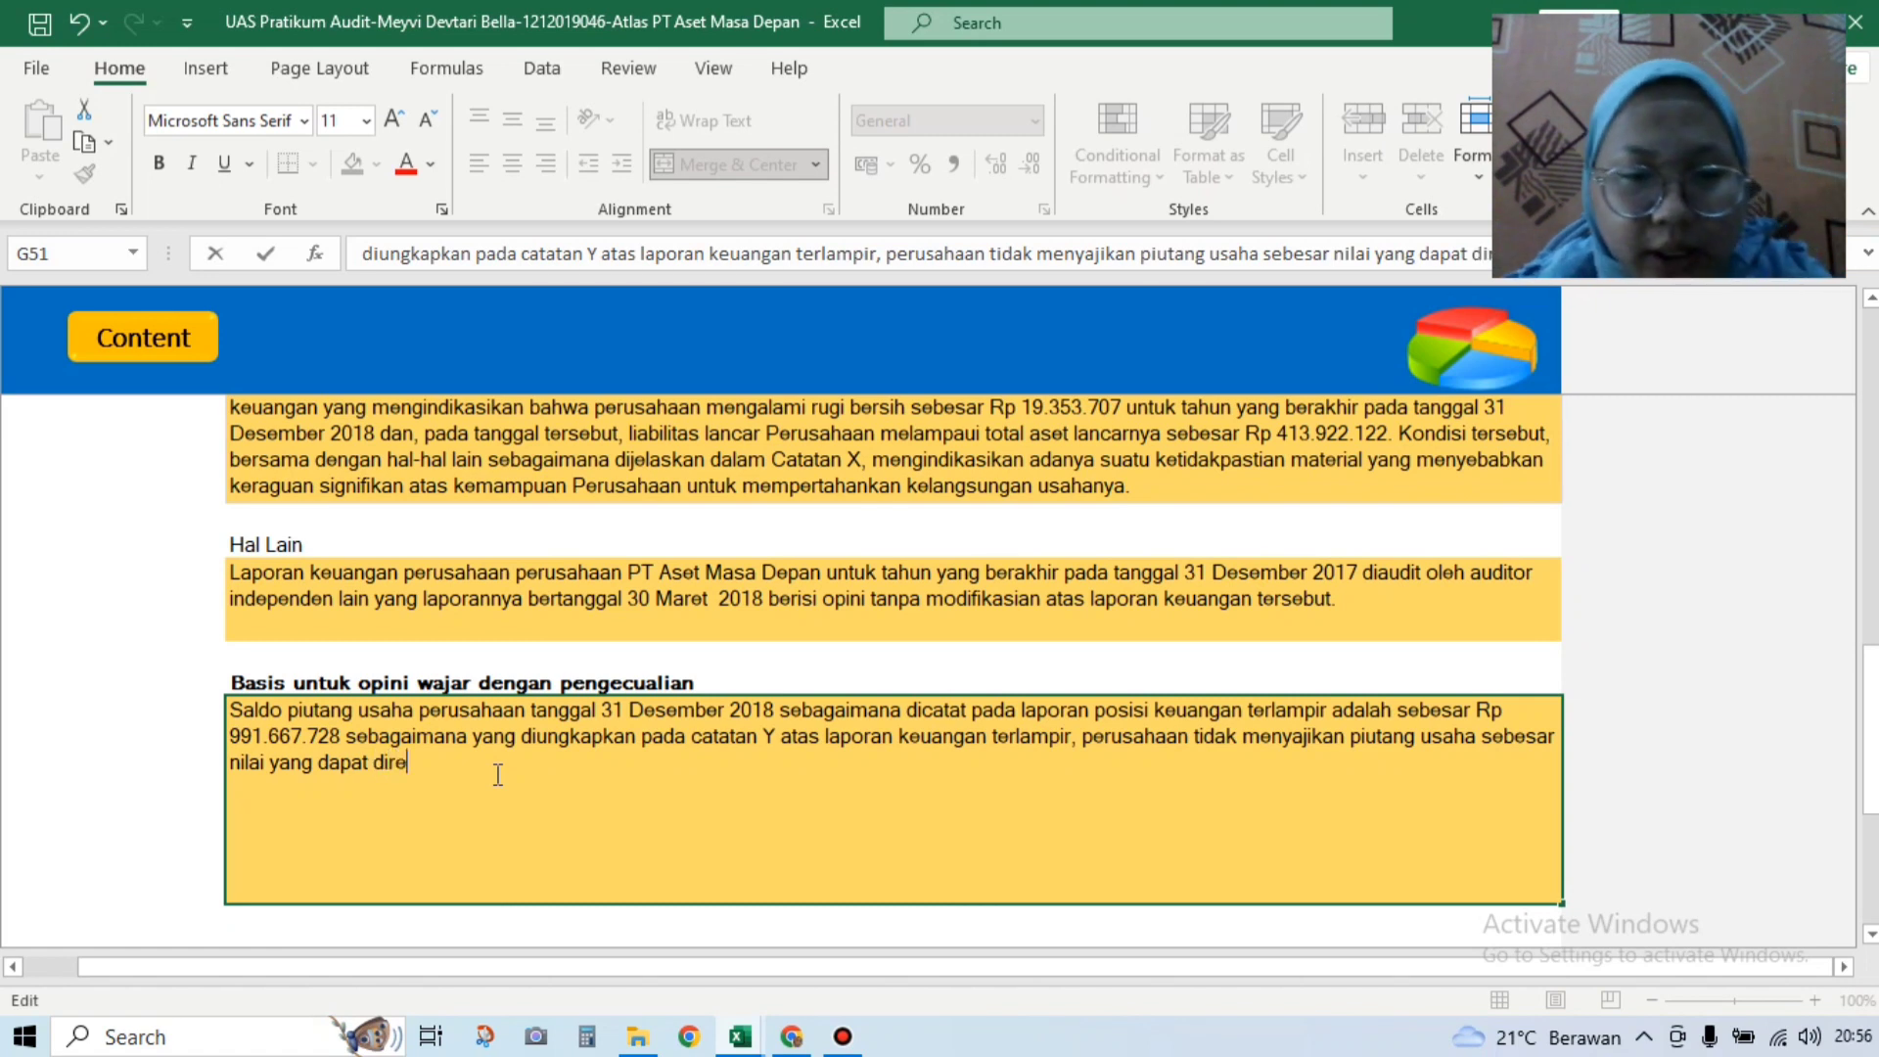
{"action": "type", "text": "alisasi"}
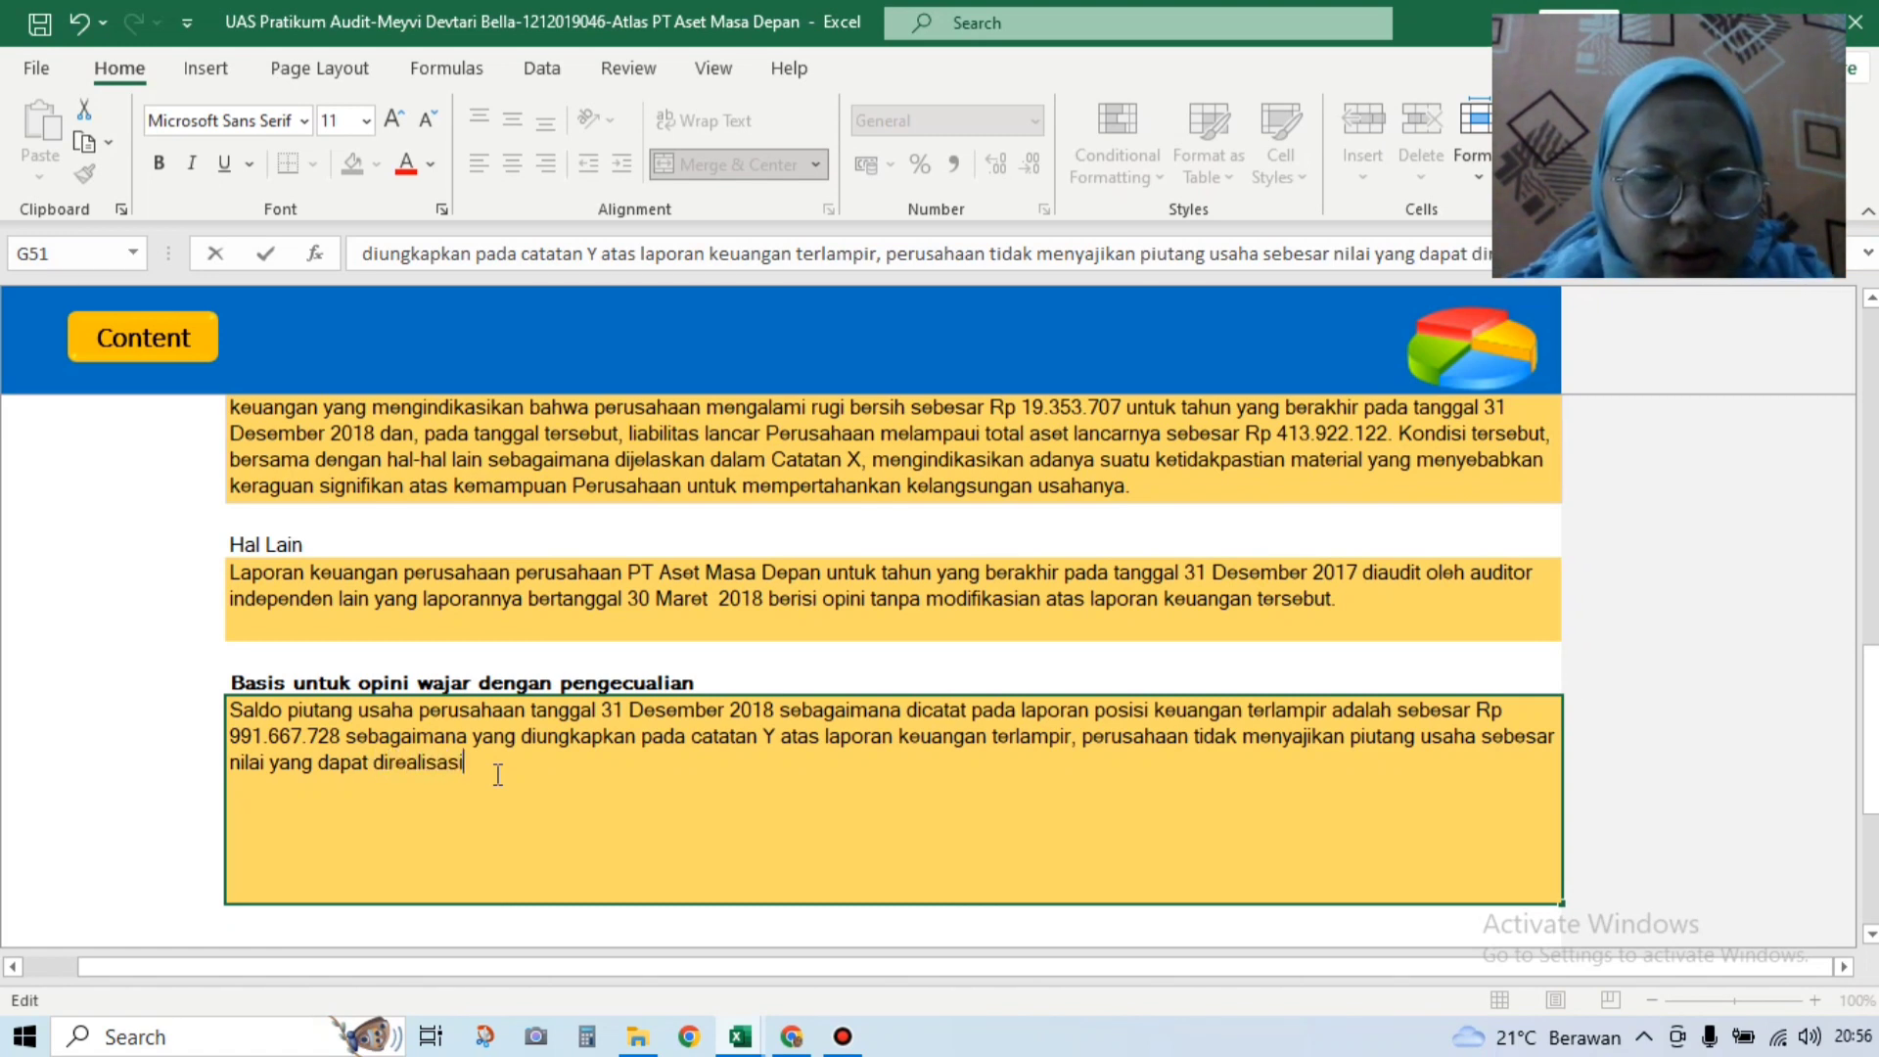
{"action": "type", "text": "kan, teta"}
Step: Add 'tetapi menyajikannya sebesar biaya perolehan … tanpa didukung dengan asumsi yang memadai,' to G51
{"action": "key", "text": "BackSpace"}
{"action": "type", "text": "pi"}
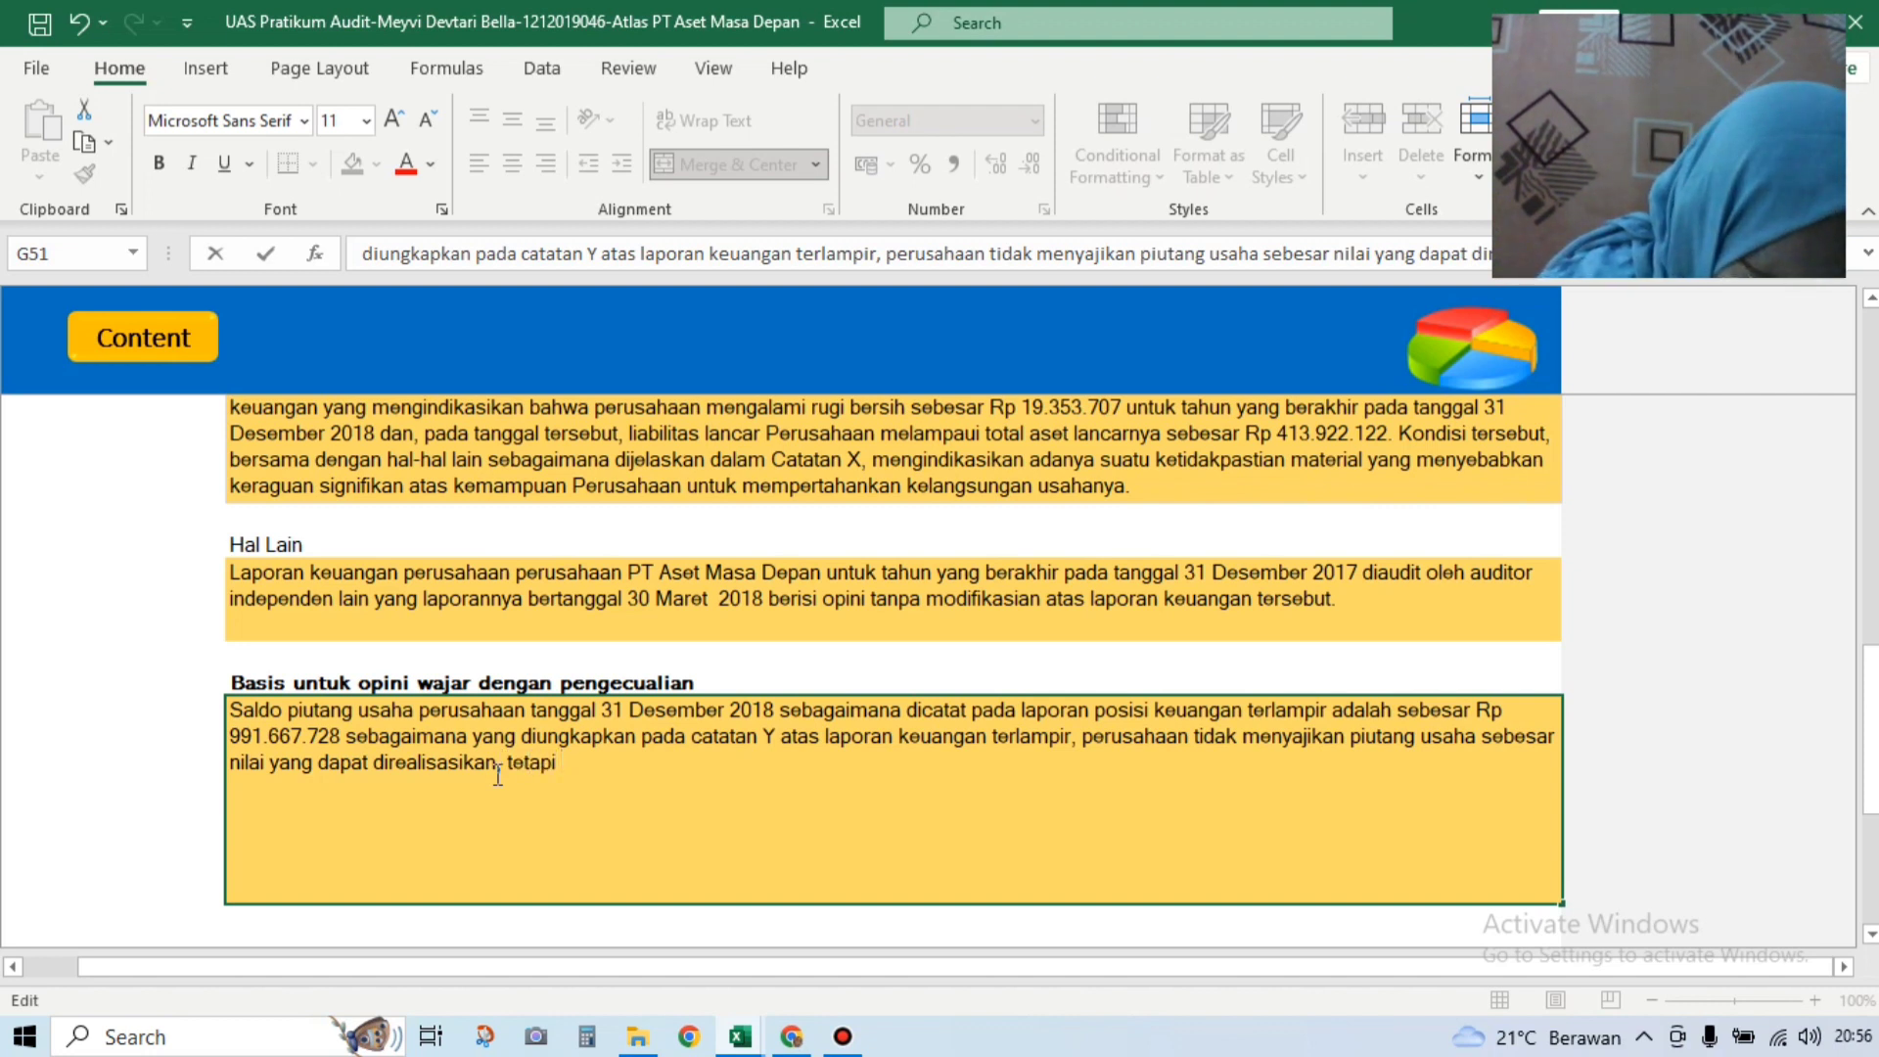
{"action": "type", "text": " meny"}
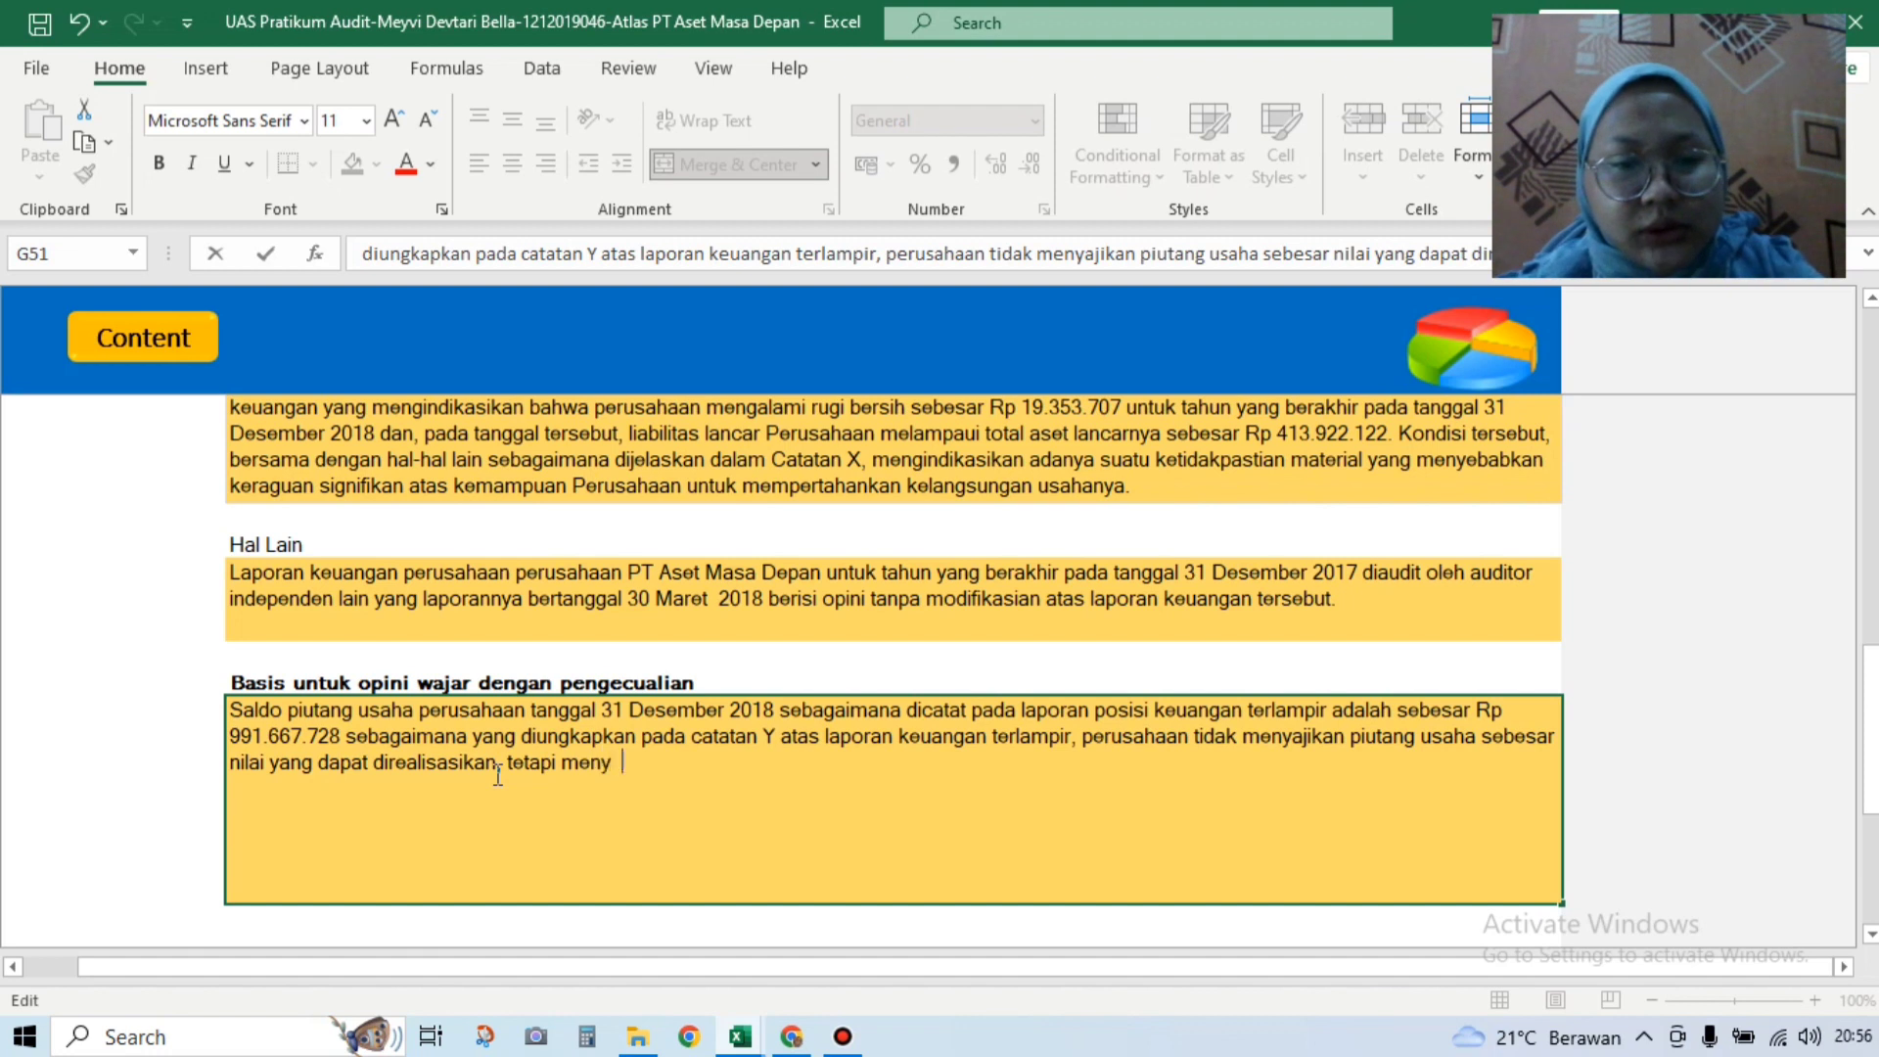
{"action": "type", "text": "ajikannya"}
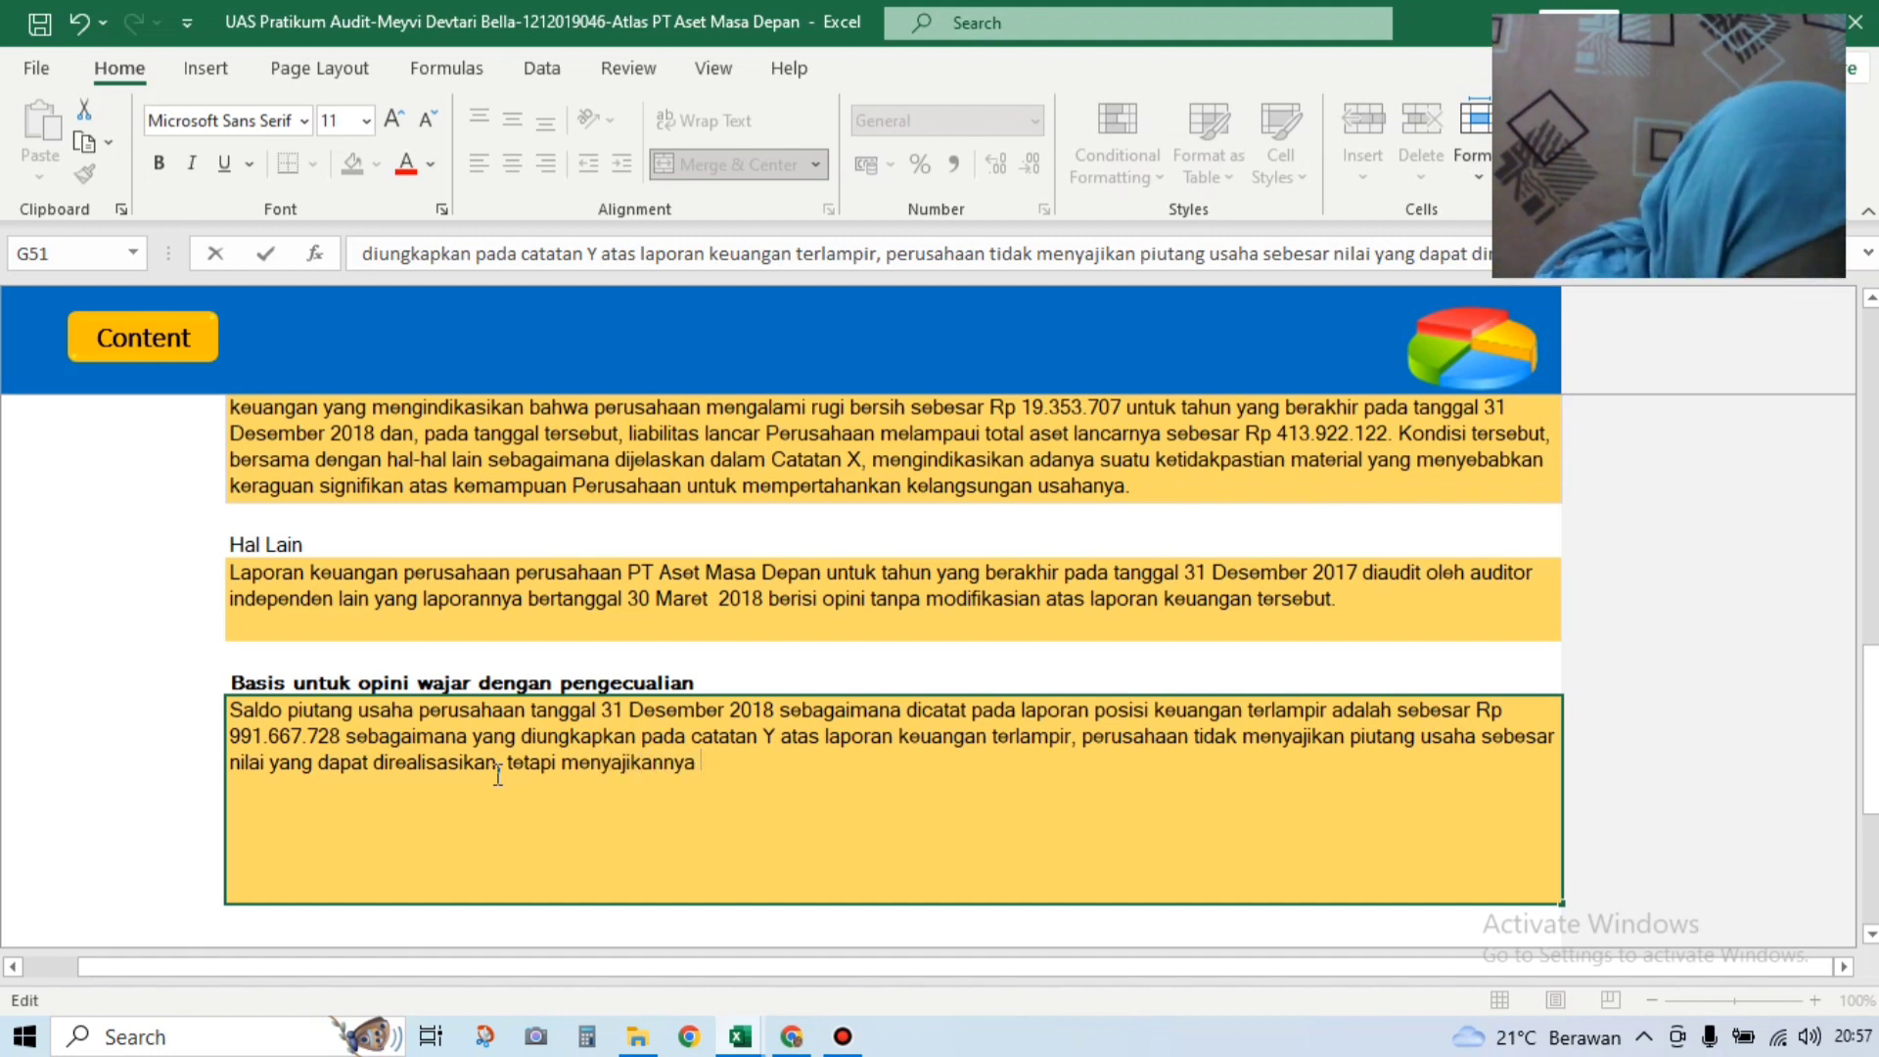
{"action": "type", "text": " sebesar biaya "}
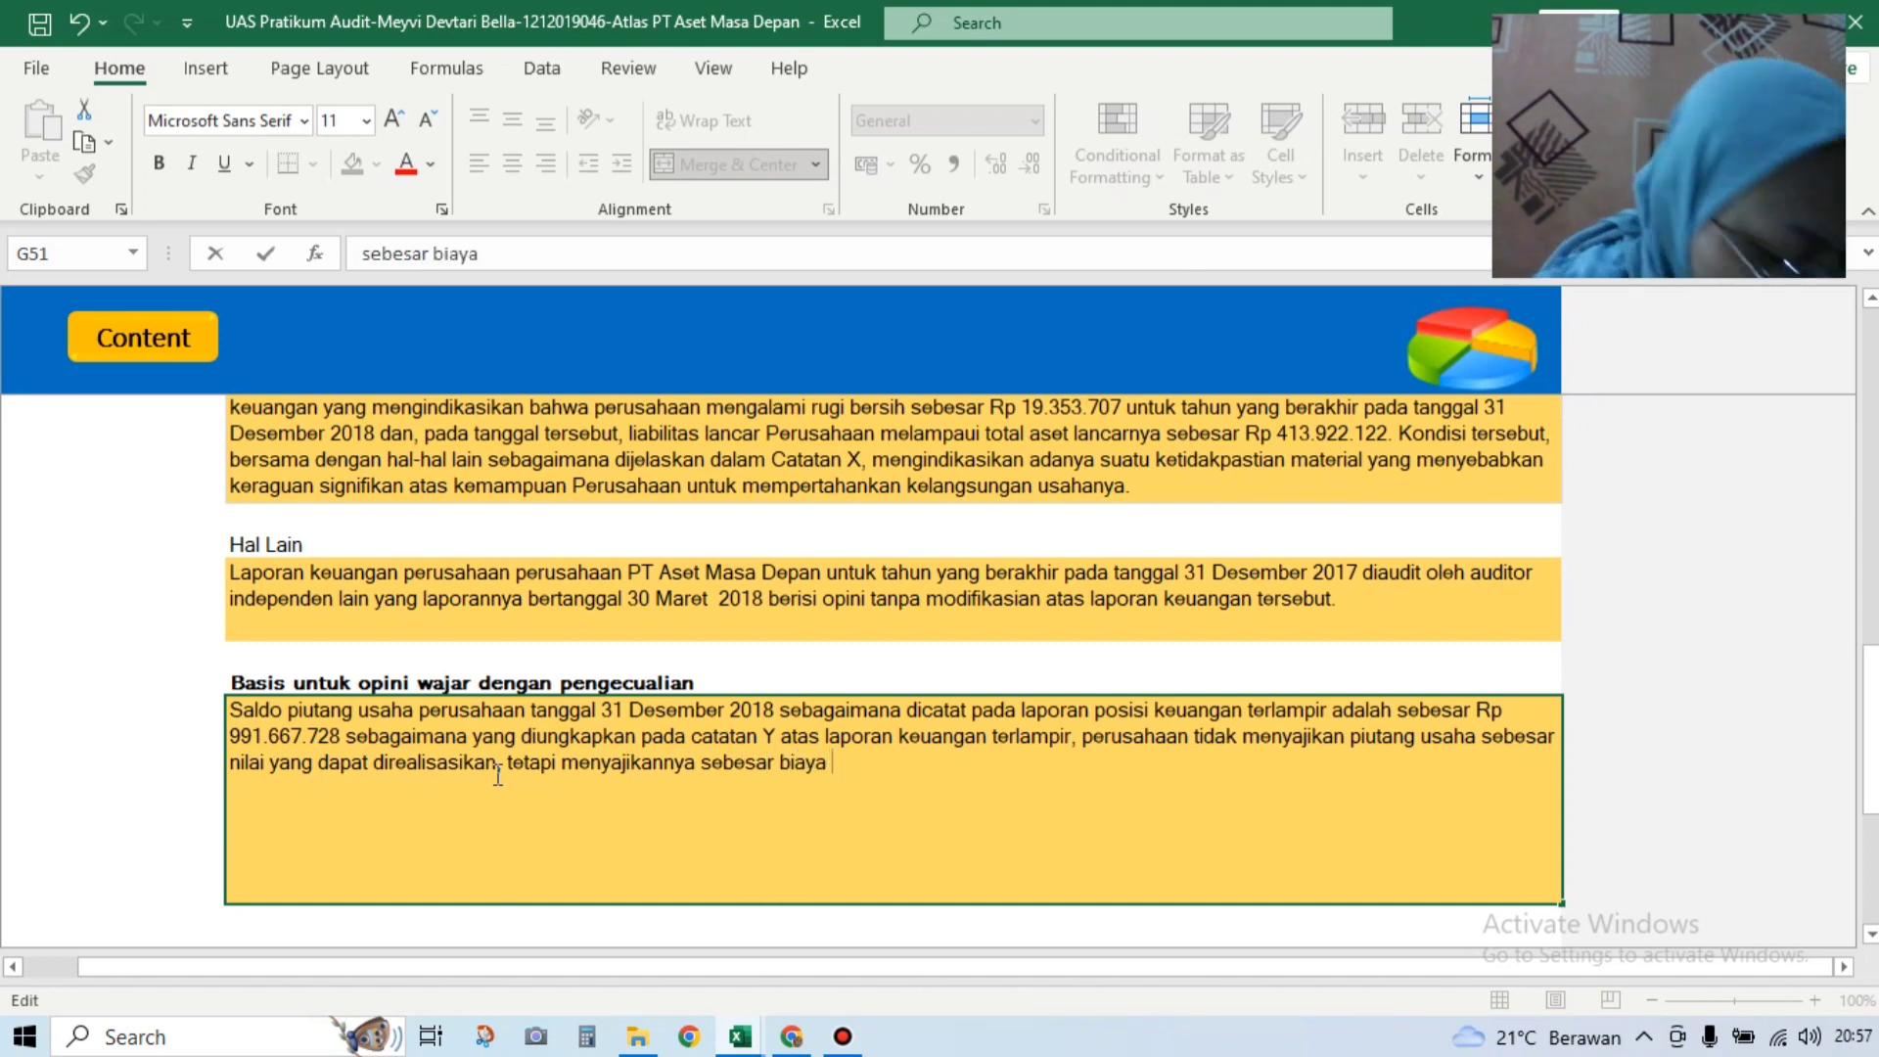
{"action": "type", "text": "p"}
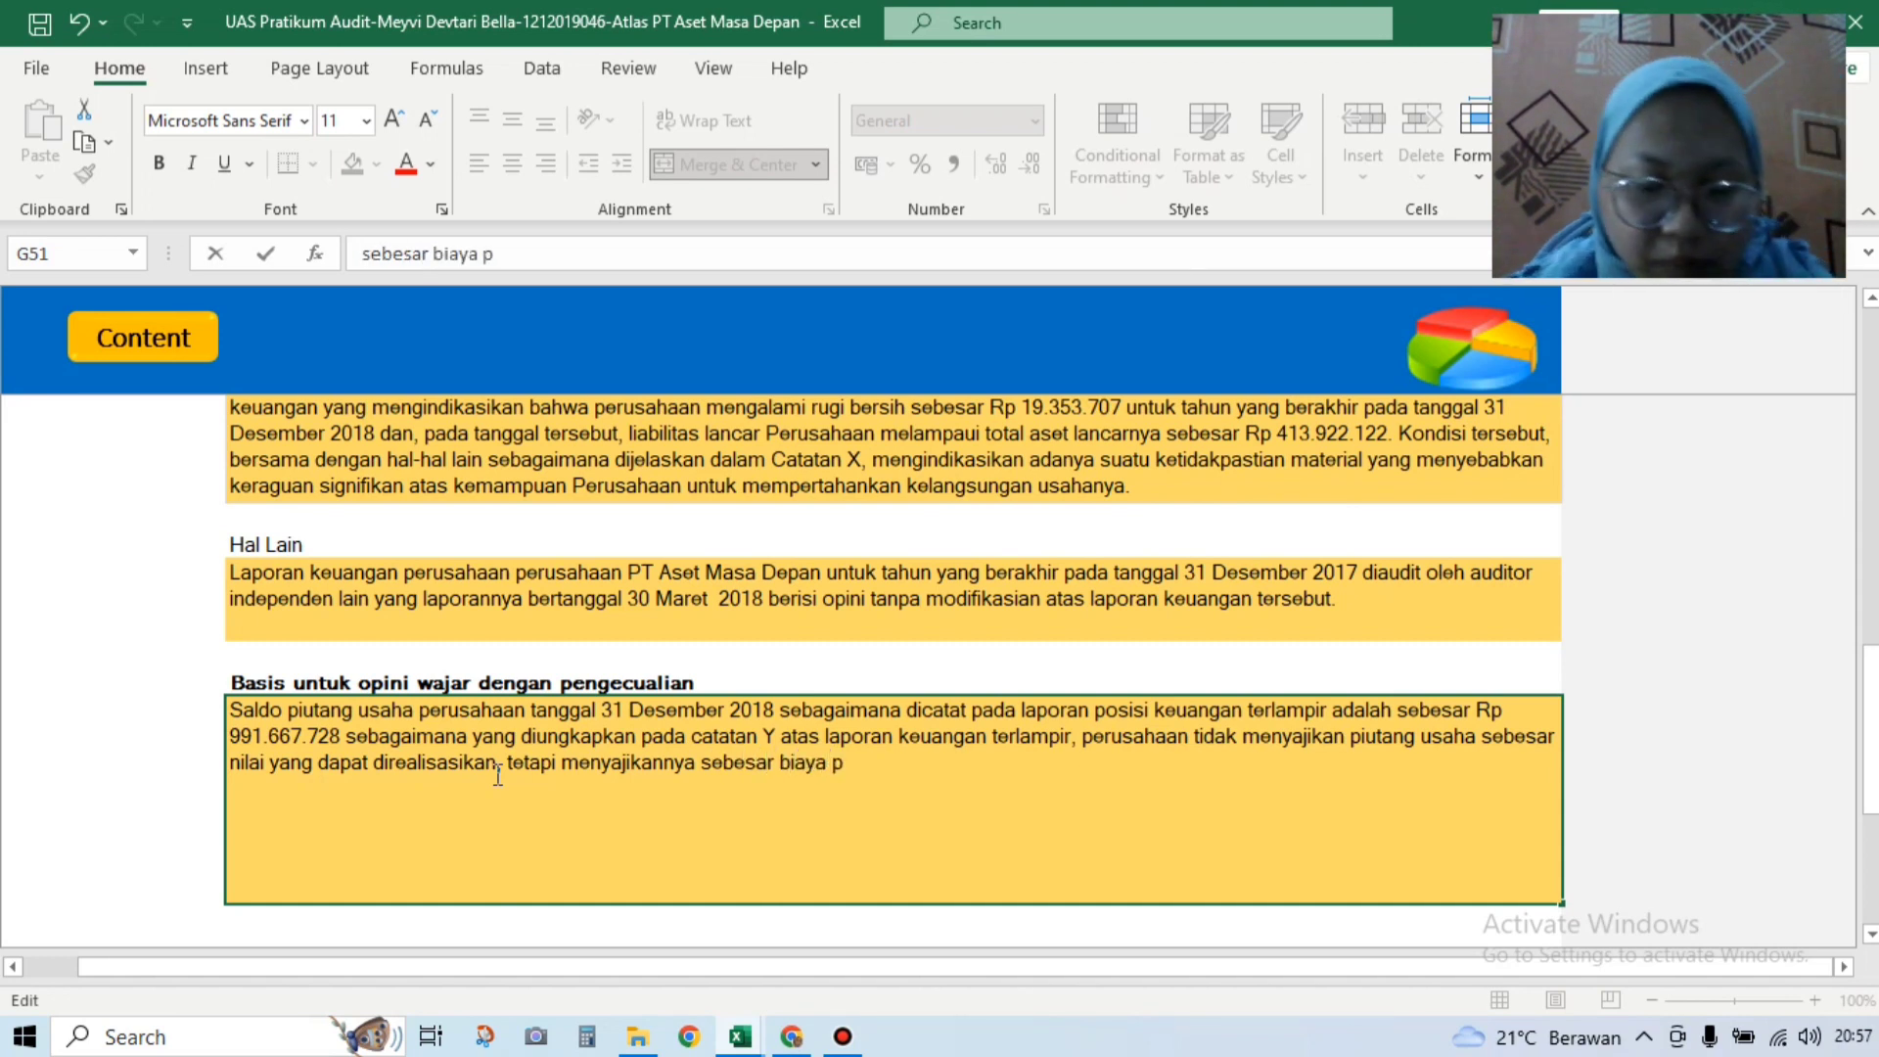
{"action": "type", "text": "eroleha"}
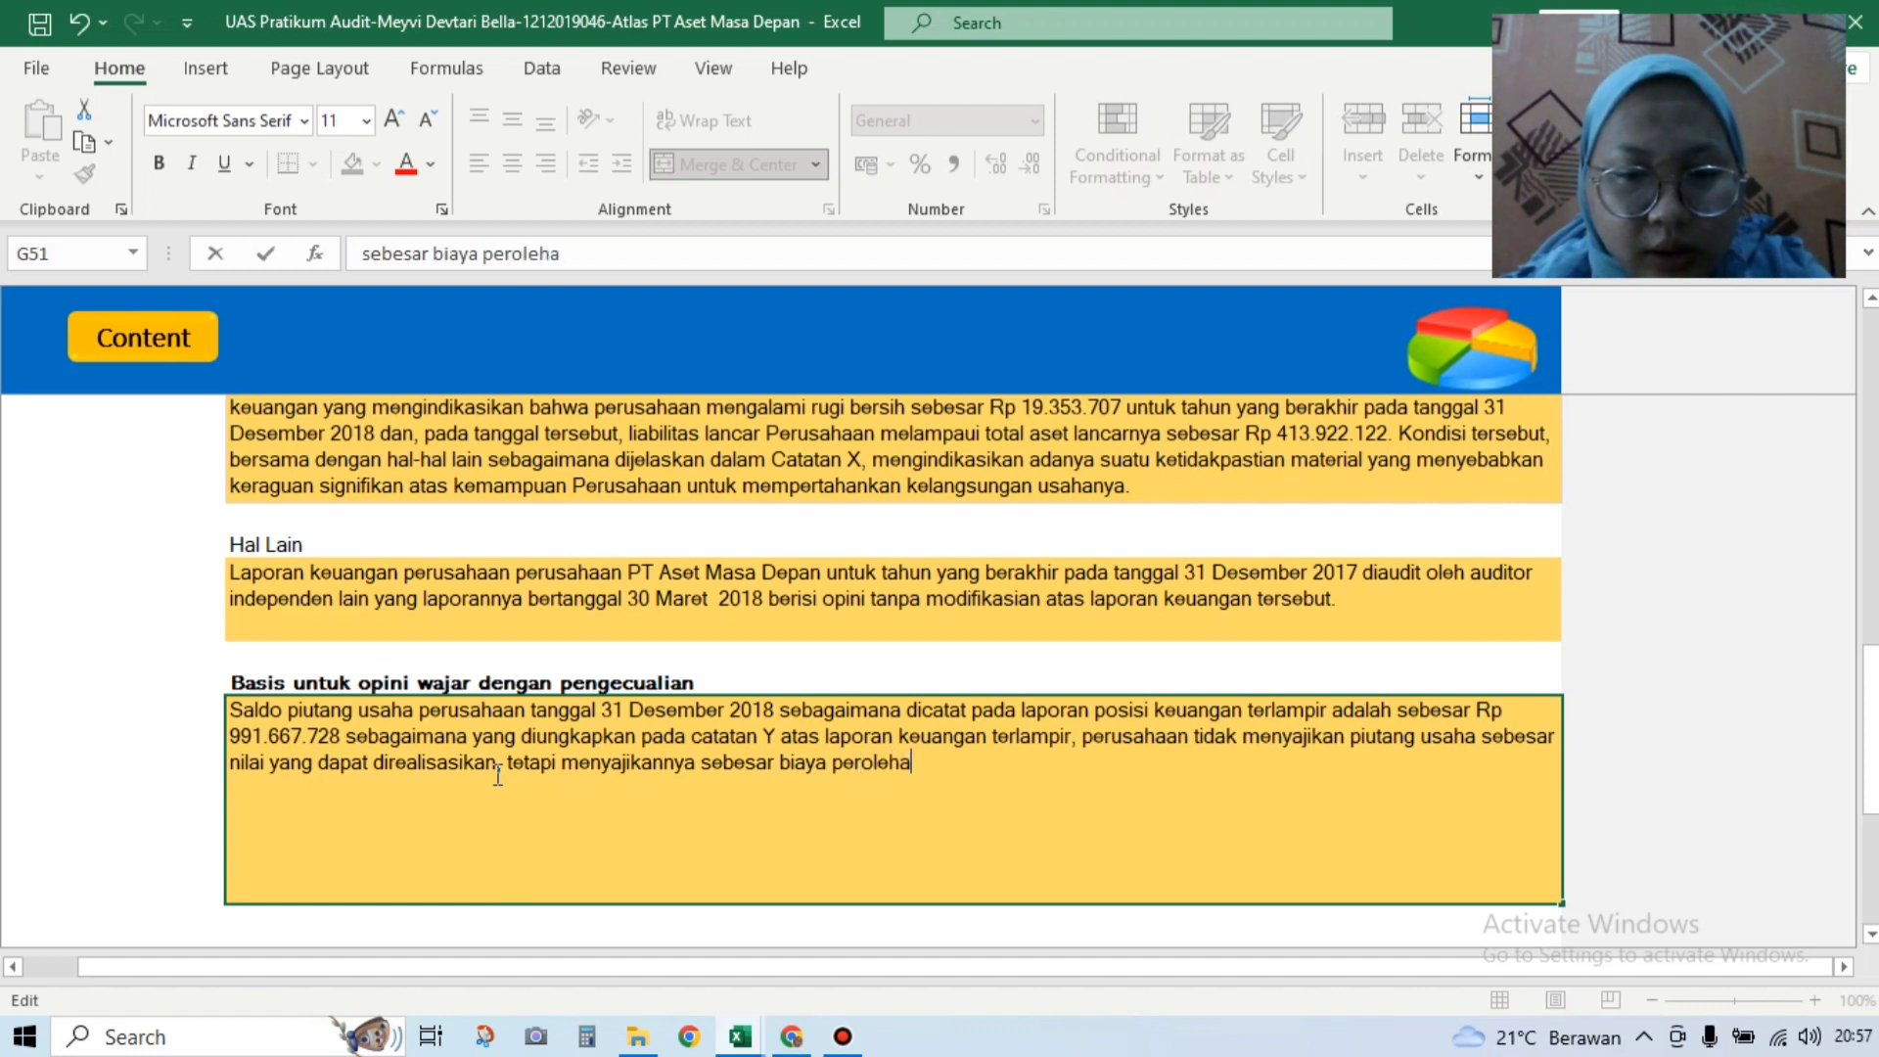
{"action": "type", "text": "n dengan "}
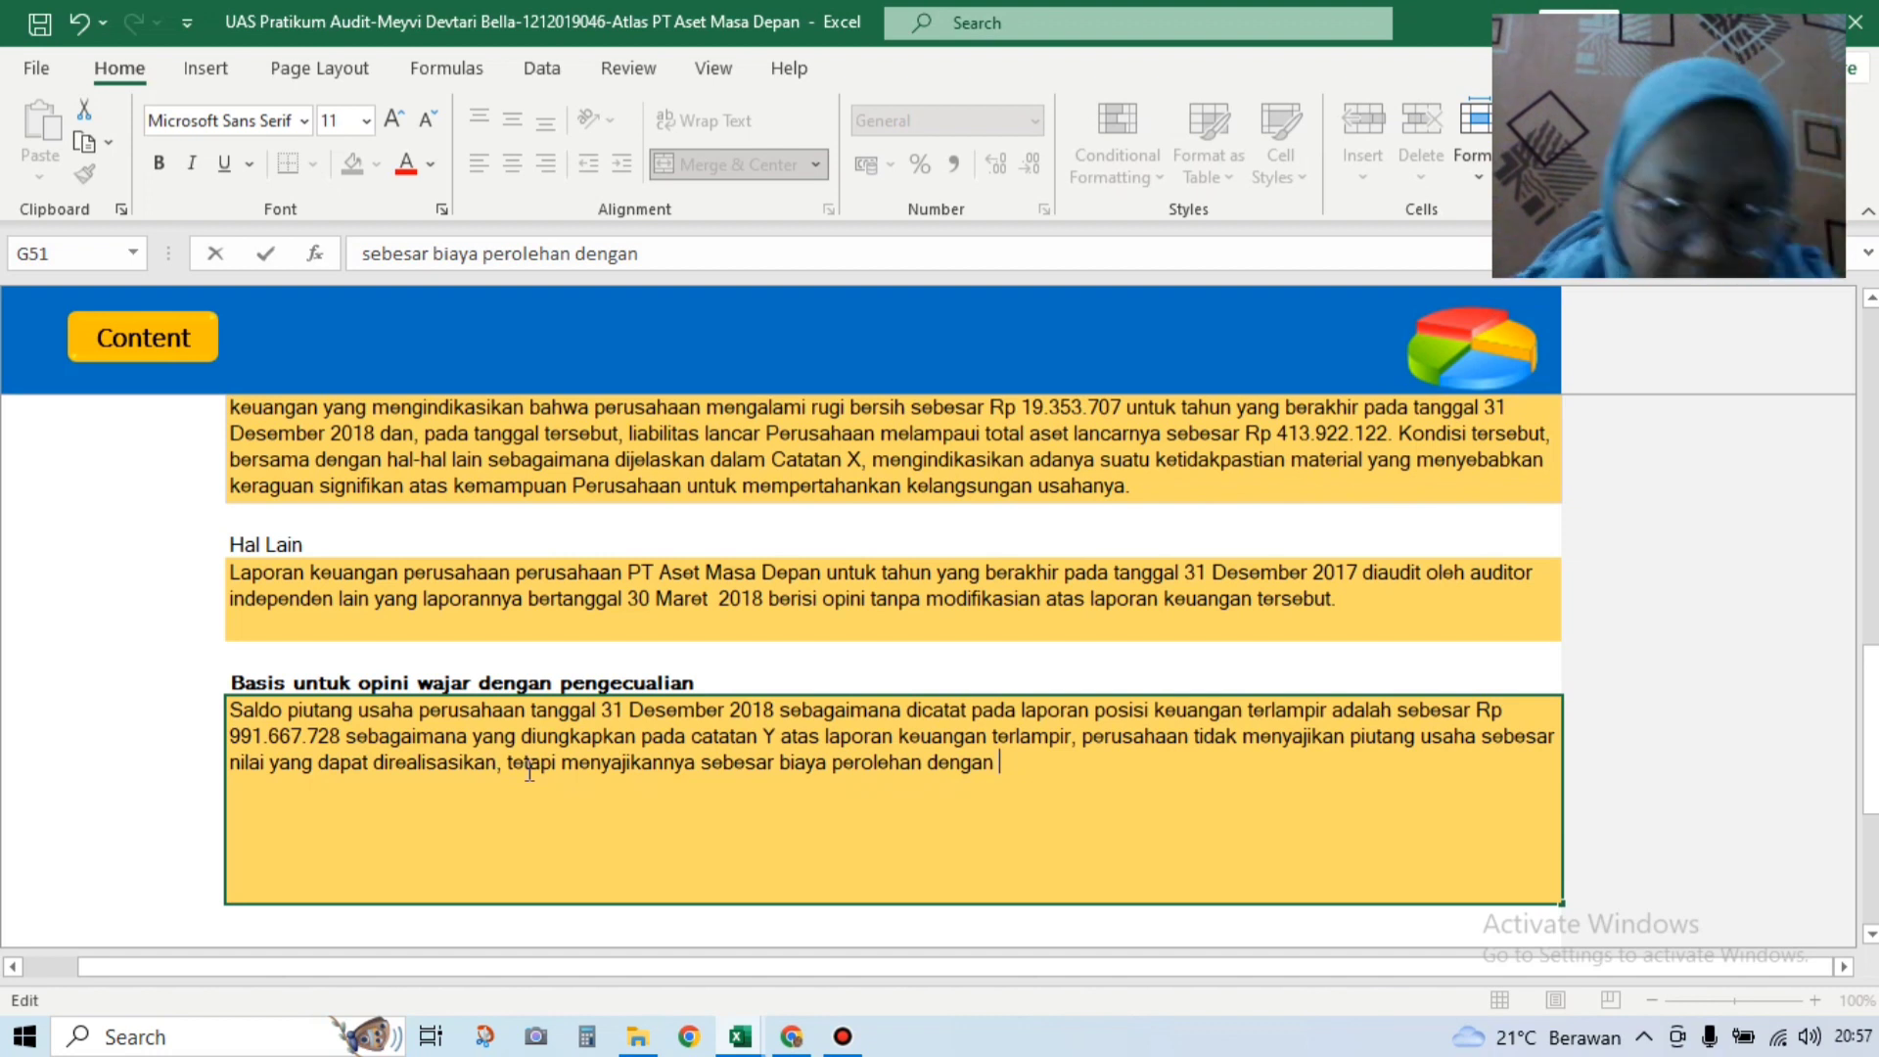
{"action": "type", "text": "menyak"}
{"action": "type", "text": "ajikan "}
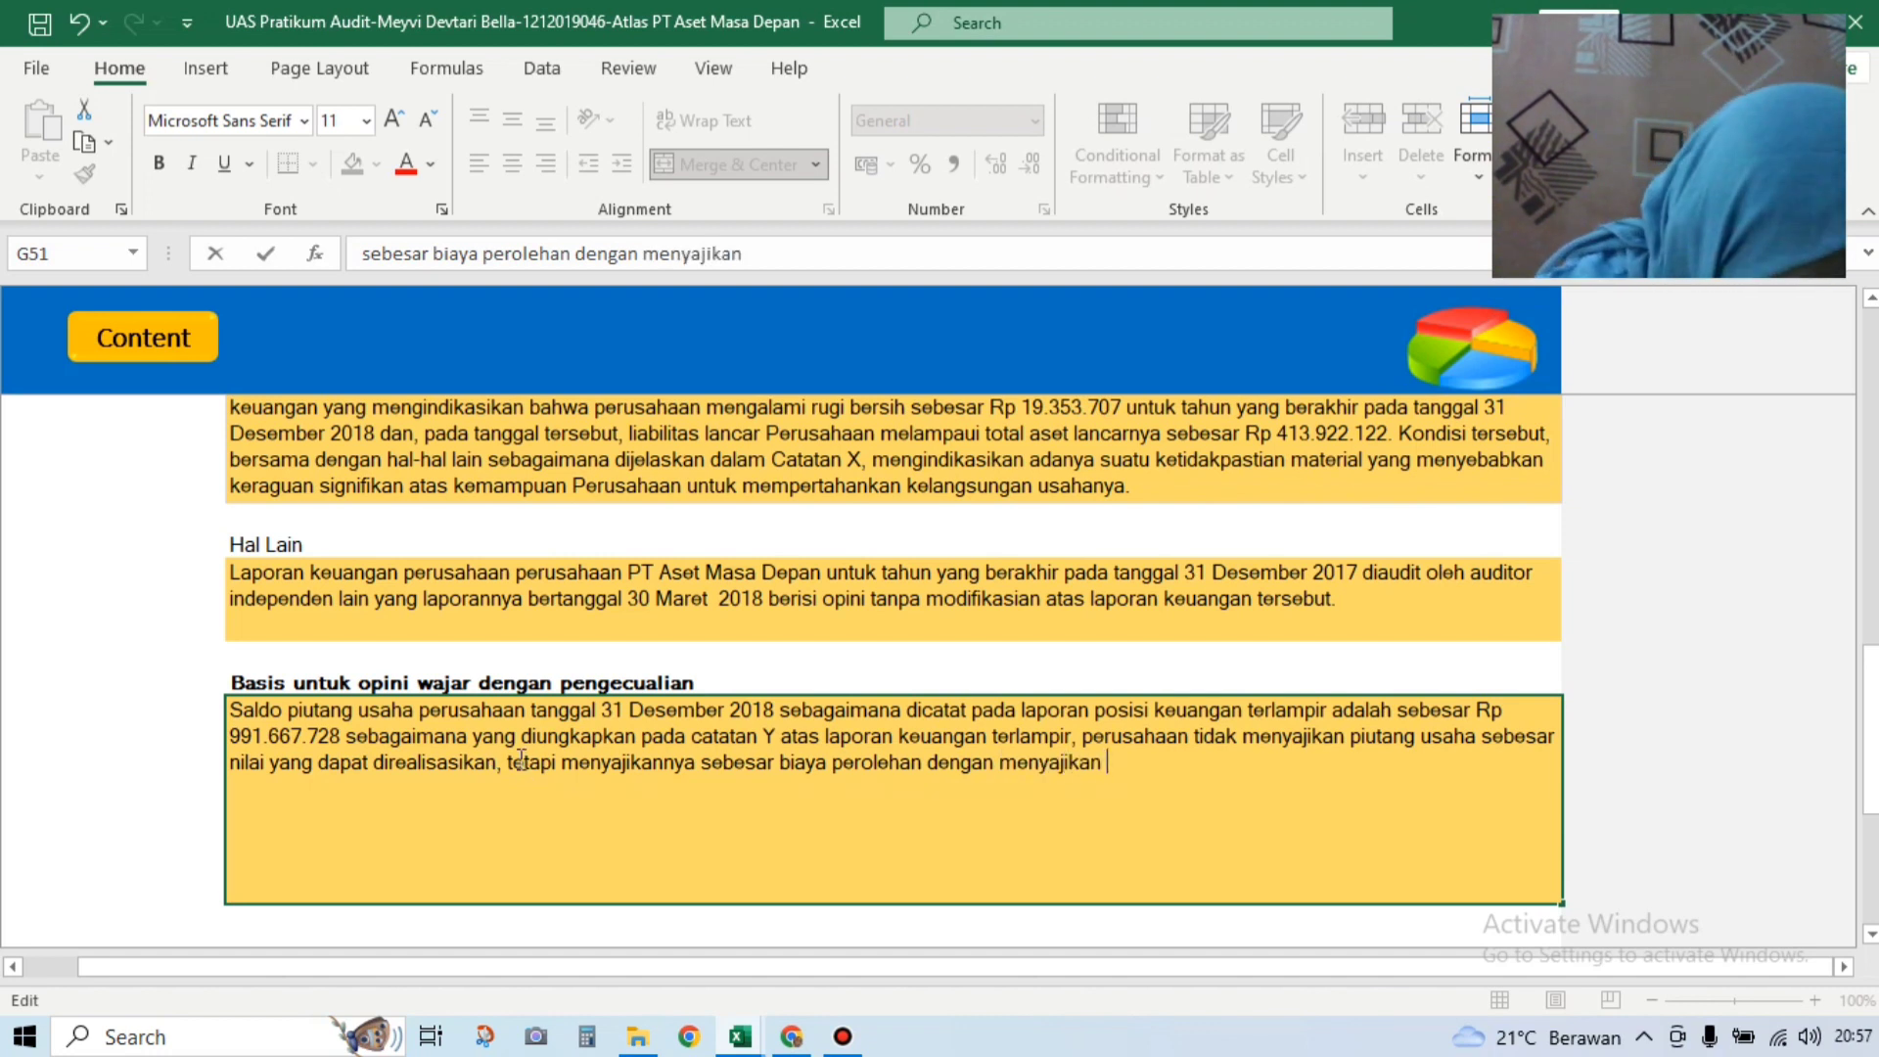
{"action": "type", "text": "tin"}
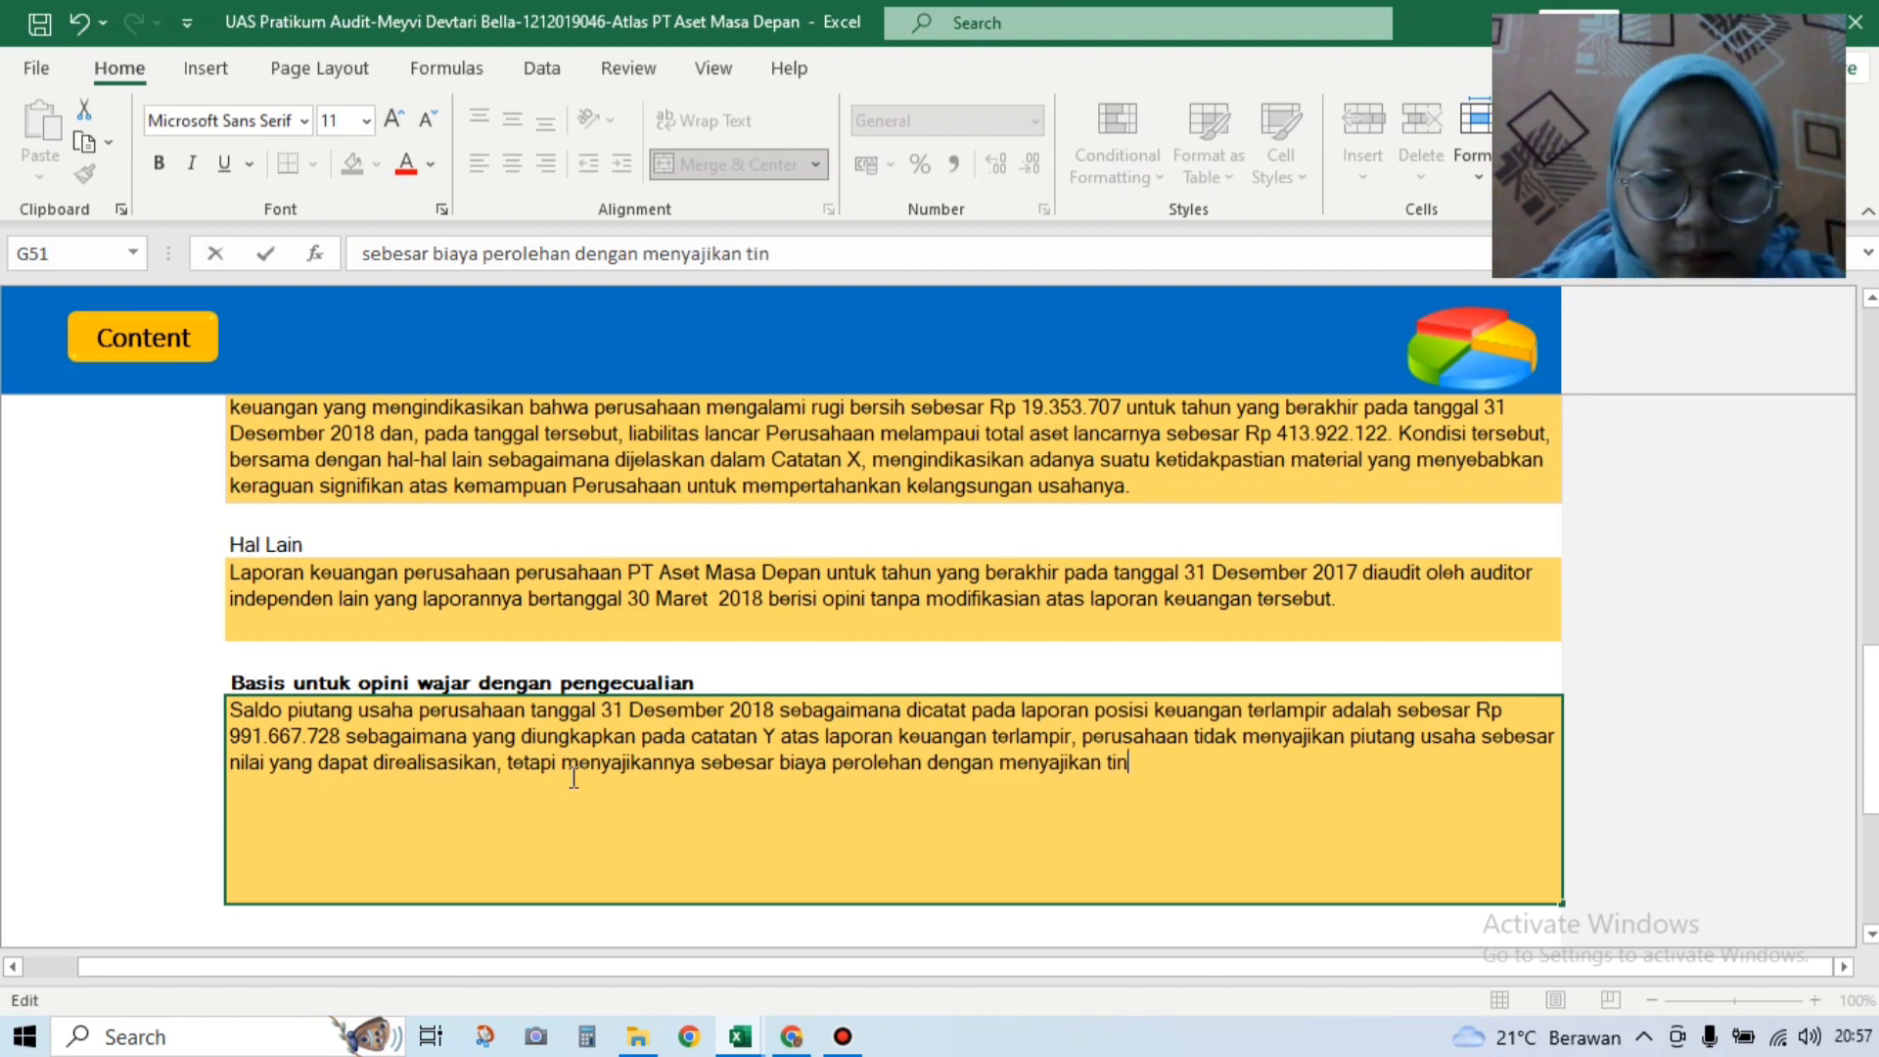
{"action": "type", "text": "gkat penurunan"}
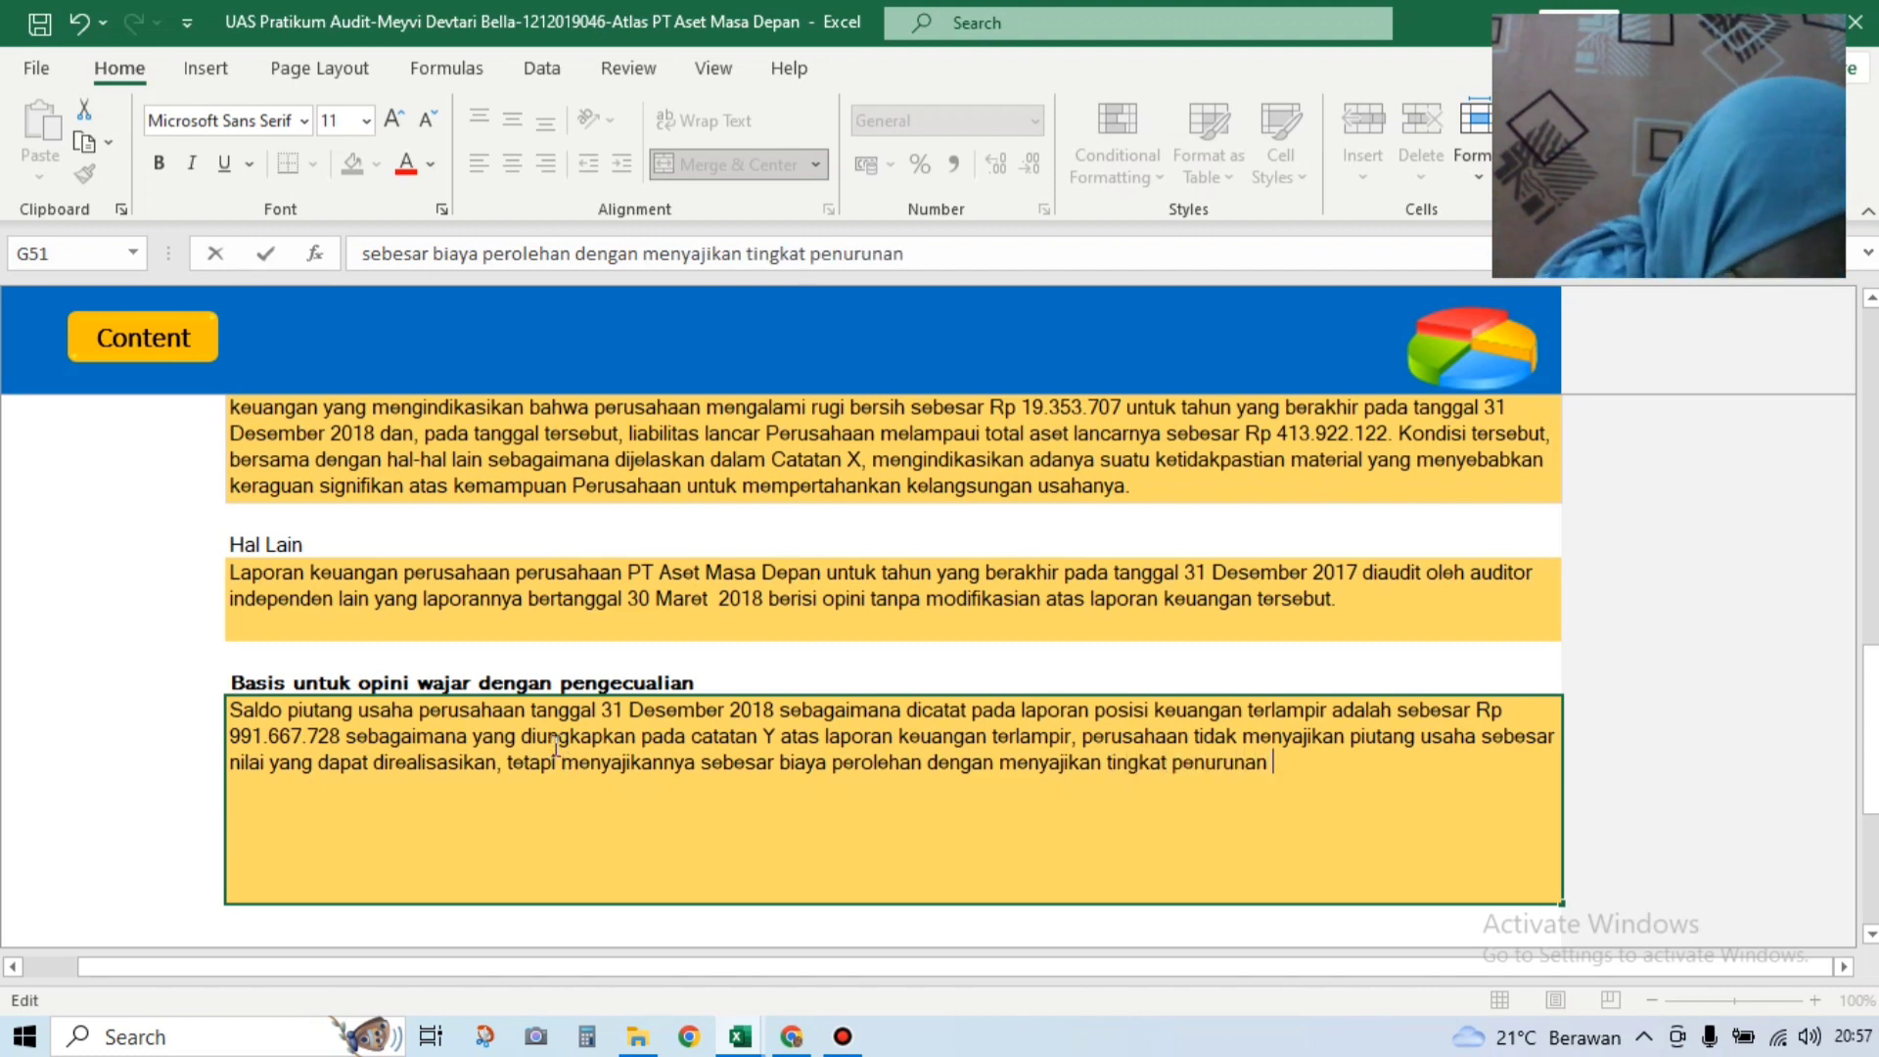
{"action": "type", "text": " pi"}
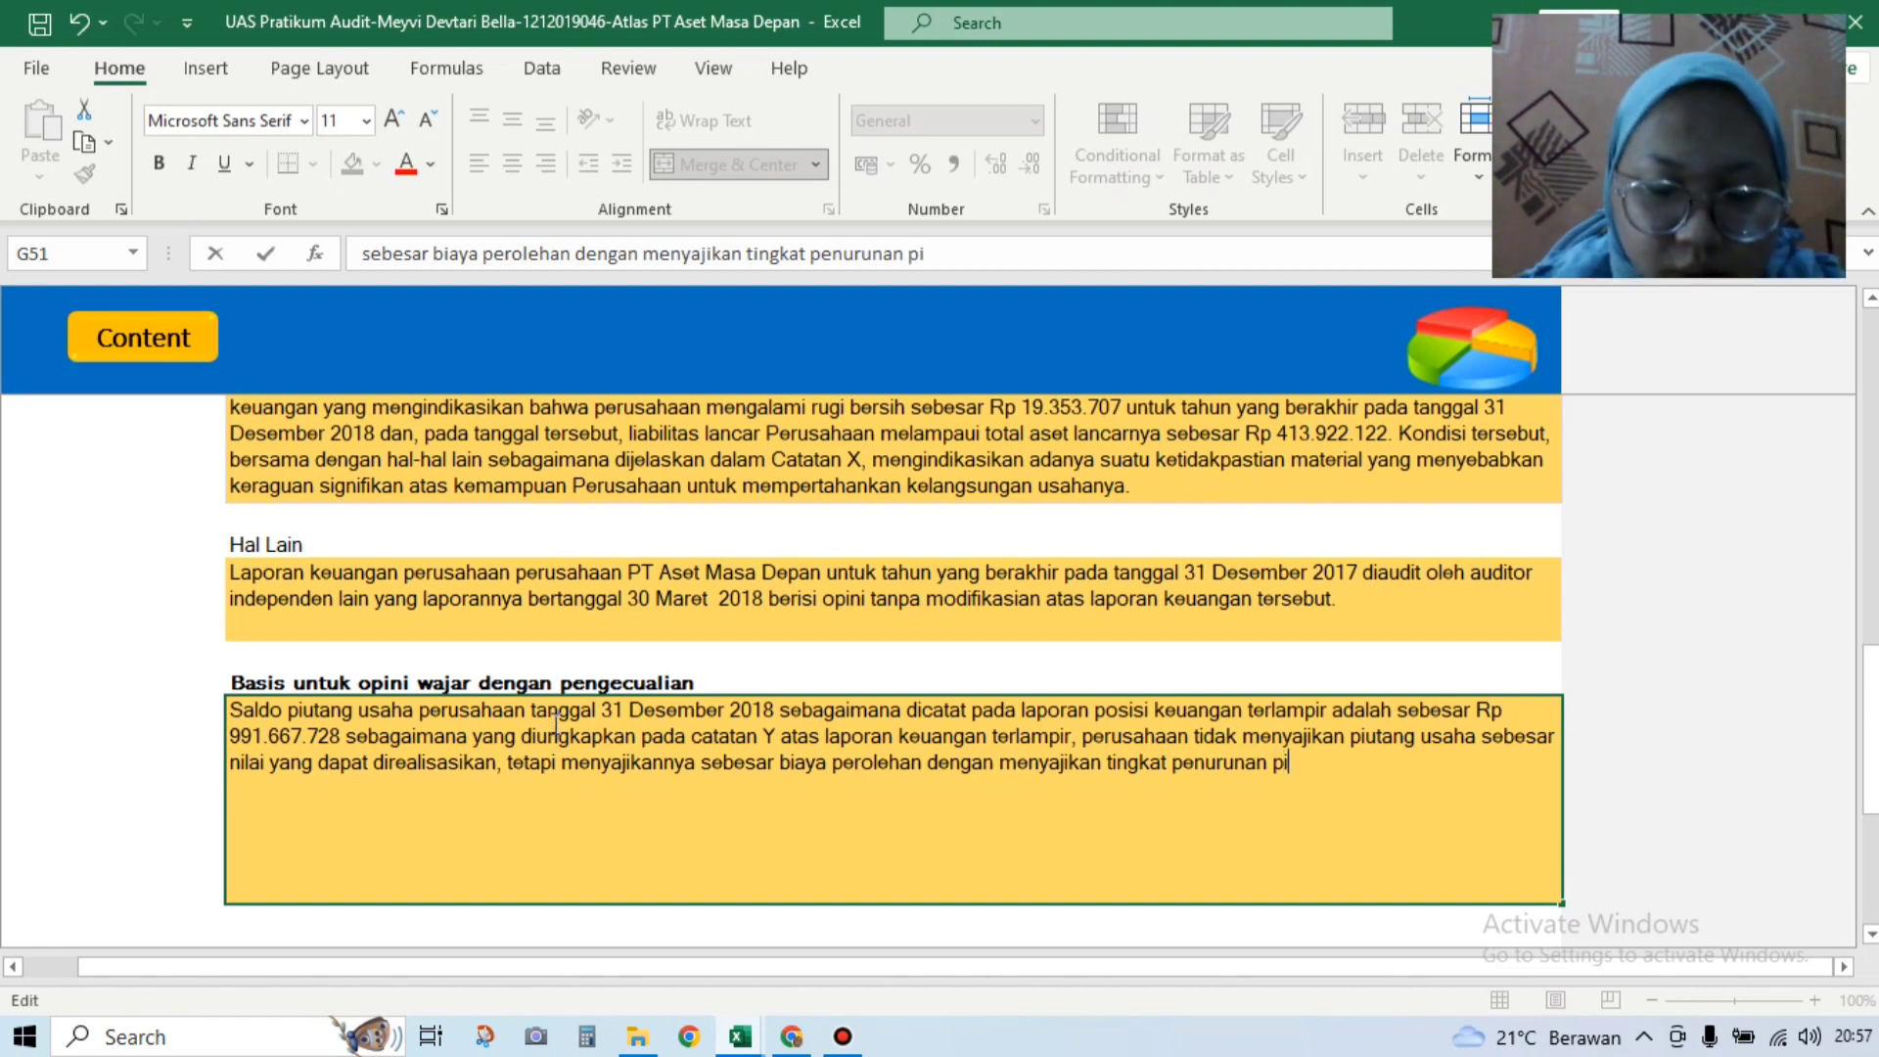
{"action": "type", "text": "utangb"}
{"action": "key", "text": "BackSpace"}
{"action": "type", "text": "usaha"}
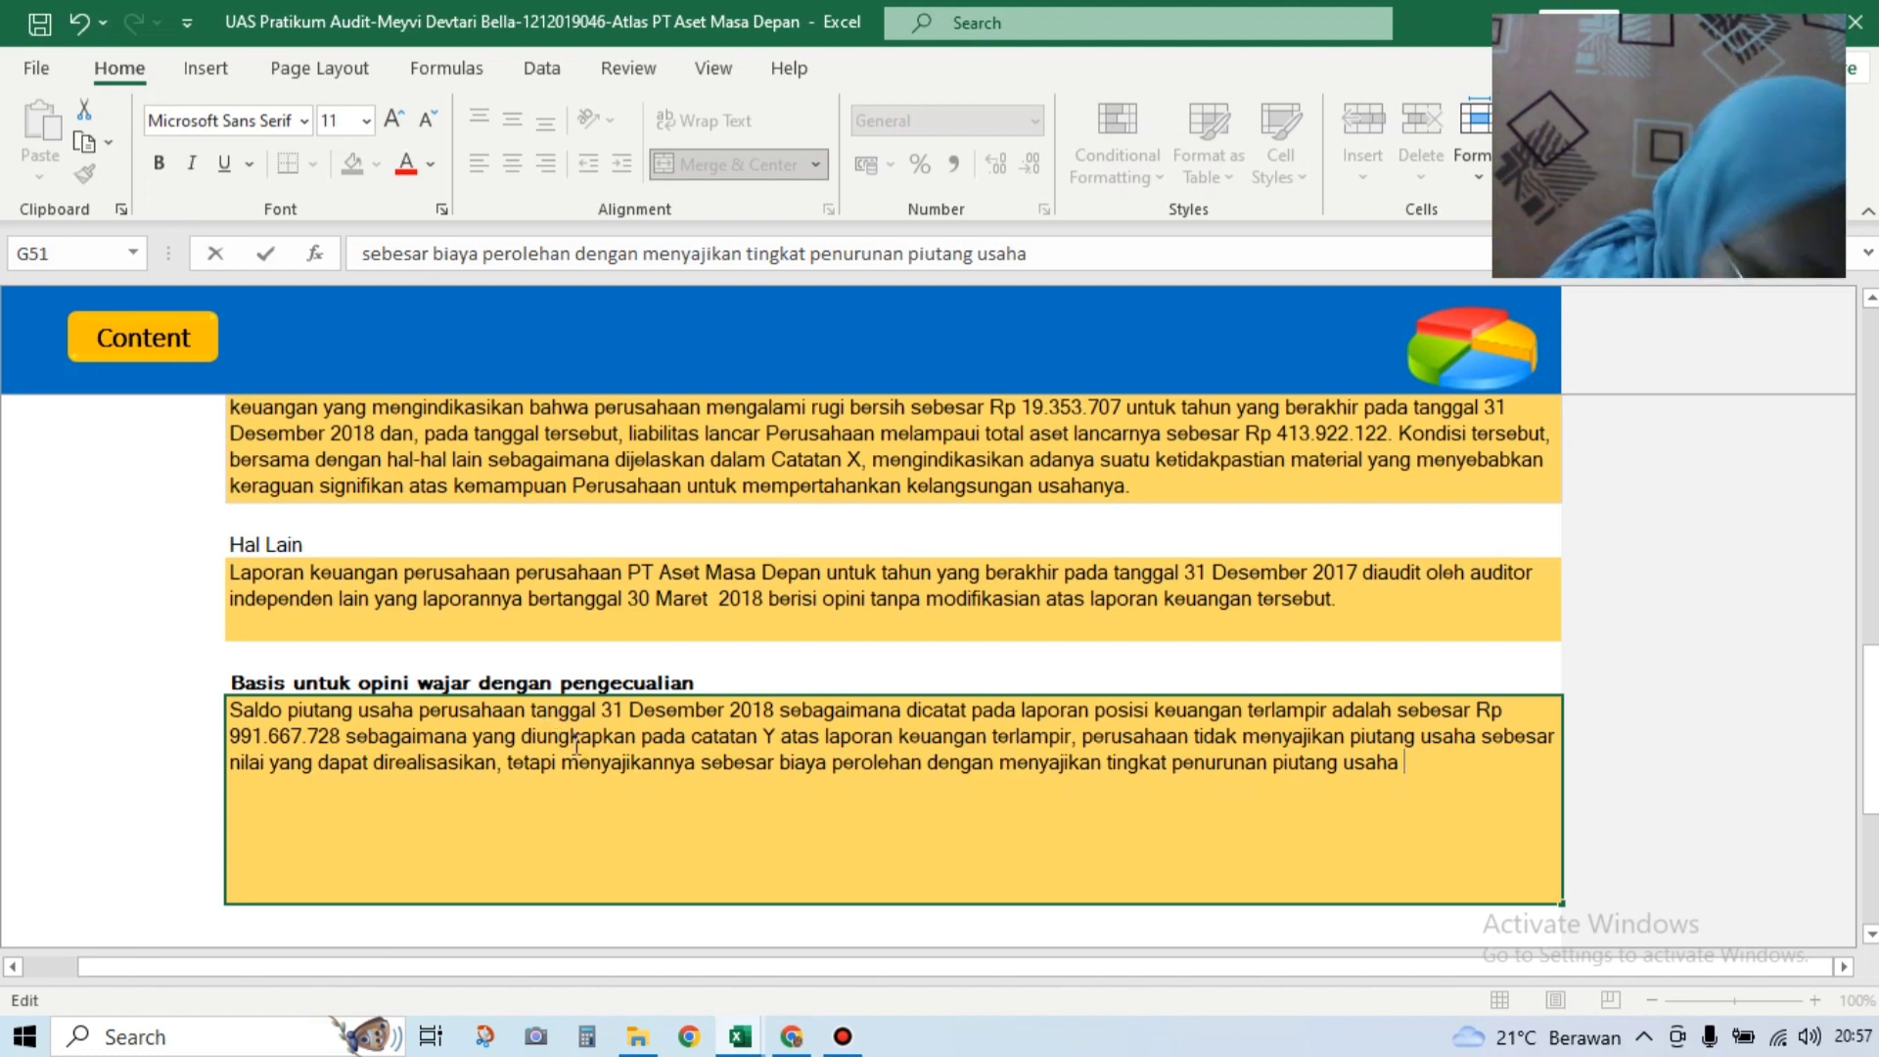
{"action": "type", "text": " tanpa didukung "}
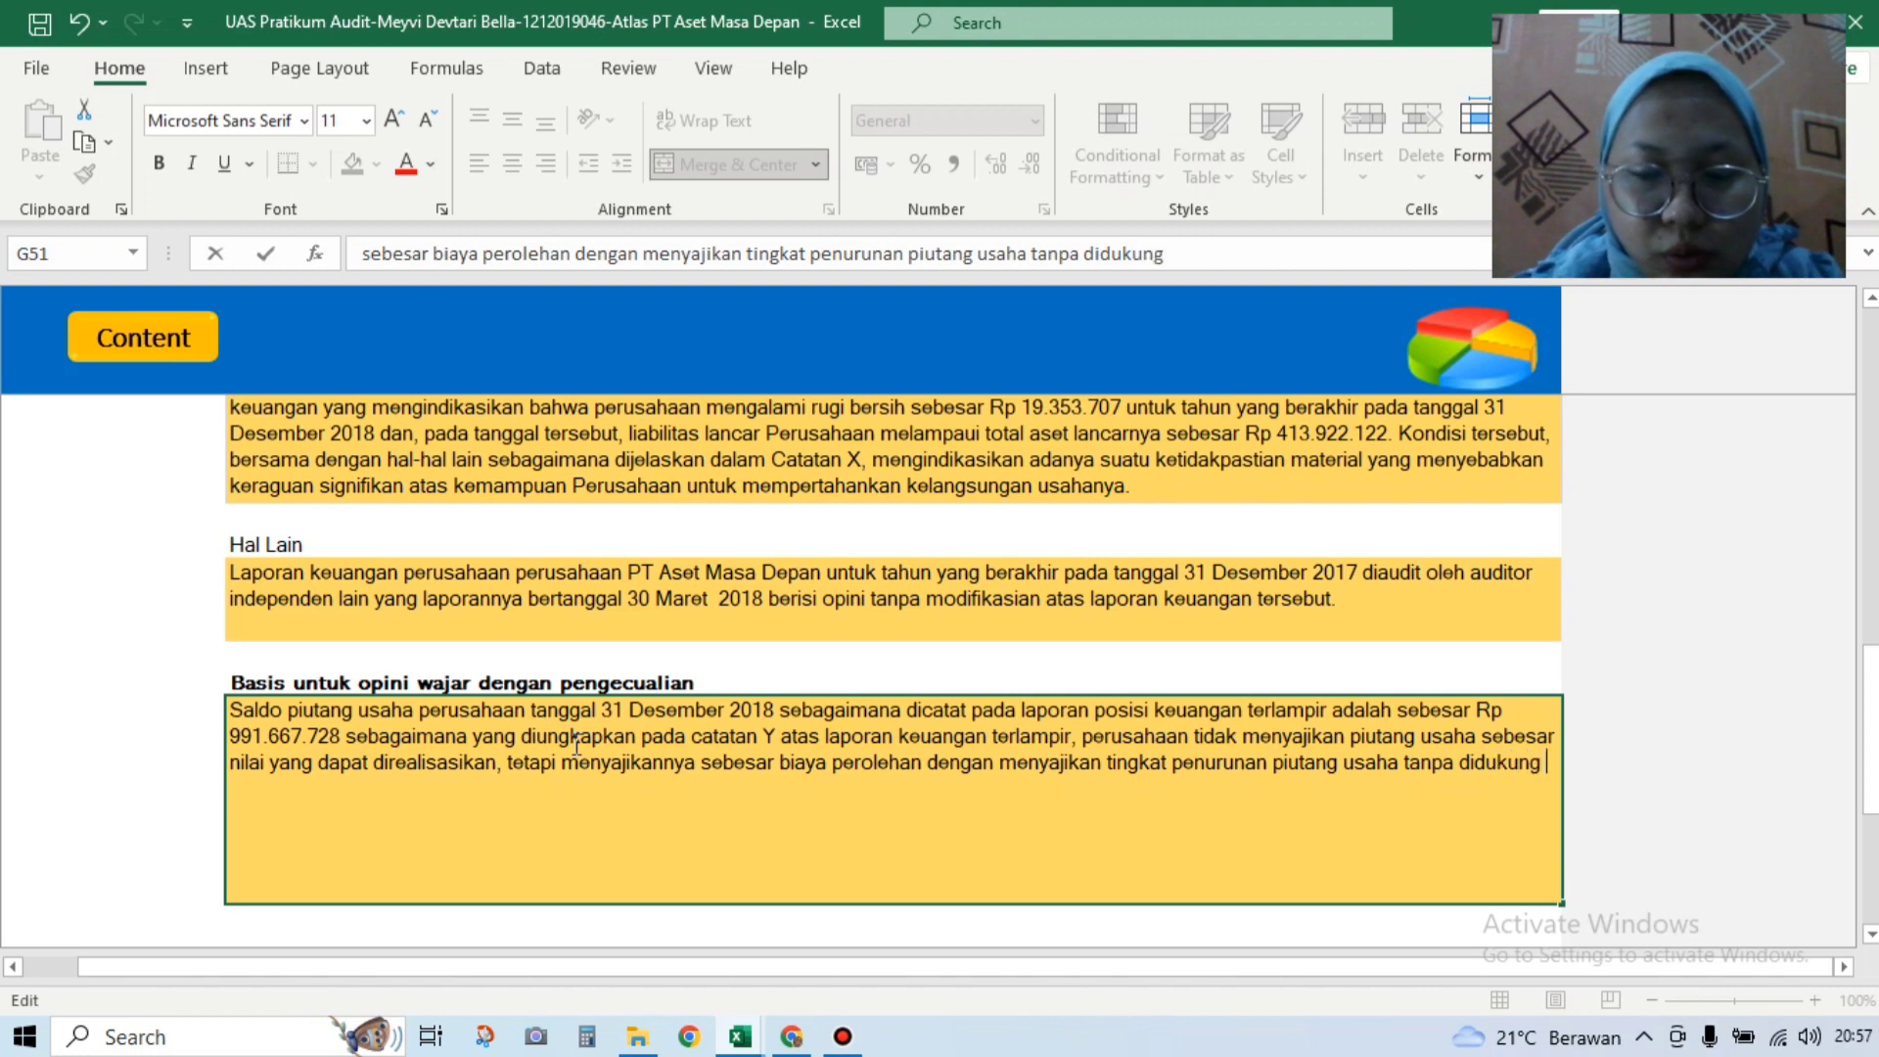
{"action": "type", "text": "dengan "}
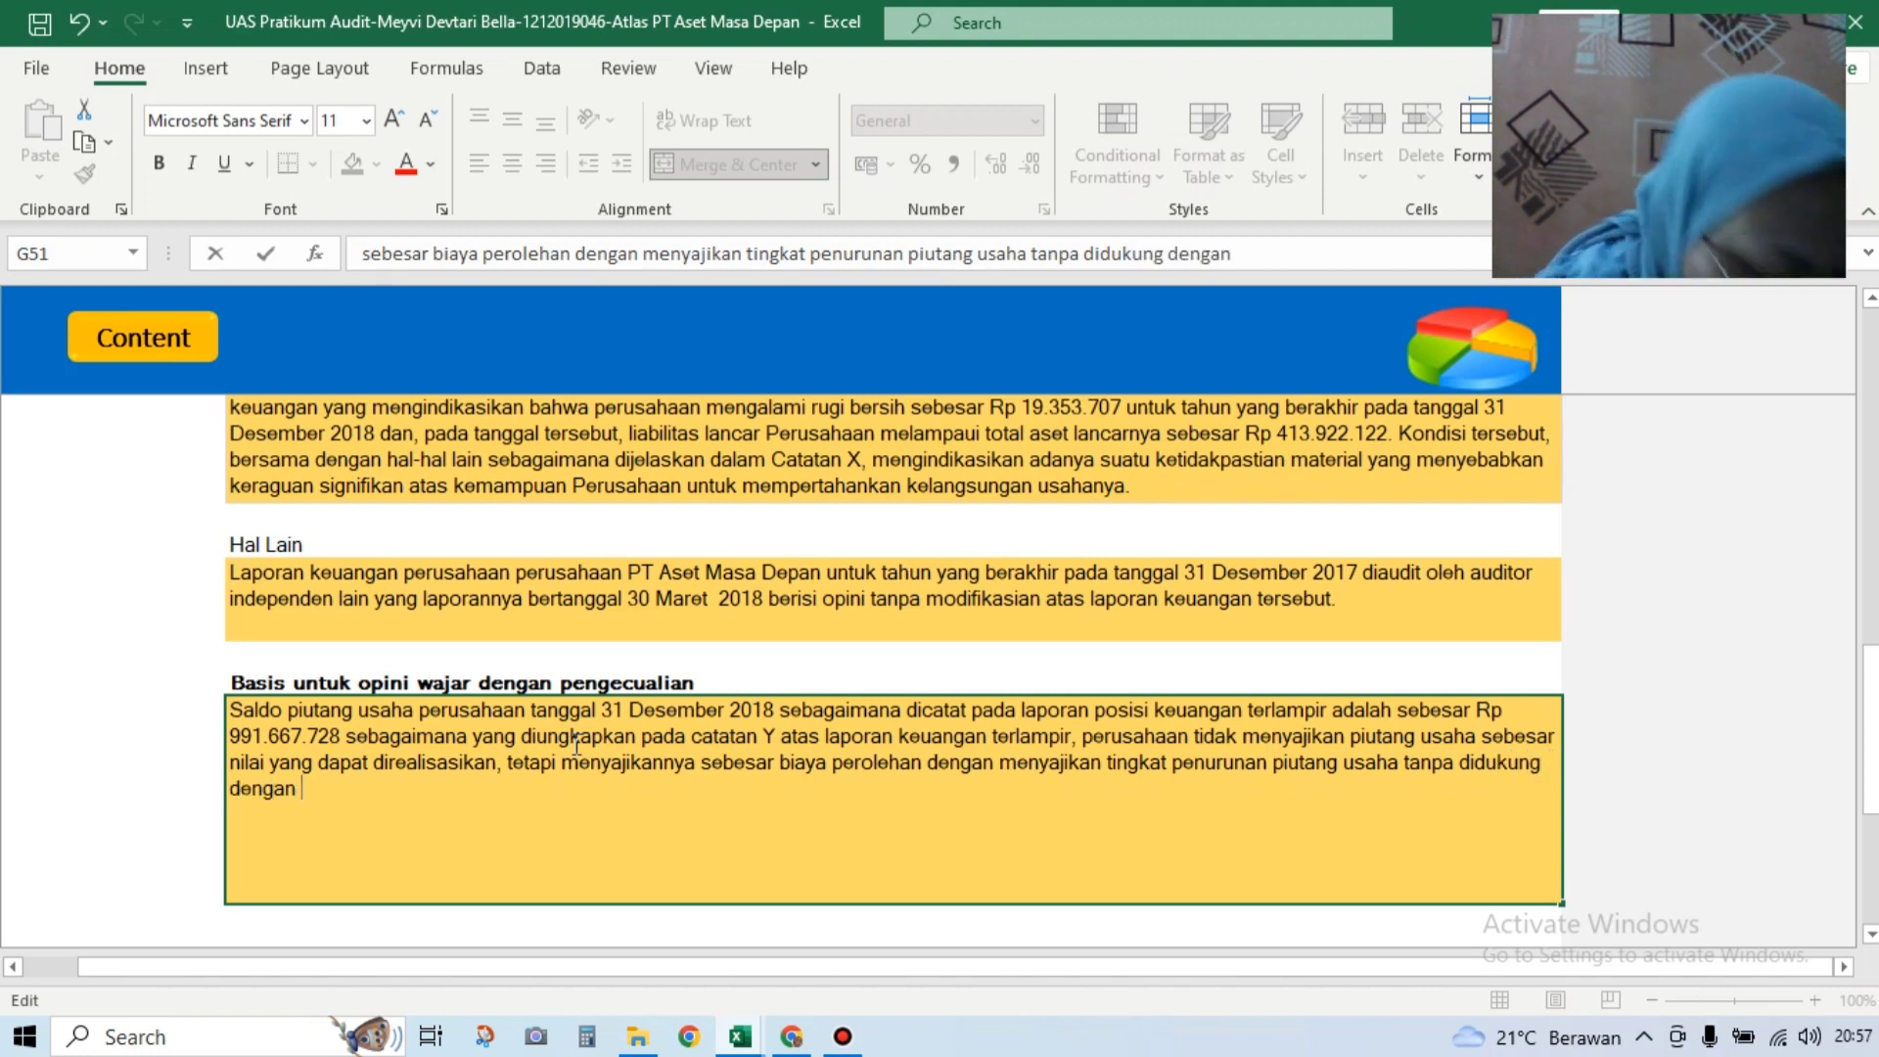
{"action": "type", "text": "asumsi "}
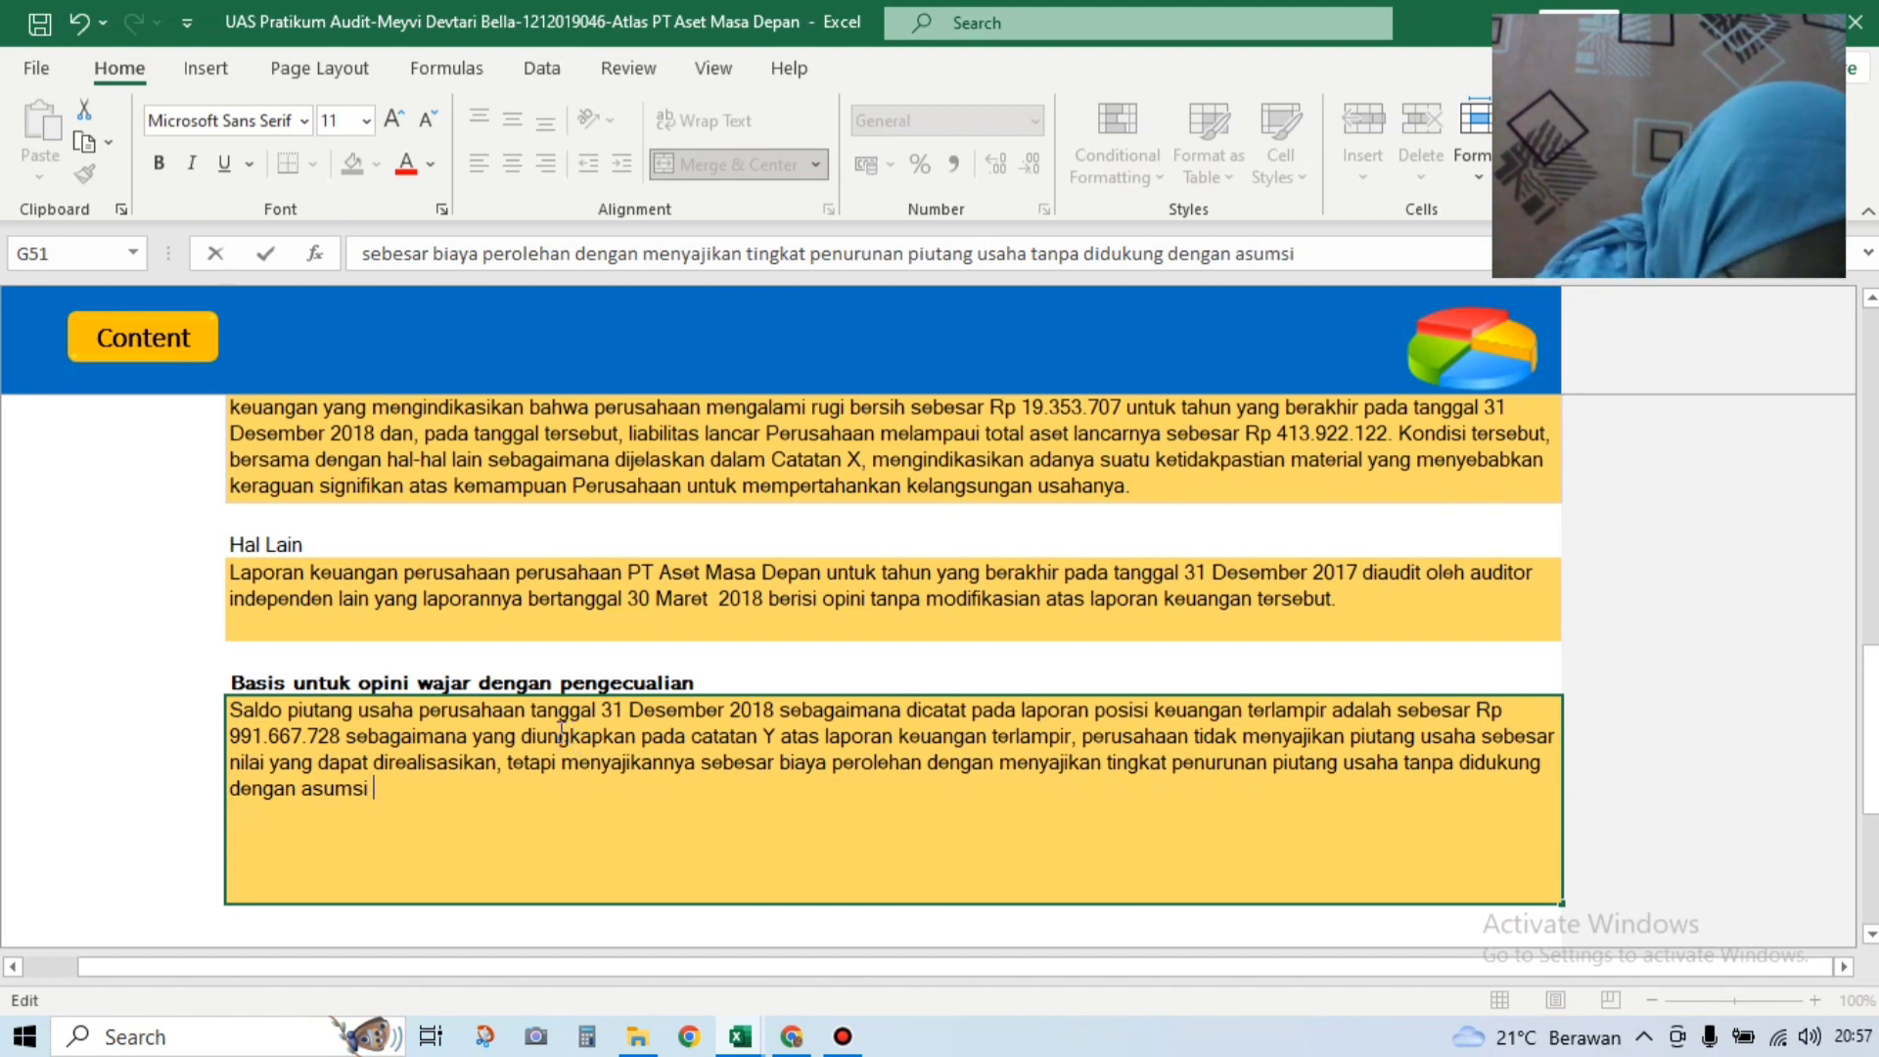
{"action": "type", "text": "yang memadai"}
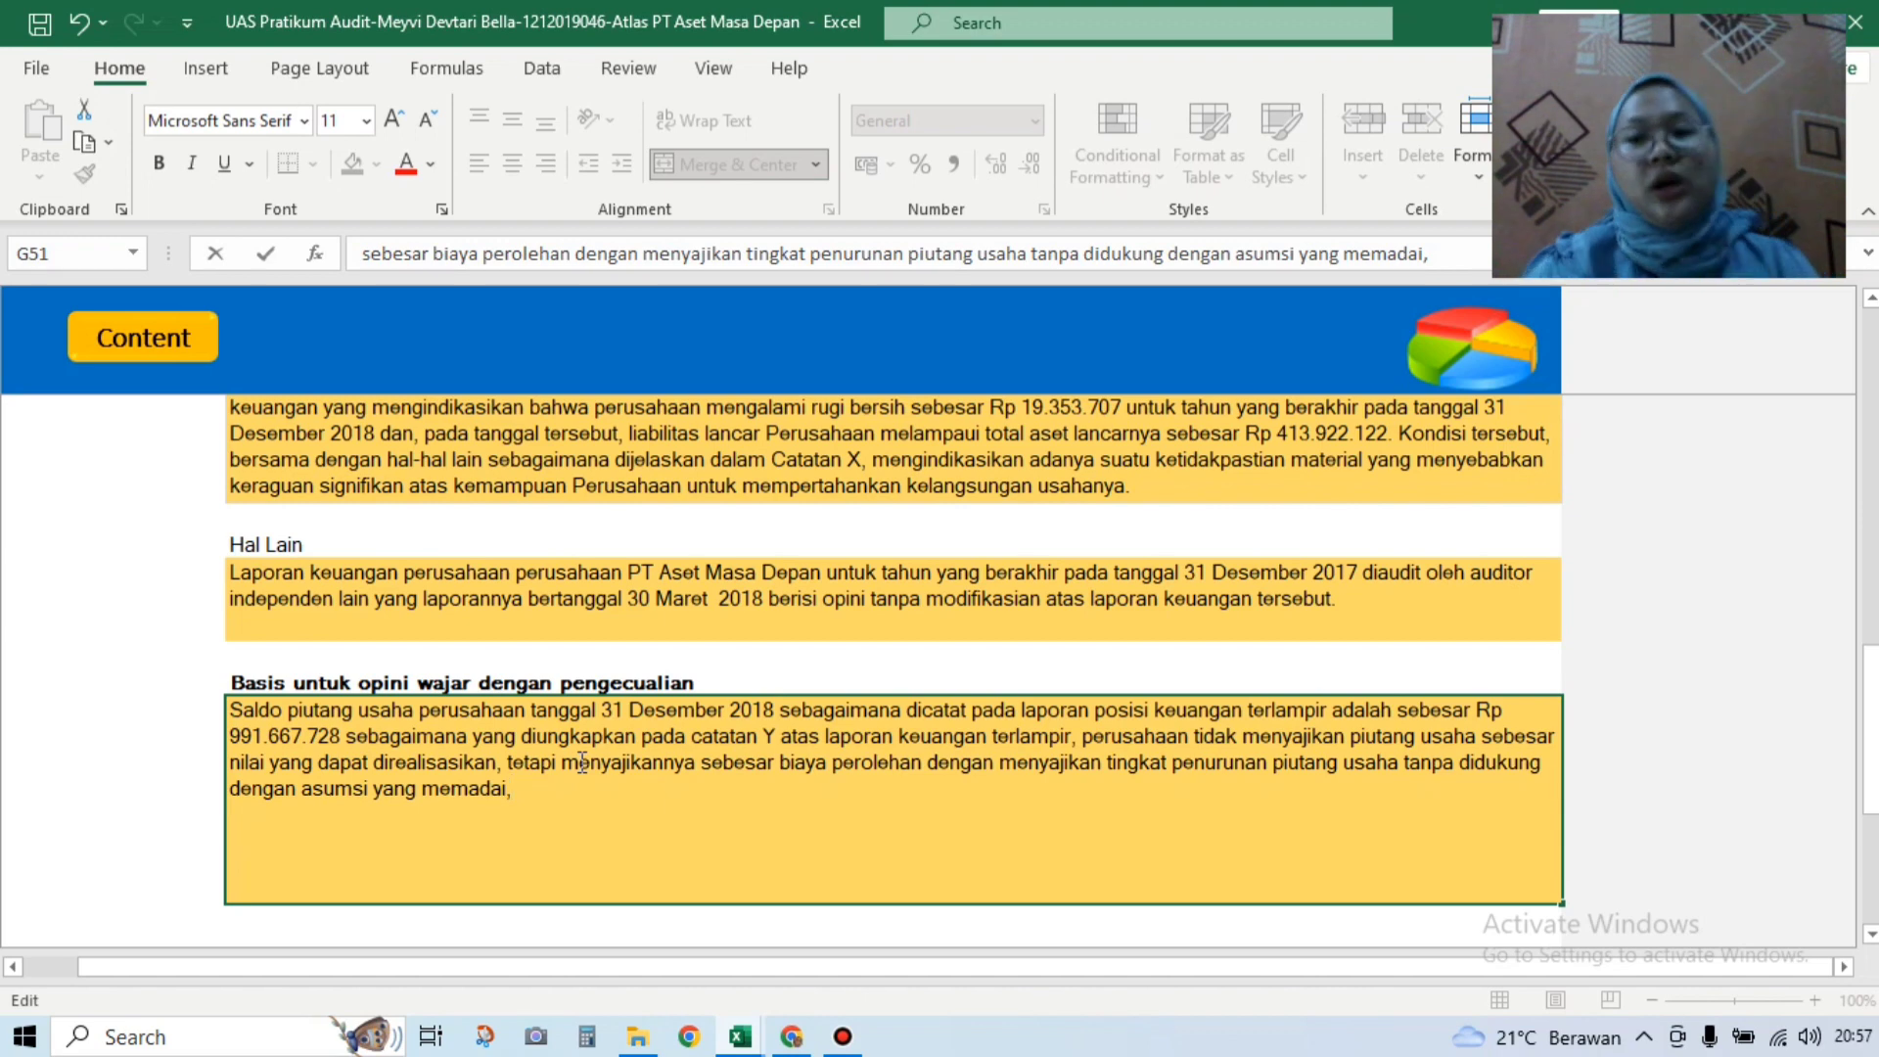
{"action": "type", "text": ","}
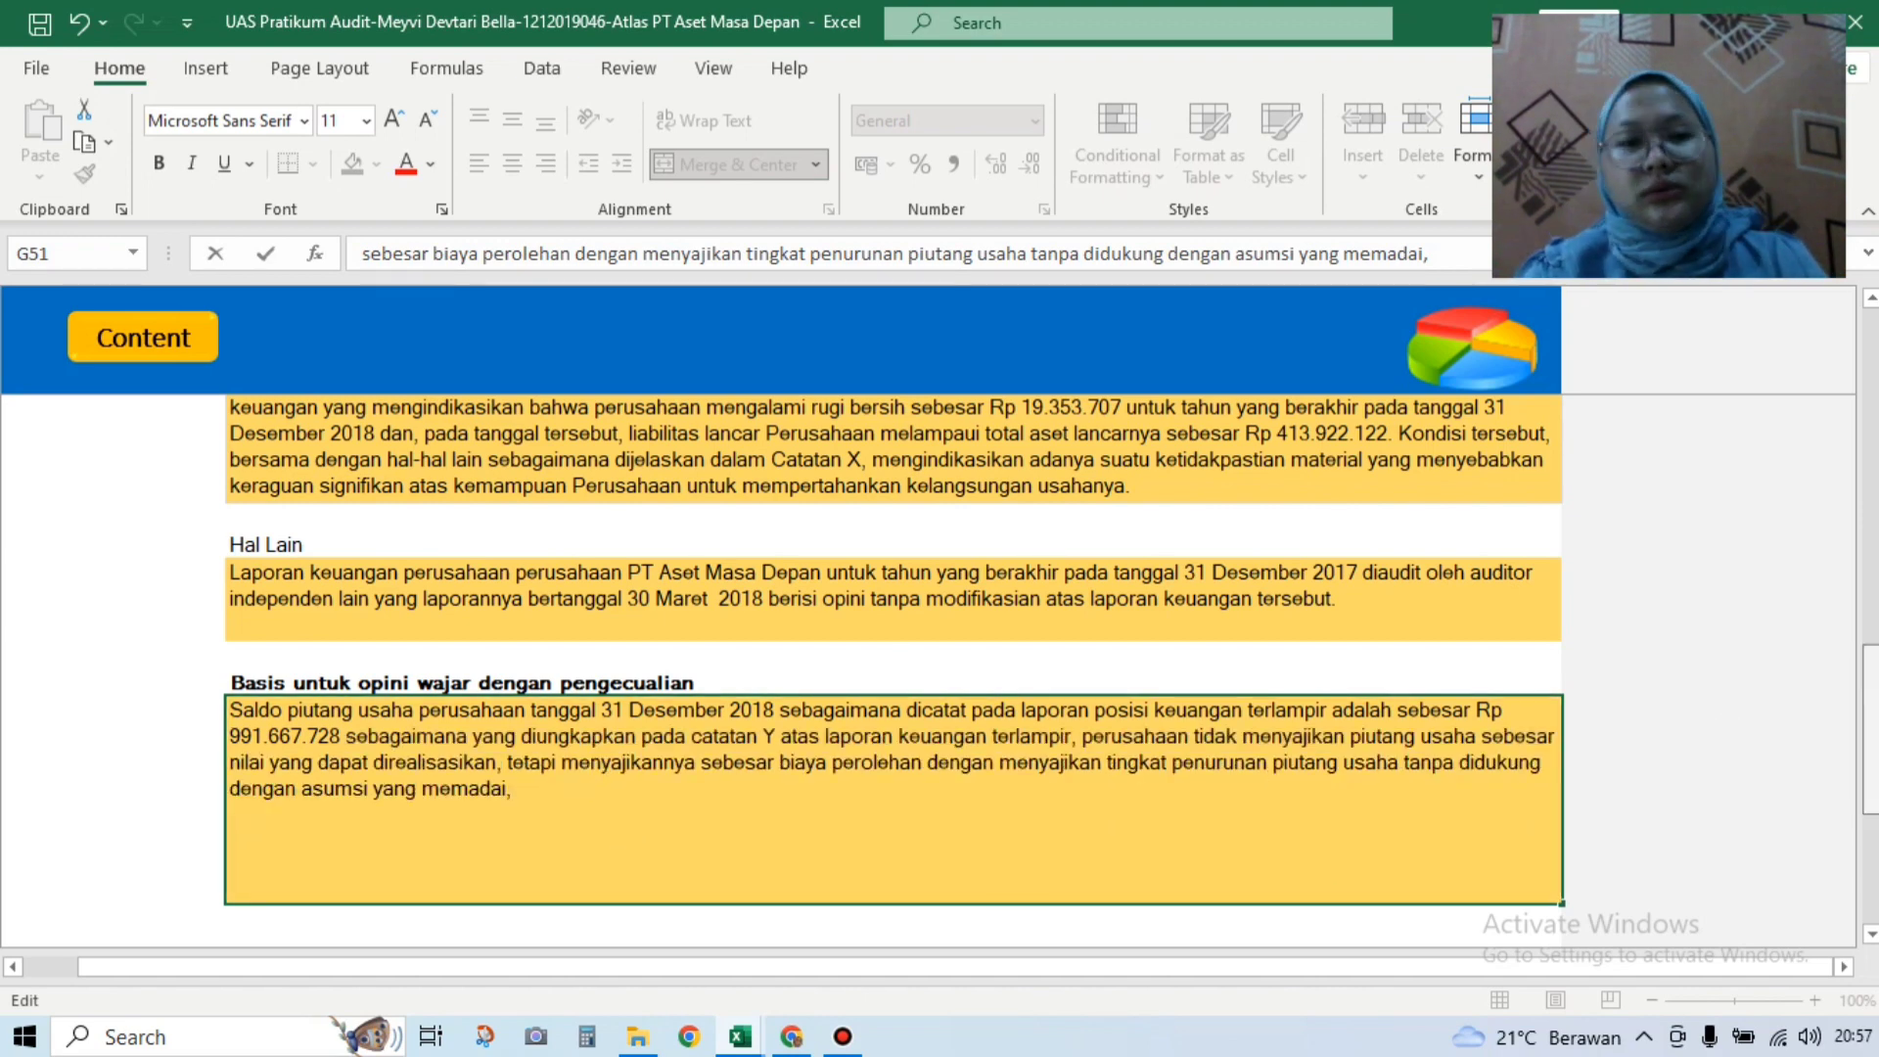
Step: Scroll back up to the Nama KAP, Nama Klien and Laporan Auditor Independen fields
{"action": "scroll", "coordinate": [892, 659], "scroll_direction": "up", "scroll_amount": 5}
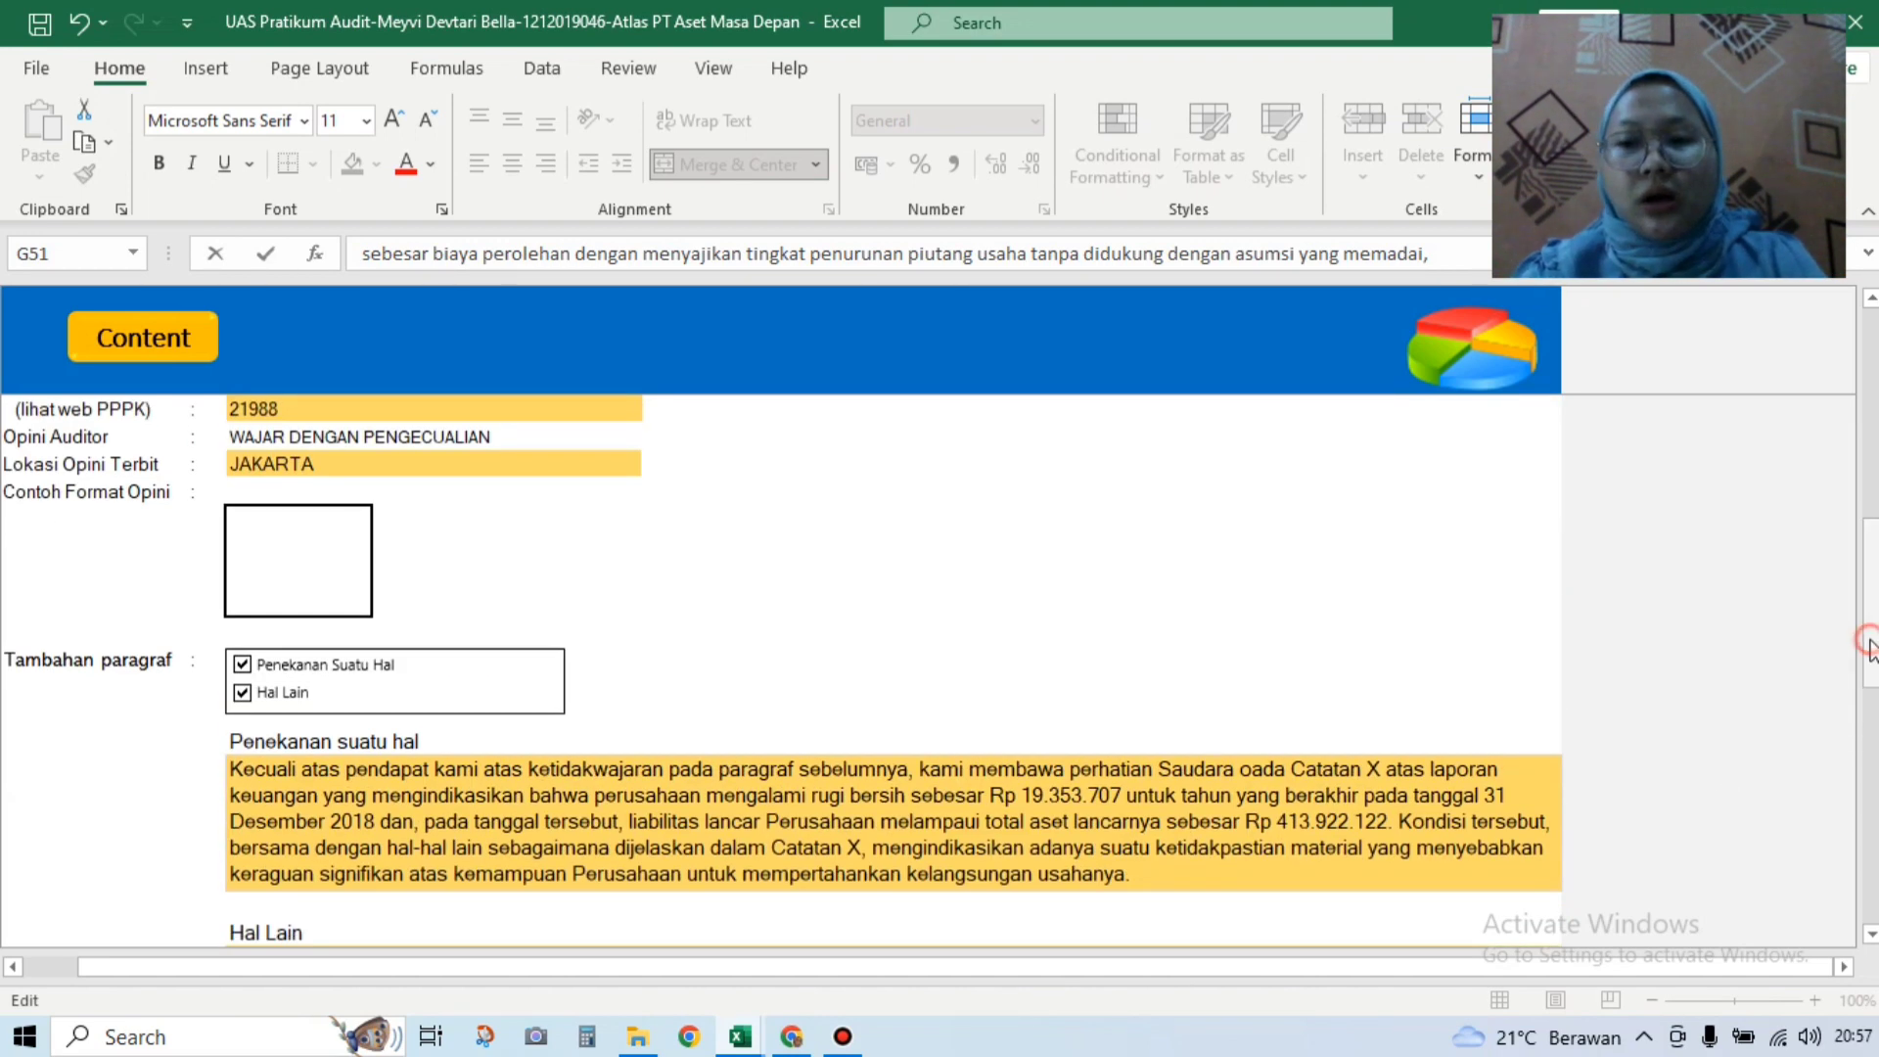
{"action": "scroll", "coordinate": [1871, 460], "scroll_direction": "up", "scroll_amount": 5}
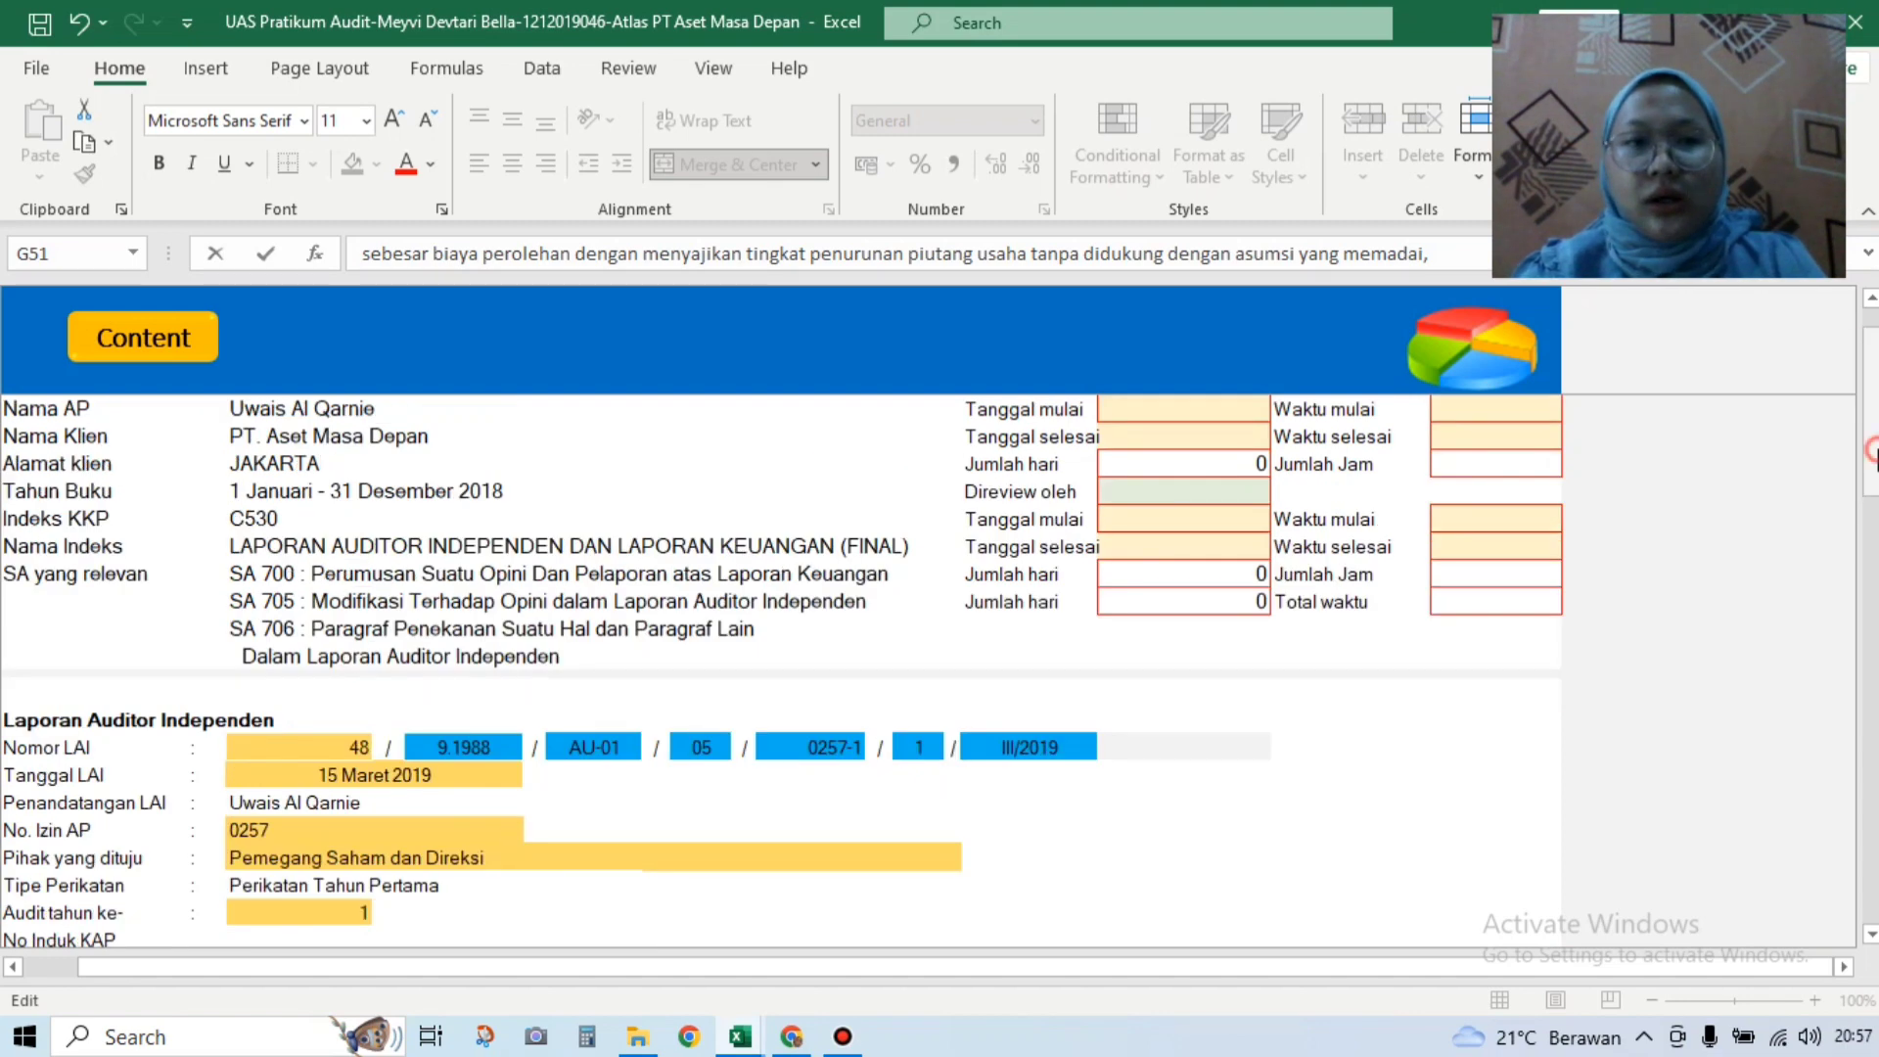
{"action": "scroll", "coordinate": [1872, 441], "scroll_direction": "up", "scroll_amount": 1}
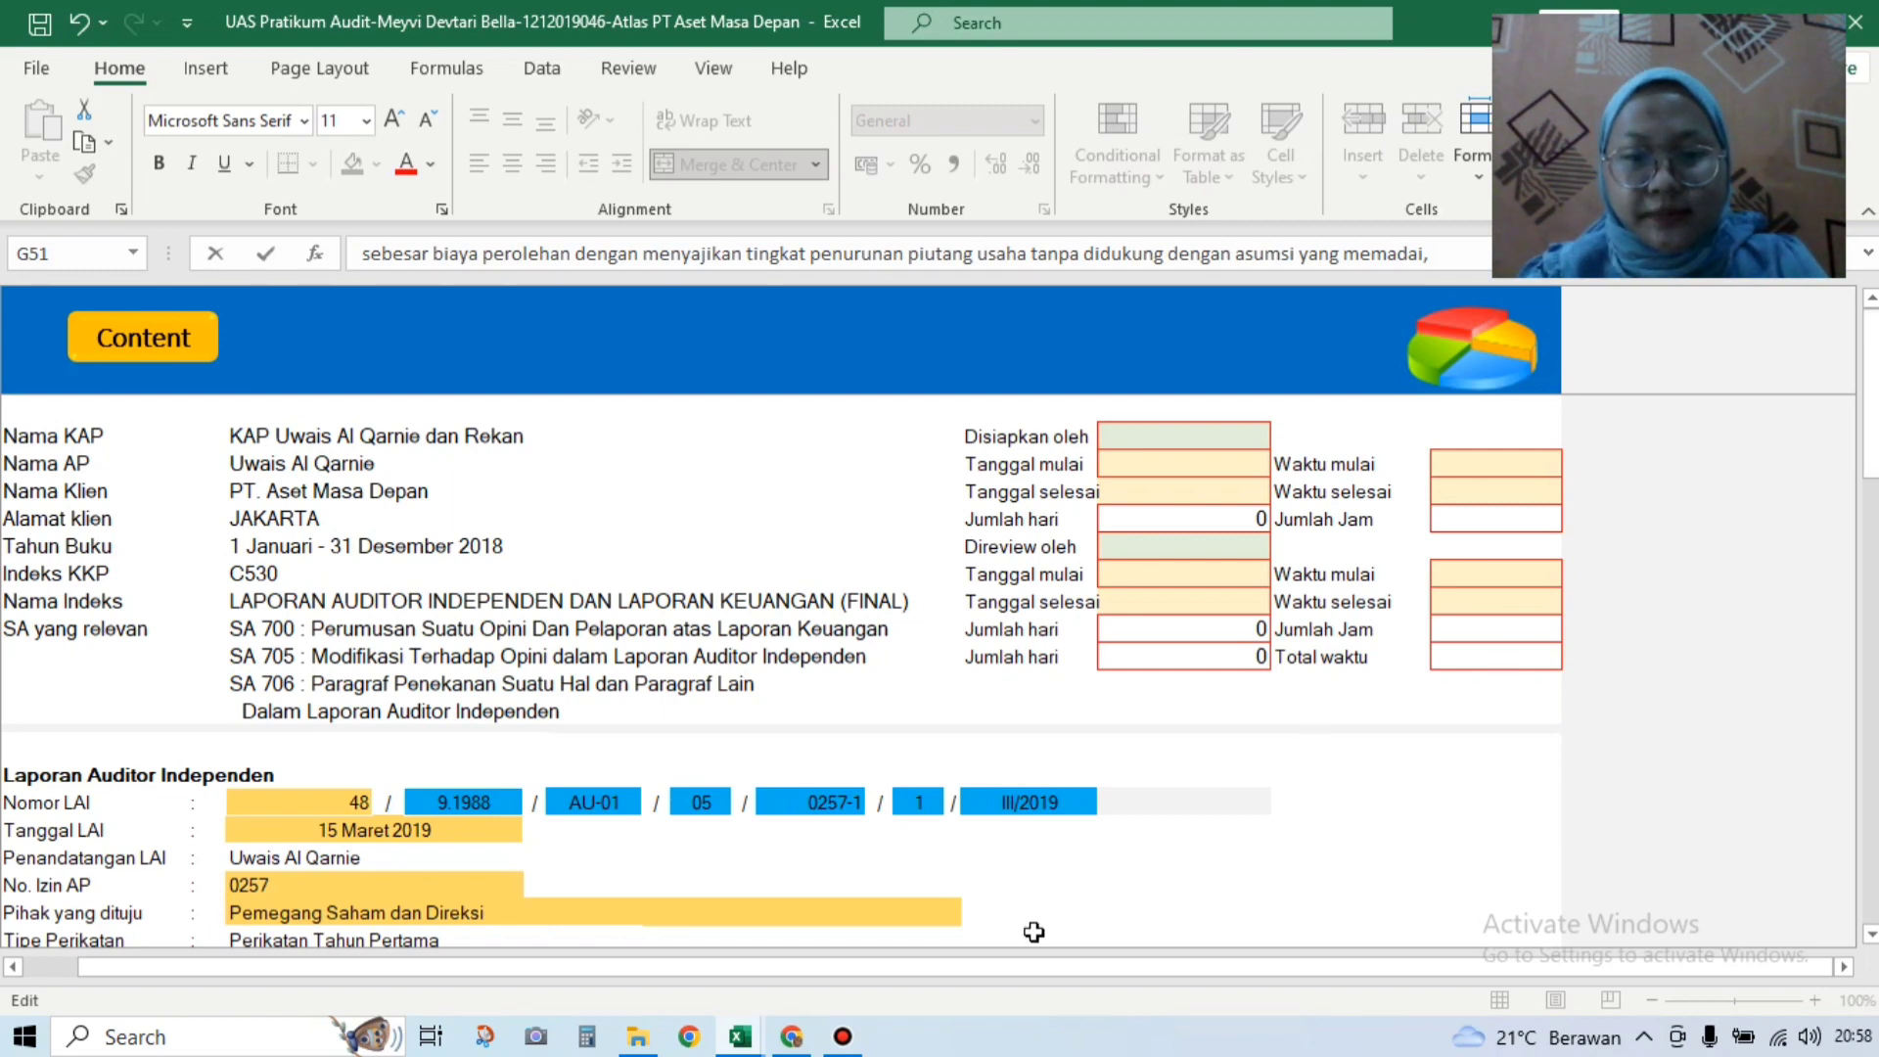
{"action": "left_click", "coordinate": [844, 1037]}
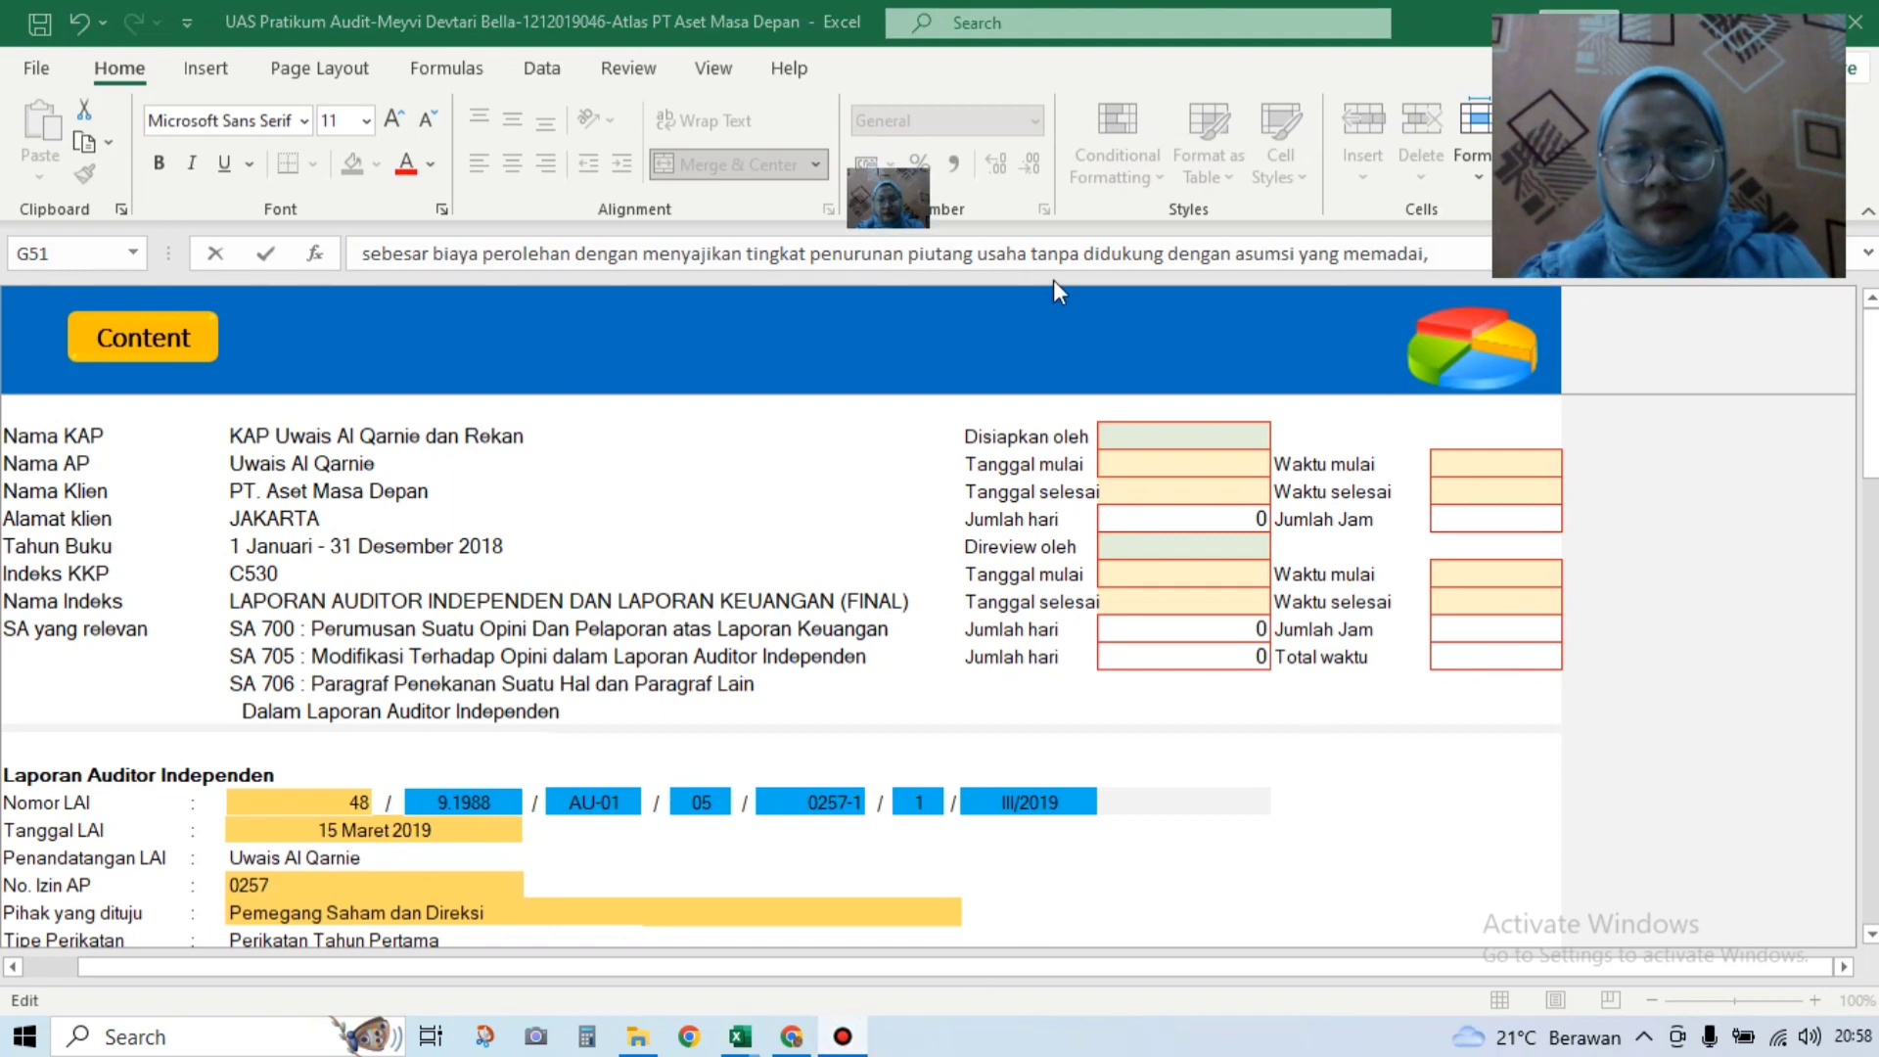